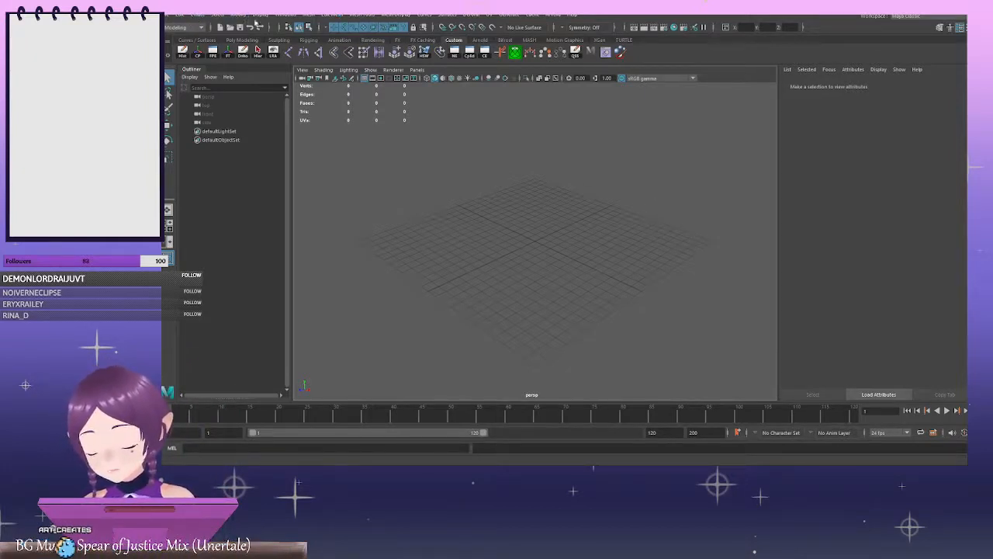
# Open the Preferences settings window
pyautogui.click(290, 16)
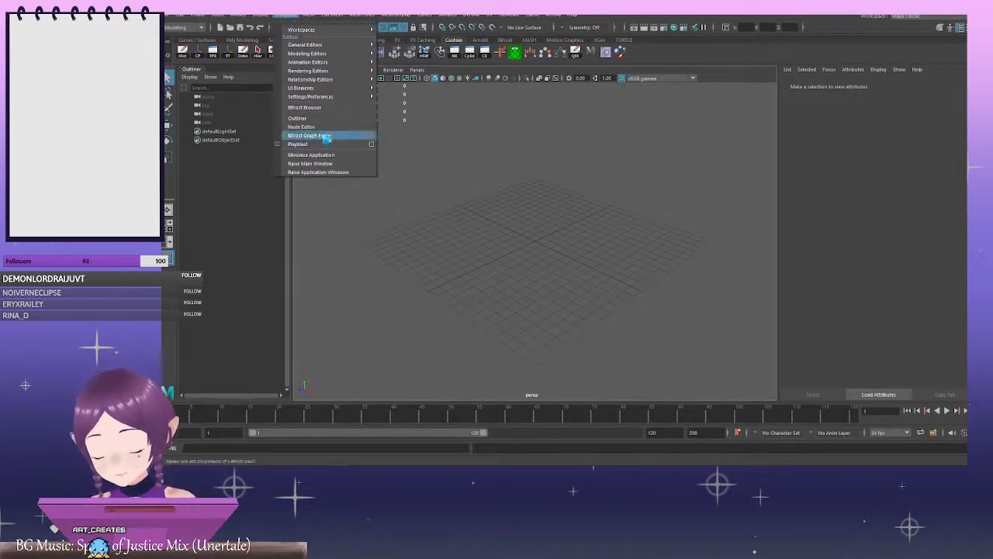
pyautogui.moveTo(349, 99)
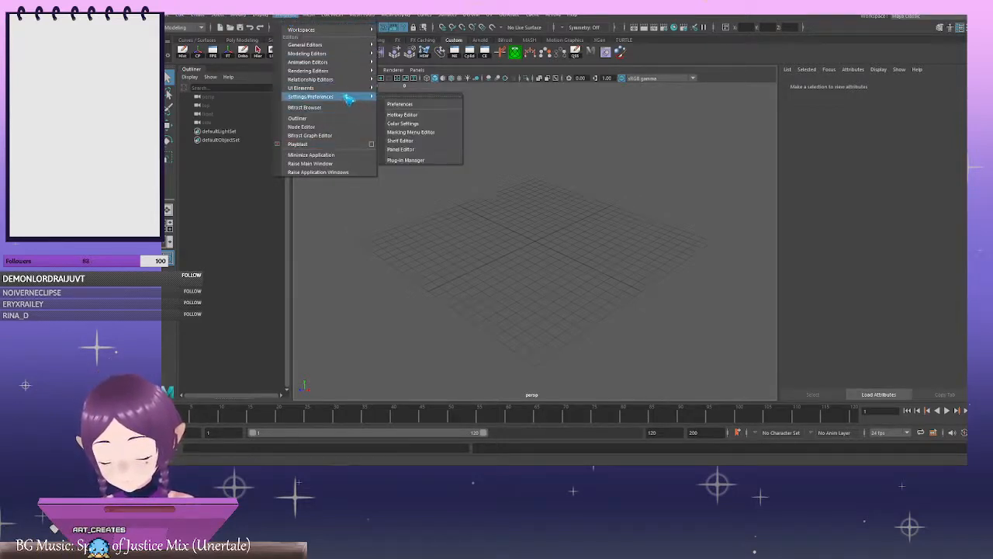
pyautogui.click(421, 106)
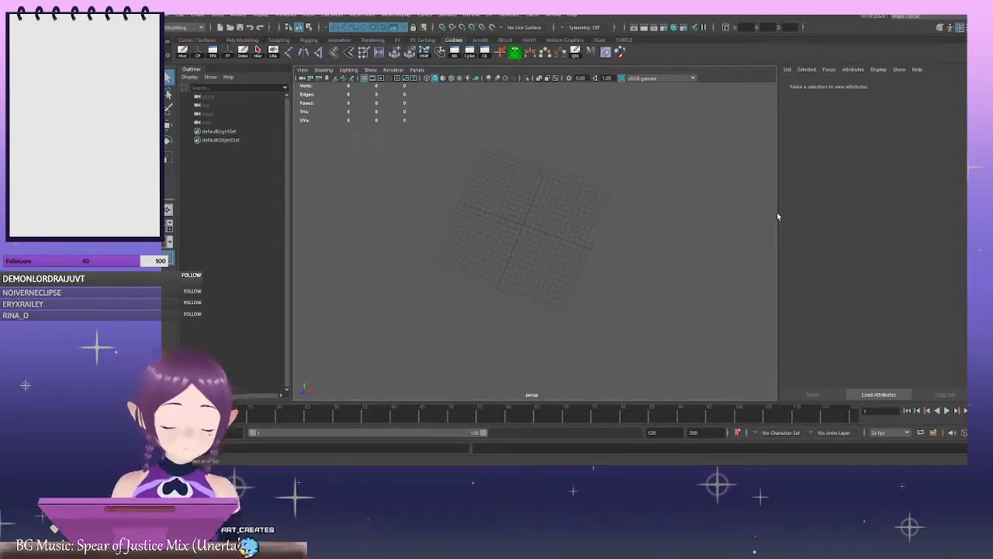
pyautogui.keyDown('alt'); pyautogui.moveTo(681, 208); pyautogui.dragTo(660, 181); pyautogui.keyUp('alt')
pyautogui.keyDown('alt'); pyautogui.moveTo(665, 223); pyautogui.dragTo(627, 206); pyautogui.keyUp('alt')
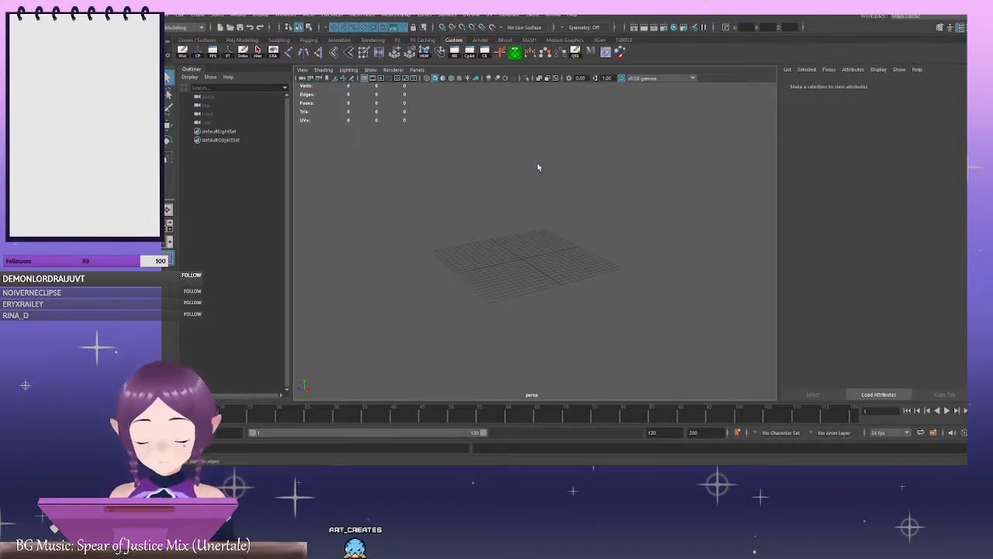
pyautogui.keyDown('shift'); pyautogui.moveTo(538, 168); pyautogui.dragTo(556, 207, button='right'); pyautogui.keyUp('shift')
pyautogui.keyDown('alt'); pyautogui.moveTo(530, 251); pyautogui.dragTo(566, 197, button='middle'); pyautogui.keyUp('alt')
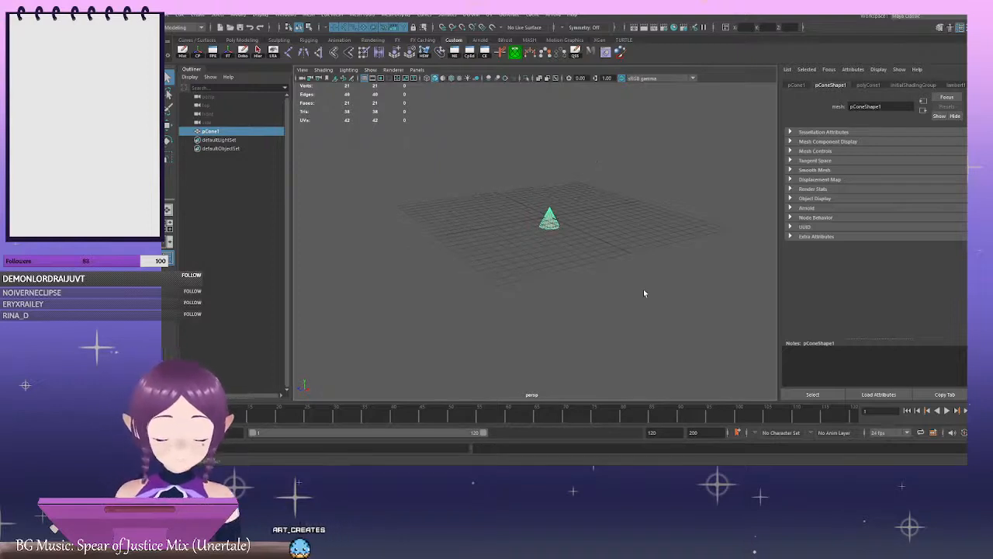
pyautogui.press('Delete')
pyautogui.rightClick(634, 194)
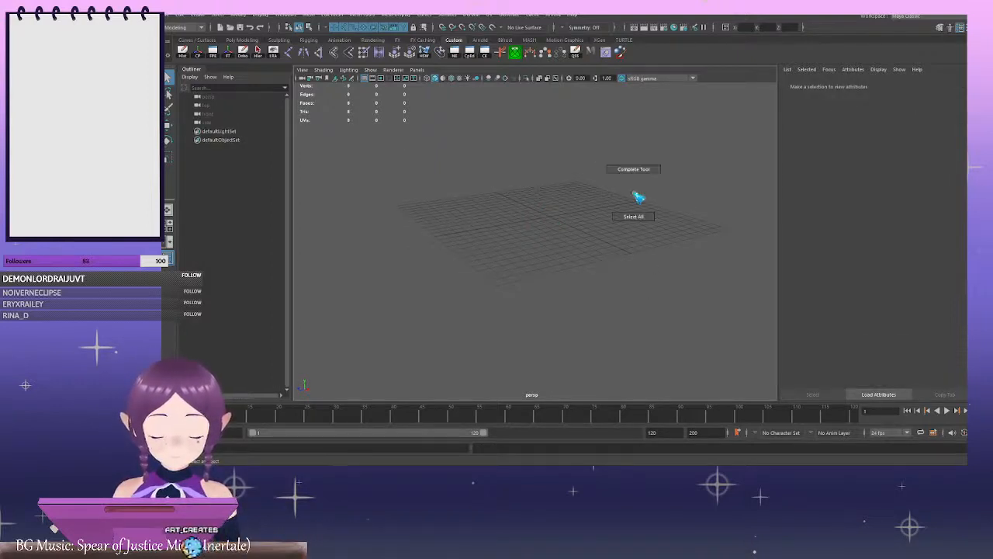
pyautogui.rightClick(594, 153)
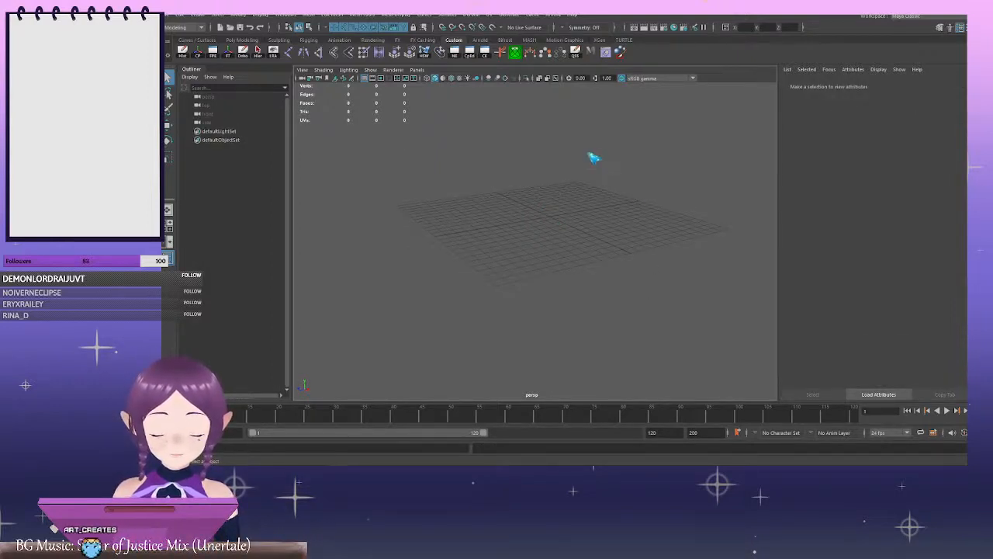
pyautogui.keyDown('shift'); pyautogui.rightClick(593, 156); pyautogui.keyUp('shift')
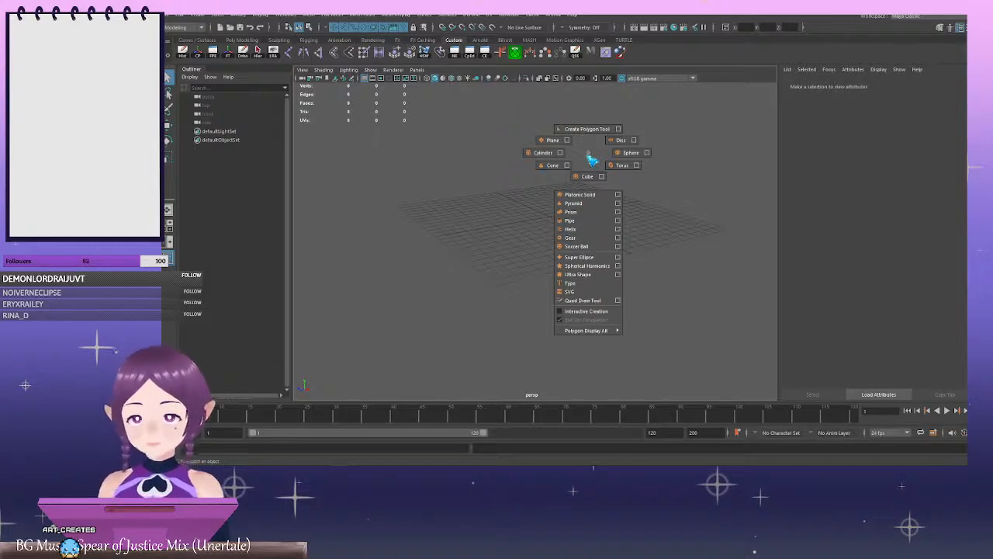
pyautogui.keyDown('shift'); pyautogui.moveTo(591, 160); pyautogui.dragTo(586, 157, button='right'); pyautogui.keyUp('shift')
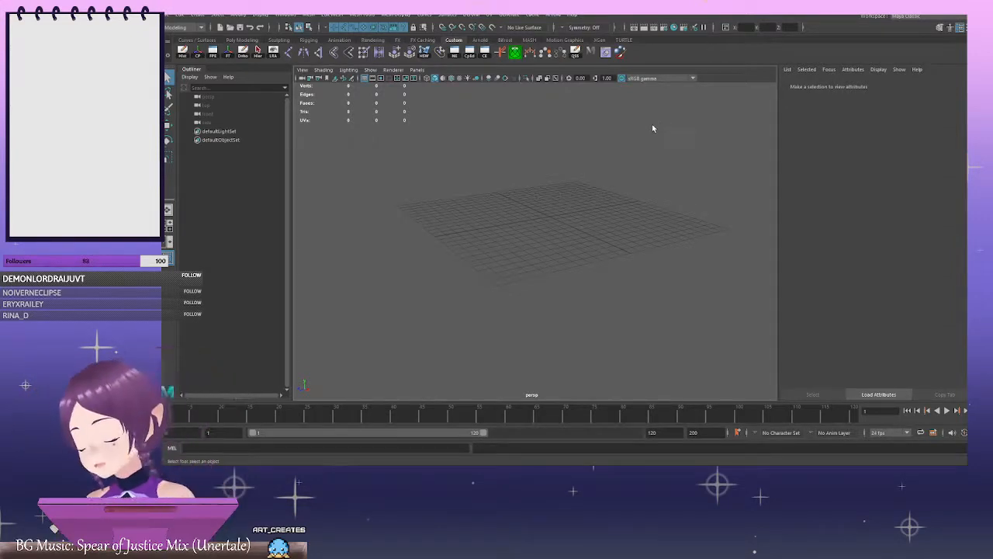
pyautogui.keyDown('shift'); pyautogui.rightClick(582, 176); pyautogui.keyUp('shift')
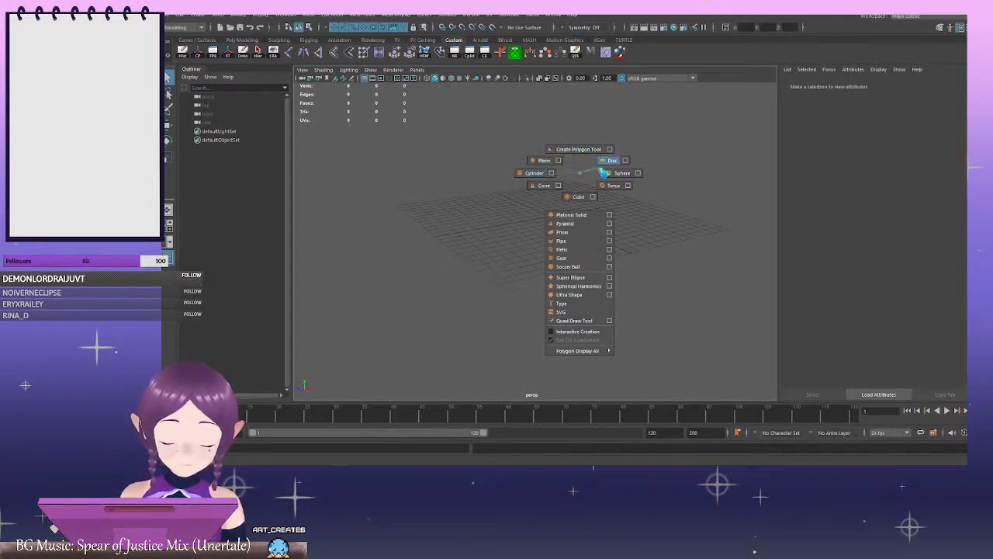
pyautogui.click(621, 172)
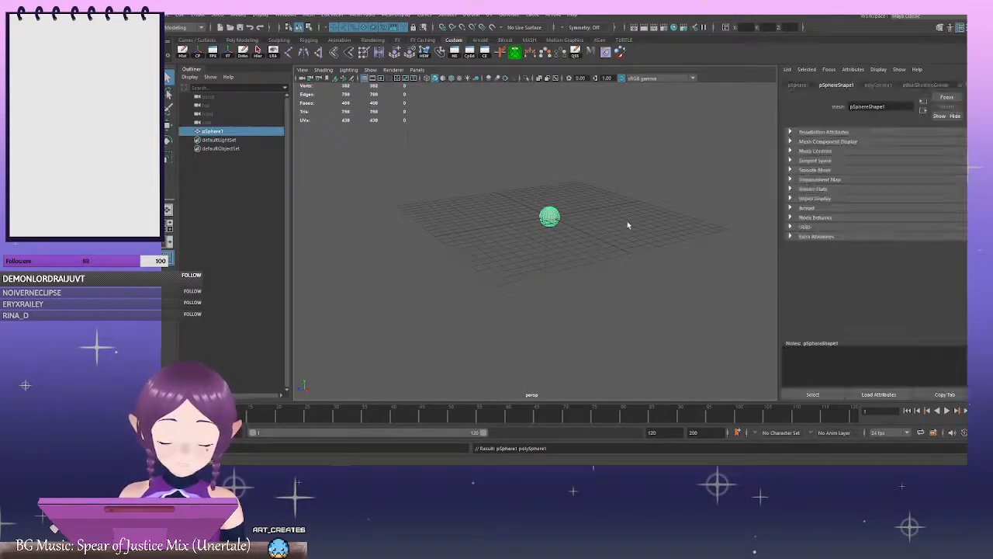
pyautogui.hotkey('ctrl', 'z')
# Create a polygon cylinder and raise it straight above the grid to about 8.33 in Y
pyautogui.keyDown('shift'); pyautogui.rightClick(523, 209); pyautogui.keyUp('shift')
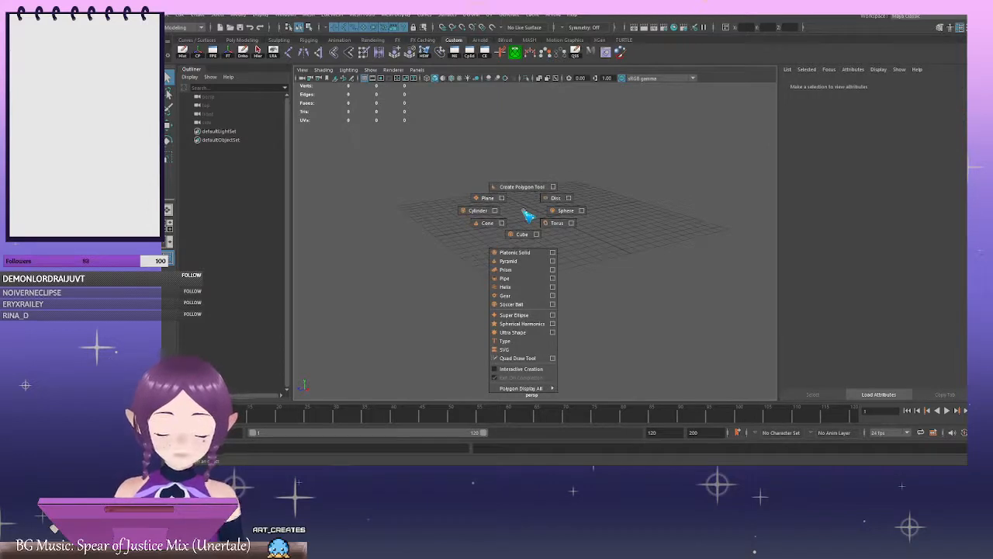
pyautogui.click(478, 210)
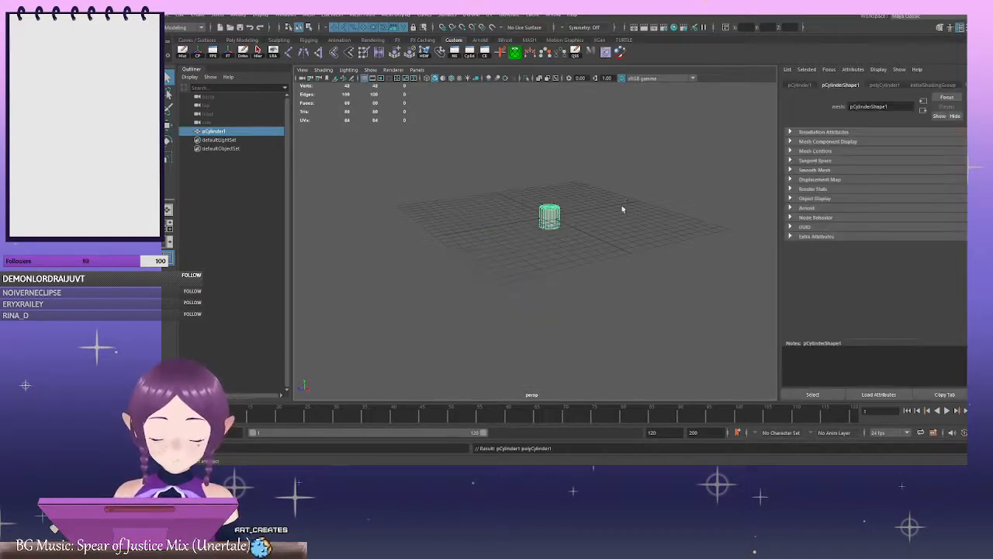
pyautogui.keyDown('alt'); pyautogui.moveTo(646, 198); pyautogui.dragTo(546, 182, button='right'); pyautogui.keyUp('alt')
pyautogui.keyDown('alt'); pyautogui.moveTo(584, 210); pyautogui.dragTo(580, 187, button='middle'); pyautogui.keyUp('alt')
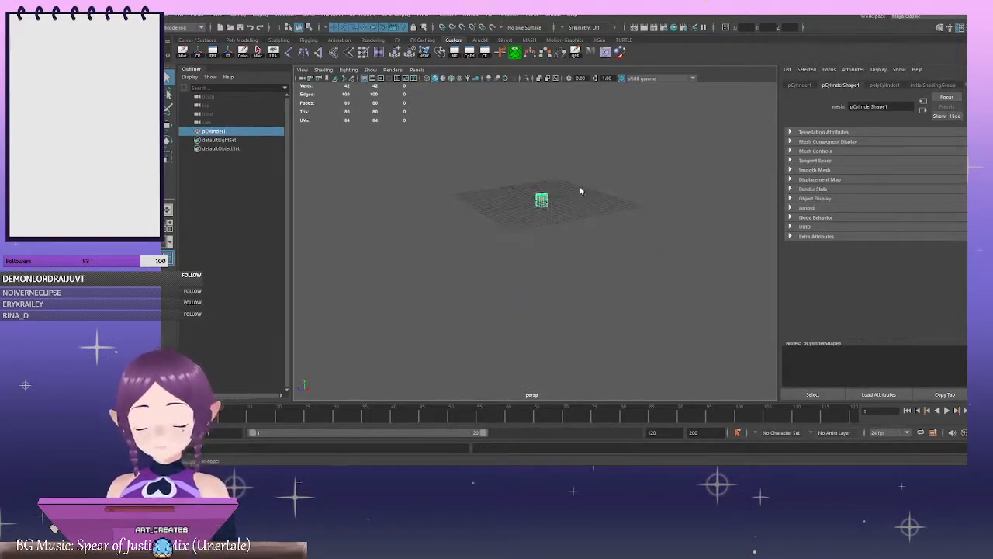
pyautogui.press('w')
pyautogui.moveTo(550, 170); pyautogui.dragTo(551, 123)
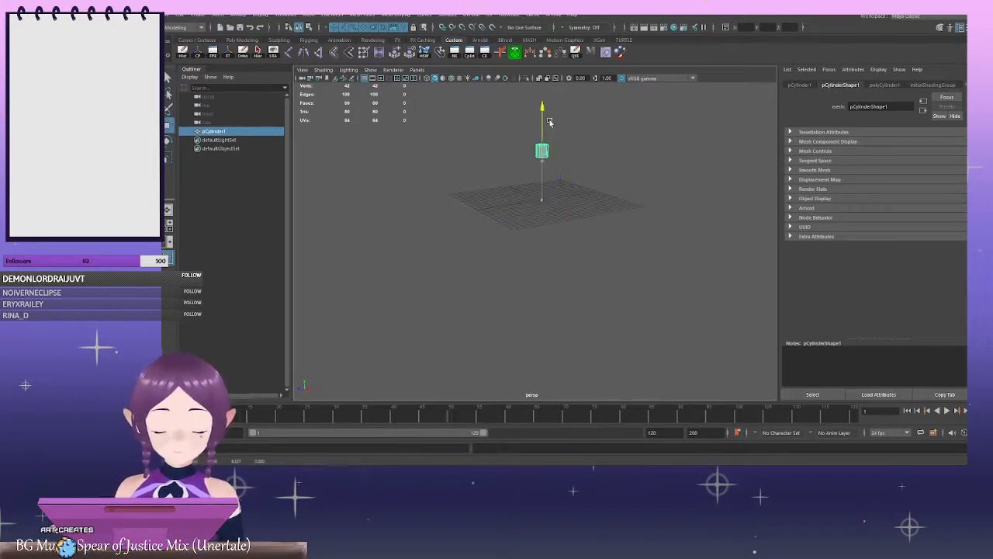
pyautogui.keyDown('alt'); pyautogui.moveTo(471, 159); pyautogui.dragTo(565, 173, button='right'); pyautogui.keyUp('alt')
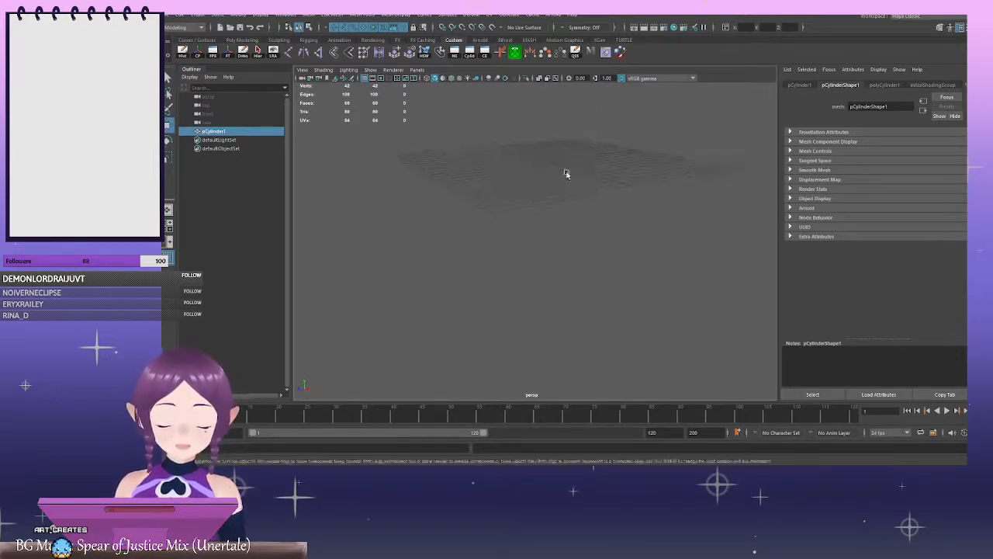
pyautogui.keyDown('alt'); pyautogui.moveTo(566, 173); pyautogui.dragTo(572, 235, button='middle'); pyautogui.keyUp('alt')
pyautogui.keyDown('alt'); pyautogui.moveTo(638, 196); pyautogui.dragTo(622, 197, button='right'); pyautogui.keyUp('alt')
pyautogui.press('e')
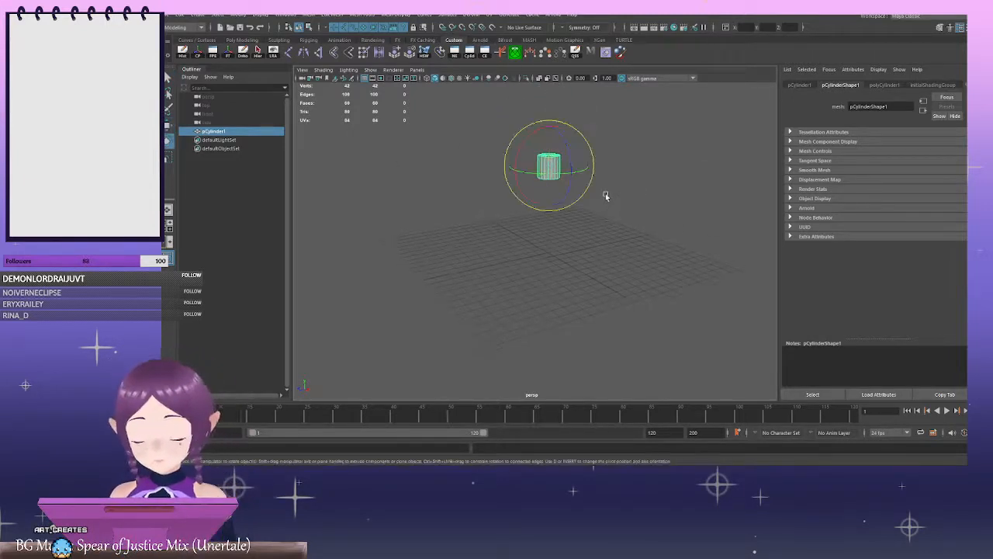
pyautogui.moveTo(574, 166); pyautogui.dragTo(577, 201)
pyautogui.hotkey('ctrl', 'z')
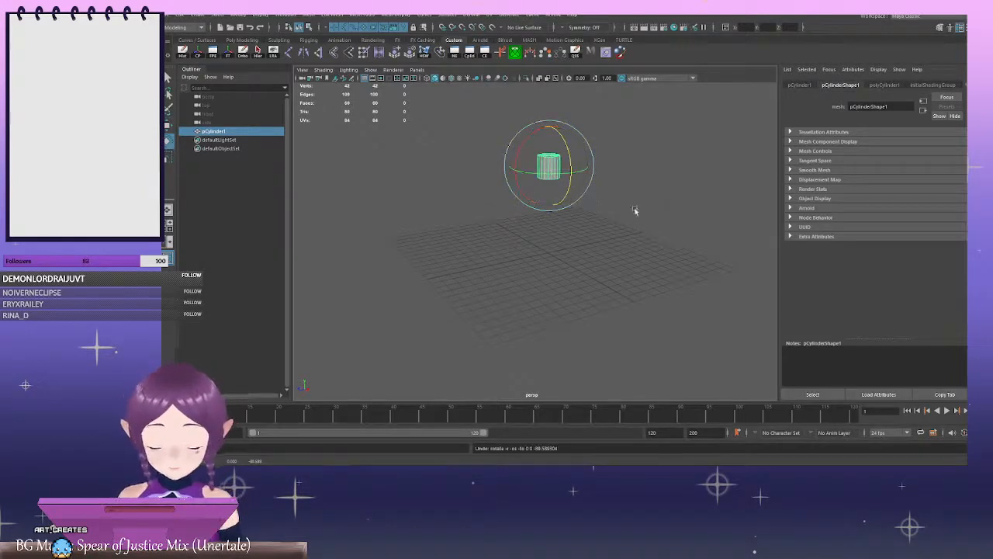
# Lay the cylinder on its side by setting its Rotate X to 90
pyautogui.moveTo(637, 210)
pyautogui.keyDown('alt'); pyautogui.mouseDown()
pyautogui.moveTo(665, 199)
pyautogui.moveTo(664, 275)
pyautogui.moveTo(667, 233)
pyautogui.moveTo(655, 215)
pyautogui.mouseUp(); pyautogui.keyUp('alt')
pyautogui.moveTo(566, 168); pyautogui.dragTo(659, 224)
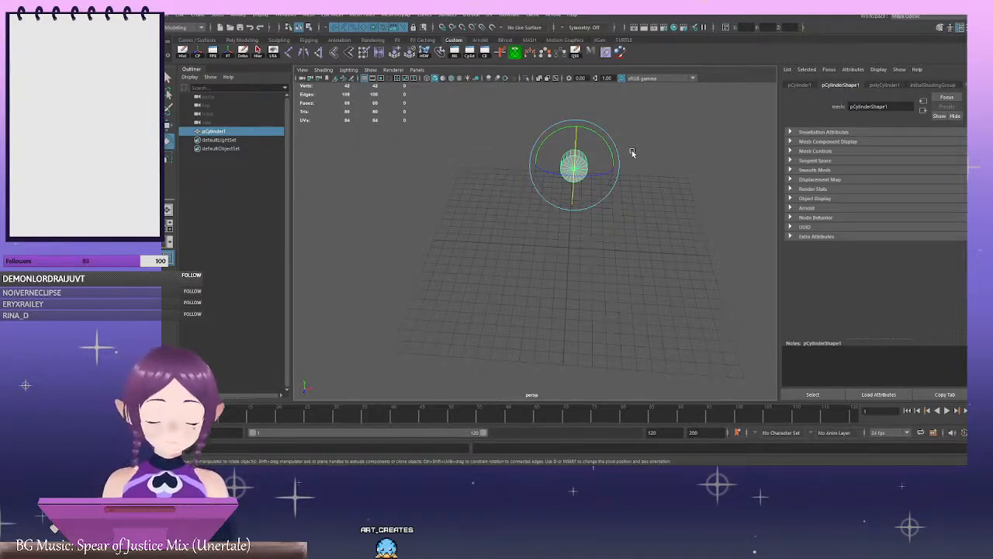
pyautogui.hotkey('ctrl', 'a')
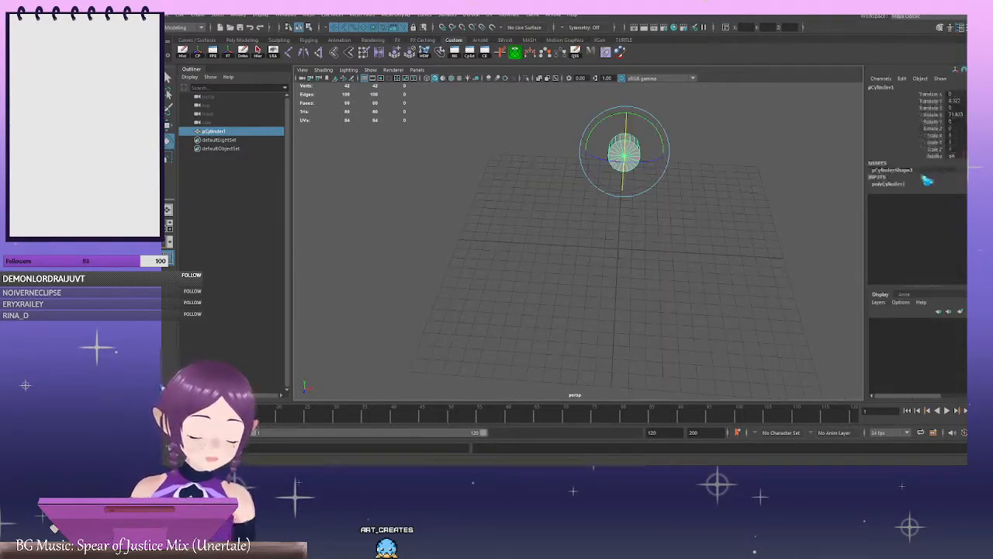
pyautogui.click(956, 122)
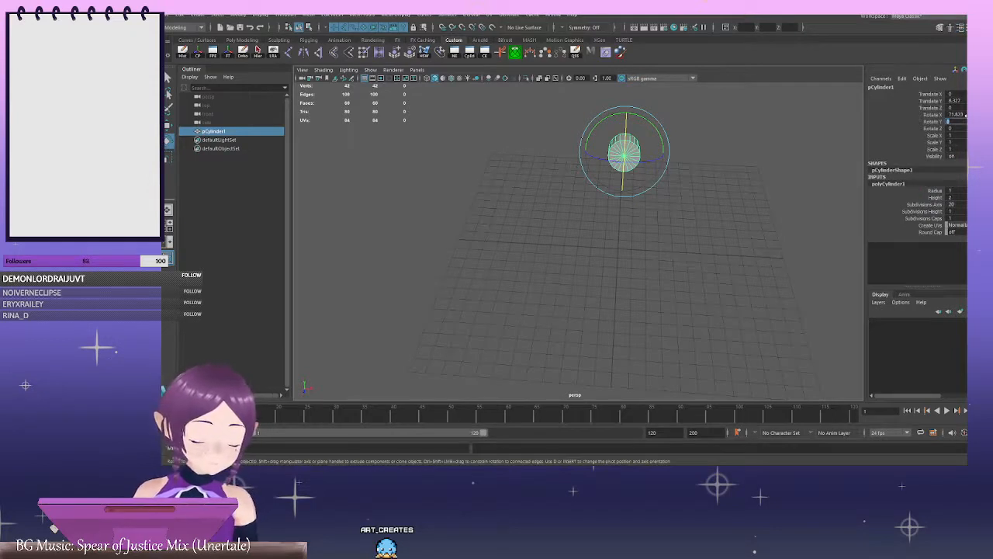
pyautogui.click(966, 115)
pyautogui.write('90')
pyautogui.press('Return')
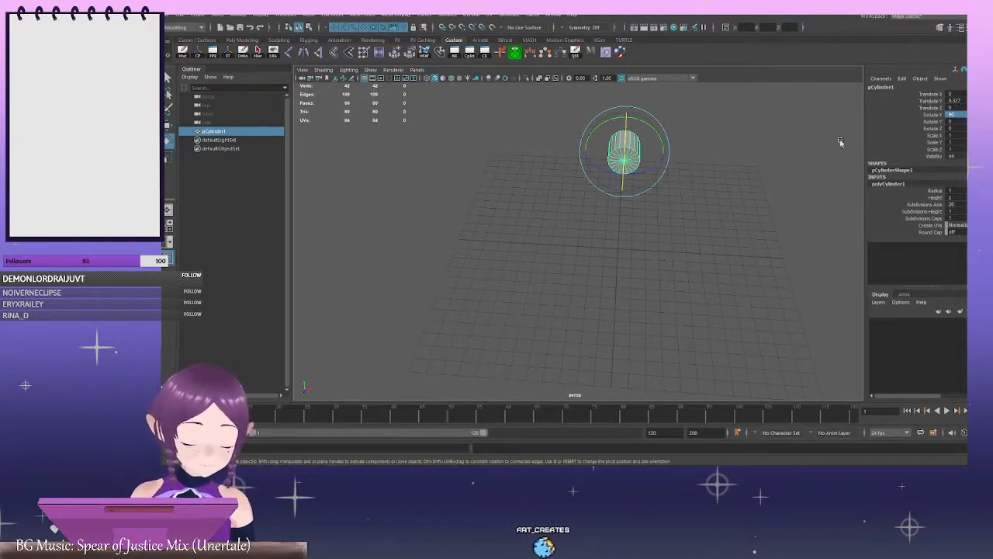
# Set the cylinder's axis subdivisions to 12
pyautogui.click(951, 204)
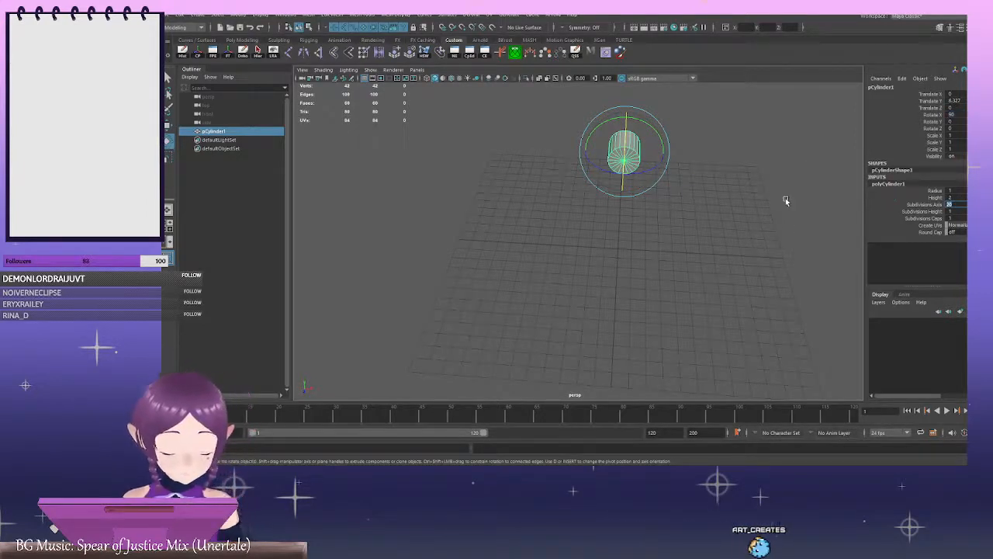
pyautogui.write('12')
pyautogui.press('Return')
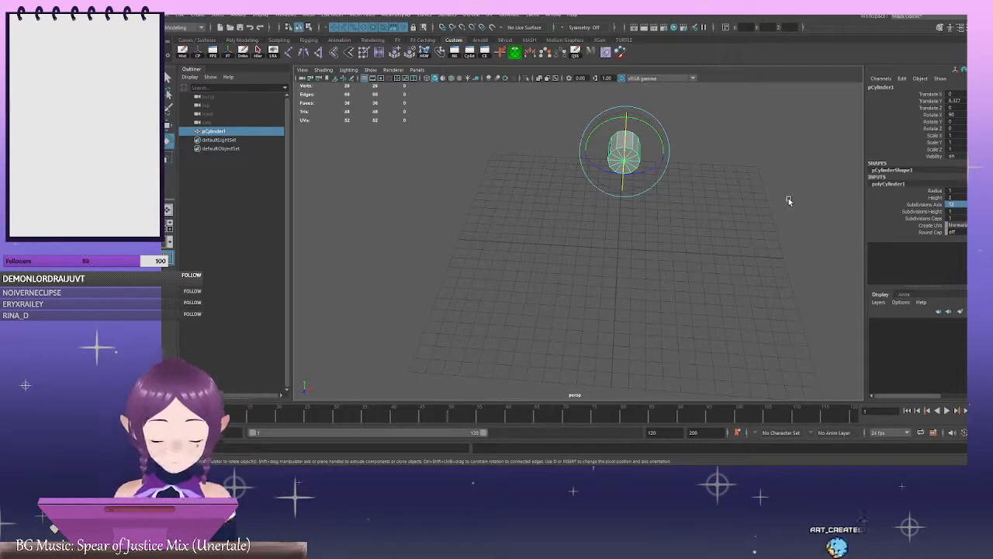
# Flatten the cylinder into a thick disc by scaling it to about 0.39 along its Y axis
pyautogui.click(718, 218)
pyautogui.keyDown('alt'); pyautogui.moveTo(720, 217); pyautogui.dragTo(657, 209); pyautogui.keyUp('alt')
pyautogui.click(606, 162)
pyautogui.moveTo(608, 164)
pyautogui.keyDown('alt'); pyautogui.mouseDown()
pyautogui.moveTo(618, 180)
pyautogui.moveTo(610, 179)
pyautogui.mouseUp(); pyautogui.keyUp('alt')
pyautogui.press('w')
pyautogui.scroll(3, 673, 194)
pyautogui.moveTo(679, 197)
pyautogui.keyDown('alt'); pyautogui.mouseDown()
pyautogui.moveTo(683, 189)
pyautogui.moveTo(659, 206)
pyautogui.moveTo(710, 191)
pyautogui.moveTo(694, 199)
pyautogui.mouseUp(); pyautogui.keyUp('alt')
pyautogui.press('r')
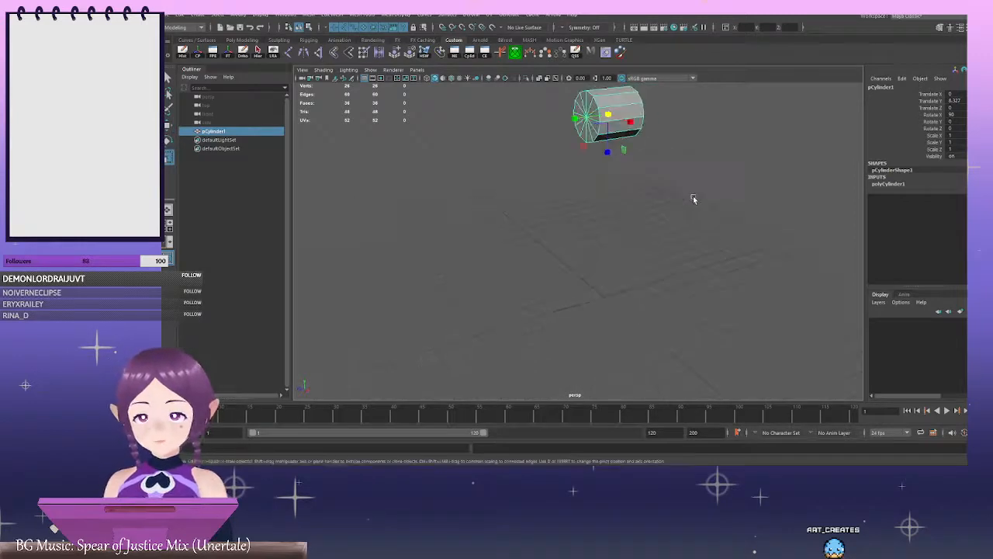
pyautogui.keyDown('alt'); pyautogui.moveTo(687, 174); pyautogui.dragTo(689, 212, button='middle'); pyautogui.keyUp('alt')
pyautogui.moveTo(575, 163); pyautogui.dragTo(732, 193)
pyautogui.keyDown('alt'); pyautogui.moveTo(732, 192); pyautogui.dragTo(695, 228, button='middle'); pyautogui.keyUp('alt')
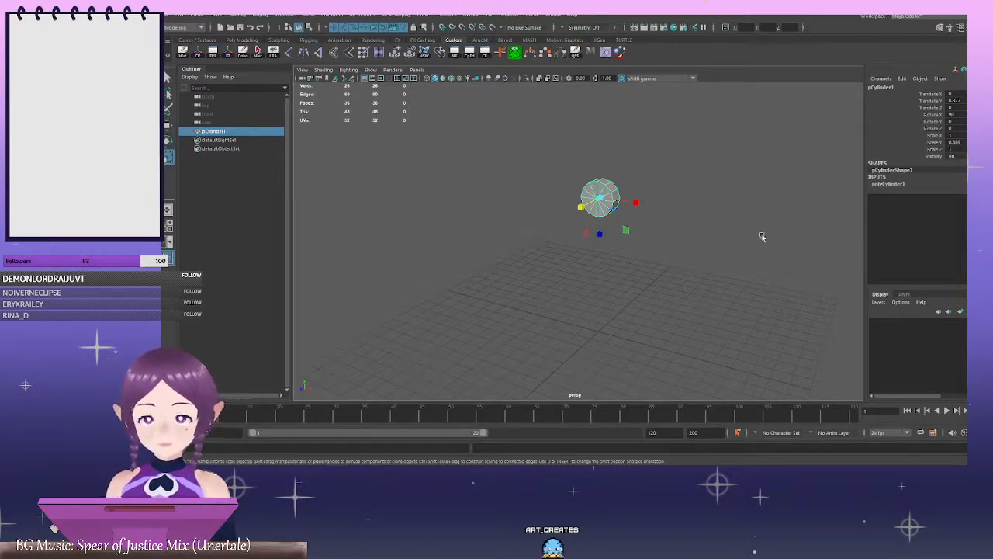
# Enlarge the disc to a scale of about 2.28 in X and Z and about 0.43 in Y
pyautogui.keyDown('alt'); pyautogui.moveTo(654, 218); pyautogui.dragTo(654, 194, button='middle'); pyautogui.keyUp('alt')
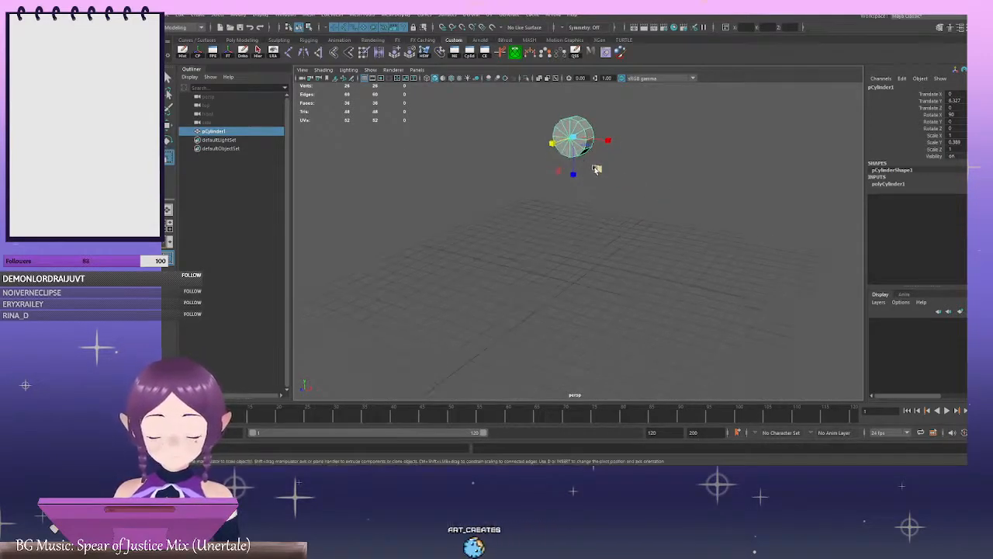
pyautogui.moveTo(595, 169); pyautogui.dragTo(533, 173)
pyautogui.hotkey('ctrl', 'z')
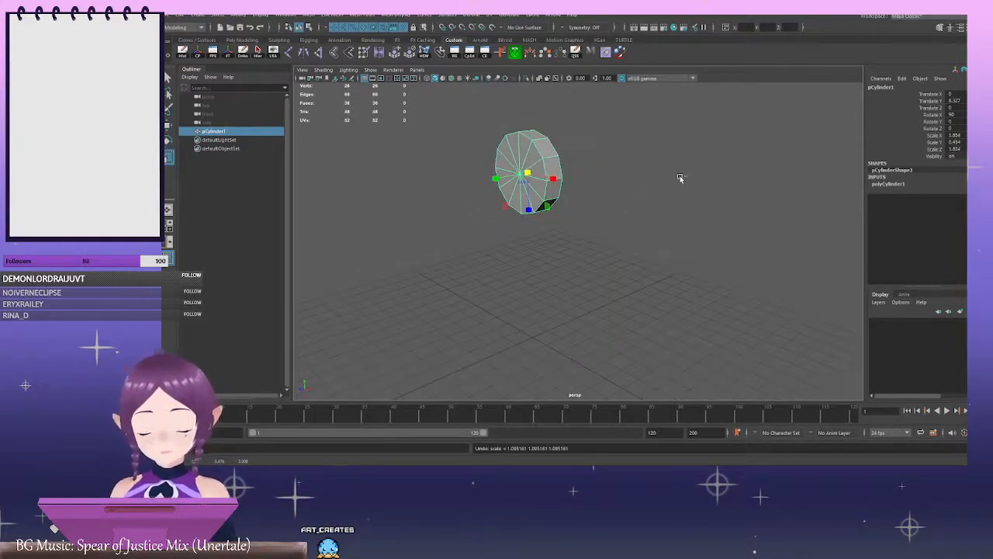
pyautogui.keyDown('alt'); pyautogui.moveTo(707, 181); pyautogui.dragTo(673, 201); pyautogui.keyUp('alt')
pyautogui.moveTo(604, 203); pyautogui.dragTo(613, 209)
# Move the disc straight up, high above the grid, to about 28.76 in Y
pyautogui.press('w')
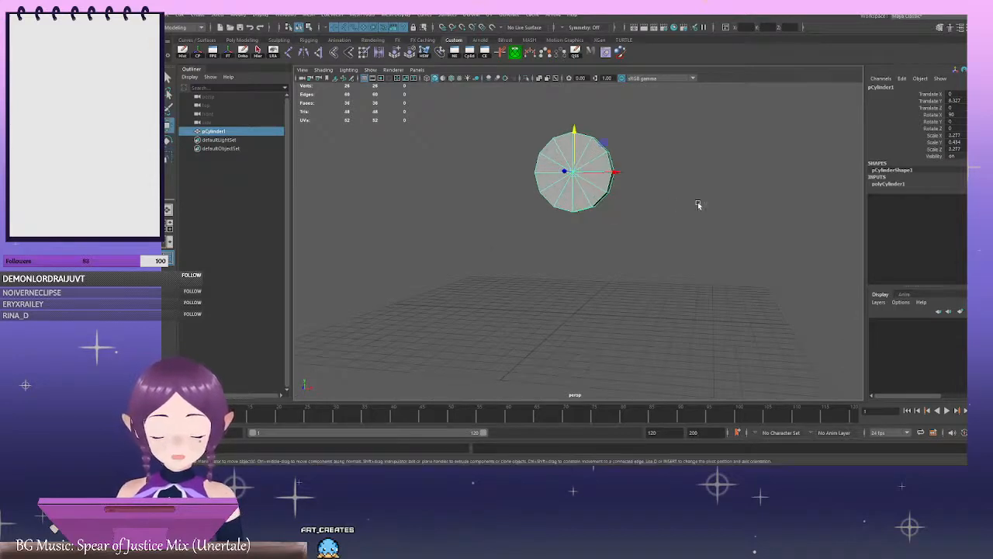
pyautogui.scroll(-2, 698, 206)
pyautogui.keyDown('alt'); pyautogui.moveTo(690, 206); pyautogui.dragTo(639, 231); pyautogui.keyUp('alt')
pyautogui.moveTo(566, 182); pyautogui.dragTo(577, 110)
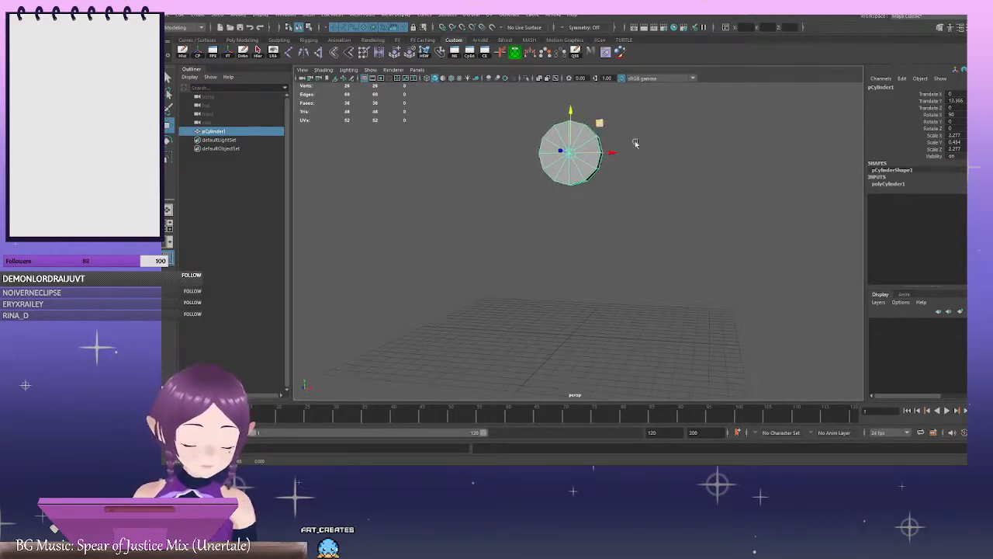
pyautogui.scroll(-2, 658, 168)
pyautogui.keyDown('alt'); pyautogui.moveTo(639, 171); pyautogui.dragTo(638, 231, button='middle'); pyautogui.keyUp('alt')
pyautogui.moveTo(574, 184); pyautogui.dragTo(571, 94)
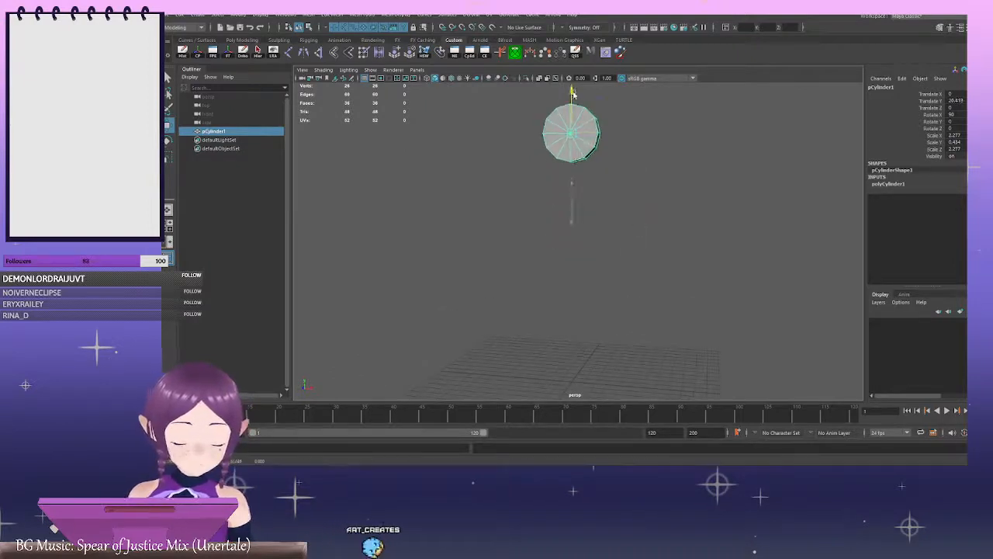
pyautogui.scroll(-3, 632, 194)
pyautogui.moveTo(573, 156); pyautogui.dragTo(575, 93)
pyautogui.keyDown('alt'); pyautogui.moveTo(607, 177); pyautogui.dragTo(612, 213, button='middle'); pyautogui.keyUp('alt')
pyautogui.scroll(3, 608, 231)
pyautogui.moveTo(607, 232)
pyautogui.keyDown('alt'); pyautogui.mouseDown()
pyautogui.moveTo(574, 233)
pyautogui.moveTo(591, 231)
pyautogui.mouseUp(); pyautogui.keyUp('alt')
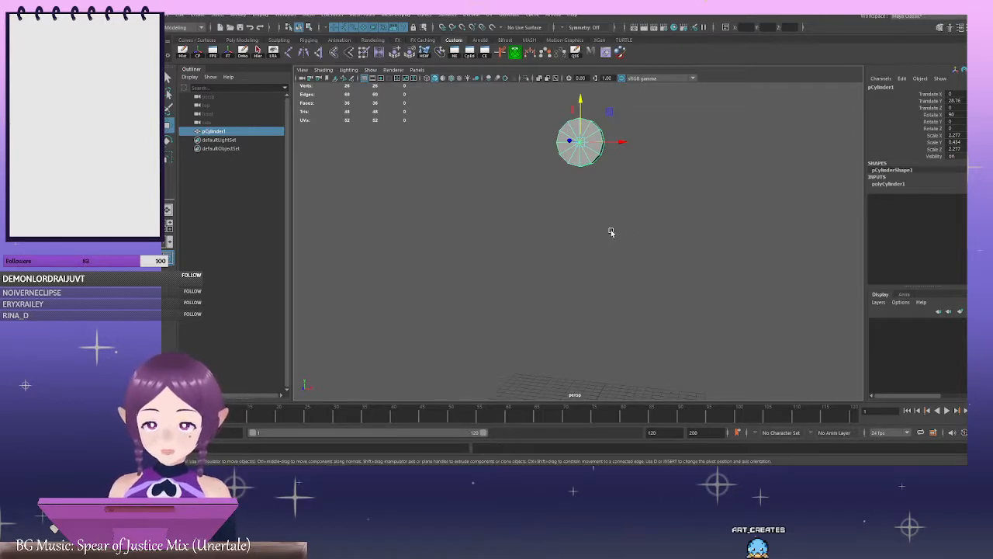
pyautogui.keyDown('alt'); pyautogui.moveTo(612, 232); pyautogui.dragTo(630, 224); pyautogui.keyUp('alt')
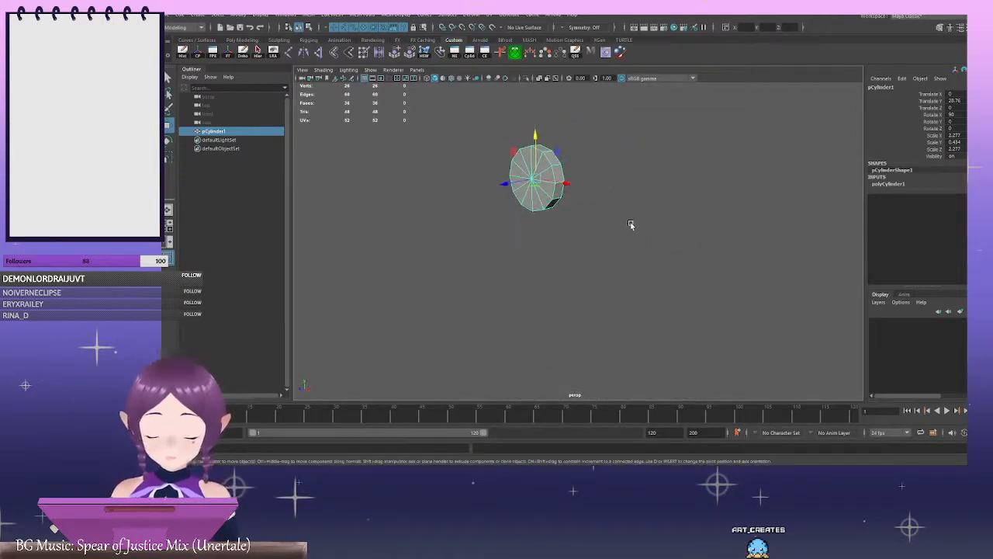
# Thicken the disc by scaling it to about 0.99 along its Y axis
pyautogui.press('q')
pyautogui.keyDown('alt'); pyautogui.moveTo(539, 216); pyautogui.dragTo(629, 230, button='middle'); pyautogui.keyUp('alt')
pyautogui.scroll(4, 630, 230)
pyautogui.keyDown('alt'); pyautogui.moveTo(630, 230); pyautogui.dragTo(564, 212); pyautogui.keyUp('alt')
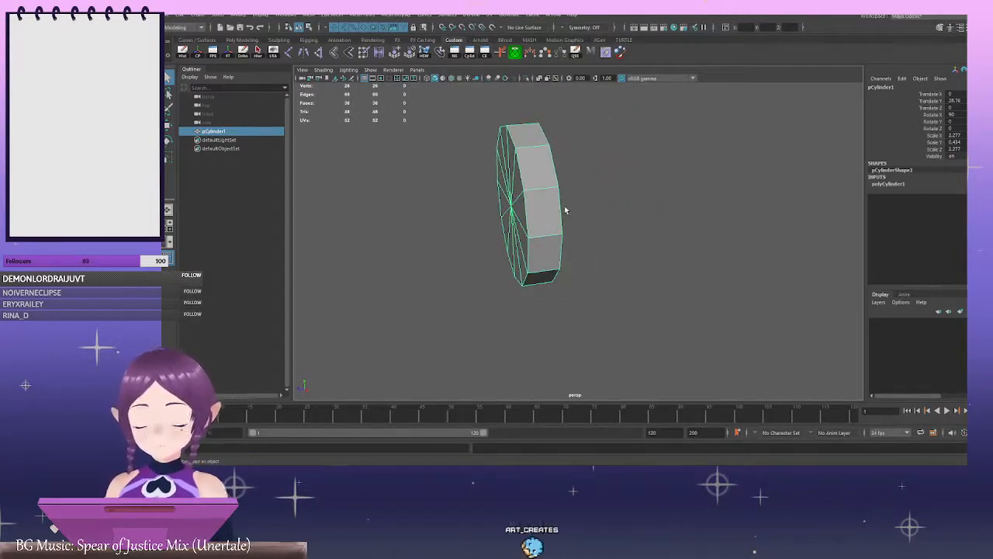
pyautogui.keyDown('alt'); pyautogui.moveTo(580, 212); pyautogui.dragTo(631, 210); pyautogui.keyUp('alt')
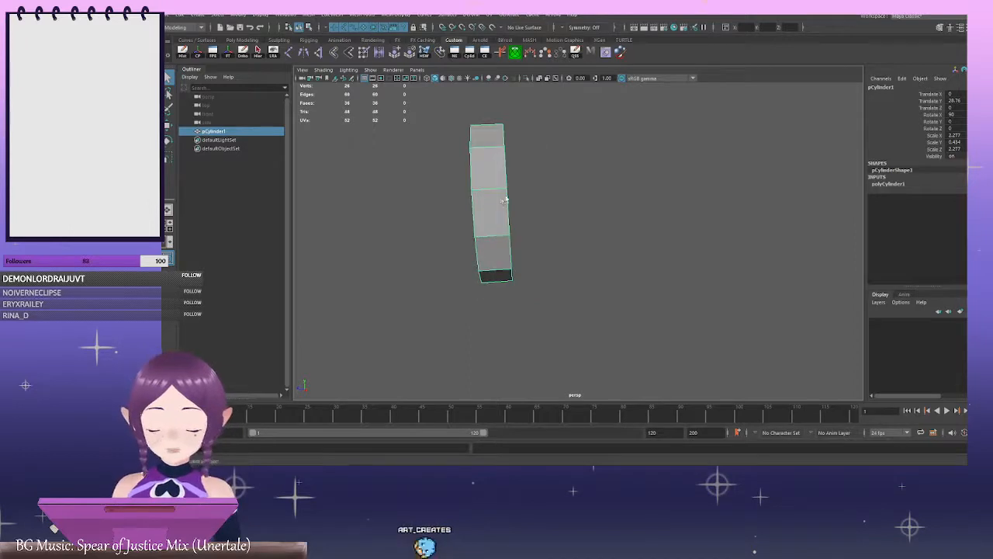
pyautogui.keyDown('alt'); pyautogui.moveTo(505, 201); pyautogui.dragTo(554, 188); pyautogui.keyUp('alt')
pyautogui.press('r')
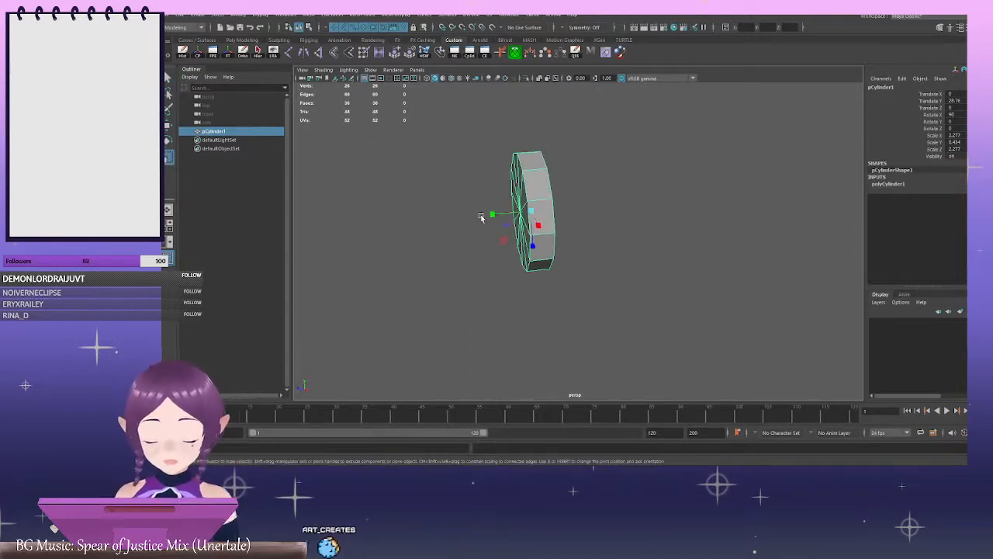
pyautogui.moveTo(481, 217); pyautogui.dragTo(509, 216)
pyautogui.click(717, 194)
pyautogui.scroll(-3, 635, 189)
pyautogui.click(571, 210)
pyautogui.click(670, 215)
pyautogui.keyDown('alt'); pyautogui.moveTo(670, 215); pyautogui.dragTo(692, 208); pyautogui.keyUp('alt')
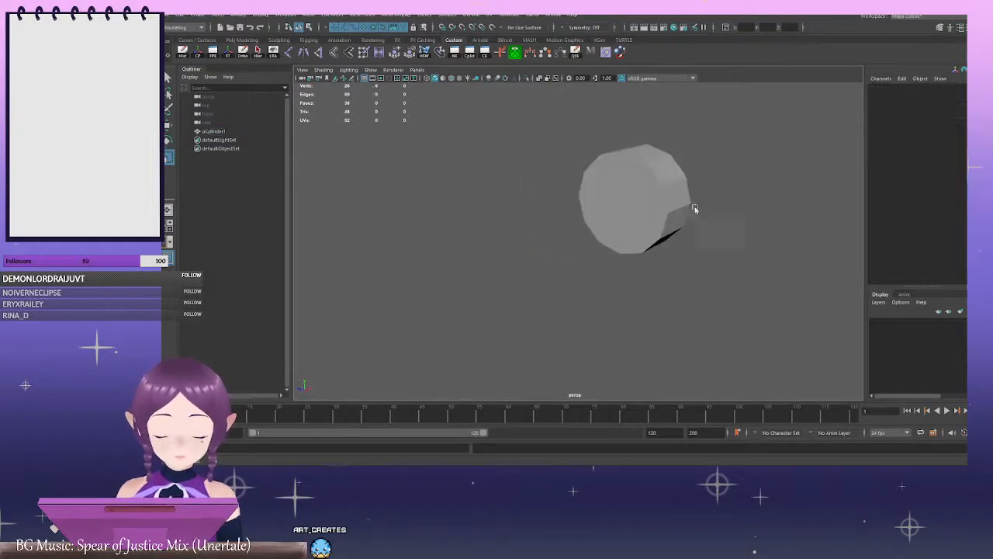
pyautogui.click(650, 208)
pyautogui.keyDown('alt'); pyautogui.moveTo(712, 204); pyautogui.dragTo(658, 214, button='middle'); pyautogui.keyUp('alt')
# Select the 12 radial edges of the disc's front cap in edge mode
pyautogui.press('q')
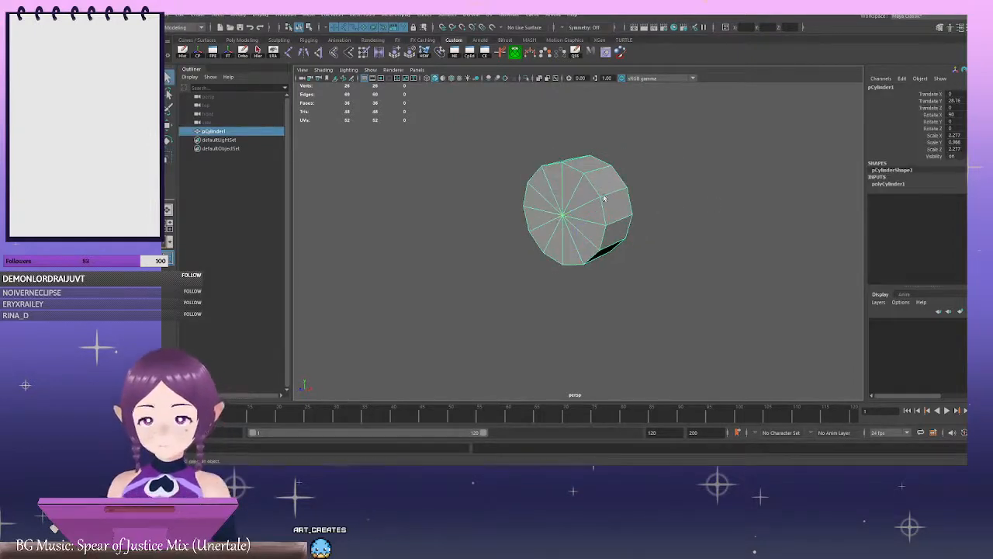
pyautogui.keyDown('alt'); pyautogui.moveTo(605, 198); pyautogui.dragTo(668, 203, button='right'); pyautogui.keyUp('alt')
pyautogui.moveTo(667, 202)
pyautogui.keyDown('alt'); pyautogui.mouseDown()
pyautogui.moveTo(632, 206)
pyautogui.moveTo(668, 199)
pyautogui.mouseUp(); pyautogui.keyUp('alt')
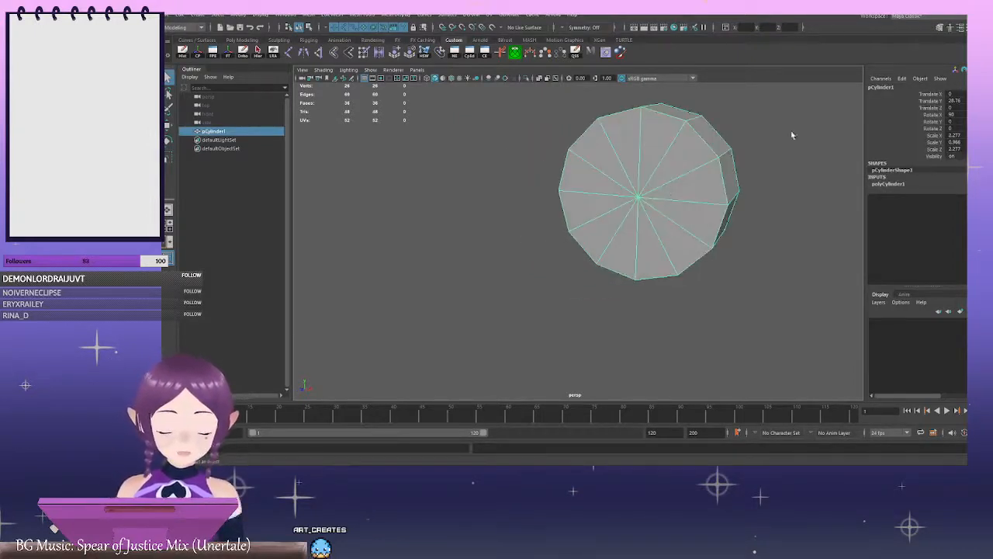
pyautogui.moveTo(792, 130); pyautogui.dragTo(800, 110, button='right')
pyautogui.keyDown('alt'); pyautogui.moveTo(718, 141); pyautogui.dragTo(677, 150); pyautogui.keyUp('alt')
pyautogui.click(693, 140)
pyautogui.click(734, 166)
pyautogui.keyDown('alt'); pyautogui.moveTo(734, 166); pyautogui.dragTo(744, 158); pyautogui.keyUp('alt')
pyautogui.moveTo(612, 147); pyautogui.dragTo(671, 174)
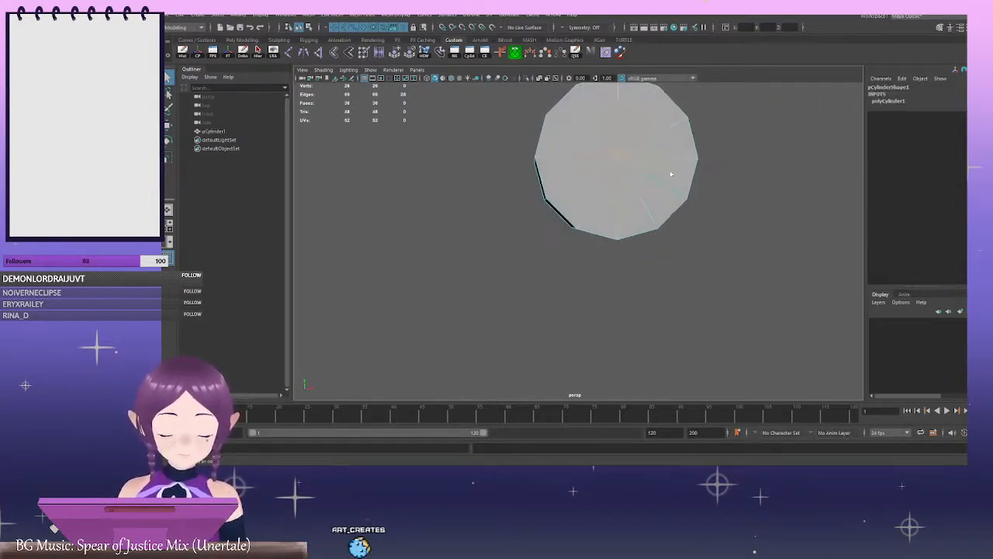
pyautogui.keyDown('alt'); pyautogui.moveTo(916, 146); pyautogui.dragTo(667, 209); pyautogui.keyUp('alt')
pyautogui.moveTo(510, 115); pyautogui.dragTo(596, 260)
pyautogui.keyDown('alt'); pyautogui.moveTo(643, 311); pyautogui.dragTo(679, 243); pyautogui.keyUp('alt')
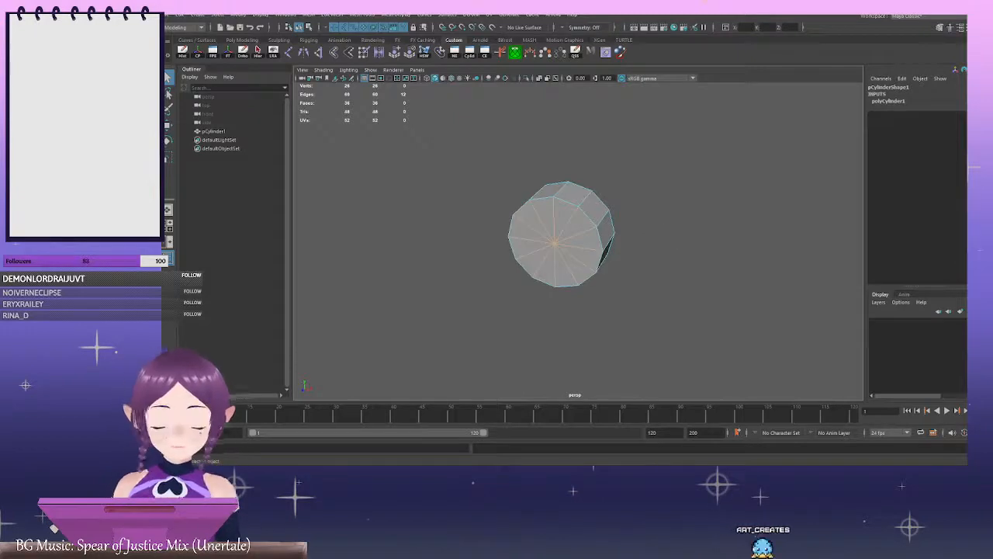
# Connect the selected radial edges with a single-segment ring slid to about 0.87, close to the cap's outer edge
pyautogui.click(940, 27)
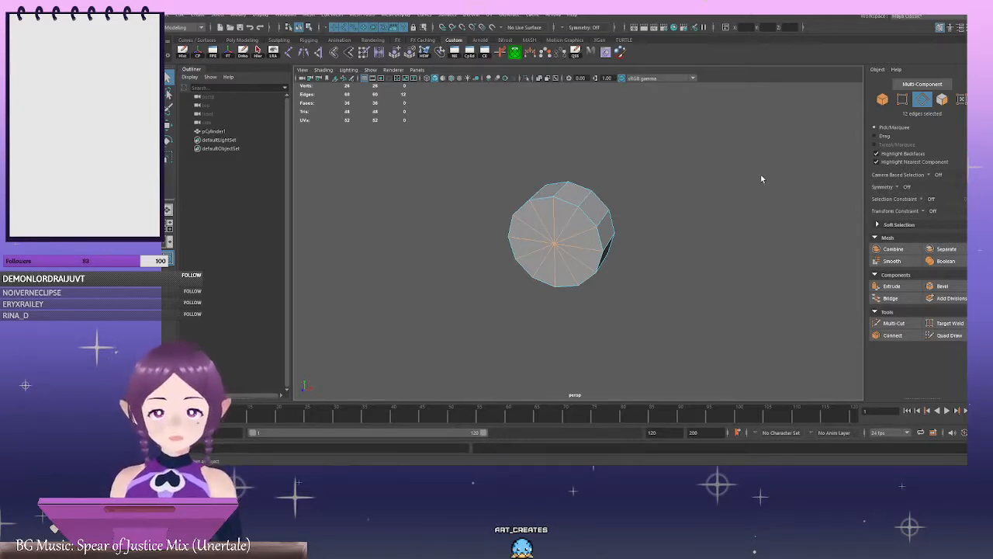
pyautogui.keyDown('alt'); pyautogui.moveTo(711, 216); pyautogui.dragTo(708, 188, button='middle'); pyautogui.keyUp('alt')
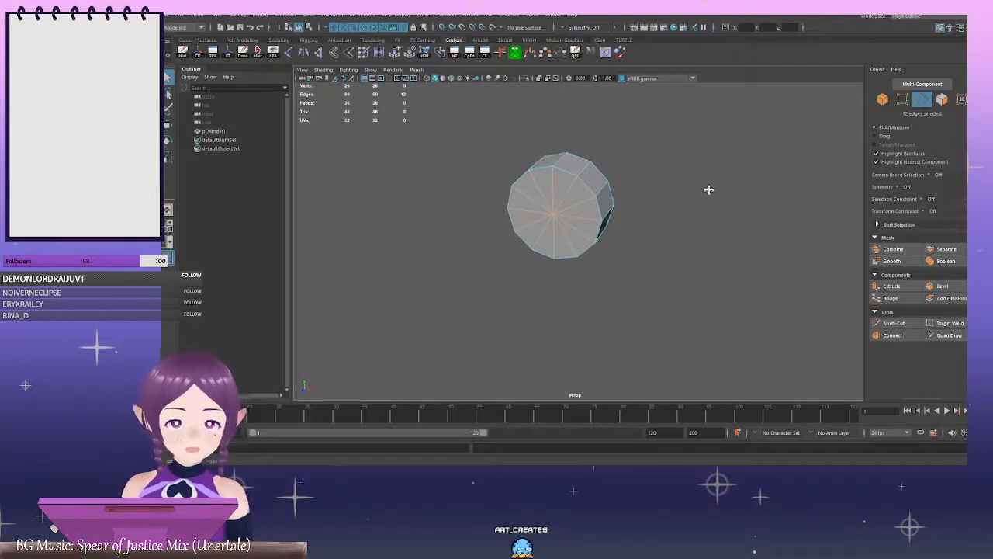
pyautogui.keyDown('alt'); pyautogui.moveTo(709, 188); pyautogui.dragTo(722, 217, button='right'); pyautogui.keyUp('alt')
pyautogui.keyDown('alt'); pyautogui.moveTo(721, 218); pyautogui.dragTo(775, 190); pyautogui.keyUp('alt')
pyautogui.click(892, 335)
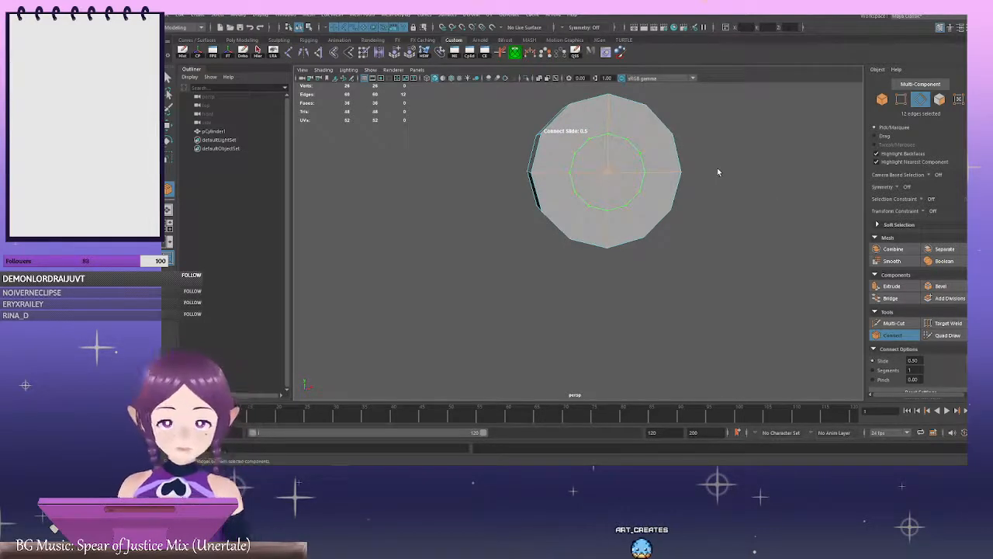
pyautogui.moveTo(741, 169)
pyautogui.keyDown('alt'); pyautogui.mouseDown()
pyautogui.moveTo(815, 193)
pyautogui.moveTo(751, 179)
pyautogui.mouseUp(); pyautogui.keyUp('alt')
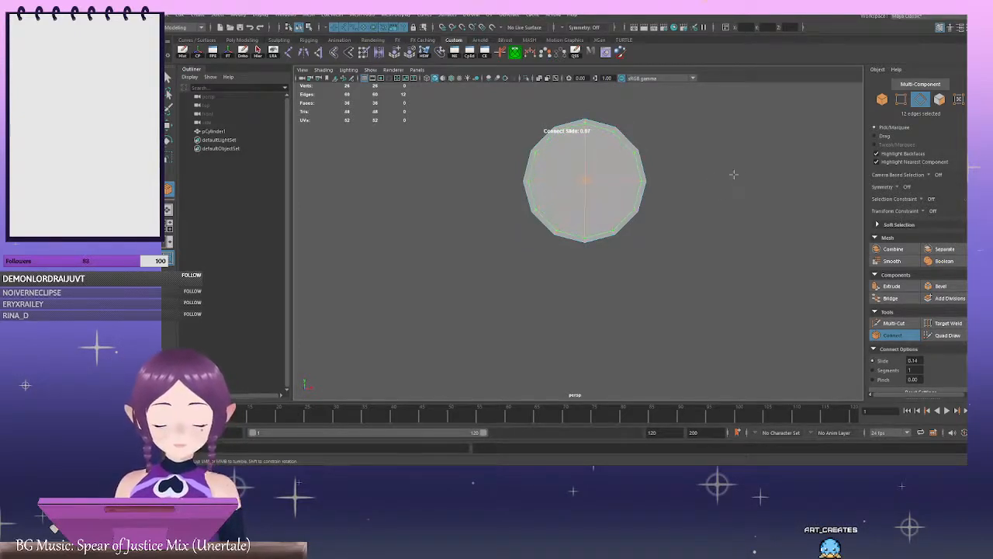
pyautogui.press('Return')
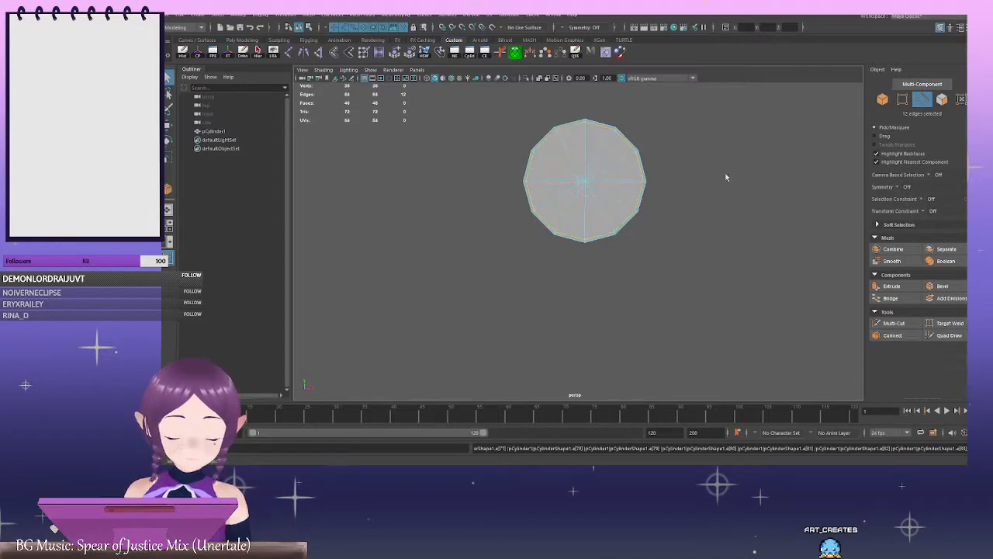
# Turn on camera-based selection and select the 12 triangular faces inside the new ring on the front cap
pyautogui.keyDown('alt'); pyautogui.moveTo(732, 178); pyautogui.dragTo(761, 189); pyautogui.keyUp('alt')
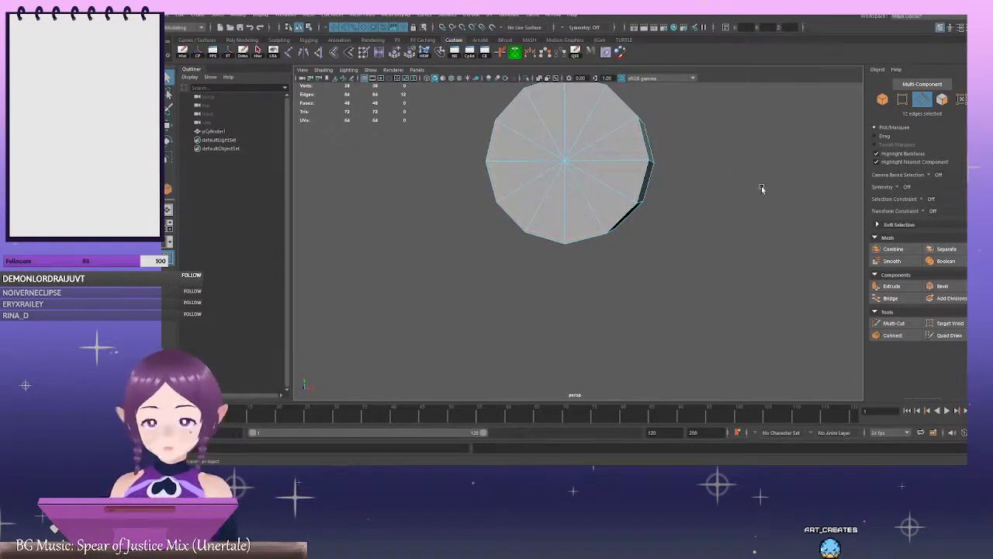
pyautogui.press('w')
pyautogui.keyDown('alt'); pyautogui.moveTo(734, 142); pyautogui.dragTo(750, 172); pyautogui.keyUp('alt')
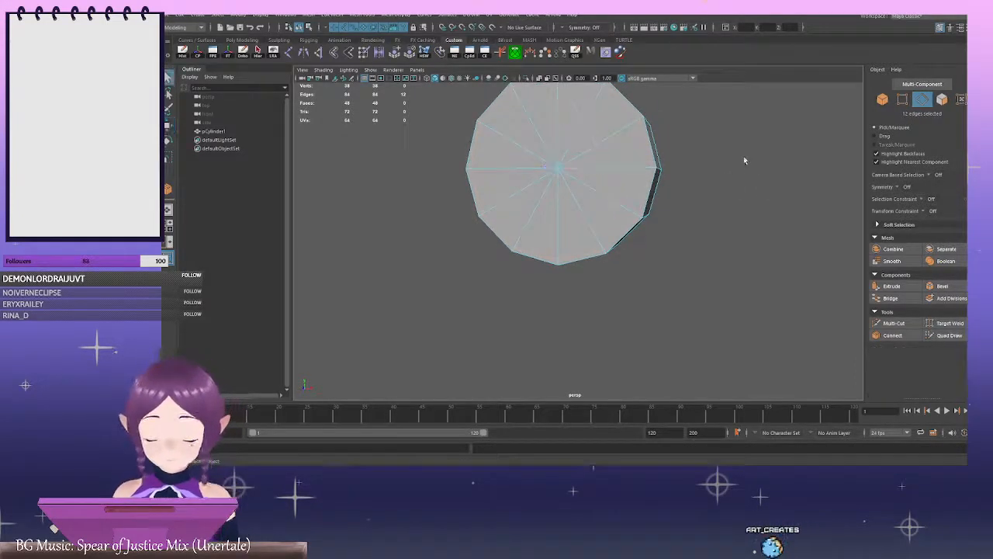
pyautogui.moveTo(745, 159); pyautogui.dragTo(703, 159, button='right')
pyautogui.keyDown('alt'); pyautogui.moveTo(564, 163); pyautogui.dragTo(602, 206); pyautogui.keyUp('alt')
pyautogui.click(939, 176)
pyautogui.click(946, 190)
pyautogui.scroll(-3, 767, 196)
pyautogui.keyDown('alt'); pyautogui.moveTo(694, 192); pyautogui.dragTo(597, 191); pyautogui.keyUp('alt')
pyautogui.press('w')
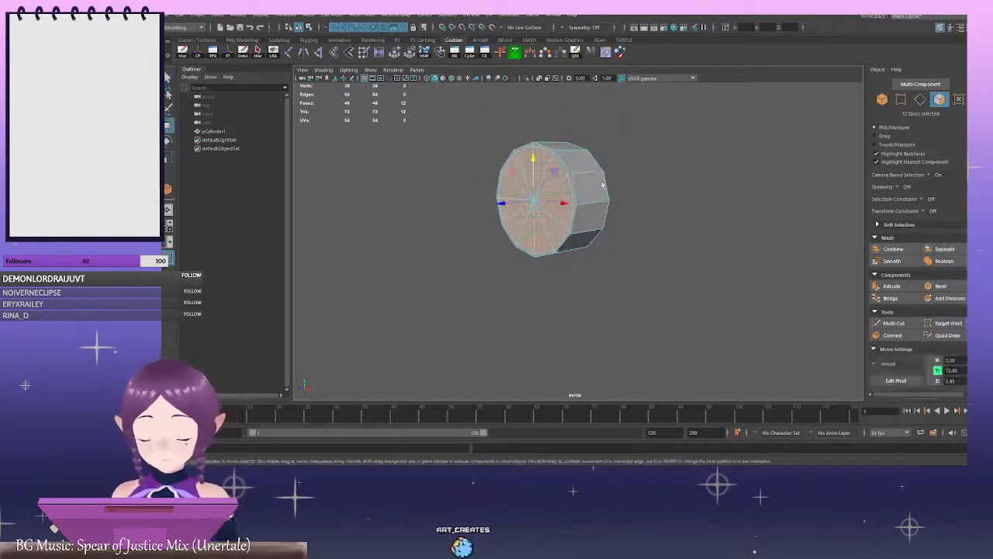
# Extrude the inner cap faces and push them into the disc to about -1.50 in Z, leaving a thin rim
pyautogui.scroll(3, 536, 195)
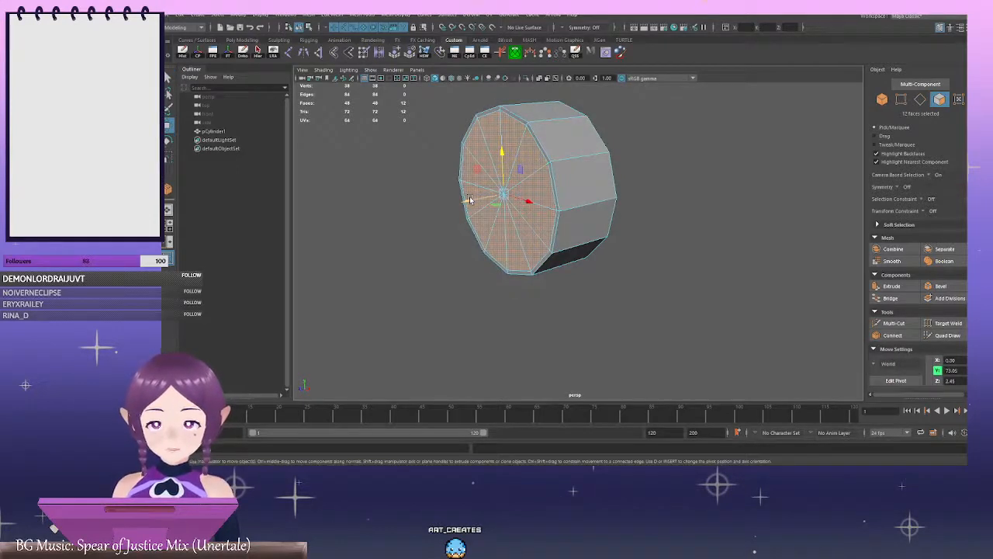
pyautogui.moveTo(469, 200); pyautogui.dragTo(534, 178)
pyautogui.hotkey('ctrl', 'z')
pyautogui.hotkey('ctrl', 'e')
pyautogui.scroll(2, 565, 183)
pyautogui.scroll(-3, 535, 178)
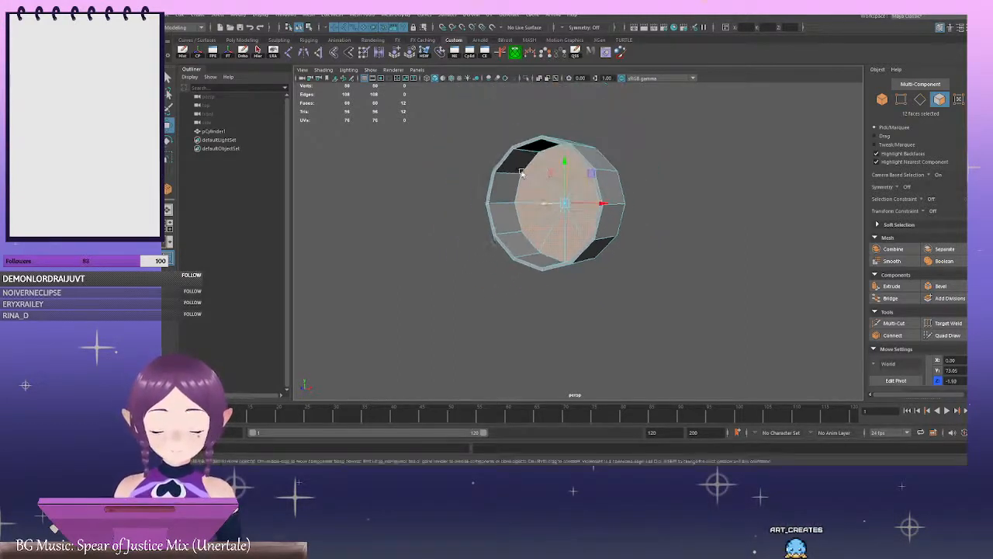
# Try to flare the disc by scaling the ring of front rim faces outward in X and Z
pyautogui.moveTo(717, 137); pyautogui.dragTo(715, 113, button='right')
pyautogui.scroll(2, 691, 151)
pyautogui.keyDown('alt'); pyautogui.moveTo(692, 151); pyautogui.dragTo(727, 135); pyautogui.keyUp('alt')
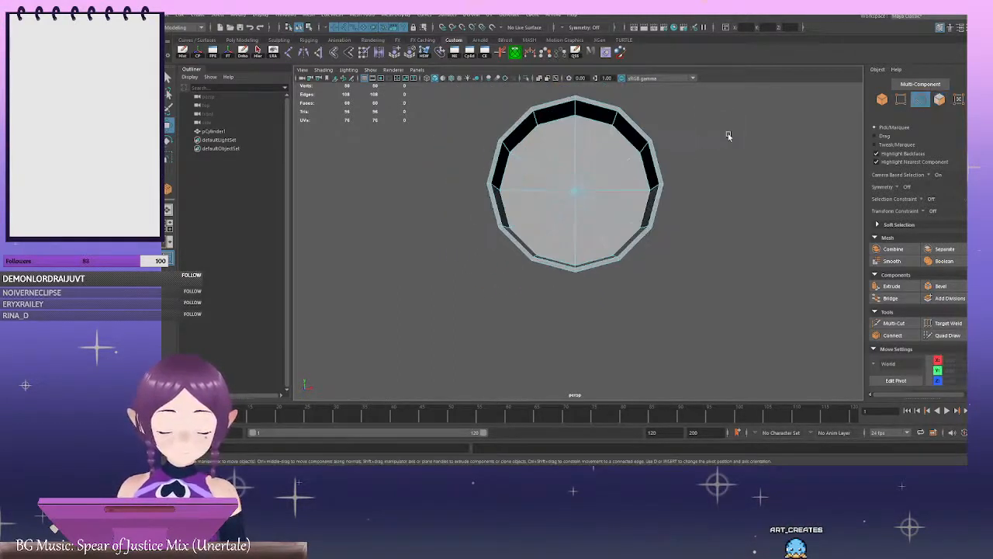
pyautogui.scroll(1, 654, 160)
pyautogui.scroll(2, 654, 159)
pyautogui.moveTo(713, 131); pyautogui.dragTo(715, 158, button='right')
pyautogui.scroll(1, 699, 165)
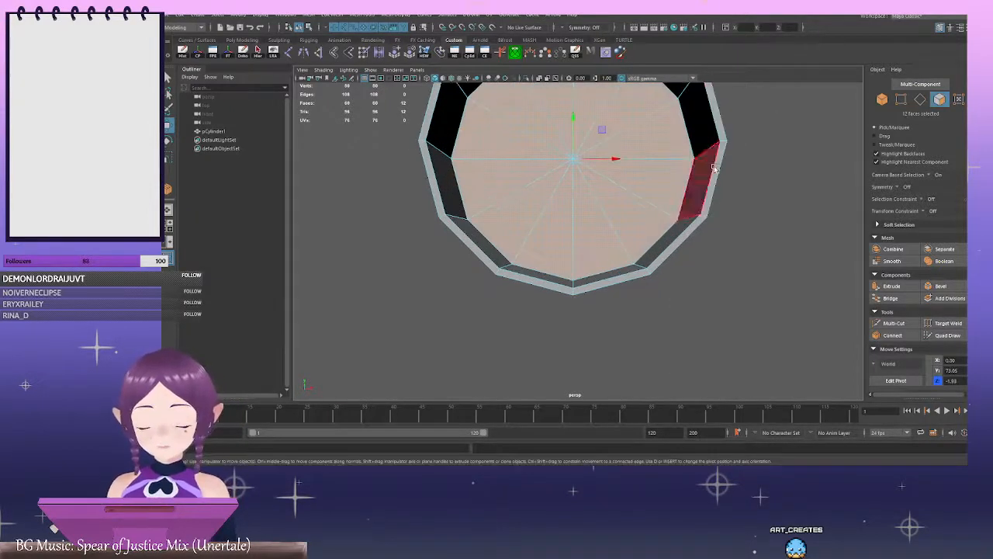
pyautogui.click(719, 152)
pyautogui.scroll(-3, 751, 203)
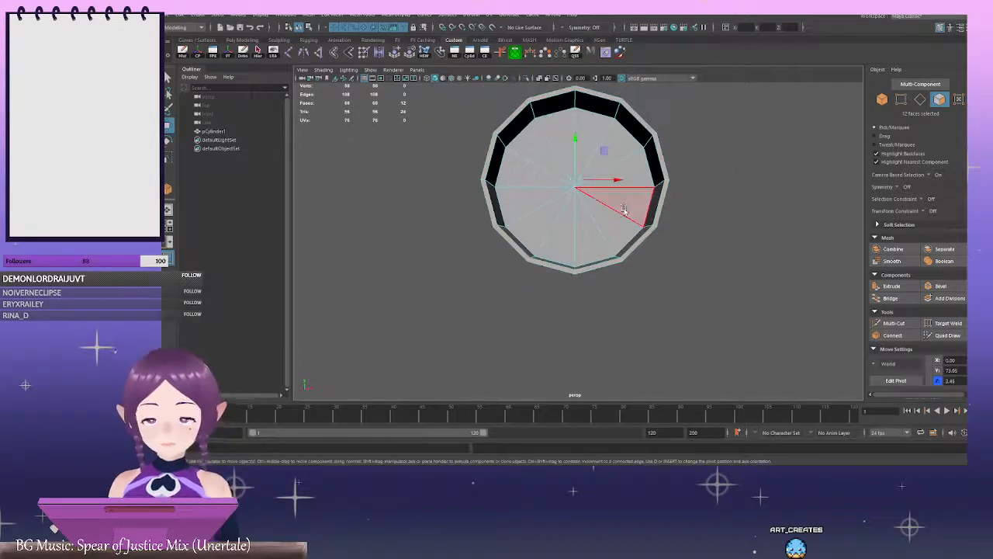
pyautogui.press('r')
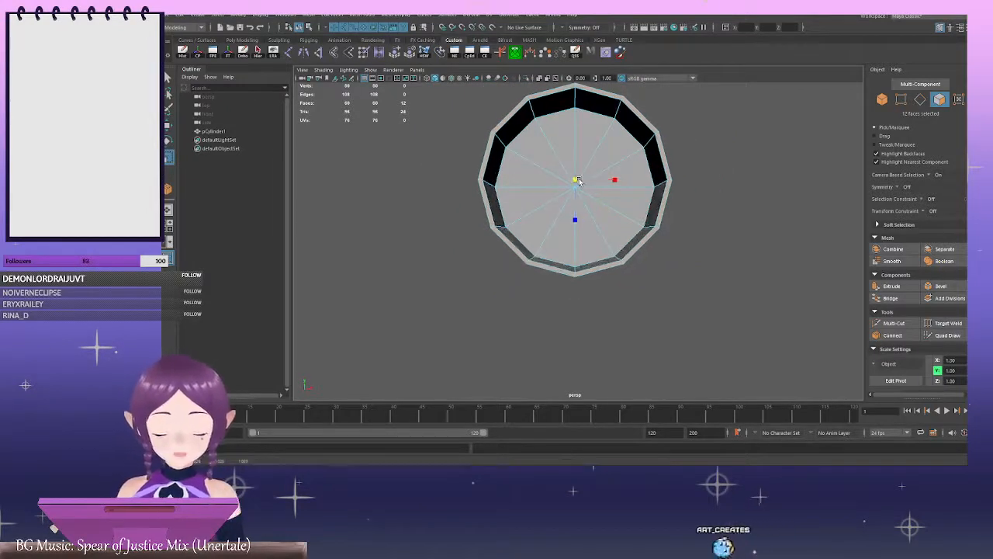
pyautogui.keyDown('alt'); pyautogui.moveTo(578, 180); pyautogui.dragTo(616, 221); pyautogui.keyUp('alt')
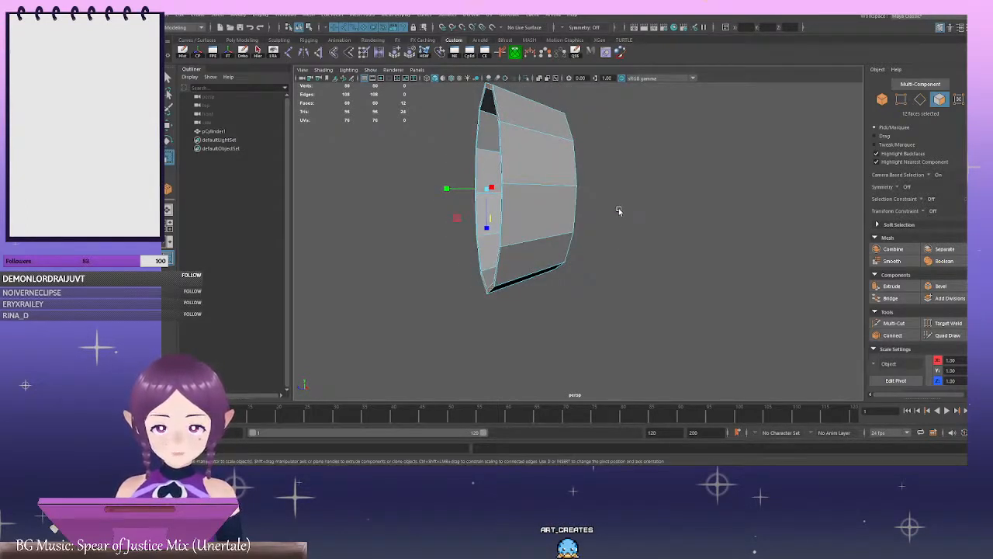
pyautogui.moveTo(618, 209)
pyautogui.keyDown('alt'); pyautogui.mouseDown()
pyautogui.moveTo(637, 211)
pyautogui.moveTo(682, 166)
pyautogui.moveTo(672, 111)
pyautogui.moveTo(675, 157)
pyautogui.moveTo(711, 209)
pyautogui.moveTo(619, 228)
pyautogui.mouseUp(); pyautogui.keyUp('alt')
pyautogui.keyDown('alt'); pyautogui.moveTo(688, 195); pyautogui.dragTo(634, 209); pyautogui.keyUp('alt')
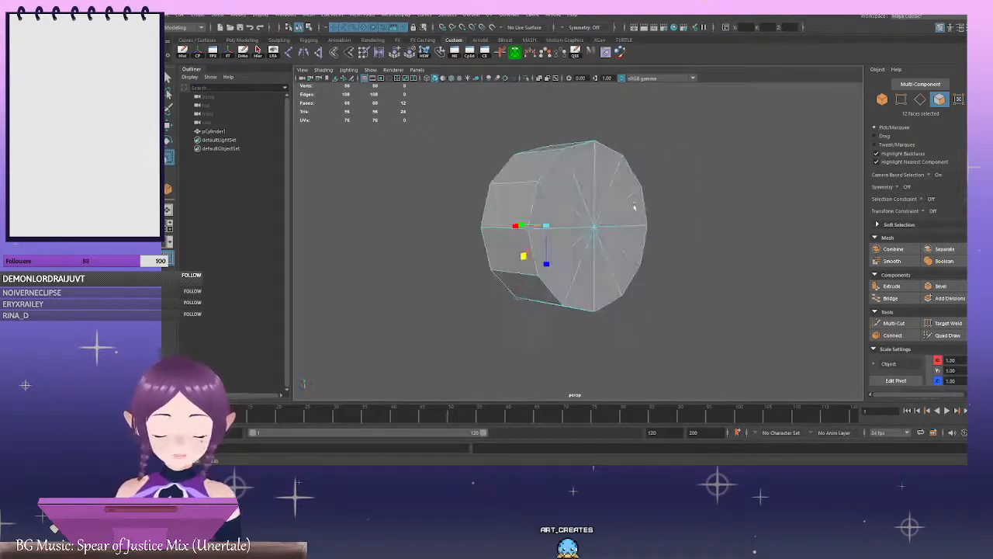
pyautogui.rightClick(719, 167)
pyautogui.keyDown('alt'); pyautogui.moveTo(603, 173); pyautogui.dragTo(737, 178); pyautogui.keyUp('alt')
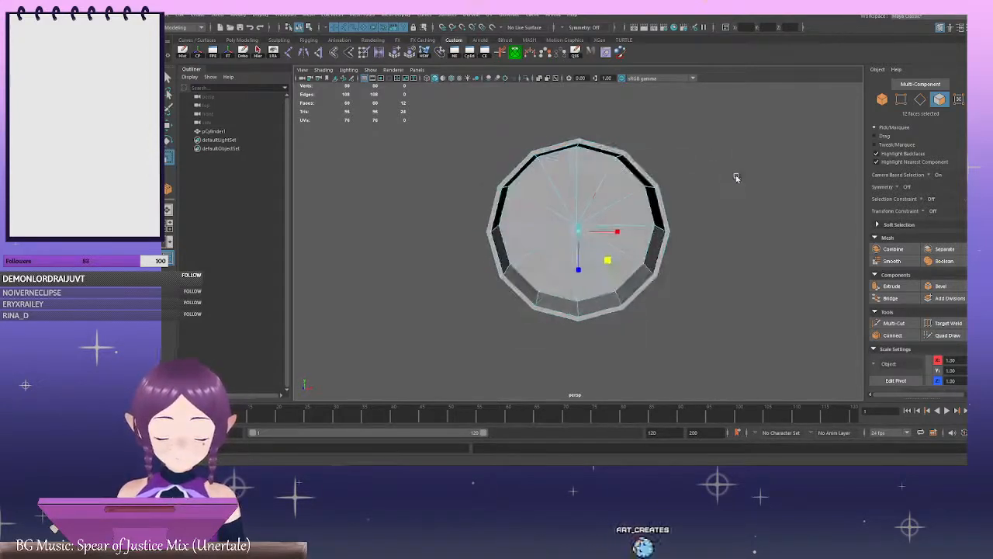
pyautogui.keyDown('alt'); pyautogui.moveTo(573, 206); pyautogui.dragTo(596, 200); pyautogui.keyUp('alt')
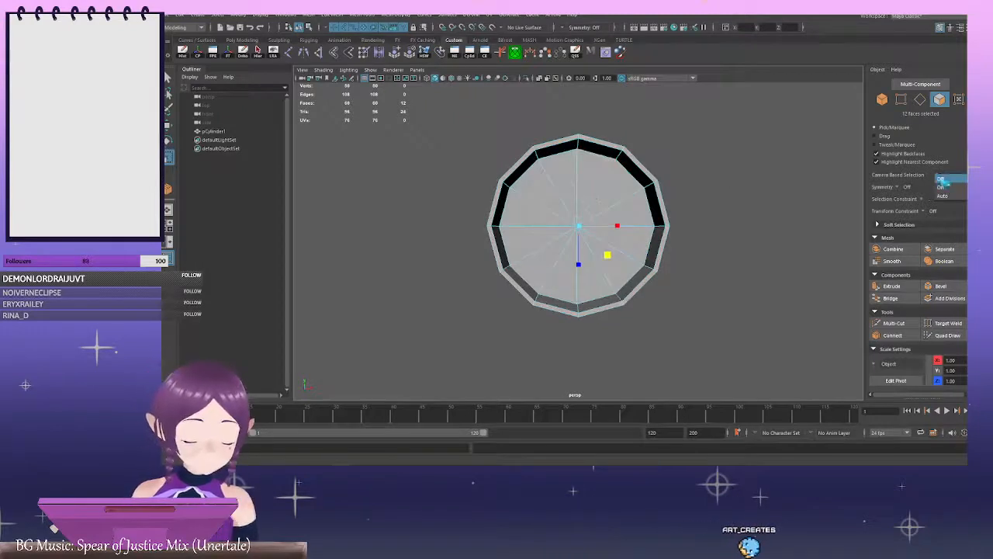
# Try to shift the recessed cap faces along Z and undo the move
pyautogui.keyDown('alt'); pyautogui.moveTo(605, 255); pyautogui.dragTo(680, 240); pyautogui.keyUp('alt')
pyautogui.press('w')
pyautogui.moveTo(562, 228); pyautogui.dragTo(543, 233)
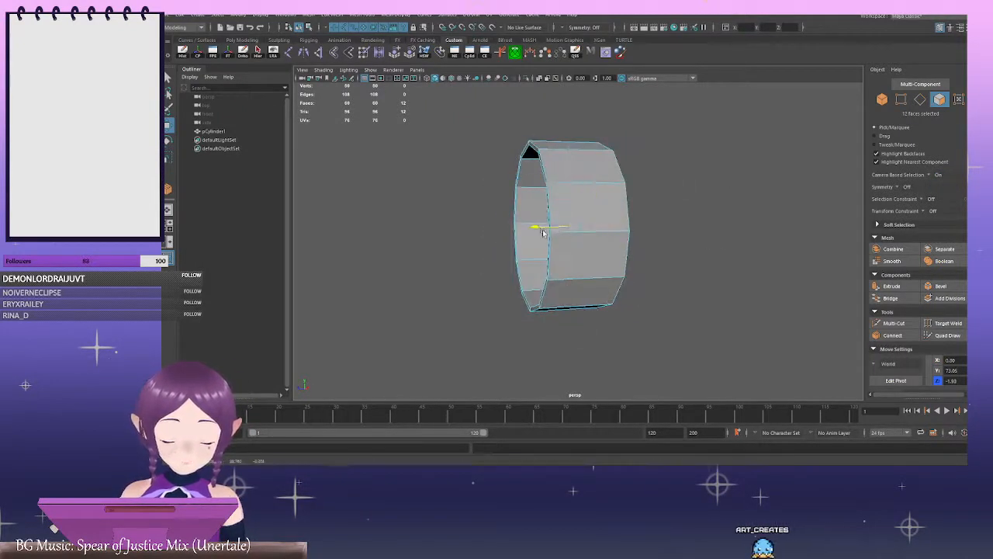
pyautogui.keyDown('alt'); pyautogui.moveTo(669, 224); pyautogui.dragTo(778, 246, button='right'); pyautogui.keyUp('alt')
pyautogui.keyDown('alt'); pyautogui.moveTo(779, 246); pyautogui.dragTo(802, 247); pyautogui.keyUp('alt')
pyautogui.hotkey('ctrl', 'z')
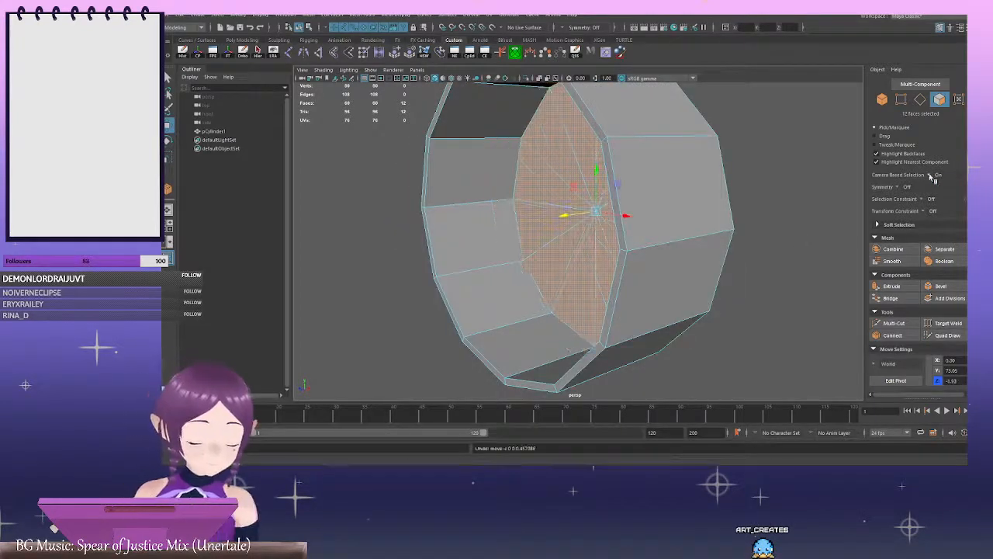
pyautogui.keyDown('alt'); pyautogui.moveTo(791, 196); pyautogui.dragTo(660, 205, button='right'); pyautogui.keyUp('alt')
pyautogui.keyDown('alt'); pyautogui.moveTo(660, 206); pyautogui.dragTo(703, 228); pyautogui.keyUp('alt')
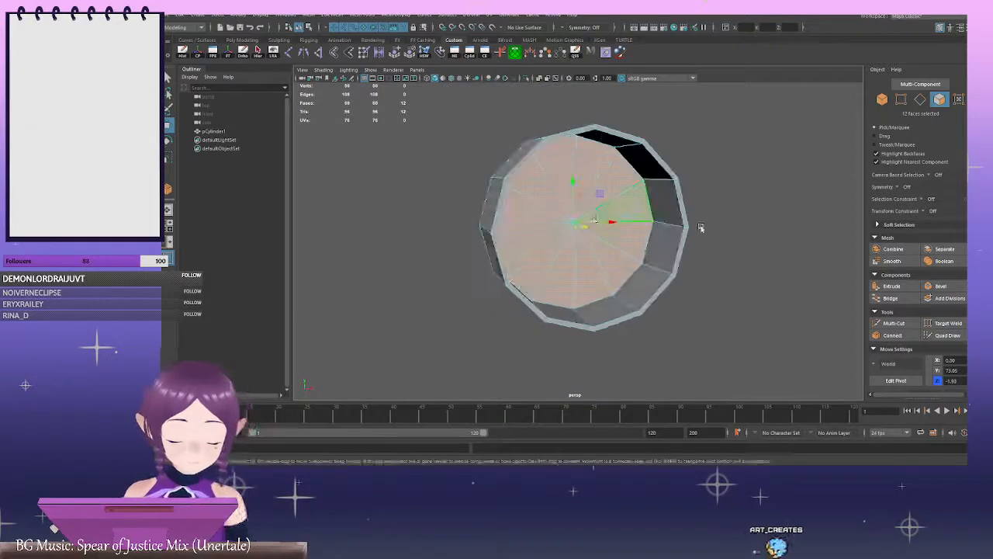
# Select the ring of front rim faces and scale it slightly outward so the opening flares
pyautogui.keyDown('alt'); pyautogui.moveTo(792, 242); pyautogui.dragTo(756, 246); pyautogui.keyUp('alt')
pyautogui.click(756, 246)
pyautogui.moveTo(567, 205); pyautogui.dragTo(598, 244)
pyautogui.keyDown('alt'); pyautogui.moveTo(730, 242); pyautogui.dragTo(569, 226); pyautogui.keyUp('alt')
pyautogui.keyDown('alt'); pyautogui.moveTo(694, 214); pyautogui.dragTo(754, 121); pyautogui.keyUp('alt')
pyautogui.moveTo(747, 121); pyautogui.dragTo(755, 149, button='right')
pyautogui.scroll(1, 640, 139)
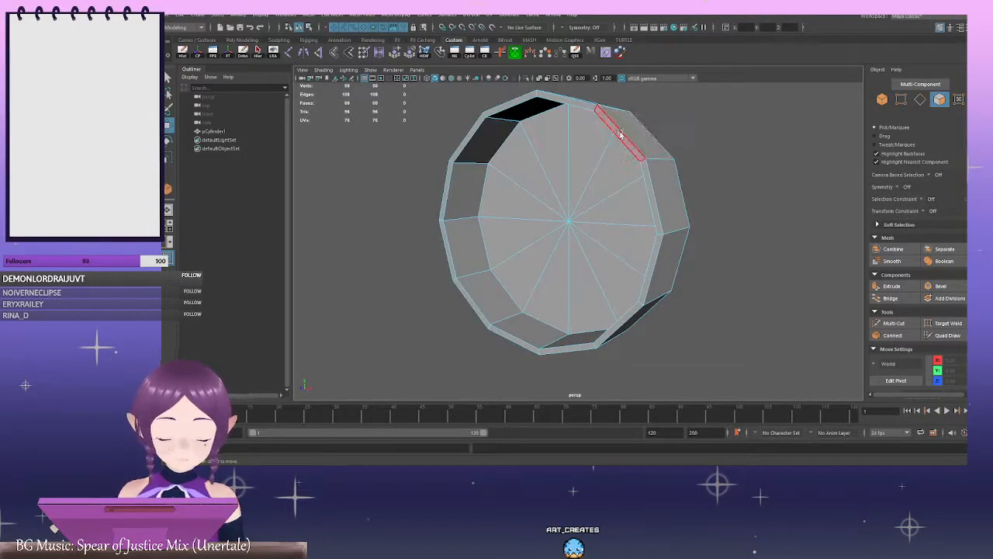
pyautogui.doubleClick(651, 186)
pyautogui.scroll(-2, 699, 192)
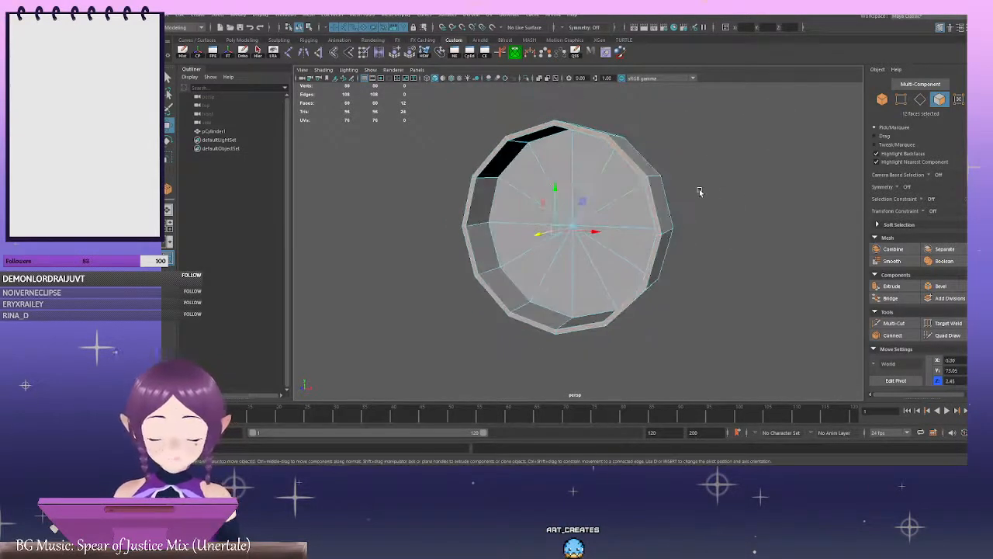
pyautogui.press('r')
pyautogui.moveTo(588, 265); pyautogui.dragTo(745, 170)
# Select the edge loops around the inside of the disc's recess and scale them outward to widen the recess floor
pyautogui.moveTo(749, 147); pyautogui.dragTo(754, 126, button='right')
pyautogui.scroll(3, 746, 168)
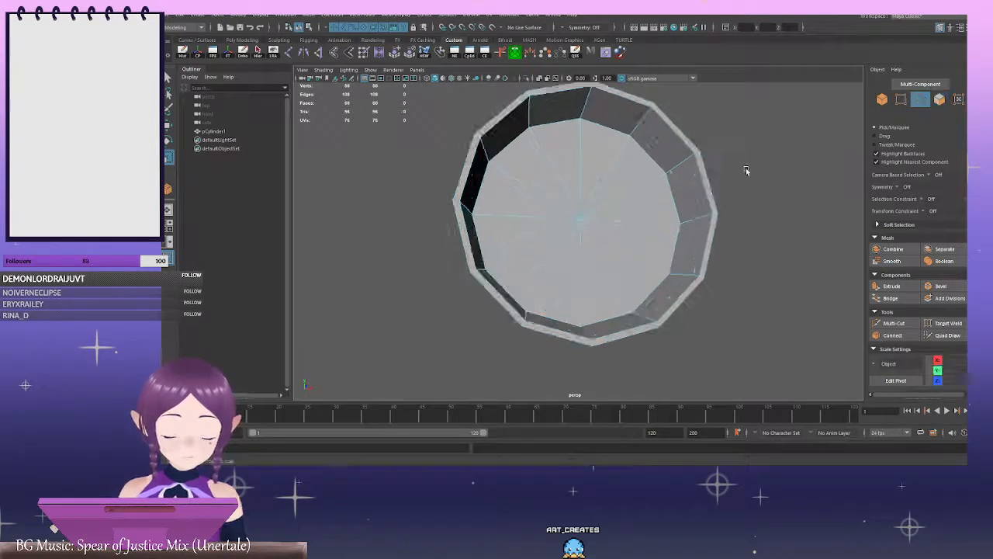
pyautogui.keyDown('alt'); pyautogui.moveTo(746, 168); pyautogui.dragTo(712, 184); pyautogui.keyUp('alt')
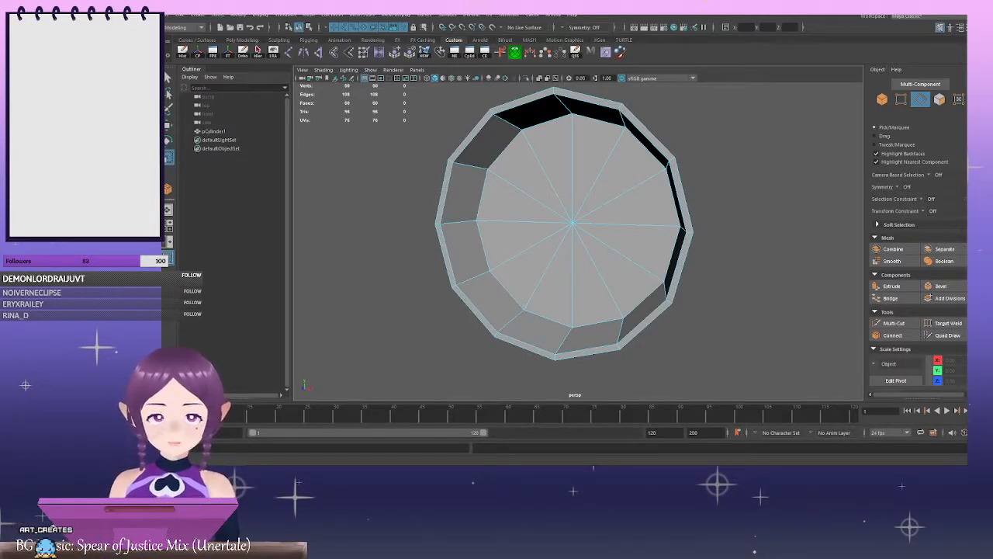
pyautogui.scroll(-4, 746, 163)
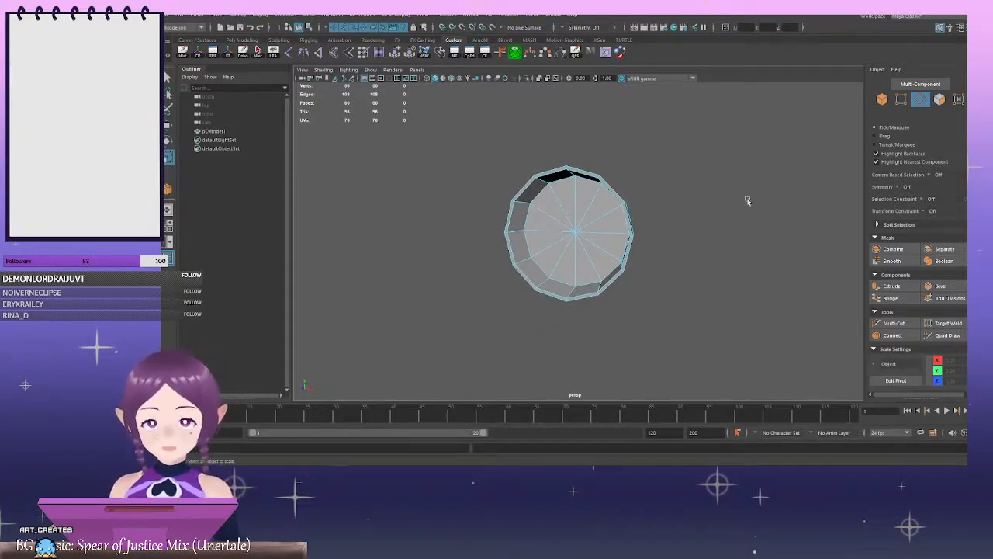
pyautogui.keyDown('alt'); pyautogui.moveTo(747, 201); pyautogui.dragTo(650, 231); pyautogui.keyUp('alt')
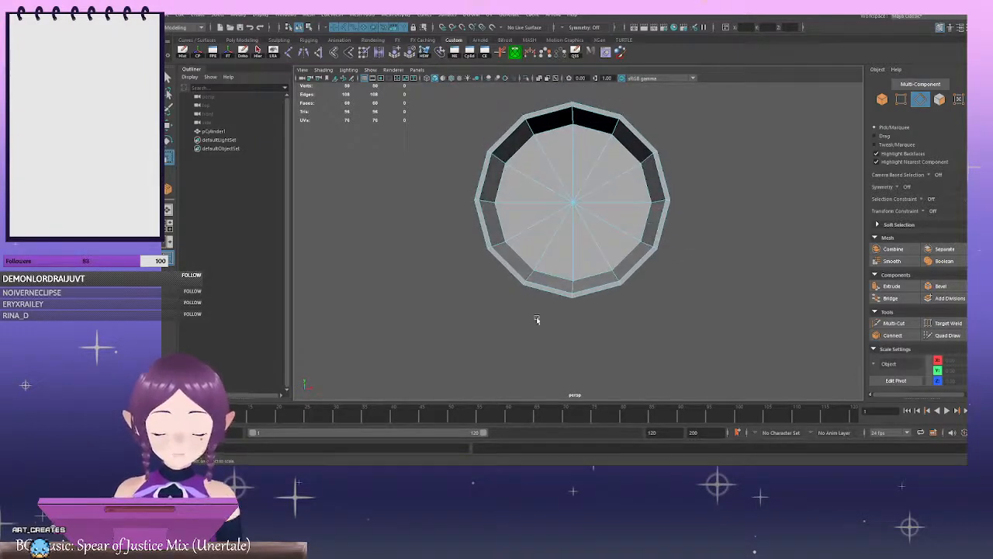
pyautogui.moveTo(716, 166); pyautogui.dragTo(655, 183, button='right')
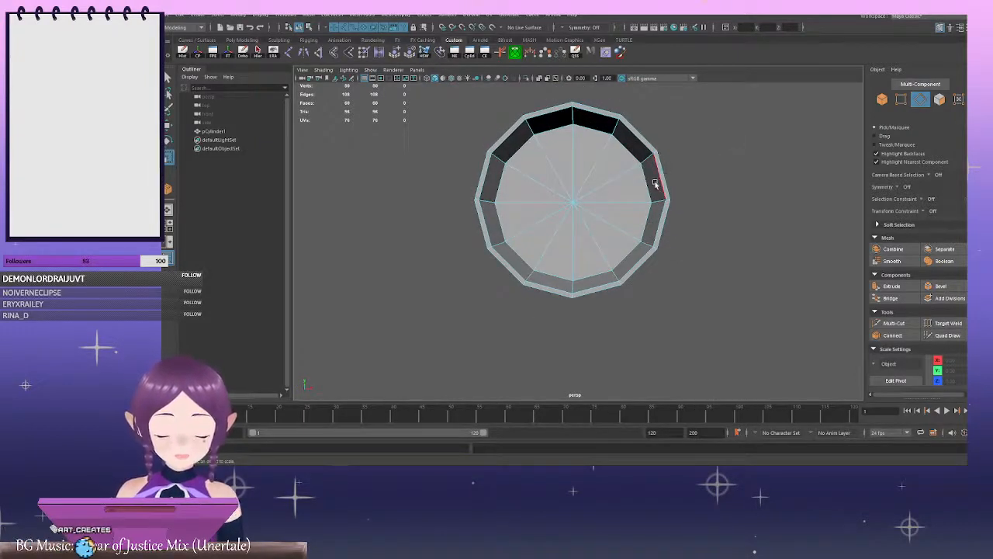
pyautogui.doubleClick(655, 184)
pyautogui.keyDown('alt'); pyautogui.moveTo(654, 183); pyautogui.dragTo(706, 205); pyautogui.keyUp('alt')
pyautogui.keyDown('shift'); pyautogui.doubleClick(613, 193); pyautogui.keyUp('shift')
pyautogui.moveTo(601, 234); pyautogui.dragTo(624, 234)
# Select the ring of 12 front rim faces and scale it slightly outward to flare the opening, leaving nothing selected
pyautogui.moveTo(708, 141); pyautogui.dragTo(636, 134, button='right')
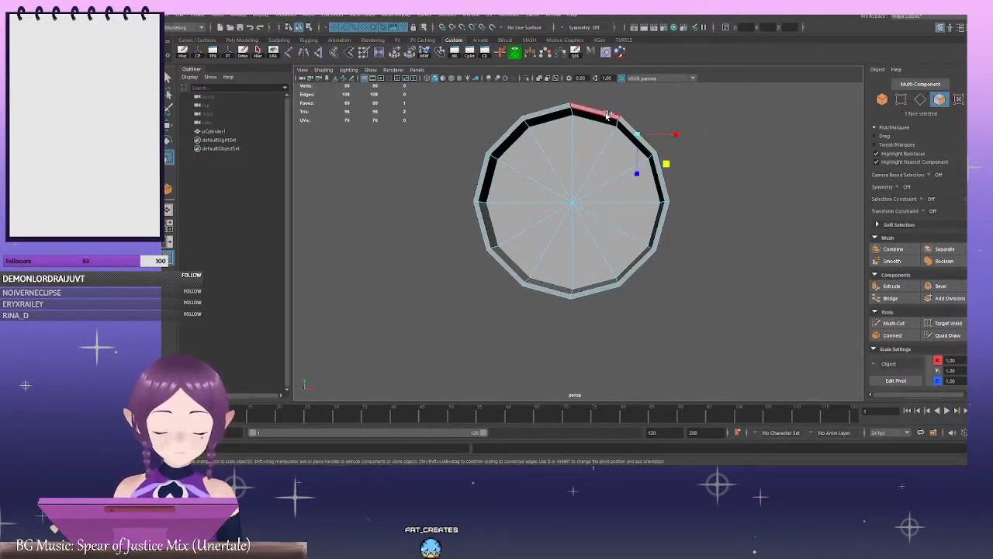
pyautogui.moveTo(599, 230); pyautogui.dragTo(601, 230)
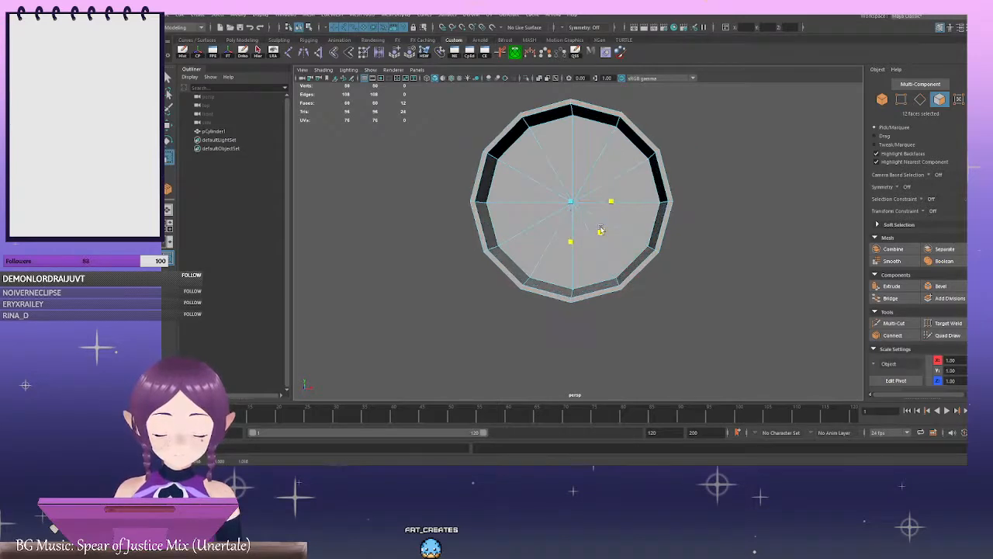
pyautogui.click(714, 204)
# Return to object mode and examine the widened disc from the front, from the side and against the grid
pyautogui.keyDown('alt'); pyautogui.moveTo(682, 193); pyautogui.dragTo(613, 193); pyautogui.keyUp('alt')
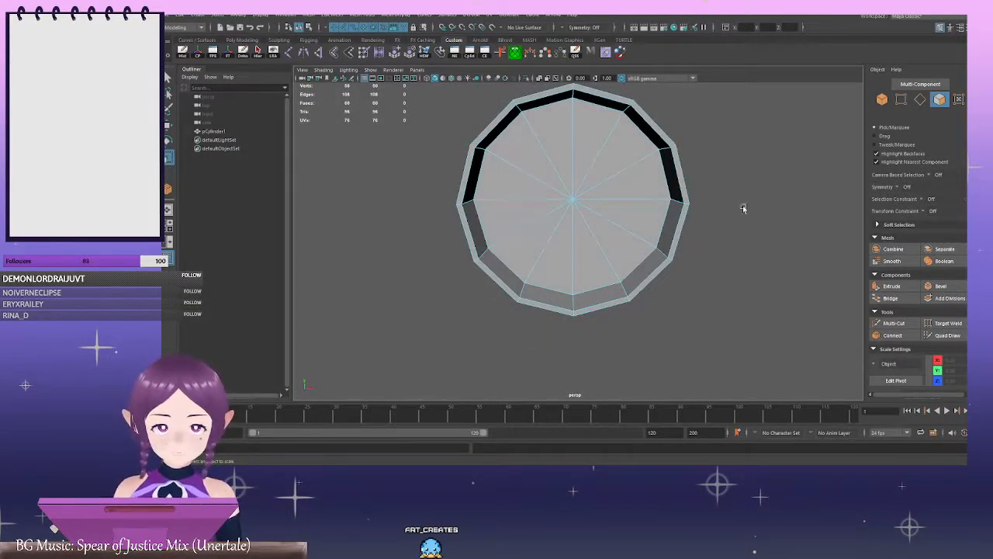
pyautogui.keyDown('alt'); pyautogui.moveTo(739, 204); pyautogui.dragTo(657, 221); pyautogui.keyUp('alt')
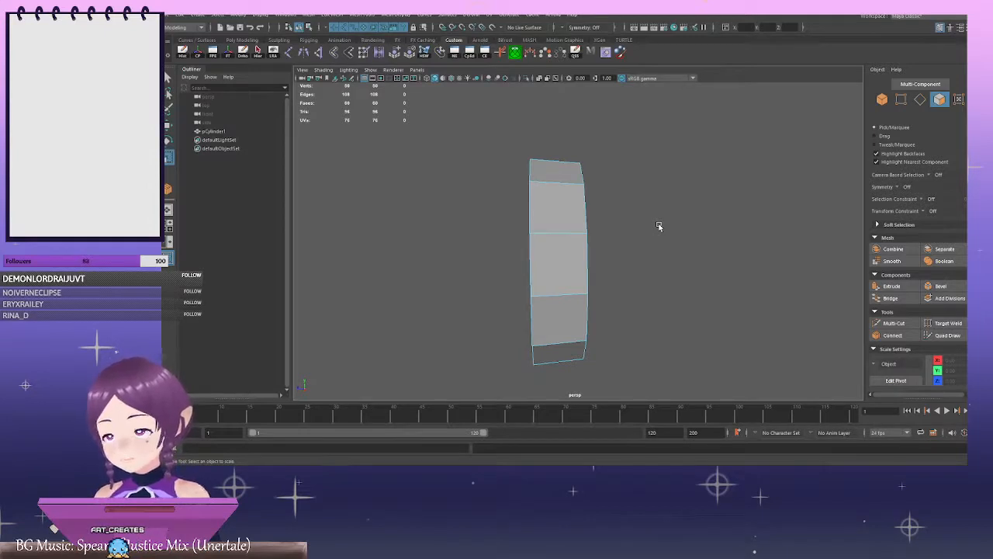
pyautogui.keyDown('alt'); pyautogui.moveTo(708, 217); pyautogui.dragTo(599, 259); pyautogui.keyUp('alt')
pyautogui.moveTo(686, 171); pyautogui.dragTo(728, 156, button='right')
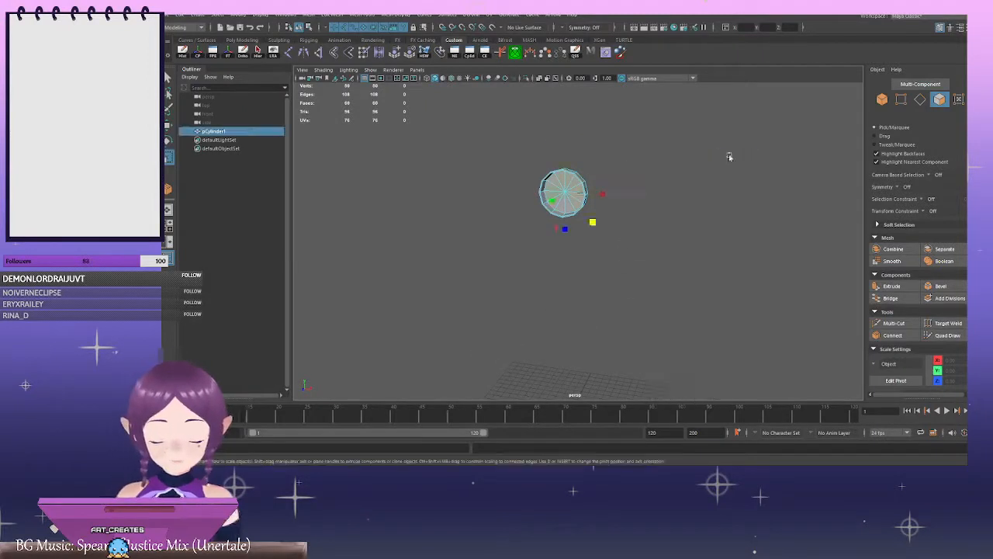
pyautogui.keyDown('alt'); pyautogui.moveTo(627, 187); pyautogui.dragTo(599, 238); pyautogui.keyUp('alt')
pyautogui.keyDown('alt'); pyautogui.moveTo(598, 239); pyautogui.dragTo(594, 217); pyautogui.keyUp('alt')
pyautogui.keyDown('alt'); pyautogui.moveTo(635, 227); pyautogui.dragTo(623, 231, button='right'); pyautogui.keyUp('alt')
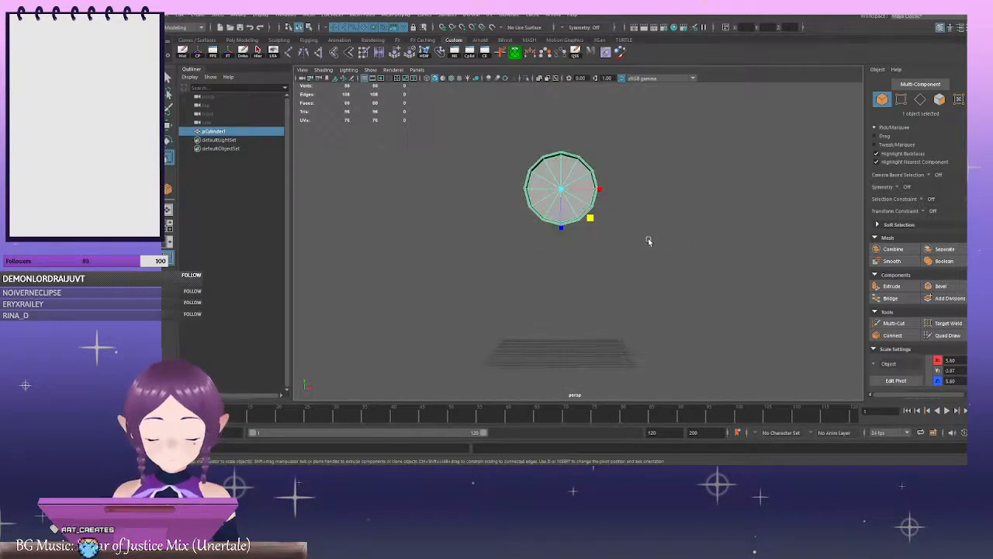
pyautogui.click(643, 237)
pyautogui.moveTo(643, 238)
pyautogui.keyDown('alt'); pyautogui.mouseDown()
pyautogui.moveTo(535, 254)
pyautogui.moveTo(627, 230)
pyautogui.mouseUp(); pyautogui.keyUp('alt')
# Create a polygon cylinder at the grid's centre and set its axis subdivisions to 12
pyautogui.keyDown('shift'); pyautogui.rightClick(688, 181); pyautogui.keyUp('shift')
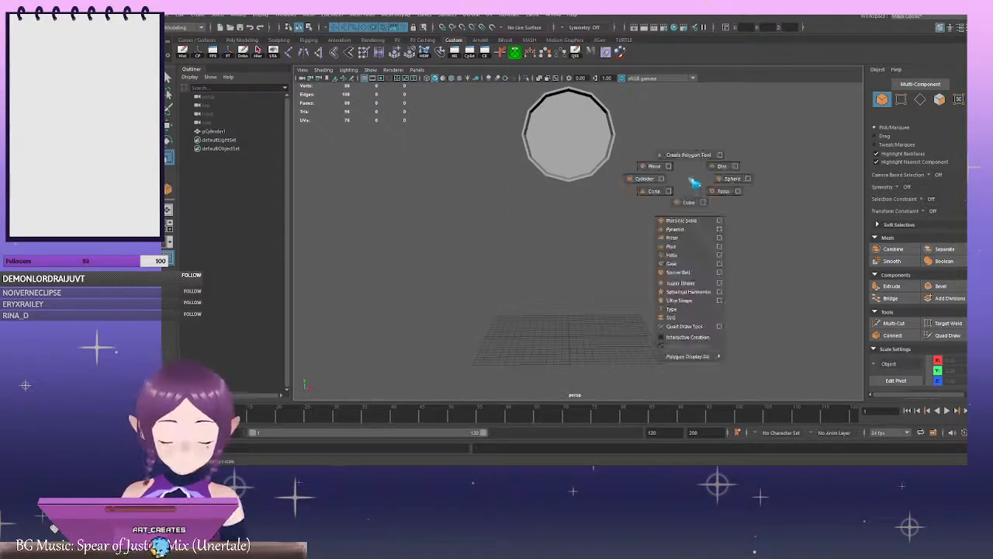
pyautogui.keyDown('shift'); pyautogui.moveTo(653, 179); pyautogui.dragTo(651, 180, button='right'); pyautogui.keyUp('shift')
pyautogui.keyDown('alt'); pyautogui.moveTo(710, 241); pyautogui.dragTo(643, 252, button='right'); pyautogui.keyUp('alt')
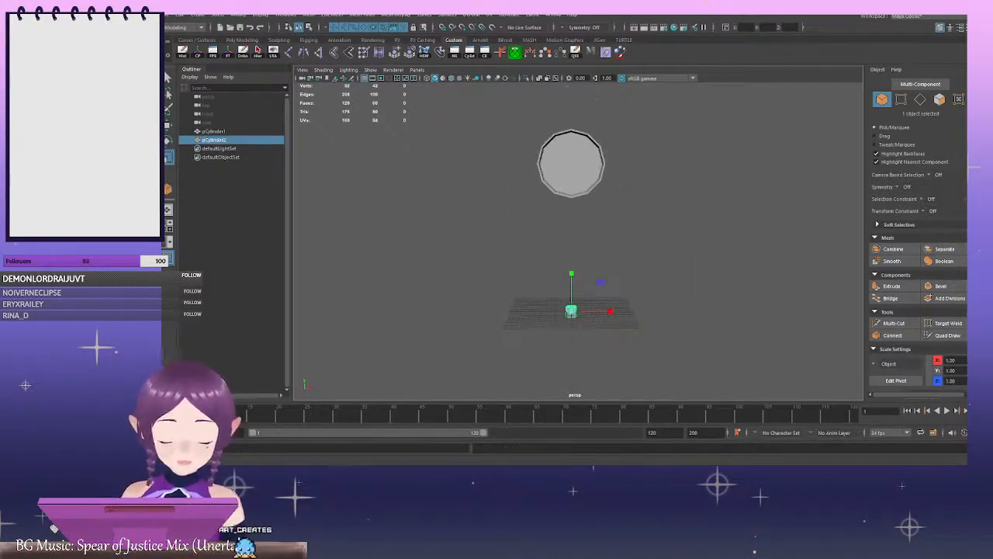
pyautogui.click(967, 187)
pyautogui.click(891, 185)
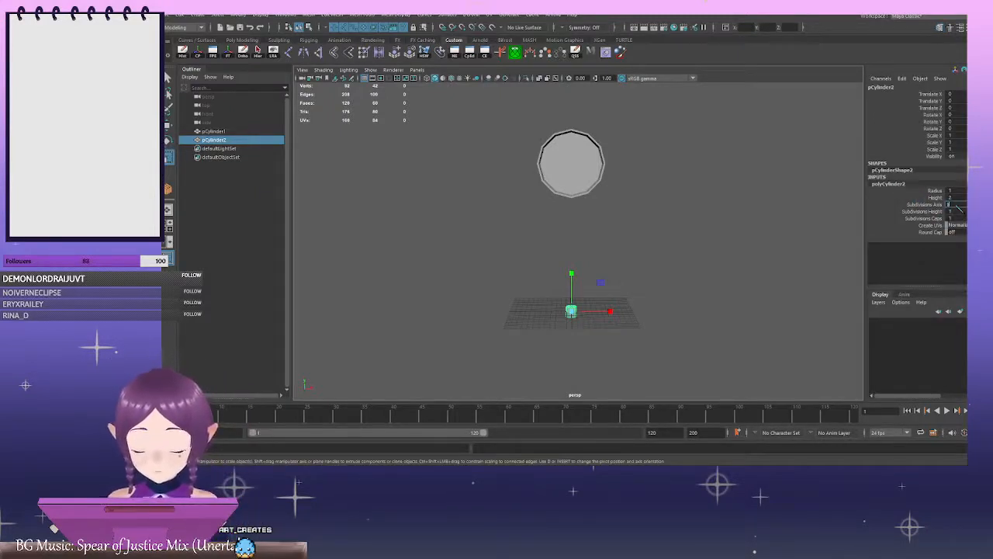
# Select the new cylinder and move its pivot to the centre of its base
pyautogui.click(584, 333)
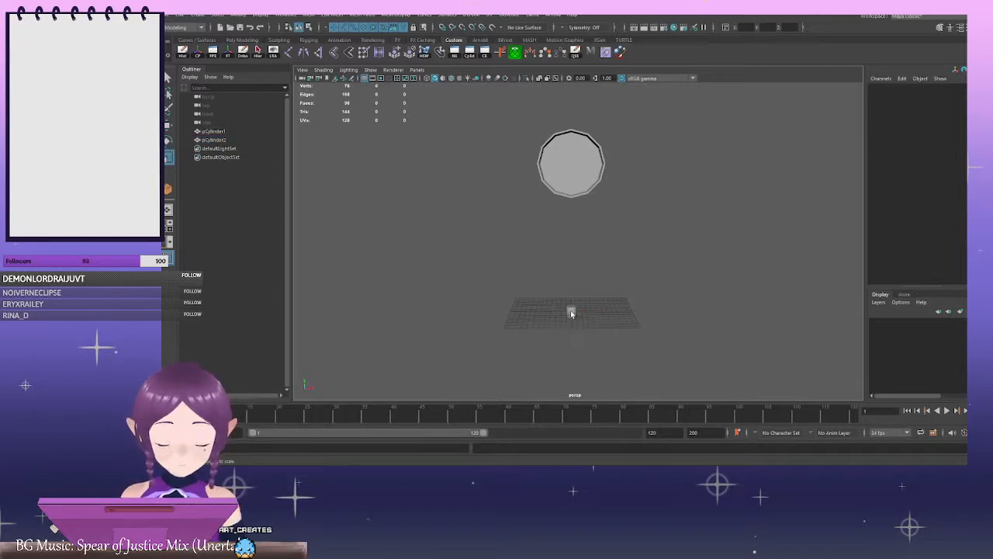
pyautogui.click(571, 312)
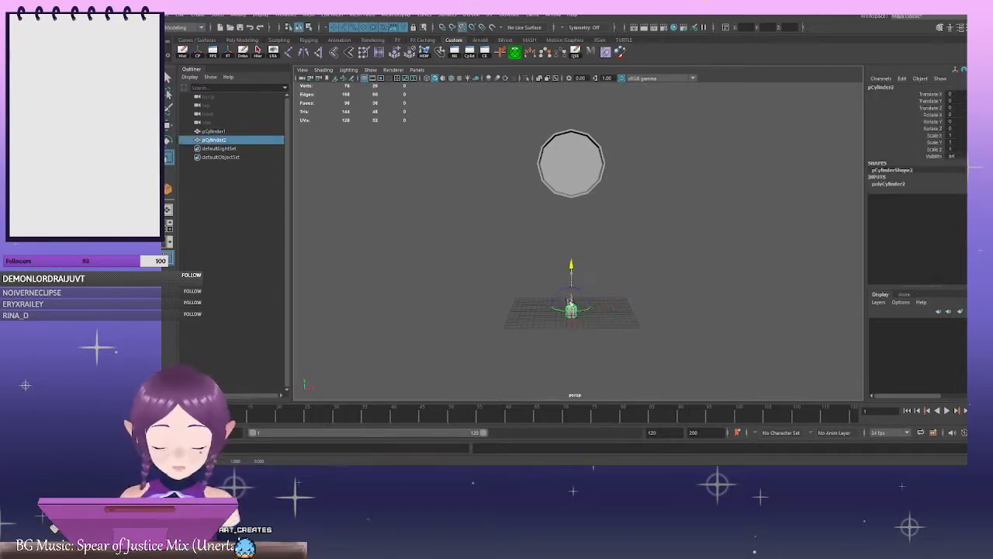
pyautogui.press('w')
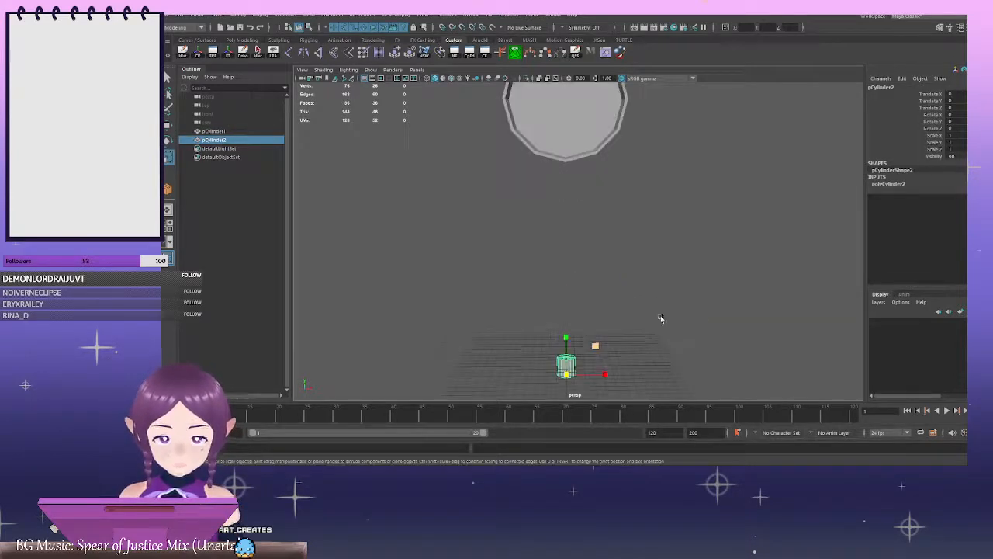
# Raise the cylinder in the front view to about 1.313 in Translate Y
pyautogui.press('space')
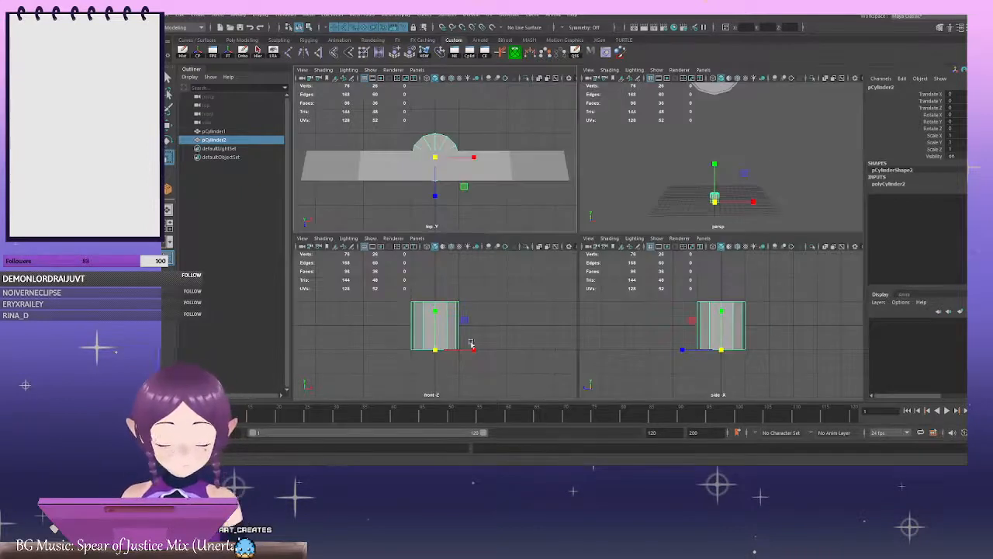
pyautogui.press('space')
pyautogui.scroll(-2, 626, 286)
pyautogui.keyDown('alt'); pyautogui.moveTo(623, 285); pyautogui.dragTo(619, 240, button='middle'); pyautogui.keyUp('alt')
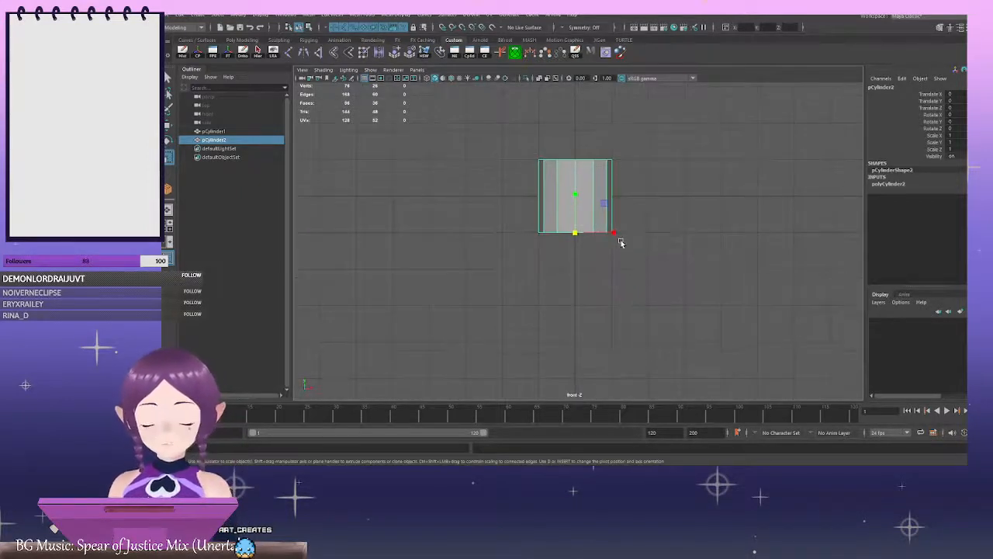
pyautogui.press('w')
pyautogui.moveTo(577, 192); pyautogui.dragTo(578, 144)
pyautogui.keyDown('alt'); pyautogui.moveTo(585, 165); pyautogui.dragTo(674, 218, button='right'); pyautogui.keyUp('alt')
pyautogui.press('space')
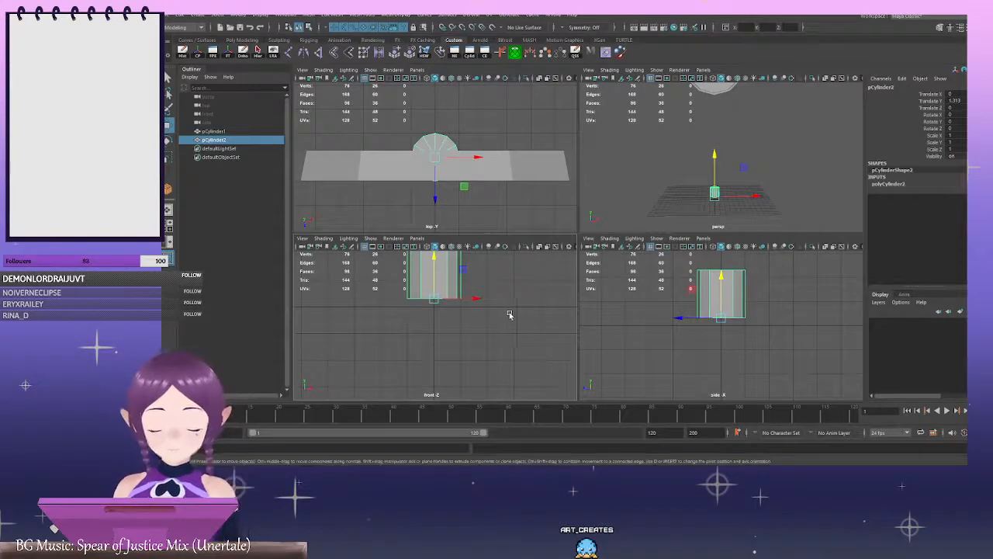
# Lower the cylinder in the front view to about 1.003 in Translate Y so its base rests on the grid's ground line
pyautogui.press('space')
pyautogui.keyDown('alt'); pyautogui.moveTo(730, 257); pyautogui.dragTo(638, 237, button='right'); pyautogui.keyUp('alt')
pyautogui.keyDown('alt'); pyautogui.moveTo(638, 238); pyautogui.dragTo(637, 276, button='middle'); pyautogui.keyUp('alt')
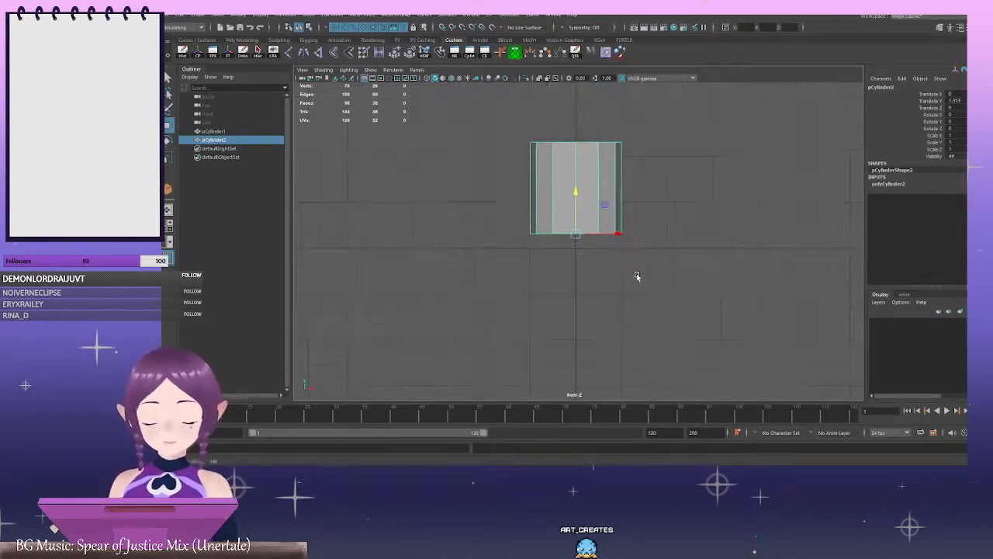
pyautogui.scroll(2, 554, 219)
pyautogui.moveTo(574, 190); pyautogui.dragTo(574, 208)
pyautogui.scroll(5, 676, 281)
pyautogui.keyDown('alt'); pyautogui.moveTo(710, 310); pyautogui.dragTo(721, 215, button='middle'); pyautogui.keyUp('alt')
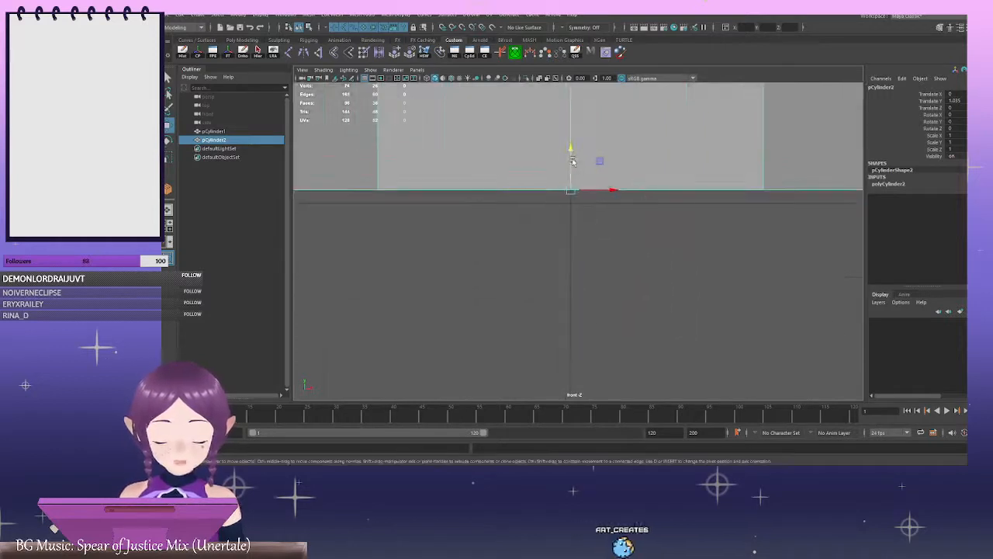
pyautogui.moveTo(573, 160); pyautogui.dragTo(574, 175)
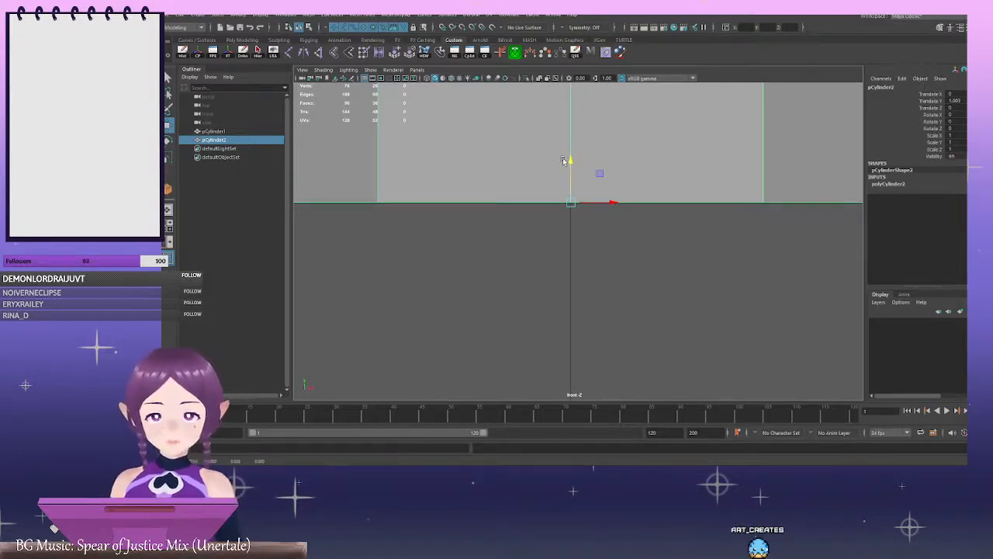
pyautogui.moveTo(567, 158); pyautogui.dragTo(570, 163)
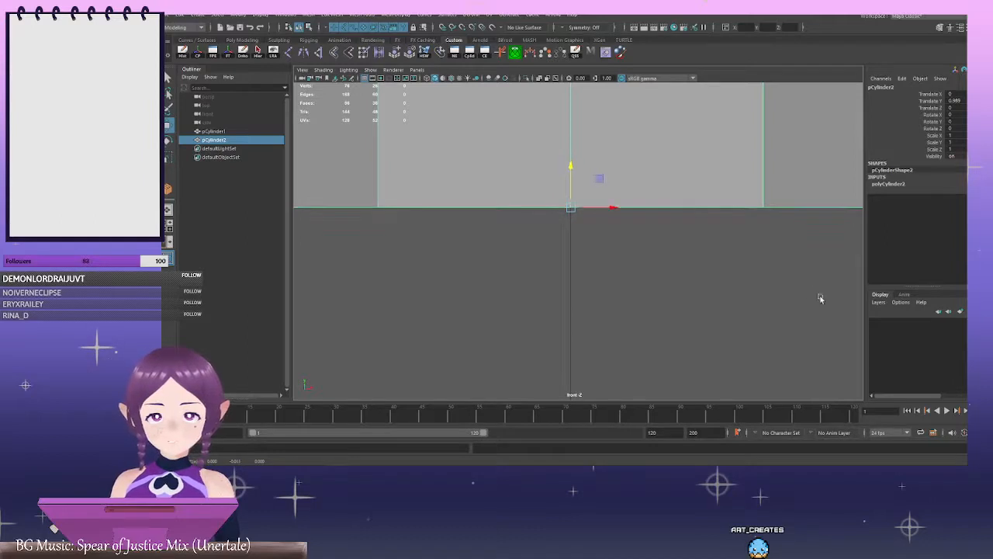
pyautogui.moveTo(777, 253); pyautogui.dragTo(833, 248, button='middle')
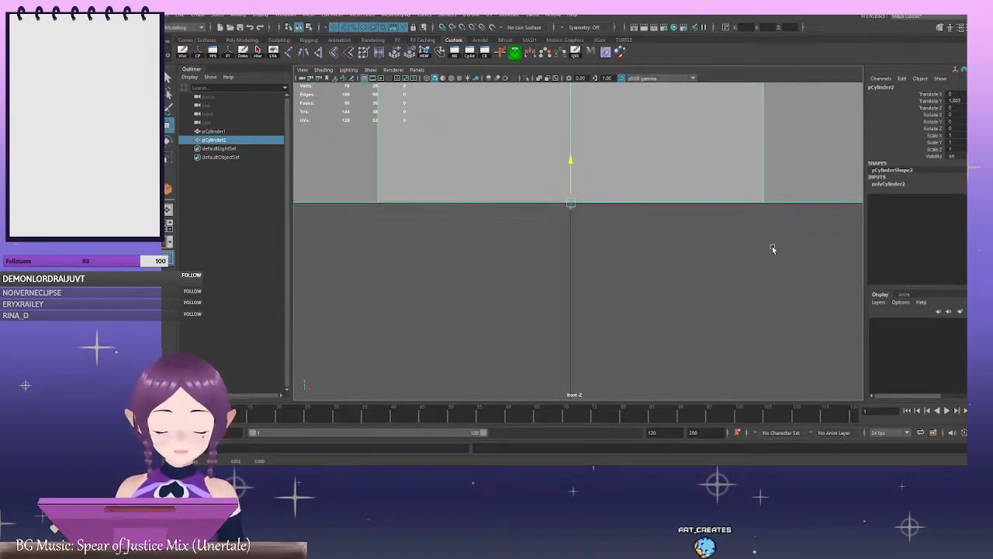
pyautogui.scroll(-5, 708, 234)
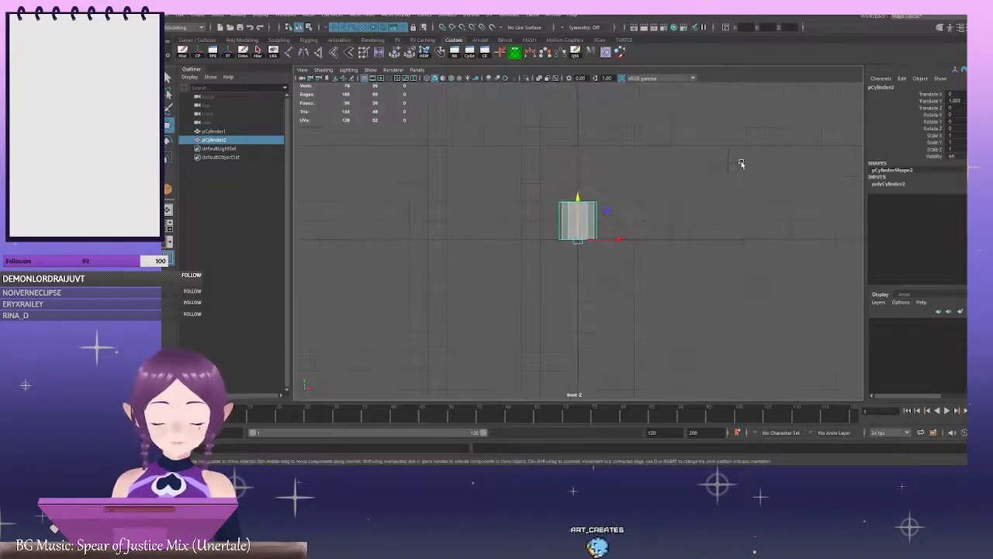
# Stretch the cylinder upward in the perspective view to a Y scale of about 11.19, forming a pole that reaches the disc's underside
pyautogui.press('space')
pyautogui.press('space')
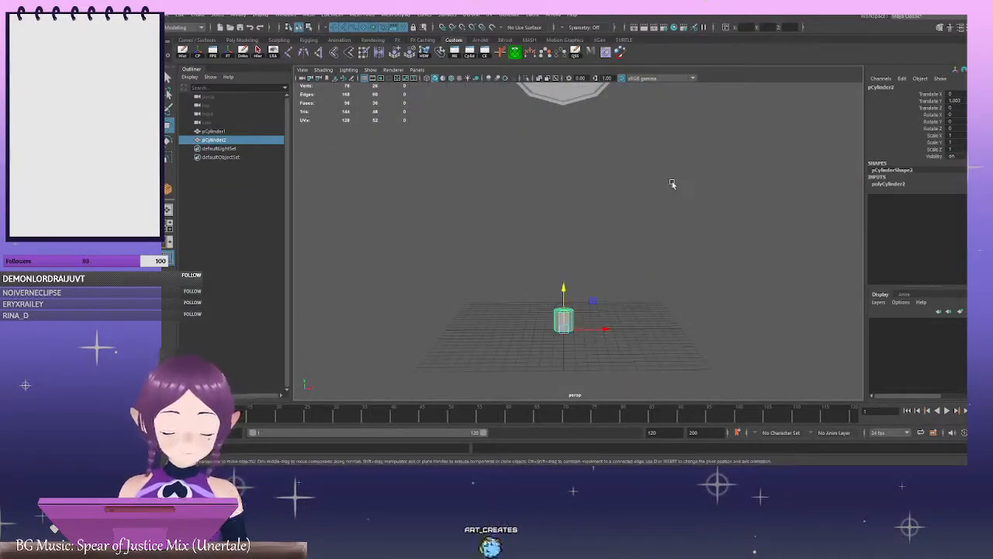
pyautogui.moveTo(562, 290); pyautogui.dragTo(593, 55)
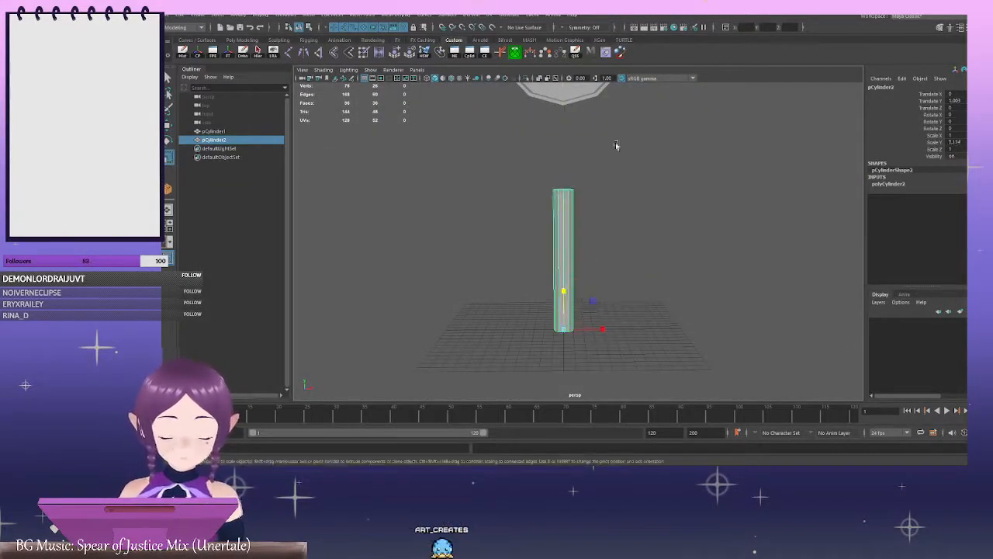
pyautogui.keyDown('alt'); pyautogui.moveTo(701, 227); pyautogui.dragTo(564, 228, button='right'); pyautogui.keyUp('alt')
pyautogui.moveTo(565, 256); pyautogui.dragTo(573, 235)
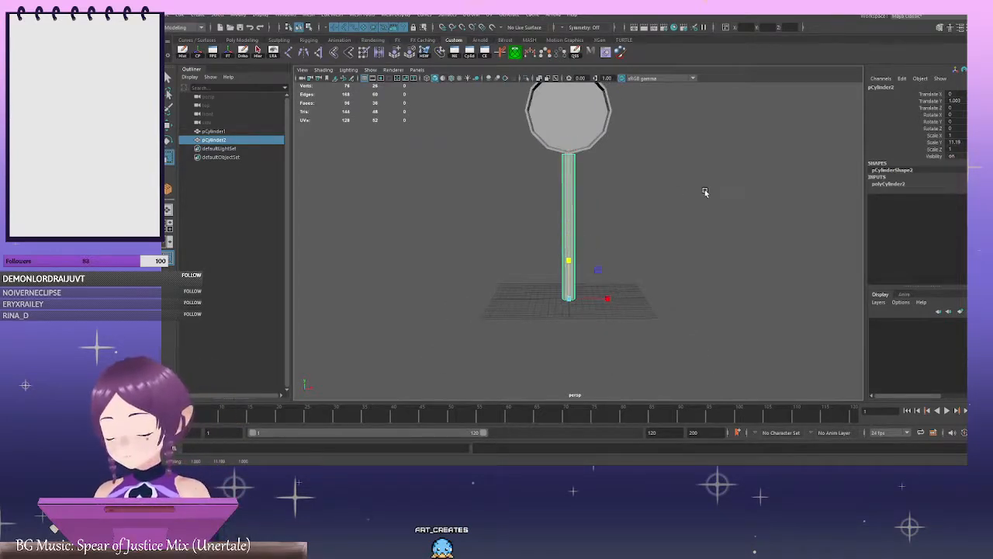
# Examine how the disc sits on the pole from the front, side and back, checking their alignment
pyautogui.keyDown('alt'); pyautogui.moveTo(704, 191); pyautogui.dragTo(625, 216); pyautogui.keyUp('alt')
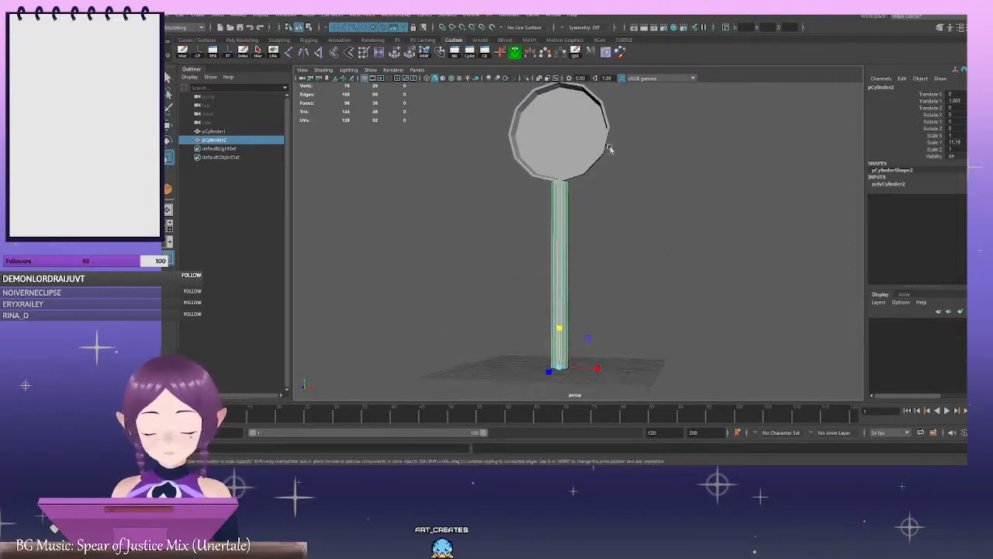
pyautogui.keyDown('alt'); pyautogui.moveTo(569, 199); pyautogui.dragTo(546, 244); pyautogui.keyUp('alt')
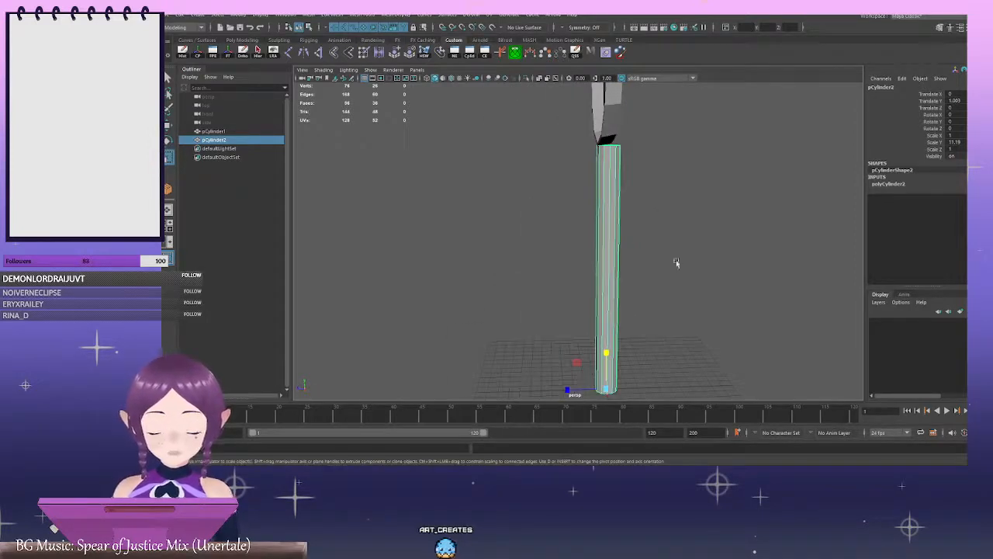
pyautogui.keyDown('alt'); pyautogui.moveTo(676, 263); pyautogui.dragTo(611, 165); pyautogui.keyUp('alt')
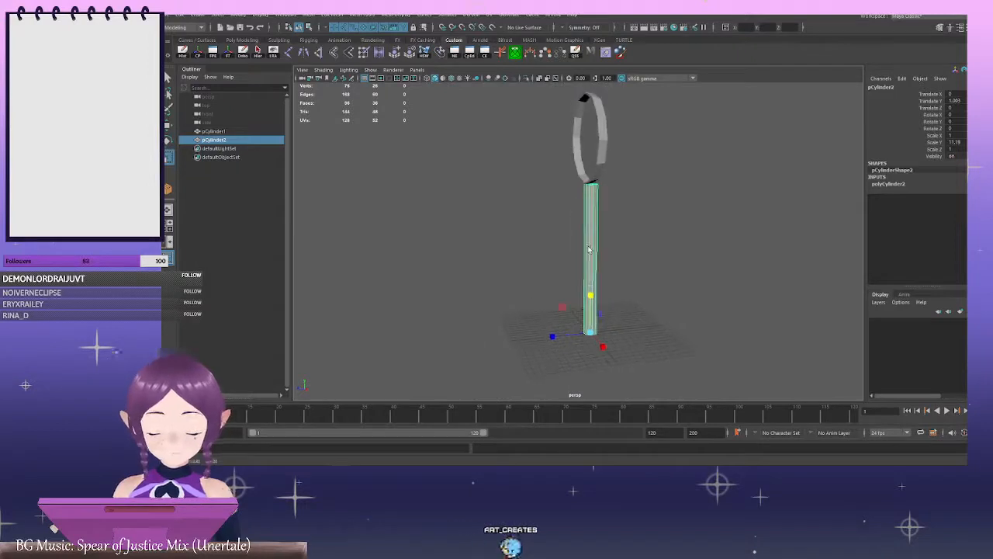
pyautogui.click(603, 151)
pyautogui.keyDown('alt'); pyautogui.moveTo(592, 117); pyautogui.dragTo(524, 194); pyautogui.keyUp('alt')
pyautogui.press('w')
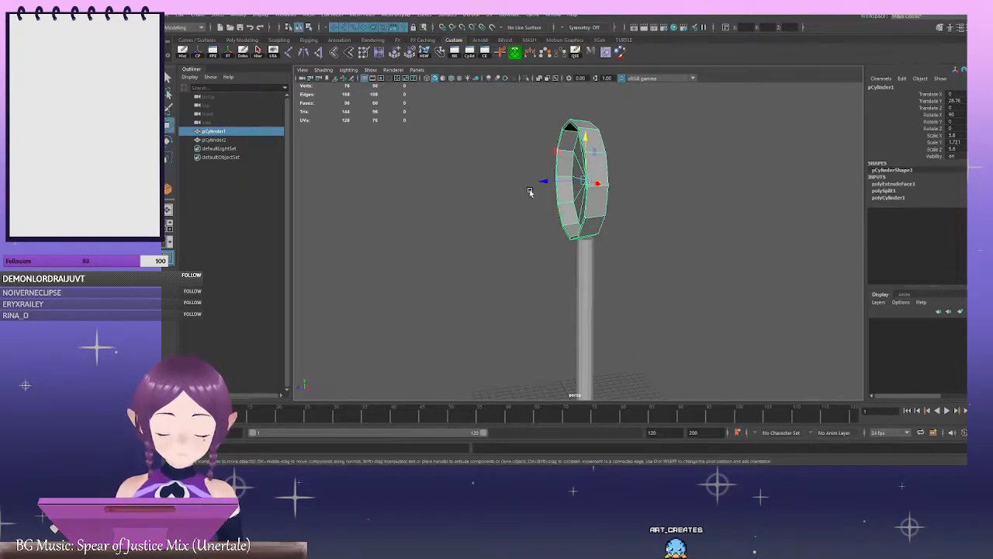
pyautogui.click(695, 213)
pyautogui.keyDown('alt'); pyautogui.moveTo(735, 237); pyautogui.dragTo(563, 235, button='right'); pyautogui.keyUp('alt')
pyautogui.keyDown('alt'); pyautogui.moveTo(564, 235); pyautogui.dragTo(515, 211); pyautogui.keyUp('alt')
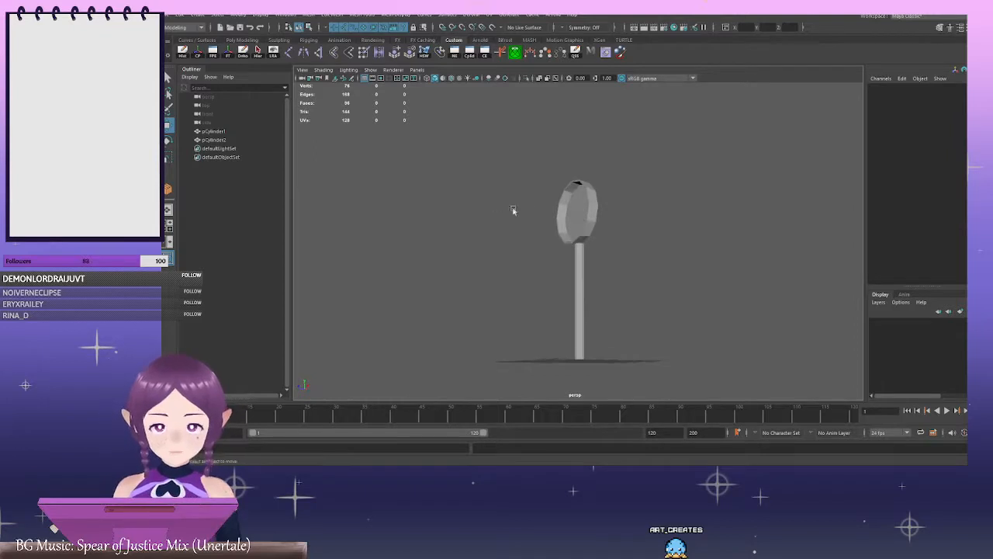
pyautogui.keyDown('alt'); pyautogui.moveTo(514, 210); pyautogui.dragTo(520, 240, button='right'); pyautogui.keyUp('alt')
pyautogui.keyDown('alt'); pyautogui.moveTo(519, 240); pyautogui.dragTo(551, 242); pyautogui.keyUp('alt')
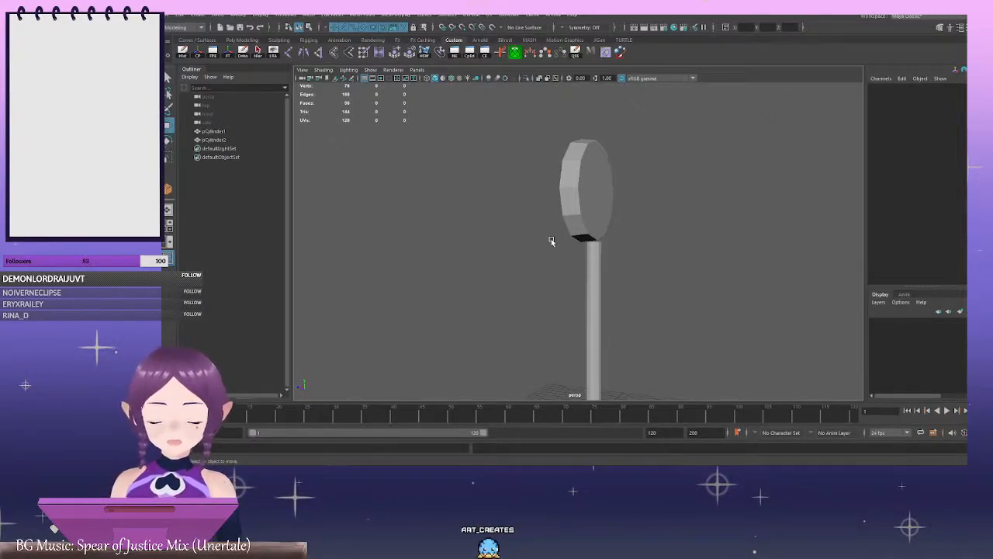
# Shift the disc slightly along the Z axis so it sits better over the pole's top
pyautogui.keyDown('alt'); pyautogui.moveTo(578, 243); pyautogui.dragTo(581, 203); pyautogui.keyUp('alt')
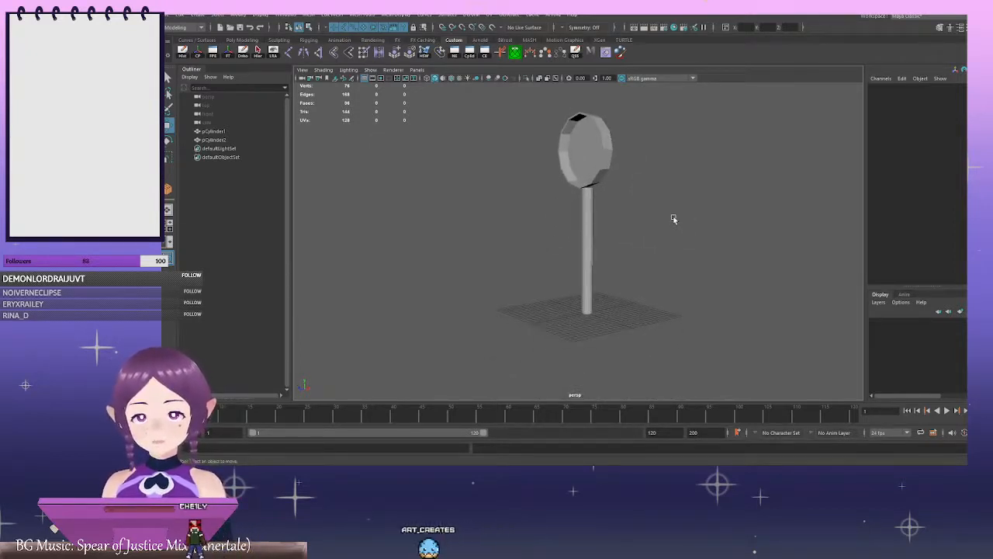
pyautogui.scroll(3, 674, 218)
pyautogui.keyDown('alt'); pyautogui.moveTo(674, 219); pyautogui.dragTo(638, 238); pyautogui.keyUp('alt')
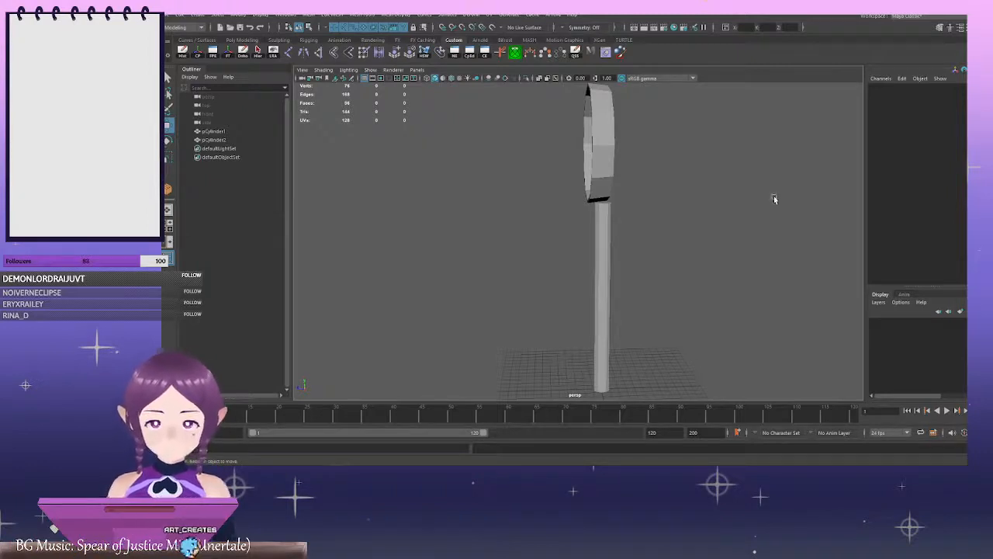
pyautogui.keyDown('alt'); pyautogui.moveTo(773, 200); pyautogui.dragTo(631, 257); pyautogui.keyUp('alt')
pyautogui.keyDown('alt'); pyautogui.moveTo(650, 239); pyautogui.dragTo(663, 239); pyautogui.keyUp('alt')
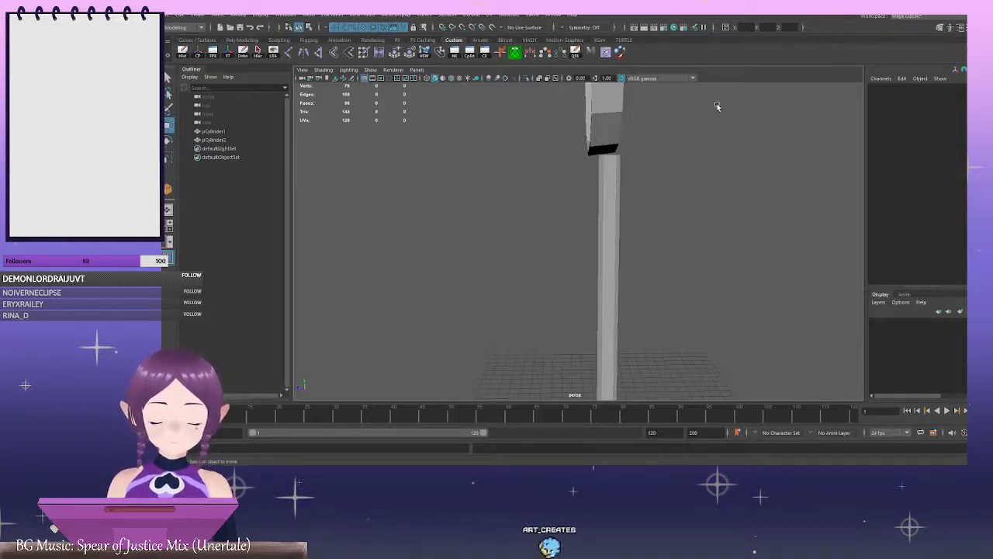
pyautogui.click(612, 111)
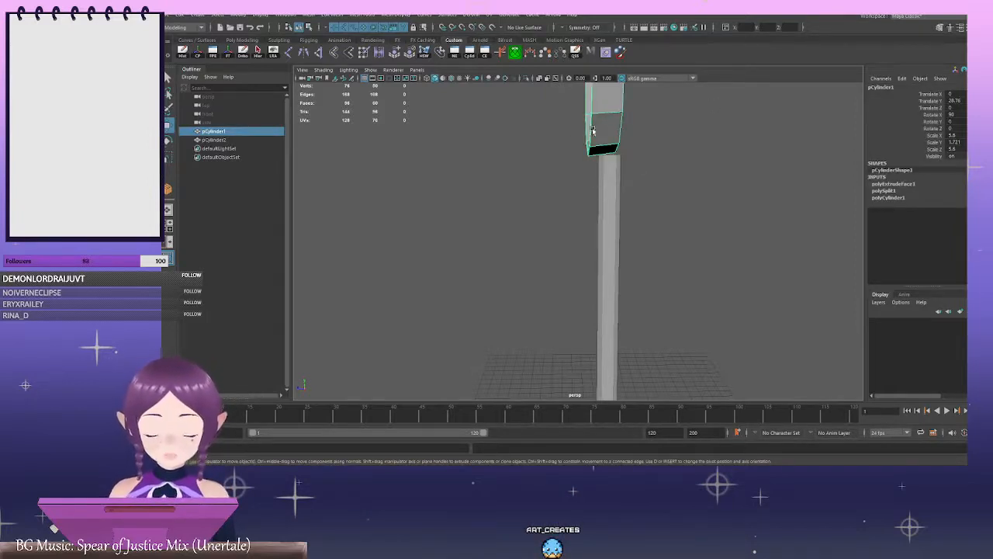
pyautogui.keyDown('alt'); pyautogui.moveTo(660, 137); pyautogui.dragTo(576, 147, button='right'); pyautogui.keyUp('alt')
pyautogui.moveTo(552, 162); pyautogui.dragTo(552, 163)
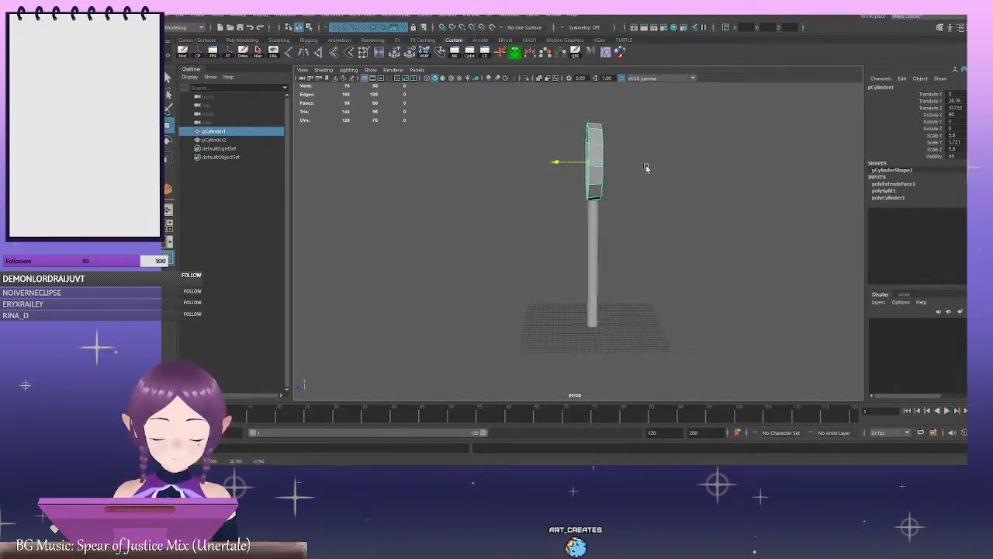
pyautogui.click(694, 140)
# Draw a CV curve in the front view, arching from the centre line above the disc down to its upper-right rim
pyautogui.scroll(2, 697, 150)
pyautogui.keyDown('alt'); pyautogui.moveTo(697, 149); pyautogui.dragTo(747, 160); pyautogui.keyUp('alt')
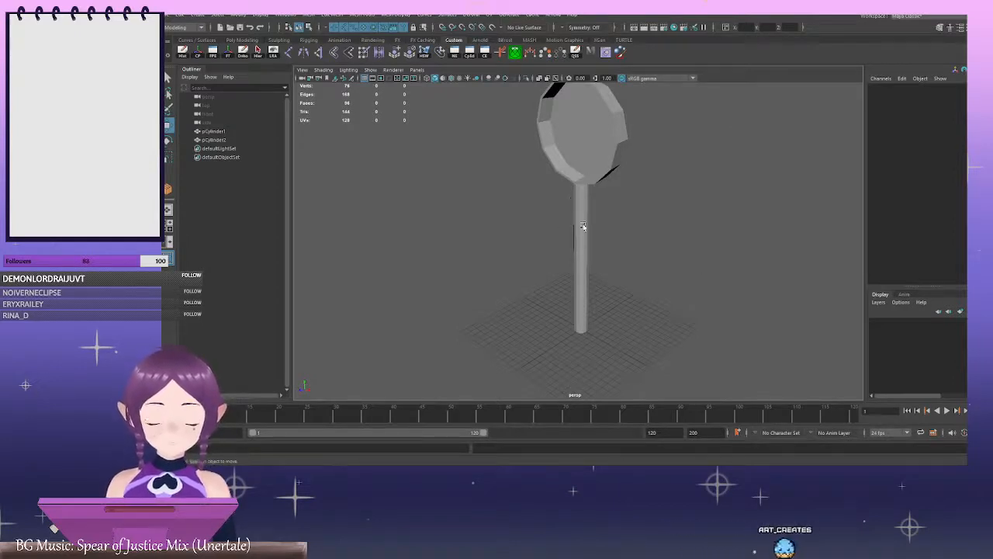
pyautogui.keyDown('alt'); pyautogui.moveTo(770, 129); pyautogui.dragTo(641, 180); pyautogui.keyUp('alt')
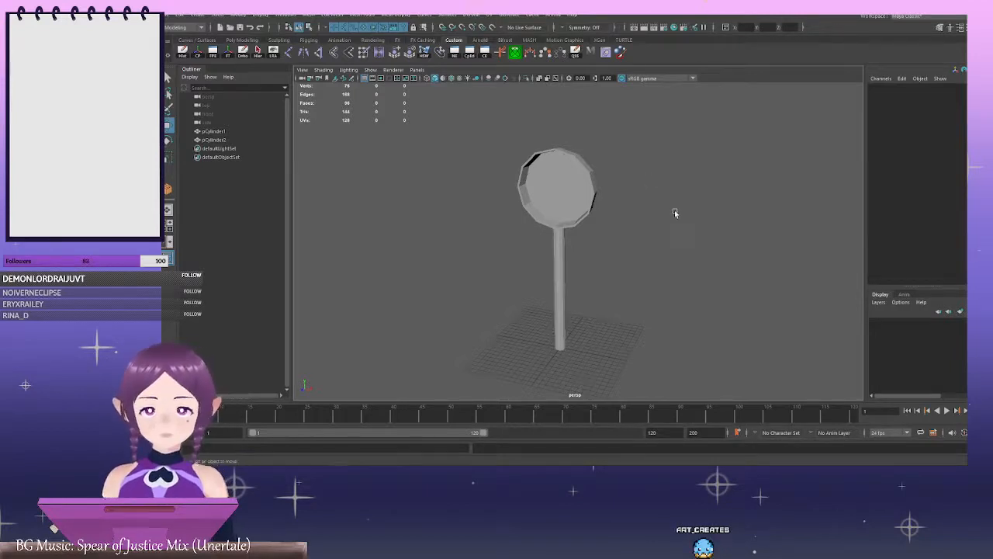
pyautogui.press('space')
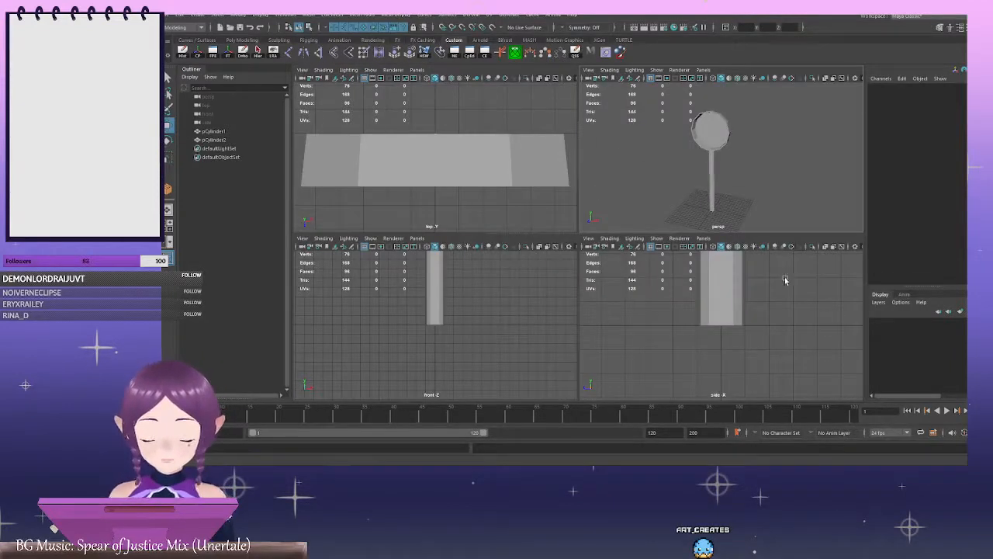
pyautogui.press('space')
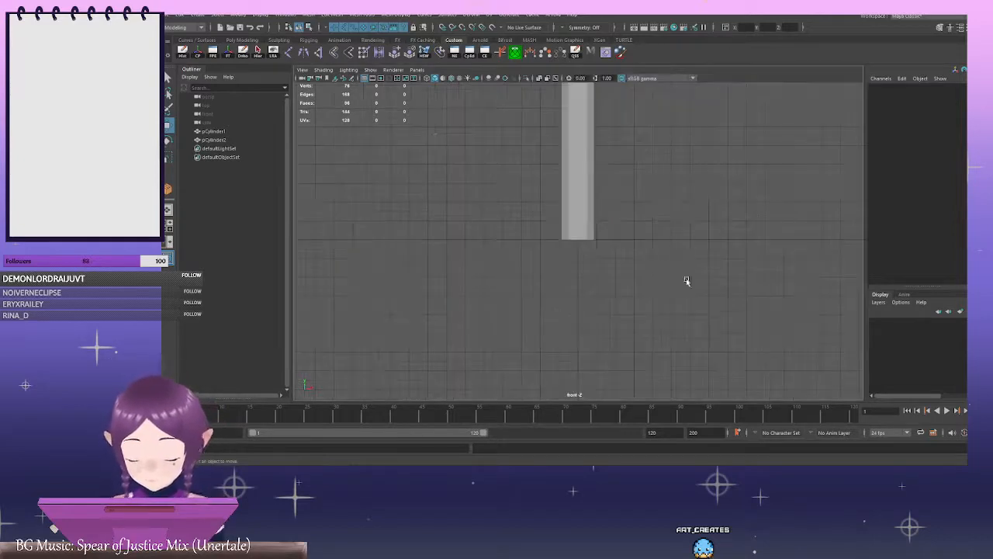
pyautogui.scroll(-5, 686, 280)
pyautogui.scroll(5, 382, 158)
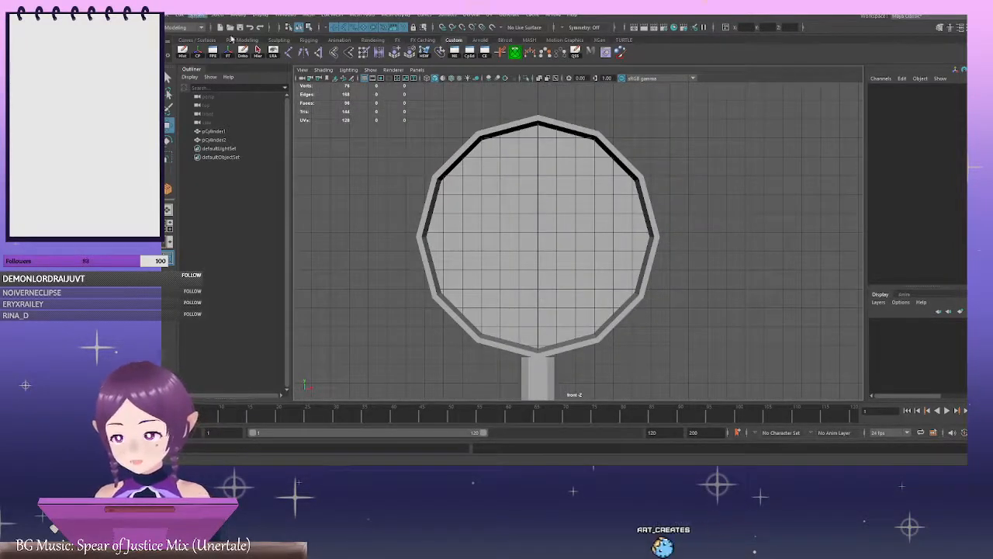
pyautogui.keyDown('alt'); pyautogui.moveTo(604, 108); pyautogui.dragTo(627, 181, button='middle'); pyautogui.keyUp('alt')
pyautogui.scroll(1, 627, 181)
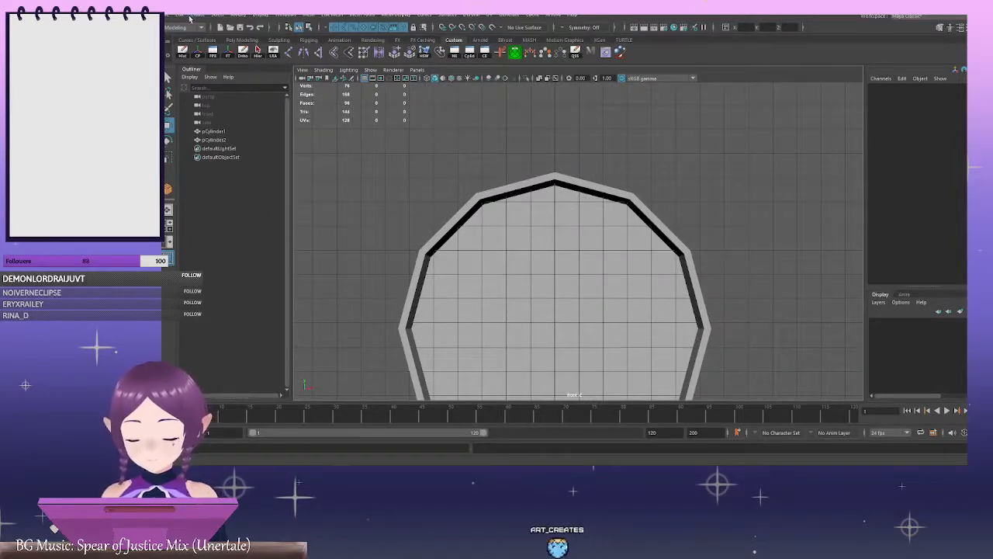
pyautogui.click(198, 14)
pyautogui.moveTo(272, 81)
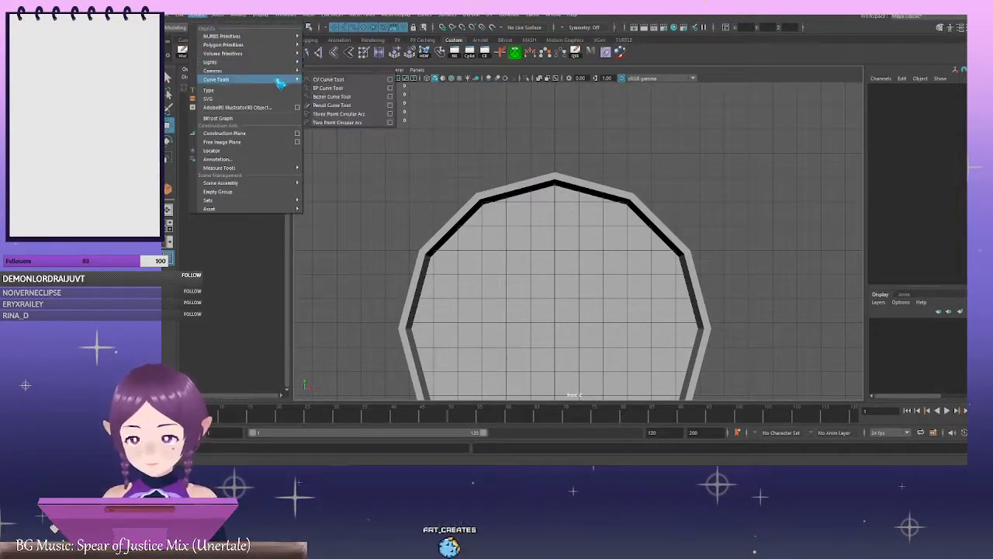
pyautogui.click(375, 81)
pyautogui.keyDown('alt'); pyautogui.moveTo(558, 131); pyautogui.dragTo(580, 158, button='middle'); pyautogui.keyUp('alt')
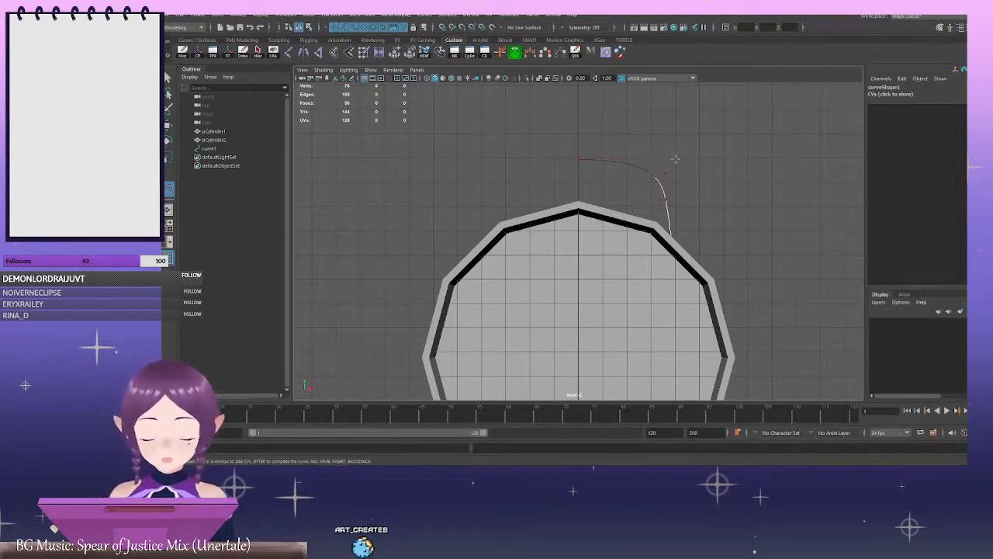
pyautogui.press('Return')
pyautogui.press('\\')
pyautogui.click(714, 152)
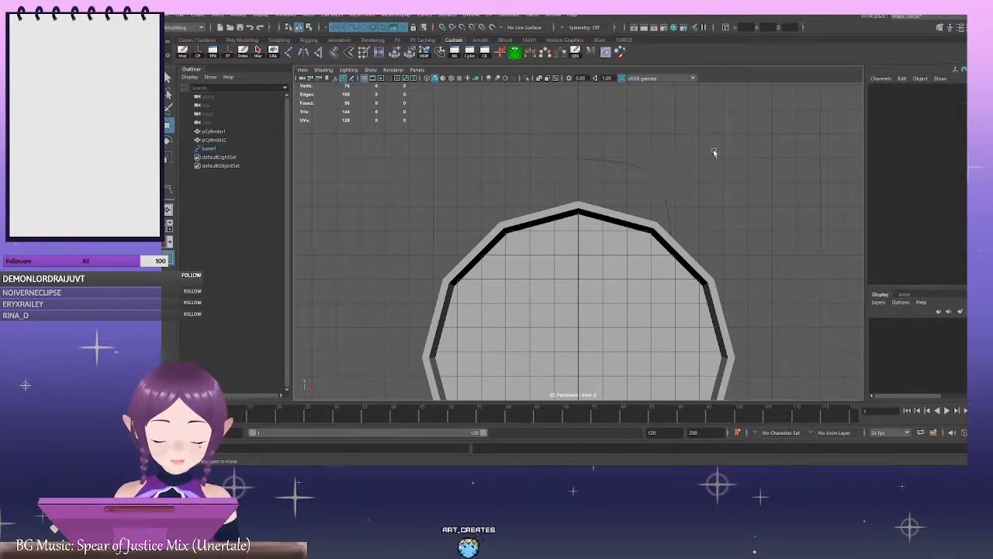
# Lower the curve's start control vertex toward the disc's top corner and align it with the vertical centre line
pyautogui.click(650, 173)
pyautogui.moveTo(731, 162); pyautogui.dragTo(683, 160, button='right')
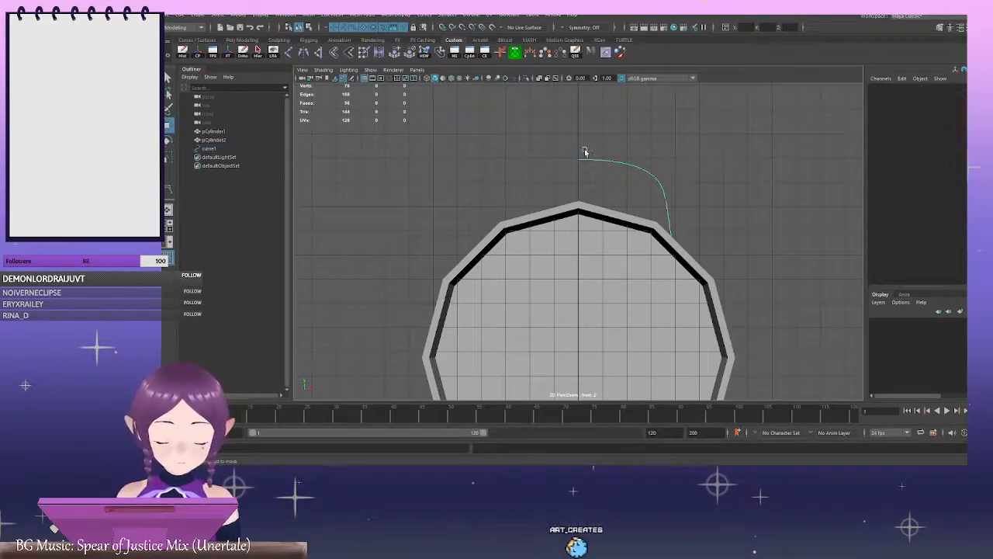
pyautogui.click(578, 160)
pyautogui.moveTo(578, 132); pyautogui.dragTo(580, 151)
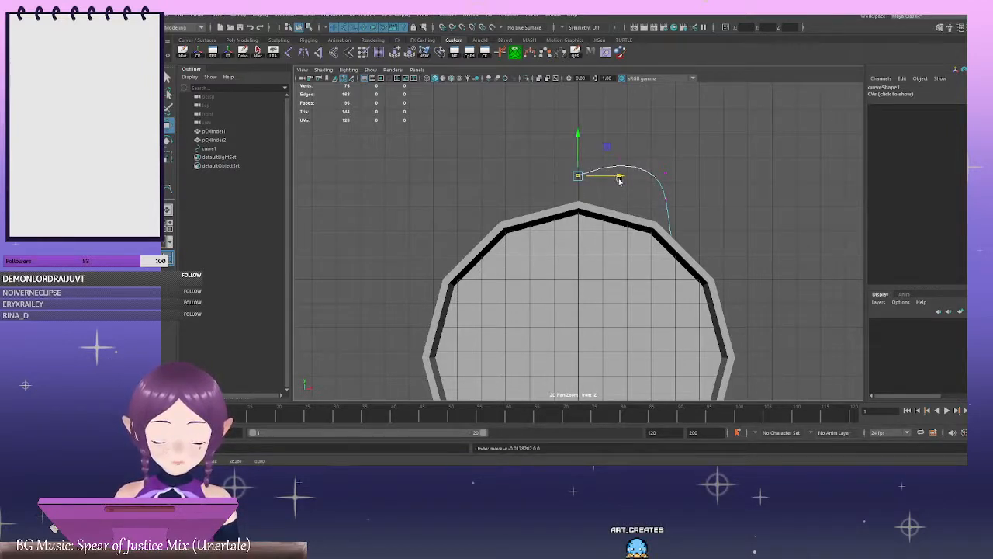
pyautogui.keyDown('alt'); pyautogui.moveTo(605, 144); pyautogui.dragTo(869, 224, button='right'); pyautogui.keyUp('alt')
pyautogui.keyDown('alt'); pyautogui.moveTo(629, 136); pyautogui.dragTo(624, 262, button='middle'); pyautogui.keyUp('alt')
pyautogui.keyDown('alt'); pyautogui.moveTo(625, 262); pyautogui.dragTo(850, 264, button='right'); pyautogui.keyUp('alt')
pyautogui.moveTo(610, 146); pyautogui.dragTo(619, 151)
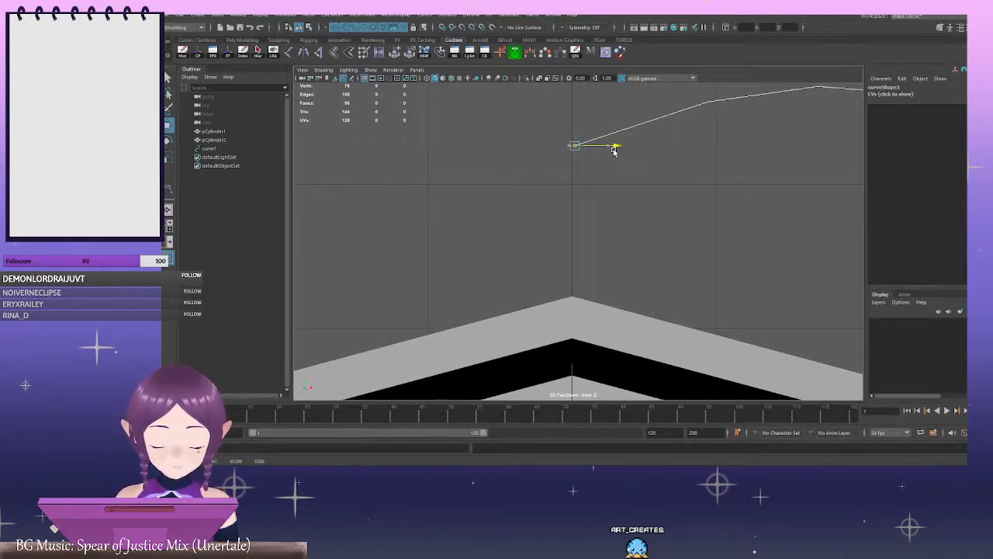
pyautogui.click(705, 194)
# Move the curve's two upper control vertices up and slightly inward to give the arch a rounder shape
pyautogui.keyDown('alt'); pyautogui.moveTo(749, 199); pyautogui.dragTo(705, 208, button='right'); pyautogui.keyUp('alt')
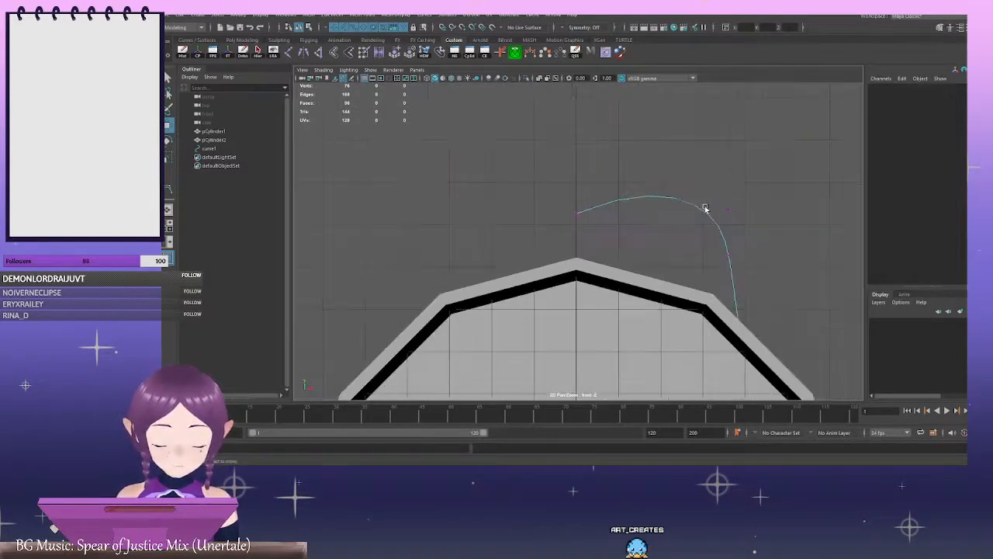
pyautogui.keyDown('alt'); pyautogui.moveTo(706, 207); pyautogui.dragTo(656, 203, button='middle'); pyautogui.keyUp('alt')
pyautogui.moveTo(594, 164); pyautogui.dragTo(617, 190)
pyautogui.moveTo(624, 151); pyautogui.dragTo(611, 144)
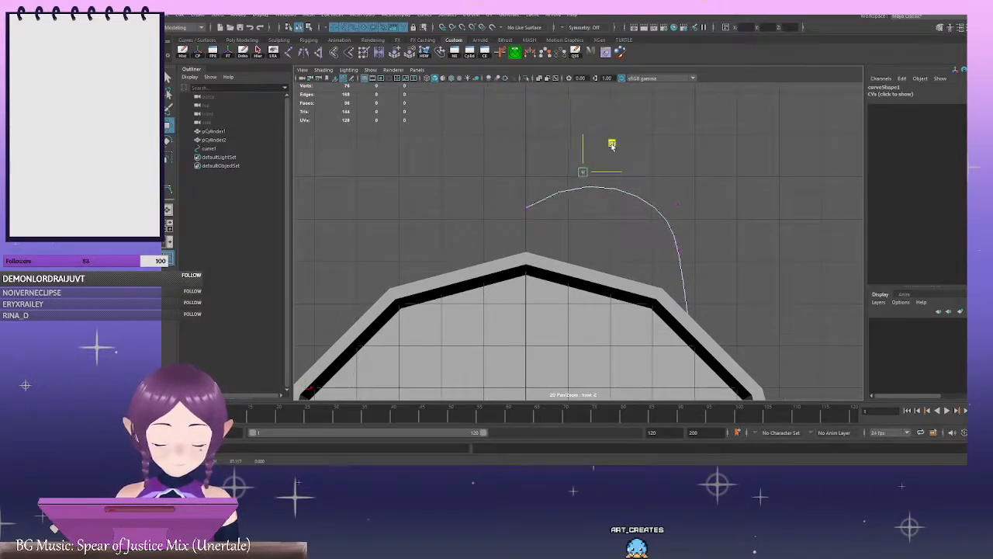
pyautogui.moveTo(669, 193); pyautogui.dragTo(692, 220)
pyautogui.moveTo(707, 177); pyautogui.dragTo(697, 169)
# Pull the curve's lower control vertices inward and place its end on the disc's upper-right rim corner
pyautogui.keyDown('alt'); pyautogui.moveTo(720, 255); pyautogui.dragTo(693, 213, button='middle'); pyautogui.keyUp('alt')
pyautogui.moveTo(639, 193); pyautogui.dragTo(674, 217)
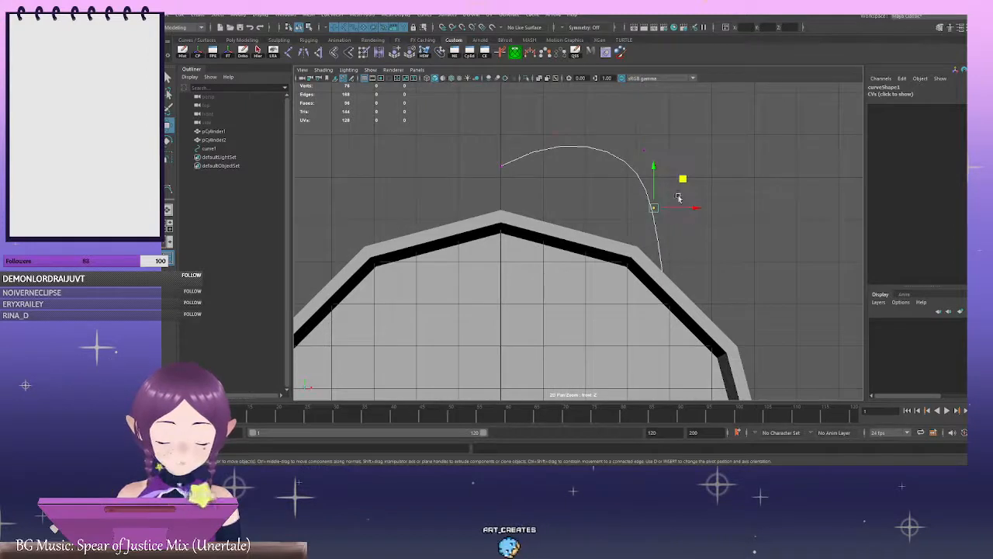
pyautogui.moveTo(684, 181); pyautogui.dragTo(668, 219)
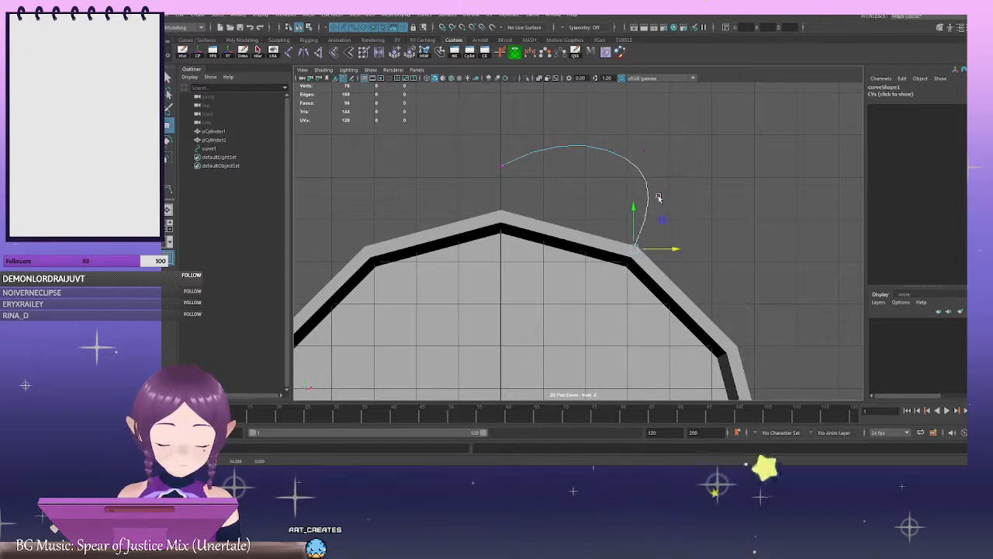
pyautogui.click(741, 235)
# Shift the pole along the Z axis in the perspective view to about 0.182 in Translate Z
pyautogui.press('space')
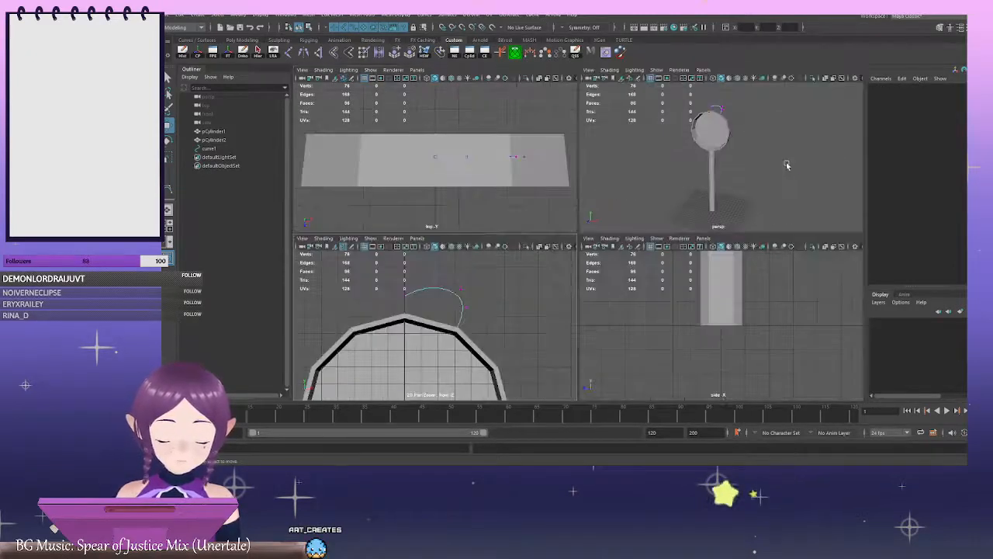
pyautogui.press('space')
pyautogui.keyDown('alt'); pyautogui.moveTo(727, 198); pyautogui.dragTo(634, 226); pyautogui.keyUp('alt')
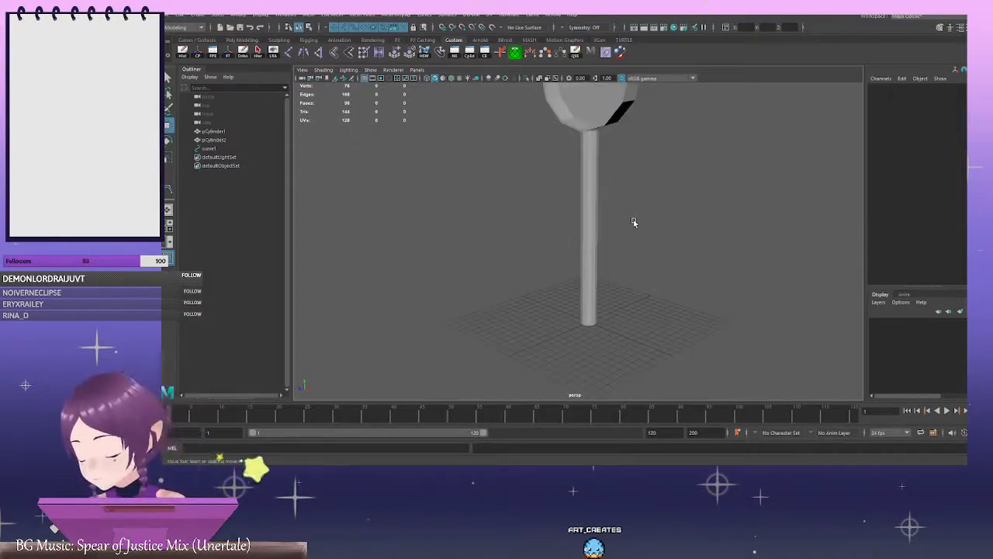
pyautogui.keyDown('alt'); pyautogui.moveTo(639, 244); pyautogui.dragTo(572, 230); pyautogui.keyUp('alt')
pyautogui.click(588, 200)
pyautogui.moveTo(531, 337); pyautogui.dragTo(528, 339)
pyautogui.moveTo(532, 238)
pyautogui.keyDown('alt'); pyautogui.mouseDown()
pyautogui.moveTo(582, 182)
pyautogui.moveTo(552, 213)
pyautogui.moveTo(593, 203)
pyautogui.moveTo(610, 182)
pyautogui.moveTo(603, 220)
pyautogui.moveTo(572, 215)
pyautogui.moveTo(539, 240)
pyautogui.moveTo(586, 241)
pyautogui.moveTo(560, 227)
pyautogui.moveTo(458, 233)
pyautogui.moveTo(548, 233)
pyautogui.mouseUp(); pyautogui.keyUp('alt')
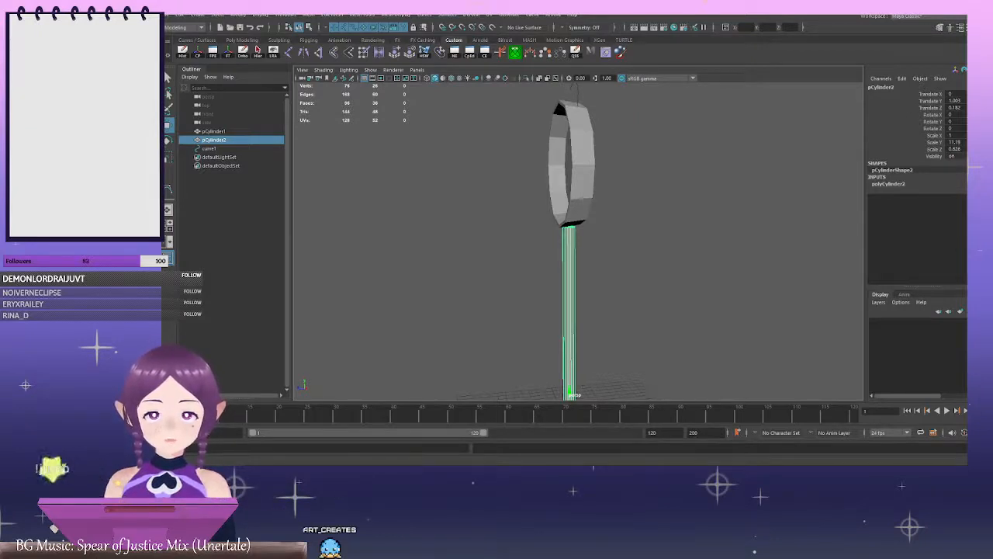
# Select the 12-edge loop around the disc's front rim and scale it slightly within the plane of the face
pyautogui.click(581, 133)
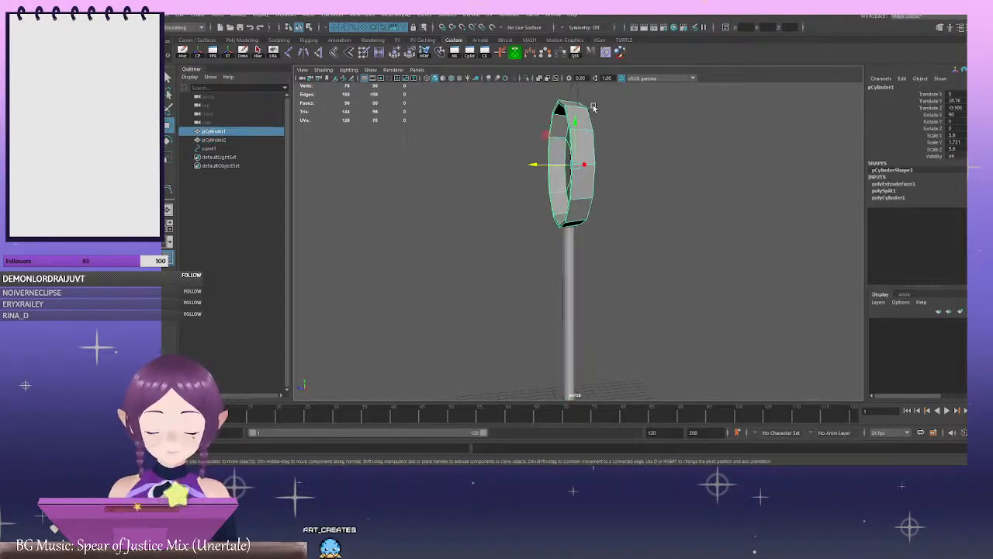
pyautogui.keyDown('alt'); pyautogui.moveTo(667, 154); pyautogui.dragTo(680, 151, button='right'); pyautogui.keyUp('alt')
pyautogui.keyDown('alt'); pyautogui.moveTo(680, 151); pyautogui.dragTo(712, 148); pyautogui.keyUp('alt')
pyautogui.keyDown('alt'); pyautogui.moveTo(712, 148); pyautogui.dragTo(713, 206, button='middle'); pyautogui.keyUp('alt')
pyautogui.keyDown('alt'); pyautogui.moveTo(714, 206); pyautogui.dragTo(757, 119, button='right'); pyautogui.keyUp('alt')
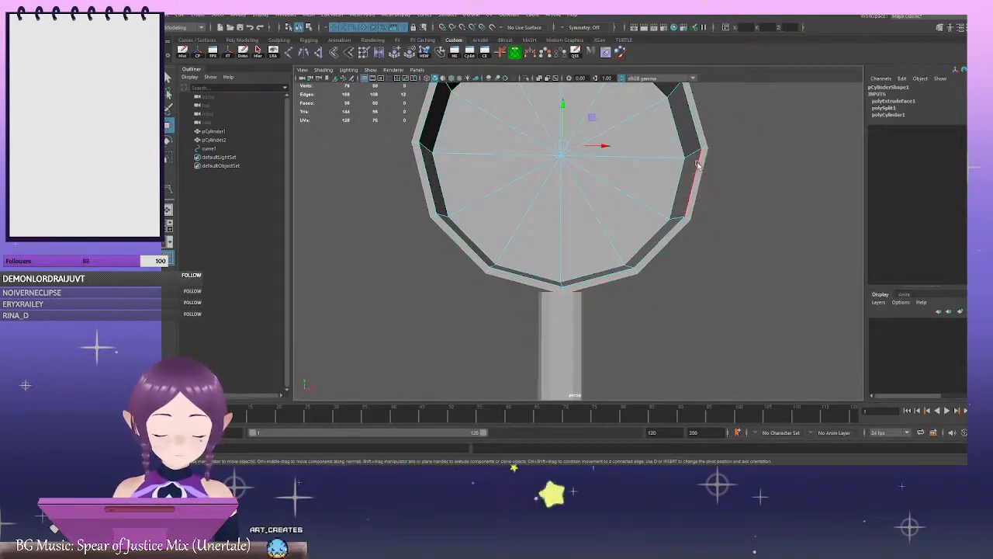
pyautogui.keyDown('alt'); pyautogui.moveTo(731, 155); pyautogui.dragTo(729, 214, button='middle'); pyautogui.keyUp('alt')
pyautogui.press('r')
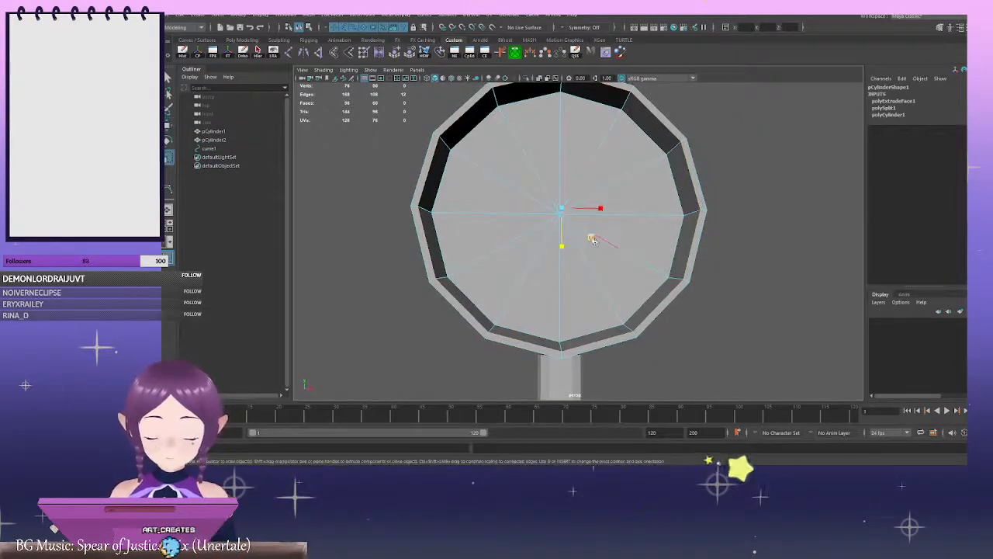
pyautogui.moveTo(593, 238); pyautogui.dragTo(593, 239)
pyautogui.scroll(-2, 691, 197)
pyautogui.keyDown('alt'); pyautogui.moveTo(691, 197); pyautogui.dragTo(674, 150); pyautogui.keyUp('alt')
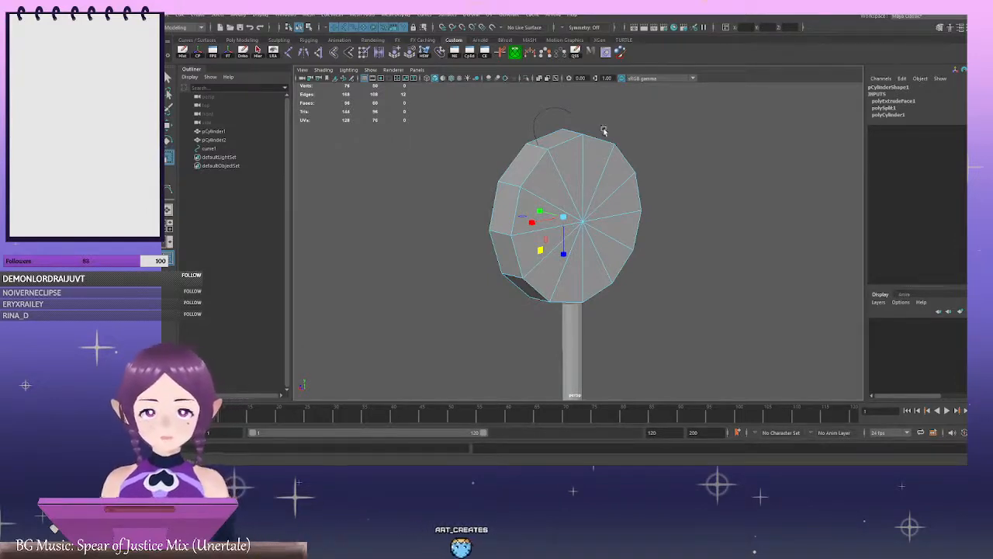
# Select one of the spoke edges on the disc's flat face and turn on camera-based selection
pyautogui.click(700, 213)
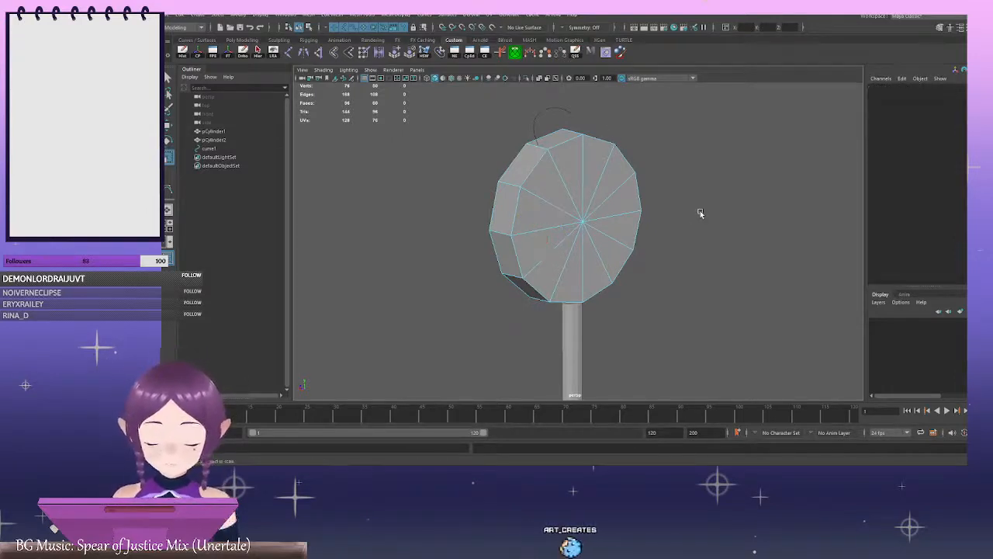
pyautogui.keyDown('alt'); pyautogui.moveTo(722, 238); pyautogui.dragTo(628, 211, button='middle'); pyautogui.keyUp('alt')
pyautogui.scroll(2, 640, 208)
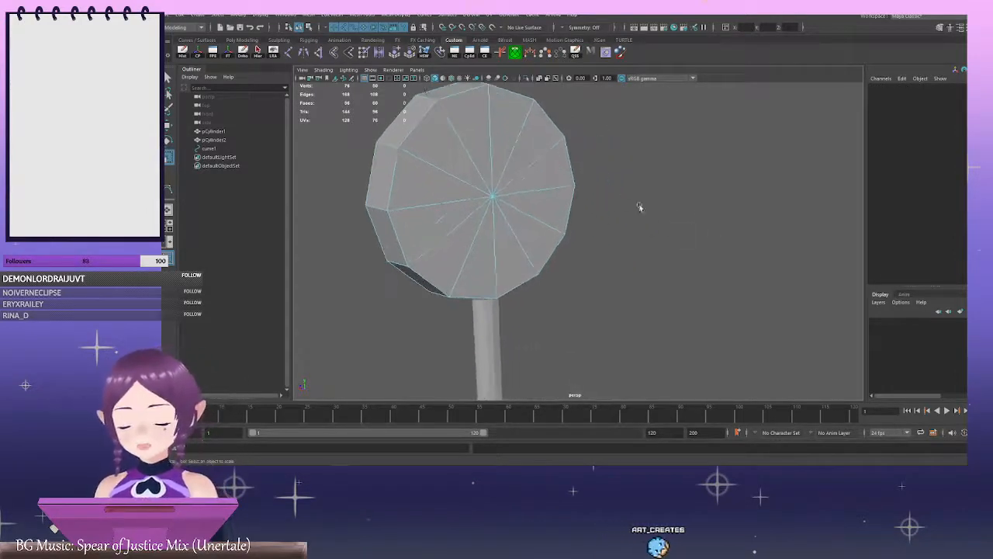
pyautogui.keyDown('alt'); pyautogui.moveTo(640, 207); pyautogui.dragTo(594, 206); pyautogui.keyUp('alt')
pyautogui.keyDown('alt'); pyautogui.moveTo(548, 166); pyautogui.dragTo(621, 189, button='middle'); pyautogui.keyUp('alt')
pyautogui.click(544, 165)
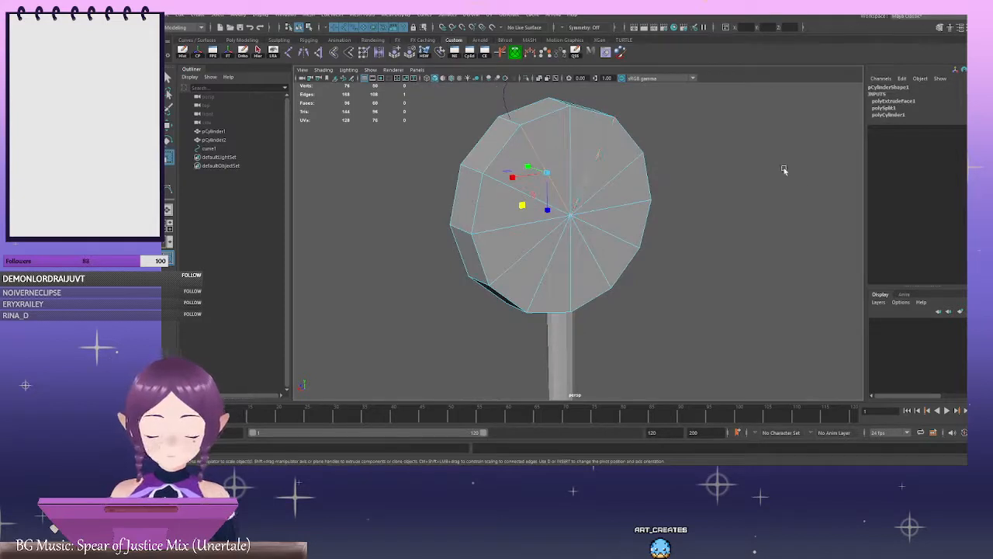
pyautogui.press('q')
pyautogui.keyDown('alt'); pyautogui.moveTo(798, 177); pyautogui.dragTo(769, 190); pyautogui.keyUp('alt')
pyautogui.keyDown('alt'); pyautogui.moveTo(768, 190); pyautogui.dragTo(762, 168, button='middle'); pyautogui.keyUp('alt')
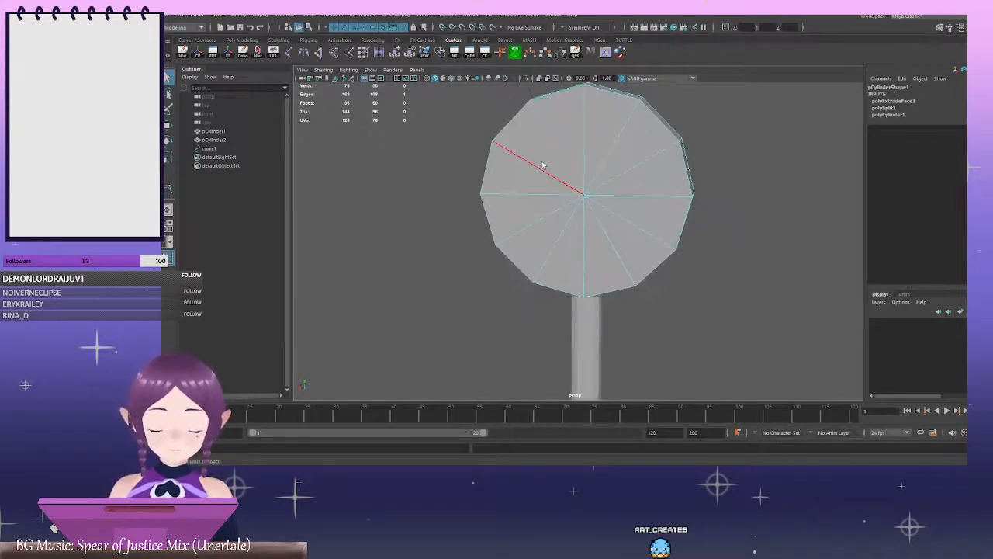
pyautogui.click(940, 28)
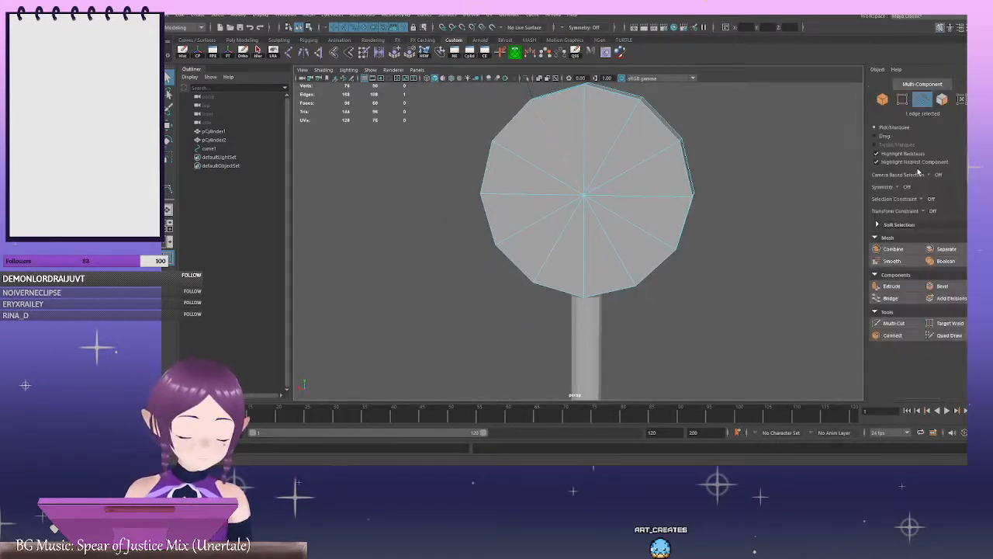
pyautogui.click(953, 189)
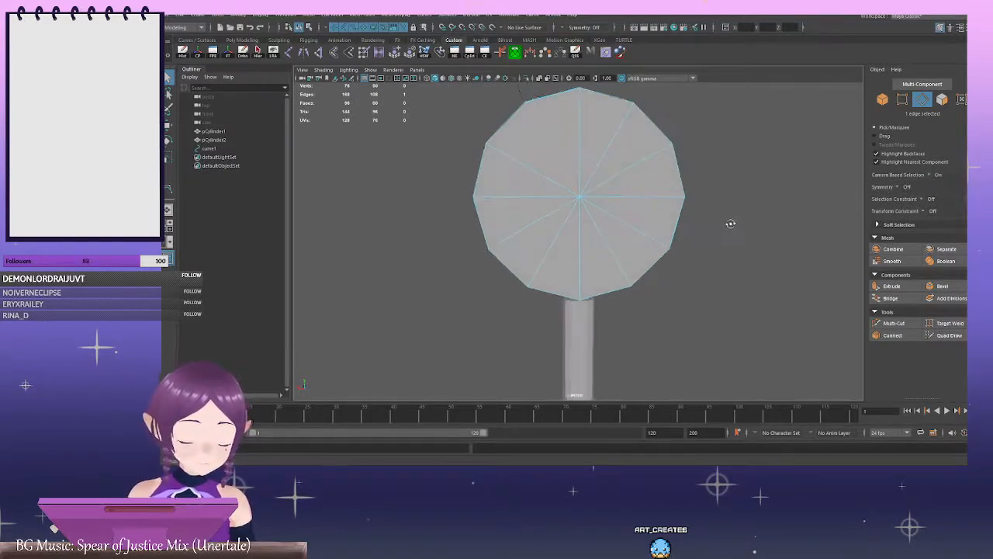
# Connect the flat face's 12 spoke edges with 2 segments, a slide of 0.99 and a pinch of about -0.92
pyautogui.click(892, 335)
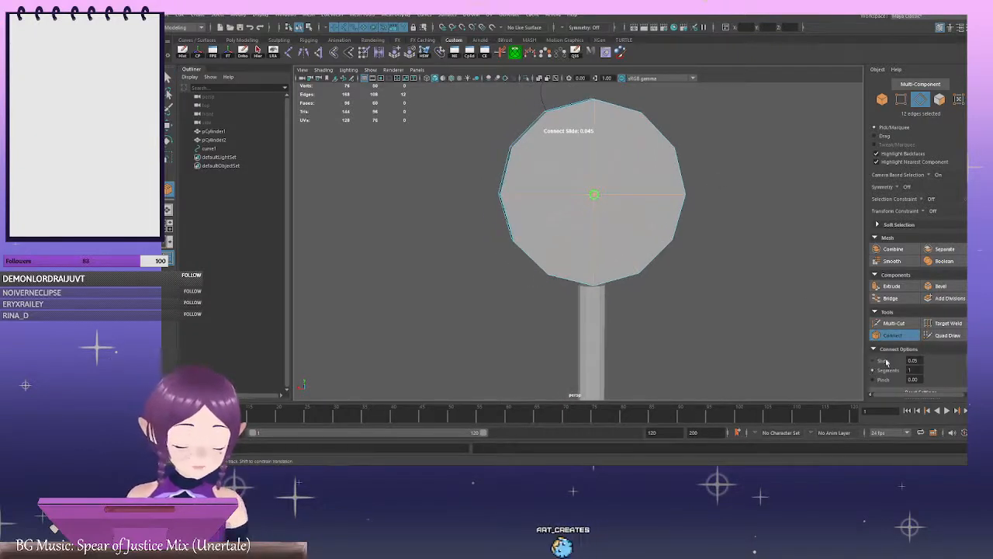
pyautogui.moveTo(753, 211); pyautogui.dragTo(828, 227)
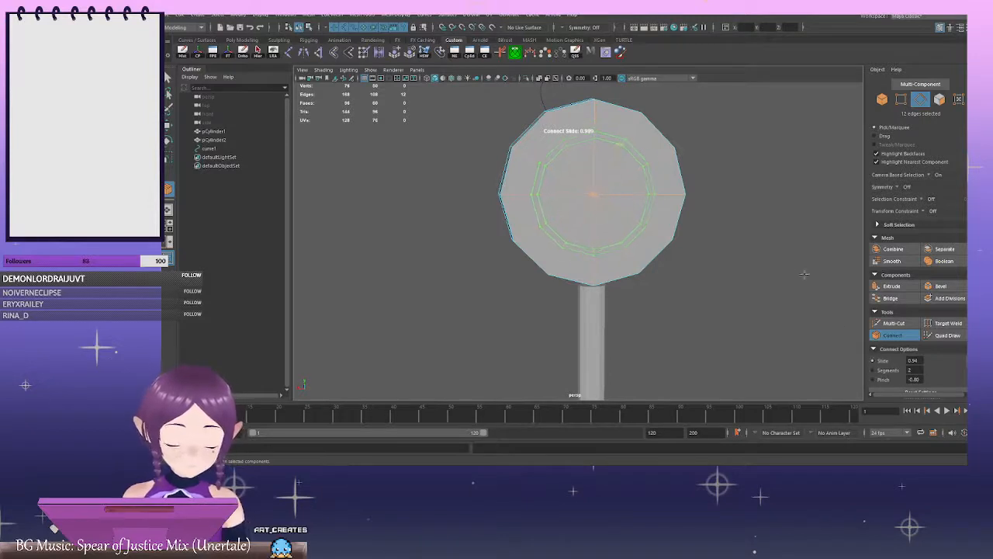
pyautogui.moveTo(884, 281); pyautogui.dragTo(861, 370, button='middle')
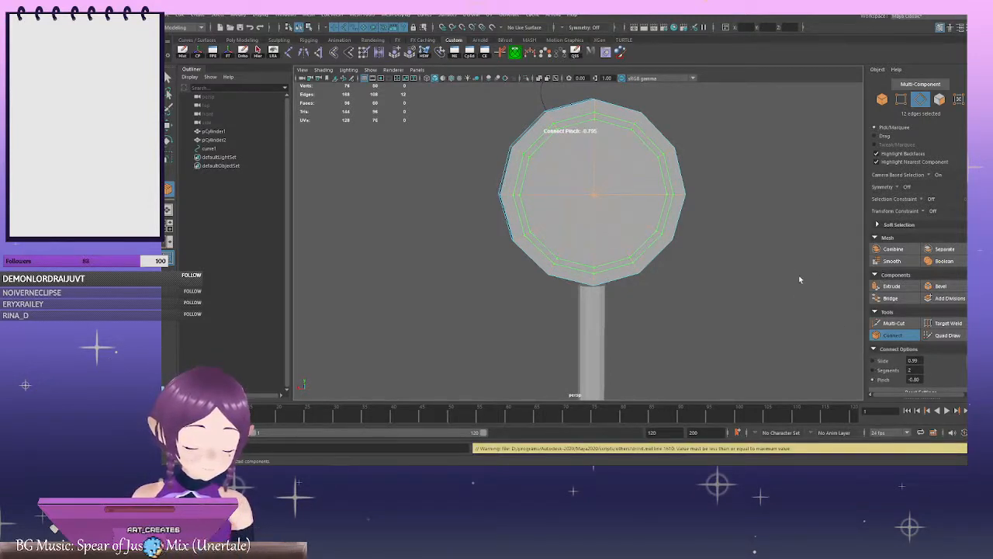
pyautogui.moveTo(800, 279); pyautogui.dragTo(817, 308, button='middle')
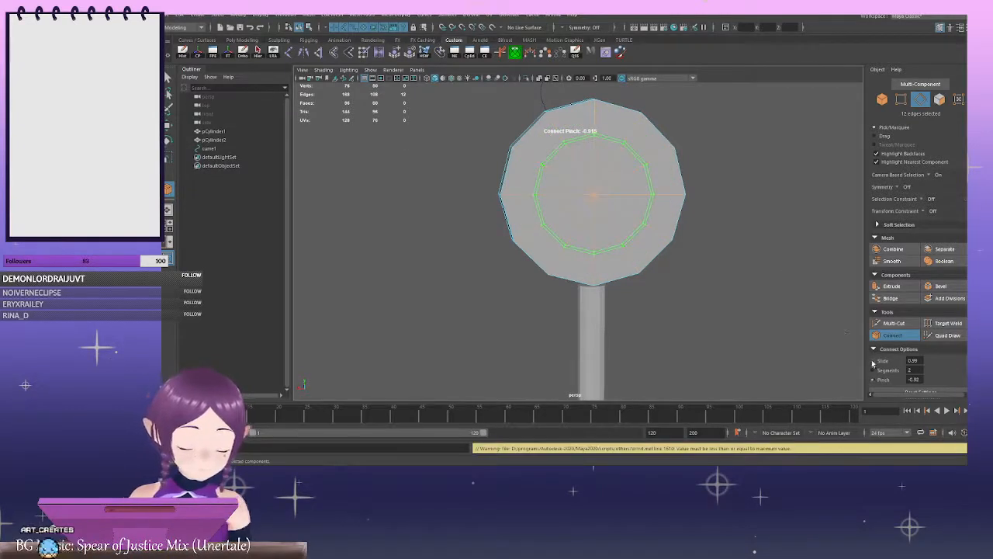
pyautogui.moveTo(754, 274); pyautogui.dragTo(776, 239, button='middle')
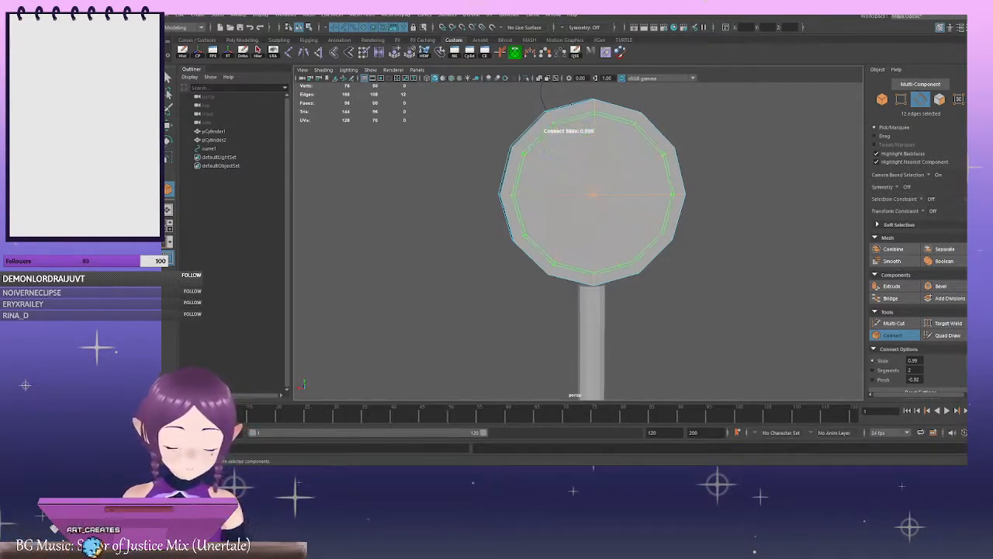
pyautogui.press('Return')
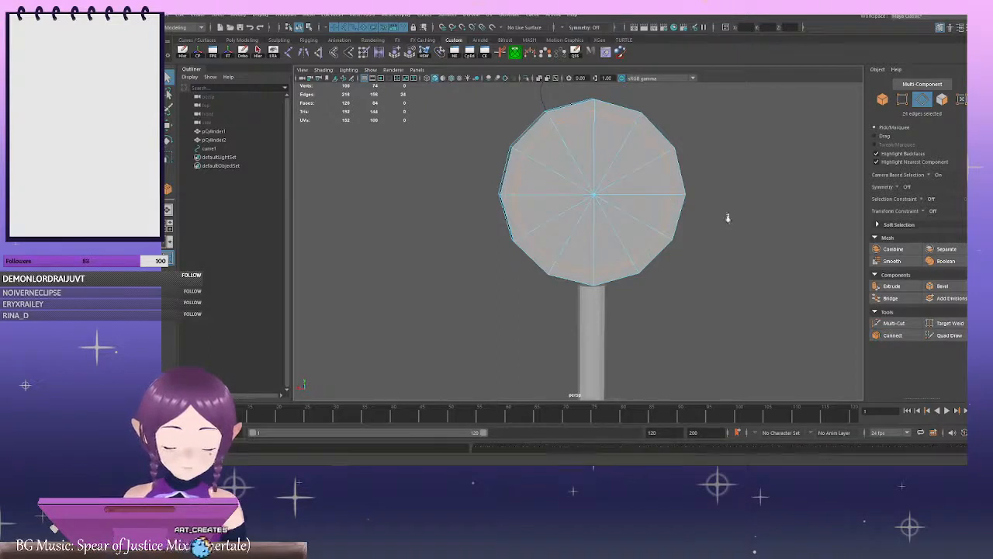
# Select the ring of 12 narrow faces between the two new edge loops and extrude it outward along Z to about -2.78
pyautogui.keyDown('alt'); pyautogui.moveTo(725, 214); pyautogui.dragTo(641, 230); pyautogui.keyUp('alt')
pyautogui.rightClick(782, 199)
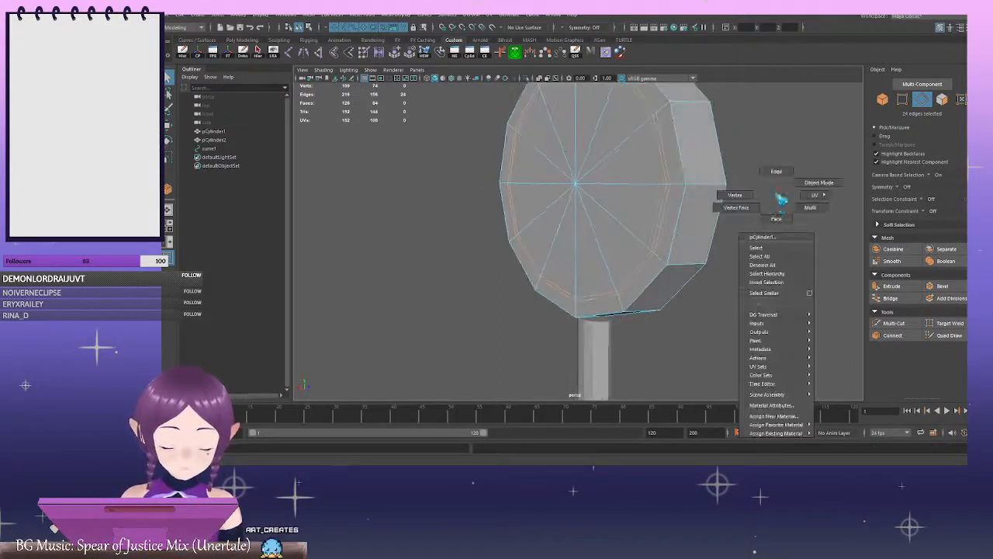
pyautogui.click(777, 218)
pyautogui.keyDown('alt'); pyautogui.moveTo(768, 225); pyautogui.dragTo(696, 243); pyautogui.keyUp('alt')
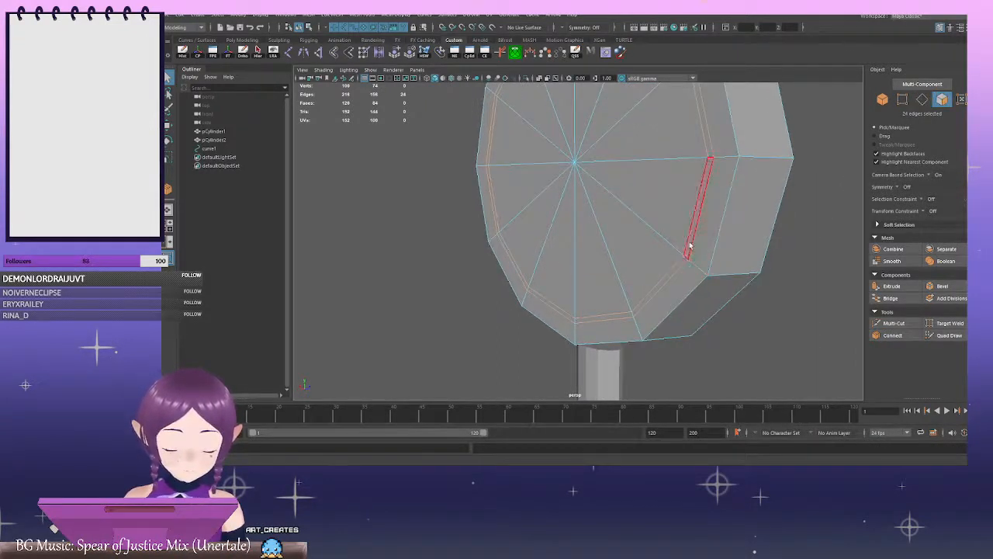
pyautogui.keyDown('shift'); pyautogui.doubleClick(675, 273); pyautogui.keyUp('shift')
pyautogui.scroll(-3, 669, 252)
pyautogui.keyDown('alt'); pyautogui.moveTo(614, 218); pyautogui.dragTo(698, 225); pyautogui.keyUp('alt')
pyautogui.press('r')
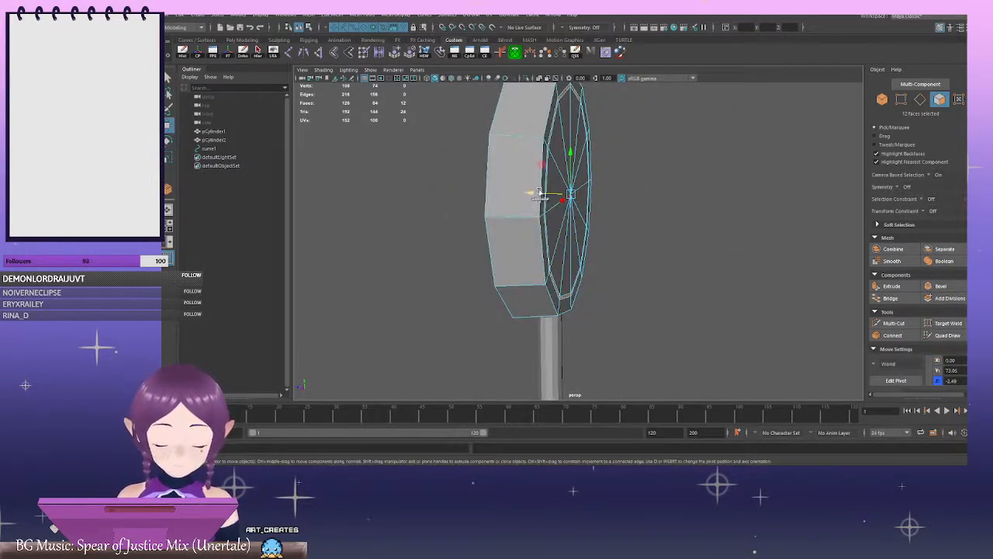
pyautogui.keyDown('shift'); pyautogui.moveTo(540, 192); pyautogui.dragTo(544, 194); pyautogui.keyUp('shift')
# Restore the selection of the extruded 12-face ring and adjust its position slightly along the Z axis
pyautogui.click(696, 213)
pyautogui.keyDown('alt'); pyautogui.moveTo(696, 214); pyautogui.dragTo(457, 199); pyautogui.keyUp('alt')
pyautogui.hotkey('ctrl', 'z')
pyautogui.keyDown('alt'); pyautogui.moveTo(457, 194); pyautogui.dragTo(529, 211, button='right'); pyautogui.keyUp('alt')
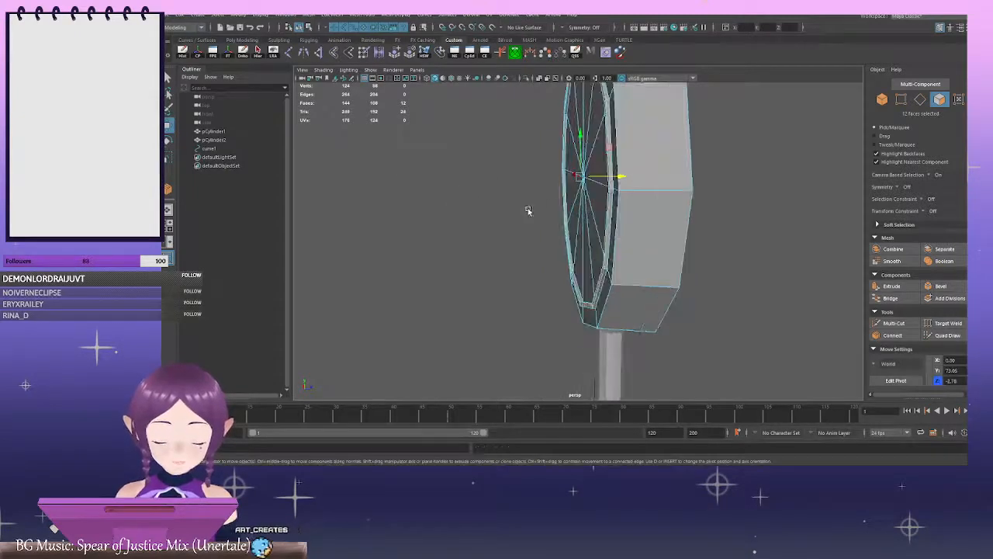
pyautogui.moveTo(614, 178); pyautogui.dragTo(613, 177)
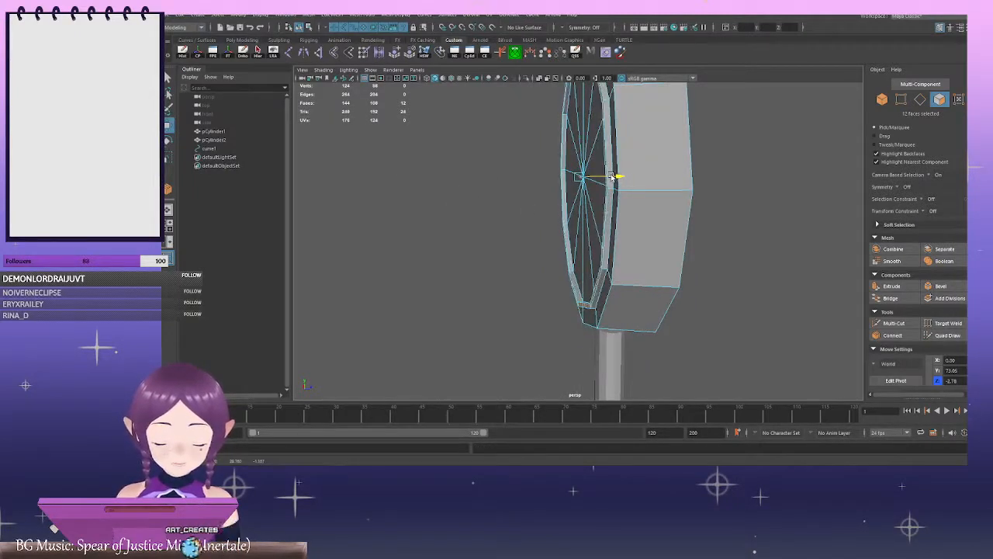
# Extrude the disc's two bottom side faces around the pole's top and move them down to about 55.81 in Y
pyautogui.click(730, 199)
pyautogui.keyDown('alt'); pyautogui.moveTo(730, 200); pyautogui.dragTo(614, 193, button='right'); pyautogui.keyUp('alt')
pyautogui.keyDown('alt'); pyautogui.moveTo(614, 193); pyautogui.dragTo(519, 195); pyautogui.keyUp('alt')
pyautogui.keyDown('alt'); pyautogui.moveTo(683, 203); pyautogui.dragTo(597, 205, button='right'); pyautogui.keyUp('alt')
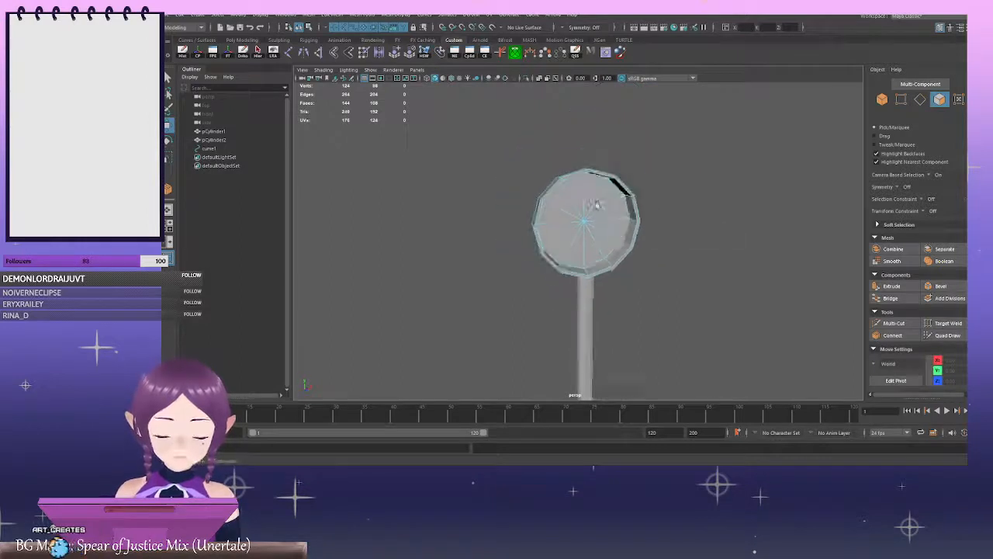
pyautogui.keyDown('alt'); pyautogui.moveTo(597, 205); pyautogui.dragTo(655, 244); pyautogui.keyUp('alt')
pyautogui.keyDown('alt'); pyautogui.moveTo(654, 243); pyautogui.dragTo(676, 241, button='right'); pyautogui.keyUp('alt')
pyautogui.keyDown('alt'); pyautogui.moveTo(676, 242); pyautogui.dragTo(708, 245); pyautogui.keyUp('alt')
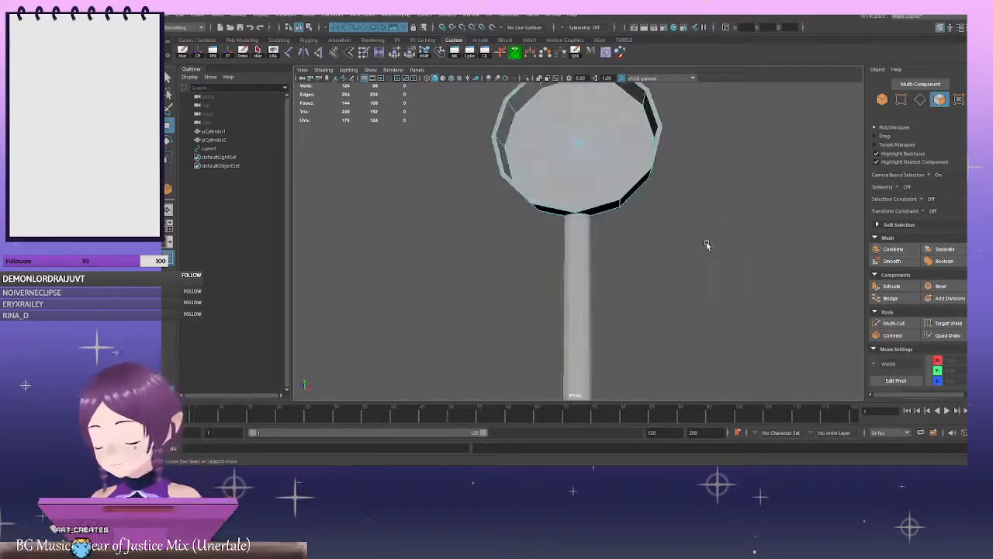
pyautogui.keyDown('alt'); pyautogui.moveTo(593, 216); pyautogui.dragTo(633, 225, button='right'); pyautogui.keyUp('alt')
pyautogui.keyDown('alt'); pyautogui.moveTo(633, 225); pyautogui.dragTo(634, 217); pyautogui.keyUp('alt')
pyautogui.moveTo(711, 193); pyautogui.dragTo(714, 209, button='right')
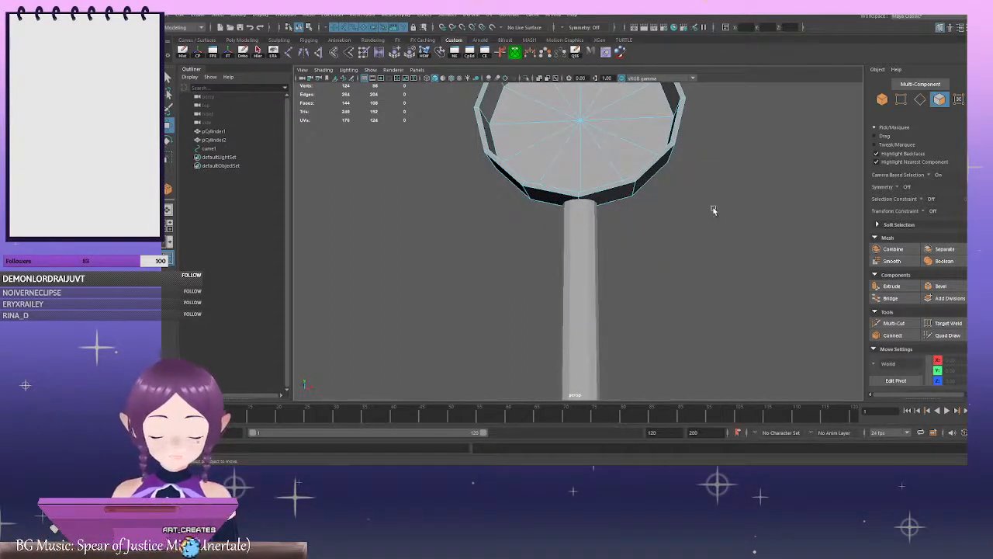
pyautogui.click(609, 199)
pyautogui.keyDown('shift'); pyautogui.click(557, 201); pyautogui.keyUp('shift')
pyautogui.keyDown('alt'); pyautogui.moveTo(662, 238); pyautogui.dragTo(654, 259); pyautogui.keyUp('alt')
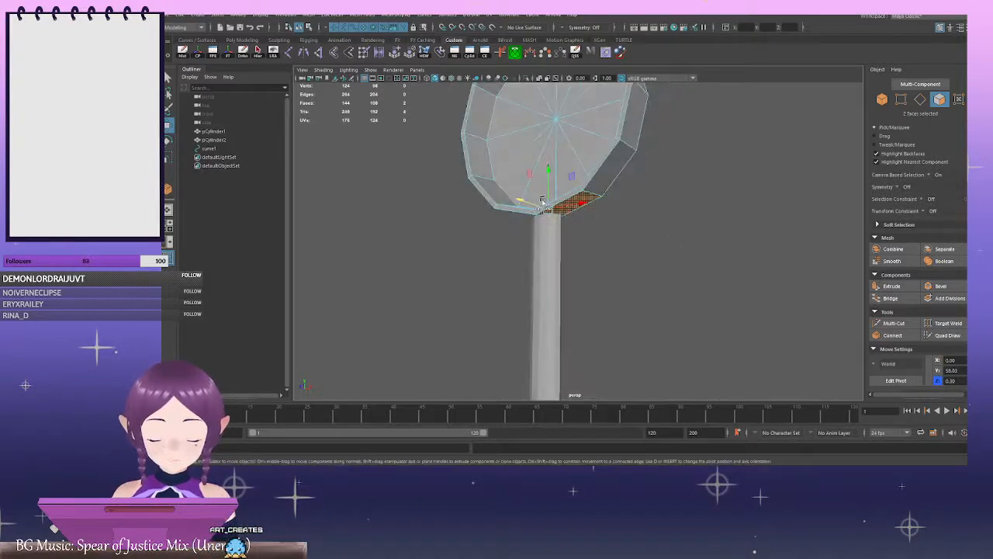
pyautogui.hotkey('ctrl', 'e')
pyautogui.moveTo(548, 183); pyautogui.dragTo(548, 200)
pyautogui.keyDown('alt'); pyautogui.moveTo(664, 253); pyautogui.dragTo(655, 256); pyautogui.keyUp('alt')
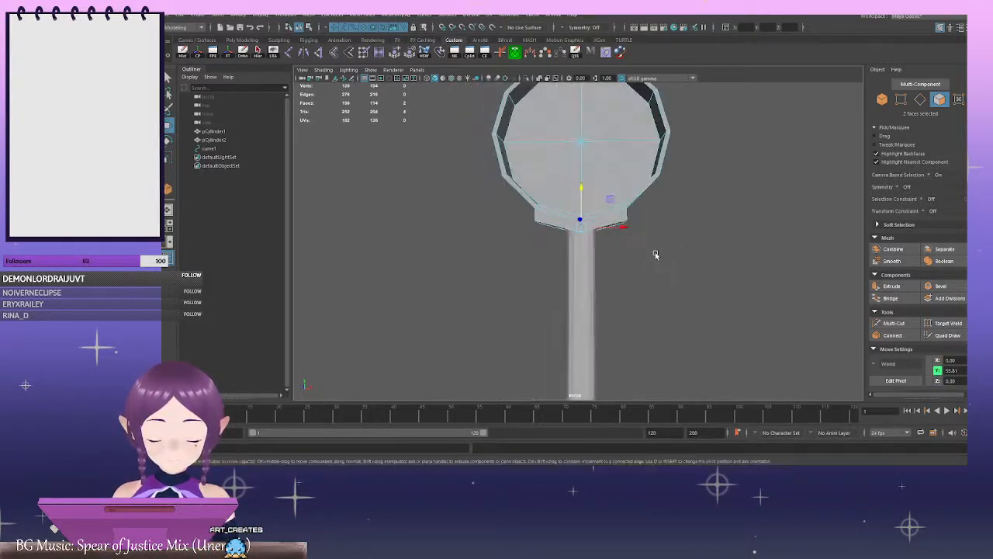
# Scale the two extruded bottom faces narrower along X so the base tapers toward the pole
pyautogui.press('r')
pyautogui.moveTo(621, 228); pyautogui.dragTo(662, 285)
pyautogui.scroll(6, 622, 259)
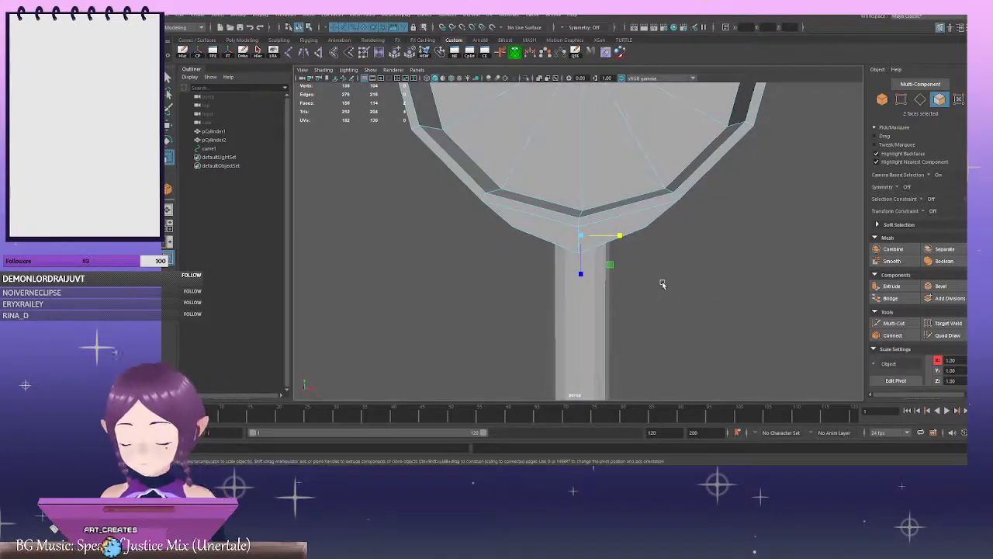
# Switch to edge selection and select one edge of the recess's inner border at the side of the disc
pyautogui.keyDown('alt'); pyautogui.moveTo(714, 259); pyautogui.dragTo(699, 169); pyautogui.keyUp('alt')
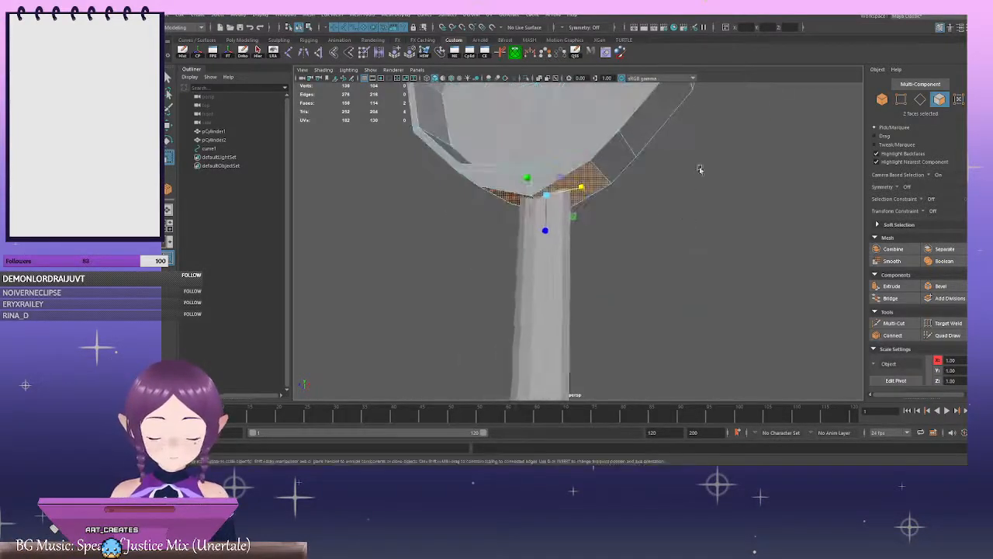
pyautogui.moveTo(702, 136); pyautogui.dragTo(701, 137, button='right')
pyautogui.keyDown('alt'); pyautogui.moveTo(700, 139); pyautogui.dragTo(687, 182); pyautogui.keyUp('alt')
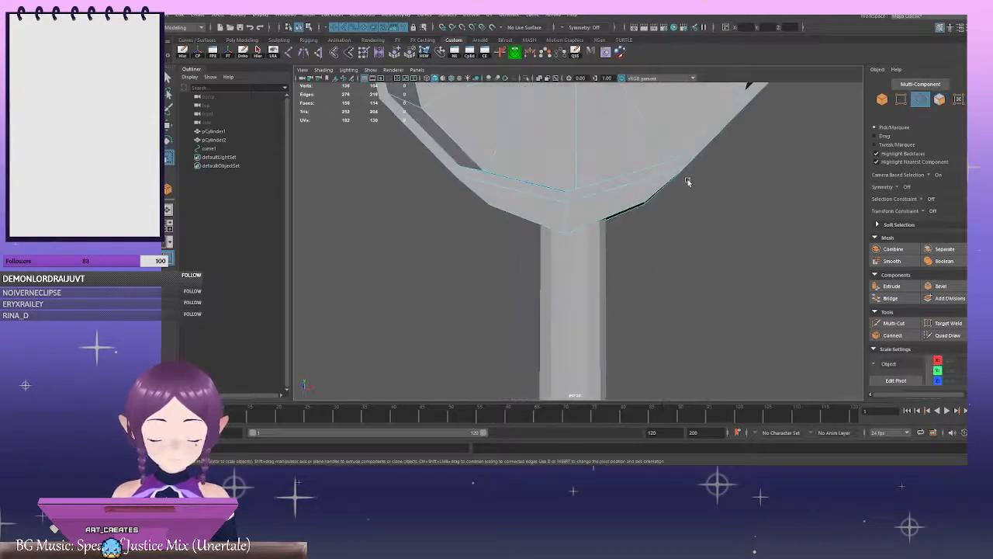
pyautogui.keyDown('alt'); pyautogui.moveTo(768, 194); pyautogui.dragTo(625, 190, button='right'); pyautogui.keyUp('alt')
pyautogui.keyDown('alt'); pyautogui.moveTo(625, 190); pyautogui.dragTo(675, 191); pyautogui.keyUp('alt')
pyautogui.keyDown('alt'); pyautogui.moveTo(822, 233); pyautogui.dragTo(660, 239, button='right'); pyautogui.keyUp('alt')
pyautogui.keyDown('alt'); pyautogui.moveTo(636, 237); pyautogui.dragTo(720, 157); pyautogui.keyUp('alt')
pyautogui.scroll(-3, 721, 158)
pyautogui.moveTo(720, 157); pyautogui.dragTo(720, 139, button='right')
pyautogui.scroll(3, 683, 165)
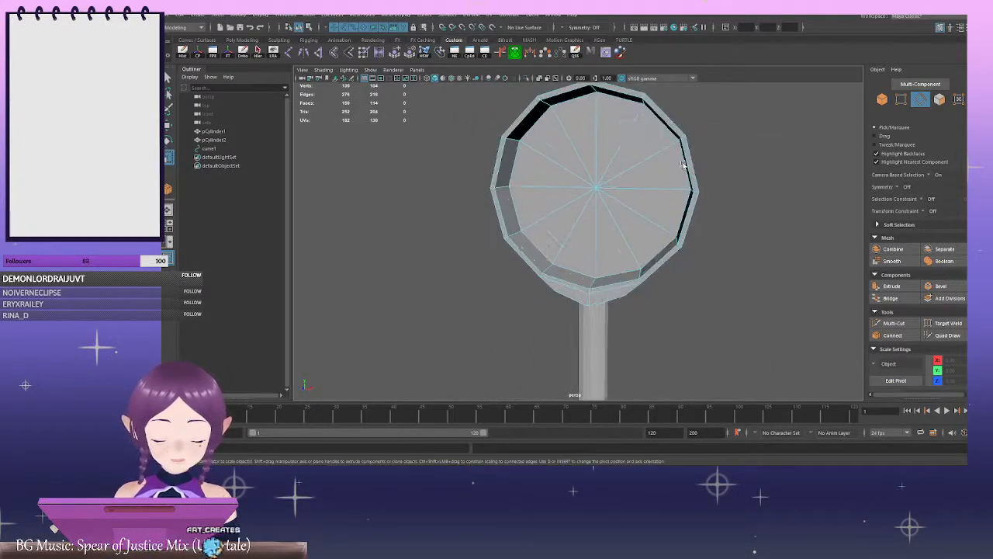
pyautogui.scroll(2, 717, 195)
pyautogui.press('q')
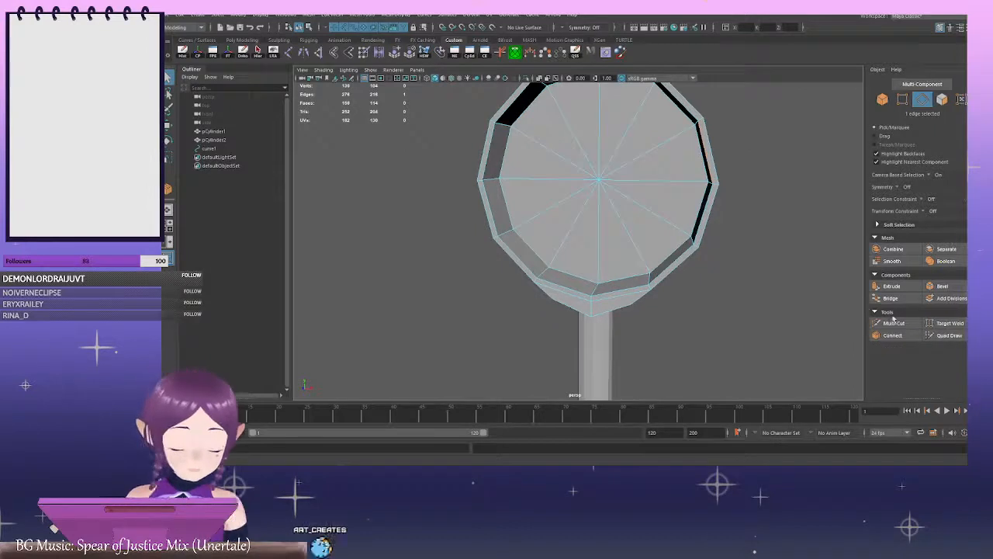
pyautogui.click(893, 323)
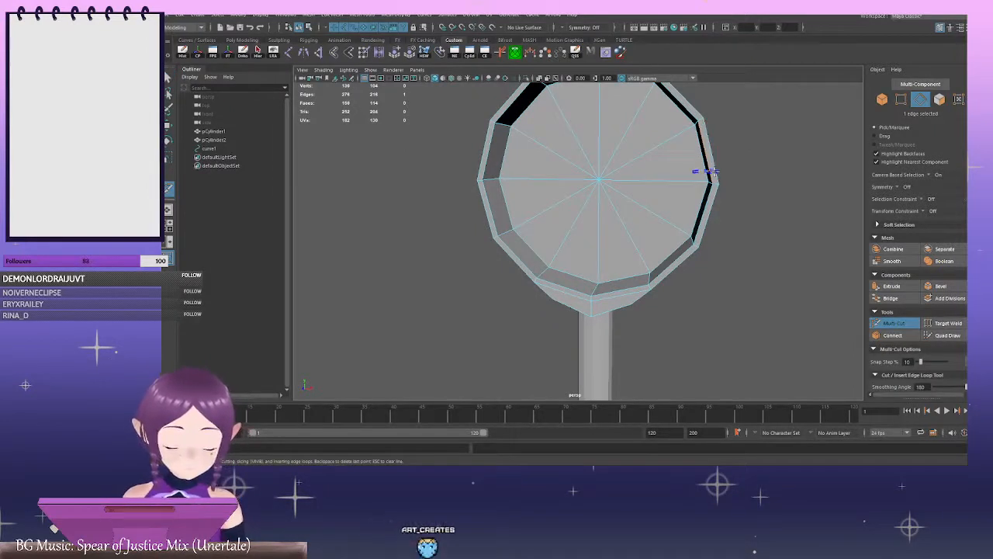
pyautogui.keyDown('alt'); pyautogui.moveTo(694, 170); pyautogui.dragTo(612, 210); pyautogui.keyUp('alt')
pyautogui.press('q')
# Insert an edge loop across the rim just above the disc's side corner with the Insert Edge Loop tool
pyautogui.keyDown('alt'); pyautogui.moveTo(549, 208); pyautogui.dragTo(837, 287); pyautogui.keyUp('alt')
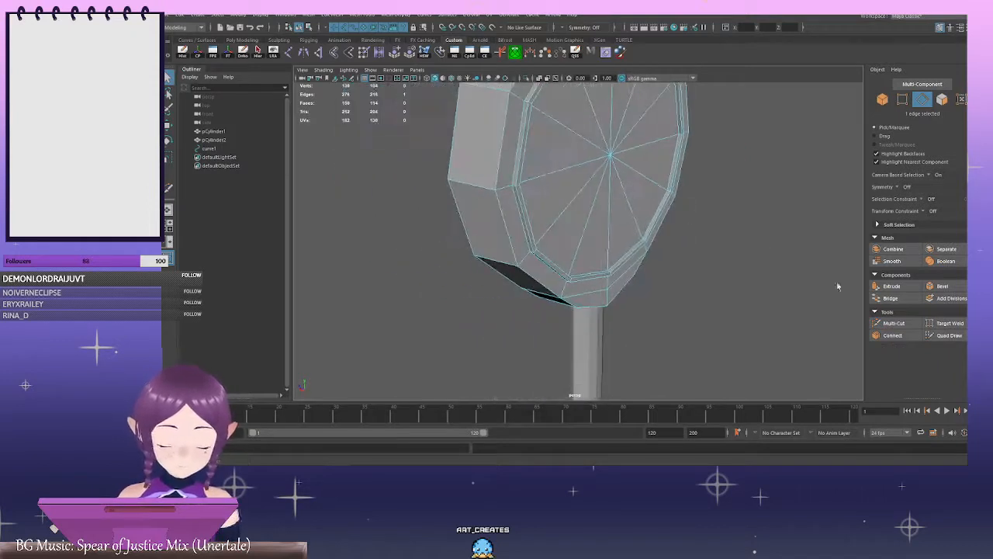
pyautogui.keyDown('shift'); pyautogui.rightClick(739, 164); pyautogui.keyUp('shift')
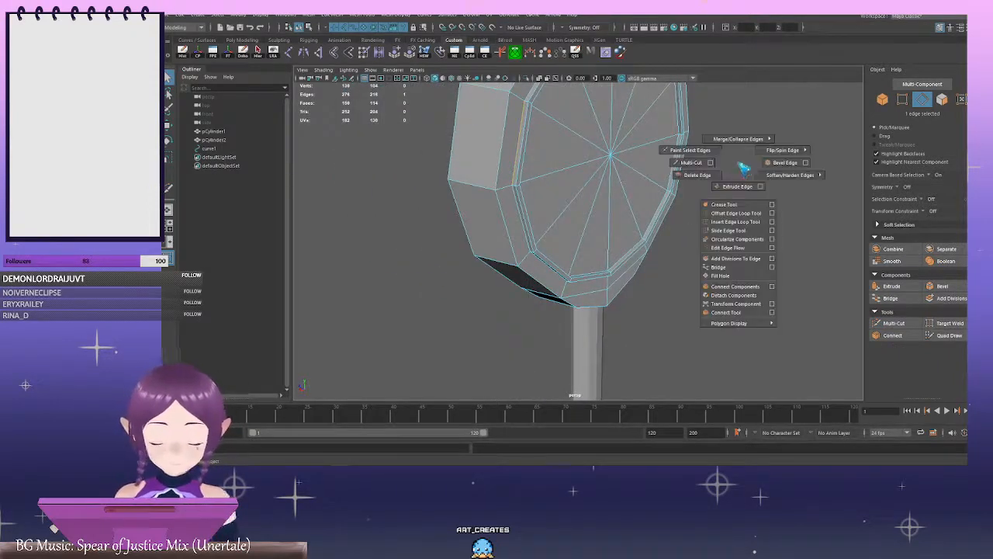
pyautogui.click(735, 223)
pyautogui.keyDown('alt'); pyautogui.moveTo(734, 224); pyautogui.dragTo(698, 187); pyautogui.keyUp('alt')
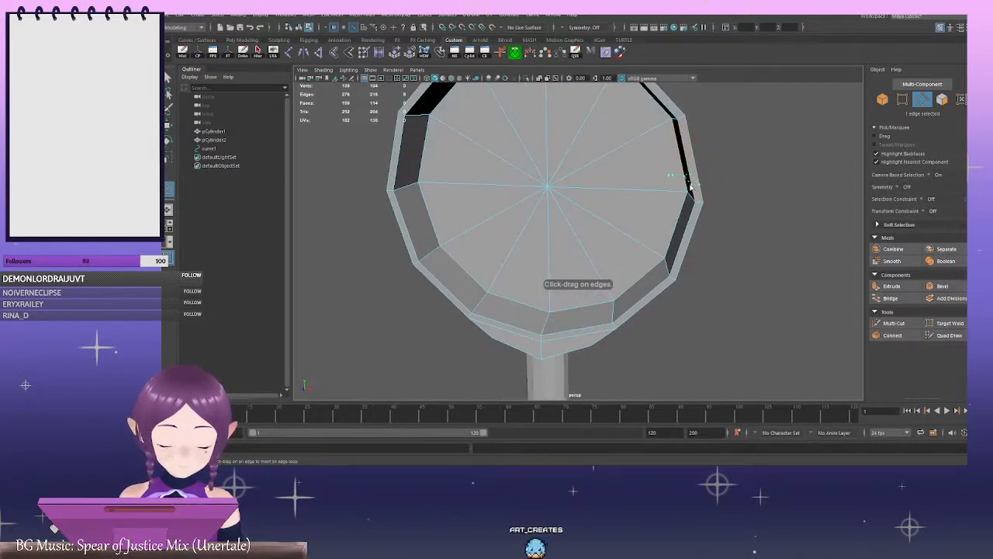
pyautogui.click(690, 186)
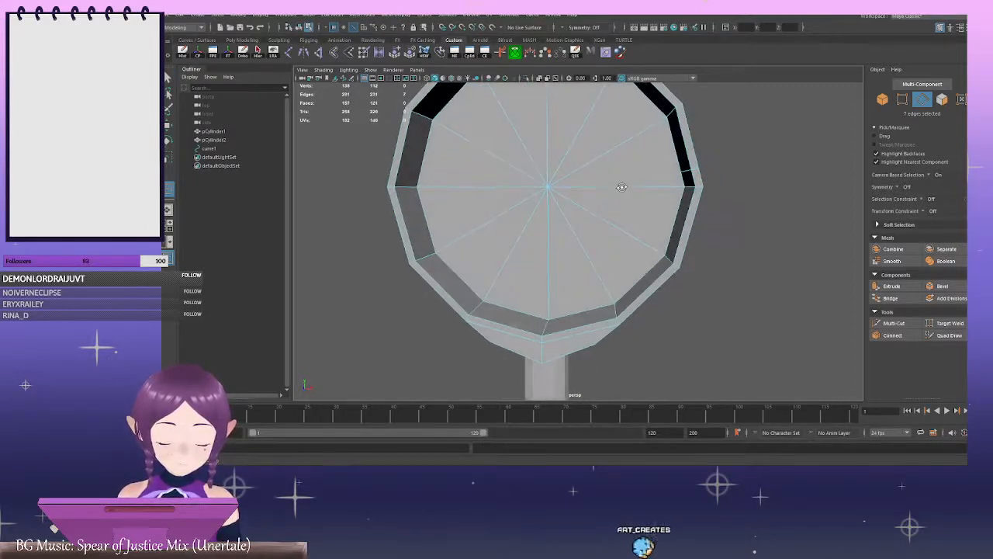
# Insert a second edge loop across the rim just below the disc's side corner
pyautogui.scroll(5, 622, 189)
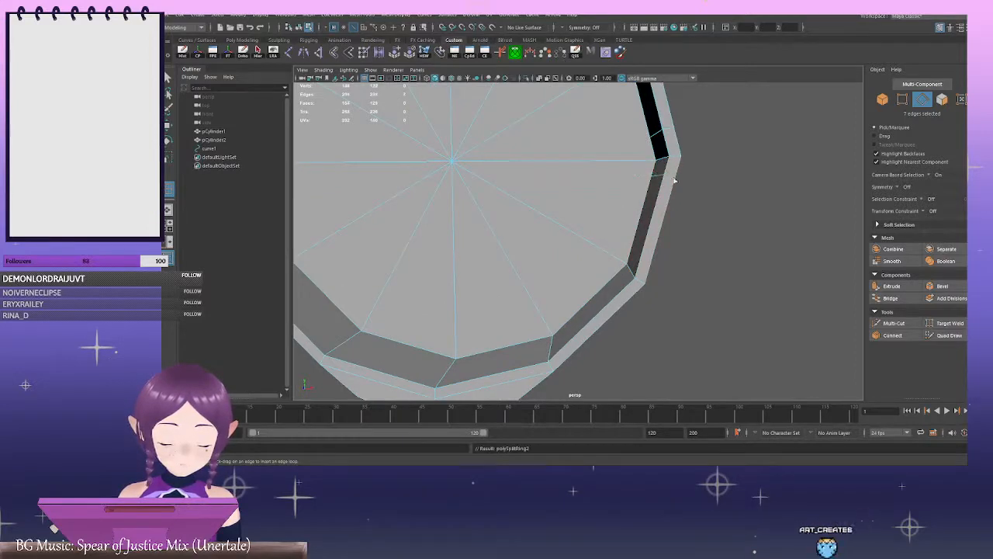
pyautogui.scroll(-5, 658, 177)
pyautogui.moveTo(657, 178)
pyautogui.keyDown('alt'); pyautogui.mouseDown()
pyautogui.moveTo(634, 183)
pyautogui.moveTo(662, 186)
pyautogui.mouseUp(); pyautogui.keyUp('alt')
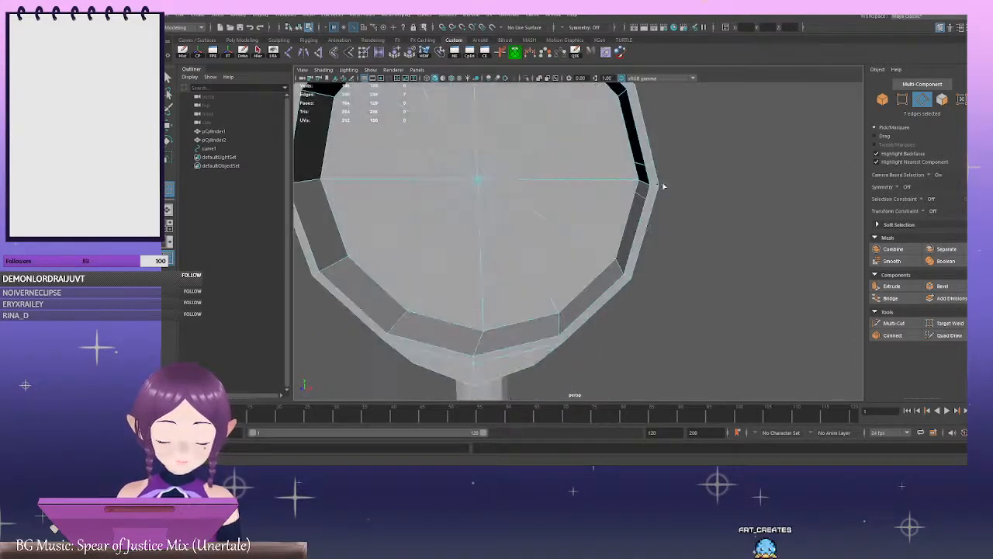
pyautogui.keyDown('alt'); pyautogui.moveTo(663, 183); pyautogui.dragTo(618, 191, button='middle'); pyautogui.keyUp('alt')
pyautogui.scroll(5, 621, 189)
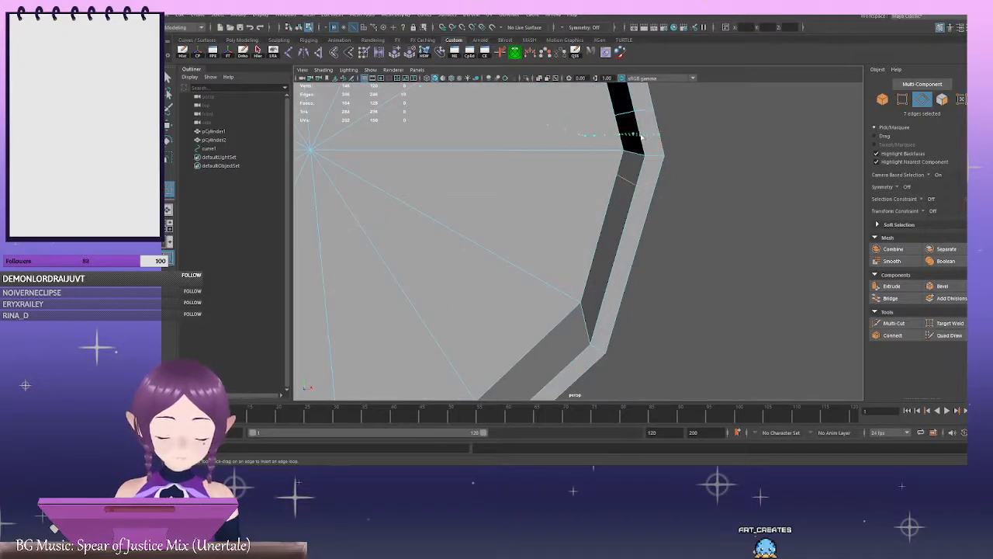
pyautogui.hotkey('ctrl', 'z')
pyautogui.scroll(-5, 642, 173)
pyautogui.press('q')
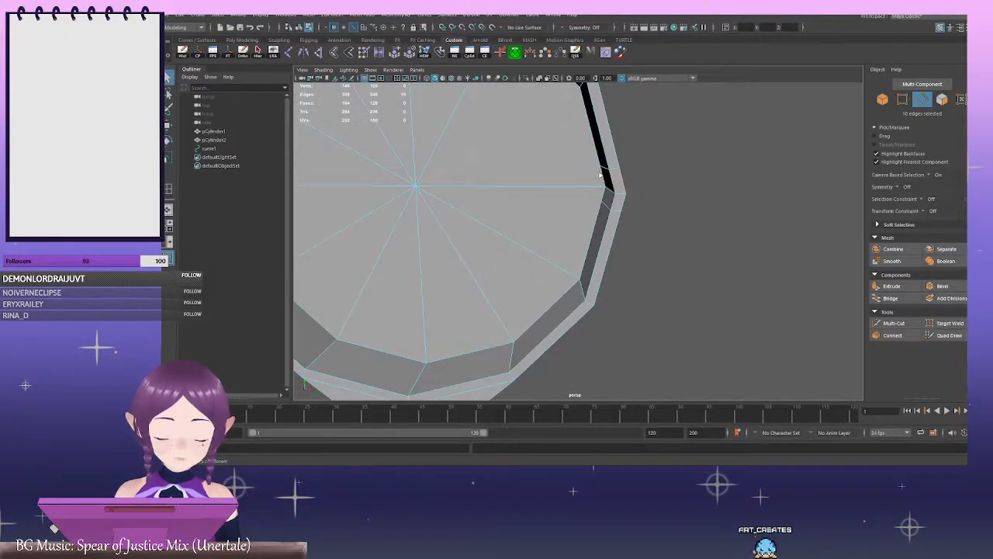
# Use Multi-Cut to connect the disc's center to both new edge loops on the front and back sides of the disc
pyautogui.click(907, 327)
pyautogui.keyDown('alt'); pyautogui.moveTo(604, 194); pyautogui.dragTo(658, 193, button='middle'); pyautogui.keyUp('alt')
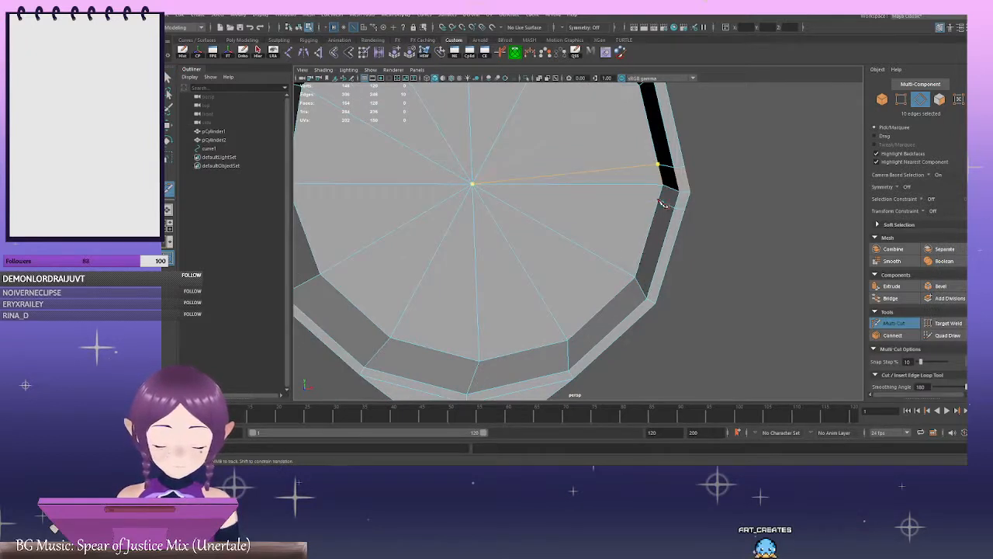
pyautogui.keyDown('alt'); pyautogui.moveTo(723, 246); pyautogui.dragTo(506, 230); pyautogui.keyUp('alt')
pyautogui.keyDown('alt'); pyautogui.moveTo(537, 183); pyautogui.dragTo(508, 186); pyautogui.keyUp('alt')
pyautogui.keyDown('alt'); pyautogui.moveTo(508, 187); pyautogui.dragTo(537, 121, button='right'); pyautogui.keyUp('alt')
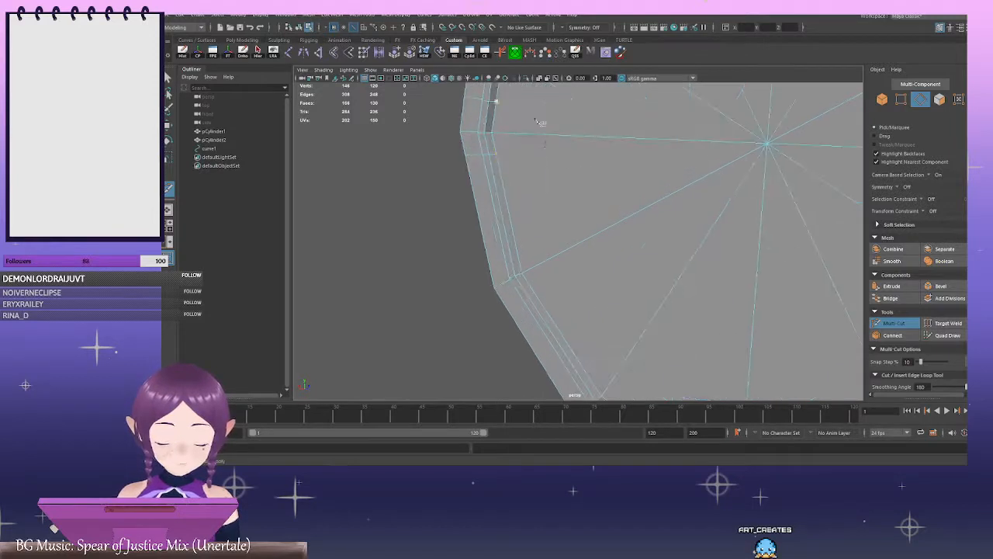
pyautogui.click(769, 145)
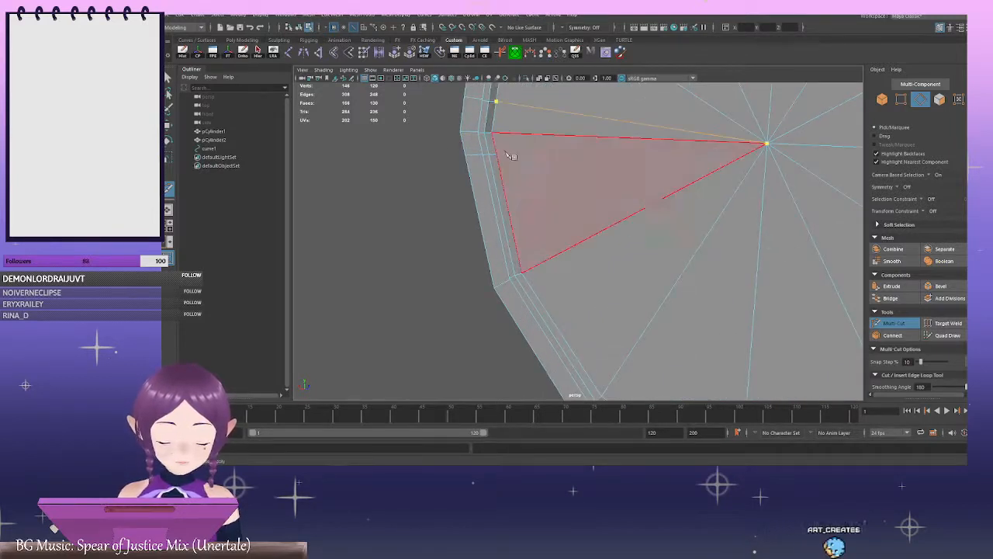
pyautogui.keyDown('alt'); pyautogui.moveTo(612, 179); pyautogui.dragTo(574, 183, button='right'); pyautogui.keyUp('alt')
pyautogui.keyDown('alt'); pyautogui.moveTo(575, 184); pyautogui.dragTo(674, 182); pyautogui.keyUp('alt')
pyautogui.press('q')
pyautogui.keyDown('alt'); pyautogui.moveTo(669, 182); pyautogui.dragTo(643, 177, button='right'); pyautogui.keyUp('alt')
pyautogui.keyDown('alt'); pyautogui.moveTo(642, 177); pyautogui.dragTo(545, 169); pyautogui.keyUp('alt')
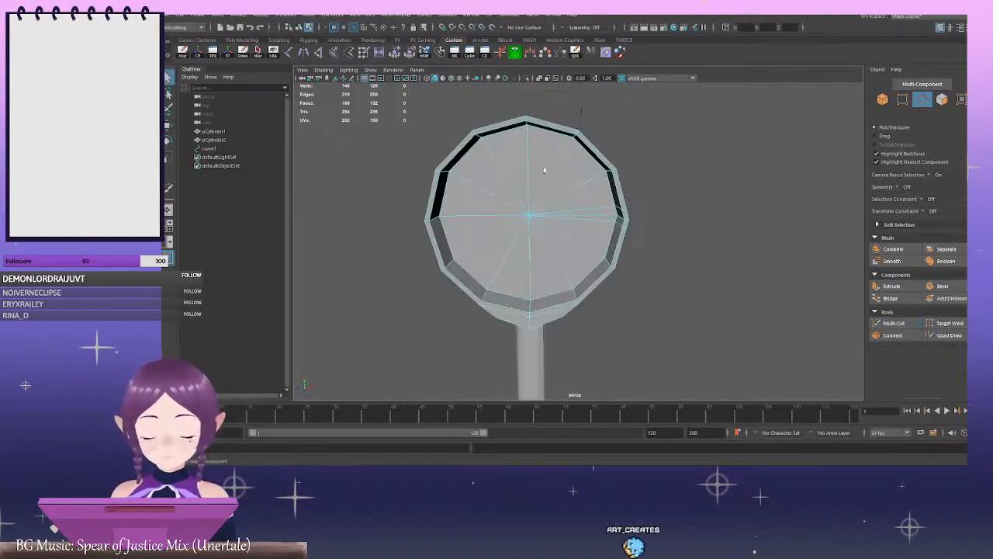
# Switch to face selection and delete the band of faces running through the rim segment just left of the disc's top center
pyautogui.keyDown('alt'); pyautogui.moveTo(546, 168); pyautogui.dragTo(603, 169, button='middle'); pyautogui.keyUp('alt')
pyautogui.keyDown('alt'); pyautogui.moveTo(603, 169); pyautogui.dragTo(632, 188, button='right'); pyautogui.keyUp('alt')
pyautogui.keyDown('alt'); pyautogui.moveTo(632, 188); pyautogui.dragTo(557, 198, button='middle'); pyautogui.keyUp('alt')
pyautogui.keyDown('alt'); pyautogui.moveTo(552, 198); pyautogui.dragTo(469, 208, button='right'); pyautogui.keyUp('alt')
pyautogui.moveTo(724, 150); pyautogui.dragTo(674, 194, button='right')
pyautogui.click(535, 196)
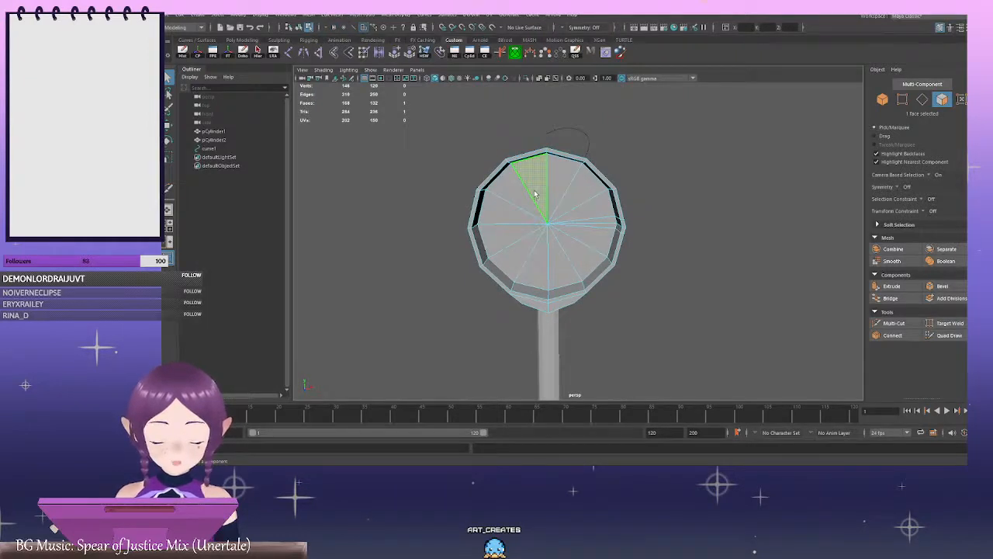
pyautogui.keyDown('alt'); pyautogui.moveTo(505, 199); pyautogui.dragTo(587, 233, button='right'); pyautogui.keyUp('alt')
pyautogui.keyDown('alt'); pyautogui.moveTo(528, 194); pyautogui.dragTo(627, 252, button='middle'); pyautogui.keyUp('alt')
pyautogui.keyDown('alt'); pyautogui.moveTo(604, 208); pyautogui.dragTo(665, 218, button='right'); pyautogui.keyUp('alt')
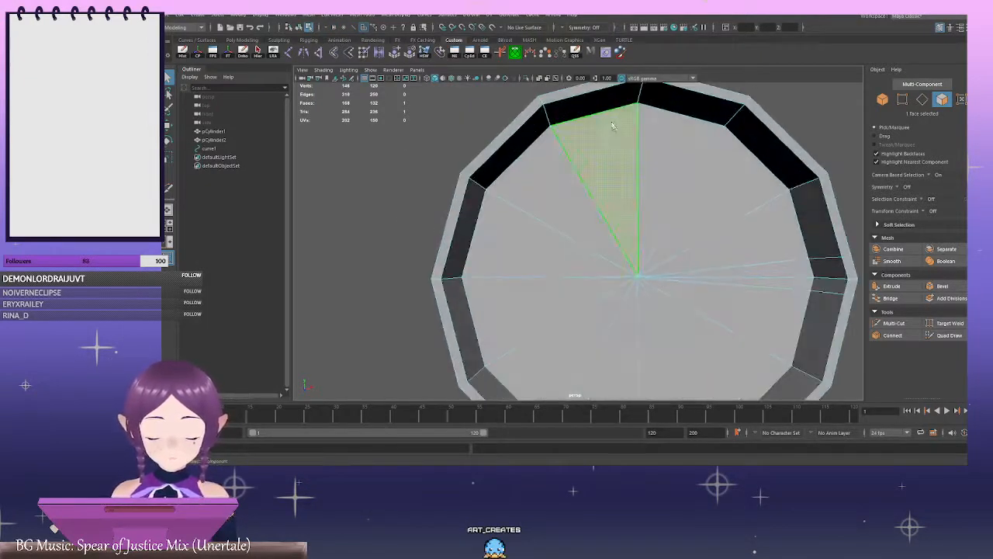
pyautogui.keyDown('shift'); pyautogui.doubleClick(600, 103); pyautogui.keyUp('shift')
pyautogui.keyDown('alt'); pyautogui.moveTo(702, 179); pyautogui.dragTo(621, 194, button='right'); pyautogui.keyUp('alt')
pyautogui.keyDown('alt'); pyautogui.moveTo(621, 198); pyautogui.dragTo(613, 239); pyautogui.keyUp('alt')
pyautogui.press('Delete')
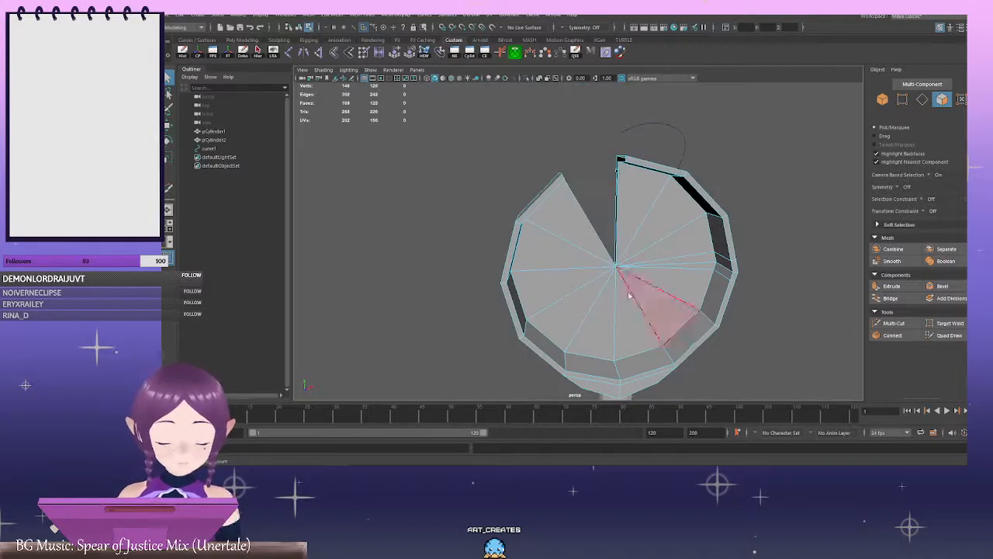
# Delete the band of faces through the rim and base segment just left of the disc's bottom center
pyautogui.click(605, 307)
pyautogui.keyDown('alt'); pyautogui.moveTo(605, 307); pyautogui.dragTo(582, 238, button='middle'); pyautogui.keyUp('alt')
pyautogui.keyDown('shift'); pyautogui.doubleClick(578, 303); pyautogui.keyUp('shift')
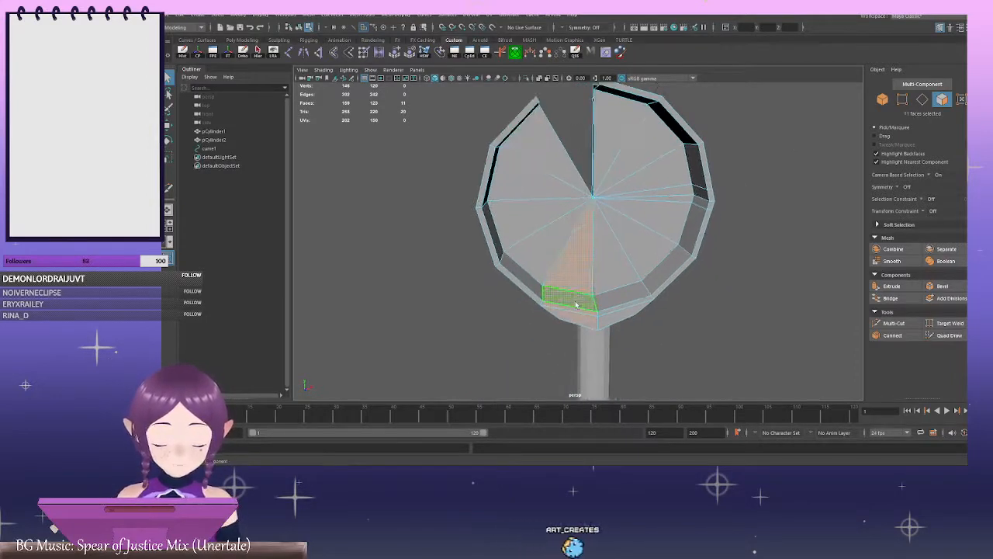
pyautogui.press('Delete')
# Select and delete the four remaining front wedge faces on the disc's left half
pyautogui.click(557, 225)
pyautogui.keyDown('shift'); pyautogui.click(552, 206); pyautogui.keyUp('shift')
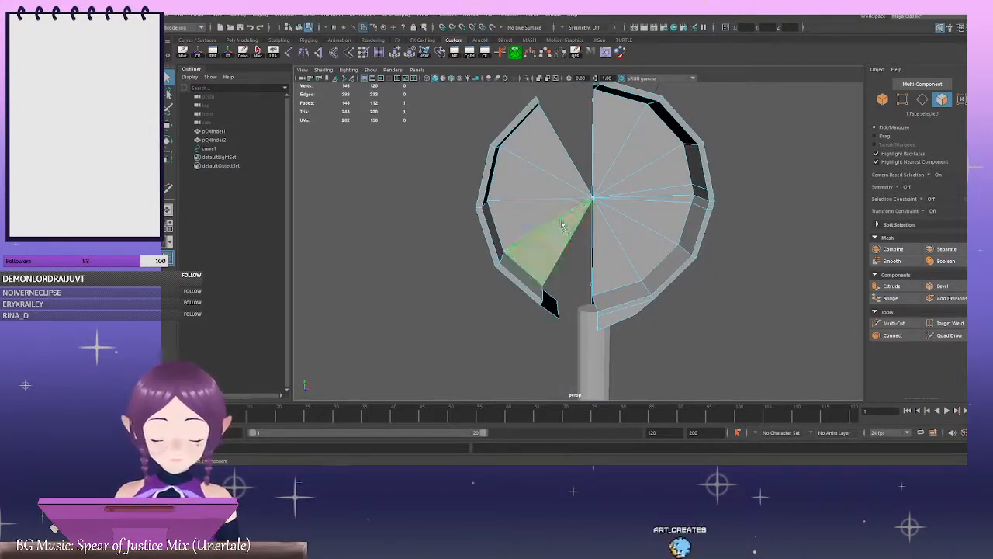
pyautogui.keyDown('shift'); pyautogui.click(554, 160); pyautogui.keyUp('shift')
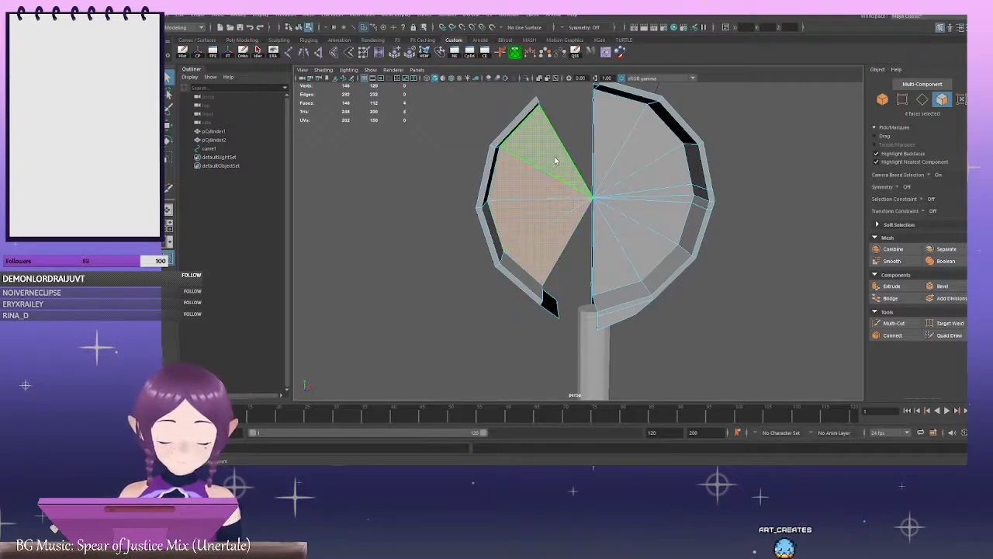
pyautogui.press('Delete')
# Delete the left half's remaining back wedge faces and the leftover rim shell, leaving only the disc's right half
pyautogui.moveTo(560, 132); pyautogui.dragTo(574, 234)
pyautogui.press('Delete')
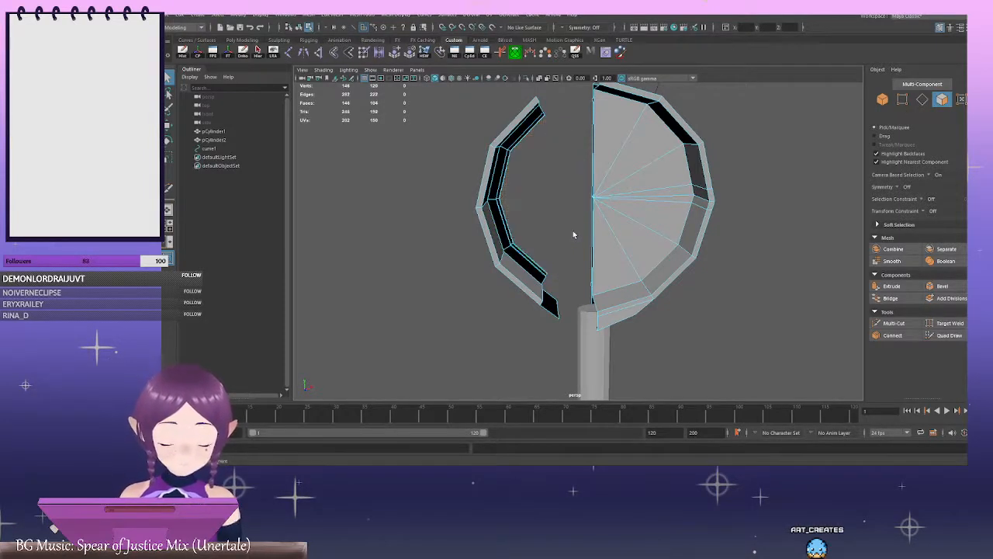
pyautogui.doubleClick(480, 191)
pyautogui.press('Delete')
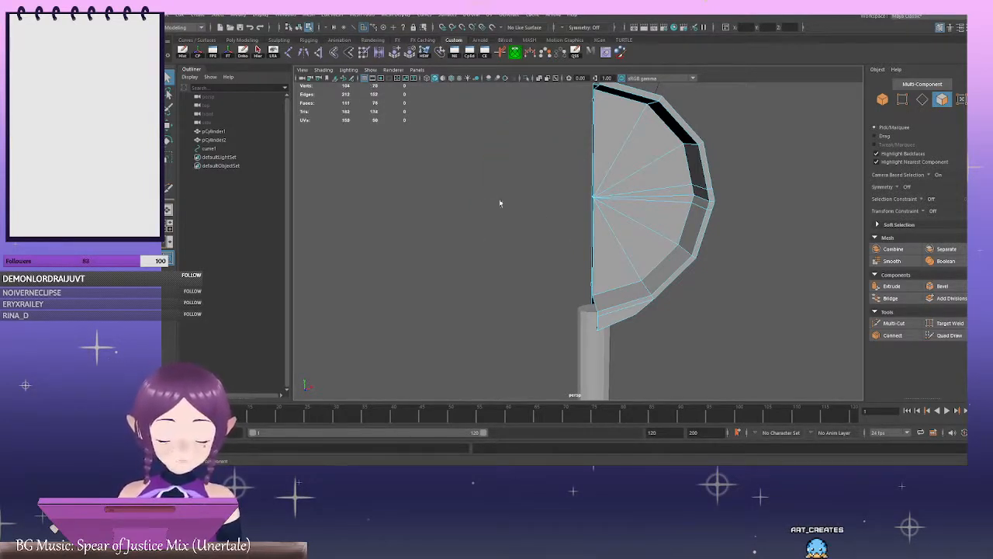
pyautogui.scroll(3, 572, 204)
pyautogui.keyDown('alt'); pyautogui.moveTo(572, 204); pyautogui.dragTo(569, 130); pyautogui.keyUp('alt')
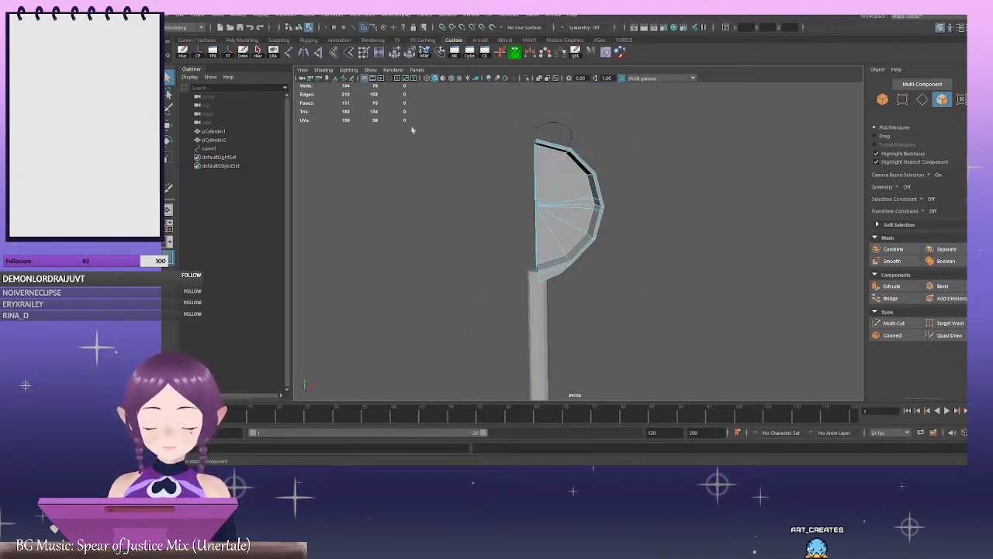
pyautogui.scroll(2, 458, 327)
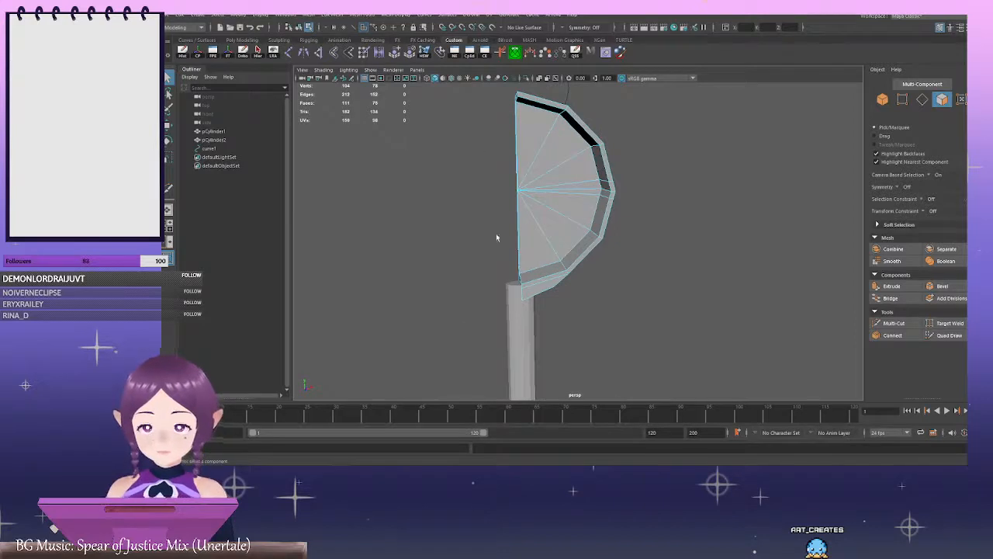
pyautogui.moveTo(500, 196)
pyautogui.keyDown('alt'); pyautogui.mouseDown()
pyautogui.moveTo(512, 203)
pyautogui.moveTo(505, 228)
pyautogui.moveTo(672, 219)
pyautogui.moveTo(474, 239)
pyautogui.moveTo(486, 225)
pyautogui.moveTo(457, 215)
pyautogui.moveTo(403, 228)
pyautogui.moveTo(716, 223)
pyautogui.mouseUp(); pyautogui.keyUp('alt')
pyautogui.scroll(-3, 722, 216)
pyautogui.moveTo(737, 177); pyautogui.dragTo(728, 160, button='right')
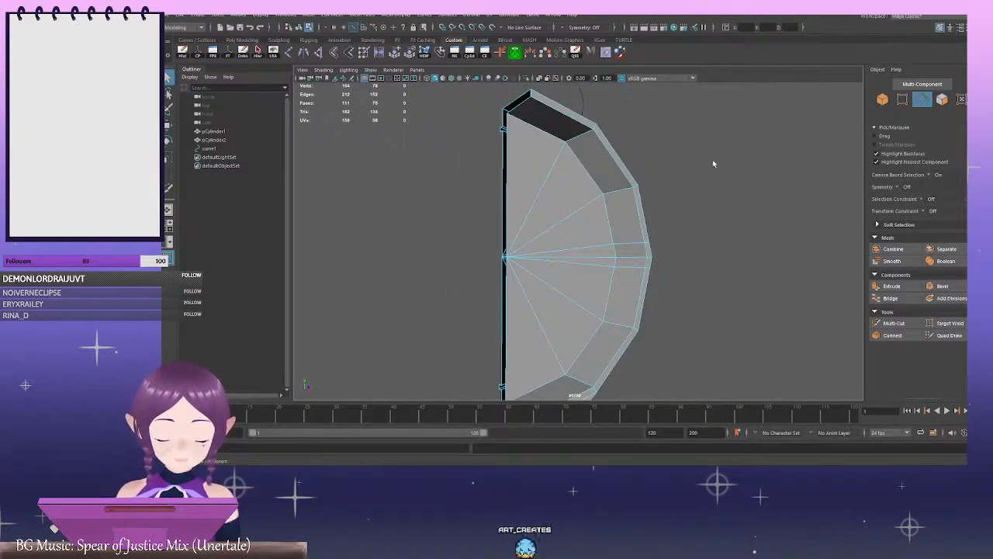
pyautogui.keyDown('alt'); pyautogui.moveTo(714, 162); pyautogui.dragTo(635, 260); pyautogui.keyUp('alt')
pyautogui.scroll(3, 635, 260)
pyautogui.keyDown('alt'); pyautogui.moveTo(635, 260); pyautogui.dragTo(637, 105, button='middle'); pyautogui.keyUp('alt')
pyautogui.keyDown('alt'); pyautogui.moveTo(637, 105); pyautogui.dragTo(666, 205); pyautogui.keyUp('alt')
pyautogui.moveTo(749, 155); pyautogui.dragTo(752, 140, button='right')
pyautogui.keyDown('alt'); pyautogui.moveTo(737, 172); pyautogui.dragTo(722, 156); pyautogui.keyUp('alt')
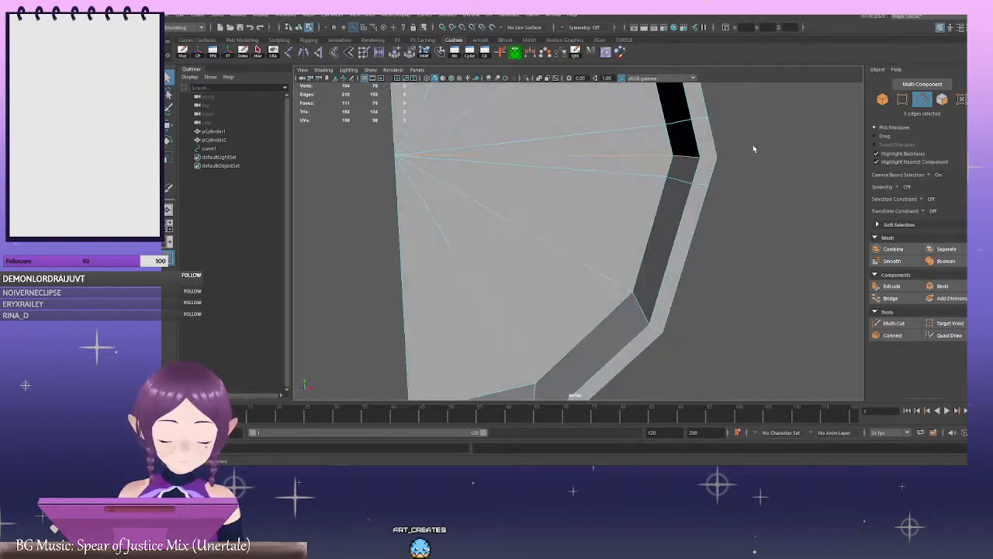
# Switch to vertex selection and move the disc's side corner vertices outward along X to form a pointed tip
pyautogui.moveTo(754, 147); pyautogui.dragTo(725, 151, button='right')
pyautogui.keyDown('alt'); pyautogui.moveTo(762, 172); pyautogui.dragTo(705, 145); pyautogui.keyUp('alt')
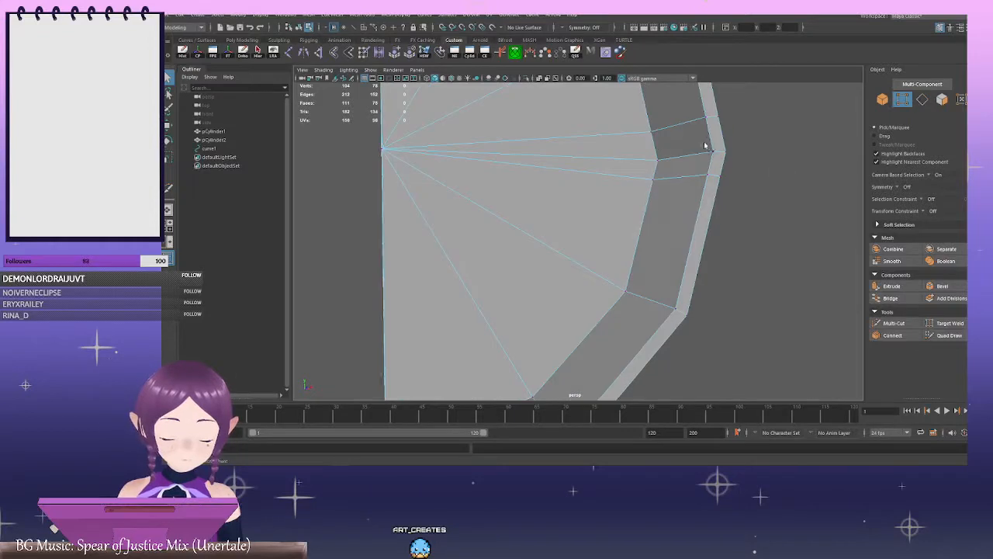
pyautogui.scroll(-2, 767, 164)
pyautogui.keyDown('alt'); pyautogui.moveTo(767, 164); pyautogui.dragTo(683, 208); pyautogui.keyUp('alt')
pyautogui.press('w')
pyautogui.click(725, 211)
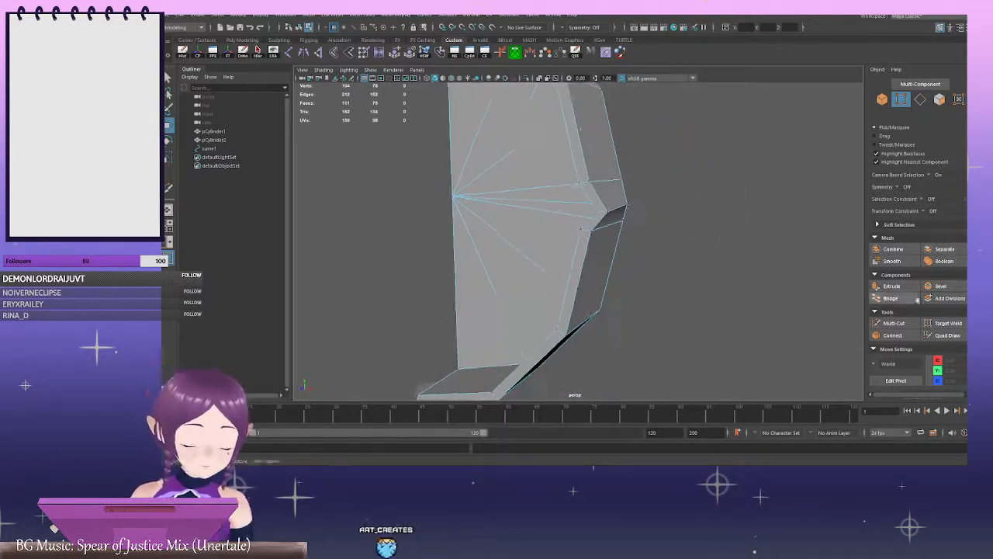
# Use Multi-Cut to add edge loops across the rim above and below the tip, and connect them to the center in front
pyautogui.click(893, 324)
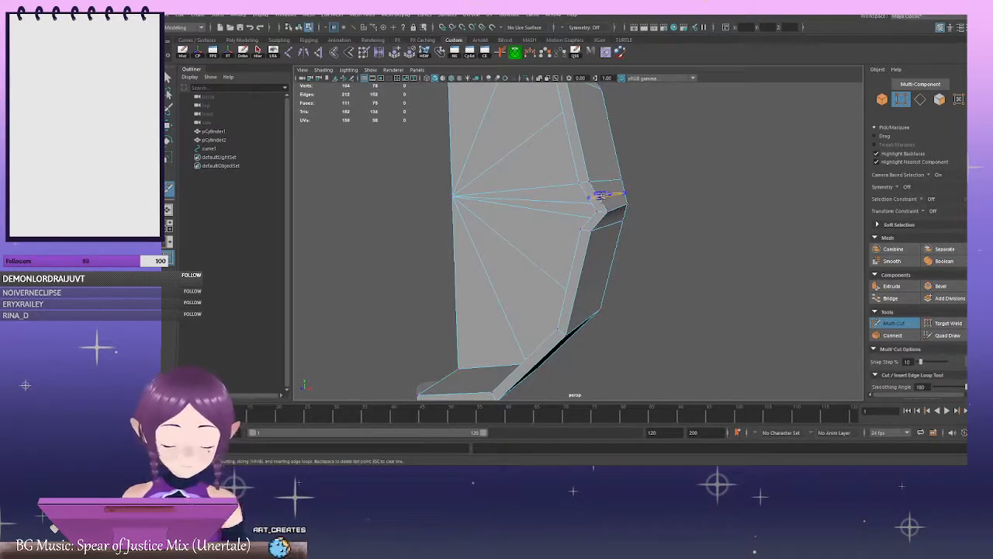
pyautogui.keyDown('alt'); pyautogui.moveTo(635, 208); pyautogui.dragTo(653, 195); pyautogui.keyUp('alt')
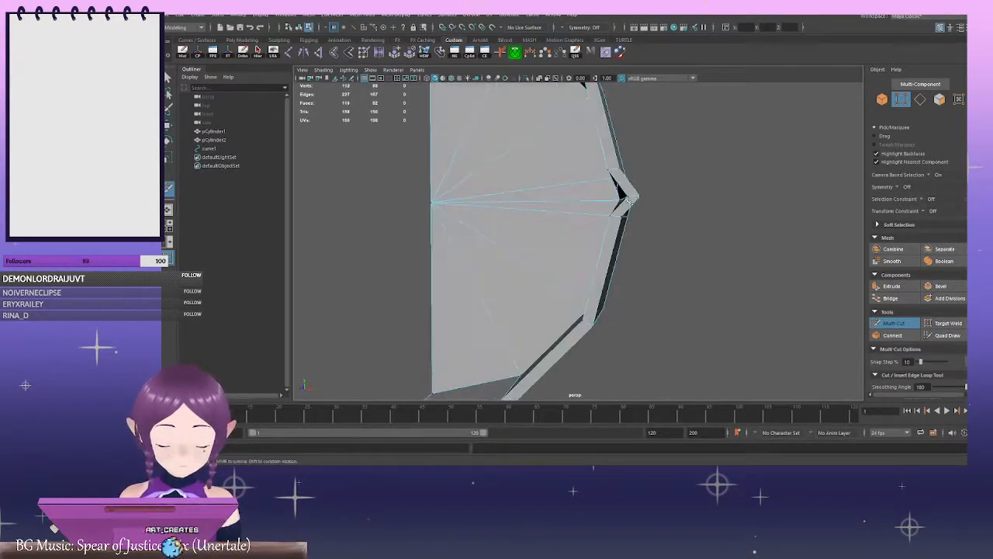
pyautogui.scroll(3, 652, 193)
pyautogui.keyDown('alt'); pyautogui.moveTo(751, 219); pyautogui.dragTo(702, 201); pyautogui.keyUp('alt')
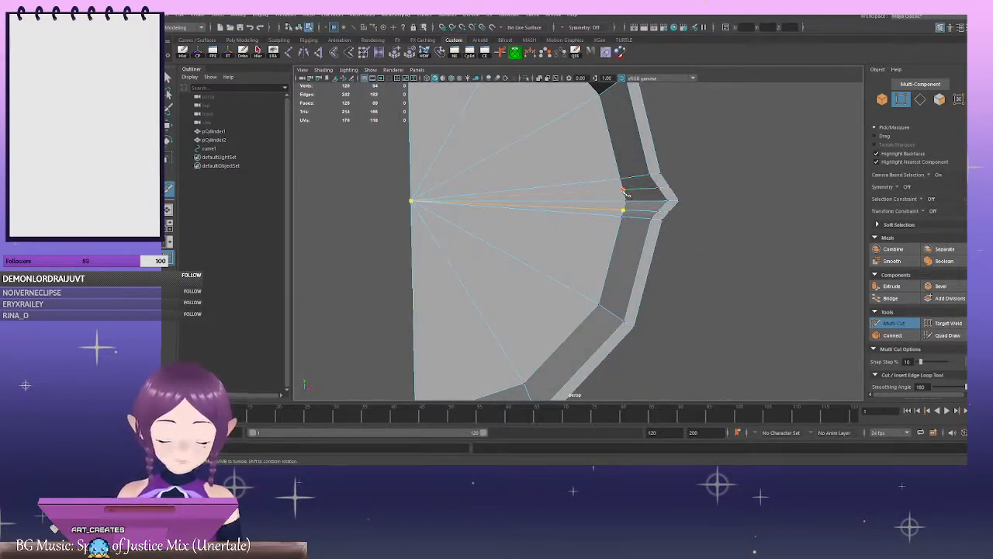
# Connect the new loop points above and below the tip to the disc's center on the back side with Multi-Cut
pyautogui.keyDown('alt'); pyautogui.moveTo(765, 243); pyautogui.dragTo(565, 217); pyautogui.keyUp('alt')
pyautogui.scroll(3, 621, 225)
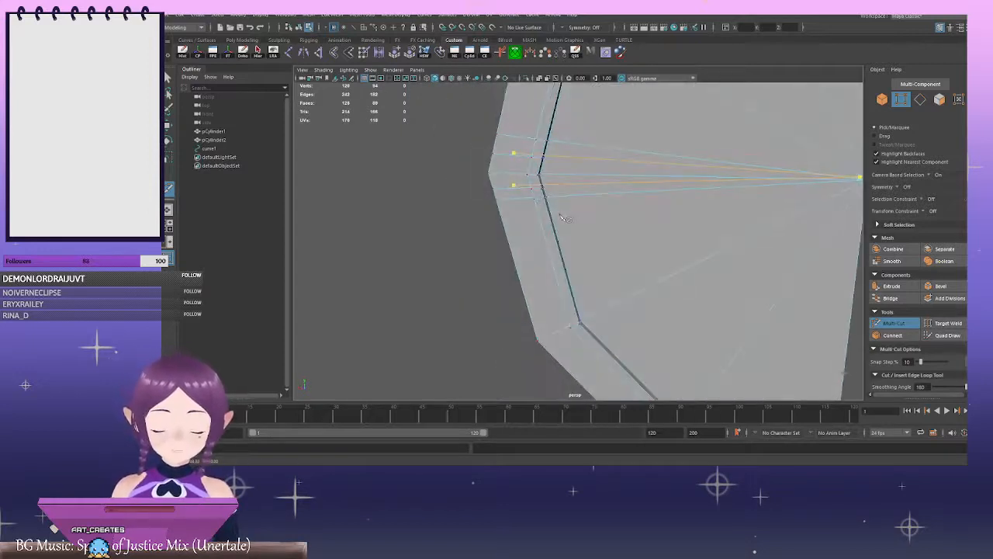
pyautogui.keyDown('alt'); pyautogui.moveTo(501, 160); pyautogui.dragTo(578, 167); pyautogui.keyUp('alt')
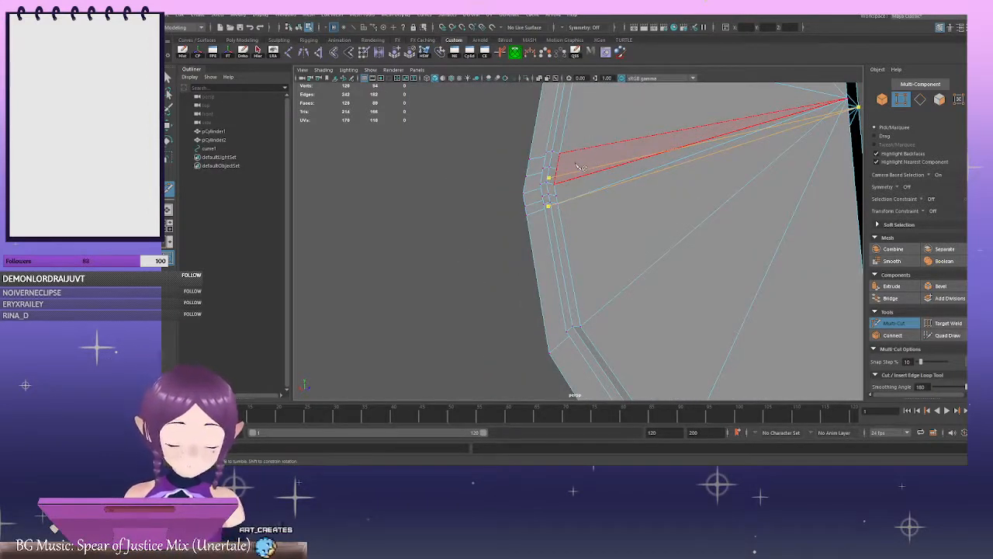
pyautogui.press('Return')
pyautogui.keyDown('alt'); pyautogui.moveTo(755, 165); pyautogui.dragTo(681, 189, button='middle'); pyautogui.keyUp('alt')
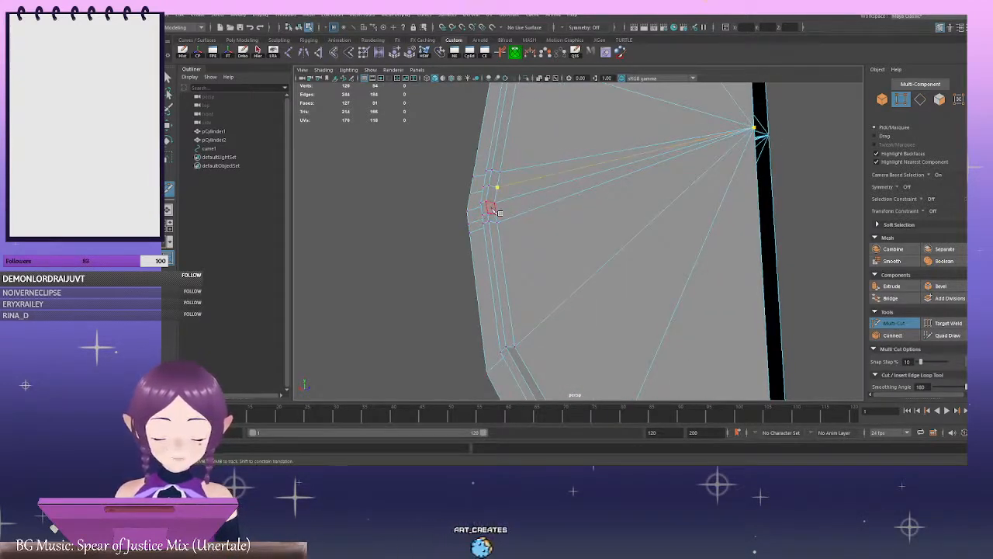
pyautogui.click(497, 216)
pyautogui.press('Return')
pyautogui.keyDown('alt'); pyautogui.moveTo(620, 187); pyautogui.dragTo(663, 186); pyautogui.keyUp('alt')
pyautogui.press('q')
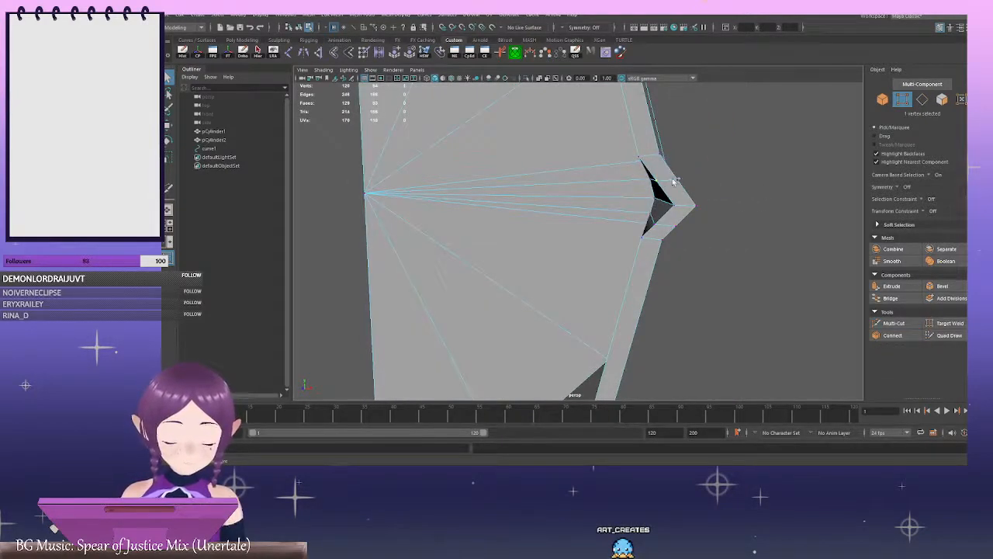
# Select the two new rim edges above and below the tip and move them outward along X to round the bump
pyautogui.keyDown('alt'); pyautogui.moveTo(731, 202); pyautogui.dragTo(706, 180); pyautogui.keyUp('alt')
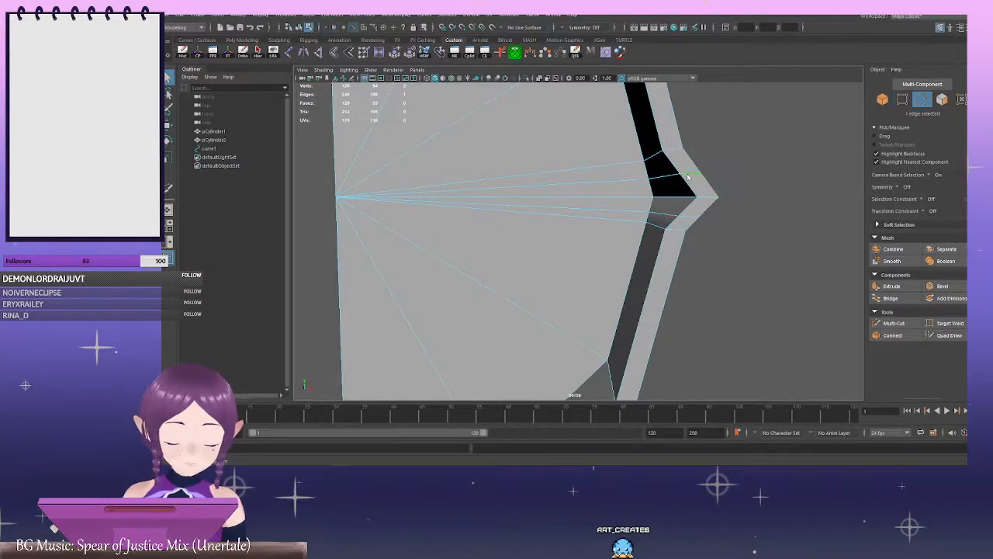
pyautogui.keyDown('shift'); pyautogui.click(694, 217); pyautogui.keyUp('shift')
pyautogui.scroll(-2, 724, 214)
pyautogui.press('w')
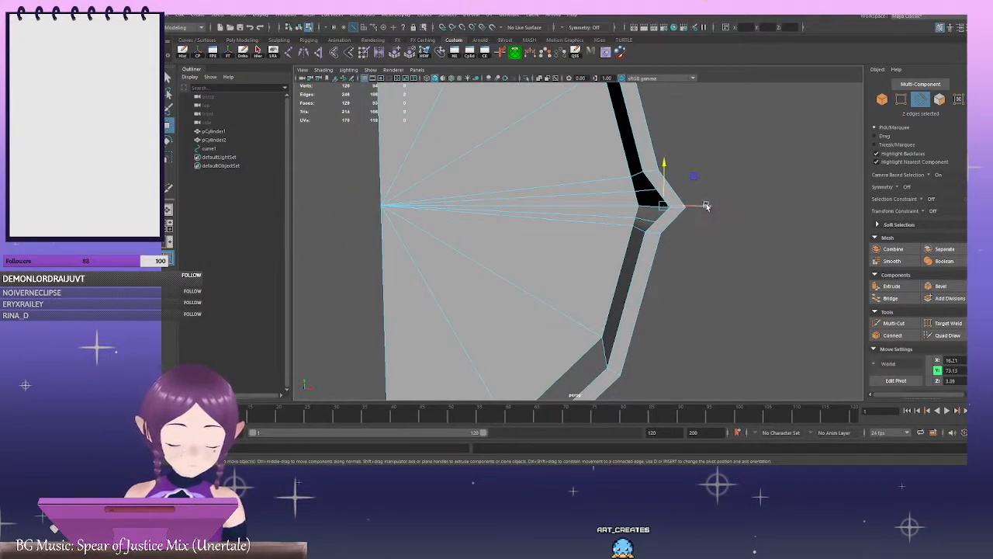
pyautogui.moveTo(707, 207); pyautogui.dragTo(709, 207)
pyautogui.keyDown('alt'); pyautogui.moveTo(743, 240); pyautogui.dragTo(635, 210); pyautogui.keyUp('alt')
pyautogui.scroll(-5, 637, 211)
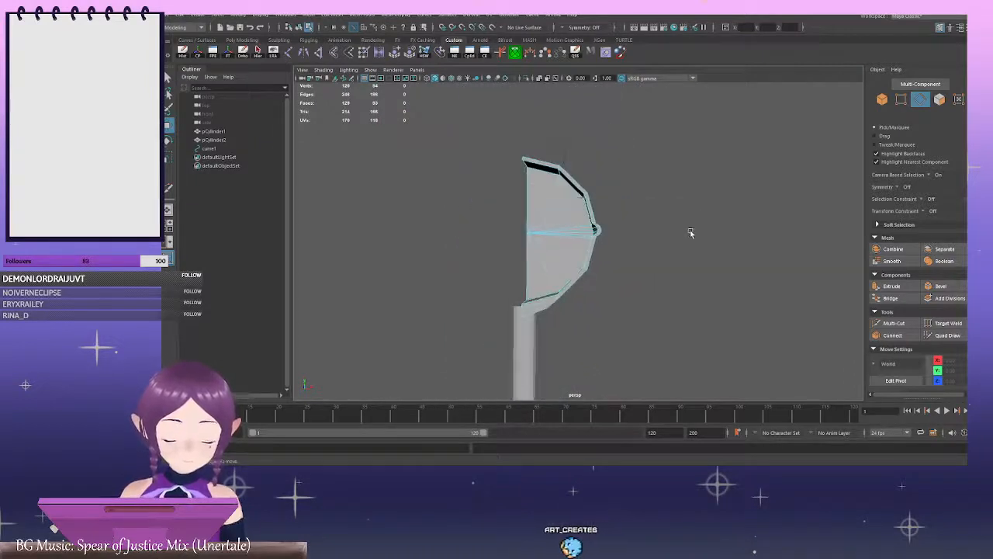
# Select the two edges at the base of the rim's side bump and scale them apart vertically to broaden the bump
pyautogui.keyDown('alt'); pyautogui.moveTo(690, 233); pyautogui.dragTo(656, 238); pyautogui.keyUp('alt')
pyautogui.scroll(6, 656, 237)
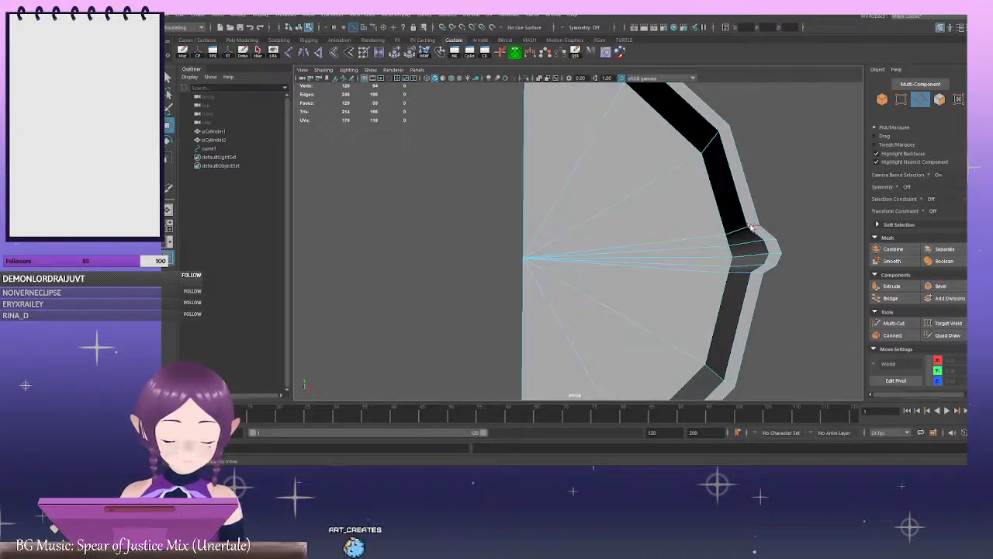
pyautogui.click(753, 225)
pyautogui.keyDown('alt'); pyautogui.moveTo(783, 270); pyautogui.dragTo(699, 257, button='middle'); pyautogui.keyUp('alt')
pyautogui.keyDown('shift'); pyautogui.click(736, 276); pyautogui.keyUp('shift')
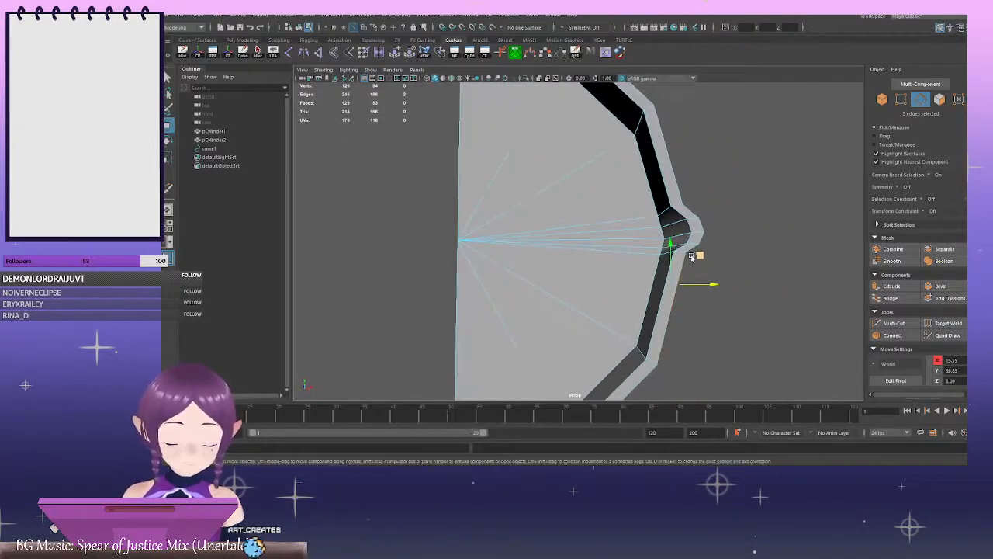
pyautogui.keyDown('shift'); pyautogui.click(699, 246); pyautogui.keyUp('shift')
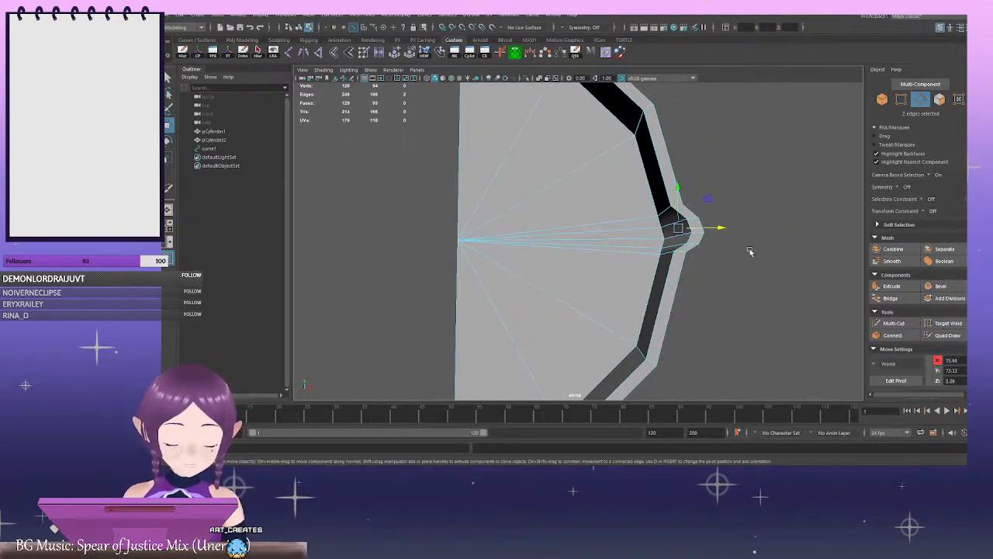
pyautogui.press('r')
pyautogui.moveTo(681, 268); pyautogui.dragTo(682, 282)
pyautogui.click(770, 261)
pyautogui.scroll(-4, 722, 188)
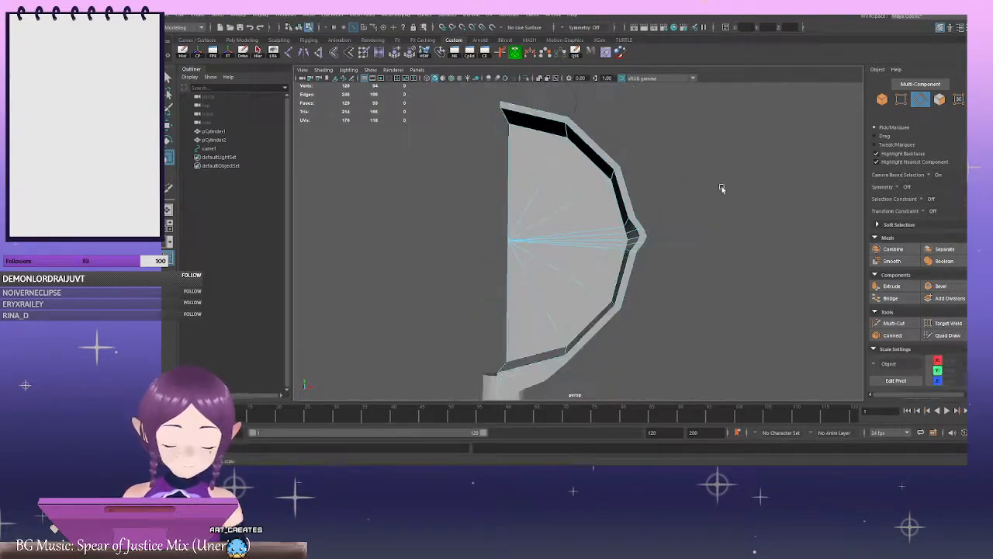
# Select the edge on the disc's underside just beside the pole and move it inward and down in the XY plane
pyautogui.moveTo(730, 192); pyautogui.dragTo(747, 171, button='right')
pyautogui.click(729, 186)
pyautogui.scroll(-4, 656, 227)
pyautogui.keyDown('alt'); pyautogui.moveTo(654, 228); pyautogui.dragTo(621, 236); pyautogui.keyUp('alt')
pyautogui.keyDown('alt'); pyautogui.moveTo(714, 239); pyautogui.dragTo(658, 242); pyautogui.keyUp('alt')
pyautogui.keyDown('alt'); pyautogui.moveTo(623, 272); pyautogui.dragTo(687, 199, button='middle'); pyautogui.keyUp('alt')
pyautogui.keyDown('alt'); pyautogui.moveTo(625, 264); pyautogui.dragTo(739, 270, button='right'); pyautogui.keyUp('alt')
pyautogui.keyDown('alt'); pyautogui.moveTo(739, 270); pyautogui.dragTo(732, 253); pyautogui.keyUp('alt')
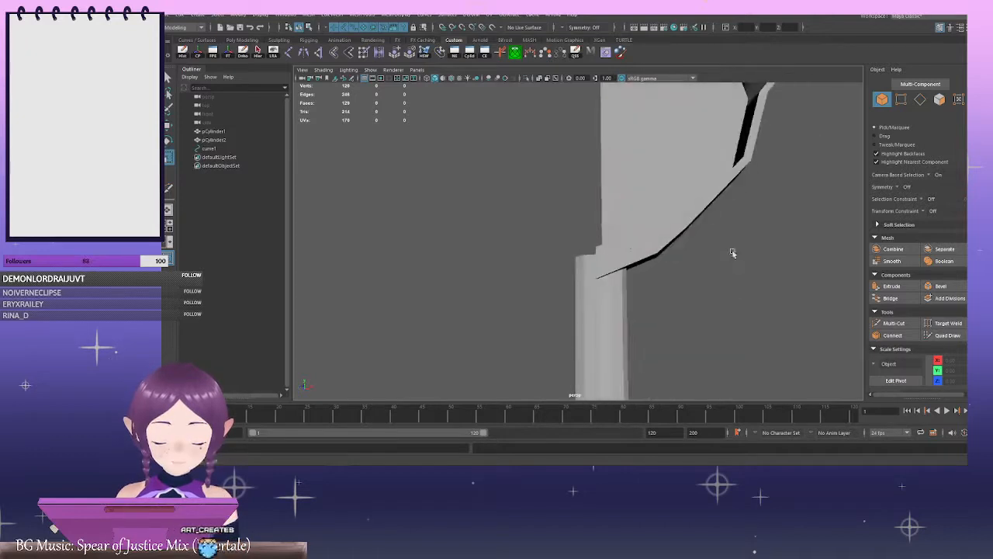
pyautogui.click(675, 216)
pyautogui.keyDown('alt'); pyautogui.moveTo(700, 278); pyautogui.dragTo(673, 220, button='middle'); pyautogui.keyUp('alt')
pyautogui.moveTo(701, 197); pyautogui.dragTo(698, 160, button='right')
pyautogui.keyDown('alt'); pyautogui.moveTo(699, 160); pyautogui.dragTo(612, 212); pyautogui.keyUp('alt')
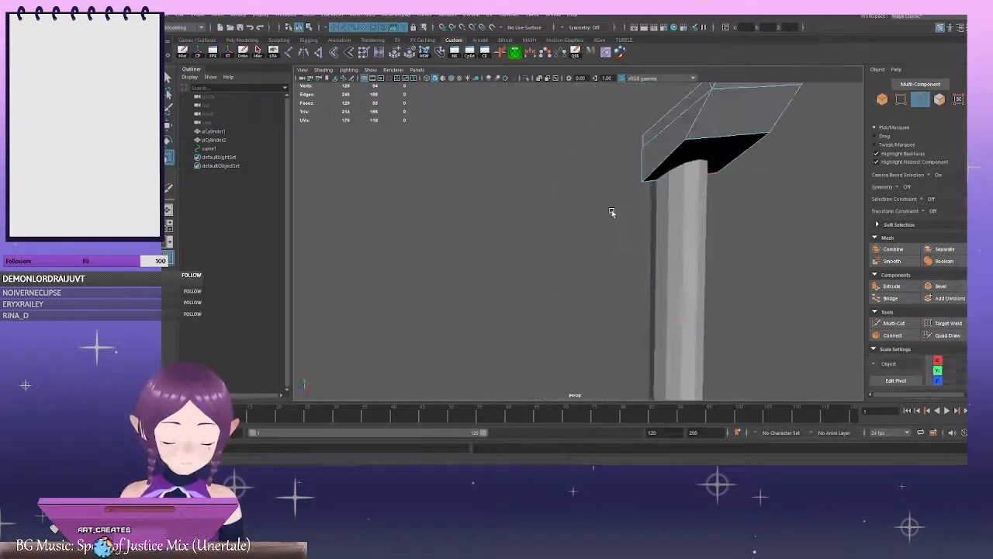
pyautogui.click(713, 141)
pyautogui.keyDown('alt'); pyautogui.moveTo(714, 141); pyautogui.dragTo(740, 171); pyautogui.keyUp('alt')
pyautogui.press('w')
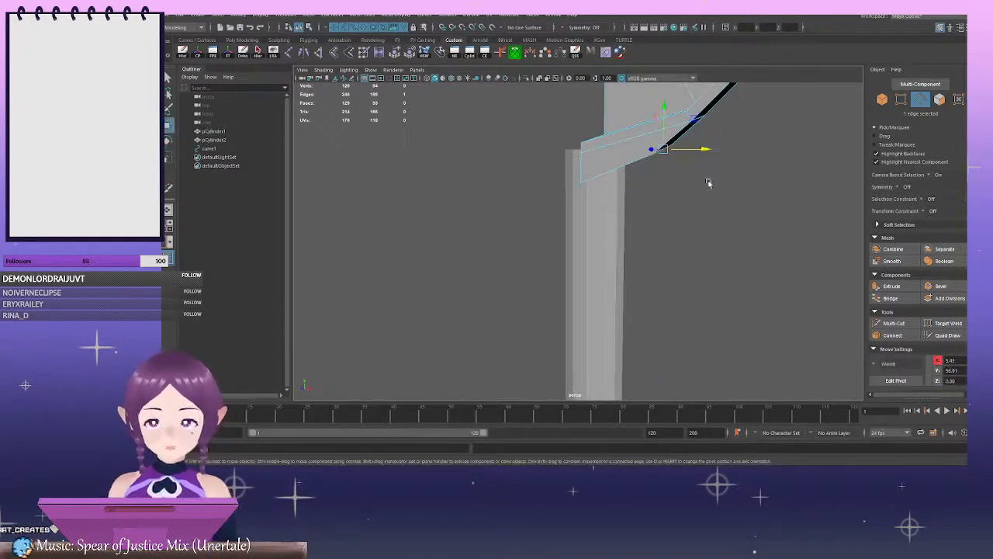
pyautogui.moveTo(695, 121); pyautogui.dragTo(685, 128)
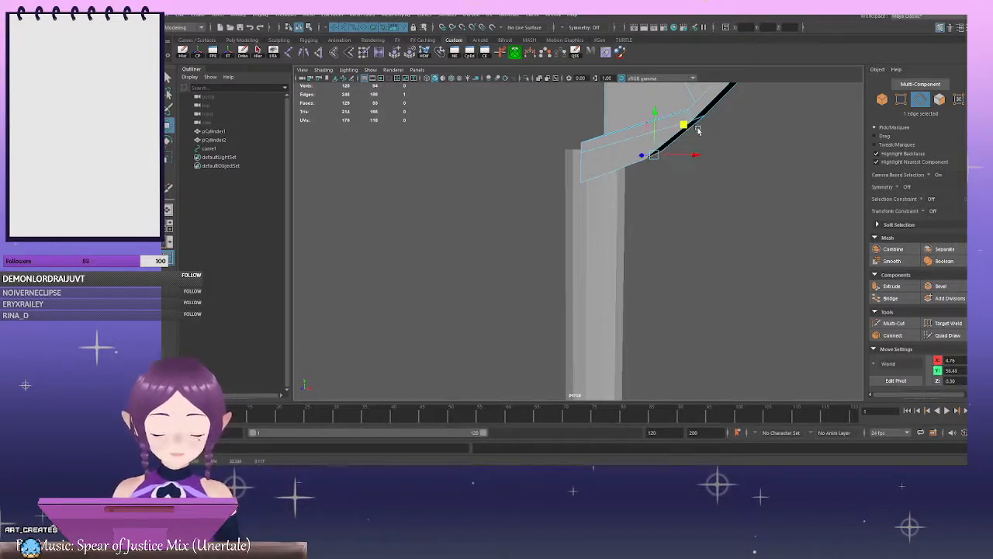
# Select the rim's bottom edge at the center cut and move it down along Y to taper the disc into the pole
pyautogui.keyDown('alt'); pyautogui.moveTo(698, 130); pyautogui.dragTo(656, 142, button='middle'); pyautogui.keyUp('alt')
pyautogui.keyDown('alt'); pyautogui.moveTo(655, 142); pyautogui.dragTo(709, 181); pyautogui.keyUp('alt')
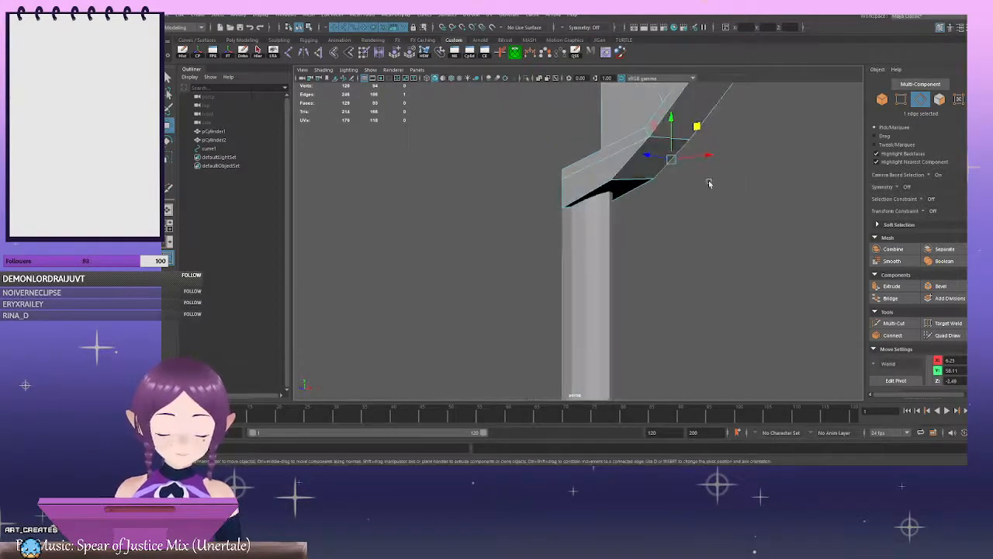
pyautogui.click(668, 140)
pyautogui.keyDown('alt'); pyautogui.moveTo(668, 139); pyautogui.dragTo(687, 153); pyautogui.keyUp('alt')
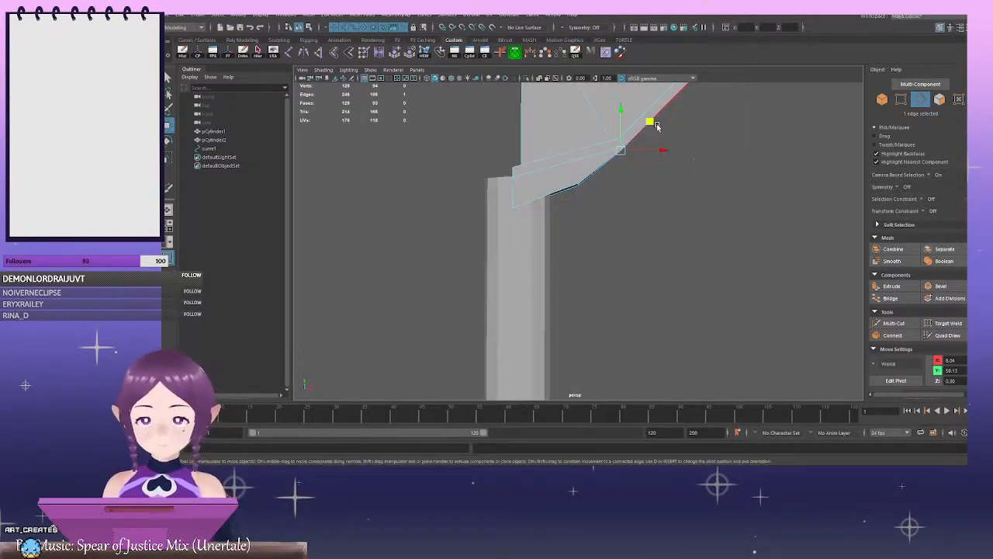
pyautogui.keyDown('alt'); pyautogui.moveTo(649, 133); pyautogui.dragTo(593, 190); pyautogui.keyUp('alt')
pyautogui.click(590, 185)
pyautogui.click(599, 199)
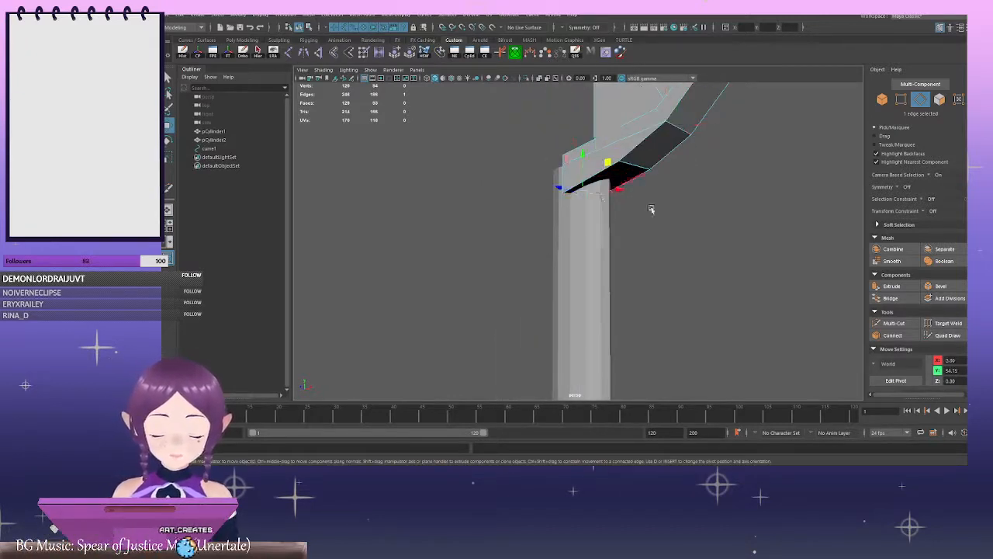
pyautogui.keyDown('alt'); pyautogui.moveTo(652, 211); pyautogui.dragTo(595, 208); pyautogui.keyUp('alt')
pyautogui.moveTo(554, 162); pyautogui.dragTo(545, 177)
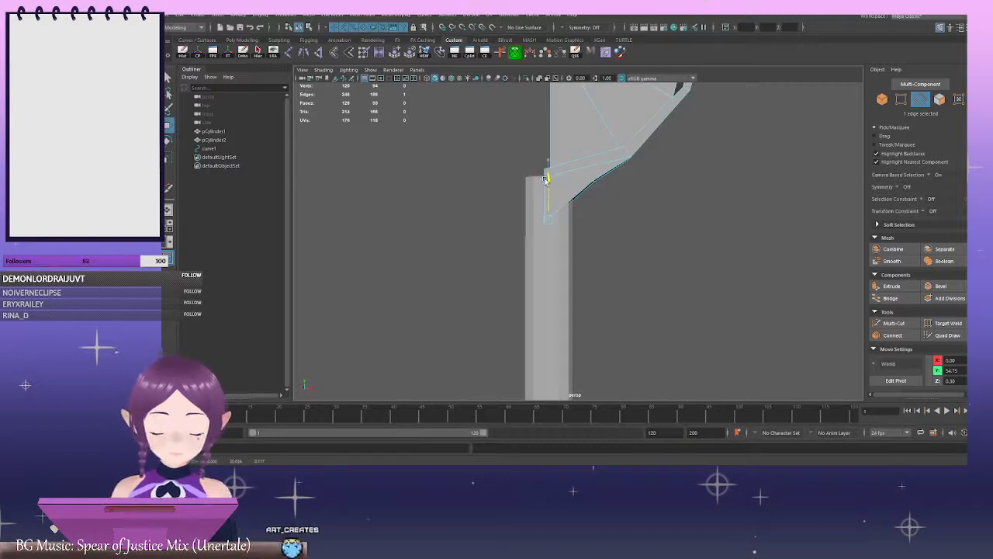
# Reposition the rim's underside edge farther out from the pole in the XY plane to smooth the taper
pyautogui.keyDown('alt'); pyautogui.moveTo(594, 200); pyautogui.dragTo(588, 155); pyautogui.keyUp('alt')
pyautogui.click(616, 183)
pyautogui.keyDown('alt'); pyautogui.moveTo(596, 203); pyautogui.dragTo(653, 207); pyautogui.keyUp('alt')
pyautogui.click(673, 151)
pyautogui.keyDown('alt'); pyautogui.moveTo(766, 177); pyautogui.dragTo(725, 176); pyautogui.keyUp('alt')
pyautogui.moveTo(640, 130); pyautogui.dragTo(656, 127)
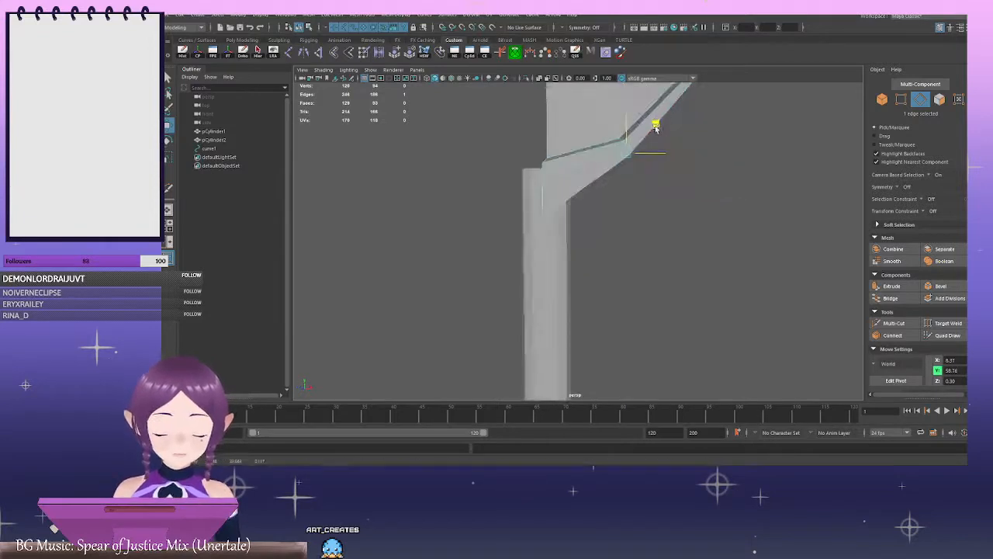
pyautogui.click(732, 183)
# Examine the disc's tapered lower rim and how it meets the pole
pyautogui.keyDown('alt'); pyautogui.moveTo(732, 183); pyautogui.dragTo(686, 182, button='right'); pyautogui.keyUp('alt')
pyautogui.keyDown('alt'); pyautogui.moveTo(685, 182); pyautogui.dragTo(677, 234, button='middle'); pyautogui.keyUp('alt')
pyautogui.keyDown('alt'); pyautogui.moveTo(676, 234); pyautogui.dragTo(595, 208, button='right'); pyautogui.keyUp('alt')
pyautogui.keyDown('alt'); pyautogui.moveTo(712, 216); pyautogui.dragTo(674, 222); pyautogui.keyUp('alt')
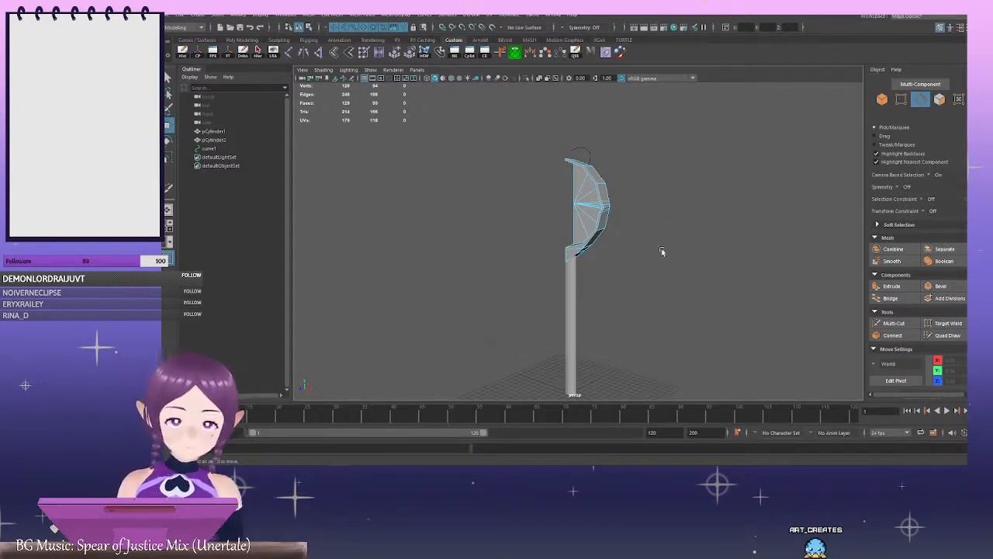
pyautogui.keyDown('alt'); pyautogui.moveTo(642, 256); pyautogui.dragTo(646, 179, button='middle'); pyautogui.keyUp('alt')
pyautogui.keyDown('alt'); pyautogui.moveTo(608, 204); pyautogui.dragTo(688, 214); pyautogui.keyUp('alt')
pyautogui.keyDown('alt'); pyautogui.moveTo(532, 187); pyautogui.dragTo(659, 203, button='right'); pyautogui.keyUp('alt')
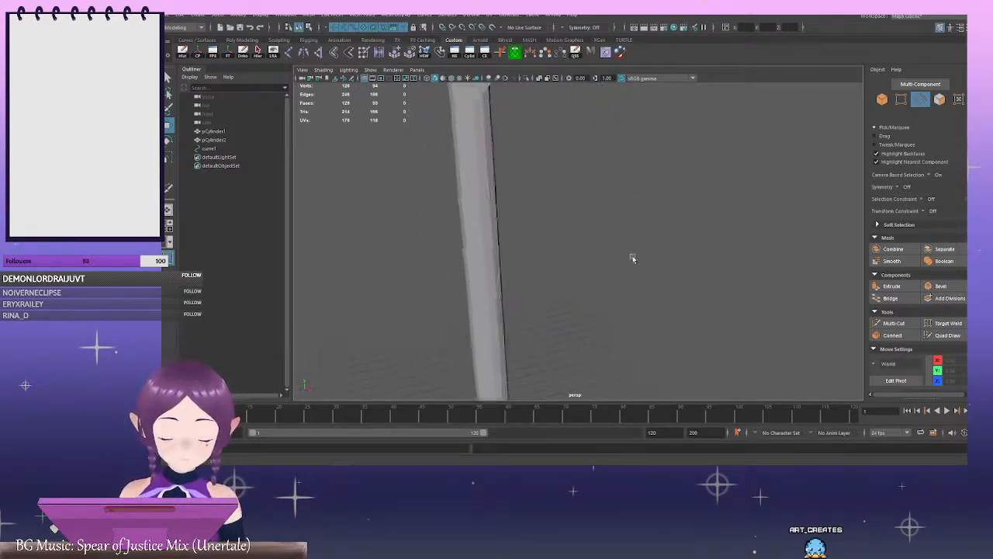
pyautogui.keyDown('alt'); pyautogui.moveTo(634, 258); pyautogui.dragTo(537, 201, button='right'); pyautogui.keyUp('alt')
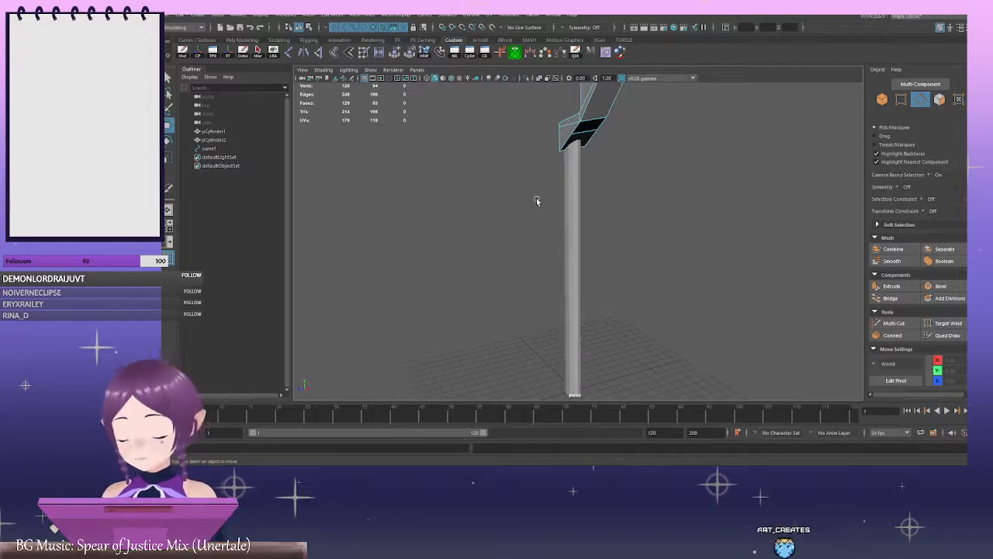
pyautogui.keyDown('alt'); pyautogui.moveTo(583, 184); pyautogui.dragTo(612, 160); pyautogui.keyUp('alt')
pyautogui.keyDown('alt'); pyautogui.moveTo(612, 160); pyautogui.dragTo(619, 199, button='middle'); pyautogui.keyUp('alt')
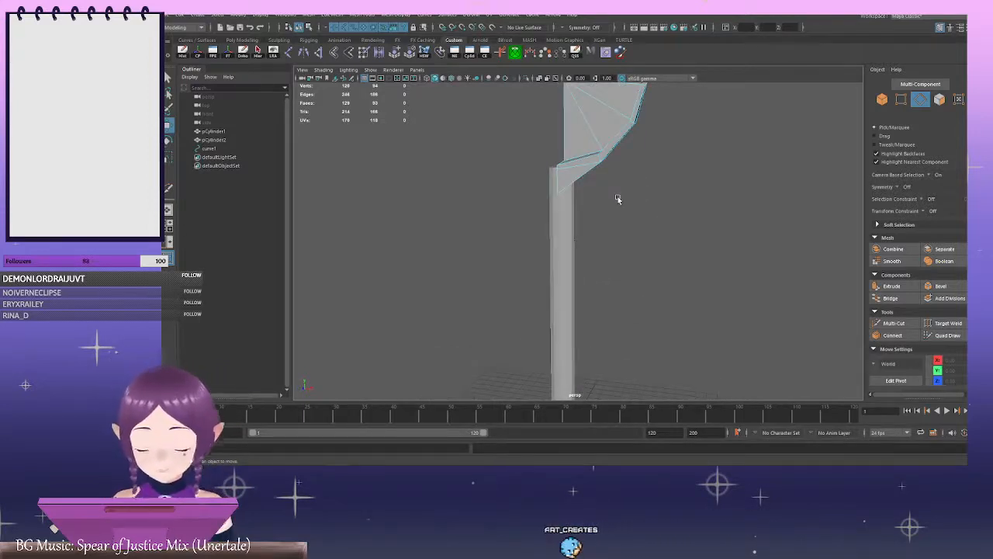
# Try to make a collar below the disc from a shortened, widened duplicate of the pole, and delete the duplicate
pyautogui.click(566, 217)
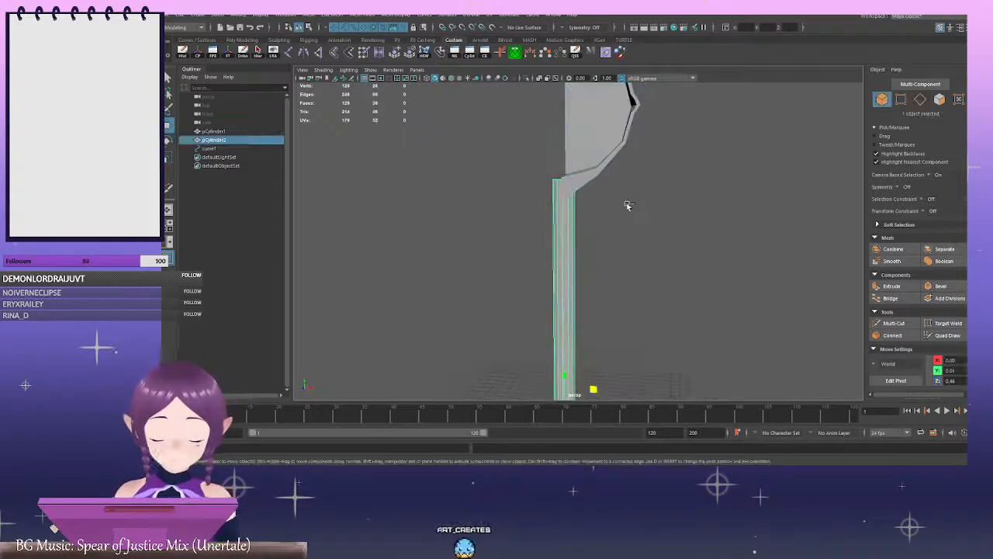
pyautogui.hotkey('ctrl', 'd')
pyautogui.keyDown('alt'); pyautogui.moveTo(701, 213); pyautogui.dragTo(581, 187); pyautogui.keyUp('alt')
pyautogui.press('r')
pyautogui.press('w')
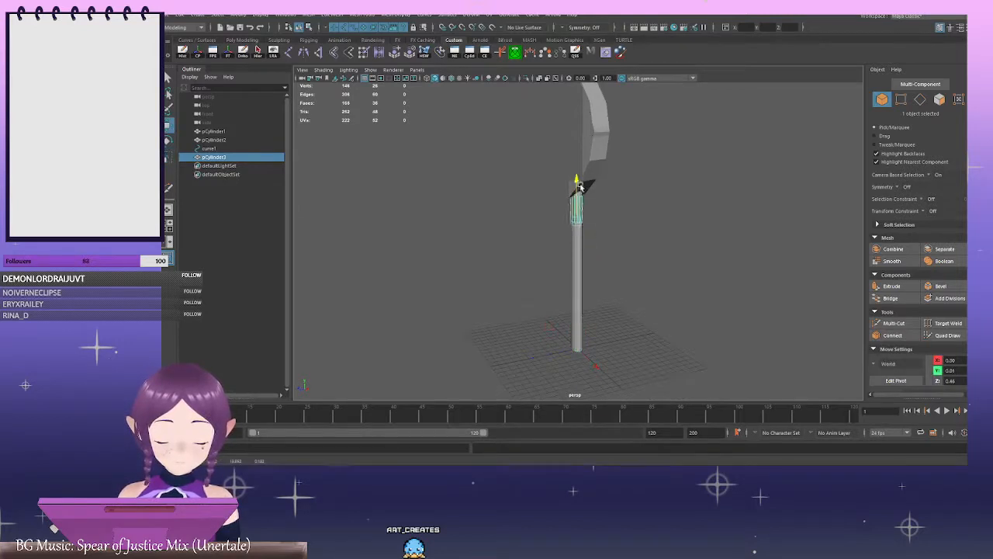
pyautogui.scroll(3, 578, 178)
pyautogui.press('r')
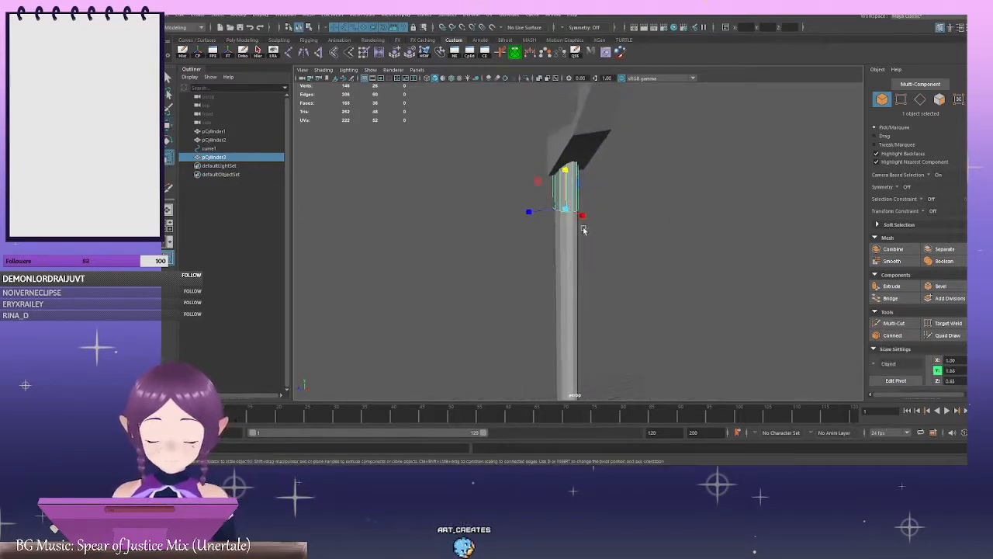
pyautogui.moveTo(535, 212)
pyautogui.mouseDown()
pyautogui.moveTo(488, 222)
pyautogui.moveTo(546, 213)
pyautogui.mouseUp()
pyautogui.hotkey('ctrl', 'z')
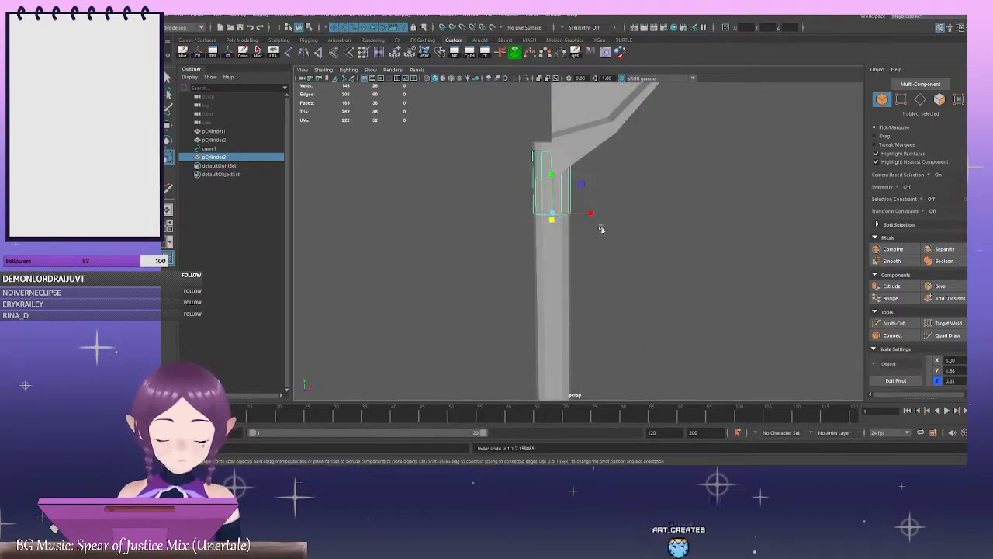
pyautogui.keyDown('alt'); pyautogui.moveTo(601, 228); pyautogui.dragTo(665, 204); pyautogui.keyUp('alt')
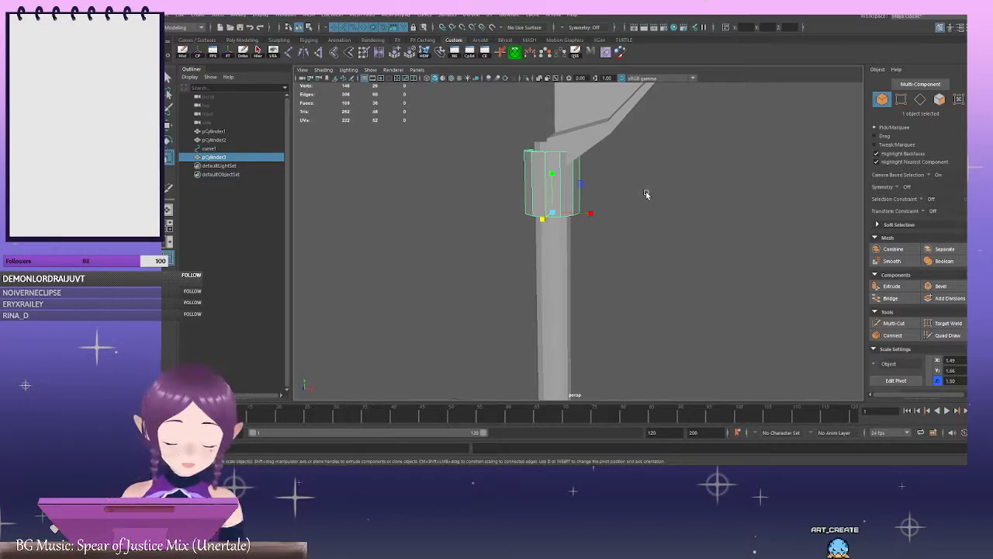
pyautogui.press('Delete')
# Create a polygon cube and raise it along Y to the upper part of the pole
pyautogui.keyDown('alt'); pyautogui.moveTo(647, 191); pyautogui.dragTo(694, 197); pyautogui.keyUp('alt')
pyautogui.keyDown('shift'); pyautogui.moveTo(694, 197); pyautogui.dragTo(693, 220, button='right'); pyautogui.keyUp('shift')
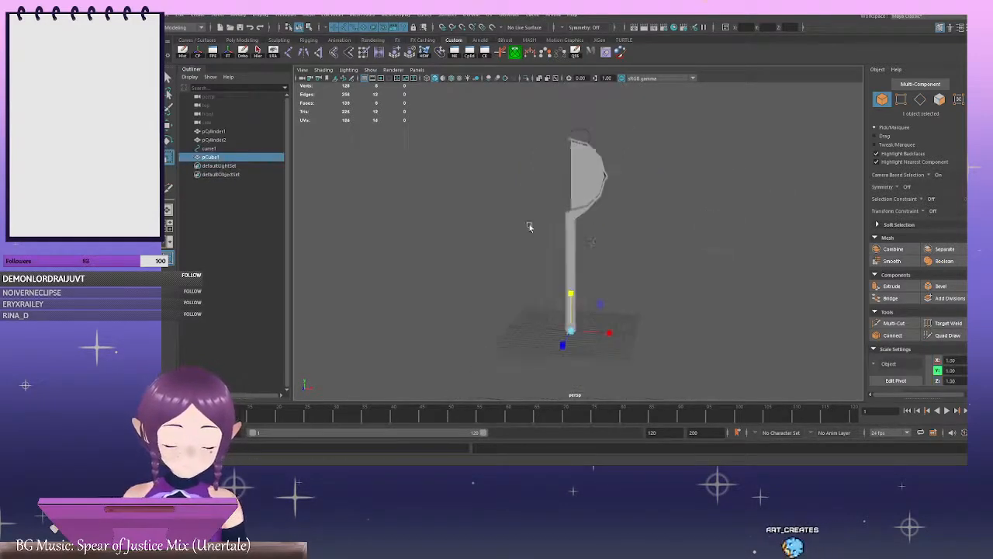
pyautogui.press('w')
pyautogui.moveTo(573, 272); pyautogui.dragTo(573, 167)
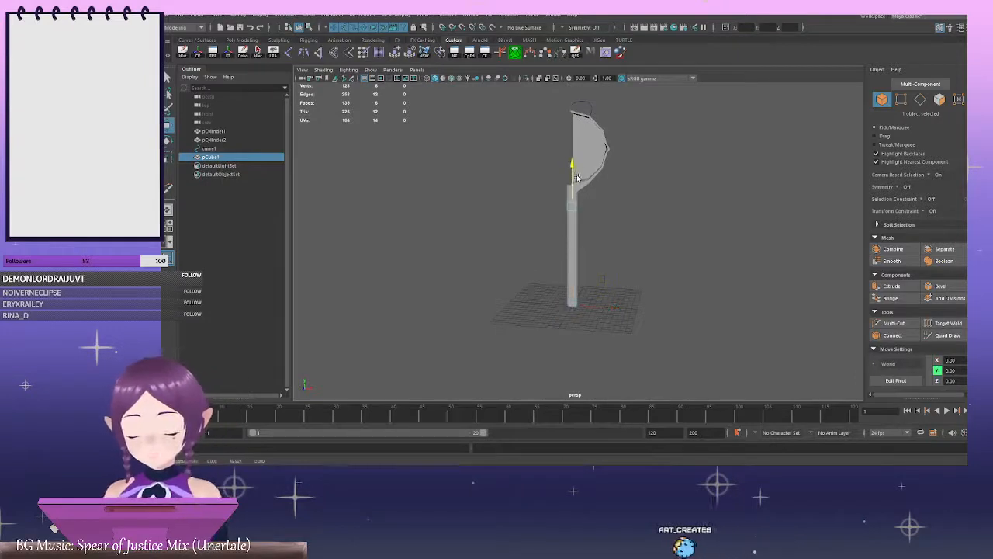
pyautogui.keyDown('alt'); pyautogui.moveTo(497, 183); pyautogui.dragTo(482, 185); pyautogui.keyUp('alt')
# Scale the cube uniformly to about 3.75 so it surrounds the pole just below the disc
pyautogui.scroll(3, 623, 243)
pyautogui.press('r')
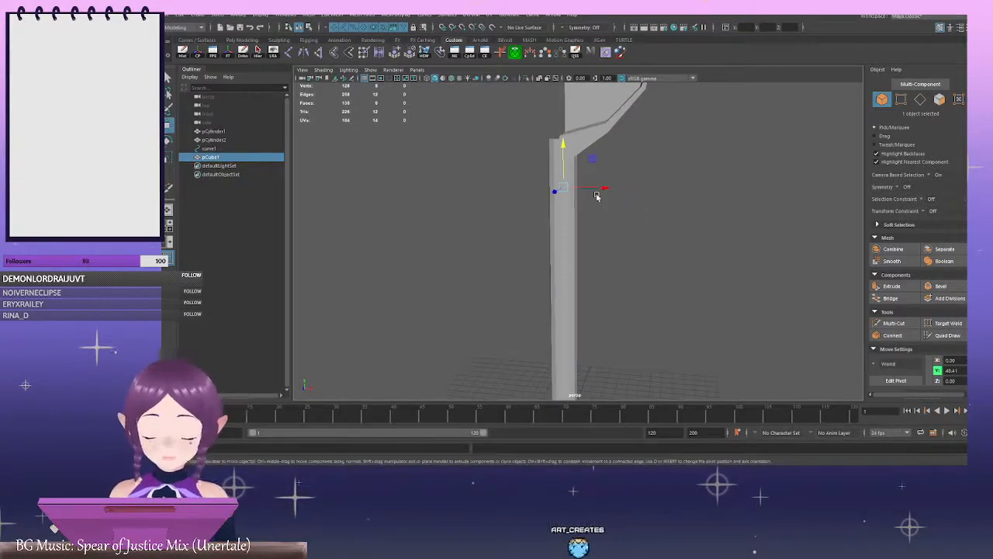
pyautogui.keyDown('alt'); pyautogui.moveTo(596, 196); pyautogui.dragTo(606, 235); pyautogui.keyUp('alt')
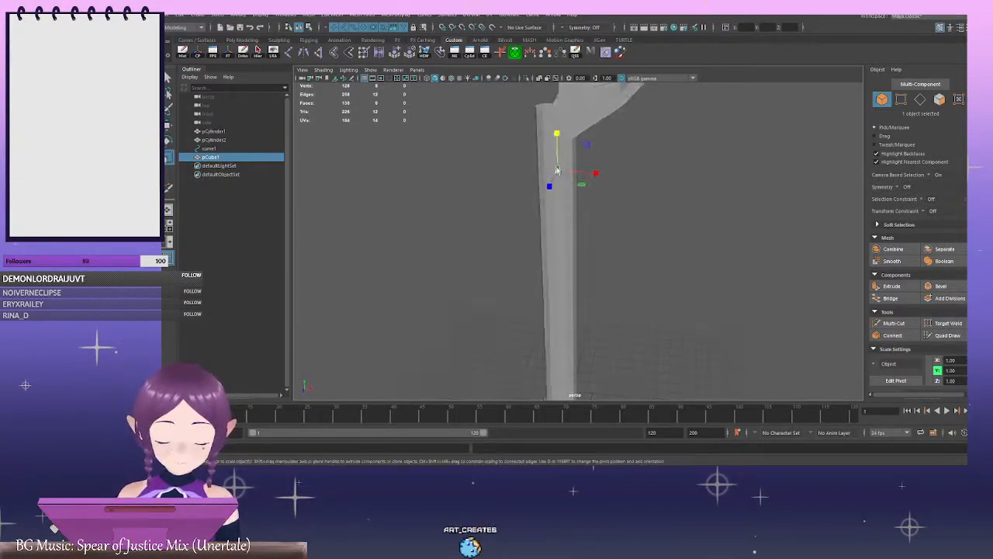
pyautogui.moveTo(558, 171); pyautogui.dragTo(673, 169)
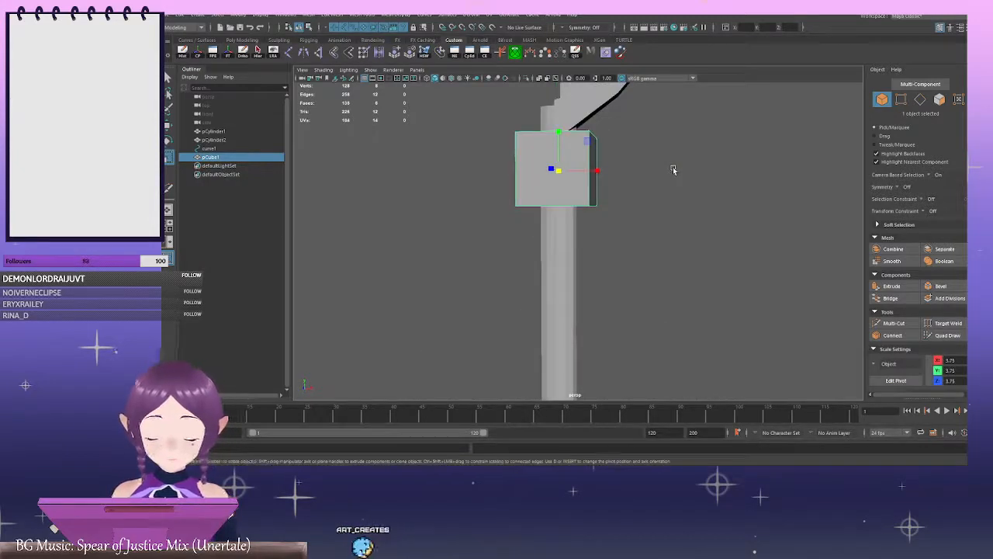
# Display wireframe over the shading and rotate the cube 45° about Z to form a diamond
pyautogui.press('e')
pyautogui.click(451, 79)
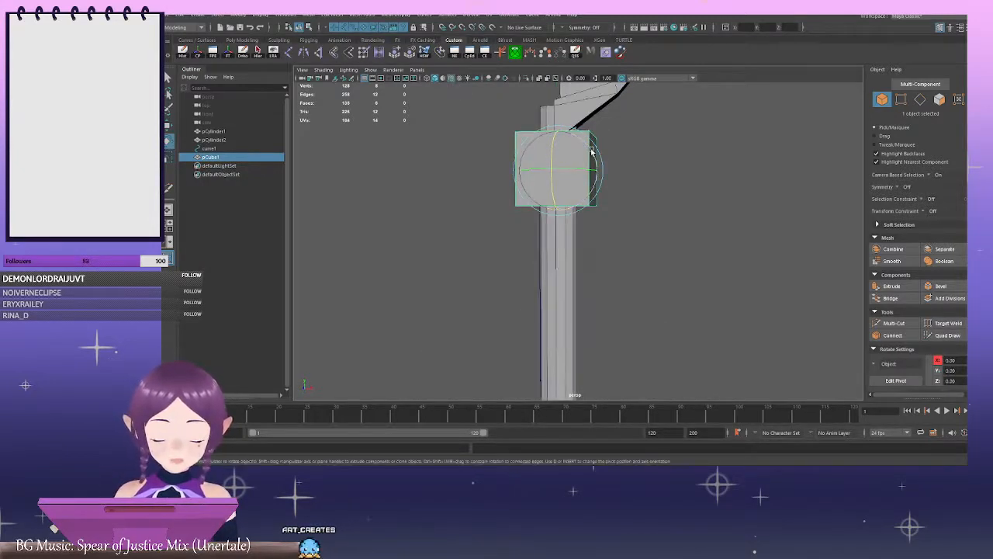
pyautogui.moveTo(592, 149); pyautogui.dragTo(564, 133)
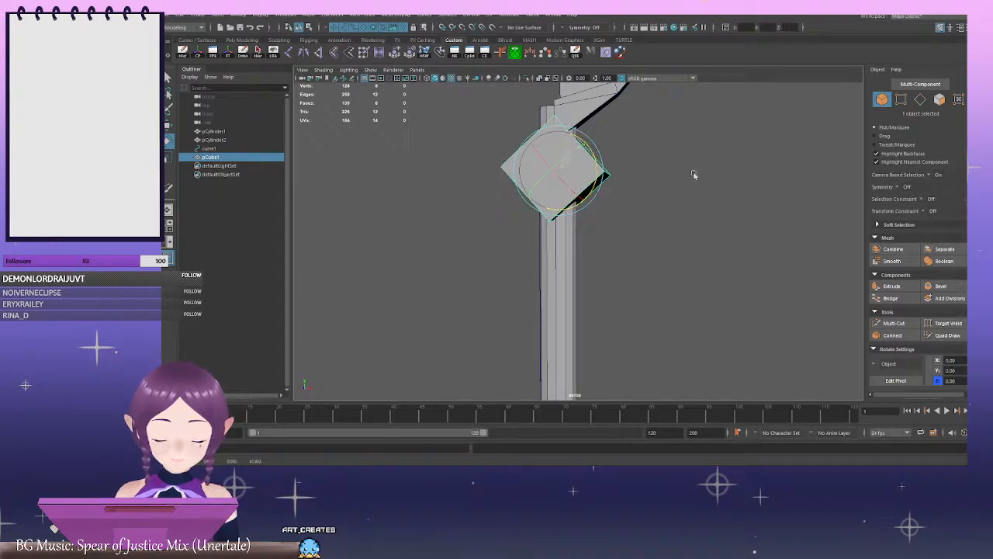
pyautogui.hotkey('ctrl', 'z')
pyautogui.hotkey('ctrl', 'a')
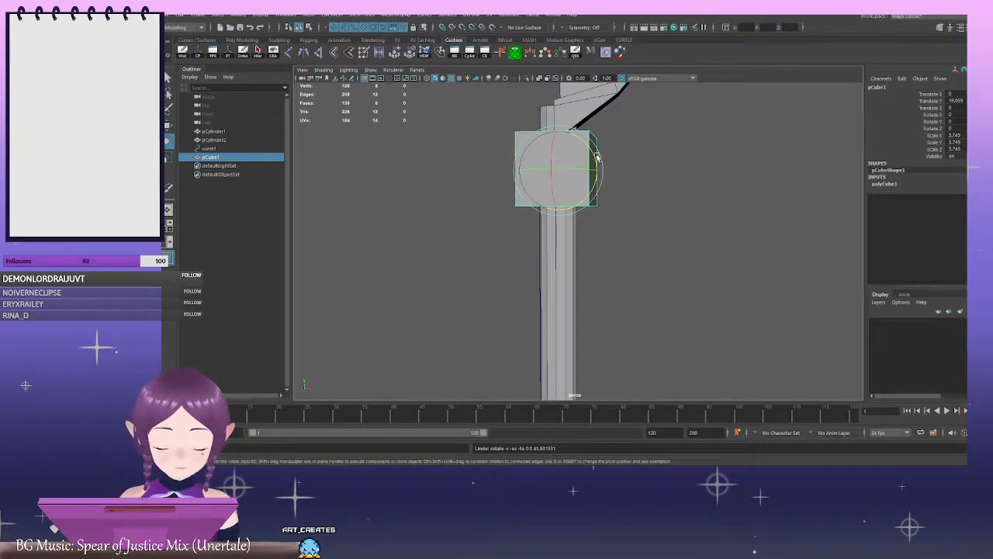
pyautogui.moveTo(596, 157); pyautogui.dragTo(593, 146)
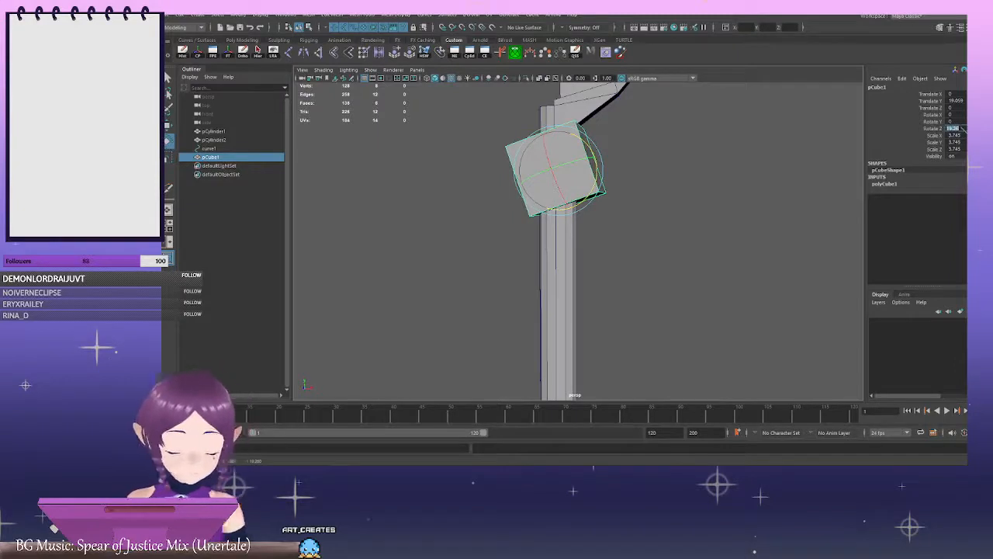
pyautogui.press('Return')
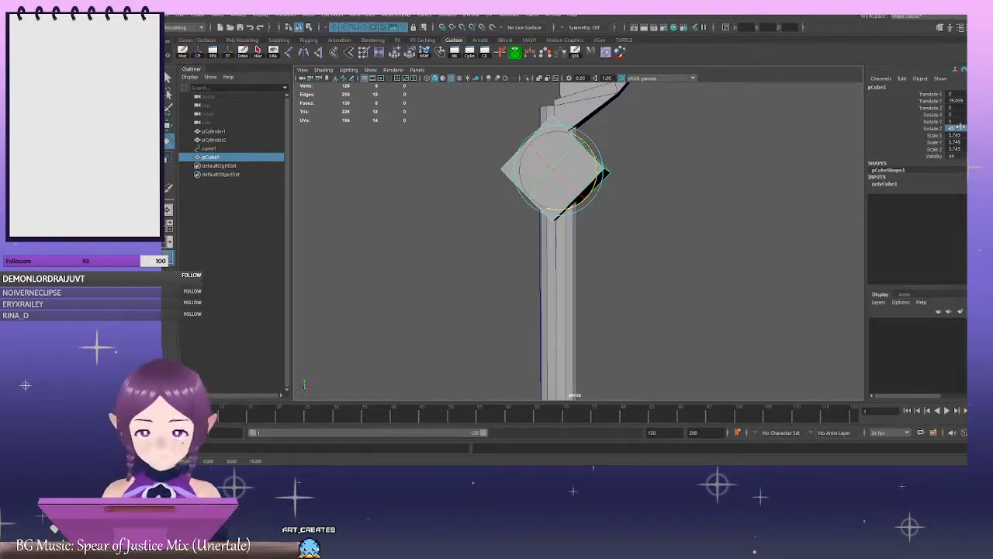
pyautogui.click(670, 184)
# Raise the rotated cube along Y to about 20.3 and reduce its depth along Z
pyautogui.moveTo(671, 184)
pyautogui.keyDown('alt'); pyautogui.mouseDown()
pyautogui.moveTo(669, 176)
pyautogui.moveTo(620, 180)
pyautogui.moveTo(641, 197)
pyautogui.moveTo(617, 190)
pyautogui.moveTo(667, 194)
pyautogui.mouseUp(); pyautogui.keyUp('alt')
pyautogui.click(576, 173)
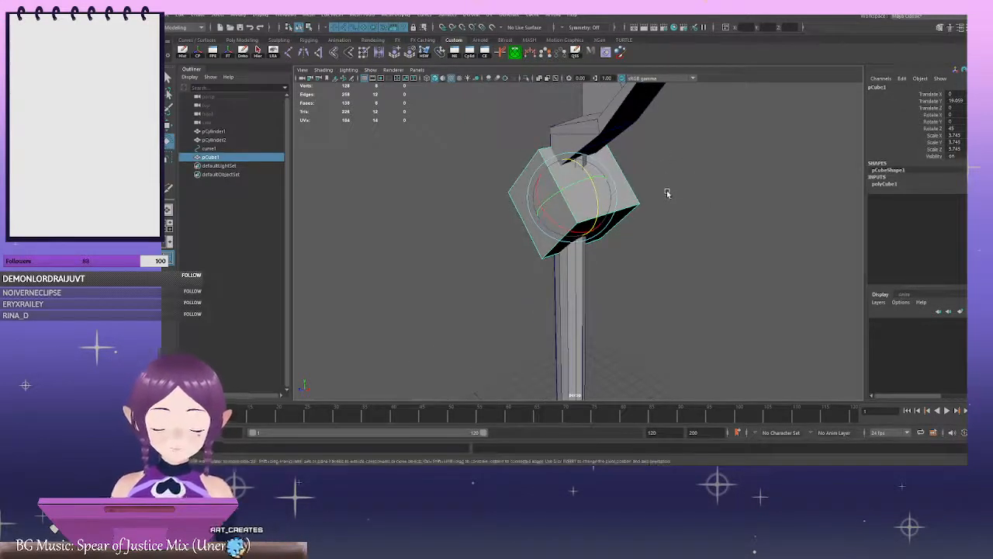
pyautogui.press('w')
pyautogui.moveTo(541, 205); pyautogui.dragTo(575, 145)
pyautogui.hotkey('ctrl', 'z')
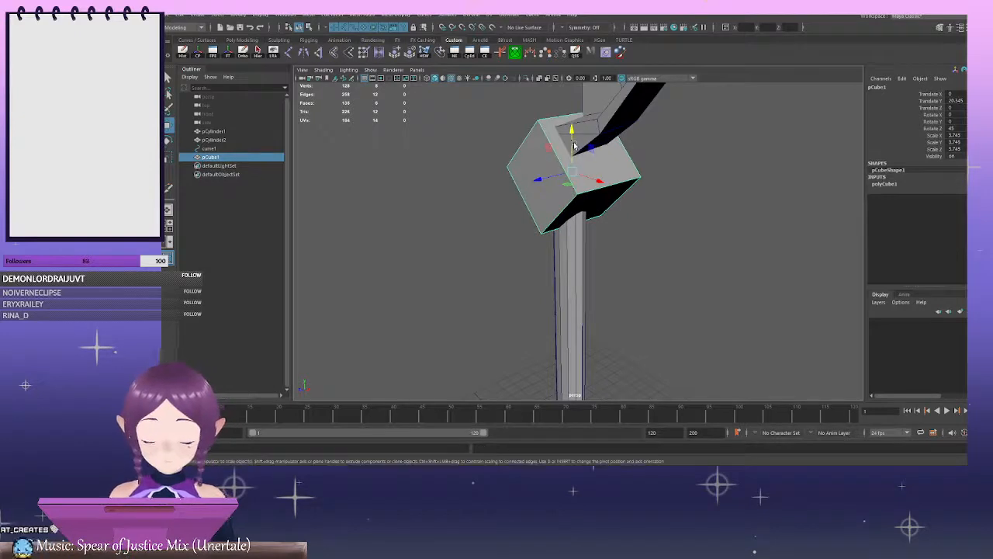
pyautogui.press('r')
pyautogui.moveTo(539, 180); pyautogui.dragTo(549, 176)
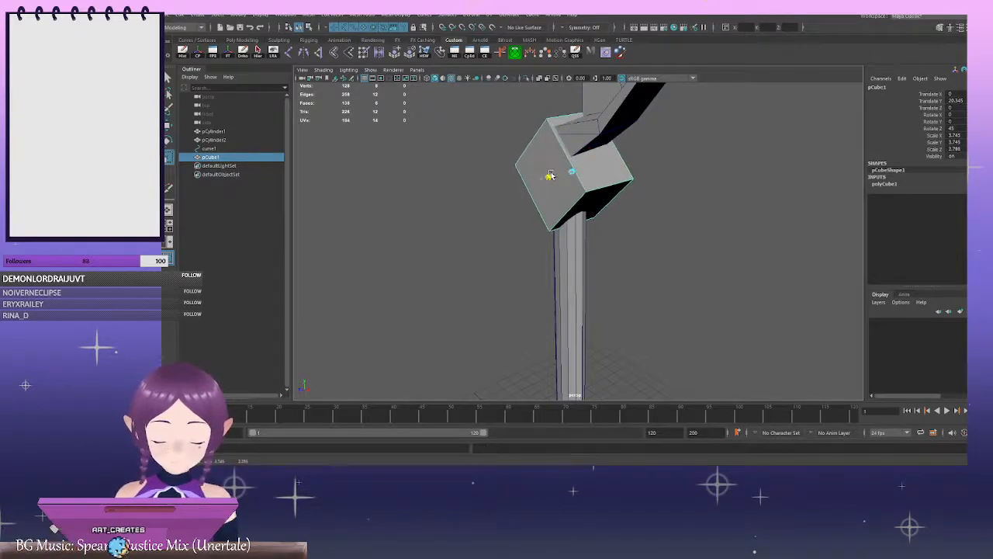
# Try to scale the diamond block's two side corner edges along Z
pyautogui.keyDown('alt'); pyautogui.moveTo(734, 200); pyautogui.dragTo(677, 222); pyautogui.keyUp('alt')
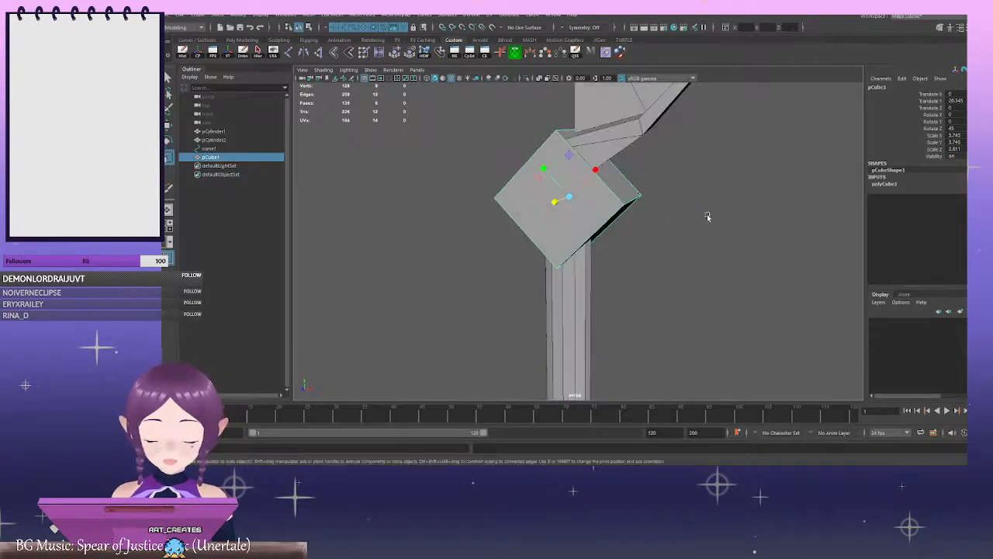
pyautogui.moveTo(701, 179); pyautogui.dragTo(699, 158, button='right')
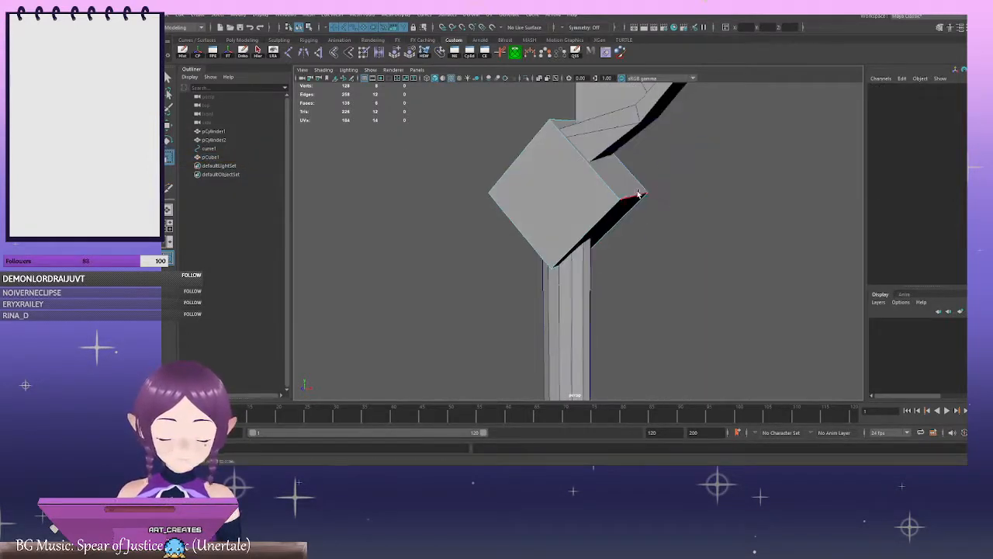
pyautogui.click(638, 194)
pyautogui.keyDown('alt'); pyautogui.moveTo(639, 194); pyautogui.dragTo(659, 228); pyautogui.keyUp('alt')
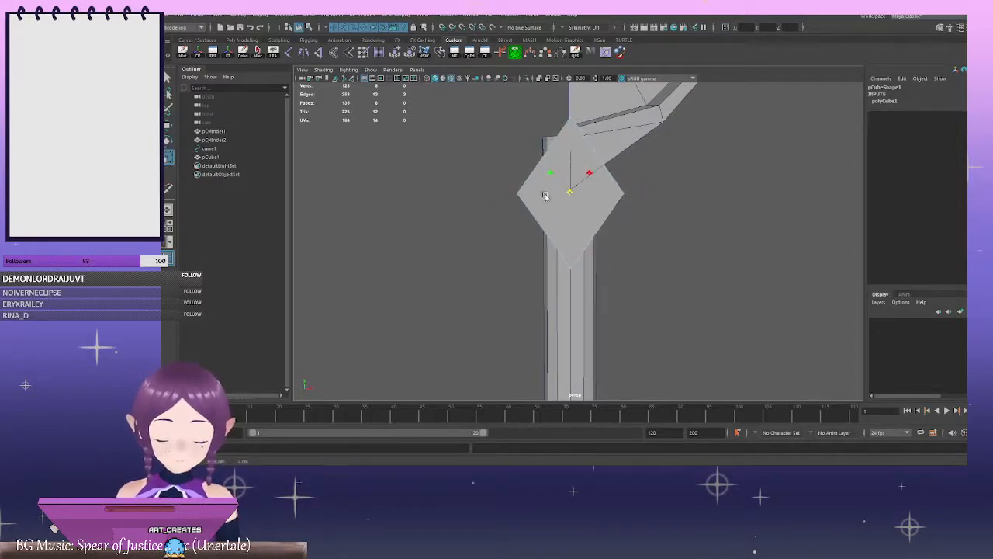
pyautogui.keyDown('alt'); pyautogui.moveTo(544, 197); pyautogui.dragTo(641, 206); pyautogui.keyUp('alt')
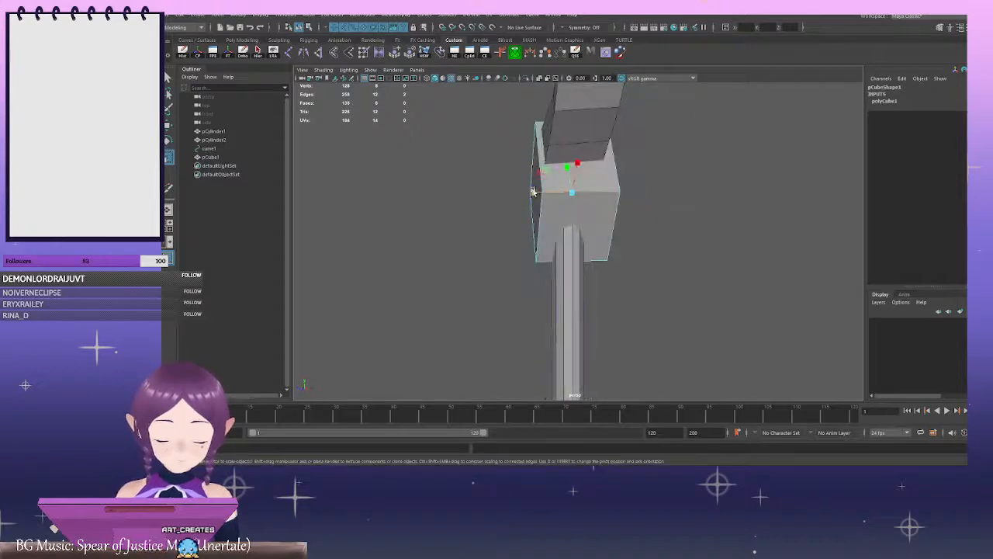
pyautogui.moveTo(533, 192); pyautogui.dragTo(560, 203)
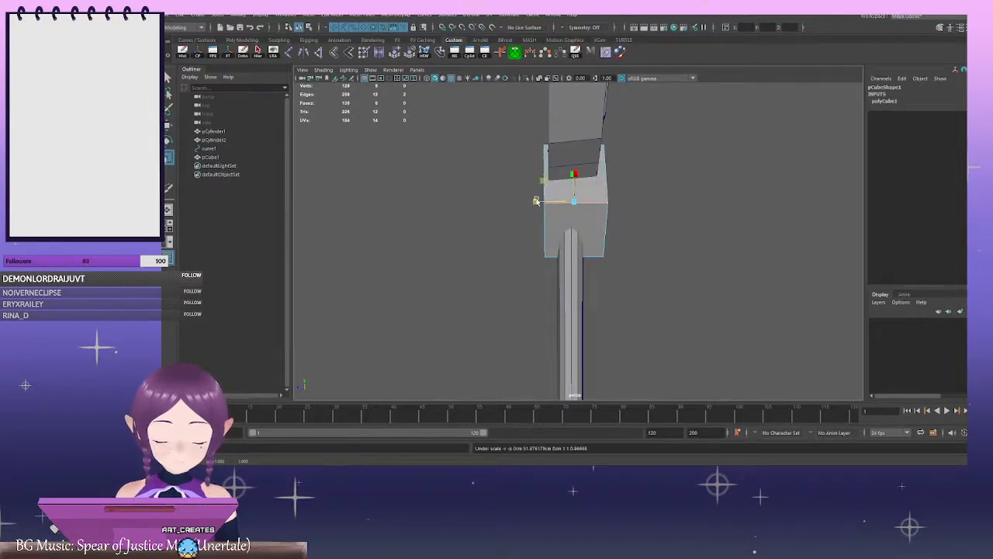
# Scale the diamond block's top and bottom corner edges along Z to about 0.7 so it tapers vertically
pyautogui.keyDown('alt'); pyautogui.moveTo(587, 179); pyautogui.dragTo(600, 152); pyautogui.keyUp('alt')
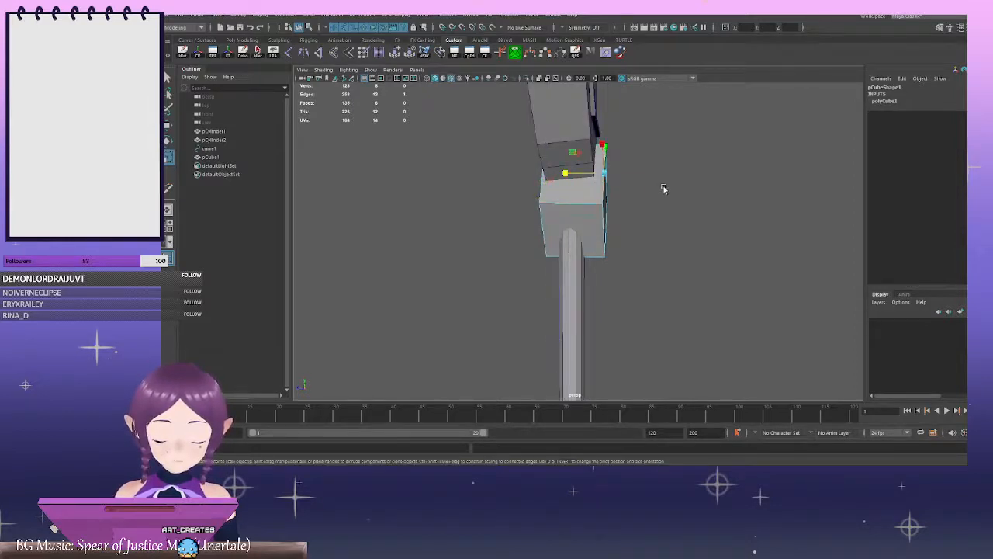
pyautogui.click(663, 189)
pyautogui.keyDown('alt'); pyautogui.moveTo(664, 189); pyautogui.dragTo(619, 187); pyautogui.keyUp('alt')
pyautogui.click(595, 144)
pyautogui.keyDown('alt'); pyautogui.moveTo(595, 144); pyautogui.dragTo(544, 199); pyautogui.keyUp('alt')
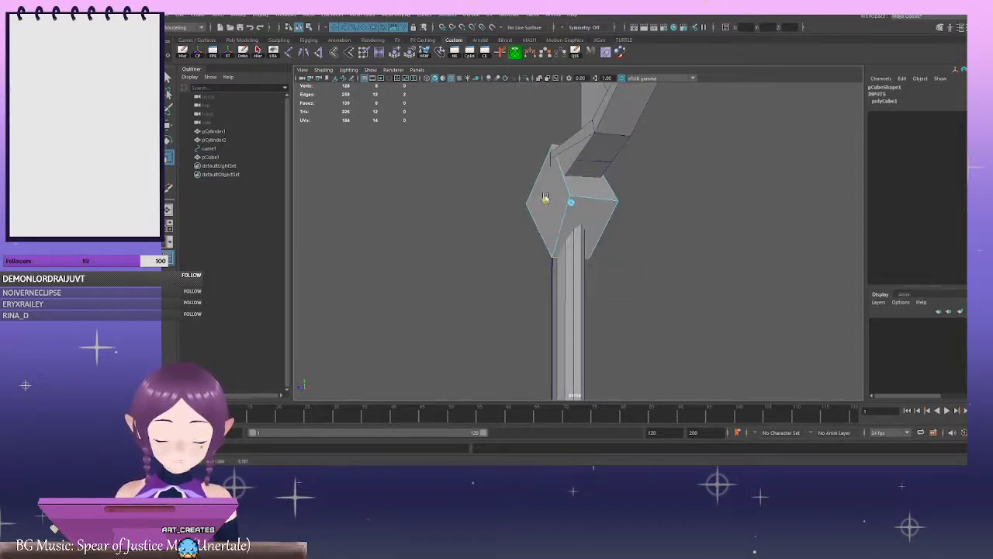
# Lower the whole diamond block along Y to about 20.17
pyautogui.press('w')
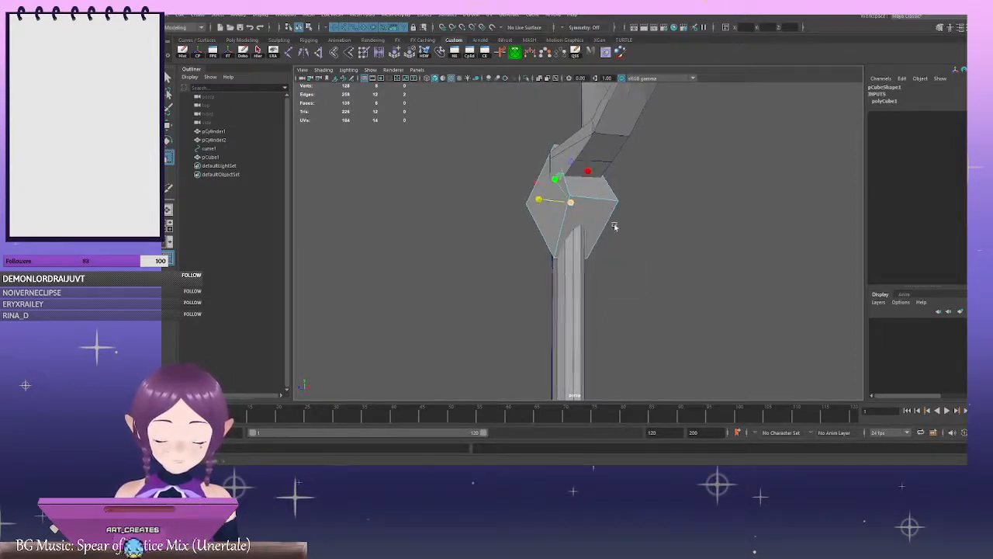
pyautogui.keyDown('alt'); pyautogui.moveTo(614, 222); pyautogui.dragTo(578, 179); pyautogui.keyUp('alt')
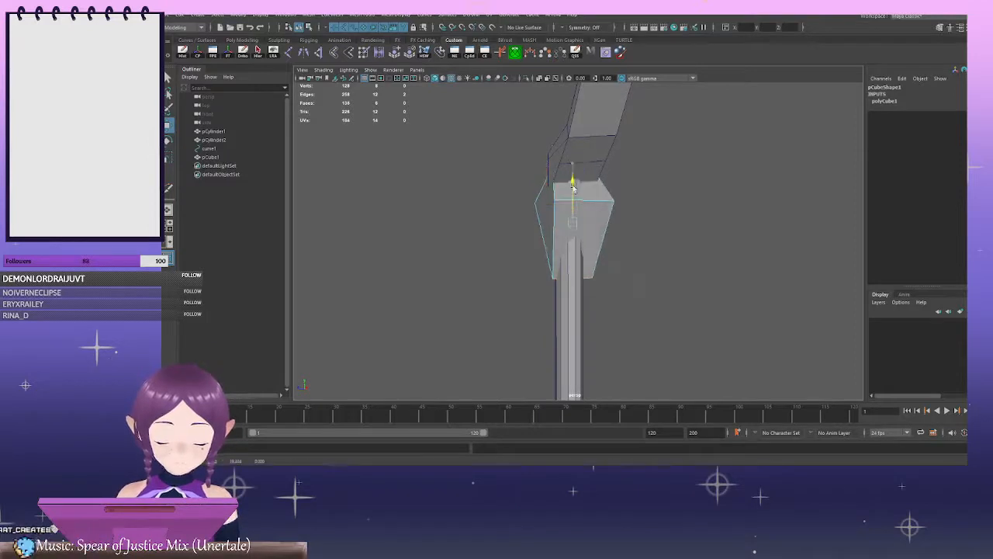
pyautogui.click(676, 186)
pyautogui.moveTo(675, 186); pyautogui.dragTo(723, 149, button='right')
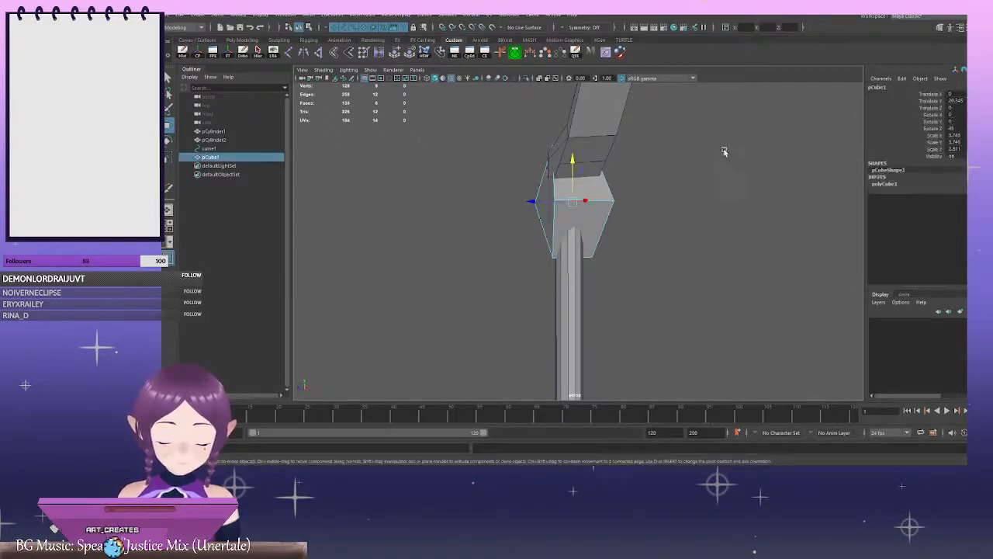
pyautogui.moveTo(571, 165)
pyautogui.mouseDown()
pyautogui.moveTo(565, 206)
pyautogui.moveTo(541, 204)
pyautogui.moveTo(609, 210)
pyautogui.mouseUp()
# Scale the half disc's lowest edge narrower in depth where it meets the diamond block
pyautogui.click(595, 184)
pyautogui.keyDown('alt'); pyautogui.moveTo(679, 218); pyautogui.dragTo(634, 226); pyautogui.keyUp('alt')
pyautogui.moveTo(721, 181); pyautogui.dragTo(721, 155, button='right')
pyautogui.keyDown('alt'); pyautogui.moveTo(669, 200); pyautogui.dragTo(602, 199); pyautogui.keyUp('alt')
pyautogui.click(543, 188)
pyautogui.press('r')
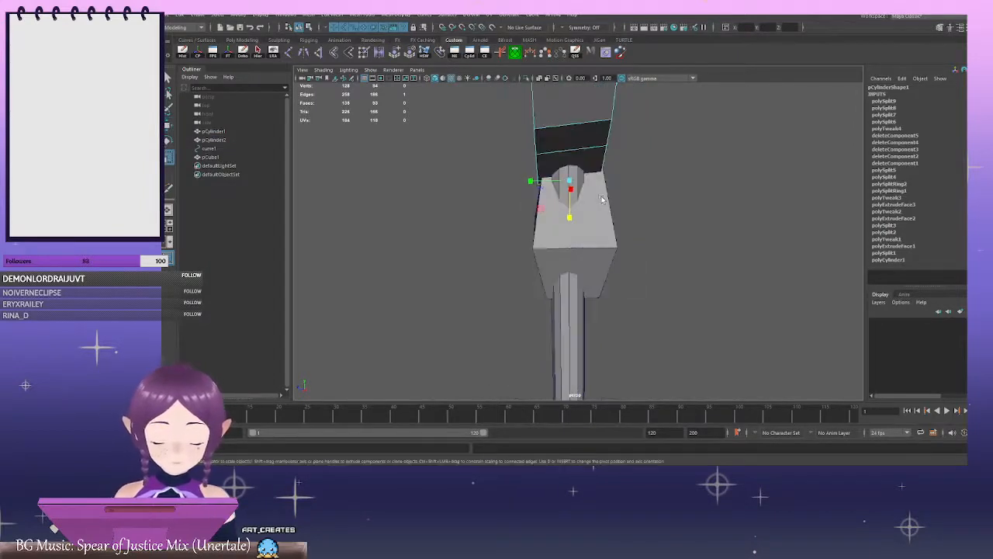
pyautogui.moveTo(537, 184); pyautogui.dragTo(541, 185)
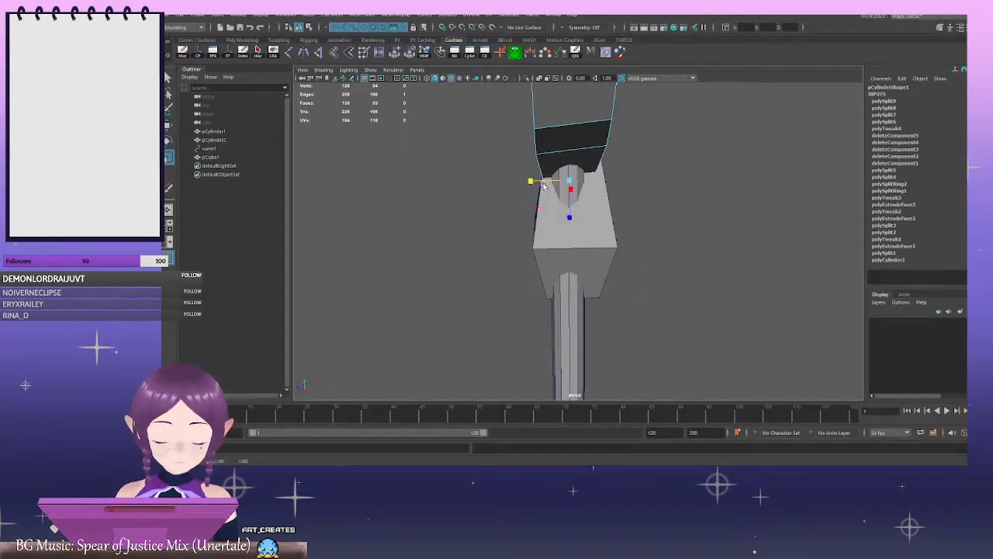
# Move the whole half disc along Z to about -0.62
pyautogui.keyDown('alt'); pyautogui.moveTo(745, 196); pyautogui.dragTo(586, 161); pyautogui.keyUp('alt')
pyautogui.click(589, 164)
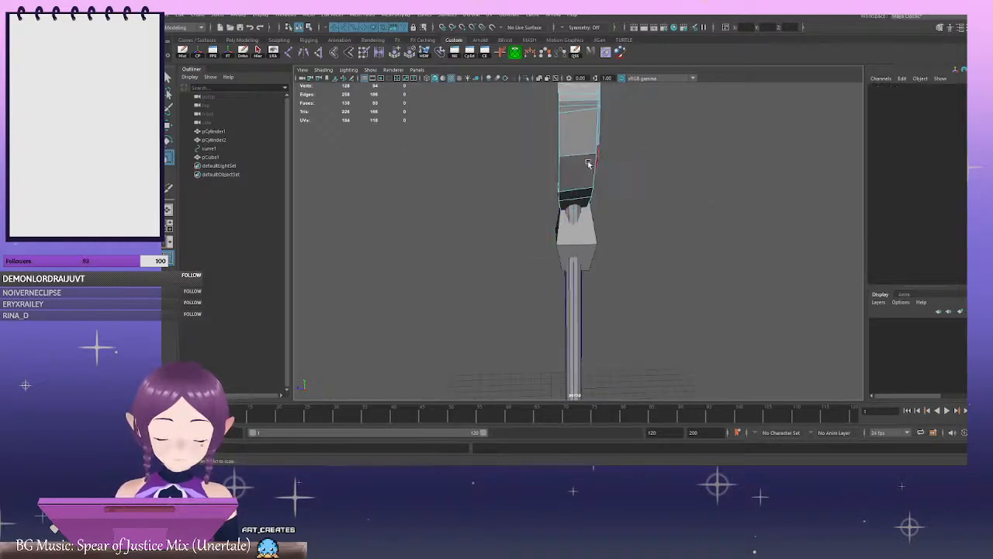
pyautogui.moveTo(712, 166); pyautogui.dragTo(724, 146, button='right')
pyautogui.press('w')
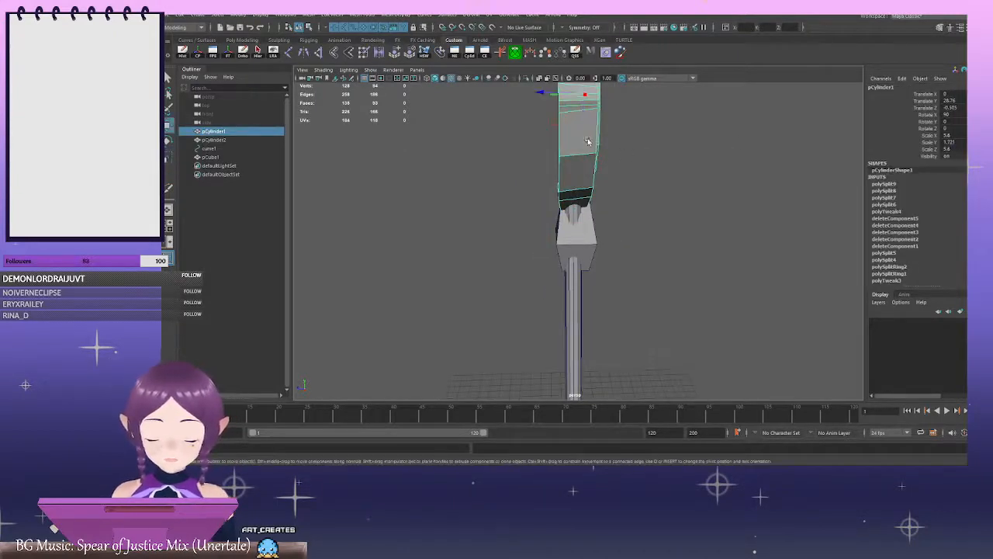
pyautogui.moveTo(550, 93); pyautogui.dragTo(547, 94)
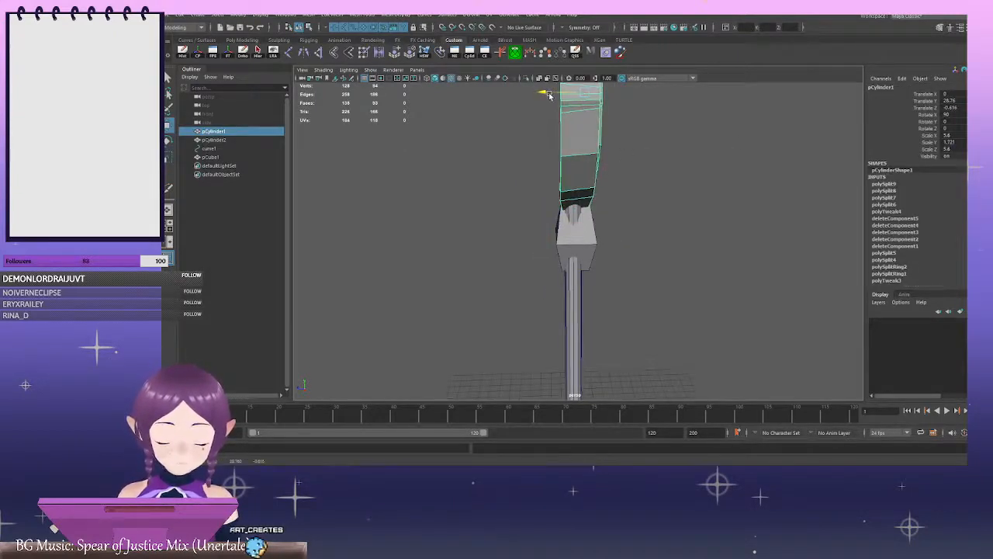
# Set the pole's Z scale to 1, keeping its Y scale at the original length
pyautogui.click(576, 340)
pyautogui.click(959, 142)
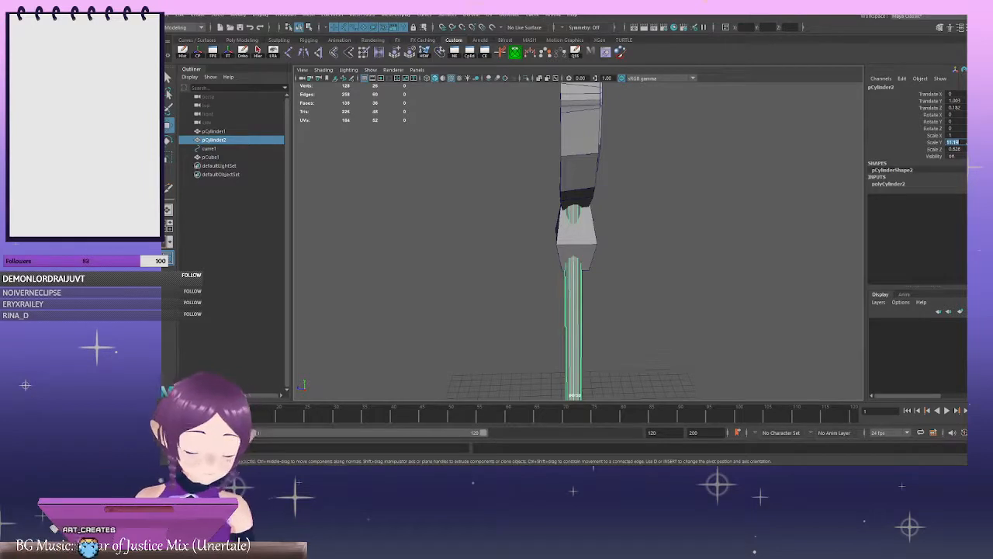
pyautogui.write('1')
pyautogui.press('Return')
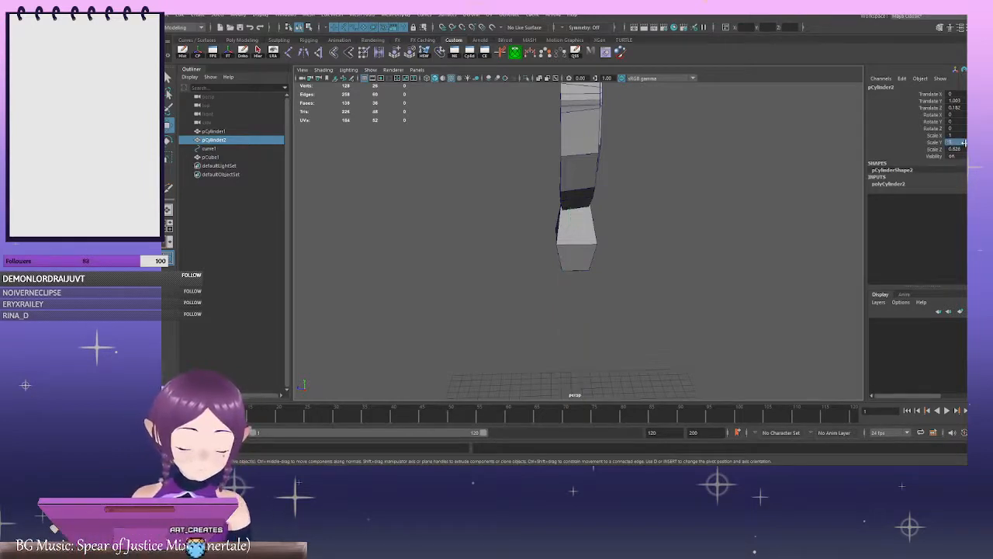
pyautogui.hotkey('ctrl', 'z')
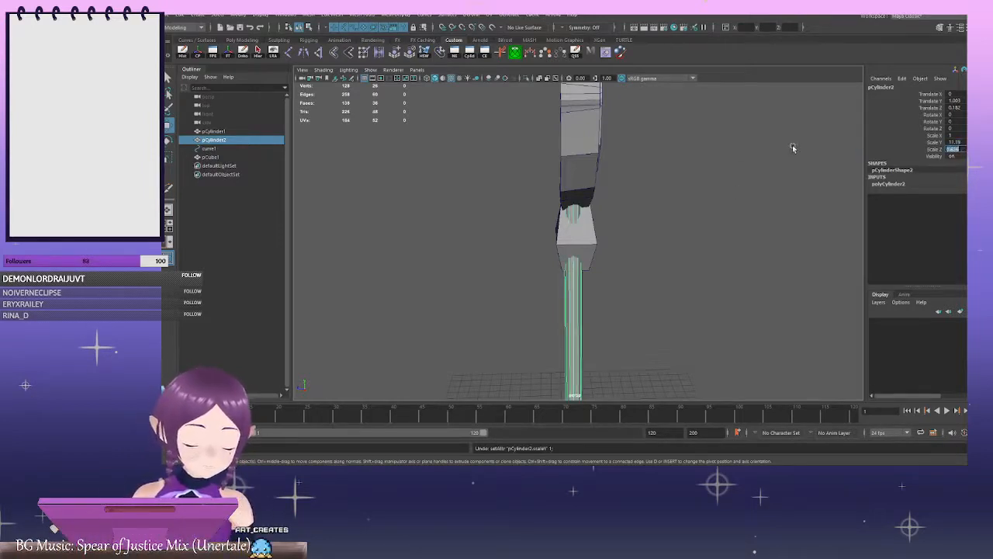
pyautogui.press('Return')
pyautogui.click(657, 220)
pyautogui.moveTo(657, 220)
pyautogui.keyDown('alt'); pyautogui.mouseDown()
pyautogui.moveTo(665, 222)
pyautogui.moveTo(640, 188)
pyautogui.moveTo(638, 224)
pyautogui.mouseUp(); pyautogui.keyUp('alt')
pyautogui.keyDown('alt'); pyautogui.moveTo(676, 200); pyautogui.dragTo(779, 208); pyautogui.keyUp('alt')
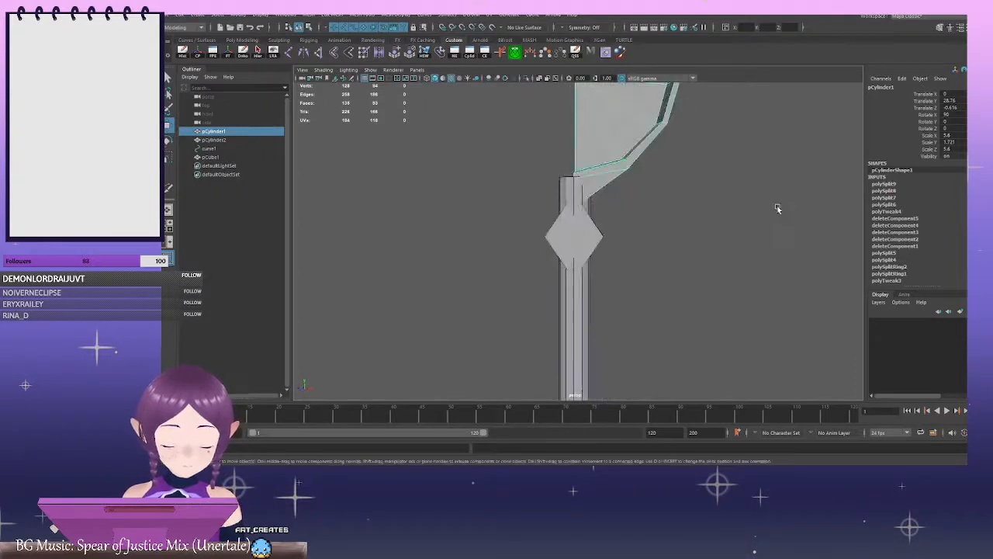
# Scale the pole's depth along Z to about 0.83
pyautogui.click(578, 200)
pyautogui.keyDown('alt'); pyautogui.moveTo(578, 200); pyautogui.dragTo(637, 244); pyautogui.keyUp('alt')
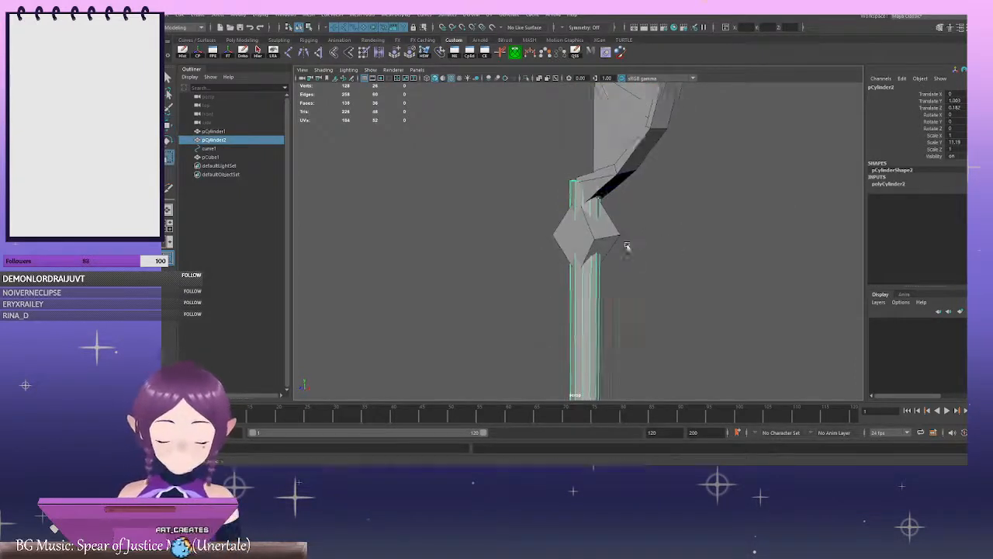
pyautogui.press('f')
pyautogui.press('w')
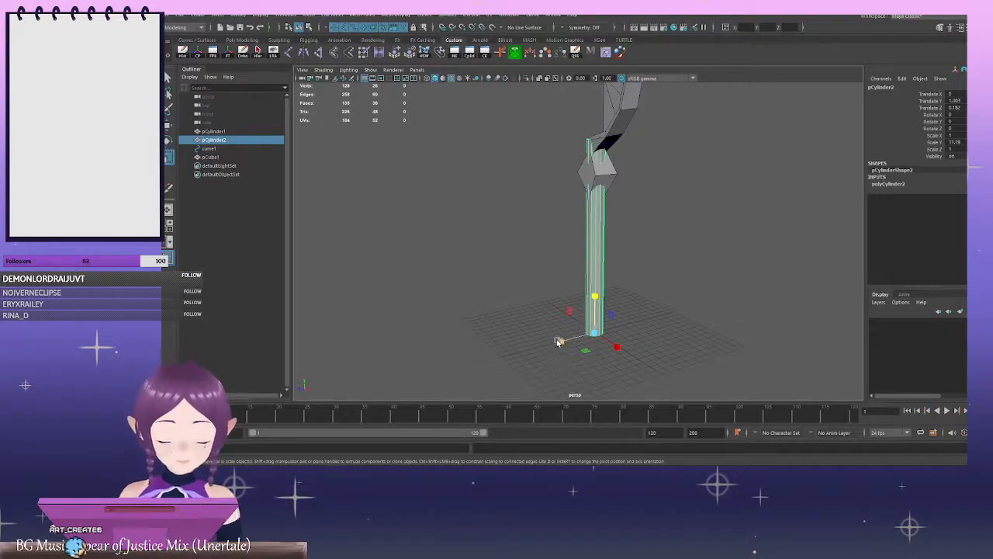
pyautogui.press('q')
pyautogui.moveTo(566, 340); pyautogui.dragTo(568, 340)
pyautogui.keyDown('alt'); pyautogui.moveTo(535, 231); pyautogui.dragTo(577, 210); pyautogui.keyUp('alt')
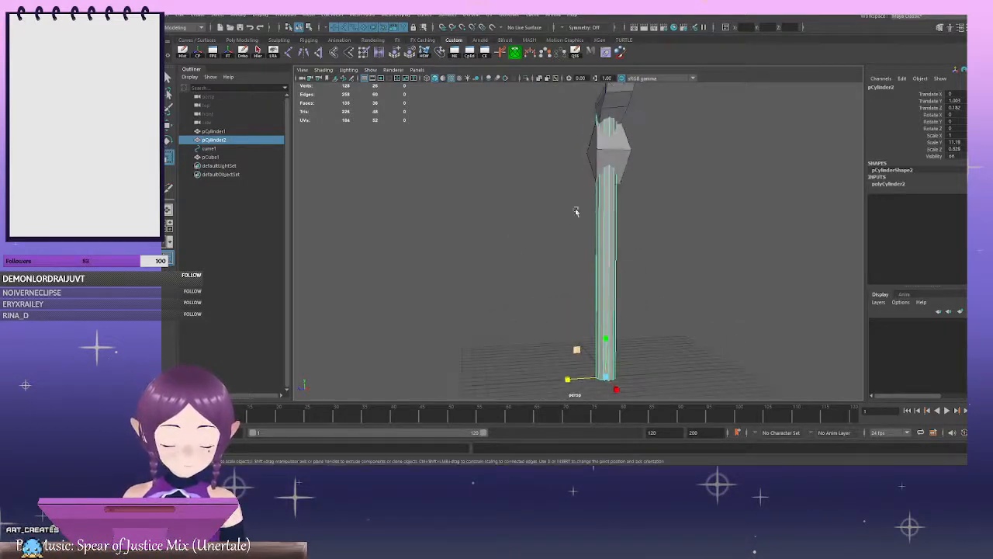
pyautogui.keyDown('alt'); pyautogui.moveTo(576, 210); pyautogui.dragTo(573, 289, button='middle'); pyautogui.keyUp('alt')
# Lower the diamond block along Y to about 19.4, just beneath the half disc
pyautogui.click(610, 233)
pyautogui.keyDown('alt'); pyautogui.moveTo(613, 235); pyautogui.dragTo(646, 187); pyautogui.keyUp('alt')
pyautogui.keyDown('alt'); pyautogui.moveTo(646, 187); pyautogui.dragTo(719, 212, button='right'); pyautogui.keyUp('alt')
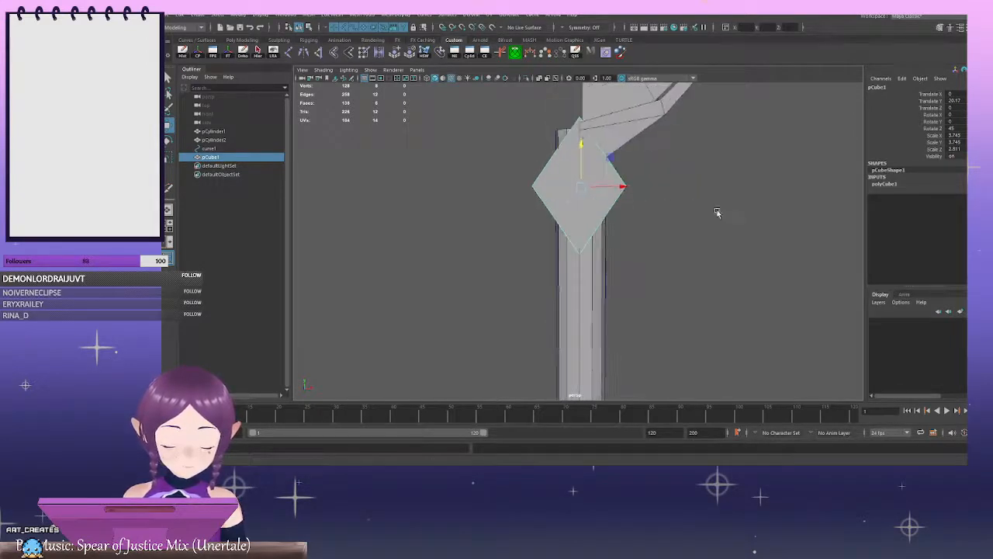
pyautogui.moveTo(581, 141); pyautogui.dragTo(628, 187)
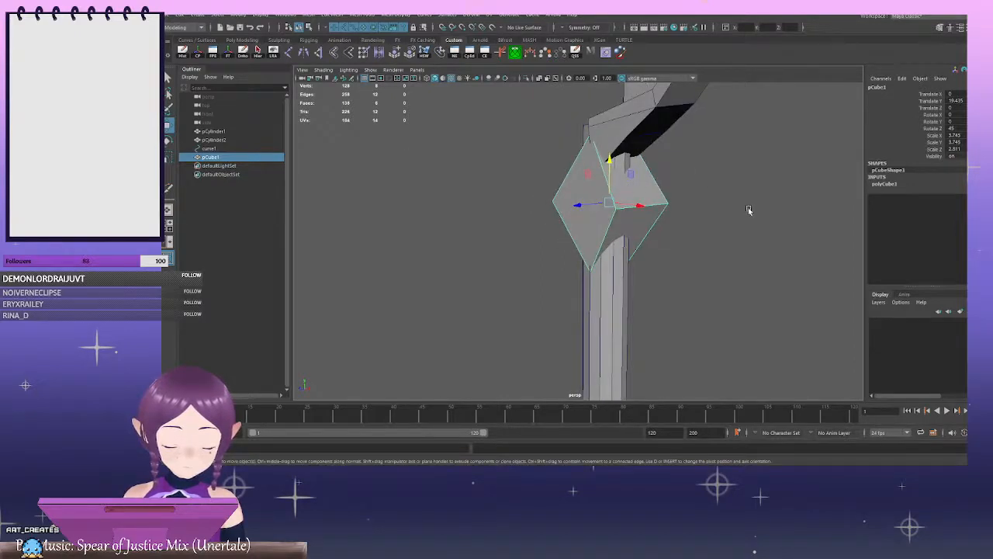
# Shift the diamond block along Z to about 0.15 so it is centred on the pole
pyautogui.keyDown('alt'); pyautogui.moveTo(749, 209); pyautogui.dragTo(705, 210); pyautogui.keyUp('alt')
pyautogui.click(721, 173)
pyautogui.keyDown('alt'); pyautogui.moveTo(721, 173); pyautogui.dragTo(704, 170); pyautogui.keyUp('alt')
pyautogui.moveTo(714, 191); pyautogui.dragTo(781, 162, button='right')
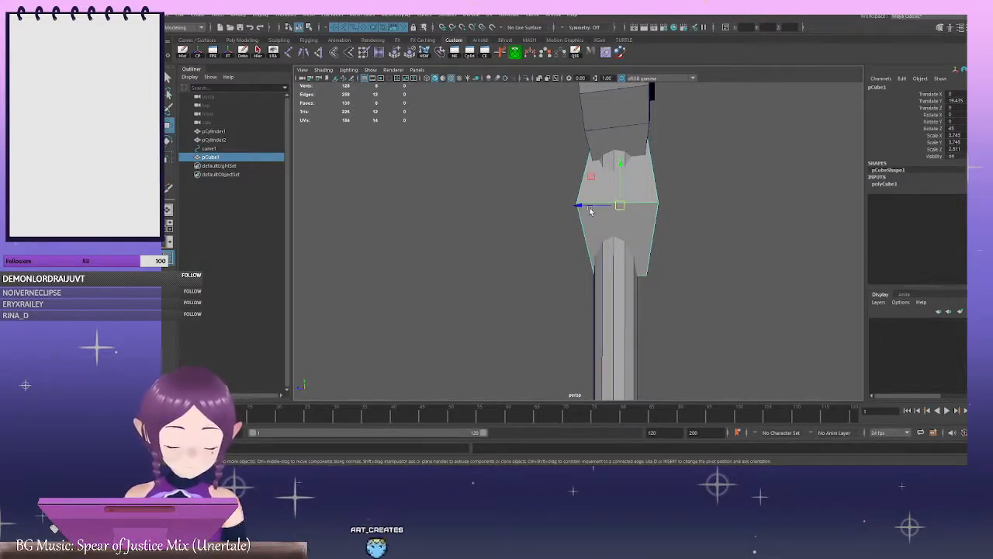
pyautogui.moveTo(581, 203); pyautogui.dragTo(576, 204)
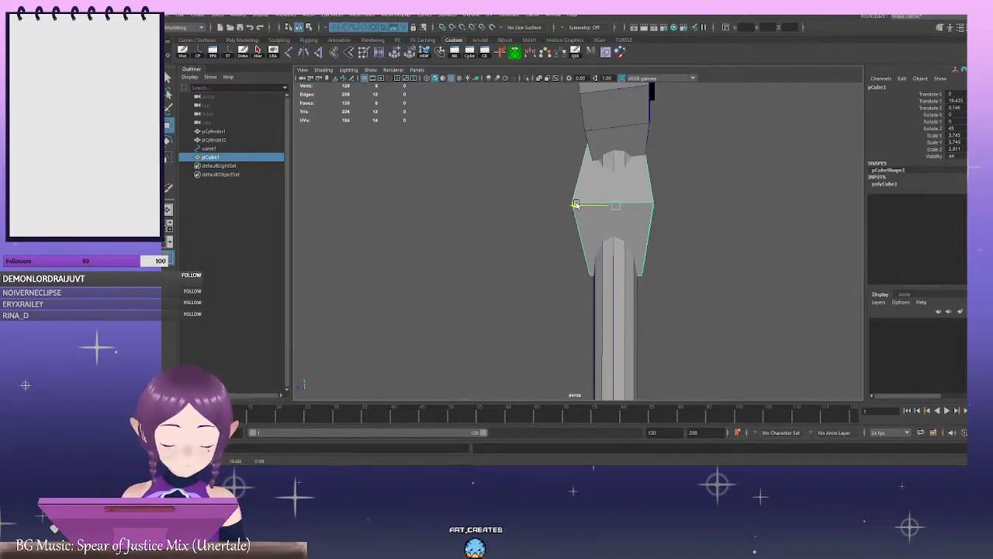
pyautogui.click(738, 234)
# Select the rim edge loops of the half disc on its front and back faces in edge mode
pyautogui.scroll(-4, 652, 205)
pyautogui.keyDown('alt'); pyautogui.moveTo(645, 204); pyautogui.dragTo(699, 212); pyautogui.keyUp('alt')
pyautogui.keyDown('alt'); pyautogui.moveTo(593, 189); pyautogui.dragTo(691, 213); pyautogui.keyUp('alt')
pyautogui.scroll(-5, 719, 199)
pyautogui.scroll(6, 652, 175)
pyautogui.keyDown('alt'); pyautogui.moveTo(652, 176); pyautogui.dragTo(691, 287, button='middle'); pyautogui.keyUp('alt')
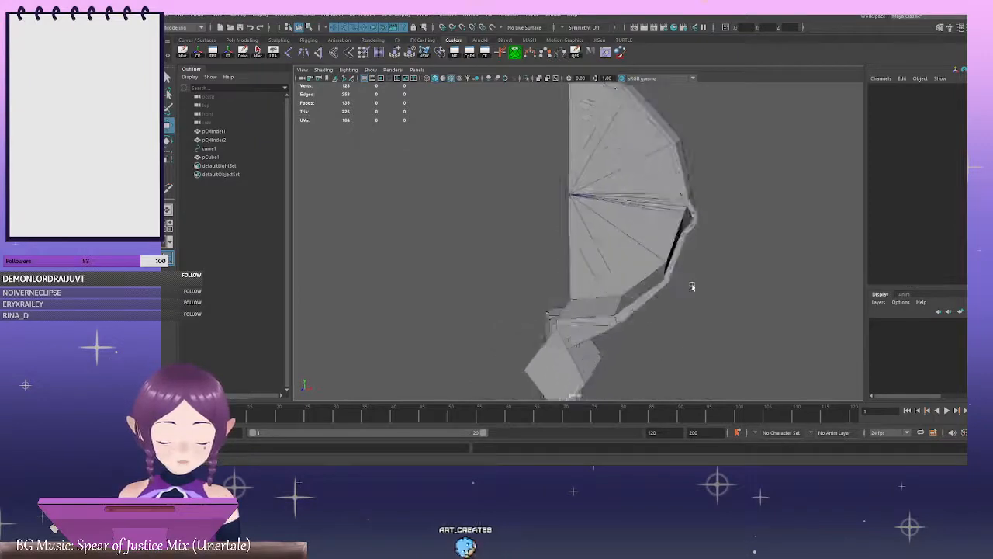
pyautogui.keyDown('alt'); pyautogui.moveTo(692, 286); pyautogui.dragTo(665, 199); pyautogui.keyUp('alt')
pyautogui.moveTo(665, 200); pyautogui.dragTo(679, 172, button='right')
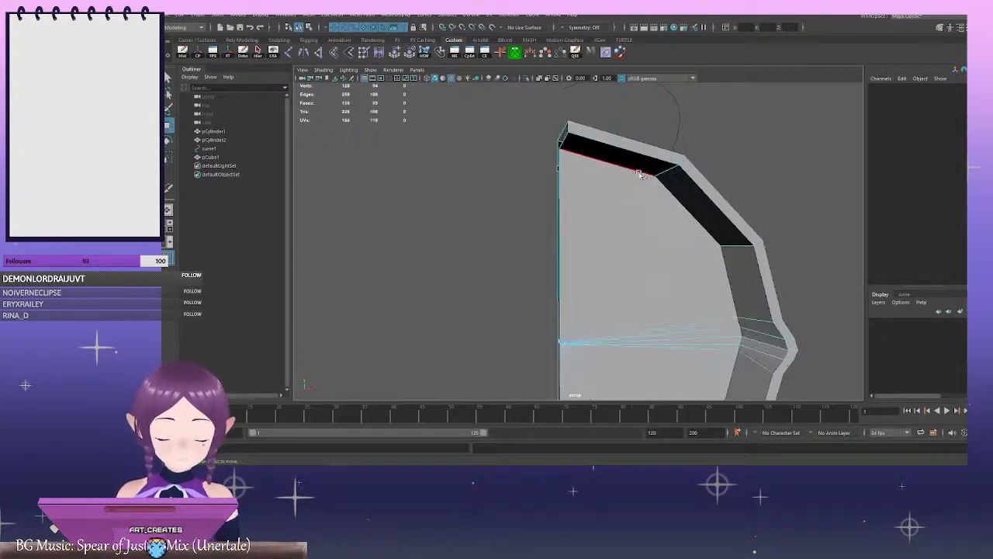
pyautogui.keyDown('alt'); pyautogui.moveTo(634, 173); pyautogui.dragTo(661, 195); pyautogui.keyUp('alt')
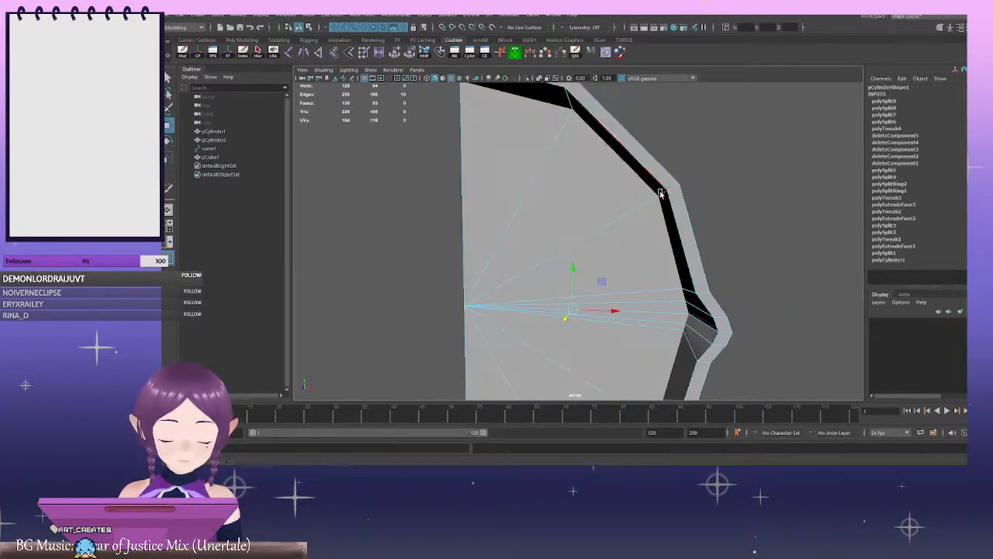
pyautogui.keyDown('alt'); pyautogui.moveTo(771, 313); pyautogui.dragTo(500, 319); pyautogui.keyUp('alt')
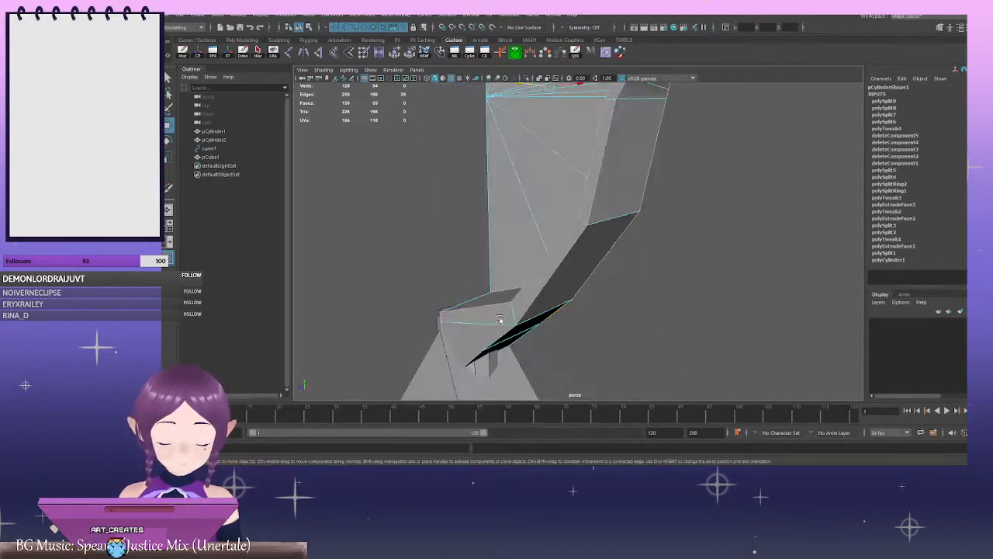
pyautogui.keyDown('alt'); pyautogui.moveTo(645, 308); pyautogui.dragTo(485, 339); pyautogui.keyUp('alt')
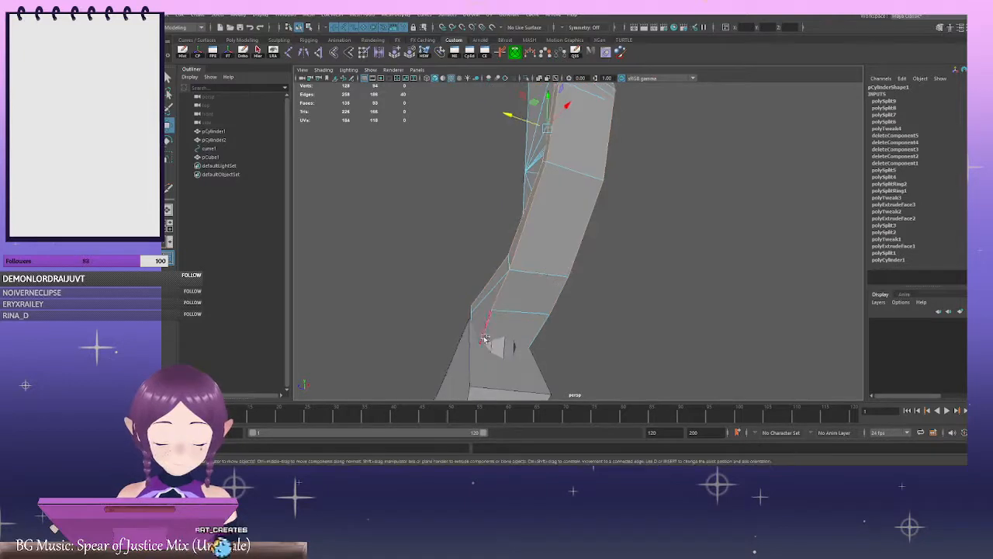
pyautogui.moveTo(686, 297)
pyautogui.keyDown('alt'); pyautogui.mouseDown()
pyautogui.moveTo(701, 262)
pyautogui.moveTo(711, 313)
pyautogui.moveTo(683, 314)
pyautogui.mouseUp(); pyautogui.keyUp('alt')
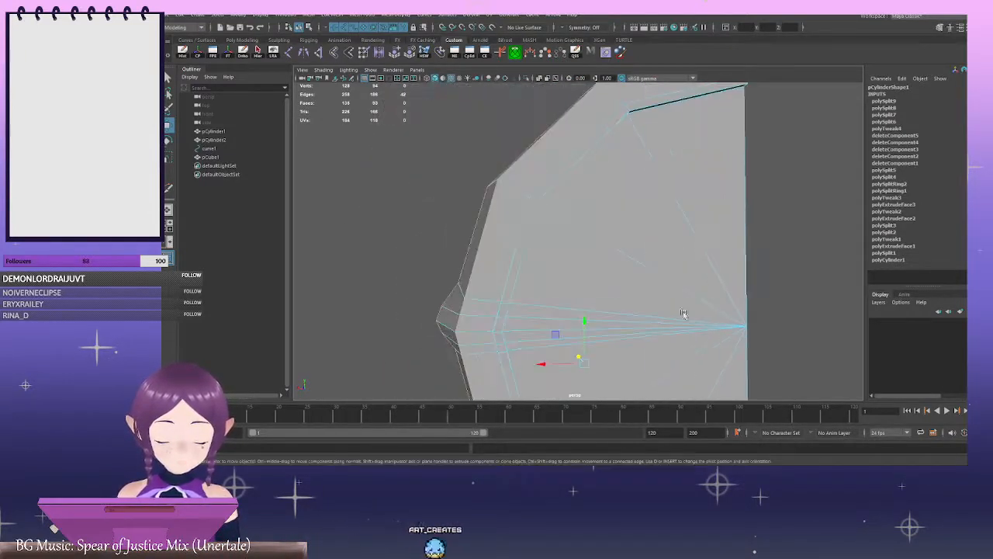
pyautogui.keyDown('alt'); pyautogui.moveTo(520, 215); pyautogui.dragTo(585, 241); pyautogui.keyUp('alt')
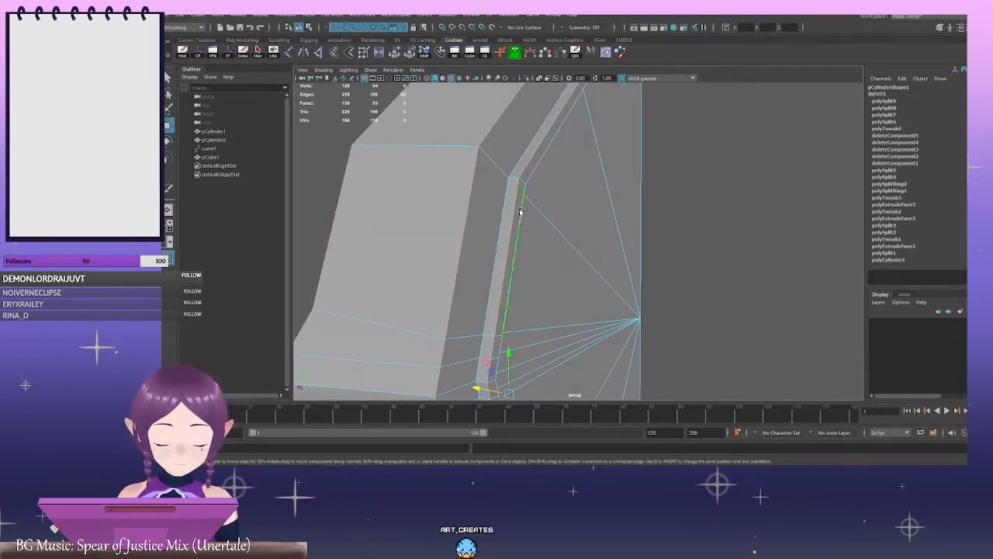
pyautogui.keyDown('alt'); pyautogui.moveTo(521, 212); pyautogui.dragTo(498, 151); pyautogui.keyUp('alt')
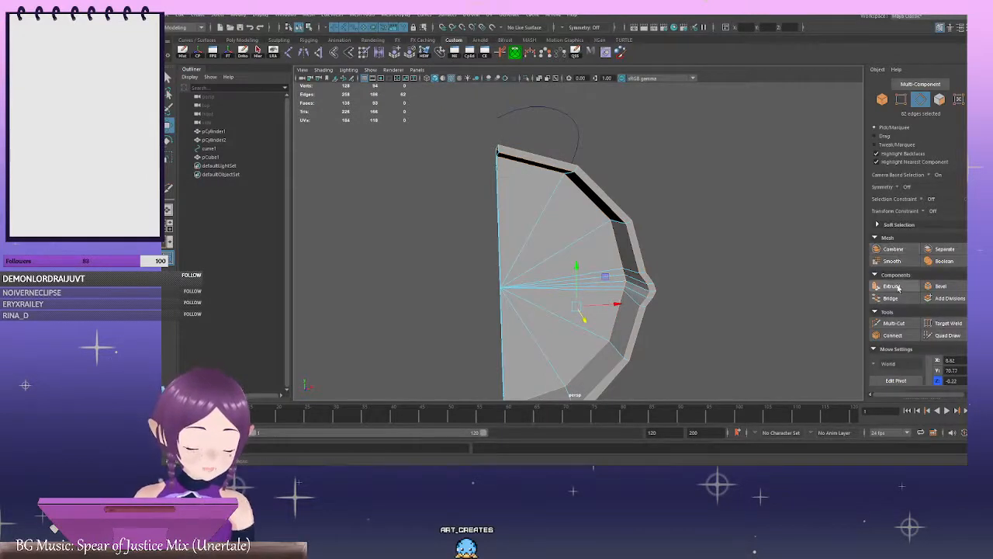
# Try to extrude the selected rim edges of the half disc
pyautogui.keyDown('alt'); pyautogui.moveTo(690, 207); pyautogui.dragTo(717, 209, button='middle'); pyautogui.keyUp('alt')
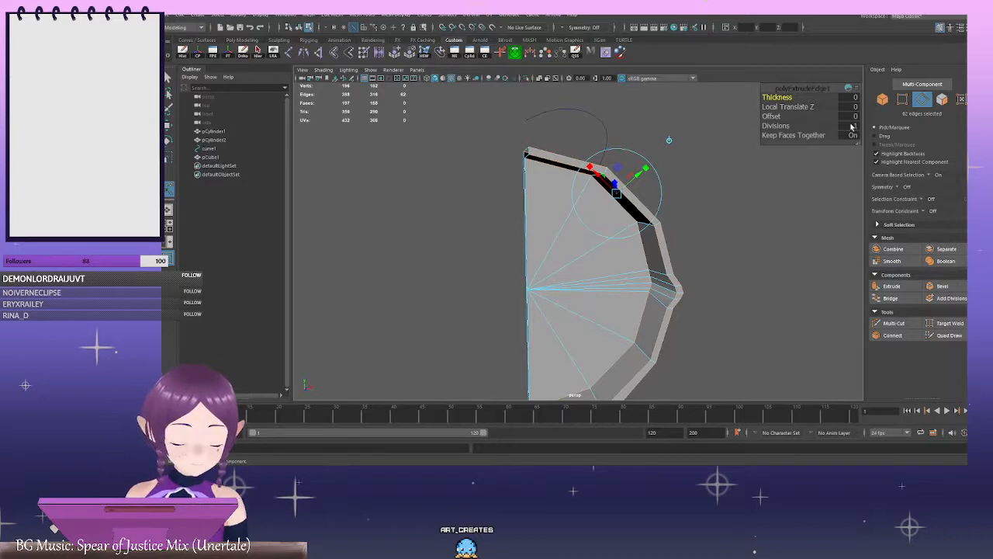
pyautogui.hotkey('ctrl', 'z')
pyautogui.hotkey('ctrl', 'z')
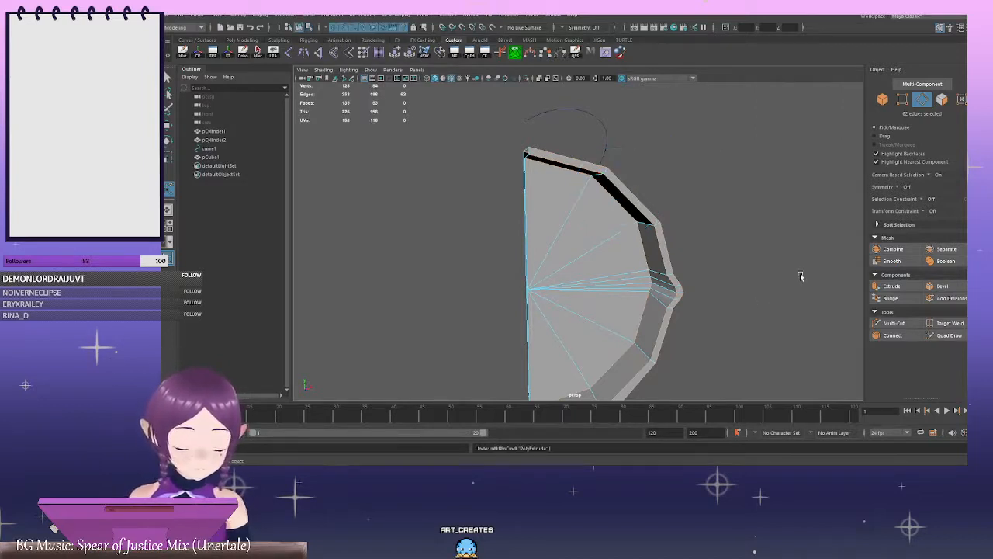
# Try moving a single rim edge of the half disc along X, then restore the full rim edge selection
pyautogui.keyDown('alt'); pyautogui.moveTo(663, 205); pyautogui.dragTo(734, 239); pyautogui.keyUp('alt')
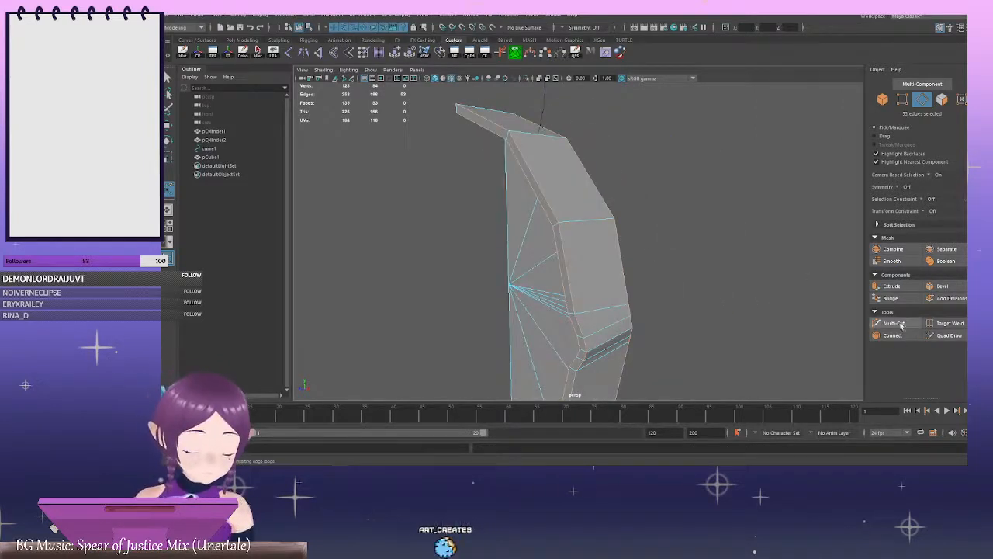
pyautogui.scroll(5, 602, 238)
pyautogui.press('w')
pyautogui.scroll(-5, 729, 250)
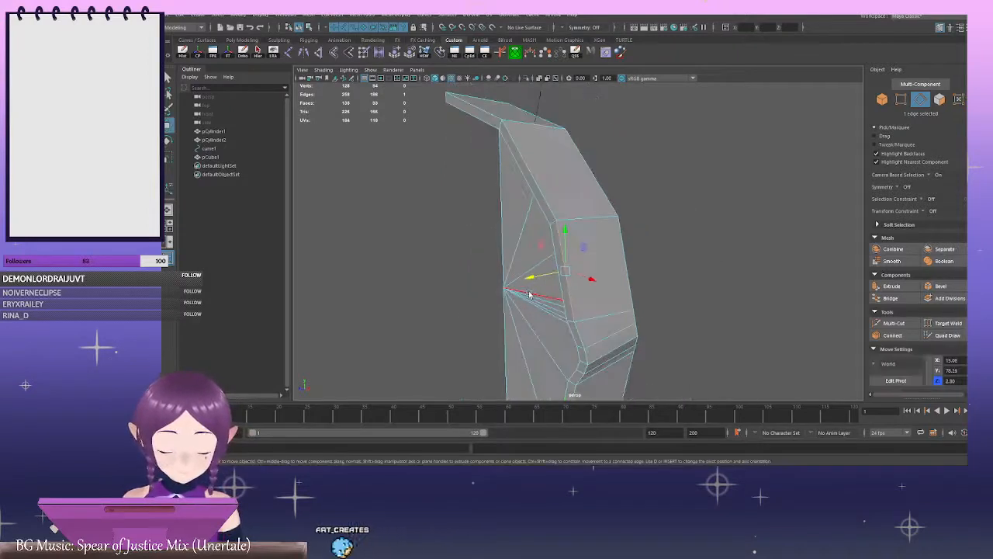
pyautogui.click(641, 286)
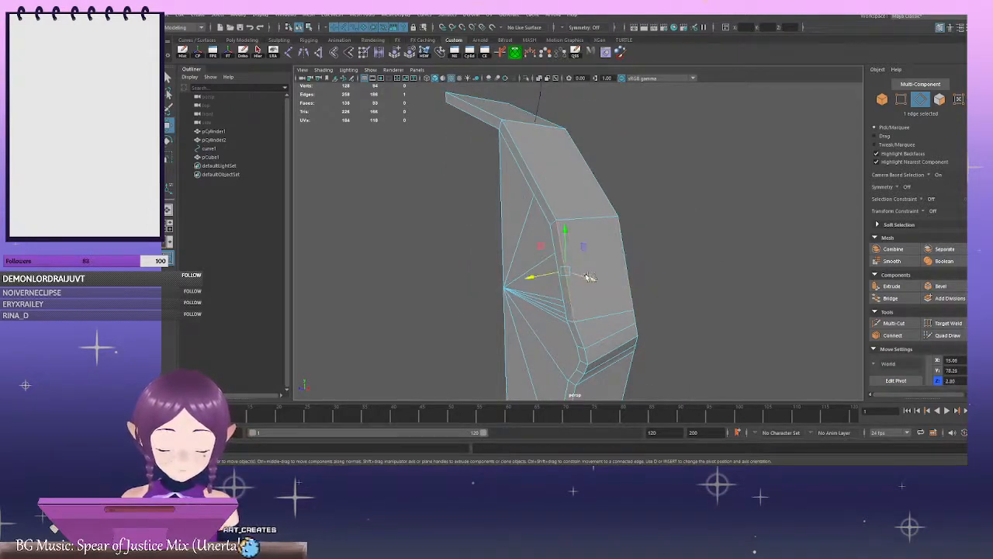
pyautogui.moveTo(590, 277); pyautogui.dragTo(656, 297)
pyautogui.hotkey('ctrl', 'z')
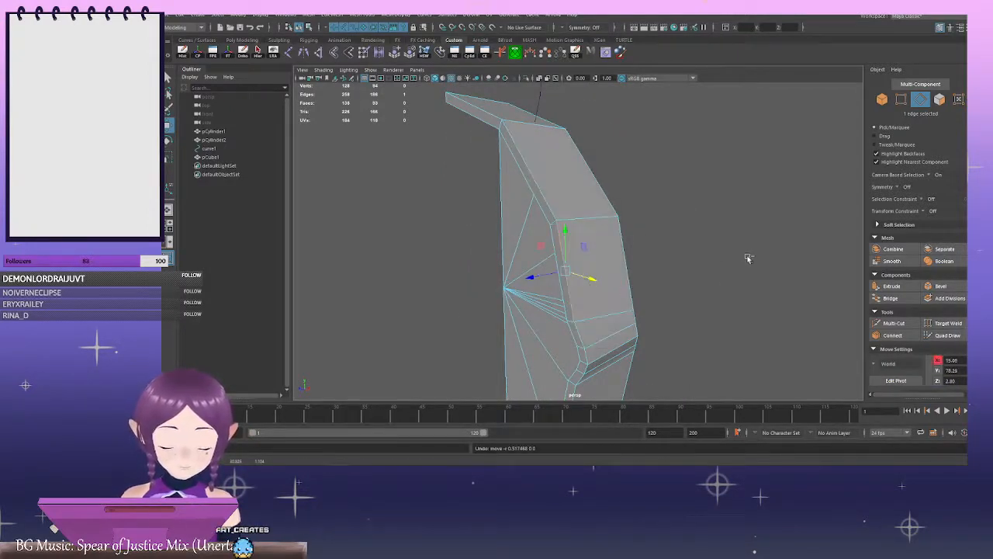
pyautogui.hotkey('ctrl', 'z')
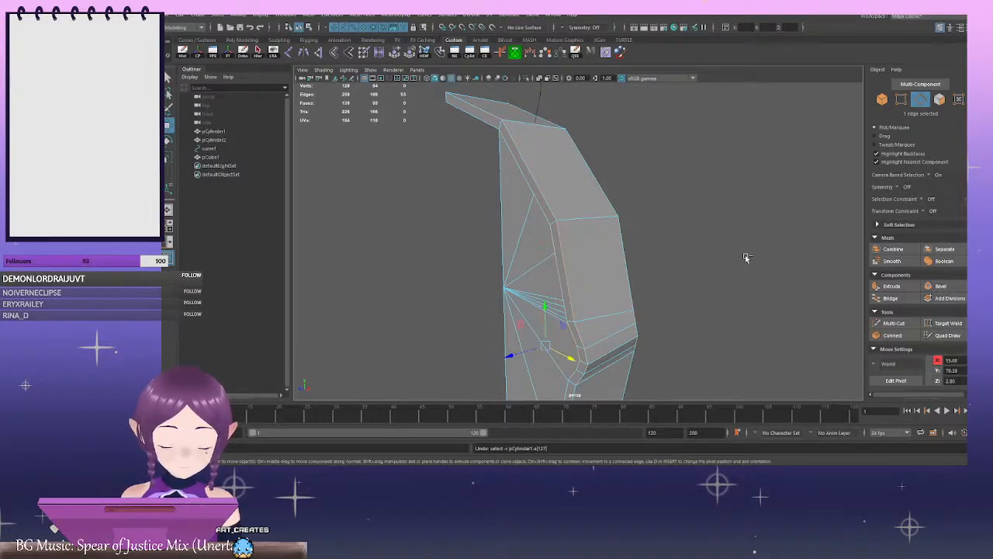
# Bevel the selected rim edges of the half disc with 2 segments at a fraction of 0.5
pyautogui.keyDown('alt'); pyautogui.moveTo(792, 257); pyautogui.dragTo(729, 237); pyautogui.keyUp('alt')
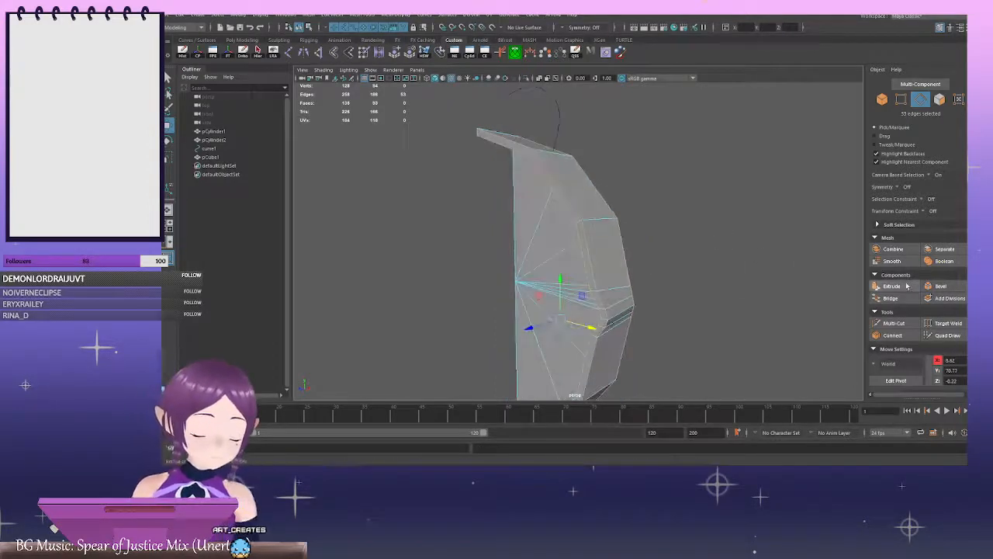
pyautogui.click(953, 287)
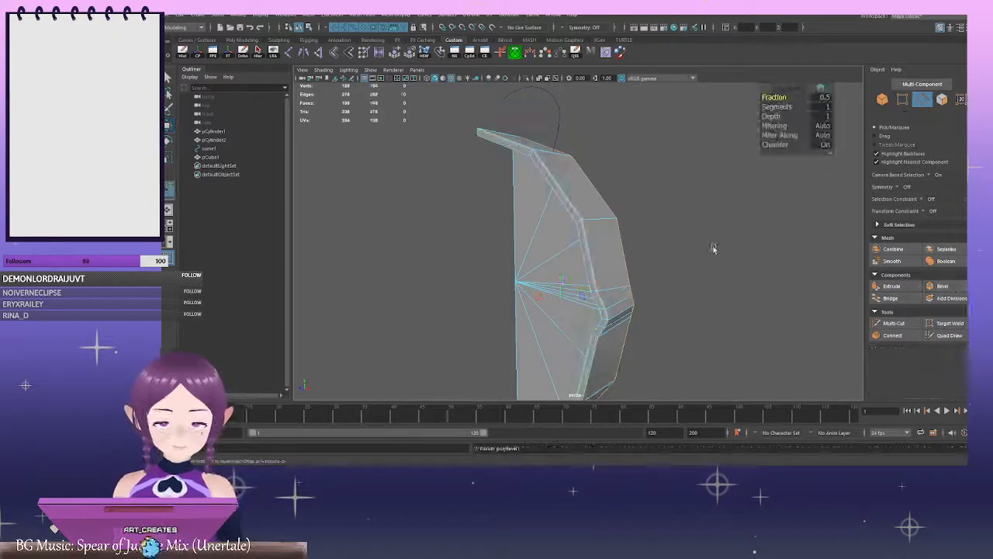
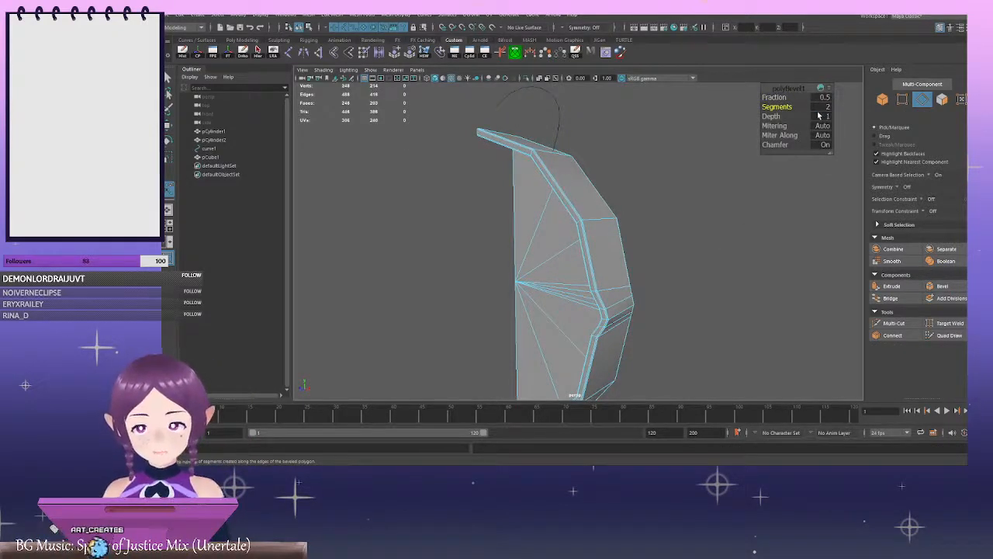
pyautogui.keyDown('alt'); pyautogui.moveTo(698, 213); pyautogui.dragTo(613, 233); pyautogui.keyUp('alt')
pyautogui.scroll(5, 649, 214)
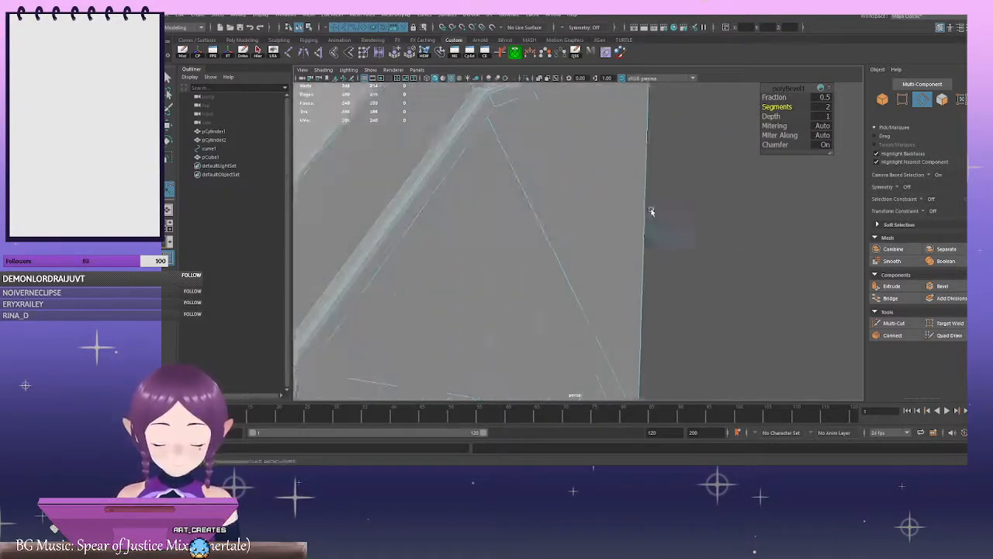
pyautogui.keyDown('alt'); pyautogui.moveTo(652, 212); pyautogui.dragTo(707, 262, button='middle'); pyautogui.keyUp('alt')
pyautogui.keyDown('alt'); pyautogui.moveTo(707, 262); pyautogui.dragTo(691, 226); pyautogui.keyUp('alt')
pyautogui.keyDown('alt'); pyautogui.moveTo(554, 145); pyautogui.dragTo(526, 222); pyautogui.keyUp('alt')
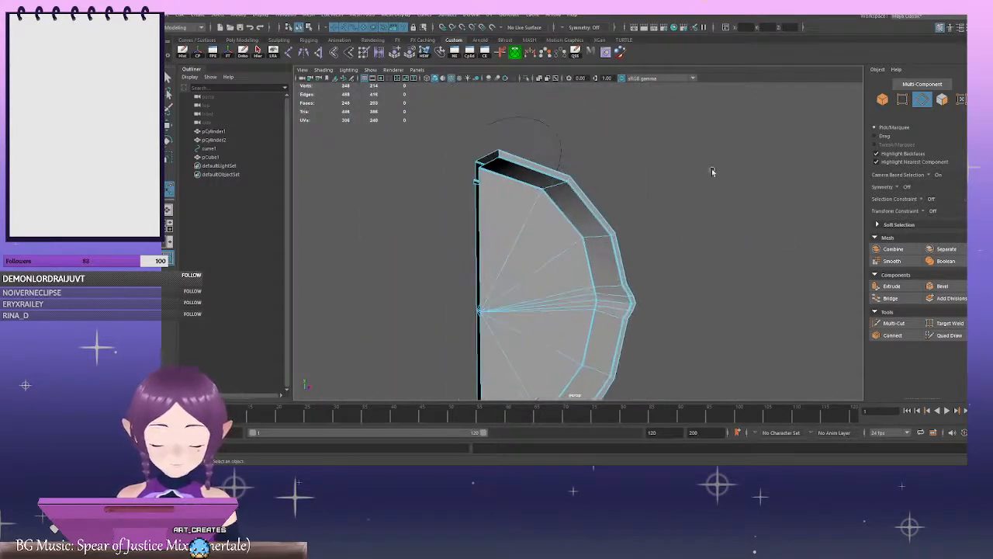
# Inspect the beveled half disc in smooth preview from several angles and return it to the unsmoothed display
pyautogui.moveTo(712, 171); pyautogui.dragTo(745, 152, button='right')
pyautogui.keyDown('alt'); pyautogui.moveTo(737, 160); pyautogui.dragTo(559, 202); pyautogui.keyUp('alt')
pyautogui.press('3')
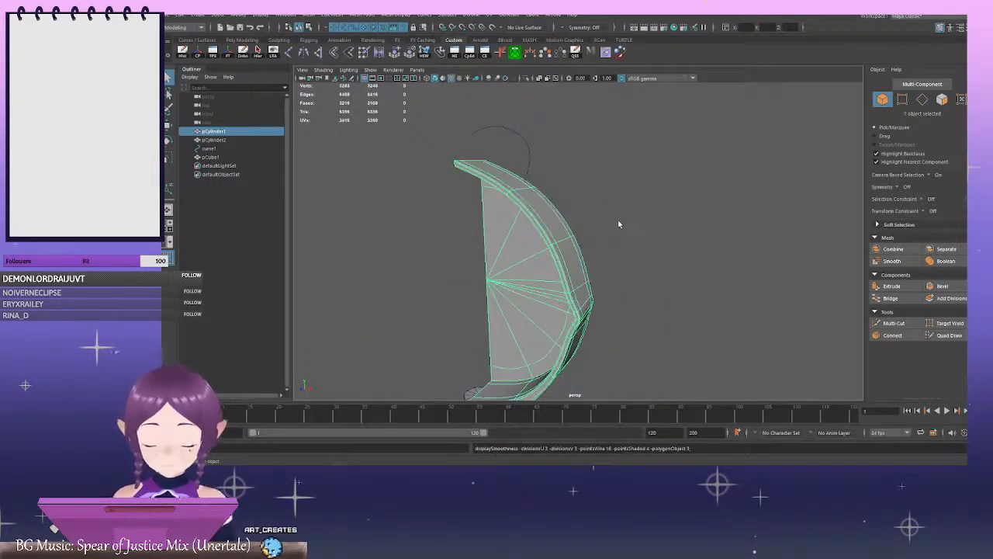
pyautogui.click(619, 222)
pyautogui.keyDown('alt'); pyautogui.moveTo(620, 225); pyautogui.dragTo(668, 236, button='right'); pyautogui.keyUp('alt')
pyautogui.keyDown('alt'); pyautogui.moveTo(667, 236); pyautogui.dragTo(696, 219); pyautogui.keyUp('alt')
pyautogui.keyDown('alt'); pyautogui.moveTo(696, 219); pyautogui.dragTo(579, 229, button='right'); pyautogui.keyUp('alt')
pyautogui.keyDown('alt'); pyautogui.moveTo(579, 228); pyautogui.dragTo(634, 200); pyautogui.keyUp('alt')
pyautogui.click(560, 213)
pyautogui.keyDown('alt'); pyautogui.moveTo(560, 212); pyautogui.dragTo(691, 207); pyautogui.keyUp('alt')
pyautogui.press('1')
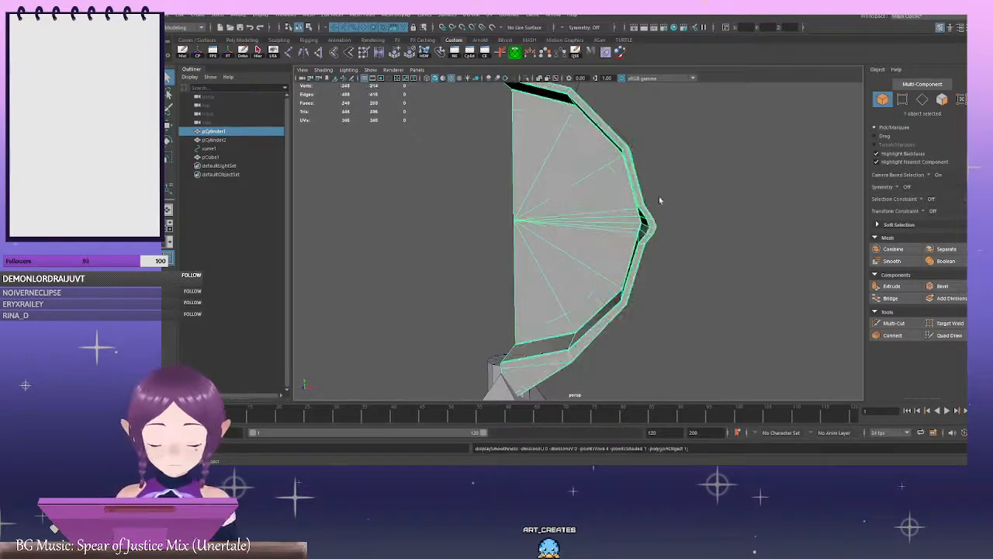
pyautogui.click(661, 200)
# Undo the half disc's rim bevel back to the rim edge selection
pyautogui.keyDown('alt'); pyautogui.moveTo(592, 160); pyautogui.dragTo(596, 229); pyautogui.keyUp('alt')
pyautogui.scroll(3, 532, 228)
pyautogui.scroll(4, 596, 229)
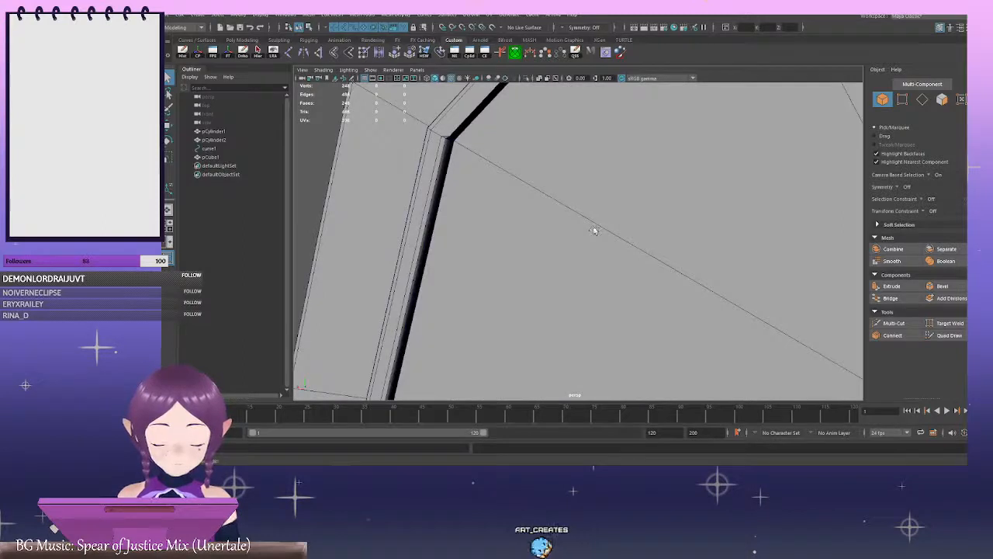
pyautogui.hotkey('ctrl', 'z')
pyautogui.hotkey('ctrl', 'z')
pyautogui.hotkey('ctrl', 'z')
pyautogui.hotkey('ctrl', 'z')
pyautogui.hotkey('ctrl', 'z')
pyautogui.hotkey('ctrl', 'z')
pyautogui.hotkey('ctrl', 'z')
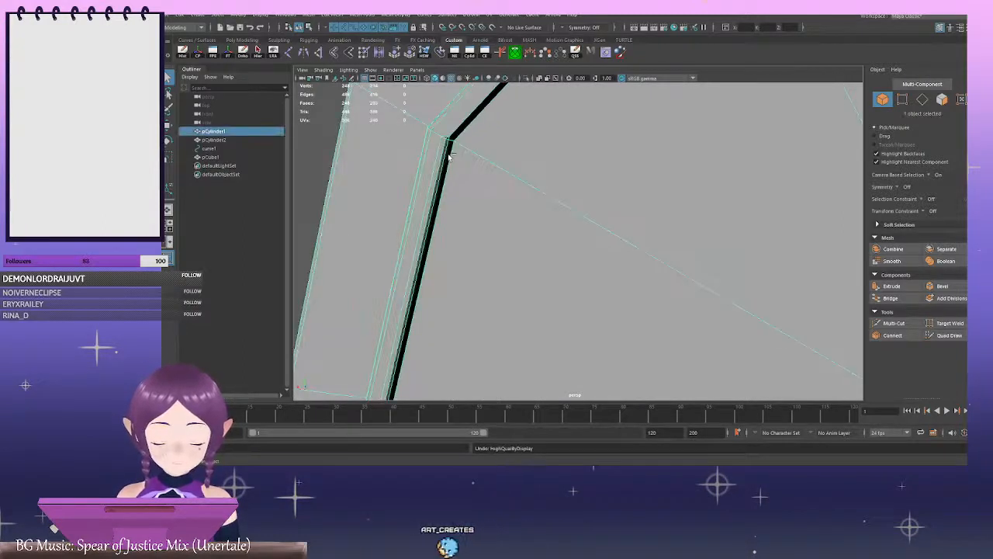
pyautogui.hotkey('ctrl', 'z')
pyautogui.hotkey('ctrl', 'z')
pyautogui.hotkey('ctrl', 'z')
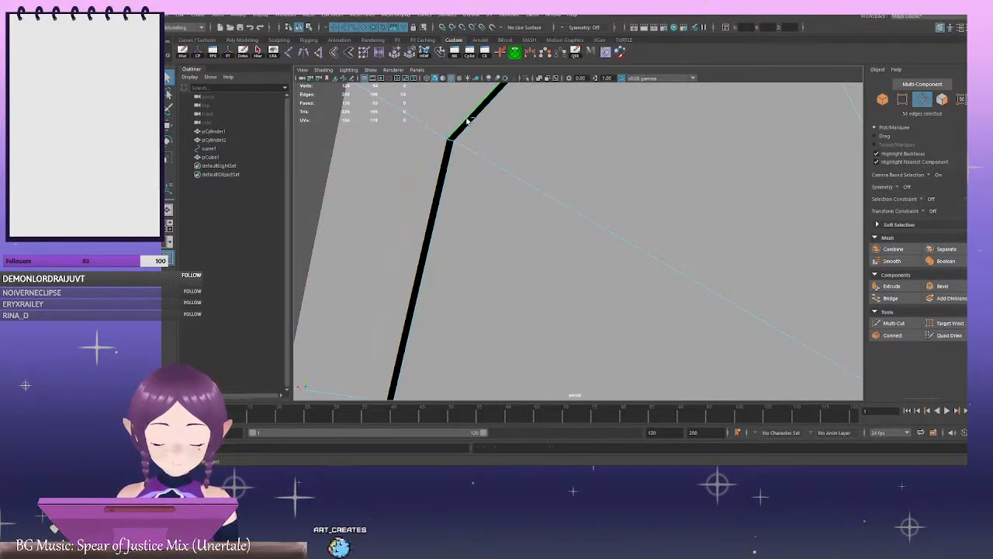
# Add the missed inner rim edges of the half disc to the edge selection
pyautogui.keyDown('shift'); pyautogui.click(467, 120); pyautogui.keyUp('shift')
pyautogui.scroll(-4, 572, 166)
pyautogui.keyDown('alt'); pyautogui.moveTo(572, 166); pyautogui.dragTo(431, 320, button='middle'); pyautogui.keyUp('alt')
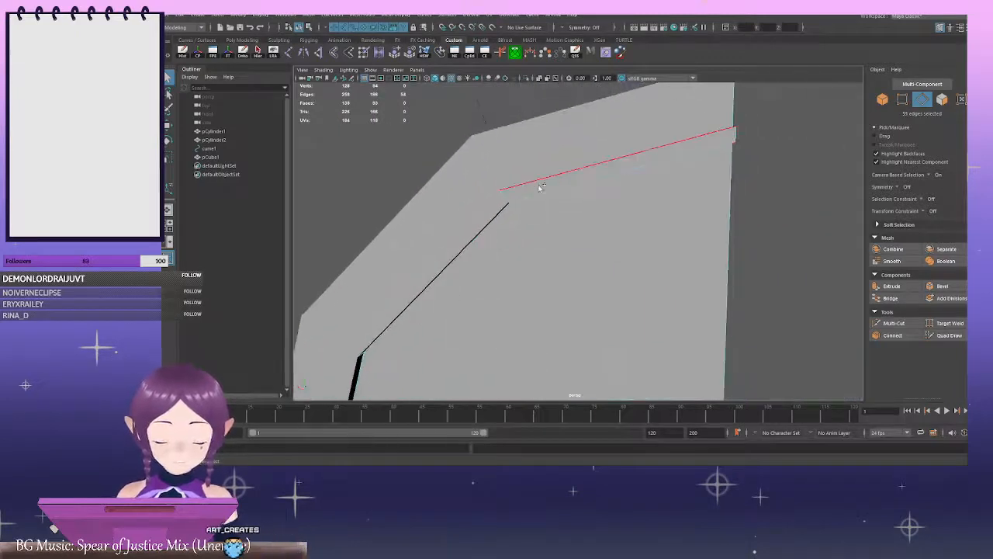
pyautogui.keyDown('shift'); pyautogui.doubleClick(545, 191); pyautogui.keyUp('shift')
pyautogui.scroll(-5, 545, 191)
pyautogui.keyDown('alt'); pyautogui.moveTo(545, 190); pyautogui.dragTo(605, 276); pyautogui.keyUp('alt')
pyautogui.scroll(8, 532, 198)
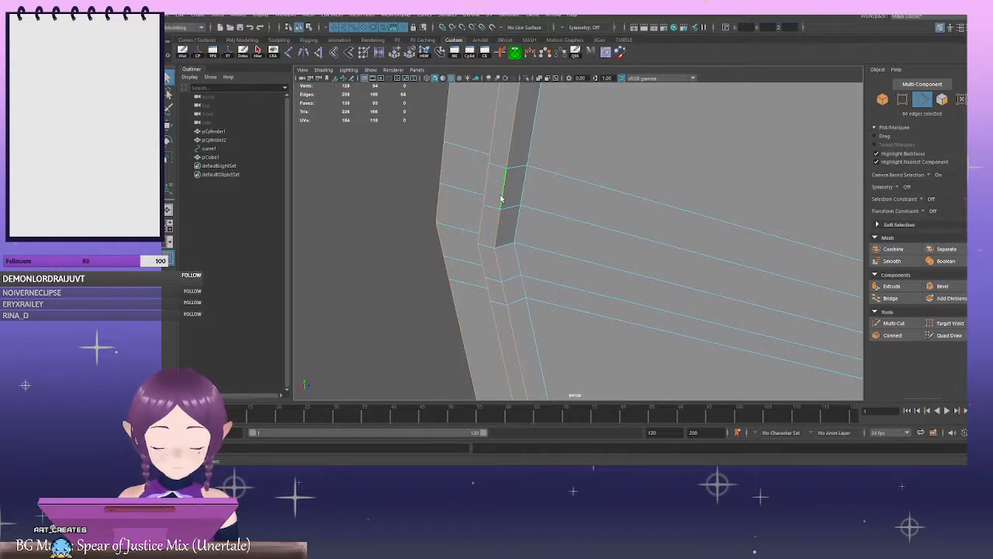
# Try moving a short edge at the rim's pointed corner, then restore the rim edge selection
pyautogui.press('w')
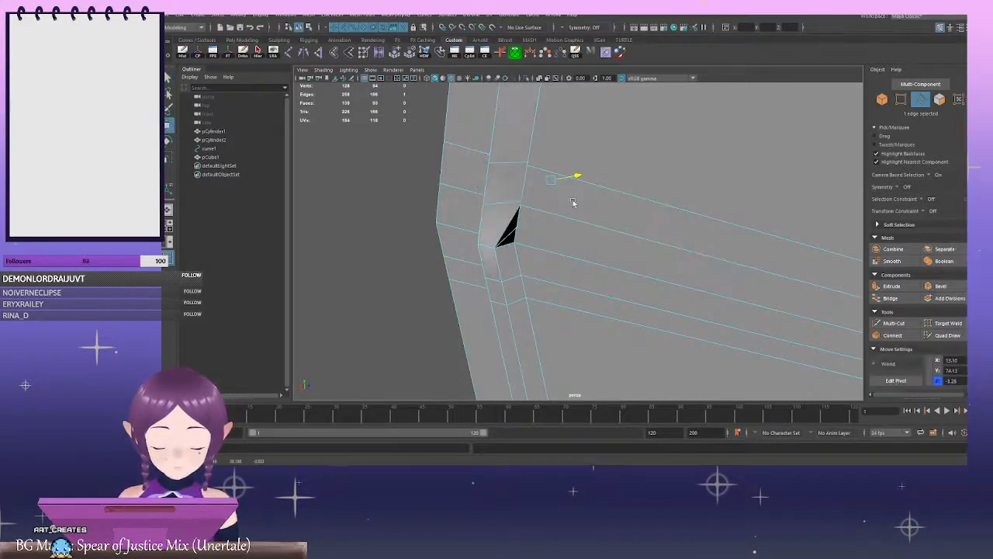
pyautogui.moveTo(520, 204); pyautogui.dragTo(514, 210)
pyautogui.hotkey('ctrl', 'z')
pyautogui.click(494, 233)
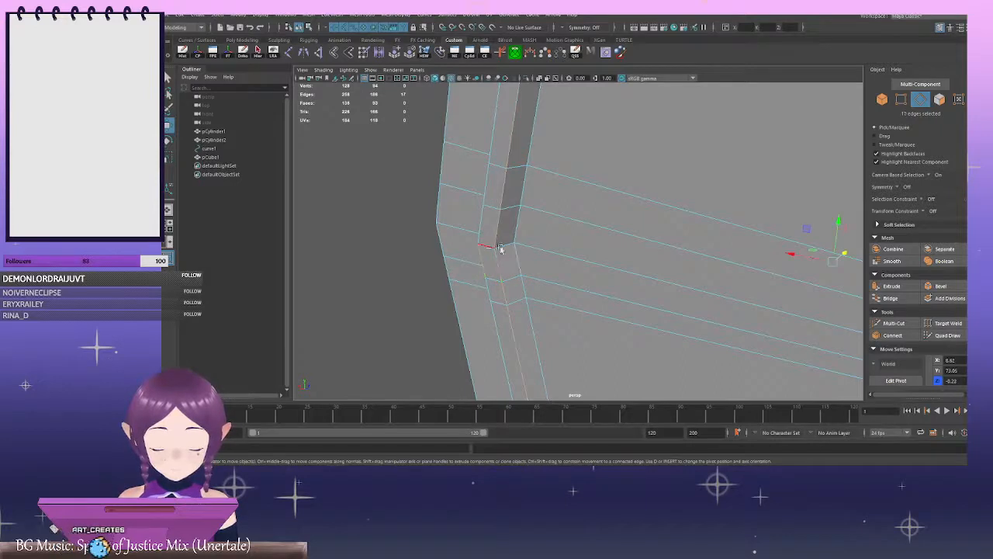
pyautogui.hotkey('ctrl', 'z')
pyautogui.hotkey('ctrl', 'z')
pyautogui.hotkey('ctrl', 'z')
pyautogui.hotkey('ctrl', 'z')
pyautogui.hotkey('ctrl', 'z')
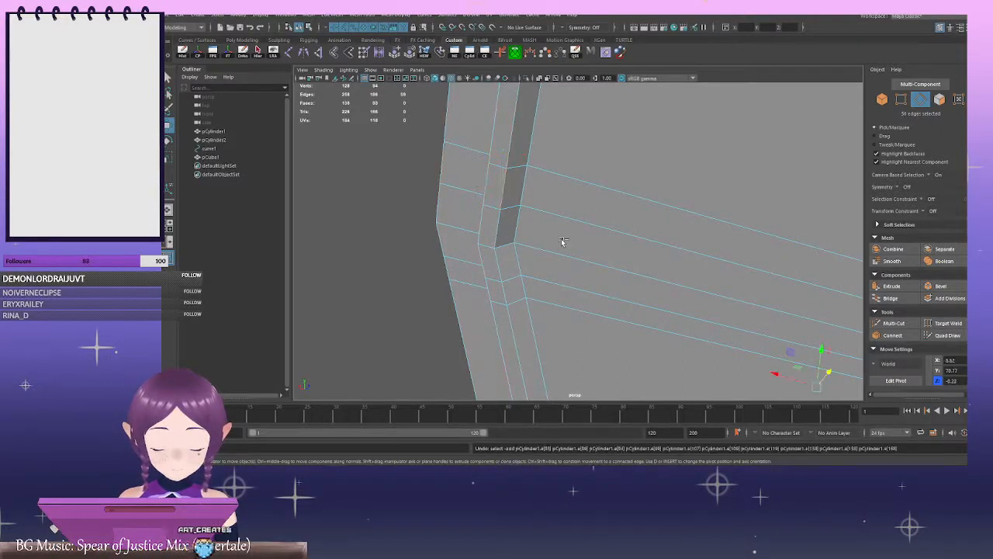
pyautogui.hotkey('ctrl', 'z')
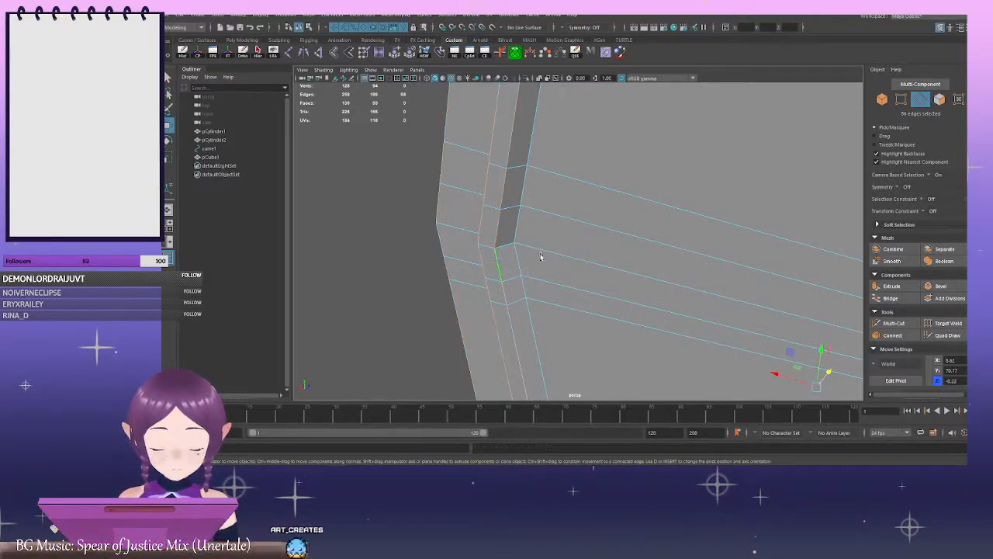
# Bevel the extended rim edge selection with 2 segments, keeping the fraction at 0.5
pyautogui.scroll(-6, 541, 257)
pyautogui.keyDown('alt'); pyautogui.moveTo(541, 257); pyautogui.dragTo(567, 228); pyautogui.keyUp('alt')
pyautogui.keyDown('alt'); pyautogui.moveTo(709, 268); pyautogui.dragTo(657, 209, button='middle'); pyautogui.keyUp('alt')
pyautogui.keyDown('alt'); pyautogui.moveTo(656, 208); pyautogui.dragTo(798, 199); pyautogui.keyUp('alt')
pyautogui.click(954, 287)
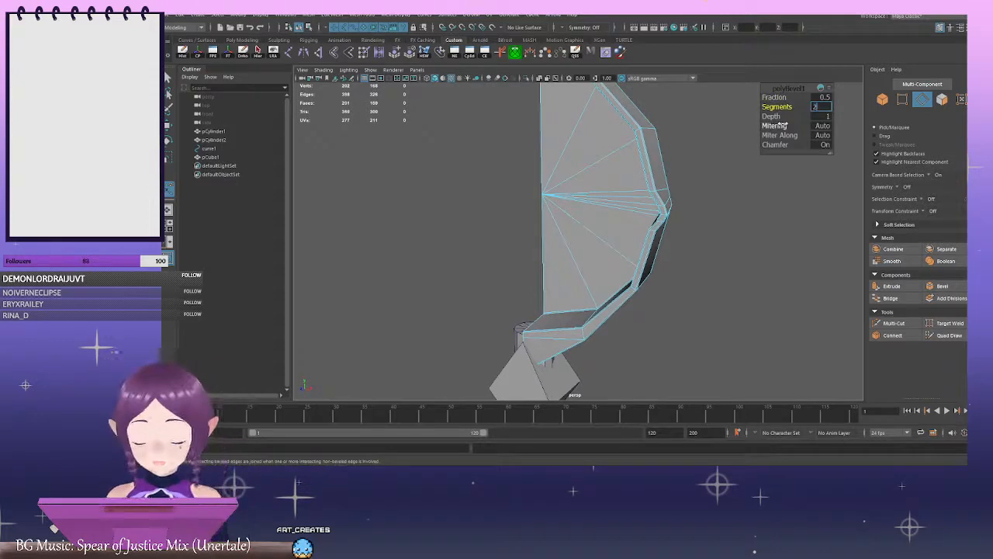
pyautogui.press('q')
# Isolate the half disc in the view, check its smooth preview, and return to unsmoothed edge mode
pyautogui.keyDown('alt'); pyautogui.moveTo(702, 196); pyautogui.dragTo(700, 237, button='middle'); pyautogui.keyUp('alt')
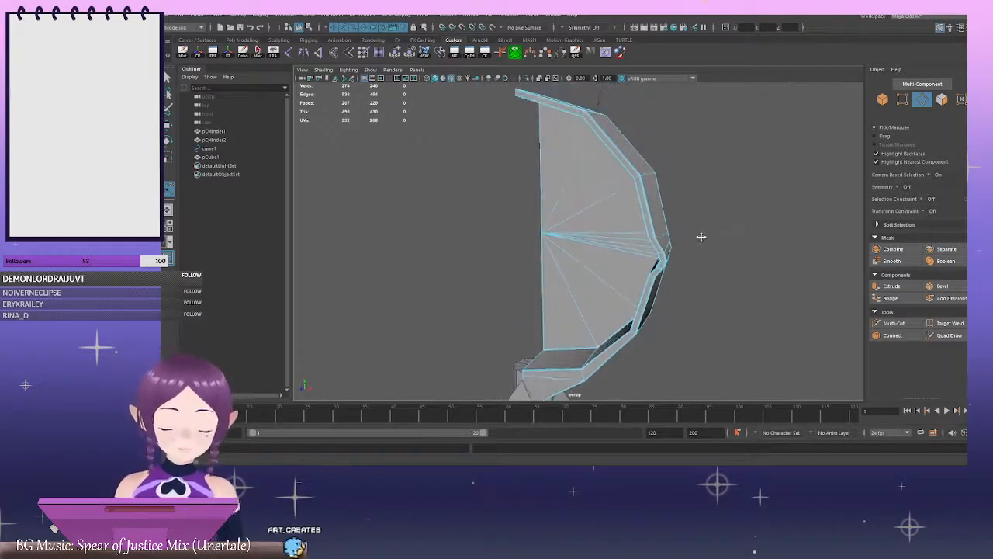
pyautogui.moveTo(723, 206); pyautogui.dragTo(768, 180, button='right')
pyautogui.click(528, 78)
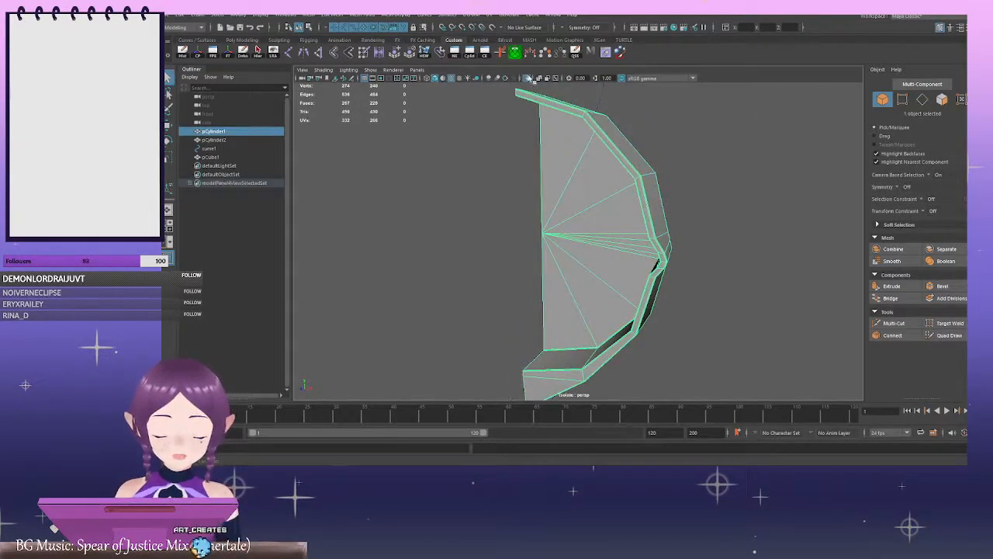
pyautogui.press('3')
pyautogui.keyDown('alt'); pyautogui.moveTo(709, 242); pyautogui.dragTo(620, 187); pyautogui.keyUp('alt')
pyautogui.press('1')
pyautogui.moveTo(620, 186); pyautogui.dragTo(541, 178, button='right')
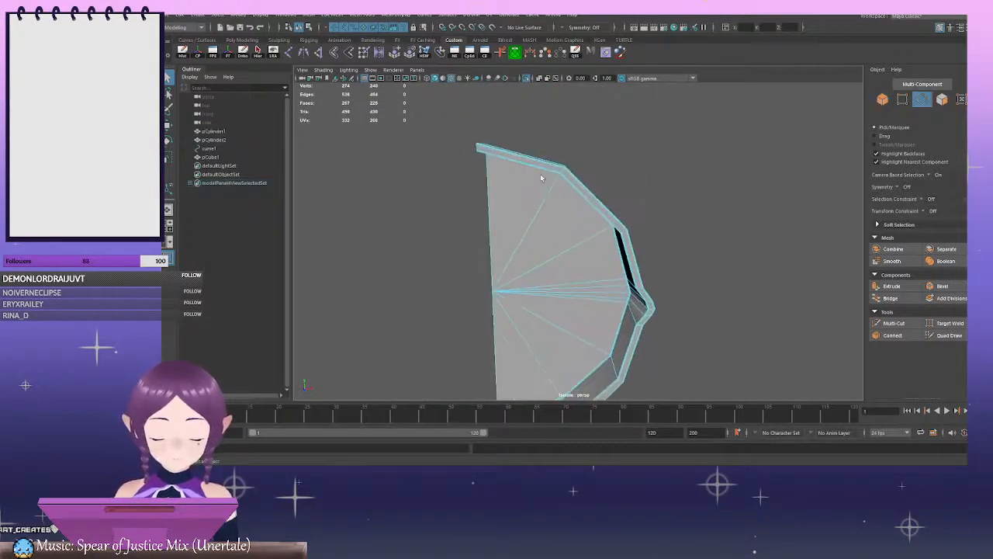
# Insert edge loops across the segments of the half disc's rim, from its upper end down to its lower end
pyautogui.keyDown('shift'); pyautogui.moveTo(660, 161); pyautogui.dragTo(668, 220, button='right'); pyautogui.keyUp('shift')
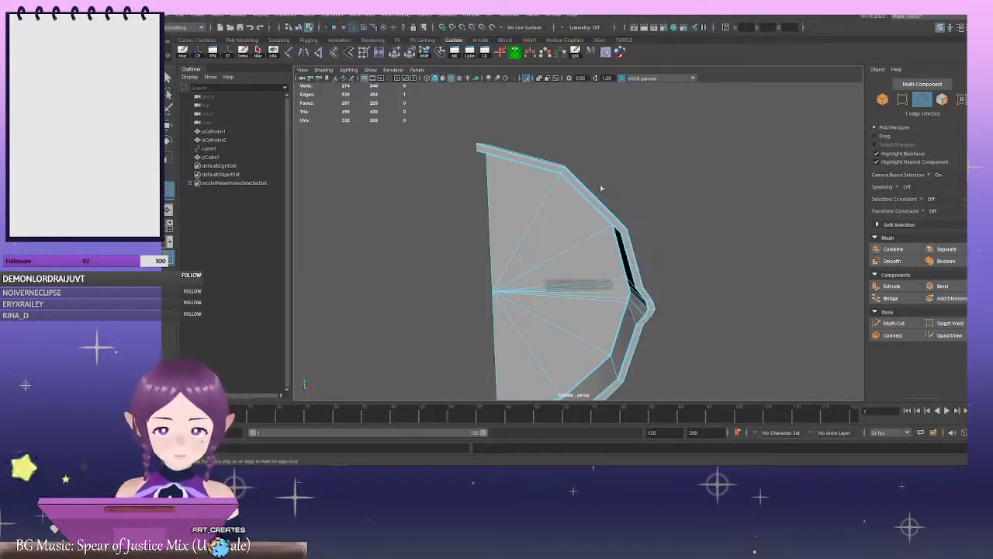
pyautogui.keyDown('alt'); pyautogui.moveTo(531, 157); pyautogui.dragTo(584, 178, button='middle'); pyautogui.keyUp('alt')
pyautogui.scroll(2, 598, 174)
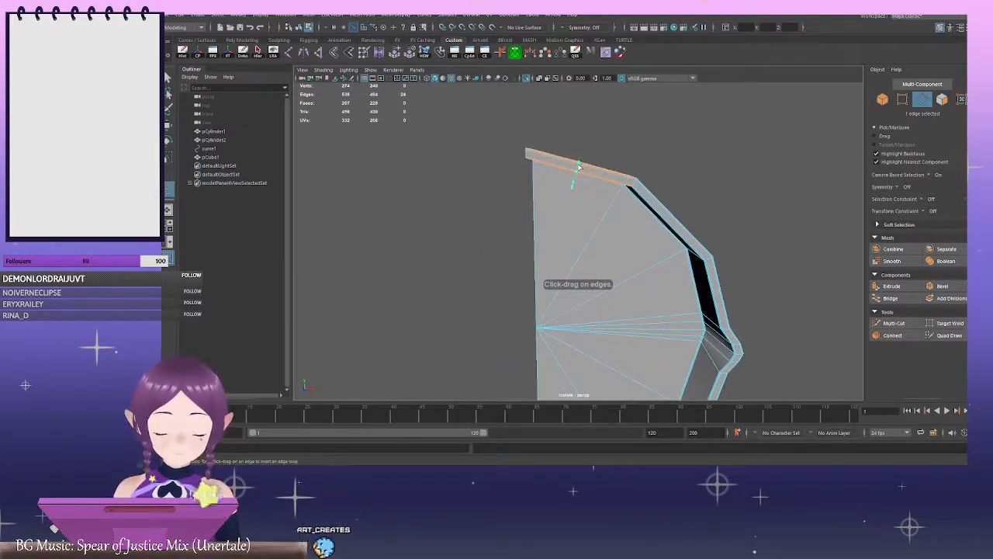
pyautogui.moveTo(578, 167); pyautogui.dragTo(581, 168)
pyautogui.keyDown('alt'); pyautogui.moveTo(679, 212); pyautogui.dragTo(634, 183, button='middle'); pyautogui.keyUp('alt')
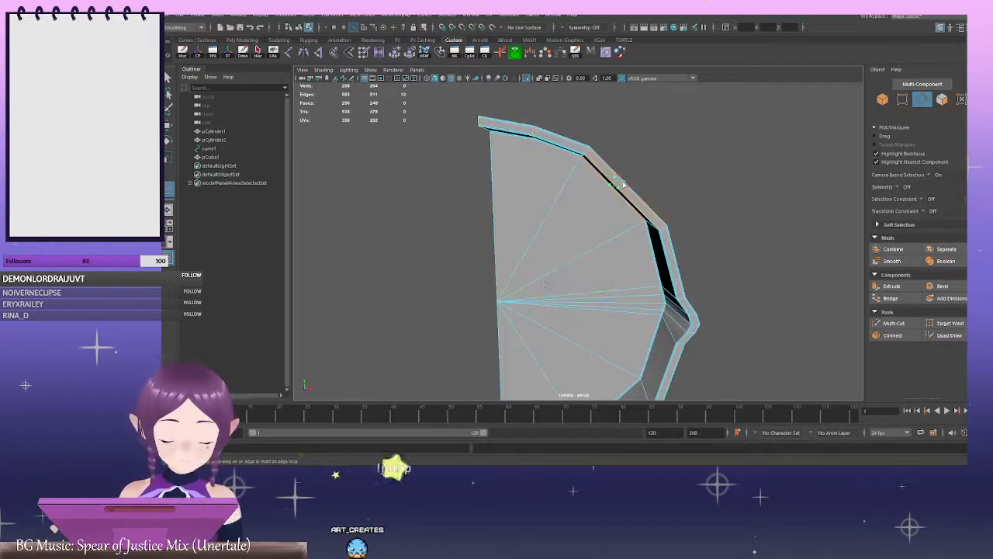
pyautogui.click(623, 184)
pyautogui.keyDown('alt'); pyautogui.moveTo(714, 238); pyautogui.dragTo(625, 220, button='middle'); pyautogui.keyUp('alt')
pyautogui.click(625, 211)
pyautogui.click(614, 245)
pyautogui.keyDown('alt'); pyautogui.moveTo(573, 311); pyautogui.dragTo(630, 192, button='middle'); pyautogui.keyUp('alt')
pyautogui.click(611, 264)
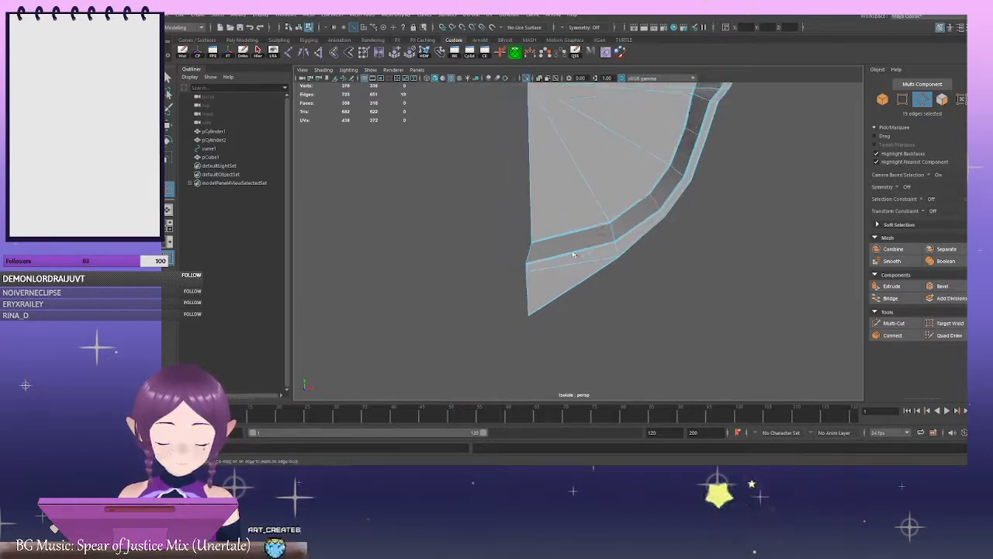
pyautogui.click(576, 257)
# Try cutting with Multi-Cut from an upper inner rim vertex to the flat side's center vertex and out across the rim
pyautogui.keyDown('alt'); pyautogui.moveTo(721, 244); pyautogui.dragTo(505, 233); pyautogui.keyUp('alt')
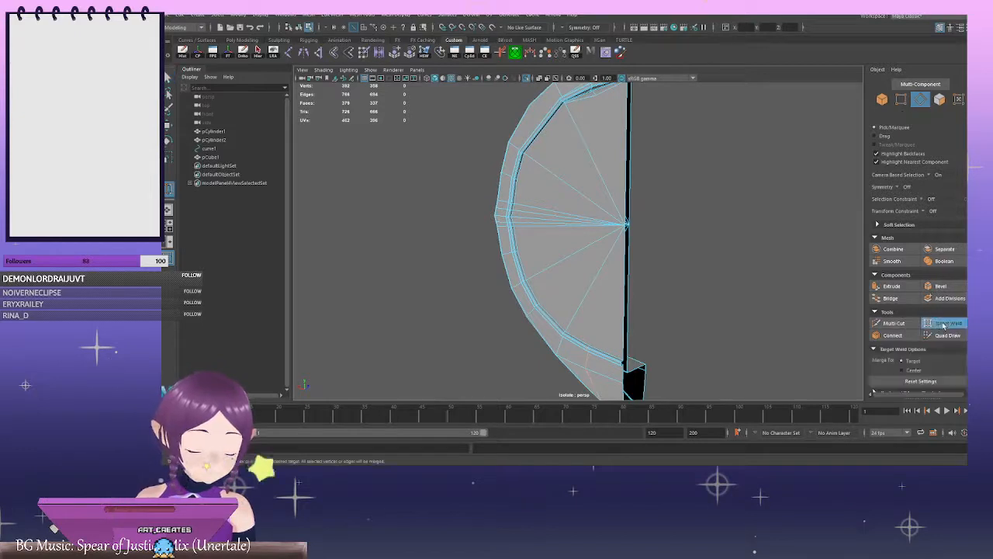
pyautogui.click(894, 323)
pyautogui.keyDown('alt'); pyautogui.moveTo(601, 171); pyautogui.dragTo(752, 187); pyautogui.keyUp('alt')
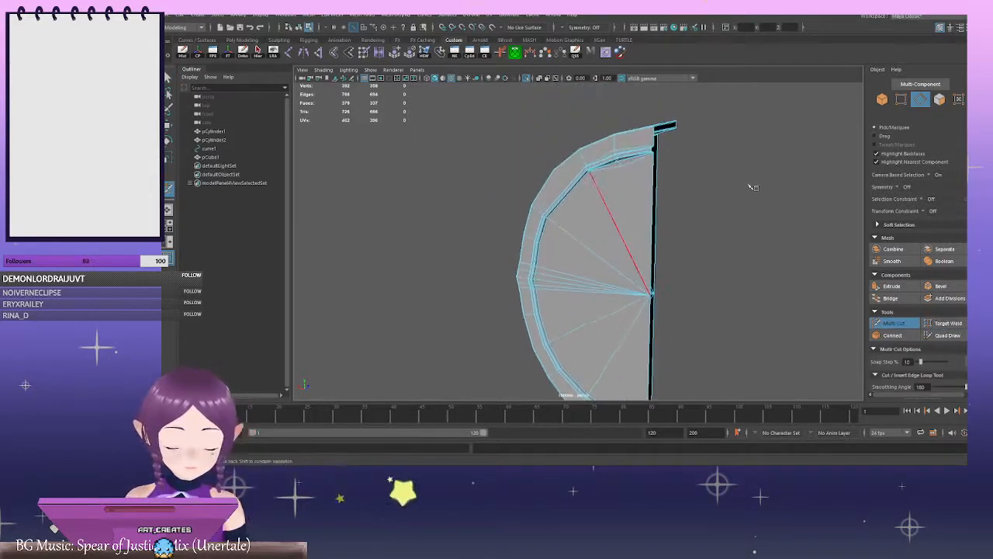
pyautogui.click(901, 100)
pyautogui.scroll(4, 627, 174)
pyautogui.keyDown('alt'); pyautogui.moveTo(627, 174); pyautogui.dragTo(681, 94); pyautogui.keyUp('alt')
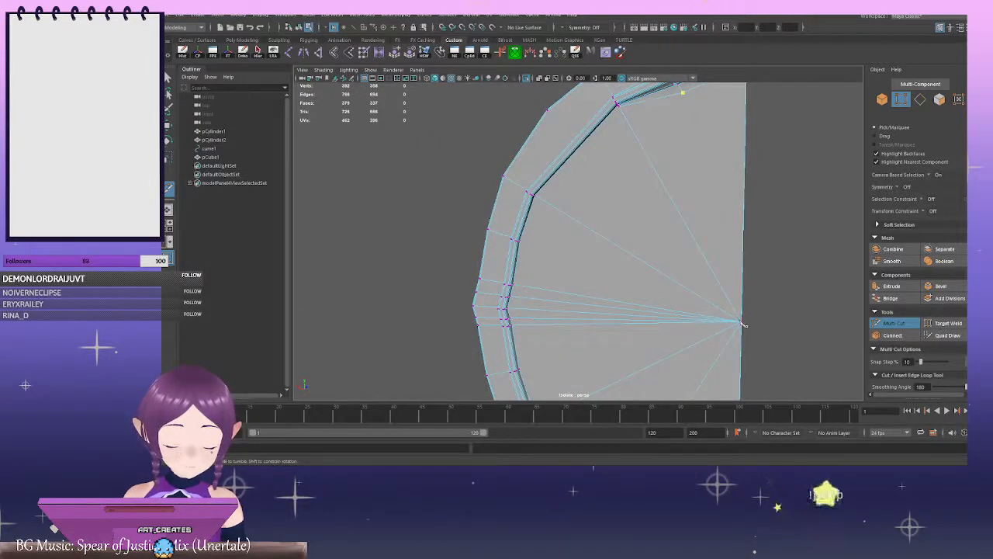
pyautogui.click(742, 324)
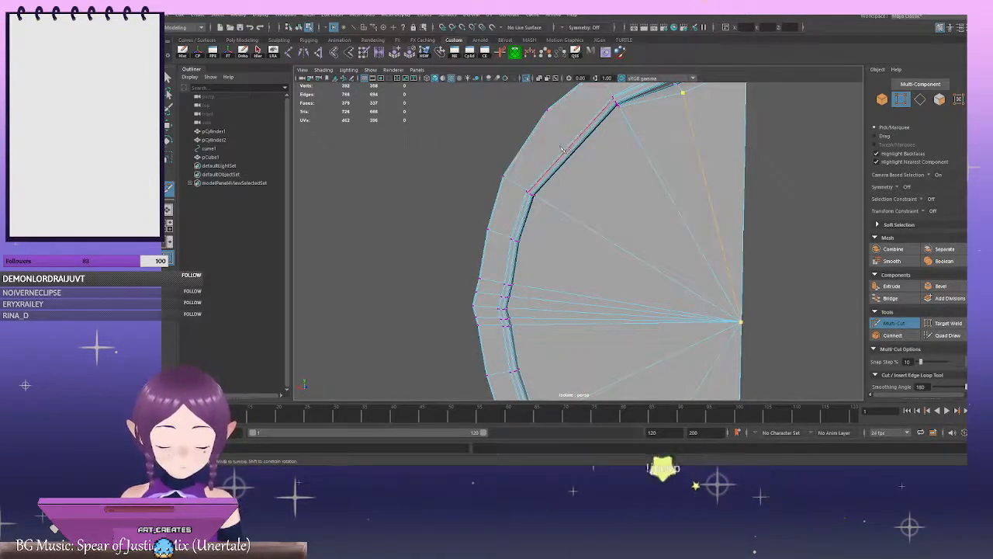
pyautogui.click(577, 141)
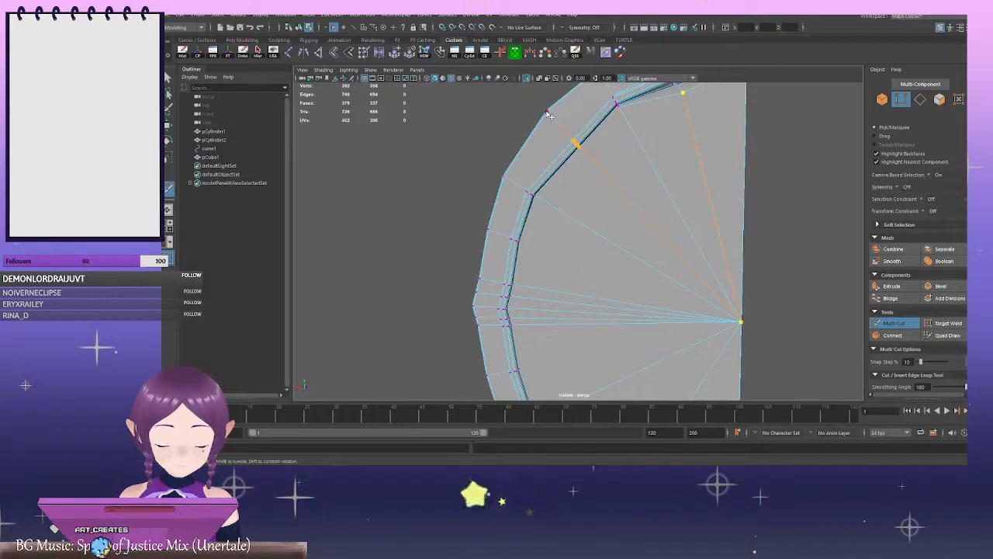
pyautogui.click(582, 145)
pyautogui.scroll(-2, 659, 193)
pyautogui.keyDown('alt'); pyautogui.moveTo(660, 192); pyautogui.dragTo(659, 275, button='middle'); pyautogui.keyUp('alt')
pyautogui.scroll(4, 683, 256)
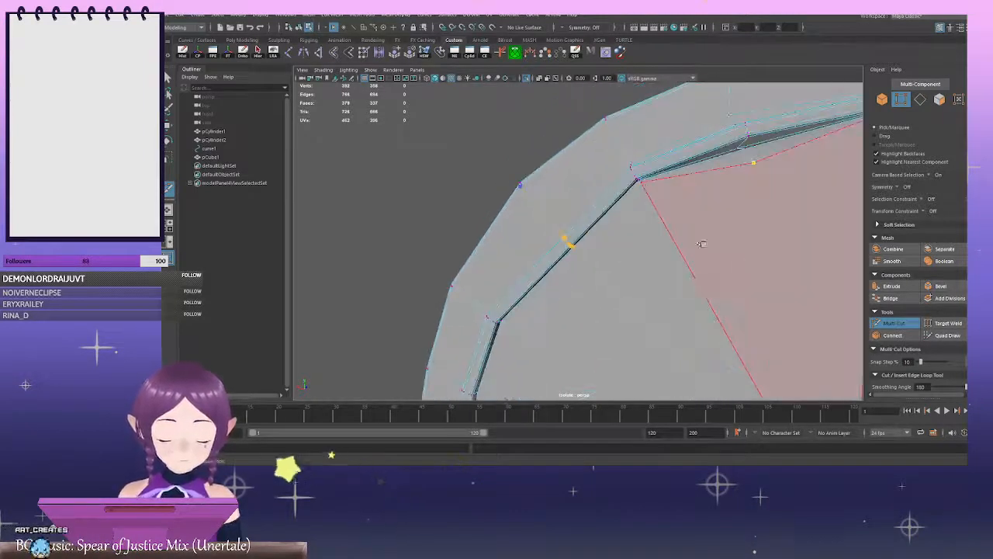
pyautogui.keyDown('alt'); pyautogui.moveTo(701, 243); pyautogui.dragTo(625, 209); pyautogui.keyUp('alt')
pyautogui.scroll(2, 625, 209)
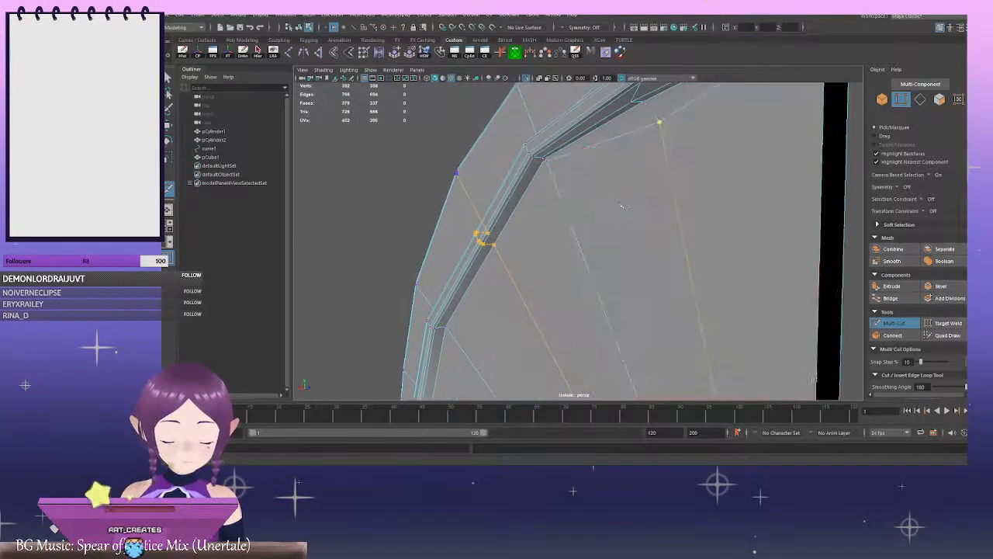
# Undo the Multi-Cut points and all the edge loops inserted across the rim
pyautogui.hotkey('ctrl', 'z')
pyautogui.hotkey('ctrl', 'z')
pyautogui.hotkey('ctrl', 'z')
pyautogui.hotkey('ctrl', 'z')
pyautogui.hotkey('ctrl', 'z')
pyautogui.hotkey('ctrl', 'z')
pyautogui.hotkey('ctrl', 'z')
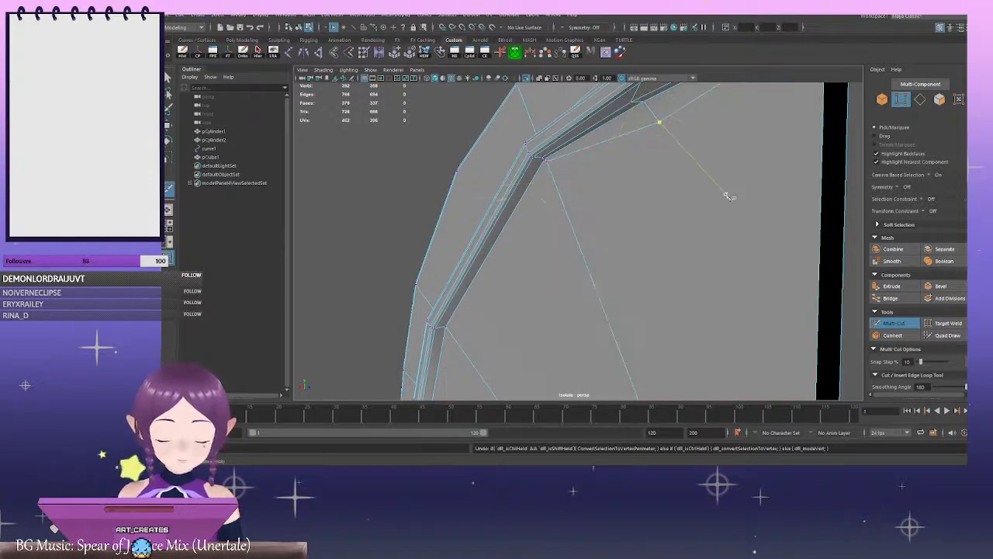
pyautogui.hotkey('ctrl', 'z')
pyautogui.hotkey('ctrl', 'z')
pyautogui.hotkey('ctrl', 'z')
pyautogui.hotkey('ctrl', 'z')
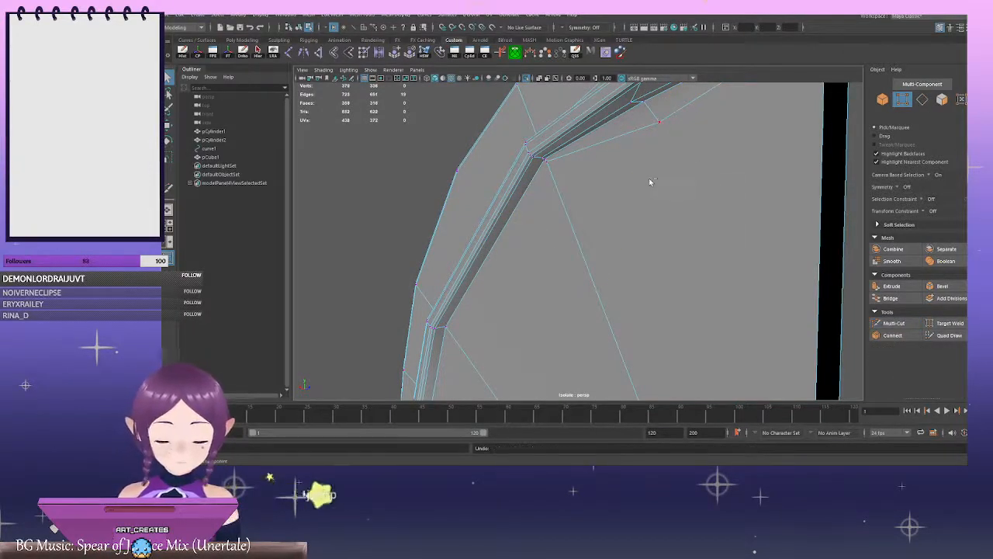
pyautogui.hotkey('ctrl', 'z')
pyautogui.hotkey('ctrl', 'z')
pyautogui.hotkey('ctrl', 'z')
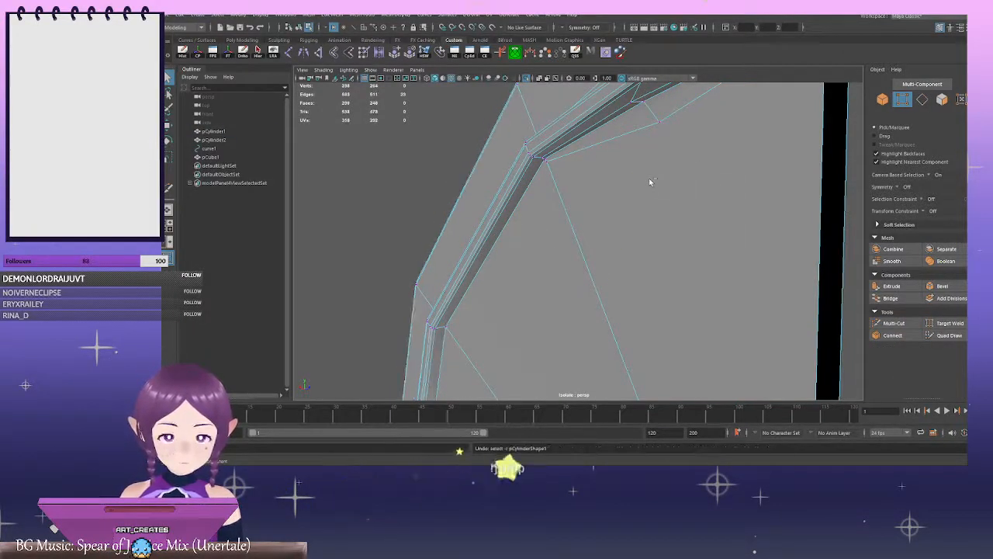
pyautogui.keyDown('alt'); pyautogui.moveTo(649, 179); pyautogui.dragTo(624, 173); pyautogui.keyUp('alt')
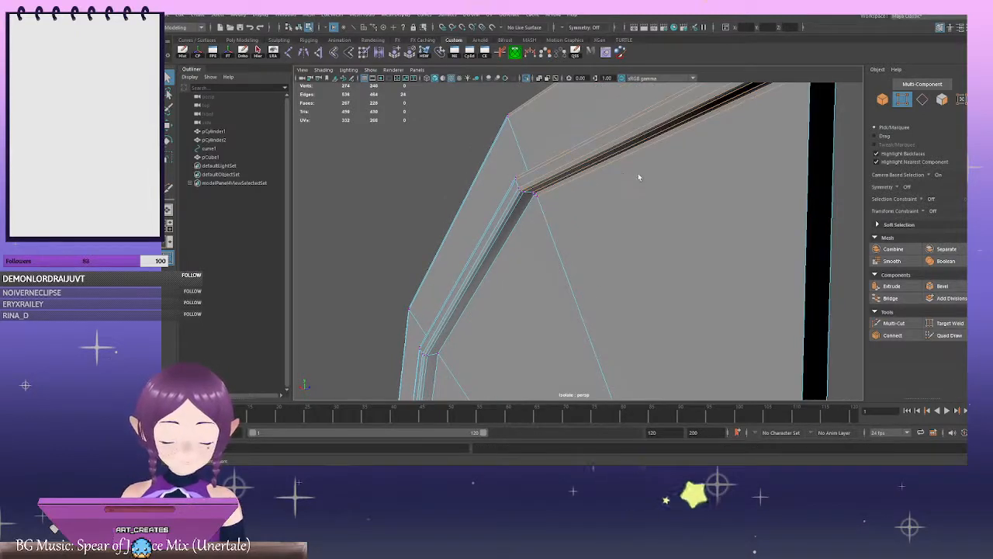
# Undo the half disc's isolation and the rim bevels, going back to the earlier rim edge selection
pyautogui.hotkey('ctrl', 'z')
pyautogui.hotkey('ctrl', 'z')
pyautogui.hotkey('ctrl', 'z')
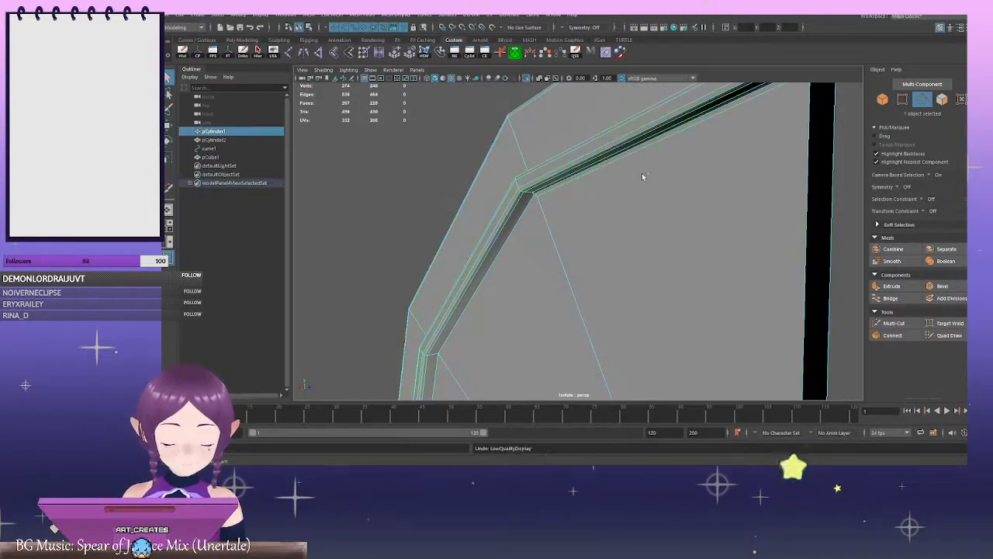
pyautogui.hotkey('ctrl', 'z')
pyautogui.hotkey('ctrl', 'z')
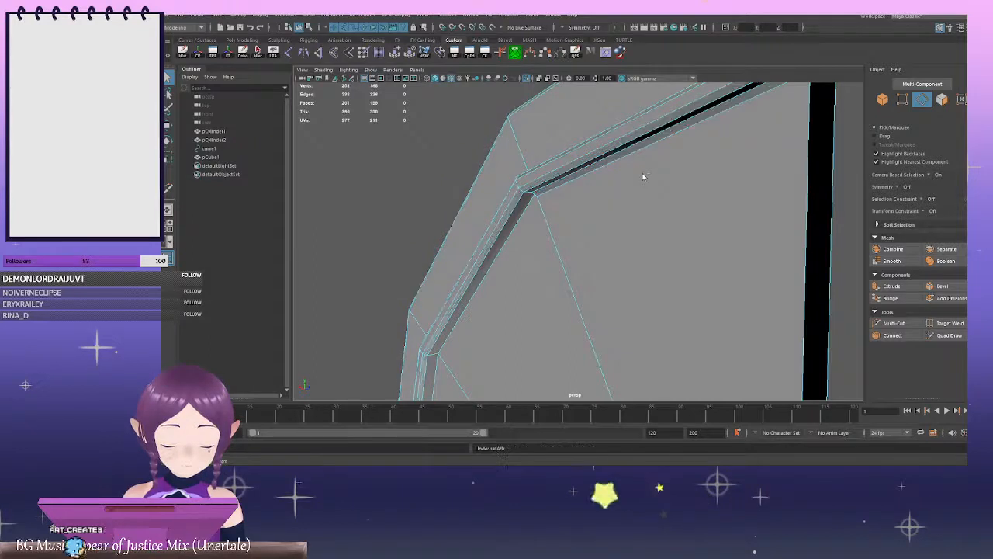
pyautogui.hotkey('ctrl', 'z')
pyautogui.hotkey('ctrl', 'z')
# Examine the rim edge selection around the half disc from several angles
pyautogui.keyDown('alt'); pyautogui.moveTo(625, 215); pyautogui.dragTo(624, 93, button='middle'); pyautogui.keyUp('alt')
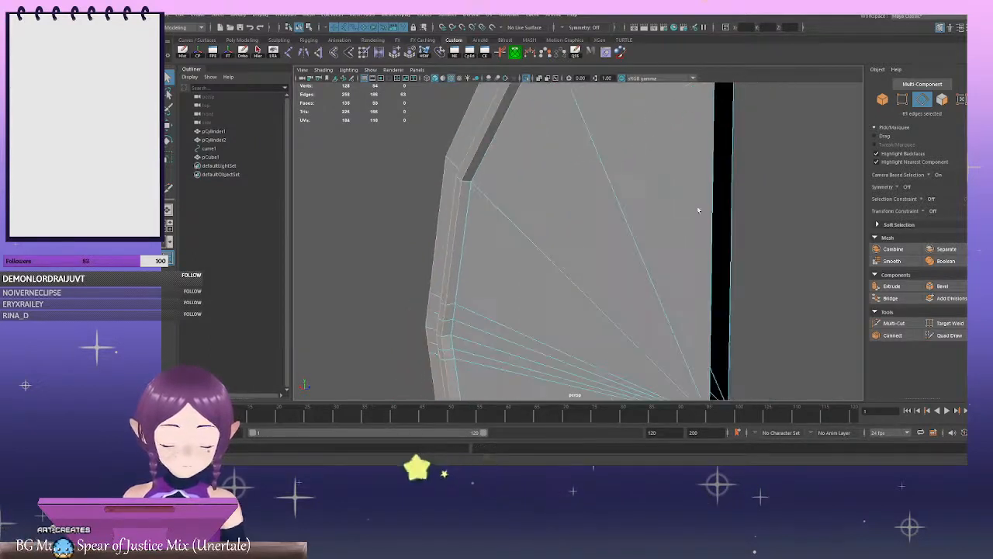
pyautogui.scroll(-3, 697, 206)
pyautogui.keyDown('alt'); pyautogui.moveTo(561, 248); pyautogui.dragTo(574, 144, button='middle'); pyautogui.keyUp('alt')
pyautogui.scroll(3, 591, 277)
pyautogui.keyDown('alt'); pyautogui.moveTo(590, 277); pyautogui.dragTo(563, 152, button='middle'); pyautogui.keyUp('alt')
pyautogui.keyDown('alt'); pyautogui.moveTo(682, 232); pyautogui.dragTo(608, 193); pyautogui.keyUp('alt')
pyautogui.scroll(-5, 607, 193)
pyautogui.keyDown('alt'); pyautogui.moveTo(608, 193); pyautogui.dragTo(609, 243, button='middle'); pyautogui.keyUp('alt')
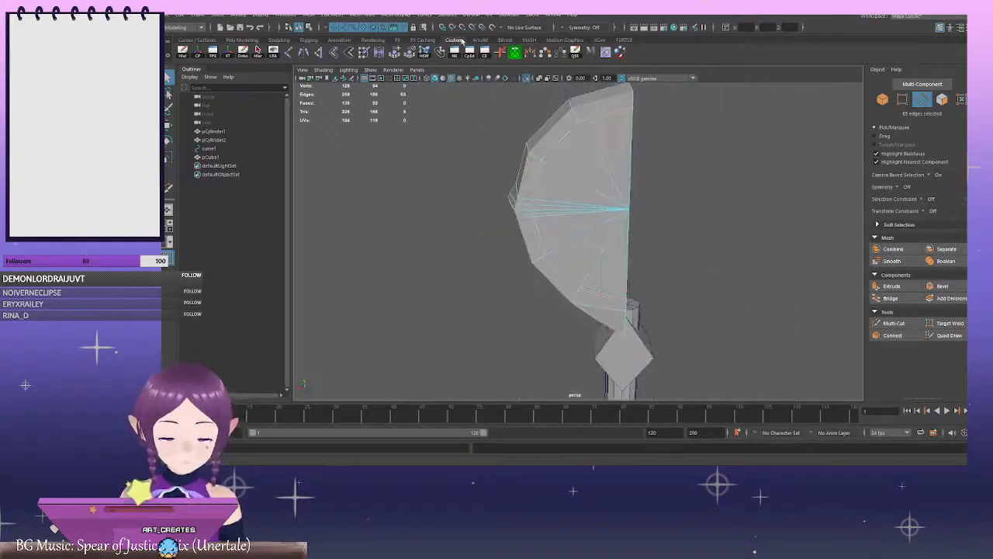
pyautogui.click(527, 79)
pyautogui.click(527, 79)
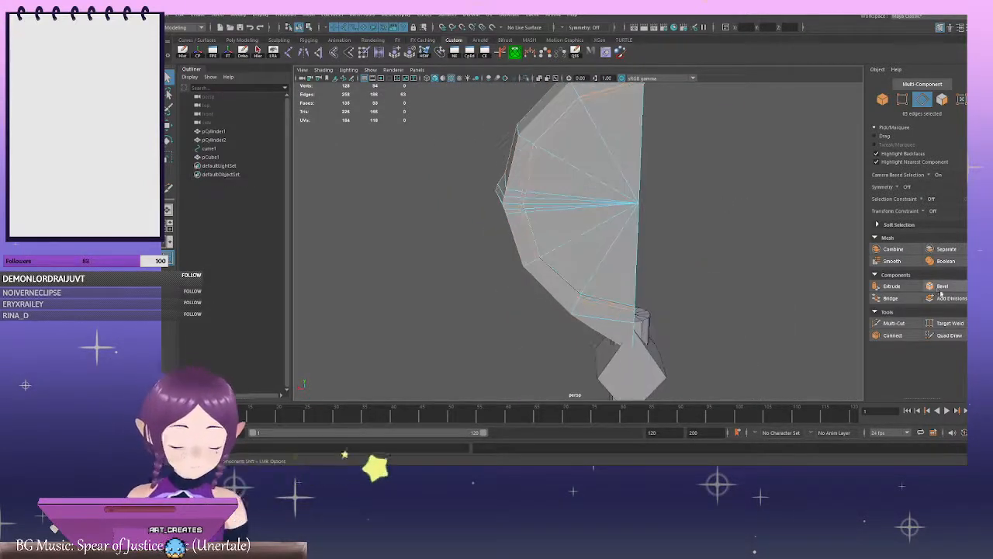
# Try adding divisions to the selected rim edges, then undo the subdivision
pyautogui.click(946, 298)
pyautogui.click(721, 168)
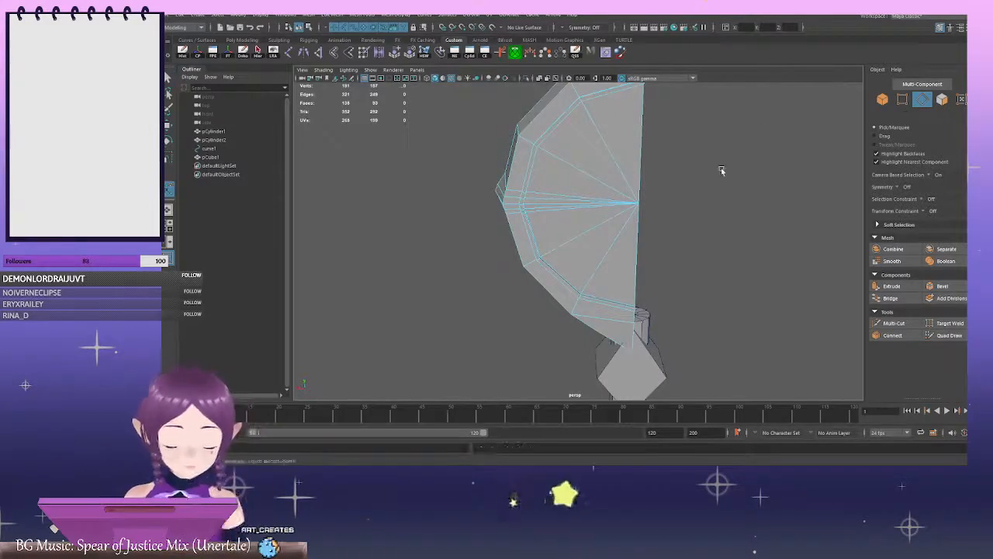
pyautogui.hotkey('ctrl', 'z')
pyautogui.keyDown('alt'); pyautogui.moveTo(659, 177); pyautogui.dragTo(666, 265, button='middle'); pyautogui.keyUp('alt')
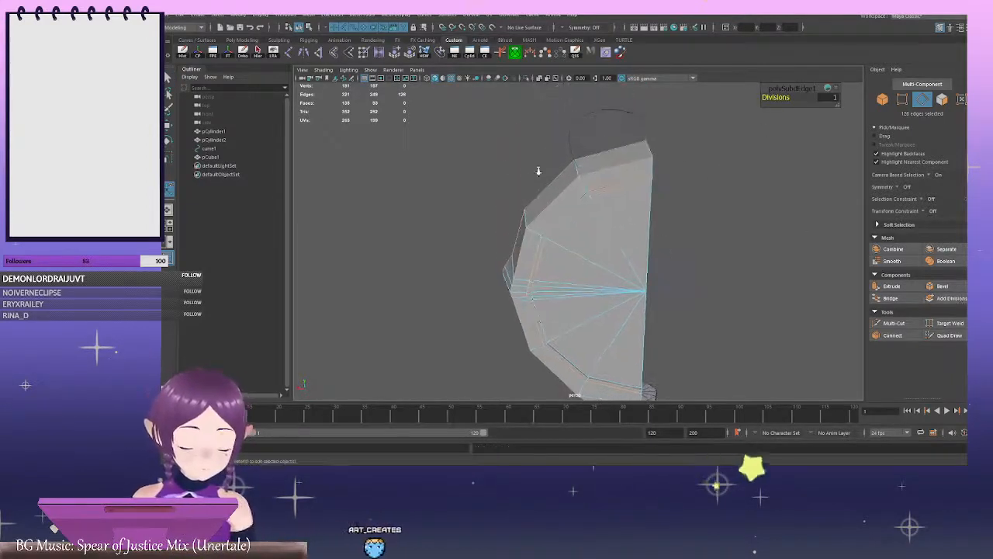
pyautogui.keyDown('alt'); pyautogui.moveTo(536, 171); pyautogui.dragTo(743, 160, button='right'); pyautogui.keyUp('alt')
pyautogui.hotkey('ctrl', 'z')
# Try beveling the selected rim edges with fraction 0.5 and 1 segment, inspect the rim corner, and undo the bevel
pyautogui.keyDown('alt'); pyautogui.moveTo(718, 164); pyautogui.dragTo(675, 148); pyautogui.keyUp('alt')
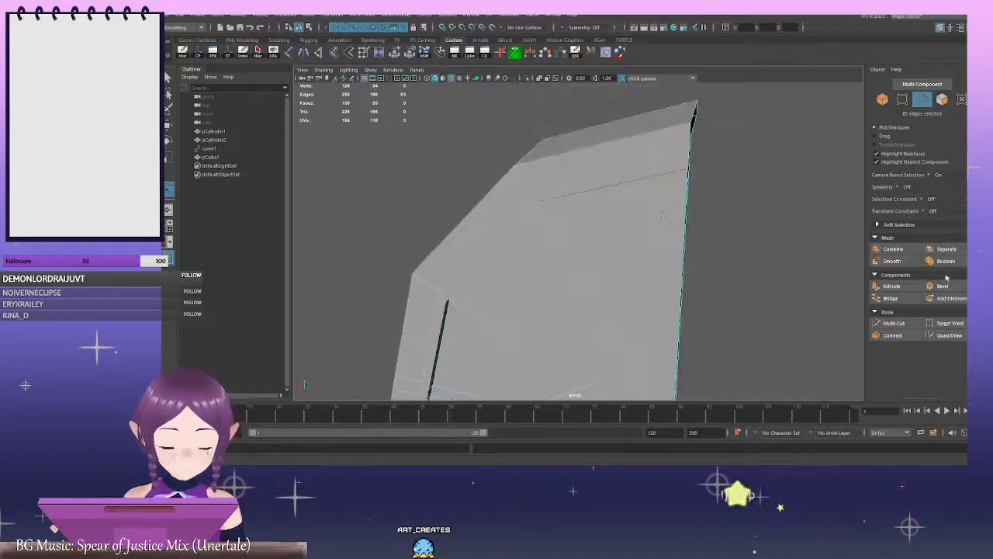
pyautogui.click(942, 285)
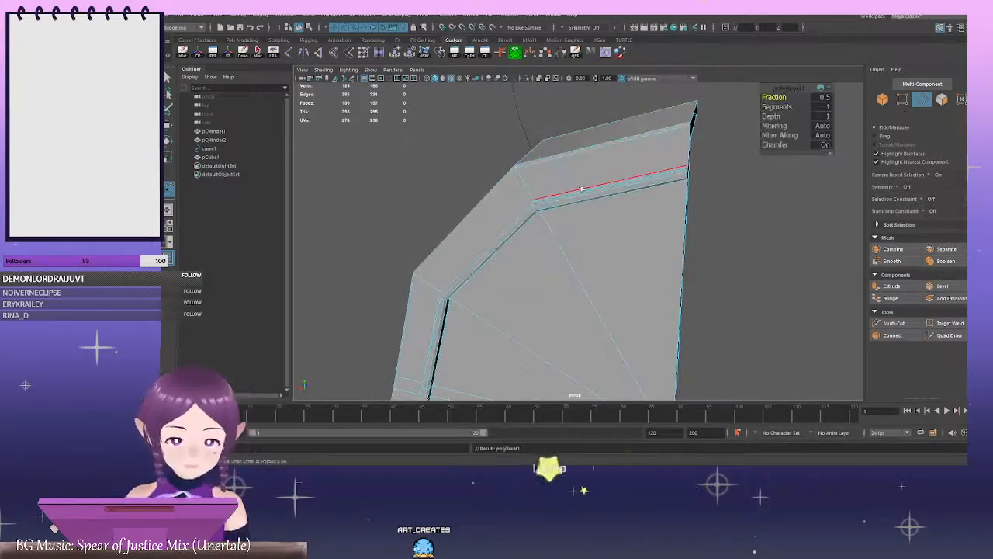
pyautogui.scroll(5, 544, 188)
pyautogui.keyDown('alt'); pyautogui.moveTo(544, 187); pyautogui.dragTo(541, 219, button='middle'); pyautogui.keyUp('alt')
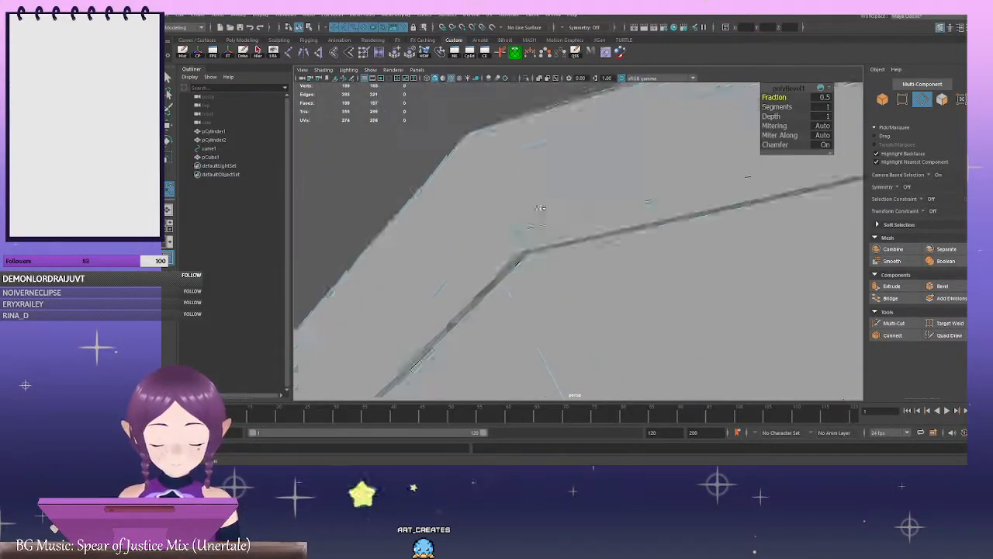
pyautogui.scroll(-3, 553, 214)
pyautogui.keyDown('alt'); pyautogui.moveTo(557, 213); pyautogui.dragTo(617, 221); pyautogui.keyUp('alt')
pyautogui.hotkey('ctrl', 'z')
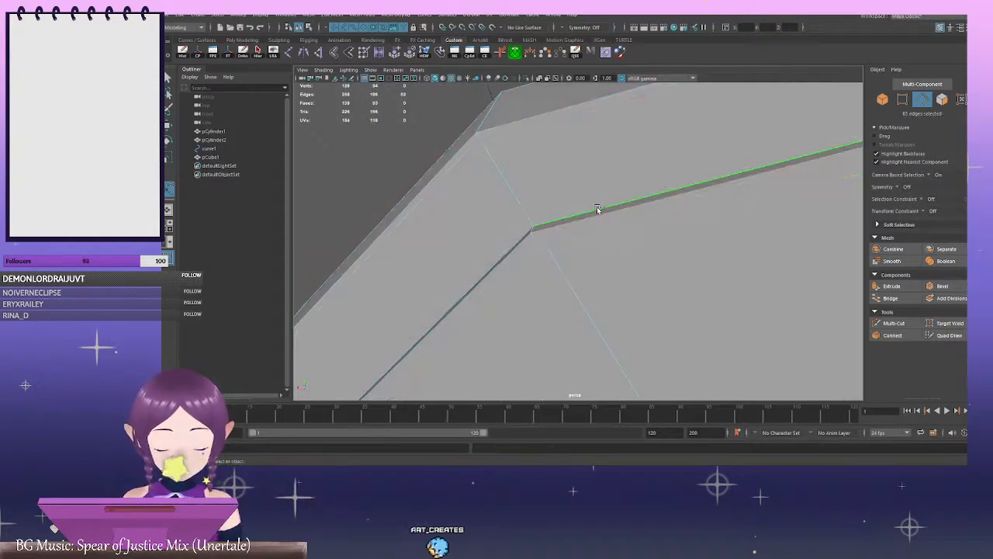
# Refine the half disc's edge selection by removing unwanted edges and adding the upper inner rim edge
pyautogui.scroll(-4, 674, 244)
pyautogui.keyDown('alt'); pyautogui.moveTo(686, 248); pyautogui.dragTo(843, 213); pyautogui.keyUp('alt')
pyautogui.keyDown('ctrl'); pyautogui.click(661, 251); pyautogui.keyUp('ctrl')
pyautogui.keyDown('alt'); pyautogui.moveTo(692, 250); pyautogui.dragTo(781, 259); pyautogui.keyUp('alt')
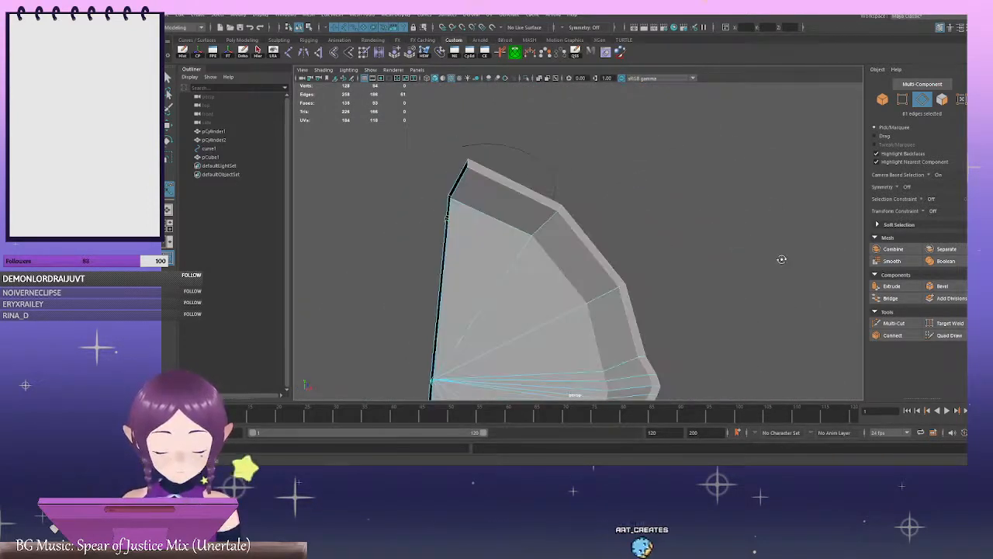
pyautogui.keyDown('alt'); pyautogui.moveTo(628, 260); pyautogui.dragTo(606, 194, button='middle'); pyautogui.keyUp('alt')
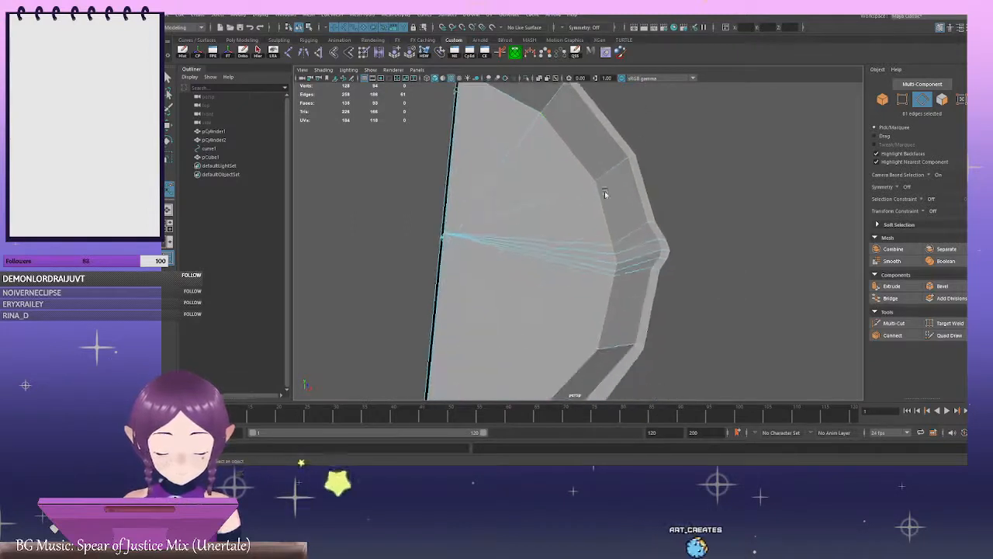
pyautogui.keyDown('shift'); pyautogui.click(504, 101); pyautogui.keyUp('shift')
# Examine the refined edge selection along the half disc's rim and at its upper corner
pyautogui.scroll(-2, 621, 213)
pyautogui.keyDown('alt'); pyautogui.moveTo(551, 250); pyautogui.dragTo(563, 179, button='middle'); pyautogui.keyUp('alt')
pyautogui.keyDown('alt'); pyautogui.moveTo(573, 234); pyautogui.dragTo(537, 237); pyautogui.keyUp('alt')
pyautogui.keyDown('alt'); pyautogui.moveTo(582, 260); pyautogui.dragTo(569, 182, button='middle'); pyautogui.keyUp('alt')
pyautogui.keyDown('alt'); pyautogui.moveTo(569, 181); pyautogui.dragTo(665, 231); pyautogui.keyUp('alt')
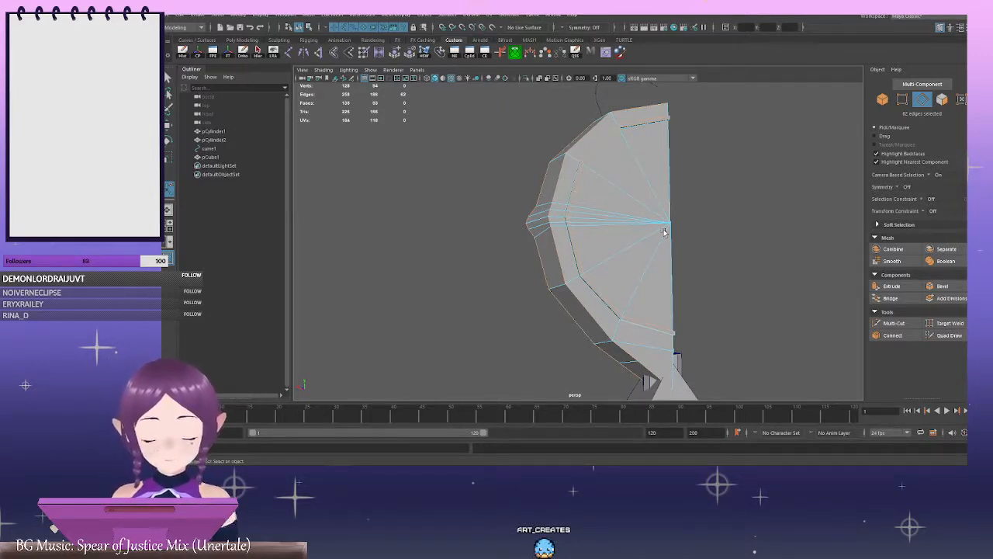
pyautogui.scroll(10, 638, 218)
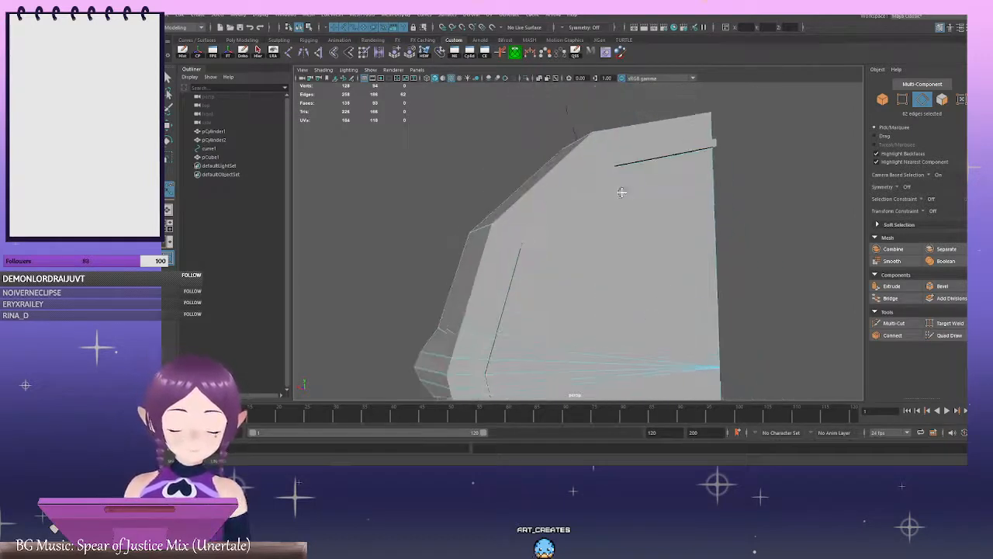
pyautogui.scroll(-6, 659, 225)
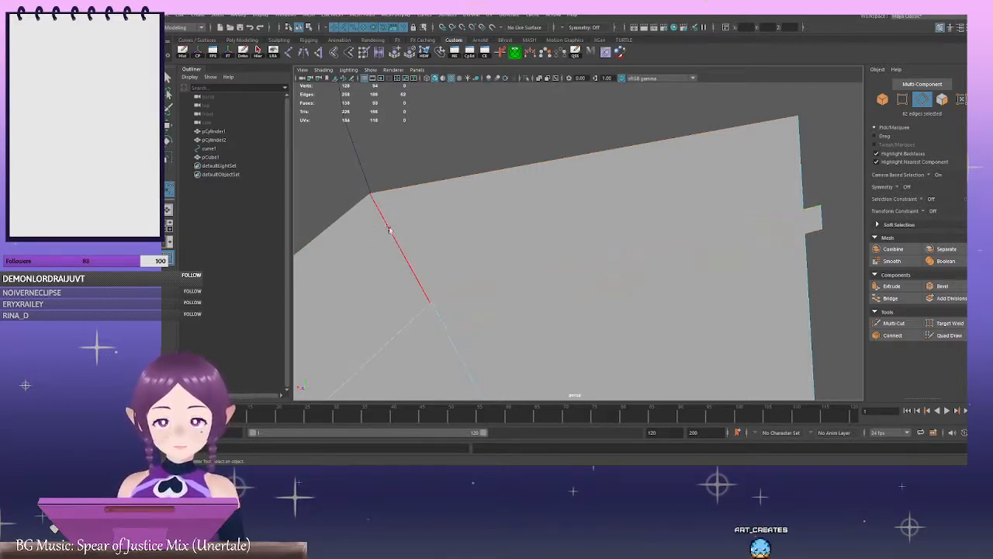
pyautogui.keyDown('alt'); pyautogui.moveTo(390, 230); pyautogui.dragTo(607, 219); pyautogui.keyUp('alt')
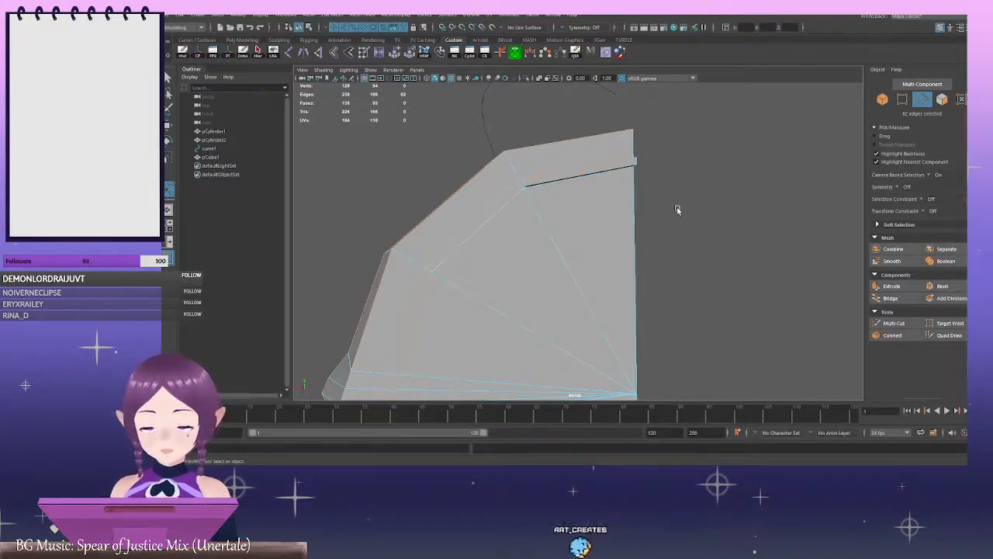
pyautogui.moveTo(676, 211)
pyautogui.keyDown('alt'); pyautogui.mouseDown()
pyautogui.moveTo(638, 199)
pyautogui.moveTo(710, 184)
pyautogui.moveTo(667, 194)
pyautogui.mouseUp(); pyautogui.keyUp('alt')
# Try beveling the refined rim edge selection with fraction 0.5 and 1 segment, then undo back to the selected edges
pyautogui.click(942, 286)
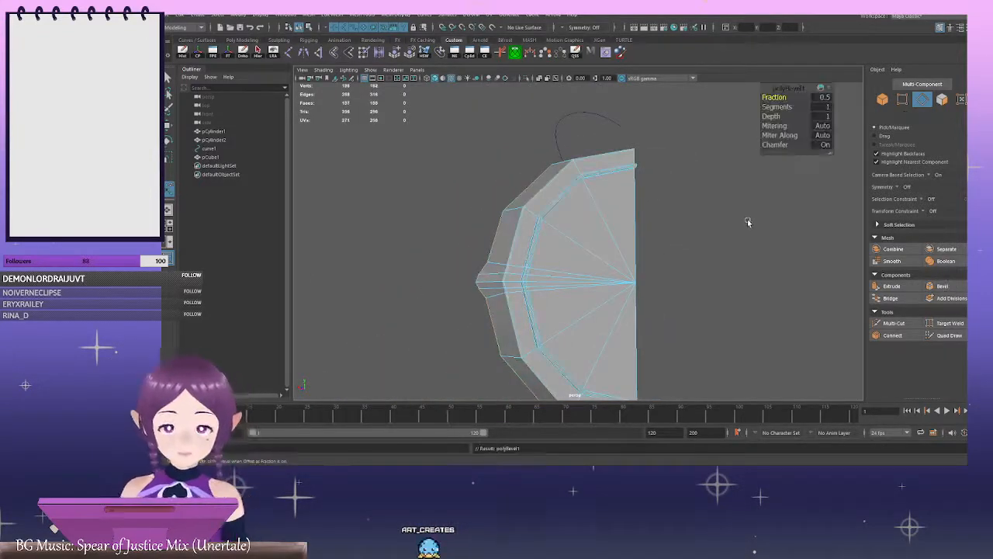
pyautogui.click(769, 182)
pyautogui.keyDown('alt'); pyautogui.moveTo(748, 220); pyautogui.dragTo(694, 207); pyautogui.keyUp('alt')
pyautogui.hotkey('ctrl', 'z')
pyautogui.hotkey('ctrl', 'z')
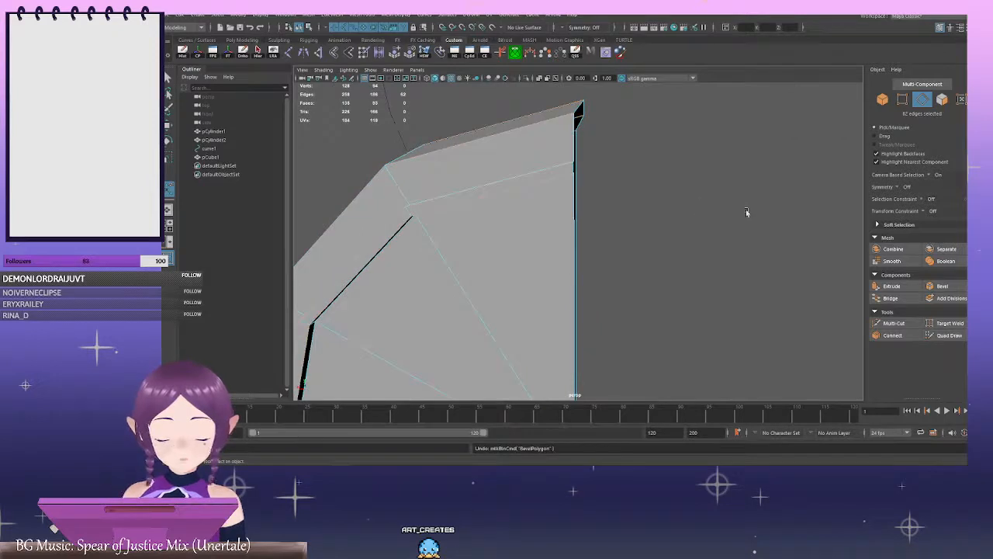
pyautogui.keyDown('alt'); pyautogui.moveTo(748, 212); pyautogui.dragTo(644, 206, button='right'); pyautogui.keyUp('alt')
pyautogui.keyDown('alt'); pyautogui.moveTo(644, 207); pyautogui.dragTo(722, 201); pyautogui.keyUp('alt')
pyautogui.keyDown('alt'); pyautogui.moveTo(801, 200); pyautogui.dragTo(626, 180, button='right'); pyautogui.keyUp('alt')
pyautogui.keyDown('alt'); pyautogui.moveTo(625, 180); pyautogui.dragTo(654, 174); pyautogui.keyUp('alt')
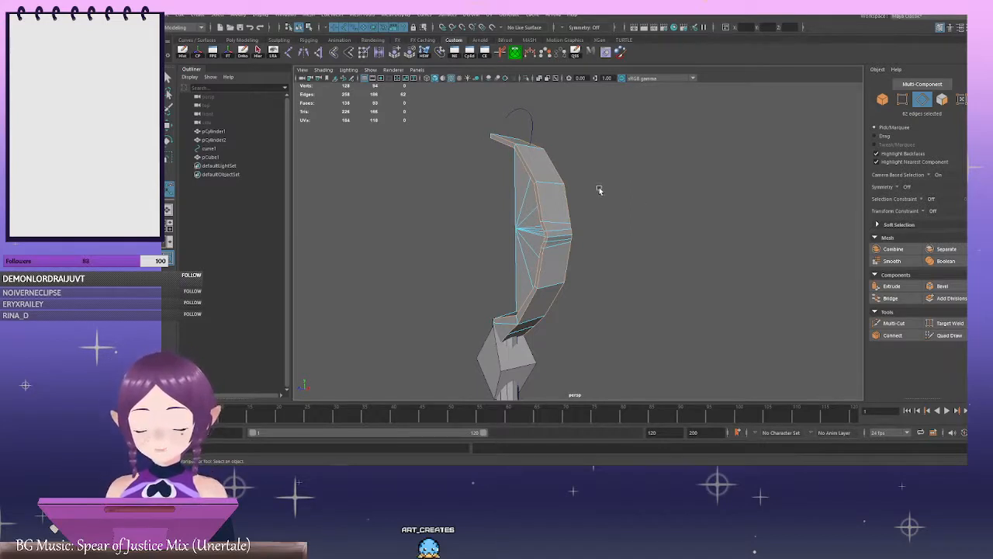
# Clear the edge selection and examine the half disc, diamond block and pole from several angles
pyautogui.click(631, 204)
pyautogui.keyDown('alt'); pyautogui.moveTo(633, 206); pyautogui.dragTo(585, 181); pyautogui.keyUp('alt')
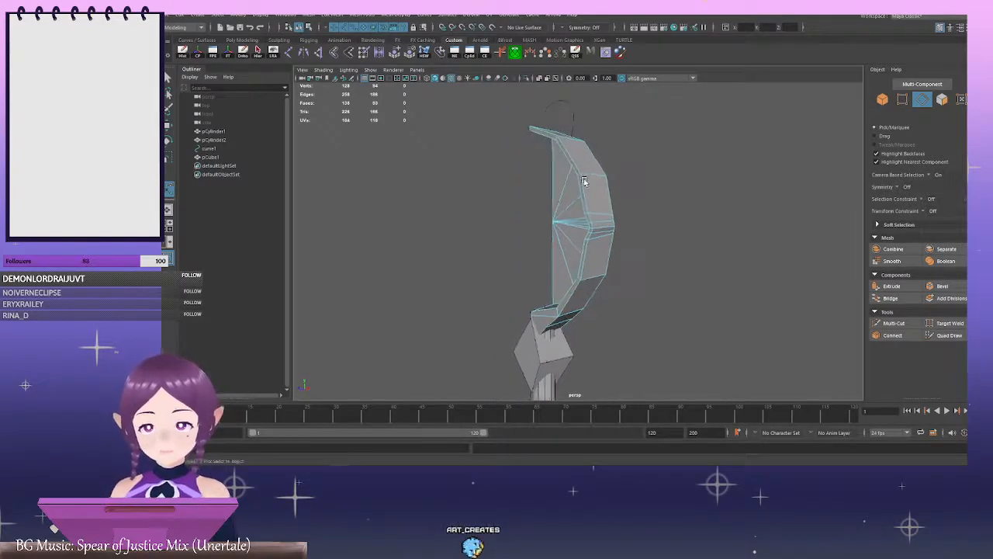
pyautogui.keyDown('alt'); pyautogui.moveTo(547, 181); pyautogui.dragTo(572, 184, button='right'); pyautogui.keyUp('alt')
pyautogui.keyDown('alt'); pyautogui.moveTo(572, 184); pyautogui.dragTo(621, 184); pyautogui.keyUp('alt')
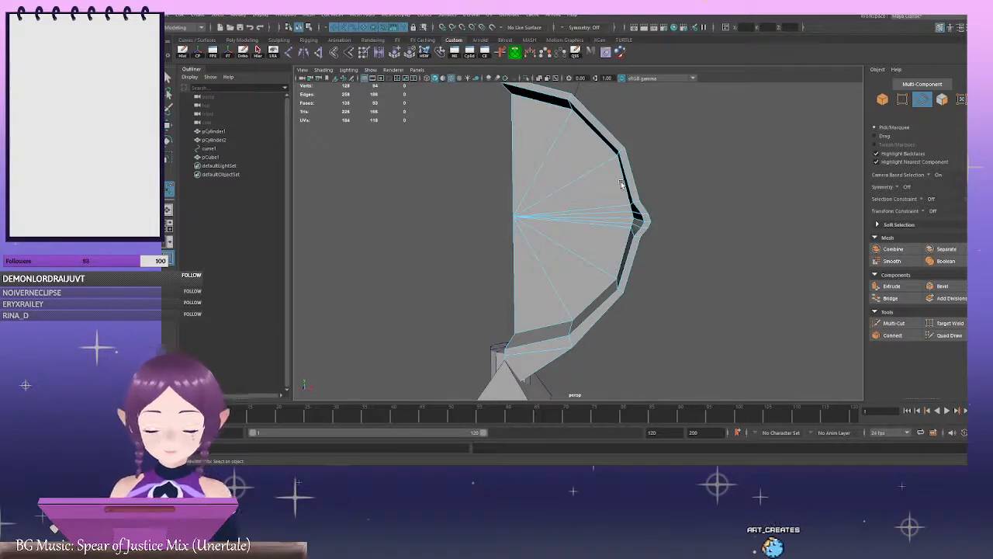
pyautogui.keyDown('alt'); pyautogui.moveTo(726, 237); pyautogui.dragTo(645, 220, button='right'); pyautogui.keyUp('alt')
pyautogui.keyDown('alt'); pyautogui.moveTo(669, 231); pyautogui.dragTo(670, 214, button='middle'); pyautogui.keyUp('alt')
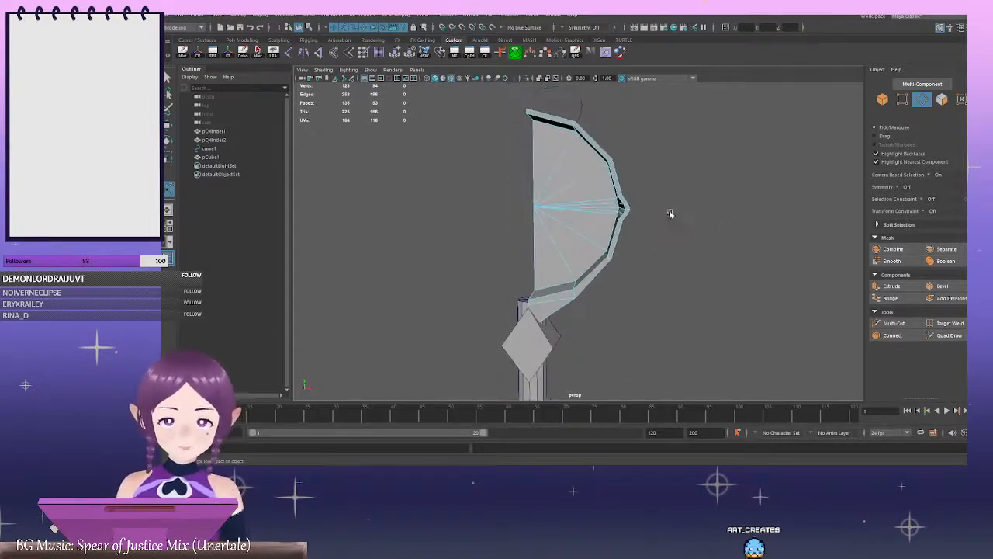
pyautogui.keyDown('alt'); pyautogui.moveTo(706, 222); pyautogui.dragTo(626, 222, button='right'); pyautogui.keyUp('alt')
pyautogui.keyDown('alt'); pyautogui.moveTo(725, 284); pyautogui.dragTo(710, 241); pyautogui.keyUp('alt')
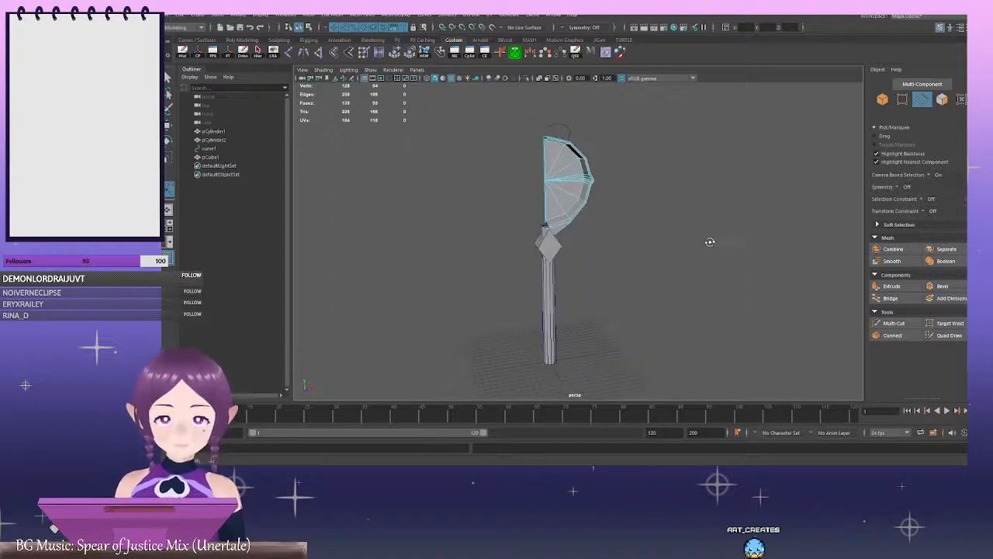
pyautogui.keyDown('alt'); pyautogui.moveTo(587, 238); pyautogui.dragTo(604, 230, button='middle'); pyautogui.keyUp('alt')
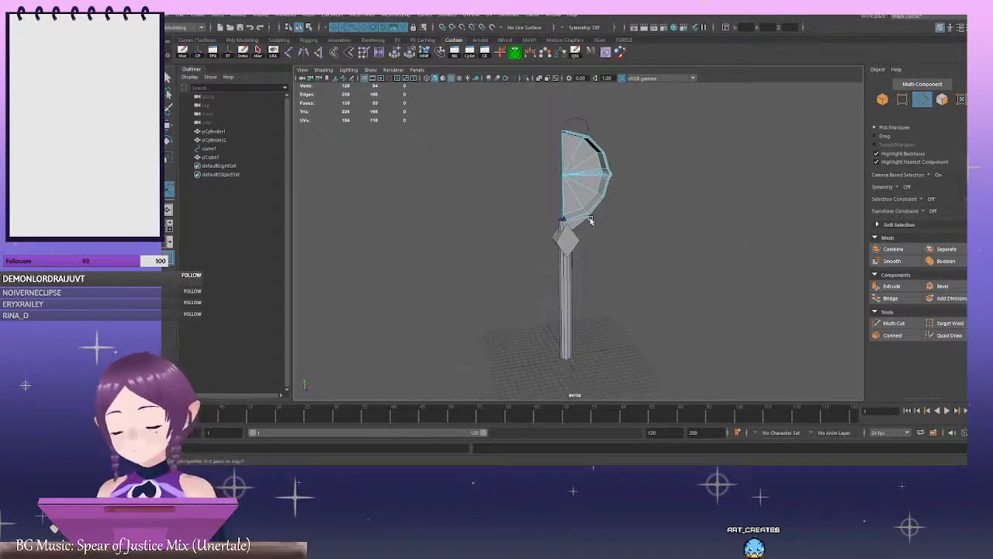
pyautogui.keyDown('alt'); pyautogui.moveTo(556, 224); pyautogui.dragTo(585, 228, button='right'); pyautogui.keyUp('alt')
pyautogui.keyDown('alt'); pyautogui.moveTo(585, 228); pyautogui.dragTo(577, 232); pyautogui.keyUp('alt')
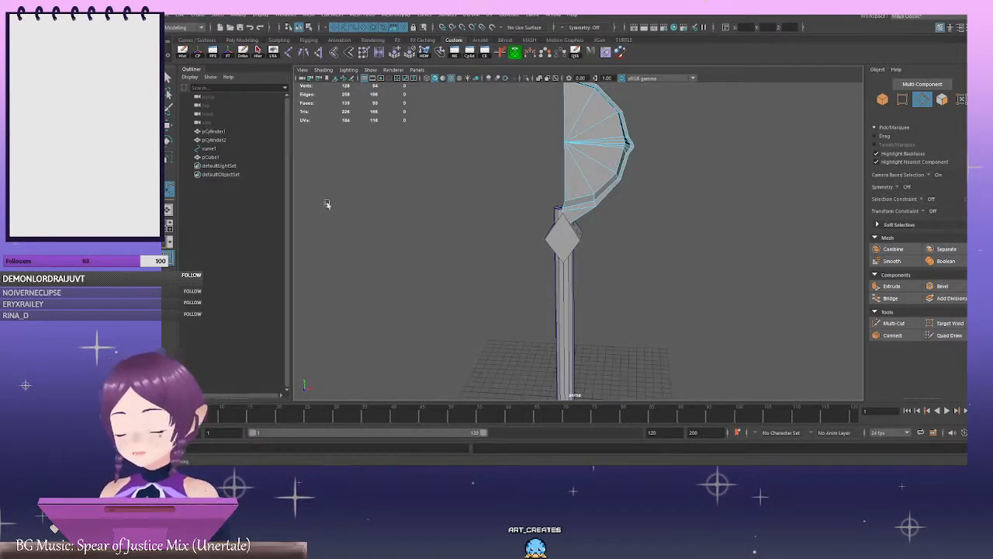
# Save the current Pan_Staff scene
pyautogui.click(179, 15)
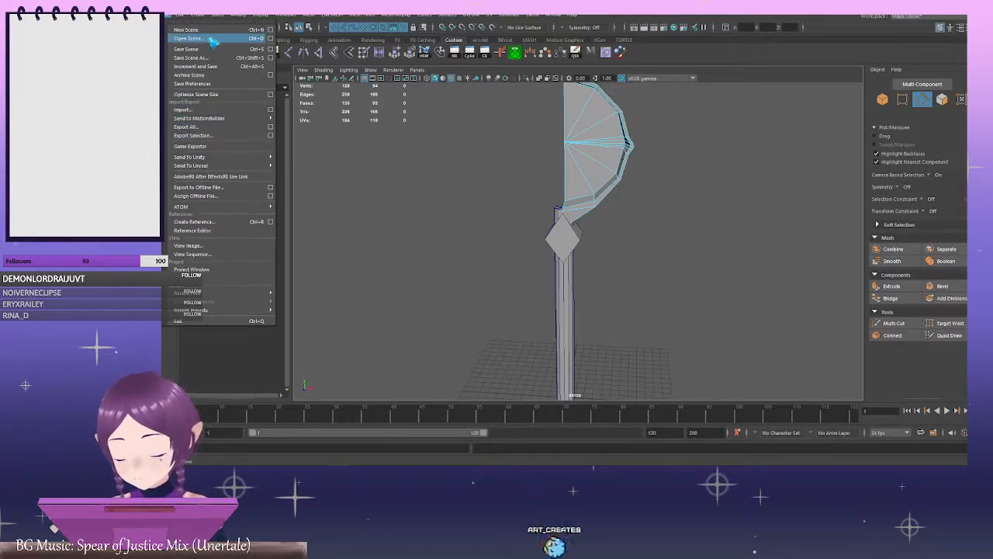
pyautogui.click(413, 194)
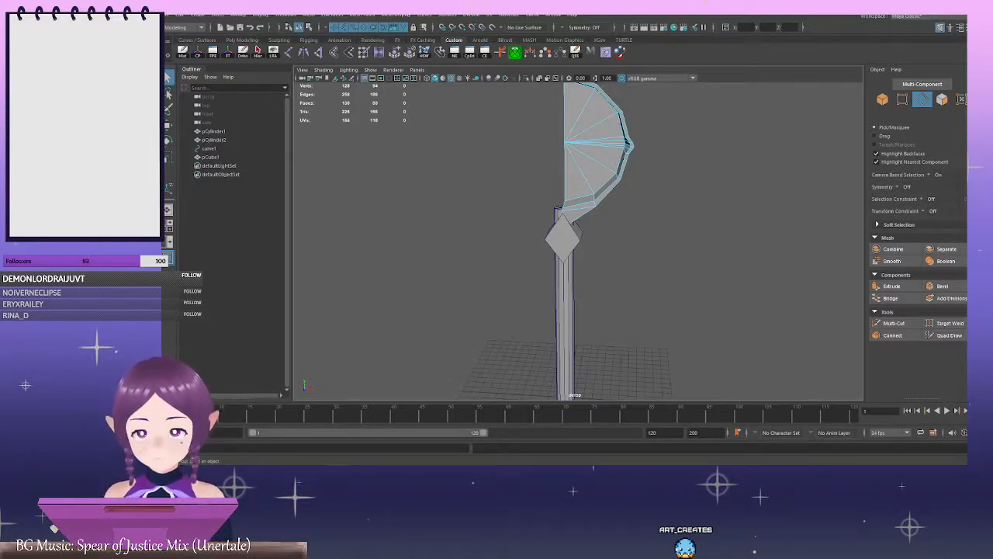
pyautogui.hotkey('ctrl', 's')
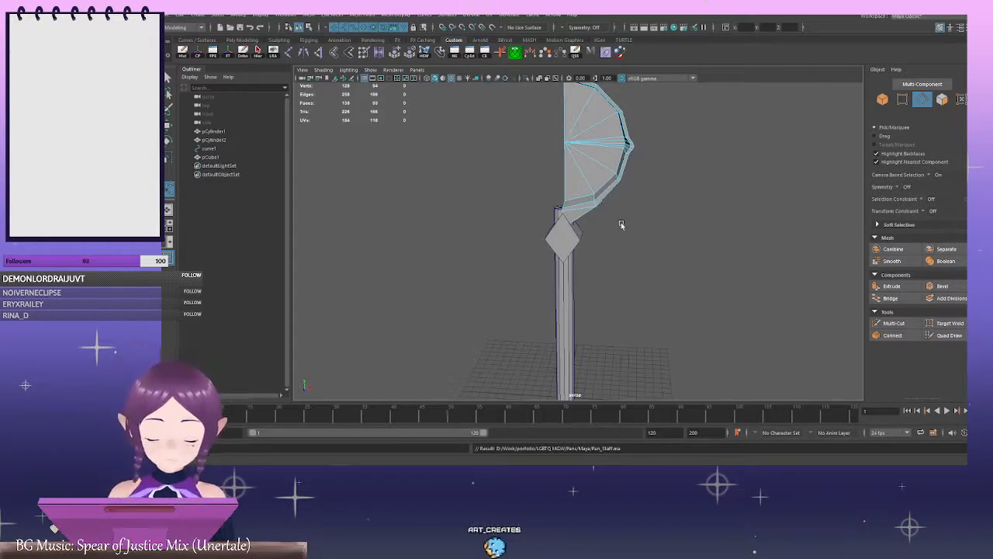
# Select the edge loops along the front of the half disc's rim
pyautogui.scroll(-1, 634, 192)
pyautogui.keyDown('alt'); pyautogui.moveTo(634, 193); pyautogui.dragTo(614, 203, button='right'); pyautogui.keyUp('alt')
pyautogui.keyDown('alt'); pyautogui.moveTo(614, 203); pyautogui.dragTo(585, 215, button='middle'); pyautogui.keyUp('alt')
pyautogui.keyDown('alt'); pyautogui.moveTo(585, 215); pyautogui.dragTo(594, 211); pyautogui.keyUp('alt')
pyautogui.keyDown('alt'); pyautogui.moveTo(593, 211); pyautogui.dragTo(614, 204, button='right'); pyautogui.keyUp('alt')
pyautogui.keyDown('alt'); pyautogui.moveTo(614, 204); pyautogui.dragTo(643, 257, button='middle'); pyautogui.keyUp('alt')
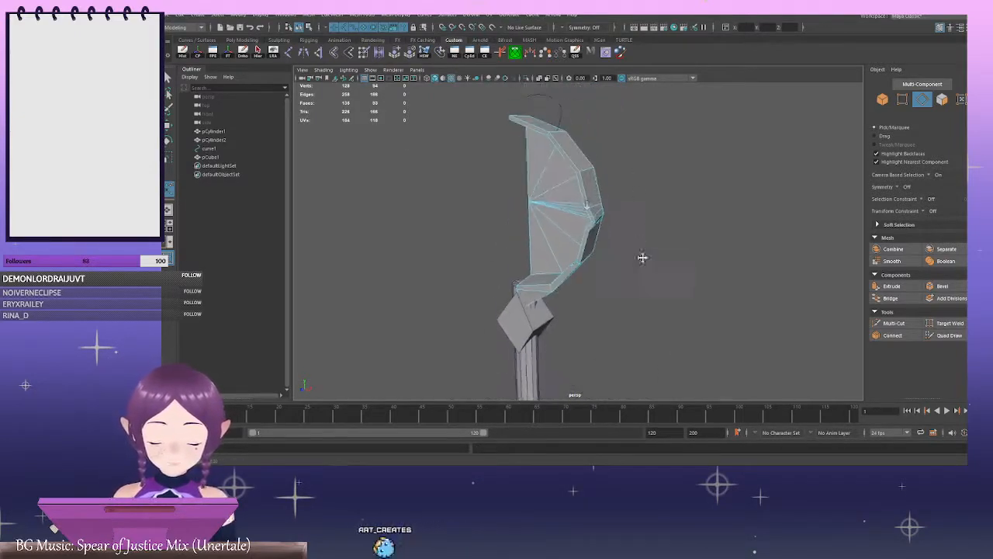
pyautogui.keyDown('alt'); pyautogui.moveTo(644, 257); pyautogui.dragTo(552, 204); pyautogui.keyUp('alt')
pyautogui.keyDown('alt'); pyautogui.moveTo(552, 204); pyautogui.dragTo(565, 207, button='right'); pyautogui.keyUp('alt')
pyautogui.keyDown('alt'); pyautogui.moveTo(565, 207); pyautogui.dragTo(565, 249, button='middle'); pyautogui.keyUp('alt')
pyautogui.keyDown('alt'); pyautogui.moveTo(565, 250); pyautogui.dragTo(561, 262); pyautogui.keyUp('alt')
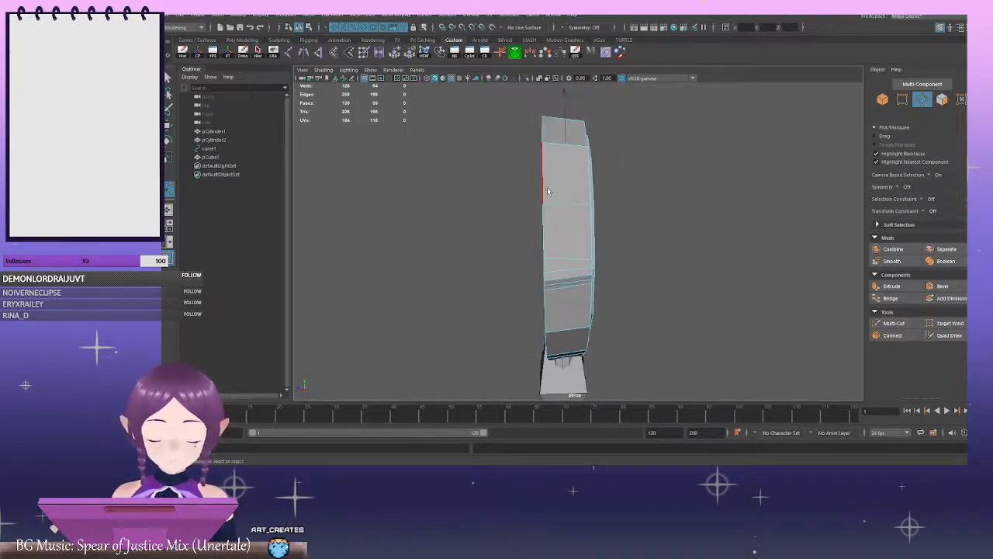
pyautogui.doubleClick(545, 189)
pyautogui.keyDown('alt'); pyautogui.moveTo(539, 191); pyautogui.dragTo(542, 192, button='right'); pyautogui.keyUp('alt')
pyautogui.keyDown('alt'); pyautogui.moveTo(543, 192); pyautogui.dragTo(638, 184); pyautogui.keyUp('alt')
pyautogui.keyDown('shift'); pyautogui.doubleClick(604, 180); pyautogui.keyUp('shift')
pyautogui.keyDown('alt'); pyautogui.moveTo(638, 185); pyautogui.dragTo(641, 147, button='middle'); pyautogui.keyUp('alt')
pyautogui.keyDown('alt'); pyautogui.moveTo(640, 148); pyautogui.dragTo(562, 222); pyautogui.keyUp('alt')
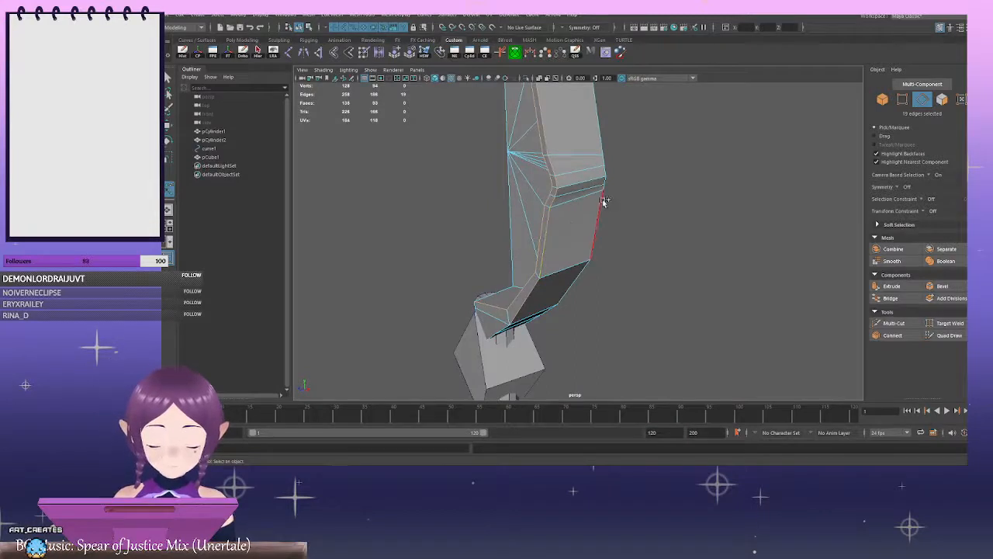
# Add the edge loops along the back of the half disc's rim to the selection
pyautogui.keyDown('alt'); pyautogui.moveTo(652, 208); pyautogui.dragTo(537, 199); pyautogui.keyUp('alt')
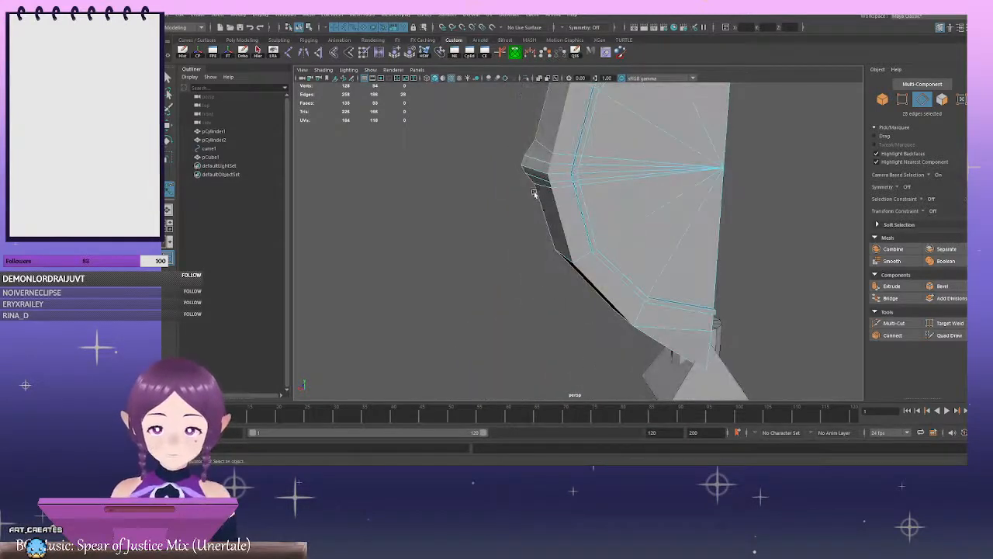
pyautogui.keyDown('alt'); pyautogui.moveTo(534, 193); pyautogui.dragTo(641, 215, button='right'); pyautogui.keyUp('alt')
pyautogui.keyDown('shift'); pyautogui.doubleClick(602, 196); pyautogui.keyUp('shift')
pyautogui.keyDown('shift'); pyautogui.doubleClick(596, 199); pyautogui.keyUp('shift')
pyautogui.keyDown('alt'); pyautogui.moveTo(640, 212); pyautogui.dragTo(579, 244, button='middle'); pyautogui.keyUp('alt')
pyautogui.keyDown('alt'); pyautogui.moveTo(593, 128); pyautogui.dragTo(600, 242, button='middle'); pyautogui.keyUp('alt')
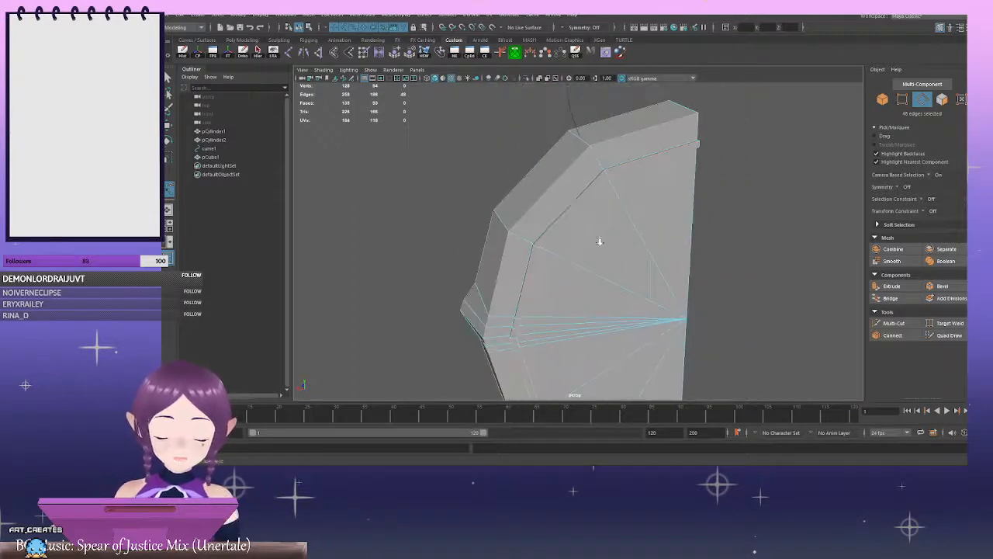
pyautogui.keyDown('alt'); pyautogui.moveTo(600, 242); pyautogui.dragTo(592, 257); pyautogui.keyUp('alt')
pyautogui.keyDown('alt'); pyautogui.moveTo(721, 257); pyautogui.dragTo(648, 233, button='right'); pyautogui.keyUp('alt')
pyautogui.keyDown('alt'); pyautogui.moveTo(648, 233); pyautogui.dragTo(675, 213); pyautogui.keyUp('alt')
pyautogui.keyDown('alt'); pyautogui.moveTo(588, 195); pyautogui.dragTo(711, 205); pyautogui.keyUp('alt')
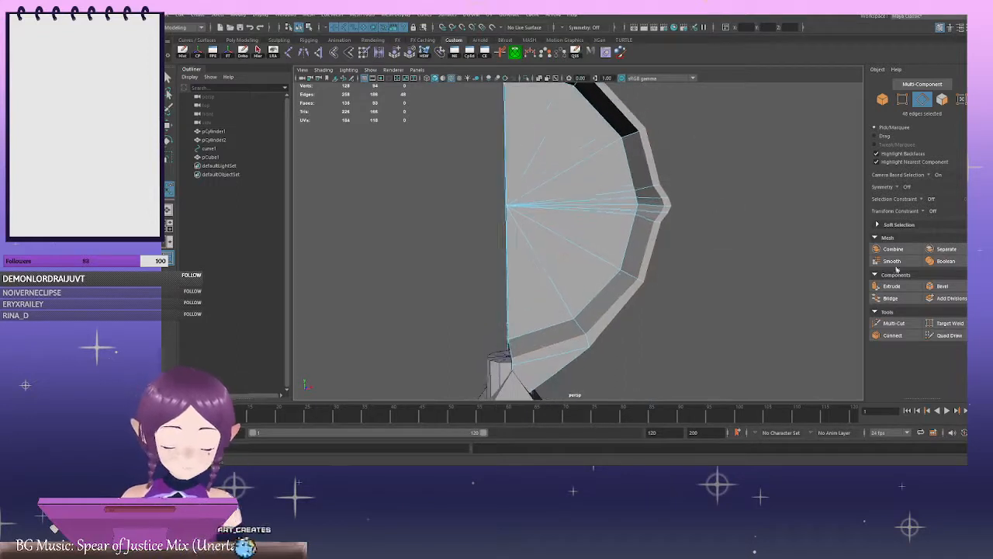
# Try beveling the selected rim edges with fraction 0.5 and 2 segments, and inspect the rim
pyautogui.click(942, 286)
pyautogui.click(826, 106)
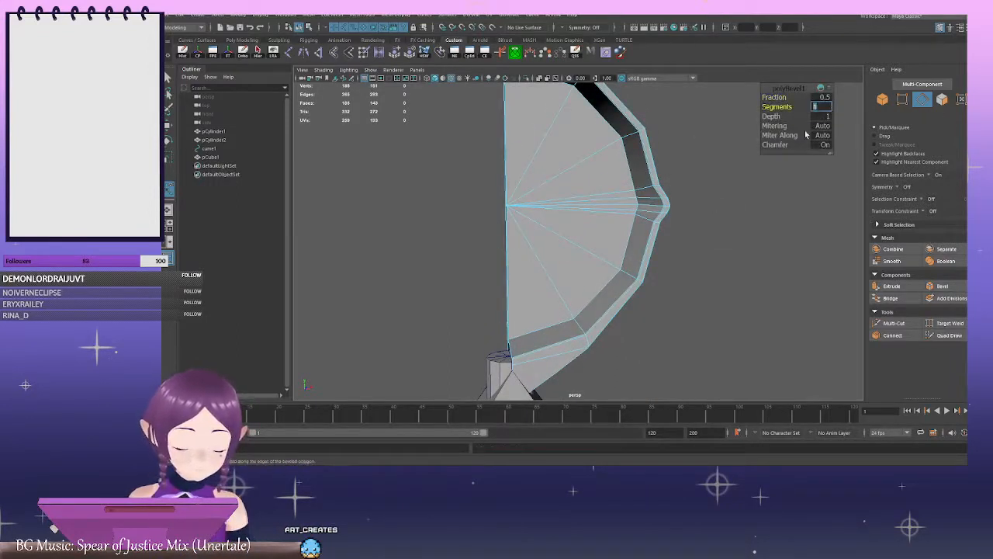
pyautogui.write('2')
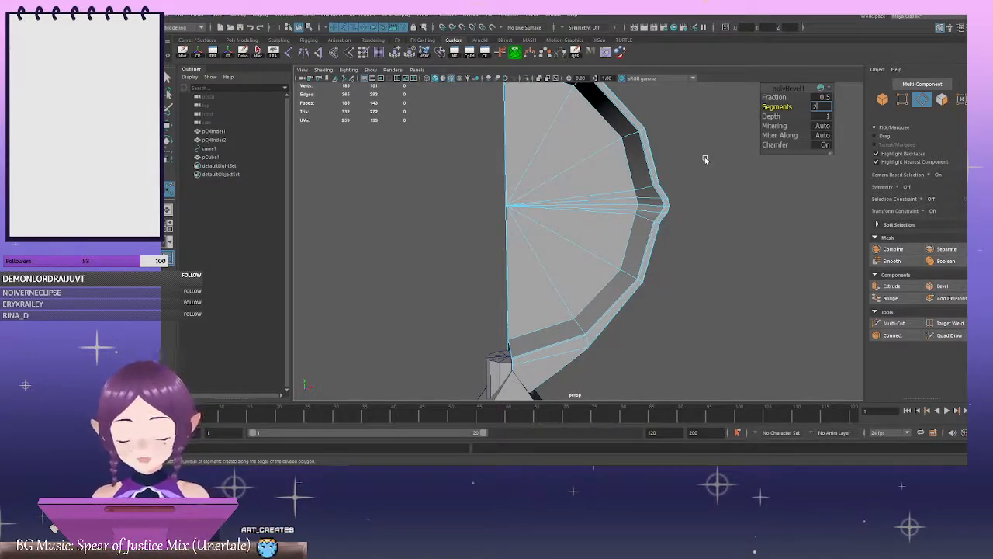
pyautogui.press('Return')
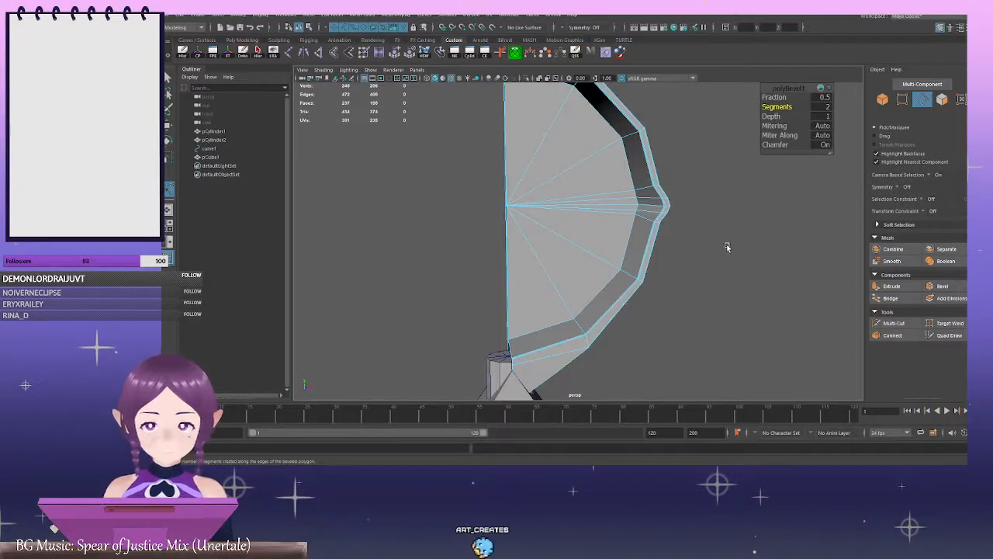
pyautogui.keyDown('alt'); pyautogui.moveTo(731, 242); pyautogui.dragTo(720, 304, button='middle'); pyautogui.keyUp('alt')
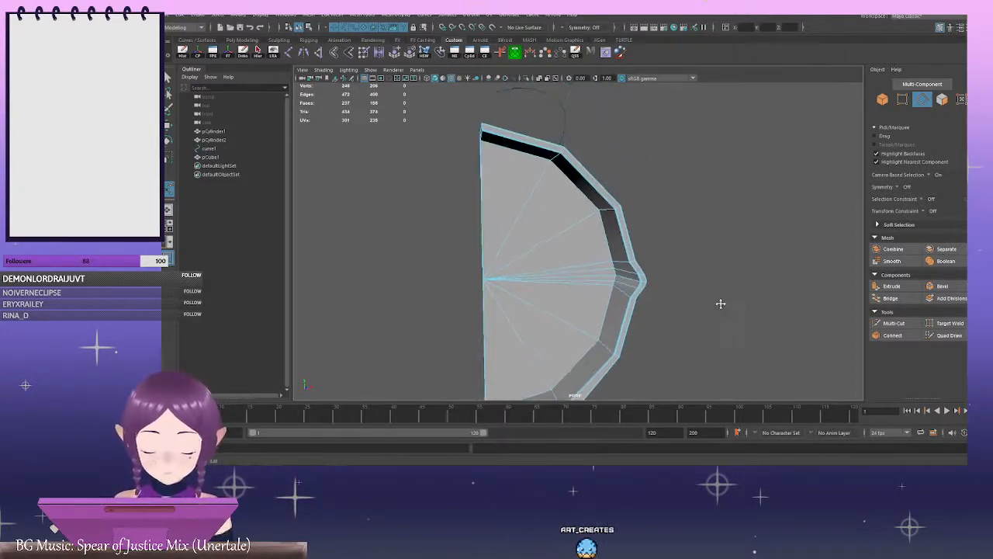
pyautogui.keyDown('alt'); pyautogui.moveTo(720, 303); pyautogui.dragTo(773, 249); pyautogui.keyUp('alt')
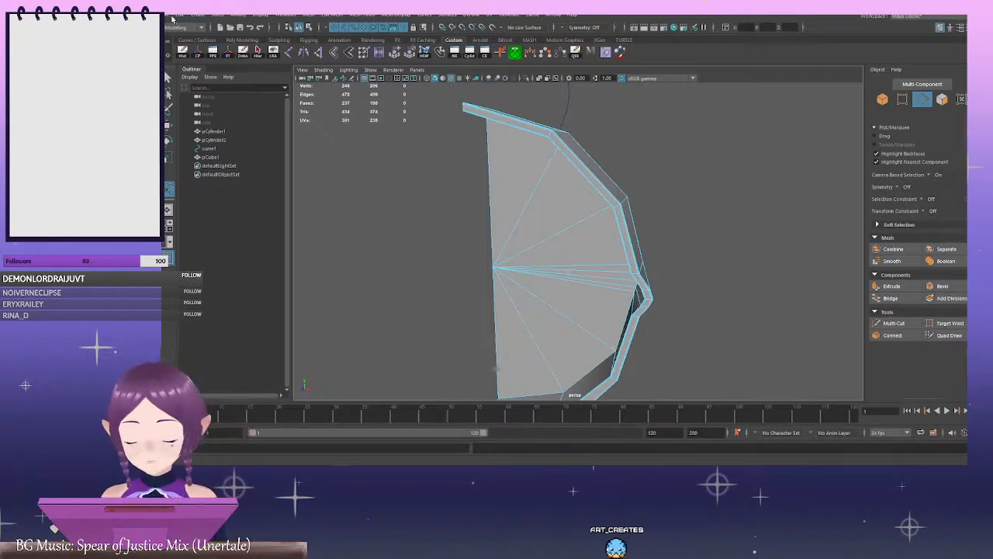
# Try inserting edge loops across the straight sections of the rim, from its upper end down to the lowest section
pyautogui.click(568, 152)
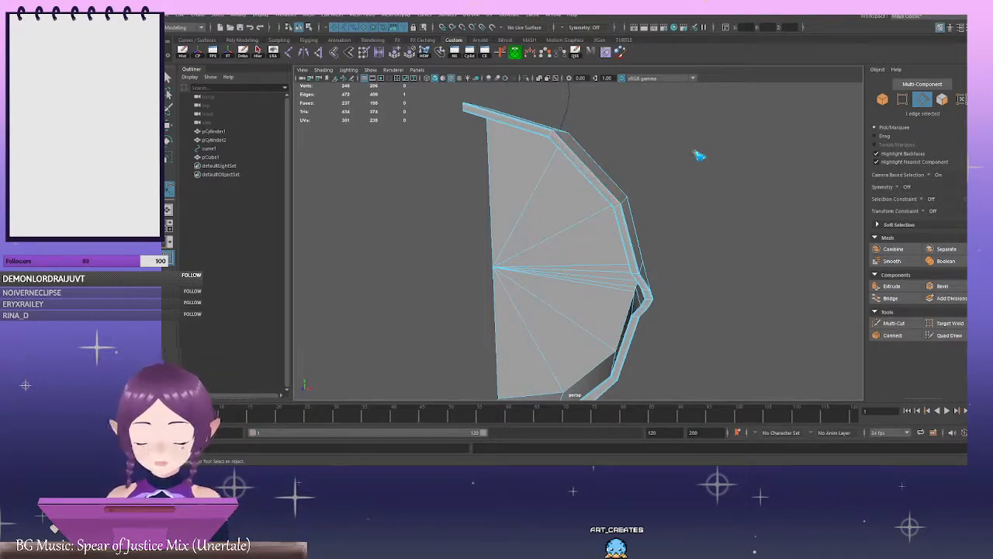
pyautogui.keyDown('shift'); pyautogui.moveTo(695, 151); pyautogui.dragTo(699, 214, button='right'); pyautogui.keyUp('shift')
pyautogui.keyDown('alt'); pyautogui.moveTo(668, 208); pyautogui.dragTo(583, 204); pyautogui.keyUp('alt')
pyautogui.keyDown('alt'); pyautogui.moveTo(492, 158); pyautogui.dragTo(555, 155, button='middle'); pyautogui.keyUp('alt')
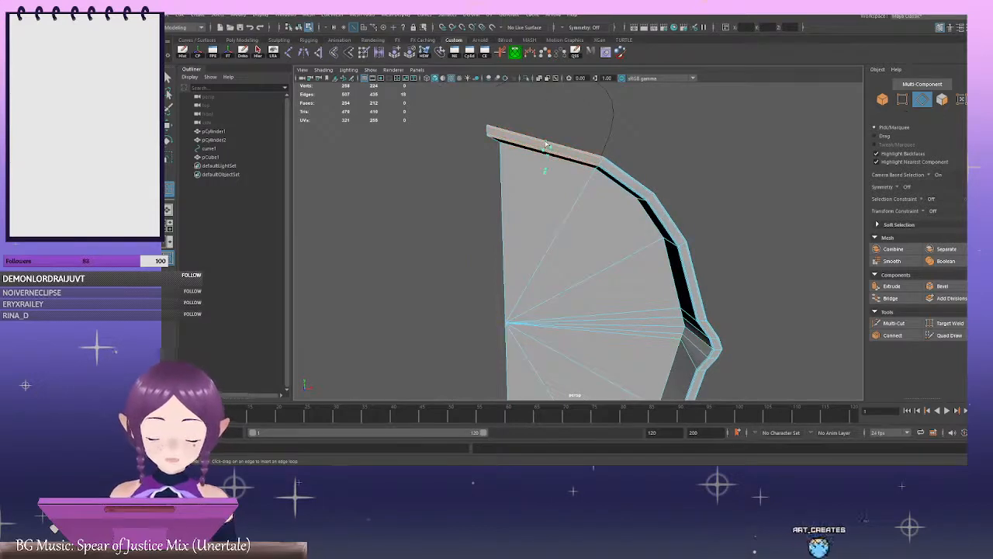
pyautogui.click(545, 147)
pyautogui.moveTo(758, 289)
pyautogui.keyDown('alt'); pyautogui.mouseDown(button='middle')
pyautogui.moveTo(703, 241)
pyautogui.moveTo(679, 193)
pyautogui.mouseUp(button='middle'); pyautogui.keyUp('alt')
pyautogui.keyDown('alt'); pyautogui.moveTo(691, 254); pyautogui.dragTo(681, 189, button='middle'); pyautogui.keyUp('alt')
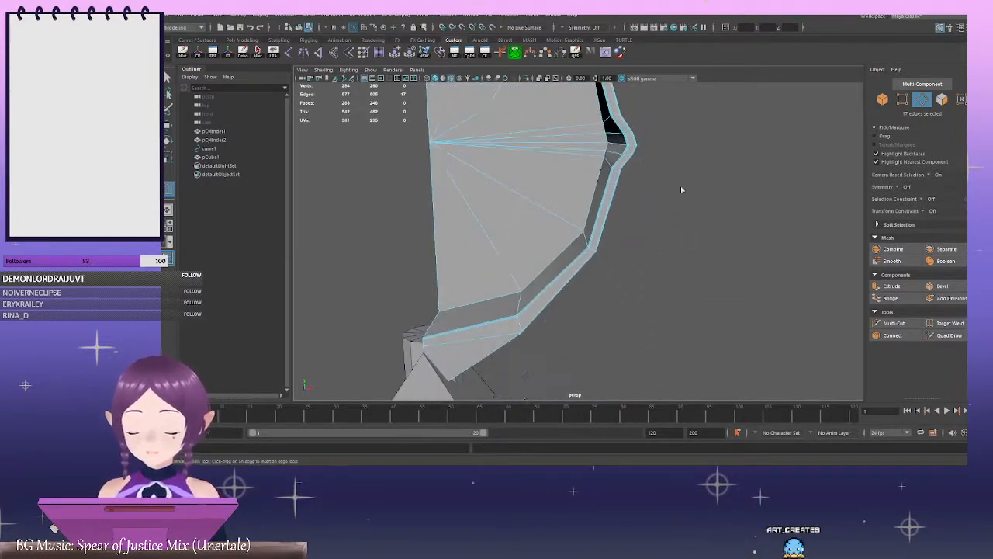
pyautogui.keyDown('alt'); pyautogui.moveTo(606, 206); pyautogui.dragTo(613, 190, button='middle'); pyautogui.keyUp('alt')
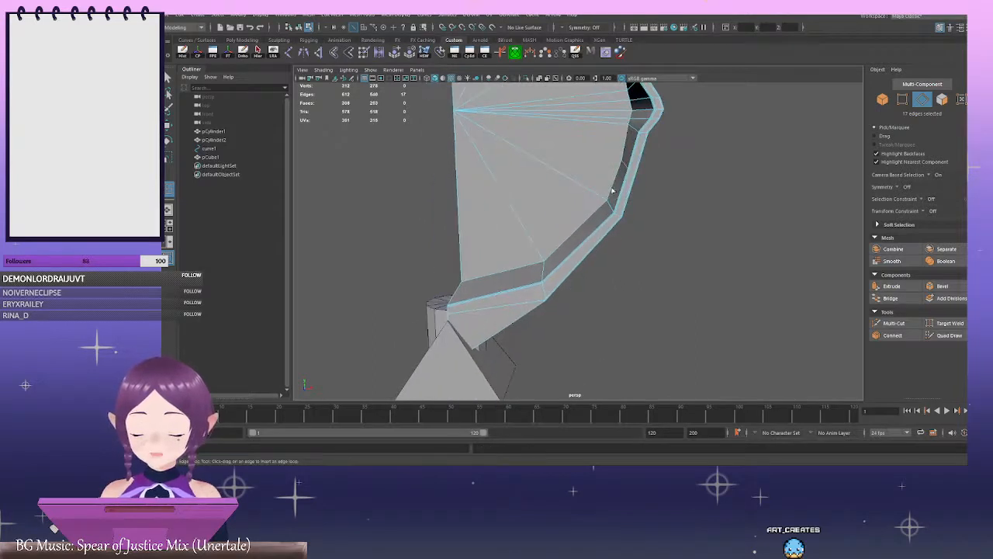
pyautogui.click(584, 241)
pyautogui.keyDown('alt'); pyautogui.moveTo(587, 240); pyautogui.dragTo(605, 170, button='middle'); pyautogui.keyUp('alt')
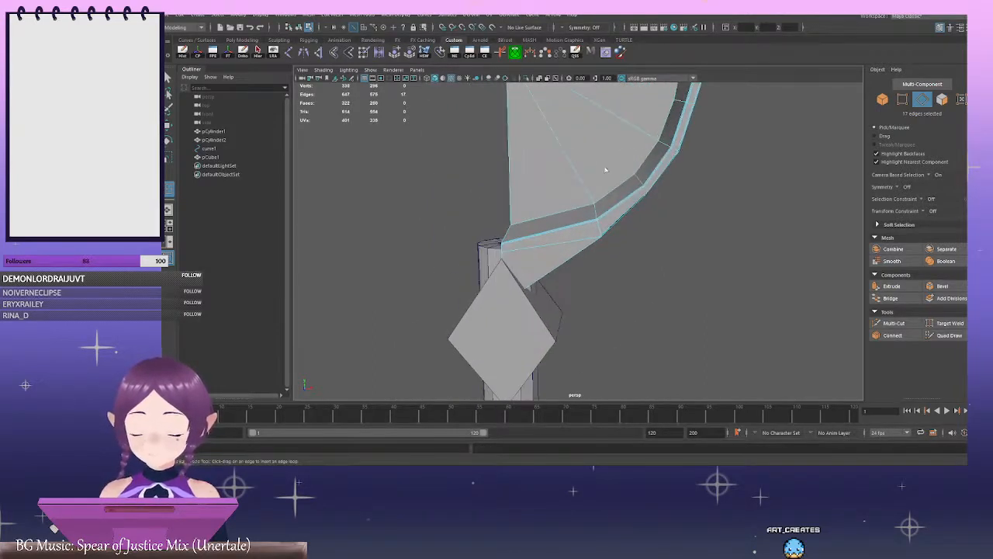
pyautogui.click(553, 230)
# Inspect the underside of the lower rim, and undo the inserted edge loops and the bevel back to the rim edge selection
pyautogui.keyDown('alt'); pyautogui.moveTo(691, 244); pyautogui.dragTo(550, 210); pyautogui.keyUp('alt')
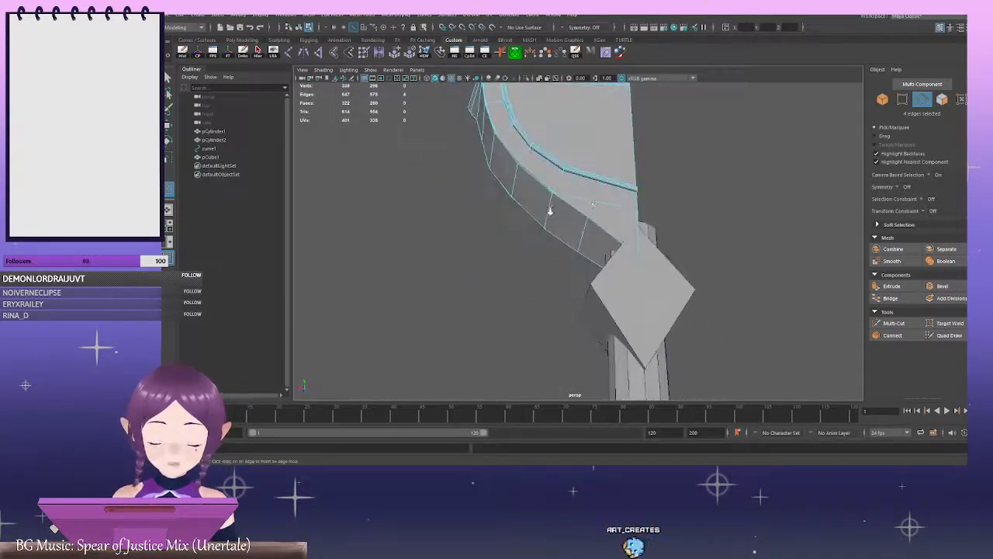
pyautogui.scroll(3, 551, 210)
pyautogui.keyDown('alt'); pyautogui.moveTo(621, 233); pyautogui.dragTo(679, 236); pyautogui.keyUp('alt')
pyautogui.scroll(4, 756, 268)
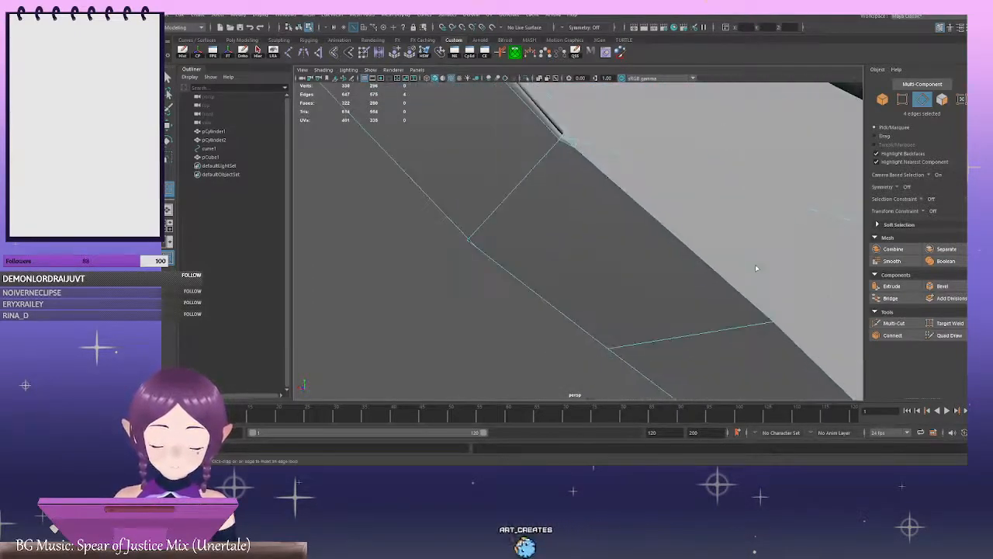
pyautogui.hotkey('ctrl', 'z')
pyautogui.hotkey('ctrl', 'z')
pyautogui.hotkey('ctrl', 'z')
pyautogui.hotkey('ctrl', 'z')
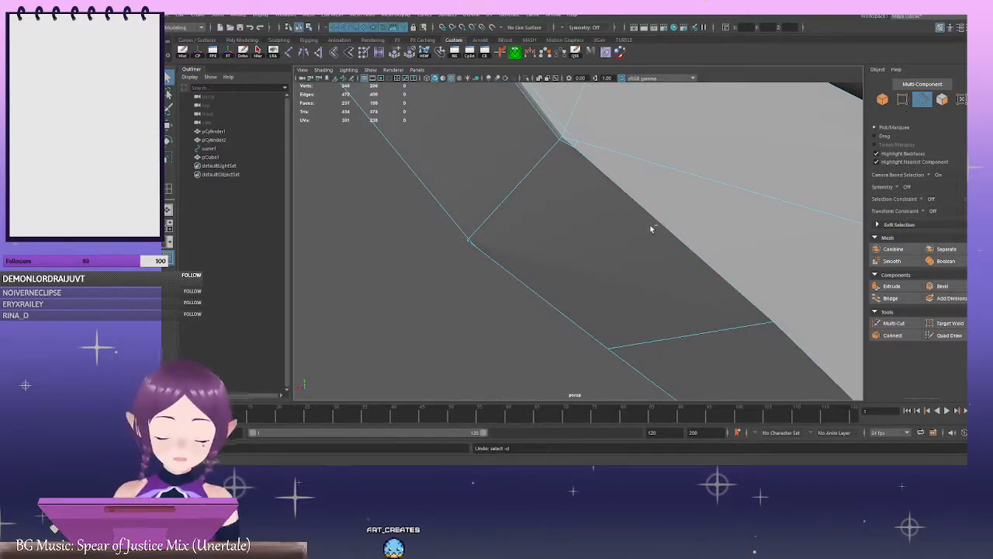
pyautogui.hotkey('ctrl', 'z')
# Add the missing edges at the rim's lower end, near the diamond block, to the selection
pyautogui.keyDown('shift'); pyautogui.click(698, 234); pyautogui.keyUp('shift')
pyautogui.keyDown('alt'); pyautogui.moveTo(699, 234); pyautogui.dragTo(717, 221); pyautogui.keyUp('alt')
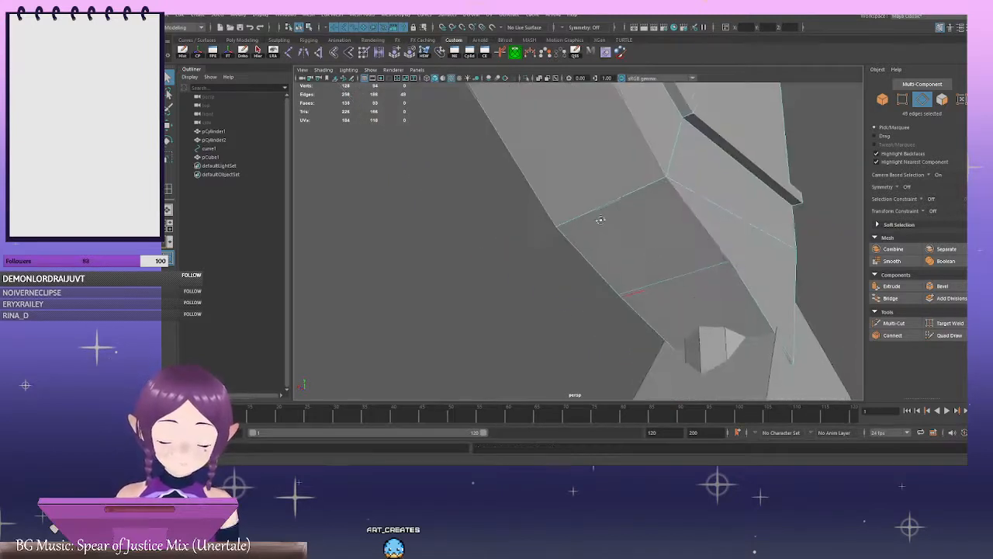
pyautogui.keyDown('shift'); pyautogui.click(758, 298); pyautogui.keyUp('shift')
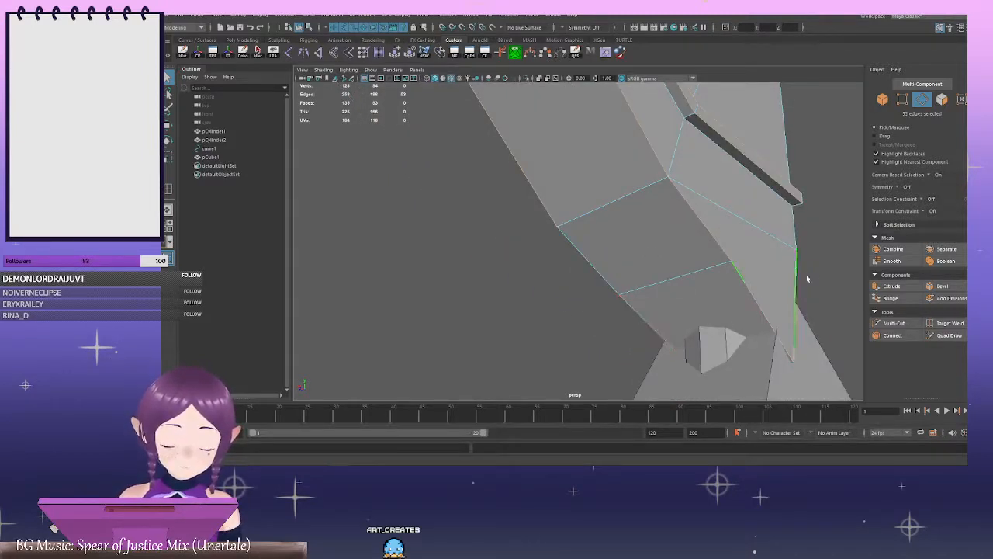
pyautogui.keyDown('alt'); pyautogui.moveTo(807, 279); pyautogui.dragTo(668, 225); pyautogui.keyUp('alt')
# Bevel the completed rim edge selection with fraction 0.5 and 2 segments
pyautogui.click(940, 286)
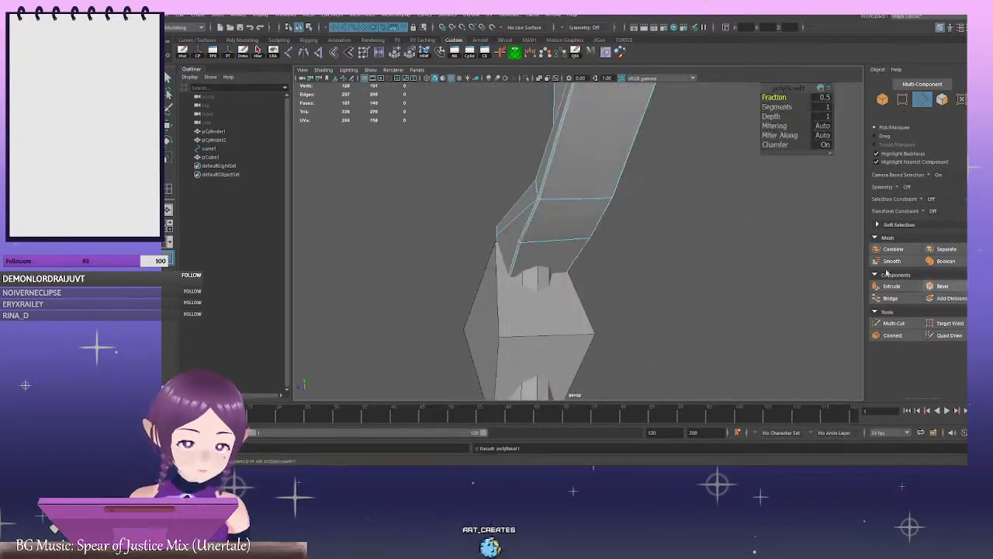
pyautogui.click(826, 108)
pyautogui.write('2')
pyautogui.press('Return')
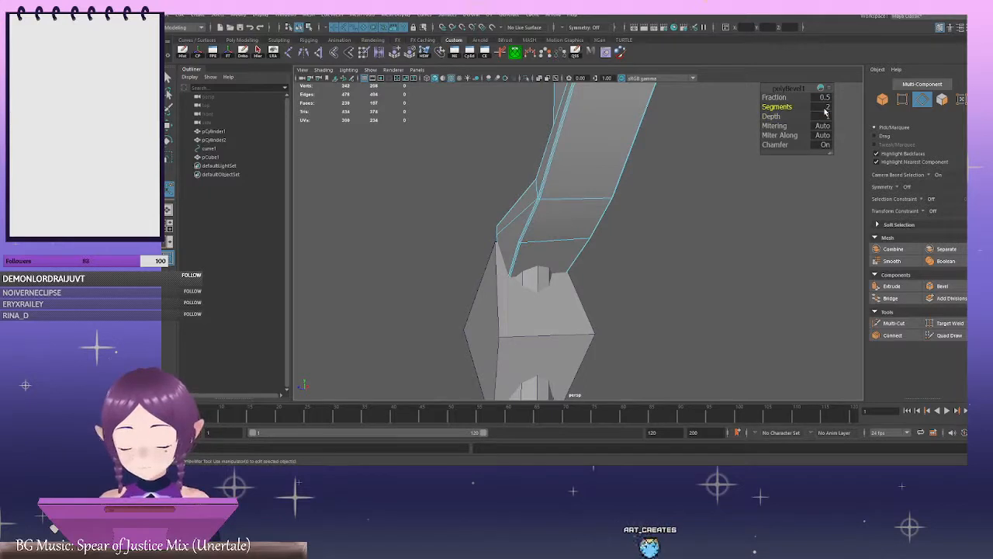
pyautogui.moveTo(670, 255)
pyautogui.keyDown('alt'); pyautogui.mouseDown()
pyautogui.moveTo(656, 244)
pyautogui.moveTo(676, 243)
pyautogui.mouseUp(); pyautogui.keyUp('alt')
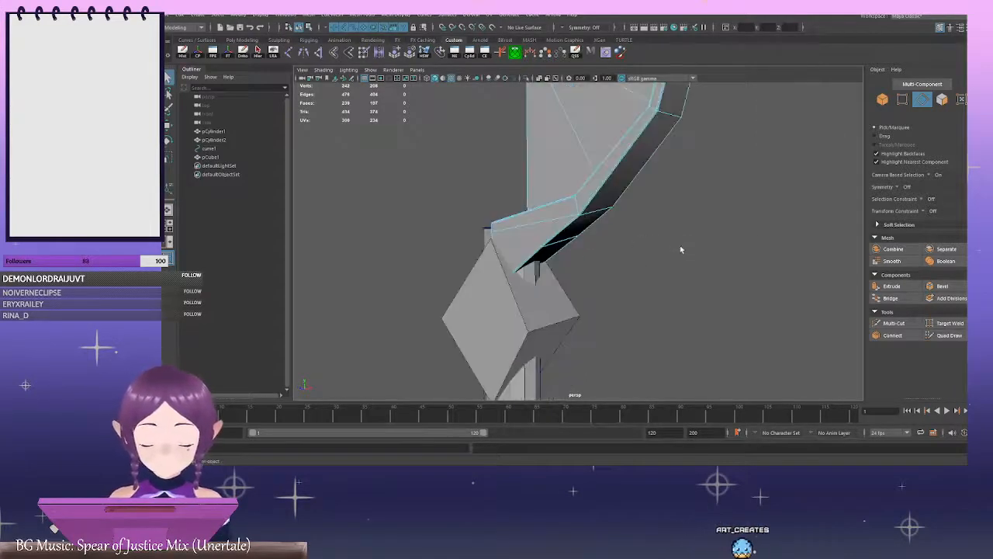
# Insert edge loops across the straight rim sections of the lower half, from beside the diamond block up to the pointed middle
pyautogui.keyDown('shift'); pyautogui.rightClick(703, 181); pyautogui.keyUp('shift')
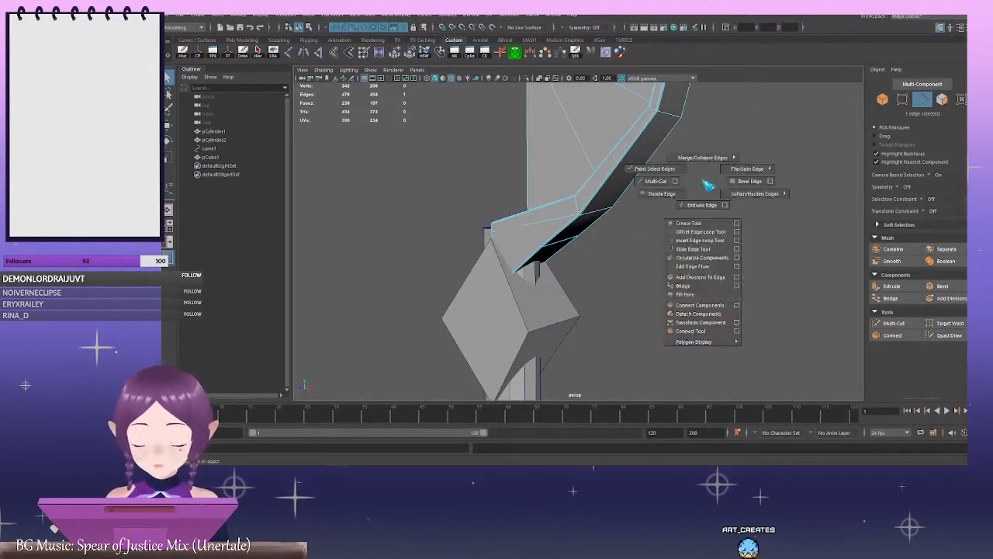
pyautogui.click(701, 241)
pyautogui.keyDown('alt'); pyautogui.moveTo(464, 178); pyautogui.dragTo(555, 227); pyautogui.keyUp('alt')
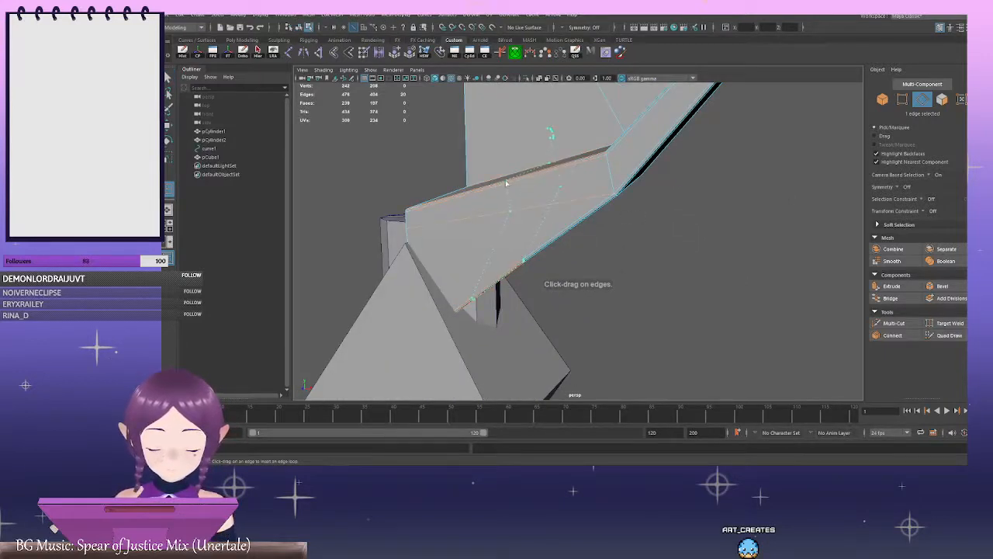
pyautogui.click(506, 183)
pyautogui.keyDown('alt'); pyautogui.moveTo(750, 293); pyautogui.dragTo(568, 276); pyautogui.keyUp('alt')
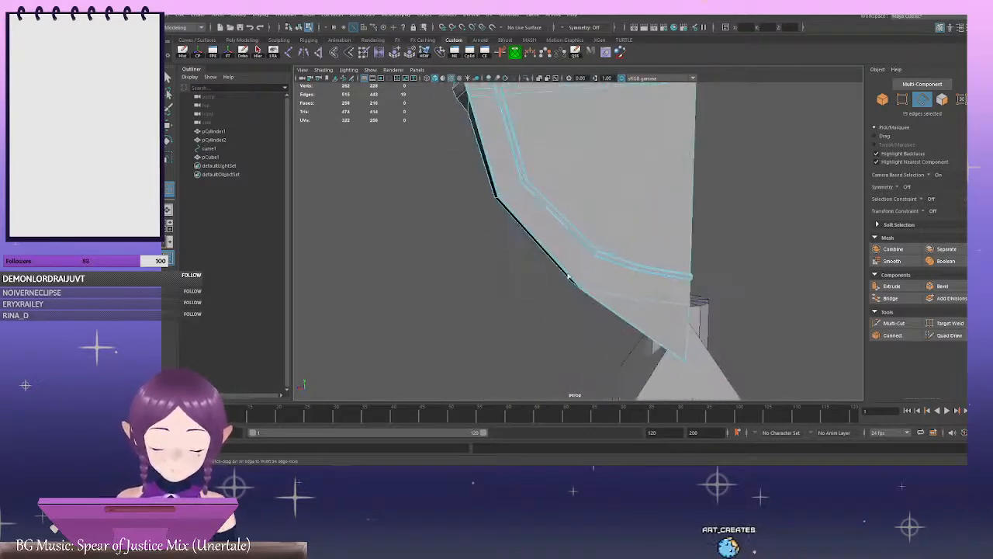
pyautogui.click(568, 225)
pyautogui.keyDown('alt'); pyautogui.moveTo(566, 219); pyautogui.dragTo(606, 300, button='middle'); pyautogui.keyUp('alt')
pyautogui.click(554, 206)
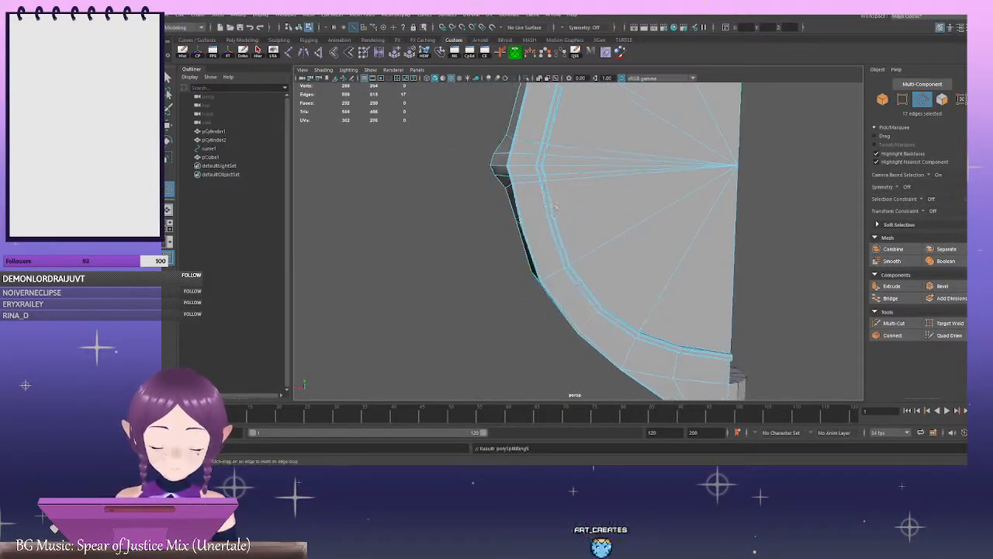
# Insert edge loops across the straight rim sections of the upper half, from the pointed middle up to the rim's upper end
pyautogui.keyDown('alt'); pyautogui.moveTo(556, 206); pyautogui.dragTo(561, 311, button='middle'); pyautogui.keyUp('alt')
pyautogui.click(571, 221)
pyautogui.keyDown('alt'); pyautogui.moveTo(570, 219); pyautogui.dragTo(554, 309, button='middle'); pyautogui.keyUp('alt')
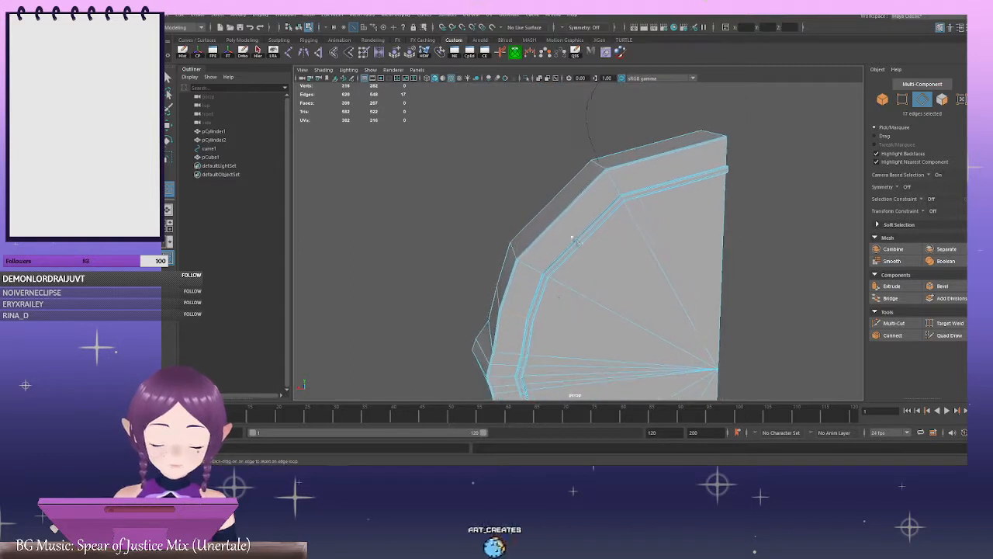
pyautogui.click(578, 243)
pyautogui.keyDown('alt'); pyautogui.moveTo(578, 243); pyautogui.dragTo(673, 245); pyautogui.keyUp('alt')
pyautogui.click(619, 219)
# Cut edges with Multi-Cut from the new inner rim vertices of the recessed face's upper half to the disc's centre point
pyautogui.scroll(2, 589, 241)
pyautogui.scroll(-3, 674, 245)
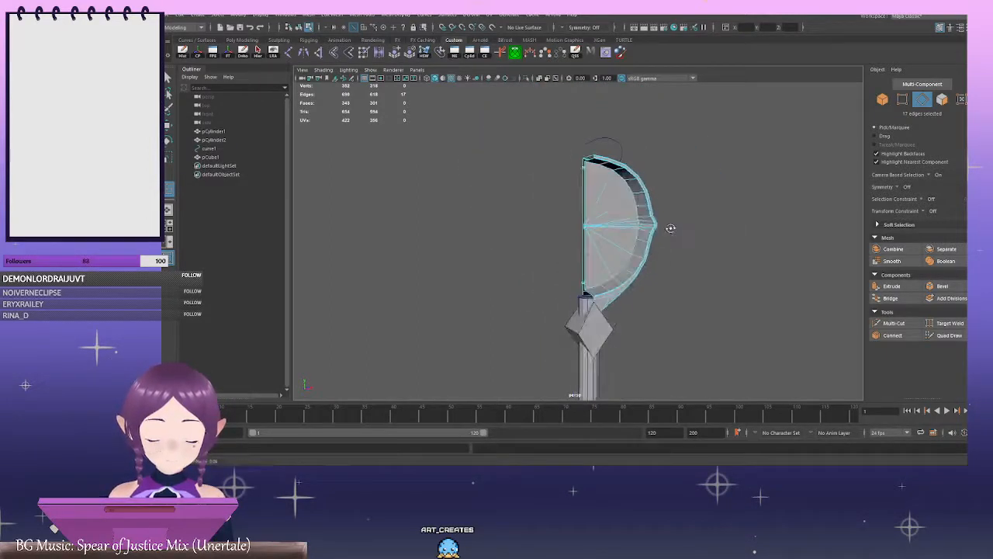
pyautogui.scroll(8, 672, 230)
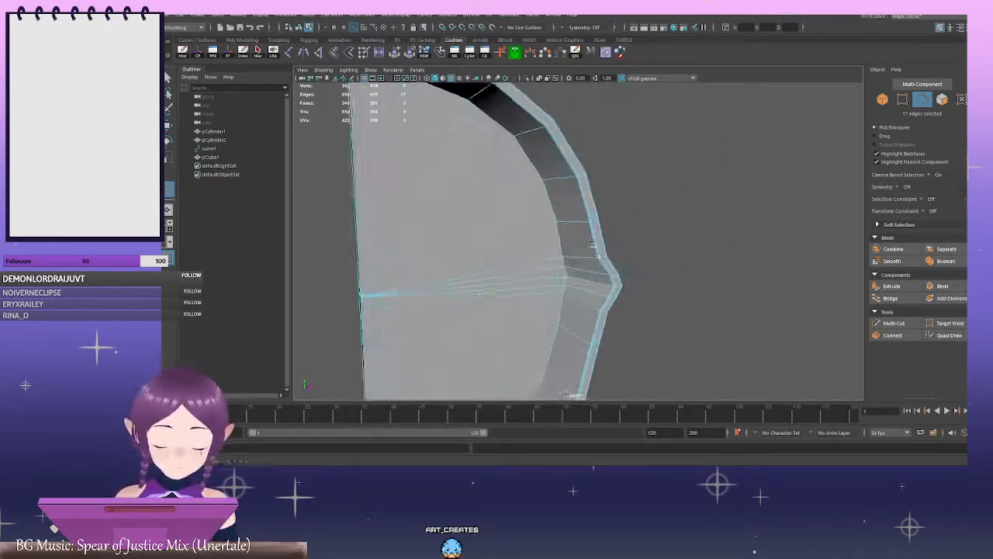
pyautogui.scroll(-3, 552, 262)
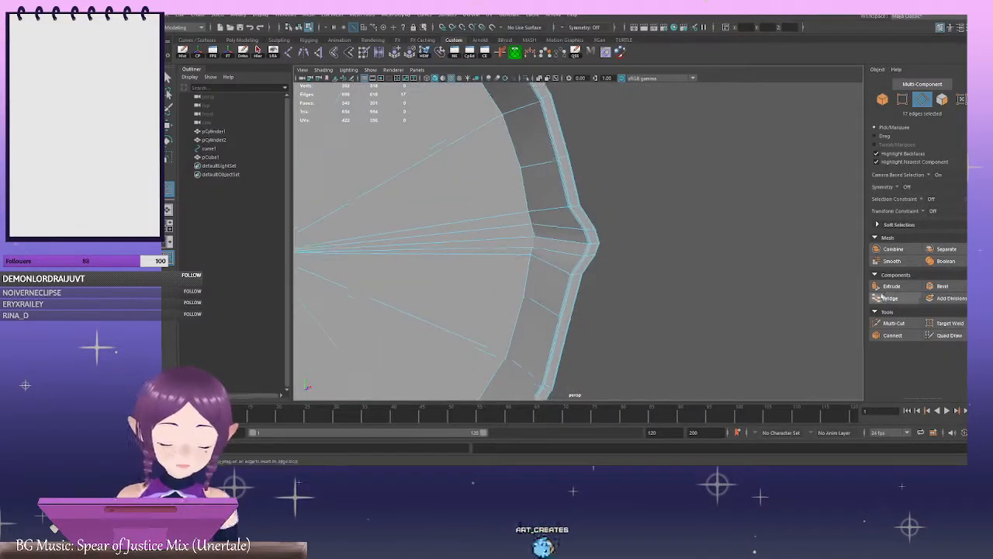
pyautogui.click(893, 325)
pyautogui.scroll(4, 656, 261)
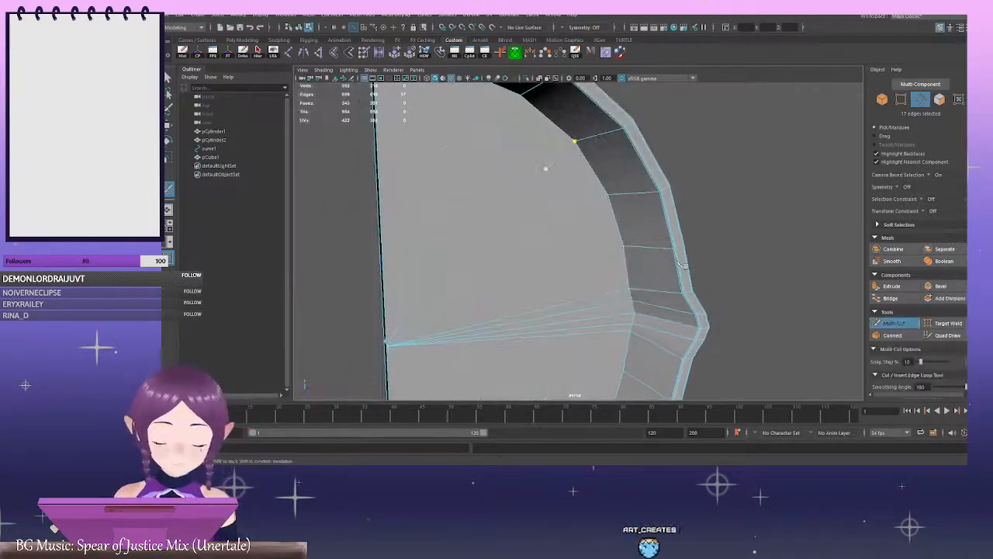
pyautogui.click(656, 262)
pyautogui.scroll(-3, 656, 262)
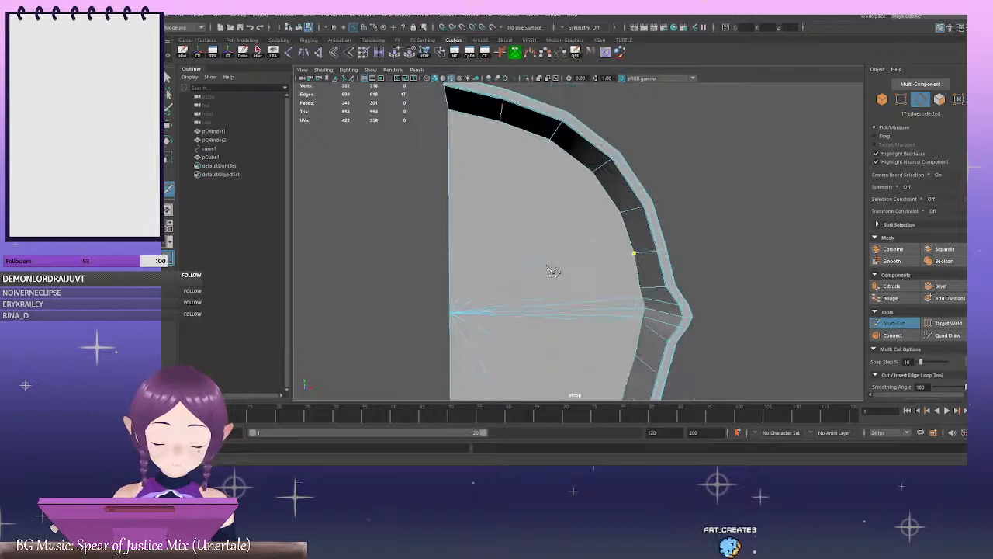
pyautogui.click(457, 310)
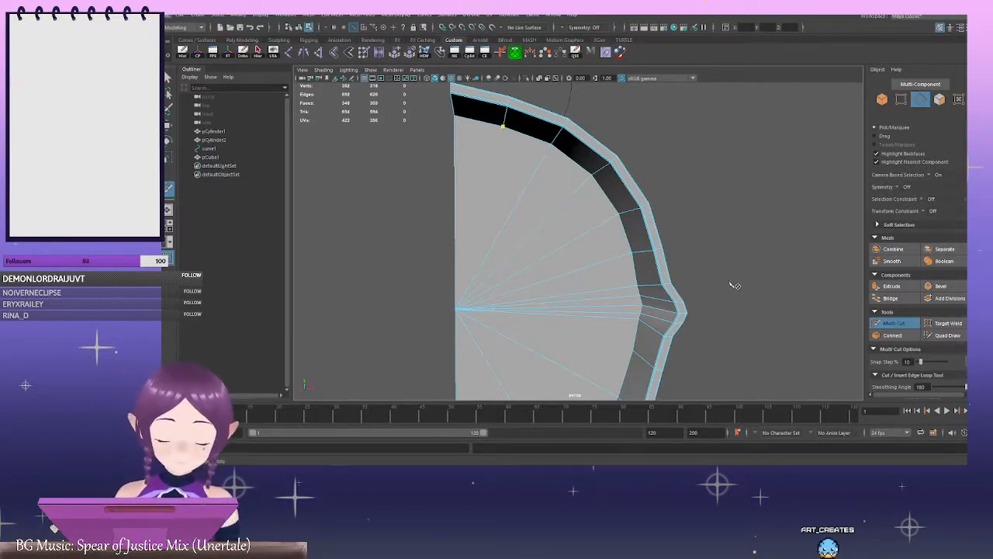
# Cut matching edges between the new inner rim vertices of the recessed face's lower half and the disc's centre point
pyautogui.keyDown('alt'); pyautogui.moveTo(733, 286); pyautogui.dragTo(728, 200, button='middle'); pyautogui.keyUp('alt')
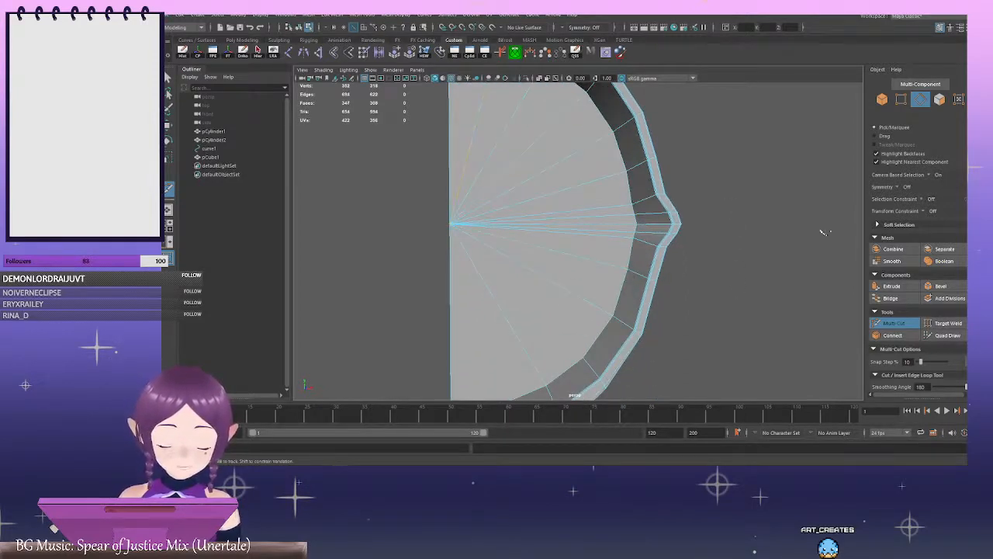
pyautogui.press('F9')
pyautogui.keyDown('alt'); pyautogui.moveTo(716, 310); pyautogui.dragTo(739, 243, button='middle'); pyautogui.keyUp('alt')
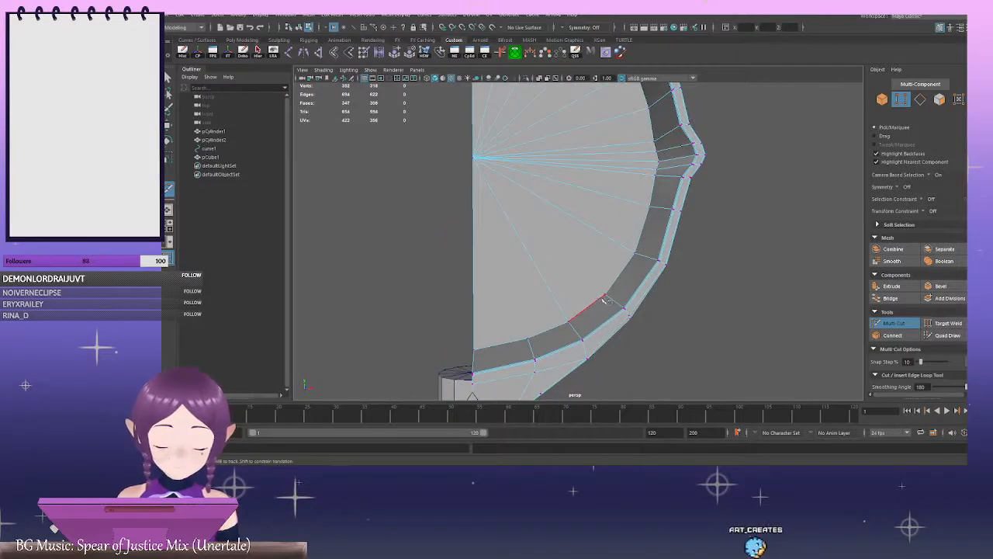
pyautogui.click(605, 295)
pyautogui.click(474, 158)
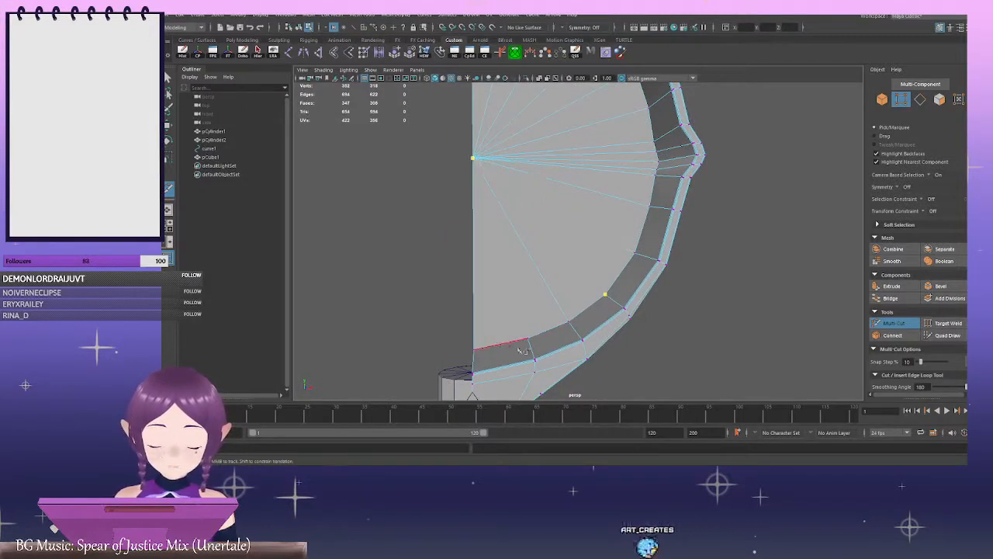
pyautogui.press('Return')
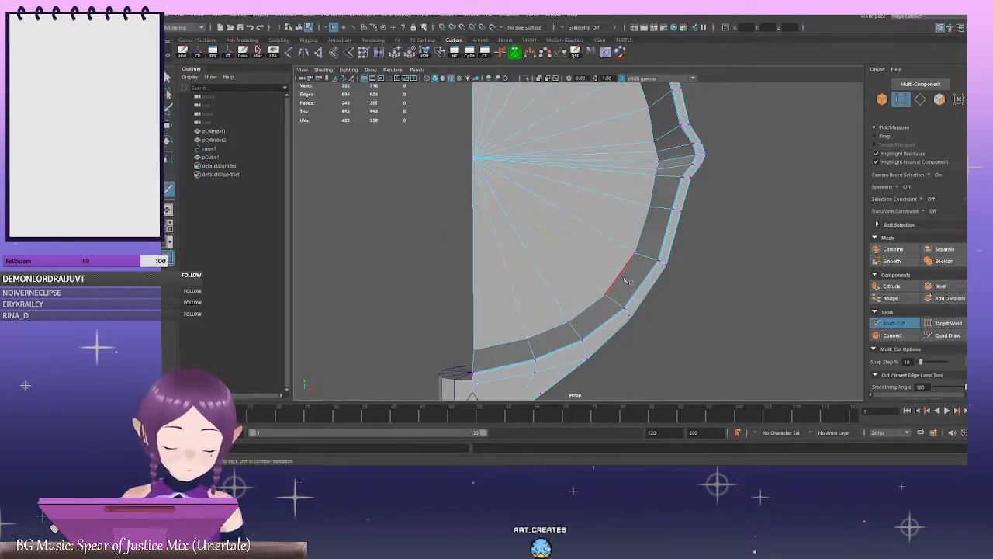
# Delete the middle edge loop running from the disc's centre through the tip of the rim
pyautogui.keyDown('alt'); pyautogui.moveTo(625, 281); pyautogui.dragTo(394, 261); pyautogui.keyUp('alt')
pyautogui.keyDown('alt'); pyautogui.moveTo(394, 262); pyautogui.dragTo(612, 275, button='right'); pyautogui.keyUp('alt')
pyautogui.keyDown('alt'); pyautogui.moveTo(611, 275); pyautogui.dragTo(740, 273); pyautogui.keyUp('alt')
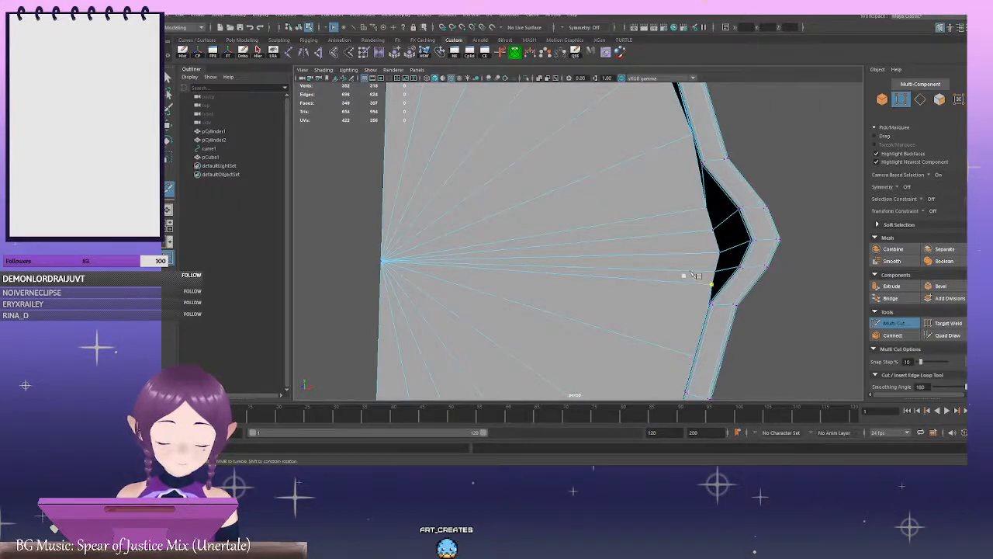
pyautogui.keyDown('alt'); pyautogui.moveTo(651, 250); pyautogui.dragTo(595, 240); pyautogui.keyUp('alt')
pyautogui.press('q')
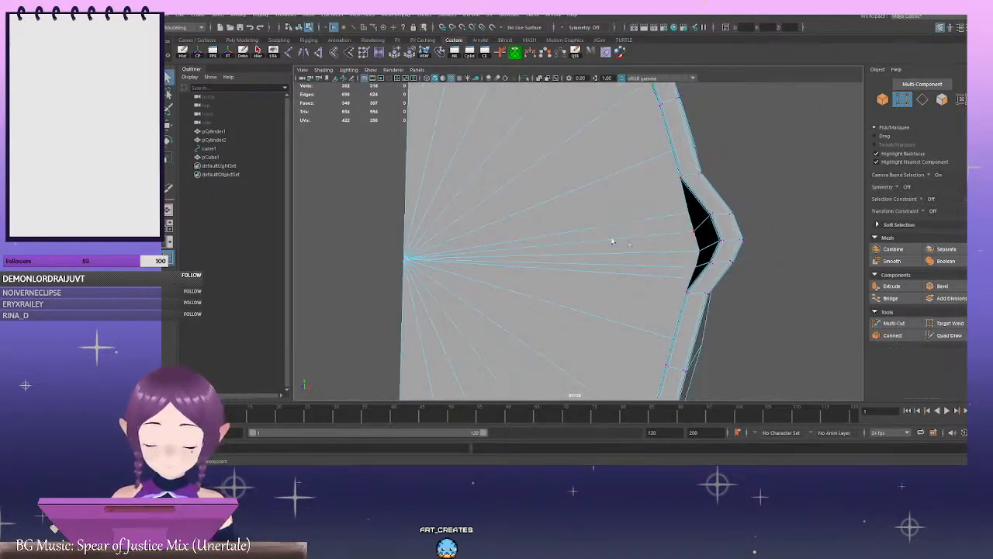
pyautogui.moveTo(659, 256); pyautogui.dragTo(661, 197, button='right')
pyautogui.doubleClick(662, 255)
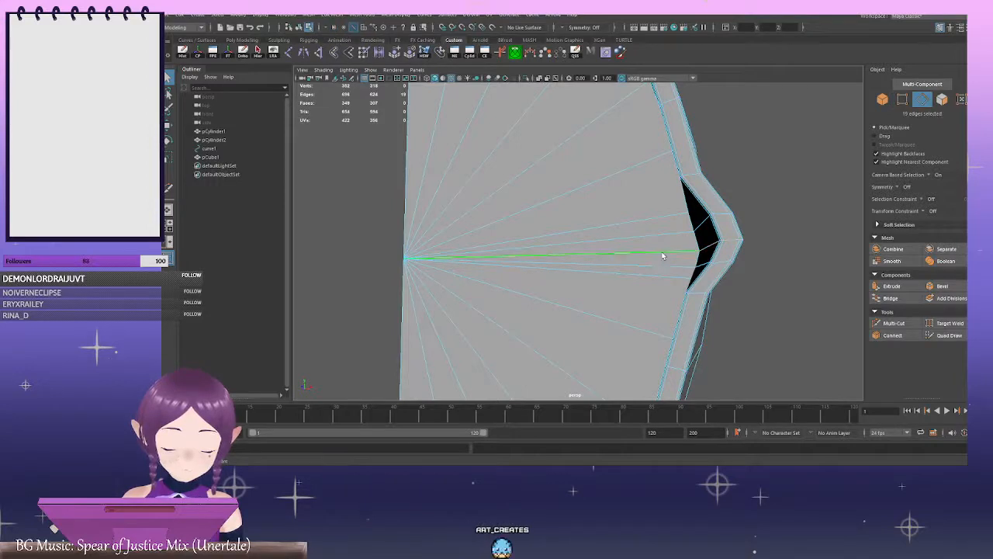
pyautogui.moveTo(662, 255)
pyautogui.keyDown('alt'); pyautogui.mouseDown()
pyautogui.moveTo(577, 244)
pyautogui.moveTo(658, 251)
pyautogui.mouseUp(); pyautogui.keyUp('alt')
pyautogui.press('Delete')
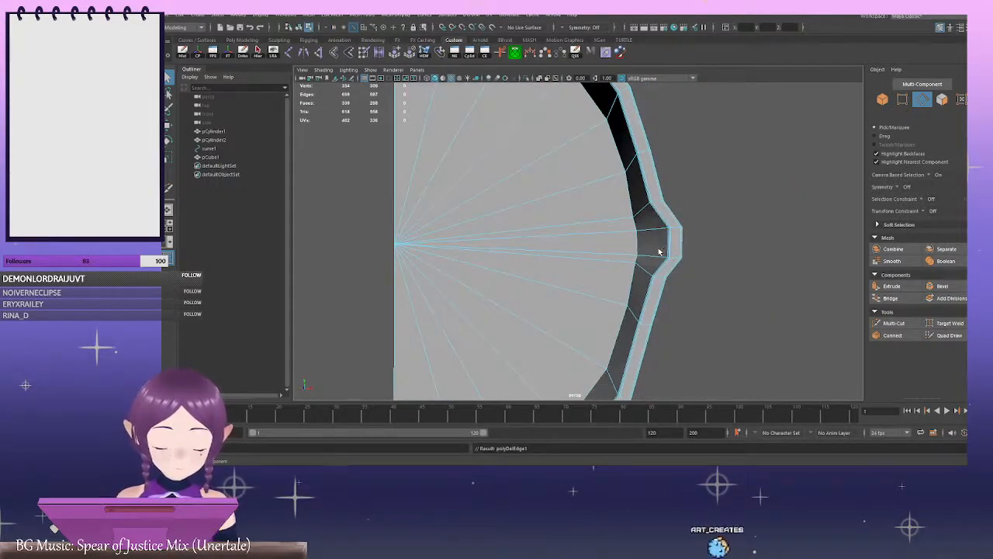
# Preview the half disc smoothed, inspect its rim, and return to the unsmoothed display
pyautogui.scroll(-5, 667, 240)
pyautogui.moveTo(747, 216); pyautogui.dragTo(746, 204, button='right')
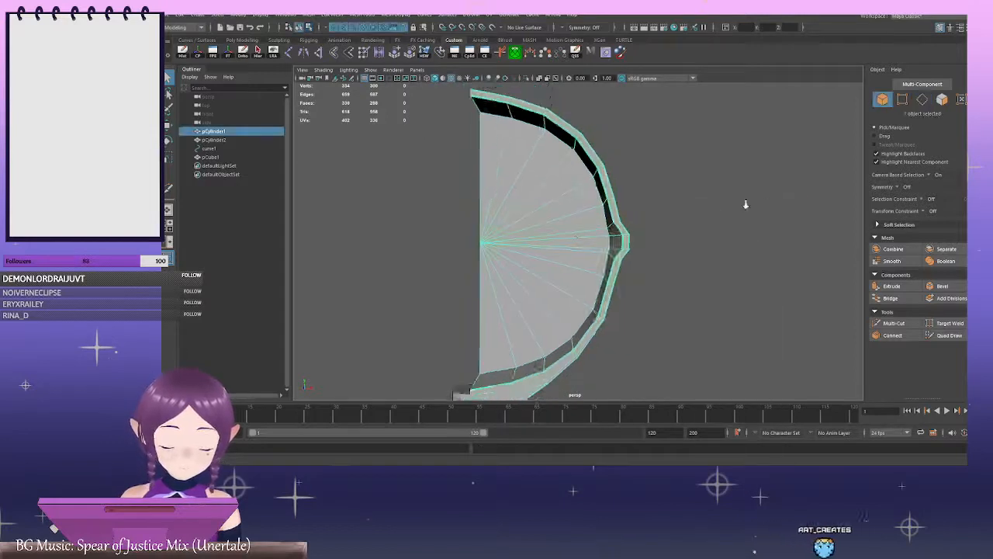
pyautogui.scroll(-2, 598, 240)
pyautogui.press('3')
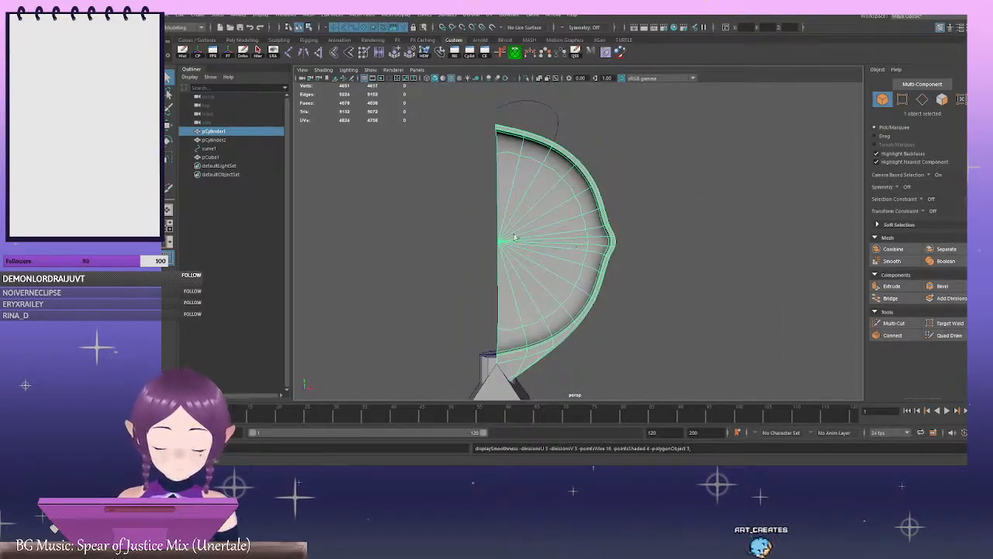
pyautogui.scroll(4, 514, 238)
pyautogui.keyDown('alt'); pyautogui.moveTo(630, 256); pyautogui.dragTo(578, 215); pyautogui.keyUp('alt')
pyautogui.press('1')
# On the disc's opposite face, cut edges with Multi-Cut between the centre point and the unconnected vertices of the upper inner rim
pyautogui.scroll(4, 650, 251)
pyautogui.scroll(-3, 616, 215)
pyautogui.click(893, 323)
pyautogui.scroll(5, 578, 217)
pyautogui.click(509, 263)
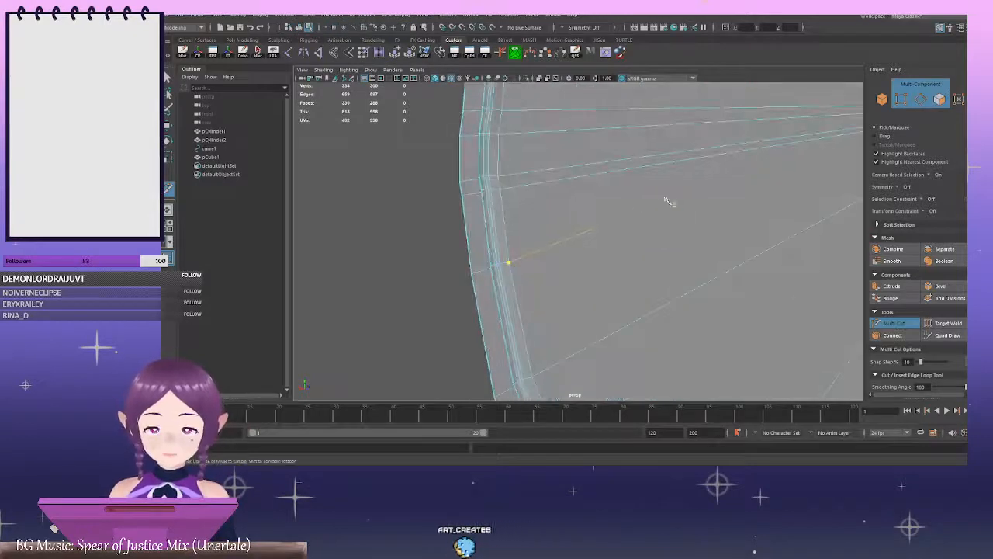
pyautogui.scroll(-5, 669, 201)
pyautogui.click(901, 101)
pyautogui.keyDown('alt'); pyautogui.moveTo(644, 226); pyautogui.dragTo(651, 134); pyautogui.keyUp('alt')
pyautogui.keyDown('alt'); pyautogui.moveTo(707, 327); pyautogui.dragTo(689, 258, button='middle'); pyautogui.keyUp('alt')
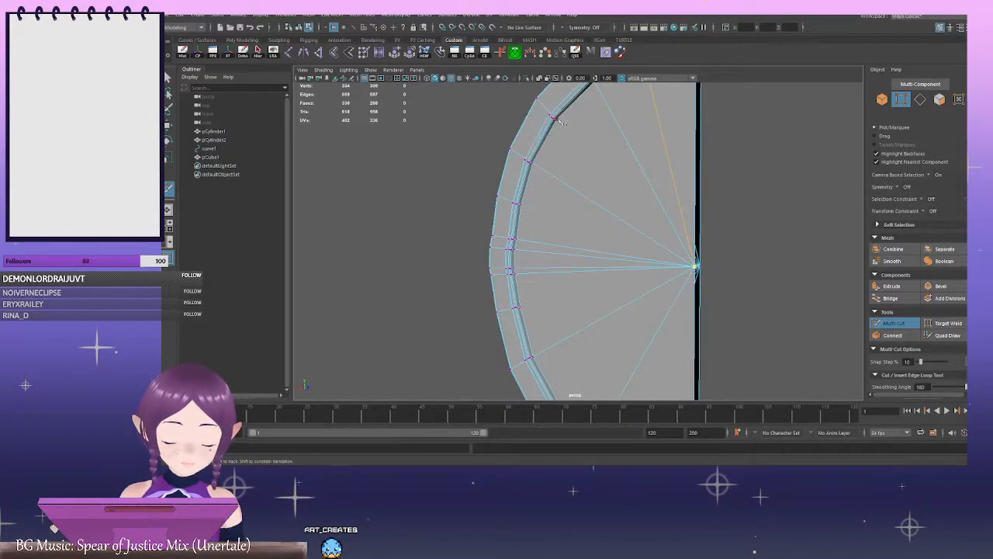
pyautogui.keyDown('alt'); pyautogui.moveTo(592, 184); pyautogui.dragTo(570, 120, button='middle'); pyautogui.keyUp('alt')
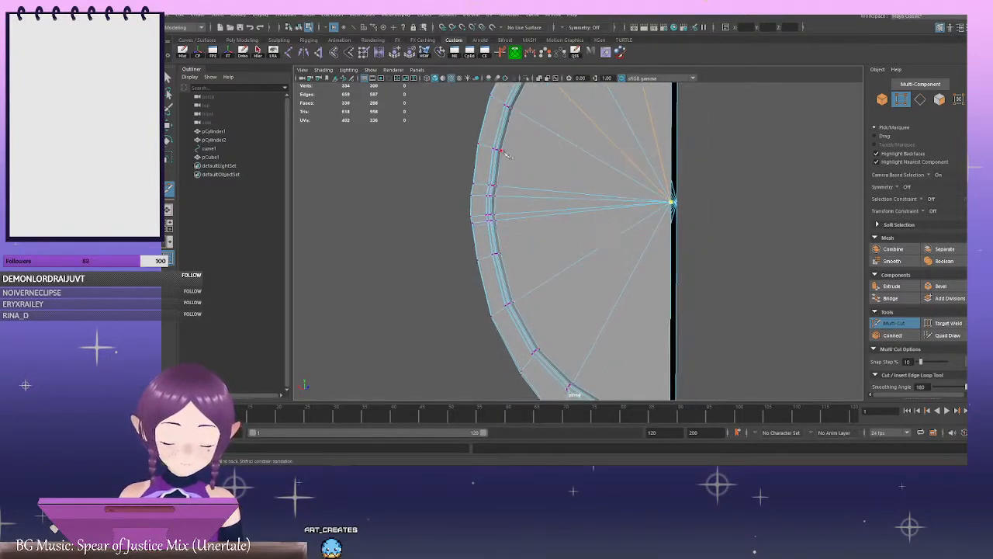
# Cut edges from the opposite face's centre point to the unconnected inner rim vertices just above and below the middle
pyautogui.hotkey('ctrl', 'z')
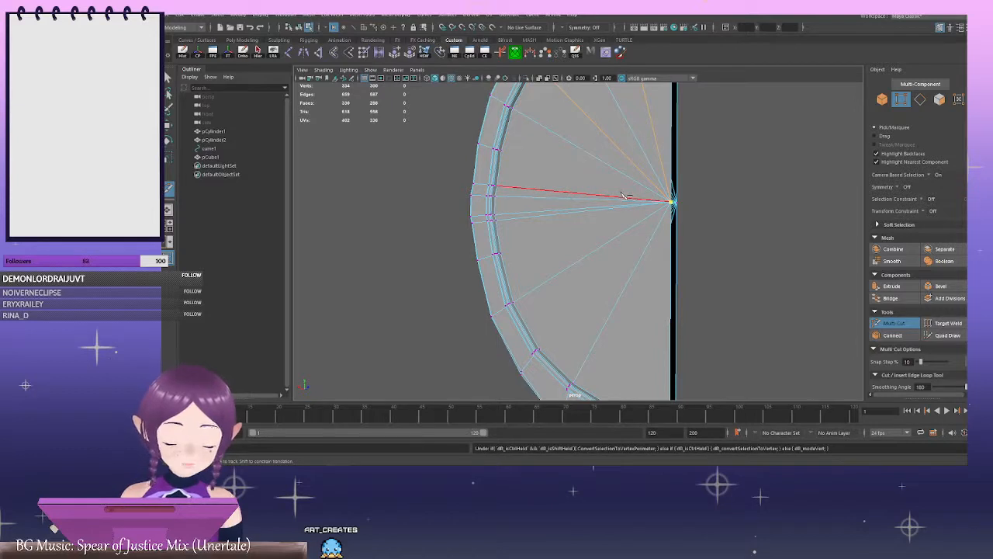
pyautogui.click(673, 202)
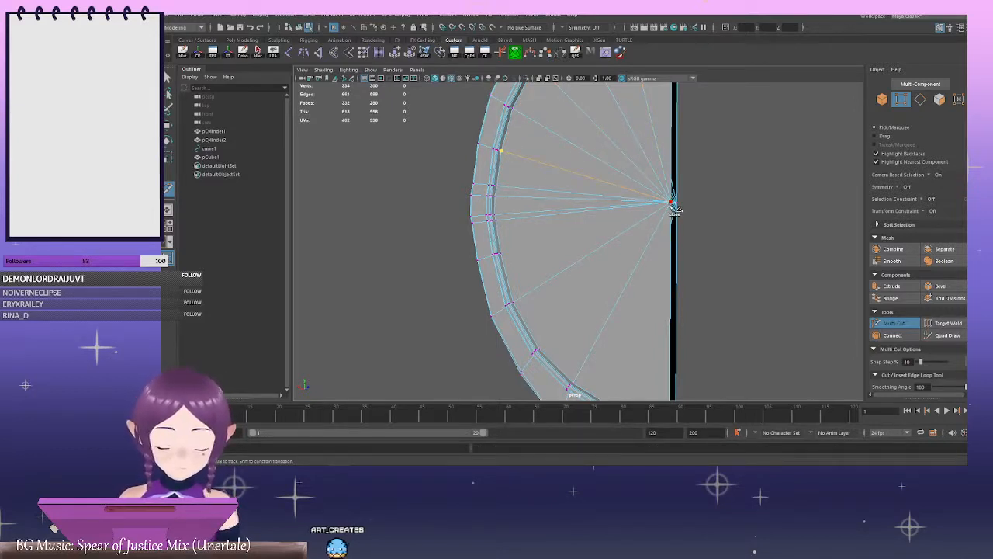
pyautogui.click(672, 203)
pyautogui.click(496, 253)
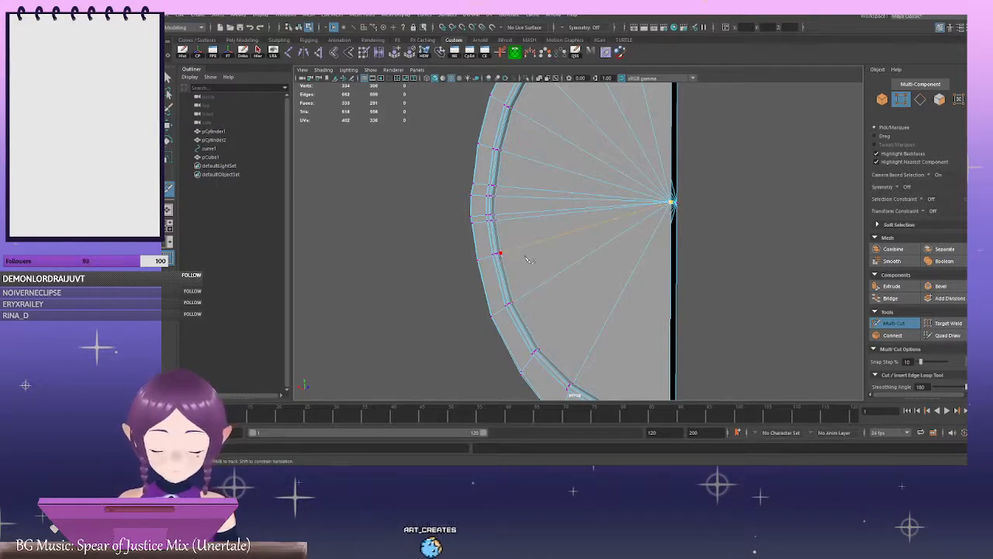
# Finish connecting the half disc's centre point to its inner rim vertices with Multi-Cut
pyautogui.rightClick(496, 254)
pyautogui.keyDown('alt'); pyautogui.moveTo(705, 280); pyautogui.dragTo(665, 198, button='middle'); pyautogui.keyUp('alt')
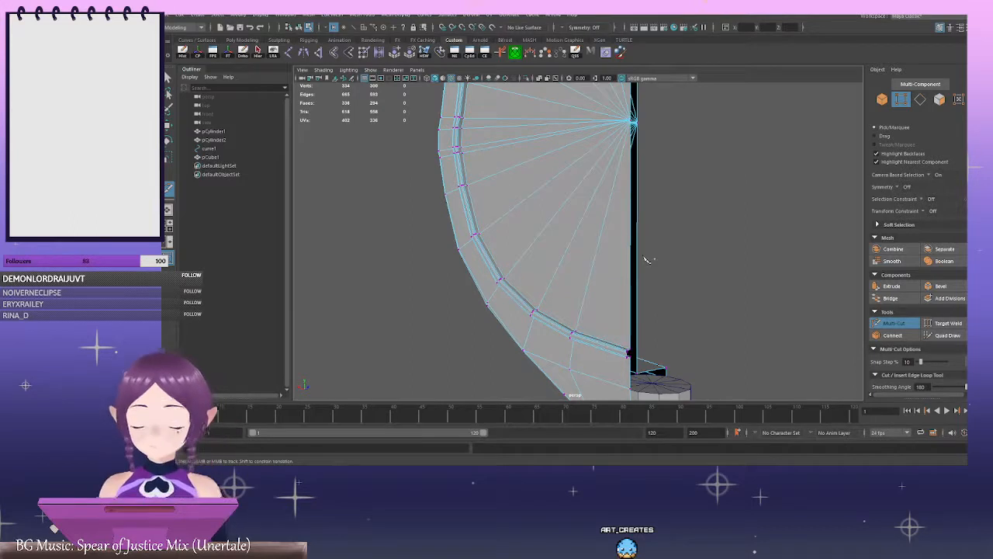
pyautogui.press('q')
# Bevel the inner edge loop where the disc meets the rim on the opposite side, using a reduced fraction for a narrow bevel
pyautogui.keyDown('alt'); pyautogui.moveTo(719, 235); pyautogui.dragTo(660, 217); pyautogui.keyUp('alt')
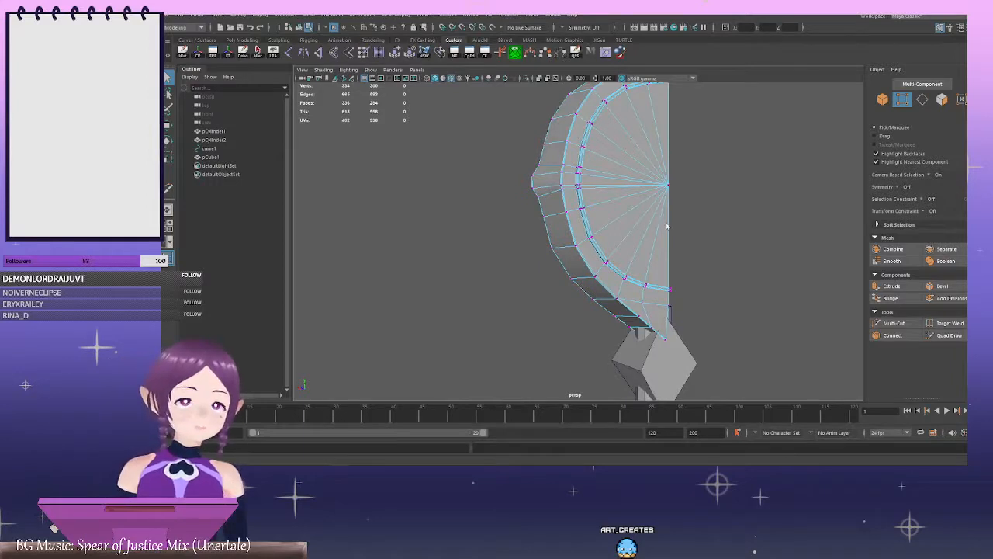
pyautogui.keyDown('alt'); pyautogui.moveTo(666, 219); pyautogui.dragTo(567, 198); pyautogui.keyUp('alt')
pyautogui.scroll(5, 614, 233)
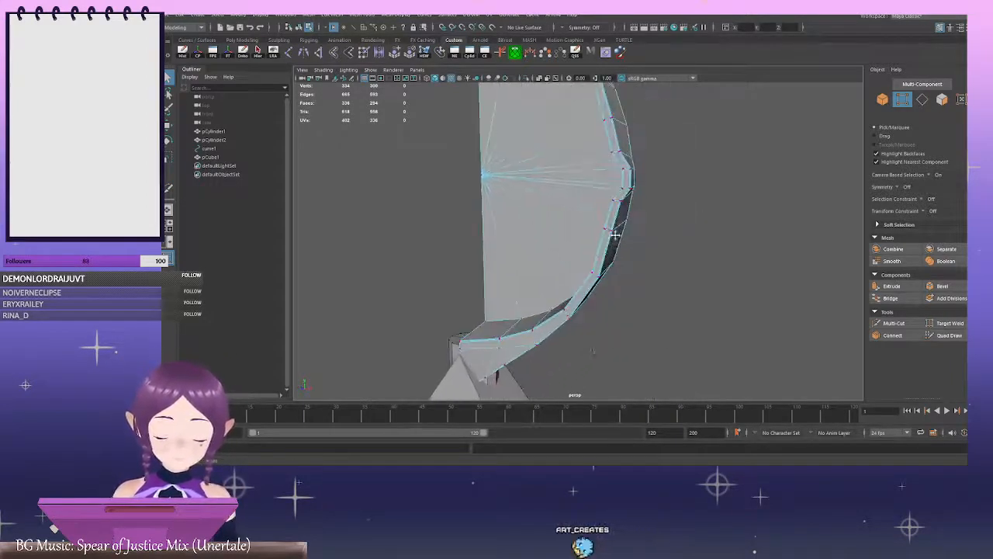
pyautogui.keyDown('alt'); pyautogui.moveTo(614, 233); pyautogui.dragTo(697, 262); pyautogui.keyUp('alt')
pyautogui.keyDown('alt'); pyautogui.moveTo(497, 318); pyautogui.dragTo(527, 222, button='middle'); pyautogui.keyUp('alt')
pyautogui.moveTo(522, 220); pyautogui.dragTo(527, 188, button='right')
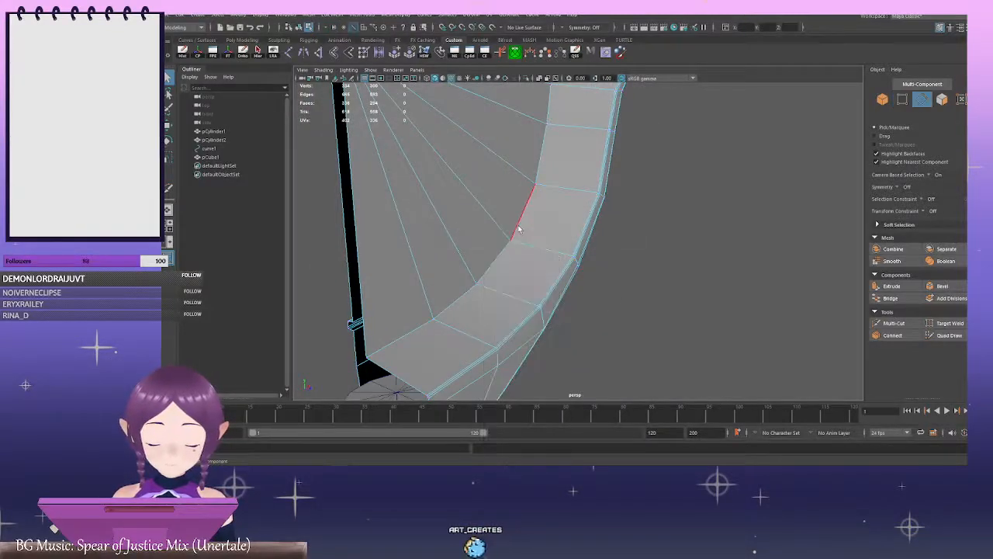
pyautogui.doubleClick(529, 242)
pyautogui.keyDown('alt'); pyautogui.moveTo(688, 228); pyautogui.dragTo(548, 241); pyautogui.keyUp('alt')
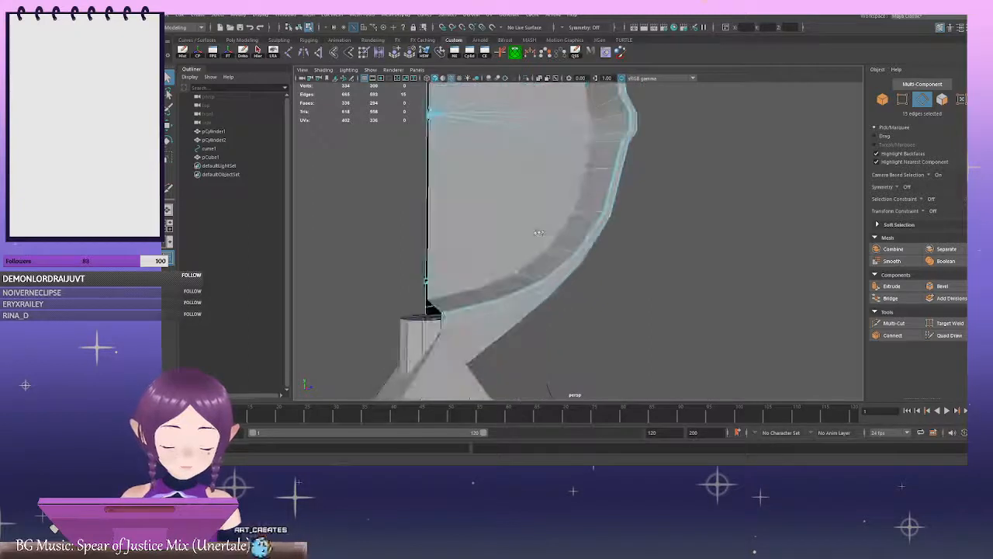
pyautogui.click(939, 286)
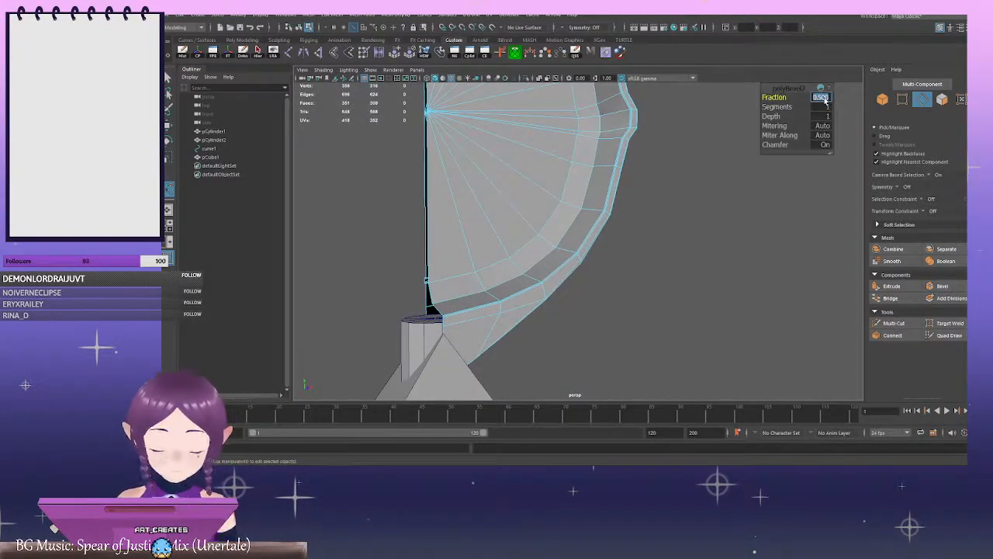
pyautogui.press('Return')
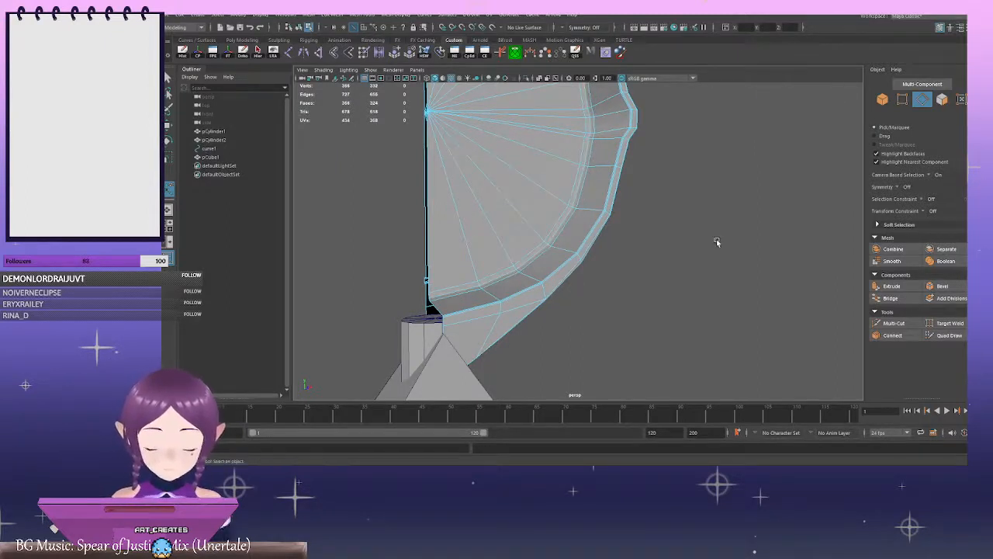
# Return to object mode and inspect the half disc with smooth preview from several angles
pyautogui.keyDown('alt'); pyautogui.moveTo(716, 240); pyautogui.dragTo(672, 230); pyautogui.keyUp('alt')
pyautogui.moveTo(716, 150); pyautogui.dragTo(756, 128, button='right')
pyautogui.click(756, 129)
pyautogui.scroll(-4, 699, 171)
pyautogui.keyDown('alt'); pyautogui.moveTo(683, 186); pyautogui.dragTo(660, 197); pyautogui.keyUp('alt')
pyautogui.click(571, 233)
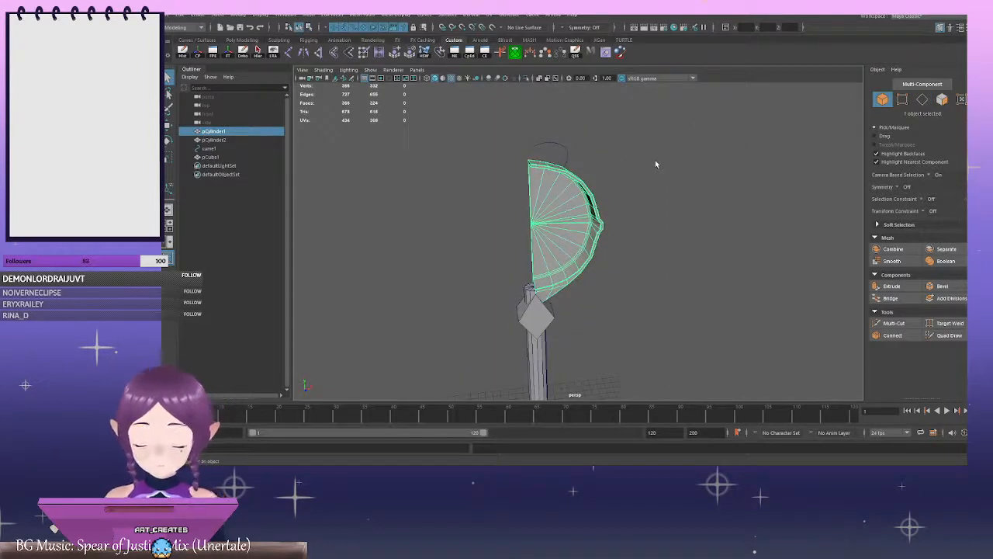
pyautogui.press('3')
pyautogui.keyDown('alt'); pyautogui.moveTo(655, 160); pyautogui.dragTo(710, 202, button='right'); pyautogui.keyUp('alt')
pyautogui.keyDown('alt'); pyautogui.moveTo(710, 202); pyautogui.dragTo(696, 181); pyautogui.keyUp('alt')
pyautogui.keyDown('alt'); pyautogui.moveTo(695, 181); pyautogui.dragTo(588, 182, button='right'); pyautogui.keyUp('alt')
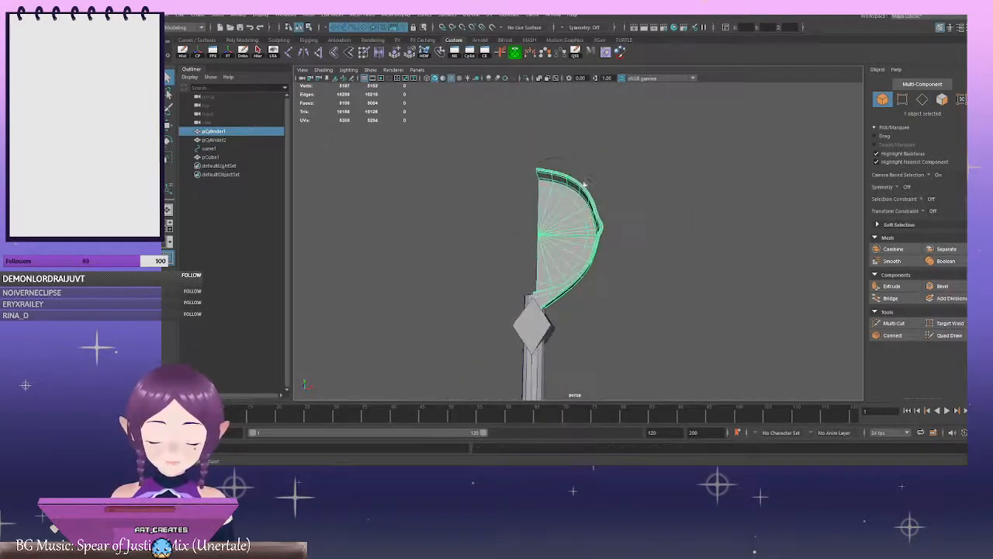
pyautogui.click(707, 197)
pyautogui.keyDown('alt'); pyautogui.moveTo(707, 197); pyautogui.dragTo(613, 229); pyautogui.keyUp('alt')
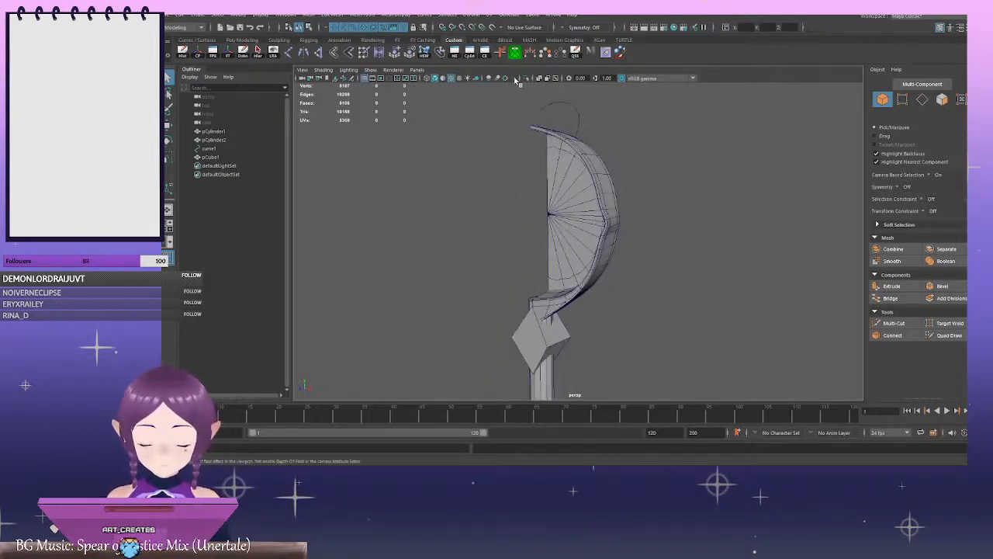
# Turn off wireframe on shaded and compare the half disc with and without smooth preview, ending unsmoothed
pyautogui.click(452, 79)
pyautogui.moveTo(691, 193)
pyautogui.keyDown('alt'); pyautogui.mouseDown()
pyautogui.moveTo(665, 184)
pyautogui.moveTo(712, 199)
pyautogui.moveTo(831, 201)
pyautogui.moveTo(739, 188)
pyautogui.moveTo(717, 193)
pyautogui.moveTo(741, 197)
pyautogui.moveTo(711, 202)
pyautogui.moveTo(692, 226)
pyautogui.moveTo(668, 183)
pyautogui.moveTo(714, 173)
pyautogui.moveTo(561, 155)
pyautogui.moveTo(683, 161)
pyautogui.moveTo(604, 175)
pyautogui.moveTo(634, 178)
pyautogui.mouseUp(); pyautogui.keyUp('alt')
pyautogui.click(609, 204)
pyautogui.press('1')
pyautogui.click(673, 205)
pyautogui.click(645, 200)
pyautogui.press('3')
pyautogui.click(724, 210)
pyautogui.click(638, 214)
pyautogui.press('1')
pyautogui.click(727, 213)
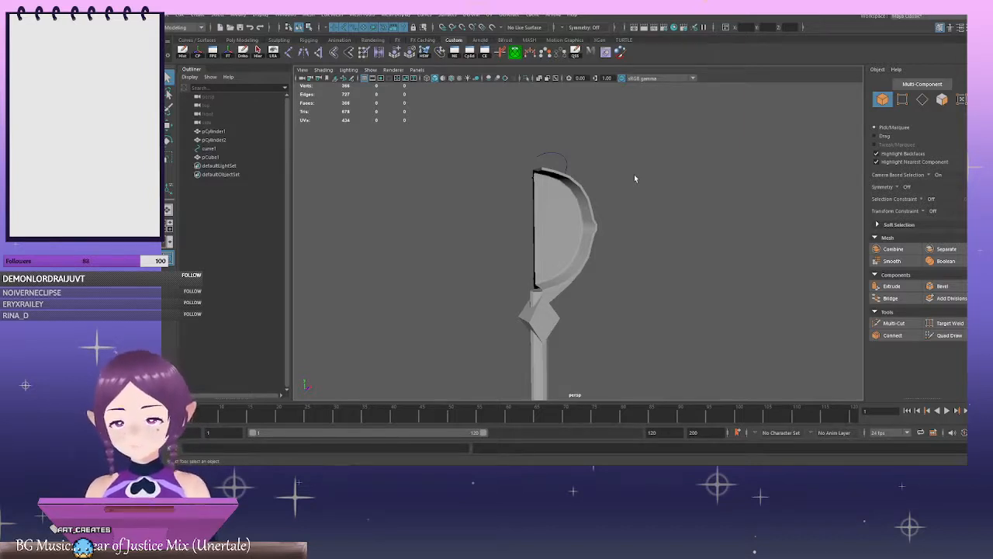
# Mirror the half disc across the world X axis with cut geometry on and borders merged to form the full round head
pyautogui.click(584, 203)
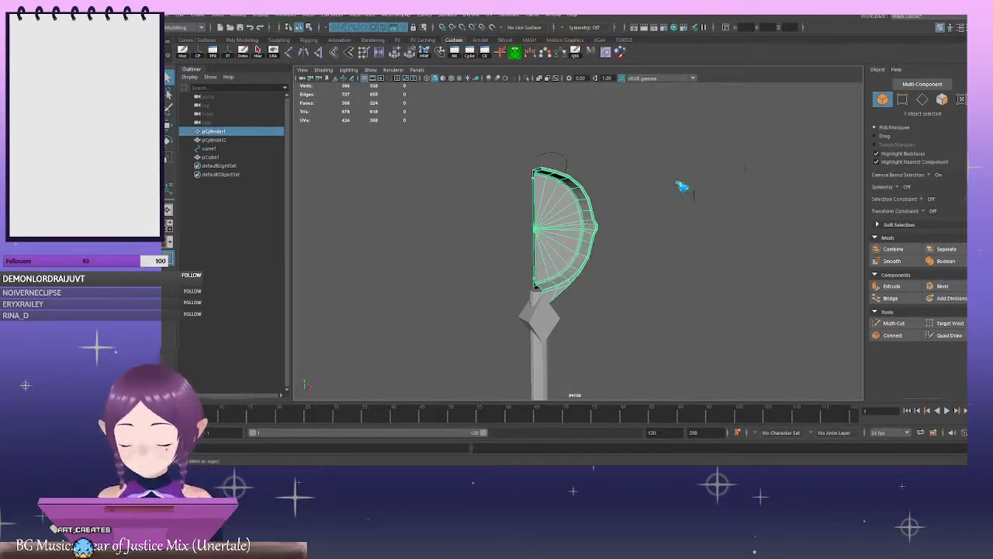
pyautogui.moveTo(682, 186); pyautogui.dragTo(722, 178, button='right')
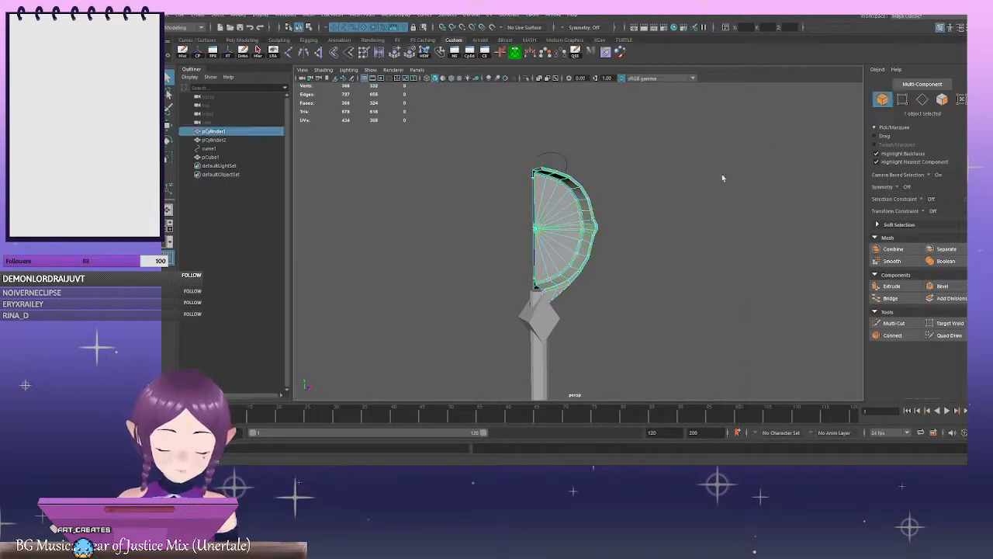
pyautogui.keyDown('alt'); pyautogui.moveTo(722, 178); pyautogui.dragTo(635, 201); pyautogui.keyUp('alt')
pyautogui.keyDown('shift'); pyautogui.moveTo(680, 187); pyautogui.dragTo(681, 187, button='right'); pyautogui.keyUp('shift')
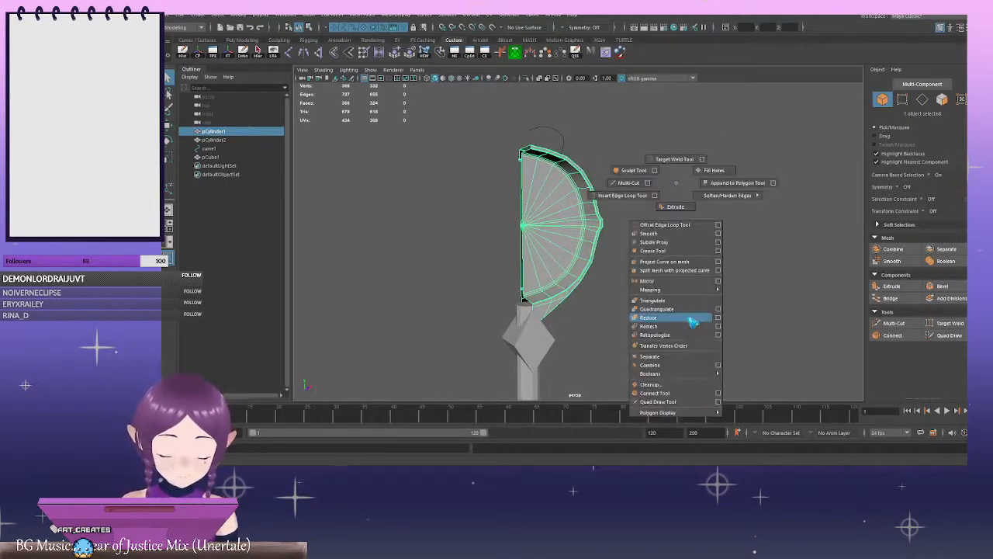
pyautogui.keyDown('shift'); pyautogui.moveTo(693, 321); pyautogui.dragTo(755, 270, button='right'); pyautogui.keyUp('shift')
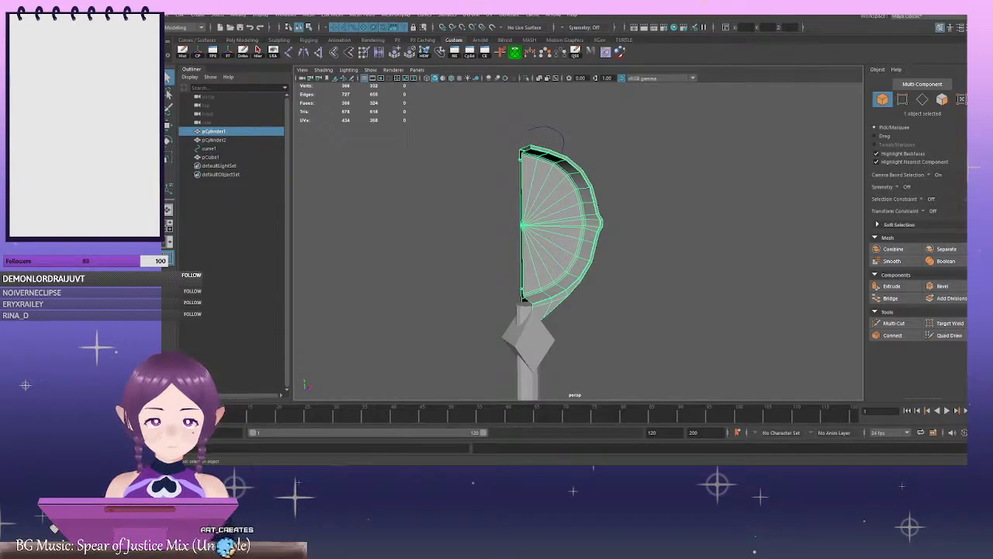
pyautogui.click(684, 177)
pyautogui.keyDown('alt'); pyautogui.moveTo(682, 239); pyautogui.dragTo(620, 229, button='right'); pyautogui.keyUp('alt')
pyautogui.keyDown('alt'); pyautogui.moveTo(620, 229); pyautogui.dragTo(600, 230); pyautogui.keyUp('alt')
pyautogui.click(669, 200)
pyautogui.click(554, 216)
pyautogui.keyDown('alt'); pyautogui.moveTo(555, 216); pyautogui.dragTo(658, 212, button='right'); pyautogui.keyUp('alt')
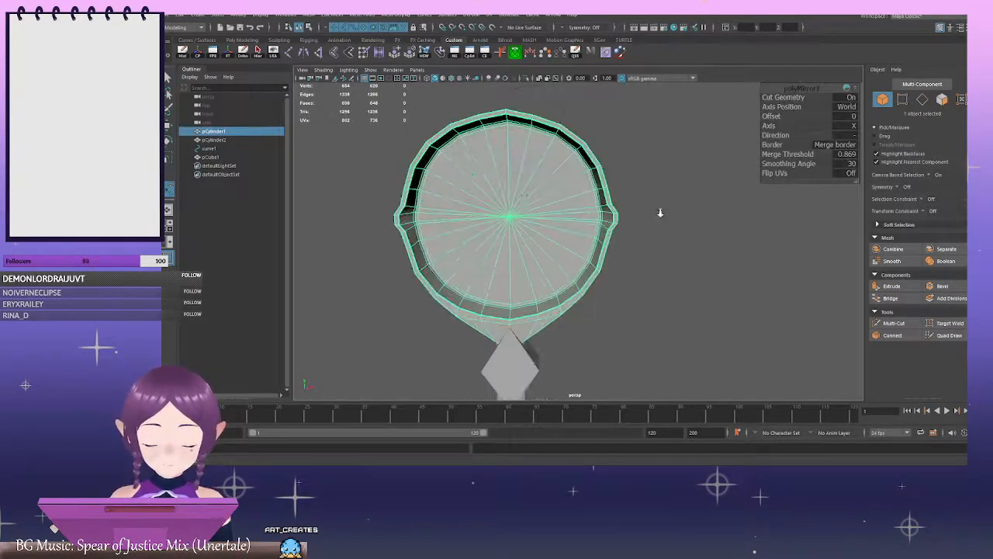
# Adjust the height of the nine vertices on the head's top centre seam and return to object mode
pyautogui.keyDown('alt'); pyautogui.moveTo(523, 165); pyautogui.dragTo(602, 202, button='middle'); pyautogui.keyUp('alt')
pyautogui.keyDown('alt'); pyautogui.moveTo(603, 202); pyautogui.dragTo(660, 186, button='right'); pyautogui.keyUp('alt')
pyautogui.keyDown('alt'); pyautogui.moveTo(604, 169); pyautogui.dragTo(591, 208, button='middle'); pyautogui.keyUp('alt')
pyautogui.moveTo(707, 120); pyautogui.dragTo(703, 99, button='right')
pyautogui.keyDown('alt'); pyautogui.moveTo(618, 129); pyautogui.dragTo(595, 124, button='middle'); pyautogui.keyUp('alt')
pyautogui.rightClick(728, 142)
pyautogui.moveTo(732, 147); pyautogui.dragTo(608, 143, button='right')
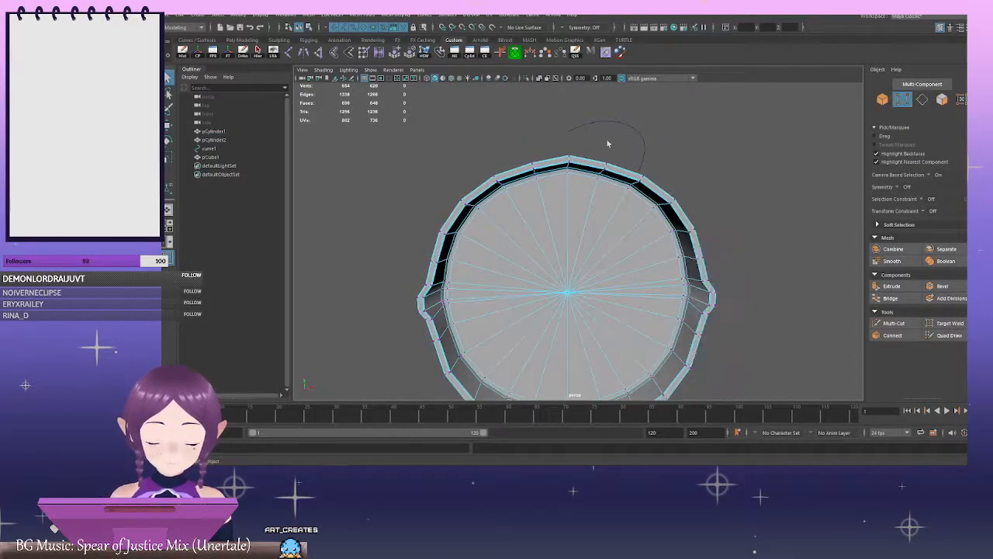
pyautogui.scroll(1, 578, 169)
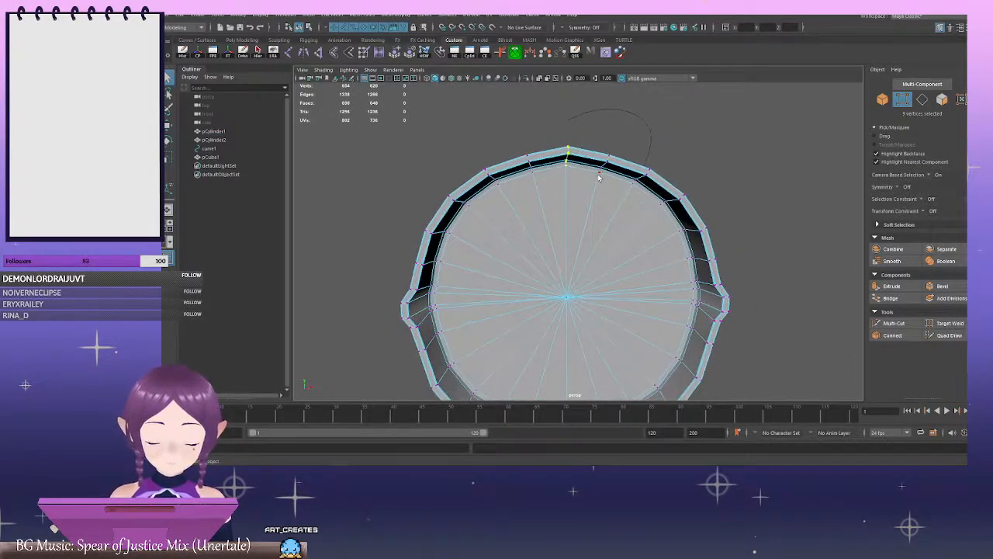
pyautogui.press('w')
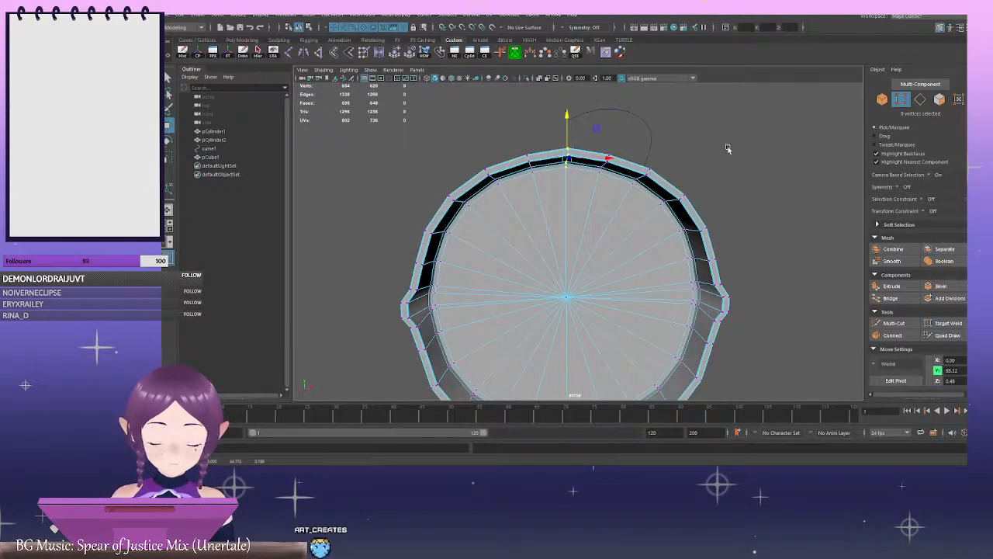
pyautogui.click(727, 148)
pyautogui.scroll(-5, 708, 185)
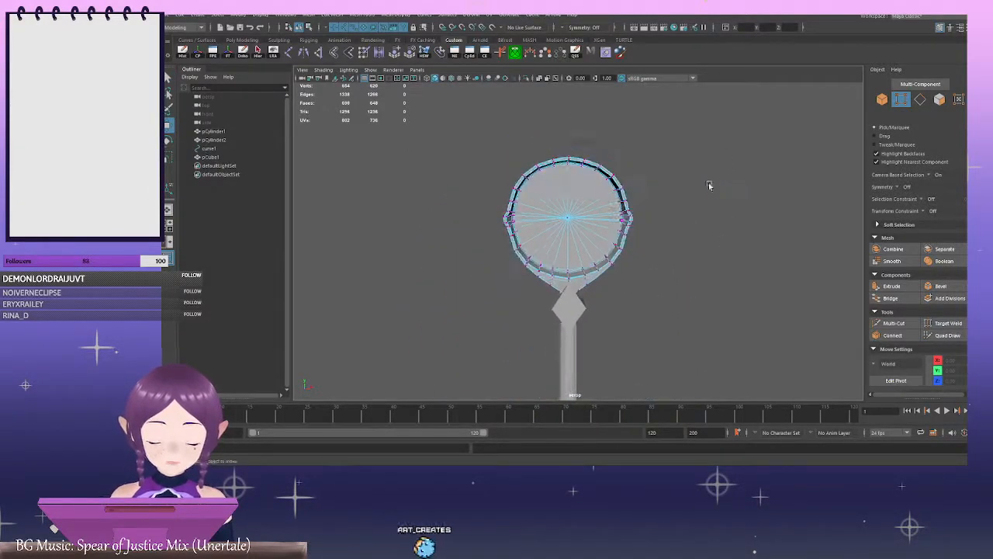
pyautogui.moveTo(709, 185); pyautogui.dragTo(738, 160, button='right')
pyautogui.click(758, 184)
# Select the round head and isolate it in the viewport
pyautogui.scroll(-4, 758, 184)
pyautogui.keyDown('alt'); pyautogui.moveTo(578, 162); pyautogui.dragTo(587, 246); pyautogui.keyUp('alt')
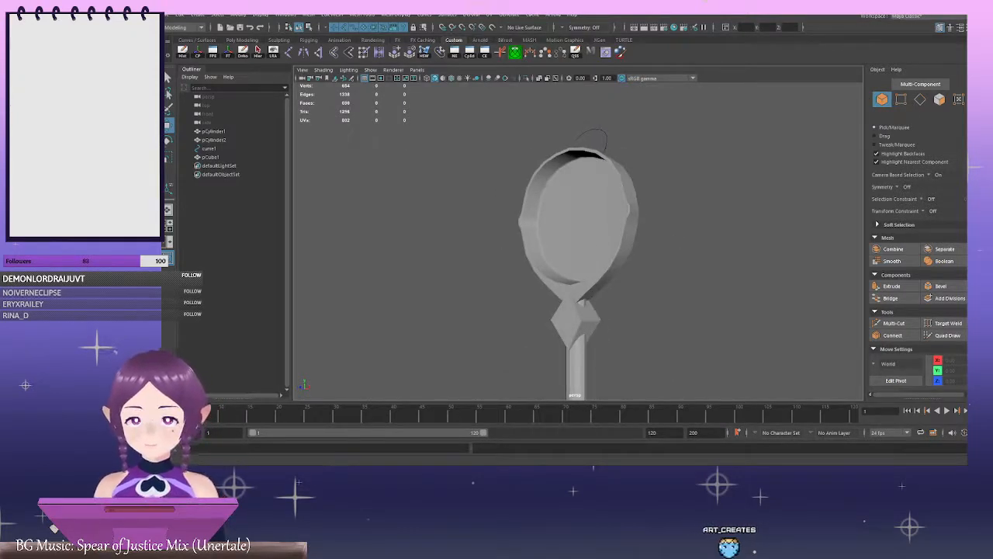
pyautogui.keyDown('alt'); pyautogui.moveTo(705, 236); pyautogui.dragTo(604, 228); pyautogui.keyUp('alt')
pyautogui.click(623, 150)
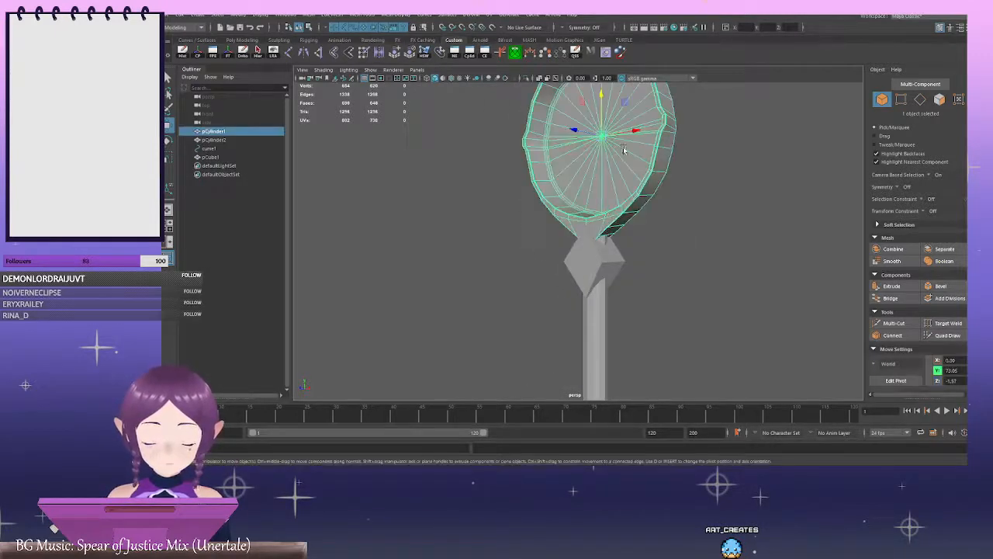
pyautogui.click(526, 80)
# Delete the centre seam edge loop through the head's pointed bottom tip, and end the isolation
pyautogui.keyDown('alt'); pyautogui.moveTo(630, 177); pyautogui.dragTo(673, 175); pyautogui.keyUp('alt')
pyautogui.keyDown('alt'); pyautogui.moveTo(673, 176); pyautogui.dragTo(785, 305, button='right'); pyautogui.keyUp('alt')
pyautogui.keyDown('alt'); pyautogui.moveTo(722, 268); pyautogui.dragTo(608, 218); pyautogui.keyUp('alt')
pyautogui.keyDown('alt'); pyautogui.moveTo(762, 220); pyautogui.dragTo(744, 191, button='right'); pyautogui.keyUp('alt')
pyautogui.doubleClick(577, 199)
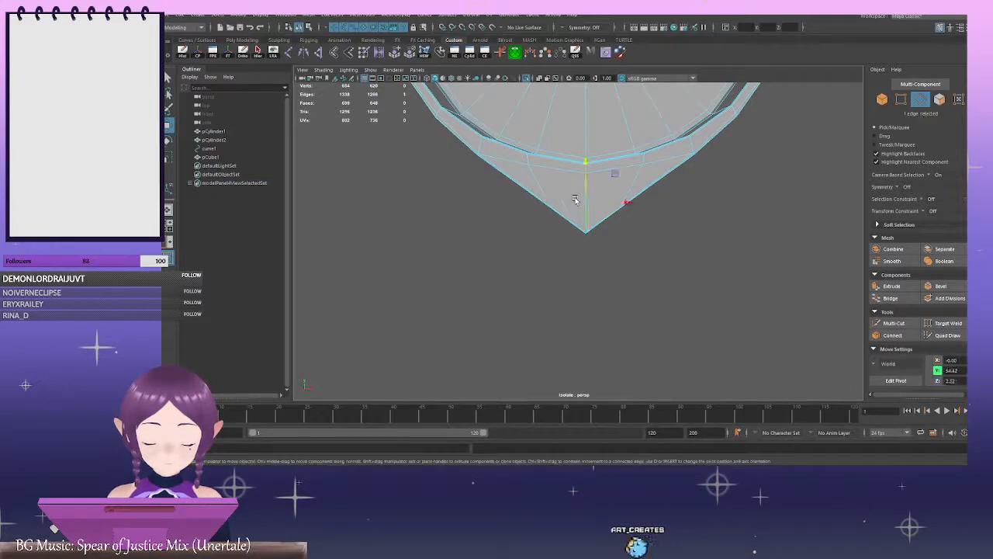
pyautogui.keyDown('alt'); pyautogui.moveTo(578, 199); pyautogui.dragTo(548, 183, button='right'); pyautogui.keyUp('alt')
pyautogui.keyDown('alt'); pyautogui.moveTo(548, 182); pyautogui.dragTo(551, 288, button='middle'); pyautogui.keyUp('alt')
pyautogui.moveTo(620, 274)
pyautogui.keyDown('alt'); pyautogui.mouseDown(button='right')
pyautogui.moveTo(687, 268)
pyautogui.moveTo(632, 260)
pyautogui.mouseUp(button='right'); pyautogui.keyUp('alt')
pyautogui.press('Delete')
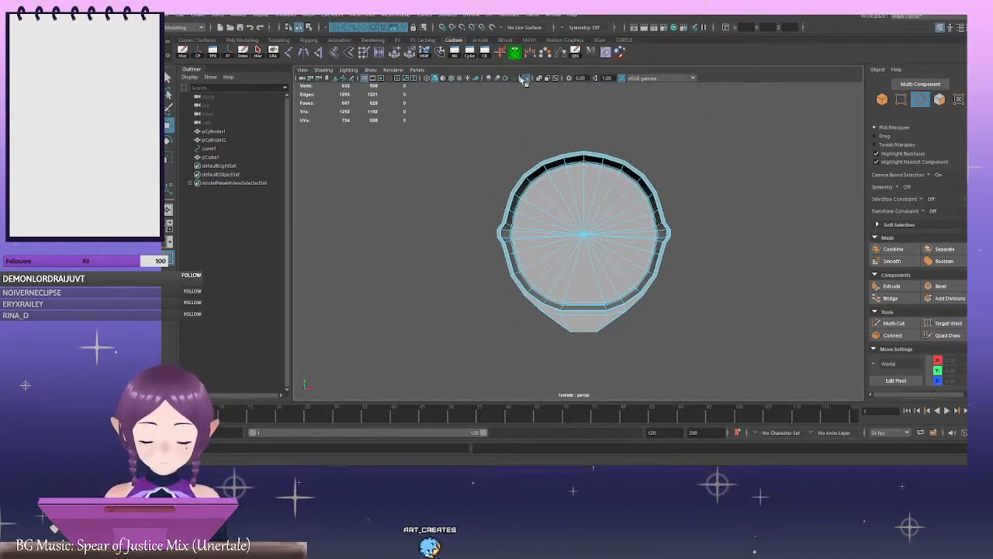
pyautogui.click(527, 78)
# Move the narrow bottom face of the head straight down into the diamond-shaped connector
pyautogui.keyDown('alt'); pyautogui.moveTo(641, 310); pyautogui.dragTo(642, 240, button='middle'); pyautogui.keyUp('alt')
pyautogui.keyDown('alt'); pyautogui.moveTo(642, 239); pyautogui.dragTo(691, 243, button='right'); pyautogui.keyUp('alt')
pyautogui.keyDown('alt'); pyautogui.moveTo(690, 242); pyautogui.dragTo(490, 262); pyautogui.keyUp('alt')
pyautogui.keyDown('alt'); pyautogui.moveTo(490, 261); pyautogui.dragTo(631, 273, button='right'); pyautogui.keyUp('alt')
pyautogui.keyDown('alt'); pyautogui.moveTo(631, 273); pyautogui.dragTo(645, 282); pyautogui.keyUp('alt')
pyautogui.keyDown('alt'); pyautogui.moveTo(597, 275); pyautogui.dragTo(643, 284, button='right'); pyautogui.keyUp('alt')
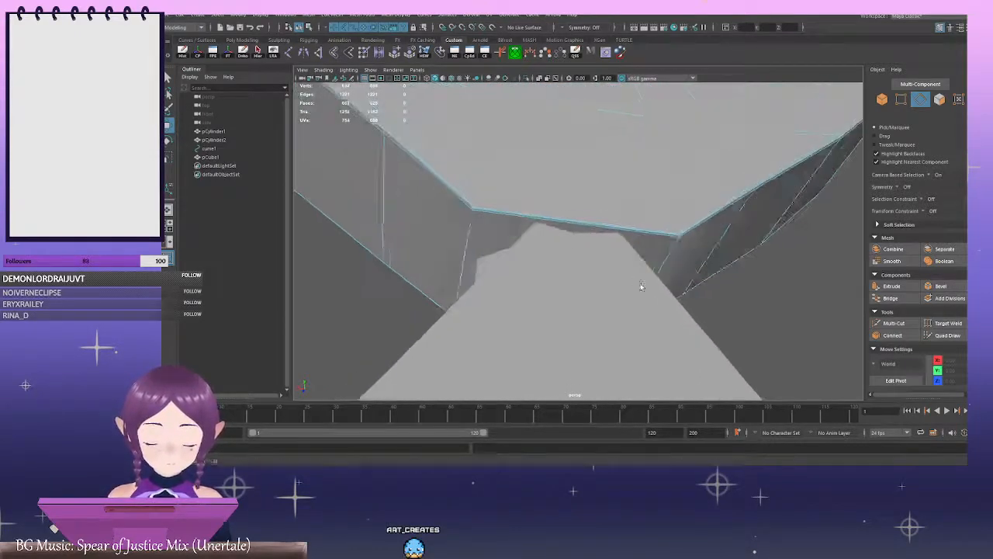
pyautogui.keyDown('alt'); pyautogui.moveTo(643, 284); pyautogui.dragTo(664, 285); pyautogui.keyUp('alt')
pyautogui.moveTo(821, 286); pyautogui.dragTo(825, 248, button='right')
pyautogui.click(526, 256)
pyautogui.keyDown('alt'); pyautogui.moveTo(525, 256); pyautogui.dragTo(543, 267); pyautogui.keyUp('alt')
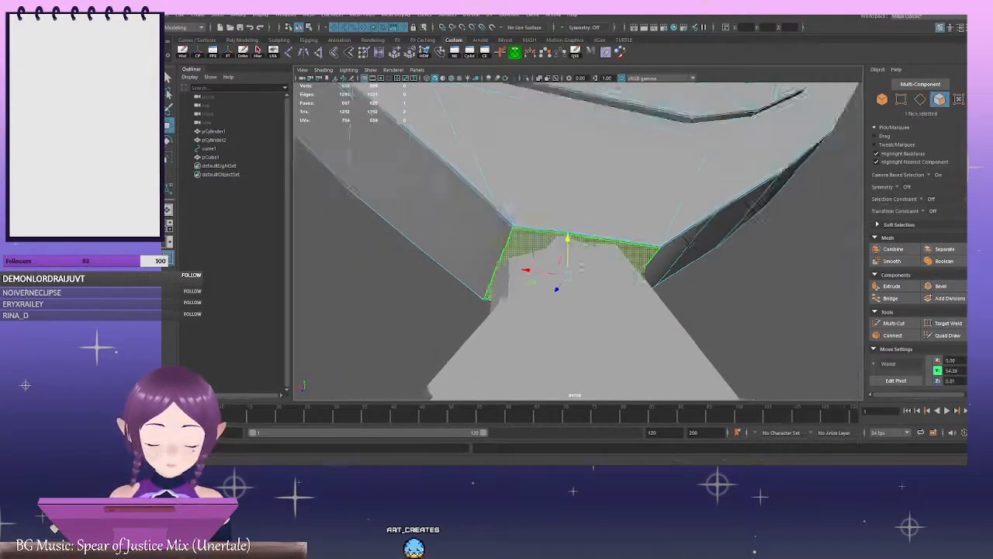
pyautogui.keyDown('alt'); pyautogui.moveTo(543, 268); pyautogui.dragTo(512, 272, button='right'); pyautogui.keyUp('alt')
pyautogui.keyDown('alt'); pyautogui.moveTo(512, 272); pyautogui.dragTo(619, 282); pyautogui.keyUp('alt')
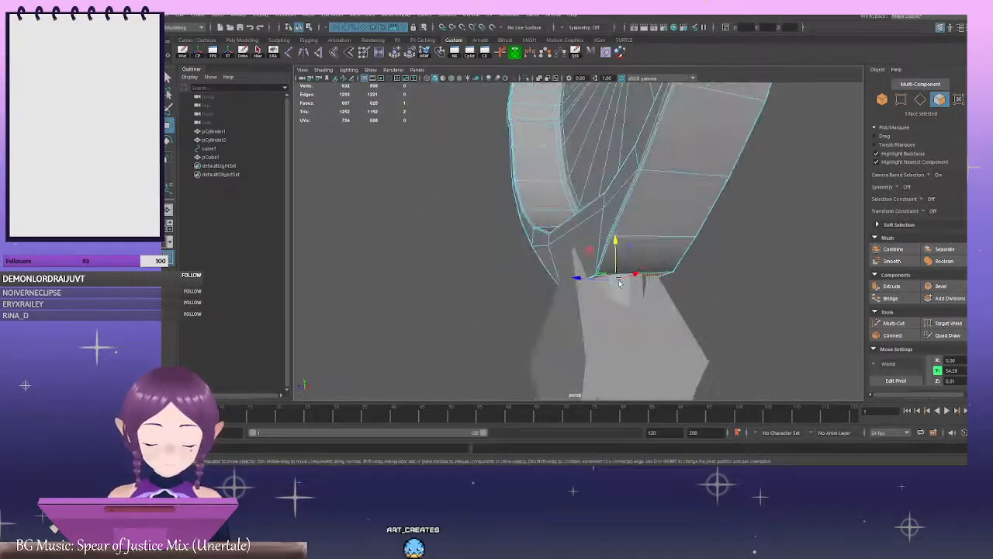
pyautogui.moveTo(615, 246); pyautogui.dragTo(606, 314)
pyautogui.press('r')
pyautogui.click(669, 297)
# Delete the handle cylinder and the diamond-shaped connector below the head
pyautogui.keyDown('alt'); pyautogui.moveTo(677, 287); pyautogui.dragTo(721, 300); pyautogui.keyUp('alt')
pyautogui.click(600, 281)
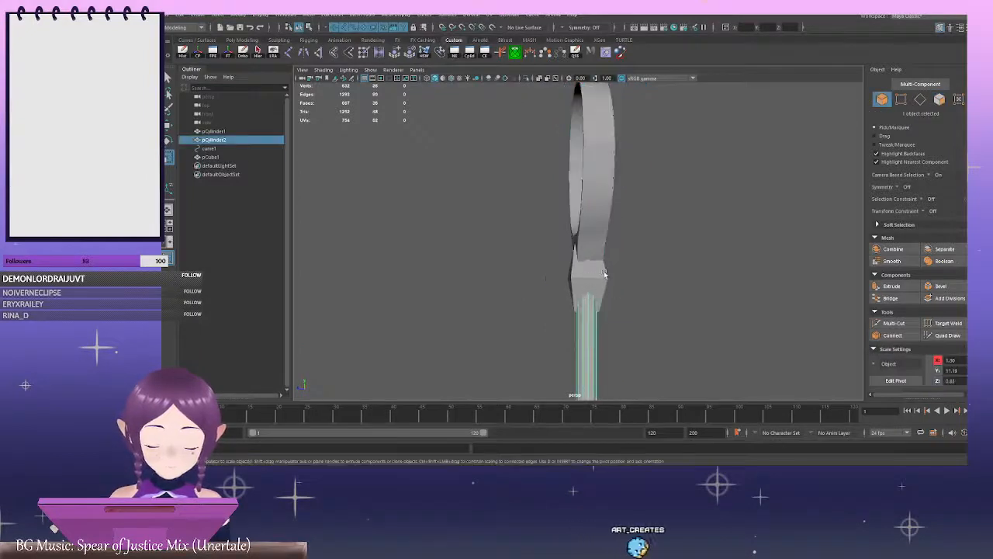
pyautogui.click(604, 273)
pyautogui.press('Delete')
pyautogui.keyDown('alt'); pyautogui.moveTo(669, 275); pyautogui.dragTo(613, 247); pyautogui.keyUp('alt')
pyautogui.click(580, 244)
pyautogui.press('Delete')
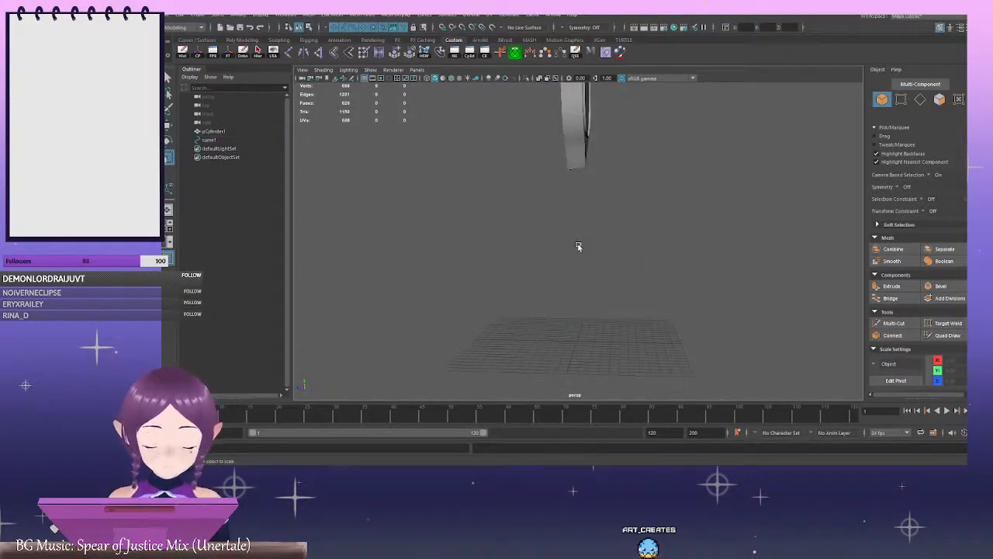
# Raise the two lower corner vertices on one side of the head's bottom face to level its slanted bottom edge
pyautogui.keyDown('alt'); pyautogui.moveTo(624, 236); pyautogui.dragTo(540, 186, button='right'); pyautogui.keyUp('alt')
pyautogui.keyDown('alt'); pyautogui.moveTo(540, 186); pyautogui.dragTo(544, 247, button='middle'); pyautogui.keyUp('alt')
pyautogui.keyDown('alt'); pyautogui.moveTo(544, 247); pyautogui.dragTo(640, 256, button='right'); pyautogui.keyUp('alt')
pyautogui.keyDown('alt'); pyautogui.moveTo(640, 256); pyautogui.dragTo(602, 228); pyautogui.keyUp('alt')
pyautogui.click(590, 227)
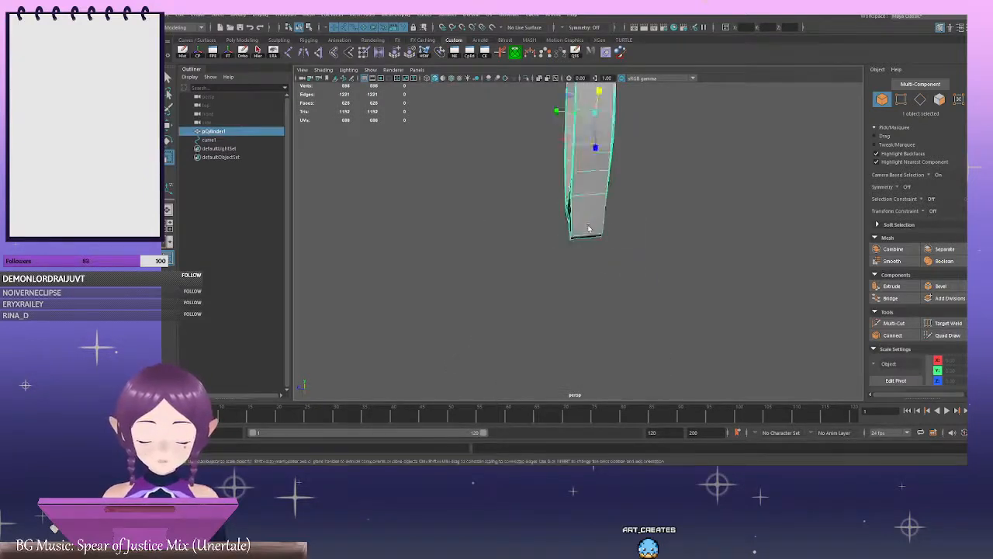
pyautogui.keyDown('alt'); pyautogui.moveTo(590, 227); pyautogui.dragTo(635, 253, button='right'); pyautogui.keyUp('alt')
pyautogui.keyDown('alt'); pyautogui.moveTo(634, 252); pyautogui.dragTo(600, 239, button='middle'); pyautogui.keyUp('alt')
pyautogui.rightClick(639, 199)
pyautogui.moveTo(622, 191); pyautogui.dragTo(613, 195, button='right')
pyautogui.keyDown('alt'); pyautogui.moveTo(631, 227); pyautogui.dragTo(676, 237); pyautogui.keyUp('alt')
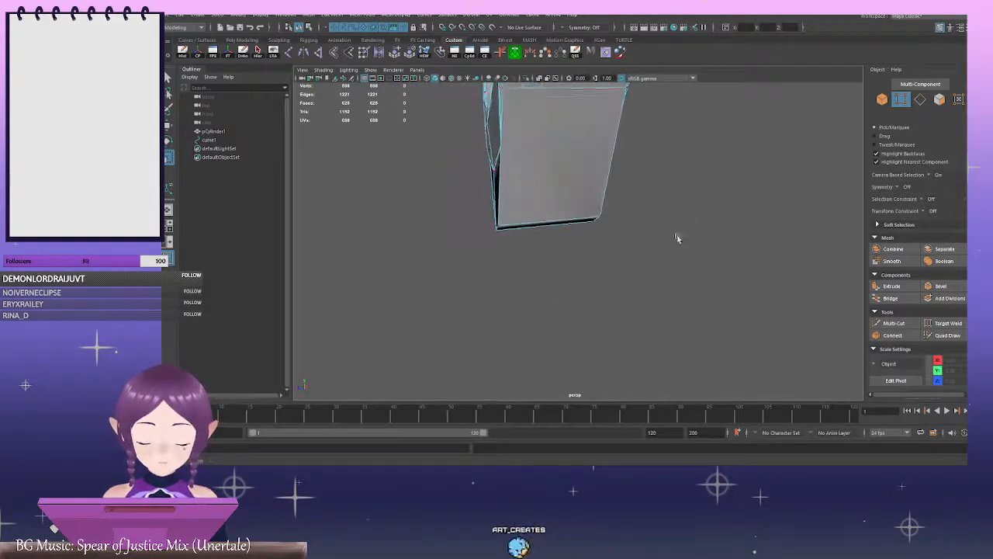
pyautogui.moveTo(465, 211); pyautogui.dragTo(538, 269)
pyautogui.press('w')
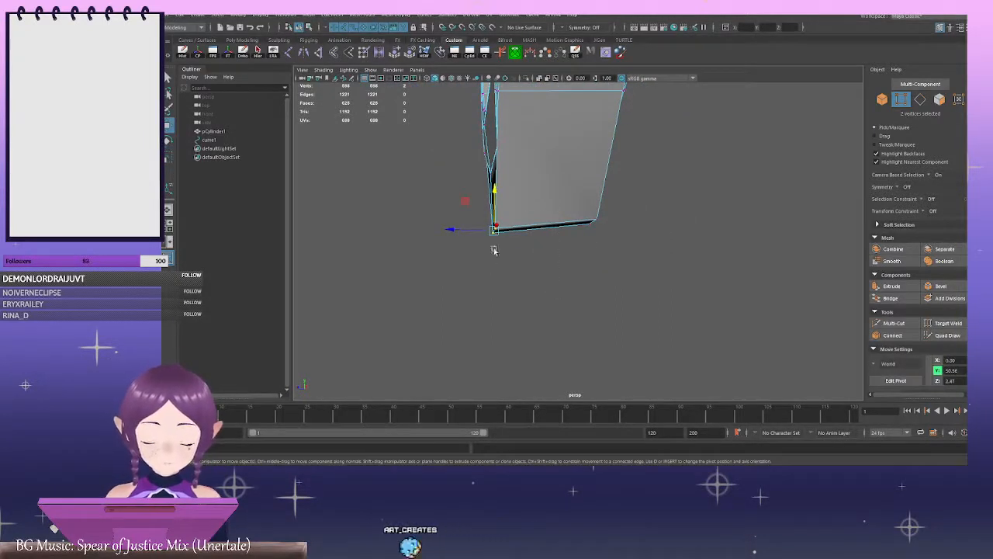
pyautogui.moveTo(494, 194); pyautogui.dragTo(494, 182)
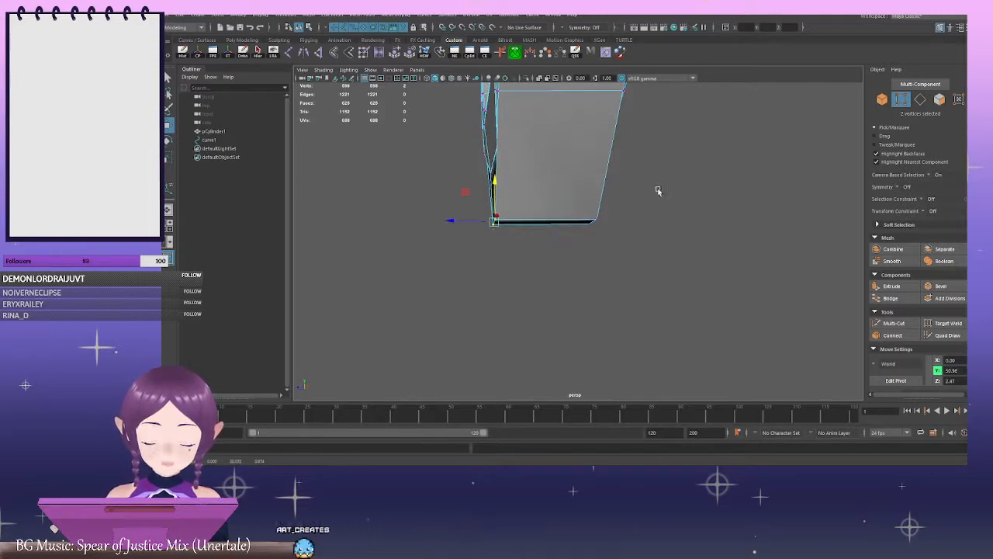
# Try to level the head's bottom edge in the side view by lowering its rear corner vertex to the front corner's height
pyautogui.press('space')
pyautogui.press('space')
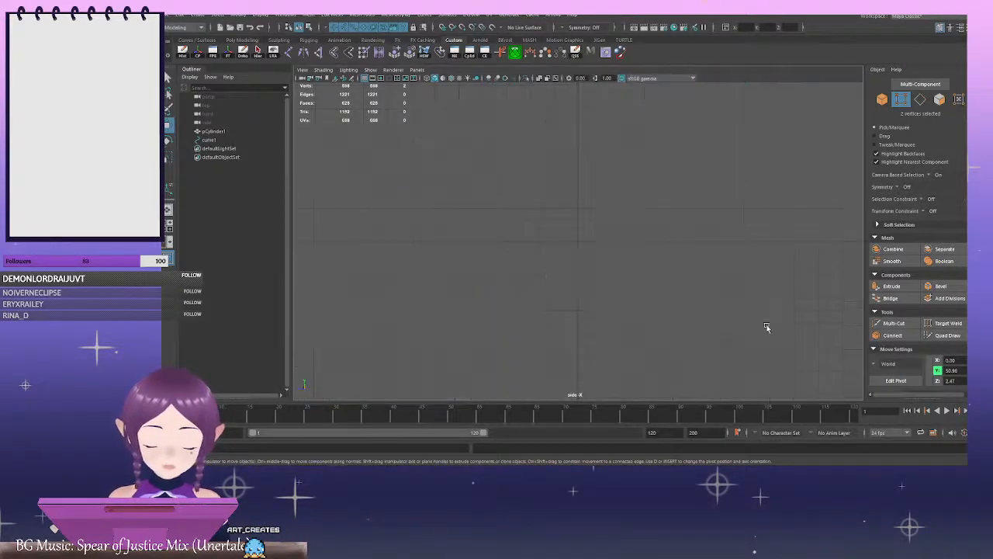
pyautogui.press('f')
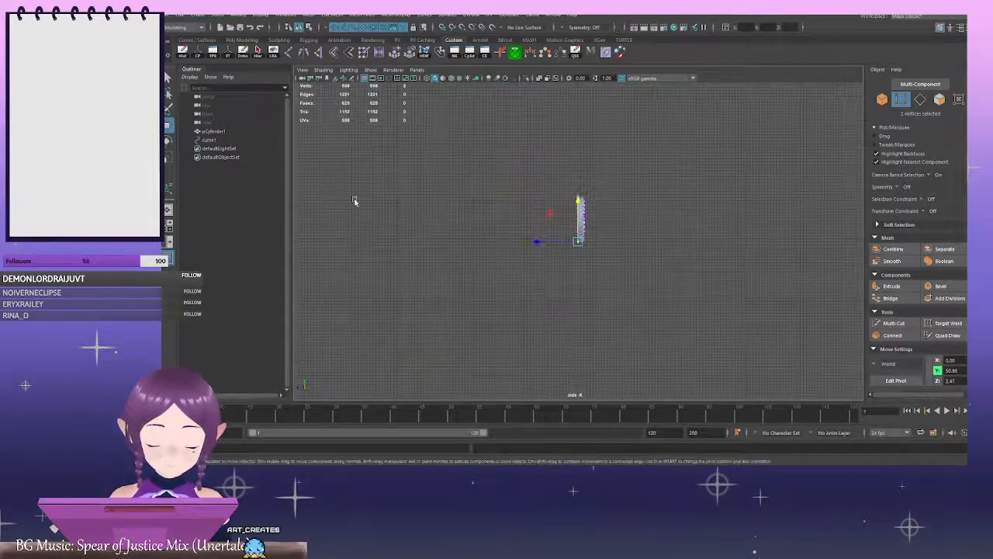
pyautogui.keyDown('alt'); pyautogui.moveTo(706, 244); pyautogui.dragTo(800, 239, button='right'); pyautogui.keyUp('alt')
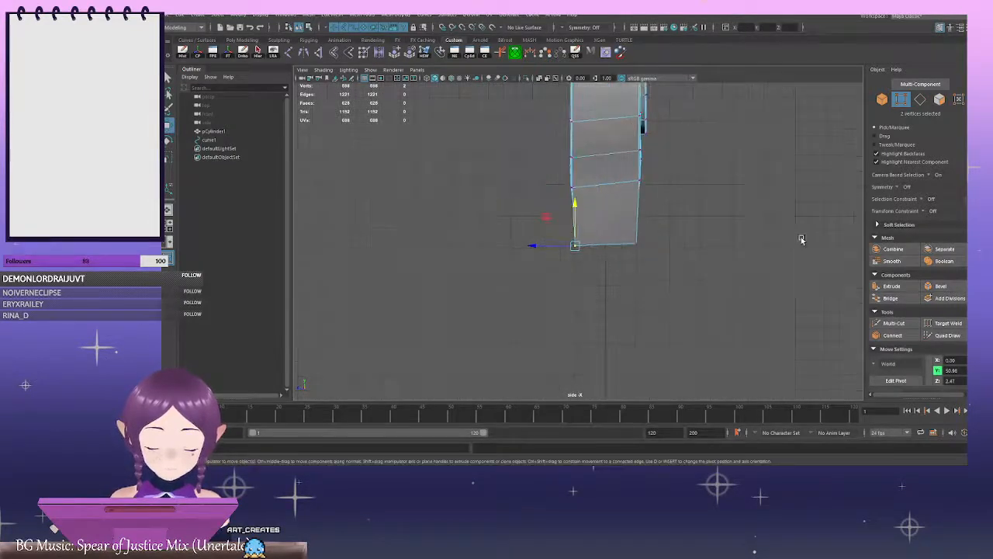
pyautogui.keyDown('alt'); pyautogui.moveTo(801, 239); pyautogui.dragTo(790, 248, button='middle'); pyautogui.keyUp('alt')
pyautogui.keyDown('alt'); pyautogui.moveTo(690, 228); pyautogui.dragTo(799, 266, button='right'); pyautogui.keyUp('alt')
pyautogui.moveTo(554, 223); pyautogui.dragTo(551, 231)
pyautogui.keyDown('alt'); pyautogui.moveTo(611, 257); pyautogui.dragTo(730, 268, button='right'); pyautogui.keyUp('alt')
pyautogui.moveTo(734, 230); pyautogui.dragTo(860, 339)
pyautogui.keyDown('alt'); pyautogui.moveTo(791, 253); pyautogui.dragTo(693, 198, button='middle'); pyautogui.keyUp('alt')
pyautogui.moveTo(674, 198); pyautogui.dragTo(673, 216)
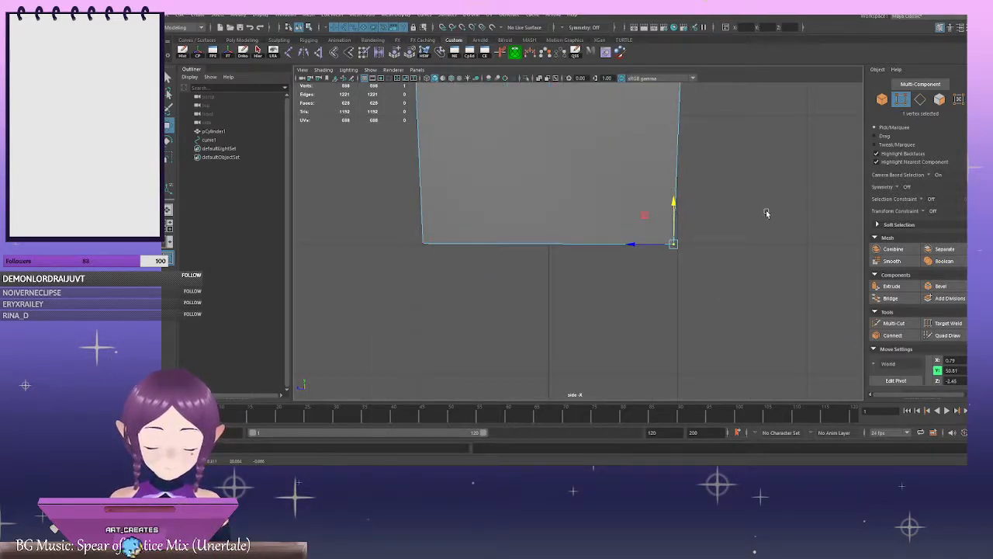
# Examine the corner vertices and the bottom face of the head's tip from the front, side and below
pyautogui.press('space')
pyautogui.press('space')
pyautogui.keyDown('alt'); pyautogui.moveTo(781, 159); pyautogui.dragTo(737, 204); pyautogui.keyUp('alt')
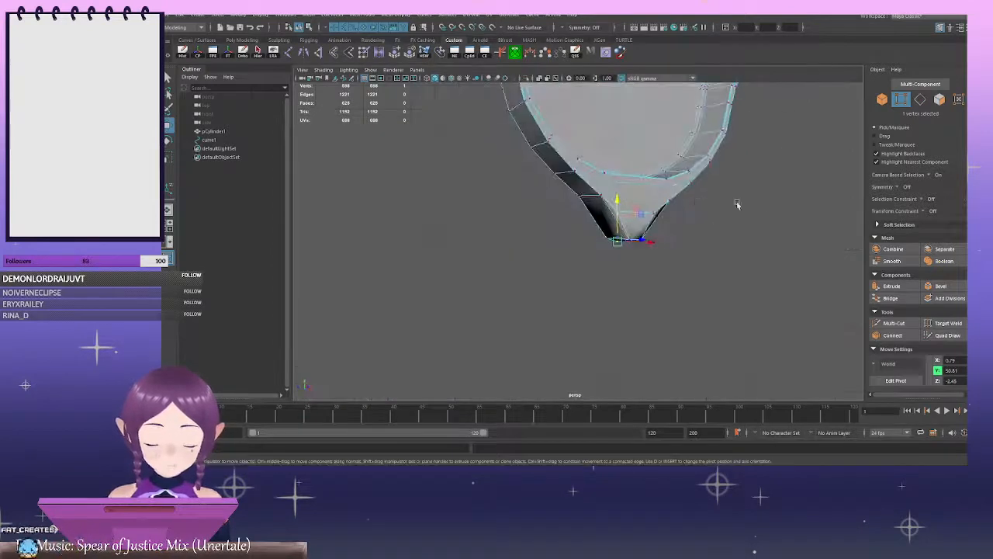
pyautogui.click(737, 204)
pyautogui.keyDown('alt'); pyautogui.moveTo(737, 204); pyautogui.dragTo(581, 215, button='right'); pyautogui.keyUp('alt')
pyautogui.keyDown('alt'); pyautogui.moveTo(581, 215); pyautogui.dragTo(548, 228); pyautogui.keyUp('alt')
pyautogui.keyDown('alt'); pyautogui.moveTo(548, 228); pyautogui.dragTo(725, 266, button='right'); pyautogui.keyUp('alt')
pyautogui.keyDown('alt'); pyautogui.moveTo(726, 266); pyautogui.dragTo(654, 253, button='middle'); pyautogui.keyUp('alt')
pyautogui.moveTo(506, 203); pyautogui.dragTo(638, 247)
pyautogui.moveTo(727, 209); pyautogui.dragTo(726, 226, button='right')
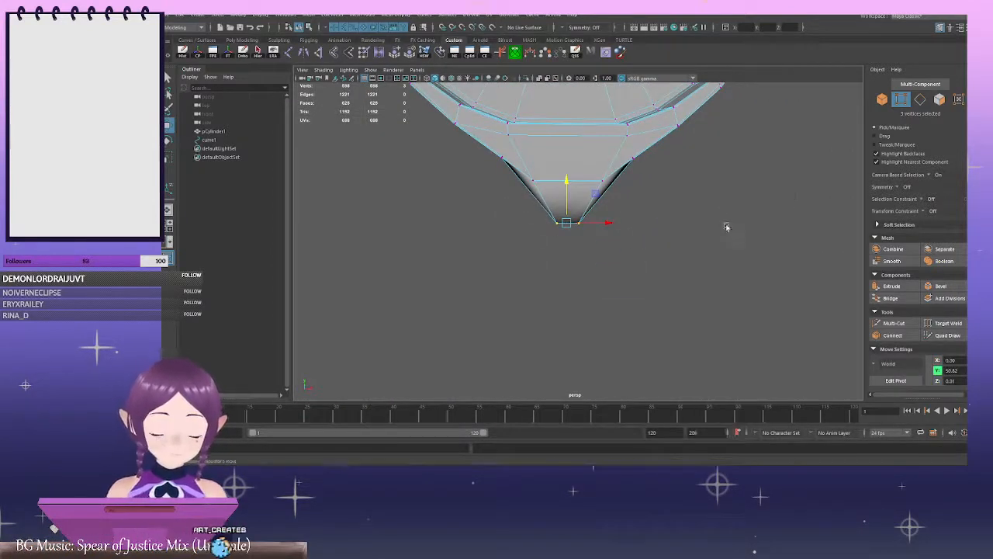
pyautogui.keyDown('alt'); pyautogui.moveTo(723, 225); pyautogui.dragTo(708, 190); pyautogui.keyUp('alt')
pyautogui.click(563, 200)
pyautogui.keyDown('alt'); pyautogui.moveTo(563, 203); pyautogui.dragTo(613, 248); pyautogui.keyUp('alt')
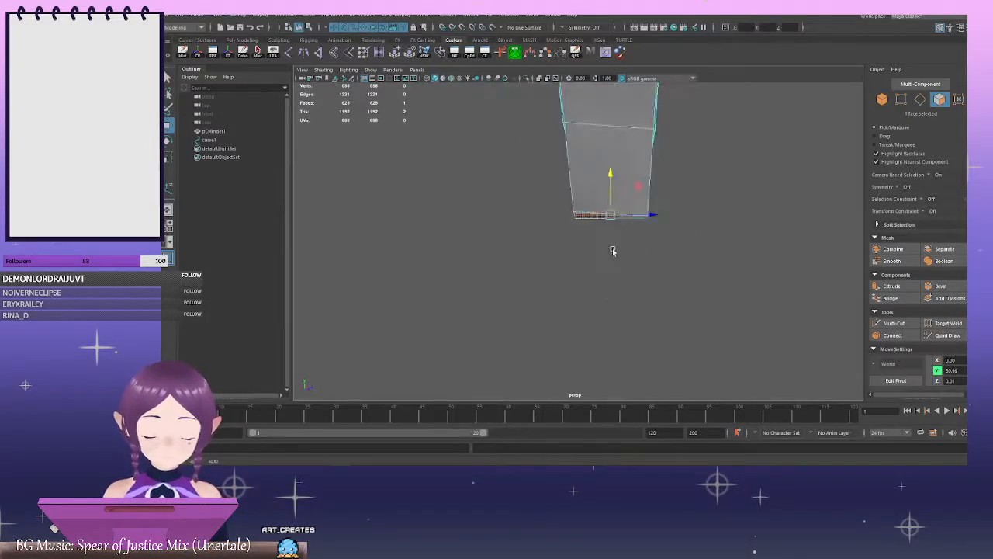
# Try to lower the remaining rear corner vertex of the head's bottom face to match its neighbour
pyautogui.keyDown('alt'); pyautogui.moveTo(530, 215); pyautogui.dragTo(597, 233, button='right'); pyautogui.keyUp('alt')
pyautogui.moveTo(463, 195); pyautogui.dragTo(443, 159, button='right')
pyautogui.click(573, 158)
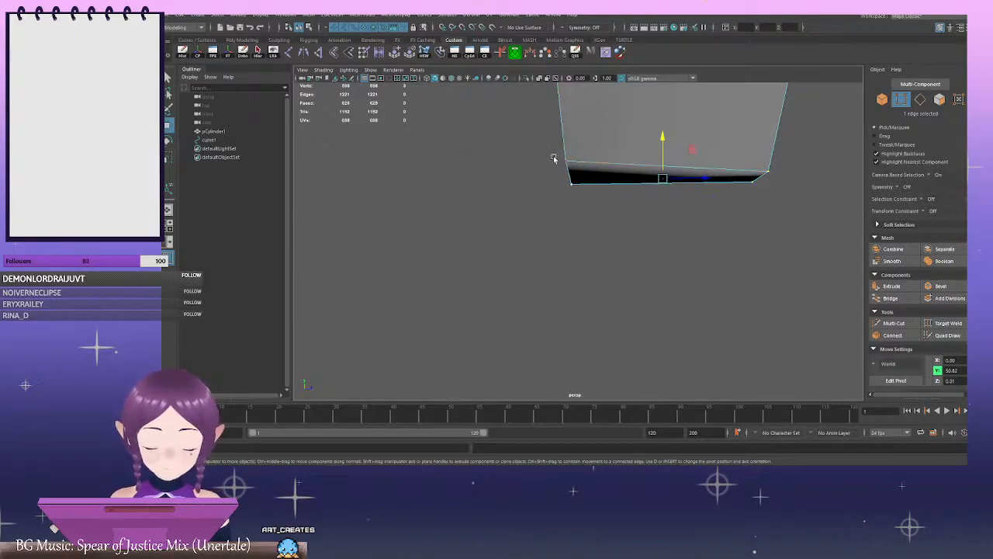
pyautogui.keyDown('alt'); pyautogui.moveTo(569, 163); pyautogui.dragTo(646, 164); pyautogui.keyUp('alt')
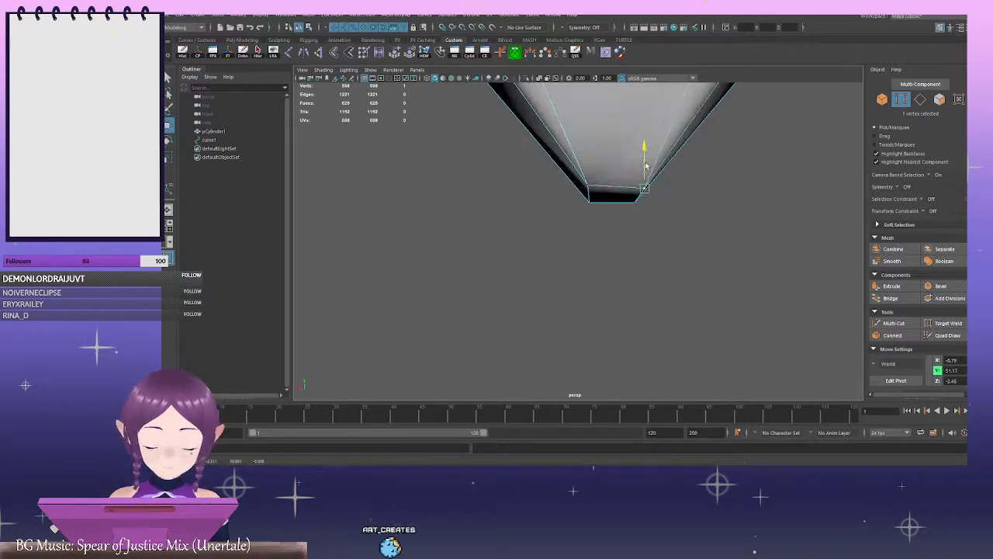
pyautogui.hotkey('ctrl', 'z')
pyautogui.hotkey('ctrl', 'z')
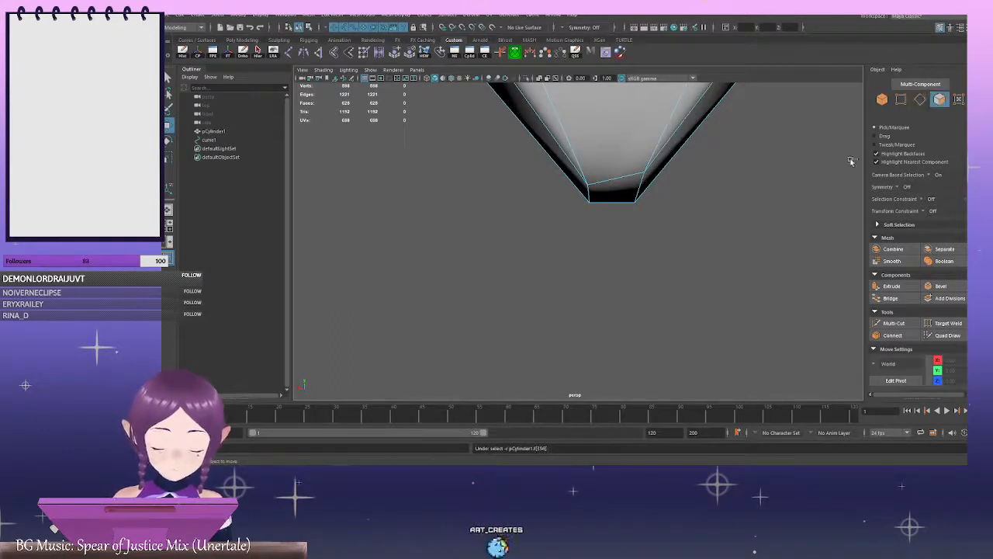
# Turn off camera-based selection and undo the earlier moves of the bottom corner vertices
pyautogui.click(933, 175)
pyautogui.click(954, 183)
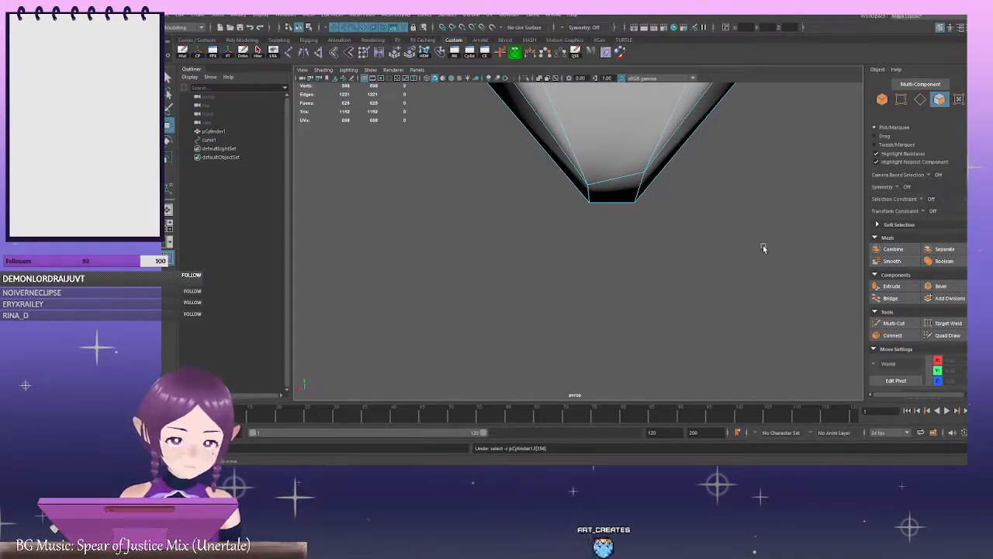
pyautogui.hotkey('ctrl', 'z')
pyautogui.hotkey('ctrl', 'z')
pyautogui.hotkey('ctrl', 'z')
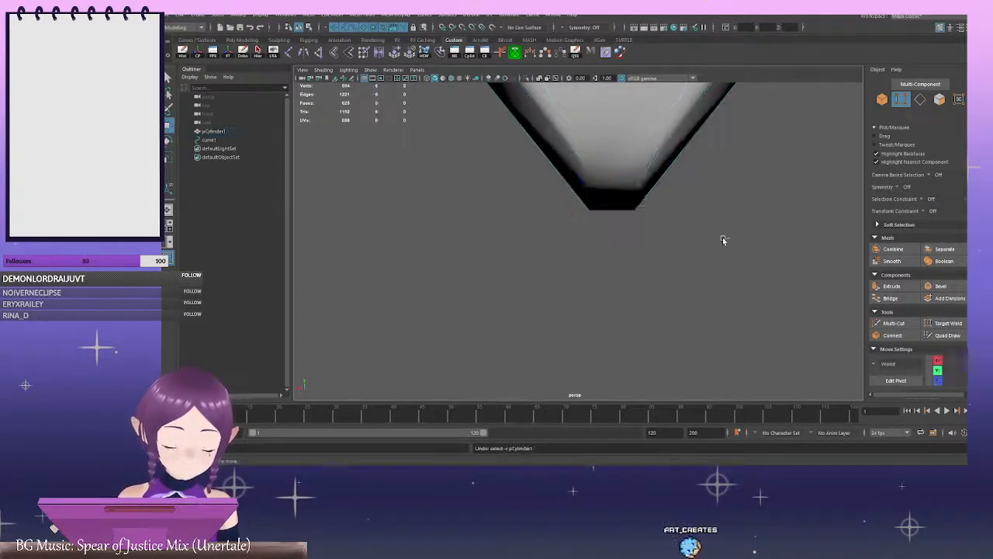
# Lower both rear corner vertices of the head's bottom face together in the side view
pyautogui.keyDown('alt'); pyautogui.moveTo(737, 235); pyautogui.dragTo(627, 191); pyautogui.keyUp('alt')
pyautogui.press('Delete')
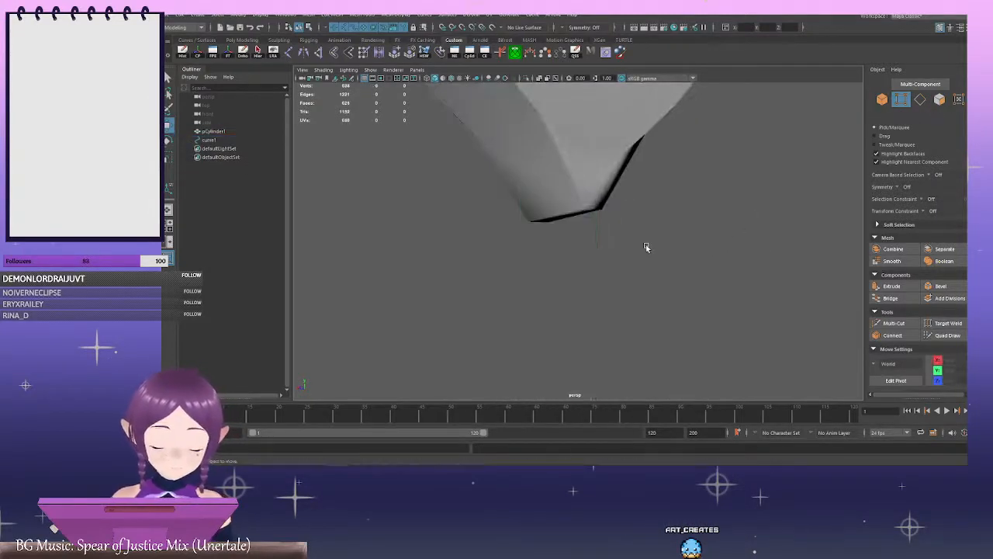
pyautogui.click(601, 168)
pyautogui.keyDown('alt'); pyautogui.moveTo(779, 250); pyautogui.dragTo(654, 211); pyautogui.keyUp('alt')
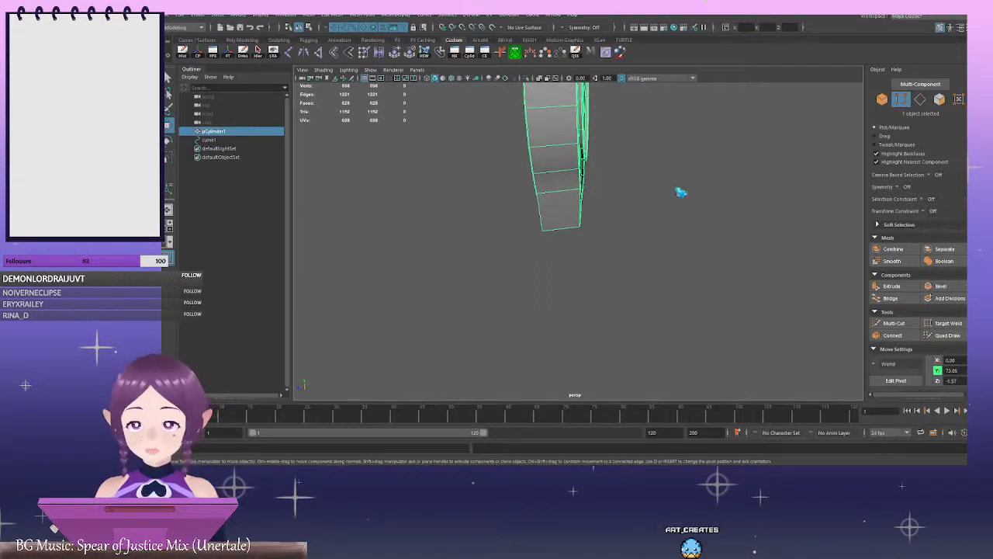
pyautogui.moveTo(680, 193); pyautogui.dragTo(670, 169, button='right')
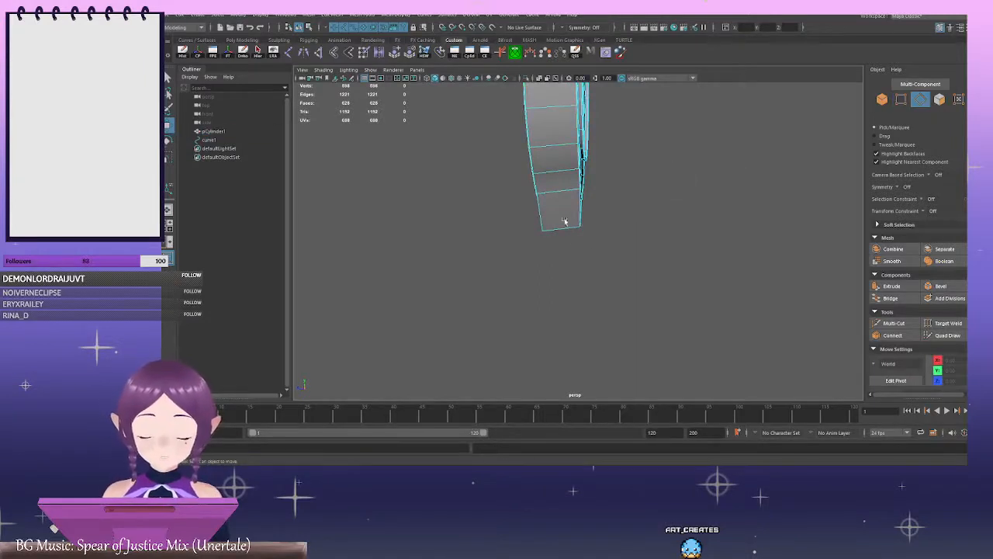
pyautogui.keyDown('alt'); pyautogui.moveTo(564, 221); pyautogui.dragTo(634, 228); pyautogui.keyUp('alt')
pyautogui.press('space')
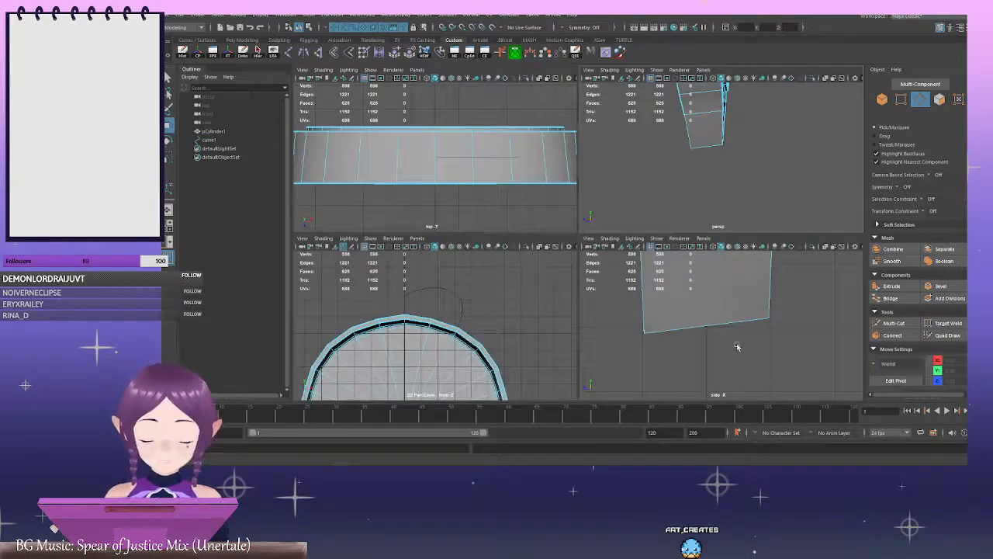
pyautogui.press('space')
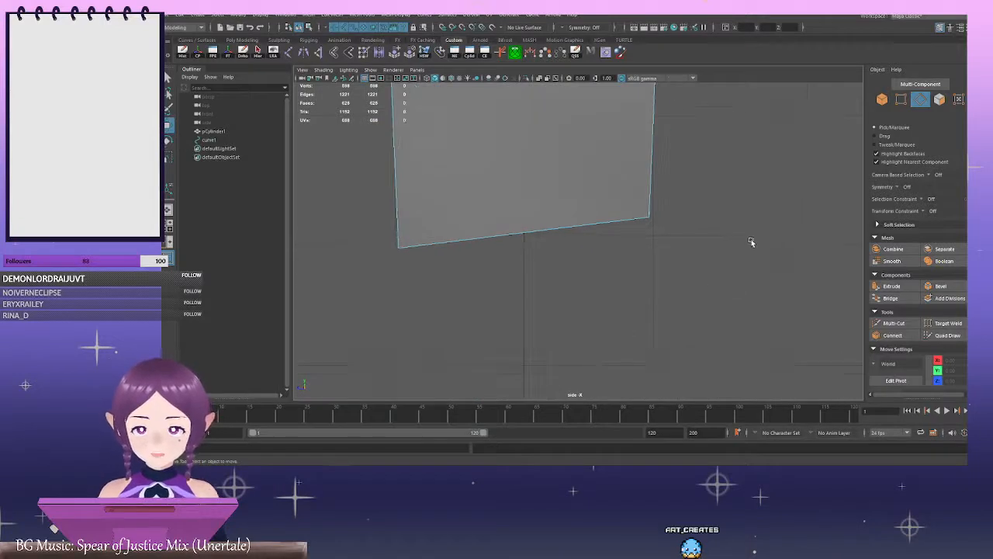
pyautogui.moveTo(727, 186); pyautogui.dragTo(688, 191, button='right')
pyautogui.keyDown('alt'); pyautogui.moveTo(698, 236); pyautogui.dragTo(644, 206, button='middle'); pyautogui.keyUp('alt')
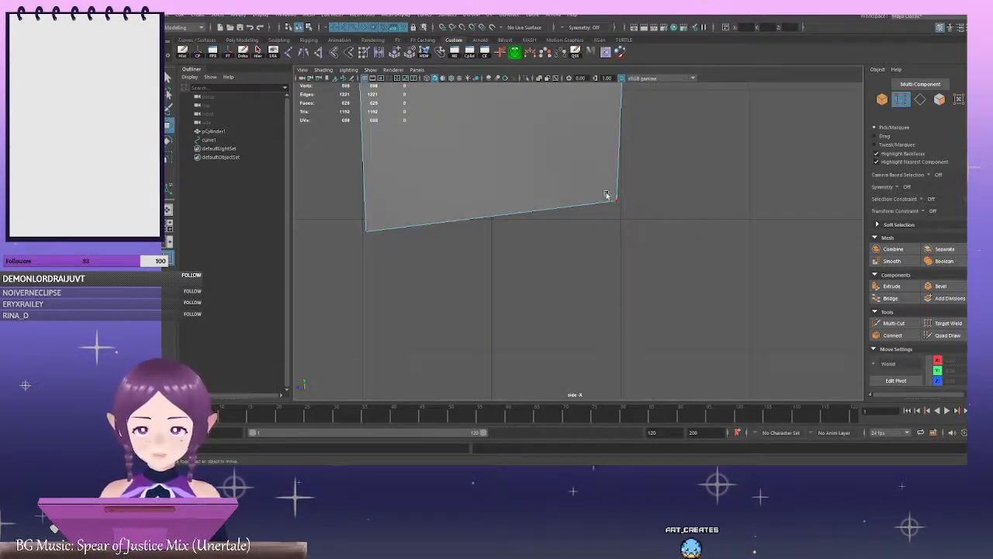
pyautogui.moveTo(607, 195); pyautogui.dragTo(626, 207)
pyautogui.moveTo(614, 169); pyautogui.dragTo(620, 185)
# Raise both front corner vertices of the bottom face to about Y 50.81 so the bottom edge is level
pyautogui.moveTo(302, 194); pyautogui.dragTo(493, 303)
pyautogui.moveTo(367, 202); pyautogui.dragTo(367, 188)
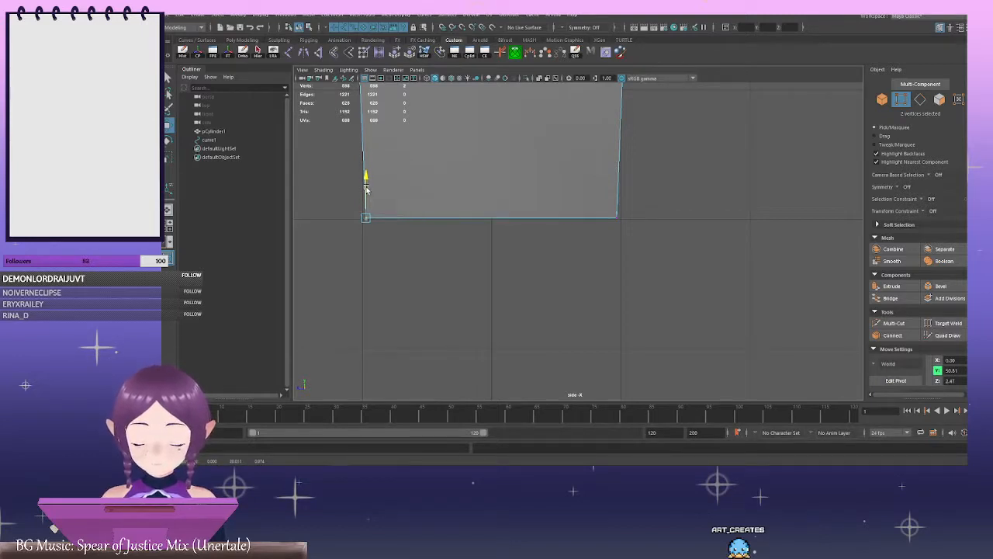
pyautogui.press('space')
pyautogui.press('space')
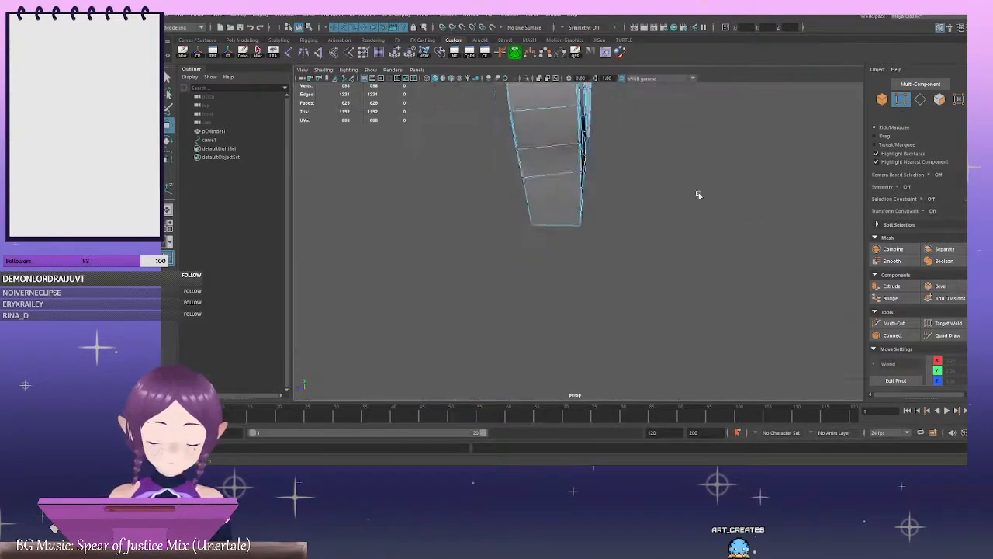
pyautogui.keyDown('alt'); pyautogui.moveTo(701, 195); pyautogui.dragTo(533, 229); pyautogui.keyUp('alt')
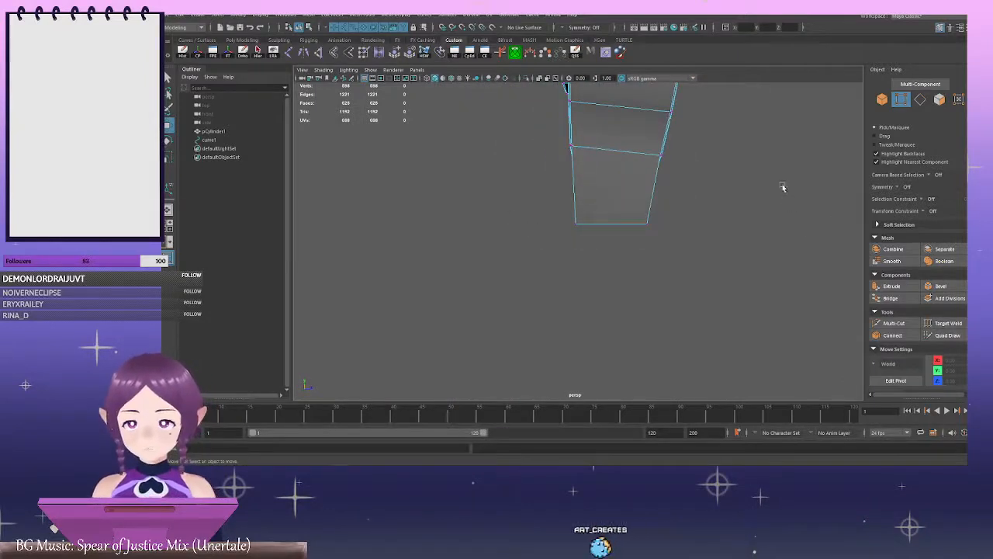
pyautogui.keyDown('alt'); pyautogui.moveTo(783, 187); pyautogui.dragTo(745, 158); pyautogui.keyUp('alt')
# Examine the levelled bottom face and the narrow sides of the neck for uneven shaping
pyautogui.moveTo(742, 159); pyautogui.dragTo(739, 177, button='right')
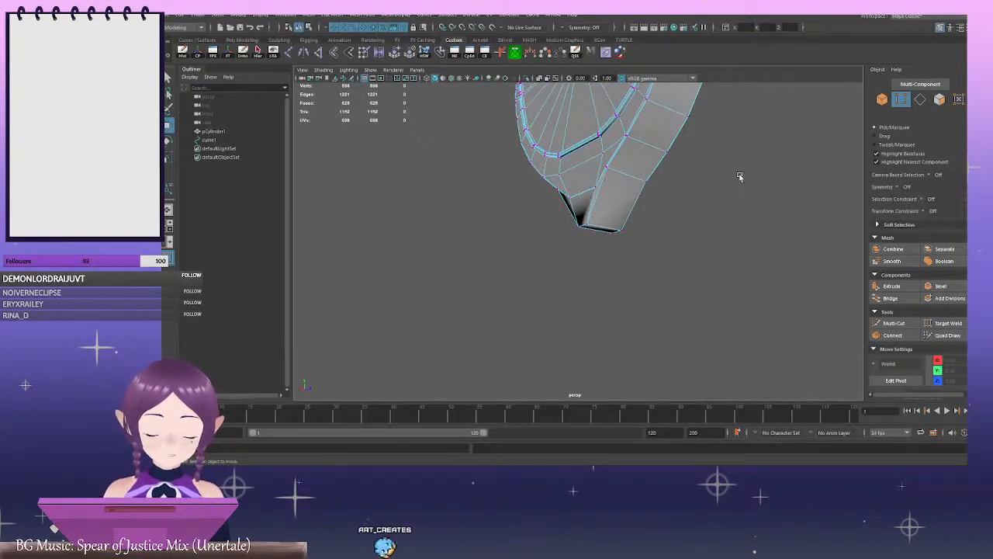
pyautogui.keyDown('alt'); pyautogui.moveTo(739, 176); pyautogui.dragTo(766, 240); pyautogui.keyUp('alt')
pyautogui.click(610, 224)
pyautogui.keyDown('alt'); pyautogui.moveTo(610, 224); pyautogui.dragTo(539, 81); pyautogui.keyUp('alt')
pyautogui.scroll(-3, 634, 262)
pyautogui.keyDown('alt'); pyautogui.moveTo(634, 261); pyautogui.dragTo(678, 271); pyautogui.keyUp('alt')
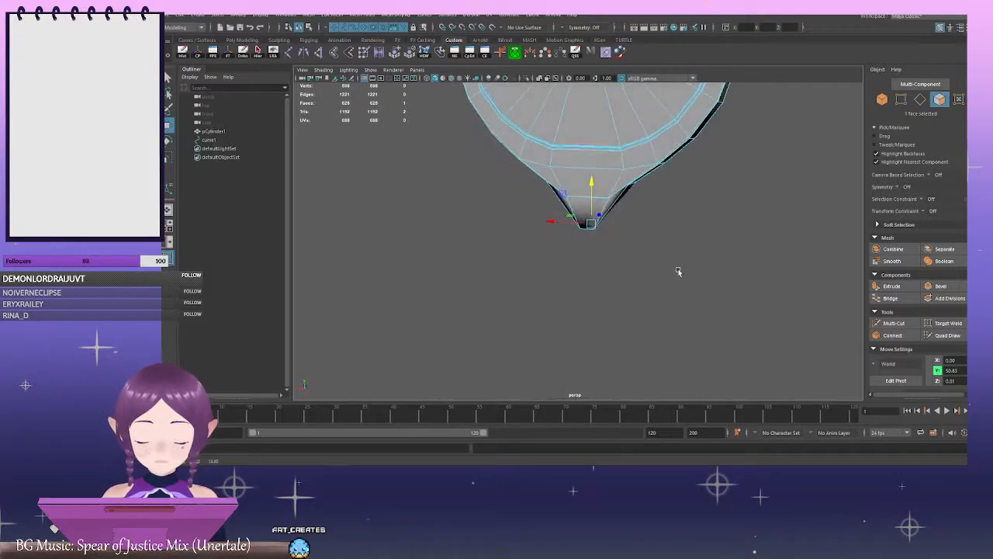
pyautogui.click(718, 238)
pyautogui.scroll(3, 719, 238)
pyautogui.keyDown('alt'); pyautogui.moveTo(718, 239); pyautogui.dragTo(645, 189); pyautogui.keyUp('alt')
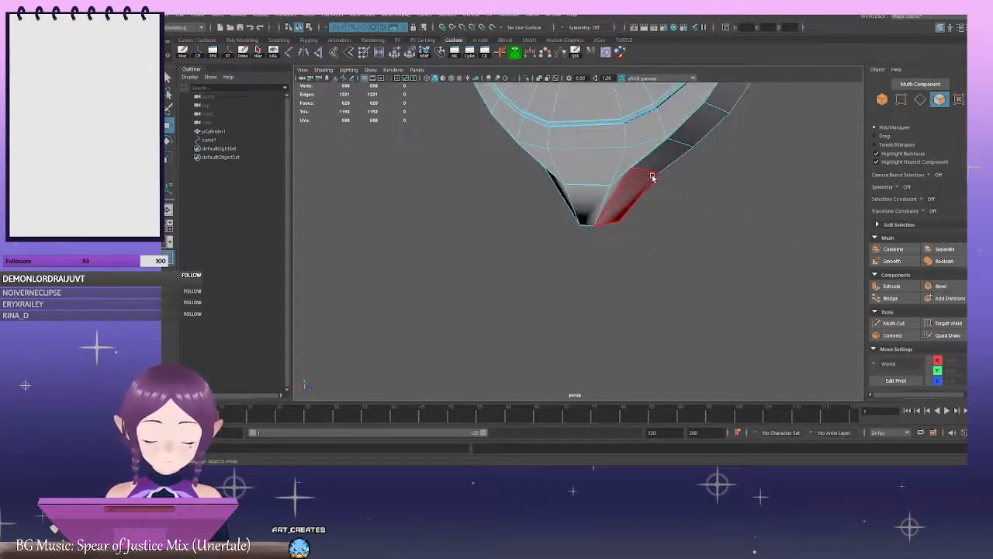
# Scale the two opposite side edges just above the bottom tip slightly outward along X to widen the neck
pyautogui.click(661, 185)
pyautogui.moveTo(732, 186); pyautogui.dragTo(731, 165, button='right')
pyautogui.keyDown('alt'); pyautogui.moveTo(694, 197); pyautogui.dragTo(663, 142); pyautogui.keyUp('alt')
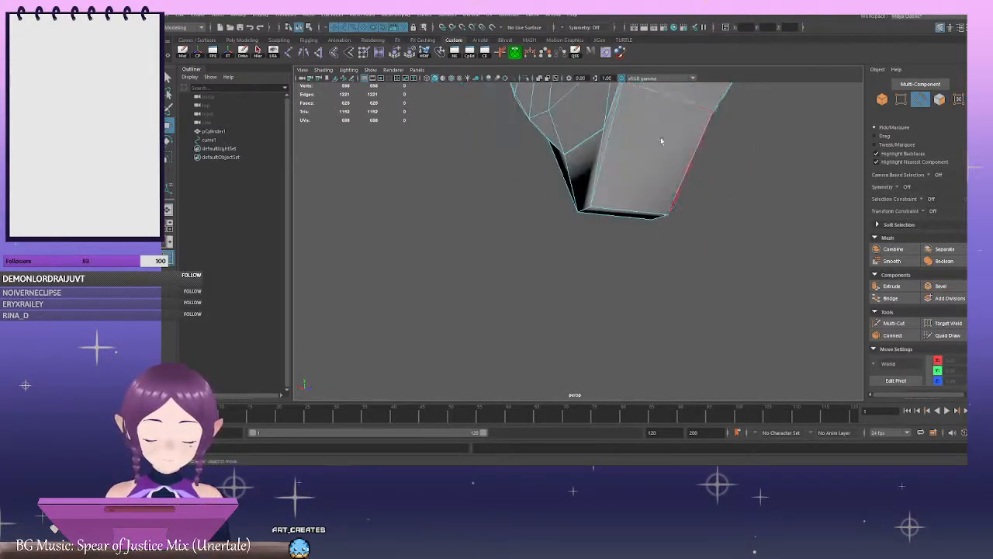
pyautogui.click(668, 79)
pyautogui.click(702, 137)
pyautogui.keyDown('alt'); pyautogui.moveTo(800, 183); pyautogui.dragTo(667, 220); pyautogui.keyUp('alt')
pyautogui.keyDown('shift'); pyautogui.click(530, 177); pyautogui.keyUp('shift')
pyautogui.press('r')
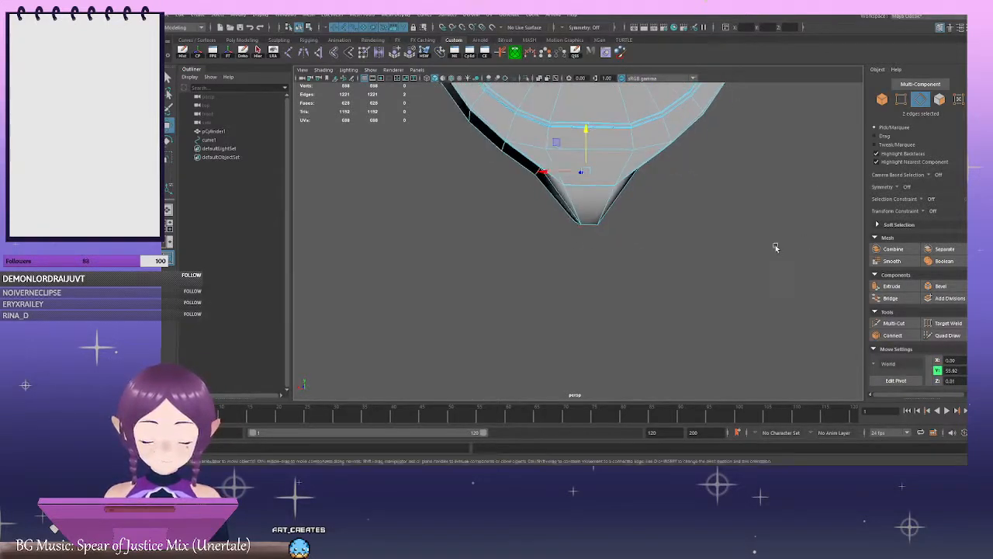
pyautogui.moveTo(562, 179); pyautogui.dragTo(555, 174)
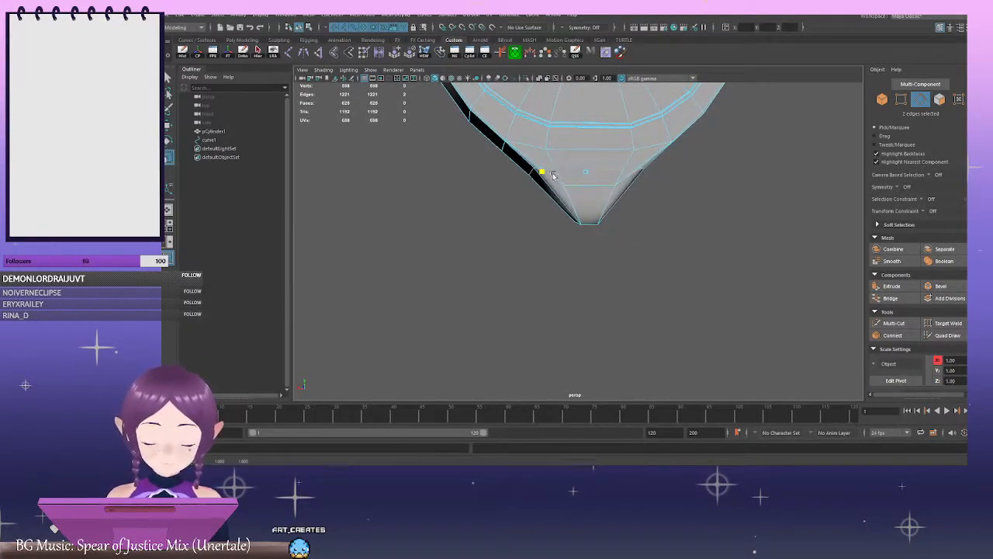
pyautogui.keyDown('alt'); pyautogui.moveTo(741, 202); pyautogui.dragTo(622, 214); pyautogui.keyUp('alt')
pyautogui.click(594, 202)
pyautogui.keyDown('shift'); pyautogui.click(658, 213); pyautogui.keyUp('shift')
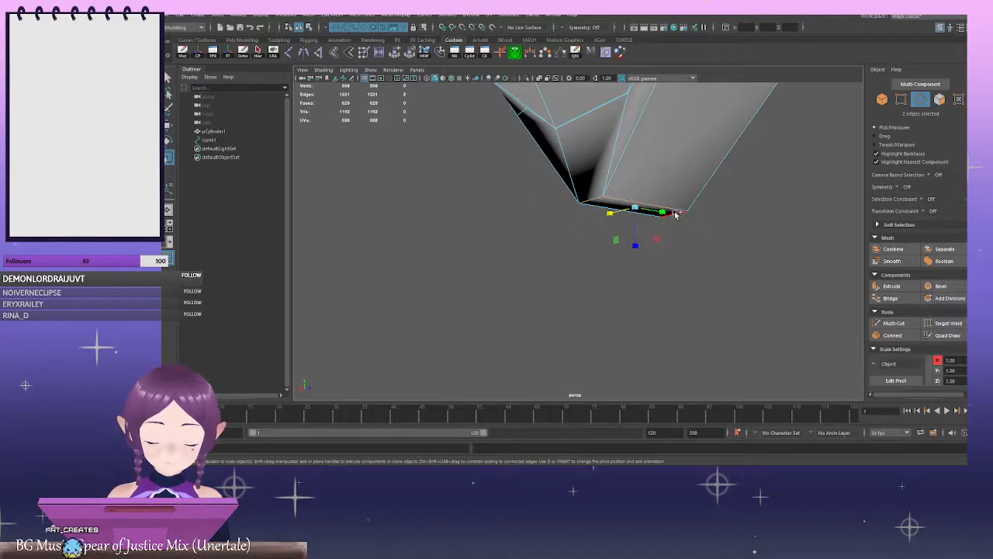
pyautogui.keyDown('shift'); pyautogui.click(595, 205); pyautogui.keyUp('shift')
pyautogui.keyDown('alt'); pyautogui.moveTo(546, 238); pyautogui.dragTo(570, 236); pyautogui.keyUp('alt')
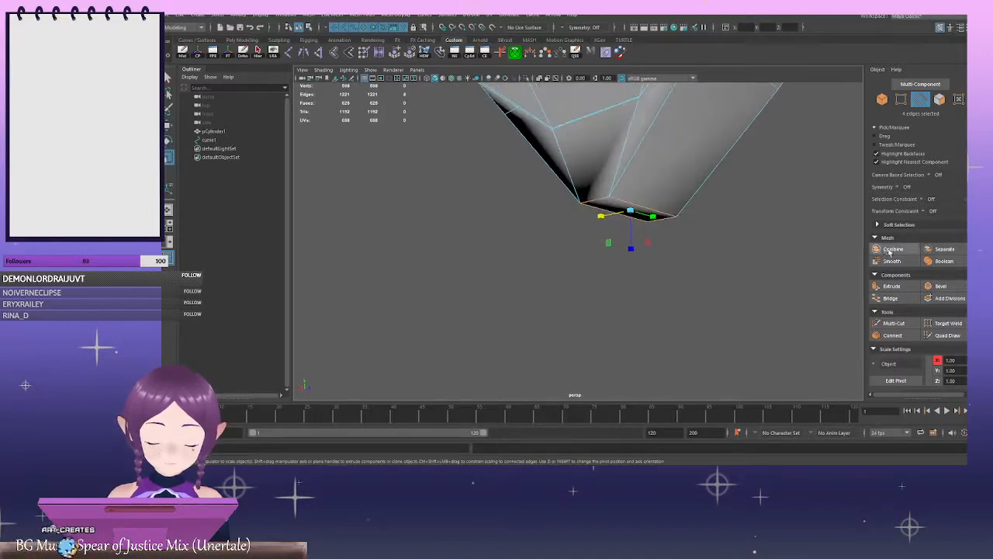
pyautogui.keyDown('alt'); pyautogui.moveTo(705, 230); pyautogui.dragTo(698, 267); pyautogui.keyUp('alt')
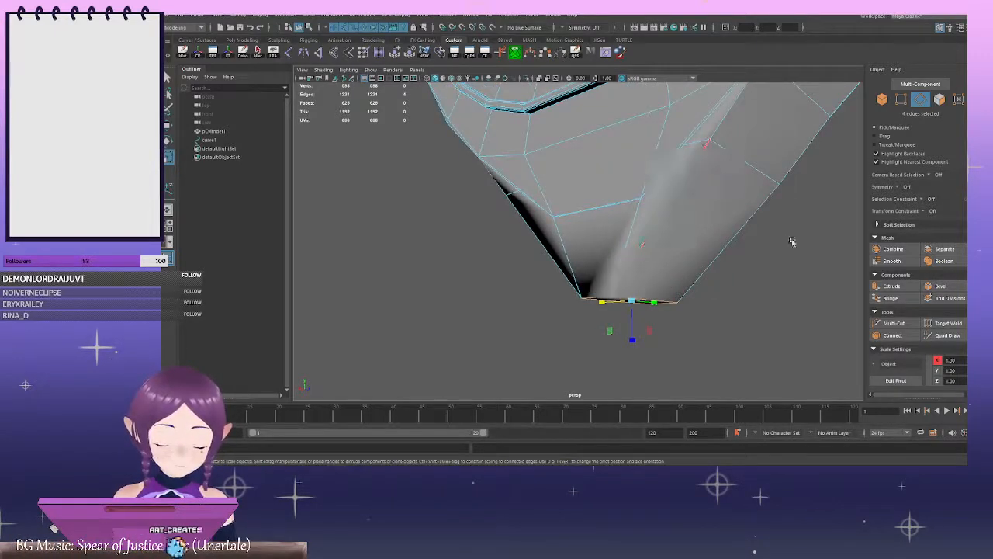
pyautogui.keyDown('alt'); pyautogui.moveTo(794, 241); pyautogui.dragTo(721, 249); pyautogui.keyUp('alt')
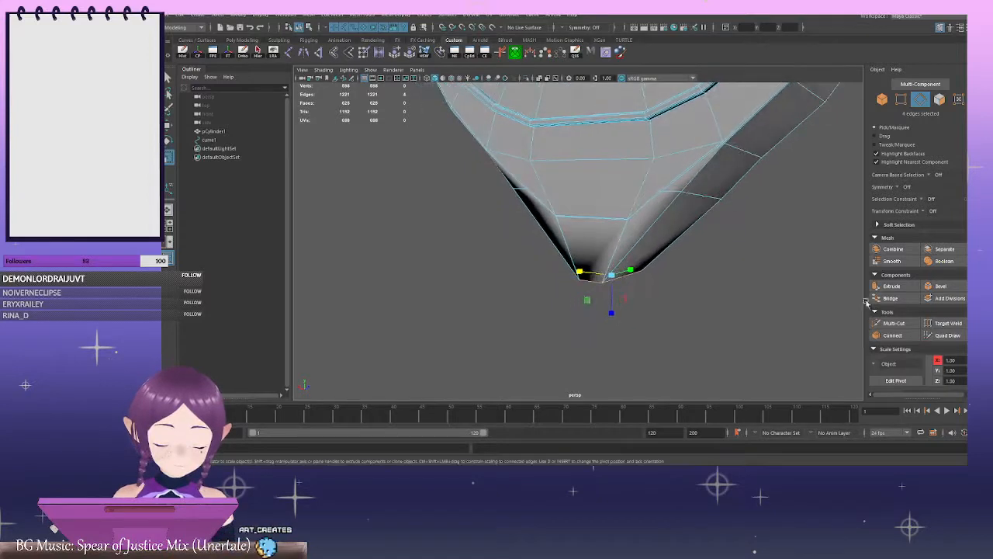
pyautogui.scroll(3, 742, 259)
pyautogui.click(763, 268)
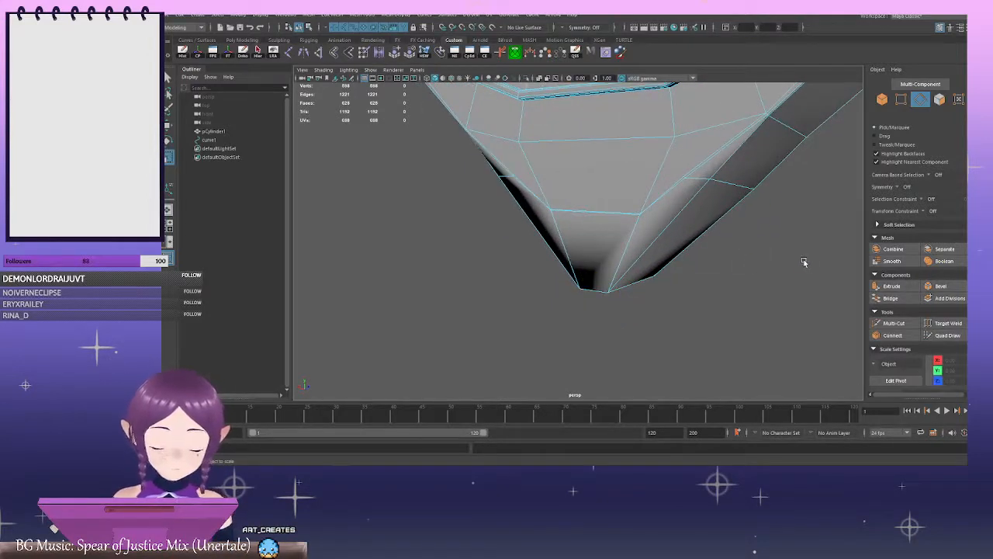
# Insert an edge loop around the neck a little above the head's bottom face with the Insert Edge Loop Tool
pyautogui.moveTo(804, 262); pyautogui.dragTo(805, 197, button='right')
pyautogui.keyDown('alt'); pyautogui.moveTo(635, 246); pyautogui.dragTo(620, 224, button='middle'); pyautogui.keyUp('alt')
pyautogui.click(616, 226)
pyautogui.keyDown('shift'); pyautogui.rightClick(723, 222); pyautogui.keyUp('shift')
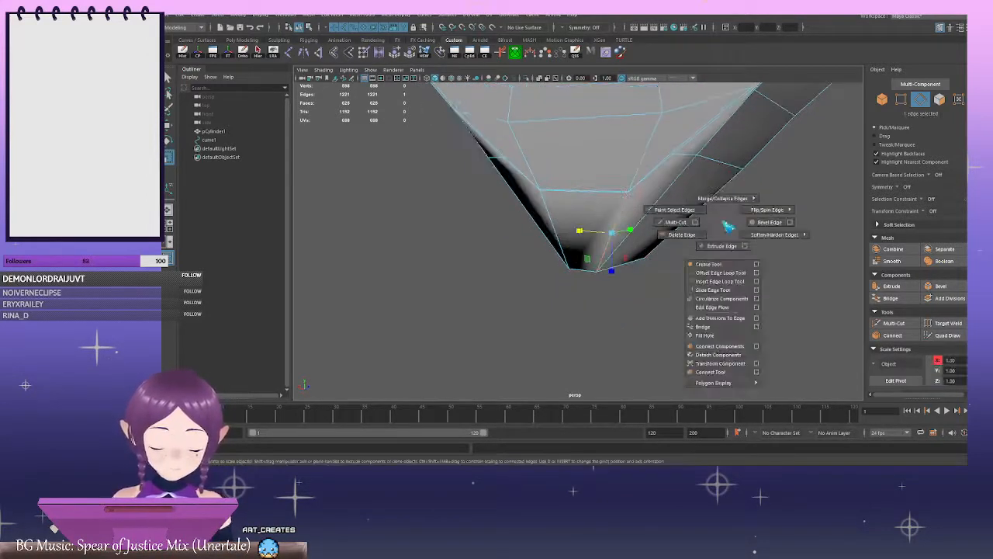
pyautogui.click(734, 283)
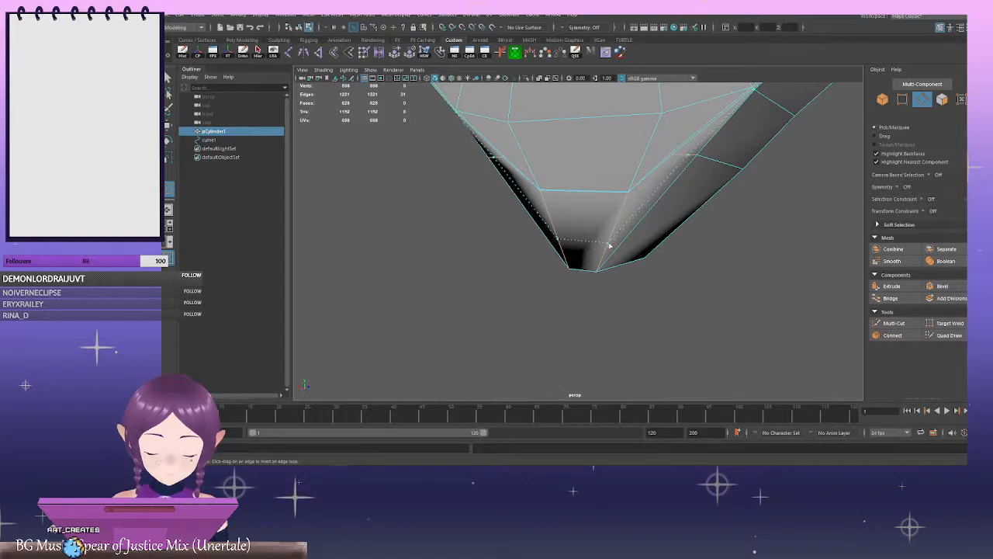
pyautogui.click(609, 246)
pyautogui.keyDown('alt'); pyautogui.moveTo(610, 246); pyautogui.dragTo(634, 287); pyautogui.keyUp('alt')
pyautogui.keyDown('alt'); pyautogui.moveTo(634, 288); pyautogui.dragTo(711, 271); pyautogui.keyUp('alt')
pyautogui.keyDown('alt'); pyautogui.moveTo(710, 272); pyautogui.dragTo(628, 288); pyautogui.keyUp('alt')
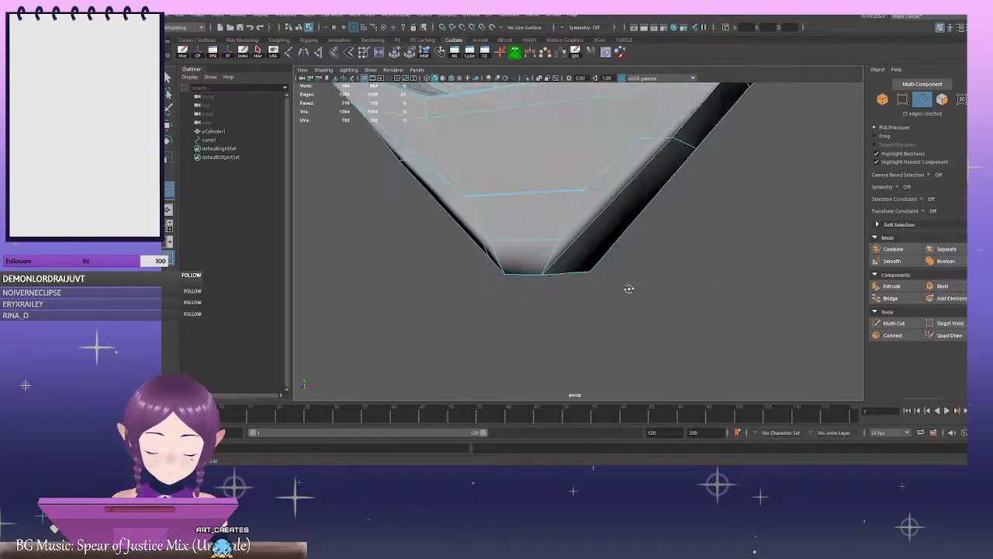
# Undo the edge loops just inserted around the neck
pyautogui.click(561, 261)
pyautogui.keyDown('alt'); pyautogui.moveTo(561, 261); pyautogui.dragTo(553, 200); pyautogui.keyUp('alt')
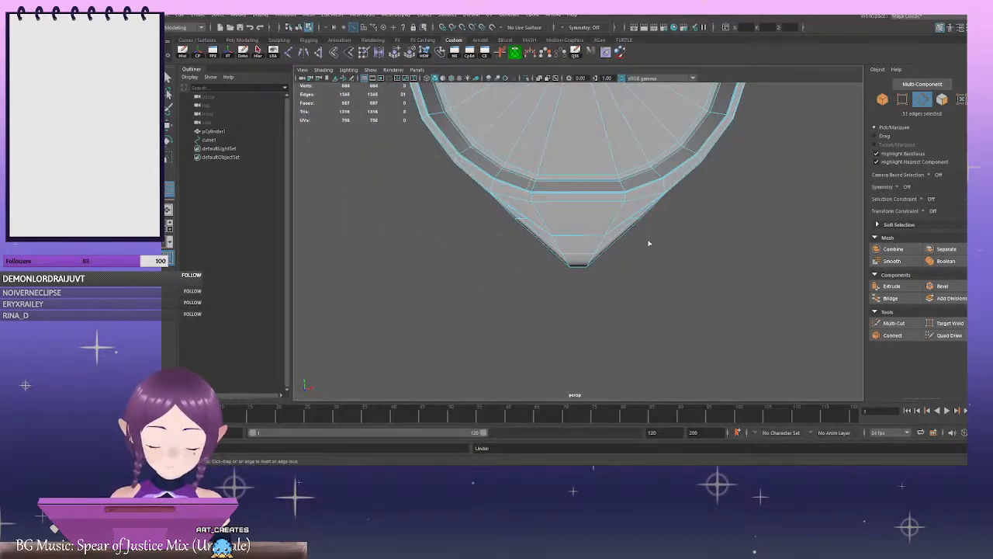
pyautogui.hotkey('ctrl', 'z')
pyautogui.keyDown('alt'); pyautogui.moveTo(639, 241); pyautogui.dragTo(564, 171); pyautogui.keyUp('alt')
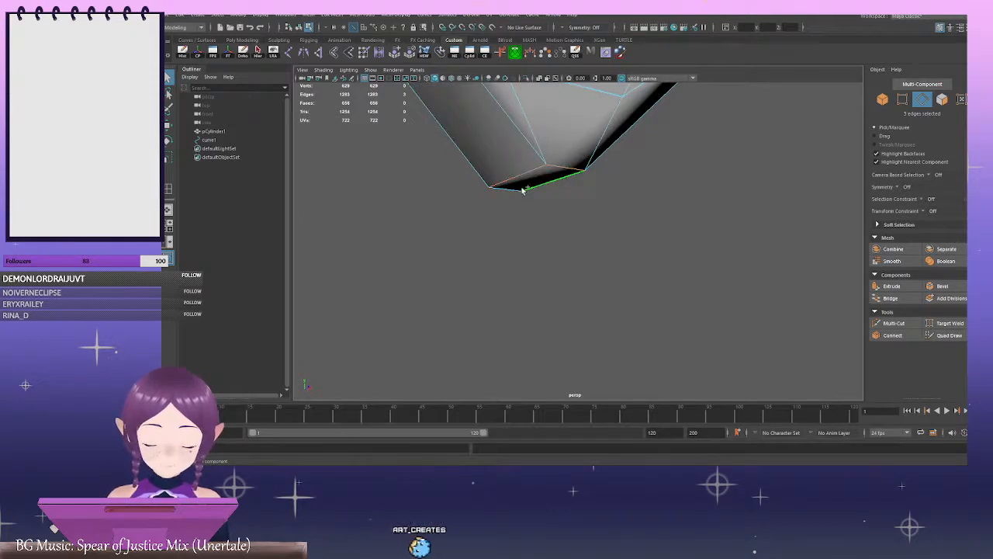
# Bevel the edges around the bottom face of the neck with a fraction of 0.5 and 2 segments
pyautogui.click(941, 285)
pyautogui.keyDown('alt'); pyautogui.moveTo(622, 184); pyautogui.dragTo(632, 184); pyautogui.keyUp('alt')
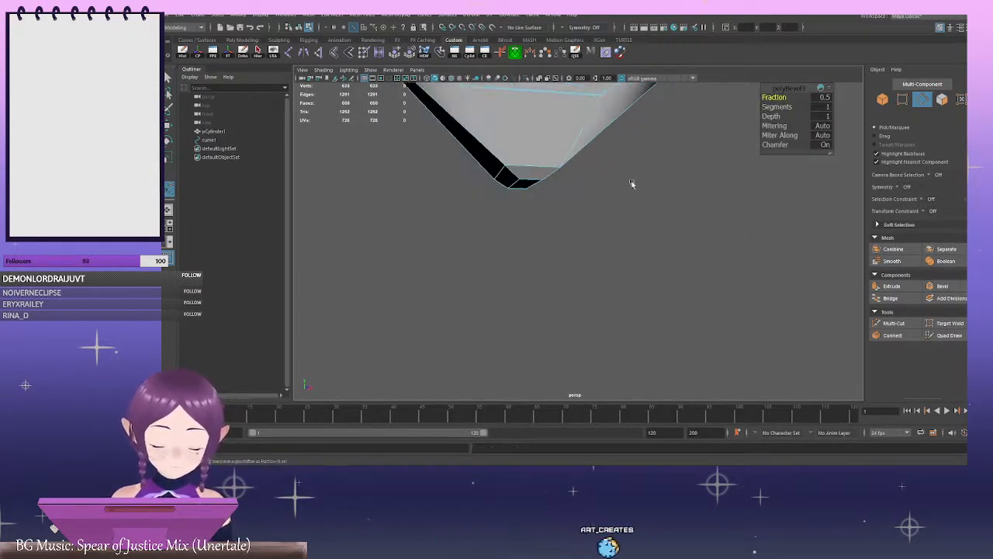
pyautogui.click(828, 107)
pyautogui.write('2')
pyautogui.press('Return')
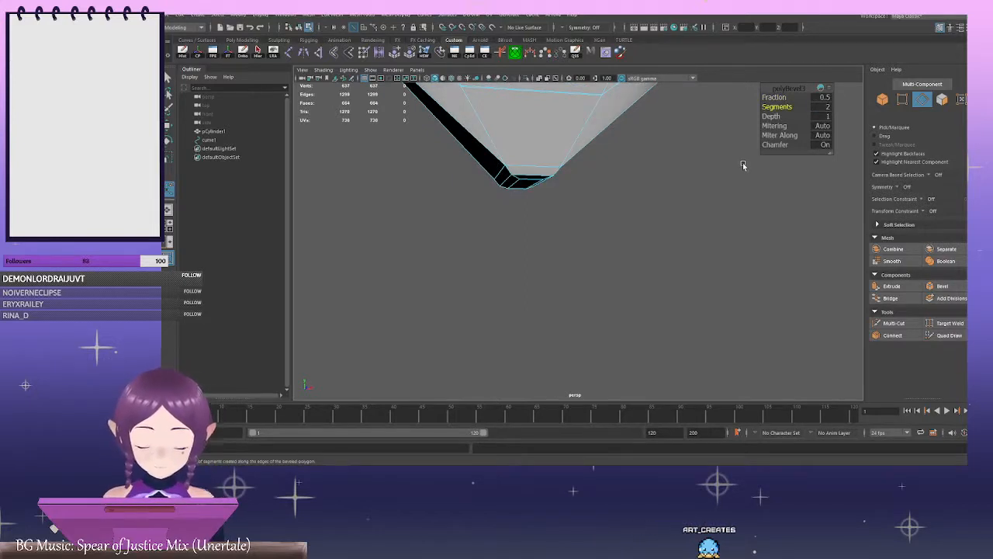
pyautogui.keyDown('alt'); pyautogui.moveTo(680, 210); pyautogui.dragTo(662, 249); pyautogui.keyUp('alt')
pyautogui.scroll(3, 710, 261)
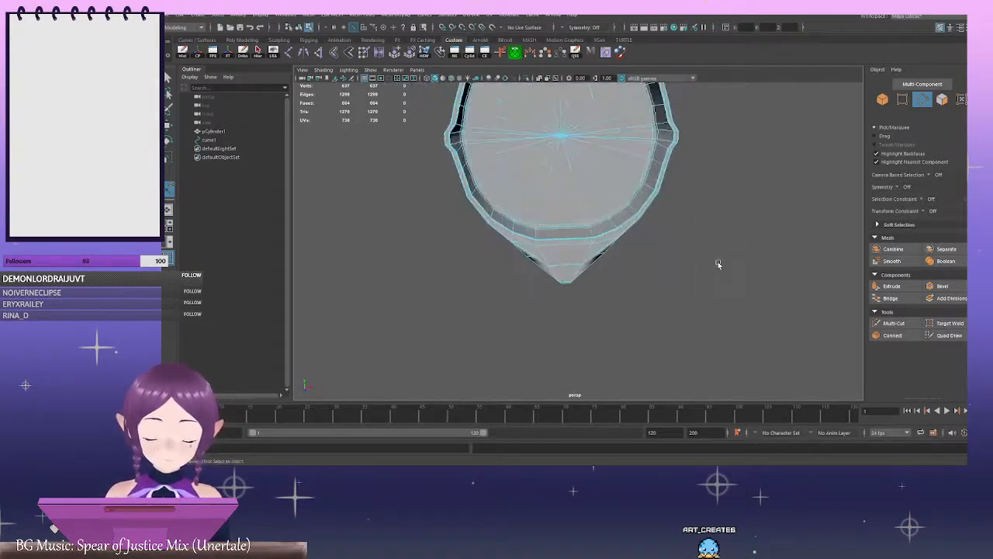
# Unlock the normals on all of the head's vertices and return to object mode
pyautogui.scroll(-5, 734, 201)
pyautogui.moveTo(737, 168); pyautogui.dragTo(692, 163, button='right')
pyautogui.scroll(-2, 571, 140)
pyautogui.moveTo(499, 120); pyautogui.dragTo(763, 353)
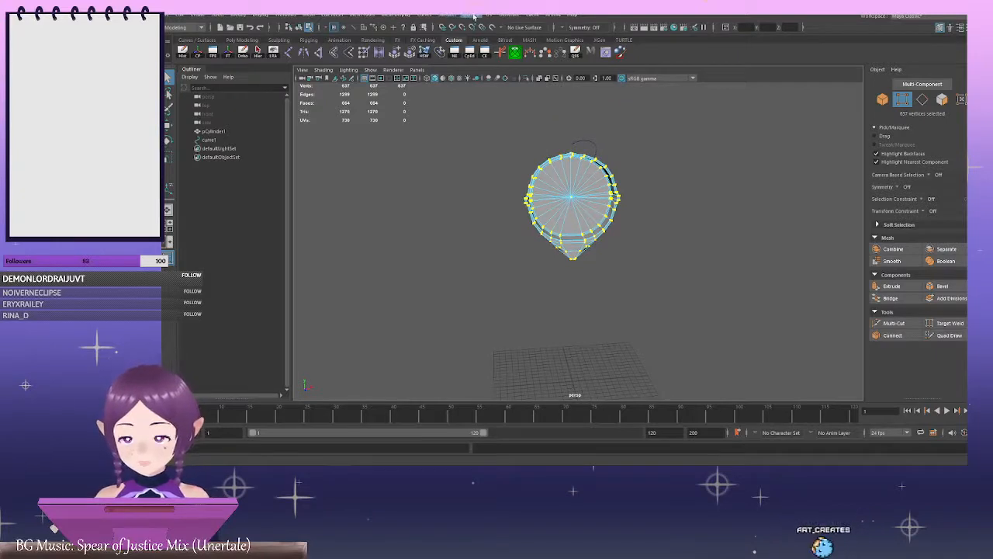
pyautogui.click(394, 15)
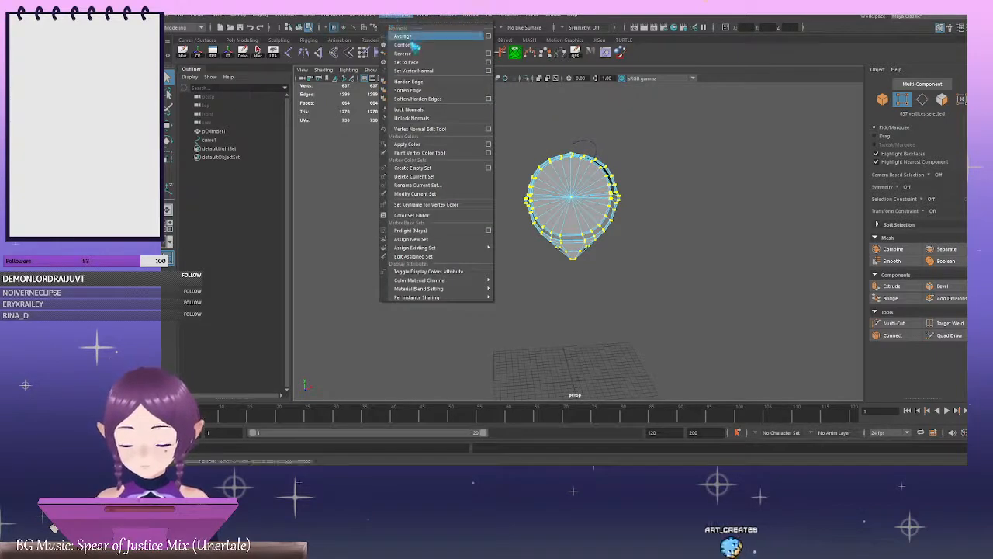
pyautogui.click(411, 118)
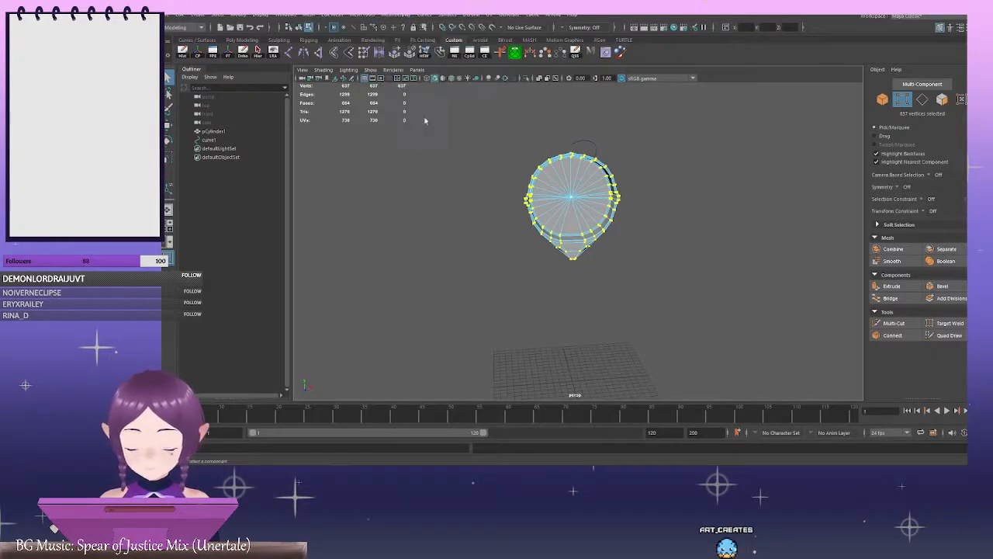
pyautogui.keyDown('alt'); pyautogui.moveTo(662, 213); pyautogui.dragTo(707, 247, button='right'); pyautogui.keyUp('alt')
pyautogui.moveTo(729, 186); pyautogui.dragTo(756, 173, button='right')
pyautogui.click(699, 207)
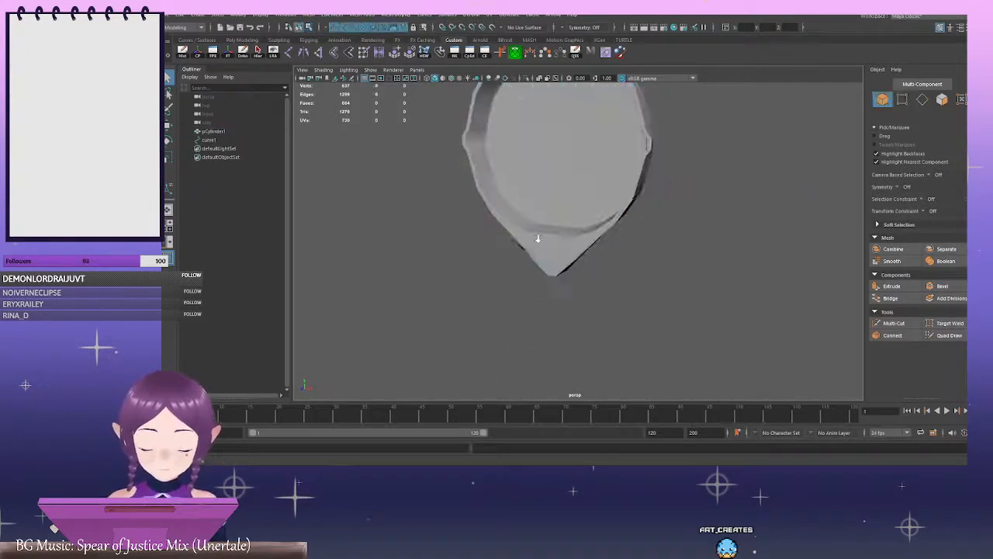
# Try to cut new edges across the side and front of the neck with the Multi-Cut tool
pyautogui.moveTo(630, 239)
pyautogui.keyDown('alt'); pyautogui.mouseDown()
pyautogui.moveTo(648, 206)
pyautogui.moveTo(533, 223)
pyautogui.moveTo(652, 236)
pyautogui.moveTo(505, 239)
pyautogui.moveTo(644, 240)
pyautogui.mouseUp(); pyautogui.keyUp('alt')
pyautogui.keyDown('alt'); pyautogui.moveTo(710, 244); pyautogui.dragTo(674, 284, button='right'); pyautogui.keyUp('alt')
pyautogui.click(609, 246)
pyautogui.keyDown('alt'); pyautogui.moveTo(682, 280); pyautogui.dragTo(641, 272); pyautogui.keyUp('alt')
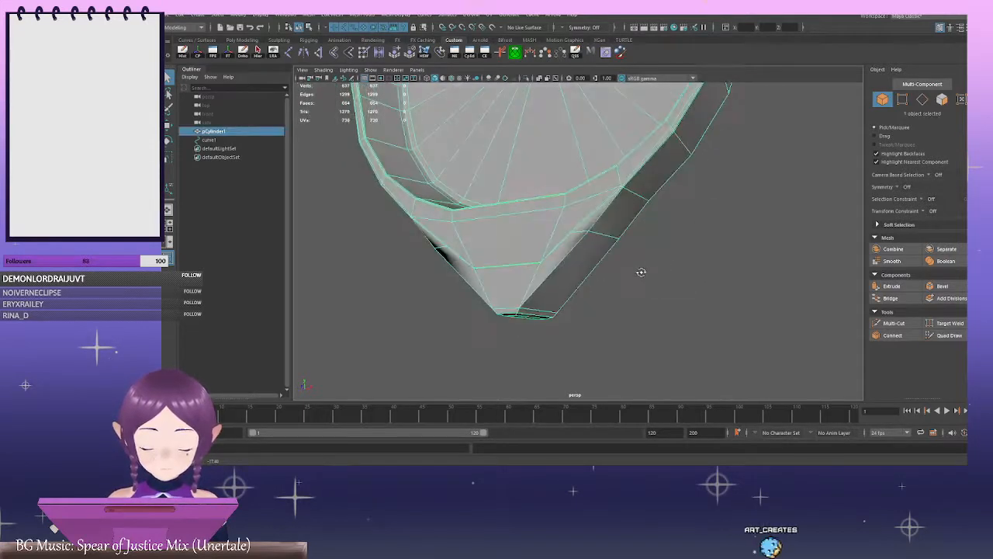
pyautogui.click(893, 323)
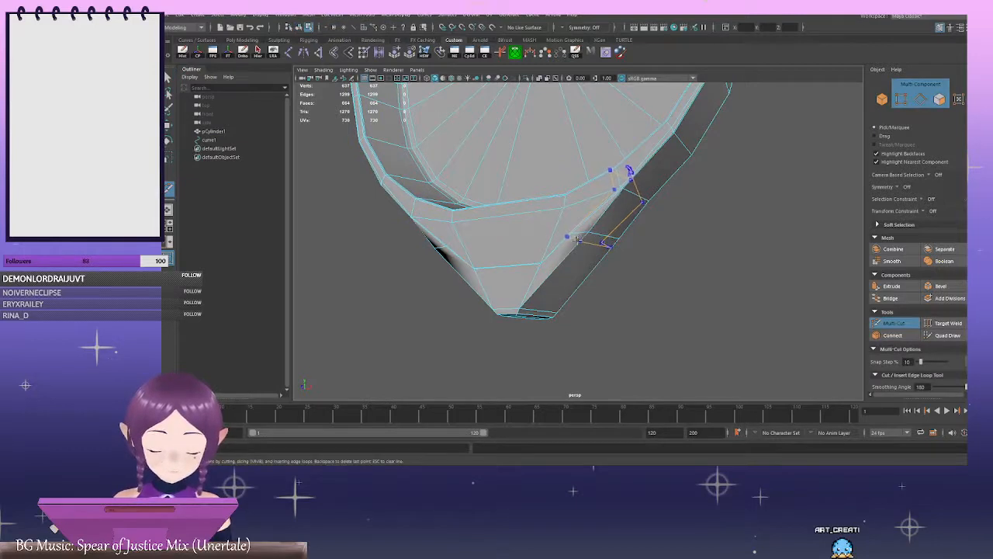
pyautogui.keyDown('alt'); pyautogui.moveTo(702, 280); pyautogui.dragTo(448, 251); pyautogui.keyUp('alt')
pyautogui.hotkey('ctrl', 'z')
pyautogui.keyDown('alt'); pyautogui.moveTo(448, 252); pyautogui.dragTo(548, 272, button='right'); pyautogui.keyUp('alt')
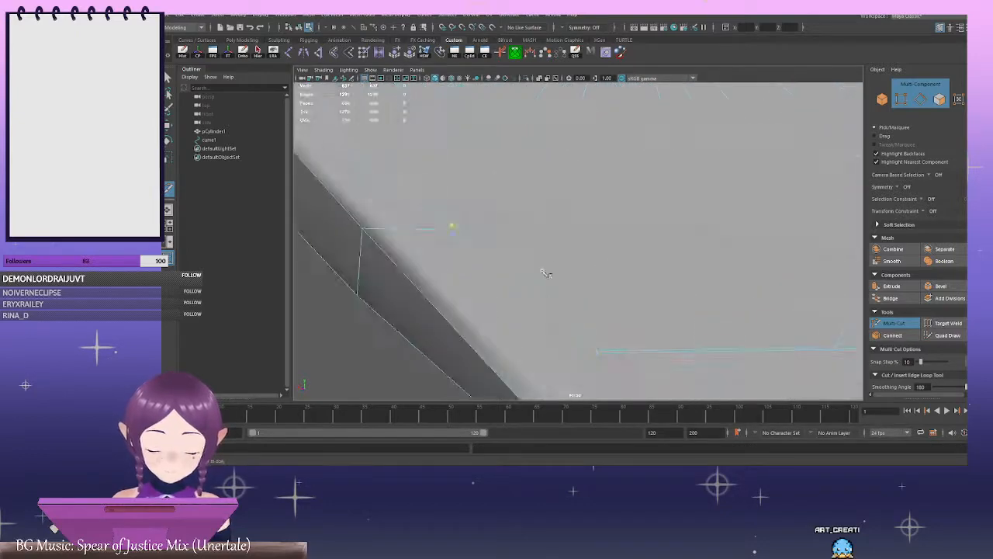
pyautogui.keyDown('alt'); pyautogui.moveTo(548, 272); pyautogui.dragTo(556, 265, button='middle'); pyautogui.keyUp('alt')
pyautogui.press('q')
# Select the edge loop running along the side of the neck and examine the taper down to the tip
pyautogui.keyDown('alt'); pyautogui.moveTo(570, 246); pyautogui.dragTo(467, 160, button='right'); pyautogui.keyUp('alt')
pyautogui.keyDown('alt'); pyautogui.moveTo(487, 203); pyautogui.dragTo(569, 235, button='right'); pyautogui.keyUp('alt')
pyautogui.keyDown('alt'); pyautogui.moveTo(570, 236); pyautogui.dragTo(504, 270); pyautogui.keyUp('alt')
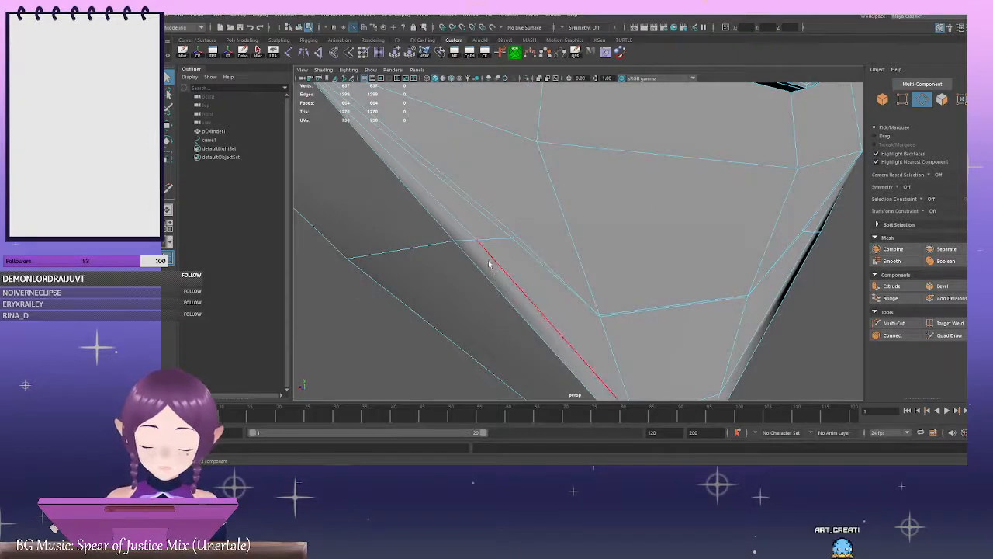
pyautogui.doubleClick(489, 263)
pyautogui.keyDown('alt'); pyautogui.moveTo(656, 269); pyautogui.dragTo(519, 248, button='right'); pyautogui.keyUp('alt')
pyautogui.keyDown('alt'); pyautogui.moveTo(648, 247); pyautogui.dragTo(582, 237, button='right'); pyautogui.keyUp('alt')
pyautogui.keyDown('alt'); pyautogui.moveTo(581, 238); pyautogui.dragTo(577, 239); pyautogui.keyUp('alt')
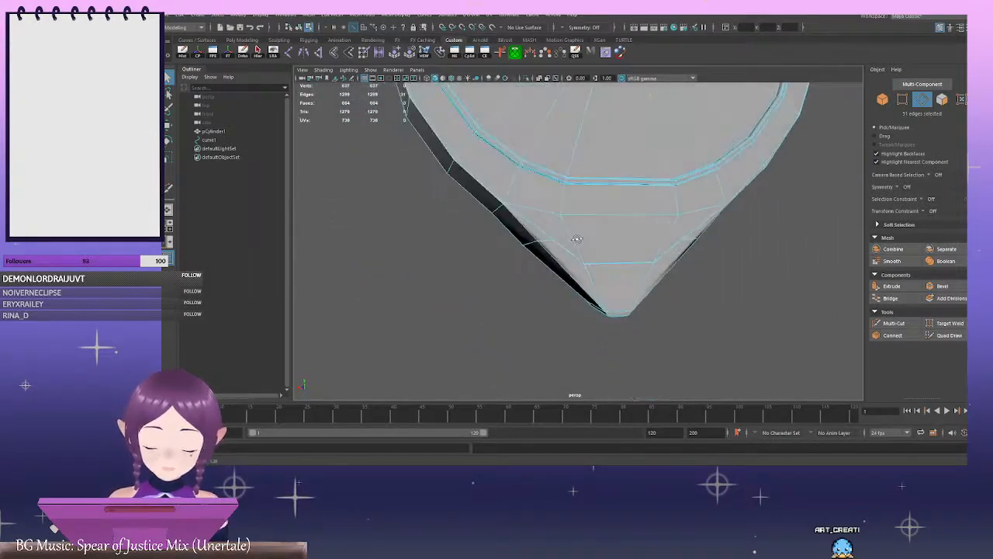
pyautogui.keyDown('alt'); pyautogui.moveTo(744, 287); pyautogui.dragTo(664, 262); pyautogui.keyUp('alt')
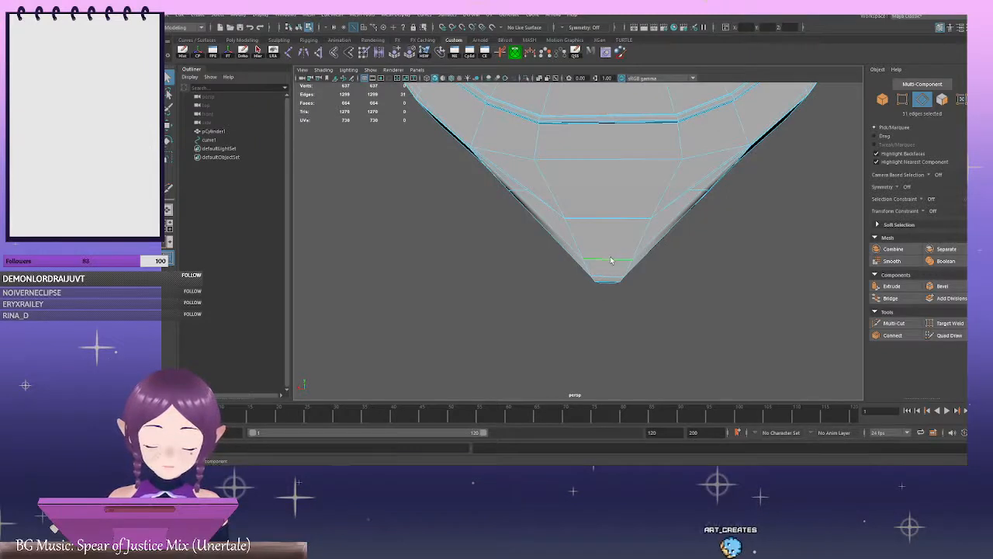
# Undo the normals change, the bottom bevel and the edge loops on the neck
pyautogui.press('w')
pyautogui.keyDown('alt'); pyautogui.moveTo(701, 275); pyautogui.dragTo(734, 272, button='right'); pyautogui.keyUp('alt')
pyautogui.hotkey('ctrl', 'z')
pyautogui.keyDown('alt'); pyautogui.moveTo(733, 272); pyautogui.dragTo(649, 235); pyautogui.keyUp('alt')
pyautogui.hotkey('ctrl', 'z')
pyautogui.hotkey('ctrl', 'z')
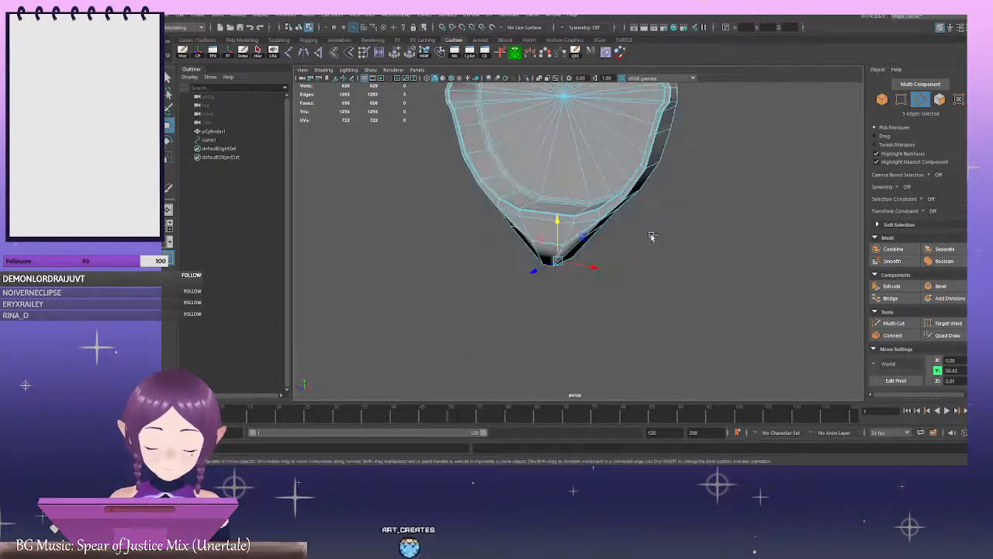
pyautogui.hotkey('ctrl', 'z')
pyautogui.hotkey('ctrl', 'z')
pyautogui.hotkey('ctrl', 'z')
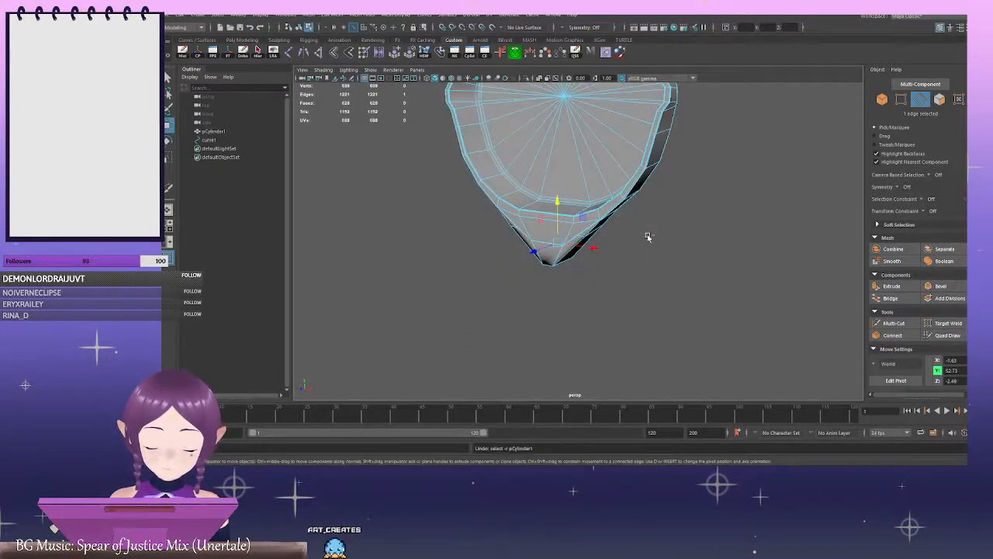
pyautogui.hotkey('ctrl', 'z')
pyautogui.hotkey('ctrl', 'z')
# Undo the neck reshaping and extrusion, back to when the handle and diamond piece were still in the scene
pyautogui.keyDown('alt'); pyautogui.moveTo(648, 237); pyautogui.dragTo(729, 235); pyautogui.keyUp('alt')
pyautogui.hotkey('ctrl', 'z')
pyautogui.hotkey('ctrl', 'z')
pyautogui.hotkey('ctrl', 'z')
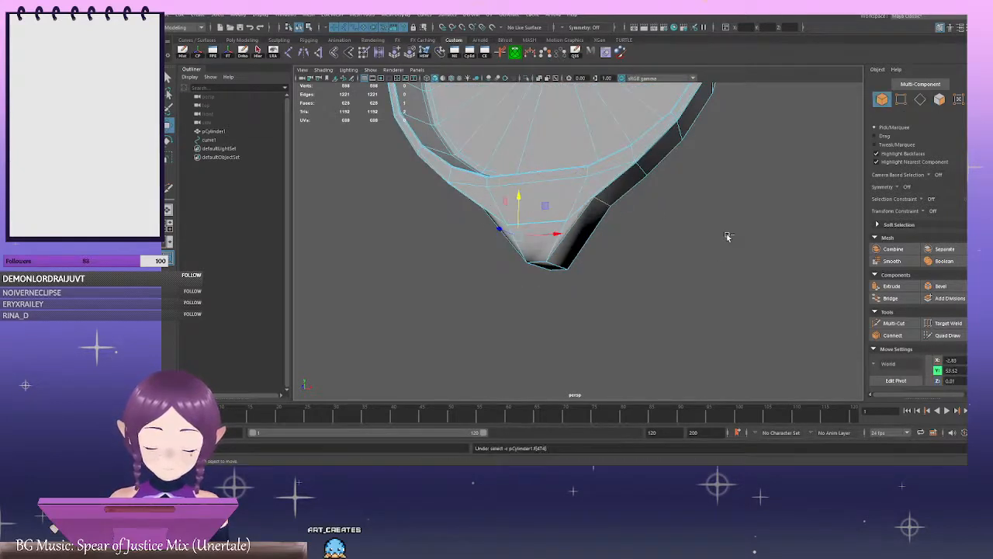
pyautogui.hotkey('ctrl', 'z')
pyautogui.hotkey('ctrl', 'z')
pyautogui.hotkey('ctrl', 'z')
pyautogui.hotkey('ctrl', 'z')
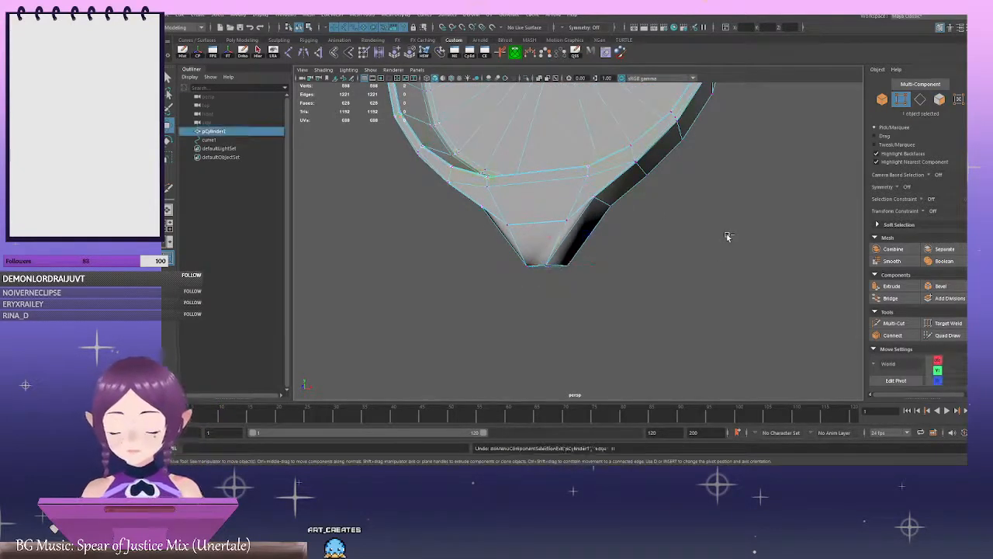
pyautogui.hotkey('ctrl', 'z')
pyautogui.hotkey('ctrl', 'z')
pyautogui.hotkey('ctrl', 'z')
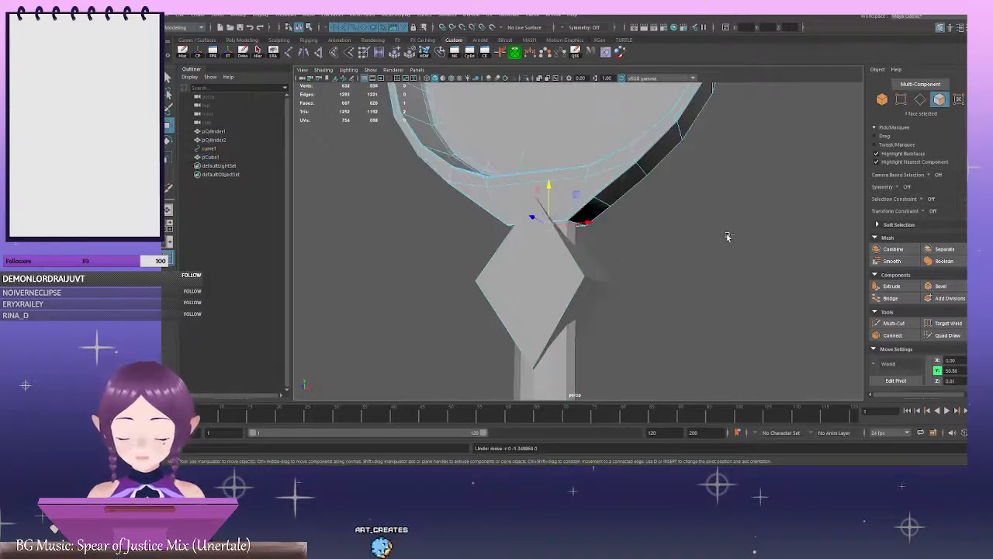
# Undo the creation of the diamond piece, and delete the handle cylinder below the head
pyautogui.click(573, 126)
pyautogui.scroll(-4, 692, 216)
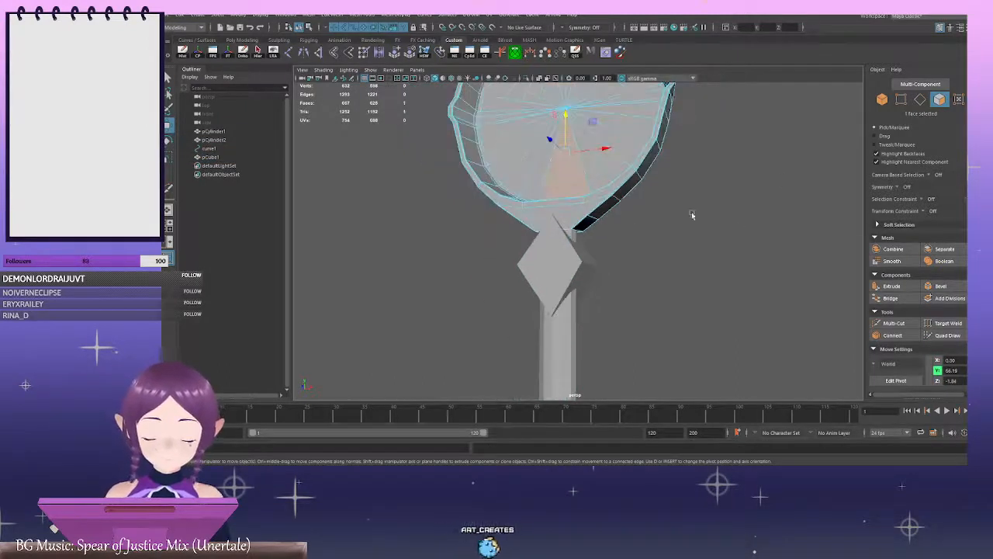
pyautogui.click(690, 217)
pyautogui.hotkey('ctrl', 'z')
pyautogui.hotkey('ctrl', 'z')
pyautogui.hotkey('ctrl', 'z')
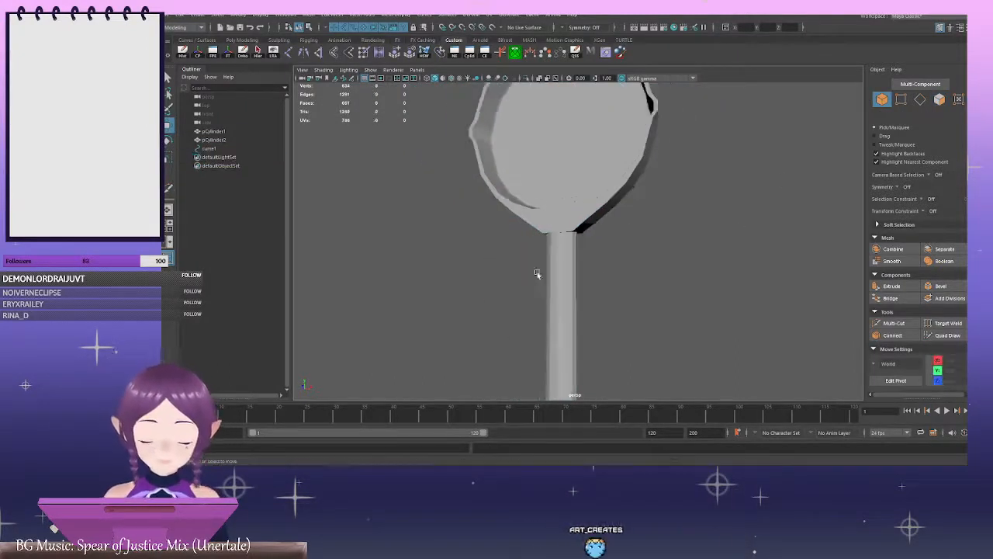
pyautogui.click(576, 281)
pyautogui.press('Delete')
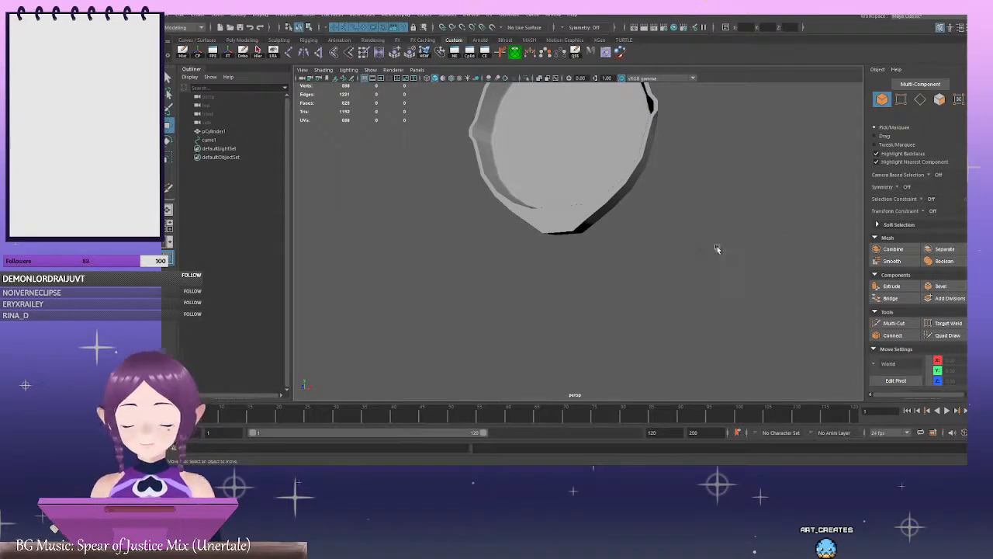
# Put the head in vertex mode and examine from several angles whether its bottom face is level
pyautogui.keyDown('alt'); pyautogui.moveTo(717, 248); pyautogui.dragTo(626, 204); pyautogui.keyUp('alt')
pyautogui.keyDown('alt'); pyautogui.moveTo(626, 204); pyautogui.dragTo(727, 220, button='right'); pyautogui.keyUp('alt')
pyautogui.keyDown('alt'); pyautogui.moveTo(727, 220); pyautogui.dragTo(638, 216); pyautogui.keyUp('alt')
pyautogui.click(658, 159)
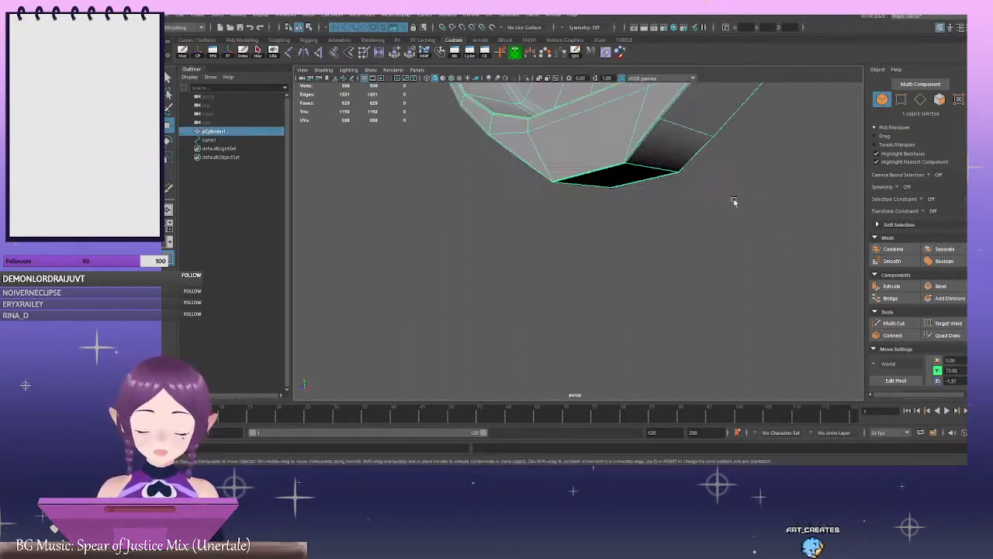
pyautogui.keyDown('alt'); pyautogui.moveTo(735, 202); pyautogui.dragTo(710, 200); pyautogui.keyUp('alt')
pyautogui.moveTo(755, 214); pyautogui.dragTo(693, 205, button='right')
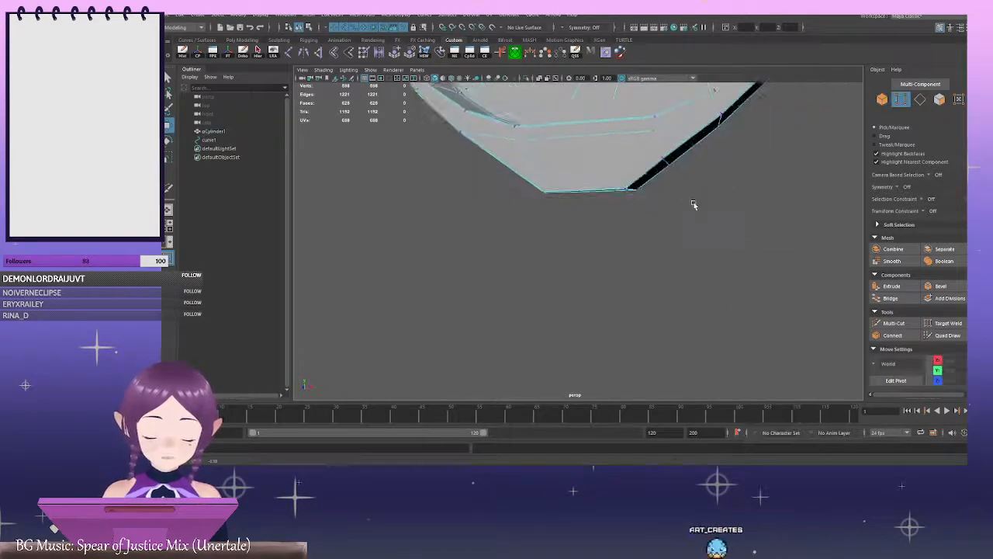
pyautogui.keyDown('alt'); pyautogui.moveTo(693, 205); pyautogui.dragTo(673, 207); pyautogui.keyUp('alt')
pyautogui.moveTo(549, 182); pyautogui.dragTo(695, 281)
pyautogui.keyDown('alt'); pyautogui.moveTo(655, 251); pyautogui.dragTo(594, 241); pyautogui.keyUp('alt')
pyautogui.click(620, 210)
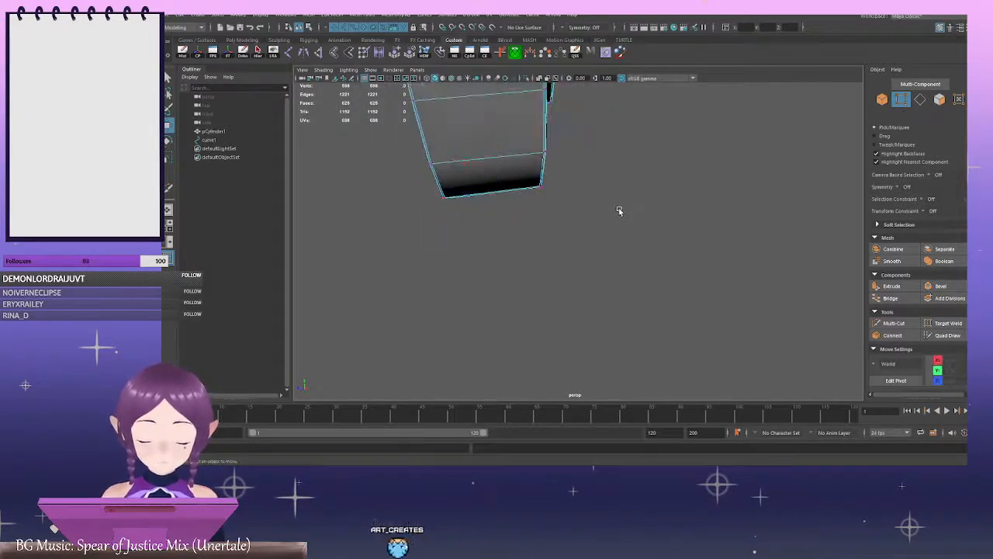
pyautogui.keyDown('alt'); pyautogui.moveTo(620, 210); pyautogui.dragTo(618, 194); pyautogui.keyUp('alt')
# In the side view, lower the higher bottom corner vertices level with the opposite ones, then move the whole bottom row down to about Y 53.5
pyautogui.press('space')
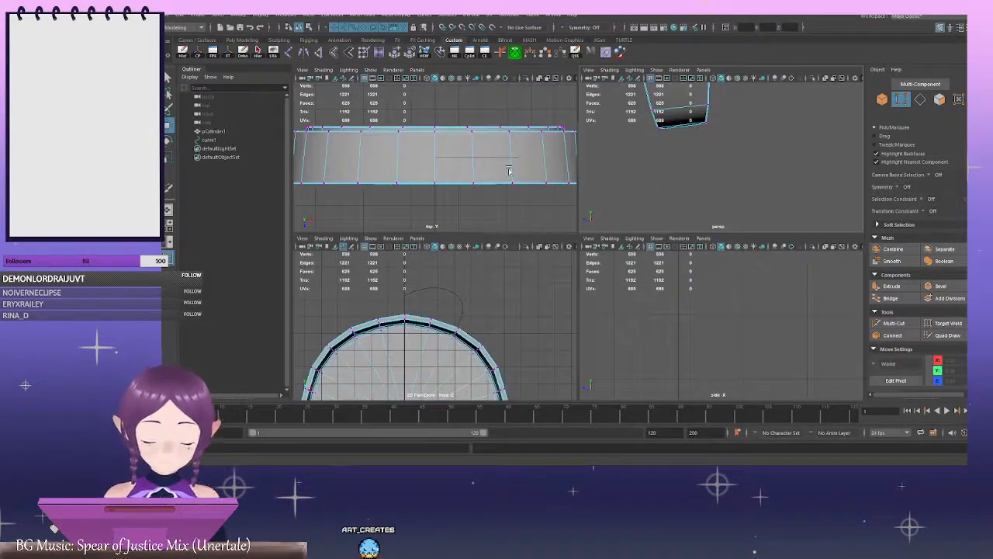
pyautogui.press('space')
pyautogui.keyDown('alt'); pyautogui.moveTo(712, 319); pyautogui.dragTo(381, 203, button='right'); pyautogui.keyUp('alt')
pyautogui.keyDown('alt'); pyautogui.moveTo(448, 196); pyautogui.dragTo(795, 273, button='right'); pyautogui.keyUp('alt')
pyautogui.keyDown('alt'); pyautogui.moveTo(564, 164); pyautogui.dragTo(594, 206, button='middle'); pyautogui.keyUp('alt')
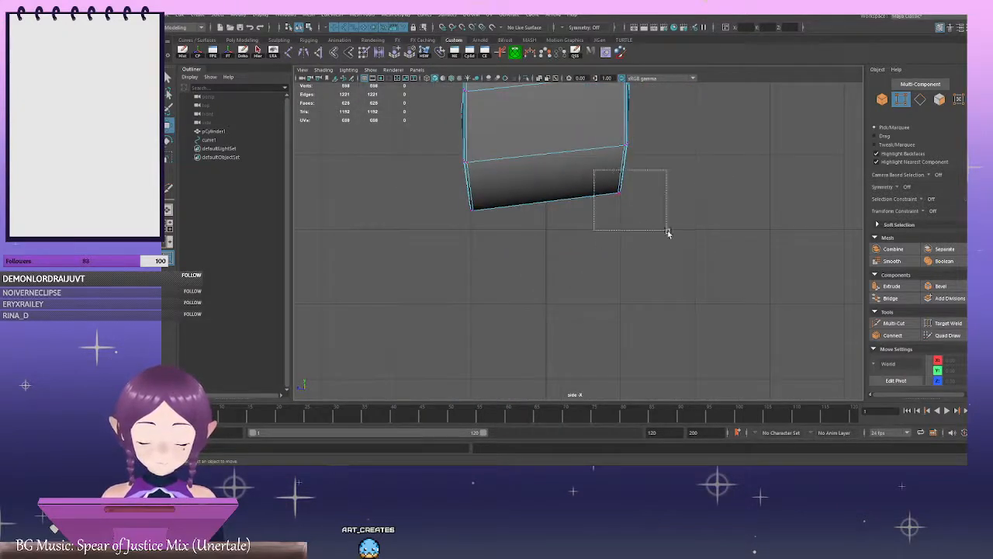
pyautogui.moveTo(594, 170); pyautogui.dragTo(667, 231)
pyautogui.moveTo(622, 155); pyautogui.dragTo(621, 172)
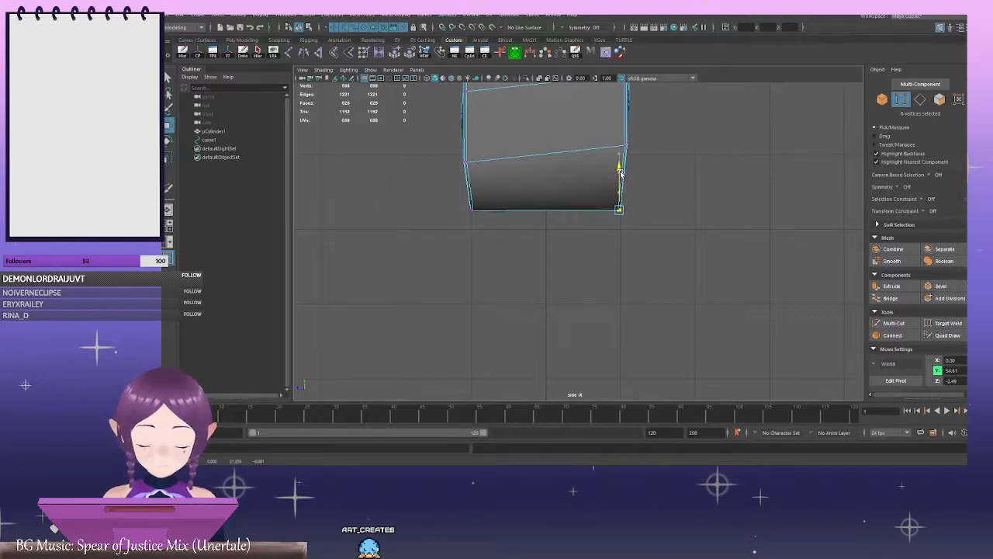
pyautogui.moveTo(387, 186); pyautogui.dragTo(733, 272)
pyautogui.moveTo(545, 177); pyautogui.dragTo(549, 193)
# Scale the bottom row of vertices inward front to back, to roughly three quarters of its depth
pyautogui.press('r')
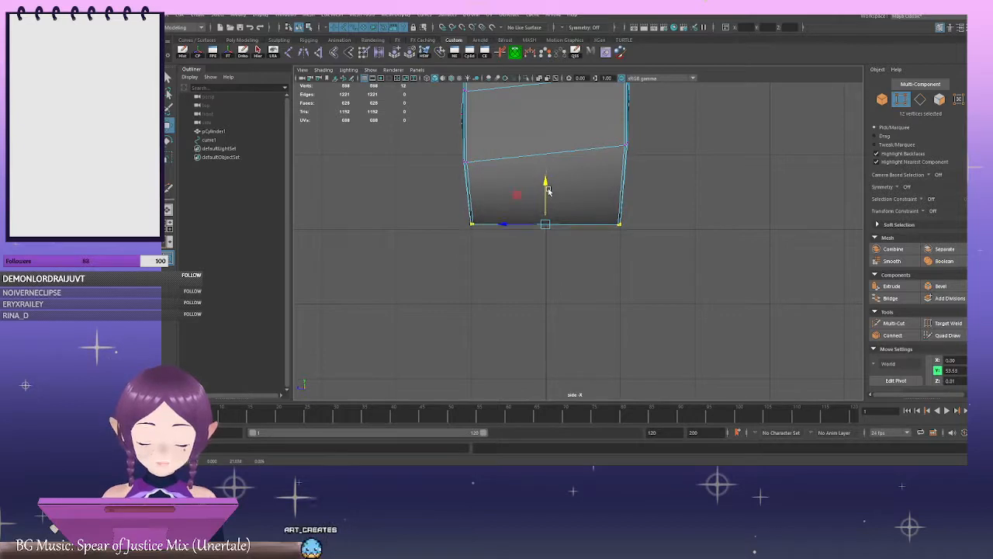
pyautogui.moveTo(506, 225); pyautogui.dragTo(517, 227)
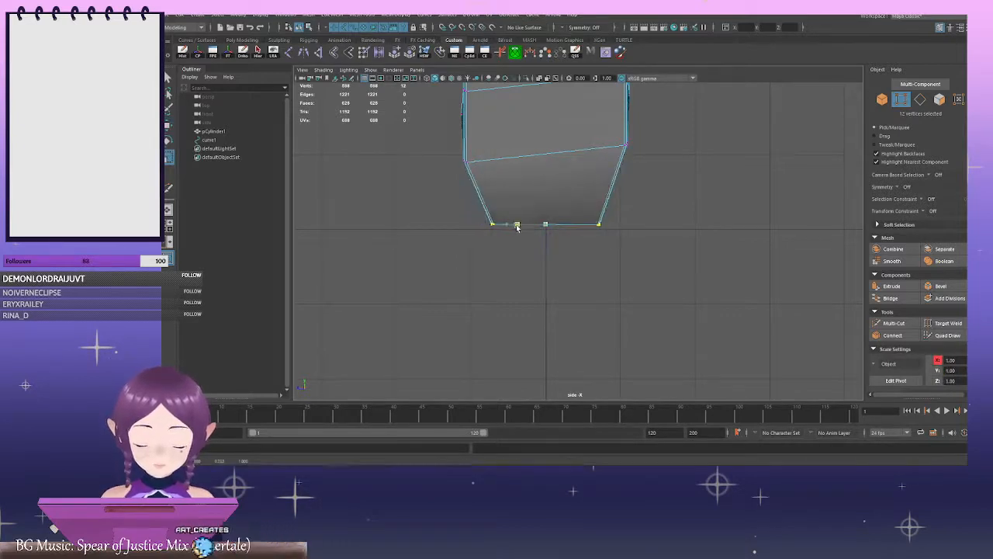
pyautogui.click(661, 195)
pyautogui.scroll(-4, 661, 195)
pyautogui.moveTo(658, 191)
pyautogui.keyDown('alt'); pyautogui.mouseDown()
pyautogui.moveTo(645, 180)
pyautogui.moveTo(665, 182)
pyautogui.mouseUp(); pyautogui.keyUp('alt')
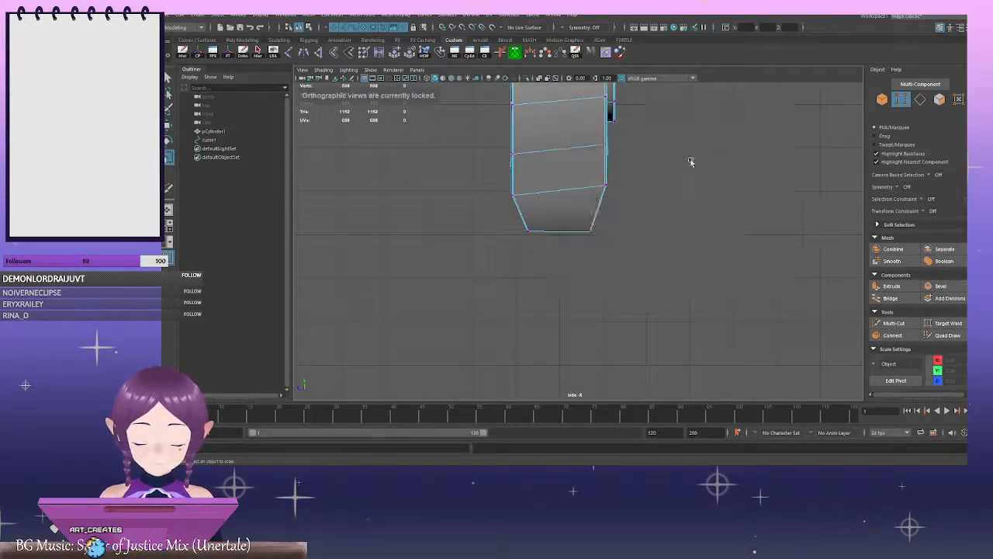
# In the perspective view, scale the vertex row just above the bottom slightly inward front to back, and return to object mode
pyautogui.press('space')
pyautogui.press('space')
pyautogui.keyDown('alt'); pyautogui.moveTo(743, 170); pyautogui.dragTo(504, 205); pyautogui.keyUp('alt')
pyautogui.moveTo(426, 178); pyautogui.dragTo(694, 227)
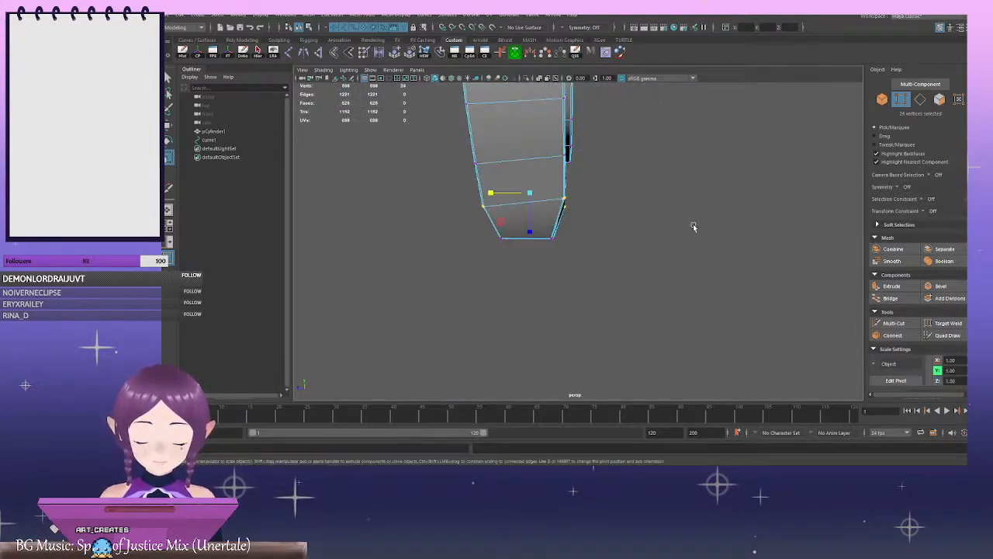
pyautogui.moveTo(503, 194); pyautogui.dragTo(500, 195)
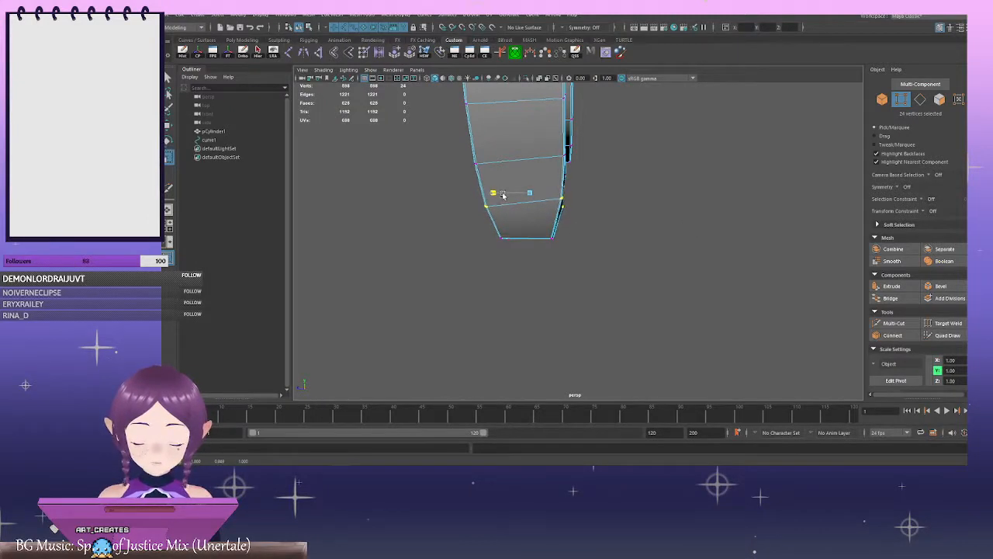
pyautogui.keyDown('alt'); pyautogui.moveTo(638, 207); pyautogui.dragTo(713, 172); pyautogui.keyUp('alt')
pyautogui.moveTo(713, 172); pyautogui.dragTo(757, 149, button='right')
pyautogui.keyDown('alt'); pyautogui.moveTo(656, 175); pyautogui.dragTo(605, 194); pyautogui.keyUp('alt')
pyautogui.keyDown('alt'); pyautogui.moveTo(605, 194); pyautogui.dragTo(542, 208, button='right'); pyautogui.keyUp('alt')
pyautogui.keyDown('alt'); pyautogui.moveTo(542, 208); pyautogui.dragTo(632, 191); pyautogui.keyUp('alt')
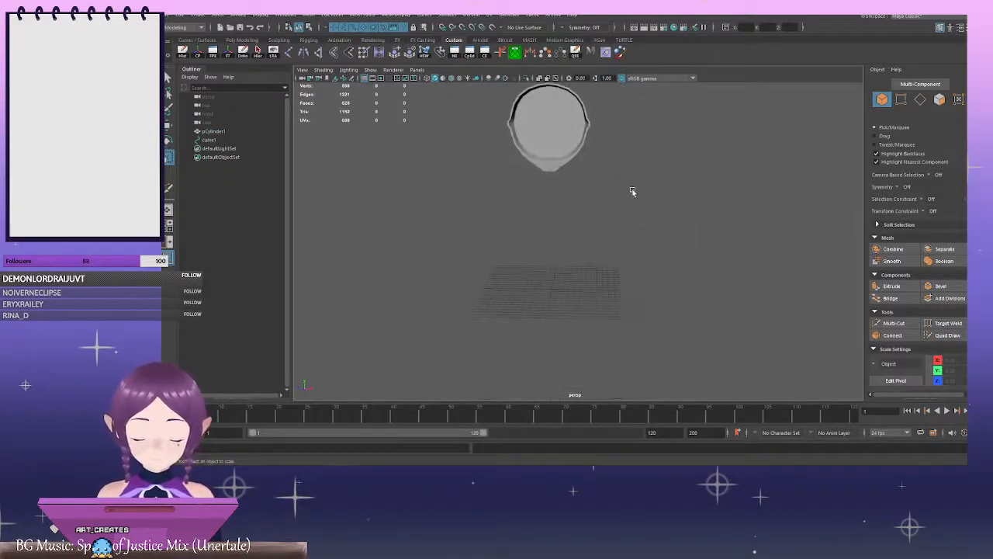
# Create a polygon cylinder at the origin for the handle and snap its pivot to its bottom
pyautogui.keyDown('shift'); pyautogui.moveTo(631, 191); pyautogui.dragTo(586, 190, button='right'); pyautogui.keyUp('shift')
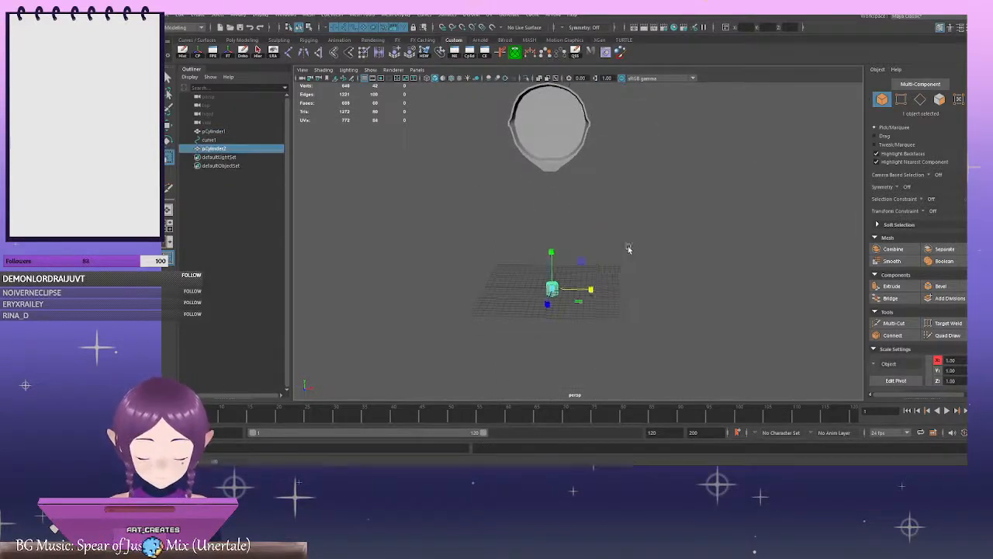
pyautogui.press('d')
pyautogui.press('v')
pyautogui.moveTo(559, 245); pyautogui.dragTo(560, 298)
# Reduce the new cylinder's axis subdivisions to 12
pyautogui.click(972, 117)
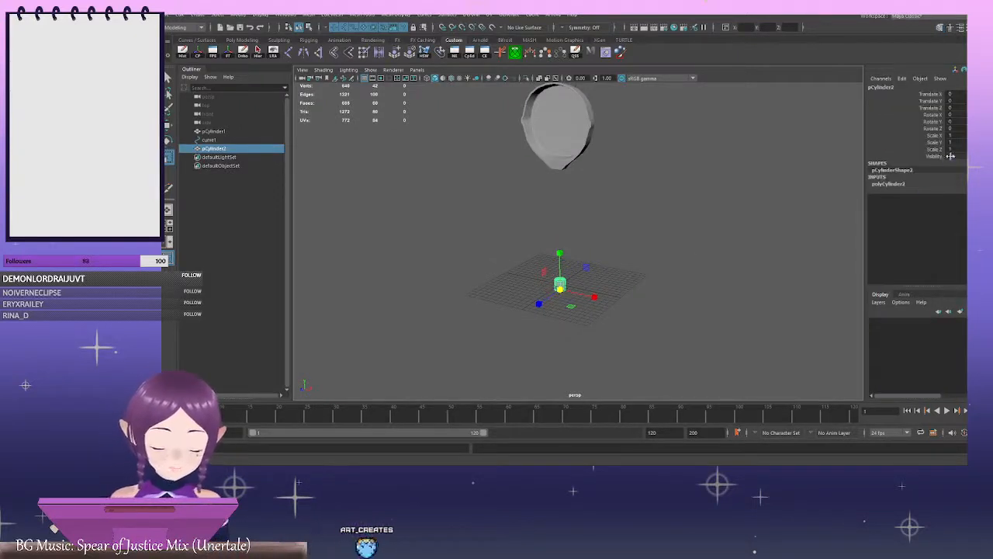
pyautogui.click(955, 156)
pyautogui.hotkey('ctrl', 'z')
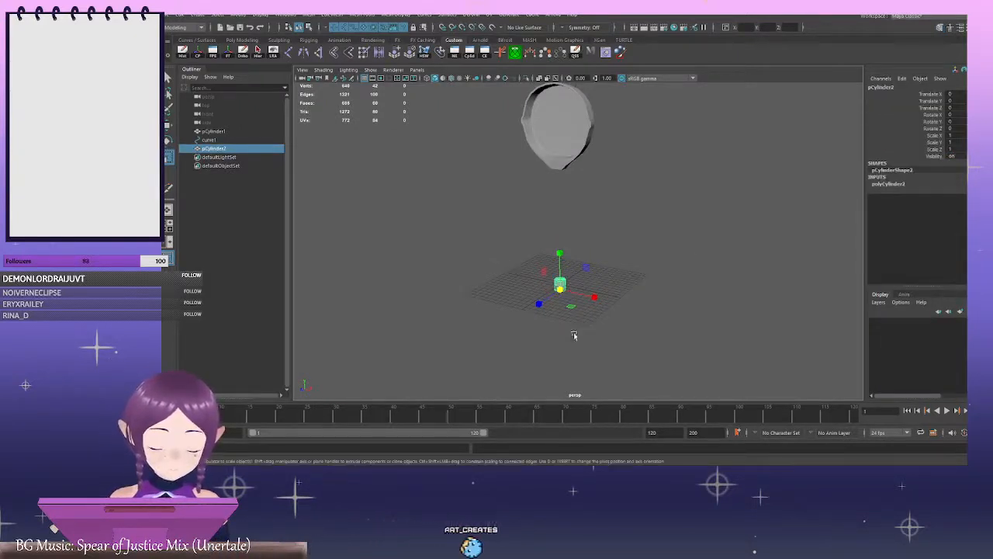
pyautogui.click(900, 185)
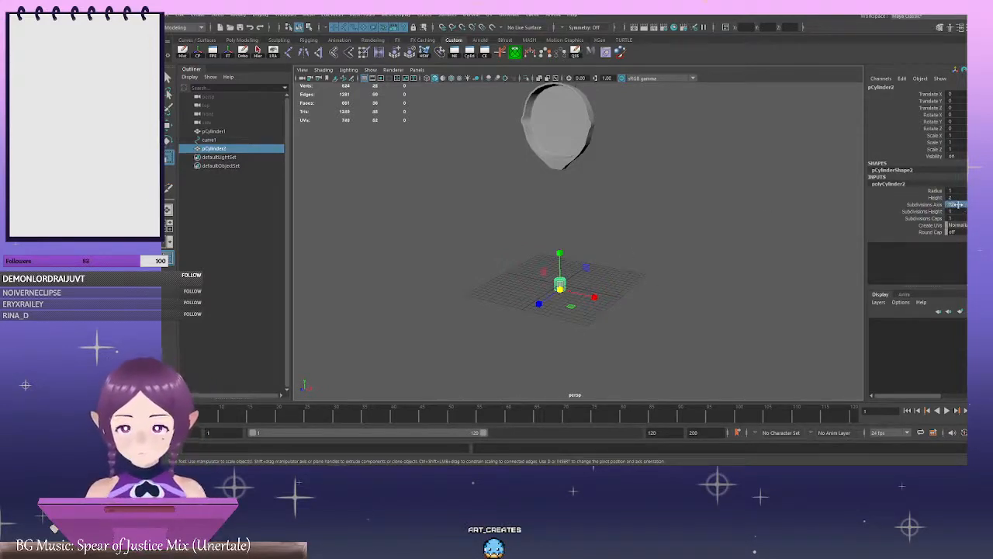
pyautogui.click(534, 274)
pyautogui.click(568, 286)
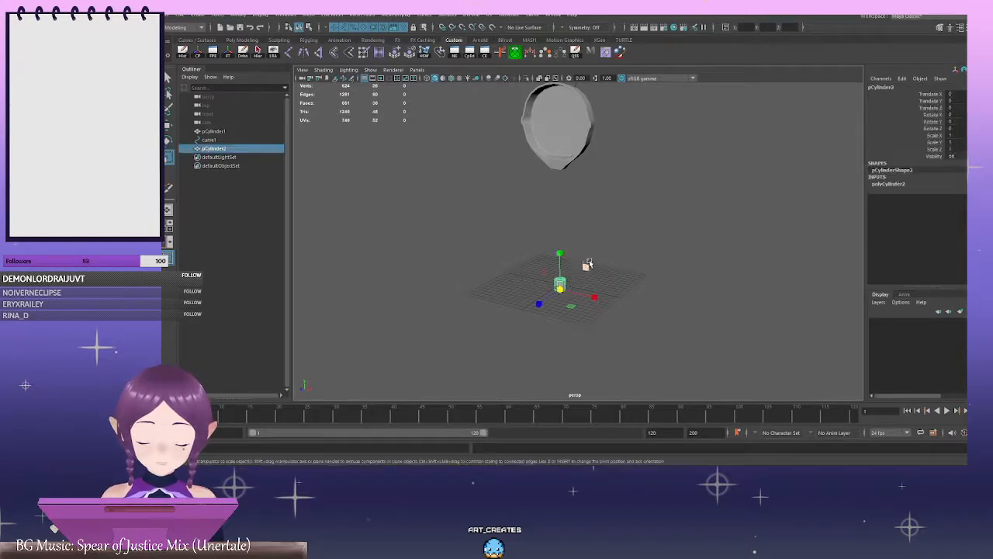
# In the front view, raise the cylinder to about Y 1.027 so its base rests on the ground line
pyautogui.press('f')
pyautogui.press('space')
pyautogui.press('space')
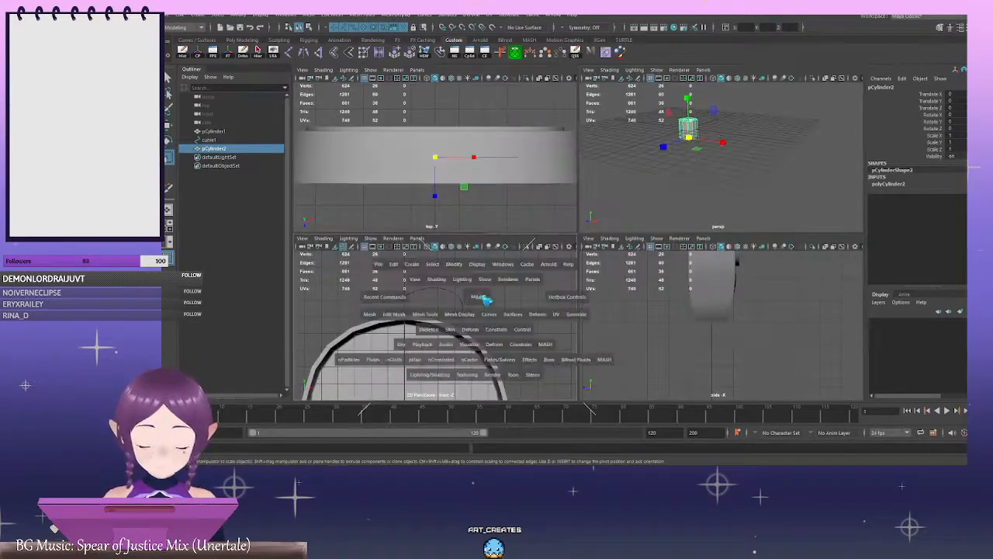
pyautogui.keyDown('alt'); pyautogui.moveTo(660, 256); pyautogui.dragTo(579, 249, button='right'); pyautogui.keyUp('alt')
pyautogui.keyDown('alt'); pyautogui.moveTo(642, 383); pyautogui.dragTo(604, 117, button='middle'); pyautogui.keyUp('alt')
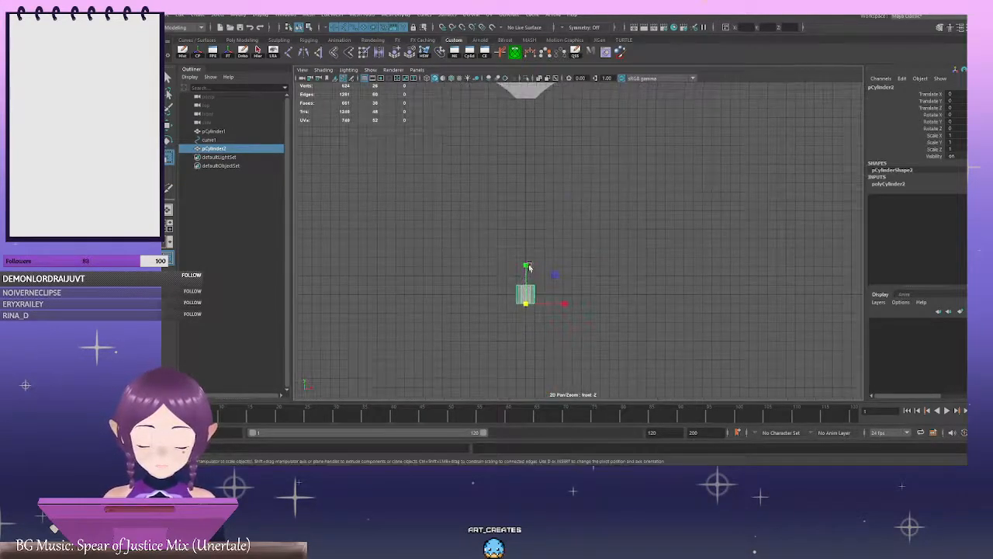
pyautogui.keyDown('alt'); pyautogui.moveTo(530, 266); pyautogui.dragTo(543, 208, button='middle'); pyautogui.keyUp('alt')
pyautogui.keyDown('alt'); pyautogui.moveTo(563, 268); pyautogui.dragTo(634, 275, button='right'); pyautogui.keyUp('alt')
pyautogui.press('w')
pyautogui.moveTo(505, 206); pyautogui.dragTo(507, 187)
# Scale the cylinder's height to about 11.155 so the handle reaches the bottom of the head
pyautogui.keyDown('alt'); pyautogui.moveTo(485, 194); pyautogui.dragTo(528, 210, button='right'); pyautogui.keyUp('alt')
pyautogui.keyDown('alt'); pyautogui.moveTo(529, 210); pyautogui.dragTo(569, 271, button='middle'); pyautogui.keyUp('alt')
pyautogui.keyDown('alt'); pyautogui.moveTo(569, 272); pyautogui.dragTo(478, 211, button='right'); pyautogui.keyUp('alt')
pyautogui.keyDown('alt'); pyautogui.click(540, 228); pyautogui.keyUp('alt')
pyautogui.press('r')
pyautogui.keyDown('alt'); pyautogui.moveTo(669, 200); pyautogui.dragTo(595, 300, button='middle'); pyautogui.keyUp('alt')
pyautogui.keyDown('alt'); pyautogui.moveTo(595, 300); pyautogui.dragTo(581, 285, button='right'); pyautogui.keyUp('alt')
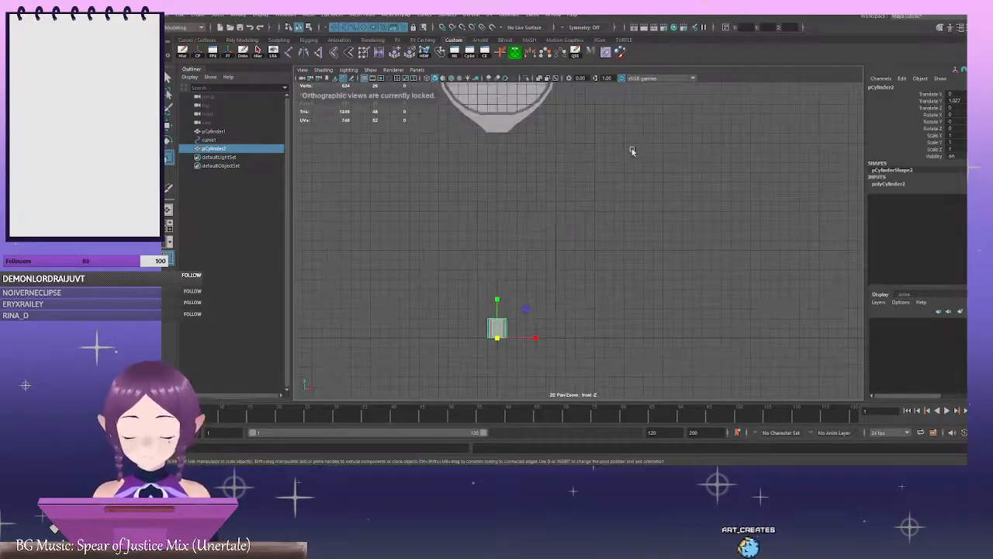
pyautogui.press('space')
pyautogui.press('space')
pyautogui.keyDown('alt'); pyautogui.moveTo(759, 149); pyautogui.dragTo(719, 170, button='right'); pyautogui.keyUp('alt')
pyautogui.keyDown('alt'); pyautogui.moveTo(719, 170); pyautogui.dragTo(575, 198); pyautogui.keyUp('alt')
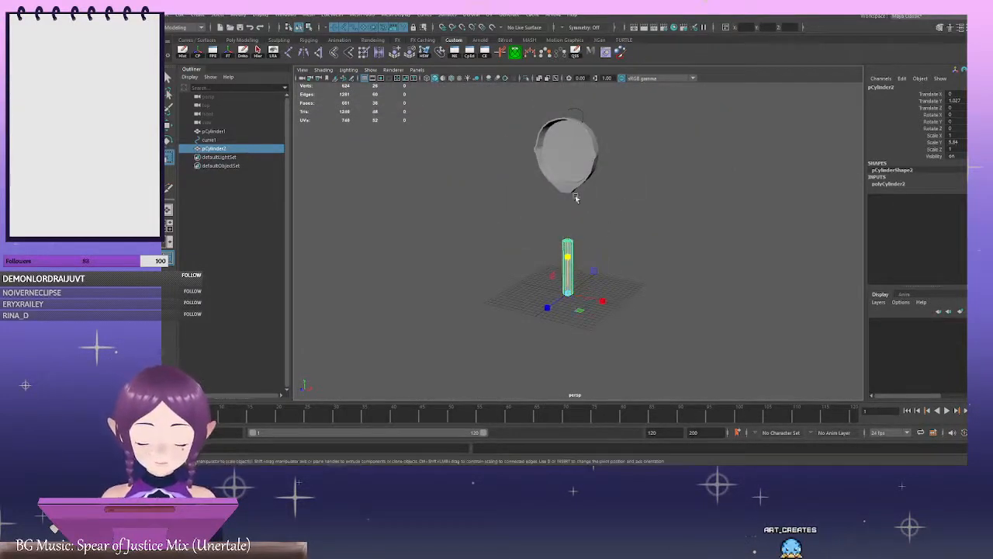
pyautogui.moveTo(568, 253); pyautogui.dragTo(658, 224)
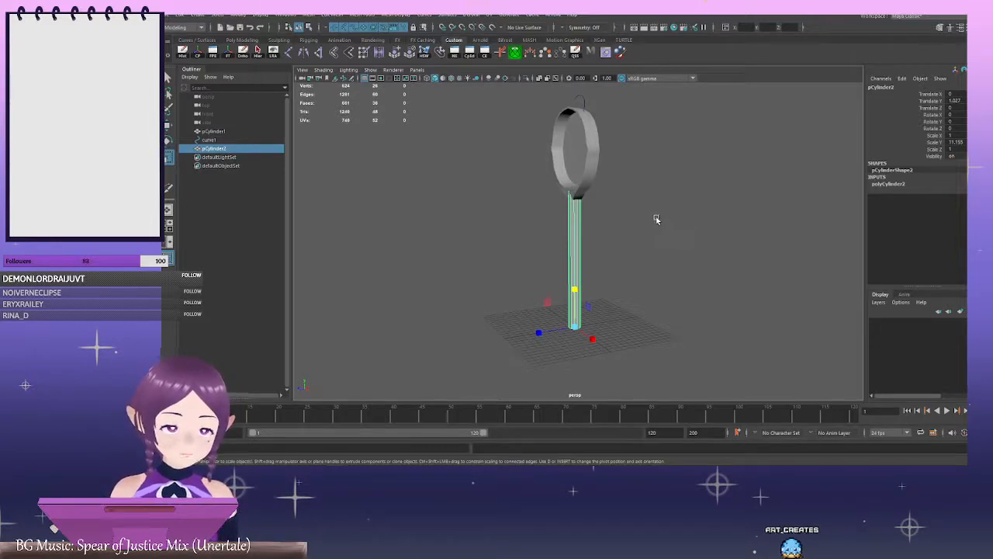
# Examine the handle's length and thickness against the head from several angles and distances
pyautogui.keyDown('alt'); pyautogui.moveTo(669, 235); pyautogui.dragTo(606, 238); pyautogui.keyUp('alt')
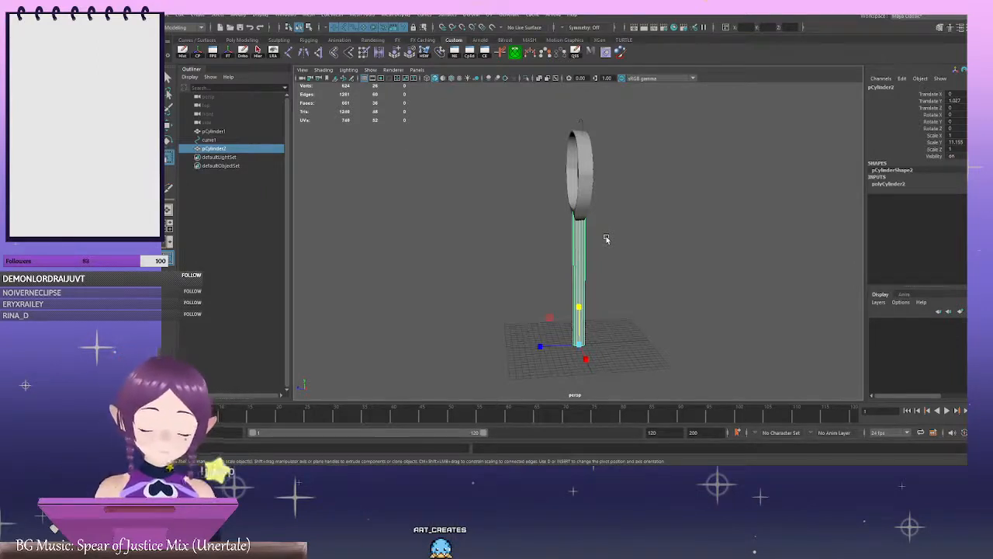
pyautogui.keyDown('alt'); pyautogui.moveTo(606, 220); pyautogui.dragTo(660, 220, button='right'); pyautogui.keyUp('alt')
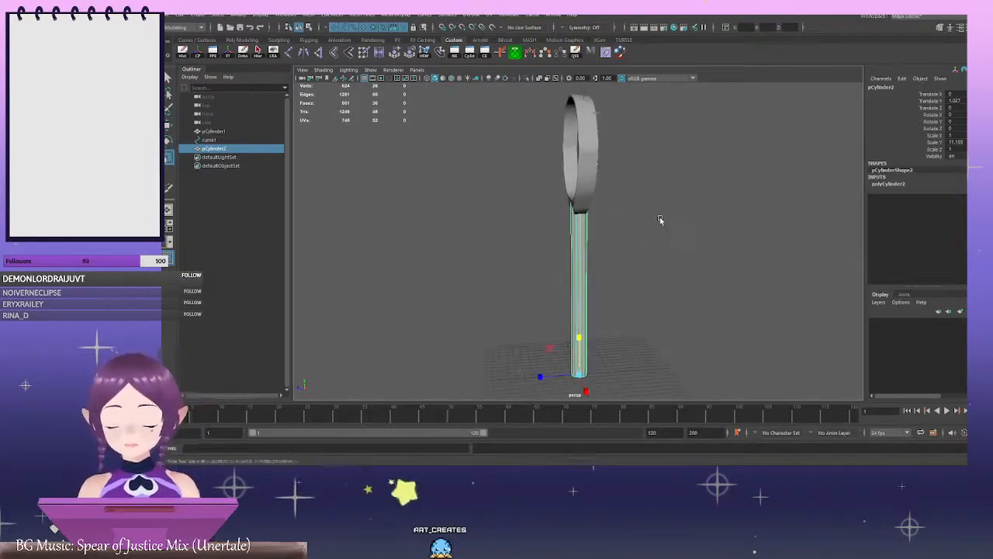
pyautogui.keyDown('alt'); pyautogui.moveTo(685, 215); pyautogui.dragTo(674, 226, button='middle'); pyautogui.keyUp('alt')
pyautogui.keyDown('alt'); pyautogui.moveTo(674, 226); pyautogui.dragTo(666, 275, button='right'); pyautogui.keyUp('alt')
pyautogui.keyDown('alt'); pyautogui.moveTo(667, 276); pyautogui.dragTo(659, 210, button='middle'); pyautogui.keyUp('alt')
pyautogui.keyDown('alt'); pyautogui.moveTo(659, 210); pyautogui.dragTo(690, 222, button='right'); pyautogui.keyUp('alt')
pyautogui.keyDown('alt'); pyautogui.moveTo(690, 222); pyautogui.dragTo(659, 220); pyautogui.keyUp('alt')
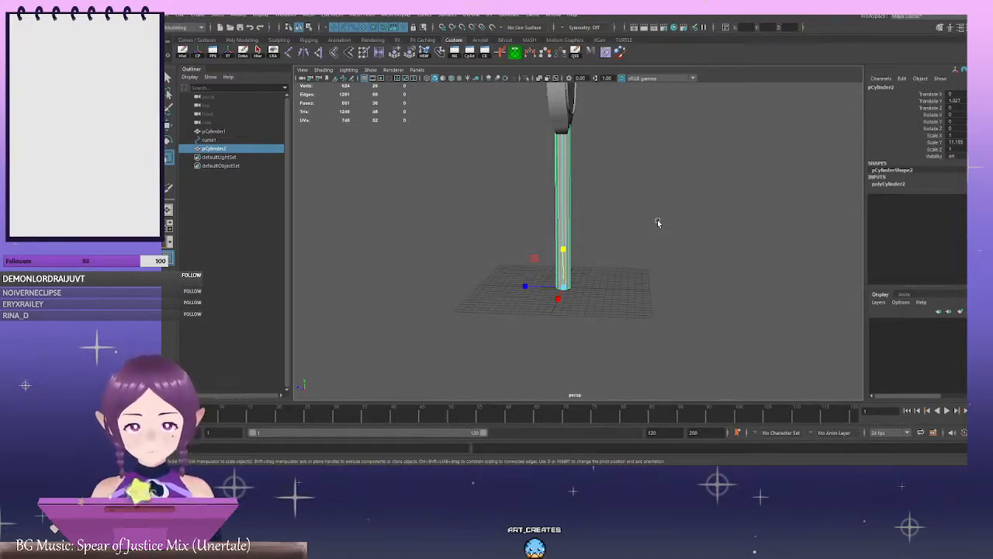
pyautogui.keyDown('alt'); pyautogui.moveTo(660, 220); pyautogui.dragTo(674, 212); pyautogui.keyUp('alt')
pyautogui.keyDown('alt'); pyautogui.moveTo(675, 213); pyautogui.dragTo(632, 207, button='right'); pyautogui.keyUp('alt')
pyautogui.keyDown('alt'); pyautogui.moveTo(631, 206); pyautogui.dragTo(590, 184); pyautogui.keyUp('alt')
pyautogui.keyDown('alt'); pyautogui.moveTo(590, 184); pyautogui.dragTo(657, 204, button='right'); pyautogui.keyUp('alt')
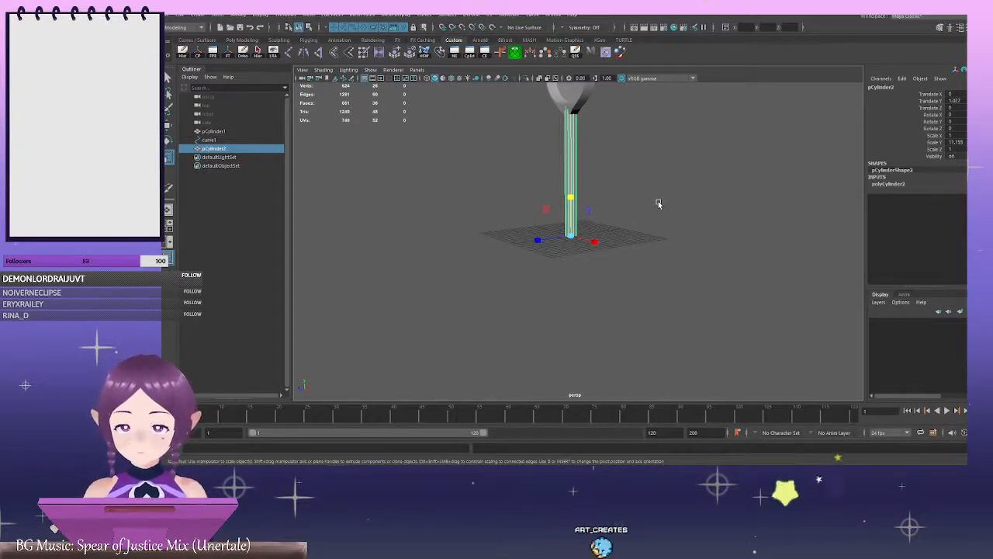
pyautogui.keyDown('alt'); pyautogui.moveTo(667, 176); pyautogui.dragTo(630, 204, button='middle'); pyautogui.keyUp('alt')
pyautogui.keyDown('alt'); pyautogui.moveTo(631, 204); pyautogui.dragTo(666, 203, button='right'); pyautogui.keyUp('alt')
pyautogui.keyDown('alt'); pyautogui.moveTo(641, 196); pyautogui.dragTo(644, 246, button='middle'); pyautogui.keyUp('alt')
pyautogui.keyDown('alt'); pyautogui.moveTo(597, 207); pyautogui.dragTo(631, 208); pyautogui.keyUp('alt')
pyautogui.keyDown('alt'); pyautogui.moveTo(630, 208); pyautogui.dragTo(665, 210, button='right'); pyautogui.keyUp('alt')
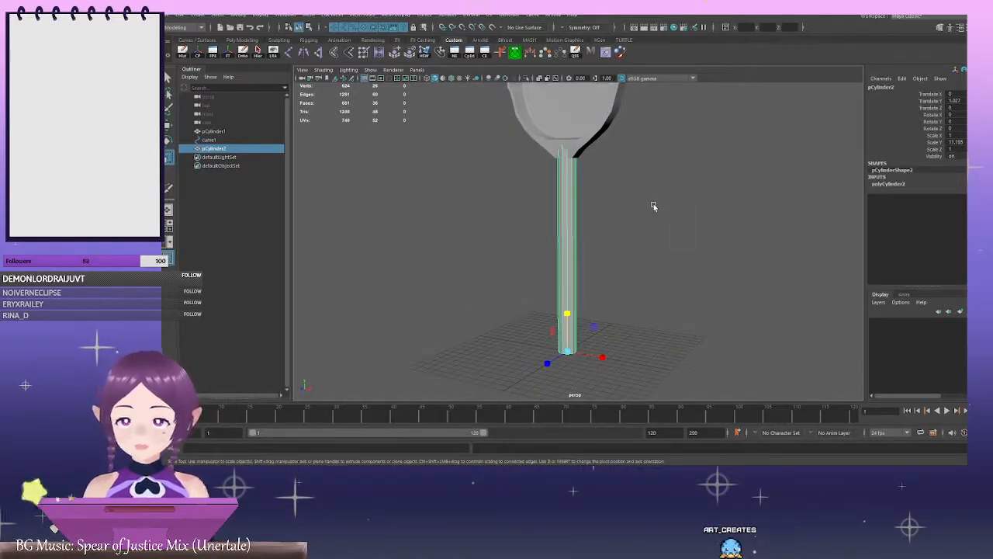
pyautogui.moveTo(663, 186)
pyautogui.keyDown('alt'); pyautogui.mouseDown()
pyautogui.moveTo(642, 198)
pyautogui.moveTo(714, 215)
pyautogui.moveTo(609, 220)
pyautogui.moveTo(601, 210)
pyautogui.moveTo(666, 206)
pyautogui.mouseUp(); pyautogui.keyUp('alt')
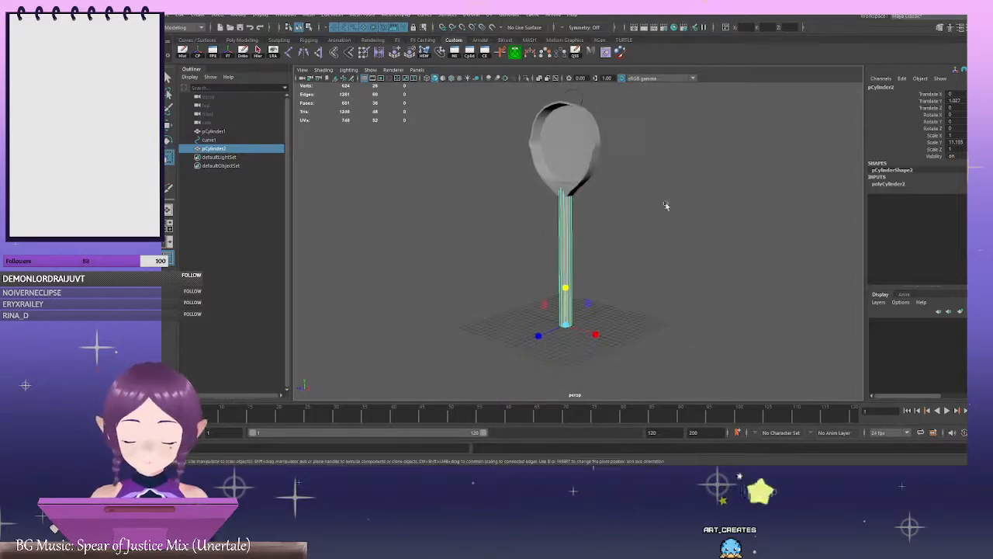
# Deselect the handle, create a polygon cube and raise it to the handle's upper end, about Y 19.807
pyautogui.rightClick(683, 202)
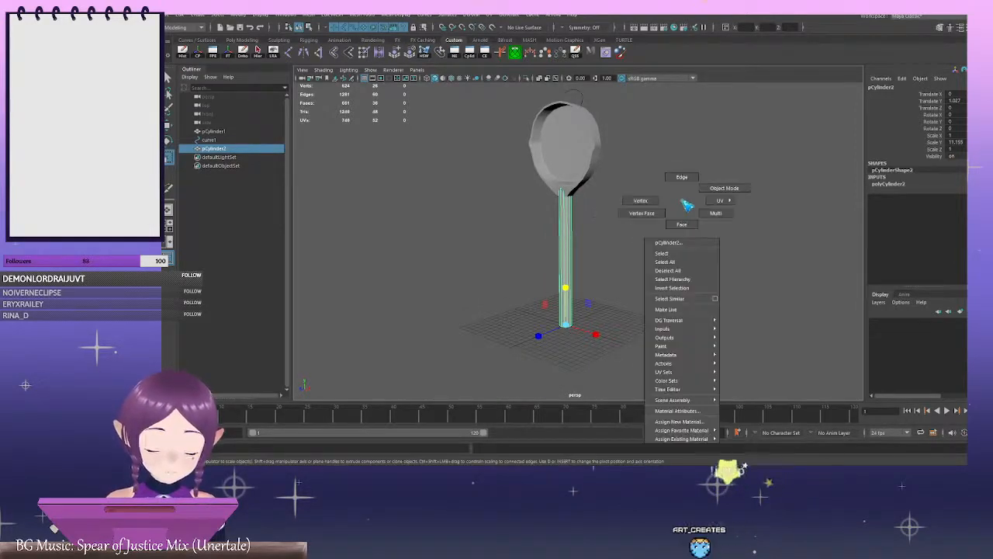
pyautogui.click(682, 201)
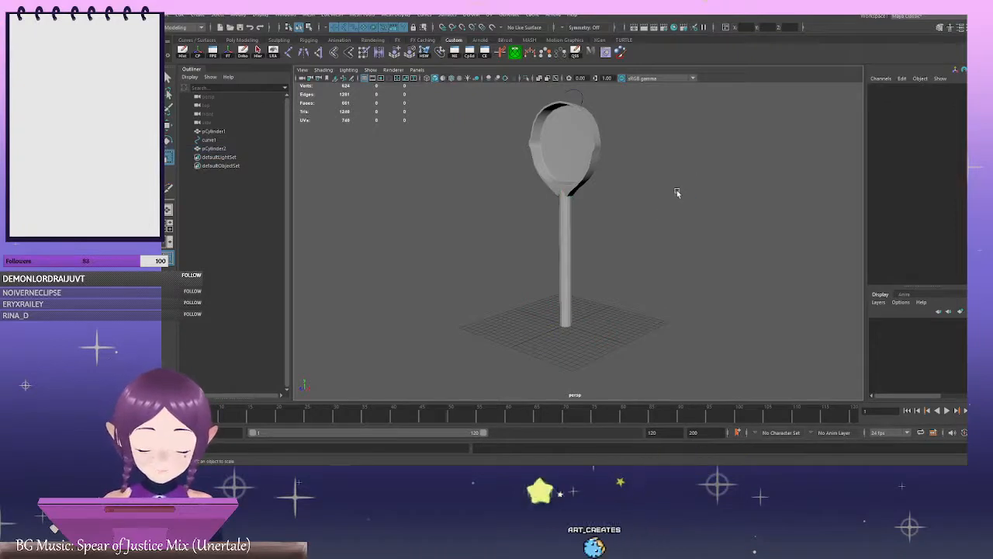
pyautogui.keyDown('shift'); pyautogui.moveTo(676, 193); pyautogui.dragTo(672, 217, button='right'); pyautogui.keyUp('shift')
pyautogui.scroll(-2, 572, 210)
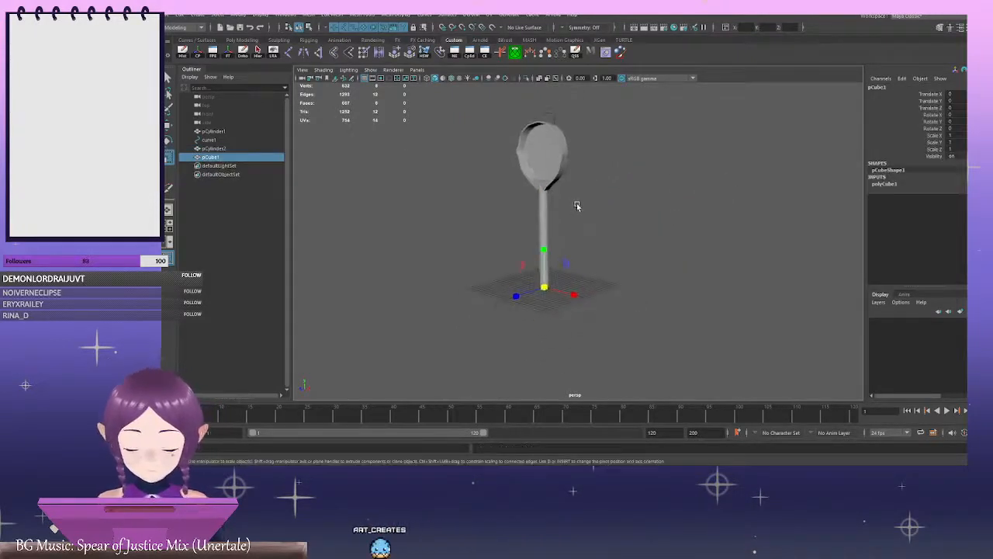
pyautogui.press('w')
pyautogui.moveTo(545, 251); pyautogui.dragTo(547, 181)
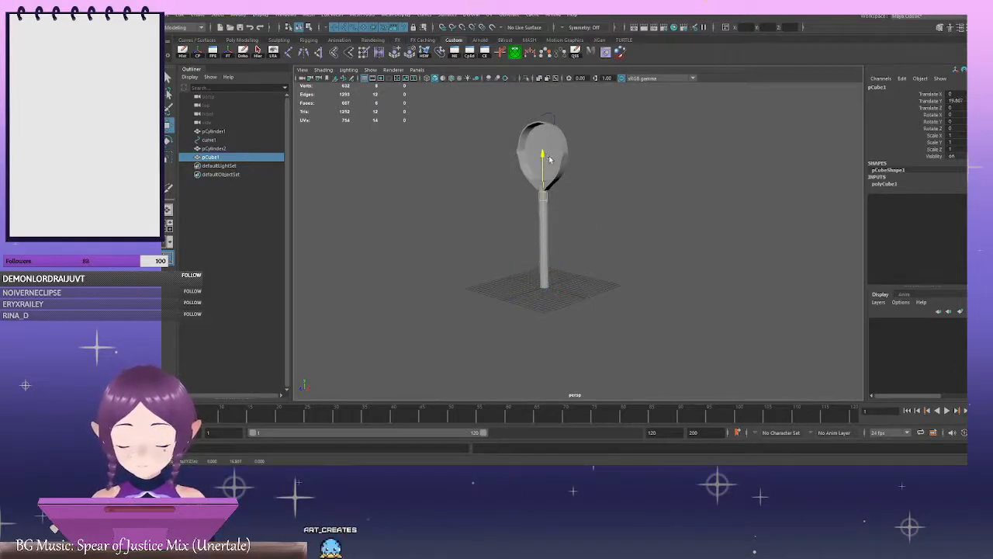
# Scale the cube uniformly to about 3.278 so it encloses the joint between handle and head
pyautogui.keyDown('alt'); pyautogui.moveTo(480, 160); pyautogui.dragTo(616, 182, button='right'); pyautogui.keyUp('alt')
pyautogui.keyDown('alt'); pyautogui.moveTo(616, 182); pyautogui.dragTo(641, 233, button='middle'); pyautogui.keyUp('alt')
pyautogui.press('r')
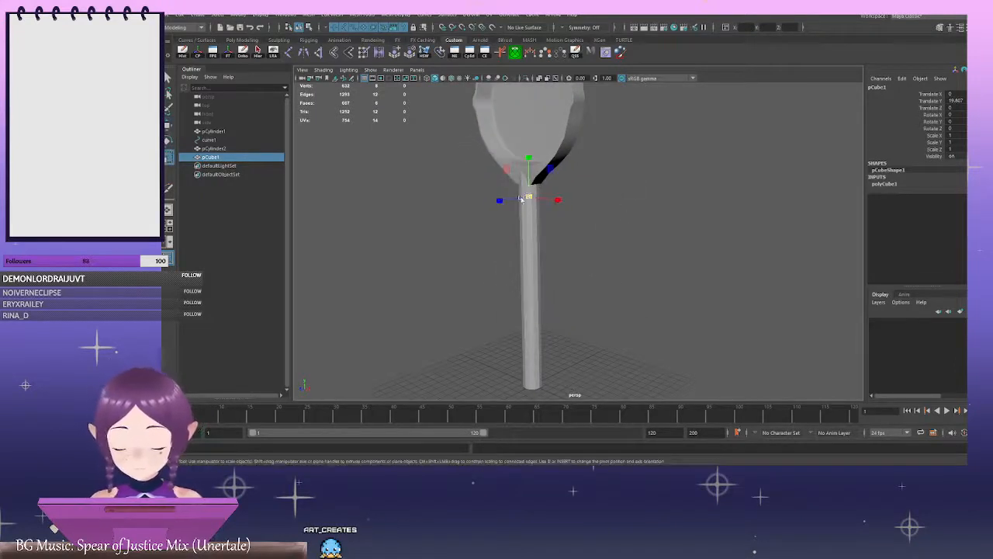
pyautogui.moveTo(522, 198); pyautogui.dragTo(493, 204)
pyautogui.moveTo(429, 208); pyautogui.dragTo(430, 208)
pyautogui.keyDown('alt'); pyautogui.moveTo(431, 208); pyautogui.dragTo(523, 189, button='right'); pyautogui.keyUp('alt')
pyautogui.hotkey('ctrl', 'z')
pyautogui.moveTo(500, 176); pyautogui.dragTo(526, 177)
# Try to rotate the cube about 42 degrees around Z
pyautogui.keyDown('alt'); pyautogui.moveTo(507, 176); pyautogui.dragTo(526, 134); pyautogui.keyUp('alt')
pyautogui.press('e')
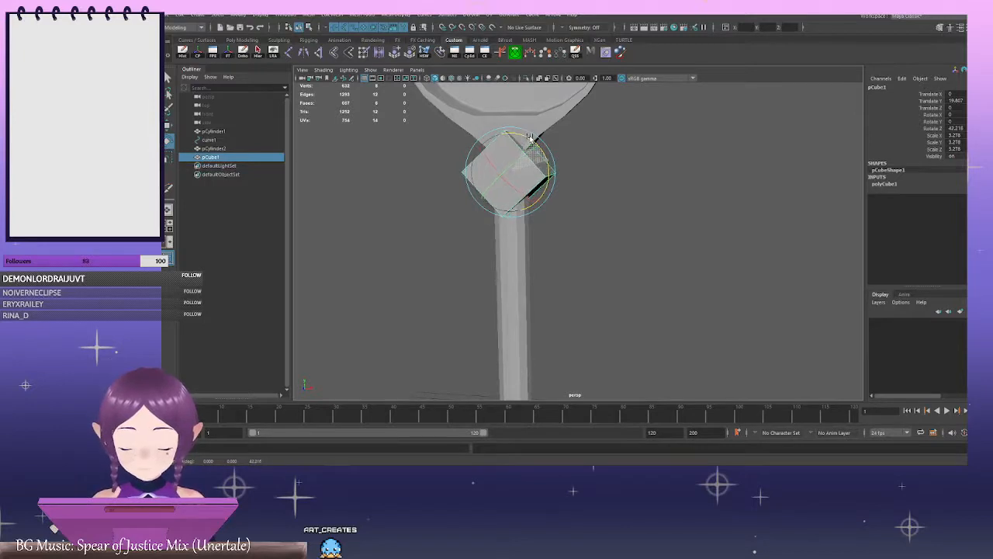
pyautogui.hotkey('ctrl', 'z')
# Reduce the cube's depth by scaling it to about 2.35 in Z
pyautogui.keyDown('alt'); pyautogui.moveTo(535, 152); pyautogui.dragTo(608, 162, button='right'); pyautogui.keyUp('alt')
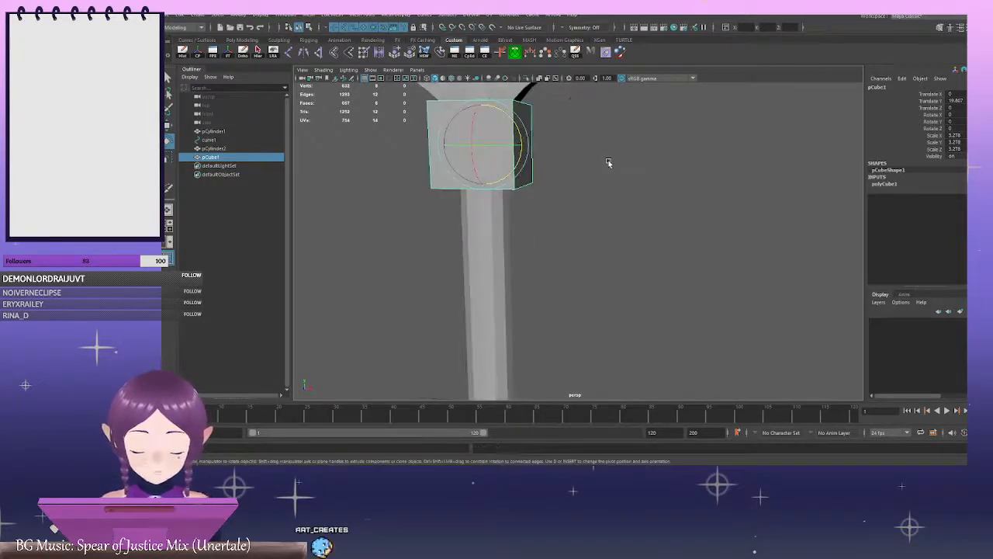
pyautogui.keyDown('alt'); pyautogui.moveTo(608, 162); pyautogui.dragTo(718, 220, button='middle'); pyautogui.keyUp('alt')
pyautogui.keyDown('alt'); pyautogui.moveTo(717, 220); pyautogui.dragTo(644, 210); pyautogui.keyUp('alt')
pyautogui.press('r')
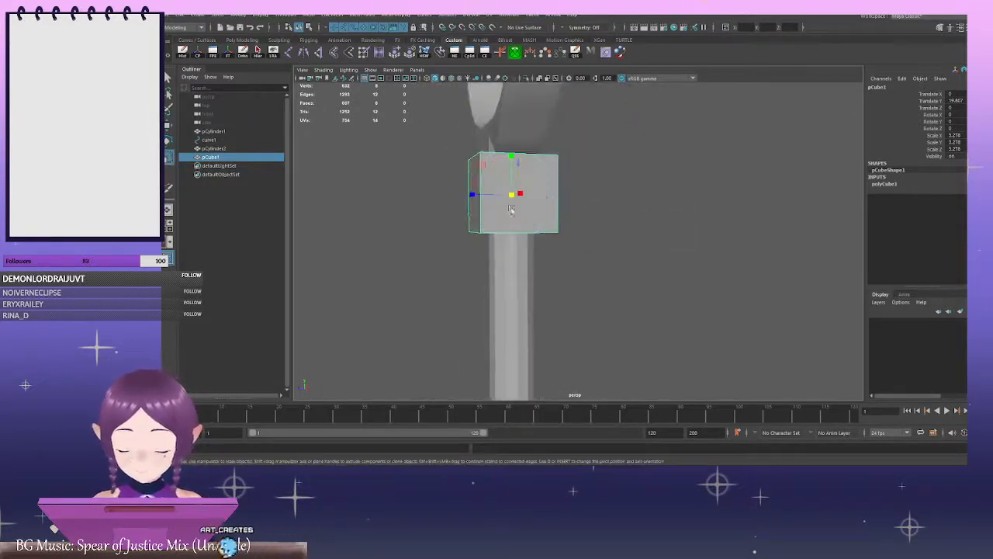
pyautogui.moveTo(477, 194); pyautogui.dragTo(623, 202)
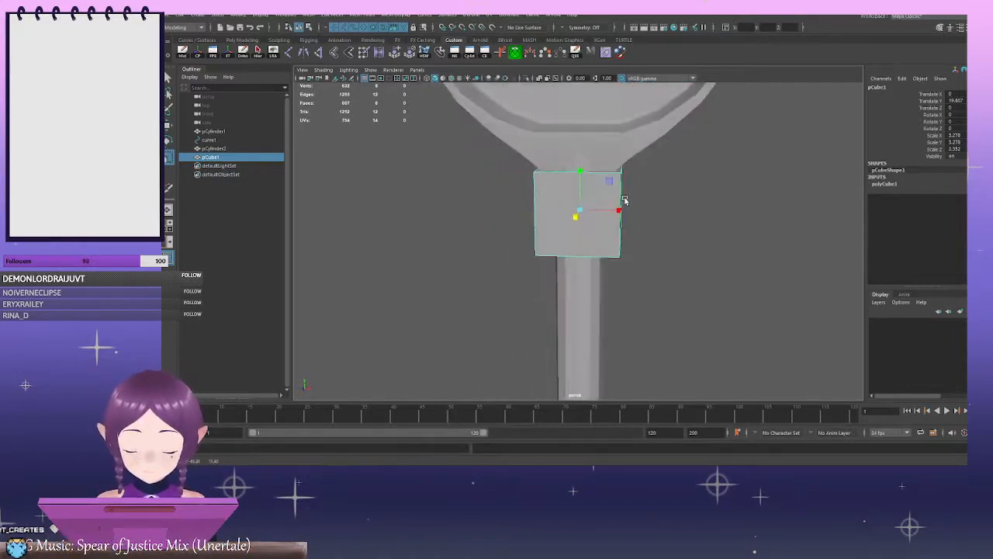
# Rotate the cube to exactly 45 degrees around Z so it forms a diamond from the front
pyautogui.press('e')
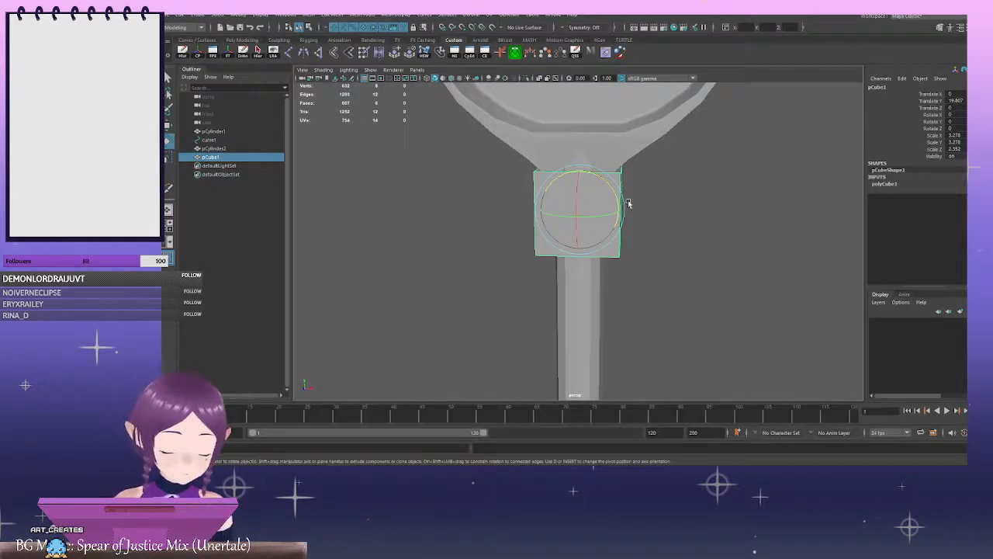
pyautogui.moveTo(618, 200); pyautogui.dragTo(649, 179)
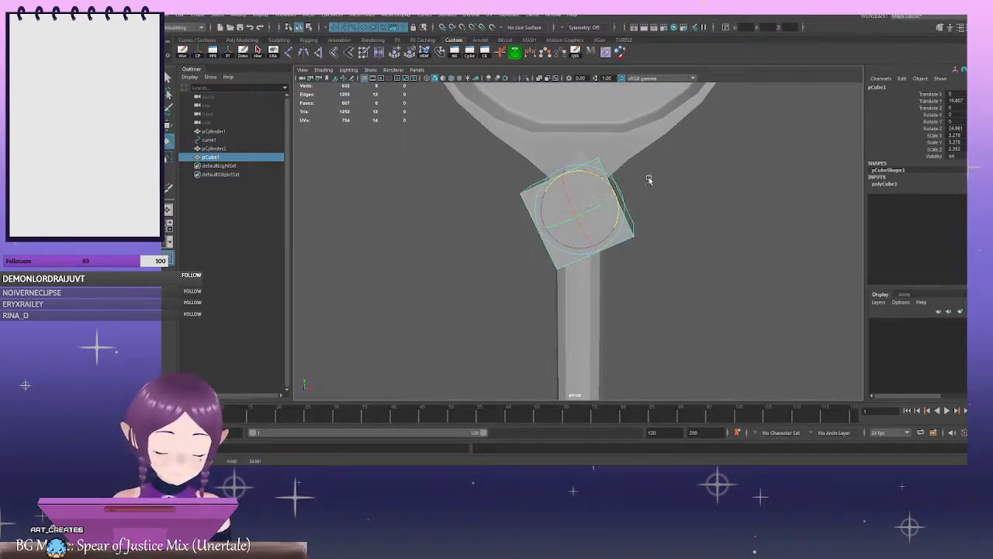
pyautogui.click(957, 128)
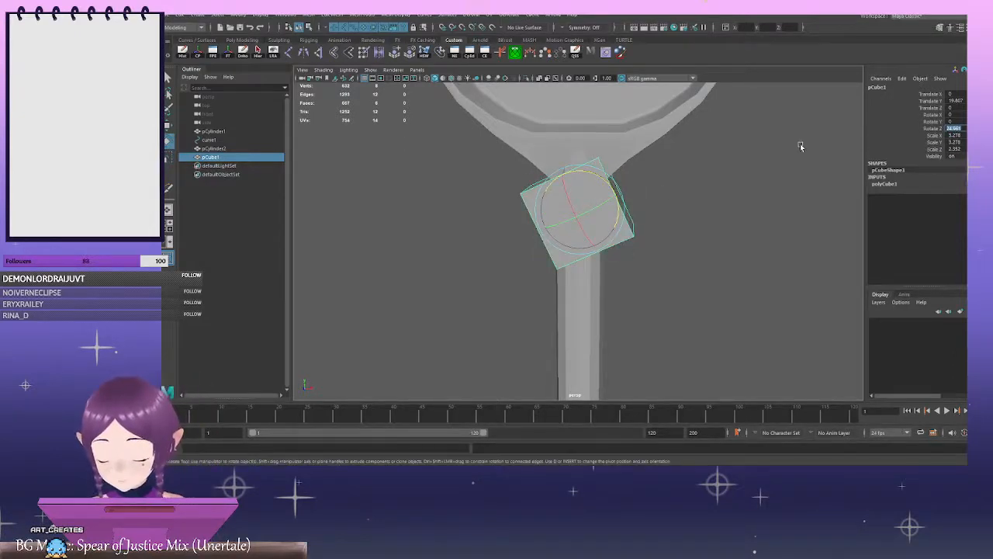
pyautogui.press('Return')
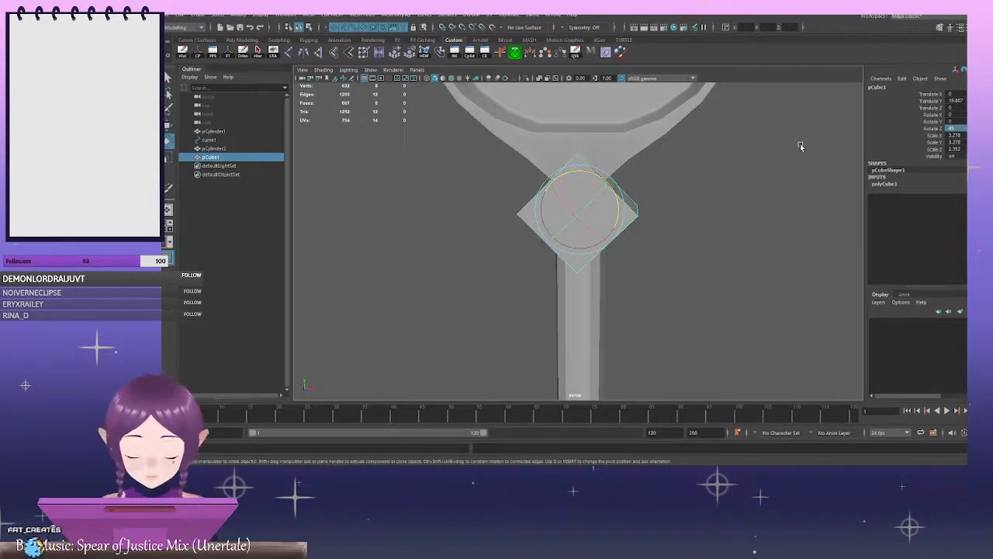
# Move the diamond-shaped cube slightly up to about Y 20.167
pyautogui.click(695, 227)
pyautogui.keyDown('alt'); pyautogui.moveTo(709, 237); pyautogui.dragTo(599, 215); pyautogui.keyUp('alt')
pyautogui.click(535, 216)
pyautogui.press('w')
pyautogui.moveTo(524, 178); pyautogui.dragTo(523, 167)
pyautogui.keyDown('alt'); pyautogui.moveTo(576, 191); pyautogui.dragTo(656, 185); pyautogui.keyUp('alt')
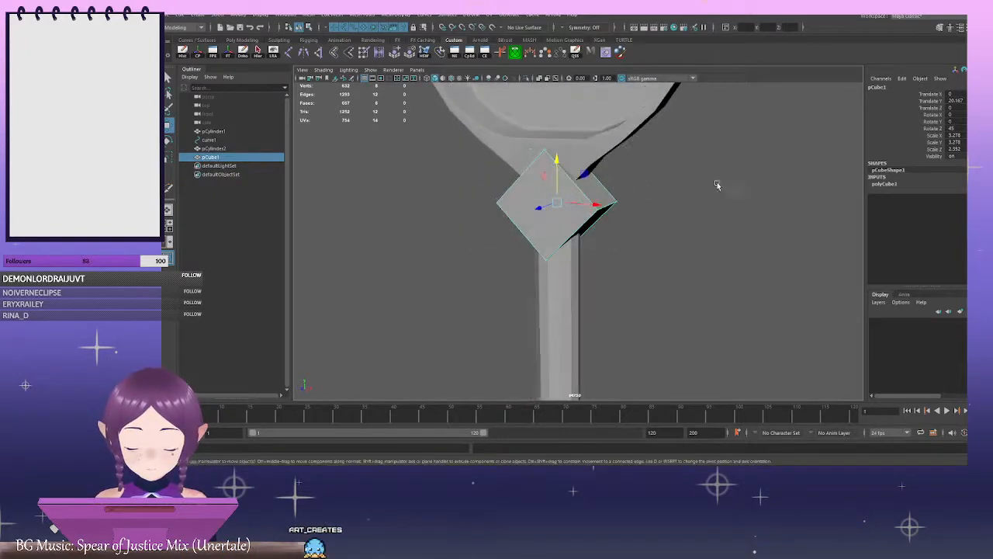
# In edge mode, select the diamond's two outer side edges and scale them inward to narrow its width
pyautogui.moveTo(717, 184); pyautogui.dragTo(719, 160, button='right')
pyautogui.keyDown('alt'); pyautogui.moveTo(623, 203); pyautogui.dragTo(643, 205); pyautogui.keyUp('alt')
pyautogui.click(625, 201)
pyautogui.keyDown('shift'); pyautogui.click(577, 191); pyautogui.keyUp('shift')
pyautogui.keyDown('alt'); pyautogui.moveTo(755, 237); pyautogui.dragTo(730, 240); pyautogui.keyUp('alt')
pyautogui.press('r')
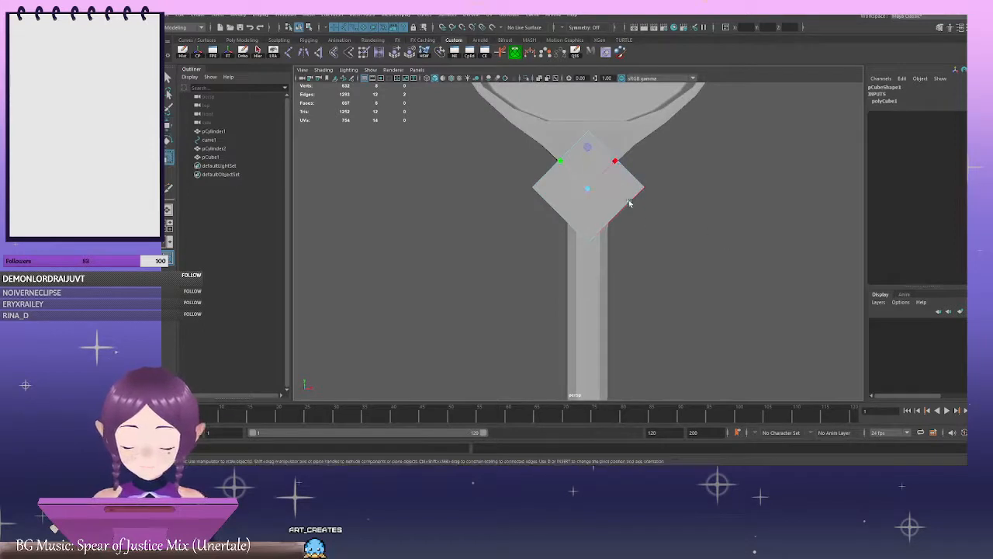
pyautogui.moveTo(588, 148); pyautogui.dragTo(553, 159)
# Examine the narrowed diamond at the joint between head and handle from several angles
pyautogui.keyDown('alt'); pyautogui.moveTo(759, 222); pyautogui.dragTo(545, 176); pyautogui.keyUp('alt')
pyautogui.scroll(-3, 565, 188)
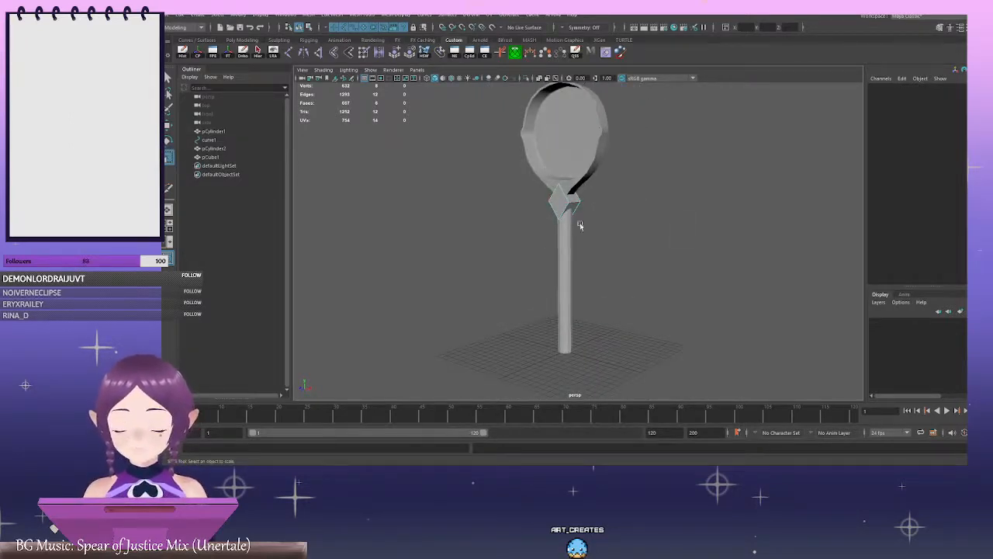
pyautogui.keyDown('alt'); pyautogui.moveTo(580, 225); pyautogui.dragTo(648, 231); pyautogui.keyUp('alt')
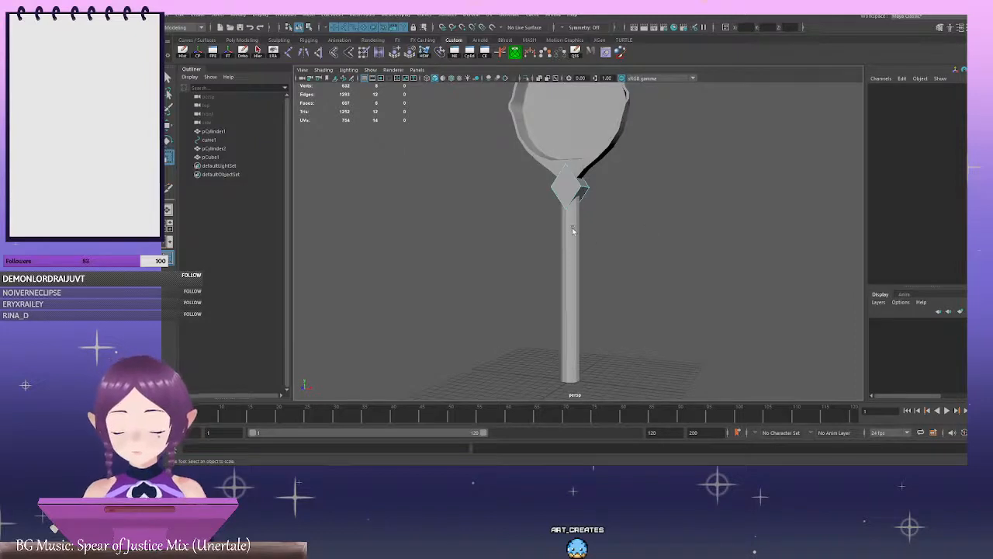
pyautogui.keyDown('alt'); pyautogui.moveTo(569, 225); pyautogui.dragTo(568, 263, button='middle'); pyautogui.keyUp('alt')
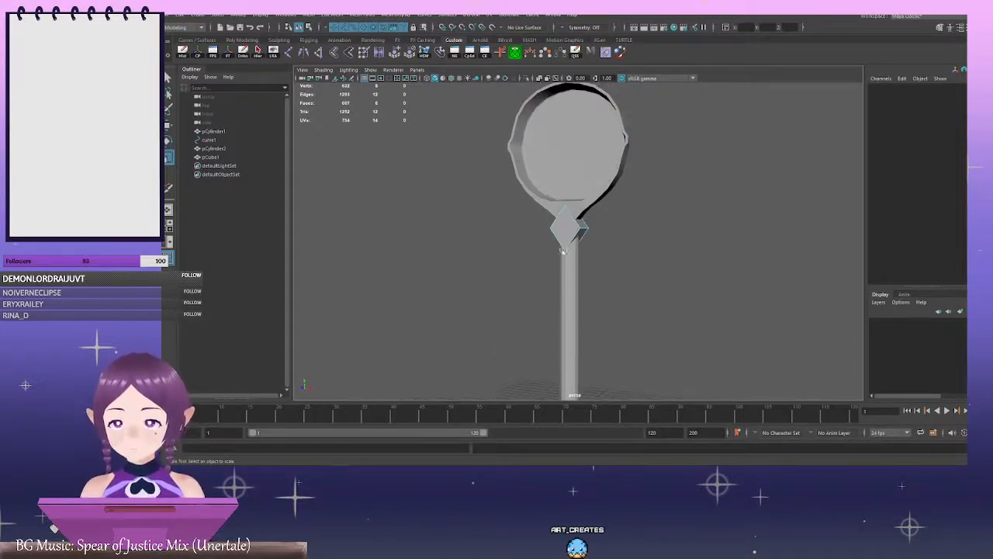
pyautogui.scroll(3, 567, 263)
pyautogui.keyDown('alt'); pyautogui.moveTo(568, 264); pyautogui.dragTo(596, 251); pyautogui.keyUp('alt')
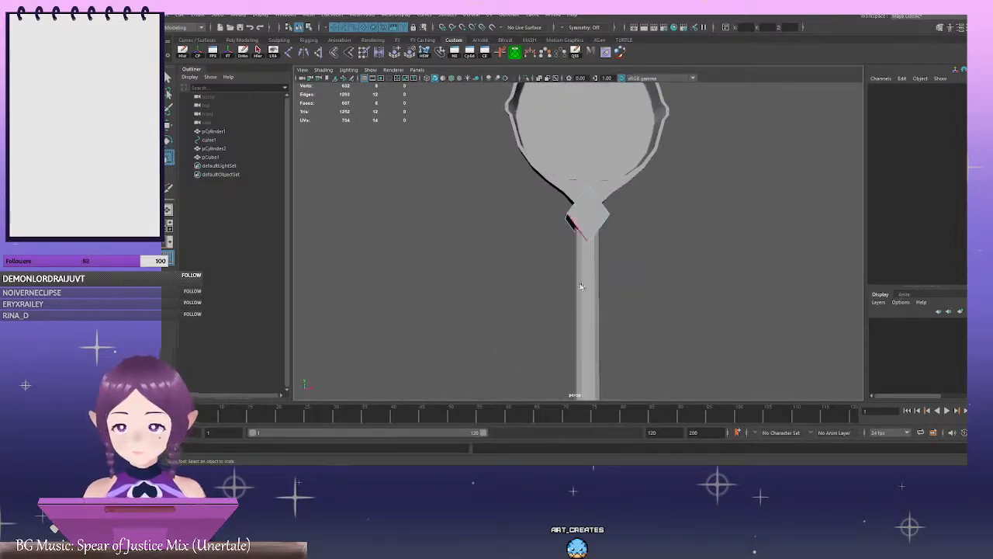
# Select the round head together with the small curve above it and move both up clear of the handle, by about 4.6 units
pyautogui.scroll(-5, 647, 171)
pyautogui.keyDown('alt'); pyautogui.moveTo(648, 171); pyautogui.dragTo(598, 204); pyautogui.keyUp('alt')
pyautogui.scroll(4, 566, 192)
pyautogui.scroll(-6, 563, 222)
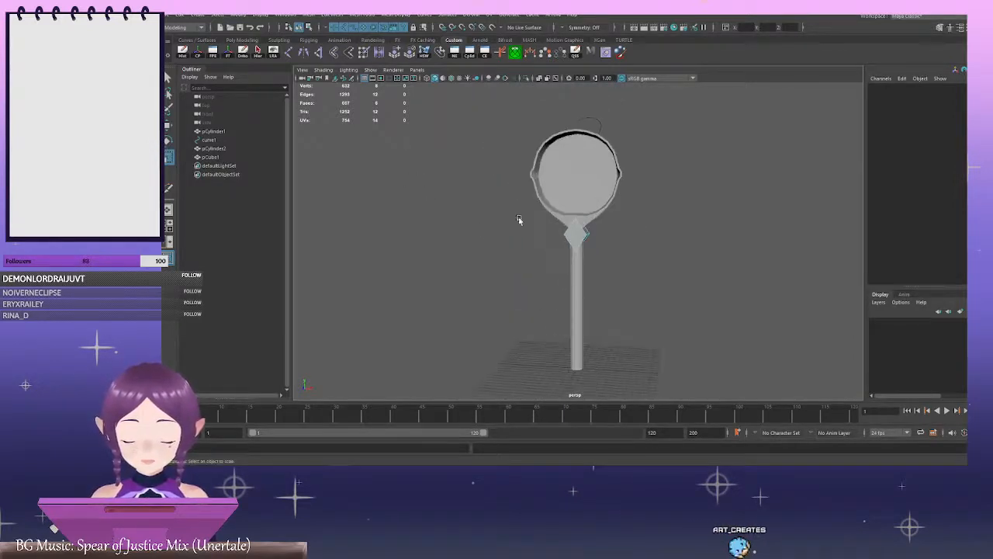
pyautogui.click(606, 205)
pyautogui.click(600, 127)
pyautogui.press('w')
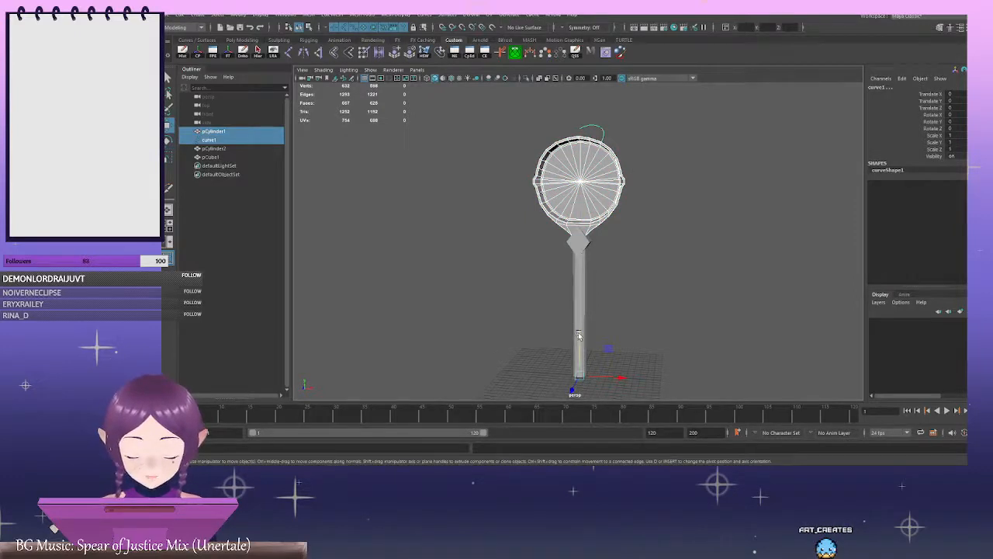
pyautogui.moveTo(579, 335); pyautogui.dragTo(581, 305)
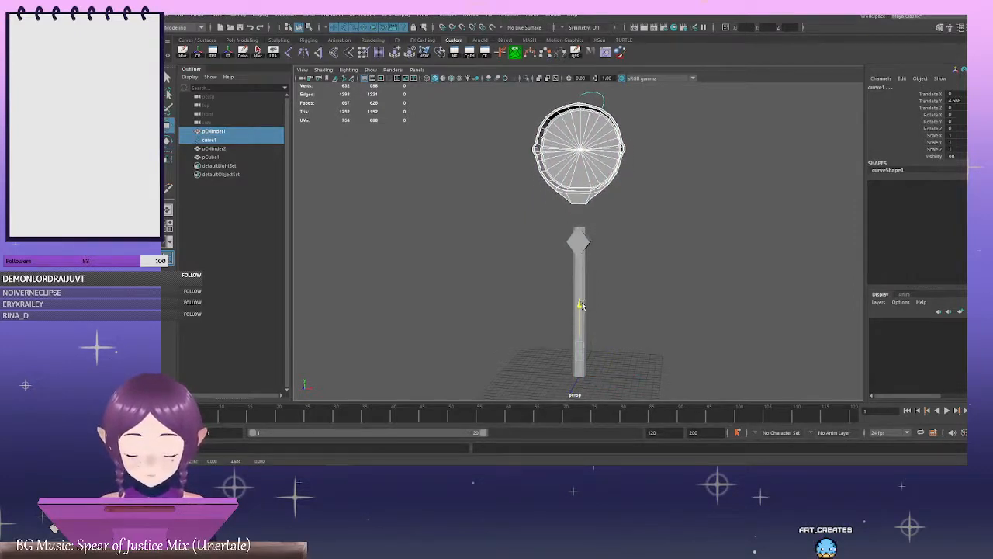
pyautogui.click(607, 296)
# Move the diamond-shaped cube up to the base of the raised head, at about Y 25.3
pyautogui.scroll(4, 621, 256)
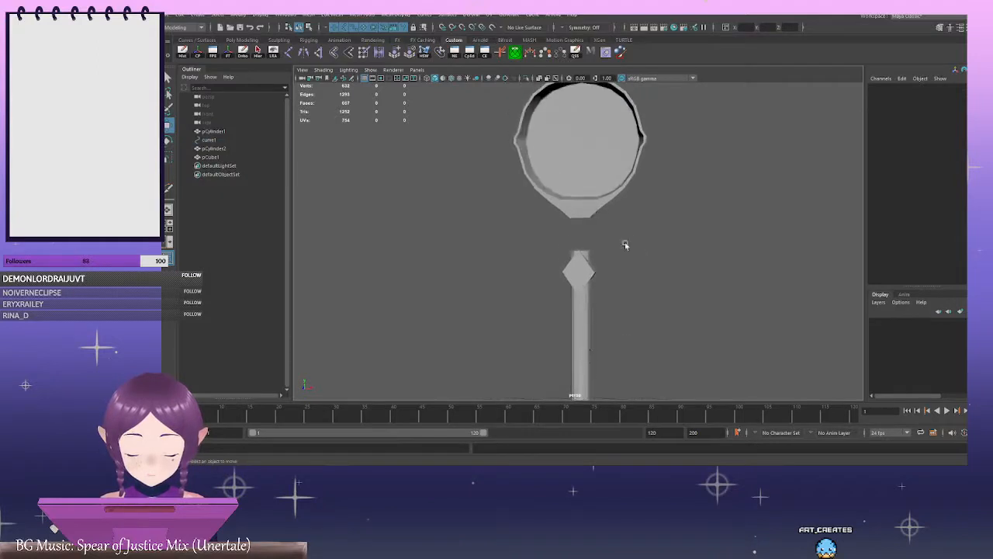
pyautogui.click(579, 262)
pyautogui.moveTo(580, 230); pyautogui.dragTo(583, 187)
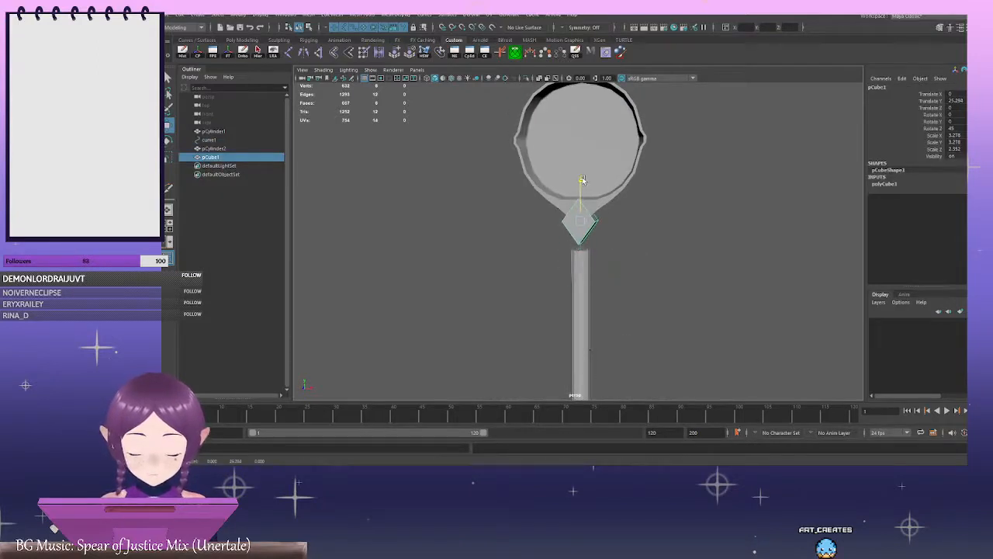
# Lengthen the handle cylinder upward by setting its Scale Y to 36
pyautogui.click(583, 277)
pyautogui.scroll(-4, 610, 277)
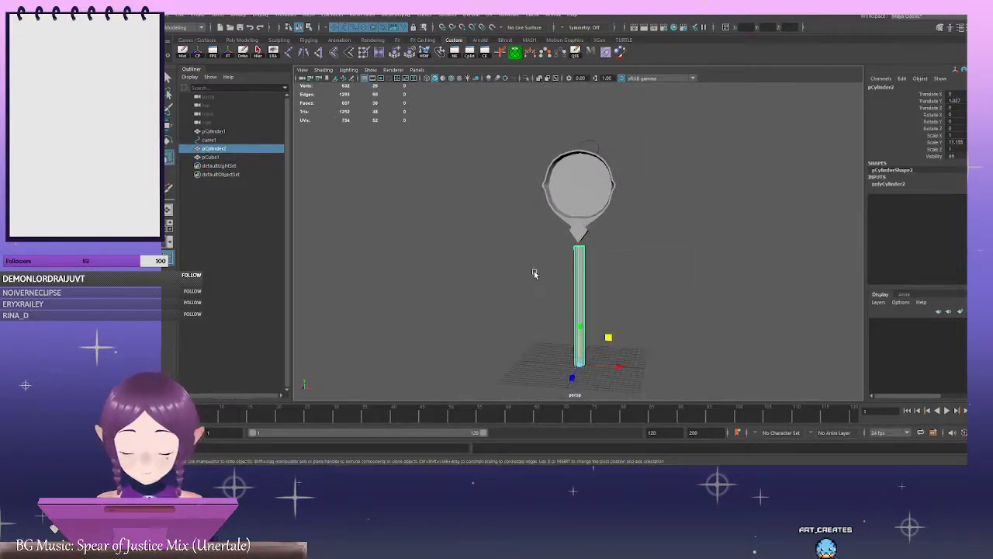
pyautogui.moveTo(575, 320); pyautogui.dragTo(578, 324)
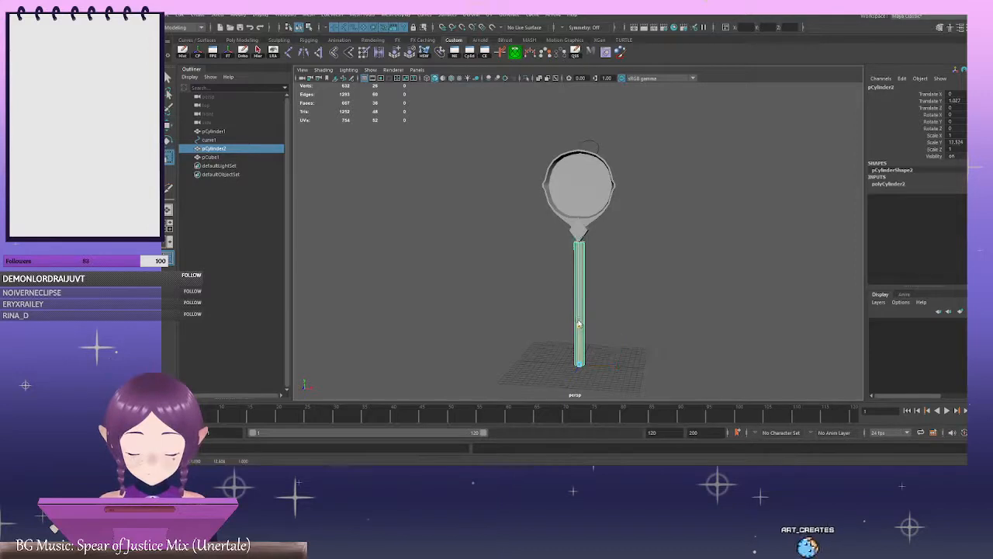
pyautogui.click(658, 279)
pyautogui.keyDown('alt'); pyautogui.moveTo(658, 279); pyautogui.dragTo(553, 278); pyautogui.keyUp('alt')
pyautogui.scroll(2, 597, 271)
pyautogui.click(564, 279)
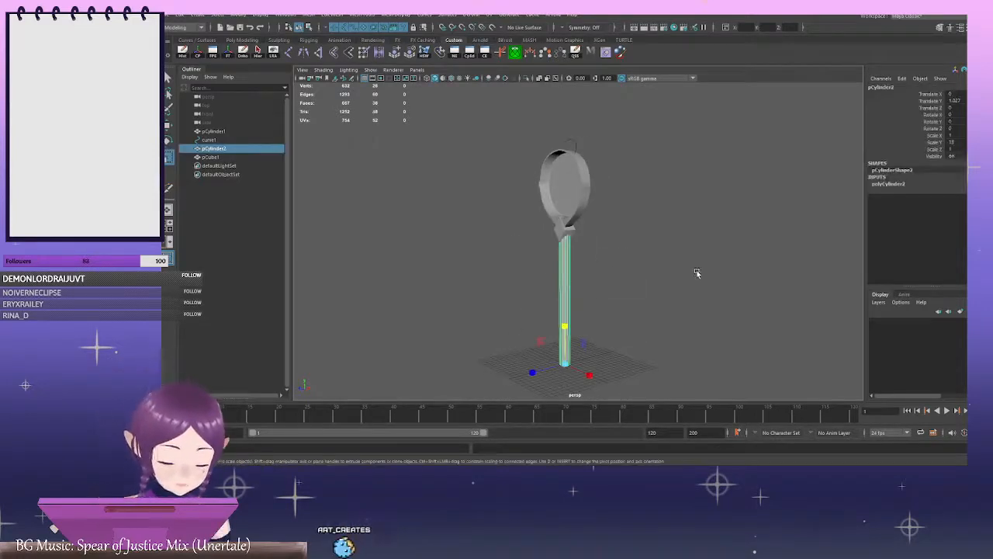
pyautogui.keyDown('alt'); pyautogui.moveTo(729, 269); pyautogui.dragTo(690, 266); pyautogui.keyUp('alt')
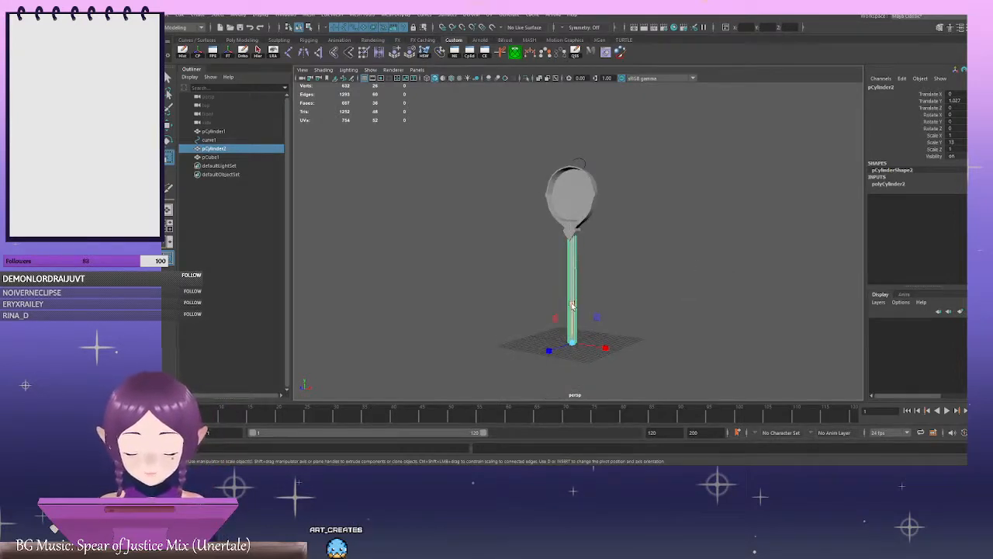
pyautogui.keyDown('alt'); pyautogui.moveTo(572, 305); pyautogui.dragTo(574, 281); pyautogui.keyUp('alt')
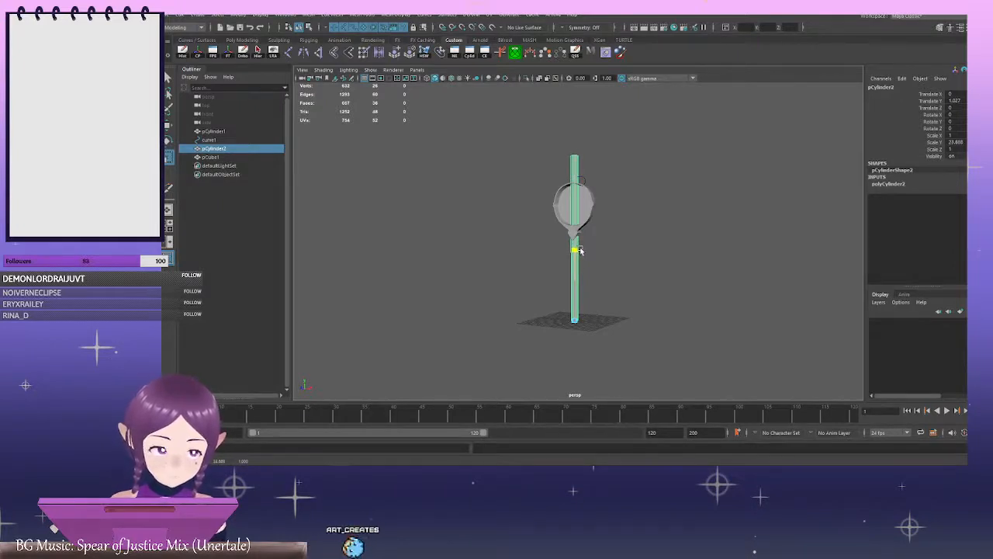
pyautogui.moveTo(581, 250); pyautogui.dragTo(580, 245)
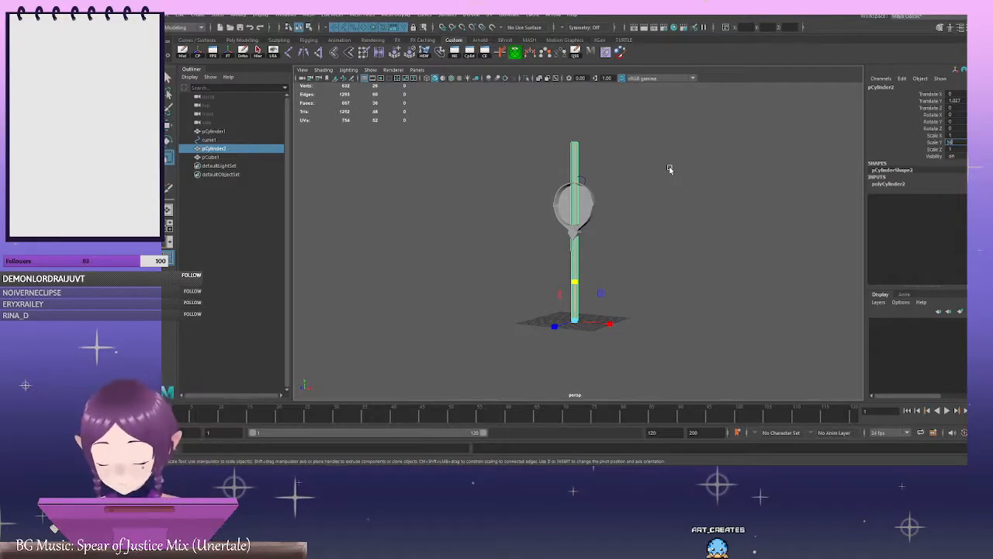
pyautogui.keyDown('alt'); pyautogui.moveTo(676, 172); pyautogui.dragTo(643, 194, button='right'); pyautogui.keyUp('alt')
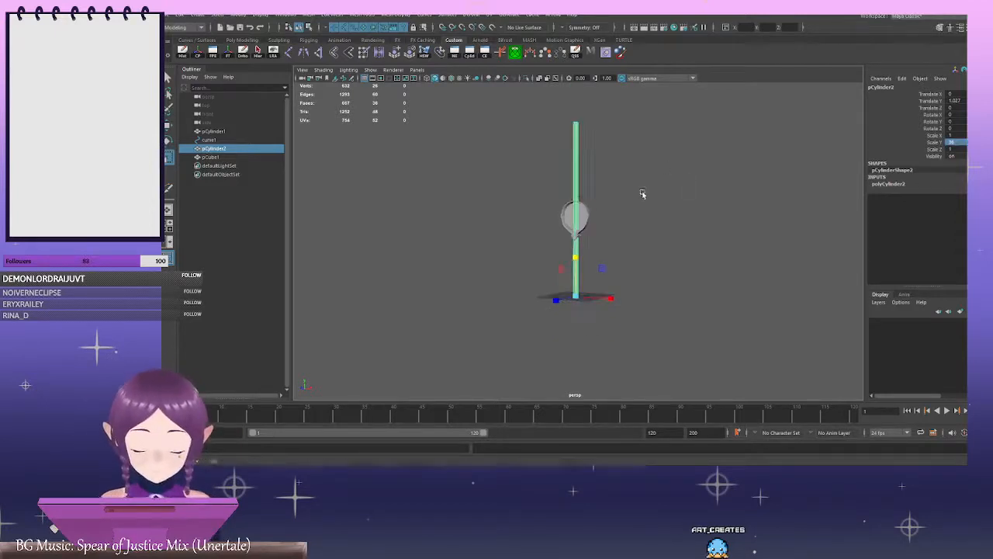
pyautogui.keyDown('alt'); pyautogui.moveTo(643, 193); pyautogui.dragTo(649, 195); pyautogui.keyUp('alt')
pyautogui.click(607, 218)
pyautogui.click(583, 233)
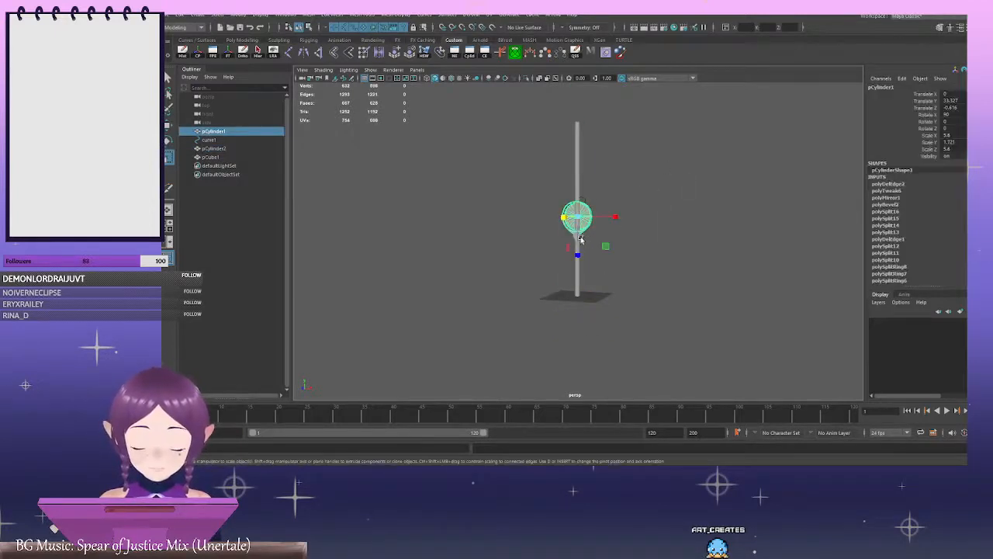
pyautogui.click(575, 237)
pyautogui.keyDown('alt'); pyautogui.moveTo(629, 207); pyautogui.dragTo(631, 229, button='middle'); pyautogui.keyUp('alt')
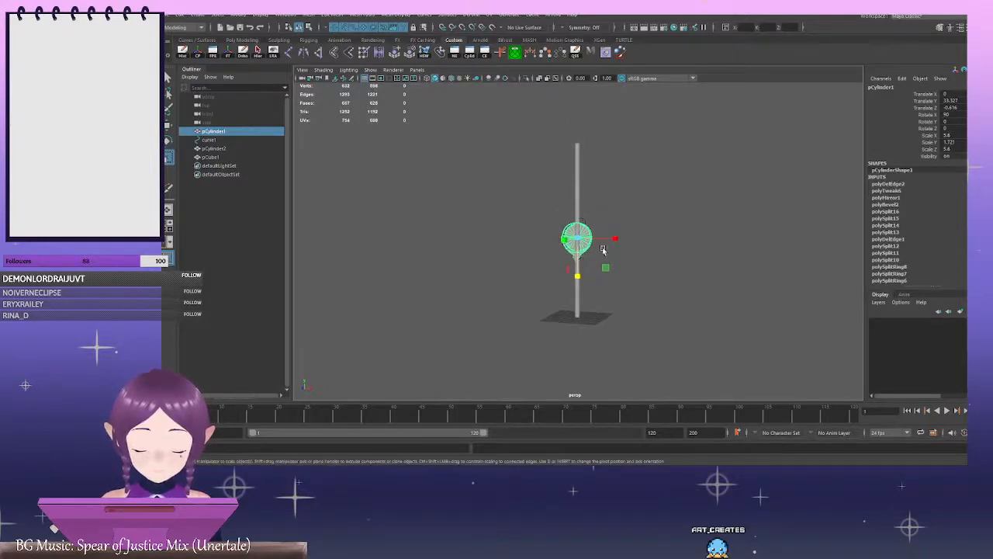
pyautogui.press('w')
pyautogui.moveTo(579, 214); pyautogui.dragTo(583, 164)
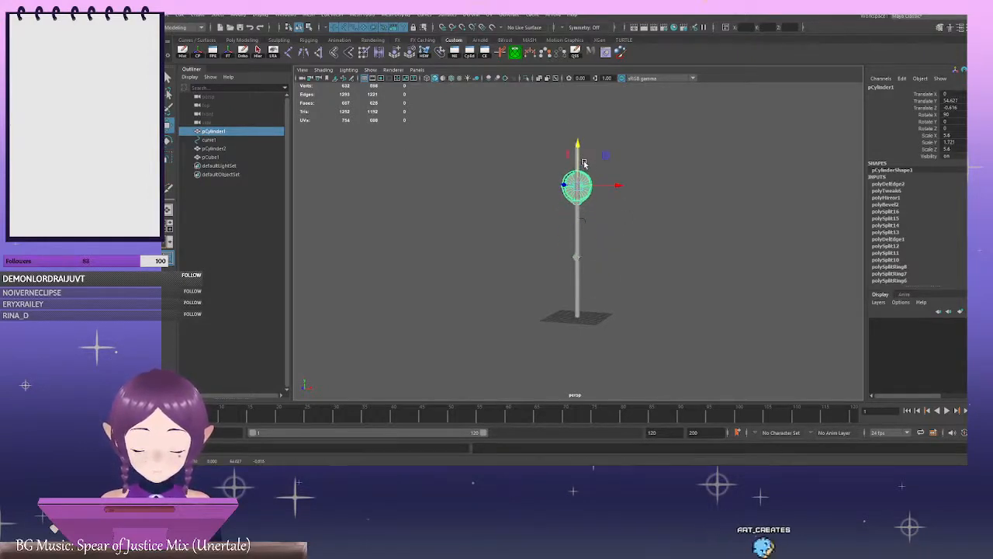
pyautogui.hotkey('ctrl', 'z')
# Select the round head and the curve together and move them above the lengthened handle, placing the head at about Y 83.1
pyautogui.scroll(2, 584, 213)
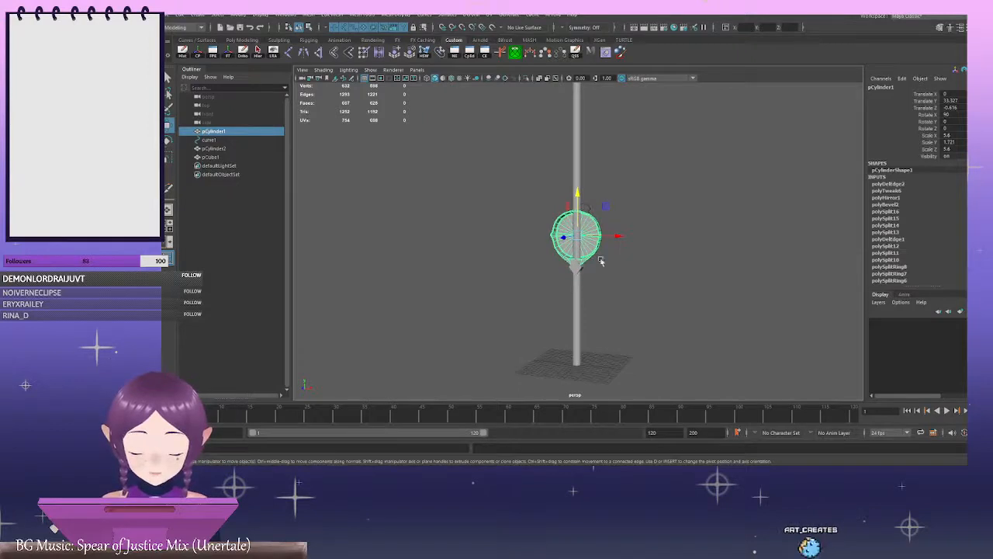
pyautogui.keyDown('alt'); pyautogui.moveTo(629, 245); pyautogui.dragTo(646, 248); pyautogui.keyUp('alt')
pyautogui.scroll(4, 644, 222)
pyautogui.click(641, 169)
pyautogui.moveTo(614, 160); pyautogui.dragTo(643, 226)
pyautogui.scroll(-4, 566, 209)
pyautogui.keyDown('alt'); pyautogui.moveTo(566, 210); pyautogui.dragTo(645, 145); pyautogui.keyUp('alt')
pyautogui.keyDown('alt'); pyautogui.moveTo(645, 145); pyautogui.dragTo(660, 204, button='middle'); pyautogui.keyUp('alt')
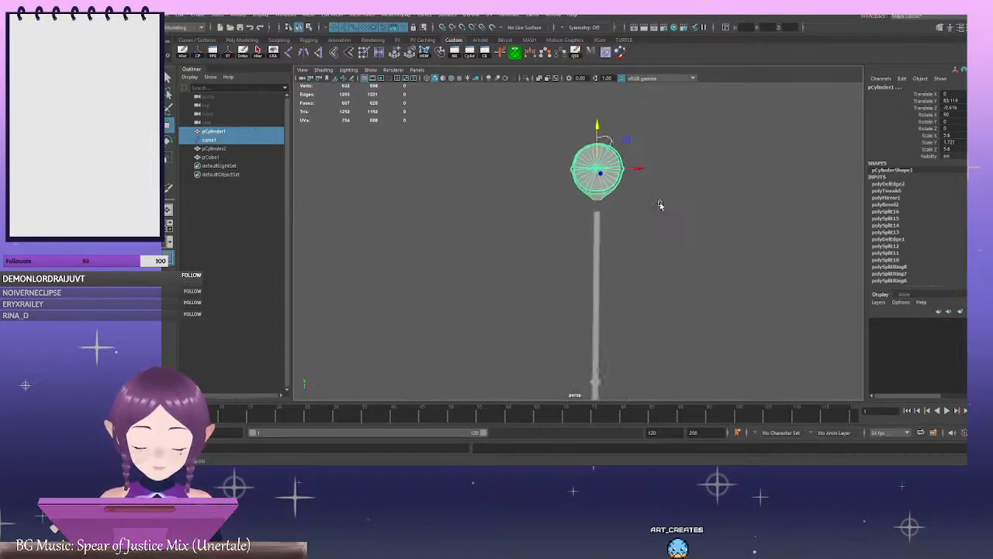
pyautogui.keyDown('alt'); pyautogui.moveTo(660, 205); pyautogui.dragTo(602, 181); pyautogui.keyUp('alt')
pyautogui.keyDown('alt'); pyautogui.moveTo(664, 198); pyautogui.dragTo(666, 241, button='middle'); pyautogui.keyUp('alt')
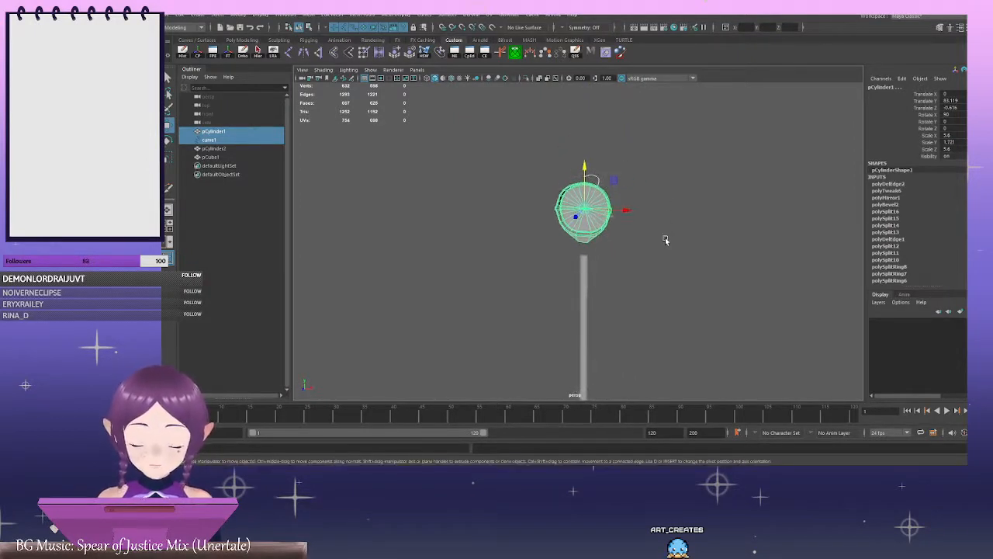
# Delete the small curve above the round head
pyautogui.press('r')
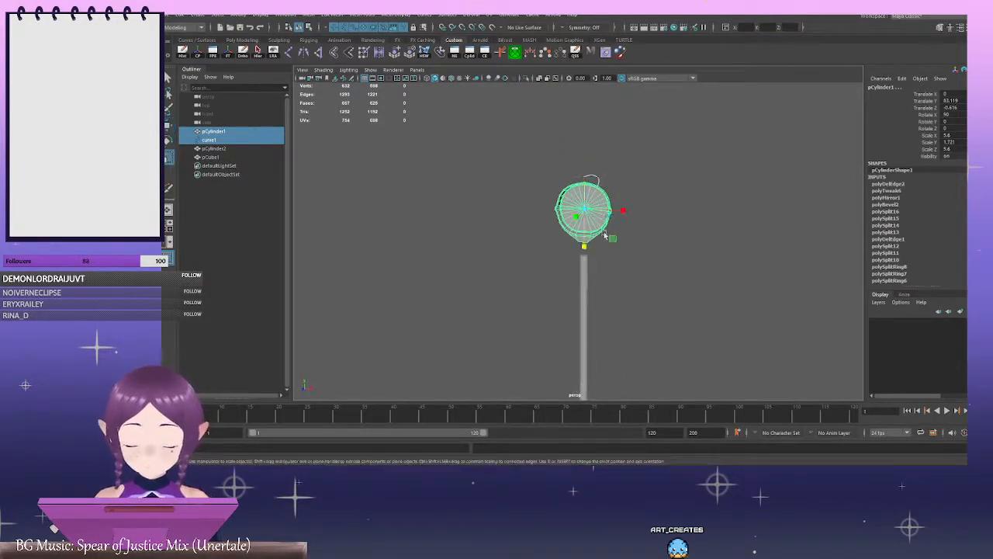
pyautogui.moveTo(613, 239); pyautogui.dragTo(653, 243)
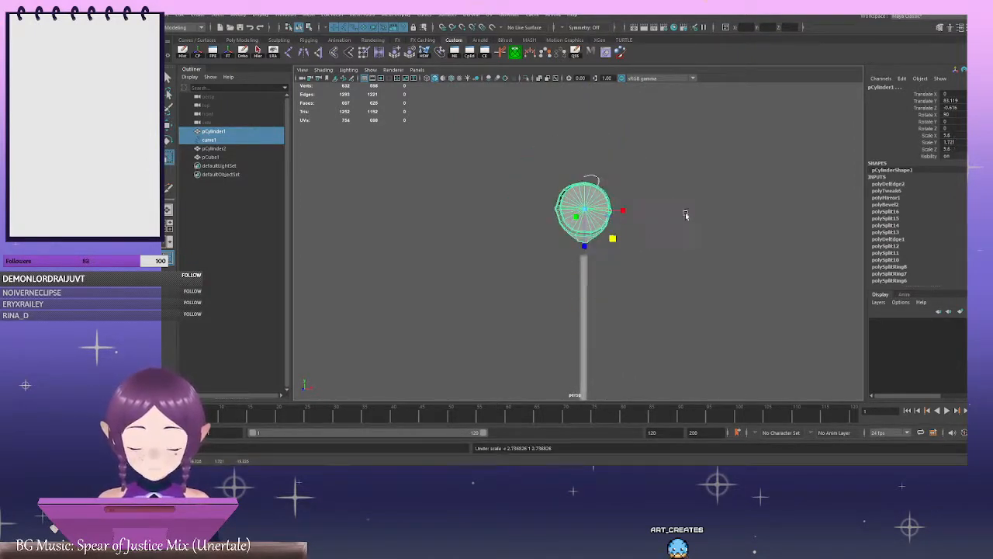
pyautogui.click(601, 185)
pyautogui.click(608, 184)
pyautogui.press('Delete')
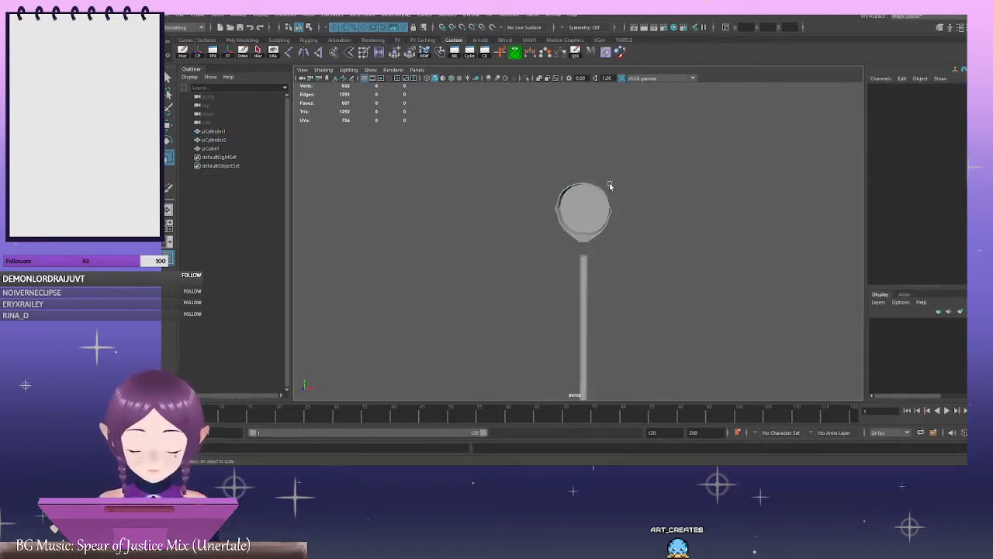
# Enlarge the round head to about 10.9 in Scale X and Z, and raise it to about Y 85.8
pyautogui.click(599, 205)
pyautogui.scroll(-3, 640, 212)
pyautogui.keyDown('alt'); pyautogui.moveTo(647, 211); pyautogui.dragTo(647, 194, button='middle'); pyautogui.keyUp('alt')
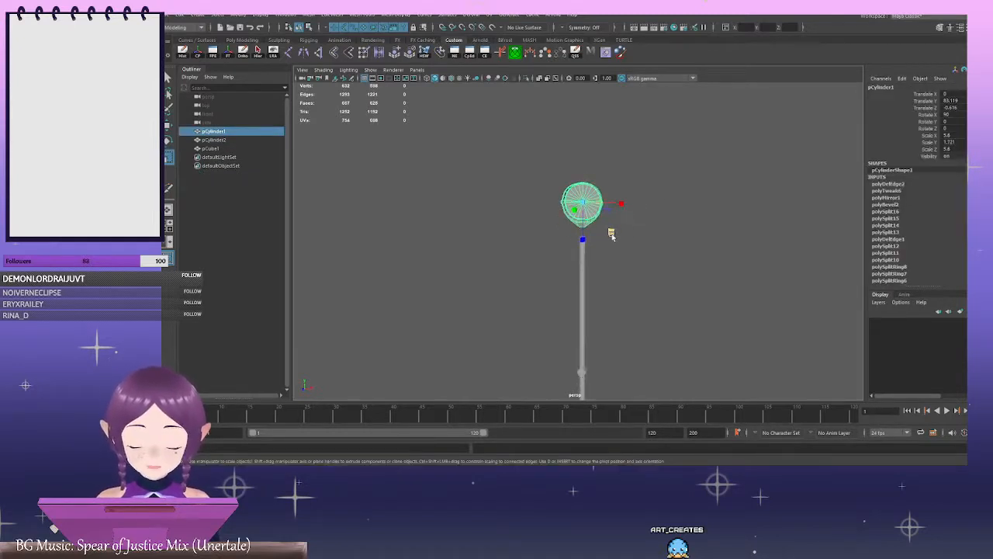
pyautogui.moveTo(611, 233)
pyautogui.mouseDown()
pyautogui.moveTo(663, 285)
pyautogui.moveTo(630, 235)
pyautogui.mouseUp()
pyautogui.press('w')
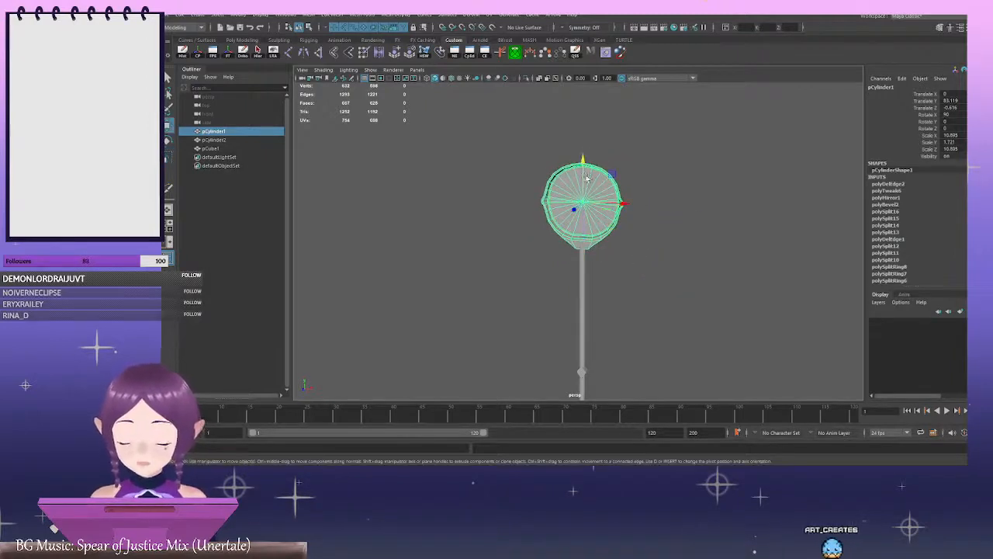
pyautogui.moveTo(584, 177); pyautogui.dragTo(692, 241)
# Thicken the round head along its depth and shift it slightly in Z to line up with the handle
pyautogui.press('r')
pyautogui.moveTo(611, 178)
pyautogui.mouseDown()
pyautogui.moveTo(596, 180)
pyautogui.moveTo(623, 178)
pyautogui.mouseUp()
pyautogui.press('w')
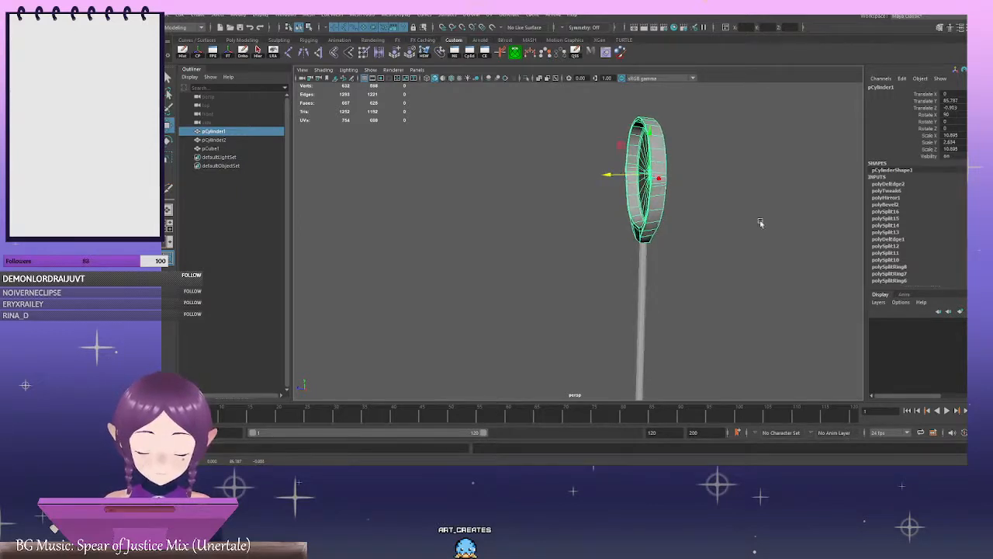
pyautogui.keyDown('alt'); pyautogui.moveTo(761, 222); pyautogui.dragTo(694, 232); pyautogui.keyUp('alt')
pyautogui.press('e')
pyautogui.press('r')
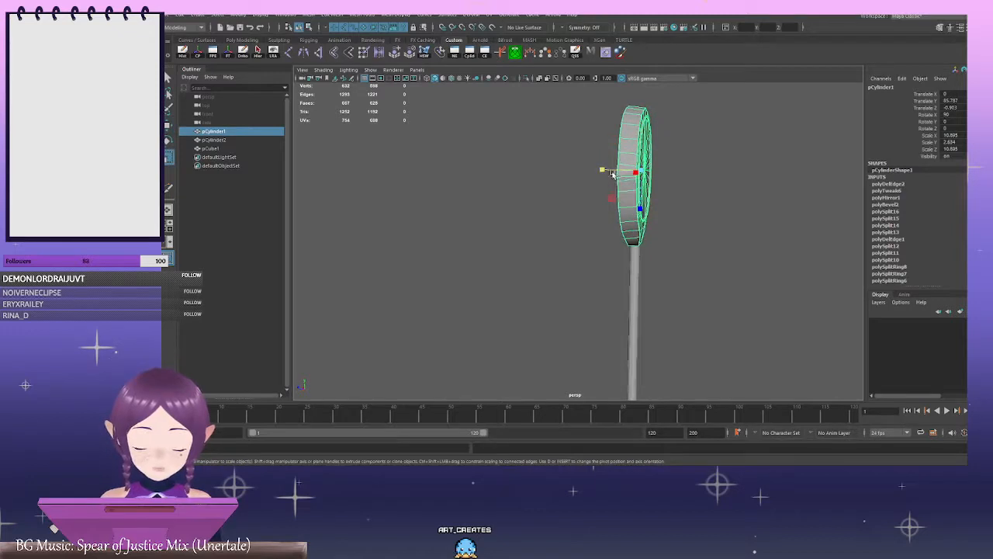
pyautogui.moveTo(612, 174); pyautogui.dragTo(603, 172)
pyautogui.press('w')
pyautogui.scroll(-3, 687, 217)
pyautogui.keyDown('alt'); pyautogui.moveTo(687, 217); pyautogui.dragTo(687, 253); pyautogui.keyUp('alt')
pyautogui.click(732, 244)
# Thicken the handle cylinder evenly to about 1.36 in Scale X and Z, keeping its length
pyautogui.scroll(-3, 651, 239)
pyautogui.scroll(5, 642, 239)
pyautogui.click(560, 288)
pyautogui.keyDown('alt'); pyautogui.moveTo(560, 288); pyautogui.dragTo(603, 293); pyautogui.keyUp('alt')
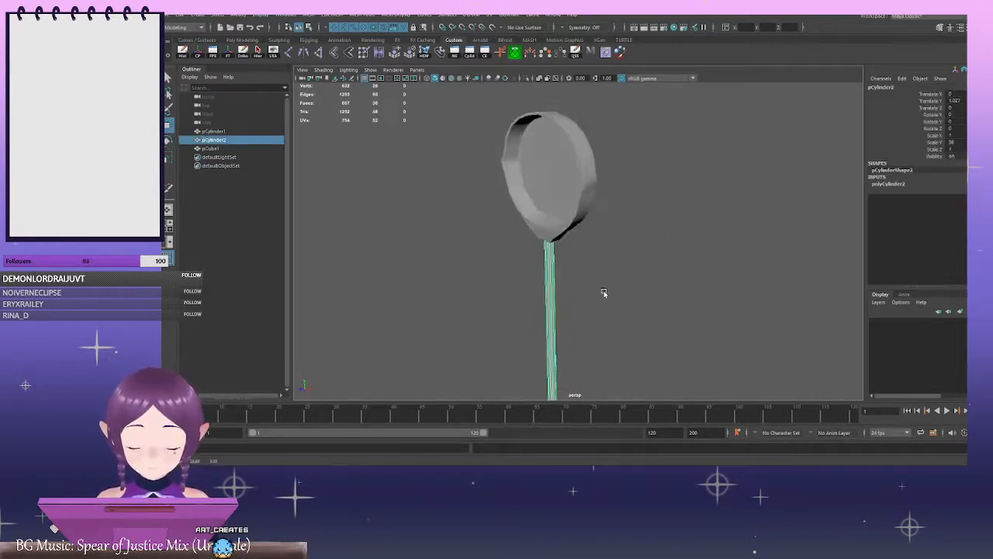
pyautogui.keyDown('alt'); pyautogui.moveTo(603, 293); pyautogui.dragTo(623, 182, button='middle'); pyautogui.keyUp('alt')
pyautogui.keyDown('alt'); pyautogui.moveTo(679, 254); pyautogui.dragTo(622, 310); pyautogui.keyUp('alt')
pyautogui.keyDown('alt'); pyautogui.moveTo(621, 311); pyautogui.dragTo(623, 225, button='middle'); pyautogui.keyUp('alt')
pyautogui.keyDown('alt'); pyautogui.moveTo(624, 225); pyautogui.dragTo(643, 272); pyautogui.keyUp('alt')
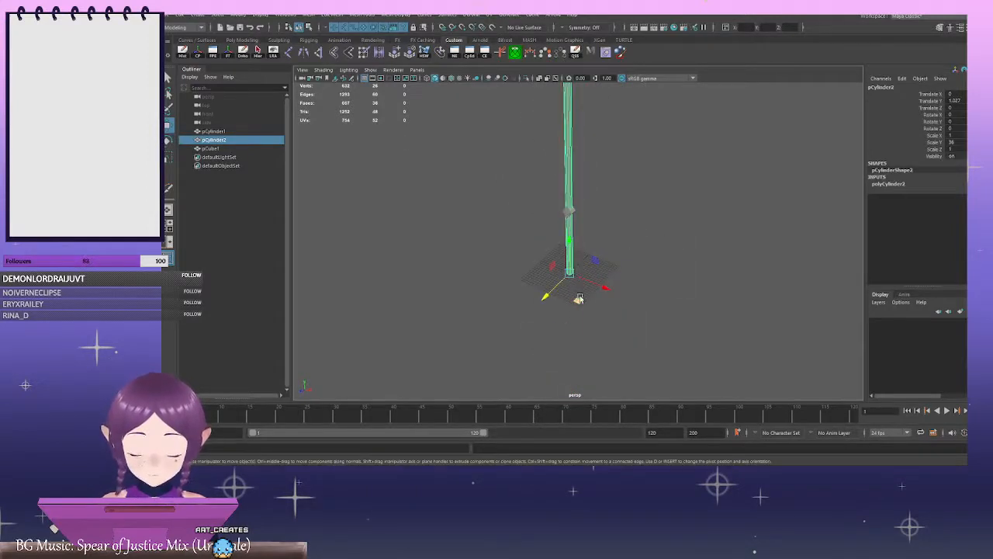
pyautogui.press('r')
pyautogui.moveTo(579, 300); pyautogui.dragTo(586, 308)
# Deepen the diamond-shaped cube to about 4.39 in Scale Z and move it up to the head-handle joint at about Y 71
pyautogui.keyDown('alt'); pyautogui.moveTo(613, 226); pyautogui.dragTo(628, 340, button='middle'); pyautogui.keyUp('alt')
pyautogui.keyDown('alt'); pyautogui.moveTo(603, 297); pyautogui.dragTo(655, 272); pyautogui.keyUp('alt')
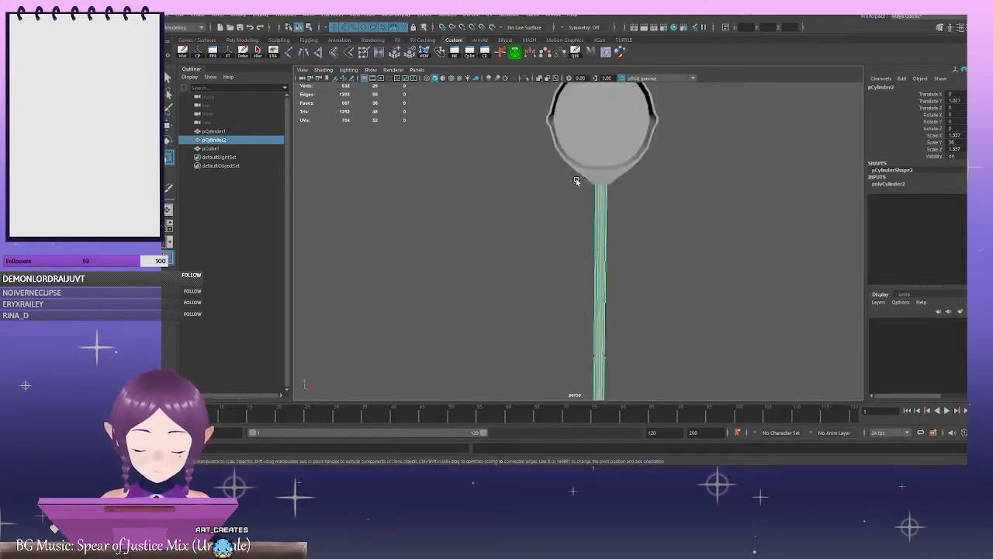
pyautogui.keyDown('alt'); pyautogui.moveTo(667, 252); pyautogui.dragTo(604, 286, button='right'); pyautogui.keyUp('alt')
pyautogui.keyDown('alt'); pyautogui.moveTo(604, 285); pyautogui.dragTo(603, 251, button='middle'); pyautogui.keyUp('alt')
pyautogui.keyDown('alt'); pyautogui.moveTo(611, 273); pyautogui.dragTo(643, 273, button='right'); pyautogui.keyUp('alt')
pyautogui.keyDown('alt'); pyautogui.moveTo(643, 273); pyautogui.dragTo(547, 309); pyautogui.keyUp('alt')
pyautogui.click(590, 298)
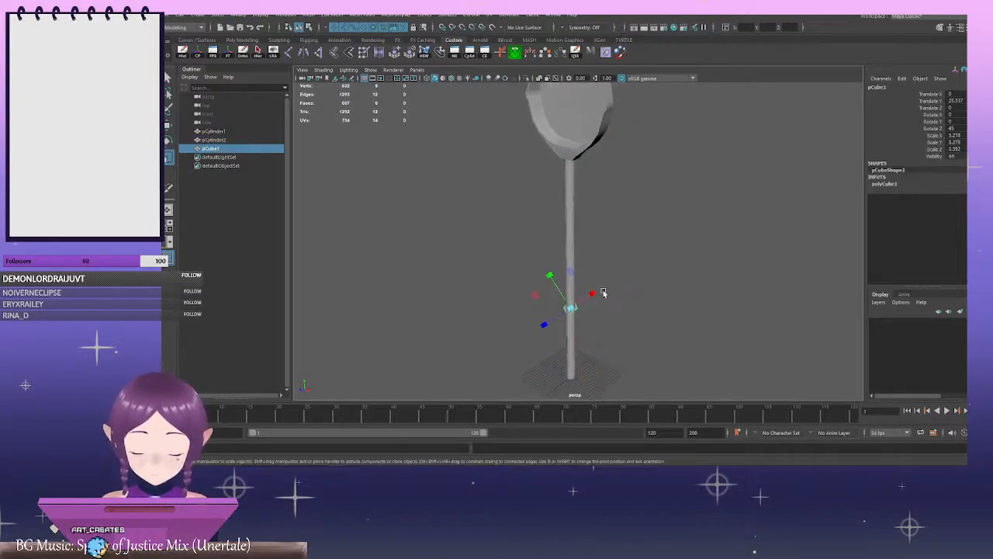
pyautogui.press('w')
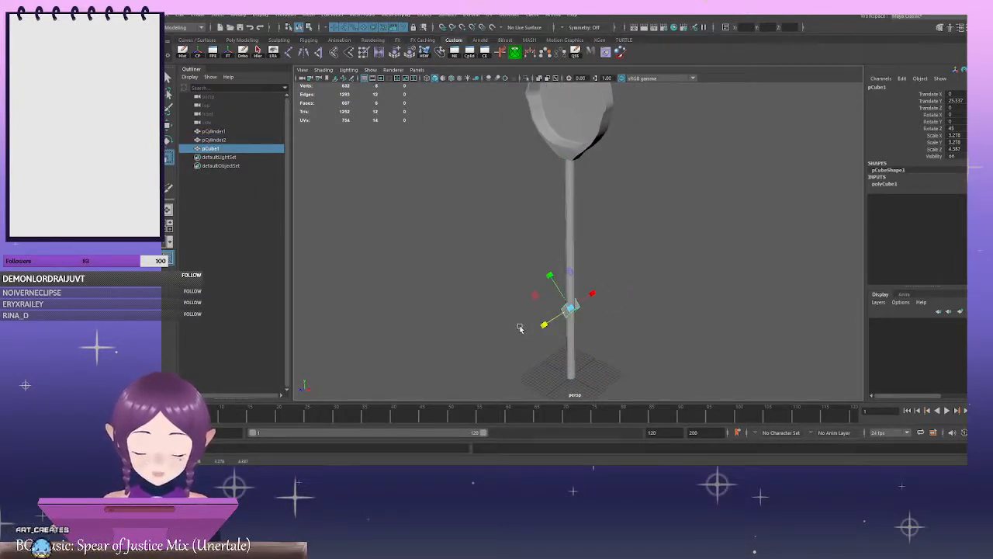
pyautogui.moveTo(571, 281); pyautogui.dragTo(583, 124)
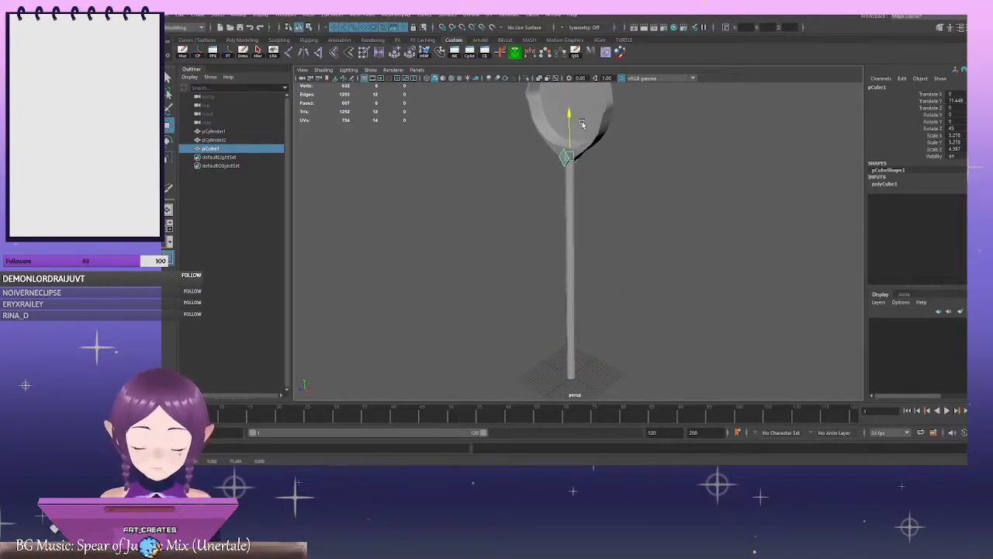
# Enlarge the diamond uniformly to about 5.1 in Scale X and Y, and lower it to about Y 70.05
pyautogui.keyDown('alt'); pyautogui.moveTo(594, 151); pyautogui.dragTo(654, 180, button='right'); pyautogui.keyUp('alt')
pyautogui.keyDown('alt'); pyautogui.moveTo(654, 179); pyautogui.dragTo(683, 180); pyautogui.keyUp('alt')
pyautogui.keyDown('alt'); pyautogui.moveTo(660, 171); pyautogui.dragTo(665, 226, button='middle'); pyautogui.keyUp('alt')
pyautogui.scroll(1, 665, 224)
pyautogui.press('r')
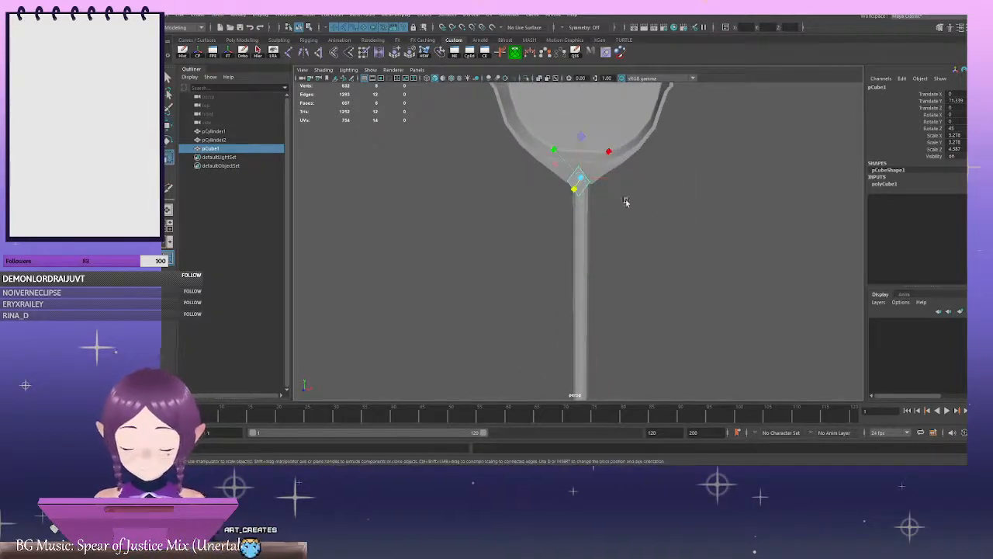
pyautogui.moveTo(581, 178); pyautogui.dragTo(586, 181)
pyautogui.press('w')
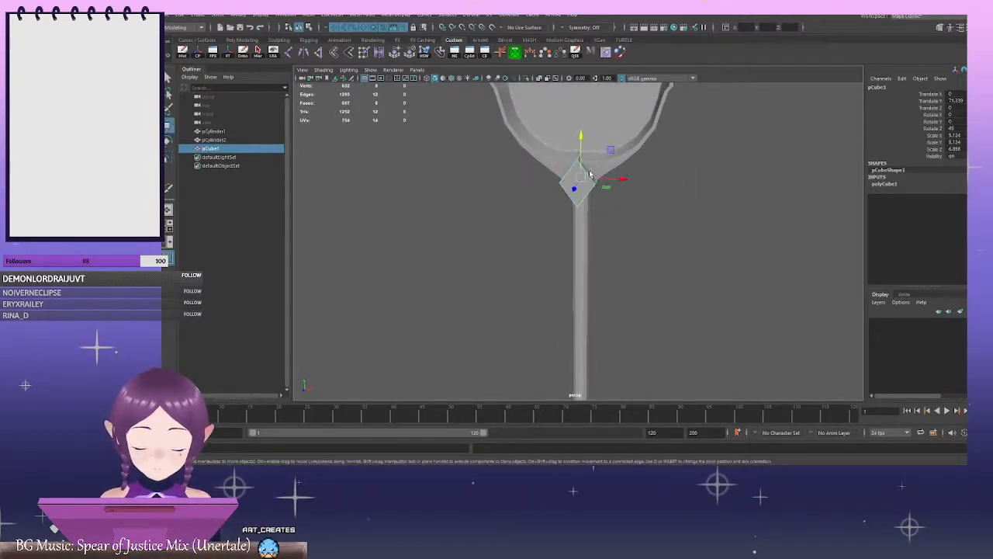
pyautogui.moveTo(582, 140); pyautogui.dragTo(583, 148)
# Reduce the diamond's depth to about 4.77 in Scale Z
pyautogui.keyDown('alt'); pyautogui.moveTo(644, 168); pyautogui.dragTo(648, 206); pyautogui.keyUp('alt')
pyautogui.press('r')
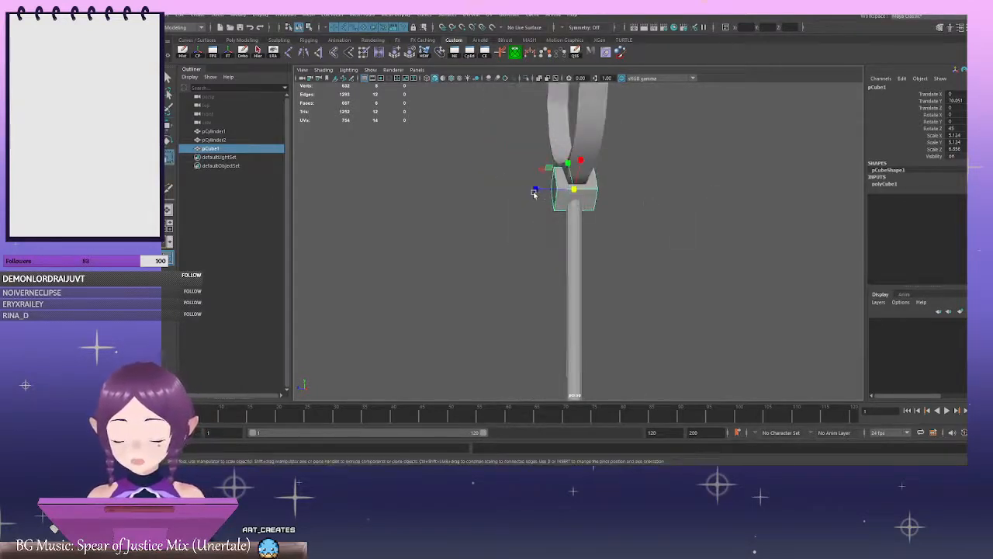
pyautogui.moveTo(534, 188); pyautogui.dragTo(548, 191)
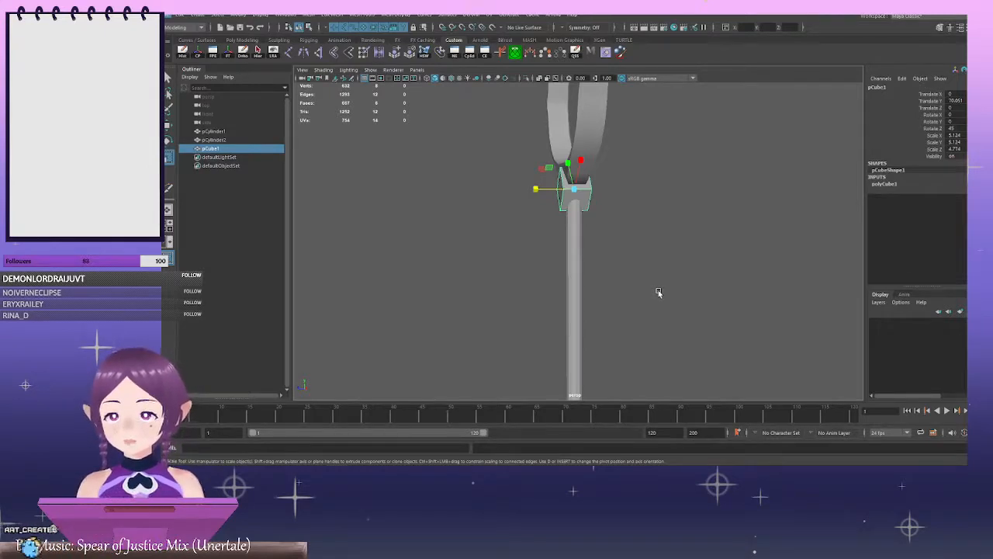
# Review the whole staff's proportions and the diamond joint between head and handle from several angles
pyautogui.keyDown('alt'); pyautogui.moveTo(660, 226); pyautogui.dragTo(634, 223); pyautogui.keyUp('alt')
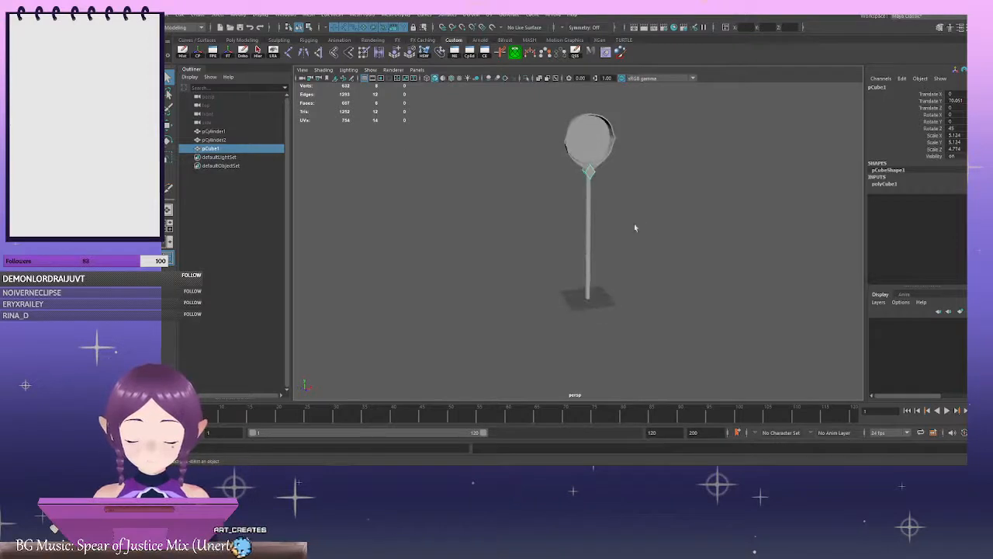
pyautogui.keyDown('alt'); pyautogui.moveTo(596, 208); pyautogui.dragTo(598, 264, button='middle'); pyautogui.keyUp('alt')
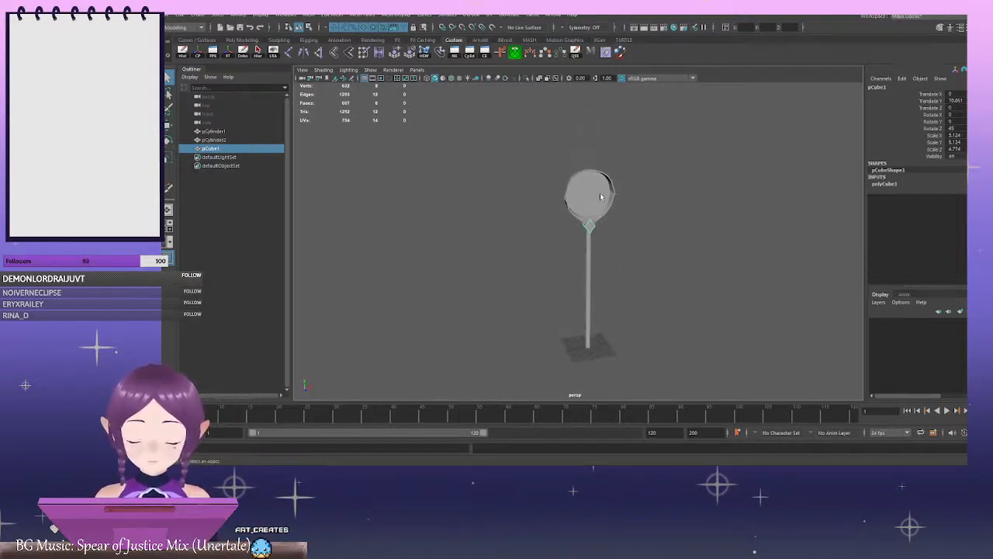
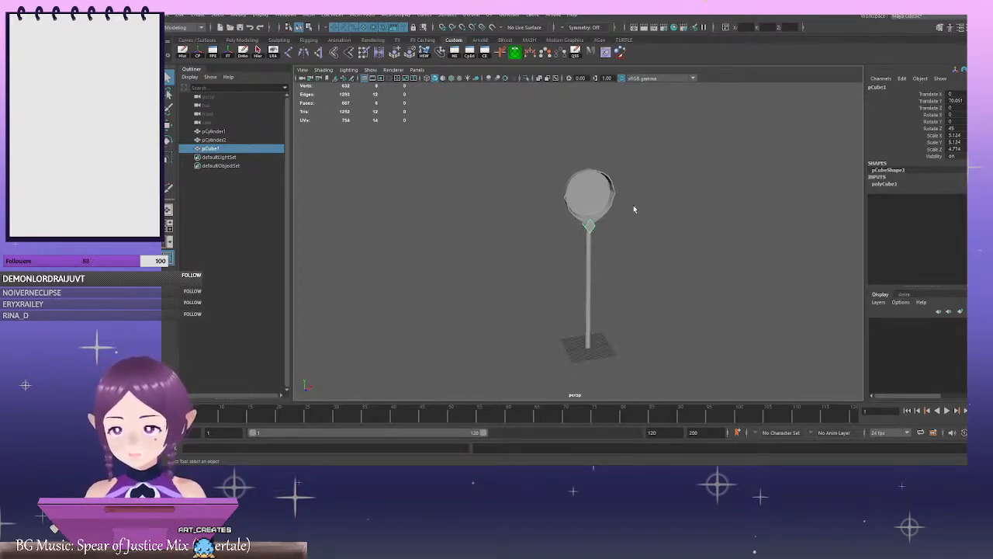
pyautogui.keyDown('alt'); pyautogui.moveTo(666, 230); pyautogui.dragTo(654, 187, button='middle'); pyautogui.keyUp('alt')
pyautogui.keyDown('alt'); pyautogui.moveTo(654, 186); pyautogui.dragTo(632, 230); pyautogui.keyUp('alt')
pyautogui.keyDown('alt'); pyautogui.moveTo(631, 231); pyautogui.dragTo(694, 239, button='right'); pyautogui.keyUp('alt')
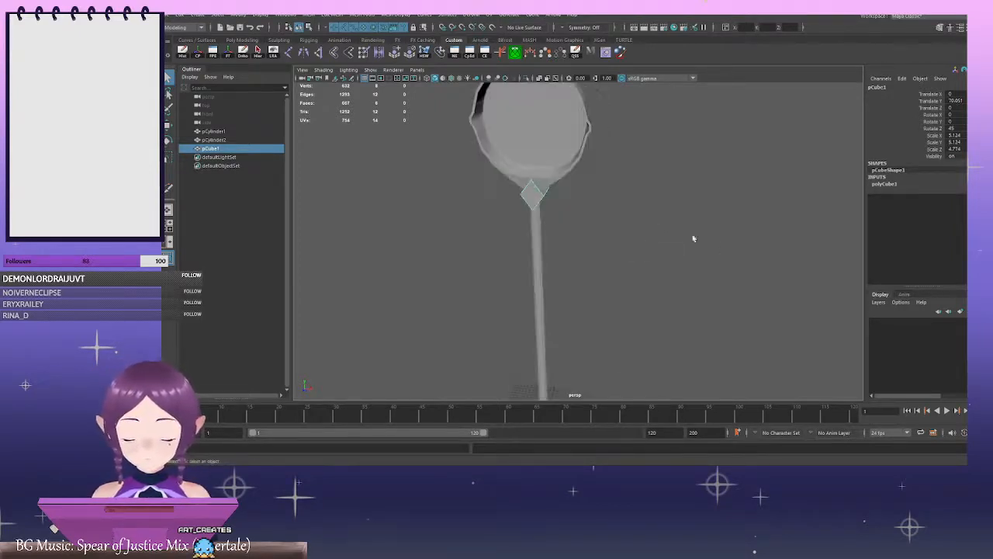
pyautogui.keyDown('alt'); pyautogui.moveTo(694, 238); pyautogui.dragTo(583, 223); pyautogui.keyUp('alt')
pyautogui.keyDown('alt'); pyautogui.moveTo(583, 223); pyautogui.dragTo(600, 228, button='right'); pyautogui.keyUp('alt')
pyautogui.keyDown('alt'); pyautogui.moveTo(601, 228); pyautogui.dragTo(639, 195, button='middle'); pyautogui.keyUp('alt')
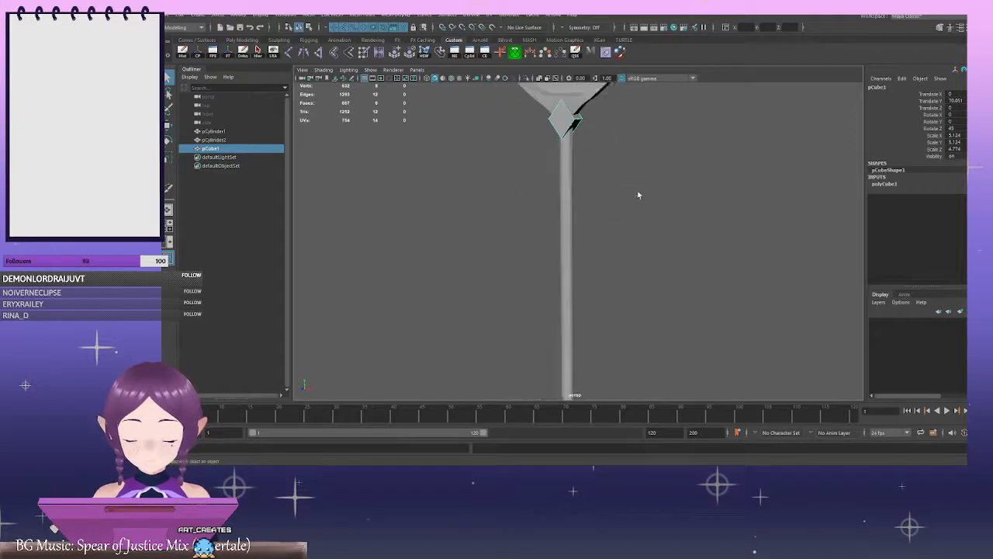
pyautogui.keyDown('alt'); pyautogui.moveTo(639, 195); pyautogui.dragTo(616, 198); pyautogui.keyUp('alt')
# Duplicate the handle cylinder and move the copy straight up below the diamond joint, to about Y 62.4
pyautogui.click(577, 187)
pyautogui.keyDown('alt'); pyautogui.moveTo(616, 197); pyautogui.dragTo(622, 244, button='middle'); pyautogui.keyUp('alt')
pyautogui.hotkey('ctrl', 'd')
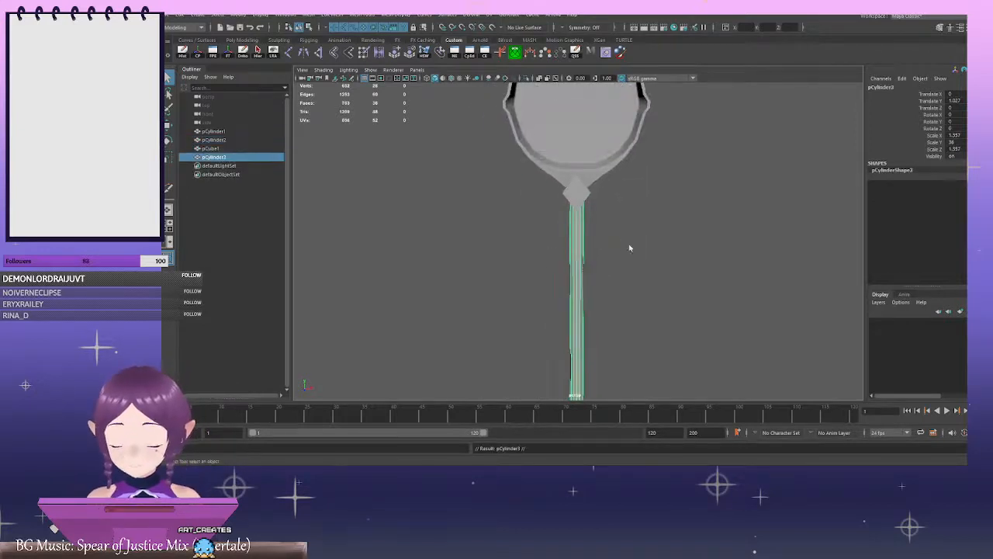
pyautogui.keyDown('alt'); pyautogui.moveTo(674, 259); pyautogui.dragTo(637, 264, button='right'); pyautogui.keyUp('alt')
pyautogui.keyDown('alt'); pyautogui.moveTo(636, 264); pyautogui.dragTo(641, 217, button='middle'); pyautogui.keyUp('alt')
pyautogui.press('w')
pyautogui.keyDown('alt'); pyautogui.moveTo(639, 272); pyautogui.dragTo(618, 215, button='middle'); pyautogui.keyUp('alt')
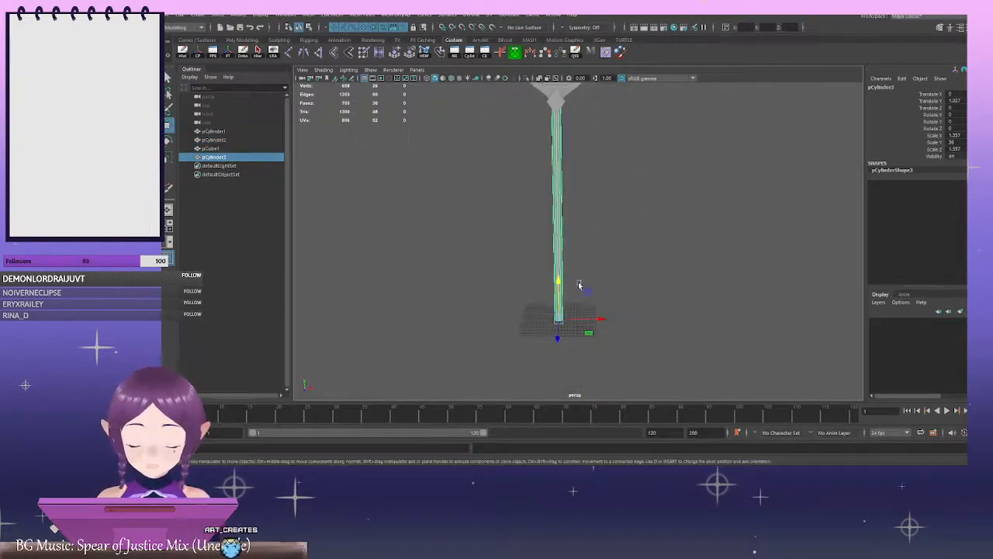
pyautogui.moveTo(559, 285); pyautogui.dragTo(561, 94)
pyautogui.keyDown('alt'); pyautogui.moveTo(580, 113); pyautogui.dragTo(575, 205, button='middle'); pyautogui.keyUp('alt')
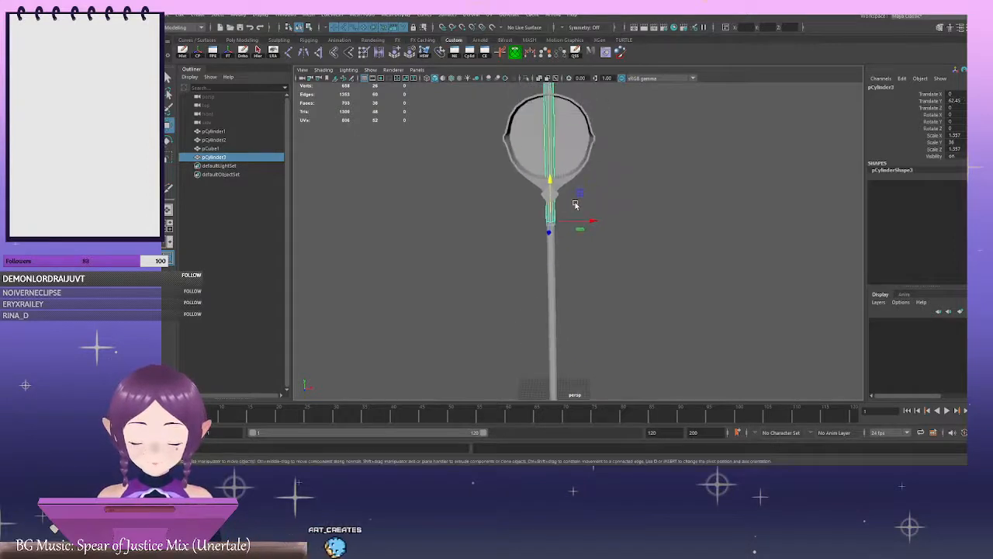
# Scale the copied cylinder into a short sleeve below the diamond, about 4.53 in Scale Y and 2.1 in Scale X and Z
pyautogui.press('r')
pyautogui.moveTo(548, 208); pyautogui.dragTo(549, 224)
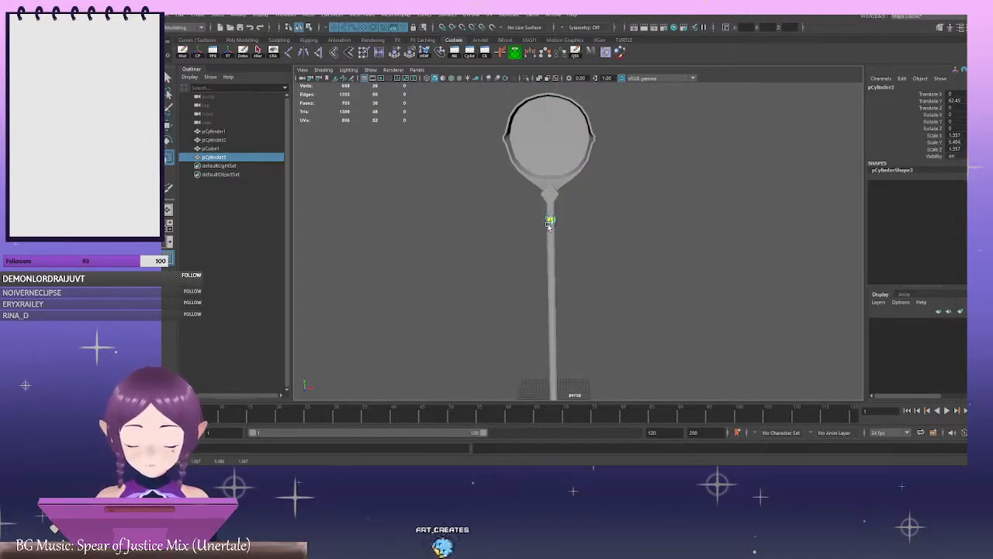
pyautogui.scroll(5, 601, 240)
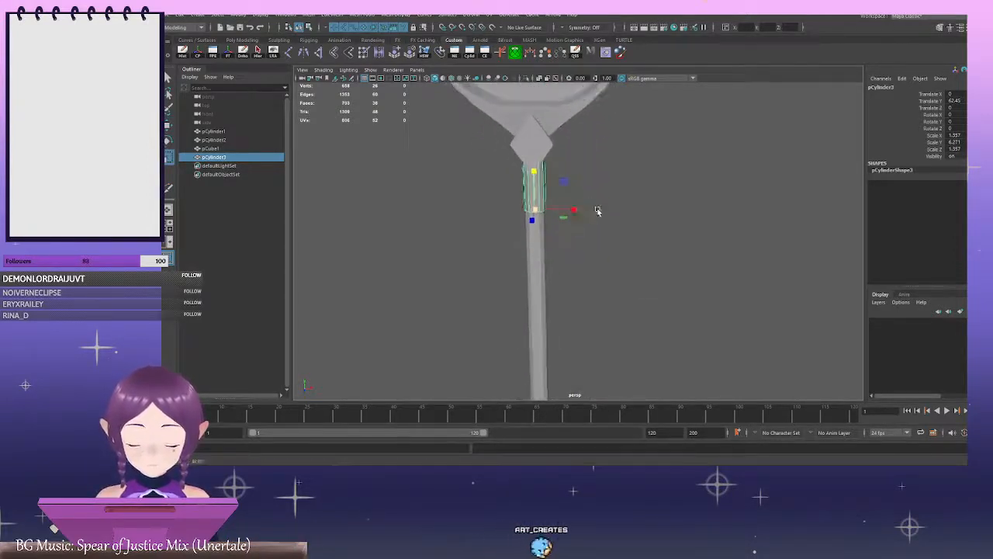
pyautogui.moveTo(542, 212); pyautogui.dragTo(540, 211)
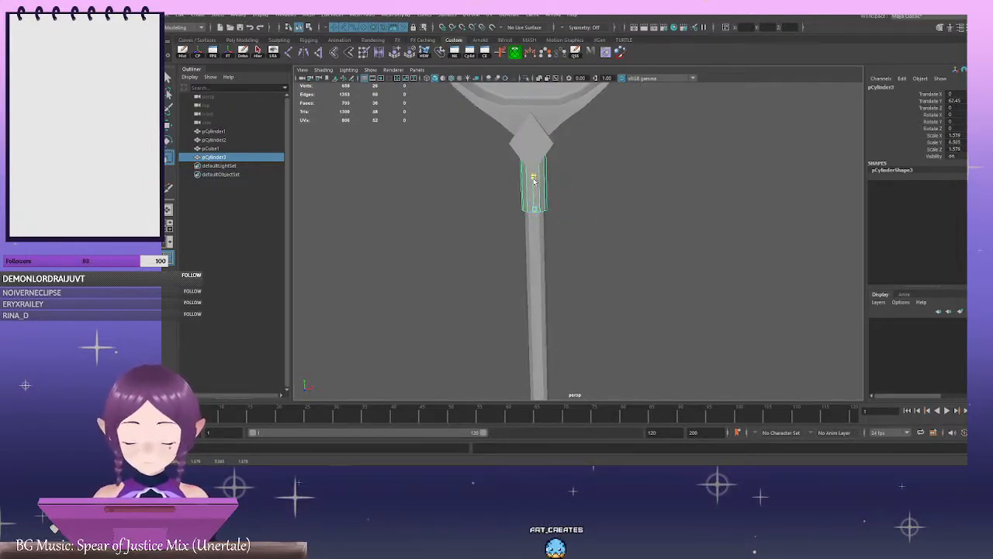
pyautogui.keyDown('alt'); pyautogui.moveTo(535, 194); pyautogui.dragTo(570, 160); pyautogui.keyUp('alt')
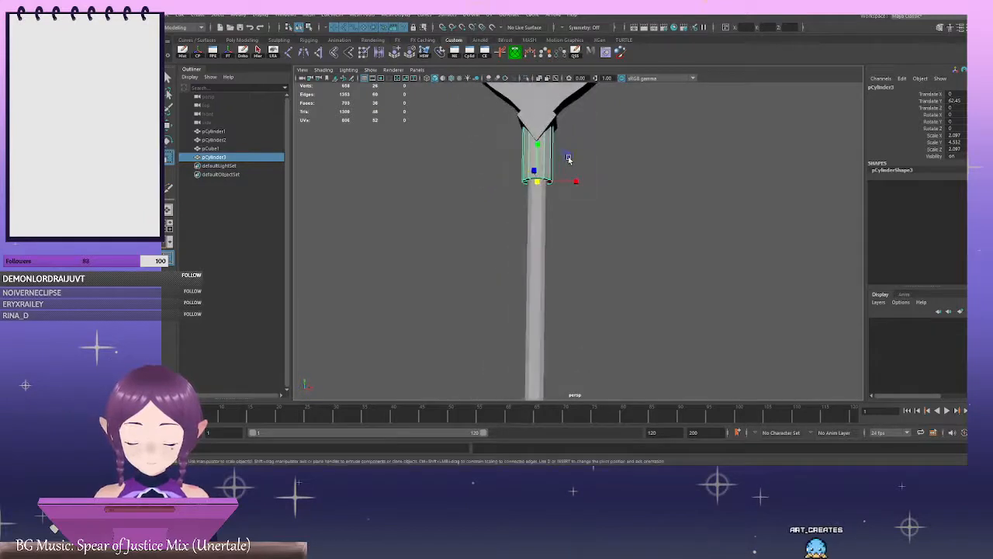
# Deselect the sleeve and examine how it fits with the diamond, the handle and the round head
pyautogui.keyDown('alt'); pyautogui.moveTo(570, 160); pyautogui.dragTo(597, 246, button='middle'); pyautogui.keyUp('alt')
pyautogui.scroll(-2, 620, 260)
pyautogui.click(648, 276)
pyautogui.scroll(-1, 605, 276)
pyautogui.keyDown('alt'); pyautogui.moveTo(602, 276); pyautogui.dragTo(605, 229); pyautogui.keyUp('alt')
pyautogui.scroll(3, 566, 240)
pyautogui.scroll(3, 536, 244)
pyautogui.keyDown('alt'); pyautogui.moveTo(676, 273); pyautogui.dragTo(592, 250, button='right'); pyautogui.keyUp('alt')
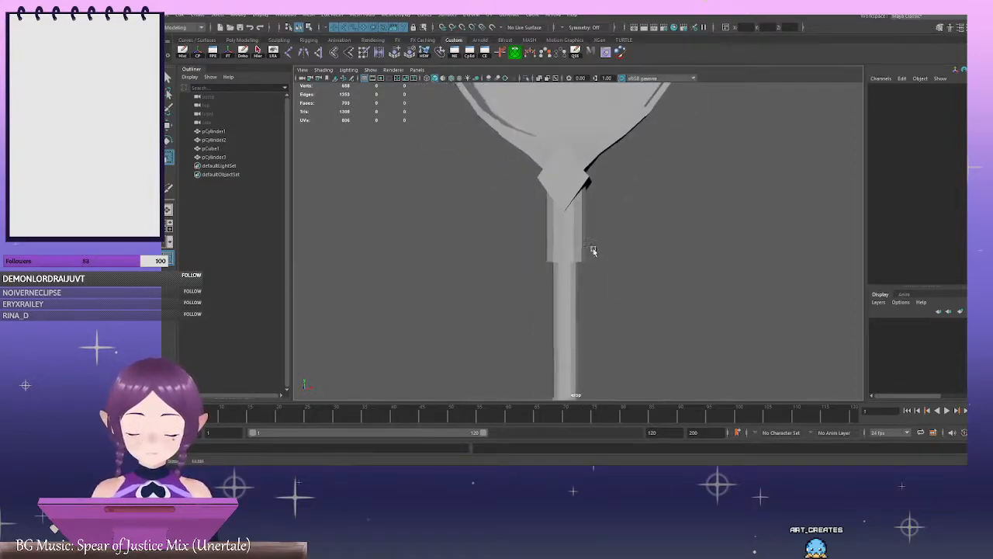
pyautogui.keyDown('alt'); pyautogui.moveTo(592, 251); pyautogui.dragTo(590, 232, button='middle'); pyautogui.keyUp('alt')
pyautogui.moveTo(590, 232)
pyautogui.keyDown('alt'); pyautogui.mouseDown()
pyautogui.moveTo(566, 217)
pyautogui.moveTo(592, 228)
pyautogui.mouseUp(); pyautogui.keyUp('alt')
pyautogui.keyDown('alt'); pyautogui.moveTo(691, 235); pyautogui.dragTo(652, 225, button='right'); pyautogui.keyUp('alt')
pyautogui.keyDown('alt'); pyautogui.moveTo(652, 225); pyautogui.dragTo(650, 206); pyautogui.keyUp('alt')
pyautogui.keyDown('alt'); pyautogui.moveTo(651, 206); pyautogui.dragTo(659, 253, button='middle'); pyautogui.keyUp('alt')
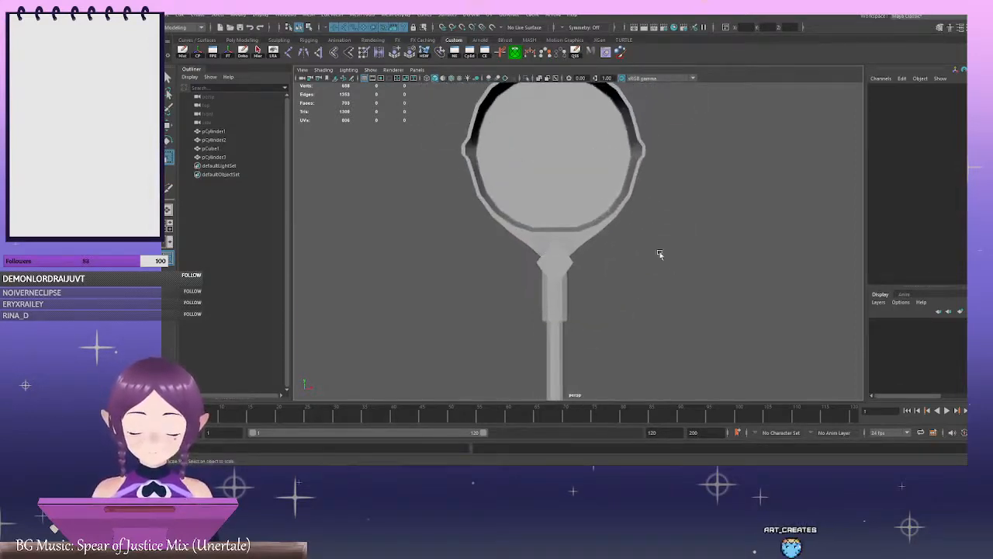
pyautogui.keyDown('alt'); pyautogui.moveTo(659, 253); pyautogui.dragTo(625, 203, button='right'); pyautogui.keyUp('alt')
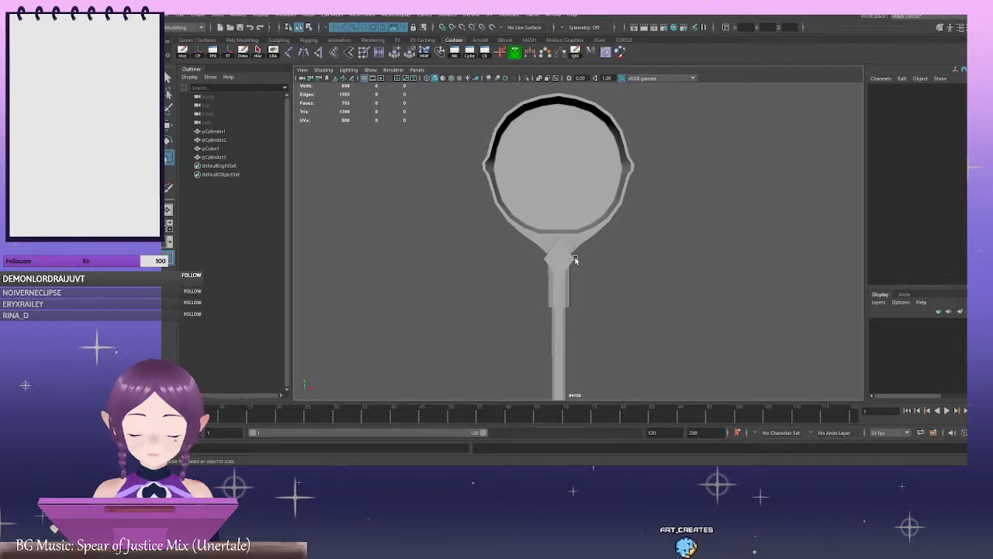
pyautogui.moveTo(571, 251)
pyautogui.keyDown('alt'); pyautogui.mouseDown()
pyautogui.moveTo(587, 213)
pyautogui.moveTo(578, 219)
pyautogui.mouseUp(); pyautogui.keyUp('alt')
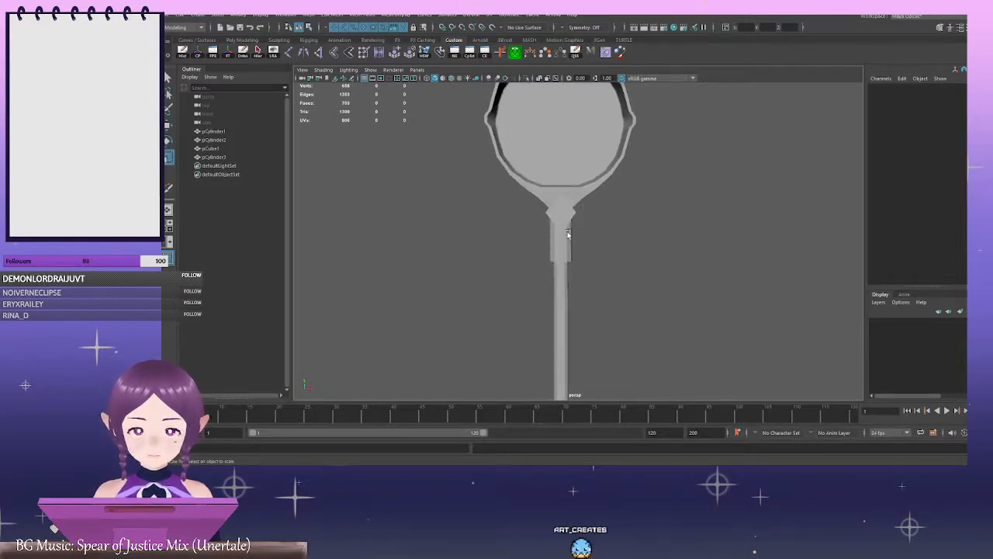
pyautogui.keyDown('alt'); pyautogui.moveTo(573, 265); pyautogui.dragTo(643, 277, button='right'); pyautogui.keyUp('alt')
pyautogui.keyDown('alt'); pyautogui.moveTo(543, 285); pyautogui.dragTo(572, 230, button='middle'); pyautogui.keyUp('alt')
pyautogui.keyDown('alt'); pyautogui.moveTo(573, 231); pyautogui.dragTo(601, 215); pyautogui.keyUp('alt')
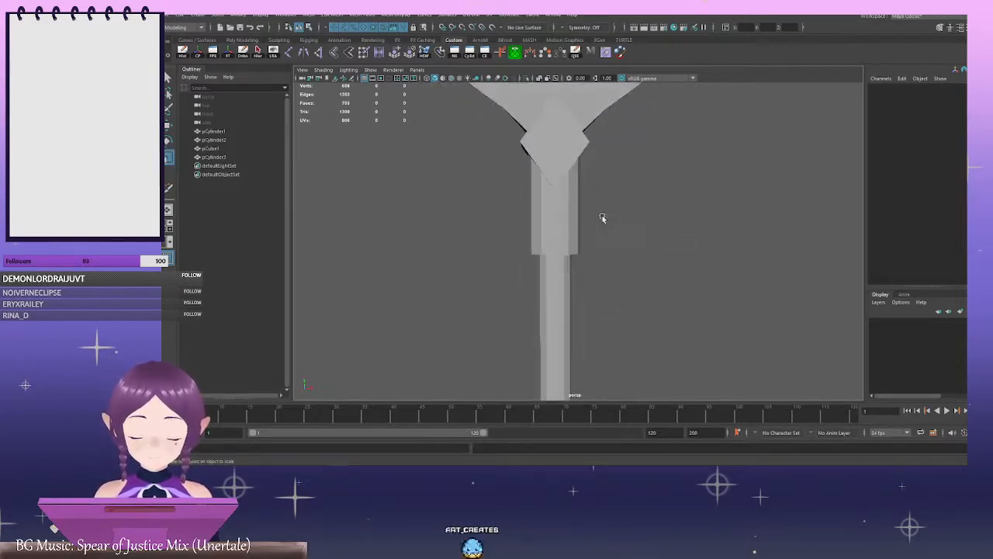
# Select an edge of the sleeve and configure the Connect tool with Slide 0.5, 2 segments and Pinch 0
pyautogui.click(575, 246)
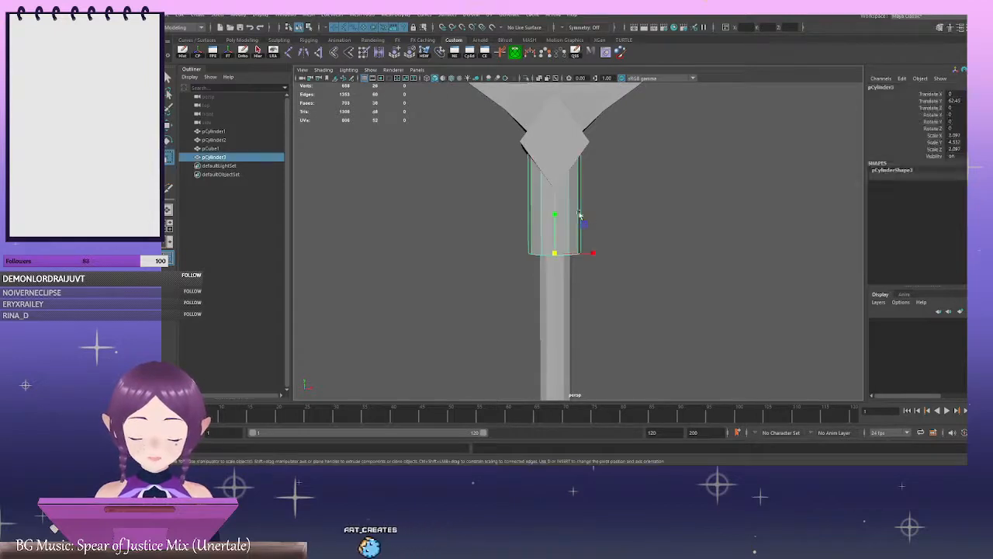
pyautogui.moveTo(575, 246)
pyautogui.keyDown('alt'); pyautogui.mouseDown()
pyautogui.moveTo(671, 232)
pyautogui.moveTo(612, 257)
pyautogui.moveTo(556, 253)
pyautogui.mouseUp(); pyautogui.keyUp('alt')
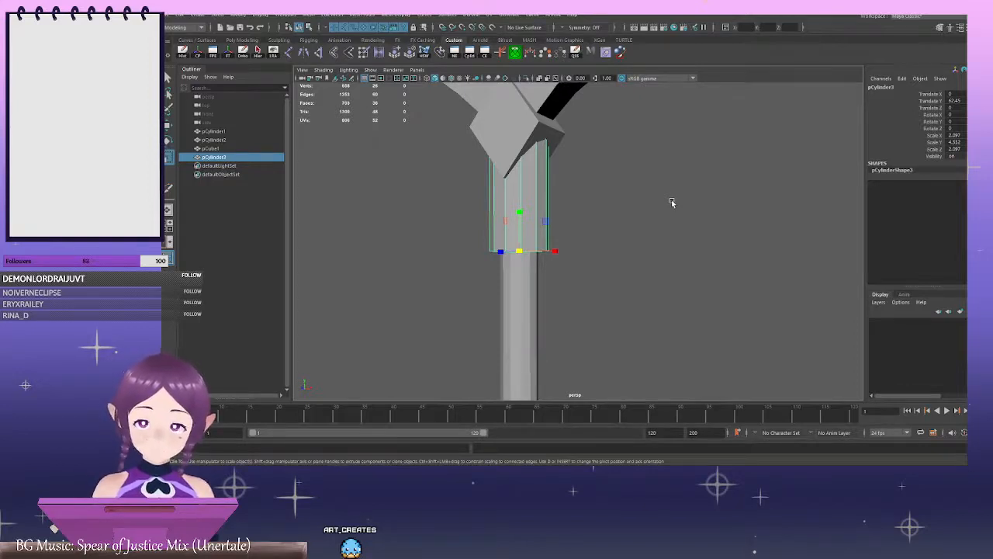
pyautogui.keyDown('alt'); pyautogui.moveTo(656, 197); pyautogui.dragTo(621, 160); pyautogui.keyUp('alt')
pyautogui.moveTo(677, 156); pyautogui.dragTo(677, 135, button='right')
pyautogui.click(940, 28)
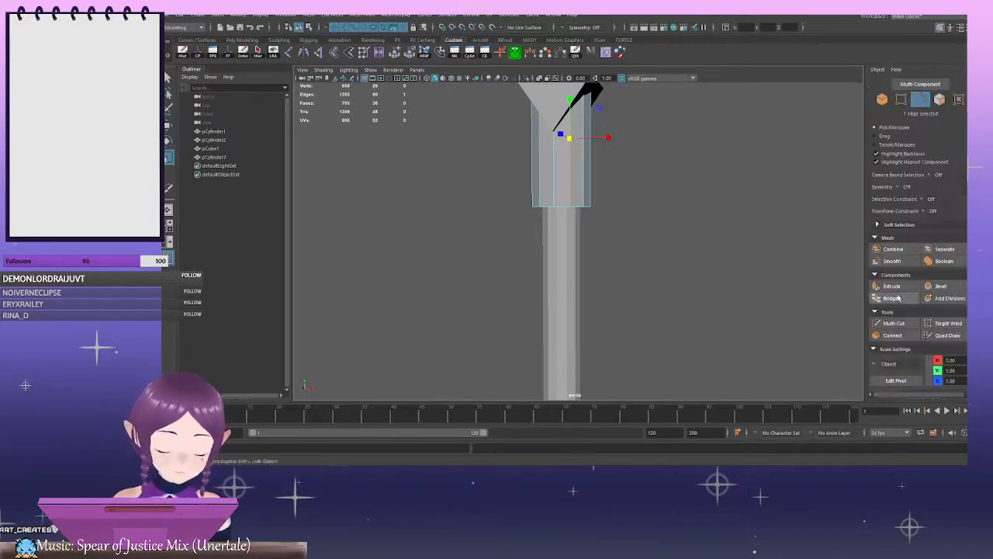
pyautogui.click(893, 335)
pyautogui.keyDown('alt'); pyautogui.moveTo(632, 158); pyautogui.dragTo(677, 192); pyautogui.keyUp('alt')
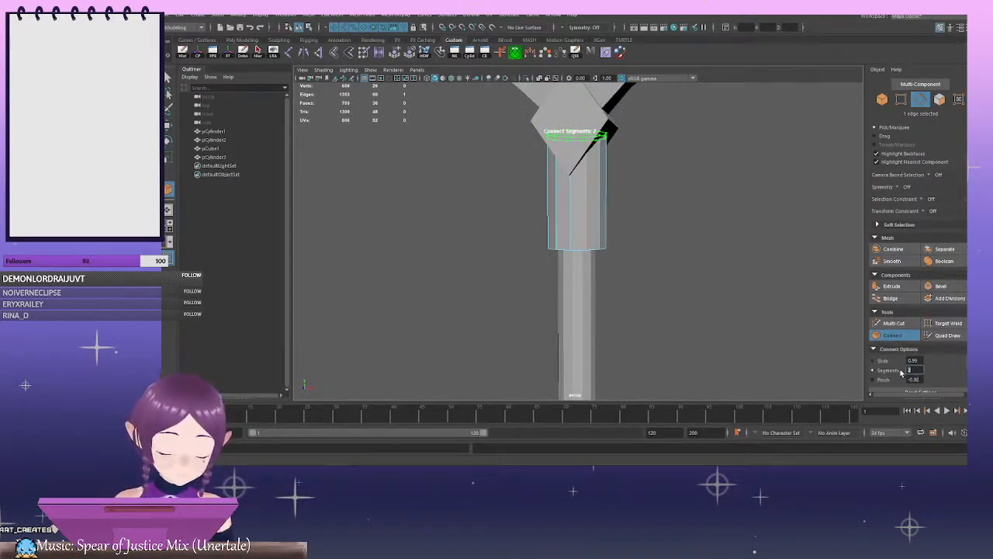
pyautogui.click(828, 280)
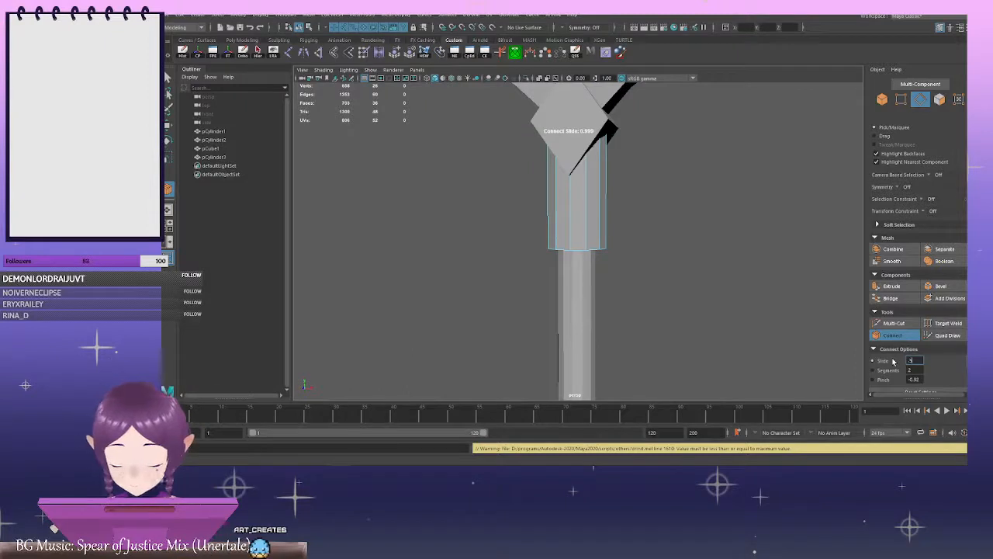
pyautogui.moveTo(921, 380); pyautogui.dragTo(876, 380)
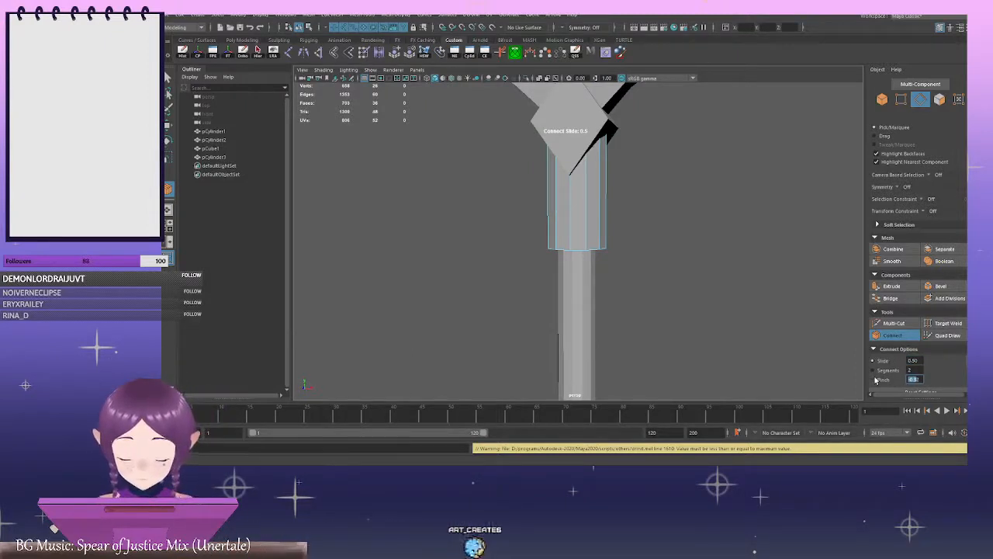
pyautogui.write('2')
pyautogui.press('Return')
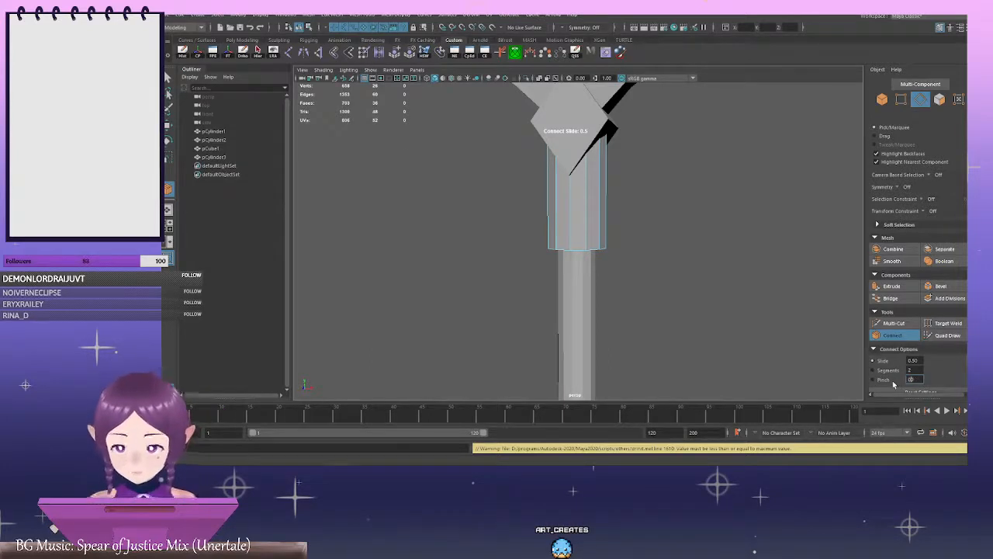
pyautogui.press('r')
pyautogui.moveTo(775, 269); pyautogui.dragTo(681, 245, button='middle')
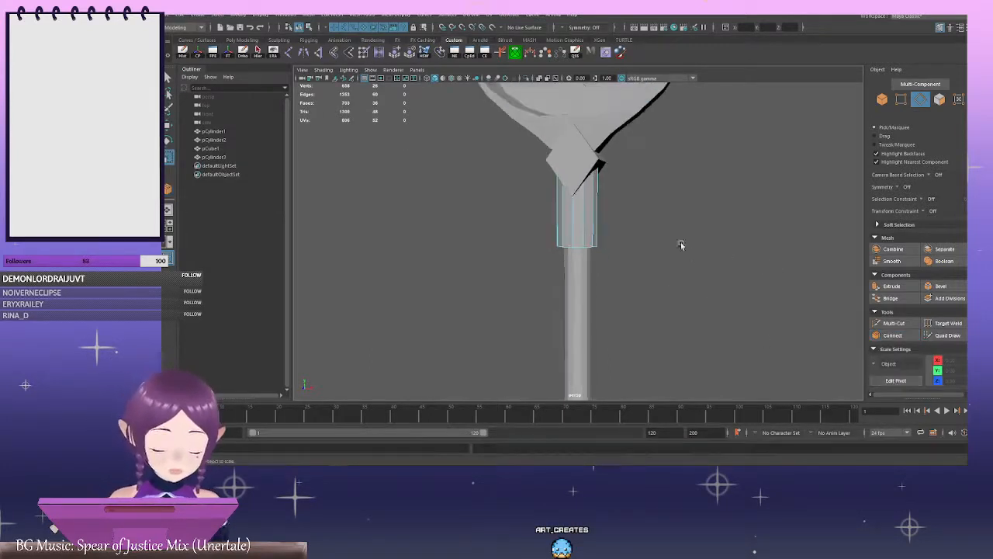
# Connect the sleeve's 12 vertical edges with 5 evenly spaced horizontal edge loops
pyautogui.moveTo(542, 210); pyautogui.dragTo(646, 216)
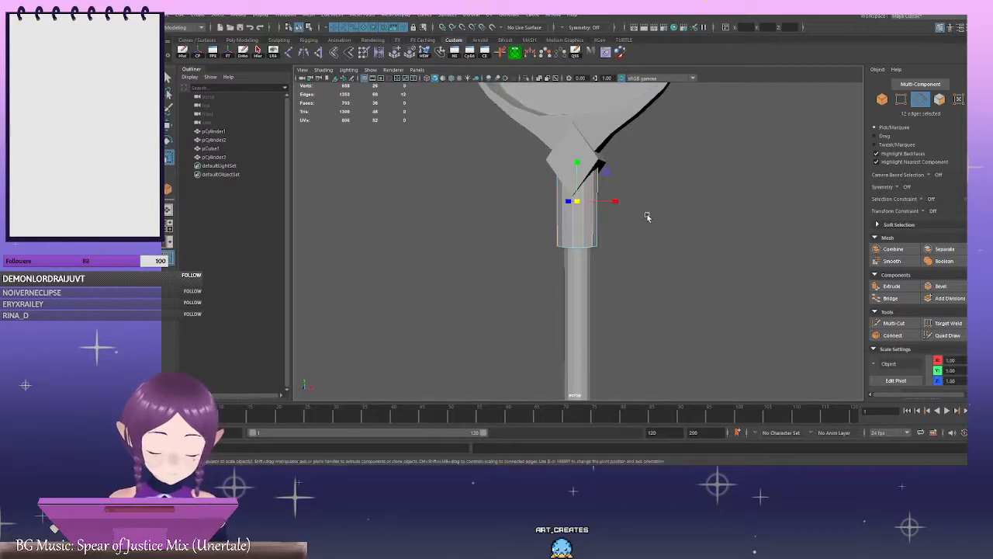
pyautogui.click(892, 336)
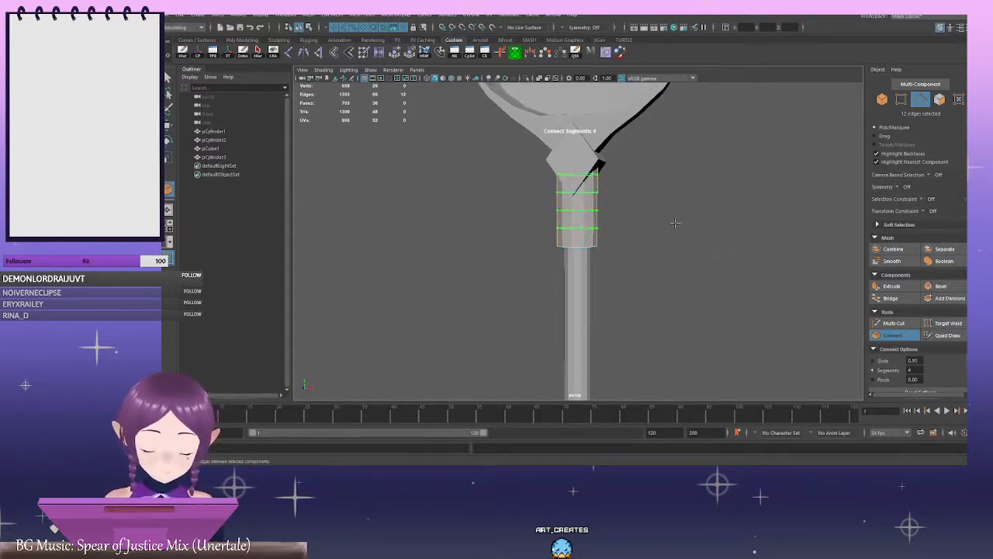
pyautogui.keyDown('alt'); pyautogui.moveTo(756, 239); pyautogui.dragTo(672, 237); pyautogui.keyUp('alt')
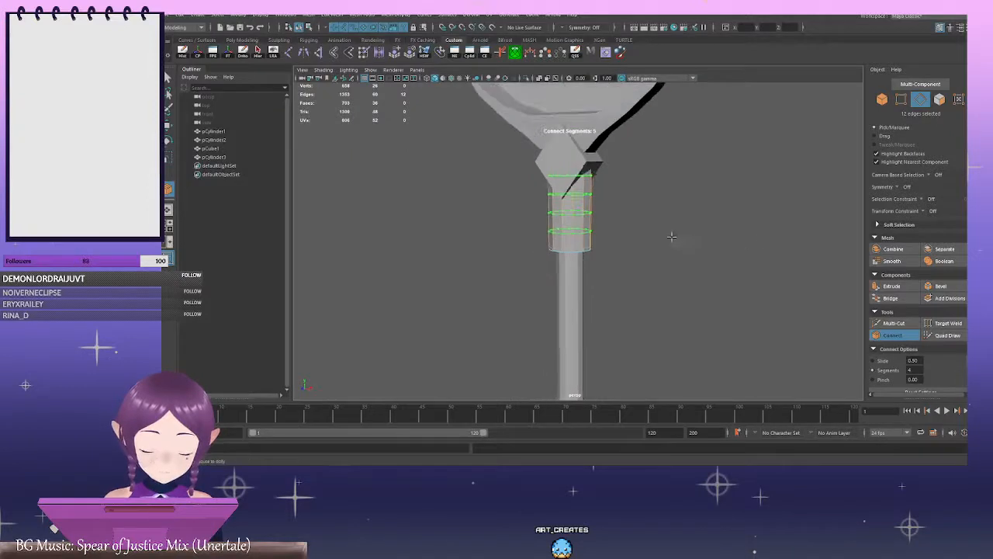
pyautogui.keyDown('ctrl'); pyautogui.moveTo(673, 237); pyautogui.dragTo(745, 246, button='middle'); pyautogui.keyUp('ctrl')
pyautogui.keyDown('alt'); pyautogui.moveTo(745, 245); pyautogui.dragTo(700, 225); pyautogui.keyUp('alt')
pyautogui.scroll(-2, 690, 218)
pyautogui.moveTo(688, 218); pyautogui.dragTo(627, 218, button='middle')
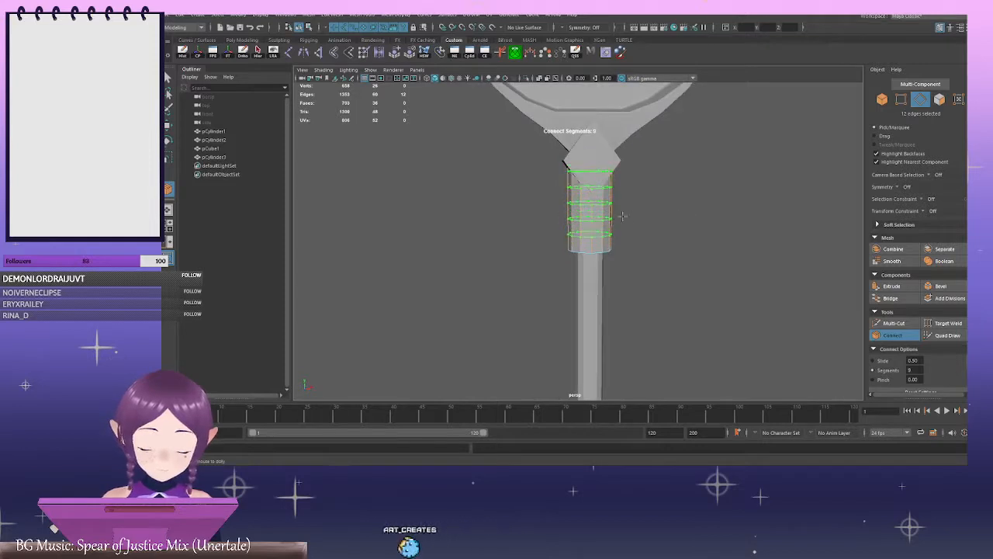
pyautogui.press('r')
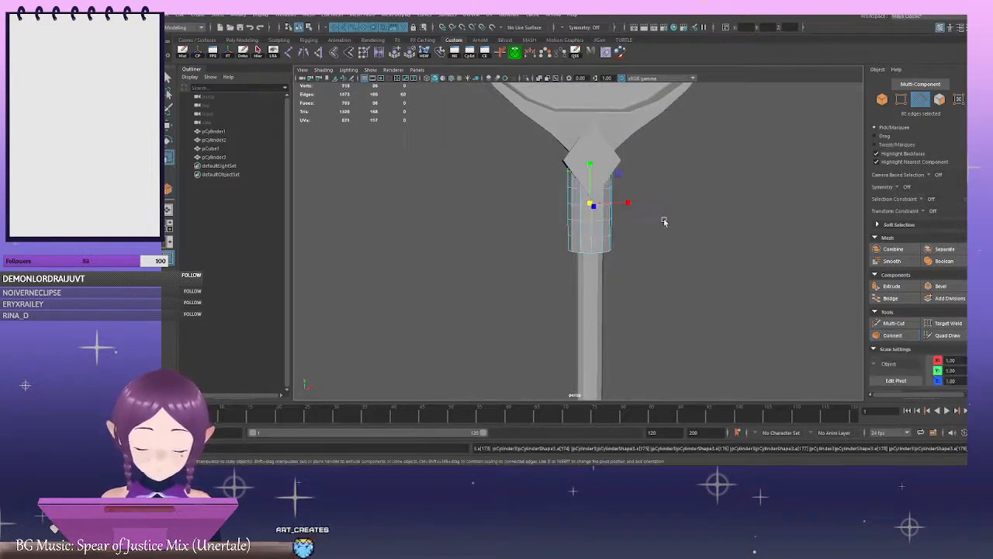
# Return the sleeve to object selection and isolate it in the viewport for a close view
pyautogui.moveTo(714, 195); pyautogui.dragTo(759, 178, button='right')
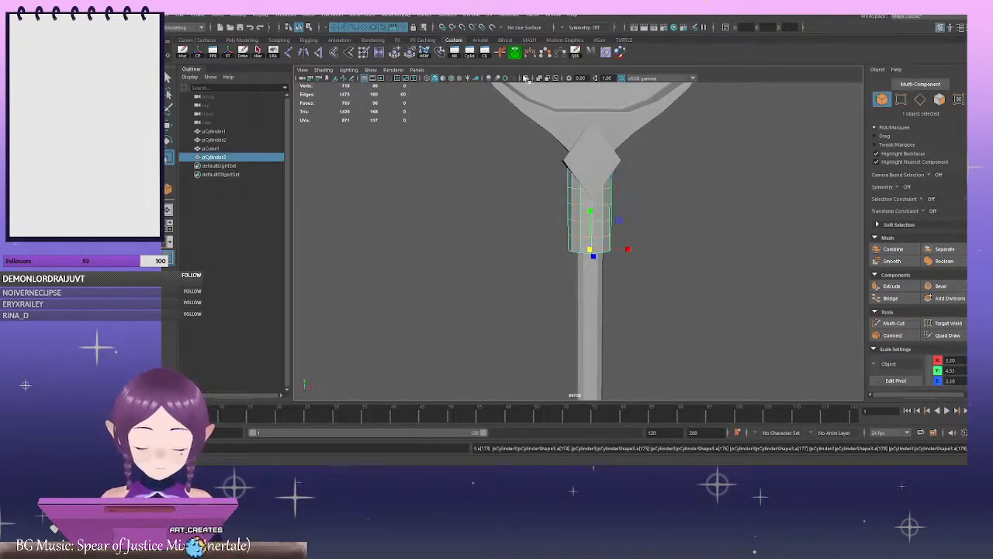
pyautogui.click(527, 79)
pyautogui.scroll(3, 712, 193)
pyautogui.keyDown('alt'); pyautogui.moveTo(712, 194); pyautogui.dragTo(710, 223, button='middle'); pyautogui.keyUp('alt')
pyautogui.scroll(3, 727, 220)
pyautogui.keyDown('alt'); pyautogui.moveTo(727, 220); pyautogui.dragTo(708, 213); pyautogui.keyUp('alt')
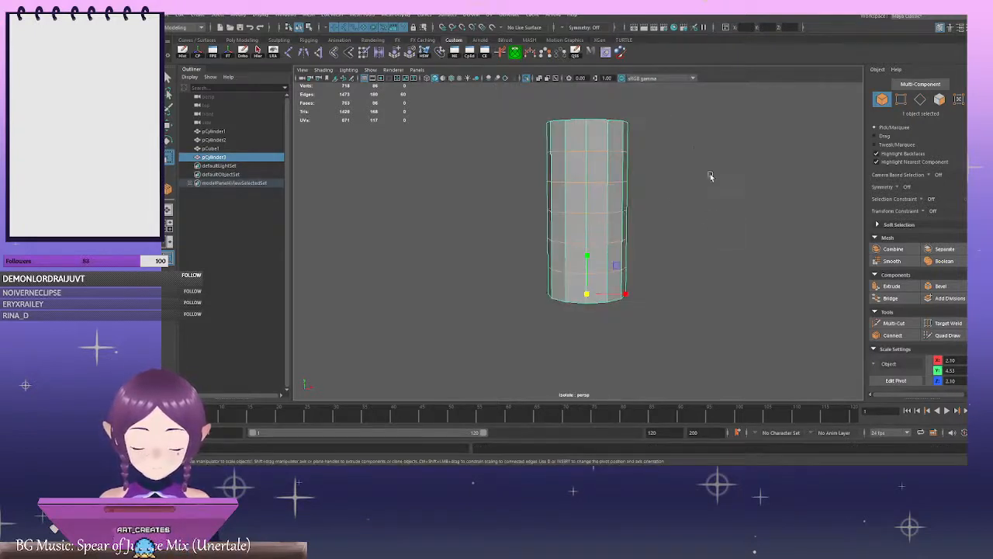
# Delete the five horizontal edge loops from the isolated sleeve and return to object selection
pyautogui.moveTo(710, 176); pyautogui.dragTo(719, 155, button='right')
pyautogui.scroll(-3, 702, 189)
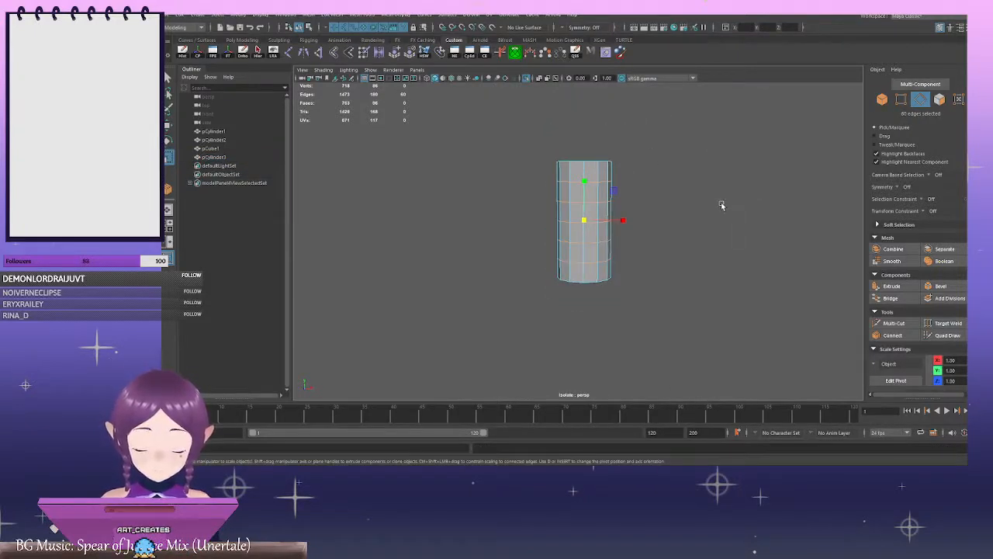
pyautogui.click(721, 205)
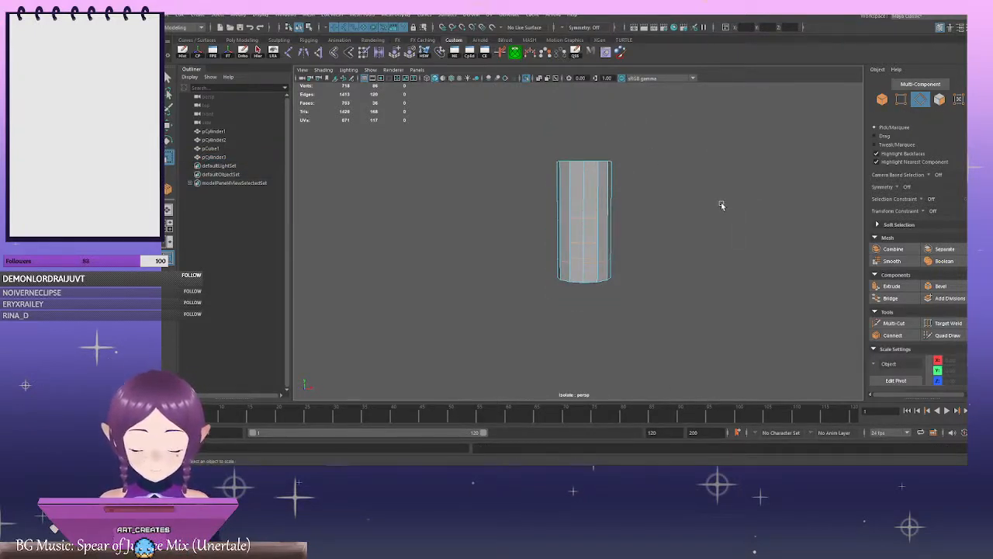
pyautogui.click(902, 105)
pyautogui.click(883, 101)
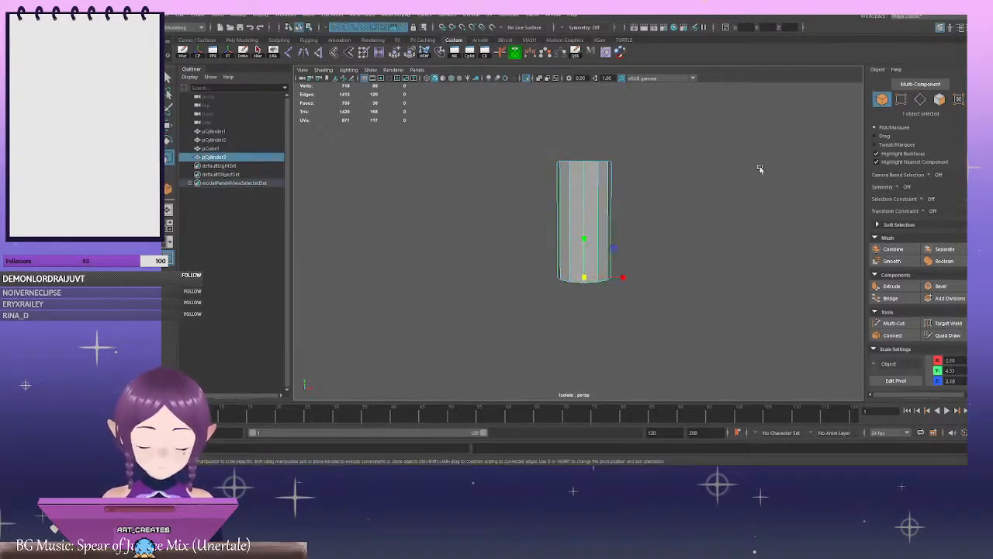
# Undo the last edge deletion on the sleeve and delete its five horizontal edge loops together with their vertices
pyautogui.click(705, 176)
pyautogui.hotkey('ctrl', 'z')
pyautogui.hotkey('ctrl', 'z')
pyautogui.hotkey('ctrl', 'z')
pyautogui.hotkey('ctrl', 'z')
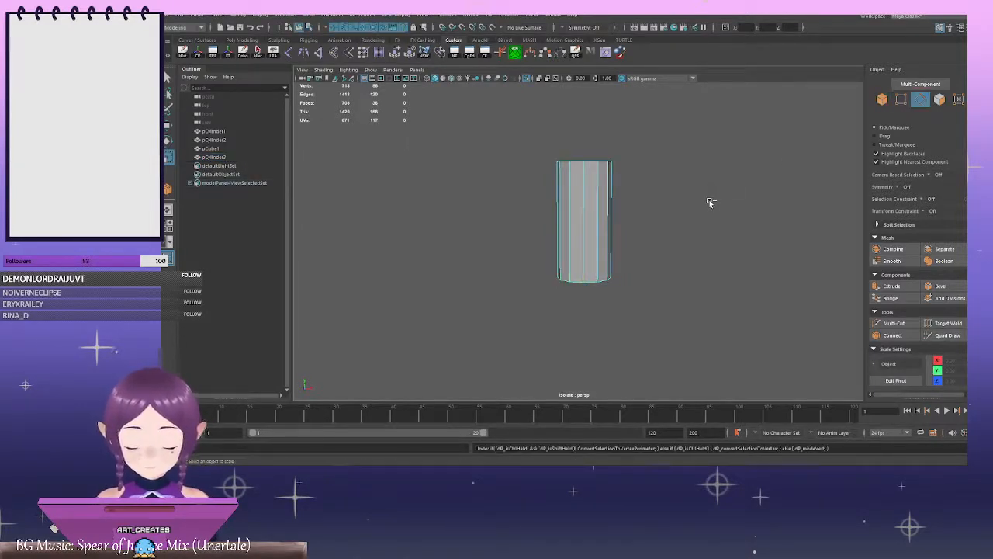
pyautogui.hotkey('ctrl', 'z')
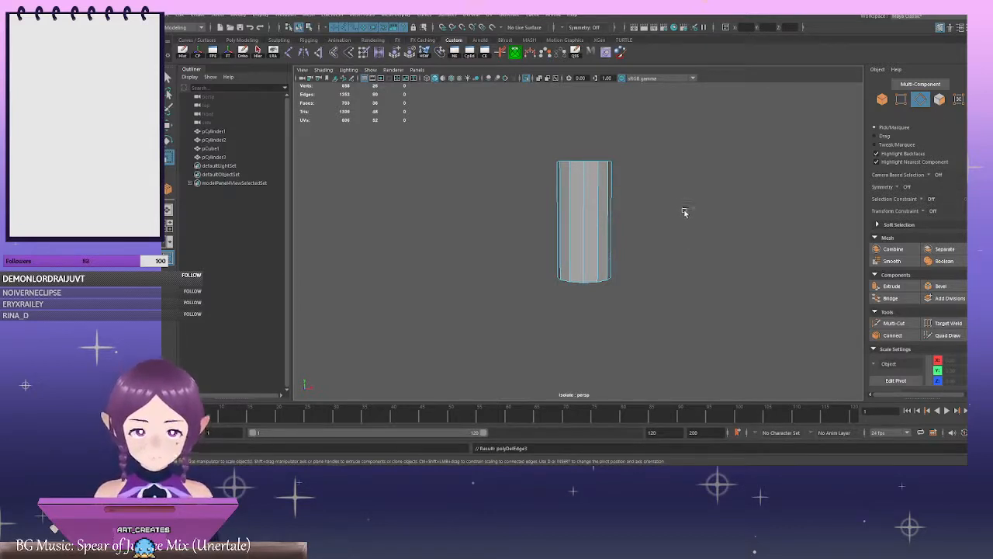
pyautogui.keyDown('alt'); pyautogui.moveTo(690, 244); pyautogui.dragTo(685, 203, button='middle'); pyautogui.keyUp('alt')
pyautogui.keyDown('alt'); pyautogui.moveTo(685, 204); pyautogui.dragTo(629, 194, button='right'); pyautogui.keyUp('alt')
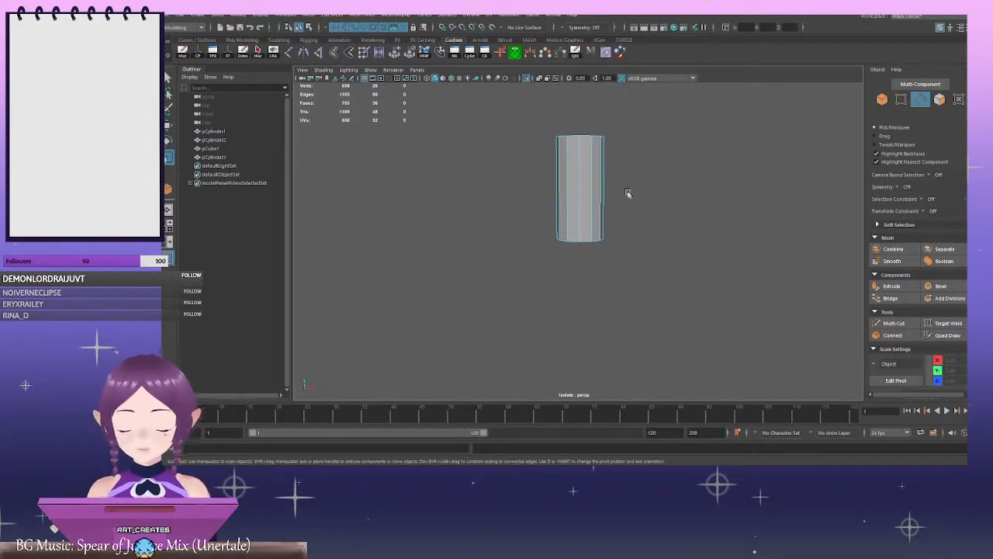
# Turn off isolation and insert a horizontal edge loop around the sleeve just below the connector's lower tip with Multi-Cut
pyautogui.click(693, 193)
pyautogui.click(568, 189)
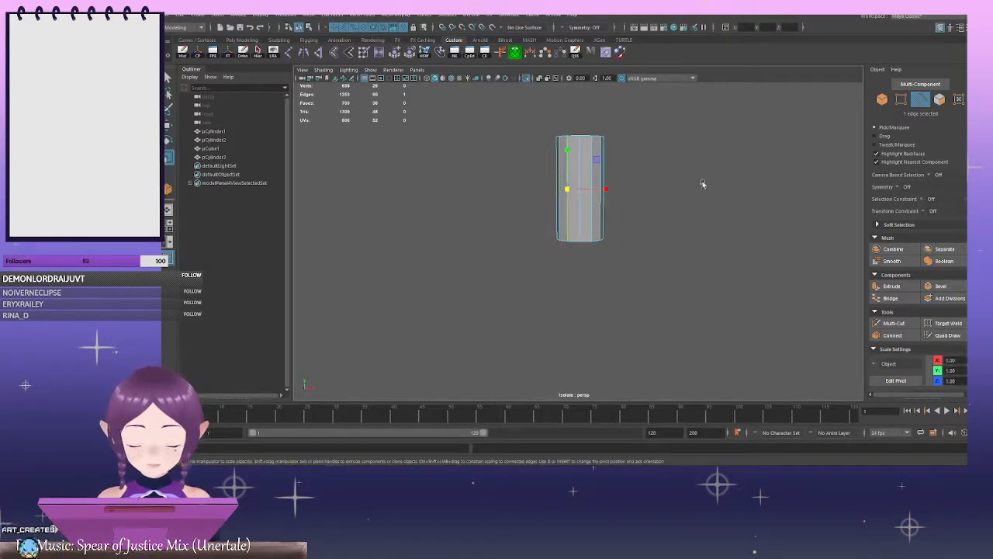
pyautogui.moveTo(657, 142); pyautogui.dragTo(668, 121, button='right')
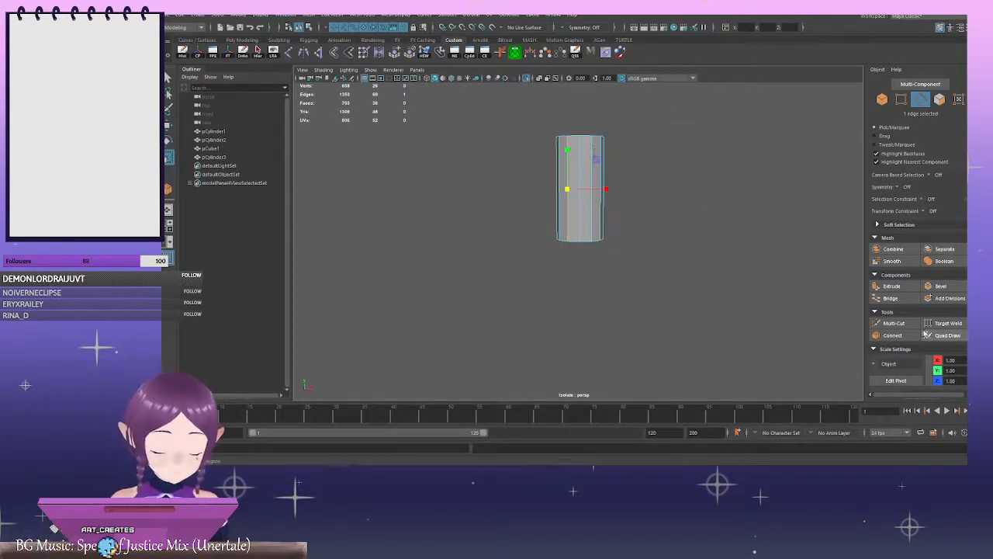
pyautogui.click(894, 323)
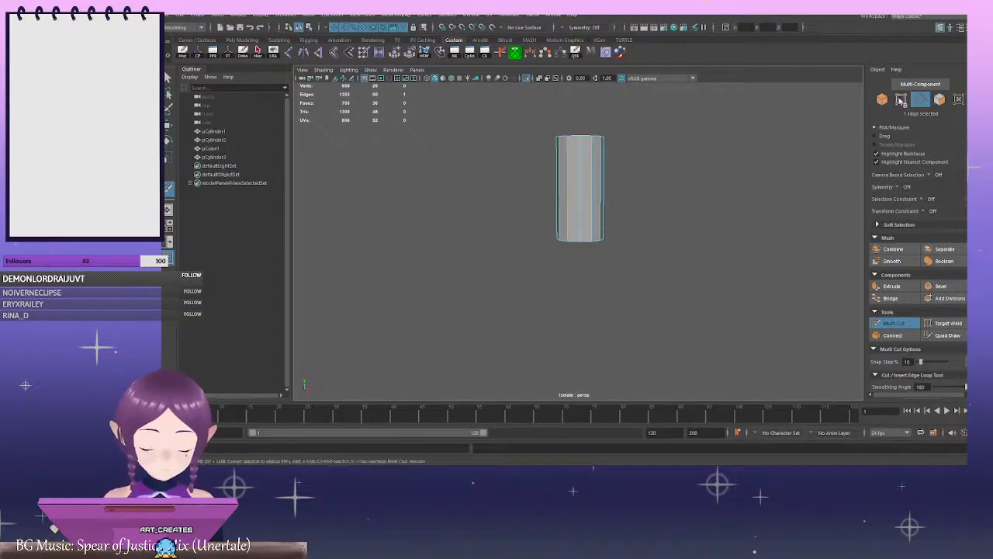
pyautogui.click(526, 78)
pyautogui.scroll(5, 638, 162)
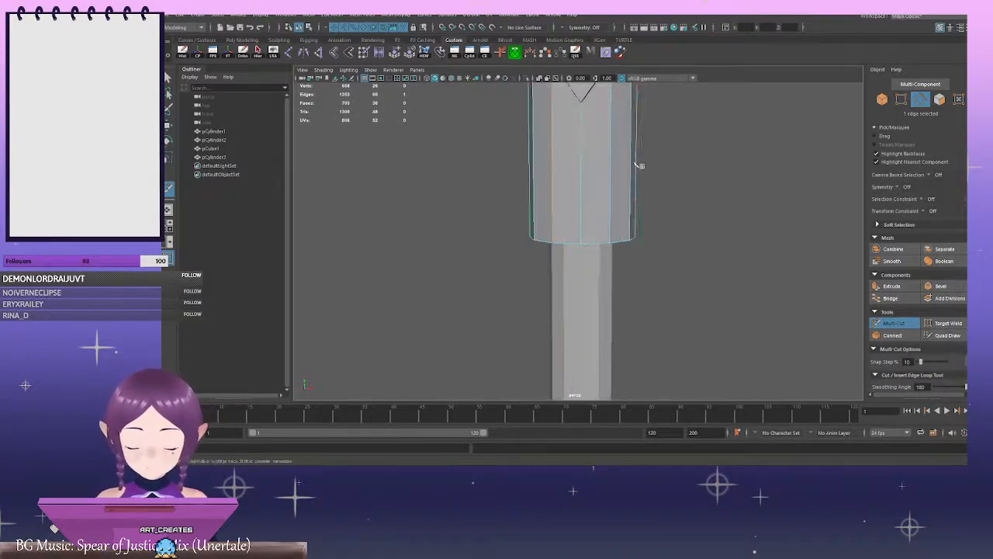
pyautogui.keyDown('alt'); pyautogui.moveTo(639, 163); pyautogui.dragTo(639, 199, button='middle'); pyautogui.keyUp('alt')
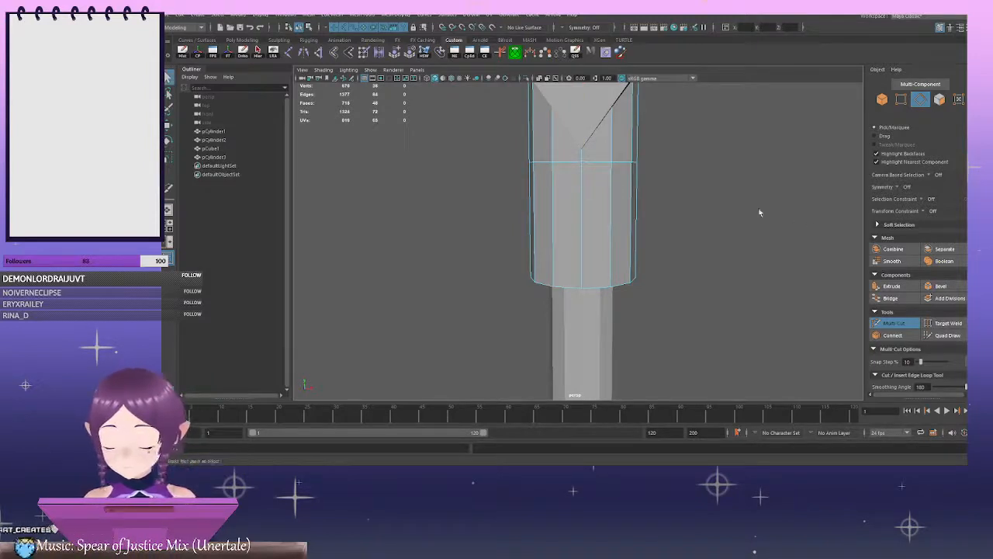
pyautogui.press('q')
# Connect the vertical edges of the sleeve's lower section with 5 evenly spaced horizontal edge loops
pyautogui.click(598, 208)
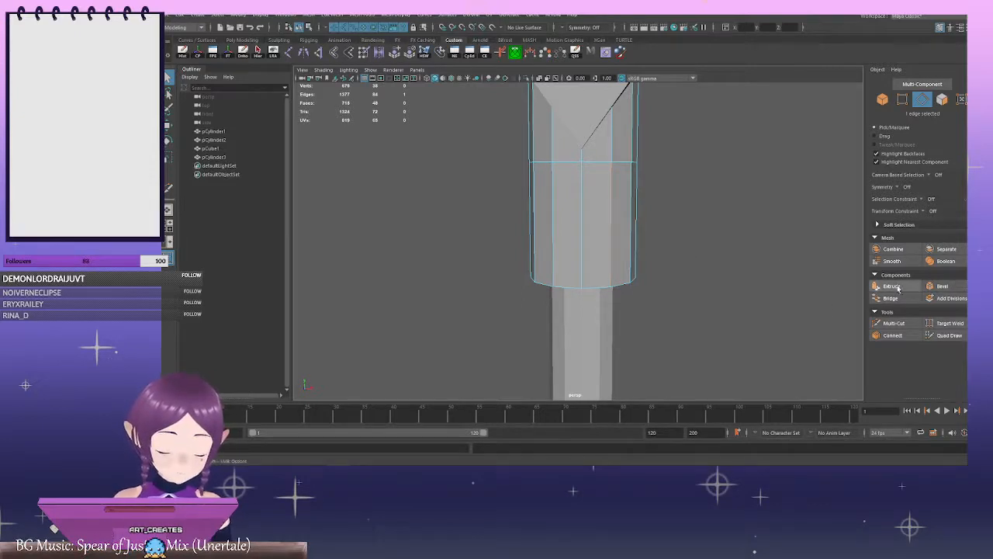
pyautogui.click(892, 335)
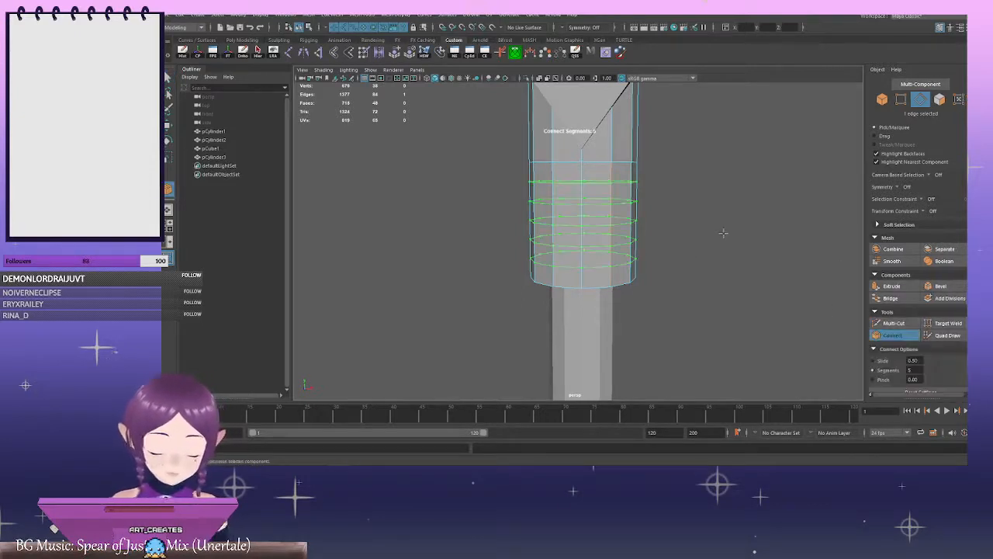
pyautogui.press('Return')
pyautogui.keyDown('alt'); pyautogui.moveTo(758, 222); pyautogui.dragTo(641, 210); pyautogui.keyUp('alt')
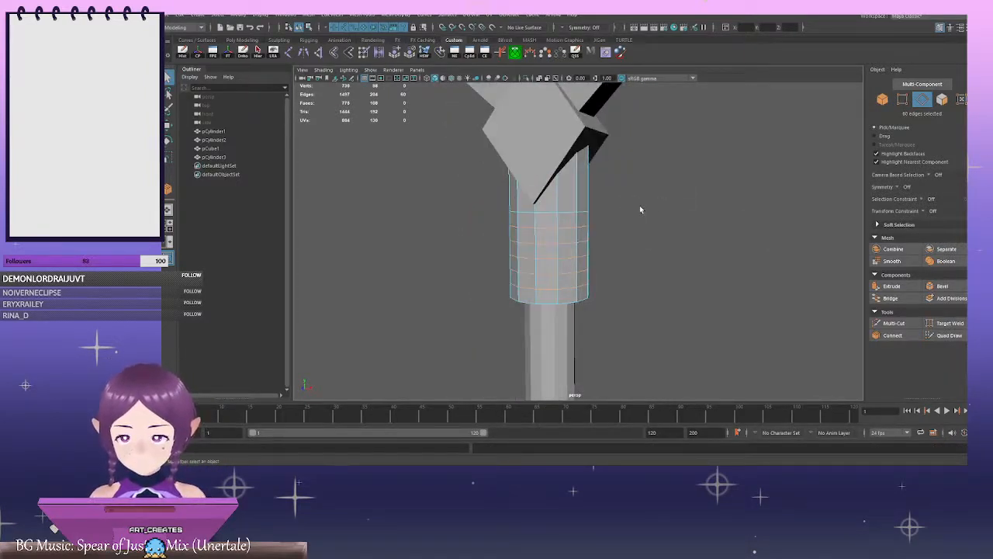
# Scale the middle edge loops of the sleeve's lower section outward to form a rounded bulge
pyautogui.keyDown('alt'); pyautogui.moveTo(659, 227); pyautogui.dragTo(683, 155, button='middle'); pyautogui.keyUp('alt')
pyautogui.moveTo(696, 160); pyautogui.dragTo(693, 136, button='right')
pyautogui.scroll(2, 603, 163)
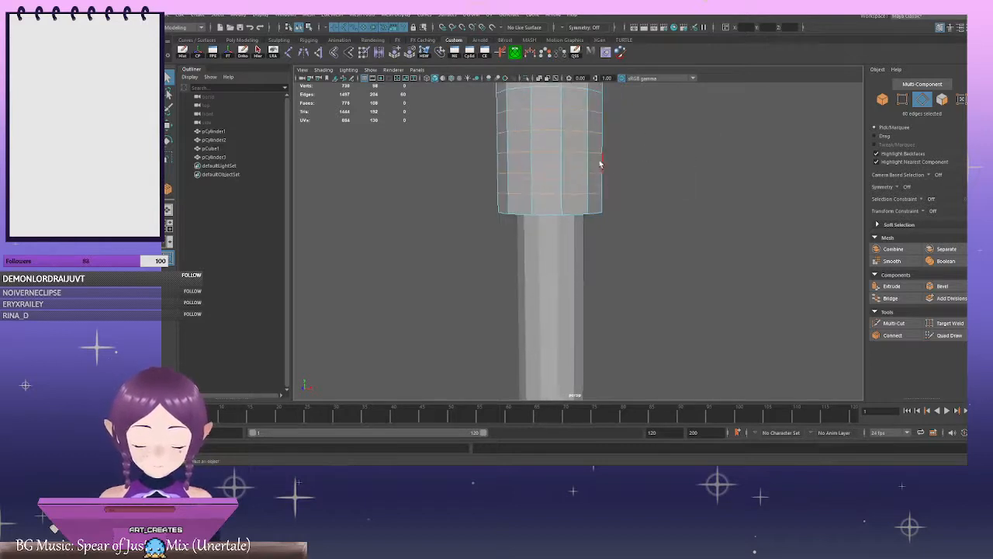
pyautogui.scroll(-3, 653, 153)
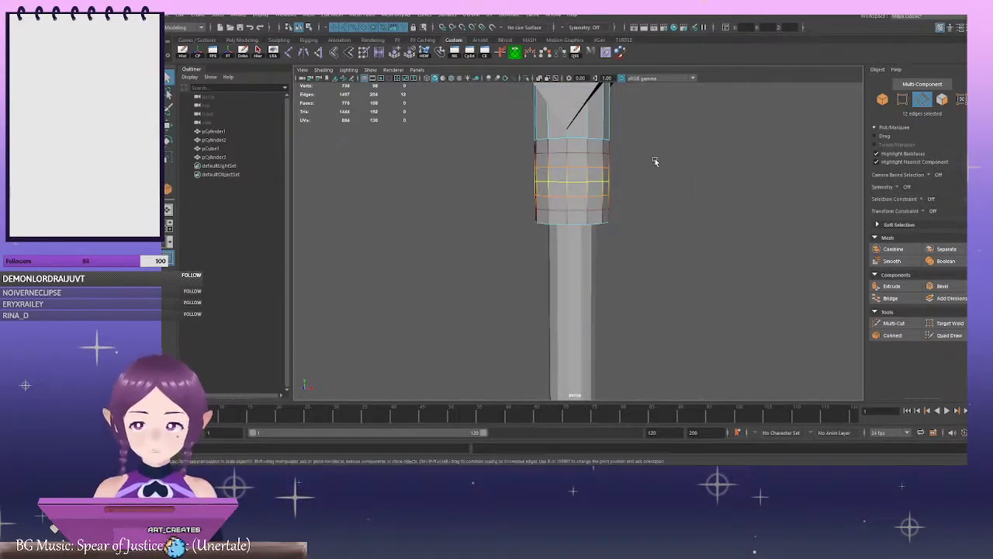
pyautogui.press('r')
pyautogui.keyDown('alt'); pyautogui.moveTo(654, 160); pyautogui.dragTo(616, 197); pyautogui.keyUp('alt')
pyautogui.keyDown('alt'); pyautogui.moveTo(645, 187); pyautogui.dragTo(627, 133, button='middle'); pyautogui.keyUp('alt')
pyautogui.keyDown('alt'); pyautogui.moveTo(552, 166); pyautogui.dragTo(588, 199); pyautogui.keyUp('alt')
pyautogui.keyDown('ctrl'); pyautogui.click(542, 163); pyautogui.keyUp('ctrl')
pyautogui.click(552, 200)
# Select the uppermost new loop and the bulge's middle loop in turn and scale each slightly to smooth the profile
pyautogui.click(536, 138)
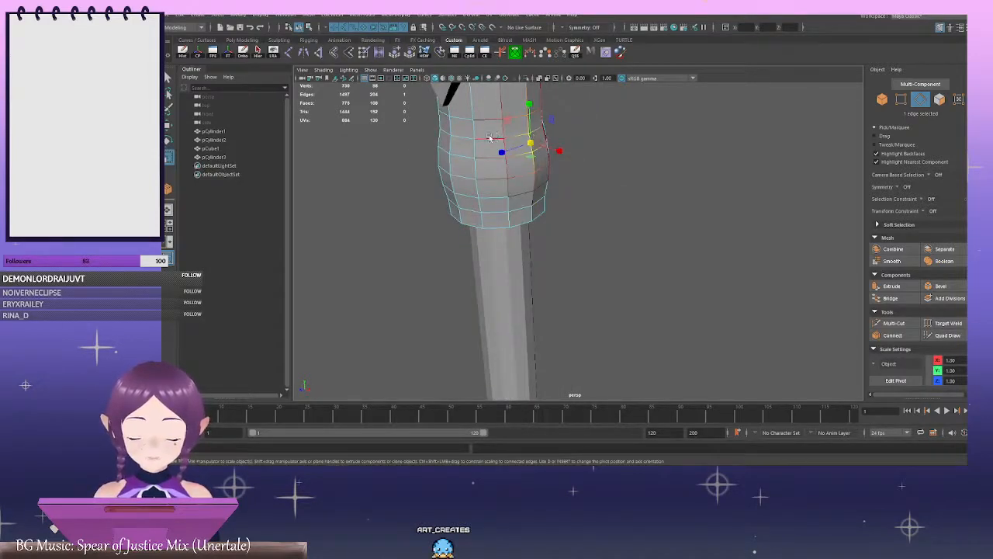
pyautogui.doubleClick(521, 136)
pyautogui.keyDown('alt'); pyautogui.moveTo(555, 153); pyautogui.dragTo(591, 145); pyautogui.keyUp('alt')
pyautogui.moveTo(523, 138); pyautogui.dragTo(525, 138)
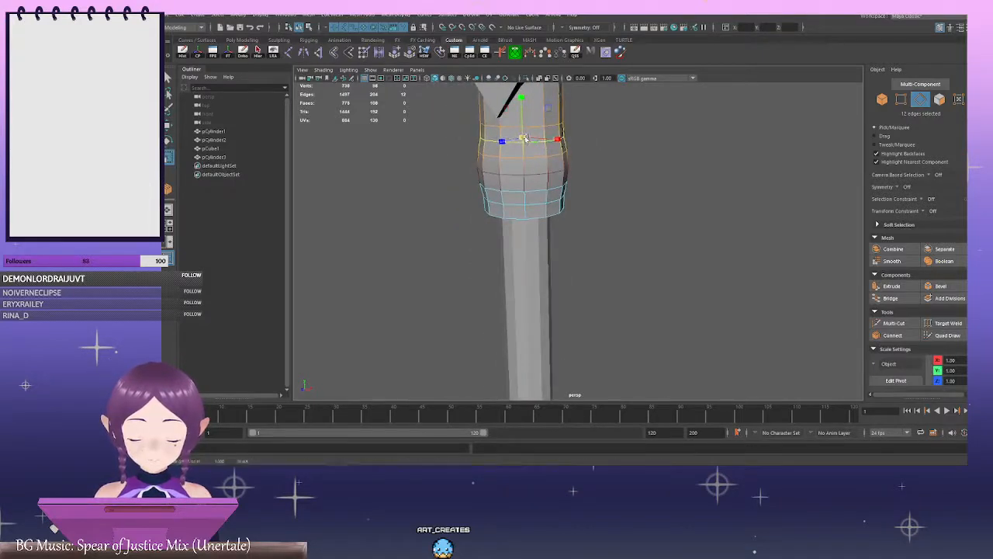
pyautogui.doubleClick(539, 175)
pyautogui.moveTo(524, 167); pyautogui.dragTo(526, 167)
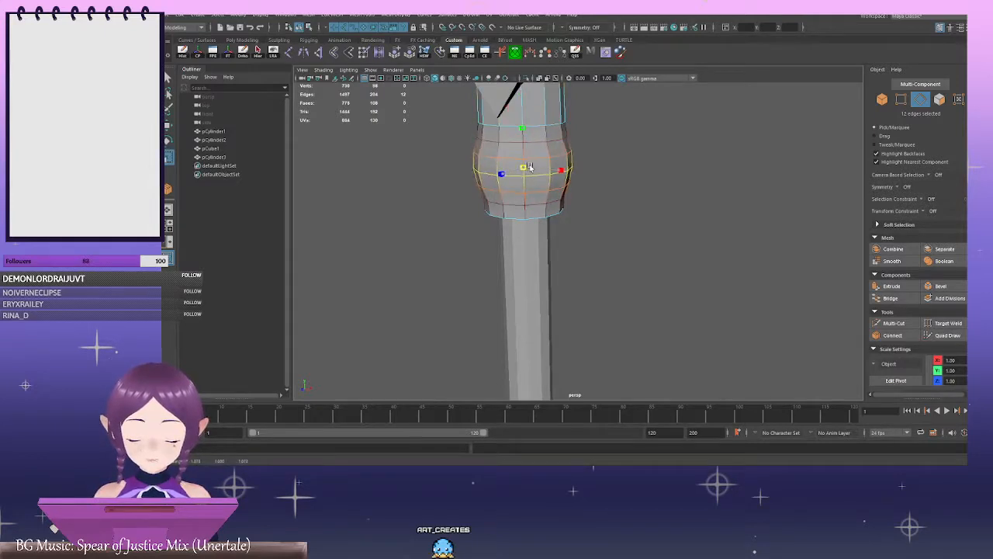
# Return to object selection and examine the bulged sleeve against the whole staff and up close
pyautogui.scroll(-2, 658, 185)
pyautogui.keyDown('alt'); pyautogui.moveTo(660, 184); pyautogui.dragTo(690, 175); pyautogui.keyUp('alt')
pyautogui.scroll(-5, 690, 167)
pyautogui.moveTo(689, 155); pyautogui.dragTo(717, 142, button='right')
pyautogui.click(667, 186)
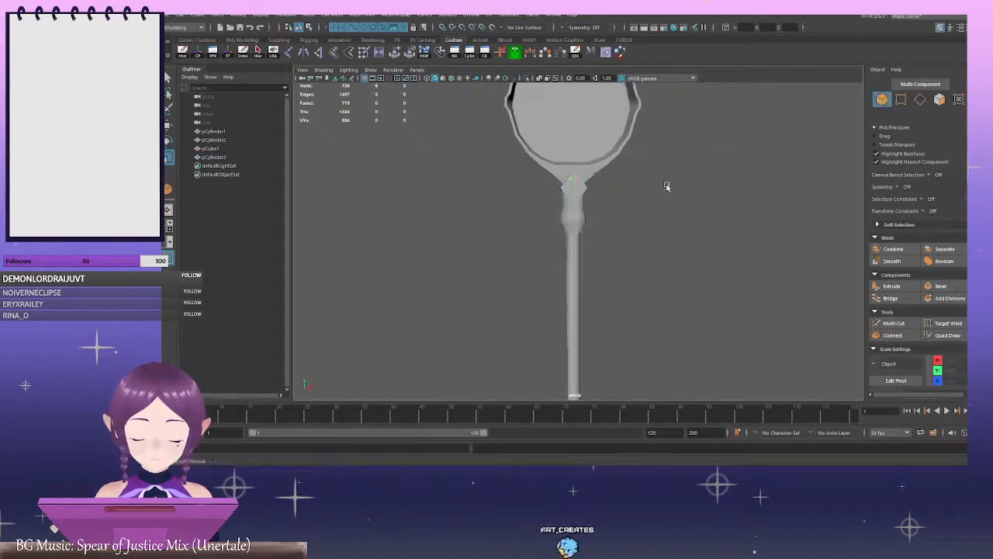
pyautogui.keyDown('alt'); pyautogui.moveTo(666, 186); pyautogui.dragTo(678, 215); pyautogui.keyUp('alt')
pyautogui.scroll(5, 679, 218)
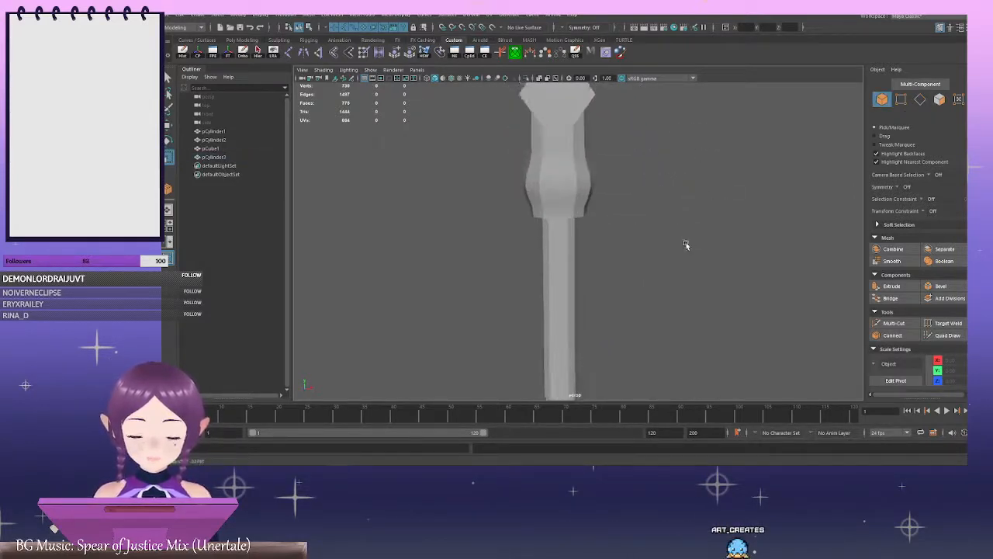
pyautogui.keyDown('alt'); pyautogui.moveTo(601, 183); pyautogui.dragTo(616, 233, button='middle'); pyautogui.keyUp('alt')
pyautogui.scroll(3, 699, 201)
pyautogui.moveTo(732, 149); pyautogui.dragTo(731, 148, button='right')
pyautogui.keyDown('alt'); pyautogui.moveTo(576, 239); pyautogui.dragTo(574, 186, button='middle'); pyautogui.keyUp('alt')
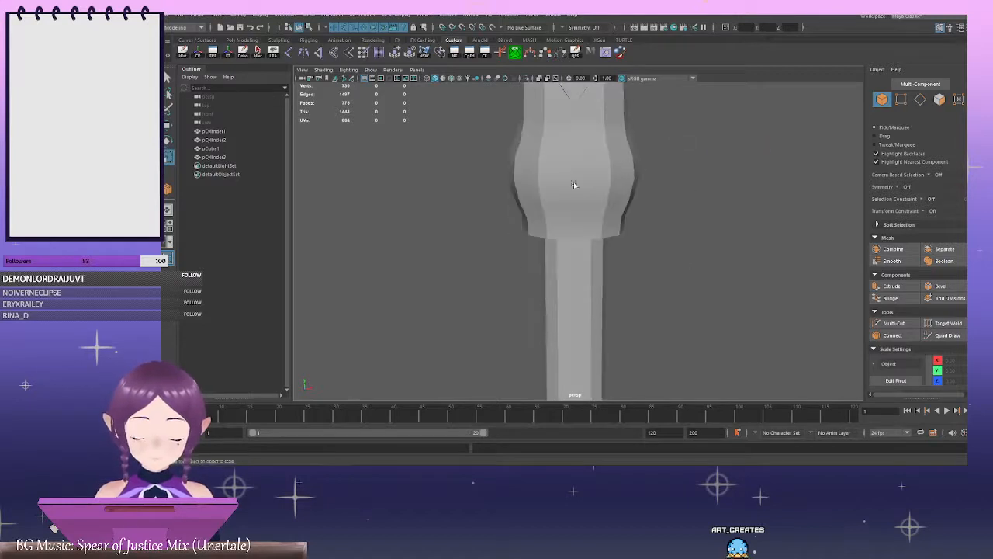
# Scale the sleeve's bottom edge loop inward so the bulge tapers toward the handle, and return to object selection
pyautogui.click(574, 187)
pyautogui.moveTo(721, 166); pyautogui.dragTo(718, 139, button='right')
pyautogui.scroll(3, 652, 202)
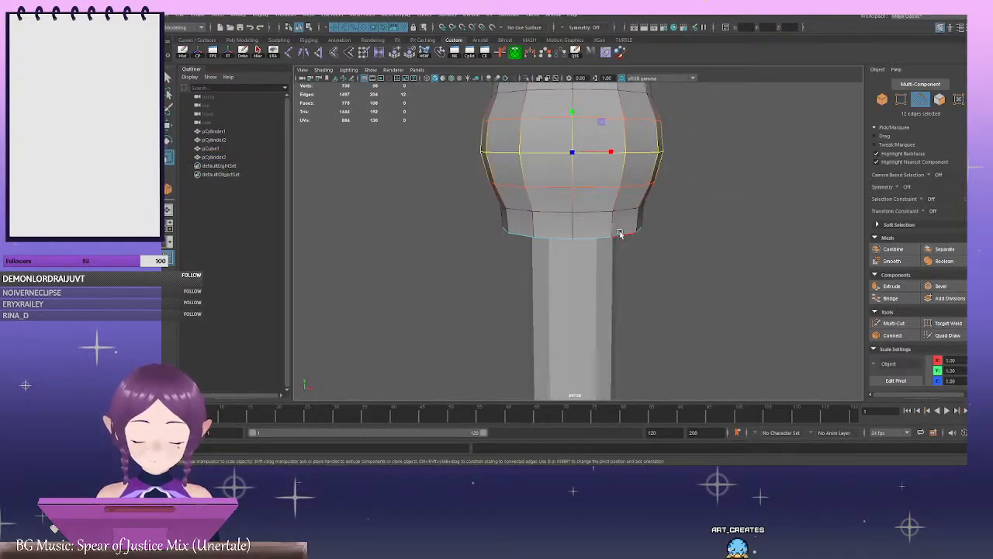
pyautogui.doubleClick(620, 233)
pyautogui.scroll(-2, 668, 228)
pyautogui.moveTo(573, 232); pyautogui.dragTo(564, 227)
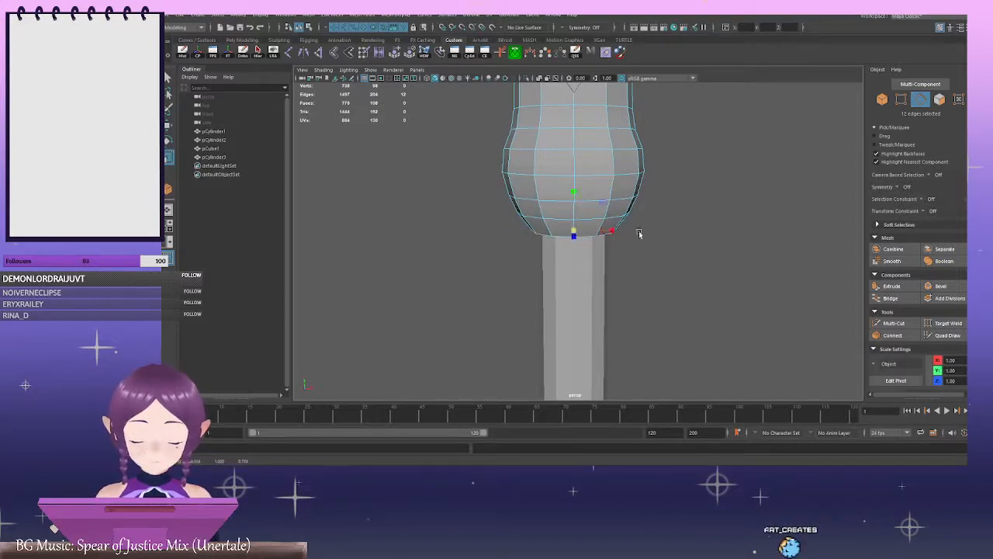
pyautogui.scroll(-5, 605, 208)
pyautogui.moveTo(713, 195); pyautogui.dragTo(755, 183, button='right')
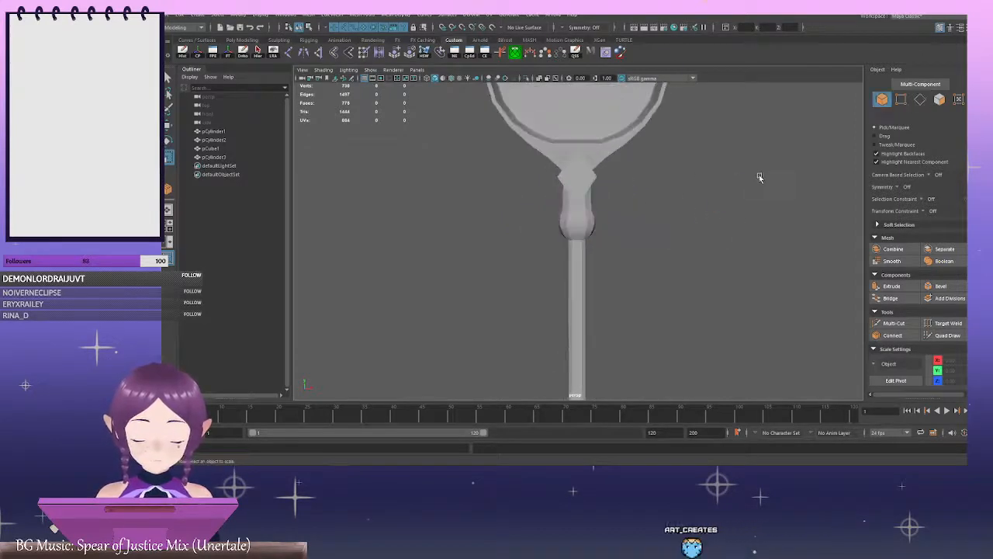
# Duplicate the diamond-shaped connector and flatten the copy along its depth
pyautogui.keyDown('alt'); pyautogui.moveTo(757, 175); pyautogui.dragTo(643, 251); pyautogui.keyUp('alt')
pyautogui.scroll(4, 586, 175)
pyautogui.scroll(-4, 618, 192)
pyautogui.scroll(4, 588, 210)
pyautogui.scroll(-3, 611, 229)
pyautogui.click(588, 198)
pyautogui.scroll(4, 598, 215)
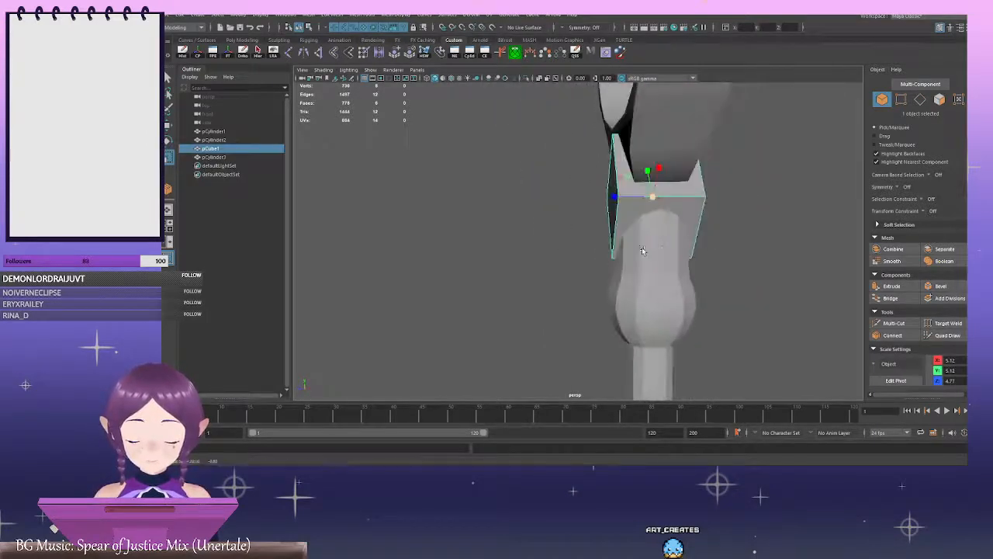
pyautogui.hotkey('ctrl', 'd')
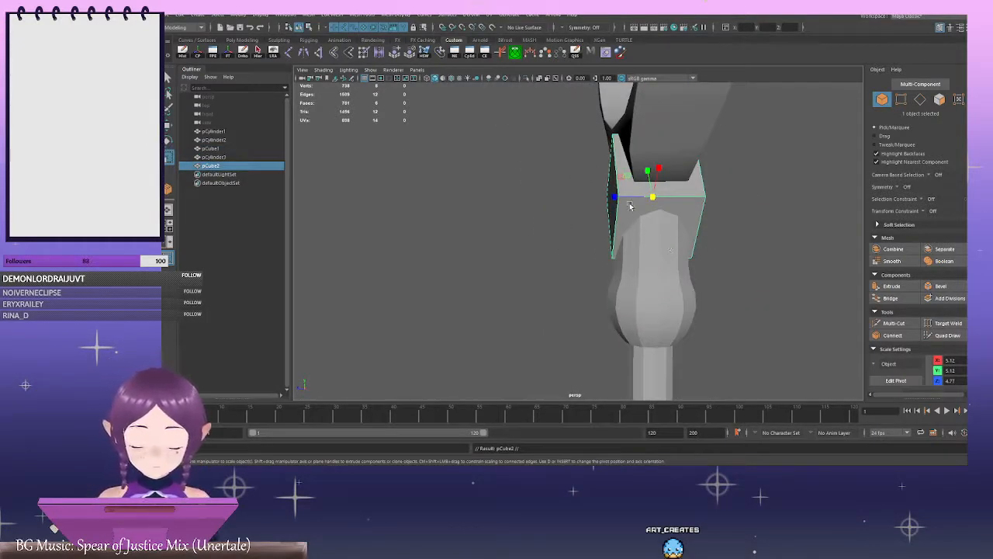
pyautogui.moveTo(616, 196); pyautogui.dragTo(652, 211)
# Move the flattened diamond copy to the connector's front and scale it to 3.62, 3.62, 0.77
pyautogui.press('w')
pyautogui.keyDown('alt'); pyautogui.moveTo(690, 213); pyautogui.dragTo(619, 226, button='middle'); pyautogui.keyUp('alt')
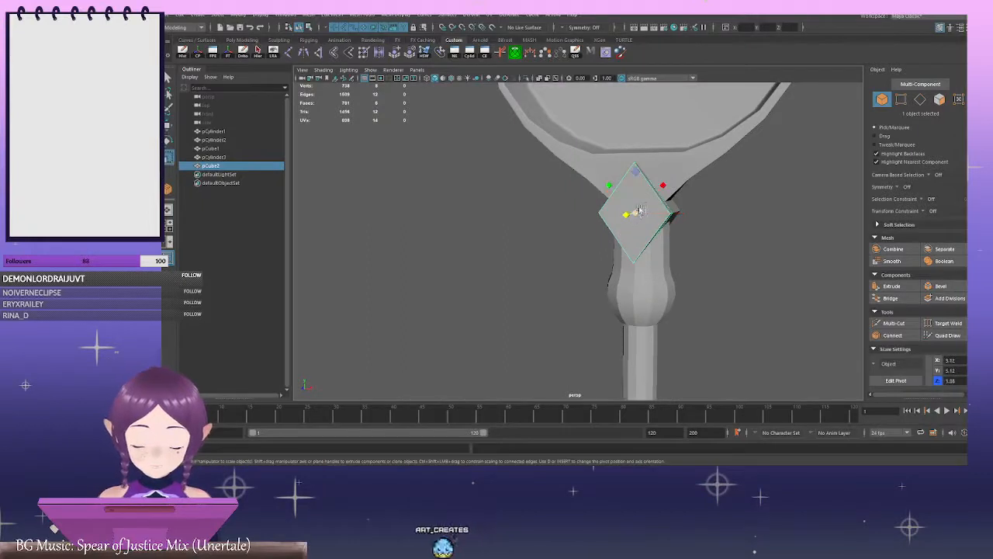
pyautogui.press('r')
pyautogui.moveTo(617, 229)
pyautogui.keyDown('alt'); pyautogui.mouseDown()
pyautogui.moveTo(662, 229)
pyautogui.moveTo(616, 229)
pyautogui.mouseUp(); pyautogui.keyUp('alt')
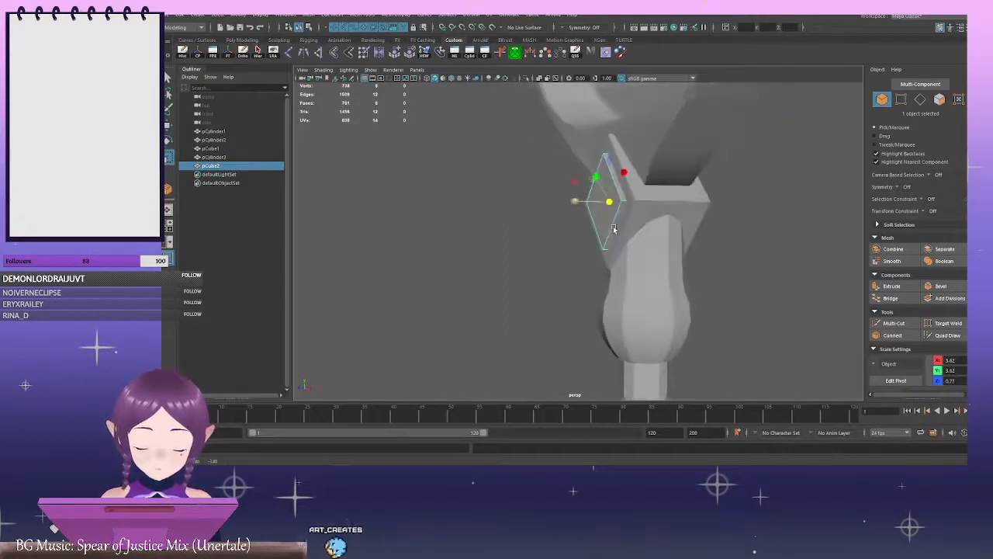
# Thicken the small diamond along its depth, adjust its pivot and seat it against the connector's front face
pyautogui.moveTo(573, 203); pyautogui.dragTo(483, 200)
pyautogui.press('w')
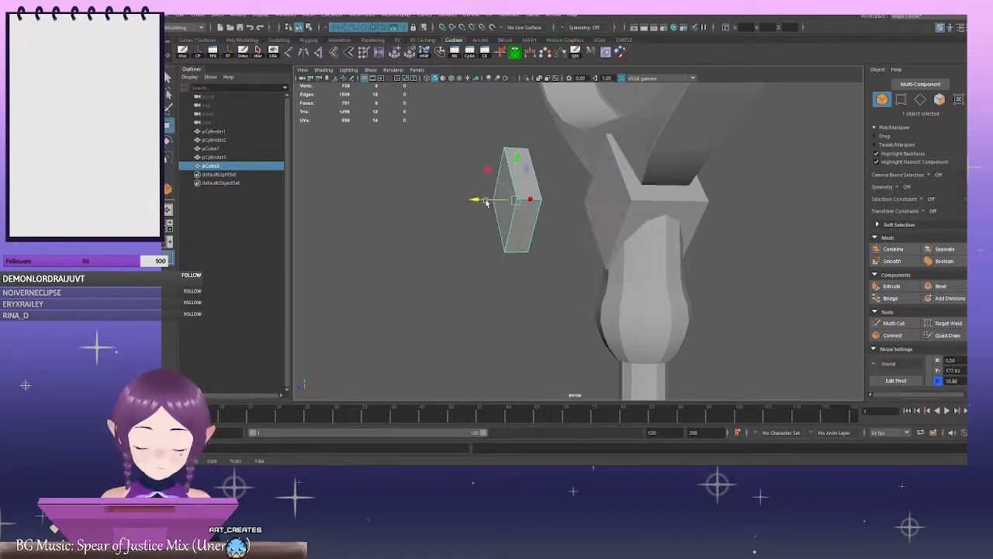
pyautogui.press('d')
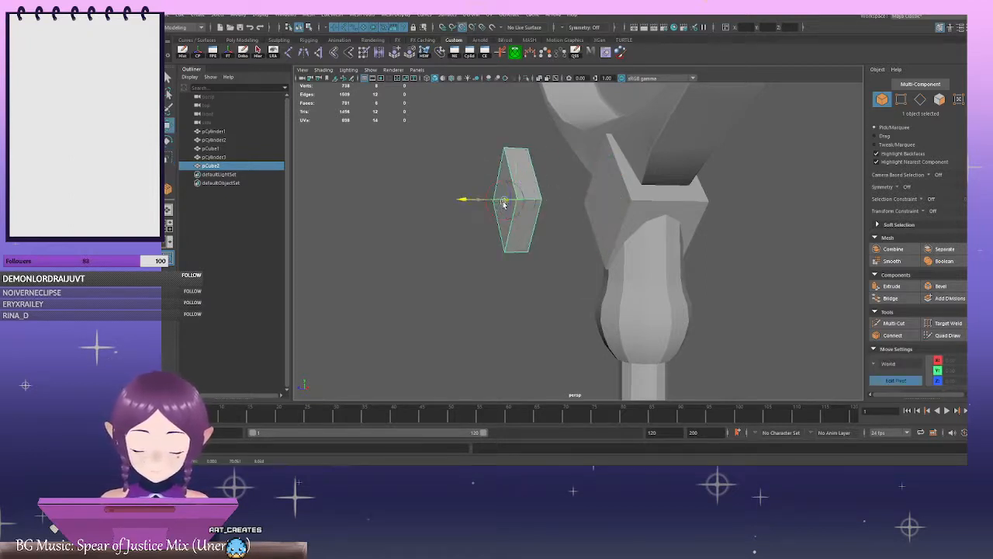
pyautogui.moveTo(532, 207); pyautogui.dragTo(579, 209)
pyautogui.keyDown('alt'); pyautogui.moveTo(511, 200); pyautogui.dragTo(690, 235); pyautogui.keyUp('alt')
pyautogui.scroll(-3, 689, 237)
pyautogui.keyDown('alt'); pyautogui.moveTo(689, 237); pyautogui.dragTo(560, 269); pyautogui.keyUp('alt')
pyautogui.scroll(6, 720, 280)
pyautogui.click(662, 217)
pyautogui.scroll(-3, 674, 218)
pyautogui.click(732, 258)
pyautogui.scroll(3, 732, 259)
# Delete the front face of the small diamond on the connector
pyautogui.click(573, 265)
pyautogui.keyDown('alt'); pyautogui.moveTo(561, 269); pyautogui.dragTo(627, 239, button='middle'); pyautogui.keyUp('alt')
pyautogui.scroll(2, 607, 233)
pyautogui.keyDown('alt'); pyautogui.moveTo(594, 244); pyautogui.dragTo(650, 251); pyautogui.keyUp('alt')
pyautogui.moveTo(448, 220); pyautogui.dragTo(463, 254, button='right')
pyautogui.click(650, 238)
pyautogui.keyDown('alt'); pyautogui.moveTo(651, 239); pyautogui.dragTo(617, 249); pyautogui.keyUp('alt')
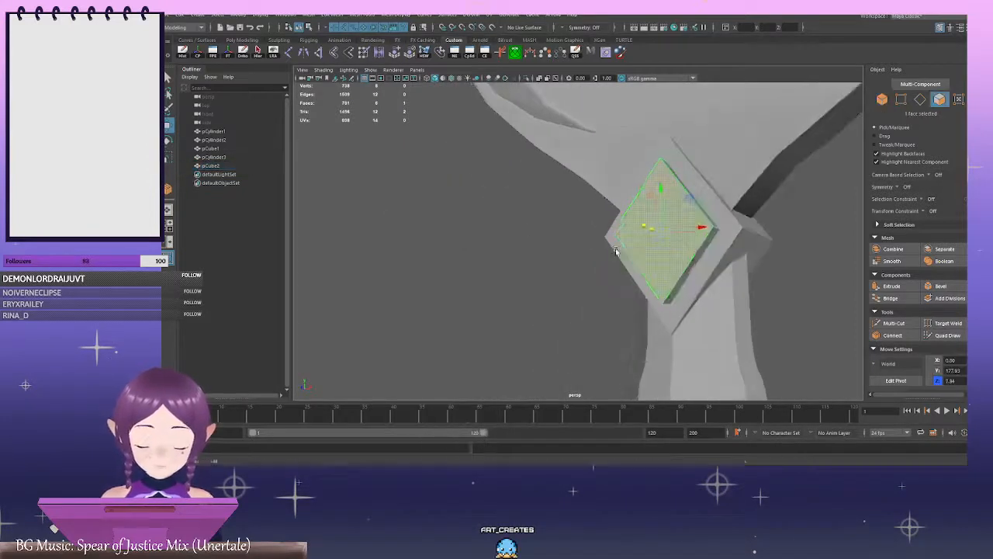
pyautogui.press('Delete')
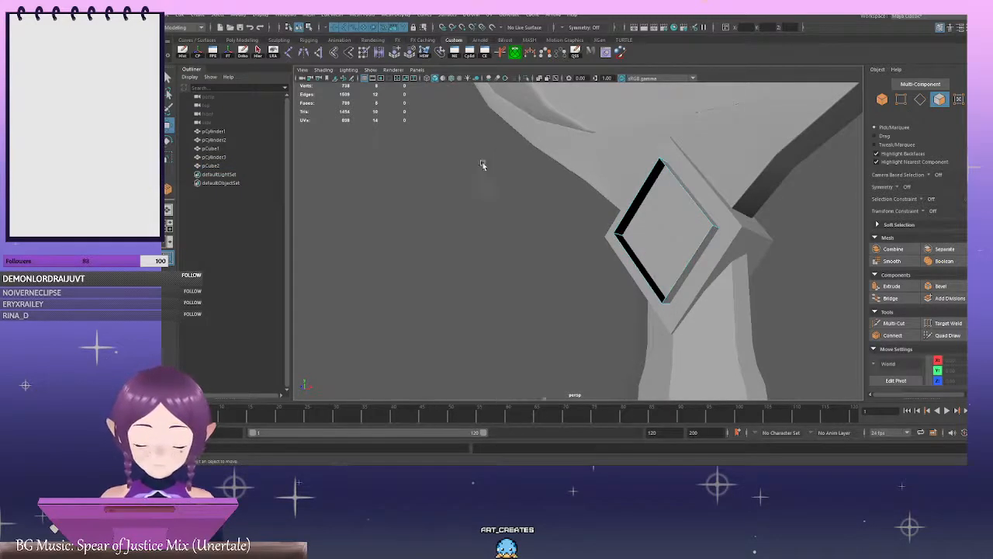
# Extrude the four border edges of the small diamond's opening, scale them inward and move them forward as a bevelled rim
pyautogui.press('F10')
pyautogui.keyDown('alt'); pyautogui.moveTo(484, 159); pyautogui.dragTo(459, 171); pyautogui.keyUp('alt')
pyautogui.click(495, 172)
pyautogui.doubleClick(496, 173)
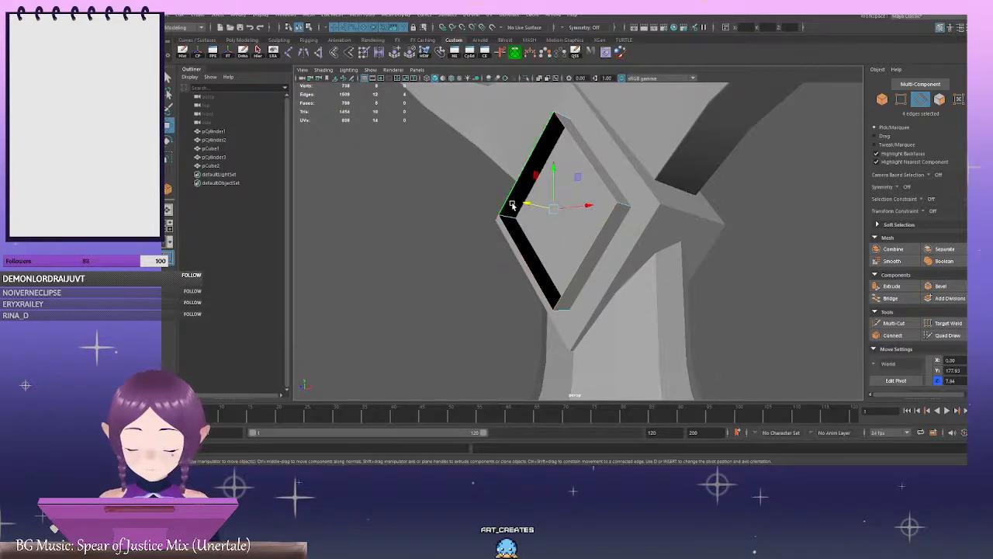
pyautogui.keyDown('alt'); pyautogui.moveTo(513, 203); pyautogui.dragTo(625, 218); pyautogui.keyUp('alt')
pyautogui.press('r')
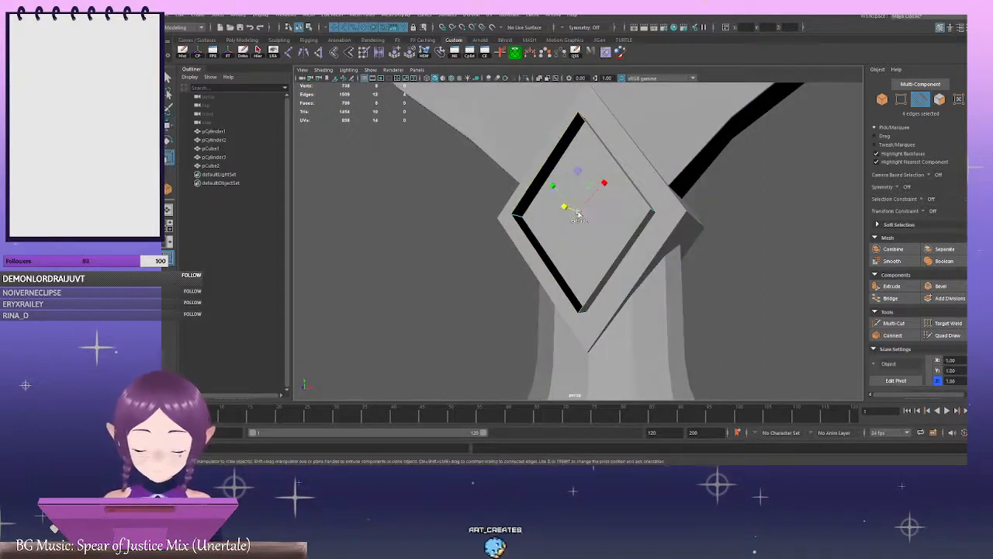
pyautogui.hotkey('ctrl', 'e')
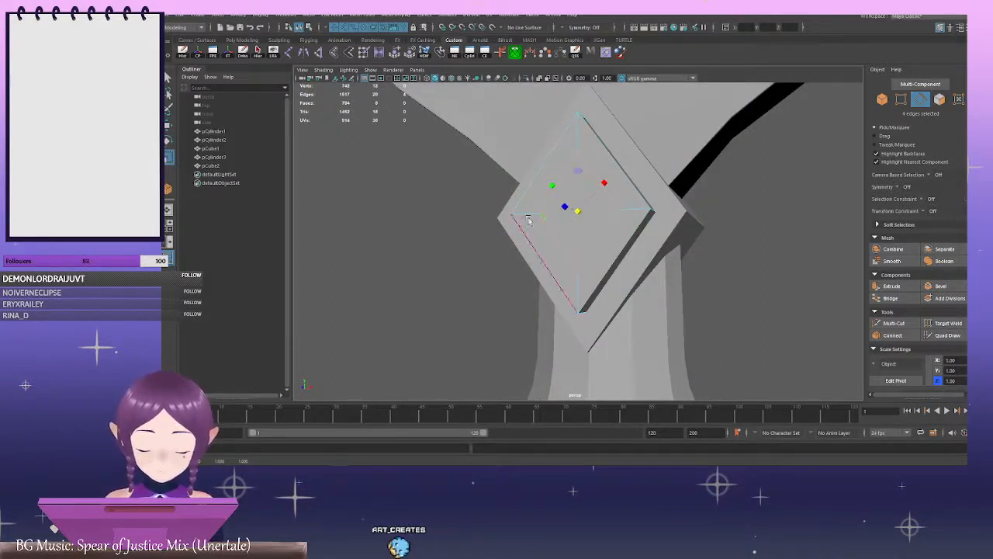
pyautogui.press('w')
pyautogui.keyDown('alt'); pyautogui.moveTo(565, 215); pyautogui.dragTo(507, 210); pyautogui.keyUp('alt')
# Fill the hole in the small diamond's front and clear the selection
pyautogui.keyDown('shift'); pyautogui.rightClick(368, 171); pyautogui.keyUp('shift')
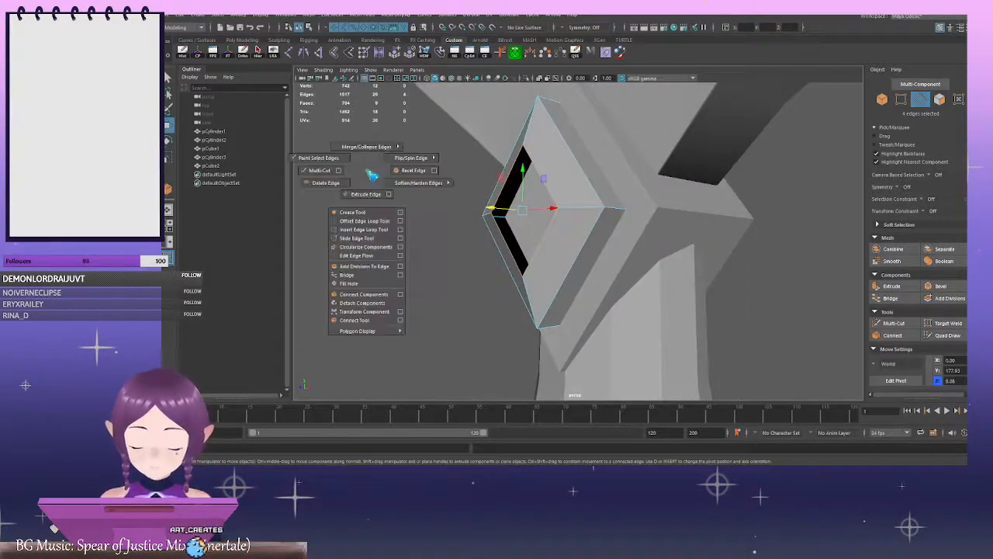
pyautogui.click(358, 284)
pyautogui.click(425, 240)
pyautogui.scroll(-8, 425, 240)
pyautogui.moveTo(425, 240)
pyautogui.keyDown('alt'); pyautogui.mouseDown()
pyautogui.moveTo(527, 222)
pyautogui.moveTo(441, 243)
pyautogui.mouseUp(); pyautogui.keyUp('alt')
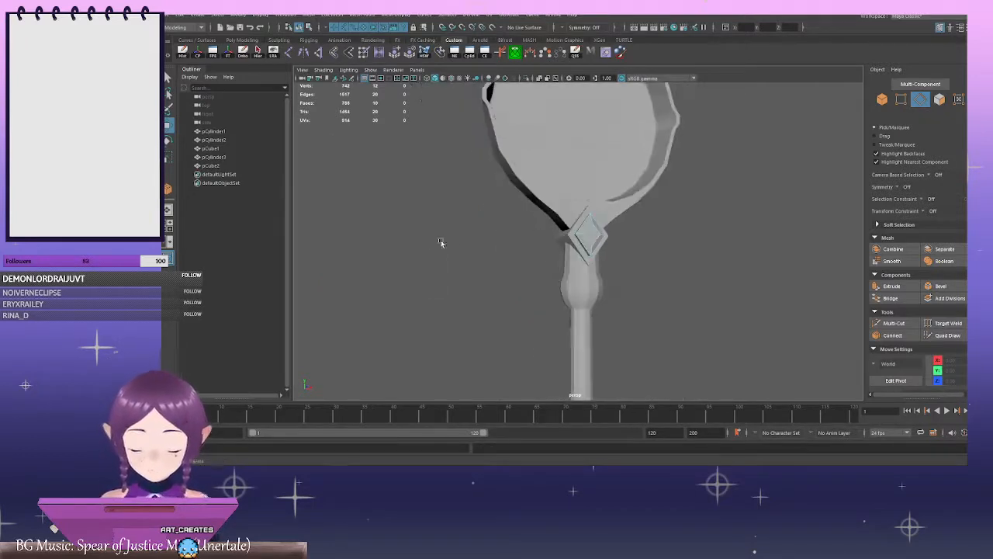
# Scale the small diamond gem thinner along its depth so it sits flatter on the connector, and deselect it
pyautogui.moveTo(683, 208); pyautogui.dragTo(732, 190, button='right')
pyautogui.click(733, 190)
pyautogui.keyDown('alt'); pyautogui.moveTo(733, 190); pyautogui.dragTo(638, 249); pyautogui.keyUp('alt')
pyautogui.scroll(8, 499, 178)
pyautogui.click(612, 248)
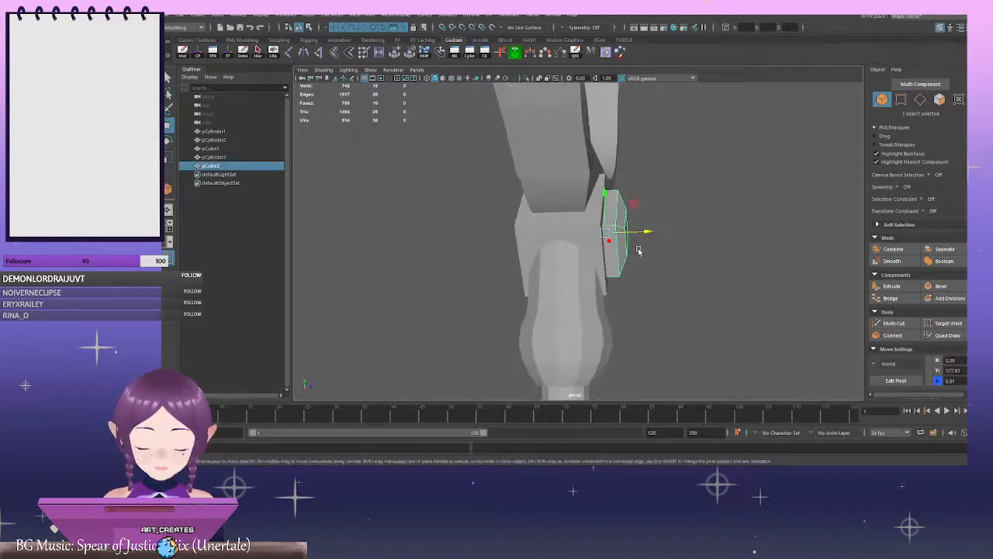
pyautogui.press('r')
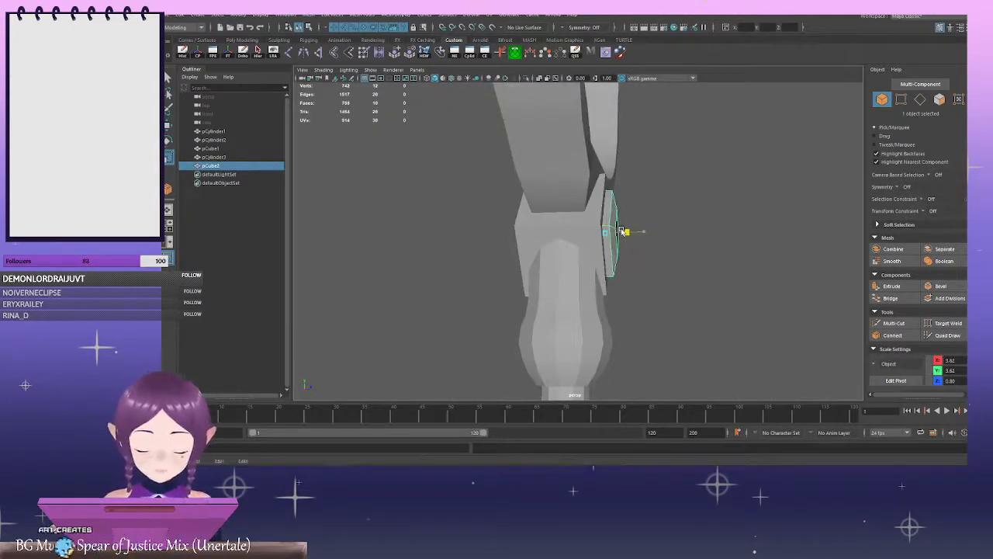
pyautogui.click(656, 233)
# Examine the whole staff from several angles, from the round head down to the bottom of the handle
pyautogui.keyDown('alt'); pyautogui.moveTo(656, 233); pyautogui.dragTo(596, 198); pyautogui.keyUp('alt')
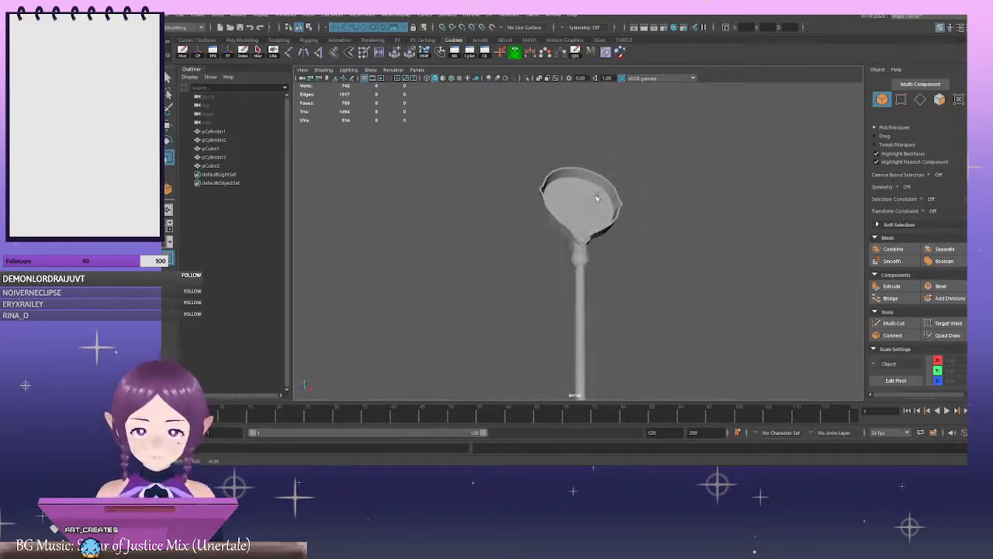
pyautogui.keyDown('alt'); pyautogui.moveTo(597, 198); pyautogui.dragTo(776, 298, button='right'); pyautogui.keyUp('alt')
pyautogui.keyDown('alt'); pyautogui.moveTo(776, 297); pyautogui.dragTo(725, 246); pyautogui.keyUp('alt')
pyautogui.keyDown('alt'); pyautogui.moveTo(724, 246); pyautogui.dragTo(524, 217, button='right'); pyautogui.keyUp('alt')
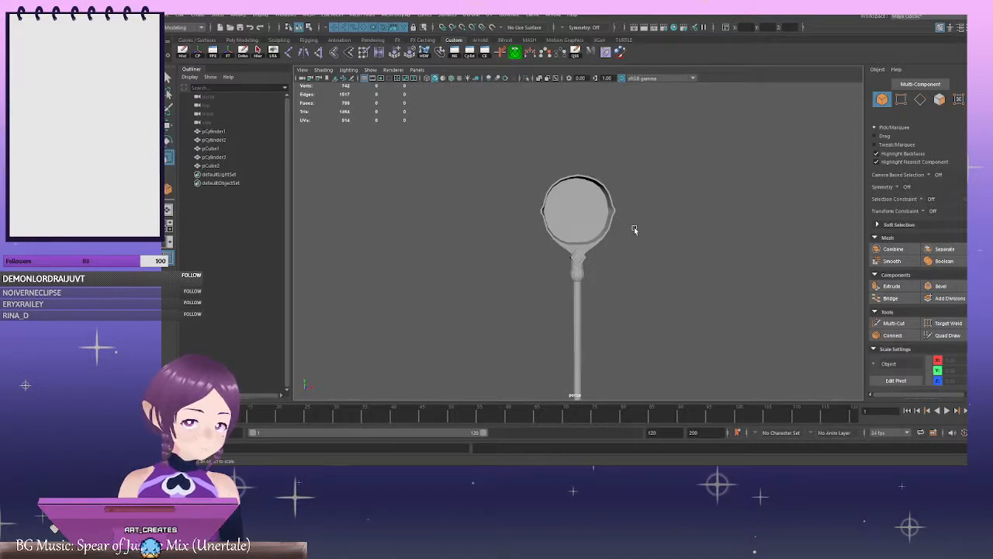
pyautogui.keyDown('alt'); pyautogui.moveTo(635, 230); pyautogui.dragTo(590, 237); pyautogui.keyUp('alt')
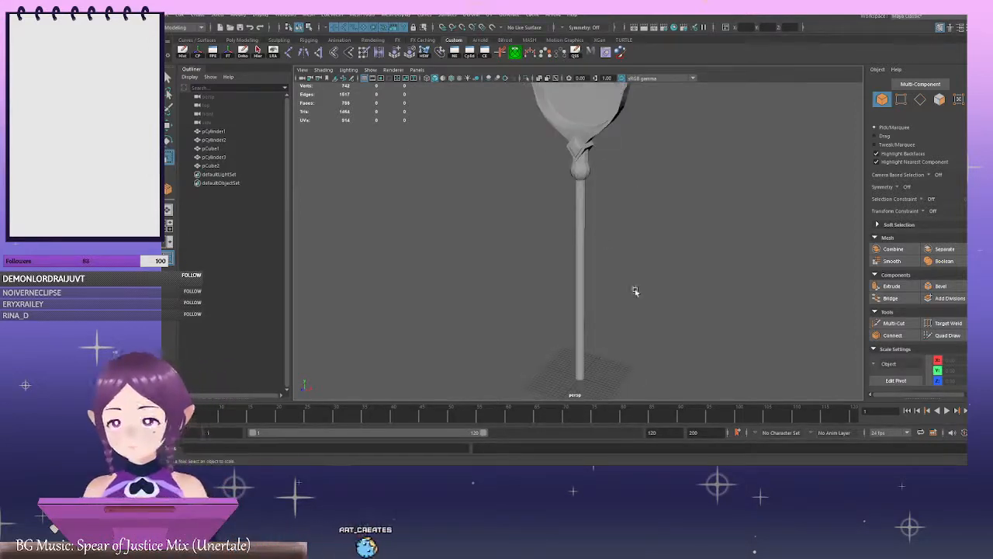
pyautogui.keyDown('alt'); pyautogui.moveTo(633, 289); pyautogui.dragTo(623, 154, button='middle'); pyautogui.keyUp('alt')
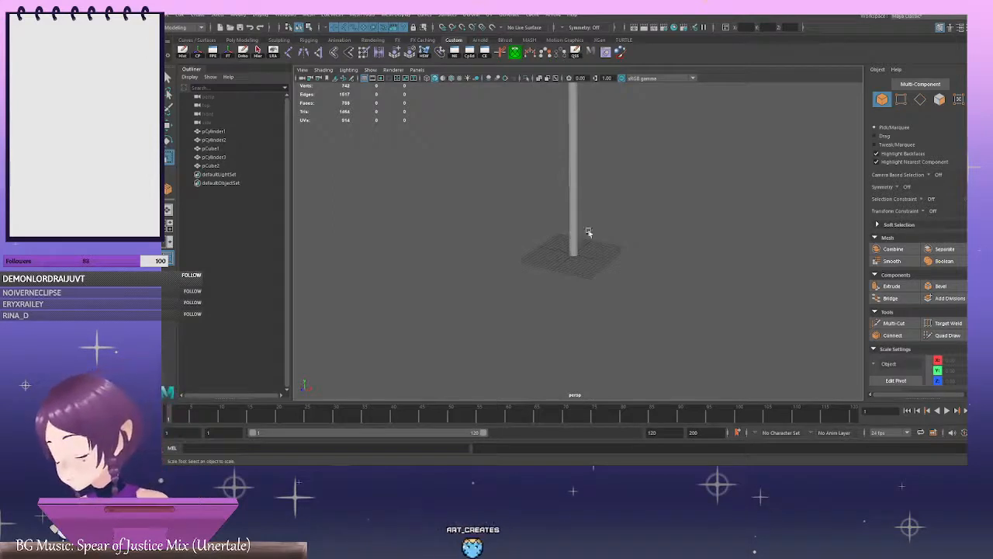
pyautogui.keyDown('alt'); pyautogui.moveTo(588, 230); pyautogui.dragTo(663, 259); pyautogui.keyUp('alt')
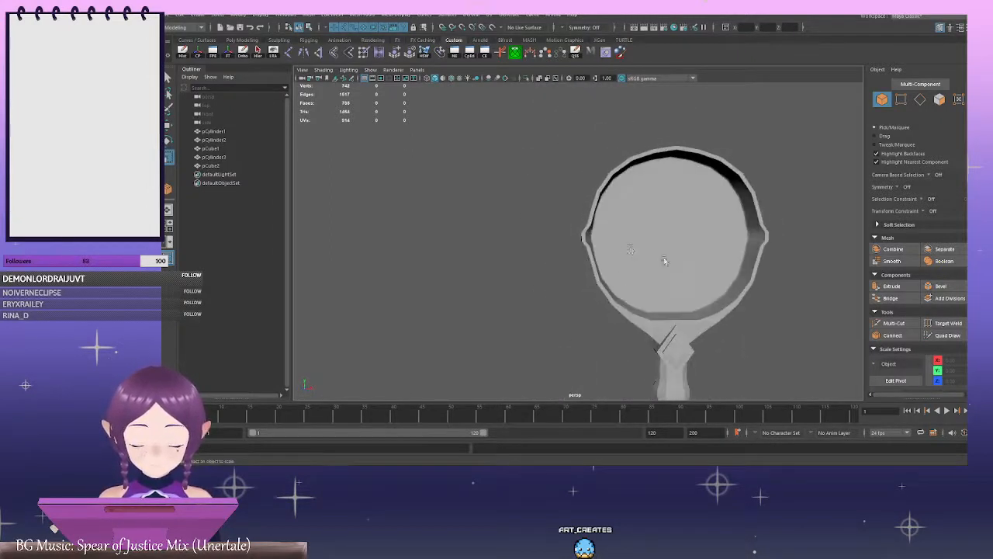
pyautogui.keyDown('alt'); pyautogui.moveTo(663, 259); pyautogui.dragTo(588, 282, button='right'); pyautogui.keyUp('alt')
pyautogui.keyDown('alt'); pyautogui.moveTo(589, 281); pyautogui.dragTo(621, 244, button='middle'); pyautogui.keyUp('alt')
pyautogui.keyDown('alt'); pyautogui.moveTo(621, 244); pyautogui.dragTo(615, 285); pyautogui.keyUp('alt')
pyautogui.keyDown('alt'); pyautogui.moveTo(615, 286); pyautogui.dragTo(617, 194, button='middle'); pyautogui.keyUp('alt')
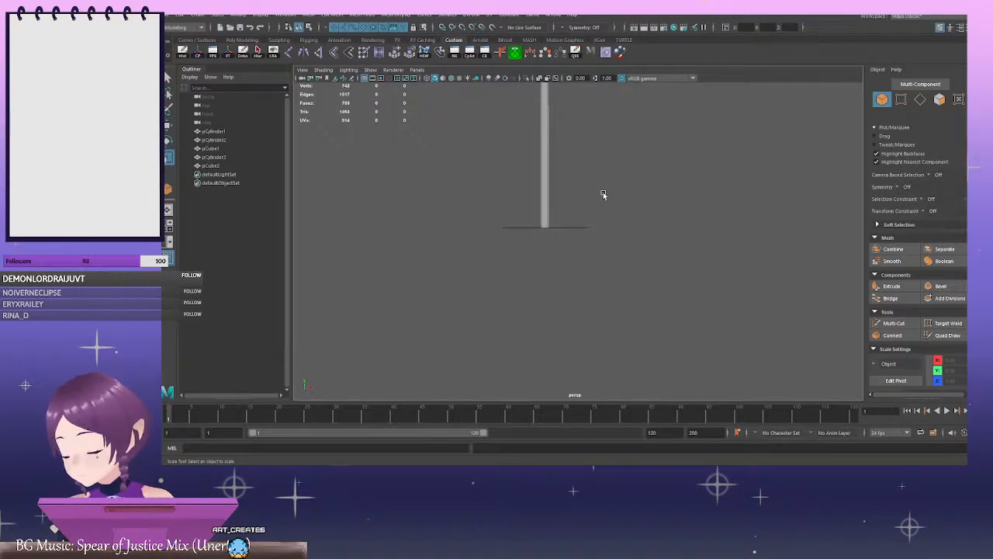
pyautogui.keyDown('alt'); pyautogui.moveTo(648, 156); pyautogui.dragTo(689, 161, button='middle'); pyautogui.keyUp('alt')
pyautogui.scroll(2, 550, 192)
# Save the scene and insert an edge loop around the handle a short distance above its bottom end with Multi-Cut
pyautogui.click(528, 153)
pyautogui.click(671, 298)
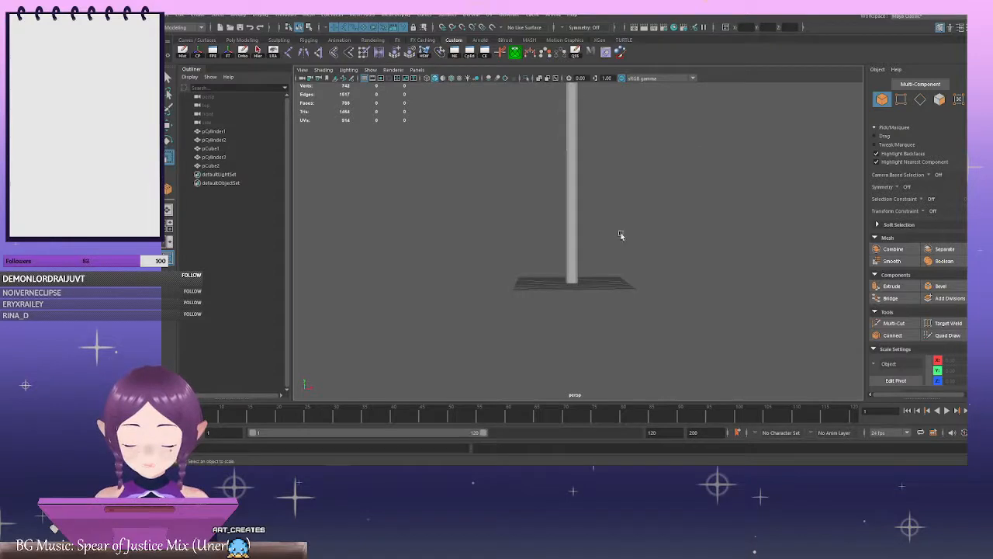
pyautogui.click(572, 237)
pyautogui.keyDown('alt'); pyautogui.moveTo(634, 253); pyautogui.dragTo(600, 187, button='middle'); pyautogui.keyUp('alt')
pyautogui.keyDown('alt'); pyautogui.moveTo(527, 175); pyautogui.dragTo(633, 227, button='right'); pyautogui.keyUp('alt')
pyautogui.keyDown('alt'); pyautogui.moveTo(634, 228); pyautogui.dragTo(673, 281, button='middle'); pyautogui.keyUp('alt')
pyautogui.moveTo(643, 148); pyautogui.dragTo(643, 122, button='right')
pyautogui.click(532, 191)
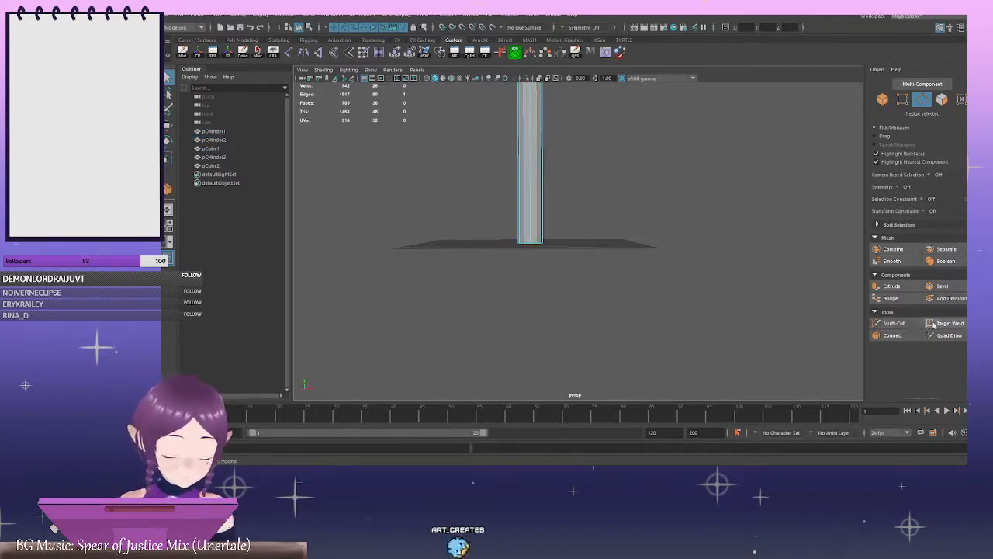
pyautogui.click(894, 323)
pyautogui.keyDown('alt'); pyautogui.moveTo(583, 174); pyautogui.dragTo(639, 233, button='middle'); pyautogui.keyUp('alt')
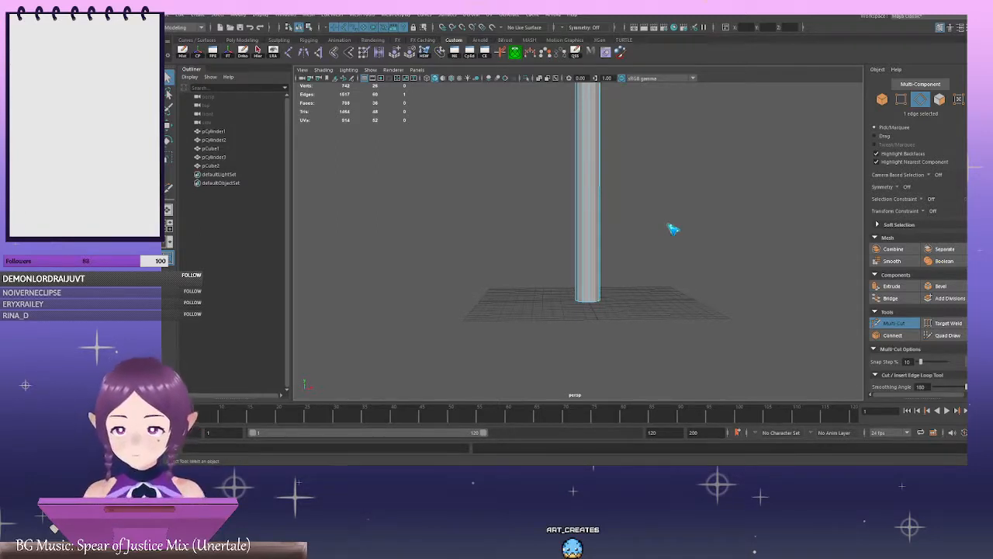
pyautogui.hotkey('ctrl', 's')
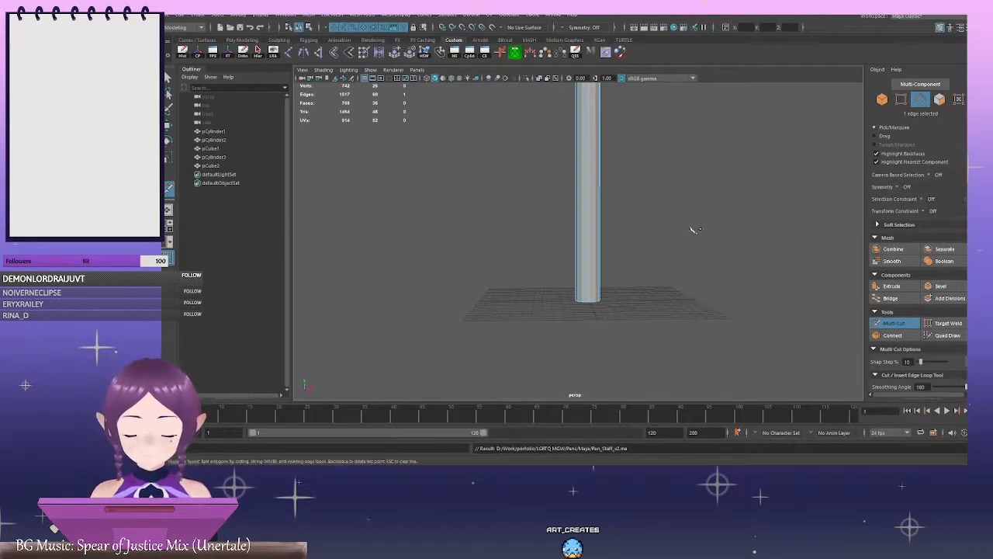
pyautogui.keyDown('alt'); pyautogui.moveTo(695, 230); pyautogui.dragTo(614, 207); pyautogui.keyUp('alt')
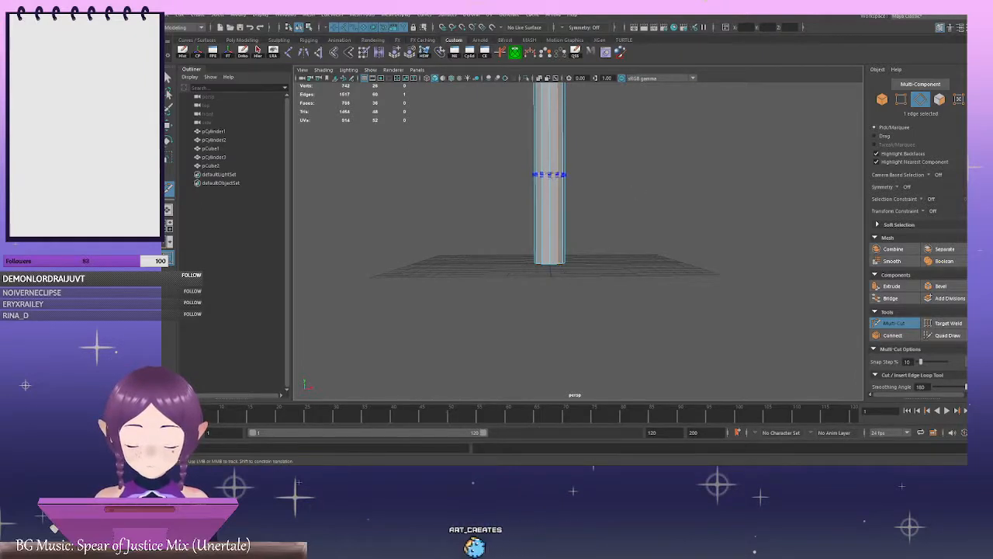
pyautogui.keyDown('ctrl'); pyautogui.click(557, 172); pyautogui.keyUp('ctrl')
pyautogui.keyDown('alt'); pyautogui.moveTo(722, 225); pyautogui.dragTo(668, 237, button='middle'); pyautogui.keyUp('alt')
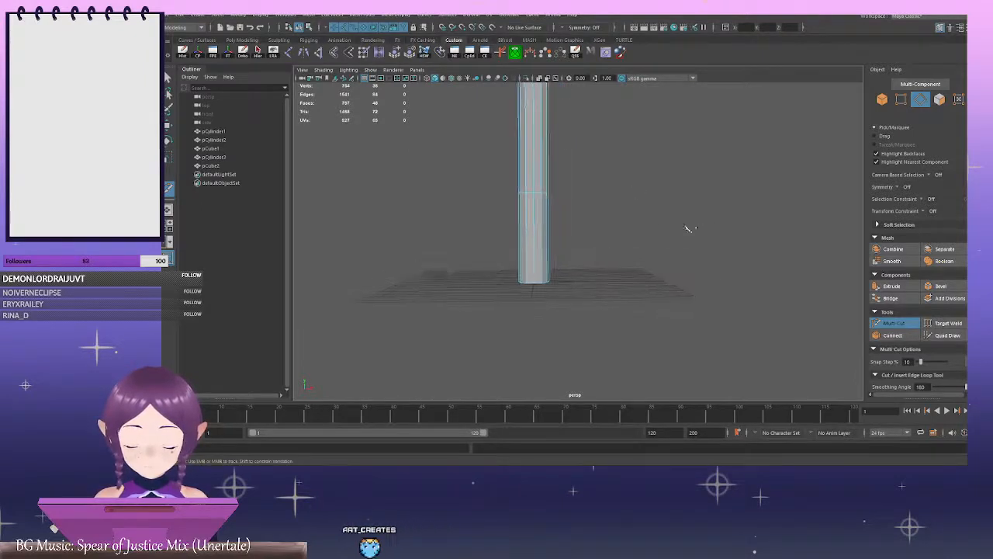
pyautogui.keyDown('alt'); pyautogui.moveTo(687, 229); pyautogui.dragTo(613, 212, button='right'); pyautogui.keyUp('alt')
pyautogui.press('1')
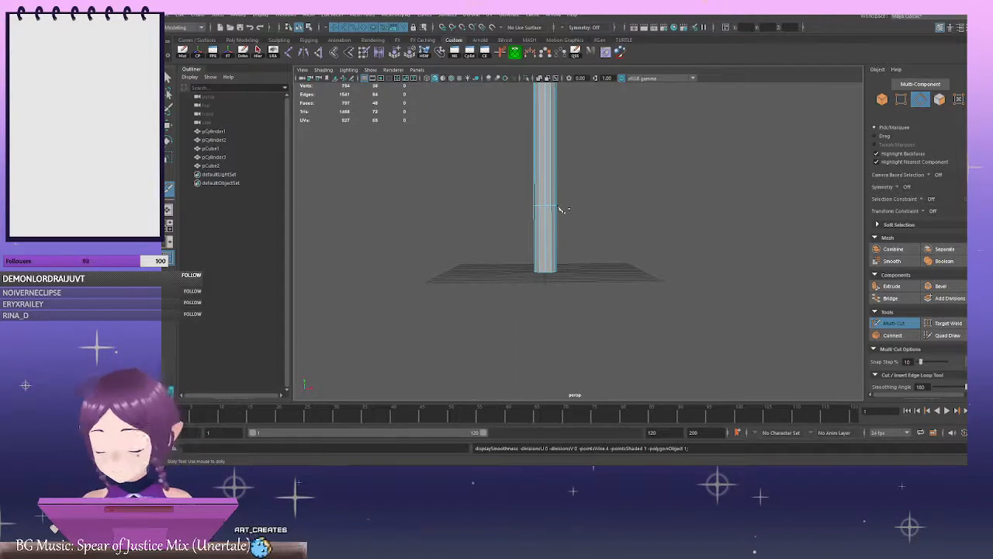
# Connect the handle's vertical edges below the new loop with eight evenly spaced segments
pyautogui.keyDown('alt'); pyautogui.moveTo(561, 212); pyautogui.dragTo(598, 204, button='middle'); pyautogui.keyUp('alt')
pyautogui.keyDown('alt'); pyautogui.moveTo(598, 204); pyautogui.dragTo(637, 217, button='right'); pyautogui.keyUp('alt')
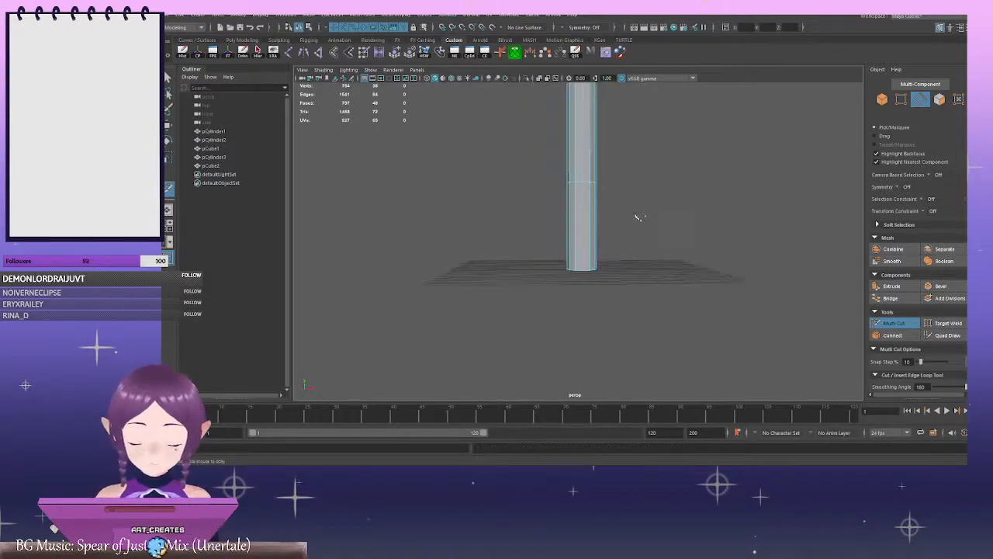
pyautogui.press('q')
pyautogui.keyDown('alt'); pyautogui.moveTo(649, 237); pyautogui.dragTo(617, 181, button='middle'); pyautogui.keyUp('alt')
pyautogui.keyDown('alt'); pyautogui.moveTo(588, 182); pyautogui.dragTo(632, 208, button='right'); pyautogui.keyUp('alt')
pyautogui.keyDown('alt'); pyautogui.moveTo(632, 209); pyautogui.dragTo(652, 253, button='middle'); pyautogui.keyUp('alt')
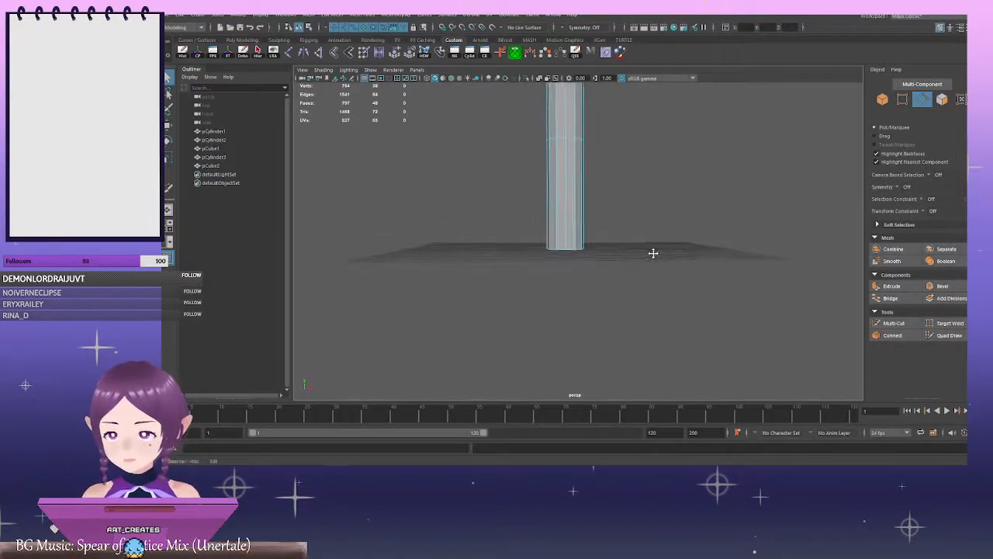
pyautogui.keyDown('alt'); pyautogui.moveTo(617, 185); pyautogui.dragTo(611, 211); pyautogui.keyUp('alt')
pyautogui.rightClick(642, 170)
pyautogui.moveTo(644, 170); pyautogui.dragTo(663, 188, button='right')
pyautogui.click(586, 165)
pyautogui.keyDown('alt'); pyautogui.moveTo(663, 188); pyautogui.dragTo(643, 222, button='middle'); pyautogui.keyUp('alt')
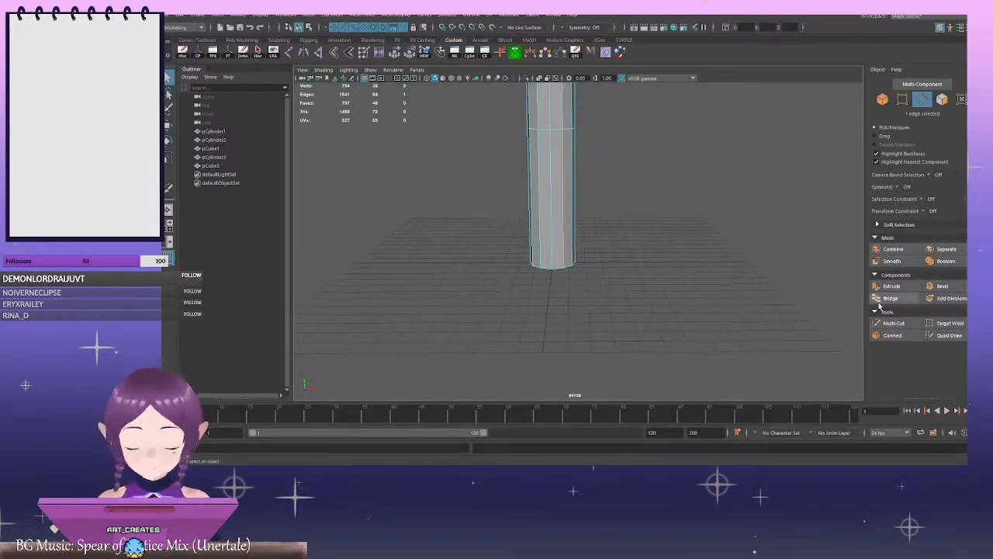
pyautogui.click(892, 336)
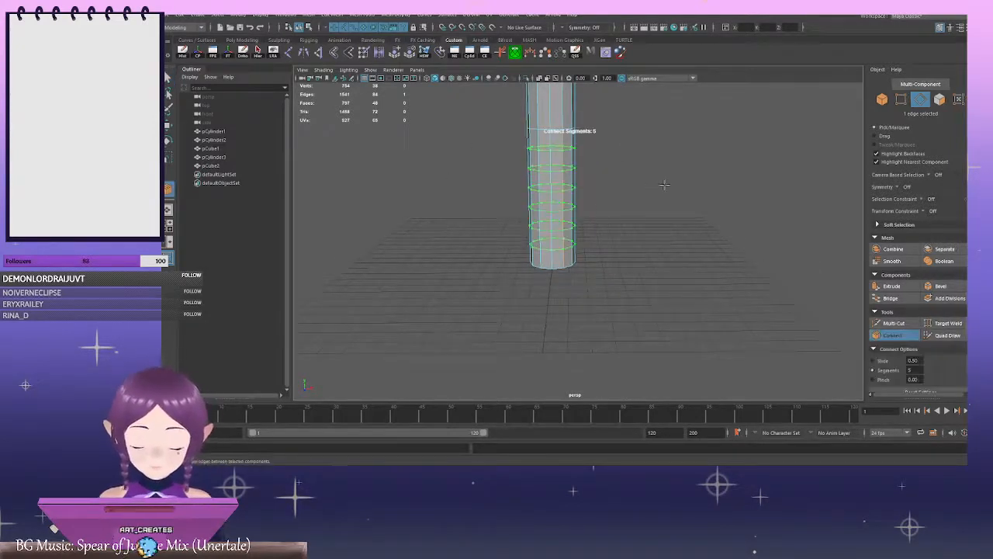
pyautogui.keyDown('ctrl'); pyautogui.moveTo(664, 184); pyautogui.dragTo(681, 187, button='middle'); pyautogui.keyUp('ctrl')
pyautogui.press('q')
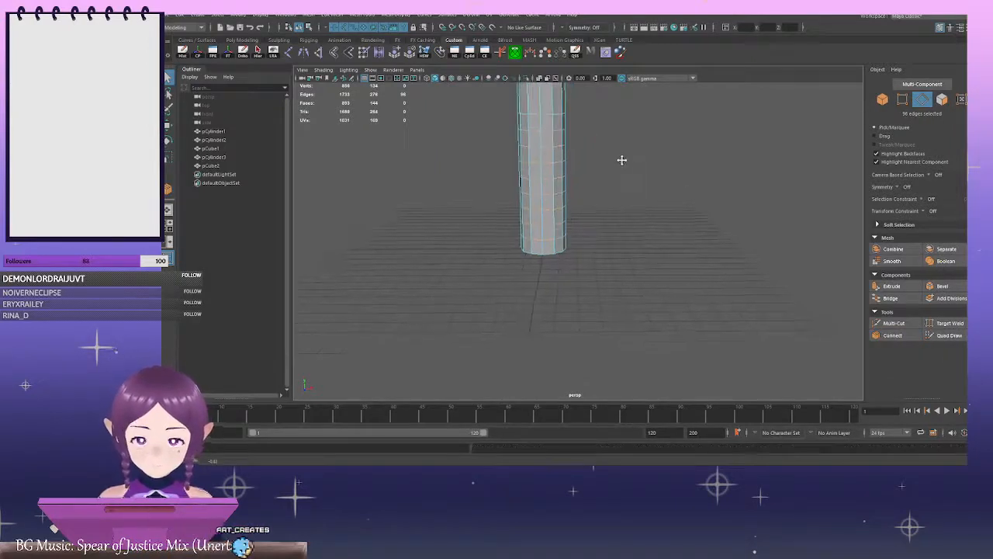
# Turn on soft selection, select the face rings of the handle's lower section down to the bottom and scale them outward into a thicker end
pyautogui.keyDown('alt'); pyautogui.moveTo(557, 146); pyautogui.dragTo(610, 155); pyautogui.keyUp('alt')
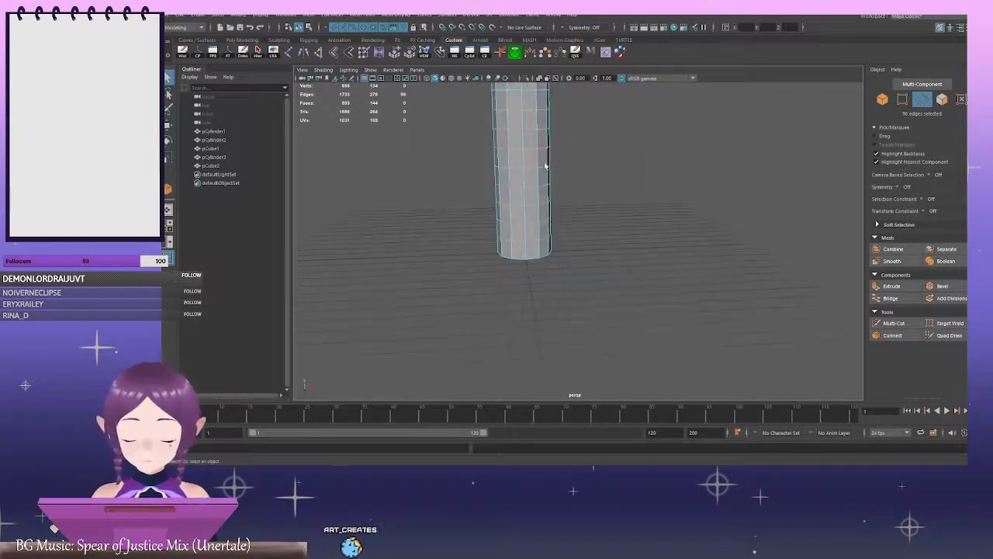
pyautogui.moveTo(628, 155); pyautogui.dragTo(583, 166, button='right')
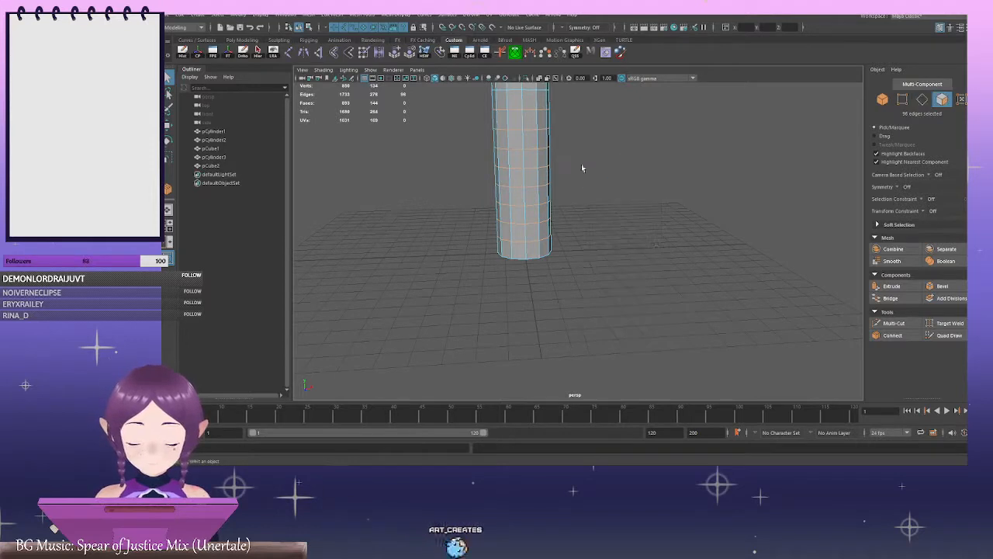
pyautogui.click(525, 180)
pyautogui.keyDown('shift'); pyautogui.doubleClick(517, 179); pyautogui.keyUp('shift')
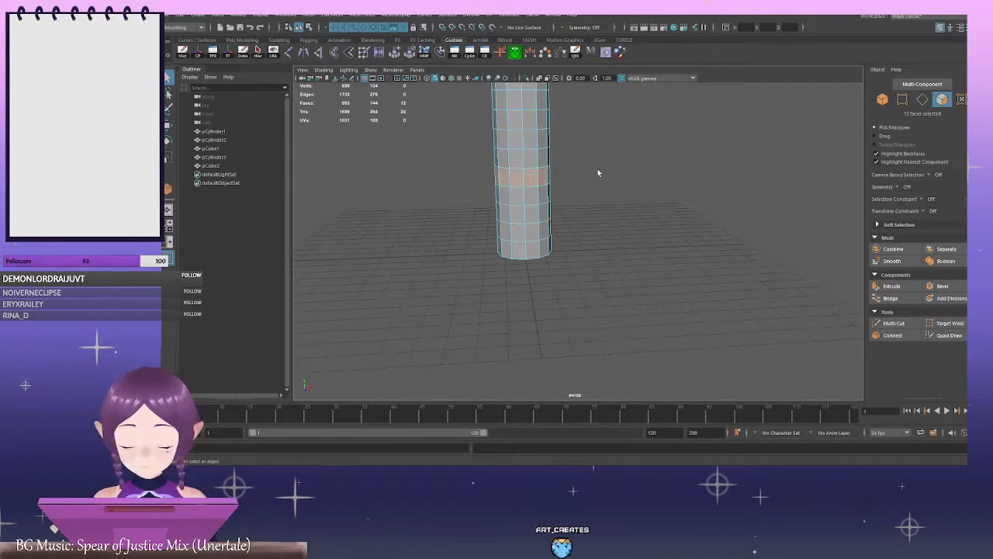
pyautogui.press('b')
pyautogui.keyDown('alt'); pyautogui.moveTo(598, 155); pyautogui.dragTo(568, 245); pyautogui.keyUp('alt')
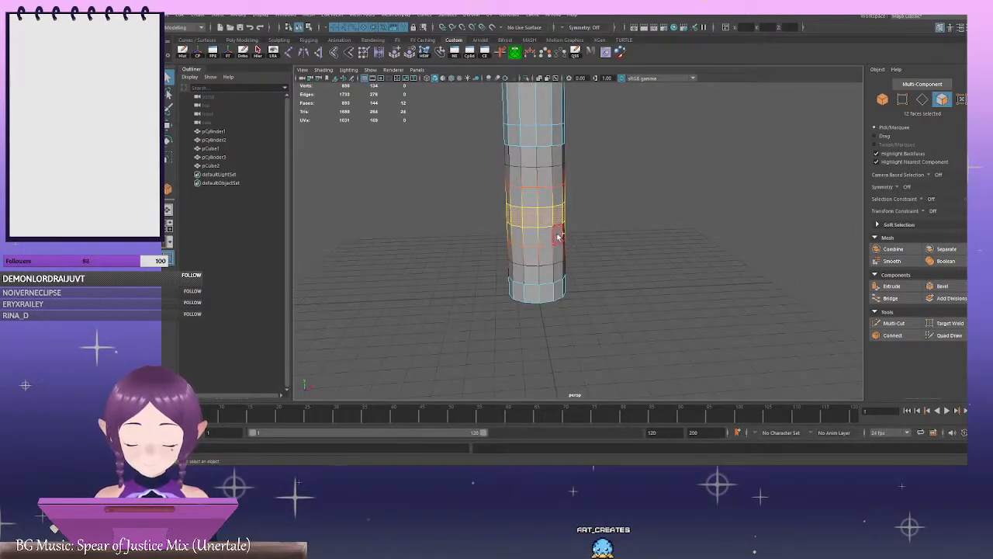
pyautogui.click(534, 235)
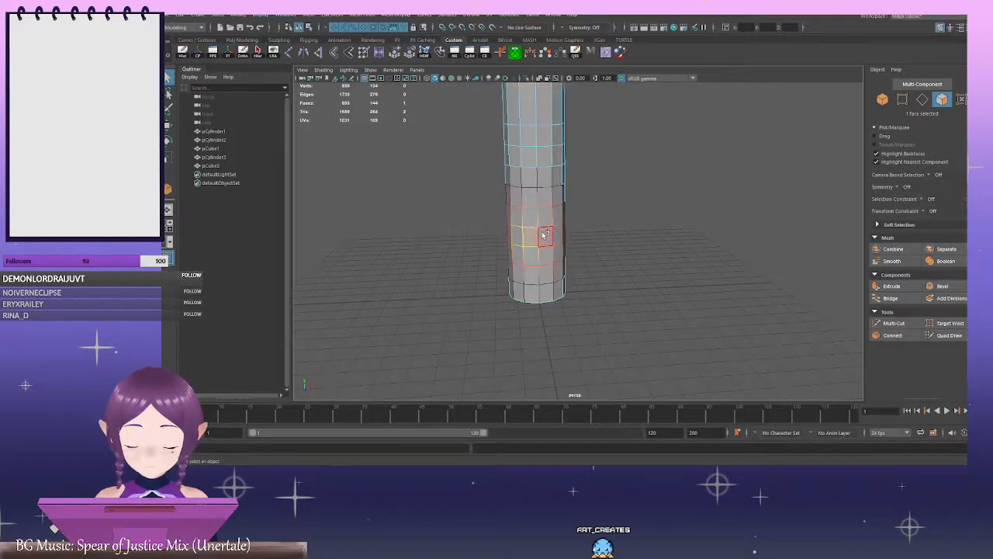
pyautogui.keyDown('shift'); pyautogui.doubleClick(545, 234); pyautogui.keyUp('shift')
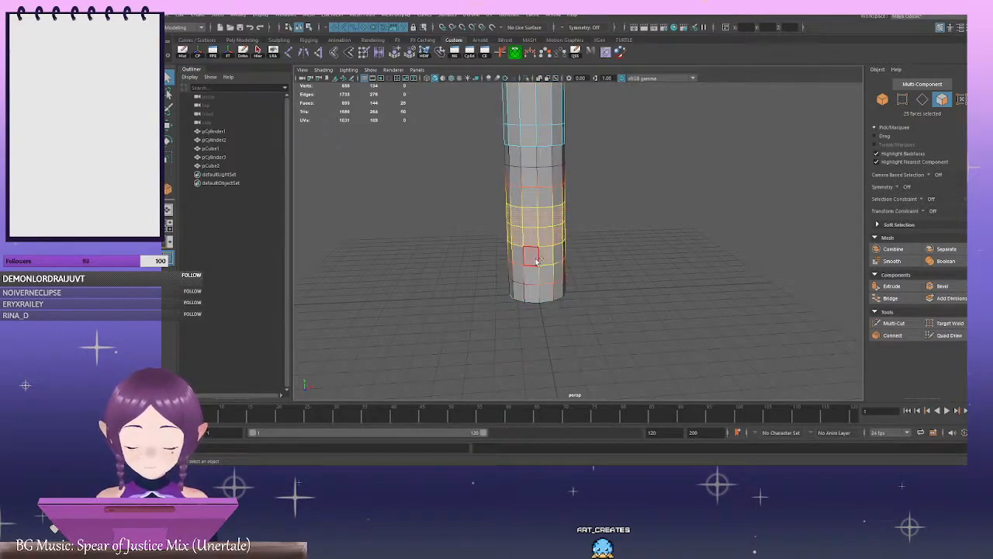
pyautogui.keyDown('shift'); pyautogui.doubleClick(520, 277); pyautogui.keyUp('shift')
pyautogui.keyDown('shift'); pyautogui.click(532, 293); pyautogui.keyUp('shift')
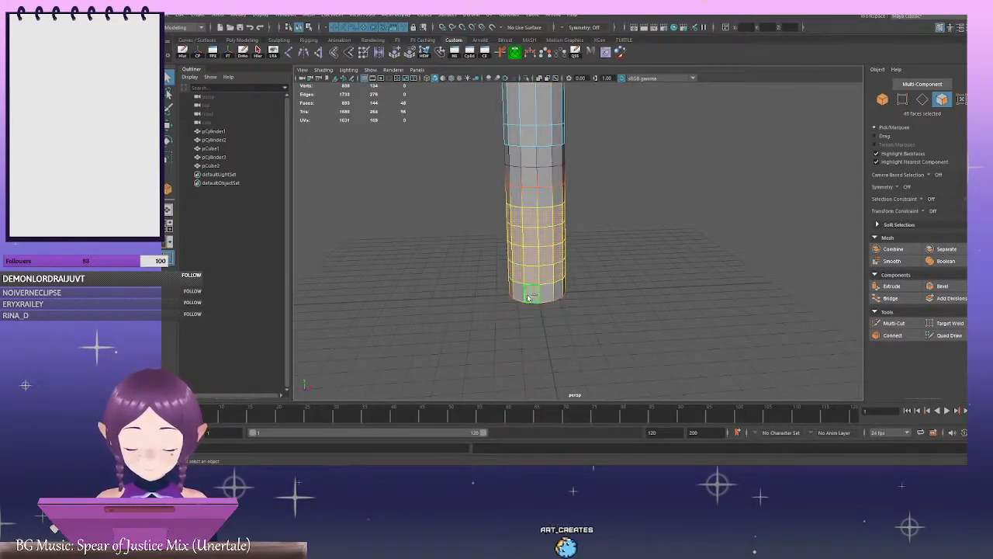
pyautogui.keyDown('shift'); pyautogui.doubleClick(519, 293); pyautogui.keyUp('shift')
pyautogui.keyDown('alt'); pyautogui.moveTo(519, 291); pyautogui.dragTo(579, 254); pyautogui.keyUp('alt')
pyautogui.press('r')
pyautogui.click(573, 303)
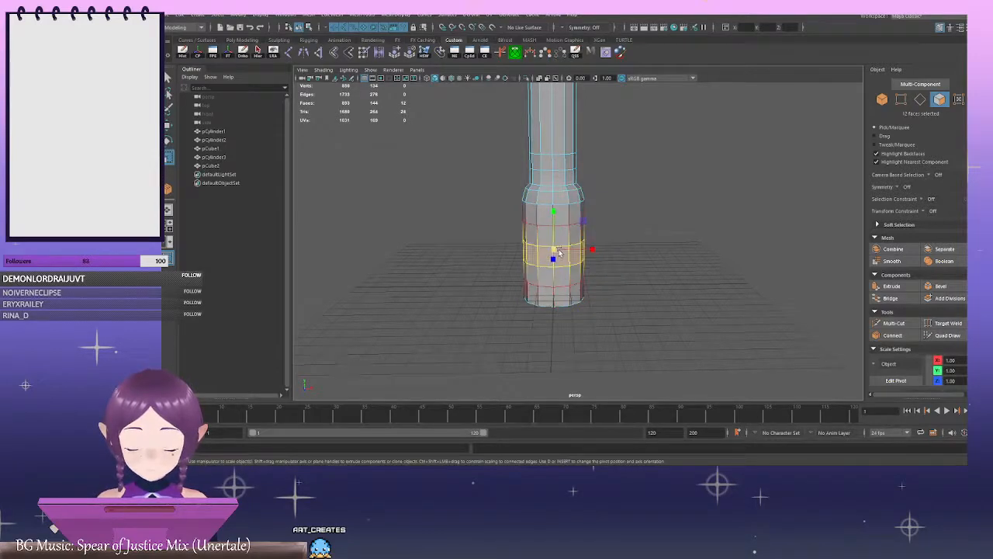
# Scale the face ring in the middle of the thickened handle end inward to form a narrow waist
pyautogui.moveTo(559, 252); pyautogui.dragTo(550, 250)
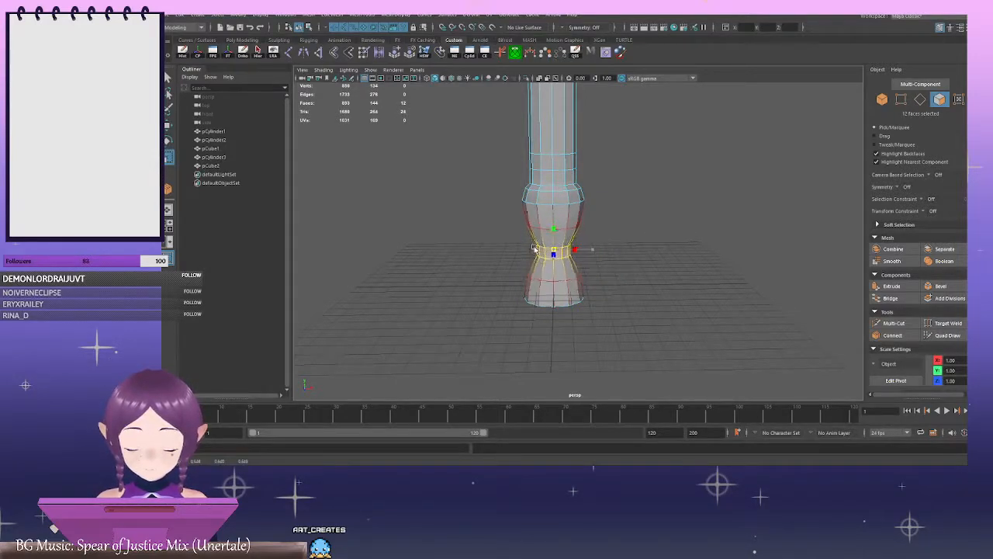
pyautogui.scroll(3, 575, 289)
pyautogui.keyDown('alt'); pyautogui.moveTo(603, 305); pyautogui.dragTo(582, 251, button='middle'); pyautogui.keyUp('alt')
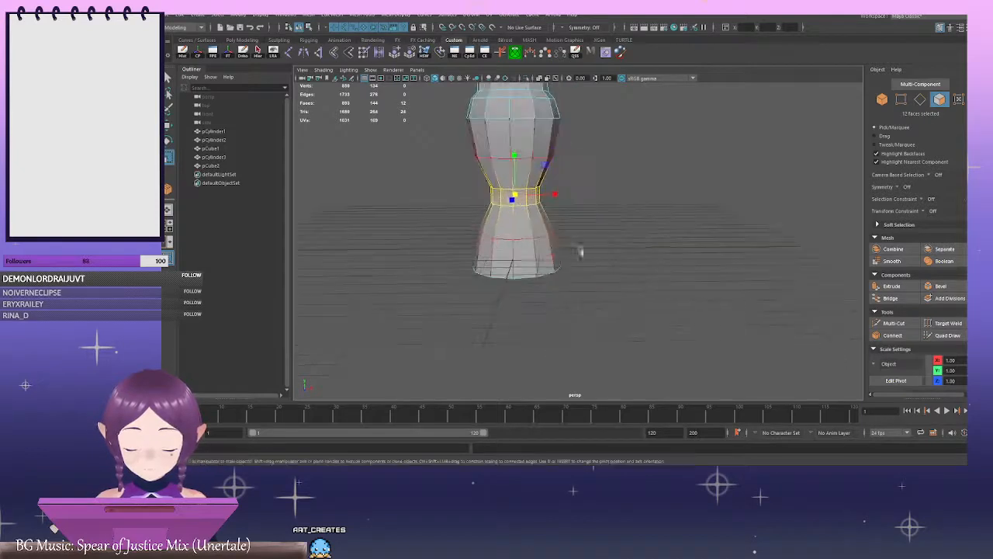
# Select the bottom border edge loop of the handle and scale it inward to taper the tip
pyautogui.moveTo(622, 211); pyautogui.dragTo(621, 187, button='right')
pyautogui.click(544, 276)
pyautogui.doubleClick(544, 276)
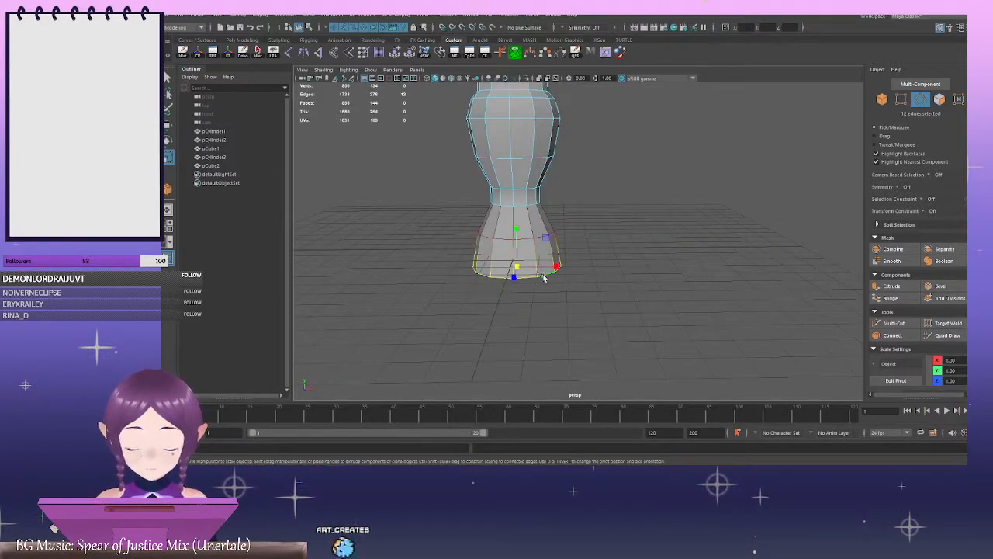
pyautogui.moveTo(542, 275); pyautogui.dragTo(463, 261)
pyautogui.scroll(-10, 508, 207)
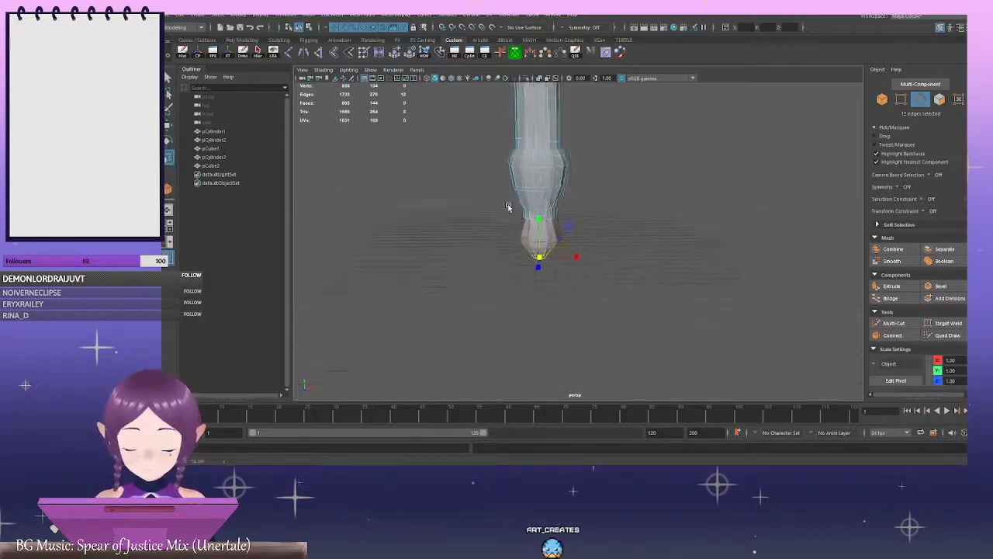
# Select the widest face ring of the bulge at the handle's lower end and scale it outward to make it rounder
pyautogui.keyDown('alt'); pyautogui.moveTo(512, 207); pyautogui.dragTo(588, 232); pyautogui.keyUp('alt')
pyautogui.keyDown('alt'); pyautogui.moveTo(433, 222); pyautogui.dragTo(680, 271, button='right'); pyautogui.keyUp('alt')
pyautogui.moveTo(680, 272)
pyautogui.keyDown('alt'); pyautogui.mouseDown()
pyautogui.moveTo(610, 284)
pyautogui.moveTo(679, 287)
pyautogui.mouseUp(); pyautogui.keyUp('alt')
pyautogui.keyDown('alt'); pyautogui.moveTo(679, 287); pyautogui.dragTo(534, 245, button='right'); pyautogui.keyUp('alt')
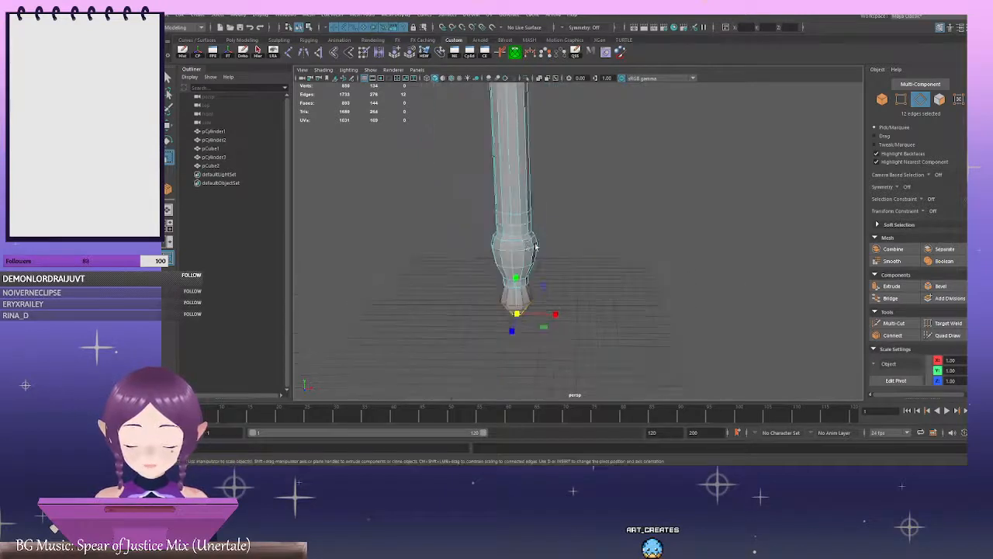
pyautogui.keyDown('alt'); pyautogui.moveTo(534, 245); pyautogui.dragTo(582, 250, button='middle'); pyautogui.keyUp('alt')
pyautogui.keyDown('alt'); pyautogui.moveTo(582, 250); pyautogui.dragTo(781, 292, button='right'); pyautogui.keyUp('alt')
pyautogui.keyDown('alt'); pyautogui.moveTo(646, 228); pyautogui.dragTo(625, 234); pyautogui.keyUp('alt')
pyautogui.moveTo(648, 219); pyautogui.dragTo(646, 242, button='right')
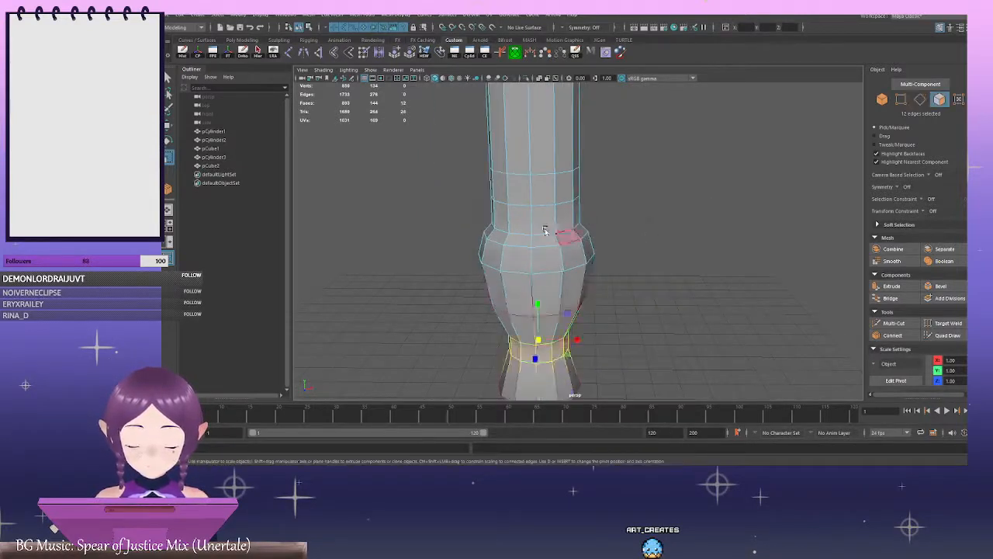
pyautogui.click(542, 240)
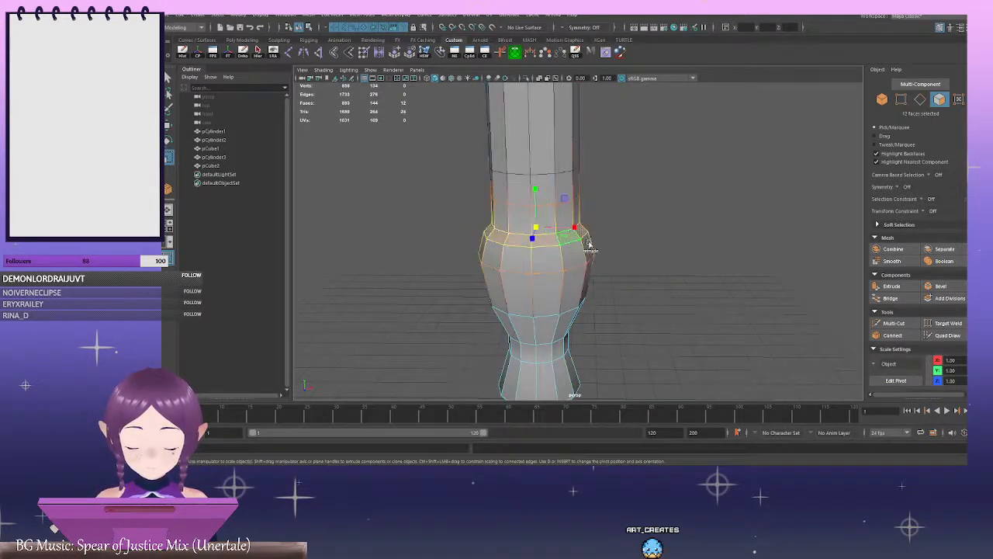
pyautogui.click(566, 303)
pyautogui.keyDown('shift'); pyautogui.doubleClick(539, 305); pyautogui.keyUp('shift')
pyautogui.keyDown('alt'); pyautogui.moveTo(539, 305); pyautogui.dragTo(552, 271, button='middle'); pyautogui.keyUp('alt')
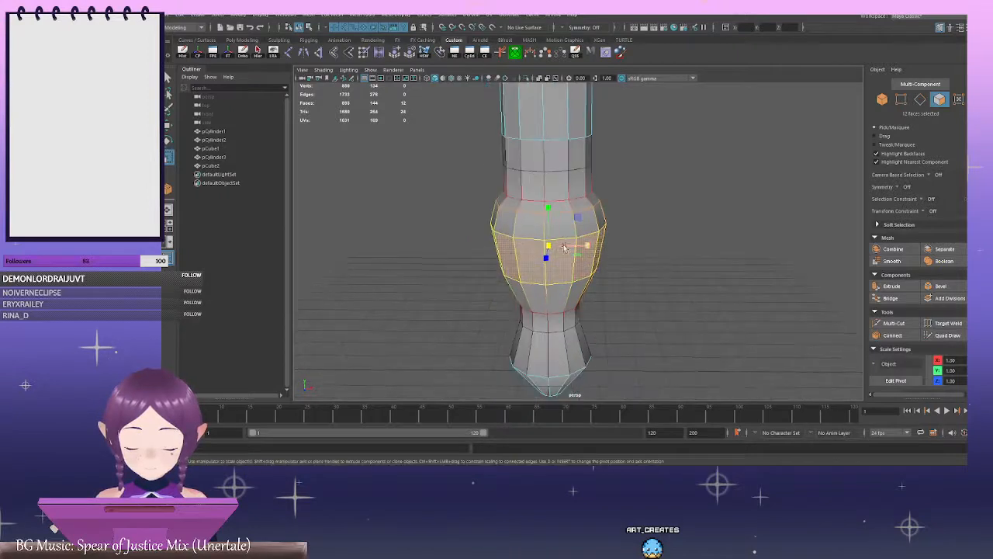
pyautogui.moveTo(548, 246); pyautogui.dragTo(546, 228)
pyautogui.press('w')
pyautogui.click(638, 244)
# Examine the handle's lower end, its underside and the whole staff for shape and proportions
pyautogui.scroll(-2, 639, 243)
pyautogui.moveTo(639, 244)
pyautogui.keyDown('alt'); pyautogui.mouseDown()
pyautogui.moveTo(457, 236)
pyautogui.moveTo(648, 239)
pyautogui.mouseUp(); pyautogui.keyUp('alt')
pyautogui.scroll(-8, 648, 239)
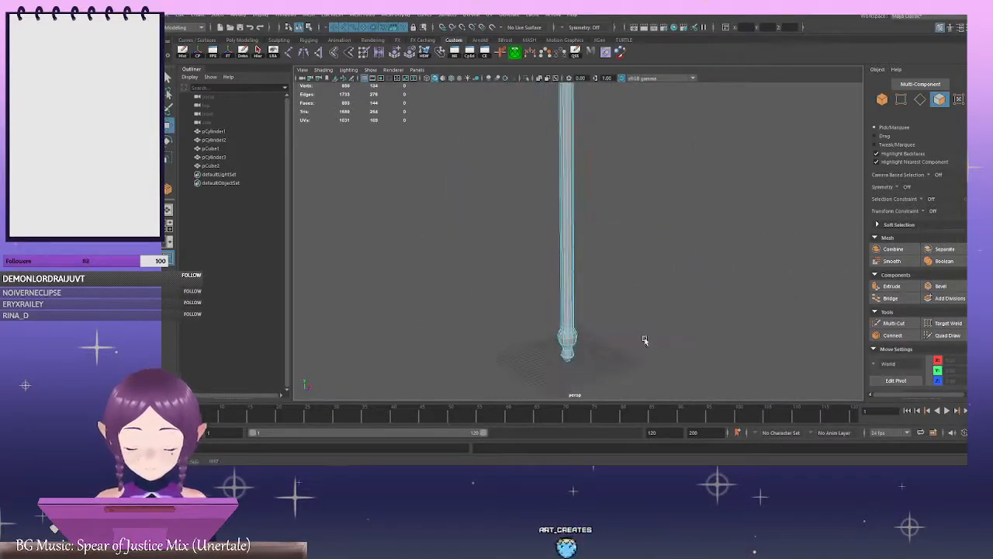
pyautogui.keyDown('alt'); pyautogui.moveTo(464, 251); pyautogui.dragTo(728, 284, button='right'); pyautogui.keyUp('alt')
pyautogui.keyDown('alt'); pyautogui.moveTo(728, 284); pyautogui.dragTo(592, 207, button='middle'); pyautogui.keyUp('alt')
pyautogui.keyDown('alt'); pyautogui.moveTo(591, 208); pyautogui.dragTo(621, 217, button='right'); pyautogui.keyUp('alt')
pyautogui.keyDown('alt'); pyautogui.moveTo(621, 217); pyautogui.dragTo(637, 300, button='middle'); pyautogui.keyUp('alt')
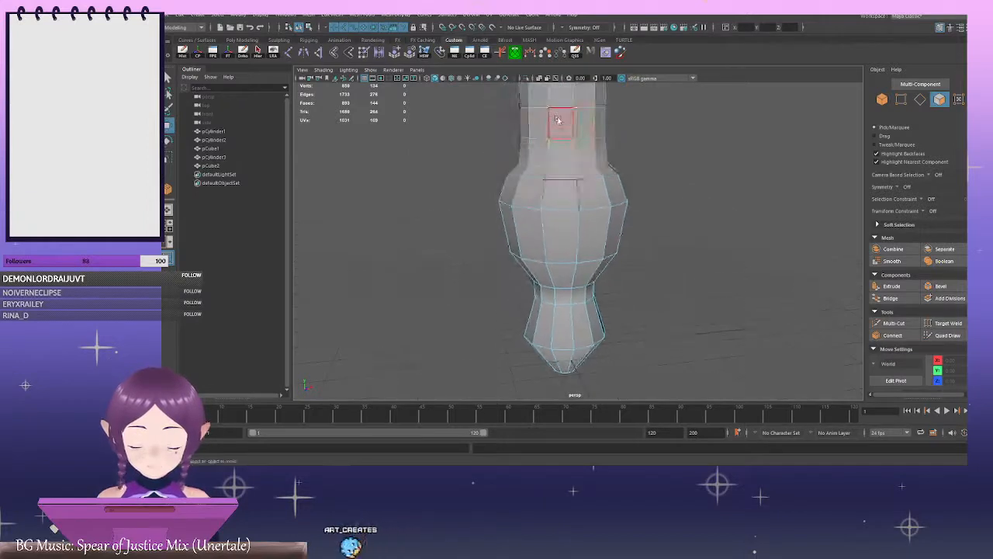
pyautogui.moveTo(723, 149); pyautogui.dragTo(723, 125, button='right')
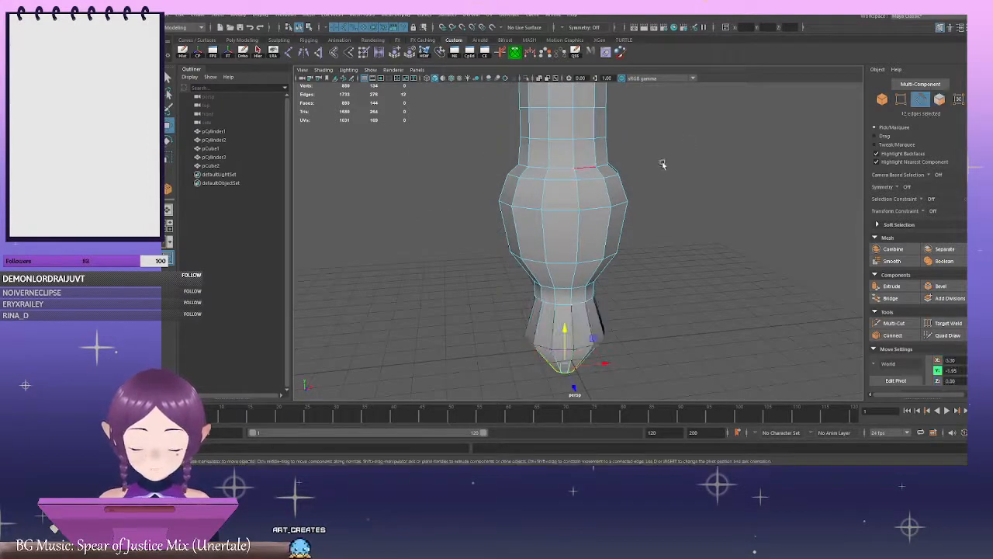
pyautogui.keyDown('alt'); pyautogui.moveTo(706, 165); pyautogui.dragTo(662, 261); pyautogui.keyUp('alt')
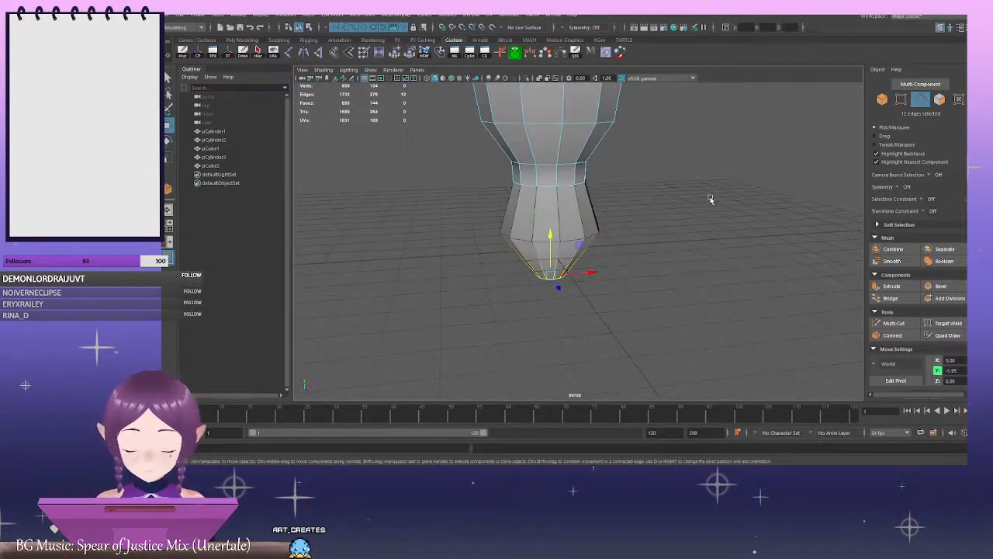
pyautogui.keyDown('alt'); pyautogui.moveTo(743, 202); pyautogui.dragTo(412, 180, button='right'); pyautogui.keyUp('alt')
pyautogui.keyDown('alt'); pyautogui.moveTo(730, 208); pyautogui.dragTo(512, 213, button='right'); pyautogui.keyUp('alt')
pyautogui.moveTo(697, 169); pyautogui.dragTo(747, 159, button='right')
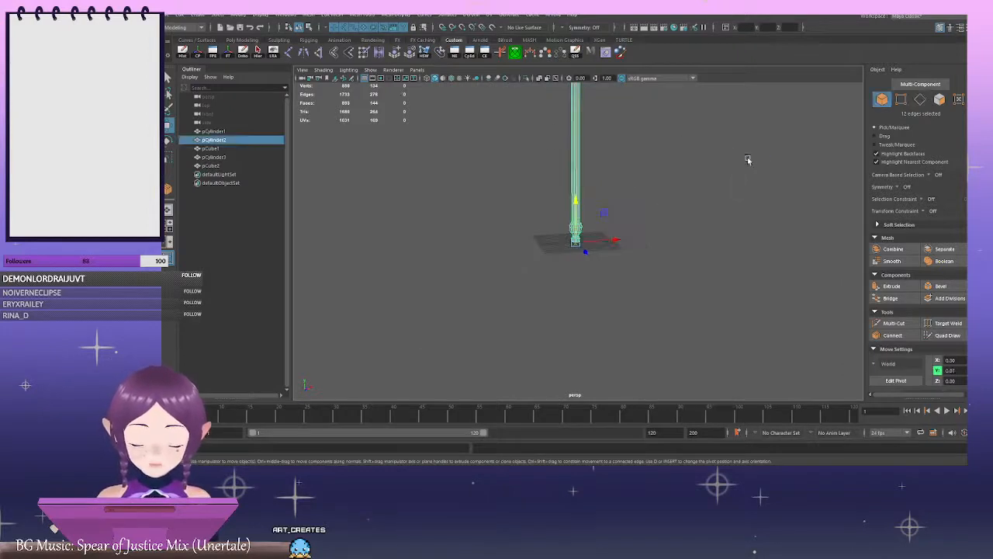
pyautogui.click(756, 166)
pyautogui.keyDown('alt'); pyautogui.moveTo(603, 301); pyautogui.dragTo(684, 354, button='right'); pyautogui.keyUp('alt')
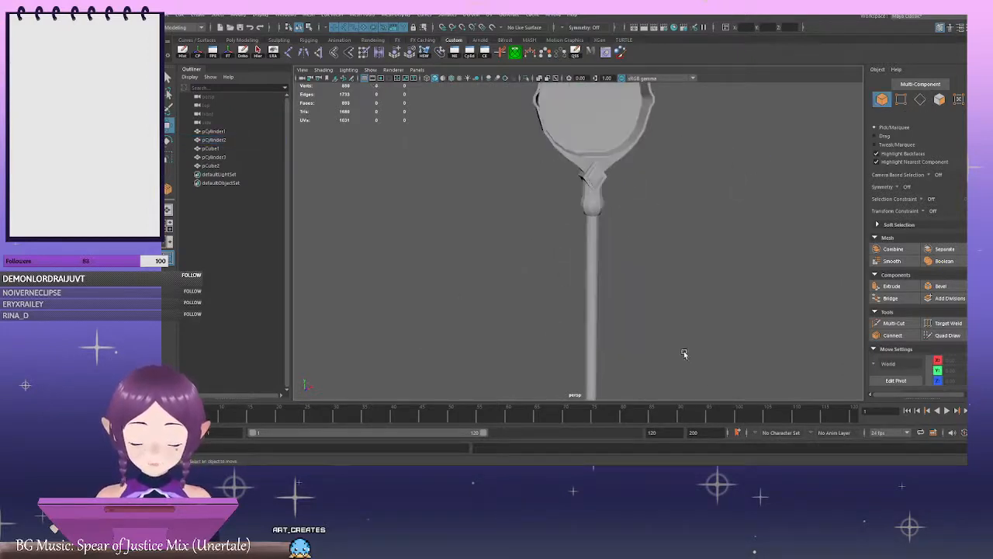
pyautogui.keyDown('alt'); pyautogui.moveTo(621, 364); pyautogui.dragTo(598, 292, button='middle'); pyautogui.keyUp('alt')
pyautogui.keyDown('alt'); pyautogui.moveTo(573, 330); pyautogui.dragTo(578, 273, button='middle'); pyautogui.keyUp('alt')
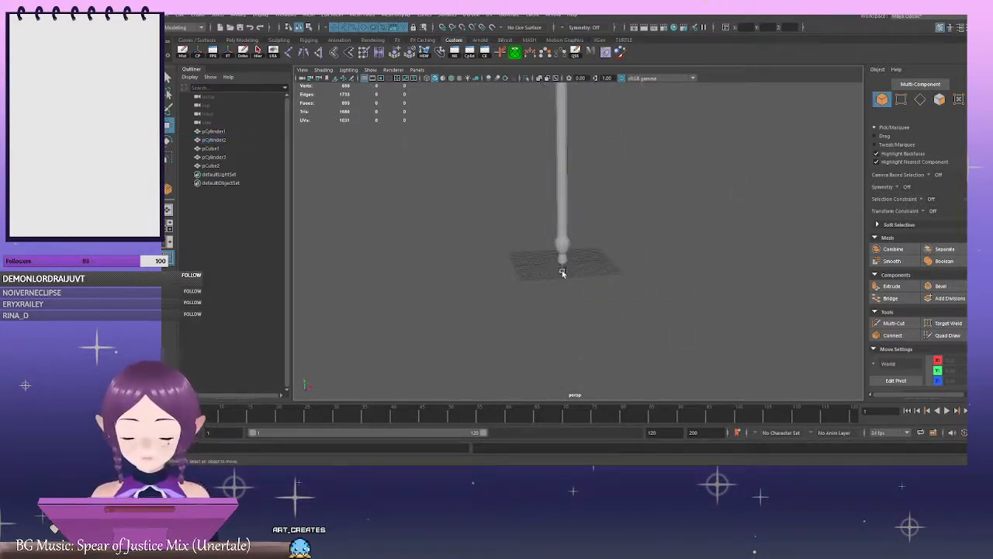
pyautogui.keyDown('alt'); pyautogui.moveTo(551, 258); pyautogui.dragTo(585, 282); pyautogui.keyUp('alt')
pyautogui.keyDown('alt'); pyautogui.moveTo(586, 282); pyautogui.dragTo(842, 319, button='right'); pyautogui.keyUp('alt')
pyautogui.keyDown('alt'); pyautogui.moveTo(842, 319); pyautogui.dragTo(637, 272); pyautogui.keyUp('alt')
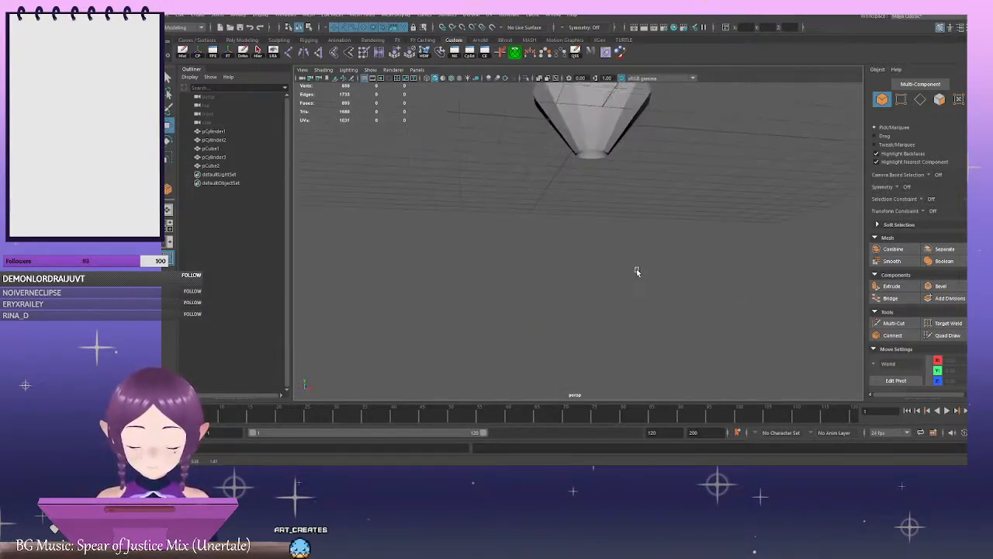
# Select the centre vertex of the handle's bottom cap and adjust its height to flatten the tip
pyautogui.click(598, 150)
pyautogui.keyDown('alt'); pyautogui.moveTo(598, 150); pyautogui.dragTo(790, 187); pyautogui.keyUp('alt')
pyautogui.moveTo(789, 188); pyautogui.dragTo(765, 183, button='right')
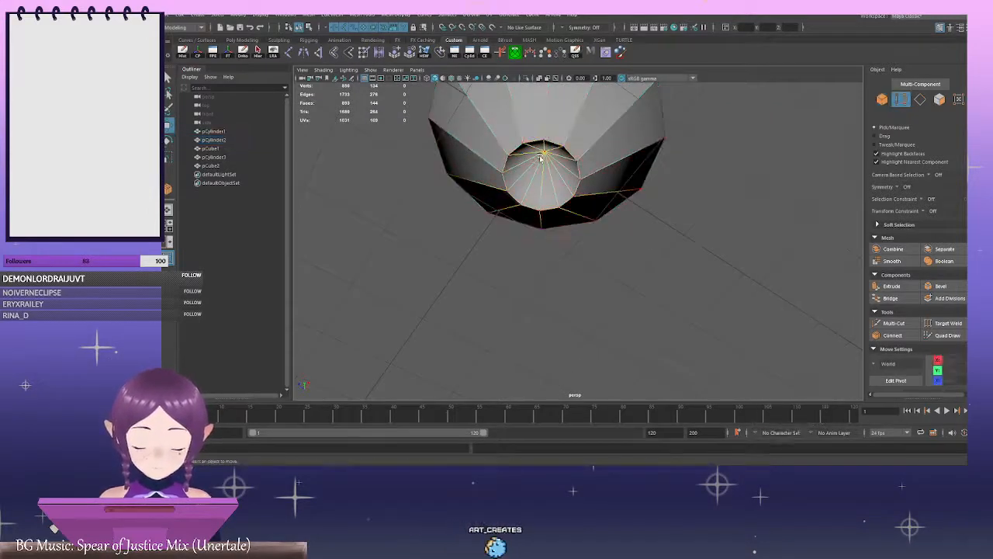
pyautogui.click(544, 151)
pyautogui.moveTo(546, 134); pyautogui.dragTo(585, 165)
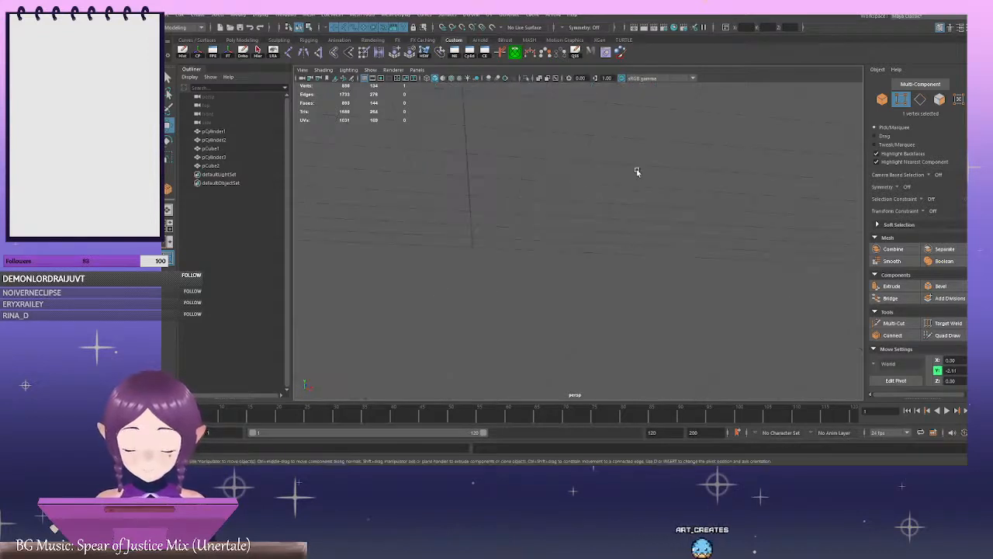
pyautogui.press('f')
pyautogui.keyDown('alt'); pyautogui.moveTo(743, 204); pyautogui.dragTo(647, 230, button='right'); pyautogui.keyUp('alt')
pyautogui.moveTo(577, 217); pyautogui.dragTo(575, 212)
pyautogui.click(714, 220)
# Bevel the bottom edge loop of the handle tip with fraction 0.5 and a raised segment count
pyautogui.keyDown('alt'); pyautogui.moveTo(714, 220); pyautogui.dragTo(633, 227, button='right'); pyautogui.keyUp('alt')
pyautogui.keyDown('alt'); pyautogui.moveTo(621, 221); pyautogui.dragTo(612, 288, button='middle'); pyautogui.keyUp('alt')
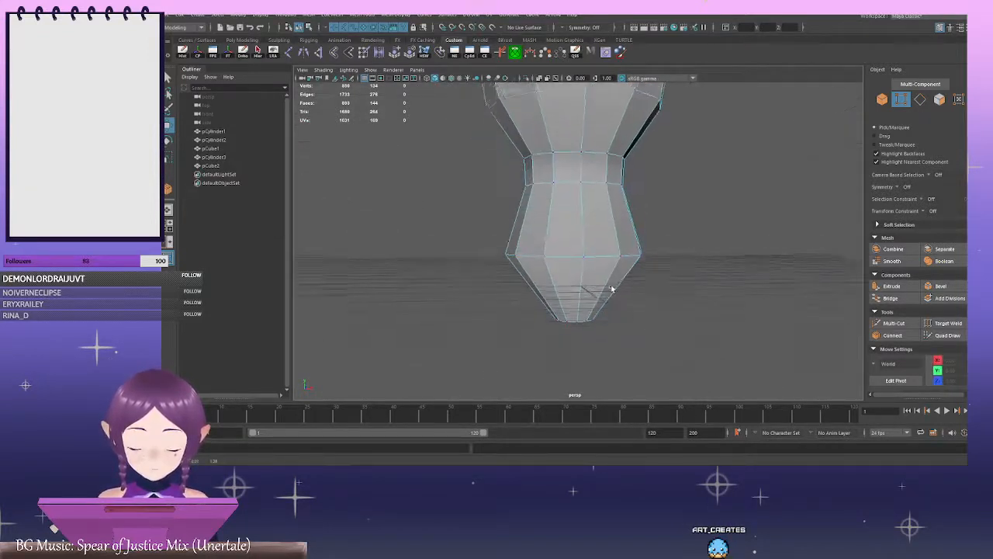
pyautogui.keyDown('alt'); pyautogui.moveTo(611, 288); pyautogui.dragTo(589, 281, button='right'); pyautogui.keyUp('alt')
pyautogui.moveTo(714, 209); pyautogui.dragTo(716, 187, button='right')
pyautogui.click(580, 308)
pyautogui.keyDown('alt'); pyautogui.moveTo(612, 305); pyautogui.dragTo(610, 255, button='middle'); pyautogui.keyUp('alt')
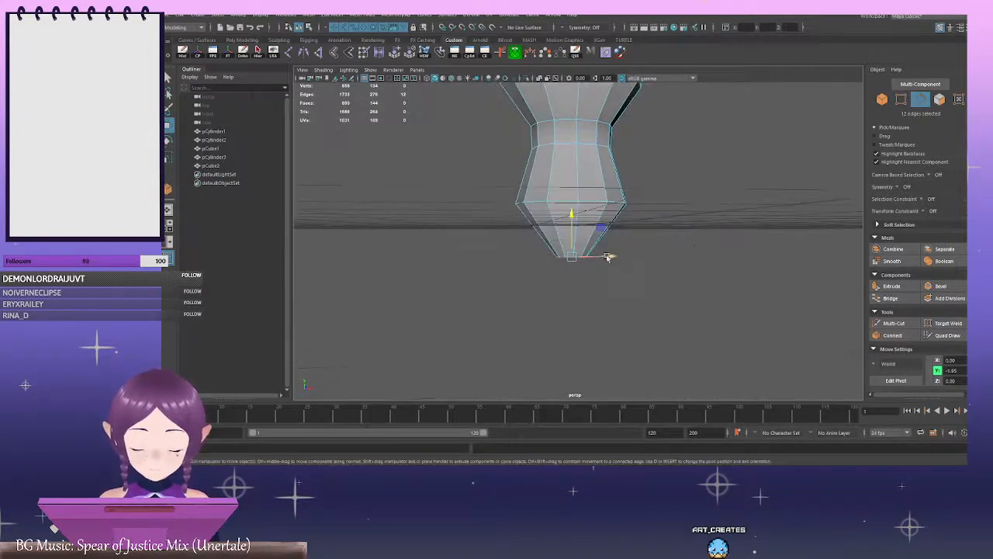
pyautogui.click(696, 245)
pyautogui.keyDown('alt'); pyautogui.moveTo(525, 249); pyautogui.dragTo(639, 283, button='right'); pyautogui.keyUp('alt')
pyautogui.click(567, 270)
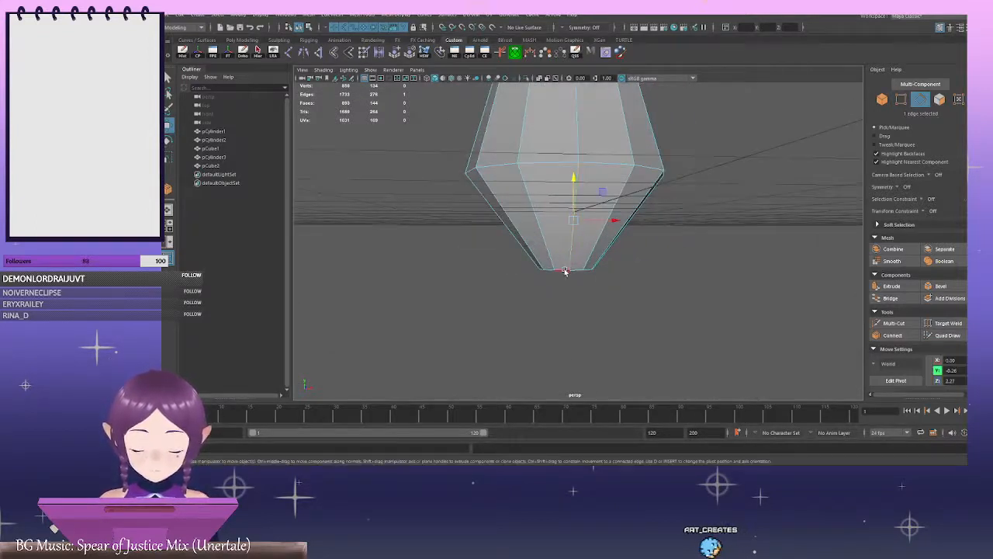
pyautogui.keyDown('alt'); pyautogui.moveTo(747, 261); pyautogui.dragTo(644, 252, button='right'); pyautogui.keyUp('alt')
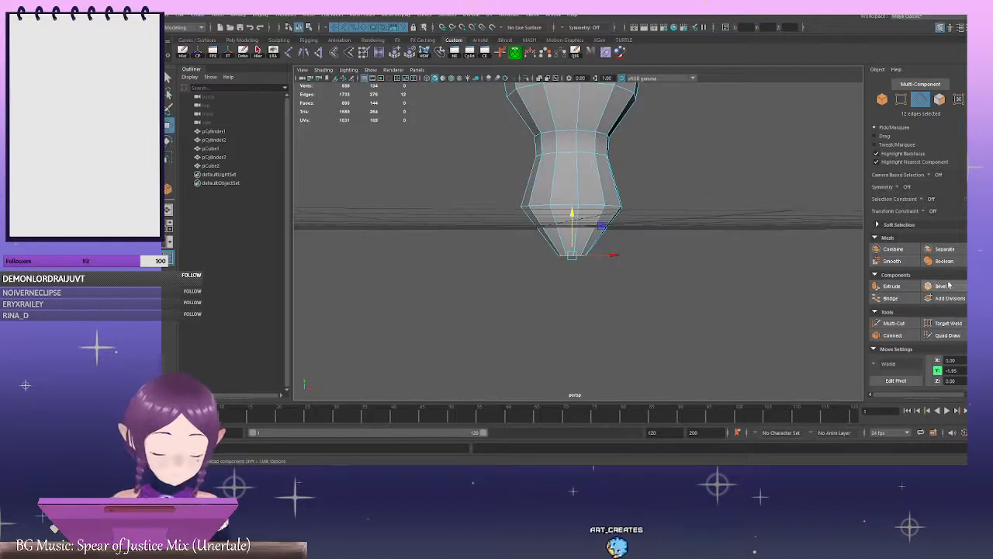
pyautogui.click(950, 287)
pyautogui.click(827, 108)
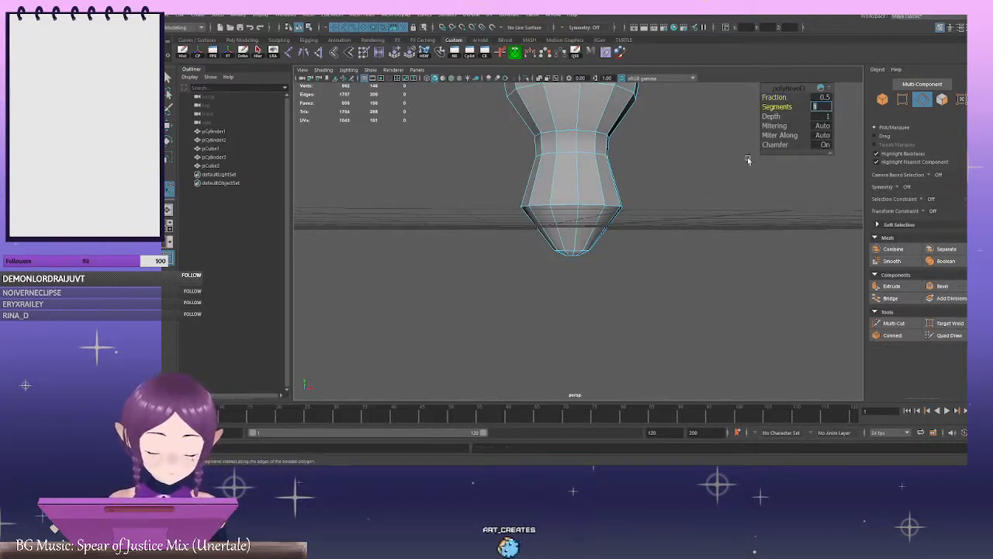
pyautogui.click(693, 207)
pyautogui.keyDown('alt'); pyautogui.moveTo(692, 206); pyautogui.dragTo(658, 189, button='right'); pyautogui.keyUp('alt')
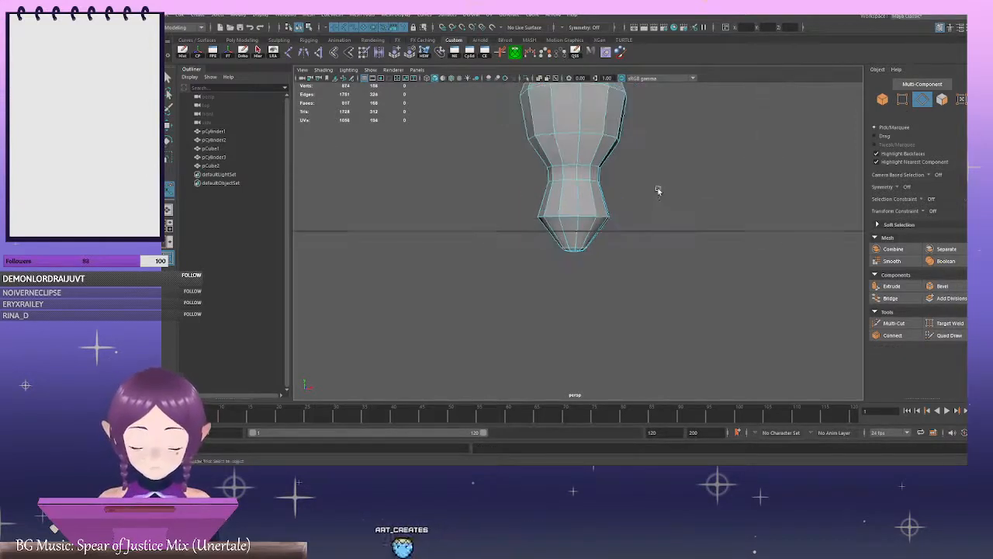
# Delete the shaft edge loop closest above the bulge at the handle's lower end
pyautogui.keyDown('alt'); pyautogui.moveTo(658, 188); pyautogui.dragTo(638, 268, button='middle'); pyautogui.keyUp('alt')
pyautogui.keyDown('alt'); pyautogui.moveTo(608, 224); pyautogui.dragTo(633, 249); pyautogui.keyUp('alt')
pyautogui.keyDown('alt'); pyautogui.moveTo(634, 249); pyautogui.dragTo(590, 251, button='right'); pyautogui.keyUp('alt')
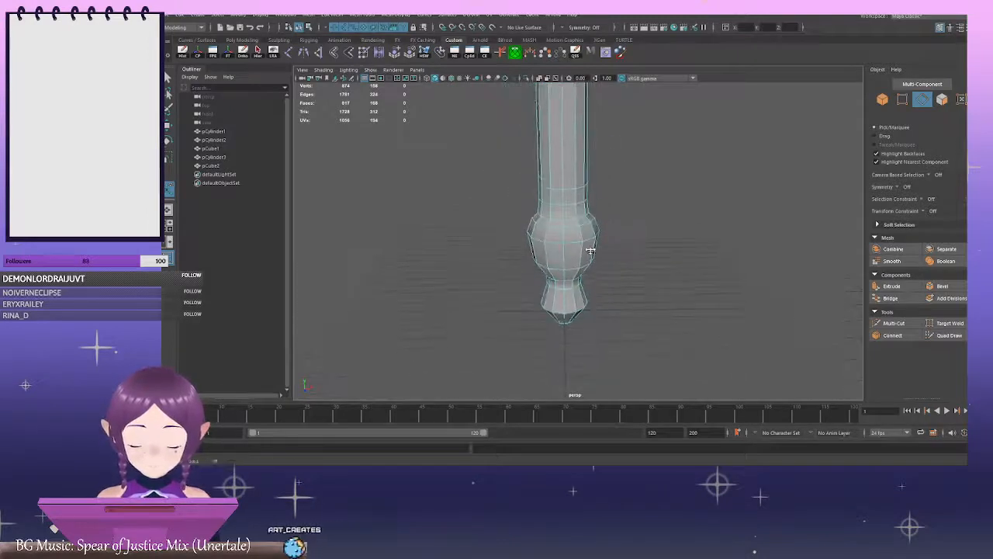
pyautogui.keyDown('alt'); pyautogui.moveTo(590, 250); pyautogui.dragTo(596, 285, button='middle'); pyautogui.keyUp('alt')
pyautogui.keyDown('alt'); pyautogui.moveTo(596, 285); pyautogui.dragTo(740, 269, button='right'); pyautogui.keyUp('alt')
pyautogui.moveTo(707, 186); pyautogui.dragTo(707, 164, button='right')
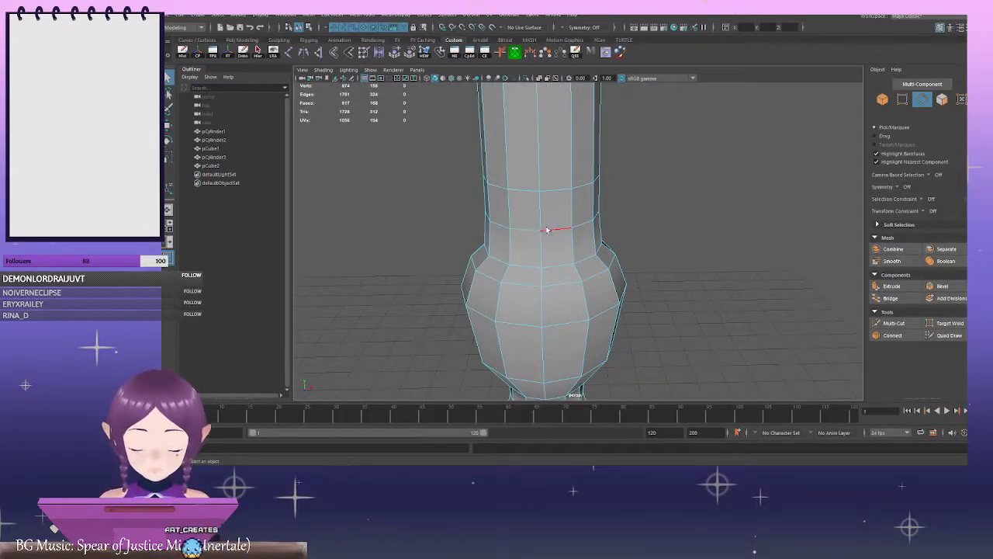
pyautogui.hotkey('ctrl', 'Delete')
pyautogui.keyDown('alt'); pyautogui.moveTo(553, 231); pyautogui.dragTo(588, 188, button='right'); pyautogui.keyUp('alt')
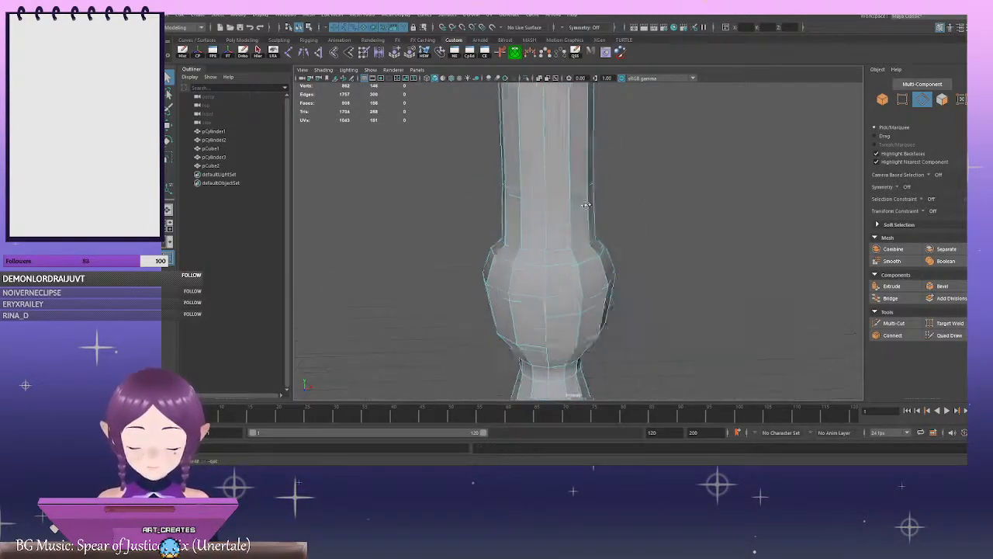
pyautogui.keyDown('alt'); pyautogui.moveTo(588, 189); pyautogui.dragTo(594, 214); pyautogui.keyUp('alt')
pyautogui.keyDown('alt'); pyautogui.moveTo(595, 214); pyautogui.dragTo(397, 198, button='right'); pyautogui.keyUp('alt')
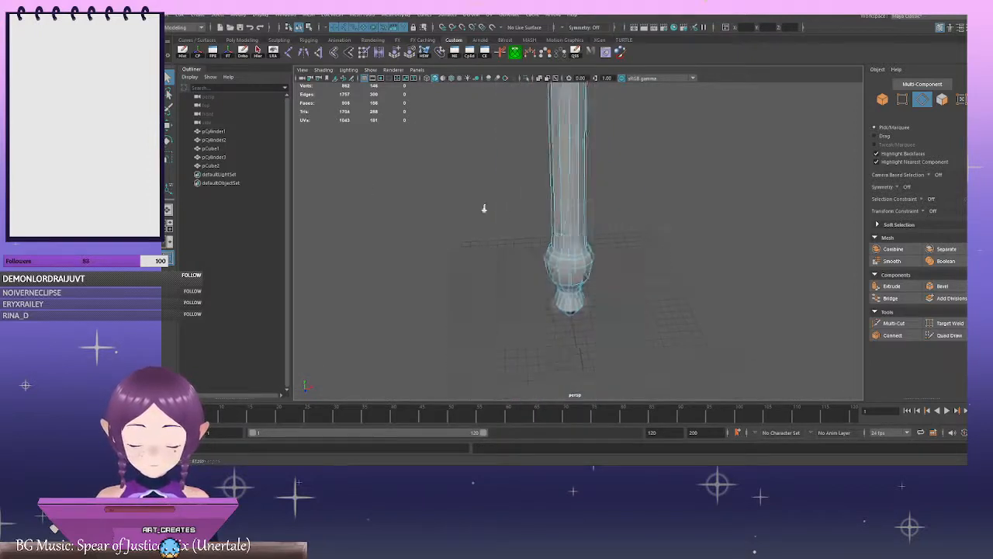
# Select the next shaft edge loop above the bulge and move it down close to the bulge's upper edge
pyautogui.keyDown('alt'); pyautogui.moveTo(484, 208); pyautogui.dragTo(650, 264, button='right'); pyautogui.keyUp('alt')
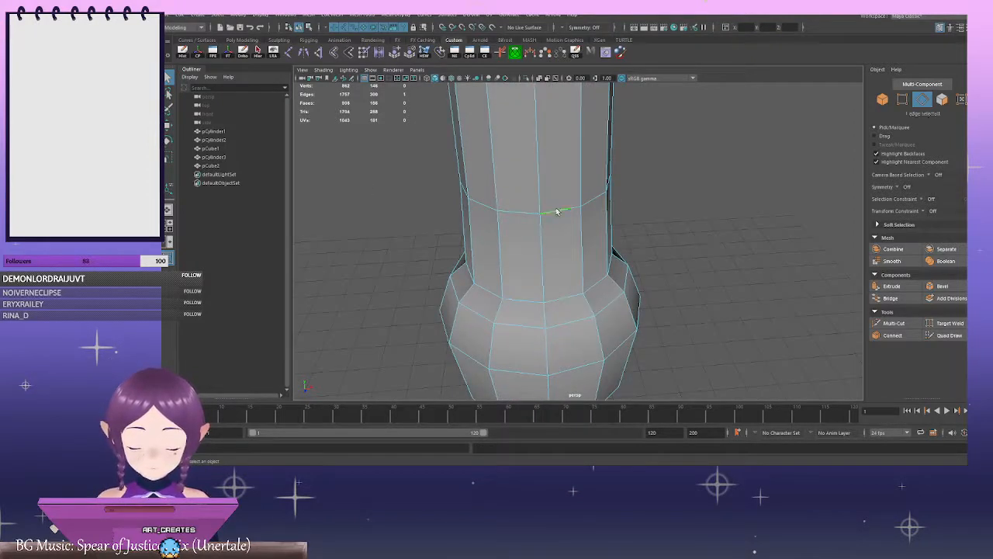
pyautogui.press('w')
pyautogui.moveTo(535, 158); pyautogui.dragTo(534, 229)
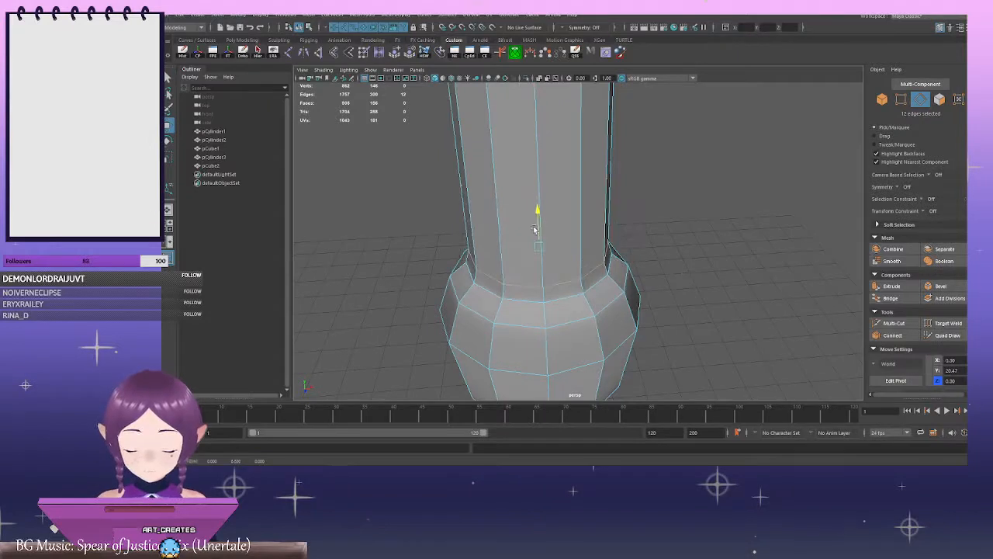
pyautogui.hotkey('ctrl', 'z')
# Extrude the narrow face ring directly above the bulge and scale it outward into a thin collar around the shaft
pyautogui.moveTo(710, 186); pyautogui.dragTo(712, 210, button='right')
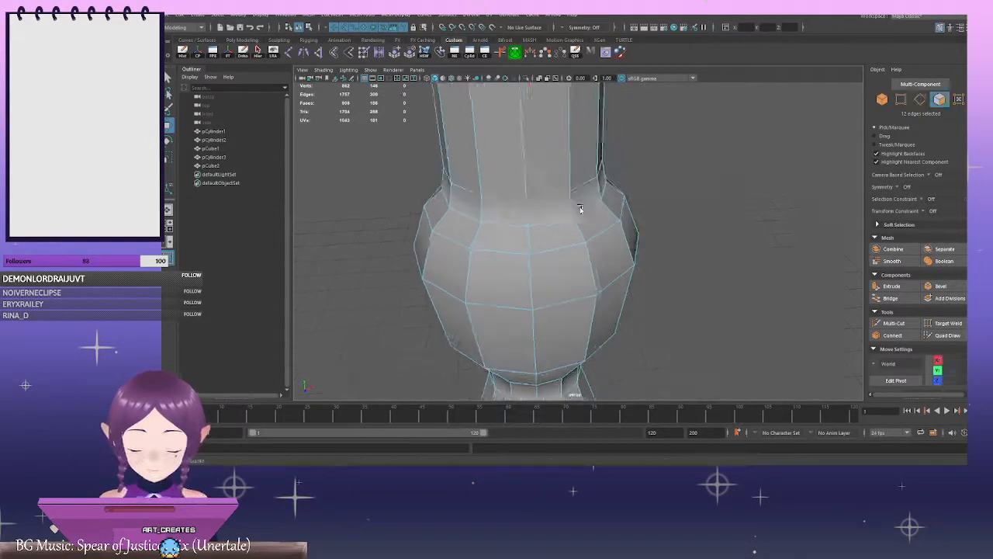
pyautogui.click(548, 206)
pyautogui.keyDown('shift'); pyautogui.doubleClick(498, 212); pyautogui.keyUp('shift')
pyautogui.keyDown('alt'); pyautogui.moveTo(611, 207); pyautogui.dragTo(541, 193); pyautogui.keyUp('alt')
pyautogui.keyDown('alt'); pyautogui.moveTo(540, 194); pyautogui.dragTo(552, 227, button='middle'); pyautogui.keyUp('alt')
pyautogui.moveTo(620, 221)
pyautogui.keyDown('alt'); pyautogui.mouseDown()
pyautogui.moveTo(528, 218)
pyautogui.moveTo(606, 199)
pyautogui.moveTo(608, 231)
pyautogui.mouseUp(); pyautogui.keyUp('alt')
pyautogui.press('r')
pyautogui.scroll(-4, 652, 219)
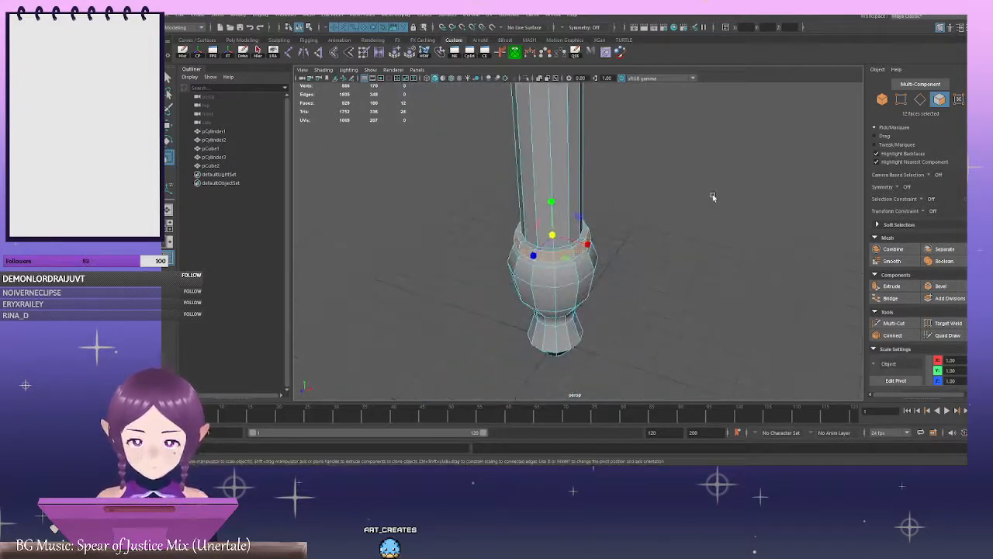
pyautogui.moveTo(714, 194); pyautogui.dragTo(764, 156, button='right')
# Examine the whole staff in object mode from the collared handle end up to the round head, from several angles
pyautogui.scroll(-3, 698, 187)
pyautogui.keyDown('alt'); pyautogui.moveTo(644, 217); pyautogui.dragTo(592, 184); pyautogui.keyUp('alt')
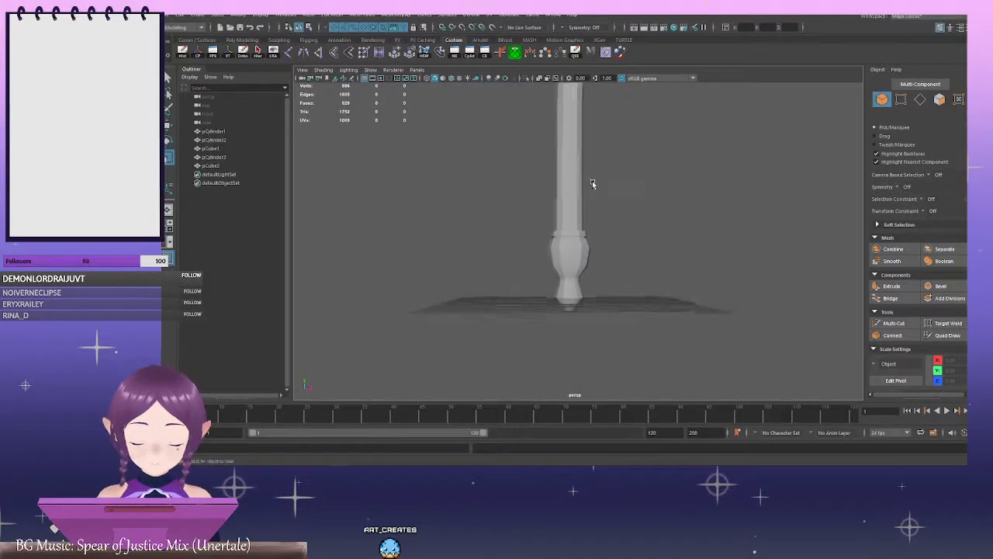
pyautogui.scroll(-4, 616, 197)
pyautogui.keyDown('alt'); pyautogui.moveTo(696, 198); pyautogui.dragTo(684, 301, button='middle'); pyautogui.keyUp('alt')
pyautogui.keyDown('alt'); pyautogui.moveTo(685, 301); pyautogui.dragTo(617, 285); pyautogui.keyUp('alt')
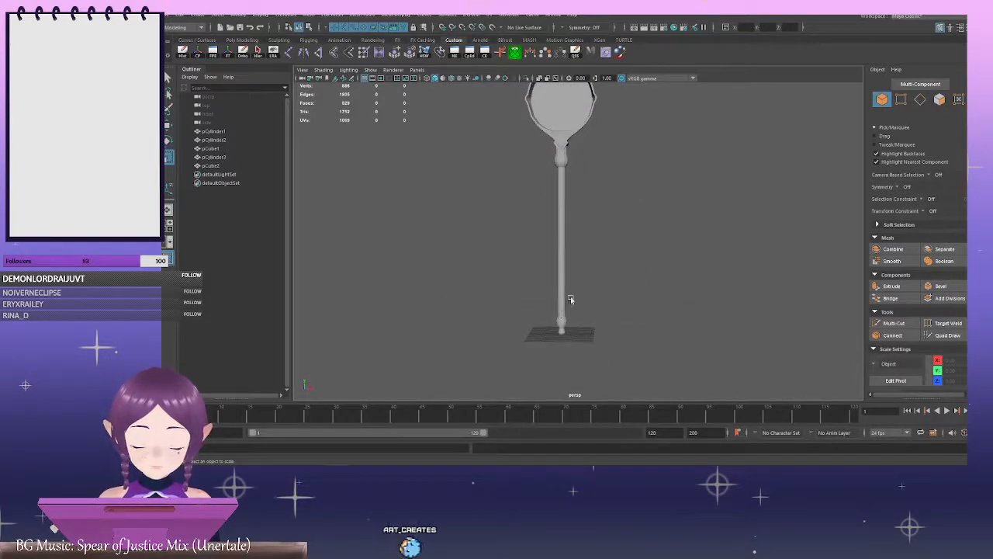
pyautogui.keyDown('alt'); pyautogui.moveTo(571, 299); pyautogui.dragTo(584, 221); pyautogui.keyUp('alt')
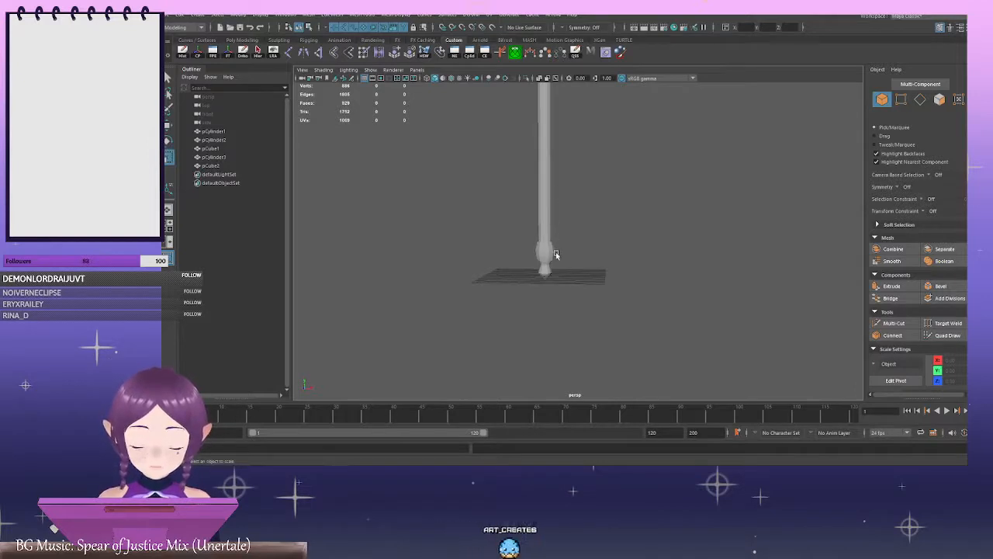
pyautogui.keyDown('alt'); pyautogui.moveTo(638, 259); pyautogui.dragTo(583, 231); pyautogui.keyUp('alt')
pyautogui.keyDown('alt'); pyautogui.moveTo(590, 227); pyautogui.dragTo(645, 228, button='right'); pyautogui.keyUp('alt')
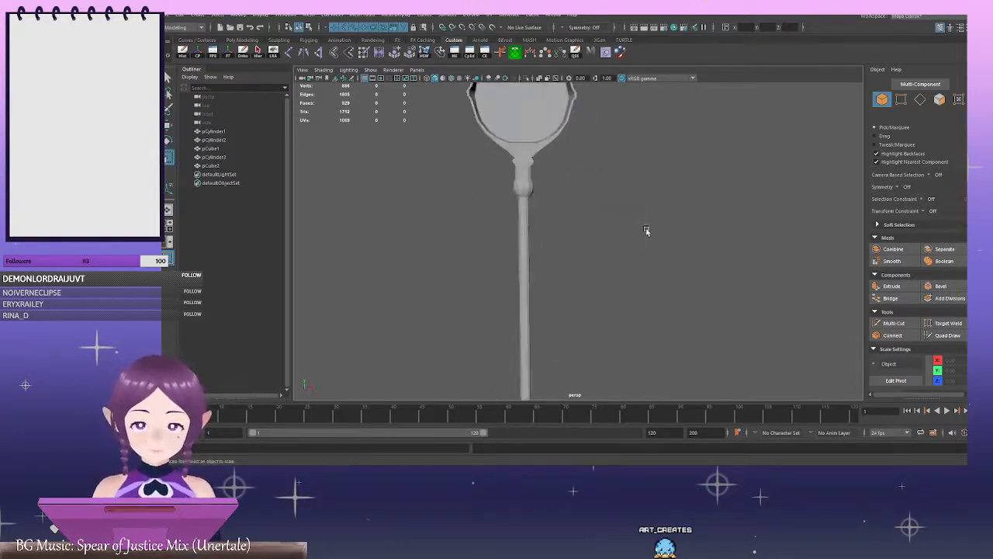
pyautogui.keyDown('alt'); pyautogui.moveTo(645, 228); pyautogui.dragTo(535, 251); pyautogui.keyUp('alt')
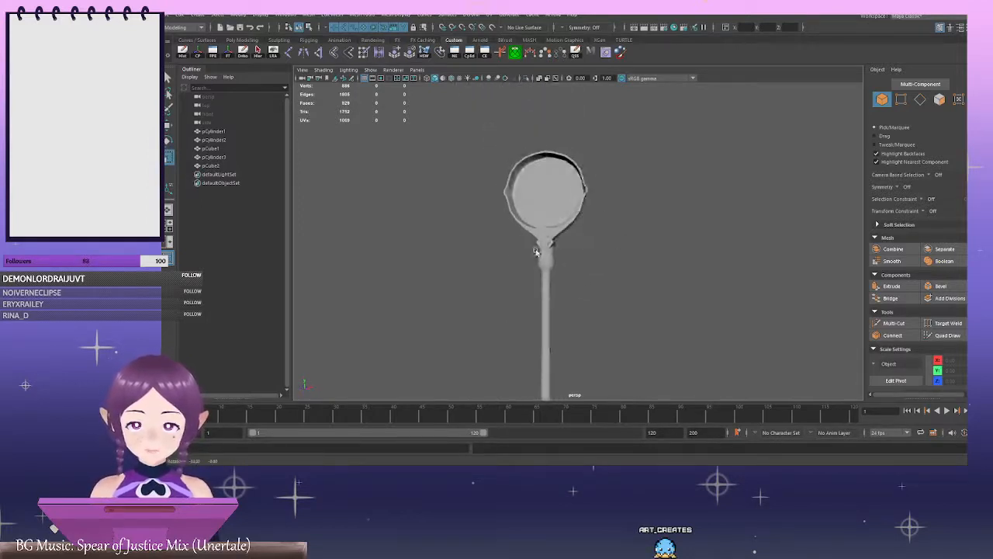
pyautogui.keyDown('alt'); pyautogui.moveTo(561, 267); pyautogui.dragTo(672, 272, button='right'); pyautogui.keyUp('alt')
pyautogui.keyDown('alt'); pyautogui.moveTo(672, 272); pyautogui.dragTo(595, 257); pyautogui.keyUp('alt')
pyautogui.keyDown('alt'); pyautogui.moveTo(594, 257); pyautogui.dragTo(477, 243, button='right'); pyautogui.keyUp('alt')
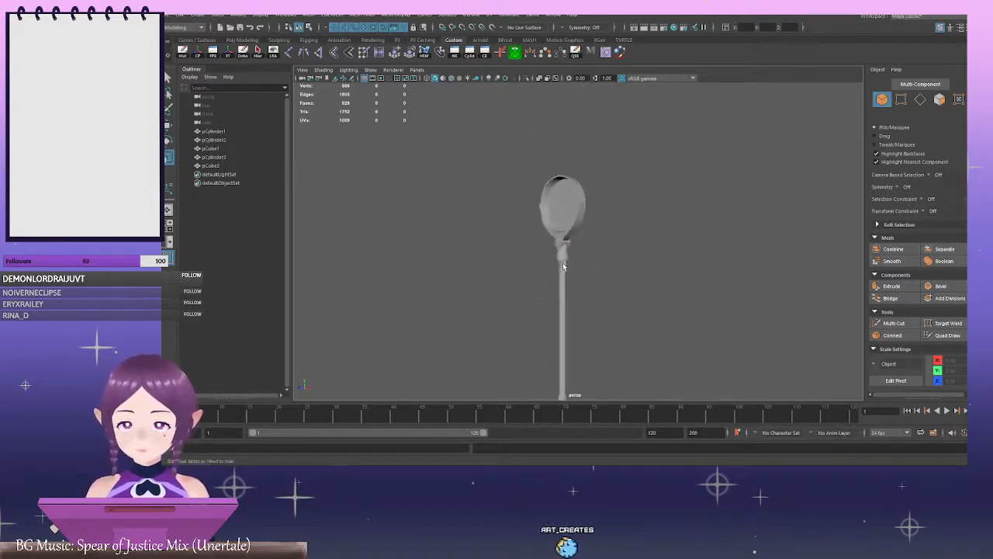
pyautogui.keyDown('alt'); pyautogui.moveTo(596, 280); pyautogui.dragTo(582, 225, button='middle'); pyautogui.keyUp('alt')
pyautogui.keyDown('alt'); pyautogui.moveTo(582, 225); pyautogui.dragTo(591, 260, button='right'); pyautogui.keyUp('alt')
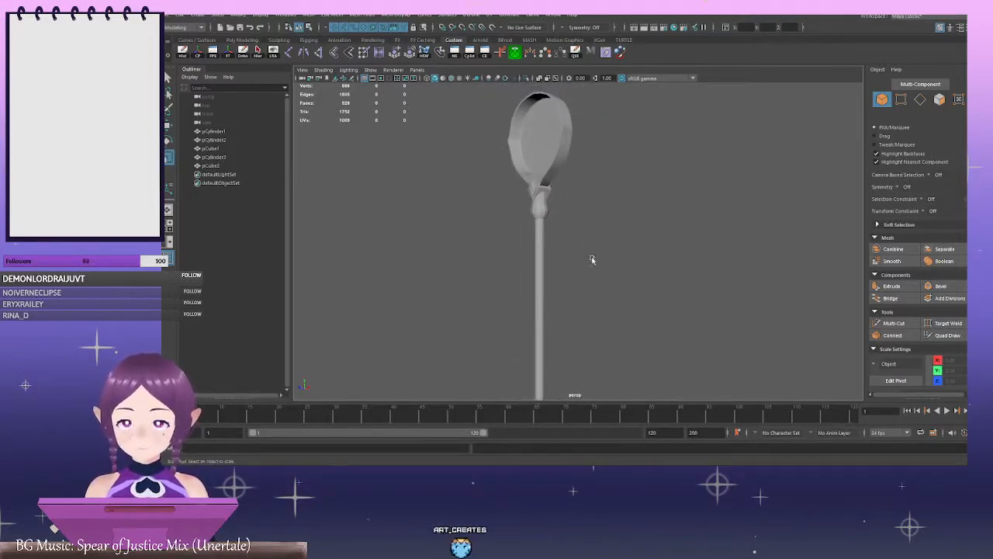
# Inspect the diamond connector, bulged sleeve and shaft down to the collared, tapered handle end from several angles and distances
pyautogui.keyDown('alt'); pyautogui.moveTo(556, 211); pyautogui.dragTo(633, 238); pyautogui.keyUp('alt')
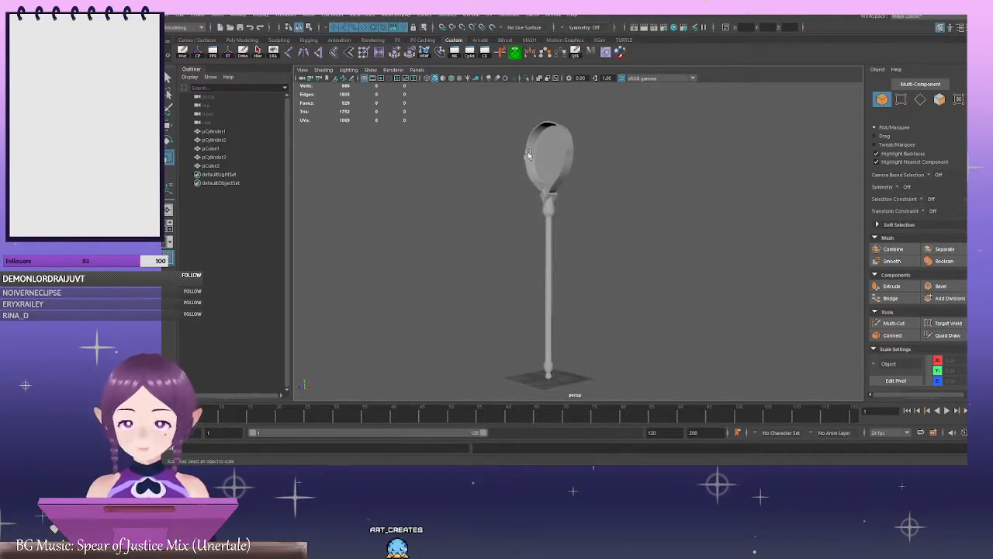
pyautogui.keyDown('alt'); pyautogui.moveTo(571, 238); pyautogui.dragTo(556, 250, button='middle'); pyautogui.keyUp('alt')
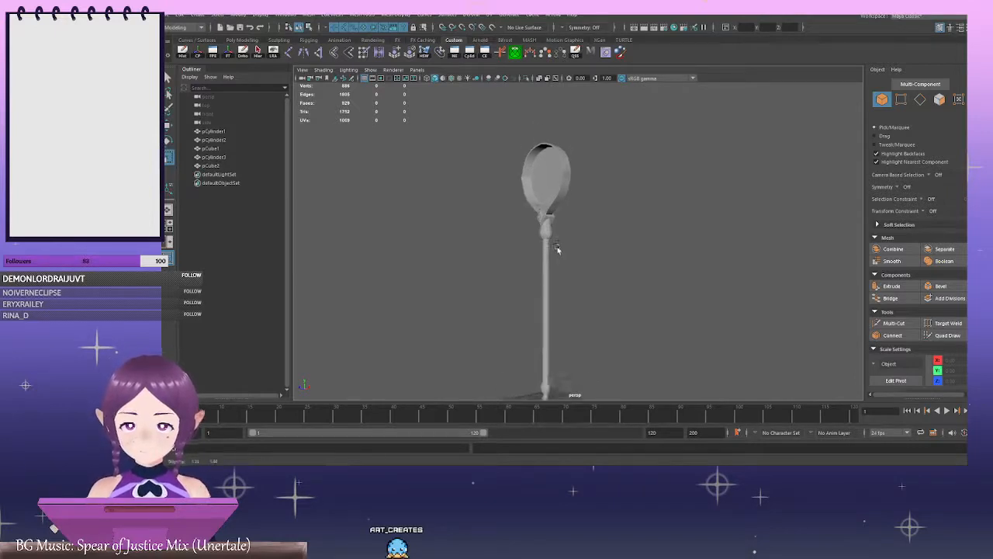
pyautogui.keyDown('alt'); pyautogui.moveTo(557, 251); pyautogui.dragTo(628, 249, button='right'); pyautogui.keyUp('alt')
pyautogui.keyDown('alt'); pyautogui.moveTo(628, 249); pyautogui.dragTo(645, 233); pyautogui.keyUp('alt')
pyautogui.keyDown('alt'); pyautogui.moveTo(645, 233); pyautogui.dragTo(689, 226, button='right'); pyautogui.keyUp('alt')
pyautogui.keyDown('alt'); pyautogui.moveTo(689, 226); pyautogui.dragTo(623, 235, button='middle'); pyautogui.keyUp('alt')
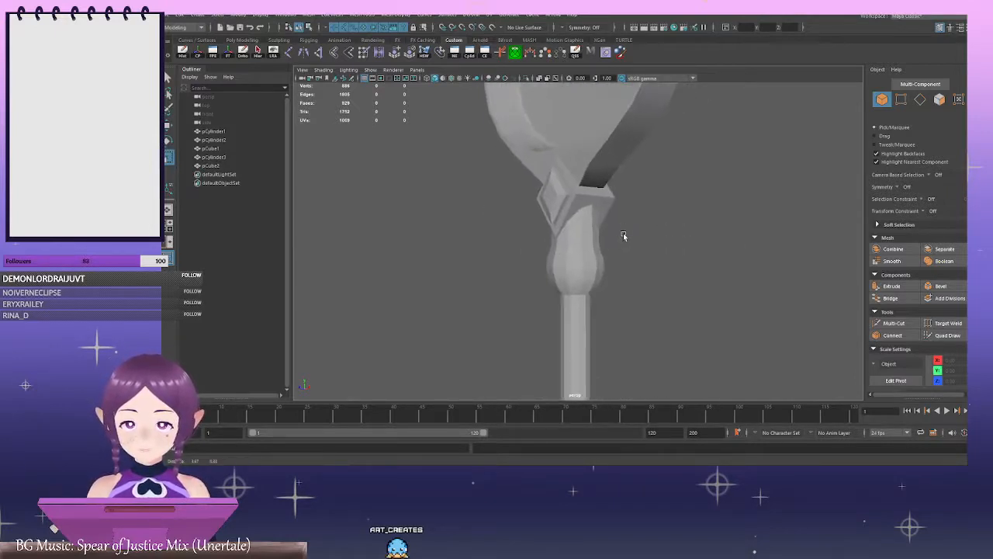
pyautogui.keyDown('alt'); pyautogui.moveTo(624, 235); pyautogui.dragTo(636, 219, button='right'); pyautogui.keyUp('alt')
pyautogui.keyDown('alt'); pyautogui.moveTo(636, 220); pyautogui.dragTo(635, 237, button='middle'); pyautogui.keyUp('alt')
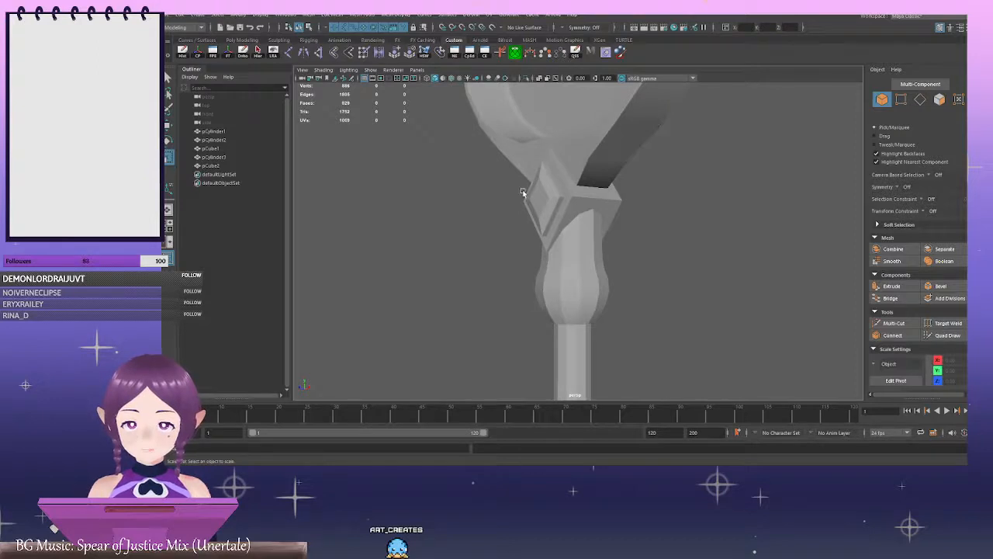
pyautogui.keyDown('alt'); pyautogui.moveTo(533, 213); pyautogui.dragTo(544, 225); pyautogui.keyUp('alt')
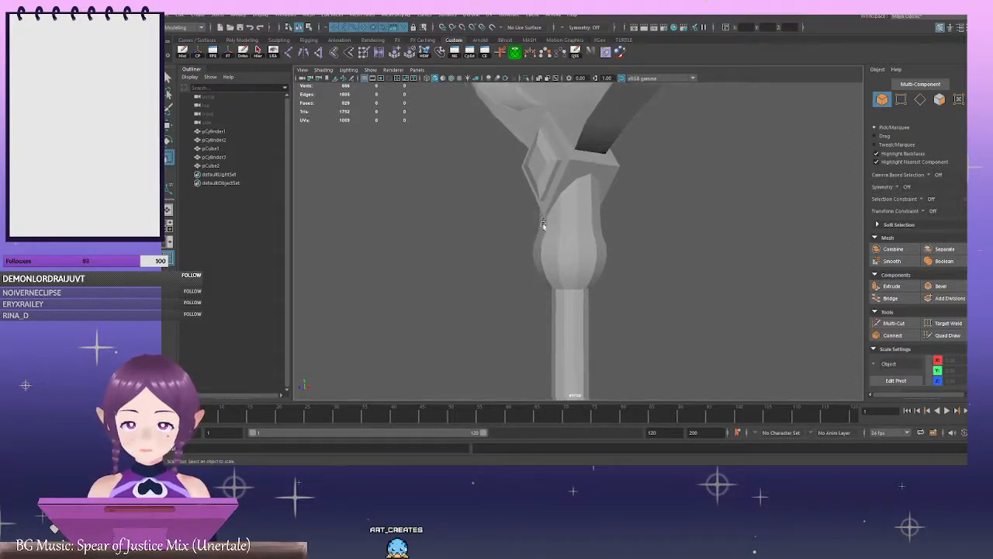
pyautogui.keyDown('alt'); pyautogui.moveTo(643, 249); pyautogui.dragTo(476, 239, button='right'); pyautogui.keyUp('alt')
pyautogui.keyDown('alt'); pyautogui.moveTo(475, 238); pyautogui.dragTo(743, 268); pyautogui.keyUp('alt')
pyautogui.keyDown('alt'); pyautogui.moveTo(742, 269); pyautogui.dragTo(623, 266, button='right'); pyautogui.keyUp('alt')
pyautogui.keyDown('alt'); pyautogui.moveTo(623, 266); pyautogui.dragTo(618, 168, button='middle'); pyautogui.keyUp('alt')
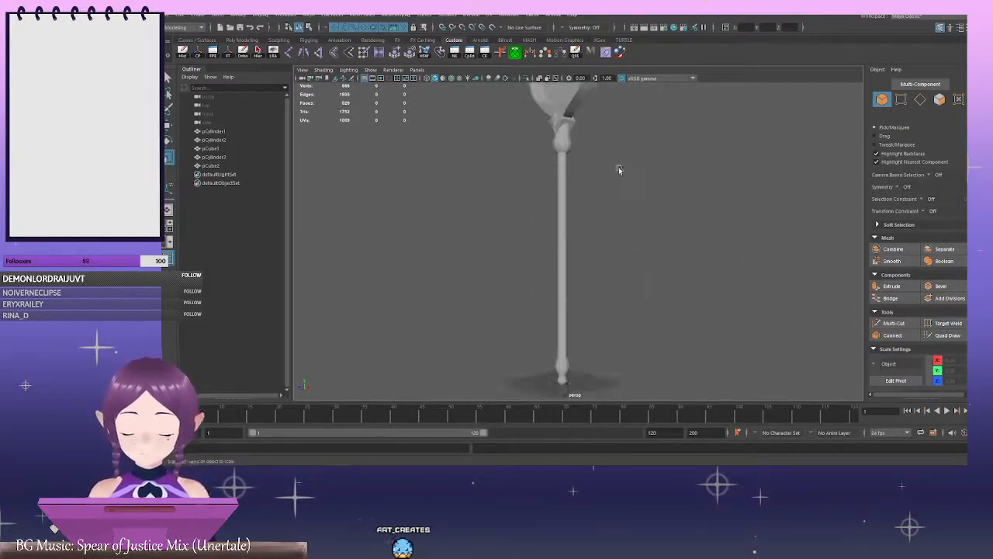
pyautogui.keyDown('alt'); pyautogui.moveTo(619, 169); pyautogui.dragTo(616, 228, button='right'); pyautogui.keyUp('alt')
pyautogui.keyDown('alt'); pyautogui.moveTo(616, 228); pyautogui.dragTo(582, 235); pyautogui.keyUp('alt')
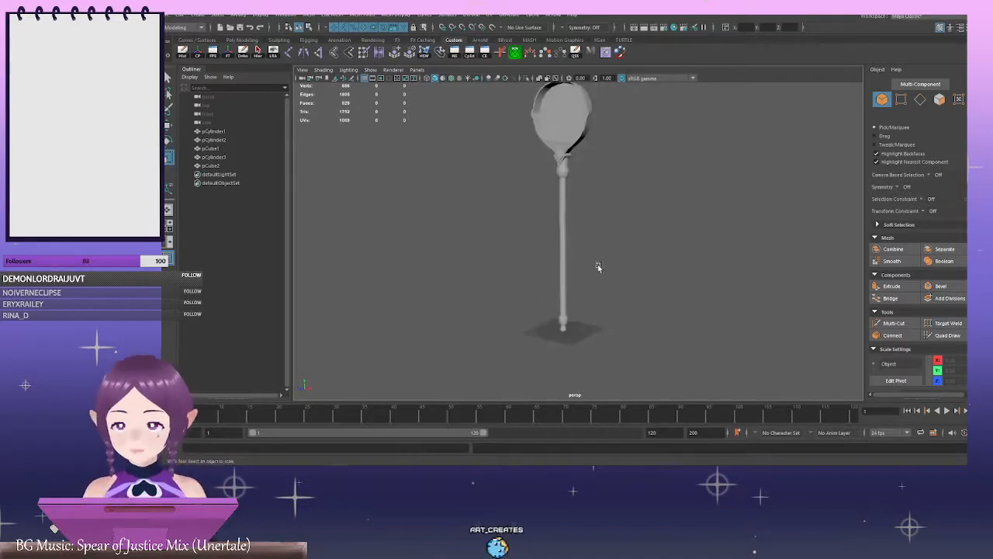
pyautogui.keyDown('alt'); pyautogui.moveTo(598, 266); pyautogui.dragTo(599, 162, button='middle'); pyautogui.keyUp('alt')
pyautogui.keyDown('alt'); pyautogui.moveTo(399, 158); pyautogui.dragTo(521, 220, button='right'); pyautogui.keyUp('alt')
pyautogui.keyDown('alt'); pyautogui.moveTo(521, 220); pyautogui.dragTo(594, 266, button='middle'); pyautogui.keyUp('alt')
pyautogui.keyDown('alt'); pyautogui.moveTo(595, 266); pyautogui.dragTo(671, 267, button='right'); pyautogui.keyUp('alt')
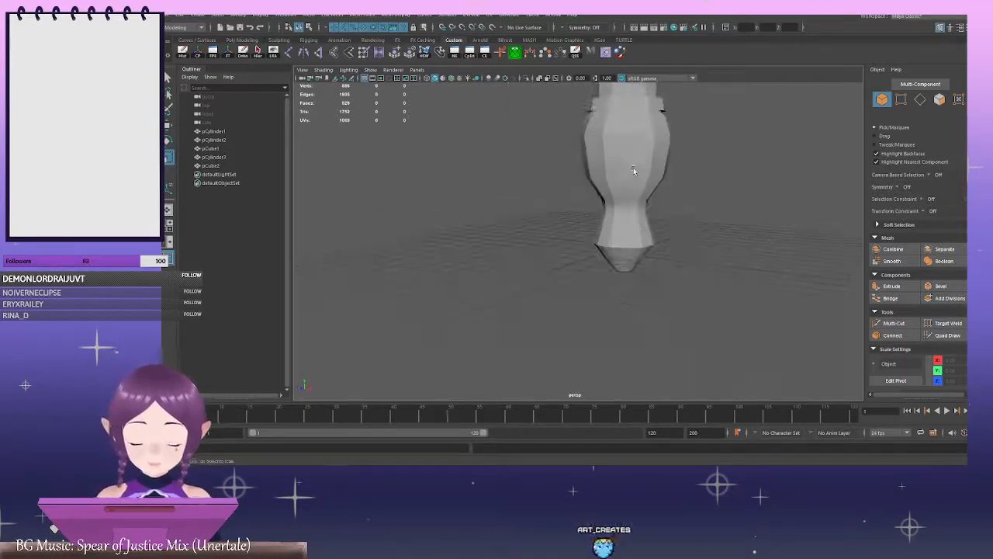
# Bevel the outer edge loops of the thin collar above the handle's lower bulge with fraction 0.5 and 2 segments
pyautogui.click(634, 170)
pyautogui.keyDown('alt'); pyautogui.moveTo(653, 211); pyautogui.dragTo(556, 211, button='middle'); pyautogui.keyUp('alt')
pyautogui.keyDown('alt'); pyautogui.moveTo(557, 210); pyautogui.dragTo(557, 175, button='right'); pyautogui.keyUp('alt')
pyautogui.press('q')
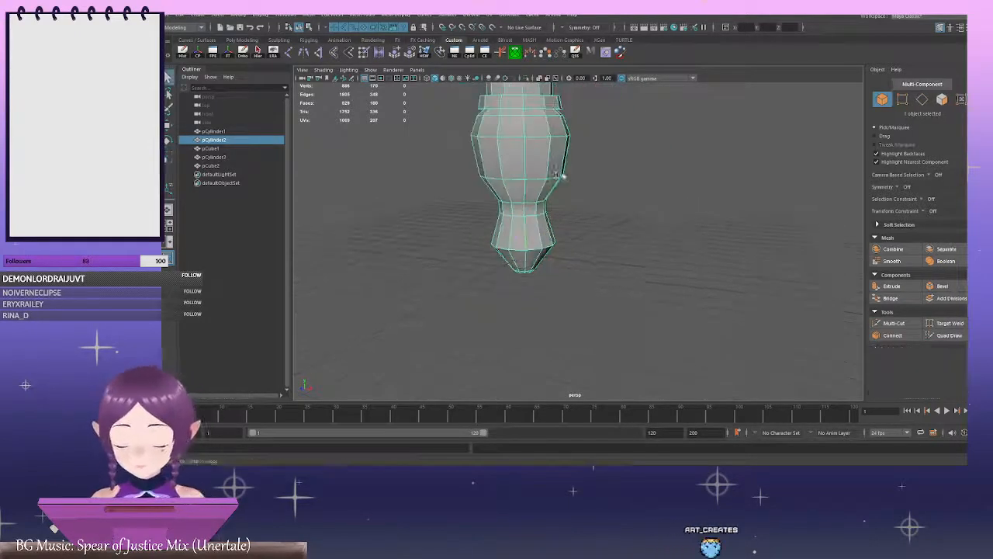
pyautogui.keyDown('alt'); pyautogui.moveTo(563, 176); pyautogui.dragTo(573, 256, button='middle'); pyautogui.keyUp('alt')
pyautogui.moveTo(611, 157); pyautogui.dragTo(613, 133, button='right')
pyautogui.keyDown('alt'); pyautogui.moveTo(610, 158); pyautogui.dragTo(660, 186, button='right'); pyautogui.keyUp('alt')
pyautogui.keyDown('alt'); pyautogui.moveTo(602, 203); pyautogui.dragTo(617, 259, button='middle'); pyautogui.keyUp('alt')
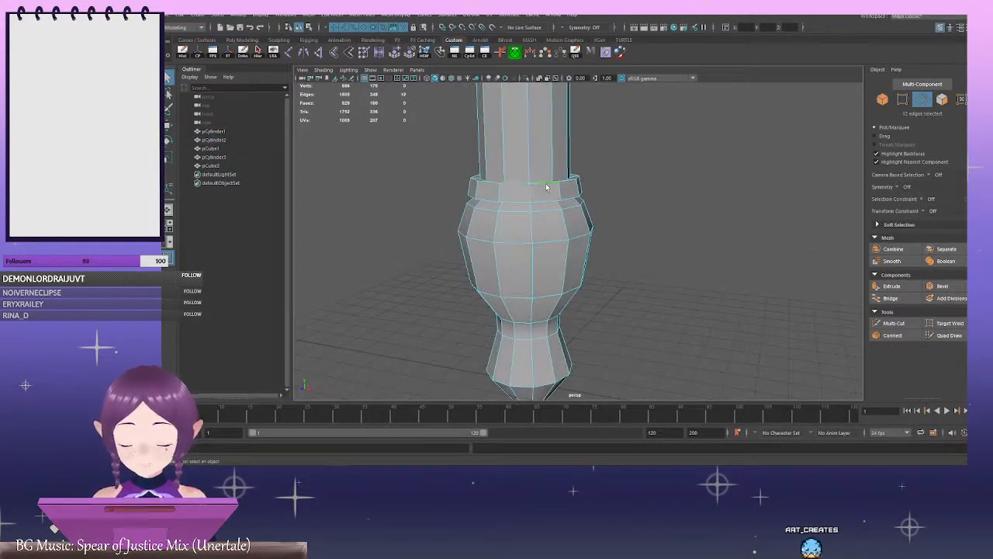
pyautogui.click(941, 286)
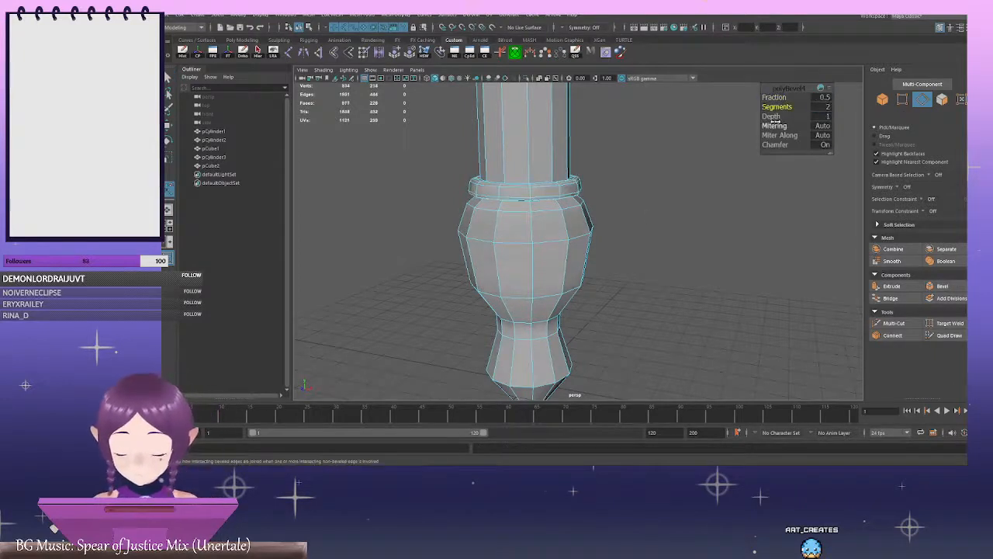
pyautogui.click(704, 190)
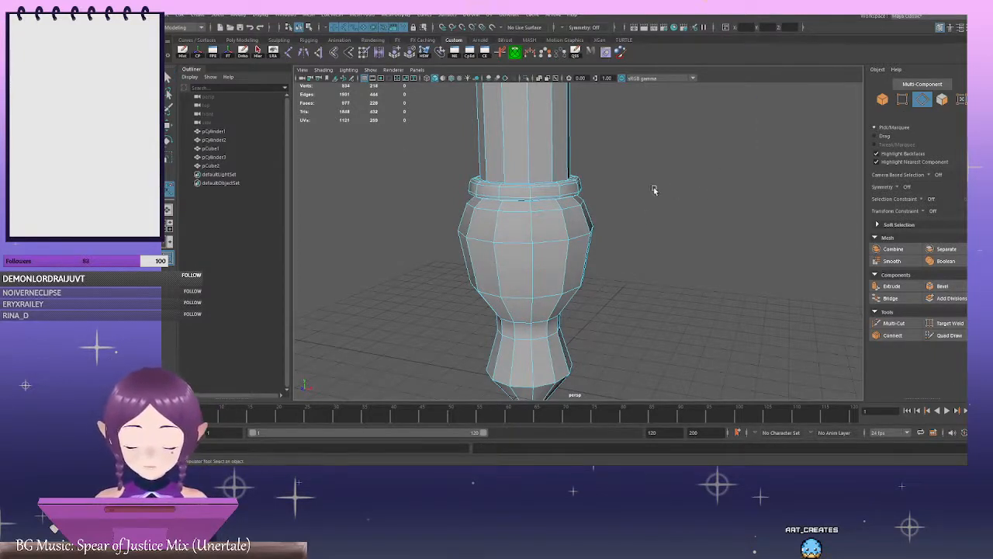
# Insert an edge loop around the shaft where it meets the collar's upper side, using the Insert Edge Loop tool
pyautogui.click(560, 225)
pyautogui.keyDown('shift'); pyautogui.rightClick(703, 187); pyautogui.keyUp('shift')
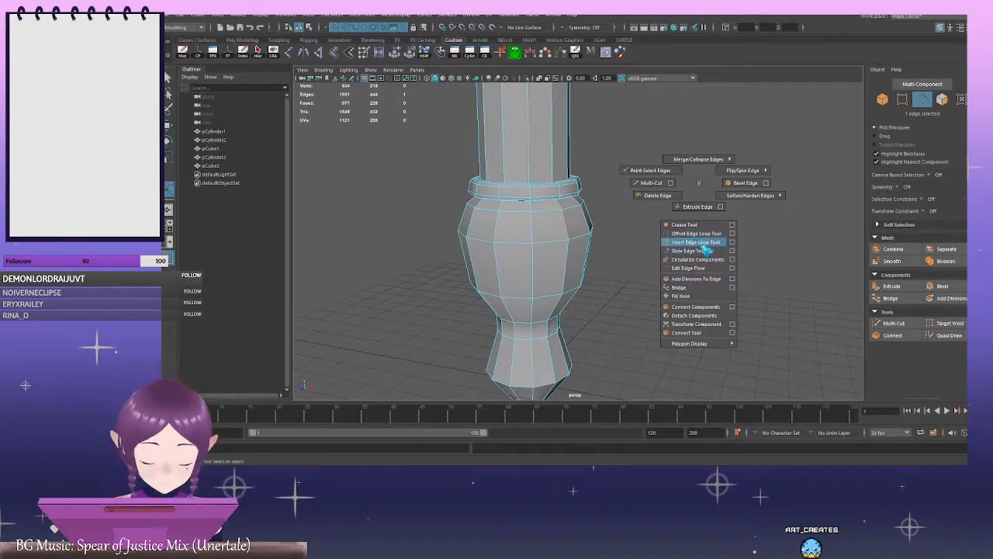
pyautogui.click(696, 242)
pyautogui.scroll(5, 702, 245)
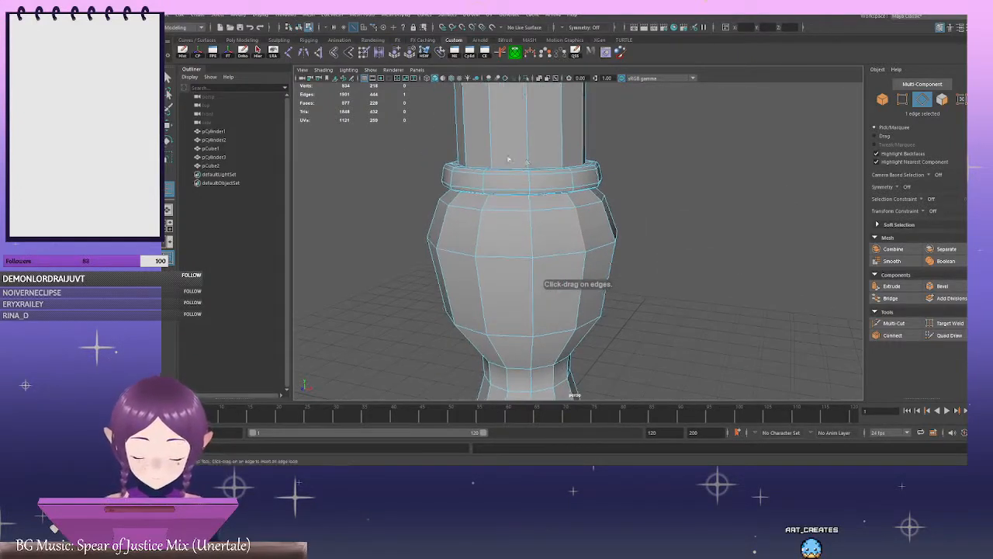
pyautogui.moveTo(528, 168); pyautogui.dragTo(529, 169)
pyautogui.scroll(-2, 474, 186)
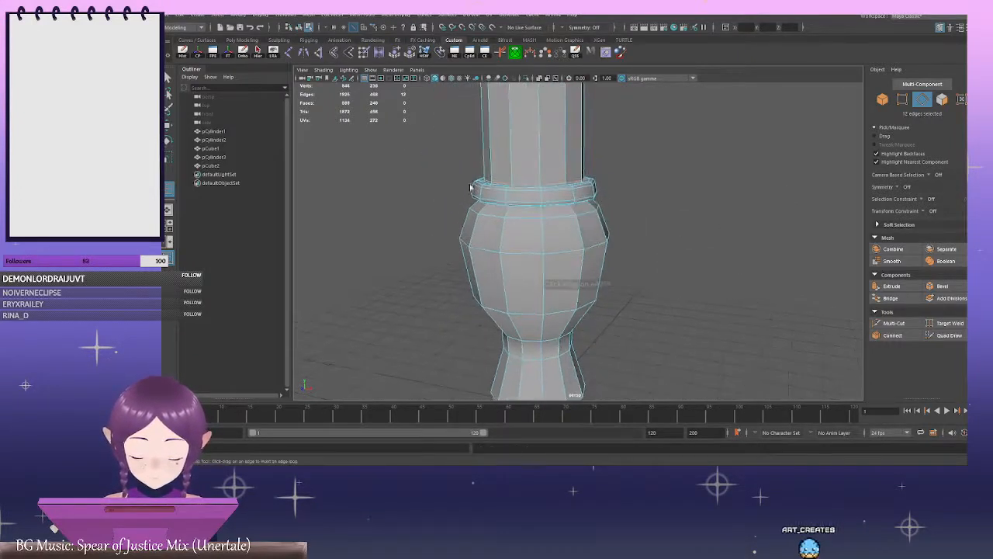
# Insert supporting edge loops where the collar's underside meets the top of the bulge
pyautogui.keyDown('alt'); pyautogui.moveTo(473, 186); pyautogui.dragTo(539, 220); pyautogui.keyUp('alt')
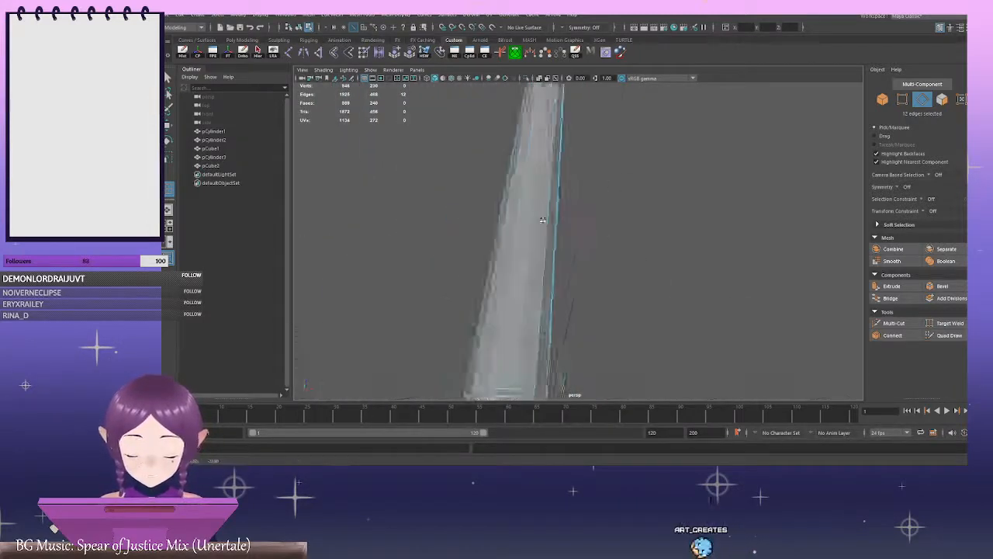
pyautogui.keyDown('alt'); pyautogui.moveTo(539, 220); pyautogui.dragTo(341, 260, button='right'); pyautogui.keyUp('alt')
pyautogui.keyDown('alt'); pyautogui.moveTo(524, 281); pyautogui.dragTo(527, 257, button='middle'); pyautogui.keyUp('alt')
pyautogui.keyDown('alt'); pyautogui.moveTo(527, 256); pyautogui.dragTo(652, 264, button='right'); pyautogui.keyUp('alt')
pyautogui.keyDown('alt'); pyautogui.moveTo(652, 264); pyautogui.dragTo(588, 262); pyautogui.keyUp('alt')
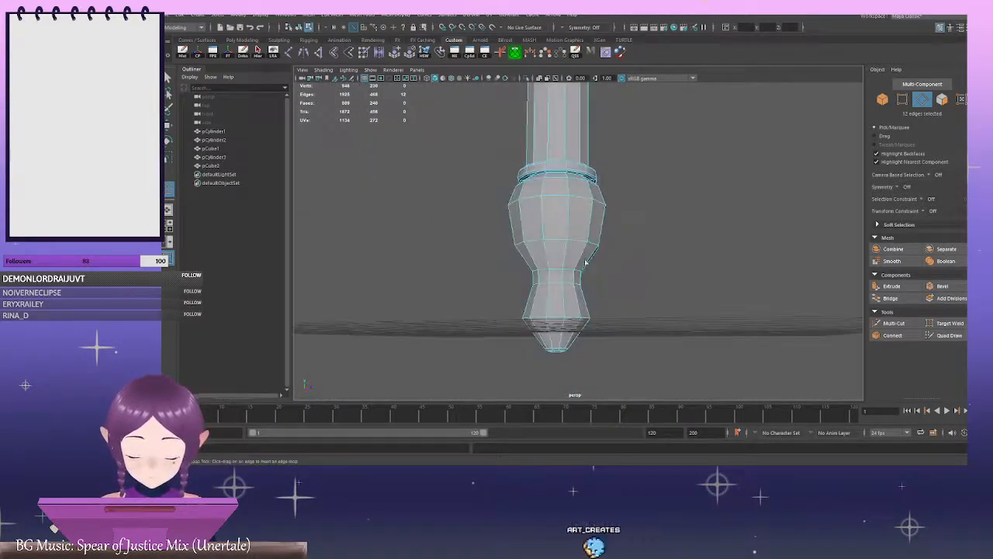
pyautogui.keyDown('alt'); pyautogui.moveTo(588, 262); pyautogui.dragTo(703, 231, button='right'); pyautogui.keyUp('alt')
pyautogui.keyDown('alt'); pyautogui.moveTo(529, 198); pyautogui.dragTo(601, 320, button='middle'); pyautogui.keyUp('alt')
pyautogui.keyDown('alt'); pyautogui.moveTo(513, 203); pyautogui.dragTo(564, 211, button='right'); pyautogui.keyUp('alt')
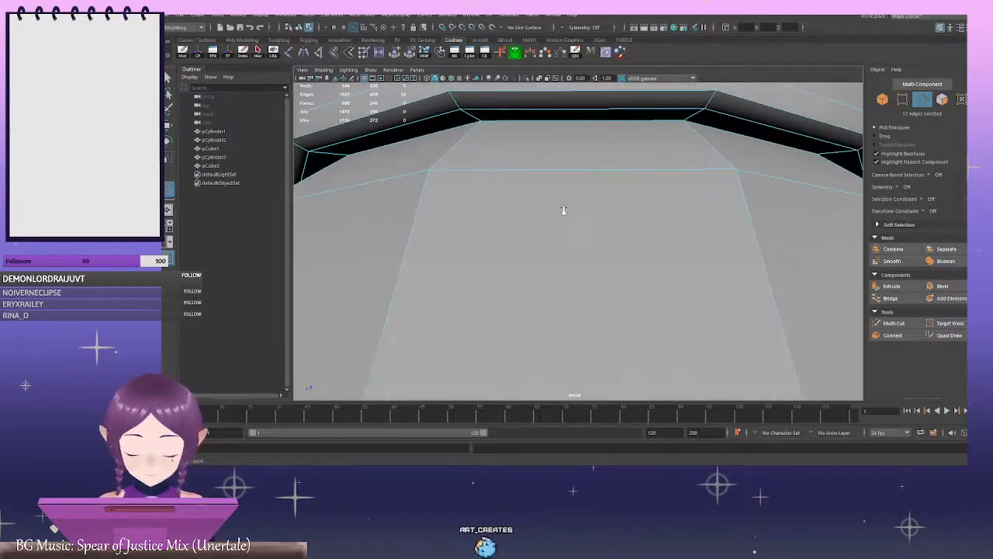
pyautogui.click(478, 125)
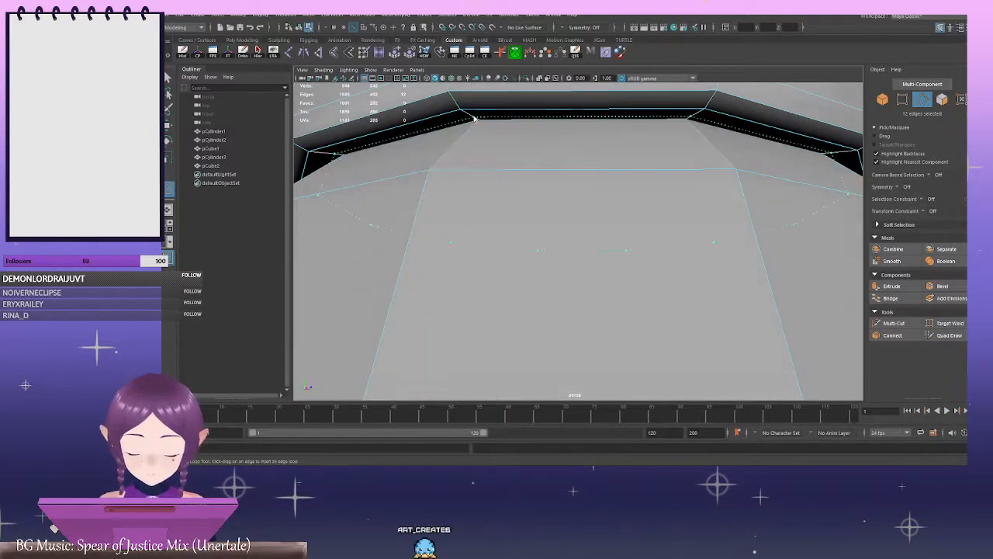
pyautogui.hotkey('ctrl', 'z')
pyautogui.hotkey('ctrl', 'z')
pyautogui.click(477, 134)
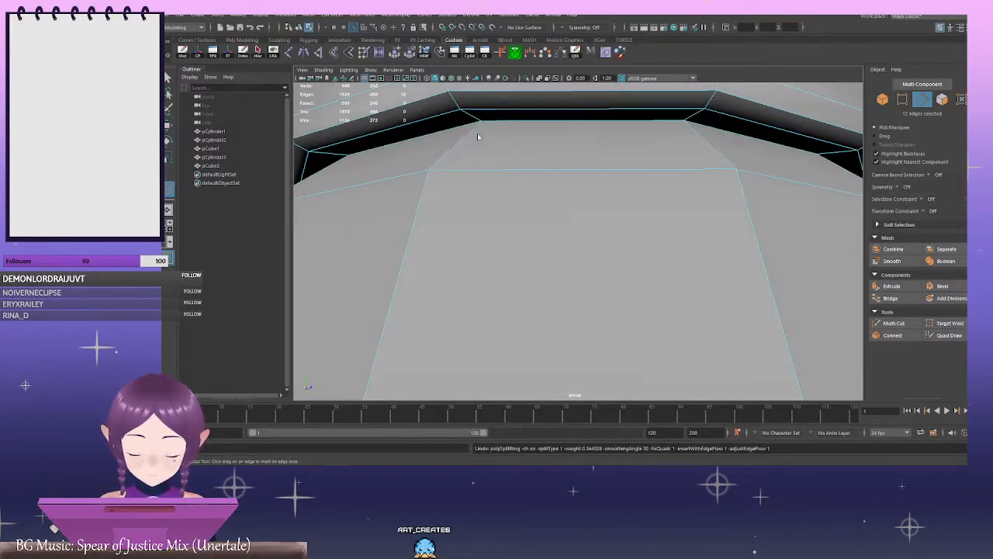
pyautogui.click(476, 128)
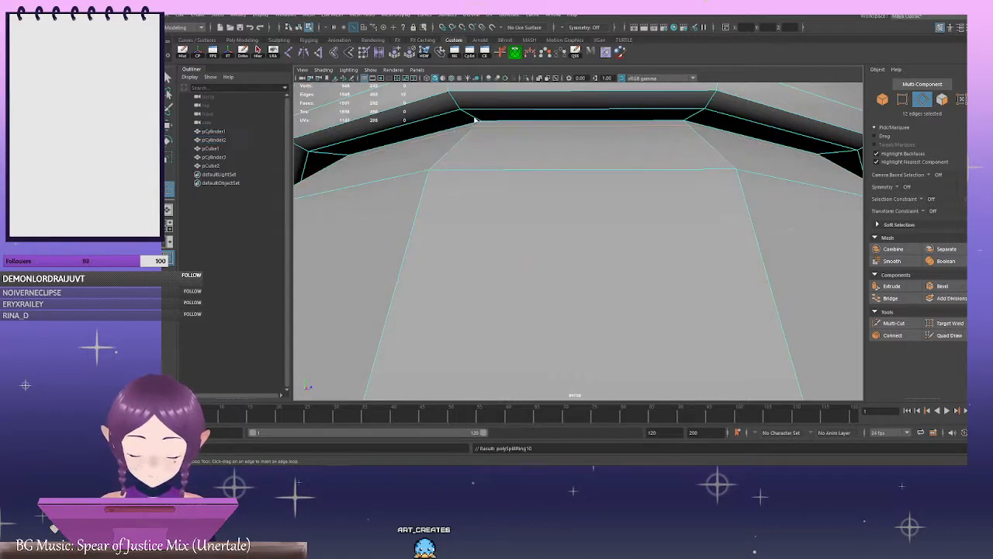
pyautogui.click(474, 120)
# Insert an edge loop around the middle of the bulge, between its widest loop and the loop below
pyautogui.scroll(-10, 545, 189)
pyautogui.keyDown('alt'); pyautogui.moveTo(626, 258); pyautogui.dragTo(593, 187); pyautogui.keyUp('alt')
pyautogui.click(617, 190)
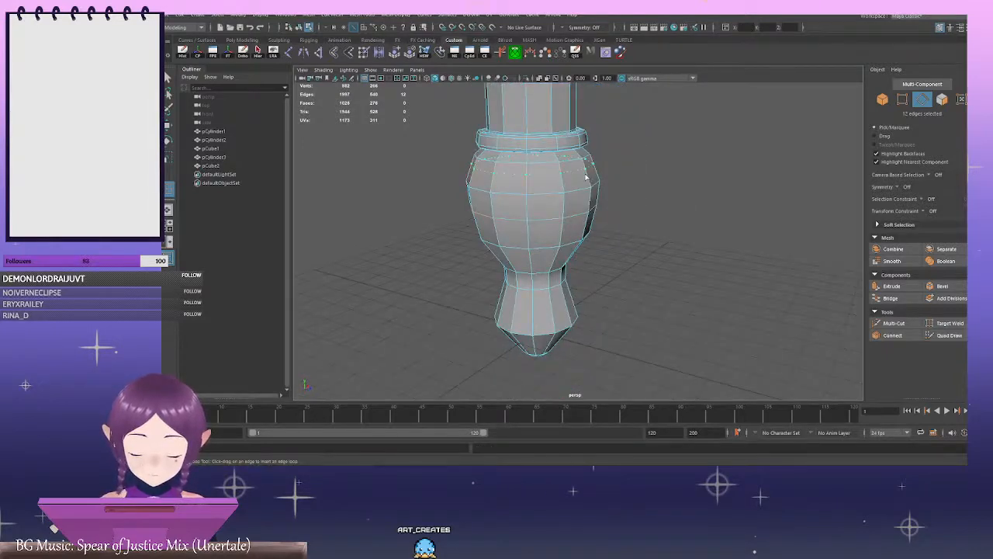
pyautogui.keyDown('alt'); pyautogui.moveTo(611, 264); pyautogui.dragTo(619, 228); pyautogui.keyUp('alt')
pyautogui.scroll(5, 626, 252)
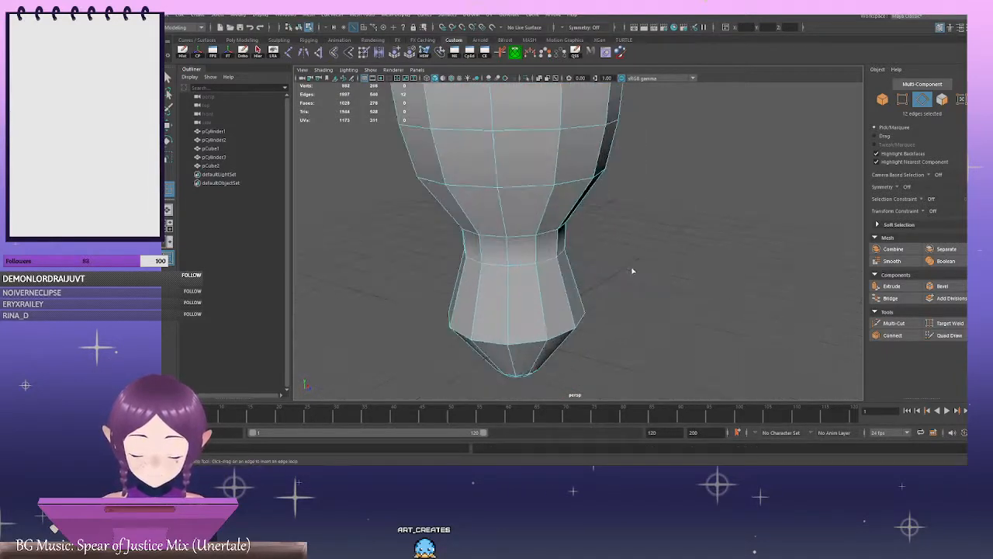
pyautogui.keyDown('alt'); pyautogui.moveTo(631, 271); pyautogui.dragTo(652, 167, button='middle'); pyautogui.keyUp('alt')
pyautogui.click(567, 191)
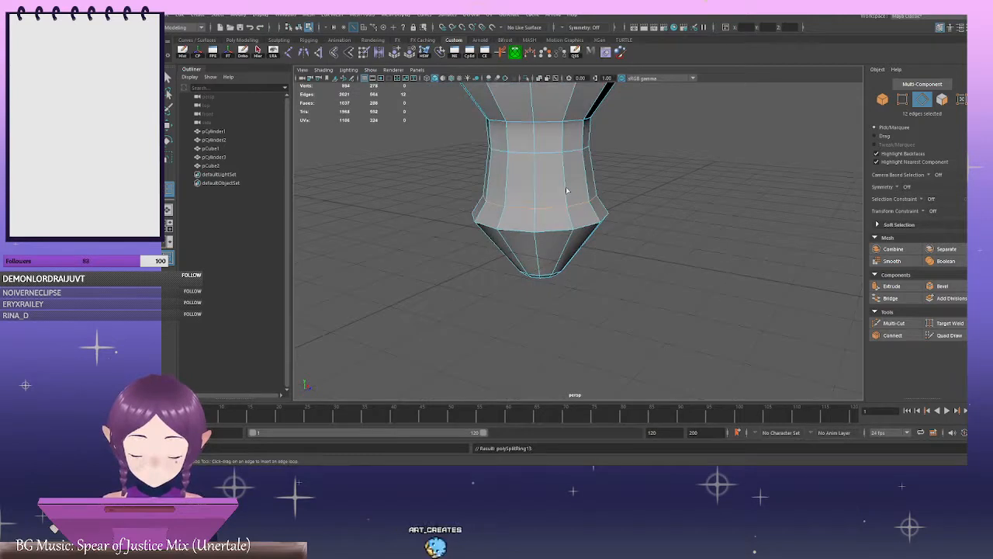
pyautogui.hotkey('ctrl', 'z')
# Insert an edge loop around the tapered tip at the handle's lower end
pyautogui.keyDown('alt'); pyautogui.moveTo(574, 190); pyautogui.dragTo(627, 229); pyautogui.keyUp('alt')
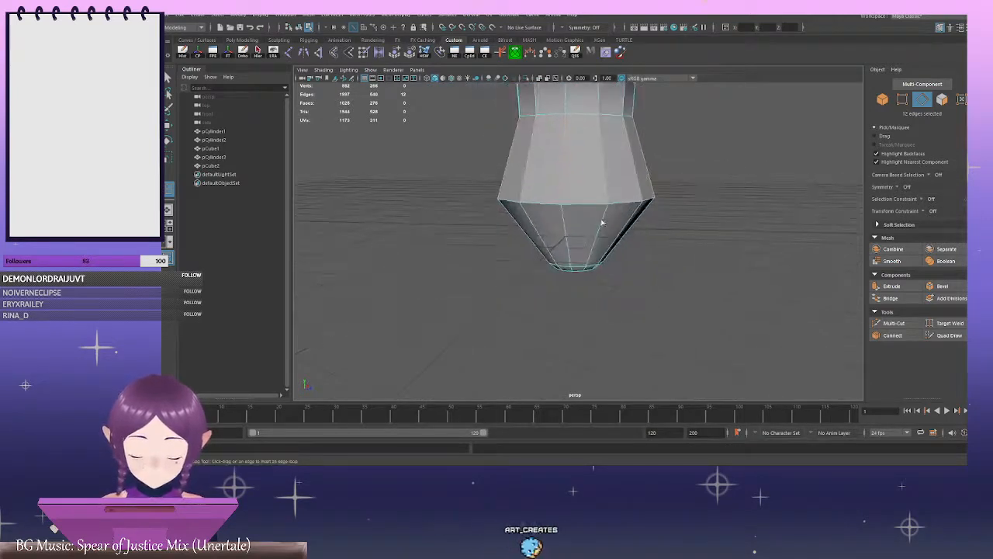
pyautogui.click(601, 219)
pyautogui.keyDown('alt'); pyautogui.moveTo(703, 228); pyautogui.dragTo(493, 195); pyautogui.keyUp('alt')
# Return to object mode and preview the handle smoothed along the shaft up to the head, ending in the unsmoothed display
pyautogui.scroll(-5, 738, 195)
pyautogui.moveTo(665, 166); pyautogui.dragTo(714, 144, button='right')
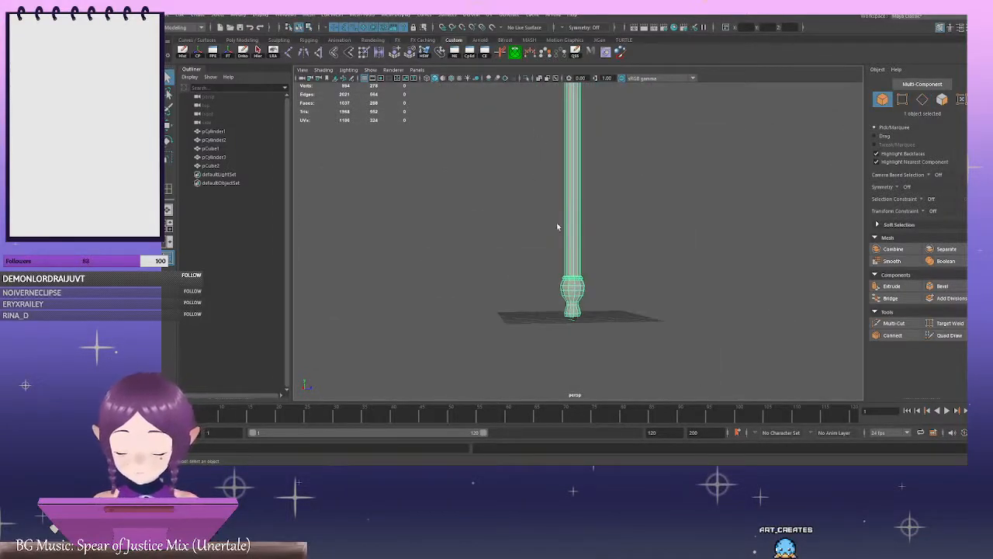
pyautogui.press('3')
pyautogui.scroll(-4, 688, 208)
pyautogui.keyDown('alt'); pyautogui.moveTo(593, 198); pyautogui.dragTo(586, 337, button='middle'); pyautogui.keyUp('alt')
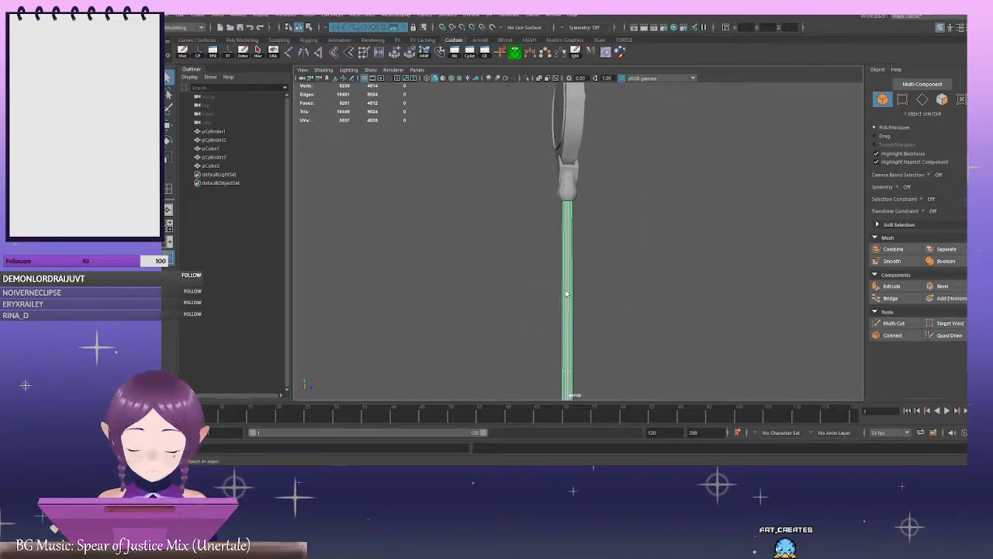
pyautogui.press('1')
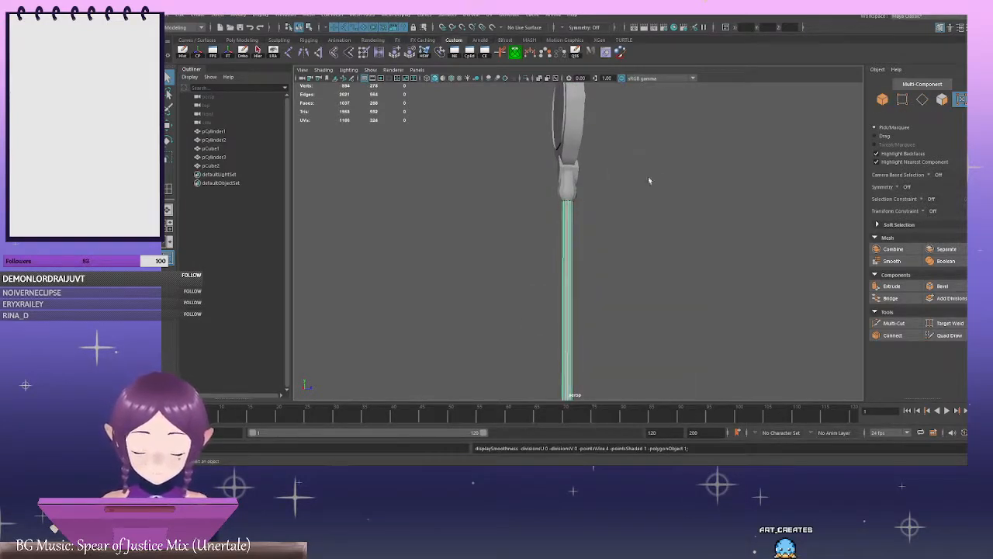
# Isolate the handle in the viewport and bring its upper end close into view
pyautogui.scroll(3, 621, 187)
pyautogui.click(527, 78)
pyautogui.keyDown('alt'); pyautogui.moveTo(565, 140); pyautogui.dragTo(596, 299, button='middle'); pyautogui.keyUp('alt')
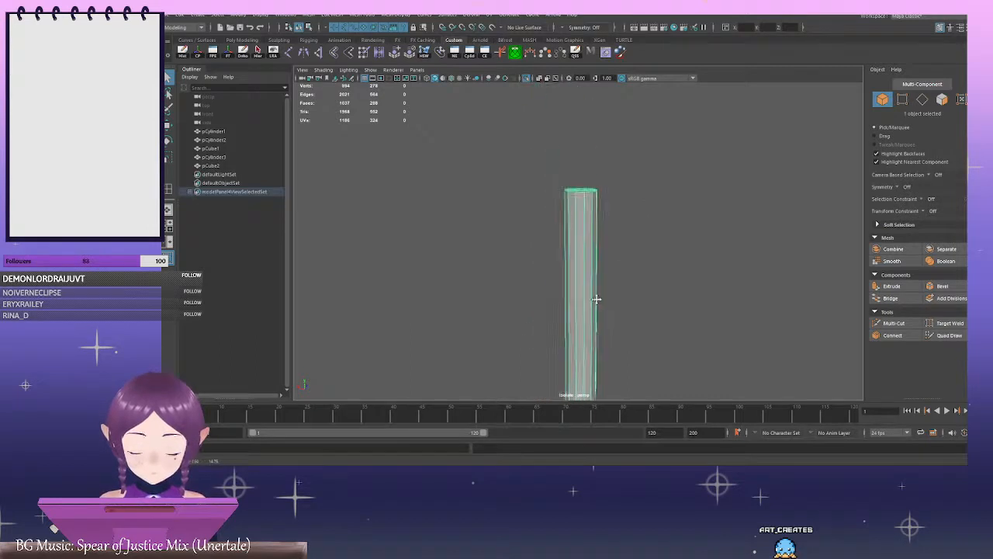
pyautogui.scroll(3, 595, 215)
pyautogui.keyDown('alt'); pyautogui.moveTo(595, 215); pyautogui.dragTo(581, 250, button='middle'); pyautogui.keyUp('alt')
pyautogui.scroll(6, 582, 250)
# Insert edge loops close to the rim at the handle's upper end
pyautogui.moveTo(645, 174); pyautogui.dragTo(646, 147, button='right')
pyautogui.scroll(5, 638, 167)
pyautogui.click(169, 190)
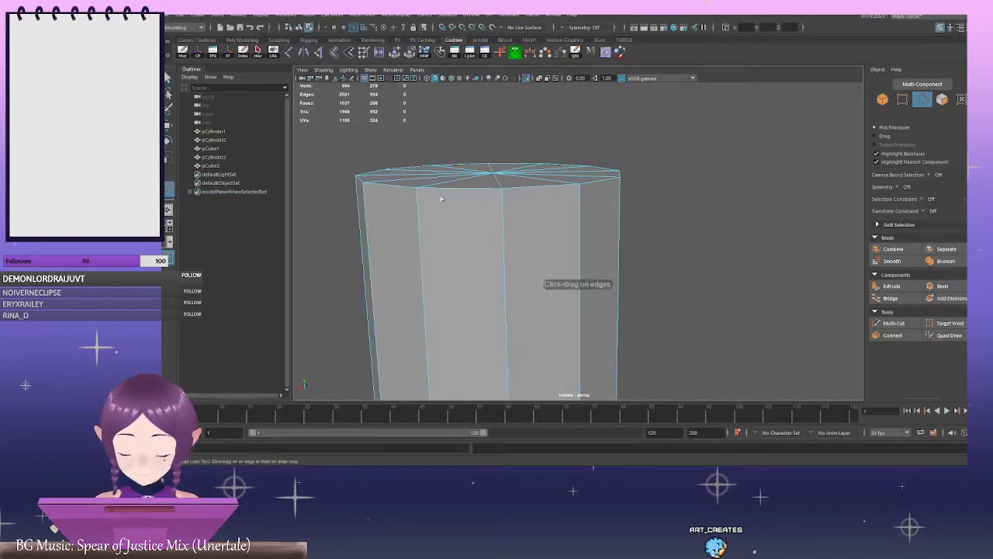
pyautogui.moveTo(501, 198); pyautogui.dragTo(504, 204)
pyautogui.press('q')
pyautogui.scroll(-4, 703, 192)
# Select only the flat cap faces at the handle's upper end and delete them, leaving the side faces in place
pyautogui.keyDown('alt'); pyautogui.moveTo(703, 192); pyautogui.dragTo(736, 217); pyautogui.keyUp('alt')
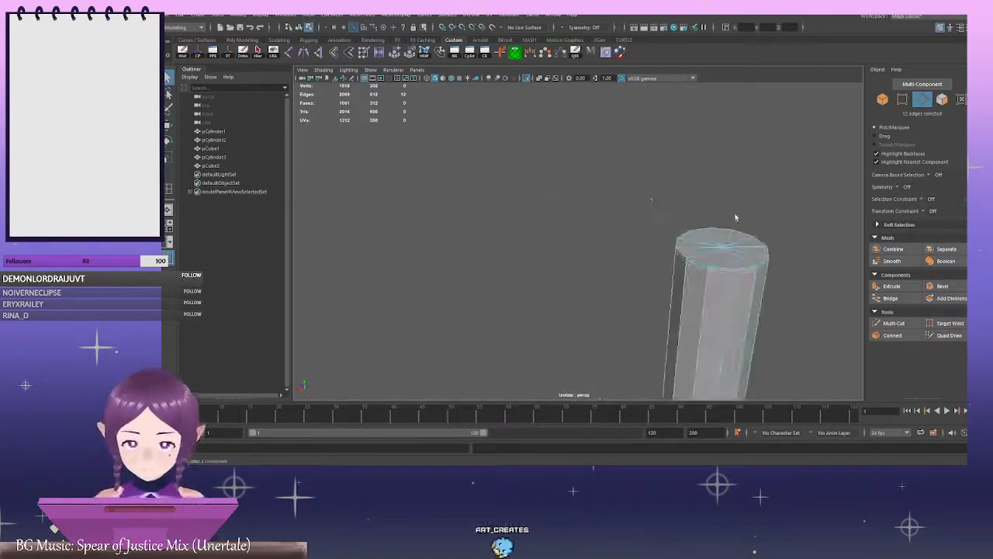
pyautogui.scroll(-3, 737, 217)
pyautogui.keyDown('alt'); pyautogui.moveTo(734, 216); pyautogui.dragTo(641, 165, button='middle'); pyautogui.keyUp('alt')
pyautogui.moveTo(687, 157); pyautogui.dragTo(692, 189, button='right')
pyautogui.scroll(4, 643, 186)
pyautogui.keyDown('alt'); pyautogui.moveTo(643, 186); pyautogui.dragTo(636, 194, button='middle'); pyautogui.keyUp('alt')
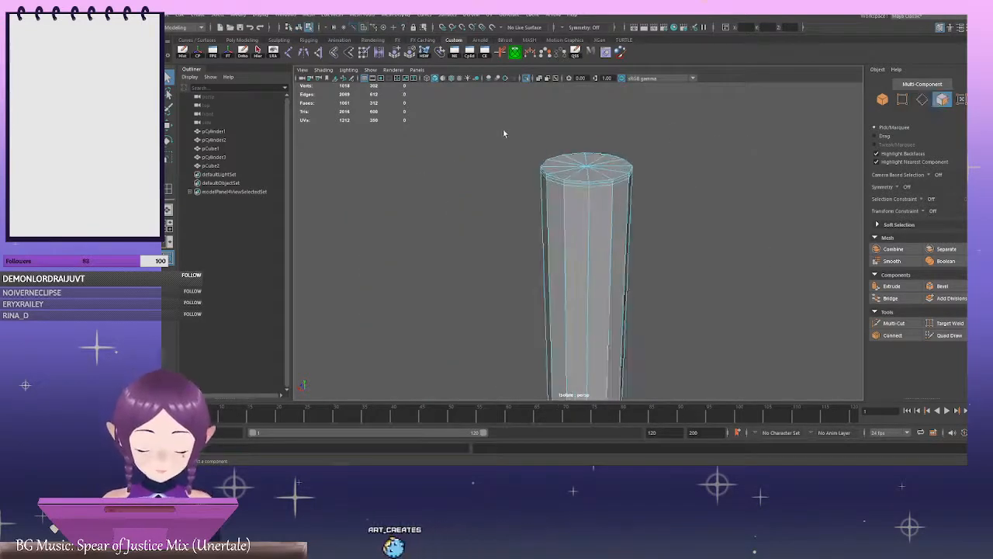
pyautogui.moveTo(504, 131); pyautogui.dragTo(765, 255)
pyautogui.scroll(8, 750, 240)
pyautogui.scroll(-3, 676, 191)
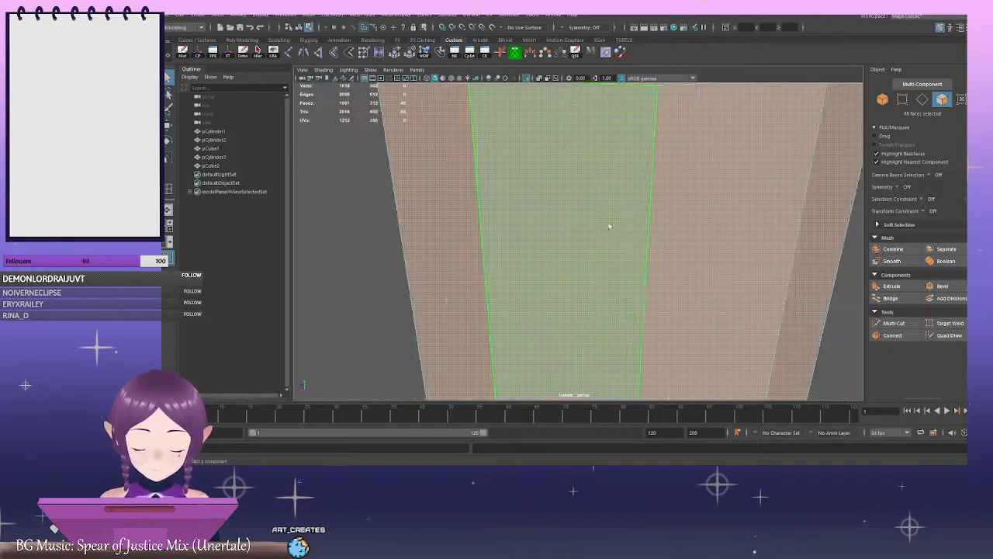
pyautogui.keyDown('ctrl'); pyautogui.click(611, 224); pyautogui.keyUp('ctrl')
pyautogui.keyDown('ctrl'); pyautogui.doubleClick(707, 222); pyautogui.keyUp('ctrl')
pyautogui.scroll(-6, 668, 219)
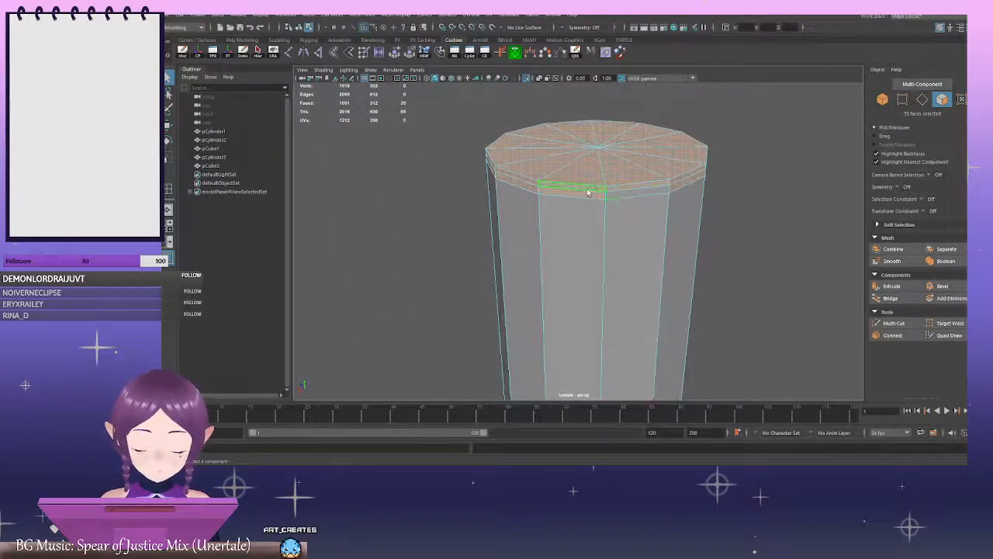
pyautogui.scroll(-3, 620, 189)
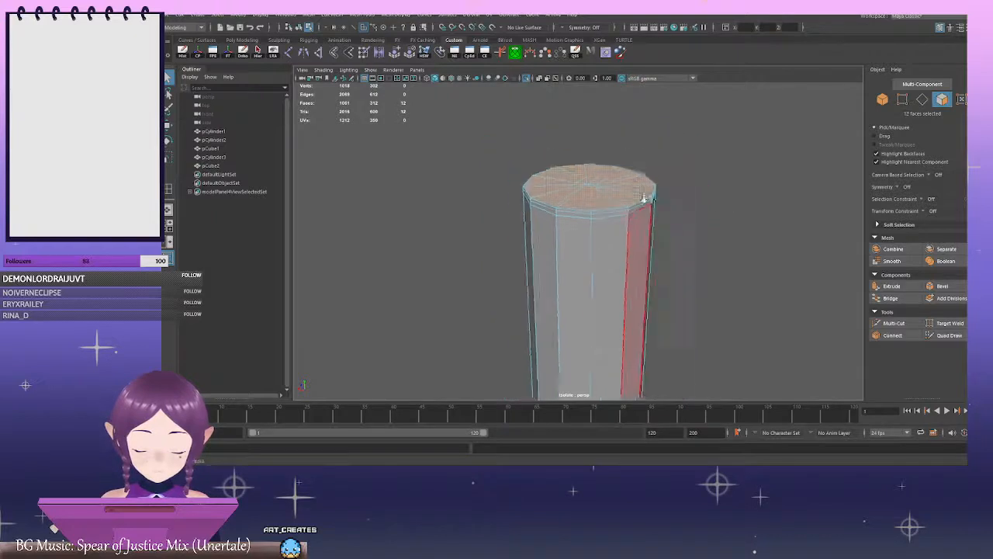
pyautogui.press('Delete')
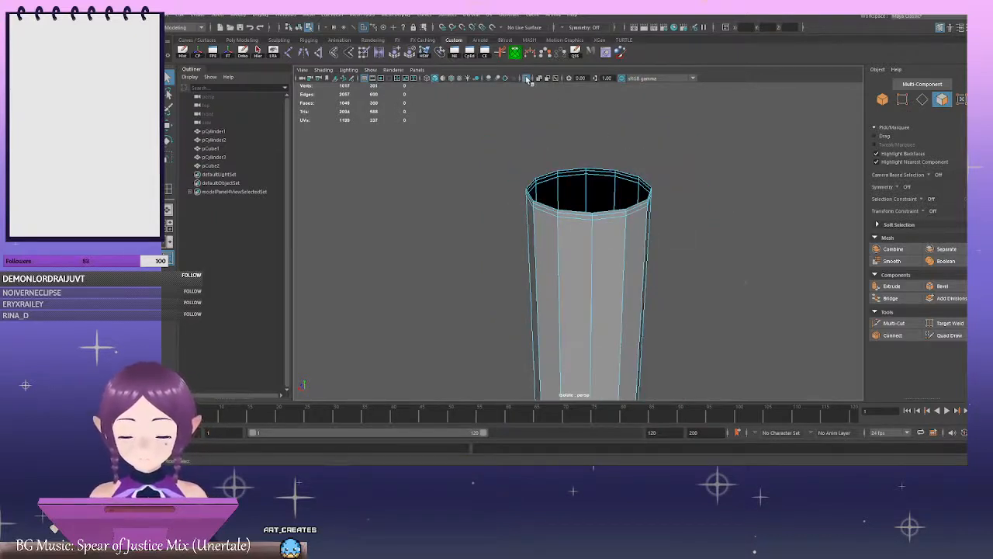
# End the handle's isolation, then select the bulged sleeve below the diamond gem as an object and isolate it
pyautogui.click(528, 80)
pyautogui.scroll(-10, 527, 177)
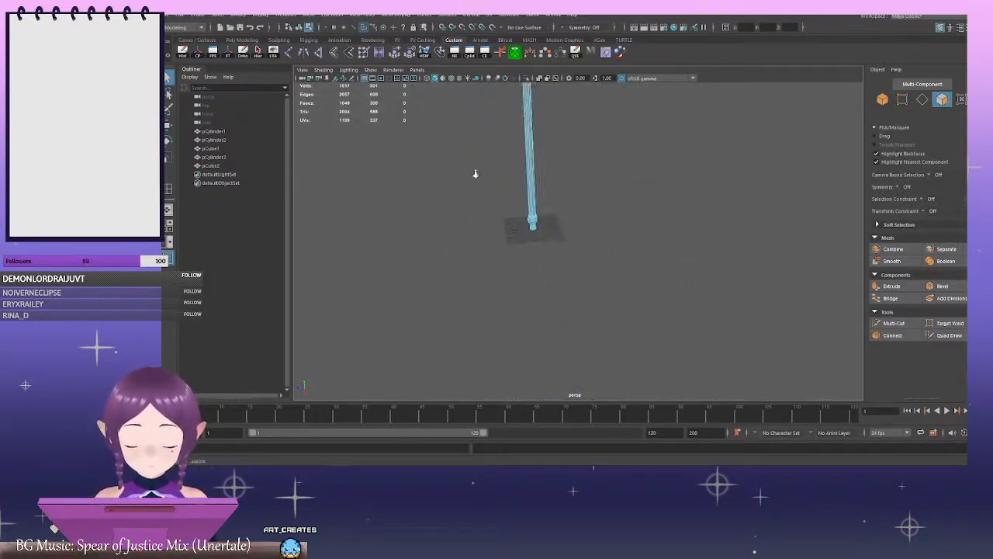
pyautogui.keyDown('alt'); pyautogui.moveTo(476, 174); pyautogui.dragTo(689, 235, button='right'); pyautogui.keyUp('alt')
pyautogui.keyDown('alt'); pyautogui.moveTo(473, 209); pyautogui.dragTo(661, 306, button='middle'); pyautogui.keyUp('alt')
pyautogui.keyDown('alt'); pyautogui.moveTo(660, 306); pyautogui.dragTo(588, 206, button='right'); pyautogui.keyUp('alt')
pyautogui.keyDown('alt'); pyautogui.moveTo(587, 207); pyautogui.dragTo(621, 324, button='middle'); pyautogui.keyUp('alt')
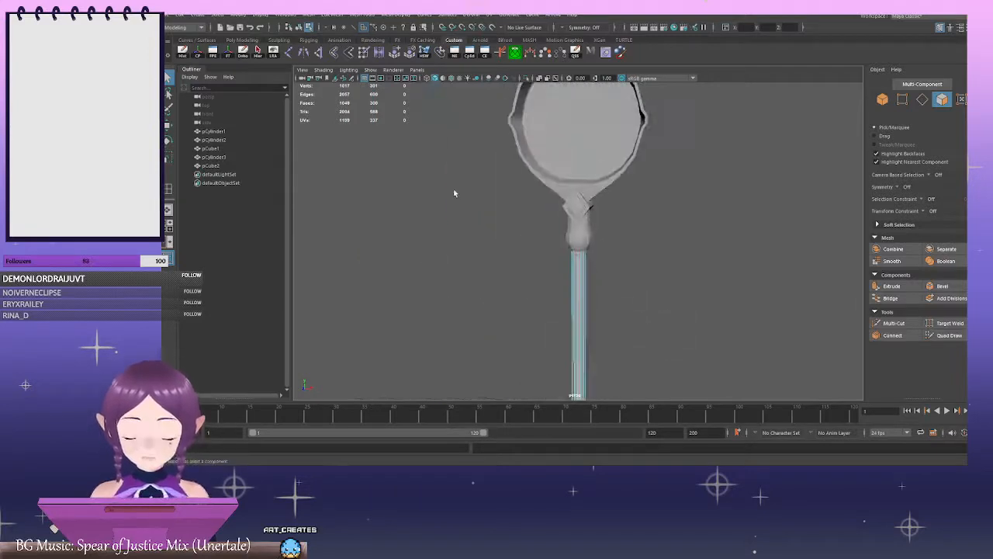
pyautogui.keyDown('alt'); pyautogui.moveTo(454, 193); pyautogui.dragTo(600, 284, button='right'); pyautogui.keyUp('alt')
pyautogui.moveTo(683, 225); pyautogui.dragTo(718, 216, button='right')
pyautogui.click(603, 259)
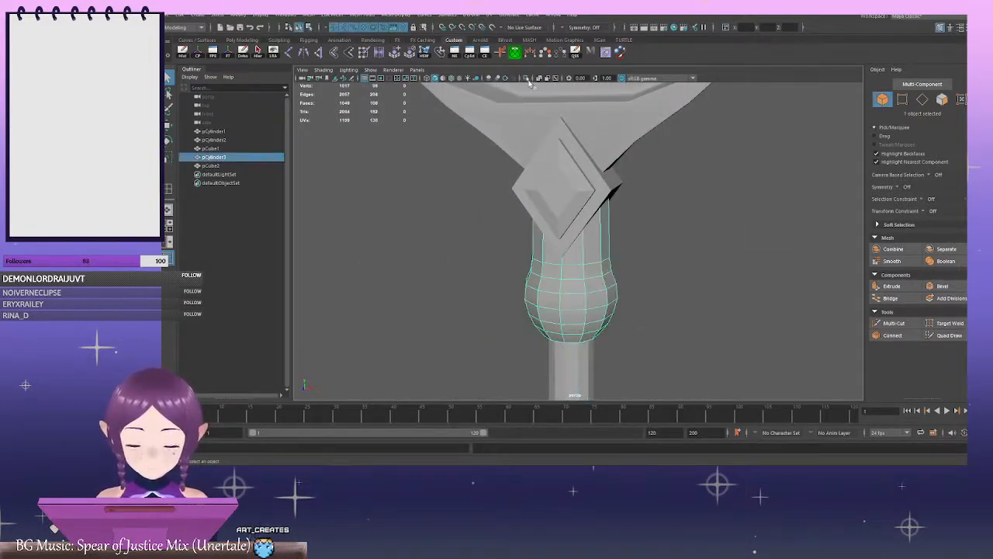
pyautogui.click(527, 80)
# Try to bevel the edge loop around the sleeve's upper rim, and undo the bevel
pyautogui.keyDown('alt'); pyautogui.moveTo(544, 155); pyautogui.dragTo(546, 199, button='middle'); pyautogui.keyUp('alt')
pyautogui.keyDown('alt'); pyautogui.moveTo(546, 200); pyautogui.dragTo(666, 210, button='right'); pyautogui.keyUp('alt')
pyautogui.moveTo(708, 182); pyautogui.dragTo(704, 160, button='right')
pyautogui.keyDown('alt'); pyautogui.moveTo(599, 186); pyautogui.dragTo(598, 169); pyautogui.keyUp('alt')
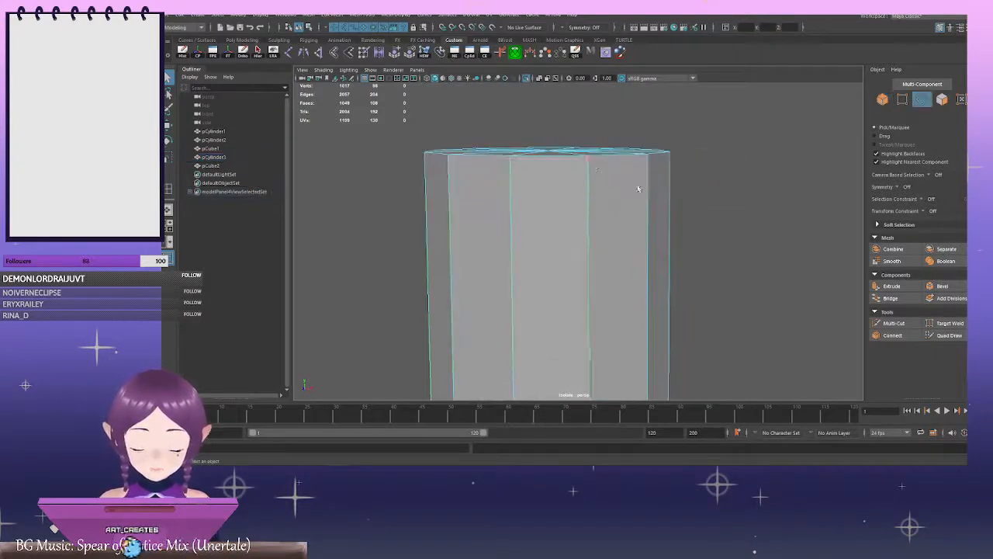
pyautogui.doubleClick(552, 156)
pyautogui.scroll(-4, 688, 193)
pyautogui.click(943, 286)
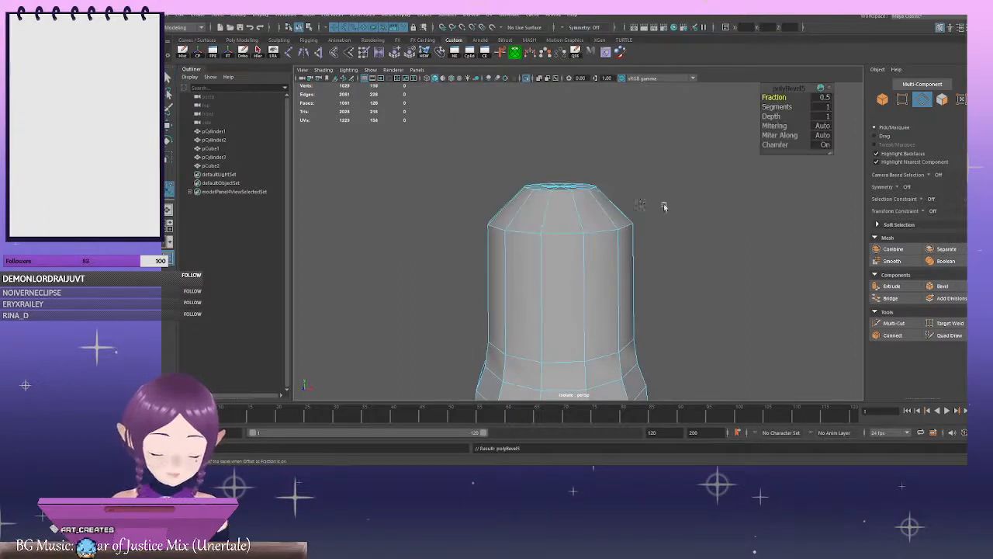
pyautogui.hotkey('ctrl', 'z')
pyautogui.scroll(4, 506, 159)
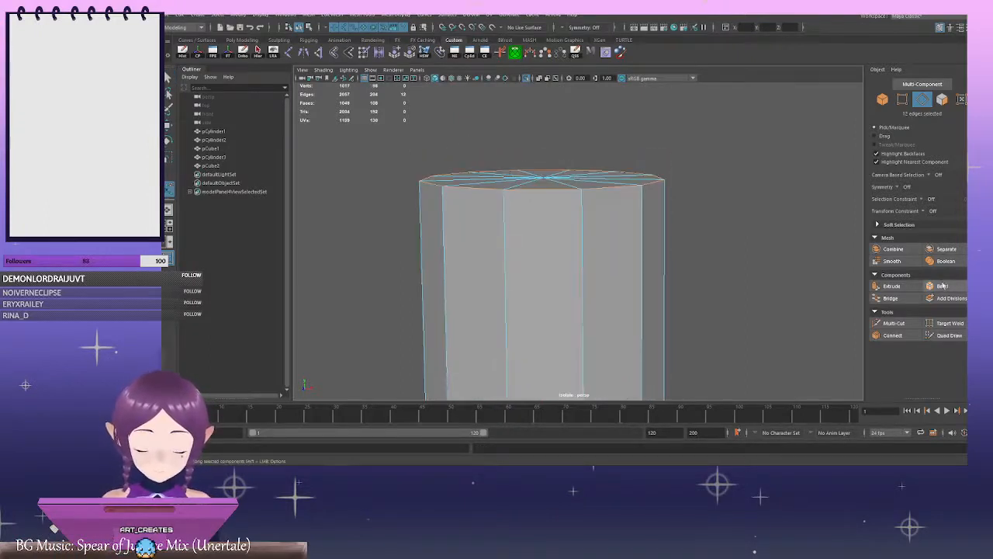
# Try the 0.5 fraction bevel on the sleeve's upper rim again, compare it against the whole staff, and undo it
pyautogui.click(942, 287)
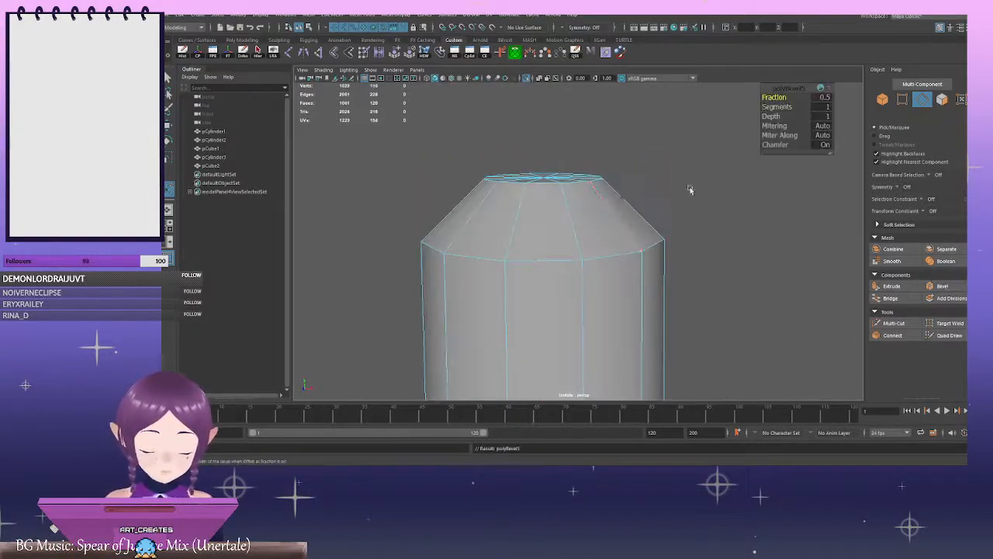
pyautogui.scroll(-5, 553, 88)
pyautogui.click(527, 81)
pyautogui.moveTo(664, 185)
pyautogui.keyDown('alt'); pyautogui.mouseDown()
pyautogui.moveTo(623, 186)
pyautogui.moveTo(650, 188)
pyautogui.mouseUp(); pyautogui.keyUp('alt')
pyautogui.click(526, 79)
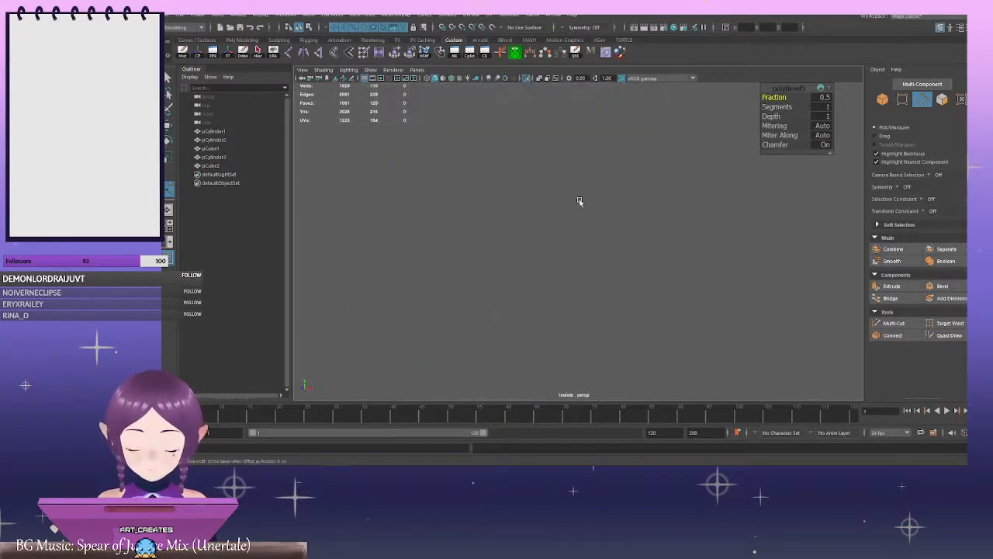
pyautogui.click(527, 80)
pyautogui.moveTo(710, 196); pyautogui.dragTo(768, 177, button='right')
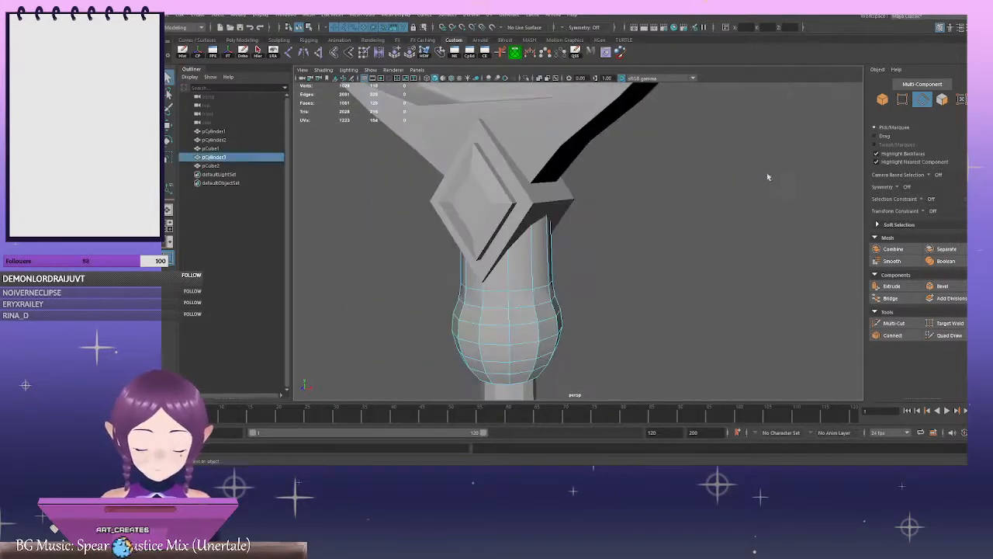
pyautogui.click(524, 80)
pyautogui.click(584, 184)
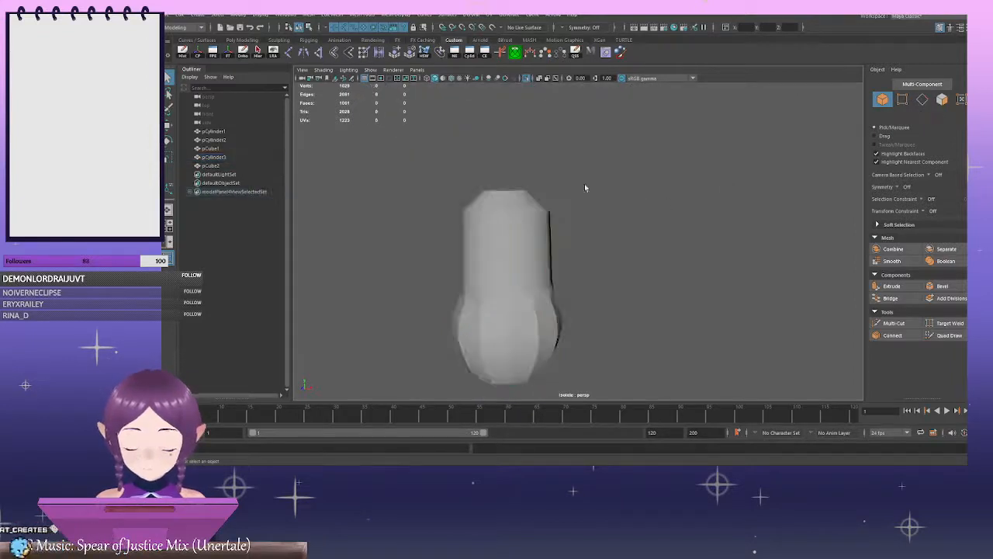
pyautogui.keyDown('alt'); pyautogui.moveTo(584, 184); pyautogui.dragTo(650, 205, button='right'); pyautogui.keyUp('alt')
pyautogui.hotkey('ctrl', 'z')
pyautogui.hotkey('ctrl', 'z')
pyautogui.hotkey('ctrl', 'z')
pyautogui.hotkey('ctrl', '1')
# Insert two edge loops around the sleeve just below its upper rim
pyautogui.scroll(3, 649, 205)
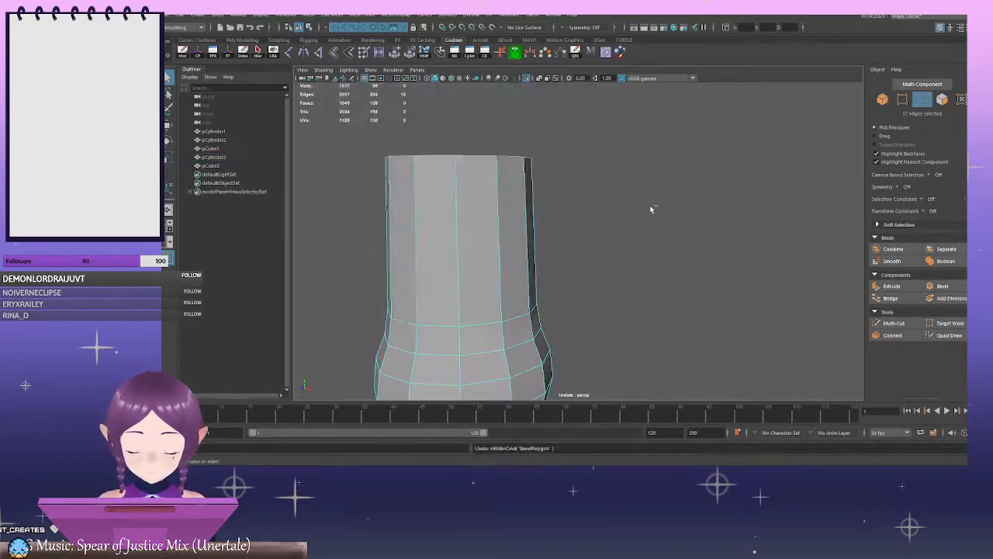
pyautogui.keyDown('alt'); pyautogui.moveTo(656, 212); pyautogui.dragTo(661, 210, button='middle'); pyautogui.keyUp('alt')
pyautogui.keyDown('alt'); pyautogui.moveTo(654, 210); pyautogui.dragTo(683, 249); pyautogui.keyUp('alt')
pyautogui.click(718, 288)
pyautogui.keyDown('alt'); pyautogui.moveTo(719, 289); pyautogui.dragTo(688, 179, button='middle'); pyautogui.keyUp('alt')
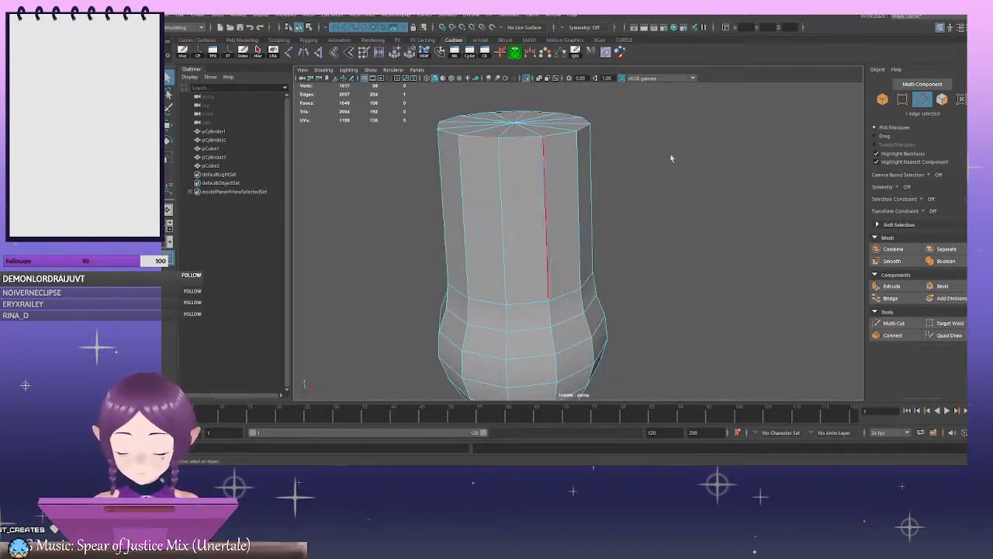
pyautogui.keyDown('shift'); pyautogui.rightClick(738, 159); pyautogui.keyUp('shift')
pyautogui.click(747, 217)
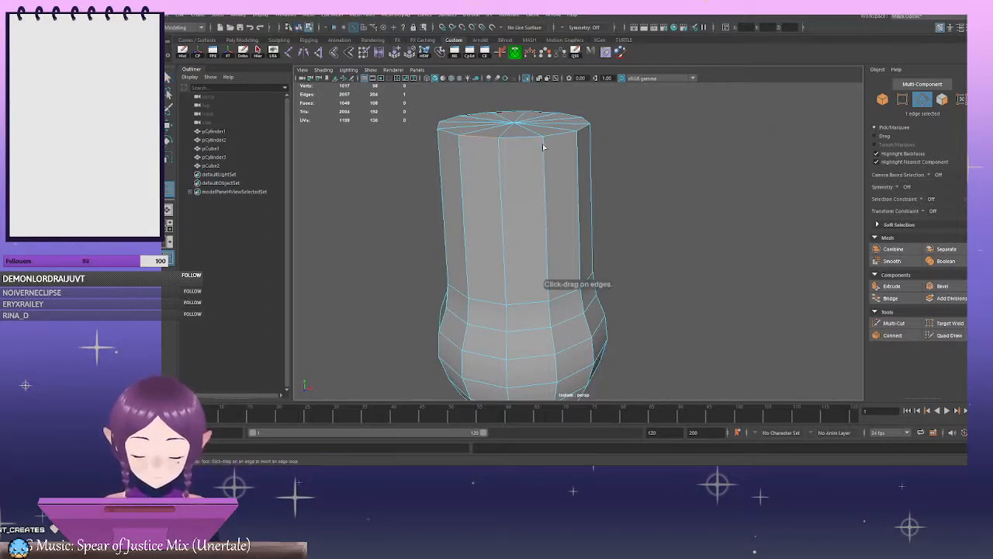
pyautogui.keyDown('alt'); pyautogui.moveTo(602, 140); pyautogui.dragTo(615, 160, button='middle'); pyautogui.keyUp('alt')
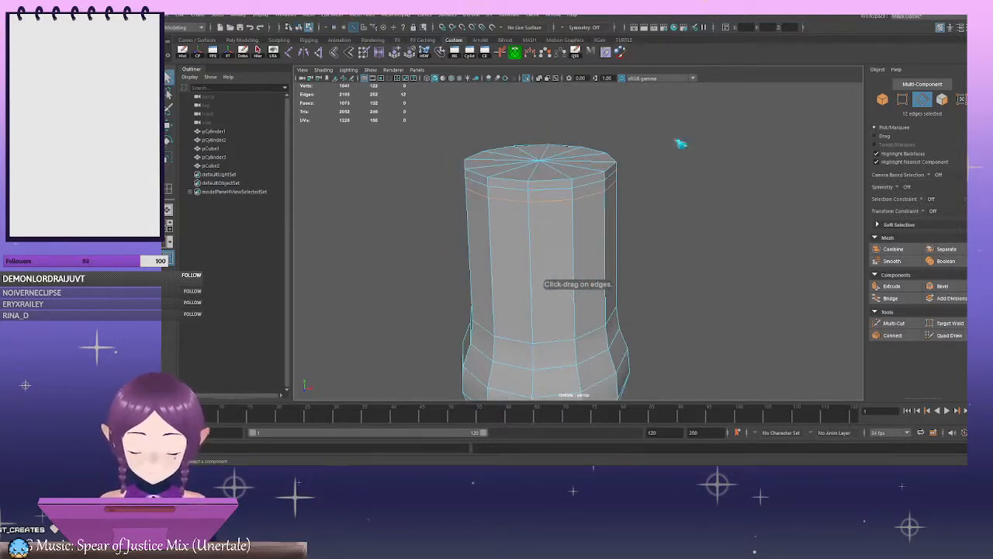
# Select only the cap faces at the sleeve's upper end, excluding the side face rings, and delete them
pyautogui.press('F11')
pyautogui.moveTo(432, 111); pyautogui.dragTo(732, 244)
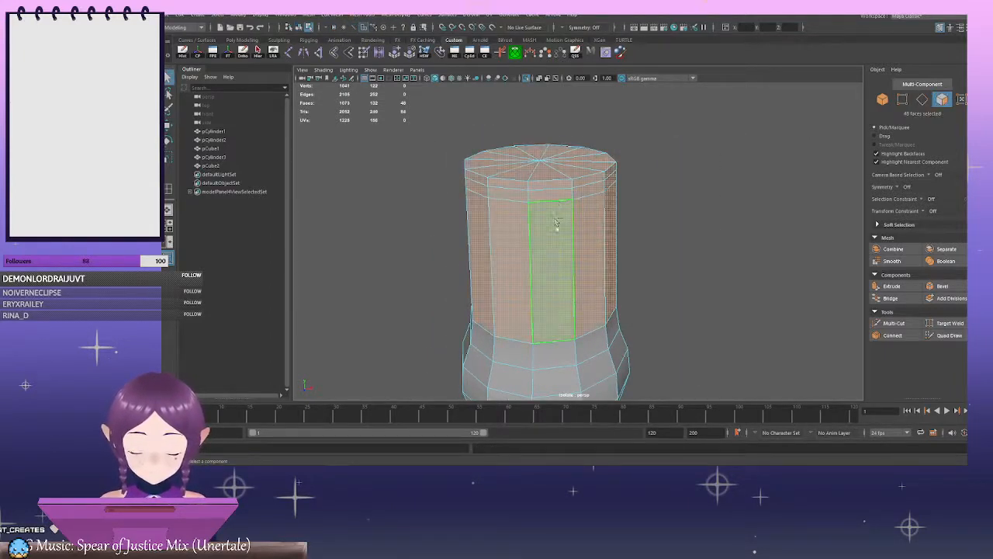
pyautogui.keyDown('ctrl'); pyautogui.click(556, 224); pyautogui.keyUp('ctrl')
pyautogui.keyDown('ctrl'); pyautogui.doubleClick(508, 230); pyautogui.keyUp('ctrl')
pyautogui.keyDown('ctrl'); pyautogui.doubleClick(521, 194); pyautogui.keyUp('ctrl')
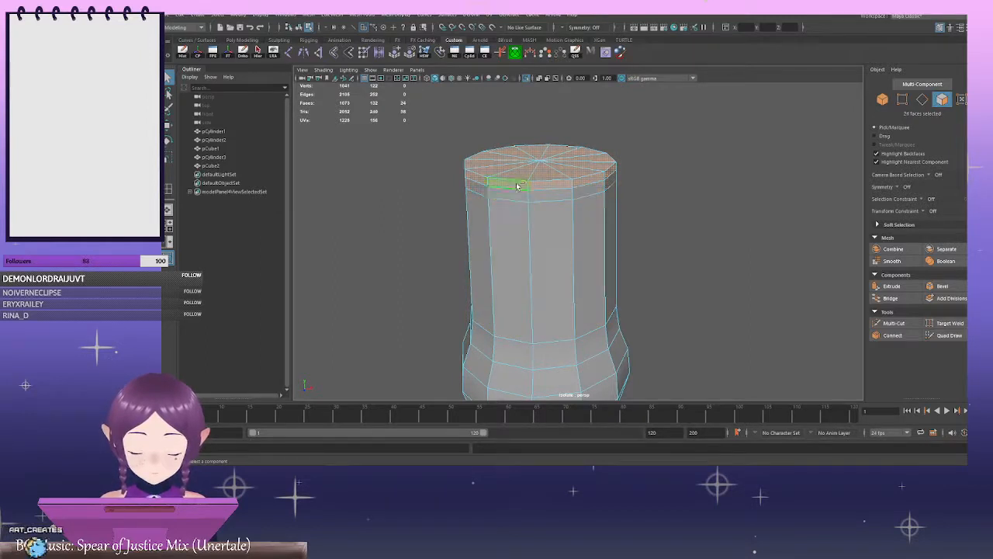
pyautogui.keyDown('ctrl'); pyautogui.click(519, 186); pyautogui.keyUp('ctrl')
pyautogui.keyDown('ctrl'); pyautogui.doubleClick(554, 187); pyautogui.keyUp('ctrl')
pyautogui.press('Delete')
# Select the cap faces closing the sleeve's lower end and delete them
pyautogui.keyDown('alt'); pyautogui.moveTo(554, 187); pyautogui.dragTo(616, 260, button='right'); pyautogui.keyUp('alt')
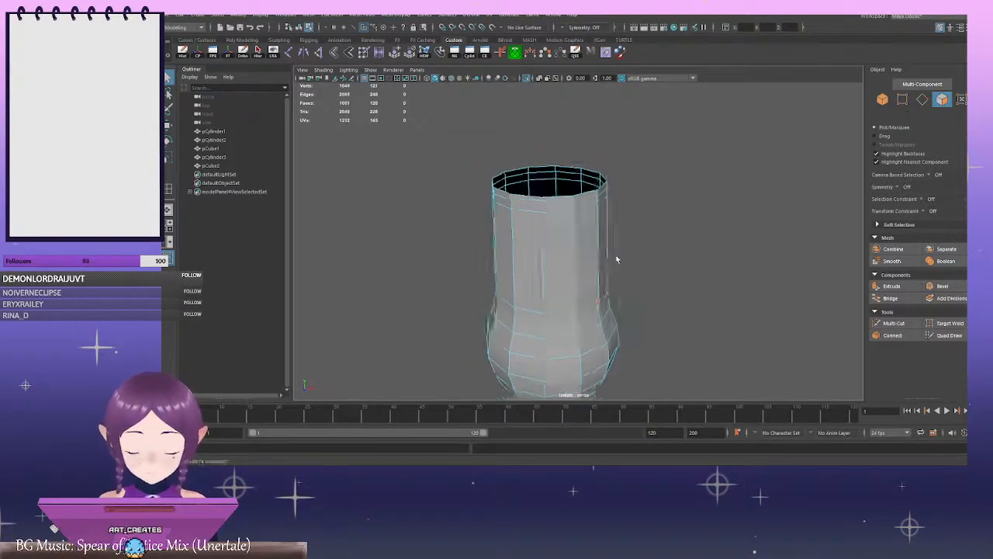
pyautogui.keyDown('alt'); pyautogui.moveTo(616, 259); pyautogui.dragTo(595, 191); pyautogui.keyUp('alt')
pyautogui.keyDown('alt'); pyautogui.moveTo(595, 191); pyautogui.dragTo(601, 332, button='middle'); pyautogui.keyUp('alt')
pyautogui.keyDown('alt'); pyautogui.moveTo(600, 332); pyautogui.dragTo(696, 225, button='right'); pyautogui.keyUp('alt')
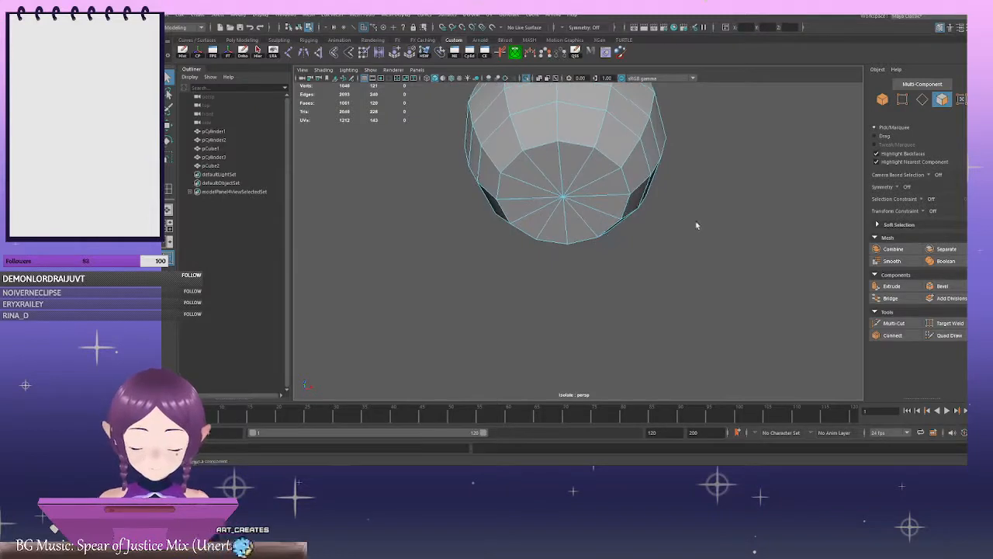
pyautogui.keyDown('alt'); pyautogui.moveTo(709, 195); pyautogui.dragTo(697, 219, button='middle'); pyautogui.keyUp('alt')
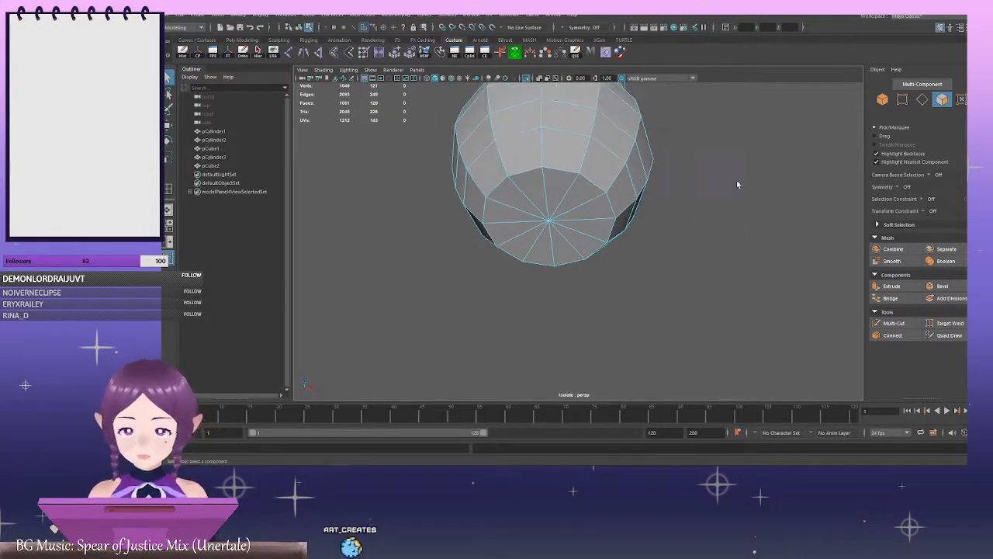
pyautogui.moveTo(736, 180); pyautogui.dragTo(752, 144, button='right')
pyautogui.moveTo(800, 184); pyautogui.dragTo(802, 208, button='right')
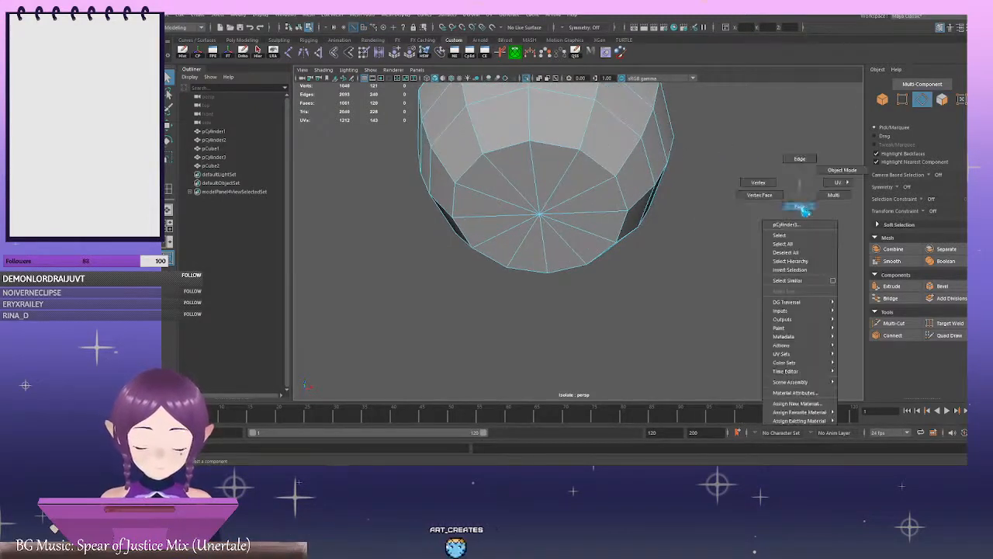
pyautogui.keyDown('alt'); pyautogui.moveTo(636, 203); pyautogui.dragTo(616, 148); pyautogui.keyUp('alt')
pyautogui.keyDown('alt'); pyautogui.moveTo(616, 149); pyautogui.dragTo(609, 218, button='middle'); pyautogui.keyUp('alt')
pyautogui.keyDown('alt'); pyautogui.moveTo(609, 218); pyautogui.dragTo(605, 188); pyautogui.keyUp('alt')
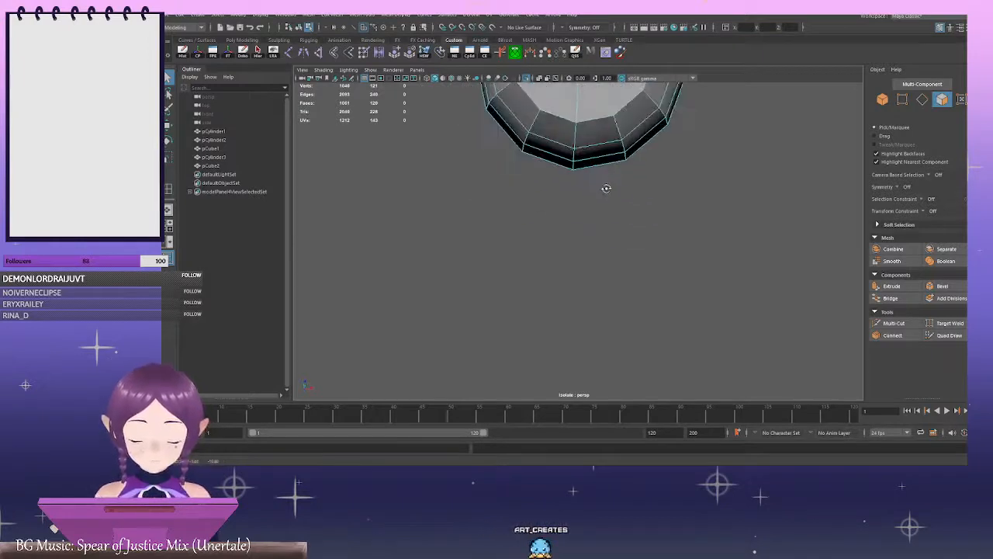
pyautogui.keyDown('alt'); pyautogui.moveTo(605, 170); pyautogui.dragTo(610, 245, button='middle'); pyautogui.keyUp('alt')
pyautogui.keyDown('alt'); pyautogui.moveTo(610, 246); pyautogui.dragTo(609, 218); pyautogui.keyUp('alt')
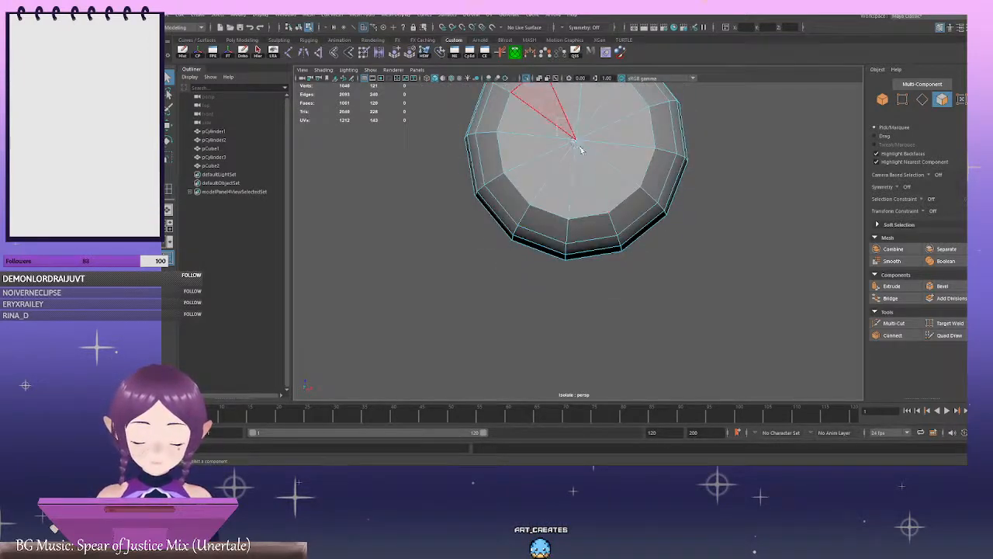
pyautogui.moveTo(579, 146); pyautogui.dragTo(582, 150)
pyautogui.keyDown('alt'); pyautogui.moveTo(660, 170); pyautogui.dragTo(619, 166, button='right'); pyautogui.keyUp('alt')
pyautogui.keyDown('alt'); pyautogui.moveTo(618, 166); pyautogui.dragTo(600, 308); pyautogui.keyUp('alt')
pyautogui.keyDown('alt'); pyautogui.moveTo(554, 173); pyautogui.dragTo(595, 287); pyautogui.keyUp('alt')
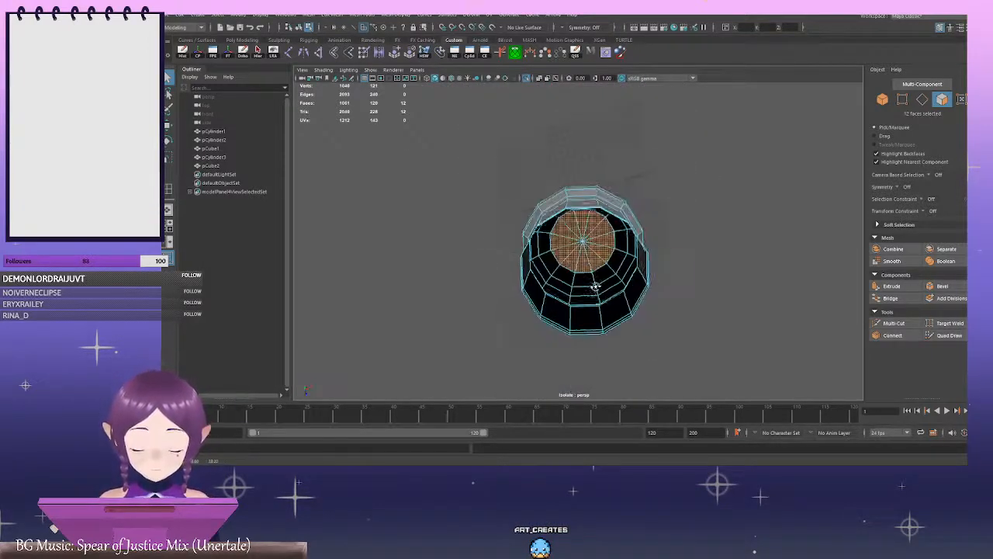
pyautogui.press('Delete')
# Examine the open-ended sleeve from above, from the side and from below
pyautogui.keyDown('alt'); pyautogui.moveTo(653, 284); pyautogui.dragTo(610, 304, button='right'); pyautogui.keyUp('alt')
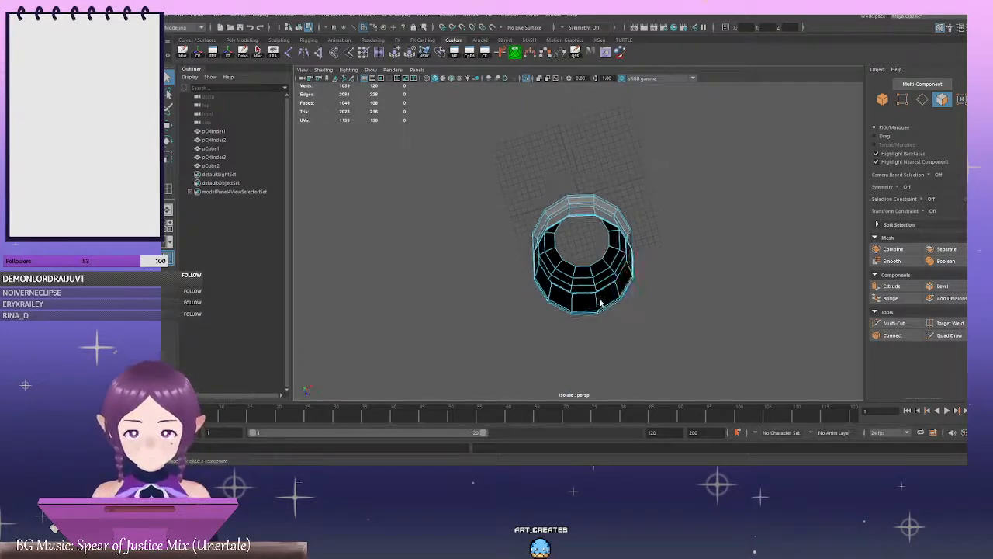
pyautogui.keyDown('alt'); pyautogui.moveTo(610, 303); pyautogui.dragTo(652, 210); pyautogui.keyUp('alt')
pyautogui.keyDown('alt'); pyautogui.moveTo(652, 211); pyautogui.dragTo(604, 220, button='middle'); pyautogui.keyUp('alt')
pyautogui.keyDown('alt'); pyautogui.moveTo(604, 221); pyautogui.dragTo(651, 230, button='right'); pyautogui.keyUp('alt')
pyautogui.keyDown('alt'); pyautogui.moveTo(650, 229); pyautogui.dragTo(674, 221); pyautogui.keyUp('alt')
pyautogui.keyDown('alt'); pyautogui.moveTo(720, 353); pyautogui.dragTo(719, 218, button='middle'); pyautogui.keyUp('alt')
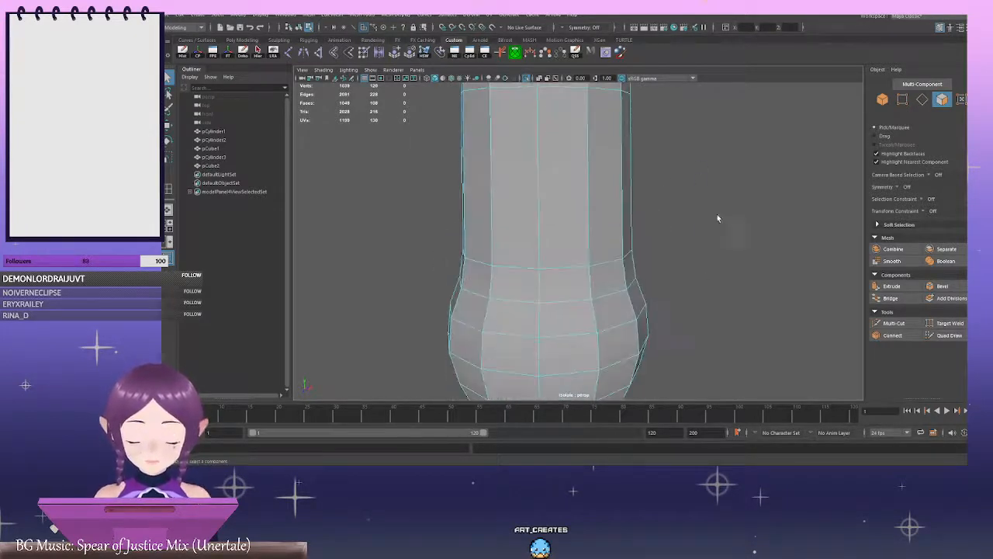
pyautogui.keyDown('alt'); pyautogui.moveTo(719, 217); pyautogui.dragTo(674, 247, button='right'); pyautogui.keyUp('alt')
pyautogui.keyDown('alt'); pyautogui.moveTo(674, 247); pyautogui.dragTo(681, 173, button='middle'); pyautogui.keyUp('alt')
pyautogui.keyDown('alt'); pyautogui.moveTo(654, 203); pyautogui.dragTo(679, 216, button='right'); pyautogui.keyUp('alt')
pyautogui.moveTo(679, 215)
pyautogui.keyDown('alt'); pyautogui.mouseDown()
pyautogui.moveTo(703, 213)
pyautogui.moveTo(694, 210)
pyautogui.mouseUp(); pyautogui.keyUp('alt')
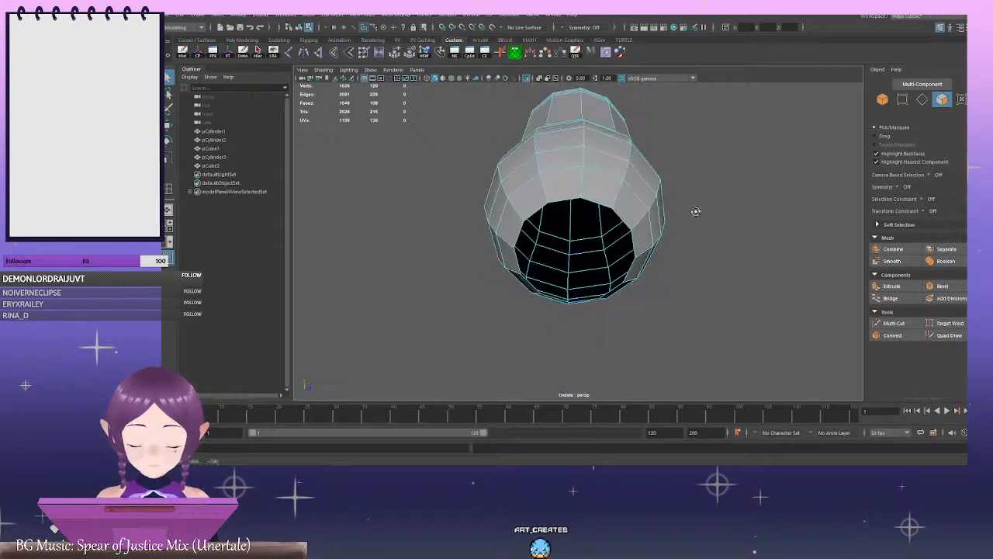
# Select the edge loop around the sleeve's lower opening and show the whole staff again
pyautogui.moveTo(728, 186); pyautogui.dragTo(734, 134, button='right')
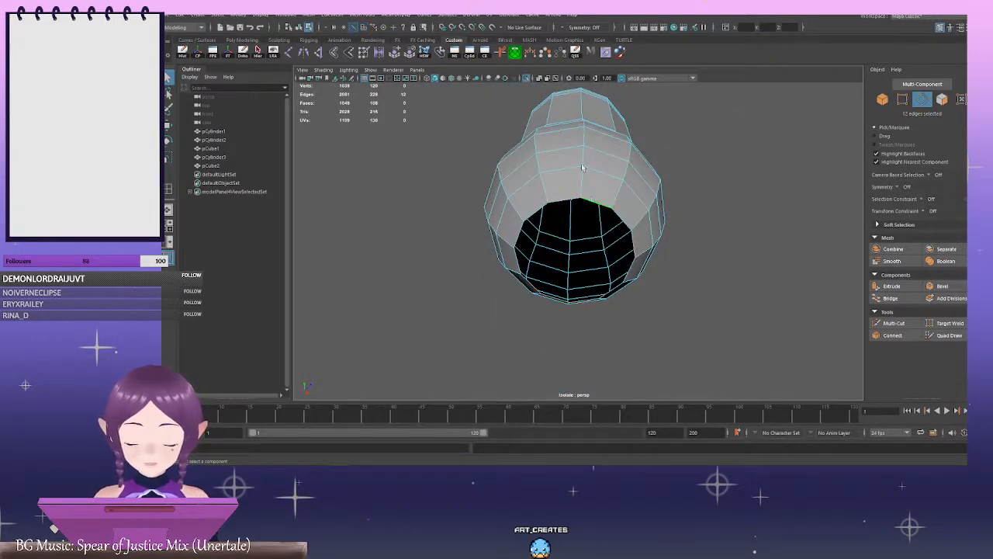
pyautogui.click(527, 79)
pyautogui.keyDown('alt'); pyautogui.moveTo(654, 256); pyautogui.dragTo(556, 219); pyautogui.keyUp('alt')
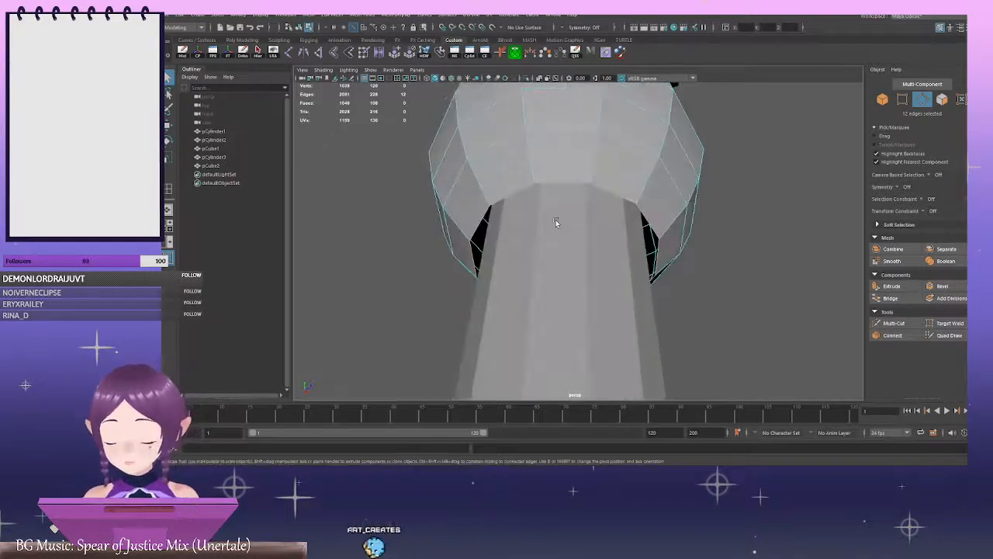
# Try to extrude the sleeve's lower opening edges inward toward the handle, scaled to about 0.87, and undo the scaling
pyautogui.press('r')
pyautogui.keyDown('alt'); pyautogui.moveTo(573, 208); pyautogui.dragTo(570, 205, button='middle'); pyautogui.keyUp('alt')
pyautogui.moveTo(554, 247)
pyautogui.keyDown('shift'); pyautogui.mouseDown()
pyautogui.moveTo(535, 254)
pyautogui.moveTo(563, 222)
pyautogui.moveTo(561, 233)
pyautogui.mouseUp(); pyautogui.keyUp('shift')
pyautogui.press('w')
pyautogui.hotkey('ctrl', 'z')
pyautogui.hotkey('ctrl', 'z')
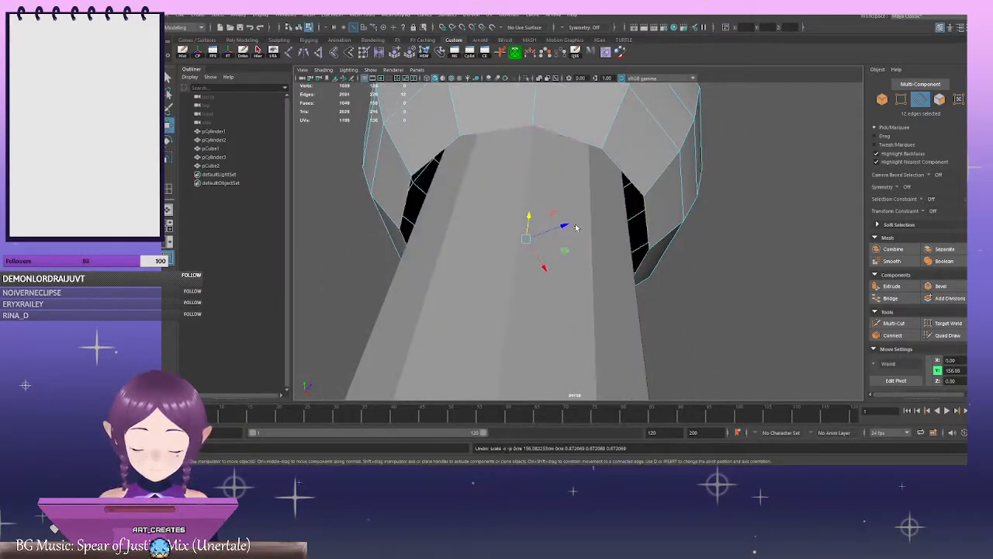
# Extrude the sleeve's lower opening edges inward toward the handle and extrude the inner loop again, upward inside the sleeve
pyautogui.hotkey('ctrl', 'e')
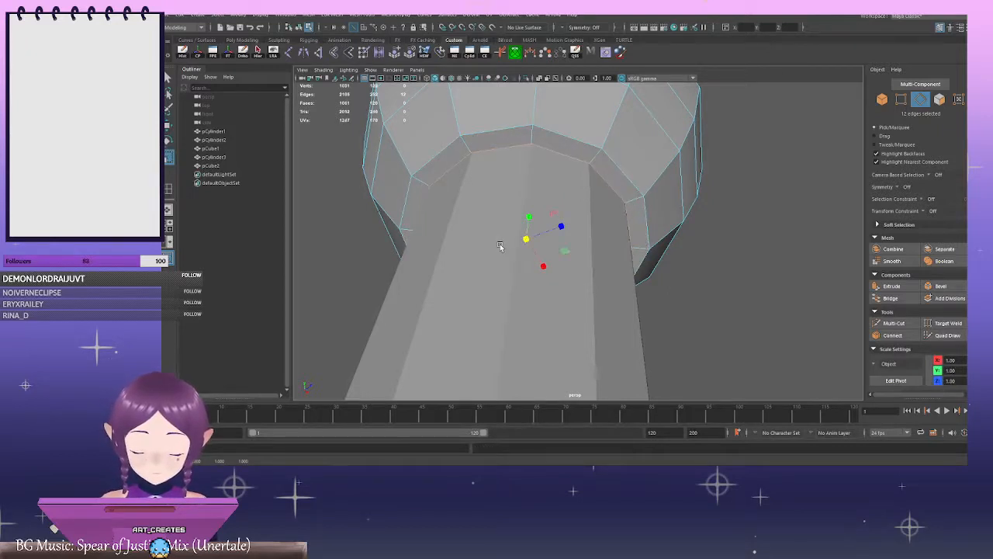
pyautogui.press('w')
pyautogui.hotkey('ctrl', 'e')
pyautogui.moveTo(530, 216); pyautogui.dragTo(539, 194)
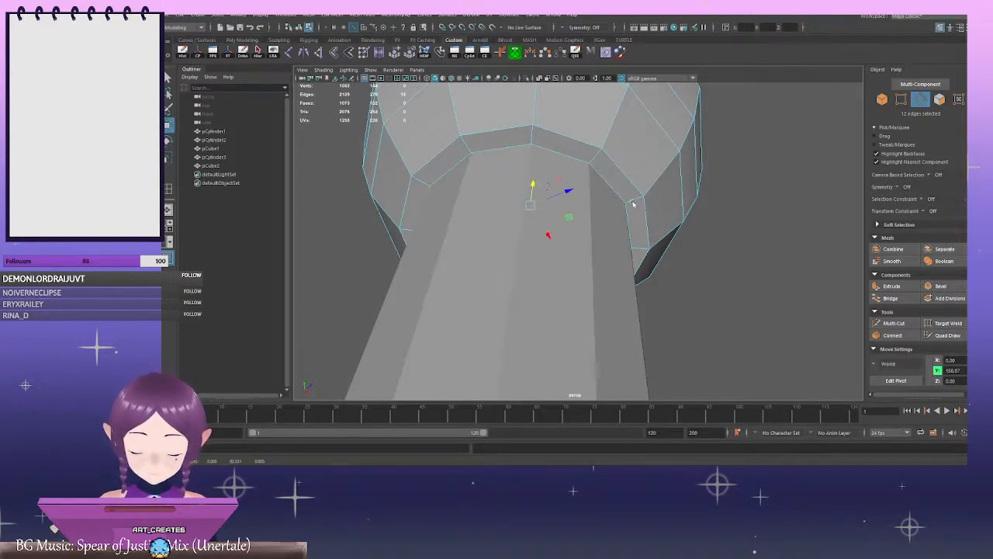
# Bevel the inner and outer edge loops of the sleeve's lower rim with a fraction of 0.5 and an increased segment count
pyautogui.keyDown('alt'); pyautogui.moveTo(633, 203); pyautogui.dragTo(580, 211); pyautogui.keyUp('alt')
pyautogui.scroll(-2, 581, 211)
pyautogui.moveTo(787, 228); pyautogui.dragTo(786, 198, button='right')
pyautogui.scroll(2, 683, 192)
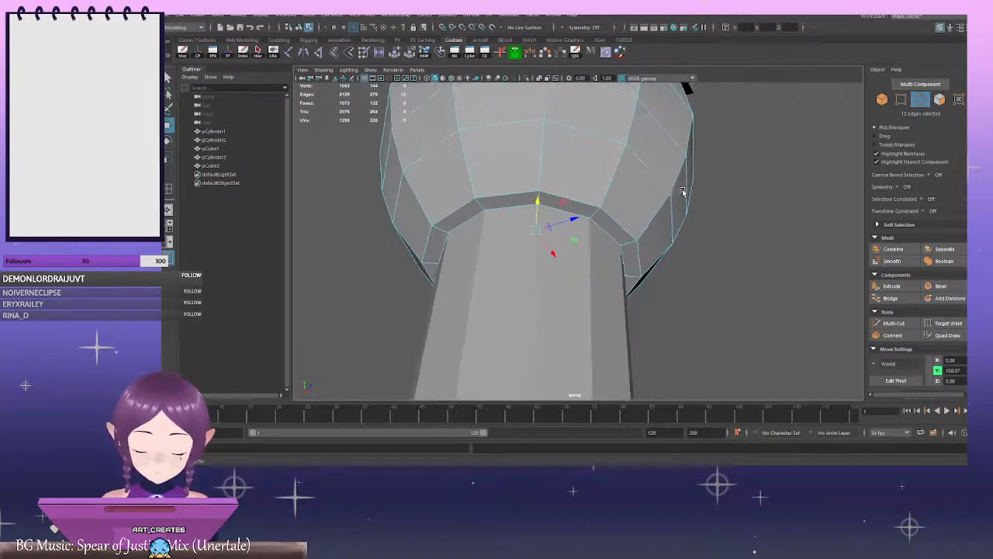
pyautogui.keyDown('shift'); pyautogui.doubleClick(561, 209); pyautogui.keyUp('shift')
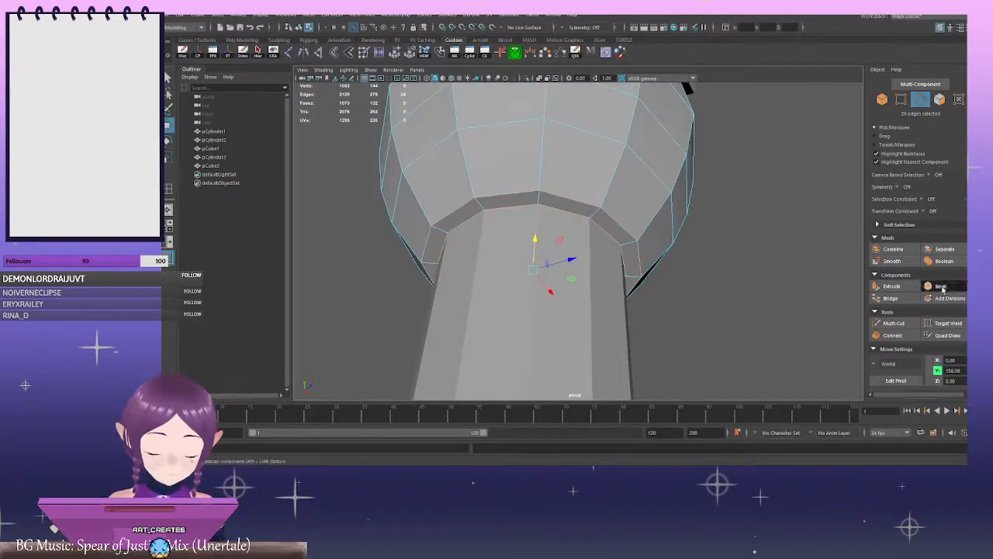
pyautogui.click(939, 286)
pyautogui.click(822, 106)
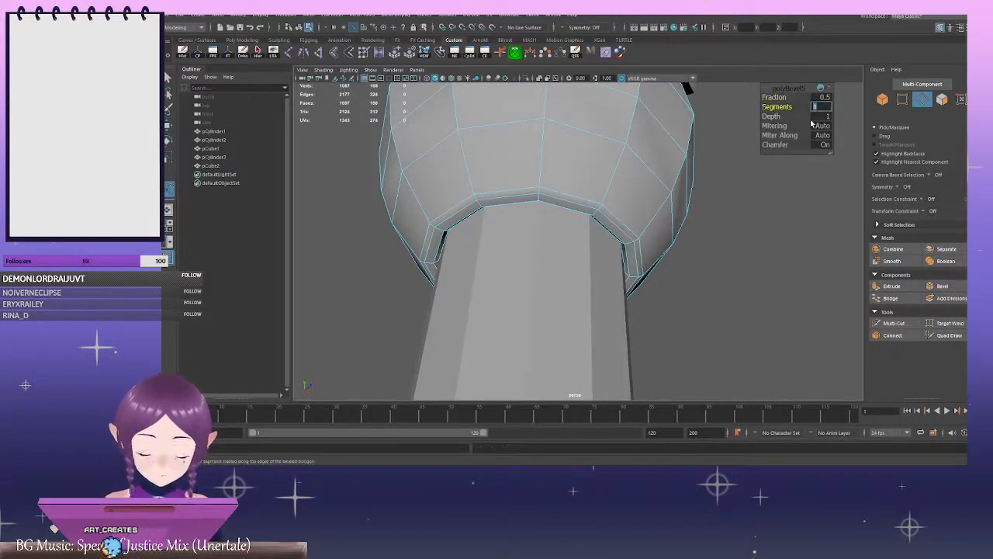
pyautogui.press('Return')
pyautogui.click(724, 284)
pyautogui.scroll(-5, 726, 264)
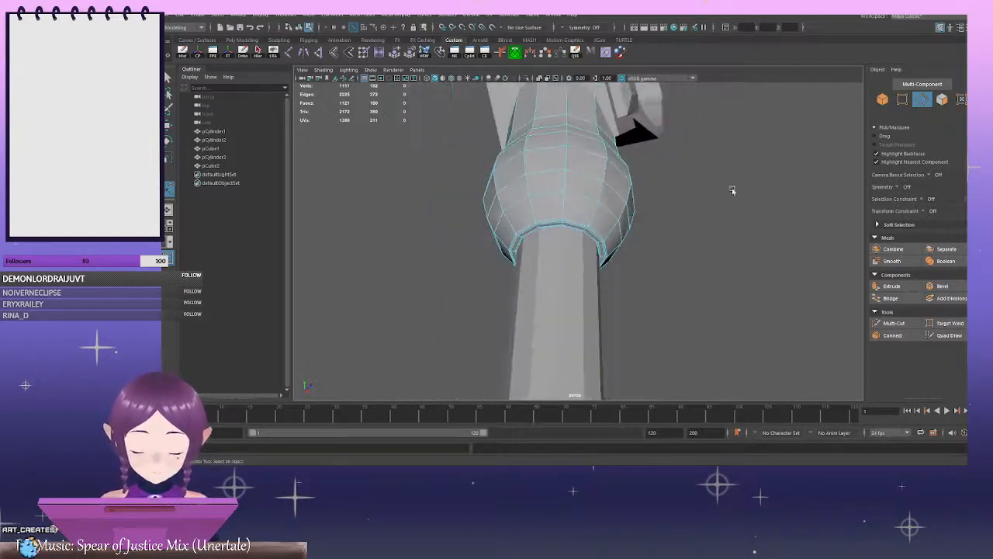
# Preview the bulbous collar above the handle with mesh smoothing and return it to its unsmoothed display
pyautogui.moveTo(737, 187); pyautogui.dragTo(770, 175, button='right')
pyautogui.scroll(-5, 729, 202)
pyautogui.keyDown('alt'); pyautogui.moveTo(699, 209); pyautogui.dragTo(676, 226); pyautogui.keyUp('alt')
pyautogui.press('q')
pyautogui.click(586, 210)
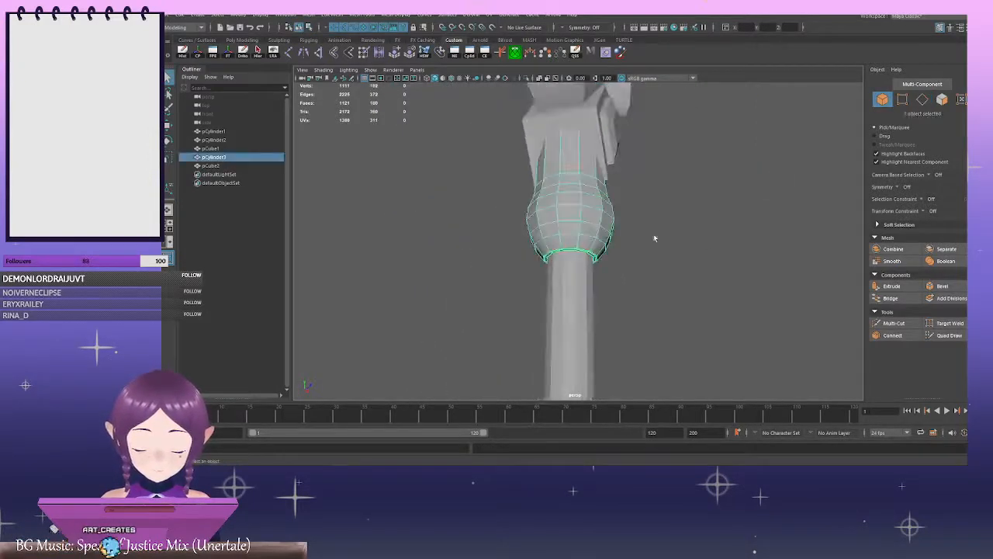
pyautogui.press('3')
pyautogui.click(699, 246)
pyautogui.click(585, 211)
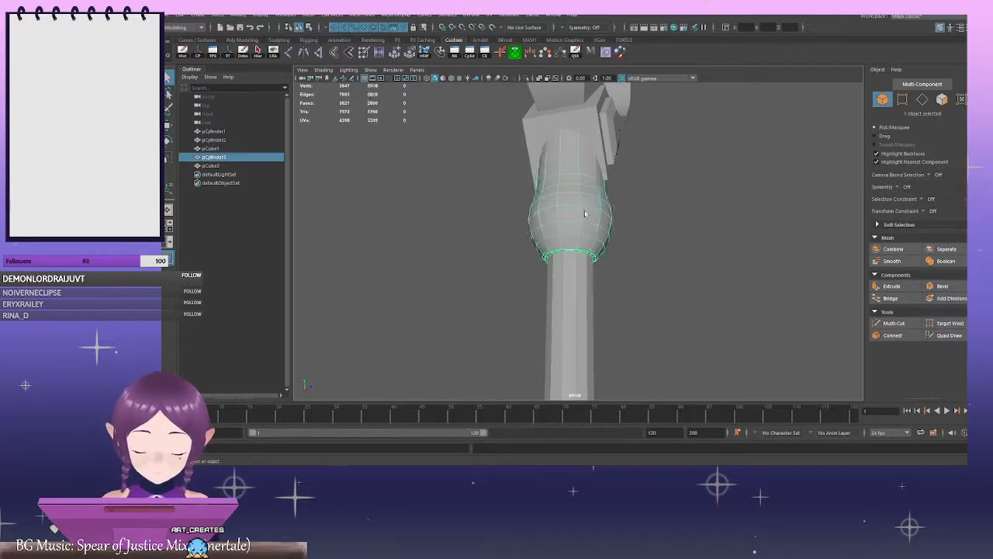
pyautogui.press('1')
pyautogui.click(707, 239)
# Isolate the diamond-shaped block that joins the mirror frame to the collar
pyautogui.keyDown('alt'); pyautogui.moveTo(704, 239); pyautogui.dragTo(544, 259); pyautogui.keyUp('alt')
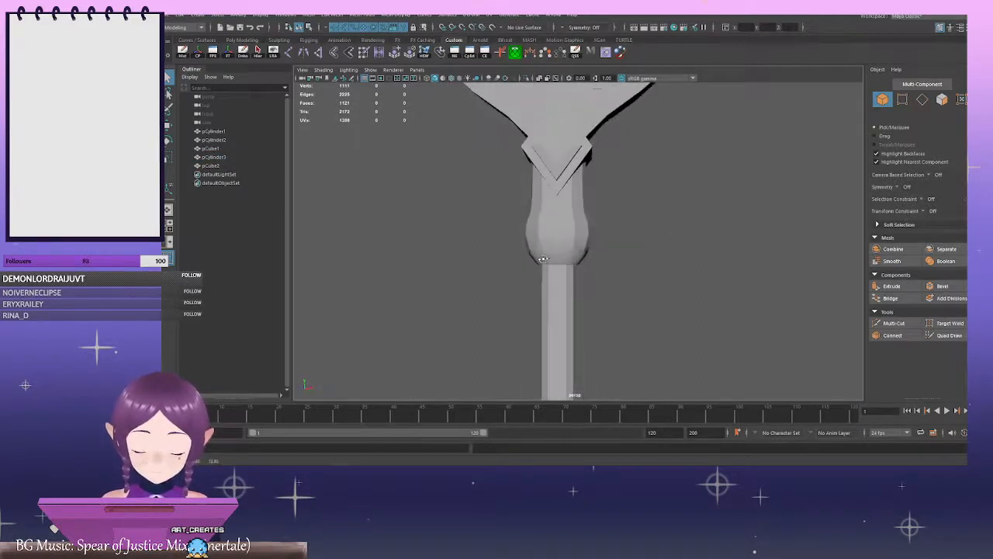
pyautogui.scroll(-4, 575, 262)
pyautogui.scroll(4, 576, 262)
pyautogui.keyDown('alt'); pyautogui.moveTo(695, 280); pyautogui.dragTo(621, 283); pyautogui.keyUp('alt')
pyautogui.click(602, 239)
pyautogui.keyDown('alt'); pyautogui.moveTo(602, 239); pyautogui.dragTo(586, 233); pyautogui.keyUp('alt')
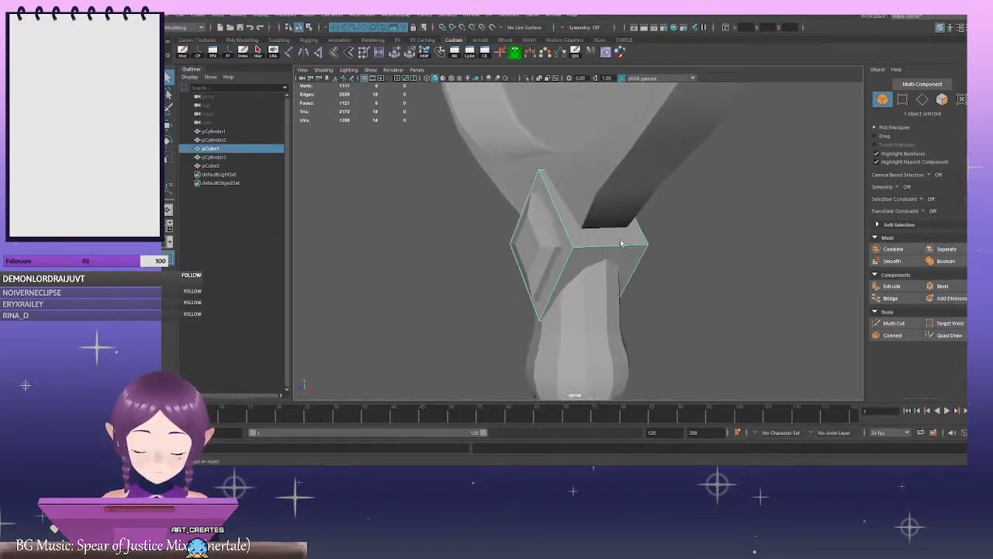
pyautogui.keyDown('alt'); pyautogui.moveTo(557, 159); pyautogui.dragTo(552, 194, button='middle'); pyautogui.keyUp('alt')
pyautogui.scroll(1, 552, 195)
pyautogui.click(528, 79)
# Bevel all edges of the isolated block with a fraction of 0.1 and 2 segments
pyautogui.scroll(3, 569, 175)
pyautogui.keyDown('alt'); pyautogui.moveTo(574, 182); pyautogui.dragTo(591, 230); pyautogui.keyUp('alt')
pyautogui.moveTo(681, 187); pyautogui.dragTo(683, 162, button='right')
pyautogui.scroll(2, 602, 171)
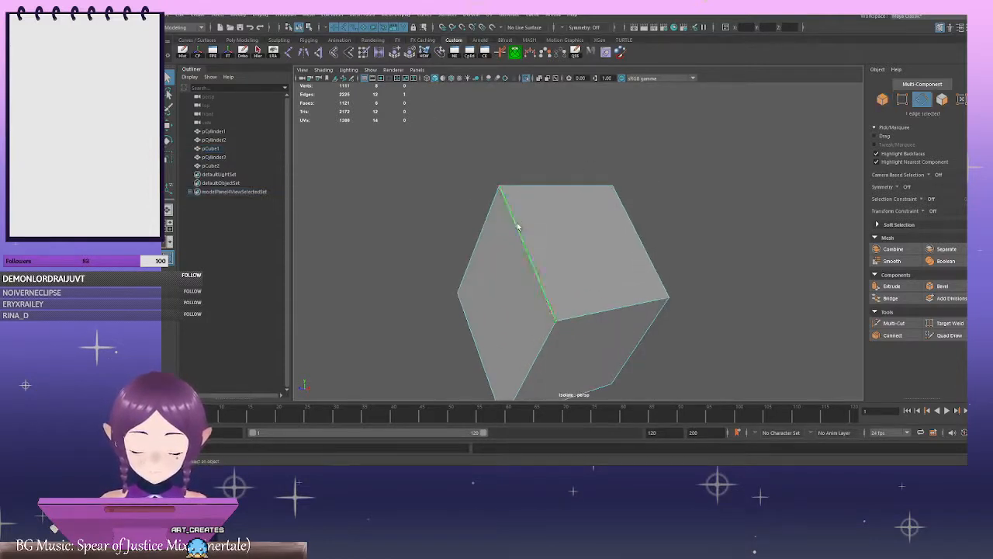
pyautogui.scroll(-2, 522, 225)
pyautogui.moveTo(437, 170); pyautogui.dragTo(801, 412)
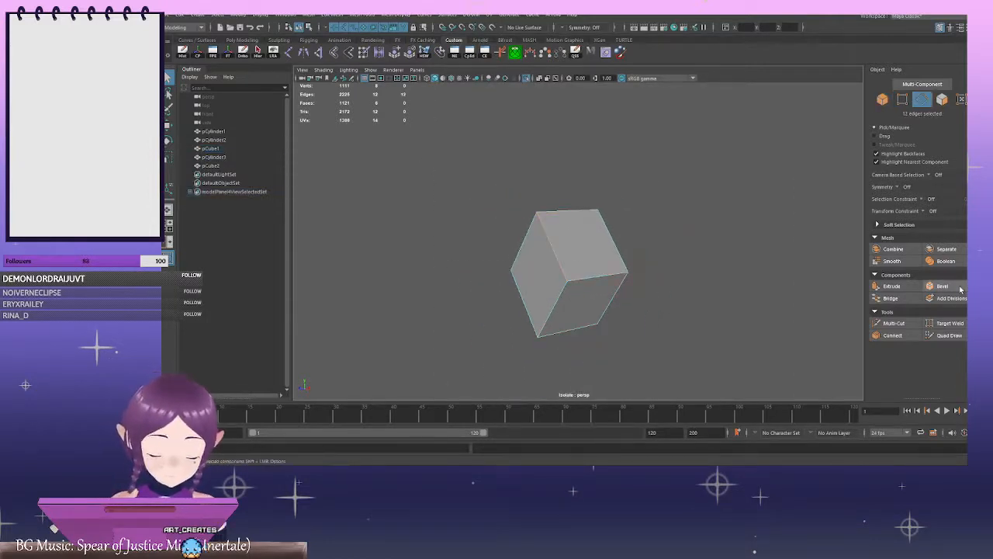
pyautogui.click(942, 286)
pyautogui.click(822, 97)
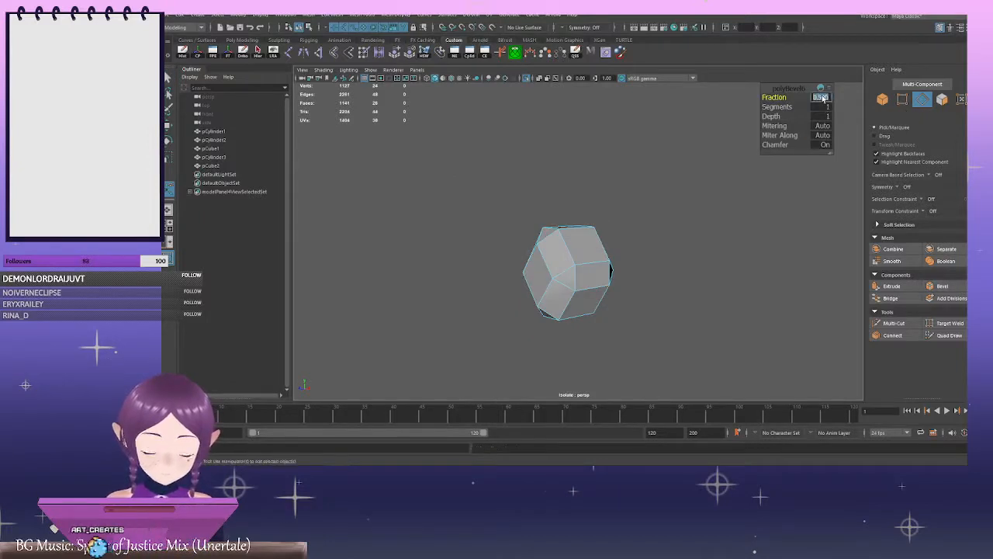
pyautogui.write('0.1')
pyautogui.press('Return')
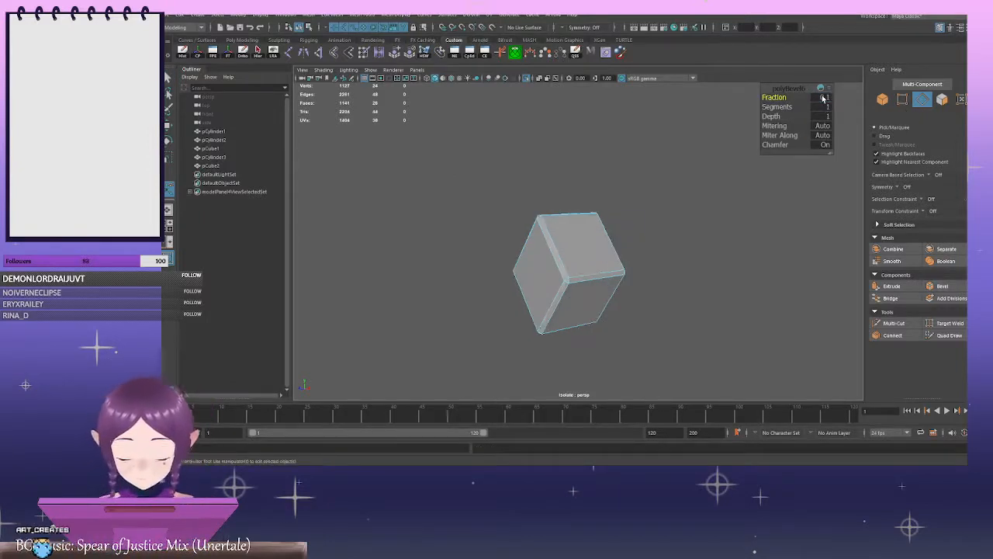
pyautogui.press('Return')
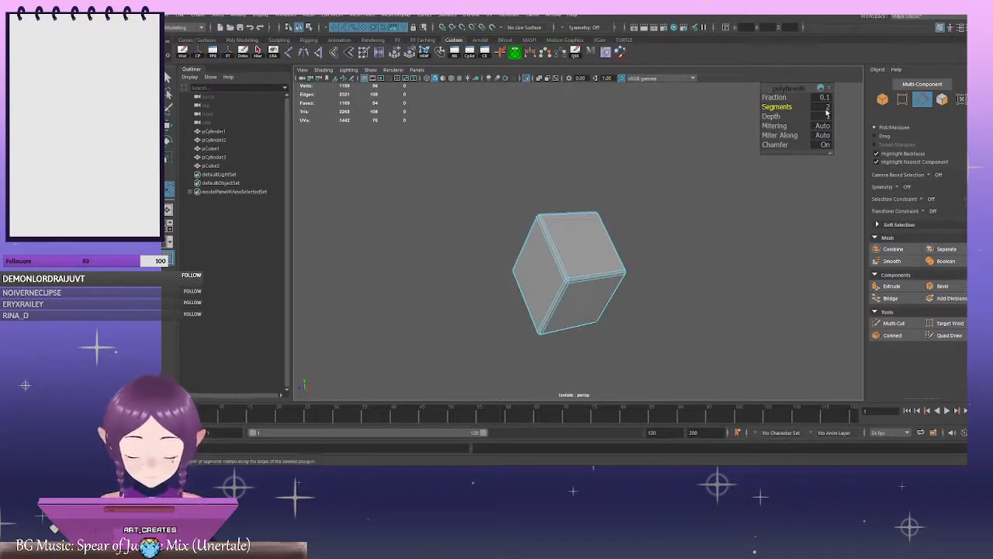
pyautogui.scroll(-2, 687, 160)
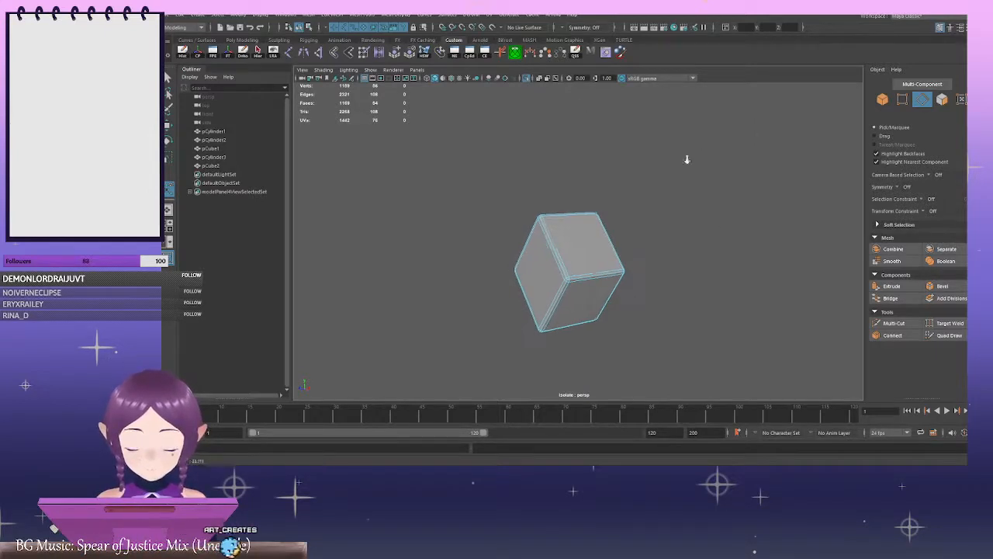
# Turn off isolation to show the whole model, return to object mode and clear the selection
pyautogui.click(533, 81)
pyautogui.scroll(-4, 732, 171)
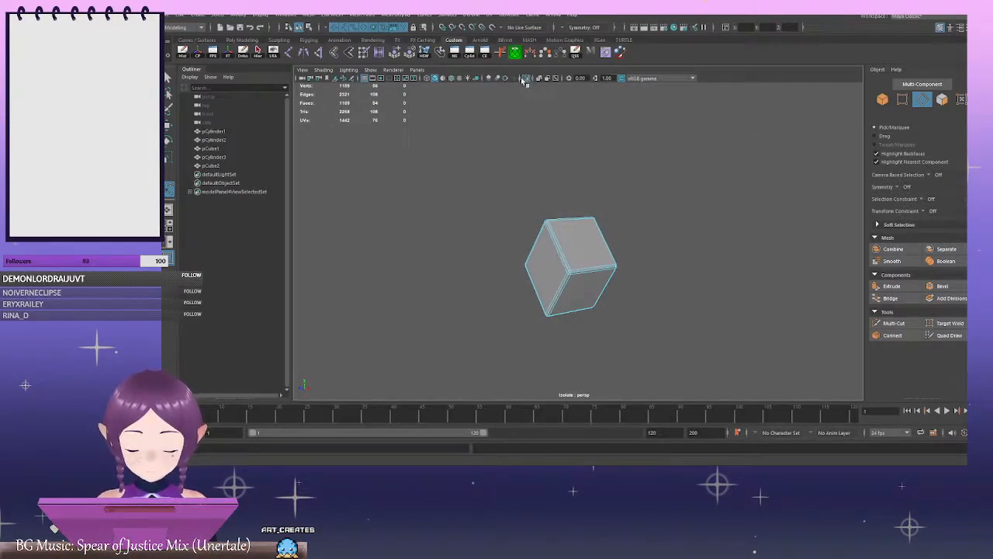
pyautogui.click(524, 79)
pyautogui.keyDown('alt'); pyautogui.moveTo(654, 207); pyautogui.dragTo(709, 230); pyautogui.keyUp('alt')
pyautogui.moveTo(704, 194); pyautogui.dragTo(732, 186, button='right')
pyautogui.press('q')
pyautogui.click(774, 208)
pyautogui.scroll(-4, 774, 208)
pyautogui.keyDown('alt'); pyautogui.moveTo(745, 208); pyautogui.dragTo(684, 220); pyautogui.keyUp('alt')
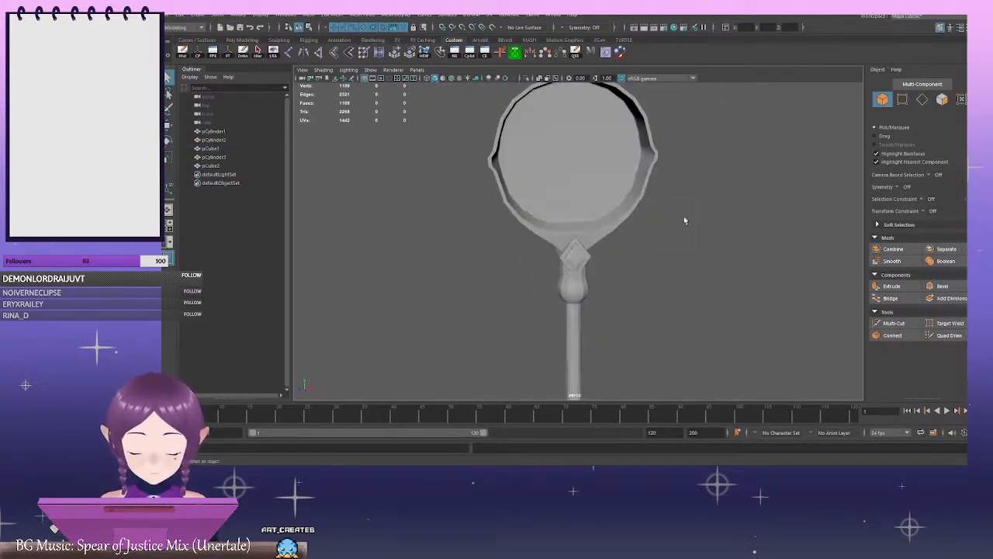
# Inspect the long handle and its end knob with mesh smoothing previewed, and restore the unsmoothed display
pyautogui.scroll(-5, 686, 225)
pyautogui.keyDown('alt'); pyautogui.moveTo(652, 285); pyautogui.dragTo(647, 217, button='middle'); pyautogui.keyUp('alt')
pyautogui.scroll(2, 648, 217)
pyautogui.keyDown('alt'); pyautogui.moveTo(647, 220); pyautogui.dragTo(629, 246); pyautogui.keyUp('alt')
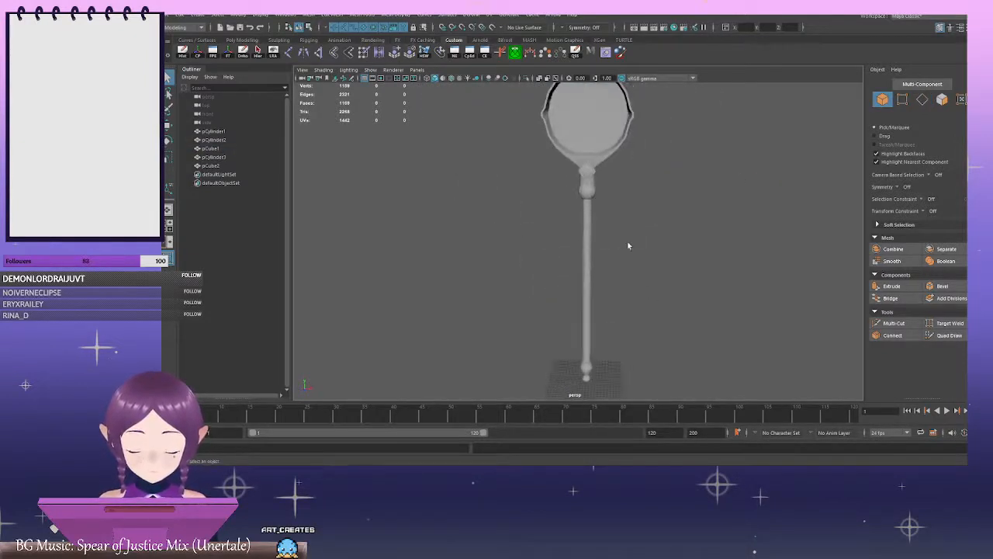
pyautogui.keyDown('alt'); pyautogui.moveTo(649, 250); pyautogui.dragTo(628, 138, button='middle'); pyautogui.keyUp('alt')
pyautogui.keyDown('alt'); pyautogui.moveTo(628, 138); pyautogui.dragTo(858, 349, button='right'); pyautogui.keyUp('alt')
pyautogui.click(507, 281)
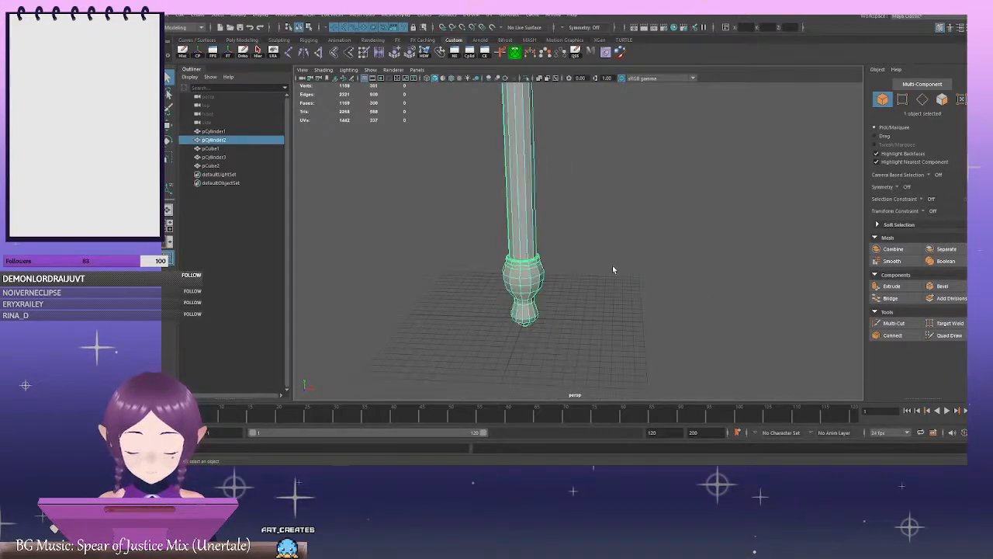
pyautogui.press('3')
pyautogui.click(637, 261)
pyautogui.keyDown('alt'); pyautogui.moveTo(639, 259); pyautogui.dragTo(427, 195, button='right'); pyautogui.keyUp('alt')
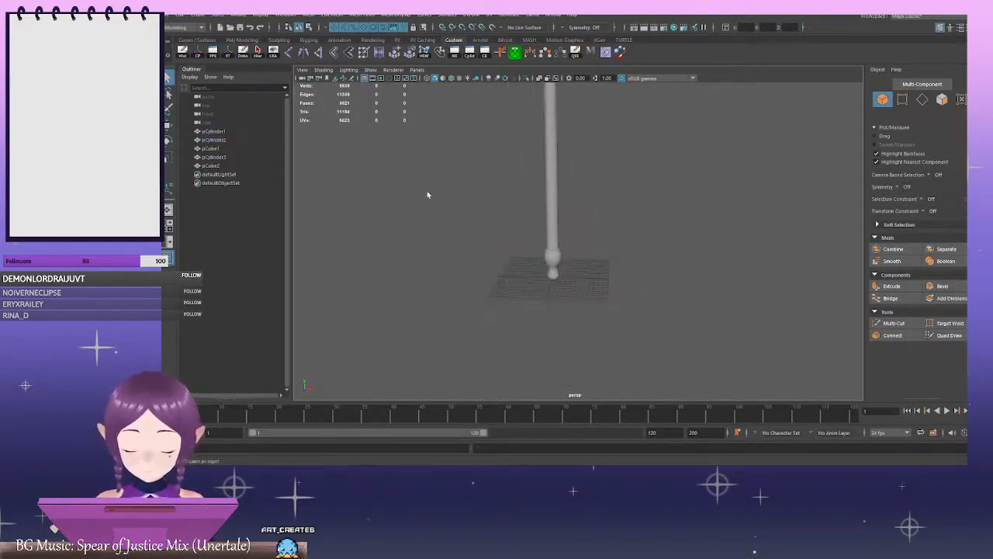
pyautogui.keyDown('alt'); pyautogui.moveTo(663, 215); pyautogui.dragTo(661, 318, button='middle'); pyautogui.keyUp('alt')
pyautogui.keyDown('alt'); pyautogui.moveTo(661, 319); pyautogui.dragTo(551, 243, button='right'); pyautogui.keyUp('alt')
pyautogui.click(564, 230)
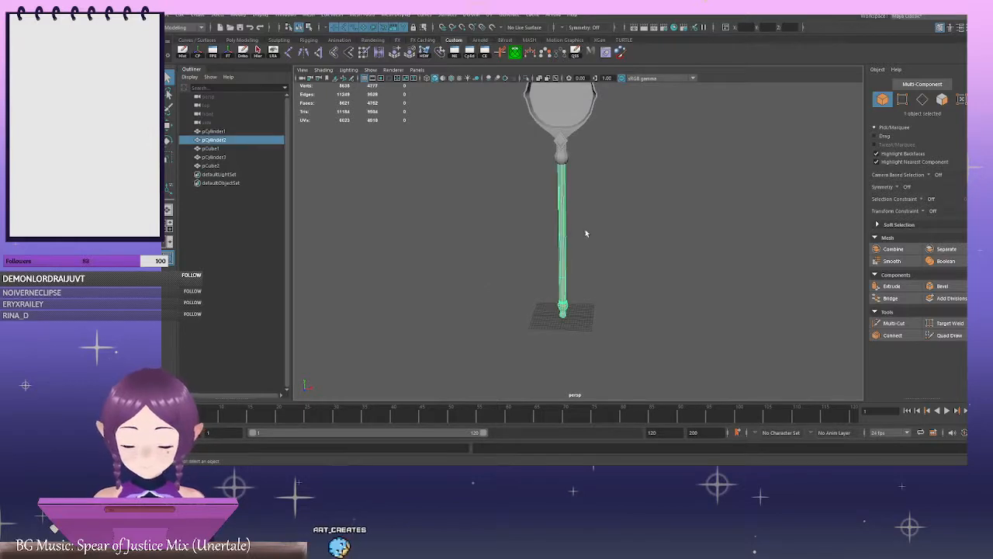
pyautogui.press('1')
pyautogui.click(640, 216)
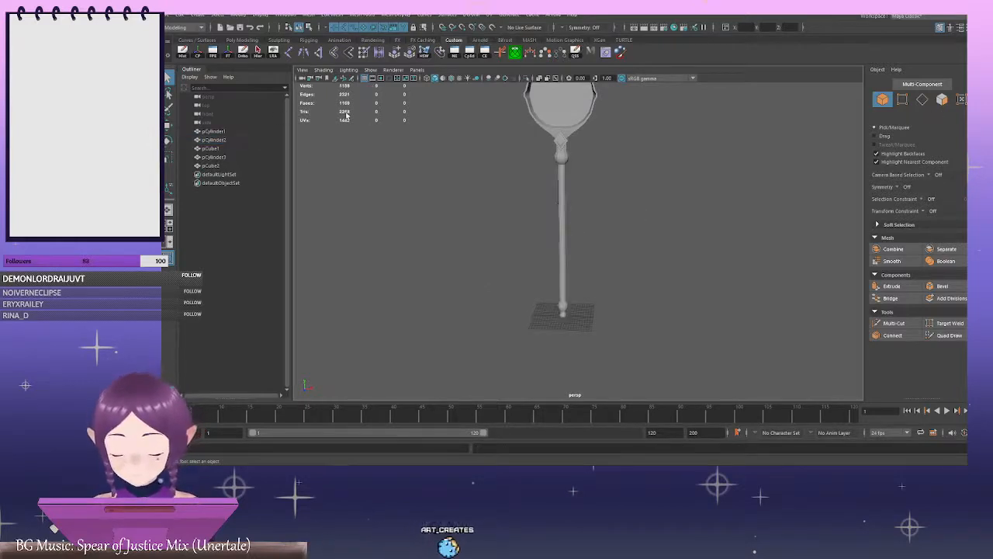
# Isolate the small diamond gem set into the front of the beveled block
pyautogui.keyDown('alt'); pyautogui.moveTo(735, 182); pyautogui.dragTo(726, 280, button='middle'); pyautogui.keyUp('alt')
pyautogui.keyDown('alt'); pyautogui.moveTo(675, 218); pyautogui.dragTo(737, 231, button='right'); pyautogui.keyUp('alt')
pyautogui.keyDown('alt'); pyautogui.moveTo(738, 231); pyautogui.dragTo(624, 201); pyautogui.keyUp('alt')
pyautogui.keyDown('alt'); pyautogui.moveTo(563, 219); pyautogui.dragTo(615, 189, button='middle'); pyautogui.keyUp('alt')
pyautogui.keyDown('alt'); pyautogui.moveTo(614, 189); pyautogui.dragTo(663, 230, button='right'); pyautogui.keyUp('alt')
pyautogui.click(619, 161)
pyautogui.keyDown('alt'); pyautogui.moveTo(618, 161); pyautogui.dragTo(659, 160, button='right'); pyautogui.keyUp('alt')
pyautogui.keyDown('alt'); pyautogui.moveTo(660, 160); pyautogui.dragTo(631, 229, button='middle'); pyautogui.keyUp('alt')
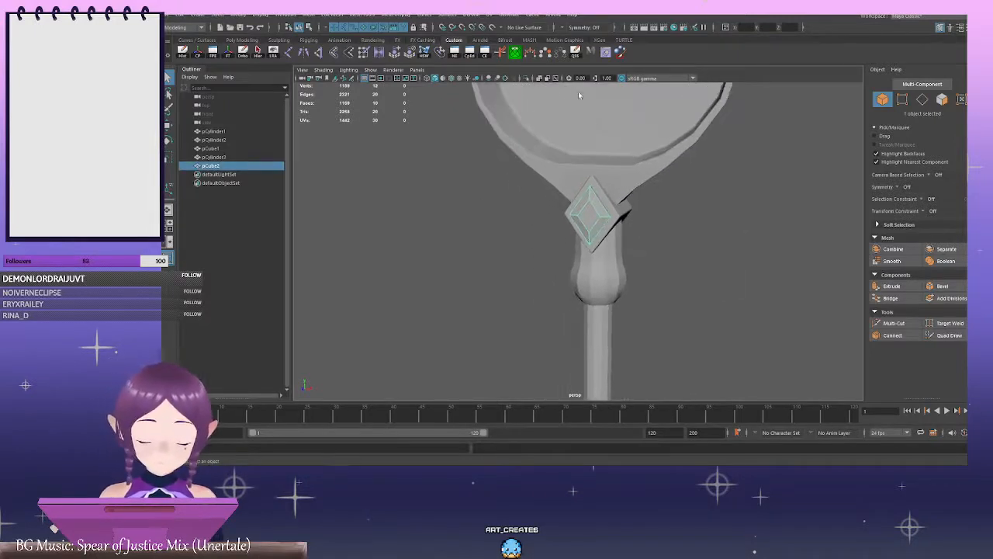
pyautogui.click(527, 78)
pyautogui.keyDown('alt'); pyautogui.moveTo(523, 168); pyautogui.dragTo(492, 194); pyautogui.keyUp('alt')
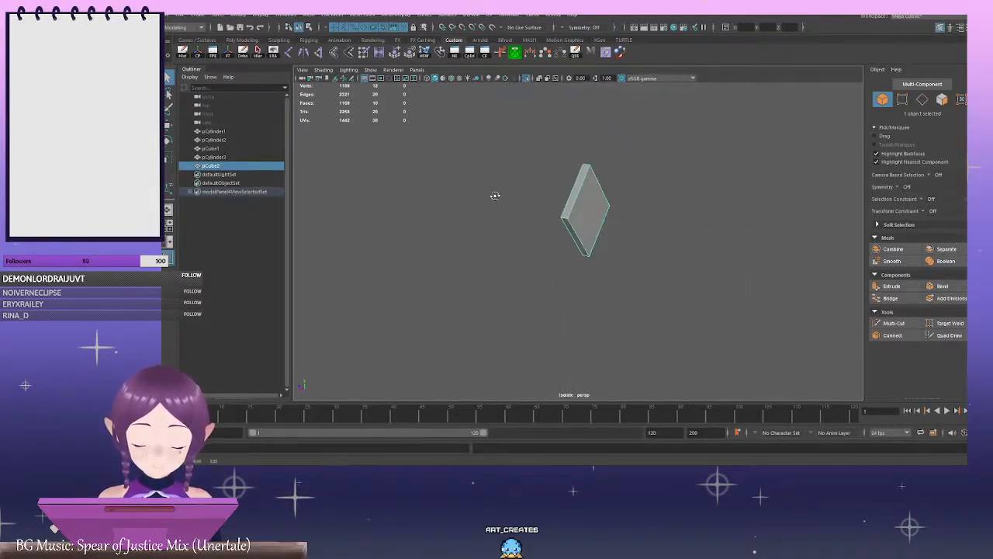
# Delete the flat back face of the isolated gem
pyautogui.moveTo(666, 172); pyautogui.dragTo(656, 204, button='right')
pyautogui.click(607, 195)
pyautogui.press('Delete')
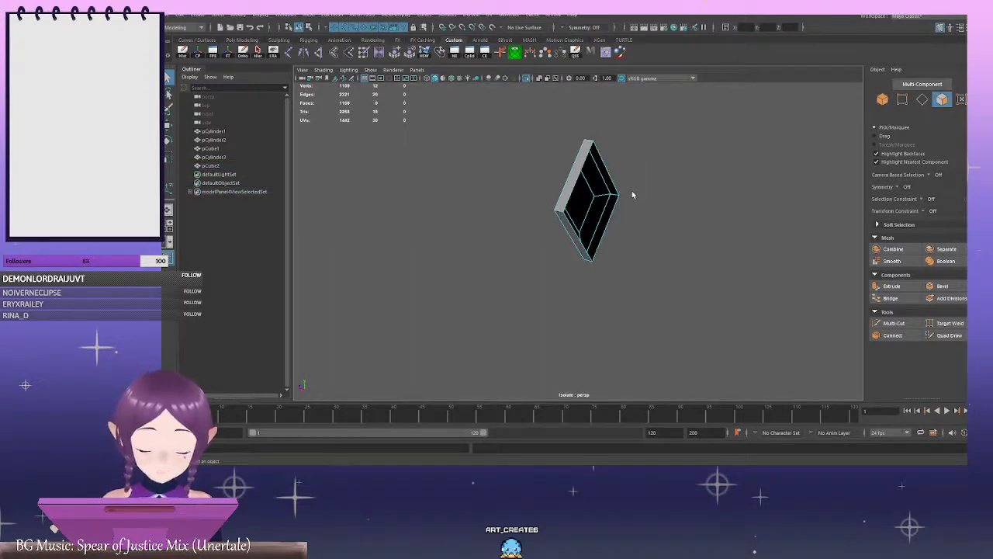
# Bevel the gem's inner, outer and corner edges, excluding the open back border, with a fraction of 0.1 and 2 segments
pyautogui.keyDown('alt'); pyautogui.moveTo(632, 194); pyautogui.dragTo(623, 167); pyautogui.keyUp('alt')
pyautogui.moveTo(540, 149); pyautogui.dragTo(703, 303)
pyautogui.keyDown('alt'); pyautogui.moveTo(648, 268); pyautogui.dragTo(687, 251, button='right'); pyautogui.keyUp('alt')
pyautogui.keyDown('alt'); pyautogui.moveTo(688, 250); pyautogui.dragTo(675, 281, button='middle'); pyautogui.keyUp('alt')
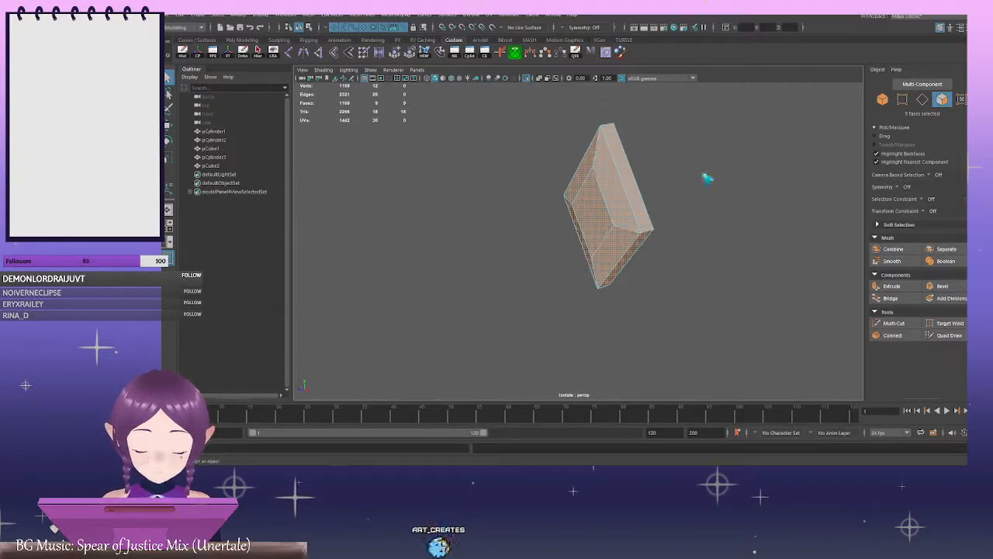
pyautogui.moveTo(706, 177); pyautogui.dragTo(717, 151, button='right')
pyautogui.moveTo(570, 120); pyautogui.dragTo(747, 336)
pyautogui.keyDown('alt'); pyautogui.moveTo(743, 280); pyautogui.dragTo(638, 236); pyautogui.keyUp('alt')
pyautogui.keyDown('alt'); pyautogui.moveTo(692, 207); pyautogui.dragTo(654, 187); pyautogui.keyUp('alt')
pyautogui.click(647, 180)
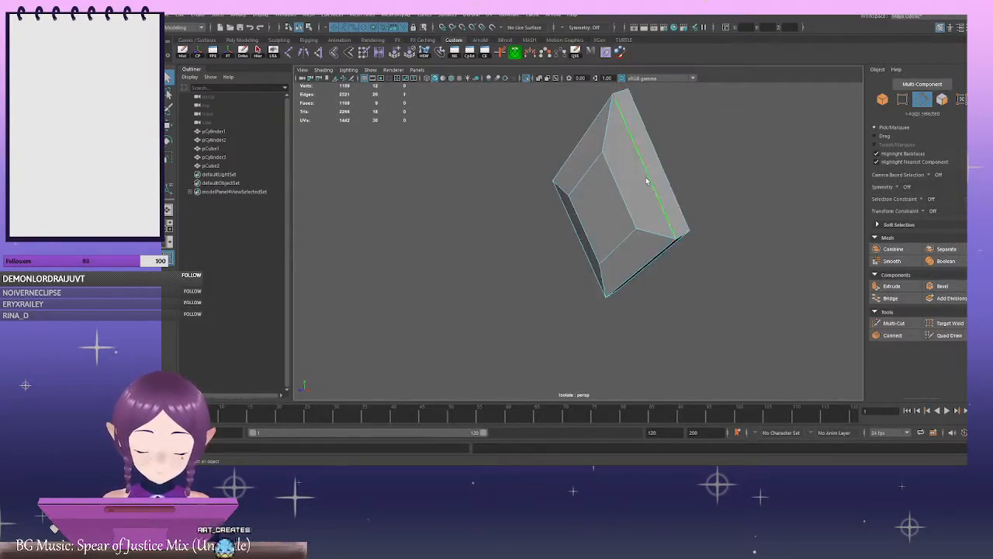
pyautogui.keyDown('shift'); pyautogui.click(619, 191); pyautogui.keyUp('shift')
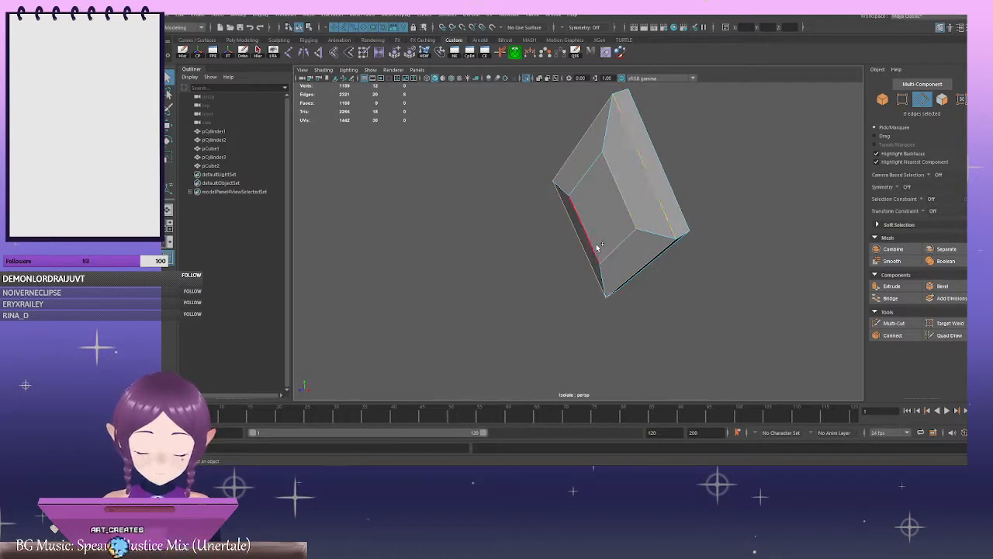
pyautogui.keyDown('shift'); pyautogui.click(597, 246); pyautogui.keyUp('shift')
pyautogui.keyDown('shift'); pyautogui.click(580, 184); pyautogui.keyUp('shift')
pyautogui.keyDown('alt'); pyautogui.moveTo(582, 180); pyautogui.dragTo(627, 127); pyautogui.keyUp('alt')
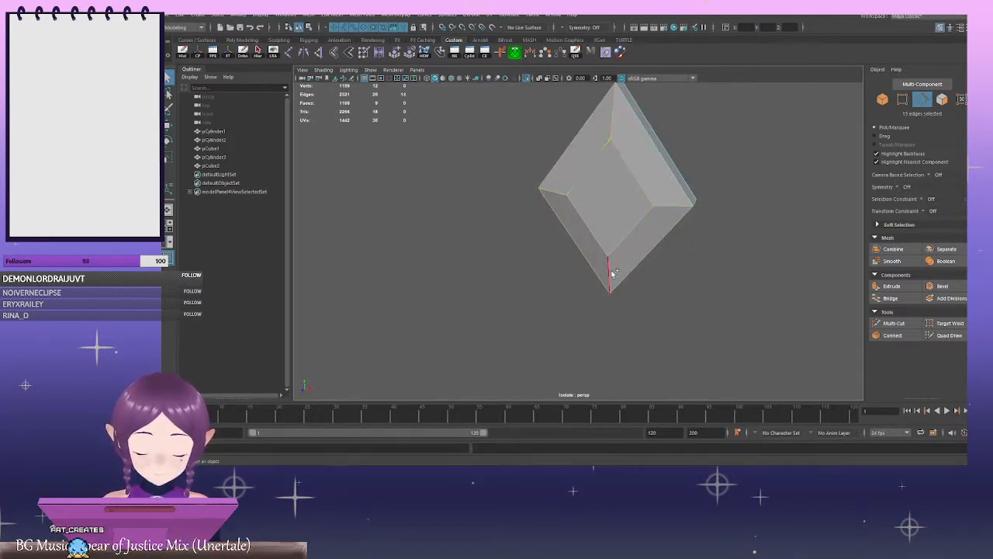
pyautogui.keyDown('alt'); pyautogui.moveTo(764, 197); pyautogui.dragTo(786, 218); pyautogui.keyUp('alt')
pyautogui.click(958, 288)
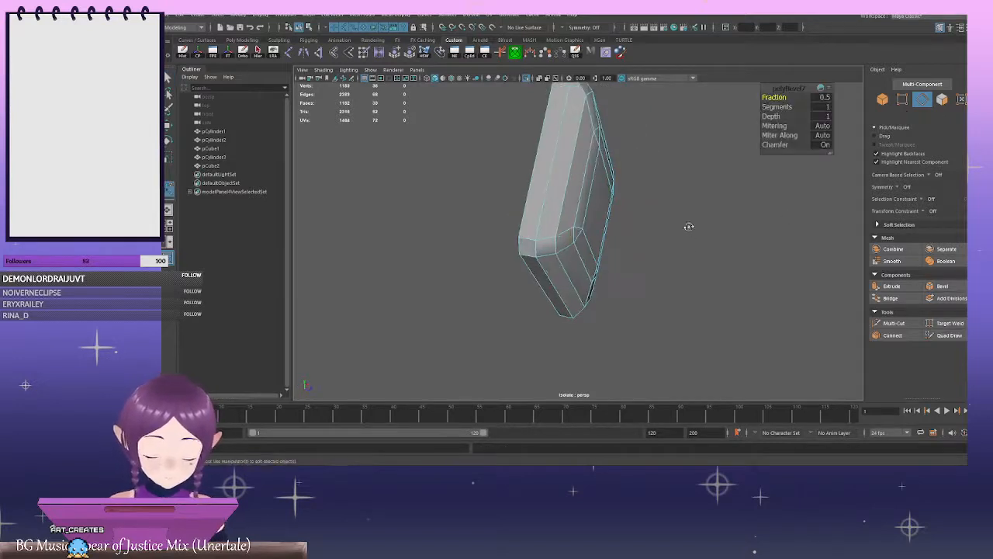
pyautogui.keyDown('alt'); pyautogui.moveTo(687, 224); pyautogui.dragTo(813, 135); pyautogui.keyUp('alt')
pyautogui.click(821, 97)
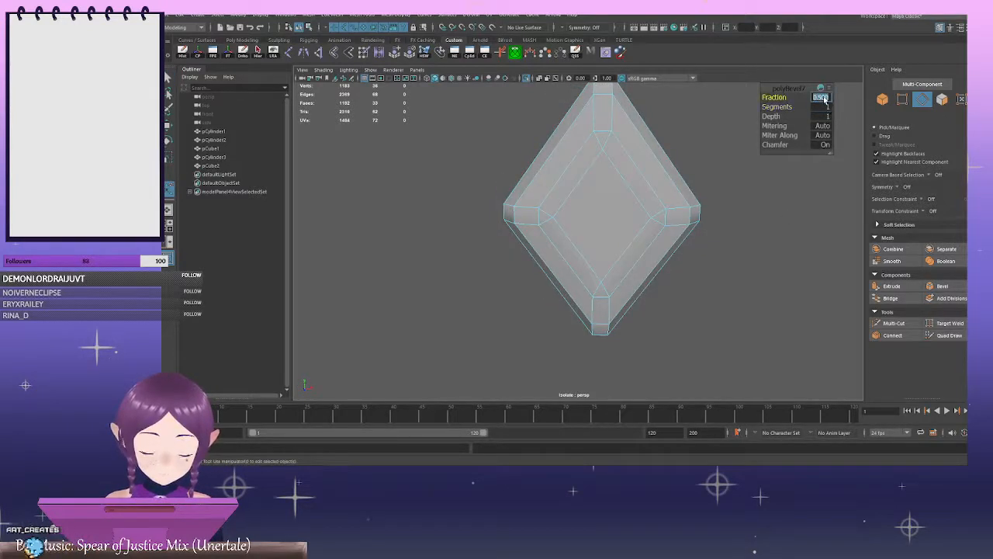
pyautogui.press('Return')
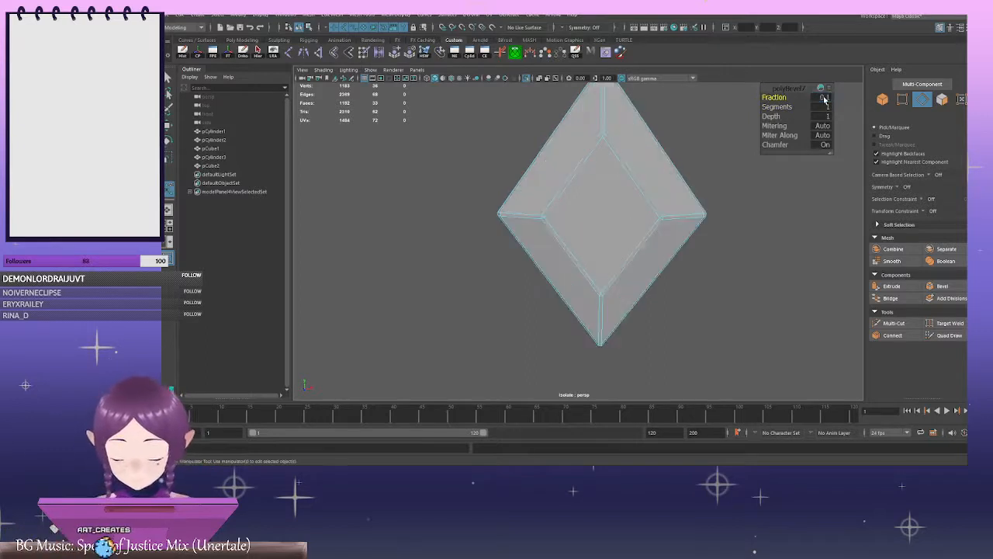
pyautogui.press('Return')
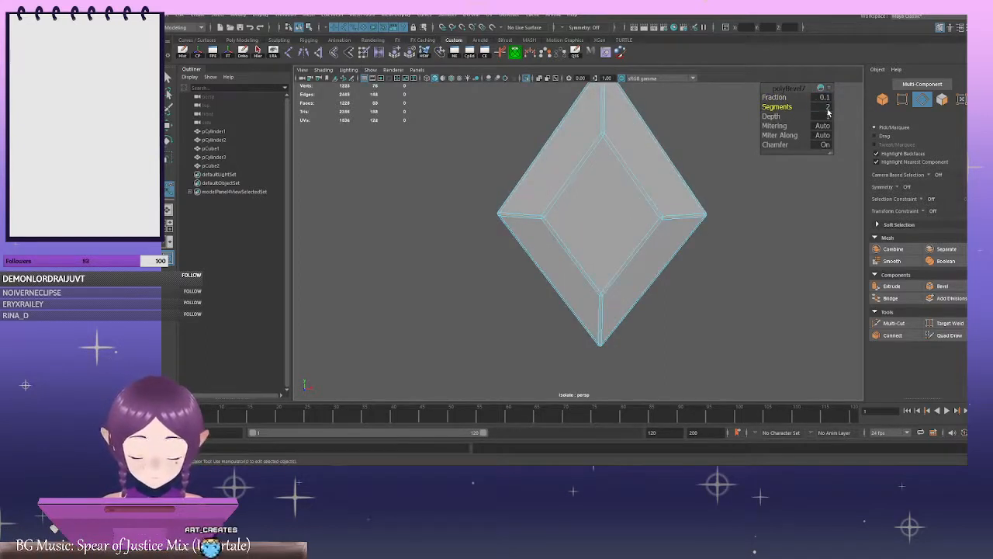
pyautogui.keyDown('alt'); pyautogui.moveTo(722, 240); pyautogui.dragTo(534, 109); pyautogui.keyUp('alt')
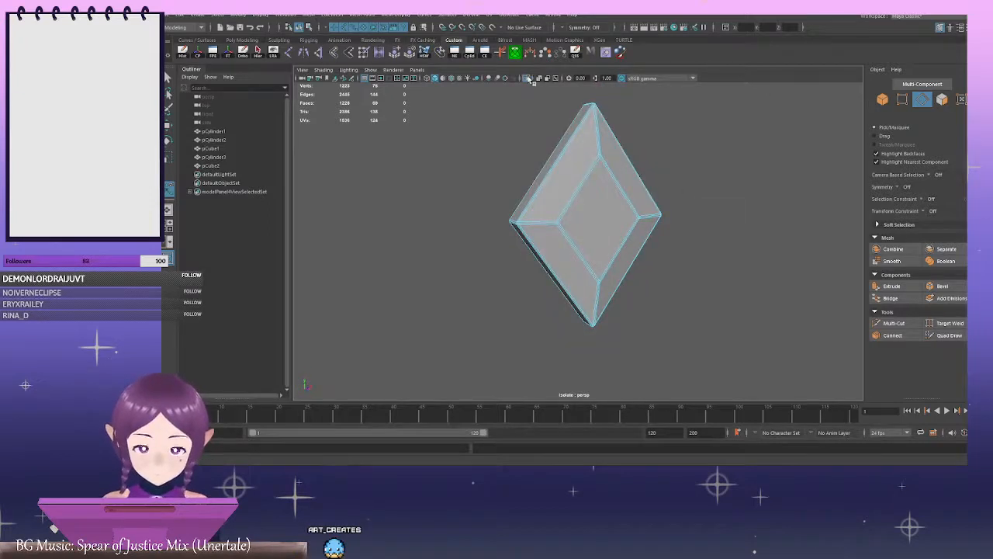
# Turn off isolation around the beveled gem and return to object mode
pyautogui.click(528, 79)
pyautogui.scroll(-3, 735, 243)
pyautogui.keyDown('alt'); pyautogui.moveTo(736, 243); pyautogui.dragTo(581, 235); pyautogui.keyUp('alt')
pyautogui.moveTo(470, 217); pyautogui.dragTo(515, 206, button='right')
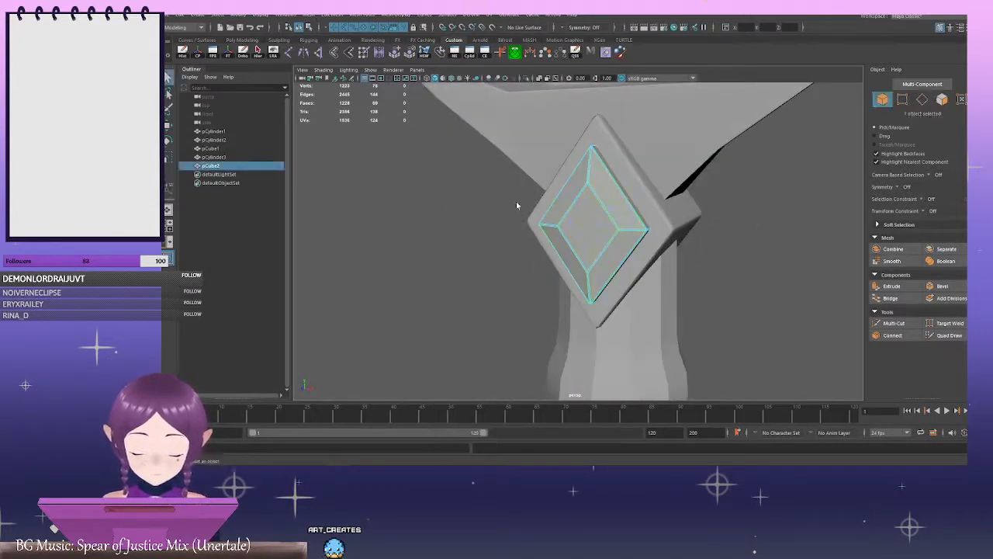
# Preview the gem with mesh smoothing, restore its unsmoothed display and clear the selection
pyautogui.press('3')
pyautogui.scroll(-5, 750, 255)
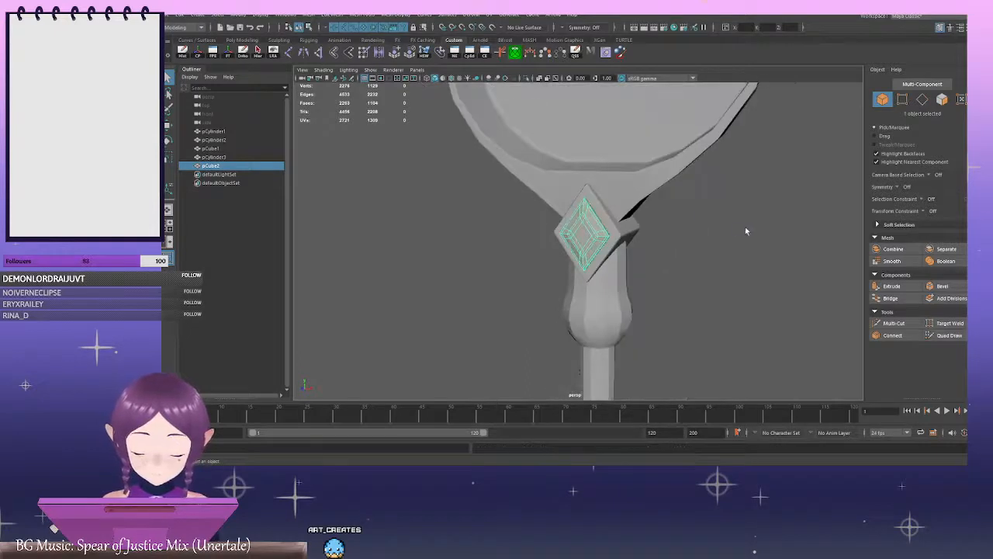
pyautogui.click(747, 230)
pyautogui.keyDown('alt'); pyautogui.moveTo(747, 229); pyautogui.dragTo(536, 230); pyautogui.keyUp('alt')
pyautogui.click(588, 239)
pyautogui.press('1')
pyautogui.click(645, 245)
# Examine how the beveled gem sits against the surrounding block from several angles
pyautogui.scroll(5, 683, 264)
pyautogui.keyDown('alt'); pyautogui.moveTo(711, 267); pyautogui.dragTo(574, 185); pyautogui.keyUp('alt')
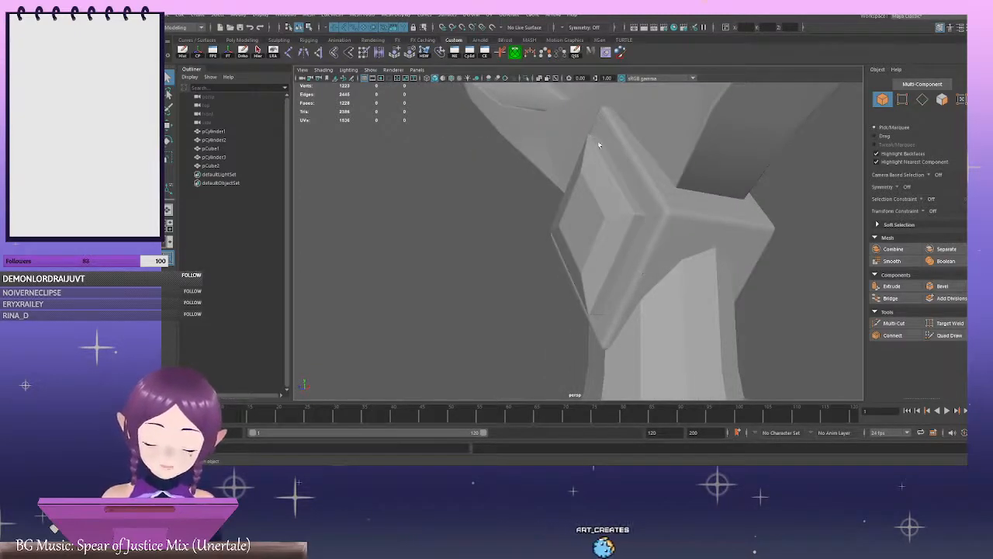
pyautogui.scroll(-4, 688, 270)
pyautogui.keyDown('alt'); pyautogui.moveTo(688, 271); pyautogui.dragTo(669, 263); pyautogui.keyUp('alt')
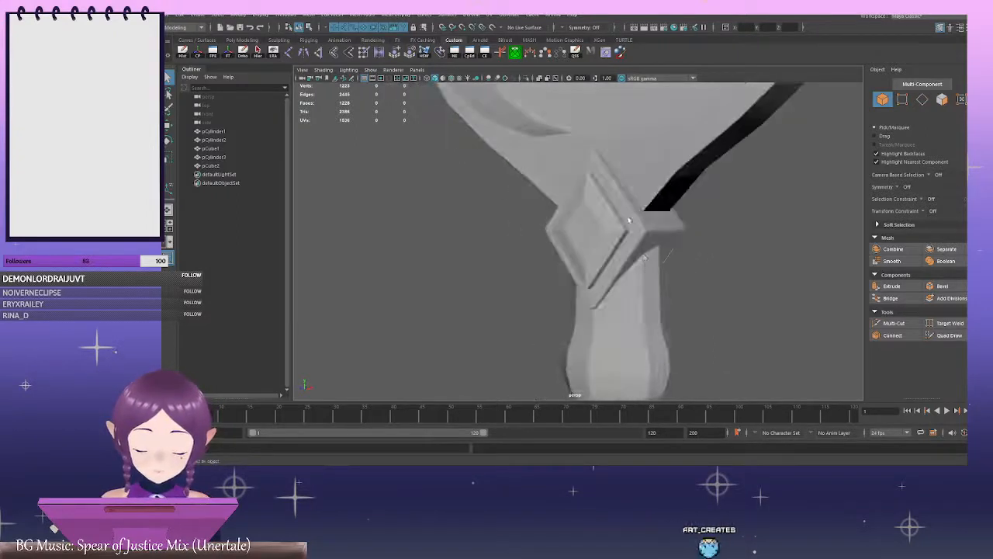
pyautogui.click(655, 227)
pyautogui.scroll(2, 657, 227)
pyautogui.keyDown('alt'); pyautogui.moveTo(662, 227); pyautogui.dragTo(675, 257); pyautogui.keyUp('alt')
pyautogui.scroll(-3, 688, 220)
# Examine the gem's edge layout and its fit against the diamond block from the front and side
pyautogui.click(591, 231)
pyautogui.moveTo(624, 206); pyautogui.dragTo(624, 184, button='right')
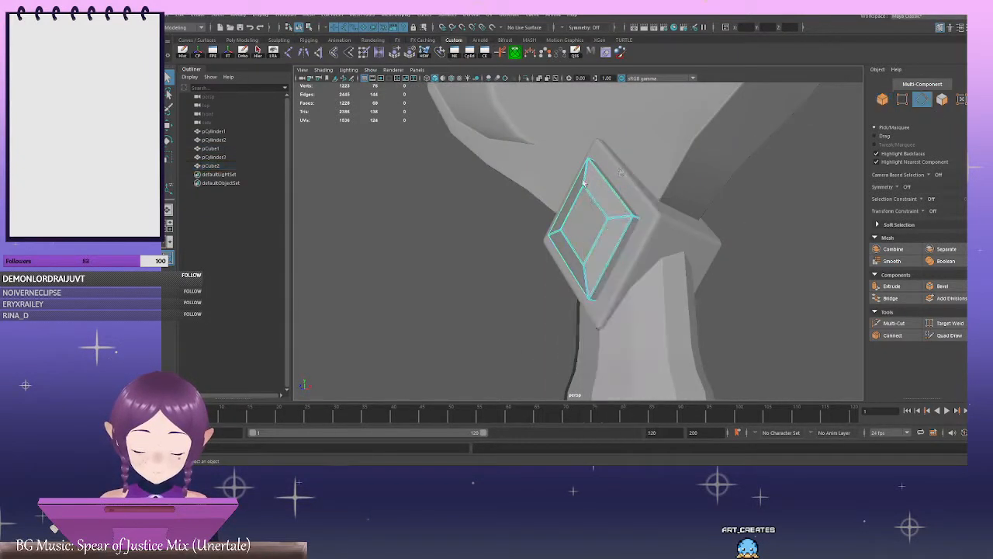
pyautogui.scroll(4, 648, 242)
pyautogui.keyDown('alt'); pyautogui.moveTo(685, 212); pyautogui.dragTo(586, 189); pyautogui.keyUp('alt')
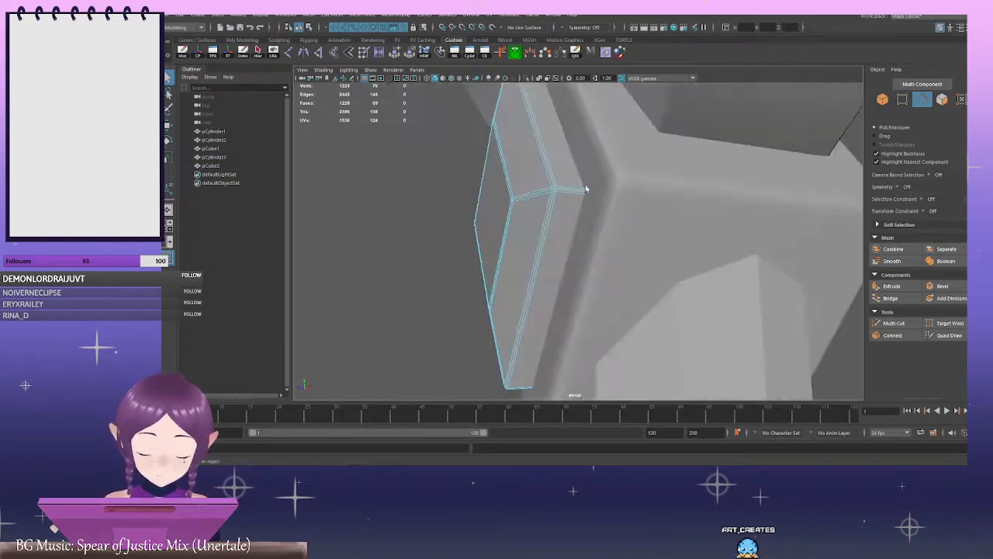
pyautogui.keyDown('alt'); pyautogui.moveTo(748, 244); pyautogui.dragTo(464, 224); pyautogui.keyUp('alt')
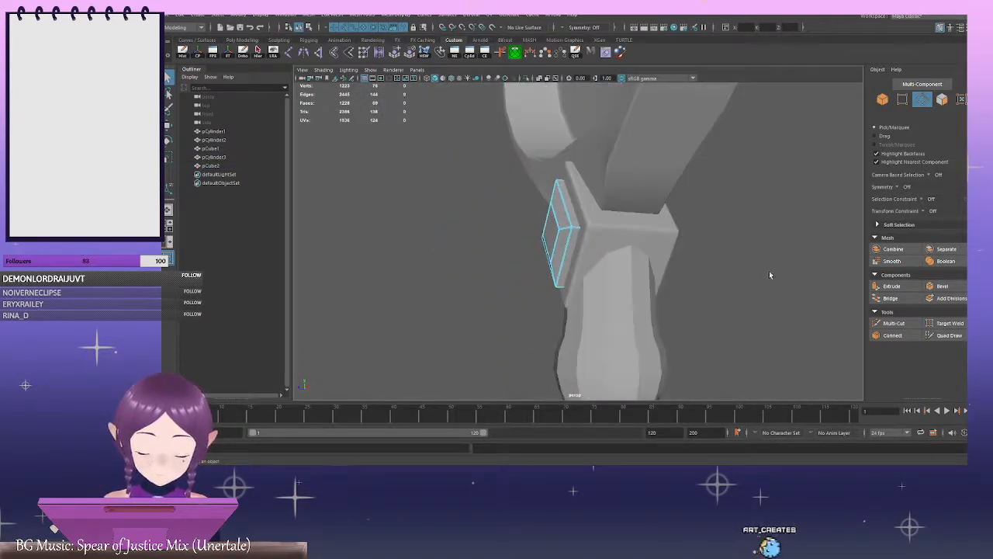
pyautogui.scroll(-5, 685, 259)
pyautogui.keyDown('alt'); pyautogui.moveTo(586, 256); pyautogui.dragTo(612, 238); pyautogui.keyUp('alt')
pyautogui.scroll(5, 730, 269)
# Duplicate the beveled diamond block in object mode
pyautogui.moveTo(612, 238); pyautogui.dragTo(641, 218, button='right')
pyautogui.click(652, 247)
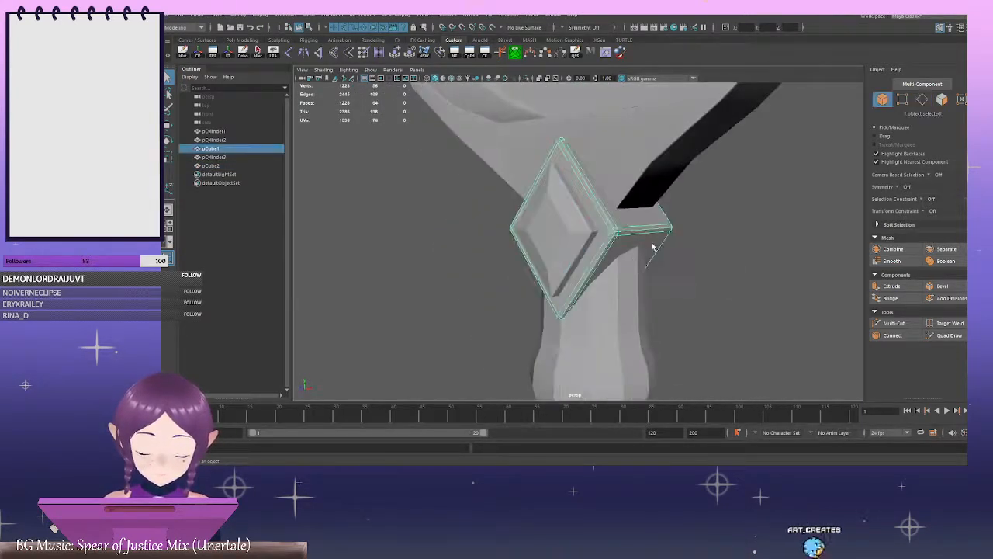
pyautogui.hotkey('ctrl', 'd')
pyautogui.keyDown('alt'); pyautogui.moveTo(653, 244); pyautogui.dragTo(647, 249); pyautogui.keyUp('alt')
# Scale the duplicated block into a thin plate of 4.14 by 4.14 by 0.26 and place it between the gem and the block
pyautogui.press('r')
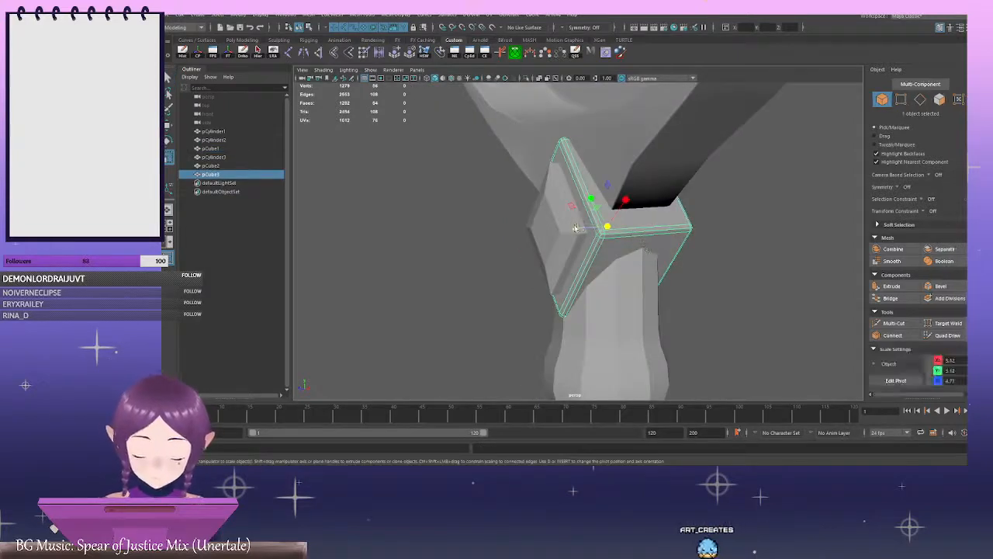
pyautogui.moveTo(575, 227); pyautogui.dragTo(587, 250)
pyautogui.press('w')
pyautogui.press('r')
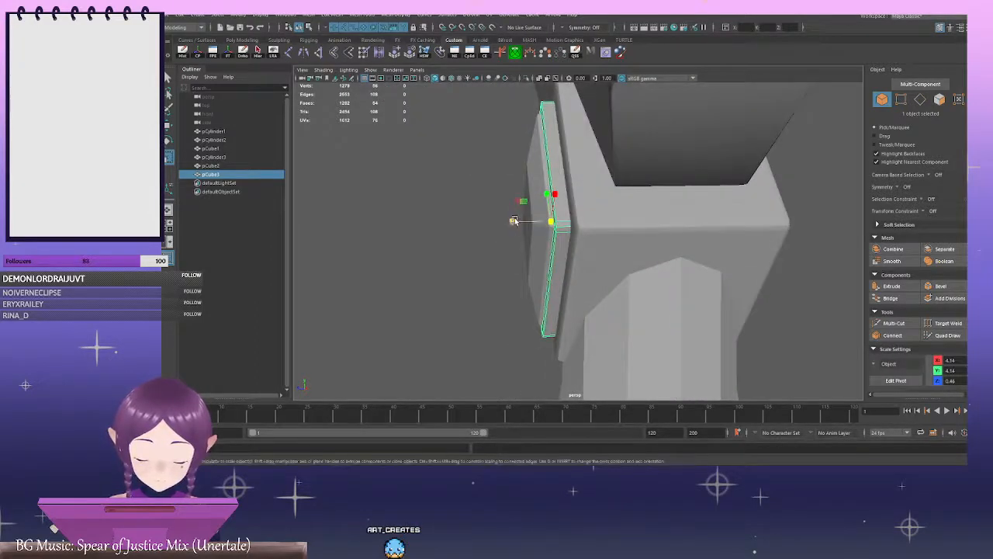
pyautogui.moveTo(513, 220); pyautogui.dragTo(531, 226)
pyautogui.keyDown('alt'); pyautogui.moveTo(532, 223); pyautogui.dragTo(557, 233); pyautogui.keyUp('alt')
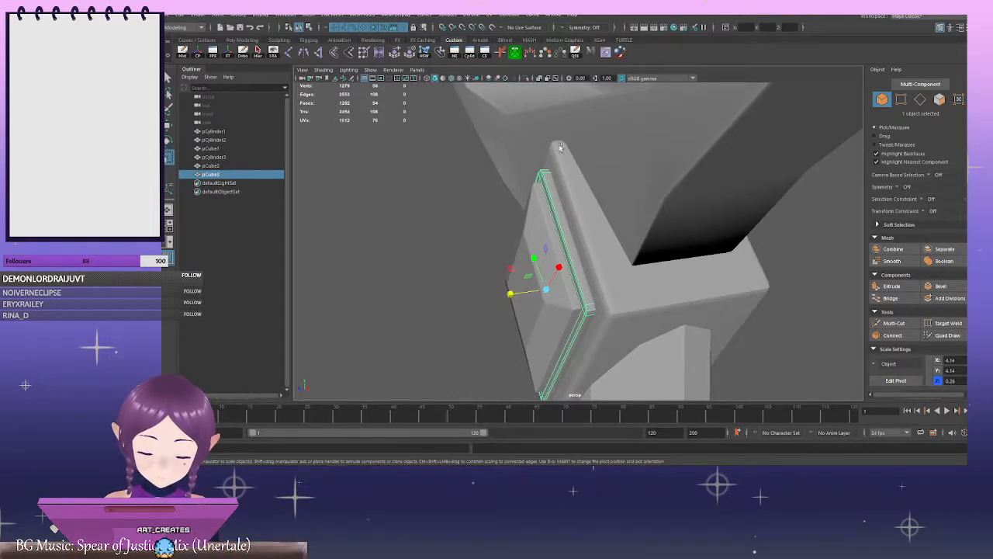
# Examine how the thin diamond plate sits between the gem and block, both from afar and up close
pyautogui.scroll(-9, 472, 232)
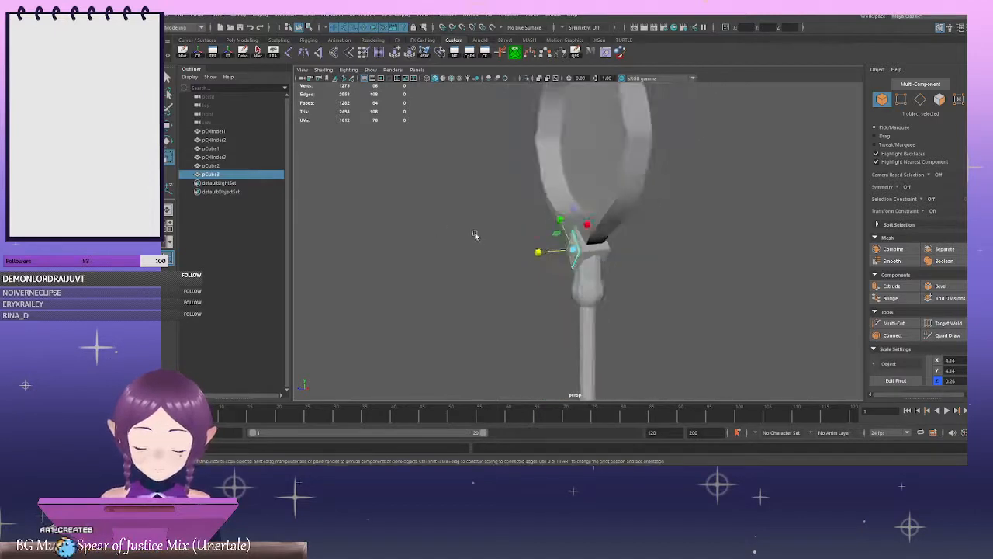
pyautogui.keyDown('alt'); pyautogui.moveTo(474, 232); pyautogui.dragTo(642, 255); pyautogui.keyUp('alt')
pyautogui.click(664, 260)
pyautogui.scroll(6, 790, 314)
pyautogui.keyDown('alt'); pyautogui.moveTo(792, 315); pyautogui.dragTo(738, 307); pyautogui.keyUp('alt')
pyautogui.keyDown('alt'); pyautogui.moveTo(563, 227); pyautogui.dragTo(569, 205); pyautogui.keyUp('alt')
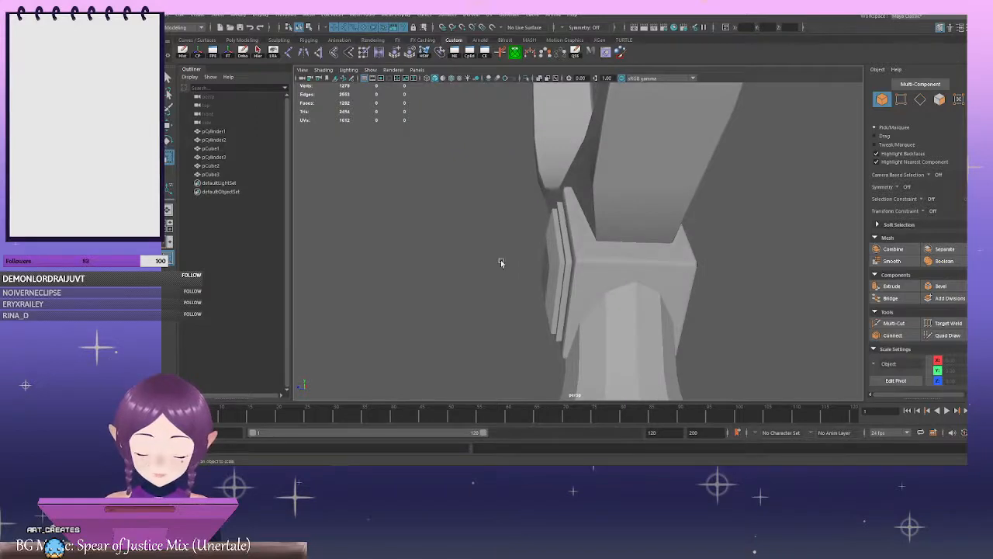
pyautogui.keyDown('alt'); pyautogui.moveTo(501, 262); pyautogui.dragTo(597, 263); pyautogui.keyUp('alt')
pyautogui.moveTo(630, 270)
pyautogui.keyDown('alt'); pyautogui.mouseDown()
pyautogui.moveTo(732, 284)
pyautogui.moveTo(590, 279)
pyautogui.moveTo(665, 281)
pyautogui.moveTo(626, 286)
pyautogui.mouseUp(); pyautogui.keyUp('alt')
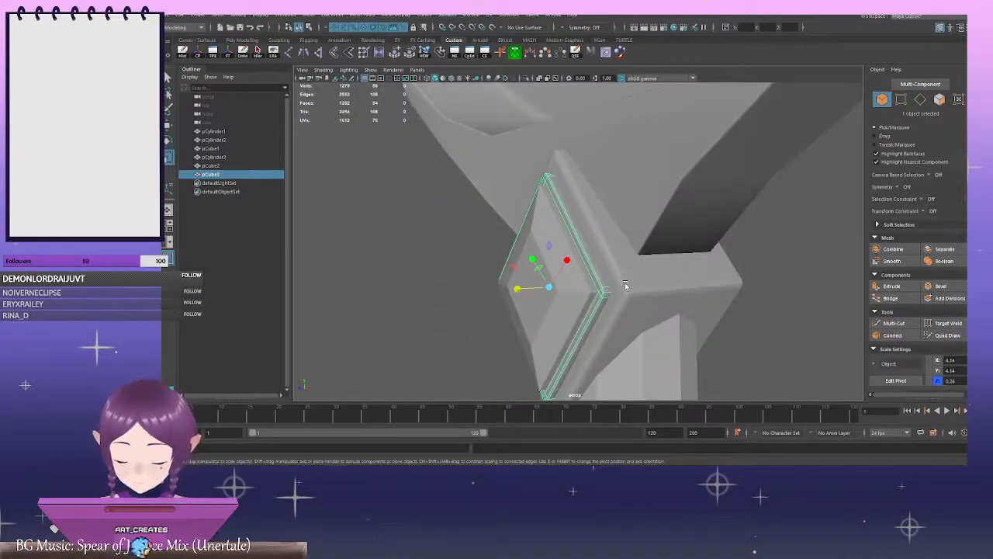
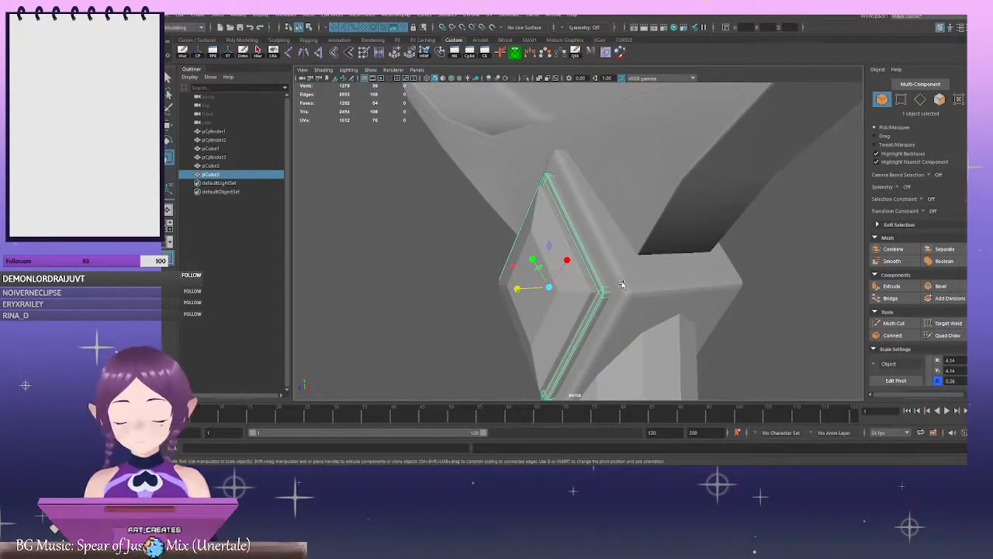
# Isolate the thin diamond plate and switch to face selection
pyautogui.click(527, 79)
pyautogui.scroll(3, 680, 235)
pyautogui.keyDown('alt'); pyautogui.moveTo(681, 235); pyautogui.dragTo(643, 227); pyautogui.keyUp('alt')
pyautogui.moveTo(731, 202); pyautogui.dragTo(734, 225, button='right')
pyautogui.scroll(3, 535, 173)
pyautogui.keyDown('alt'); pyautogui.moveTo(543, 173); pyautogui.dragTo(593, 211); pyautogui.keyUp('alt')
pyautogui.scroll(3, 591, 213)
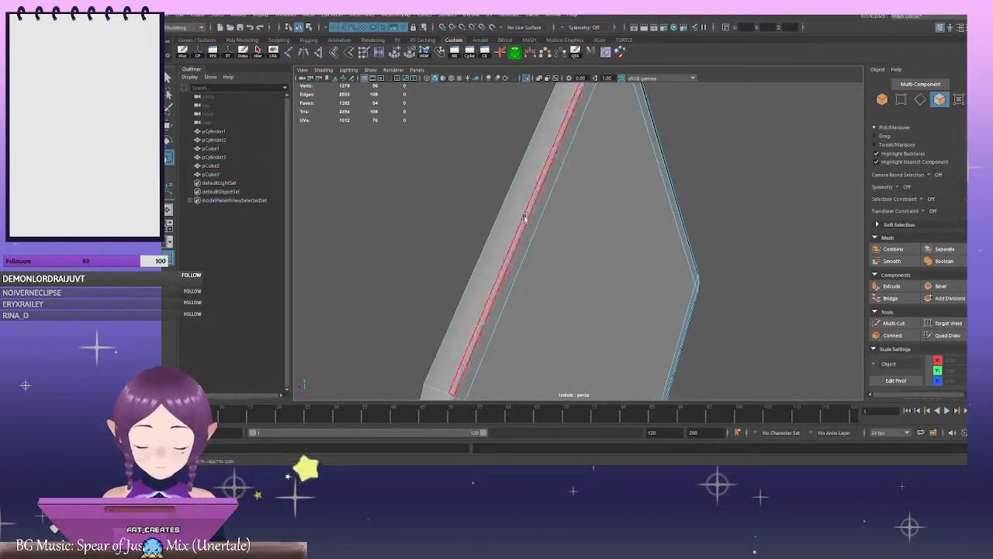
pyautogui.click(660, 238)
pyautogui.scroll(-3, 659, 238)
pyautogui.keyDown('alt'); pyautogui.moveTo(659, 237); pyautogui.dragTo(654, 136, button='middle'); pyautogui.keyUp('alt')
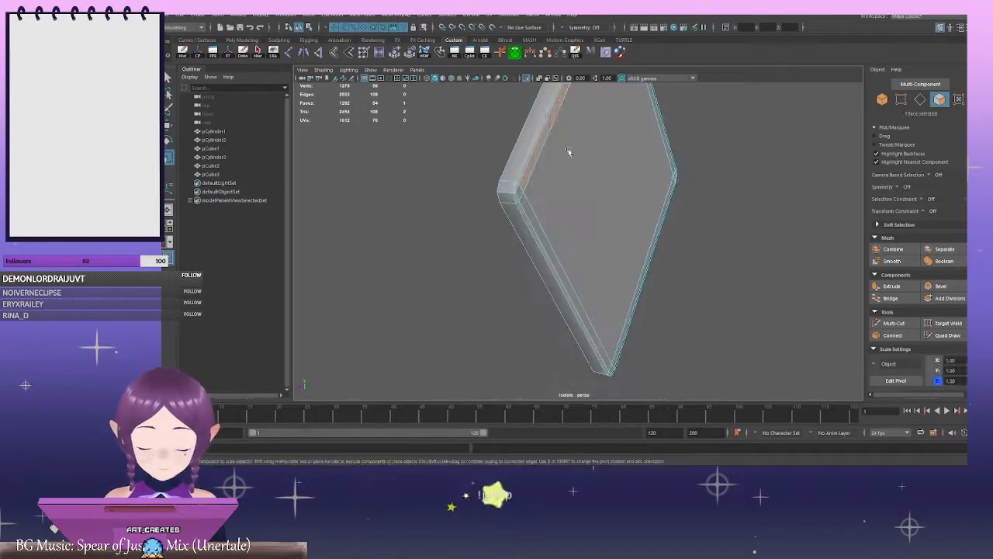
pyautogui.click(519, 197)
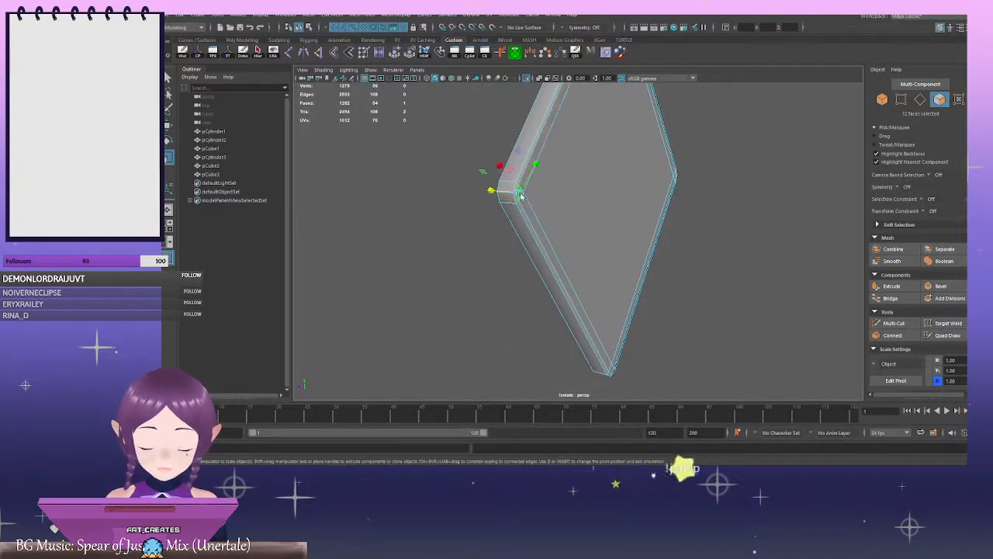
# Delete the plate's large front and back faces and turn off isolation around the remaining frame
pyautogui.keyDown('alt'); pyautogui.moveTo(526, 211); pyautogui.dragTo(640, 204); pyautogui.keyUp('alt')
pyautogui.click(586, 206)
pyautogui.press('Delete')
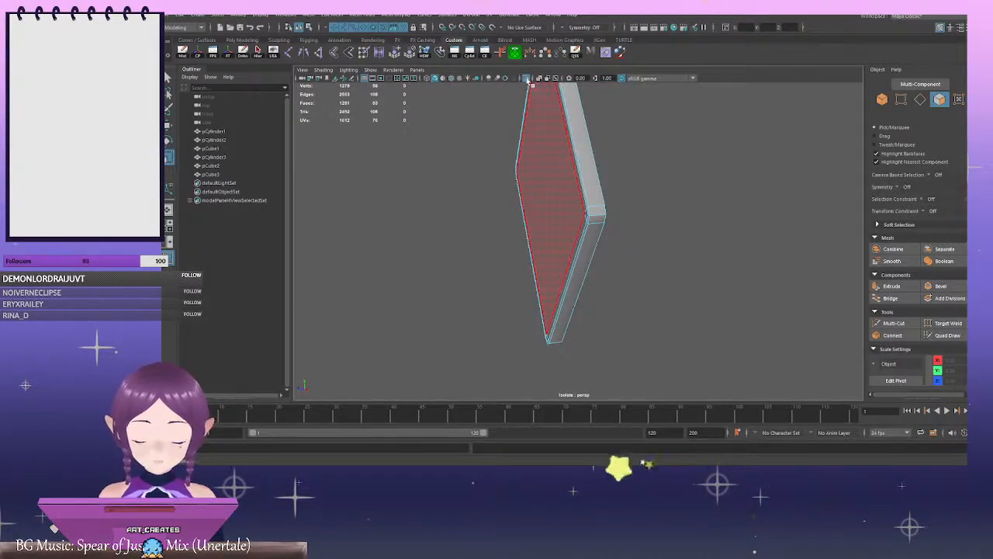
pyautogui.click(549, 106)
pyautogui.press('Delete')
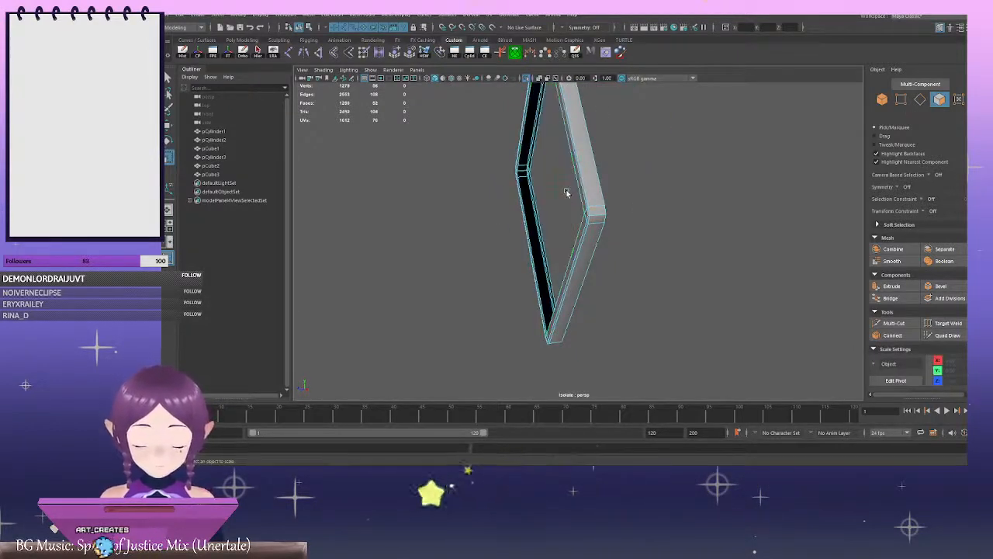
pyautogui.keyDown('alt'); pyautogui.moveTo(677, 194); pyautogui.dragTo(572, 144); pyautogui.keyUp('alt')
pyautogui.click(528, 79)
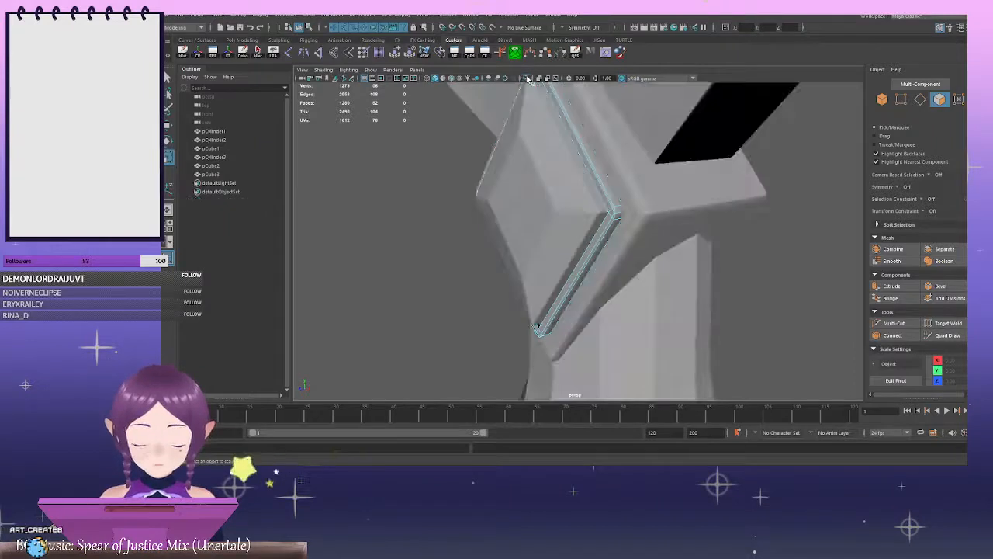
# Connect the edges across the diamond frame's upper-right side with 2 segments and a pinch of -0.74
pyautogui.keyDown('alt'); pyautogui.moveTo(605, 194); pyautogui.dragTo(772, 227); pyautogui.keyUp('alt')
pyautogui.moveTo(829, 206); pyautogui.dragTo(830, 176, button='right')
pyautogui.scroll(3, 722, 193)
pyautogui.keyDown('alt'); pyautogui.moveTo(710, 193); pyautogui.dragTo(697, 198, button='middle'); pyautogui.keyUp('alt')
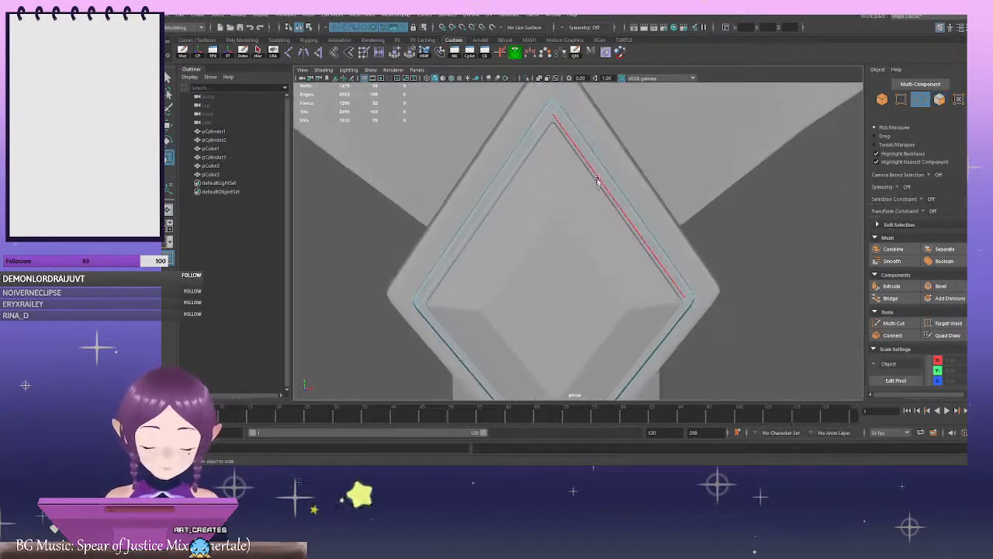
pyautogui.click(608, 170)
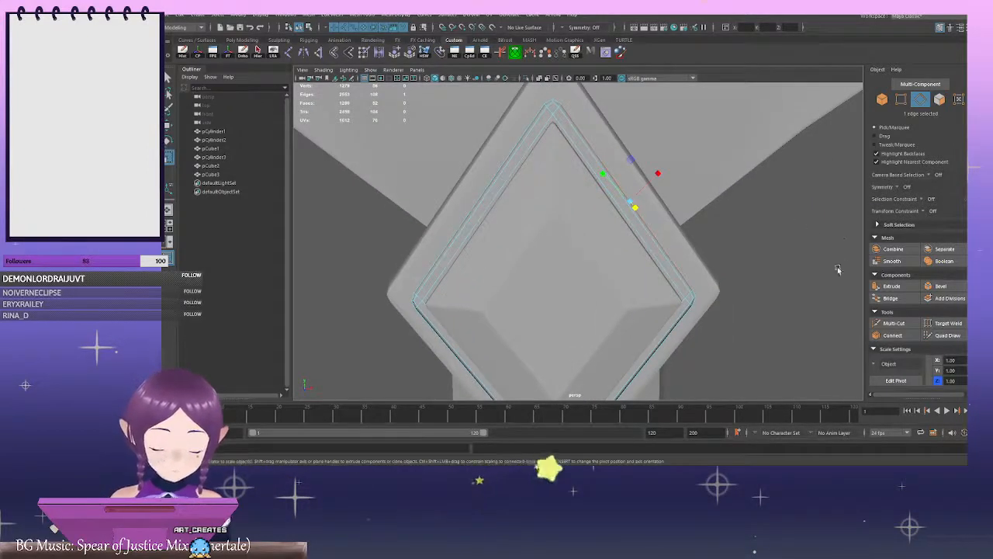
pyautogui.keyDown('alt'); pyautogui.moveTo(838, 268); pyautogui.dragTo(787, 237); pyautogui.keyUp('alt')
pyautogui.press('q')
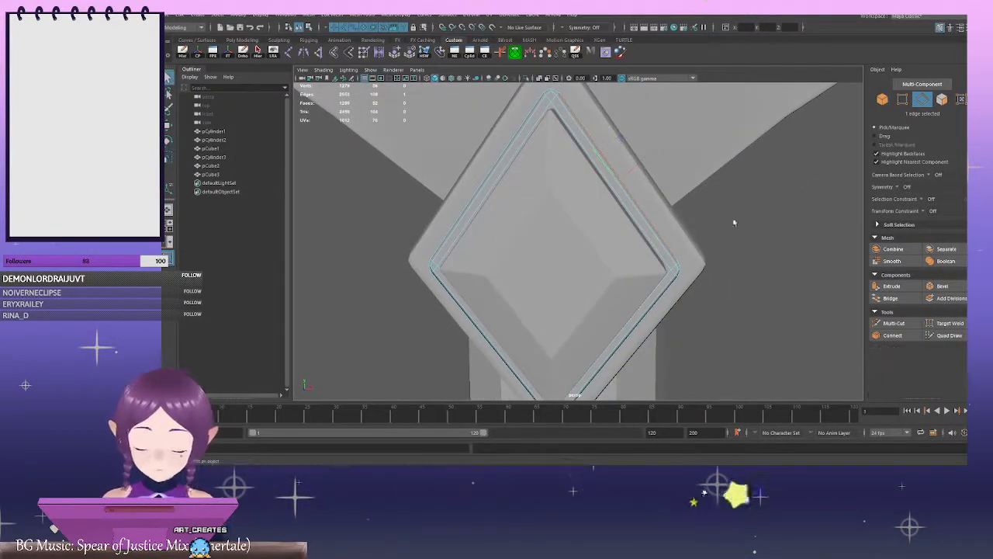
pyautogui.click(893, 335)
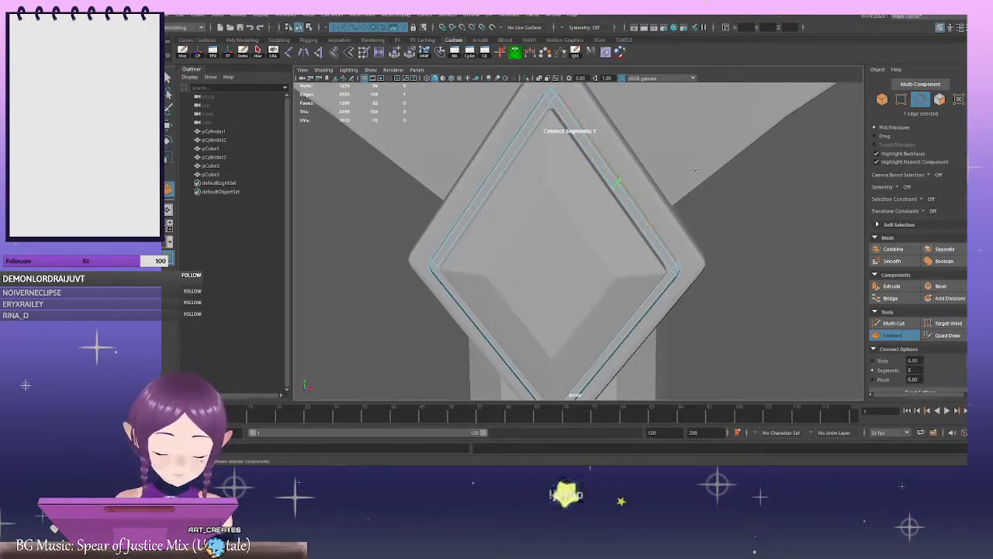
pyautogui.moveTo(703, 181); pyautogui.dragTo(717, 194, button='middle')
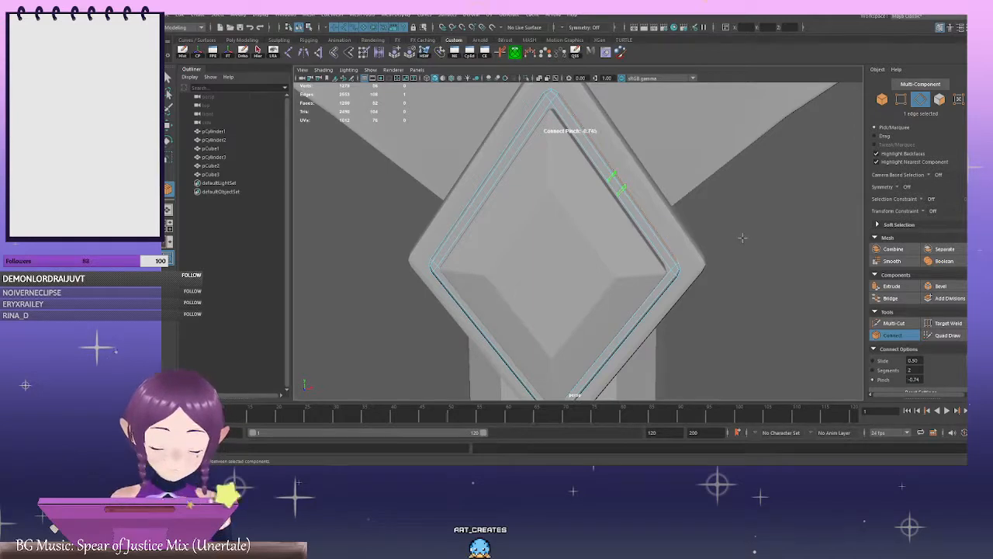
pyautogui.press('Return')
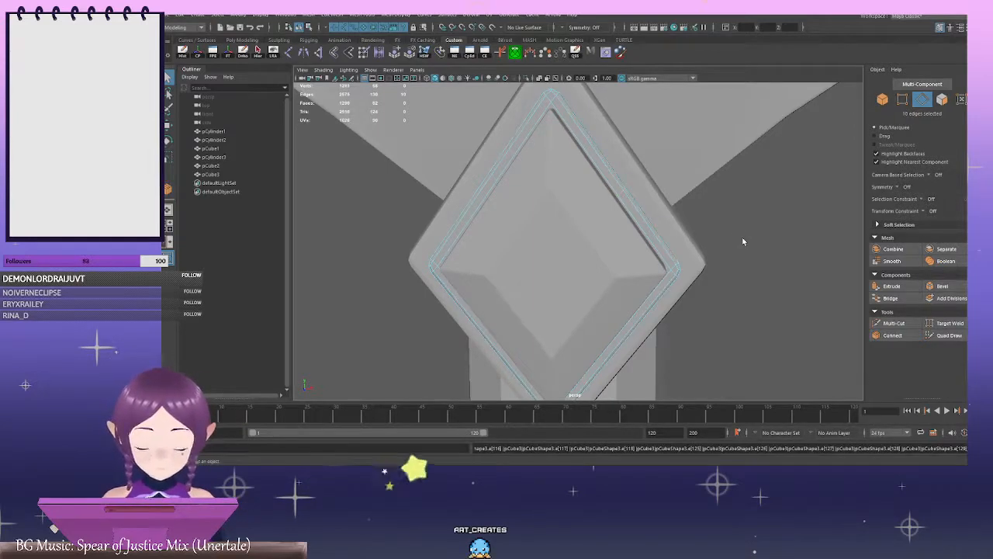
# Connect the edges across the frame's lower-right side with the same 2 segments and pinch
pyautogui.scroll(-3, 743, 241)
pyautogui.keyDown('alt'); pyautogui.moveTo(743, 242); pyautogui.dragTo(661, 243); pyautogui.keyUp('alt')
pyautogui.scroll(3, 652, 235)
pyautogui.scroll(-3, 661, 243)
pyautogui.keyDown('alt'); pyautogui.moveTo(661, 244); pyautogui.dragTo(618, 186, button='middle'); pyautogui.keyUp('alt')
pyautogui.keyDown('alt'); pyautogui.moveTo(618, 186); pyautogui.dragTo(596, 216); pyautogui.keyUp('alt')
pyautogui.click(596, 215)
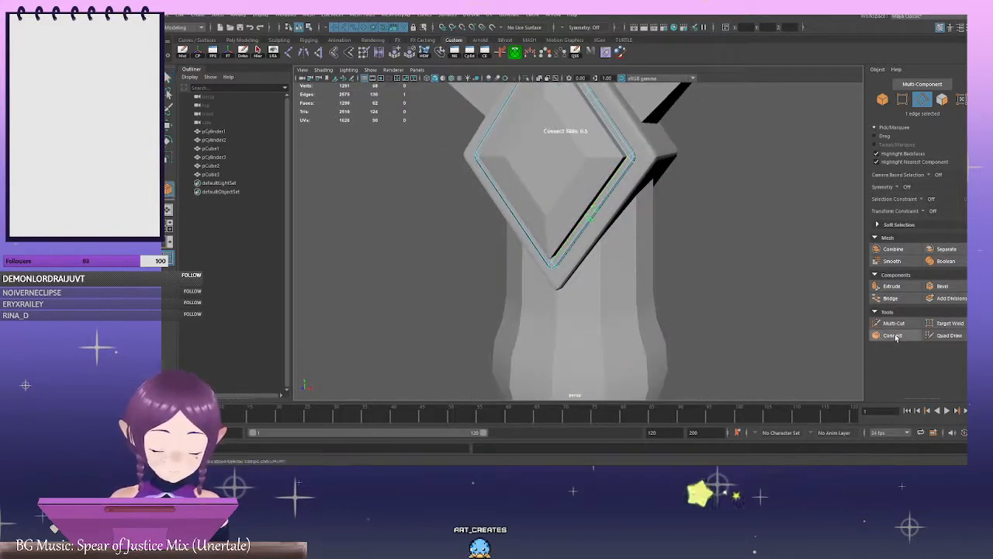
pyautogui.press('q')
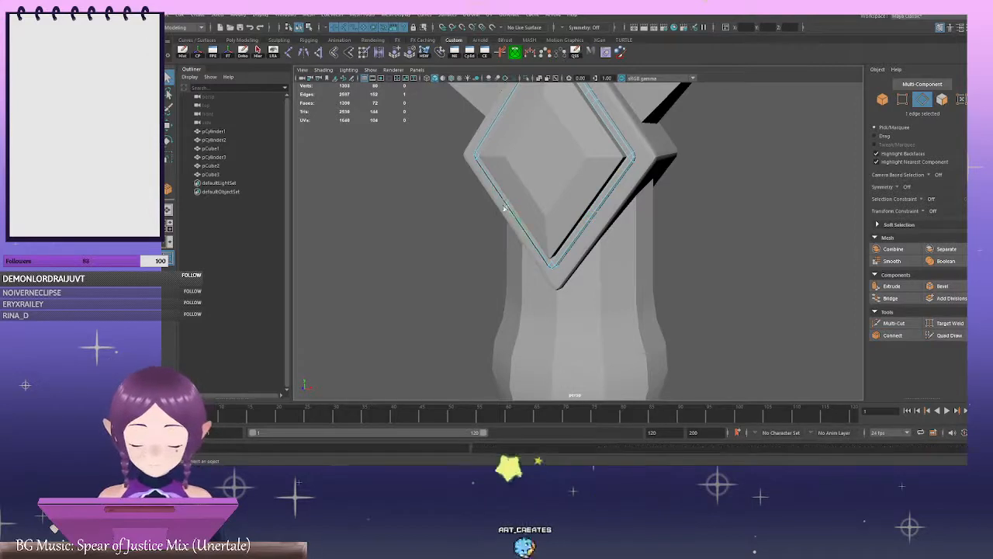
# Repeat the two-segment edge connection on the frame's lower-left and upper-left sides
pyautogui.doubleClick(504, 208)
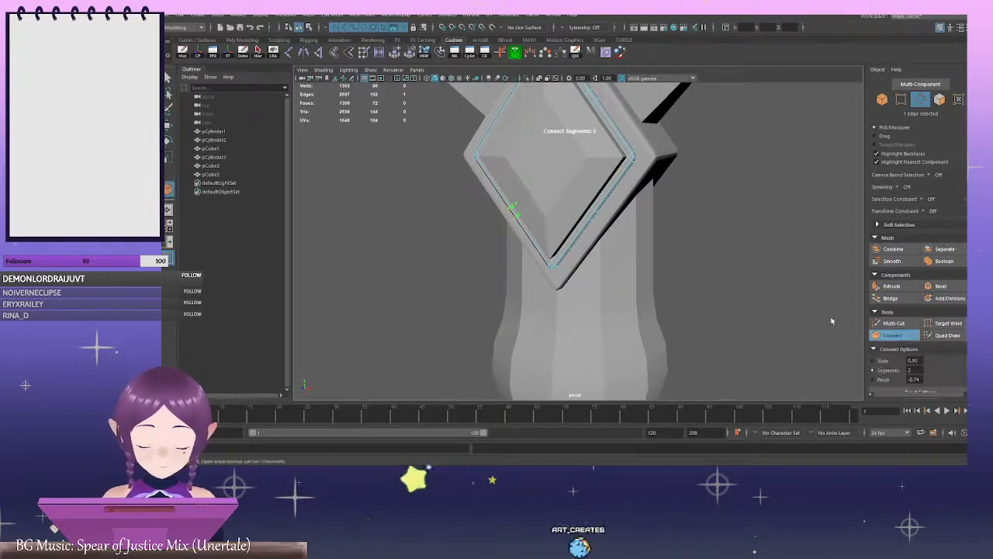
pyautogui.click(501, 116)
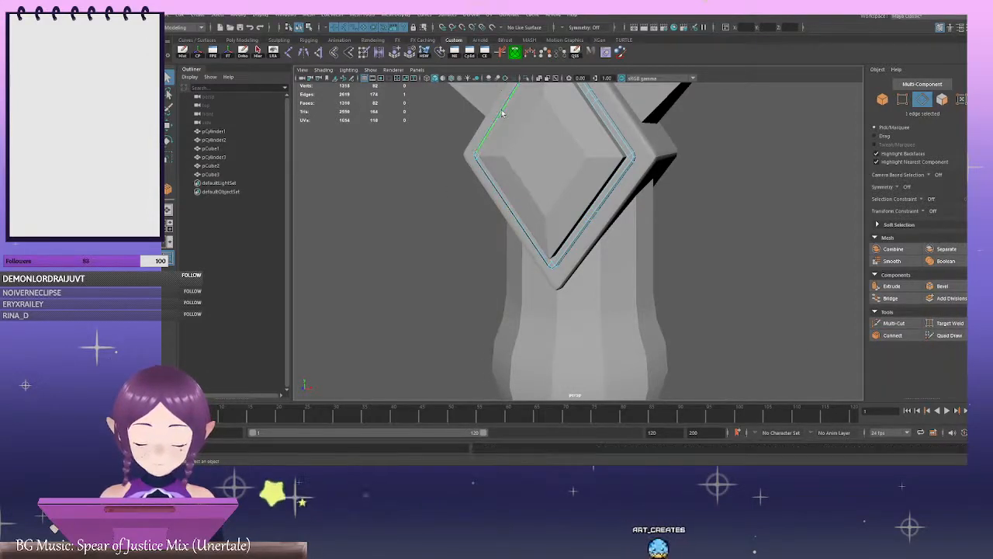
pyautogui.click(892, 335)
pyautogui.press('f')
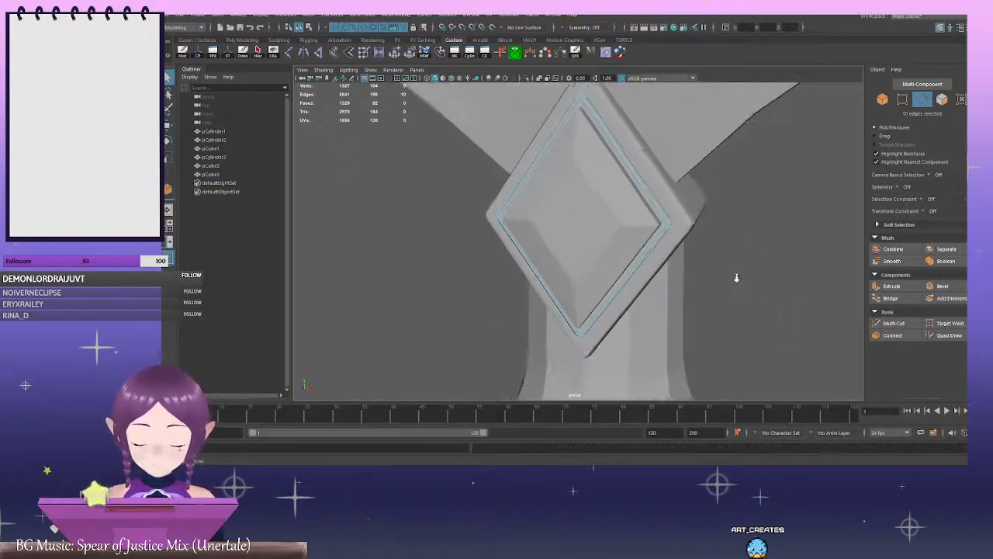
# Extrude the small middle front face on each of the frame's four sides forward to a Z position of 7.21
pyautogui.keyDown('alt'); pyautogui.moveTo(736, 277); pyautogui.dragTo(765, 281); pyautogui.keyUp('alt')
pyautogui.press('w')
pyautogui.scroll(2, 688, 220)
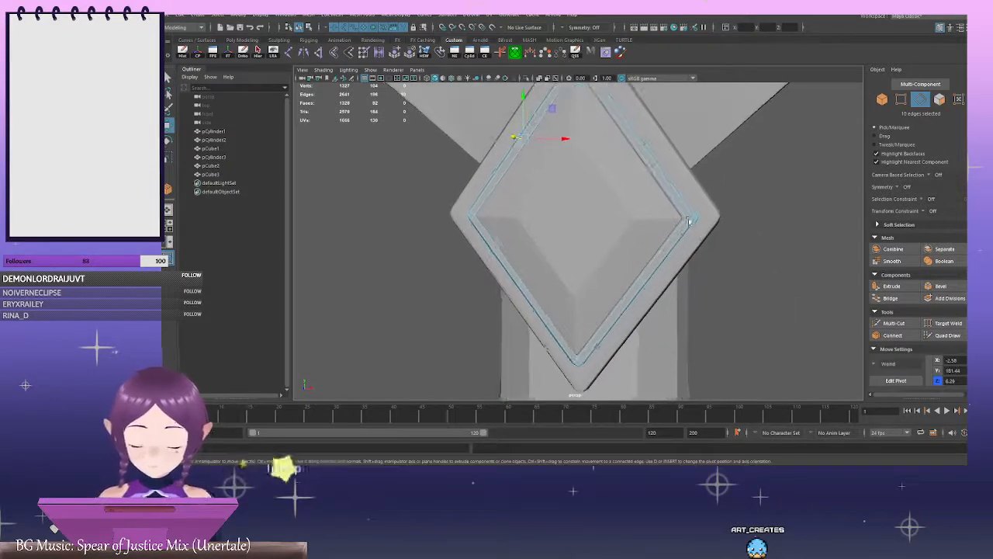
pyautogui.keyDown('alt'); pyautogui.moveTo(807, 208); pyautogui.dragTo(779, 246, button='middle'); pyautogui.keyUp('alt')
pyautogui.keyDown('alt'); pyautogui.moveTo(778, 246); pyautogui.dragTo(829, 237); pyautogui.keyUp('alt')
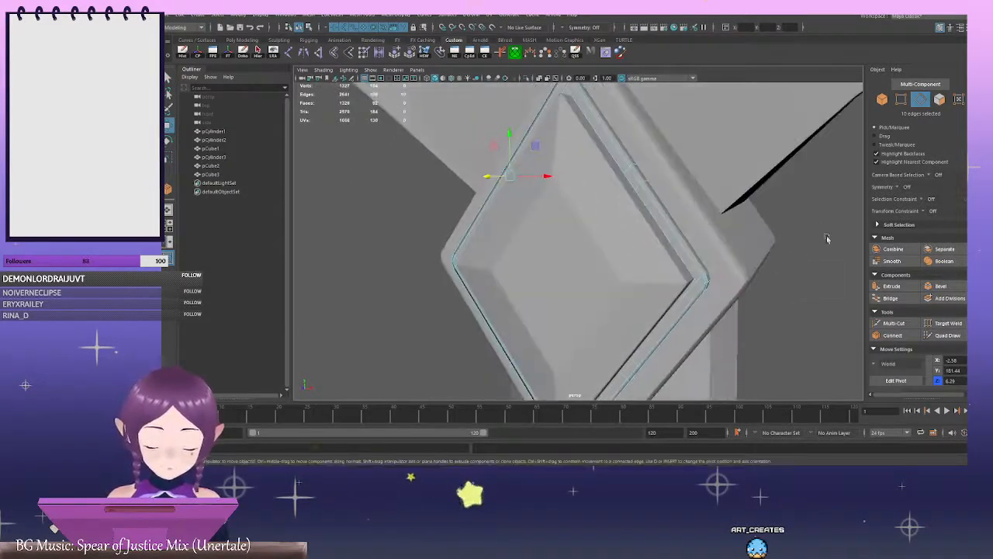
pyautogui.moveTo(832, 223); pyautogui.dragTo(835, 250, button='right')
pyautogui.click(627, 180)
pyautogui.keyDown('alt'); pyautogui.moveTo(627, 181); pyautogui.dragTo(669, 196); pyautogui.keyUp('alt')
pyautogui.keyDown('shift'); pyautogui.click(621, 183); pyautogui.keyUp('shift')
pyautogui.moveTo(680, 244)
pyautogui.keyDown('alt'); pyautogui.mouseDown()
pyautogui.moveTo(677, 230)
pyautogui.moveTo(687, 239)
pyautogui.mouseUp(); pyautogui.keyUp('alt')
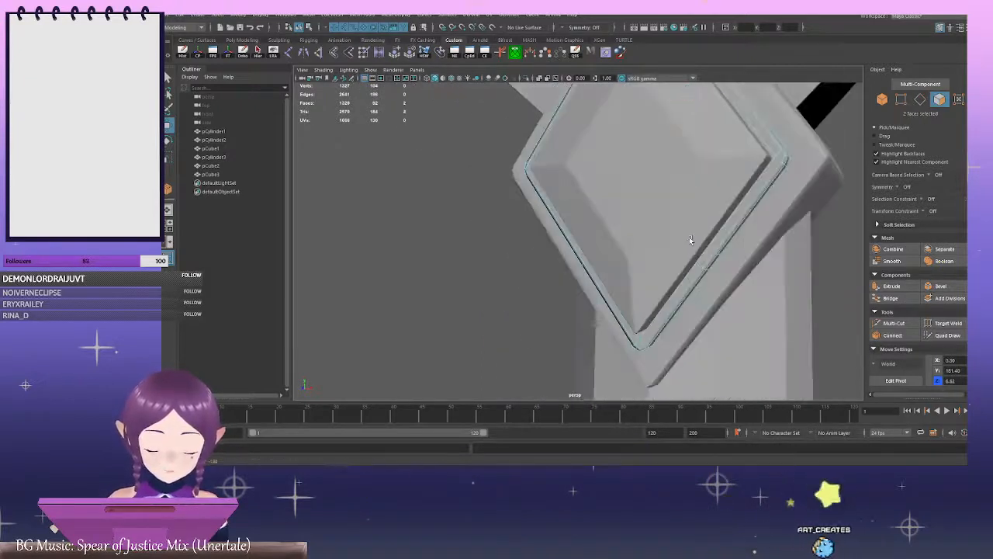
pyautogui.keyDown('shift'); pyautogui.click(715, 264); pyautogui.keyUp('shift')
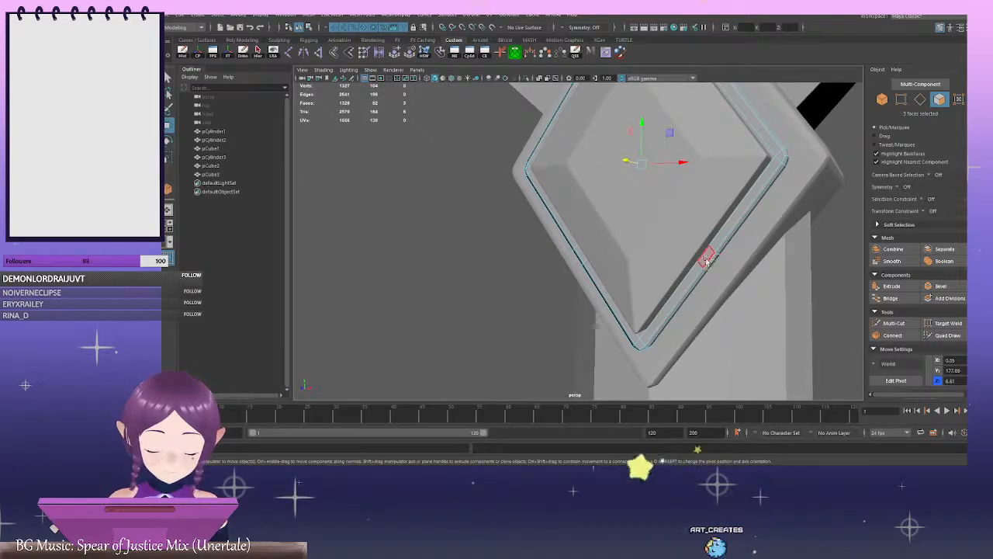
pyautogui.keyDown('alt'); pyautogui.moveTo(705, 277); pyautogui.dragTo(532, 276); pyautogui.keyUp('alt')
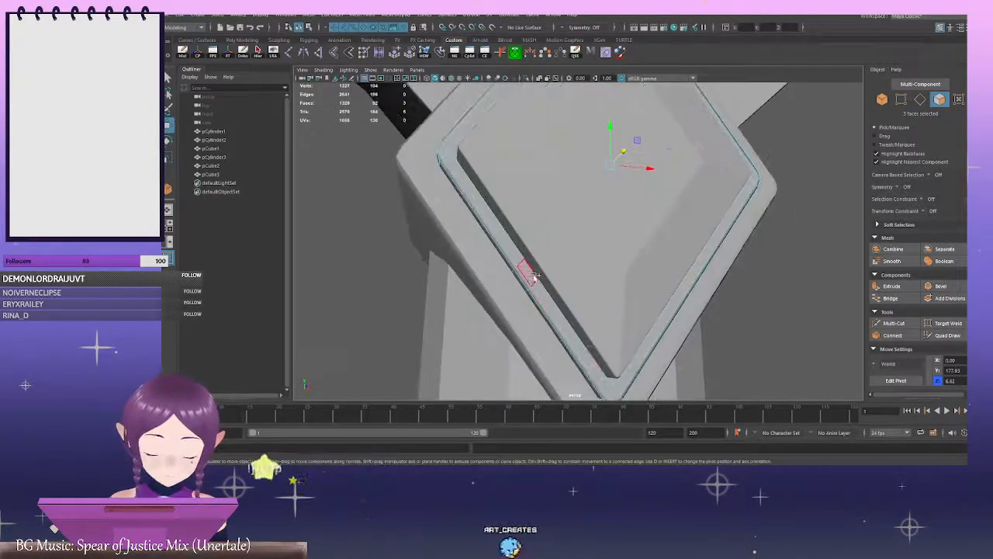
pyautogui.keyDown('alt'); pyautogui.moveTo(708, 274); pyautogui.dragTo(631, 224); pyautogui.keyUp('alt')
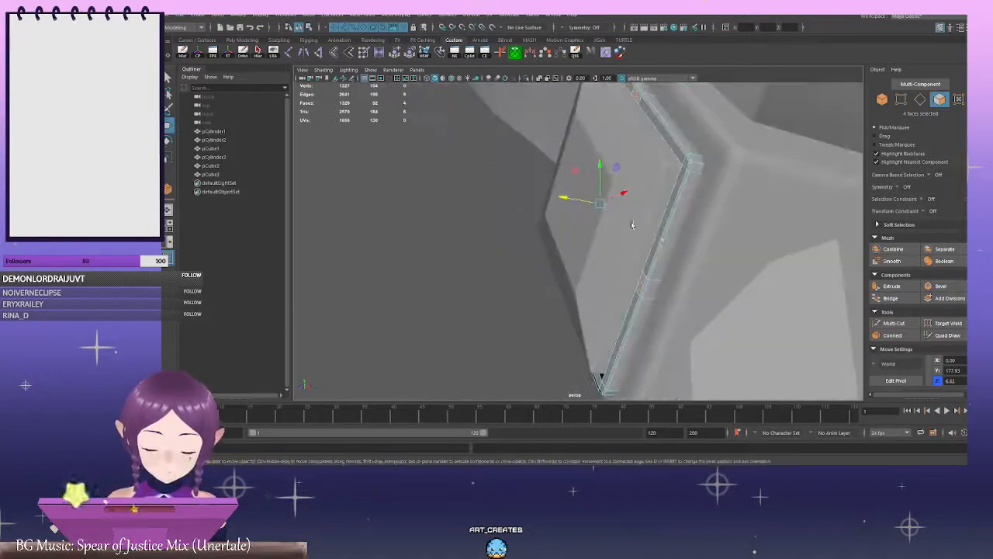
pyautogui.moveTo(569, 198); pyautogui.dragTo(667, 210)
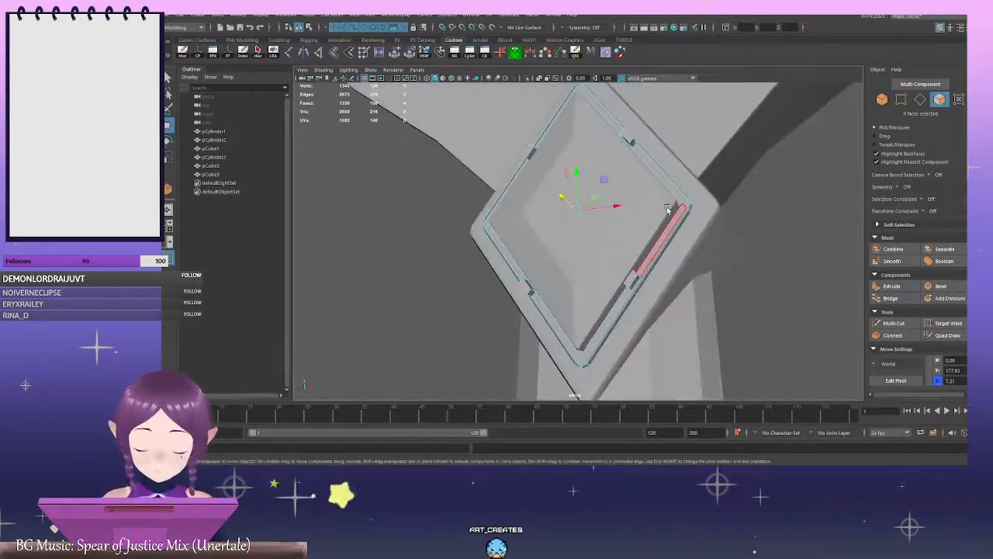
# Try rescaling the four extruded prong faces on the diamond frame
pyautogui.press('r')
pyautogui.moveTo(576, 214); pyautogui.dragTo(658, 260)
pyautogui.keyDown('alt'); pyautogui.moveTo(658, 259); pyautogui.dragTo(781, 185, button='right'); pyautogui.keyUp('alt')
pyautogui.click(778, 187)
pyautogui.keyDown('alt'); pyautogui.moveTo(621, 215); pyautogui.dragTo(531, 218, button='right'); pyautogui.keyUp('alt')
pyautogui.keyDown('alt'); pyautogui.moveTo(661, 251); pyautogui.dragTo(595, 149); pyautogui.keyUp('alt')
pyautogui.scroll(10, 682, 261)
pyautogui.scroll(2, 660, 273)
pyautogui.click(604, 179)
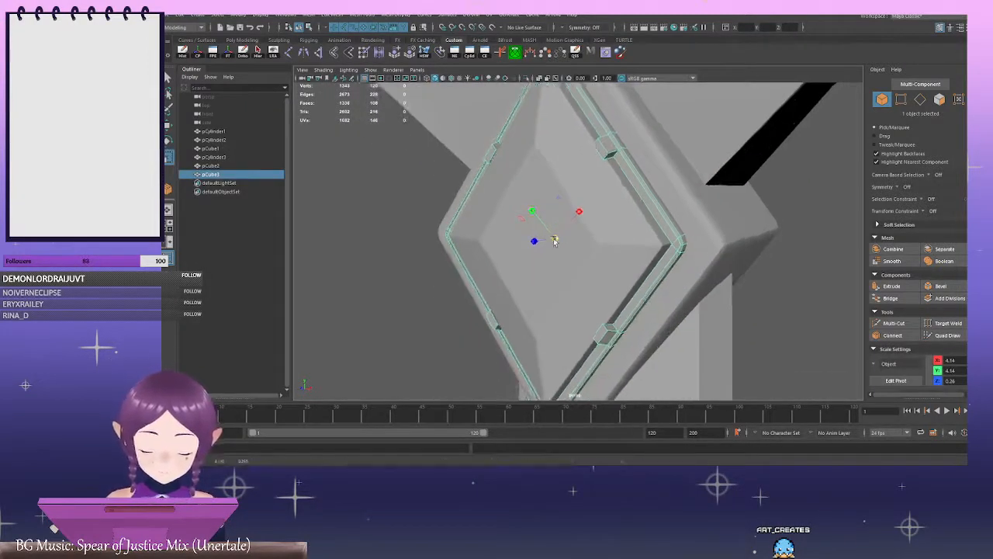
# Undo the prong face scaling and the forward extrusion of the frame's four middle faces
pyautogui.scroll(-2, 550, 244)
pyautogui.moveTo(558, 227)
pyautogui.keyDown('alt'); pyautogui.mouseDown()
pyautogui.moveTo(523, 219)
pyautogui.moveTo(560, 216)
pyautogui.mouseUp(); pyautogui.keyUp('alt')
pyautogui.hotkey('ctrl', 'z')
pyautogui.hotkey('ctrl', 'z')
pyautogui.hotkey('ctrl', 'z')
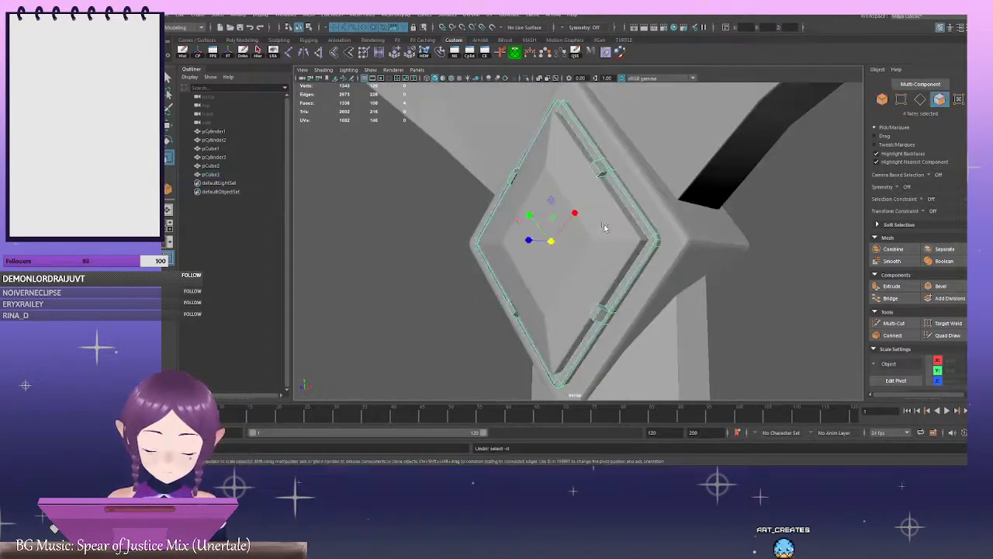
pyautogui.keyDown('alt'); pyautogui.moveTo(631, 230); pyautogui.dragTo(621, 227); pyautogui.keyUp('alt')
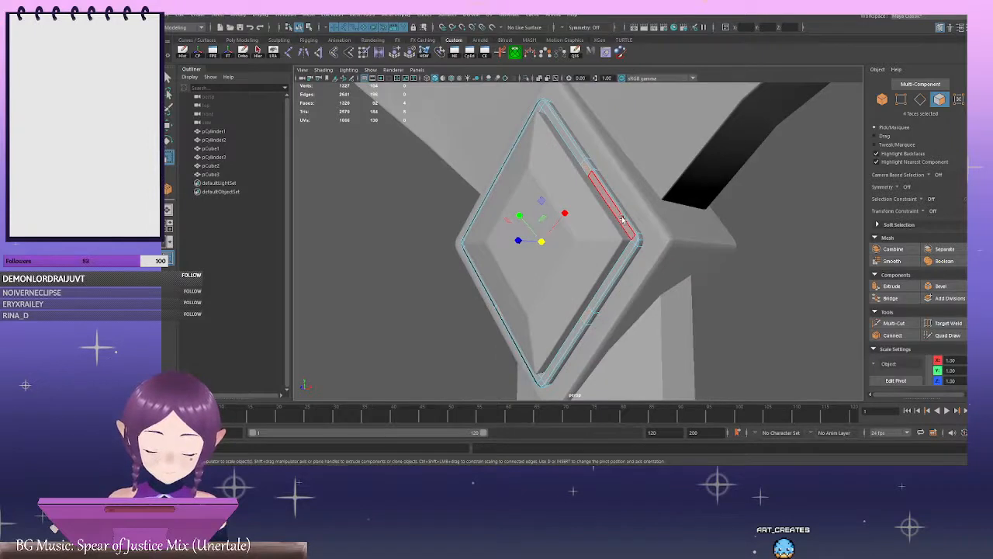
# Return to object selection, select the gem together with its diamond frame, and isolate both in the viewport
pyautogui.moveTo(592, 204); pyautogui.dragTo(633, 194, button='right')
pyautogui.scroll(3, 652, 225)
pyautogui.moveTo(676, 226)
pyautogui.keyDown('alt'); pyautogui.mouseDown()
pyautogui.moveTo(632, 230)
pyautogui.moveTo(684, 232)
pyautogui.mouseUp(); pyautogui.keyUp('alt')
pyautogui.keyDown('shift'); pyautogui.click(589, 226); pyautogui.keyUp('shift')
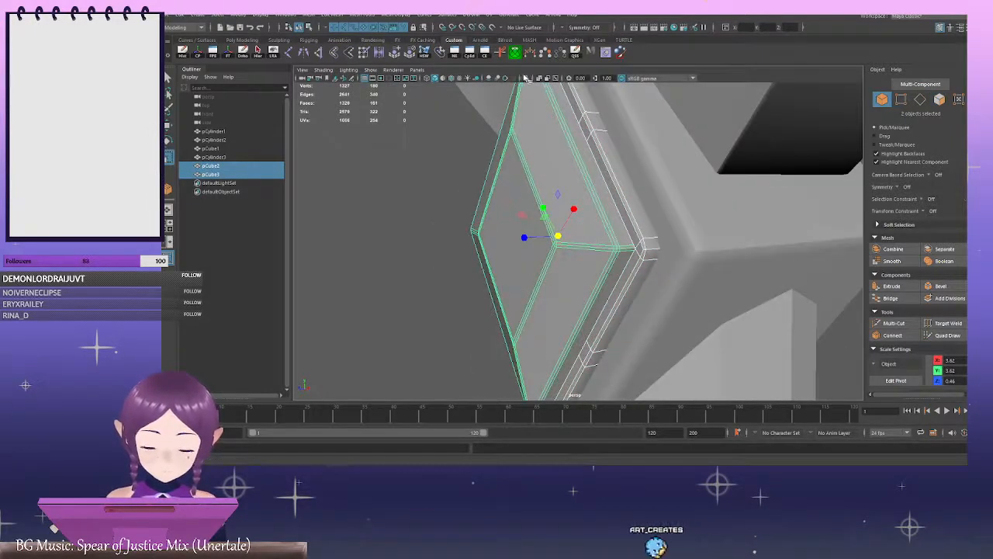
pyautogui.click(527, 78)
pyautogui.keyDown('alt'); pyautogui.moveTo(589, 161); pyautogui.dragTo(632, 160); pyautogui.keyUp('alt')
# Scale the diamond frame down slightly and uniformly so it closes the gap around the gem
pyautogui.click(599, 163)
pyautogui.scroll(-2, 613, 178)
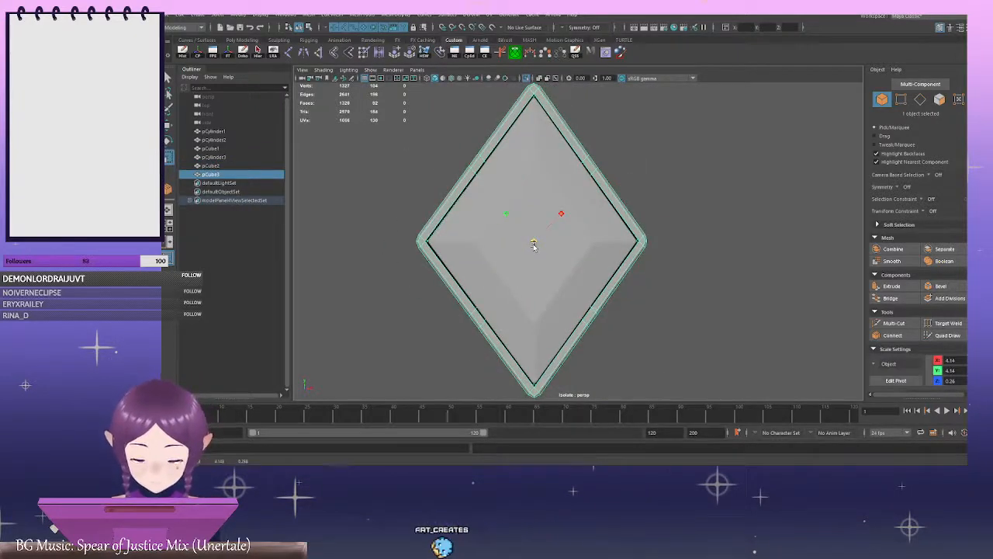
pyautogui.moveTo(533, 244); pyautogui.dragTo(530, 245)
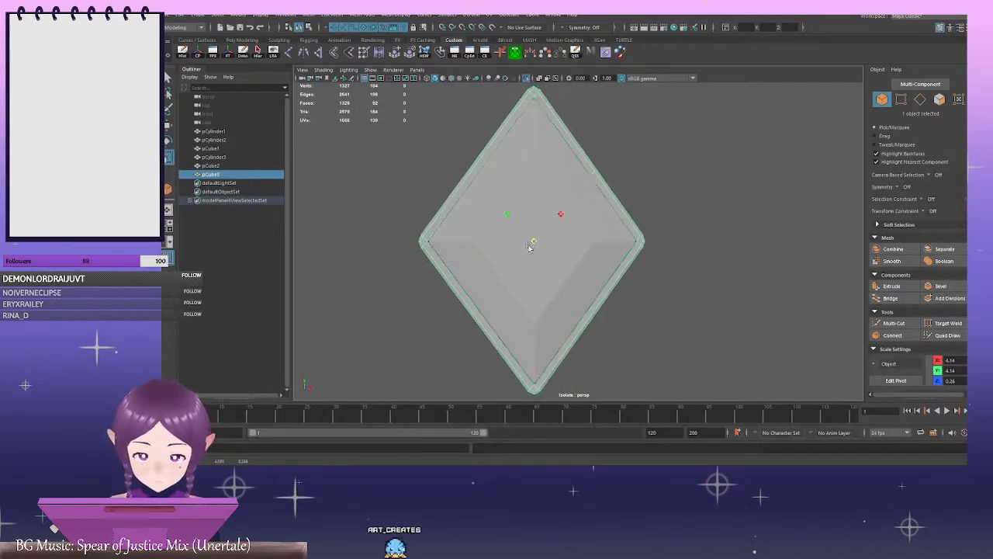
pyautogui.scroll(2, 566, 211)
pyautogui.keyDown('alt'); pyautogui.moveTo(568, 211); pyautogui.dragTo(564, 216); pyautogui.keyUp('alt')
# Extrude the small middle front face on each of the frame's four sides forward again to form prongs
pyautogui.moveTo(682, 174); pyautogui.dragTo(678, 187, button='right')
pyautogui.scroll(3, 659, 192)
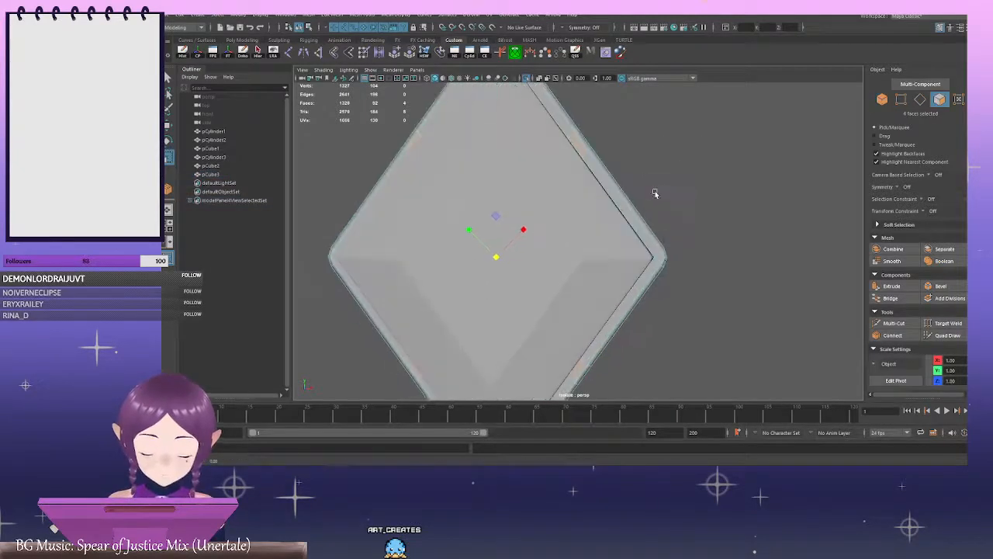
pyautogui.keyDown('alt'); pyautogui.moveTo(655, 193); pyautogui.dragTo(646, 195); pyautogui.keyUp('alt')
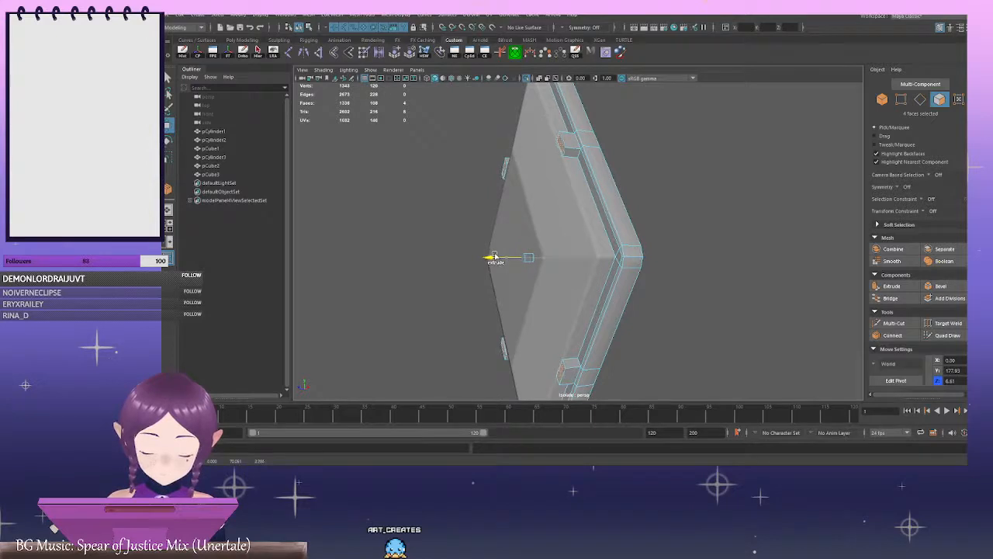
pyautogui.click(714, 225)
pyautogui.keyDown('alt'); pyautogui.moveTo(763, 217); pyautogui.dragTo(607, 214); pyautogui.keyUp('alt')
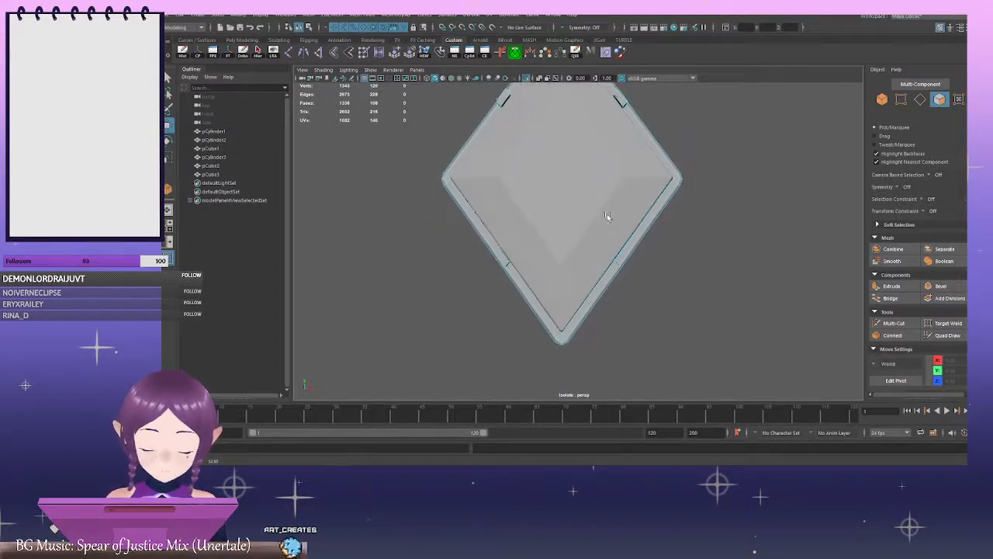
# Select the front faces of all four prongs and scale them together slightly
pyautogui.keyDown('alt'); pyautogui.moveTo(730, 199); pyautogui.dragTo(683, 184, button='right'); pyautogui.keyUp('alt')
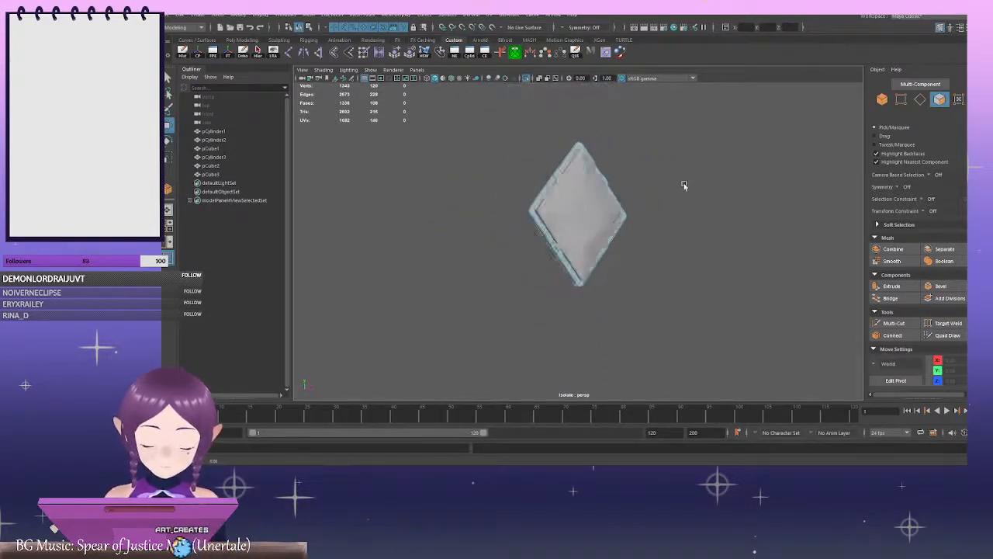
pyautogui.keyDown('alt'); pyautogui.moveTo(683, 184); pyautogui.dragTo(661, 195); pyautogui.keyUp('alt')
pyautogui.keyDown('alt'); pyautogui.moveTo(561, 147); pyautogui.dragTo(559, 184, button='middle'); pyautogui.keyUp('alt')
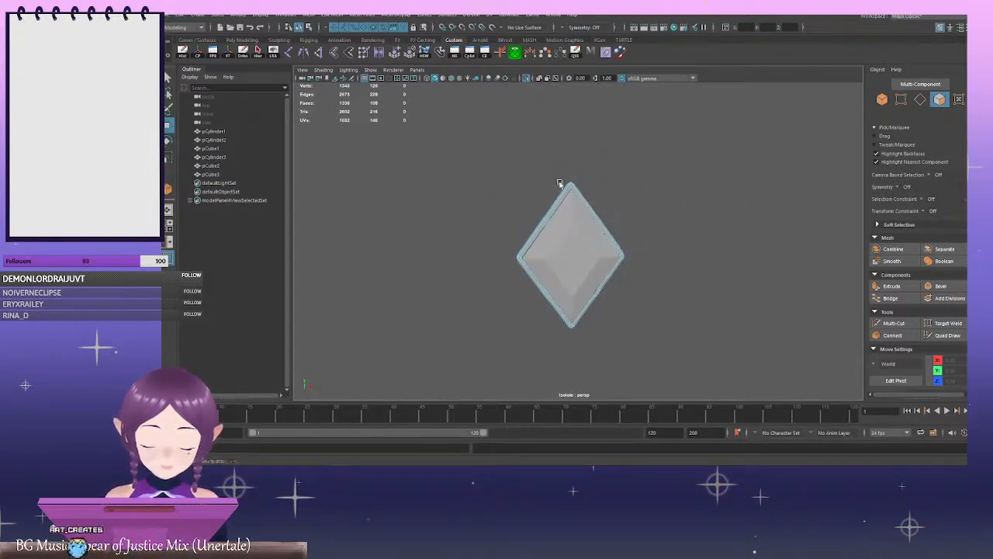
pyautogui.keyDown('alt'); pyautogui.moveTo(558, 184); pyautogui.dragTo(683, 184, button='right'); pyautogui.keyUp('alt')
pyautogui.keyDown('alt'); pyautogui.moveTo(747, 177); pyautogui.dragTo(665, 182); pyautogui.keyUp('alt')
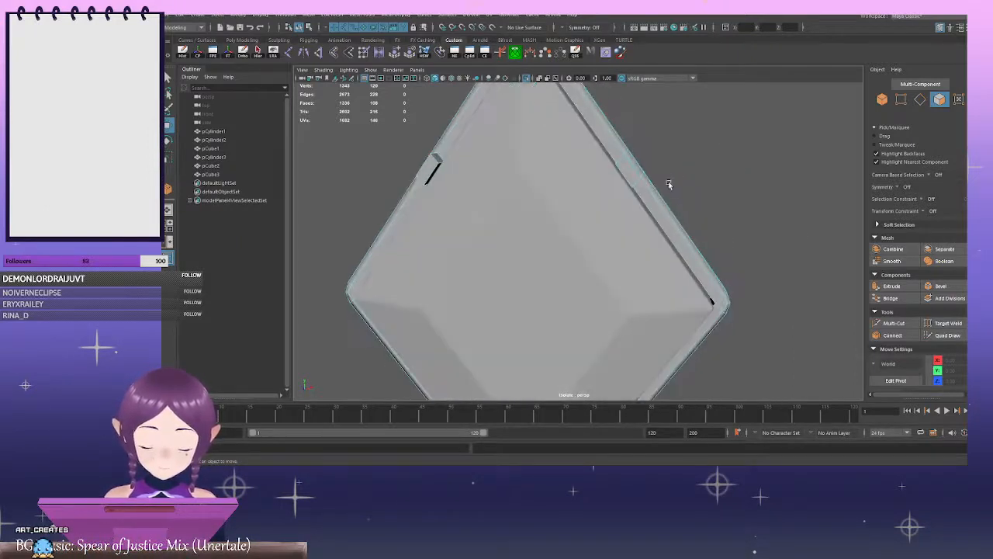
pyautogui.click(627, 172)
pyautogui.keyDown('alt'); pyautogui.moveTo(481, 234); pyautogui.dragTo(536, 46, button='middle'); pyautogui.keyUp('alt')
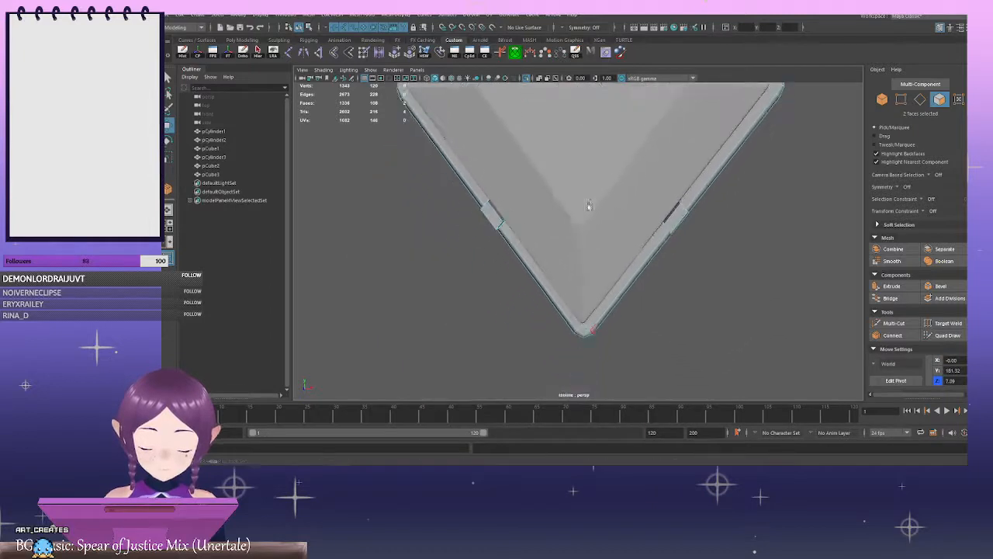
pyautogui.keyDown('alt'); pyautogui.moveTo(550, 215); pyautogui.dragTo(579, 186, button='right'); pyautogui.keyUp('alt')
pyautogui.keyDown('alt'); pyautogui.moveTo(579, 186); pyautogui.dragTo(573, 223, button='middle'); pyautogui.keyUp('alt')
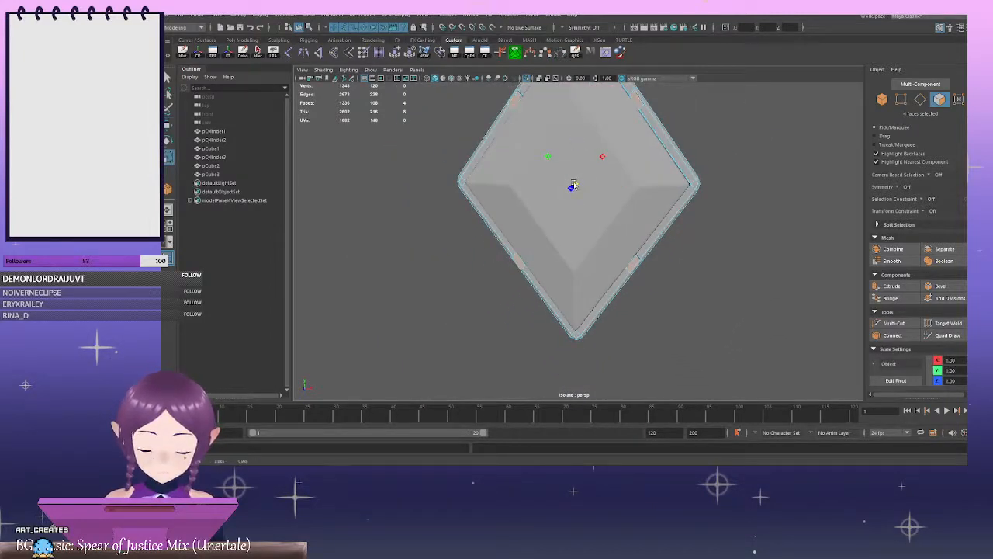
pyautogui.keyDown('alt'); pyautogui.moveTo(719, 202); pyautogui.dragTo(676, 193); pyautogui.keyUp('alt')
pyautogui.keyDown('alt'); pyautogui.moveTo(676, 193); pyautogui.dragTo(592, 178, button='right'); pyautogui.keyUp('alt')
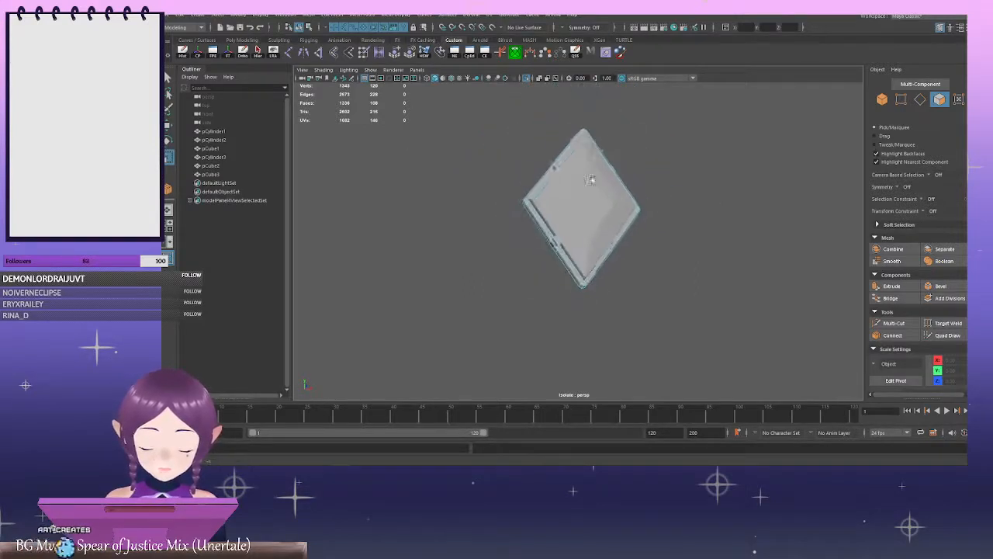
# Return to object selection, end the isolation, and examine the pronged gem setting on the whole mirror
pyautogui.keyDown('alt'); pyautogui.moveTo(592, 178); pyautogui.dragTo(624, 168); pyautogui.keyUp('alt')
pyautogui.moveTo(694, 146); pyautogui.dragTo(723, 137, button='right')
pyautogui.keyDown('alt'); pyautogui.moveTo(509, 180); pyautogui.dragTo(564, 151); pyautogui.keyUp('alt')
pyautogui.keyDown('alt'); pyautogui.moveTo(564, 151); pyautogui.dragTo(572, 195, button='middle'); pyautogui.keyUp('alt')
pyautogui.keyDown('alt'); pyautogui.moveTo(572, 195); pyautogui.dragTo(641, 186); pyautogui.keyUp('alt')
pyautogui.keyDown('alt'); pyautogui.moveTo(641, 186); pyautogui.dragTo(648, 192, button='right'); pyautogui.keyUp('alt')
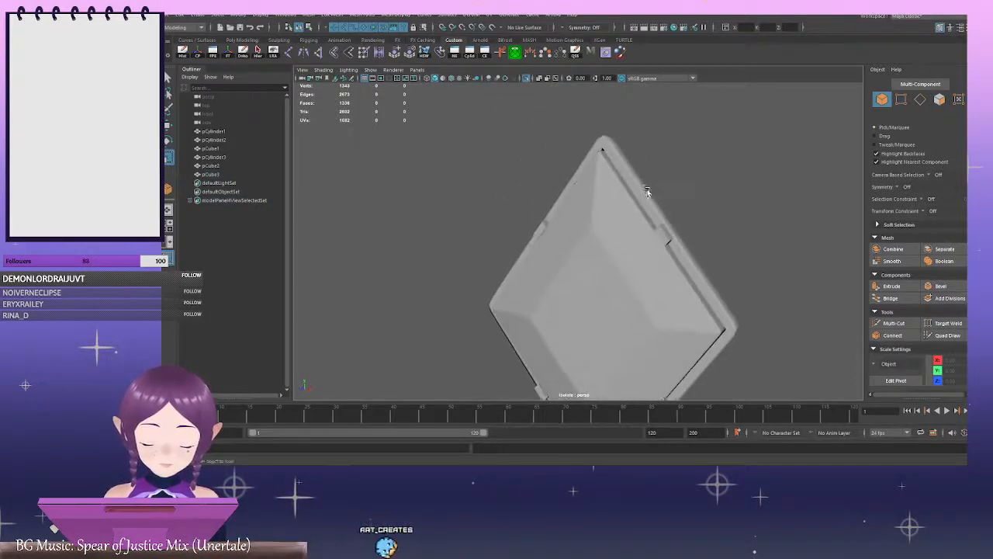
pyautogui.keyDown('alt'); pyautogui.moveTo(648, 192); pyautogui.dragTo(624, 186); pyautogui.keyUp('alt')
pyautogui.keyDown('alt'); pyautogui.moveTo(623, 186); pyautogui.dragTo(562, 147, button='right'); pyautogui.keyUp('alt')
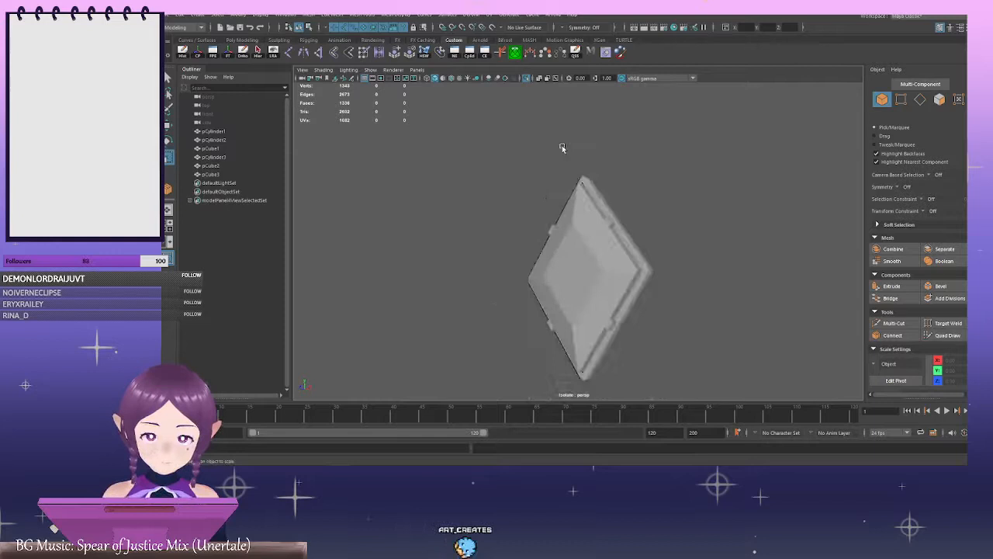
pyautogui.click(527, 78)
pyautogui.keyDown('alt'); pyautogui.moveTo(623, 129); pyautogui.dragTo(601, 134, button='right'); pyautogui.keyUp('alt')
pyautogui.keyDown('alt'); pyautogui.moveTo(621, 171); pyautogui.dragTo(710, 225); pyautogui.keyUp('alt')
pyautogui.keyDown('alt'); pyautogui.moveTo(710, 225); pyautogui.dragTo(613, 225, button='right'); pyautogui.keyUp('alt')
pyautogui.keyDown('alt'); pyautogui.moveTo(613, 225); pyautogui.dragTo(598, 260); pyautogui.keyUp('alt')
pyautogui.keyDown('alt'); pyautogui.moveTo(598, 260); pyautogui.dragTo(557, 298, button='right'); pyautogui.keyUp('alt')
pyautogui.keyDown('alt'); pyautogui.moveTo(558, 298); pyautogui.dragTo(572, 233, button='middle'); pyautogui.keyUp('alt')
pyautogui.keyDown('alt'); pyautogui.moveTo(572, 233); pyautogui.dragTo(610, 261); pyautogui.keyUp('alt')
pyautogui.keyDown('alt'); pyautogui.moveTo(631, 210); pyautogui.dragTo(635, 290, button='middle'); pyautogui.keyUp('alt')
pyautogui.keyDown('alt'); pyautogui.moveTo(635, 289); pyautogui.dragTo(658, 262, button='right'); pyautogui.keyUp('alt')
pyautogui.keyDown('alt'); pyautogui.moveTo(605, 252); pyautogui.dragTo(607, 231); pyautogui.keyUp('alt')
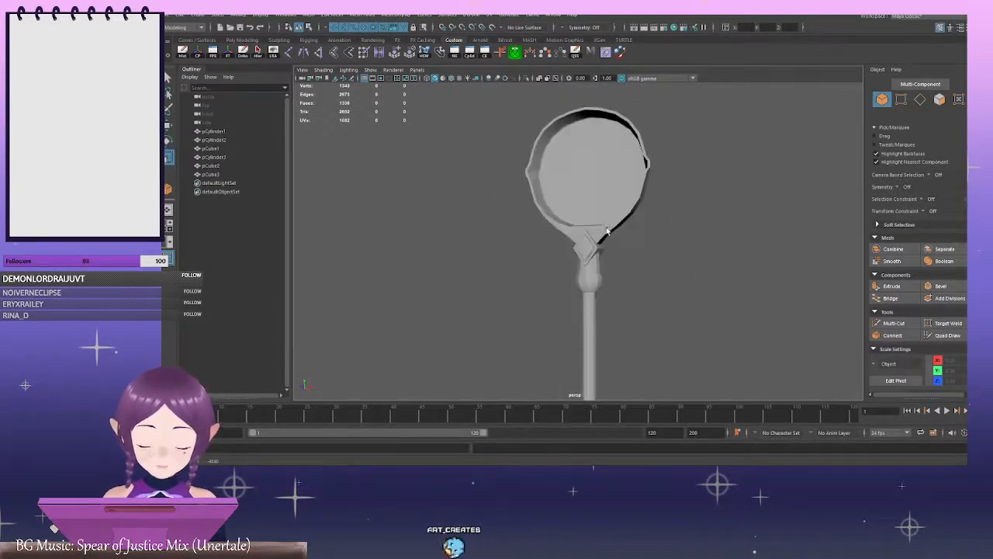
# Select the pronged diamond frame and isolate it by itself in the viewport
pyautogui.keyDown('alt'); pyautogui.moveTo(462, 201); pyautogui.dragTo(668, 222, button='right'); pyautogui.keyUp('alt')
pyautogui.keyDown('alt'); pyautogui.moveTo(667, 221); pyautogui.dragTo(636, 70, button='middle'); pyautogui.keyUp('alt')
pyautogui.click(632, 173)
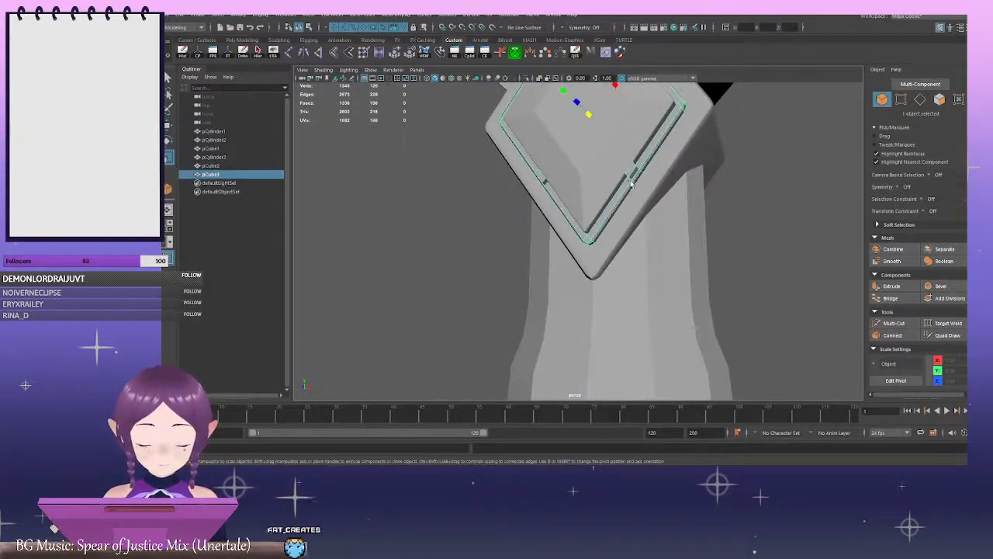
pyautogui.click(527, 78)
pyautogui.keyDown('alt'); pyautogui.moveTo(630, 195); pyautogui.dragTo(672, 160); pyautogui.keyUp('alt')
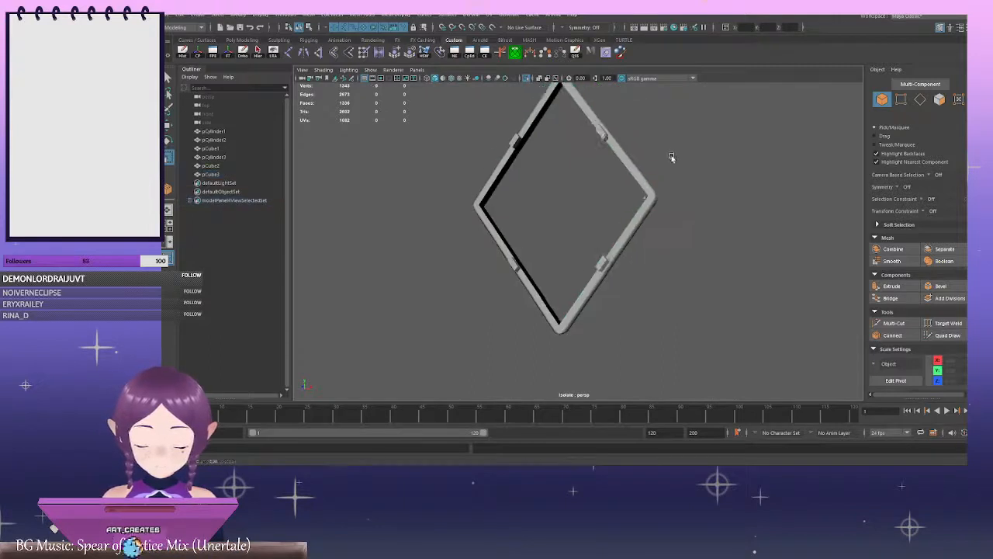
pyautogui.keyDown('alt'); pyautogui.moveTo(673, 159); pyautogui.dragTo(574, 199, button='right'); pyautogui.keyUp('alt')
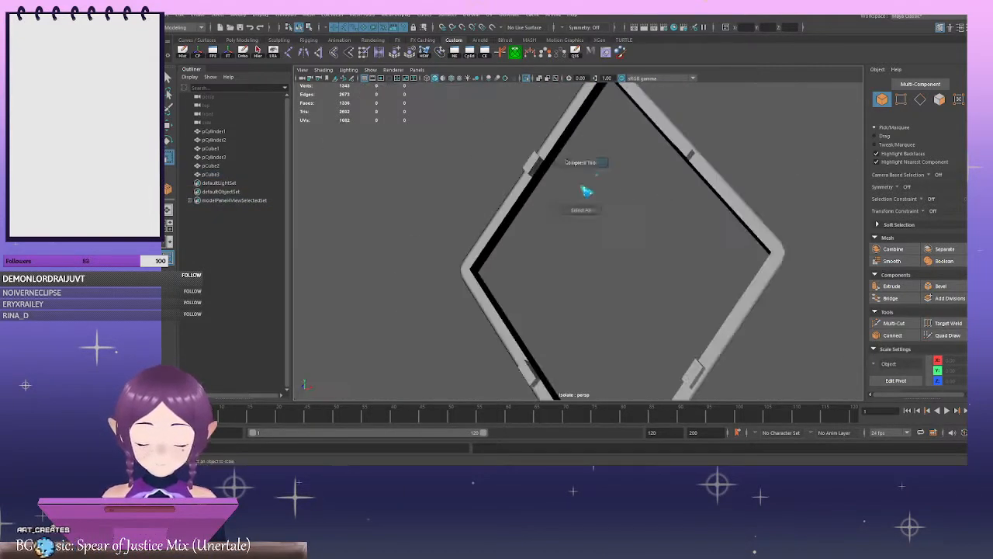
# Insert edge loops close to the front edge and the upper end of the frame's upper-left prong
pyautogui.click(527, 167)
pyautogui.moveTo(481, 165); pyautogui.dragTo(478, 148, button='right')
pyautogui.click(535, 166)
pyautogui.keyDown('shift'); pyautogui.moveTo(405, 164); pyautogui.dragTo(393, 228, button='right'); pyautogui.keyUp('shift')
pyautogui.scroll(10, 583, 173)
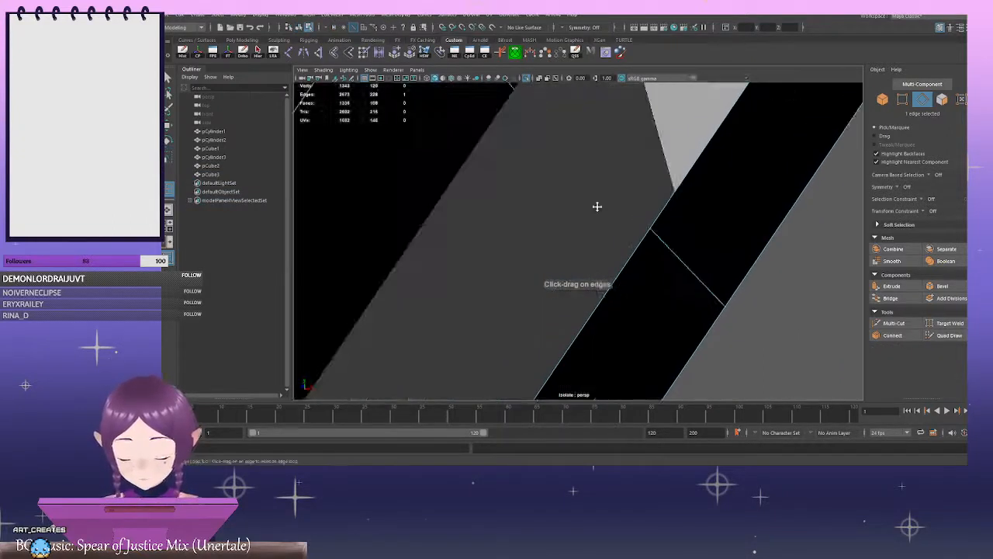
pyautogui.scroll(-5, 601, 201)
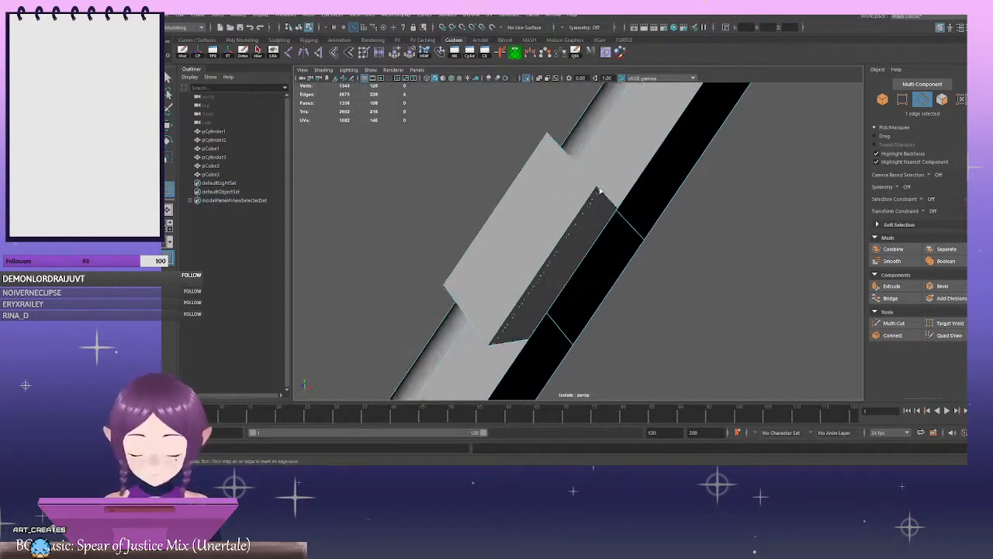
pyautogui.click(600, 190)
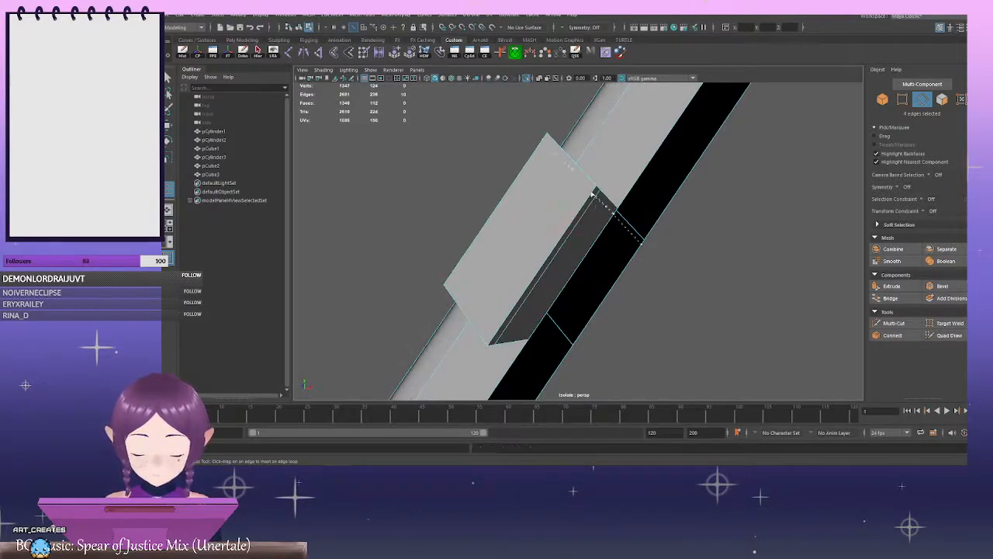
pyautogui.keyDown('alt'); pyautogui.moveTo(521, 304); pyautogui.dragTo(597, 245); pyautogui.keyUp('alt')
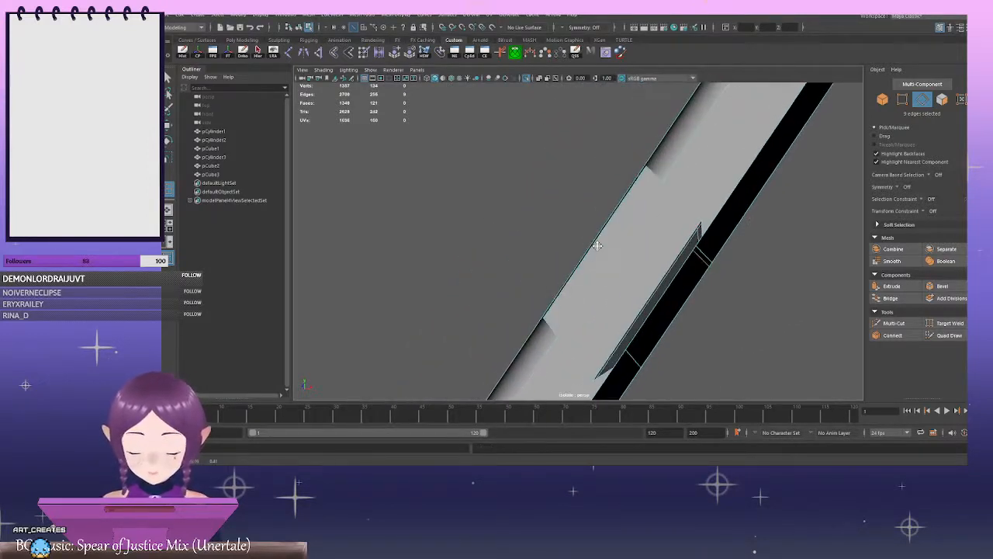
pyautogui.keyDown('alt'); pyautogui.moveTo(622, 288); pyautogui.dragTo(644, 267); pyautogui.keyUp('alt')
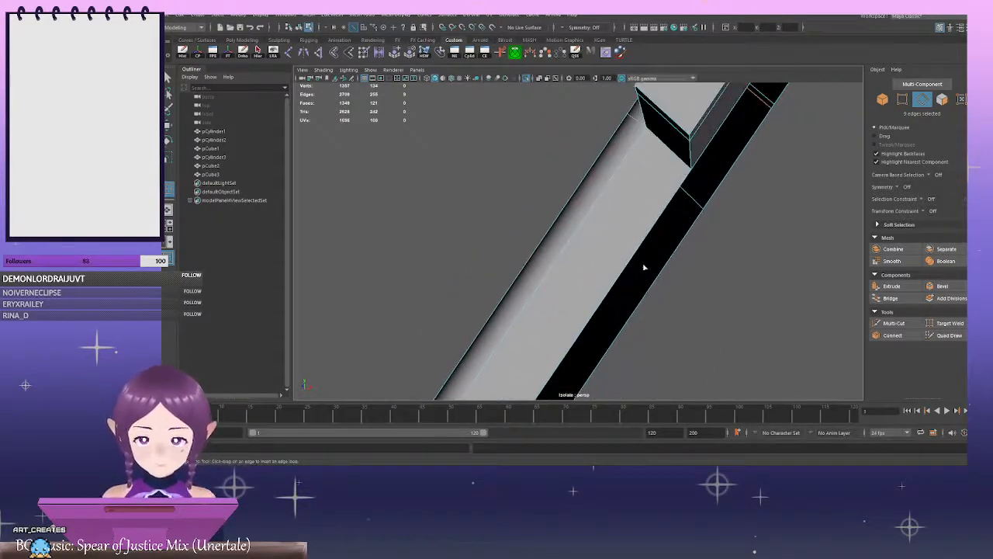
# Insert further edge loops beside the upper-left prong's side edges and its lower end
pyautogui.click(696, 130)
pyautogui.moveTo(659, 111); pyautogui.dragTo(643, 94)
pyautogui.click(700, 203)
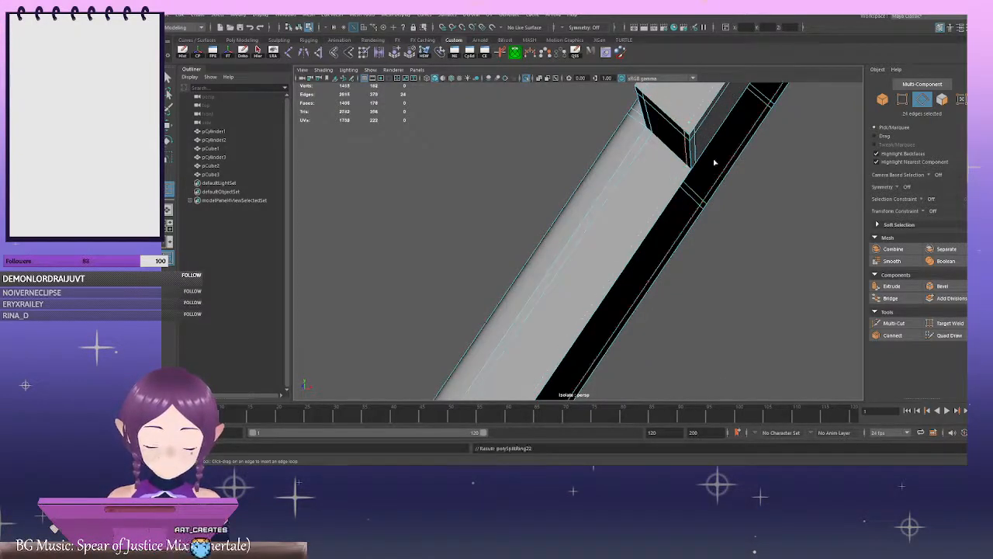
pyautogui.keyDown('alt'); pyautogui.moveTo(749, 120); pyautogui.dragTo(712, 168, button='middle'); pyautogui.keyUp('alt')
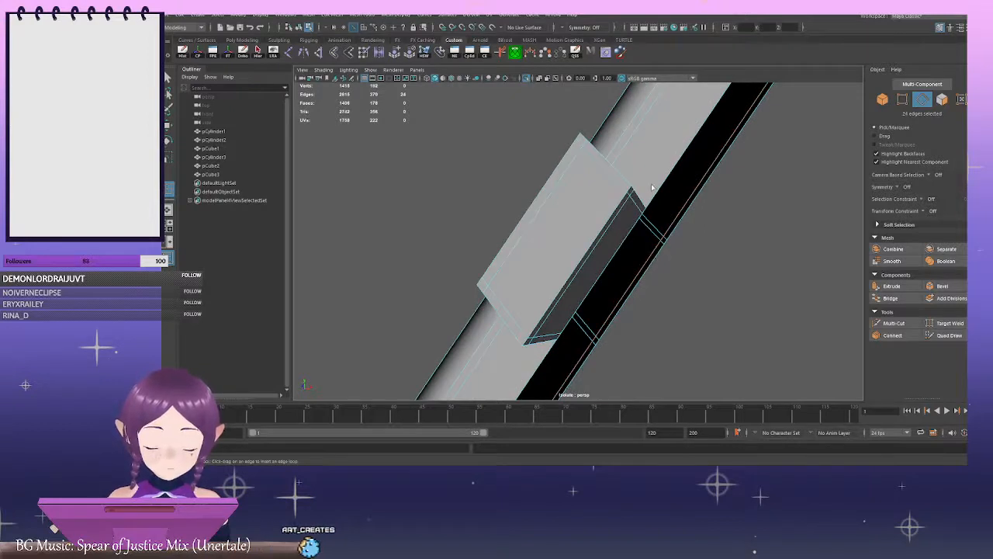
# Insert edge loops close to the front, side and end edges of the frame's upper-right prong
pyautogui.keyDown('alt'); pyautogui.moveTo(723, 243); pyautogui.dragTo(672, 257, button='right'); pyautogui.keyUp('alt')
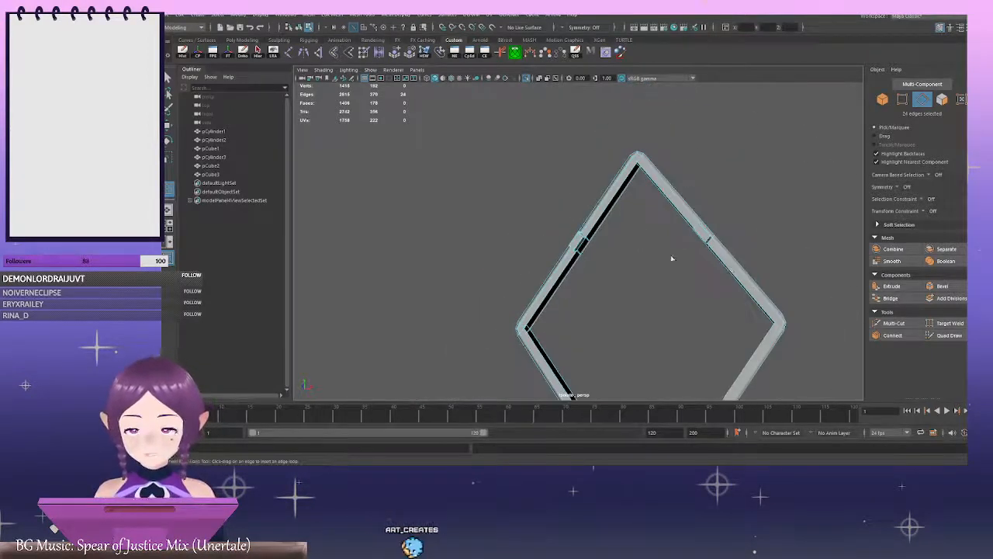
pyautogui.keyDown('alt'); pyautogui.moveTo(714, 258); pyautogui.dragTo(570, 216, button='middle'); pyautogui.keyUp('alt')
pyautogui.keyDown('alt'); pyautogui.moveTo(571, 216); pyautogui.dragTo(618, 219, button='right'); pyautogui.keyUp('alt')
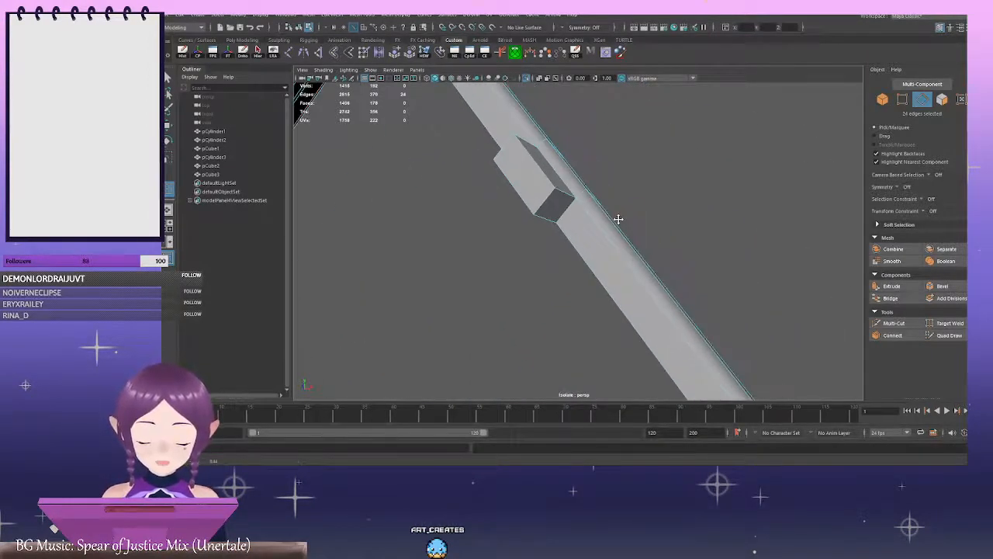
pyautogui.click(545, 187)
pyautogui.click(532, 157)
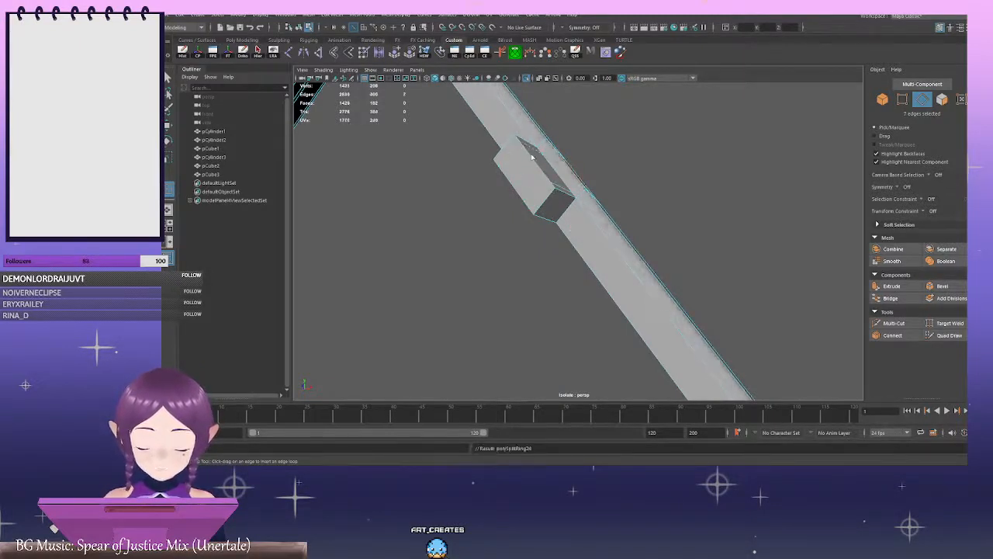
pyautogui.click(558, 192)
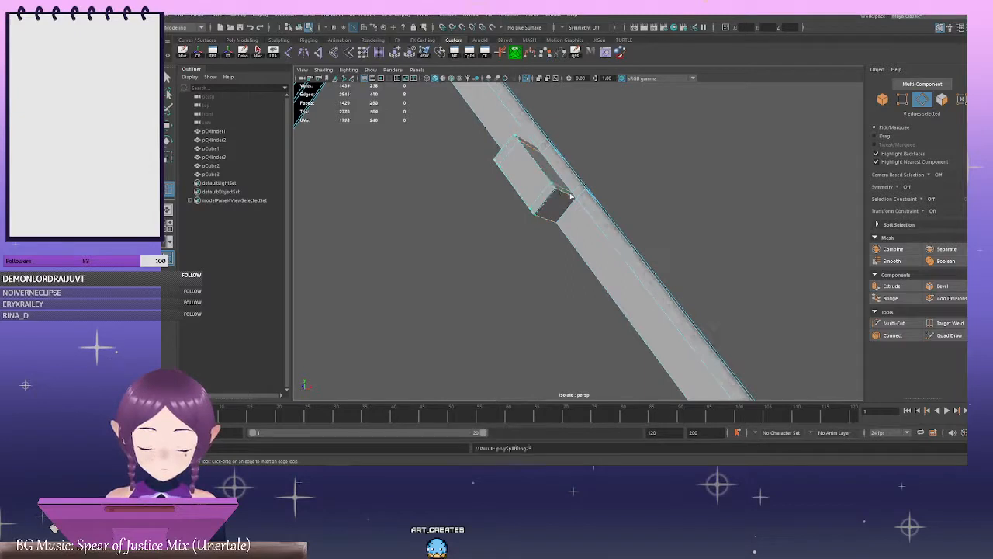
pyautogui.click(570, 197)
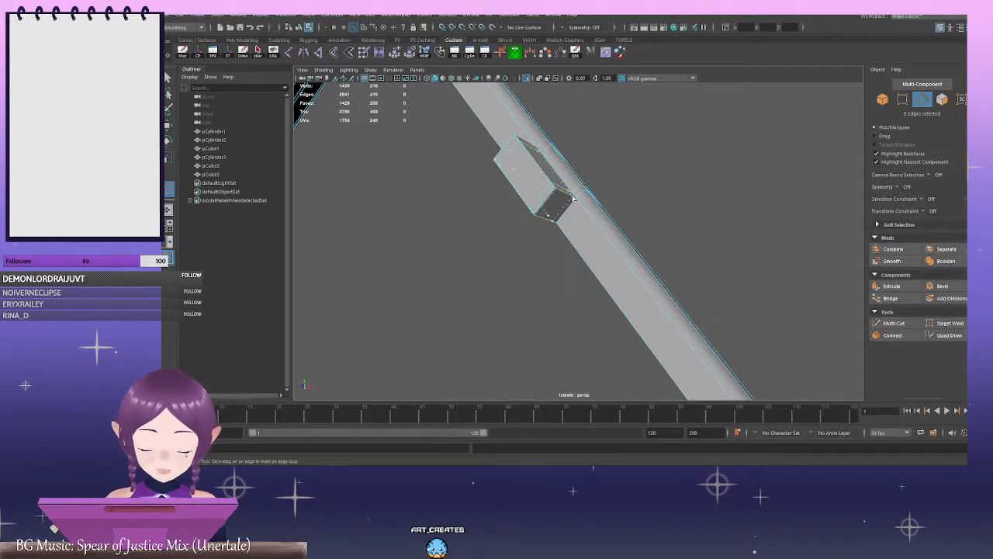
pyautogui.click(572, 203)
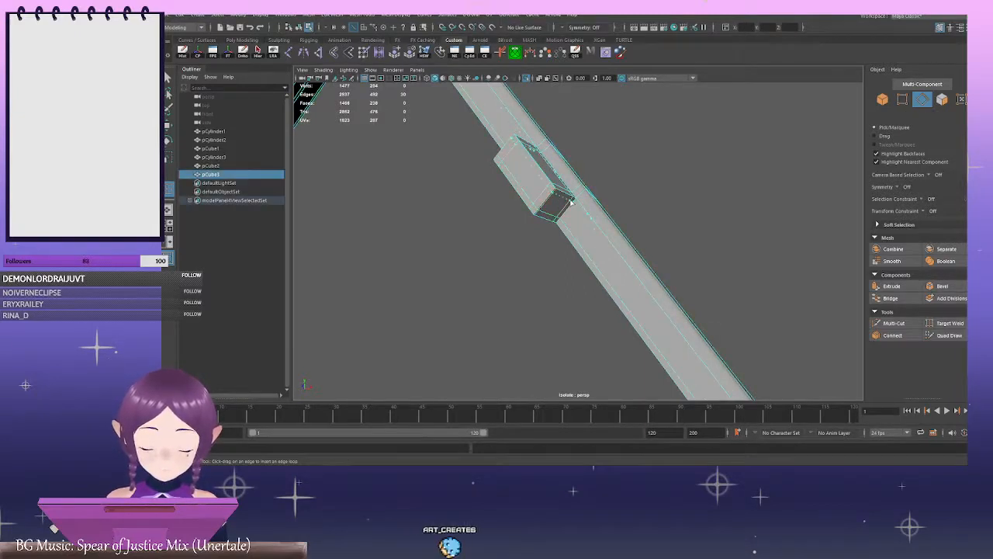
pyautogui.keyDown('alt'); pyautogui.moveTo(572, 202); pyautogui.dragTo(520, 189, button='right'); pyautogui.keyUp('alt')
pyautogui.keyDown('alt'); pyautogui.moveTo(521, 188); pyautogui.dragTo(554, 162, button='middle'); pyautogui.keyUp('alt')
pyautogui.keyDown('alt'); pyautogui.moveTo(554, 162); pyautogui.dragTo(588, 194, button='right'); pyautogui.keyUp('alt')
pyautogui.keyDown('alt'); pyautogui.moveTo(587, 195); pyautogui.dragTo(574, 216, button='middle'); pyautogui.keyUp('alt')
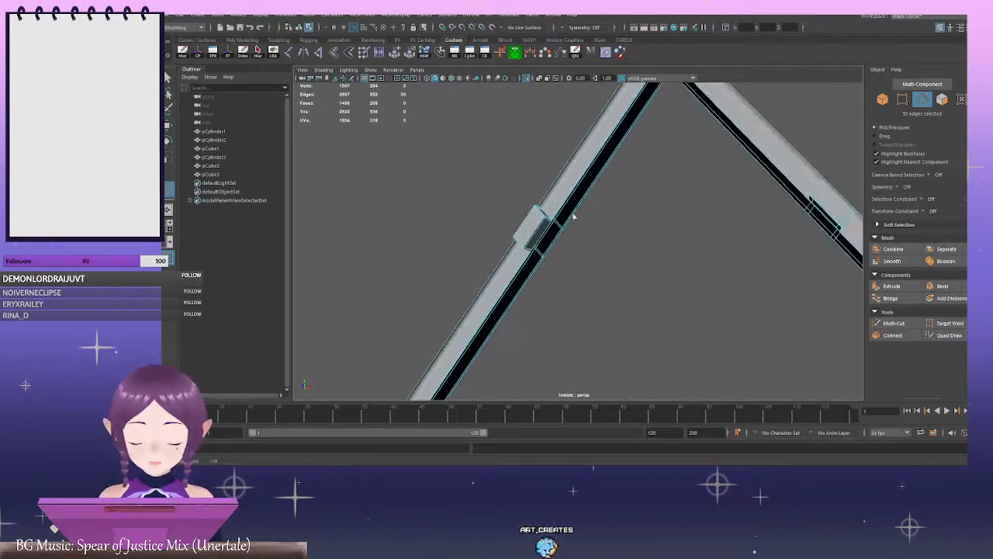
# Insert edge loops across the frame arm close to the upper end of the upper-left prong
pyautogui.keyDown('alt'); pyautogui.moveTo(574, 216); pyautogui.dragTo(586, 220, button='right'); pyautogui.keyUp('alt')
pyautogui.keyDown('alt'); pyautogui.moveTo(511, 192); pyautogui.dragTo(519, 191, button='right'); pyautogui.keyUp('alt')
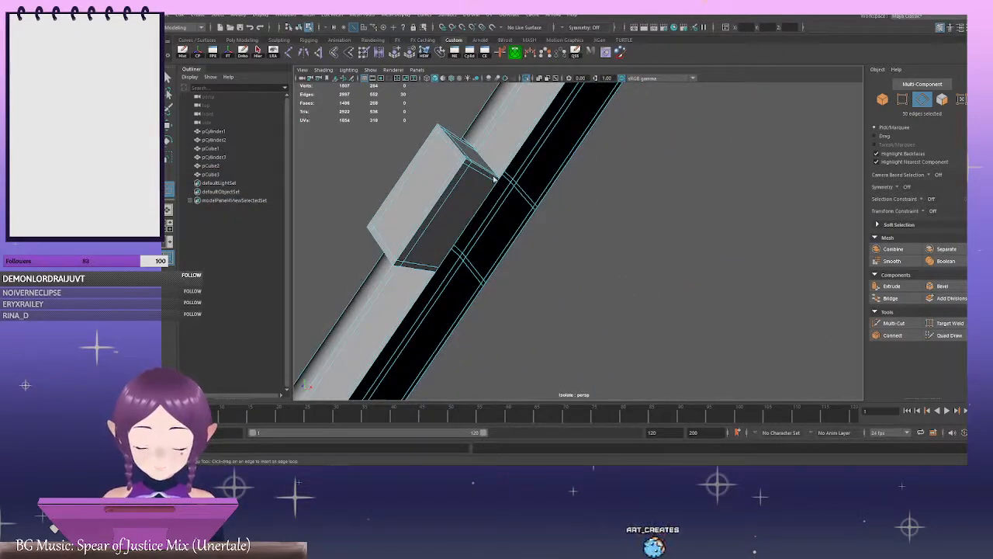
pyautogui.click(500, 174)
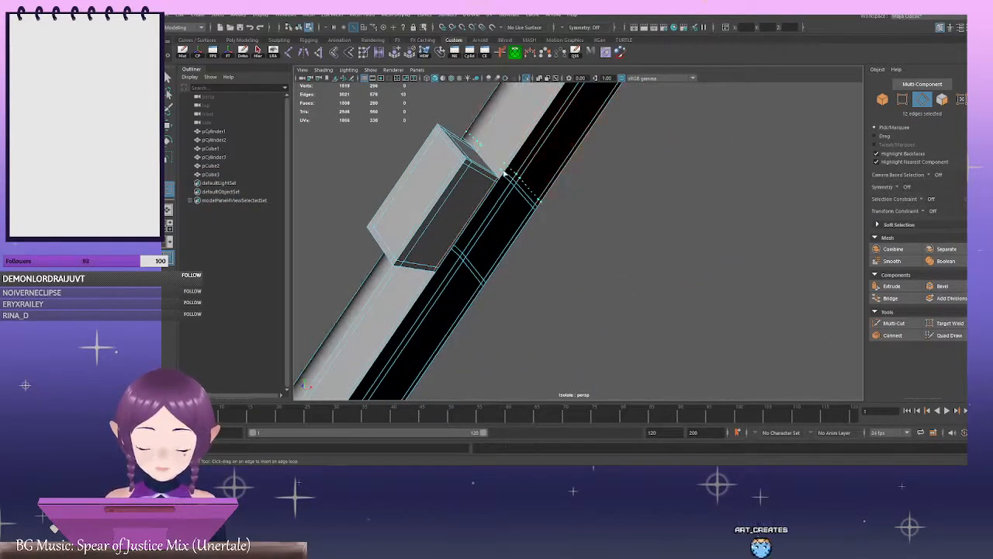
pyautogui.moveTo(507, 173); pyautogui.dragTo(504, 177)
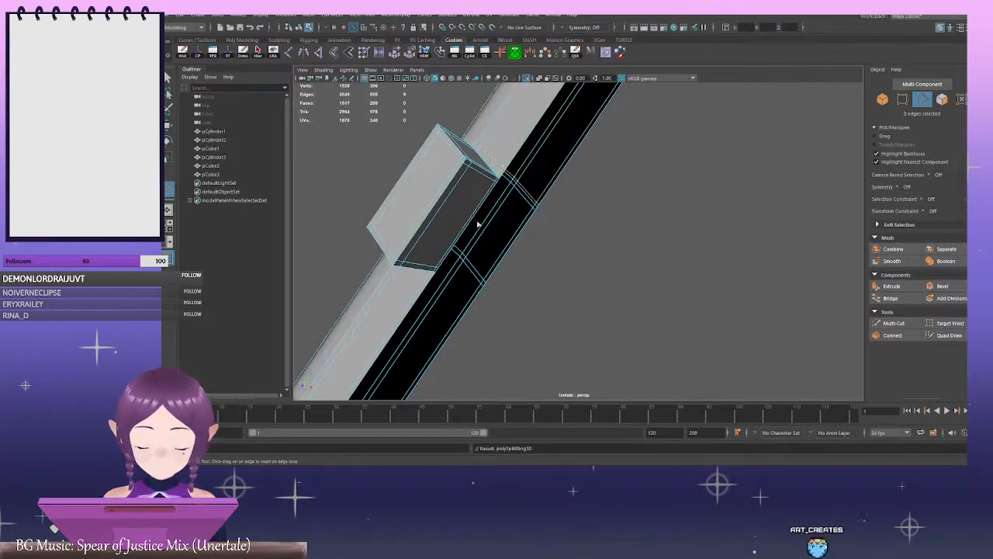
# Insert edge loops across the frame arm just beyond the lower and upper ends of the upper-right prong
pyautogui.keyDown('alt'); pyautogui.moveTo(477, 222); pyautogui.dragTo(531, 230); pyautogui.keyUp('alt')
pyautogui.click(620, 122)
pyautogui.keyDown('alt'); pyautogui.moveTo(701, 214); pyautogui.dragTo(638, 213, button='right'); pyautogui.keyUp('alt')
pyautogui.keyDown('alt'); pyautogui.moveTo(638, 214); pyautogui.dragTo(495, 204, button='middle'); pyautogui.keyUp('alt')
pyautogui.keyDown('alt'); pyautogui.moveTo(555, 215); pyautogui.dragTo(621, 220, button='right'); pyautogui.keyUp('alt')
pyautogui.keyDown('alt'); pyautogui.moveTo(621, 221); pyautogui.dragTo(665, 282, button='middle'); pyautogui.keyUp('alt')
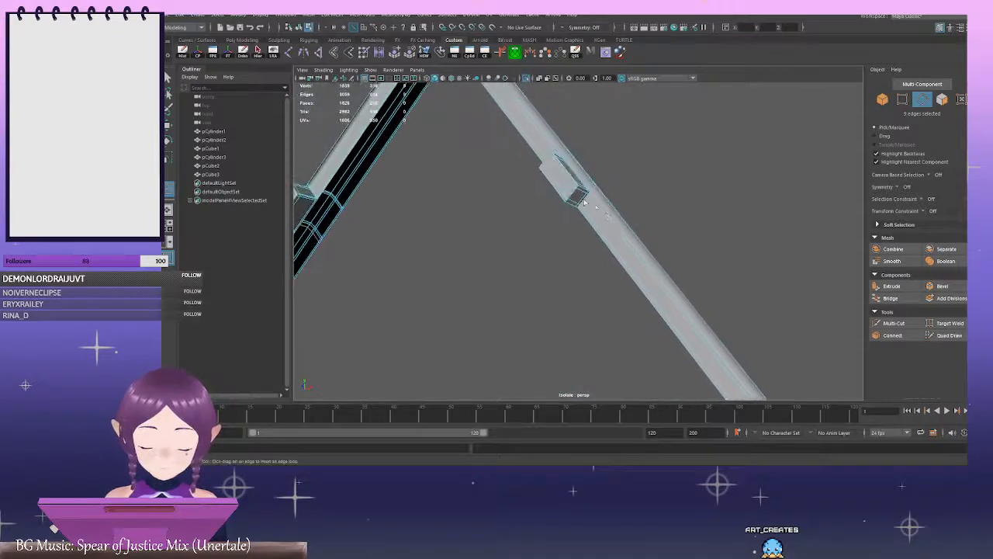
pyautogui.keyDown('alt'); pyautogui.moveTo(547, 210); pyautogui.dragTo(605, 205, button='right'); pyautogui.keyUp('alt')
pyautogui.click(603, 145)
pyautogui.keyDown('alt'); pyautogui.moveTo(575, 105); pyautogui.dragTo(609, 191, button='middle'); pyautogui.keyUp('alt')
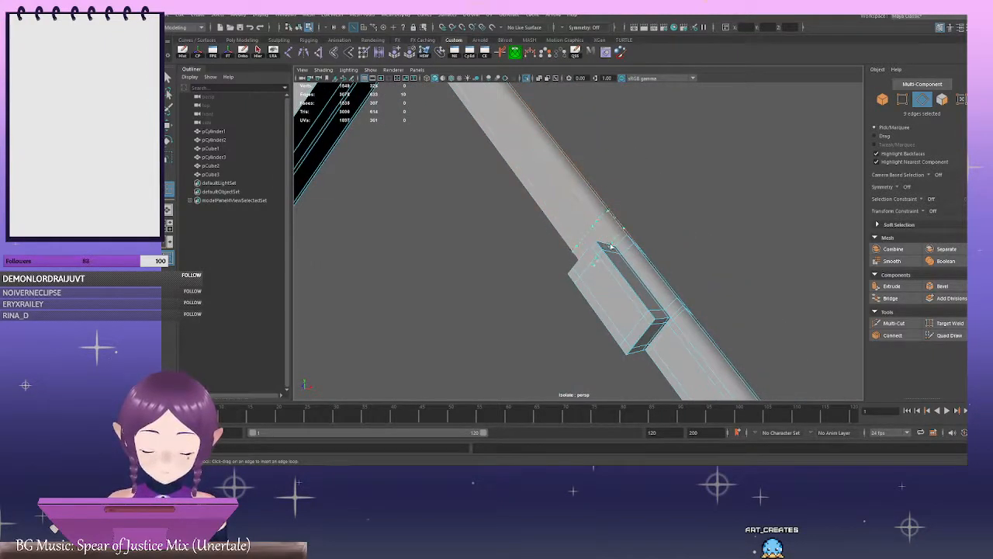
pyautogui.click(623, 262)
# Insert edge loops across the frame arm just beyond both ends of the lower-right prong
pyautogui.keyDown('alt'); pyautogui.moveTo(703, 268); pyautogui.dragTo(603, 298, button='right'); pyautogui.keyUp('alt')
pyautogui.keyDown('alt'); pyautogui.moveTo(604, 299); pyautogui.dragTo(580, 208, button='middle'); pyautogui.keyUp('alt')
pyautogui.keyDown('alt'); pyautogui.moveTo(576, 217); pyautogui.dragTo(602, 228, button='right'); pyautogui.keyUp('alt')
pyautogui.keyDown('alt'); pyautogui.moveTo(605, 203); pyautogui.dragTo(601, 246, button='middle'); pyautogui.keyUp('alt')
pyautogui.keyDown('alt'); pyautogui.moveTo(580, 245); pyautogui.dragTo(623, 244, button='right'); pyautogui.keyUp('alt')
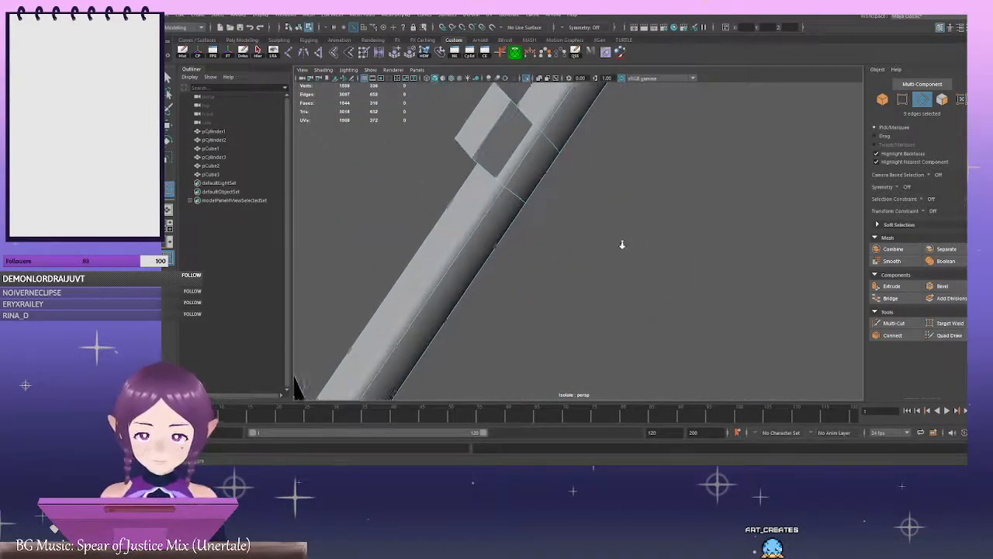
pyautogui.keyDown('alt'); pyautogui.moveTo(591, 166); pyautogui.dragTo(592, 228, button='middle'); pyautogui.keyUp('alt')
pyautogui.keyDown('alt'); pyautogui.moveTo(570, 213); pyautogui.dragTo(544, 207); pyautogui.keyUp('alt')
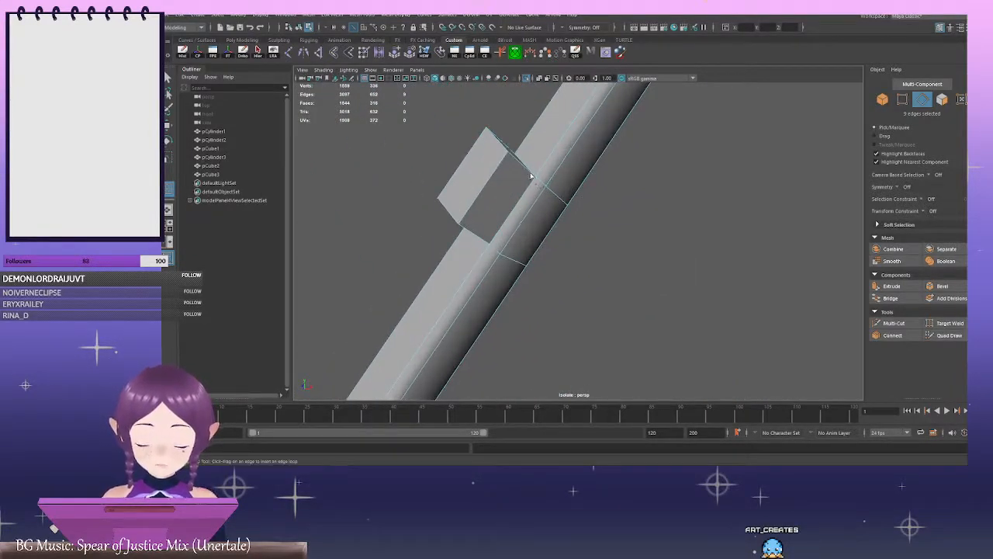
pyautogui.click(543, 175)
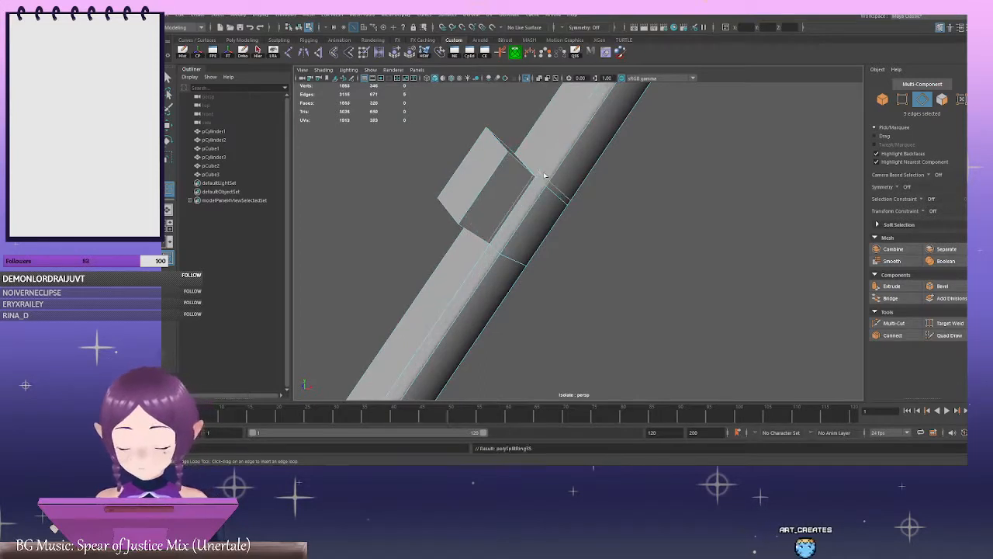
pyautogui.click(488, 252)
# Insert edge loops close to the side edges and inside the ends of the lower-right prong
pyautogui.keyDown('alt'); pyautogui.moveTo(503, 215); pyautogui.dragTo(527, 183, button='middle'); pyautogui.keyUp('alt')
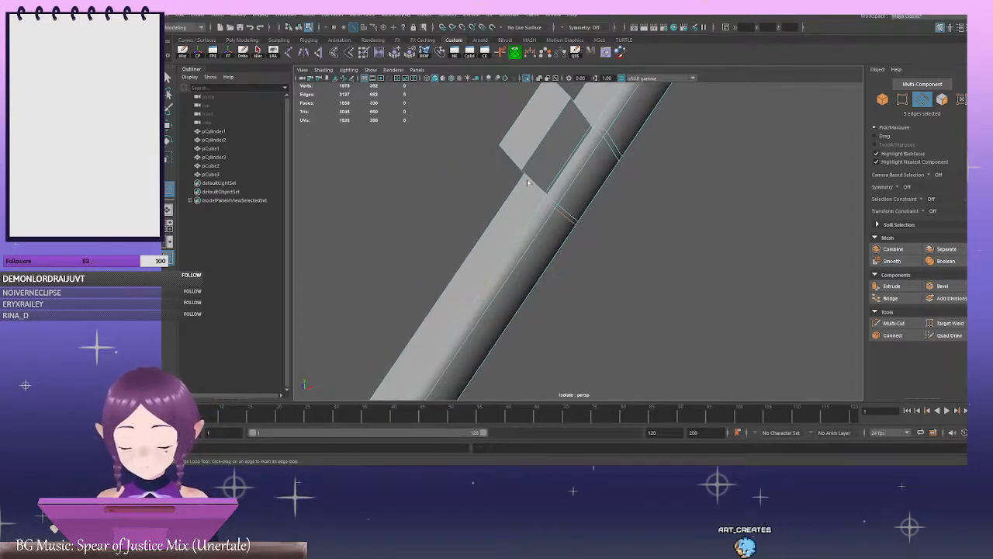
pyautogui.click(515, 159)
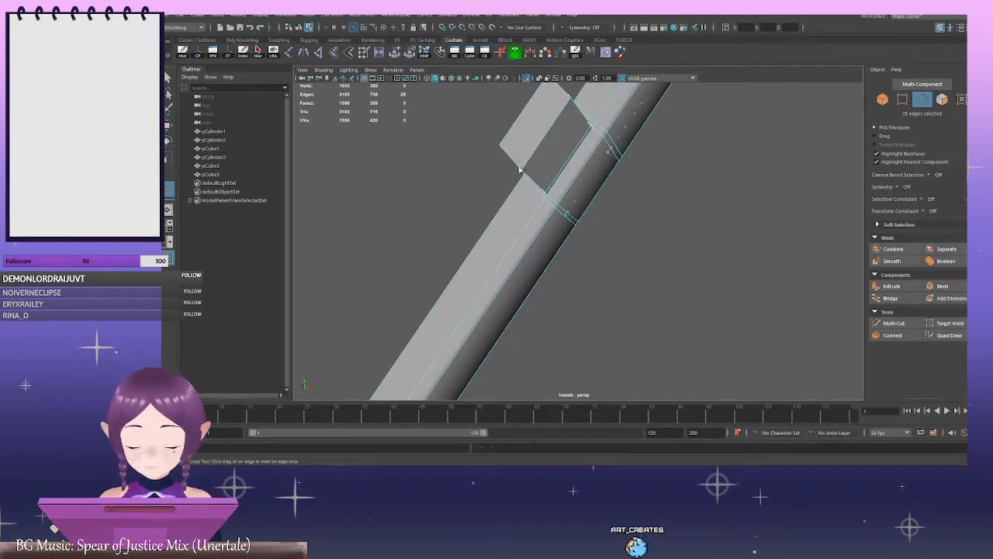
pyautogui.click(521, 170)
pyautogui.keyDown('alt'); pyautogui.moveTo(585, 160); pyautogui.dragTo(556, 179, button='middle'); pyautogui.keyUp('alt')
pyautogui.click(497, 184)
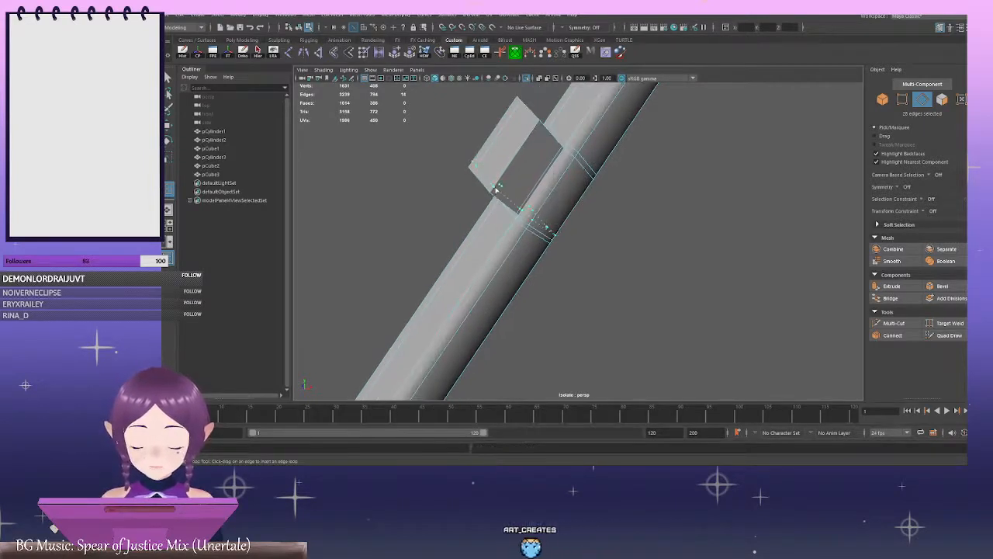
pyautogui.click(573, 148)
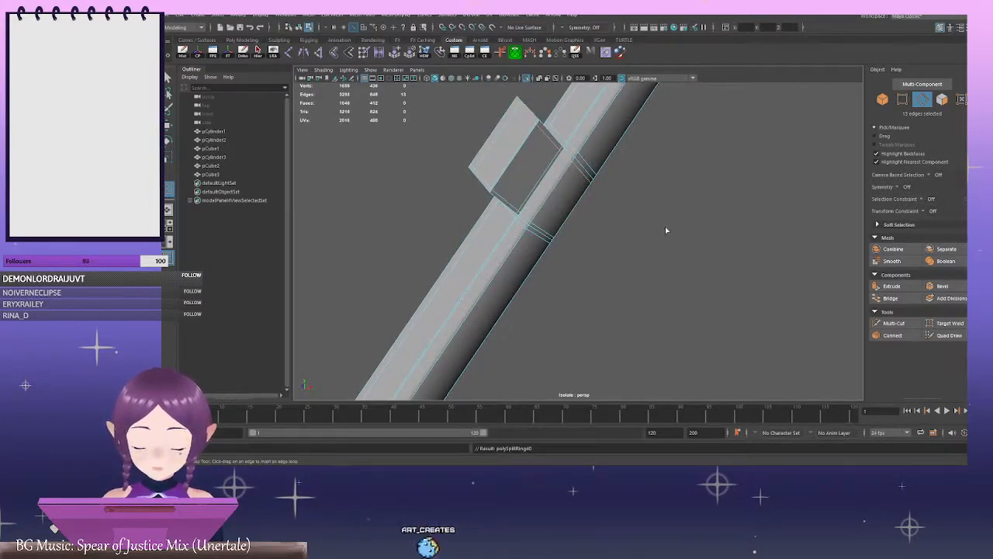
# Insert an edge loop close to the corner edge at the bottom tip of the diamond frame
pyautogui.keyDown('alt'); pyautogui.moveTo(666, 230); pyautogui.dragTo(602, 252, button='right'); pyautogui.keyUp('alt')
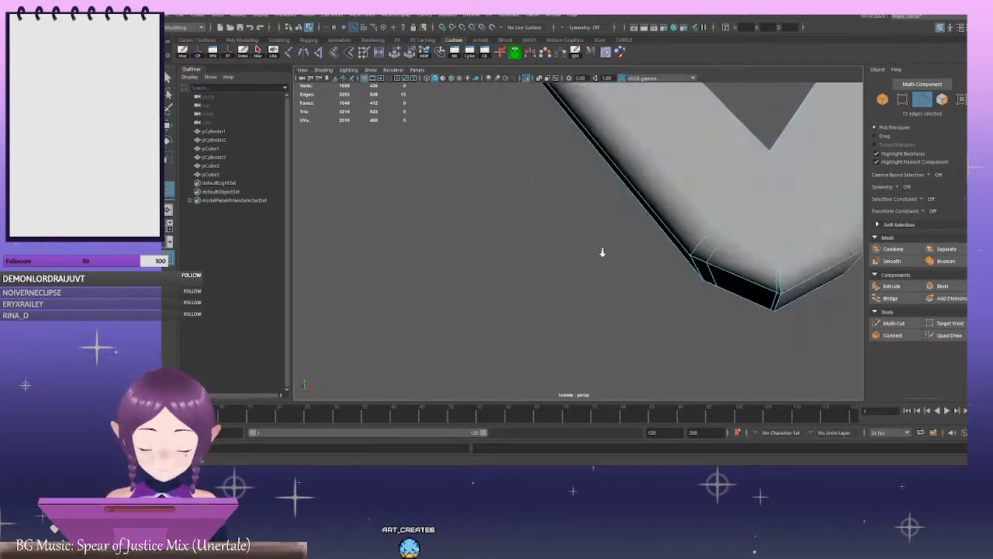
pyautogui.keyDown('alt'); pyautogui.moveTo(760, 244); pyautogui.dragTo(719, 232, button='right'); pyautogui.keyUp('alt')
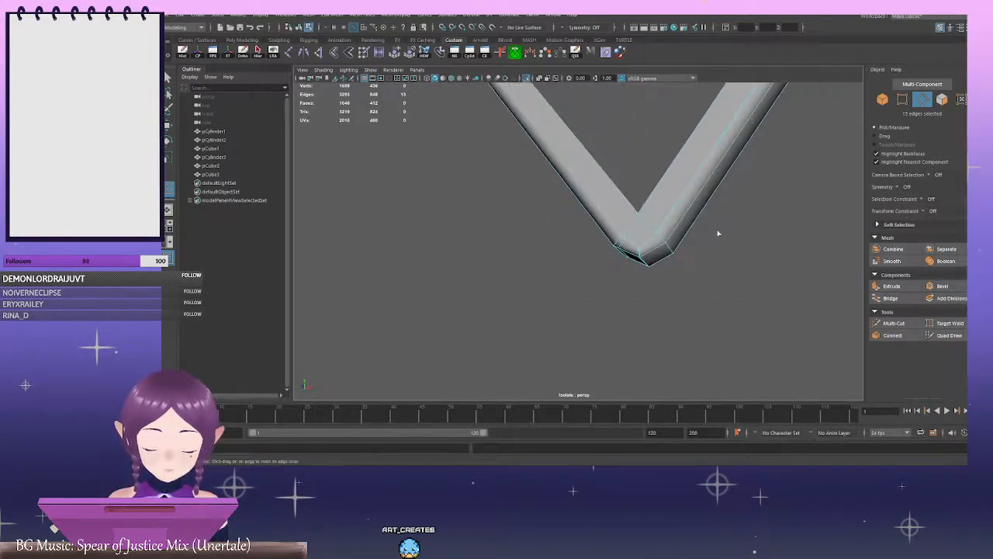
pyautogui.keyDown('alt'); pyautogui.moveTo(643, 232); pyautogui.dragTo(666, 242, button='right'); pyautogui.keyUp('alt')
pyautogui.keyDown('alt'); pyautogui.moveTo(666, 242); pyautogui.dragTo(656, 231, button='middle'); pyautogui.keyUp('alt')
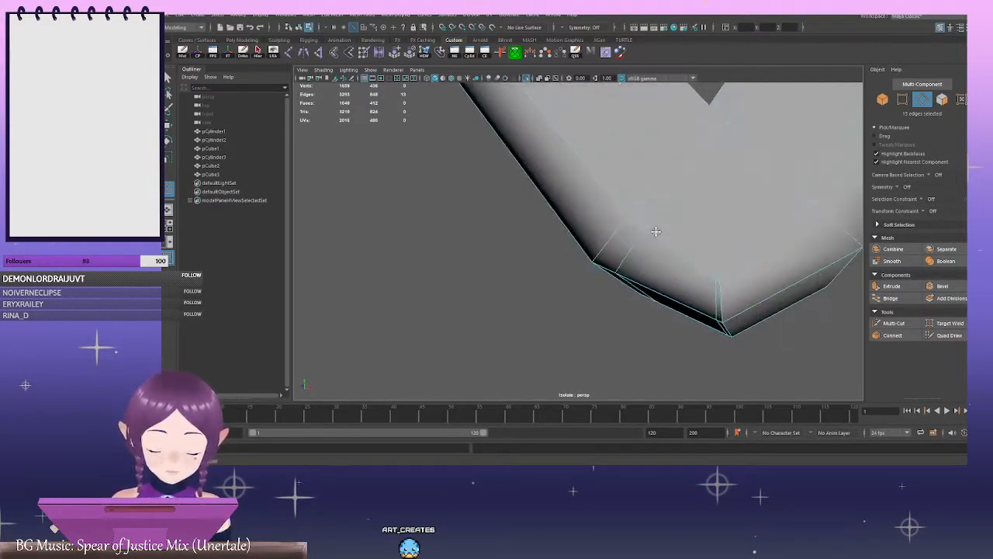
pyautogui.keyDown('alt'); pyautogui.moveTo(716, 250); pyautogui.dragTo(709, 244, button='middle'); pyautogui.keyUp('alt')
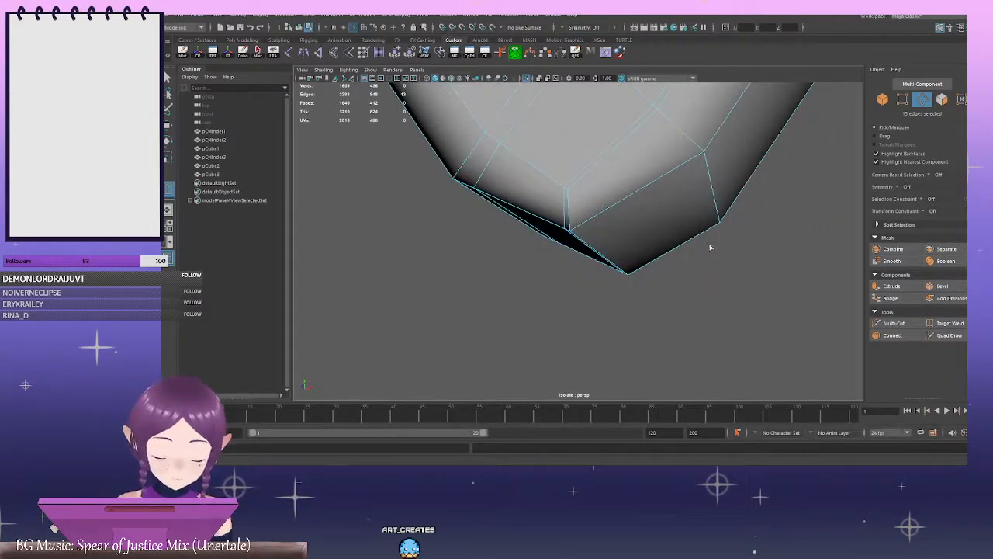
pyautogui.click(580, 228)
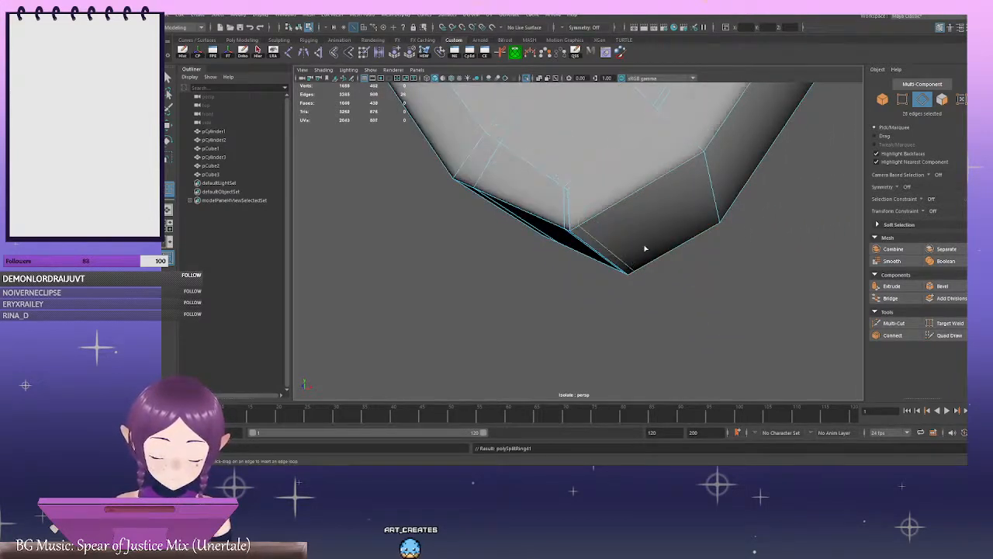
# Insert edge loops near both ends of the frame's lower-left prong and along its length
pyautogui.scroll(-8, 772, 261)
pyautogui.keyDown('alt'); pyautogui.moveTo(592, 206); pyautogui.dragTo(618, 222, button='middle'); pyautogui.keyUp('alt')
pyautogui.scroll(5, 621, 223)
pyautogui.scroll(1, 621, 222)
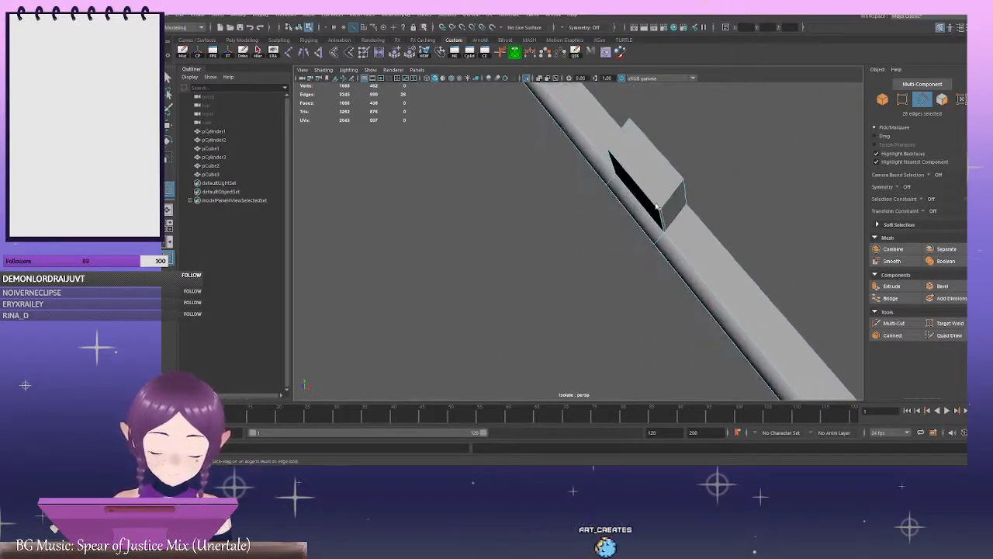
pyautogui.click(625, 183)
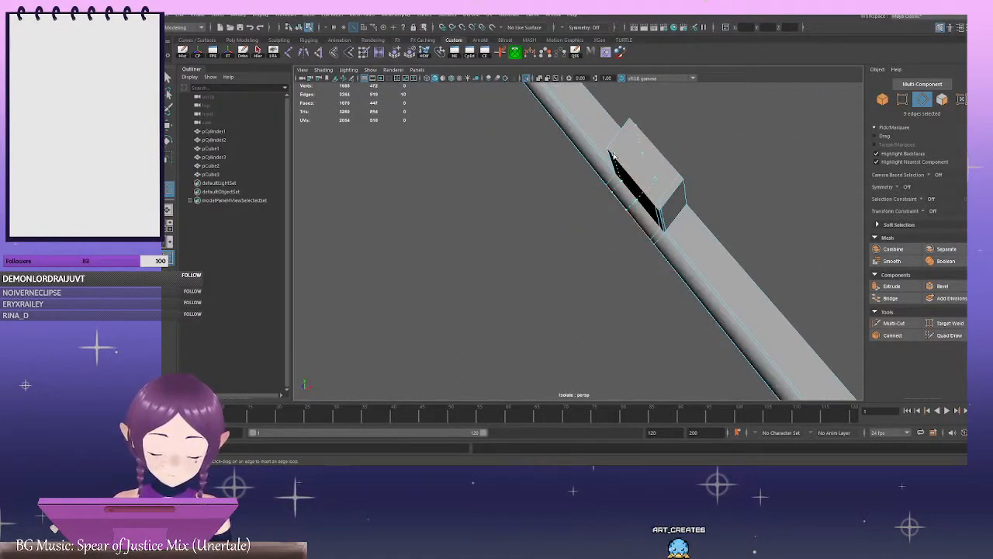
pyautogui.click(613, 155)
pyautogui.click(680, 183)
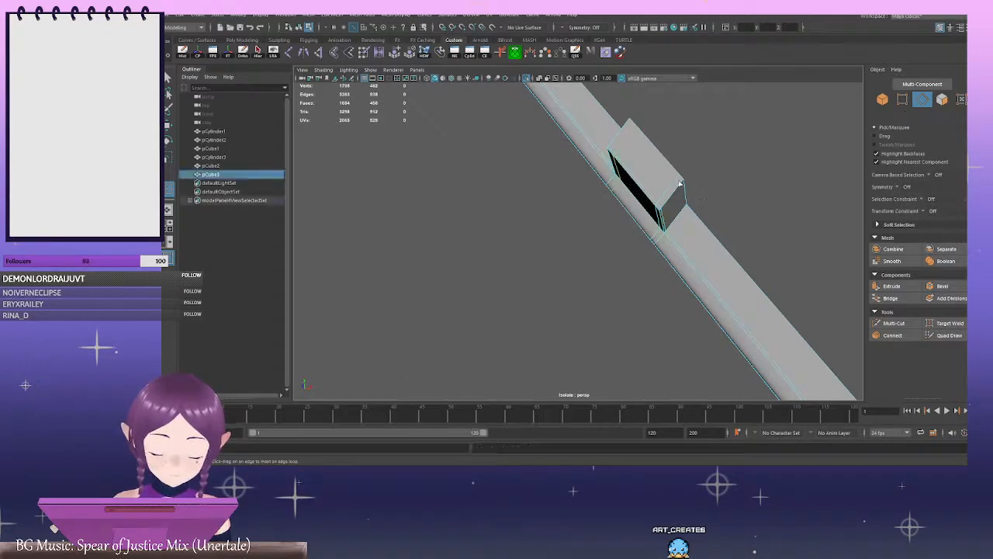
pyautogui.hotkey('ctrl', 'z')
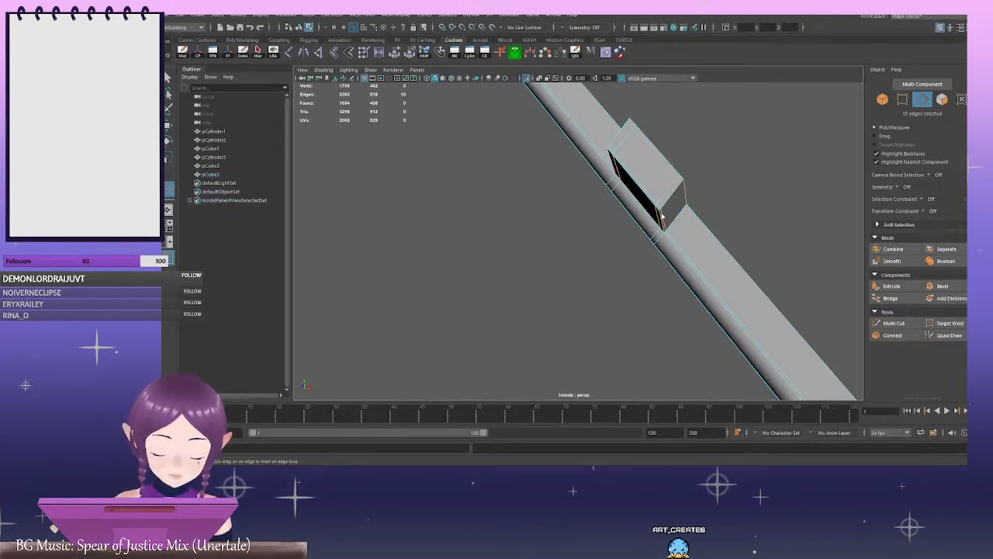
pyautogui.click(662, 213)
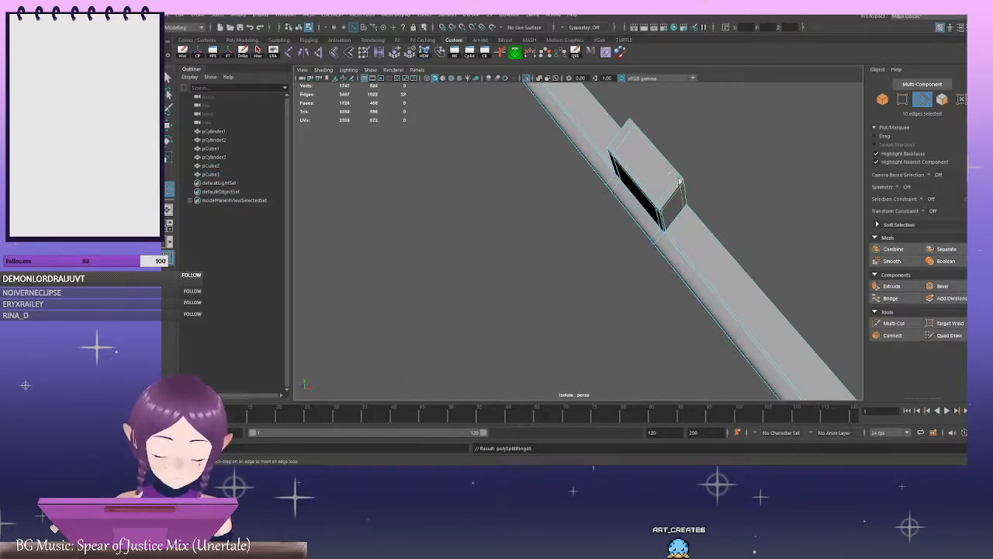
# Insert the remaining edge loops beside the lower-left prong's edges and just beyond its ends on the frame arm
pyautogui.moveTo(680, 182)
pyautogui.keyDown('alt'); pyautogui.mouseDown()
pyautogui.moveTo(705, 215)
pyautogui.moveTo(576, 187)
pyautogui.moveTo(553, 140)
pyautogui.mouseUp(); pyautogui.keyUp('alt')
pyautogui.click(577, 185)
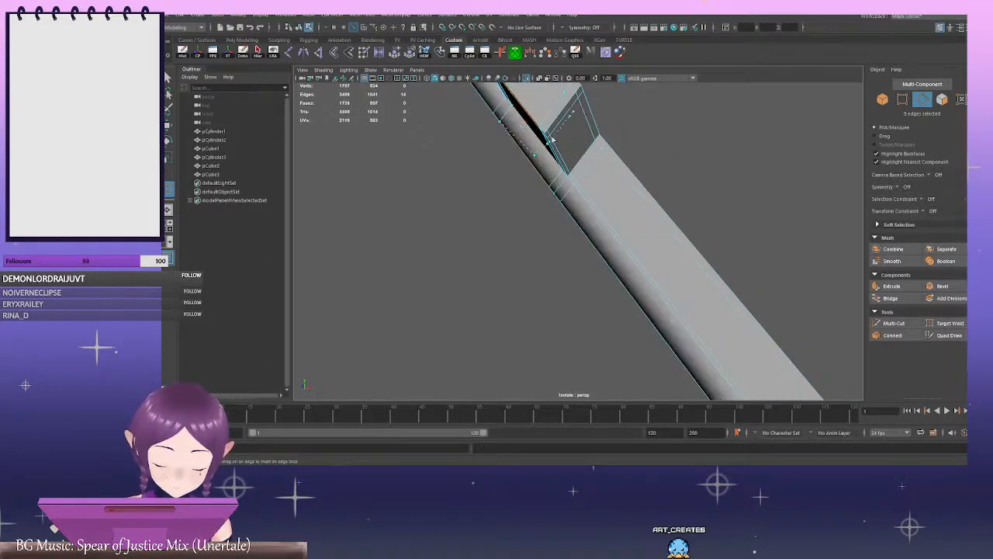
pyautogui.click(571, 175)
pyautogui.press('f')
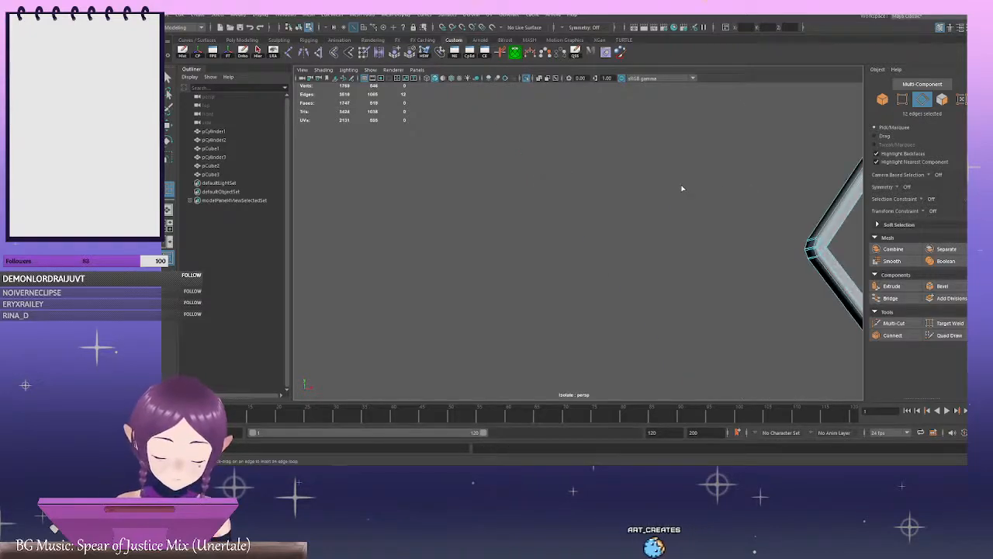
pyautogui.moveTo(642, 195)
pyautogui.keyDown('alt'); pyautogui.mouseDown()
pyautogui.moveTo(610, 186)
pyautogui.moveTo(653, 198)
pyautogui.mouseUp(); pyautogui.keyUp('alt')
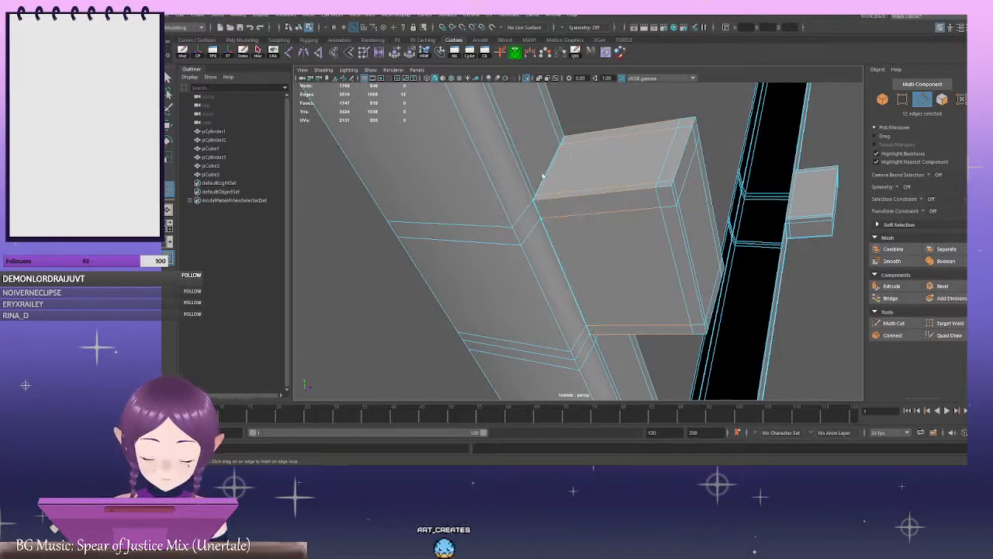
pyautogui.moveTo(529, 184); pyautogui.dragTo(535, 197)
# Return to object mode, select the whole diamond frame and preview it smoothed
pyautogui.scroll(-10, 738, 252)
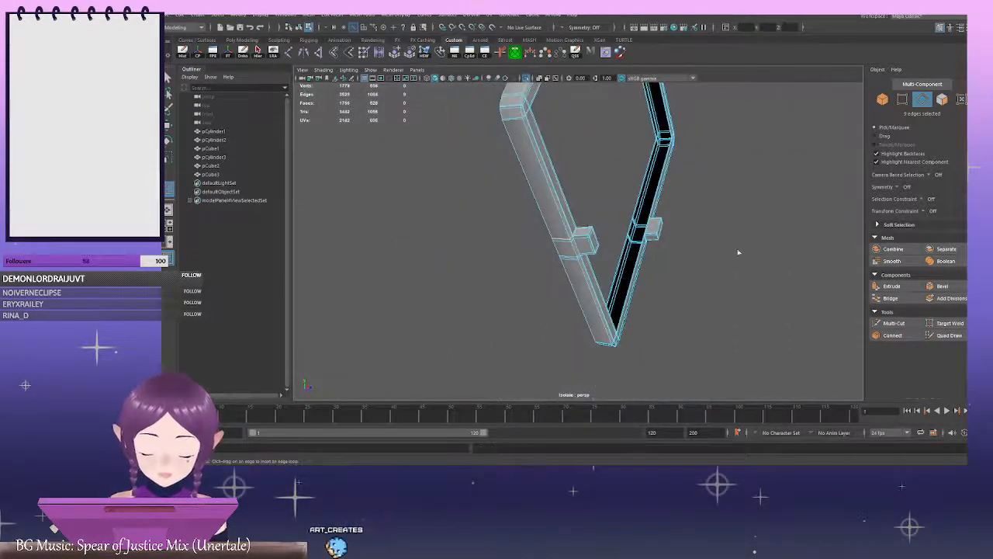
pyautogui.keyDown('alt'); pyautogui.moveTo(672, 243); pyautogui.dragTo(517, 210); pyautogui.keyUp('alt')
pyautogui.moveTo(768, 198); pyautogui.dragTo(805, 177, button='right')
pyautogui.click(805, 177)
pyautogui.scroll(-5, 654, 191)
pyautogui.click(630, 161)
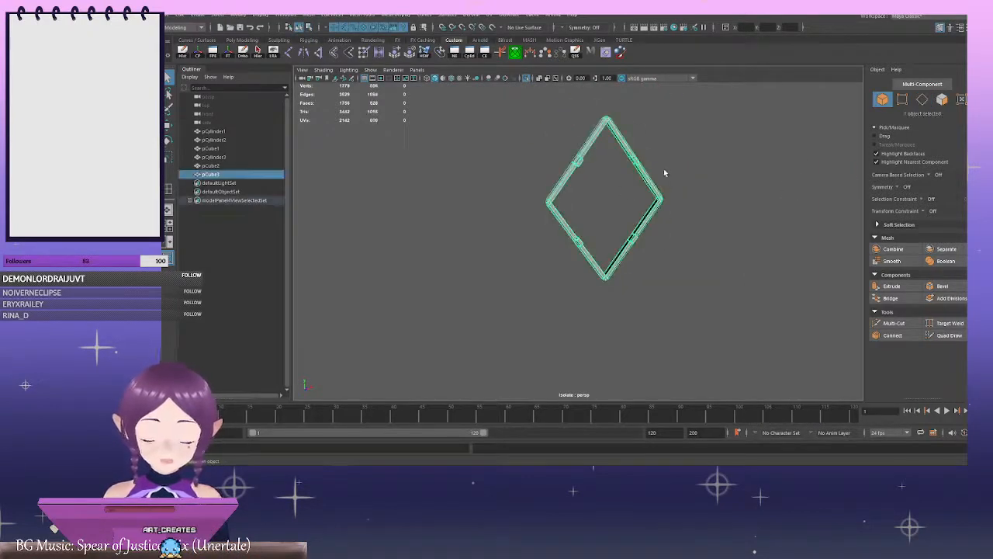
pyautogui.press('3')
pyautogui.click(624, 208)
pyautogui.scroll(3, 624, 208)
pyautogui.keyDown('alt'); pyautogui.moveTo(625, 207); pyautogui.dragTo(660, 204); pyautogui.keyUp('alt')
pyautogui.click(680, 194)
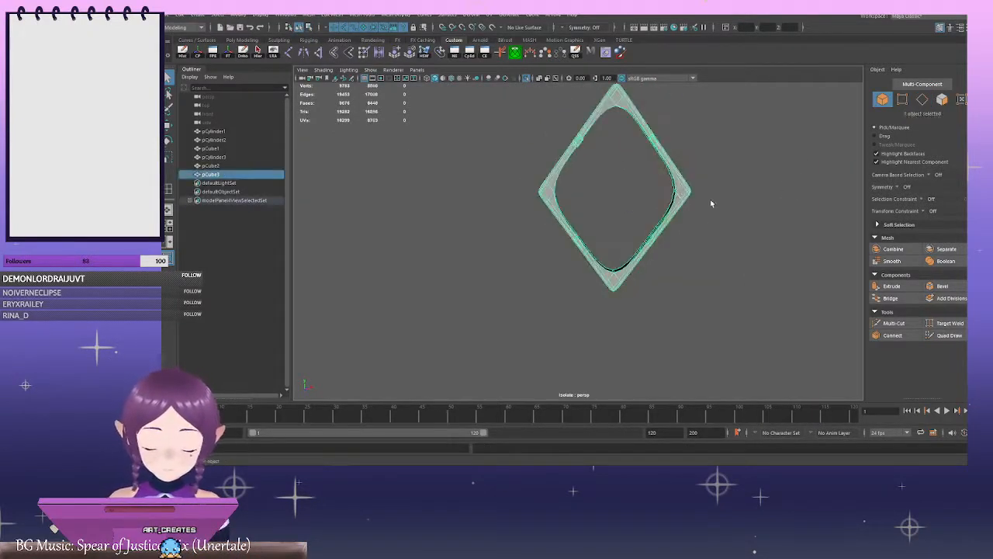
# Compare the frame's unsmoothed and smoothed display around its side corners and lower prongs
pyautogui.press('1')
pyautogui.keyDown('alt'); pyautogui.moveTo(711, 203); pyautogui.dragTo(629, 200, button='middle'); pyautogui.keyUp('alt')
pyautogui.keyDown('alt'); pyautogui.moveTo(574, 195); pyautogui.dragTo(608, 208); pyautogui.keyUp('alt')
pyautogui.click(671, 211)
pyautogui.click(604, 206)
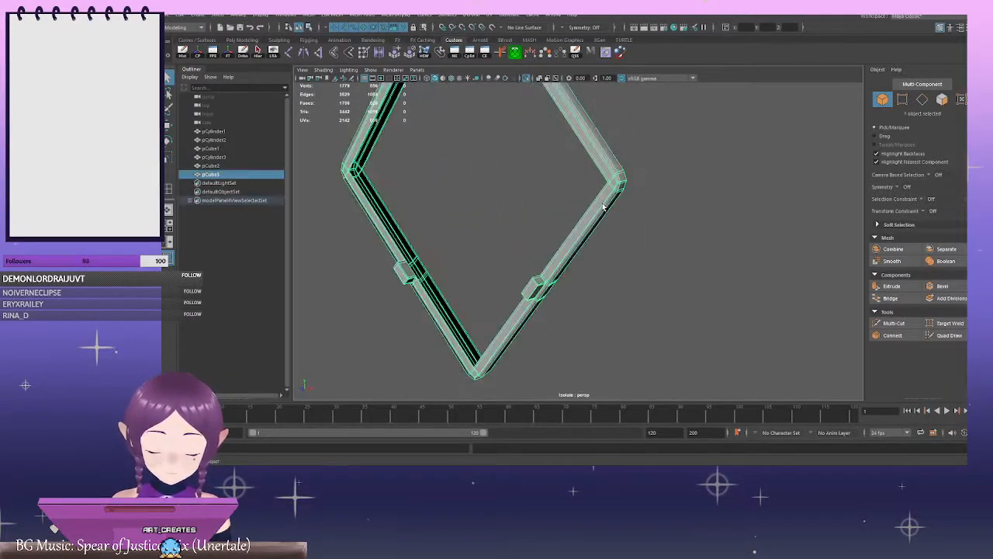
pyautogui.press('1')
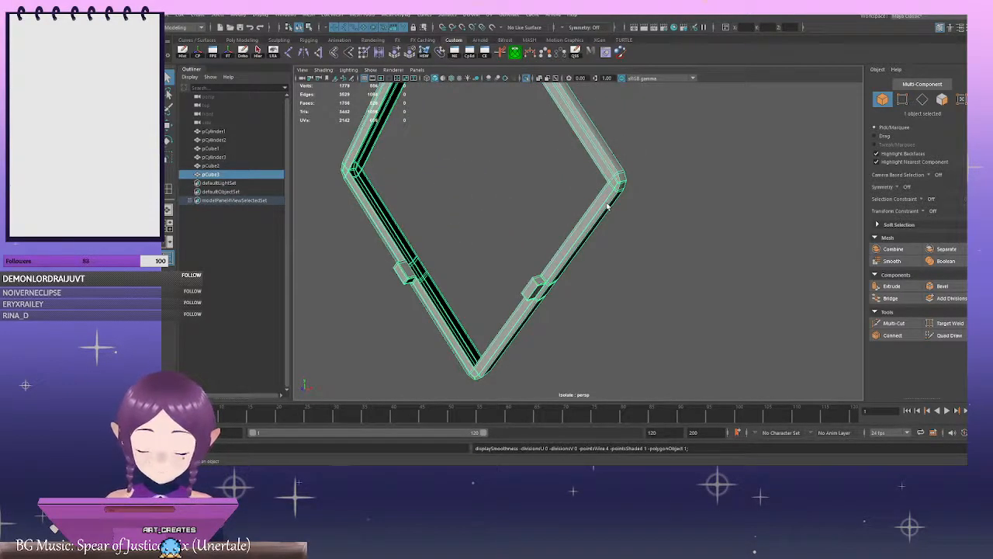
pyautogui.press('3')
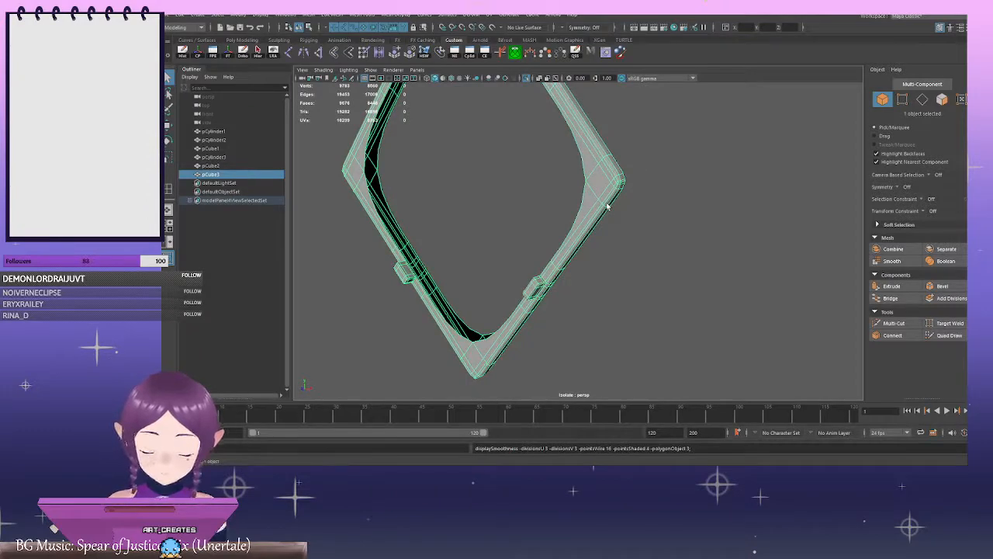
# Return the diamond frame to its unsmoothed display and enter edge selection at its side corner
pyautogui.keyDown('alt'); pyautogui.moveTo(582, 200); pyautogui.dragTo(643, 180); pyautogui.keyUp('alt')
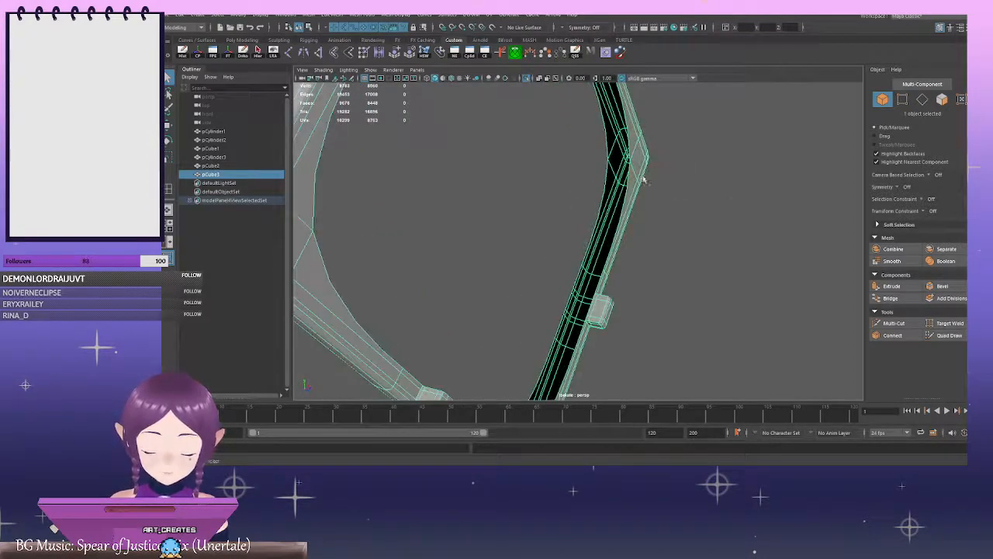
pyautogui.press('1')
pyautogui.moveTo(643, 177); pyautogui.dragTo(667, 184, button='right')
pyautogui.keyDown('alt'); pyautogui.moveTo(667, 183); pyautogui.dragTo(641, 217, button='middle'); pyautogui.keyUp('alt')
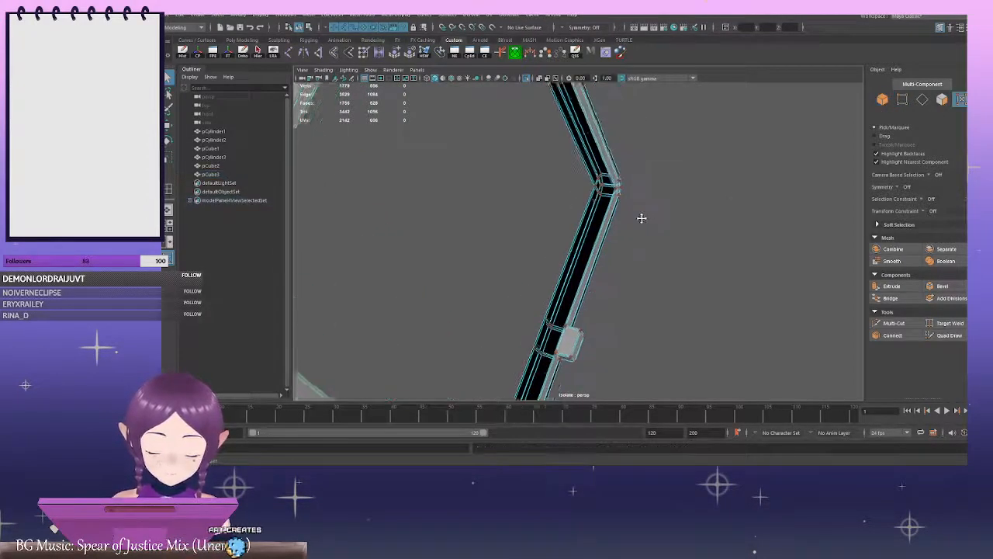
pyautogui.keyDown('alt'); pyautogui.moveTo(687, 240); pyautogui.dragTo(706, 173); pyautogui.keyUp('alt')
pyautogui.moveTo(705, 173); pyautogui.dragTo(712, 149, button='right')
pyautogui.keyDown('alt'); pyautogui.moveTo(712, 148); pyautogui.dragTo(663, 189); pyautogui.keyUp('alt')
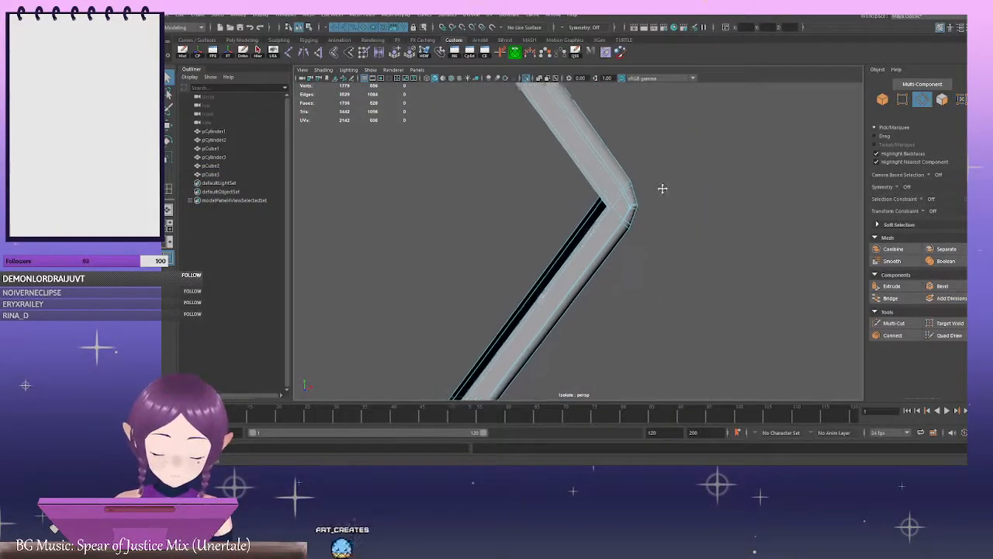
pyautogui.keyDown('alt'); pyautogui.moveTo(663, 188); pyautogui.dragTo(661, 219, button='right'); pyautogui.keyUp('alt')
pyautogui.keyDown('alt'); pyautogui.moveTo(661, 220); pyautogui.dragTo(737, 234); pyautogui.keyUp('alt')
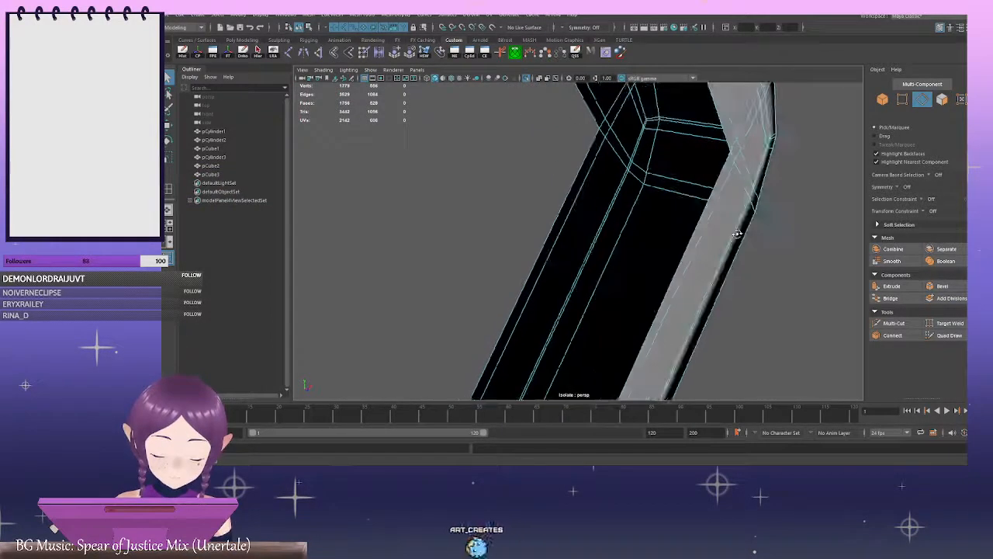
# Try to extrude the two edge loops bordering the frame's open inner side and scale them toward each other
pyautogui.doubleClick(717, 175)
pyautogui.keyDown('alt'); pyautogui.moveTo(718, 175); pyautogui.dragTo(627, 222); pyautogui.keyUp('alt')
pyautogui.press('w')
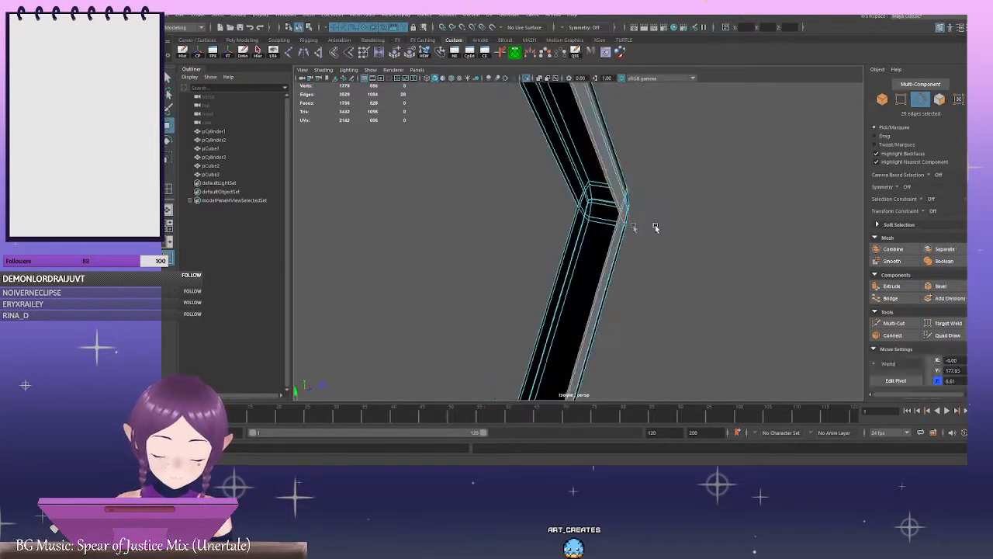
pyautogui.keyDown('alt'); pyautogui.moveTo(725, 260); pyautogui.dragTo(617, 252); pyautogui.keyUp('alt')
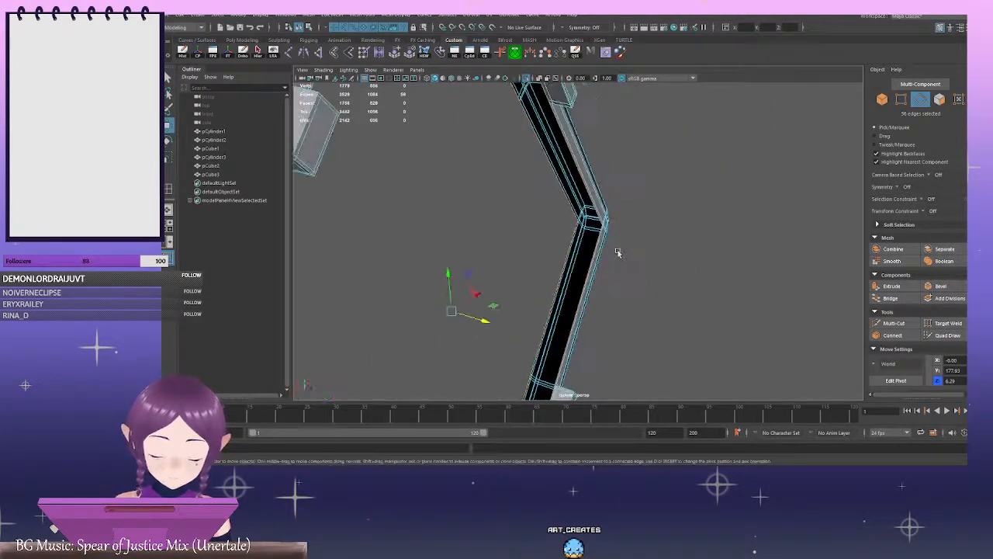
pyautogui.press('r')
pyautogui.moveTo(475, 321); pyautogui.dragTo(448, 320)
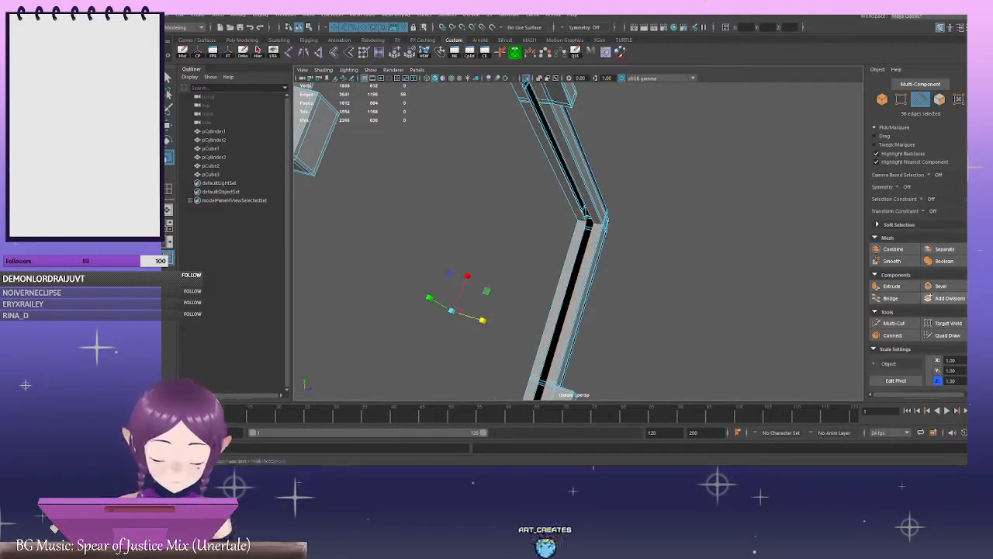
# Try to close the gap between the extruded borders by merging their edges with Target Weld
pyautogui.click(945, 324)
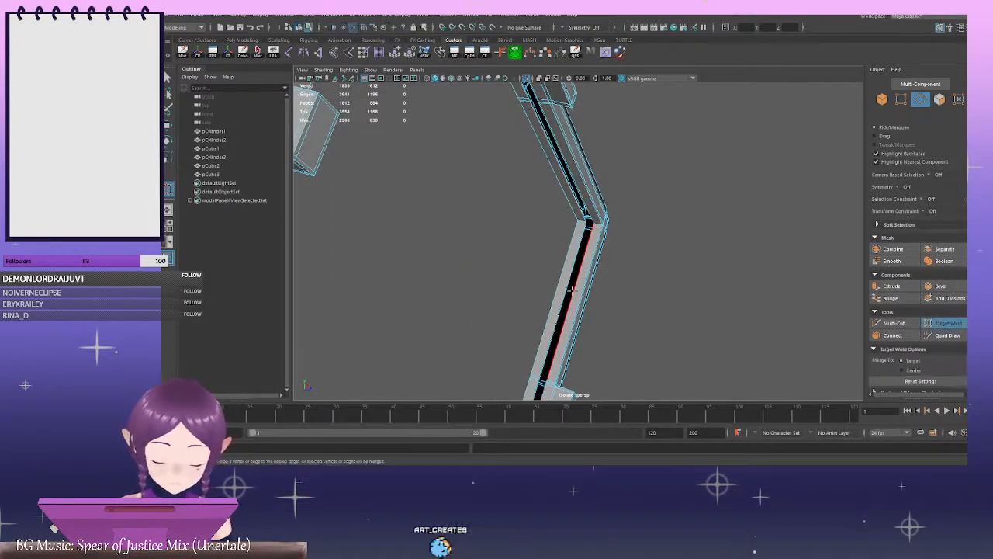
pyautogui.hotkey('ctrl', 'z')
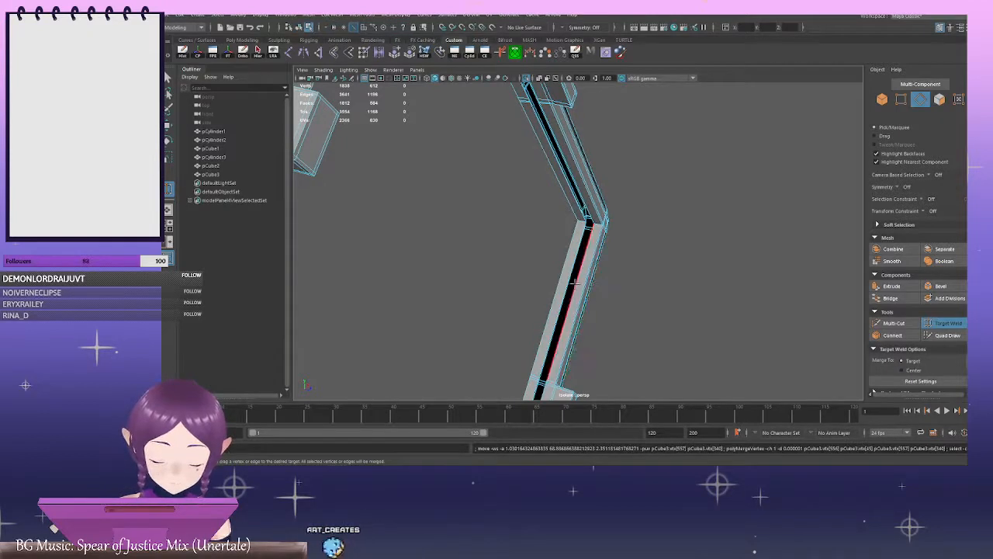
pyautogui.moveTo(577, 284); pyautogui.dragTo(564, 295)
pyautogui.keyDown('alt'); pyautogui.moveTo(625, 282); pyautogui.dragTo(744, 292); pyautogui.keyUp('alt')
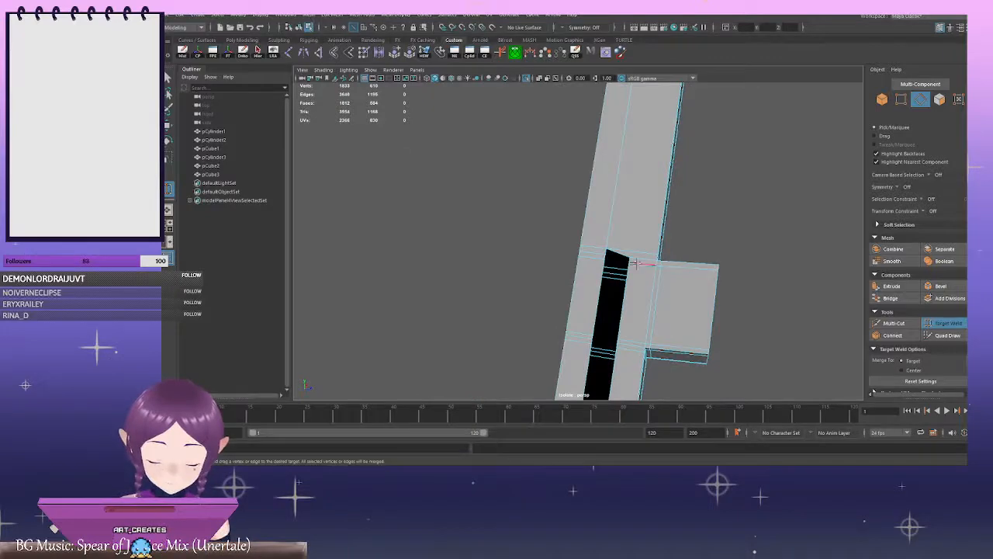
pyautogui.moveTo(604, 256); pyautogui.dragTo(606, 255)
# Undo the edge welds and the border extrusion on the diamond frame
pyautogui.hotkey('ctrl', 'z')
pyautogui.hotkey('ctrl', 'z')
pyautogui.hotkey('ctrl', 'z')
pyautogui.hotkey('ctrl', 'z')
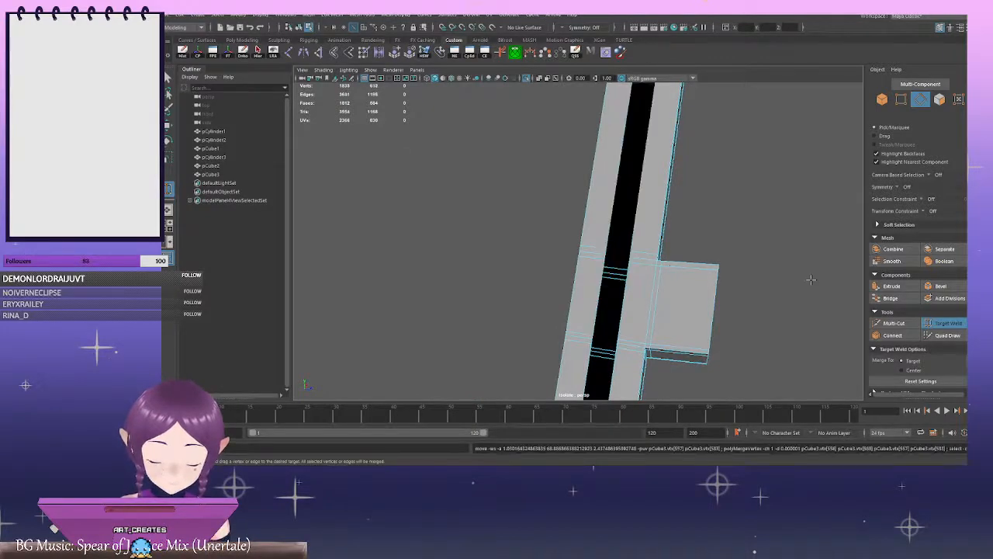
pyautogui.keyDown('alt'); pyautogui.moveTo(840, 270); pyautogui.dragTo(739, 225); pyautogui.keyUp('alt')
pyautogui.press('q')
pyautogui.scroll(-4, 677, 206)
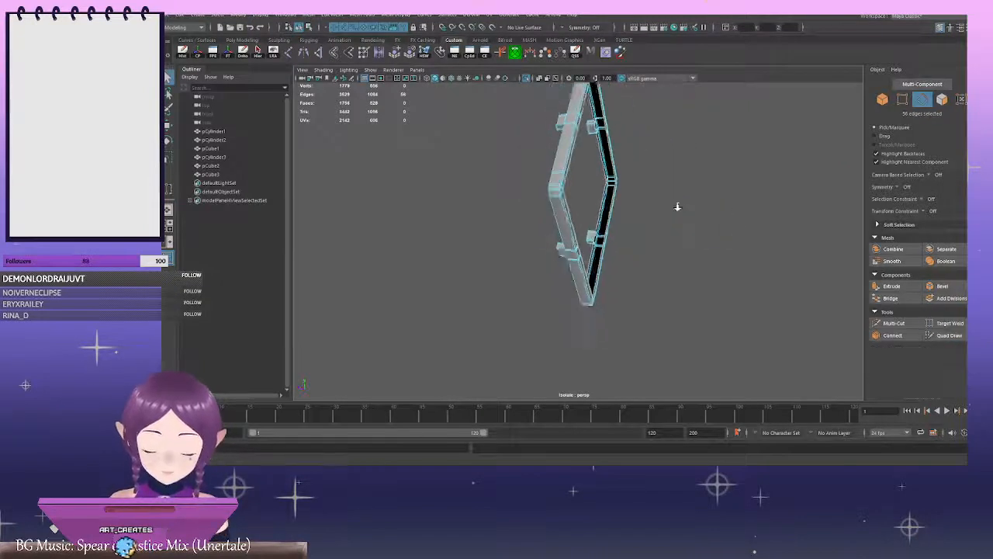
# Enter vertex mode on the diamond frame and select all of its vertices
pyautogui.keyDown('alt'); pyautogui.moveTo(677, 206); pyautogui.dragTo(714, 163); pyautogui.keyUp('alt')
pyautogui.moveTo(711, 168); pyautogui.dragTo(745, 145, button='right')
pyautogui.click(747, 146)
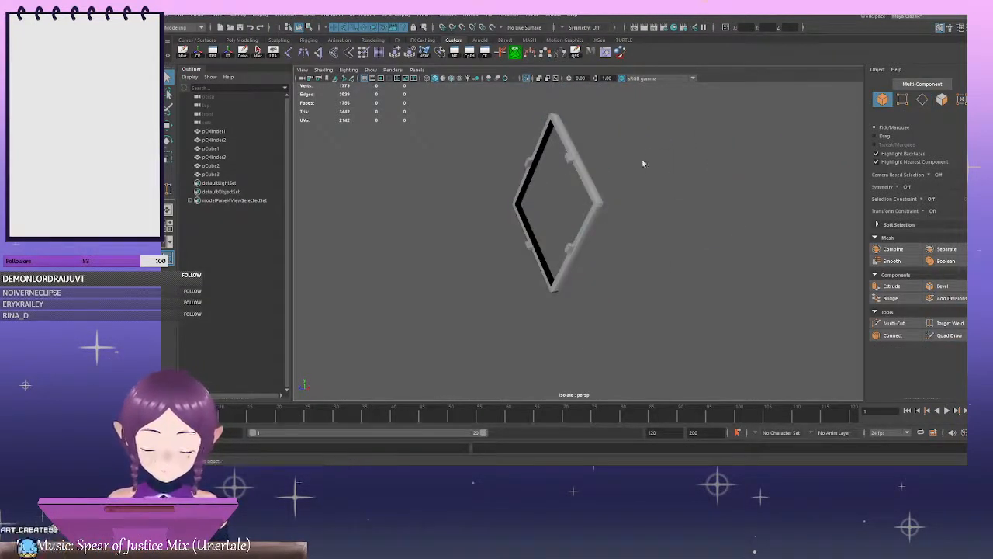
pyautogui.moveTo(643, 162)
pyautogui.keyDown('alt'); pyautogui.mouseDown()
pyautogui.moveTo(633, 167)
pyautogui.moveTo(660, 160)
pyautogui.mouseUp(); pyautogui.keyUp('alt')
pyautogui.rightClick(682, 154)
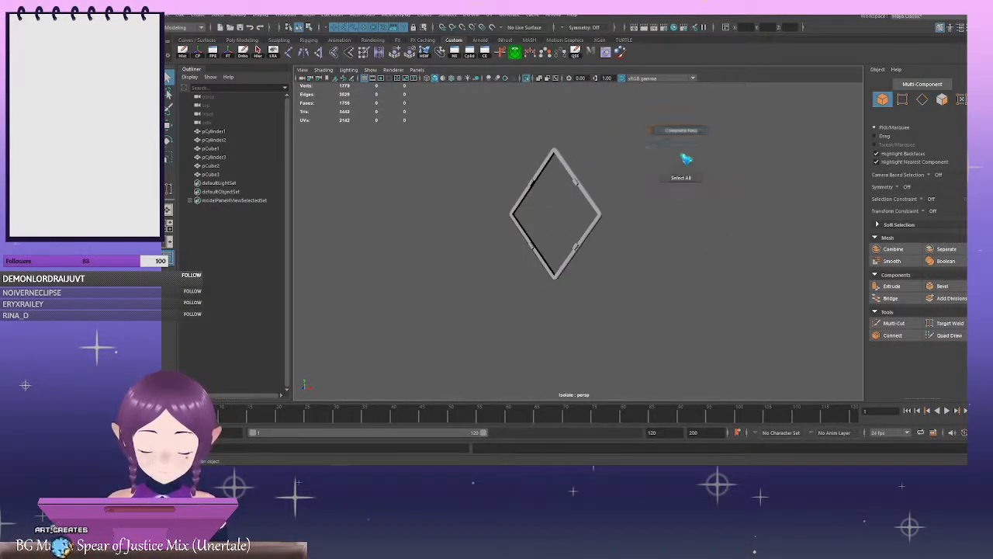
pyautogui.click(576, 177)
pyautogui.moveTo(683, 162); pyautogui.dragTo(641, 162, button='right')
pyautogui.scroll(-3, 555, 163)
pyautogui.moveTo(507, 147); pyautogui.dragTo(739, 350)
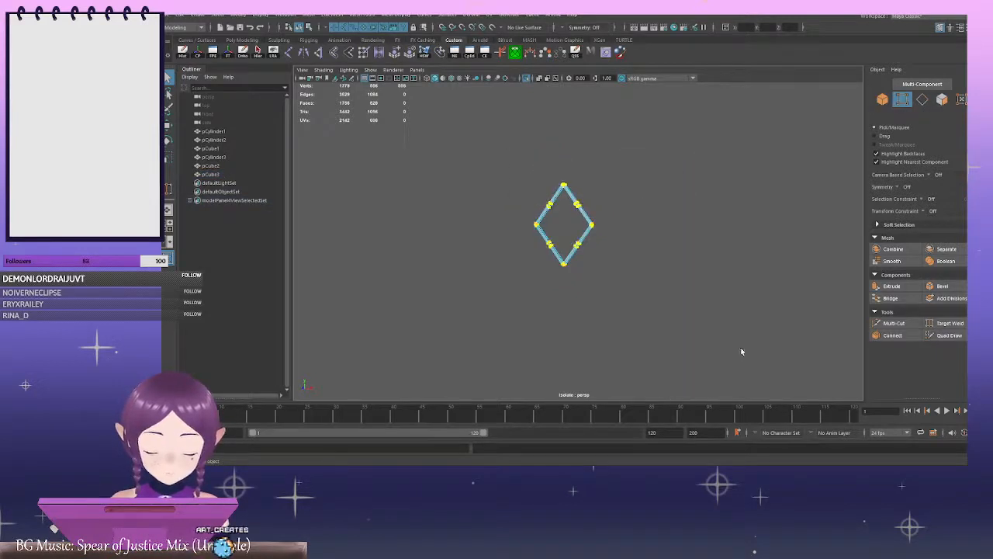
# Unlock the normals of the frame's selected vertices and apply Soften/Harden Edges
pyautogui.click(371, 17)
pyautogui.moveTo(396, 16)
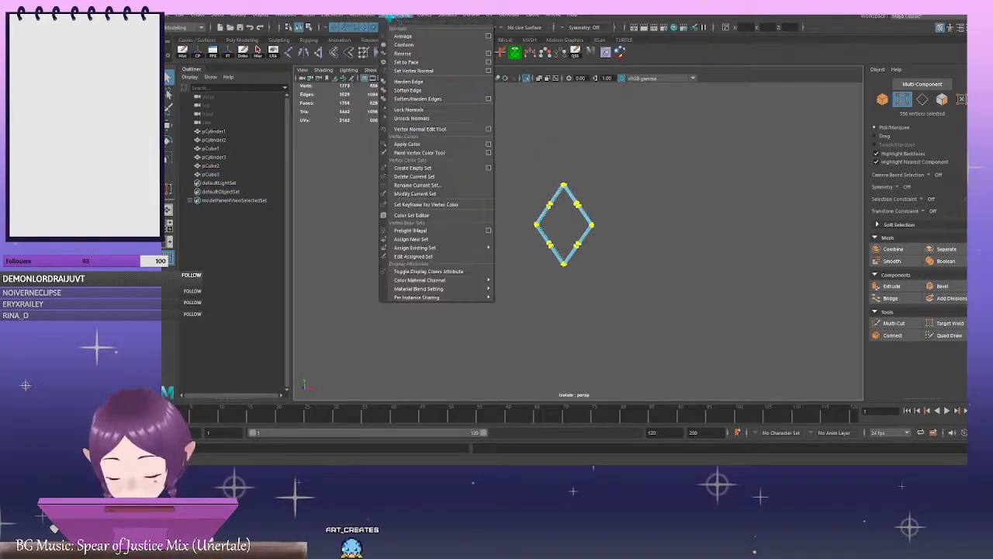
pyautogui.click(432, 119)
pyautogui.click(391, 17)
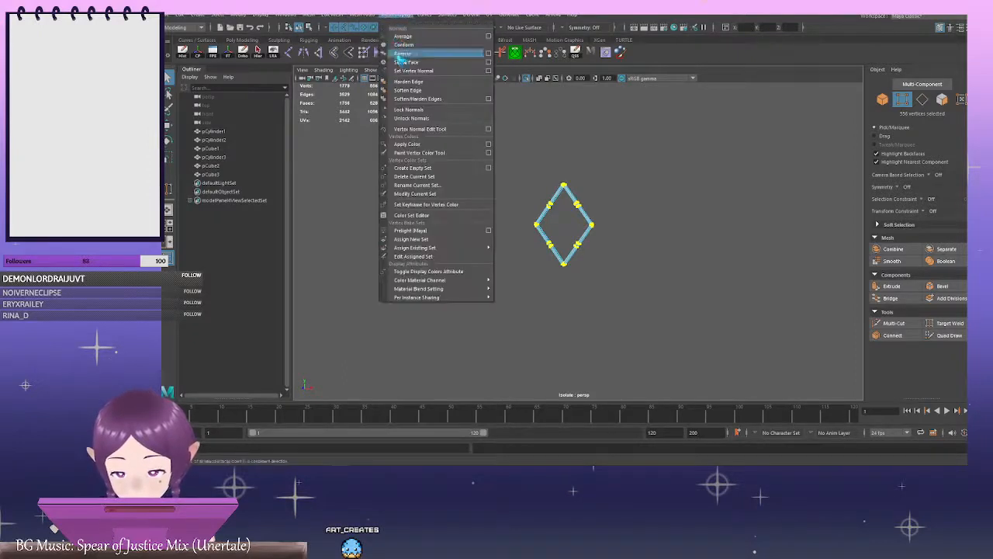
pyautogui.click(414, 96)
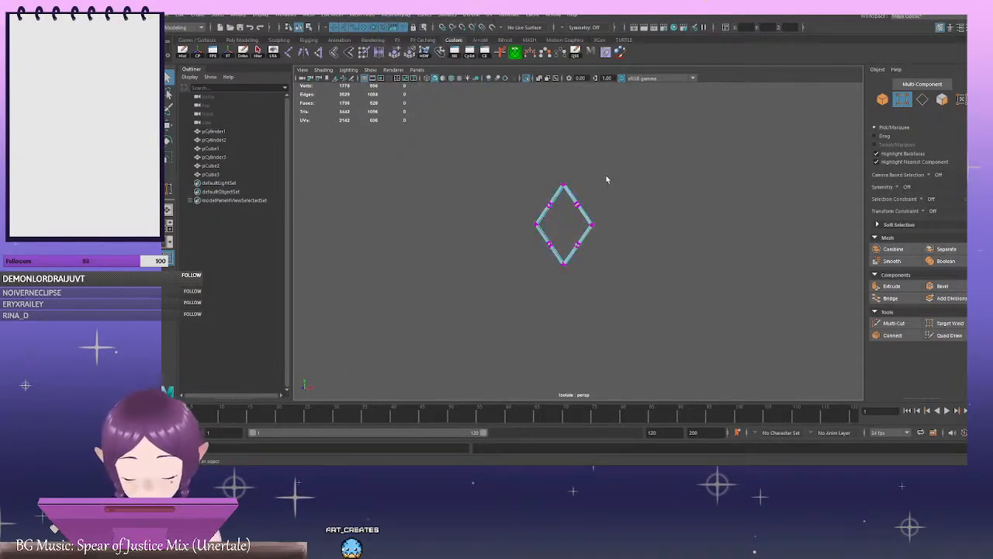
# Turn off isolation to show the whole mirror, and return to object mode with nothing selected
pyautogui.scroll(3, 684, 207)
pyautogui.click(527, 77)
pyautogui.keyDown('alt'); pyautogui.moveTo(539, 111); pyautogui.dragTo(635, 159); pyautogui.keyUp('alt')
pyautogui.scroll(3, 635, 159)
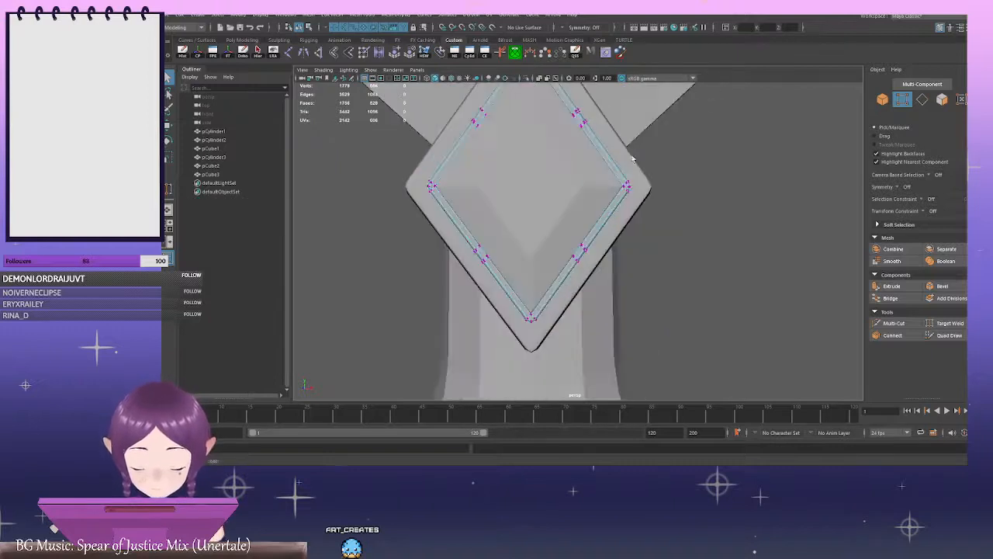
pyautogui.moveTo(720, 183); pyautogui.dragTo(754, 170, button='right')
pyautogui.click(645, 164)
pyautogui.scroll(1, 645, 163)
pyautogui.keyDown('alt'); pyautogui.moveTo(645, 163); pyautogui.dragTo(672, 165); pyautogui.keyUp('alt')
pyautogui.click(522, 195)
pyautogui.scroll(-5, 522, 196)
pyautogui.click(748, 213)
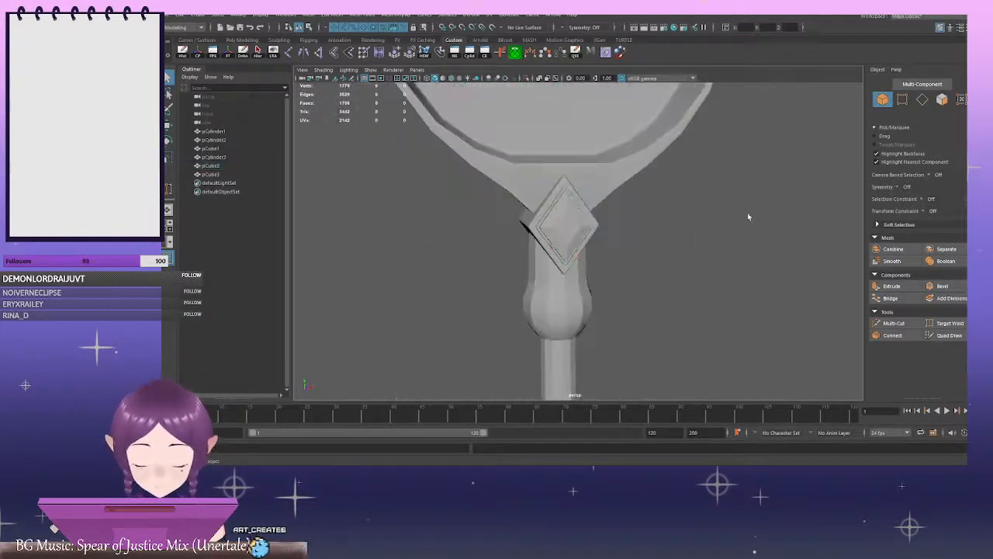
# Examine the complete mirror's head, gem setting and handle from several angles
pyautogui.keyDown('alt'); pyautogui.moveTo(747, 213); pyautogui.dragTo(613, 204); pyautogui.keyUp('alt')
pyautogui.scroll(-5, 561, 231)
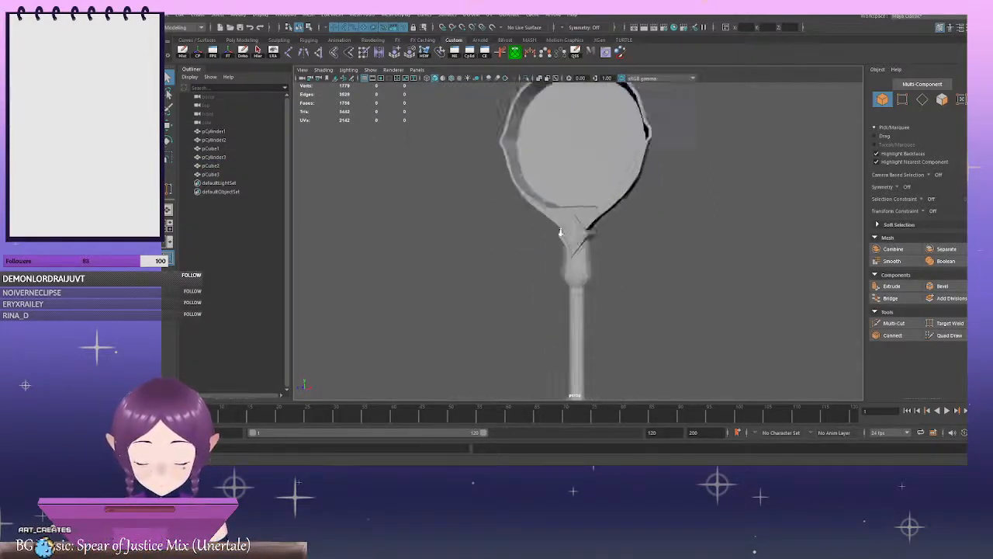
pyautogui.keyDown('alt'); pyautogui.moveTo(664, 243); pyautogui.dragTo(696, 233); pyautogui.keyUp('alt')
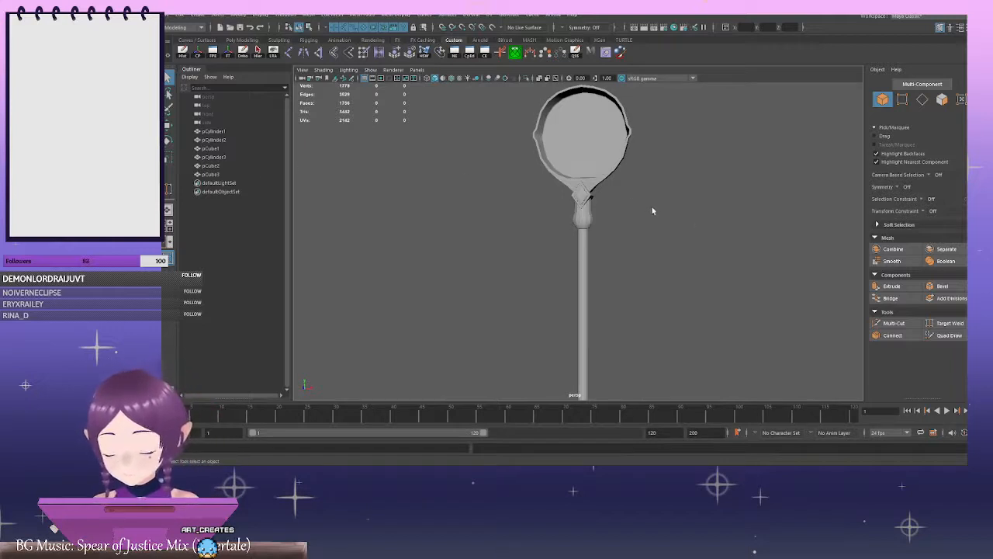
pyautogui.scroll(-3, 652, 211)
pyautogui.click(597, 184)
pyautogui.scroll(-5, 674, 339)
pyautogui.keyDown('alt'); pyautogui.moveTo(594, 277); pyautogui.dragTo(517, 280, button='middle'); pyautogui.keyUp('alt')
pyautogui.scroll(3, 621, 233)
pyautogui.scroll(-3, 591, 264)
pyautogui.keyDown('alt'); pyautogui.moveTo(423, 224); pyautogui.dragTo(565, 256, button='right'); pyautogui.keyUp('alt')
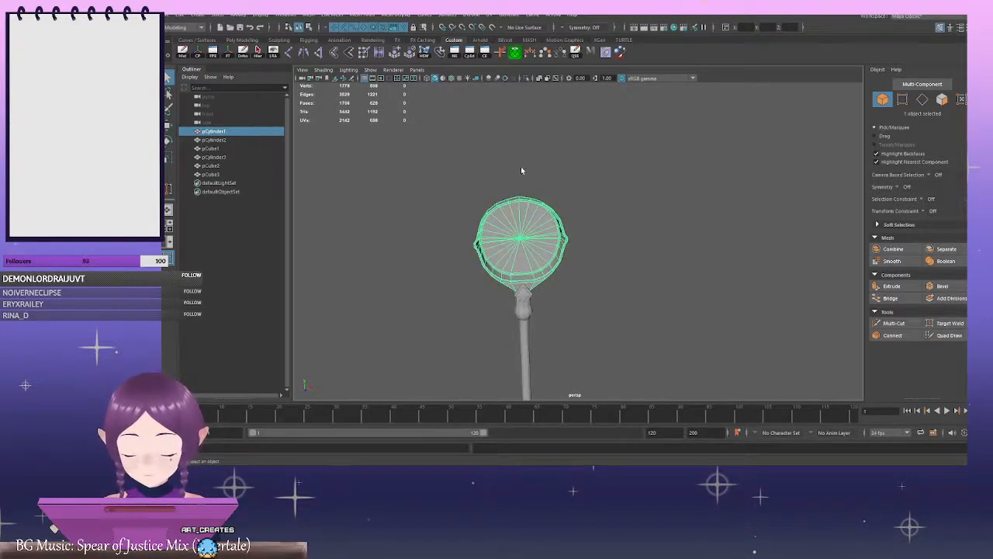
pyautogui.keyDown('alt'); pyautogui.moveTo(521, 170); pyautogui.dragTo(548, 187, button='middle'); pyautogui.keyUp('alt')
pyautogui.keyDown('alt'); pyautogui.moveTo(525, 180); pyautogui.dragTo(615, 203, button='right'); pyautogui.keyUp('alt')
pyautogui.keyDown('alt'); pyautogui.moveTo(614, 202); pyautogui.dragTo(593, 184); pyautogui.keyUp('alt')
# Maximize the front view on the mirror's head and clear the selection
pyautogui.press('space')
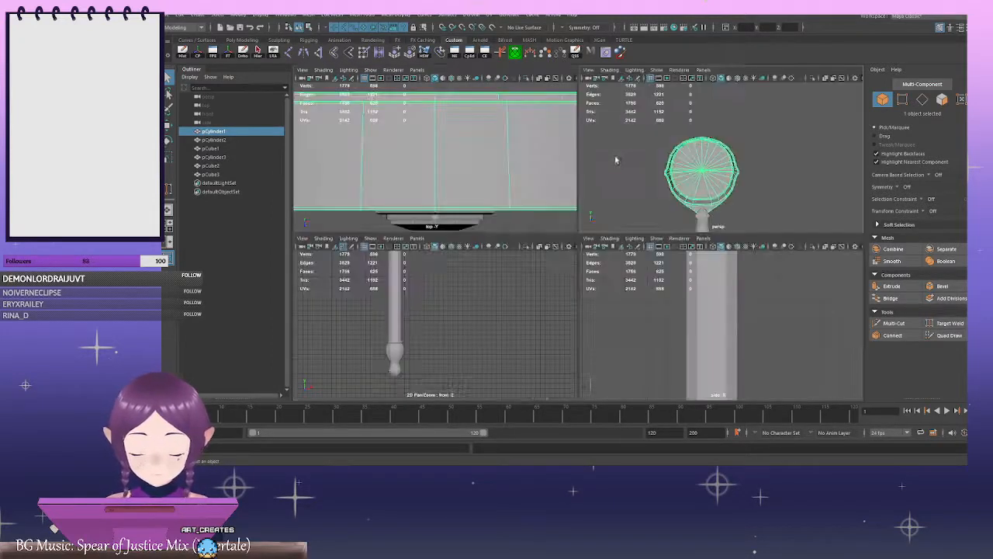
pyautogui.press('space')
pyautogui.keyDown('alt'); pyautogui.moveTo(464, 301); pyautogui.dragTo(399, 248, button='right'); pyautogui.keyUp('alt')
pyautogui.keyDown('alt'); pyautogui.moveTo(683, 237); pyautogui.dragTo(554, 225, button='right'); pyautogui.keyUp('alt')
pyautogui.keyDown('alt'); pyautogui.moveTo(613, 190); pyautogui.dragTo(628, 261, button='middle'); pyautogui.keyUp('alt')
pyautogui.keyDown('alt'); pyautogui.moveTo(553, 210); pyautogui.dragTo(552, 234, button='middle'); pyautogui.keyUp('alt')
pyautogui.click(593, 194)
pyautogui.keyDown('alt'); pyautogui.moveTo(594, 190); pyautogui.dragTo(656, 175, button='right'); pyautogui.keyUp('alt')
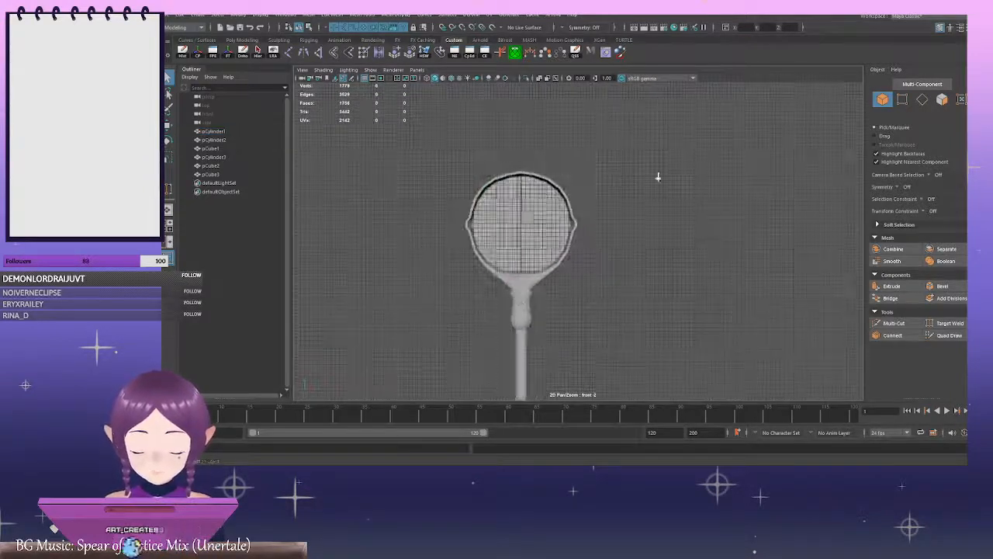
pyautogui.keyDown('alt'); pyautogui.moveTo(448, 125); pyautogui.dragTo(477, 168, button='middle'); pyautogui.keyUp('alt')
pyautogui.keyDown('alt'); pyautogui.moveTo(476, 168); pyautogui.dragTo(521, 163, button='right'); pyautogui.keyUp('alt')
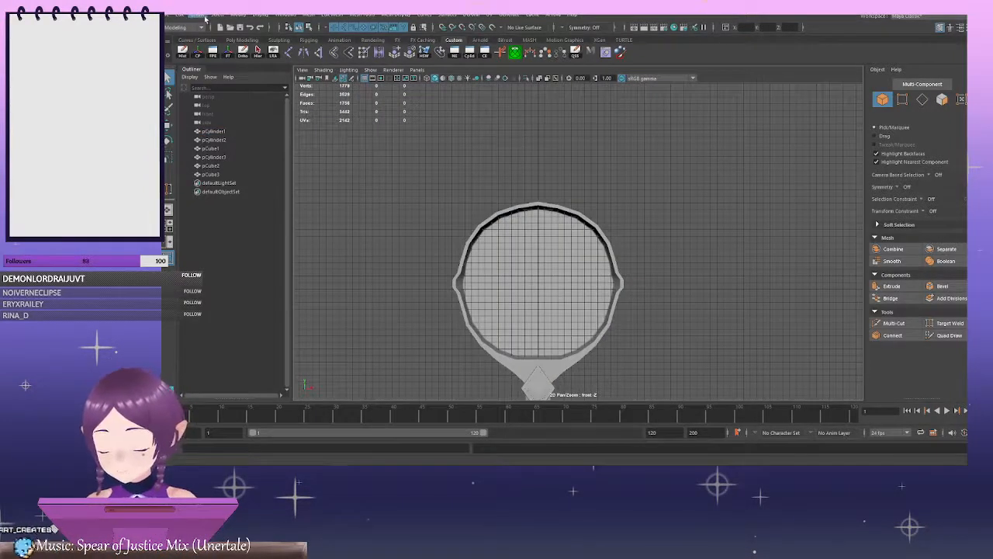
# Draw a CV curve from above the mirror head's centre, arching outward and back down to the rim's upper right
pyautogui.click(199, 15)
pyautogui.moveTo(289, 81)
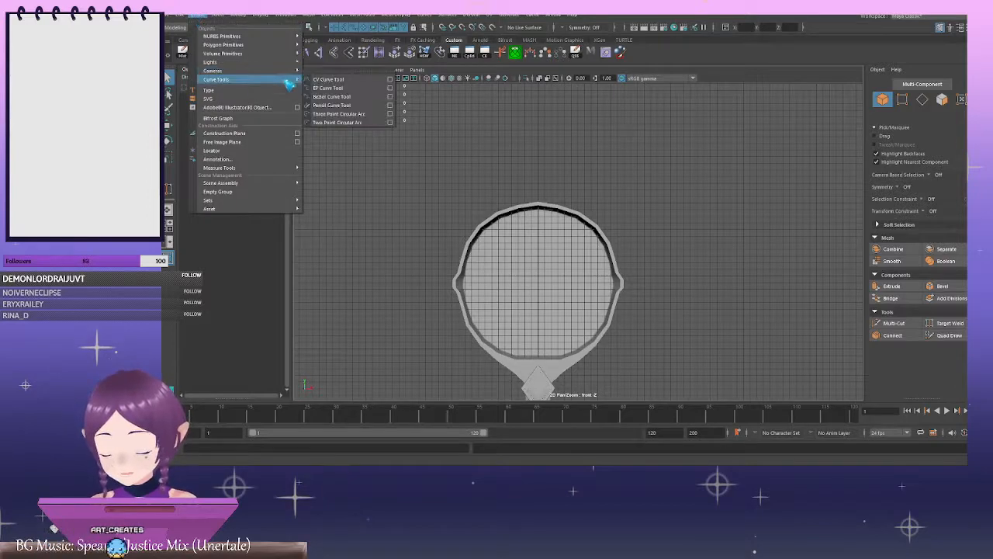
pyautogui.click(344, 80)
pyautogui.keyDown('alt'); pyautogui.moveTo(561, 185); pyautogui.dragTo(561, 206, button='middle'); pyautogui.keyUp('alt')
pyautogui.keyDown('alt'); pyautogui.moveTo(561, 206); pyautogui.dragTo(635, 224, button='right'); pyautogui.keyUp('alt')
pyautogui.keyDown('alt'); pyautogui.moveTo(561, 180); pyautogui.dragTo(589, 206, button='middle'); pyautogui.keyUp('alt')
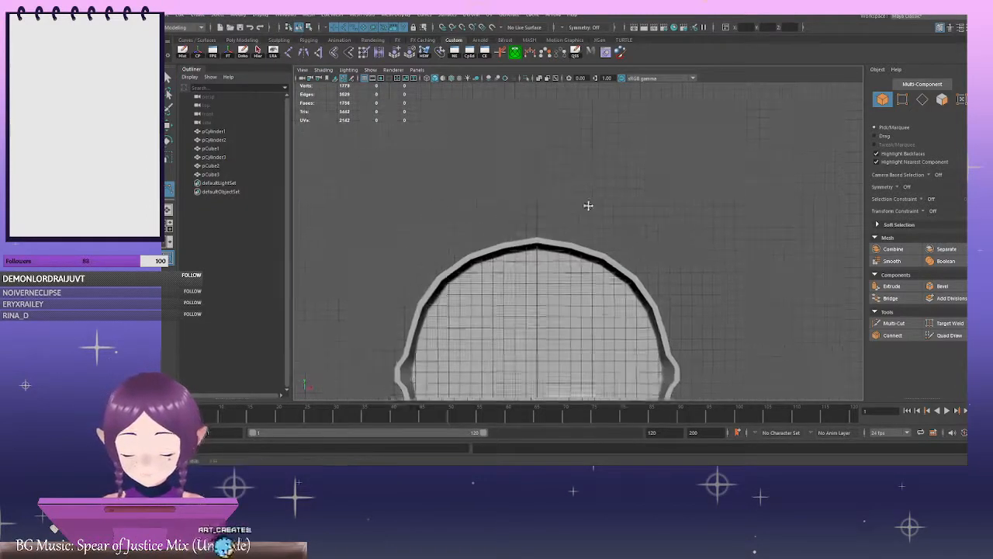
pyautogui.click(525, 195)
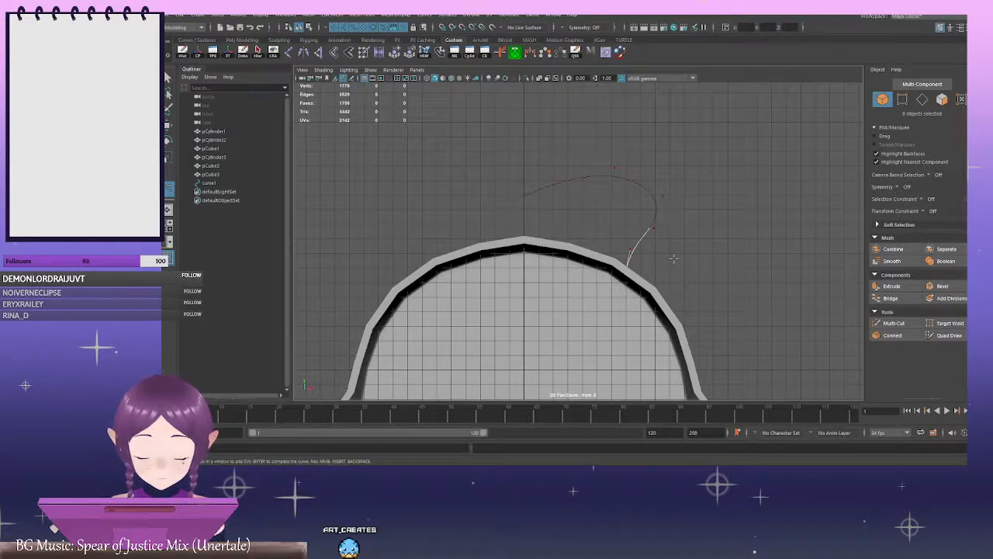
pyautogui.press('Return')
# Examine the new curve's shape and position against the mirror's rim in the perspective and front views
pyautogui.press('space')
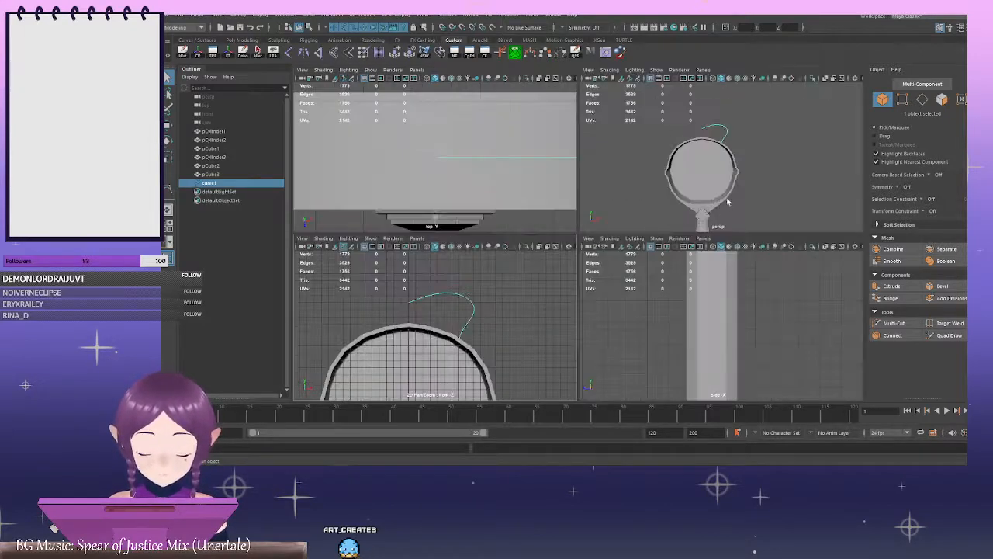
pyautogui.press('space')
pyautogui.keyDown('alt'); pyautogui.moveTo(769, 200); pyautogui.dragTo(659, 205); pyautogui.keyUp('alt')
pyautogui.scroll(4, 659, 204)
pyautogui.keyDown('alt'); pyautogui.moveTo(659, 204); pyautogui.dragTo(668, 245, button='middle'); pyautogui.keyUp('alt')
pyautogui.keyDown('alt'); pyautogui.moveTo(667, 245); pyautogui.dragTo(540, 225); pyautogui.keyUp('alt')
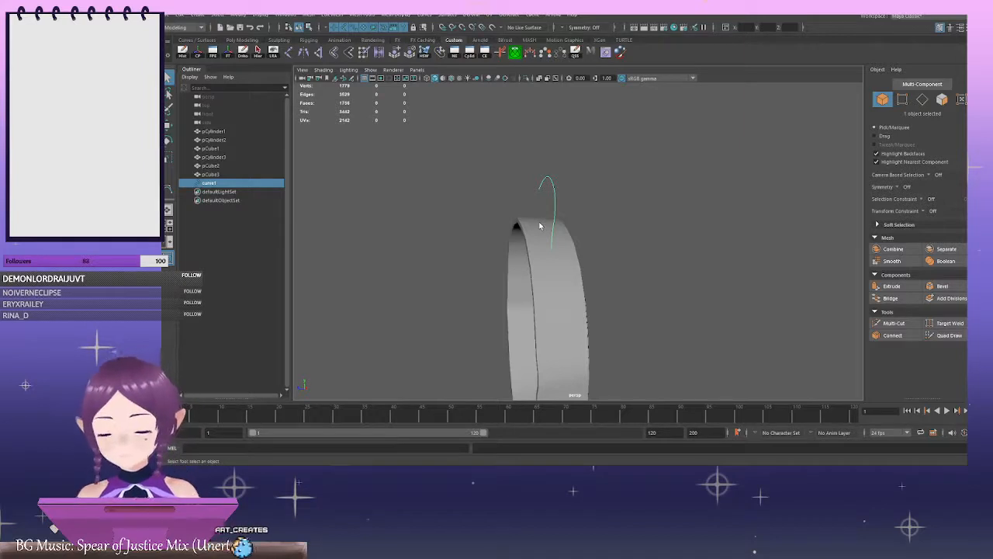
pyautogui.keyDown('alt'); pyautogui.moveTo(676, 222); pyautogui.dragTo(650, 205); pyautogui.keyUp('alt')
pyautogui.keyDown('alt'); pyautogui.moveTo(649, 205); pyautogui.dragTo(680, 219, button='right'); pyautogui.keyUp('alt')
pyautogui.keyDown('alt'); pyautogui.moveTo(680, 219); pyautogui.dragTo(663, 254, button='middle'); pyautogui.keyUp('alt')
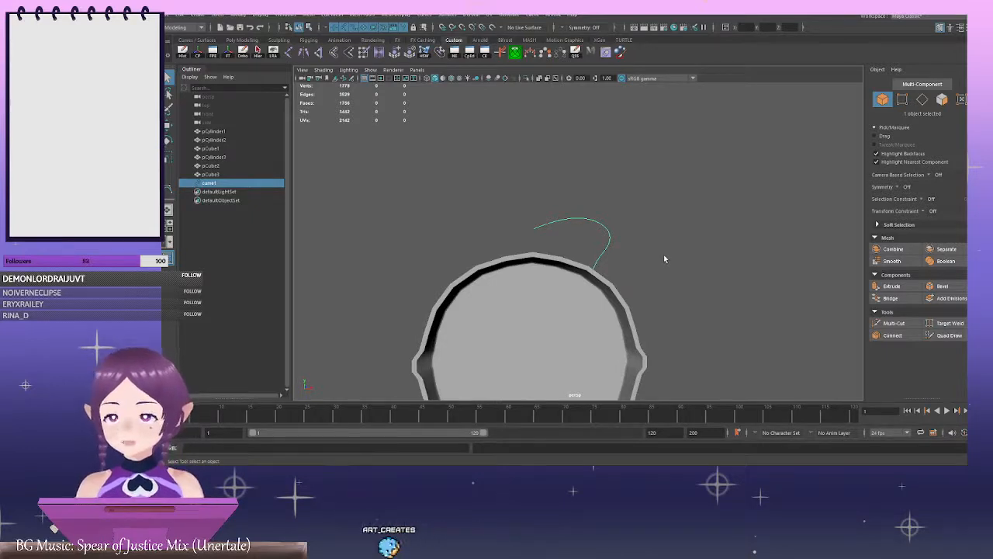
pyautogui.keyDown('alt'); pyautogui.moveTo(663, 254); pyautogui.dragTo(651, 271, button='right'); pyautogui.keyUp('alt')
pyautogui.keyDown('alt'); pyautogui.moveTo(650, 274); pyautogui.dragTo(680, 228, button='middle'); pyautogui.keyUp('alt')
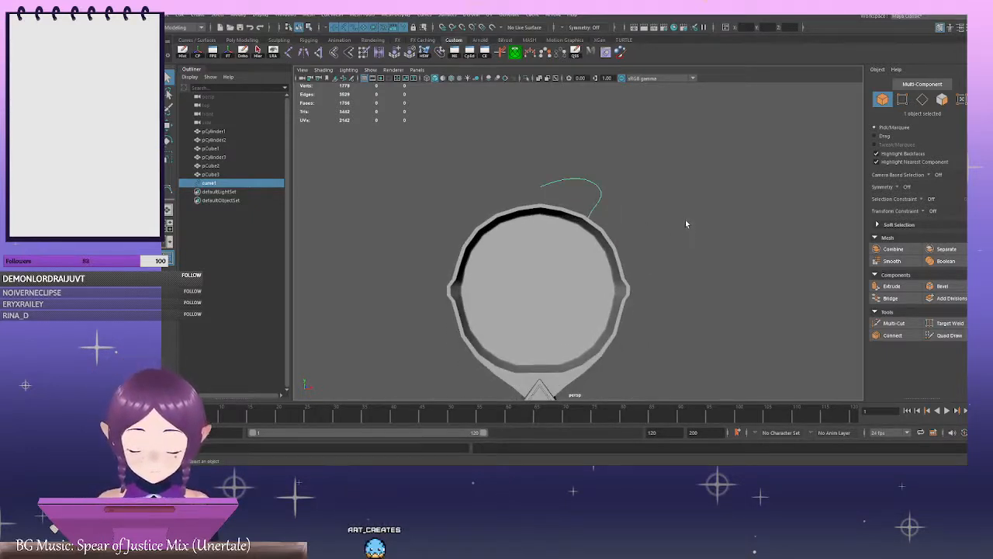
pyautogui.press('space')
pyautogui.press('space')
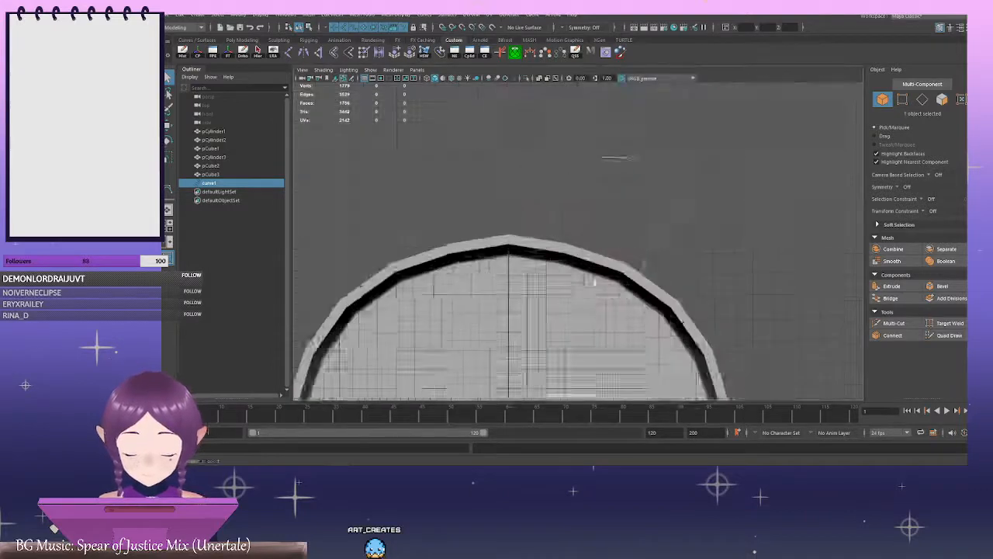
pyautogui.press('space')
pyautogui.press('space')
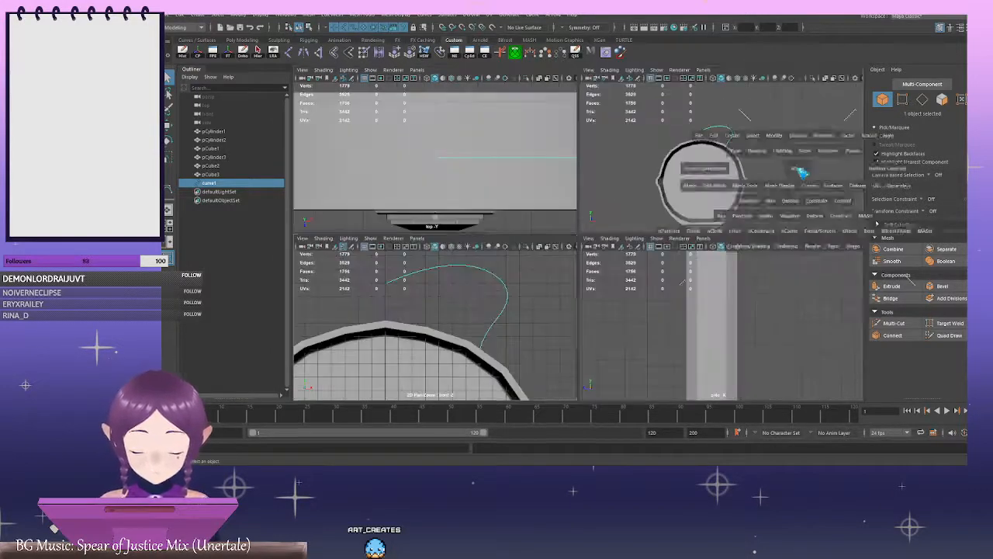
# Create a polygon cube and raise it from the handle's base to the curve's start above the mirror head
pyautogui.keyDown('alt'); pyautogui.moveTo(707, 215); pyautogui.dragTo(672, 190, button='middle'); pyautogui.keyUp('alt')
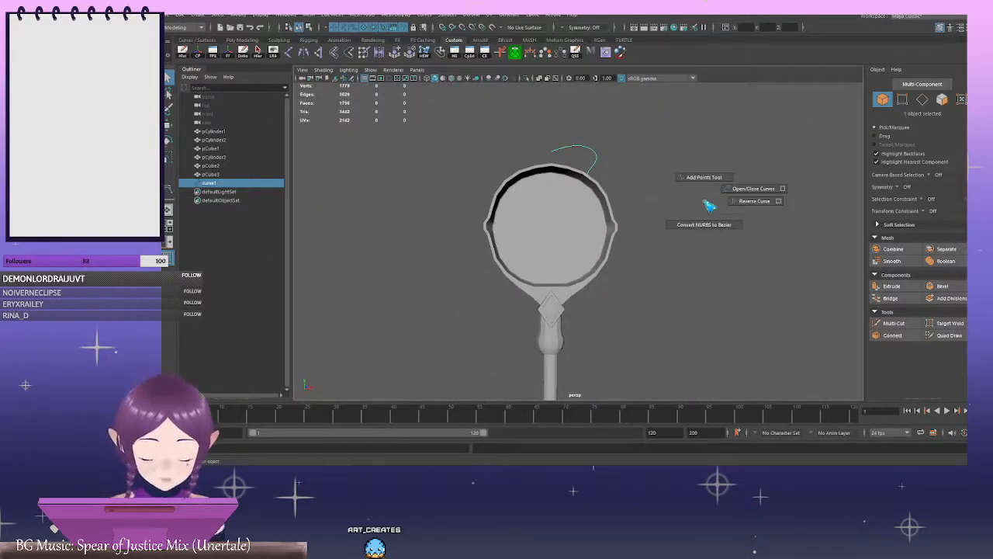
pyautogui.keyDown('alt'); pyautogui.moveTo(694, 202); pyautogui.dragTo(613, 200, button='right'); pyautogui.keyUp('alt')
pyautogui.click(679, 190)
pyautogui.keyDown('shift'); pyautogui.rightClick(680, 191); pyautogui.keyUp('shift')
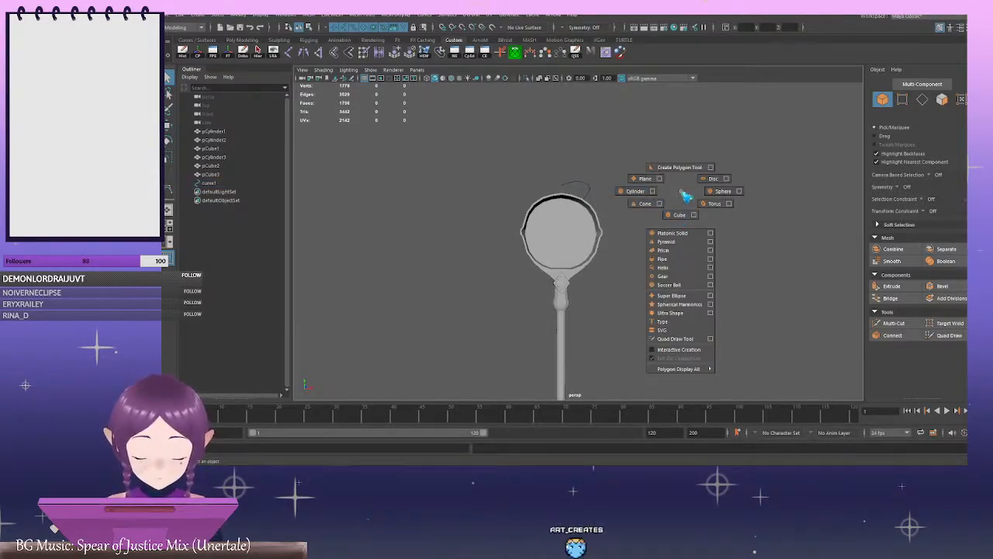
pyautogui.keyDown('shift'); pyautogui.moveTo(681, 191); pyautogui.dragTo(681, 213, button='right'); pyautogui.keyUp('shift')
pyautogui.keyDown('alt'); pyautogui.moveTo(659, 272); pyautogui.dragTo(614, 285, button='right'); pyautogui.keyUp('alt')
pyautogui.keyDown('alt'); pyautogui.moveTo(614, 284); pyautogui.dragTo(611, 234, button='middle'); pyautogui.keyUp('alt')
pyautogui.press('w')
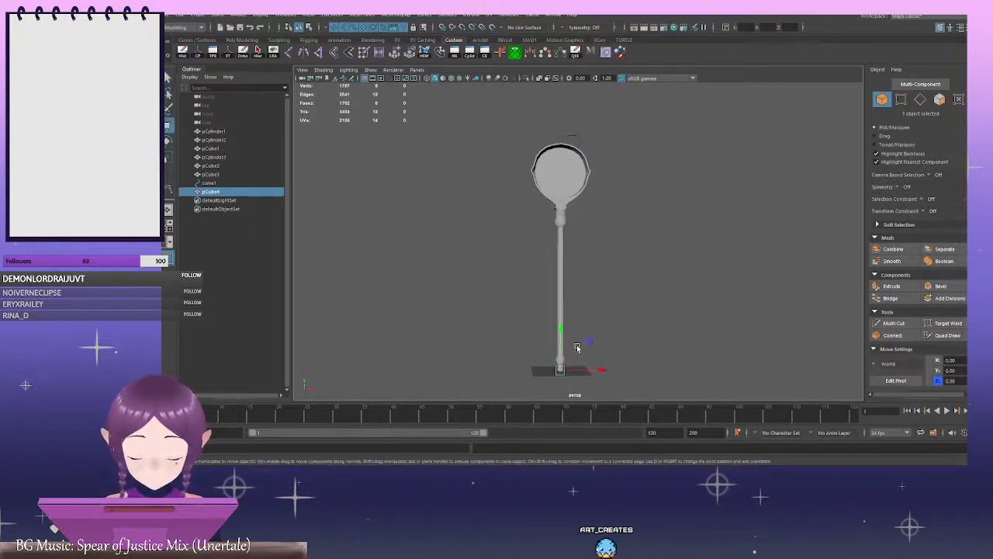
pyautogui.moveTo(561, 336); pyautogui.dragTo(566, 137)
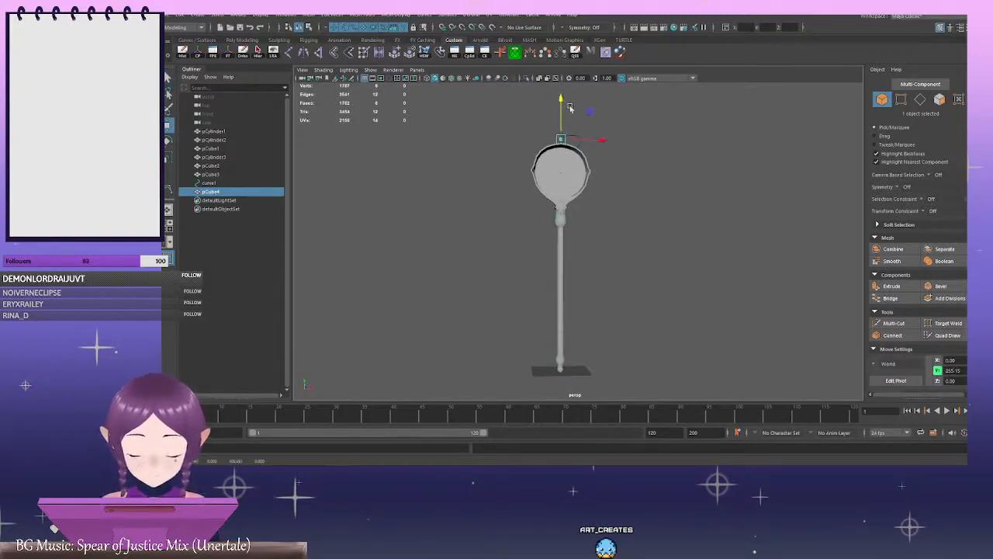
# Duplicate the cube, move the copy straight up above the original, and hide the copy
pyautogui.press('f')
pyautogui.keyDown('alt'); pyautogui.moveTo(636, 189); pyautogui.dragTo(599, 244, button='middle'); pyautogui.keyUp('alt')
pyautogui.keyDown('alt'); pyautogui.moveTo(599, 244); pyautogui.dragTo(536, 231, button='right'); pyautogui.keyUp('alt')
pyautogui.keyDown('alt'); pyautogui.moveTo(593, 231); pyautogui.dragTo(549, 170, button='middle'); pyautogui.keyUp('alt')
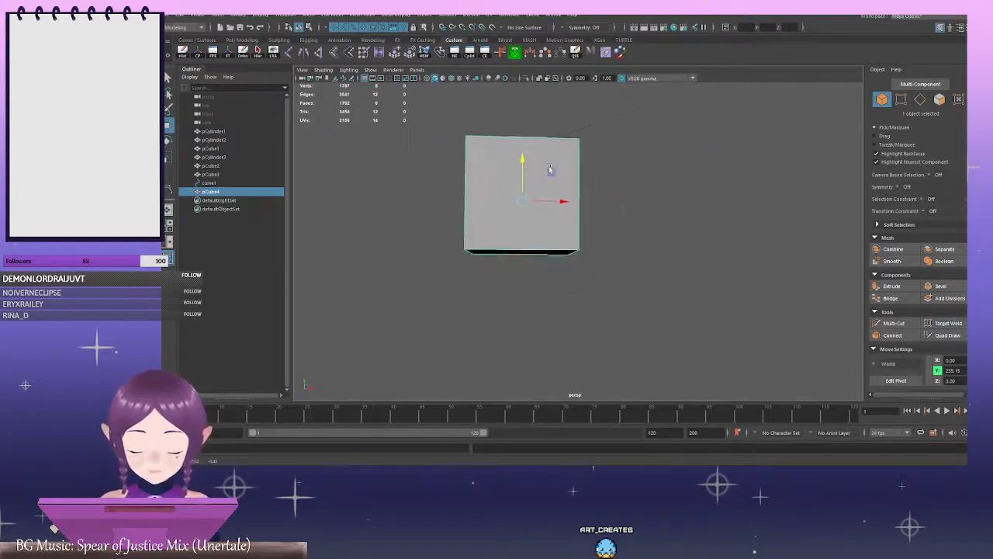
pyautogui.keyDown('alt'); pyautogui.moveTo(550, 170); pyautogui.dragTo(521, 244, button='right'); pyautogui.keyUp('alt')
pyautogui.keyDown('alt'); pyautogui.moveTo(521, 243); pyautogui.dragTo(550, 215); pyautogui.keyUp('alt')
pyautogui.hotkey('ctrl', 'd')
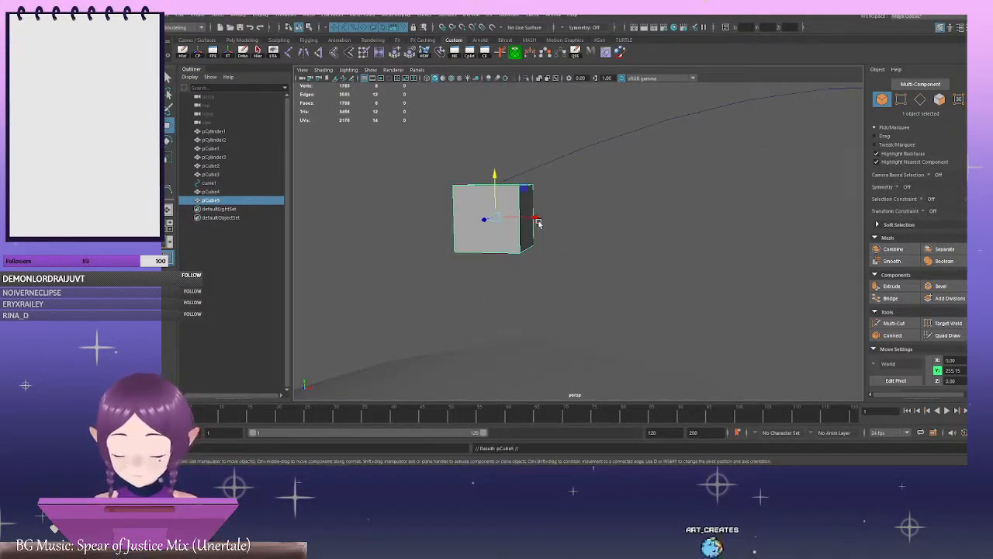
pyautogui.moveTo(495, 196); pyautogui.dragTo(495, 122)
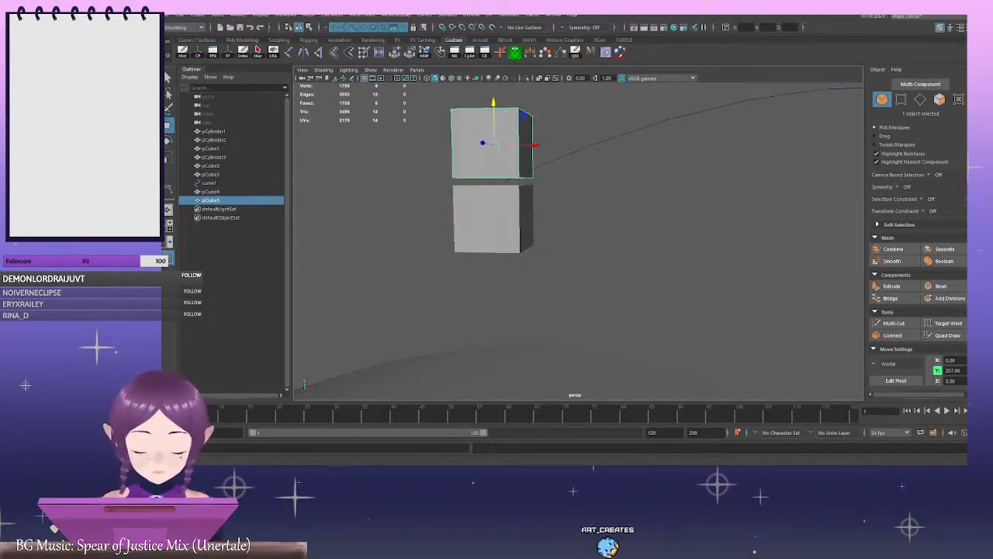
pyautogui.click(975, 101)
pyautogui.press('h')
# Select the original cube and move it sideways and slightly up so its side faces the curve's start
pyautogui.keyDown('alt'); pyautogui.moveTo(643, 233); pyautogui.dragTo(657, 233); pyautogui.keyUp('alt')
pyautogui.click(497, 226)
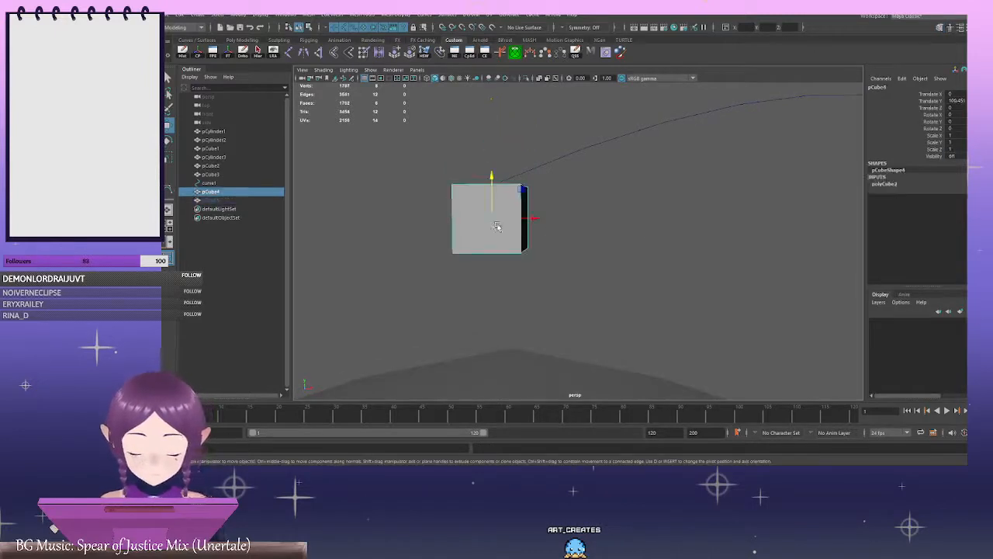
pyautogui.keyDown('alt'); pyautogui.moveTo(497, 225); pyautogui.dragTo(539, 238, button='middle'); pyautogui.keyUp('alt')
pyautogui.keyDown('alt'); pyautogui.moveTo(538, 237); pyautogui.dragTo(560, 242, button='right'); pyautogui.keyUp('alt')
pyautogui.keyDown('alt'); pyautogui.moveTo(560, 243); pyautogui.dragTo(561, 254, button='middle'); pyautogui.keyUp('alt')
pyautogui.moveTo(564, 214); pyautogui.dragTo(526, 178)
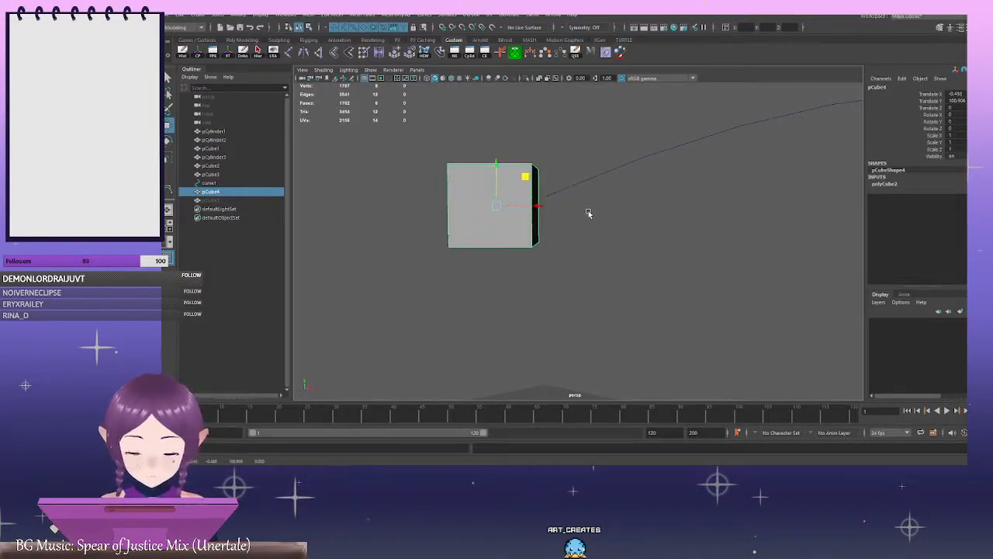
pyautogui.scroll(2, 521, 237)
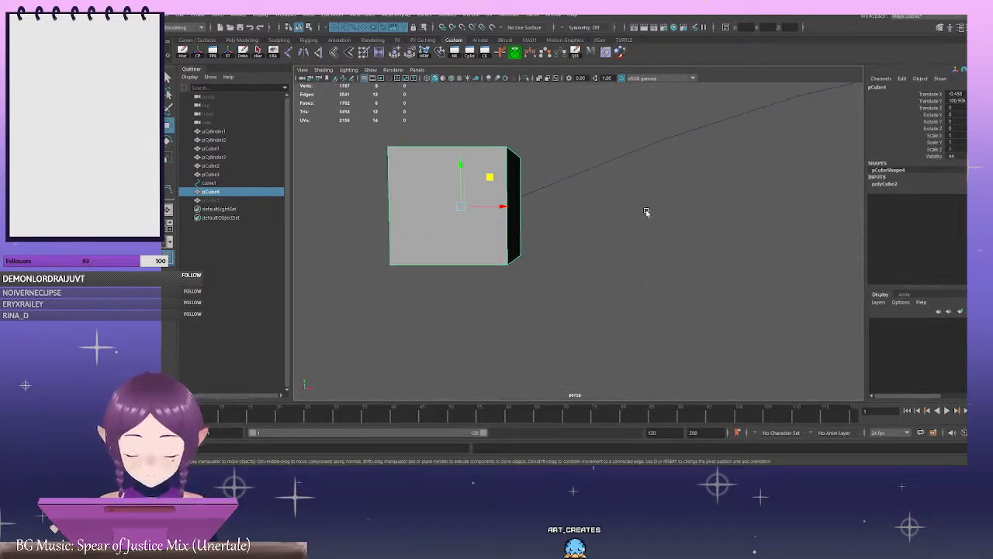
pyautogui.moveTo(645, 211); pyautogui.dragTo(654, 229, button='right')
pyautogui.click(516, 217)
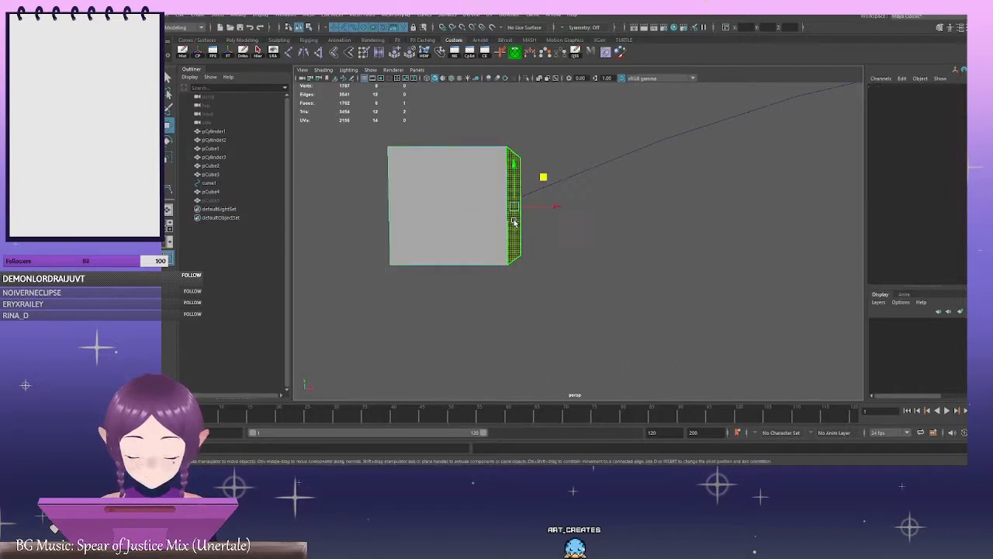
pyautogui.click(643, 160)
pyautogui.hotkey('ctrl', 'a')
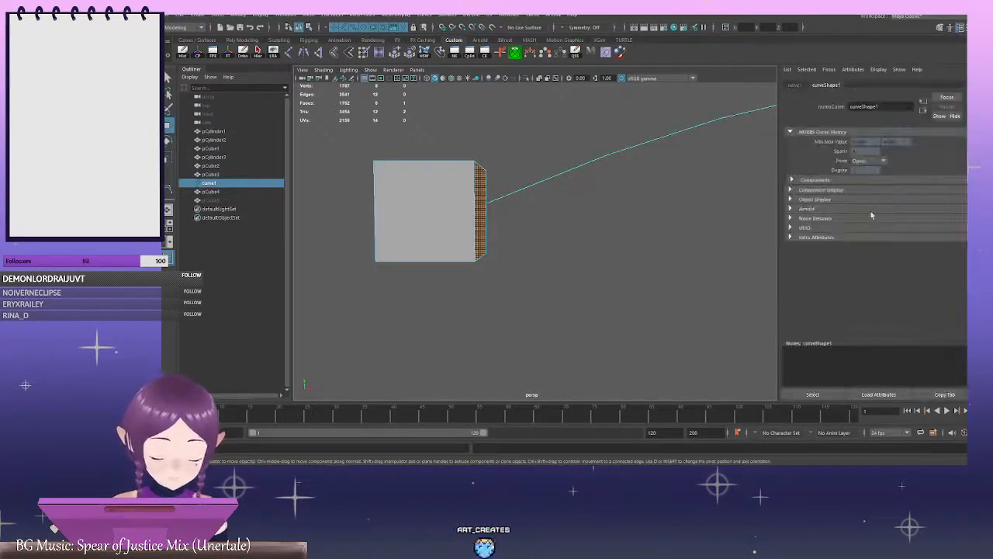
pyautogui.click(964, 170)
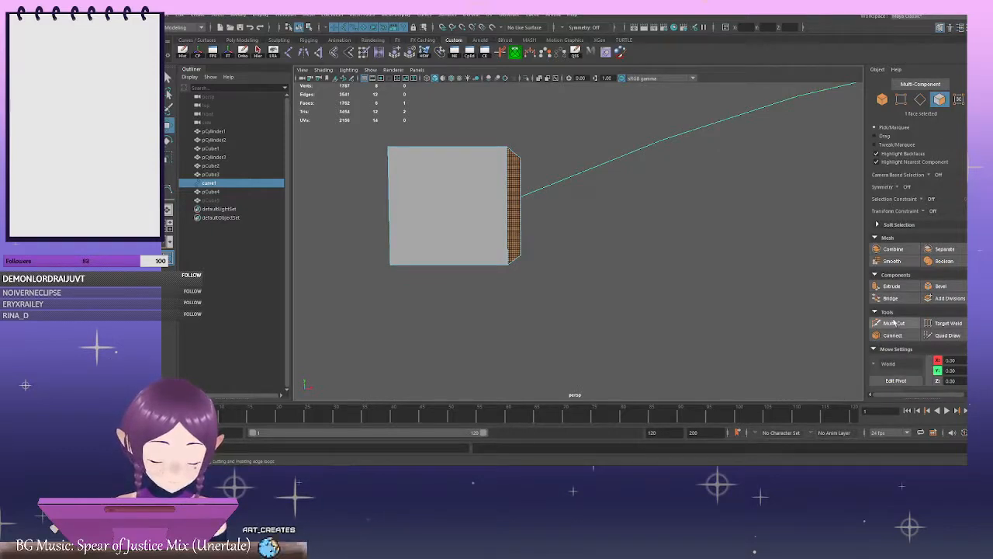
pyautogui.click(518, 239)
pyautogui.moveTo(601, 220)
pyautogui.mouseDown(button='right')
pyautogui.moveTo(605, 230)
pyautogui.moveTo(605, 210)
pyautogui.mouseUp(button='right')
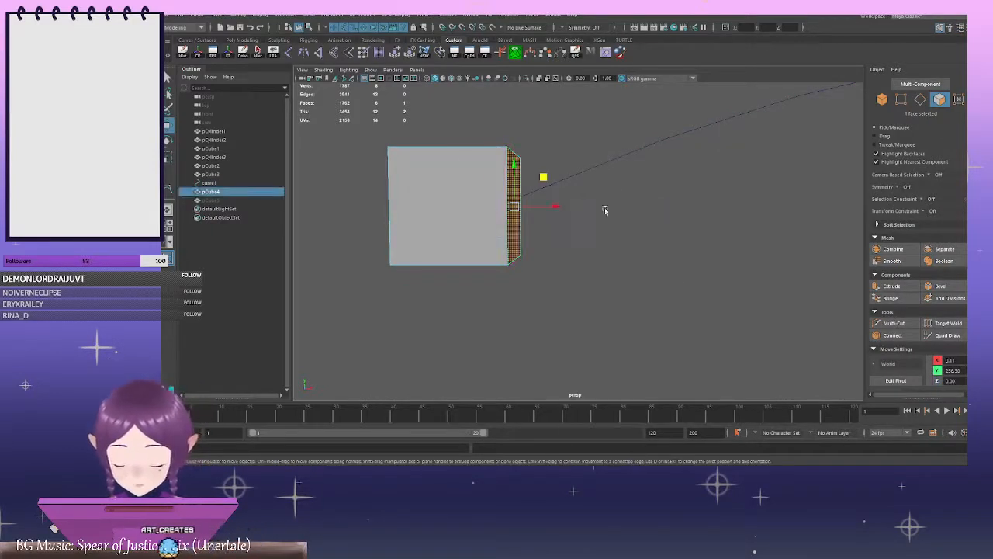
# Raise the cube slightly to align its curve-facing side with the curve's start, and extrude that face along the curve
pyautogui.keyDown('alt'); pyautogui.moveTo(502, 205); pyautogui.dragTo(438, 216); pyautogui.keyUp('alt')
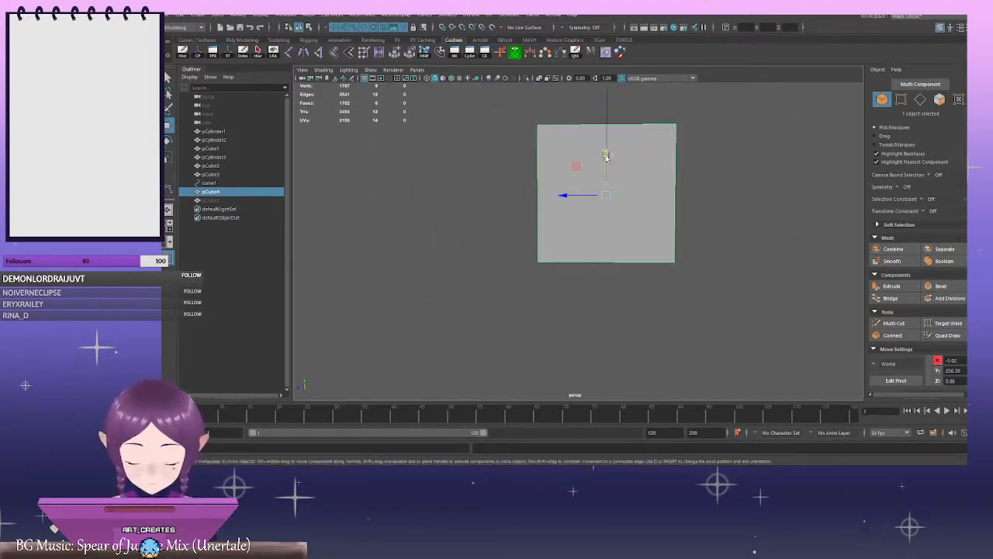
pyautogui.moveTo(607, 156); pyautogui.dragTo(610, 151)
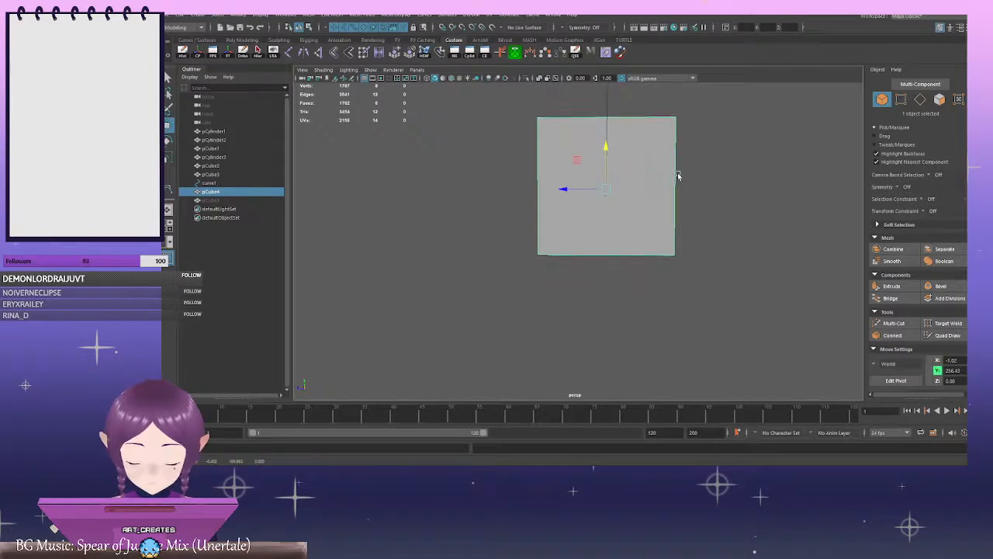
pyautogui.keyDown('alt'); pyautogui.moveTo(678, 176); pyautogui.dragTo(687, 173); pyautogui.keyUp('alt')
pyautogui.moveTo(687, 173); pyautogui.dragTo(693, 191, button='right')
pyautogui.click(544, 215)
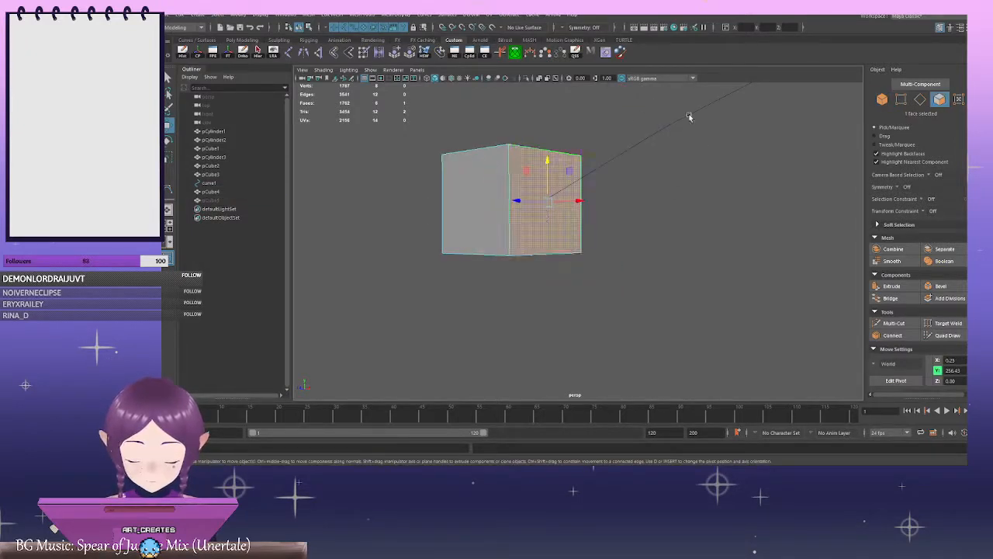
pyautogui.click(687, 116)
pyautogui.click(898, 290)
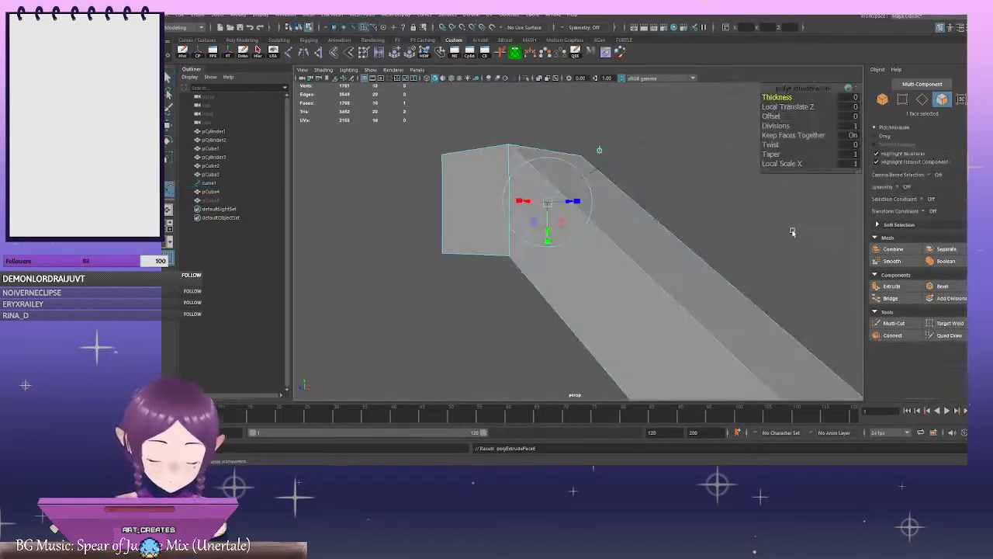
# Set the extrusion's divisions to 13 so the strip follows the curve's arch down to the rim
pyautogui.keyDown('alt'); pyautogui.moveTo(667, 221); pyautogui.dragTo(716, 218); pyautogui.keyUp('alt')
pyautogui.keyDown('alt'); pyautogui.moveTo(716, 217); pyautogui.dragTo(627, 227, button='right'); pyautogui.keyUp('alt')
pyautogui.keyDown('alt'); pyautogui.moveTo(627, 227); pyautogui.dragTo(561, 216, button='middle'); pyautogui.keyUp('alt')
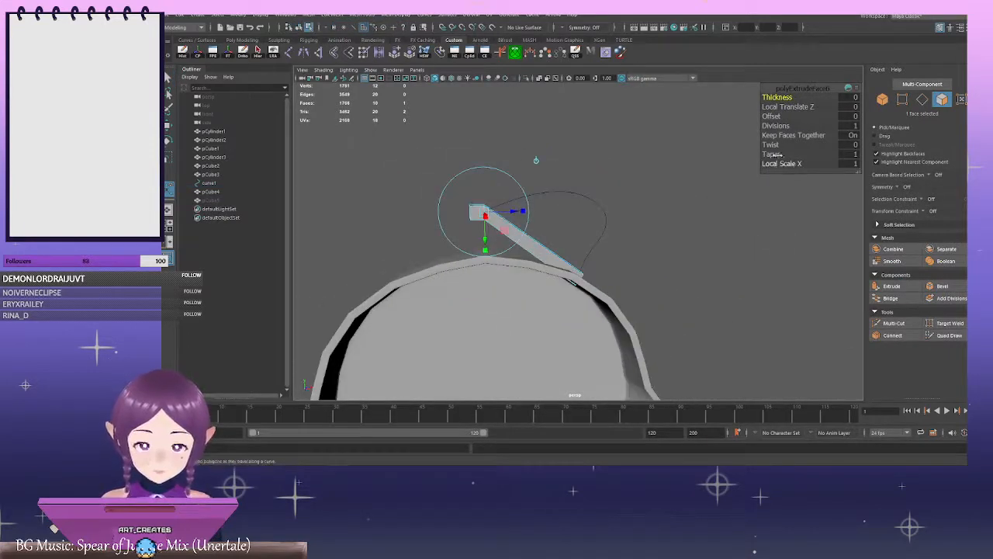
pyautogui.click(775, 125)
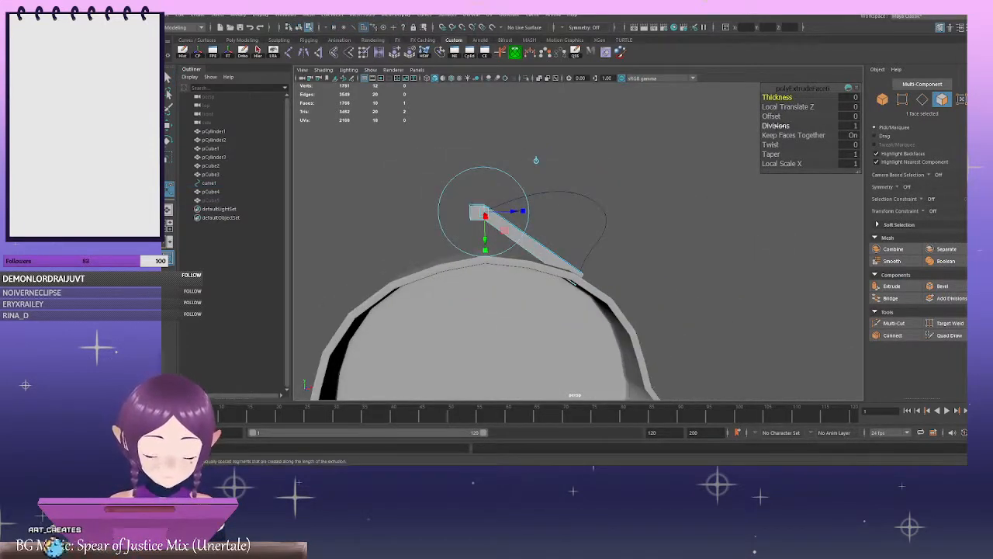
pyautogui.moveTo(776, 125); pyautogui.dragTo(827, 127, button='middle')
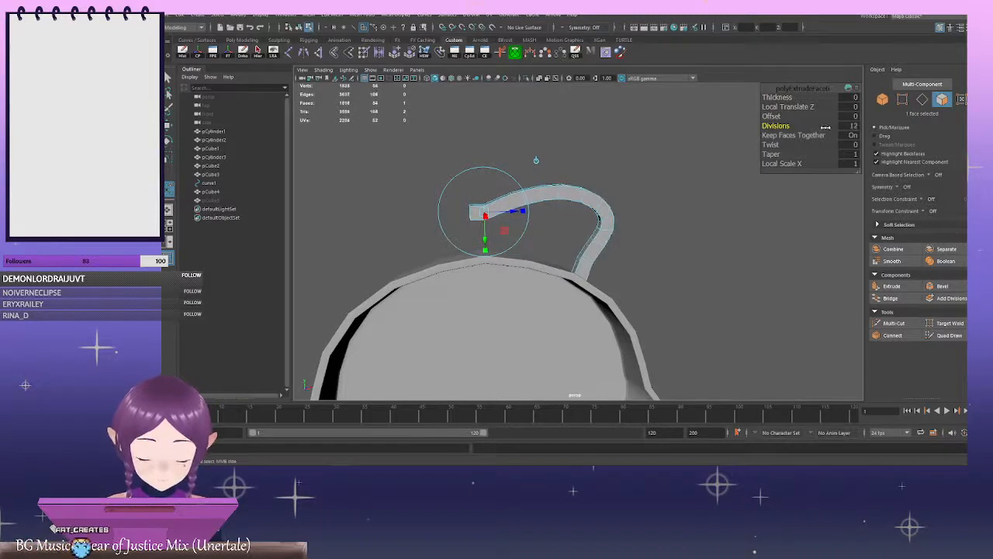
pyautogui.keyDown('alt'); pyautogui.moveTo(593, 225); pyautogui.dragTo(501, 235, button='right'); pyautogui.keyUp('alt')
pyautogui.keyDown('alt'); pyautogui.moveTo(502, 235); pyautogui.dragTo(617, 276); pyautogui.keyUp('alt')
pyautogui.keyDown('alt'); pyautogui.moveTo(617, 276); pyautogui.dragTo(651, 274, button='right'); pyautogui.keyUp('alt')
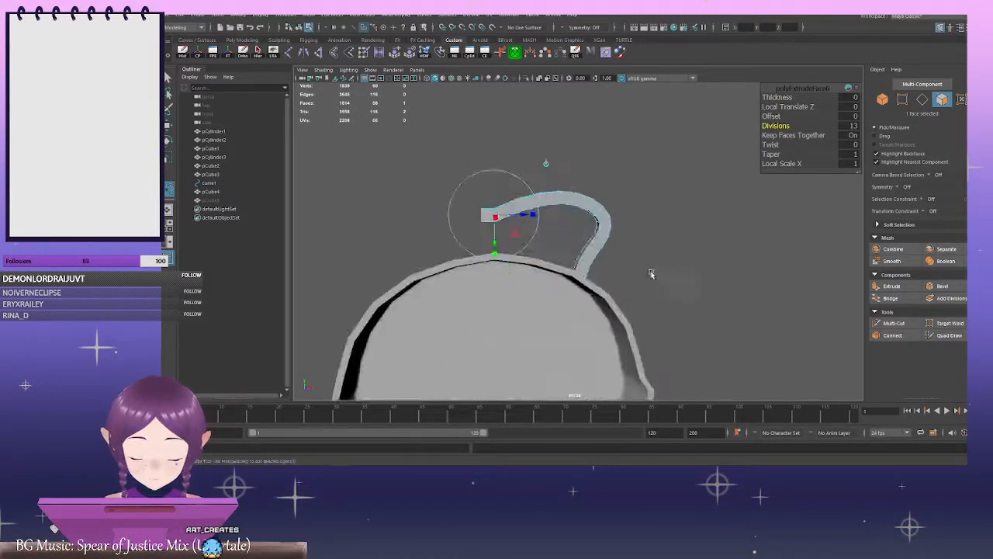
pyautogui.keyDown('alt'); pyautogui.moveTo(652, 274); pyautogui.dragTo(631, 271); pyautogui.keyUp('alt')
pyautogui.click(670, 250)
pyautogui.keyDown('alt'); pyautogui.moveTo(671, 249); pyautogui.dragTo(653, 229, button='middle'); pyautogui.keyUp('alt')
# Show the curve's control vertices in wireframe and move the one at the rim inward and slightly up along the rim
pyautogui.rightClick(691, 178)
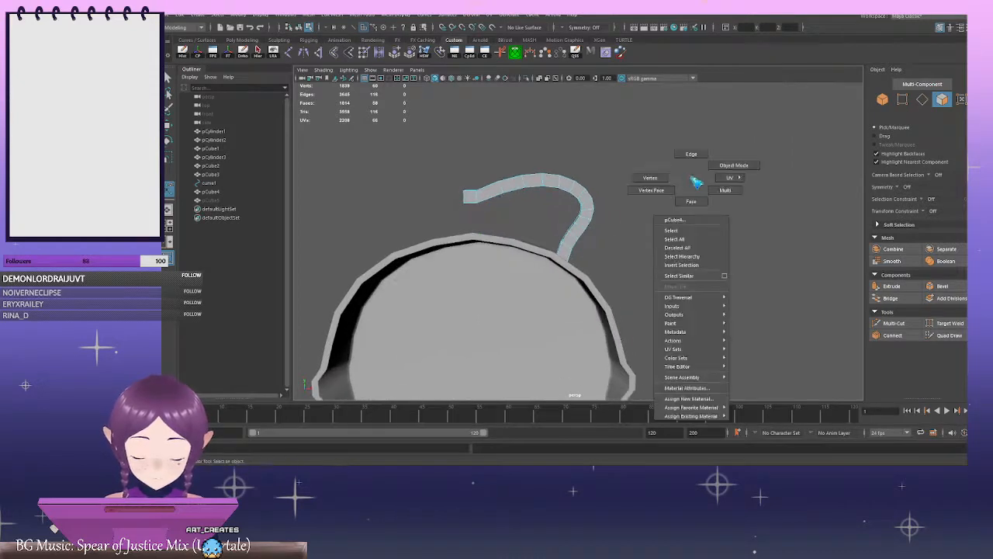
pyautogui.click(676, 177)
pyautogui.click(219, 184)
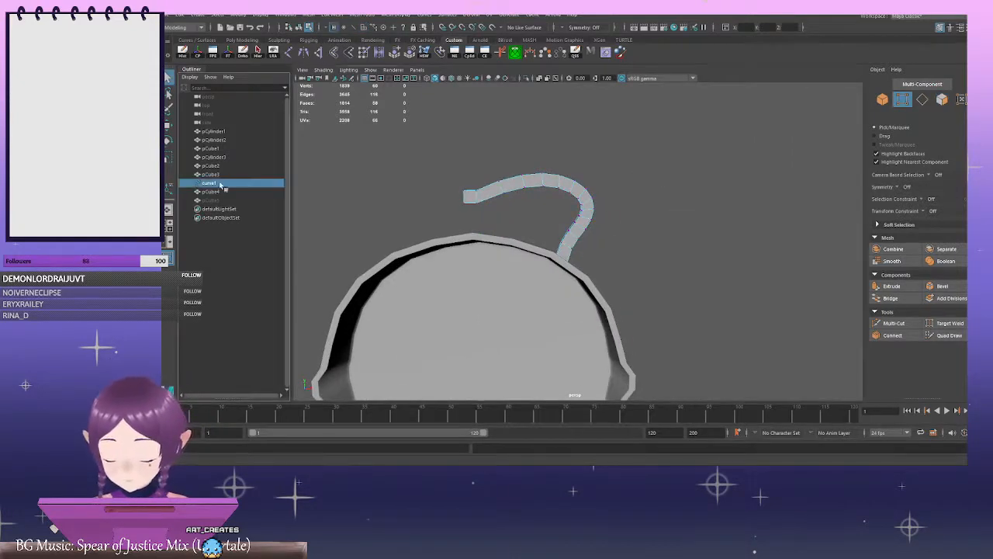
pyautogui.moveTo(747, 217); pyautogui.dragTo(716, 214, button='right')
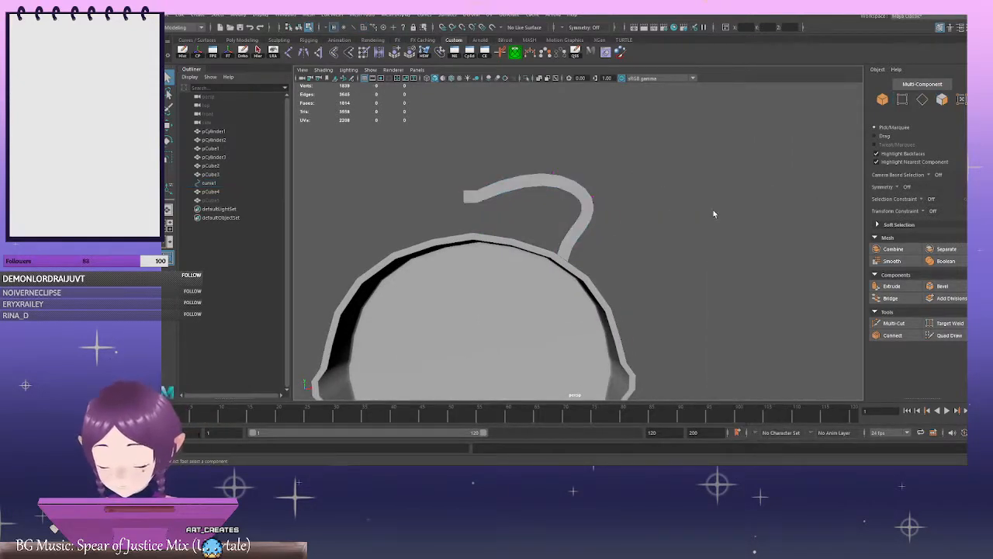
pyautogui.press('4')
pyautogui.scroll(5, 643, 225)
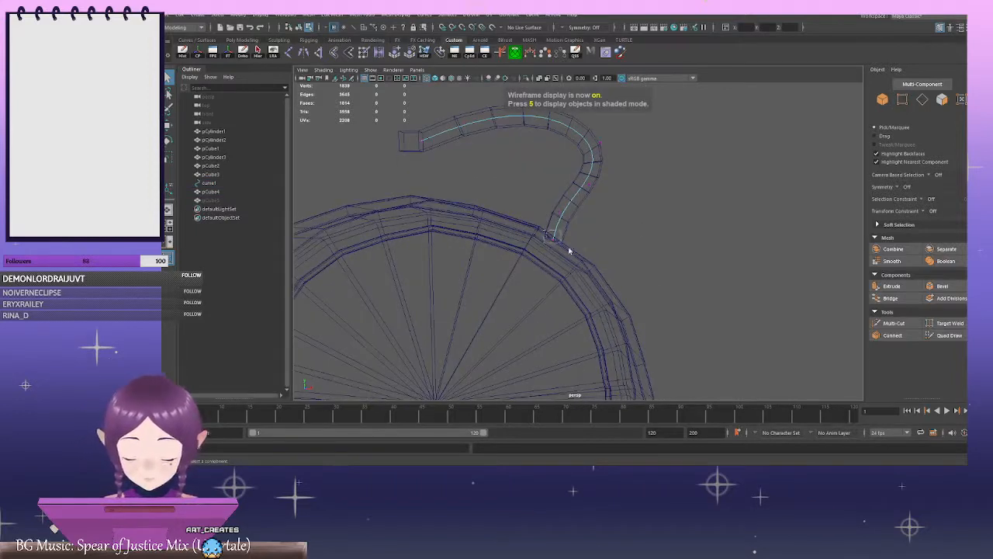
pyautogui.press('w')
pyautogui.click(547, 250)
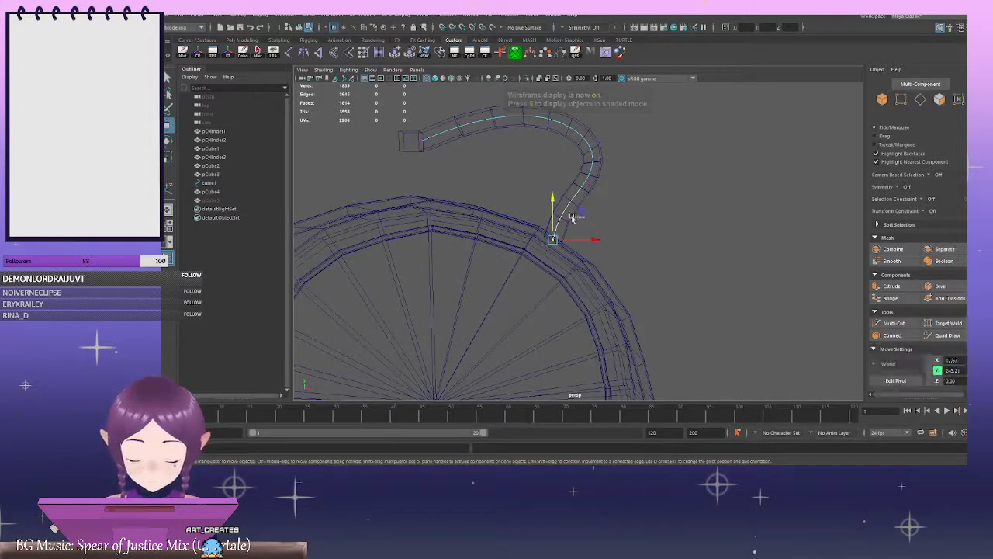
pyautogui.moveTo(583, 212); pyautogui.dragTo(564, 204)
# Select the curve's starting control vertex beside the cube and adjust its height slightly
pyautogui.keyDown('alt'); pyautogui.moveTo(617, 205); pyautogui.dragTo(691, 249, button='middle'); pyautogui.keyUp('alt')
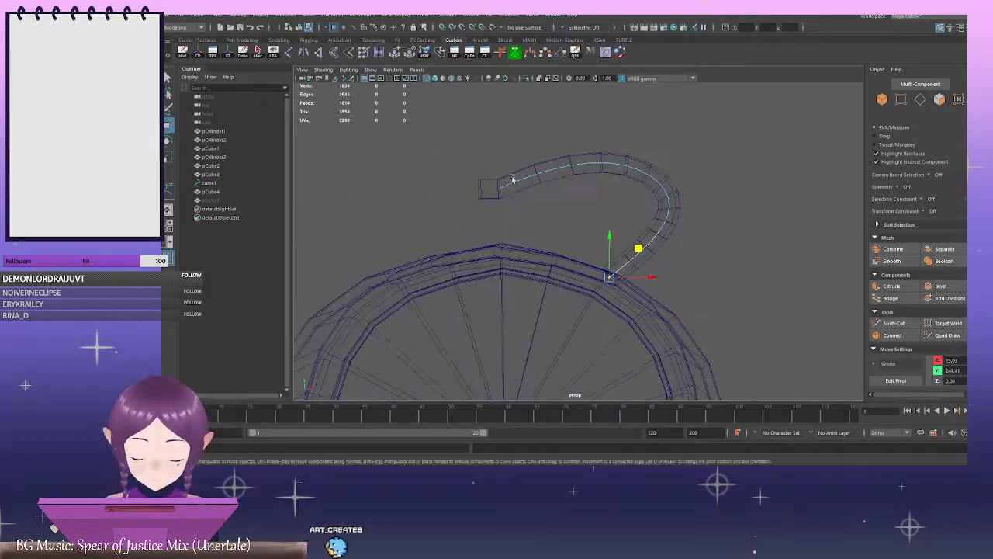
pyautogui.moveTo(477, 155); pyautogui.dragTo(507, 205)
pyautogui.moveTo(500, 161)
pyautogui.mouseDown()
pyautogui.moveTo(500, 188)
pyautogui.moveTo(502, 160)
pyautogui.mouseUp()
pyautogui.keyDown('alt'); pyautogui.moveTo(569, 154); pyautogui.dragTo(539, 158, button='middle'); pyautogui.keyUp('alt')
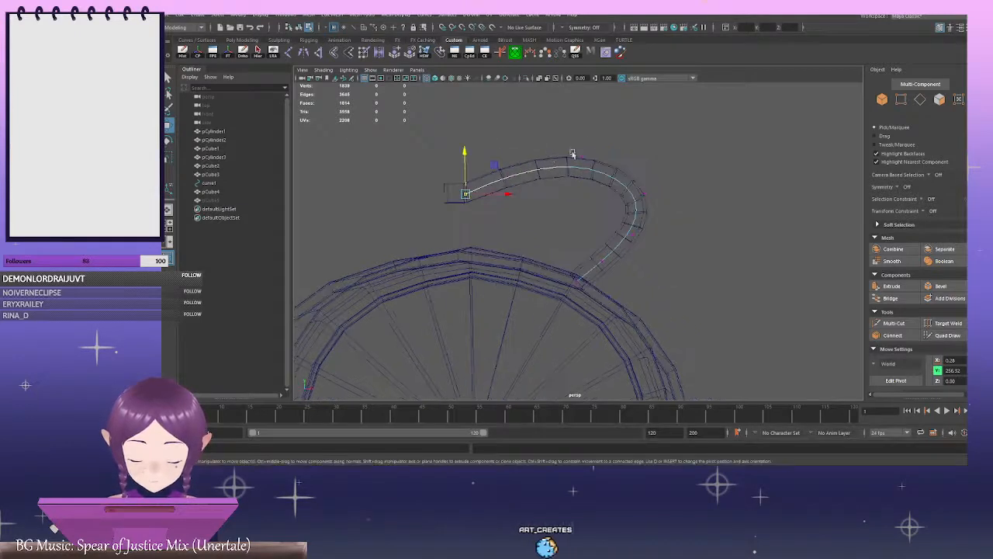
# Move the control vertices at the curve's crest and outer bend upward and inward to make the arch rounder
pyautogui.moveTo(572, 135); pyautogui.dragTo(614, 185)
pyautogui.moveTo(608, 116); pyautogui.dragTo(595, 106)
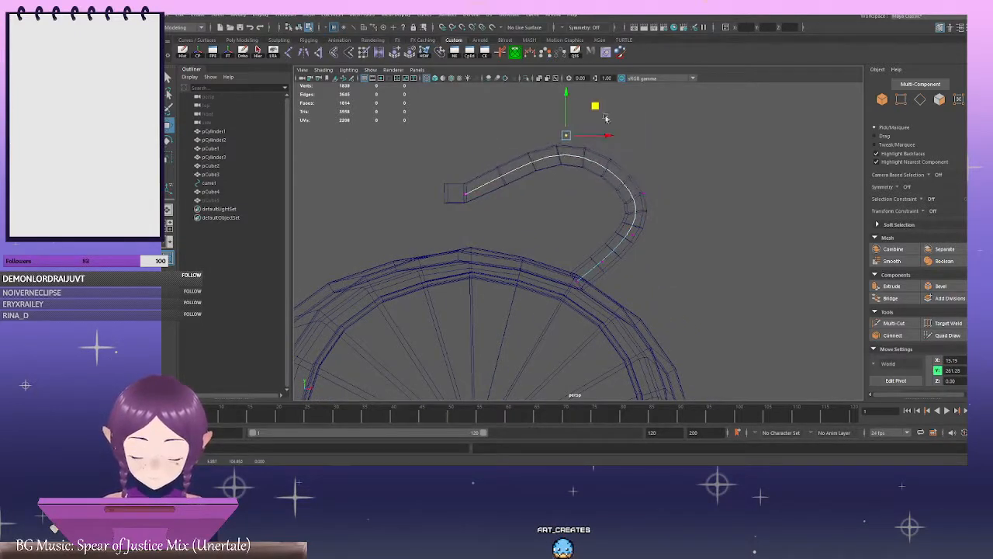
pyautogui.moveTo(630, 168); pyautogui.dragTo(654, 201)
pyautogui.moveTo(672, 164); pyautogui.dragTo(665, 143, button='middle')
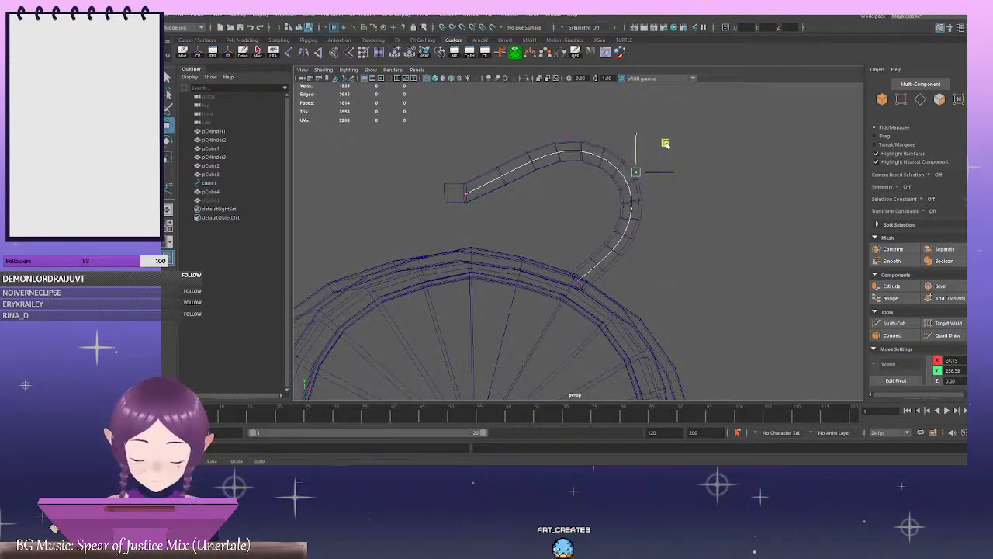
# Clear the selection, restore shaded display and examine the reshaped ornament against the mirror head from several angles
pyautogui.click(708, 231)
pyautogui.keyDown('alt'); pyautogui.moveTo(709, 231); pyautogui.dragTo(647, 267, button='right'); pyautogui.keyUp('alt')
pyautogui.keyDown('alt'); pyautogui.moveTo(647, 268); pyautogui.dragTo(641, 206, button='middle'); pyautogui.keyUp('alt')
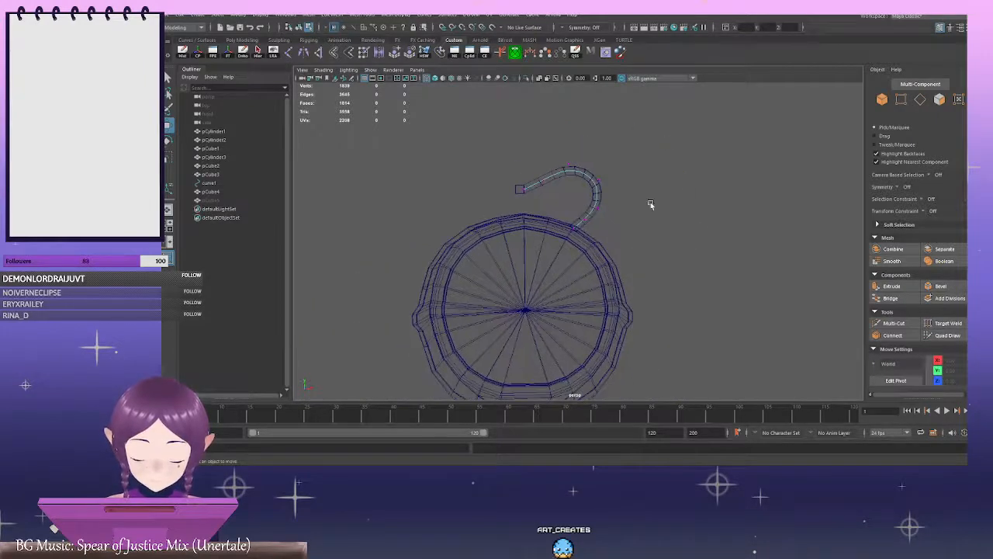
pyautogui.keyDown('alt'); pyautogui.moveTo(721, 200); pyautogui.dragTo(665, 193); pyautogui.keyUp('alt')
pyautogui.press('space')
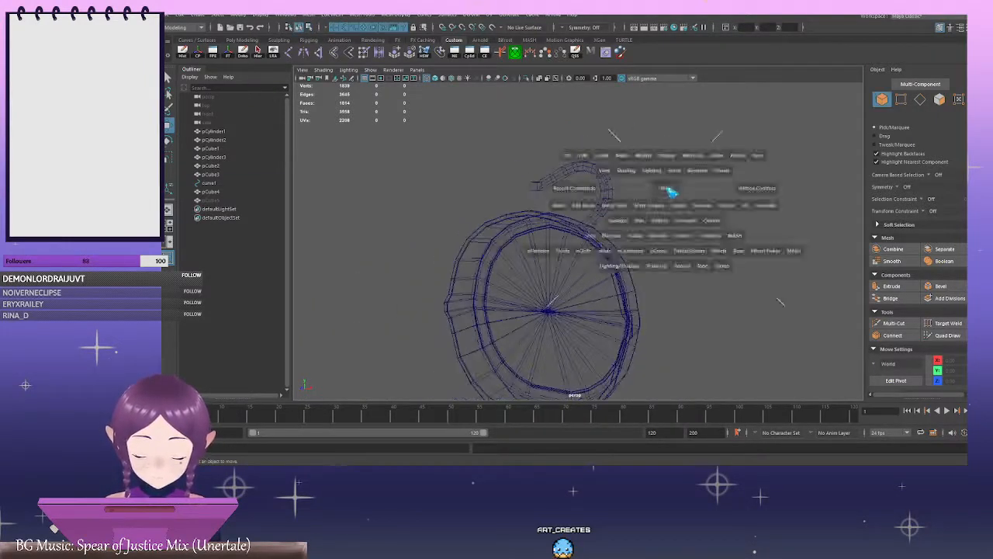
pyautogui.press('space')
pyautogui.press('5')
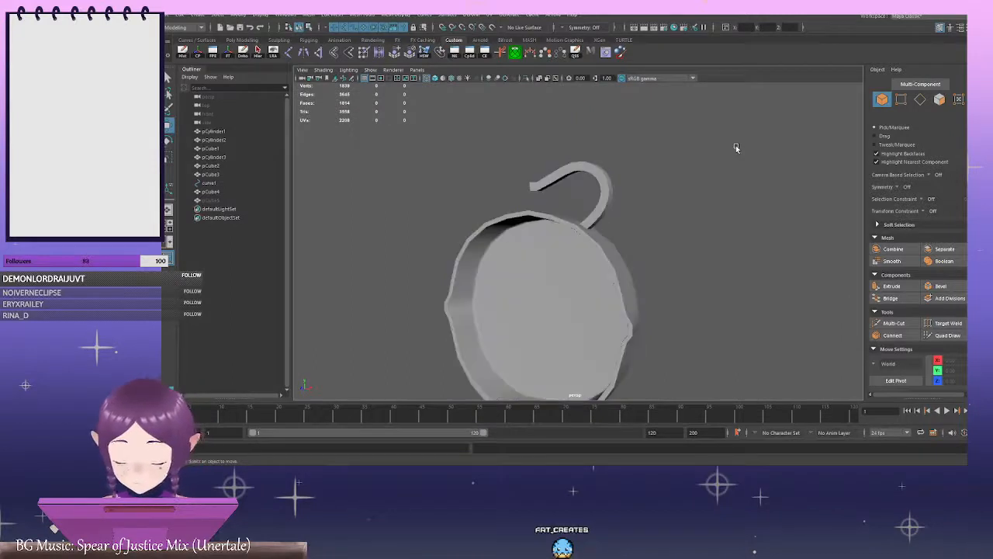
pyautogui.keyDown('alt'); pyautogui.moveTo(798, 148); pyautogui.dragTo(623, 198); pyautogui.keyUp('alt')
pyautogui.keyDown('alt'); pyautogui.moveTo(560, 192); pyautogui.dragTo(654, 264, button='right'); pyautogui.keyUp('alt')
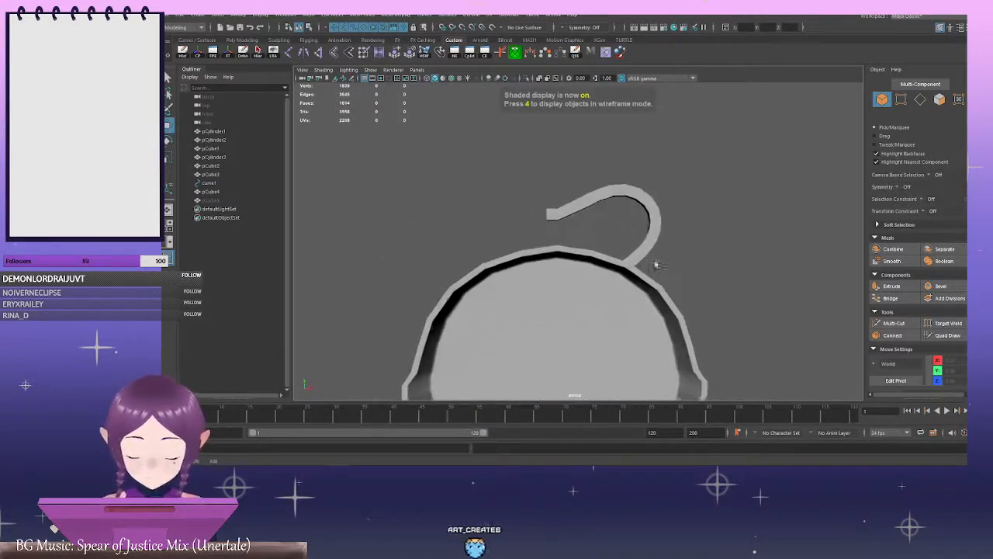
# Duplicate the curved ornament and hide the original pCube4 and the guide curve curve1
pyautogui.keyDown('alt'); pyautogui.moveTo(705, 272); pyautogui.dragTo(689, 238); pyautogui.keyUp('alt')
pyautogui.click(555, 231)
pyautogui.hotkey('ctrl', 'd')
pyautogui.click(210, 201)
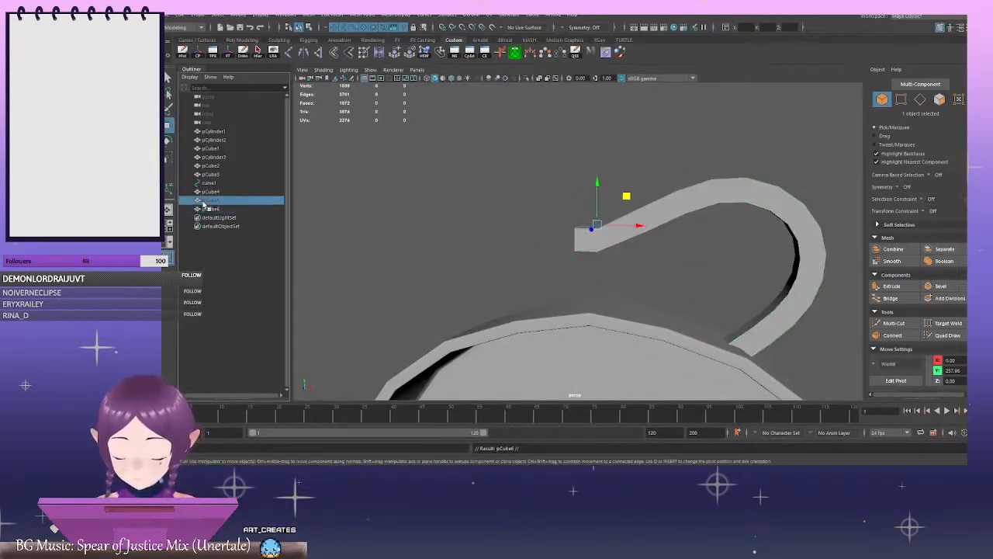
pyautogui.click(216, 191)
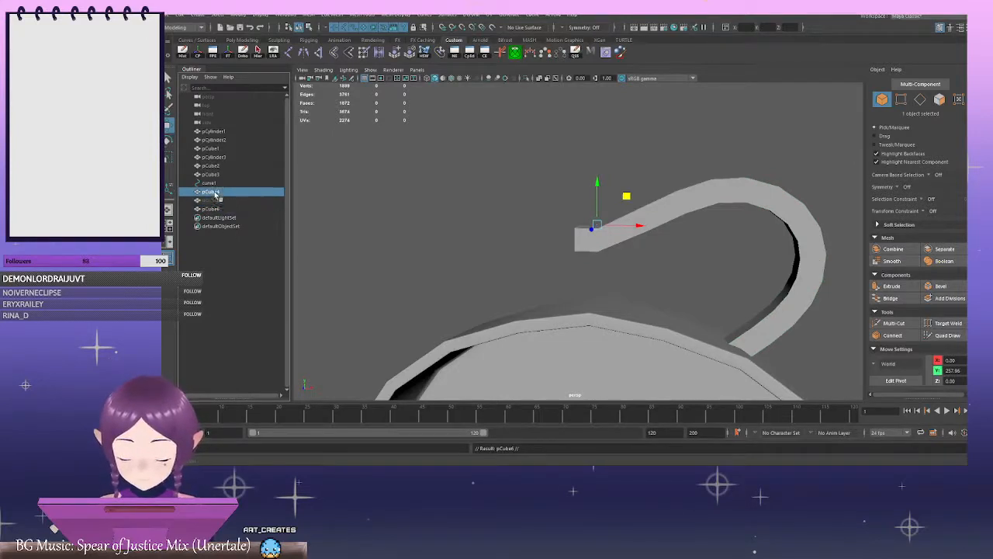
pyautogui.hotkey('ctrl', 'a')
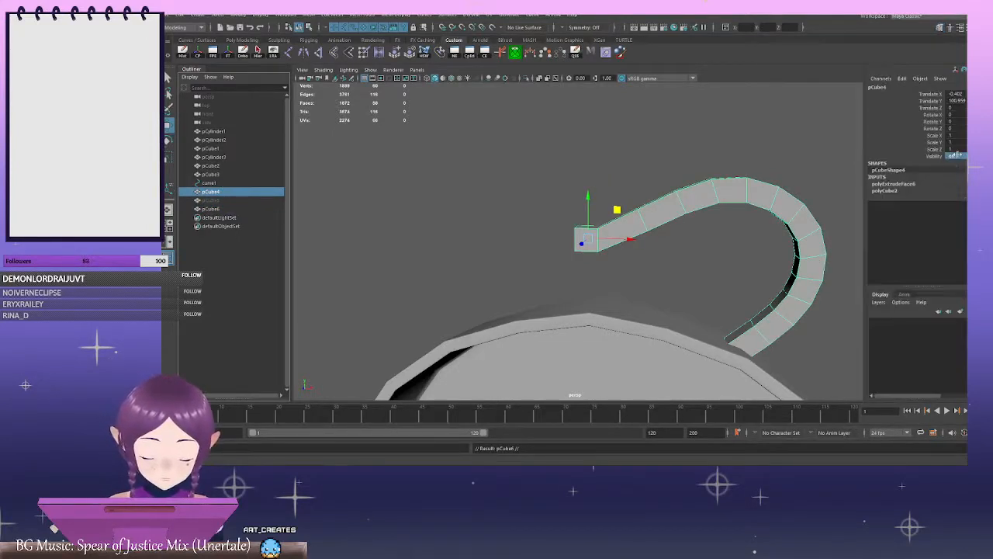
pyautogui.press('Return')
pyautogui.click(224, 183)
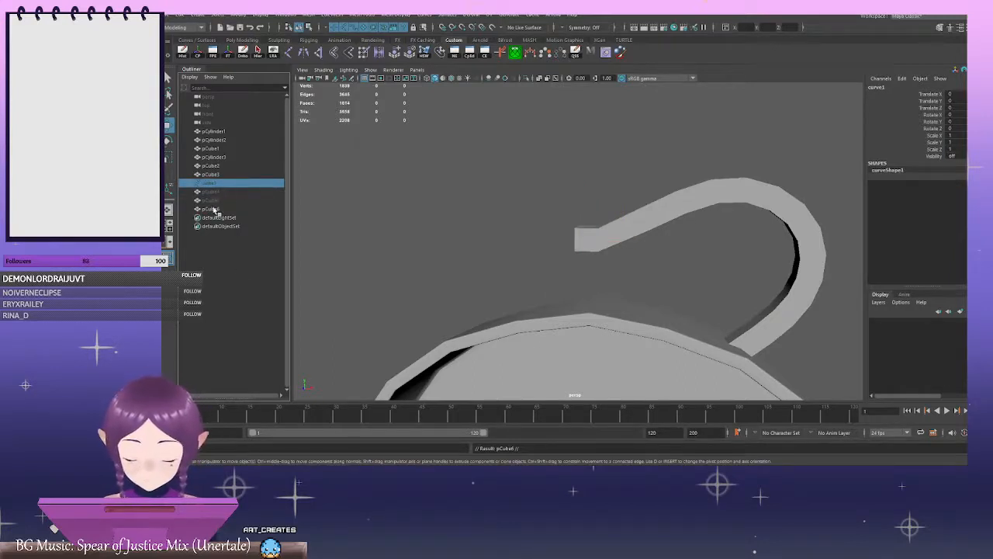
# Delete the starting cube's faces at the inner end of the duplicated ornament, leaving only the curved strip
pyautogui.click(215, 209)
pyautogui.scroll(-2, 700, 194)
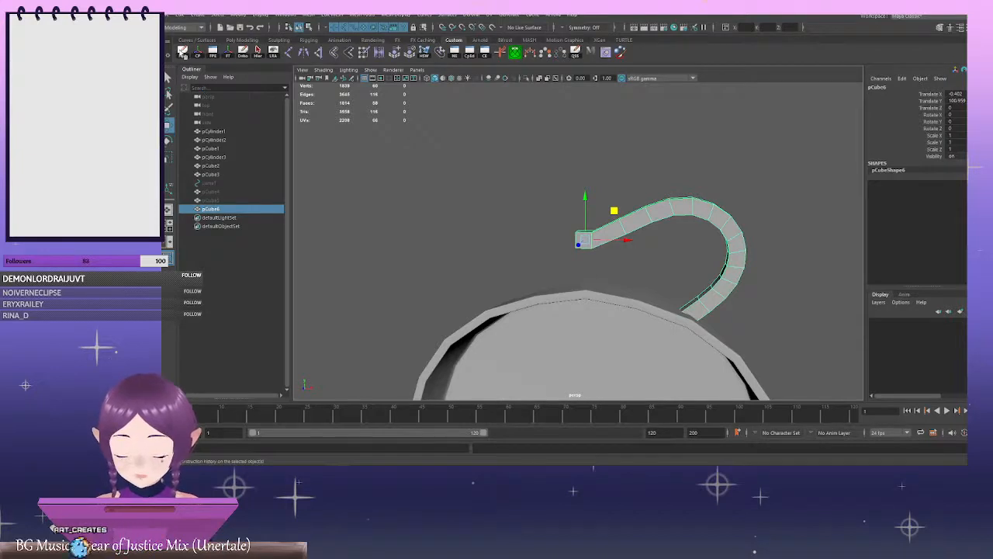
pyautogui.keyDown('alt'); pyautogui.moveTo(692, 204); pyautogui.dragTo(655, 160, button='middle'); pyautogui.keyUp('alt')
pyautogui.click(632, 215)
pyautogui.moveTo(632, 215)
pyautogui.keyDown('alt'); pyautogui.mouseDown()
pyautogui.moveTo(616, 217)
pyautogui.moveTo(632, 214)
pyautogui.mouseUp(); pyautogui.keyUp('alt')
pyautogui.click(552, 180)
pyautogui.moveTo(448, 148); pyautogui.dragTo(446, 171, button='right')
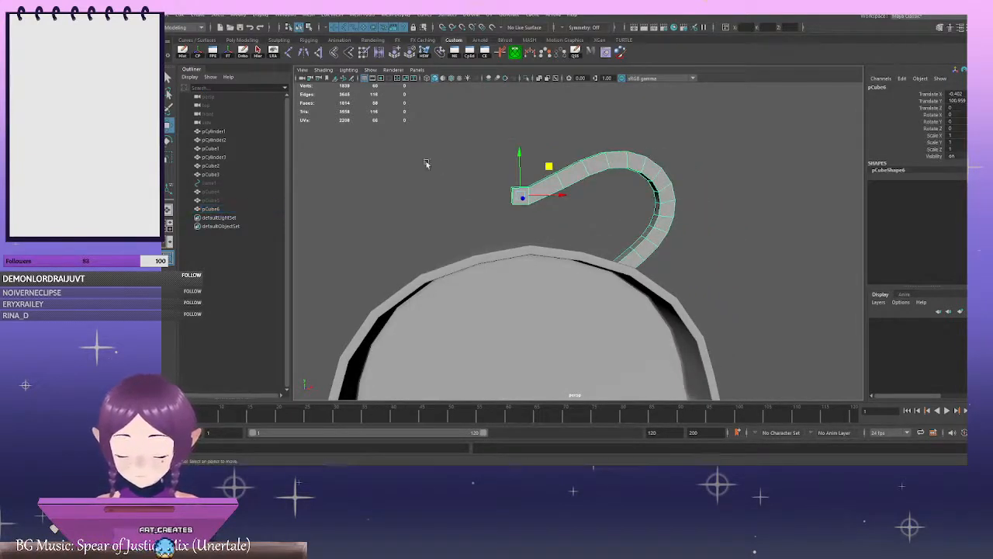
pyautogui.scroll(3, 429, 163)
pyautogui.moveTo(440, 135); pyautogui.dragTo(357, 208)
pyautogui.press('Delete')
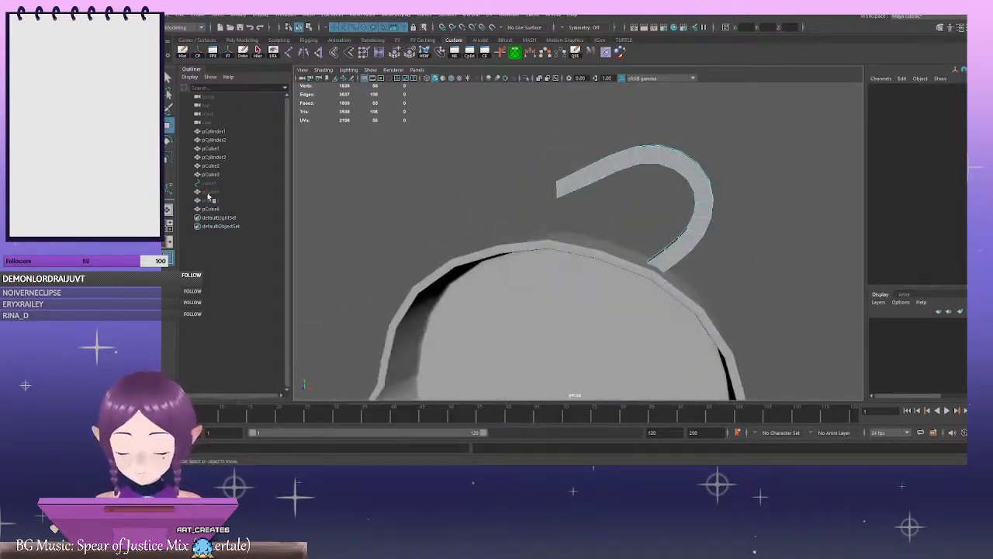
# Mirror the half ornament across the world X axis with Cut Geometry on and Merge border to form a heart-like top
pyautogui.scroll(-3, 579, 186)
pyautogui.moveTo(706, 174); pyautogui.dragTo(702, 167, button='right')
pyautogui.keyDown('alt'); pyautogui.moveTo(743, 186); pyautogui.dragTo(773, 190); pyautogui.keyUp('alt')
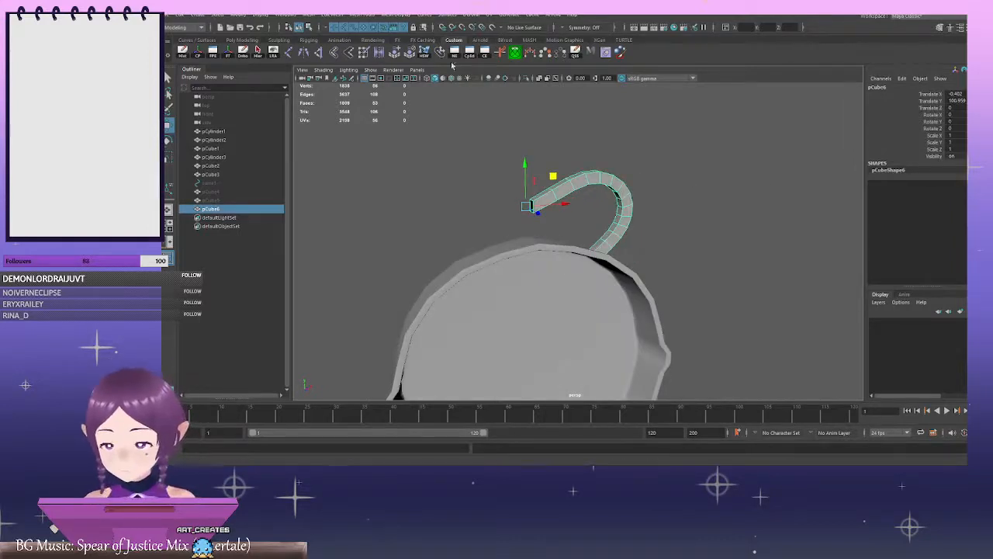
pyautogui.keyDown('shift'); pyautogui.moveTo(657, 126); pyautogui.dragTo(683, 222, button='right'); pyautogui.keyUp('shift')
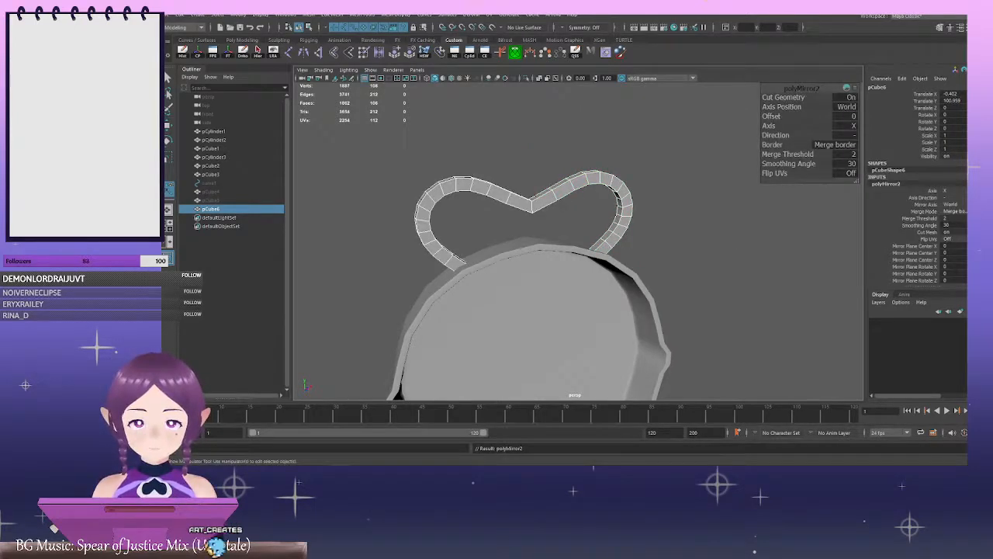
pyautogui.click(660, 216)
pyautogui.keyDown('alt'); pyautogui.moveTo(662, 211); pyautogui.dragTo(644, 204); pyautogui.keyUp('alt')
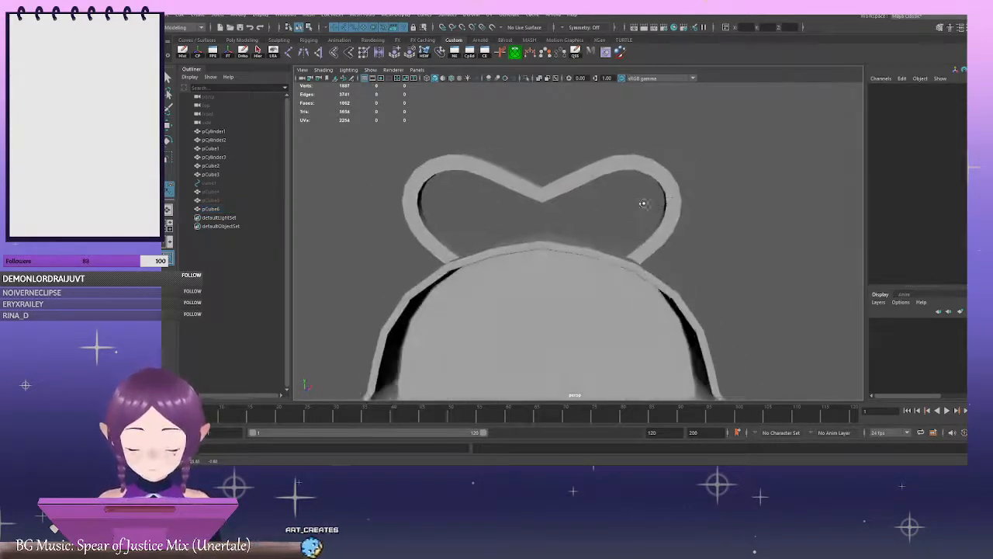
# Examine the mirrored ornament's proportions against the whole long-handled mirror from a distance and from several angles
pyautogui.keyDown('alt'); pyautogui.moveTo(643, 204); pyautogui.dragTo(349, 217, button='right'); pyautogui.keyUp('alt')
pyautogui.keyDown('alt'); pyautogui.moveTo(574, 246); pyautogui.dragTo(558, 156, button='middle'); pyautogui.keyUp('alt')
pyautogui.keyDown('alt'); pyautogui.moveTo(608, 242); pyautogui.dragTo(578, 227); pyautogui.keyUp('alt')
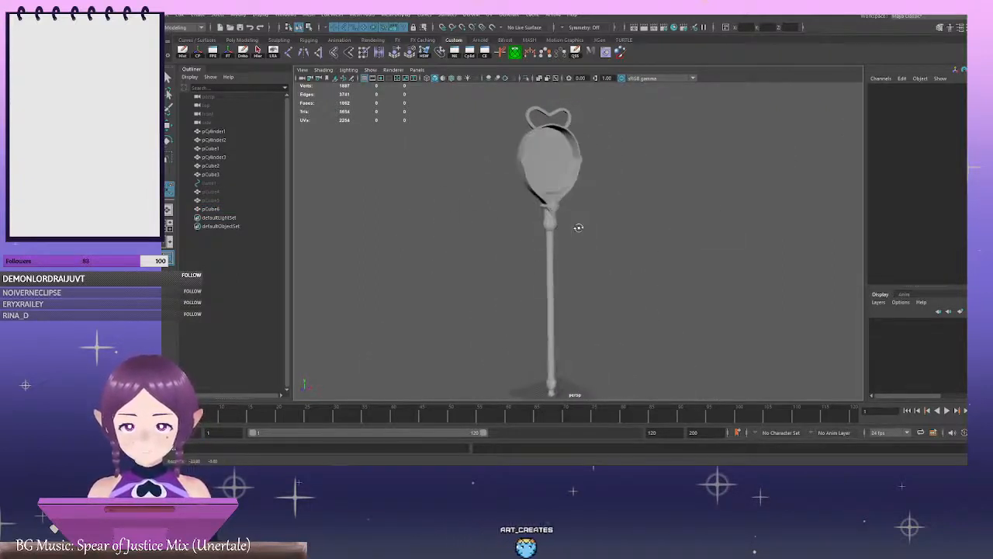
pyautogui.keyDown('alt'); pyautogui.moveTo(584, 204); pyautogui.dragTo(587, 274, button='middle'); pyautogui.keyUp('alt')
pyautogui.keyDown('alt'); pyautogui.moveTo(451, 203); pyautogui.dragTo(541, 186, button='right'); pyautogui.keyUp('alt')
pyautogui.keyDown('alt'); pyautogui.moveTo(541, 187); pyautogui.dragTo(563, 252, button='middle'); pyautogui.keyUp('alt')
pyautogui.keyDown('alt'); pyautogui.moveTo(544, 241); pyautogui.dragTo(623, 235, button='right'); pyautogui.keyUp('alt')
pyautogui.keyDown('alt'); pyautogui.moveTo(624, 235); pyautogui.dragTo(532, 210); pyautogui.keyUp('alt')
pyautogui.keyDown('alt'); pyautogui.moveTo(524, 200); pyautogui.dragTo(537, 265, button='middle'); pyautogui.keyUp('alt')
pyautogui.click(541, 214)
pyautogui.keyDown('alt'); pyautogui.moveTo(552, 222); pyautogui.dragTo(667, 243, button='right'); pyautogui.keyUp('alt')
# Insert an edge loop on each side of the ornament's central dip to round the joint
pyautogui.moveTo(488, 111); pyautogui.dragTo(533, 186, button='right')
pyautogui.keyDown('alt'); pyautogui.moveTo(532, 186); pyautogui.dragTo(500, 161); pyautogui.keyUp('alt')
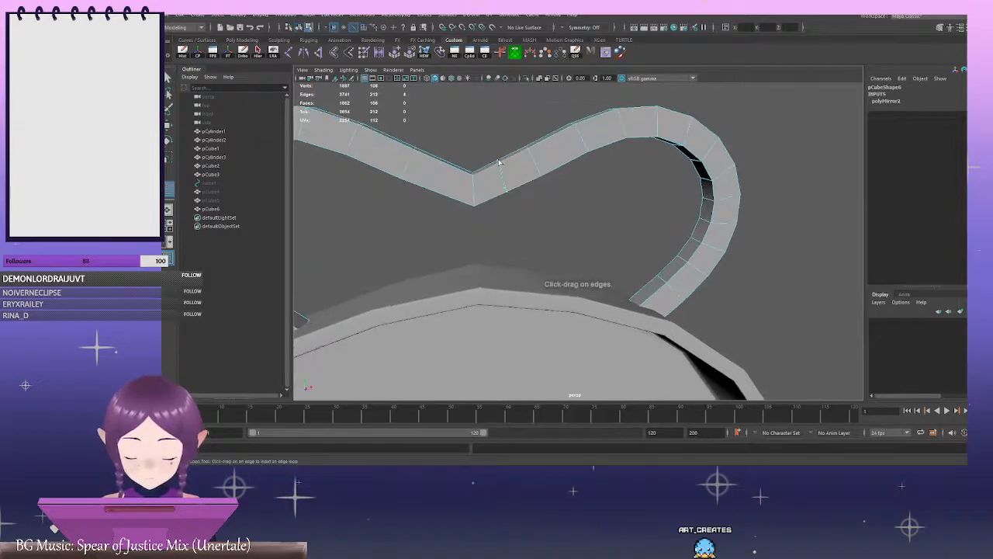
pyautogui.click(499, 162)
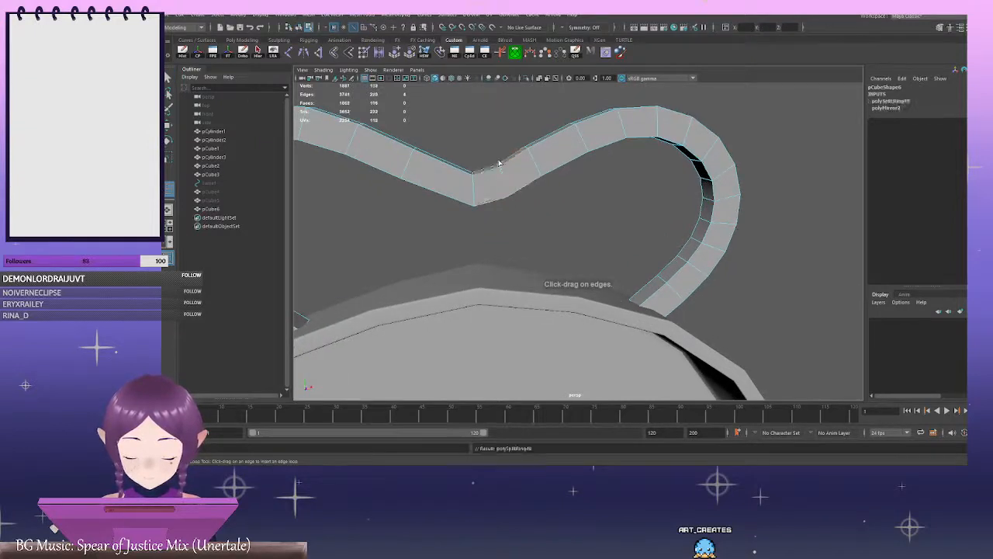
pyautogui.click(443, 163)
pyautogui.keyDown('alt'); pyautogui.moveTo(606, 158); pyautogui.dragTo(569, 176); pyautogui.keyUp('alt')
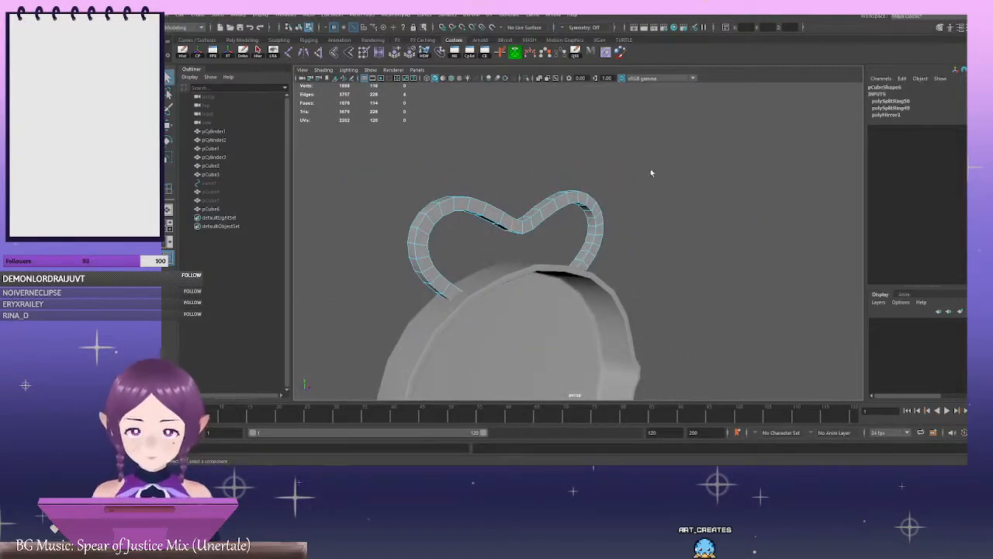
pyautogui.moveTo(644, 165); pyautogui.dragTo(655, 146, button='right')
pyautogui.scroll(3, 669, 183)
pyautogui.keyDown('alt'); pyautogui.moveTo(670, 184); pyautogui.dragTo(580, 191); pyautogui.keyUp('alt')
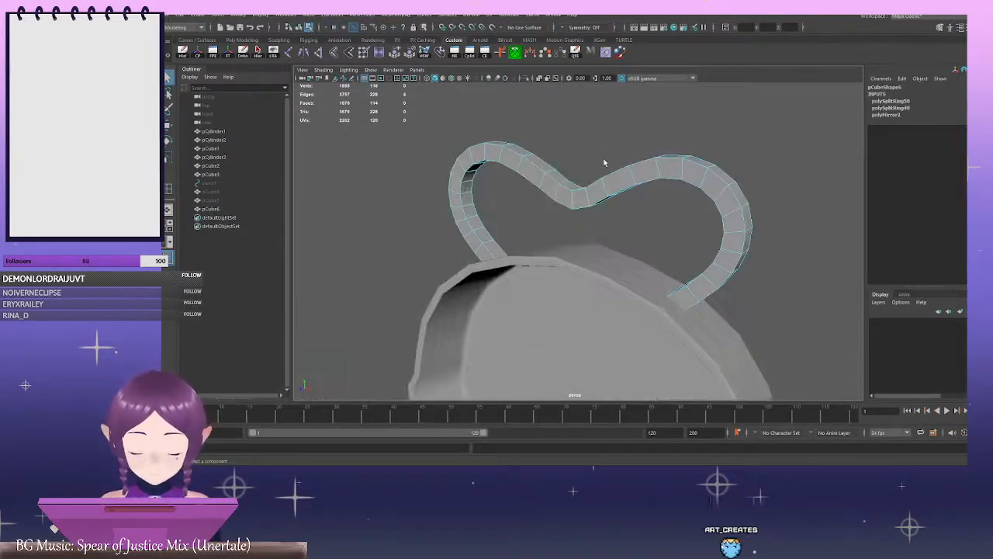
# Isolate the ornament and delete the two cap faces at its open lower ends
pyautogui.moveTo(605, 162); pyautogui.dragTo(645, 144, button='right')
pyautogui.click(526, 78)
pyautogui.keyDown('alt'); pyautogui.moveTo(596, 130); pyautogui.dragTo(665, 202); pyautogui.keyUp('alt')
pyautogui.moveTo(760, 198); pyautogui.dragTo(761, 218, button='right')
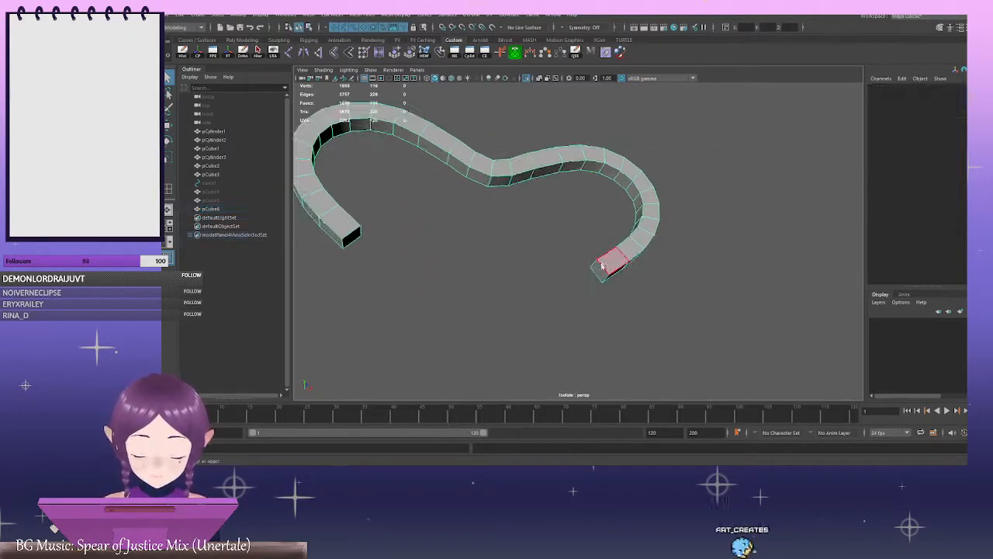
pyautogui.click(603, 266)
pyautogui.keyDown('shift'); pyautogui.click(350, 239); pyautogui.keyUp('shift')
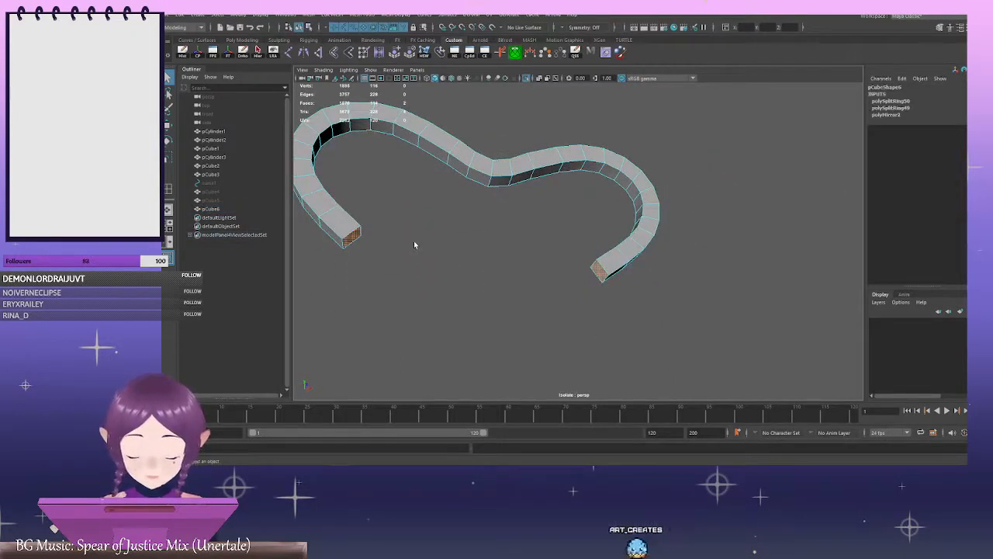
pyautogui.press('Delete')
pyautogui.moveTo(454, 220); pyautogui.dragTo(462, 198, button='right')
pyautogui.keyDown('alt'); pyautogui.moveTo(478, 192); pyautogui.dragTo(517, 228, button='middle'); pyautogui.keyUp('alt')
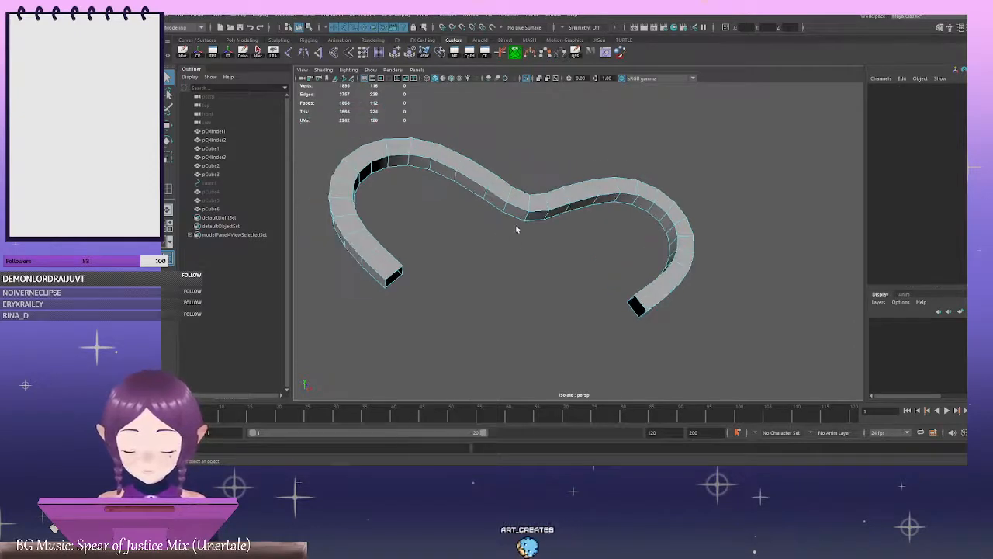
# Select all four lengthwise corner edge loops of the ornament and bring the rest of the mirror back into view
pyautogui.click(521, 193)
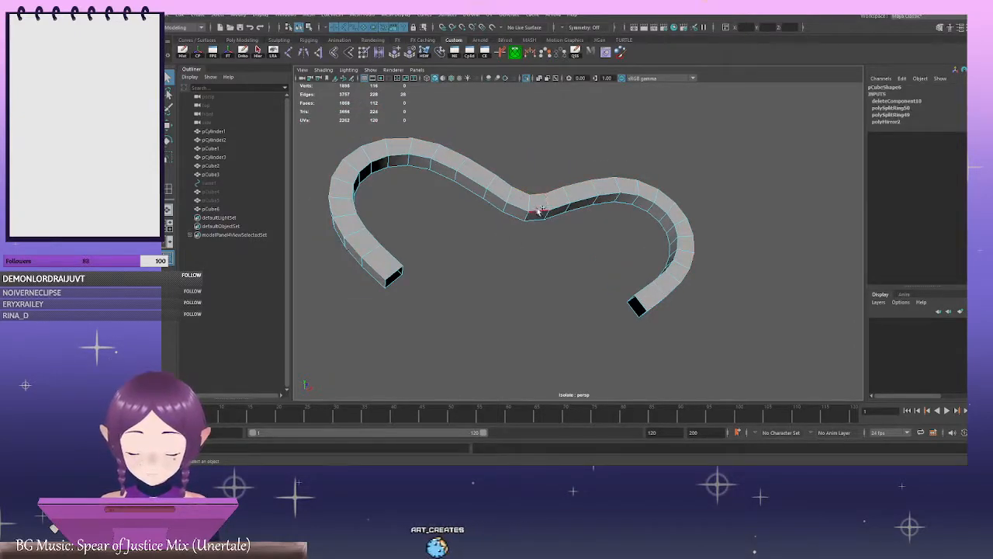
pyautogui.keyDown('alt'); pyautogui.moveTo(545, 230); pyautogui.dragTo(489, 253); pyautogui.keyUp('alt')
pyautogui.scroll(-5, 687, 199)
pyautogui.keyDown('alt'); pyautogui.moveTo(745, 208); pyautogui.dragTo(655, 204); pyautogui.keyUp('alt')
pyautogui.click(971, 187)
pyautogui.scroll(5, 598, 223)
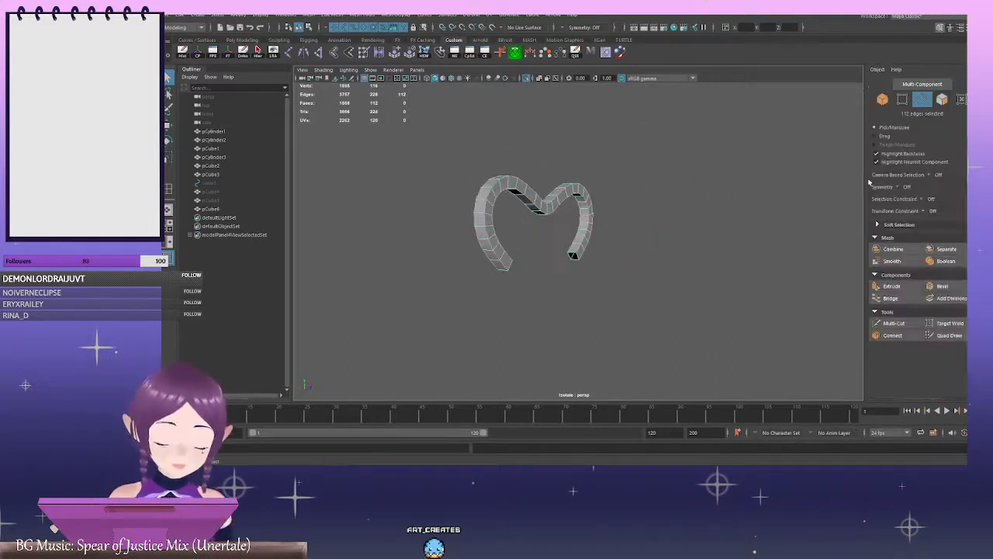
pyautogui.click(971, 139)
pyautogui.scroll(2, 646, 240)
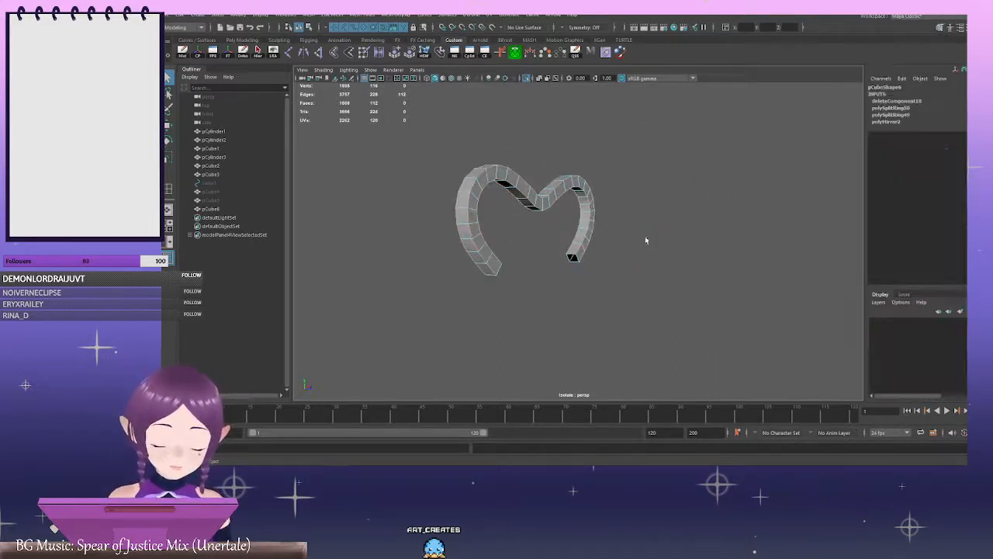
pyautogui.click(527, 78)
pyautogui.keyDown('alt'); pyautogui.moveTo(466, 225); pyautogui.dragTo(428, 215); pyautogui.keyUp('alt')
pyautogui.scroll(3, 525, 264)
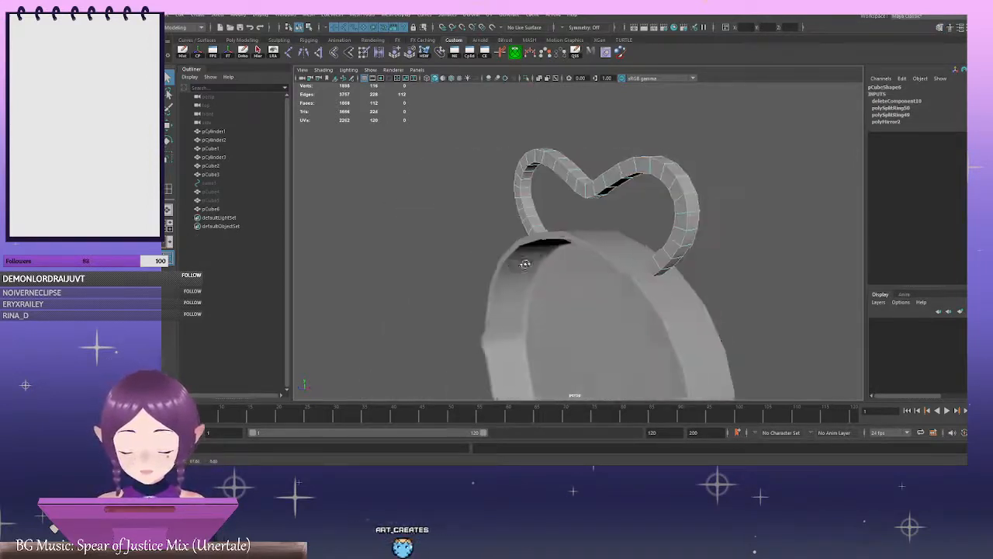
pyautogui.keyDown('alt'); pyautogui.moveTo(525, 264); pyautogui.dragTo(622, 265); pyautogui.keyUp('alt')
pyautogui.scroll(-3, 587, 258)
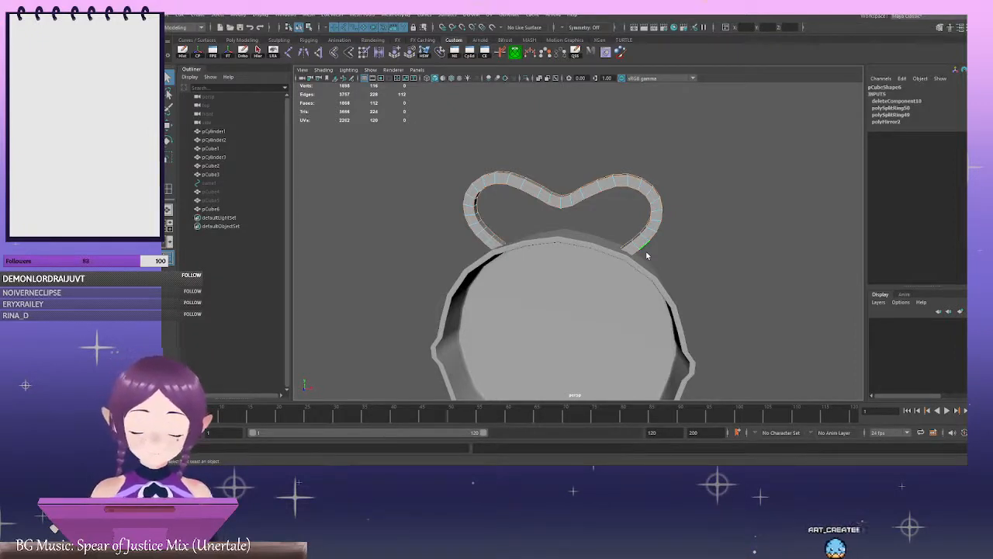
# Bevel the ornament's selected lengthwise edges with a fraction of 0.2 and return to object selection
pyautogui.keyDown('alt'); pyautogui.moveTo(722, 270); pyautogui.dragTo(659, 230); pyautogui.keyUp('alt')
pyautogui.keyDown('shift'); pyautogui.rightClick(703, 193); pyautogui.keyUp('shift')
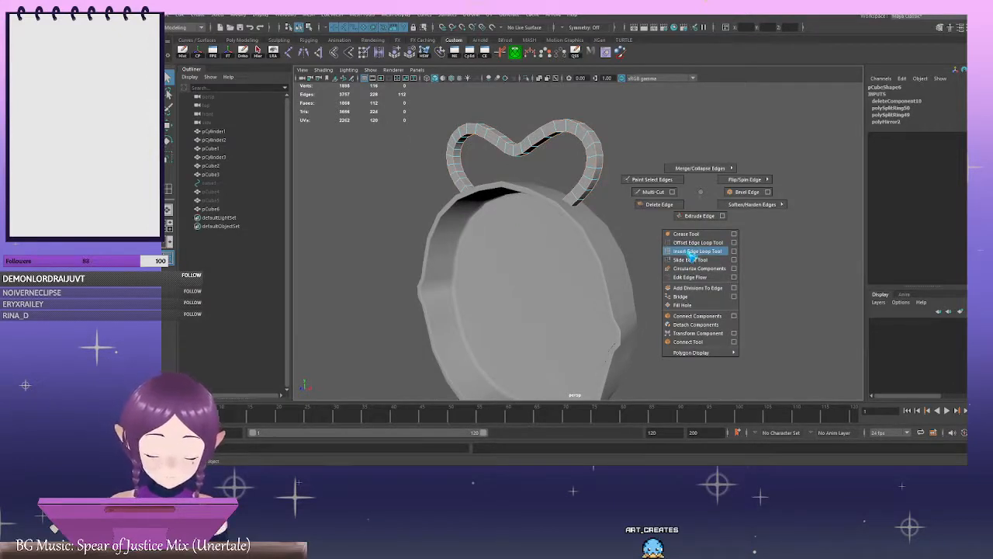
pyautogui.keyDown('shift'); pyautogui.moveTo(706, 196); pyautogui.dragTo(749, 193, button='right'); pyautogui.keyUp('shift')
pyautogui.keyDown('alt'); pyautogui.moveTo(750, 193); pyautogui.dragTo(751, 225); pyautogui.keyUp('alt')
pyautogui.click(826, 107)
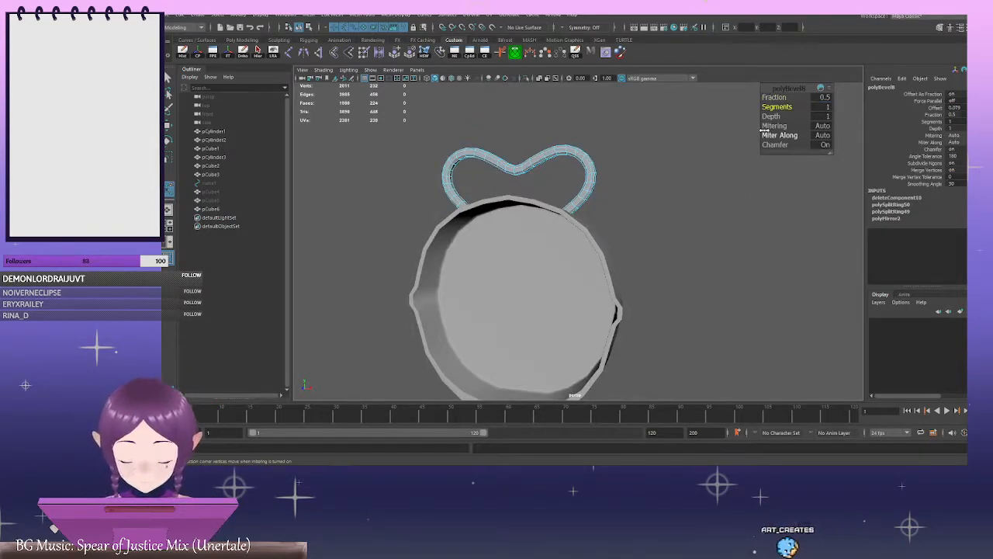
pyautogui.click(828, 97)
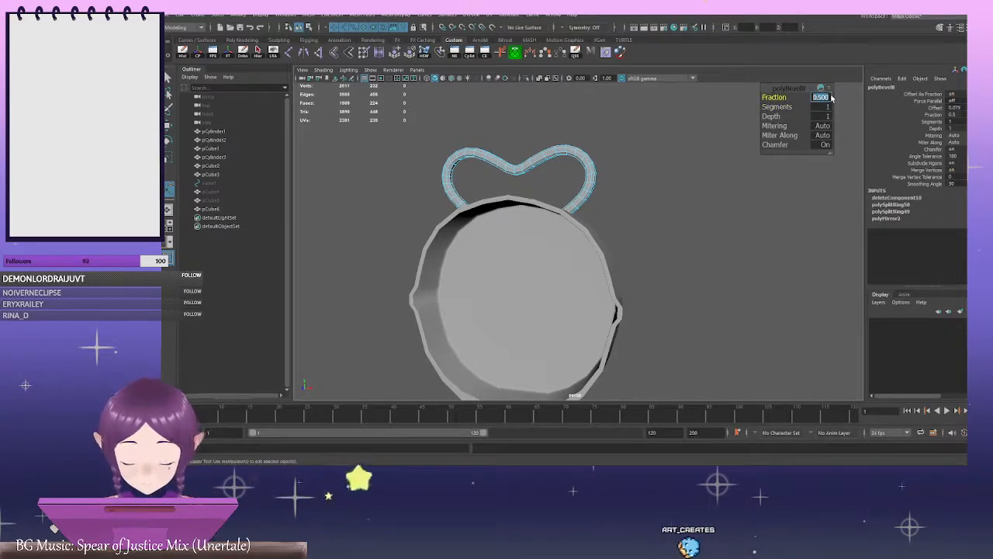
pyautogui.write('0.2')
pyautogui.press('Return')
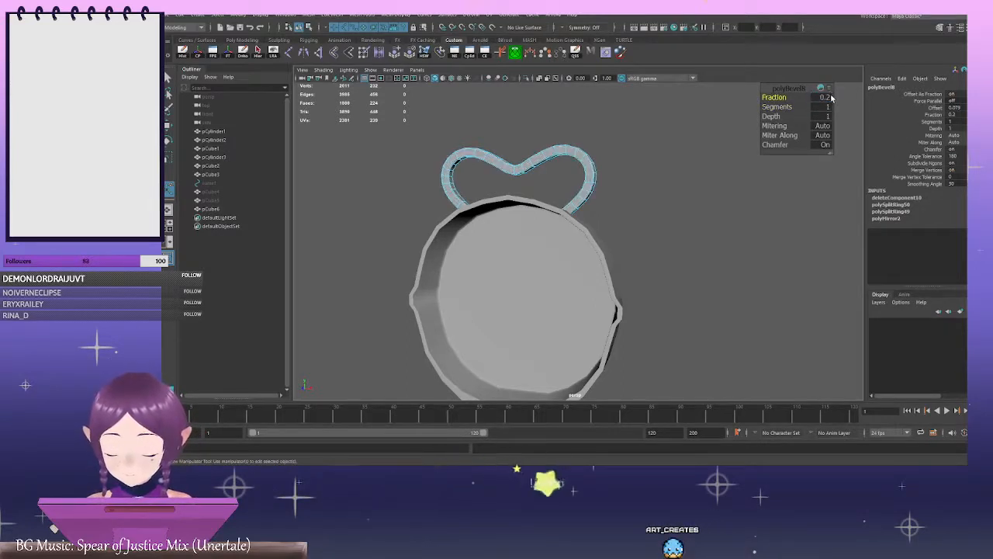
pyautogui.click(628, 162)
pyautogui.keyDown('alt'); pyautogui.moveTo(627, 162); pyautogui.dragTo(715, 137); pyautogui.keyUp('alt')
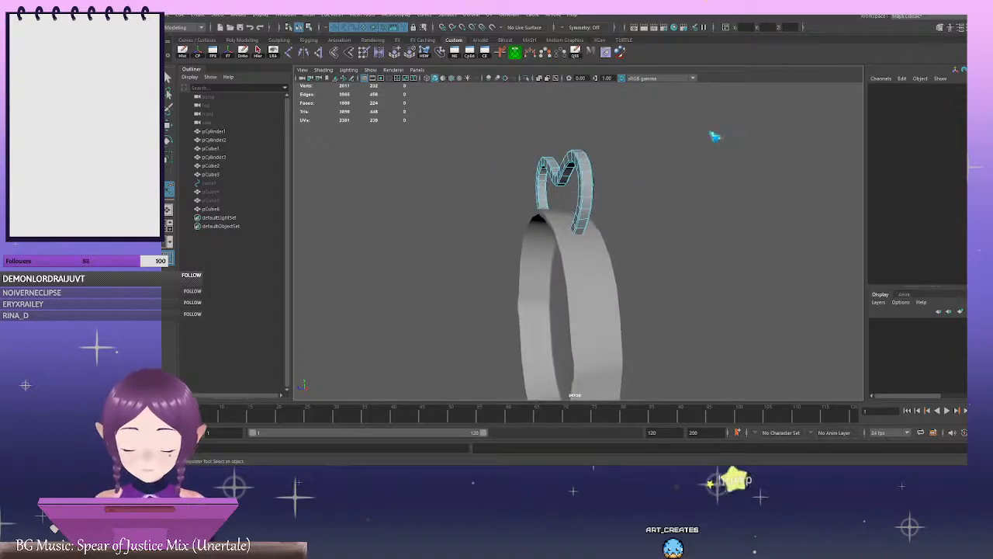
pyautogui.moveTo(713, 137); pyautogui.dragTo(758, 125, button='right')
pyautogui.click(789, 176)
# Inspect the whole mirror and examine the diamond-shaped joint between the head and the handle
pyautogui.keyDown('alt'); pyautogui.moveTo(790, 175); pyautogui.dragTo(691, 172); pyautogui.keyUp('alt')
pyautogui.keyDown('alt'); pyautogui.moveTo(691, 172); pyautogui.dragTo(653, 257, button='right'); pyautogui.keyUp('alt')
pyautogui.keyDown('alt'); pyautogui.moveTo(653, 256); pyautogui.dragTo(675, 194, button='middle'); pyautogui.keyUp('alt')
pyautogui.keyDown('alt'); pyautogui.moveTo(675, 194); pyautogui.dragTo(633, 208, button='right'); pyautogui.keyUp('alt')
pyautogui.keyDown('alt'); pyautogui.moveTo(633, 208); pyautogui.dragTo(603, 222); pyautogui.keyUp('alt')
pyautogui.keyDown('alt'); pyautogui.moveTo(603, 222); pyautogui.dragTo(595, 158, button='middle'); pyautogui.keyUp('alt')
pyautogui.keyDown('alt'); pyautogui.moveTo(513, 177); pyautogui.dragTo(572, 194, button='right'); pyautogui.keyUp('alt')
pyautogui.keyDown('alt'); pyautogui.moveTo(573, 194); pyautogui.dragTo(613, 180); pyautogui.keyUp('alt')
pyautogui.keyDown('alt'); pyautogui.moveTo(613, 180); pyautogui.dragTo(597, 181, button='middle'); pyautogui.keyUp('alt')
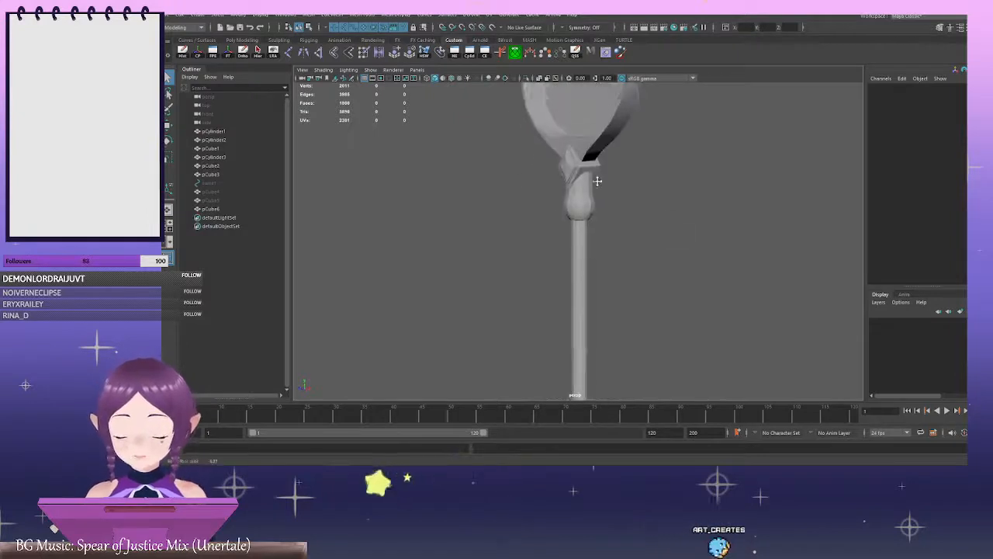
pyautogui.keyDown('alt'); pyautogui.moveTo(598, 181); pyautogui.dragTo(620, 183, button='right'); pyautogui.keyUp('alt')
# Try to move the diamond plate pCube2 forward off the handle joint, and undo the move
pyautogui.click(532, 175)
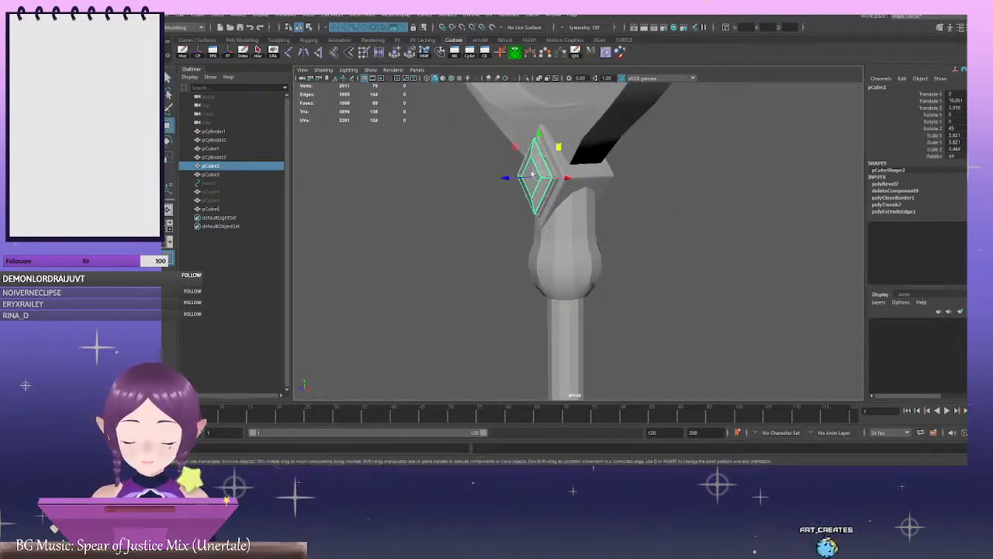
pyautogui.moveTo(506, 178); pyautogui.dragTo(426, 202)
pyautogui.hotkey('ctrl', 'z')
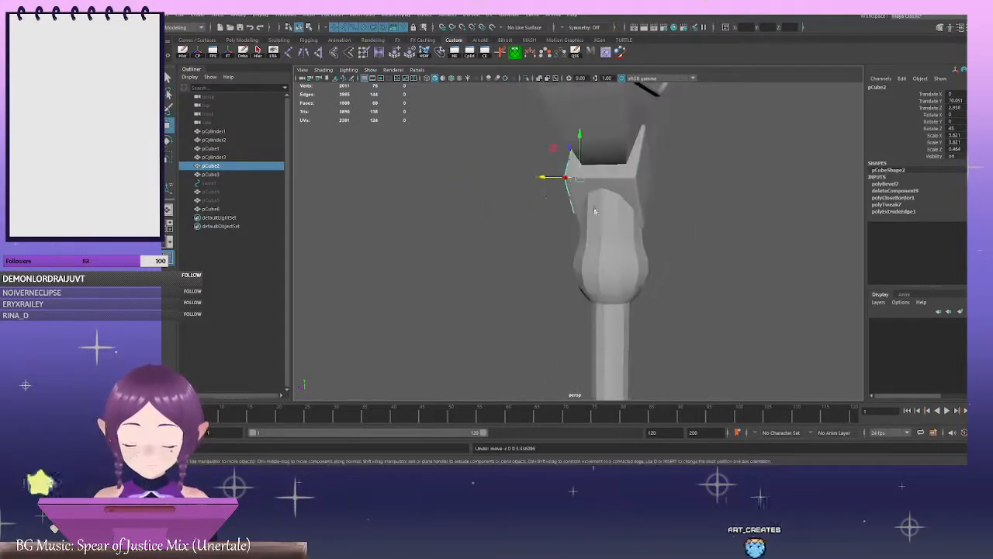
pyautogui.keyDown('alt'); pyautogui.moveTo(594, 211); pyautogui.dragTo(644, 212); pyautogui.keyUp('alt')
pyautogui.click(645, 211)
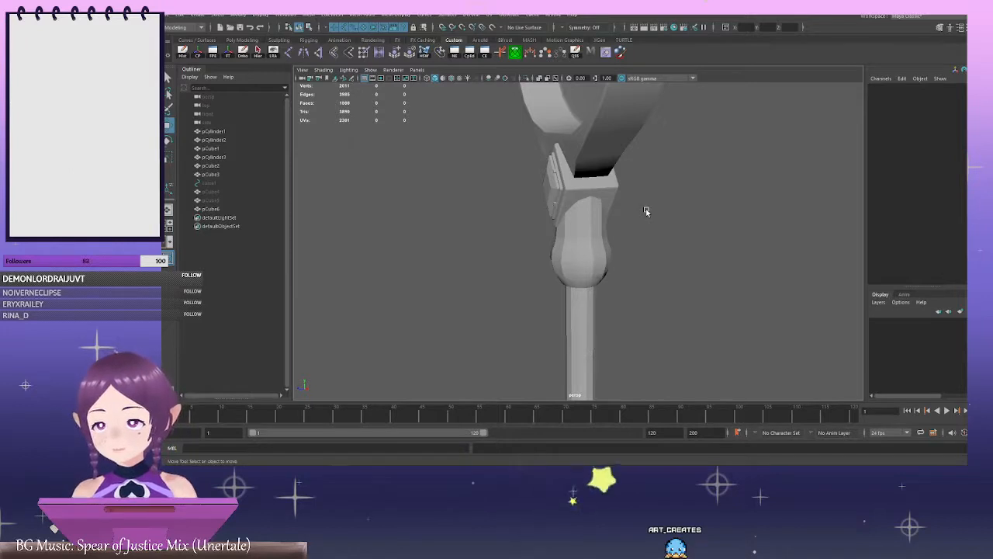
# Move the diamond-shaped frame pCube3 forward off the handle joint to a Translate Z of 5.24
pyautogui.keyDown('alt'); pyautogui.moveTo(647, 211); pyautogui.dragTo(761, 226, button='right'); pyautogui.keyUp('alt')
pyautogui.keyDown('alt'); pyautogui.moveTo(566, 203); pyautogui.dragTo(618, 163); pyautogui.keyUp('alt')
pyautogui.keyDown('alt'); pyautogui.moveTo(618, 162); pyautogui.dragTo(652, 189, button='middle'); pyautogui.keyUp('alt')
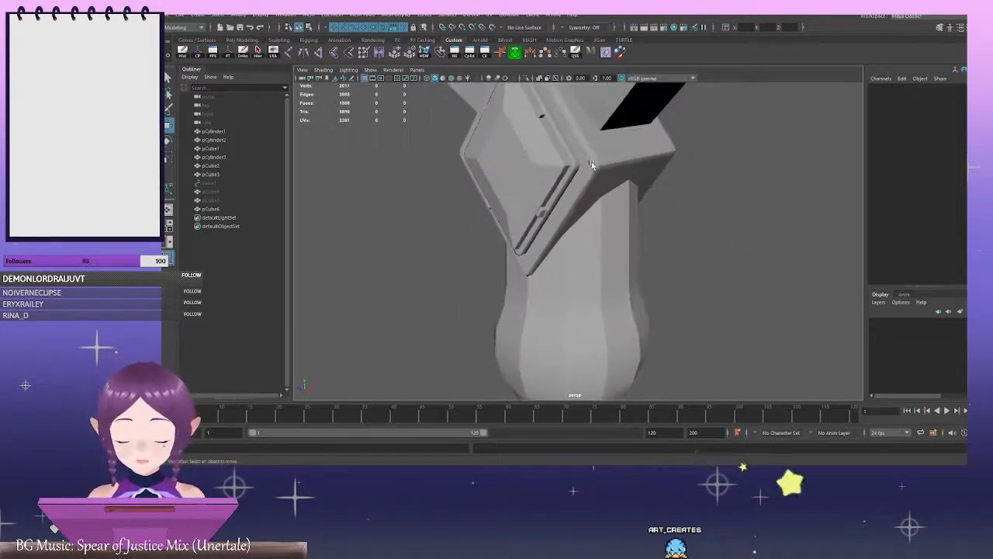
pyautogui.click(561, 184)
pyautogui.moveTo(491, 163); pyautogui.dragTo(406, 174)
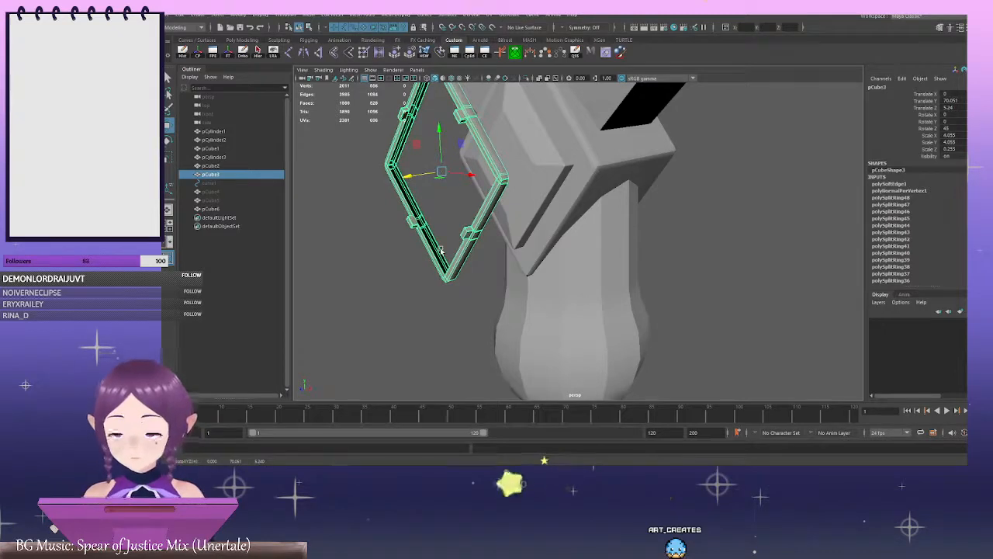
pyautogui.press('q')
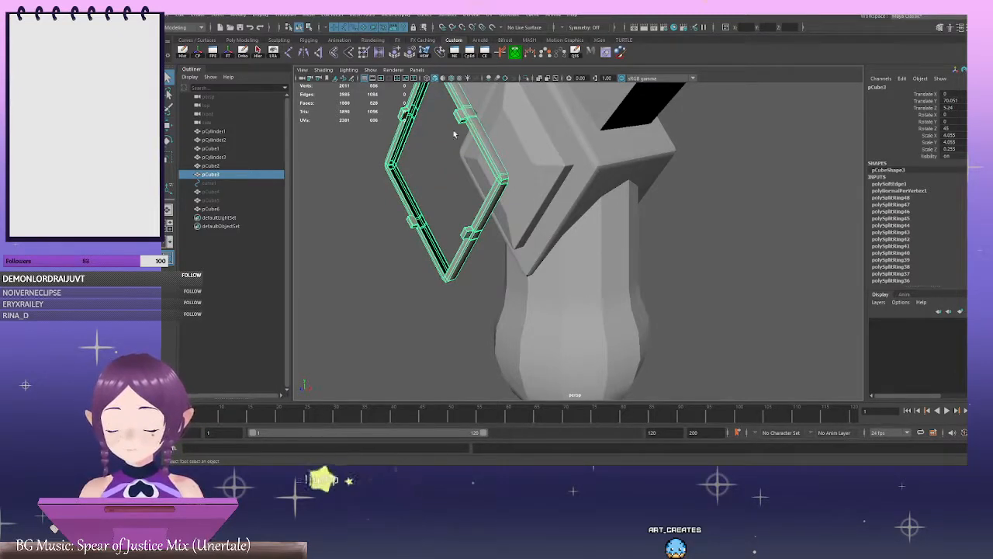
# Undo the forward move of the diamond-shaped frame pCube3 and clear the selection
pyautogui.hotkey('ctrl', 'z')
pyautogui.click(759, 207)
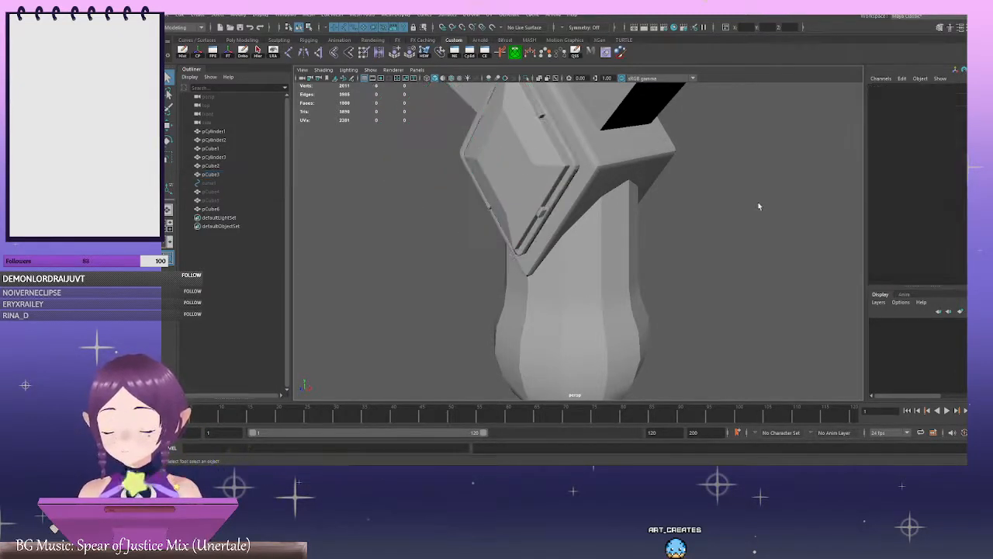
# Inspect the whole model, from the diamond joint to the head, the ornament and the full length of the handle
pyautogui.scroll(-2, 758, 208)
pyautogui.keyDown('alt'); pyautogui.moveTo(759, 207); pyautogui.dragTo(643, 219); pyautogui.keyUp('alt')
pyautogui.scroll(-4, 643, 220)
pyautogui.keyDown('alt'); pyautogui.moveTo(643, 220); pyautogui.dragTo(564, 103, button='middle'); pyautogui.keyUp('alt')
pyautogui.click(520, 151)
pyautogui.keyDown('alt'); pyautogui.moveTo(606, 175); pyautogui.dragTo(685, 246); pyautogui.keyUp('alt')
pyautogui.scroll(2, 528, 195)
pyautogui.scroll(-2, 528, 195)
pyautogui.click(667, 218)
pyautogui.scroll(-2, 667, 219)
pyautogui.scroll(-2, 685, 246)
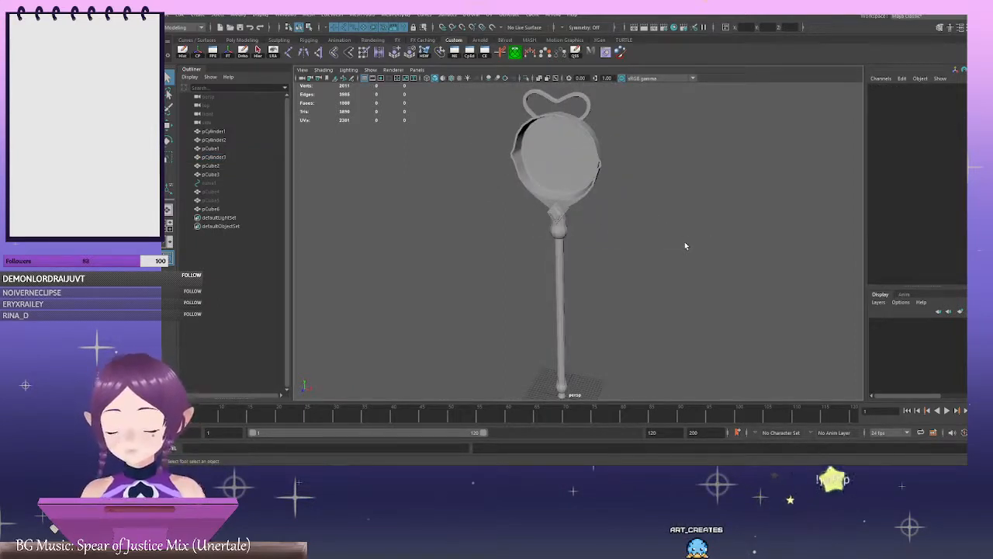
pyautogui.scroll(-3, 604, 241)
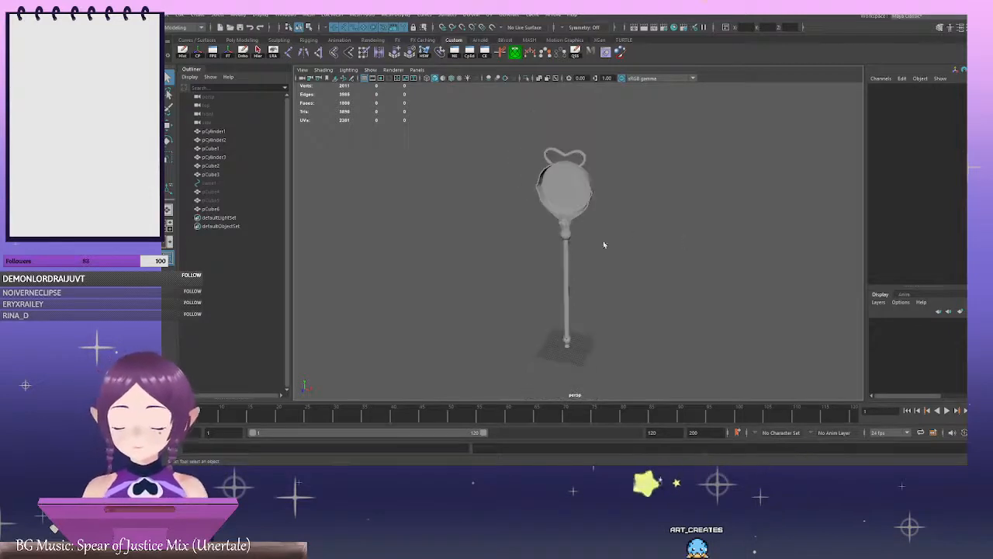
pyautogui.keyDown('alt'); pyautogui.moveTo(604, 245); pyautogui.dragTo(616, 226); pyautogui.keyUp('alt')
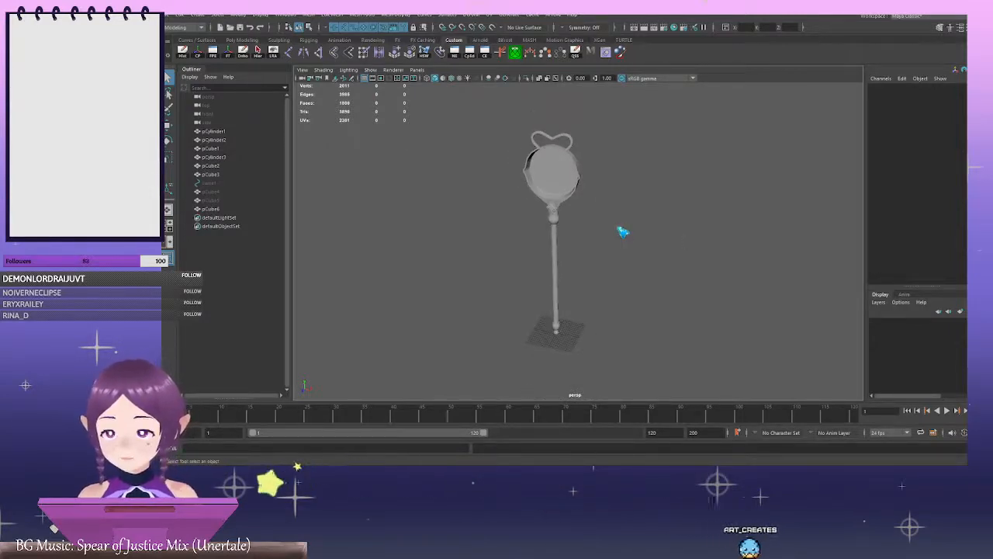
# Save the scene and delete the hidden leftover objects curve1, pCube4 and pCube5
pyautogui.hotkey('ctrl', 's')
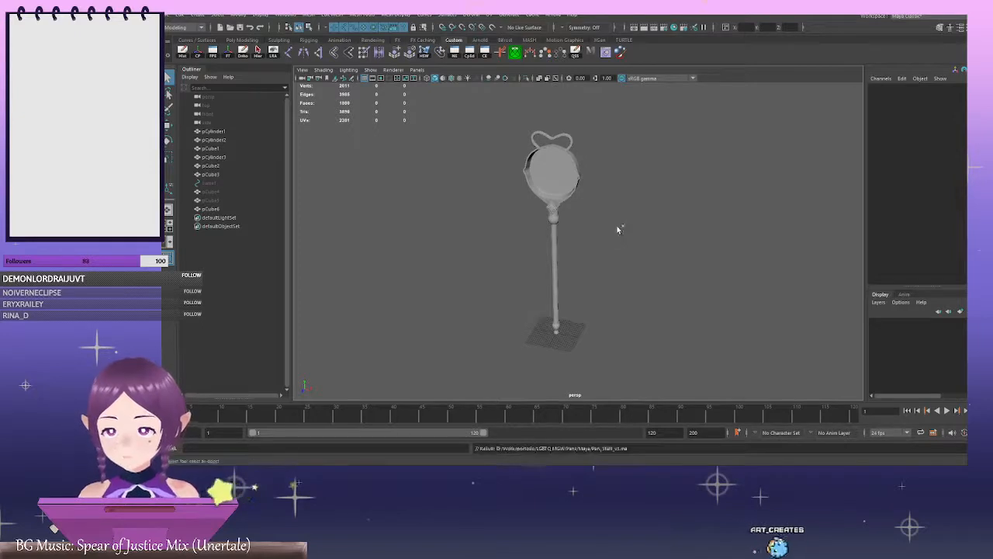
pyautogui.click(210, 184)
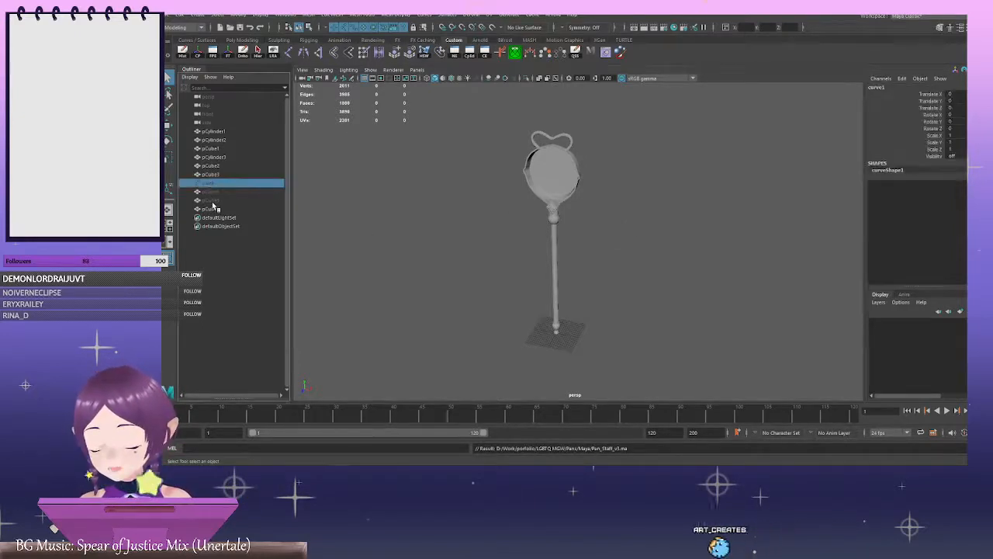
pyautogui.keyDown('shift'); pyautogui.click(213, 202); pyautogui.keyUp('shift')
pyautogui.press('Delete')
# Select all the model's meshes, delete their construction history and clear the selection
pyautogui.keyDown('alt'); pyautogui.moveTo(351, 205); pyautogui.dragTo(452, 188); pyautogui.keyUp('alt')
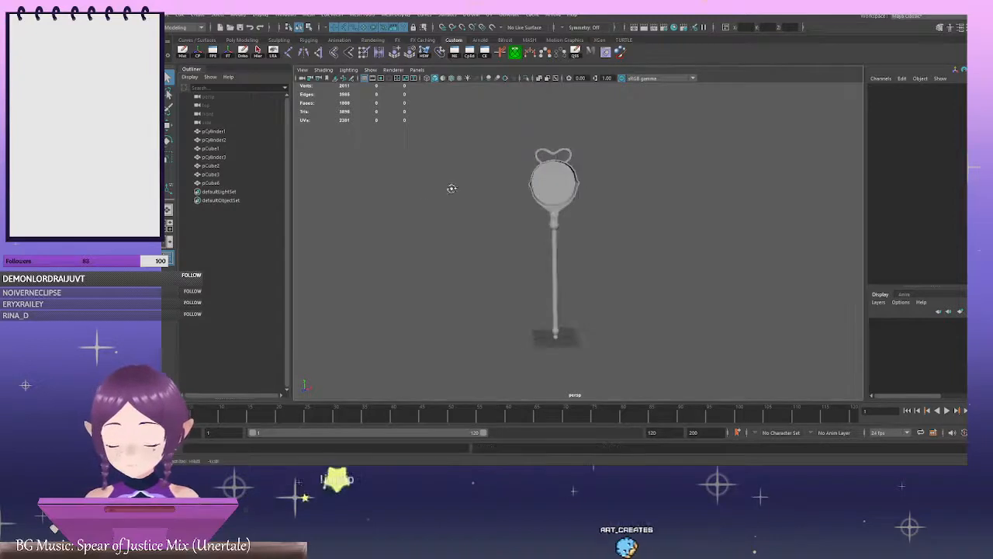
pyautogui.moveTo(466, 126); pyautogui.dragTo(680, 380)
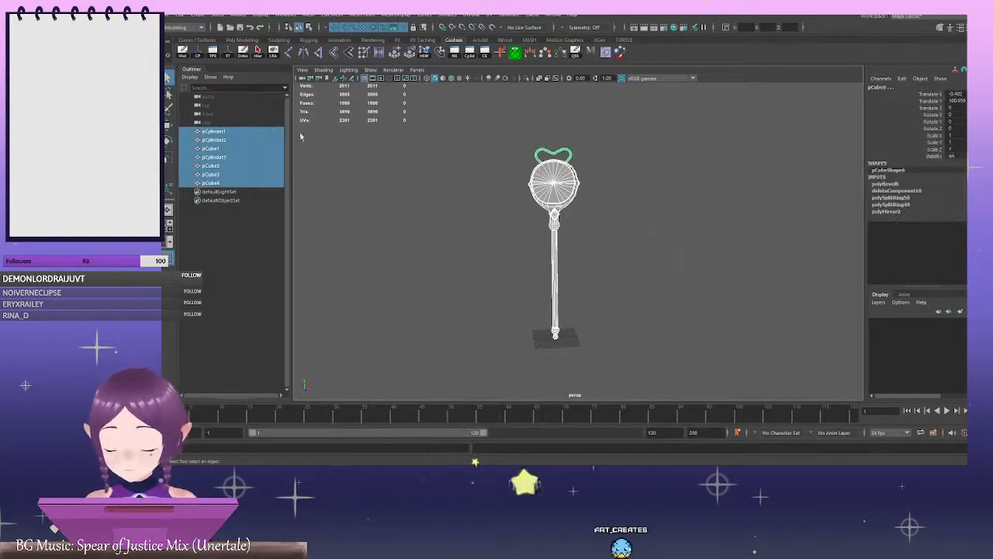
pyautogui.click(582, 157)
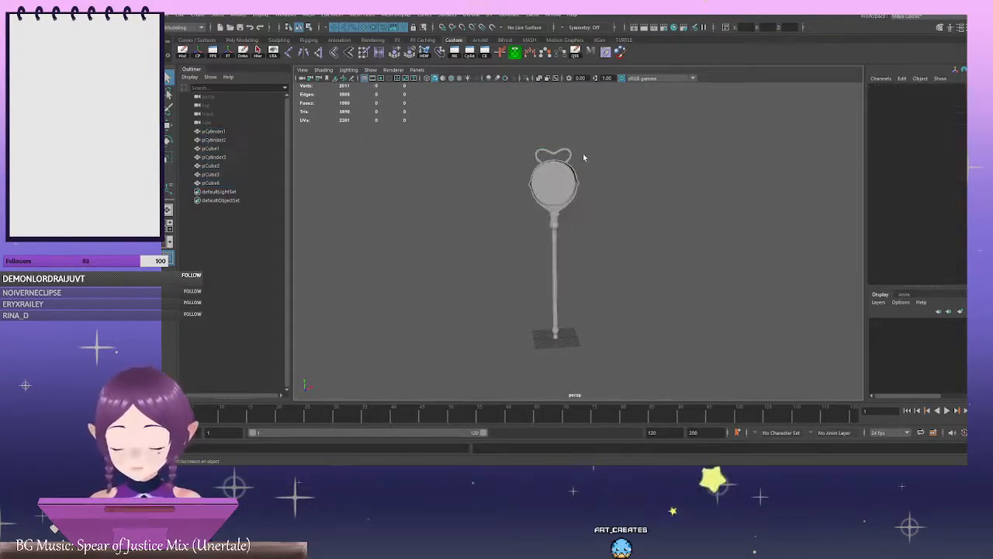
# Examine the heart-like ornament, the round head and the diamond joint up close from several angles
pyautogui.keyDown('alt'); pyautogui.moveTo(583, 158); pyautogui.dragTo(587, 208, button='middle'); pyautogui.keyUp('alt')
pyautogui.keyDown('alt'); pyautogui.moveTo(588, 208); pyautogui.dragTo(723, 233, button='right'); pyautogui.keyUp('alt')
pyautogui.keyDown('alt'); pyautogui.moveTo(723, 233); pyautogui.dragTo(654, 222); pyautogui.keyUp('alt')
pyautogui.keyDown('alt'); pyautogui.moveTo(654, 222); pyautogui.dragTo(501, 228, button='right'); pyautogui.keyUp('alt')
pyautogui.keyDown('alt'); pyautogui.moveTo(501, 228); pyautogui.dragTo(480, 178, button='middle'); pyautogui.keyUp('alt')
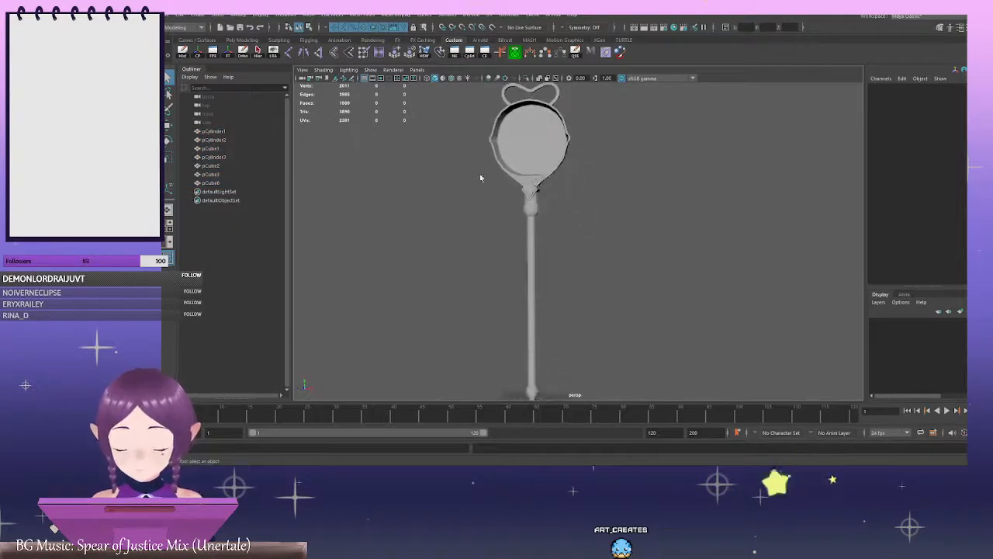
pyautogui.keyDown('alt'); pyautogui.moveTo(479, 178); pyautogui.dragTo(560, 203, button='right'); pyautogui.keyUp('alt')
pyautogui.keyDown('alt'); pyautogui.moveTo(561, 204); pyautogui.dragTo(554, 175); pyautogui.keyUp('alt')
pyautogui.keyDown('alt'); pyautogui.moveTo(555, 176); pyautogui.dragTo(569, 330, button='middle'); pyautogui.keyUp('alt')
pyautogui.click(563, 161)
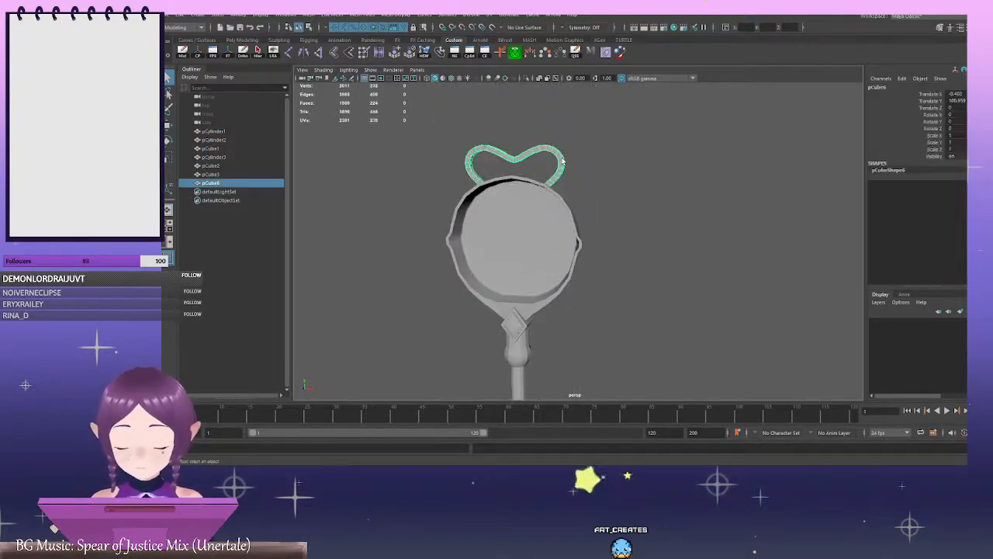
pyautogui.keyDown('shift'); pyautogui.click(538, 194); pyautogui.keyUp('shift')
pyautogui.keyDown('alt'); pyautogui.moveTo(508, 320); pyautogui.dragTo(503, 203, button='middle'); pyautogui.keyUp('alt')
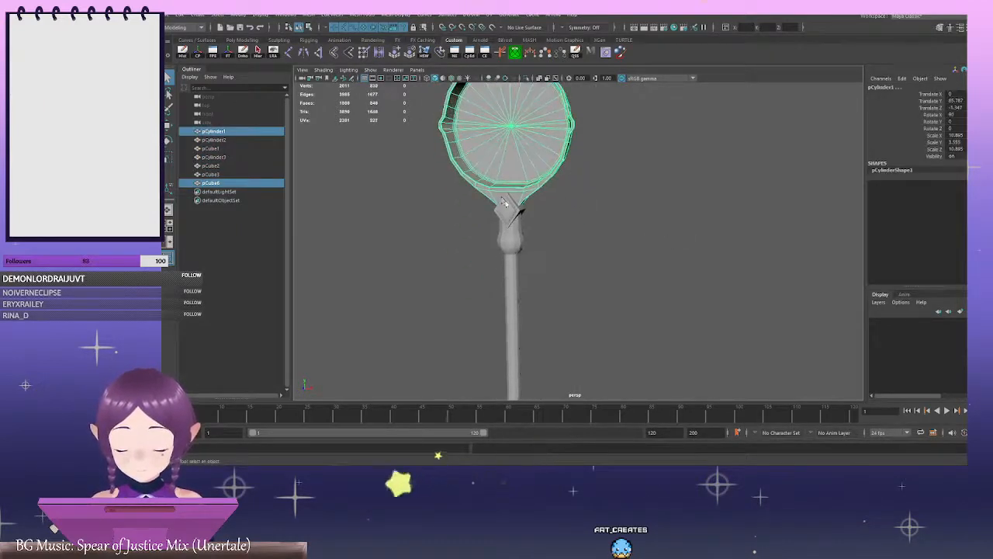
pyautogui.keyDown('alt'); pyautogui.moveTo(504, 204); pyautogui.dragTo(412, 208); pyautogui.keyUp('alt')
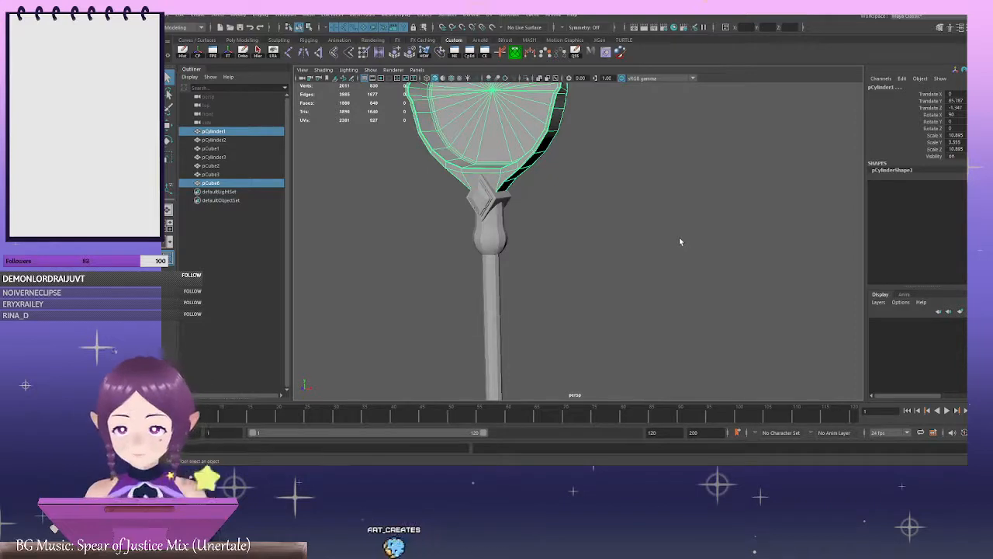
pyautogui.click(428, 184)
pyautogui.scroll(-4, 429, 184)
# Rename the round head pCylinder1 as Pan and the long shaft pCylinder2 as Staff
pyautogui.click(217, 132)
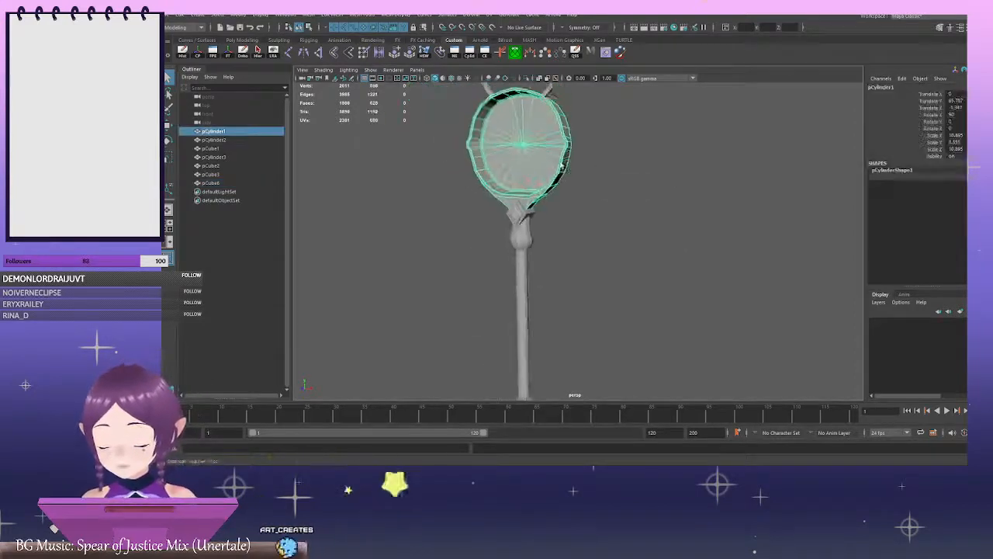
pyautogui.doubleClick(215, 131)
pyautogui.write('Pen')
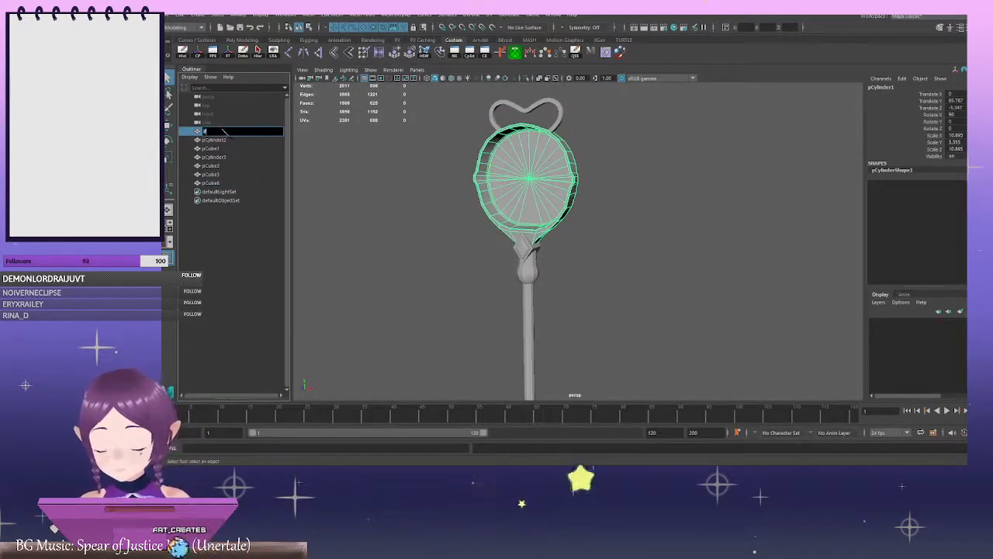
pyautogui.press('Return')
pyautogui.click(227, 139)
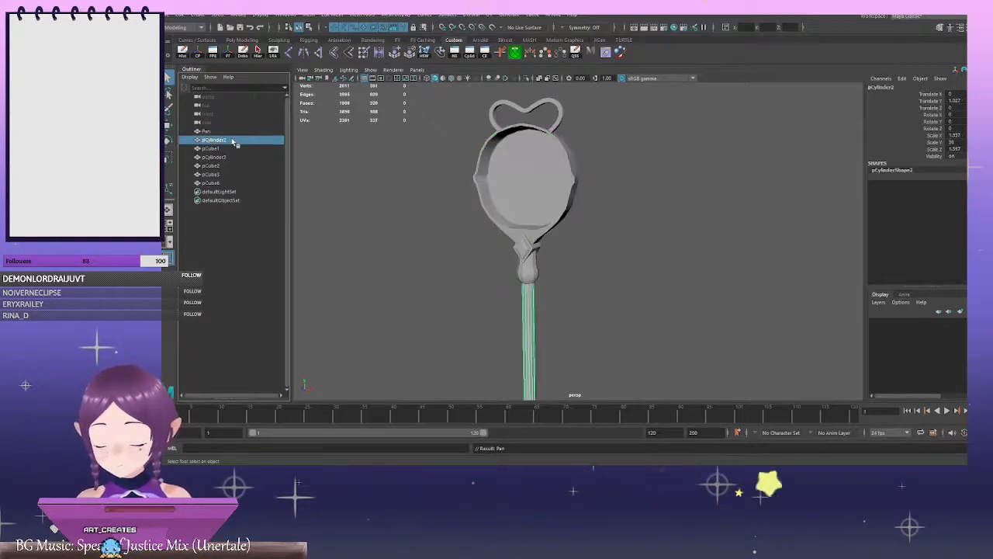
pyautogui.doubleClick(233, 141)
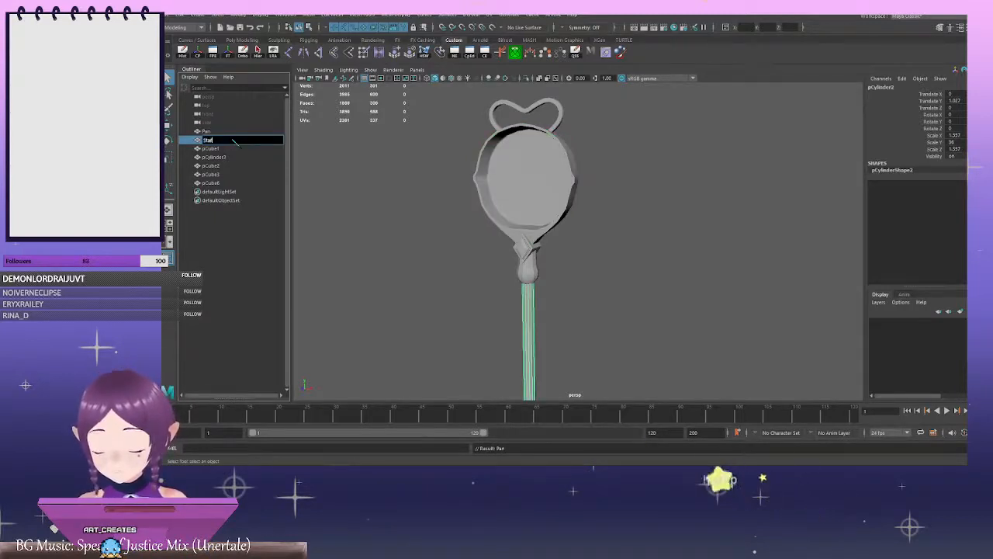
pyautogui.write('aff')
pyautogui.press('Return')
# Rename the diamond-shaped block pCube1 at the handle joint as Base
pyautogui.click(231, 148)
pyautogui.doubleClick(211, 148)
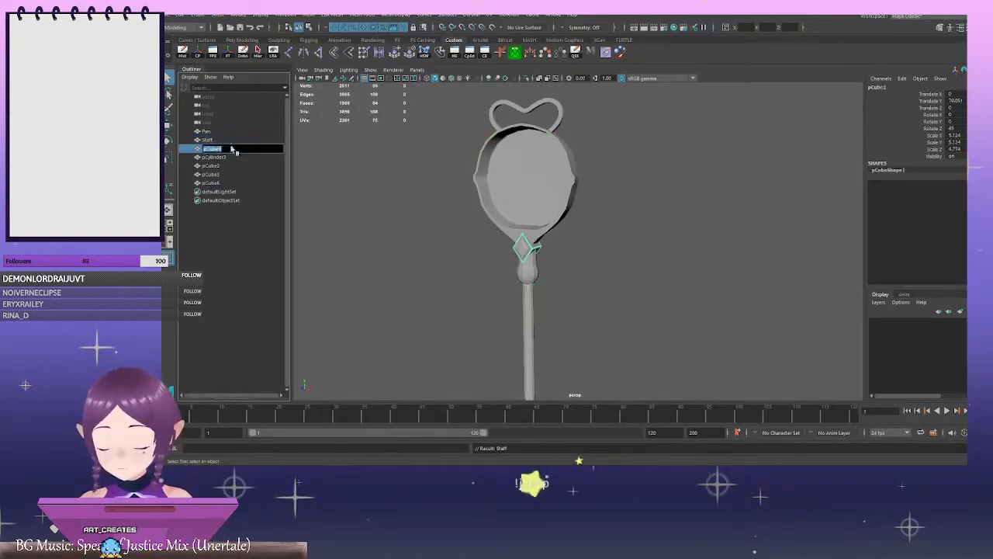
pyautogui.press('BackSpace')
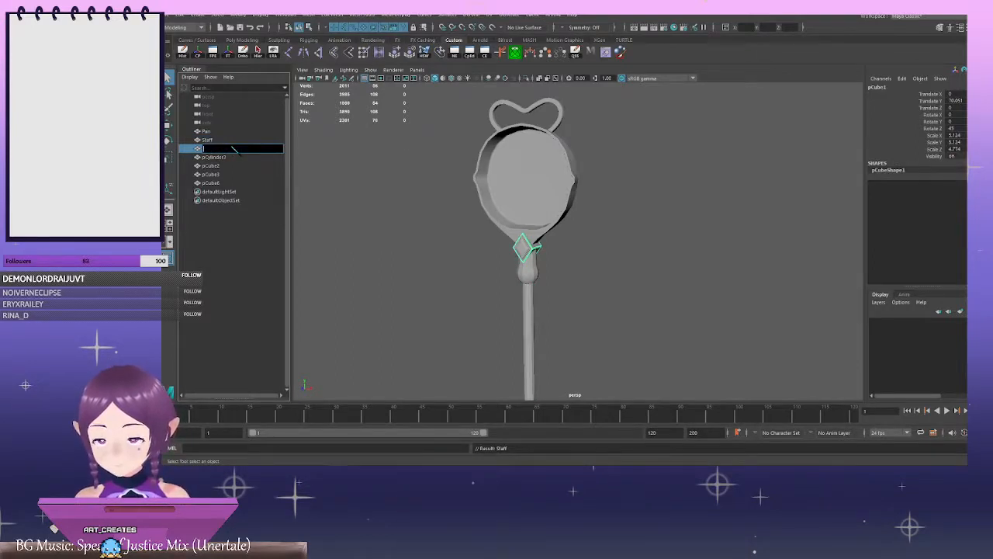
pyautogui.write('Base')
pyautogui.press('Return')
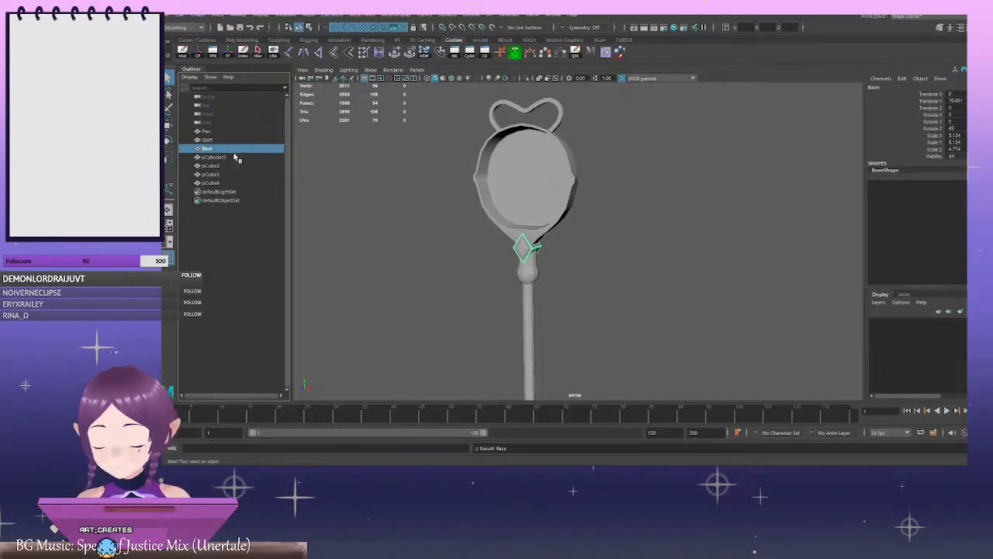
pyautogui.click(214, 157)
pyautogui.doubleClick(213, 157)
pyautogui.press('BackSpace')
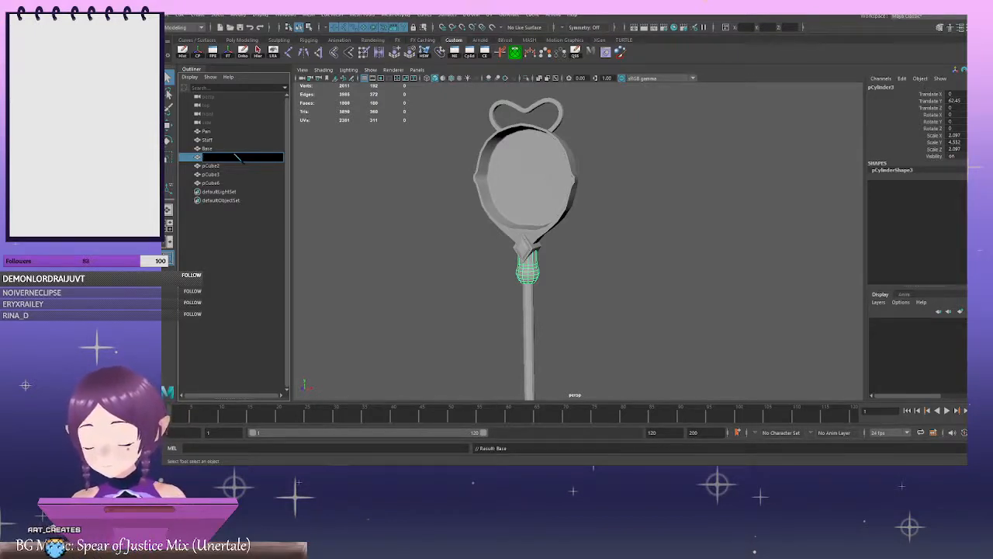
pyautogui.click(233, 151)
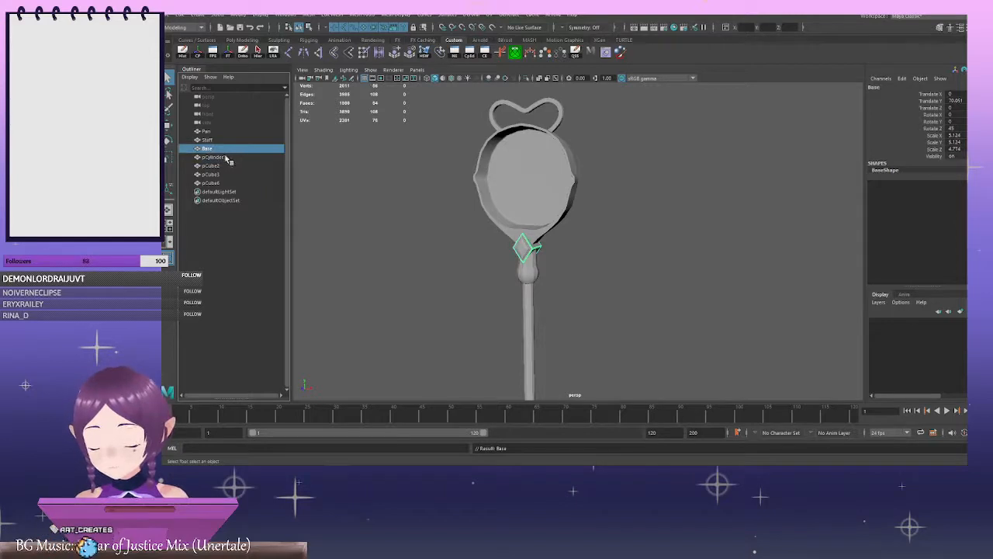
pyautogui.keyDown('ctrl'); pyautogui.click(232, 158); pyautogui.keyUp('ctrl')
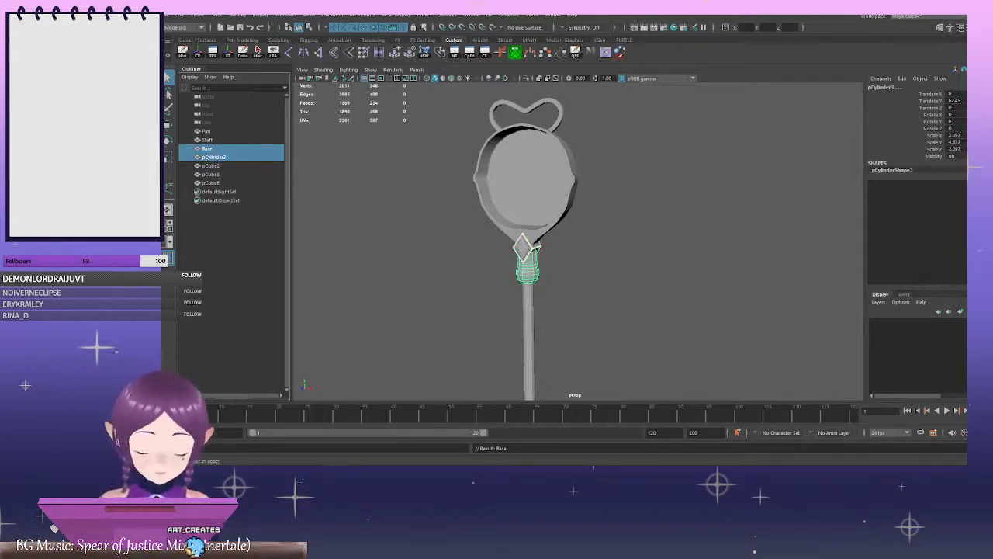
pyautogui.click(216, 158)
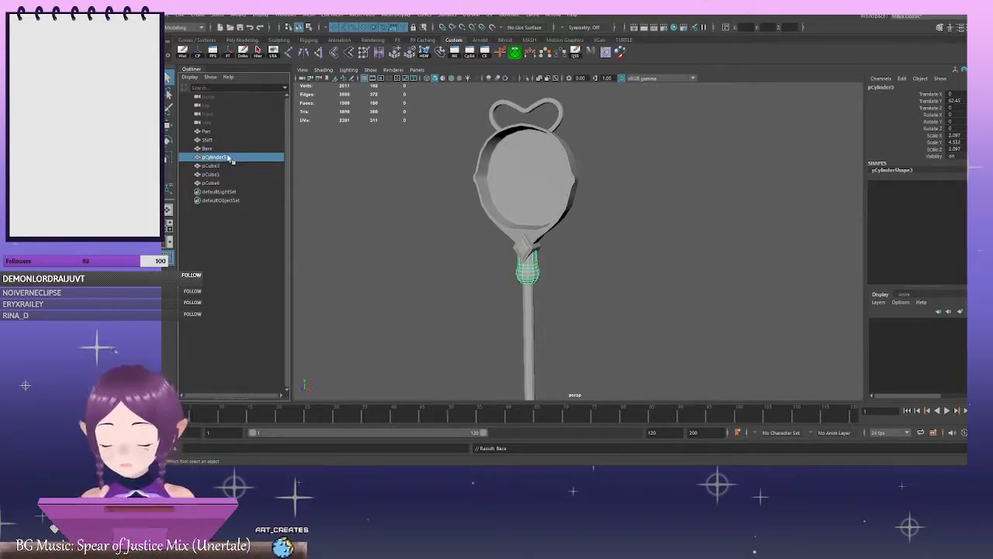
# Check the diamond-shaped block Base against the bulbous collar beneath it and rename the block as Gem_base
pyautogui.click(208, 149)
pyautogui.press('f')
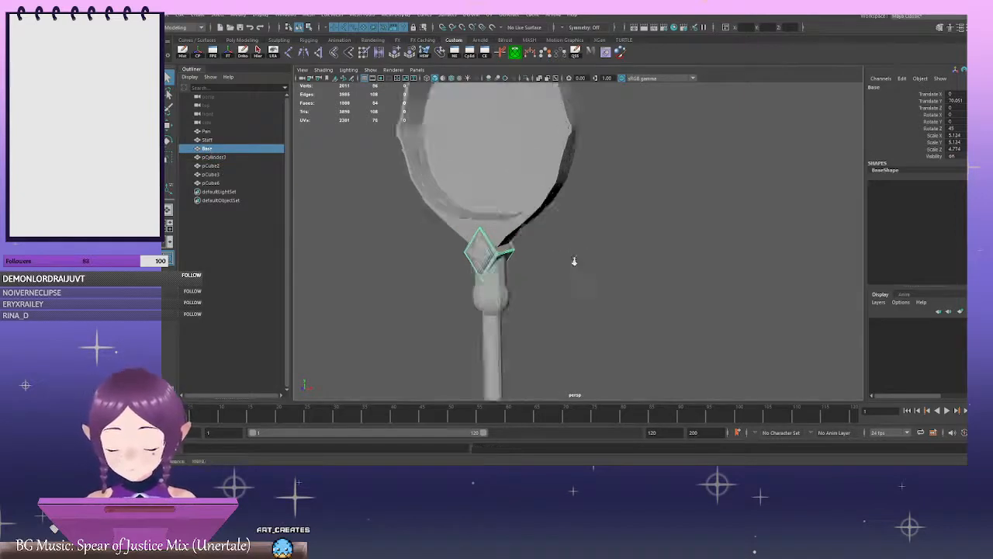
pyautogui.click(327, 208)
pyautogui.click(217, 158)
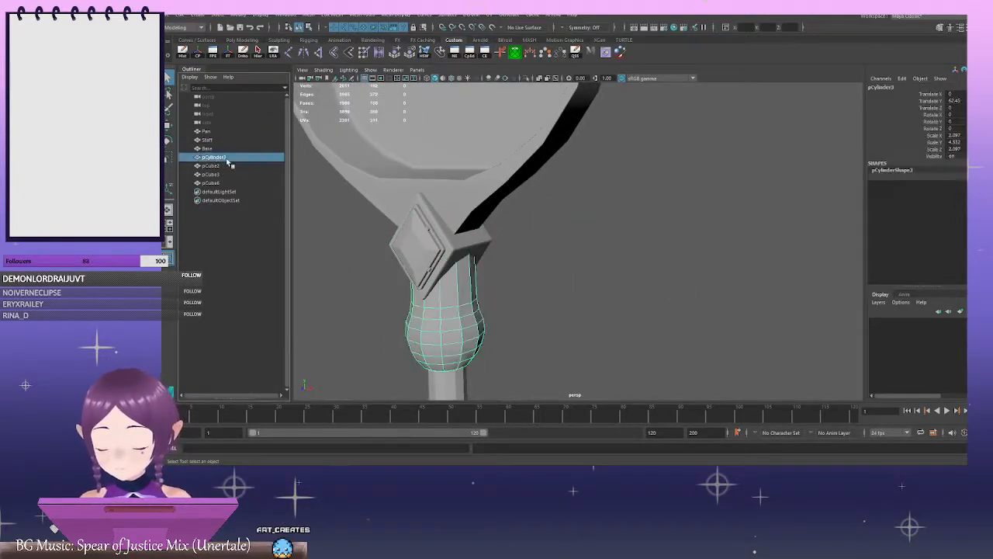
pyautogui.click(219, 149)
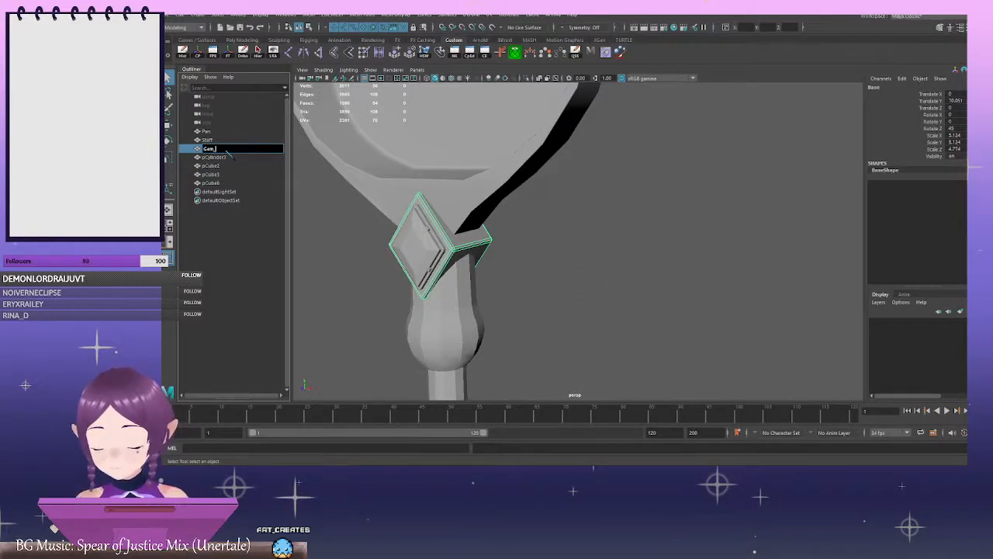
pyautogui.write('Gem_base')
pyautogui.press('Return')
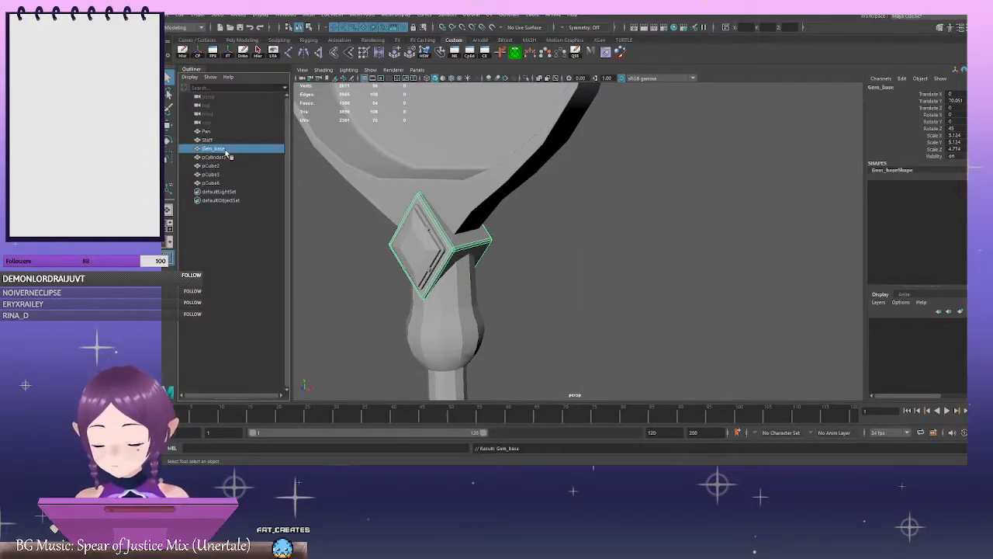
# Rename the bulbous collar pCylinder3 as Top and the diamond plate pCube2 as Gem
pyautogui.click(225, 157)
pyautogui.doubleClick(230, 157)
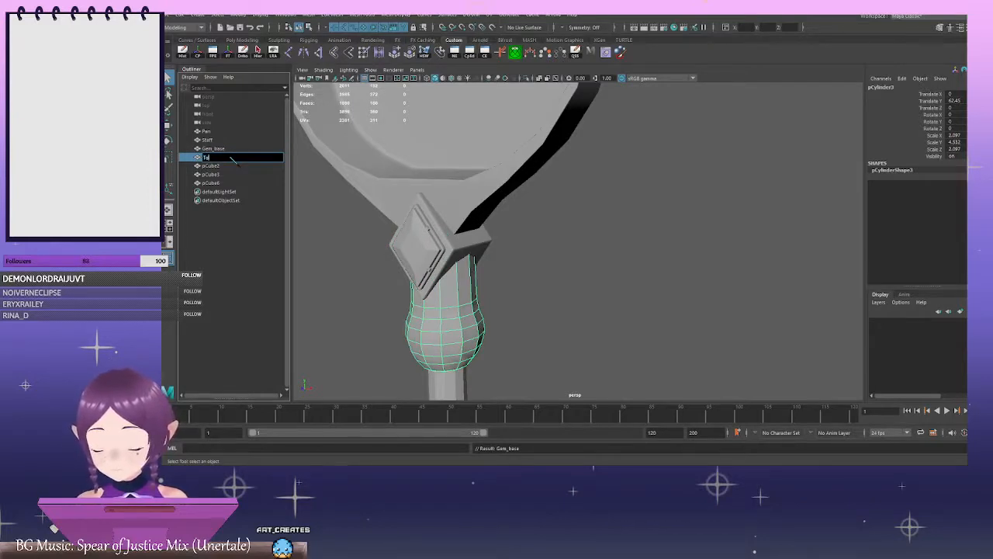
pyautogui.write('Top')
pyautogui.press('Return')
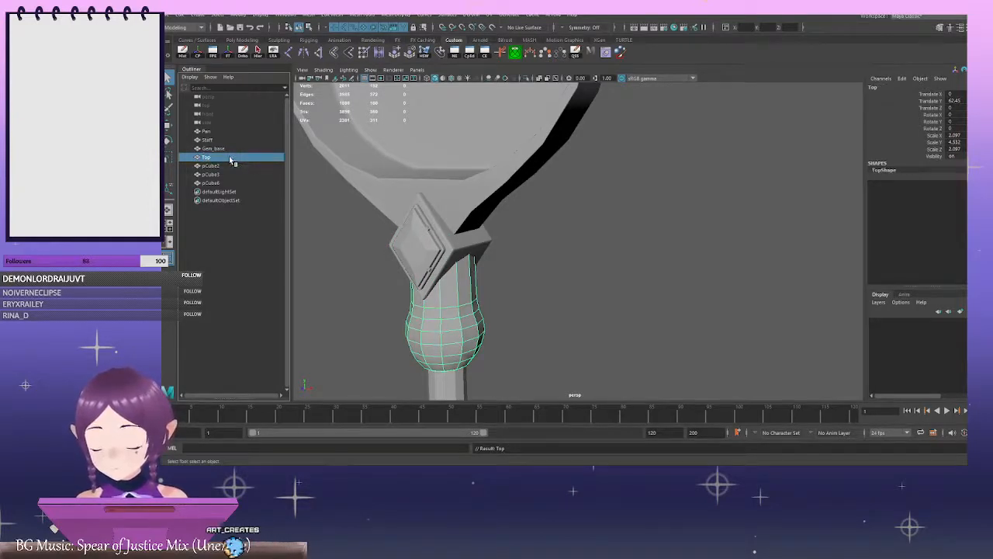
pyautogui.click(224, 166)
pyautogui.scroll(-5, 490, 195)
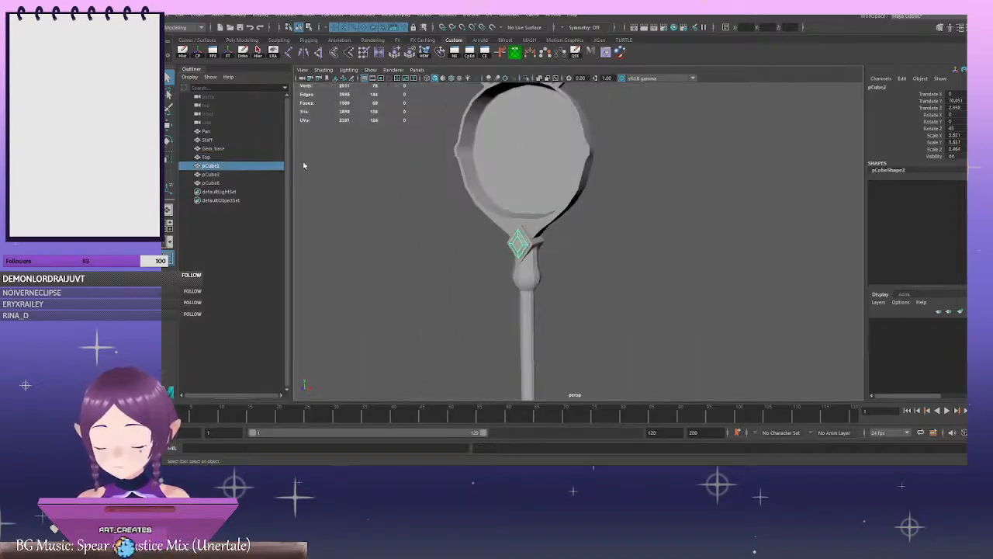
pyautogui.doubleClick(231, 166)
pyautogui.write('Gem')
pyautogui.press('Return')
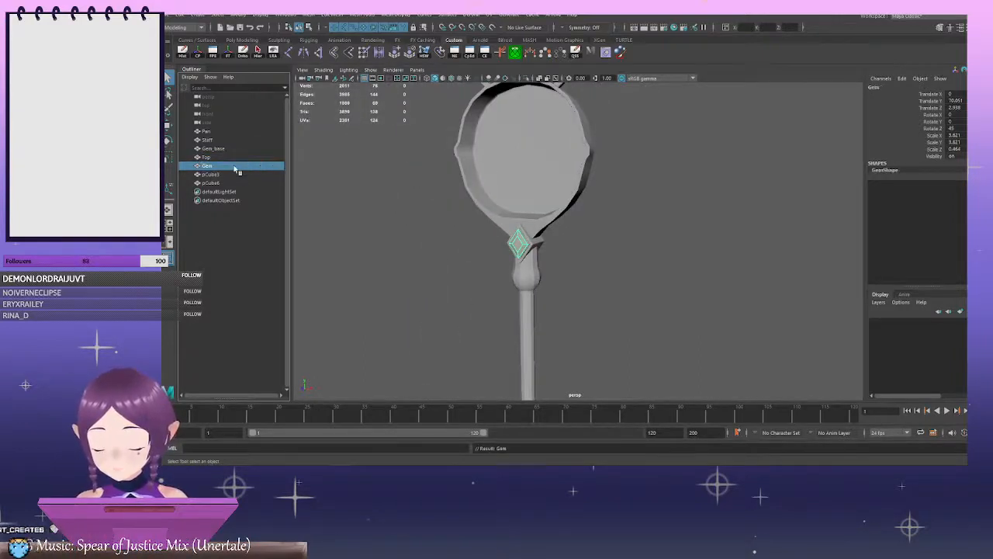
# Rename the diamond frame pCube3 as Fastener and the heart-like ornament pCube6 as Handel
pyautogui.doubleClick(233, 175)
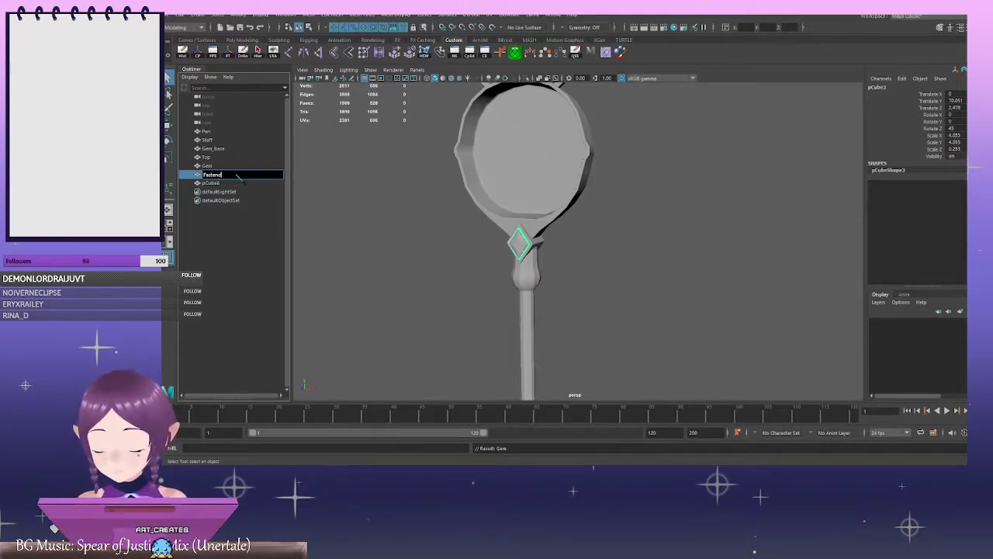
pyautogui.write('Fastener')
pyautogui.press('Return')
pyautogui.doubleClick(229, 184)
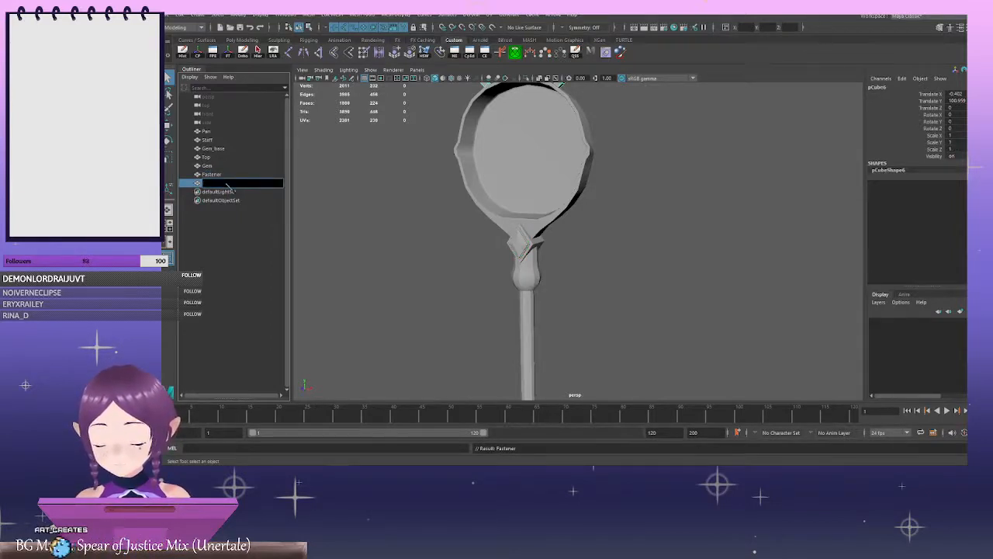
pyautogui.write('Handel')
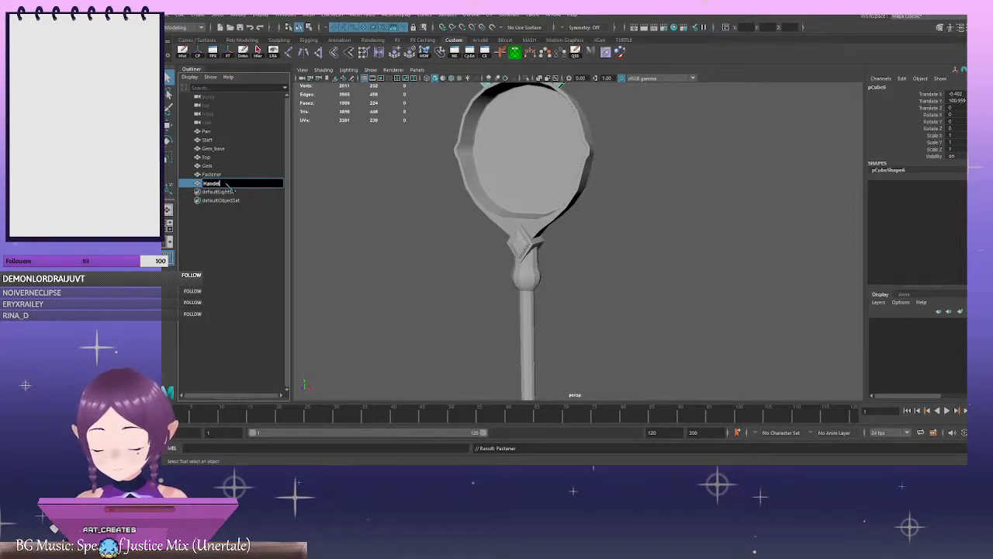
pyautogui.press('Return')
# Examine the whole staff from several angles and distances, from the heart-like ornament down to the bottom tip
pyautogui.scroll(-5, 562, 193)
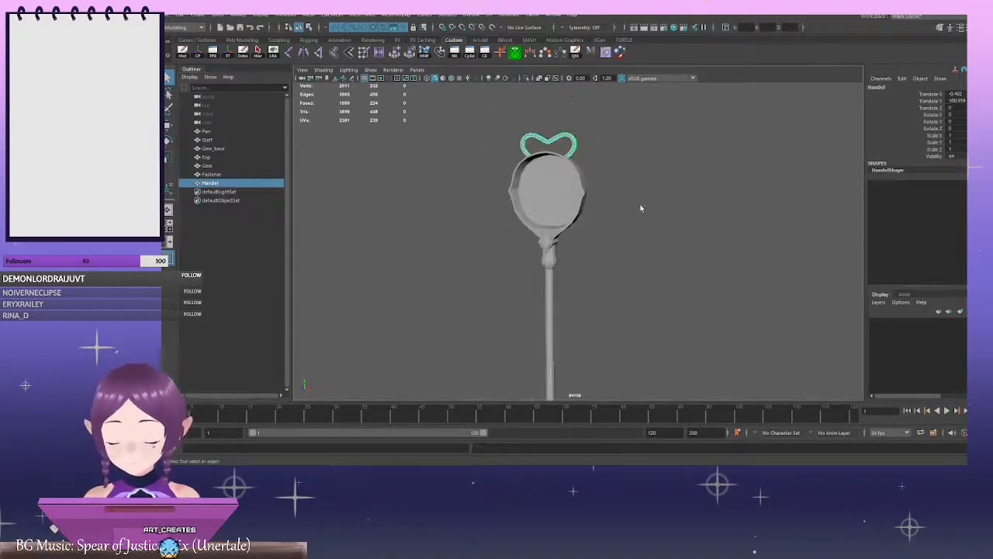
pyautogui.click(641, 209)
pyautogui.scroll(-5, 570, 222)
pyautogui.keyDown('alt'); pyautogui.moveTo(569, 222); pyautogui.dragTo(674, 230); pyautogui.keyUp('alt')
pyautogui.keyDown('alt'); pyautogui.moveTo(674, 230); pyautogui.dragTo(613, 208, button='middle'); pyautogui.keyUp('alt')
pyautogui.scroll(2, 612, 208)
pyautogui.keyDown('alt'); pyautogui.moveTo(612, 208); pyautogui.dragTo(599, 220); pyautogui.keyUp('alt')
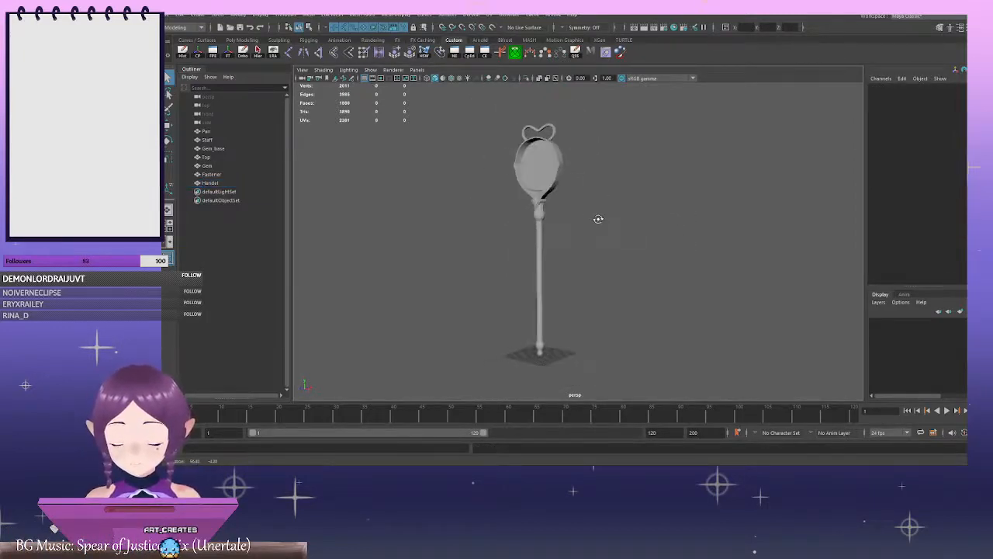
pyautogui.keyDown('alt'); pyautogui.moveTo(540, 169); pyautogui.dragTo(535, 222, button='middle'); pyautogui.keyUp('alt')
pyautogui.scroll(4, 535, 222)
pyautogui.keyDown('alt'); pyautogui.moveTo(534, 222); pyautogui.dragTo(571, 202); pyautogui.keyUp('alt')
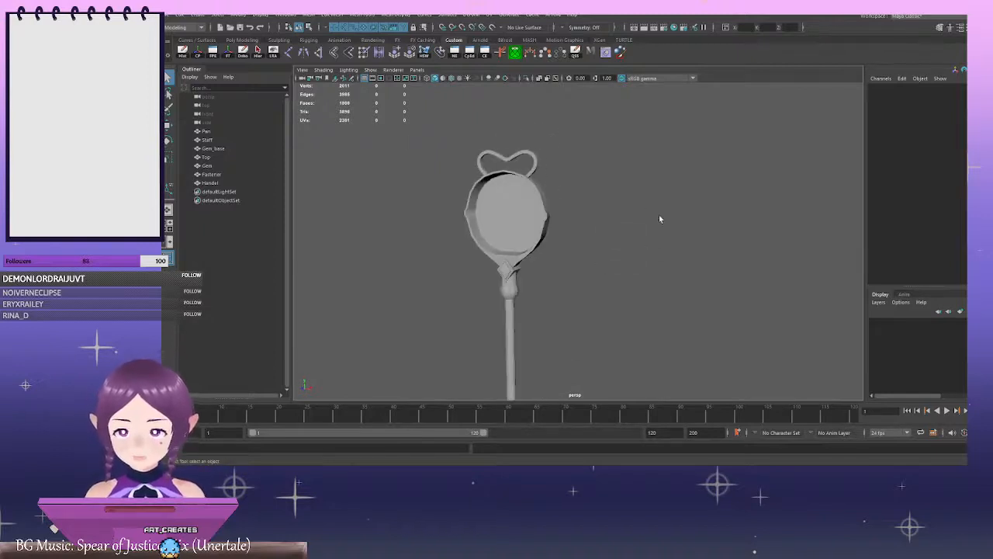
pyautogui.scroll(-3, 659, 214)
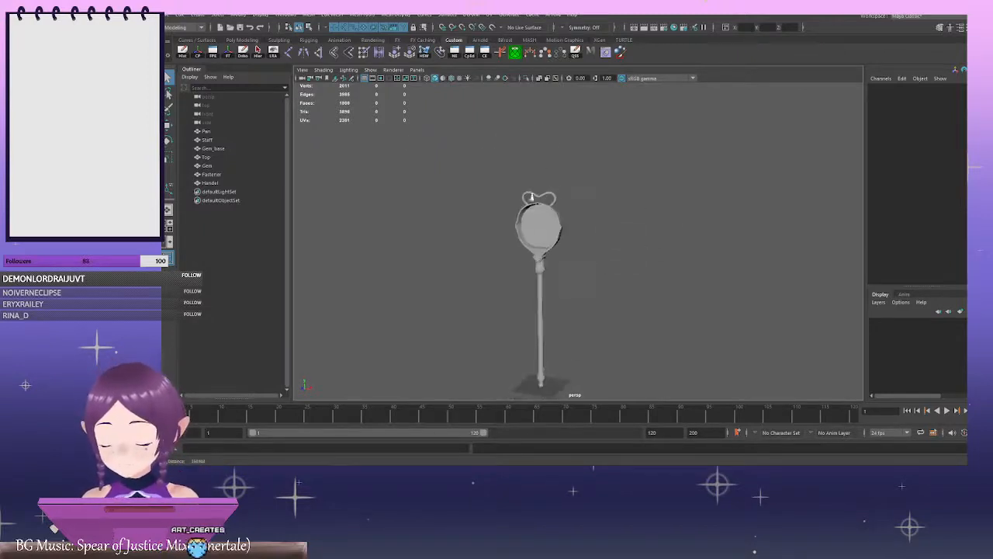
pyautogui.keyDown('alt'); pyautogui.moveTo(659, 214); pyautogui.dragTo(703, 251); pyautogui.keyUp('alt')
pyautogui.scroll(3, 495, 189)
pyautogui.scroll(-2, 521, 111)
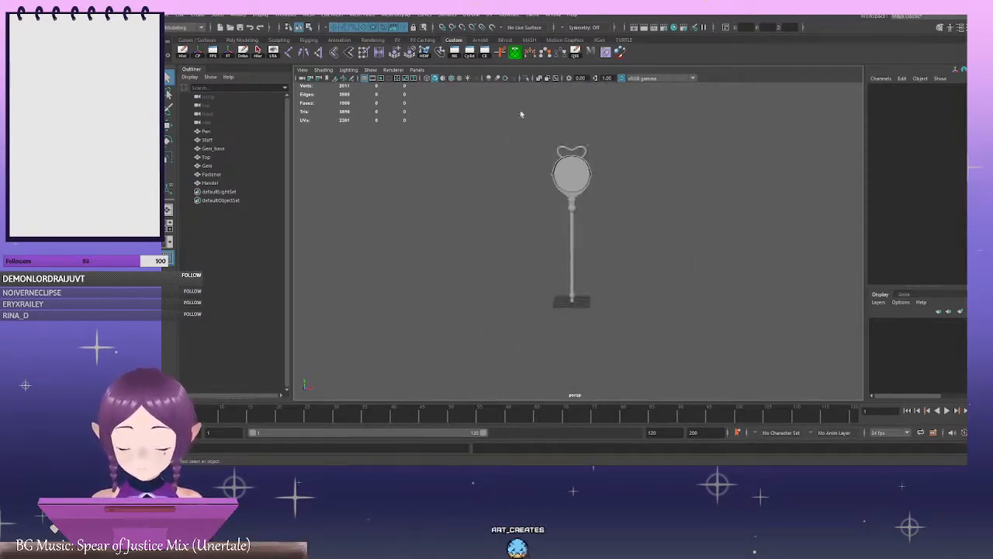
# Delete the construction history of all staff parts and check the Handel part for remaining history
pyautogui.moveTo(521, 111); pyautogui.dragTo(730, 397)
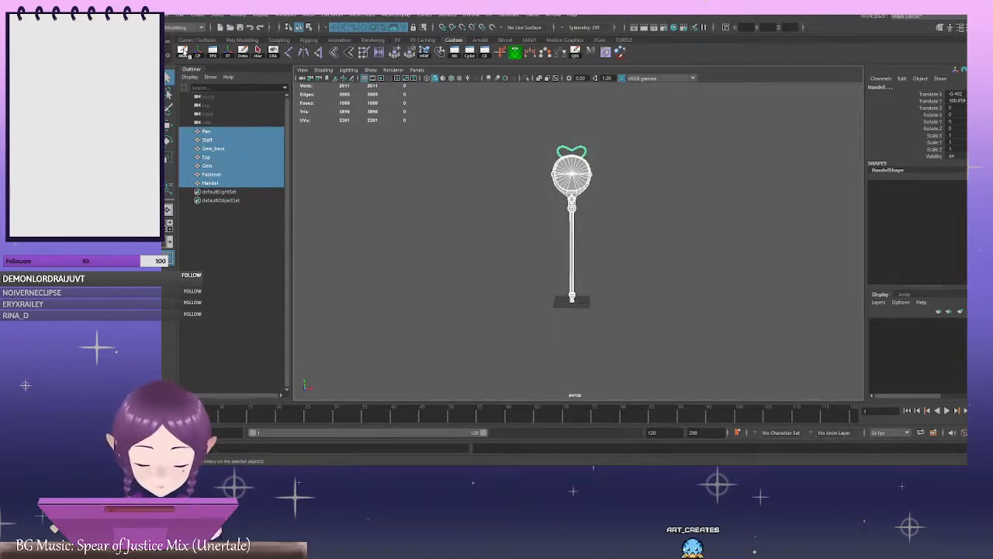
pyautogui.click(649, 184)
pyautogui.click(567, 149)
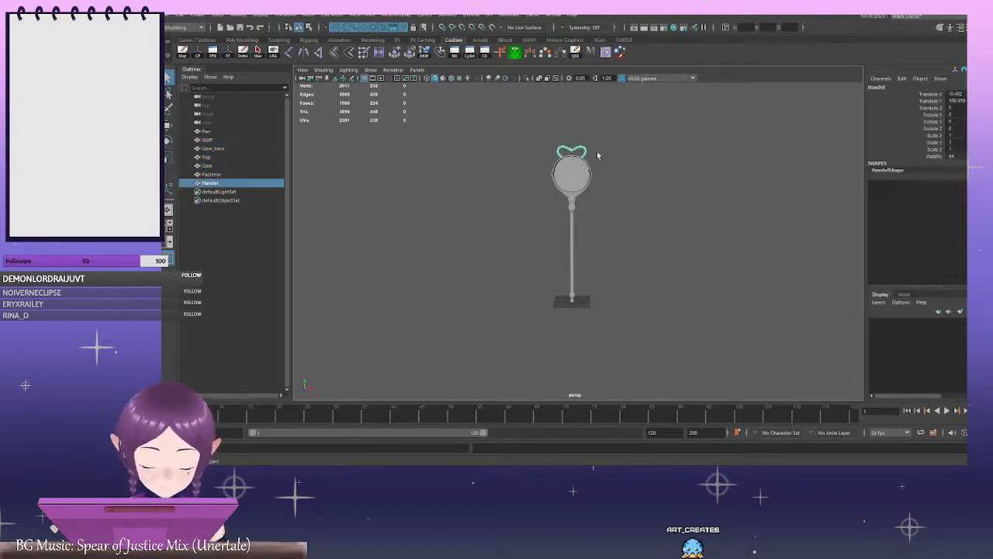
pyautogui.click(598, 155)
# Unlock the normals of all staff parts and apply Soften Edge to them
pyautogui.moveTo(455, 115); pyautogui.dragTo(702, 392)
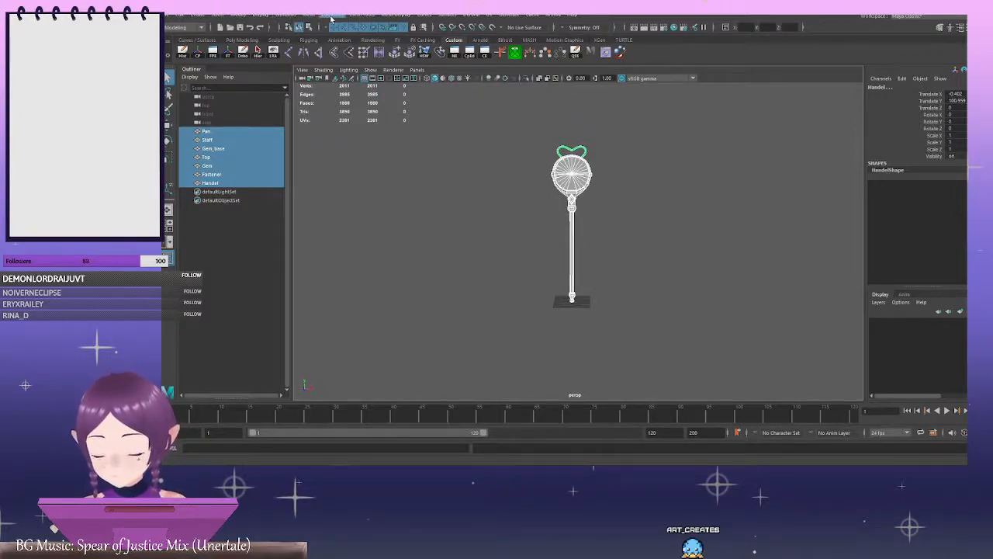
pyautogui.click(400, 14)
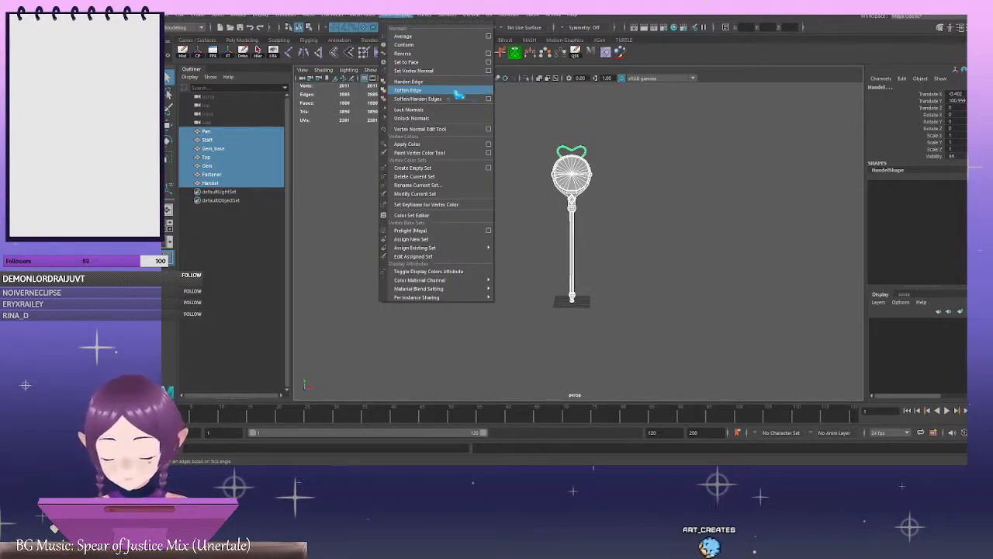
pyautogui.click(425, 118)
pyautogui.click(398, 15)
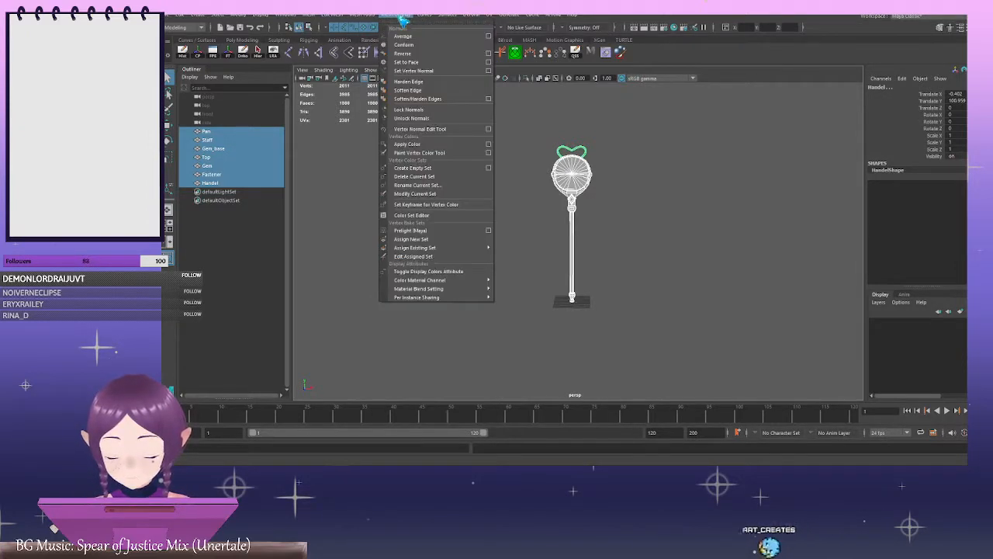
pyautogui.click(425, 91)
pyautogui.click(656, 183)
# Inspect the softened shading on the shaft, the collar, the gem joint, the pan head and the bottom tip
pyautogui.keyDown('alt'); pyautogui.moveTo(655, 183); pyautogui.dragTo(796, 222, button='right'); pyautogui.keyUp('alt')
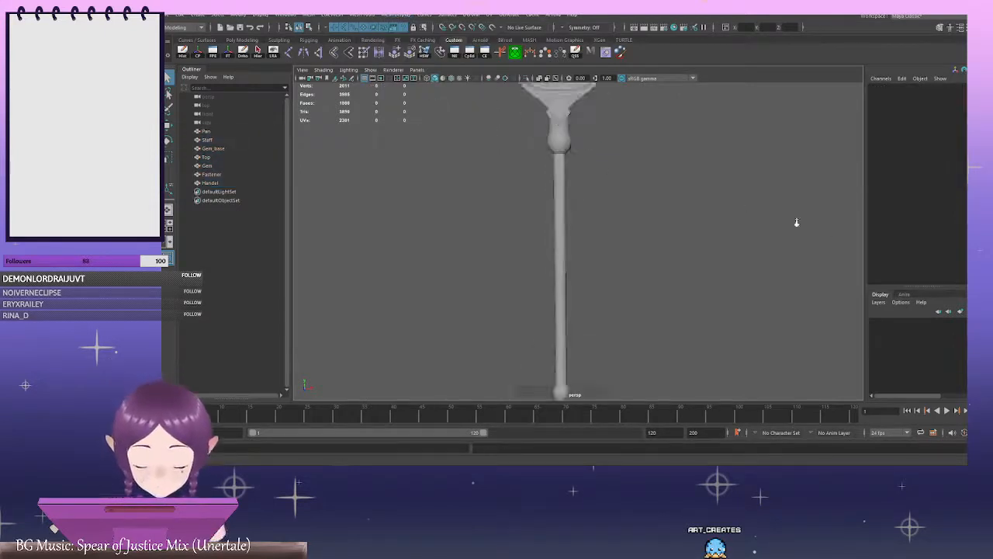
pyautogui.keyDown('alt'); pyautogui.moveTo(685, 205); pyautogui.dragTo(691, 313, button='middle'); pyautogui.keyUp('alt')
pyautogui.keyDown('alt'); pyautogui.moveTo(652, 252); pyautogui.dragTo(596, 215); pyautogui.keyUp('alt')
pyautogui.keyDown('alt'); pyautogui.moveTo(547, 220); pyautogui.dragTo(659, 275, button='right'); pyautogui.keyUp('alt')
pyautogui.keyDown('alt'); pyautogui.moveTo(529, 173); pyautogui.dragTo(492, 159); pyautogui.keyUp('alt')
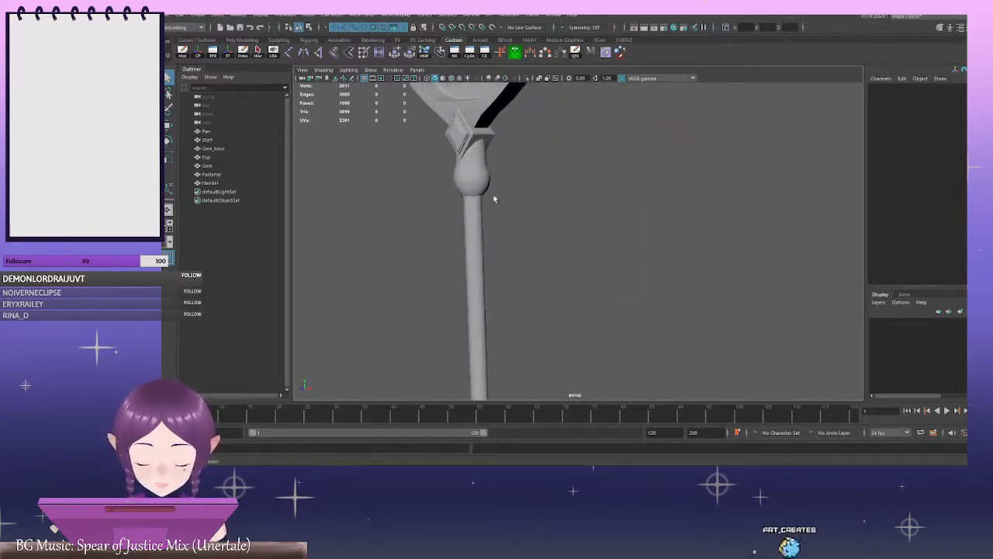
pyautogui.keyDown('alt'); pyautogui.moveTo(492, 195); pyautogui.dragTo(504, 247); pyautogui.keyUp('alt')
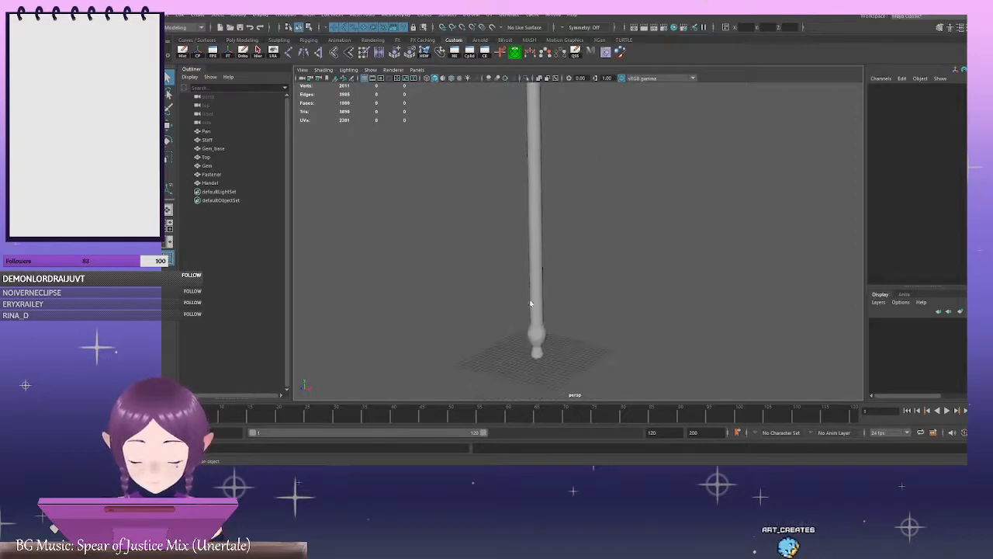
pyautogui.keyDown('alt'); pyautogui.moveTo(533, 304); pyautogui.dragTo(470, 218); pyautogui.keyUp('alt')
pyautogui.keyDown('alt'); pyautogui.moveTo(470, 217); pyautogui.dragTo(659, 236, button='right'); pyautogui.keyUp('alt')
pyautogui.keyDown('alt'); pyautogui.moveTo(660, 237); pyautogui.dragTo(714, 255); pyautogui.keyUp('alt')
pyautogui.keyDown('alt'); pyautogui.moveTo(714, 255); pyautogui.dragTo(326, 200, button='right'); pyautogui.keyUp('alt')
pyautogui.keyDown('alt'); pyautogui.moveTo(670, 233); pyautogui.dragTo(659, 294, button='middle'); pyautogui.keyUp('alt')
pyautogui.keyDown('alt'); pyautogui.moveTo(659, 294); pyautogui.dragTo(561, 229, button='right'); pyautogui.keyUp('alt')
# Raise all staff parts together along the vertical axis until the staff's bottom tip sits at grid level
pyautogui.moveTo(700, 391); pyautogui.dragTo(497, 159)
pyautogui.keyDown('alt'); pyautogui.moveTo(559, 264); pyautogui.dragTo(659, 328, button='right'); pyautogui.keyUp('alt')
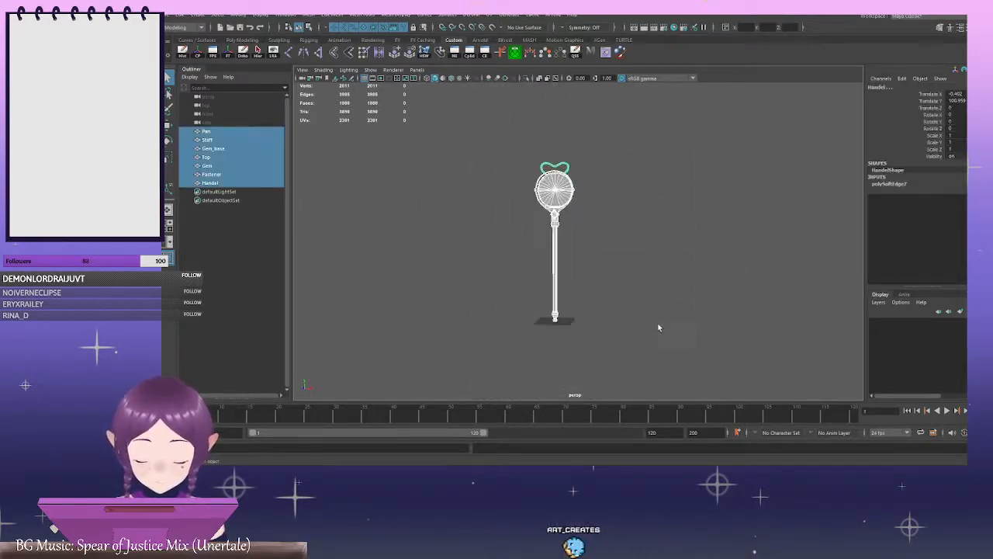
pyautogui.press('w')
pyautogui.keyDown('alt'); pyautogui.moveTo(577, 272); pyautogui.dragTo(609, 281, button='right'); pyautogui.keyUp('alt')
pyautogui.moveTo(550, 123); pyautogui.dragTo(551, 120)
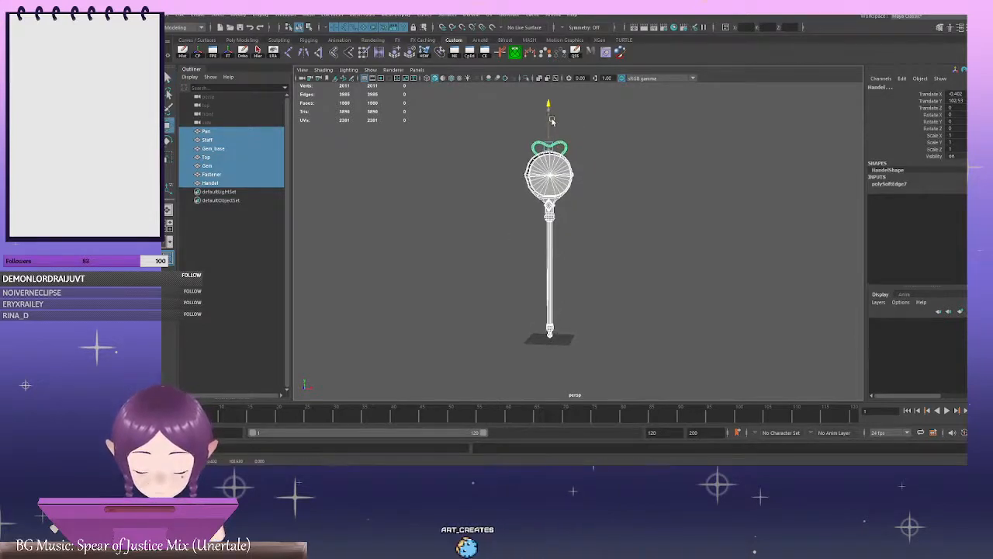
pyautogui.keyDown('alt'); pyautogui.moveTo(516, 194); pyautogui.dragTo(641, 252, button='right'); pyautogui.keyUp('alt')
pyautogui.keyDown('alt'); pyautogui.moveTo(641, 252); pyautogui.dragTo(657, 149, button='middle'); pyautogui.keyUp('alt')
pyautogui.keyDown('alt'); pyautogui.moveTo(657, 149); pyautogui.dragTo(659, 123); pyautogui.keyUp('alt')
pyautogui.keyDown('alt'); pyautogui.moveTo(605, 227); pyautogui.dragTo(650, 237, button='right'); pyautogui.keyUp('alt')
pyautogui.keyDown('alt'); pyautogui.moveTo(650, 237); pyautogui.dragTo(649, 171, button='middle'); pyautogui.keyUp('alt')
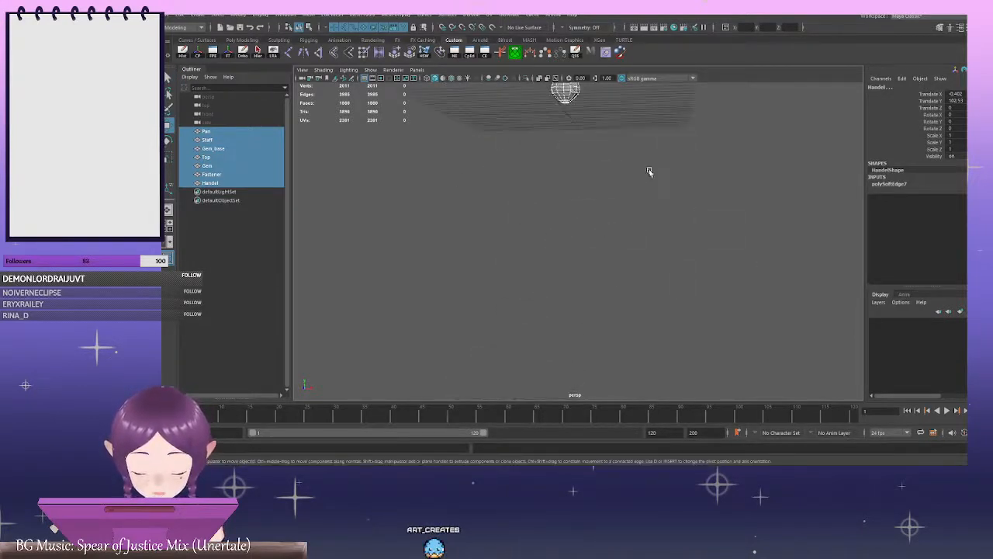
pyautogui.keyDown('alt'); pyautogui.moveTo(555, 206); pyautogui.dragTo(630, 247, button='right'); pyautogui.keyUp('alt')
pyautogui.keyDown('alt'); pyautogui.moveTo(630, 247); pyautogui.dragTo(630, 228); pyautogui.keyUp('alt')
pyautogui.moveTo(606, 160); pyautogui.dragTo(605, 164, button='middle')
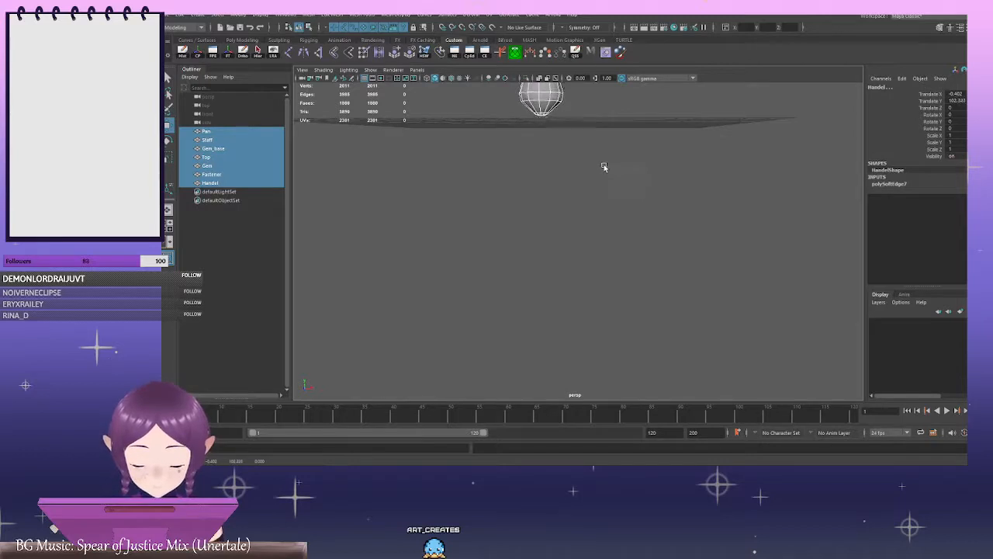
pyautogui.keyDown('alt'); pyautogui.moveTo(638, 174); pyautogui.dragTo(431, 178, button='right'); pyautogui.keyUp('alt')
pyautogui.click(800, 202)
# Review the repositioned staff as a whole from several angles above the grid
pyautogui.keyDown('alt'); pyautogui.moveTo(800, 202); pyautogui.dragTo(644, 185, button='right'); pyautogui.keyUp('alt')
pyautogui.keyDown('alt'); pyautogui.moveTo(644, 184); pyautogui.dragTo(641, 245, button='middle'); pyautogui.keyUp('alt')
pyautogui.keyDown('alt'); pyautogui.moveTo(641, 245); pyautogui.dragTo(643, 196, button='right'); pyautogui.keyUp('alt')
pyautogui.keyDown('alt'); pyautogui.moveTo(642, 196); pyautogui.dragTo(643, 228, button='middle'); pyautogui.keyUp('alt')
pyautogui.keyDown('alt'); pyautogui.moveTo(644, 228); pyautogui.dragTo(627, 198); pyautogui.keyUp('alt')
pyautogui.keyDown('alt'); pyautogui.moveTo(627, 199); pyautogui.dragTo(691, 224, button='right'); pyautogui.keyUp('alt')
pyautogui.keyDown('alt'); pyautogui.moveTo(691, 224); pyautogui.dragTo(732, 200); pyautogui.keyUp('alt')
pyautogui.keyDown('alt'); pyautogui.moveTo(732, 199); pyautogui.dragTo(582, 186, button='right'); pyautogui.keyUp('alt')
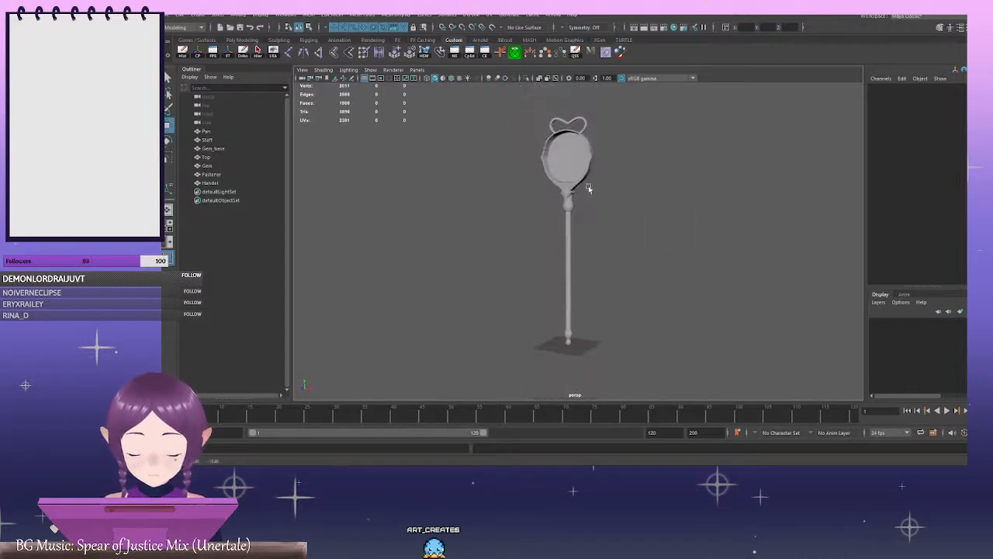
pyautogui.keyDown('alt'); pyautogui.moveTo(581, 186); pyautogui.dragTo(610, 188); pyautogui.keyUp('alt')
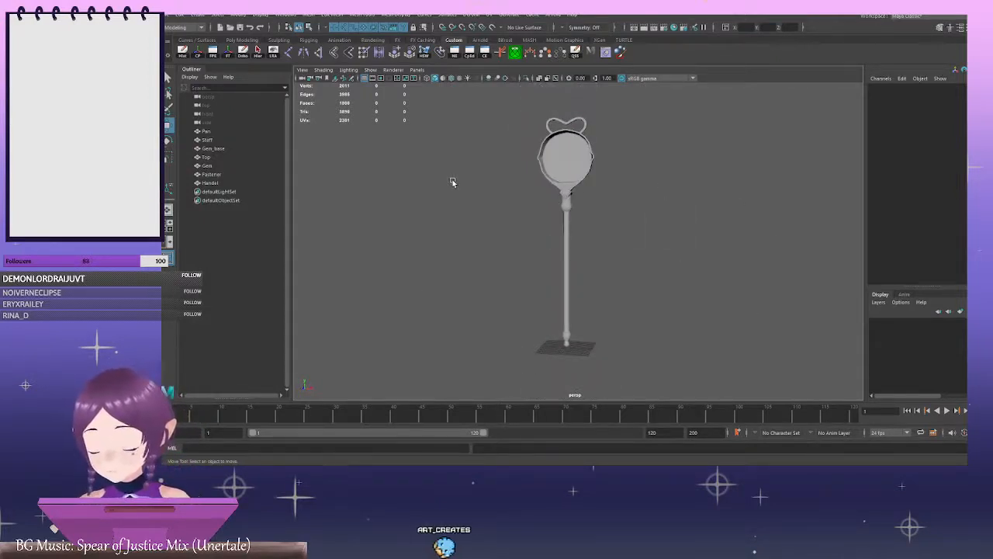
# Save the scene file Pan_Staff_v4.ma
pyautogui.press('q')
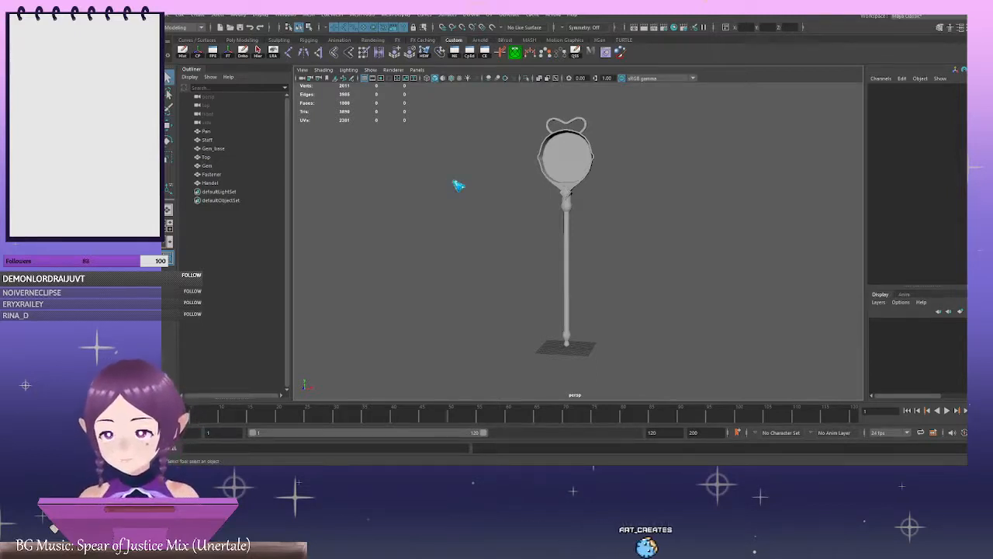
pyautogui.hotkey('ctrl', 's')
pyautogui.press('w')
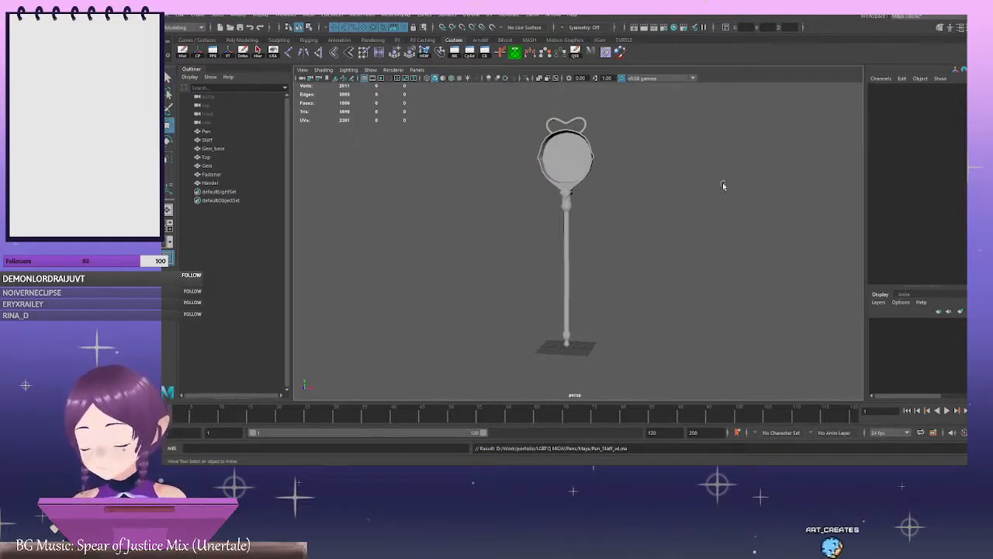
# Export all selected staff parts as UV.obj into the Pans/HeadUs folder
pyautogui.scroll(-3, 722, 185)
pyautogui.moveTo(470, 93); pyautogui.dragTo(767, 385)
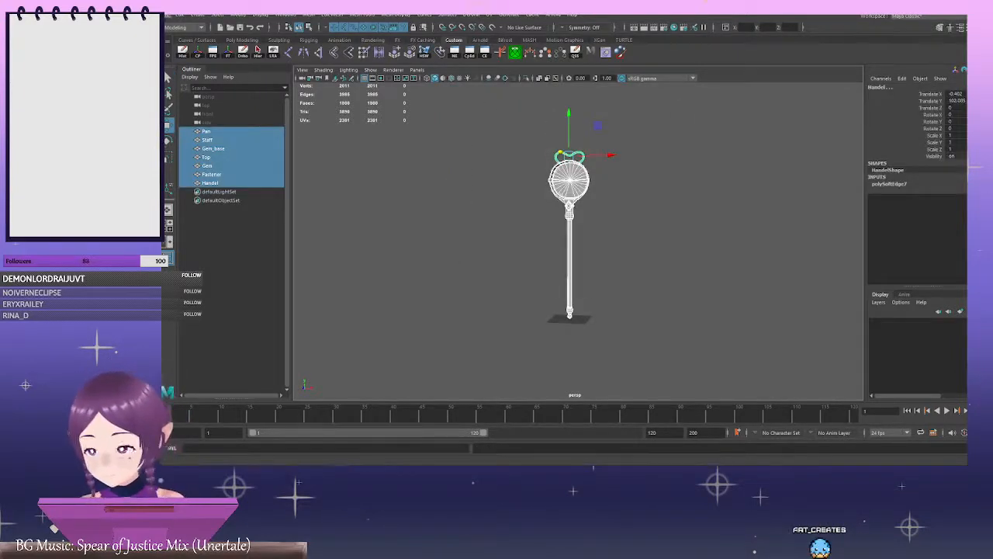
pyautogui.click(180, 14)
pyautogui.click(231, 136)
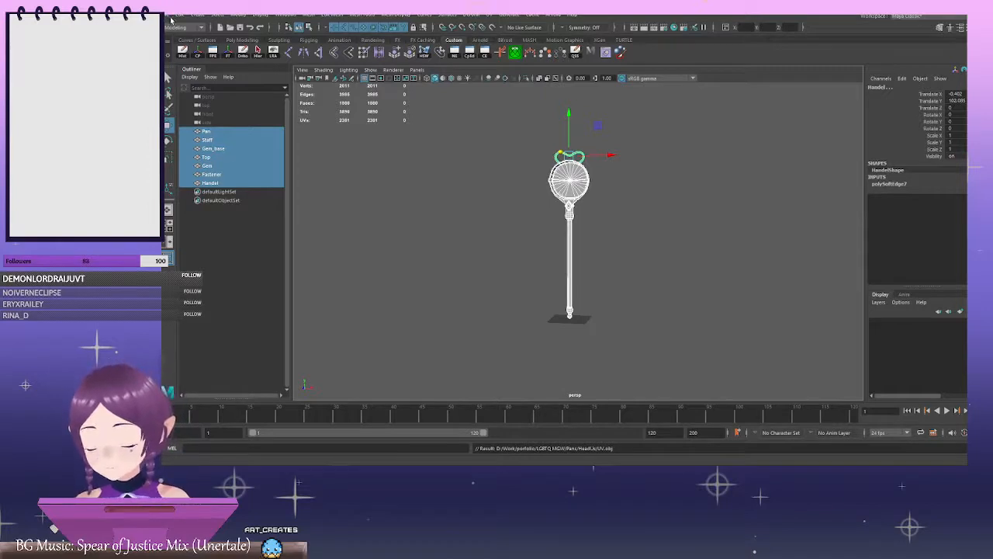
pyautogui.click(170, 17)
pyautogui.click(220, 136)
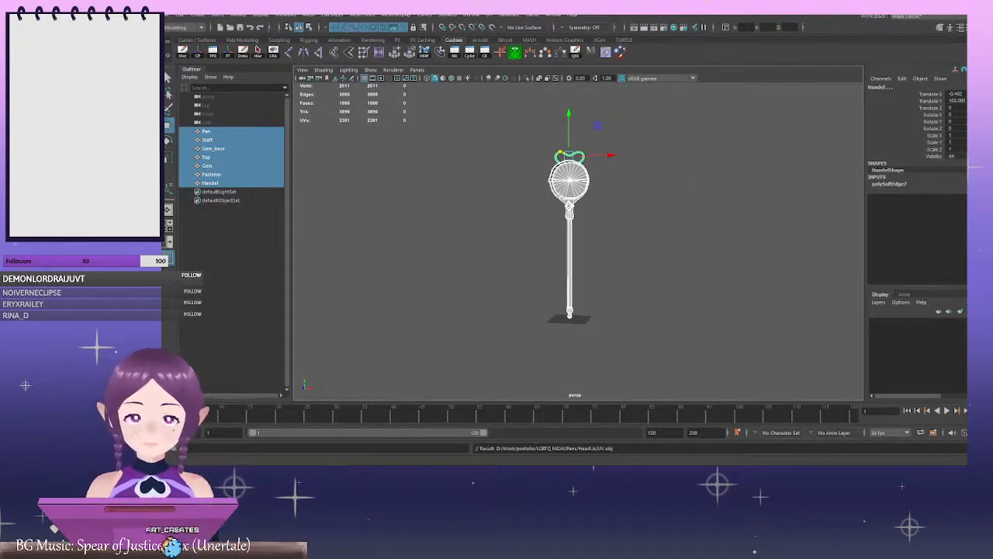
pyautogui.click(672, 217)
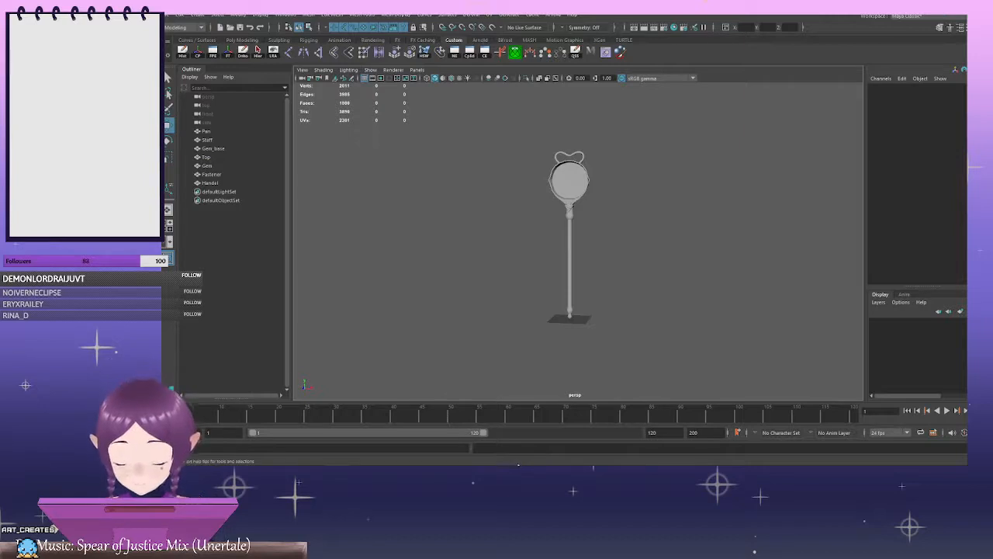
# Switch to UVLayout with the staff model, arrange its menu and view windows side by side, and clear Maya from behind them
pyautogui.moveTo(519, 465)
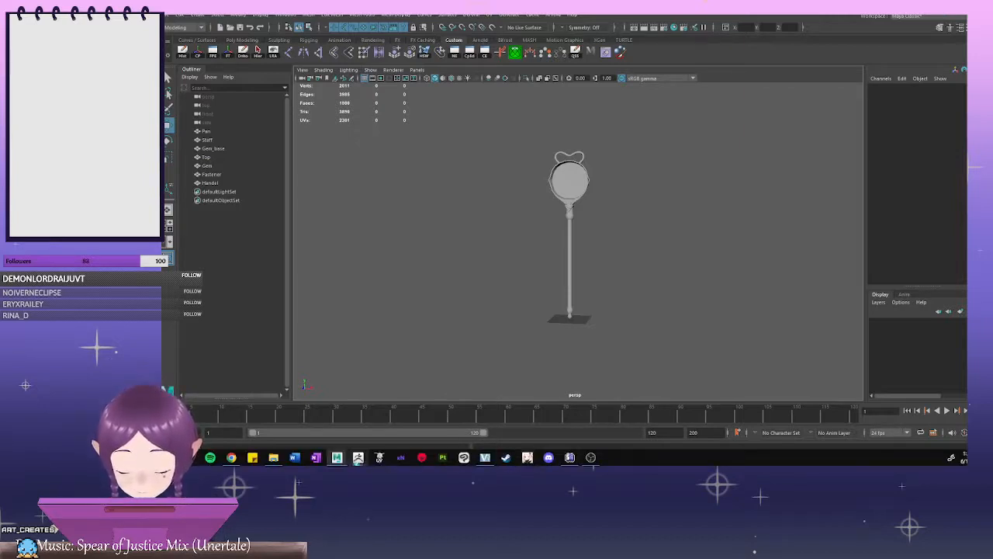
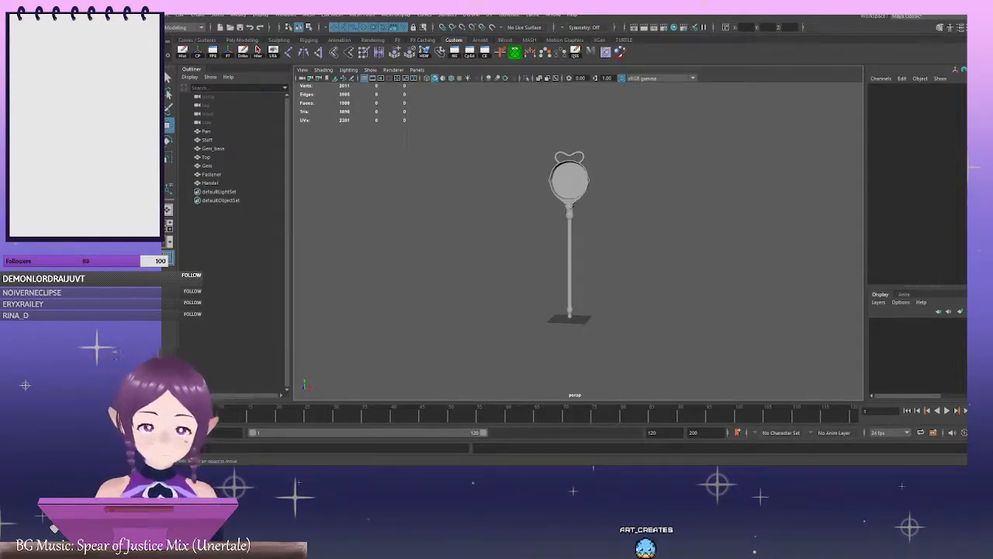
pyautogui.moveTo(672, 14); pyautogui.dragTo(632, 17)
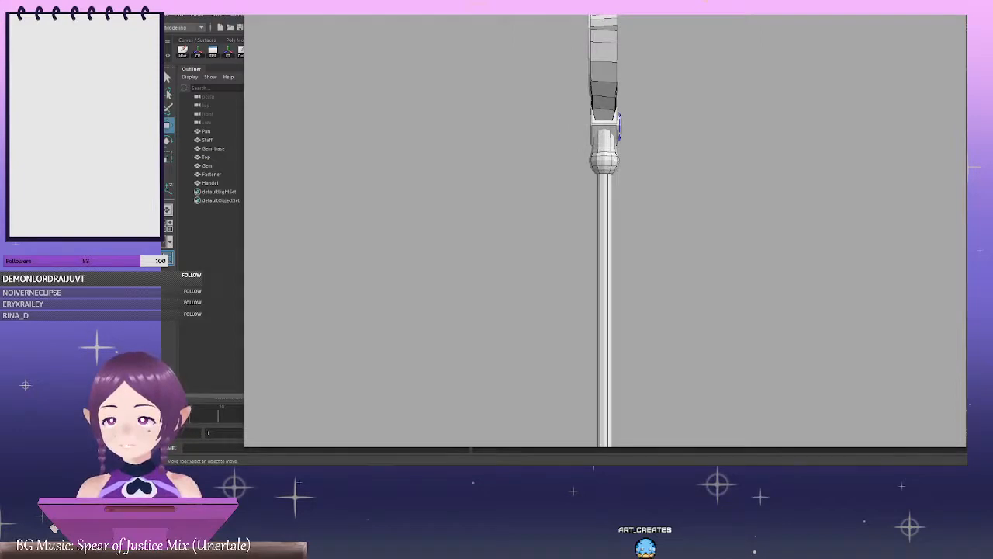
pyautogui.moveTo(191, 16)
pyautogui.mouseDown()
pyautogui.moveTo(191, 54)
pyautogui.moveTo(183, 17)
pyautogui.mouseUp()
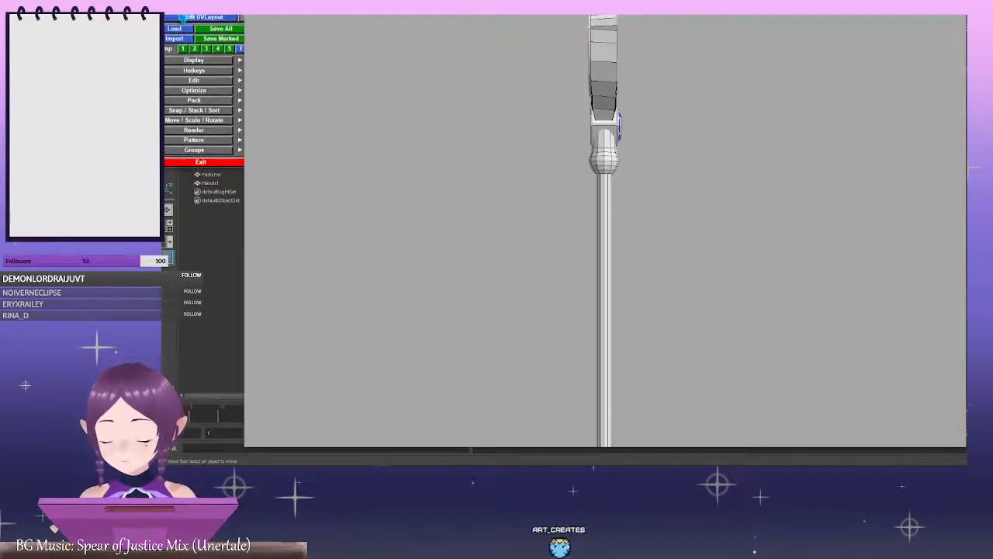
pyautogui.click(930, 8)
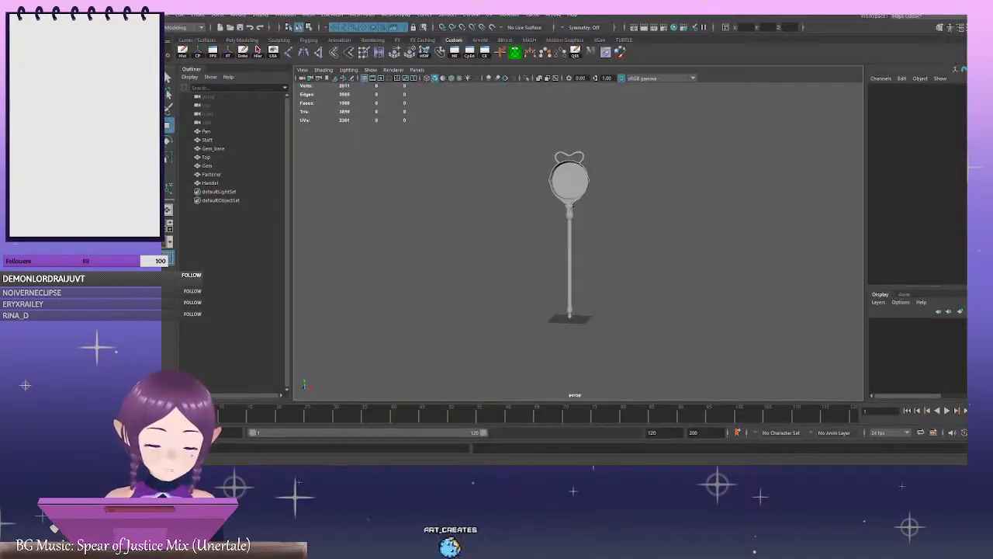
pyautogui.click(929, 7)
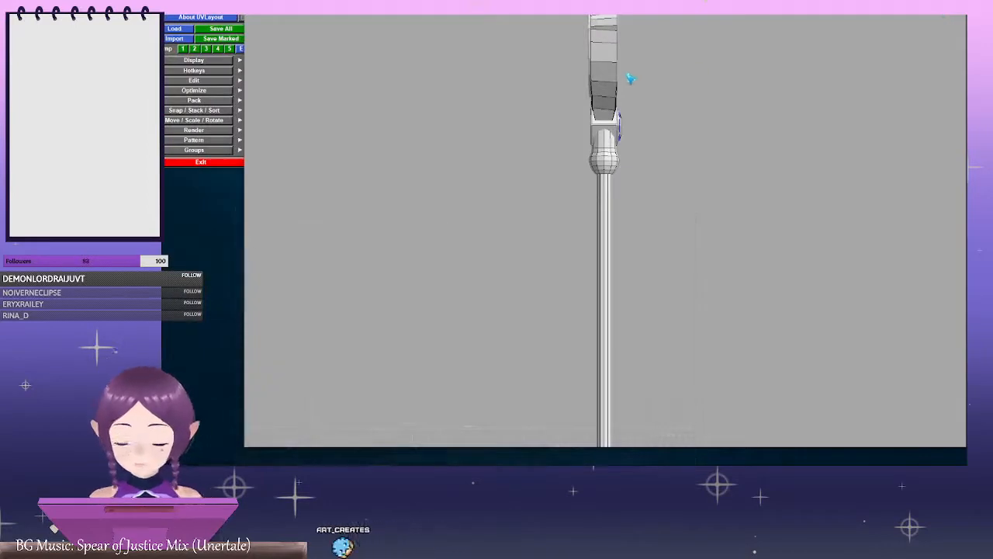
pyautogui.moveTo(672, 14); pyautogui.dragTo(688, 21)
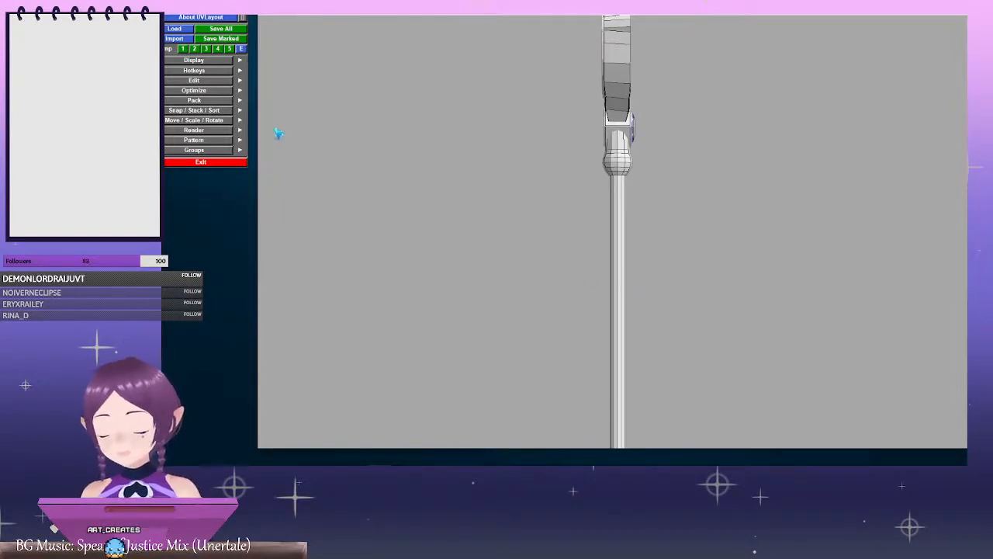
# Extend the 3D view window to meet the menu and turn the staff to show the pan's front
pyautogui.moveTo(256, 42); pyautogui.dragTo(248, 42)
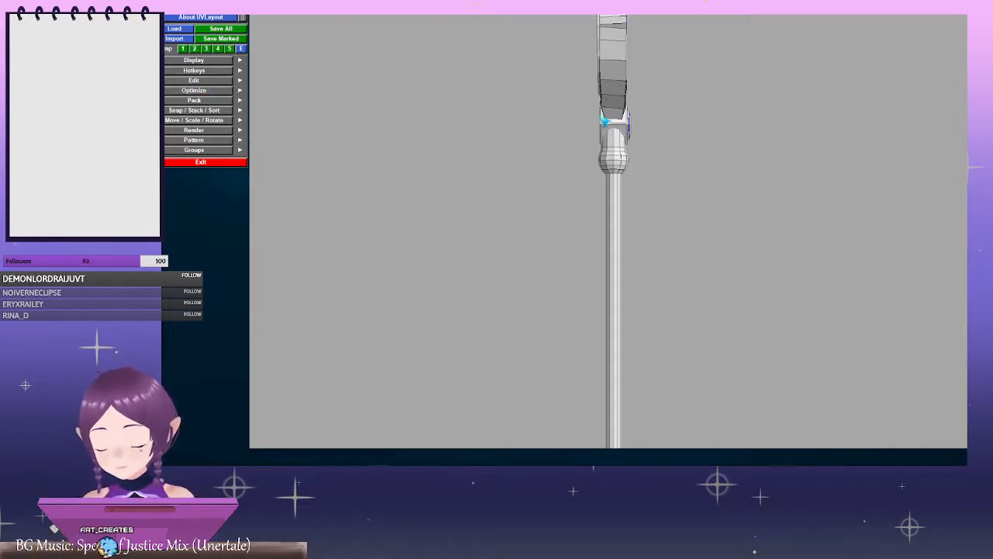
pyautogui.moveTo(672, 145); pyautogui.dragTo(603, 148)
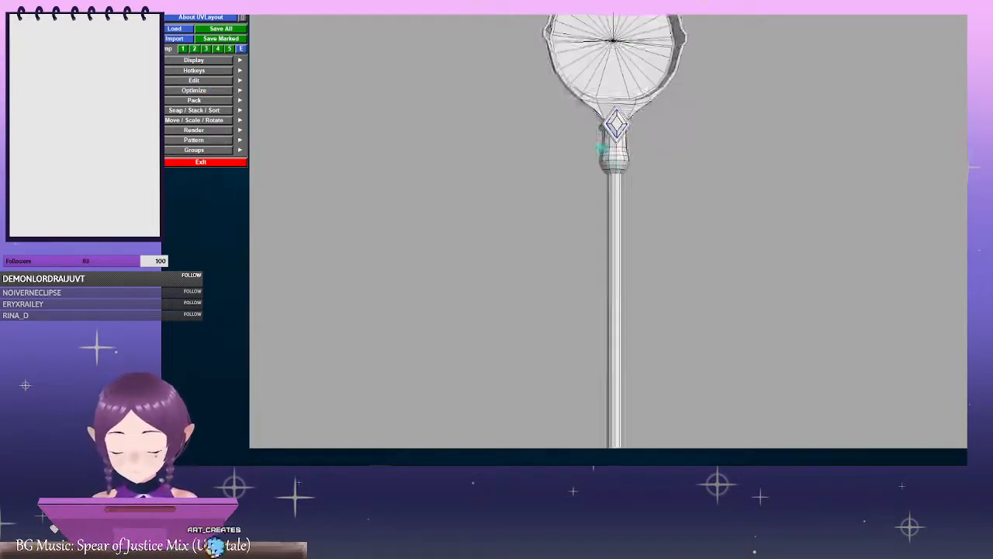
pyautogui.moveTo(659, 151); pyautogui.dragTo(618, 328, button='middle')
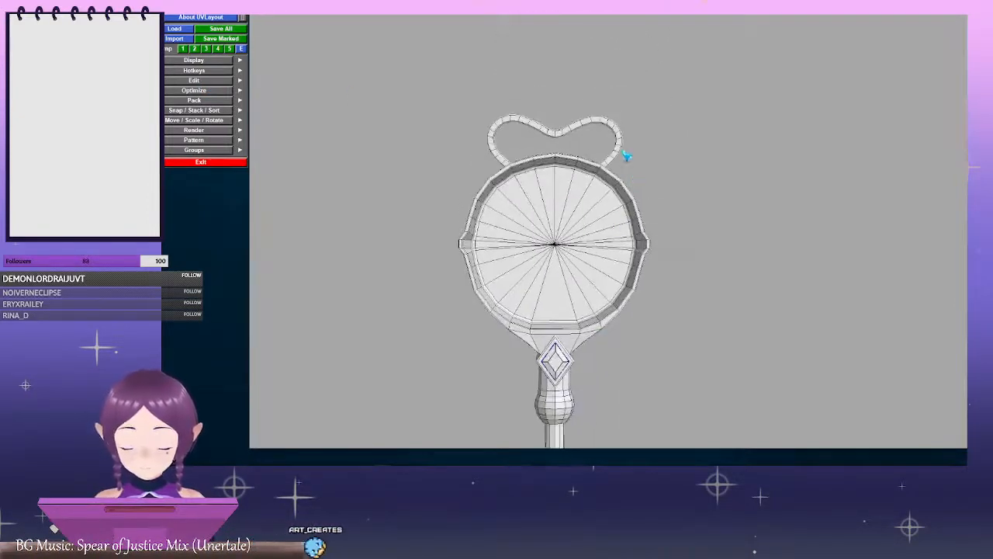
pyautogui.press('3')
pyautogui.press('1')
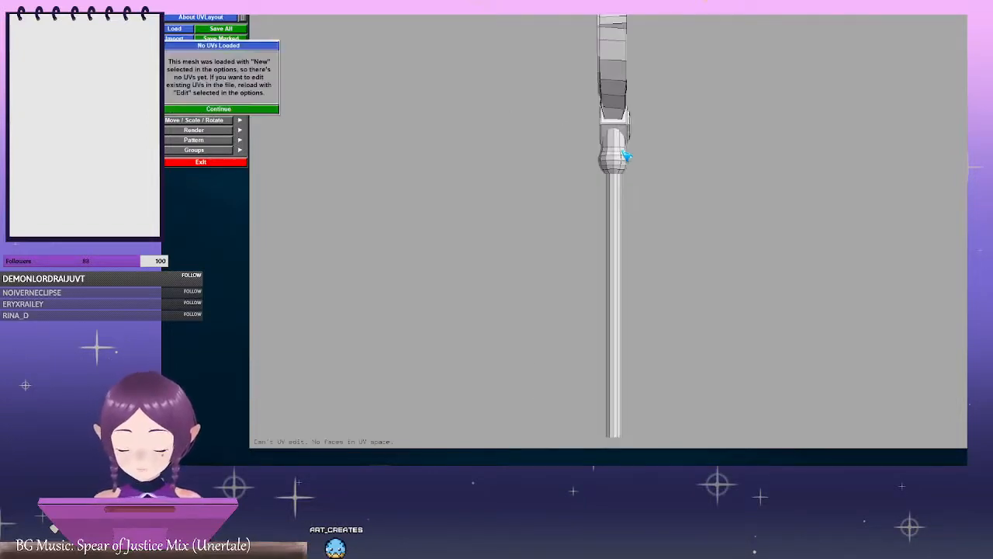
pyautogui.click(263, 110)
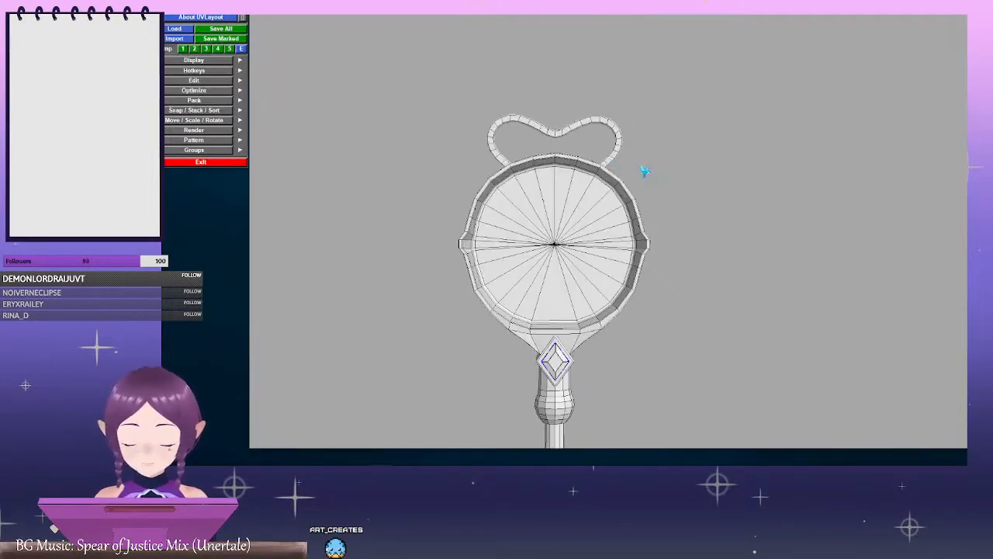
# Spread the staff's separate parts apart, moving the heart-shaped wire, pan, gem, gem frame and upper handle connector clear of the shaft
pyautogui.moveTo(644, 171); pyautogui.dragTo(662, 234)
pyautogui.moveTo(765, 277); pyautogui.dragTo(638, 208, button='right')
pyautogui.moveTo(638, 208); pyautogui.dragTo(634, 118, button='middle')
pyautogui.moveTo(621, 238); pyautogui.dragTo(849, 193, button='middle')
pyautogui.moveTo(615, 298); pyautogui.dragTo(540, 296, button='middle')
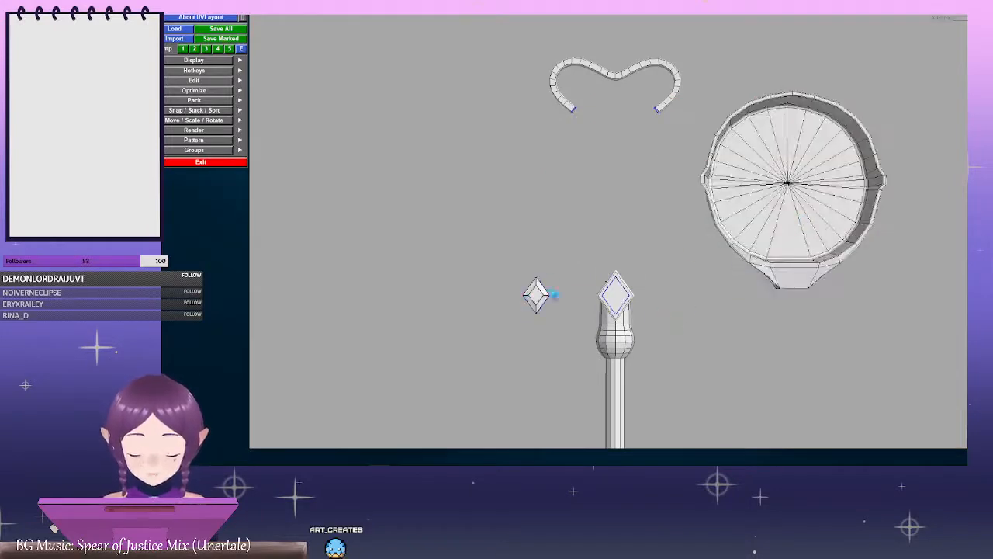
pyautogui.moveTo(627, 300); pyautogui.dragTo(566, 251, button='middle')
pyautogui.moveTo(625, 344); pyautogui.dragTo(732, 369, button='middle')
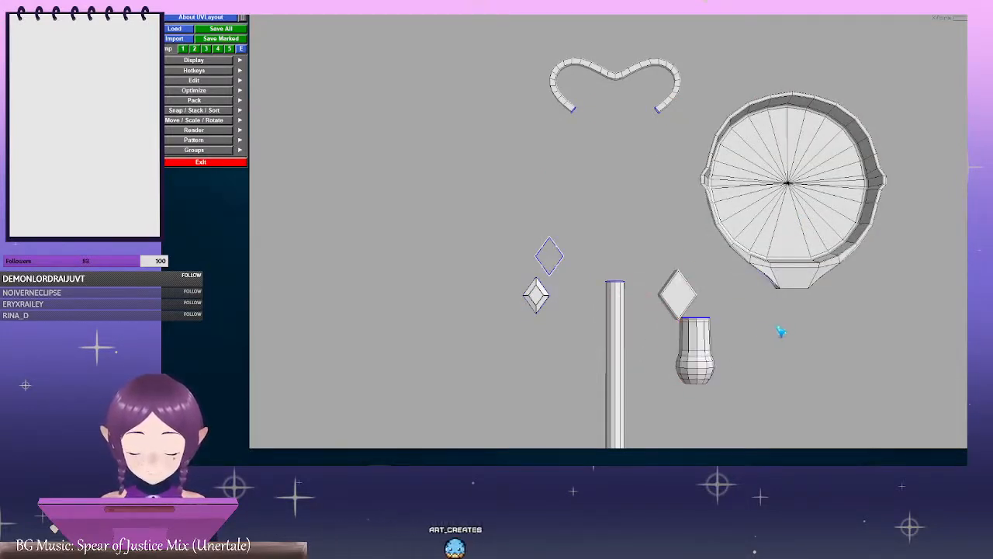
# Cut the shaft loose around its lower end where it meets the pommel's collar
pyautogui.moveTo(781, 333); pyautogui.dragTo(641, 350, button='right')
pyautogui.moveTo(641, 350); pyautogui.dragTo(588, 286, button='middle')
pyautogui.moveTo(629, 306); pyautogui.dragTo(783, 347, button='right')
pyautogui.moveTo(646, 310); pyautogui.dragTo(625, 159, button='middle')
pyautogui.moveTo(465, 247); pyautogui.dragTo(885, 376, button='right')
pyautogui.moveTo(409, 332); pyautogui.dragTo(707, 181, button='middle')
pyautogui.moveTo(451, 198); pyautogui.dragTo(541, 229, button='right')
pyautogui.moveTo(528, 228); pyautogui.dragTo(650, 223, button='middle')
pyautogui.moveTo(602, 230); pyautogui.dragTo(611, 280)
pyautogui.moveTo(615, 256); pyautogui.dragTo(627, 171, button='middle')
pyautogui.moveTo(419, 219); pyautogui.dragTo(532, 255, button='right')
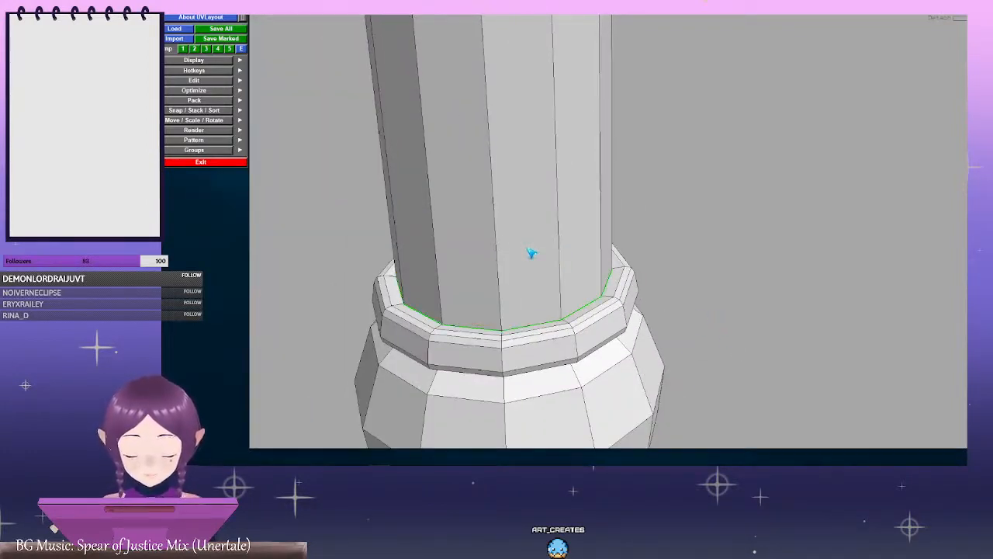
# Cut a seam along one lengthwise edge of the shaft and drop the shaft into UV space
pyautogui.press('c')
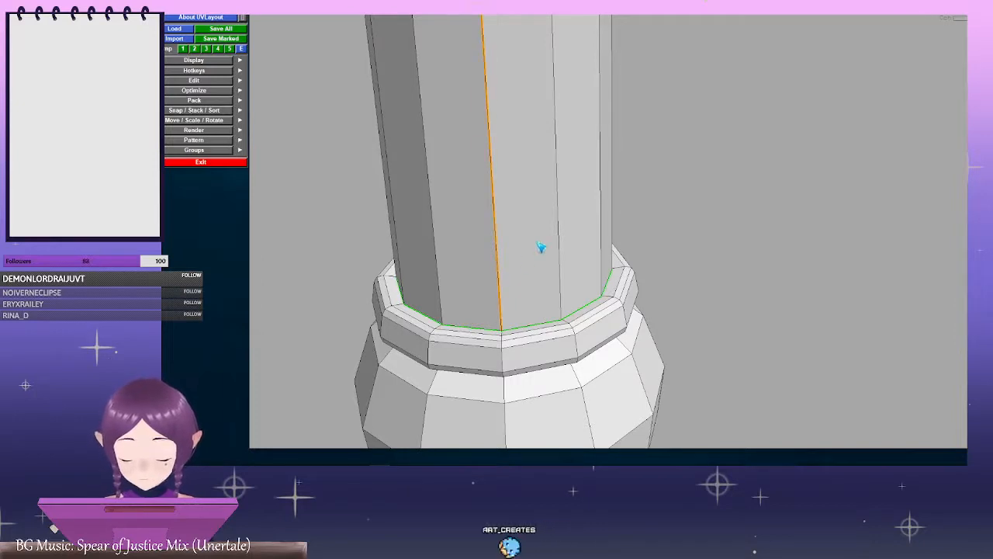
pyautogui.press('Return')
pyautogui.press('d')
# Split the pommel around its bottom cap and along one lengthwise edge, and drop both pieces into UV space
pyautogui.moveTo(551, 337); pyautogui.dragTo(568, 190, button='middle')
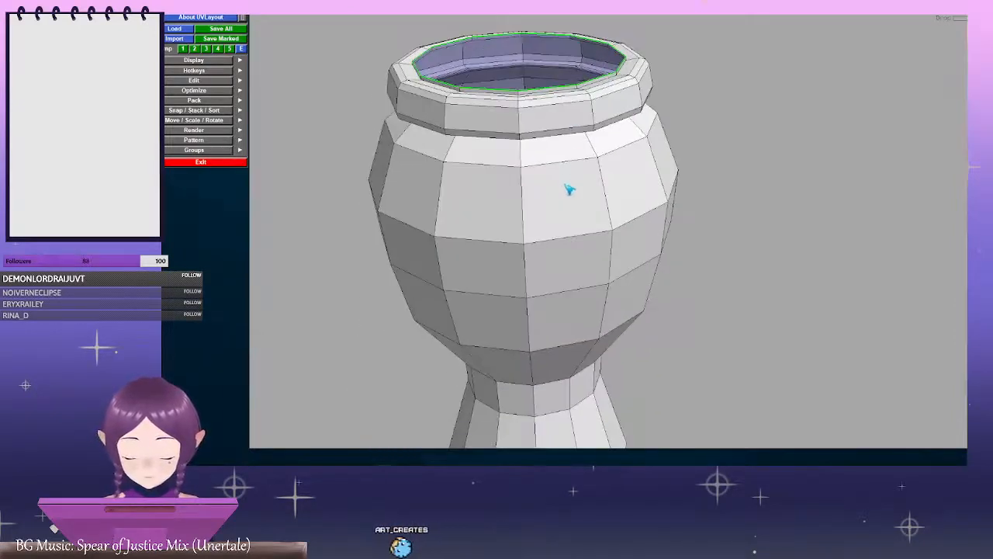
pyautogui.moveTo(563, 302); pyautogui.dragTo(569, 248, button='middle')
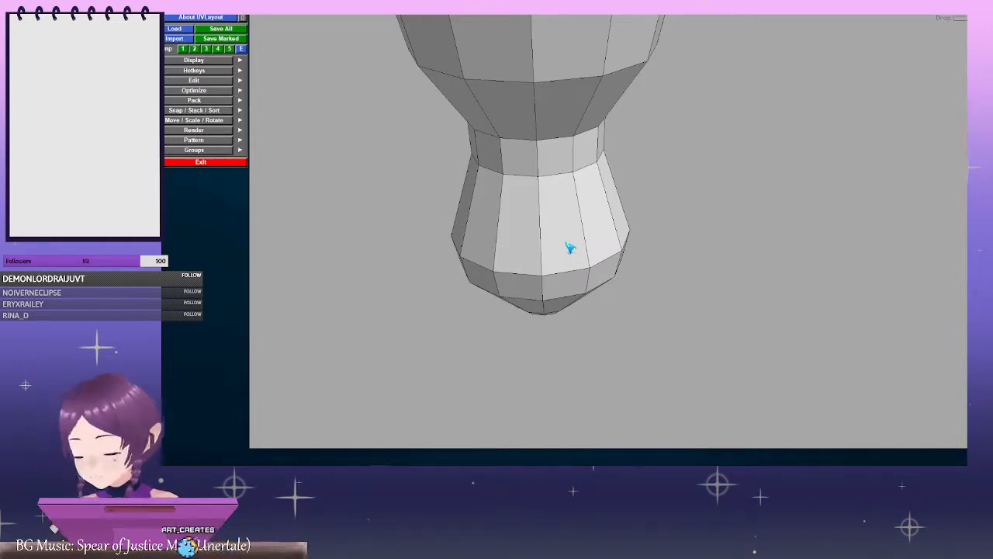
pyautogui.moveTo(586, 288); pyautogui.dragTo(569, 215, button='middle')
pyautogui.moveTo(572, 253); pyautogui.dragTo(577, 218)
pyautogui.moveTo(576, 200); pyautogui.dragTo(575, 276, button='middle')
pyautogui.moveTo(576, 271); pyautogui.dragTo(602, 239, button='right')
pyautogui.moveTo(602, 240); pyautogui.dragTo(530, 148)
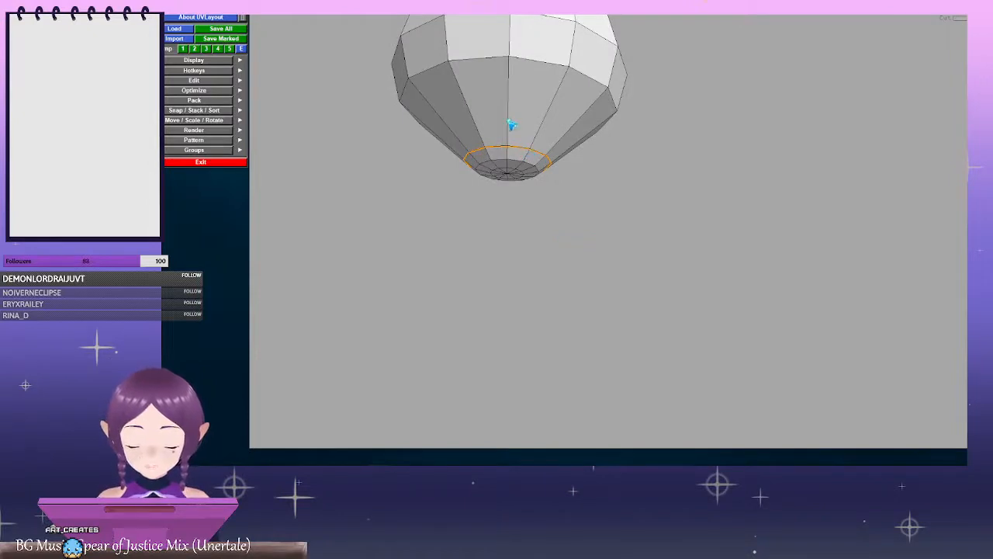
pyautogui.press('Return')
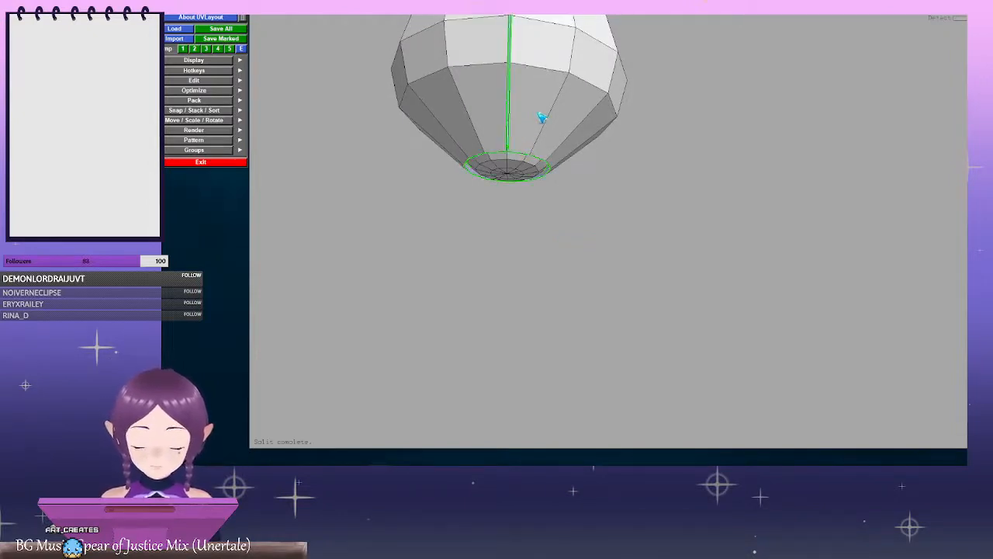
pyautogui.press('d')
pyautogui.press('d')
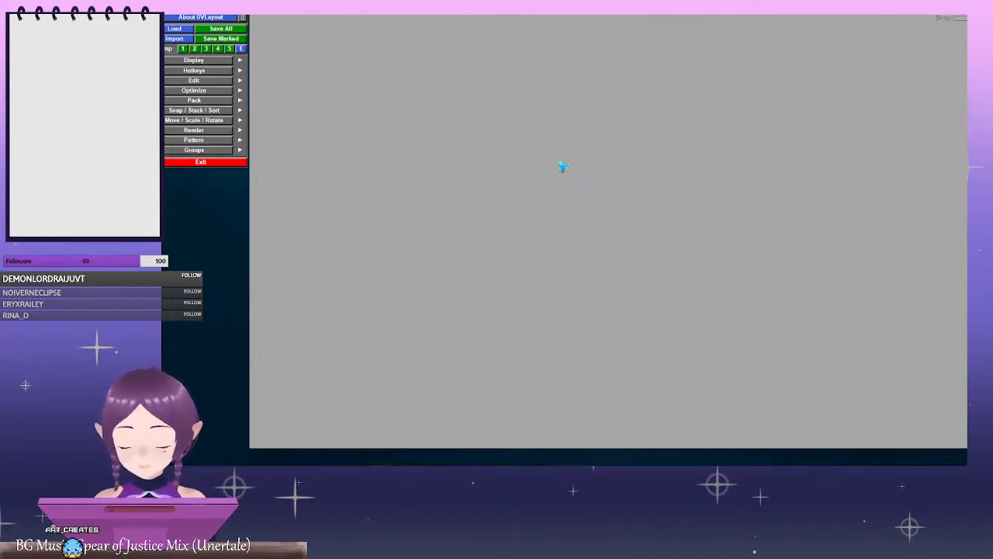
# Mark seam edges along the bevels beside the front face of the diamond-shaped block
pyautogui.moveTo(670, 164); pyautogui.dragTo(349, 172, button='right')
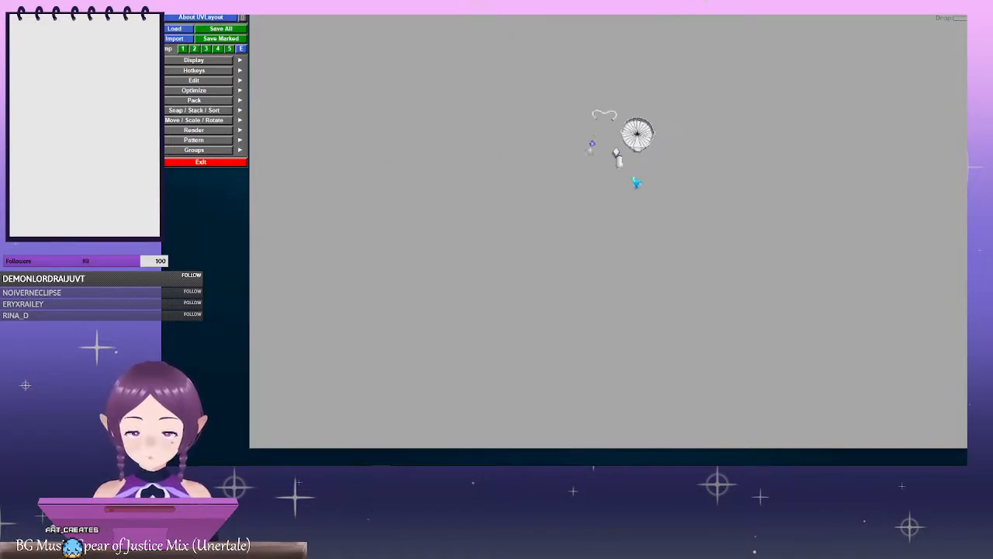
pyautogui.moveTo(634, 182); pyautogui.dragTo(605, 260, button='middle')
pyautogui.moveTo(466, 252); pyautogui.dragTo(577, 243, button='right')
pyautogui.moveTo(532, 206); pyautogui.dragTo(581, 168, button='middle')
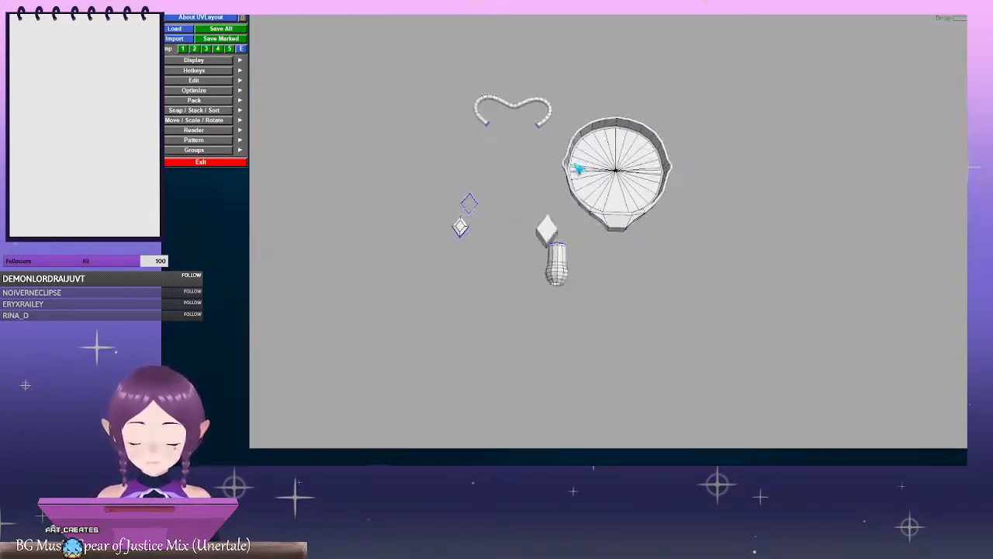
pyautogui.moveTo(421, 217); pyautogui.dragTo(565, 247, button='right')
pyautogui.moveTo(458, 214); pyautogui.dragTo(499, 239)
pyautogui.moveTo(429, 194); pyautogui.dragTo(530, 226, button='middle')
pyautogui.moveTo(530, 225); pyautogui.dragTo(645, 236, button='right')
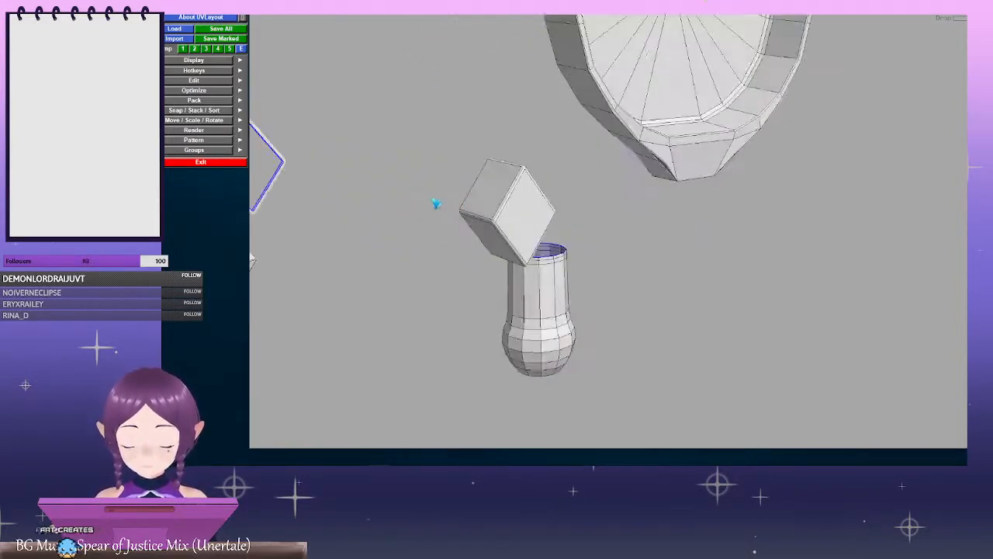
pyautogui.moveTo(437, 207); pyautogui.dragTo(514, 221, button='middle')
pyautogui.moveTo(559, 240); pyautogui.dragTo(685, 262, button='right')
pyautogui.moveTo(512, 257); pyautogui.dragTo(609, 263, button='right')
pyautogui.moveTo(608, 264); pyautogui.dragTo(603, 259)
pyautogui.moveTo(621, 259); pyautogui.dragTo(604, 259, button='middle')
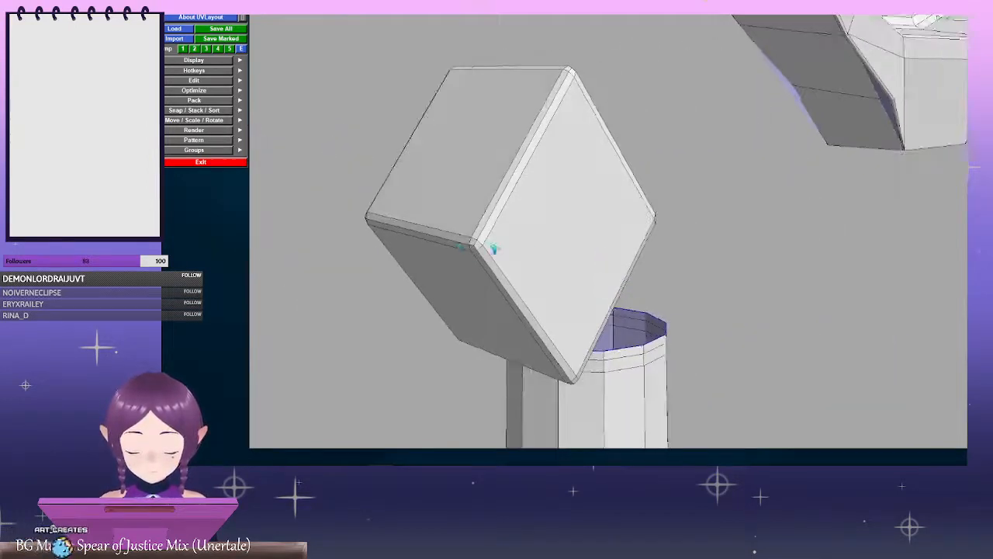
pyautogui.press('c')
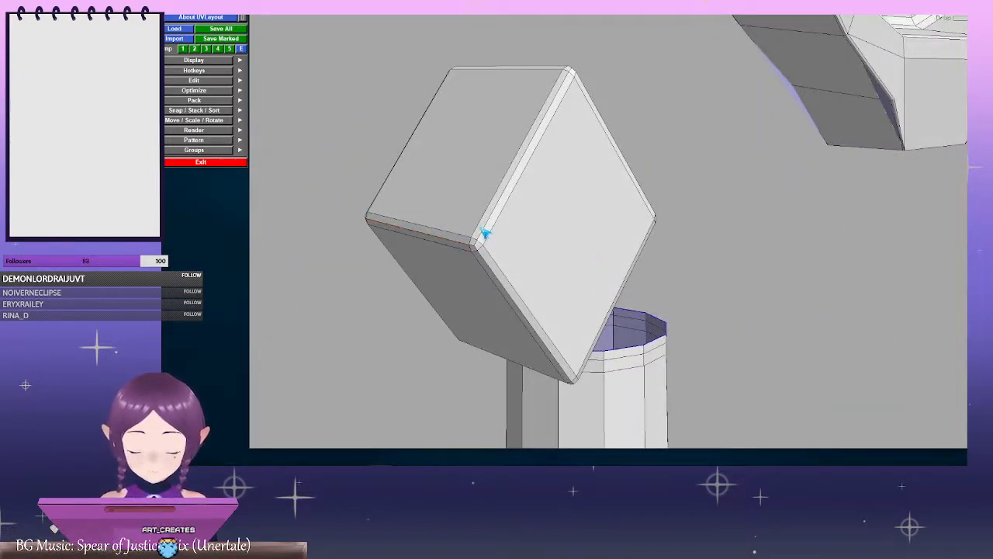
pyautogui.press('c')
pyautogui.moveTo(489, 237); pyautogui.dragTo(530, 282, button='right')
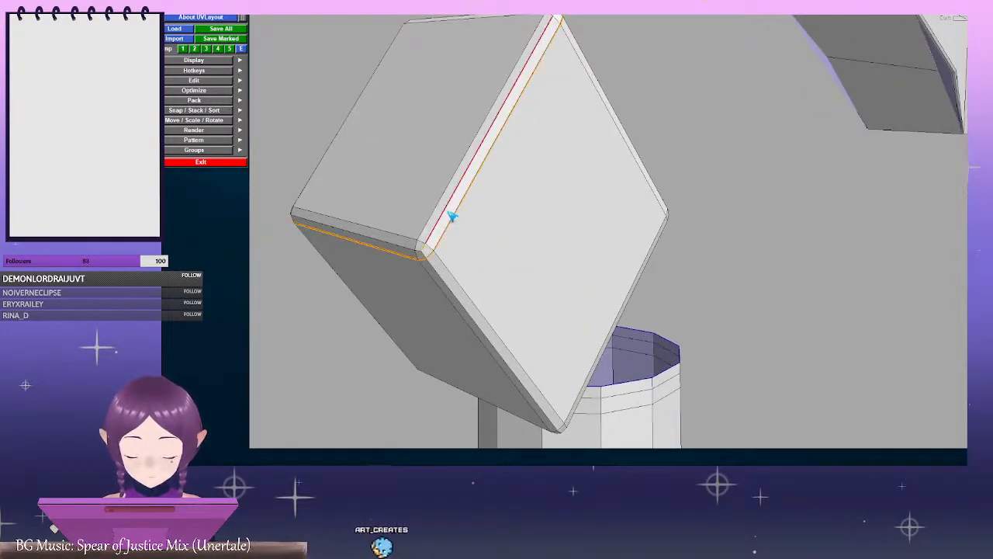
# Extend the marked seam around the diamond block's remaining bevelled edges on its sides and back
pyautogui.moveTo(453, 217); pyautogui.dragTo(518, 210)
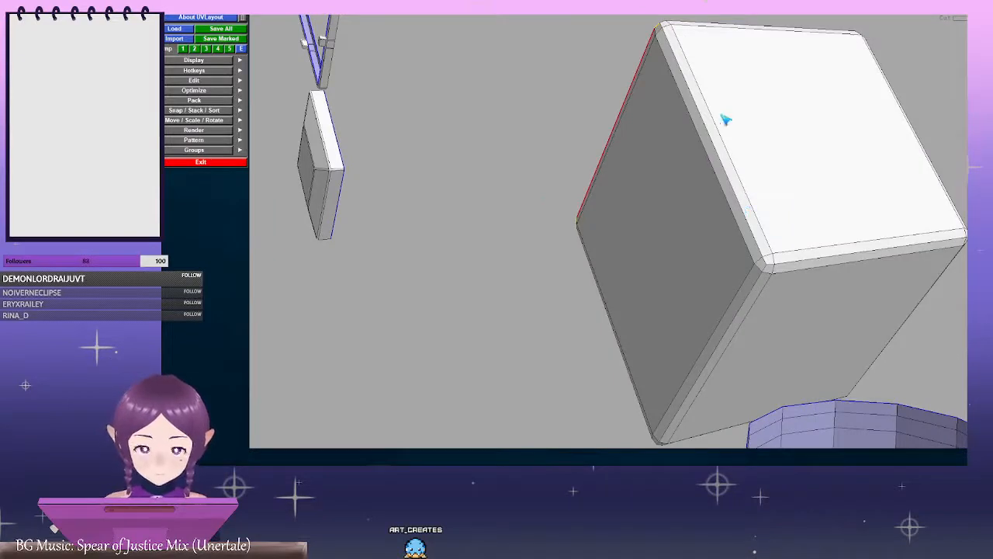
pyautogui.moveTo(644, 164); pyautogui.dragTo(638, 292)
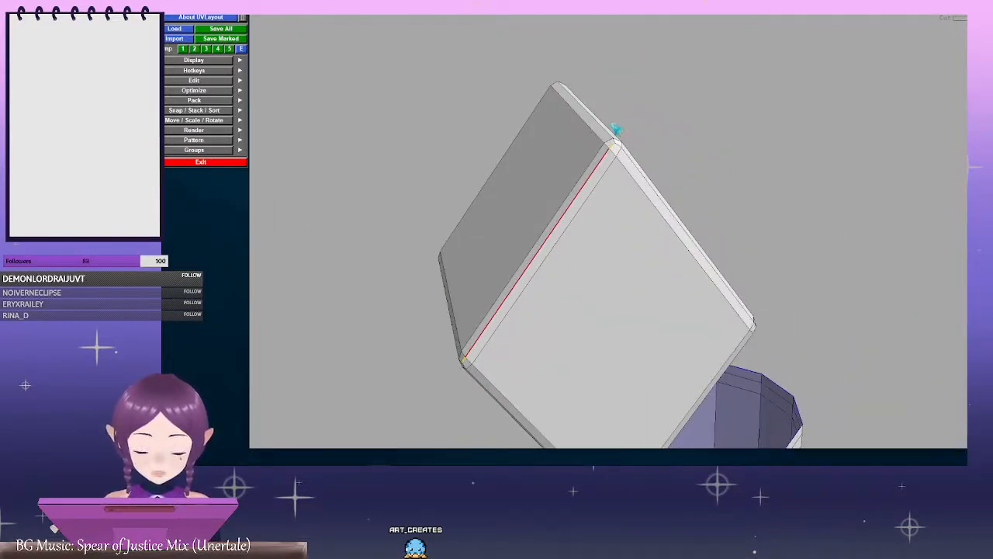
pyautogui.moveTo(609, 134); pyautogui.dragTo(572, 110)
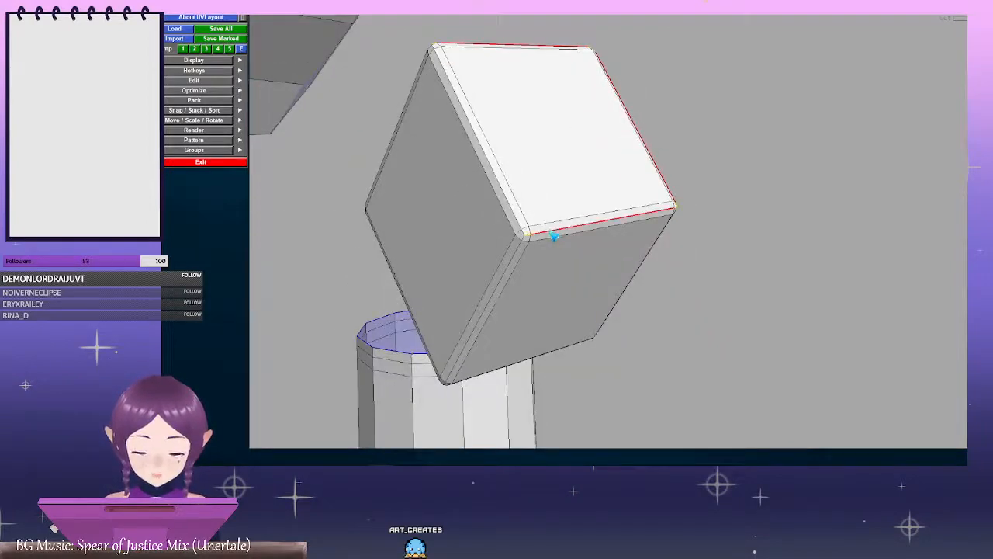
pyautogui.moveTo(553, 237); pyautogui.dragTo(494, 280)
pyautogui.moveTo(525, 246); pyautogui.dragTo(537, 268)
pyautogui.moveTo(537, 268); pyautogui.dragTo(521, 256, button='right')
# Split the diamond block along its marked seams and drop it into UV space
pyautogui.hotkey('shift', 's')
pyautogui.moveTo(521, 255); pyautogui.dragTo(641, 239)
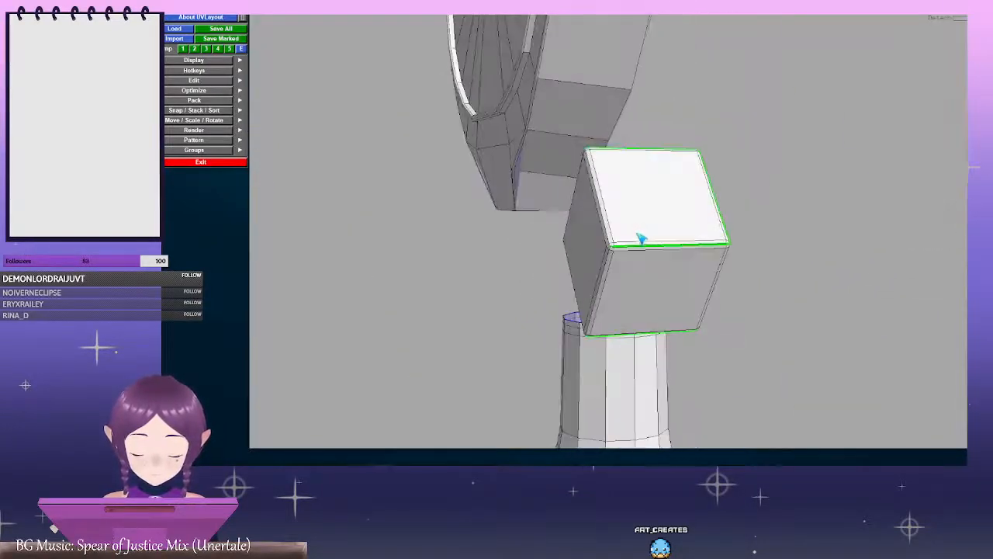
pyautogui.moveTo(727, 268); pyautogui.dragTo(695, 309)
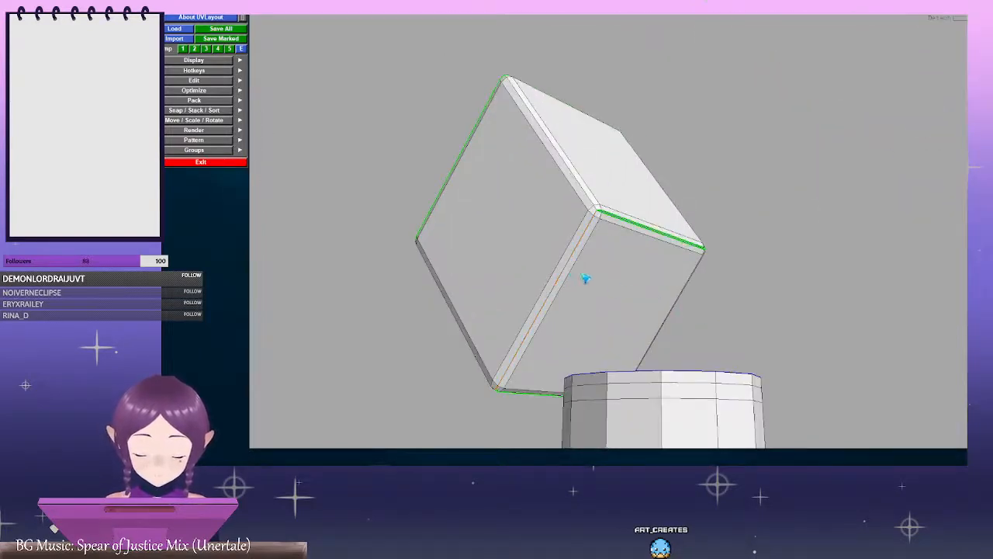
pyautogui.moveTo(586, 279)
pyautogui.mouseDown()
pyautogui.moveTo(536, 275)
pyautogui.moveTo(598, 269)
pyautogui.mouseUp()
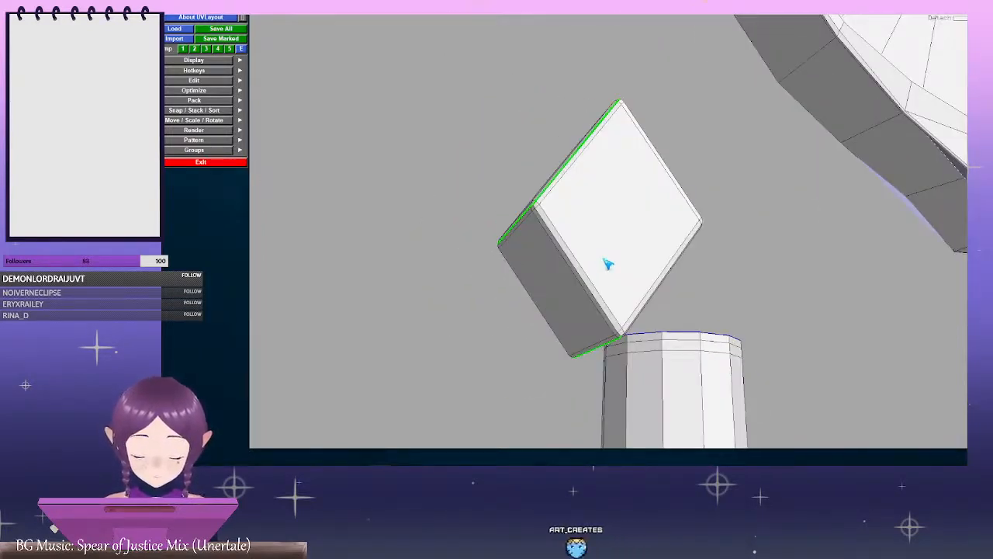
pyautogui.press('d')
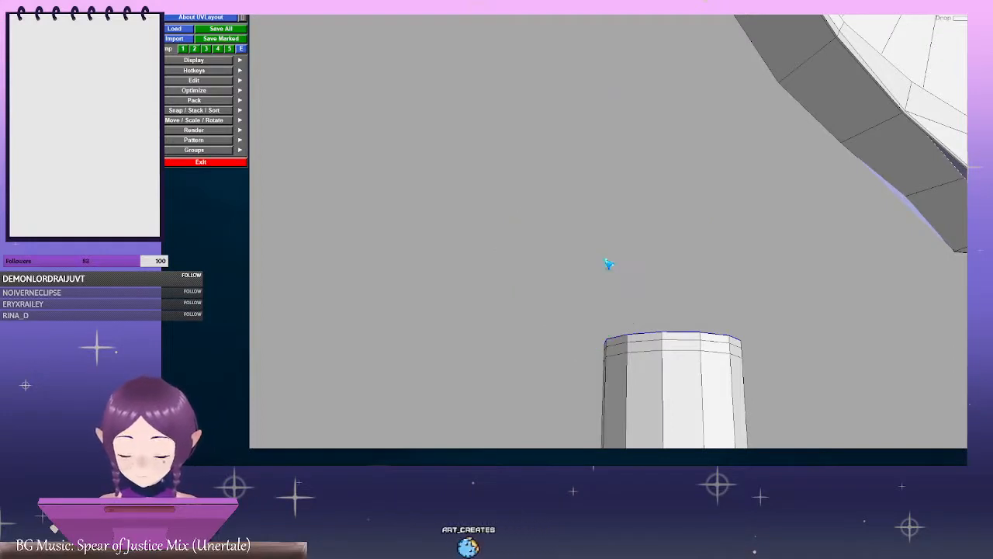
# Open the UV view and straighten the shaft's shell into a rectangle
pyautogui.press('1')
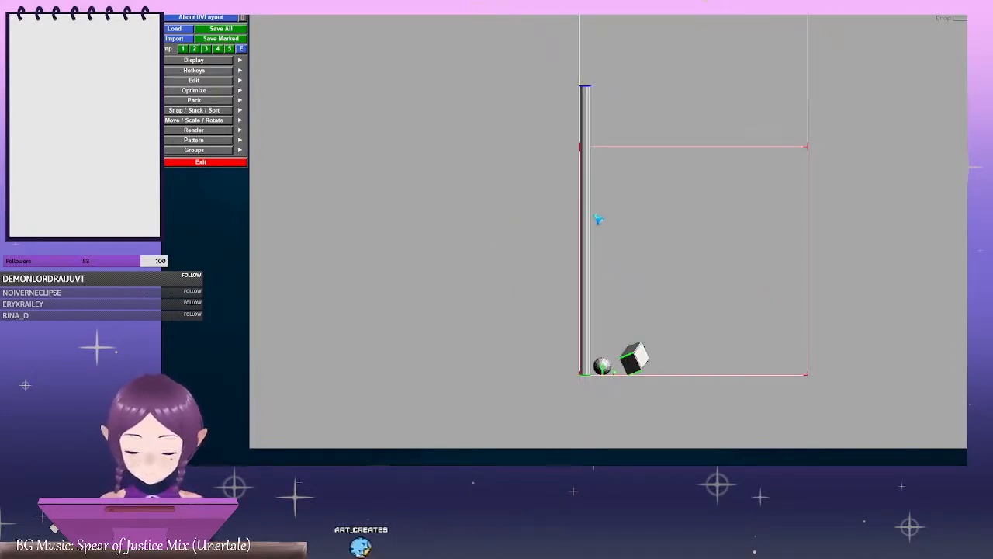
pyautogui.press('r')
pyautogui.moveTo(665, 303); pyautogui.dragTo(535, 147, button='middle')
pyautogui.moveTo(535, 147); pyautogui.dragTo(583, 326, button='right')
pyautogui.press('r')
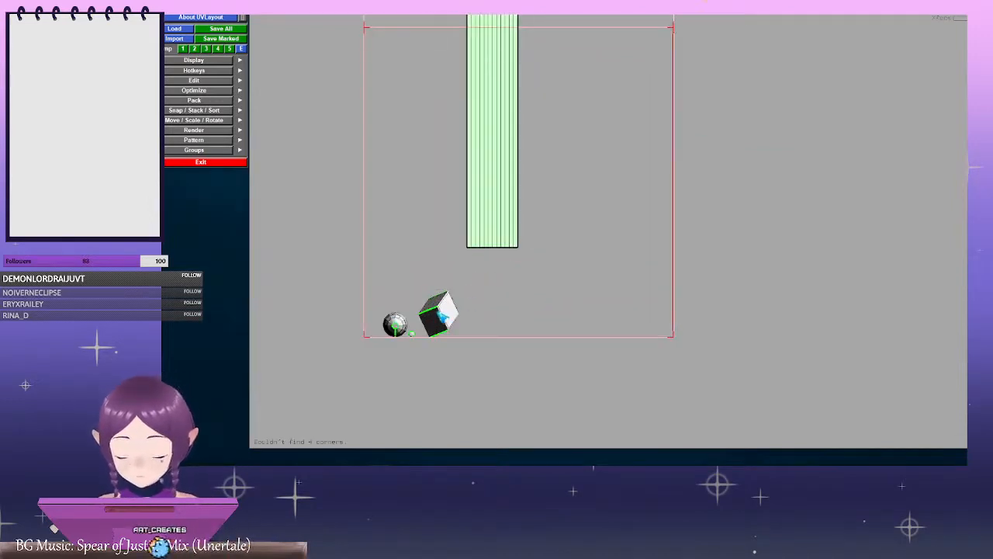
# Try to flatten the diamond block's shell in the UV view
pyautogui.press('f')
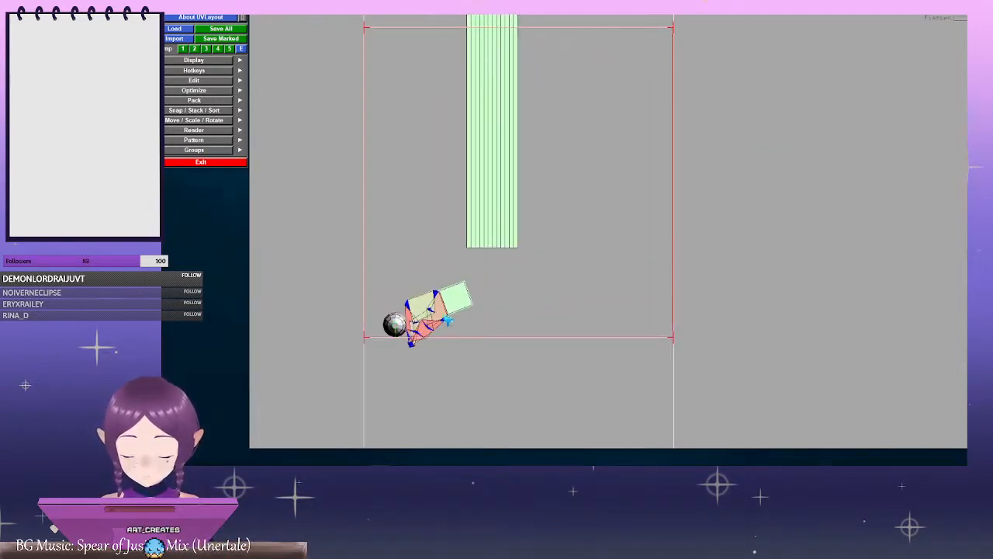
pyautogui.moveTo(451, 320); pyautogui.dragTo(608, 226, button='middle')
pyautogui.hotkey('shift', 'f')
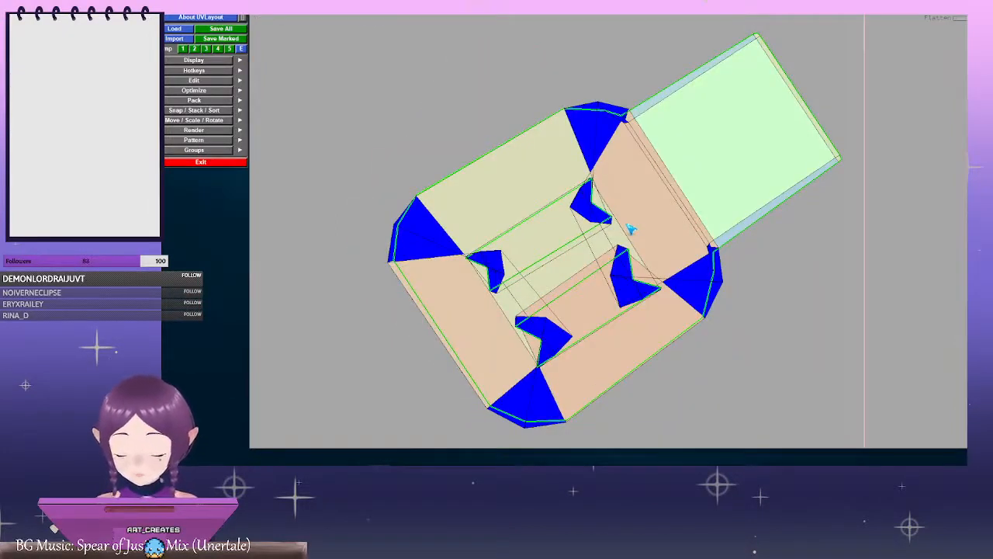
# Return the diamond block from UV space to the 3D view and close its cut seams
pyautogui.hotkey('shift', 'd')
pyautogui.moveTo(668, 229); pyautogui.dragTo(454, 258, button='right')
pyautogui.moveTo(455, 258); pyautogui.dragTo(641, 158, button='middle')
pyautogui.moveTo(641, 157); pyautogui.dragTo(412, 272, button='right')
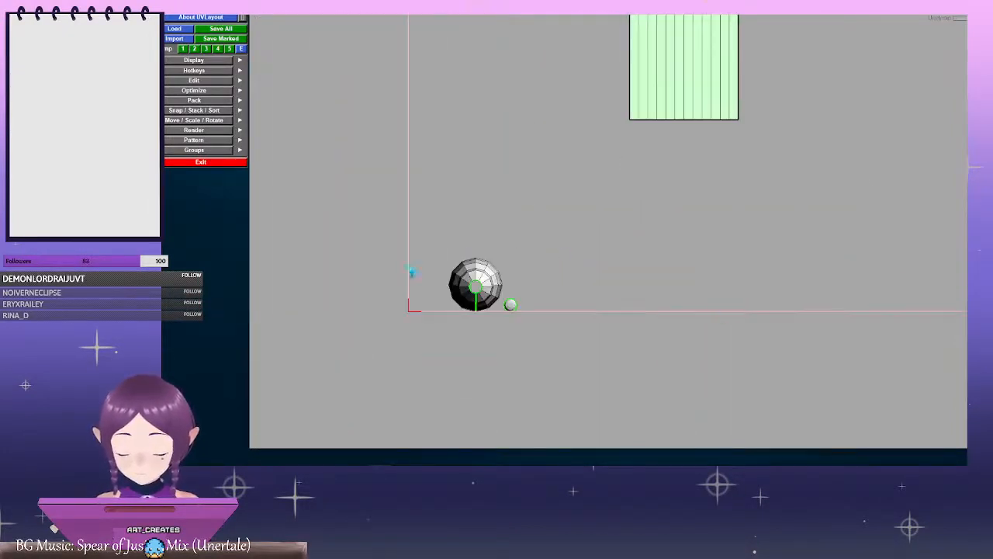
pyautogui.press('2')
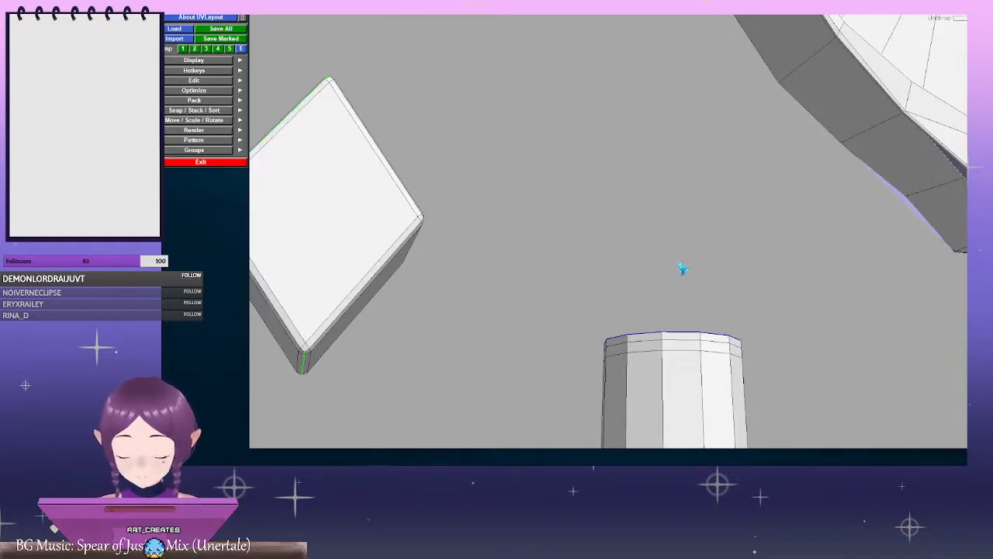
pyautogui.moveTo(623, 252); pyautogui.dragTo(494, 247, button='right')
pyautogui.press('Return')
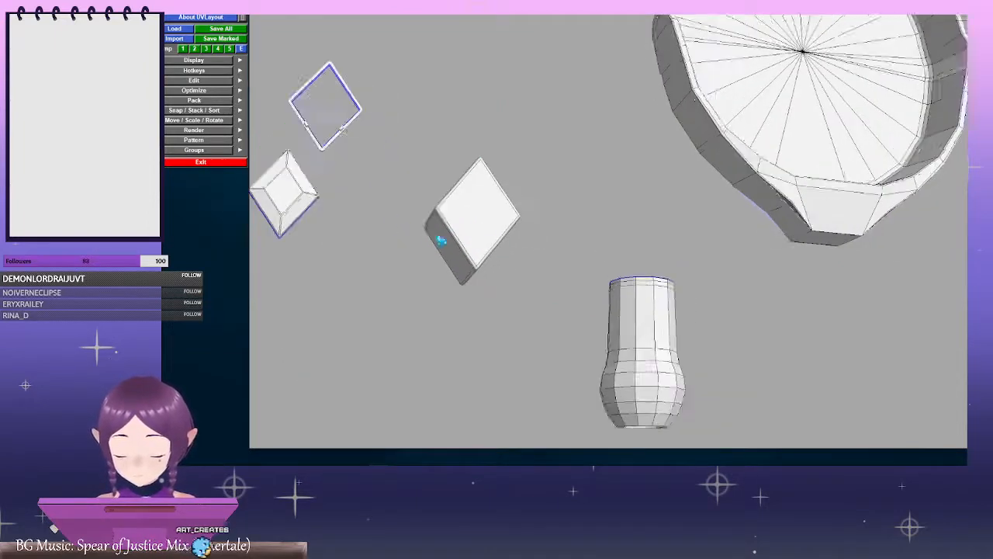
# Mark new cut seams along the bevelled edges of the diamond block, following the edges of its end faces
pyautogui.moveTo(439, 238); pyautogui.dragTo(476, 240)
pyautogui.moveTo(476, 240); pyautogui.dragTo(541, 269, button='right')
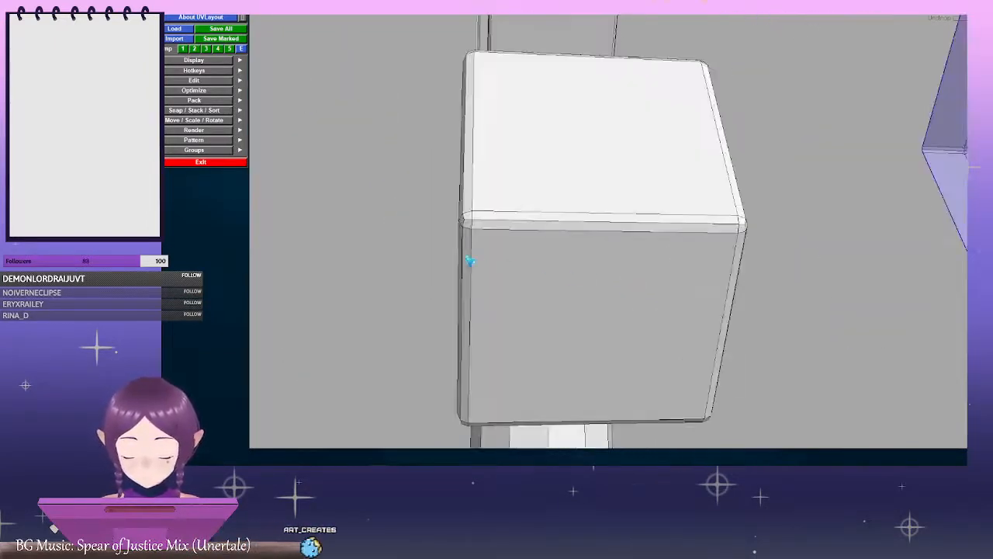
pyautogui.press('c')
pyautogui.moveTo(477, 259); pyautogui.dragTo(510, 259)
pyautogui.press('c')
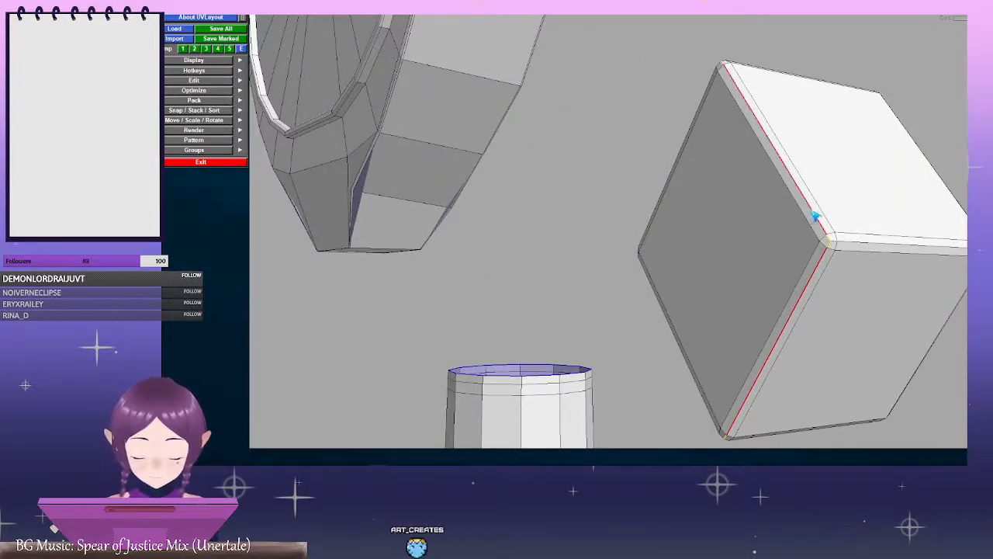
pyautogui.moveTo(811, 230); pyautogui.dragTo(788, 231)
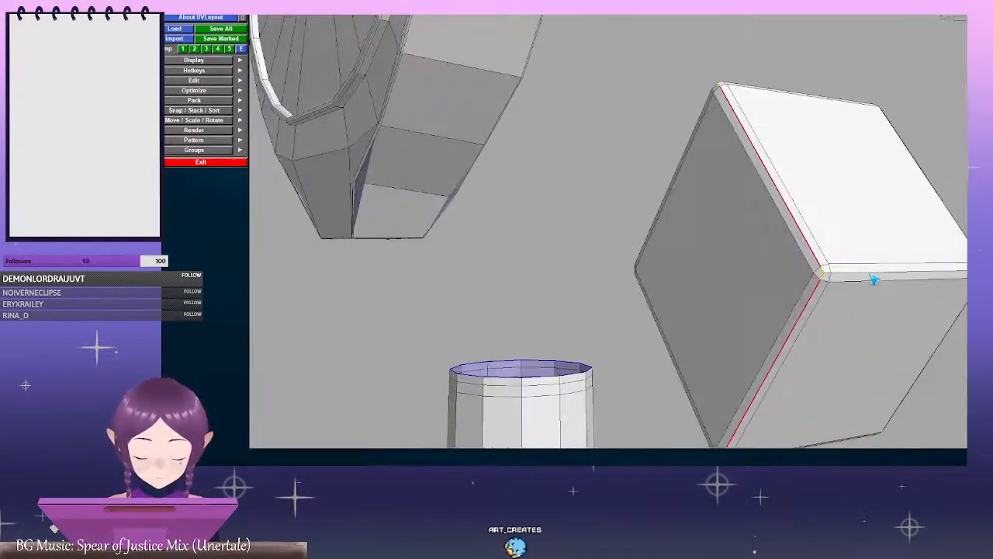
pyautogui.moveTo(898, 280); pyautogui.dragTo(683, 232)
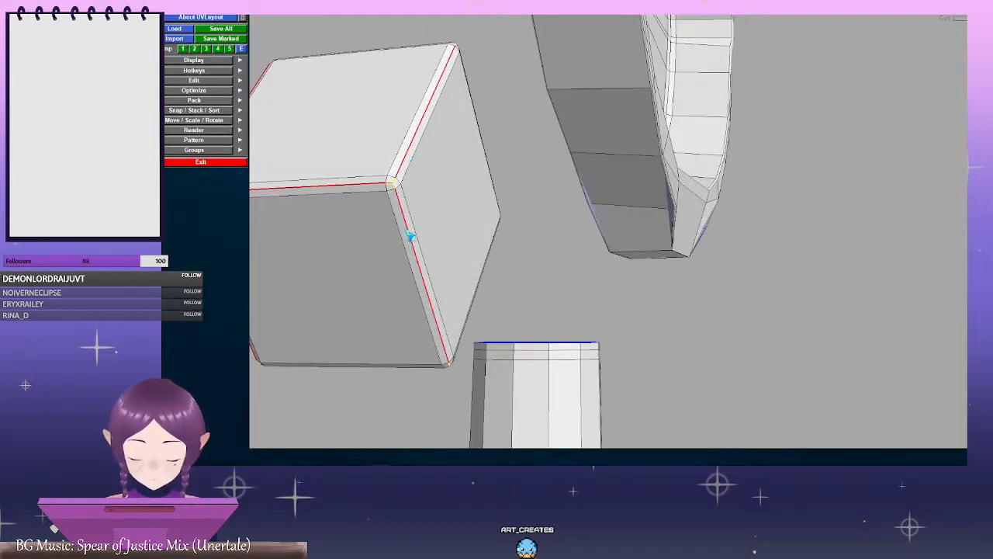
# Split the diamond block along its marked seams, drop it into UV space and flatten its shell
pyautogui.press('Return')
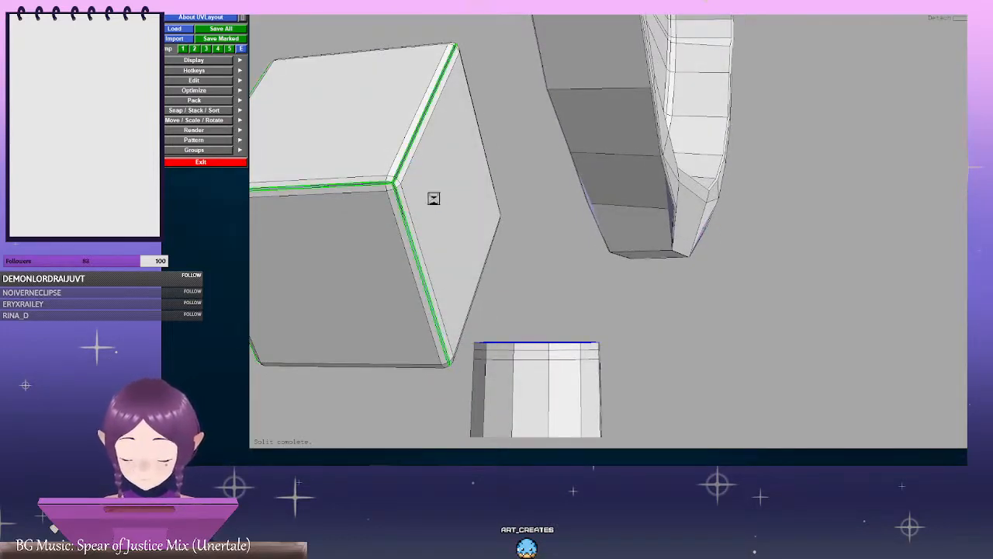
pyautogui.press('d')
pyautogui.press('f')
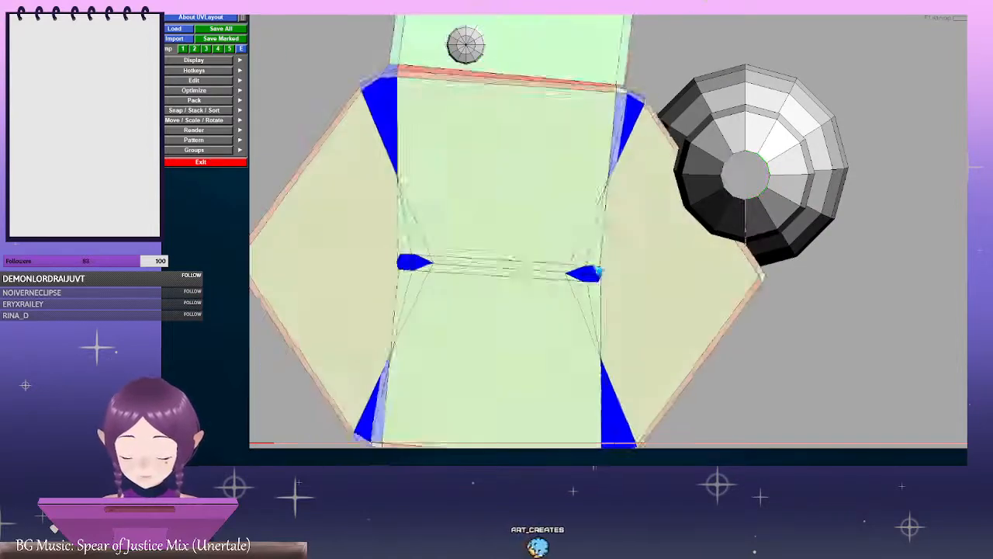
pyautogui.press('d')
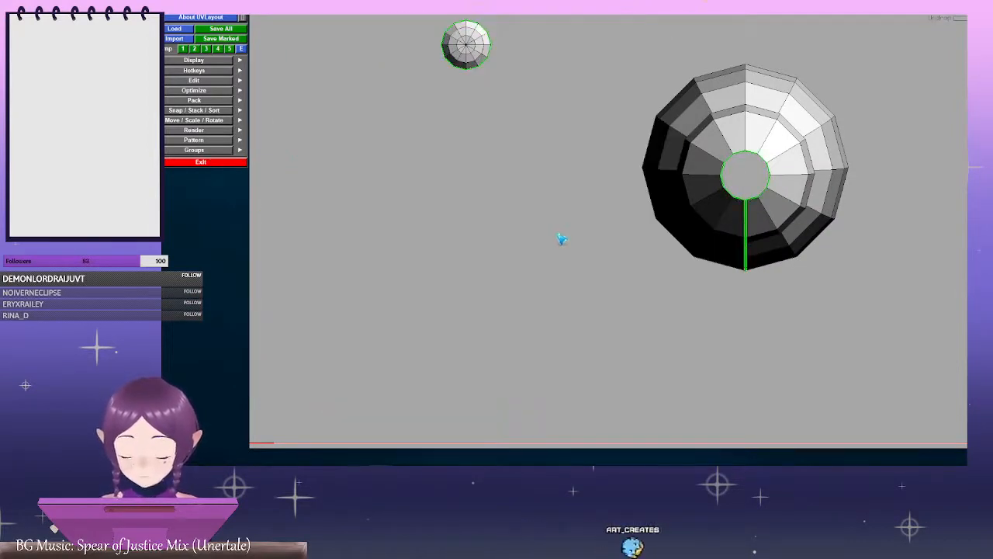
pyautogui.hotkey('ctrl', 'z')
pyautogui.press('Home')
pyautogui.press('f')
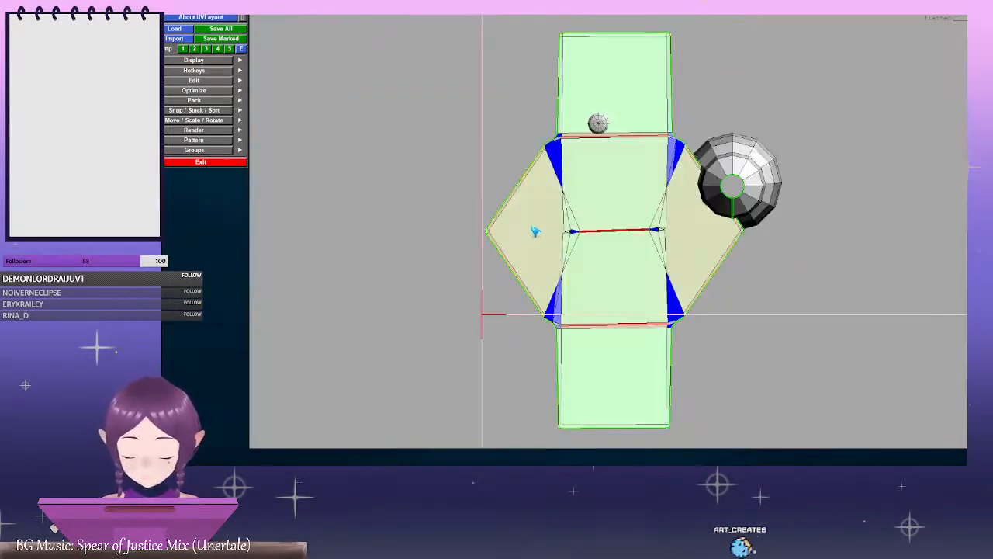
# Cut the remaining edges at the overlapping corners of the diamond block's shell and flatten it into a cross layout
pyautogui.moveTo(536, 232); pyautogui.dragTo(752, 287, button='right')
pyautogui.moveTo(752, 287); pyautogui.dragTo(696, 175, button='middle')
pyautogui.press('c')
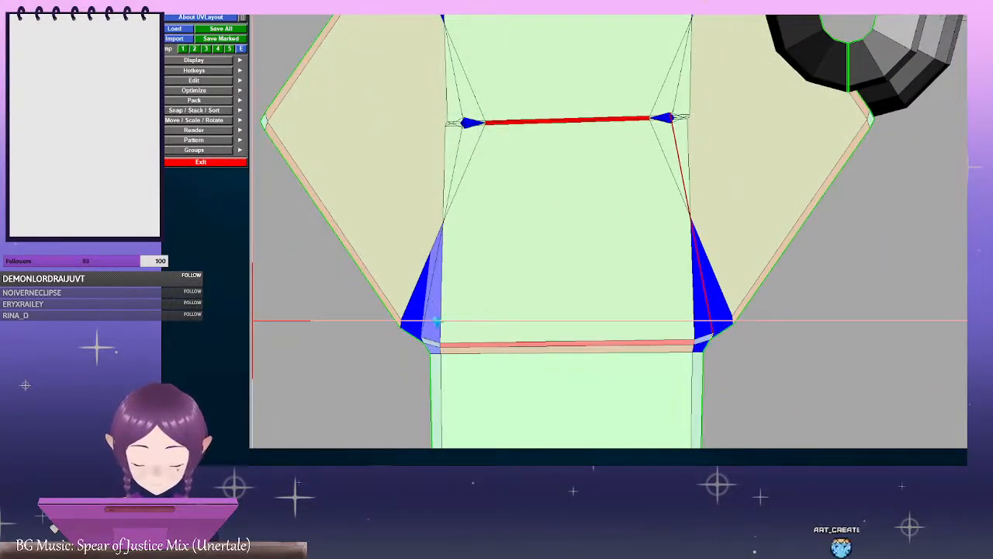
pyautogui.press('Return')
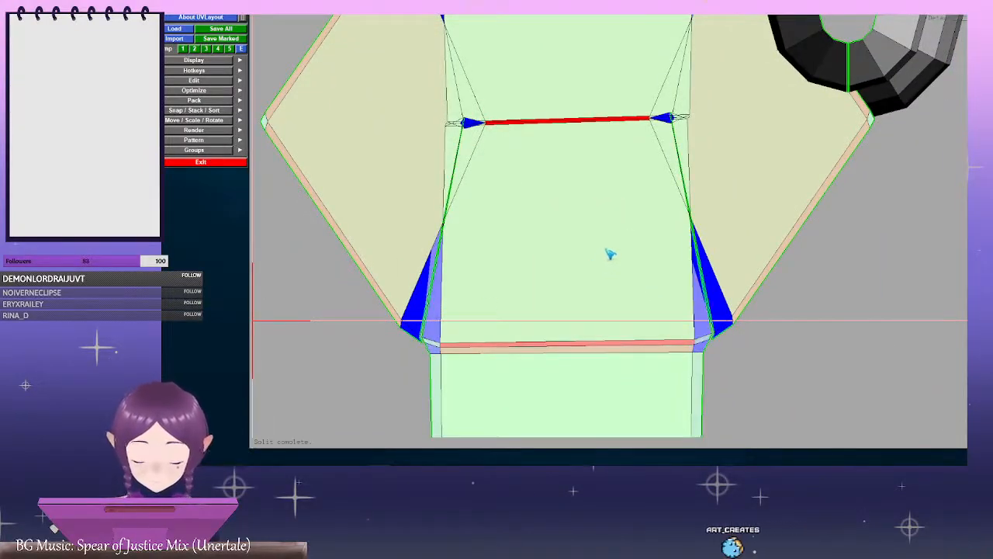
pyautogui.press('f')
pyautogui.moveTo(655, 195); pyautogui.dragTo(644, 256, button='middle')
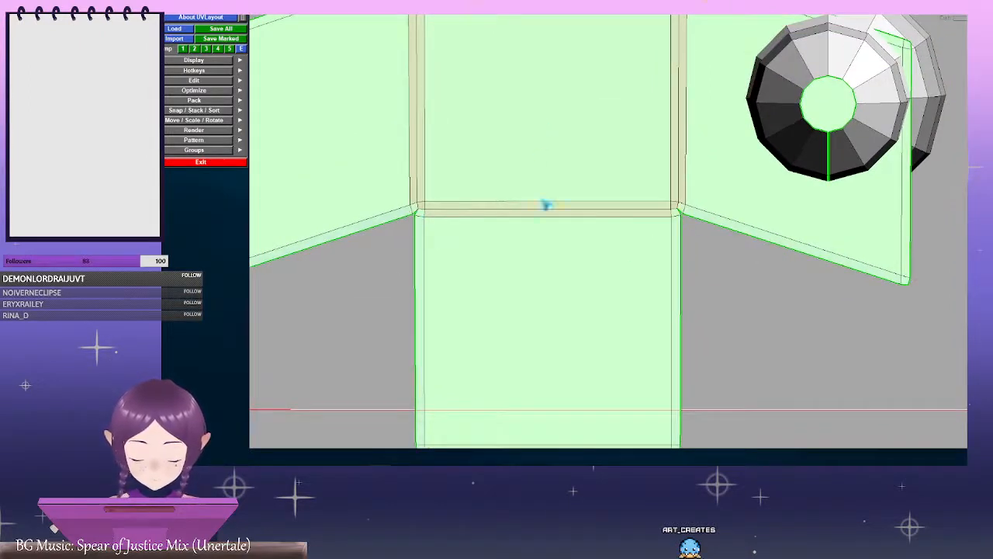
pyautogui.moveTo(543, 202); pyautogui.dragTo(536, 264, button='middle')
pyautogui.press('f')
# Move the diamond block's shell clear of the round shells and flatten the small round cap
pyautogui.moveTo(629, 275); pyautogui.dragTo(663, 233, button='right')
pyautogui.moveTo(649, 272); pyautogui.dragTo(671, 4, button='middle')
pyautogui.moveTo(660, 230); pyautogui.dragTo(659, 235, button='middle')
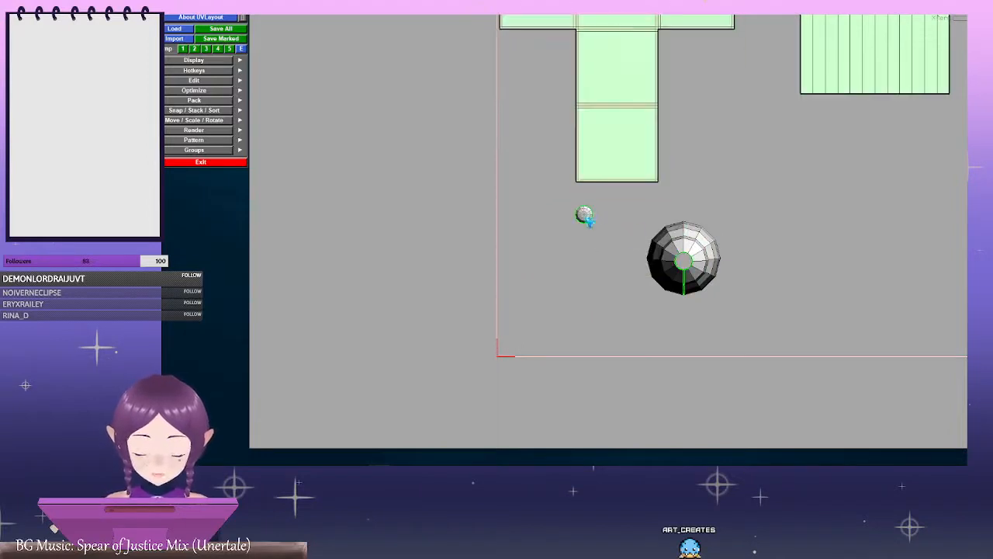
pyautogui.press('f')
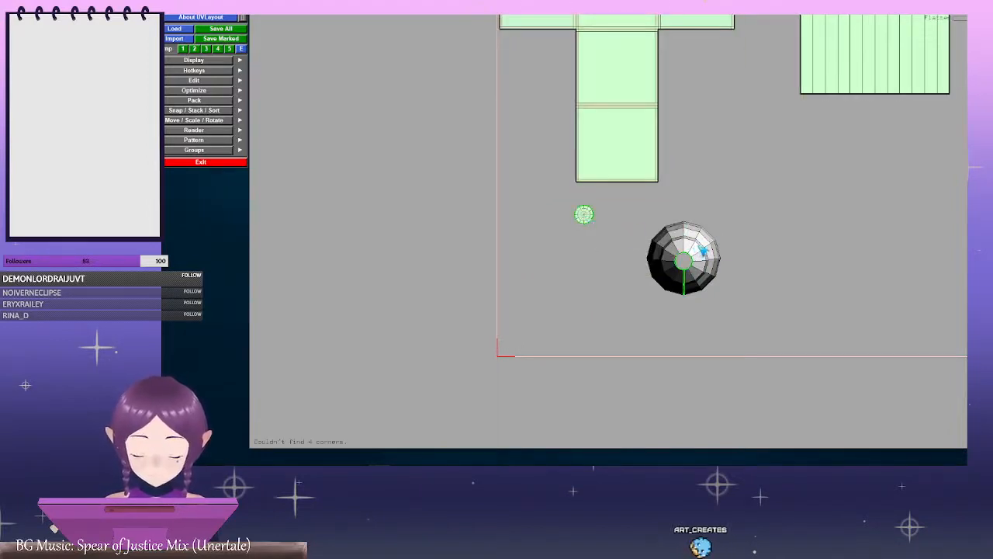
# Try to flatten the pommel's shell in the UV view, and return it to the 3D view
pyautogui.press('f')
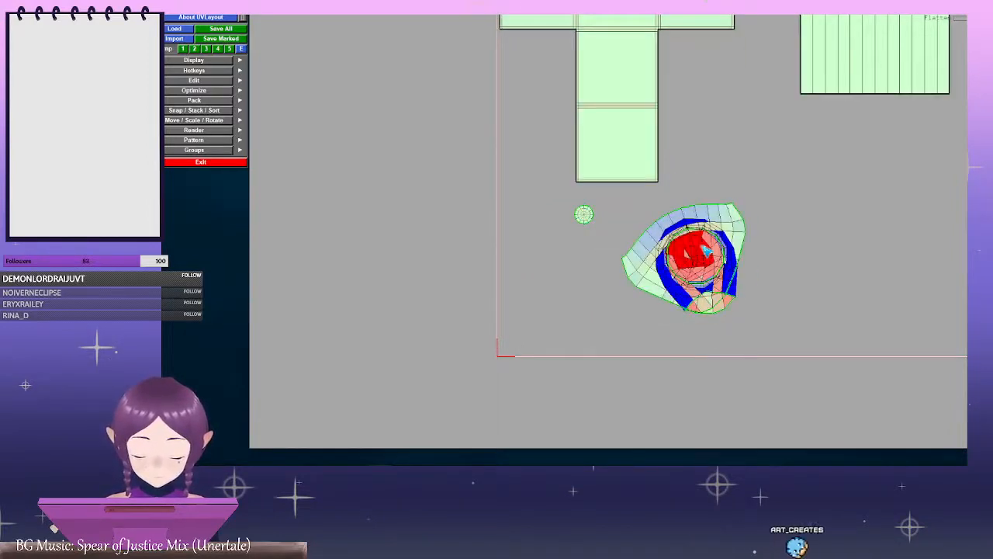
pyautogui.press('Home')
pyautogui.hotkey('shift', 'f')
pyautogui.press('space')
pyautogui.moveTo(714, 284); pyautogui.dragTo(685, 128, button='middle')
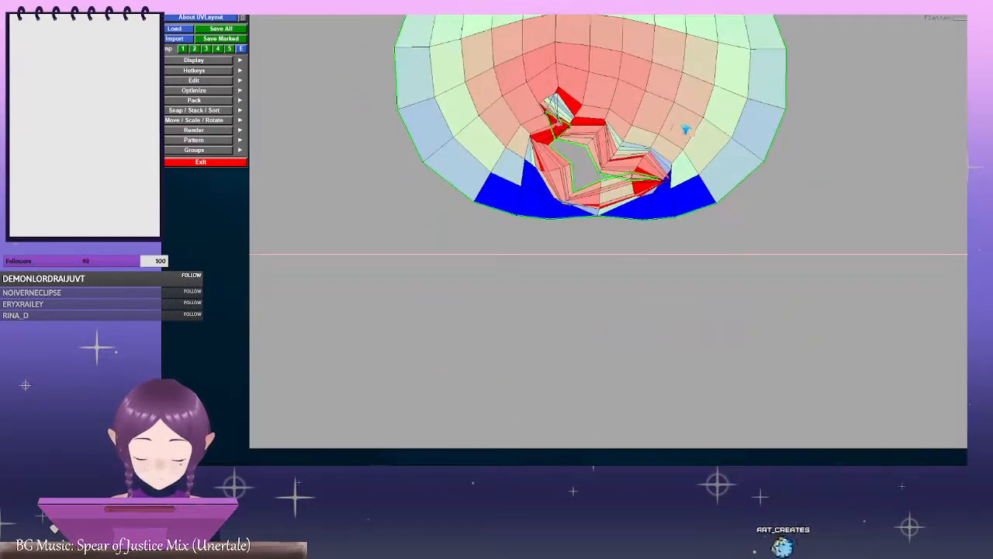
pyautogui.hotkey('shift', 'd')
pyautogui.press('2')
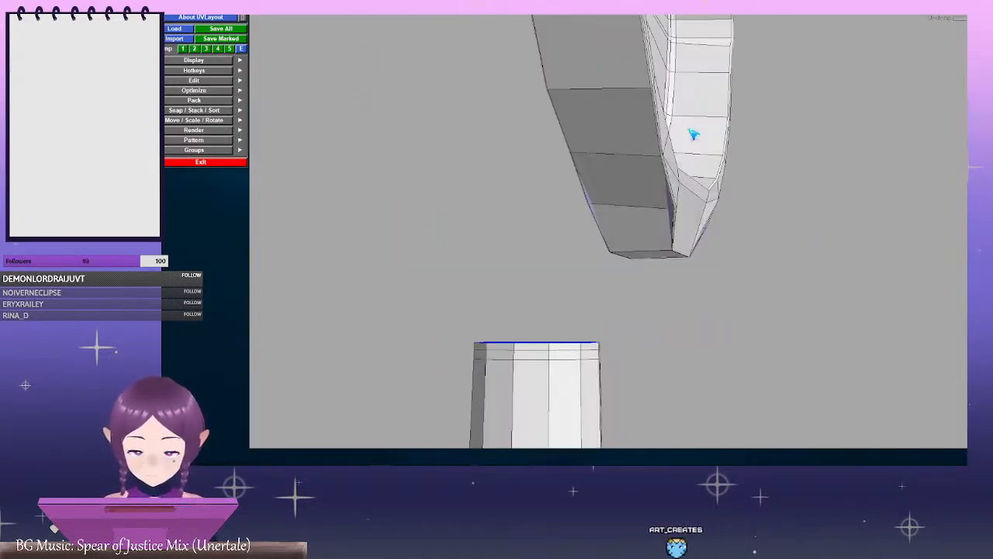
# Cut one vertical seam along the full length of the flared sleeve and drop it into UV space
pyautogui.moveTo(728, 270); pyautogui.dragTo(610, 347, button='right')
pyautogui.moveTo(610, 347); pyautogui.dragTo(579, 182, button='middle')
pyautogui.moveTo(579, 182); pyautogui.dragTo(529, 206)
pyautogui.press('c')
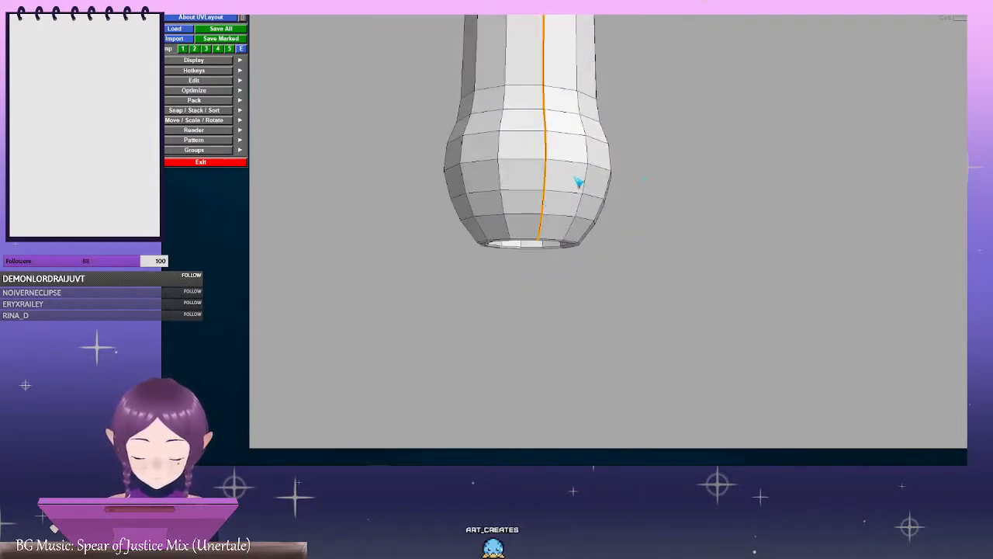
pyautogui.press('d')
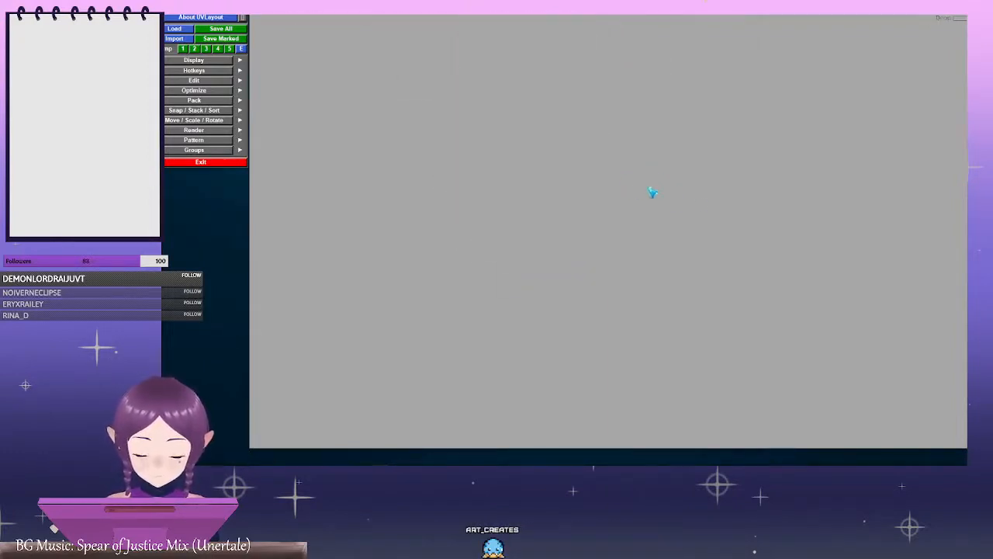
# Extend the pommel's vertical seam up through its collar and rim, and drop the pommel into UV space
pyautogui.moveTo(652, 195); pyautogui.dragTo(334, 240, button='right')
pyautogui.moveTo(547, 277); pyautogui.dragTo(462, 130, button='middle')
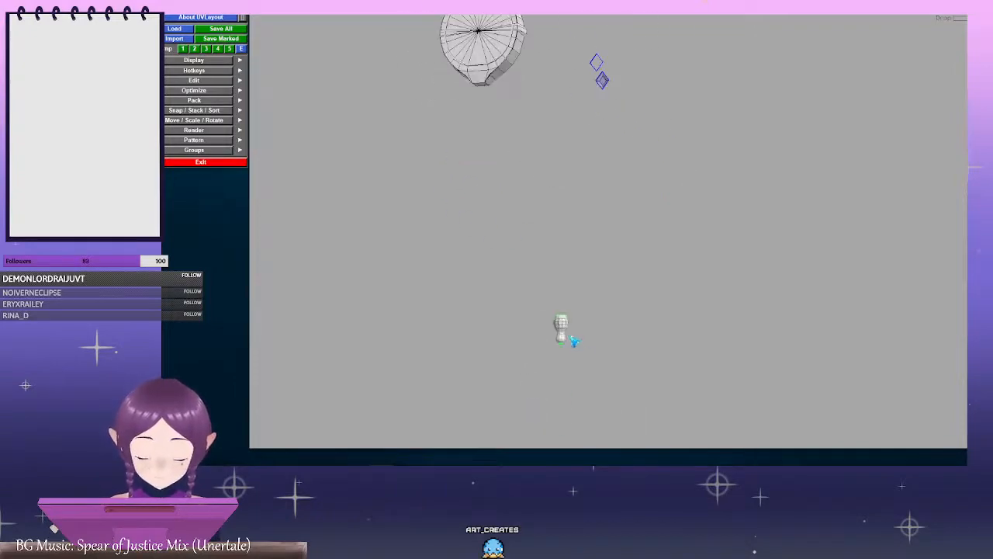
pyautogui.press('Home')
pyautogui.moveTo(573, 202); pyautogui.dragTo(603, 151)
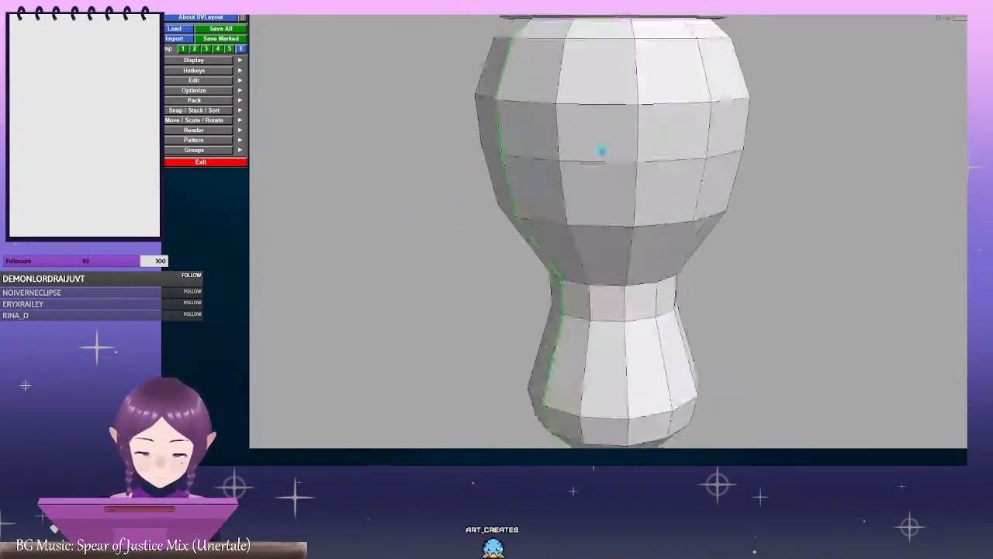
pyautogui.moveTo(603, 151); pyautogui.dragTo(492, 215, button='middle')
pyautogui.moveTo(492, 215); pyautogui.dragTo(532, 213)
pyautogui.moveTo(533, 213); pyautogui.dragTo(628, 214, button='right')
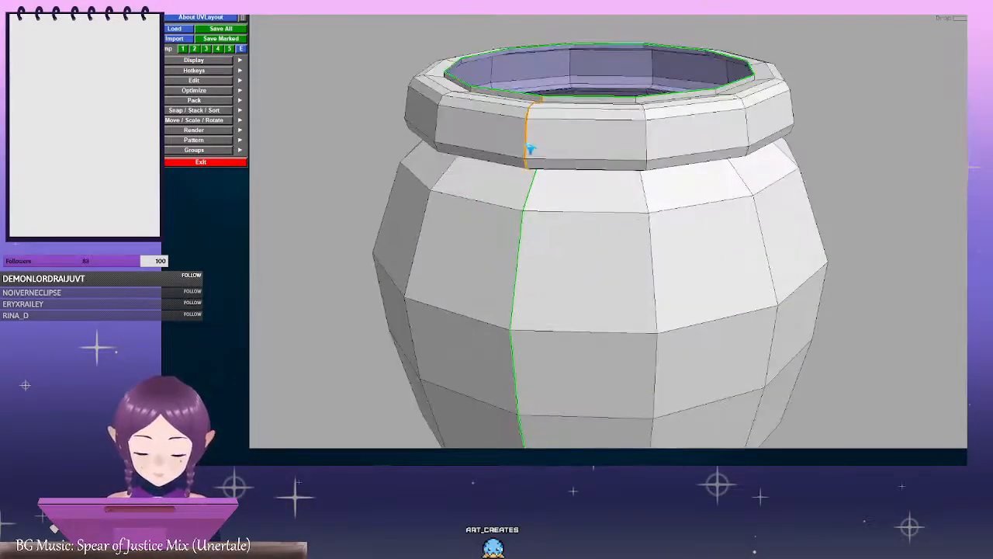
pyautogui.press('d')
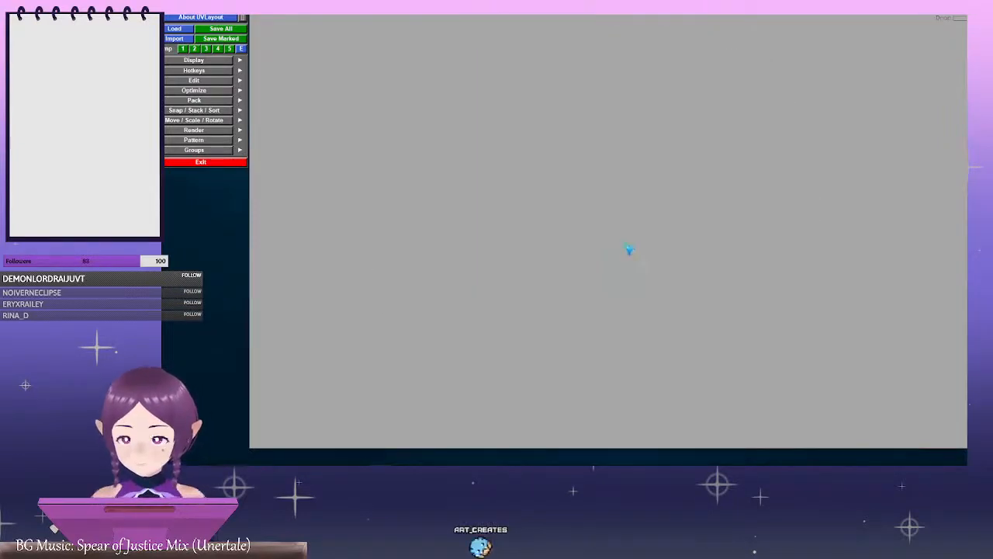
# Open the UV view and straighten the sleeve and pommel shells into rectangles
pyautogui.moveTo(462, 137); pyautogui.dragTo(504, 156, button='right')
pyautogui.moveTo(505, 155); pyautogui.dragTo(476, 204, button='middle')
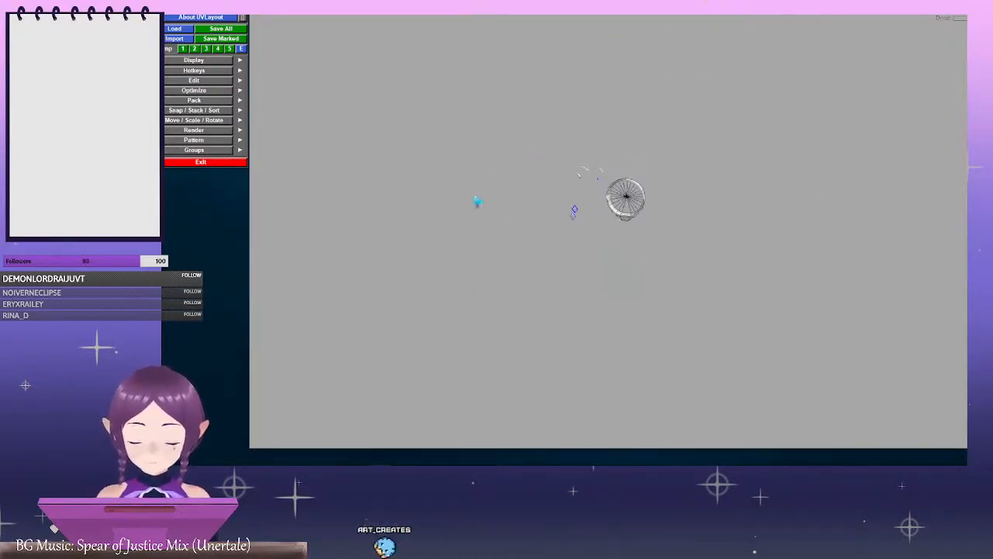
pyautogui.moveTo(477, 204); pyautogui.dragTo(605, 204, button='right')
pyautogui.moveTo(606, 204); pyautogui.dragTo(588, 239, button='middle')
pyautogui.press('1')
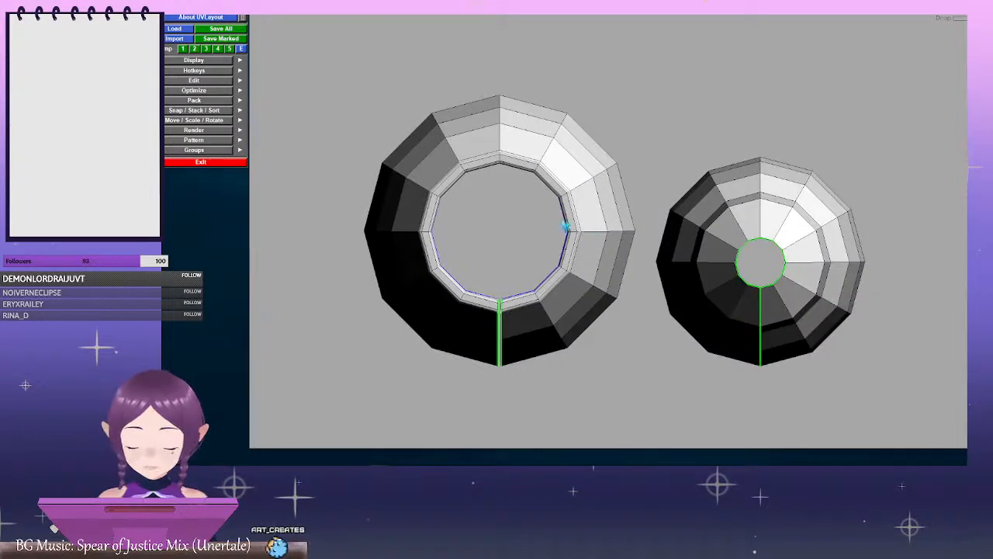
pyautogui.press('1')
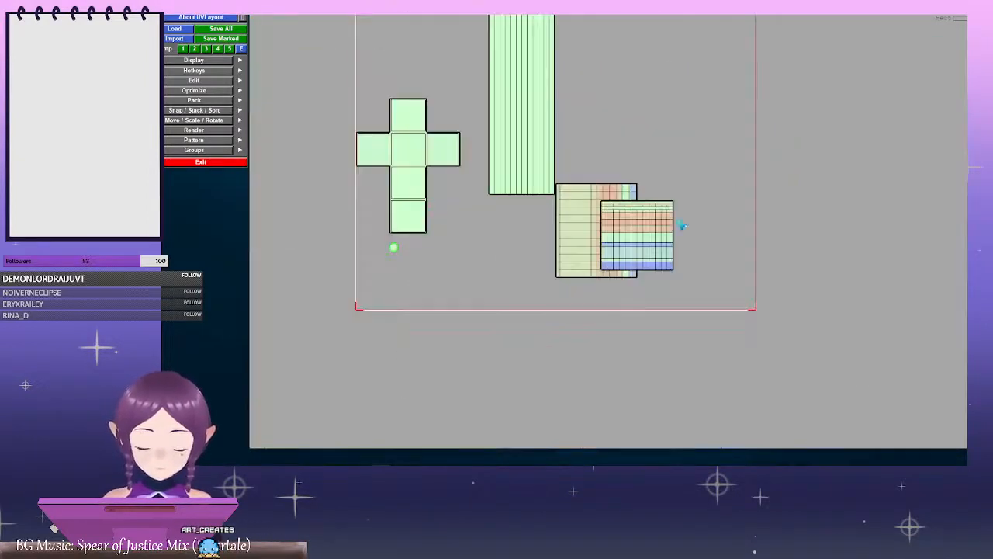
# Separate the two overlapping rectangular shells, rotate the larger one to lie horizontally and place it below the smaller one
pyautogui.moveTo(597, 227); pyautogui.dragTo(701, 78)
pyautogui.moveTo(613, 244); pyautogui.dragTo(693, 225, button='middle')
pyautogui.press('i')
pyautogui.press('i')
pyautogui.press('i')
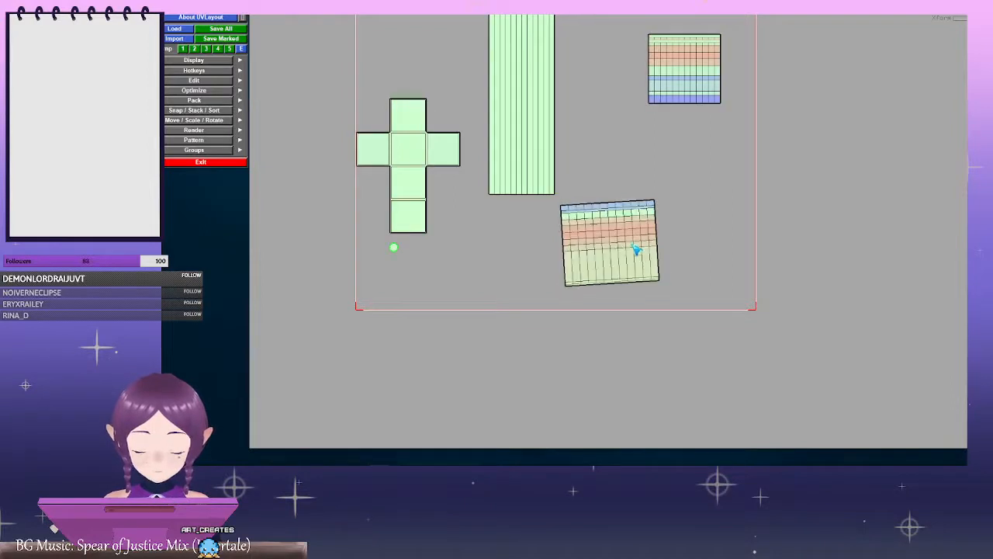
pyautogui.press('i')
pyautogui.press('i')
pyautogui.press('i')
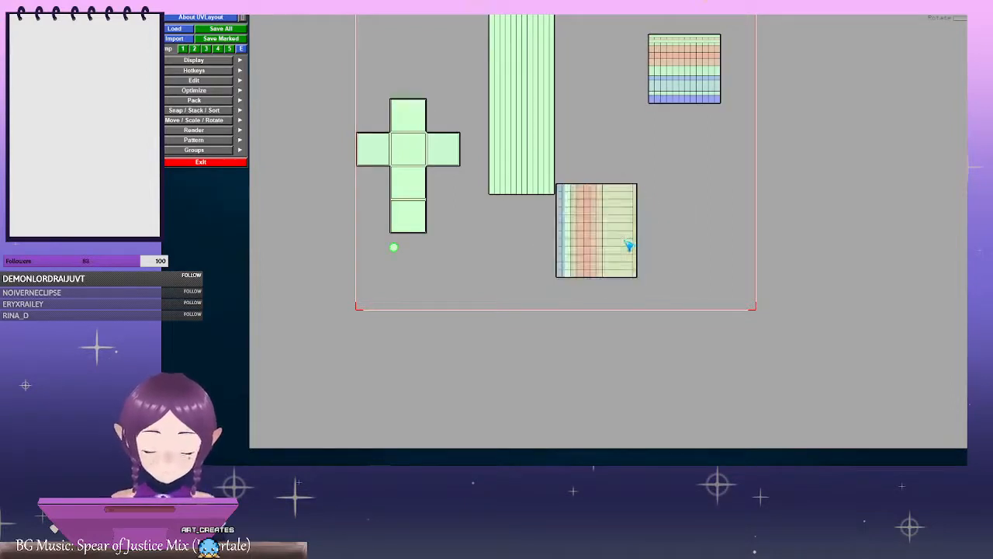
pyautogui.moveTo(621, 222); pyautogui.dragTo(710, 151)
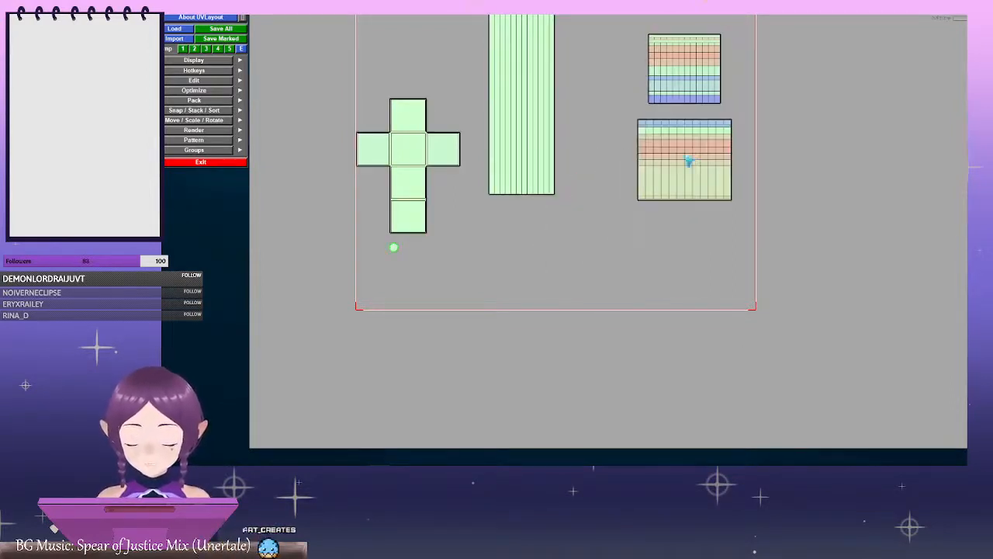
pyautogui.moveTo(675, 199); pyautogui.dragTo(659, 238, button='middle')
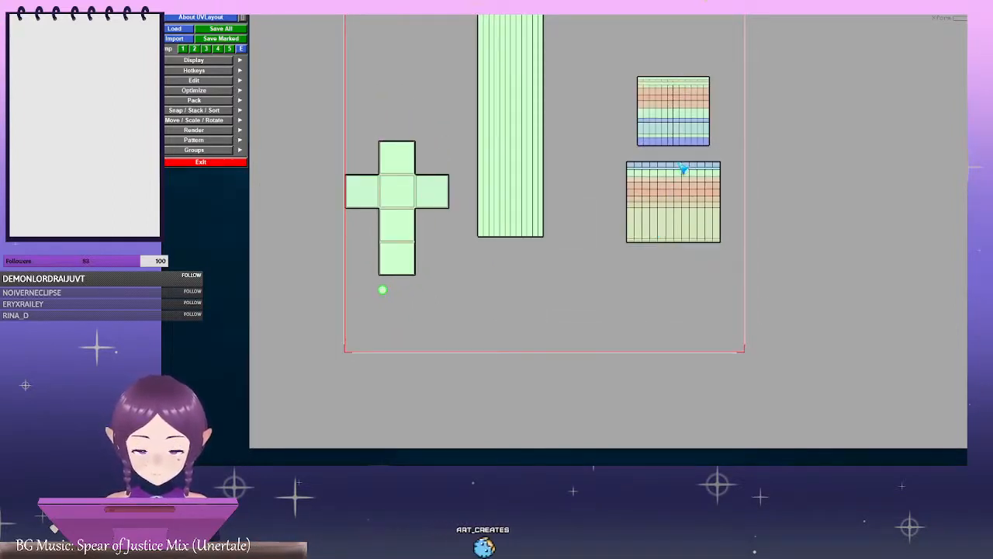
# Move the small round cap's shell between the two rectangular shells
pyautogui.moveTo(357, 364); pyautogui.dragTo(538, 248, button='middle')
pyautogui.moveTo(539, 248); pyautogui.dragTo(497, 151, button='right')
pyautogui.moveTo(497, 150); pyautogui.dragTo(539, 274, button='middle')
pyautogui.moveTo(538, 275); pyautogui.dragTo(417, 181, button='right')
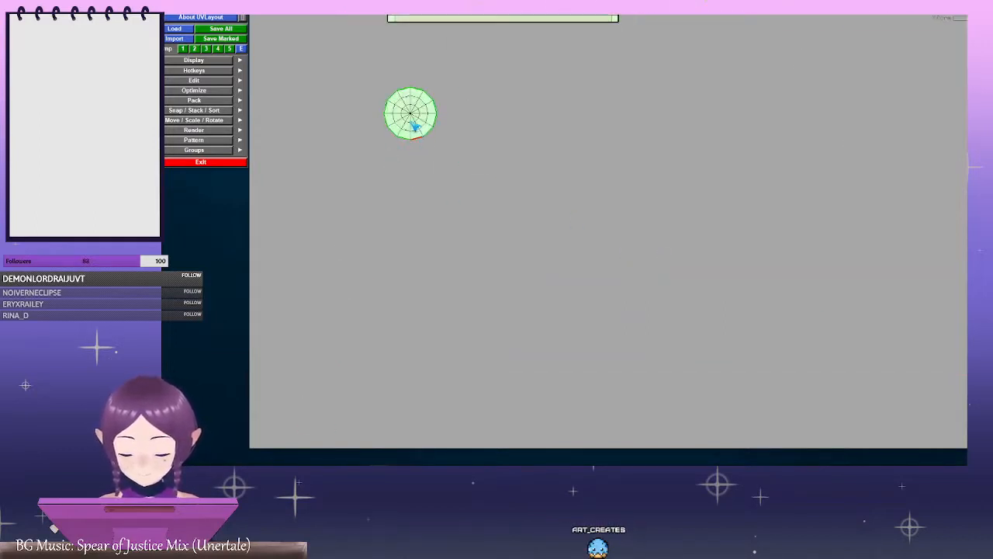
pyautogui.hotkey('shift', 'd')
pyautogui.moveTo(684, 153); pyautogui.dragTo(427, 170, button='right')
pyautogui.moveTo(426, 170)
pyautogui.mouseDown(button='middle')
pyautogui.moveTo(566, 157)
pyautogui.moveTo(430, 184)
pyautogui.mouseUp(button='middle')
pyautogui.moveTo(430, 184); pyautogui.dragTo(583, 179, button='right')
pyautogui.moveTo(582, 179); pyautogui.dragTo(583, 268, button='middle')
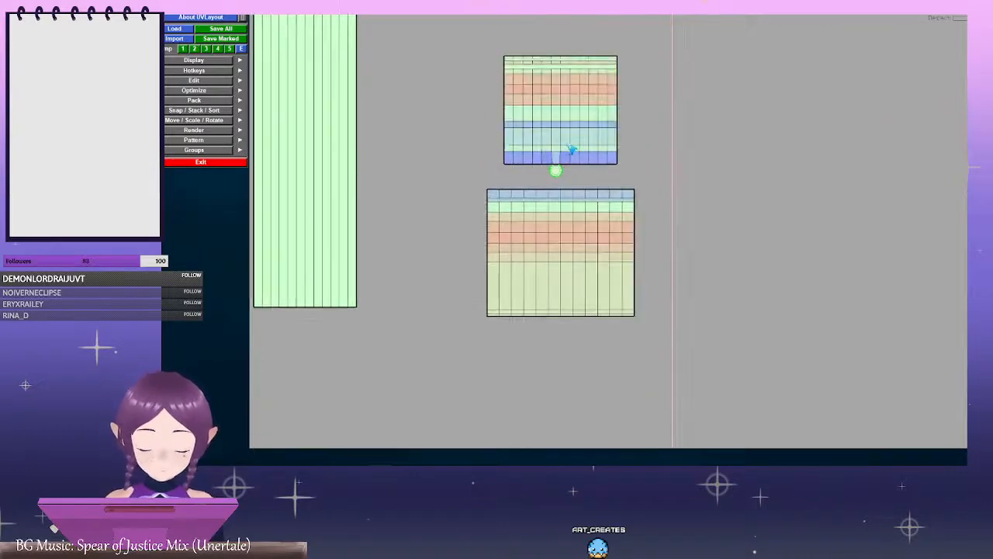
# Return to the 3D edit view and mark a seam along the diamond-shaped gem's upper sloped corner
pyautogui.moveTo(657, 152); pyautogui.dragTo(705, 159, button='right')
pyautogui.press('2')
pyautogui.moveTo(705, 160); pyautogui.dragTo(685, 313, button='middle')
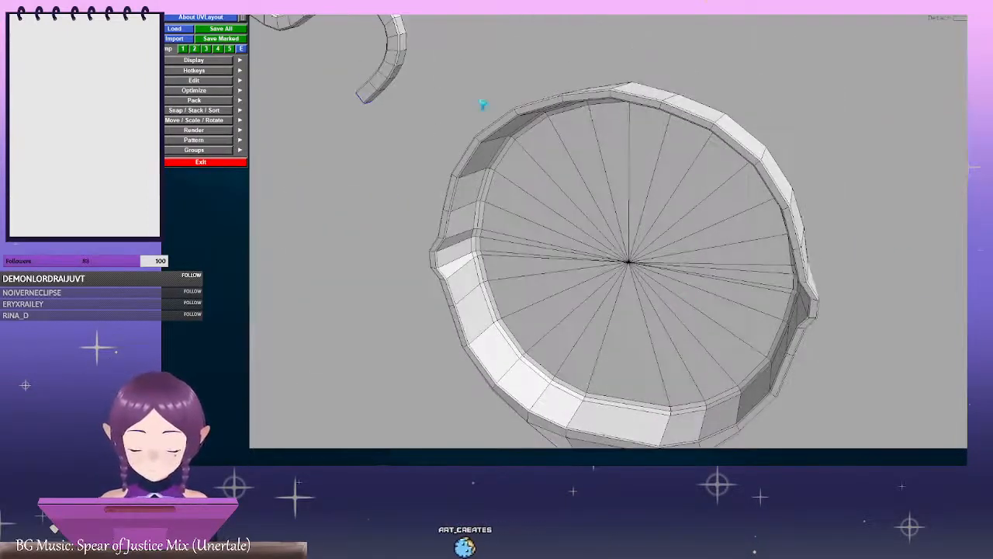
pyautogui.moveTo(778, 286); pyautogui.dragTo(475, 239, button='right')
pyautogui.moveTo(475, 239); pyautogui.dragTo(734, 147, button='middle')
pyautogui.moveTo(734, 147); pyautogui.dragTo(736, 249, button='right')
pyautogui.moveTo(737, 249); pyautogui.dragTo(593, 238, button='middle')
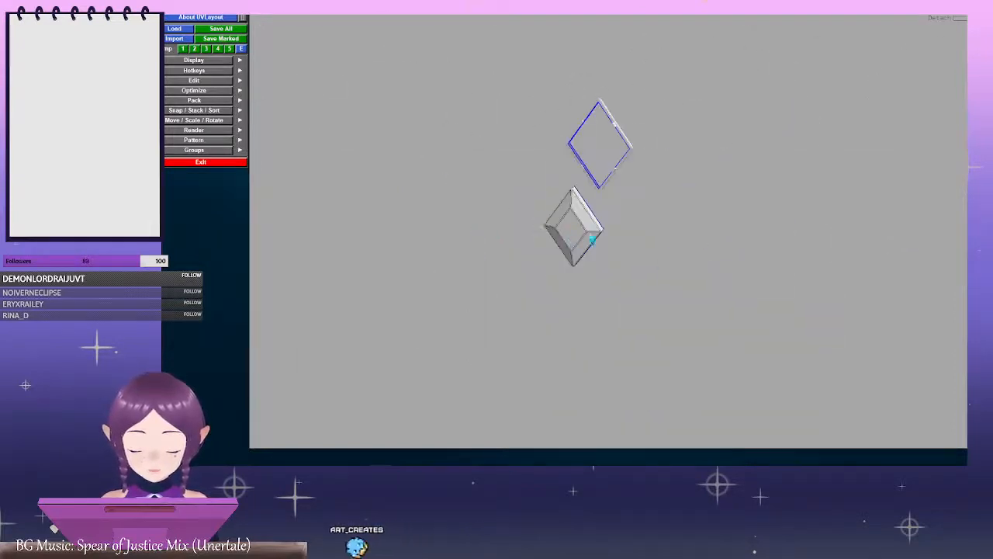
pyautogui.moveTo(592, 238); pyautogui.dragTo(627, 185, button='right')
pyautogui.moveTo(627, 185); pyautogui.dragTo(681, 189, button='middle')
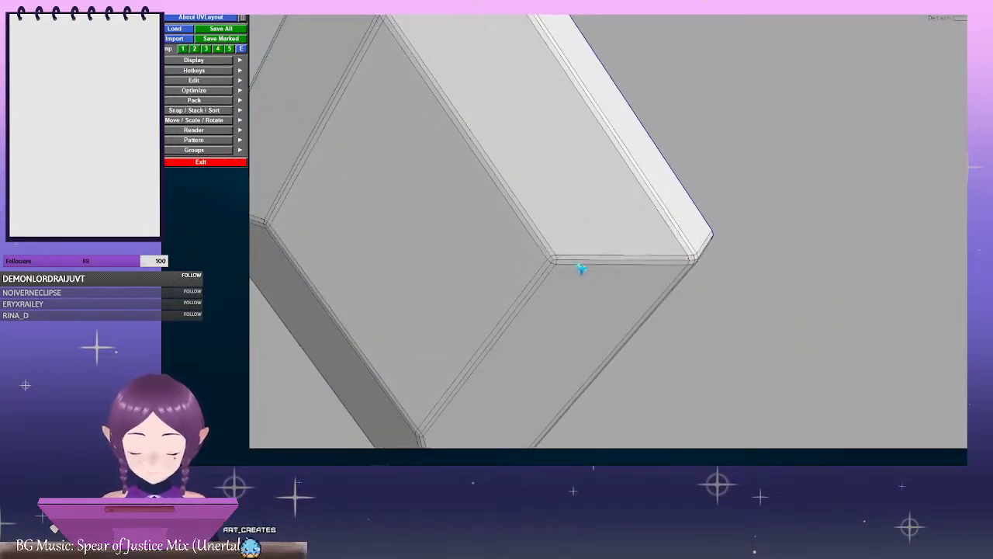
pyautogui.moveTo(604, 262); pyautogui.dragTo(614, 210, button='right')
pyautogui.moveTo(553, 144); pyautogui.dragTo(671, 333, button='middle')
pyautogui.moveTo(560, 222); pyautogui.dragTo(638, 254, button='right')
pyautogui.moveTo(699, 275); pyautogui.dragTo(621, 131, button='right')
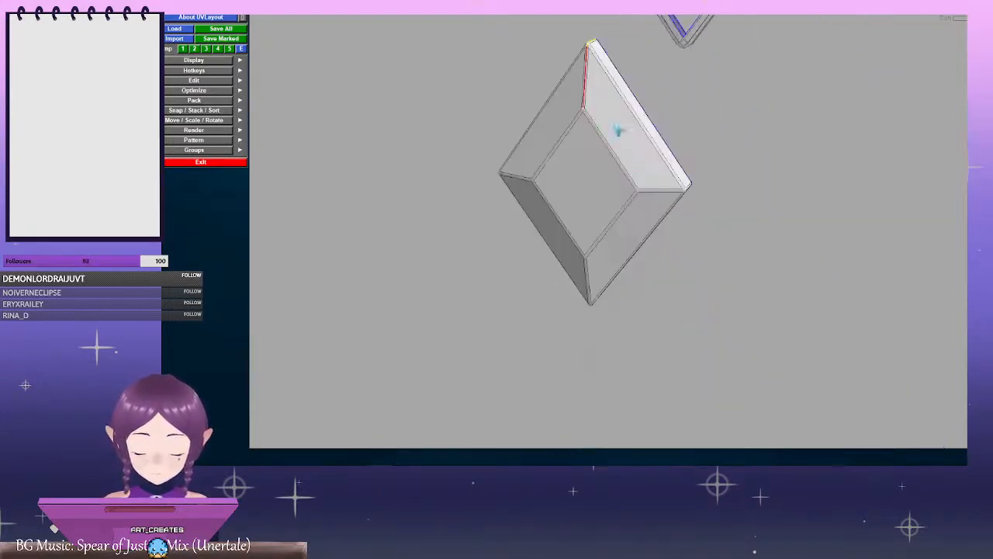
# Mark seams along the gem's right, lower and left sloped corners and split the mesh along them
pyautogui.moveTo(638, 178); pyautogui.dragTo(621, 131, button='middle')
pyautogui.moveTo(565, 97); pyautogui.dragTo(585, 108, button='right')
pyautogui.moveTo(585, 109); pyautogui.dragTo(606, 186, button='middle')
pyautogui.moveTo(608, 185); pyautogui.dragTo(658, 195, button='right')
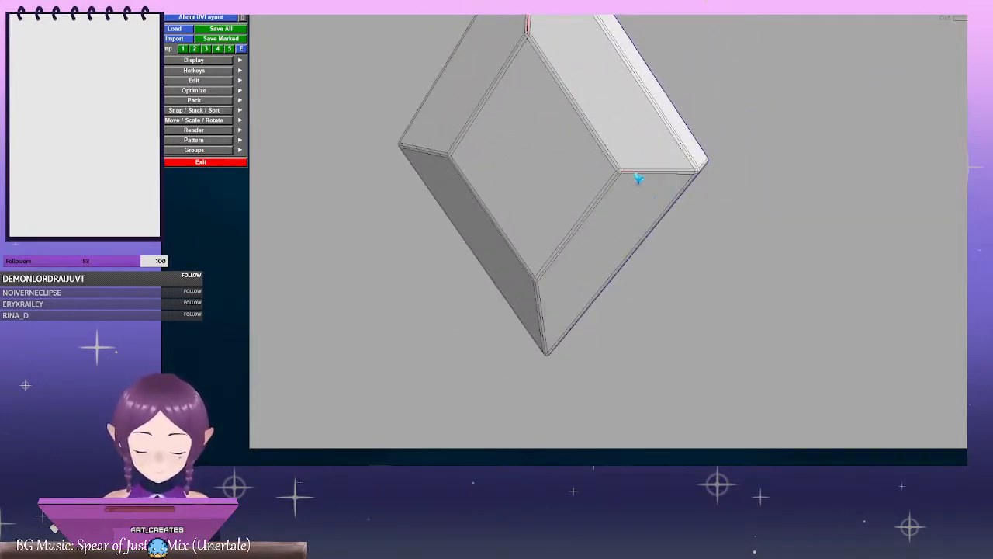
pyautogui.moveTo(607, 234); pyautogui.dragTo(629, 171, button='middle')
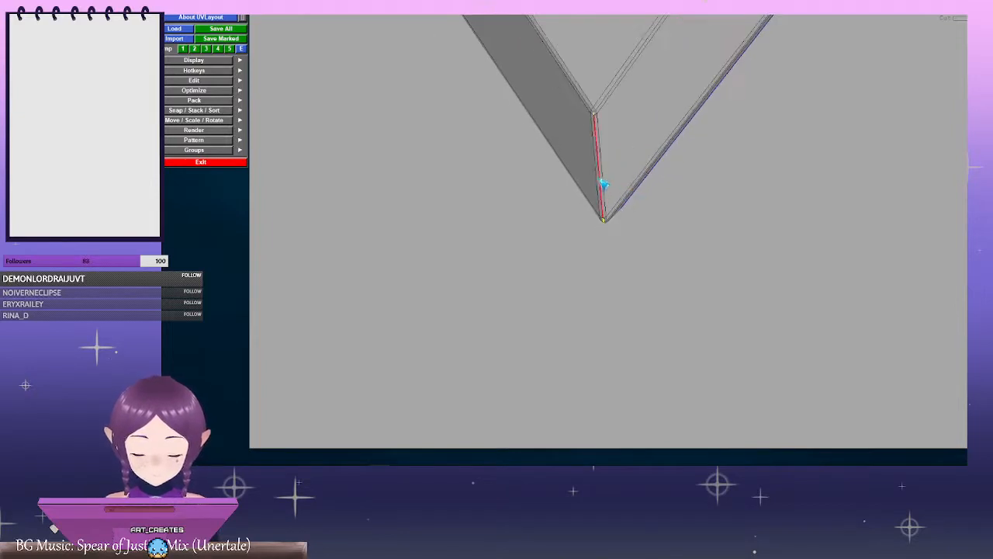
pyautogui.moveTo(604, 184); pyautogui.dragTo(607, 106)
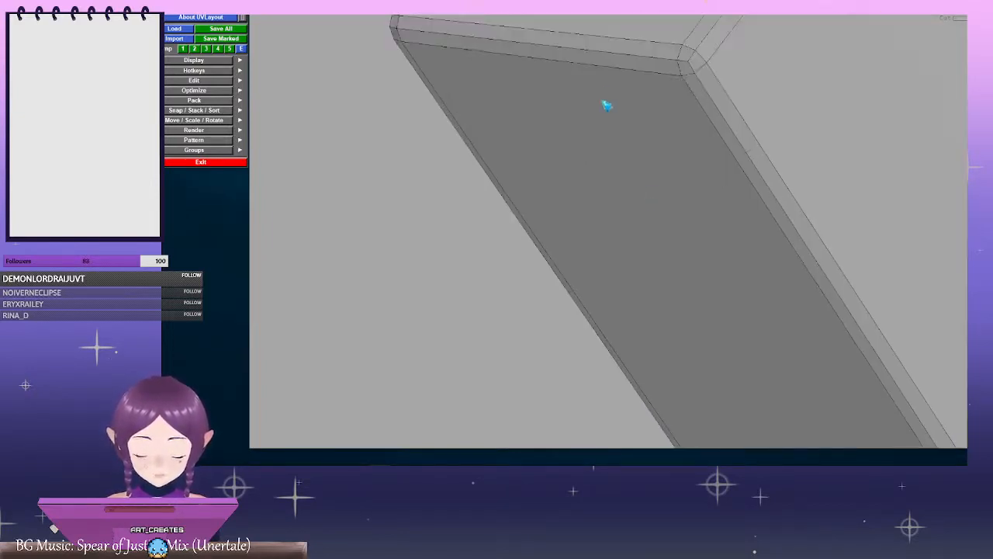
pyautogui.press('Return')
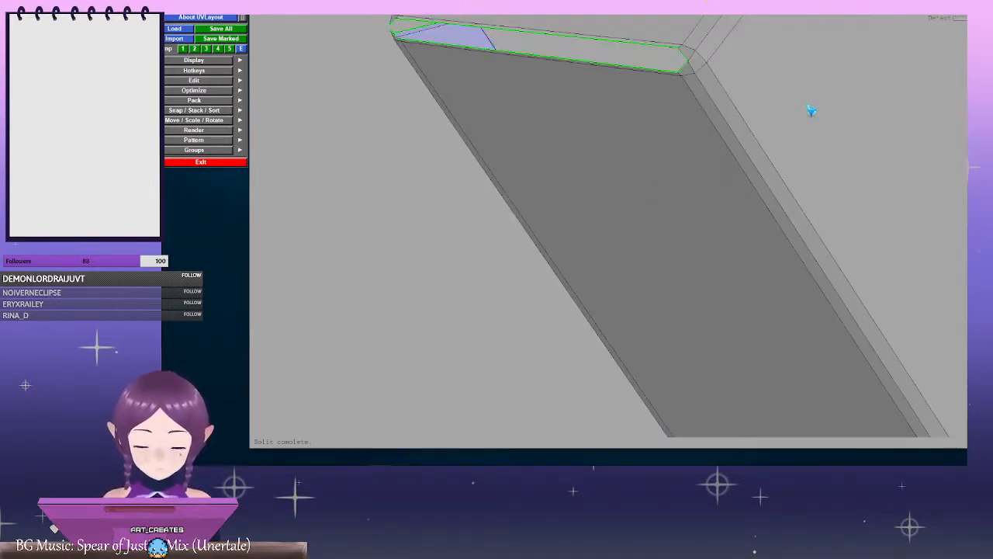
# Drop the diamond gem into UV space and flatten its shell in the UV view
pyautogui.moveTo(801, 148); pyautogui.dragTo(628, 155, button='right')
pyautogui.press('d')
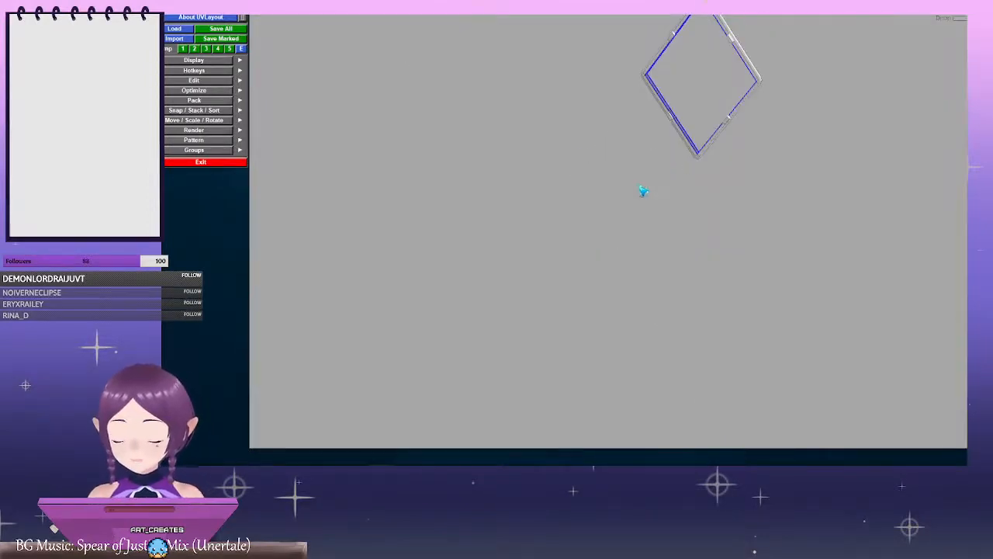
pyautogui.press('u')
pyautogui.moveTo(808, 194); pyautogui.dragTo(660, 188, button='right')
pyautogui.press('f')
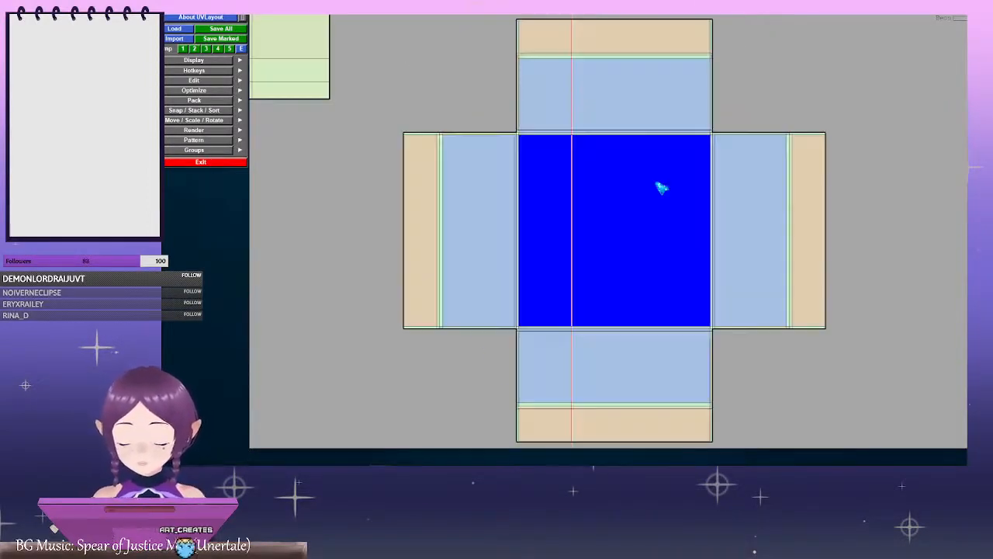
# Try pulling two opposite corners of the cross-shaped shell's central square inward, undoing each move
pyautogui.moveTo(740, 197); pyautogui.dragTo(694, 337, button='right')
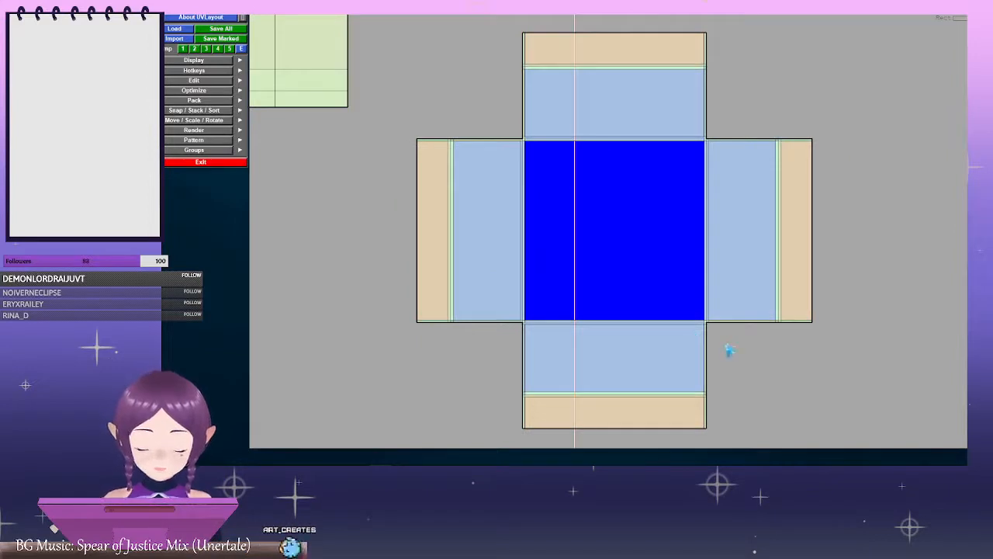
pyautogui.keyDown('ctrl'); pyautogui.moveTo(707, 322); pyautogui.dragTo(696, 307, button='middle'); pyautogui.keyUp('ctrl')
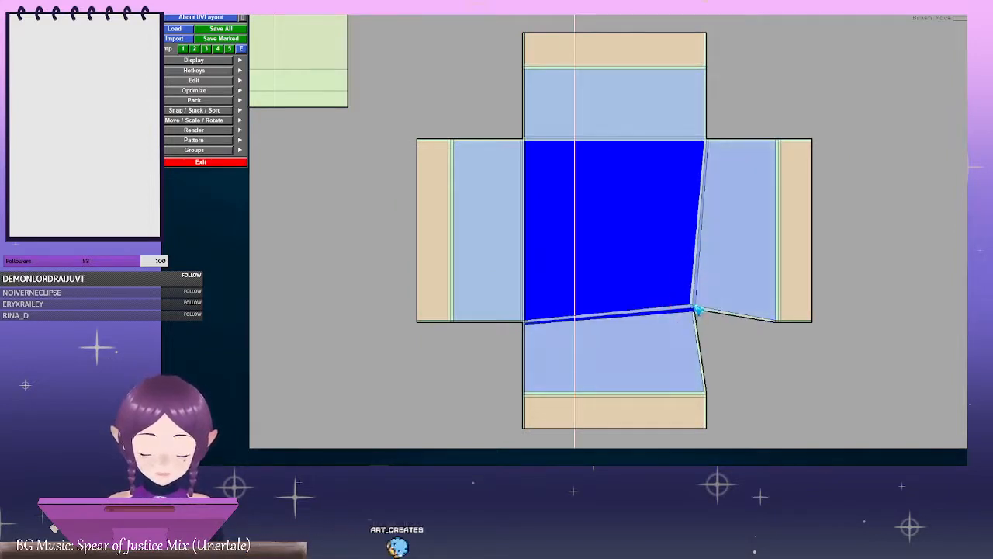
pyautogui.hotkey('ctrl', 'z')
pyautogui.keyDown('ctrl'); pyautogui.moveTo(521, 145); pyautogui.dragTo(536, 158, button='middle'); pyautogui.keyUp('ctrl')
pyautogui.hotkey('ctrl', 'z')
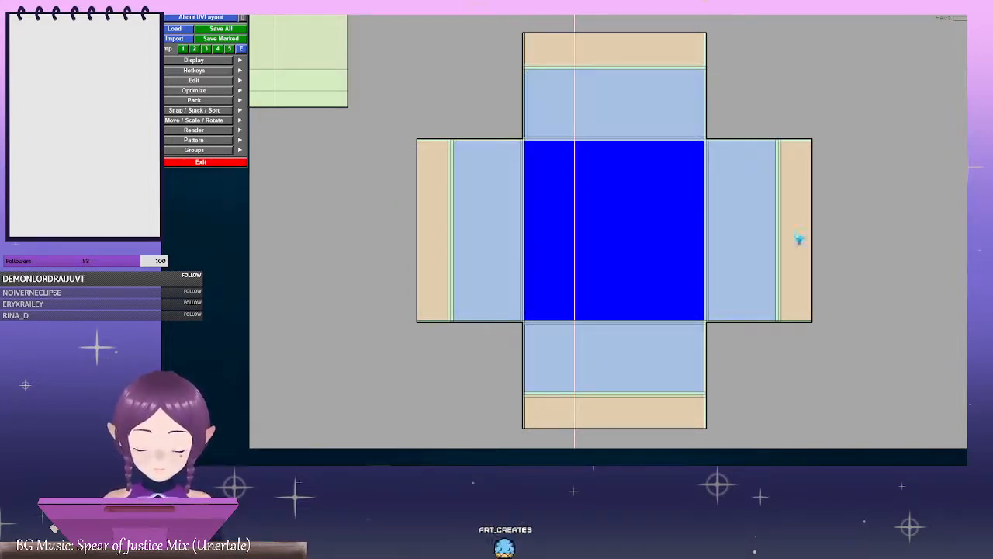
# Move the small blue-centred cross shell above the two striped rectangular shells inside the UV tile
pyautogui.moveTo(800, 239); pyautogui.dragTo(685, 217, button='right')
pyautogui.moveTo(670, 211); pyautogui.dragTo(649, 246, button='middle')
pyautogui.moveTo(650, 246); pyautogui.dragTo(326, 260, button='right')
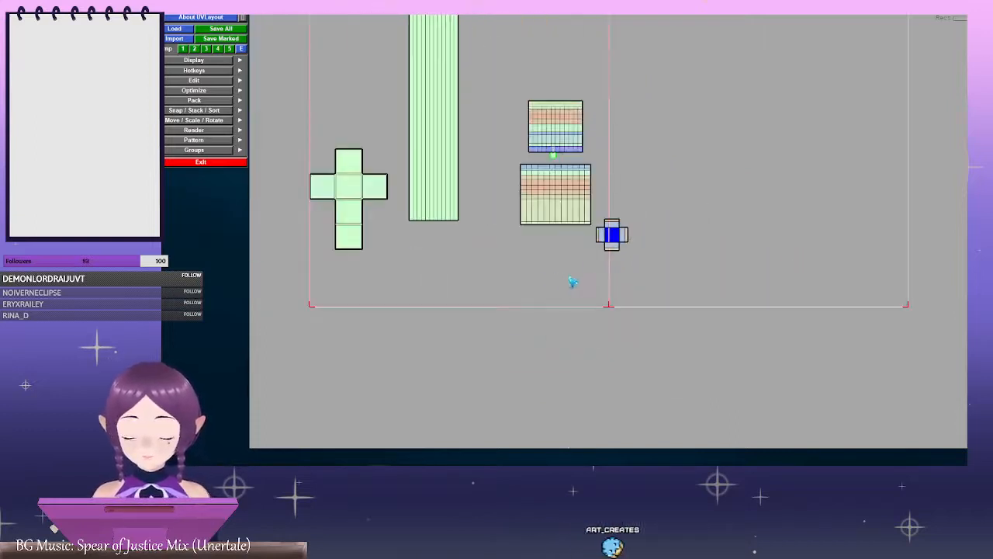
pyautogui.moveTo(634, 231); pyautogui.dragTo(639, 71, button='middle')
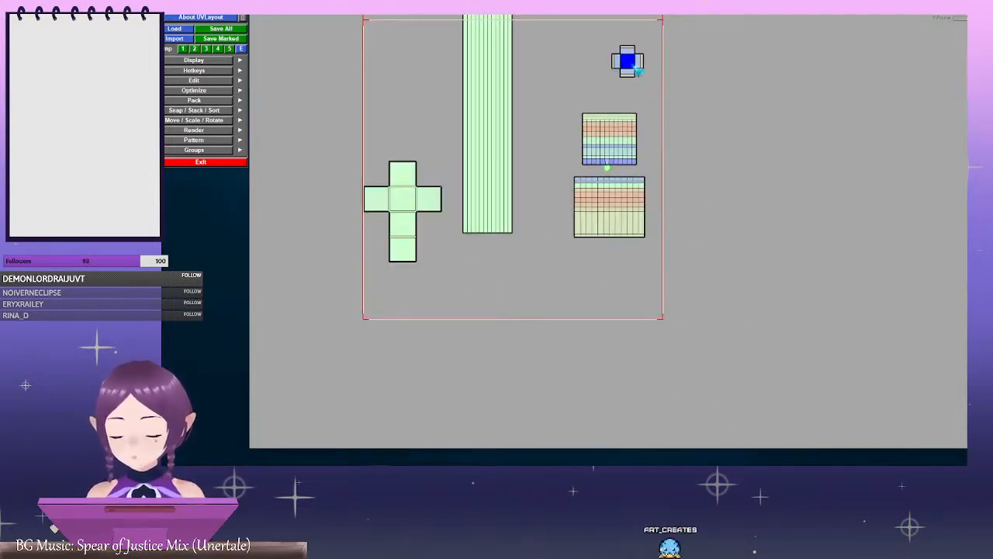
pyautogui.moveTo(707, 103); pyautogui.dragTo(741, 187, button='middle')
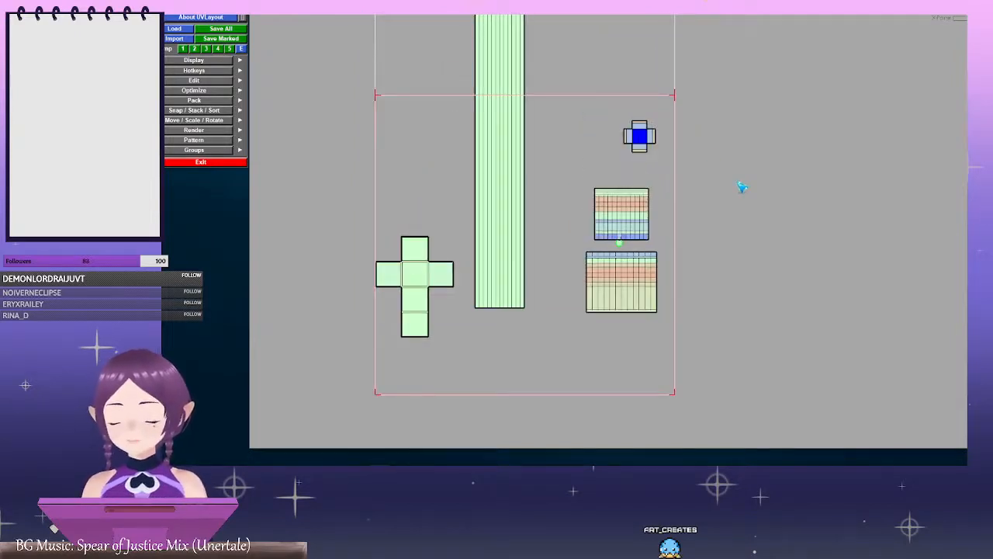
# Return to the 3D parts and mark a cut seam along the diamond frame's outer front edge
pyautogui.press('2')
pyautogui.moveTo(747, 105); pyautogui.dragTo(649, 230, button='middle')
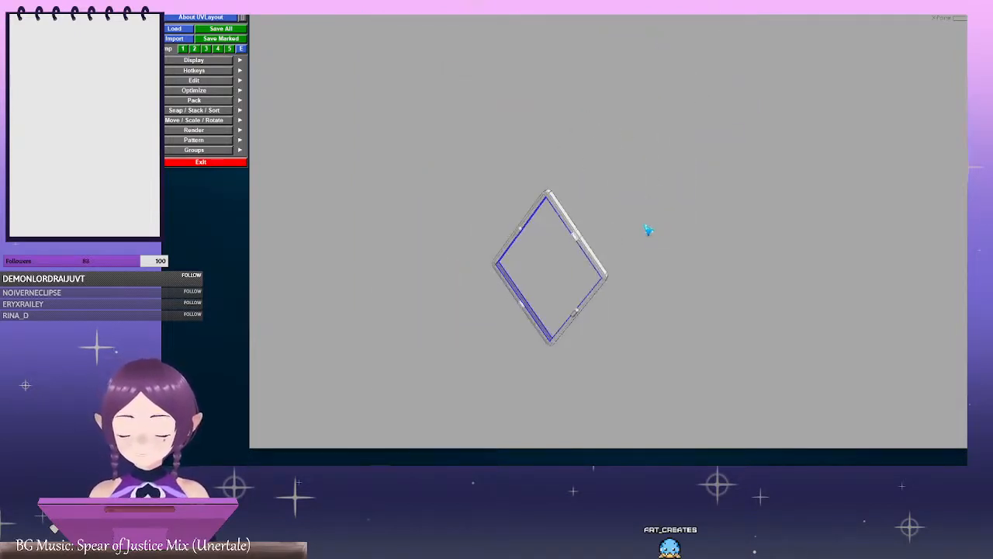
pyautogui.moveTo(613, 214); pyautogui.dragTo(681, 249, button='right')
pyautogui.moveTo(636, 243); pyautogui.dragTo(678, 234, button='middle')
pyautogui.moveTo(512, 35); pyautogui.dragTo(652, 240, button='middle')
pyautogui.moveTo(582, 157); pyautogui.dragTo(612, 197, button='right')
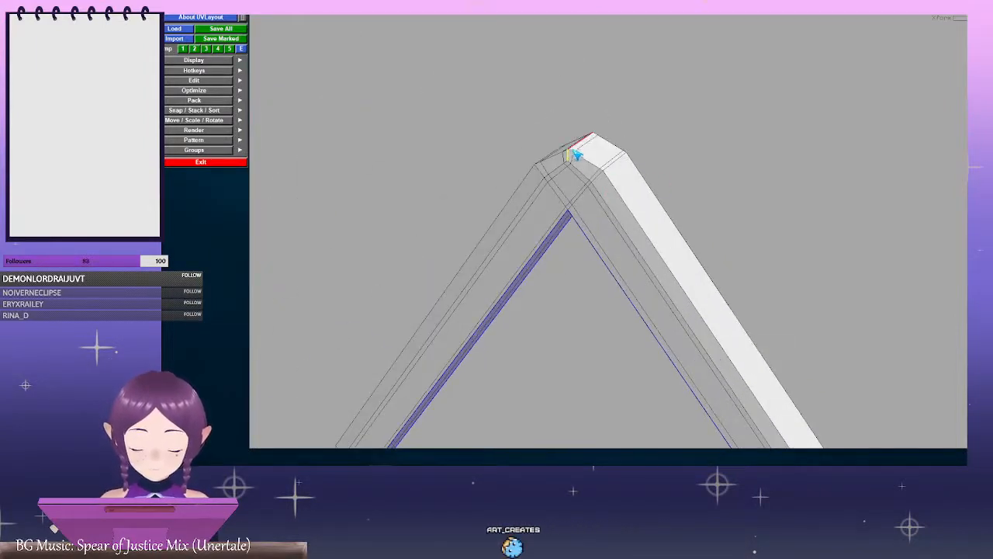
pyautogui.press('c')
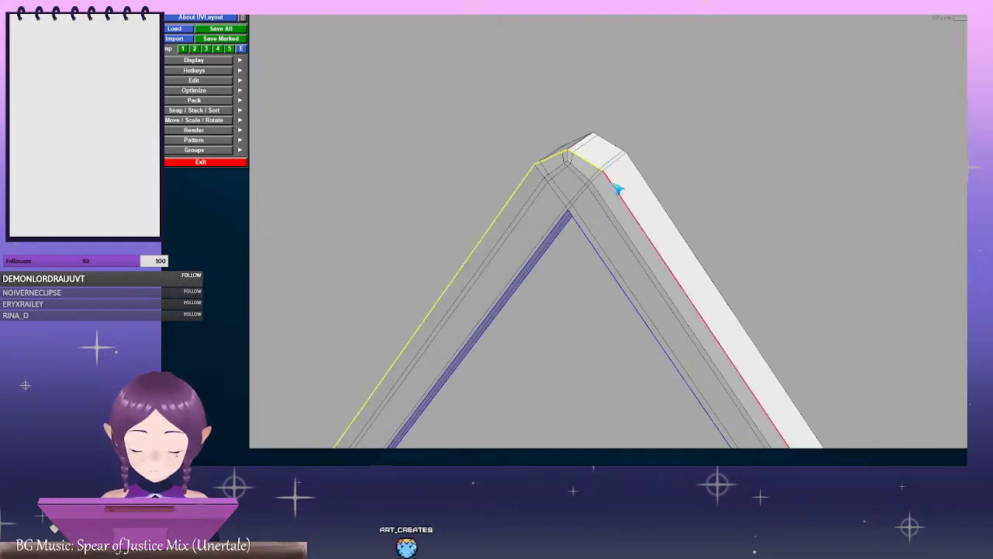
# Mark a seam along the full outer edge of the heart-shaped curved strip and split it there
pyautogui.moveTo(774, 273); pyautogui.dragTo(688, 261, button='right')
pyautogui.moveTo(741, 280); pyautogui.dragTo(675, 247, button='right')
pyautogui.moveTo(675, 247); pyautogui.dragTo(419, 263, button='middle')
pyautogui.moveTo(707, 230); pyautogui.dragTo(543, 302, button='middle')
pyautogui.moveTo(659, 241); pyautogui.dragTo(548, 202, button='right')
pyautogui.moveTo(431, 149); pyautogui.dragTo(505, 206, button='middle')
pyautogui.moveTo(505, 206); pyautogui.dragTo(552, 202, button='right')
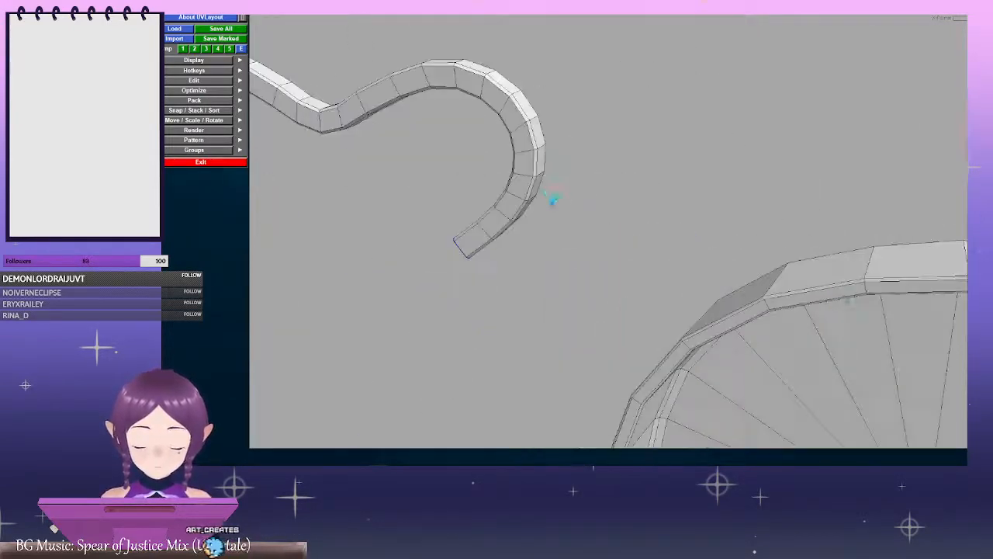
pyautogui.moveTo(551, 202); pyautogui.dragTo(655, 219)
pyautogui.moveTo(656, 219); pyautogui.dragTo(676, 223, button='right')
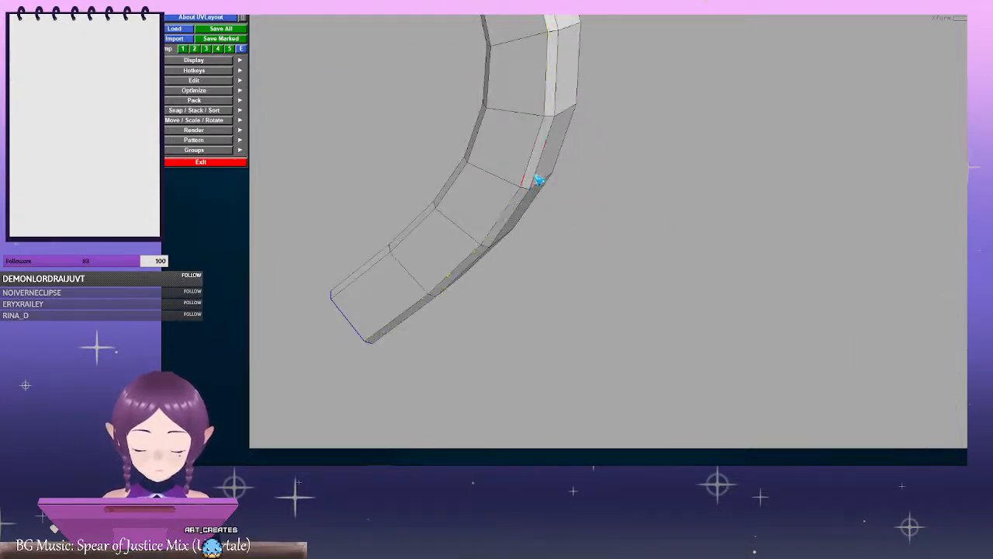
pyautogui.moveTo(548, 177); pyautogui.dragTo(515, 172, button='right')
pyautogui.moveTo(516, 173); pyautogui.dragTo(594, 201, button='middle')
pyautogui.moveTo(594, 202); pyautogui.dragTo(565, 209, button='right')
pyautogui.moveTo(464, 210); pyautogui.dragTo(527, 172, button='middle')
pyautogui.moveTo(509, 192); pyautogui.dragTo(657, 282, button='right')
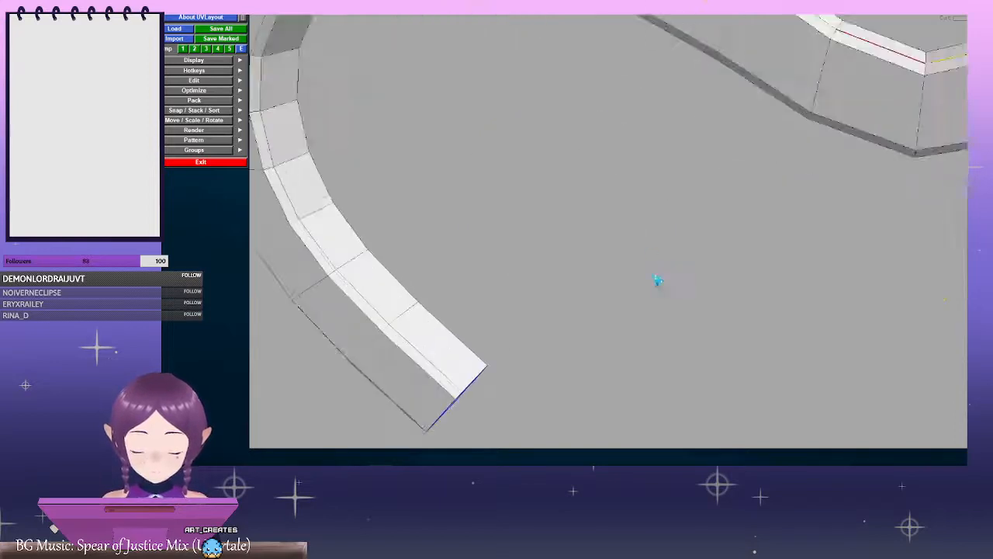
pyautogui.moveTo(476, 329); pyautogui.dragTo(582, 231, button='middle')
pyautogui.moveTo(581, 230); pyautogui.dragTo(597, 230)
pyautogui.press('c')
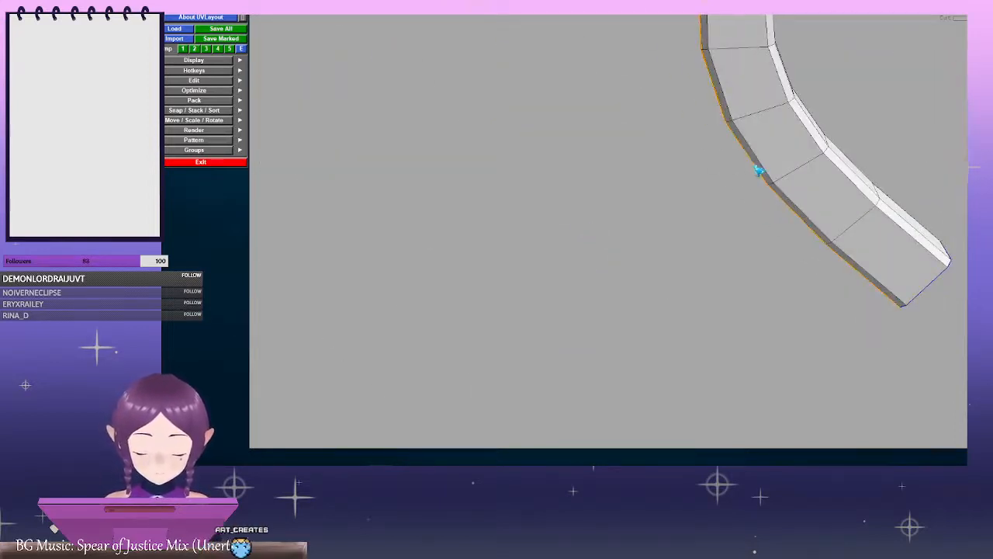
pyautogui.moveTo(758, 170); pyautogui.dragTo(691, 179, button='right')
pyautogui.press('Return')
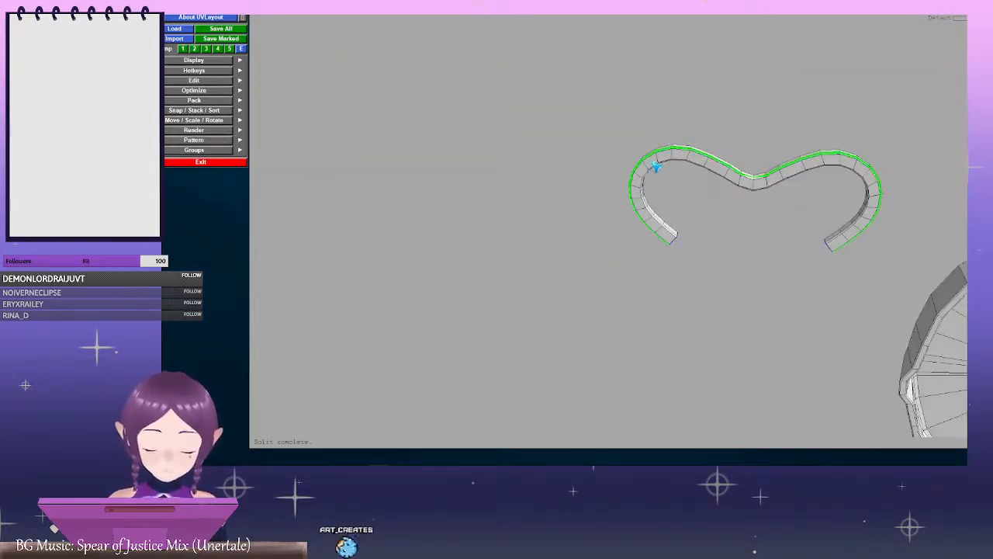
# Flatten the curved strip into a straight upright UV shell and place it above the large green cross shell
pyautogui.press('1')
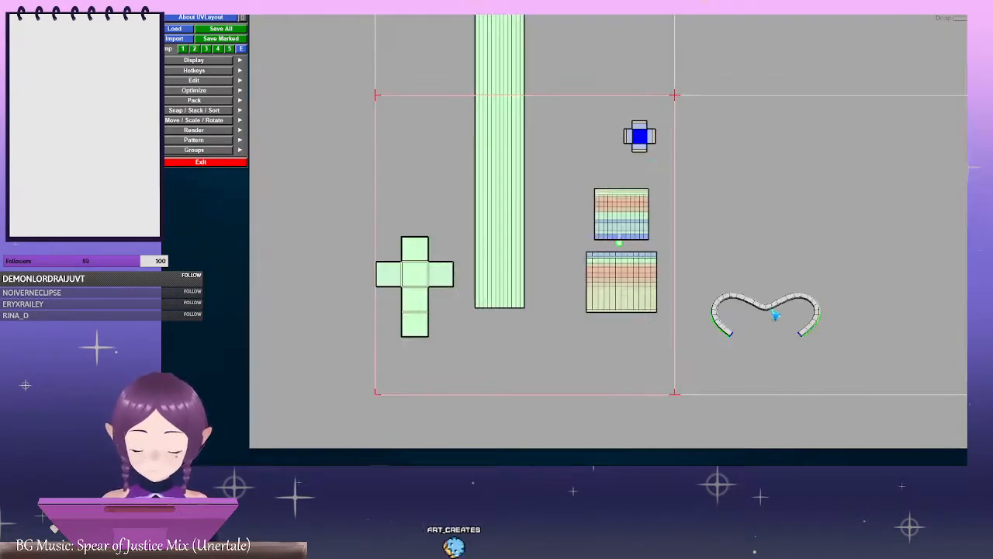
pyautogui.press('f')
pyautogui.press('6')
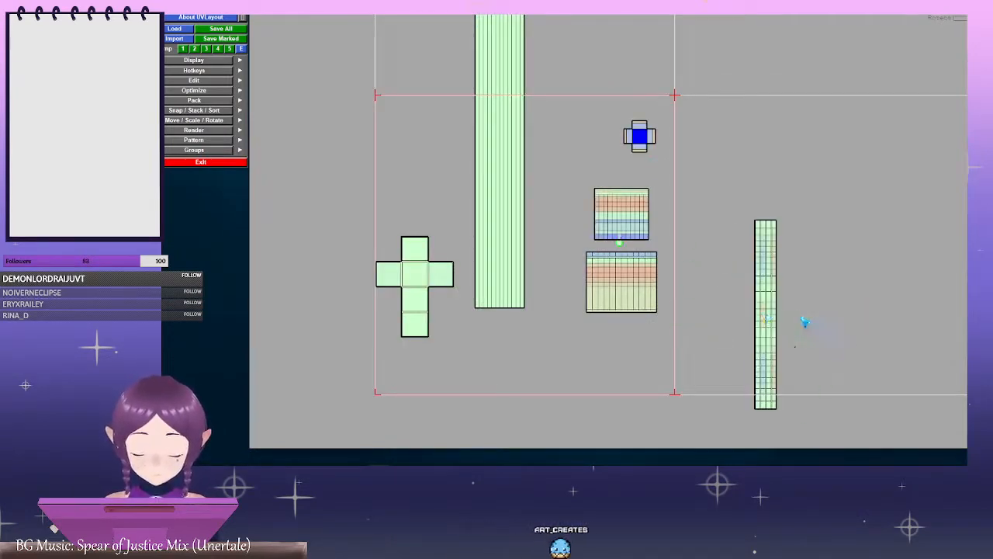
pyautogui.moveTo(766, 316); pyautogui.dragTo(433, 131, button='middle')
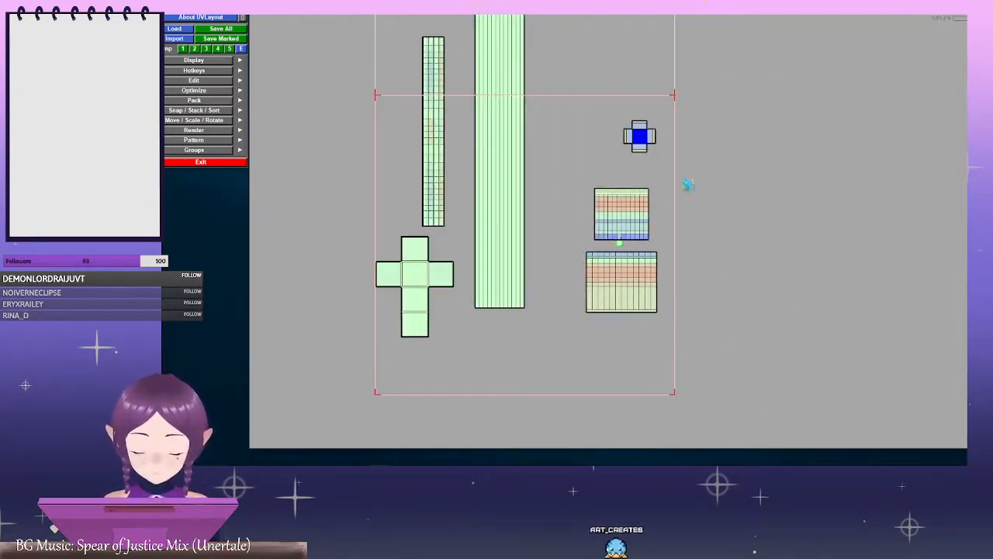
# Mark a cut seam from the pointed base along the lower back rim of the round case
pyautogui.press('3')
pyautogui.moveTo(791, 235); pyautogui.dragTo(715, 257, button='right')
pyautogui.moveTo(715, 257); pyautogui.dragTo(552, 219, button='middle')
pyautogui.moveTo(552, 218); pyautogui.dragTo(716, 224, button='right')
pyautogui.moveTo(716, 225); pyautogui.dragTo(621, 242)
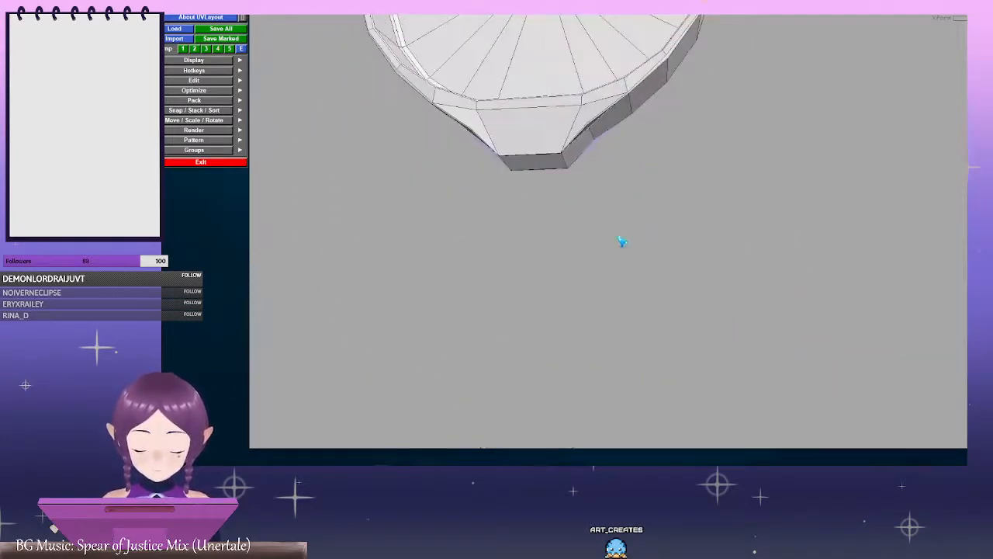
pyautogui.moveTo(622, 243); pyautogui.dragTo(738, 291, button='right')
pyautogui.moveTo(553, 215); pyautogui.dragTo(615, 245, button='middle')
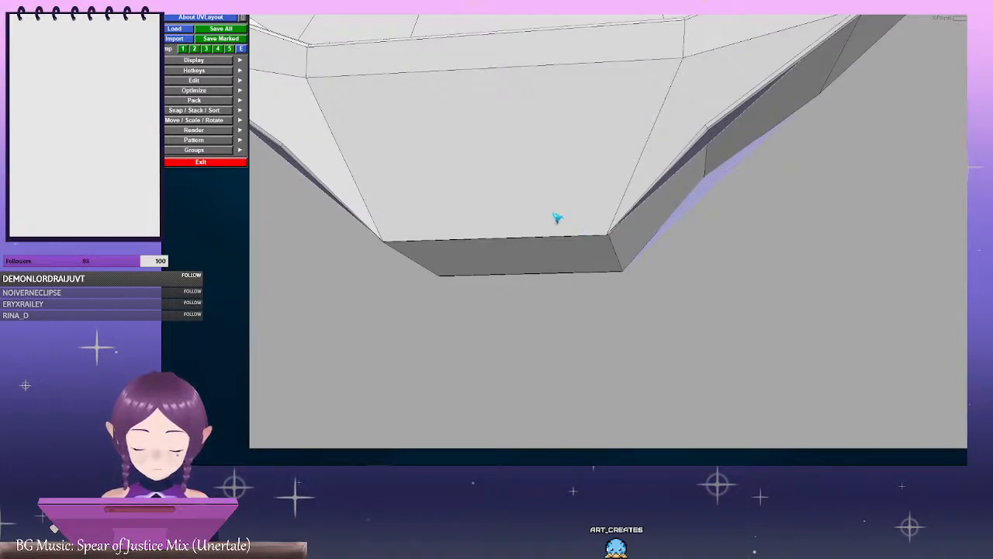
pyautogui.moveTo(557, 218); pyautogui.dragTo(476, 210, button='right')
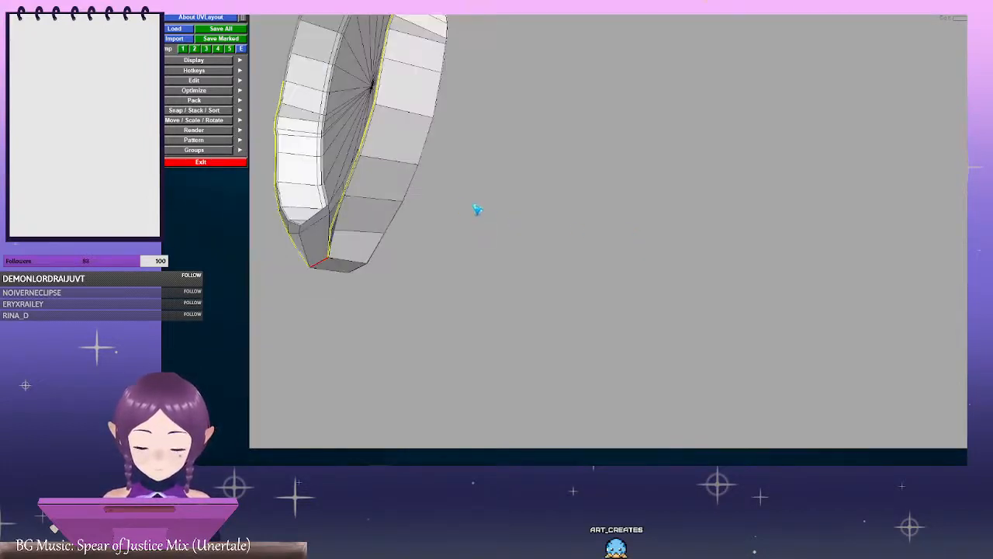
pyautogui.moveTo(476, 211); pyautogui.dragTo(526, 225)
pyautogui.moveTo(526, 226); pyautogui.dragTo(571, 240, button='right')
pyautogui.moveTo(570, 240); pyautogui.dragTo(571, 227)
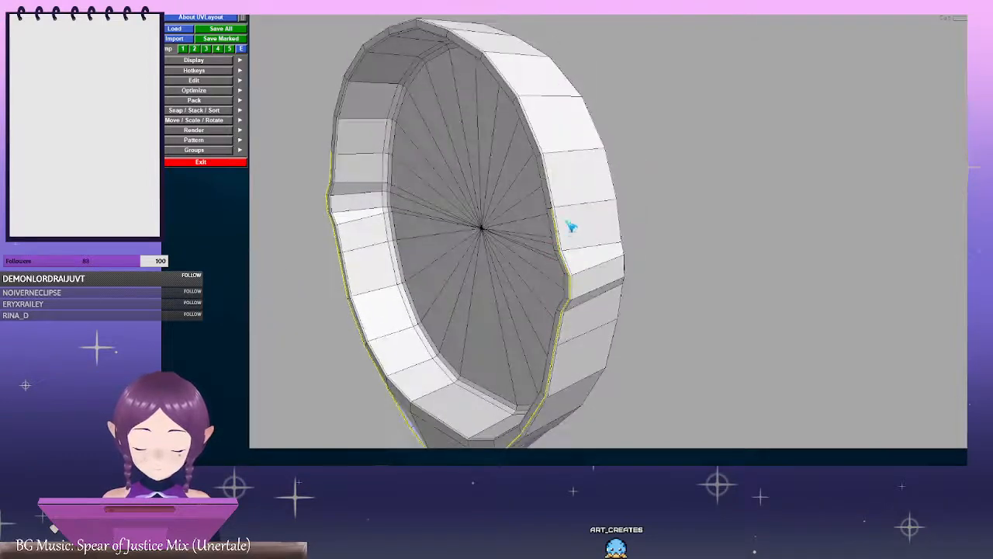
# Correct and complete the seam around the round case's entire back rim, and split the mesh along it
pyautogui.press('c')
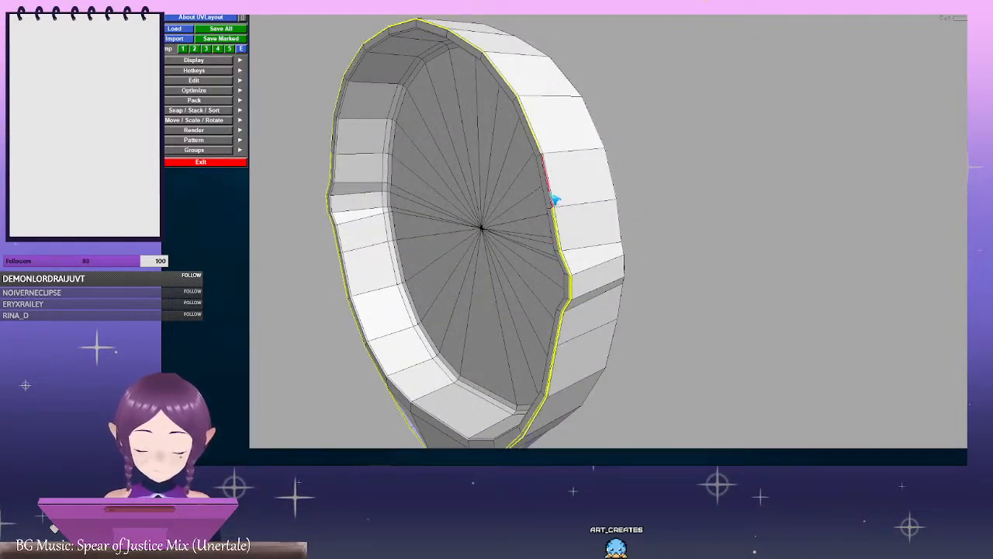
pyautogui.press('w')
pyautogui.moveTo(476, 184); pyautogui.dragTo(621, 246, button='right')
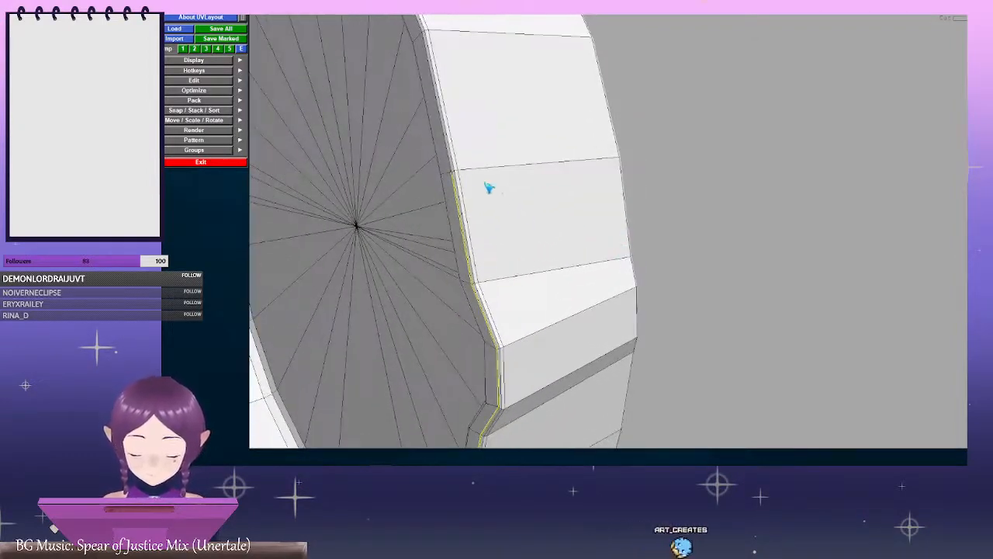
pyautogui.press('c')
pyautogui.moveTo(568, 195); pyautogui.dragTo(484, 193, button='right')
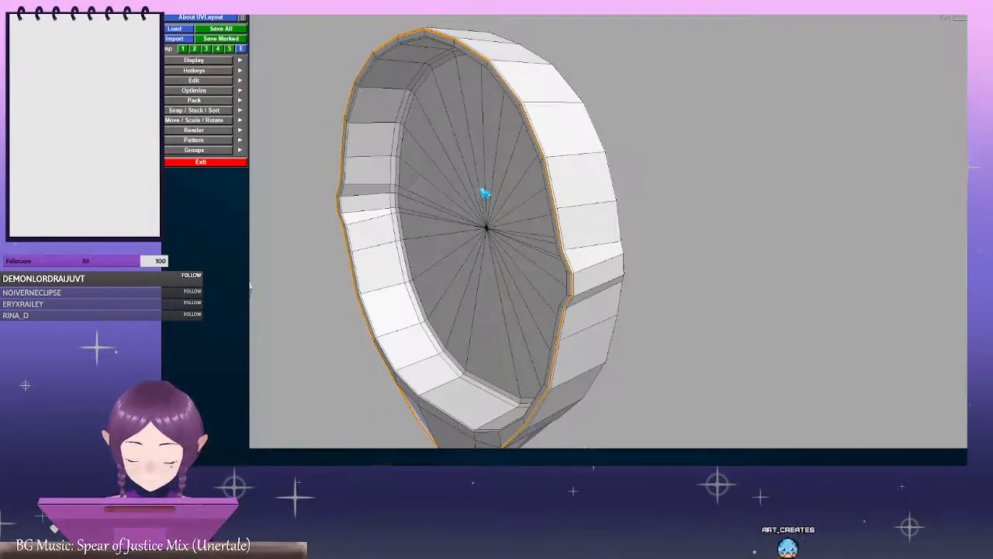
pyautogui.press('Return')
pyautogui.moveTo(543, 213); pyautogui.dragTo(497, 216, button='right')
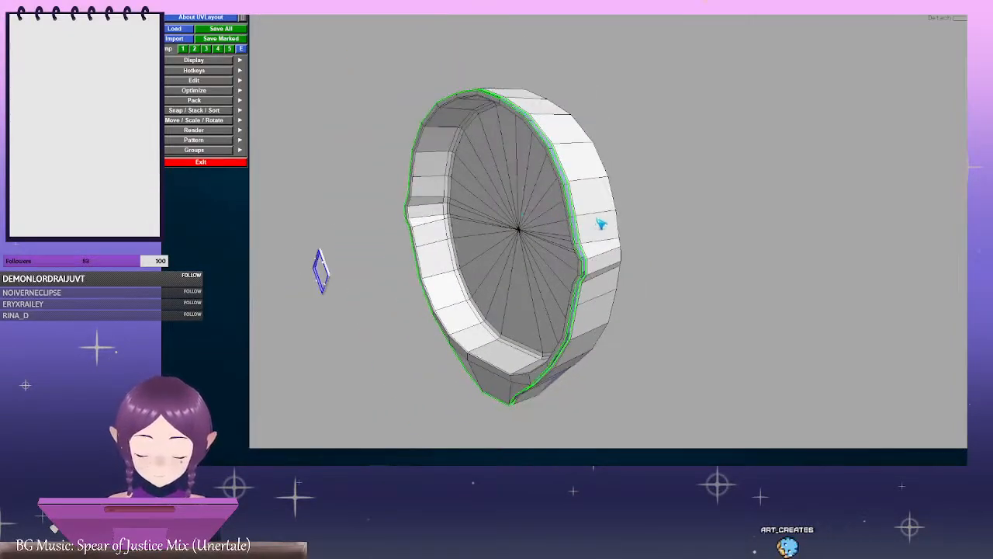
# Mark a cut seam along the outer edge of the groove encircling the round case's front disc
pyautogui.moveTo(598, 222); pyautogui.dragTo(702, 205, button='middle')
pyautogui.moveTo(702, 204); pyautogui.dragTo(630, 231)
pyautogui.moveTo(520, 189); pyautogui.dragTo(572, 197, button='middle')
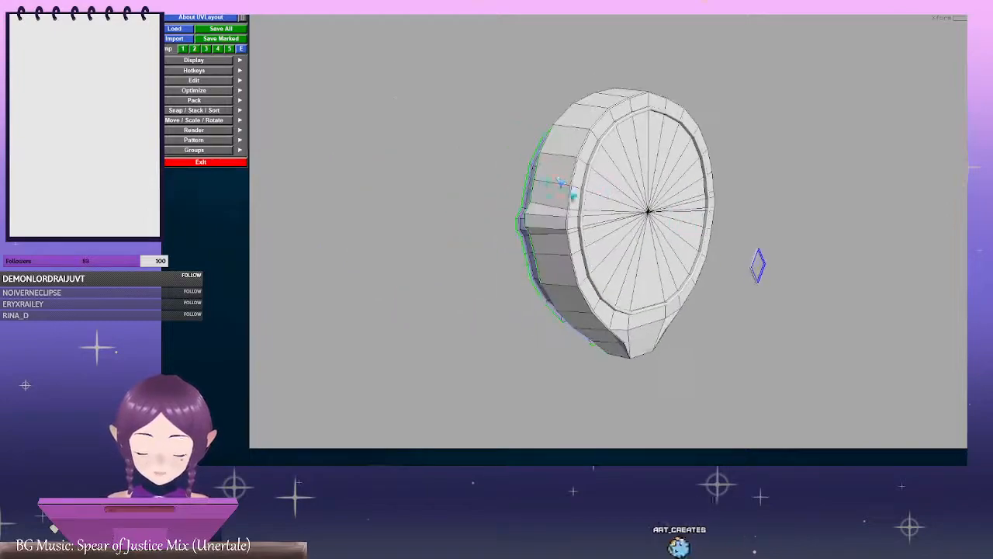
pyautogui.moveTo(572, 197); pyautogui.dragTo(521, 239, button='right')
pyautogui.press('c')
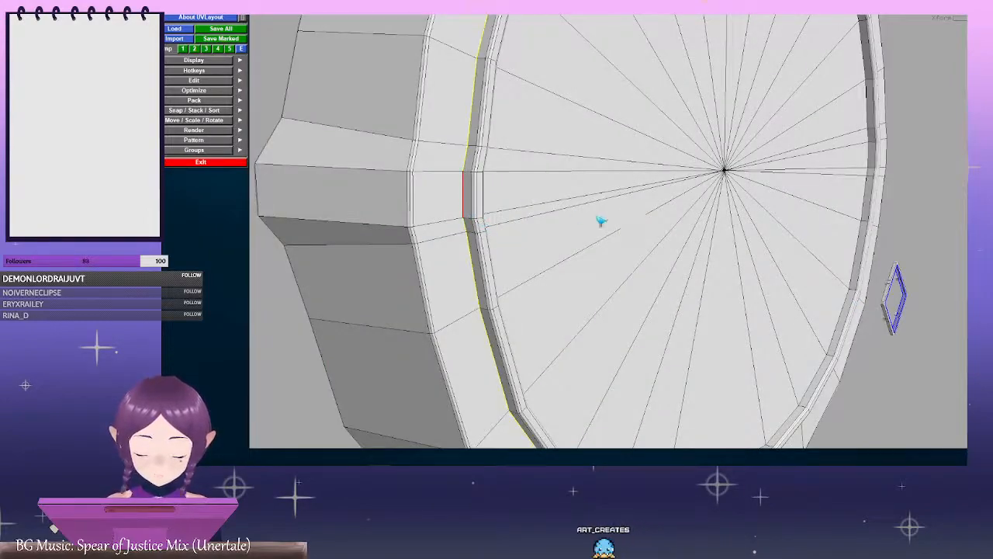
pyautogui.moveTo(602, 222); pyautogui.dragTo(517, 209, button='right')
pyautogui.moveTo(532, 190); pyautogui.dragTo(556, 339, button='middle')
pyautogui.moveTo(548, 228); pyautogui.dragTo(591, 217)
pyautogui.moveTo(591, 216); pyautogui.dragTo(634, 204, button='right')
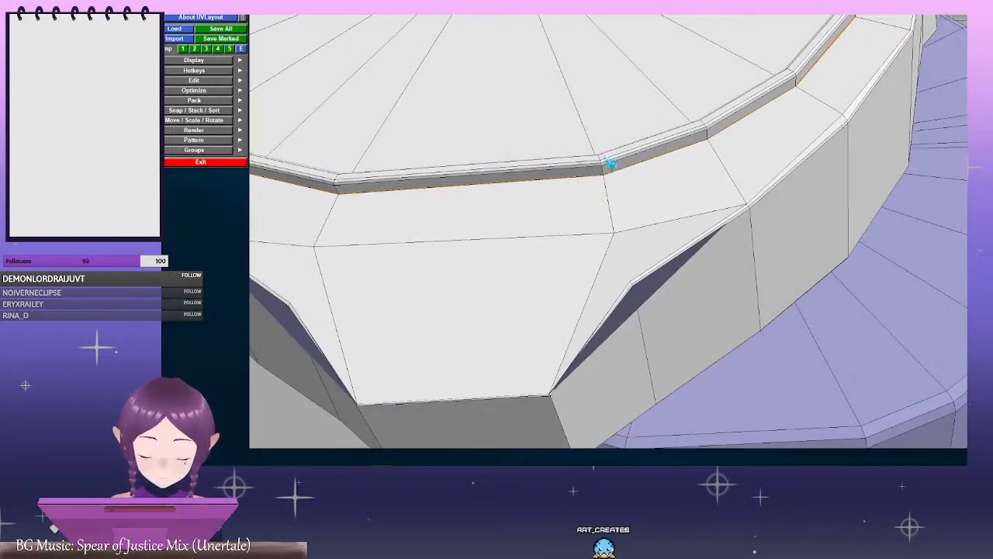
# Complete the groove seam around the front disc and split the round case along it
pyautogui.press('c')
pyautogui.moveTo(717, 194); pyautogui.dragTo(486, 169, button='right')
pyautogui.moveTo(485, 168); pyautogui.dragTo(555, 189)
pyautogui.moveTo(677, 189); pyautogui.dragTo(587, 191, button='right')
pyautogui.moveTo(588, 191); pyautogui.dragTo(710, 178)
pyautogui.moveTo(709, 178); pyautogui.dragTo(611, 139, button='middle')
pyautogui.moveTo(611, 138); pyautogui.dragTo(749, 328, button='right')
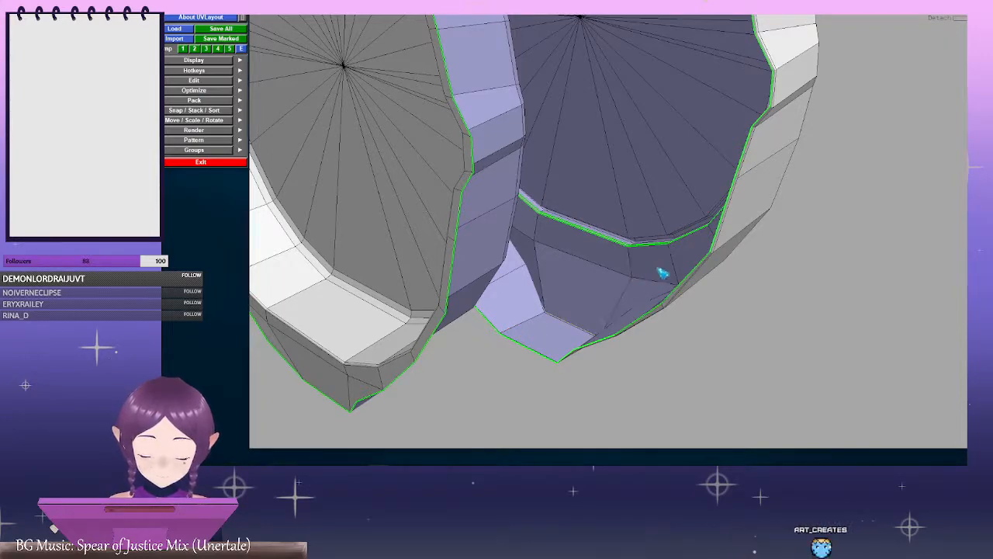
# Mark a seam across the outer band at the top of the round case
pyautogui.moveTo(676, 270); pyautogui.dragTo(614, 213, button='right')
pyautogui.moveTo(614, 212); pyautogui.dragTo(608, 365, button='middle')
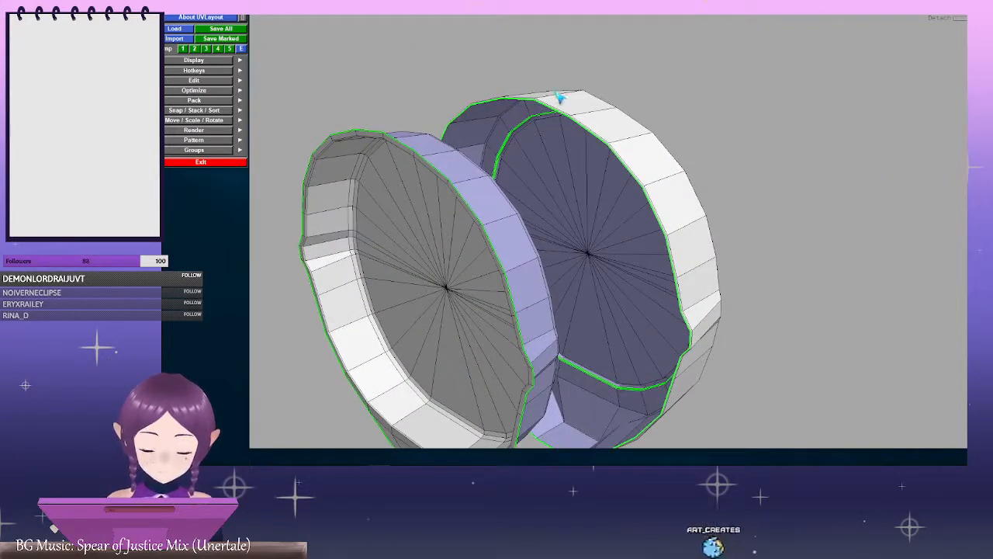
pyautogui.moveTo(671, 152); pyautogui.dragTo(625, 117, button='right')
pyautogui.moveTo(702, 373); pyautogui.dragTo(665, 275)
pyautogui.moveTo(575, 272); pyautogui.dragTo(532, 146, button='middle')
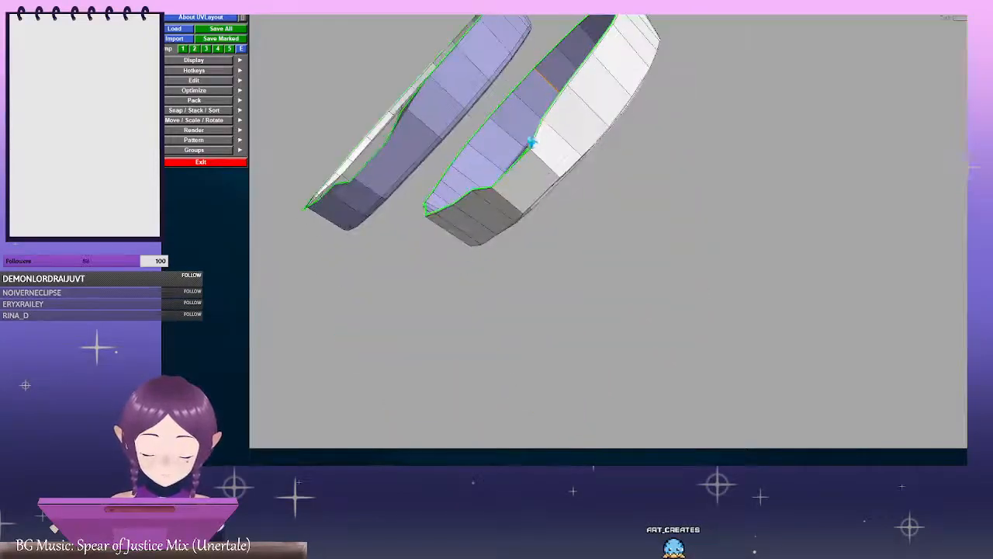
# Mark seams across the side wall and front rim on both sides of the round case's pointed base
pyautogui.moveTo(533, 146); pyautogui.dragTo(609, 180, button='right')
pyautogui.moveTo(608, 180); pyautogui.dragTo(630, 200, button='middle')
pyautogui.moveTo(630, 200); pyautogui.dragTo(553, 202)
pyautogui.moveTo(526, 255); pyautogui.dragTo(610, 215, button='middle')
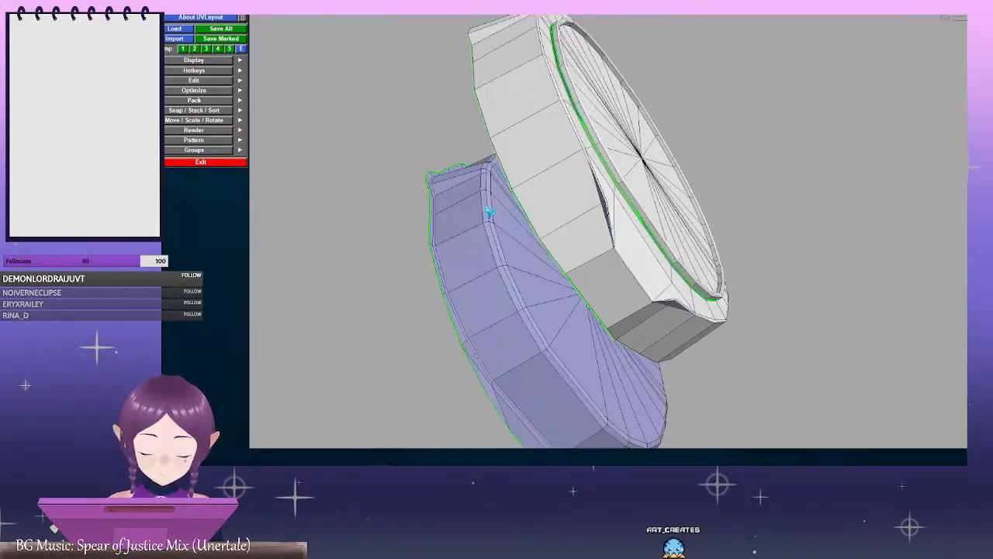
pyautogui.moveTo(592, 245); pyautogui.dragTo(556, 278)
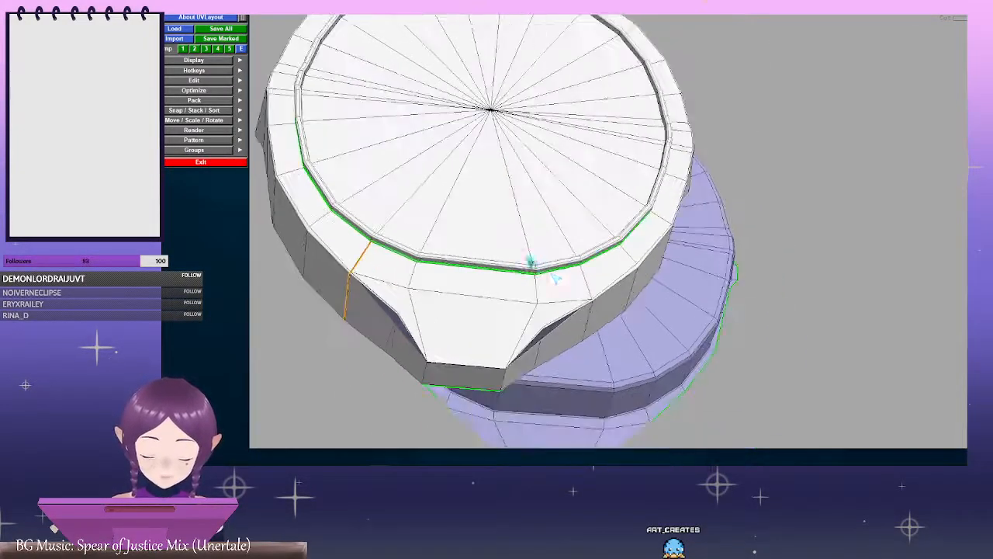
pyautogui.moveTo(591, 289); pyautogui.dragTo(483, 287, button='right')
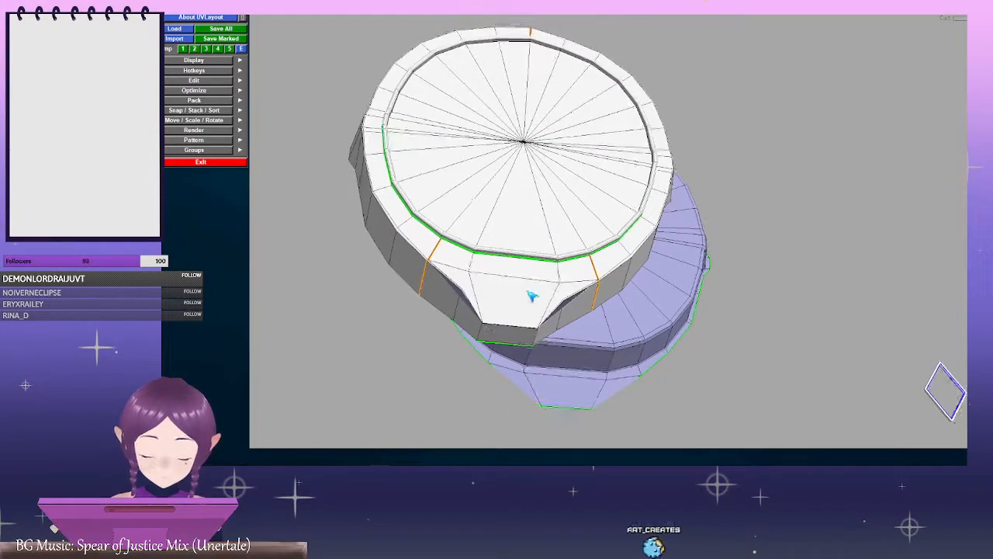
# Split the outer band along the marked seams and detach the pointed base section
pyautogui.press('Return')
pyautogui.press('d')
pyautogui.moveTo(535, 295); pyautogui.dragTo(582, 248)
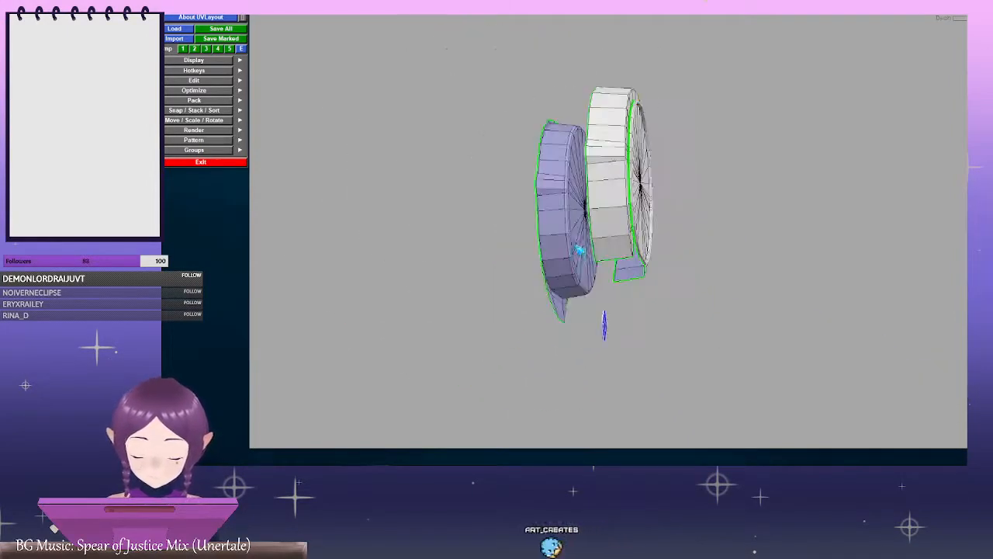
# Split the outer side band away from the front disc and drop the separated pieces into UV space
pyautogui.moveTo(617, 208); pyautogui.dragTo(588, 202, button='middle')
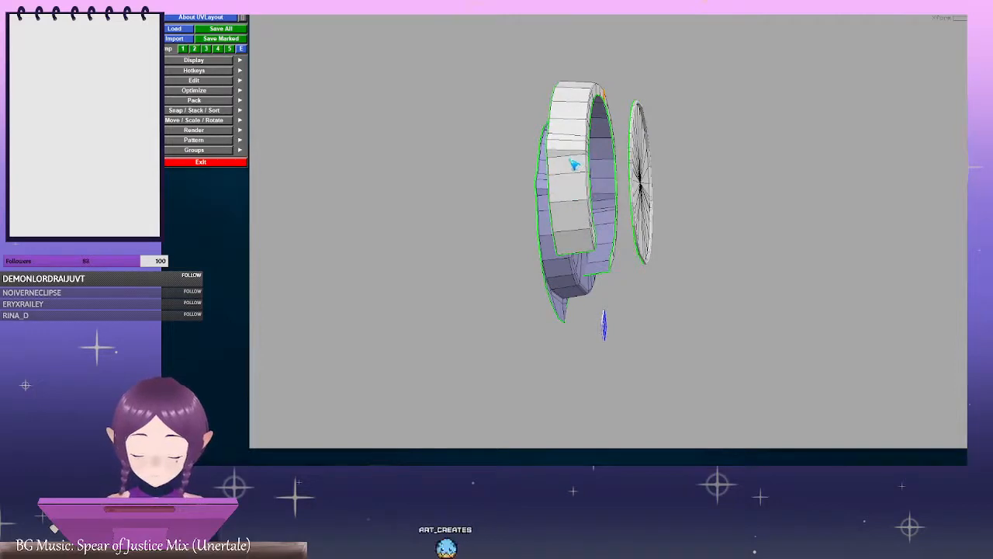
pyautogui.press('Return')
pyautogui.moveTo(575, 163); pyautogui.dragTo(658, 223)
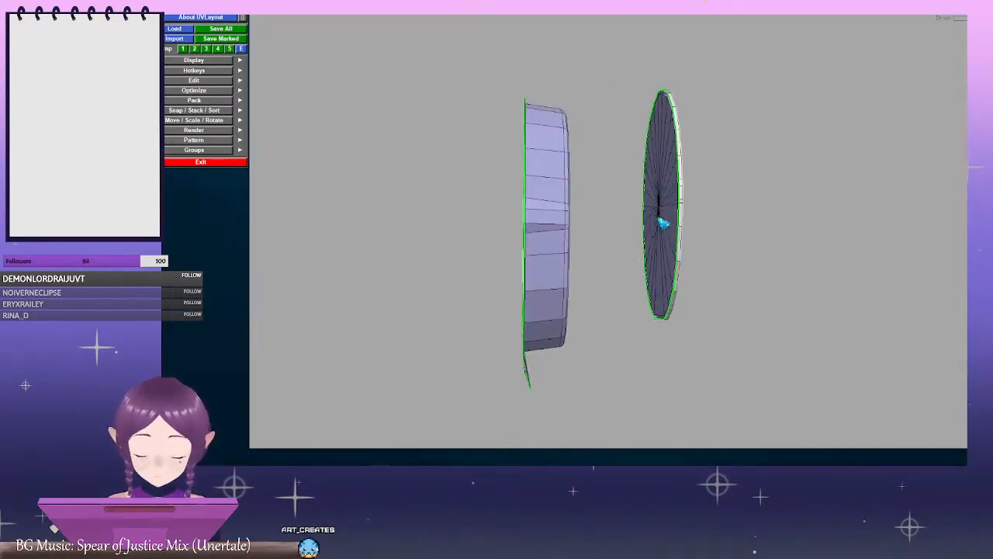
pyautogui.press('d')
# Cut a seam loop around the inner edge of the remaining disc, split the disc from its rim and drop it into UV space
pyautogui.moveTo(579, 212); pyautogui.dragTo(709, 250)
pyautogui.moveTo(596, 213); pyautogui.dragTo(727, 284, button='right')
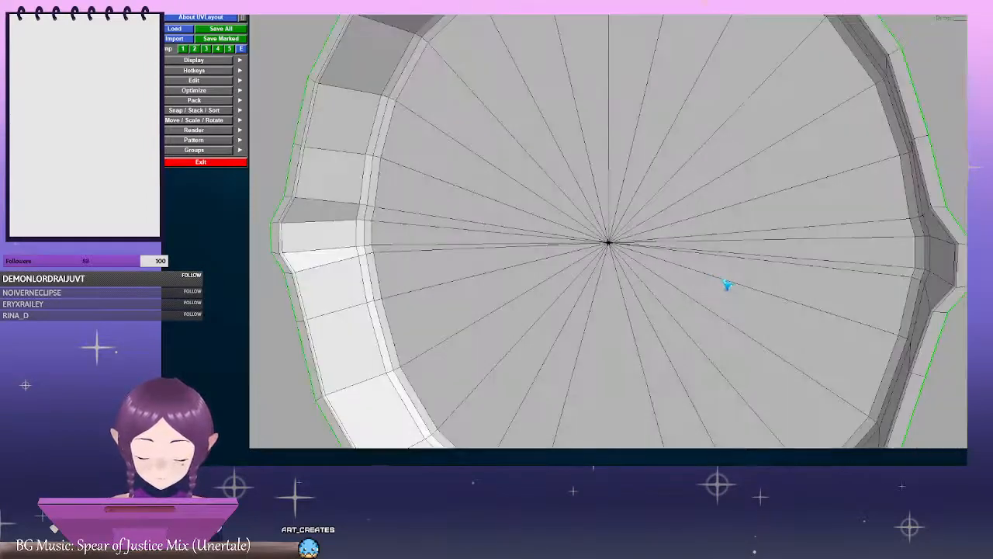
pyautogui.moveTo(585, 271); pyautogui.dragTo(606, 255, button='right')
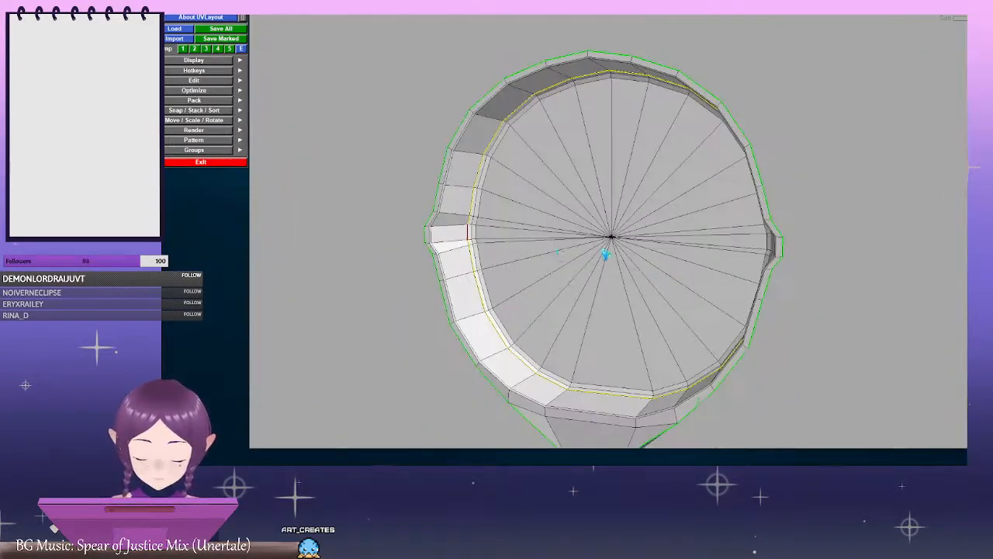
pyautogui.moveTo(606, 256); pyautogui.dragTo(614, 211)
pyautogui.moveTo(614, 211)
pyautogui.mouseDown(button='right')
pyautogui.moveTo(722, 251)
pyautogui.moveTo(625, 210)
pyautogui.mouseUp(button='right')
pyautogui.press('c')
pyautogui.press('Return')
pyautogui.press('d')
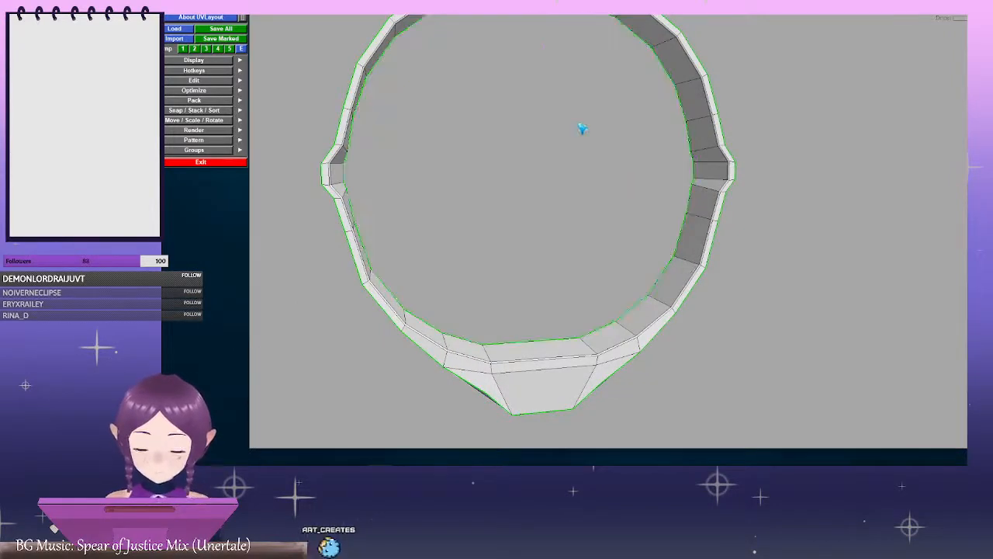
# Cut the remaining rim ring open with a seam across its top, opposite the pointed base
pyautogui.moveTo(581, 131); pyautogui.dragTo(590, 301, button='middle')
pyautogui.moveTo(434, 166); pyautogui.dragTo(526, 189, button='right')
pyautogui.moveTo(526, 190); pyautogui.dragTo(492, 157, button='middle')
pyautogui.press('c')
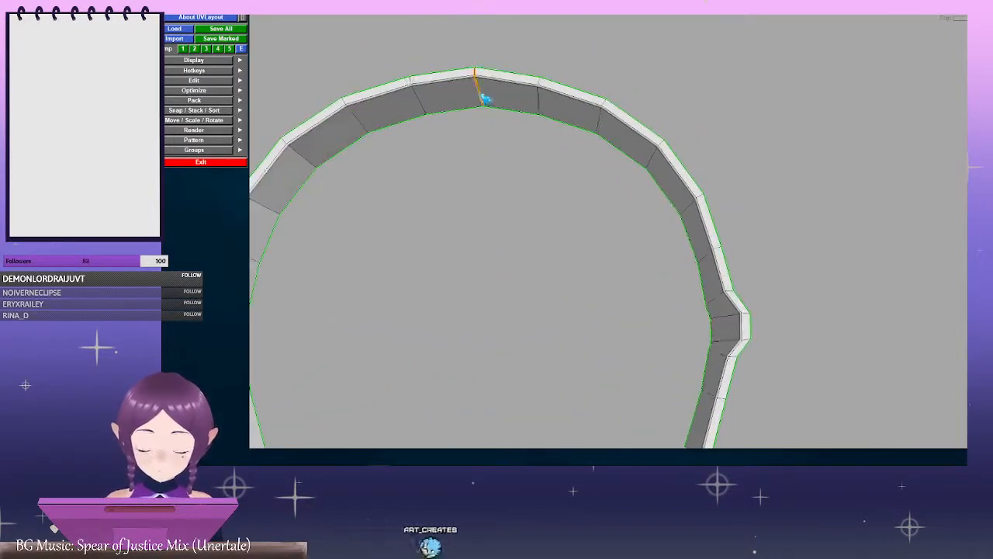
pyautogui.press('Return')
# Drop the opened rim ring into UV space, emptying the edit view
pyautogui.moveTo(665, 209); pyautogui.dragTo(520, 233, button='right')
pyautogui.moveTo(633, 261); pyautogui.dragTo(625, 132, button='middle')
pyautogui.moveTo(626, 133); pyautogui.dragTo(687, 155, button='right')
pyautogui.moveTo(687, 156); pyautogui.dragTo(604, 365)
pyautogui.moveTo(604, 365); pyautogui.dragTo(596, 256, button='middle')
pyautogui.press('1')
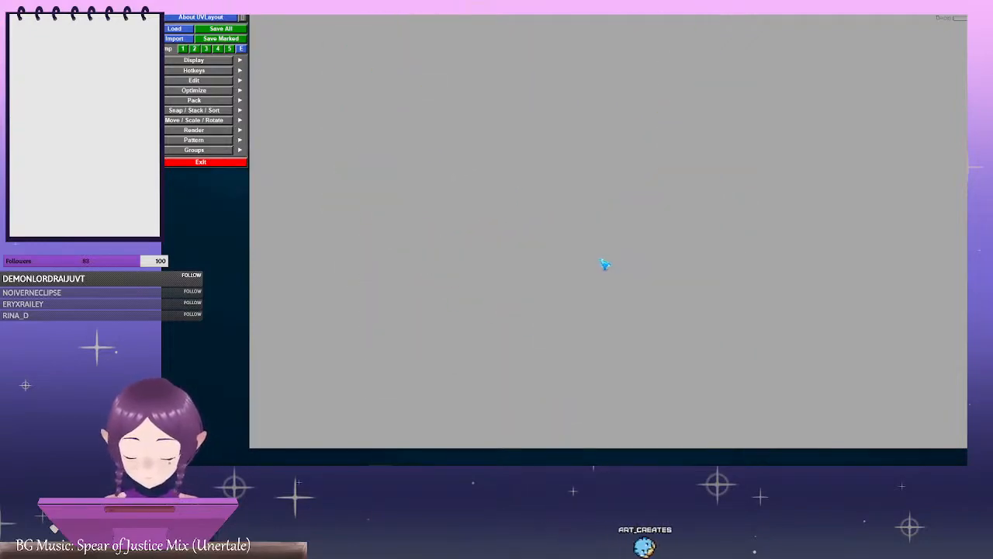
# Flatten the two outer band shells, both disc shells and the opened rim ring
pyautogui.press('f')
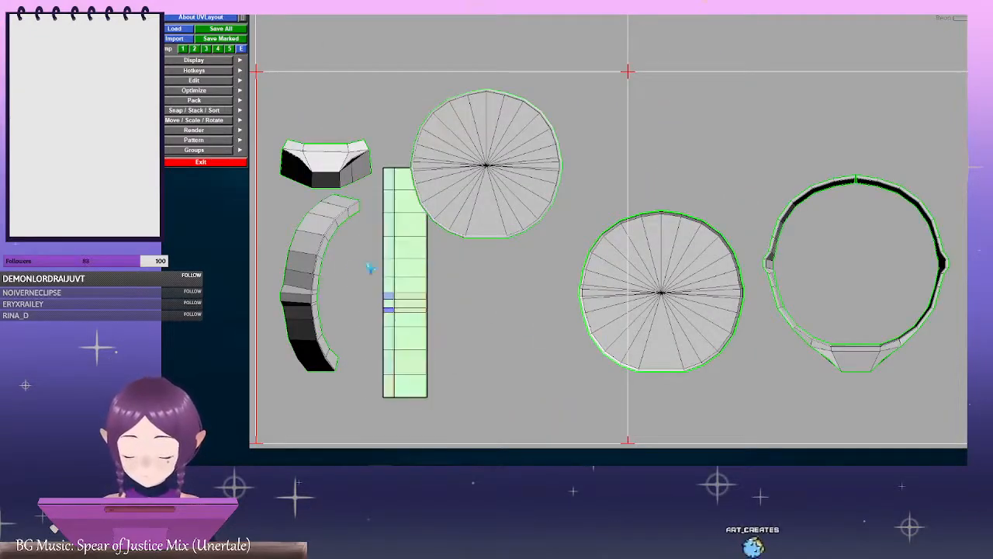
pyautogui.press('f')
pyautogui.press('f')
pyautogui.hotkey('ctrl', 'z')
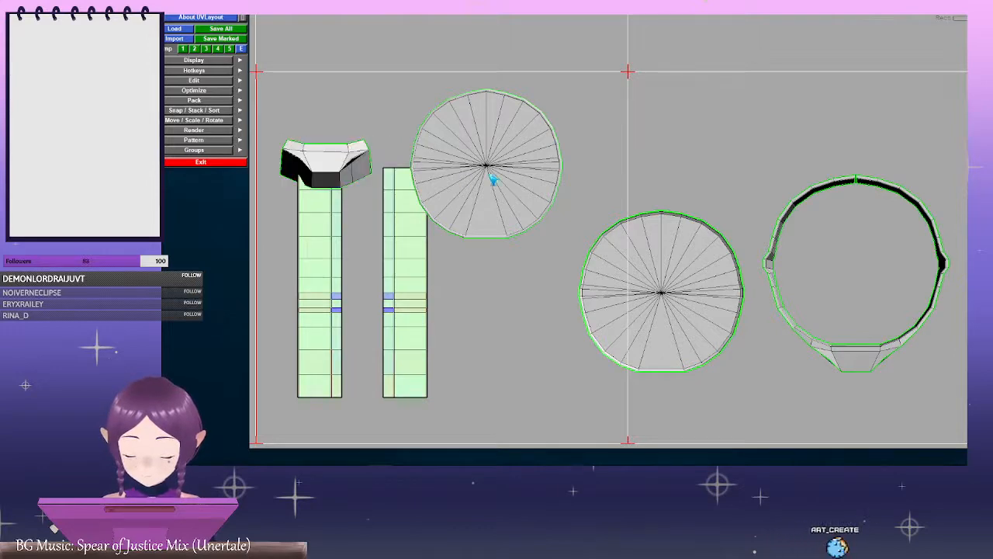
pyautogui.press('f')
pyautogui.press('f')
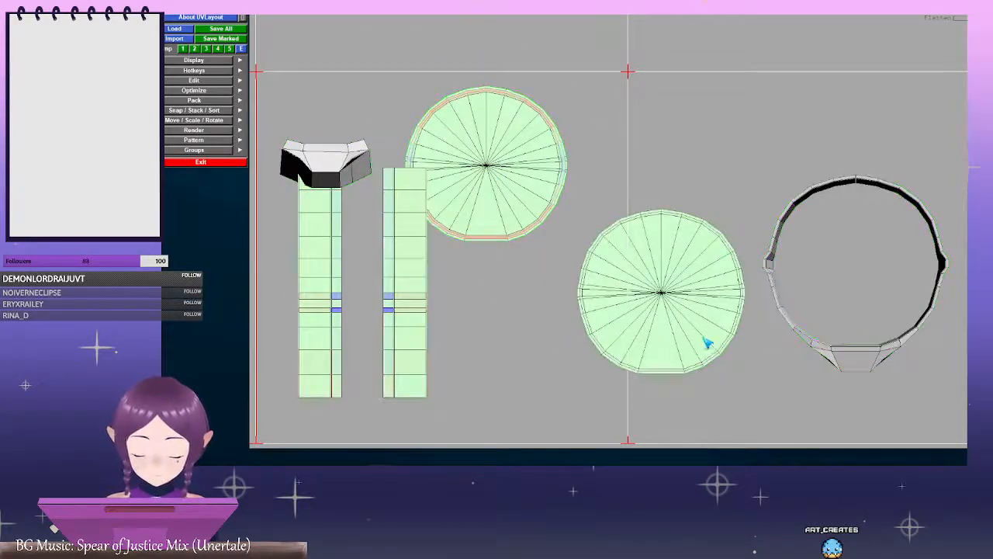
pyautogui.press('f')
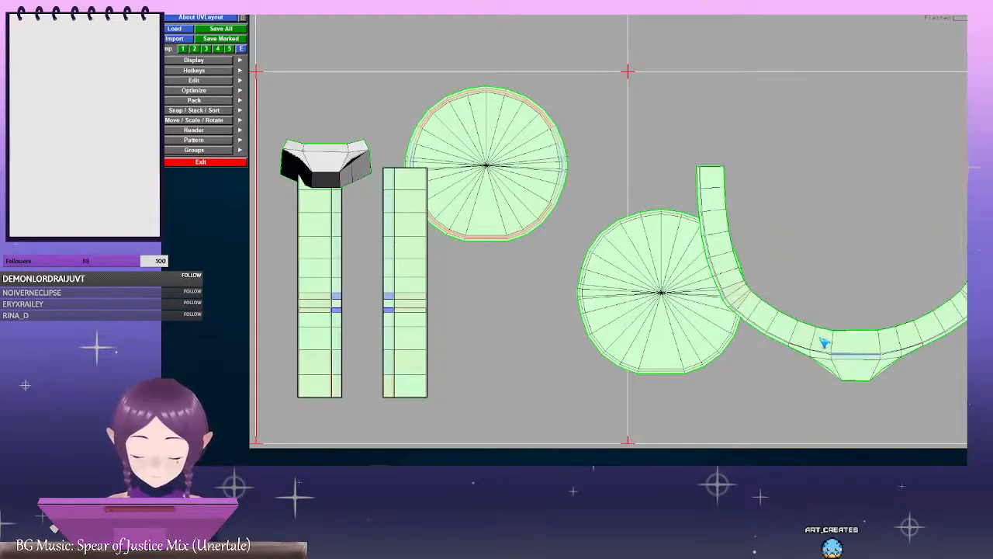
pyautogui.moveTo(895, 334); pyautogui.dragTo(800, 316, button='right')
# Flatten the pointed base shell, cut its overlapping side edges and flatten it again
pyautogui.moveTo(420, 178); pyautogui.dragTo(738, 150, button='middle')
pyautogui.press('Home')
pyautogui.press('f')
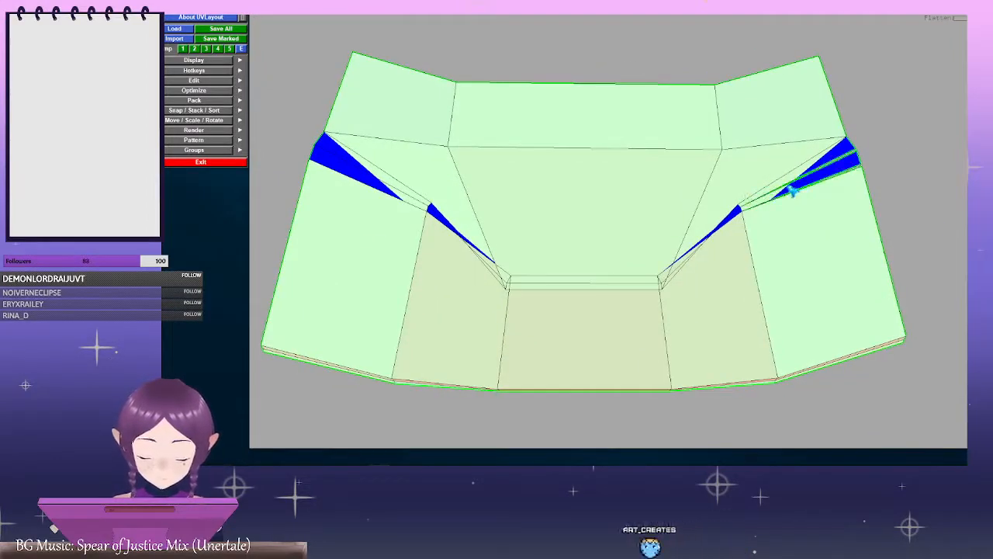
pyautogui.press('c')
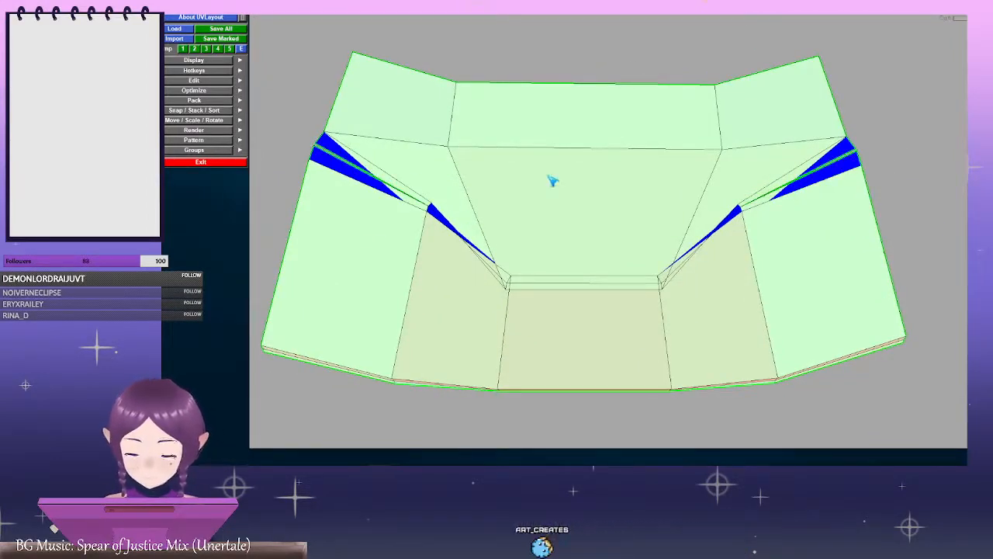
pyautogui.press('f')
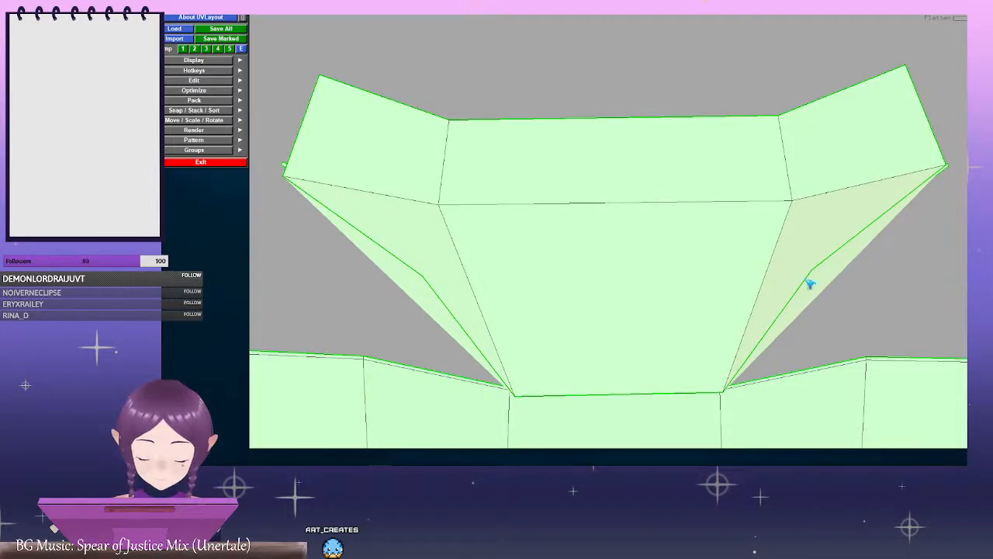
# Separate the front panel of the pointed base from the wide strip below it
pyautogui.moveTo(900, 310); pyautogui.dragTo(629, 342, button='right')
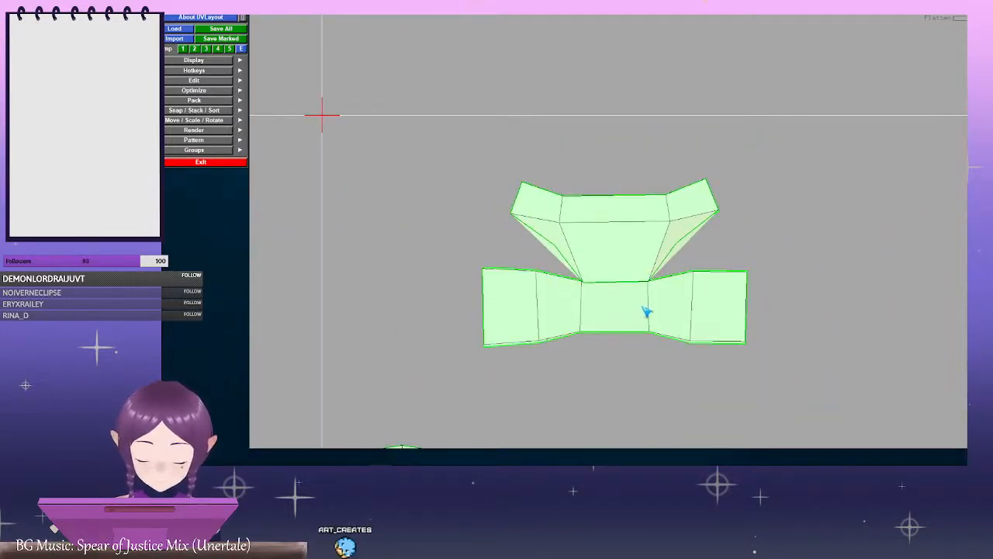
pyautogui.moveTo(648, 331); pyautogui.dragTo(756, 343, button='right')
pyautogui.moveTo(697, 315); pyautogui.dragTo(475, 183, button='middle')
pyautogui.moveTo(475, 182); pyautogui.dragTo(727, 273, button='right')
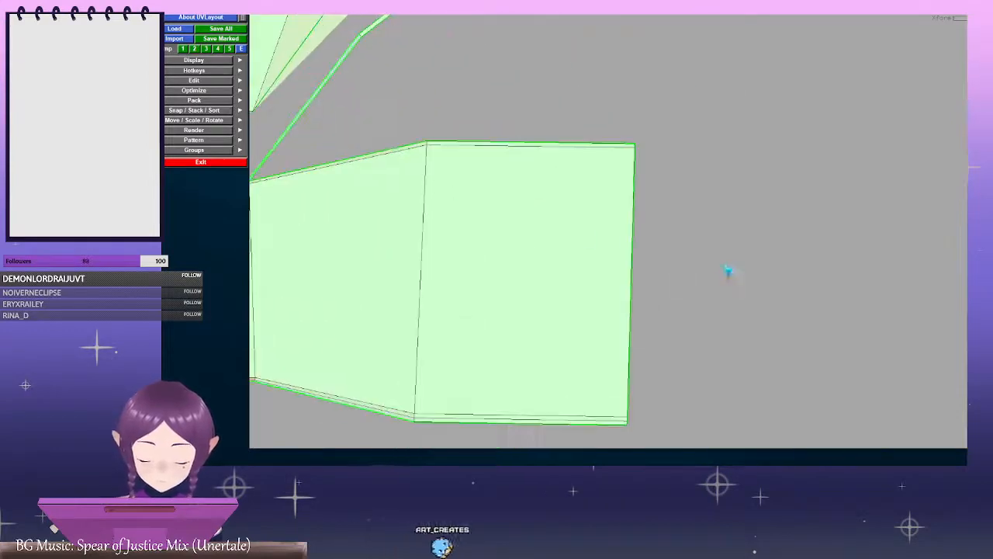
pyautogui.moveTo(353, 186); pyautogui.dragTo(636, 255, button='middle')
# Weld the loose border edges back onto both sides of the pointed base's wide strip and flatten the strip again
pyautogui.press('w')
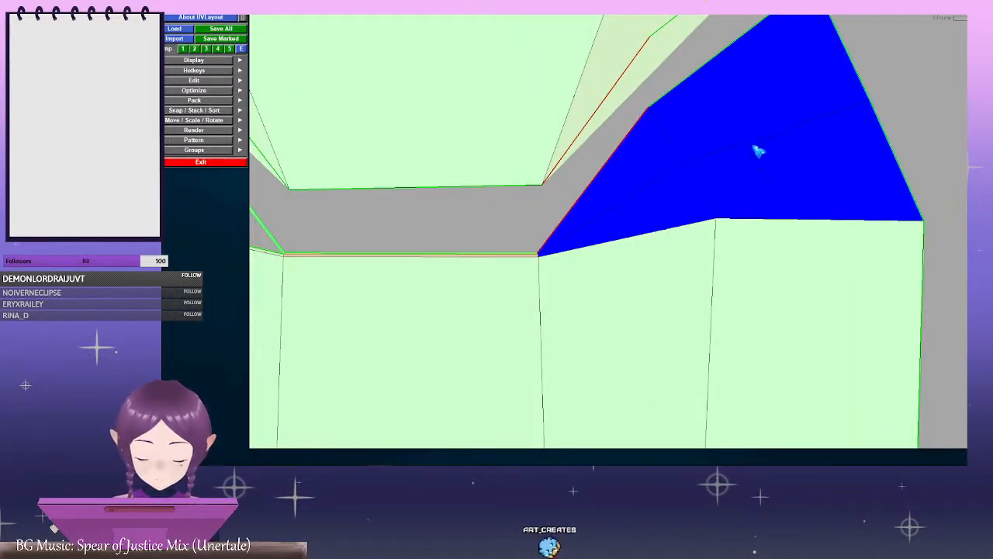
pyautogui.moveTo(756, 151); pyautogui.dragTo(572, 186, button='right')
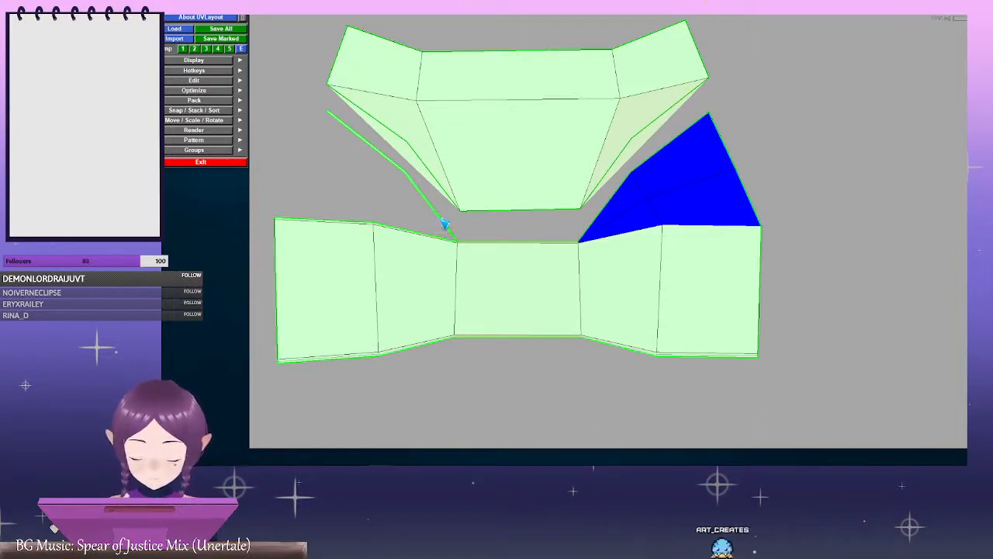
pyautogui.press('w')
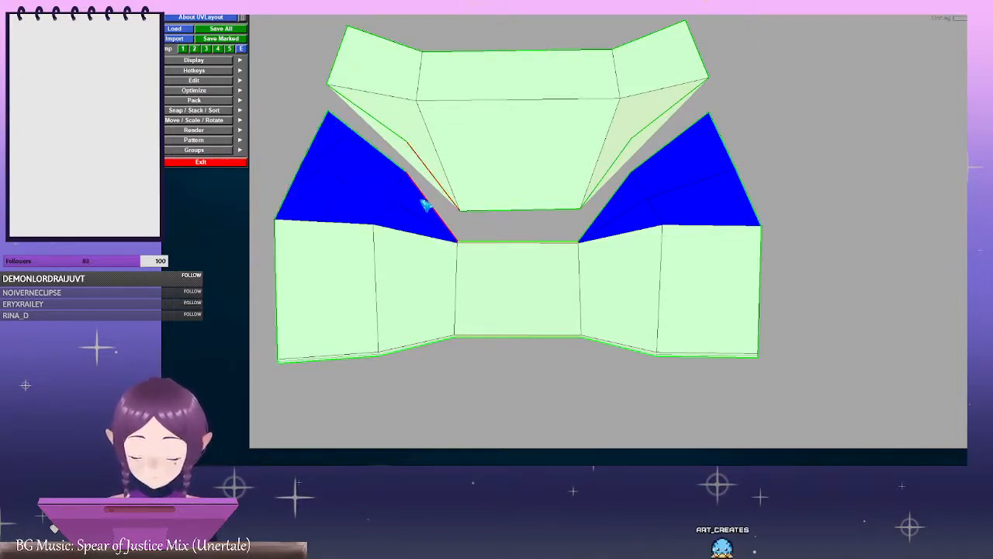
pyautogui.press('f')
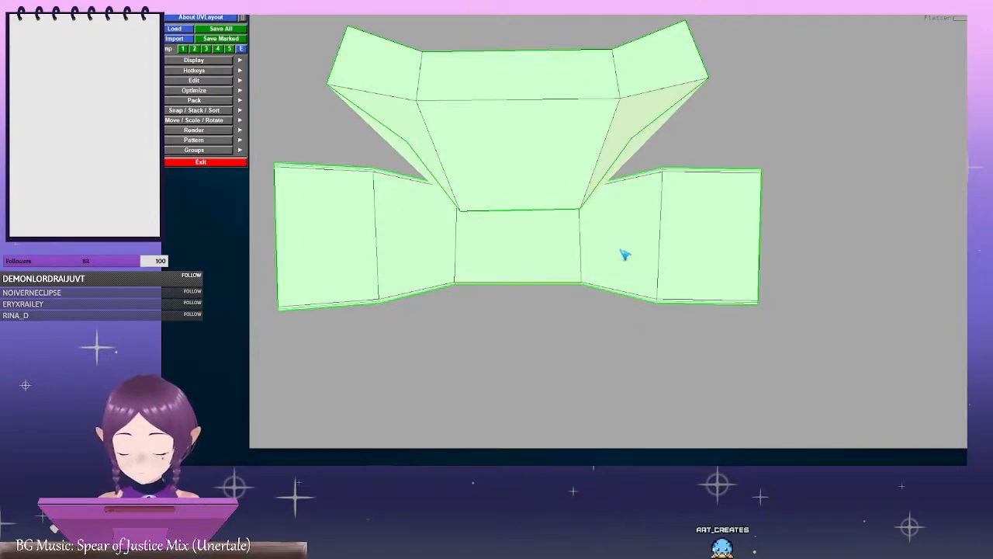
# Straighten the wide strip and front panel of the pointed base into rectangles and weld them together along their shared edge
pyautogui.press('r')
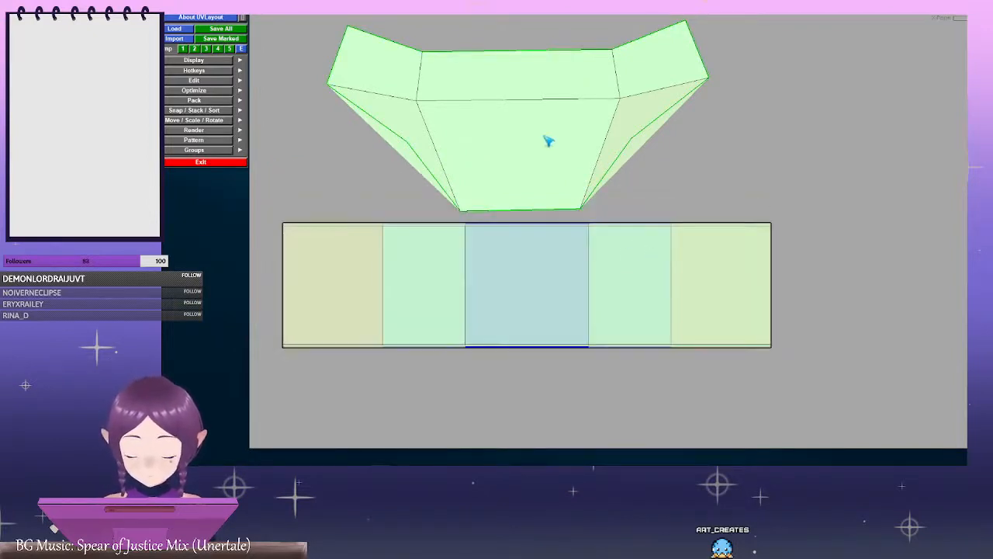
pyautogui.press('f')
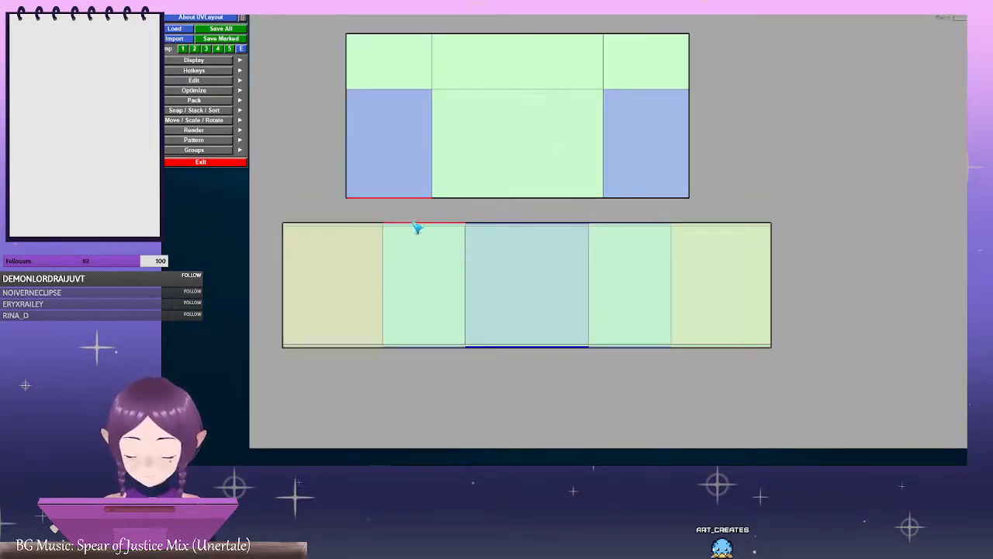
pyautogui.press('m')
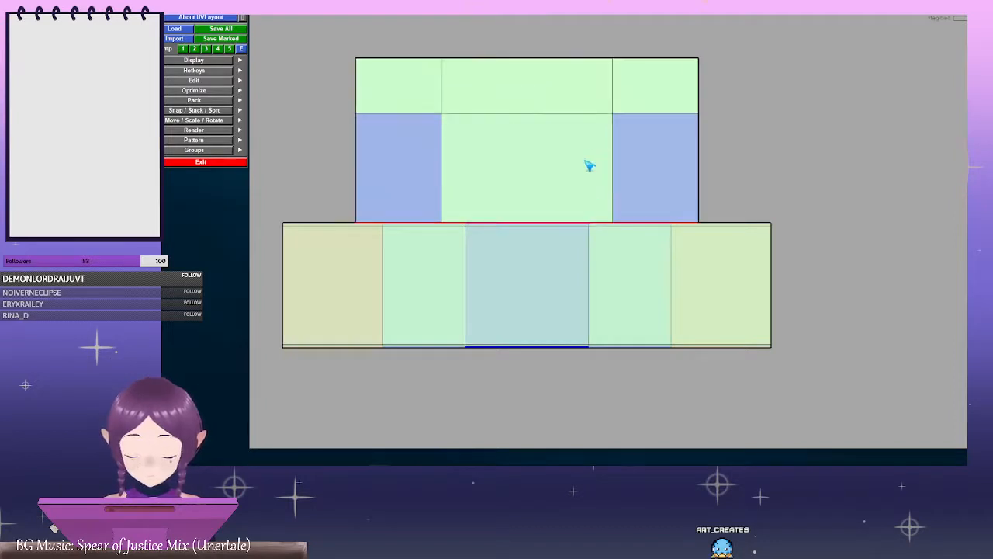
pyautogui.press('Return')
pyautogui.press('f')
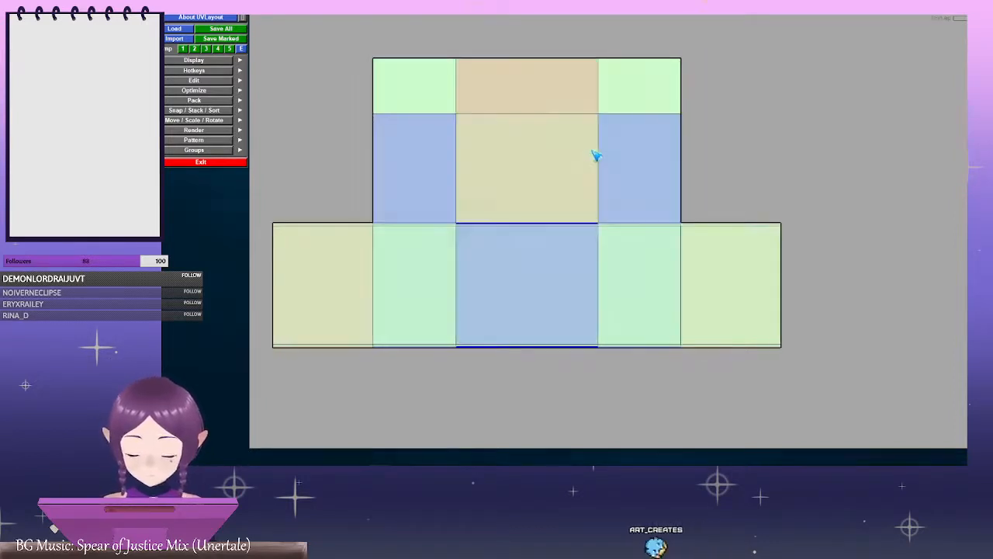
# Rotate both vertical outer band strips to horizontal
pyautogui.moveTo(754, 187); pyautogui.dragTo(590, 246, button='right')
pyautogui.moveTo(589, 246); pyautogui.dragTo(671, 186, button='middle')
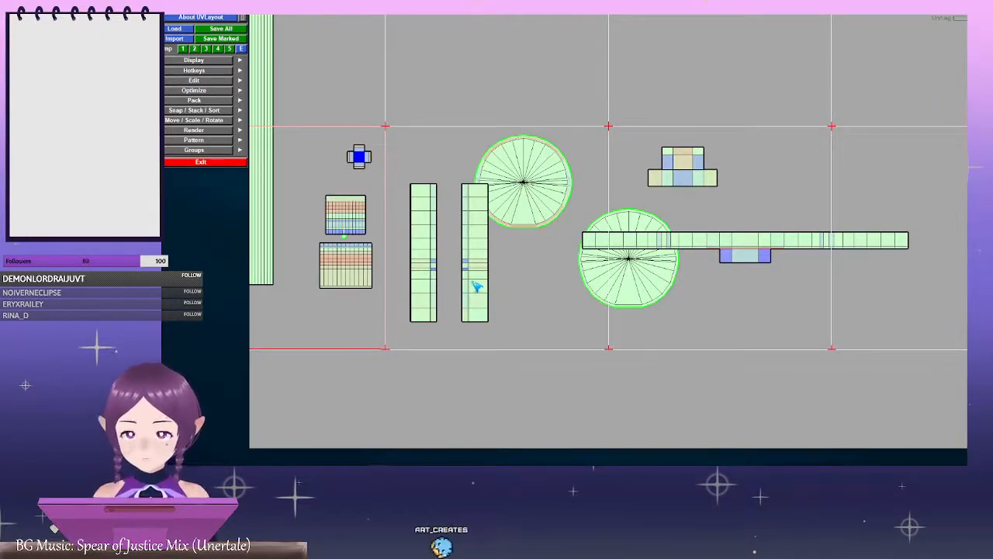
pyautogui.press('6')
pyautogui.press('6')
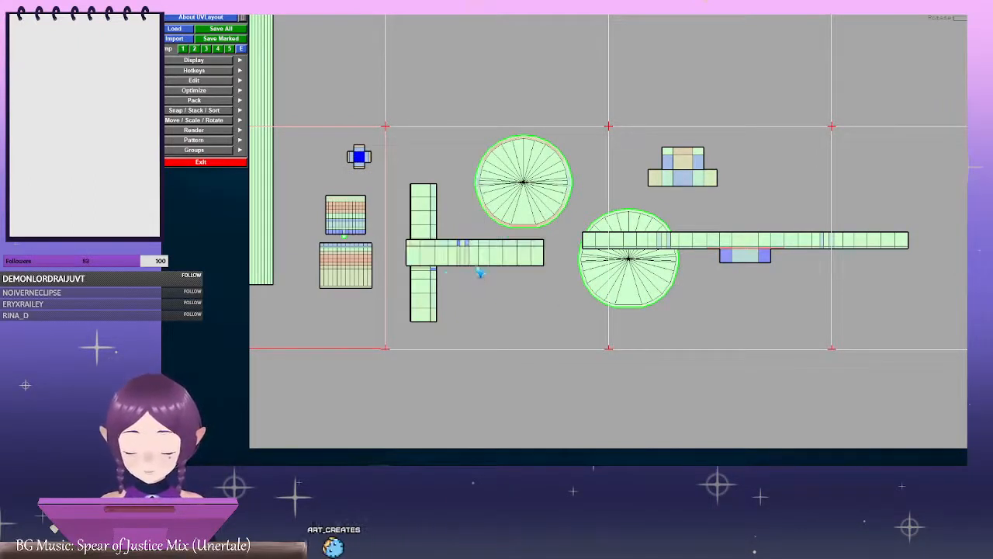
pyautogui.press('6')
pyautogui.press('6')
pyautogui.press('6')
pyautogui.press('6')
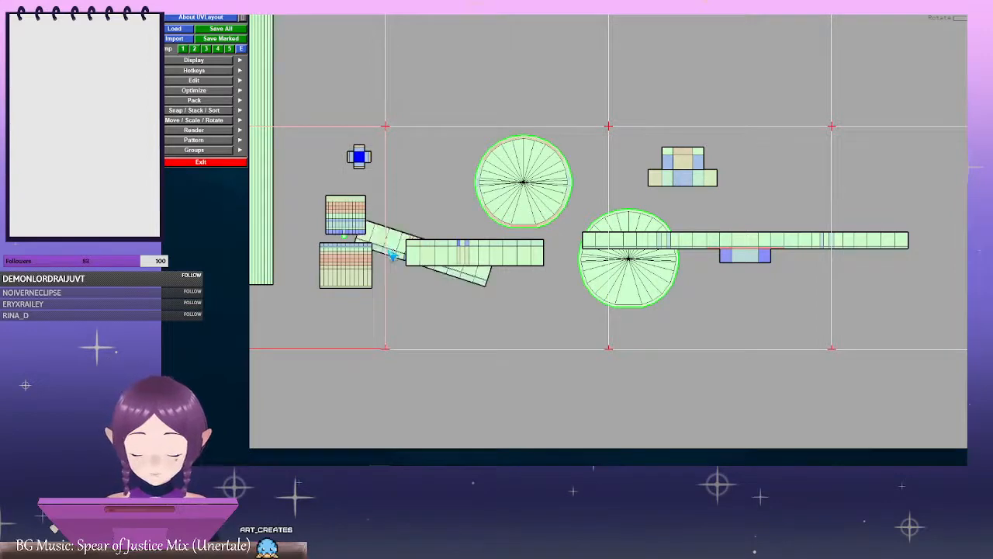
pyautogui.press('6')
pyautogui.press('6')
pyautogui.press('6')
pyautogui.press('6')
pyautogui.press('6')
pyautogui.press('6')
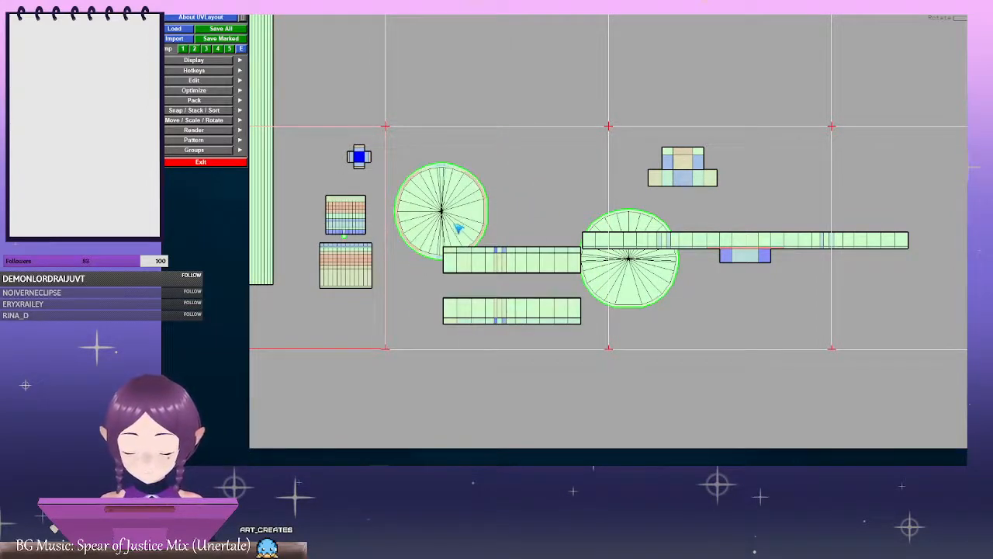
# Move the disc above the UV tile, place the two outer band strips side by side and turn the second to match the first
pyautogui.moveTo(452, 222); pyautogui.dragTo(472, 55, button='middle')
pyautogui.moveTo(513, 260); pyautogui.dragTo(484, 173, button='middle')
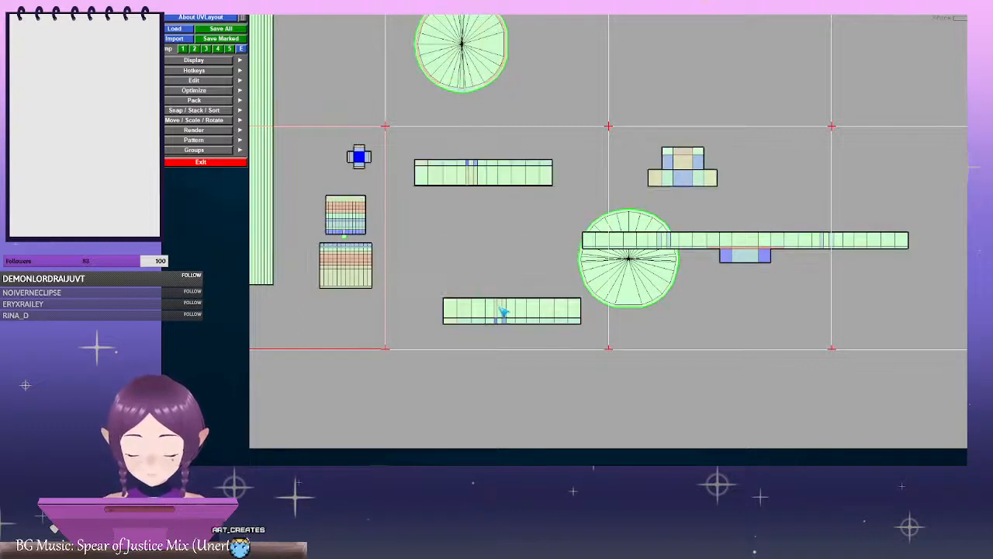
pyautogui.moveTo(498, 311); pyautogui.dragTo(604, 169, button='middle')
pyautogui.press('6')
pyautogui.press('6')
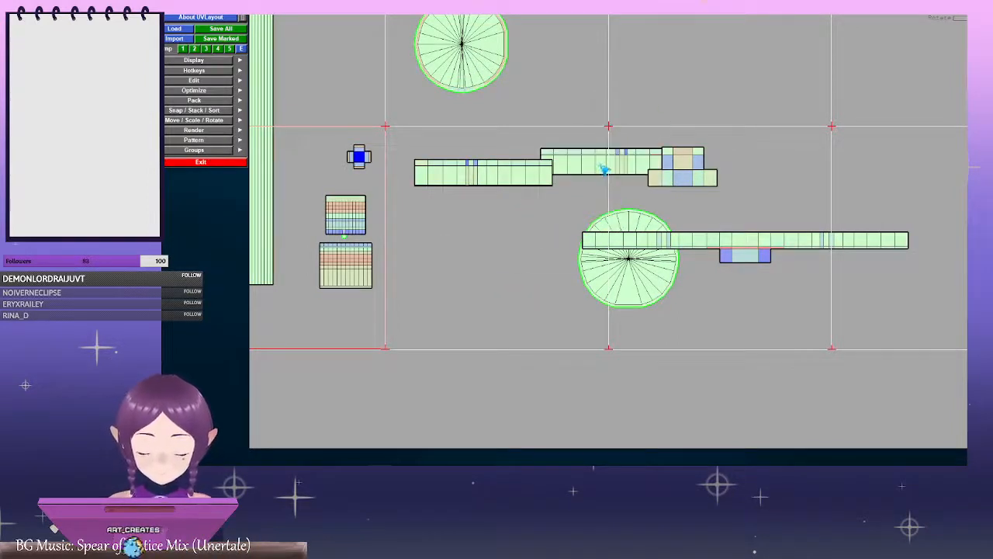
# Move the pointed base shell below the band strips and bring the two strips nearly end to end
pyautogui.scroll(3, 557, 160)
pyautogui.moveTo(466, 153); pyautogui.dragTo(399, 165, button='middle')
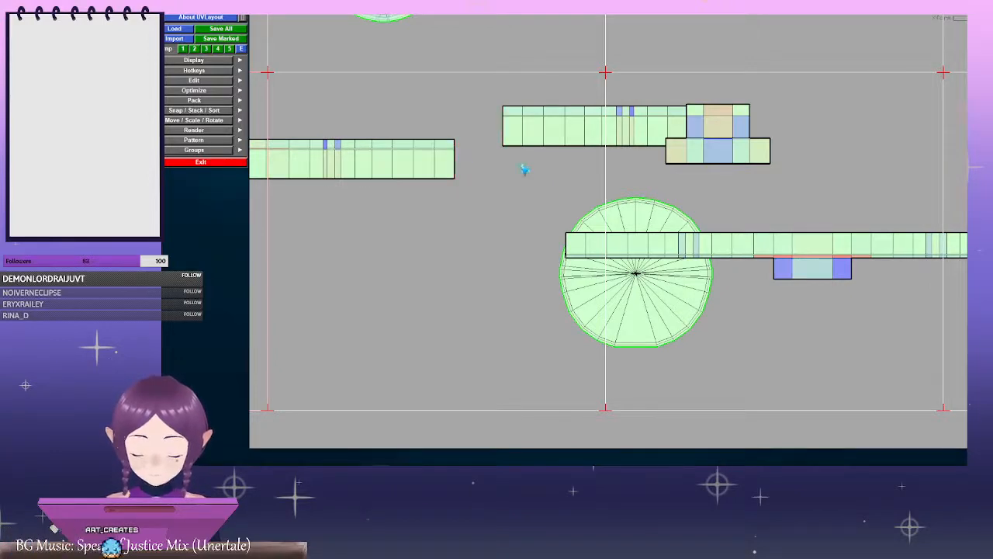
pyautogui.moveTo(511, 181); pyautogui.dragTo(606, 218, button='middle')
pyautogui.moveTo(674, 173); pyautogui.dragTo(468, 140, button='middle')
pyautogui.moveTo(454, 201); pyautogui.dragTo(723, 132, button='middle')
pyautogui.moveTo(503, 111); pyautogui.dragTo(425, 172, button='middle')
pyautogui.moveTo(425, 173); pyautogui.dragTo(481, 121, button='right')
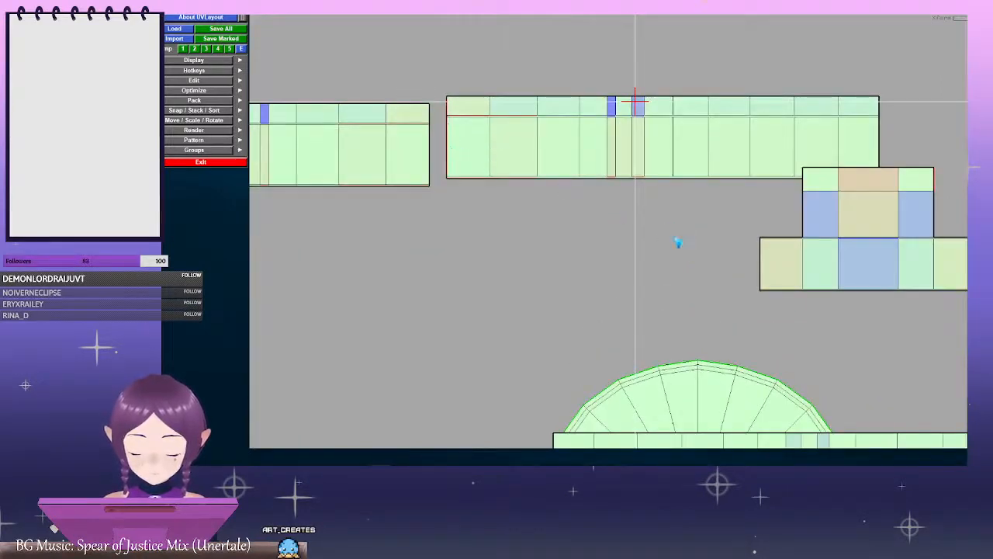
pyautogui.moveTo(677, 243); pyautogui.dragTo(490, 218, button='right')
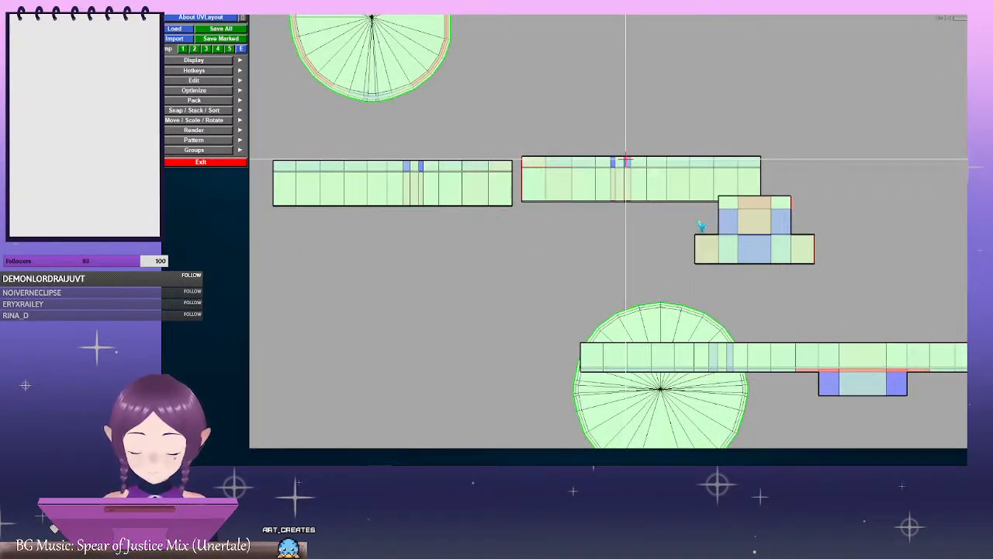
# Swap the order of the two outer band strips so their matching ends face each other
pyautogui.moveTo(682, 182); pyautogui.dragTo(505, 280, button='middle')
pyautogui.press('m')
pyautogui.moveTo(497, 227); pyautogui.dragTo(559, 209, button='right')
pyautogui.moveTo(559, 209); pyautogui.dragTo(628, 85, button='middle')
pyautogui.moveTo(521, 201); pyautogui.dragTo(488, 188, button='middle')
pyautogui.moveTo(492, 193); pyautogui.dragTo(673, 242, button='right')
pyautogui.moveTo(711, 287); pyautogui.dragTo(477, 250, button='right')
pyautogui.moveTo(645, 316); pyautogui.dragTo(630, 58, button='middle')
# Join the two outer band strips end to end along their facing short edges
pyautogui.moveTo(510, 305); pyautogui.dragTo(745, 291, button='right')
pyautogui.moveTo(450, 270); pyautogui.dragTo(598, 249, button='middle')
pyautogui.press('w')
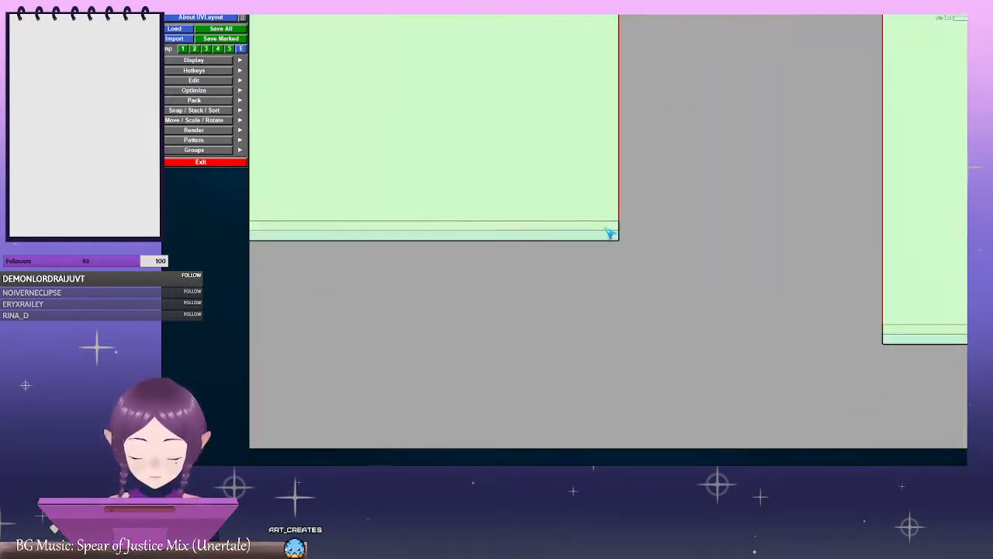
pyautogui.moveTo(782, 251); pyautogui.dragTo(488, 224, button='right')
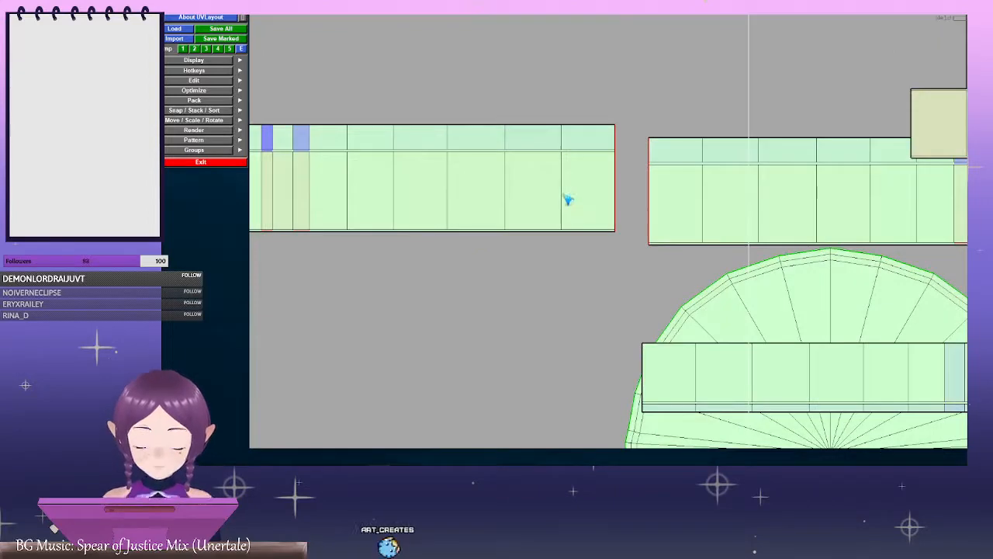
pyautogui.press('m')
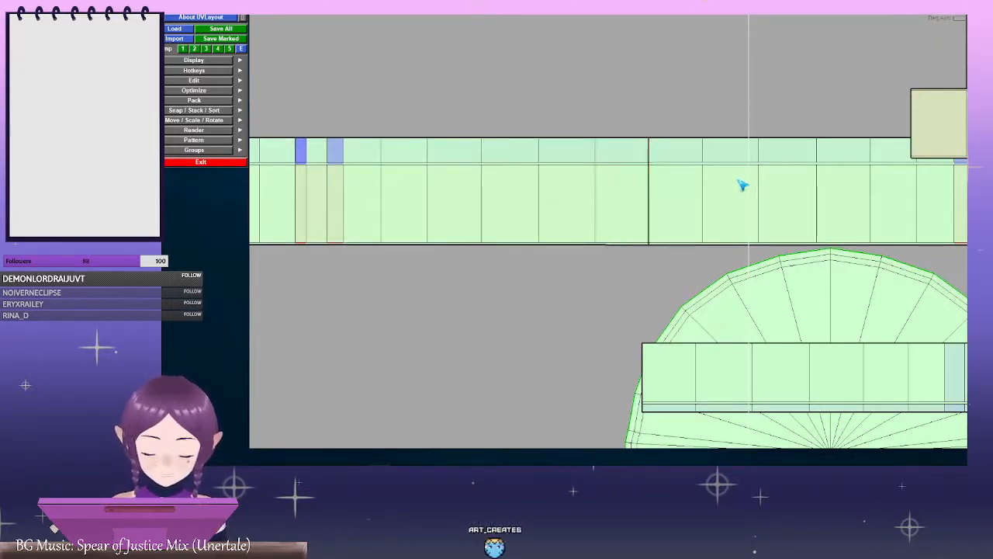
# Move the lower band strip with its small tab off the disc to just below the joined outer strip
pyautogui.moveTo(745, 187); pyautogui.dragTo(515, 167, button='right')
pyautogui.moveTo(683, 215); pyautogui.dragTo(623, 114, button='middle')
pyautogui.moveTo(676, 125); pyautogui.dragTo(641, 147, button='right')
pyautogui.moveTo(641, 146); pyautogui.dragTo(566, 109, button='middle')
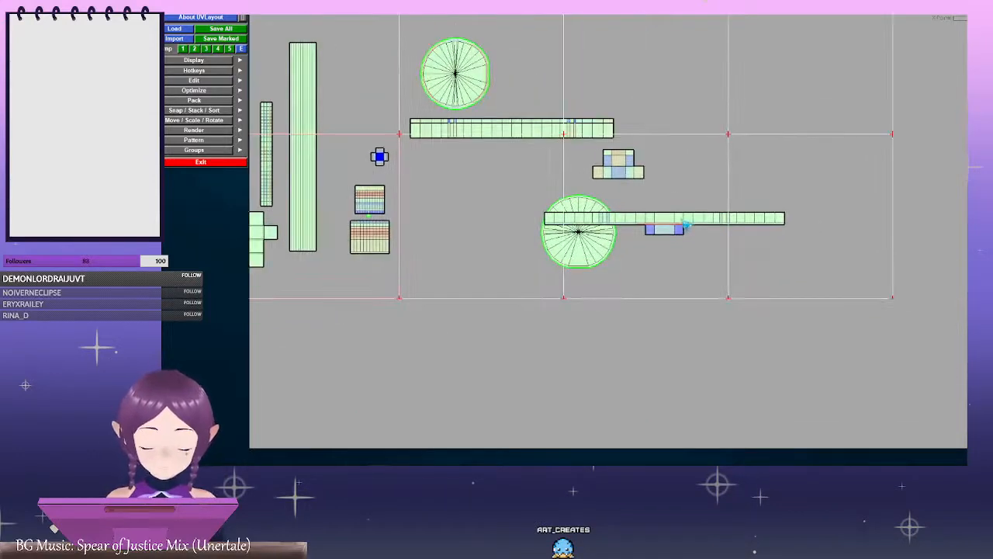
pyautogui.moveTo(683, 224); pyautogui.dragTo(540, 154, button='middle')
pyautogui.moveTo(476, 157); pyautogui.dragTo(562, 182, button='middle')
pyautogui.moveTo(562, 184); pyautogui.dragTo(805, 256, button='right')
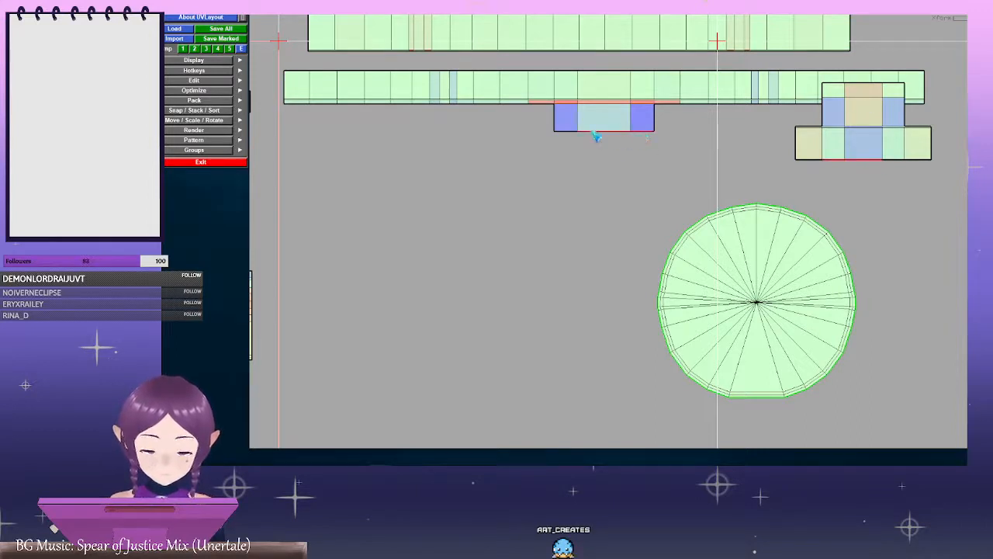
# Join the stepped base shell to the tab under the lower band strip and reflatten the combined shell
pyautogui.press('m')
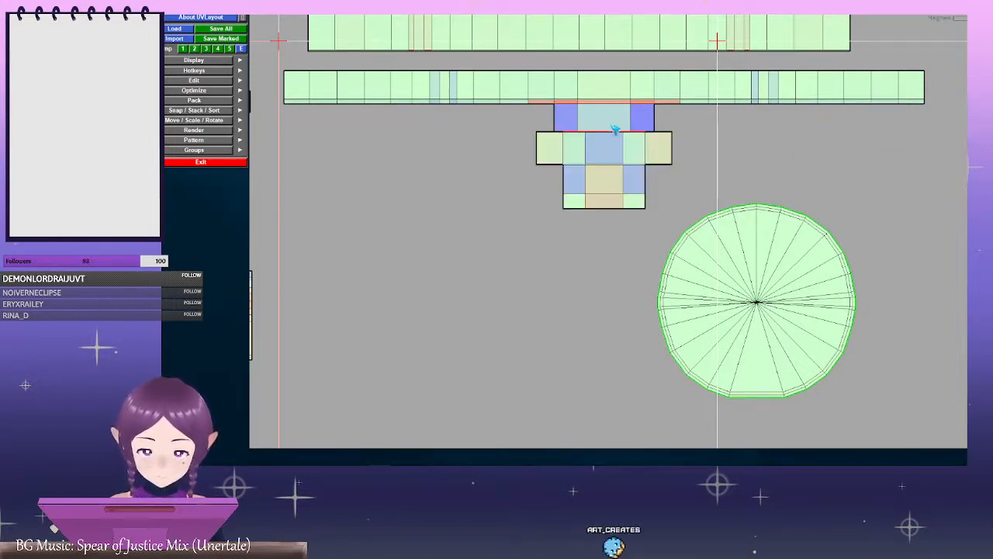
pyautogui.press('Return')
pyautogui.press('r')
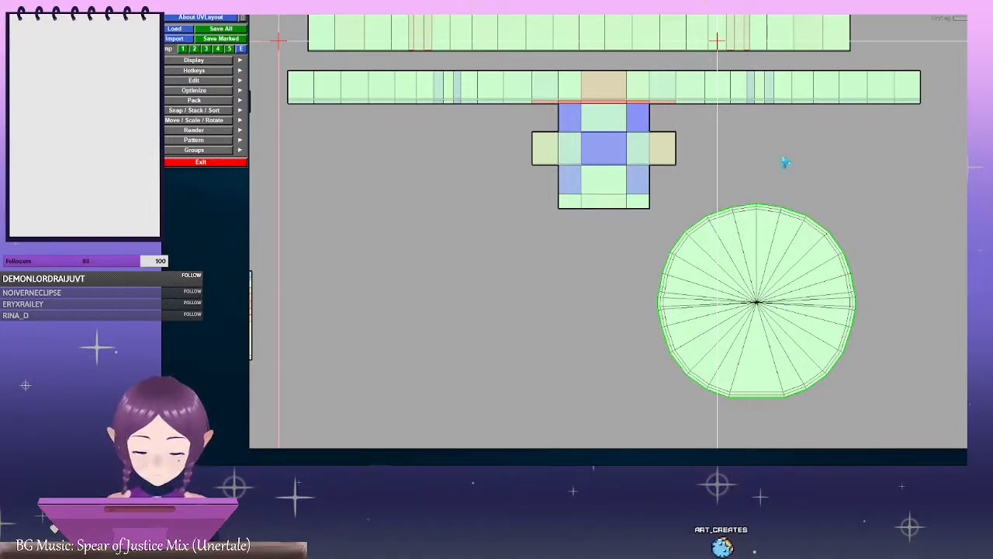
# Attach one disc above the middle segment of the thin band strip and the other disc below the base block
pyautogui.moveTo(784, 162); pyautogui.dragTo(622, 200, button='right')
pyautogui.press('w')
pyautogui.press('w')
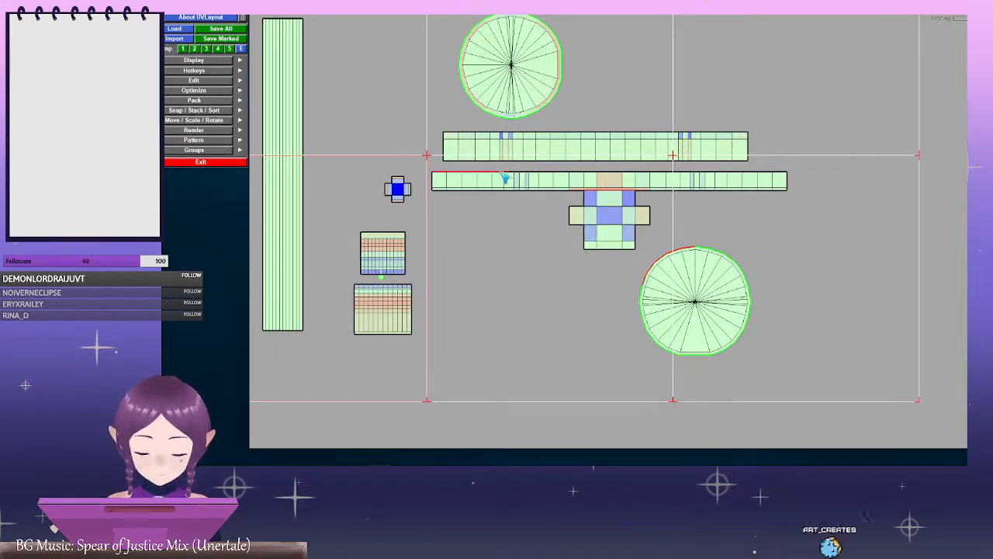
pyautogui.moveTo(605, 179); pyautogui.dragTo(607, 224, button='middle')
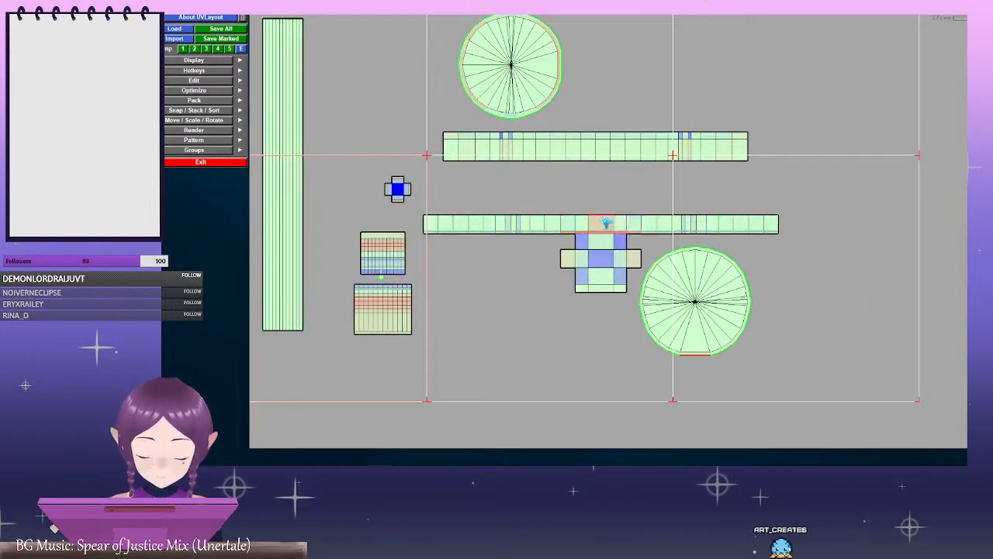
pyautogui.press('m')
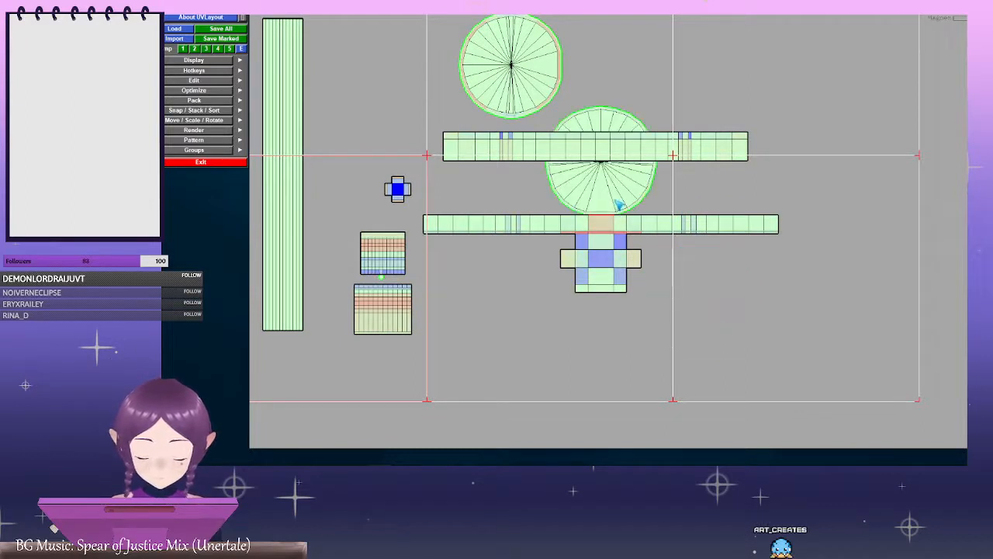
pyautogui.press('2')
pyautogui.press('1')
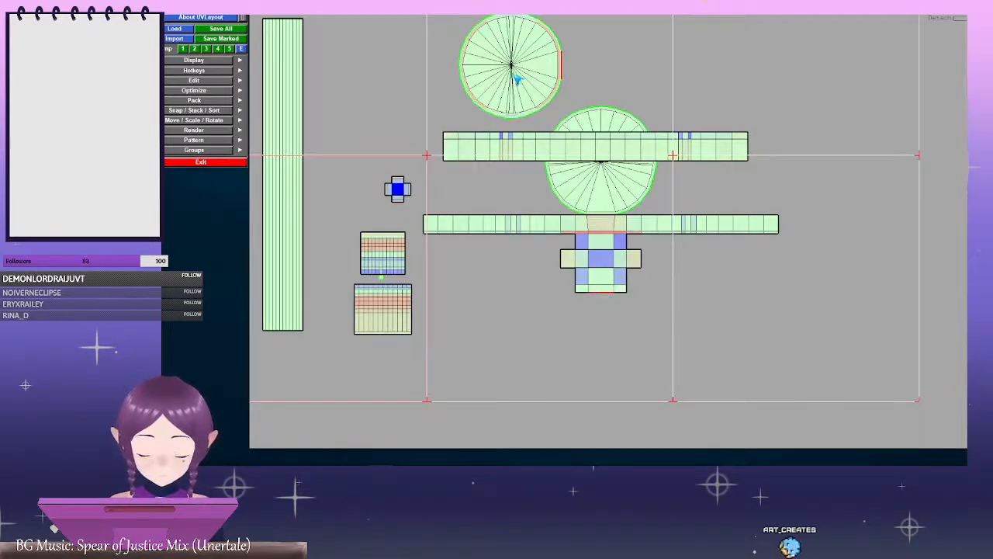
pyautogui.press('m')
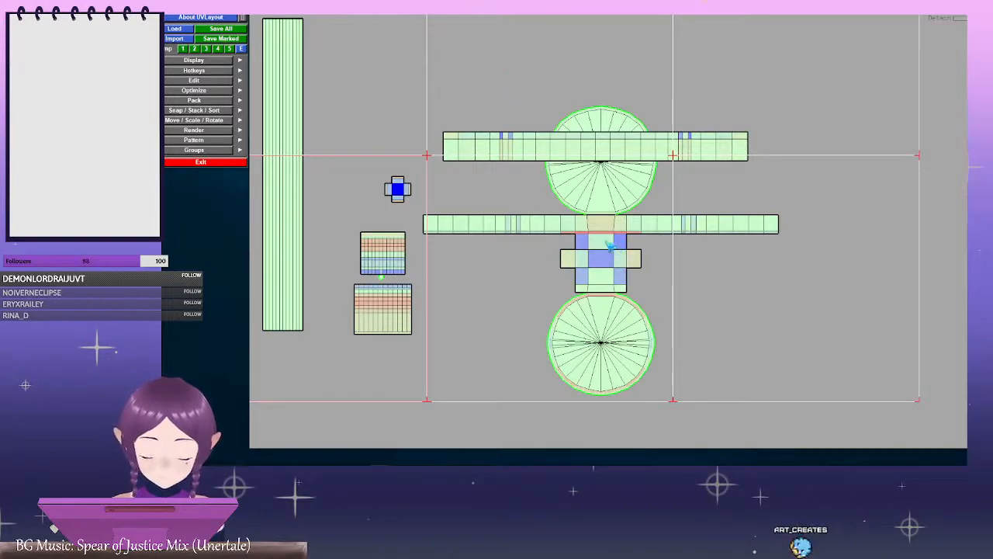
# Move the assembled disc-and-band shell up and place the wide outer strip below it
pyautogui.moveTo(618, 251); pyautogui.dragTo(609, 175, button='middle')
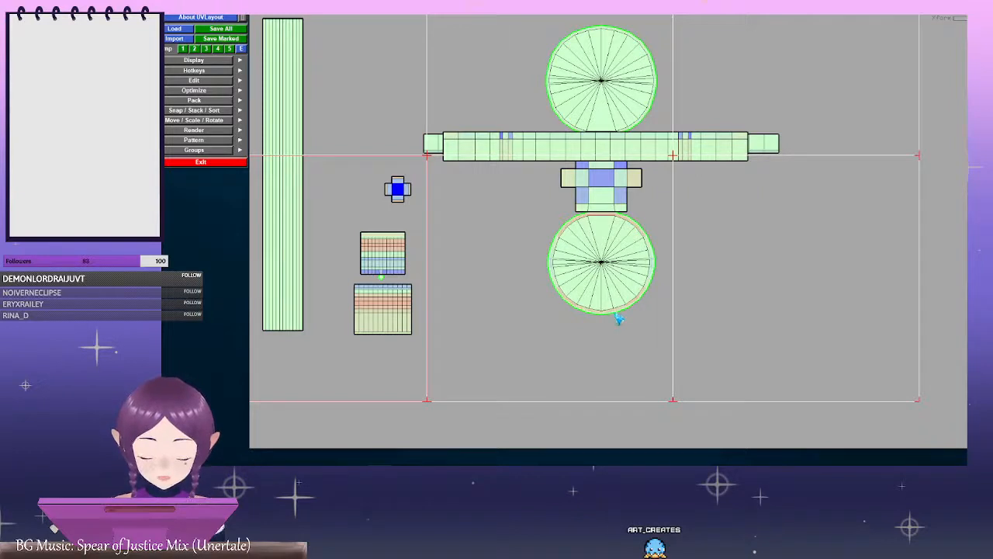
pyautogui.moveTo(767, 252); pyautogui.dragTo(602, 253, button='right')
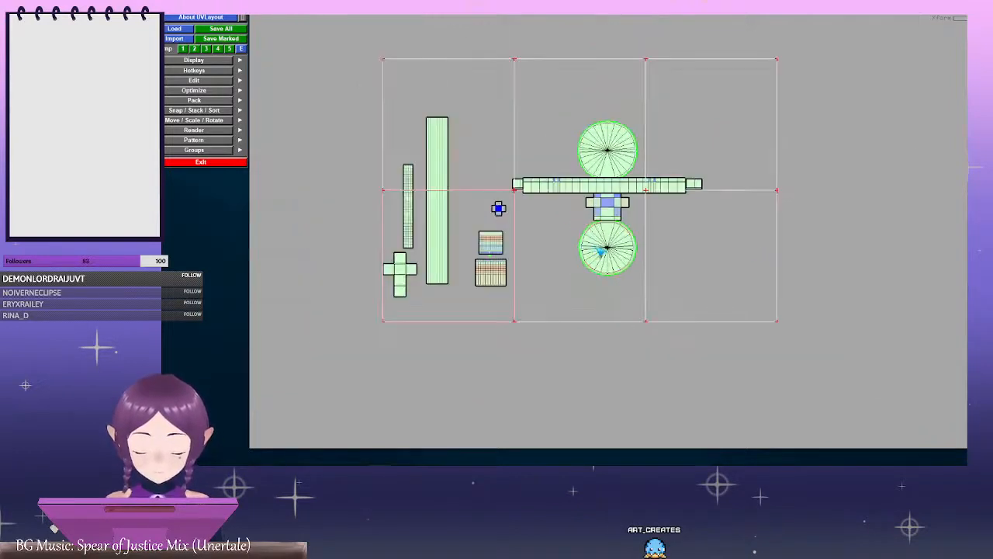
pyautogui.moveTo(602, 253)
pyautogui.mouseDown(button='middle')
pyautogui.moveTo(547, 198)
pyautogui.moveTo(573, 213)
pyautogui.moveTo(600, 263)
pyautogui.mouseUp(button='middle')
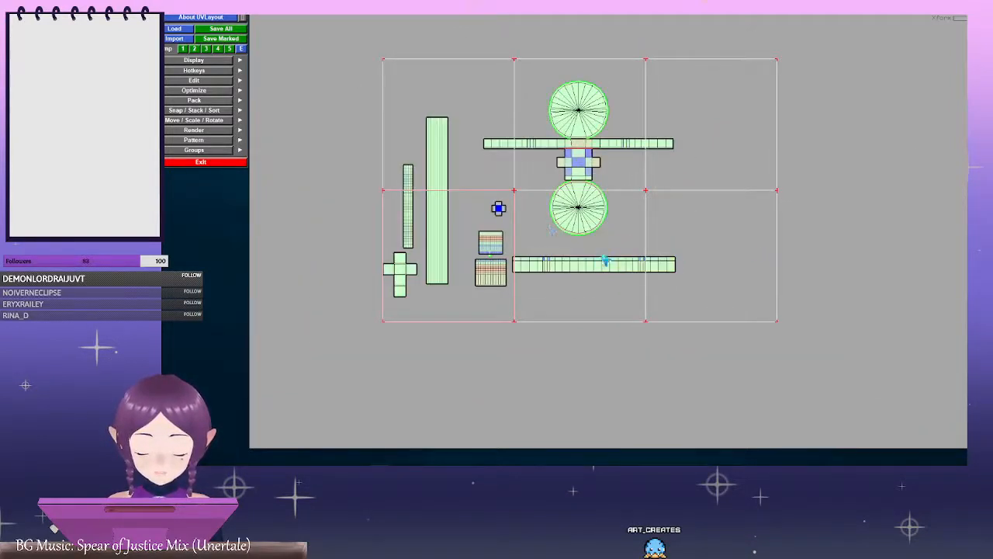
# Return to the 3D diamond frame and mark a seam across its outer face at one corner
pyautogui.moveTo(604, 260); pyautogui.dragTo(654, 259, button='right')
pyautogui.press('2')
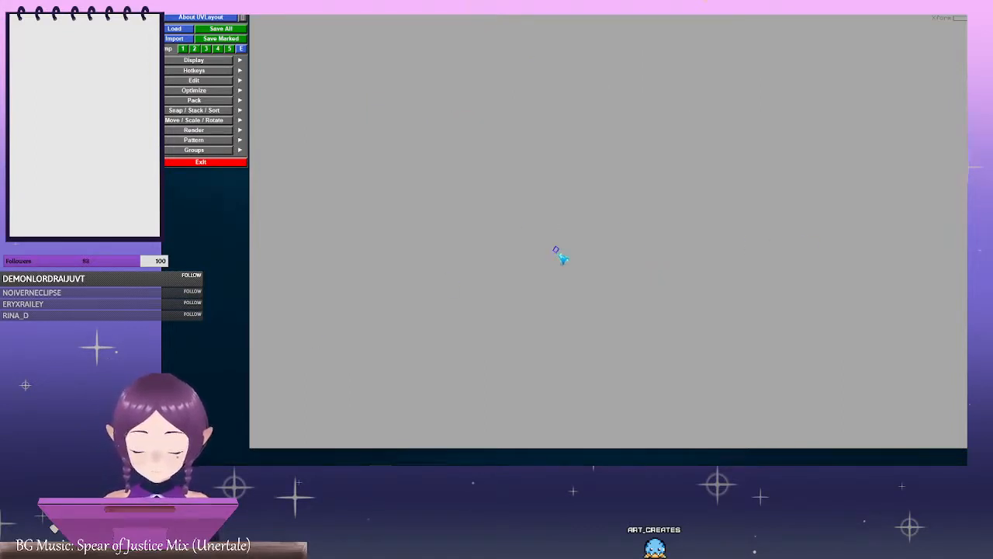
pyautogui.moveTo(534, 229)
pyautogui.mouseDown()
pyautogui.moveTo(552, 219)
pyautogui.moveTo(473, 205)
pyautogui.moveTo(544, 235)
pyautogui.mouseUp()
pyautogui.moveTo(580, 247); pyautogui.dragTo(551, 231, button='middle')
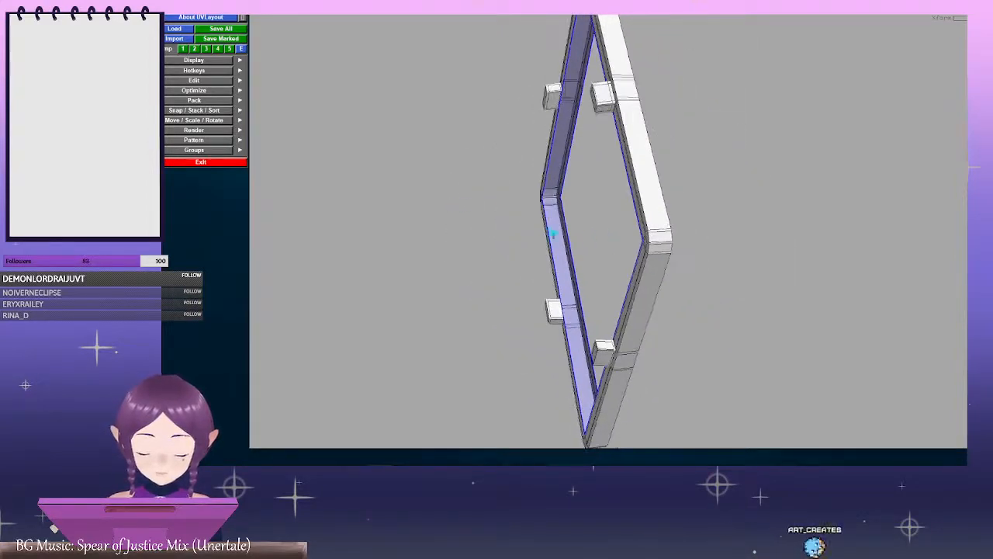
pyautogui.moveTo(552, 231); pyautogui.dragTo(710, 277, button='right')
pyautogui.moveTo(710, 277); pyautogui.dragTo(781, 229)
pyautogui.moveTo(750, 269); pyautogui.dragTo(651, 248, button='middle')
pyautogui.moveTo(650, 248); pyautogui.dragTo(800, 264, button='right')
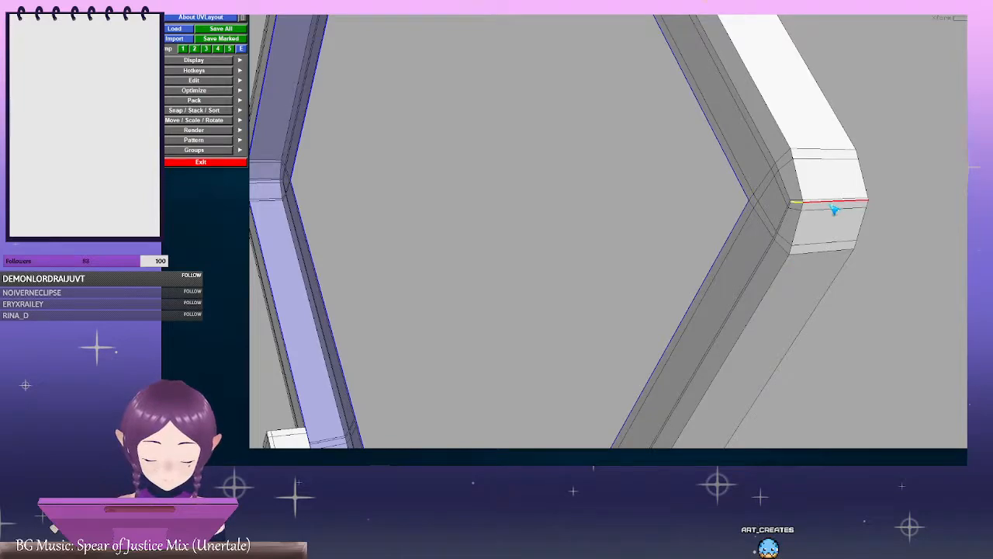
pyautogui.moveTo(847, 210); pyautogui.dragTo(640, 258)
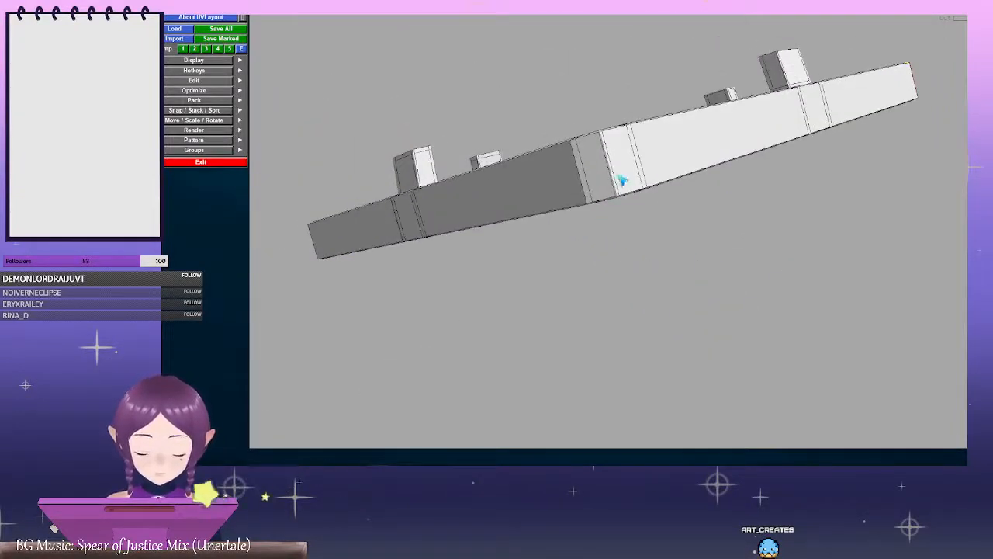
# Mark matching seams across the outer face at the frame's other corners and split them
pyautogui.press('w')
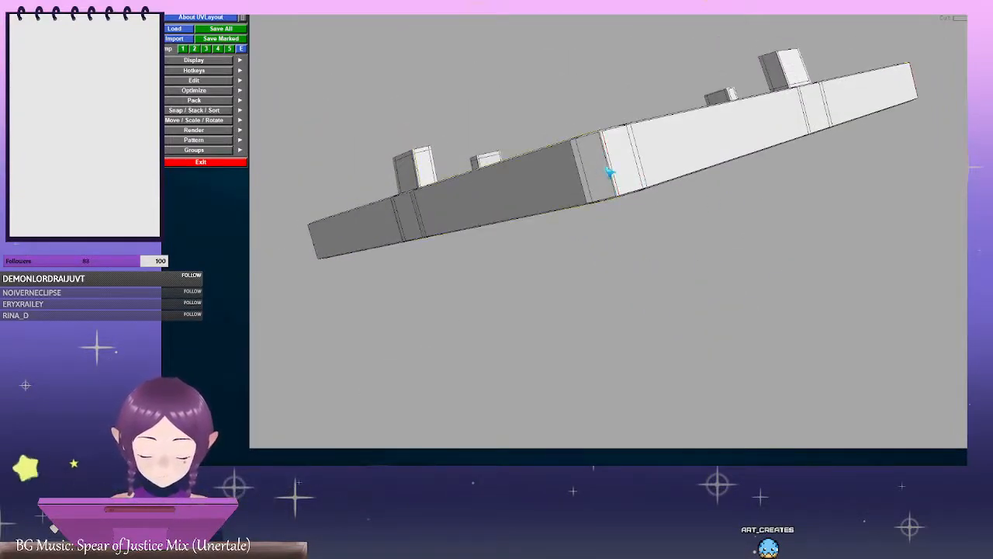
pyautogui.moveTo(609, 173); pyautogui.dragTo(613, 220, button='right')
pyautogui.press('c')
pyautogui.moveTo(613, 220); pyautogui.dragTo(633, 180)
pyautogui.moveTo(633, 180); pyautogui.dragTo(597, 120, button='middle')
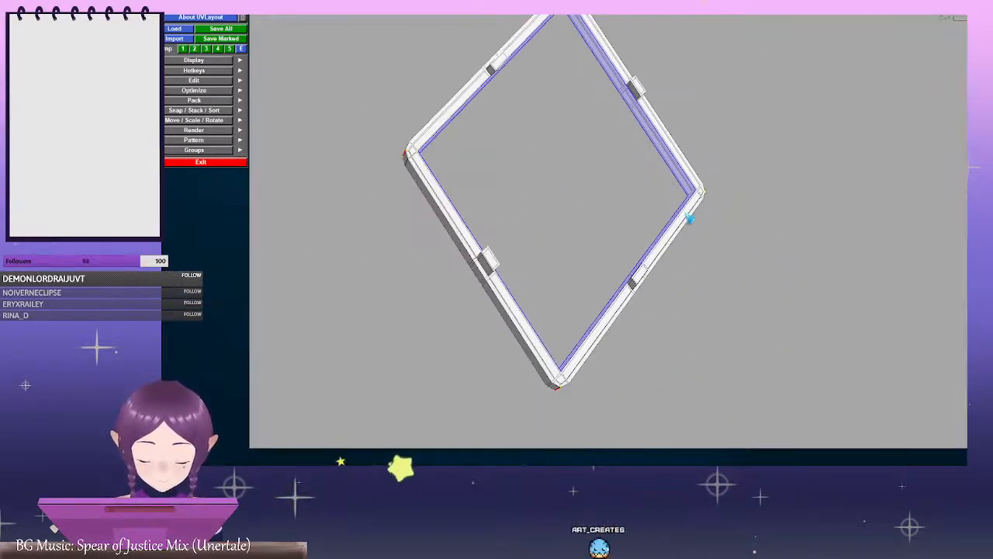
pyautogui.press('Return')
# Try to split a small block off the frame along its base edges
pyautogui.moveTo(683, 219); pyautogui.dragTo(563, 183, button='middle')
pyautogui.moveTo(563, 183); pyautogui.dragTo(771, 277, button='right')
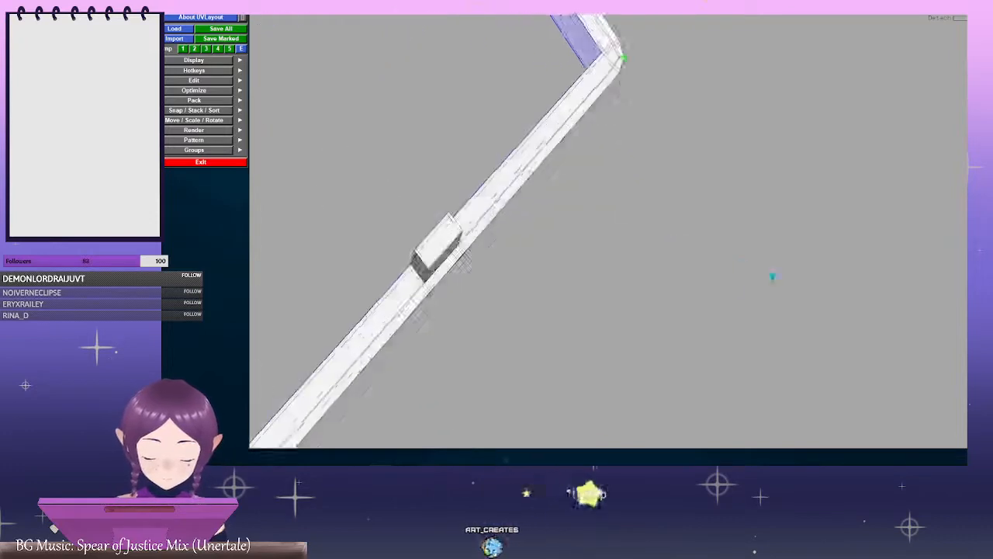
pyautogui.moveTo(621, 241); pyautogui.dragTo(550, 222)
pyautogui.moveTo(362, 246); pyautogui.dragTo(473, 195, button='middle')
pyautogui.moveTo(473, 195); pyautogui.dragTo(499, 152, button='right')
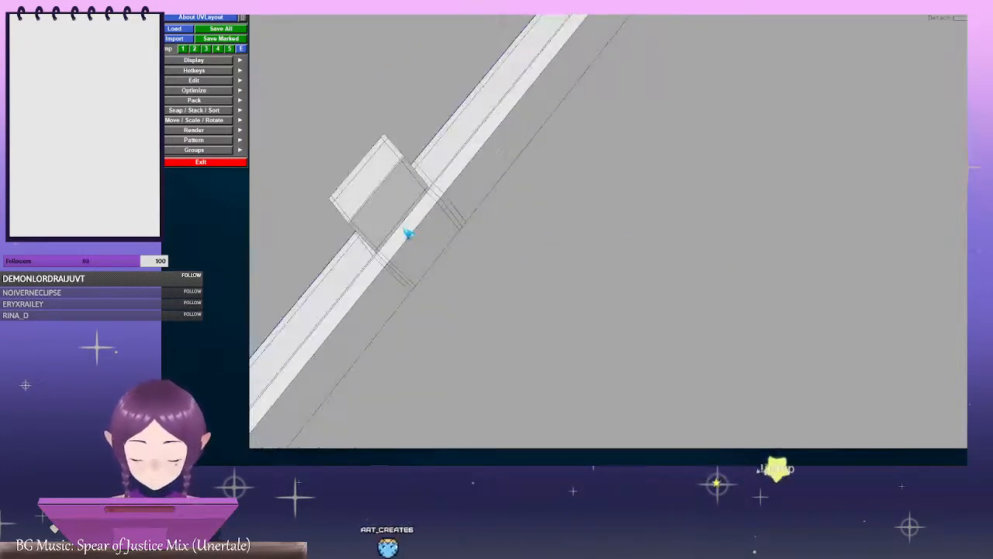
pyautogui.moveTo(402, 230); pyautogui.dragTo(434, 218)
pyautogui.moveTo(435, 218); pyautogui.dragTo(667, 197, button='middle')
pyautogui.moveTo(667, 197); pyautogui.dragTo(745, 253, button='right')
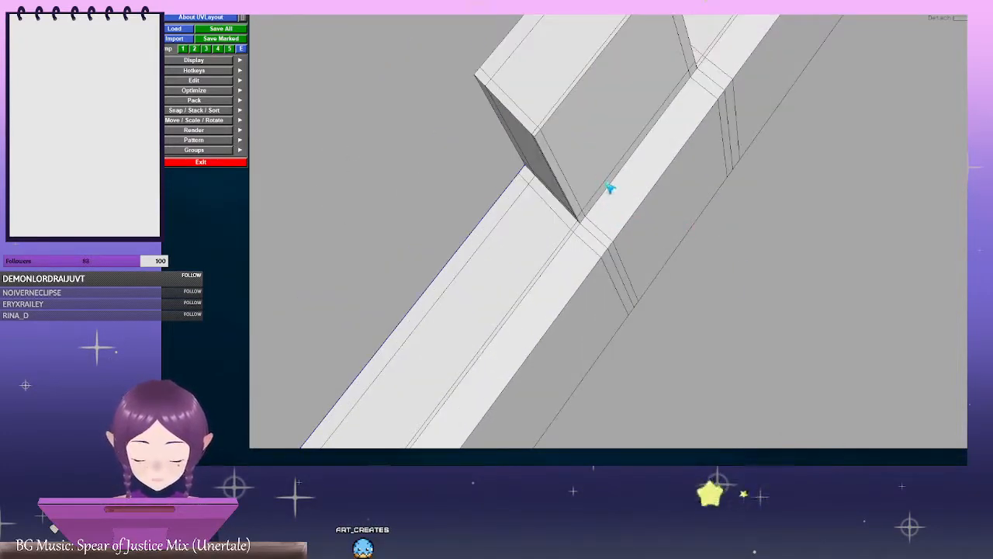
pyautogui.press('c')
pyautogui.press('c')
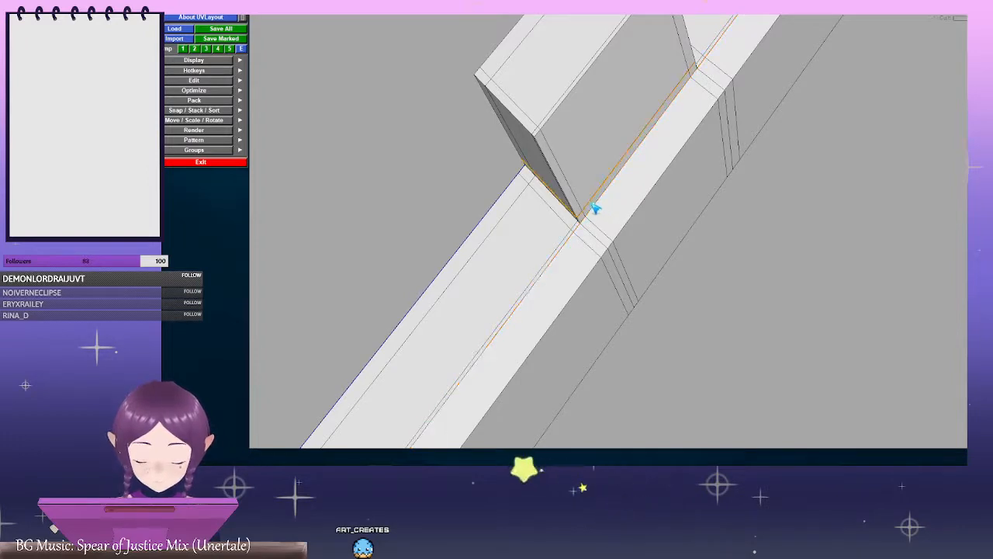
pyautogui.press('Return')
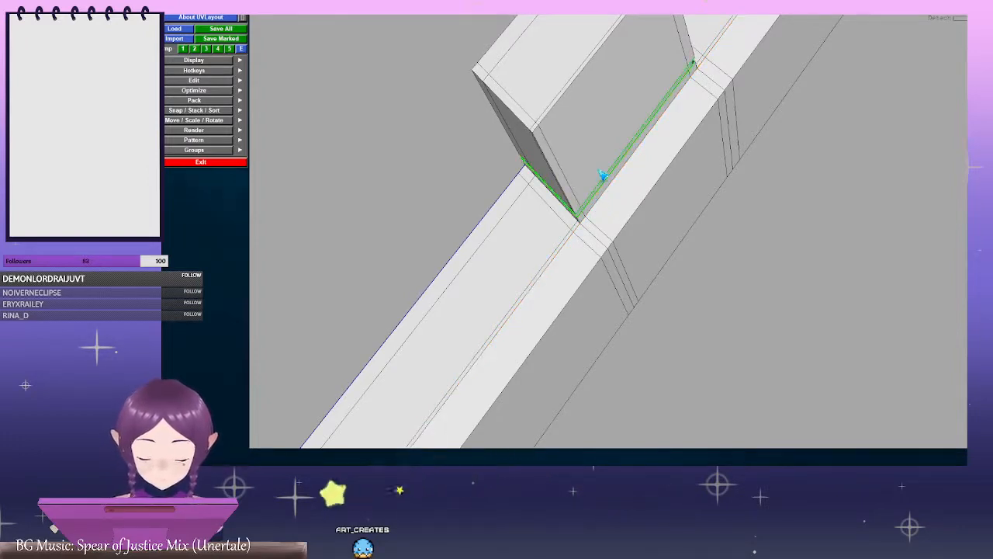
# Cut a seam along the front face's outer rim edge past the block to the bottom corner and split it
pyautogui.press('c')
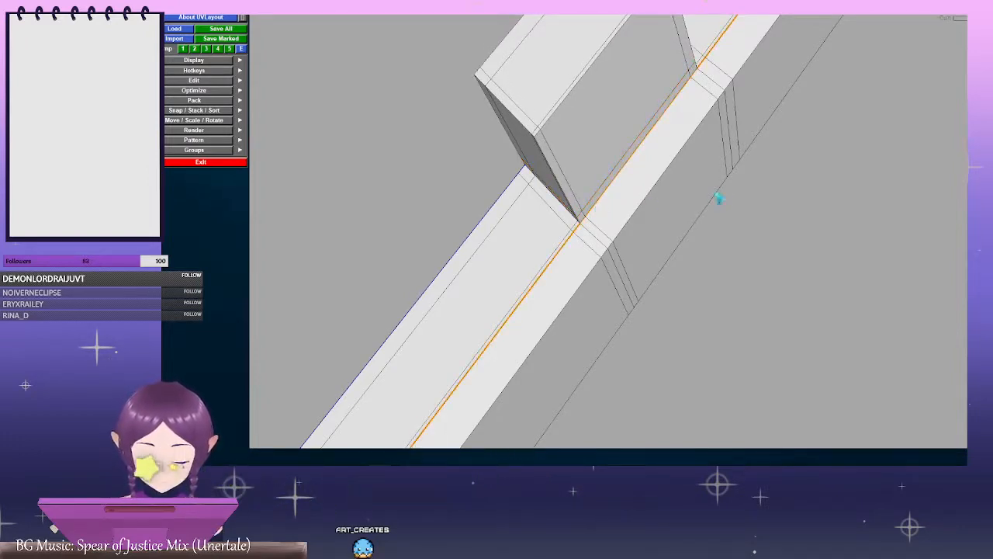
pyautogui.moveTo(719, 198); pyautogui.dragTo(486, 217, button='right')
pyautogui.moveTo(485, 217); pyautogui.dragTo(618, 95, button='middle')
pyautogui.moveTo(499, 292); pyautogui.dragTo(613, 160, button='middle')
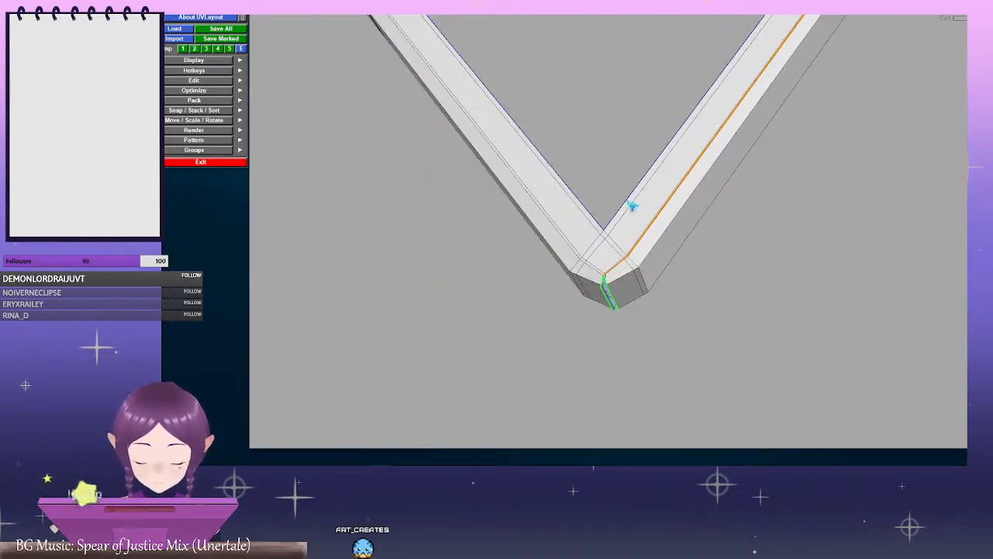
pyautogui.press('Return')
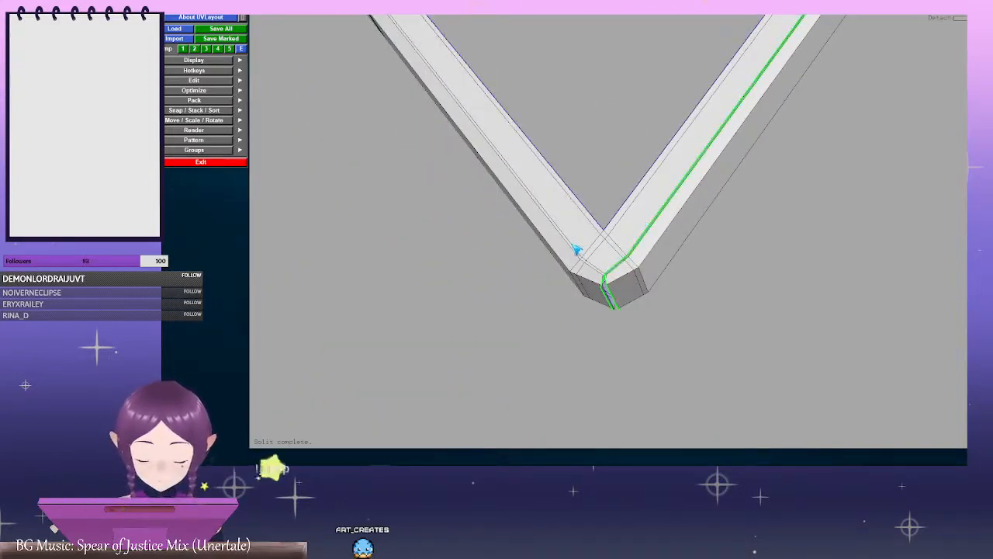
# Cut and split a seam along the front outer rim edge of the adjacent lower side, passing its block up to the side corner
pyautogui.moveTo(445, 119); pyautogui.dragTo(472, 75)
pyautogui.moveTo(473, 76); pyautogui.dragTo(509, 260, button='middle')
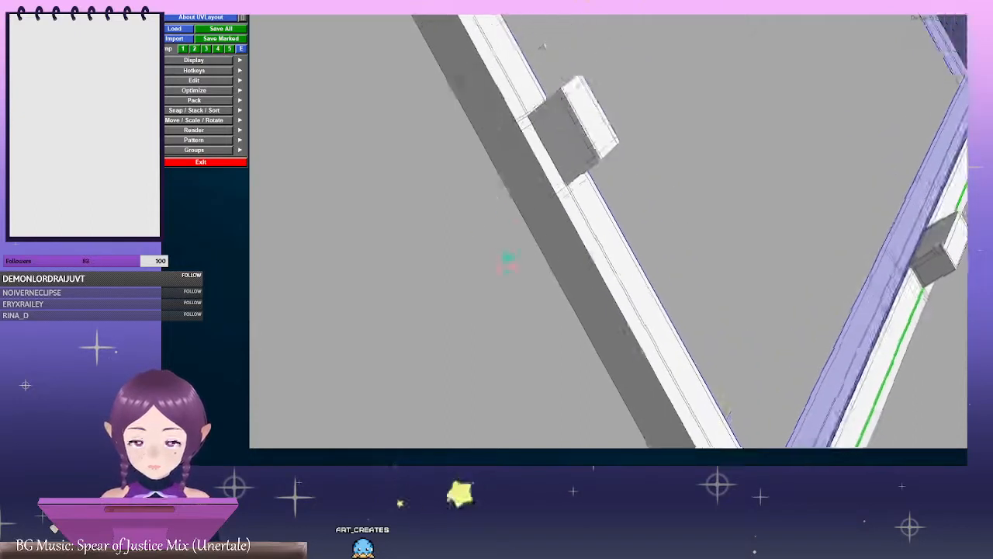
pyautogui.moveTo(509, 260); pyautogui.dragTo(586, 175, button='right')
pyautogui.press('c')
pyautogui.moveTo(690, 166); pyautogui.dragTo(572, 187, button='right')
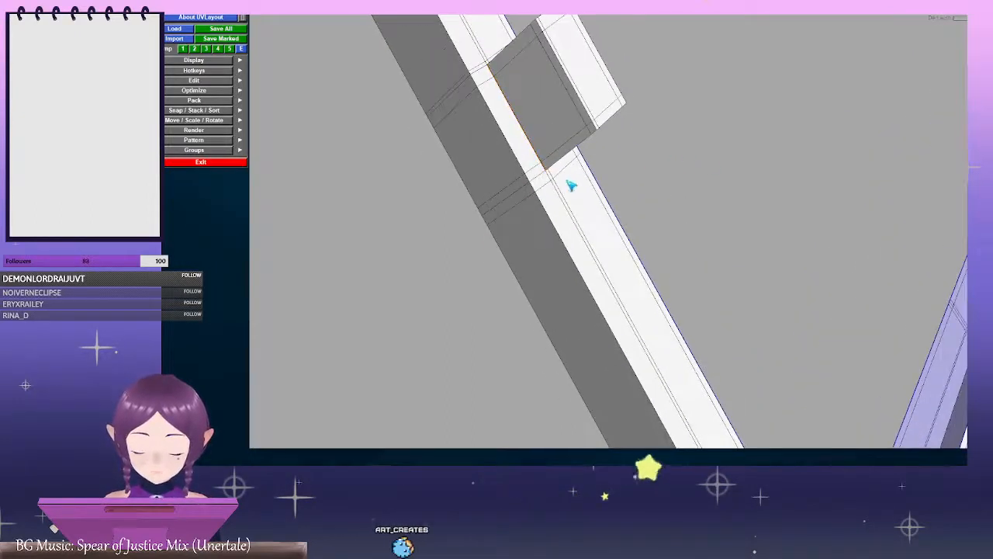
pyautogui.press('c')
pyautogui.moveTo(565, 193); pyautogui.dragTo(571, 157)
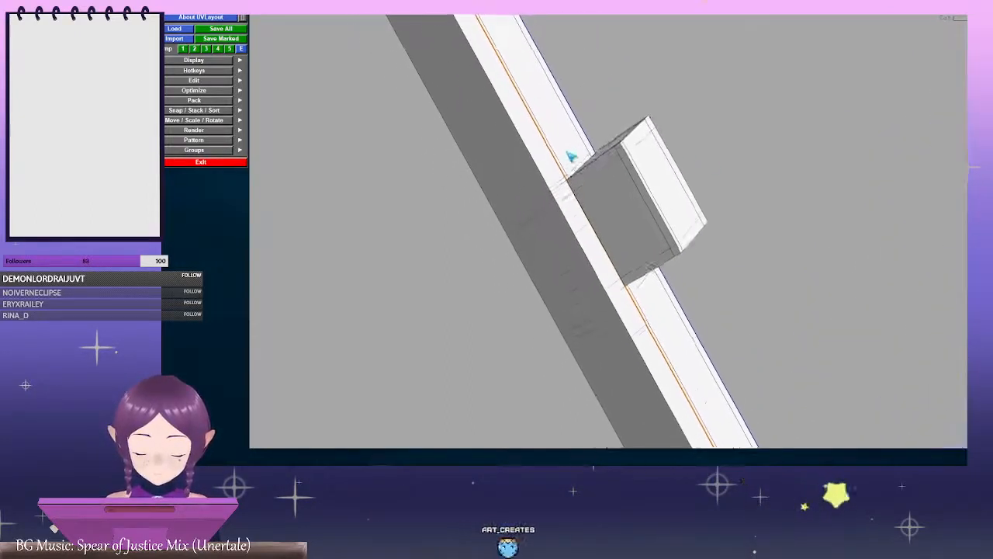
pyautogui.moveTo(503, 56); pyautogui.dragTo(654, 233, button='middle')
pyautogui.moveTo(654, 233); pyautogui.dragTo(548, 213, button='right')
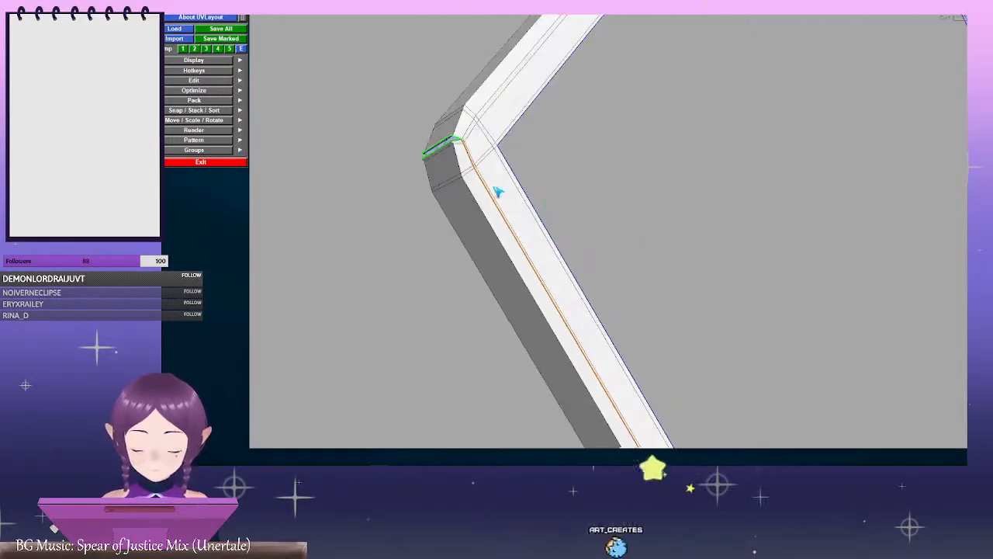
pyautogui.press('Return')
# Cut a seam along the remaining front outer rim edges past the block and split it
pyautogui.moveTo(526, 278); pyautogui.dragTo(617, 118)
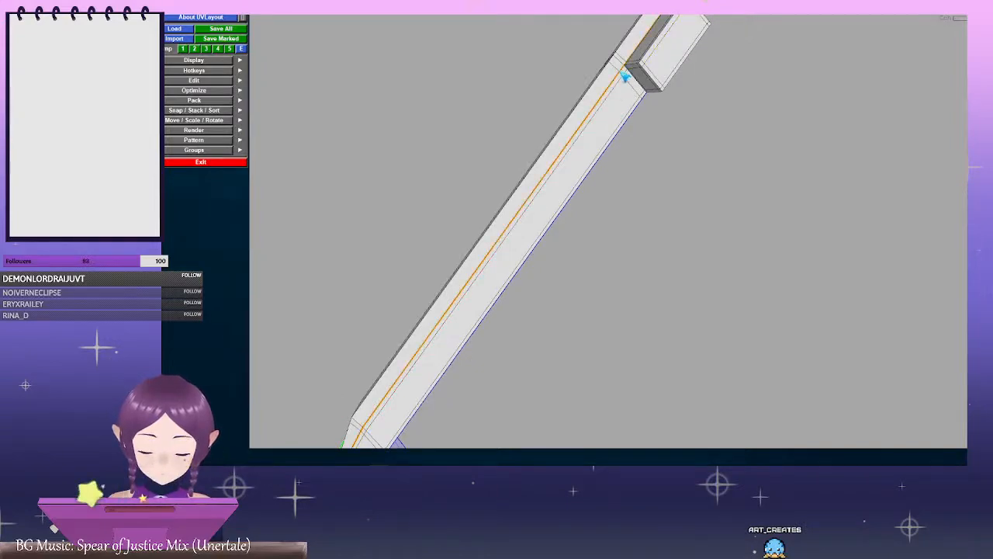
pyautogui.moveTo(625, 76); pyautogui.dragTo(609, 156)
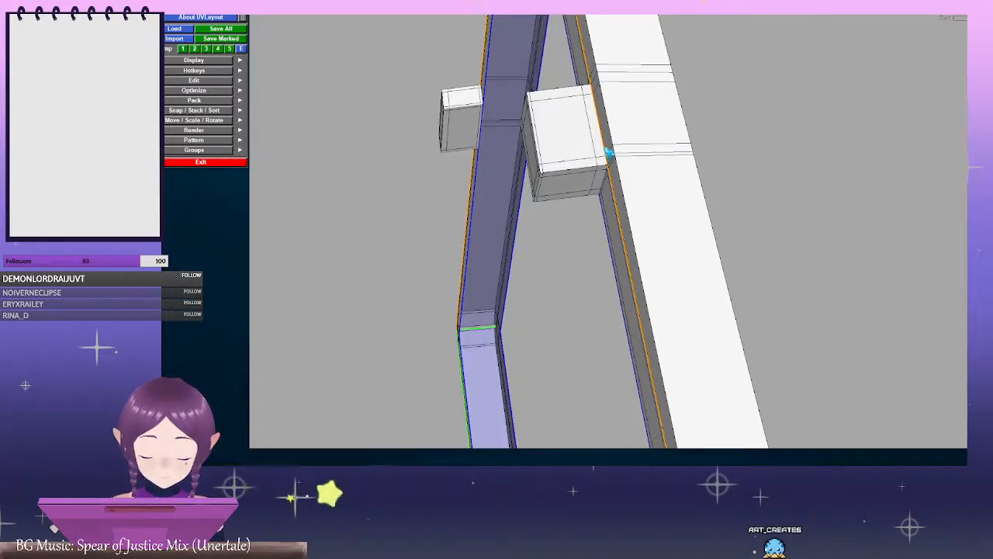
pyautogui.press('Return')
pyautogui.moveTo(722, 173); pyautogui.dragTo(546, 191, button='right')
# Pull the front face with its blocks away from the outer band and drop the band into UV space
pyautogui.moveTo(545, 191); pyautogui.dragTo(567, 219)
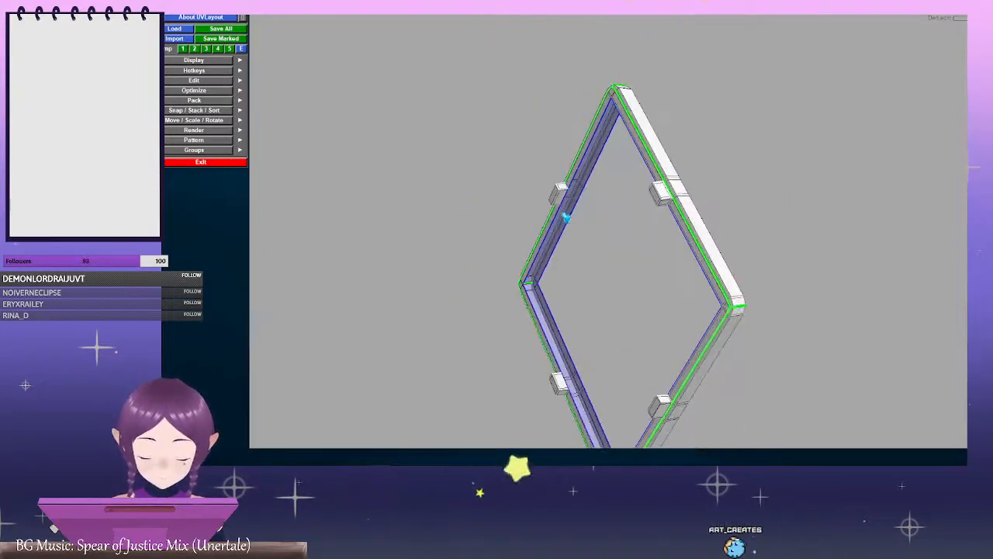
pyautogui.moveTo(560, 194); pyautogui.dragTo(398, 171, button='middle')
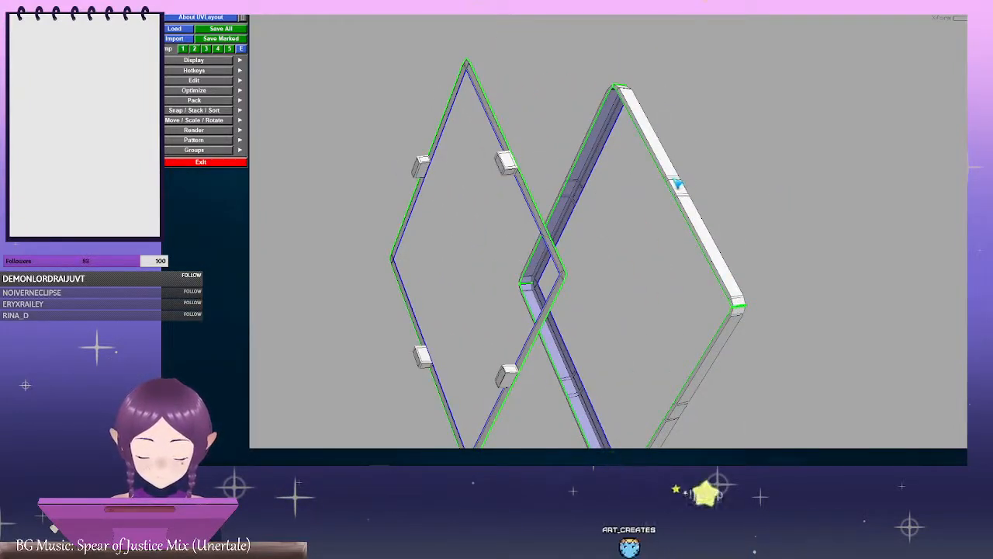
pyautogui.press('d')
pyautogui.press('d')
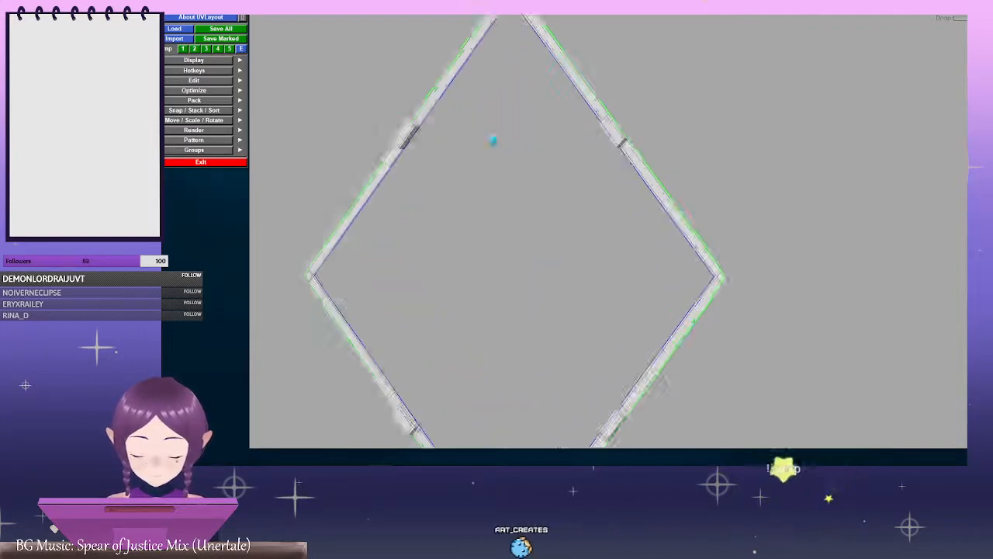
# Cut a seam around the base of the upper-right block and split it from the front frame face
pyautogui.moveTo(492, 140); pyautogui.dragTo(702, 140, button='right')
pyautogui.moveTo(702, 140); pyautogui.dragTo(676, 297, button='middle')
pyautogui.moveTo(676, 297); pyautogui.dragTo(404, 183, button='right')
pyautogui.press('c')
pyautogui.press('Return')
pyautogui.moveTo(403, 182); pyautogui.dragTo(581, 179, button='middle')
pyautogui.moveTo(581, 179); pyautogui.dragTo(667, 199, button='right')
pyautogui.moveTo(668, 199); pyautogui.dragTo(617, 203)
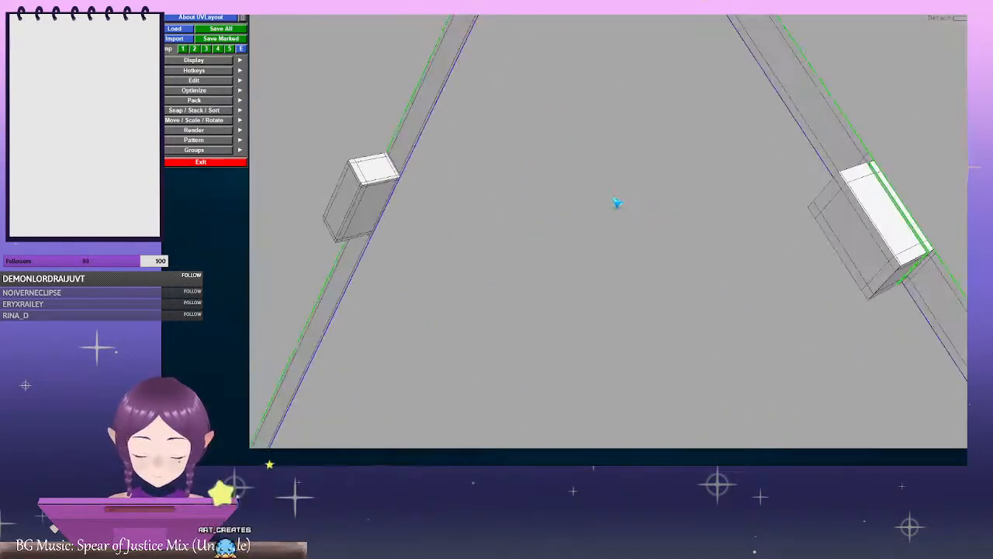
# Cut along the base edges of the upper-left block and detach it from the front frame face
pyautogui.moveTo(423, 182); pyautogui.dragTo(506, 178, button='middle')
pyautogui.moveTo(505, 178); pyautogui.dragTo(431, 172, button='right')
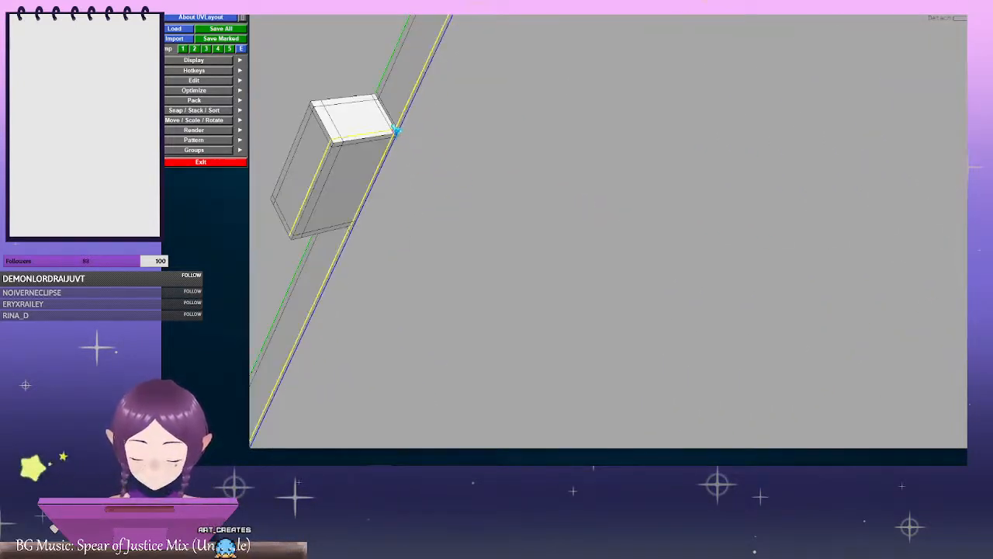
pyautogui.press('c')
pyautogui.hotkey('shift', 's')
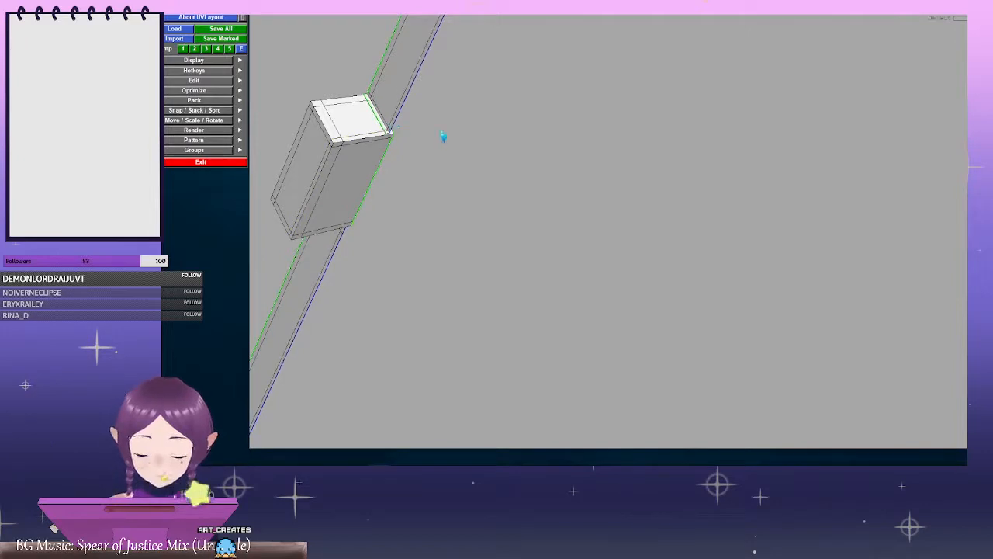
# Mark a cut along the base edge of the lower-right block on the front frame face
pyautogui.moveTo(471, 145); pyautogui.dragTo(634, 291, button='right')
pyautogui.moveTo(634, 292); pyautogui.dragTo(551, 244, button='middle')
pyautogui.moveTo(550, 244); pyautogui.dragTo(721, 253, button='right')
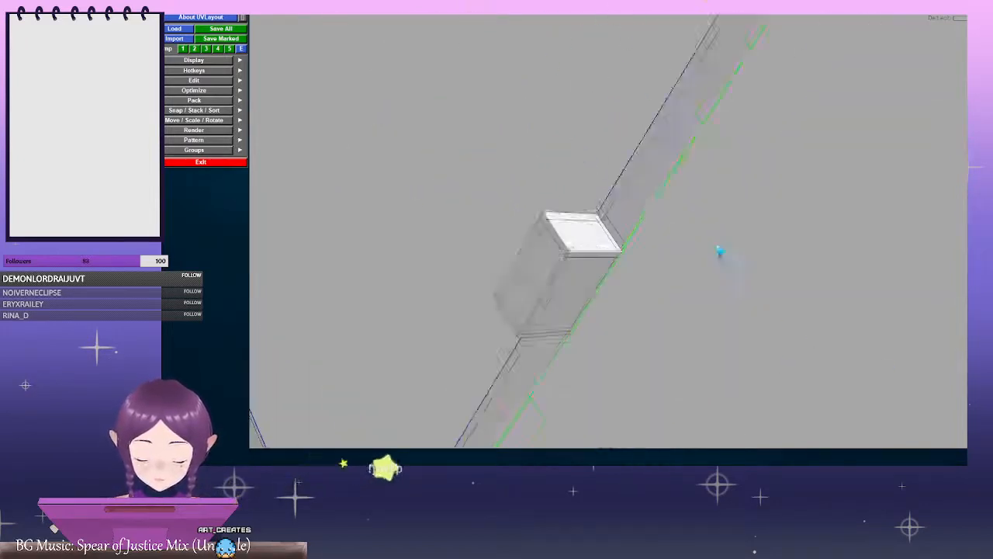
pyautogui.moveTo(721, 253); pyautogui.dragTo(574, 155, button='middle')
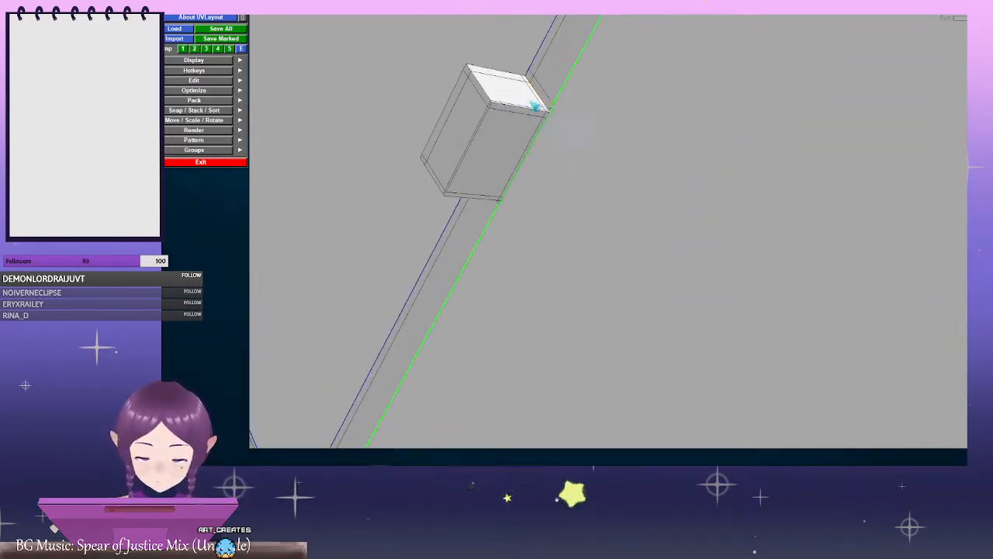
pyautogui.hotkey('shift', 's')
pyautogui.moveTo(515, 125); pyautogui.dragTo(501, 115, button='middle')
pyautogui.hotkey('ctrl', 'z')
pyautogui.hotkey('ctrl', 'z')
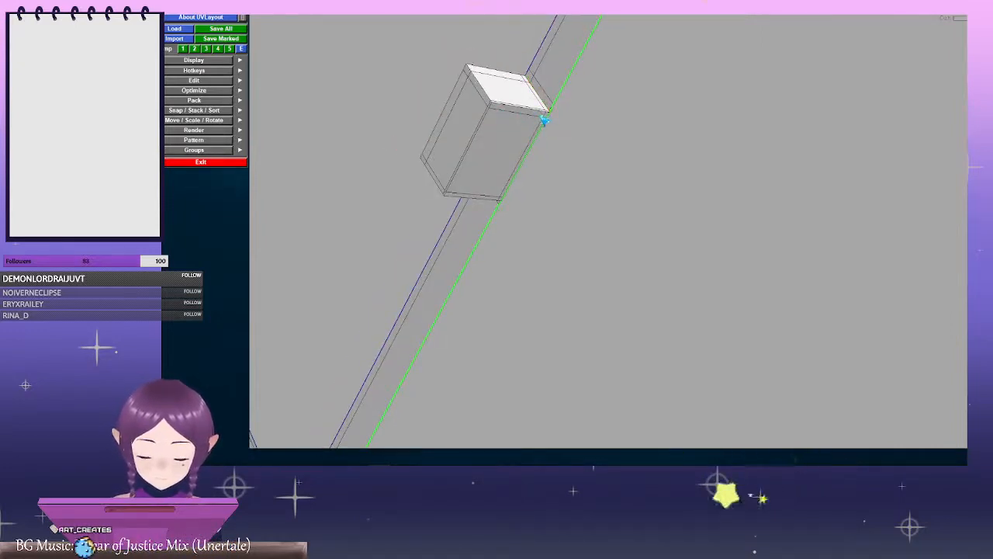
# Split the lower-right block along its base seam and pull it away from the frame
pyautogui.press('Return')
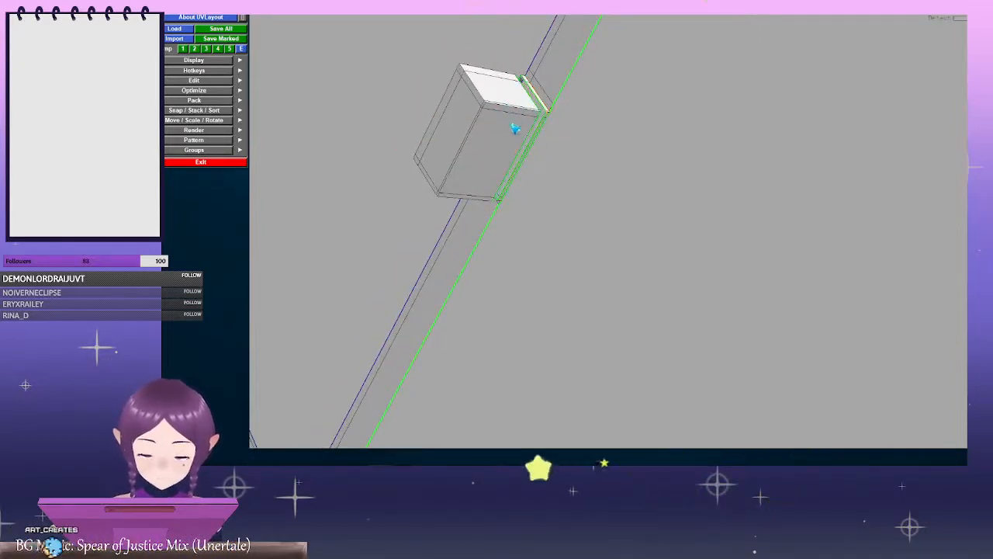
pyautogui.moveTo(513, 130); pyautogui.dragTo(463, 101, button='middle')
# Cut and split the seam around the base of the lower-left block, then pull the block off the frame
pyautogui.moveTo(674, 162)
pyautogui.mouseDown(button='right')
pyautogui.moveTo(526, 137)
pyautogui.moveTo(816, 328)
pyautogui.mouseUp(button='right')
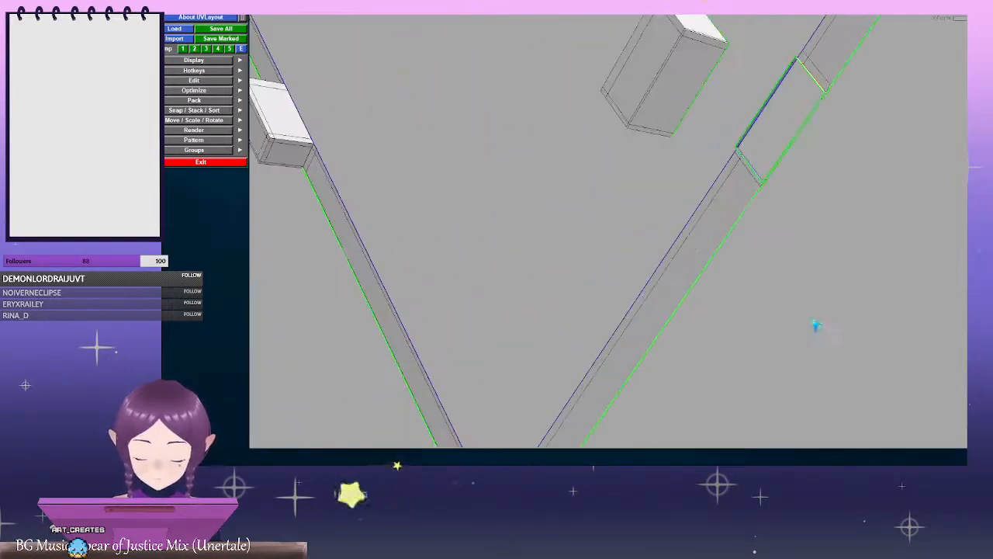
pyautogui.moveTo(412, 205); pyautogui.dragTo(722, 267, button='middle')
pyautogui.moveTo(722, 266); pyautogui.dragTo(869, 284, button='right')
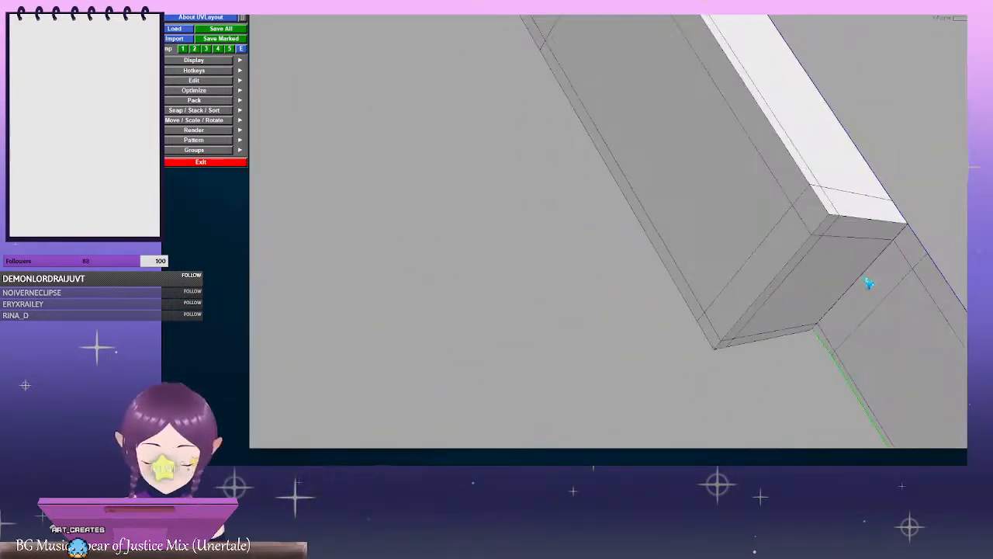
pyautogui.press('c')
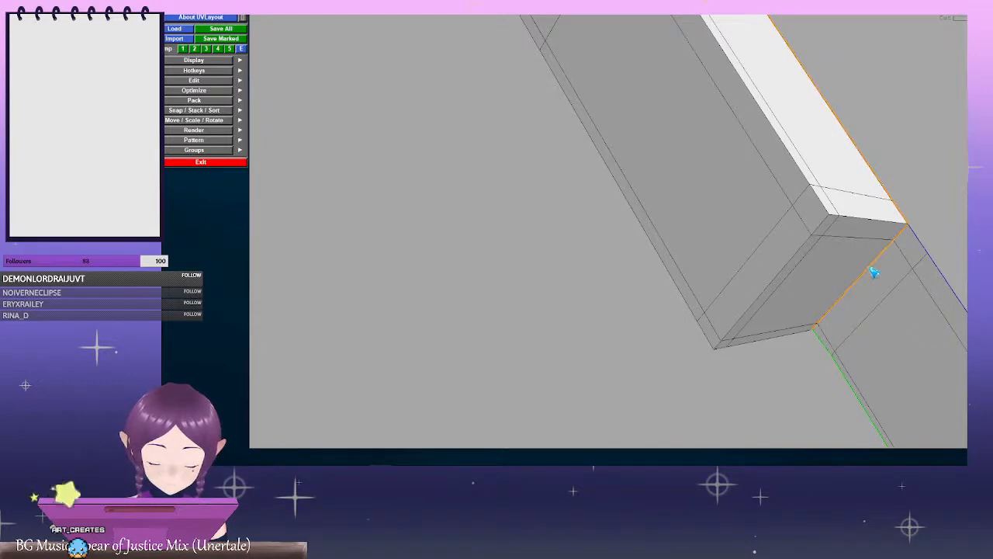
pyautogui.press('Return')
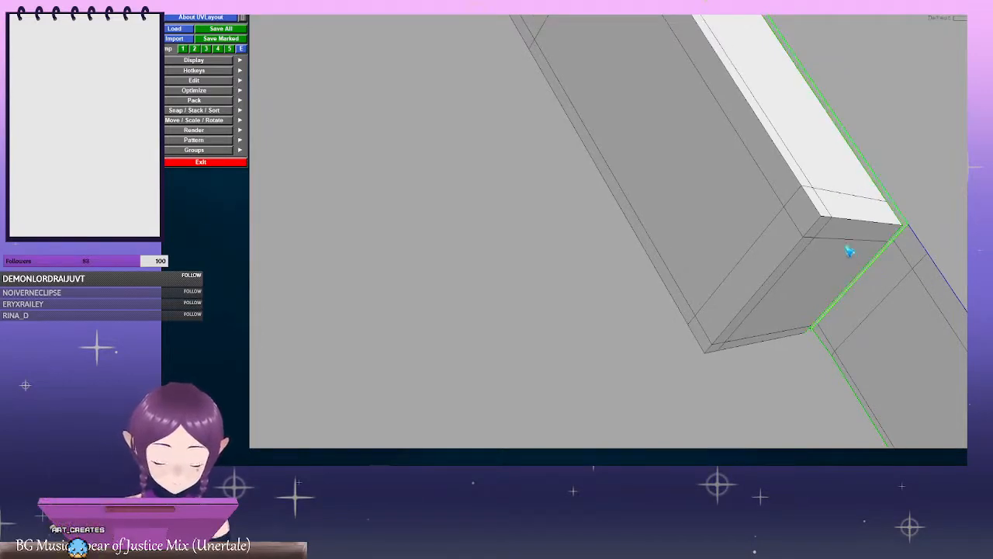
pyautogui.moveTo(850, 251); pyautogui.dragTo(792, 248, button='middle')
# Drop the large upper section of the front frame face into UV space
pyautogui.moveTo(933, 223); pyautogui.dragTo(644, 199, button='right')
pyautogui.moveTo(728, 223); pyautogui.dragTo(515, 244, button='middle')
pyautogui.moveTo(513, 240); pyautogui.dragTo(726, 235, button='right')
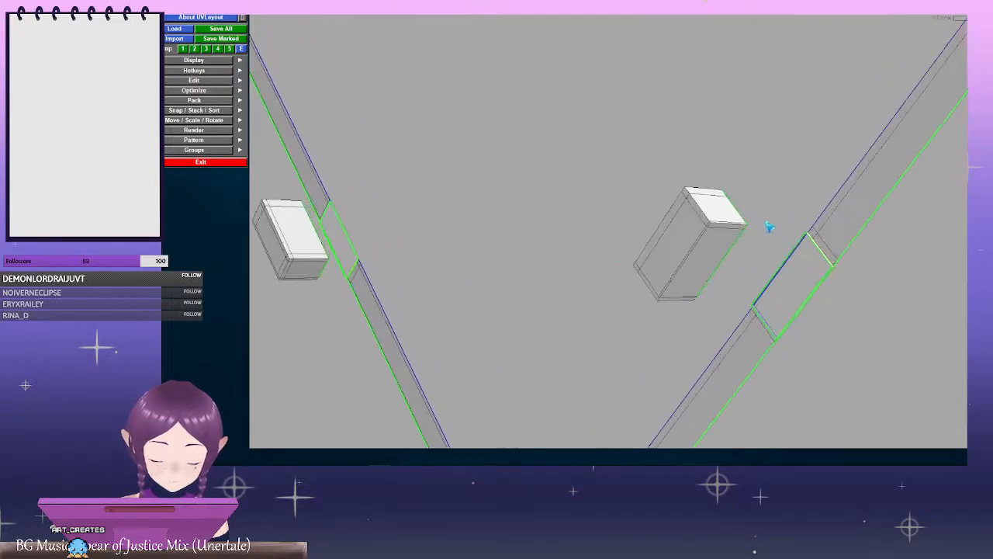
pyautogui.moveTo(730, 225); pyautogui.dragTo(703, 218, button='middle')
pyautogui.moveTo(703, 218); pyautogui.dragTo(732, 233, button='right')
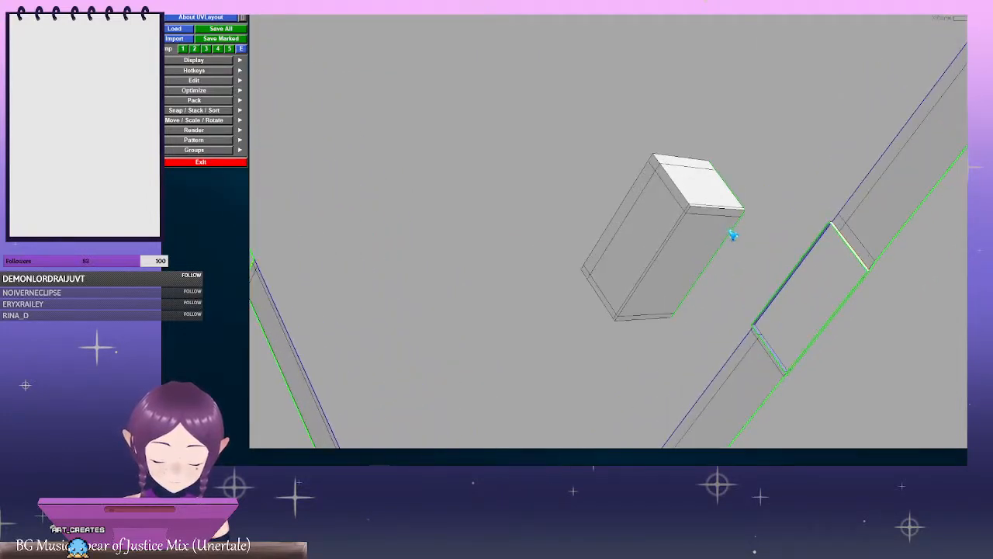
pyautogui.moveTo(752, 231); pyautogui.dragTo(629, 203, button='middle')
pyautogui.moveTo(630, 203); pyautogui.dragTo(673, 195, button='right')
pyautogui.press('d')
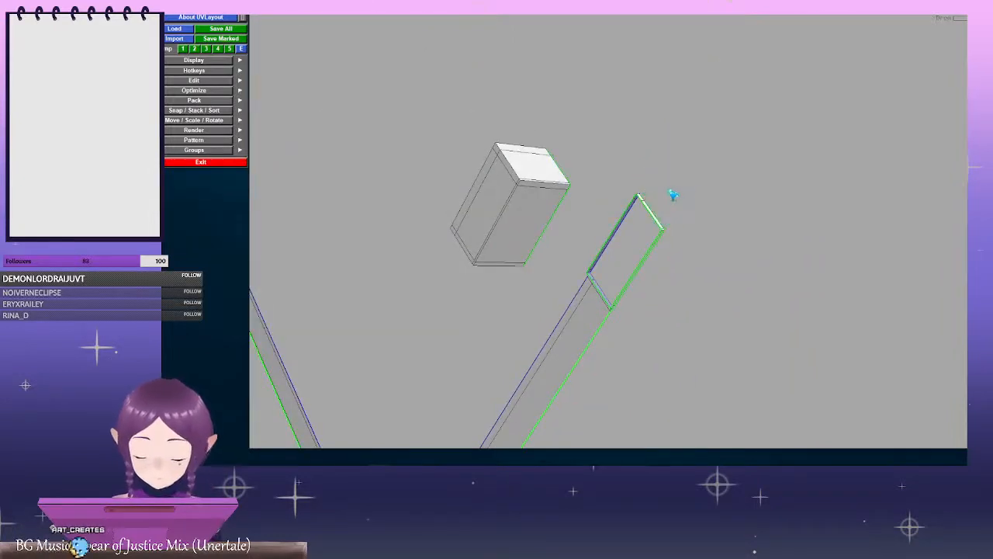
# Drop the remaining V-shaped bottom section of the front frame face into UV space
pyautogui.moveTo(738, 201); pyautogui.dragTo(591, 214, button='right')
pyautogui.moveTo(594, 220); pyautogui.dragTo(650, 334, button='middle')
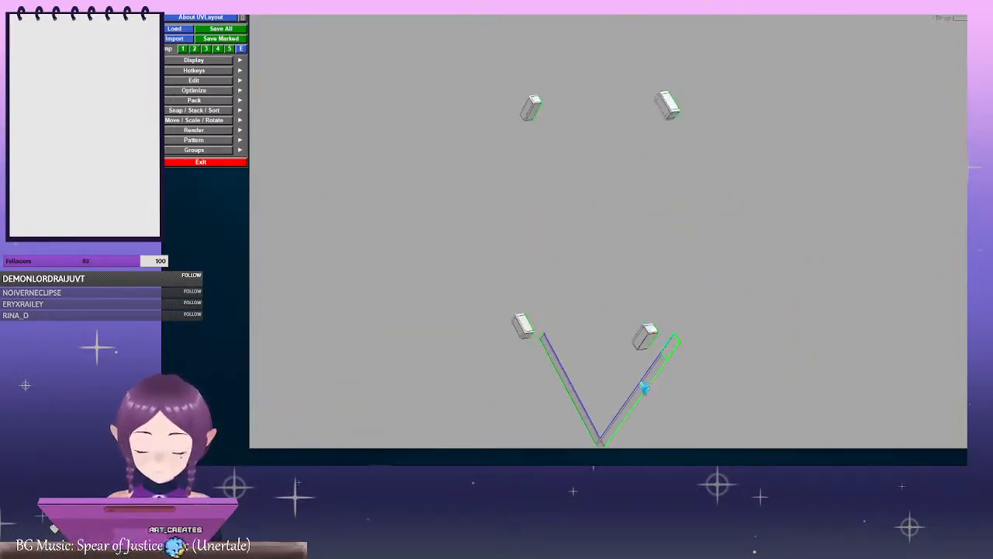
pyautogui.press('d')
pyautogui.moveTo(650, 369); pyautogui.dragTo(585, 305, button='middle')
pyautogui.moveTo(586, 305); pyautogui.dragTo(650, 190, button='right')
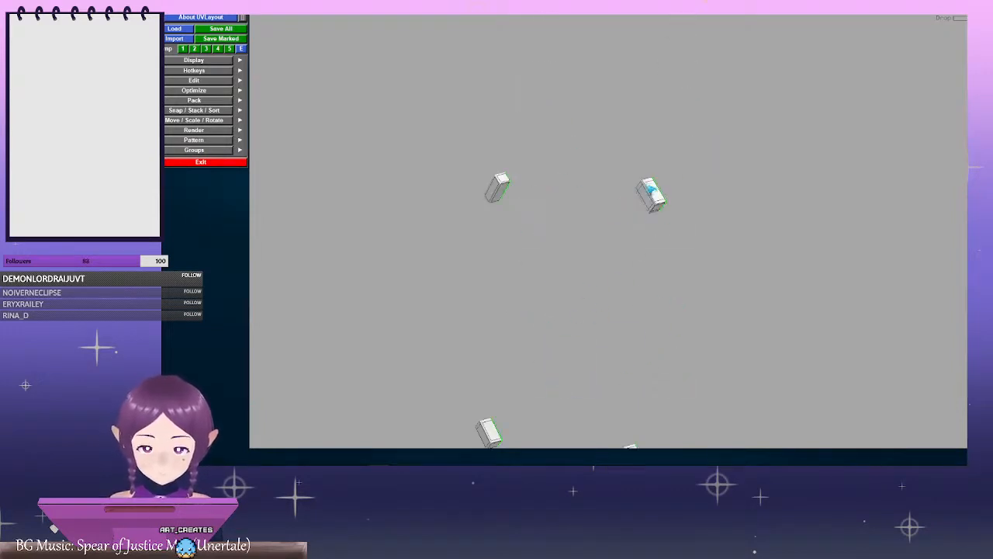
# Switch to the UV view and flatten the closed diamond-shaped band shell
pyautogui.press('1')
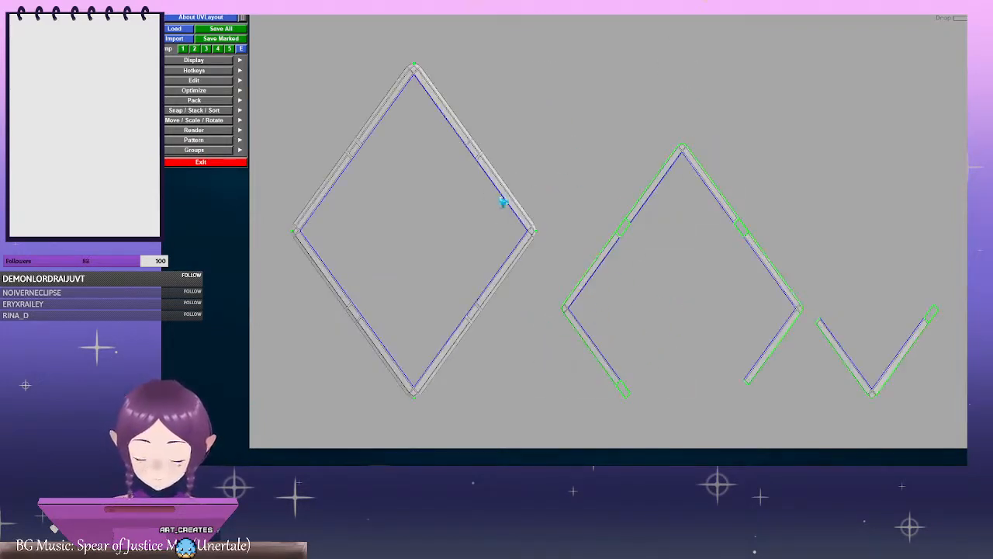
pyautogui.press('f')
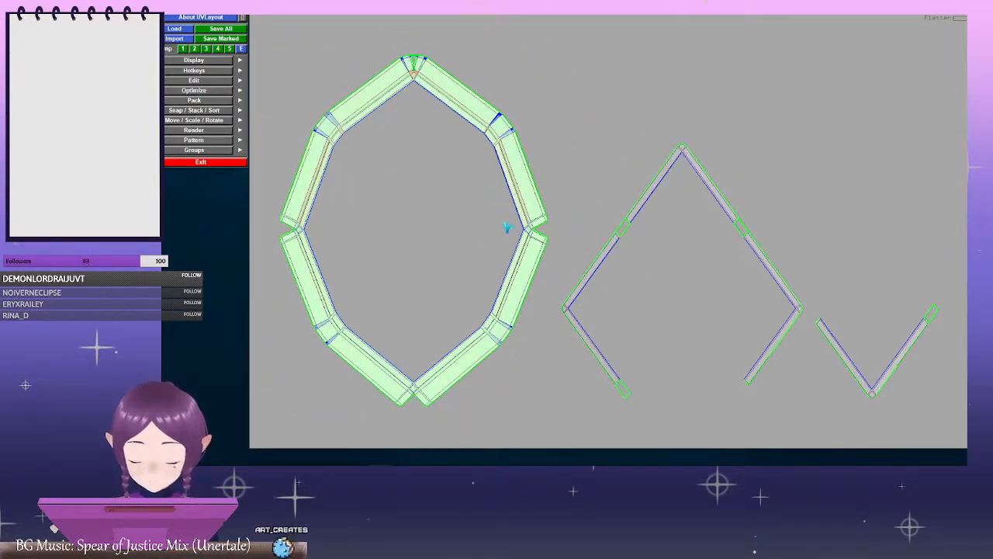
pyautogui.moveTo(364, 77); pyautogui.dragTo(532, 235, button='middle')
pyautogui.moveTo(533, 235); pyautogui.dragTo(854, 272, button='right')
pyautogui.moveTo(441, 180); pyautogui.dragTo(550, 207, button='middle')
pyautogui.moveTo(551, 207); pyautogui.dragTo(646, 200, button='right')
pyautogui.moveTo(626, 139); pyautogui.dragTo(626, 173, button='middle')
pyautogui.hotkey('shift', 'f')
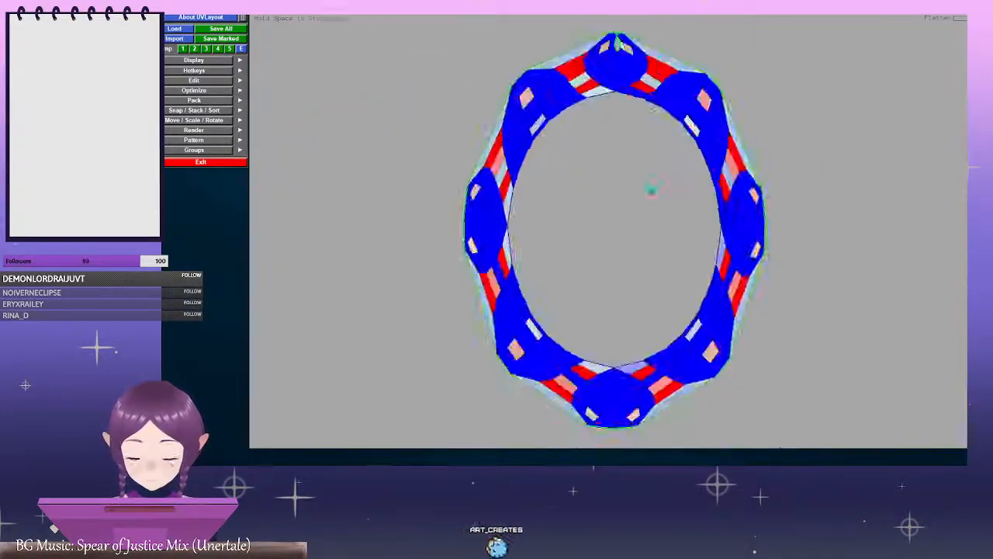
pyautogui.moveTo(643, 202); pyautogui.dragTo(658, 292, button='right')
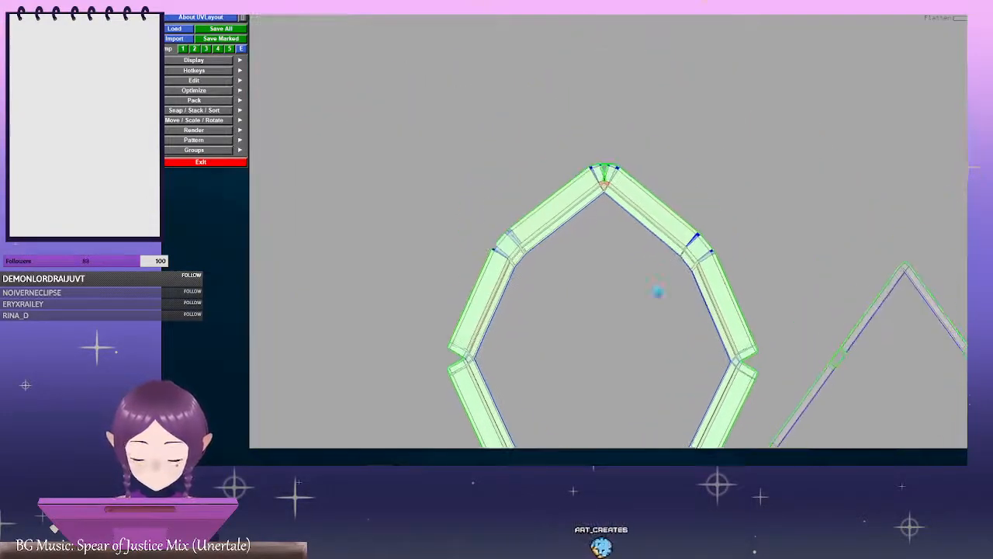
# Inspect the flattened band shell for stretching and overlaps at its top and side corners
pyautogui.moveTo(658, 292); pyautogui.dragTo(657, 300, button='middle')
pyautogui.moveTo(372, 140); pyautogui.dragTo(539, 160, button='right')
pyautogui.moveTo(538, 160); pyautogui.dragTo(559, 273, button='middle')
pyautogui.moveTo(361, 191); pyautogui.dragTo(771, 304, button='right')
pyautogui.moveTo(593, 281); pyautogui.dragTo(593, 225, button='middle')
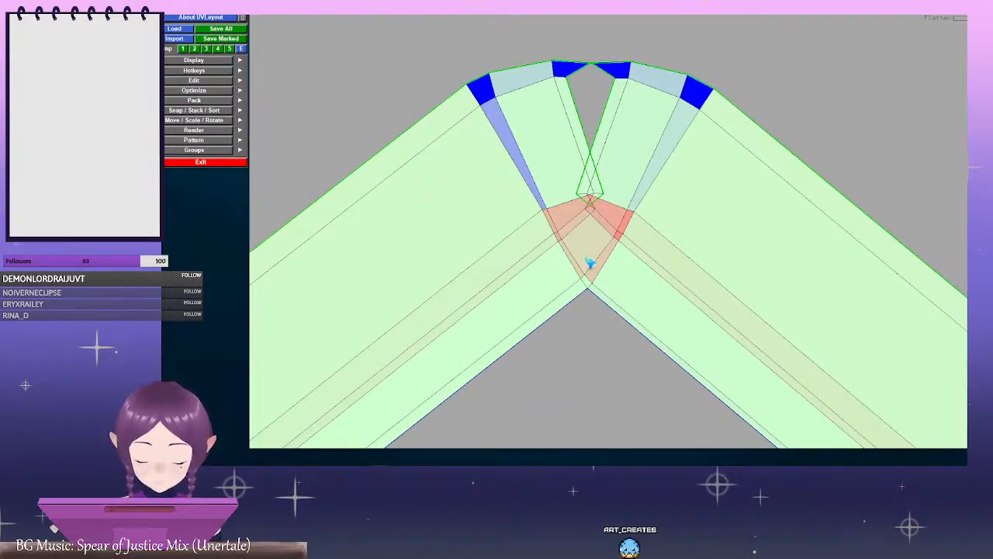
pyautogui.moveTo(719, 260); pyautogui.dragTo(432, 277, button='right')
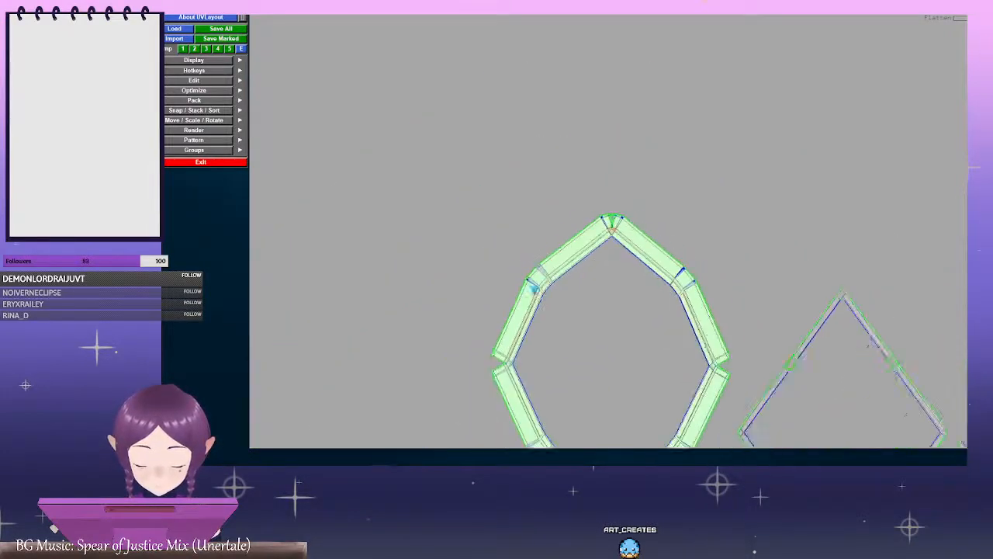
pyautogui.moveTo(433, 277); pyautogui.dragTo(443, 160, button='middle')
pyautogui.moveTo(443, 160); pyautogui.dragTo(592, 228, button='right')
pyautogui.moveTo(593, 228); pyautogui.dragTo(714, 163, button='middle')
pyautogui.moveTo(714, 163); pyautogui.dragTo(800, 278, button='right')
pyautogui.moveTo(468, 187); pyautogui.dragTo(781, 348, button='middle')
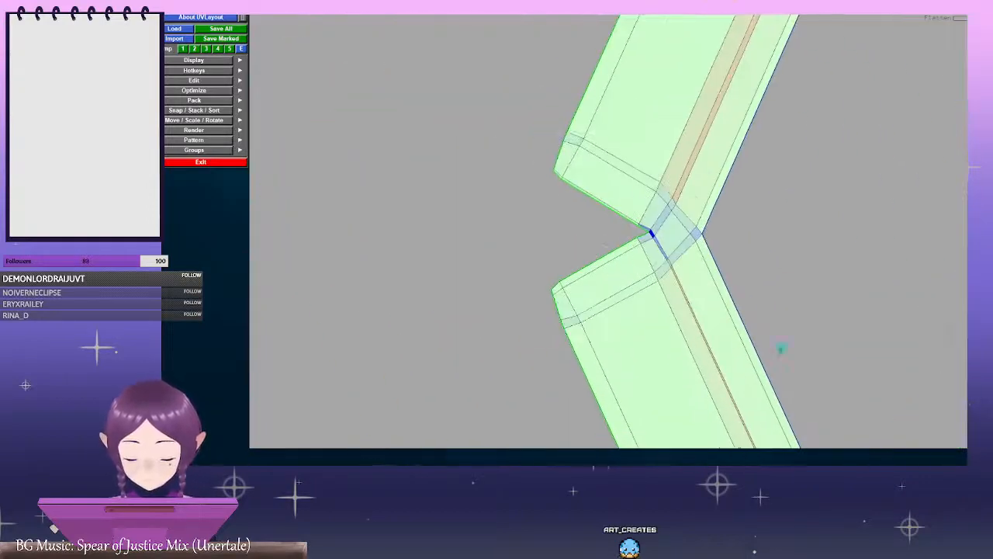
pyautogui.moveTo(531, 237); pyautogui.dragTo(847, 315, button='right')
pyautogui.moveTo(847, 261); pyautogui.dragTo(124, 203, button='right')
# Cut the band shell open across its side corner, from the outer notch to the inner edge, and flatten it again
pyautogui.moveTo(692, 192); pyautogui.dragTo(617, 182, button='middle')
pyautogui.moveTo(617, 182); pyautogui.dragTo(939, 355, button='right')
pyautogui.moveTo(445, 215); pyautogui.dragTo(570, 242, button='middle')
pyautogui.moveTo(570, 241); pyautogui.dragTo(683, 268, button='right')
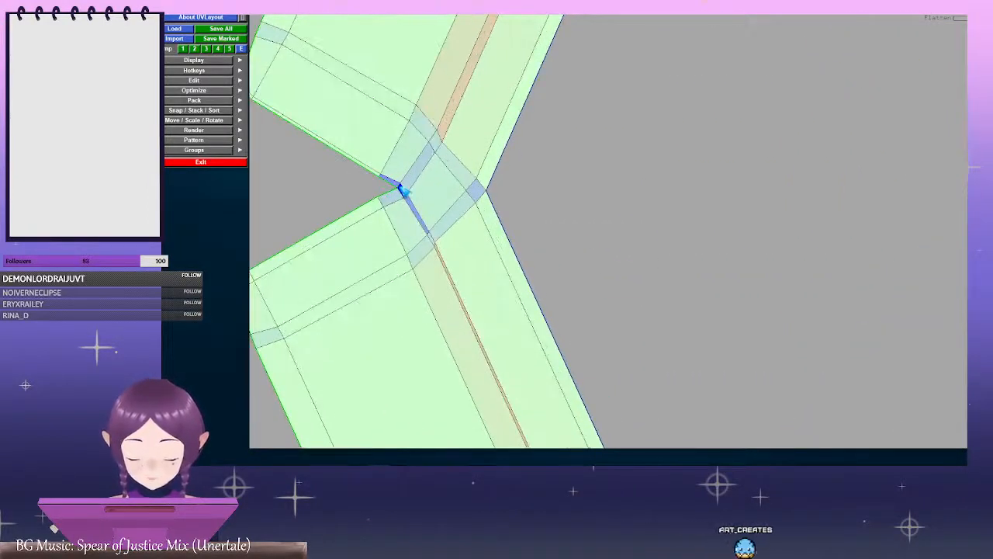
pyautogui.moveTo(419, 188); pyautogui.dragTo(555, 205, button='middle')
pyautogui.moveTo(422, 195); pyautogui.dragTo(466, 125, button='right')
pyautogui.press('c')
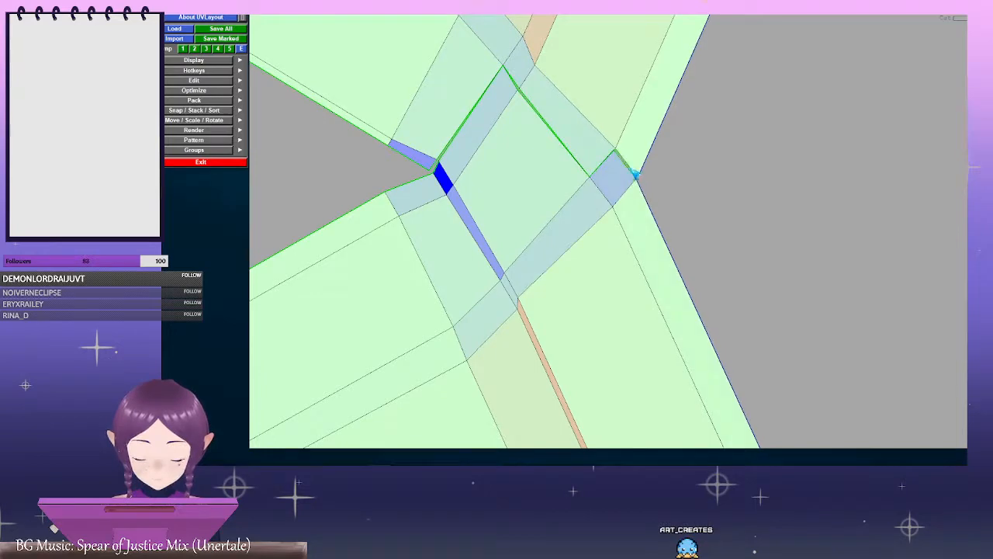
pyautogui.moveTo(636, 173); pyautogui.dragTo(368, 169, button='right')
pyautogui.press('f')
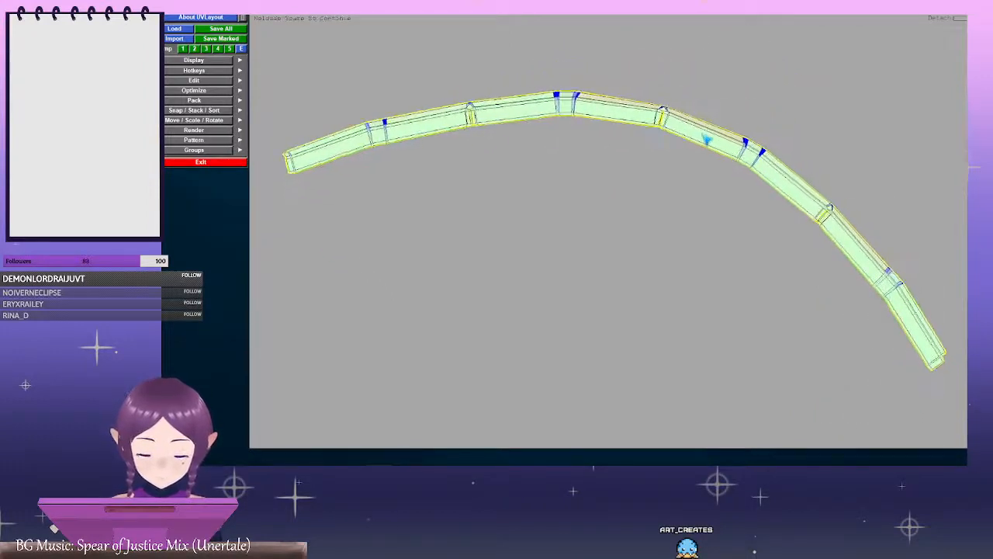
pyautogui.press('space')
# Cut the curved band shell across its corner along the stepped outer notch and split it into two shells
pyautogui.moveTo(707, 139); pyautogui.dragTo(732, 162, button='right')
pyautogui.moveTo(732, 162); pyautogui.dragTo(661, 317, button='middle')
pyautogui.moveTo(662, 317); pyautogui.dragTo(701, 244, button='right')
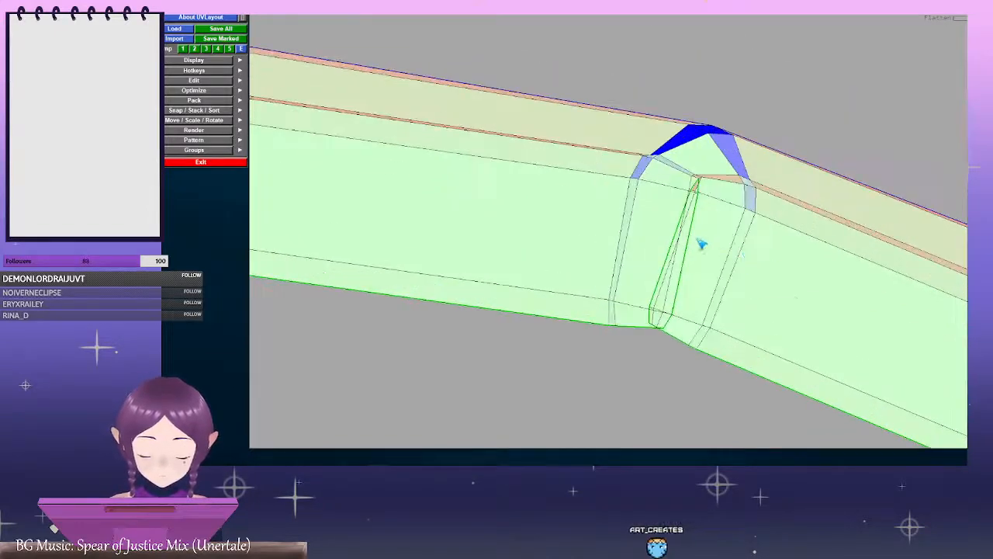
pyautogui.moveTo(701, 244); pyautogui.dragTo(563, 189, button='middle')
pyautogui.moveTo(517, 166); pyautogui.dragTo(884, 285, button='right')
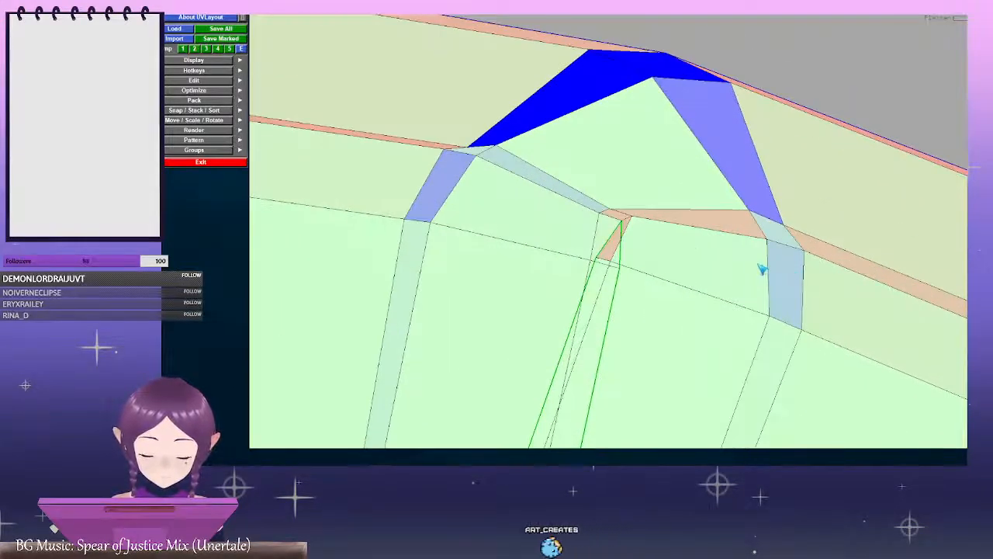
pyautogui.moveTo(767, 269); pyautogui.dragTo(453, 261, button='right')
pyautogui.moveTo(486, 230); pyautogui.dragTo(477, 241, button='middle')
pyautogui.moveTo(477, 241); pyautogui.dragTo(666, 215, button='right')
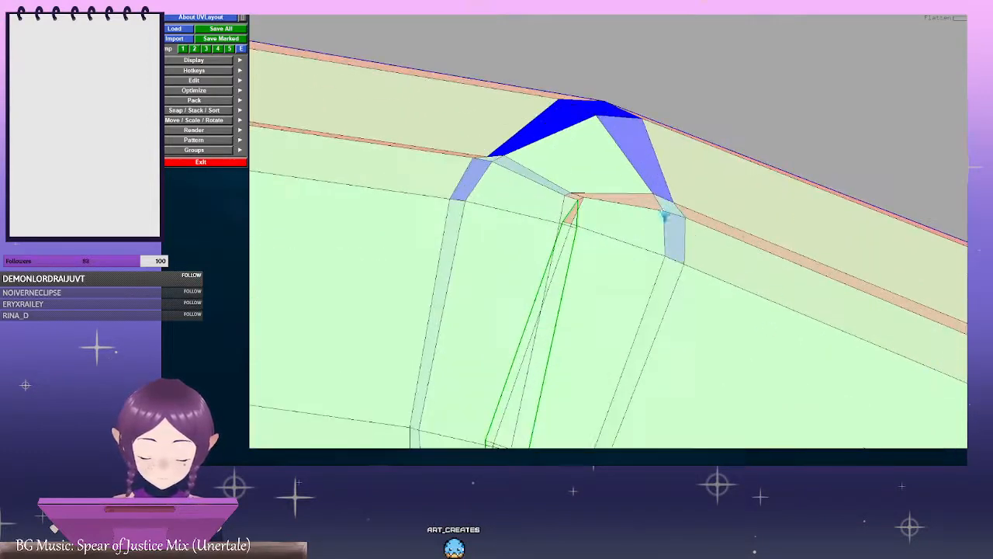
pyautogui.moveTo(646, 168); pyautogui.dragTo(654, 213, button='middle')
pyautogui.moveTo(654, 213); pyautogui.dragTo(656, 154, button='right')
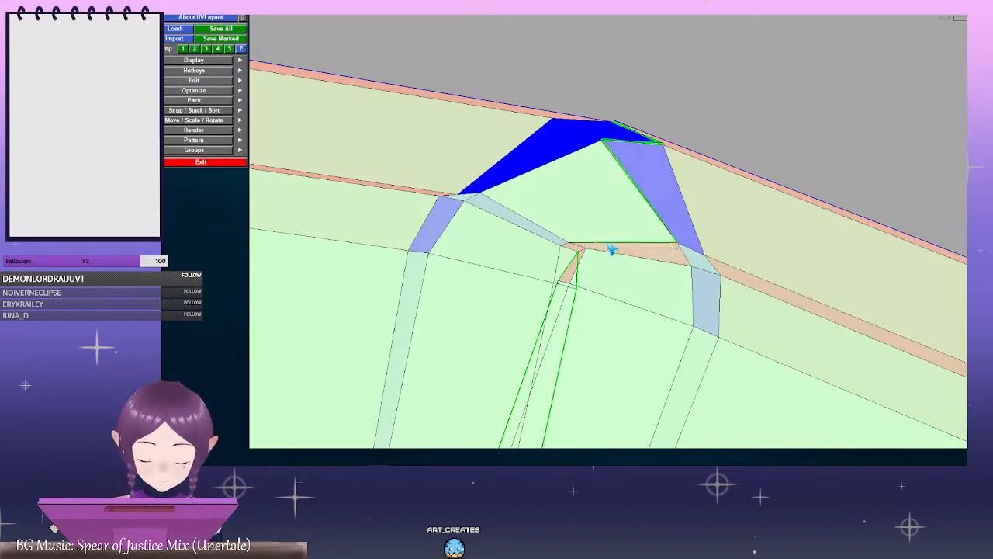
pyautogui.moveTo(741, 292); pyautogui.dragTo(519, 248, button='right')
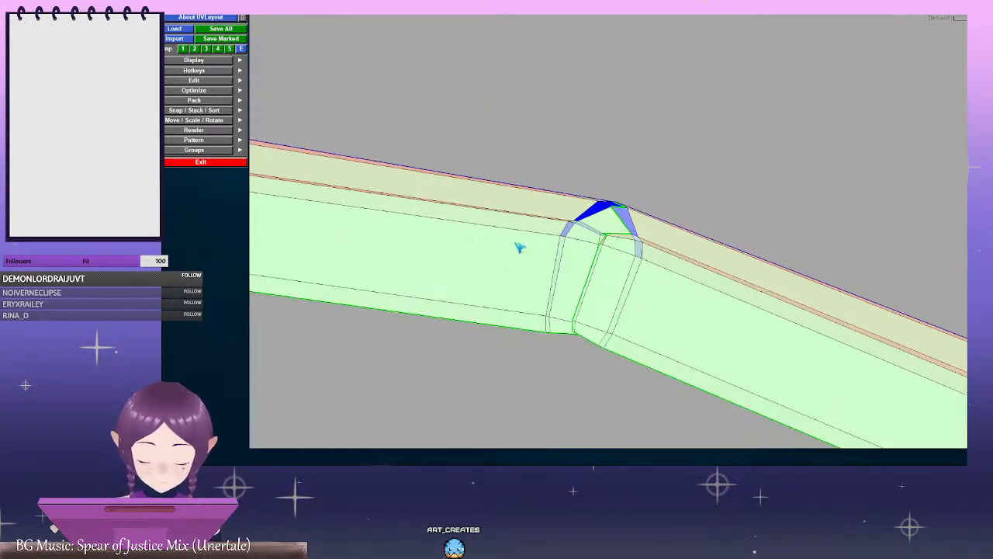
pyautogui.press('Return')
pyautogui.moveTo(556, 247); pyautogui.dragTo(483, 215, button='middle')
# Flatten both split band shells and straighten the upper one into a rectangular L shape
pyautogui.press('f')
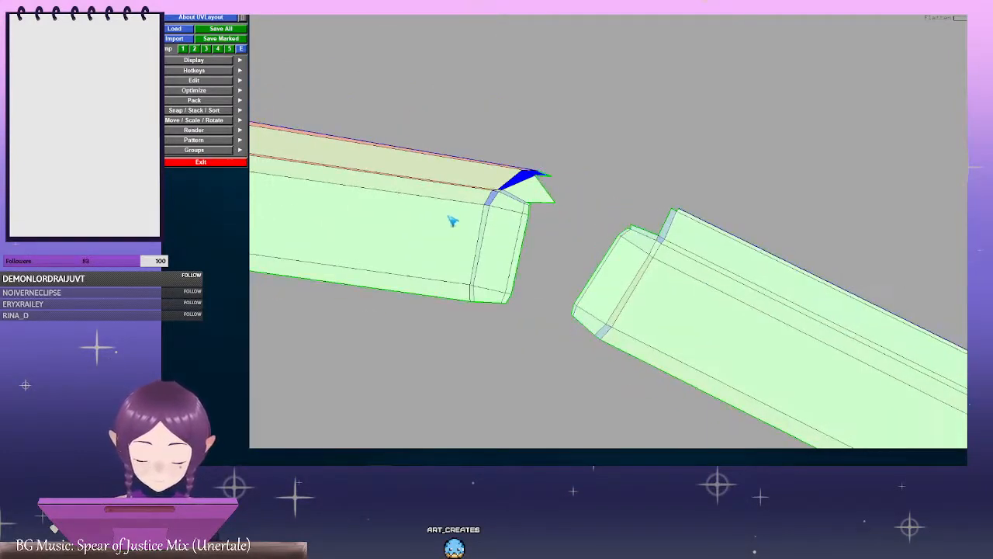
pyautogui.press('f')
pyautogui.moveTo(741, 263); pyautogui.dragTo(268, 175, button='right')
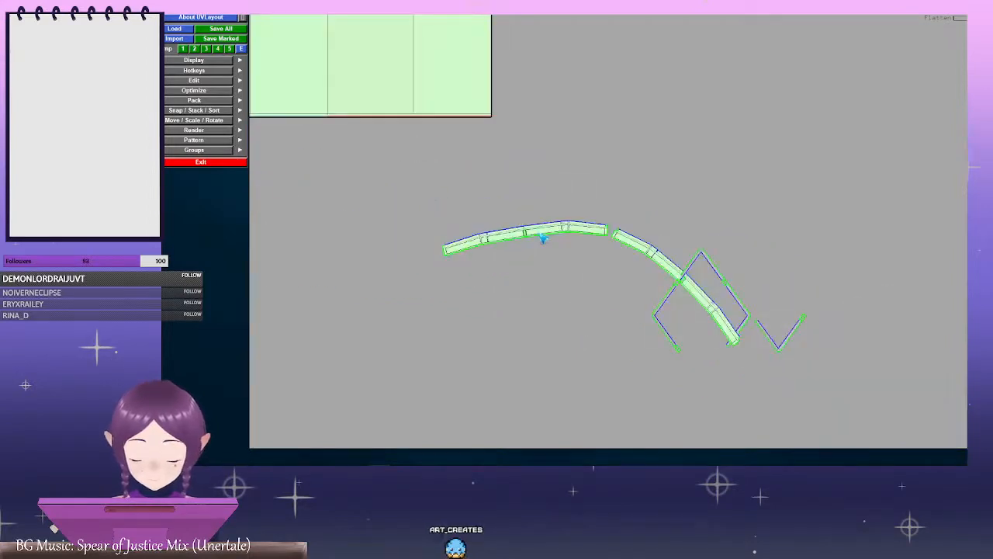
pyautogui.press('r')
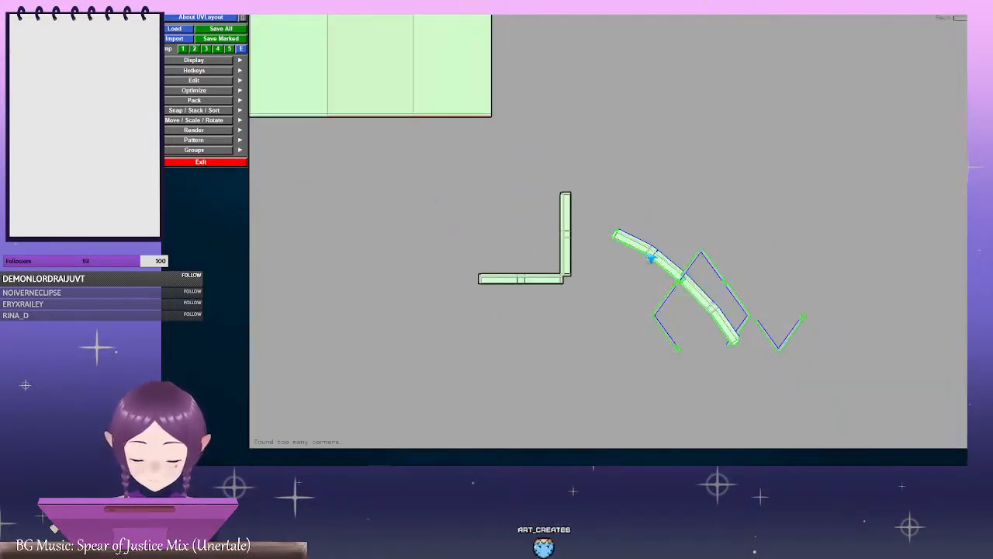
# Move the remaining curved band half clear of the other shells and flatten it again
pyautogui.moveTo(667, 264); pyautogui.dragTo(448, 180, button='middle')
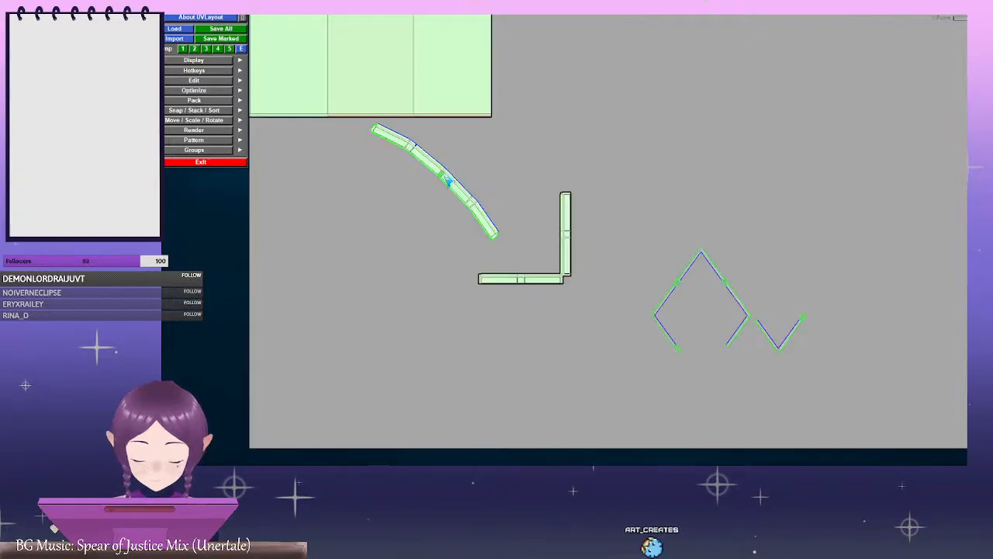
pyautogui.moveTo(454, 184); pyautogui.dragTo(916, 273, button='right')
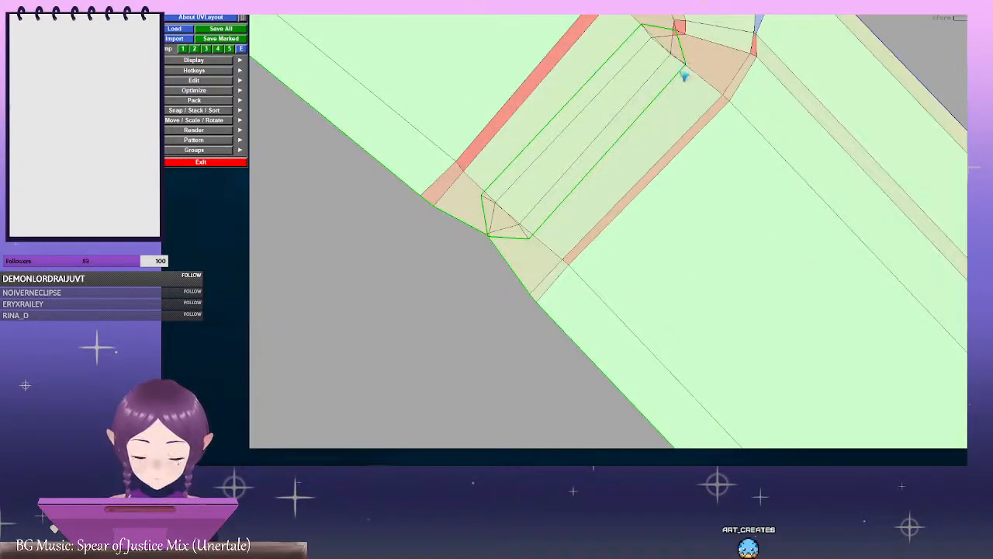
pyautogui.moveTo(683, 76); pyautogui.dragTo(669, 135, button='middle')
pyautogui.hotkey('shift', 'f')
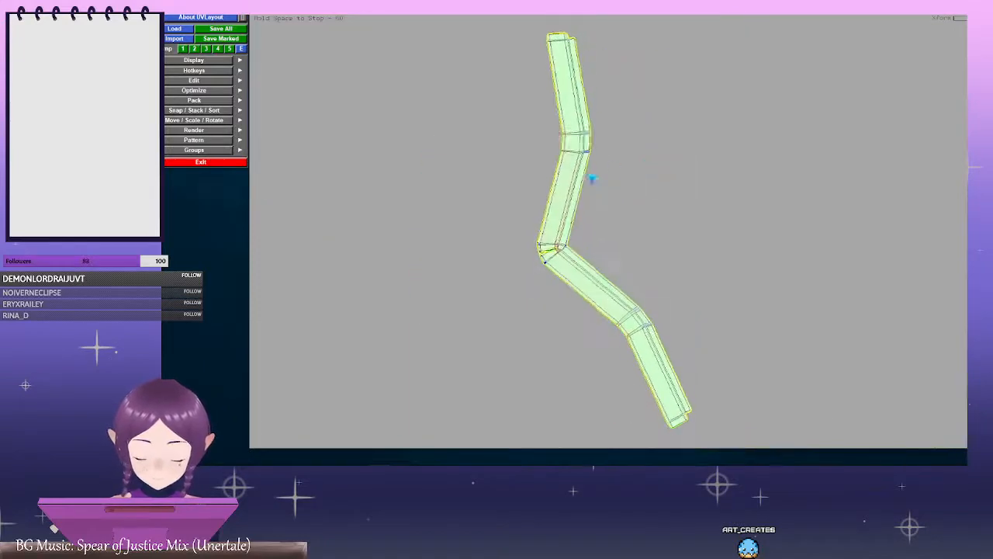
pyautogui.press('space')
# Cut the remaining band half across its middle corner into two strips and flatten them
pyautogui.moveTo(557, 194); pyautogui.dragTo(829, 283, button='right')
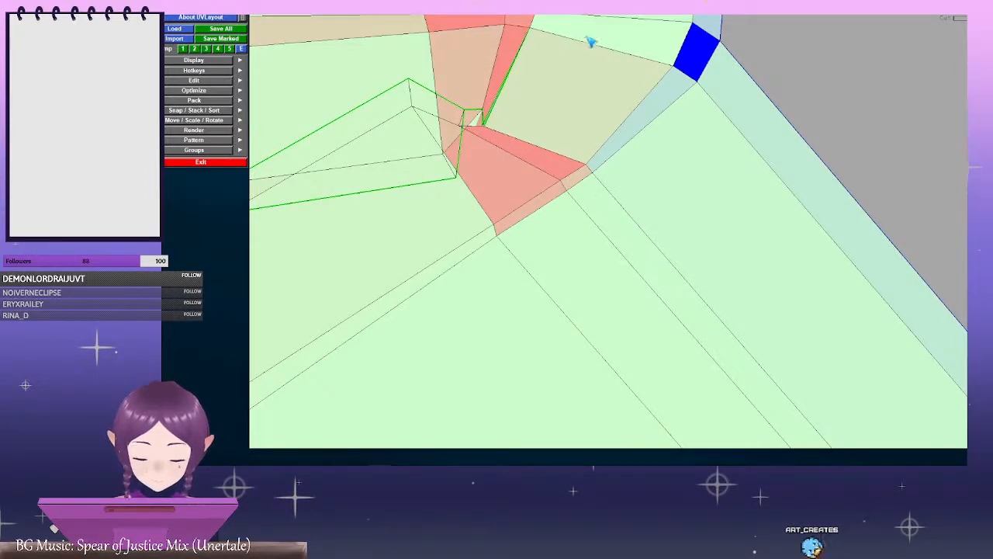
pyautogui.press('c')
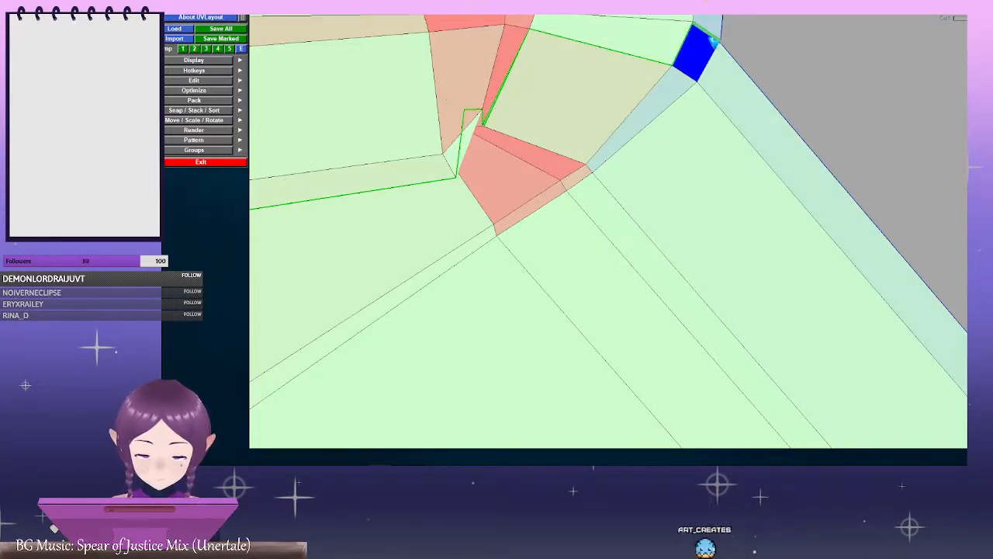
pyautogui.moveTo(709, 37); pyautogui.dragTo(585, 259, button='right')
pyautogui.press('f')
pyautogui.press('f')
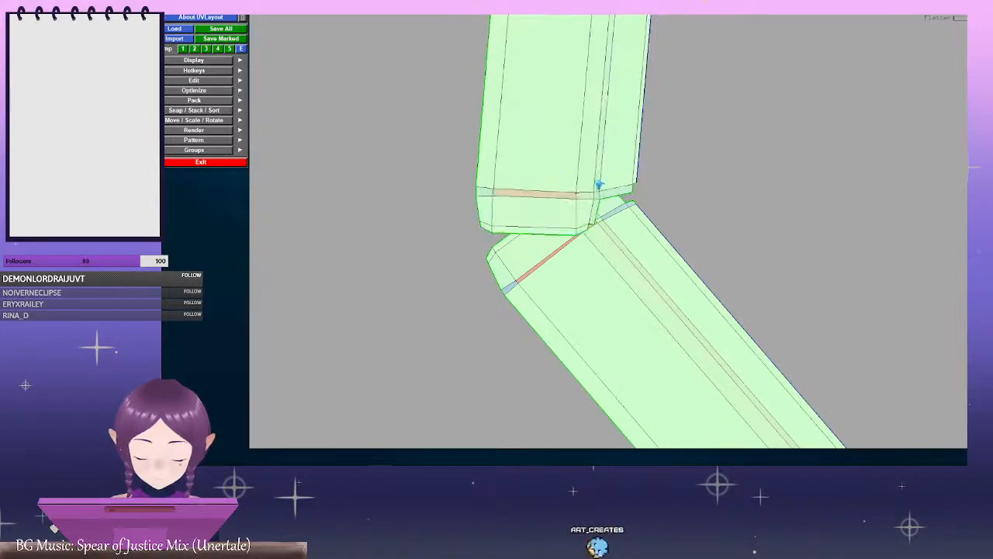
# Straighten the two separated strips into rectangular shells beside the L-shaped band
pyautogui.moveTo(599, 186); pyautogui.dragTo(581, 173, button='right')
pyautogui.press('r')
pyautogui.press('r')
pyautogui.moveTo(663, 346); pyautogui.dragTo(838, 326, button='right')
pyautogui.moveTo(524, 263); pyautogui.dragTo(621, 241, button='right')
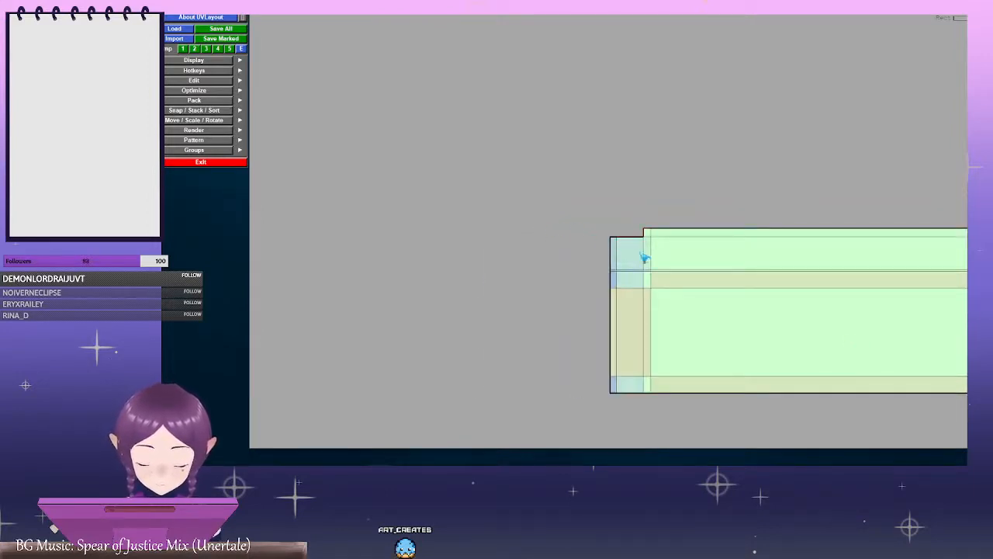
pyautogui.moveTo(644, 257); pyautogui.dragTo(468, 184, button='right')
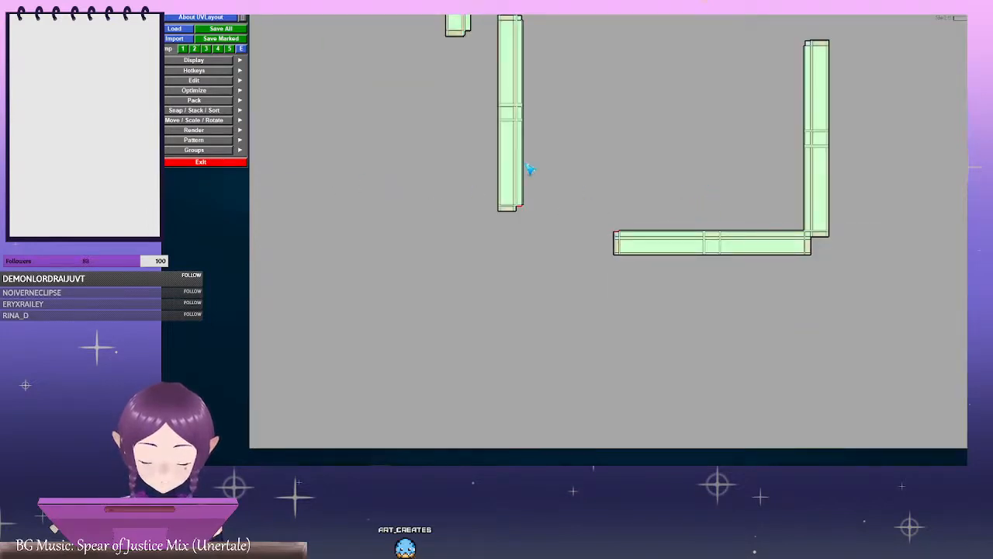
# Bring a straight strip to the L-shaped band's free end and weld their stepped edges to form a U shape
pyautogui.press('m')
pyautogui.moveTo(472, 226); pyautogui.dragTo(935, 341, button='right')
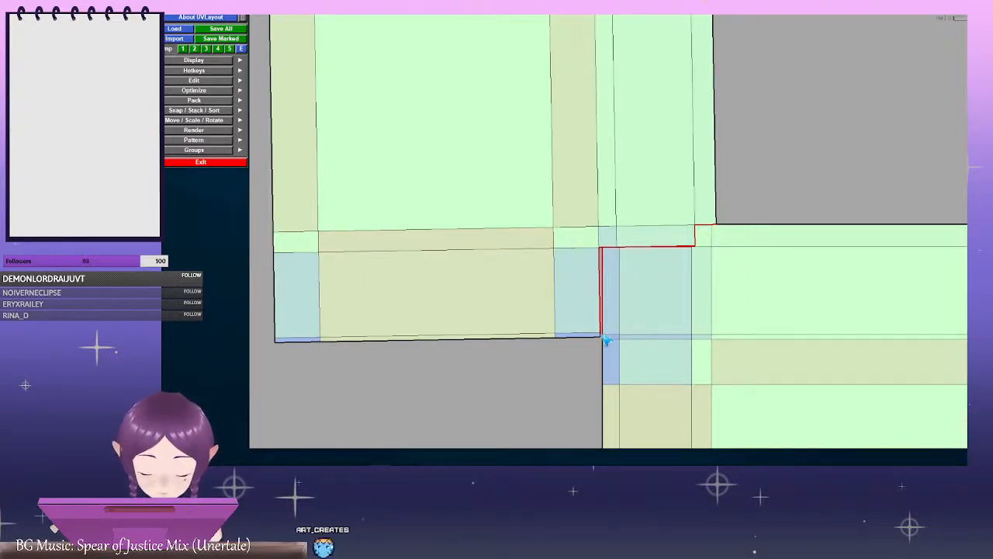
pyautogui.press('Return')
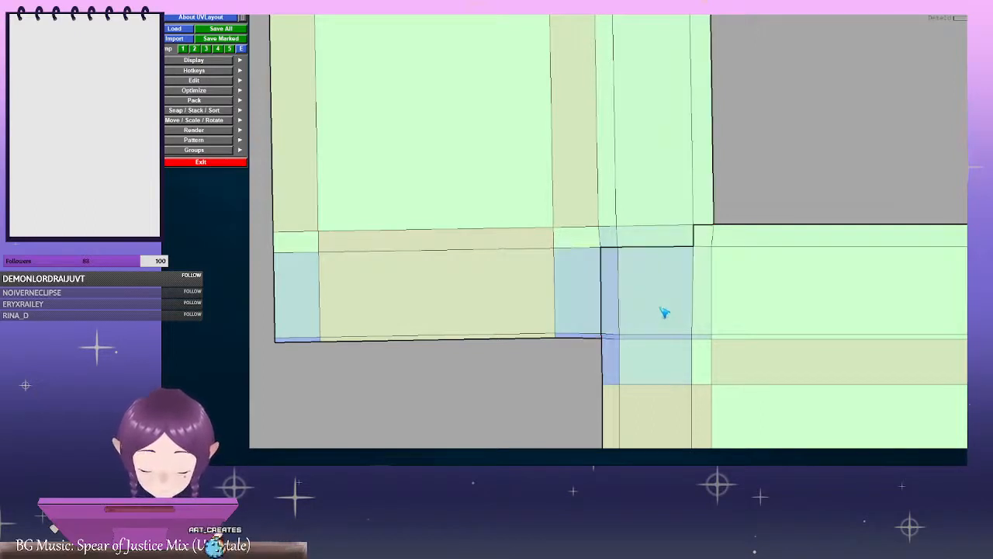
pyautogui.hotkey('ctrl', 'z')
# Mark the stepped edges at the upper end of the U shape's left arm for welding
pyautogui.moveTo(712, 259); pyautogui.dragTo(598, 184, button='right')
pyautogui.moveTo(565, 87); pyautogui.dragTo(530, 297, button='middle')
pyautogui.moveTo(399, 223); pyautogui.dragTo(710, 296, button='right')
pyautogui.moveTo(443, 224); pyautogui.dragTo(481, 225, button='middle')
pyautogui.moveTo(481, 225); pyautogui.dragTo(655, 276, button='right')
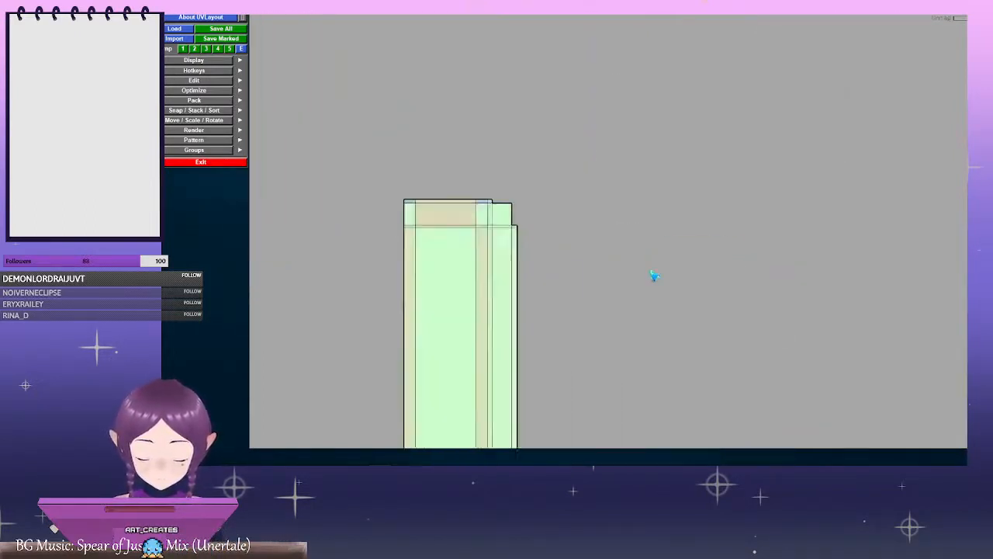
pyautogui.moveTo(654, 276); pyautogui.dragTo(743, 282, button='middle')
pyautogui.moveTo(743, 282); pyautogui.dragTo(757, 262, button='right')
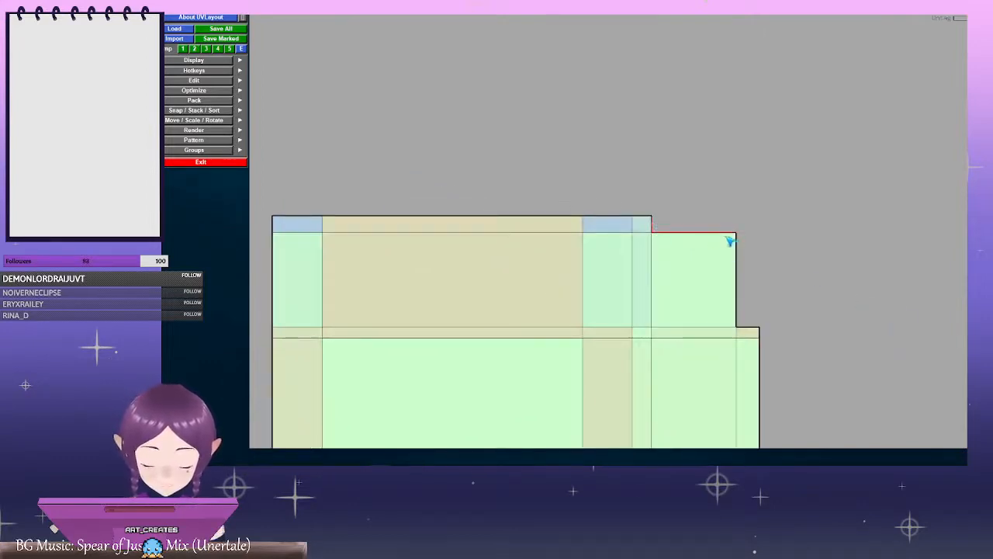
pyautogui.moveTo(817, 287); pyautogui.dragTo(474, 258, button='right')
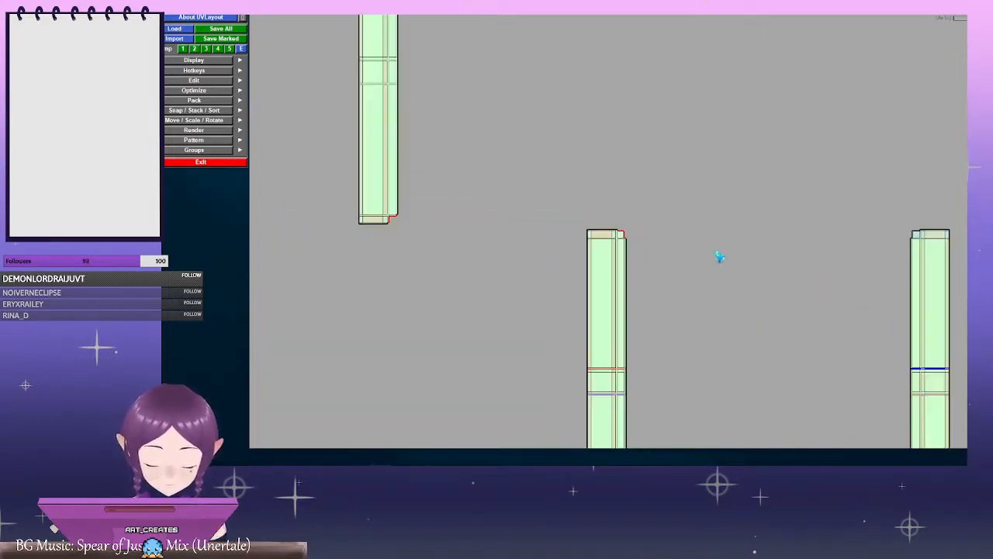
# Turn the remaining loose strip sideways and place it across the open end between the U shape's arms
pyautogui.moveTo(719, 257); pyautogui.dragTo(586, 236, button='middle')
pyautogui.moveTo(535, 209); pyautogui.dragTo(866, 298, button='right')
pyautogui.moveTo(583, 194); pyautogui.dragTo(644, 191, button='middle')
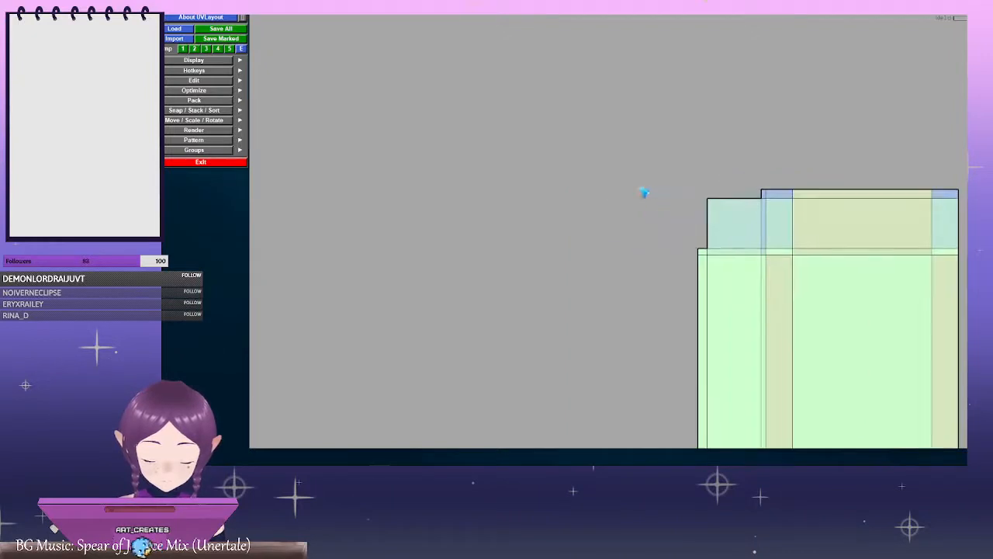
pyautogui.moveTo(644, 191); pyautogui.dragTo(371, 190, button='right')
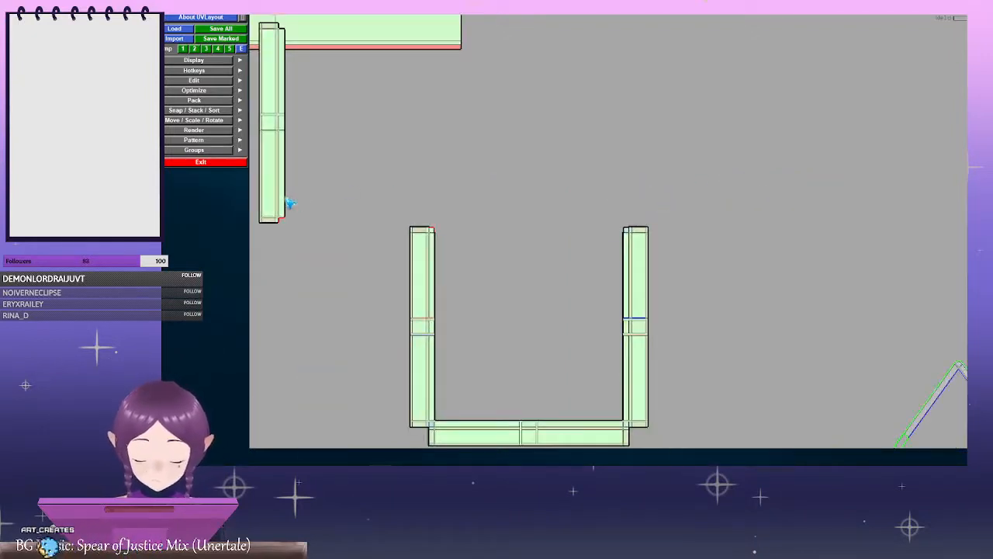
pyautogui.moveTo(289, 203); pyautogui.dragTo(575, 221, button='middle')
pyautogui.moveTo(419, 180); pyautogui.dragTo(660, 206, button='right')
pyautogui.moveTo(660, 205); pyautogui.dragTo(617, 225, button='middle')
pyautogui.moveTo(433, 197); pyautogui.dragTo(692, 282, button='right')
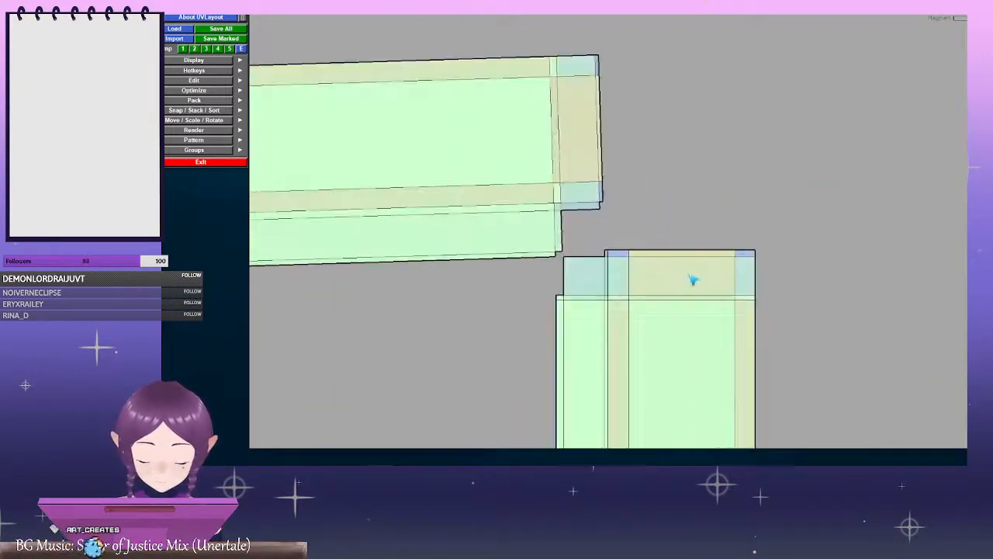
# Mark the matching stepped edges at the right arm for welding and check the strip's alignment at the left corner
pyautogui.moveTo(691, 282); pyautogui.dragTo(780, 276, button='middle')
pyautogui.moveTo(583, 231); pyautogui.dragTo(729, 203, button='right')
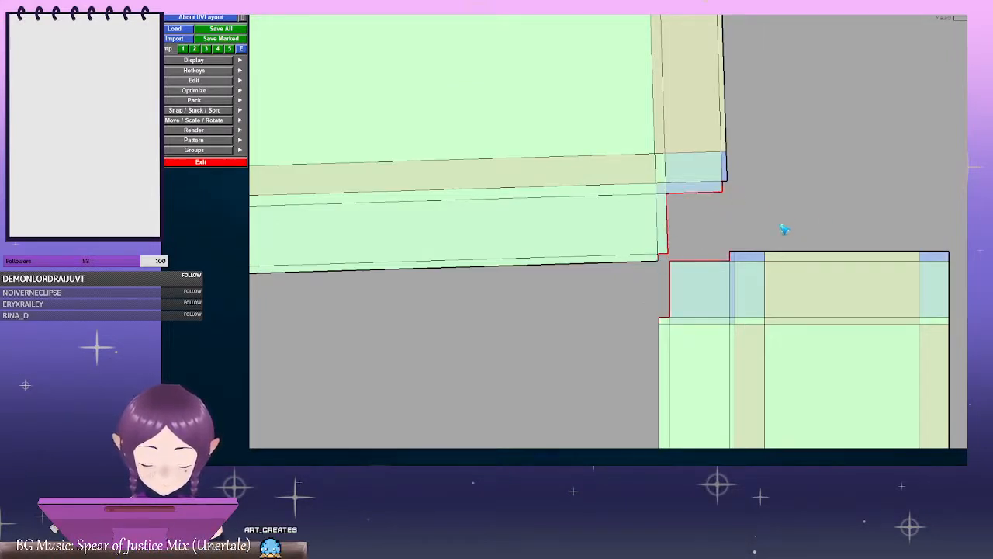
pyautogui.moveTo(784, 230); pyautogui.dragTo(537, 210, button='right')
pyautogui.moveTo(273, 190); pyautogui.dragTo(905, 179, button='middle')
pyautogui.moveTo(487, 174); pyautogui.dragTo(655, 150, button='middle')
pyautogui.moveTo(448, 160); pyautogui.dragTo(881, 250, button='right')
pyautogui.moveTo(497, 79); pyautogui.dragTo(392, 146, button='right')
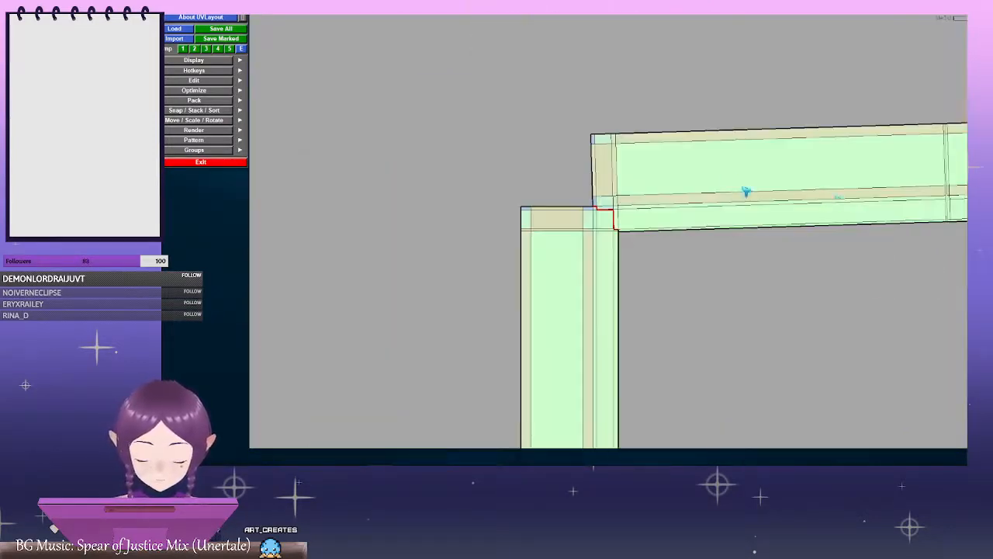
# Weld the cross strip's stepped end to the upper end of the right arm
pyautogui.moveTo(747, 192); pyautogui.dragTo(593, 186, button='middle')
pyautogui.moveTo(726, 193); pyautogui.dragTo(640, 203, button='right')
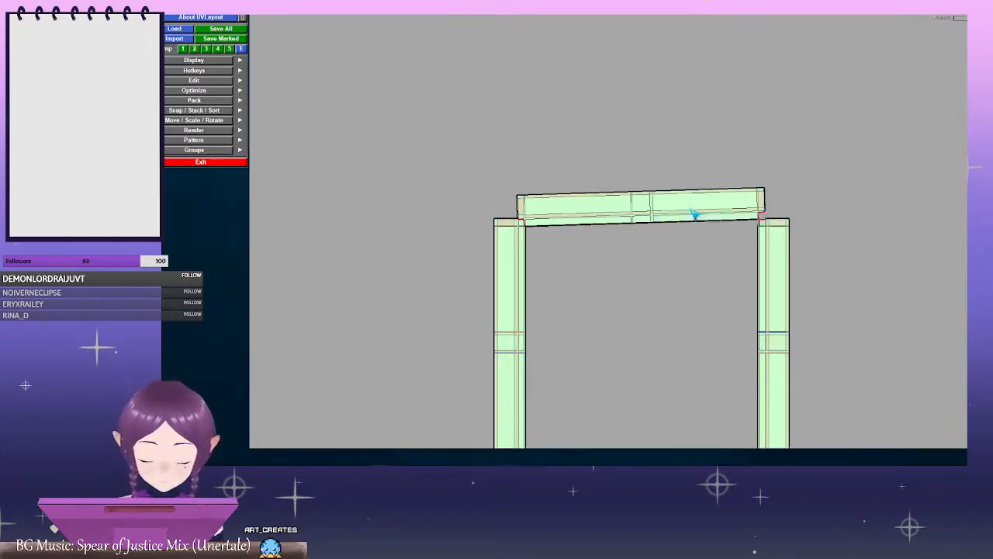
pyautogui.moveTo(706, 212); pyautogui.dragTo(653, 187, button='middle')
pyautogui.moveTo(616, 189); pyautogui.dragTo(713, 209, button='right')
pyautogui.moveTo(712, 210); pyautogui.dragTo(564, 283, button='middle')
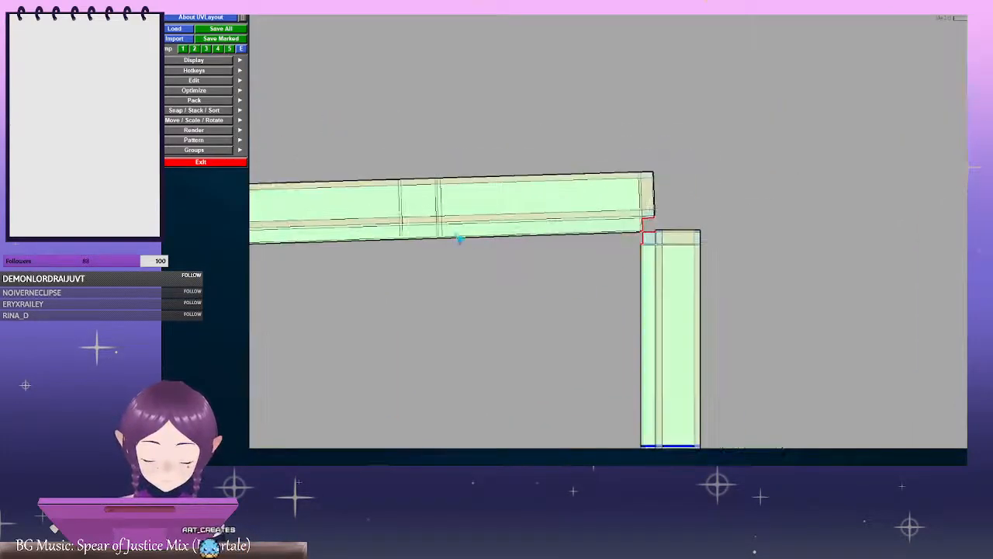
pyautogui.moveTo(459, 238); pyautogui.dragTo(789, 242, button='right')
pyautogui.moveTo(764, 220); pyautogui.dragTo(643, 194, button='middle')
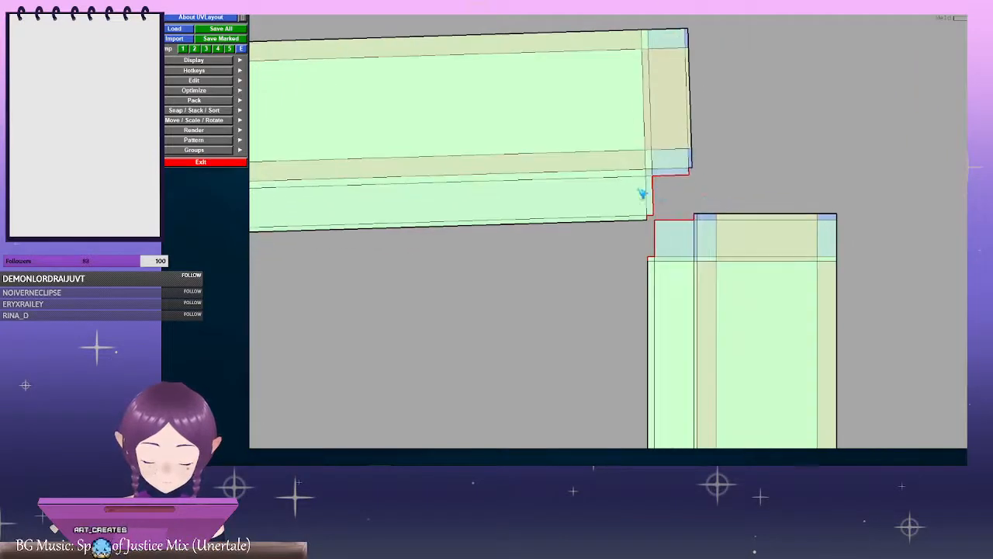
pyautogui.moveTo(643, 193); pyautogui.dragTo(712, 227, button='right')
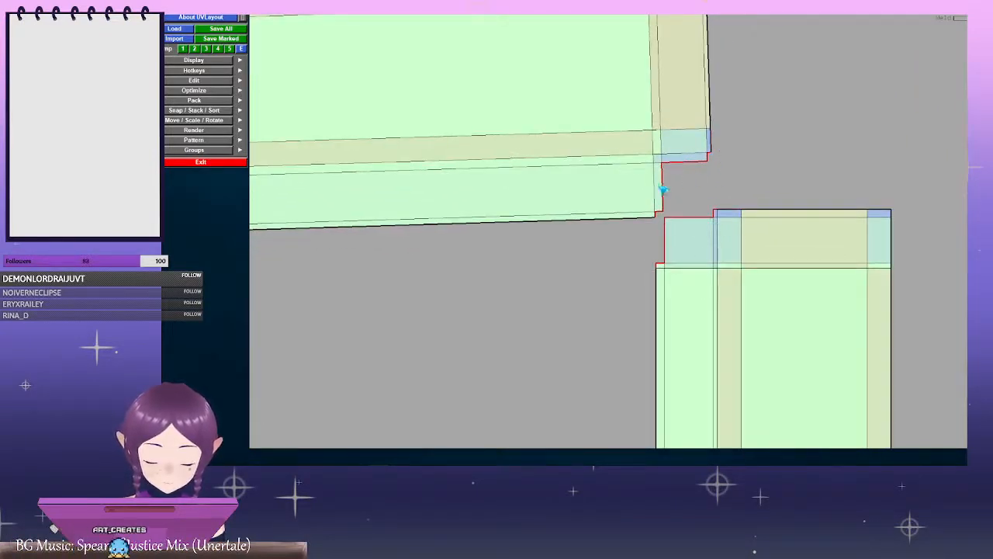
pyautogui.moveTo(663, 188); pyautogui.dragTo(870, 308, button='right')
pyautogui.moveTo(806, 176); pyautogui.dragTo(516, 222, button='right')
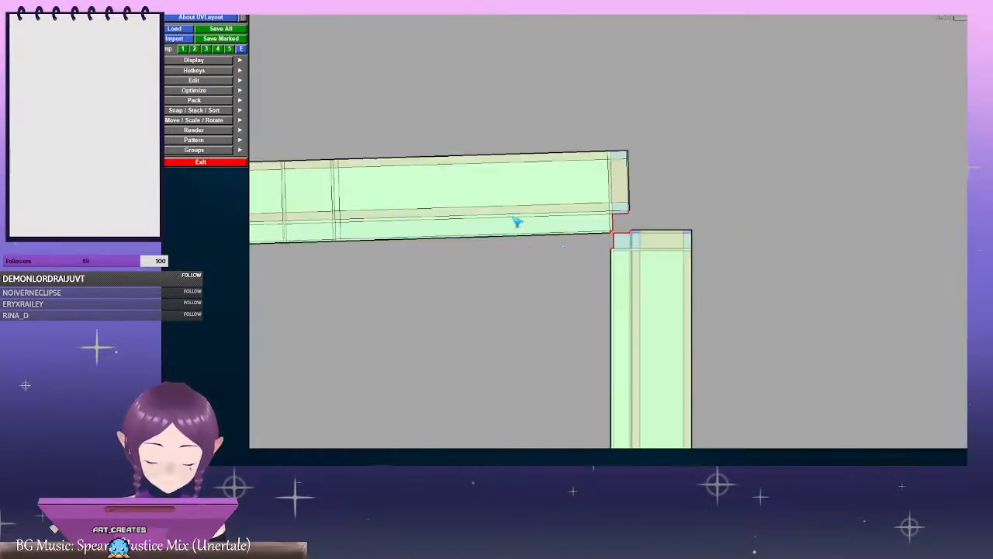
pyautogui.press('Return')
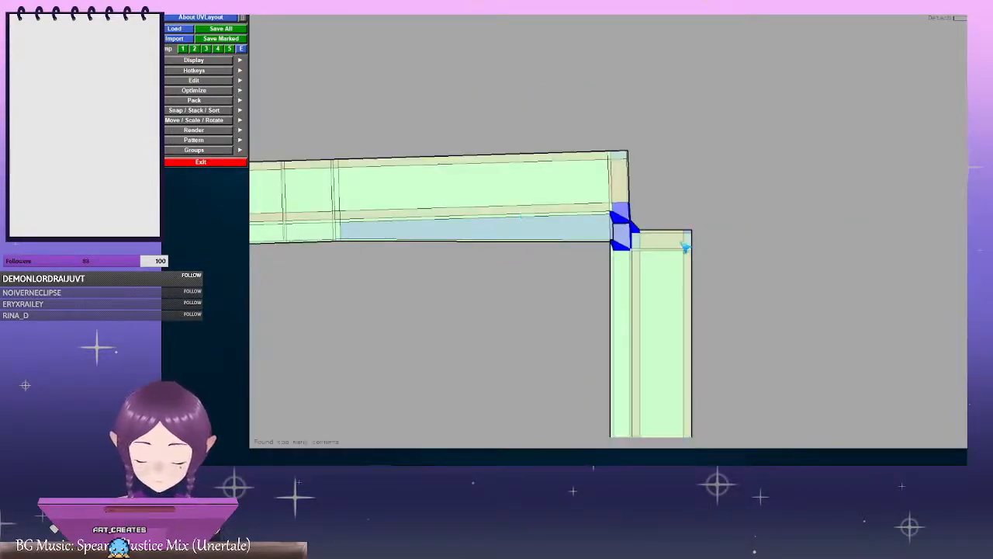
# Weld the cross strip's other end to the left arm to close the band into a square frame
pyautogui.moveTo(369, 253); pyautogui.dragTo(701, 235, button='middle')
pyautogui.moveTo(530, 231); pyautogui.dragTo(738, 231, button='middle')
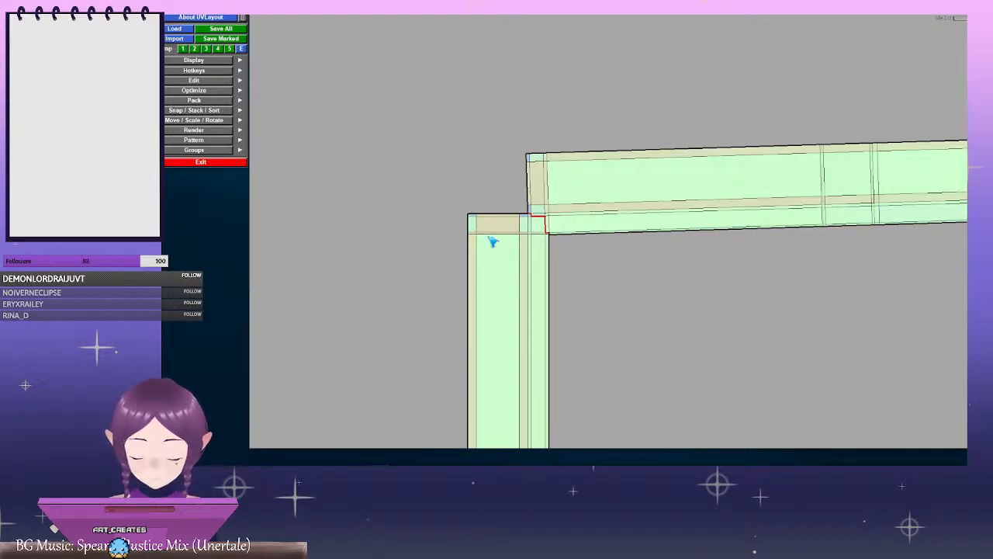
pyautogui.moveTo(493, 242); pyautogui.dragTo(557, 211, button='right')
pyautogui.press('Return')
pyautogui.moveTo(556, 210); pyautogui.dragTo(875, 232, button='middle')
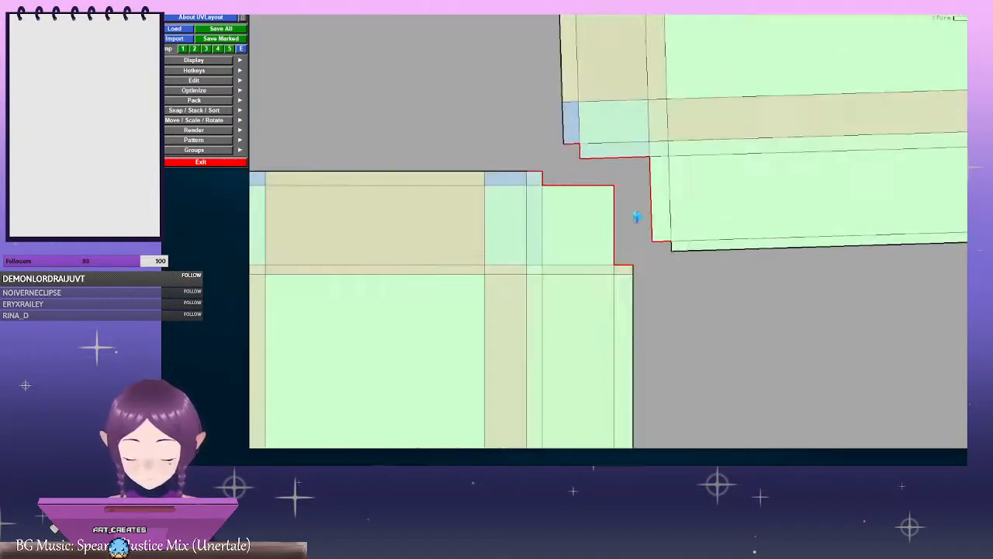
pyautogui.moveTo(801, 271); pyautogui.dragTo(568, 217, button='right')
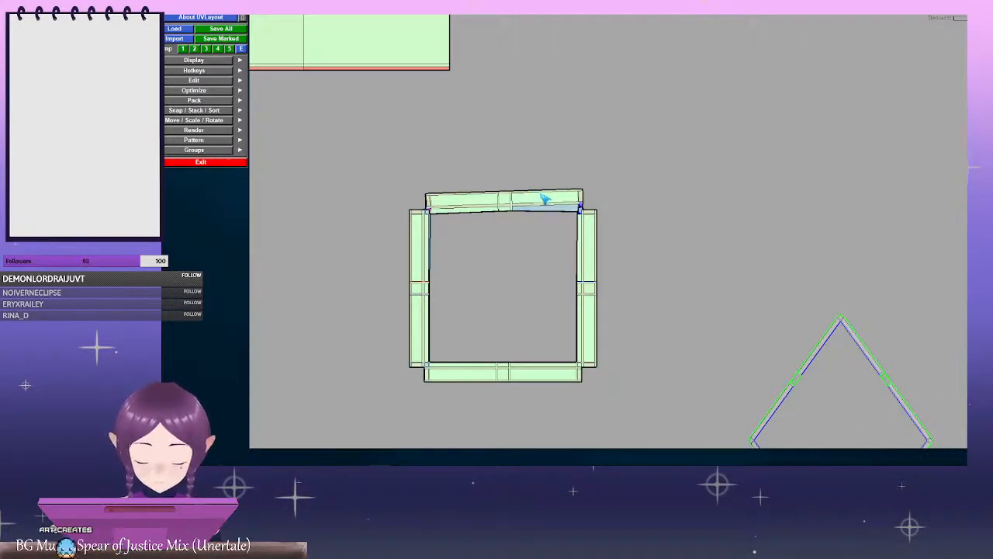
# Flatten the closed square frame shell to even out its welded sides
pyautogui.press('f')
pyautogui.moveTo(703, 258); pyautogui.dragTo(508, 250, button='right')
pyautogui.moveTo(597, 293); pyautogui.dragTo(574, 246, button='middle')
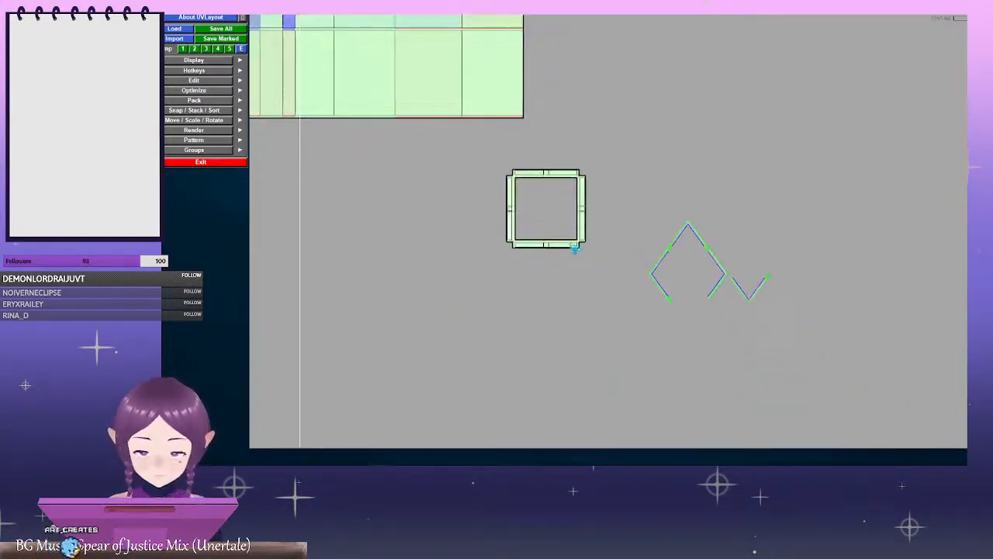
# Try to flatten the open diamond shell and the neighbouring V-shaped shell
pyautogui.moveTo(574, 246); pyautogui.dragTo(725, 288, button='right')
pyautogui.moveTo(682, 249); pyautogui.dragTo(500, 211, button='middle')
pyautogui.moveTo(501, 210); pyautogui.dragTo(679, 250, button='right')
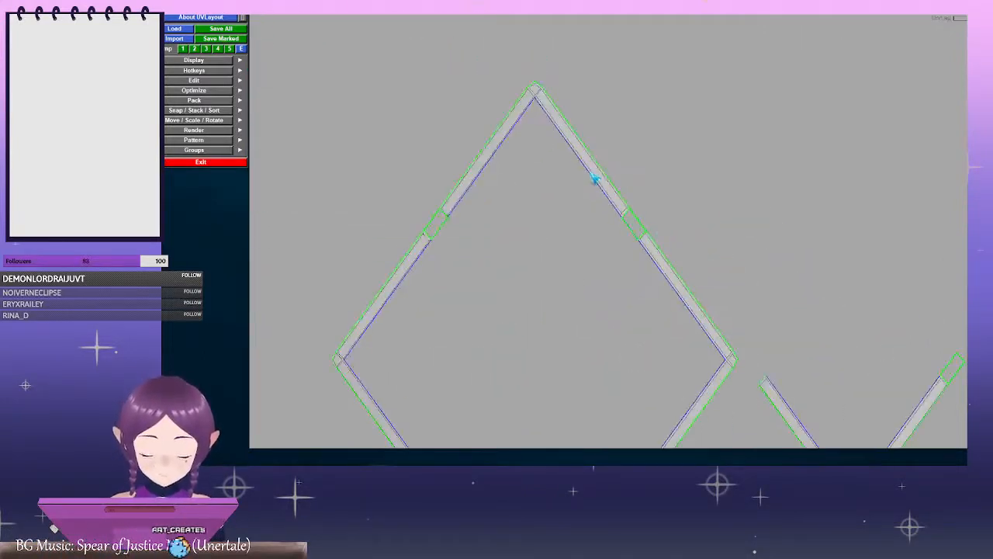
pyautogui.press('f')
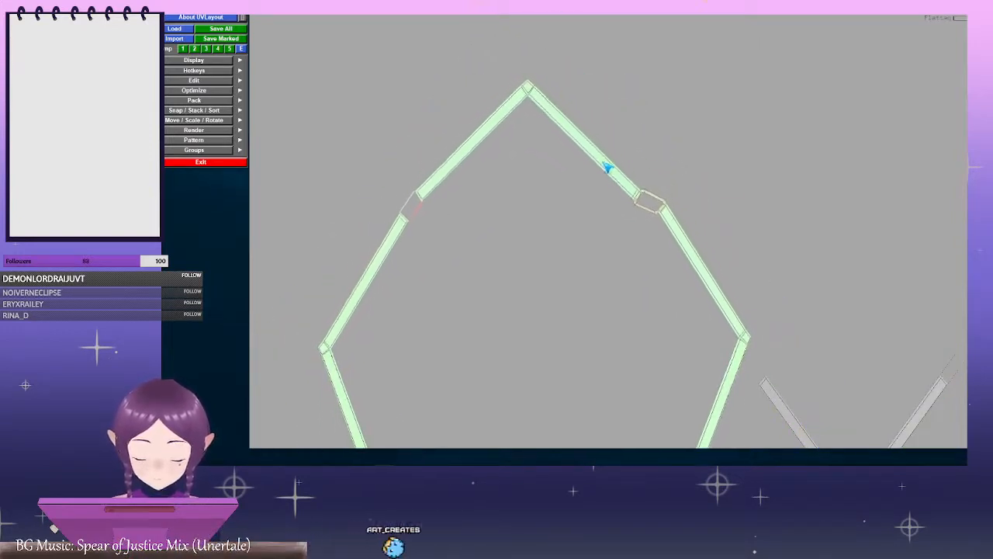
pyautogui.moveTo(609, 167); pyautogui.dragTo(732, 320, button='right')
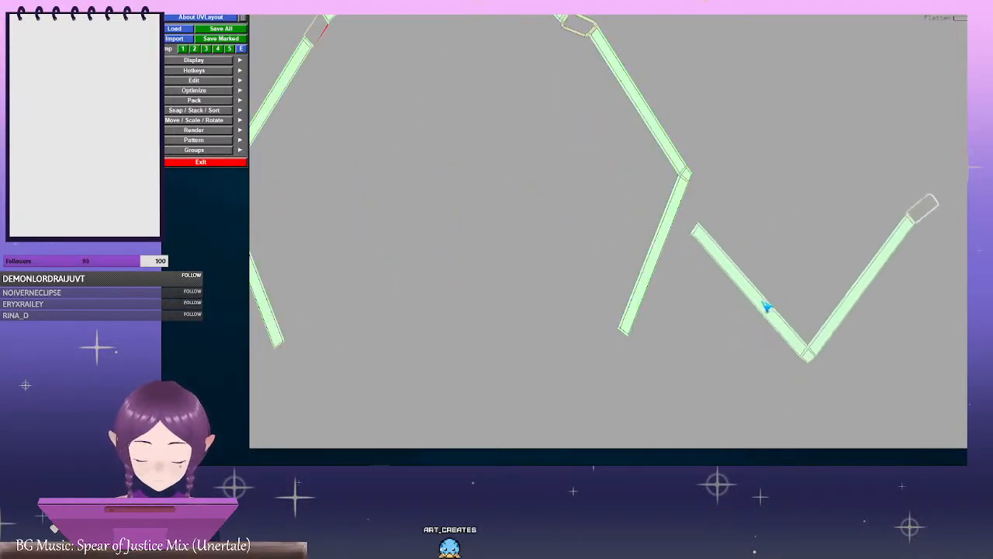
pyautogui.moveTo(574, 309); pyautogui.dragTo(718, 245, button='middle')
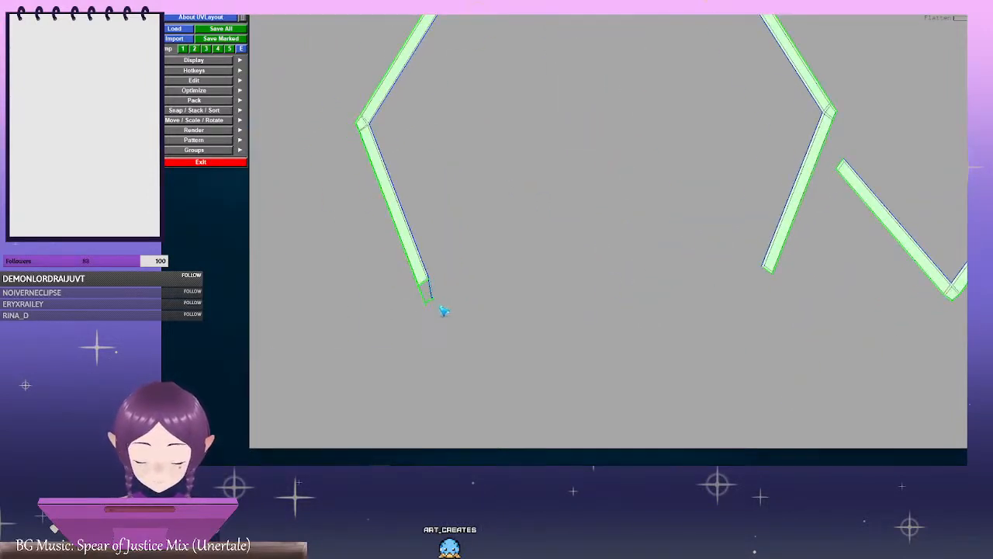
pyautogui.press('f')
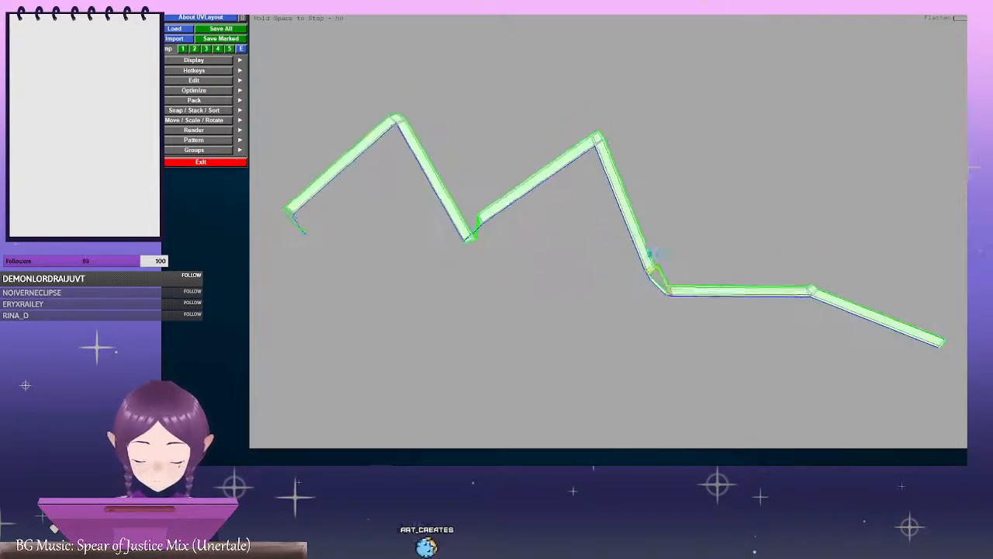
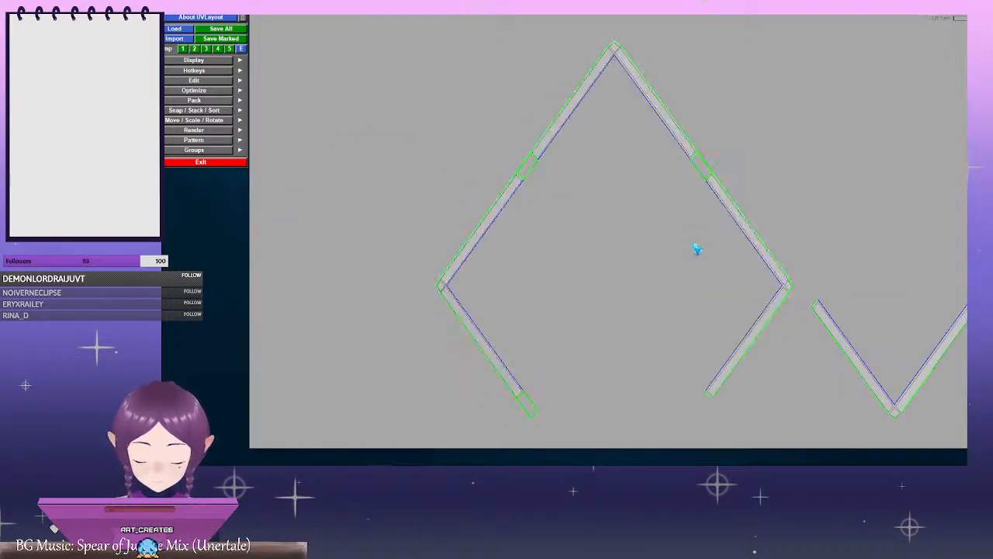
# Flatten the V-shaped shell and the open diamond shell from their original shapes
pyautogui.moveTo(722, 262); pyautogui.dragTo(608, 229, button='middle')
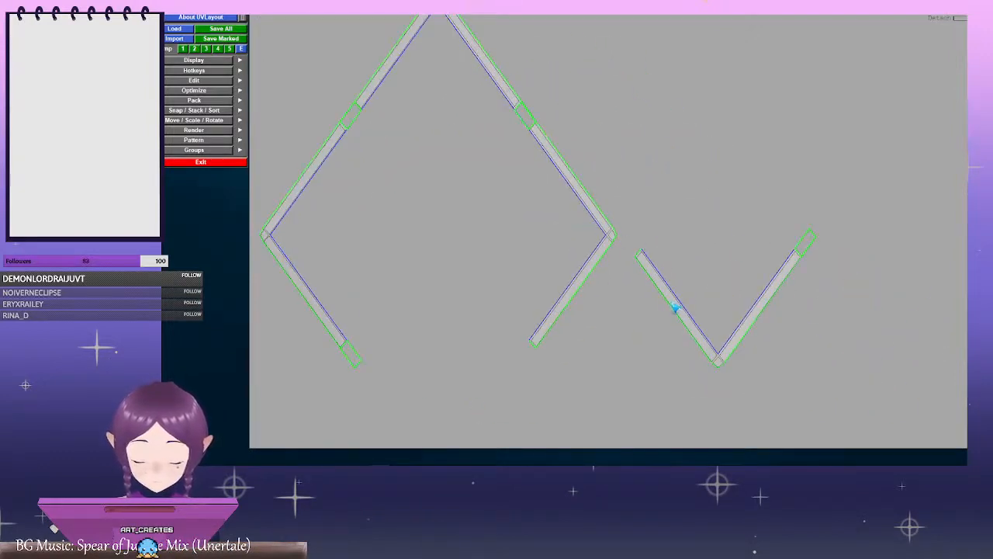
pyautogui.press('f')
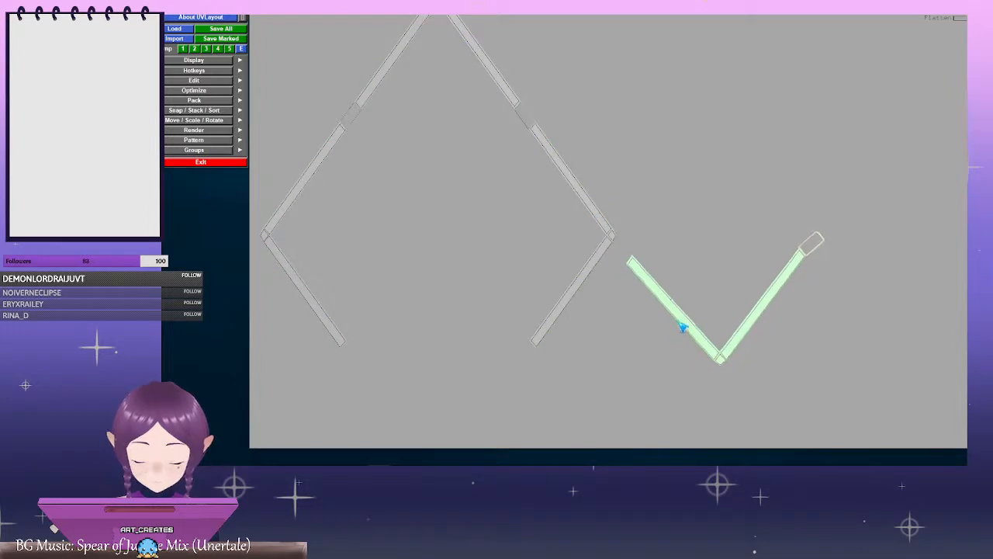
pyautogui.press('f')
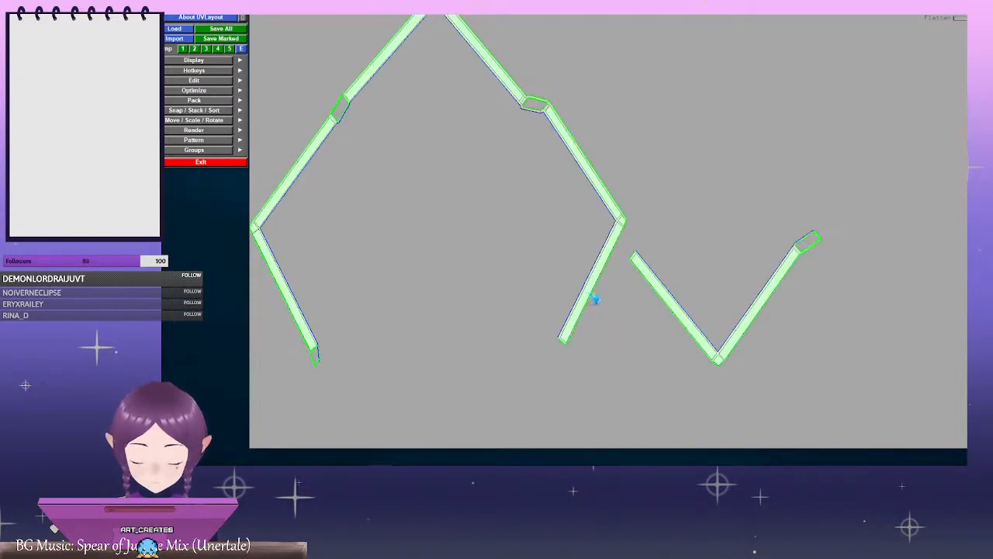
# Spread apart the folded vertices at the outer tip of the thin loop on the diamond's lower-left arm
pyautogui.moveTo(595, 299); pyautogui.dragTo(490, 293, button='right')
pyautogui.moveTo(490, 292); pyautogui.dragTo(620, 183, button='middle')
pyautogui.moveTo(619, 183); pyautogui.dragTo(722, 313, button='right')
pyautogui.moveTo(496, 264); pyautogui.dragTo(705, 253, button='middle')
pyautogui.moveTo(706, 253); pyautogui.dragTo(645, 269, button='right')
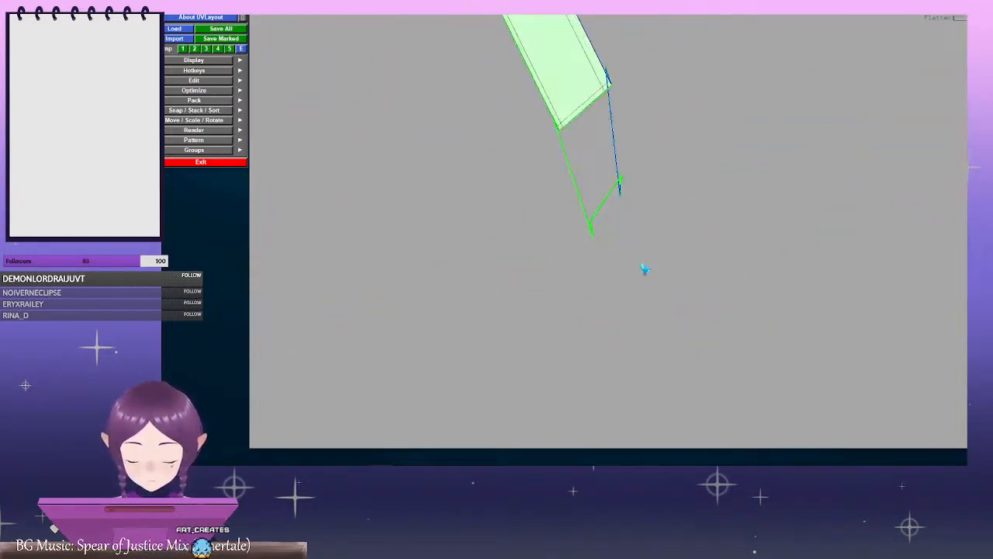
pyautogui.keyDown('ctrl'); pyautogui.moveTo(627, 183); pyautogui.dragTo(646, 194, button='middle'); pyautogui.keyUp('ctrl')
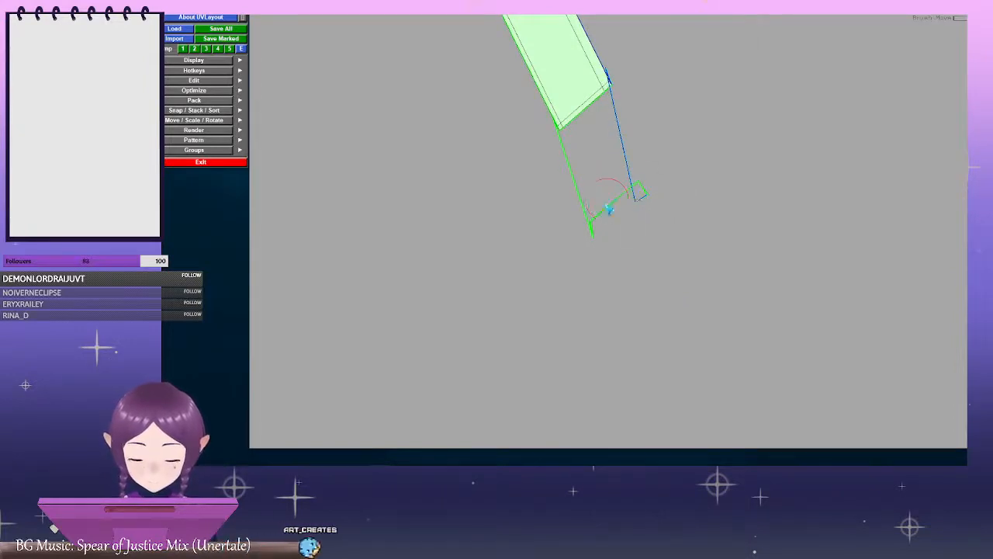
pyautogui.moveTo(654, 207); pyautogui.dragTo(729, 253, button='right')
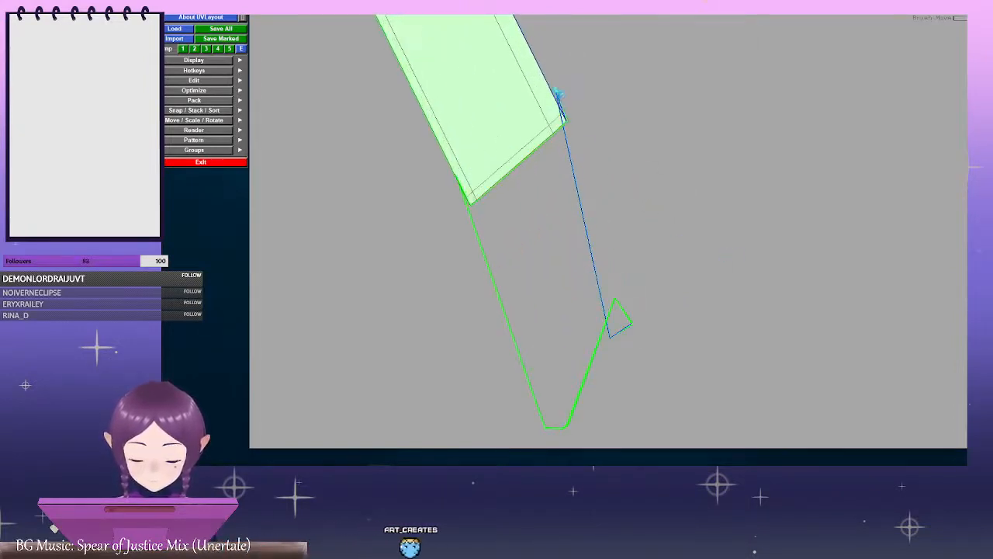
# Pull apart the collapsed vertices at the inner corner of the arm's end to open its narrow border faces
pyautogui.moveTo(557, 95)
pyautogui.keyDown('ctrl'); pyautogui.mouseDown(button='middle')
pyautogui.moveTo(584, 121)
pyautogui.moveTo(569, 123)
pyautogui.moveTo(575, 112)
pyautogui.mouseUp(button='middle'); pyautogui.keyUp('ctrl')
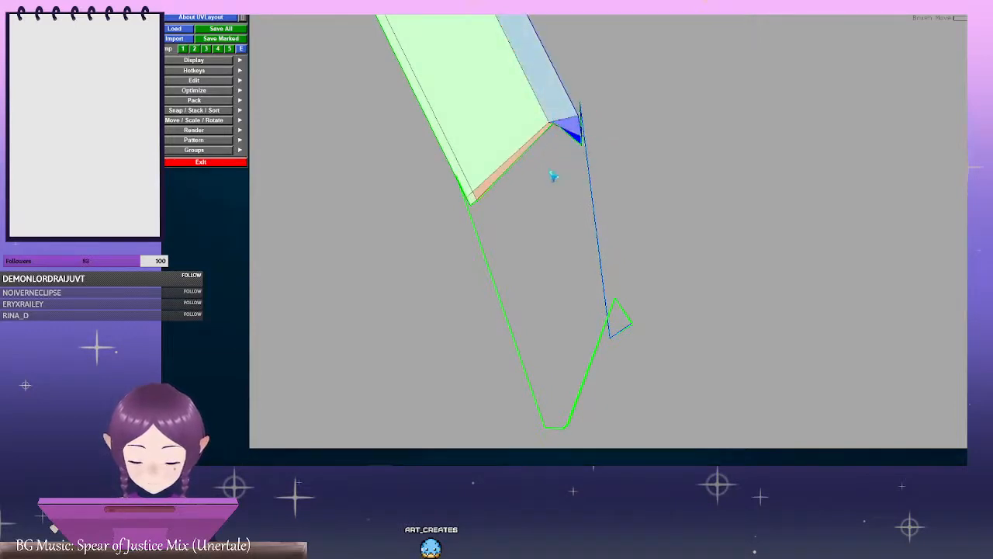
pyautogui.moveTo(597, 127); pyautogui.dragTo(683, 237, button='right')
pyautogui.keyDown('ctrl'); pyautogui.moveTo(573, 168); pyautogui.dragTo(568, 152, button='middle'); pyautogui.keyUp('ctrl')
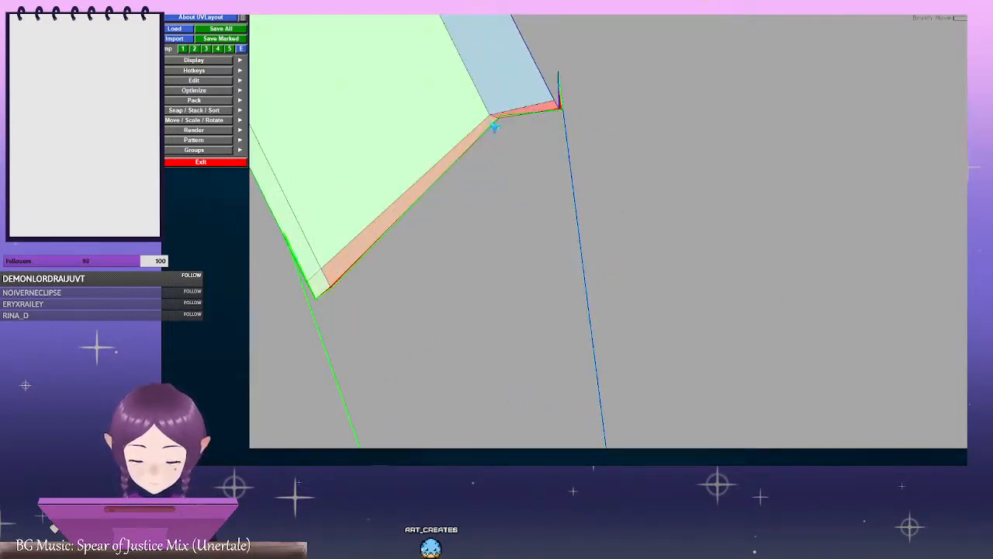
pyautogui.moveTo(495, 126)
pyautogui.keyDown('ctrl'); pyautogui.mouseDown(button='middle')
pyautogui.moveTo(509, 135)
pyautogui.moveTo(533, 191)
pyautogui.mouseUp(button='middle'); pyautogui.keyUp('ctrl')
pyautogui.moveTo(533, 190); pyautogui.dragTo(584, 187, button='right')
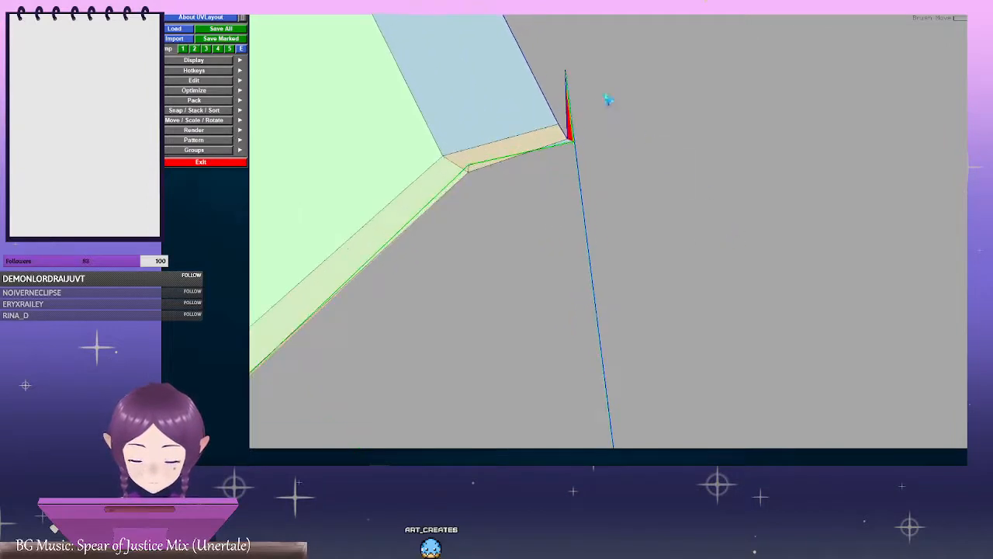
pyautogui.moveTo(561, 79)
pyautogui.keyDown('ctrl'); pyautogui.mouseDown(button='middle')
pyautogui.moveTo(588, 97)
pyautogui.moveTo(588, 176)
pyautogui.mouseUp(button='middle'); pyautogui.keyUp('ctrl')
pyautogui.keyDown('ctrl'); pyautogui.moveTo(474, 169); pyautogui.dragTo(477, 186, button='middle'); pyautogui.keyUp('ctrl')
# Flatten the shell again and separate the thin strip's upper joint from the arm's inner corner
pyautogui.moveTo(505, 179); pyautogui.dragTo(610, 195, button='middle')
pyautogui.moveTo(610, 195); pyautogui.dragTo(615, 189, button='right')
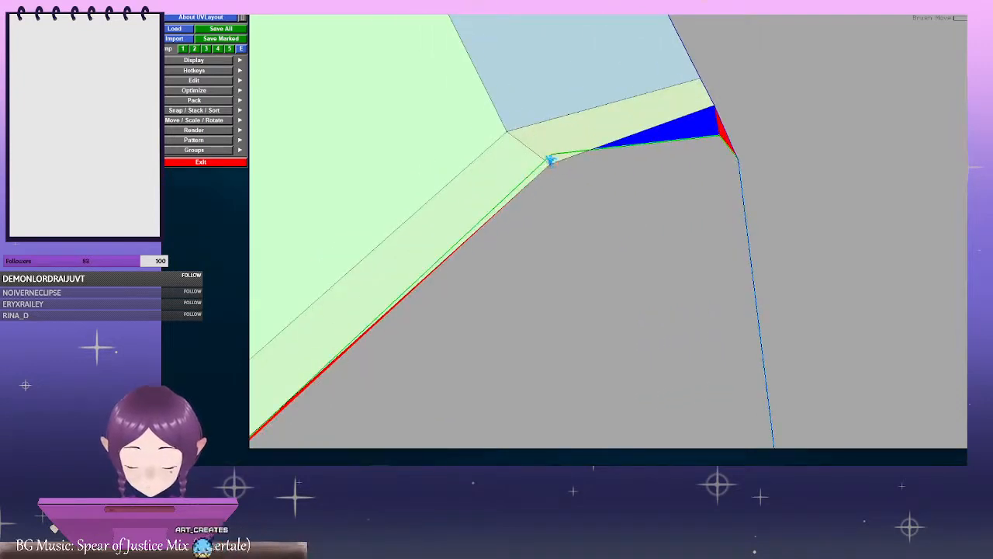
pyautogui.press('f')
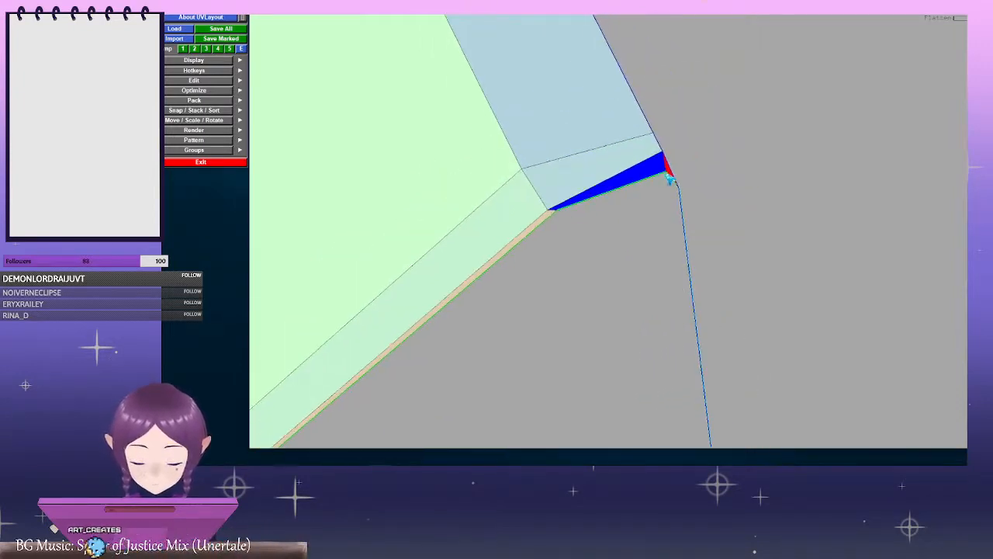
pyautogui.moveTo(671, 179)
pyautogui.keyDown('ctrl'); pyautogui.mouseDown(button='middle')
pyautogui.moveTo(668, 165)
pyautogui.moveTo(659, 190)
pyautogui.moveTo(654, 165)
pyautogui.moveTo(665, 174)
pyautogui.moveTo(654, 179)
pyautogui.moveTo(680, 202)
pyautogui.moveTo(659, 197)
pyautogui.moveTo(666, 246)
pyautogui.moveTo(679, 255)
pyautogui.moveTo(678, 233)
pyautogui.moveTo(665, 244)
pyautogui.moveTo(682, 236)
pyautogui.mouseUp(button='middle'); pyautogui.keyUp('ctrl')
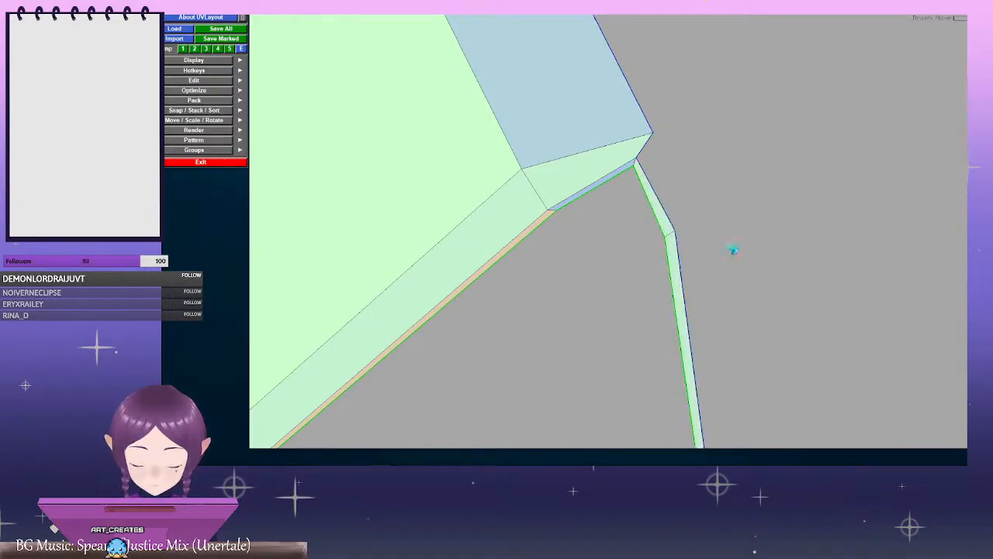
# Untangle the crossed edges at the thin strip's outer tip and flatten the shell again
pyautogui.moveTo(707, 258); pyautogui.dragTo(723, 333, button='right')
pyautogui.moveTo(636, 284); pyautogui.dragTo(590, 140, button='middle')
pyautogui.moveTo(702, 252); pyautogui.dragTo(656, 277, button='right')
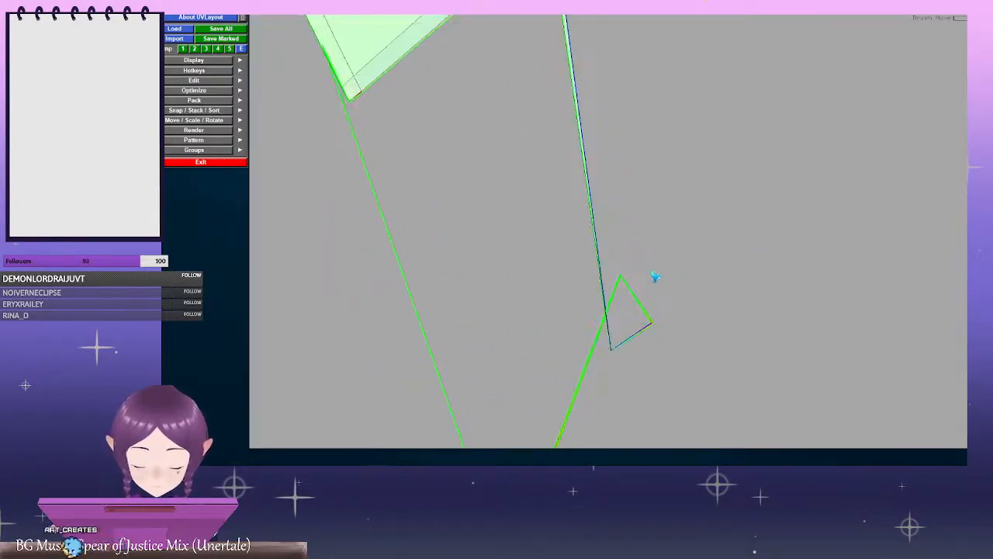
pyautogui.moveTo(624, 275)
pyautogui.keyDown('ctrl'); pyautogui.mouseDown(button='middle')
pyautogui.moveTo(629, 331)
pyautogui.moveTo(647, 328)
pyautogui.moveTo(637, 368)
pyautogui.moveTo(618, 345)
pyautogui.mouseUp(button='middle'); pyautogui.keyUp('ctrl')
pyautogui.moveTo(638, 329)
pyautogui.keyDown('ctrl'); pyautogui.mouseDown(button='middle')
pyautogui.moveTo(618, 349)
pyautogui.moveTo(656, 281)
pyautogui.moveTo(652, 354)
pyautogui.mouseUp(button='middle'); pyautogui.keyUp('ctrl')
pyautogui.moveTo(734, 302); pyautogui.dragTo(607, 220, button='right')
pyautogui.press('f')
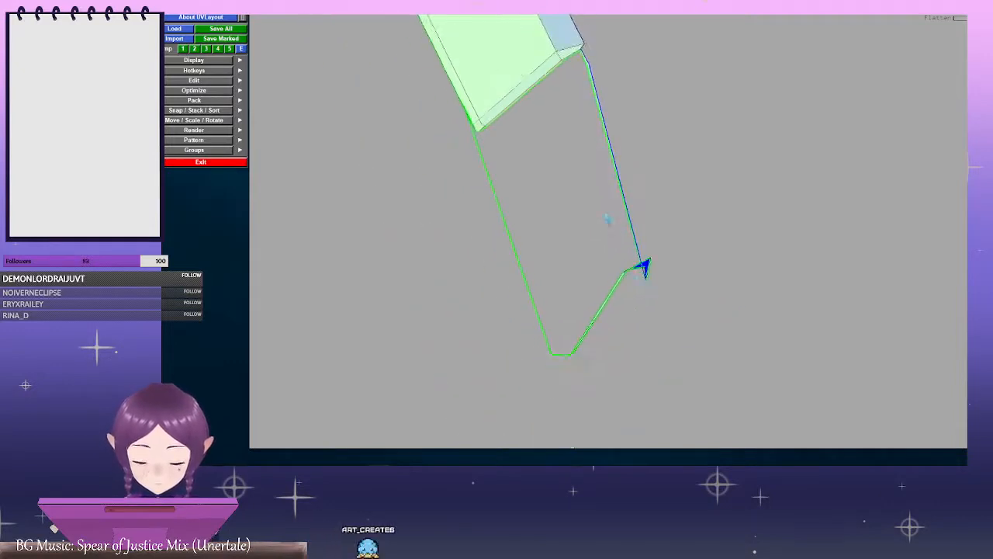
# Reshape the thin loop's far end into an open bend by moving its corner vertices outward
pyautogui.keyDown('ctrl'); pyautogui.moveTo(652, 269); pyautogui.dragTo(651, 268, button='middle'); pyautogui.keyUp('ctrl')
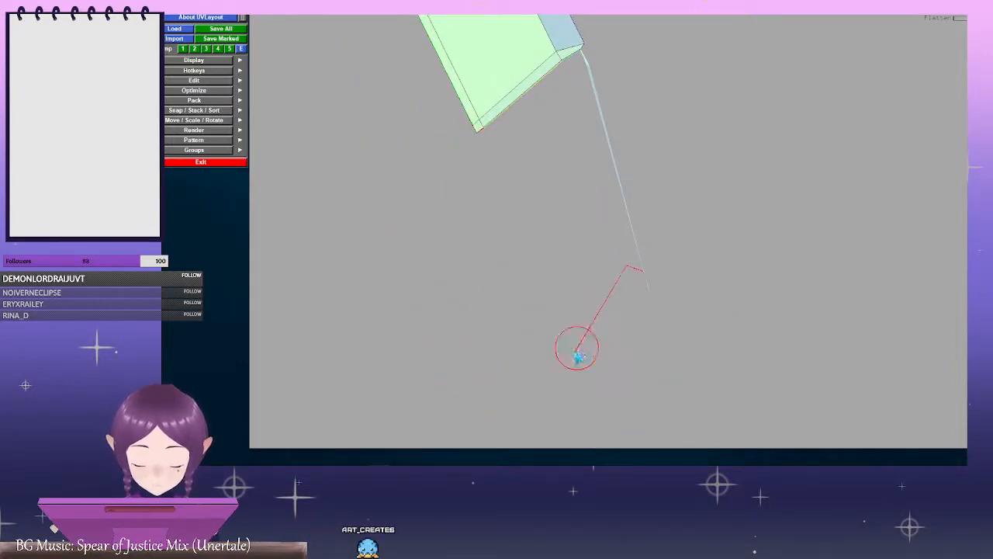
pyautogui.keyDown('ctrl'); pyautogui.moveTo(555, 349); pyautogui.dragTo(557, 347, button='middle'); pyautogui.keyUp('ctrl')
pyautogui.moveTo(585, 298); pyautogui.dragTo(675, 245, button='right')
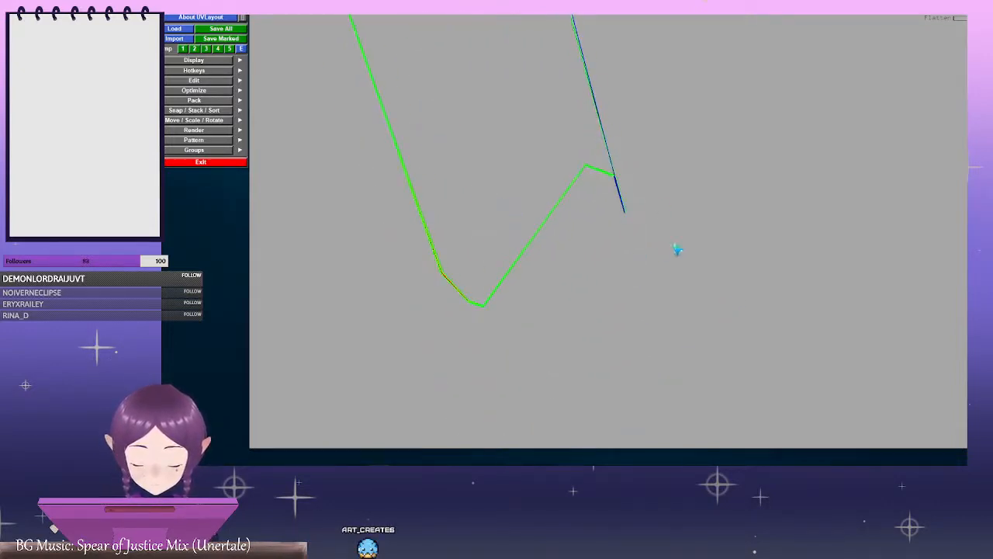
pyautogui.moveTo(608, 182)
pyautogui.keyDown('ctrl'); pyautogui.mouseDown(button='middle')
pyautogui.moveTo(603, 175)
pyautogui.moveTo(609, 203)
pyautogui.mouseUp(button='middle'); pyautogui.keyUp('ctrl')
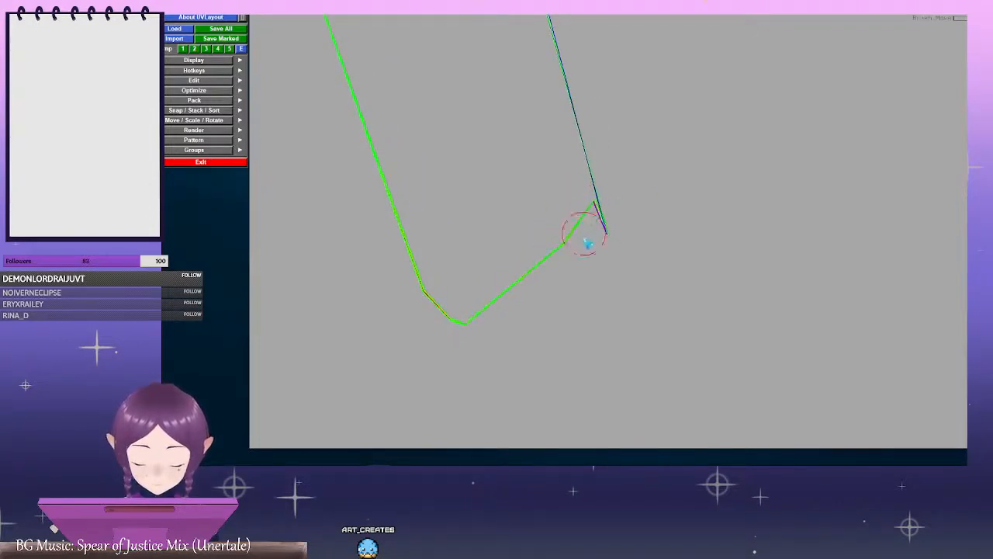
pyautogui.moveTo(586, 239)
pyautogui.keyDown('ctrl'); pyautogui.mouseDown(button='middle')
pyautogui.moveTo(582, 264)
pyautogui.moveTo(549, 276)
pyautogui.moveTo(544, 290)
pyautogui.mouseUp(button='middle'); pyautogui.keyUp('ctrl')
pyautogui.moveTo(545, 286); pyautogui.dragTo(518, 310, button='right')
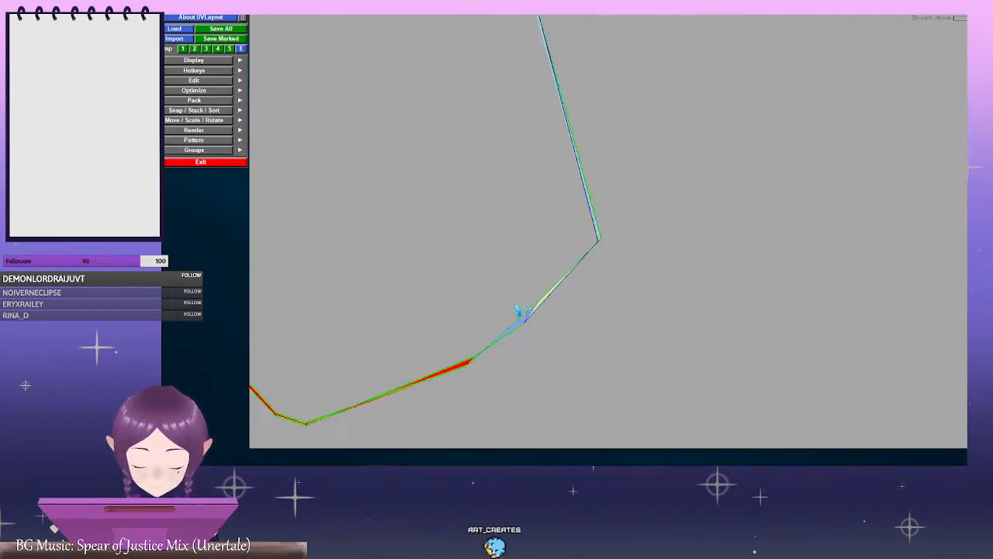
pyautogui.moveTo(519, 310); pyautogui.dragTo(650, 187, button='middle')
pyautogui.moveTo(651, 187); pyautogui.dragTo(666, 320, button='right')
pyautogui.moveTo(582, 249)
pyautogui.keyDown('ctrl'); pyautogui.mouseDown(button='middle')
pyautogui.moveTo(590, 264)
pyautogui.moveTo(592, 231)
pyautogui.moveTo(700, 197)
pyautogui.moveTo(698, 183)
pyautogui.mouseUp(button='middle'); pyautogui.keyUp('ctrl')
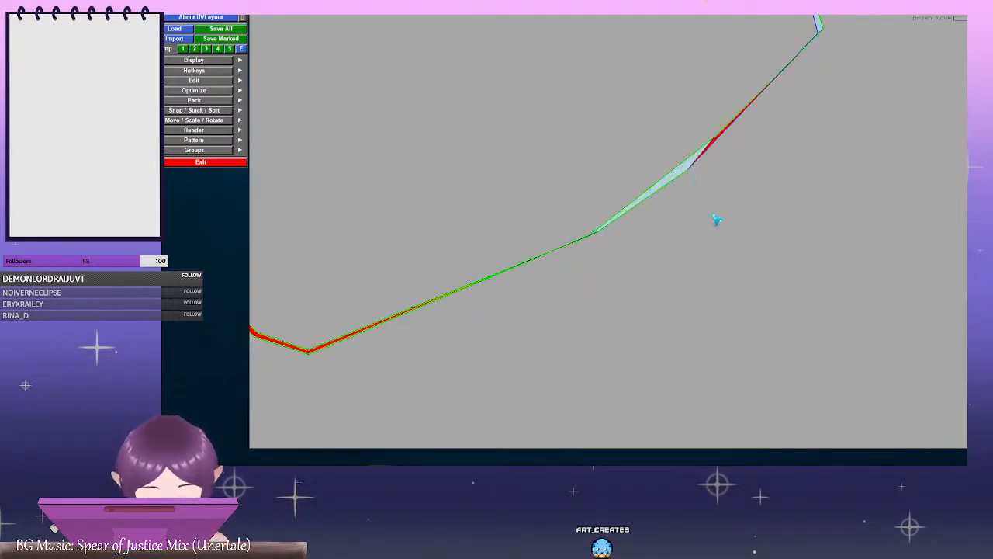
# Widen the squashed diagonal faces along the thin loop's far end by moving their edge vertices apart
pyautogui.moveTo(716, 220); pyautogui.dragTo(695, 220, button='right')
pyautogui.moveTo(602, 234); pyautogui.dragTo(661, 166, button='middle')
pyautogui.moveTo(661, 166); pyautogui.dragTo(753, 193, button='right')
pyautogui.moveTo(752, 193); pyautogui.dragTo(780, 221, button='middle')
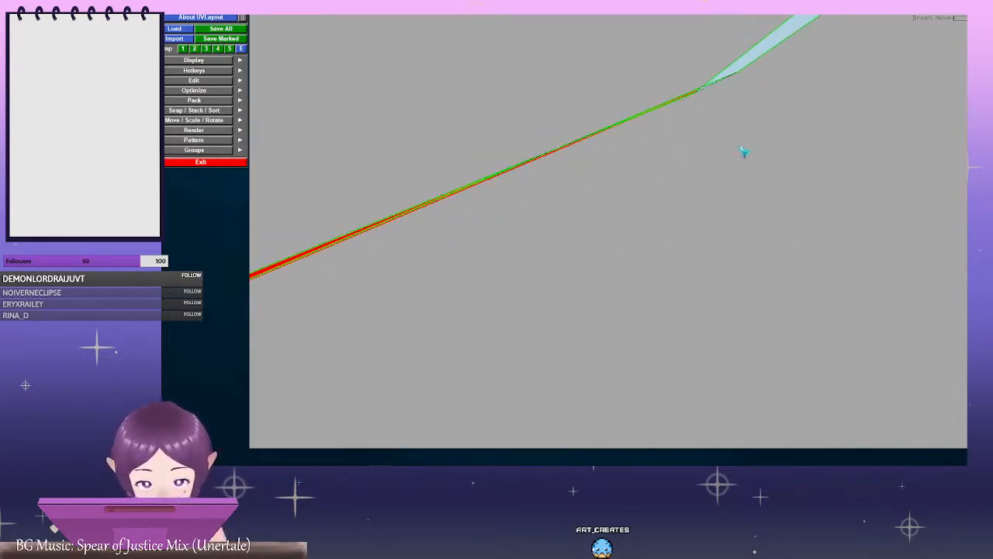
pyautogui.moveTo(745, 152); pyautogui.dragTo(806, 224, button='right')
pyautogui.moveTo(767, 197); pyautogui.dragTo(720, 336, button='middle')
pyautogui.moveTo(720, 336); pyautogui.dragTo(694, 179, button='right')
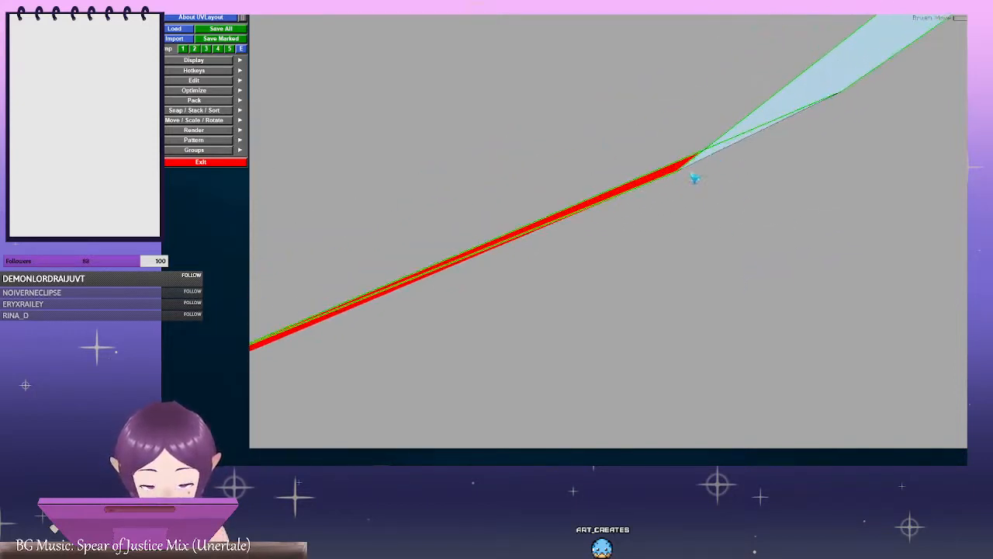
pyautogui.moveTo(694, 179)
pyautogui.keyDown('ctrl'); pyautogui.mouseDown(button='middle')
pyautogui.moveTo(669, 166)
pyautogui.moveTo(663, 178)
pyautogui.moveTo(626, 149)
pyautogui.moveTo(597, 192)
pyautogui.moveTo(586, 169)
pyautogui.moveTo(580, 184)
pyautogui.mouseUp(button='middle'); pyautogui.keyUp('ctrl')
pyautogui.moveTo(711, 193)
pyautogui.mouseDown(button='right')
pyautogui.moveTo(522, 187)
pyautogui.moveTo(618, 226)
pyautogui.mouseUp(button='right')
pyautogui.moveTo(632, 244)
pyautogui.keyDown('ctrl'); pyautogui.mouseDown(button='middle')
pyautogui.moveTo(622, 250)
pyautogui.moveTo(631, 248)
pyautogui.moveTo(618, 227)
pyautogui.mouseUp(button='middle'); pyautogui.keyUp('ctrl')
pyautogui.moveTo(800, 175)
pyautogui.mouseDown(button='middle')
pyautogui.moveTo(728, 242)
pyautogui.moveTo(761, 158)
pyautogui.moveTo(744, 159)
pyautogui.moveTo(708, 193)
pyautogui.mouseUp(button='middle')
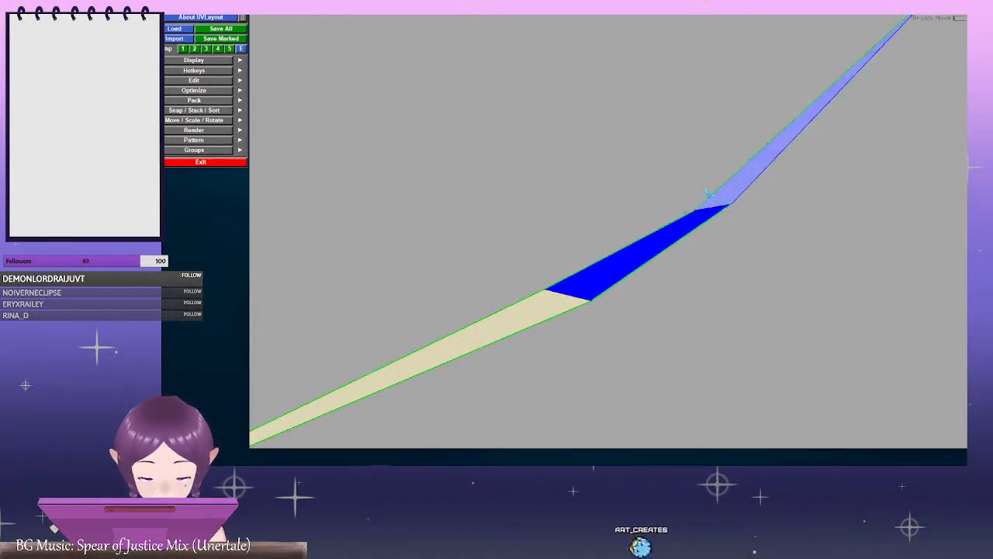
pyautogui.keyDown('ctrl'); pyautogui.moveTo(550, 287); pyautogui.dragTo(590, 284, button='middle'); pyautogui.keyUp('ctrl')
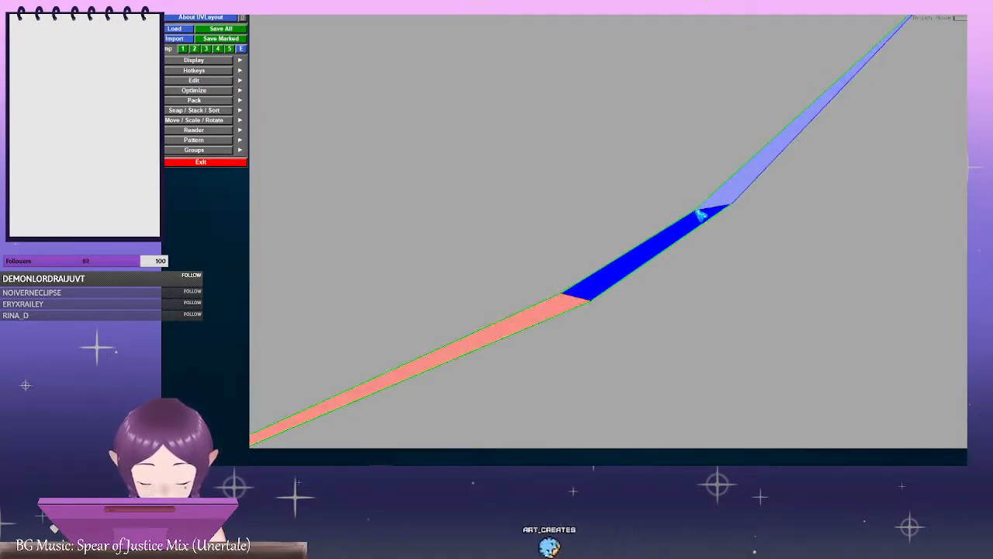
pyautogui.keyDown('ctrl'); pyautogui.moveTo(701, 215); pyautogui.dragTo(697, 219, button='middle'); pyautogui.keyUp('ctrl')
# Widen the narrow faces around the thin loop's lower bend into an even strip
pyautogui.moveTo(863, 244); pyautogui.dragTo(807, 229, button='right')
pyautogui.moveTo(588, 250); pyautogui.dragTo(830, 219, button='middle')
pyautogui.moveTo(597, 277); pyautogui.dragTo(661, 343, button='right')
pyautogui.moveTo(656, 350)
pyautogui.keyDown('ctrl'); pyautogui.mouseDown(button='middle')
pyautogui.moveTo(665, 326)
pyautogui.moveTo(563, 241)
pyautogui.moveTo(576, 209)
pyautogui.mouseUp(button='middle'); pyautogui.keyUp('ctrl')
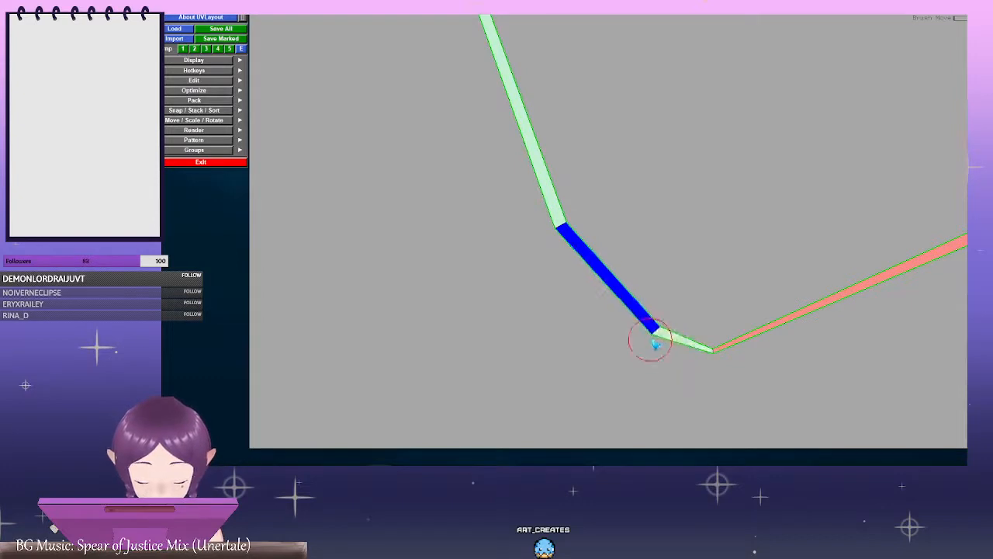
pyautogui.keyDown('ctrl'); pyautogui.moveTo(656, 344); pyautogui.dragTo(655, 340, button='middle'); pyautogui.keyUp('ctrl')
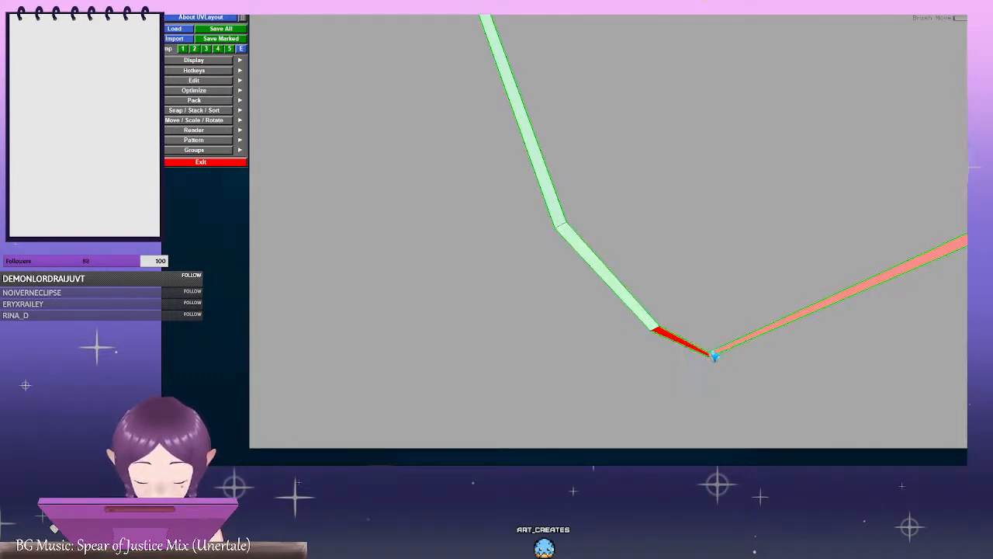
pyautogui.keyDown('ctrl'); pyautogui.moveTo(709, 337); pyautogui.dragTo(718, 342, button='middle'); pyautogui.keyUp('ctrl')
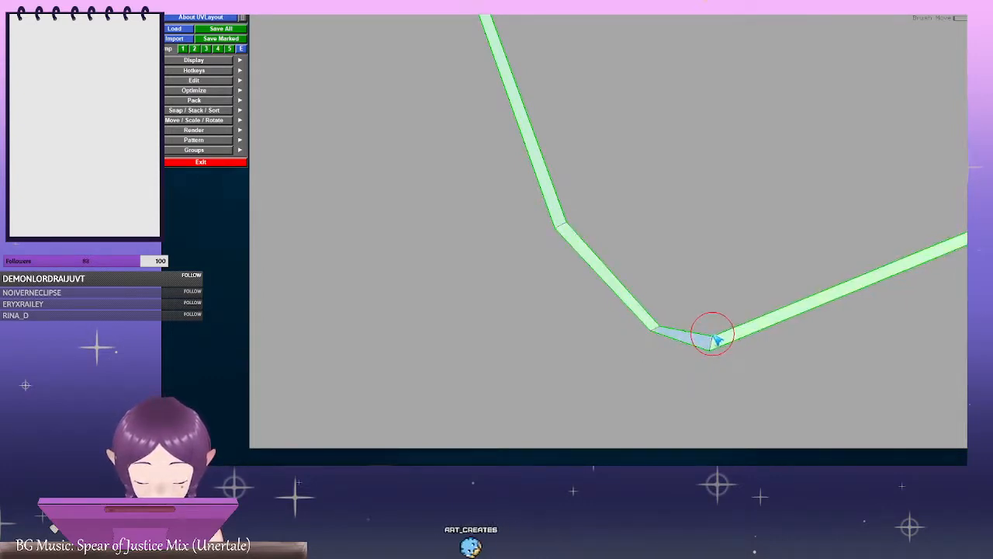
# Move the thin strip's overlapping end vertices off the wide band's outer edge toward its pointed corner
pyautogui.moveTo(718, 341); pyautogui.dragTo(486, 242, button='right')
pyautogui.moveTo(556, 32); pyautogui.dragTo(600, 301, button='middle')
pyautogui.moveTo(505, 71); pyautogui.dragTo(613, 273, button='middle')
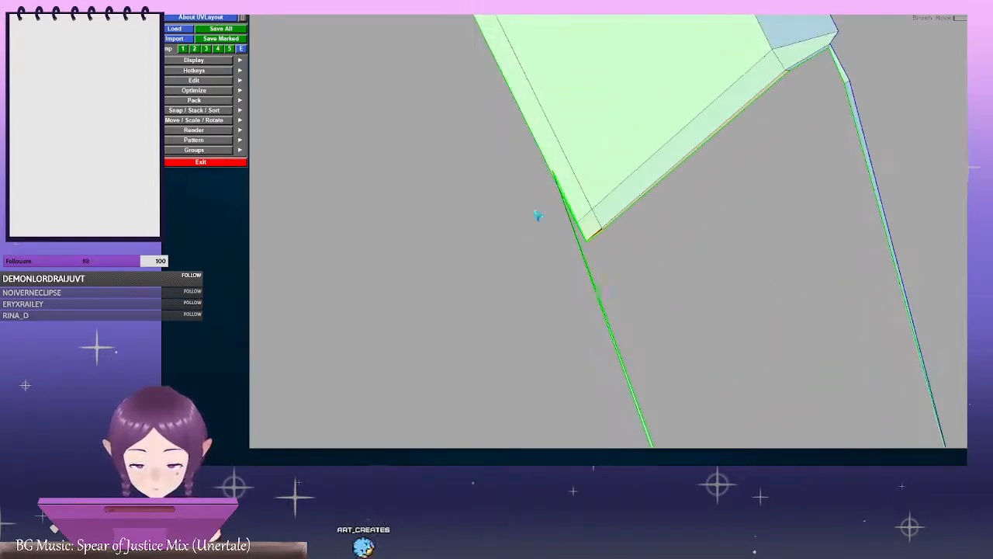
pyautogui.moveTo(536, 217); pyautogui.dragTo(612, 222, button='right')
pyautogui.moveTo(612, 222); pyautogui.dragTo(633, 200, button='middle')
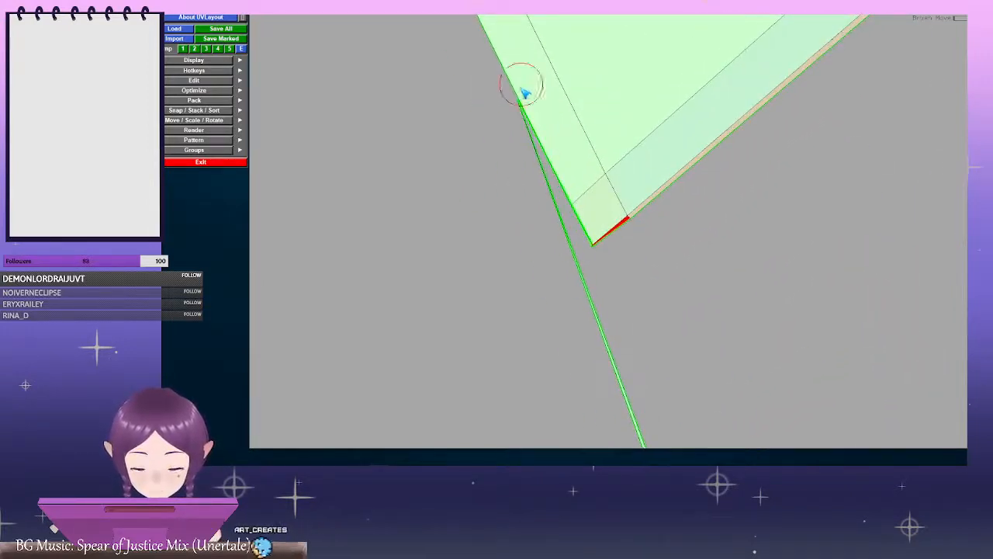
pyautogui.keyDown('ctrl'); pyautogui.moveTo(521, 84); pyautogui.dragTo(514, 202, button='middle'); pyautogui.keyUp('ctrl')
pyautogui.keyDown('ctrl'); pyautogui.moveTo(491, 139); pyautogui.dragTo(516, 170, button='middle'); pyautogui.keyUp('ctrl')
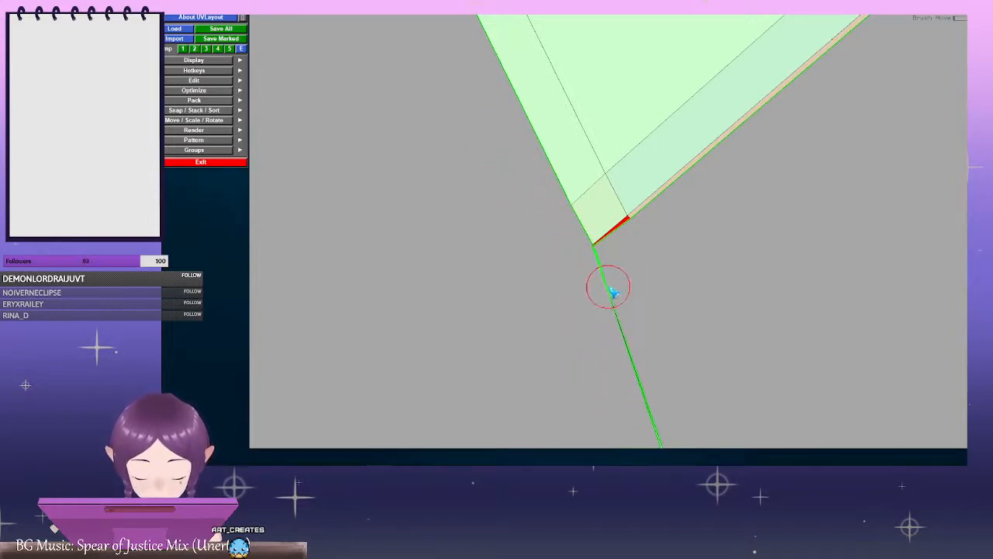
# Separate the stacked vertices at the wide band's pointed corner and extend the corner along the thin strip
pyautogui.moveTo(611, 287); pyautogui.dragTo(745, 294, button='right')
pyautogui.moveTo(641, 211)
pyautogui.keyDown('ctrl'); pyautogui.mouseDown(button='middle')
pyautogui.moveTo(651, 230)
pyautogui.moveTo(609, 190)
pyautogui.moveTo(611, 145)
pyautogui.mouseUp(button='middle'); pyautogui.keyUp('ctrl')
pyautogui.moveTo(584, 151); pyautogui.dragTo(743, 257, button='right')
pyautogui.moveTo(546, 129); pyautogui.dragTo(576, 182, button='middle')
pyautogui.keyDown('ctrl'); pyautogui.moveTo(546, 137); pyautogui.dragTo(550, 144, button='middle'); pyautogui.keyUp('ctrl')
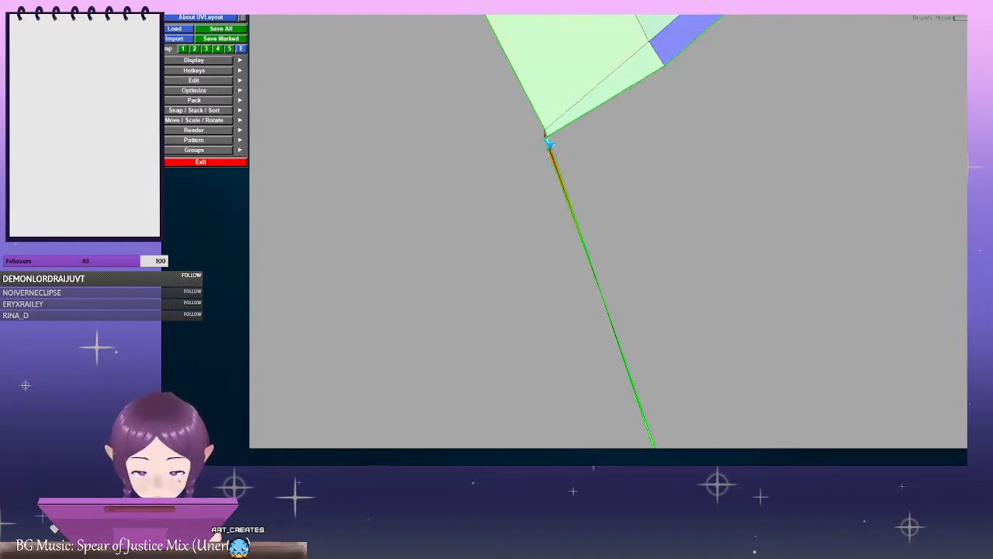
pyautogui.moveTo(596, 175); pyautogui.dragTo(626, 195, button='middle')
pyautogui.moveTo(626, 196); pyautogui.dragTo(798, 238, button='right')
pyautogui.moveTo(609, 134); pyautogui.dragTo(662, 241, button='middle')
pyautogui.moveTo(663, 242); pyautogui.dragTo(780, 250, button='right')
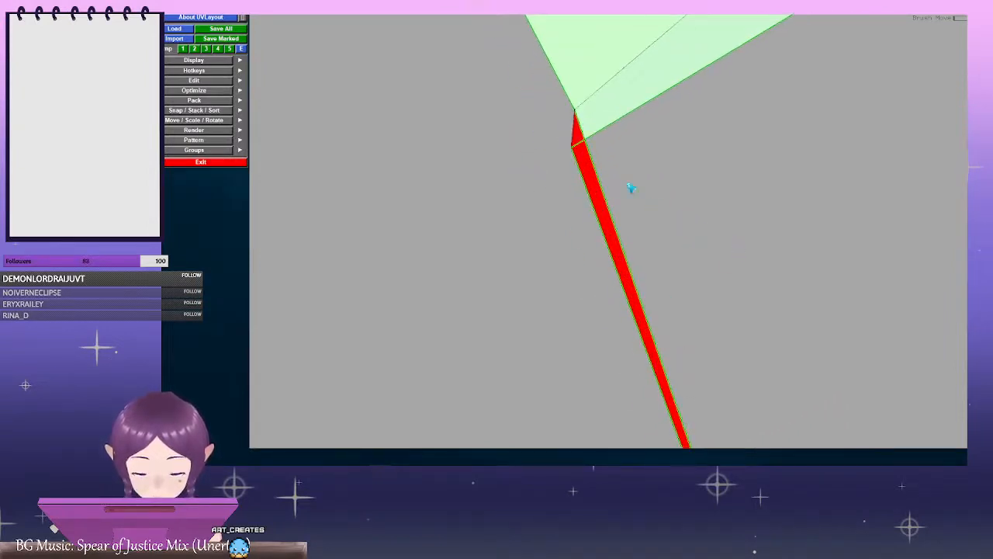
pyautogui.moveTo(566, 163)
pyautogui.keyDown('ctrl'); pyautogui.mouseDown(button='middle')
pyautogui.moveTo(582, 150)
pyautogui.moveTo(584, 179)
pyautogui.moveTo(605, 180)
pyautogui.moveTo(601, 187)
pyautogui.mouseUp(button='middle'); pyautogui.keyUp('ctrl')
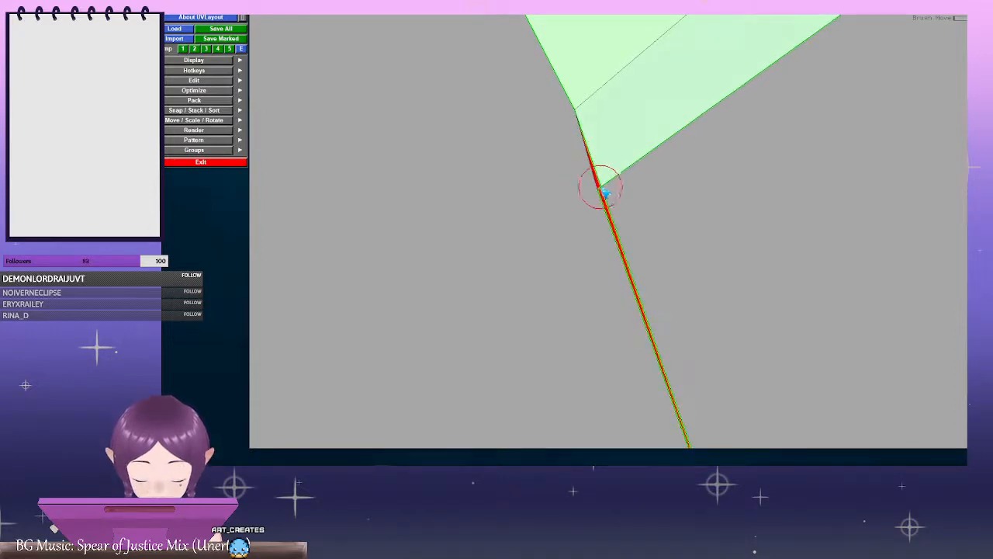
# Untangle the overlapping narrow face beside the wide band's corner by moving its seam vertices apart
pyautogui.moveTo(551, 177); pyautogui.dragTo(748, 243, button='right')
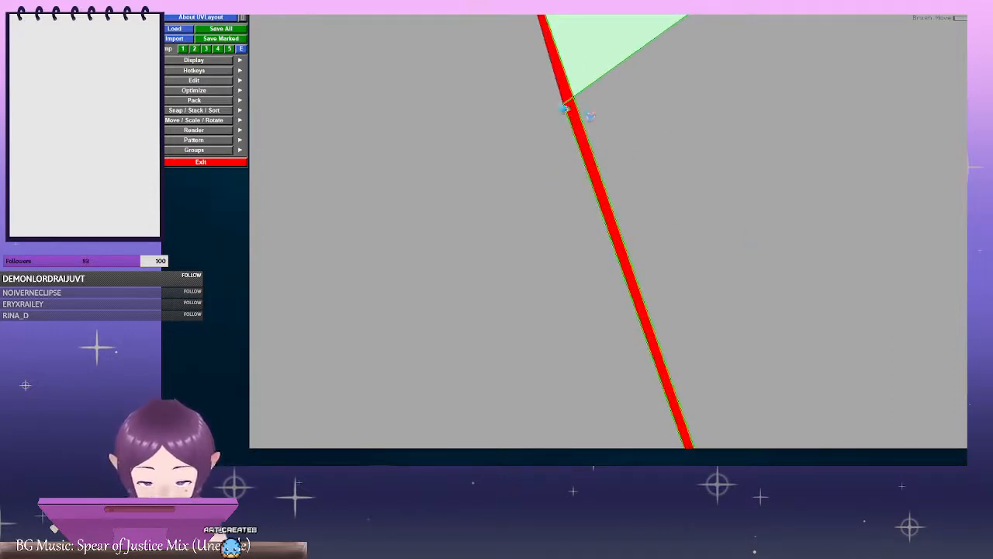
pyautogui.keyDown('ctrl'); pyautogui.moveTo(563, 108); pyautogui.dragTo(582, 112, button='middle'); pyautogui.keyUp('ctrl')
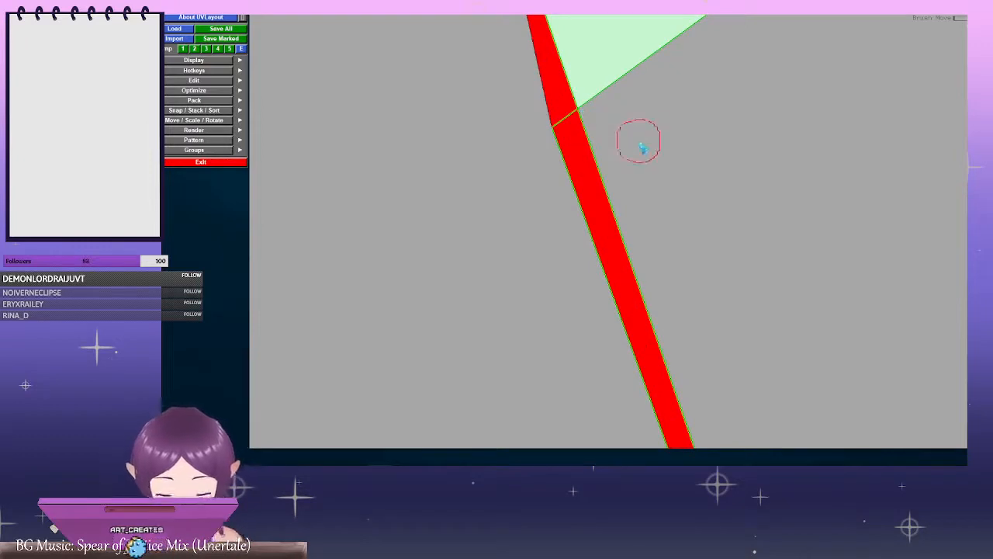
pyautogui.moveTo(687, 194); pyautogui.dragTo(686, 342, button='middle')
pyautogui.moveTo(599, 289); pyautogui.dragTo(637, 222, button='middle')
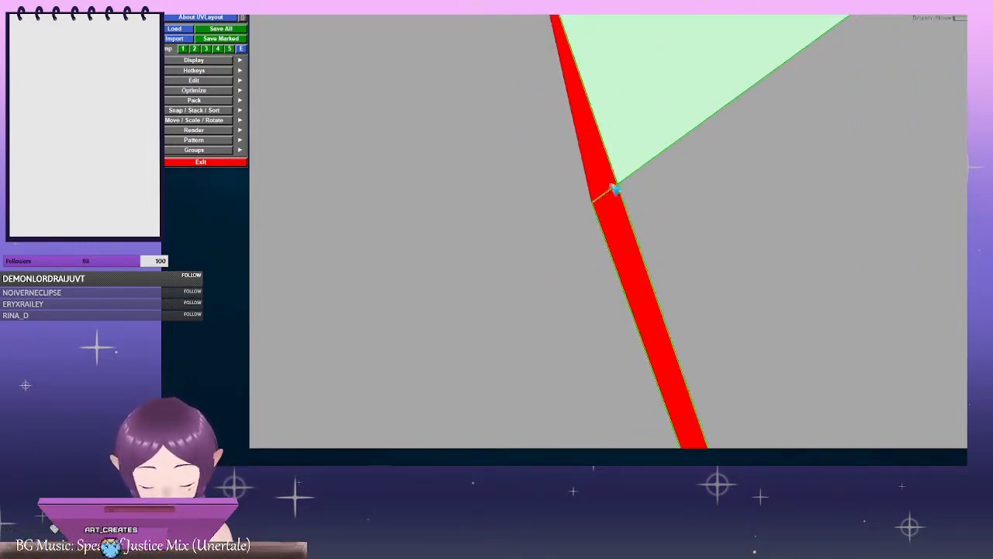
pyautogui.moveTo(606, 204); pyautogui.dragTo(588, 216, button='right')
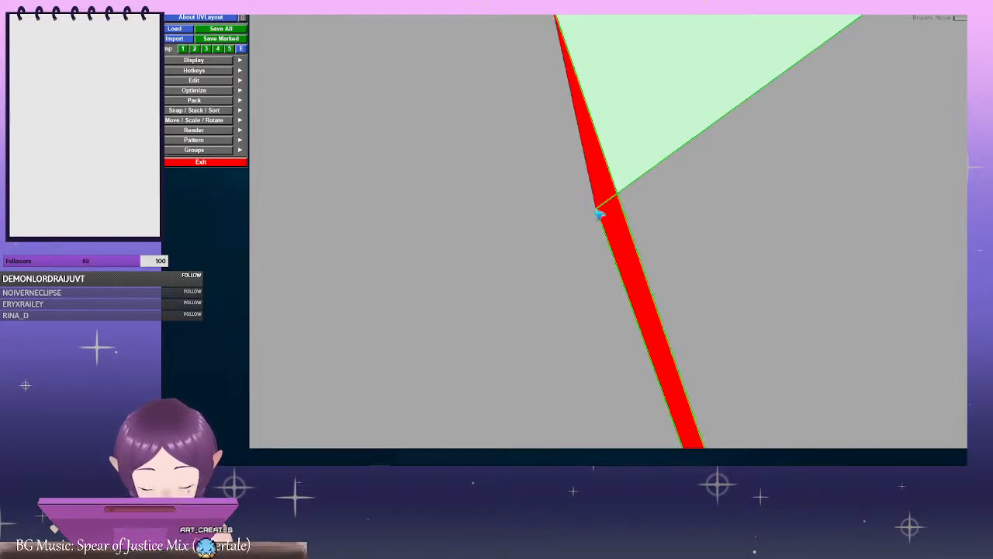
pyautogui.moveTo(603, 186); pyautogui.dragTo(625, 269, button='middle')
pyautogui.keyDown('ctrl'); pyautogui.moveTo(597, 93); pyautogui.dragTo(556, 128, button='middle'); pyautogui.keyUp('ctrl')
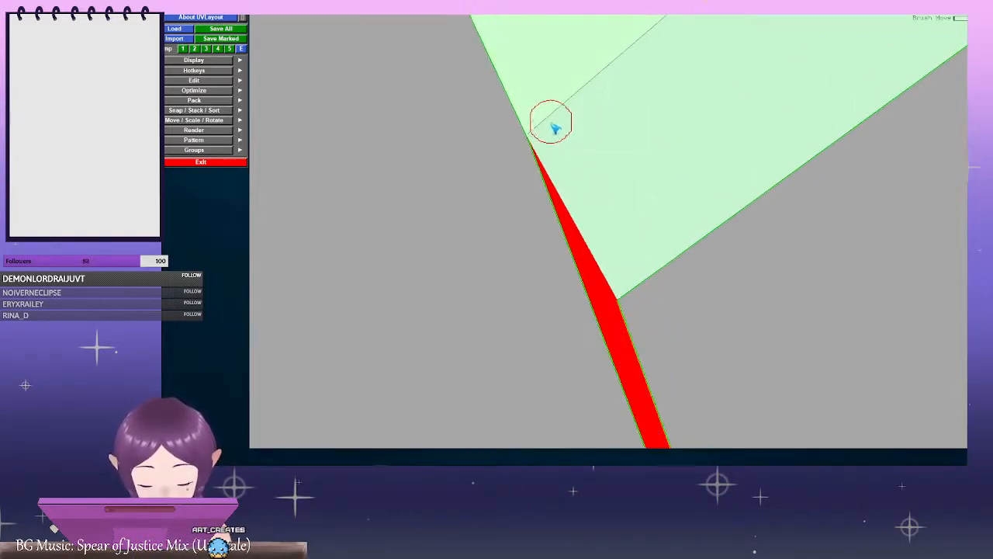
pyautogui.moveTo(741, 318); pyautogui.dragTo(636, 268, button='right')
pyautogui.moveTo(634, 267); pyautogui.dragTo(606, 113, button='middle')
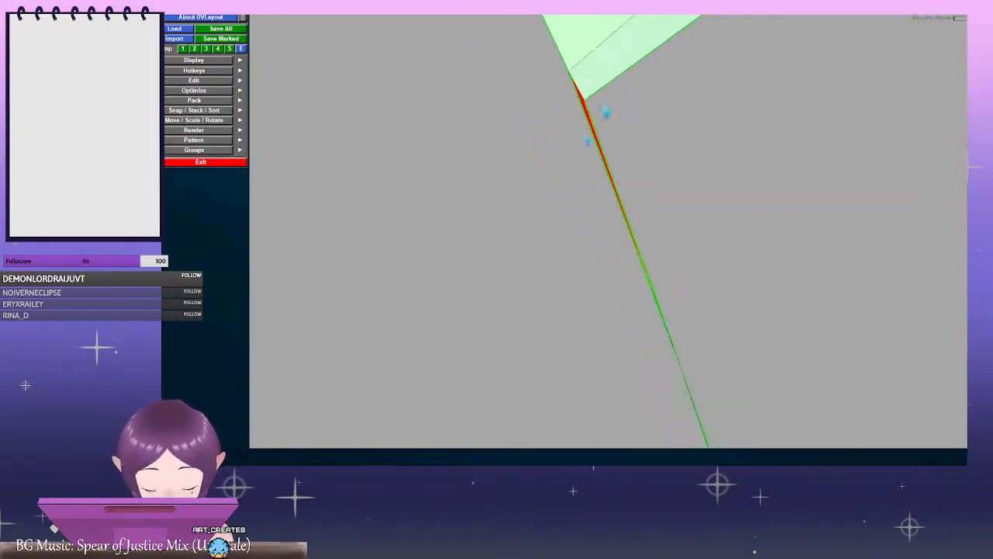
# Widen the collapsed strip below the band's corner by moving the corner vertex outward and shifting the strip's next joint
pyautogui.moveTo(634, 180); pyautogui.dragTo(779, 242, button='right')
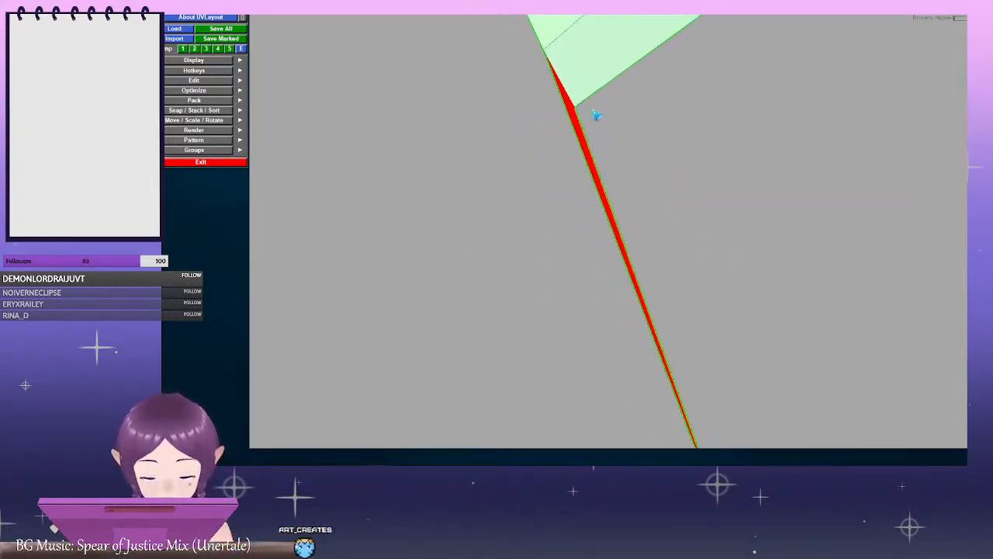
pyautogui.moveTo(578, 108)
pyautogui.keyDown('ctrl'); pyautogui.mouseDown(button='middle')
pyautogui.moveTo(597, 112)
pyautogui.moveTo(605, 95)
pyautogui.moveTo(626, 105)
pyautogui.mouseUp(button='middle'); pyautogui.keyUp('ctrl')
pyautogui.moveTo(633, 213); pyautogui.dragTo(554, 241, button='right')
pyautogui.moveTo(697, 399); pyautogui.dragTo(645, 220, button='middle')
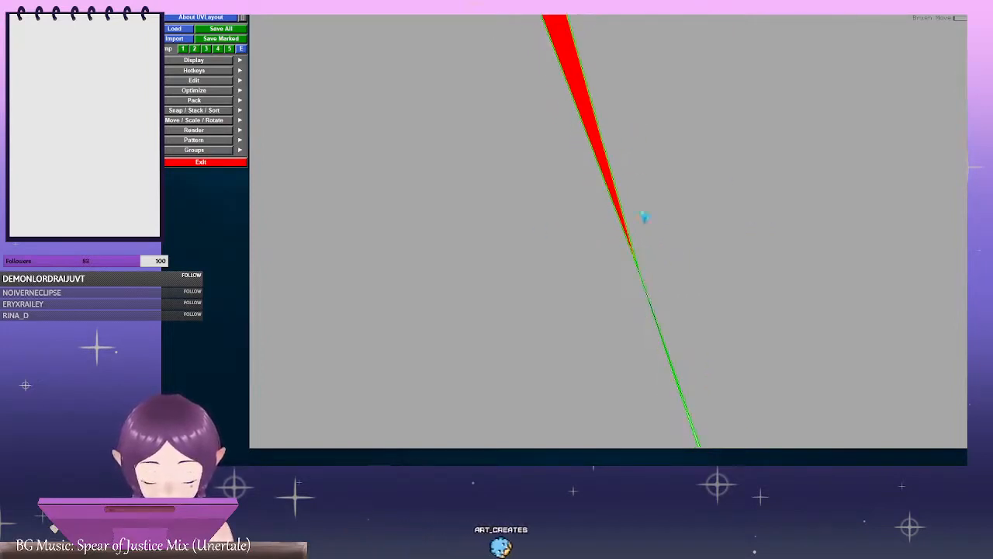
pyautogui.moveTo(694, 276); pyautogui.dragTo(592, 84, button='middle')
pyautogui.moveTo(672, 257); pyautogui.dragTo(592, 284, button='middle')
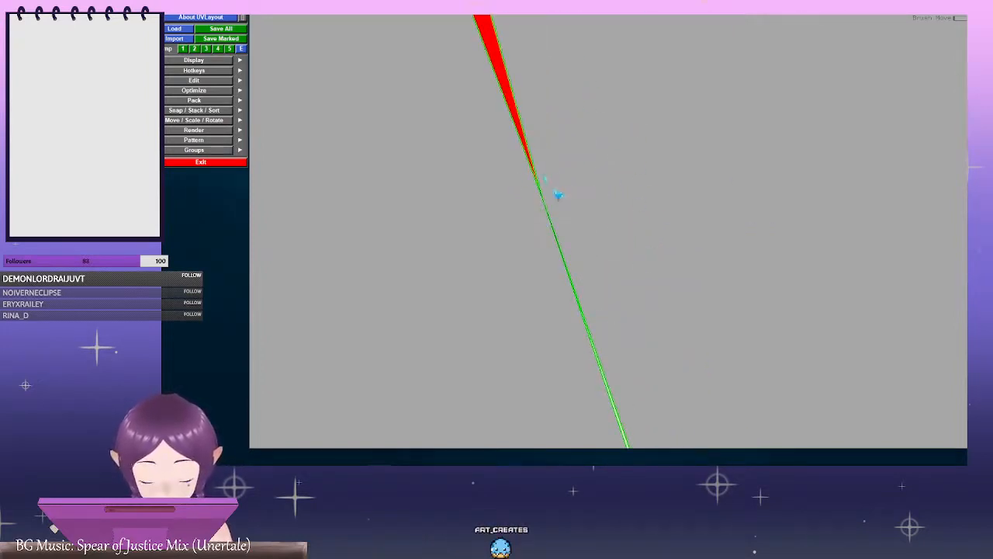
pyautogui.moveTo(550, 190)
pyautogui.keyDown('ctrl'); pyautogui.mouseDown(button='middle')
pyautogui.moveTo(552, 204)
pyautogui.moveTo(575, 202)
pyautogui.mouseUp(button='middle'); pyautogui.keyUp('ctrl')
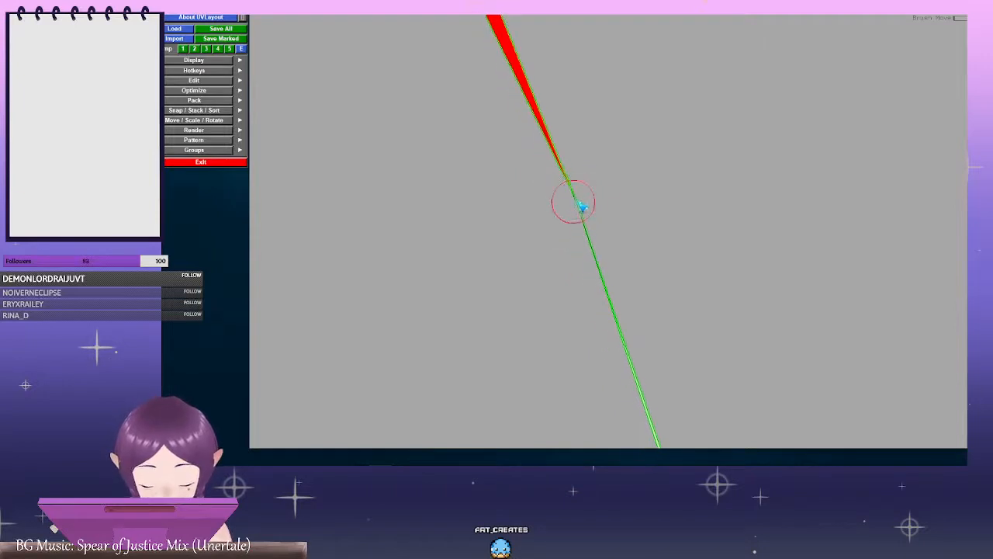
pyautogui.moveTo(669, 275); pyautogui.dragTo(572, 180, button='middle')
pyautogui.moveTo(496, 122); pyautogui.dragTo(577, 289, button='middle')
# Join the loose V-shaped band to the open lower end of the diamond frame shell
pyautogui.moveTo(623, 266); pyautogui.dragTo(390, 193, button='right')
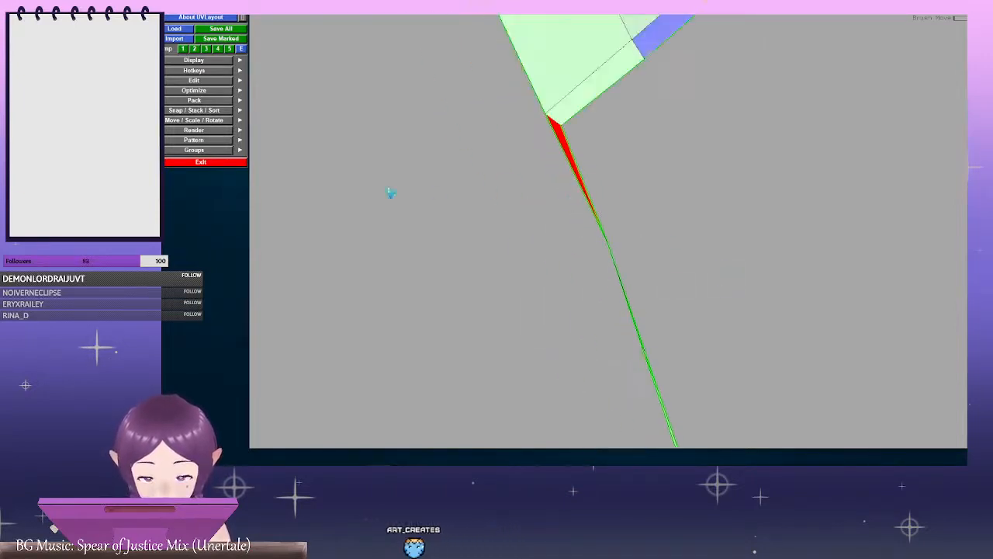
pyautogui.moveTo(590, 225); pyautogui.dragTo(470, 195, button='right')
pyautogui.moveTo(722, 256); pyautogui.dragTo(471, 195, button='right')
pyautogui.moveTo(652, 228); pyautogui.dragTo(466, 192, button='right')
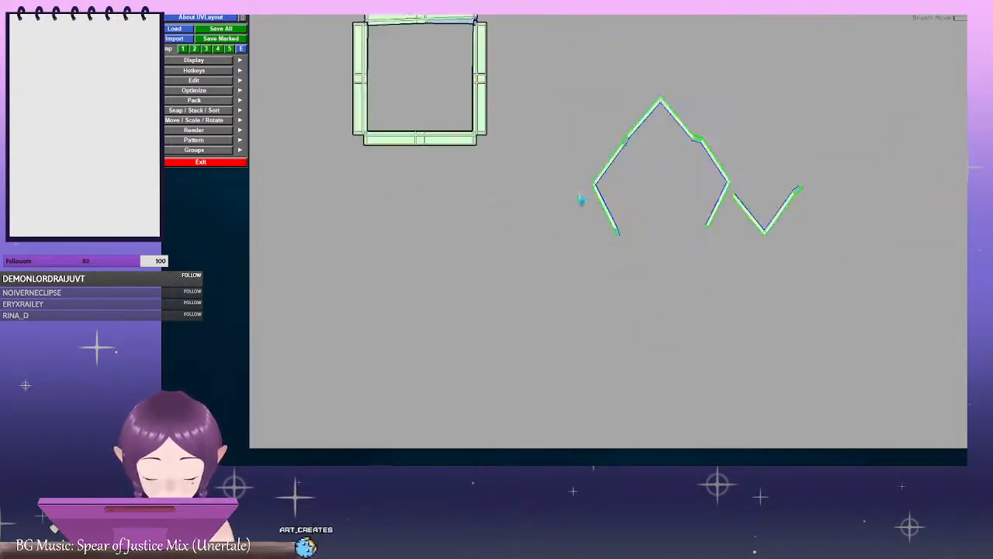
pyautogui.moveTo(581, 202); pyautogui.dragTo(441, 195, button='middle')
pyautogui.moveTo(441, 195); pyautogui.dragTo(677, 241, button='right')
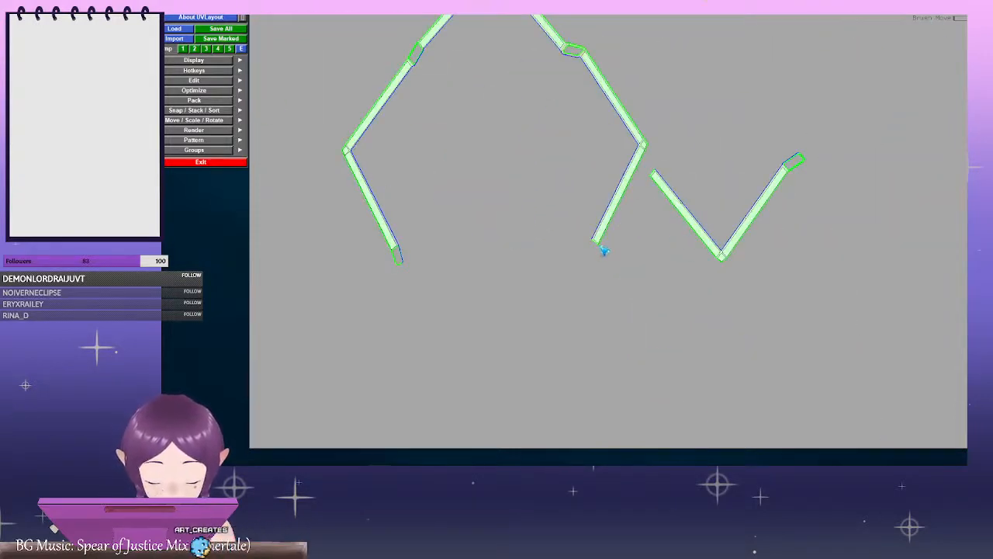
pyautogui.press('Return')
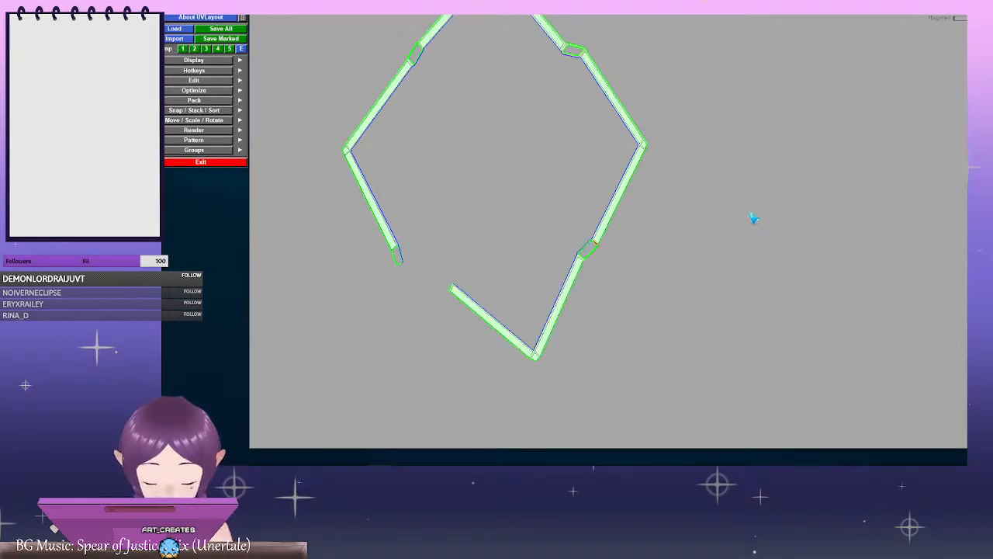
# Weld the upper band's end to the small rectangular loop along their shared seam and flatten the shell
pyautogui.moveTo(501, 173); pyautogui.dragTo(895, 305, button='right')
pyautogui.moveTo(585, 243); pyautogui.dragTo(750, 102, button='middle')
pyautogui.moveTo(576, 166); pyautogui.dragTo(808, 223, button='right')
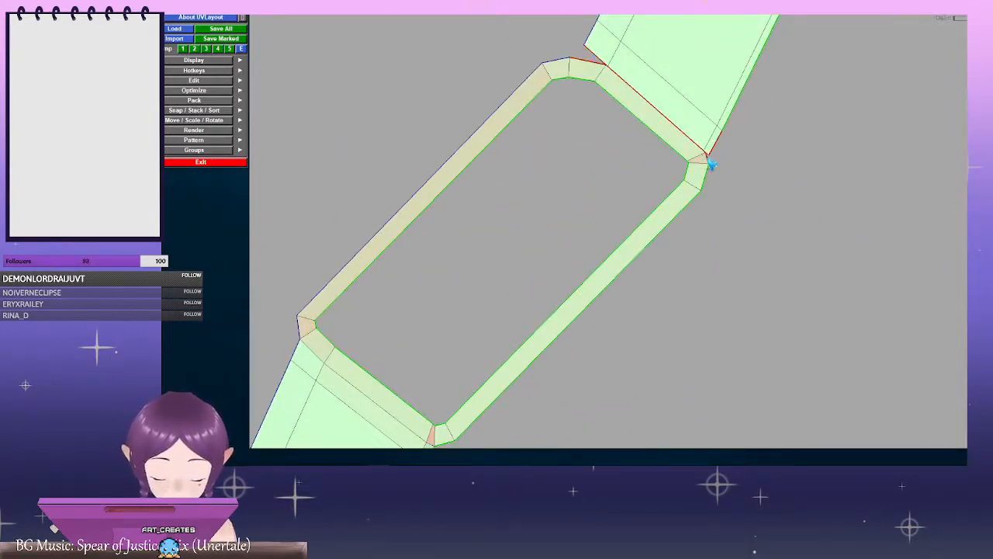
pyautogui.press('w')
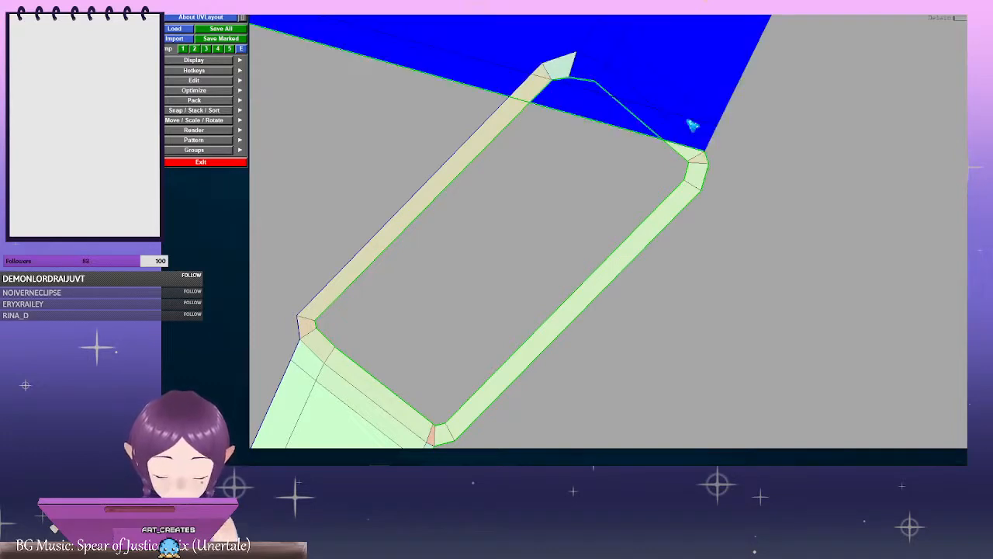
pyautogui.hotkey('ctrl', 'z')
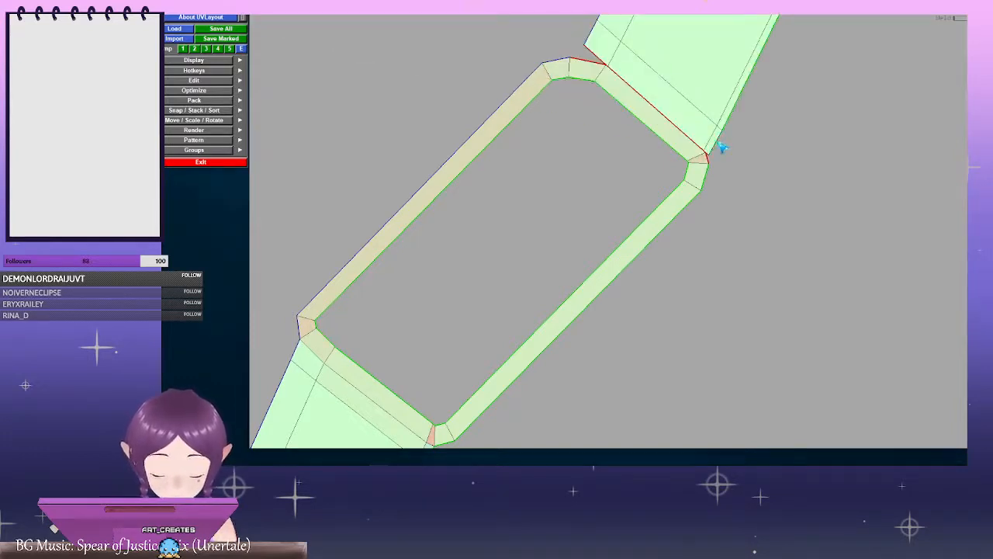
pyautogui.press('Return')
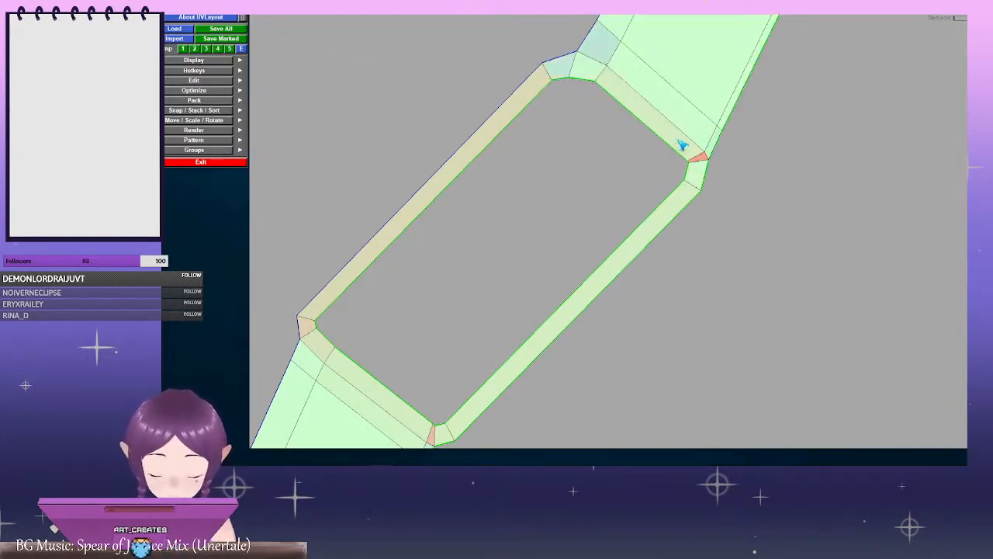
pyautogui.press('f')
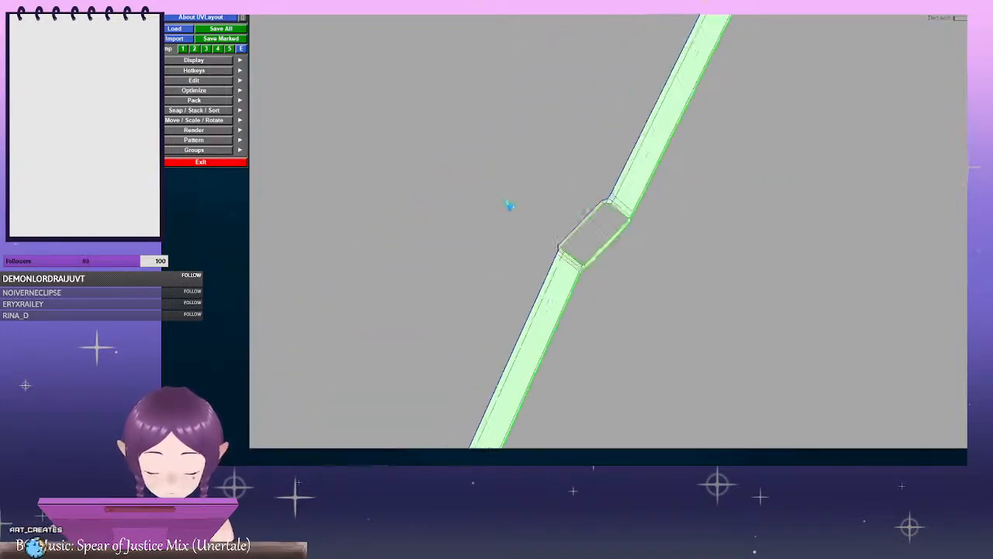
# Move the diamond frame shell to the other side of the square frame shell and undo the square frame's distortion
pyautogui.moveTo(578, 214); pyautogui.dragTo(747, 290, button='middle')
pyautogui.moveTo(747, 290); pyautogui.dragTo(638, 241, button='right')
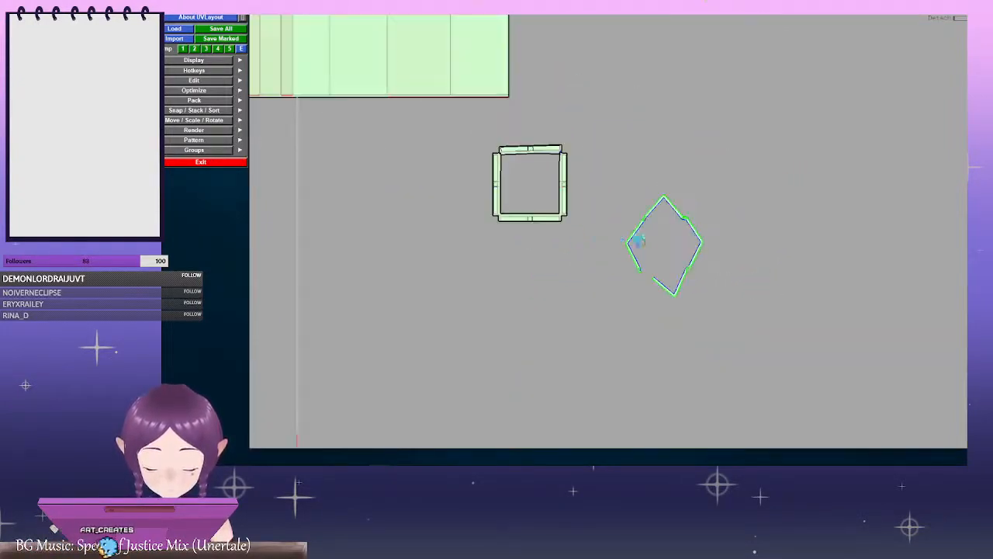
pyautogui.moveTo(640, 237); pyautogui.dragTo(410, 162, button='middle')
pyautogui.moveTo(410, 162); pyautogui.dragTo(759, 230, button='right')
pyautogui.moveTo(269, 34); pyautogui.dragTo(512, 225, button='middle')
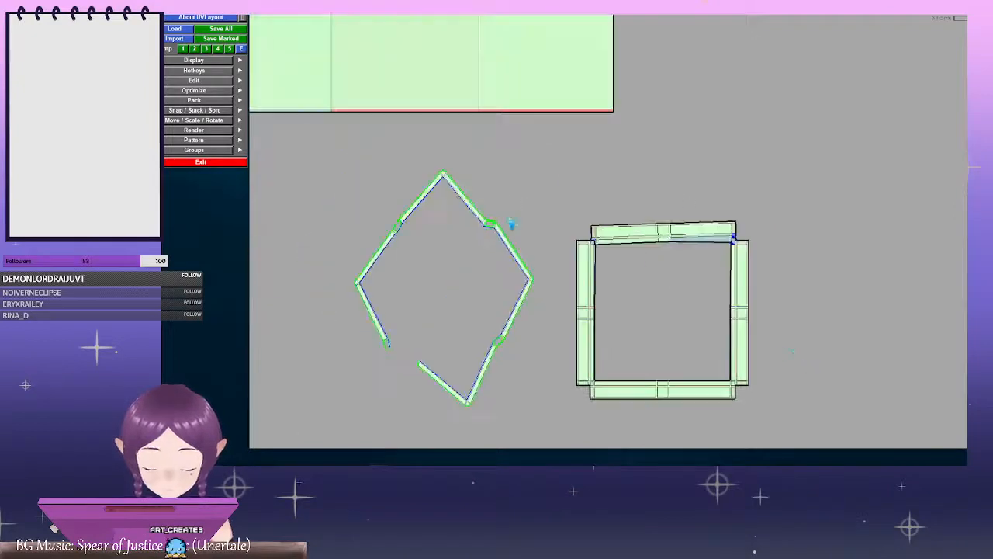
pyautogui.moveTo(513, 224); pyautogui.dragTo(686, 236, button='right')
pyautogui.hotkey('ctrl', 'z')
pyautogui.moveTo(685, 237); pyautogui.dragTo(661, 195, button='middle')
pyautogui.moveTo(665, 202); pyautogui.dragTo(602, 254, button='right')
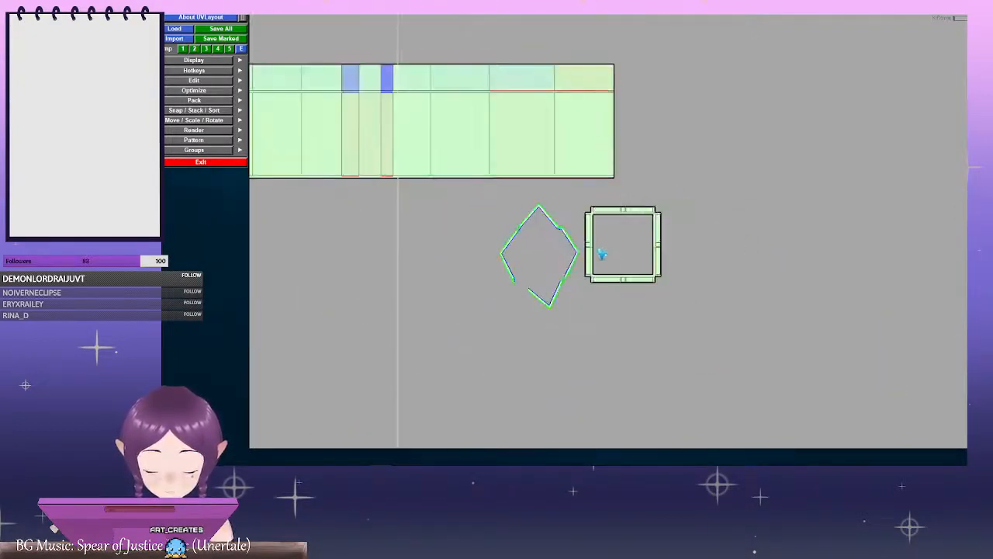
# Switch to the unflattened box shell and mark the short end edges of its upper face for cutting
pyautogui.press('1')
pyautogui.moveTo(630, 202); pyautogui.dragTo(584, 243, button='middle')
pyautogui.moveTo(584, 243); pyautogui.dragTo(647, 267, button='right')
pyautogui.moveTo(647, 266); pyautogui.dragTo(659, 231, button='middle')
pyautogui.moveTo(659, 230); pyautogui.dragTo(646, 226, button='right')
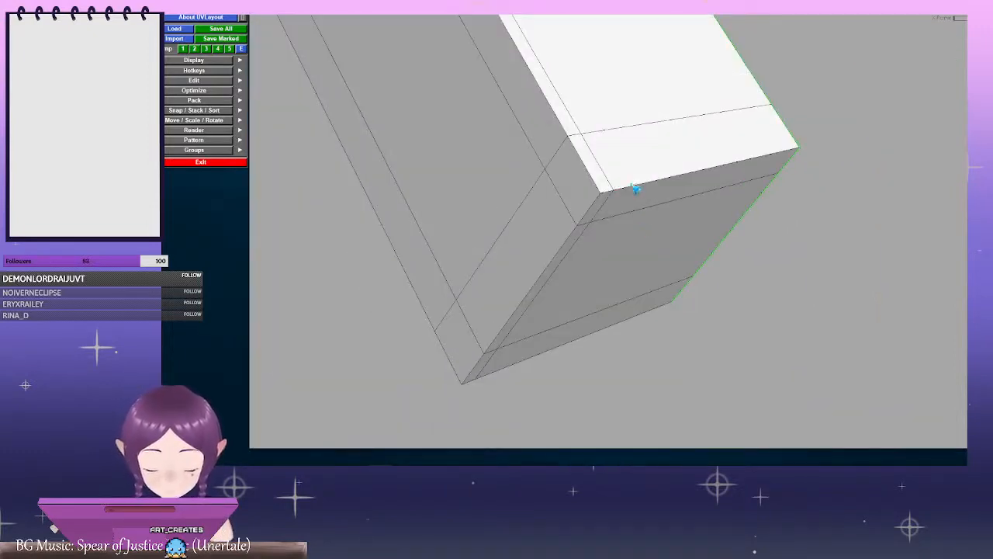
pyautogui.moveTo(610, 146); pyautogui.dragTo(617, 184)
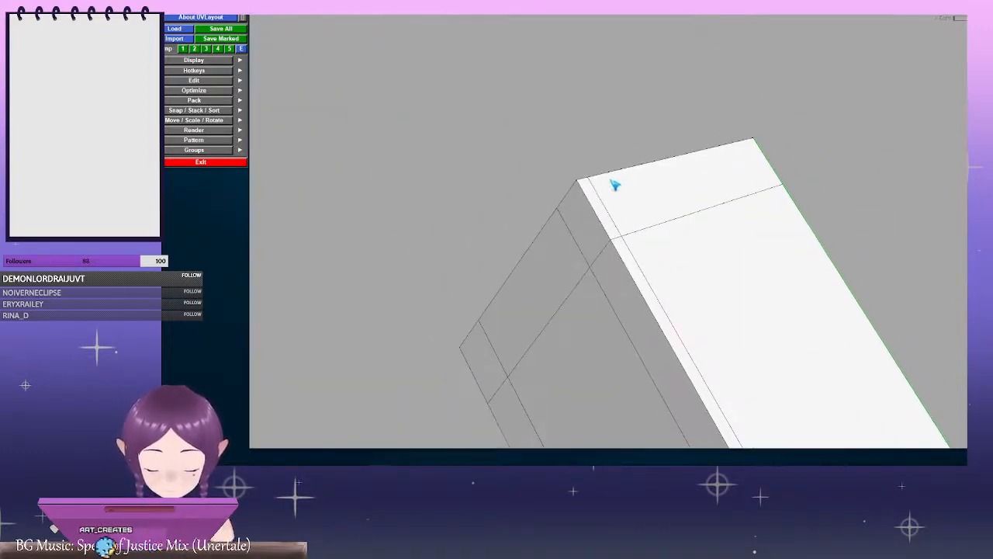
pyautogui.moveTo(571, 239); pyautogui.dragTo(630, 100, button='middle')
pyautogui.moveTo(794, 253); pyautogui.dragTo(718, 235, button='right')
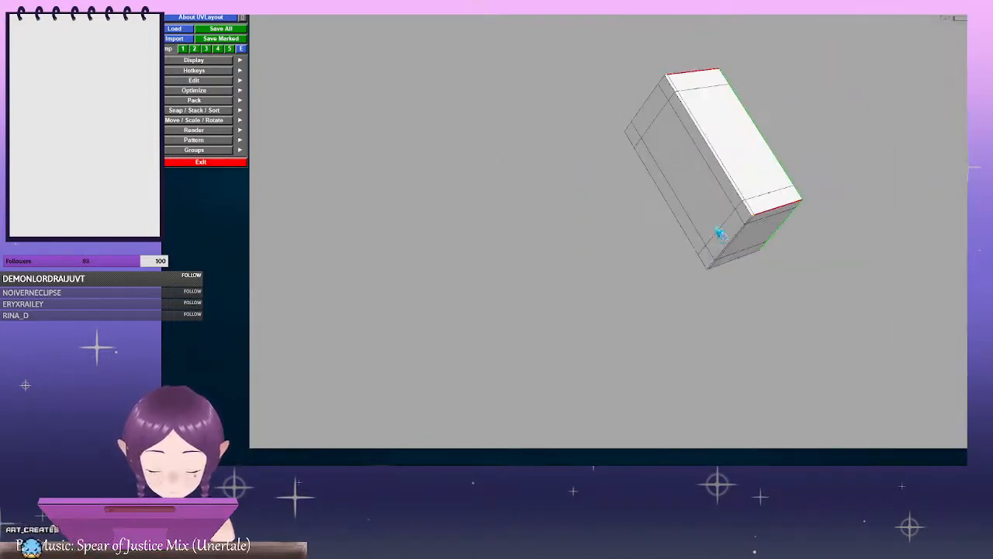
pyautogui.moveTo(718, 235); pyautogui.dragTo(682, 310, button='middle')
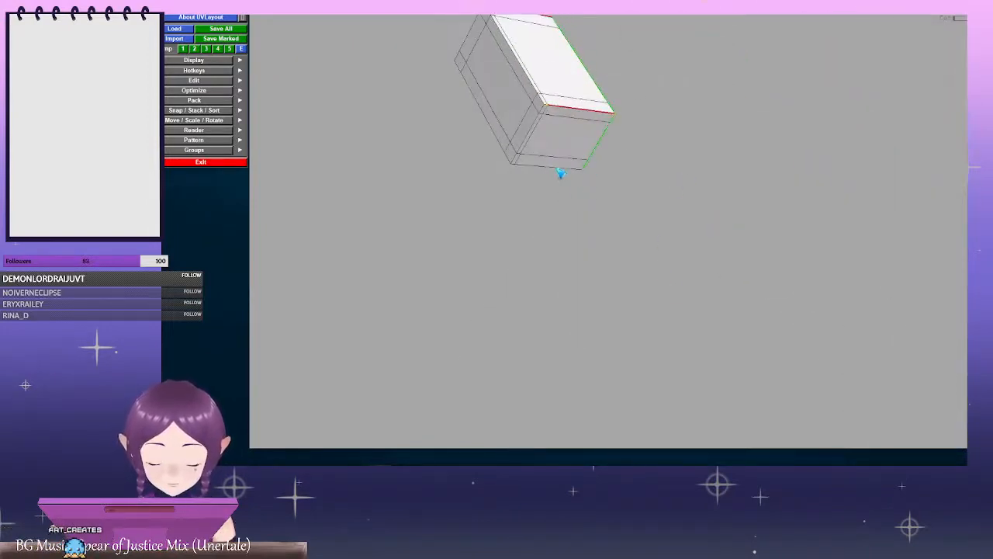
# Mark the box's remaining corner edges running from its open side, split the shell along them, and drop it into the UV view
pyautogui.press('Home')
pyautogui.moveTo(720, 178); pyautogui.dragTo(575, 170, button='right')
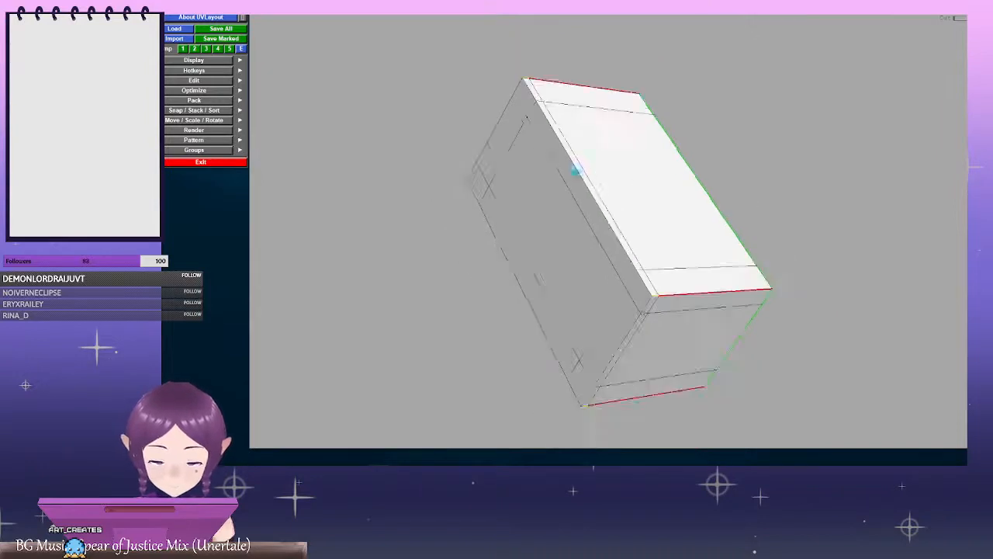
pyautogui.moveTo(575, 171); pyautogui.dragTo(687, 174)
pyautogui.press('c')
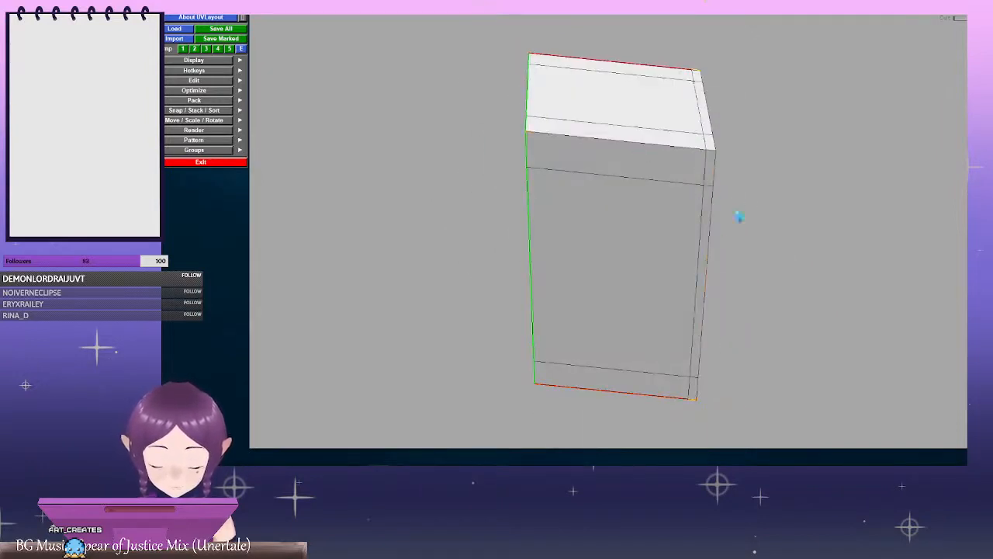
pyautogui.moveTo(740, 217); pyautogui.dragTo(621, 183)
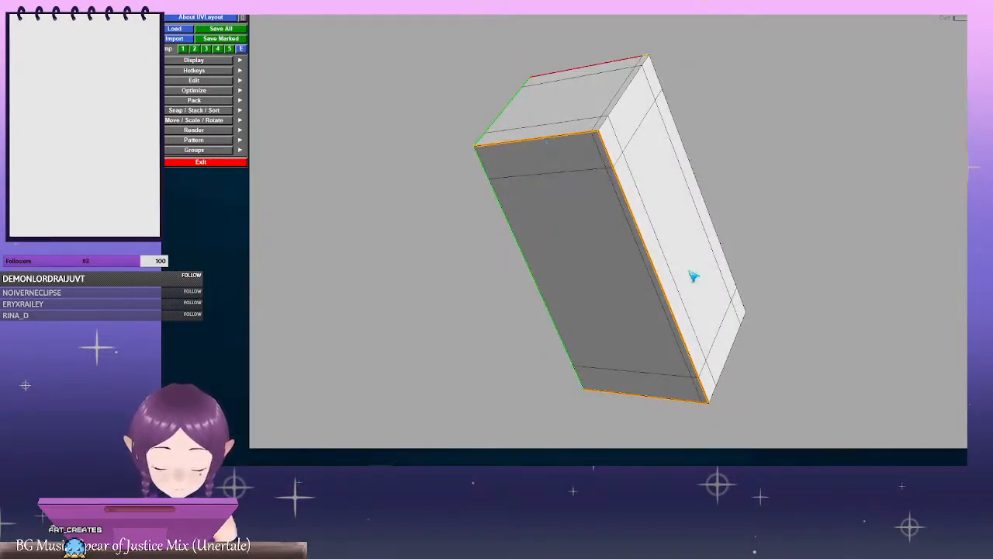
pyautogui.moveTo(693, 277); pyautogui.dragTo(657, 263)
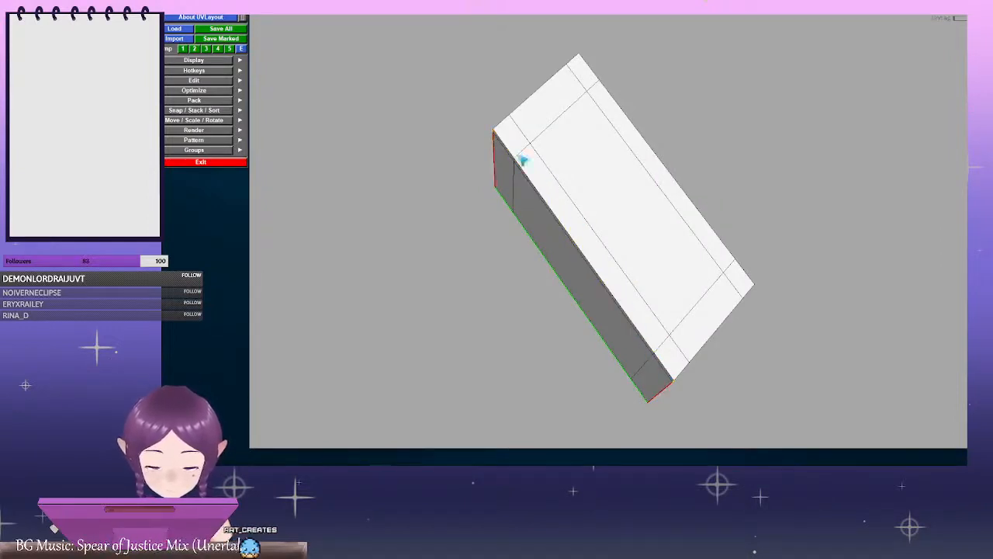
pyautogui.press('d')
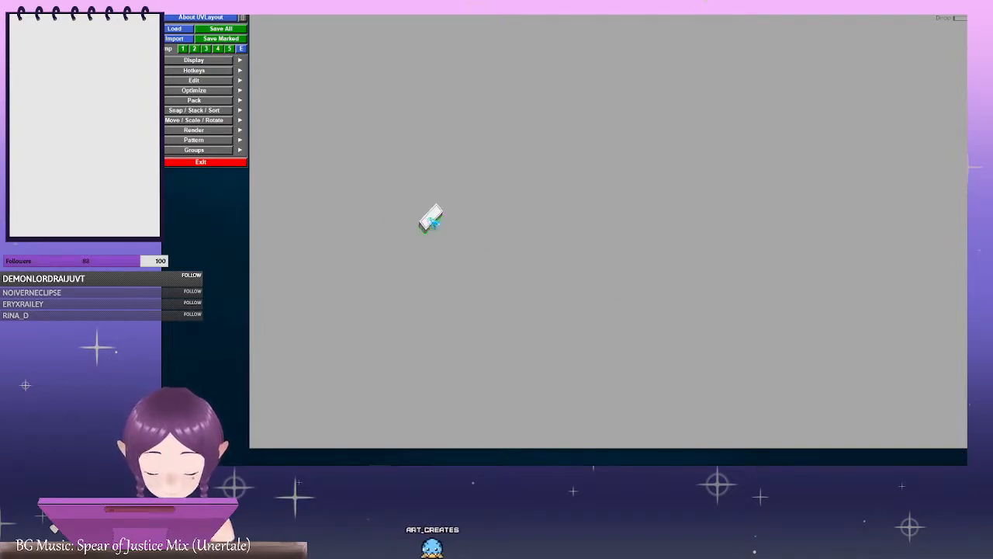
# Cut the second box along the four corner edges between its open side and closed face, then split and drop it
pyautogui.press('Home')
pyautogui.moveTo(595, 233); pyautogui.dragTo(610, 204)
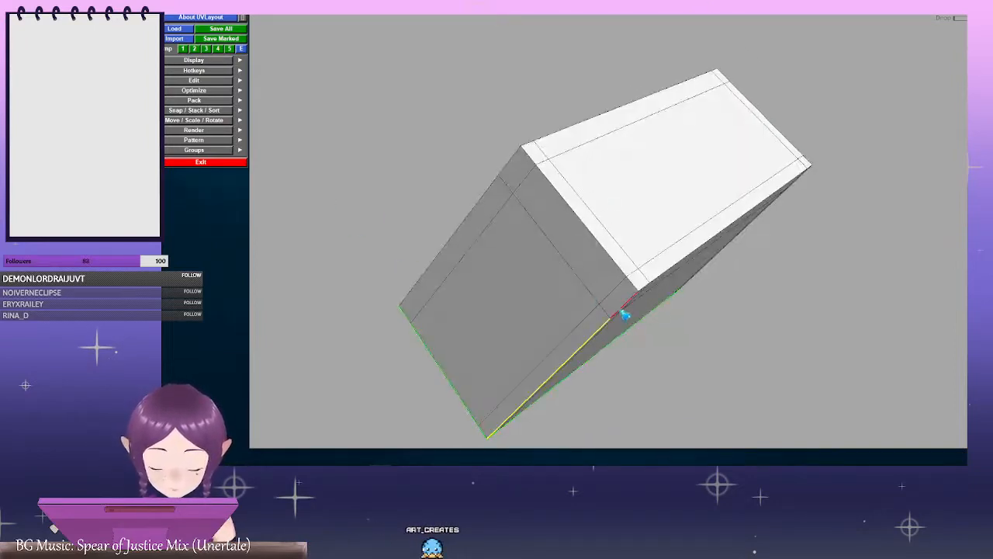
pyautogui.moveTo(519, 167); pyautogui.dragTo(730, 204)
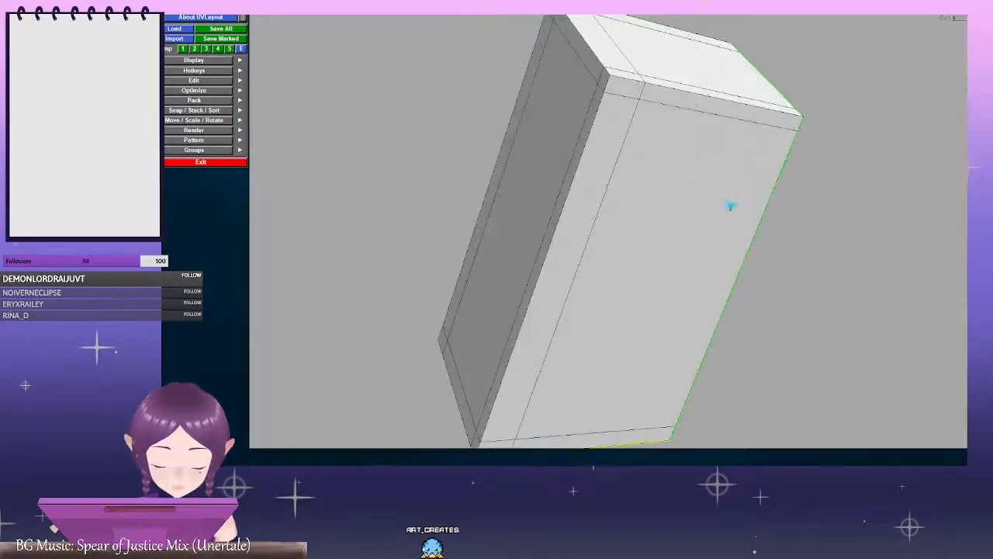
pyautogui.moveTo(691, 100); pyautogui.dragTo(721, 162)
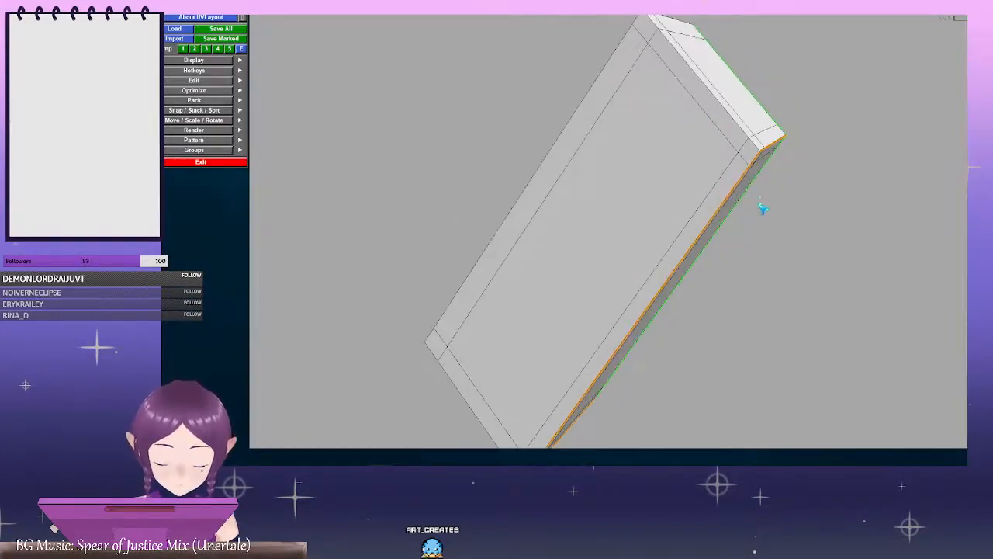
pyautogui.moveTo(763, 208); pyautogui.dragTo(720, 122)
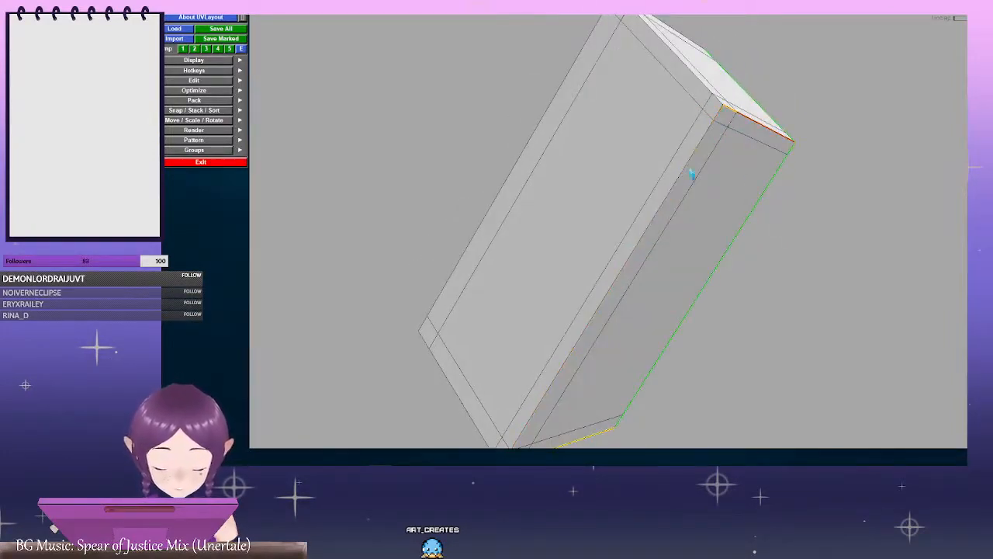
pyautogui.moveTo(627, 330); pyautogui.dragTo(642, 262, button='middle')
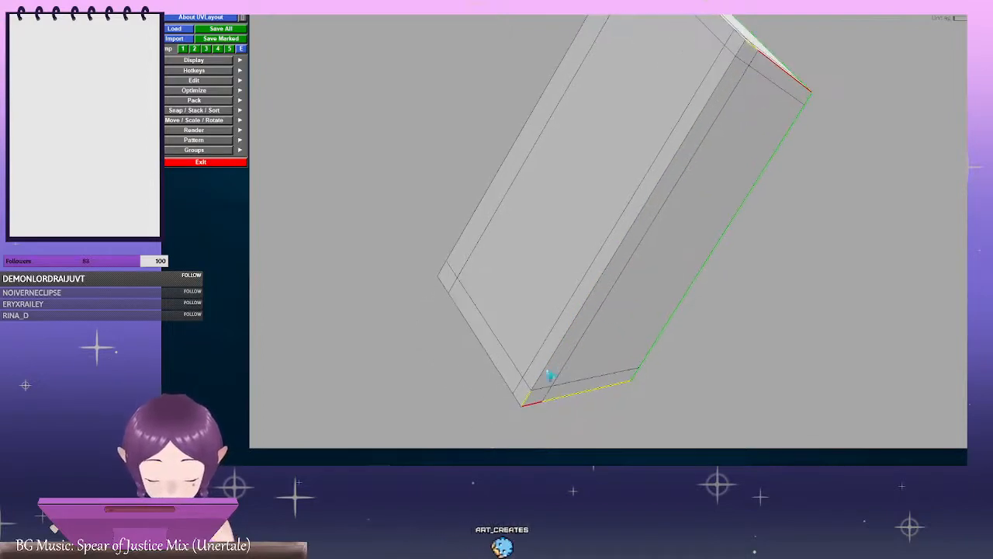
pyautogui.moveTo(632, 229); pyautogui.dragTo(662, 246)
pyautogui.moveTo(675, 73); pyautogui.dragTo(641, 166)
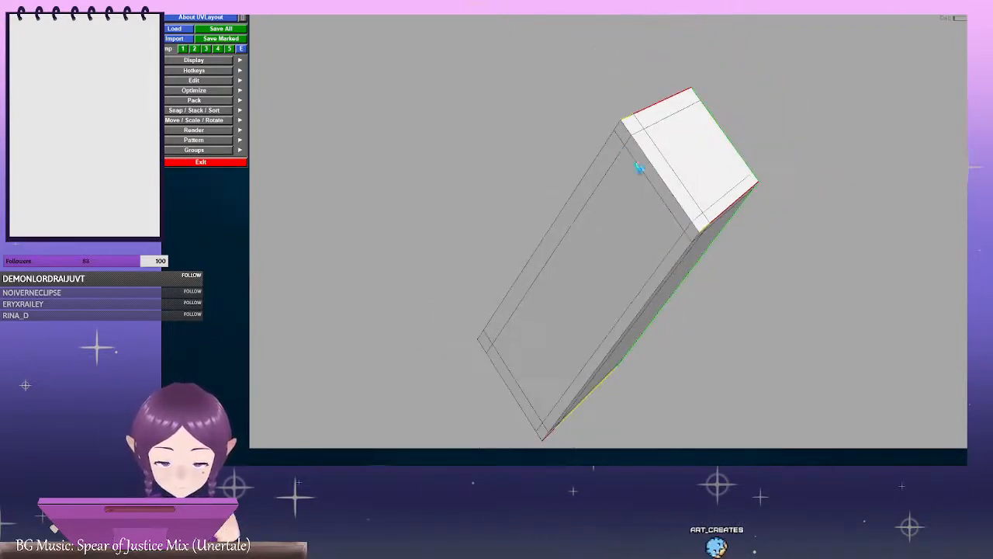
pyautogui.press('Return')
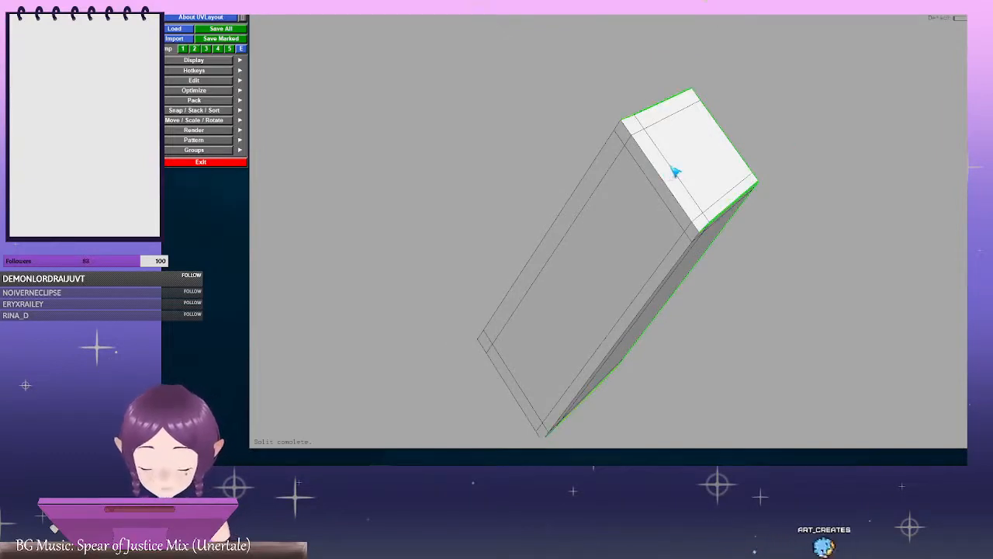
pyautogui.press('d')
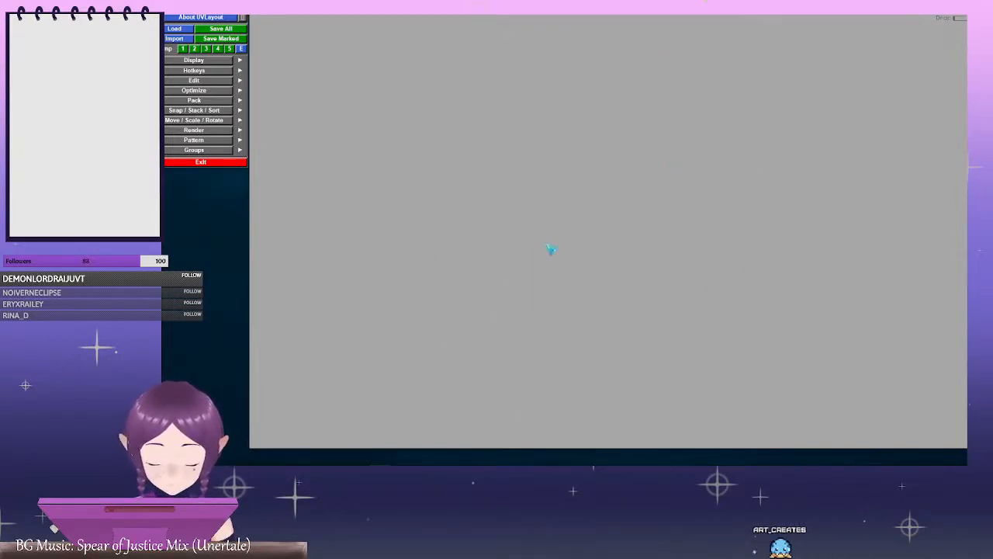
# Mark the four corner edges of the third box for cutting, clear the unwanted cut suggestions, and split and drop the shell
pyautogui.press('Home')
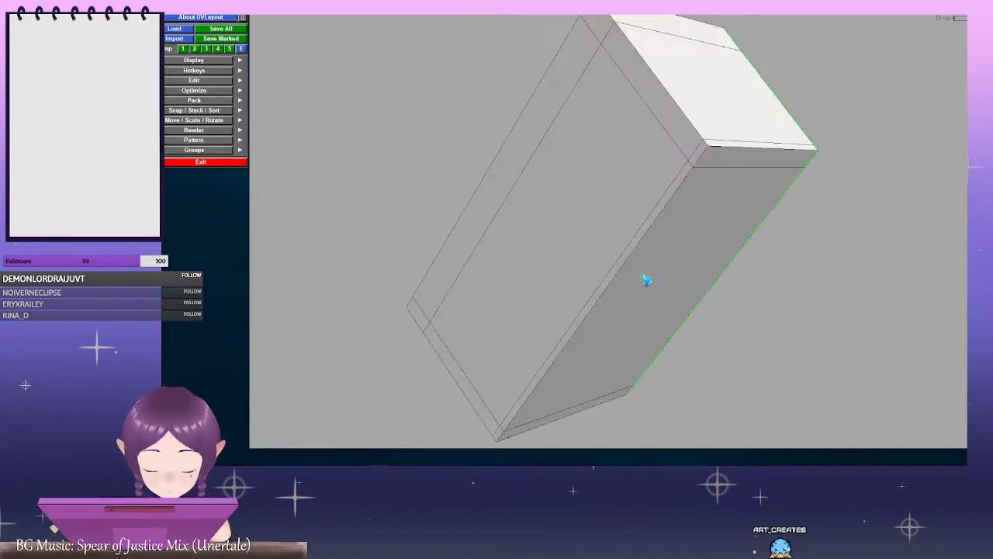
pyautogui.moveTo(662, 272); pyautogui.dragTo(594, 245, button='right')
pyautogui.moveTo(595, 245); pyautogui.dragTo(578, 230)
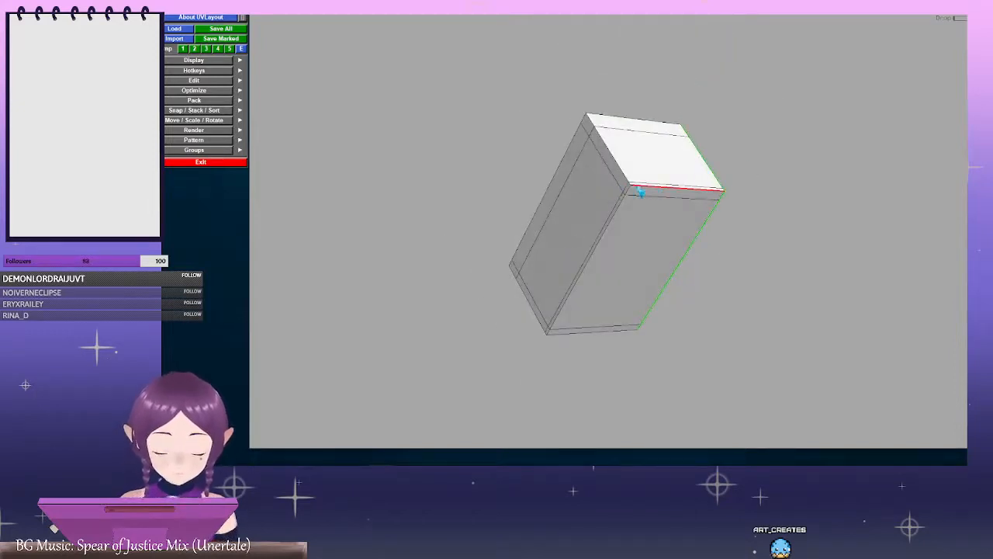
pyautogui.moveTo(641, 192); pyautogui.dragTo(569, 262)
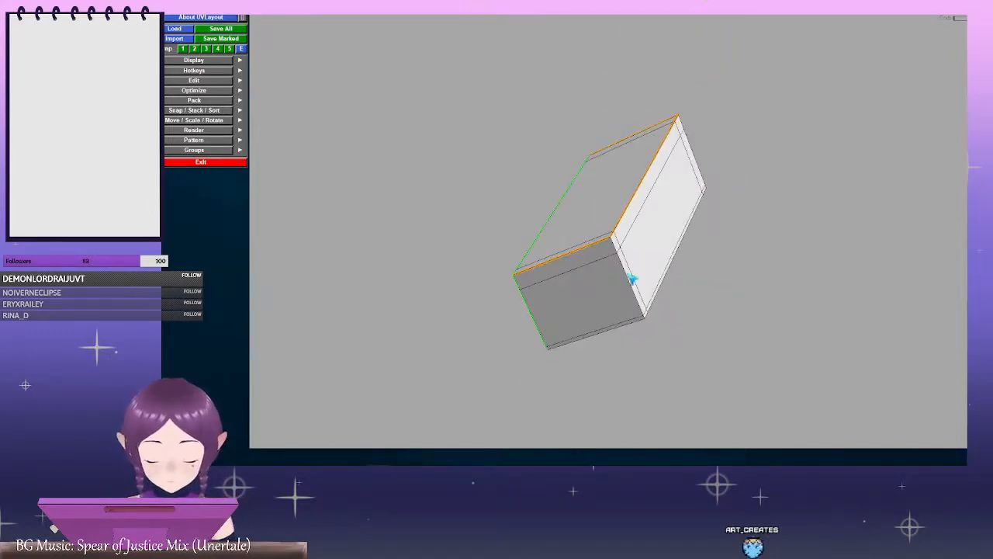
pyautogui.moveTo(633, 279); pyautogui.dragTo(654, 186)
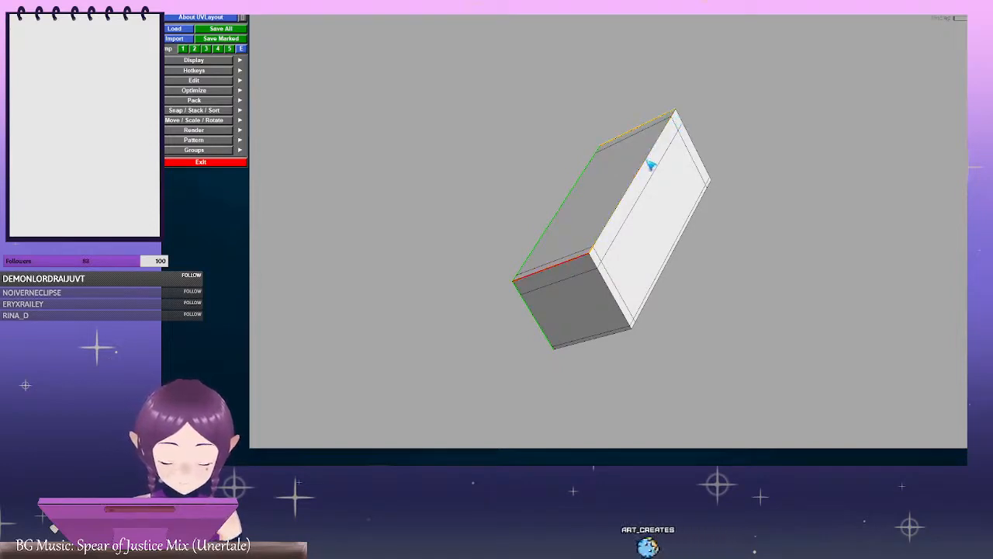
pyautogui.moveTo(753, 251); pyautogui.dragTo(594, 266)
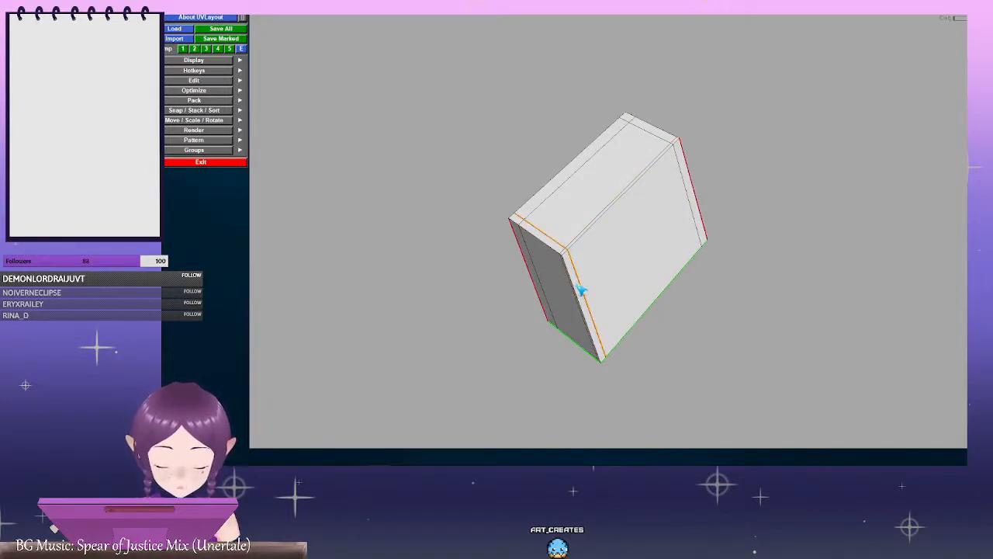
pyautogui.moveTo(591, 291); pyautogui.dragTo(630, 223)
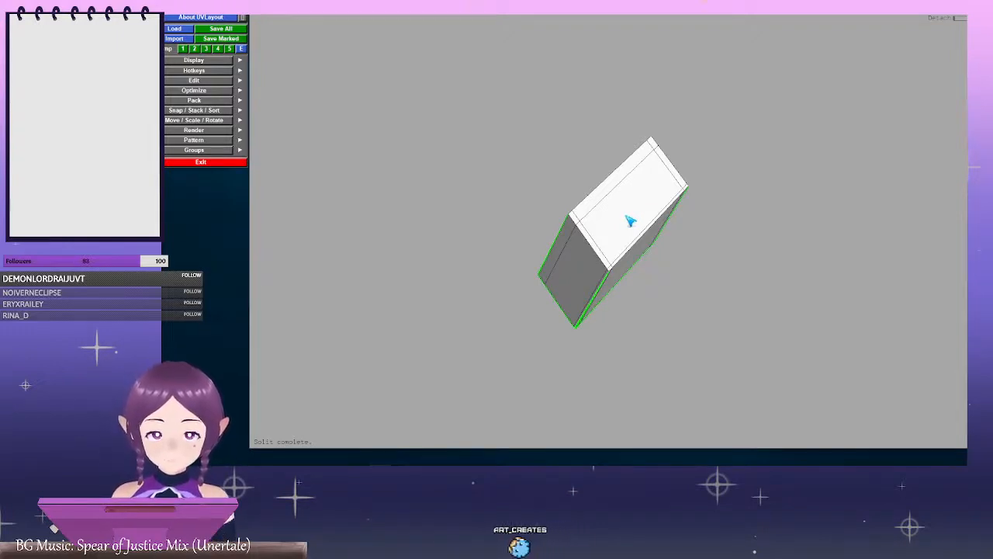
pyautogui.press('d')
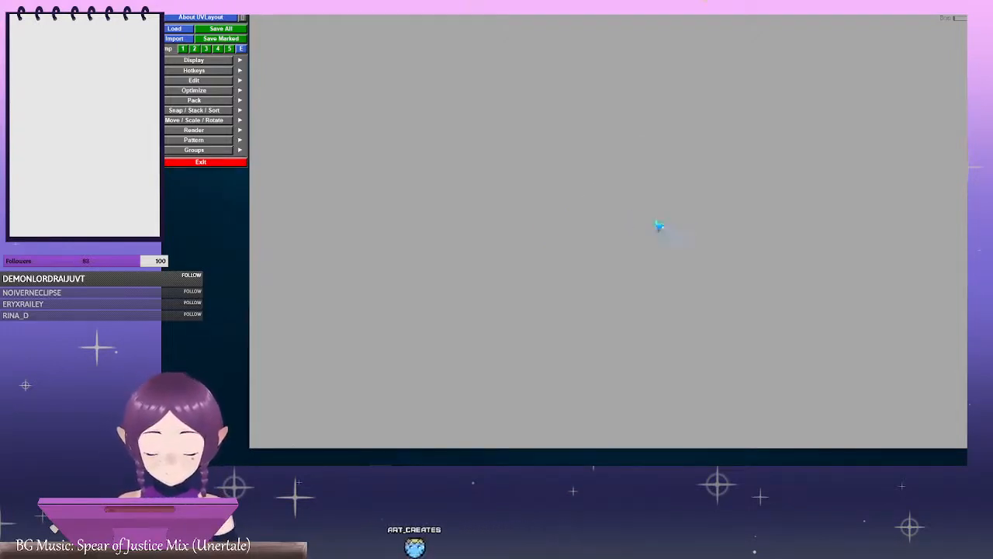
# Cut the fourth box's four corner edges from the open side to the closed face, then split it and drop it into the UV view
pyautogui.moveTo(658, 228); pyautogui.dragTo(542, 229, button='right')
pyautogui.press('Home')
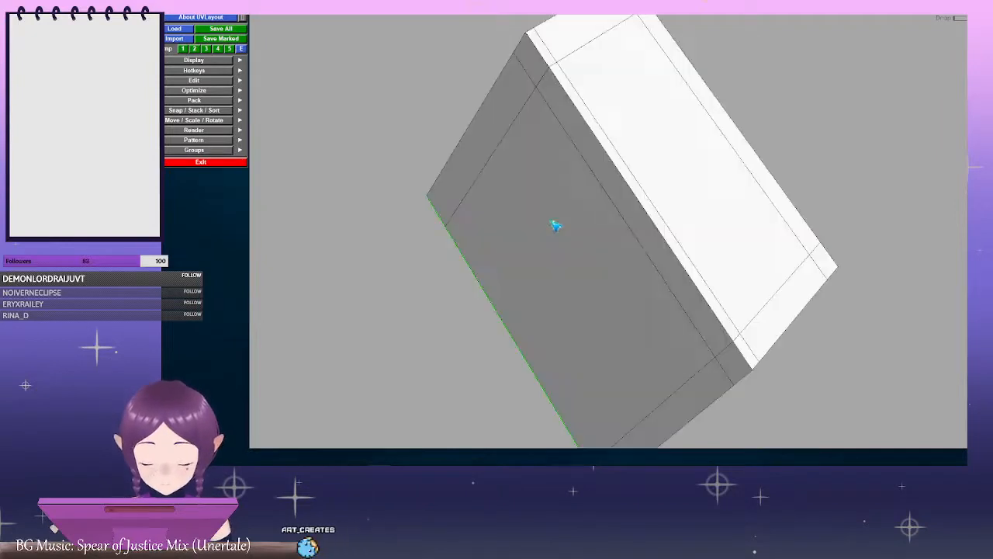
pyautogui.moveTo(557, 224); pyautogui.dragTo(527, 206)
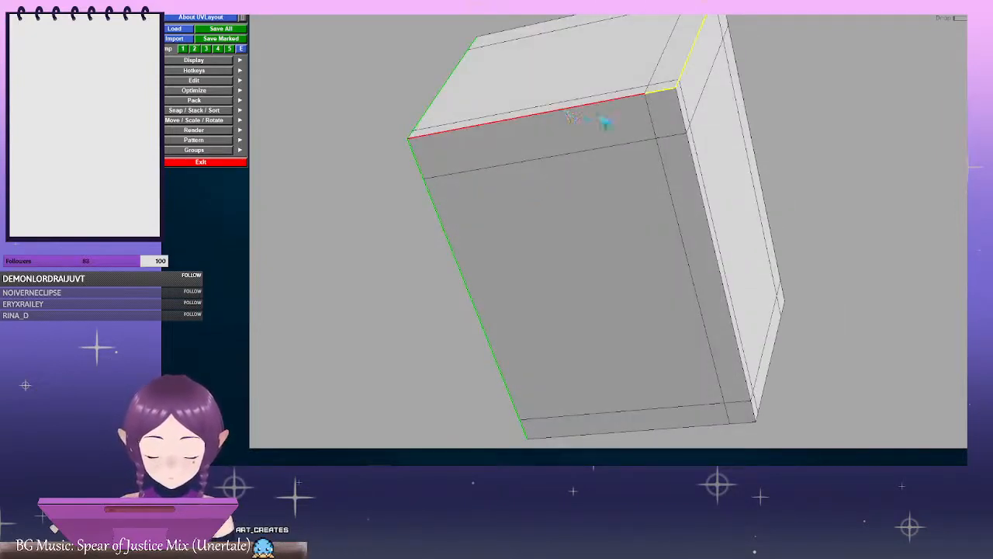
pyautogui.moveTo(604, 121); pyautogui.dragTo(667, 304)
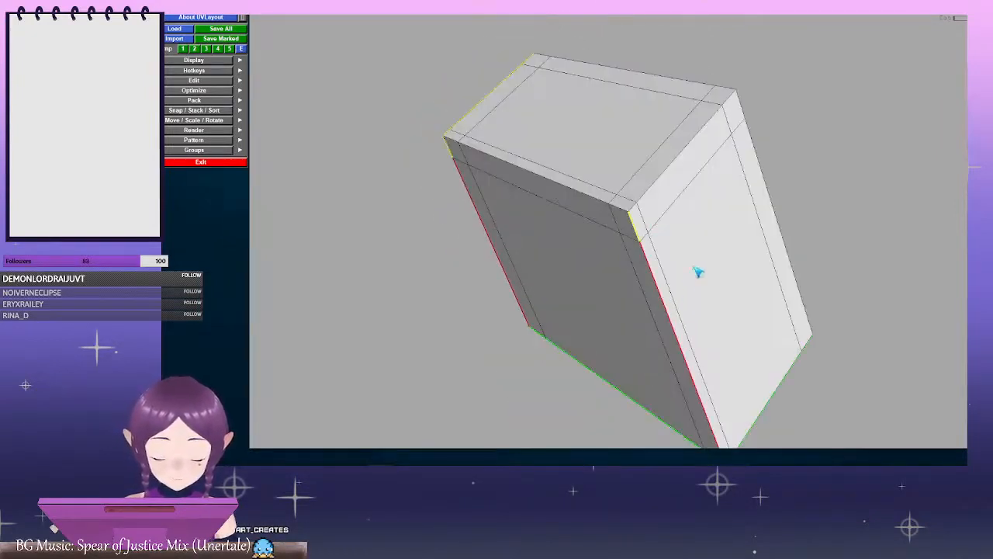
pyautogui.moveTo(698, 272); pyautogui.dragTo(718, 213)
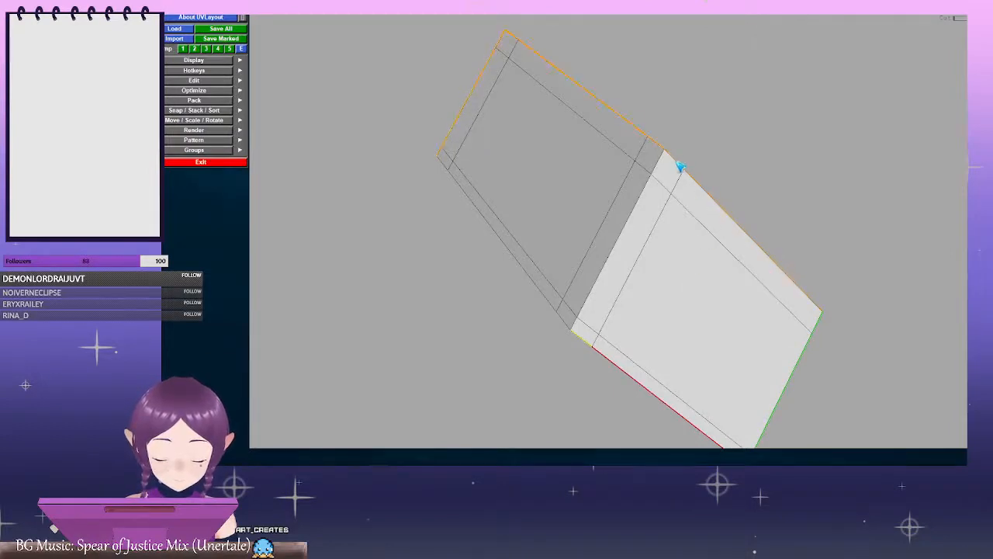
pyautogui.moveTo(680, 166); pyautogui.dragTo(776, 223)
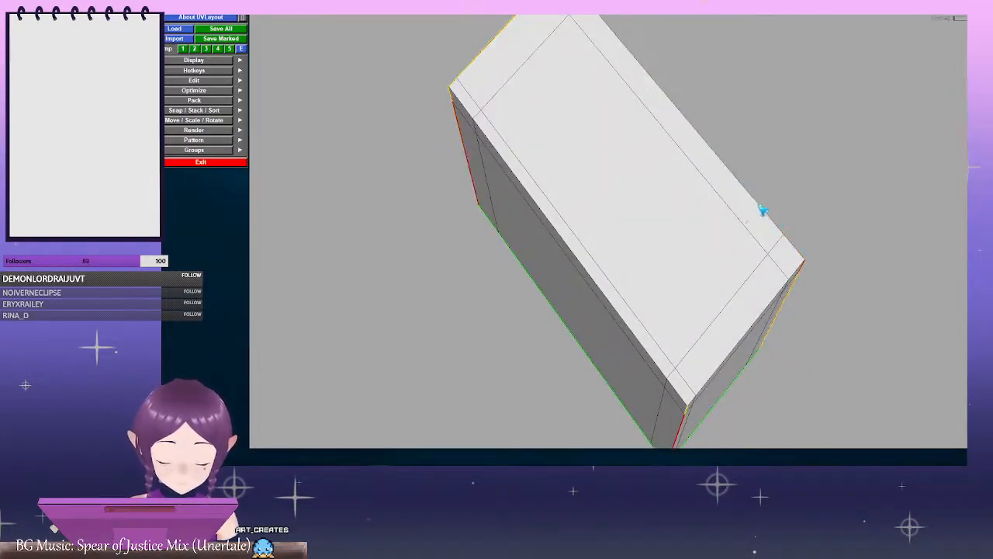
pyautogui.moveTo(665, 88); pyautogui.dragTo(720, 227)
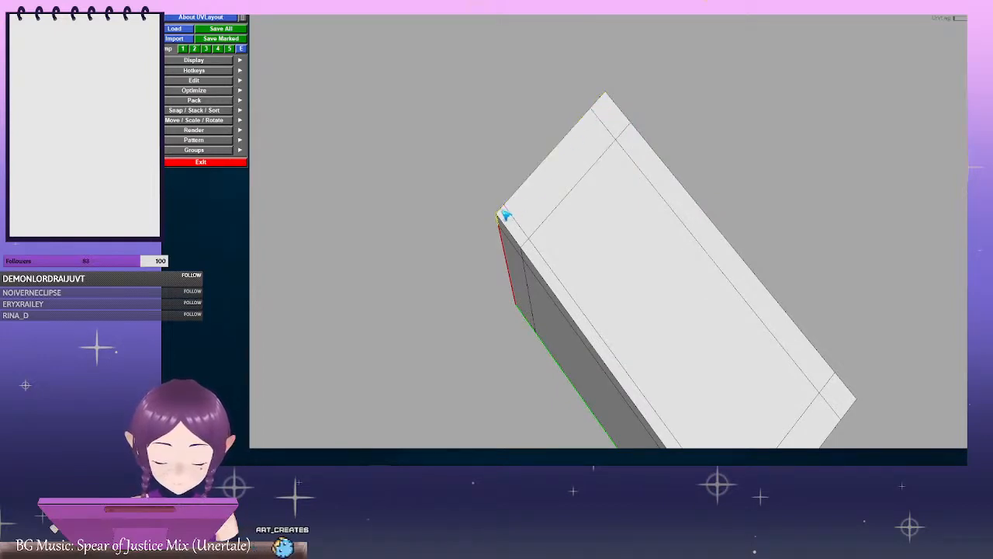
pyautogui.moveTo(714, 222); pyautogui.dragTo(636, 267)
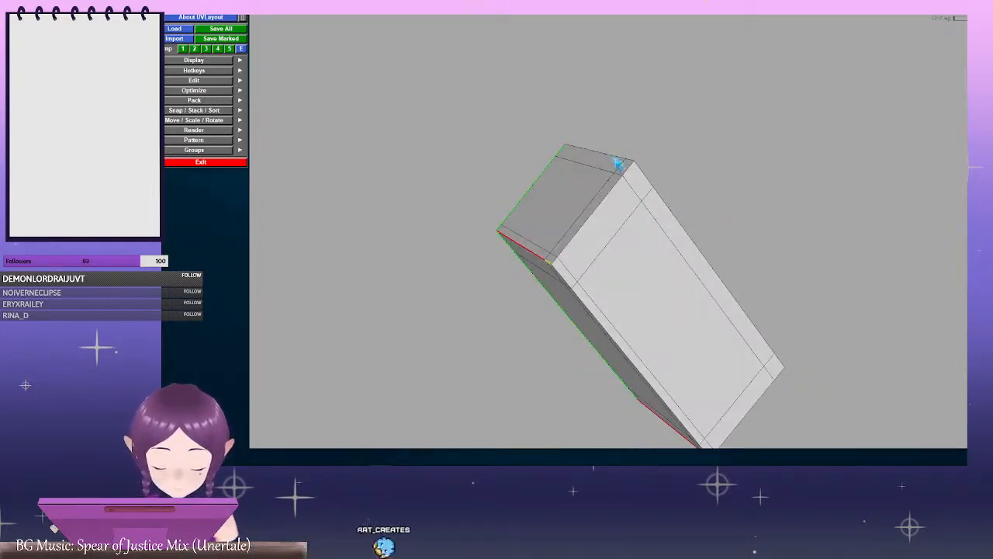
pyautogui.moveTo(616, 160); pyautogui.dragTo(687, 254)
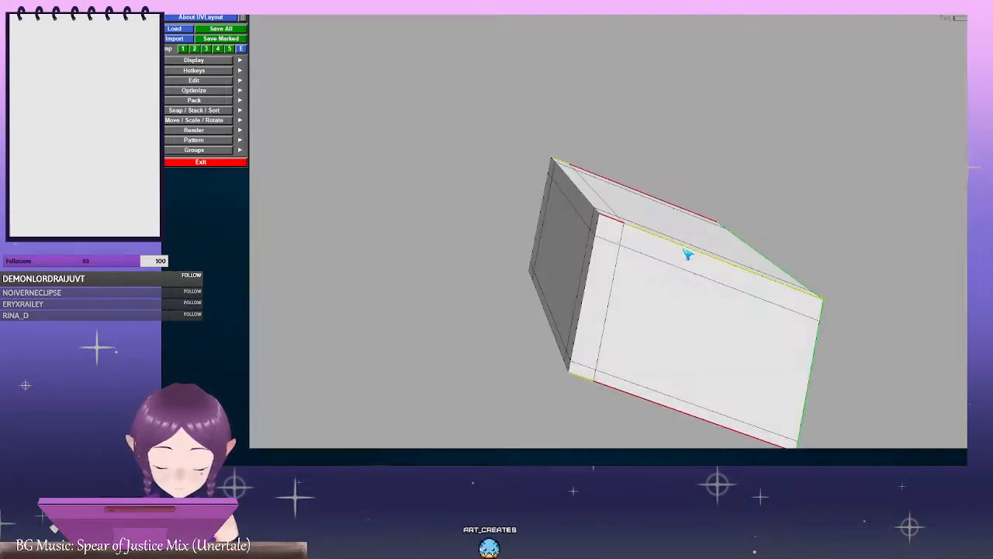
pyautogui.hotkey('shift', 's')
pyautogui.press('d')
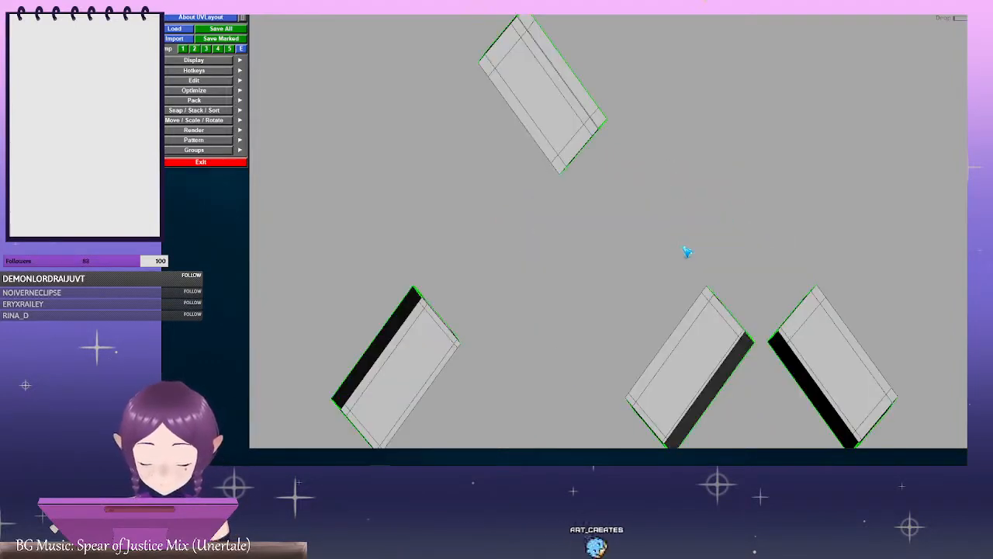
# Flatten the four dropped box shells into cross-shaped UV layouts
pyautogui.moveTo(840, 229); pyautogui.dragTo(601, 173, button='right')
pyautogui.press('f')
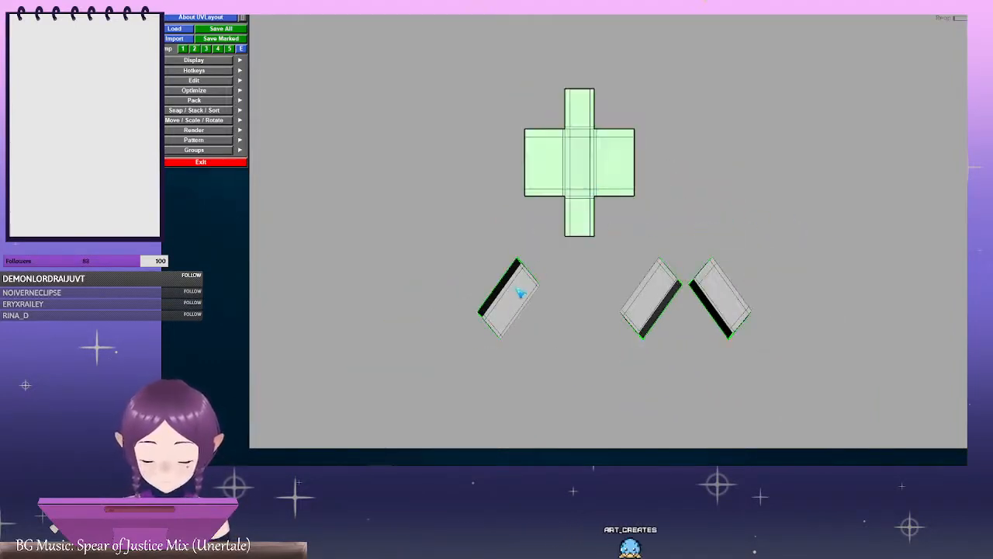
pyautogui.press('f')
pyautogui.press('f')
pyautogui.press('f')
# Move the diamond frame, square frame and tiny box shells into the first UV tile, beside the small blue cross shell
pyautogui.moveTo(840, 299); pyautogui.dragTo(460, 264, button='right')
pyautogui.moveTo(566, 279); pyautogui.dragTo(611, 380, button='middle')
pyautogui.moveTo(611, 380); pyautogui.dragTo(415, 220, button='right')
pyautogui.moveTo(564, 250); pyautogui.dragTo(649, 302, button='middle')
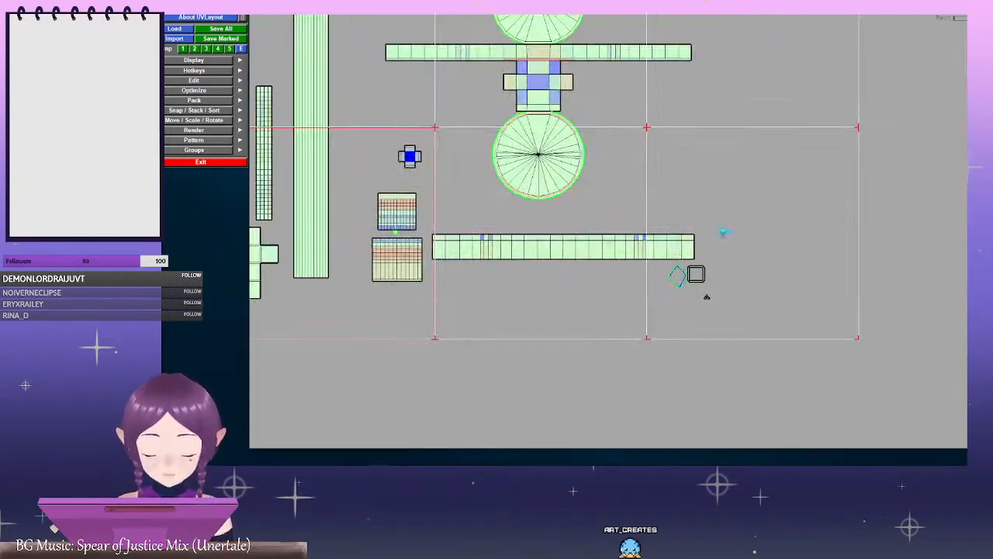
pyautogui.moveTo(723, 233); pyautogui.dragTo(628, 223, button='right')
pyautogui.moveTo(628, 223); pyautogui.dragTo(660, 235, button='middle')
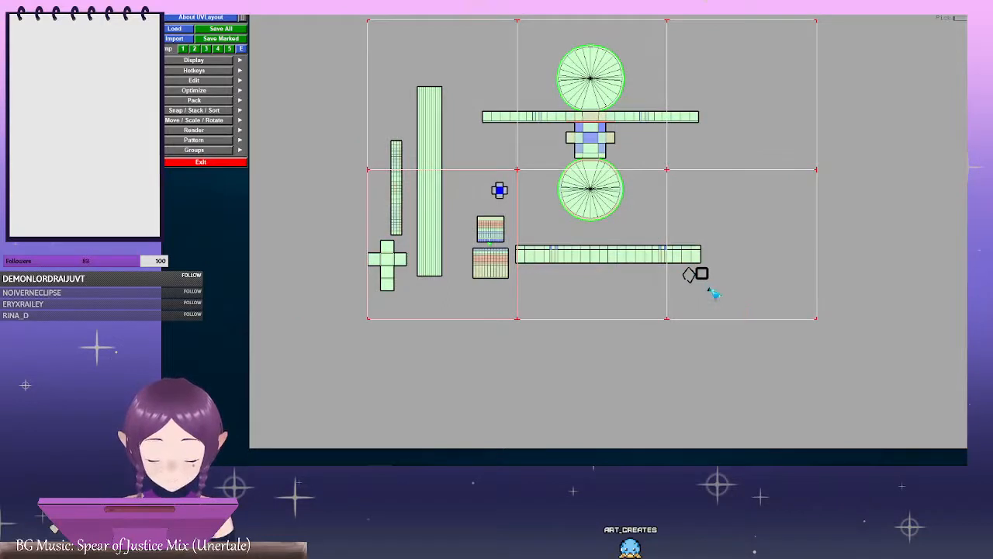
pyautogui.moveTo(485, 161); pyautogui.dragTo(575, 183, button='middle')
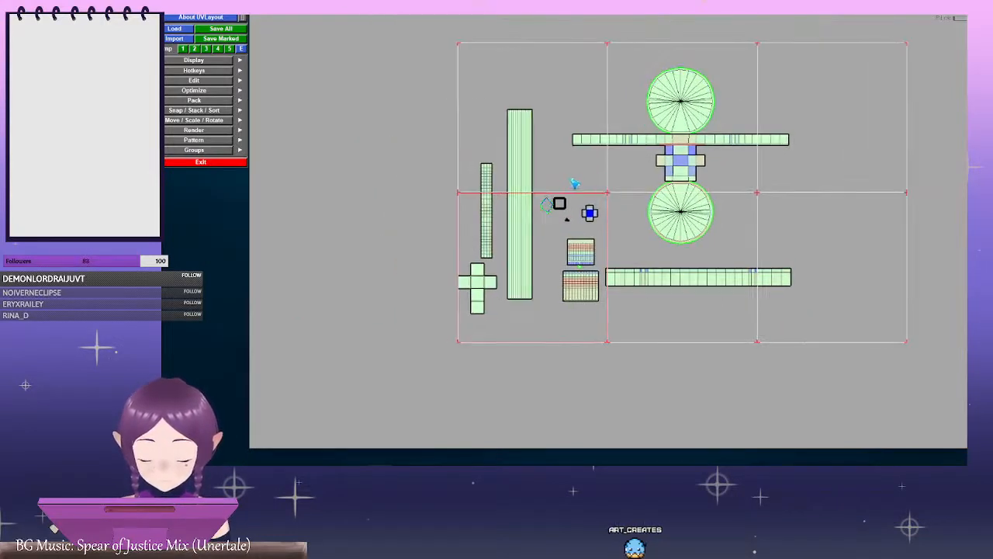
# Pack all the UV shells at Fast quality with a 4k map resolution
pyautogui.click(229, 101)
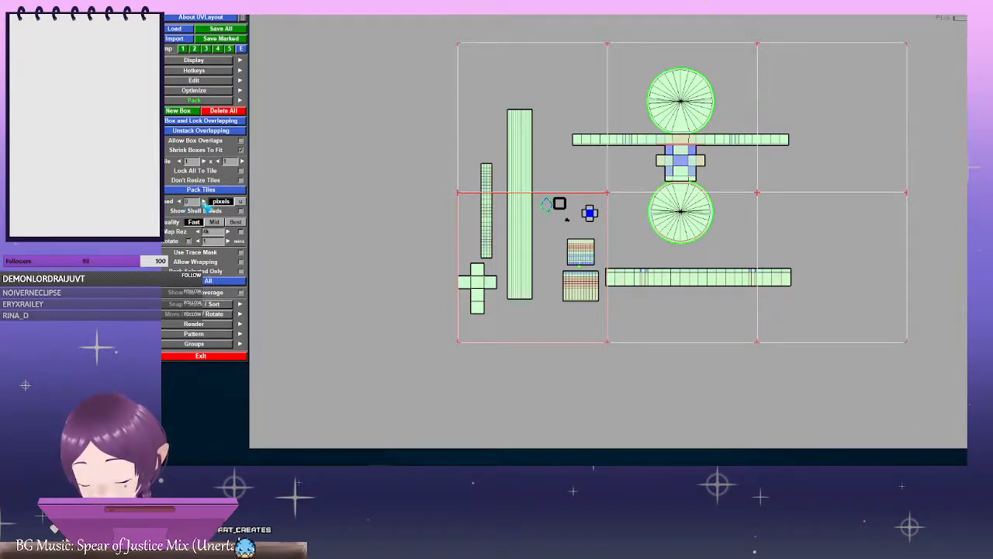
pyautogui.click(221, 283)
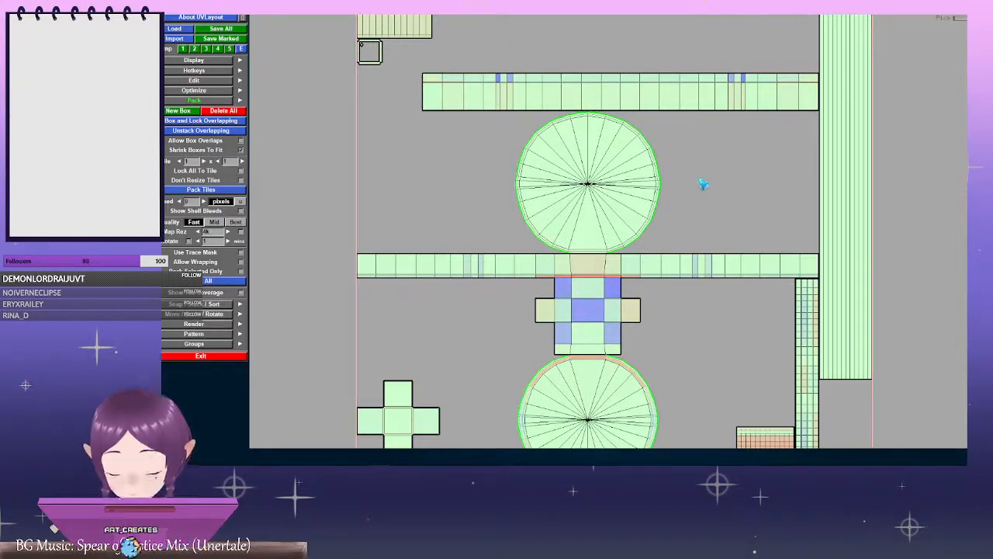
# Mark both disc shells, the long strips, the central cross and the tall strip, and try packing the shells again
pyautogui.moveTo(732, 185); pyautogui.dragTo(570, 180, button='right')
pyautogui.moveTo(659, 205); pyautogui.dragTo(626, 179, button='middle')
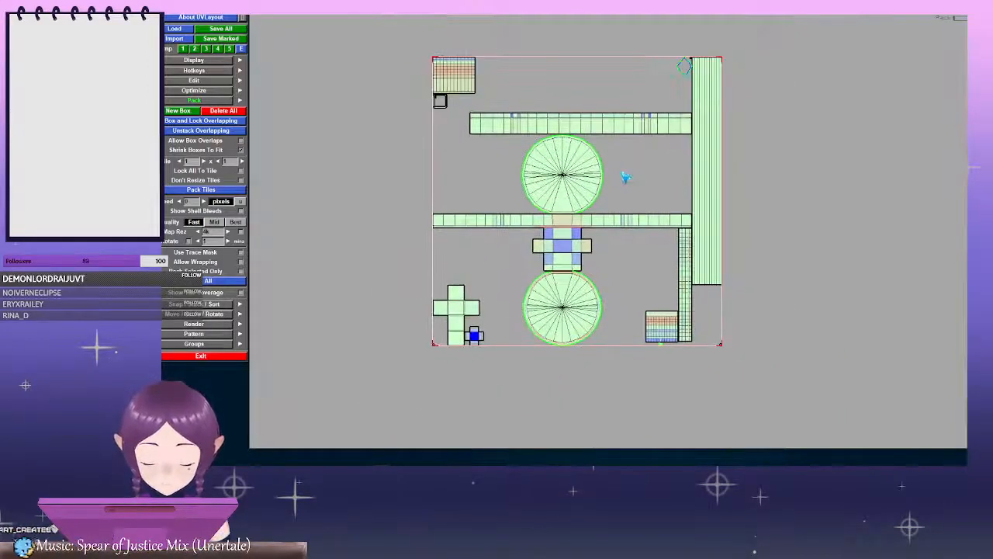
pyautogui.moveTo(626, 180); pyautogui.dragTo(676, 197, button='right')
pyautogui.moveTo(676, 197); pyautogui.dragTo(659, 243, button='middle')
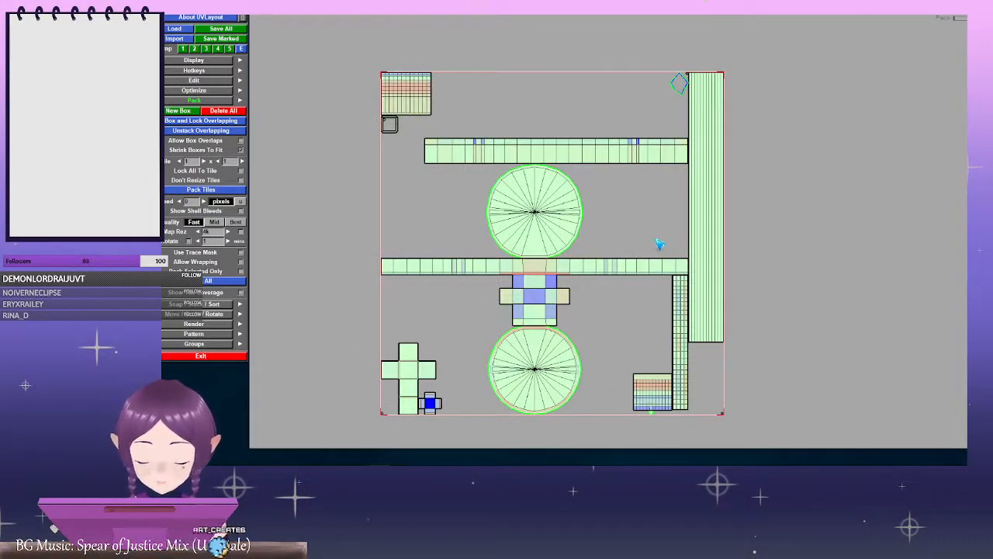
pyautogui.press('g')
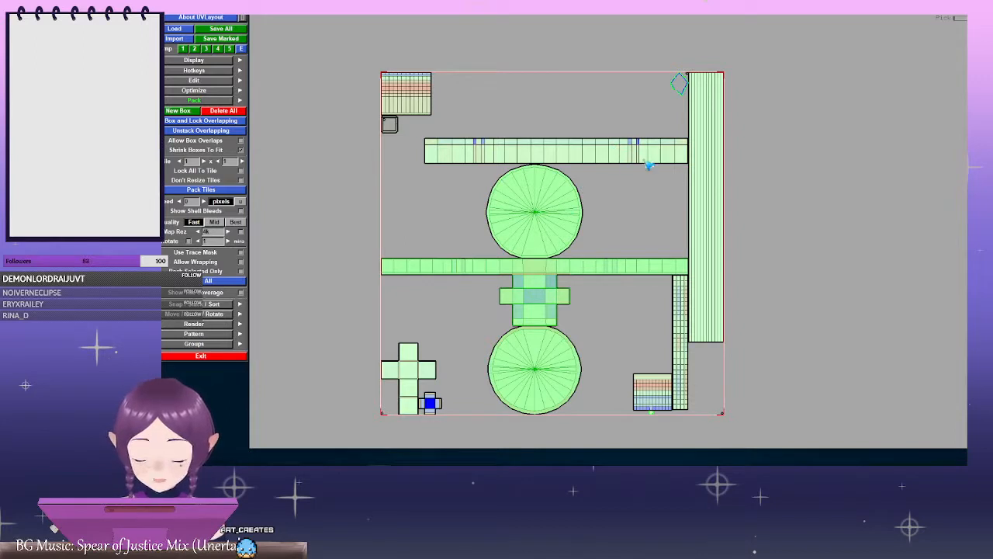
pyautogui.press('g')
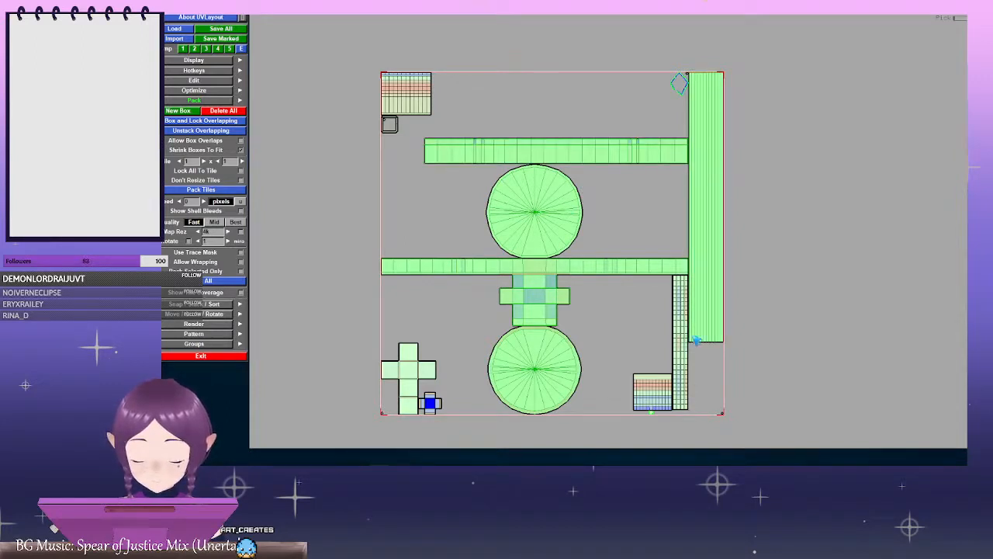
pyautogui.moveTo(477, 308); pyautogui.dragTo(478, 289, button='middle')
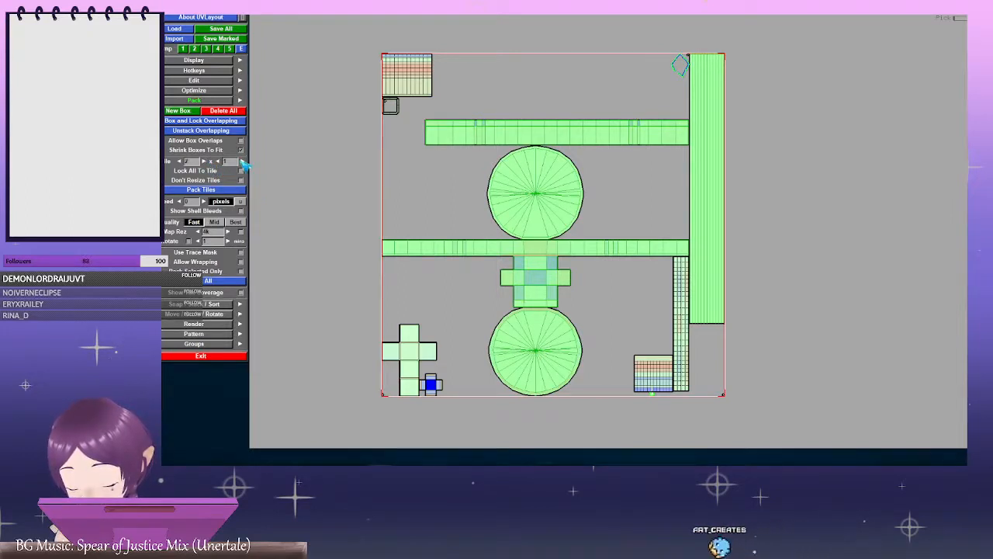
pyautogui.click(227, 285)
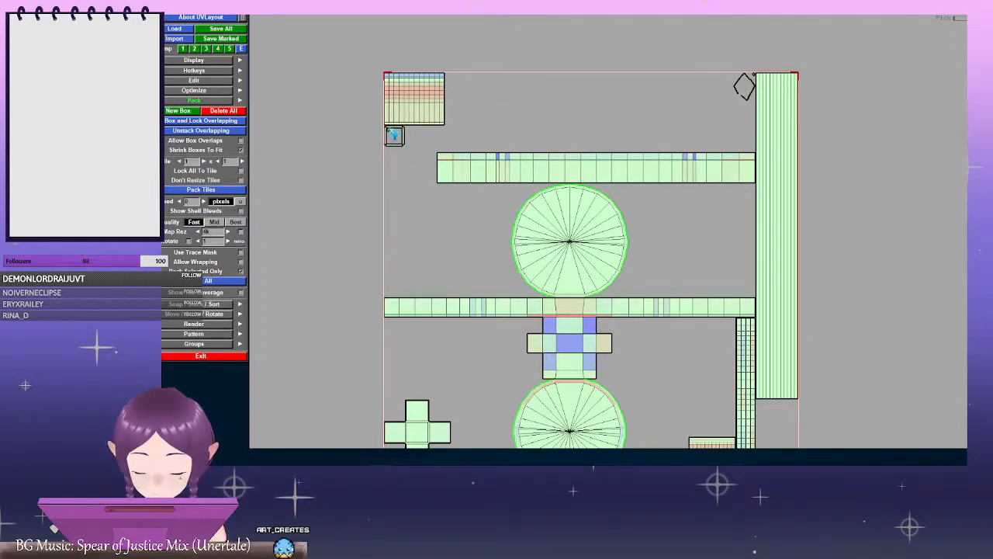
# Examine the packed square frame, the long strips and the cross shells along the tile's lower edge up close
pyautogui.moveTo(377, 142); pyautogui.dragTo(445, 164, button='middle')
pyautogui.moveTo(426, 161); pyautogui.dragTo(448, 137, button='right')
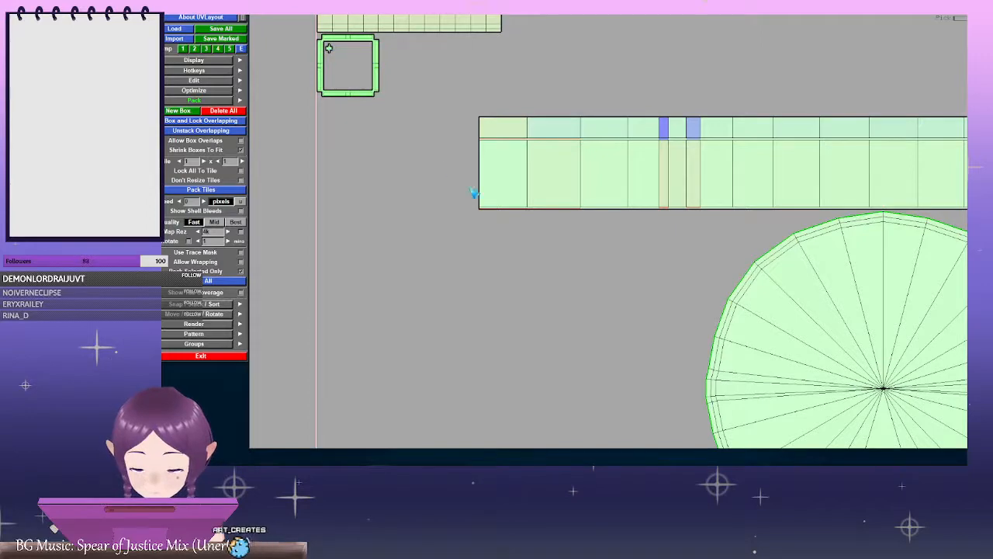
pyautogui.moveTo(475, 193); pyautogui.dragTo(590, 236, button='right')
pyautogui.moveTo(620, 259); pyautogui.dragTo(426, 84, button='middle')
pyautogui.moveTo(694, 289); pyautogui.dragTo(686, 189, button='middle')
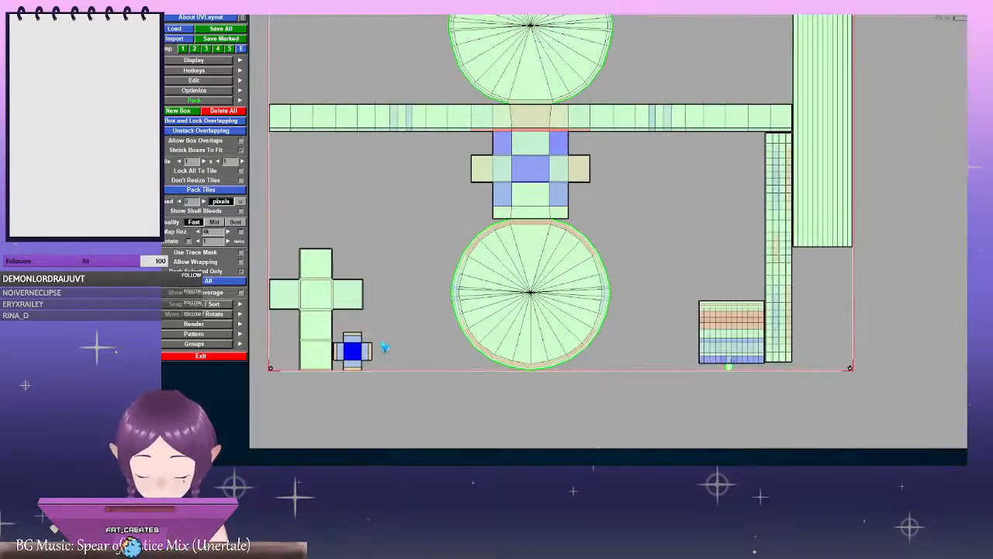
pyautogui.moveTo(733, 375); pyautogui.dragTo(681, 326, button='middle')
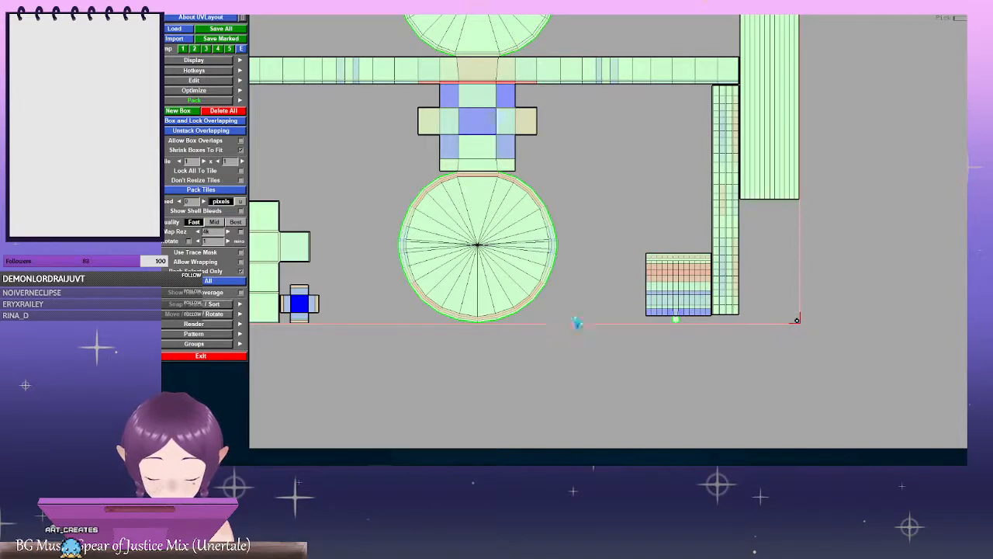
pyautogui.moveTo(531, 323); pyautogui.dragTo(700, 319, button='middle')
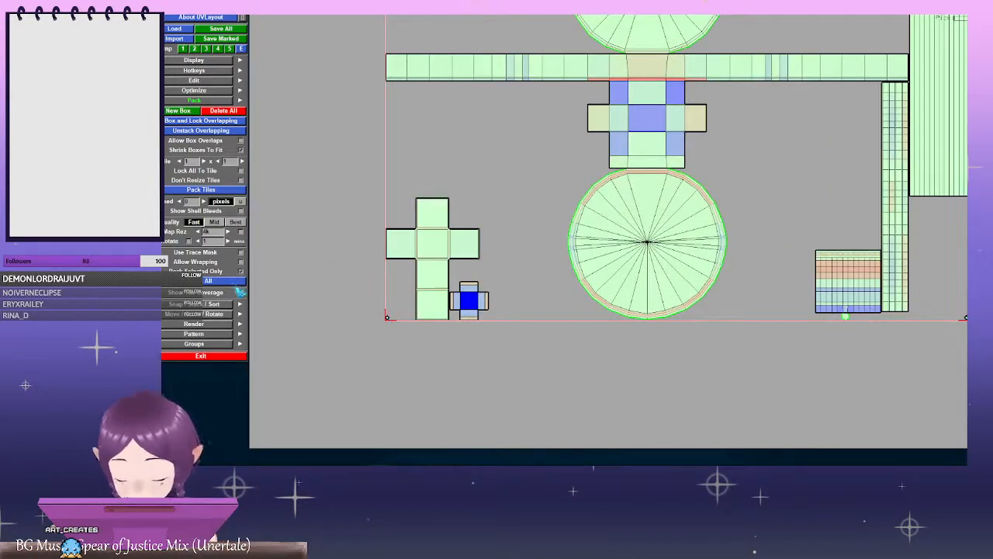
# Check the small frame, diamond and cross shells grouped in the first tile, and pack all the shells again
pyautogui.click(233, 281)
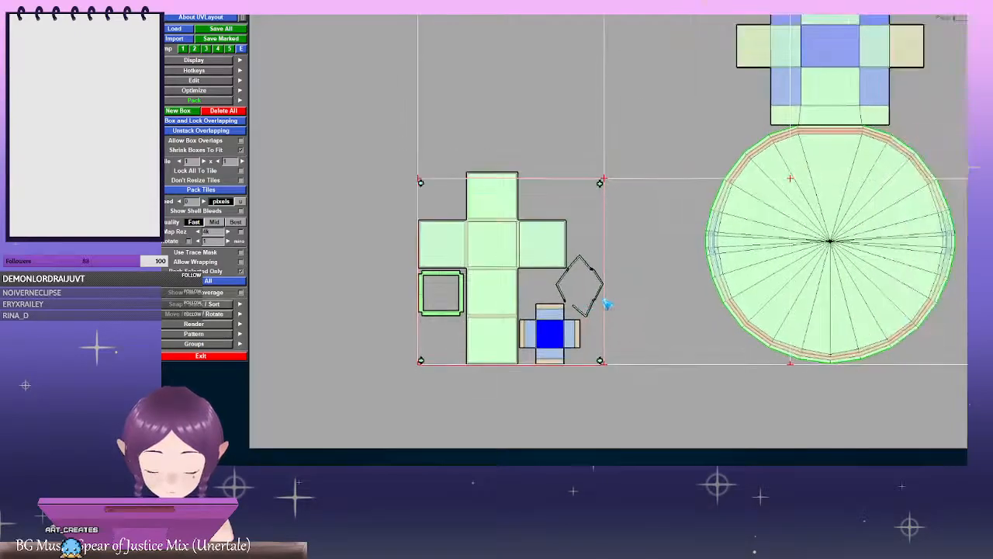
pyautogui.scroll(3, 621, 291)
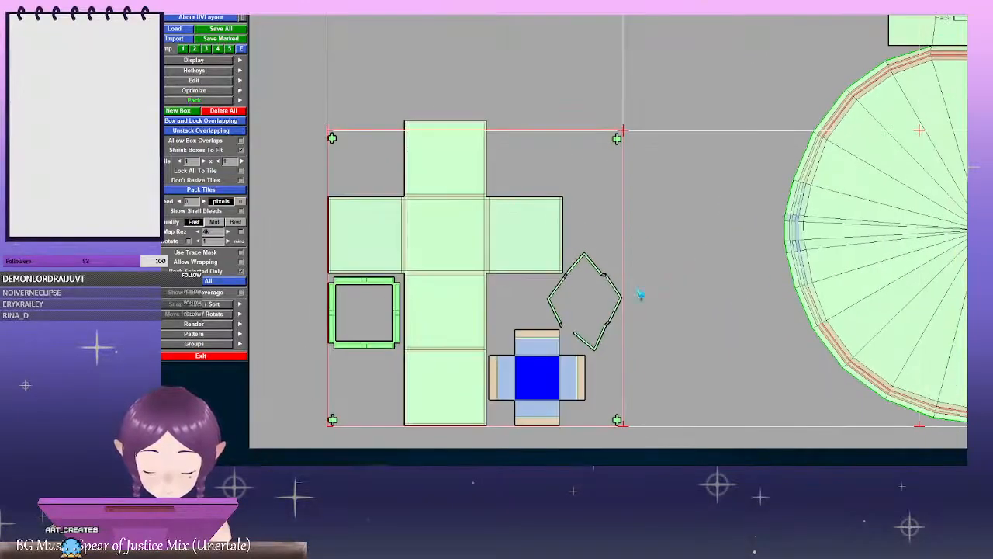
pyautogui.scroll(-1, 668, 275)
pyautogui.scroll(-1, 656, 266)
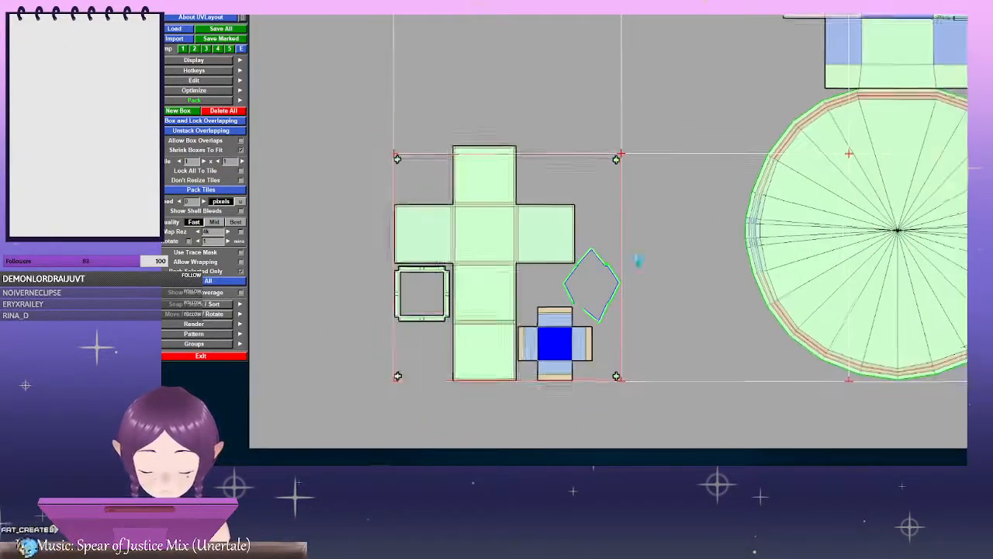
pyautogui.scroll(-5, 613, 221)
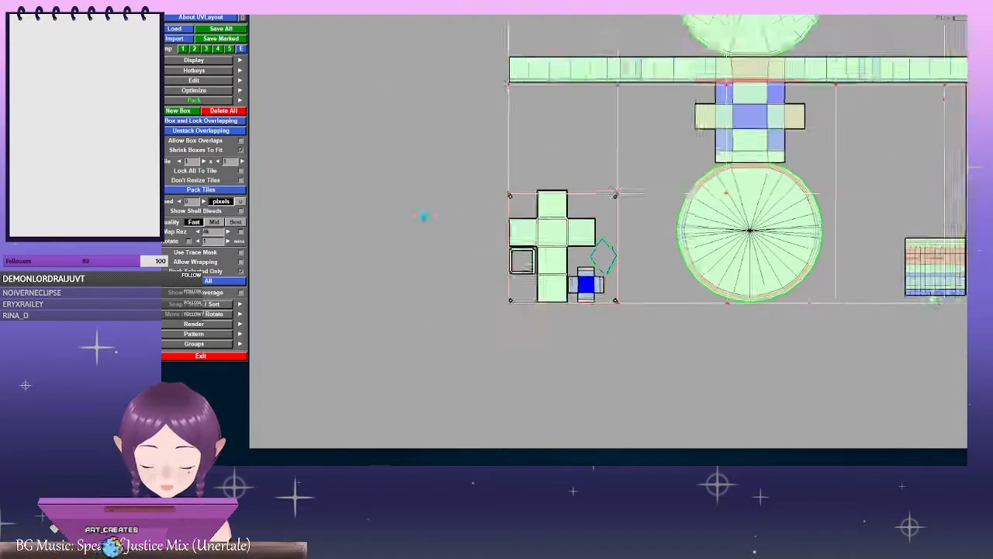
pyautogui.scroll(-2, 382, 213)
pyautogui.moveTo(592, 228); pyautogui.dragTo(509, 323, button='middle')
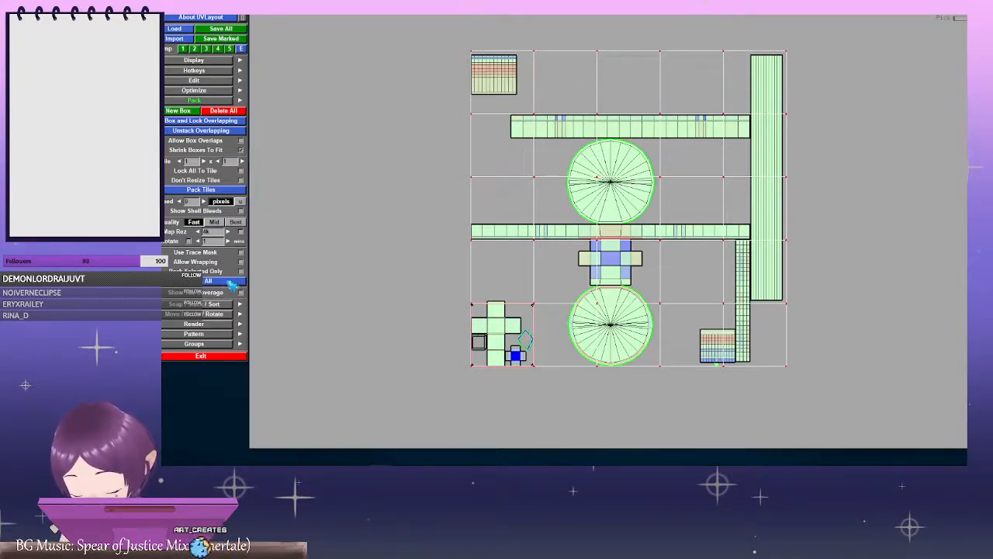
pyautogui.click(230, 284)
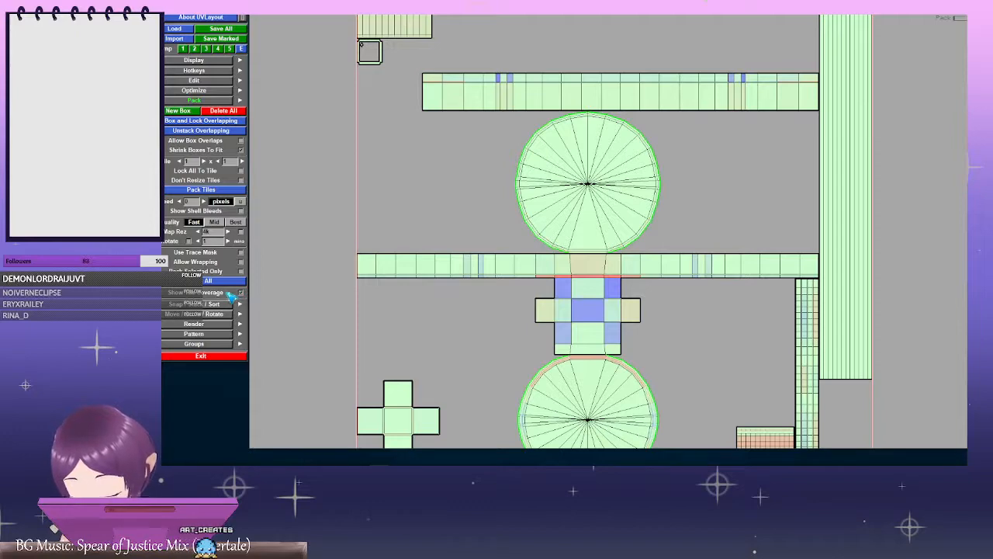
# Display the tile coverage and examine the packed layout for unused space around the shells
pyautogui.moveTo(799, 204); pyautogui.dragTo(557, 183, button='right')
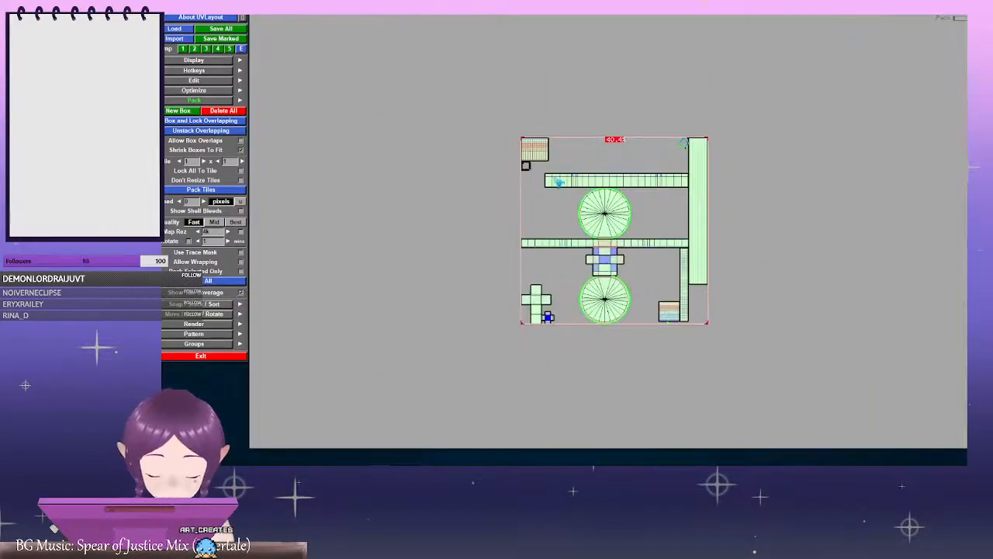
pyautogui.moveTo(602, 195); pyautogui.dragTo(601, 239, button='middle')
pyautogui.moveTo(601, 239); pyautogui.dragTo(716, 262, button='right')
pyautogui.moveTo(697, 266); pyautogui.dragTo(686, 326, button='middle')
pyautogui.moveTo(489, 217); pyautogui.dragTo(626, 231, button='right')
pyautogui.moveTo(599, 223); pyautogui.dragTo(586, 244, button='middle')
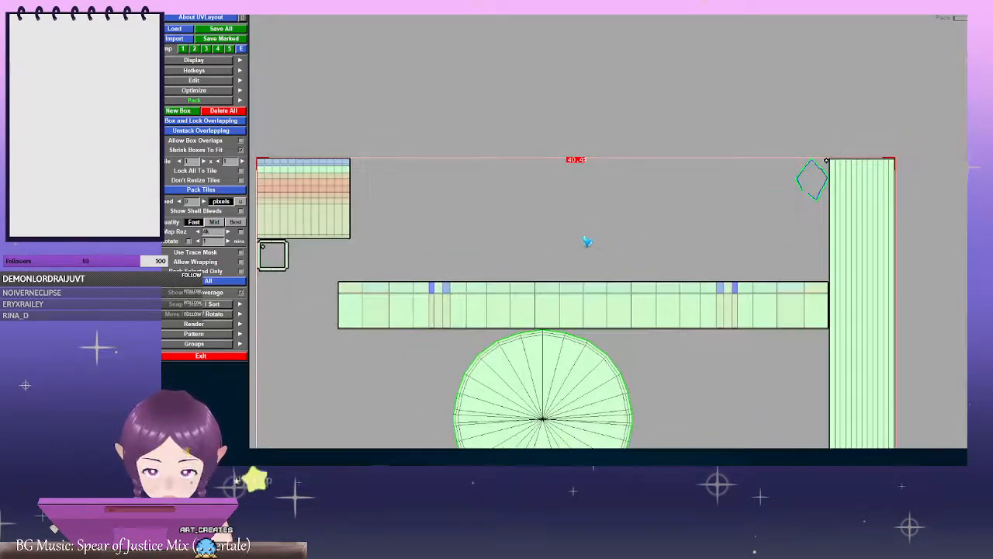
pyautogui.moveTo(523, 207); pyautogui.dragTo(523, 226, button='middle')
pyautogui.moveTo(524, 226); pyautogui.dragTo(306, 288, button='right')
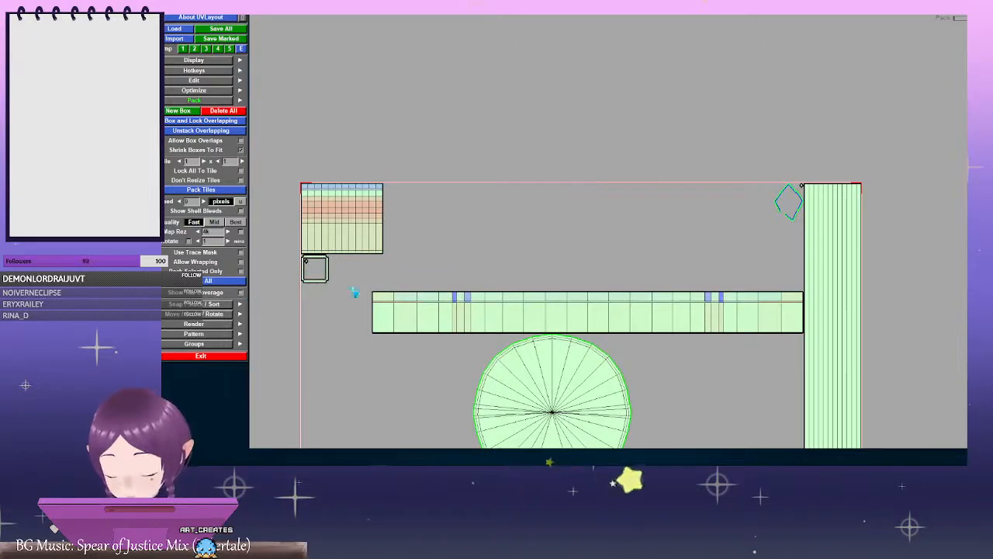
# Move the diamond frame shell from beside the tall strip to below the square frame shell
pyautogui.moveTo(667, 259); pyautogui.dragTo(580, 253, button='right')
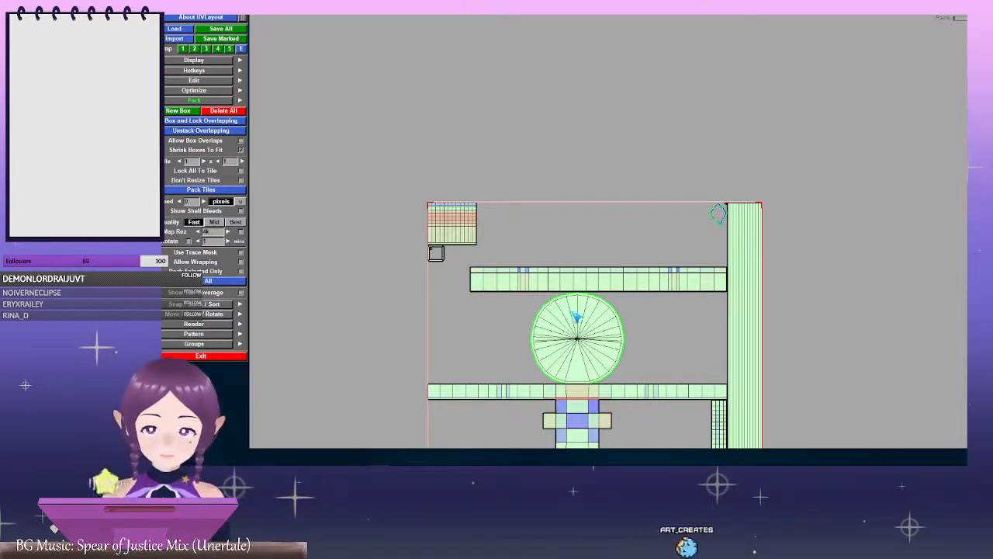
pyautogui.scroll(-2, 683, 311)
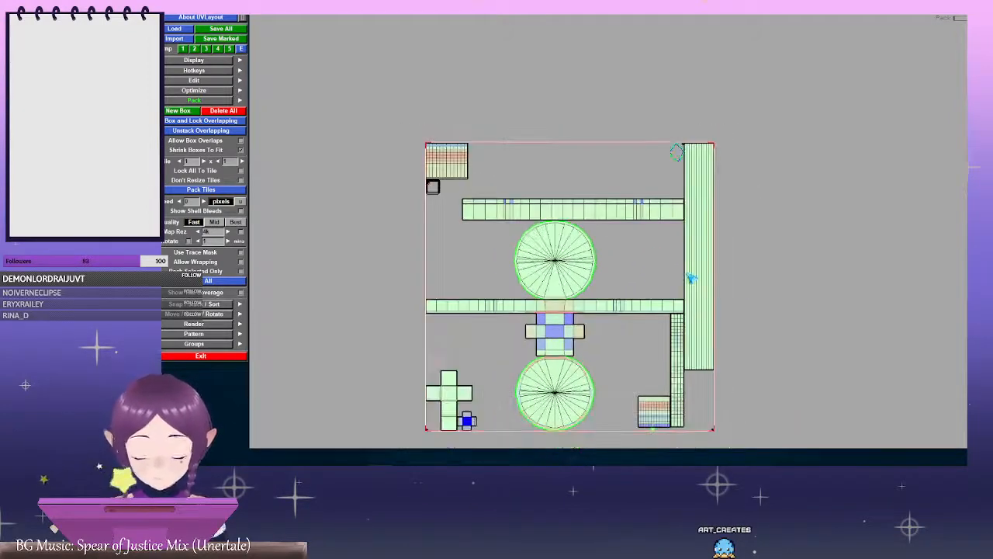
pyautogui.scroll(2, 691, 278)
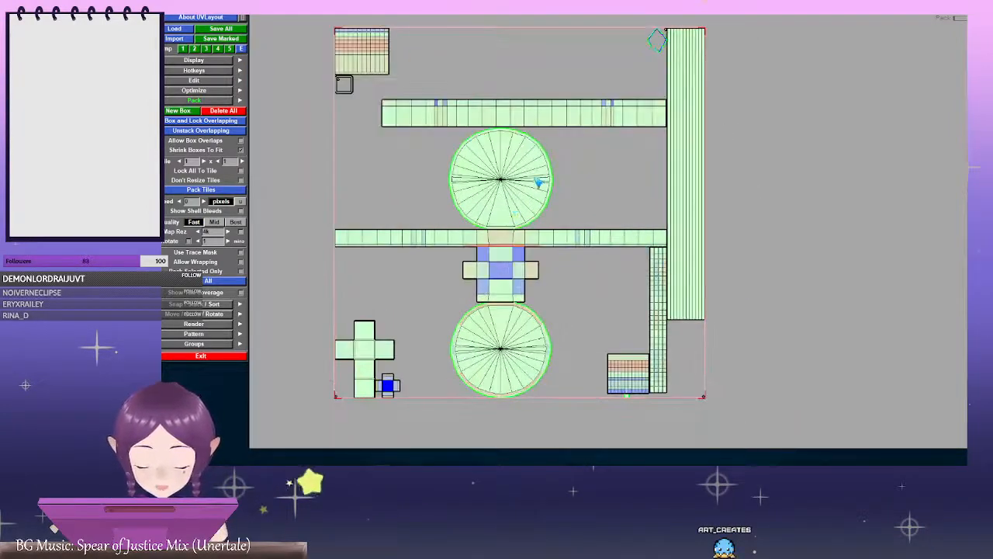
pyautogui.moveTo(505, 229); pyautogui.dragTo(545, 279, button='middle')
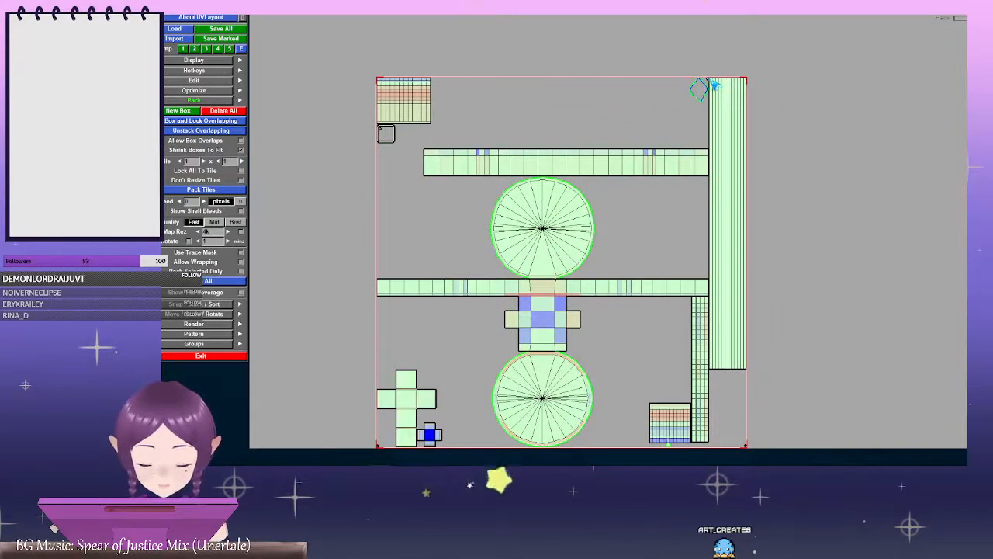
pyautogui.moveTo(684, 106)
pyautogui.mouseDown(button='middle')
pyautogui.moveTo(608, 128)
pyautogui.moveTo(683, 116)
pyautogui.mouseUp(button='middle')
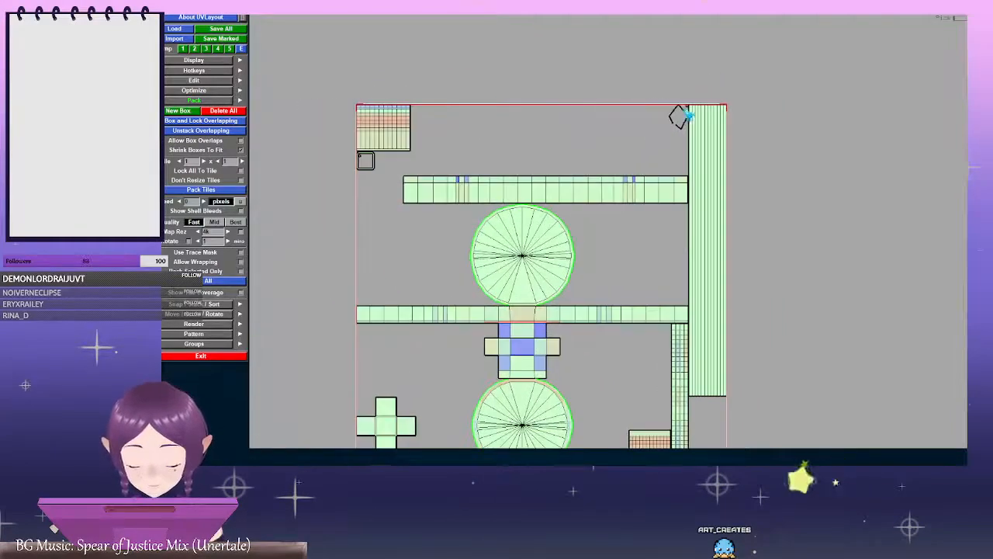
pyautogui.moveTo(380, 192); pyautogui.dragTo(380, 193, button='middle')
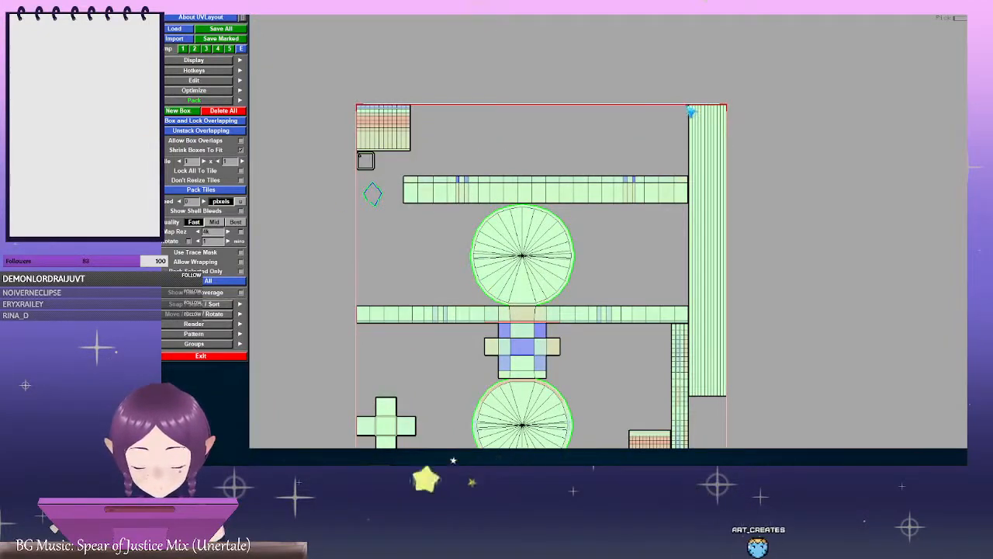
# Move the tiny box shell from the tall strip's upper corner into the square frame shell
pyautogui.moveTo(614, 107); pyautogui.dragTo(759, 40, button='right')
pyautogui.moveTo(759, 41); pyautogui.dragTo(704, 223, button='middle')
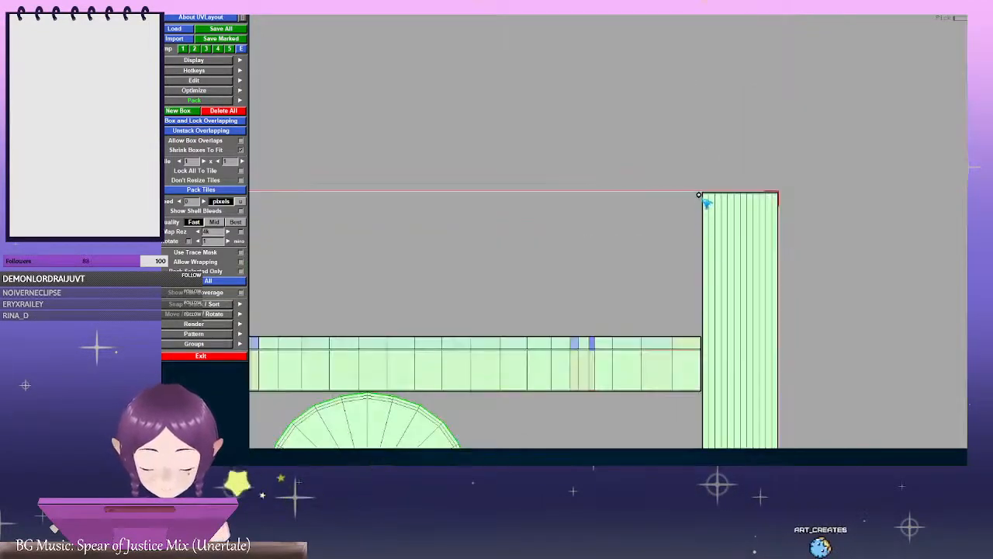
pyautogui.moveTo(466, 277); pyautogui.dragTo(763, 248, button='middle')
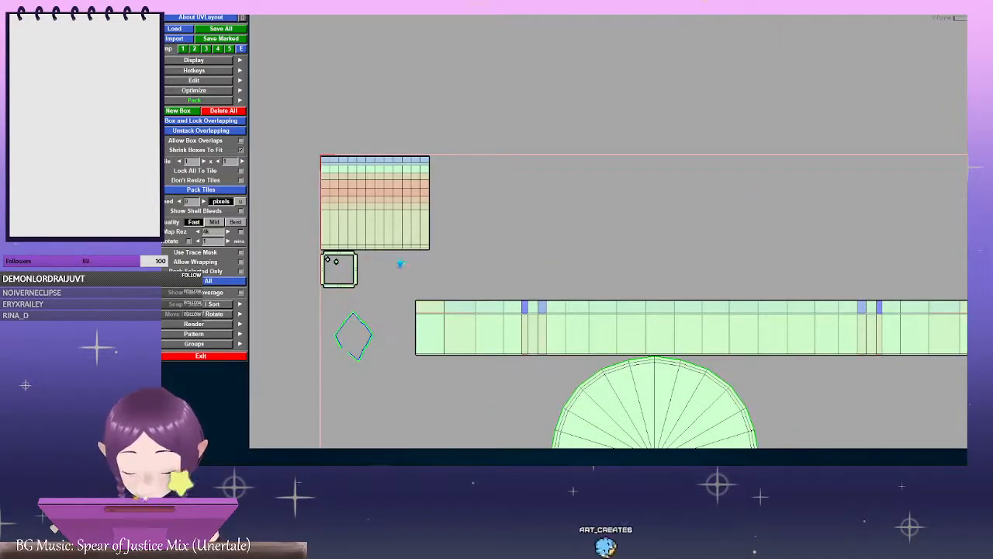
pyautogui.moveTo(659, 248); pyautogui.dragTo(525, 282, button='right')
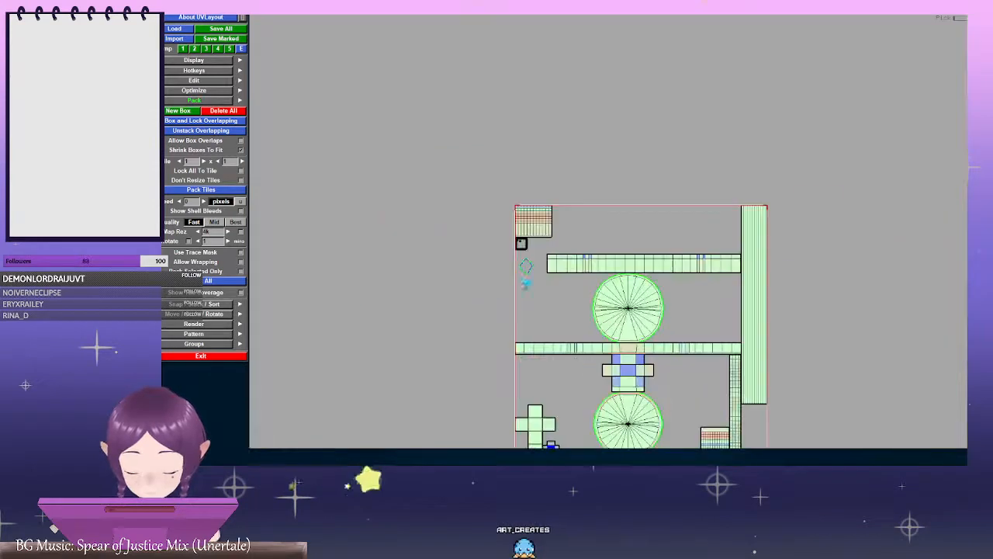
pyautogui.moveTo(525, 282); pyautogui.dragTo(450, 177, button='middle')
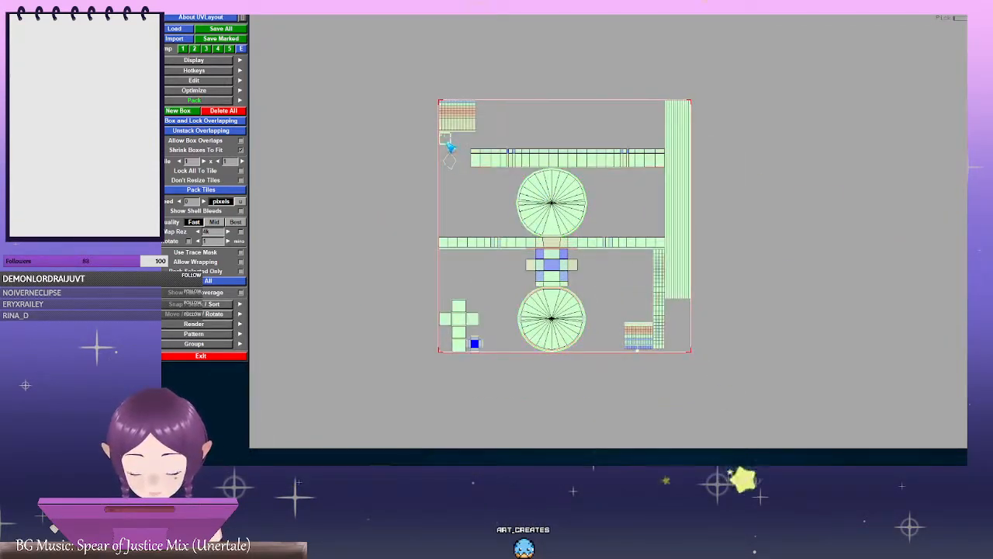
# Move the small blue cross shell from beside the large cross to just below the diamond frame
pyautogui.moveTo(478, 344); pyautogui.dragTo(450, 185, button='middle')
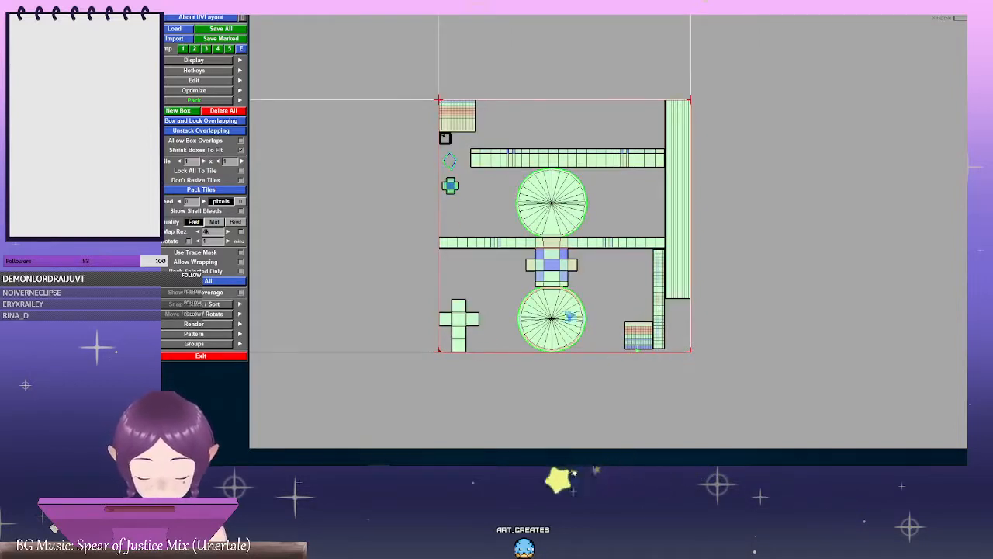
pyautogui.moveTo(451, 187); pyautogui.dragTo(700, 224, button='middle')
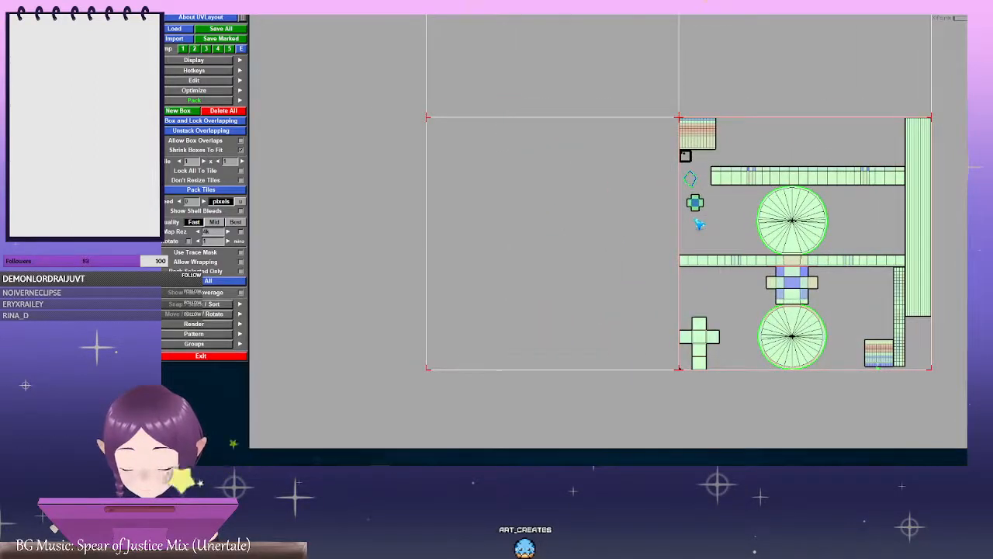
pyautogui.hotkey('ctrl', 'z')
pyautogui.moveTo(737, 231); pyautogui.dragTo(627, 215, button='middle')
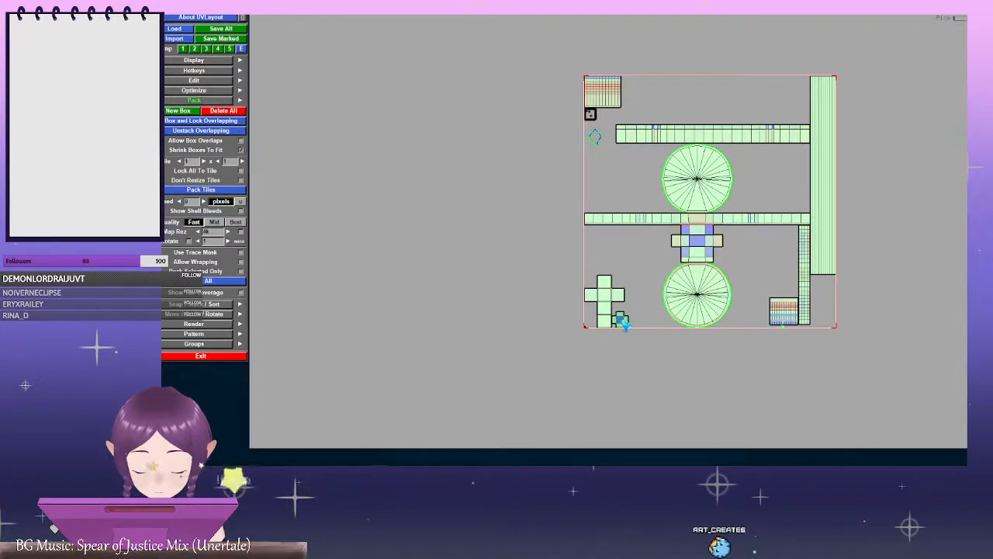
pyautogui.moveTo(622, 321); pyautogui.dragTo(598, 164, button='middle')
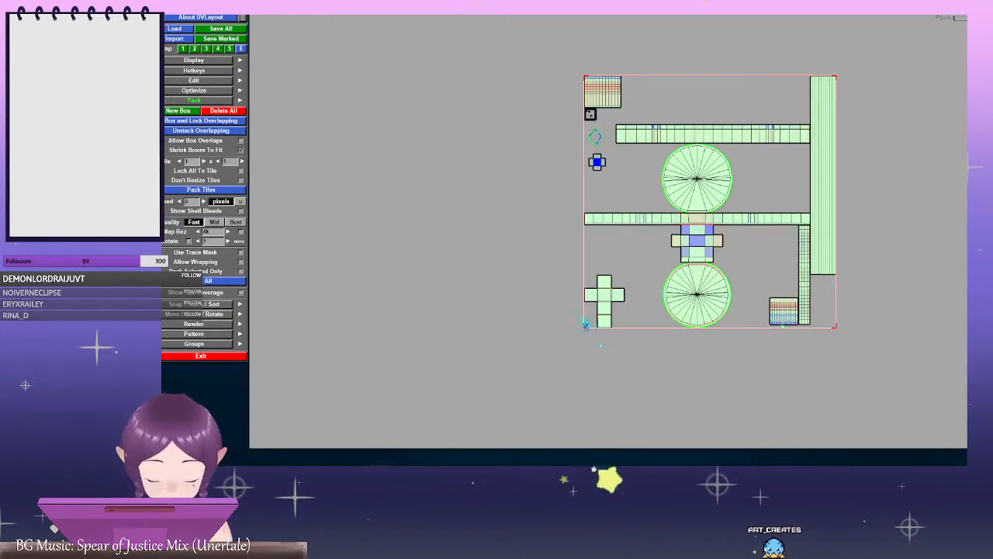
# Move the small blue cross shell from below the diamond frame to beside the tiny square frame shell
pyautogui.moveTo(635, 330); pyautogui.dragTo(637, 279, button='right')
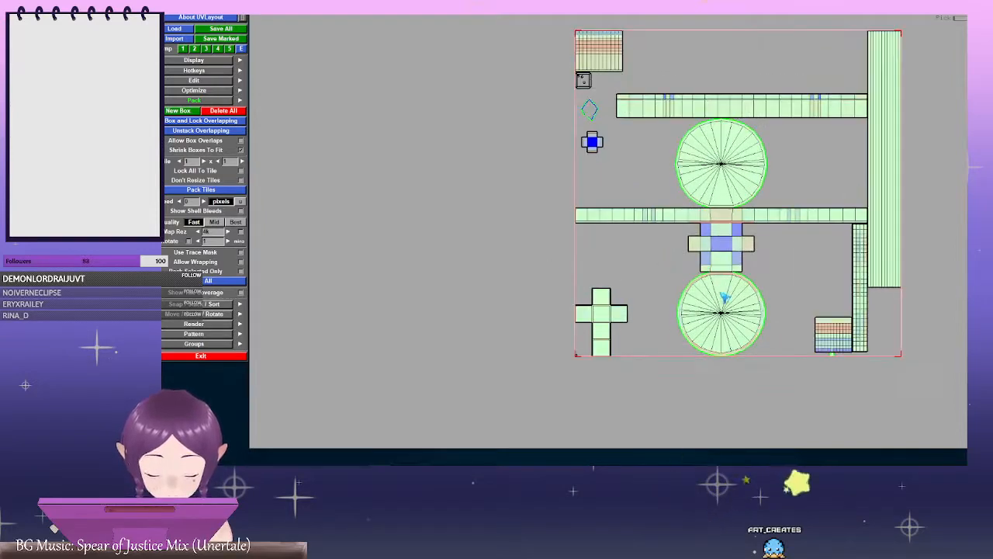
pyautogui.moveTo(725, 297); pyautogui.dragTo(610, 207, button='middle')
pyautogui.moveTo(535, 195); pyautogui.dragTo(602, 292, button='right')
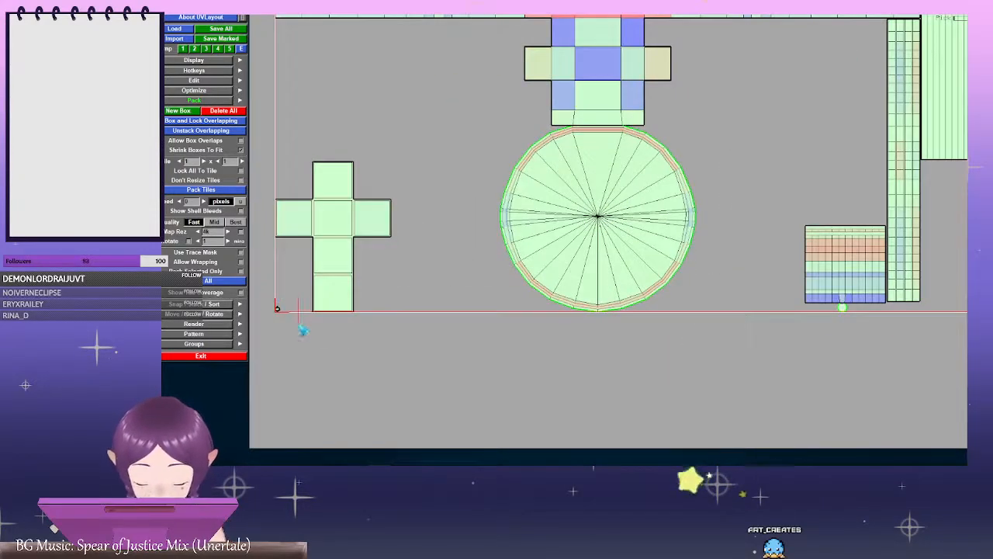
pyautogui.moveTo(301, 328); pyautogui.dragTo(338, 270, button='right')
pyautogui.moveTo(473, 279); pyautogui.dragTo(505, 360, button='middle')
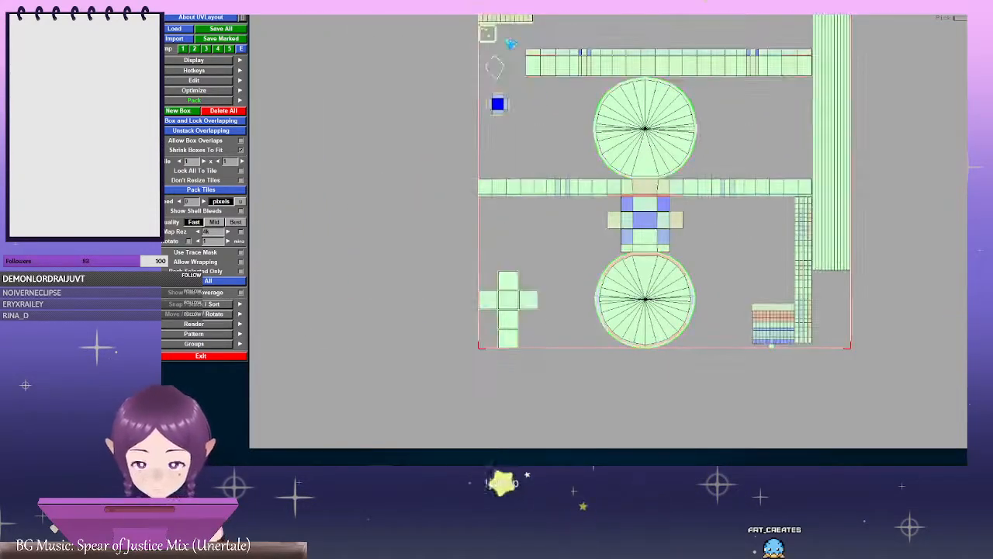
pyautogui.press('g')
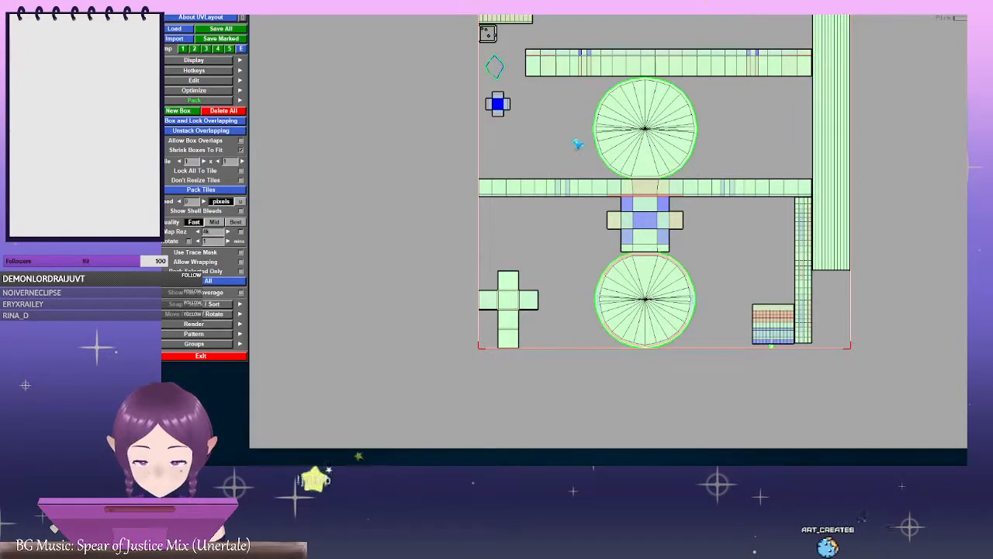
pyautogui.moveTo(554, 151); pyautogui.dragTo(638, 319, button='middle')
pyautogui.moveTo(638, 319); pyautogui.dragTo(854, 245, button='right')
pyautogui.moveTo(600, 179); pyautogui.dragTo(577, 162, button='middle')
pyautogui.moveTo(629, 326); pyautogui.dragTo(606, 279, button='middle')
pyautogui.moveTo(672, 295); pyautogui.dragTo(500, 263, button='right')
pyautogui.moveTo(641, 313); pyautogui.dragTo(583, 181, button='middle')
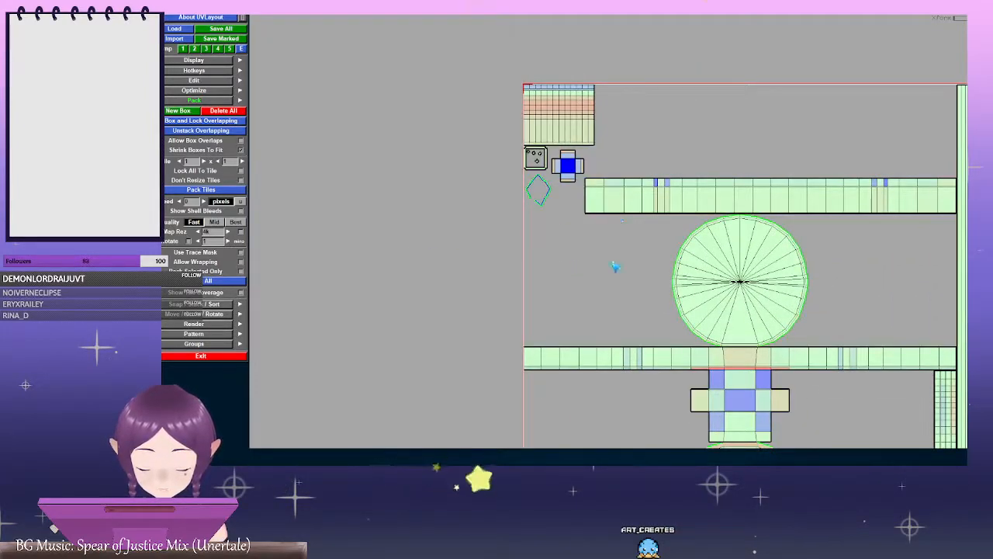
# Move the small striped block shell below the diamond frame, and rotate the narrow grid strip to horizontal and place it above the upper horizontal strip
pyautogui.moveTo(587, 260); pyautogui.dragTo(527, 233, button='right')
pyautogui.moveTo(831, 441); pyautogui.dragTo(490, 138, button='middle')
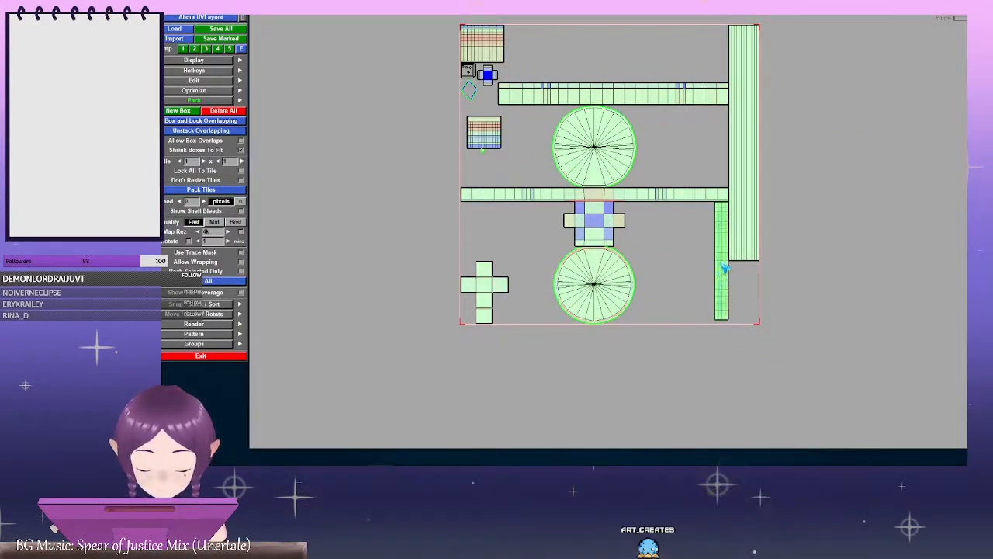
pyautogui.moveTo(722, 273); pyautogui.dragTo(685, 281, button='middle')
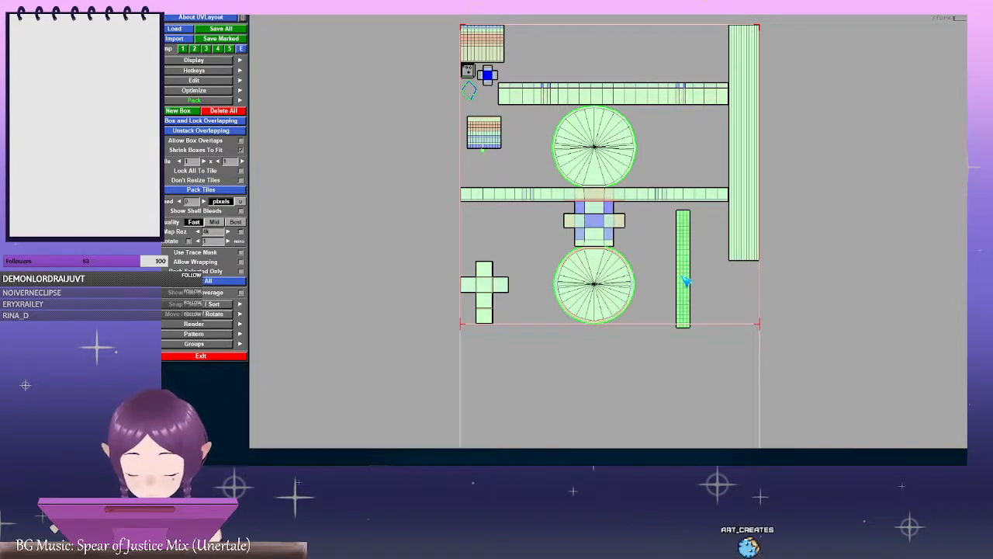
pyautogui.press('4')
pyautogui.moveTo(696, 271); pyautogui.dragTo(592, 66, button='middle')
# Move the large cross shell beside the upper circle and shift the horizontal grid strip closer to the tall strip
pyautogui.moveTo(488, 285); pyautogui.dragTo(676, 141, button='middle')
pyautogui.moveTo(688, 252); pyautogui.dragTo(683, 346, button='middle')
pyautogui.moveTo(683, 346); pyautogui.dragTo(695, 230, button='right')
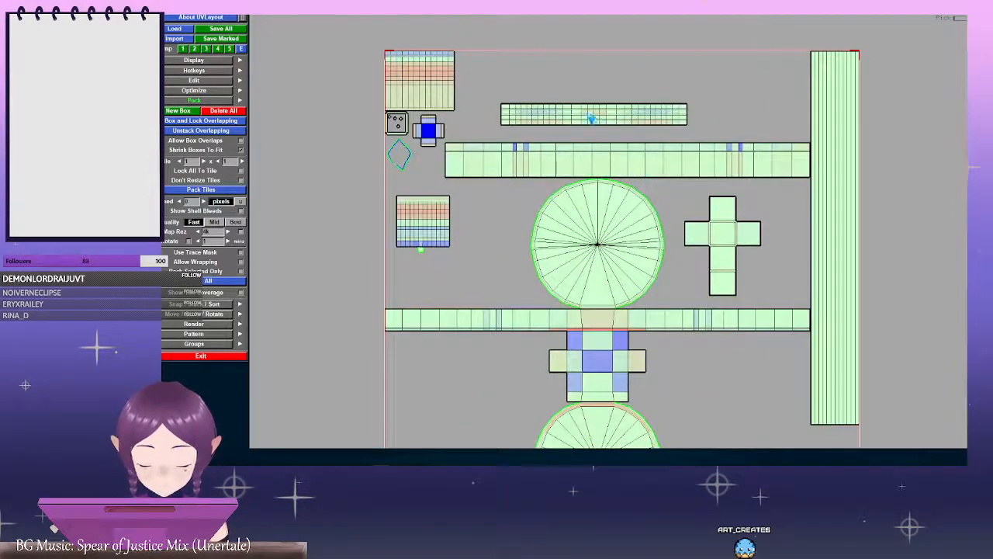
pyautogui.moveTo(592, 117); pyautogui.dragTo(691, 116, button='middle')
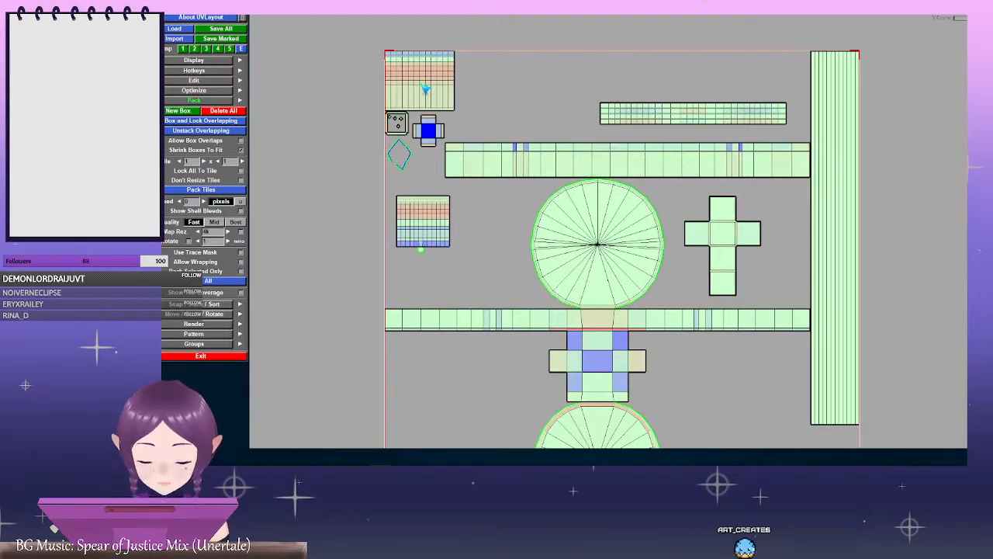
# Spread out the larger striped block, blue cross and square and diamond frame shells in the space beside the grid strip
pyautogui.moveTo(425, 89); pyautogui.dragTo(544, 110, button='middle')
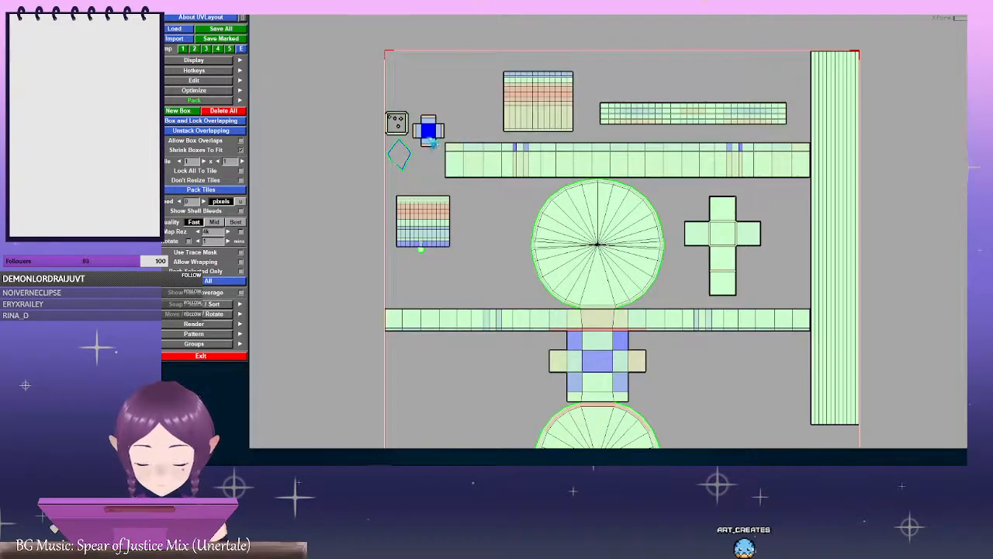
pyautogui.moveTo(435, 135); pyautogui.dragTo(472, 115, button='middle')
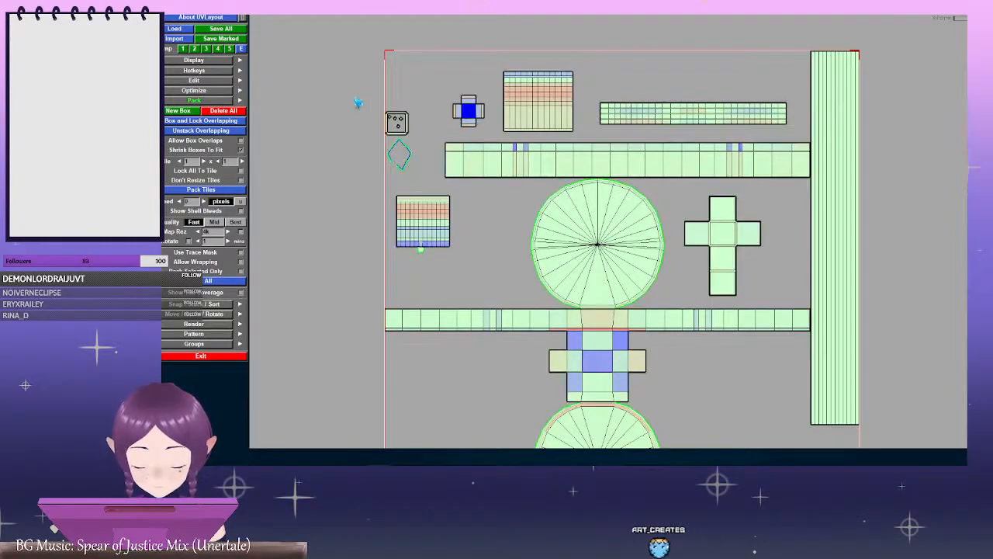
pyautogui.moveTo(404, 136); pyautogui.dragTo(422, 138, button='middle')
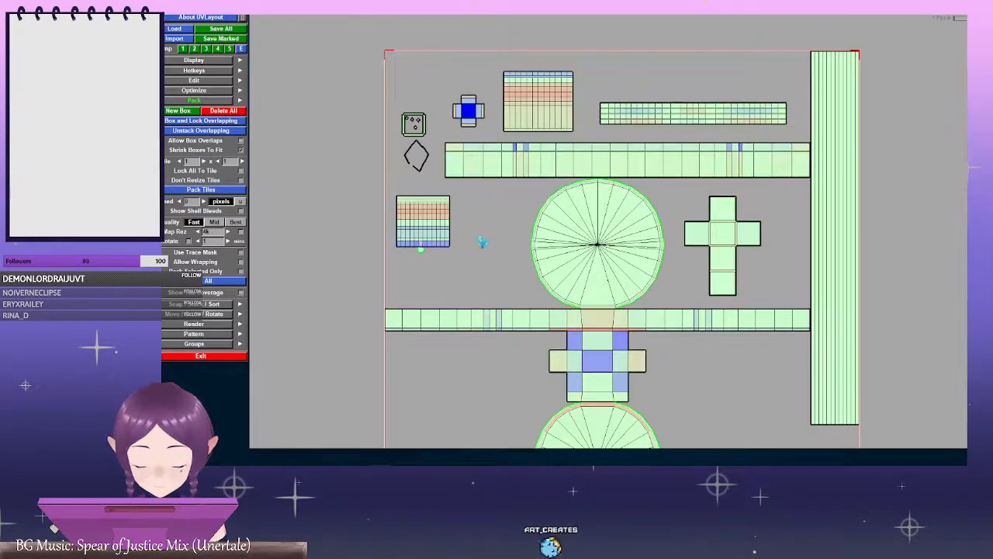
pyautogui.moveTo(765, 362); pyautogui.dragTo(638, 332, button='right')
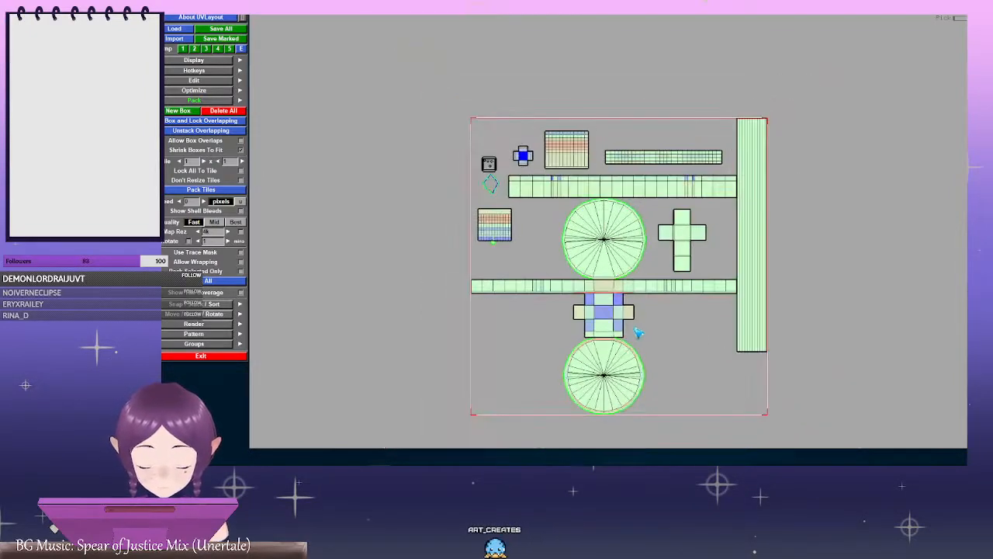
pyautogui.moveTo(719, 348); pyautogui.dragTo(698, 303, button='middle')
pyautogui.moveTo(654, 307); pyautogui.dragTo(661, 302, button='right')
pyautogui.moveTo(662, 302); pyautogui.dragTo(666, 309, button='middle')
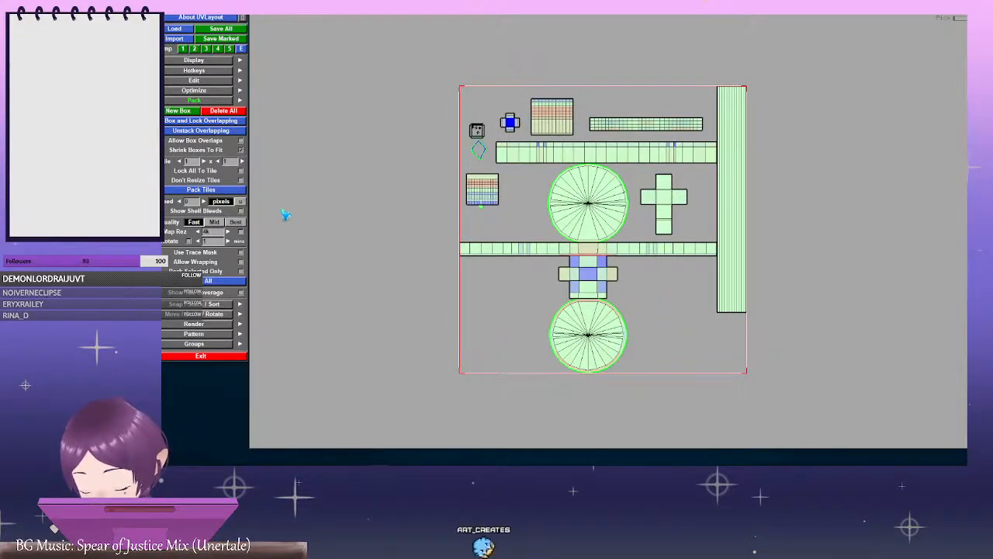
# Save the UV layout to UV.obj and dismiss the save dialog
pyautogui.click(233, 31)
pyautogui.click(347, 185)
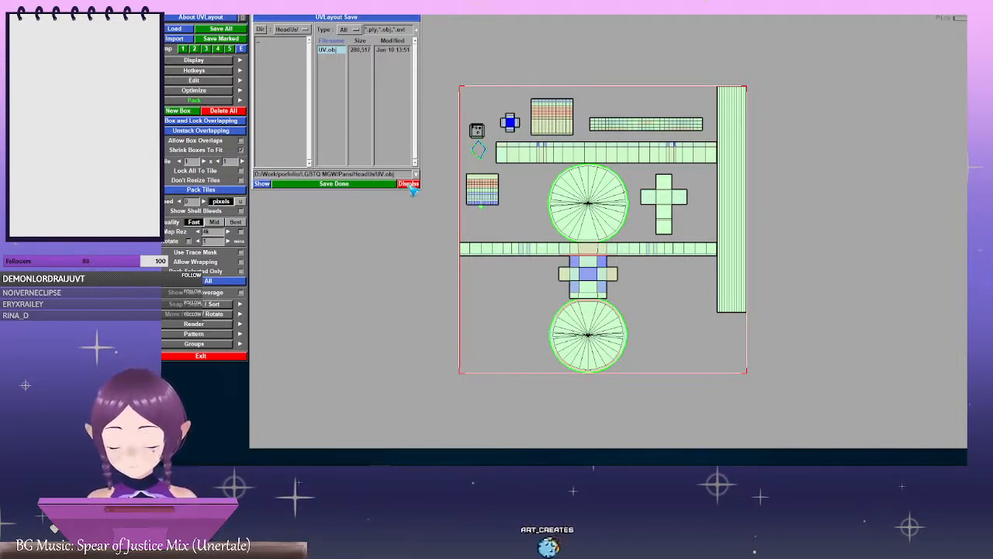
pyautogui.click(412, 187)
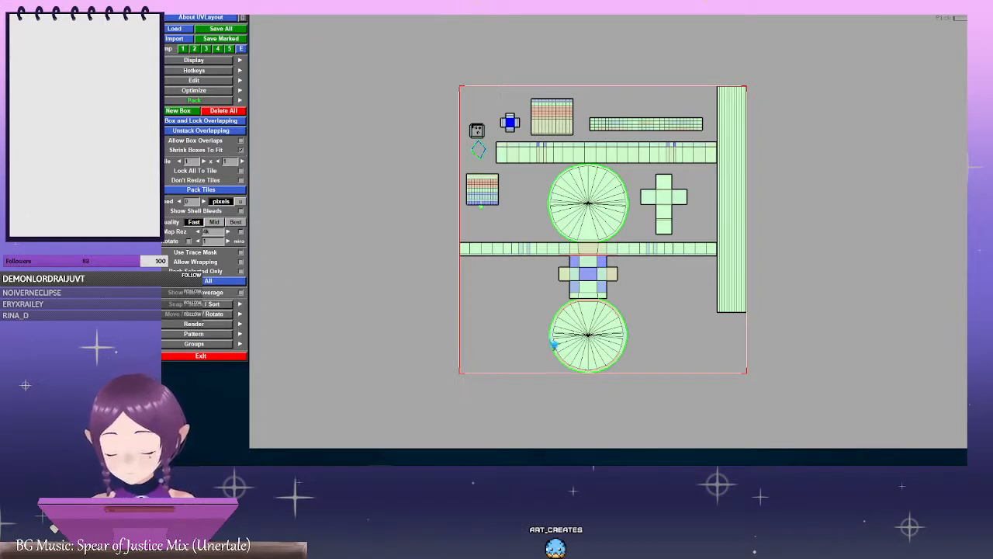
# Switch to Maya and save the pan staff scene with nothing selected
pyautogui.moveTo(571, 464)
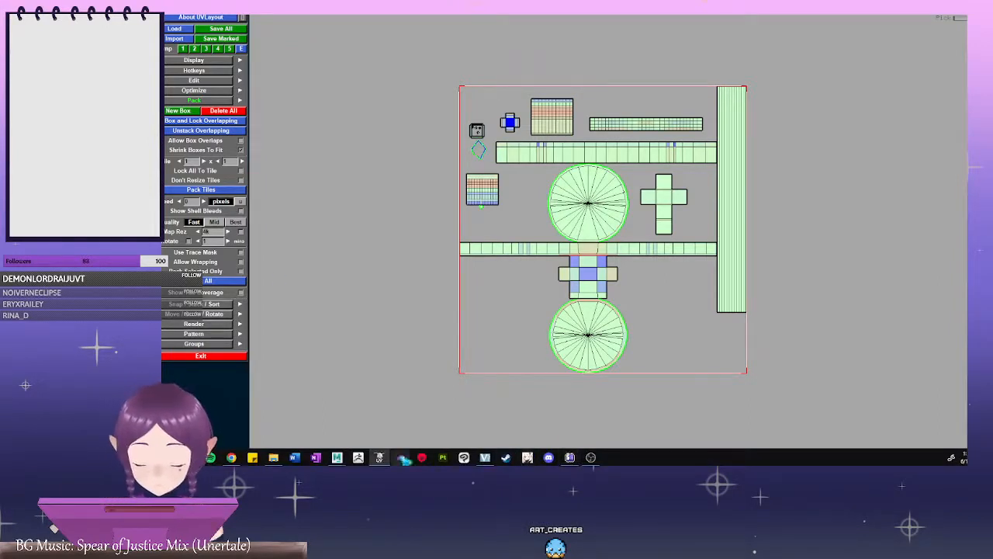
pyautogui.moveTo(337, 458)
pyautogui.click(390, 435)
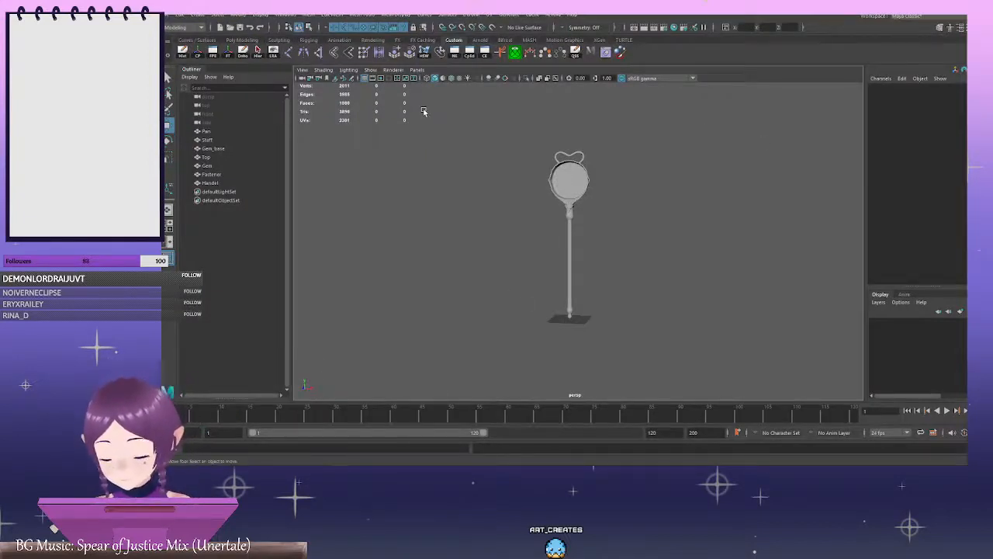
pyautogui.click(190, 184)
pyautogui.keyDown('shift'); pyautogui.click(211, 134); pyautogui.keyUp('shift')
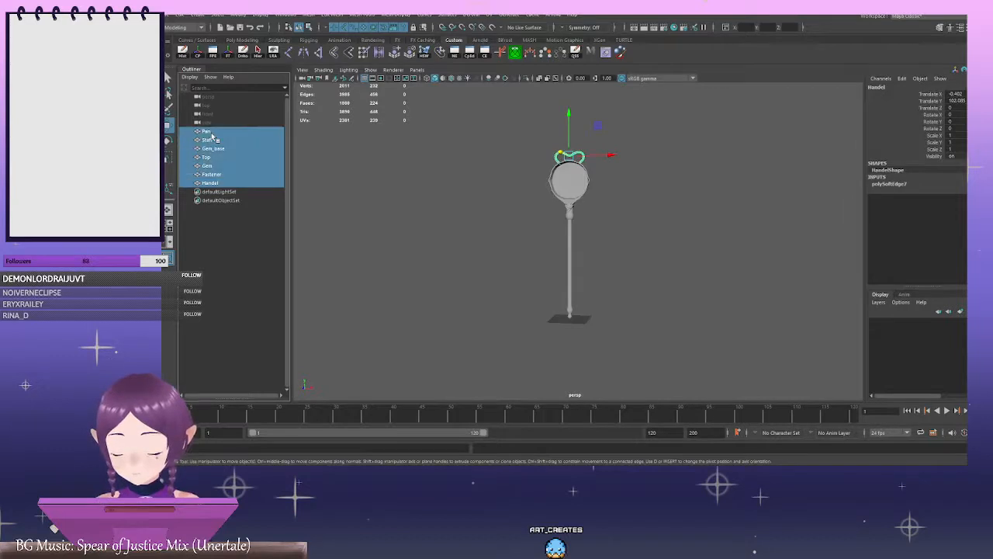
pyautogui.click(360, 171)
pyautogui.hotkey('ctrl', 's')
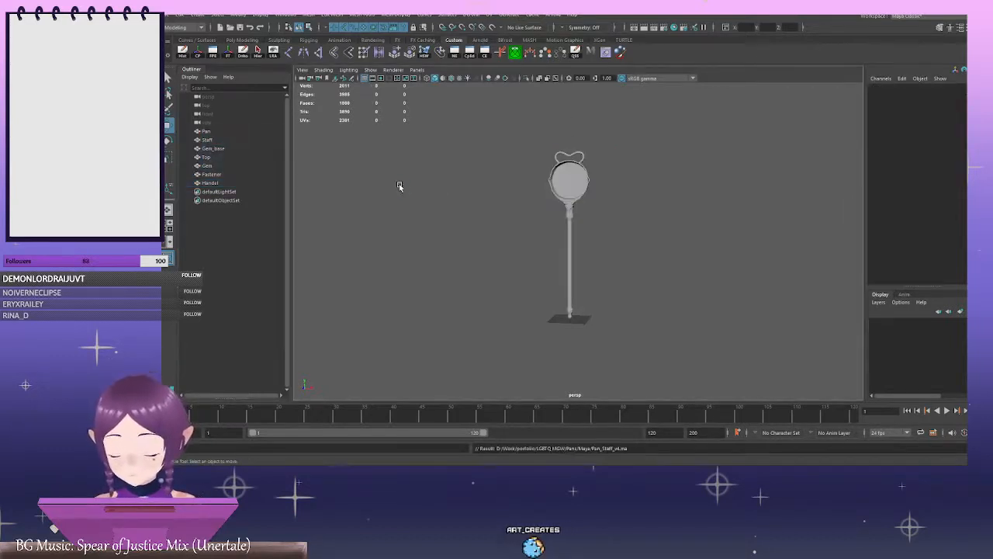
# Delete the original meshes from Pan through Handel and import the unwrapped UV.obj in their place
pyautogui.click(221, 183)
pyautogui.keyDown('shift'); pyautogui.click(207, 132); pyautogui.keyUp('shift')
pyautogui.press('Delete')
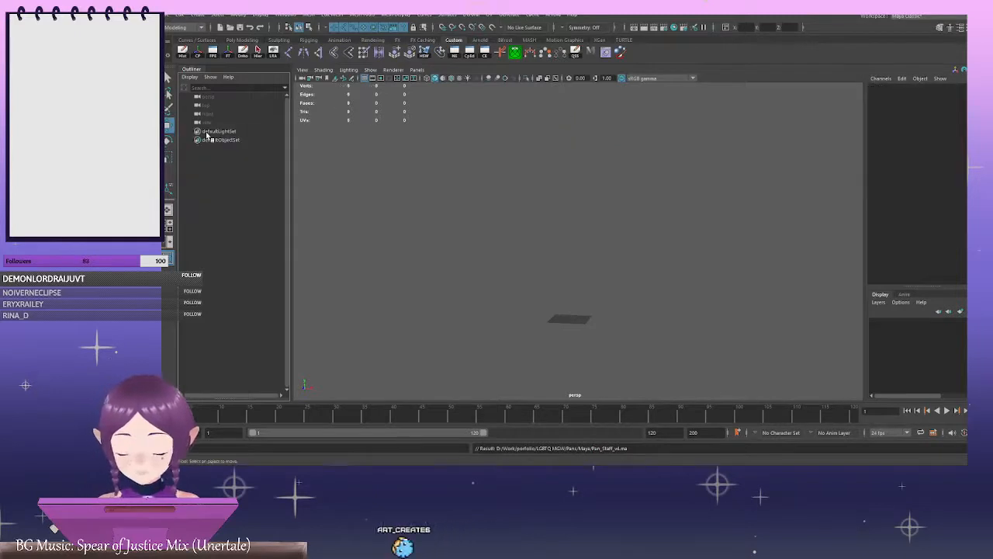
pyautogui.click(180, 14)
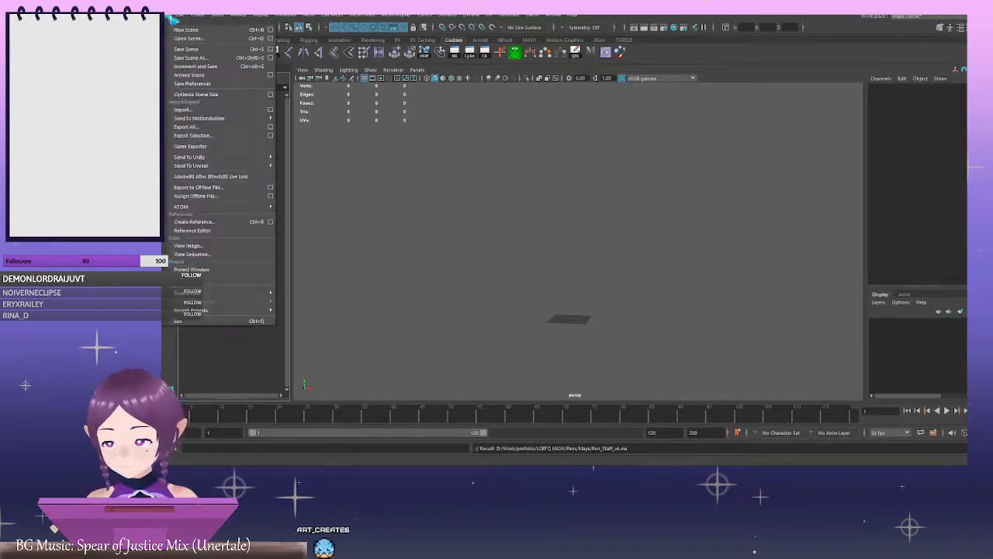
pyautogui.click(214, 114)
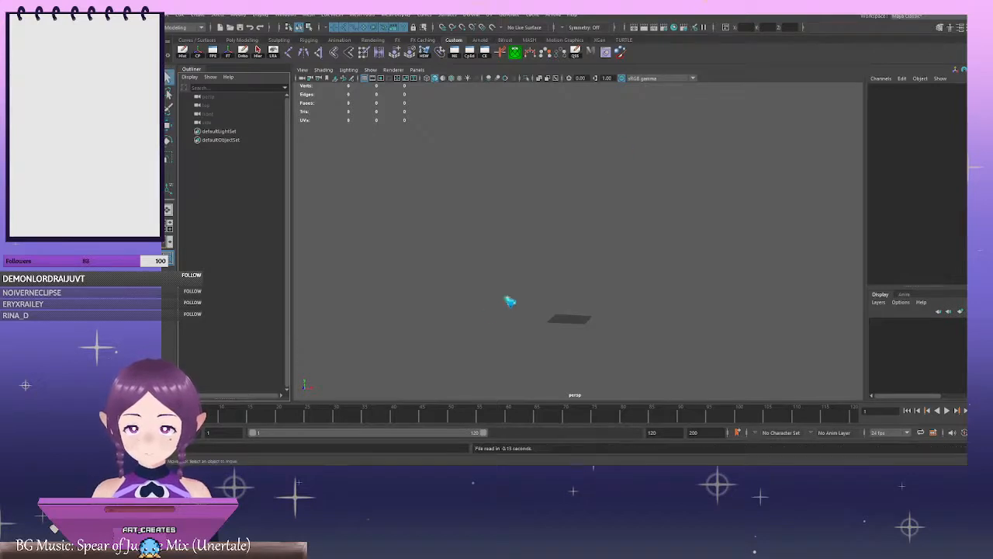
# Examine the imported pan staff up close, from the pan's rim to the gem, for problems in the geometry
pyautogui.keyDown('alt'); pyautogui.moveTo(414, 226); pyautogui.dragTo(570, 260, button='right'); pyautogui.keyUp('alt')
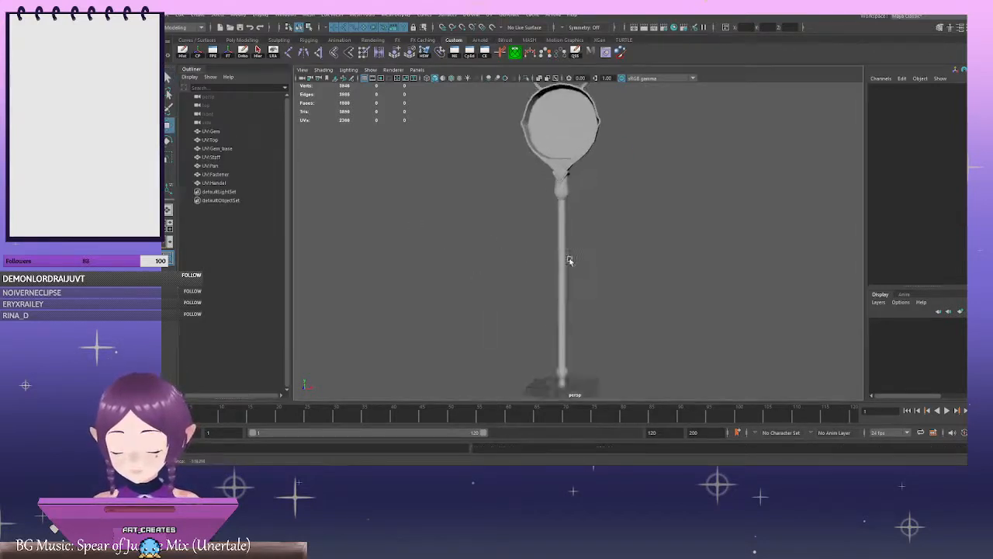
pyautogui.keyDown('alt'); pyautogui.moveTo(570, 260); pyautogui.dragTo(594, 296, button='middle'); pyautogui.keyUp('alt')
pyautogui.keyDown('alt'); pyautogui.moveTo(422, 235); pyautogui.dragTo(467, 245, button='right'); pyautogui.keyUp('alt')
pyautogui.keyDown('alt'); pyautogui.moveTo(642, 181); pyautogui.dragTo(657, 250); pyautogui.keyUp('alt')
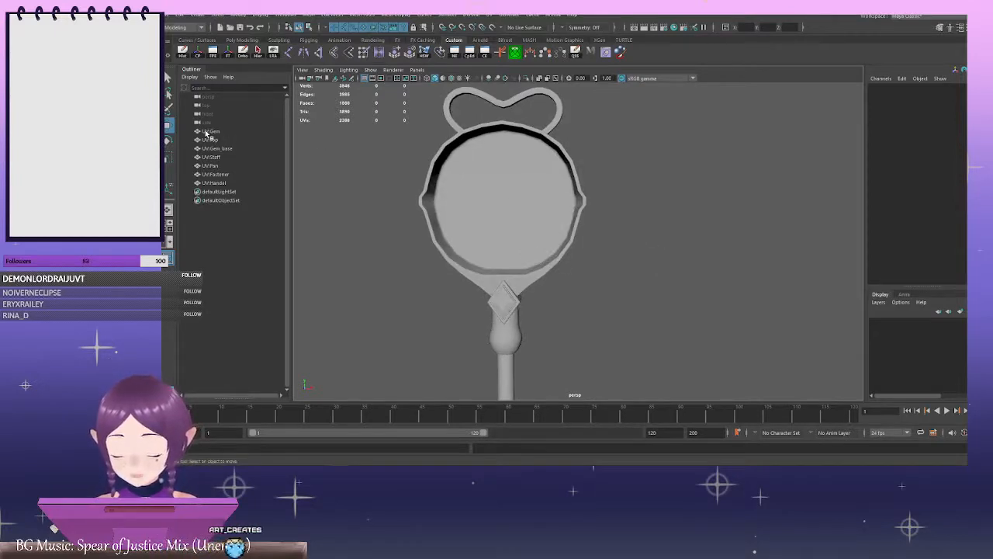
pyautogui.keyDown('alt'); pyautogui.moveTo(560, 258); pyautogui.dragTo(586, 269); pyautogui.keyUp('alt')
pyautogui.keyDown('alt'); pyautogui.moveTo(586, 269); pyautogui.dragTo(787, 347, button='right'); pyautogui.keyUp('alt')
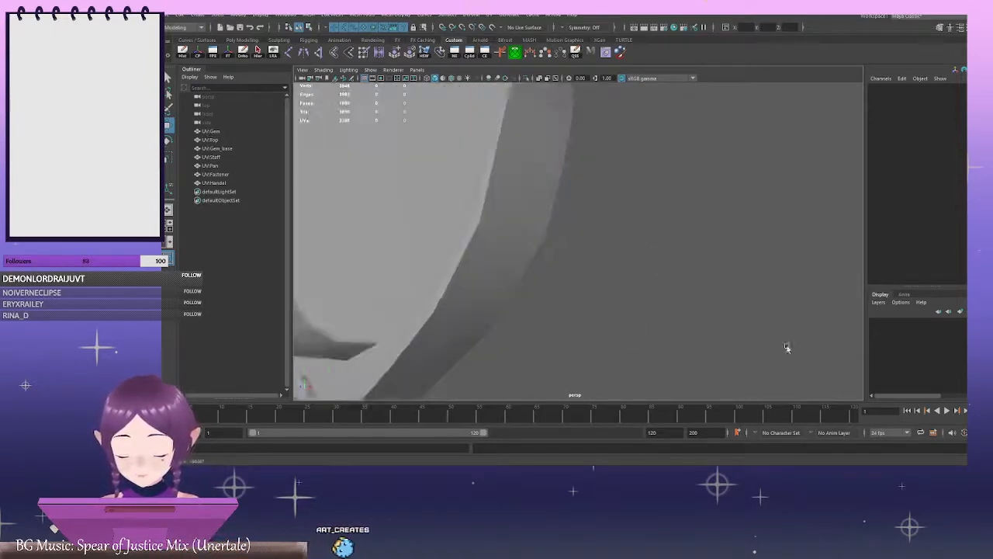
pyautogui.keyDown('alt'); pyautogui.moveTo(787, 347); pyautogui.dragTo(651, 291); pyautogui.keyUp('alt')
pyautogui.keyDown('alt'); pyautogui.moveTo(652, 291); pyautogui.dragTo(566, 229, button='right'); pyautogui.keyUp('alt')
pyautogui.keyDown('alt'); pyautogui.moveTo(566, 229); pyautogui.dragTo(537, 266); pyautogui.keyUp('alt')
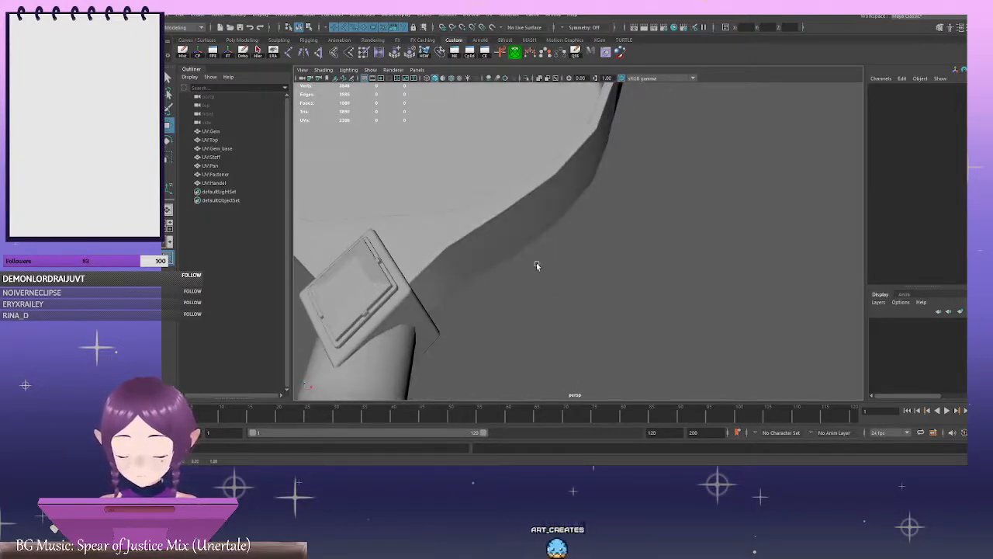
pyautogui.keyDown('alt'); pyautogui.moveTo(536, 265); pyautogui.dragTo(510, 242, button='right'); pyautogui.keyUp('alt')
pyautogui.keyDown('alt'); pyautogui.moveTo(510, 241); pyautogui.dragTo(605, 266); pyautogui.keyUp('alt')
pyautogui.keyDown('alt'); pyautogui.moveTo(605, 266); pyautogui.dragTo(535, 233, button='right'); pyautogui.keyUp('alt')
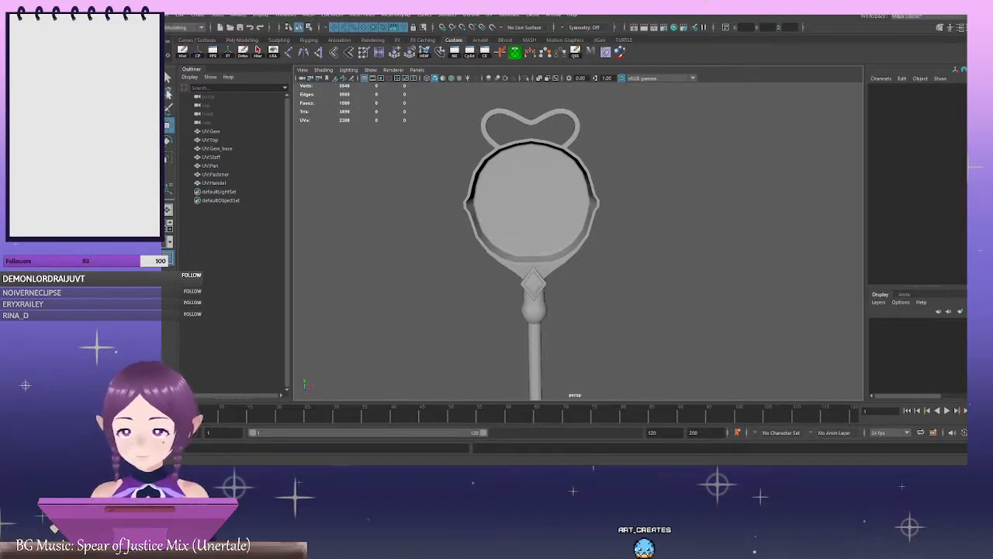
# Remove the UV prefix from the first two imported meshes, naming them Gem and Top
pyautogui.click(211, 131)
pyautogui.doubleClick(212, 132)
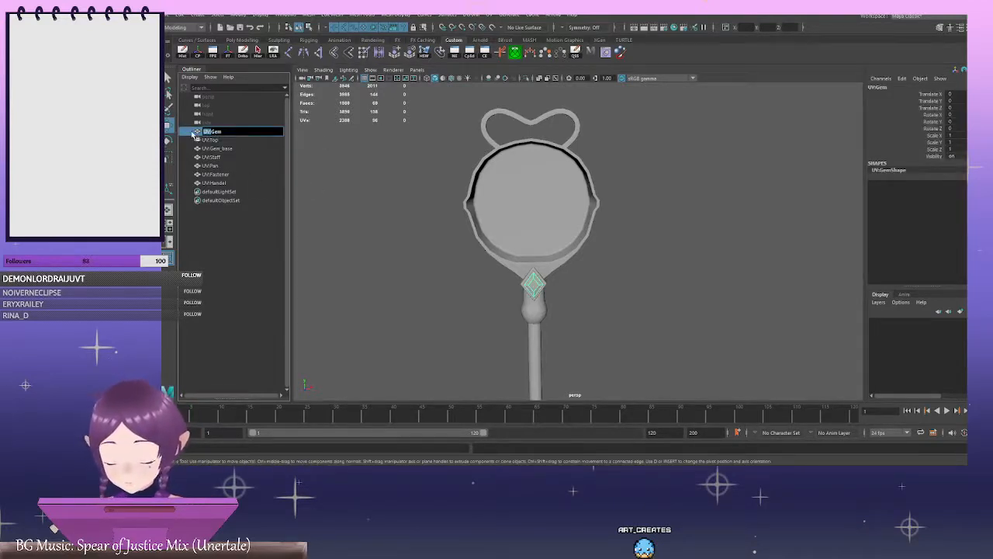
pyautogui.write('Gem')
pyautogui.click(209, 141)
pyautogui.doubleClick(210, 141)
pyautogui.write('Top')
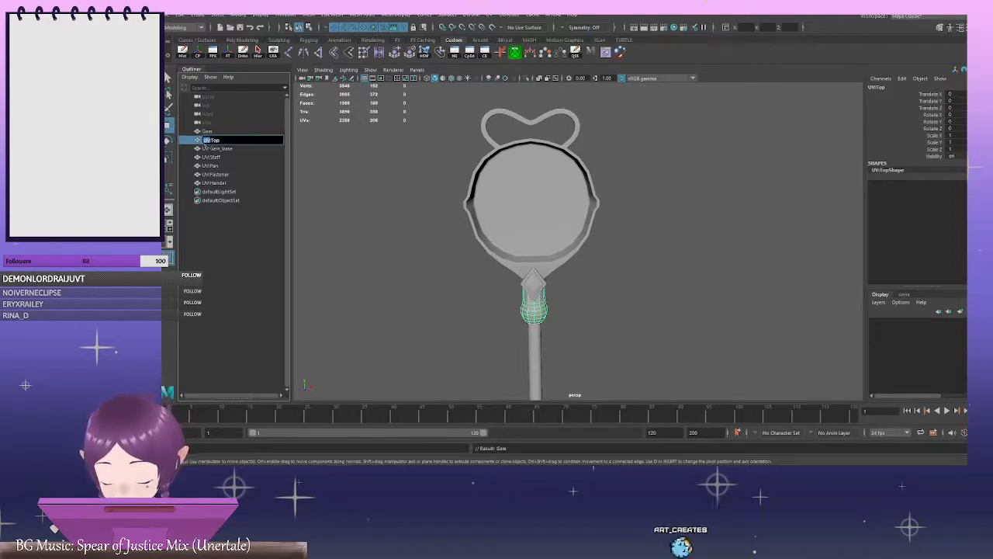
# Rename the imported gem base and staff meshes as Gem_base and Staff
pyautogui.click(213, 149)
pyautogui.doubleClick(213, 148)
pyautogui.write('Gem_base')
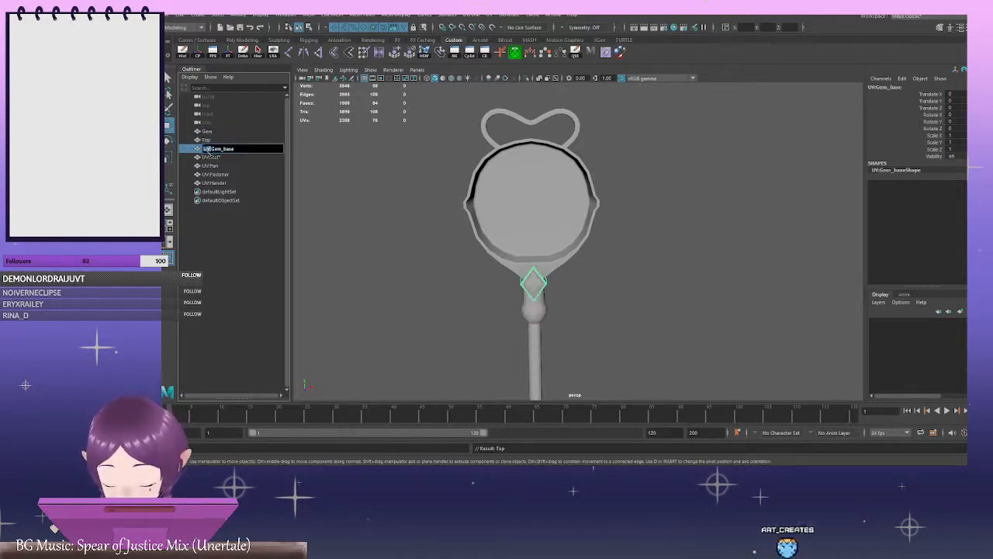
pyautogui.click(212, 158)
pyautogui.doubleClick(212, 158)
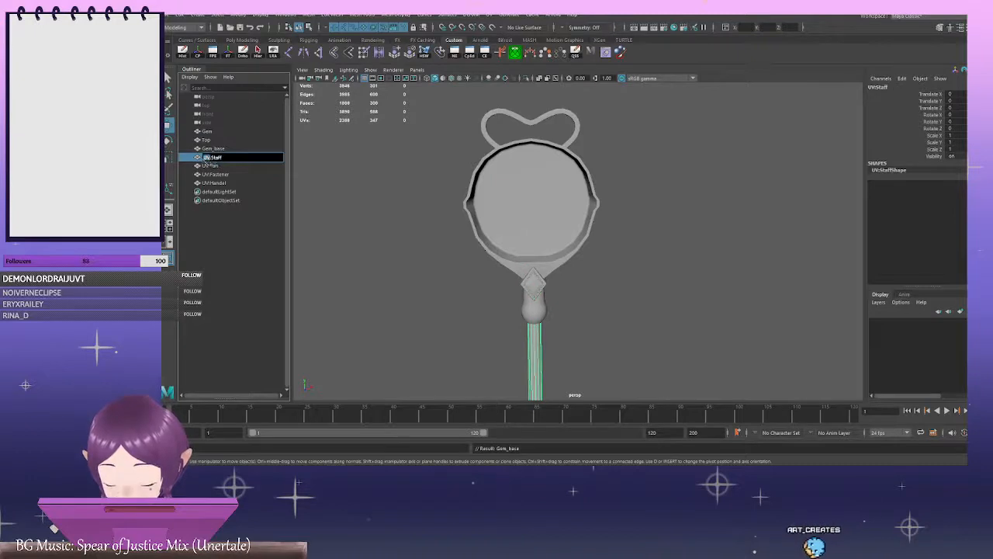
pyautogui.write('Staff')
# Rename the imported pan and fastener meshes as Pan and Fastener
pyautogui.click(211, 166)
pyautogui.doubleClick(211, 166)
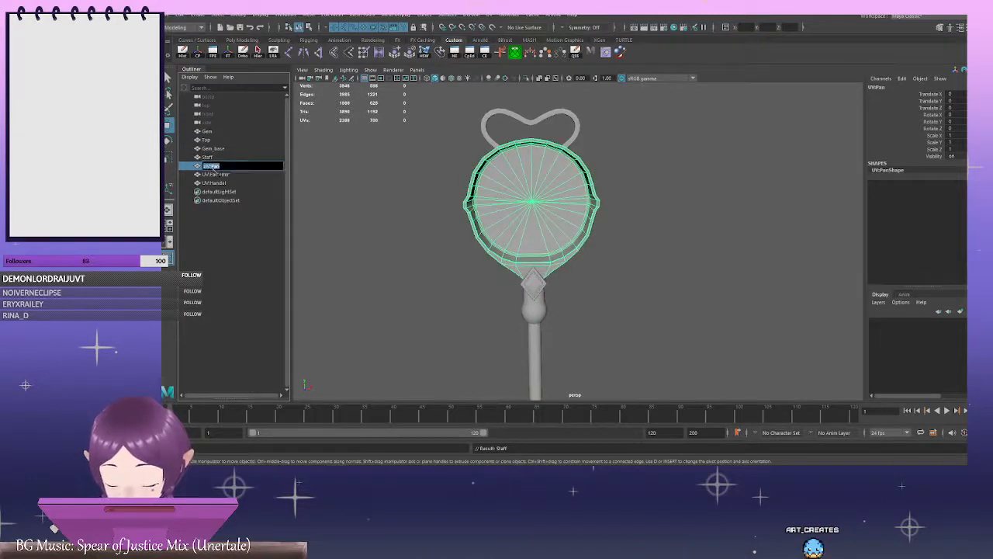
pyautogui.write('Pan')
pyautogui.click(214, 175)
pyautogui.doubleClick(214, 175)
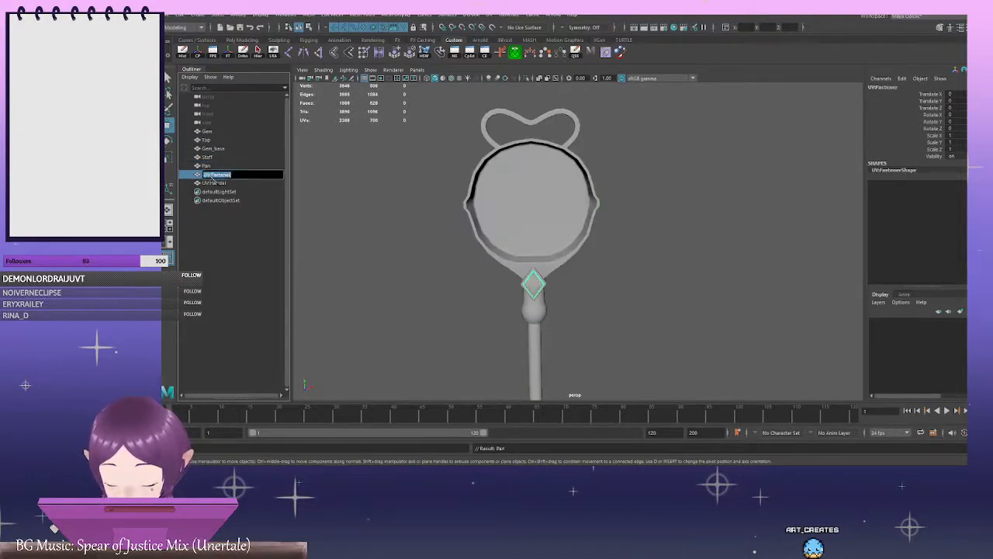
pyautogui.write('Fastener')
# Remove the UV prefix from the imported handle mesh, naming it Handel
pyautogui.click(211, 183)
pyautogui.doubleClick(211, 183)
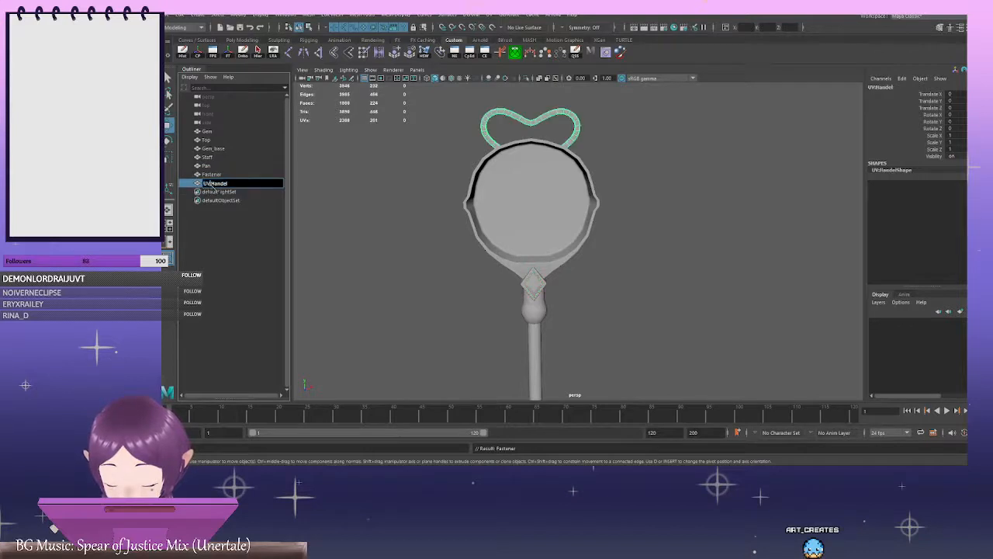
pyautogui.write('Handel')
pyautogui.click(334, 196)
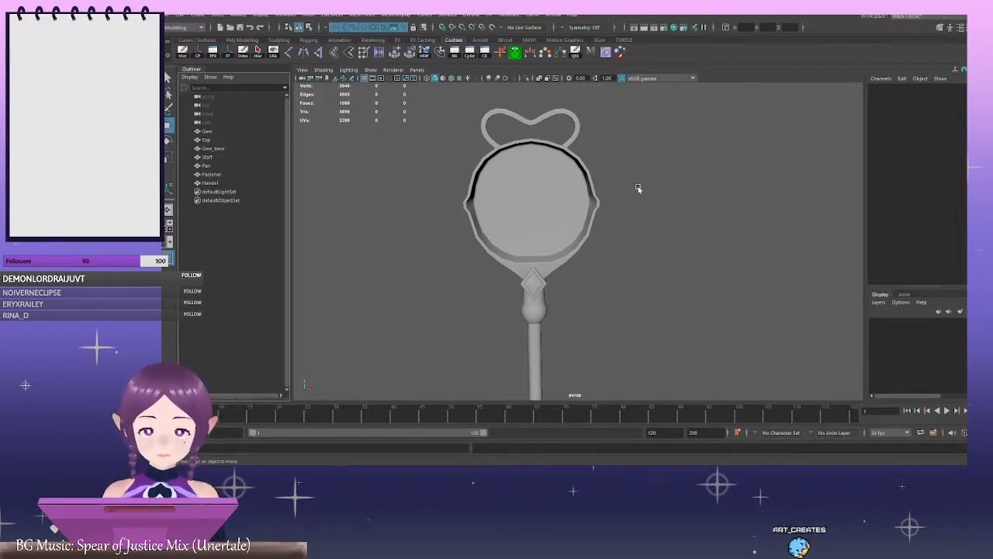
pyautogui.scroll(-3, 622, 177)
pyautogui.keyDown('alt'); pyautogui.moveTo(665, 240); pyautogui.dragTo(633, 253, button='middle'); pyautogui.keyUp('alt')
pyautogui.scroll(2, 637, 193)
pyautogui.scroll(2, 633, 254)
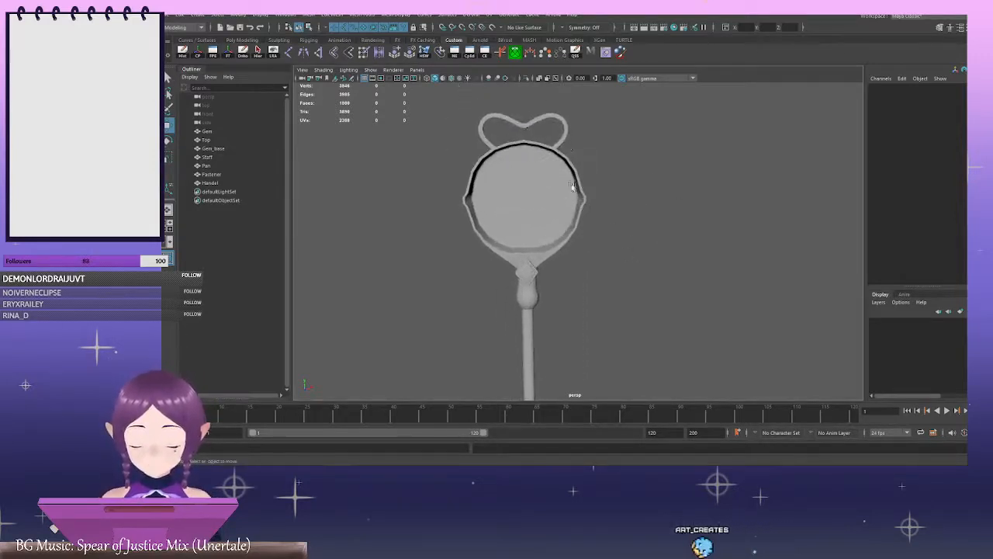
pyautogui.click(565, 138)
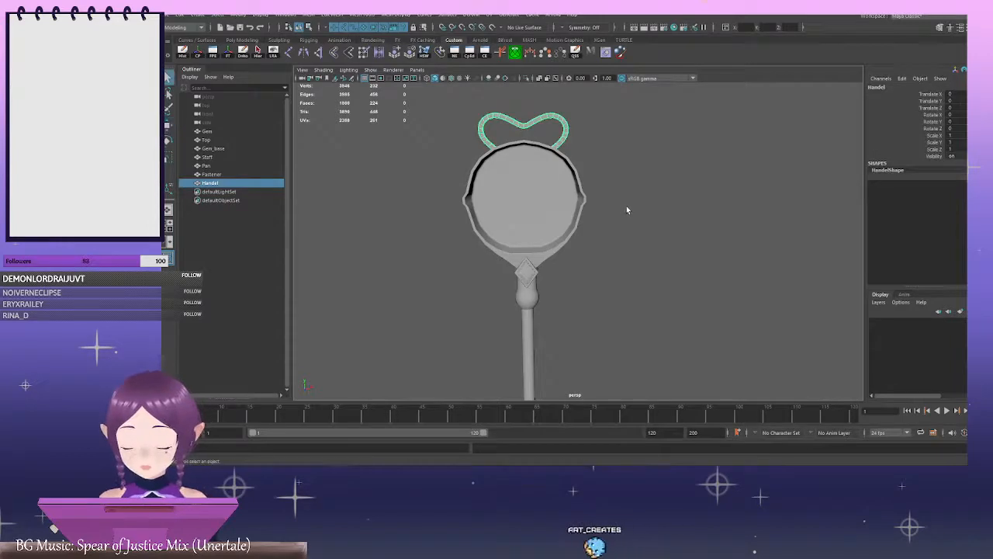
pyautogui.scroll(4, 625, 168)
pyautogui.keyDown('shift'); pyautogui.click(517, 193); pyautogui.keyUp('shift')
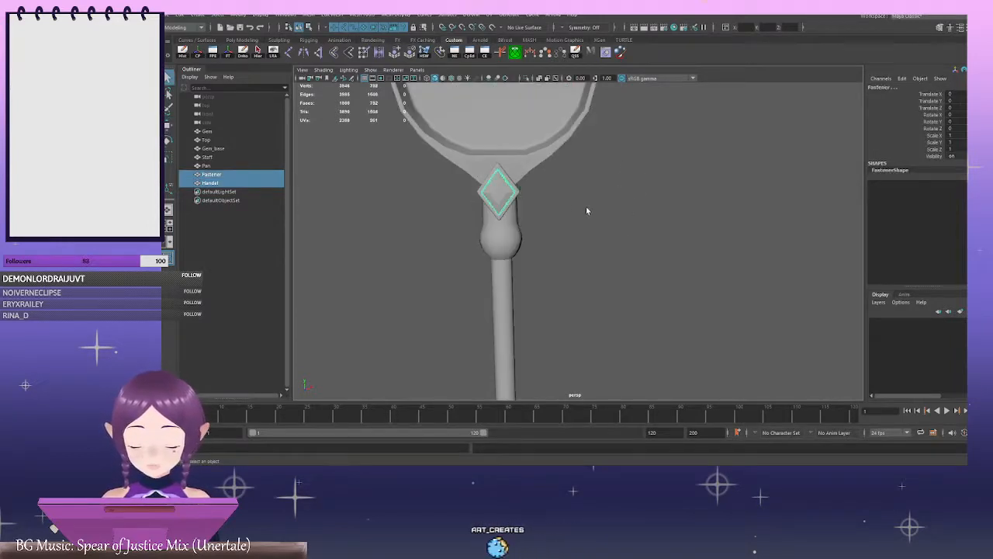
pyautogui.keyDown('alt'); pyautogui.moveTo(586, 207); pyautogui.dragTo(541, 205); pyautogui.keyUp('alt')
pyautogui.click(541, 206)
# Select the Gem_base, Handel and Fastener meshes together, leaving the gem out of the selection
pyautogui.click(525, 186)
pyautogui.keyDown('alt'); pyautogui.moveTo(541, 183); pyautogui.dragTo(590, 309, button='middle'); pyautogui.keyUp('alt')
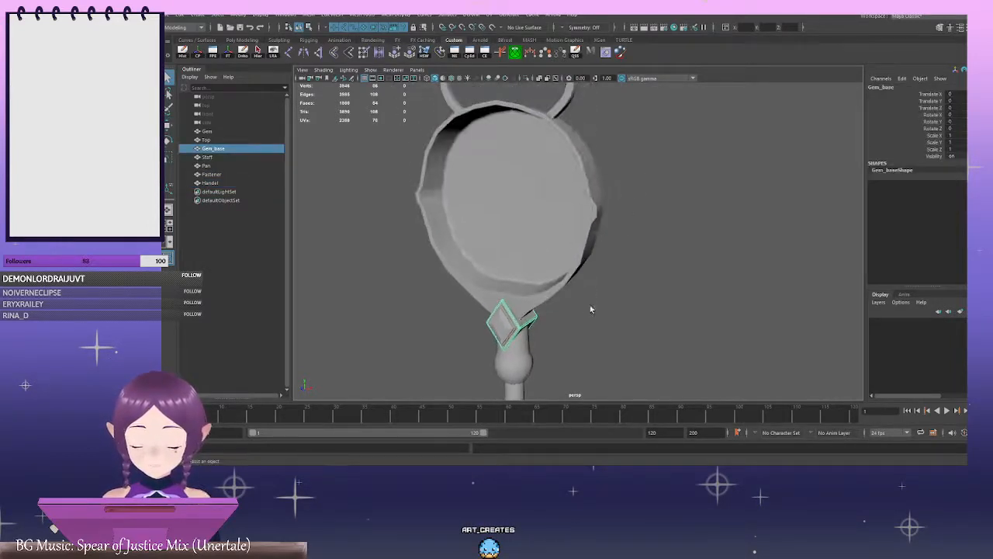
pyautogui.keyDown('shift'); pyautogui.click(562, 108); pyautogui.keyUp('shift')
pyautogui.keyDown('alt'); pyautogui.moveTo(585, 355); pyautogui.dragTo(601, 264, button='middle'); pyautogui.keyUp('alt')
pyautogui.scroll(-3, 599, 264)
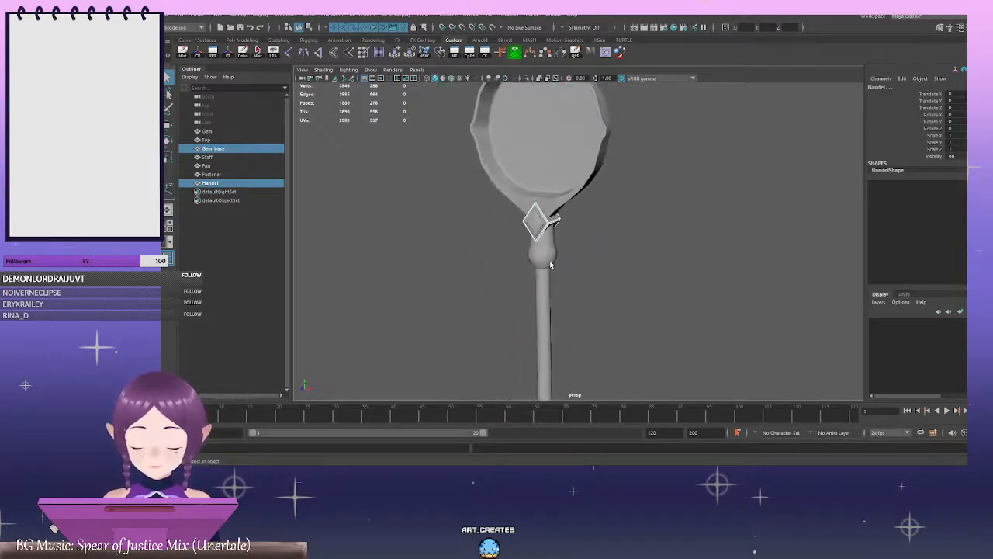
pyautogui.moveTo(640, 276)
pyautogui.keyDown('alt'); pyautogui.mouseDown(button='right')
pyautogui.moveTo(583, 250)
pyautogui.moveTo(648, 274)
pyautogui.mouseUp(button='right'); pyautogui.keyUp('alt')
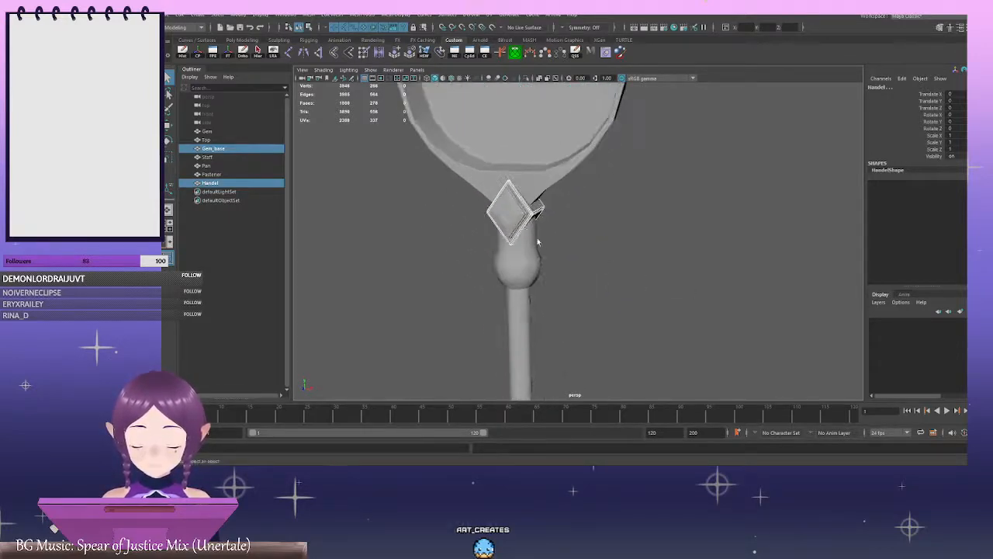
pyautogui.keyDown('alt'); pyautogui.moveTo(536, 241); pyautogui.dragTo(575, 252, button='right'); pyautogui.keyUp('alt')
pyautogui.keyDown('shift'); pyautogui.click(468, 182); pyautogui.keyUp('shift')
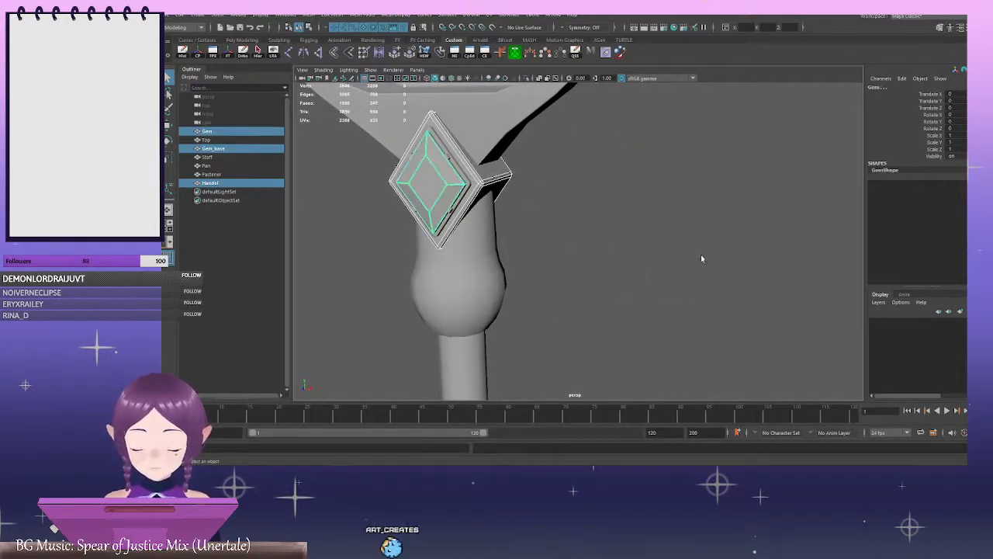
pyautogui.keyDown('shift'); pyautogui.click(469, 184); pyautogui.keyUp('shift')
pyautogui.keyDown('shift'); pyautogui.click(470, 185); pyautogui.keyUp('shift')
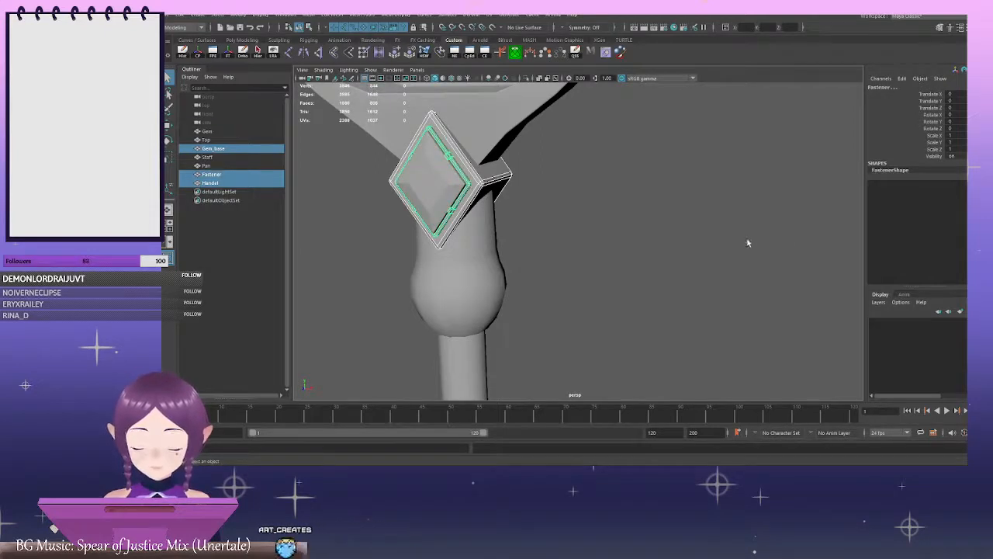
# Assign a new Lambert material to the selected gem base, handle and fastener meshes
pyautogui.keyDown('alt'); pyautogui.moveTo(747, 242); pyautogui.dragTo(627, 233, button='right'); pyautogui.keyUp('alt')
pyautogui.moveTo(627, 233)
pyautogui.keyDown('alt'); pyautogui.mouseDown()
pyautogui.moveTo(614, 230)
pyautogui.moveTo(623, 210)
pyautogui.moveTo(624, 229)
pyautogui.mouseUp(); pyautogui.keyUp('alt')
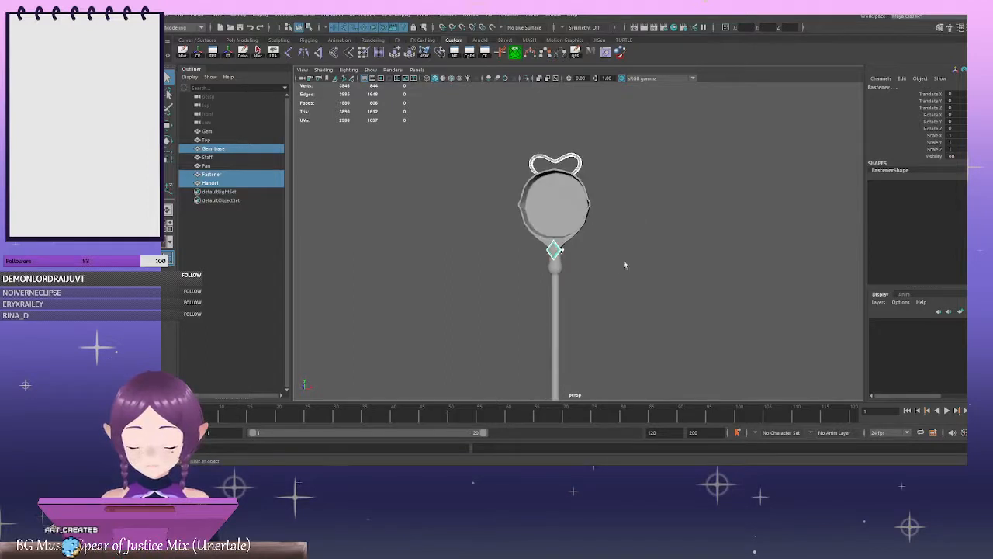
pyautogui.keyDown('alt'); pyautogui.moveTo(601, 307); pyautogui.dragTo(587, 210, button='middle'); pyautogui.keyUp('alt')
pyautogui.keyDown('alt'); pyautogui.moveTo(583, 209); pyautogui.dragTo(599, 239); pyautogui.keyUp('alt')
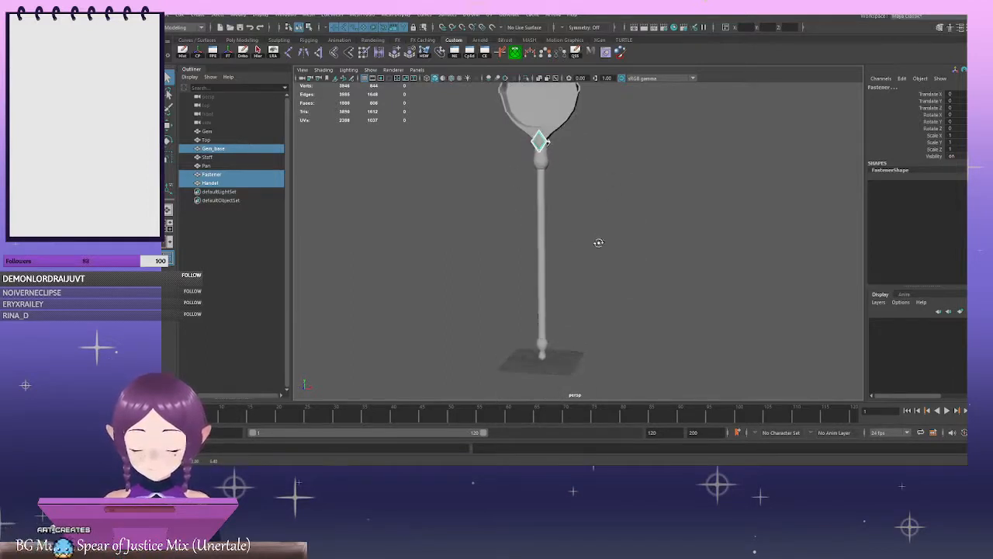
pyautogui.keyDown('alt'); pyautogui.moveTo(599, 240); pyautogui.dragTo(614, 305, button='middle'); pyautogui.keyUp('alt')
pyautogui.keyDown('alt'); pyautogui.moveTo(614, 305); pyautogui.dragTo(676, 298, button='right'); pyautogui.keyUp('alt')
pyautogui.keyDown('alt'); pyautogui.moveTo(676, 297); pyautogui.dragTo(577, 247); pyautogui.keyUp('alt')
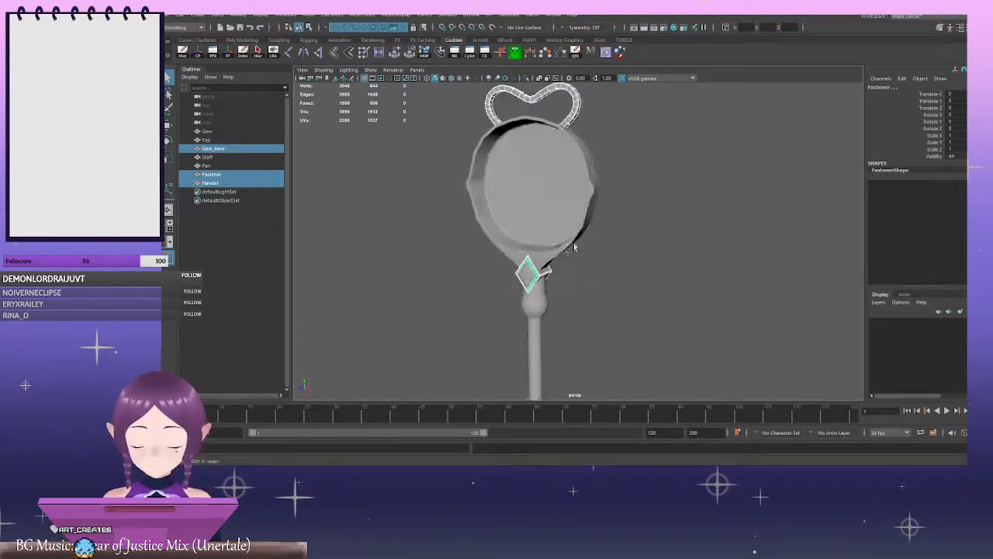
pyautogui.keyDown('alt'); pyautogui.moveTo(576, 247); pyautogui.dragTo(584, 279, button='middle'); pyautogui.keyUp('alt')
pyautogui.keyDown('shift'); pyautogui.rightClick(686, 209); pyautogui.keyUp('shift')
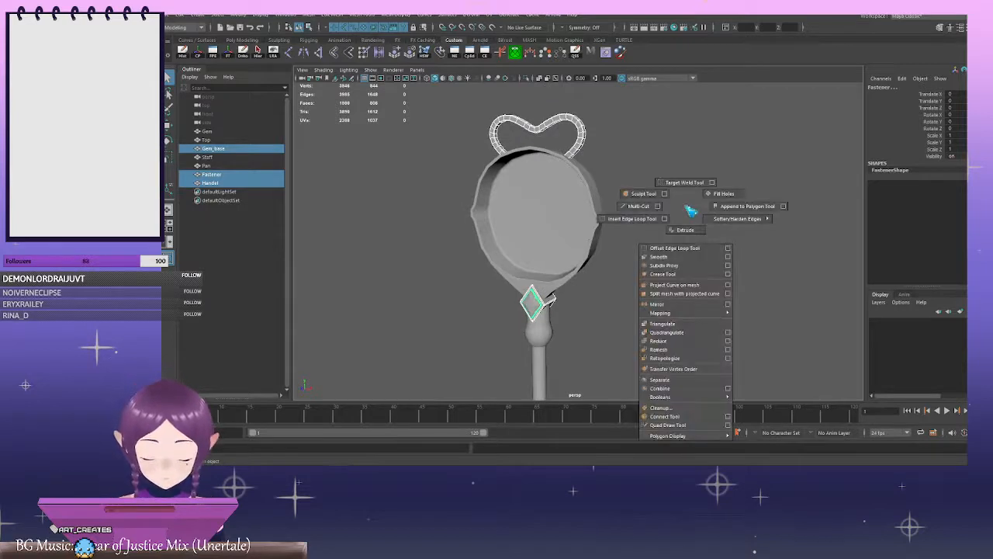
pyautogui.moveTo(690, 210); pyautogui.dragTo(704, 429, button='right')
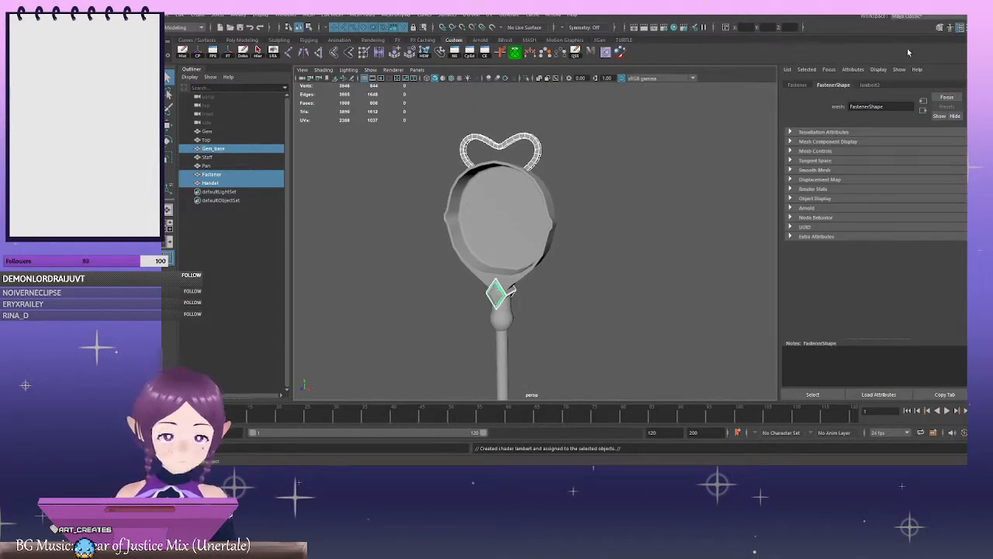
# Rename the new material's shading group as Yellow_SG and the Lambert material as Yellow_MAT
pyautogui.click(875, 85)
pyautogui.click(922, 111)
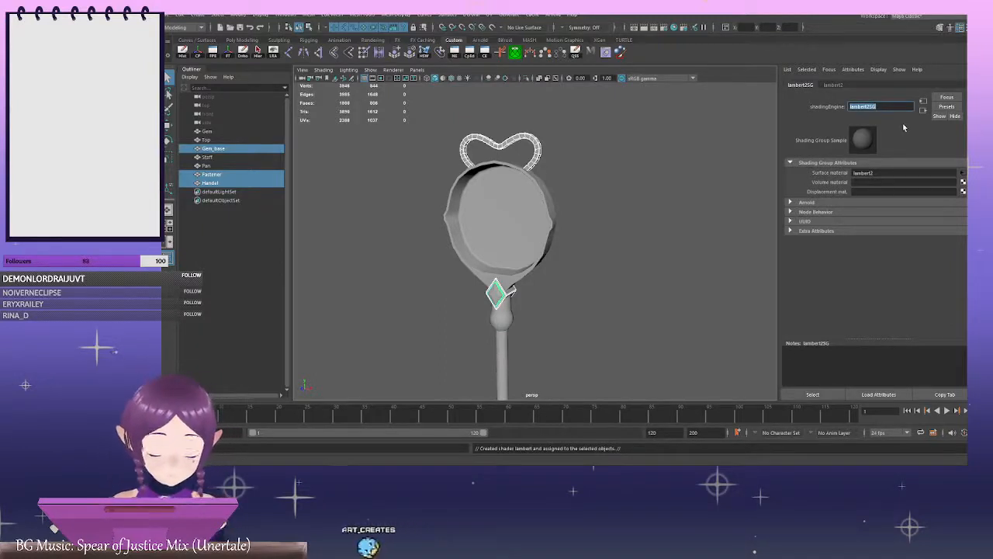
pyautogui.press('BackSpace')
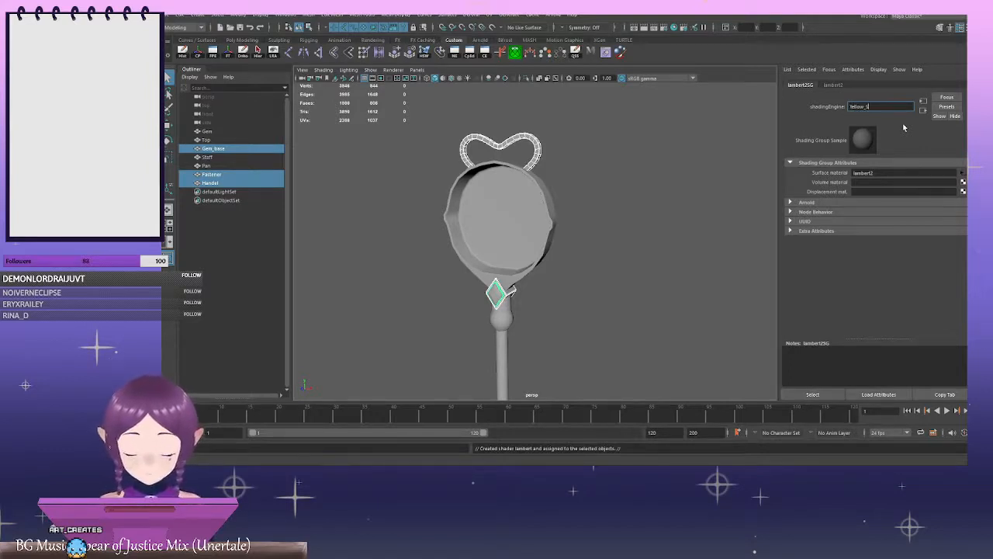
pyautogui.write('G')
pyautogui.press('Return')
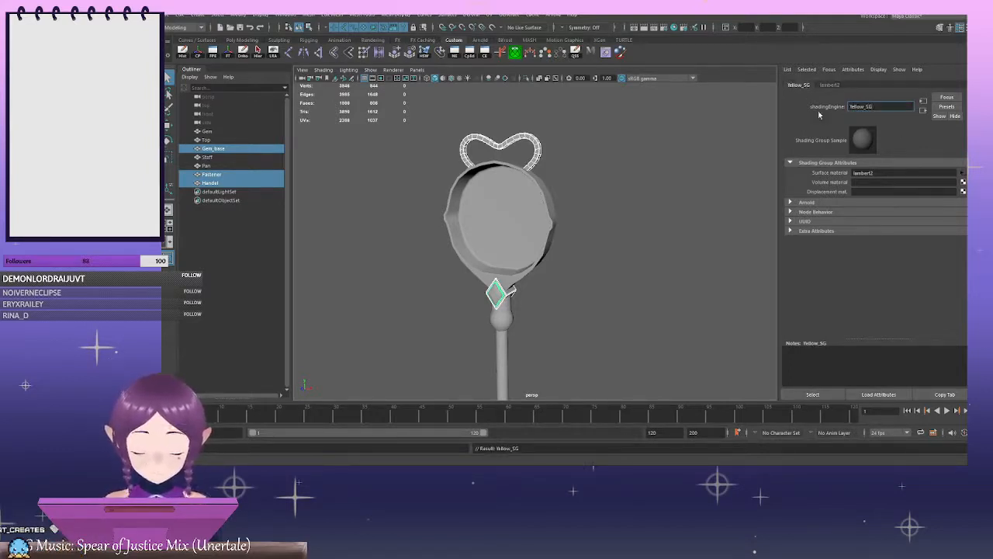
pyautogui.click(830, 84)
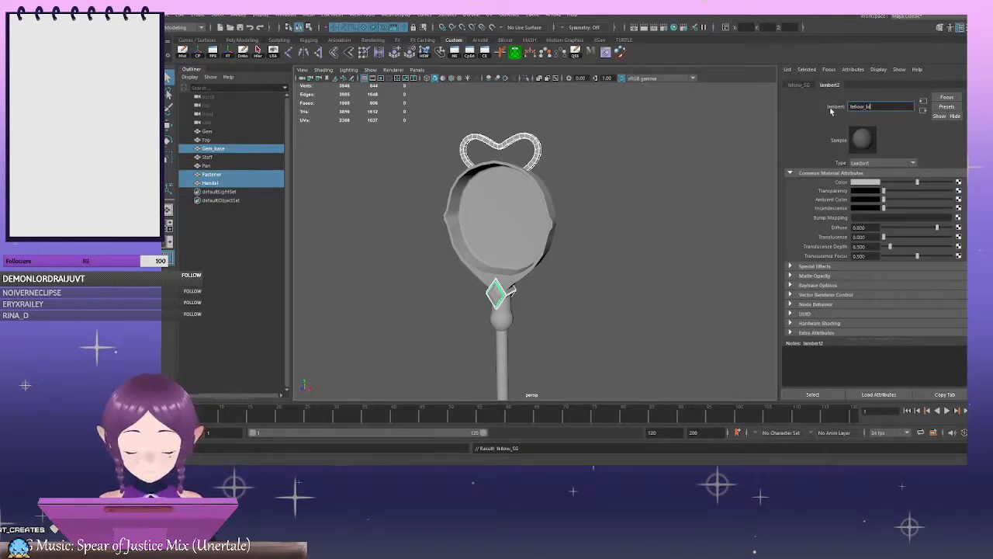
pyautogui.click(691, 193)
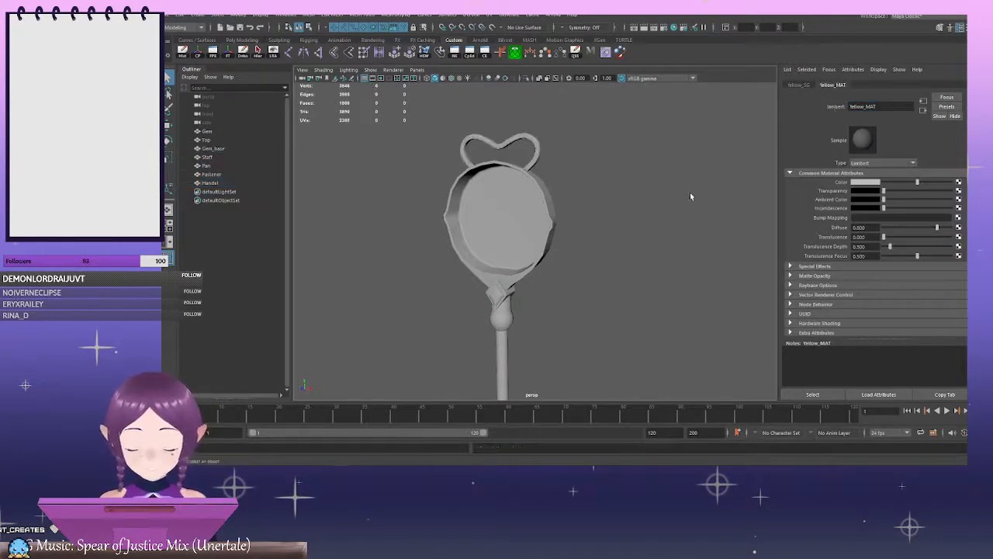
# Select the Top and Staff meshes and assign them a new Lambert material
pyautogui.keyDown('alt'); pyautogui.moveTo(635, 260); pyautogui.dragTo(665, 174, button='middle'); pyautogui.keyUp('alt')
pyautogui.click(540, 231)
pyautogui.keyDown('alt'); pyautogui.moveTo(587, 268); pyautogui.dragTo(627, 265, button='middle'); pyautogui.keyUp('alt')
pyautogui.keyDown('shift'); pyautogui.click(557, 293); pyautogui.keyUp('shift')
pyautogui.click(909, 85)
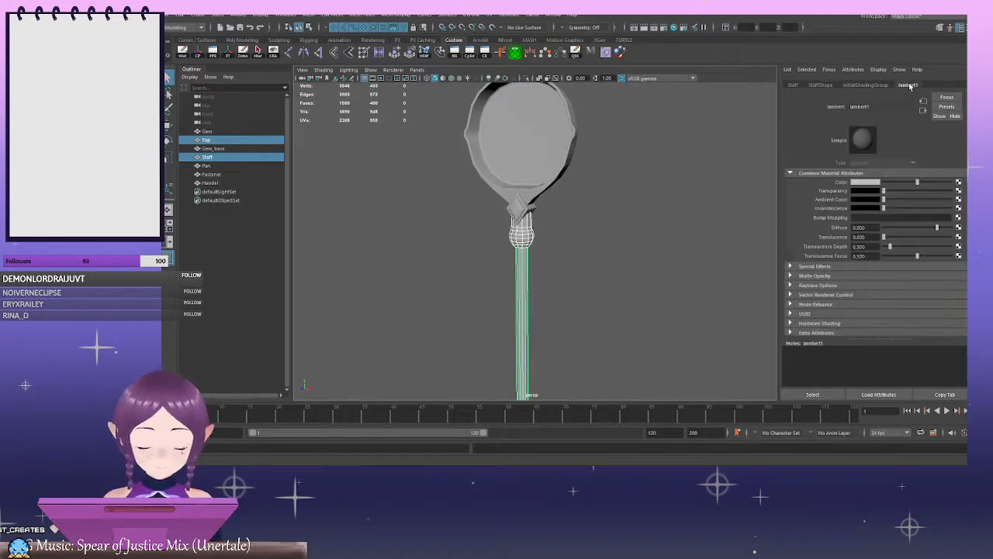
pyautogui.moveTo(681, 183); pyautogui.dragTo(694, 404, button='right')
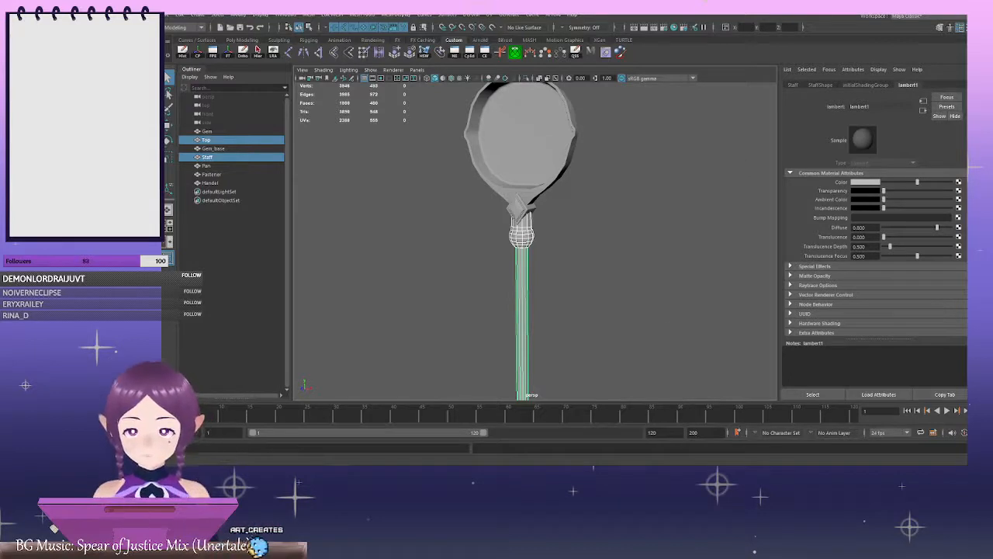
# Rename the staff material's shading group as Blue_SG and its Lambert material as Blue_MAT
pyautogui.click(809, 86)
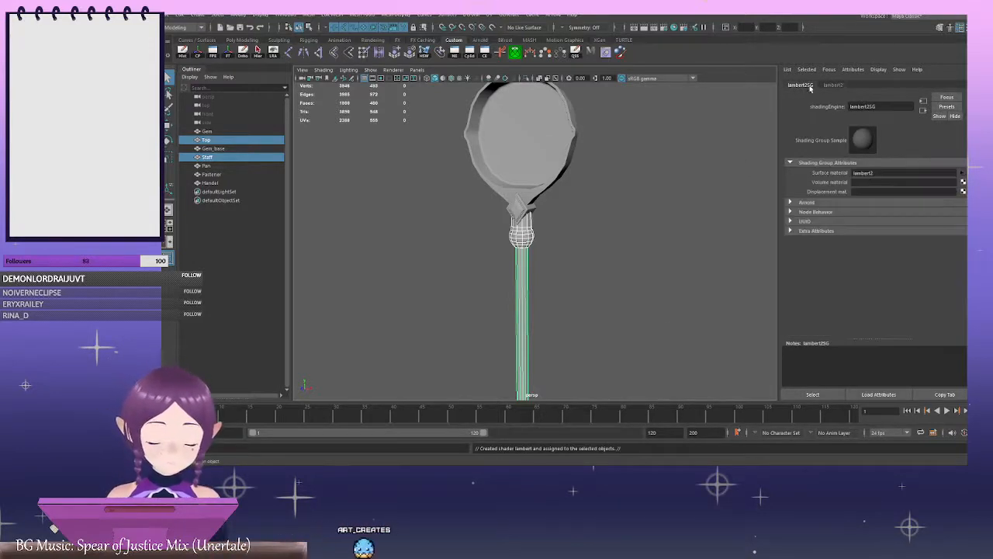
pyautogui.moveTo(893, 108); pyautogui.dragTo(788, 150)
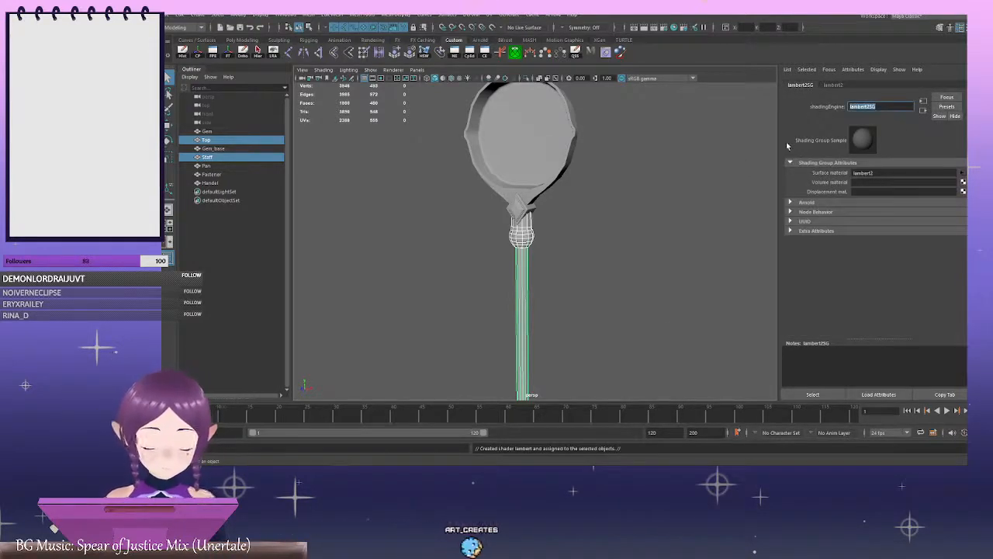
pyautogui.write('Blue')
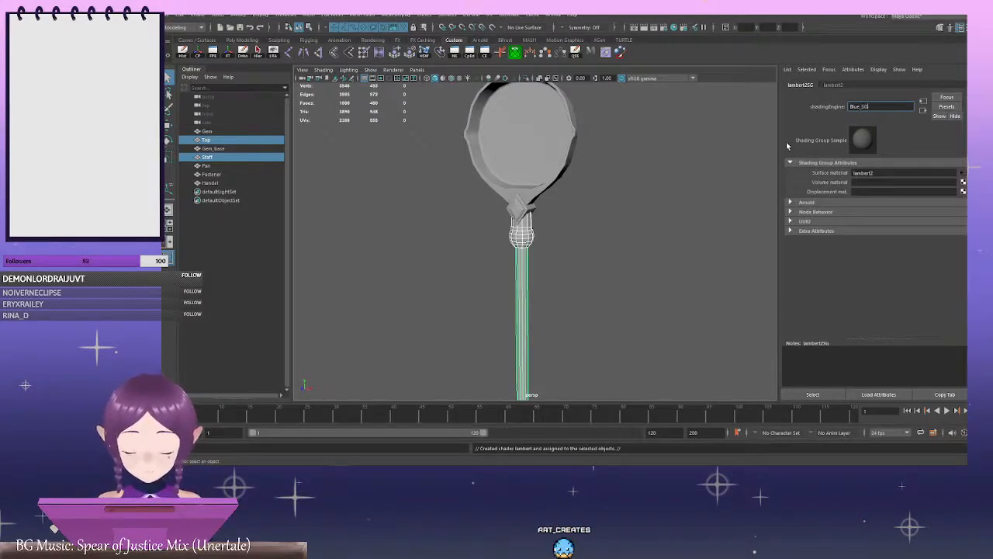
pyautogui.write('_SG')
pyautogui.press('Return')
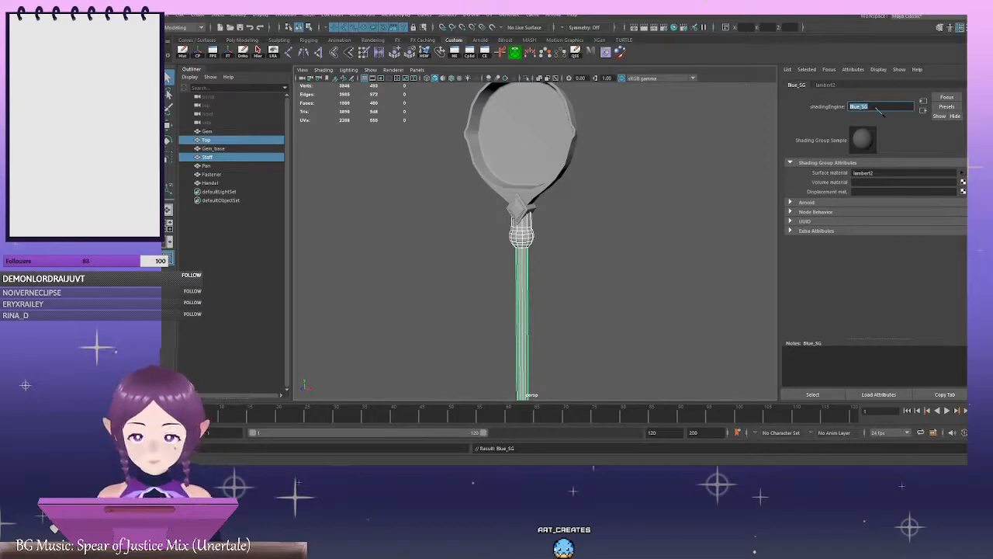
pyautogui.click(820, 84)
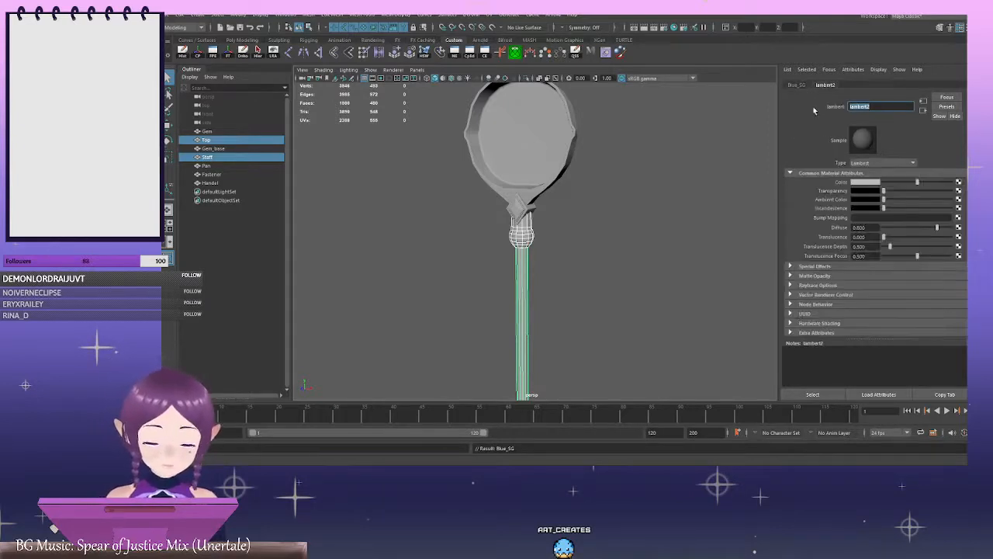
pyautogui.write('Blue_S')
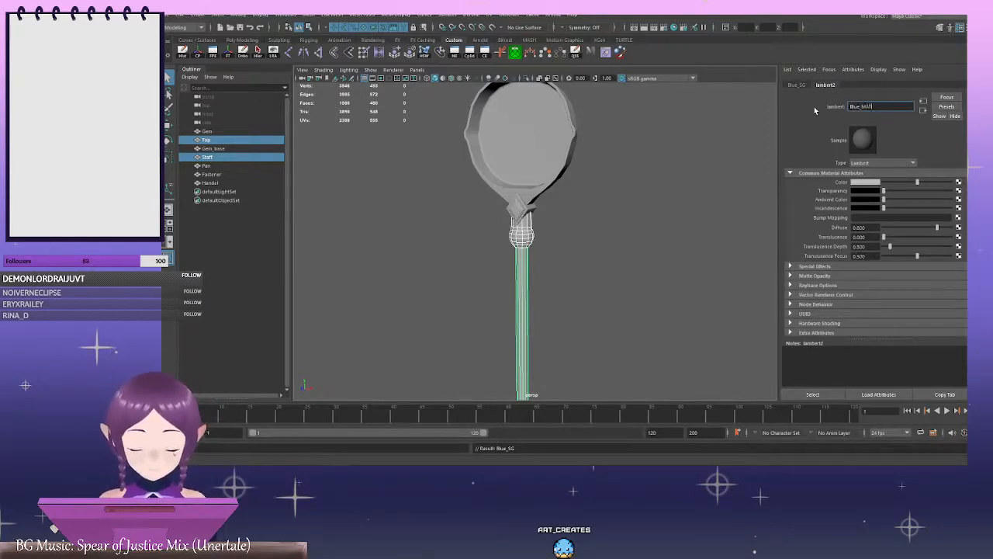
pyautogui.write('AT')
pyautogui.press('Return')
pyautogui.click(611, 186)
# Select the Pan mesh and assign it a new Lambert material
pyautogui.keyDown('alt'); pyautogui.moveTo(644, 163); pyautogui.dragTo(669, 215, button='middle'); pyautogui.keyUp('alt')
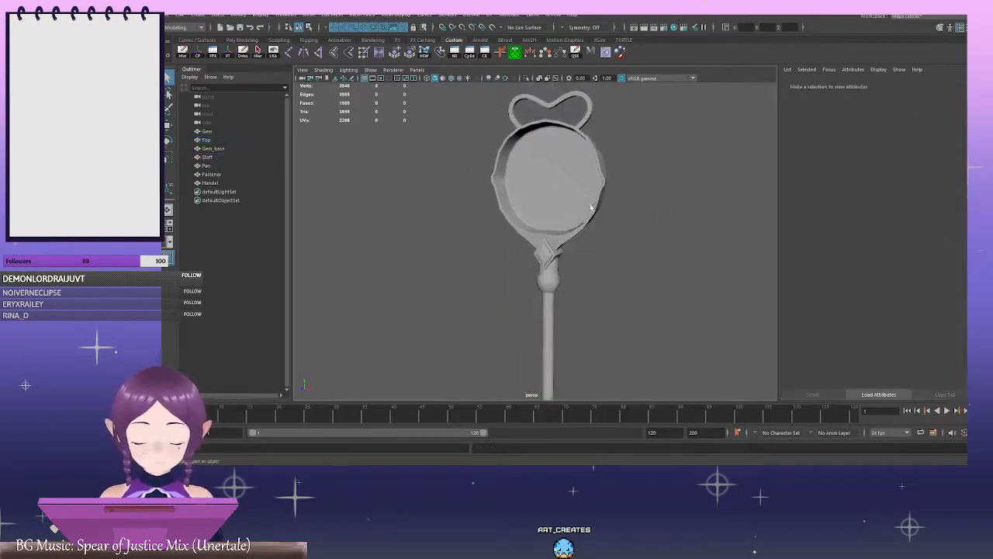
pyautogui.click(592, 207)
pyautogui.keyDown('alt'); pyautogui.moveTo(631, 204); pyautogui.dragTo(652, 179); pyautogui.keyUp('alt')
pyautogui.keyDown('alt'); pyautogui.moveTo(599, 182); pyautogui.dragTo(671, 200, button='right'); pyautogui.keyUp('alt')
pyautogui.keyDown('alt'); pyautogui.moveTo(670, 200); pyautogui.dragTo(657, 203); pyautogui.keyUp('alt')
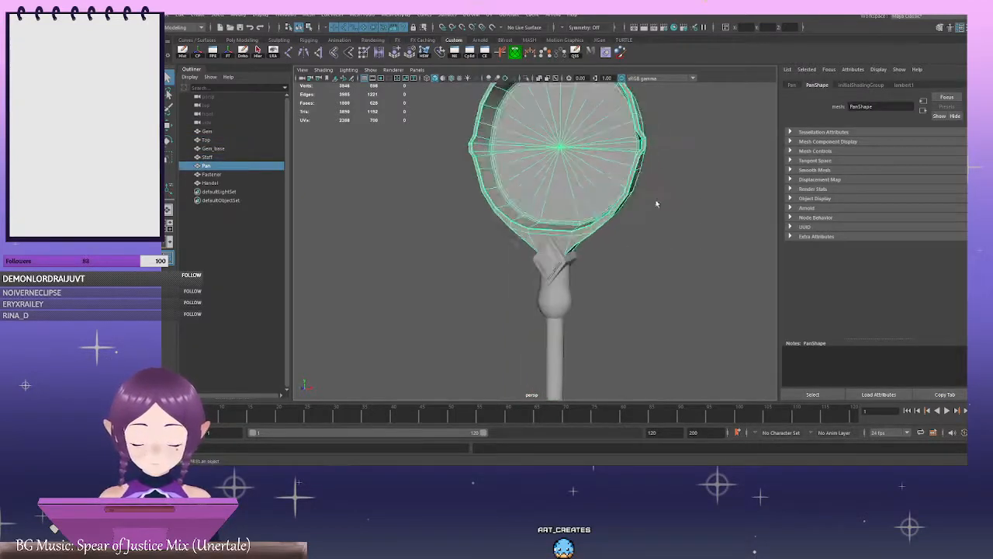
pyautogui.moveTo(682, 156); pyautogui.dragTo(694, 374, button='right')
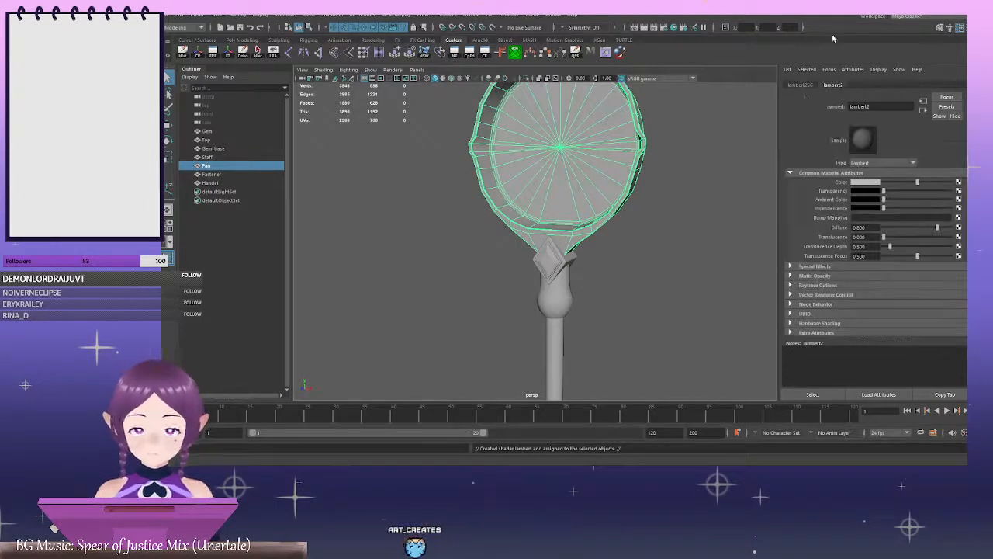
# Rename the pan material's shading group as Pan_SG and its Lambert material as Pan_MAT
pyautogui.click(801, 87)
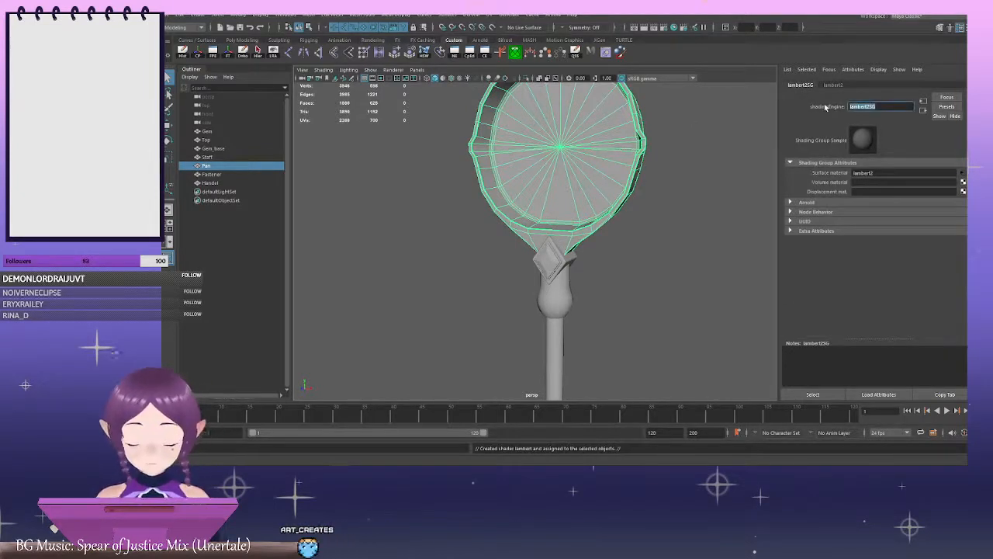
pyautogui.write('Pan_')
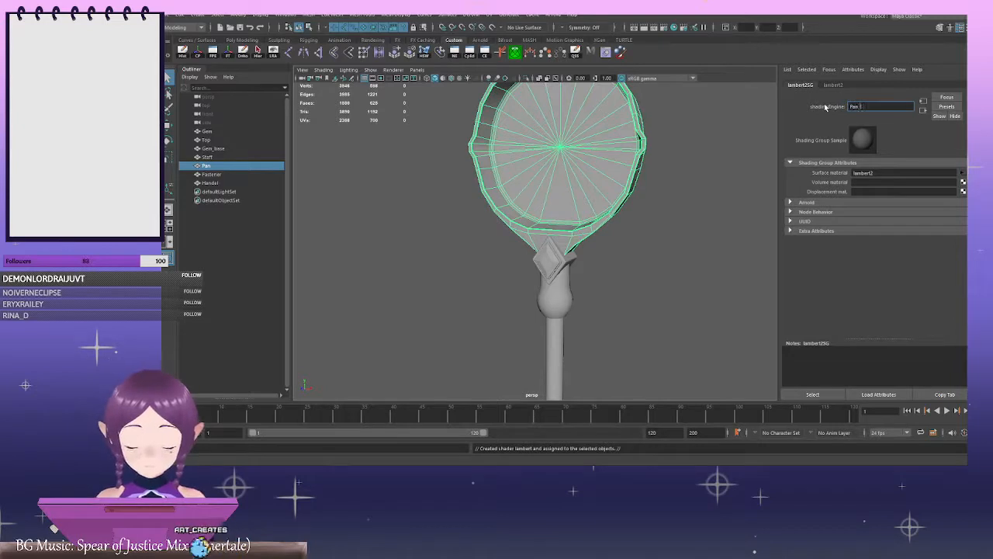
pyautogui.write('SG')
pyautogui.press('Return')
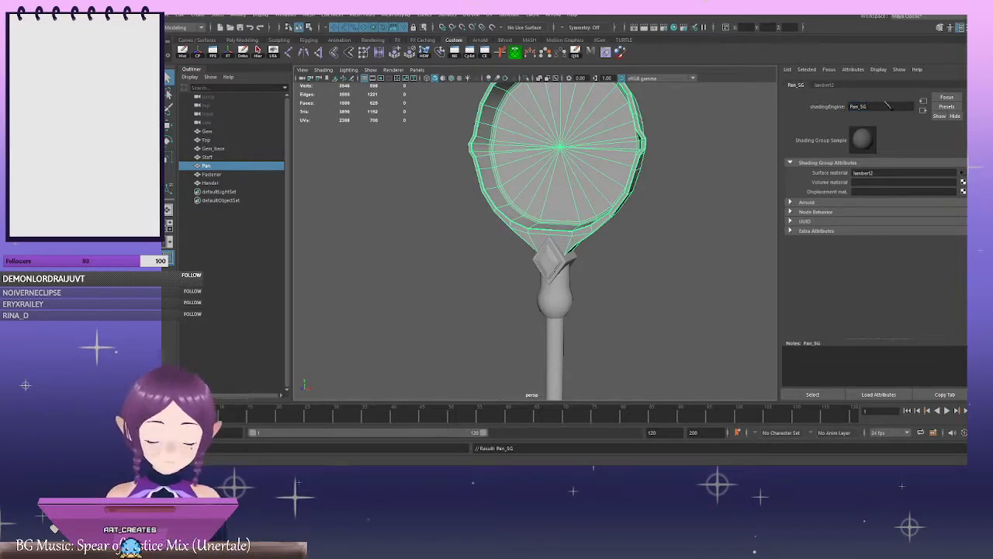
pyautogui.click(823, 85)
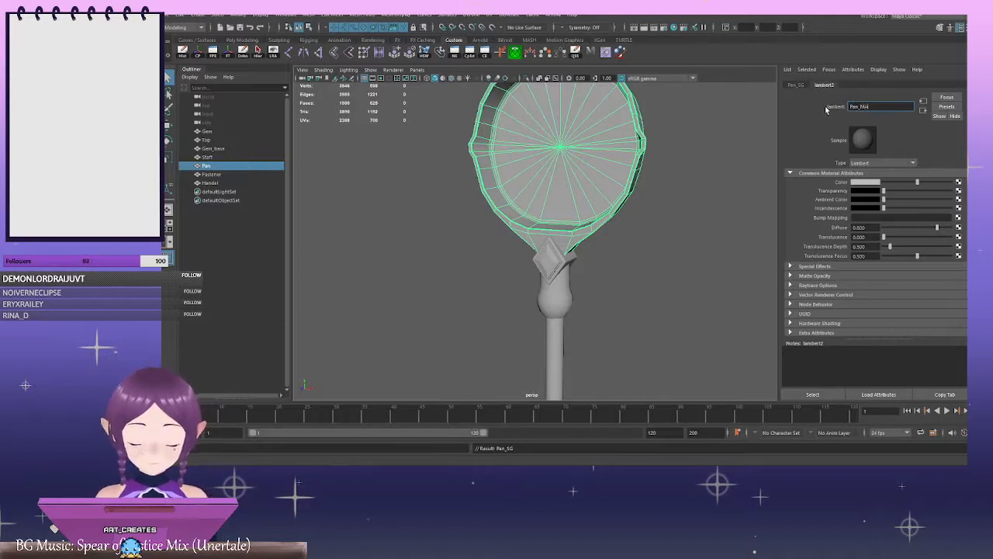
pyautogui.write('Pan_MAT')
pyautogui.press('Return')
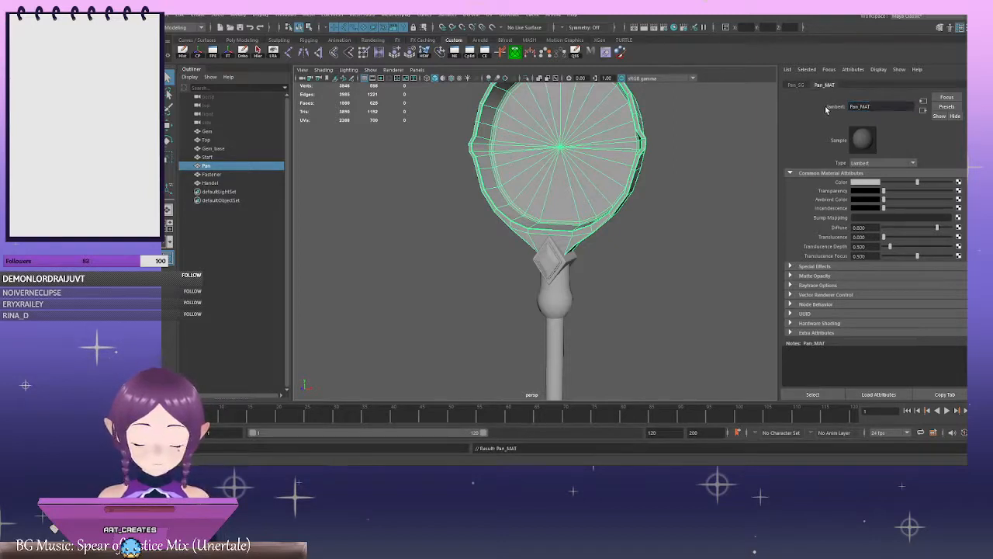
# Select the Gem mesh and assign it a new Lambert material
pyautogui.click(545, 262)
pyautogui.rightClick(711, 199)
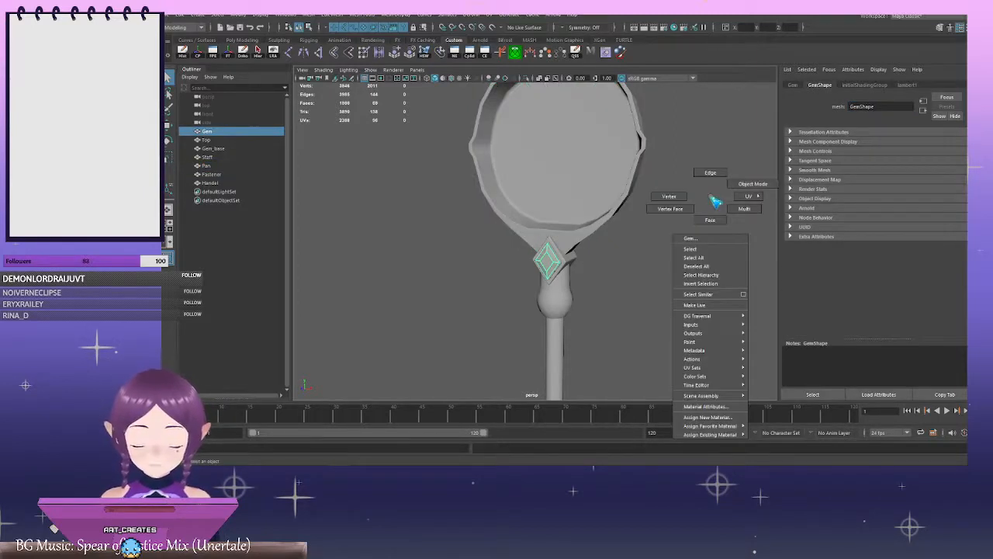
pyautogui.click(728, 418)
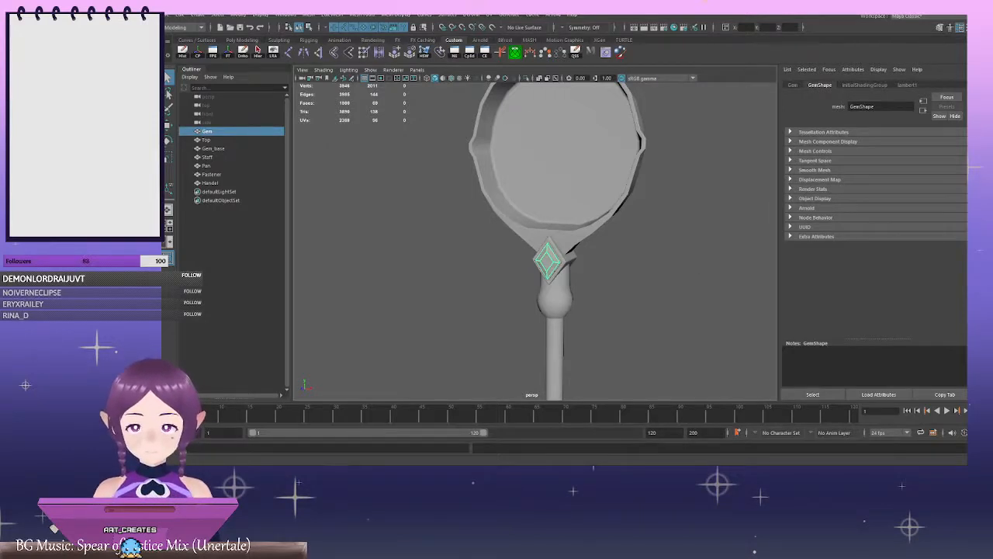
pyautogui.click(919, 111)
# Rename the gem material's shading group as Gem_SG and its Lambert material as Gem_MAT
pyautogui.click(802, 85)
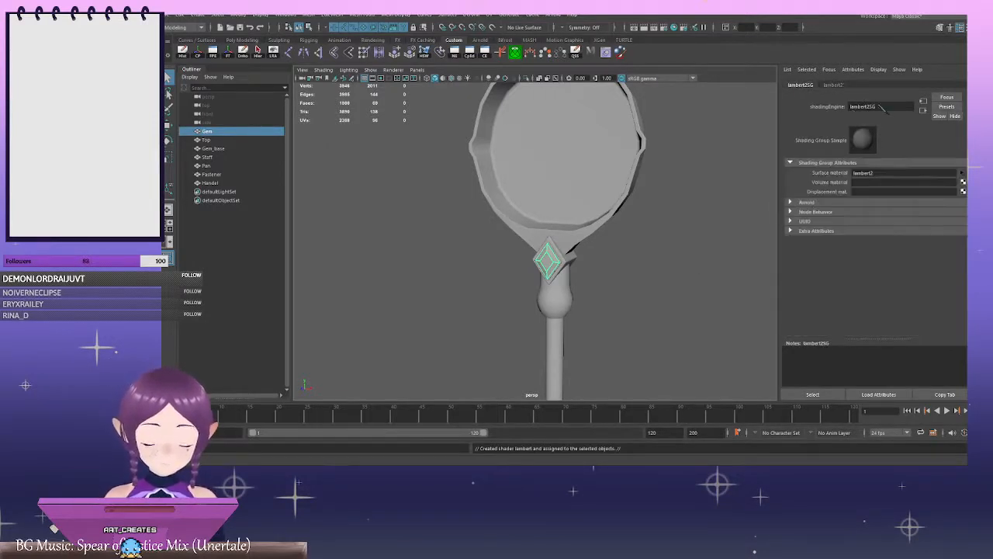
pyautogui.moveTo(883, 109); pyautogui.dragTo(802, 108)
pyautogui.press('BackSpace')
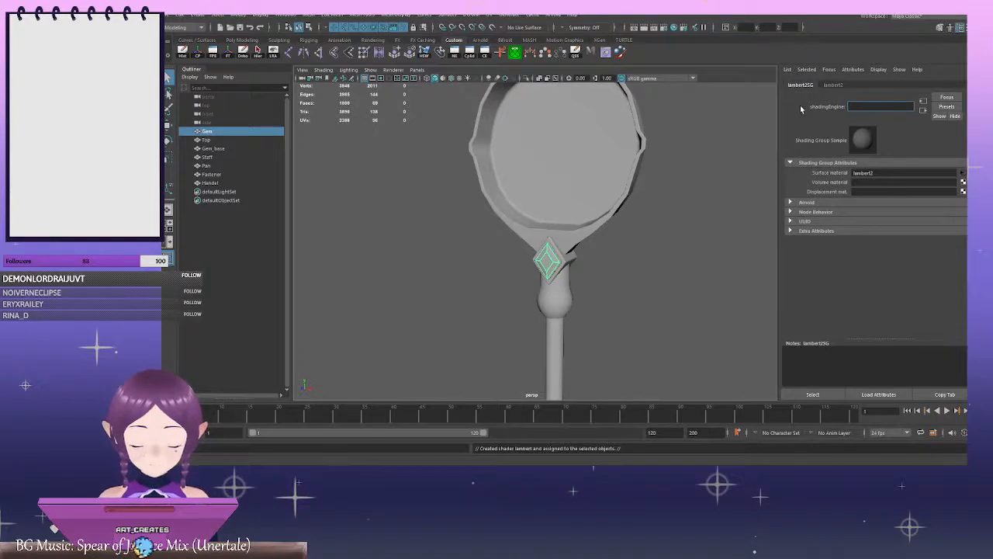
pyautogui.write('Ge')
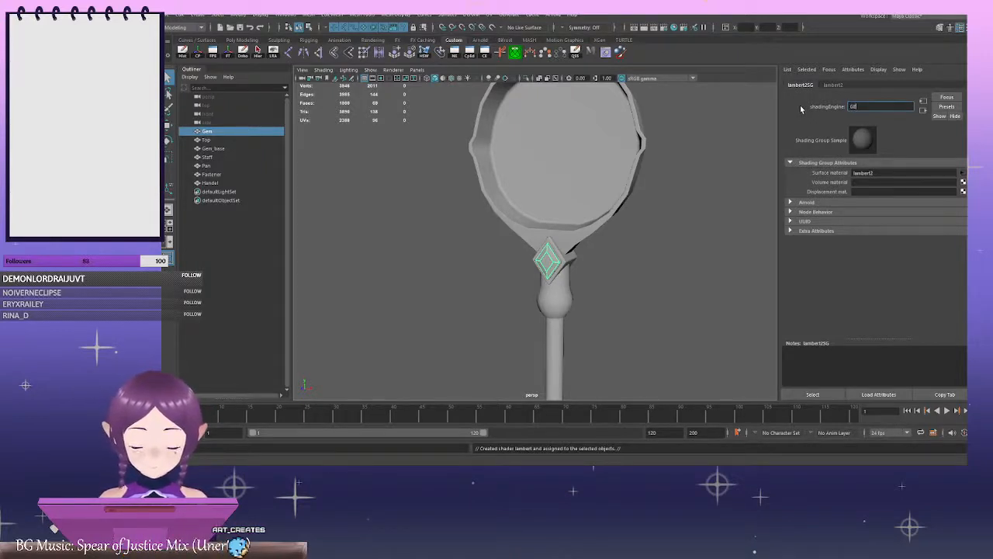
pyautogui.write('m_SG')
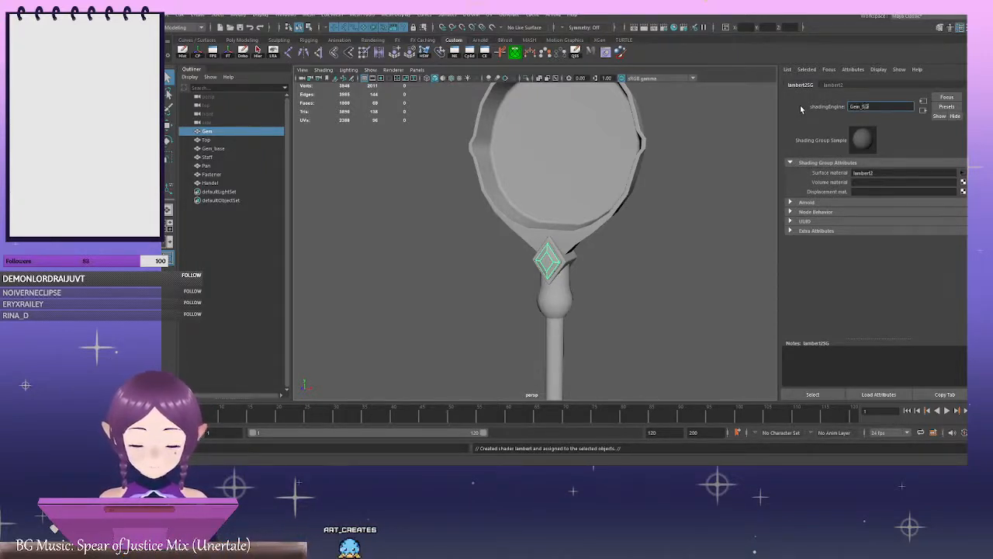
pyautogui.press('Return')
pyautogui.click(870, 108)
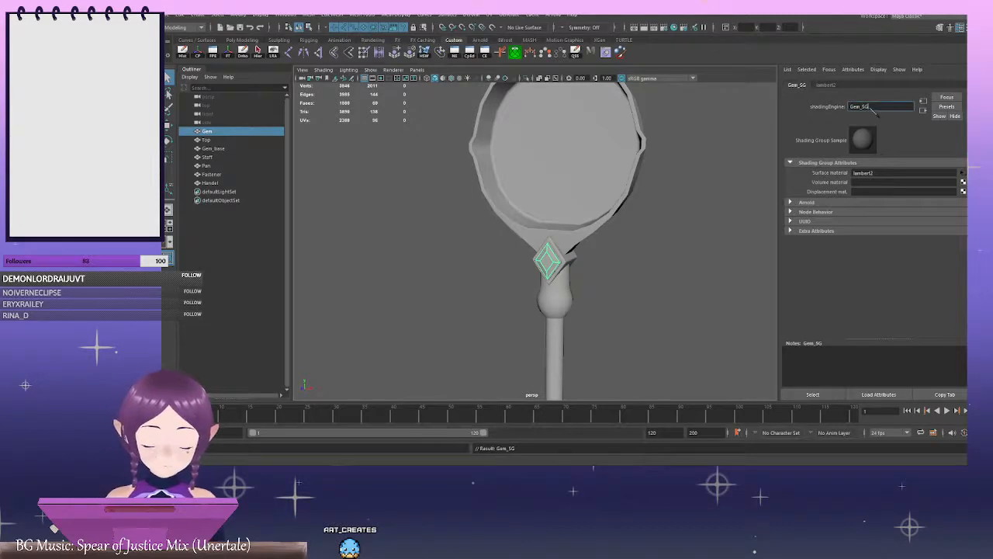
pyautogui.click(823, 85)
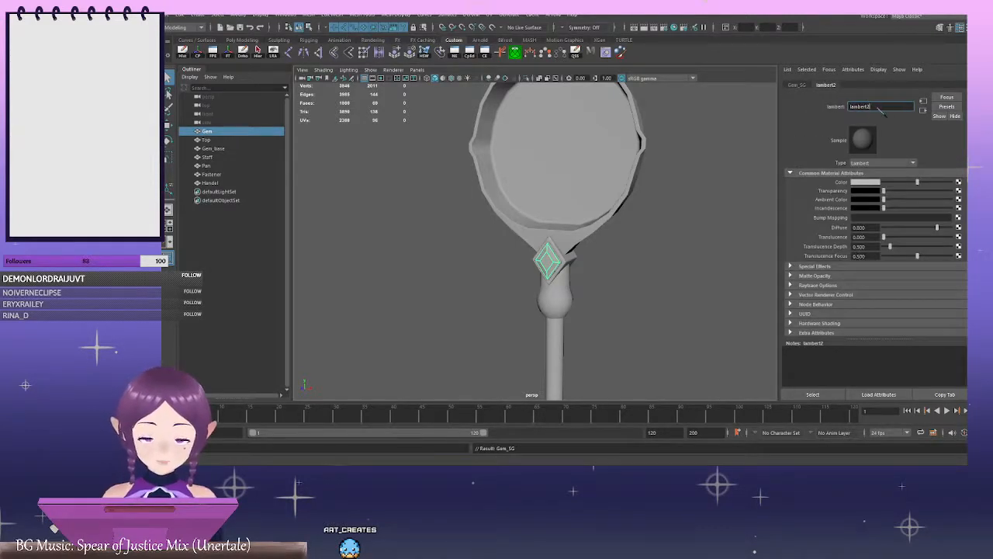
pyautogui.write('Gem_SG')
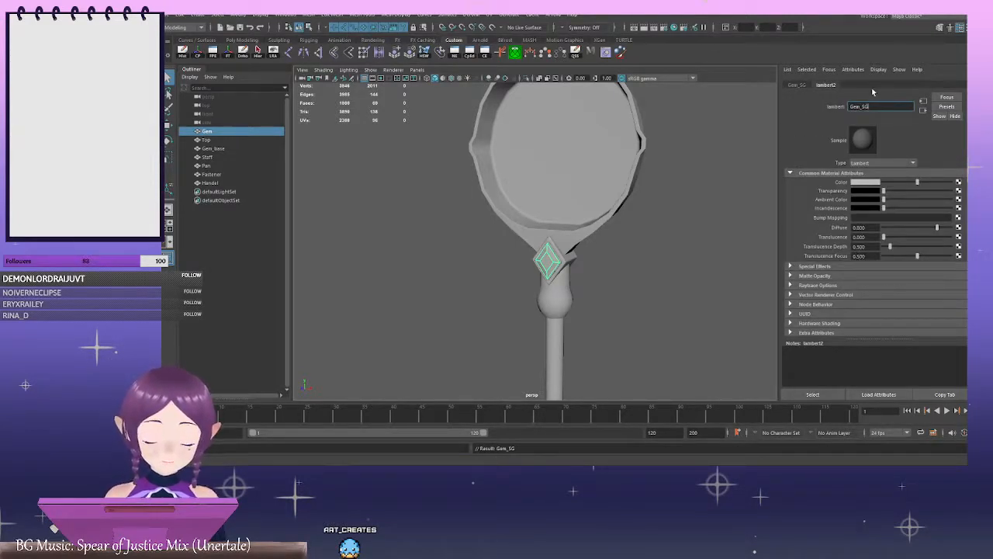
pyautogui.press('Return')
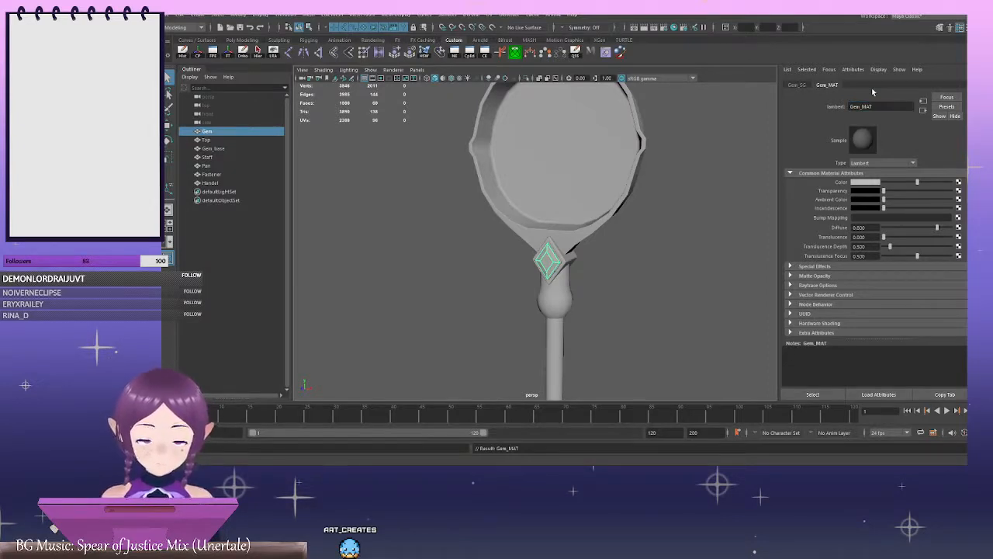
# Select all the meshes of the pan staff, from the heart-shaped top to the end of the handle
pyautogui.click(687, 226)
pyautogui.scroll(-3, 615, 245)
pyautogui.keyDown('alt'); pyautogui.moveTo(616, 244); pyautogui.dragTo(565, 240); pyautogui.keyUp('alt')
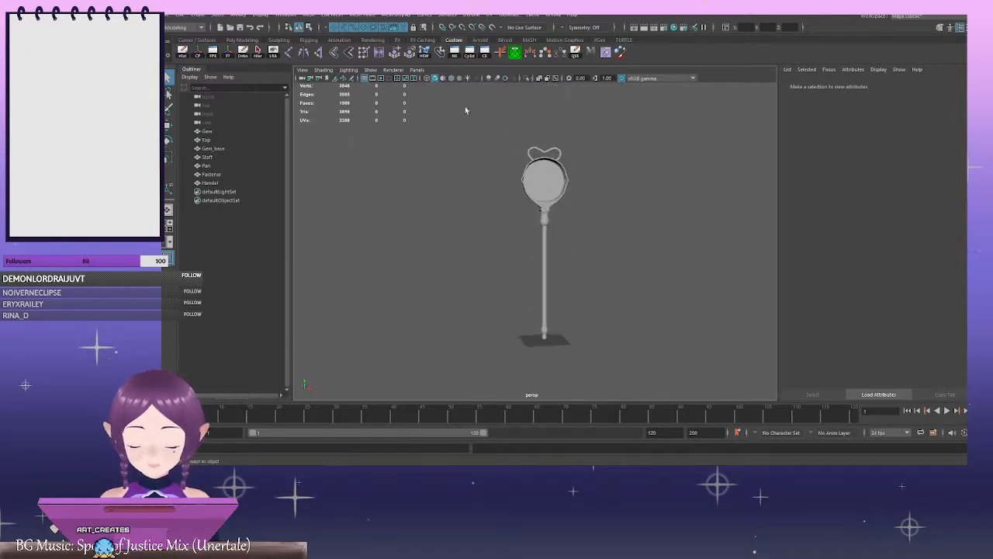
pyautogui.moveTo(465, 107); pyautogui.dragTo(681, 418)
pyautogui.click(178, 15)
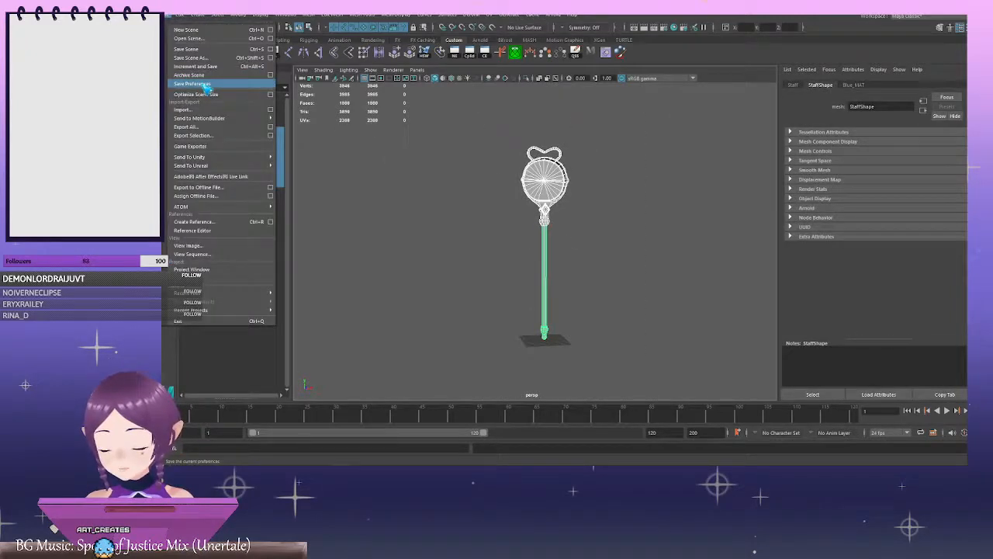
# Export the selected staff meshes as PAN.obj into the Pans/Substance folder and save the scene
pyautogui.click(219, 137)
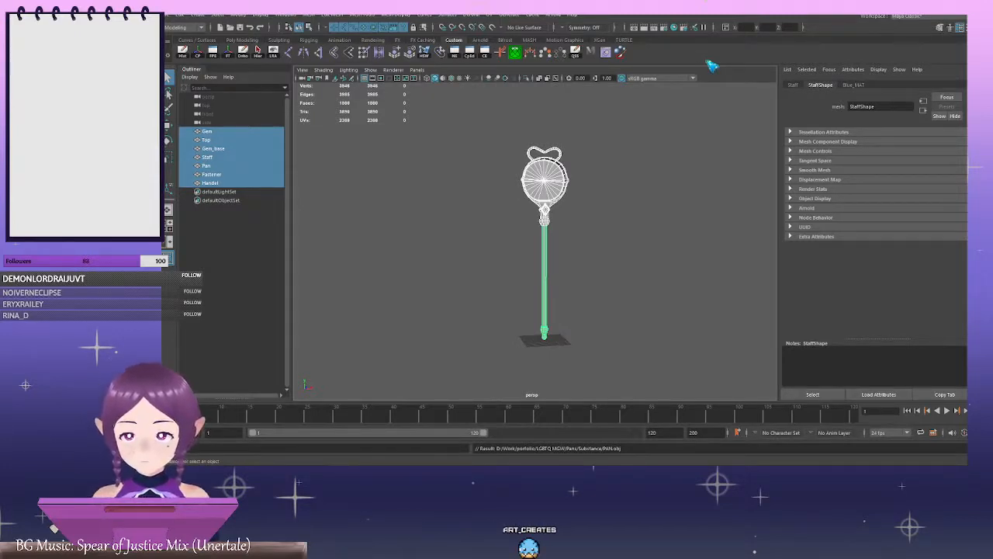
pyautogui.hotkey('ctrl', 's')
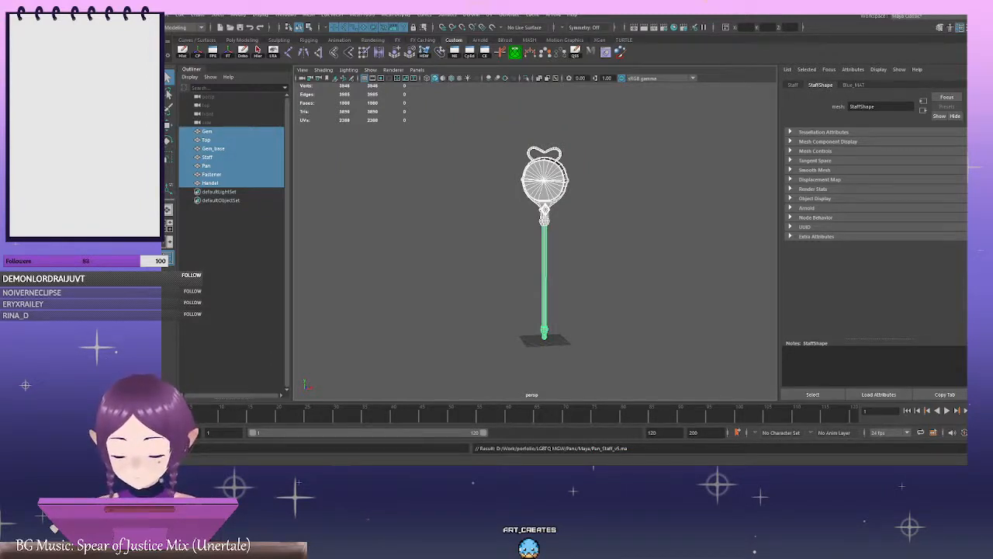
# Switch to UVLayout and exit it, and decline the new version offered by Substance 3D Painter
pyautogui.moveTo(700, 462)
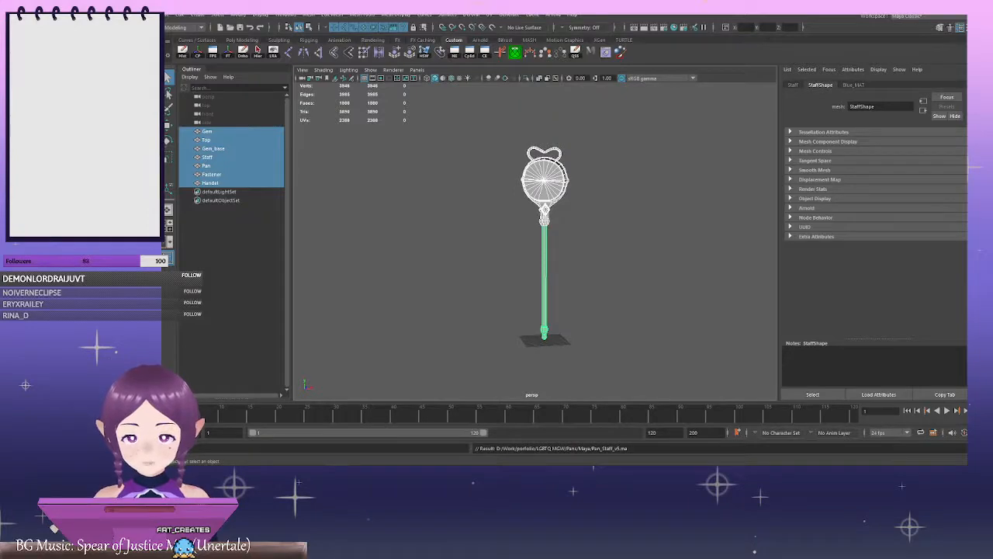
pyautogui.hotkey('alt', 'Tab')
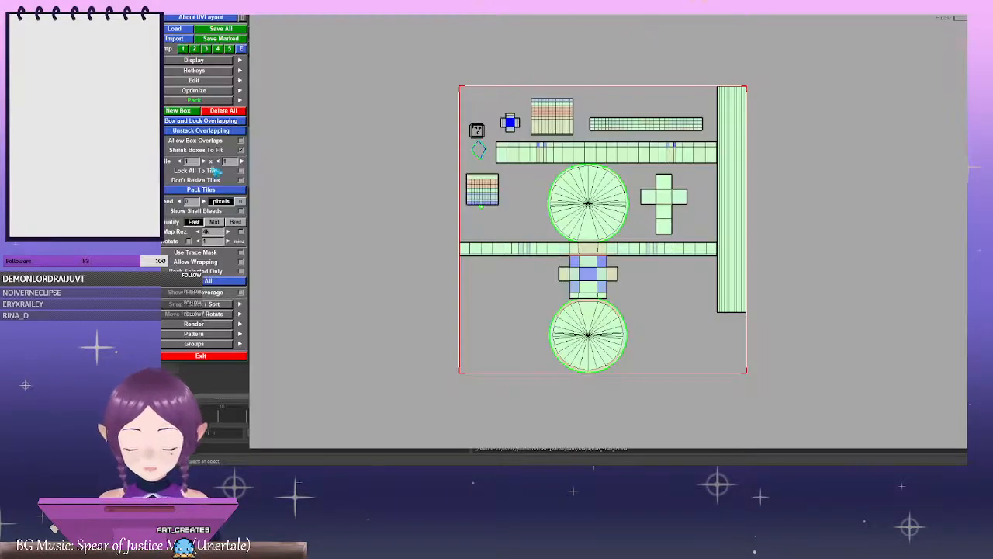
pyautogui.click(227, 357)
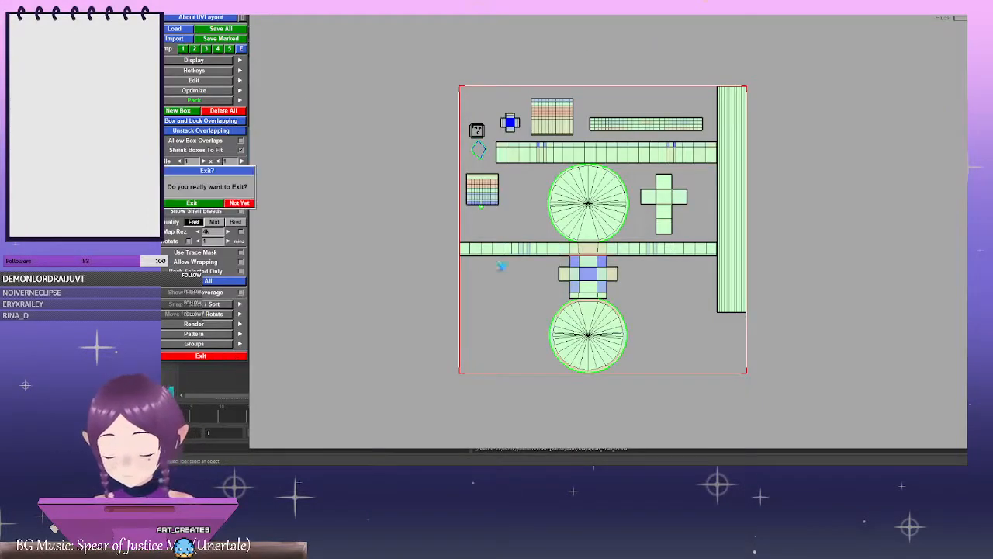
pyautogui.click(208, 203)
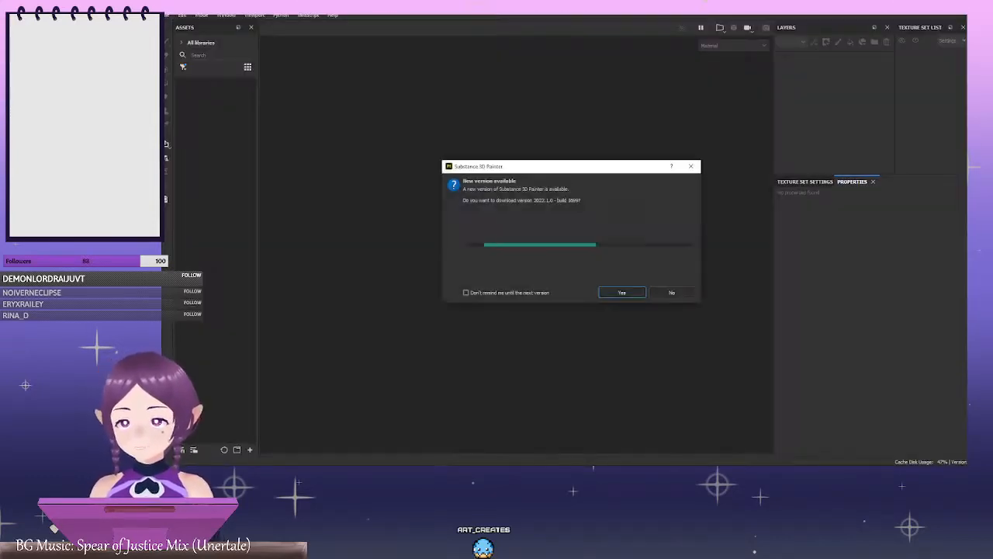
pyautogui.click(677, 294)
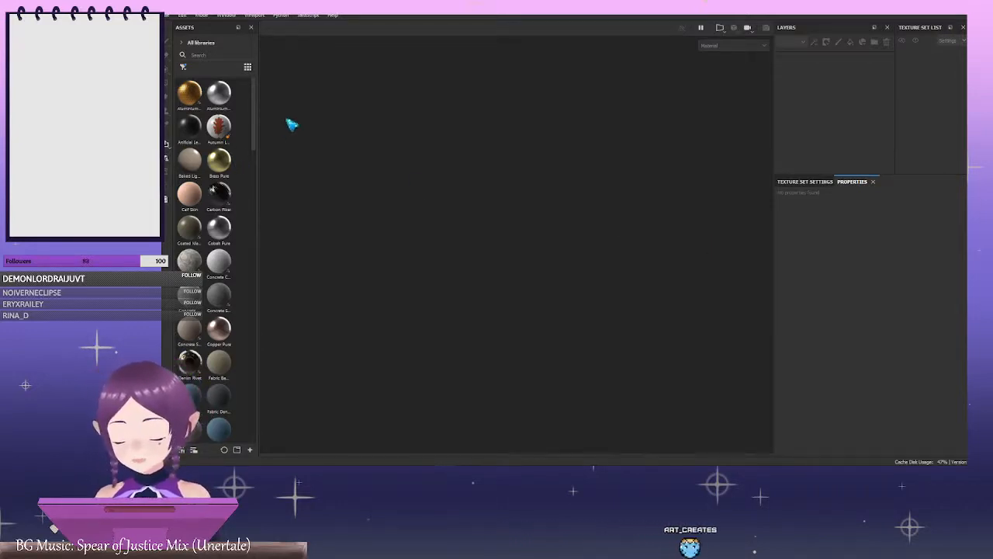
pyautogui.click(168, 15)
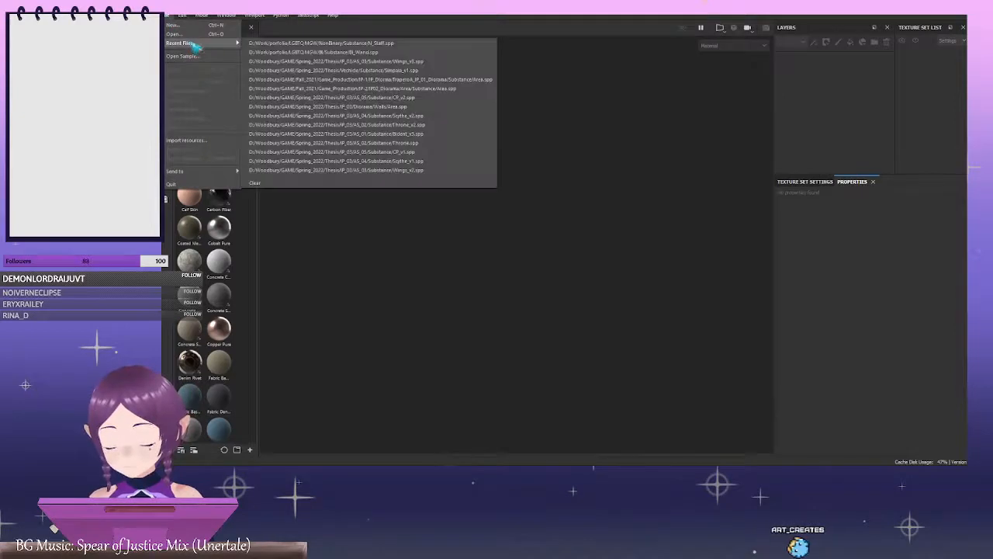
pyautogui.click(202, 34)
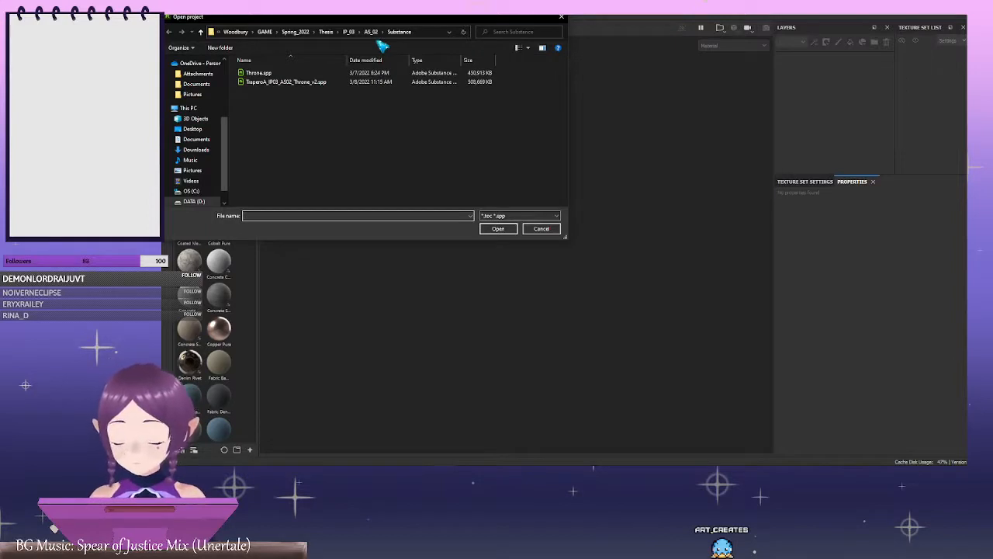
pyautogui.click(541, 228)
# Start a new project and choose PAN.obj from the LGBTQ MGW/Pans/Substance folder as its mesh
pyautogui.click(168, 15)
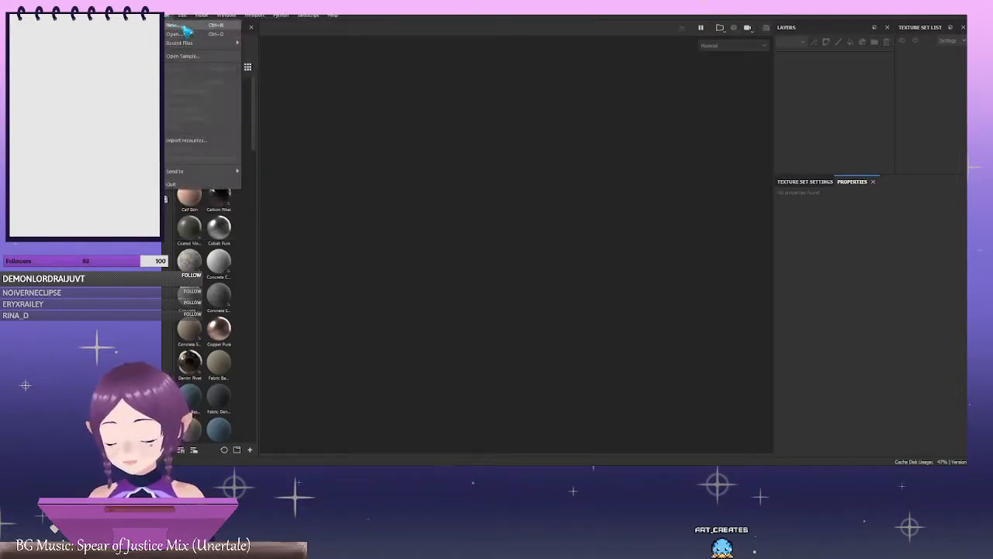
pyautogui.click(183, 27)
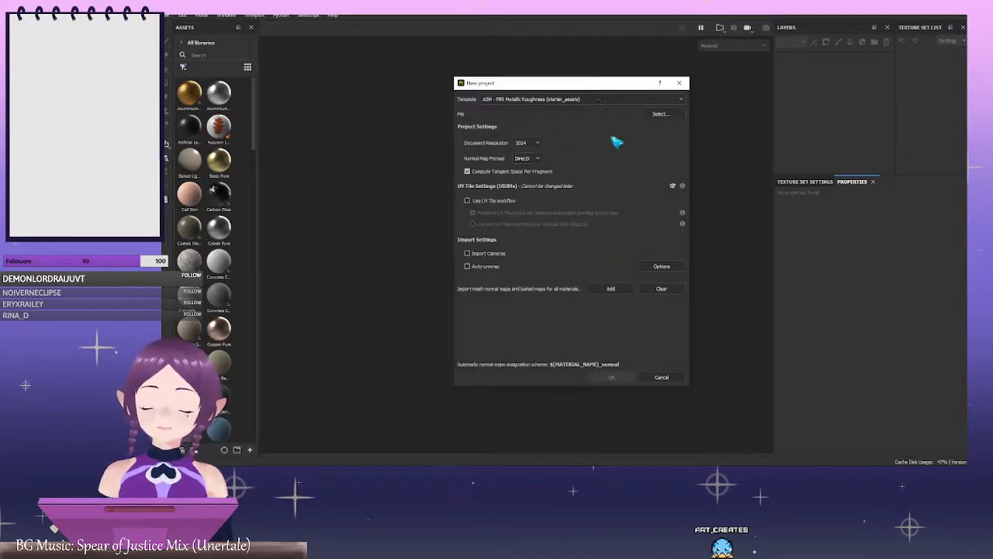
pyautogui.click(661, 114)
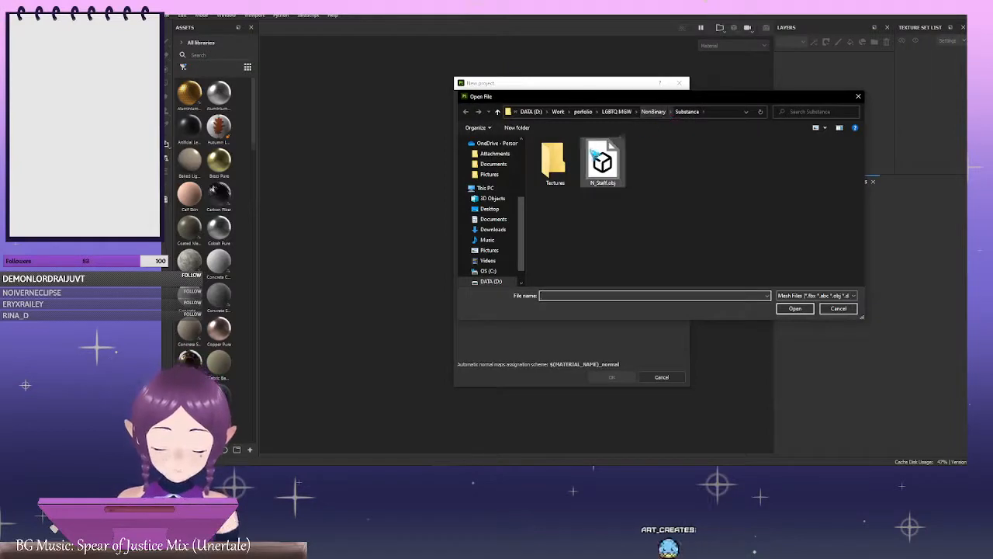
pyautogui.click(619, 113)
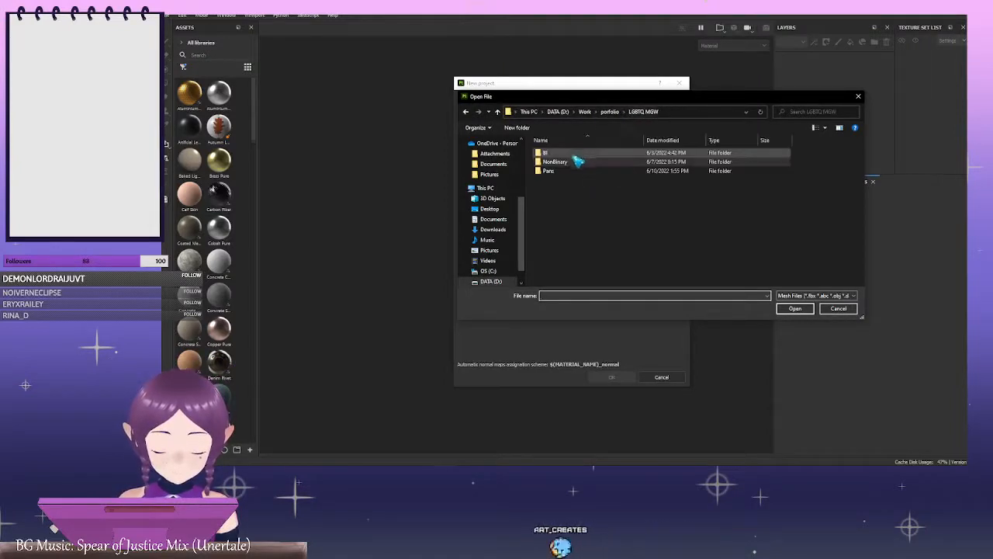
pyautogui.doubleClick(567, 174)
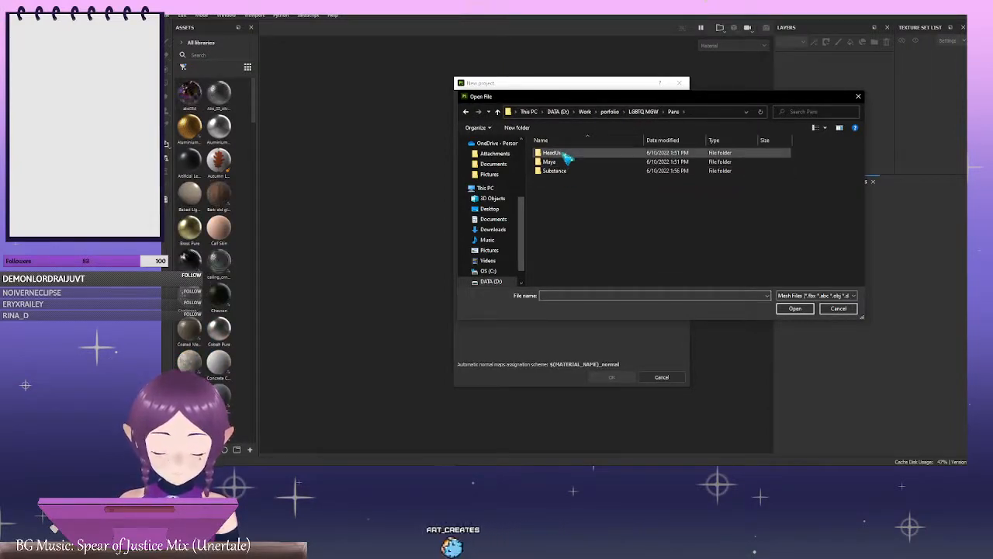
pyautogui.doubleClick(568, 171)
pyautogui.click(554, 160)
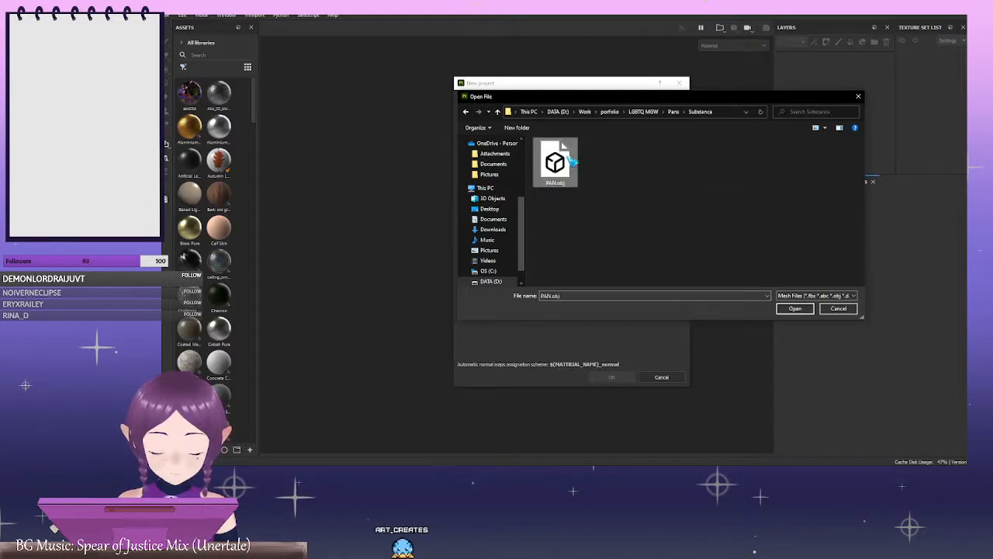
pyautogui.click(794, 308)
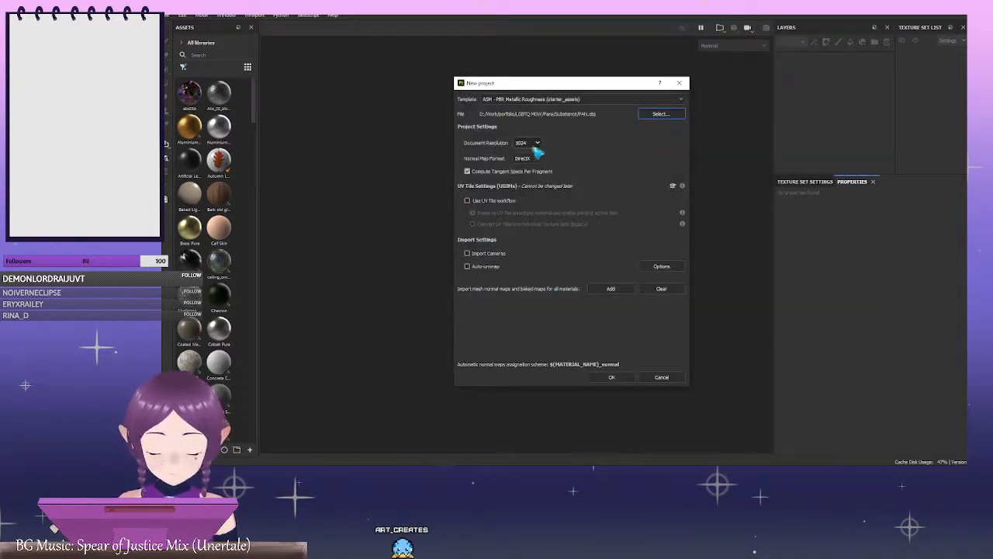
# Set the document resolution to 4096 and create the project
pyautogui.click(536, 144)
pyautogui.click(520, 197)
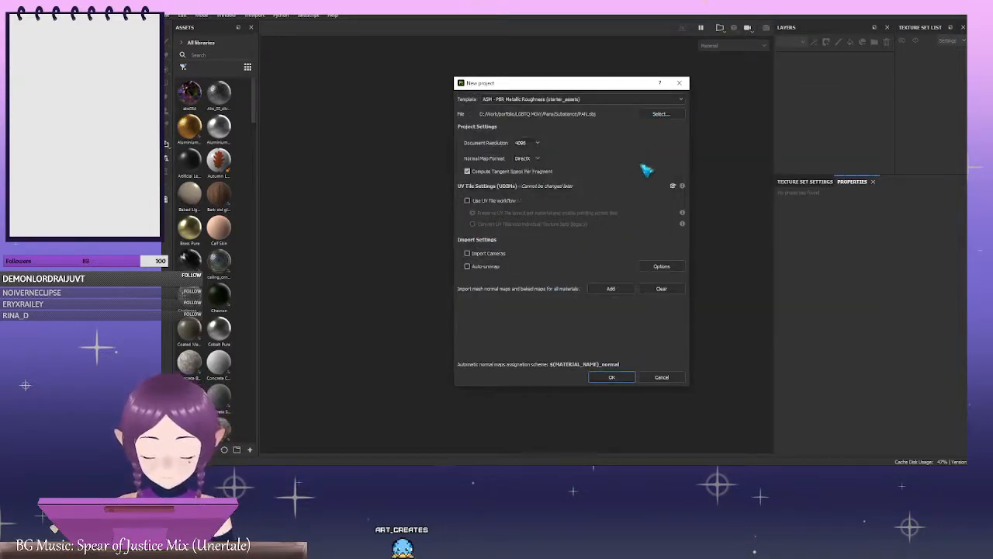
pyautogui.click(612, 377)
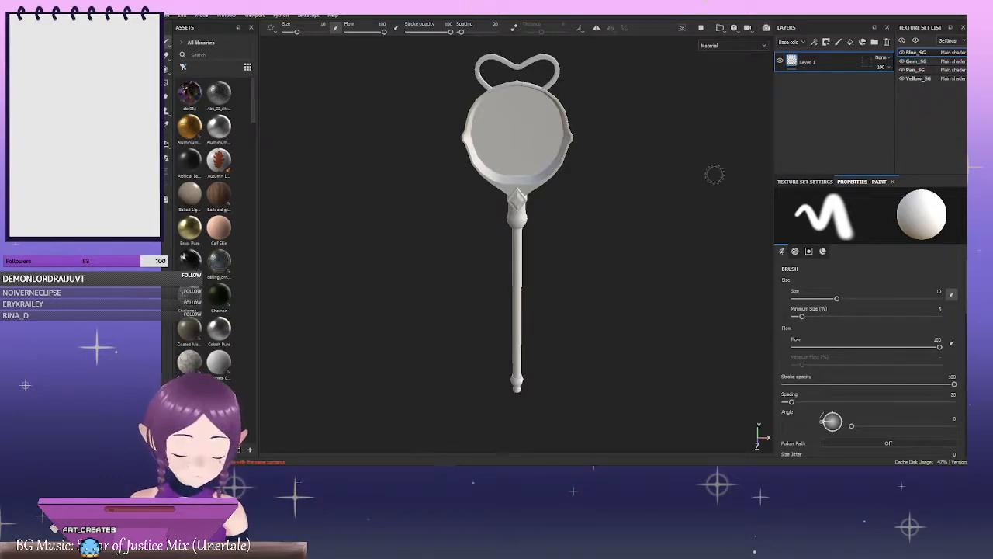
# Open the mesh map baking settings, exclude the World space normal map, and set the output size to 4096
pyautogui.keyDown('alt'); pyautogui.moveTo(656, 178); pyautogui.dragTo(617, 164); pyautogui.keyUp('alt')
pyautogui.click(807, 182)
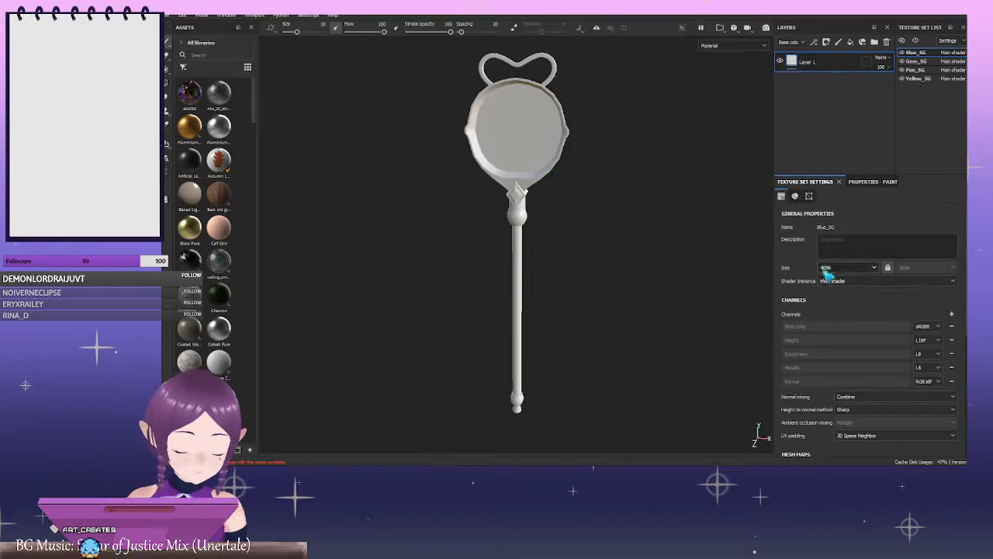
pyautogui.scroll(-2, 892, 288)
pyautogui.click(936, 296)
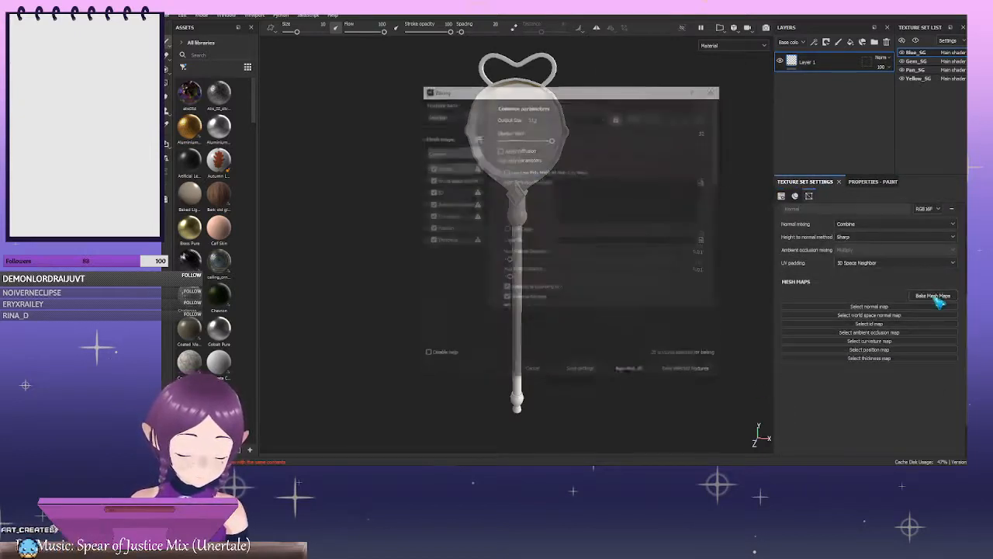
pyautogui.click(431, 180)
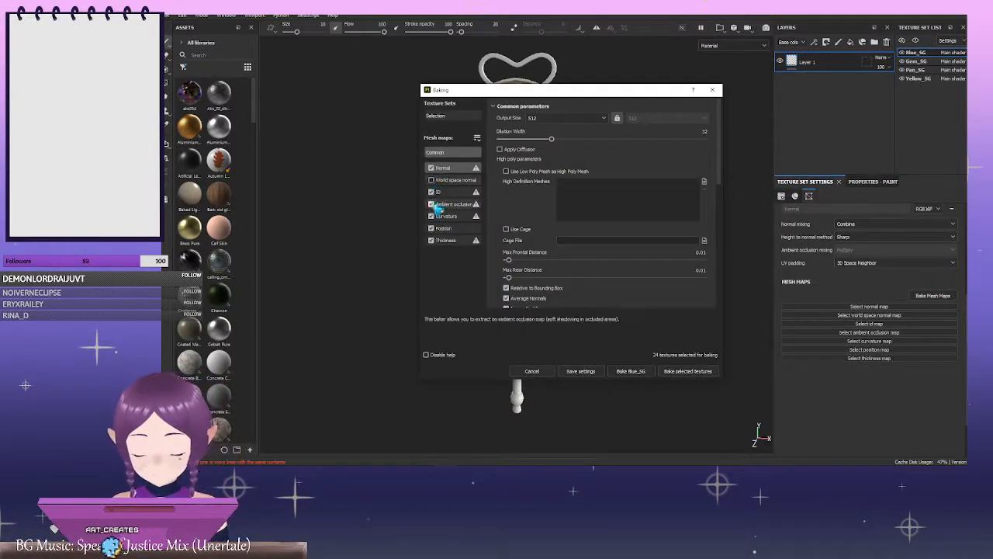
pyautogui.click(571, 118)
pyautogui.click(551, 190)
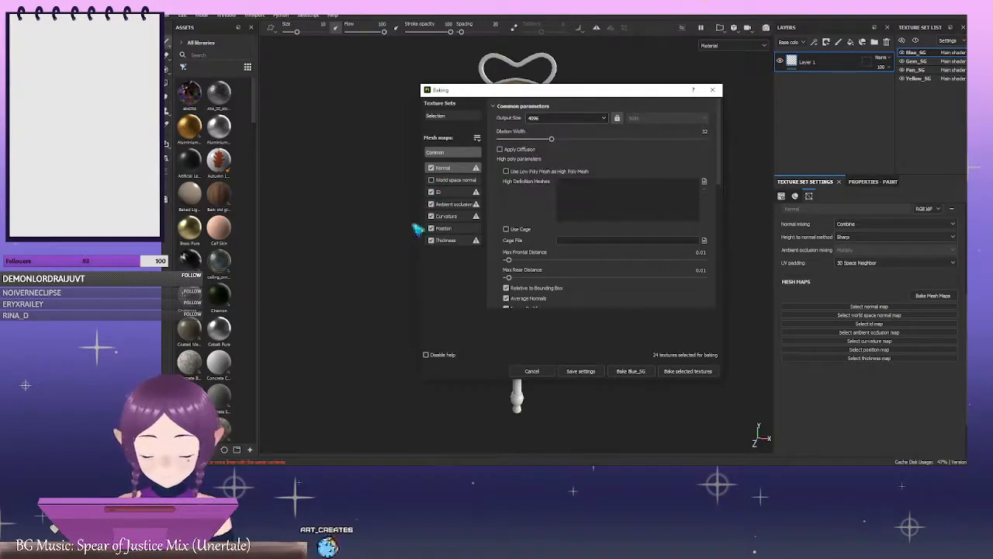
# Exclude the ID, Position and Thickness maps and bake the selected textures for all texture sets
pyautogui.click(431, 228)
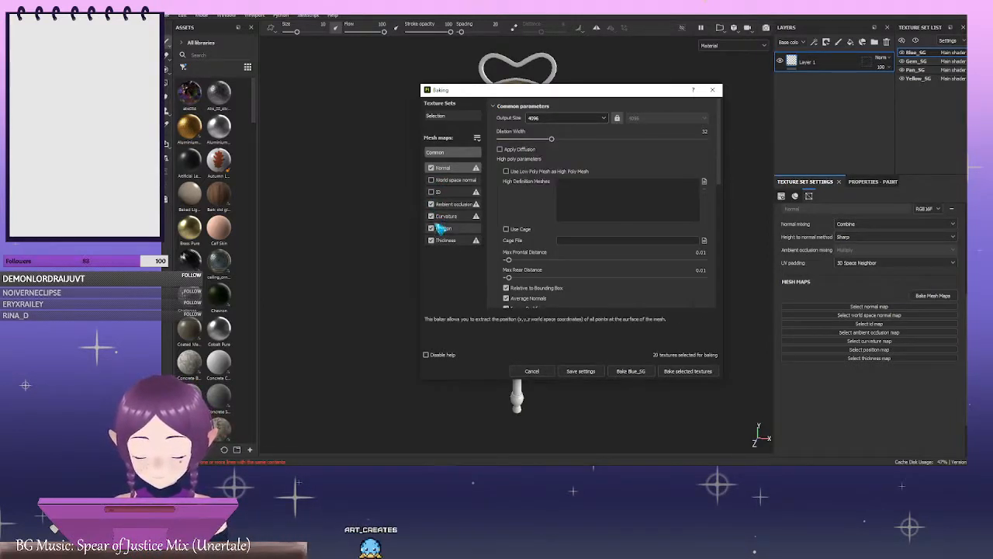
pyautogui.click(432, 228)
pyautogui.click(431, 240)
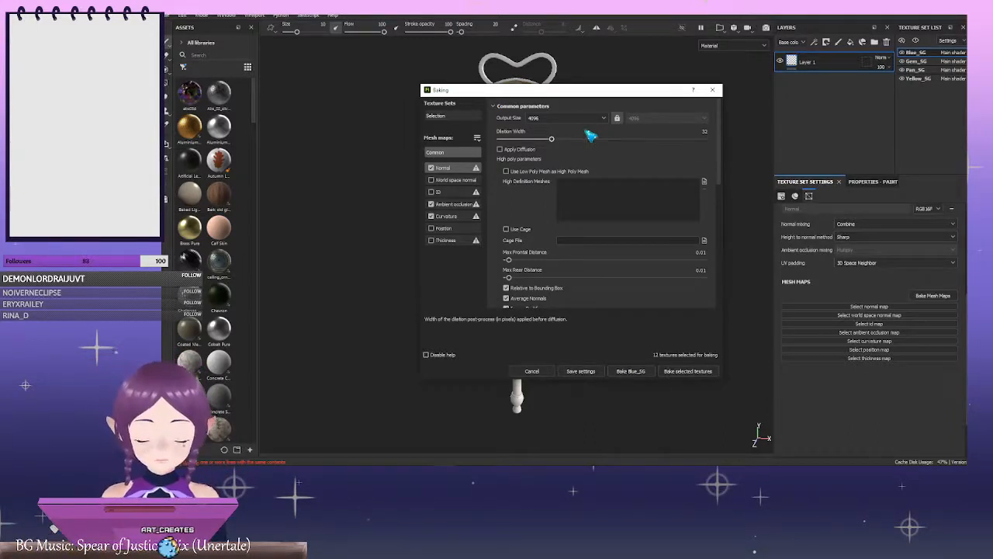
pyautogui.click(688, 371)
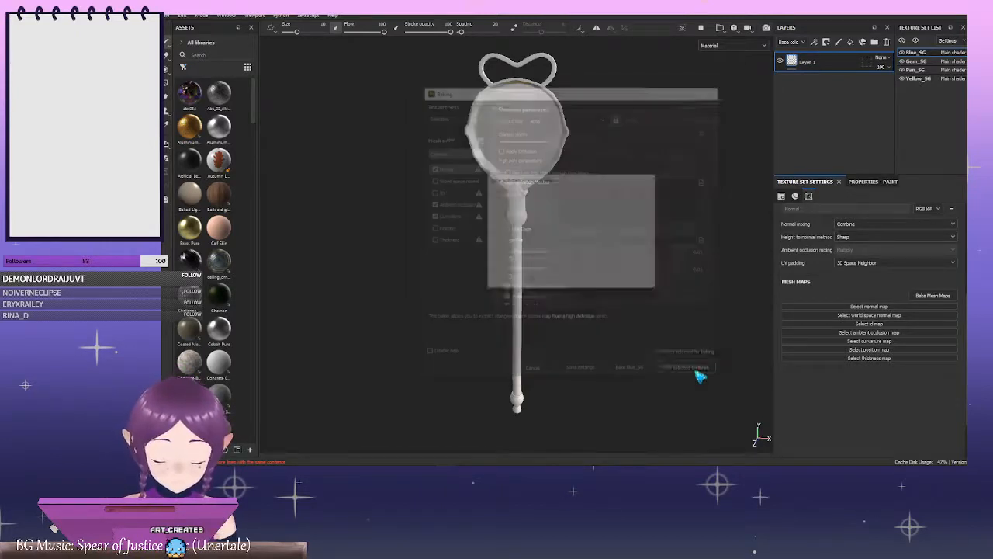
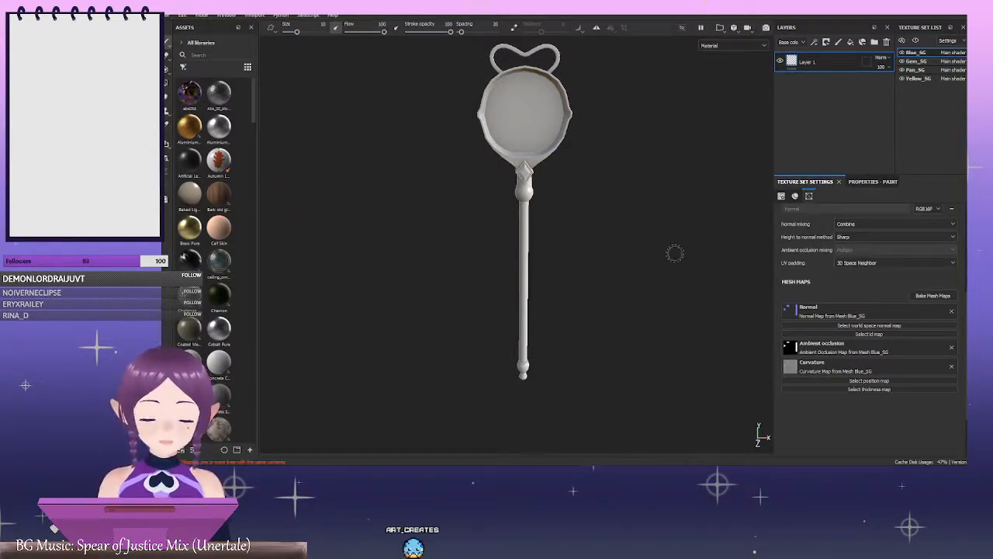
# Filter the assets to smart materials and apply Blue Metal to the Blue_SG texture set below Layer 1
pyautogui.keyDown('alt'); pyautogui.moveTo(649, 159); pyautogui.dragTo(668, 220, button='middle'); pyautogui.keyUp('alt')
pyautogui.keyDown('alt'); pyautogui.moveTo(668, 221); pyautogui.dragTo(537, 253); pyautogui.keyUp('alt')
pyautogui.scroll(3, 572, 218)
pyautogui.keyDown('alt'); pyautogui.moveTo(537, 253); pyautogui.dragTo(579, 219, button='middle'); pyautogui.keyUp('alt')
pyautogui.click(184, 67)
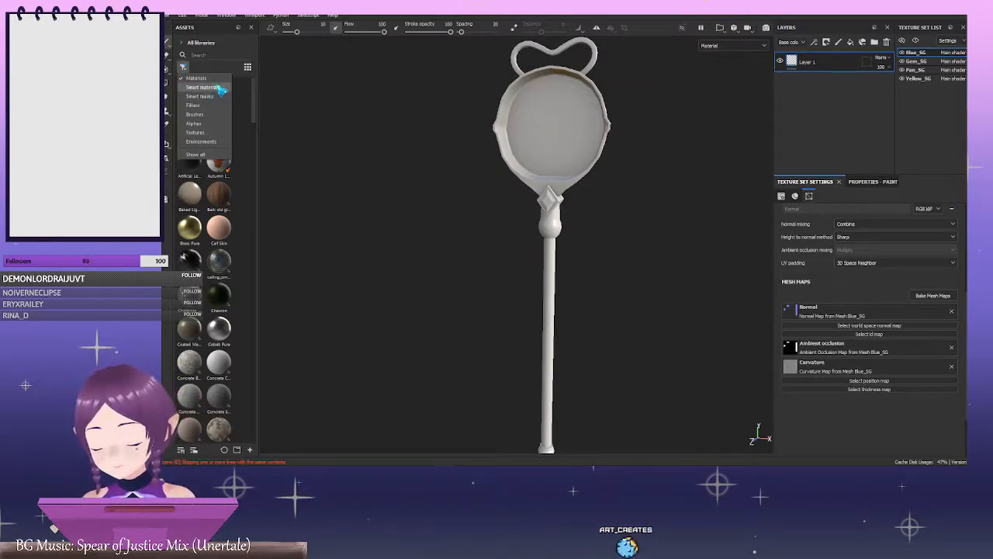
pyautogui.click(188, 78)
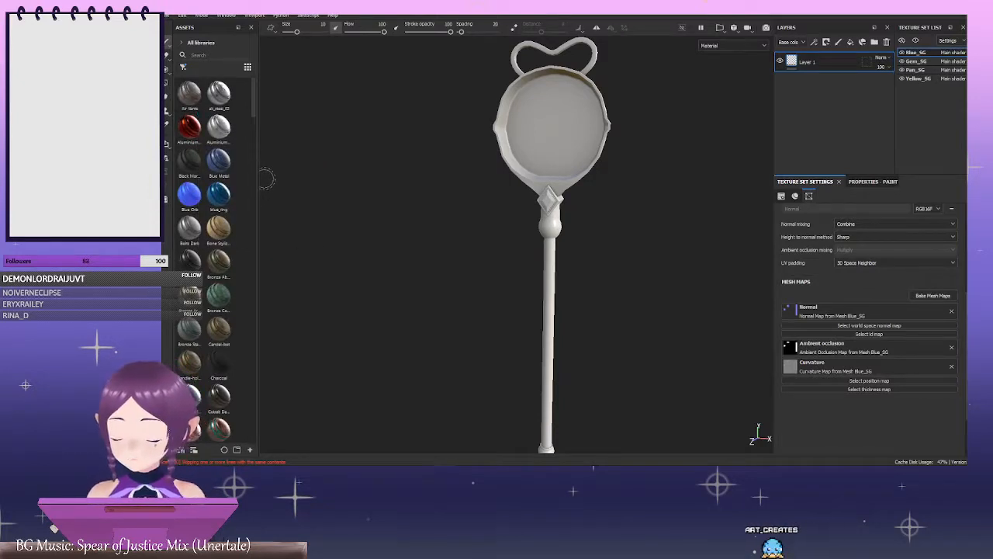
pyautogui.moveTo(226, 165)
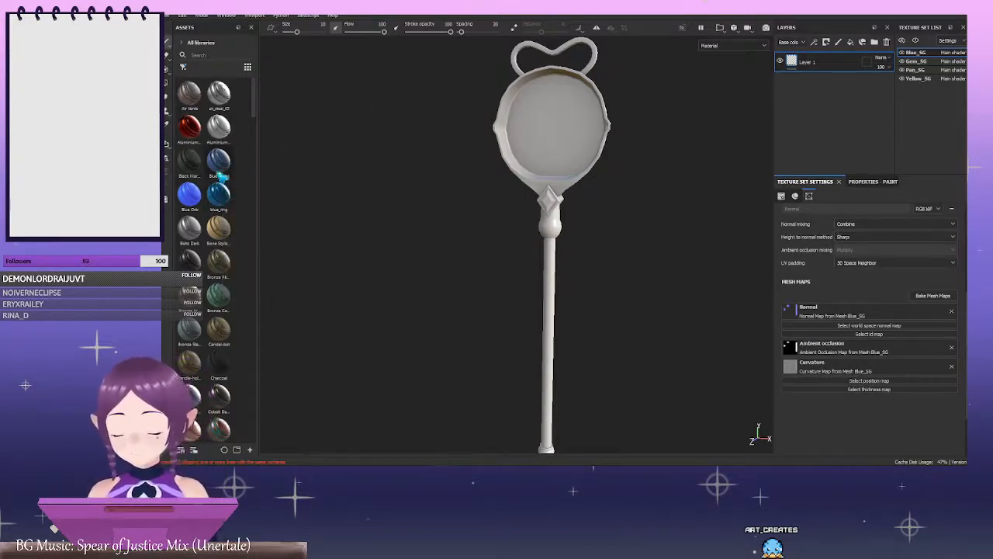
pyautogui.moveTo(221, 175); pyautogui.dragTo(832, 105)
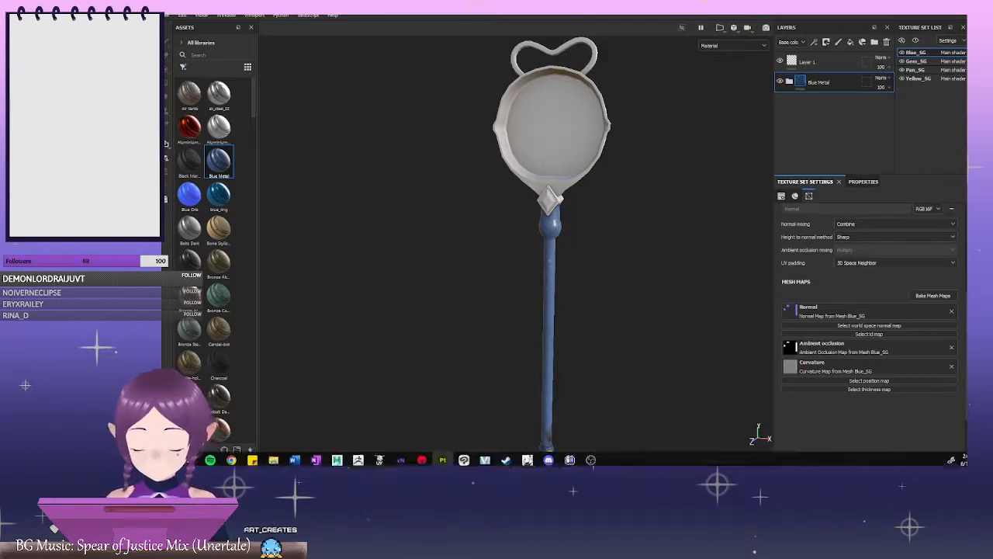
# Return to Substance 3D Painter from a brief switch to Maya and close Maya's Output Window
pyautogui.moveTo(337, 458)
pyautogui.click(405, 374)
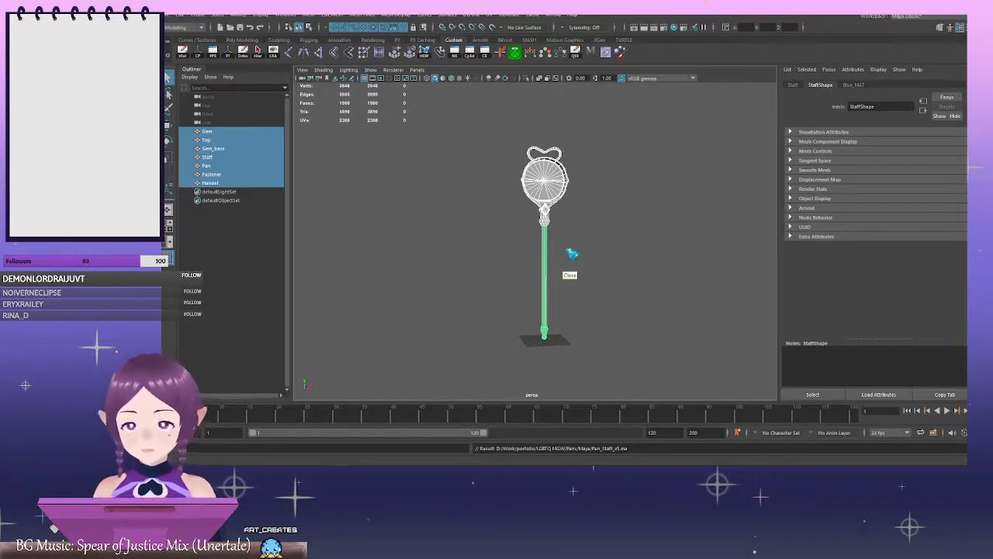
pyautogui.click(444, 458)
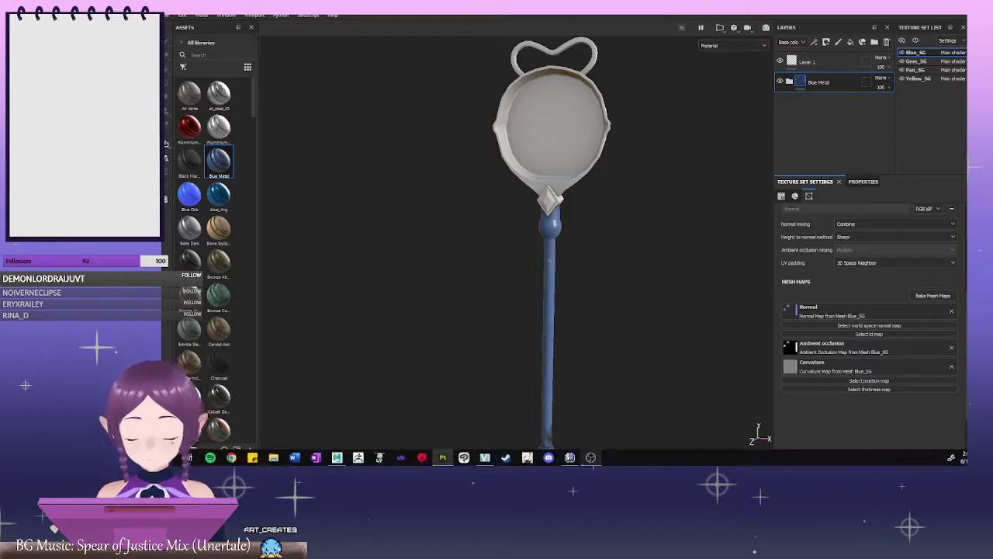
pyautogui.moveTo(337, 457)
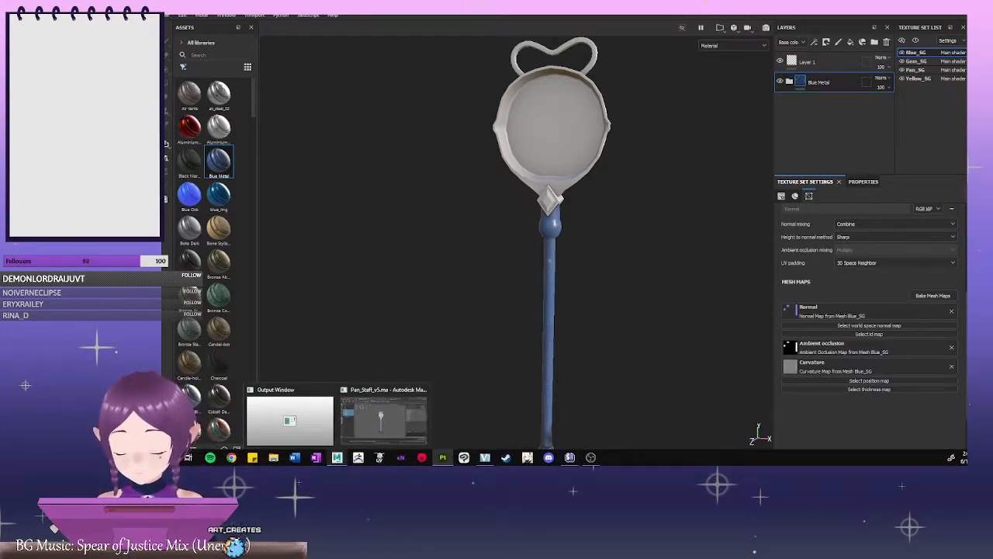
pyautogui.click(327, 390)
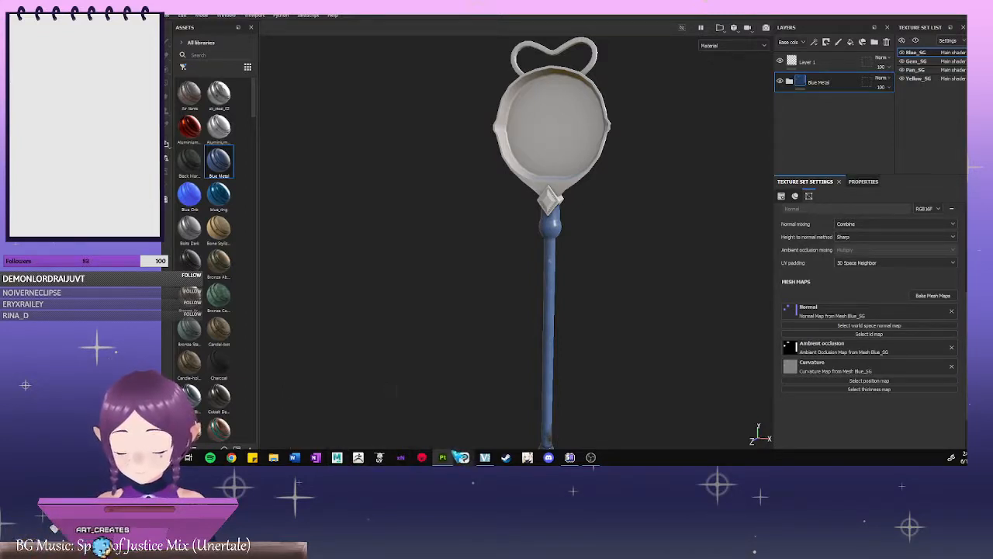
pyautogui.moveTo(455, 454)
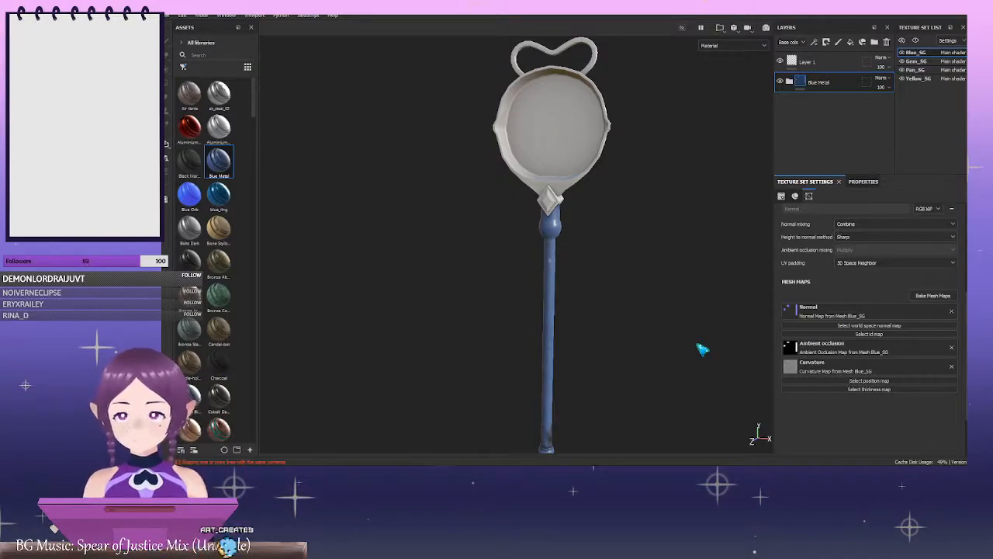
# Inspect the Blue Metal finish on the staff handle from several angles and distances
pyautogui.keyDown('alt'); pyautogui.moveTo(700, 350); pyautogui.dragTo(651, 282); pyautogui.keyUp('alt')
pyautogui.keyDown('alt'); pyautogui.moveTo(651, 282); pyautogui.dragTo(645, 240, button='middle'); pyautogui.keyUp('alt')
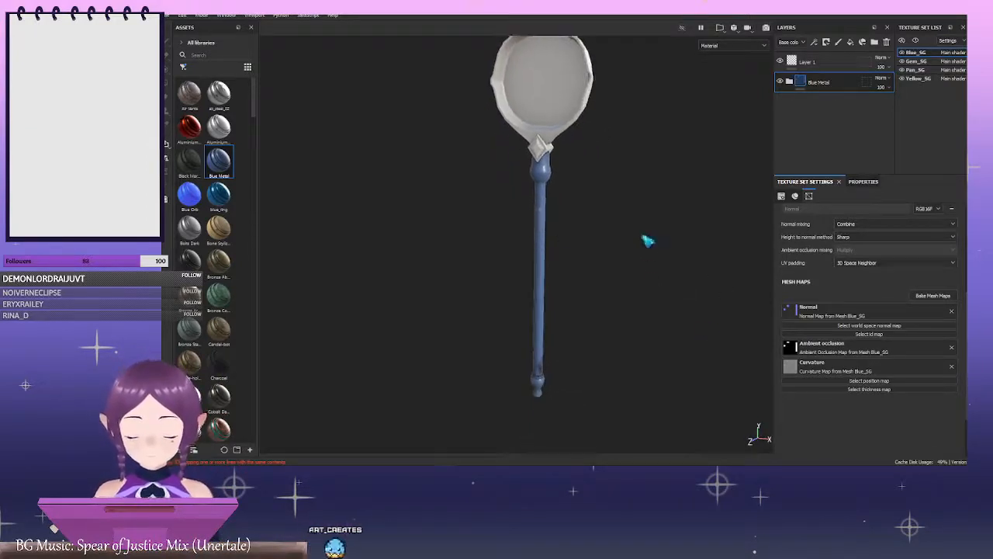
pyautogui.keyDown('alt'); pyautogui.moveTo(645, 239); pyautogui.dragTo(603, 280, button='right'); pyautogui.keyUp('alt')
pyautogui.keyDown('alt'); pyautogui.moveTo(603, 279); pyautogui.dragTo(439, 263); pyautogui.keyUp('alt')
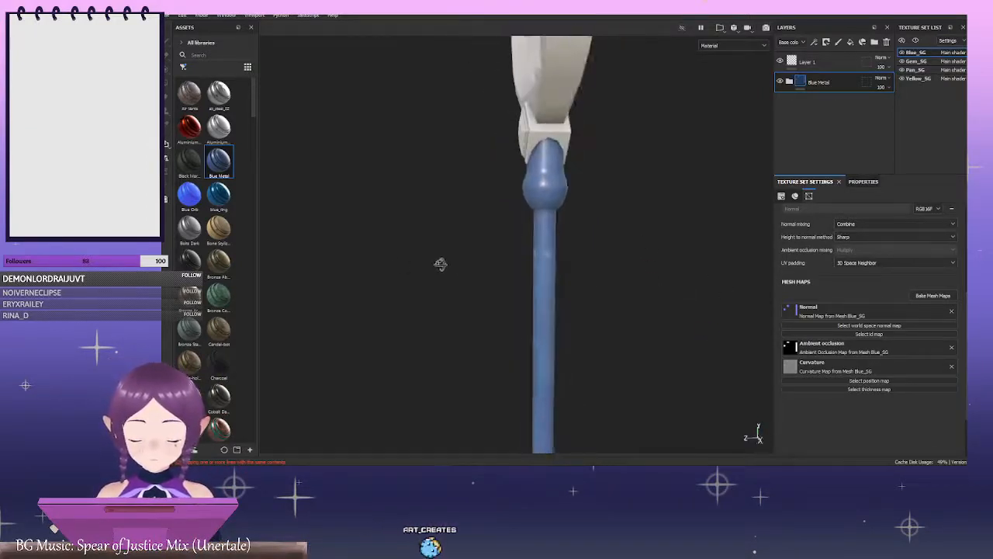
pyautogui.keyDown('alt'); pyautogui.moveTo(440, 264); pyautogui.dragTo(749, 284, button='right'); pyautogui.keyUp('alt')
pyautogui.keyDown('alt'); pyautogui.moveTo(750, 284); pyautogui.dragTo(688, 237); pyautogui.keyUp('alt')
pyautogui.keyDown('alt'); pyautogui.moveTo(688, 237); pyautogui.dragTo(404, 249, button='right'); pyautogui.keyUp('alt')
pyautogui.keyDown('alt'); pyautogui.moveTo(608, 326); pyautogui.dragTo(597, 250, button='right'); pyautogui.keyUp('alt')
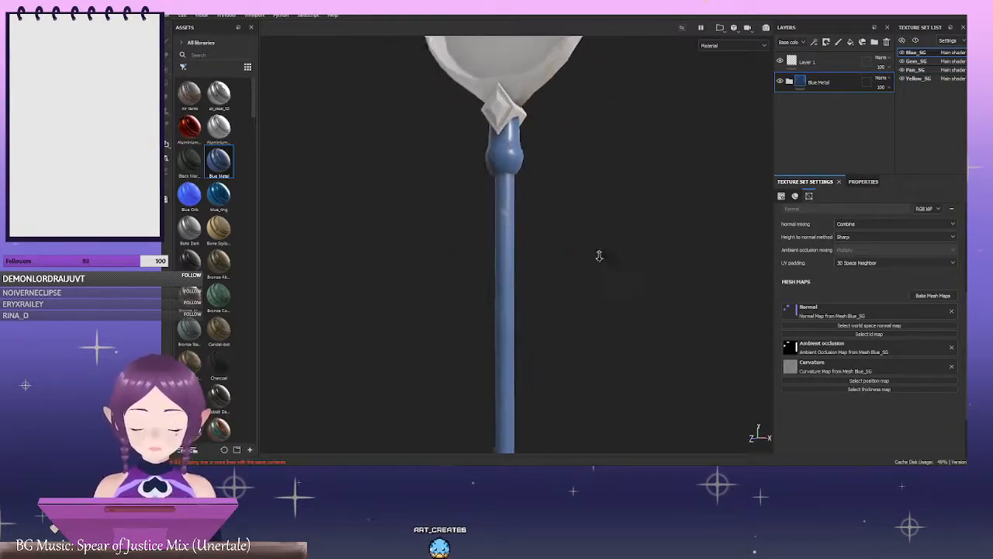
# Delete the empty Layer 1 from the Blue_SG texture set, keeping only the Blue Metal material
pyautogui.click(877, 60)
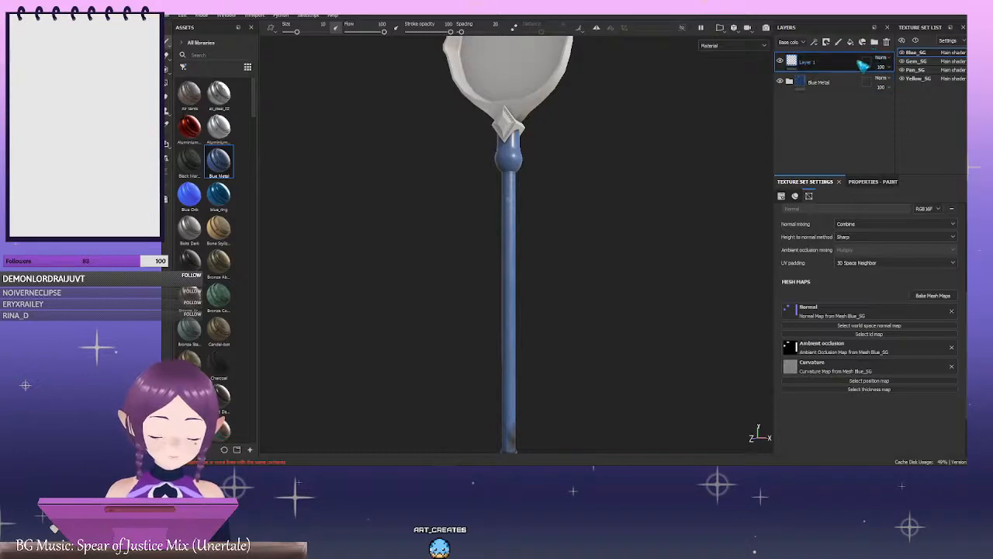
pyautogui.press('Delete')
pyautogui.keyDown('alt'); pyautogui.moveTo(474, 221); pyautogui.dragTo(488, 166, button='right'); pyautogui.keyUp('alt')
pyautogui.keyDown('alt'); pyautogui.moveTo(488, 166); pyautogui.dragTo(576, 173); pyautogui.keyUp('alt')
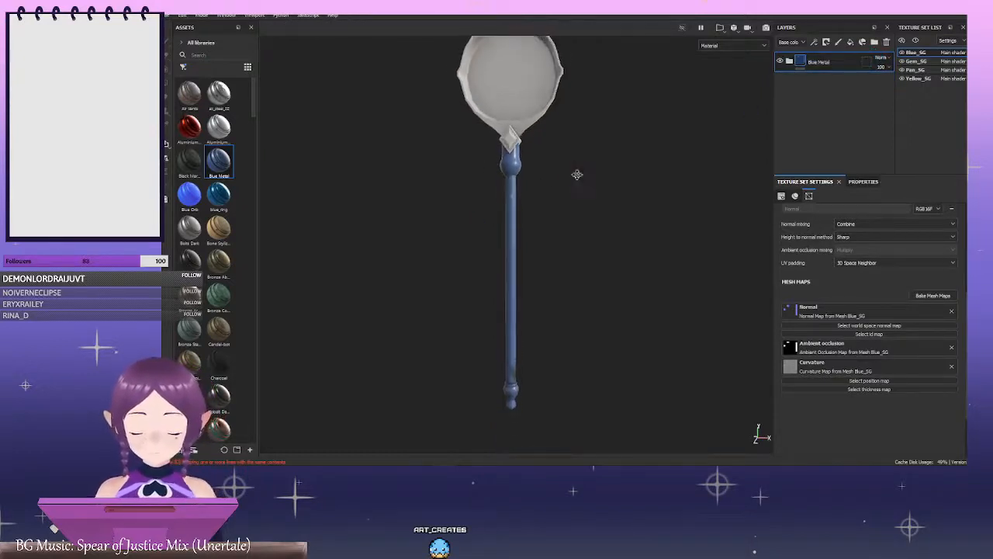
pyautogui.keyDown('alt'); pyautogui.moveTo(576, 173); pyautogui.dragTo(579, 200, button='middle'); pyautogui.keyUp('alt')
# Search for "sty", apply the stylized base material to the Gem_SG texture set and remove its empty Layer 1
pyautogui.click(931, 62)
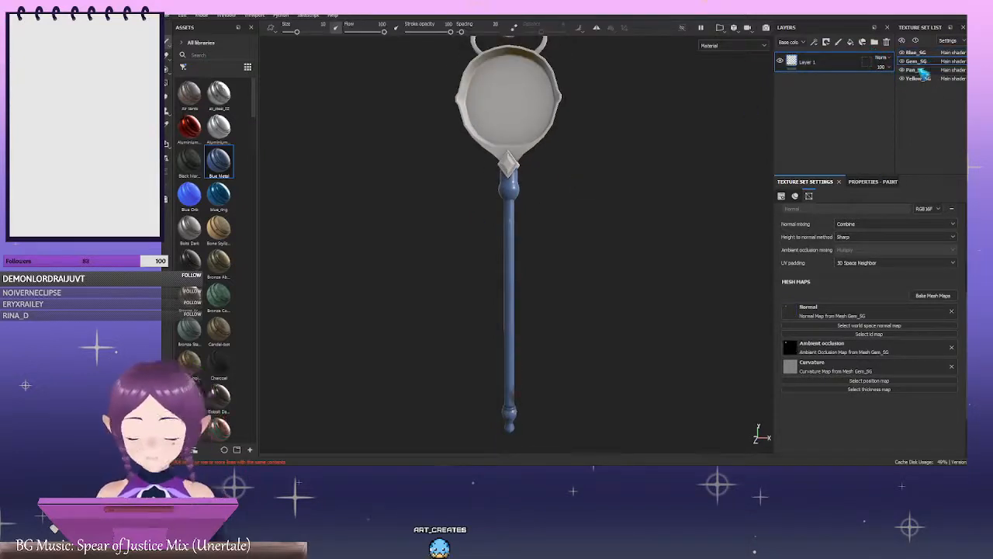
pyautogui.click(210, 55)
pyautogui.write('sty')
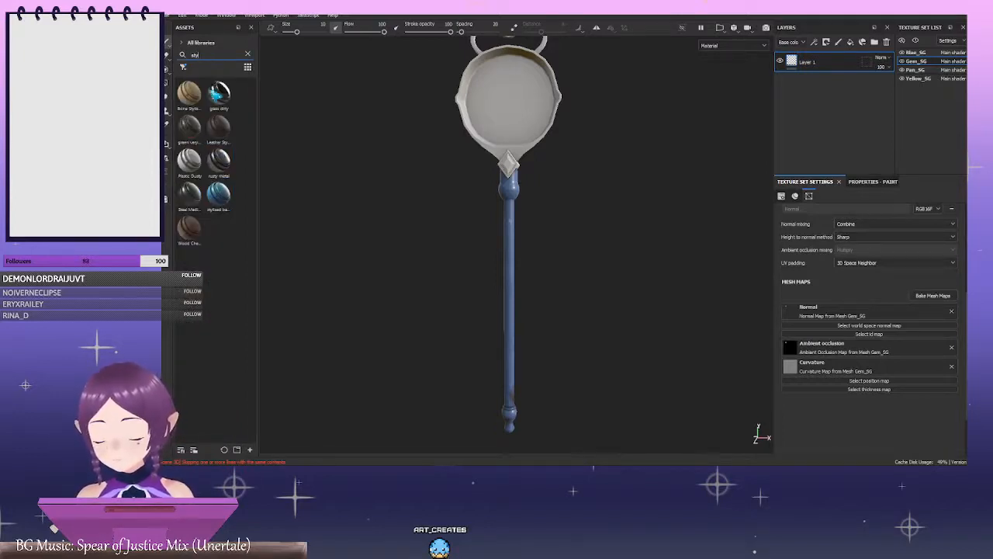
pyautogui.moveTo(223, 206); pyautogui.dragTo(842, 66)
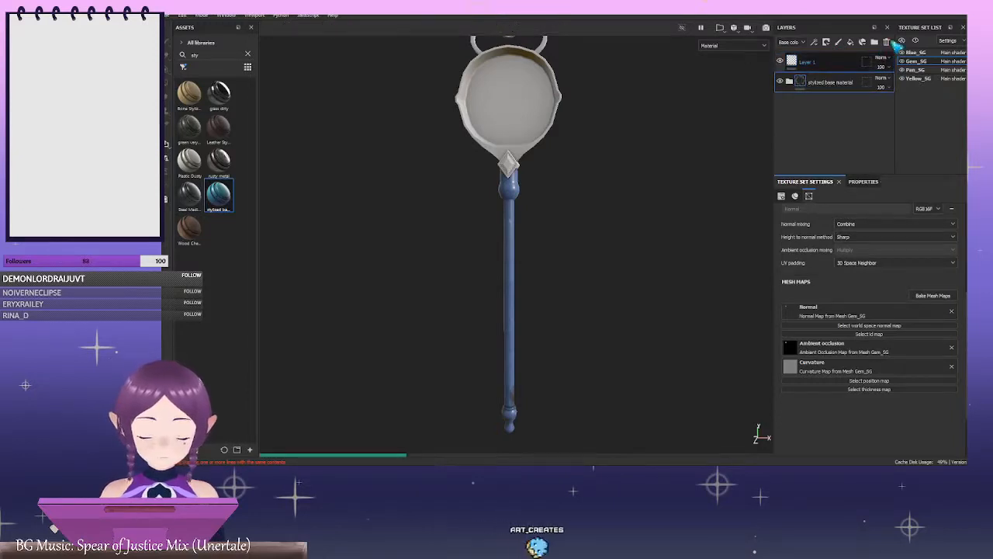
pyautogui.click(842, 64)
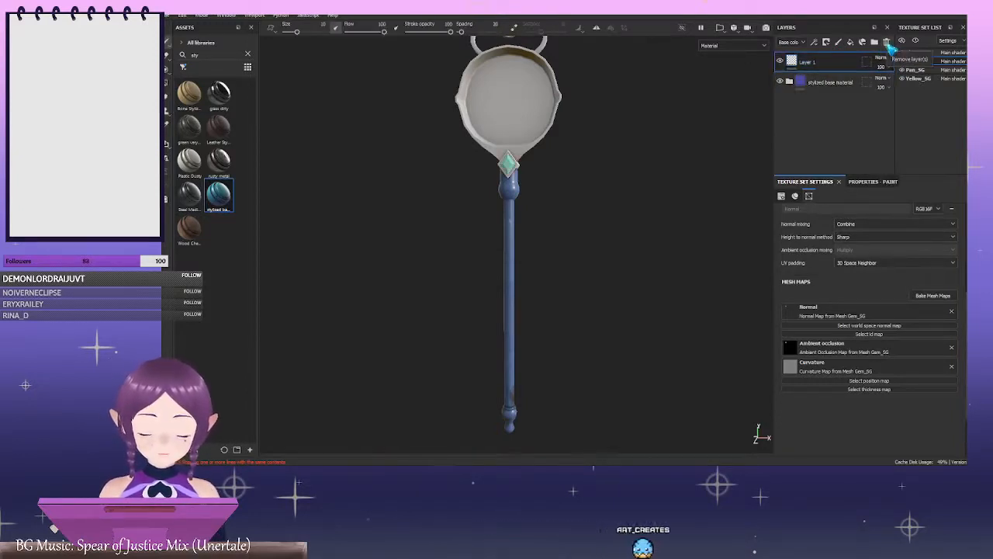
pyautogui.click(888, 43)
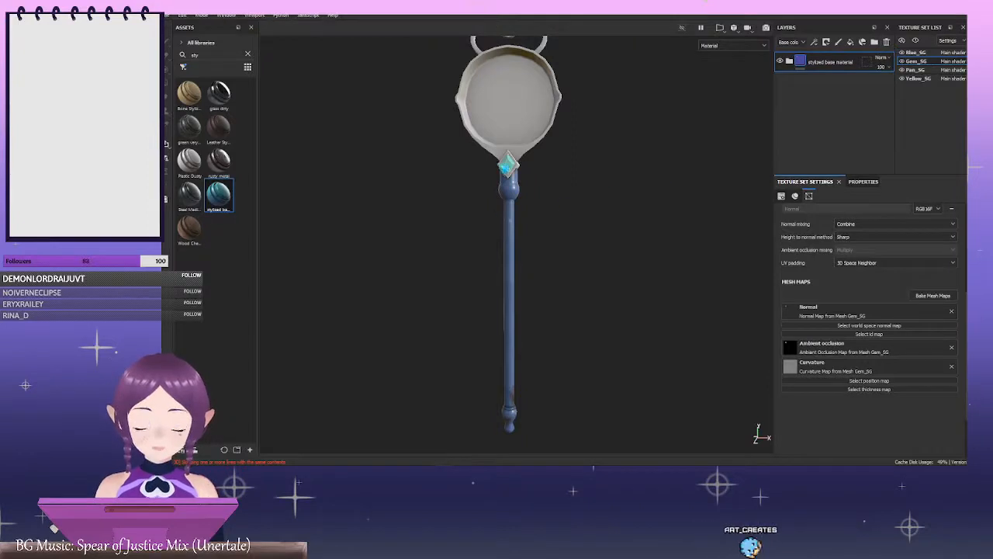
pyautogui.scroll(5, 604, 183)
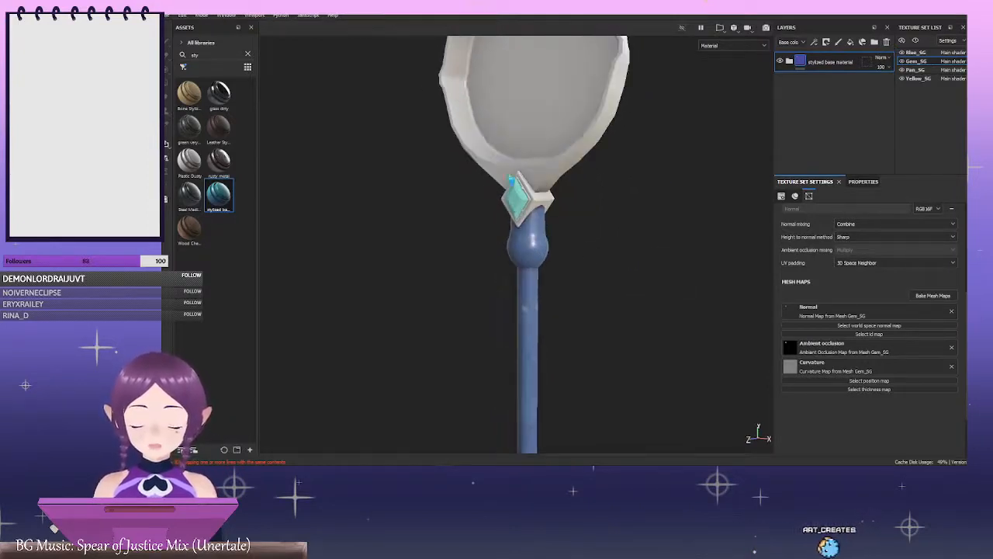
# Switch to the Pan_SG texture set and search the smart materials for silver, leaving the search cleared
pyautogui.click(902, 61)
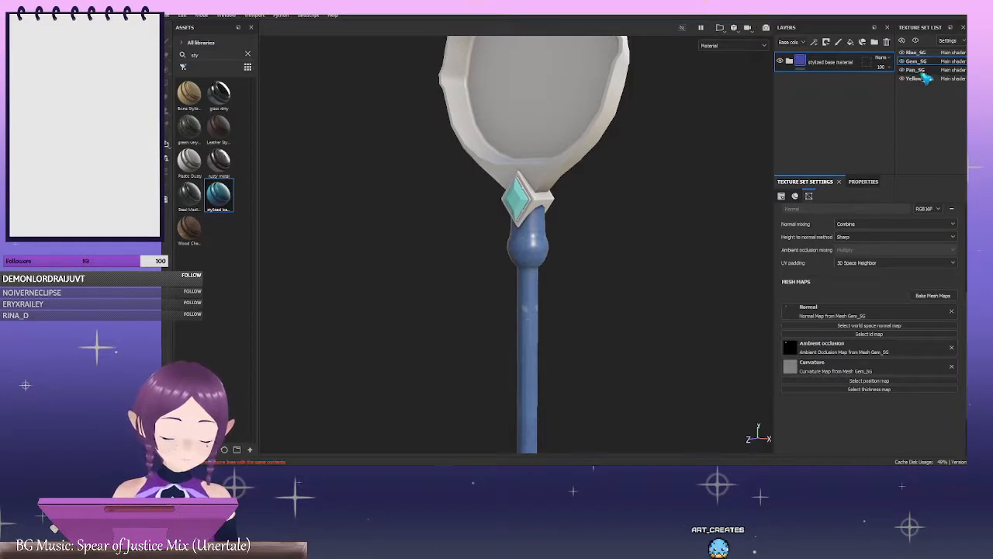
pyautogui.click(921, 70)
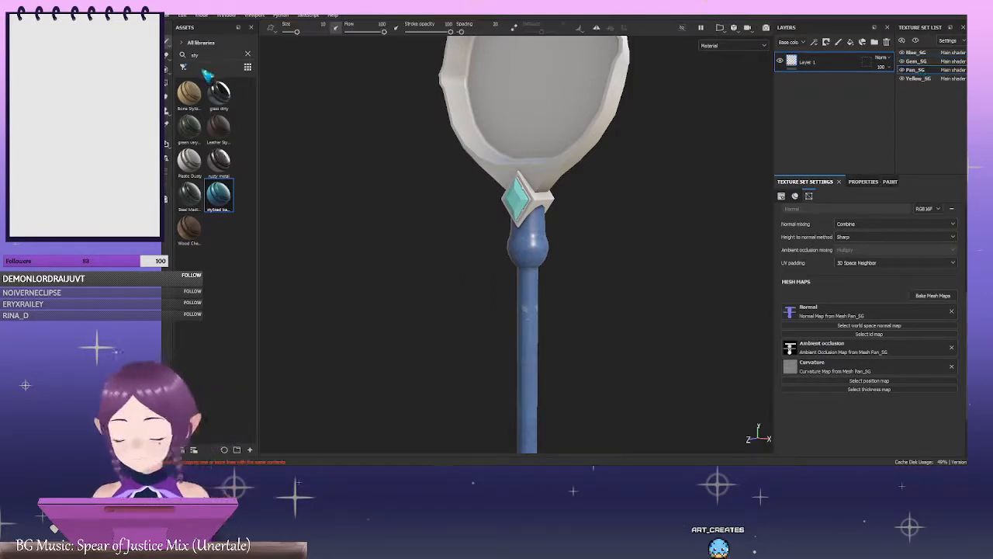
pyautogui.click(248, 54)
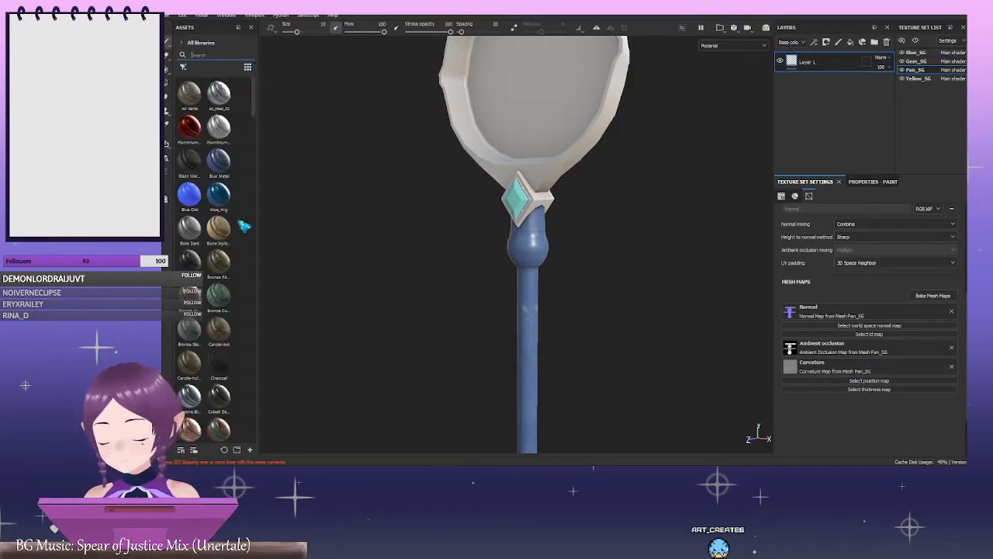
pyautogui.scroll(-3, 205, 59)
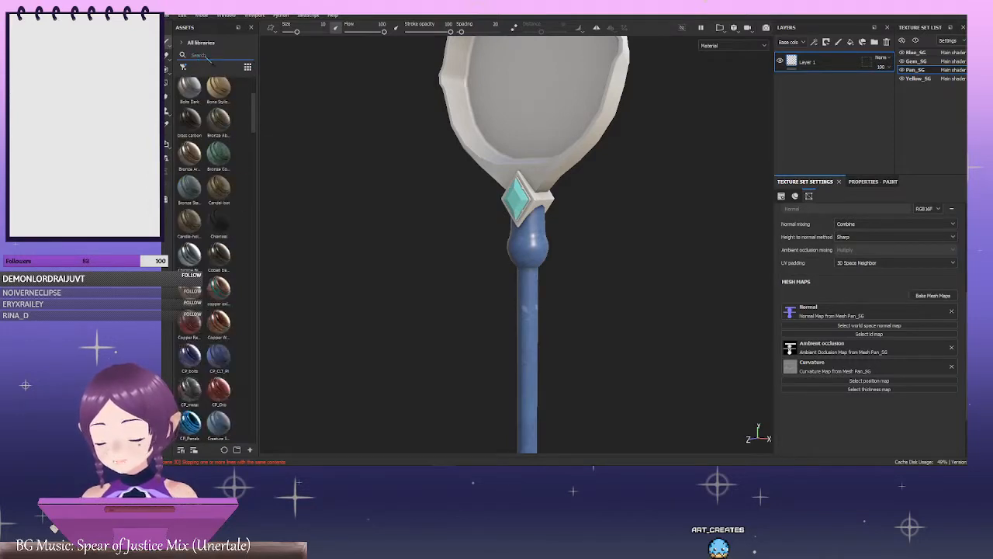
pyautogui.write('silver')
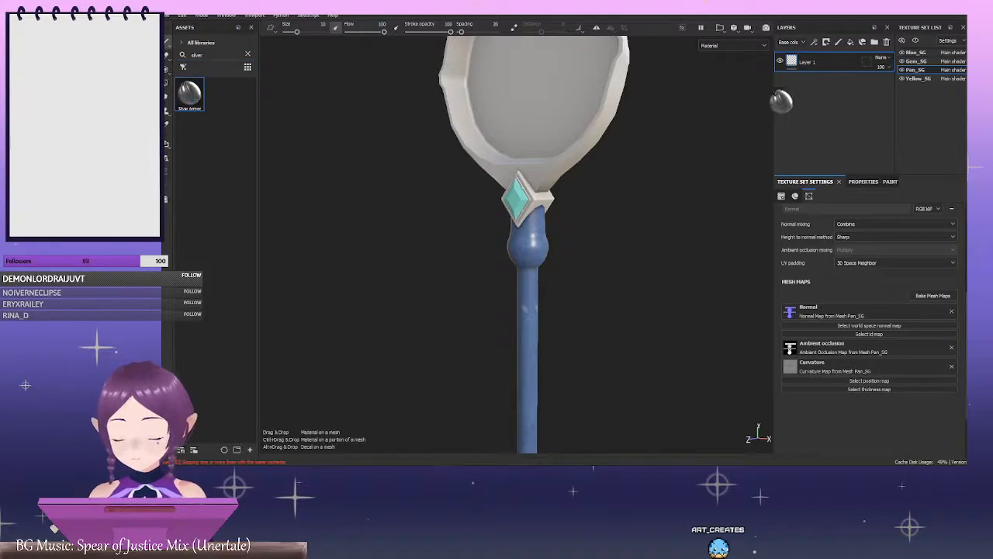
pyautogui.click(247, 54)
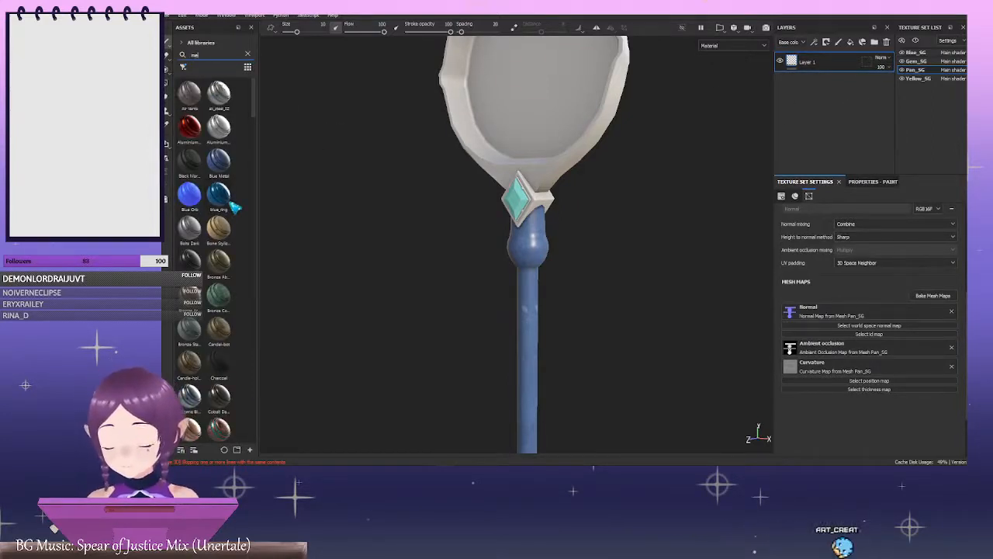
# Search for "meta", apply the Steel smart material to the Pan_SG texture set and remove its empty Layer 1
pyautogui.write('metal')
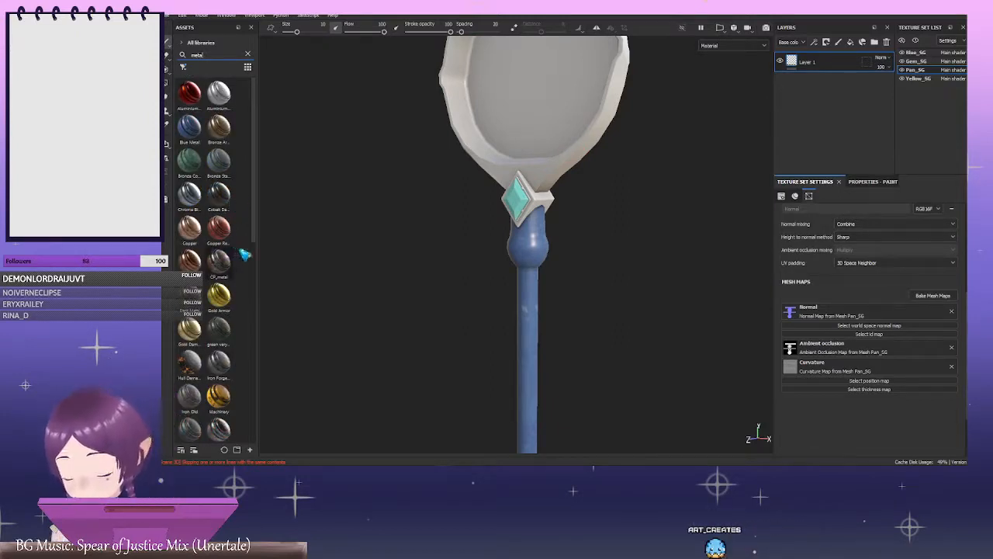
pyautogui.scroll(-5, 243, 255)
pyautogui.write('l')
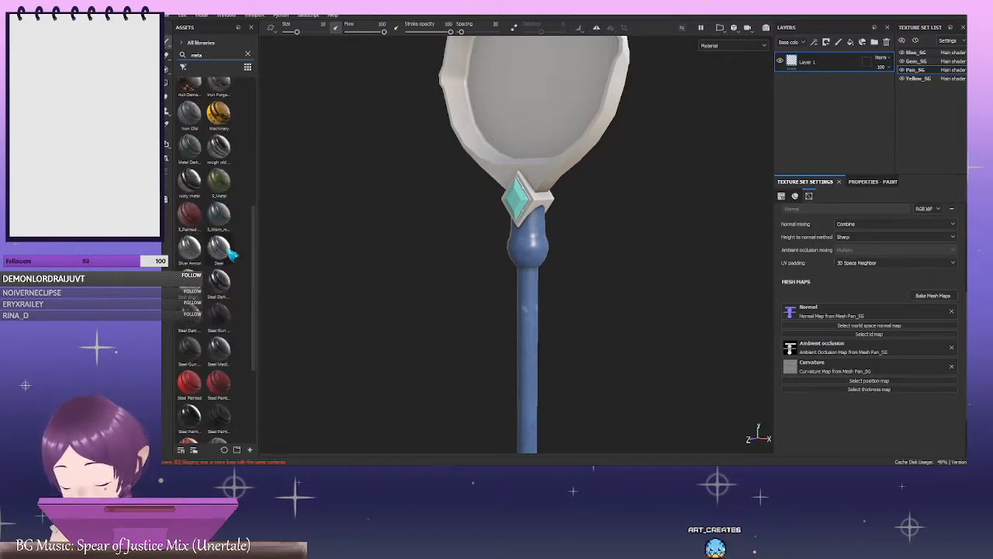
pyautogui.moveTo(229, 250)
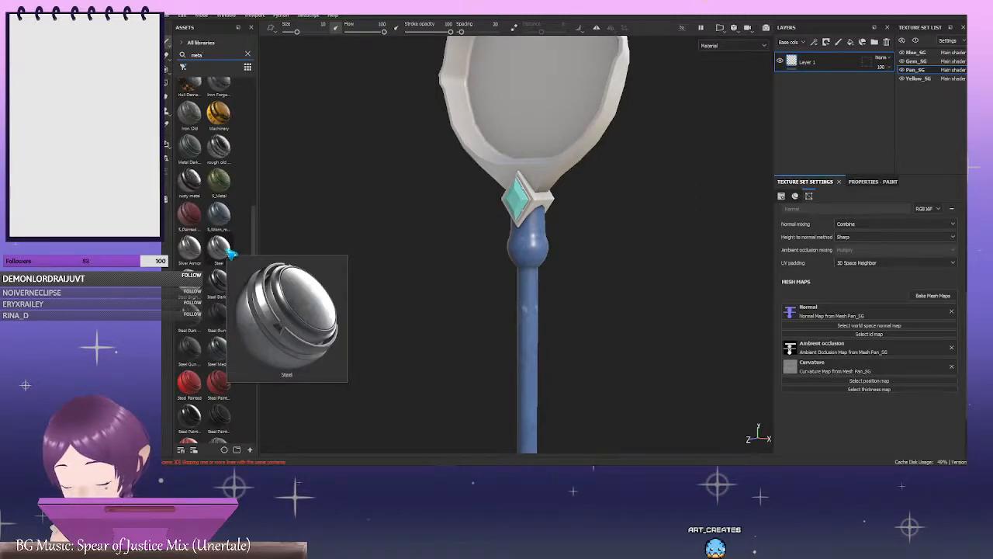
pyautogui.moveTo(228, 249); pyautogui.dragTo(831, 121)
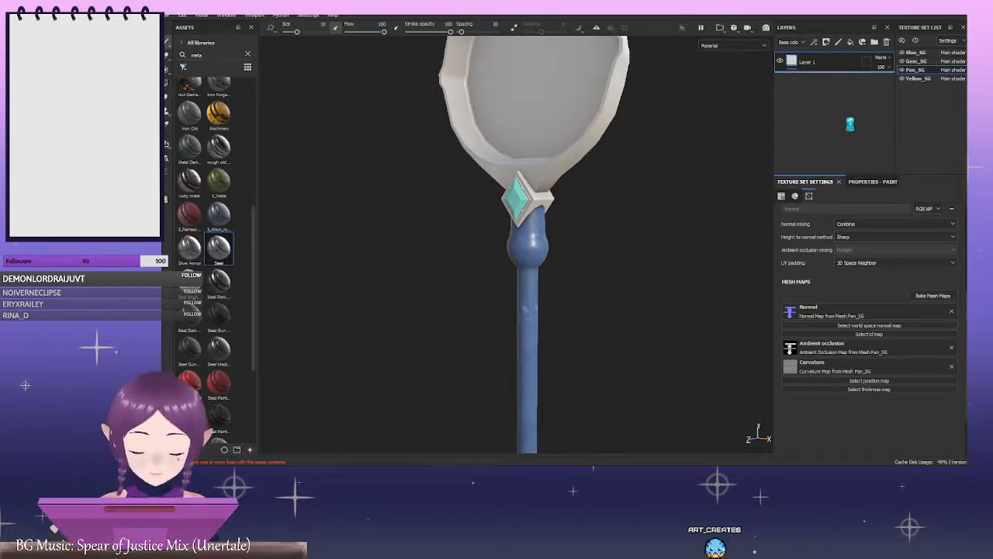
pyautogui.moveTo(798, 79); pyautogui.dragTo(799, 81)
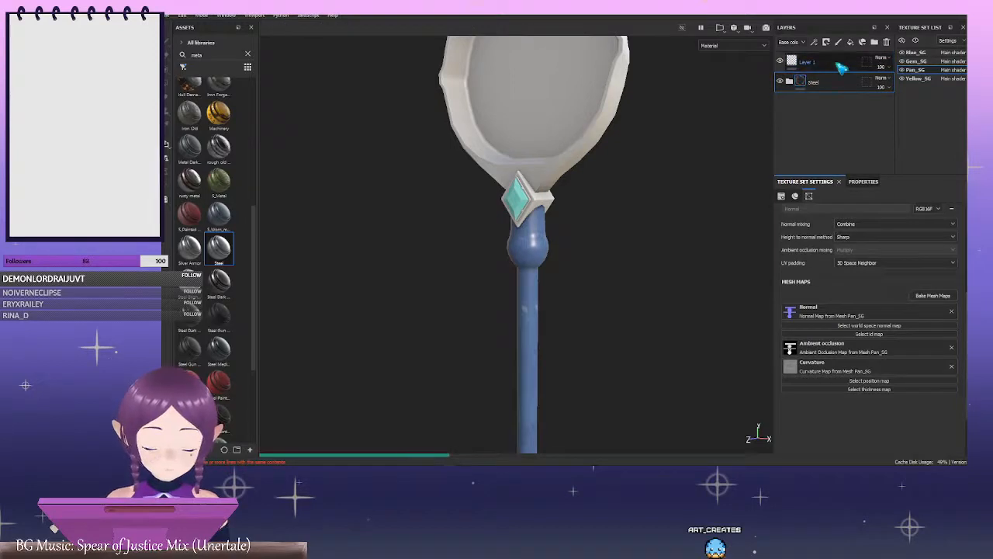
pyautogui.click(887, 43)
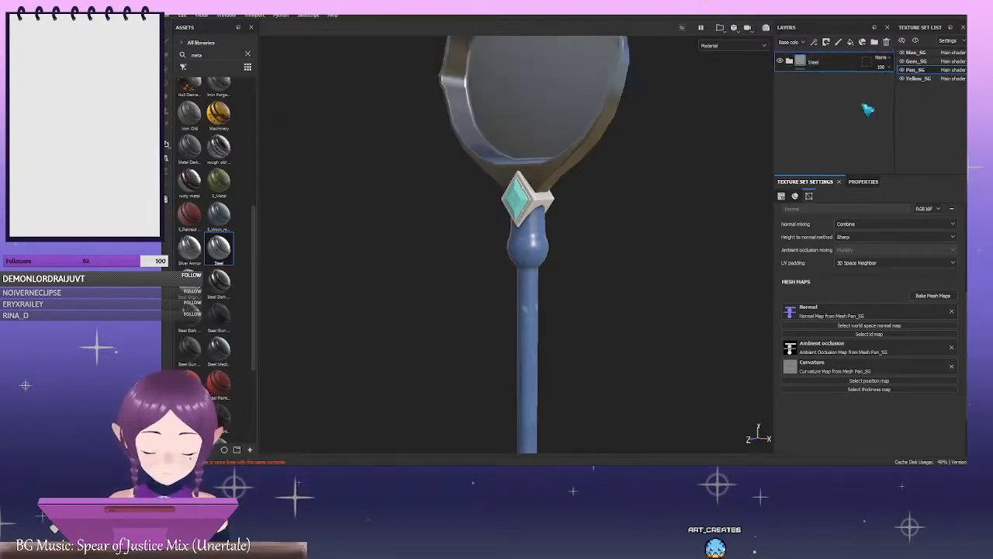
# Examine the steel finish on the pan and the layers inside the Steel material folder
pyautogui.scroll(-1, 716, 147)
pyautogui.keyDown('alt'); pyautogui.moveTo(716, 147); pyautogui.dragTo(650, 142); pyautogui.keyUp('alt')
pyautogui.keyDown('alt'); pyautogui.moveTo(641, 132); pyautogui.dragTo(609, 212, button='middle'); pyautogui.keyUp('alt')
pyautogui.keyDown('alt'); pyautogui.moveTo(608, 213); pyautogui.dragTo(612, 217); pyautogui.keyUp('alt')
pyautogui.click(789, 61)
pyautogui.scroll(-1, 799, 93)
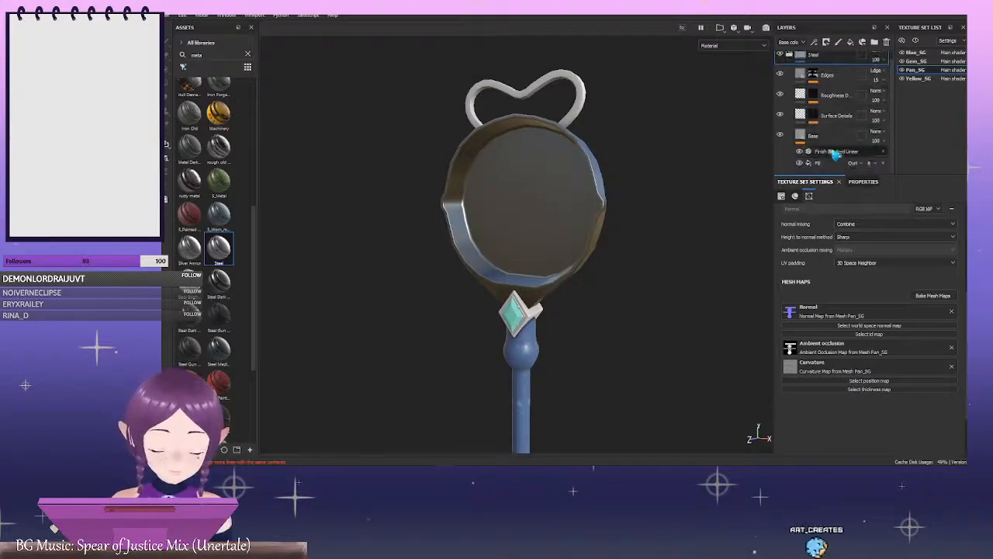
pyautogui.click(790, 56)
pyautogui.keyDown('alt'); pyautogui.moveTo(628, 240); pyautogui.dragTo(642, 274); pyautogui.keyUp('alt')
pyautogui.scroll(1, 558, 270)
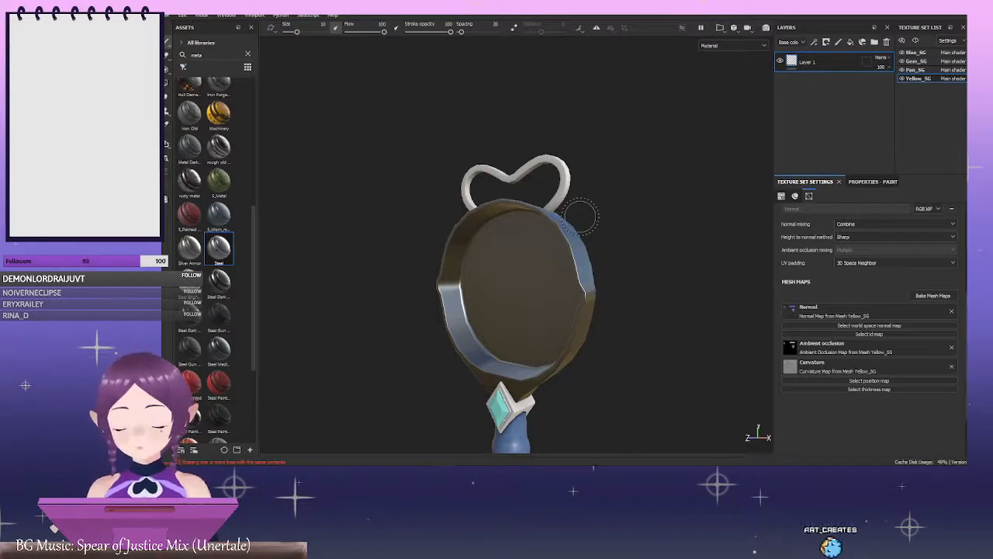
# Search the smart materials for alternatives such as iron for the Yellow_SG texture set, leaving the search cleared
pyautogui.click(248, 57)
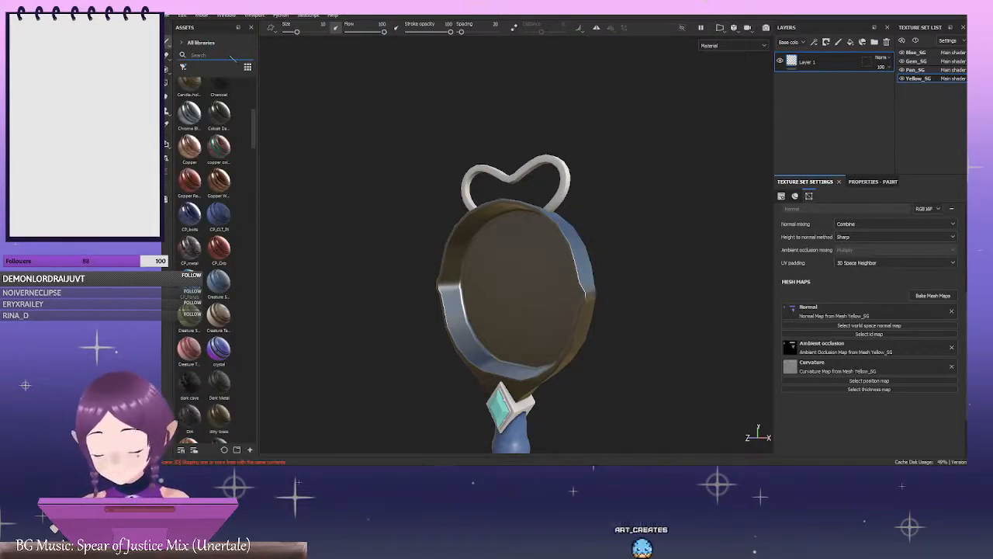
pyautogui.write('cr')
pyautogui.write('er')
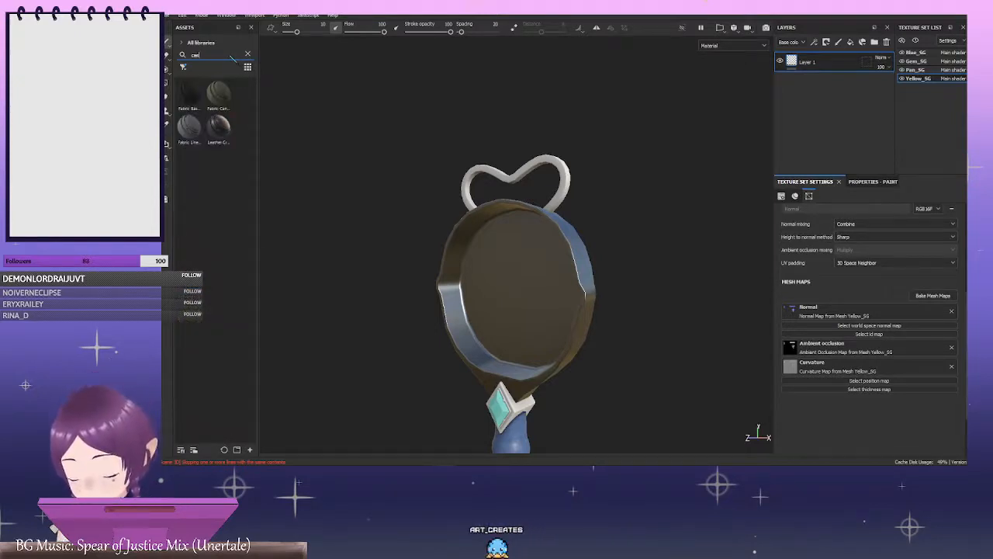
pyautogui.click(249, 56)
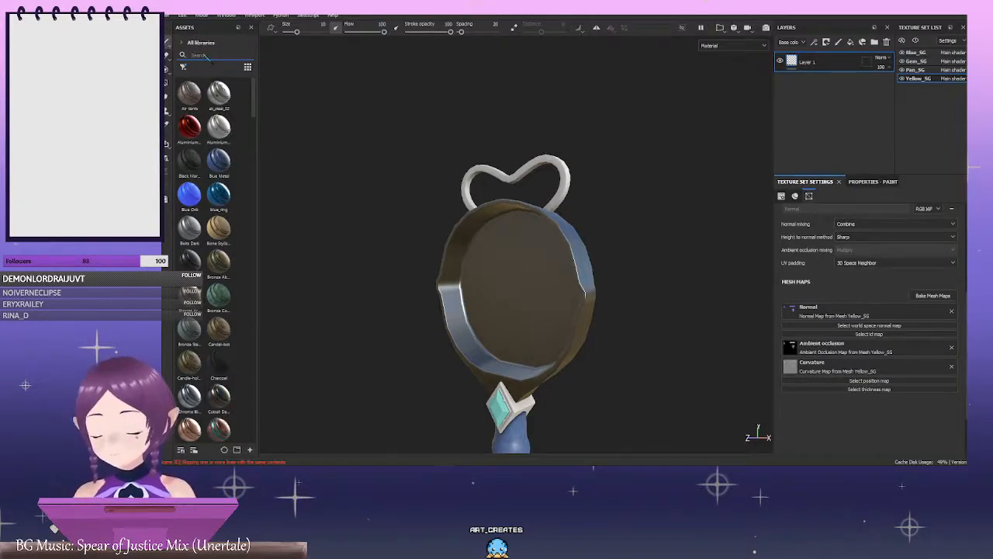
pyautogui.write('ron')
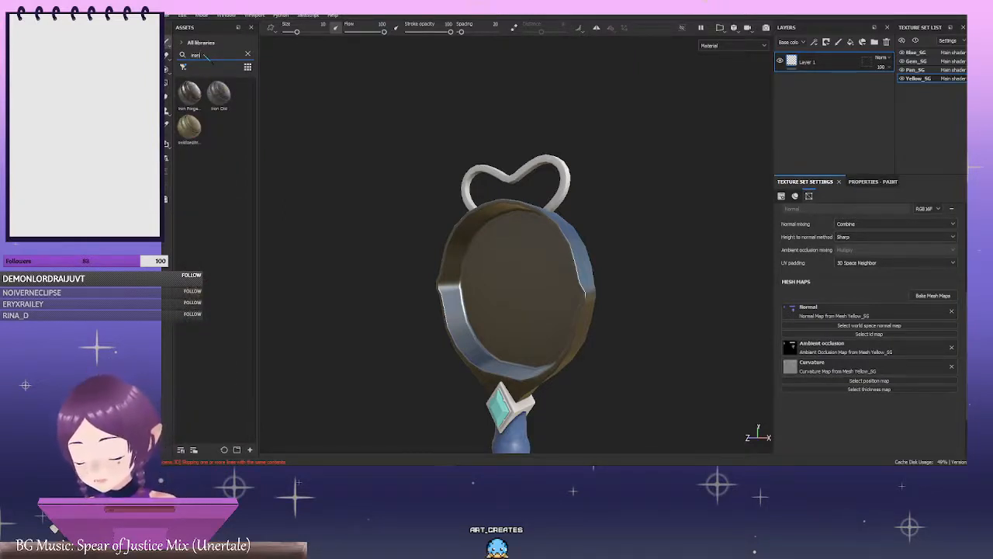
pyautogui.press('BackSpace')
pyautogui.press('BackSpace')
pyautogui.press('BackSpace')
pyautogui.press('BackSpace')
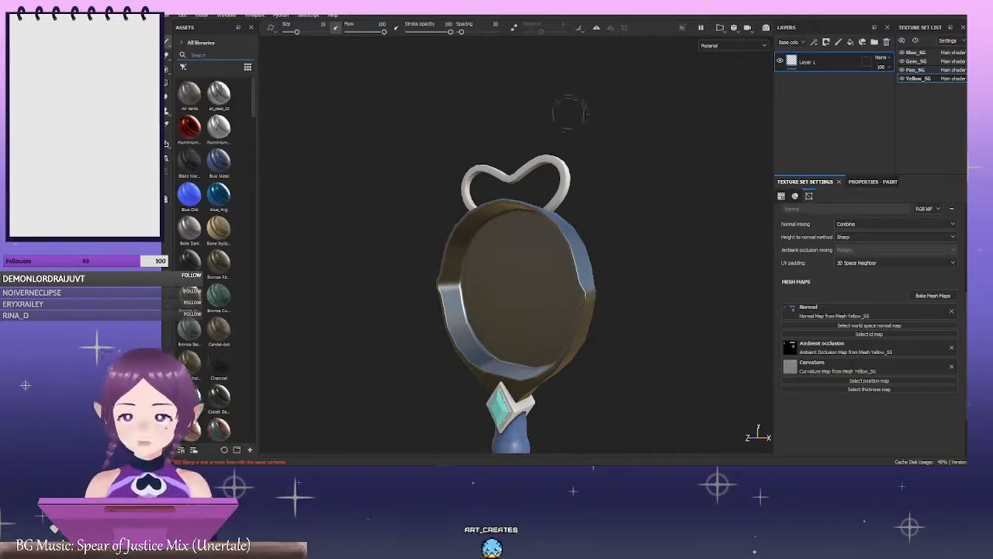
# Delete the empty Layer 1 from the Yellow_SG texture set
pyautogui.moveTo(660, 147)
pyautogui.keyDown('alt'); pyautogui.mouseDown()
pyautogui.moveTo(657, 131)
pyautogui.moveTo(605, 162)
pyautogui.moveTo(630, 177)
pyautogui.moveTo(443, 160)
pyautogui.moveTo(593, 174)
pyautogui.mouseUp(); pyautogui.keyUp('alt')
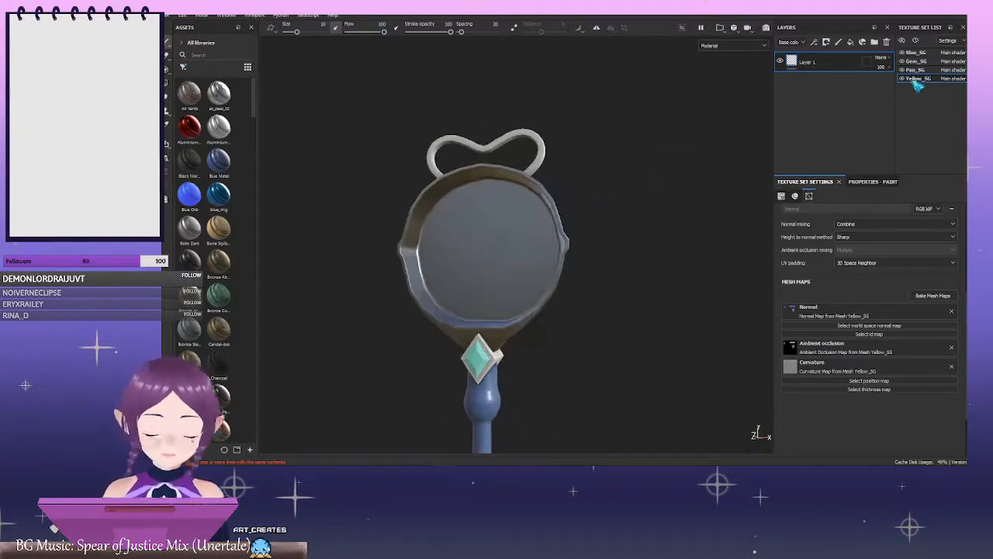
pyautogui.keyDown('alt'); pyautogui.moveTo(584, 192); pyautogui.dragTo(622, 202, button='middle'); pyautogui.keyUp('alt')
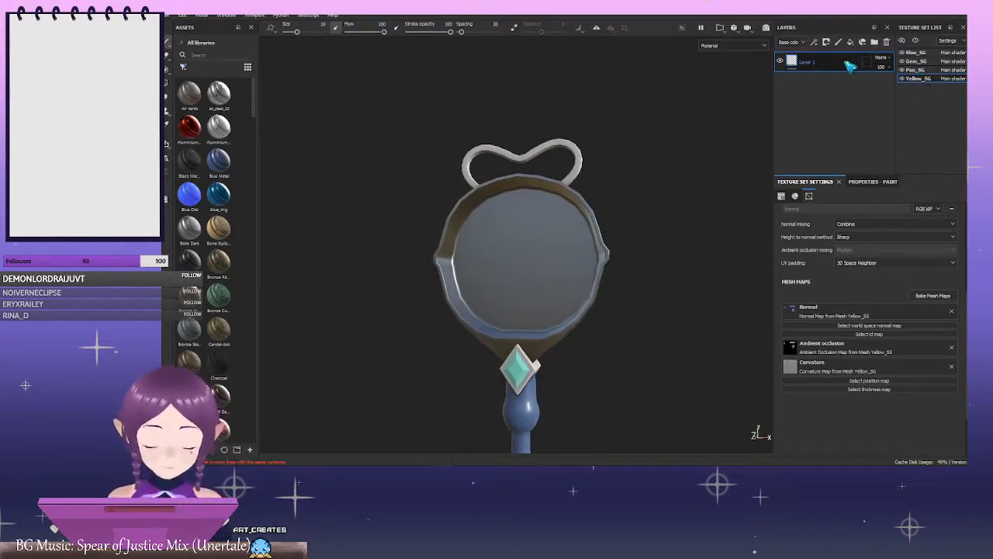
pyautogui.press('Delete')
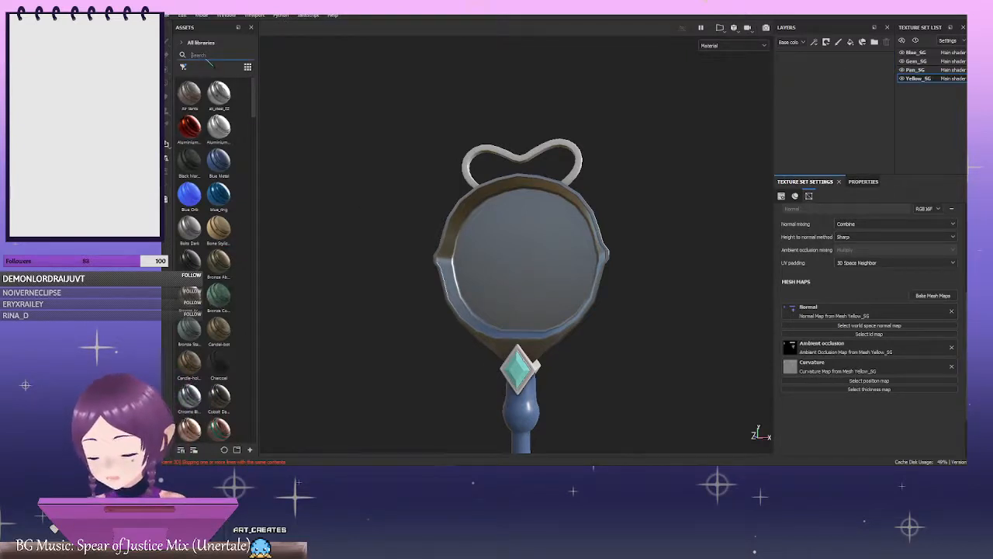
# Search the smart materials for "go" and "bra" to review gold and brass options for the Yellow_SG texture set
pyautogui.write('go')
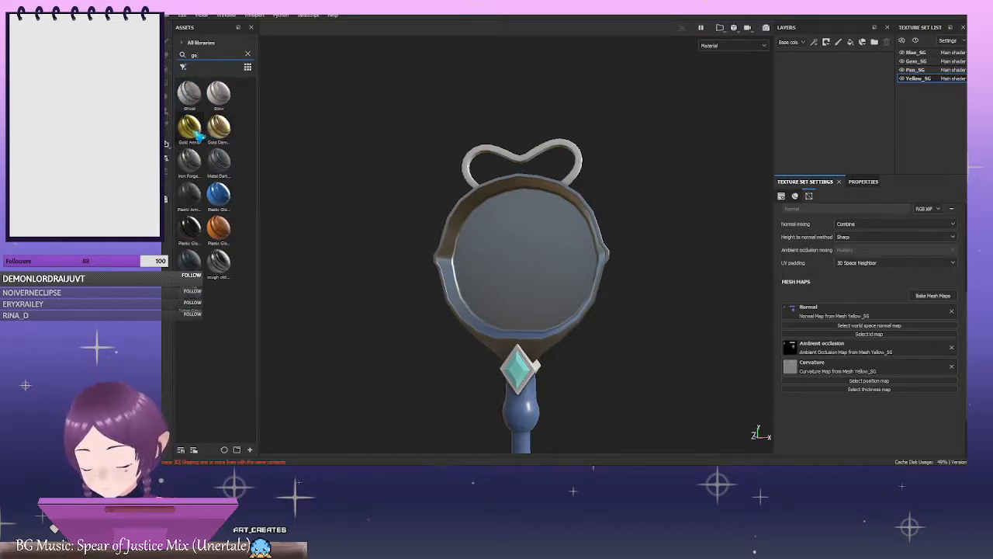
pyautogui.moveTo(198, 135)
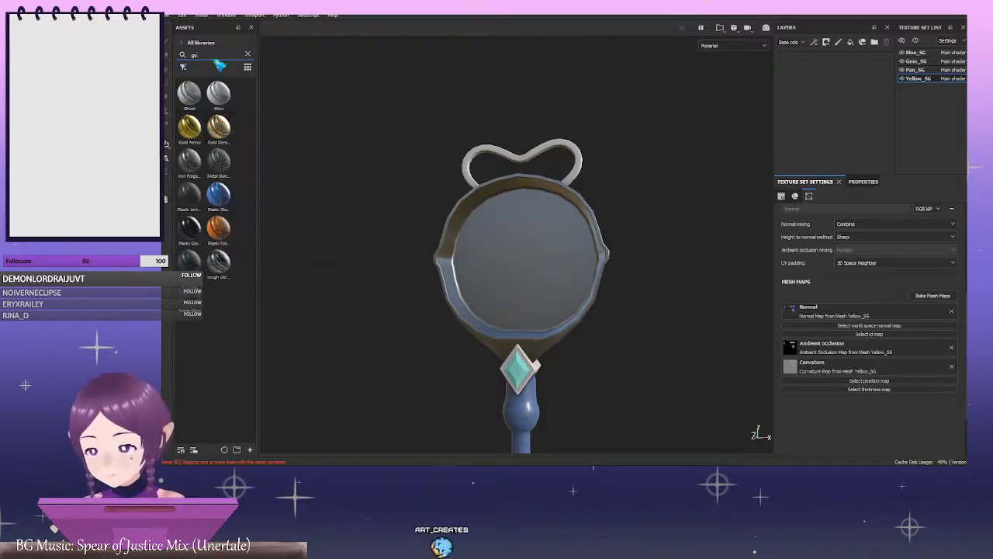
pyautogui.press('BackSpace')
pyautogui.press('BackSpace')
pyautogui.write('b')
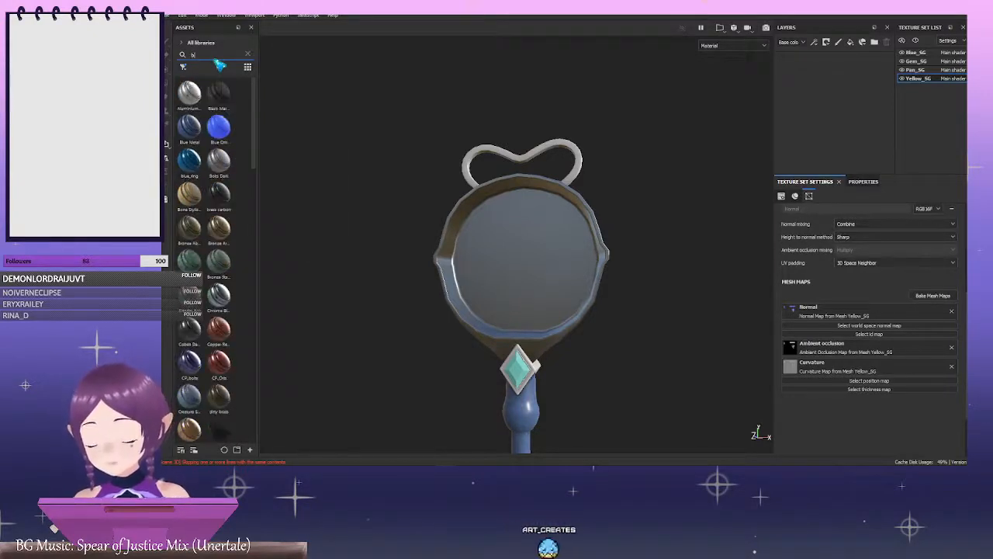
pyautogui.write('aa')
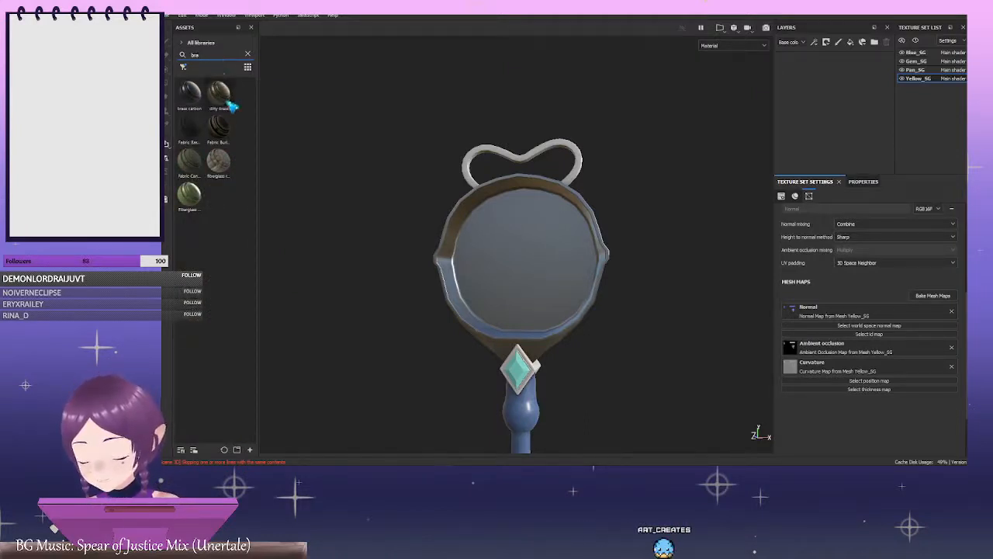
pyautogui.moveTo(231, 103)
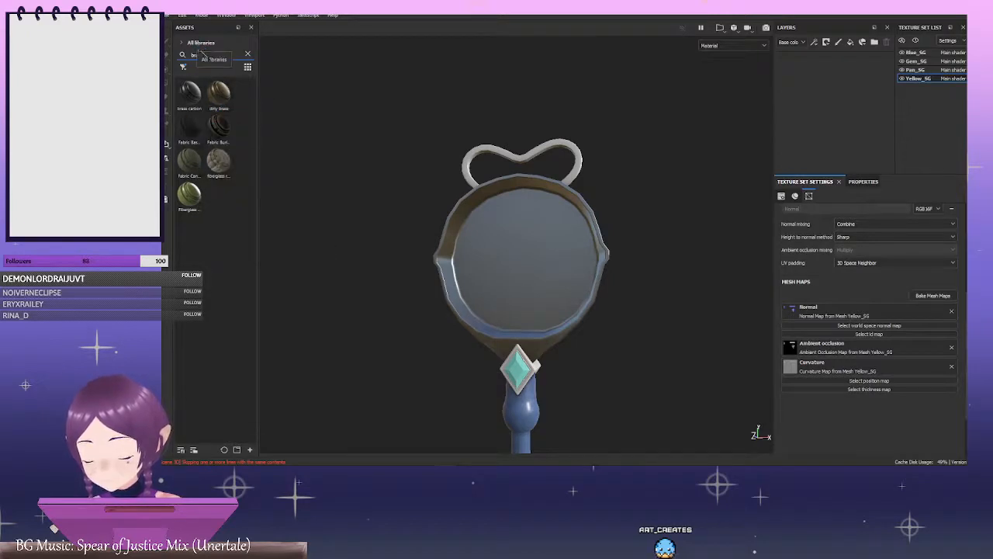
# Search the smart materials for "bron" and apply the Bronze Armor smart material to the Yellow_SG texture set
pyautogui.press('BackSpace')
pyautogui.press('BackSpace')
pyautogui.press('BackSpace')
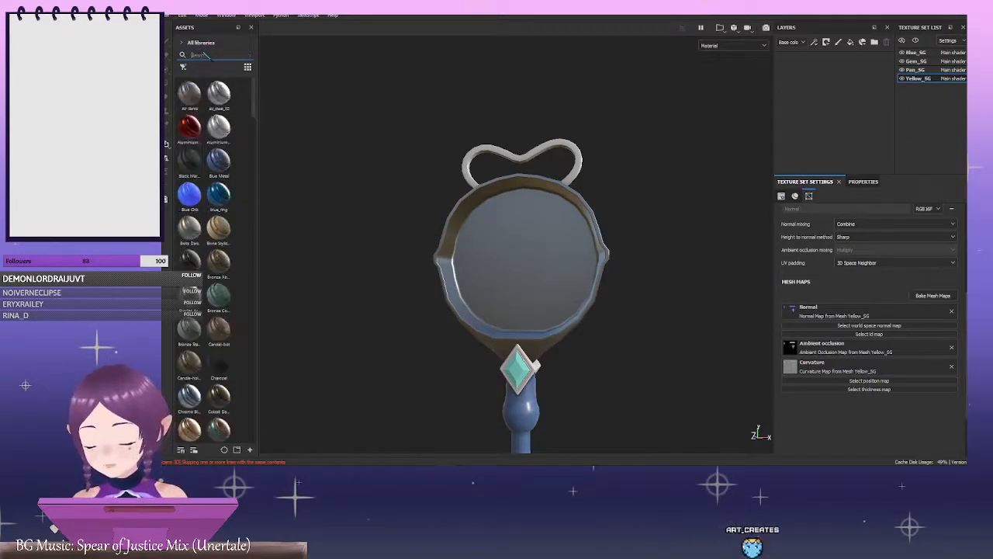
pyautogui.write('bron')
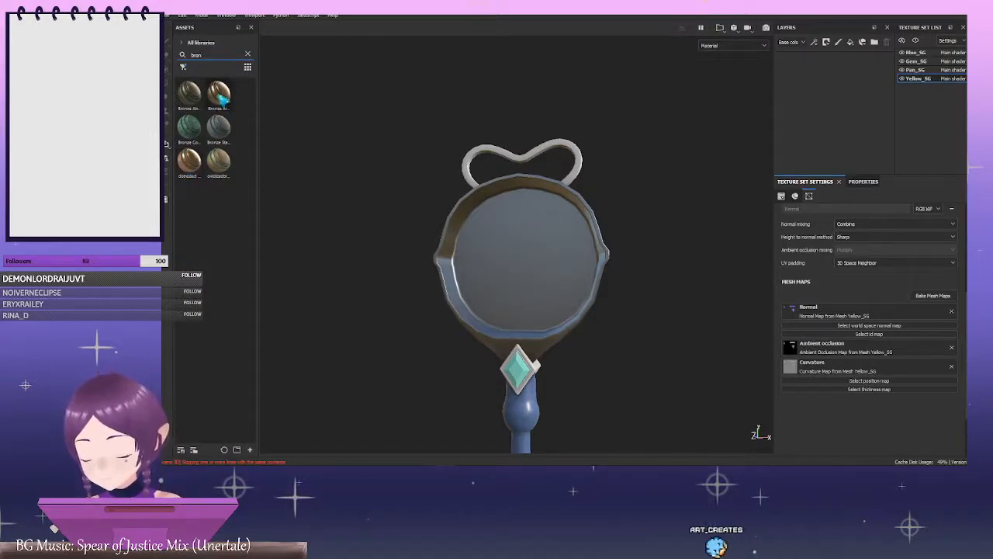
pyautogui.moveTo(220, 94); pyautogui.dragTo(860, 86)
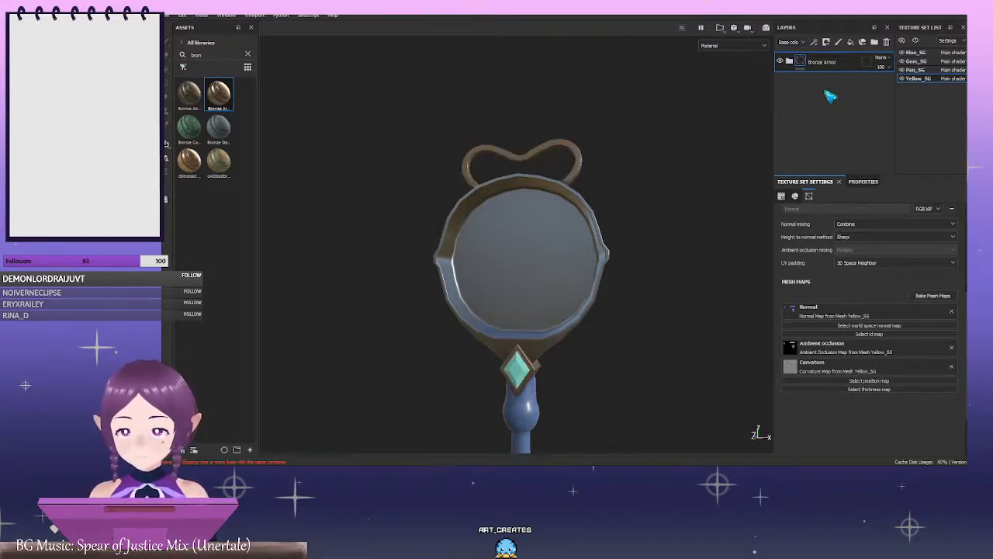
# Clear the material search and set the base color of the Bronze Armor folder's Base Metal layer to a lighter, muted yellow-gold
pyautogui.keyDown('alt'); pyautogui.moveTo(644, 164); pyautogui.dragTo(580, 216); pyautogui.keyUp('alt')
pyautogui.scroll(1, 579, 216)
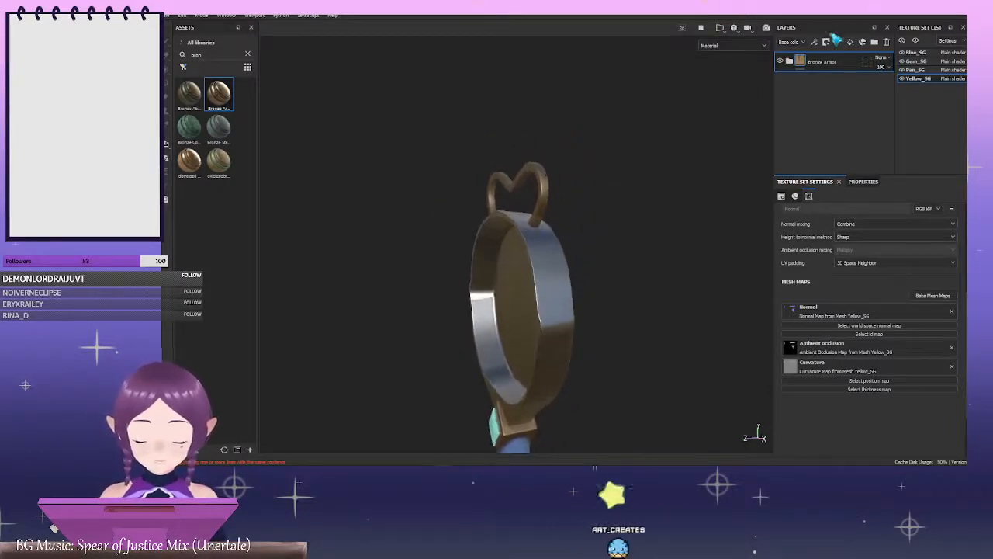
pyautogui.click(790, 62)
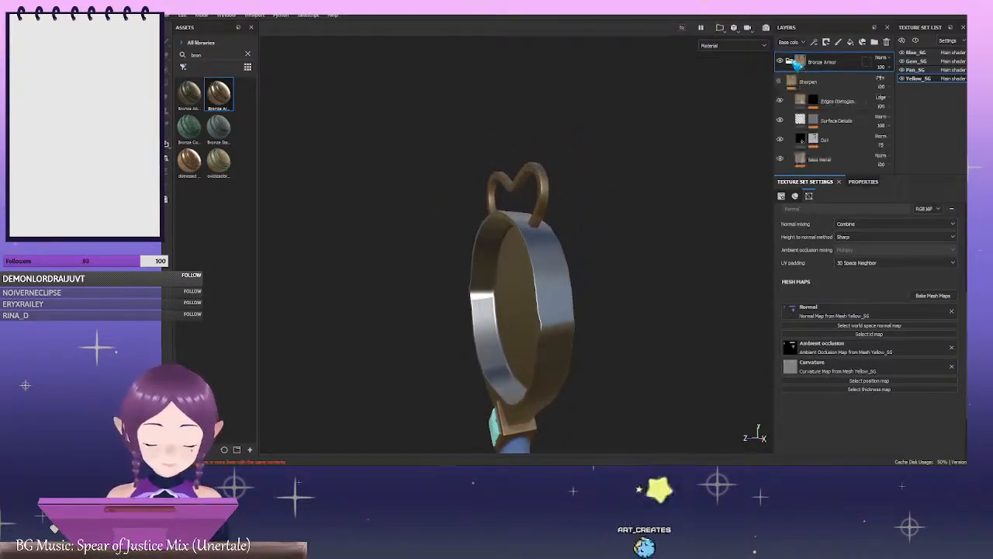
pyautogui.click(248, 55)
pyautogui.scroll(-2, 847, 121)
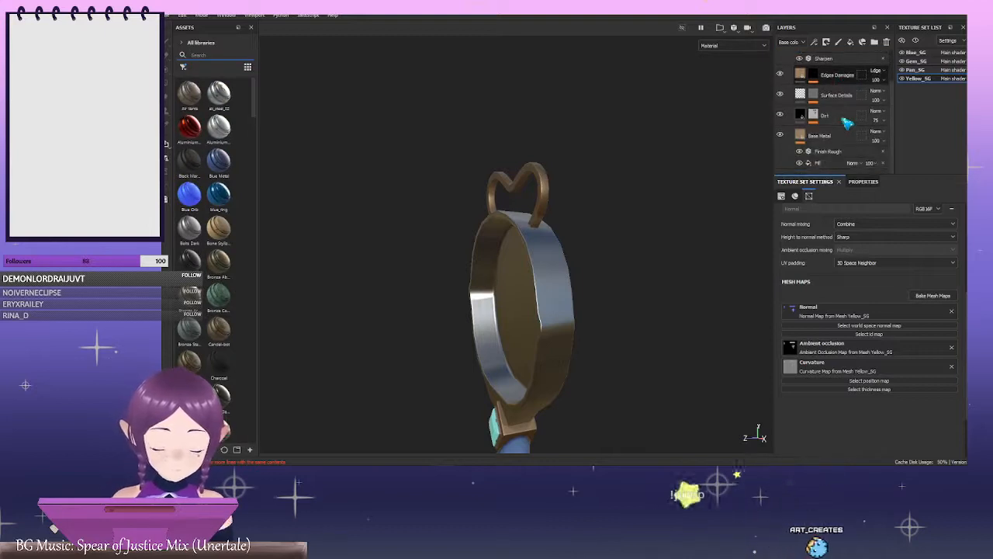
pyautogui.click(842, 137)
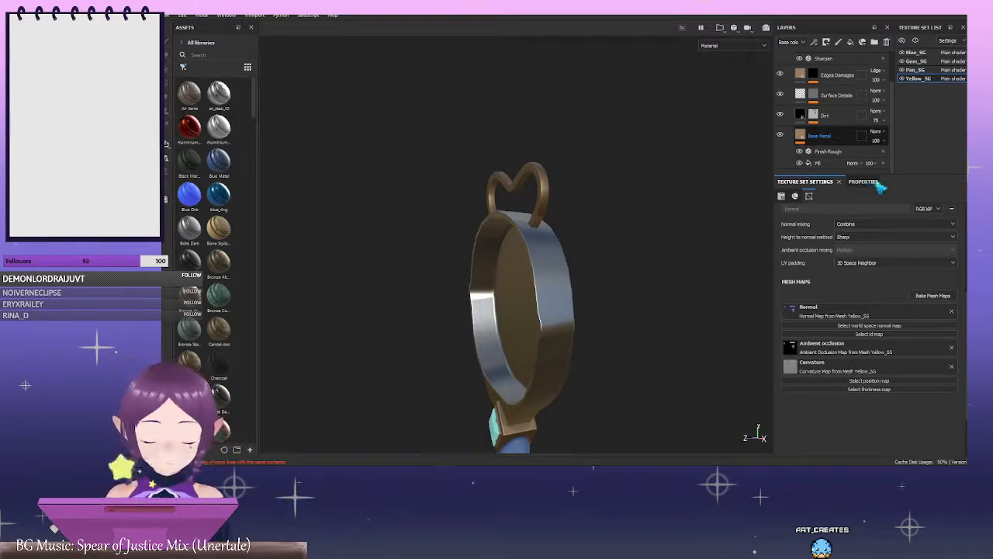
pyautogui.click(877, 183)
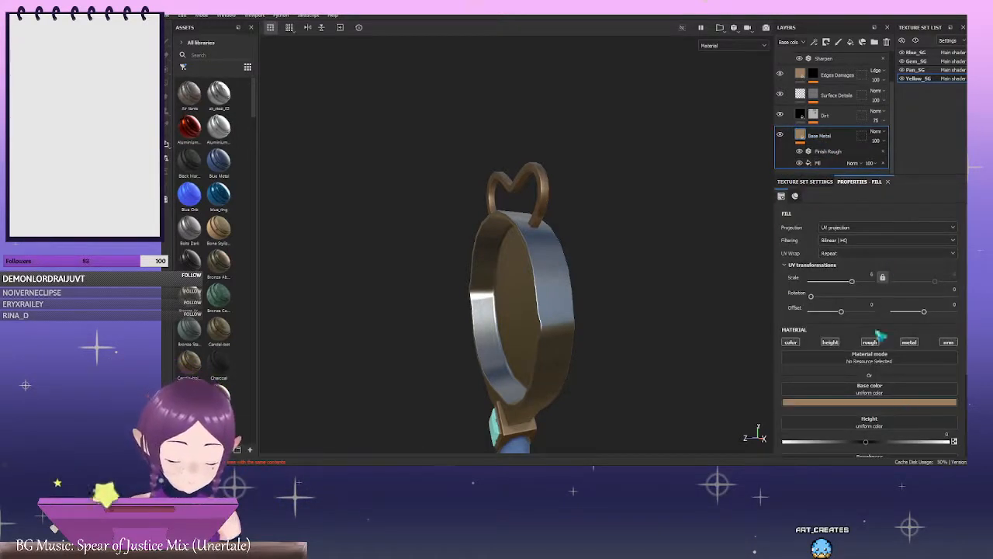
pyautogui.click(942, 403)
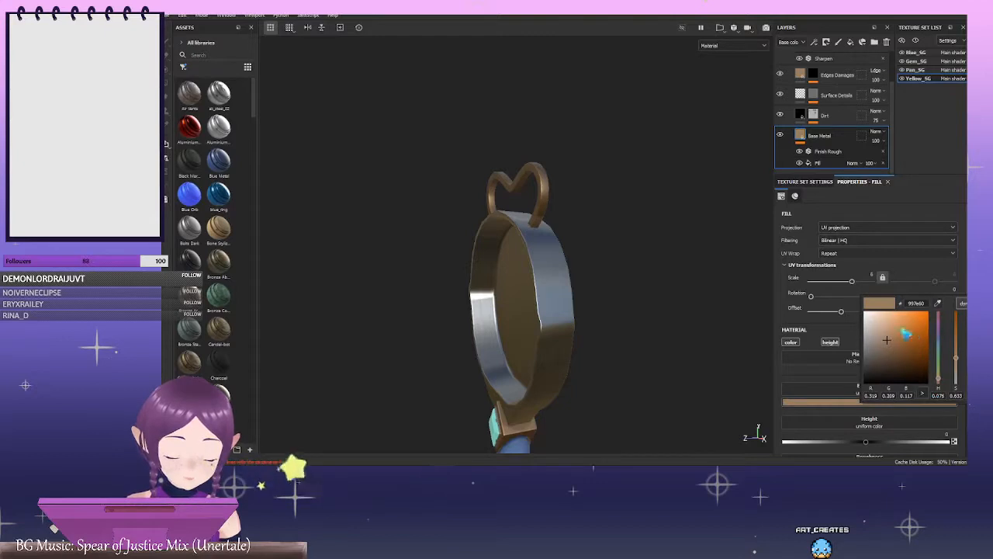
pyautogui.moveTo(943, 381); pyautogui.dragTo(946, 375)
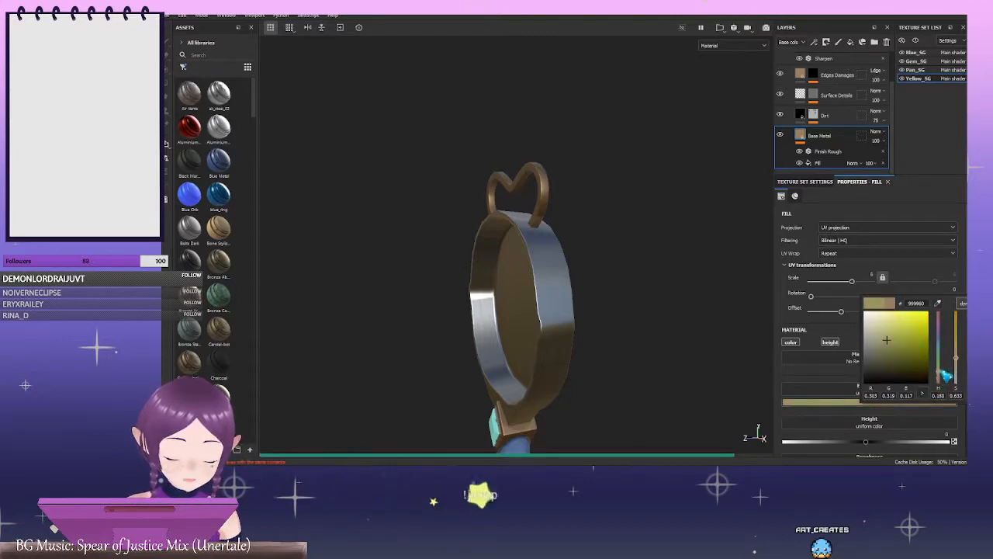
pyautogui.click(883, 330)
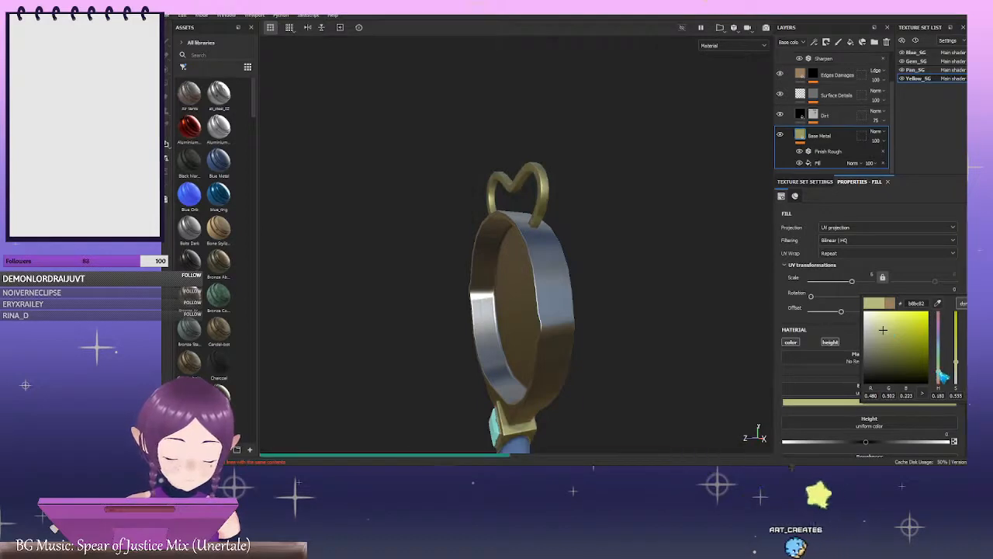
pyautogui.moveTo(942, 376); pyautogui.dragTo(945, 379)
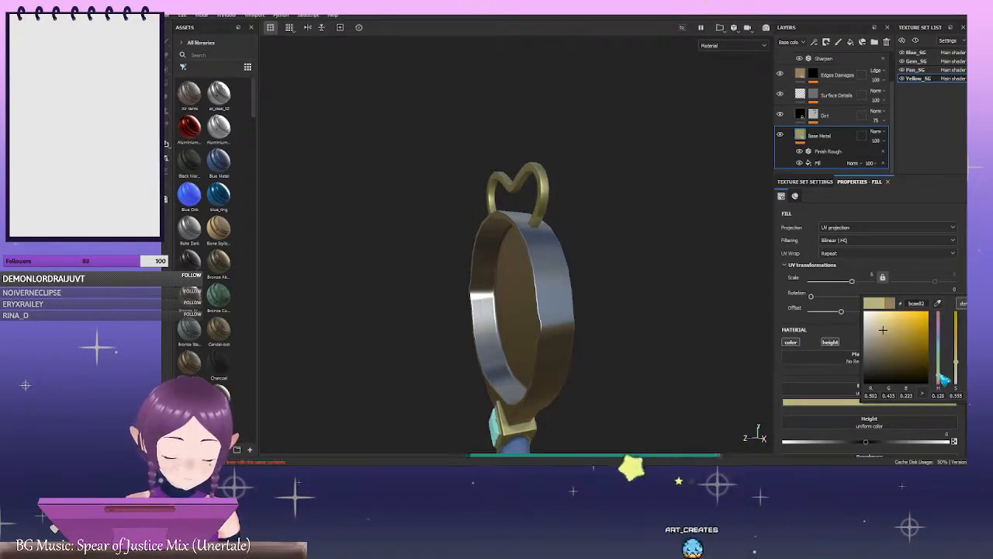
pyautogui.click(656, 227)
# Examine the recoloured heart trim and gem setting against the rest of the staff from several angles
pyautogui.keyDown('alt'); pyautogui.moveTo(641, 215); pyautogui.dragTo(616, 280); pyautogui.keyUp('alt')
pyautogui.keyDown('alt'); pyautogui.moveTo(615, 279); pyautogui.dragTo(580, 194, button='middle'); pyautogui.keyUp('alt')
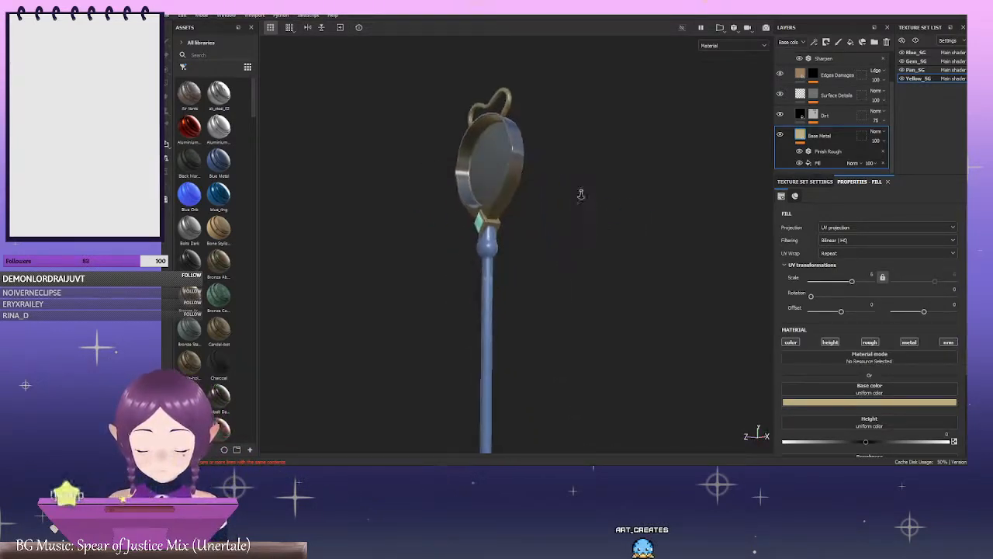
pyautogui.keyDown('alt'); pyautogui.moveTo(581, 194); pyautogui.dragTo(534, 183); pyautogui.keyUp('alt')
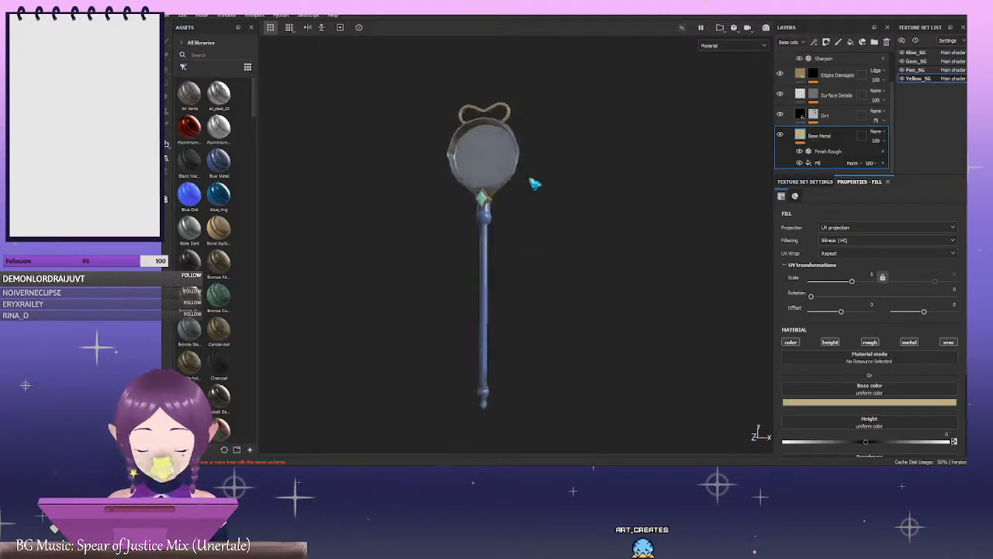
pyautogui.keyDown('alt'); pyautogui.moveTo(534, 183); pyautogui.dragTo(554, 288, button='middle'); pyautogui.keyUp('alt')
pyautogui.keyDown('alt'); pyautogui.moveTo(473, 235); pyautogui.dragTo(742, 301, button='right'); pyautogui.keyUp('alt')
pyautogui.keyDown('alt'); pyautogui.moveTo(617, 294); pyautogui.dragTo(646, 196, button='middle'); pyautogui.keyUp('alt')
pyautogui.keyDown('alt'); pyautogui.moveTo(671, 184); pyautogui.dragTo(891, 151, button='right'); pyautogui.keyUp('alt')
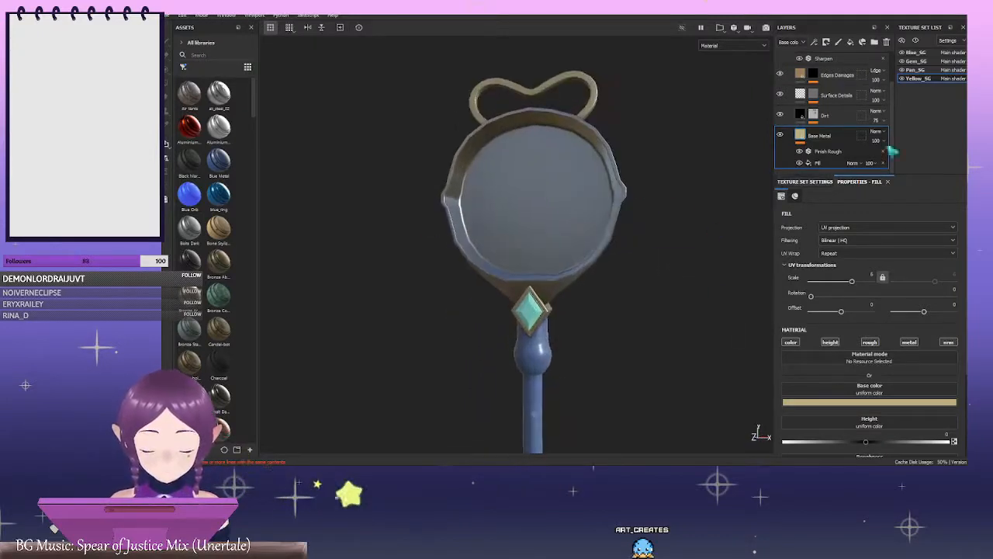
# Set the base color of the Base layer in the Pan_SG texture set's Steel material to a light pink
pyautogui.click(912, 70)
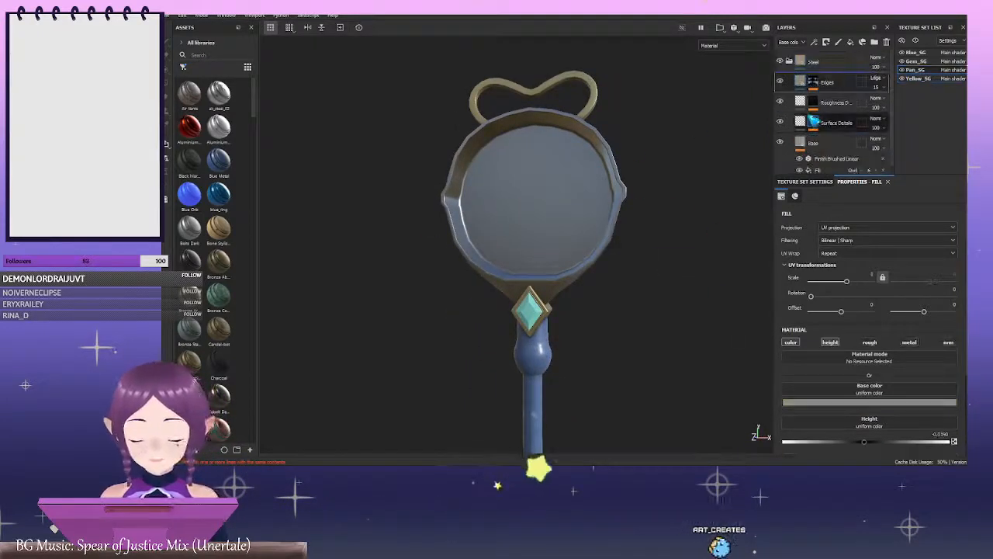
pyautogui.click(813, 143)
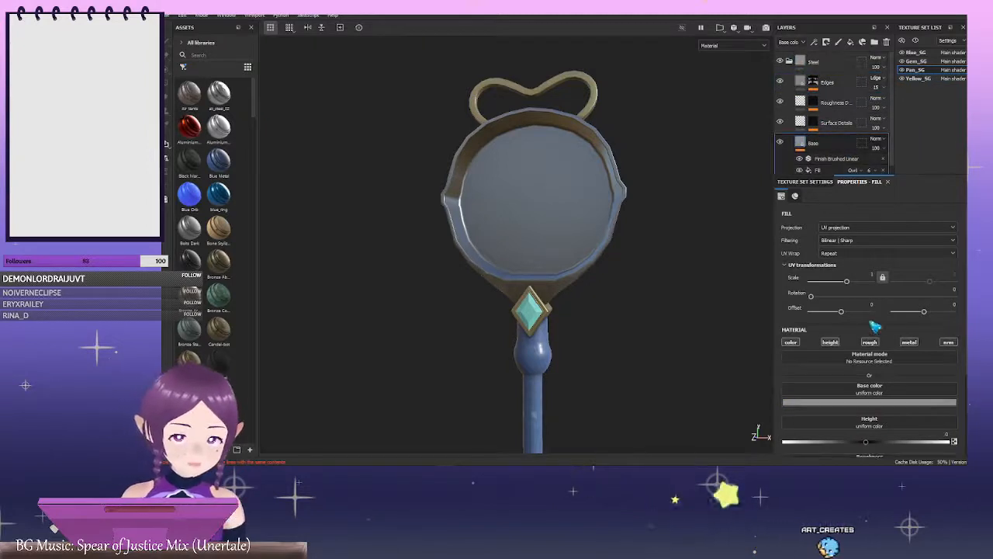
pyautogui.click(904, 402)
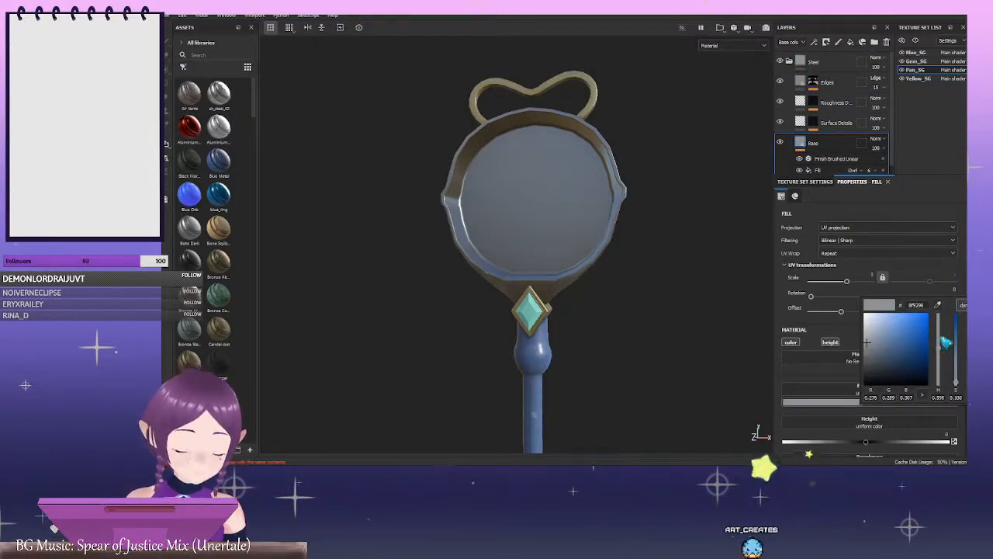
pyautogui.moveTo(941, 339); pyautogui.dragTo(941, 324)
pyautogui.click(899, 323)
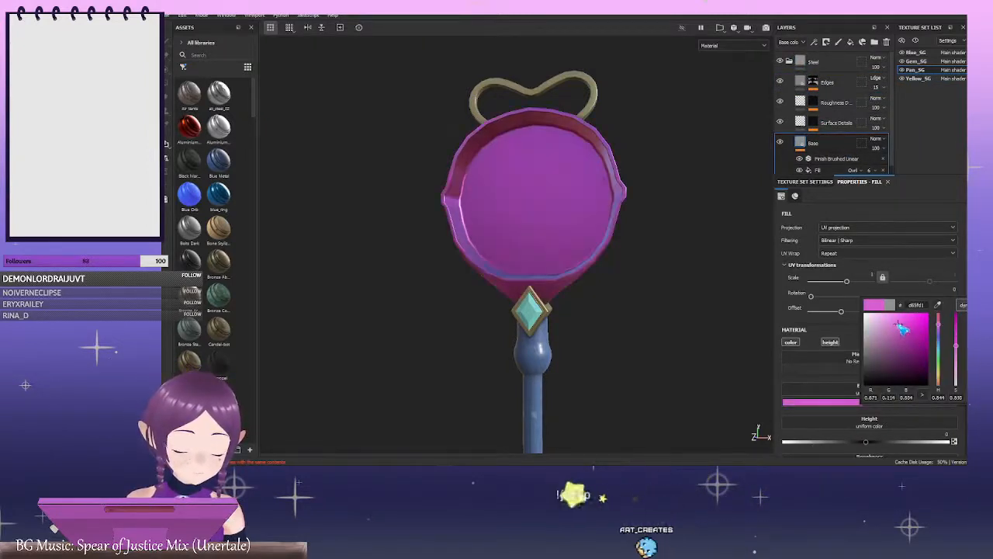
pyautogui.click(883, 327)
# Examine the pink metal finish on the pan from several angles, close up and with the whole staff in view
pyautogui.keyDown('alt'); pyautogui.moveTo(660, 309); pyautogui.dragTo(647, 277, button='right'); pyautogui.keyUp('alt')
pyautogui.keyDown('alt'); pyautogui.moveTo(597, 289); pyautogui.dragTo(502, 311); pyautogui.keyUp('alt')
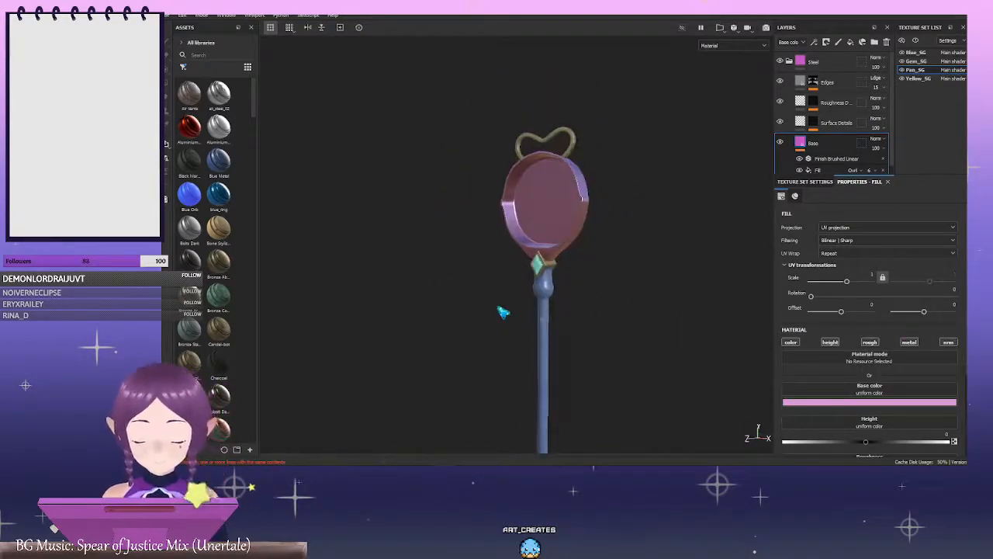
pyautogui.keyDown('alt'); pyautogui.moveTo(609, 307); pyautogui.dragTo(572, 290); pyautogui.keyUp('alt')
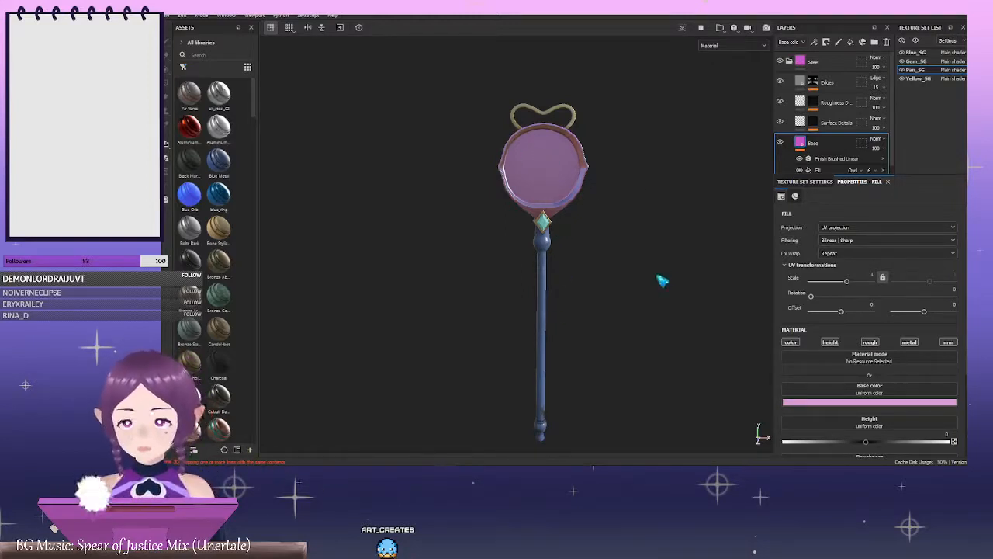
pyautogui.keyDown('alt'); pyautogui.moveTo(600, 237); pyautogui.dragTo(653, 242, button='right'); pyautogui.keyUp('alt')
pyautogui.moveTo(654, 242)
pyautogui.keyDown('alt'); pyautogui.mouseDown()
pyautogui.moveTo(567, 248)
pyautogui.moveTo(659, 239)
pyautogui.mouseUp(); pyautogui.keyUp('alt')
pyautogui.keyDown('alt'); pyautogui.moveTo(659, 240); pyautogui.dragTo(593, 259, button='middle'); pyautogui.keyUp('alt')
pyautogui.keyDown('alt'); pyautogui.moveTo(593, 259); pyautogui.dragTo(647, 243, button='right'); pyautogui.keyUp('alt')
pyautogui.keyDown('alt'); pyautogui.moveTo(647, 244); pyautogui.dragTo(619, 247); pyautogui.keyUp('alt')
pyautogui.keyDown('alt'); pyautogui.moveTo(647, 245); pyautogui.dragTo(573, 215, button='right'); pyautogui.keyUp('alt')
pyautogui.keyDown('alt'); pyautogui.moveTo(573, 215); pyautogui.dragTo(621, 273); pyautogui.keyUp('alt')
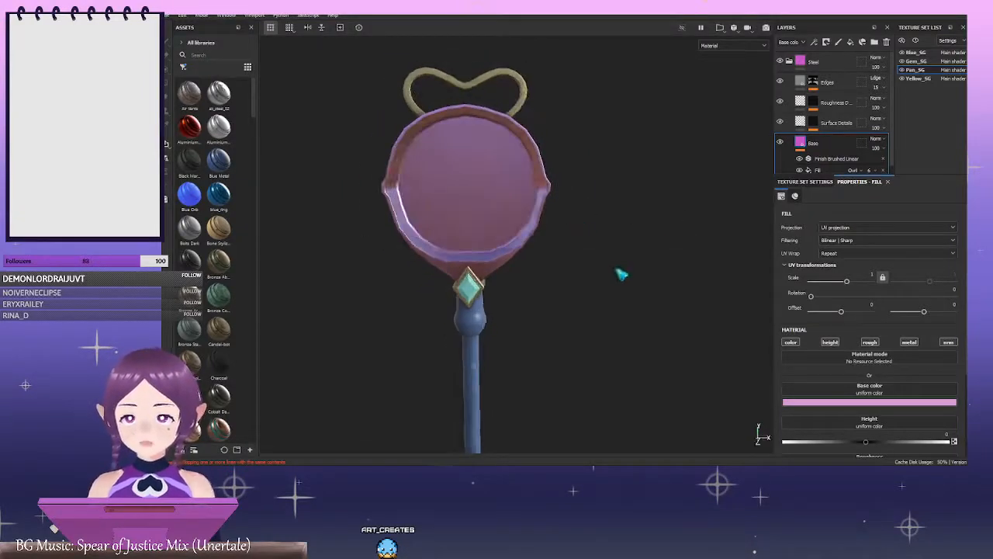
pyautogui.keyDown('alt'); pyautogui.moveTo(621, 273); pyautogui.dragTo(607, 198, button='middle'); pyautogui.keyUp('alt')
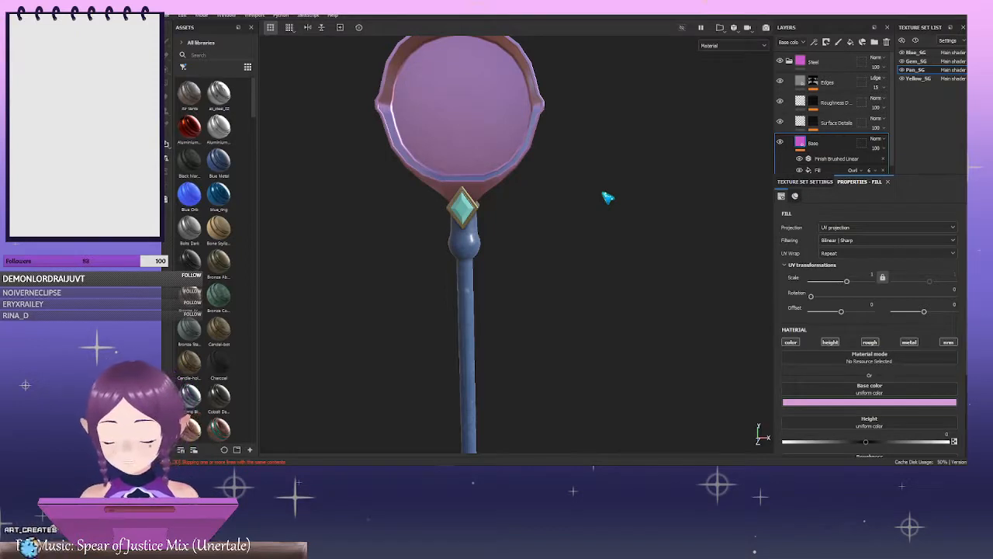
pyautogui.keyDown('alt'); pyautogui.moveTo(597, 184); pyautogui.dragTo(366, 169); pyautogui.keyUp('alt')
pyautogui.keyDown('alt'); pyautogui.moveTo(551, 186); pyautogui.dragTo(641, 209); pyautogui.keyUp('alt')
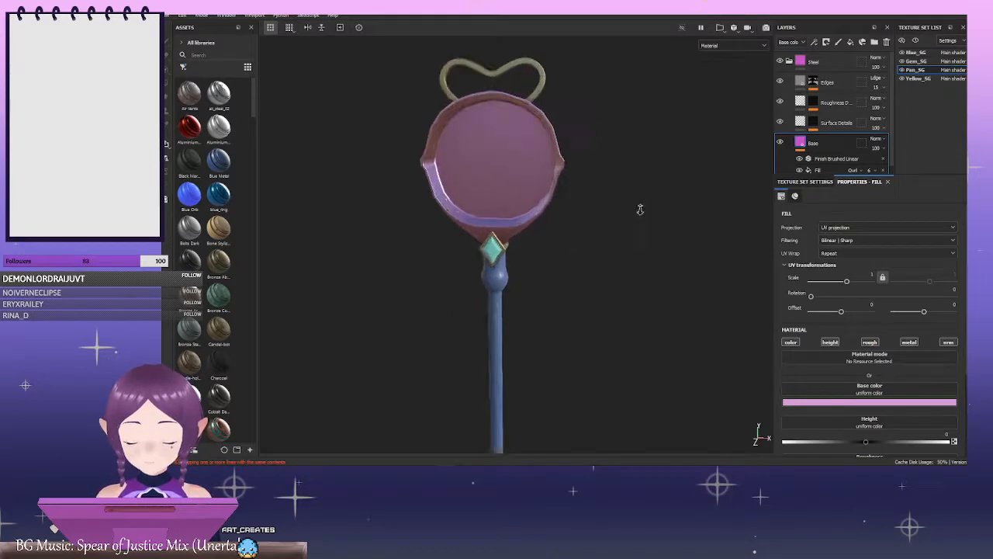
# Collapse the Steel folder, switch to the Blue_SG texture set and collapse the material folders inside its Blue Metal group
pyautogui.click(789, 62)
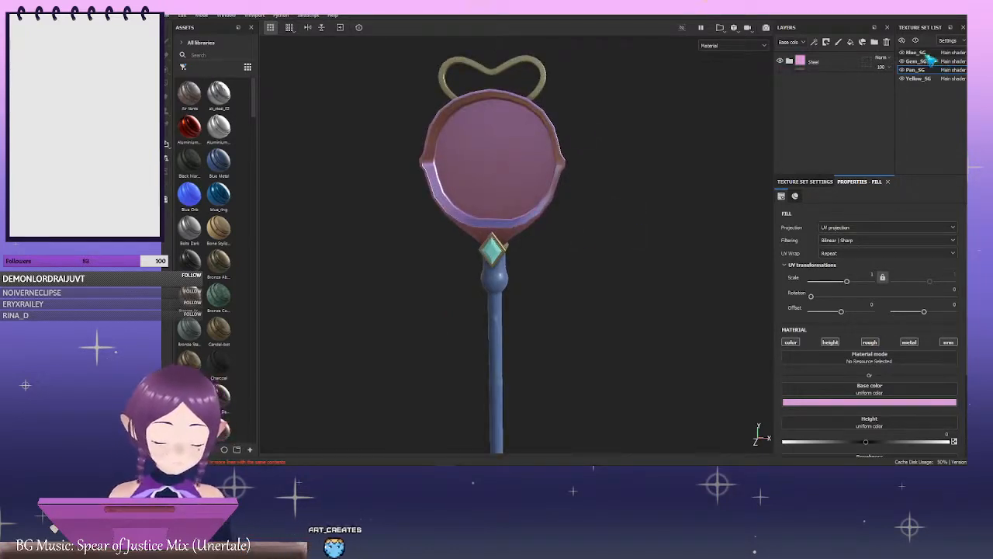
pyautogui.click(919, 52)
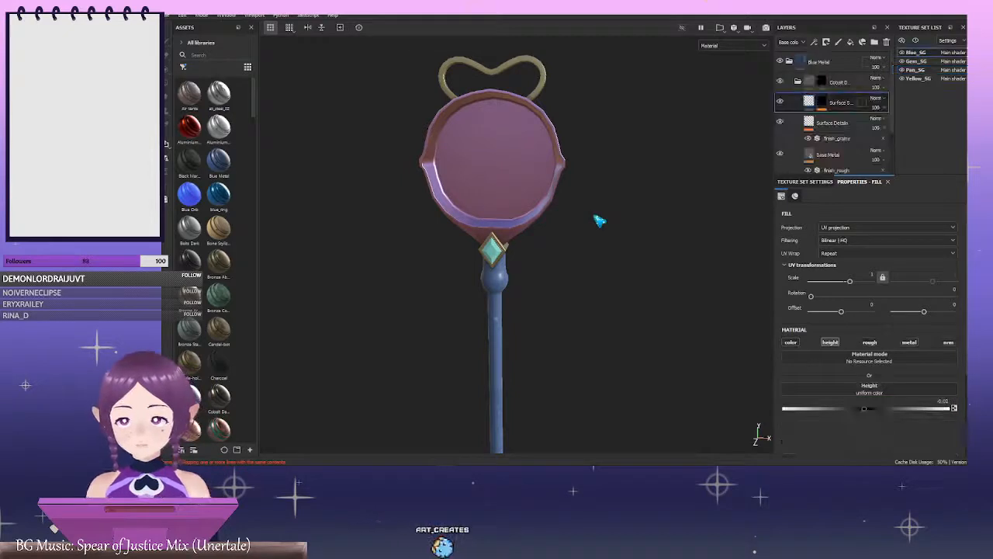
pyautogui.click(800, 81)
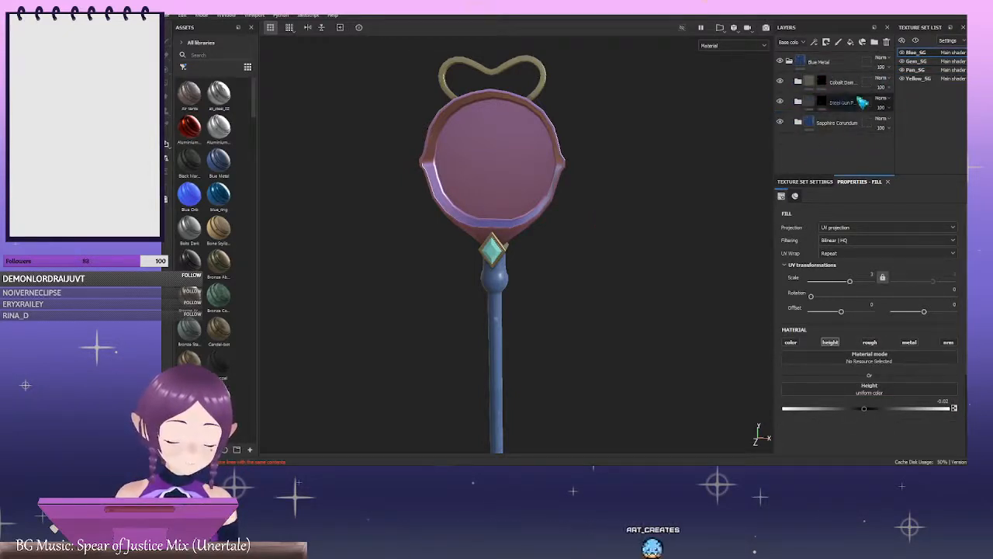
pyautogui.keyDown('alt'); pyautogui.moveTo(594, 235); pyautogui.dragTo(621, 205); pyautogui.keyUp('alt')
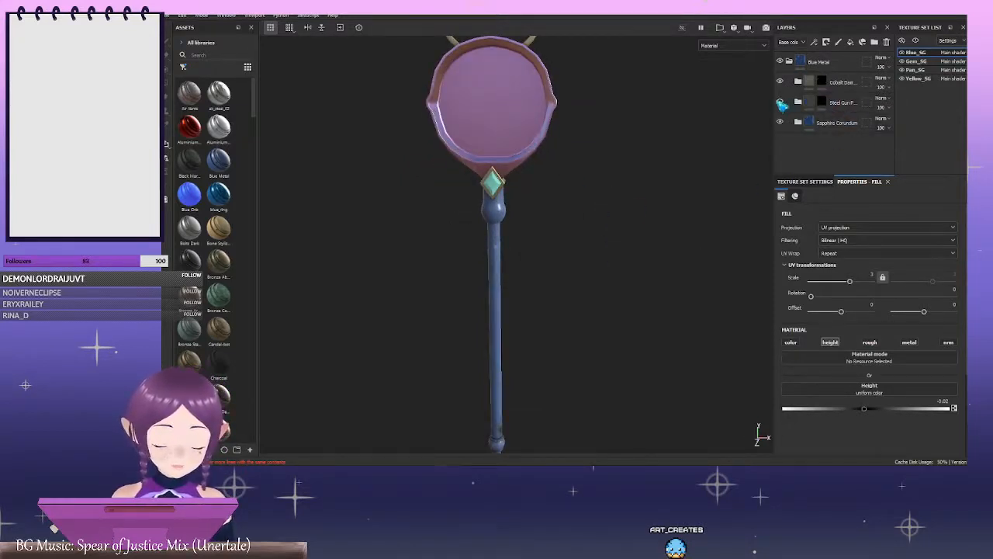
pyautogui.keyDown('alt'); pyautogui.moveTo(518, 210); pyautogui.dragTo(481, 221); pyautogui.keyUp('alt')
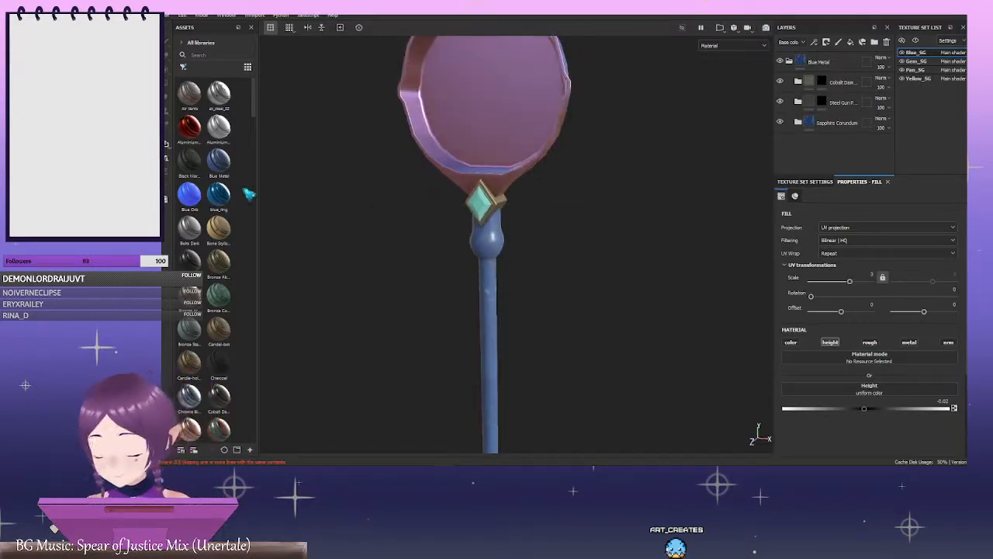
# Browse the smart materials for a new handle finish and add glacier_1 above Blue Metal in Blue_SG
pyautogui.moveTo(228, 197)
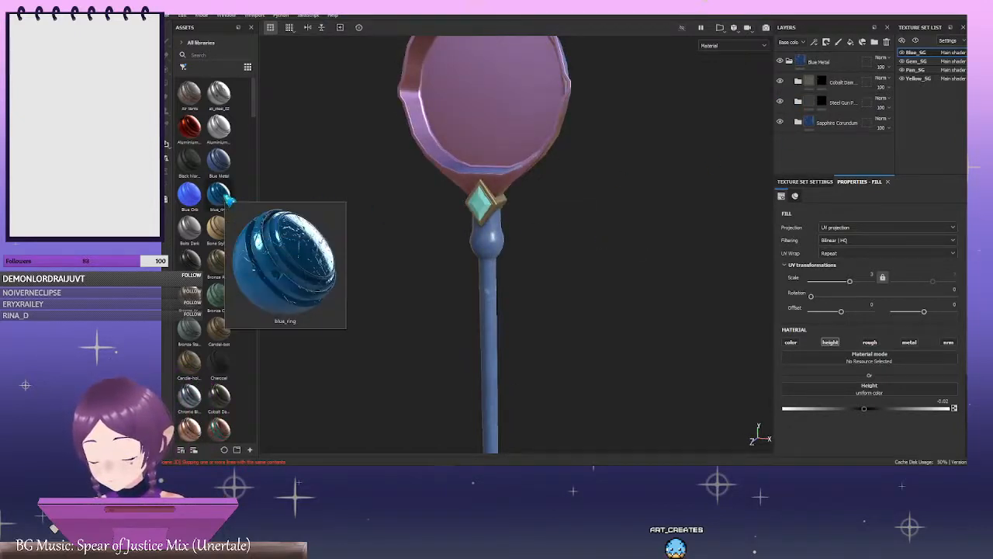
pyautogui.scroll(-4, 247, 207)
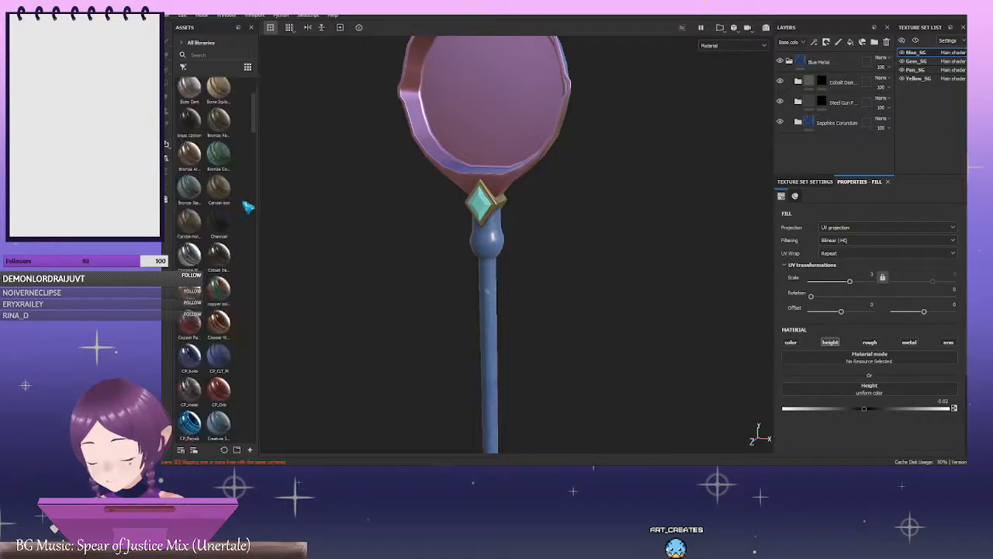
pyautogui.scroll(-4, 247, 206)
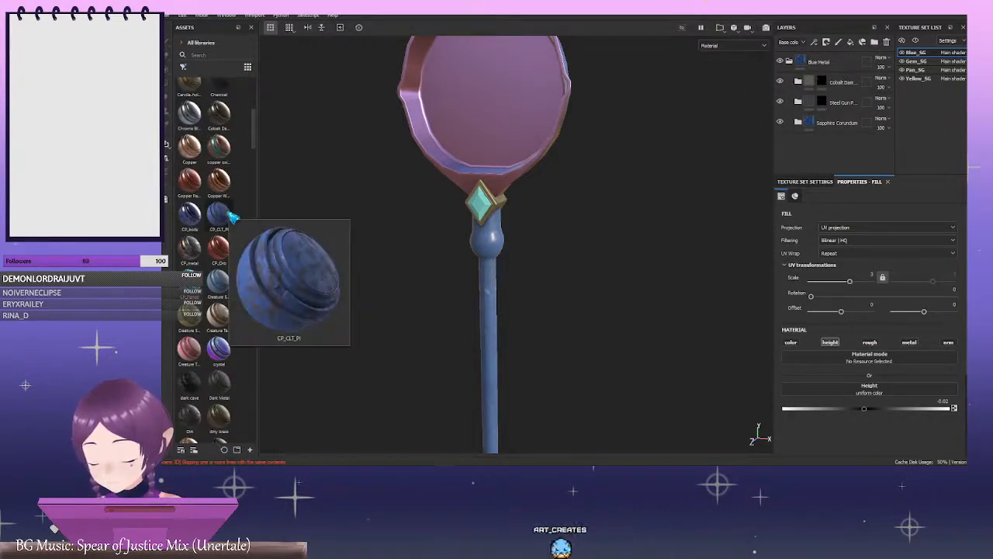
pyautogui.moveTo(187, 220)
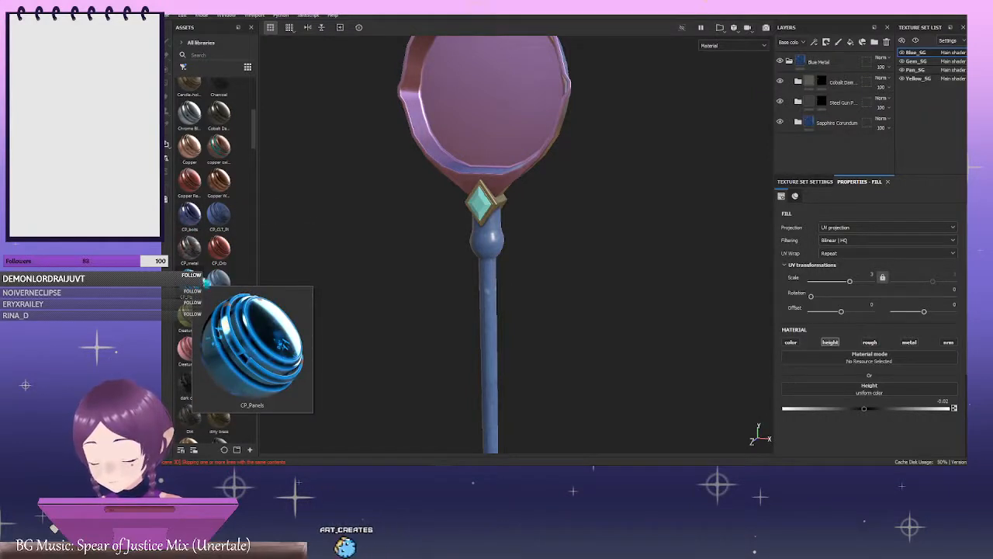
pyautogui.moveTo(229, 287)
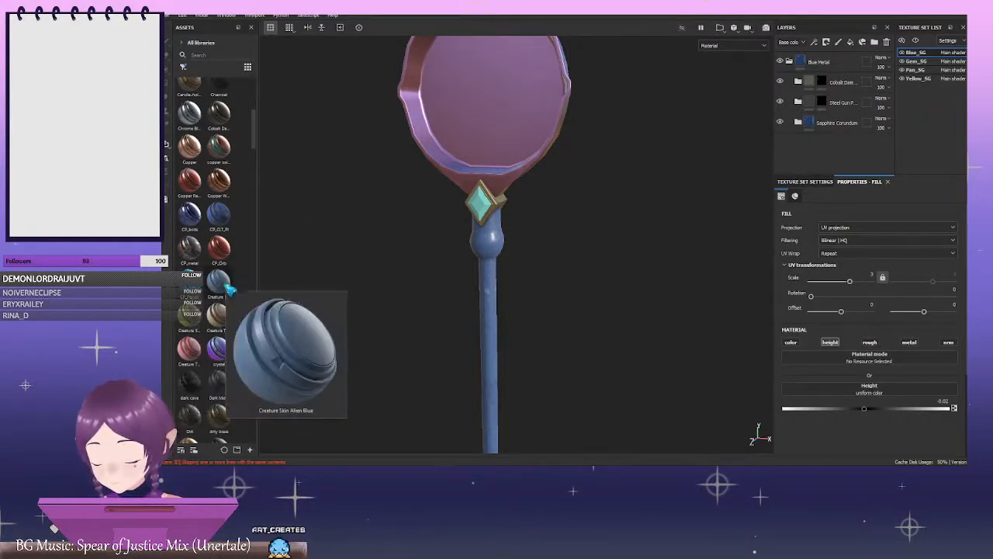
pyautogui.scroll(-3, 254, 277)
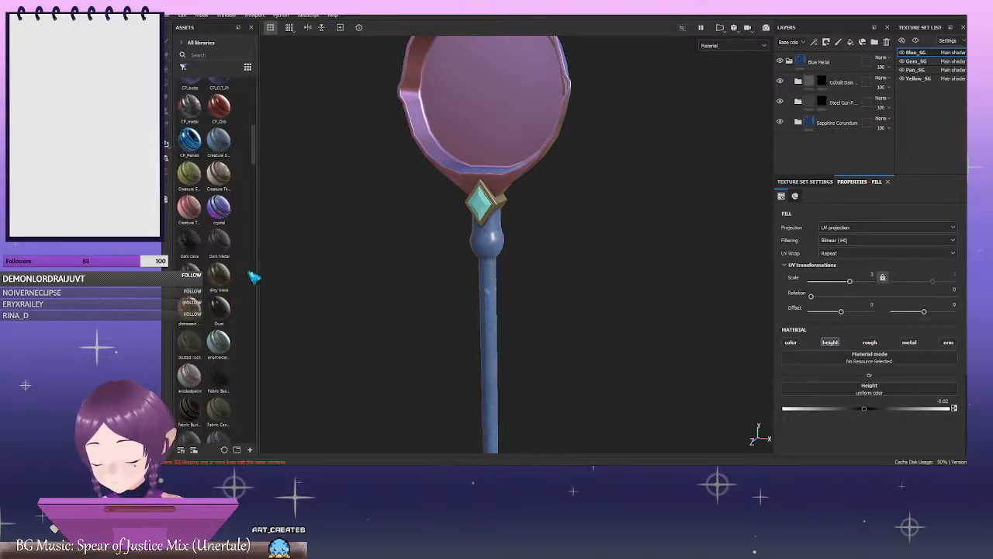
pyautogui.scroll(-3, 254, 277)
pyautogui.scroll(-3, 254, 277)
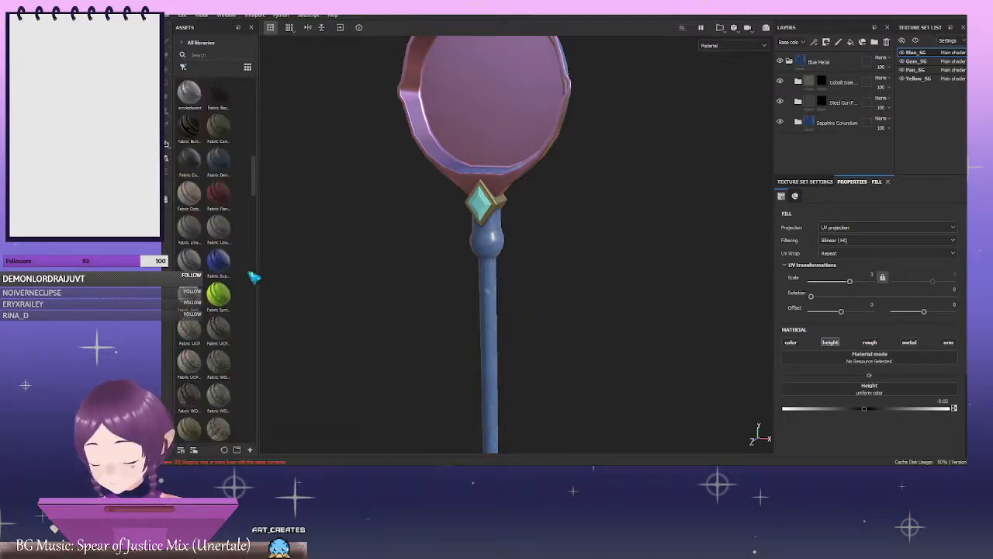
pyautogui.scroll(-3, 253, 278)
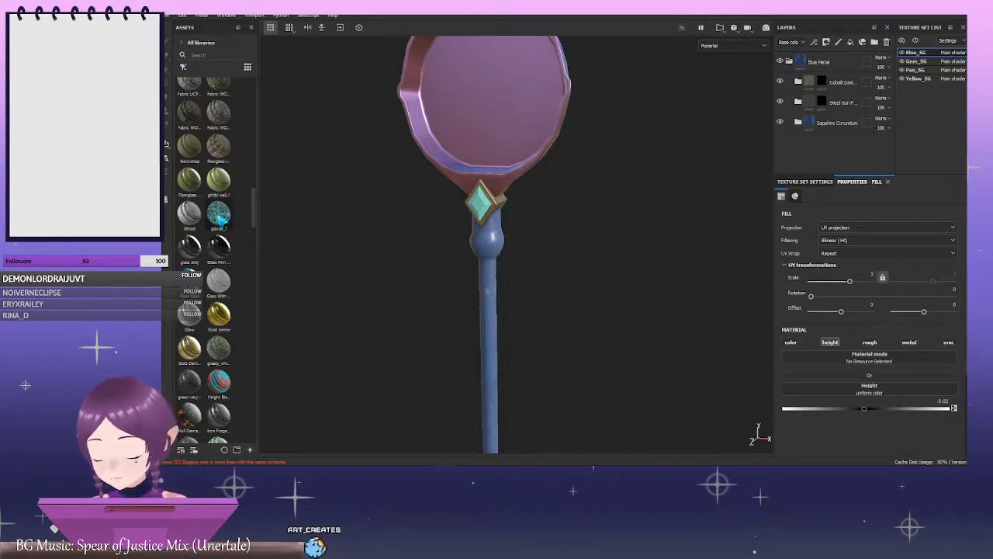
pyautogui.moveTo(219, 220); pyautogui.dragTo(821, 54)
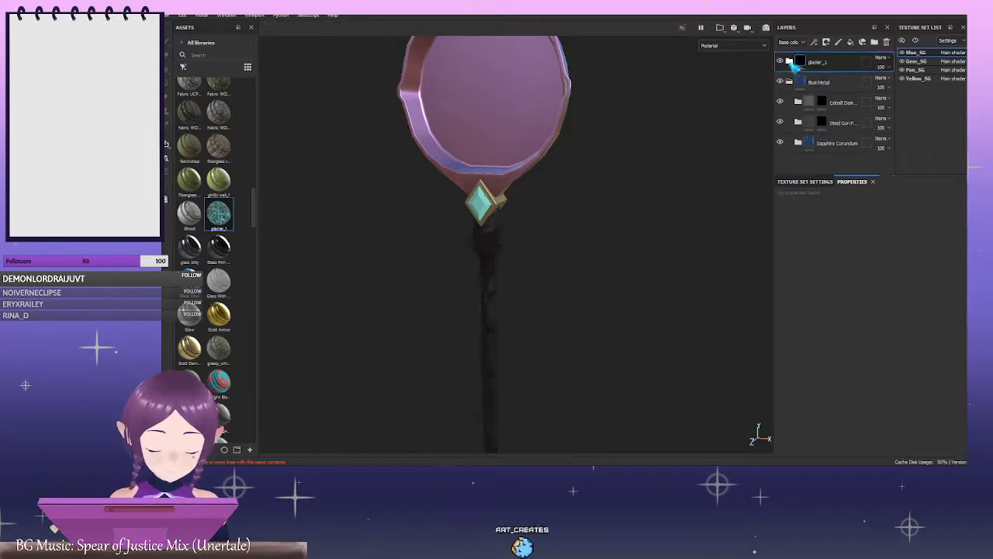
# Expand the glacier_1 folder and delete both Levels - Emissive effects from its Glacier layer
pyautogui.click(789, 61)
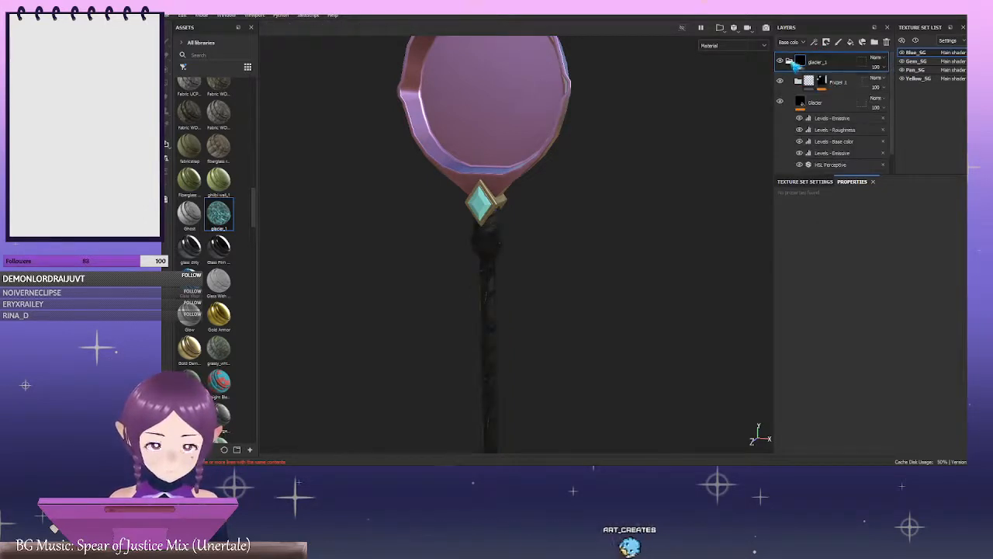
pyautogui.click(781, 62)
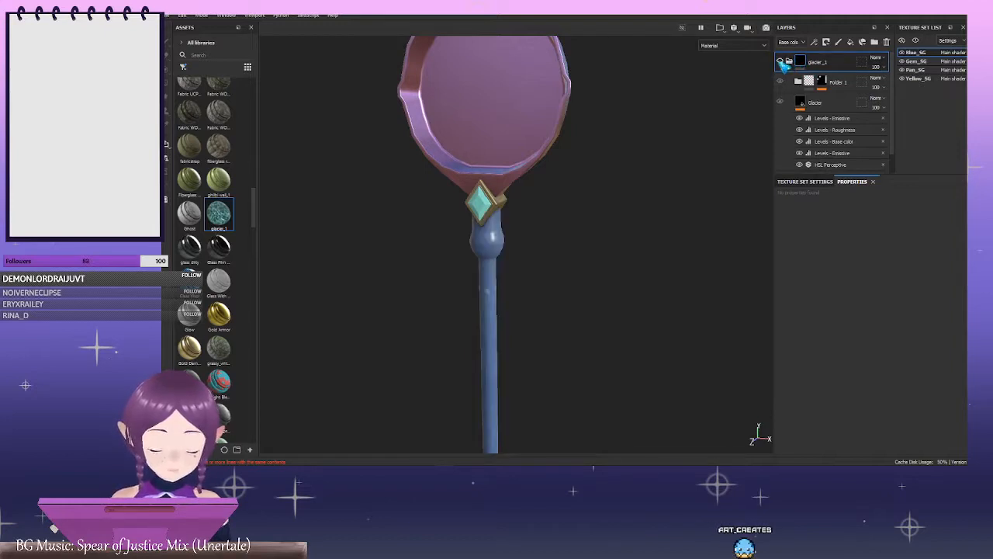
pyautogui.scroll(-1, 842, 107)
pyautogui.click(836, 96)
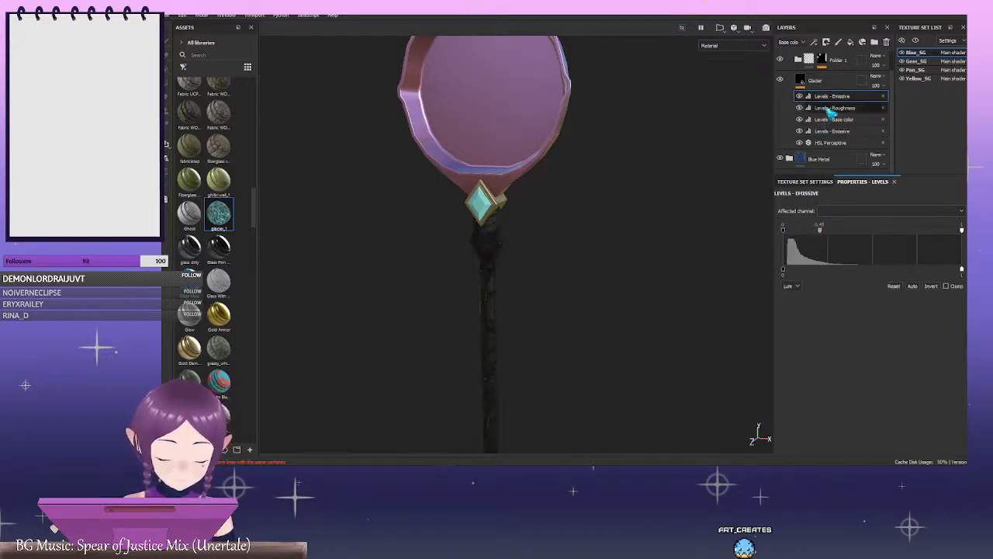
pyautogui.click(835, 108)
pyautogui.click(883, 96)
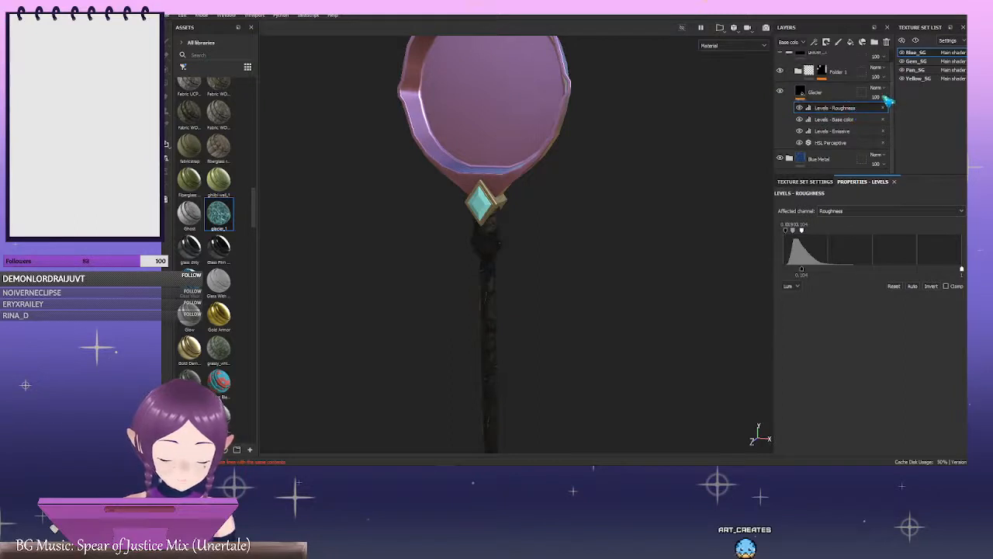
pyautogui.click(883, 131)
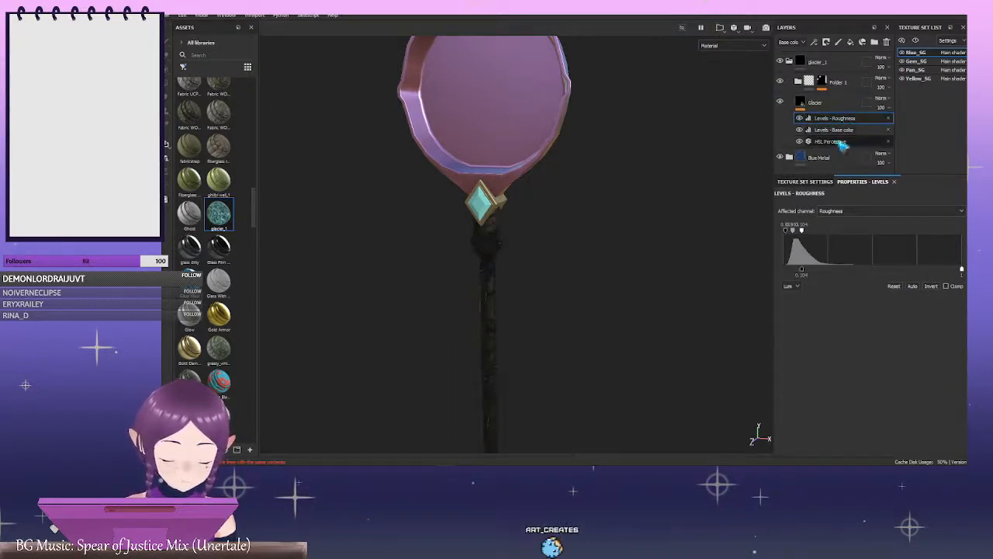
# On the Glacier layer's Levels, set the base color black input to 0.087 with a lower midpoint and the roughness white input to 0.171
pyautogui.click(854, 129)
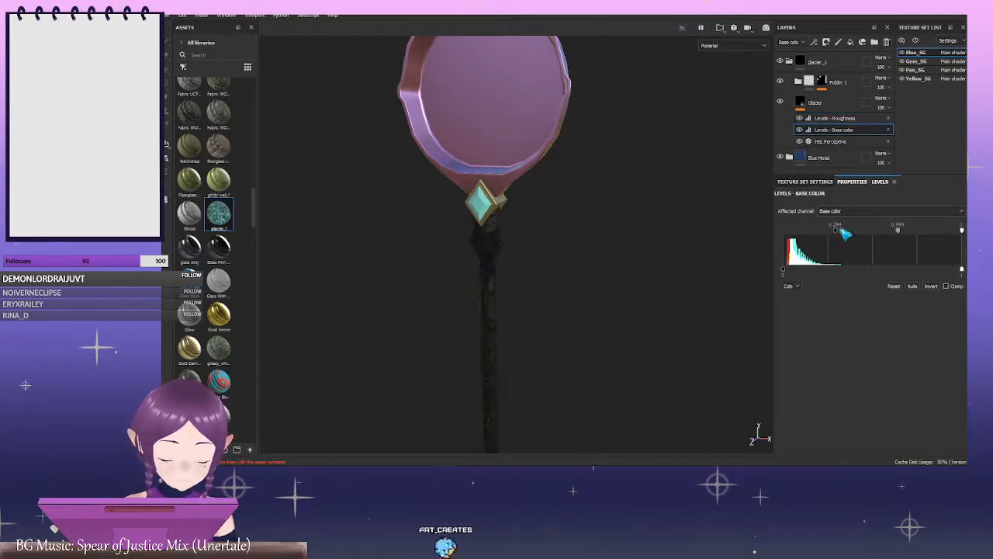
pyautogui.moveTo(835, 229); pyautogui.dragTo(807, 237)
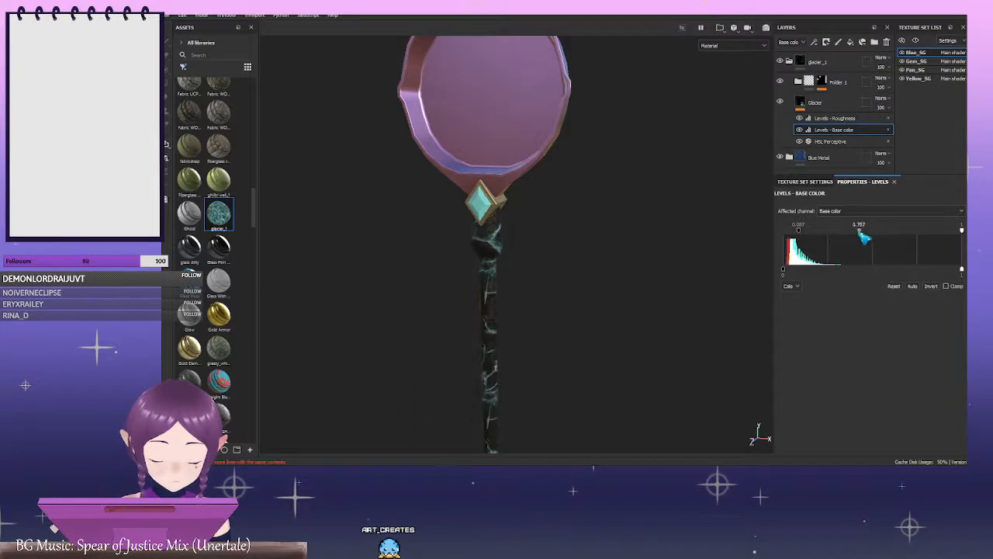
pyautogui.keyDown('alt'); pyautogui.moveTo(620, 241); pyautogui.dragTo(543, 230); pyautogui.keyUp('alt')
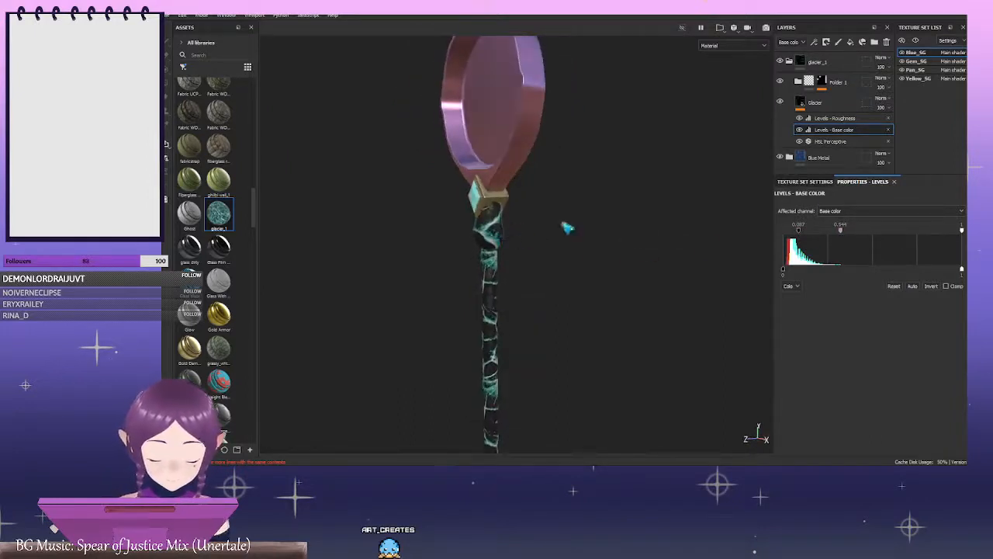
pyautogui.click(838, 118)
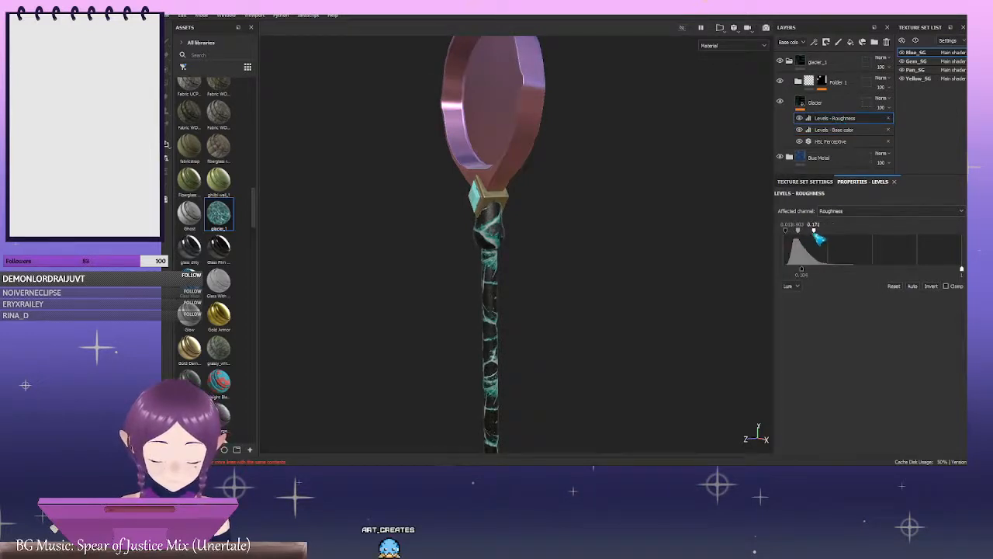
pyautogui.keyDown('alt'); pyautogui.moveTo(605, 233); pyautogui.dragTo(718, 210); pyautogui.keyUp('alt')
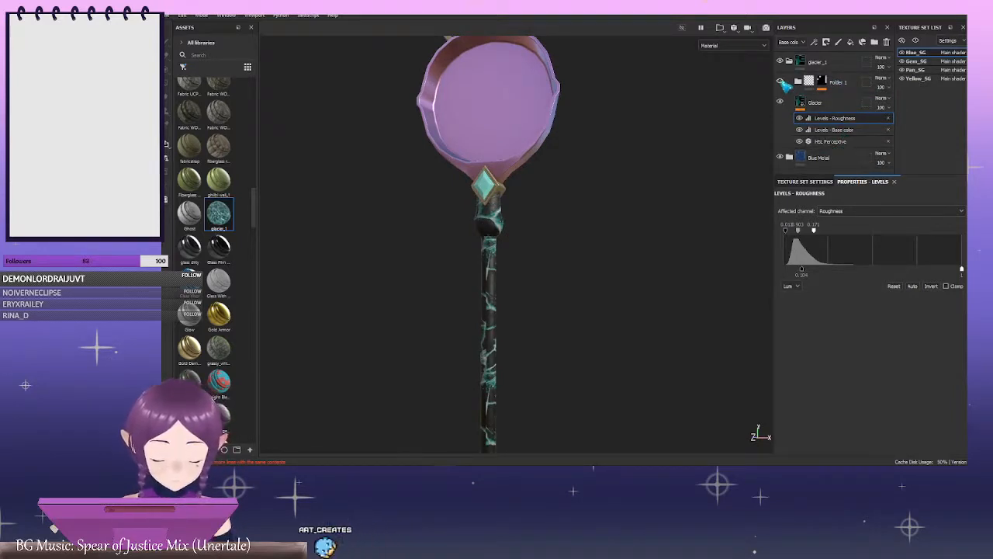
# Check the contents of Folder 1 inside glacier_1 and delete that folder with its Glacier Emission layer
pyautogui.click(802, 82)
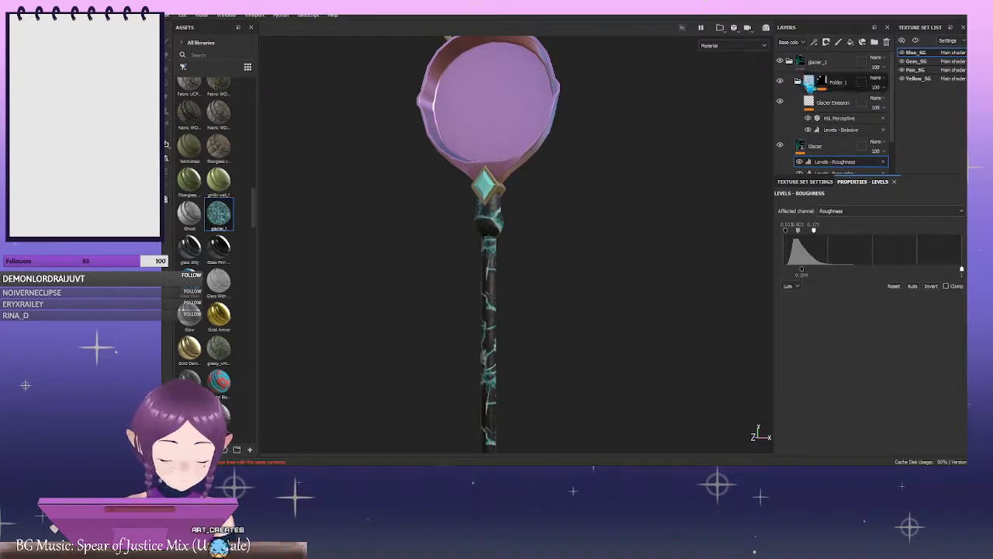
pyautogui.click(800, 81)
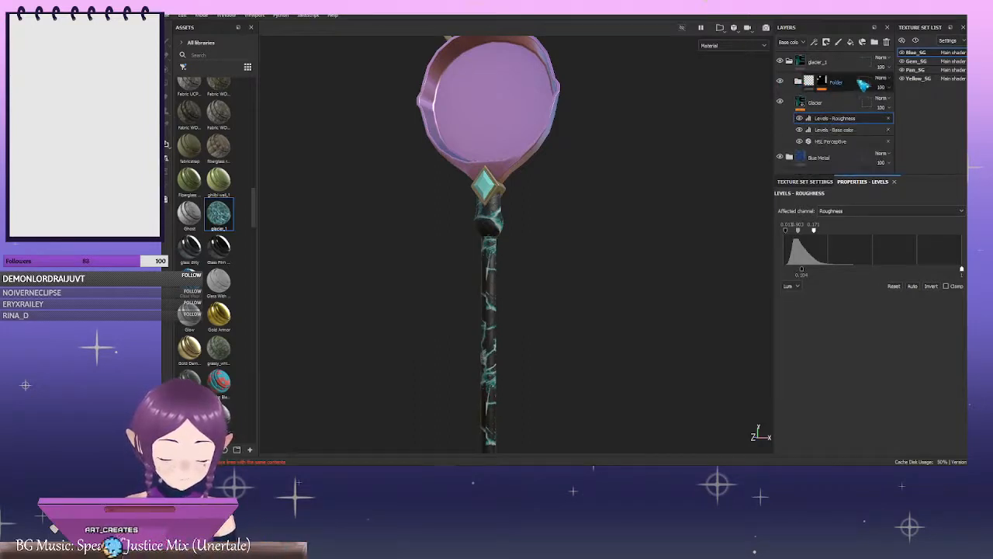
pyautogui.click(800, 82)
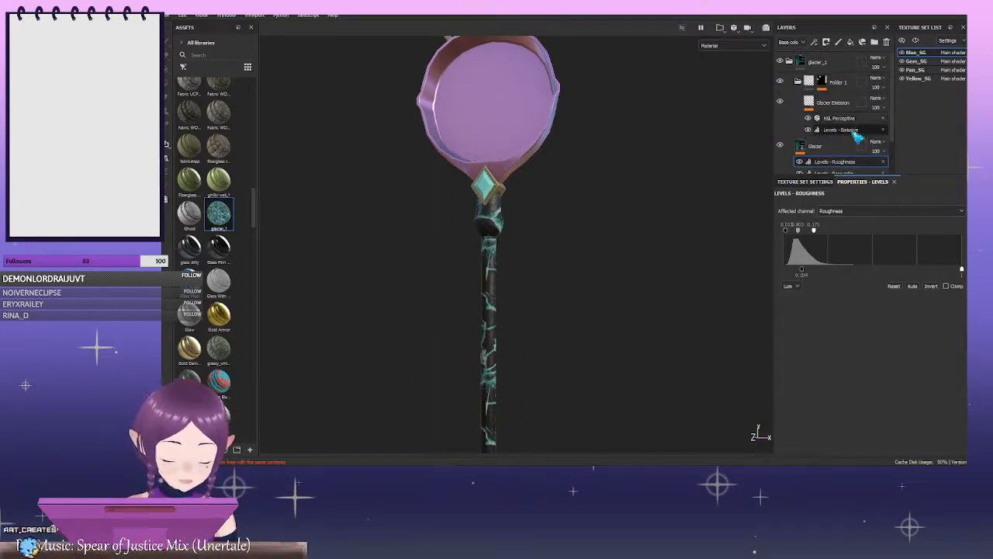
pyautogui.click(799, 83)
pyautogui.click(861, 84)
pyautogui.click(886, 43)
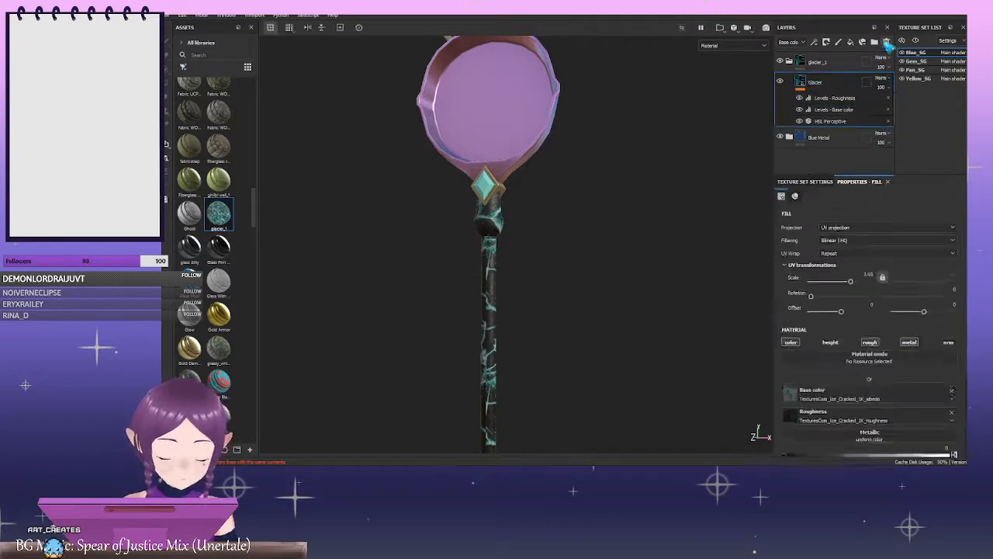
# Examine the glacier pattern along the staff's handle from several angles, close up and at full length
pyautogui.keyDown('alt'); pyautogui.moveTo(640, 227); pyautogui.dragTo(535, 220); pyautogui.keyUp('alt')
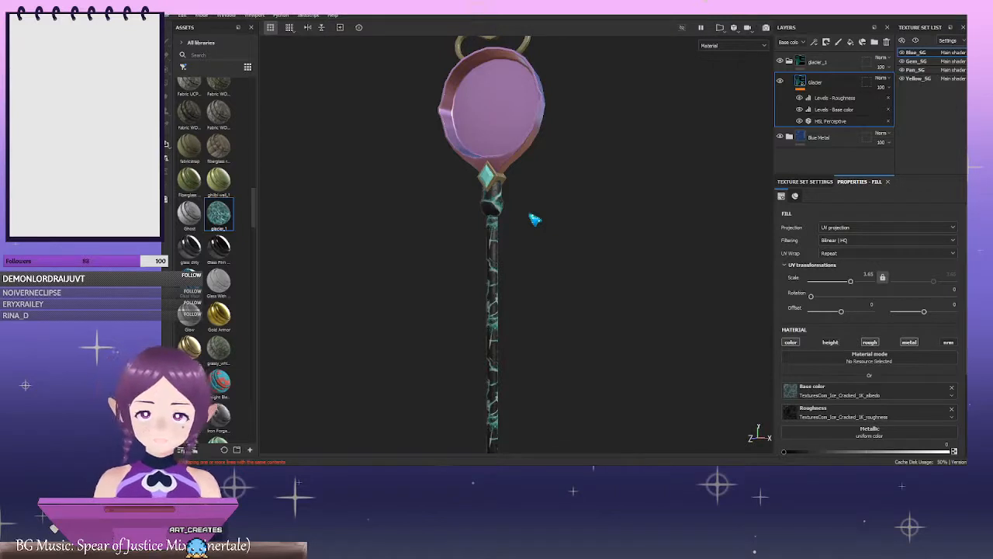
pyautogui.moveTo(589, 223)
pyautogui.keyDown('alt'); pyautogui.mouseDown()
pyautogui.moveTo(610, 224)
pyautogui.moveTo(439, 238)
pyautogui.moveTo(583, 232)
pyautogui.mouseUp(); pyautogui.keyUp('alt')
pyautogui.keyDown('alt'); pyautogui.moveTo(582, 231); pyautogui.dragTo(569, 226, button='right'); pyautogui.keyUp('alt')
pyautogui.keyDown('alt'); pyautogui.moveTo(569, 226); pyautogui.dragTo(557, 211, button='middle'); pyautogui.keyUp('alt')
pyautogui.moveTo(557, 211)
pyautogui.keyDown('alt'); pyautogui.mouseDown()
pyautogui.moveTo(537, 215)
pyautogui.moveTo(552, 220)
pyautogui.mouseUp(); pyautogui.keyUp('alt')
pyautogui.keyDown('alt'); pyautogui.moveTo(569, 253); pyautogui.dragTo(569, 200, button='middle'); pyautogui.keyUp('alt')
pyautogui.keyDown('alt'); pyautogui.moveTo(568, 199); pyautogui.dragTo(533, 250, button='right'); pyautogui.keyUp('alt')
pyautogui.keyDown('alt'); pyautogui.moveTo(554, 226); pyautogui.dragTo(540, 248, button='middle'); pyautogui.keyUp('alt')
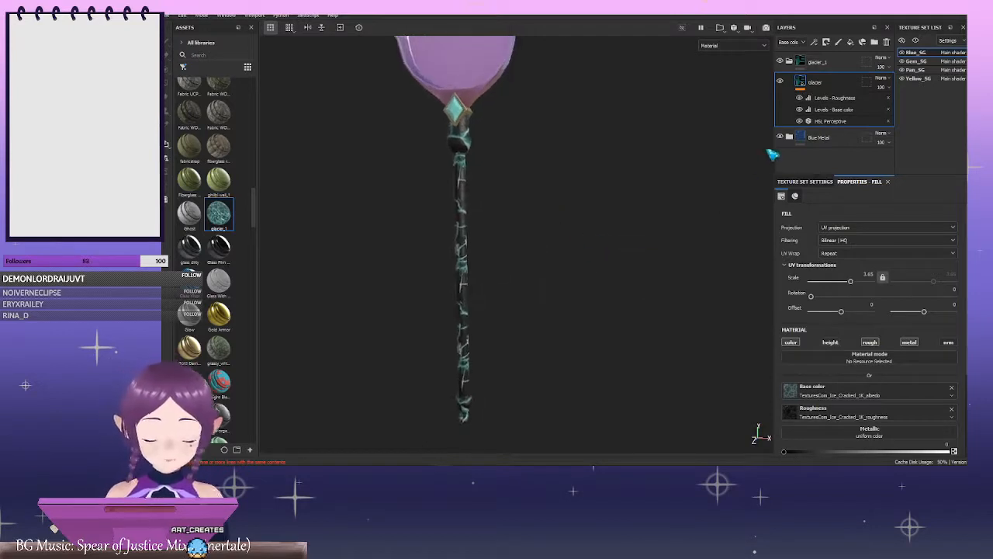
pyautogui.keyDown('alt'); pyautogui.moveTo(508, 201); pyautogui.dragTo(547, 303, button='middle'); pyautogui.keyUp('alt')
pyautogui.keyDown('alt'); pyautogui.moveTo(547, 302); pyautogui.dragTo(657, 277, button='right'); pyautogui.keyUp('alt')
pyautogui.keyDown('alt'); pyautogui.moveTo(657, 277); pyautogui.dragTo(572, 253); pyautogui.keyUp('alt')
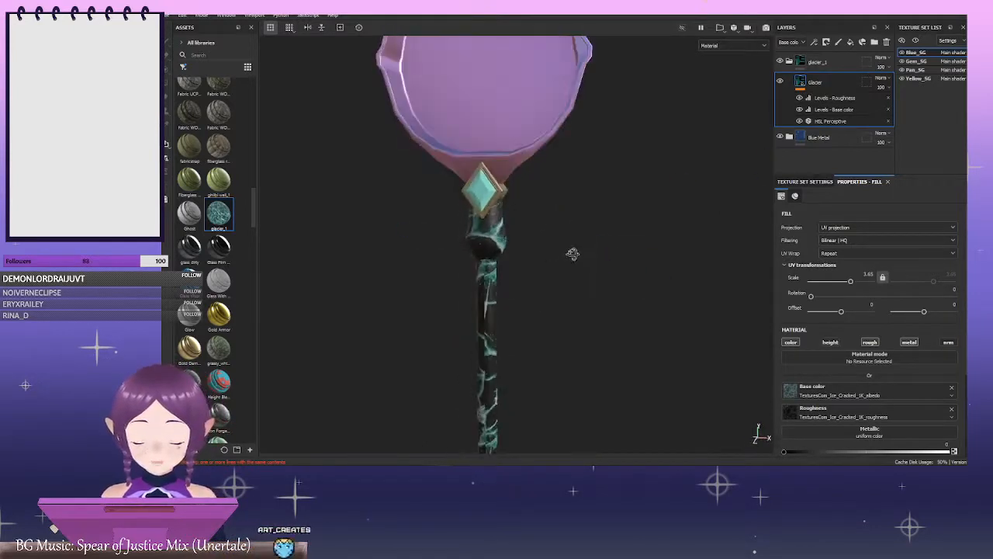
pyautogui.keyDown('alt'); pyautogui.moveTo(544, 272); pyautogui.dragTo(497, 294, button='right'); pyautogui.keyUp('alt')
pyautogui.keyDown('alt'); pyautogui.moveTo(497, 294); pyautogui.dragTo(488, 255, button='middle'); pyautogui.keyUp('alt')
pyautogui.keyDown('alt'); pyautogui.moveTo(488, 256); pyautogui.dragTo(719, 303, button='right'); pyautogui.keyUp('alt')
pyautogui.keyDown('alt'); pyautogui.moveTo(719, 304); pyautogui.dragTo(597, 269); pyautogui.keyUp('alt')
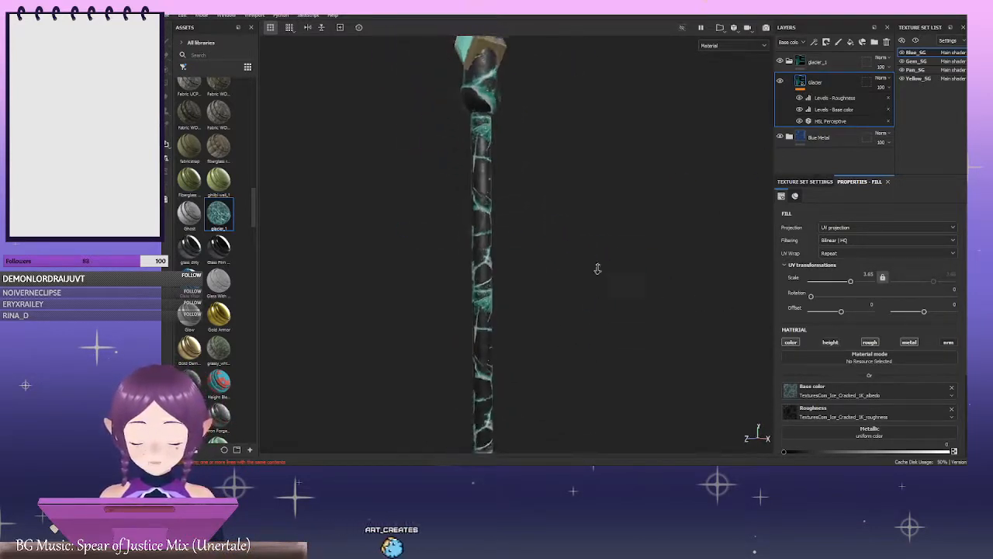
pyautogui.keyDown('alt'); pyautogui.moveTo(597, 269); pyautogui.dragTo(504, 167, button='right'); pyautogui.keyUp('alt')
pyautogui.keyDown('alt'); pyautogui.moveTo(504, 167); pyautogui.dragTo(512, 219, button='middle'); pyautogui.keyUp('alt')
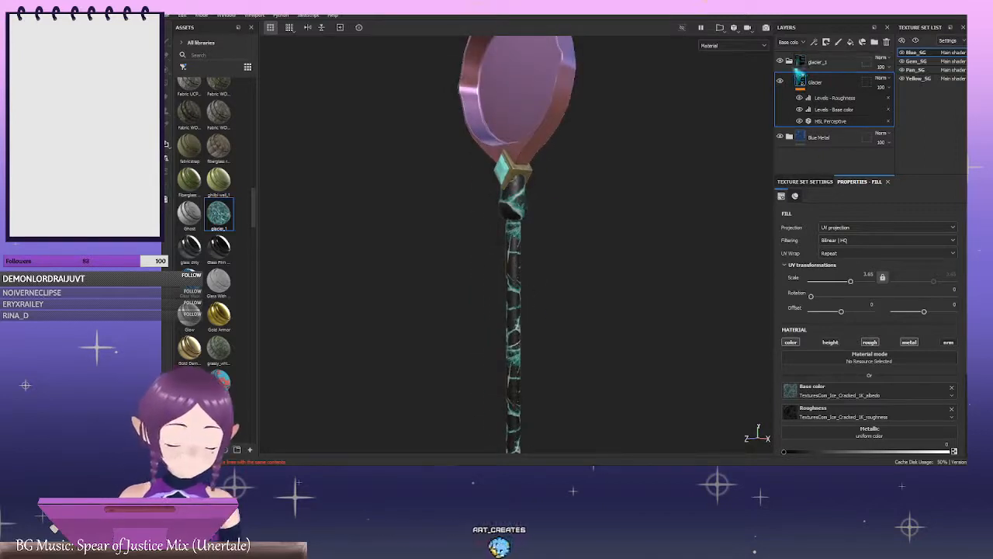
# Shift the Glacier layer's HSL Perceptive filter to bright blue with hue 0.533, saturation about 0.66 and lightness about 0.49
pyautogui.click(851, 124)
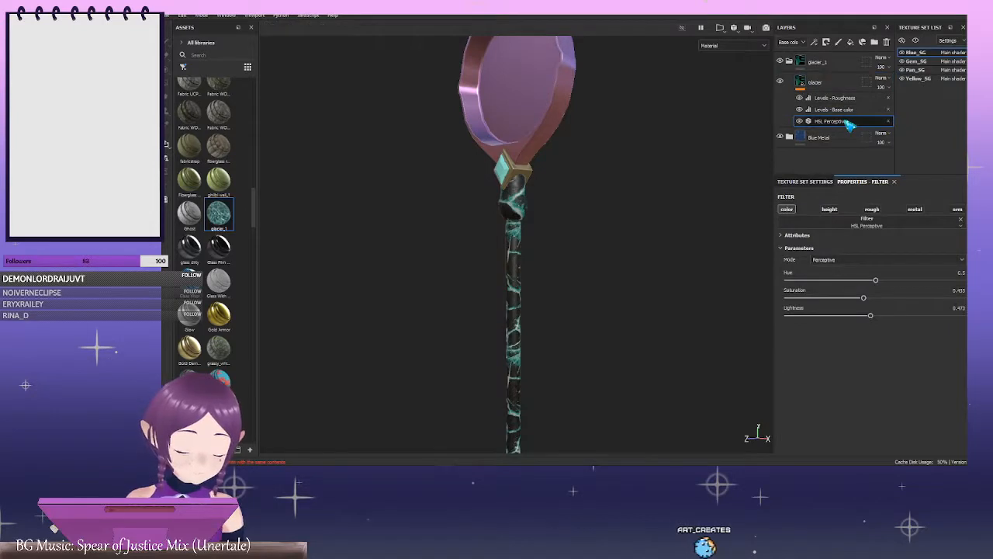
pyautogui.moveTo(914, 283); pyautogui.dragTo(927, 284)
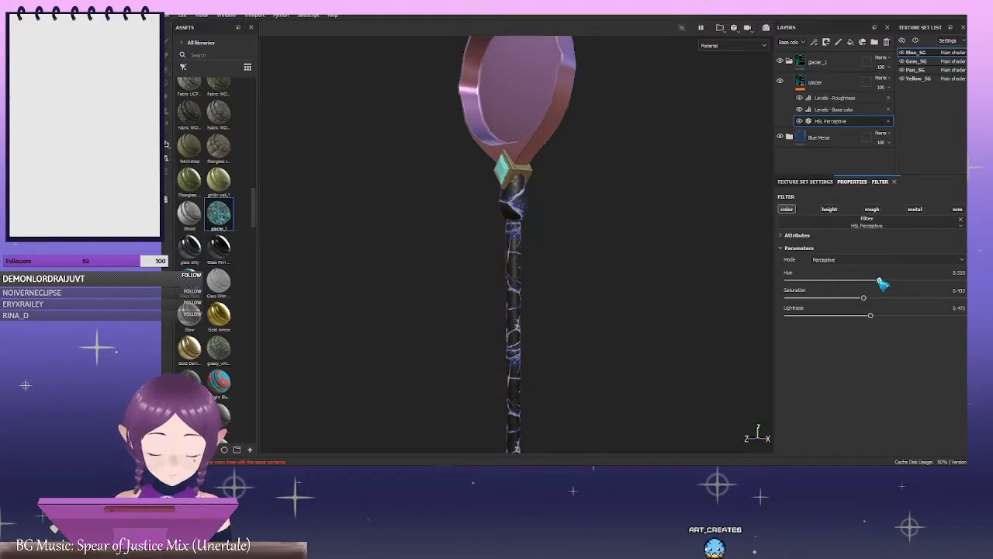
pyautogui.moveTo(882, 285)
pyautogui.mouseDown()
pyautogui.moveTo(850, 284)
pyautogui.moveTo(886, 280)
pyautogui.mouseUp()
pyautogui.keyDown('alt'); pyautogui.moveTo(544, 252); pyautogui.dragTo(559, 291); pyautogui.keyUp('alt')
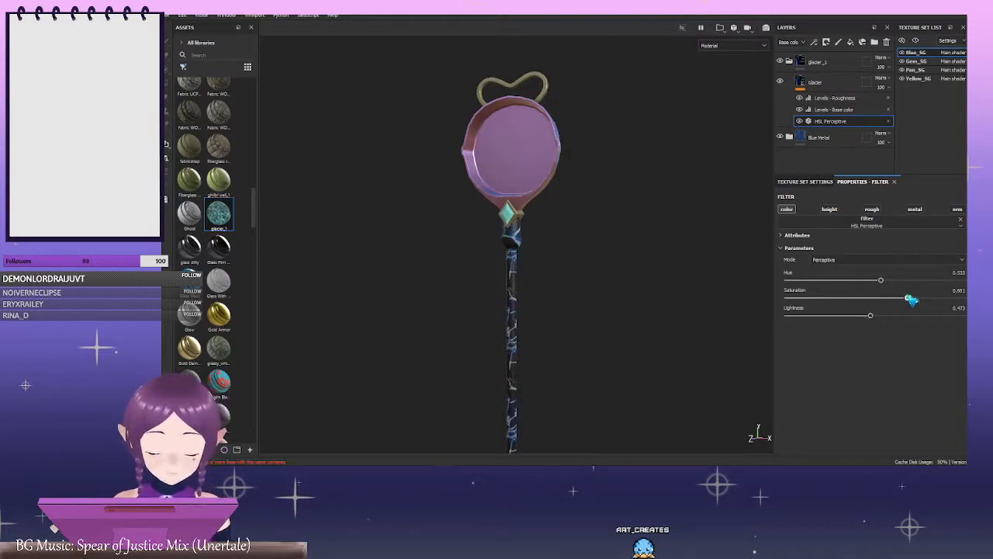
pyautogui.moveTo(861, 317)
pyautogui.mouseDown()
pyautogui.moveTo(842, 320)
pyautogui.moveTo(875, 317)
pyautogui.mouseUp()
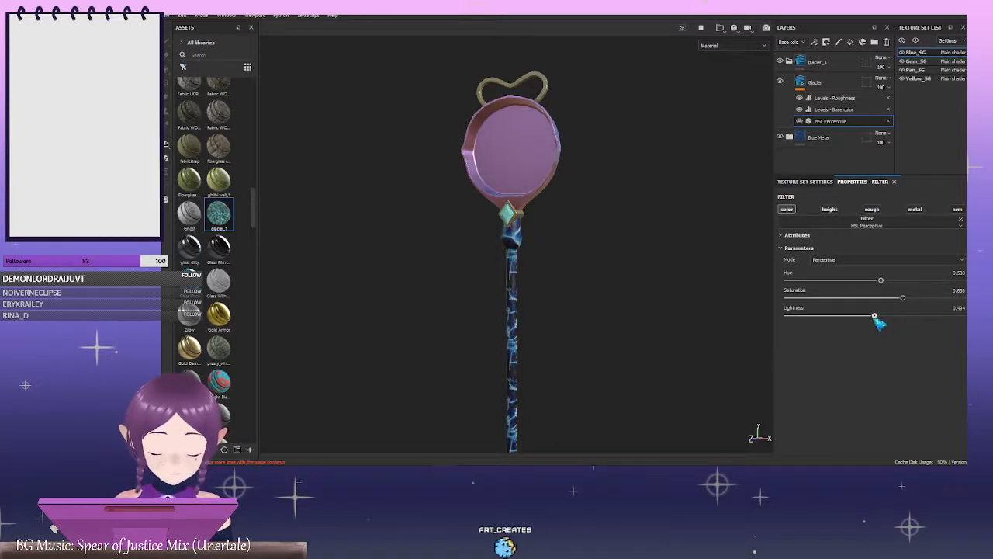
pyautogui.keyDown('alt'); pyautogui.moveTo(592, 301); pyautogui.dragTo(641, 308); pyautogui.keyUp('alt')
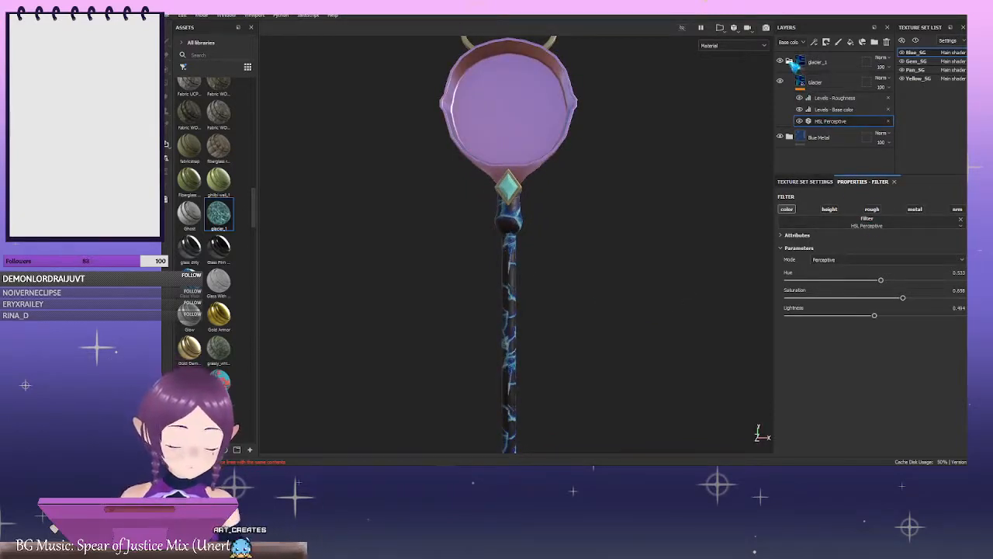
# Collapse the glacier_1 folder, add a black mask to it and paint a short test dab on the handle
pyautogui.click(789, 62)
pyautogui.rightClick(834, 62)
pyautogui.click(888, 78)
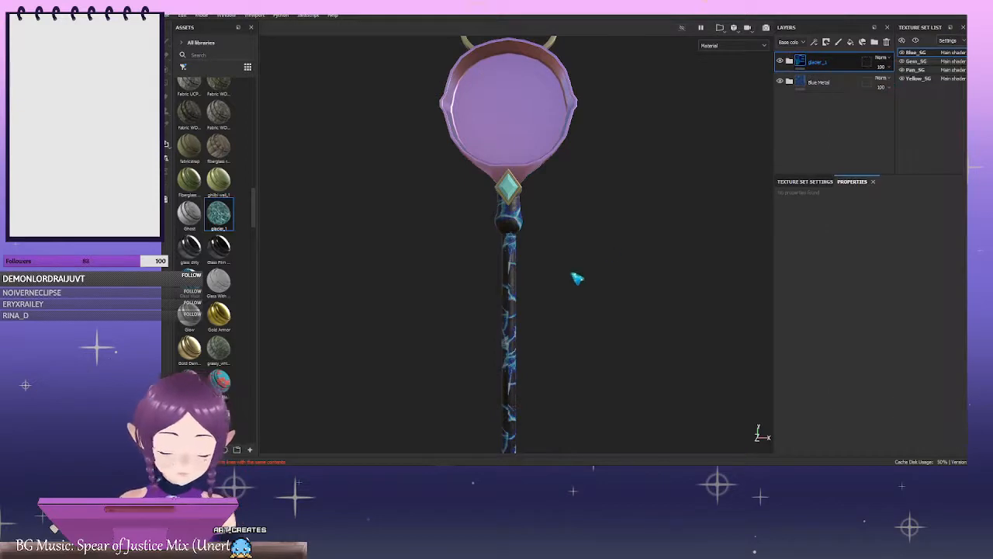
pyautogui.keyDown('alt'); pyautogui.moveTo(560, 253); pyautogui.dragTo(607, 209, button='middle'); pyautogui.keyUp('alt')
pyautogui.keyDown('alt'); pyautogui.moveTo(615, 213); pyautogui.dragTo(708, 237, button='right'); pyautogui.keyUp('alt')
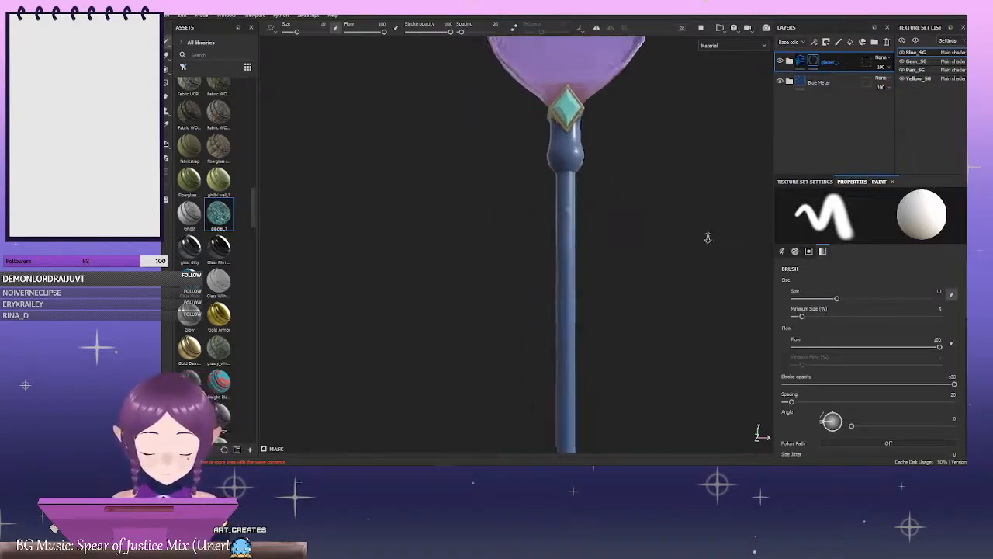
pyautogui.keyDown('alt'); pyautogui.moveTo(707, 237); pyautogui.dragTo(630, 250); pyautogui.keyUp('alt')
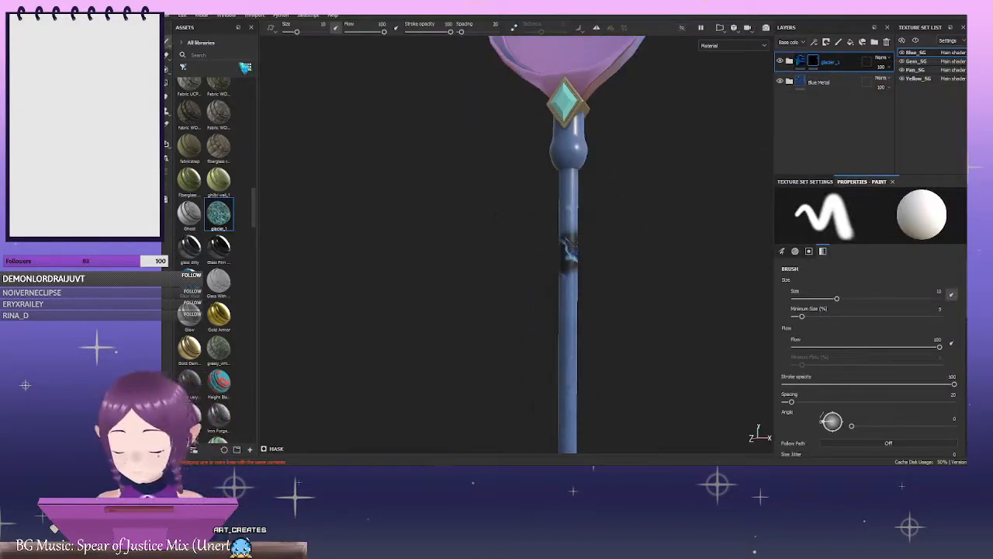
# Fill the glacier_1 mask along the handle's whole straight shaft with Polygon Fill, leaving the knobs at both ends masked
pyautogui.click(167, 91)
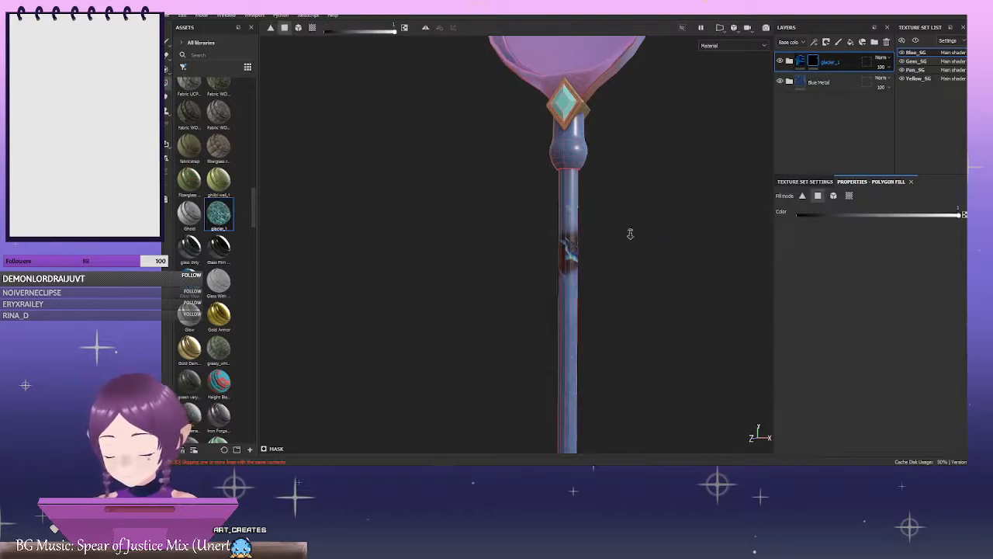
pyautogui.click(576, 249)
pyautogui.scroll(-5, 638, 250)
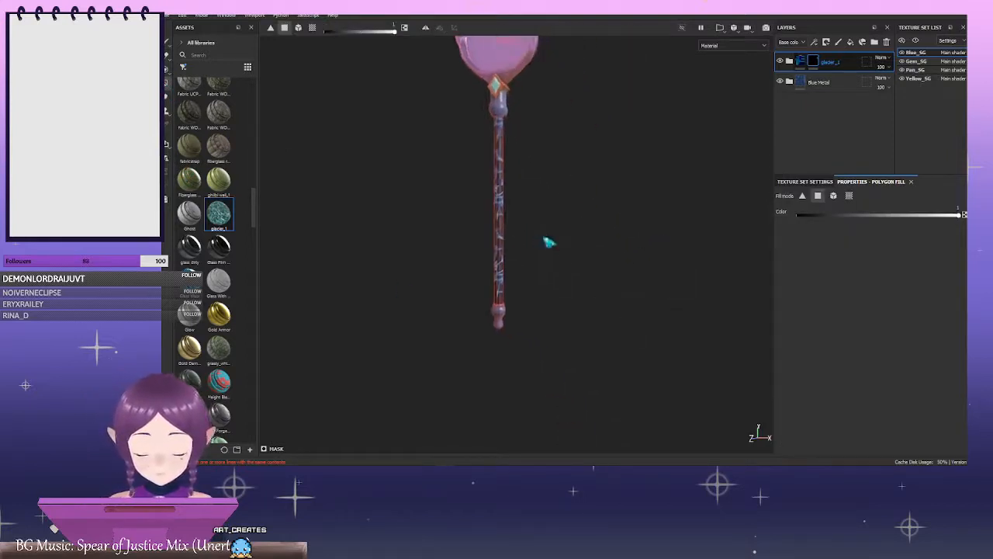
pyautogui.keyDown('alt'); pyautogui.moveTo(549, 243); pyautogui.dragTo(647, 260, button='right'); pyautogui.keyUp('alt')
pyautogui.keyDown('alt'); pyautogui.moveTo(648, 259); pyautogui.dragTo(514, 228); pyautogui.keyUp('alt')
pyautogui.keyDown('alt'); pyautogui.moveTo(514, 228); pyautogui.dragTo(517, 269, button='middle'); pyautogui.keyUp('alt')
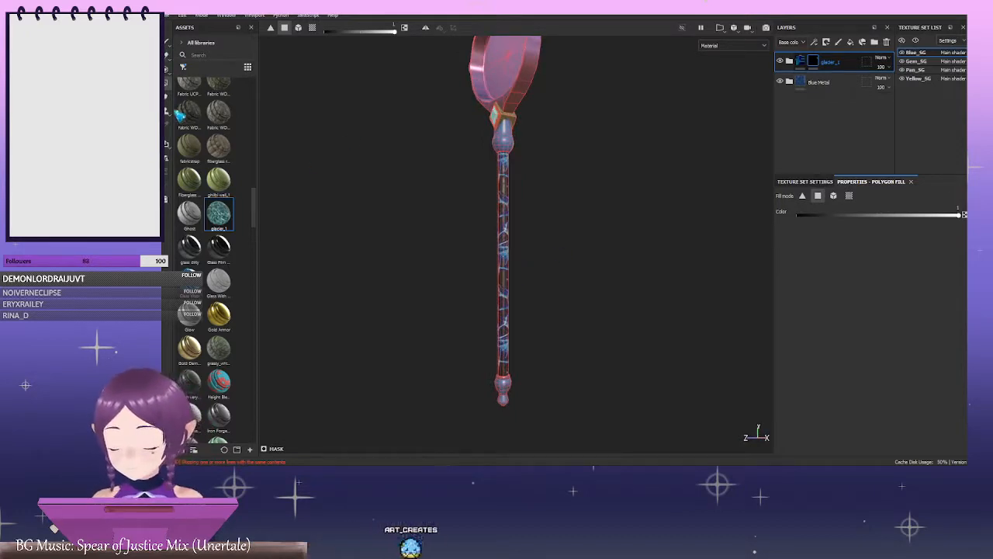
pyautogui.click(169, 44)
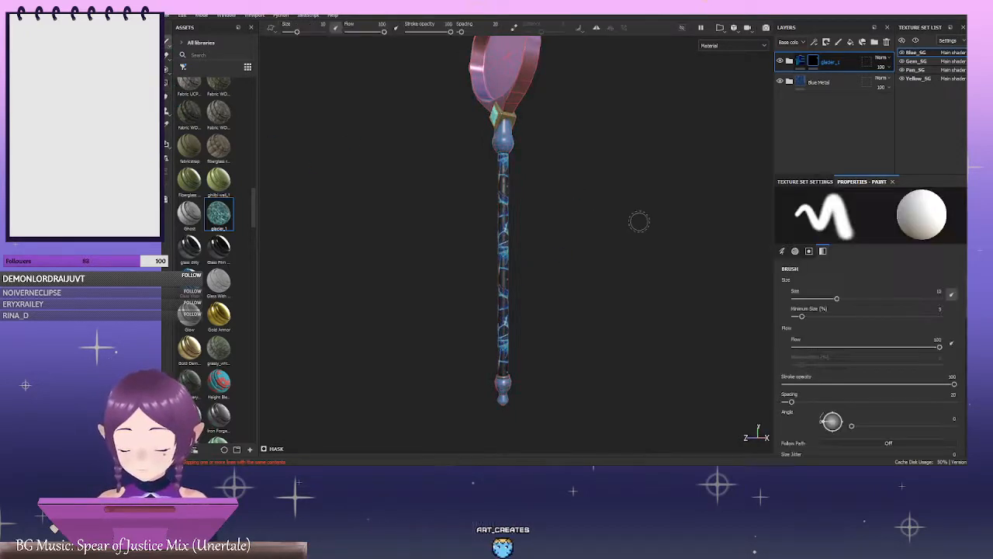
# Examine the masked glacier pattern around the shaft from several angles and close up for visible seams
pyautogui.scroll(-3, 638, 222)
pyautogui.keyDown('alt'); pyautogui.moveTo(638, 222); pyautogui.dragTo(560, 220); pyautogui.keyUp('alt')
pyautogui.keyDown('alt'); pyautogui.moveTo(568, 191); pyautogui.dragTo(586, 250, button='middle'); pyautogui.keyUp('alt')
pyautogui.scroll(1, 586, 250)
pyautogui.keyDown('alt'); pyautogui.moveTo(582, 252); pyautogui.dragTo(625, 253); pyautogui.keyUp('alt')
pyautogui.scroll(3, 478, 230)
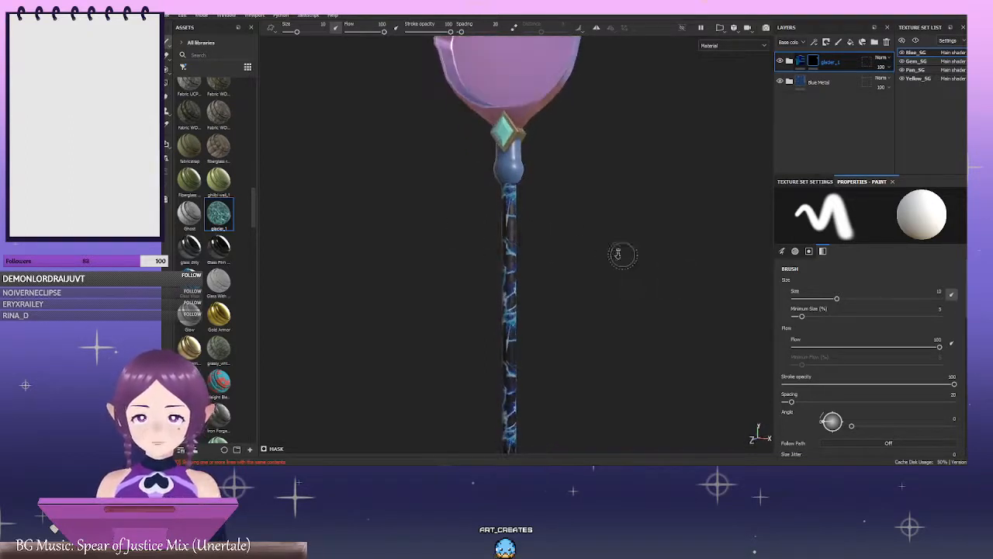
pyautogui.keyDown('alt'); pyautogui.moveTo(625, 253); pyautogui.dragTo(621, 222, button='right'); pyautogui.keyUp('alt')
pyautogui.keyDown('alt'); pyautogui.moveTo(621, 221); pyautogui.dragTo(479, 208); pyautogui.keyUp('alt')
pyautogui.keyDown('alt'); pyautogui.moveTo(473, 197); pyautogui.dragTo(469, 229, button='middle'); pyautogui.keyUp('alt')
pyautogui.keyDown('alt'); pyautogui.moveTo(458, 214); pyautogui.dragTo(447, 268, button='right'); pyautogui.keyUp('alt')
pyautogui.keyDown('alt'); pyautogui.moveTo(516, 260); pyautogui.dragTo(627, 262); pyautogui.keyUp('alt')
pyautogui.keyDown('alt'); pyautogui.moveTo(650, 258); pyautogui.dragTo(698, 288, button='right'); pyautogui.keyUp('alt')
pyautogui.keyDown('alt'); pyautogui.moveTo(698, 289); pyautogui.dragTo(398, 261); pyautogui.keyUp('alt')
pyautogui.keyDown('alt'); pyautogui.moveTo(399, 260); pyautogui.dragTo(482, 292, button='right'); pyautogui.keyUp('alt')
pyautogui.keyDown('alt'); pyautogui.moveTo(481, 291); pyautogui.dragTo(485, 237); pyautogui.keyUp('alt')
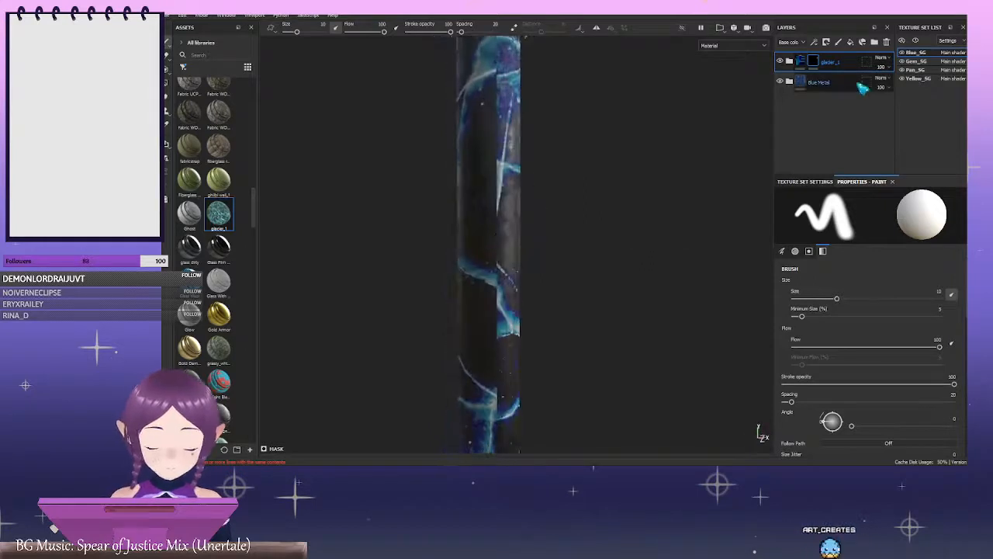
# Expand the glacier_1 folder and set the Glacier fill layer's projection to Tri-planar projection
pyautogui.click(789, 62)
pyautogui.click(835, 84)
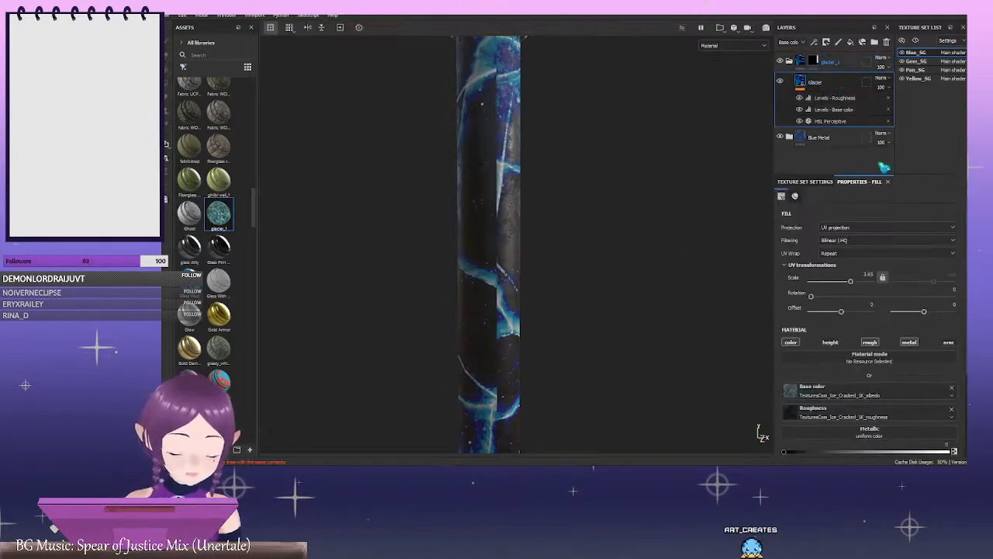
pyautogui.click(861, 225)
pyautogui.click(653, 212)
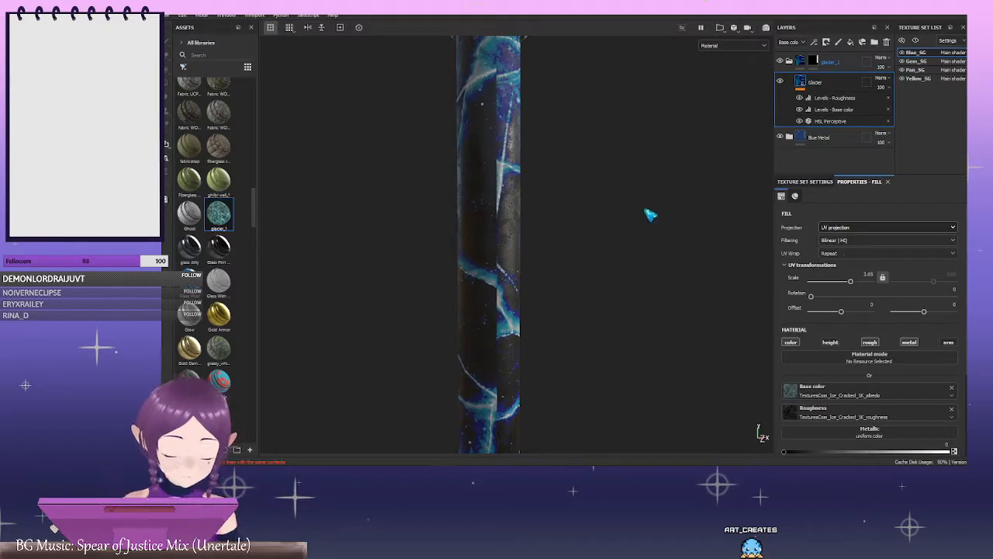
# Rotate the Glacier layer's tri-planar projection around the shaft to change how the ice veins fall on it
pyautogui.keyDown('alt'); pyautogui.moveTo(646, 205); pyautogui.dragTo(439, 208, button='right'); pyautogui.keyUp('alt')
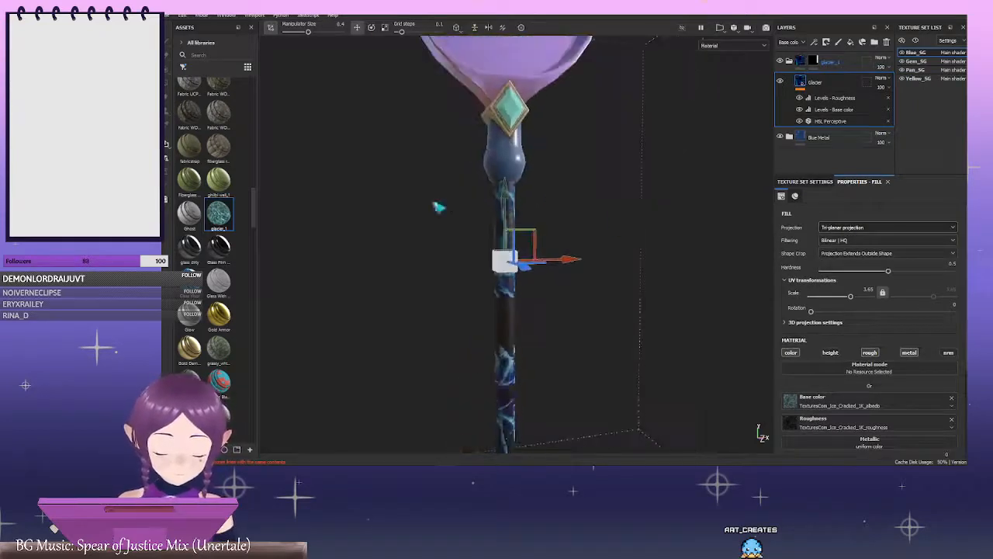
pyautogui.keyDown('alt'); pyautogui.moveTo(439, 208); pyautogui.dragTo(587, 229); pyautogui.keyUp('alt')
pyautogui.keyDown('alt'); pyautogui.moveTo(588, 229); pyautogui.dragTo(366, 233, button='right'); pyautogui.keyUp('alt')
pyautogui.keyDown('alt'); pyautogui.moveTo(366, 233); pyautogui.dragTo(481, 275); pyautogui.keyUp('alt')
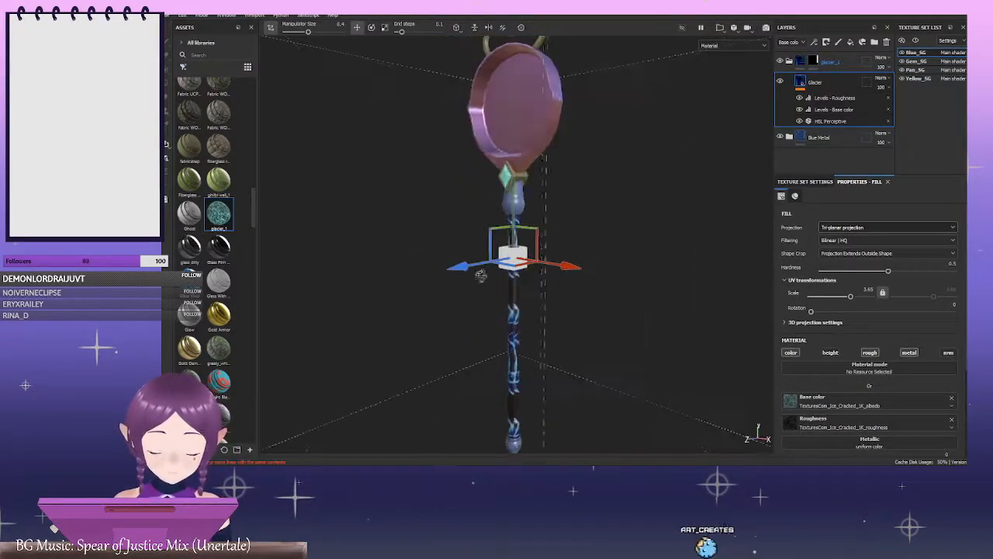
pyautogui.keyDown('alt'); pyautogui.moveTo(654, 324); pyautogui.dragTo(613, 201, button='middle'); pyautogui.keyUp('alt')
pyautogui.keyDown('alt'); pyautogui.moveTo(492, 224); pyautogui.dragTo(818, 339, button='right'); pyautogui.keyUp('alt')
pyautogui.keyDown('alt'); pyautogui.moveTo(536, 240); pyautogui.dragTo(614, 289); pyautogui.keyUp('alt')
pyautogui.keyDown('alt'); pyautogui.moveTo(658, 258); pyautogui.dragTo(594, 233); pyautogui.keyUp('alt')
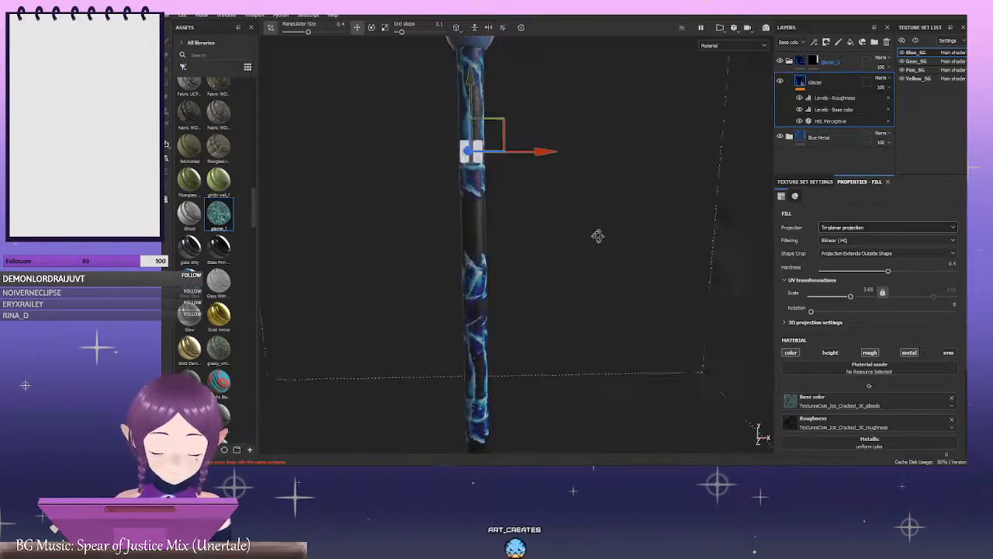
pyautogui.press('e')
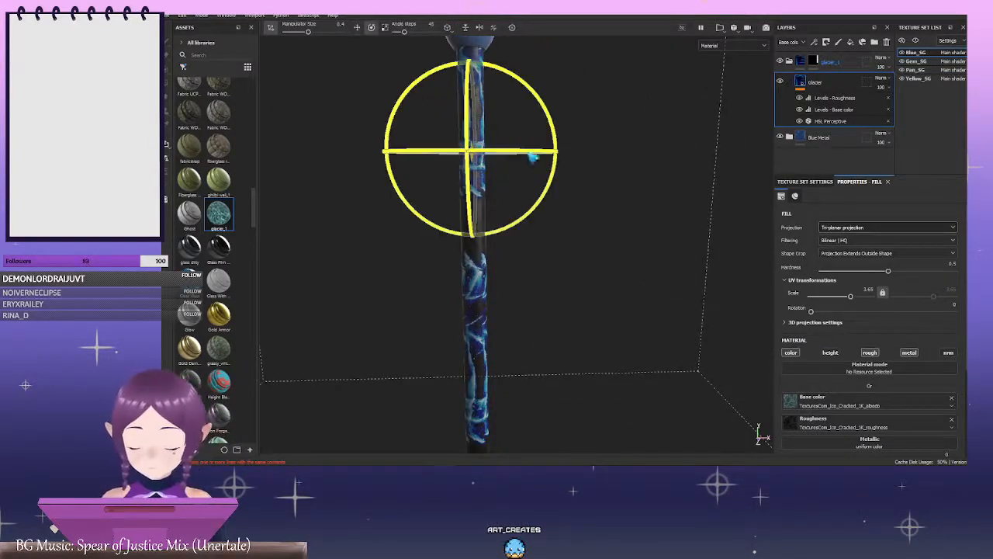
pyautogui.moveTo(514, 100); pyautogui.dragTo(443, 73)
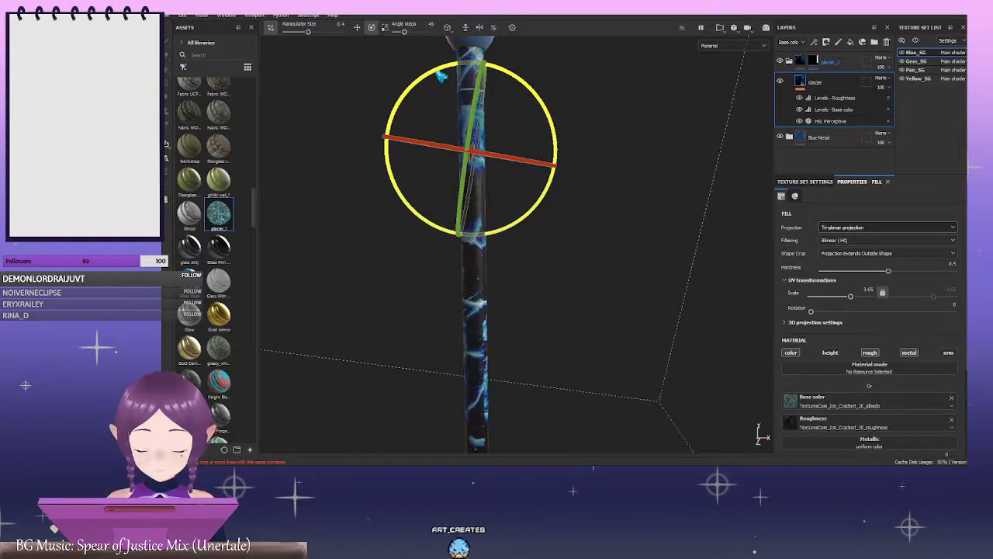
pyautogui.keyDown('alt'); pyautogui.moveTo(616, 226); pyautogui.dragTo(468, 247); pyautogui.keyUp('alt')
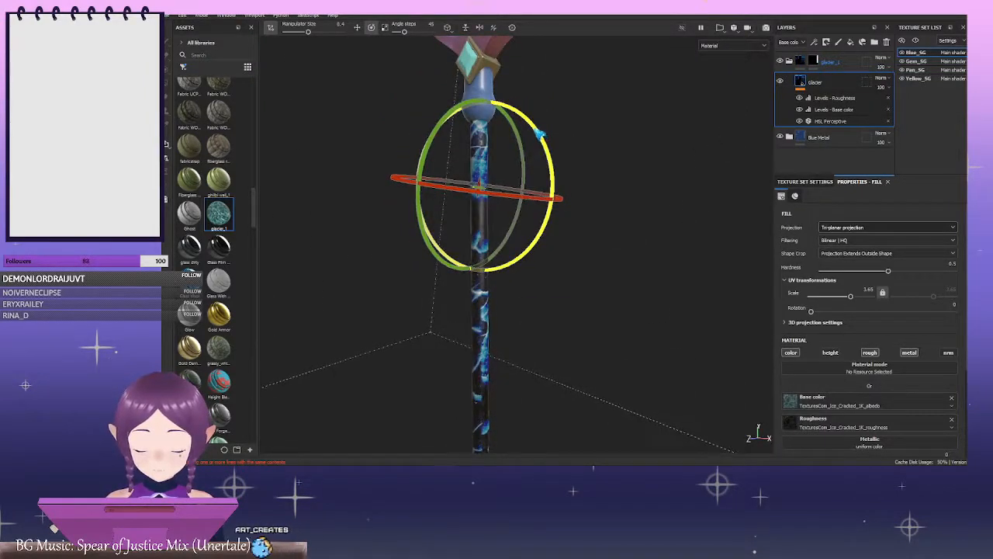
pyautogui.moveTo(544, 140); pyautogui.dragTo(539, 126)
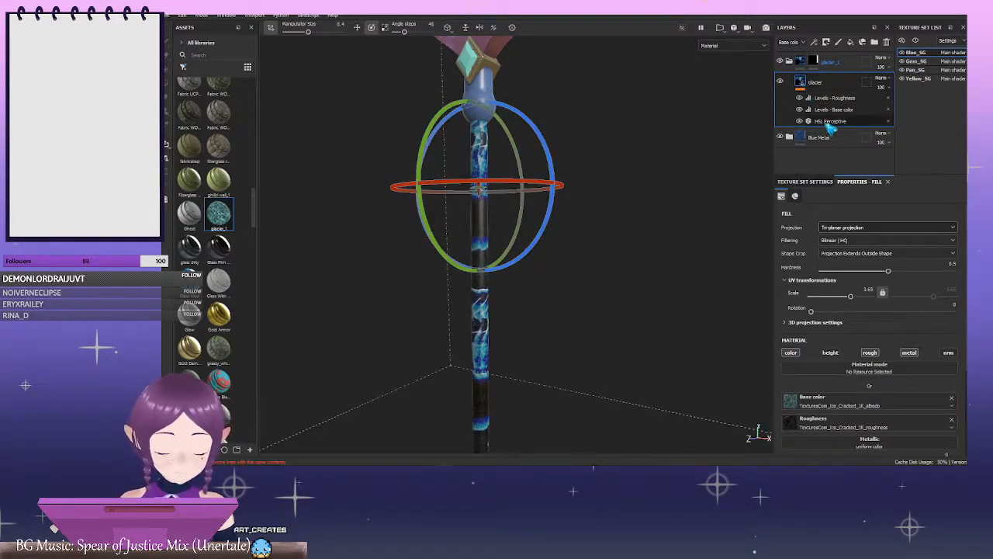
pyautogui.click(830, 124)
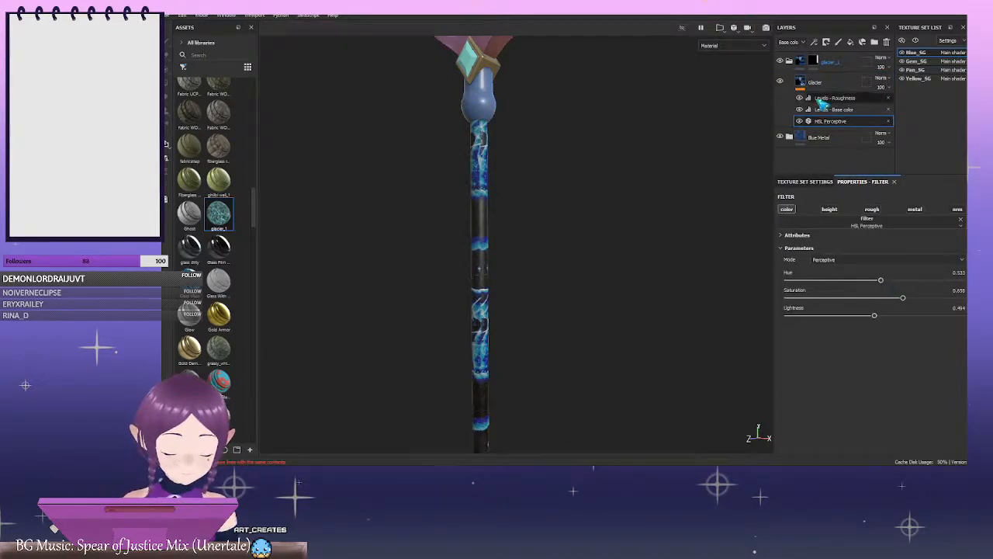
pyautogui.click(838, 111)
pyautogui.click(836, 99)
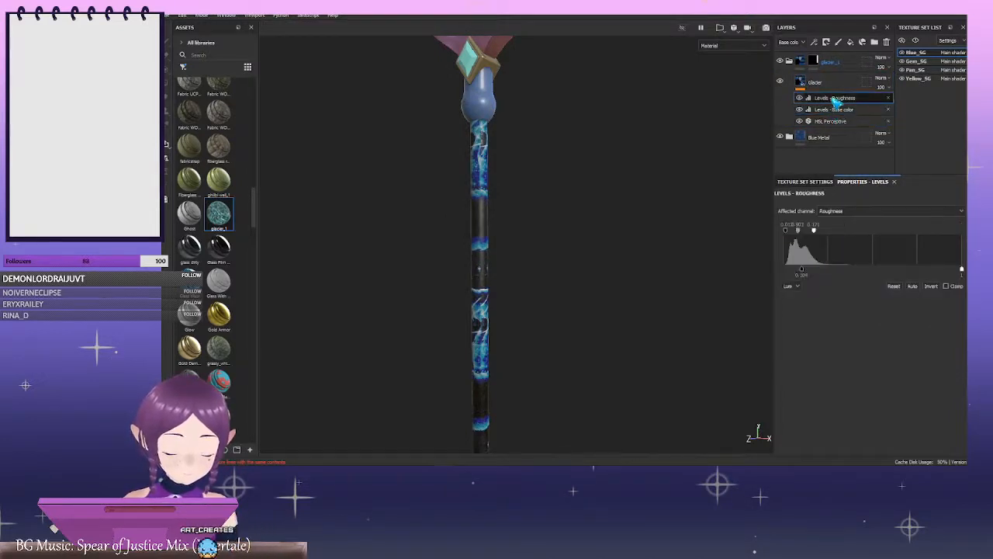
# Set the Glacier fill's UV scale to 31.79 and tilt its tri-planar projection diagonally across the handle
pyautogui.click(828, 87)
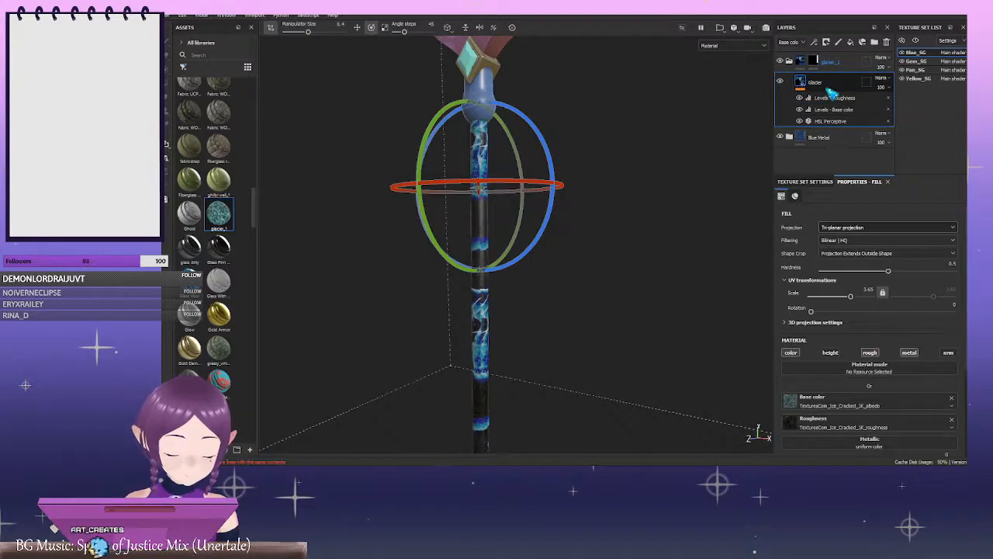
pyautogui.moveTo(852, 297); pyautogui.dragTo(864, 303)
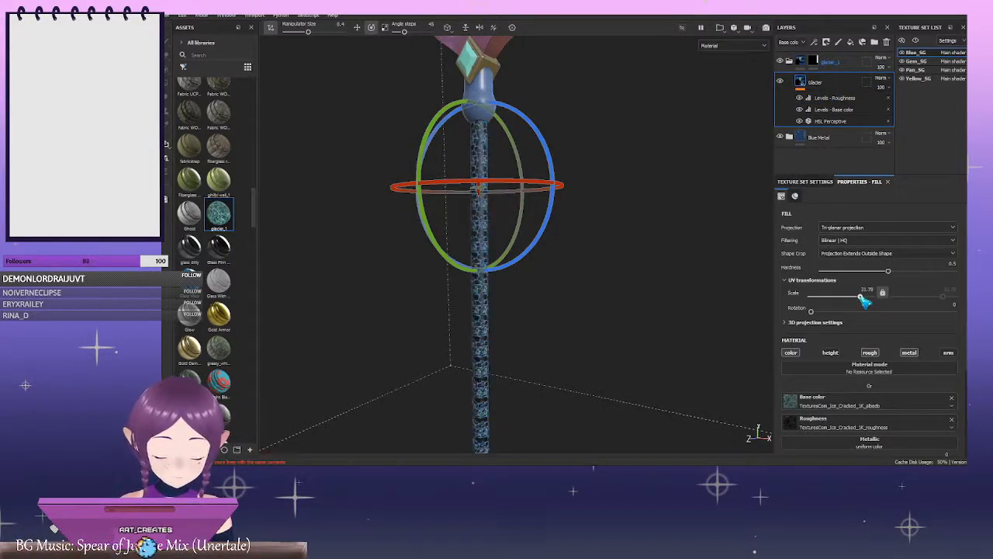
pyautogui.keyDown('alt'); pyautogui.moveTo(681, 295); pyautogui.dragTo(614, 270); pyautogui.keyUp('alt')
pyautogui.keyDown('alt'); pyautogui.moveTo(568, 208); pyautogui.dragTo(564, 230); pyautogui.keyUp('alt')
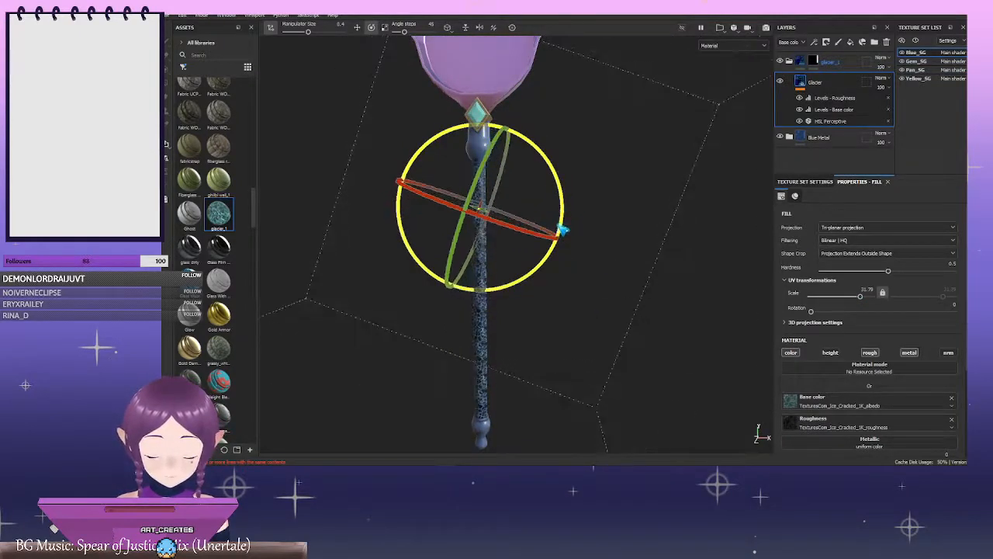
pyautogui.press('q')
# Set the Glacier fill's UV scale to 9 for larger veins along the shaft
pyautogui.keyDown('alt'); pyautogui.moveTo(668, 247); pyautogui.dragTo(507, 220, button='right'); pyautogui.keyUp('alt')
pyautogui.keyDown('alt'); pyautogui.moveTo(508, 220); pyautogui.dragTo(485, 227); pyautogui.keyUp('alt')
pyautogui.keyDown('alt'); pyautogui.moveTo(507, 215); pyautogui.dragTo(516, 241, button='middle'); pyautogui.keyUp('alt')
pyautogui.keyDown('alt'); pyautogui.moveTo(515, 241); pyautogui.dragTo(757, 318, button='right'); pyautogui.keyUp('alt')
pyautogui.moveTo(860, 300); pyautogui.dragTo(857, 300)
pyautogui.keyDown('alt'); pyautogui.moveTo(632, 282); pyautogui.dragTo(714, 323, button='right'); pyautogui.keyUp('alt')
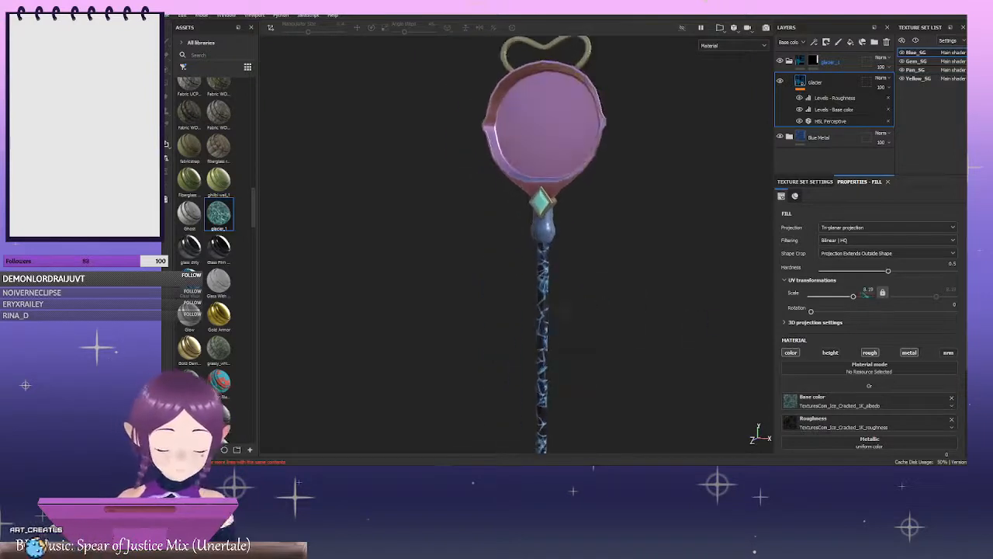
pyautogui.write('9')
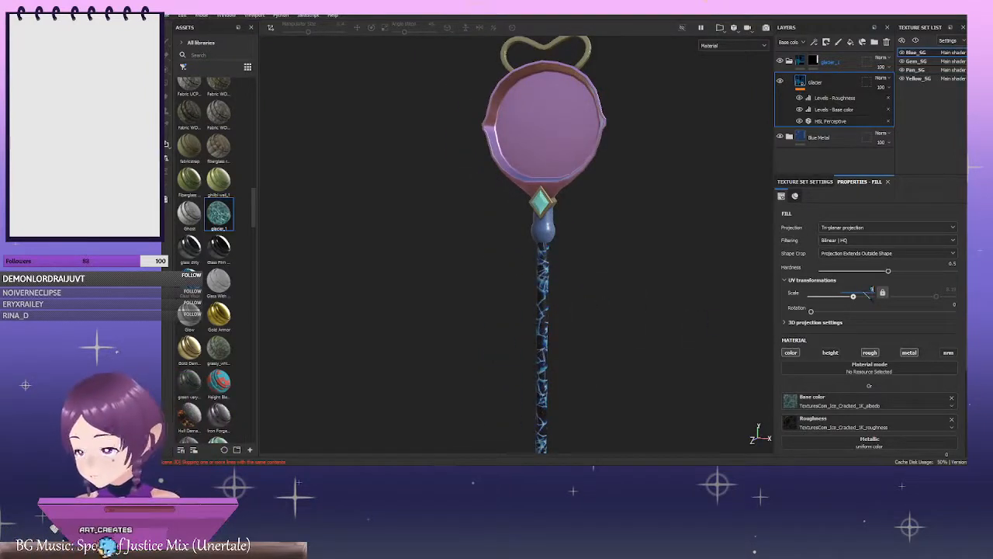
pyautogui.keyDown('alt'); pyautogui.moveTo(668, 298); pyautogui.dragTo(709, 271, button='right'); pyautogui.keyUp('alt')
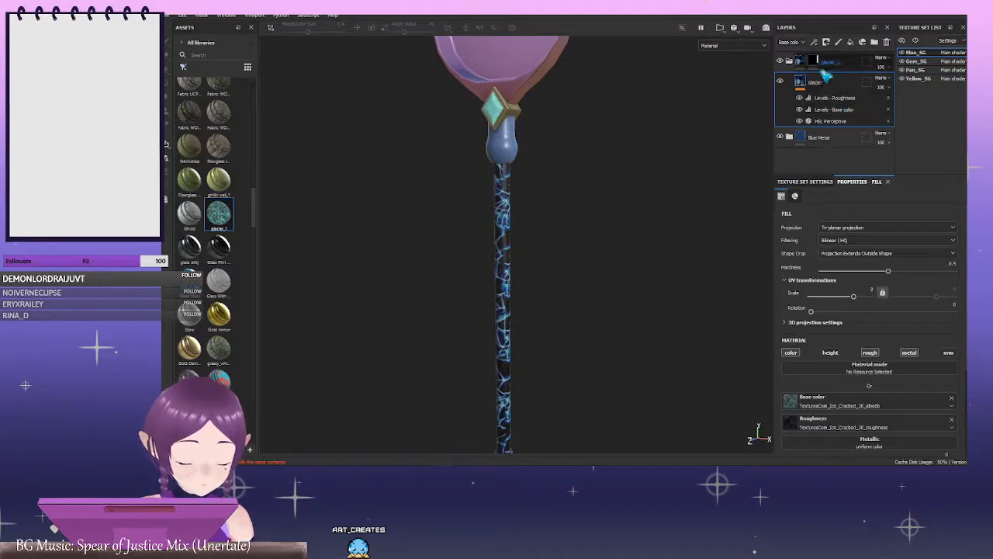
# Add a fill layer above the collapsed glacier_1 folder and give it a black mask
pyautogui.click(790, 61)
pyautogui.keyDown('alt'); pyautogui.moveTo(654, 230); pyautogui.dragTo(448, 244, button='right'); pyautogui.keyUp('alt')
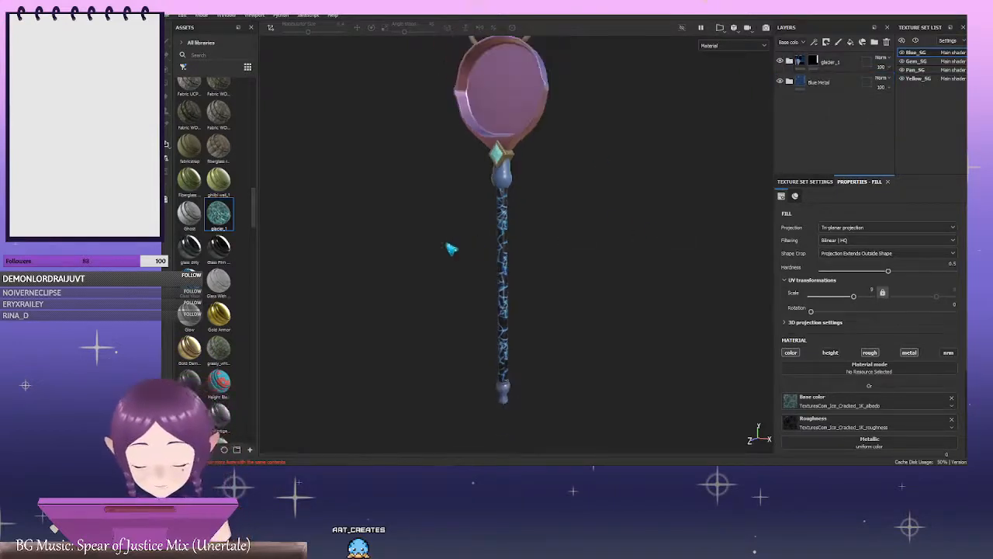
pyautogui.keyDown('alt'); pyautogui.moveTo(450, 249); pyautogui.dragTo(587, 250); pyautogui.keyUp('alt')
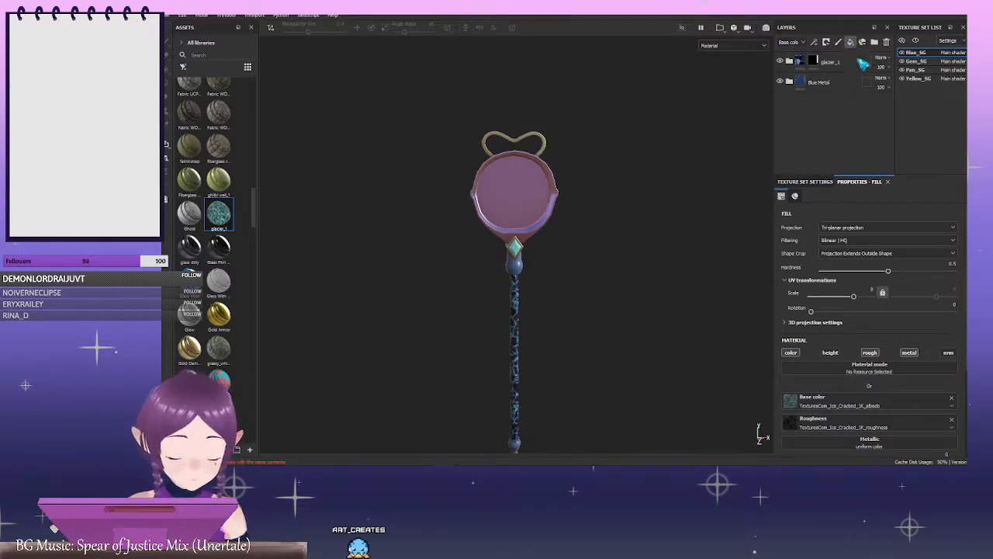
pyautogui.moveTo(833, 86); pyautogui.dragTo(842, 66)
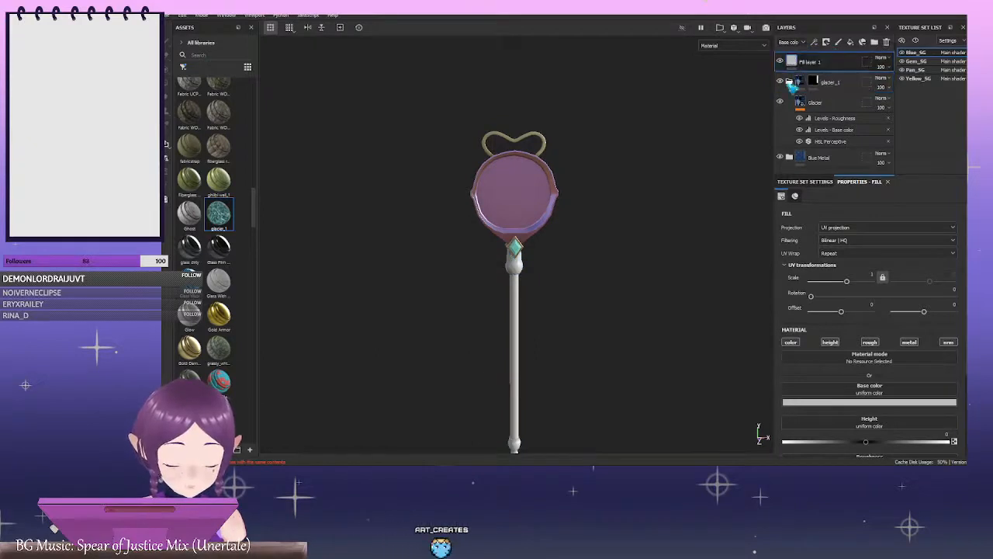
pyautogui.rightClick(842, 67)
pyautogui.click(877, 75)
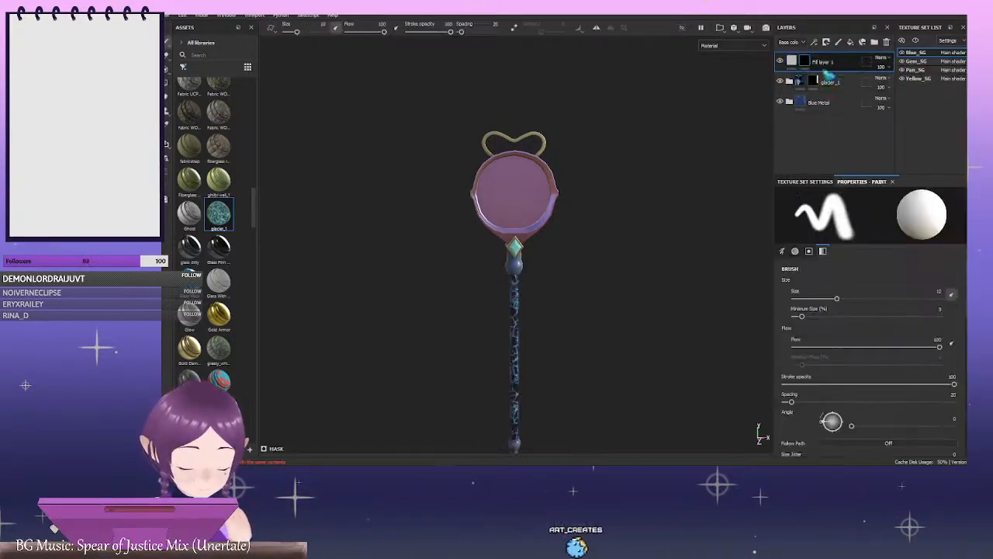
# Set Fill layer 1's base colour to dark teal 02455c and replace its black mask with a white mask
pyautogui.click(794, 61)
pyautogui.click(903, 403)
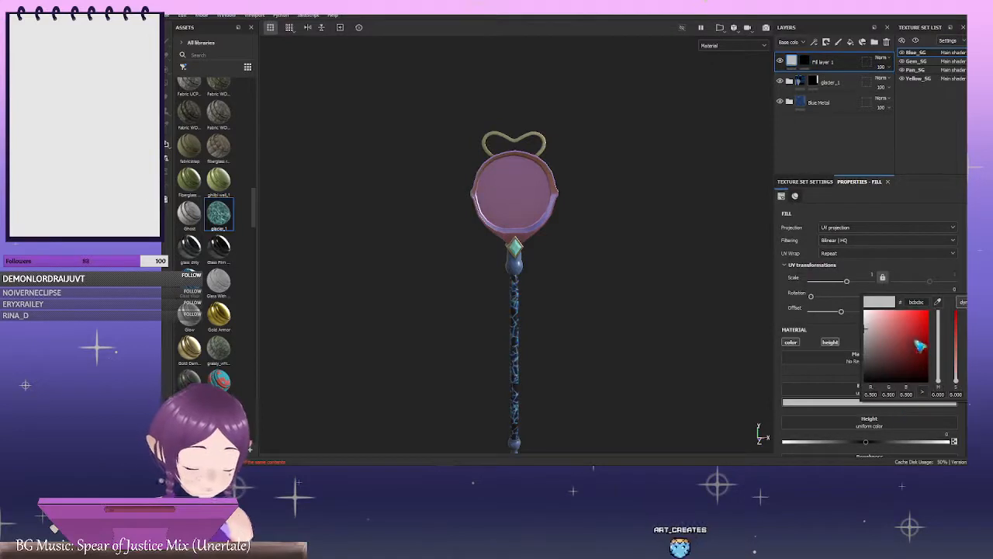
pyautogui.moveTo(939, 378); pyautogui.dragTo(943, 341)
pyautogui.click(805, 61)
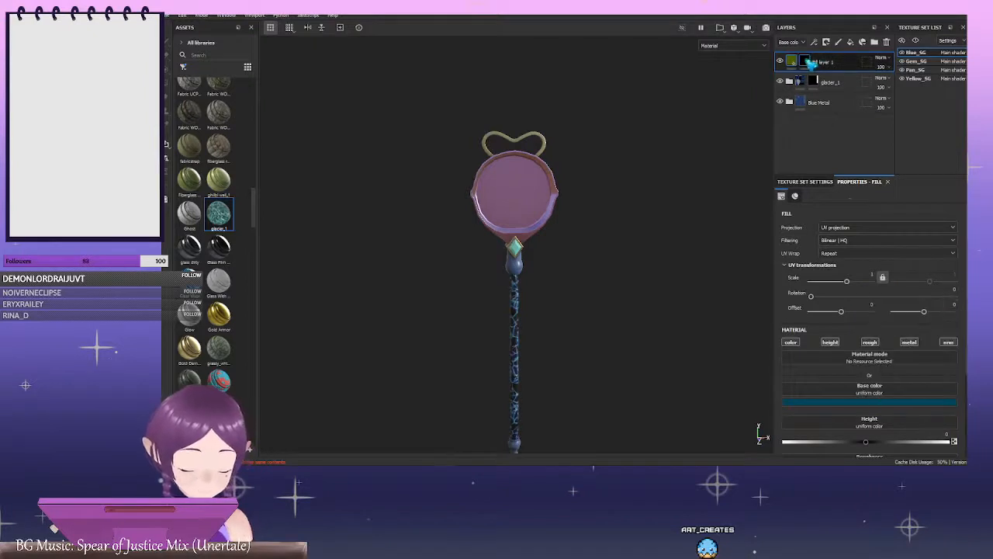
pyautogui.rightClick(806, 60)
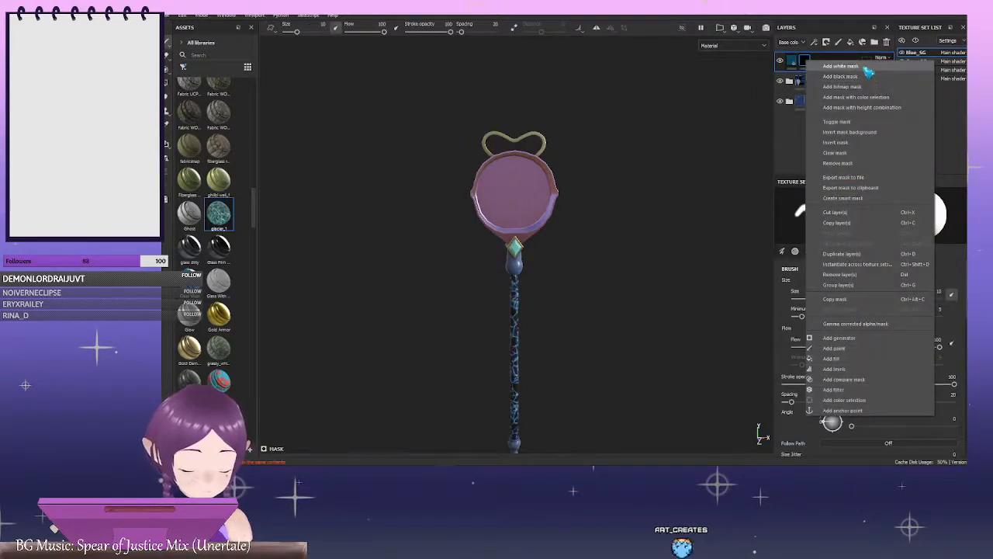
pyautogui.click(863, 67)
# Change Fill layer 1's base colour to golden yellow b7a62e
pyautogui.click(792, 62)
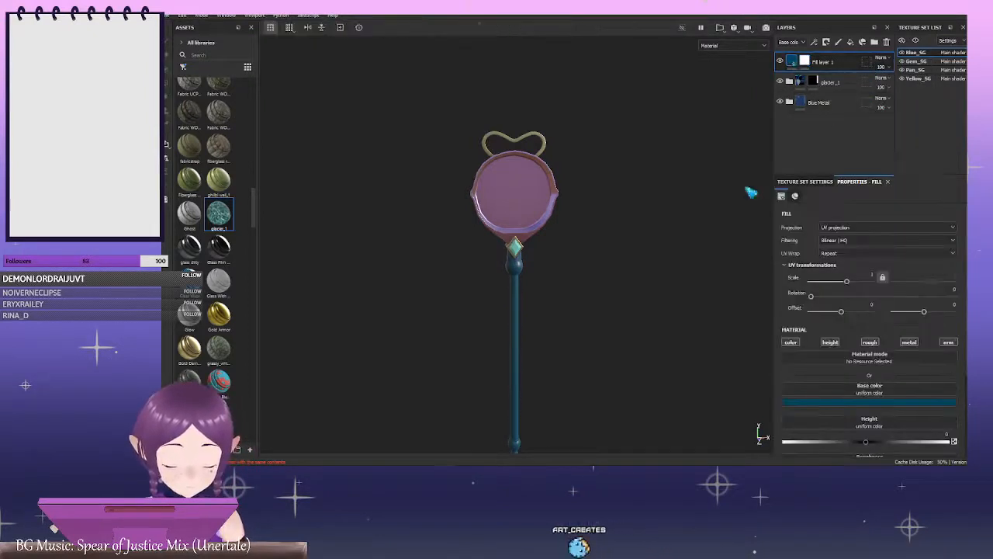
pyautogui.click(900, 404)
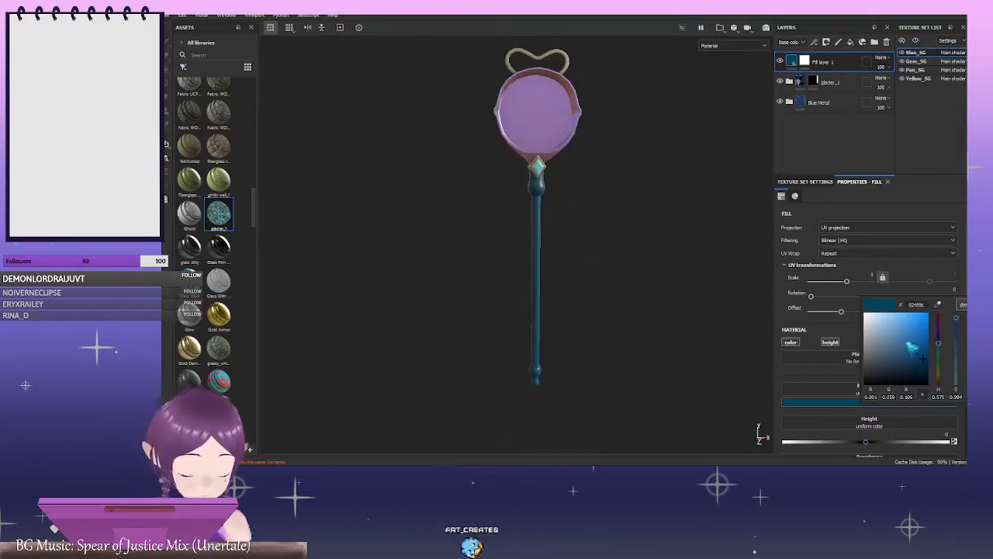
pyautogui.moveTo(914, 343); pyautogui.dragTo(911, 332)
pyautogui.click(939, 376)
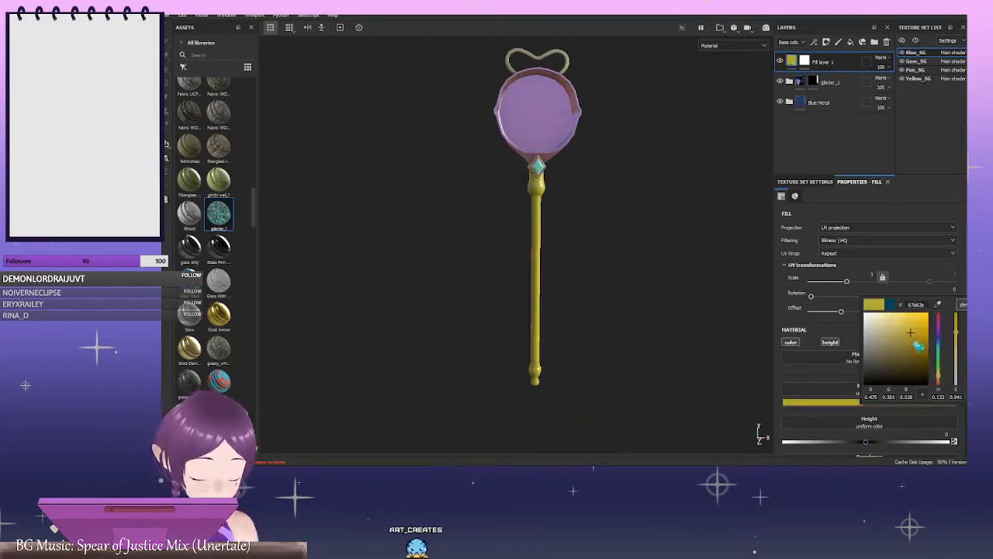
# Set Fill layer 1's blending mode to Multiply so it tints the glacier finish beneath
pyautogui.click(893, 69)
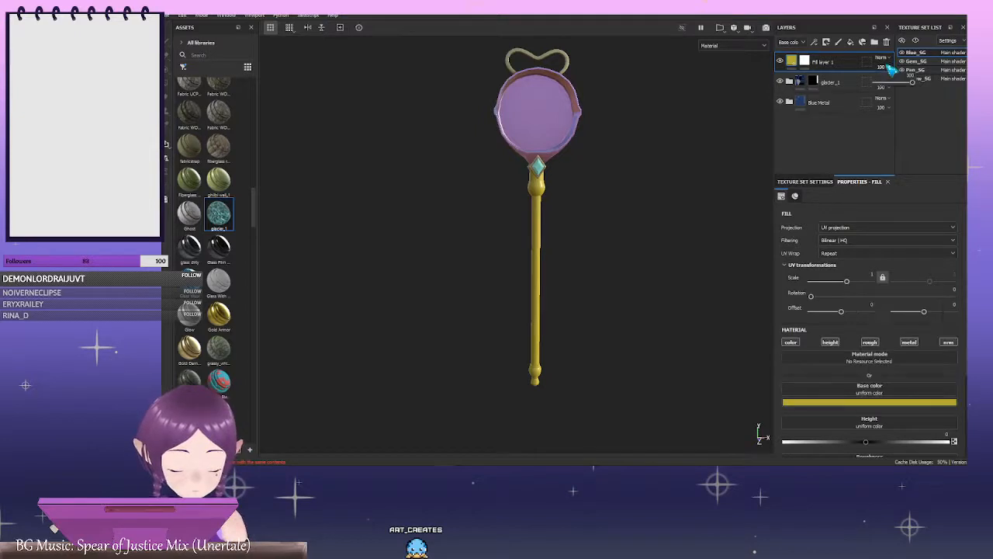
pyautogui.click(885, 60)
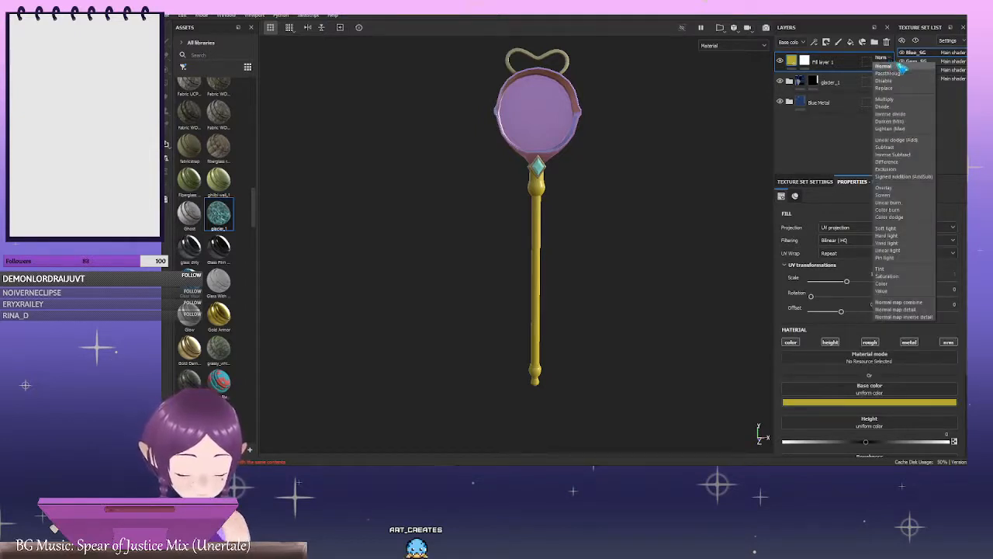
pyautogui.click(900, 104)
# Adjust Fill layer 1's base colour to the more saturated yellow ada71c, checking it on the handle shaft
pyautogui.scroll(5, 572, 209)
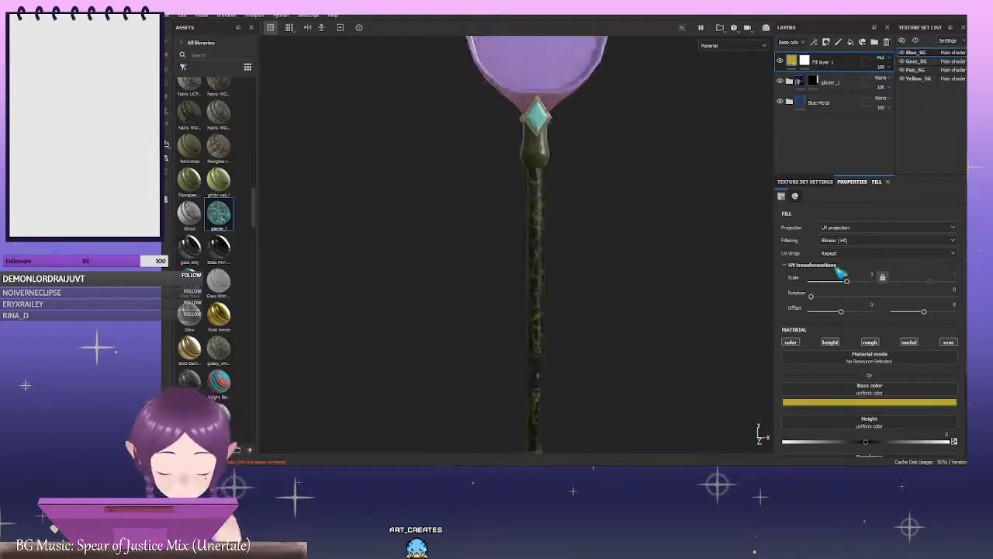
pyautogui.click(900, 403)
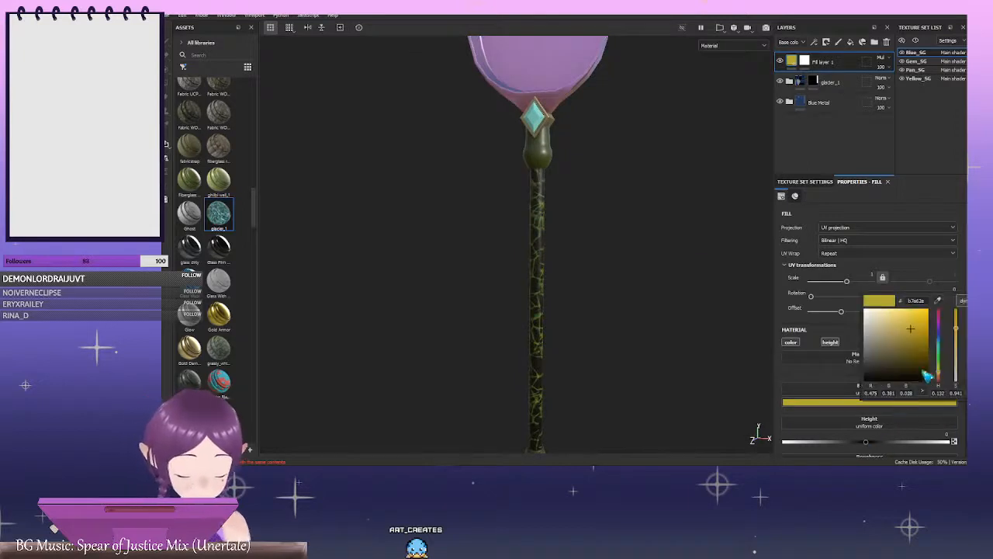
pyautogui.click(918, 349)
pyautogui.moveTo(920, 346); pyautogui.dragTo(916, 331)
pyautogui.moveTo(939, 373); pyautogui.dragTo(939, 372)
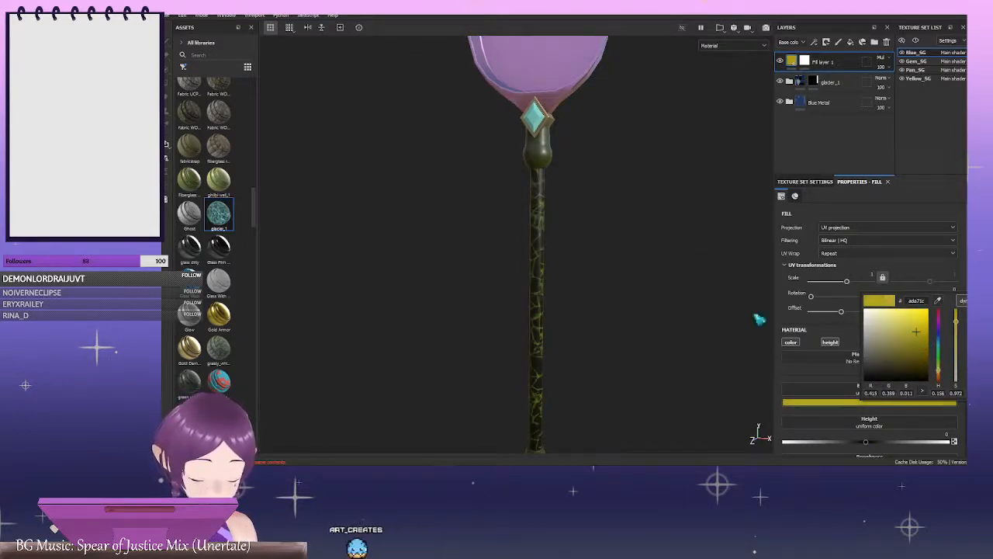
pyautogui.keyDown('alt'); pyautogui.moveTo(668, 306); pyautogui.dragTo(643, 266); pyautogui.keyUp('alt')
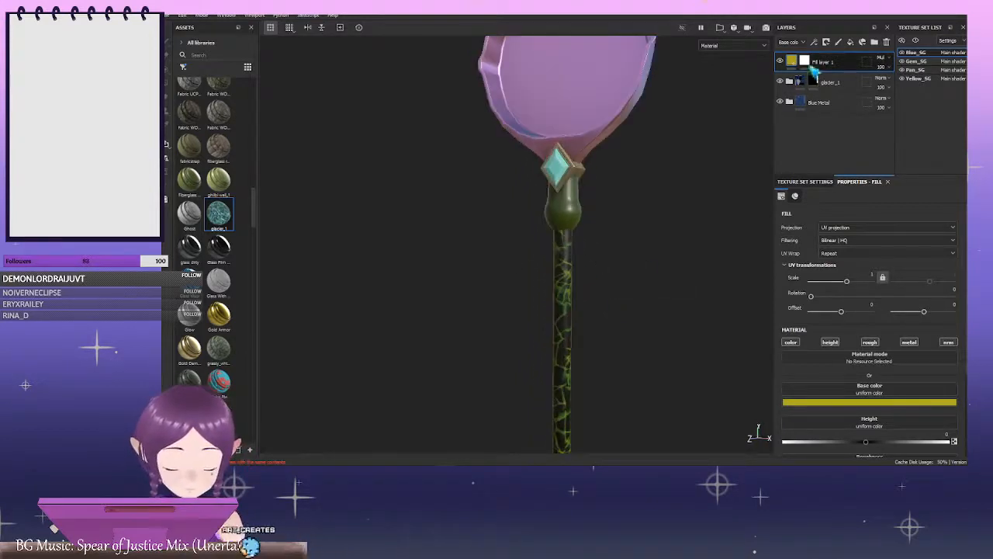
pyautogui.click(805, 63)
pyautogui.moveTo(797, 67)
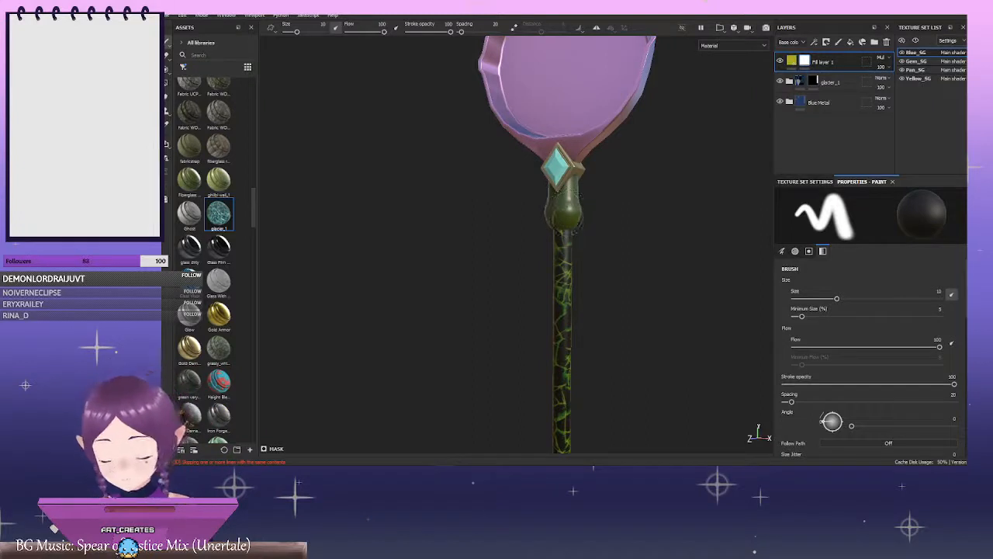
pyautogui.press('e')
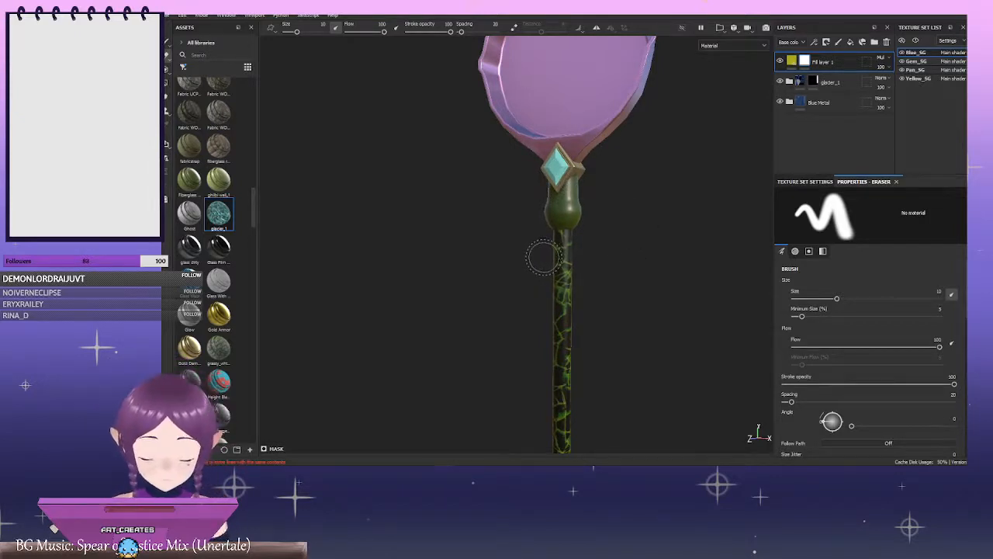
# Switch Fill layer 1 to tri-planar projection and shift its base colour's hue to a warmer gold
pyautogui.click(793, 62)
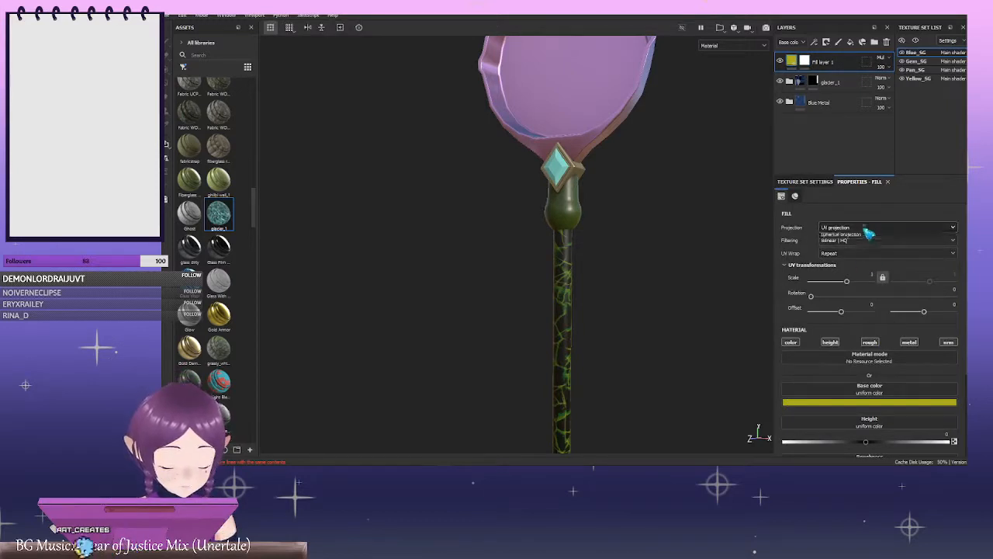
pyautogui.click(852, 262)
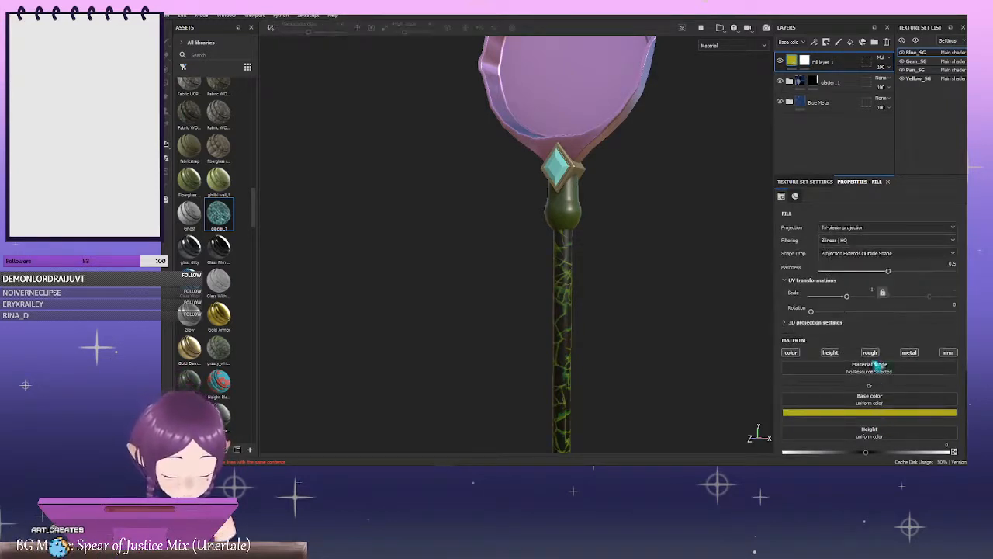
pyautogui.click(926, 417)
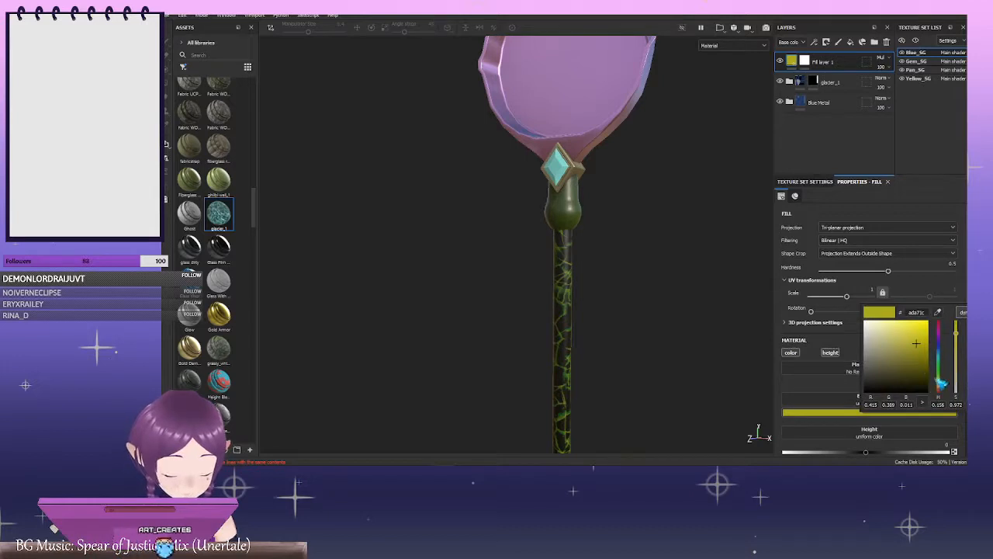
pyautogui.moveTo(941, 383); pyautogui.dragTo(945, 387)
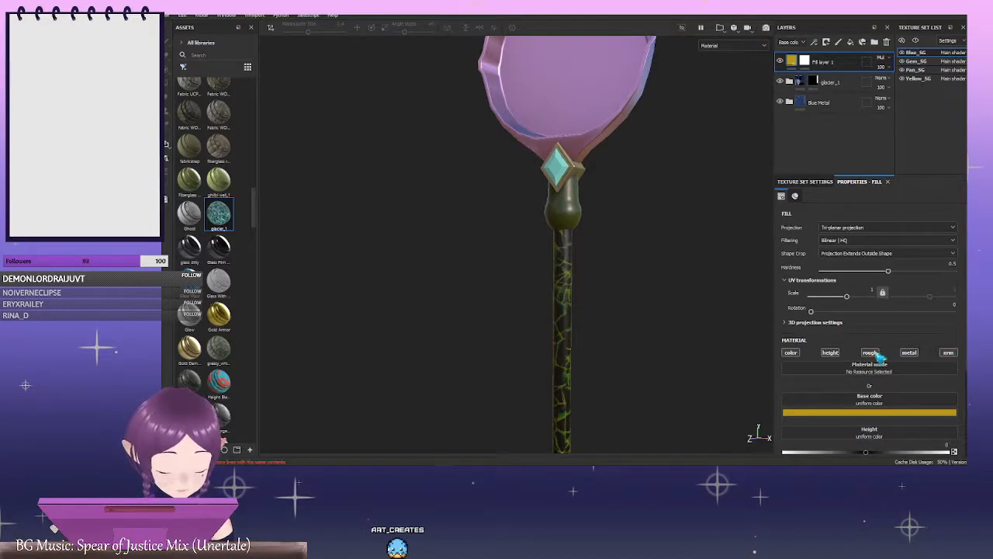
pyautogui.moveTo(966, 315); pyautogui.dragTo(964, 415)
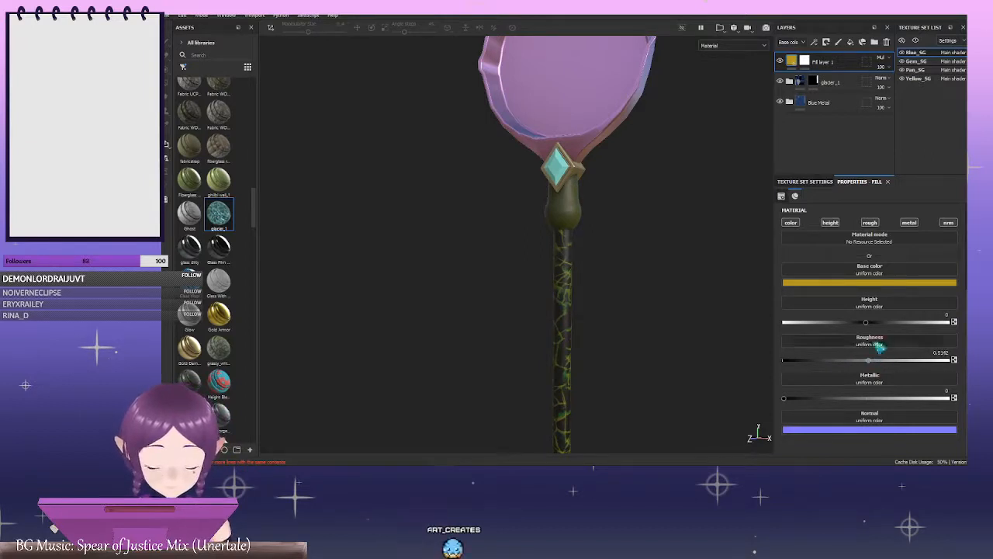
# Examine the Eraser's brush, stencil and grayscale settings for Fill layer 1's mask
pyautogui.press('e')
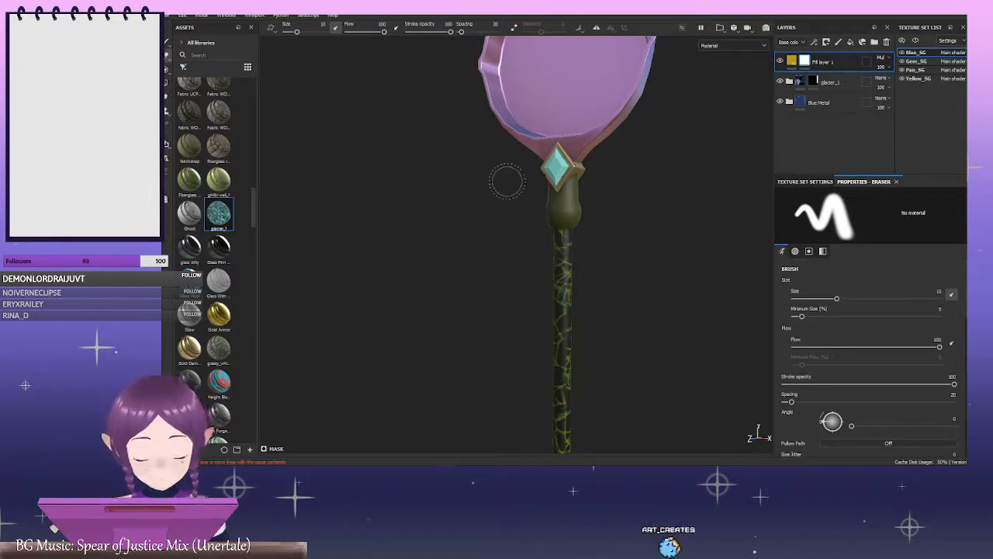
pyautogui.click(183, 67)
pyautogui.click(401, 153)
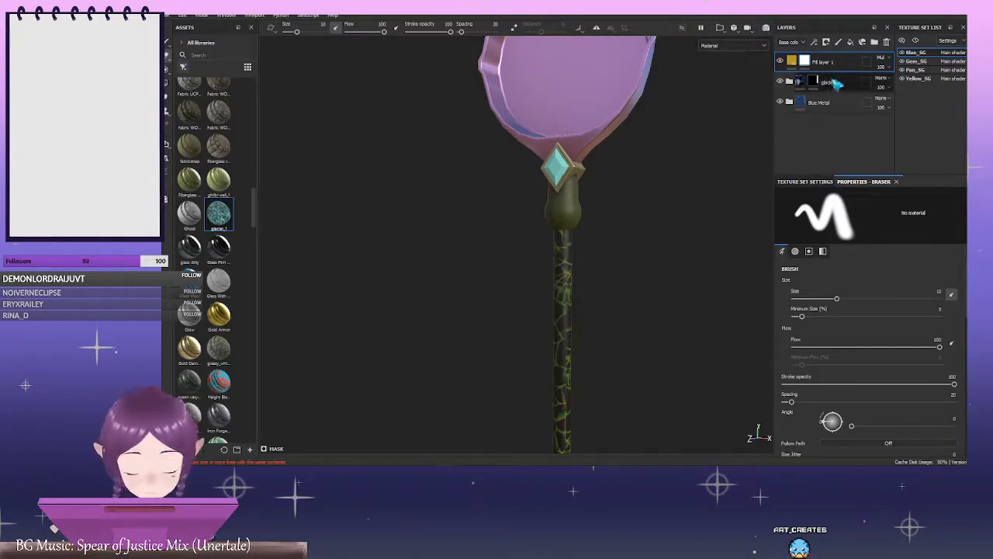
pyautogui.scroll(-10, 869, 357)
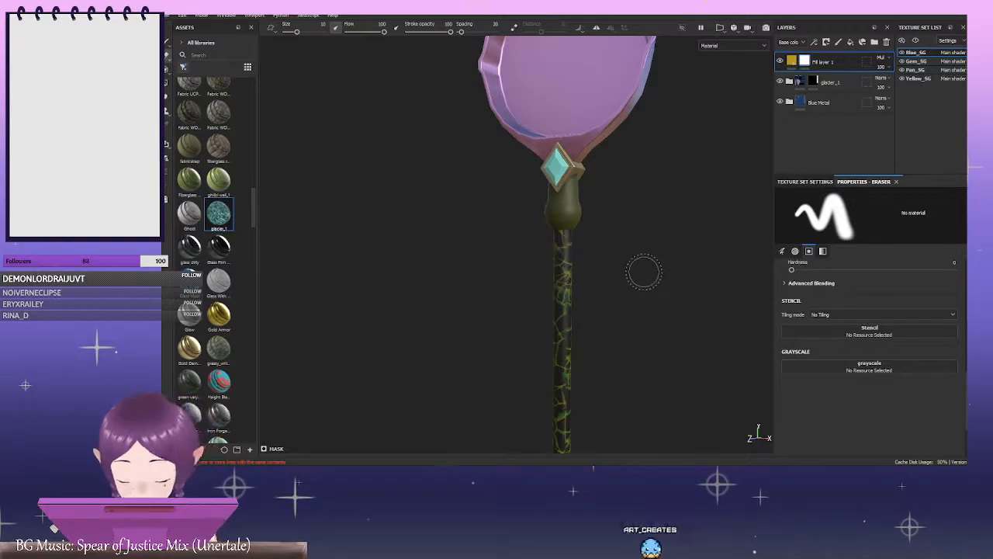
pyautogui.click(875, 369)
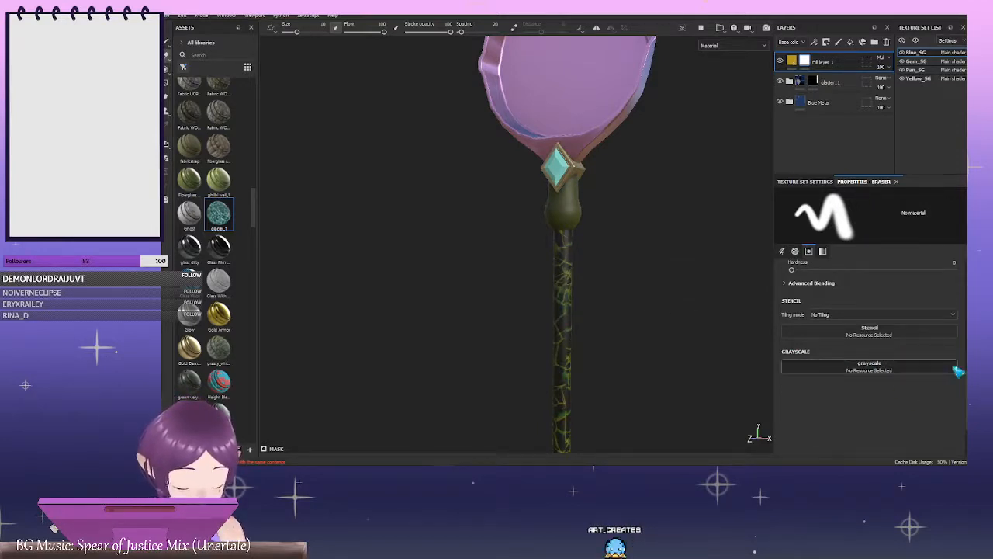
pyautogui.scroll(5, 959, 372)
pyautogui.scroll(-5, 958, 372)
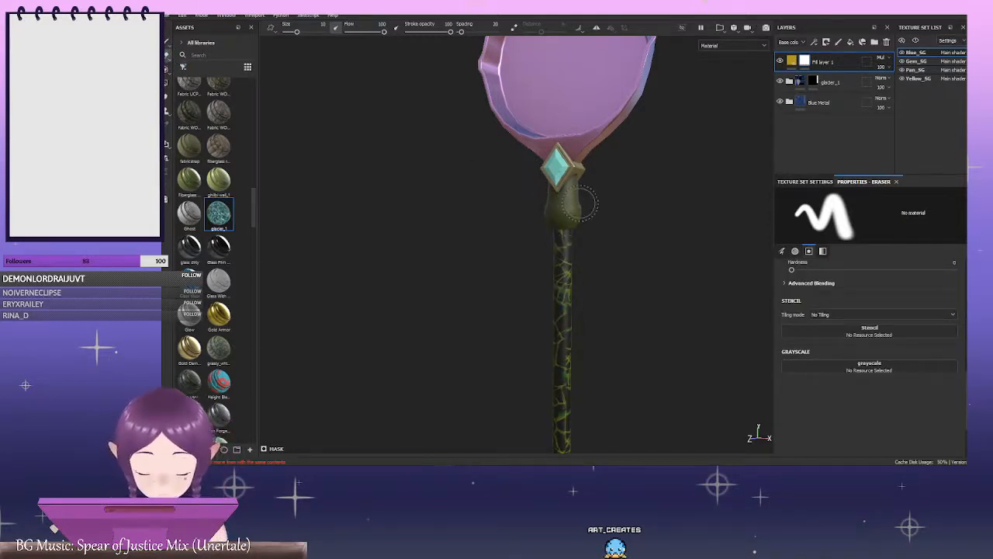
# Activate the Paint tool on Fill layer 1's mask, close in on the handle's collar and filter the asset library to brushes
pyautogui.press('1')
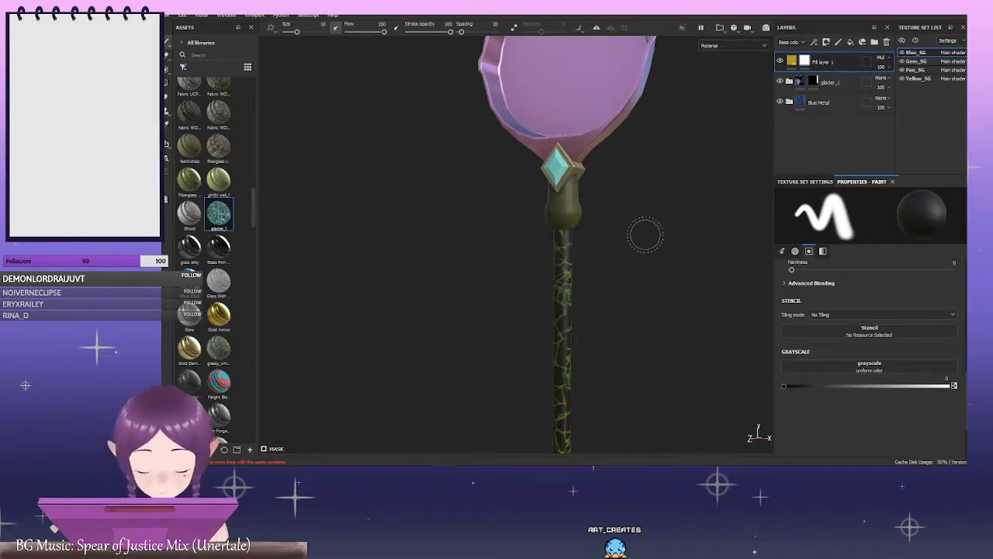
pyautogui.keyDown('alt'); pyautogui.moveTo(645, 233); pyautogui.dragTo(586, 247); pyautogui.keyUp('alt')
pyautogui.keyDown('alt'); pyautogui.moveTo(631, 185); pyautogui.dragTo(628, 228); pyautogui.keyUp('alt')
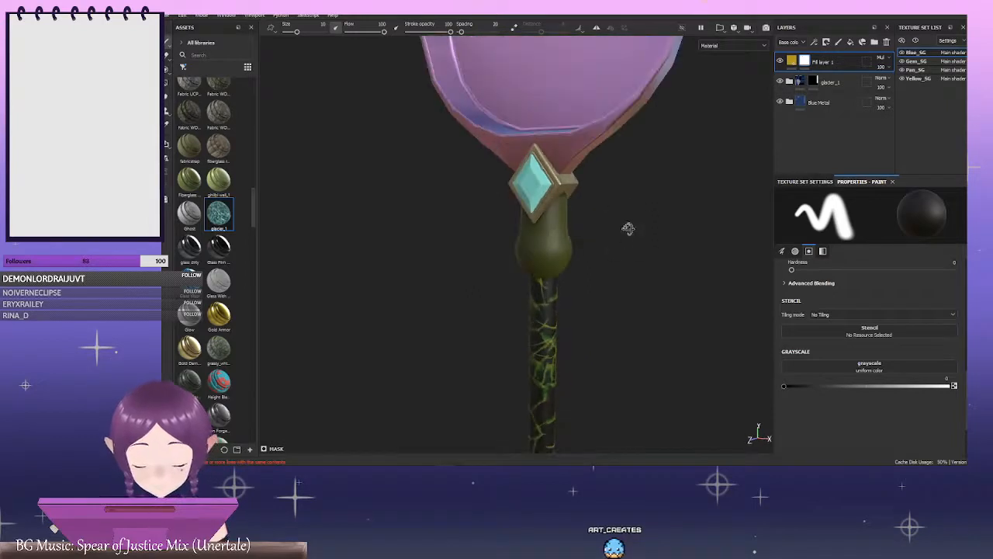
pyautogui.click(186, 68)
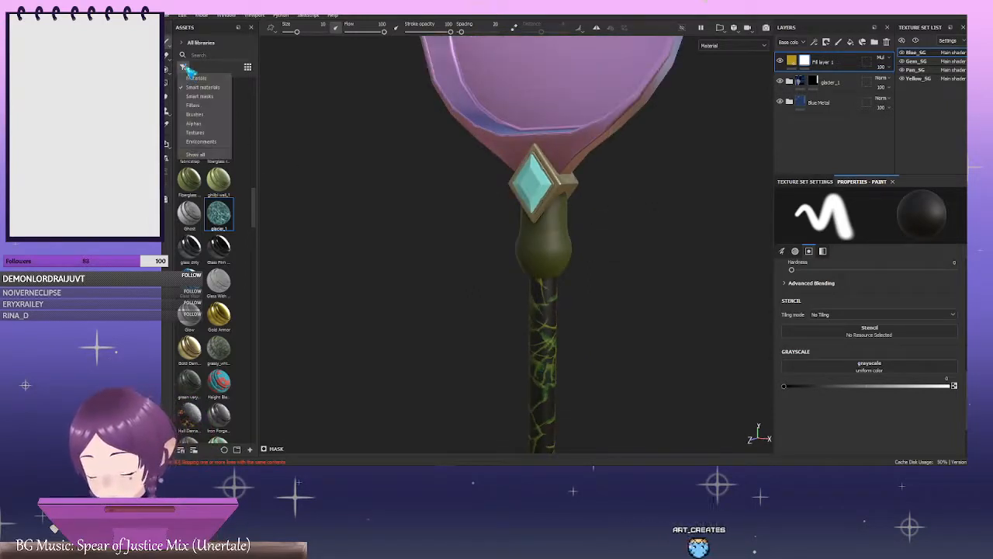
pyautogui.click(214, 114)
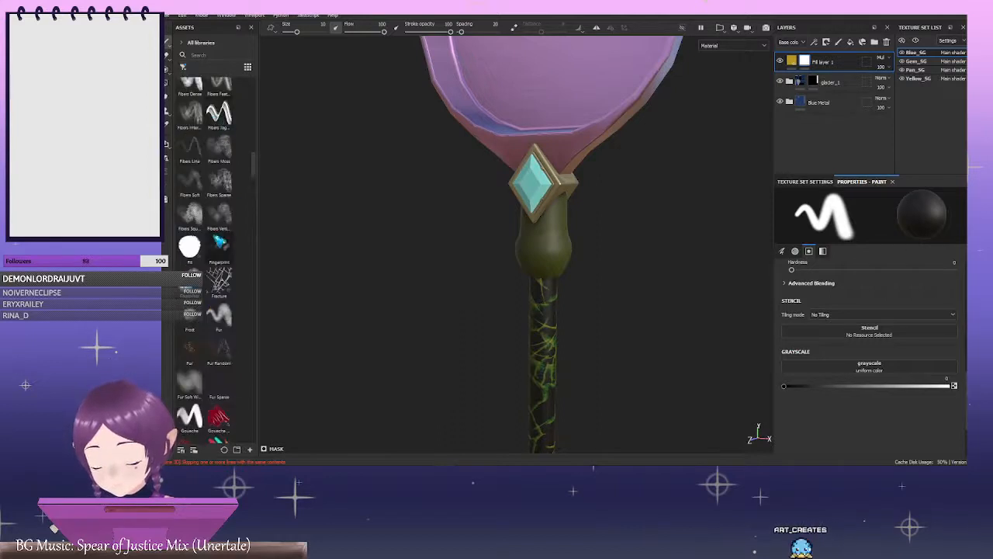
# Browse the brush library and choose the softer Knife Paint brush for Fill layer 1's mask
pyautogui.scroll(4, 236, 295)
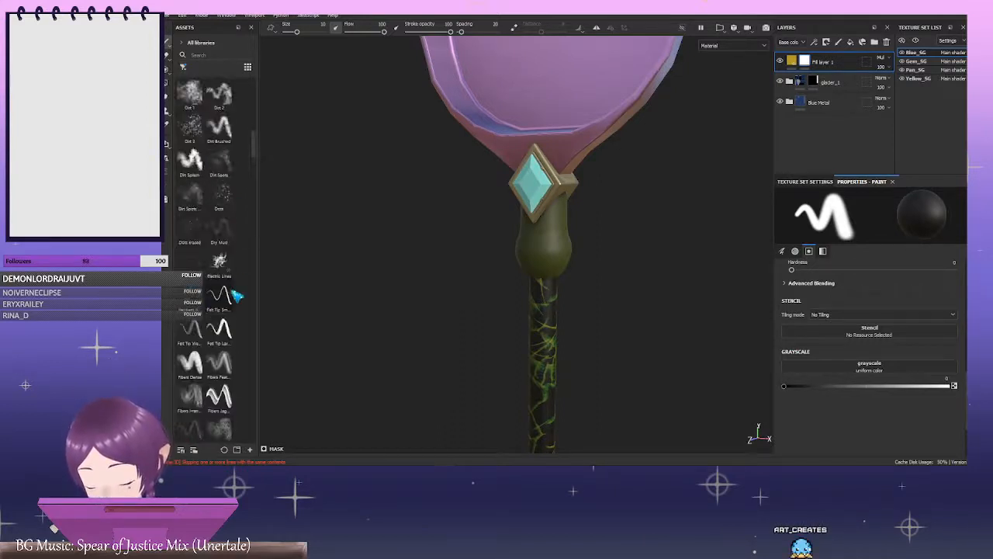
pyautogui.scroll(3, 235, 295)
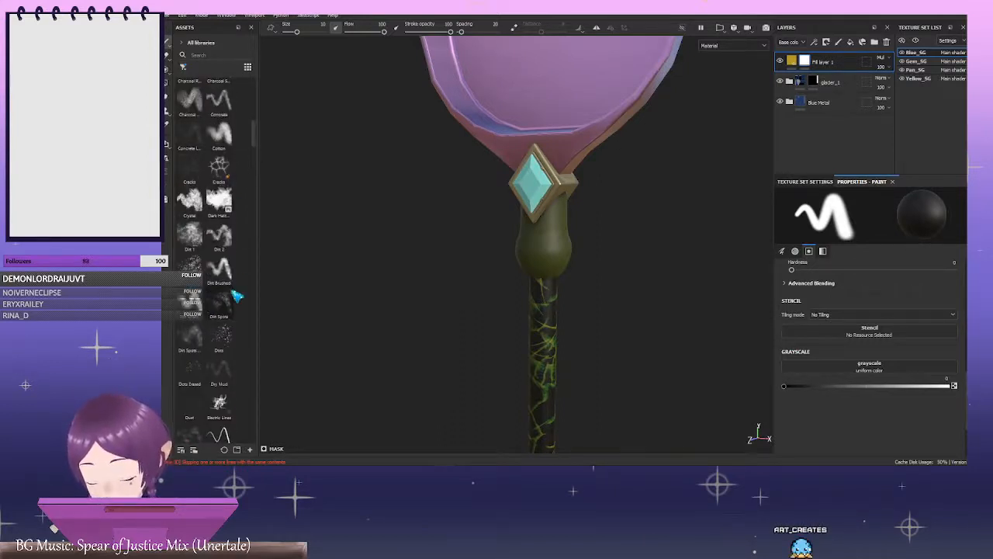
pyautogui.scroll(3, 236, 295)
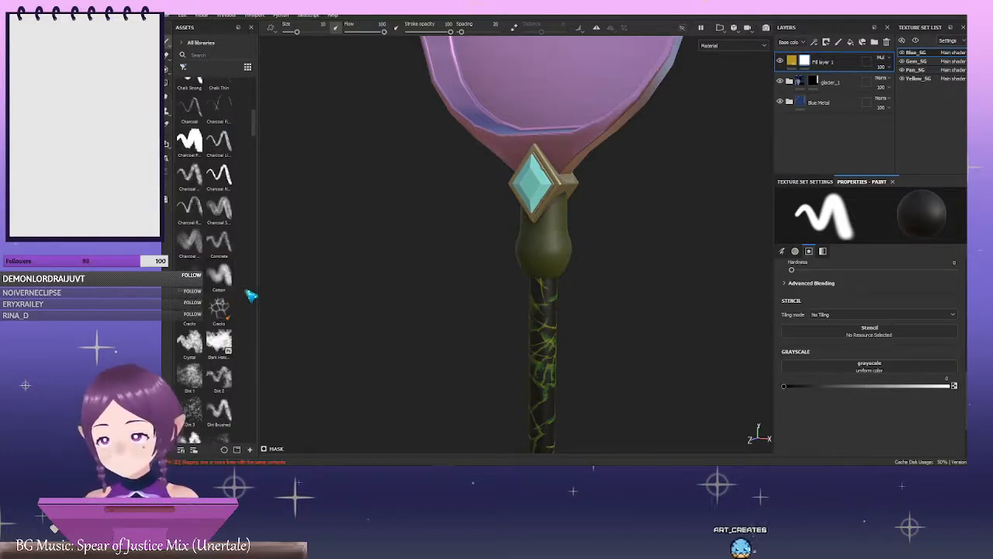
pyautogui.moveTo(236, 295)
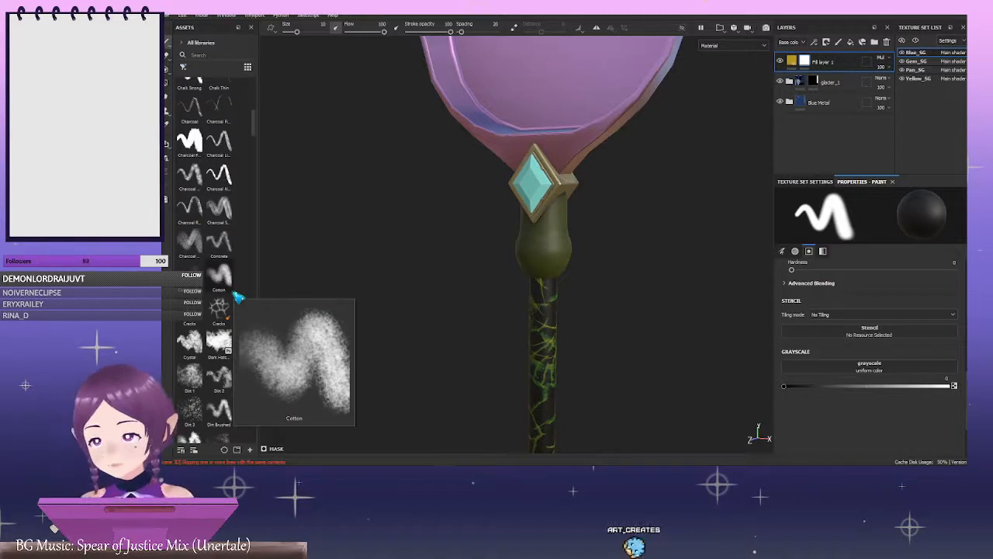
pyautogui.scroll(9, 236, 295)
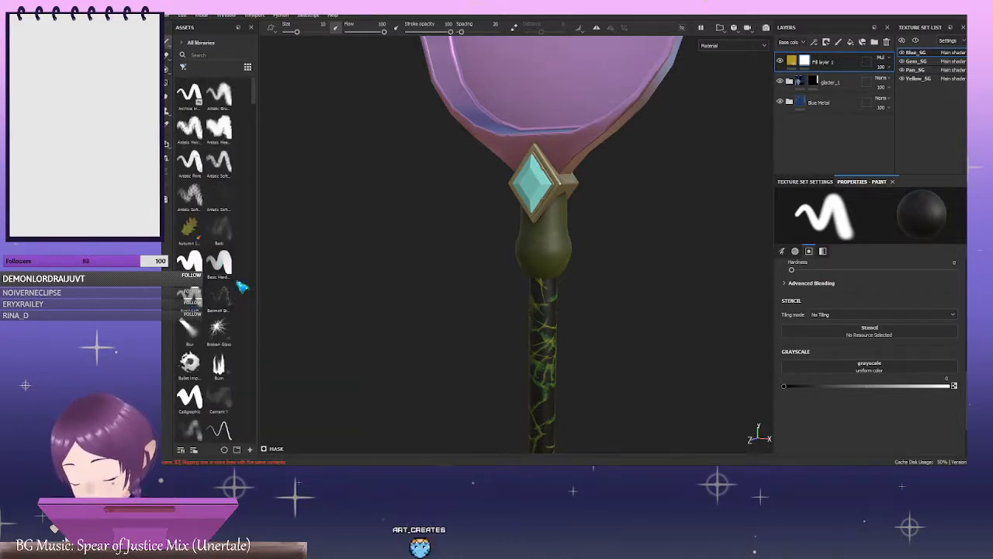
pyautogui.scroll(-10, 241, 287)
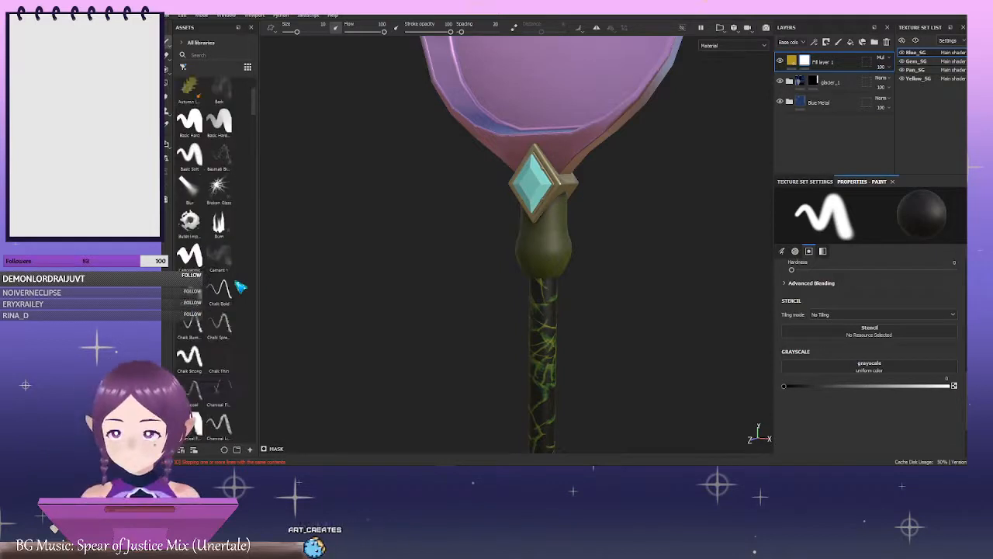
pyautogui.scroll(-10, 241, 287)
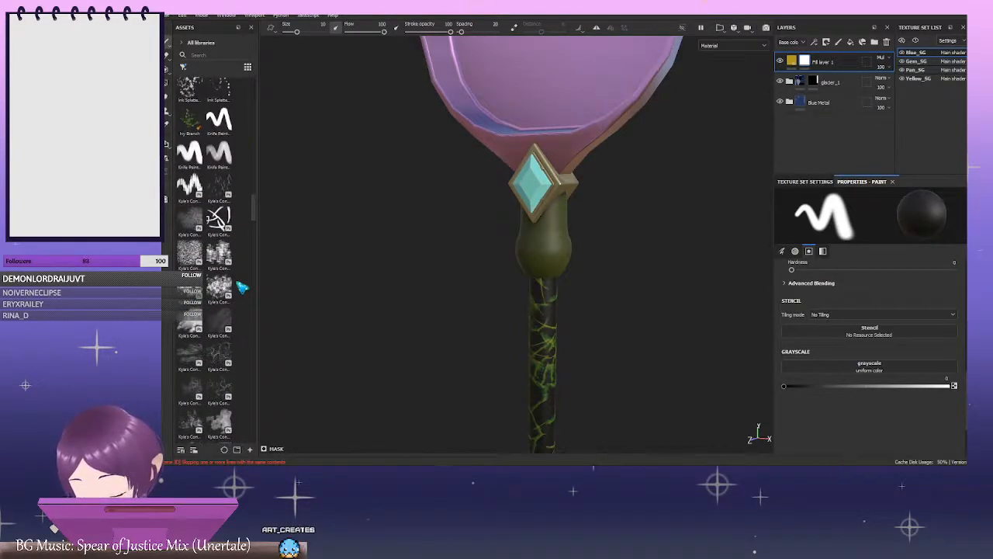
pyautogui.click(225, 155)
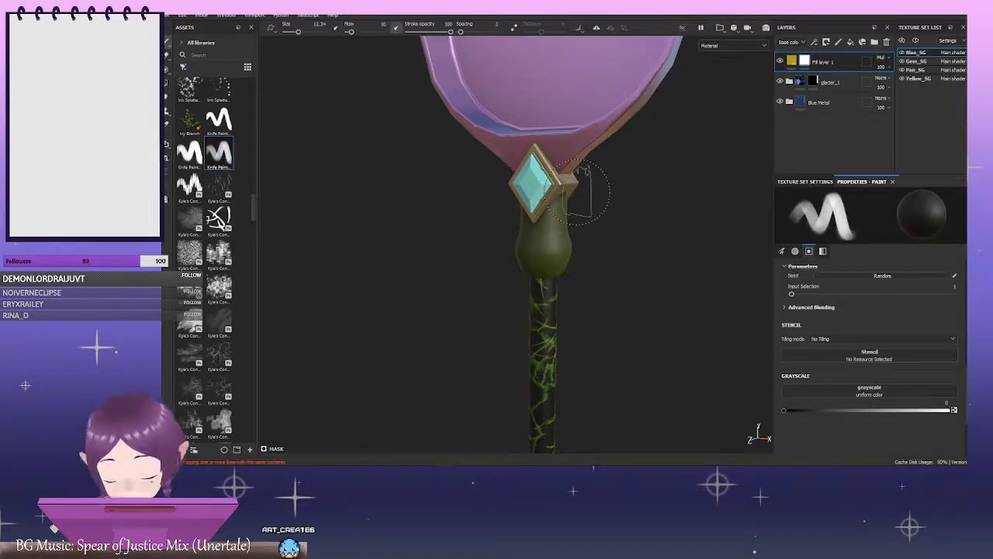
# Undo the oversized test stroke, shrink the brush and paint the gold tint out of the collar's front in Fill layer 1's mask
pyautogui.moveTo(554, 233); pyautogui.dragTo(548, 250)
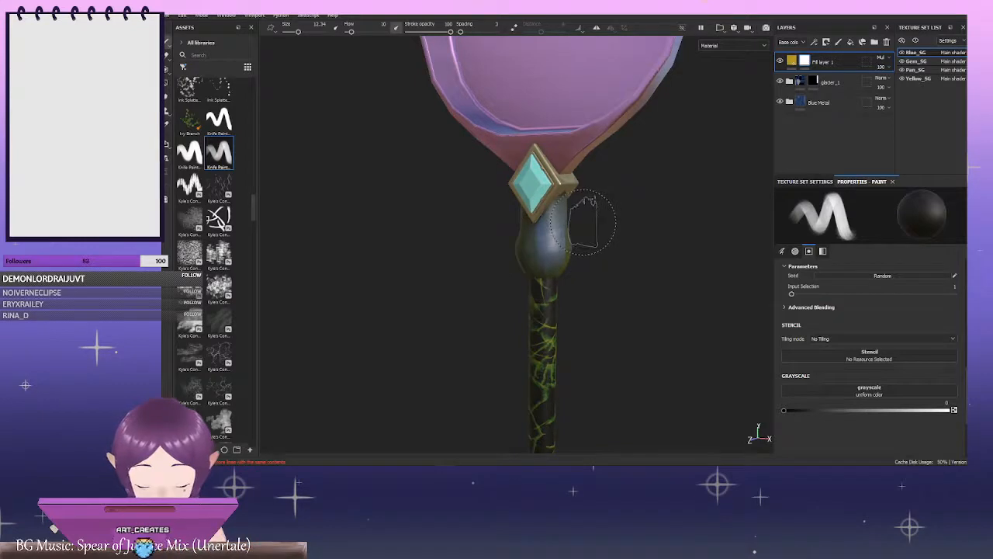
pyautogui.hotkey('ctrl', 'z')
pyautogui.keyDown('ctrl'); pyautogui.moveTo(583, 221); pyautogui.dragTo(567, 221, button='right'); pyautogui.keyUp('ctrl')
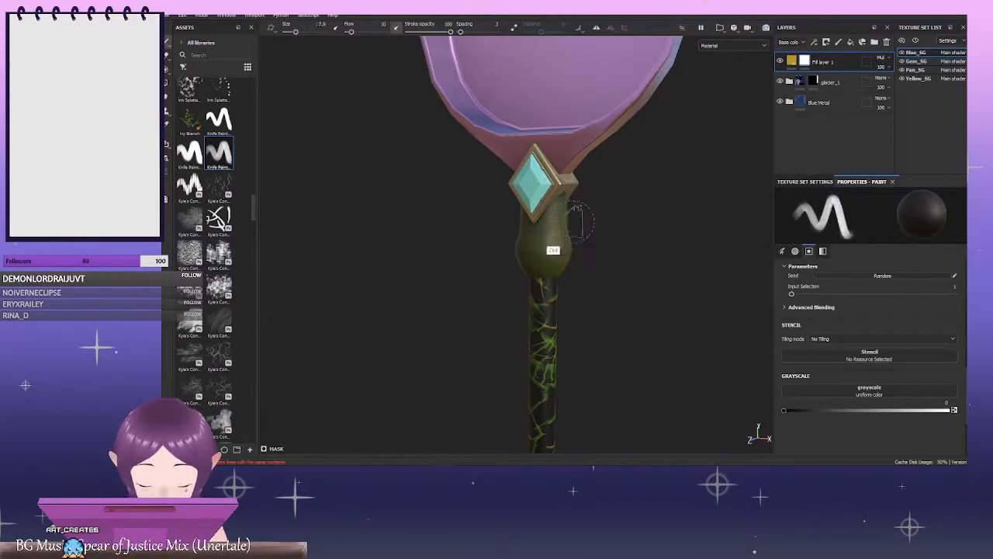
pyautogui.keyDown('alt'); pyautogui.moveTo(600, 227); pyautogui.dragTo(577, 240); pyautogui.keyUp('alt')
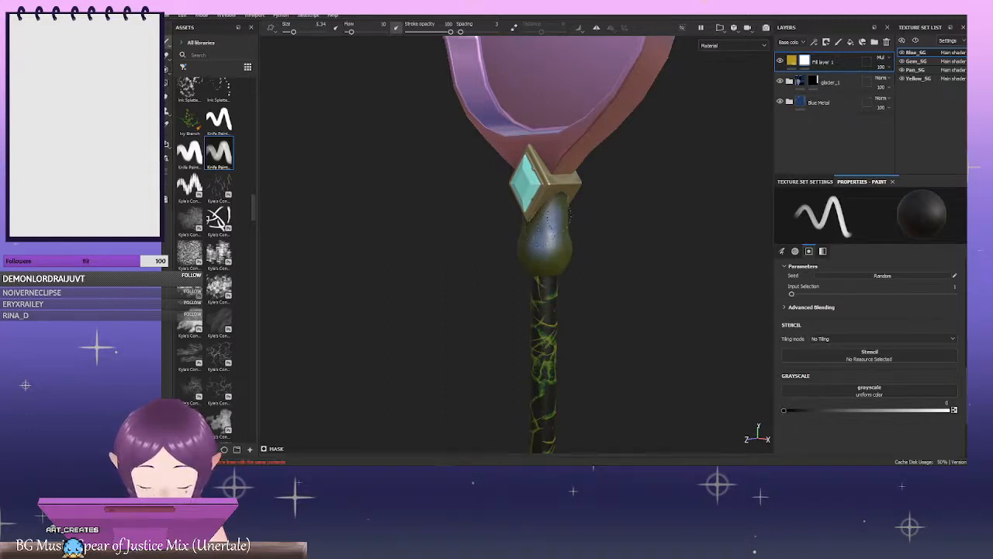
pyautogui.keyDown('alt'); pyautogui.moveTo(617, 226); pyautogui.dragTo(701, 205); pyautogui.keyUp('alt')
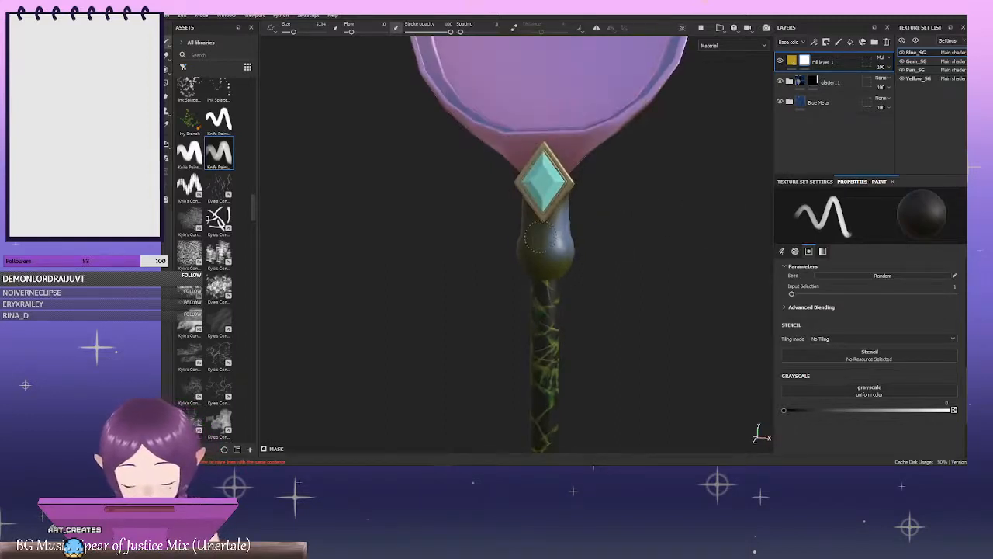
pyautogui.moveTo(552, 233)
pyautogui.keyDown('alt'); pyautogui.mouseDown()
pyautogui.moveTo(690, 200)
pyautogui.moveTo(545, 227)
pyautogui.mouseUp(); pyautogui.keyUp('alt')
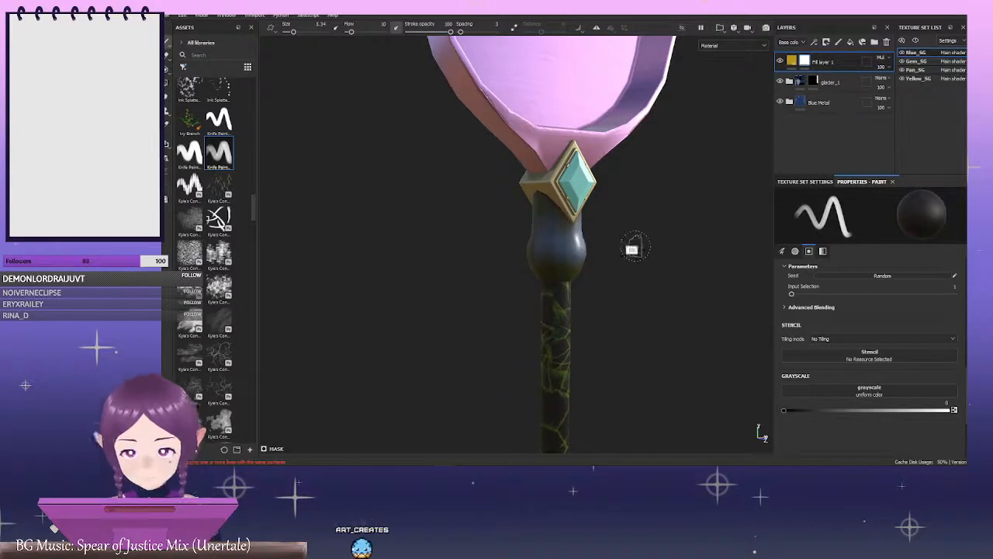
# Paint around the collar's sides and back in the mask so the blue metal shows on its upper part
pyautogui.keyDown('alt'); pyautogui.moveTo(634, 248); pyautogui.dragTo(585, 231); pyautogui.keyUp('alt')
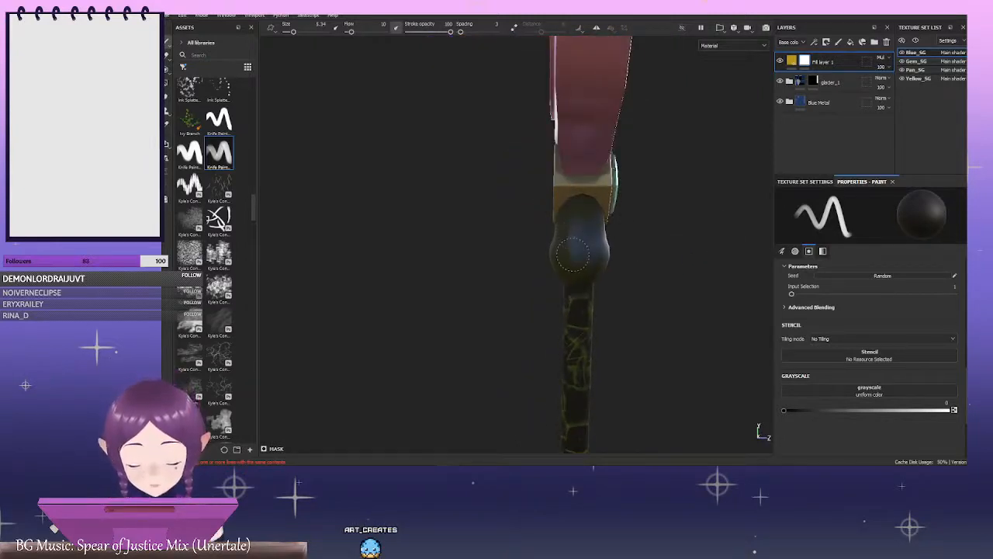
pyautogui.keyDown('alt'); pyautogui.moveTo(602, 254); pyautogui.dragTo(732, 219); pyautogui.keyUp('alt')
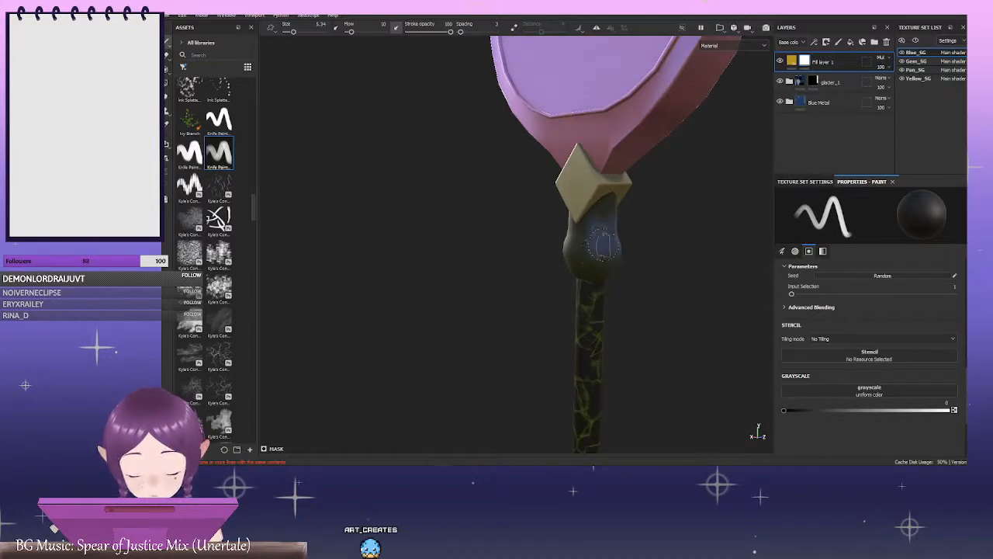
pyautogui.keyDown('alt'); pyautogui.moveTo(640, 215); pyautogui.dragTo(643, 217); pyautogui.keyUp('alt')
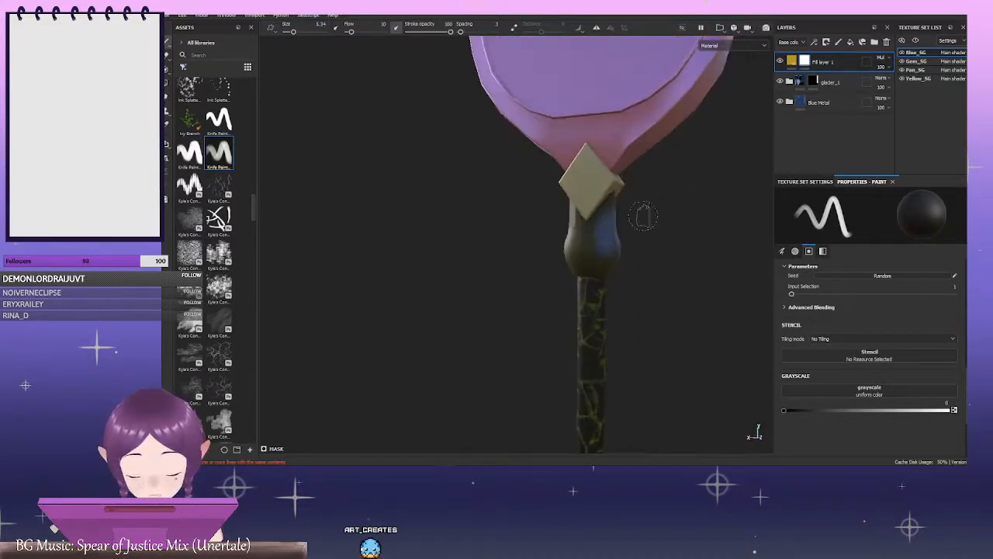
pyautogui.keyDown('alt'); pyautogui.moveTo(719, 218); pyautogui.dragTo(665, 223); pyautogui.keyUp('alt')
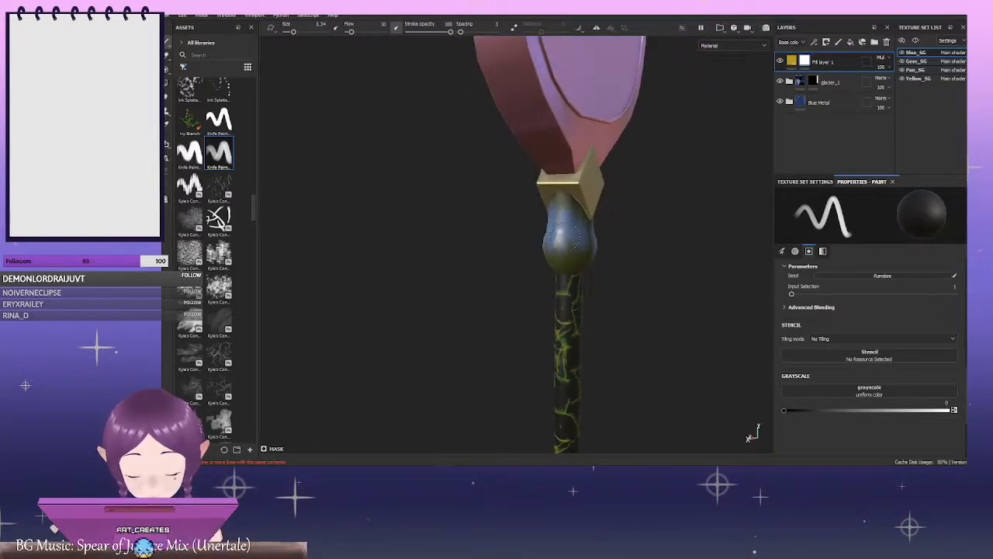
pyautogui.keyDown('alt'); pyautogui.moveTo(645, 232); pyautogui.dragTo(598, 253); pyautogui.keyUp('alt')
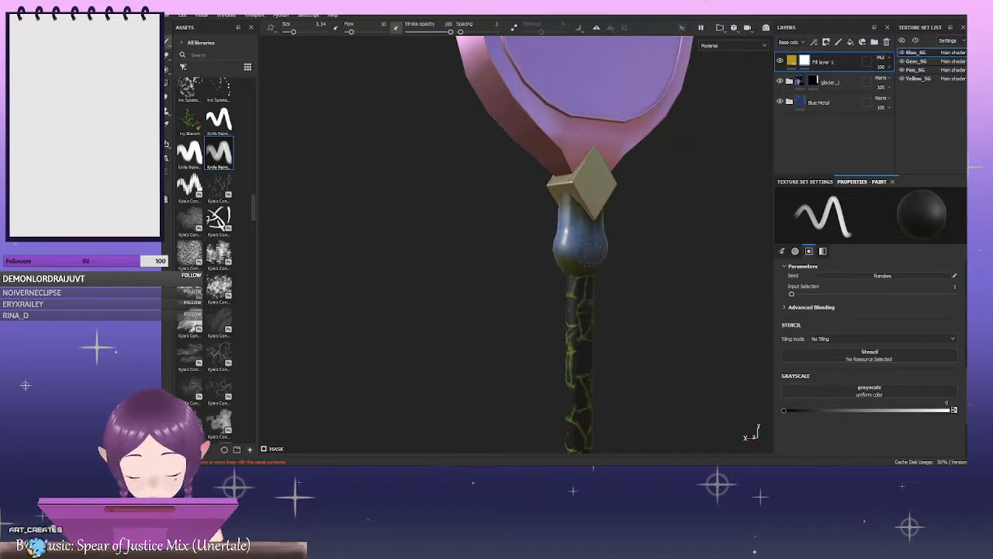
pyautogui.keyDown('alt'); pyautogui.moveTo(643, 215); pyautogui.dragTo(647, 263); pyautogui.keyUp('alt')
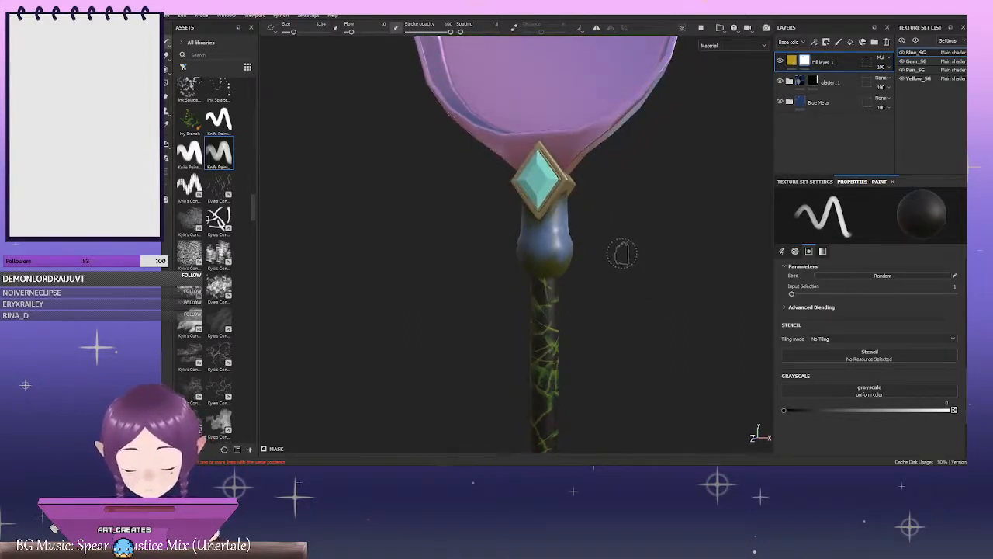
# Reduce the brush size and lower Fill layer 1's opacity to weaken the gold tint on the handle
pyautogui.keyDown('alt'); pyautogui.moveTo(621, 254); pyautogui.dragTo(432, 262, button='right'); pyautogui.keyUp('alt')
pyautogui.keyDown('alt'); pyautogui.moveTo(635, 306); pyautogui.dragTo(600, 298); pyautogui.keyUp('alt')
pyautogui.moveTo(600, 298)
pyautogui.keyDown('alt'); pyautogui.mouseDown(button='right')
pyautogui.moveTo(642, 277)
pyautogui.moveTo(622, 319)
pyautogui.mouseUp(button='right'); pyautogui.keyUp('alt')
pyautogui.keyDown('alt'); pyautogui.moveTo(597, 319); pyautogui.dragTo(596, 222, button='middle'); pyautogui.keyUp('alt')
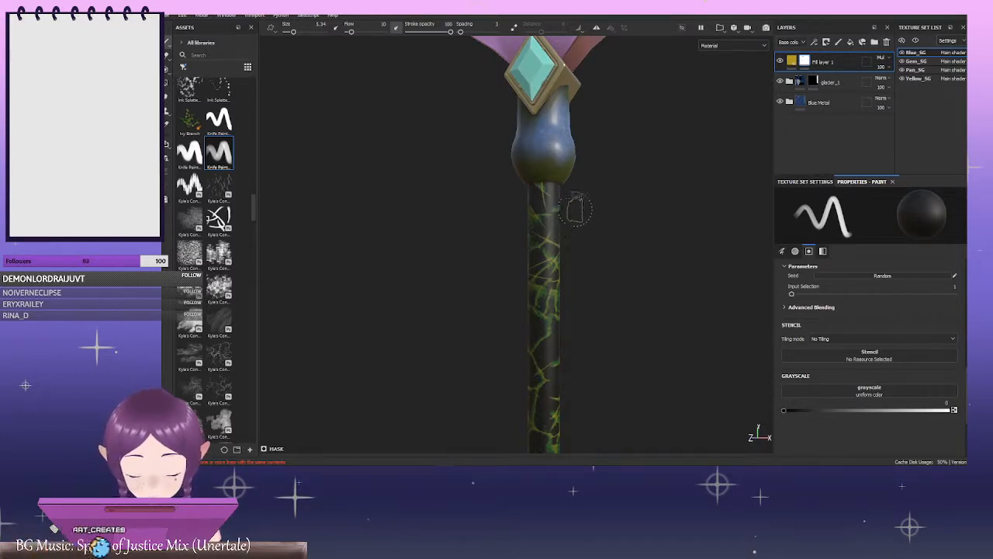
pyautogui.press('[')
pyautogui.click(883, 68)
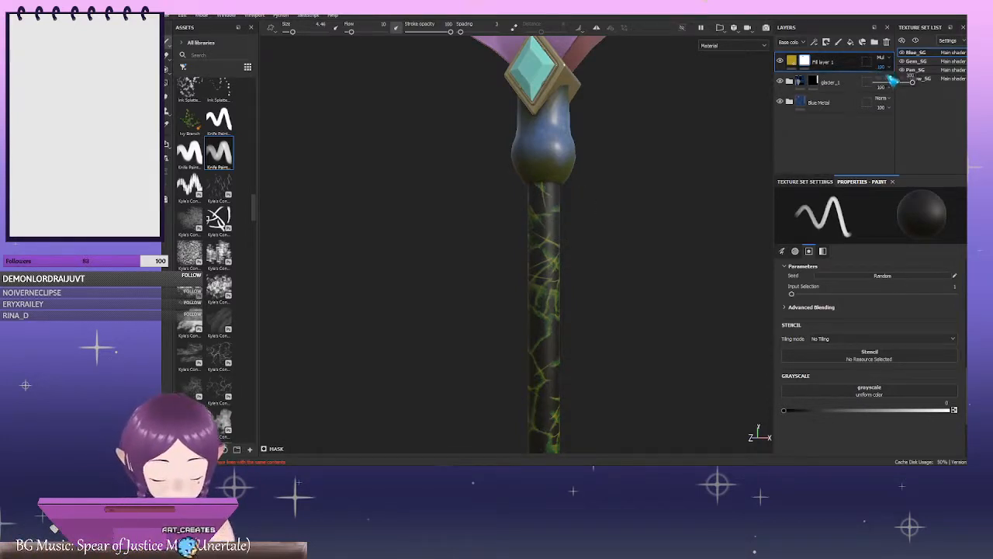
pyautogui.moveTo(895, 82); pyautogui.dragTo(892, 82)
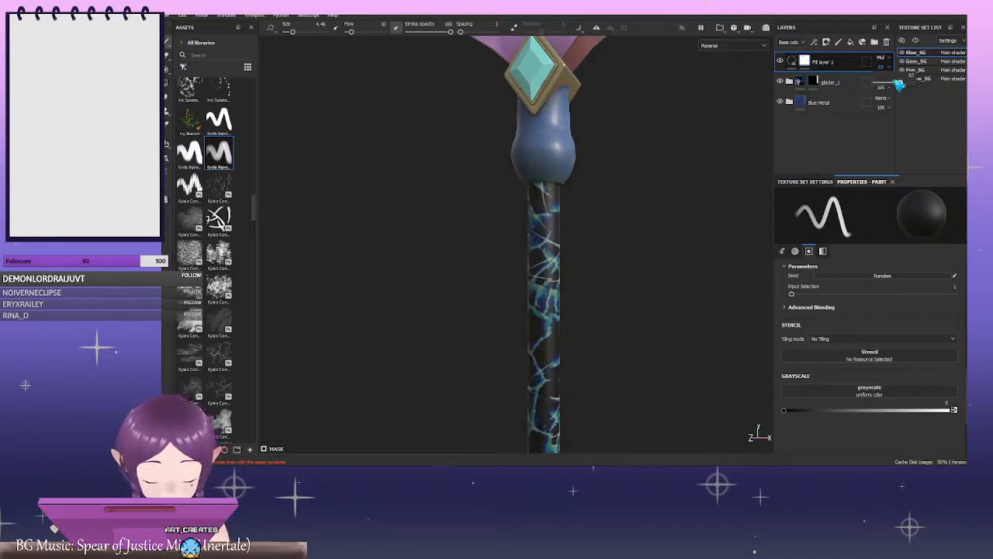
# Enlarge the brush and paint the gold tint out of the upper handle shaft in Fill layer 1's mask
pyautogui.moveTo(677, 152)
pyautogui.keyDown('alt'); pyautogui.mouseDown()
pyautogui.moveTo(551, 233)
pyautogui.moveTo(470, 235)
pyautogui.moveTo(572, 217)
pyautogui.moveTo(597, 201)
pyautogui.moveTo(592, 222)
pyautogui.moveTo(537, 248)
pyautogui.moveTo(610, 194)
pyautogui.moveTo(611, 211)
pyautogui.moveTo(579, 205)
pyautogui.moveTo(567, 240)
pyautogui.mouseUp(); pyautogui.keyUp('alt')
pyautogui.keyDown('ctrl'); pyautogui.moveTo(547, 289); pyautogui.dragTo(570, 308, button='right'); pyautogui.keyUp('ctrl')
pyautogui.moveTo(547, 262)
pyautogui.mouseDown()
pyautogui.moveTo(540, 308)
pyautogui.moveTo(550, 326)
pyautogui.mouseUp()
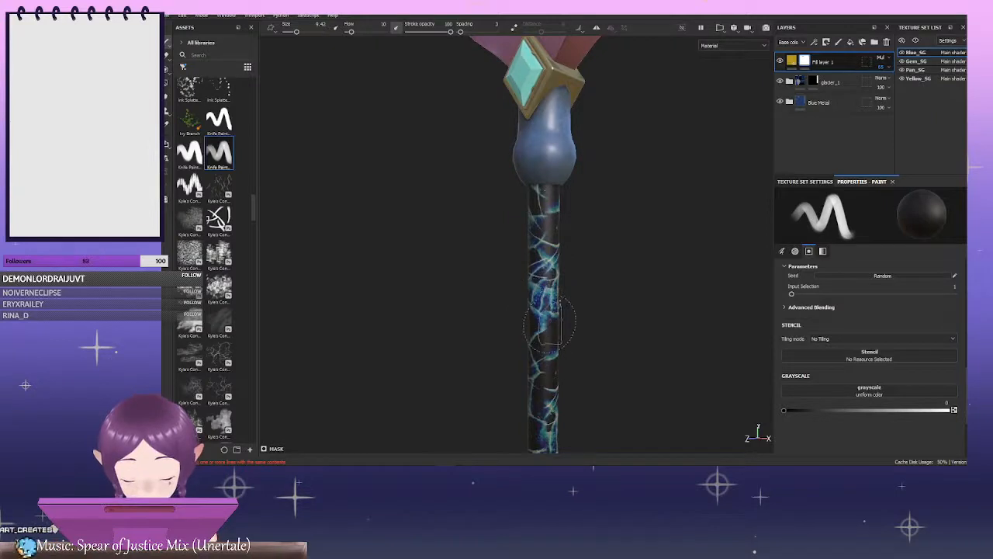
pyautogui.keyDown('alt'); pyautogui.moveTo(621, 313); pyautogui.dragTo(526, 326, button='right'); pyautogui.keyUp('alt')
pyautogui.keyDown('alt'); pyautogui.moveTo(628, 360); pyautogui.dragTo(627, 378, button='right'); pyautogui.keyUp('alt')
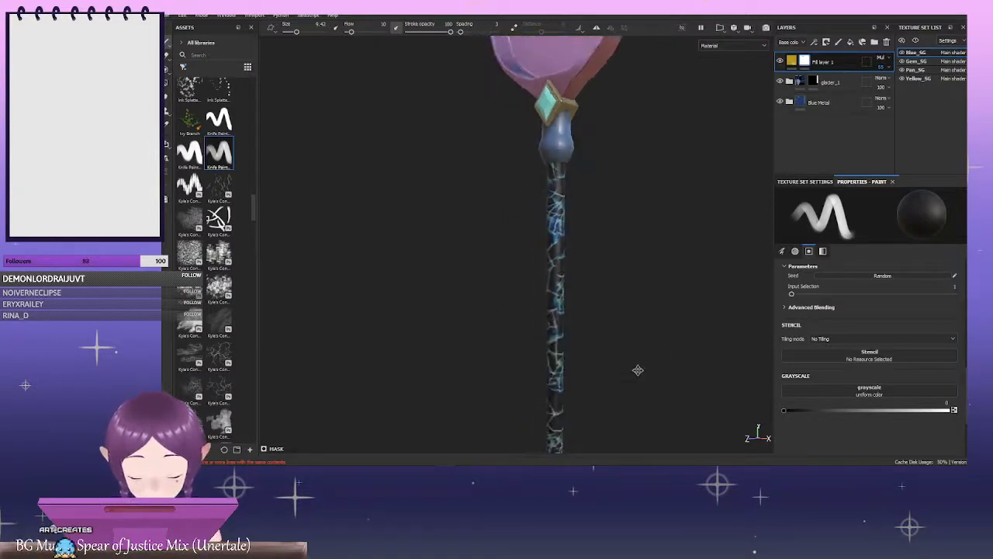
# Paint the gold tint out along the lower shaft with the mask brush, working from several sides
pyautogui.keyDown('alt'); pyautogui.moveTo(636, 370); pyautogui.dragTo(650, 283, button='middle'); pyautogui.keyUp('alt')
pyautogui.keyDown('alt'); pyautogui.moveTo(644, 288); pyautogui.dragTo(592, 308, button='right'); pyautogui.keyUp('alt')
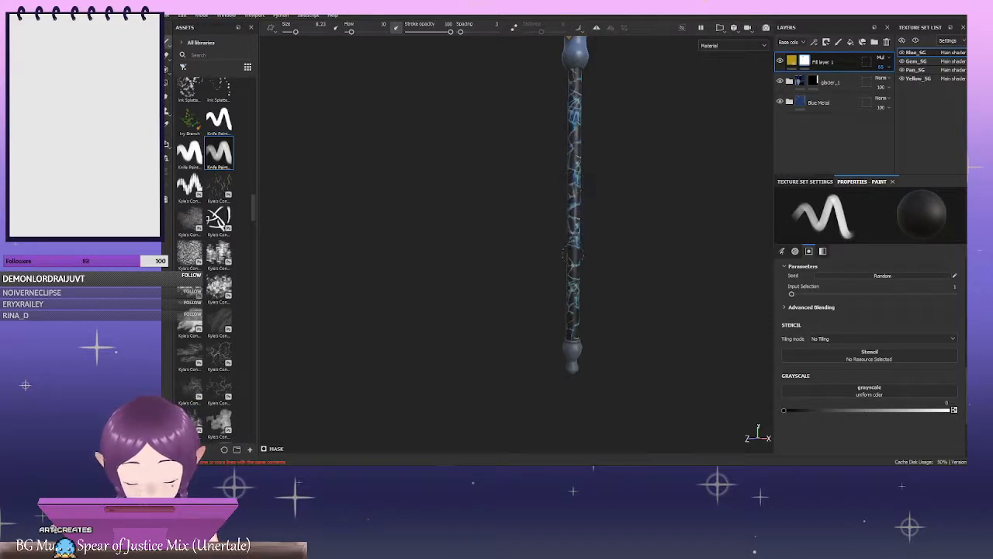
pyautogui.keyDown('alt'); pyautogui.moveTo(606, 189); pyautogui.dragTo(629, 195); pyautogui.keyUp('alt')
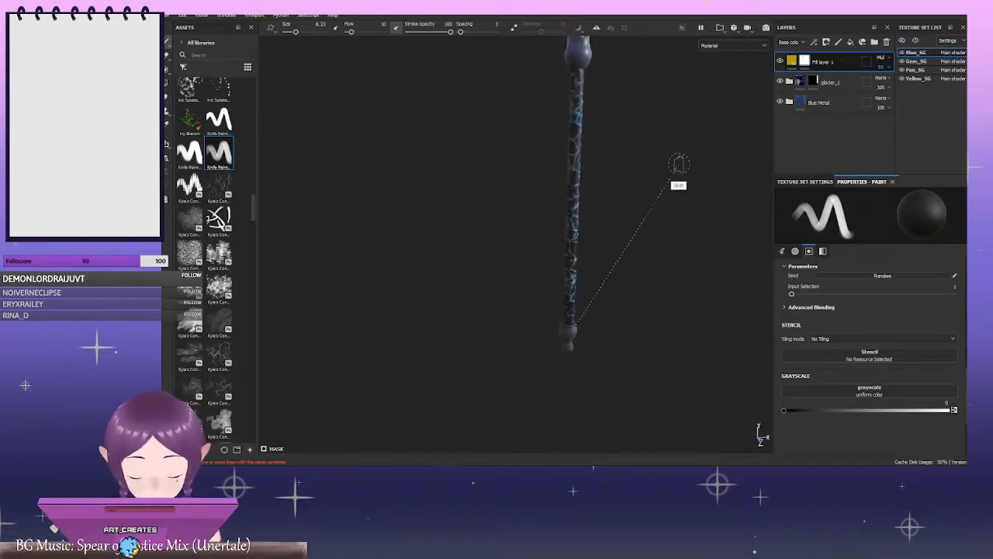
pyautogui.moveTo(679, 162)
pyautogui.keyDown('shift'); pyautogui.mouseDown(button='right')
pyautogui.moveTo(633, 169)
pyautogui.moveTo(678, 162)
pyautogui.moveTo(638, 172)
pyautogui.moveTo(679, 167)
pyautogui.moveTo(670, 170)
pyautogui.mouseUp(button='right'); pyautogui.keyUp('shift')
pyautogui.keyDown('alt'); pyautogui.moveTo(631, 184); pyautogui.dragTo(657, 191); pyautogui.keyUp('alt')
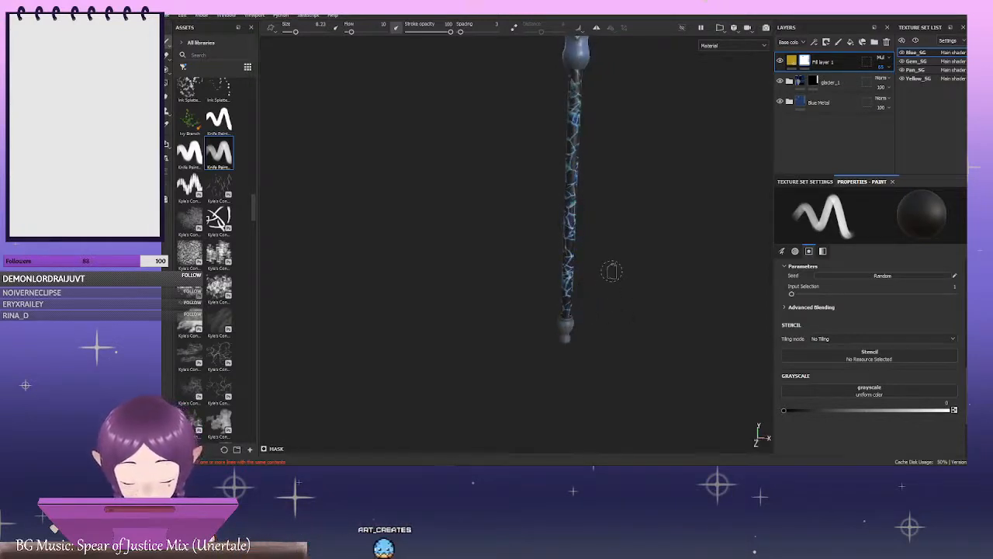
# Resize the brush and paint out the gold tint on the front of the handle's pommel in the mask
pyautogui.moveTo(612, 271)
pyautogui.keyDown('alt'); pyautogui.mouseDown()
pyautogui.moveTo(600, 306)
pyautogui.moveTo(592, 204)
pyautogui.moveTo(406, 238)
pyautogui.moveTo(587, 303)
pyautogui.moveTo(614, 339)
pyautogui.mouseUp(); pyautogui.keyUp('alt')
pyautogui.keyDown('alt'); pyautogui.moveTo(614, 340); pyautogui.dragTo(618, 272, button='right'); pyautogui.keyUp('alt')
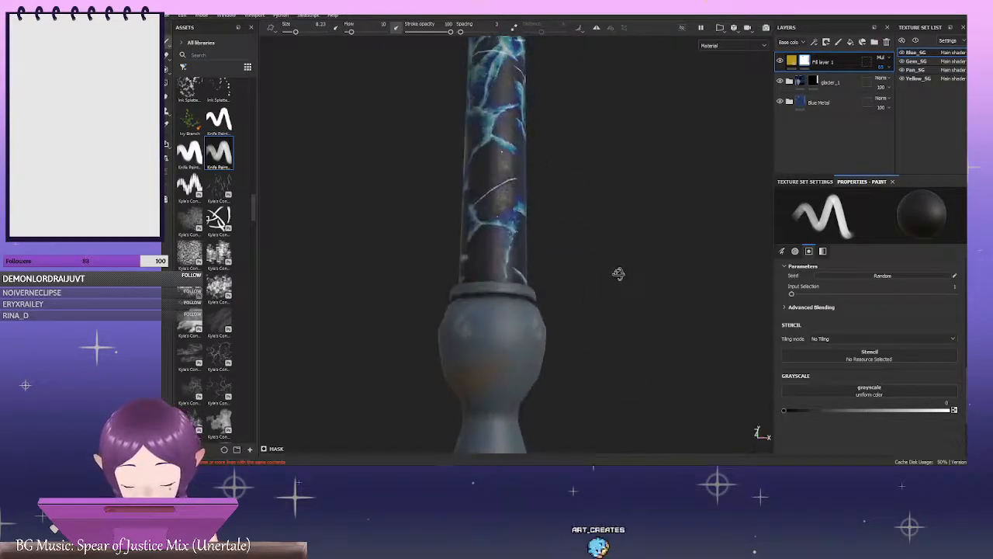
pyautogui.keyDown('alt'); pyautogui.moveTo(619, 272); pyautogui.dragTo(586, 315); pyautogui.keyUp('alt')
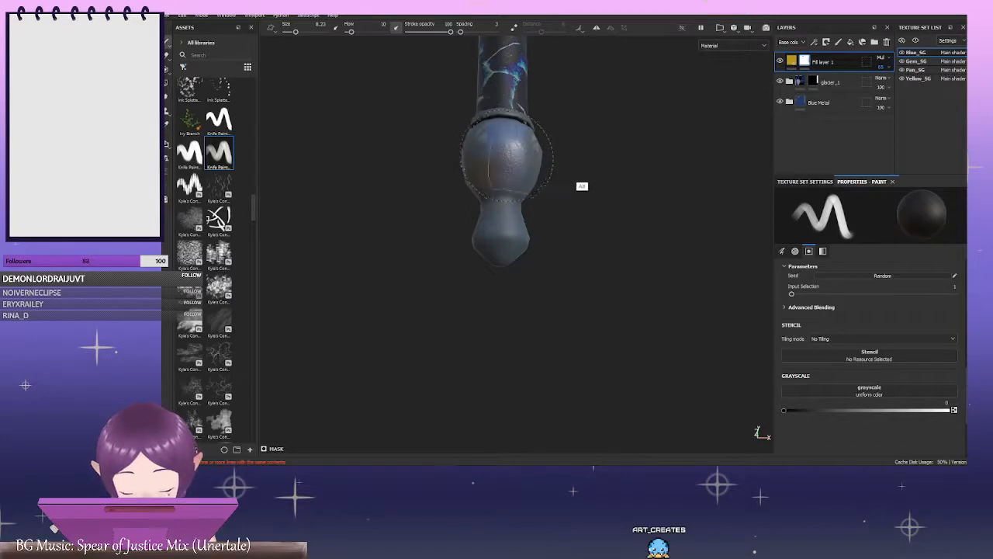
pyautogui.moveTo(508, 158)
pyautogui.keyDown('alt'); pyautogui.mouseDown()
pyautogui.moveTo(509, 196)
pyautogui.moveTo(536, 217)
pyautogui.moveTo(538, 205)
pyautogui.mouseUp(); pyautogui.keyUp('alt')
pyautogui.keyDown('ctrl'); pyautogui.moveTo(505, 259); pyautogui.dragTo(497, 264, button='right'); pyautogui.keyUp('ctrl')
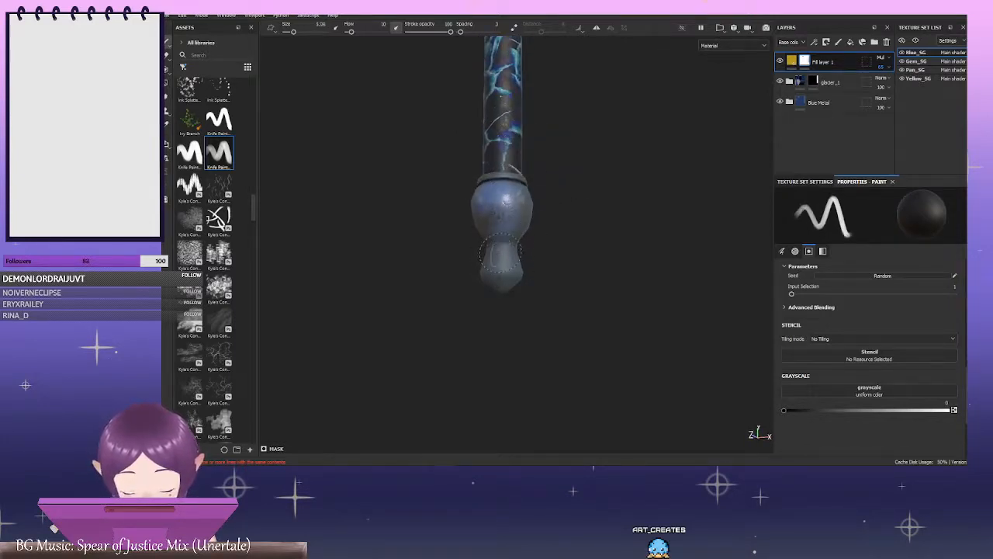
pyautogui.keyDown('alt'); pyautogui.moveTo(576, 211); pyautogui.dragTo(581, 225); pyautogui.keyUp('alt')
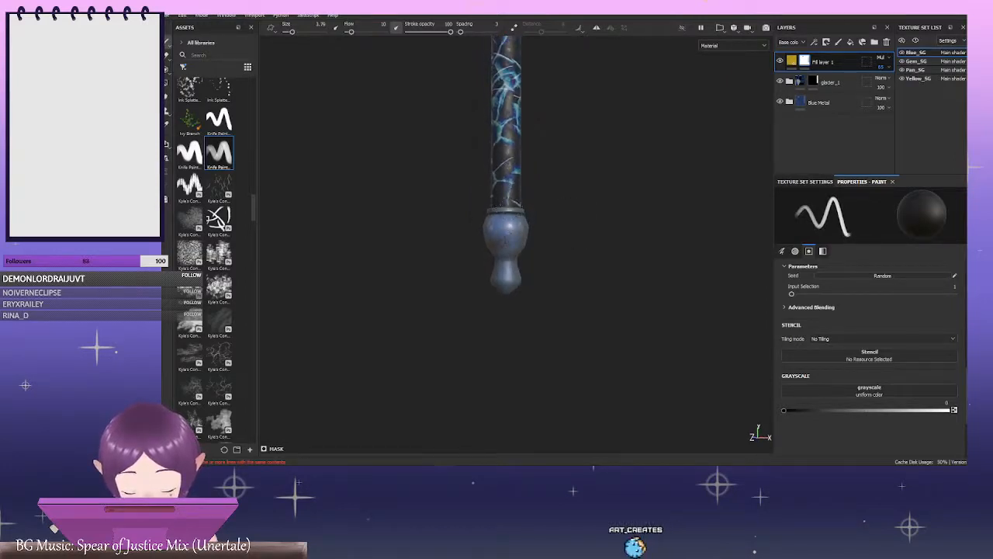
# Paint the gold tint out on the sides of the handle's pommel in Fill layer 1's mask, adjusting the brush size
pyautogui.keyDown('alt'); pyautogui.moveTo(572, 181); pyautogui.dragTo(641, 195); pyautogui.keyUp('alt')
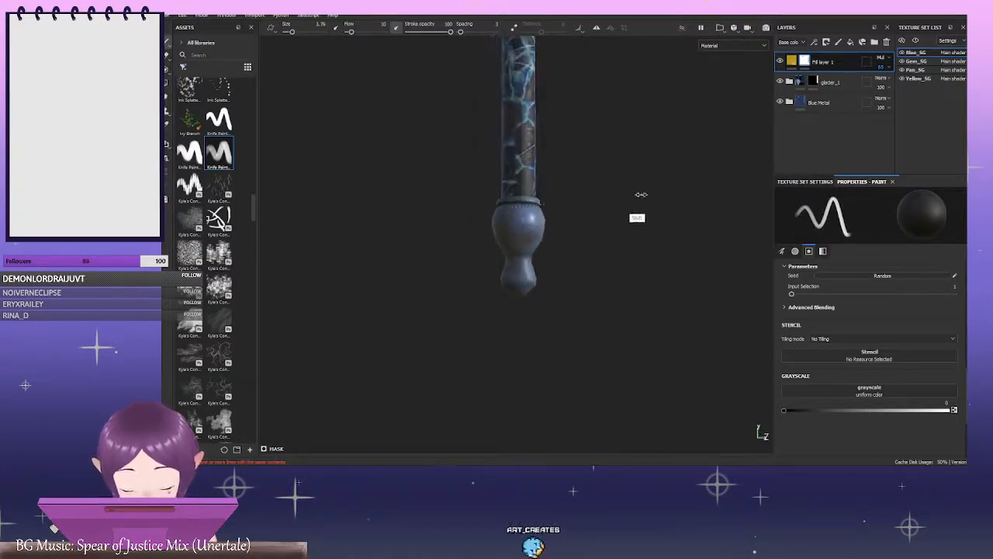
pyautogui.keyDown('shift'); pyautogui.moveTo(641, 195); pyautogui.dragTo(611, 197, button='right'); pyautogui.keyUp('shift')
pyautogui.moveTo(611, 199)
pyautogui.keyDown('alt'); pyautogui.mouseDown()
pyautogui.moveTo(681, 211)
pyautogui.moveTo(615, 223)
pyautogui.mouseUp(); pyautogui.keyUp('alt')
pyautogui.keyDown('ctrl'); pyautogui.moveTo(556, 226); pyautogui.dragTo(560, 226, button='right'); pyautogui.keyUp('ctrl')
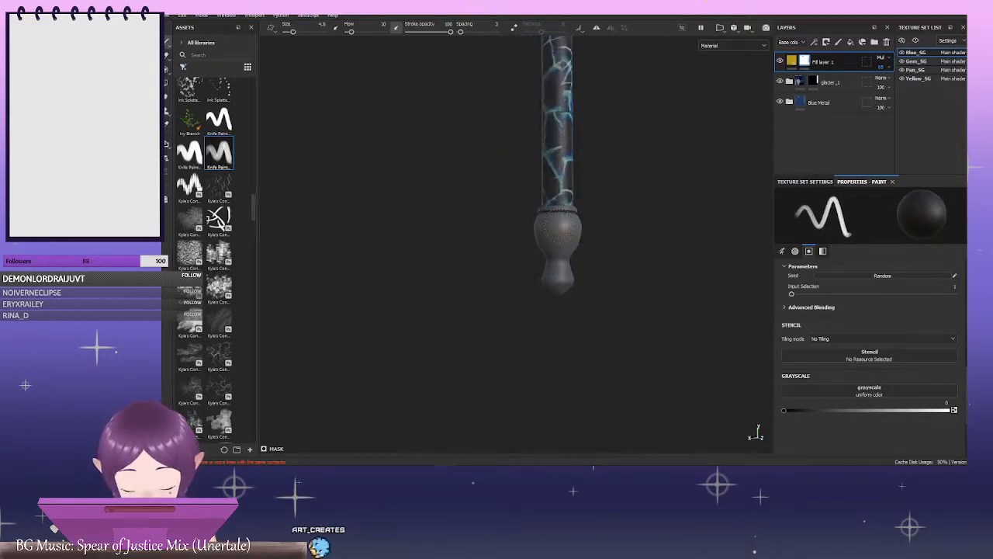
pyautogui.moveTo(564, 232)
pyautogui.keyDown('alt'); pyautogui.mouseDown()
pyautogui.moveTo(588, 240)
pyautogui.moveTo(567, 268)
pyautogui.moveTo(553, 235)
pyautogui.mouseUp(); pyautogui.keyUp('alt')
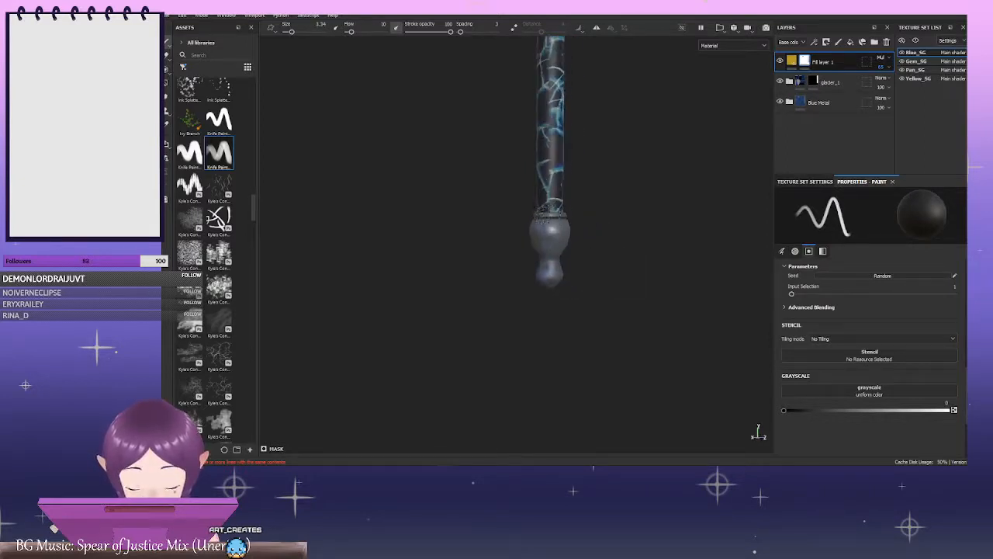
# Work around the rest of the pommel down to its tip with a resized mask brush to remove the remaining gold tint
pyautogui.moveTo(597, 224)
pyautogui.keyDown('alt'); pyautogui.mouseDown()
pyautogui.moveTo(591, 249)
pyautogui.moveTo(723, 228)
pyautogui.moveTo(674, 231)
pyautogui.moveTo(648, 208)
pyautogui.mouseUp(); pyautogui.keyUp('alt')
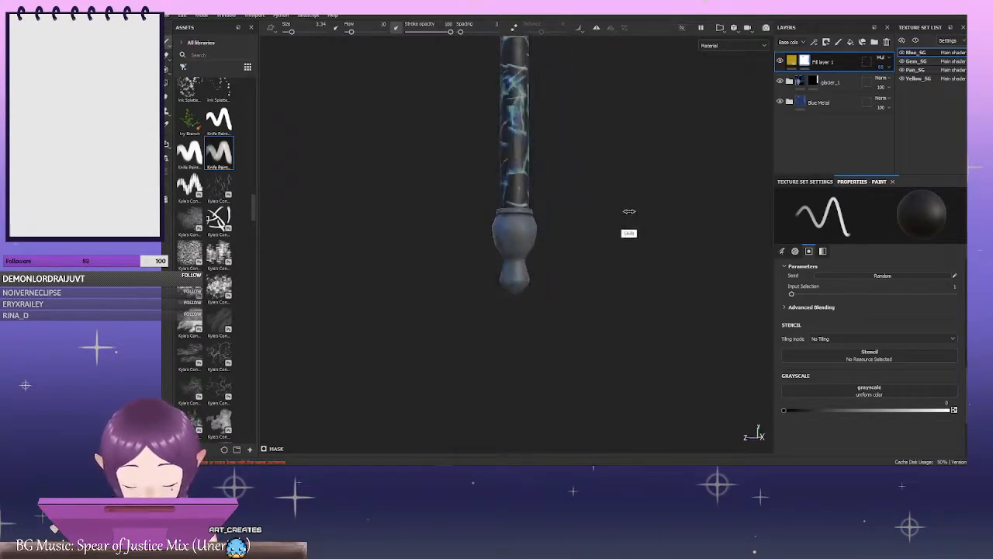
pyautogui.keyDown('alt'); pyautogui.moveTo(592, 244); pyautogui.dragTo(562, 225); pyautogui.keyUp('alt')
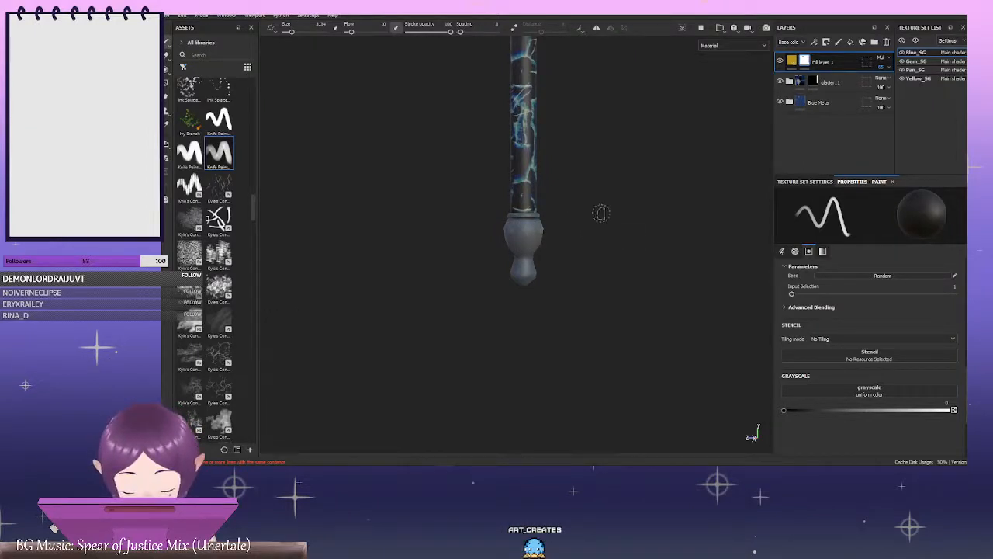
pyautogui.moveTo(582, 182)
pyautogui.keyDown('ctrl'); pyautogui.mouseDown(button='right')
pyautogui.moveTo(594, 196)
pyautogui.moveTo(599, 187)
pyautogui.moveTo(520, 233)
pyautogui.mouseUp(button='right'); pyautogui.keyUp('ctrl')
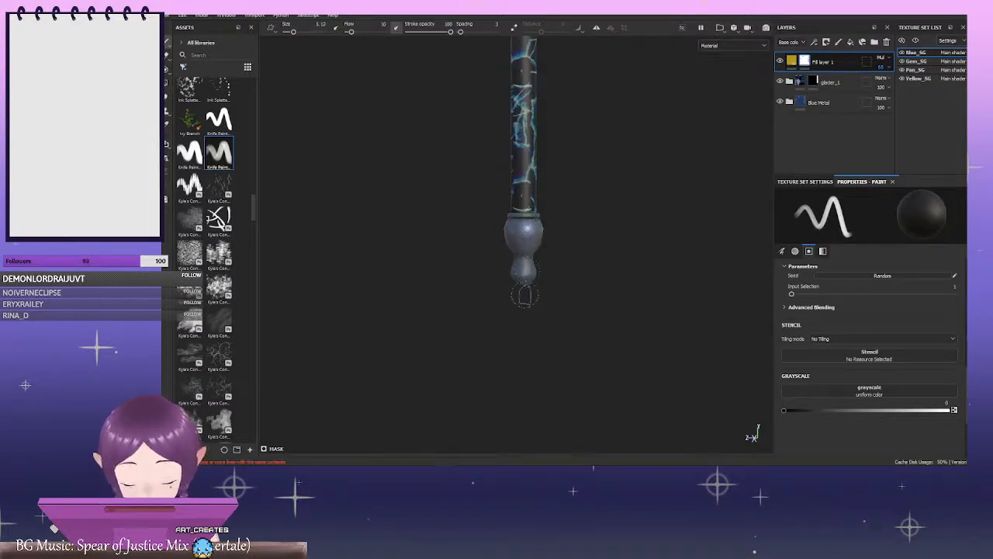
pyautogui.moveTo(591, 212)
pyautogui.keyDown('alt'); pyautogui.mouseDown()
pyautogui.moveTo(698, 214)
pyautogui.moveTo(592, 207)
pyautogui.moveTo(601, 200)
pyautogui.mouseUp(); pyautogui.keyUp('alt')
pyautogui.keyDown('ctrl'); pyautogui.moveTo(607, 193); pyautogui.dragTo(575, 195, button='right'); pyautogui.keyUp('ctrl')
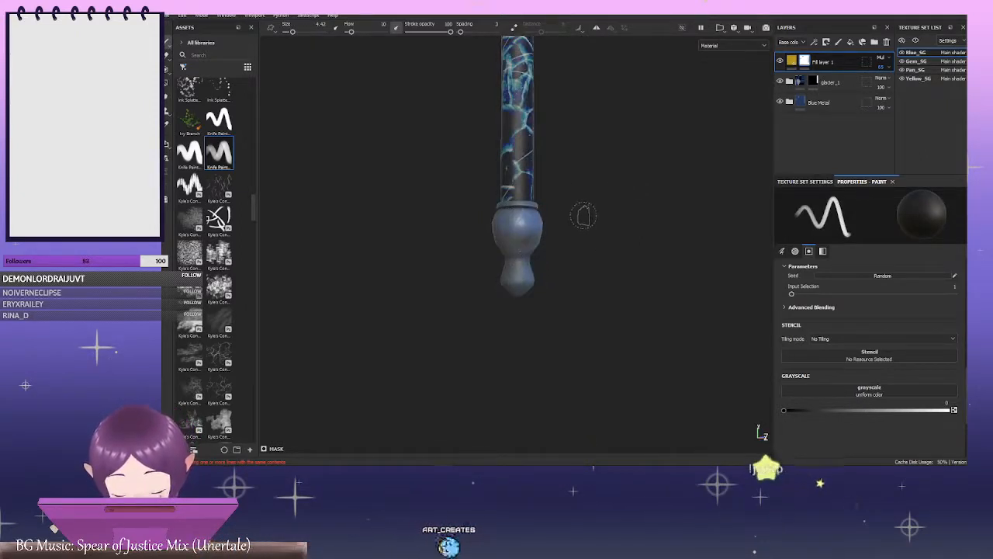
# Add a new fill layer above Fill layer 1 and lower its roughness to about 0.13
pyautogui.keyDown('alt'); pyautogui.moveTo(598, 212); pyautogui.dragTo(549, 208, button='right'); pyautogui.keyUp('alt')
pyautogui.keyDown('alt'); pyautogui.moveTo(566, 139); pyautogui.dragTo(563, 257, button='middle'); pyautogui.keyUp('alt')
pyautogui.keyDown('alt'); pyautogui.moveTo(558, 78); pyautogui.dragTo(572, 253, button='middle'); pyautogui.keyUp('alt')
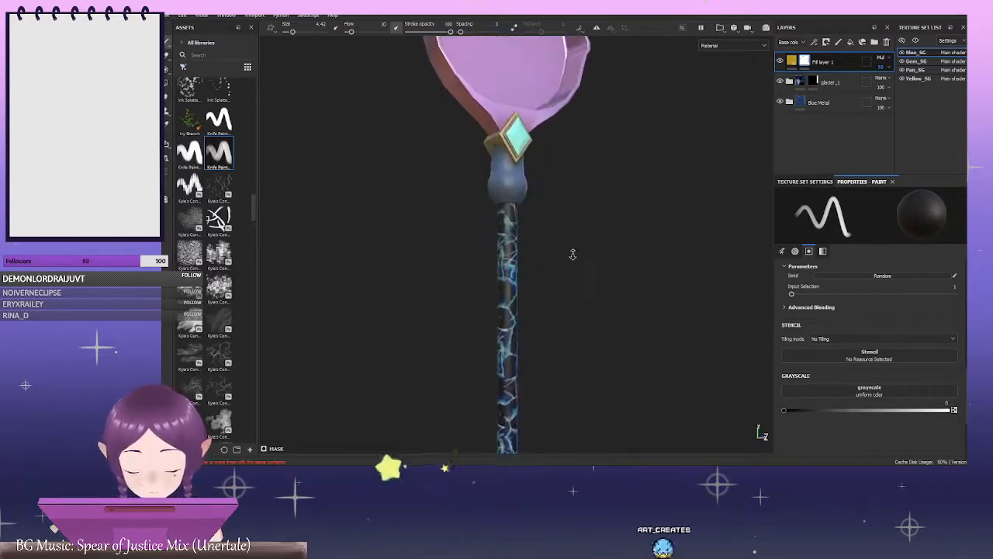
pyautogui.keyDown('alt'); pyautogui.moveTo(572, 253); pyautogui.dragTo(571, 204); pyautogui.keyUp('alt')
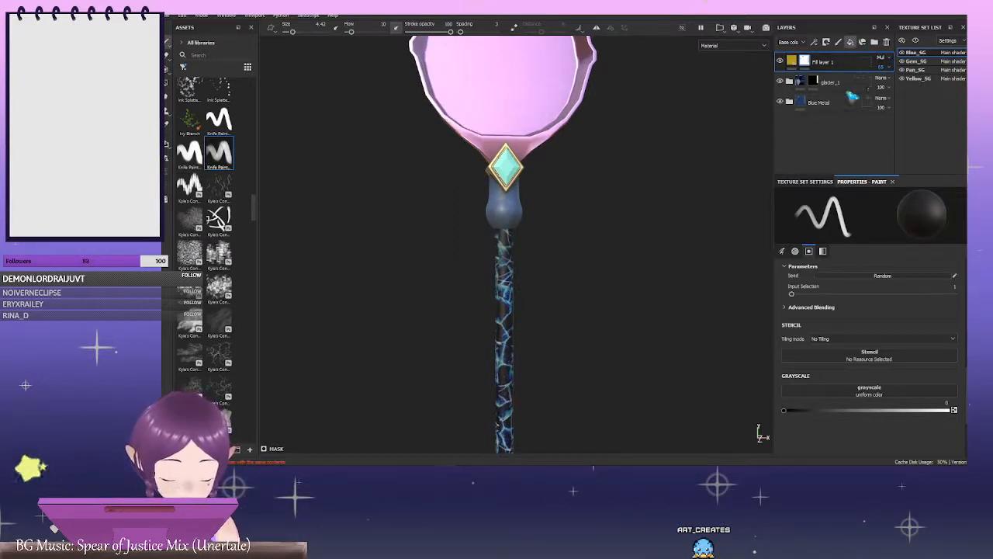
pyautogui.click(850, 41)
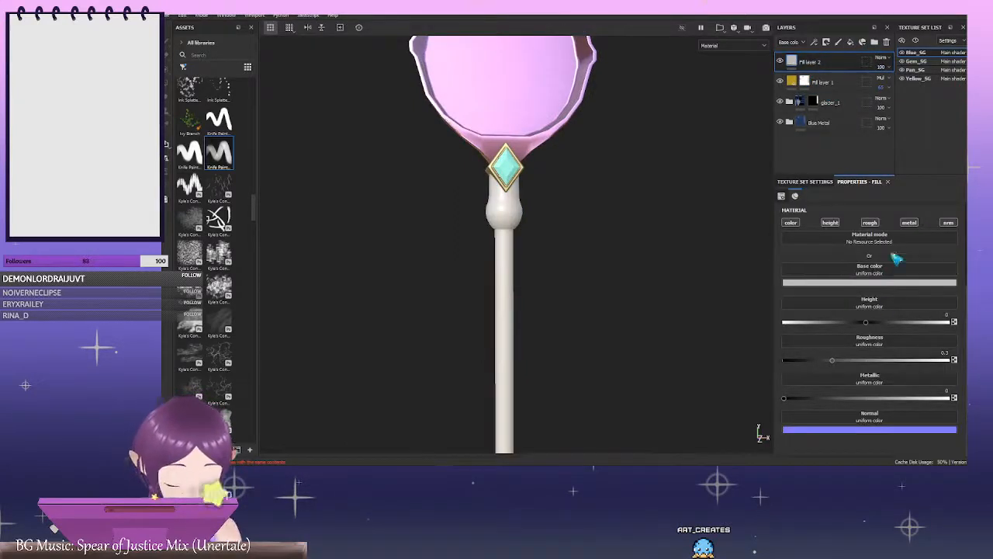
pyautogui.moveTo(848, 362); pyautogui.dragTo(809, 365)
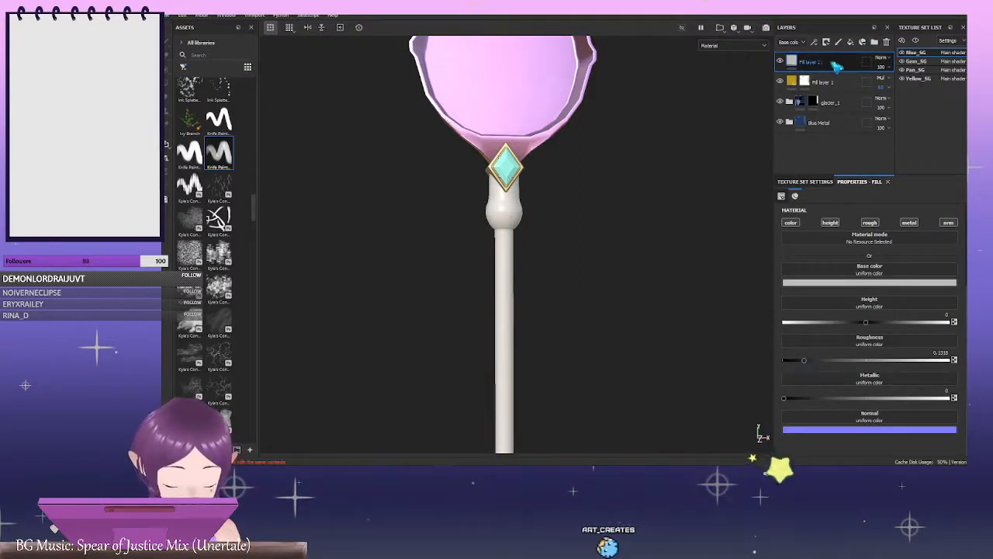
# Set Fill layer 2's base color to a light pink
pyautogui.click(887, 283)
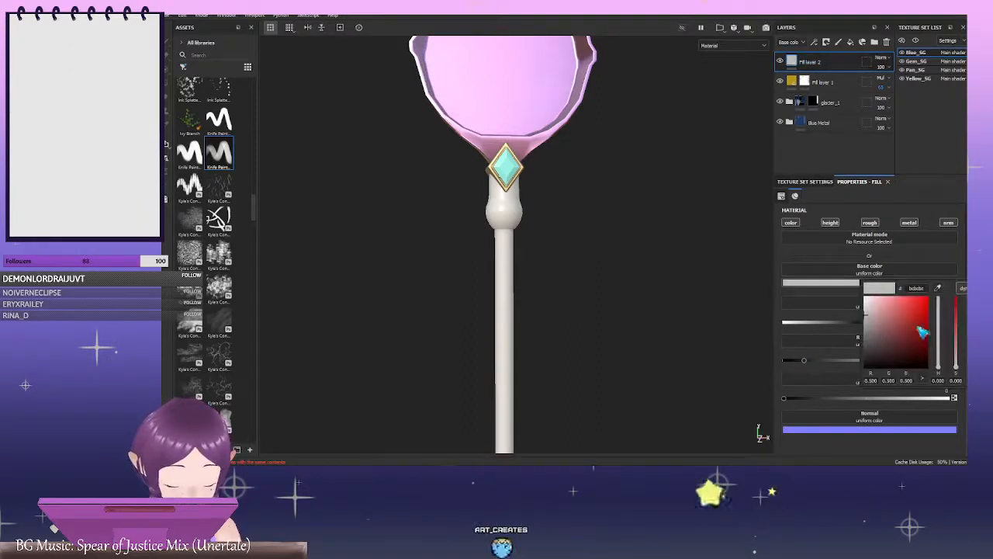
pyautogui.moveTo(922, 326); pyautogui.dragTo(944, 313)
pyautogui.click(944, 326)
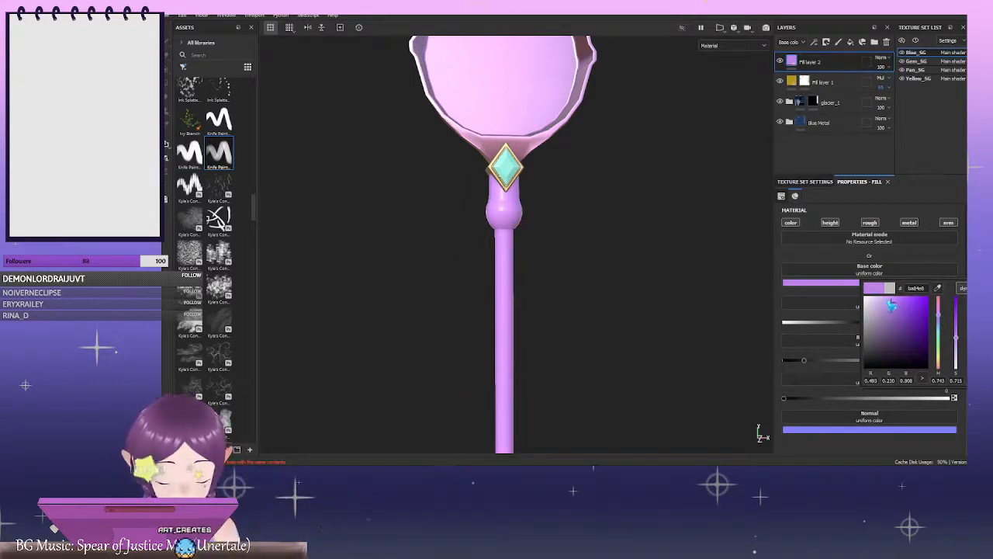
pyautogui.moveTo(892, 306); pyautogui.dragTo(886, 300)
pyautogui.moveTo(946, 314); pyautogui.dragTo(945, 310)
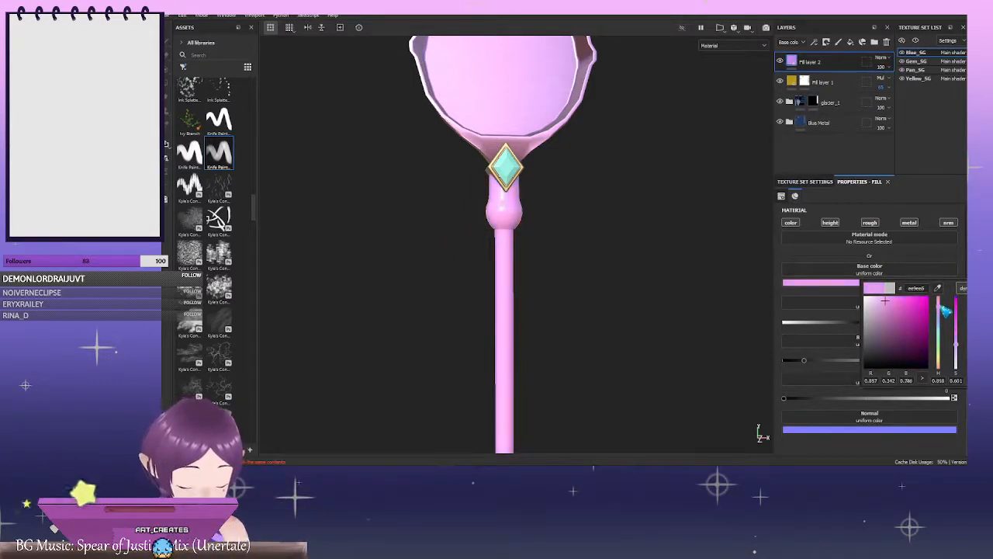
# Add a white mask to Fill layer 2 and set its blending mode to Soft light
pyautogui.rightClick(846, 67)
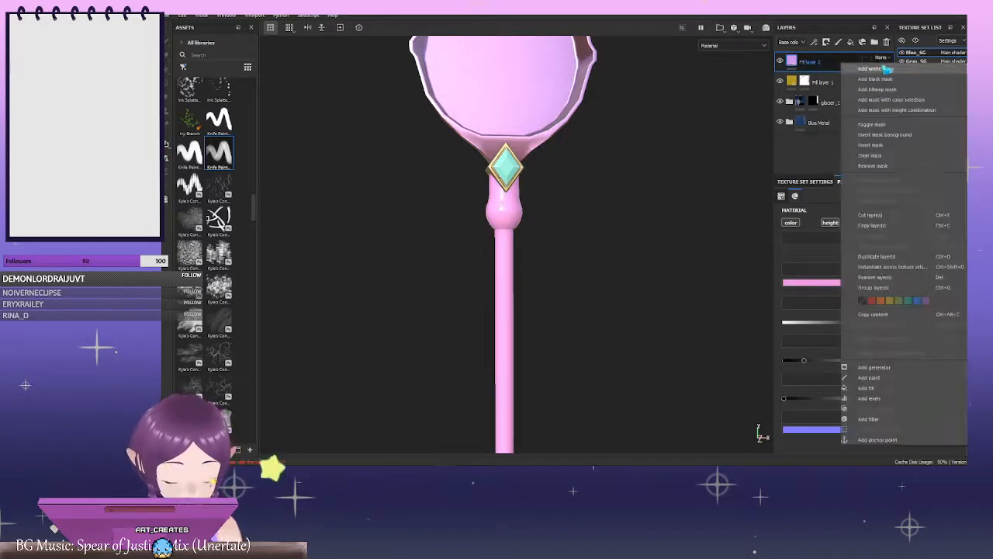
pyautogui.click(893, 73)
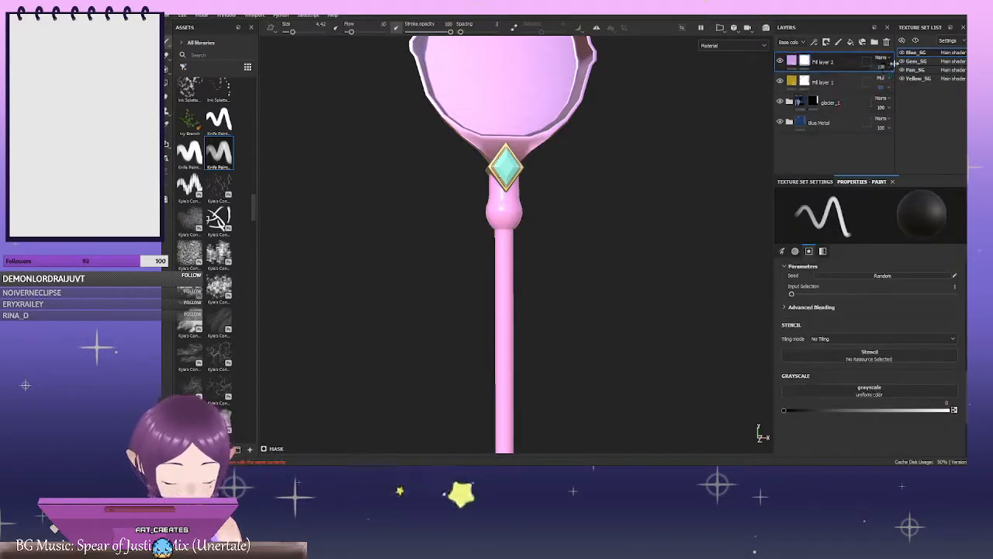
pyautogui.click(882, 58)
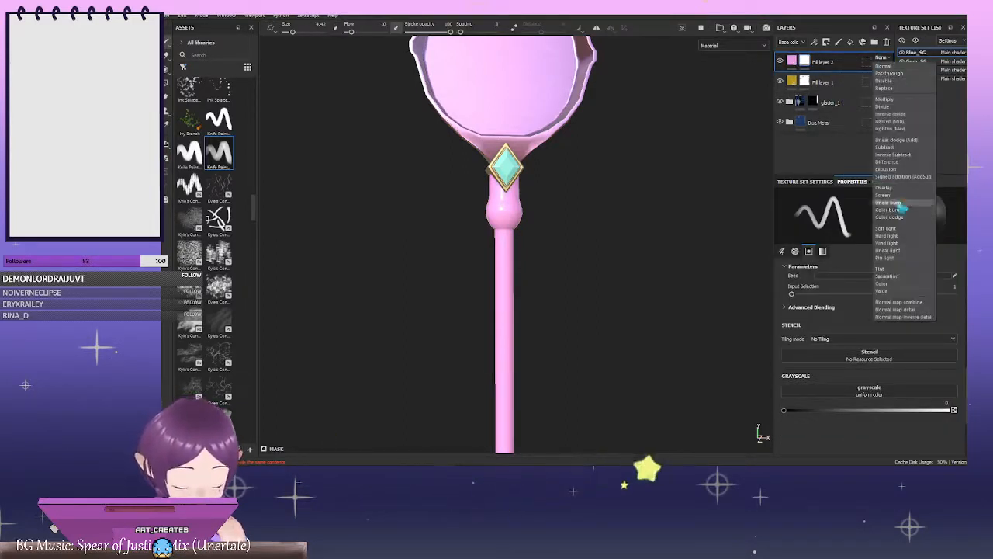
pyautogui.click(893, 228)
pyautogui.keyDown('alt'); pyautogui.moveTo(666, 256); pyautogui.dragTo(574, 258); pyautogui.keyUp('alt')
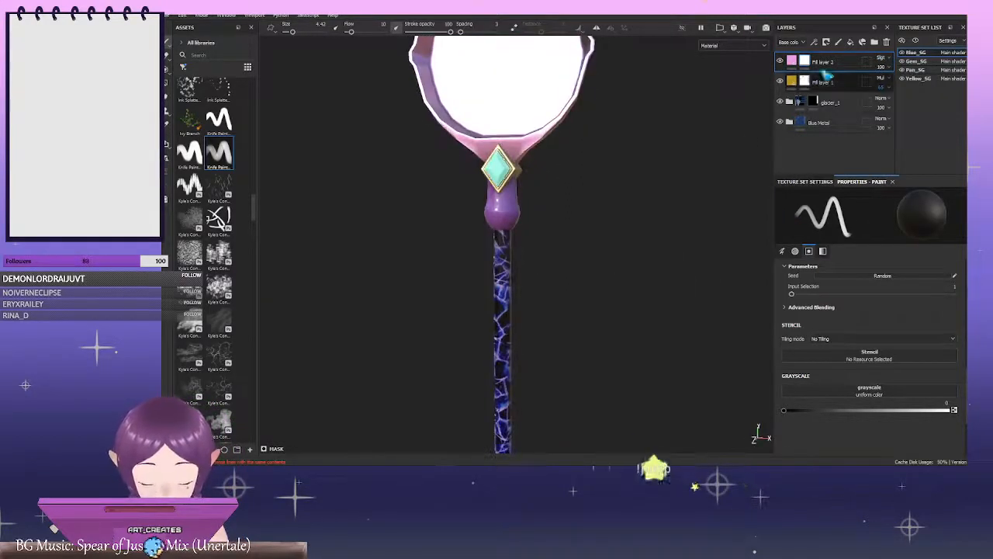
# Give Fill layer 2 a black mask and paint the pink tint onto the bulb below the gem, resizing the brush
pyautogui.rightClick(807, 62)
pyautogui.click(846, 77)
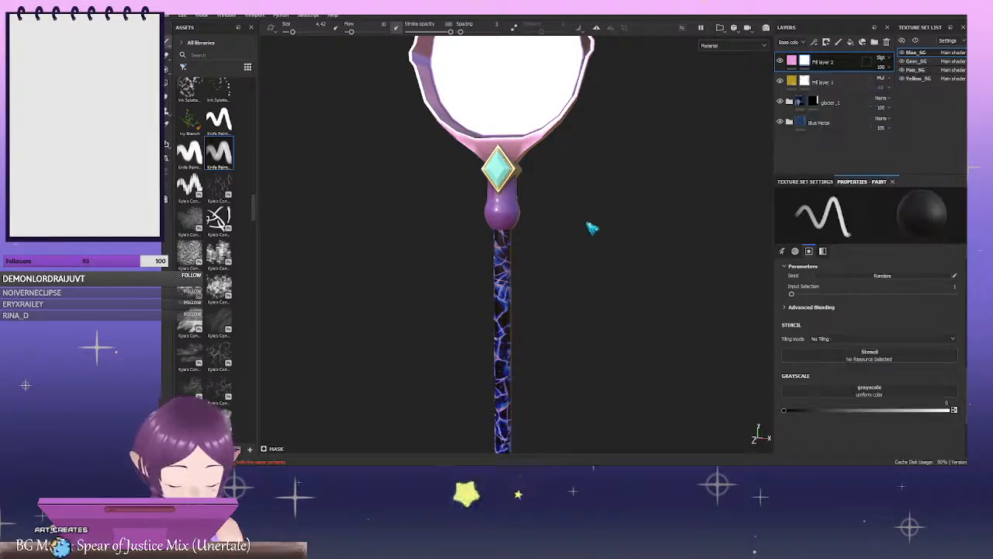
pyautogui.scroll(2, 610, 223)
pyautogui.keyDown('alt'); pyautogui.moveTo(611, 222); pyautogui.dragTo(644, 215); pyautogui.keyUp('alt')
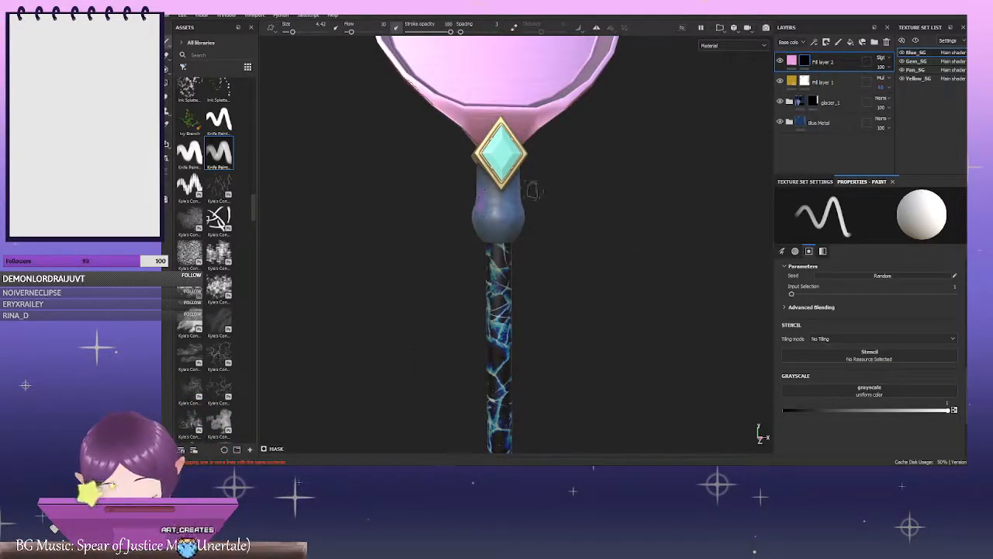
pyautogui.keyDown('alt'); pyautogui.moveTo(588, 195); pyautogui.dragTo(562, 195); pyautogui.keyUp('alt')
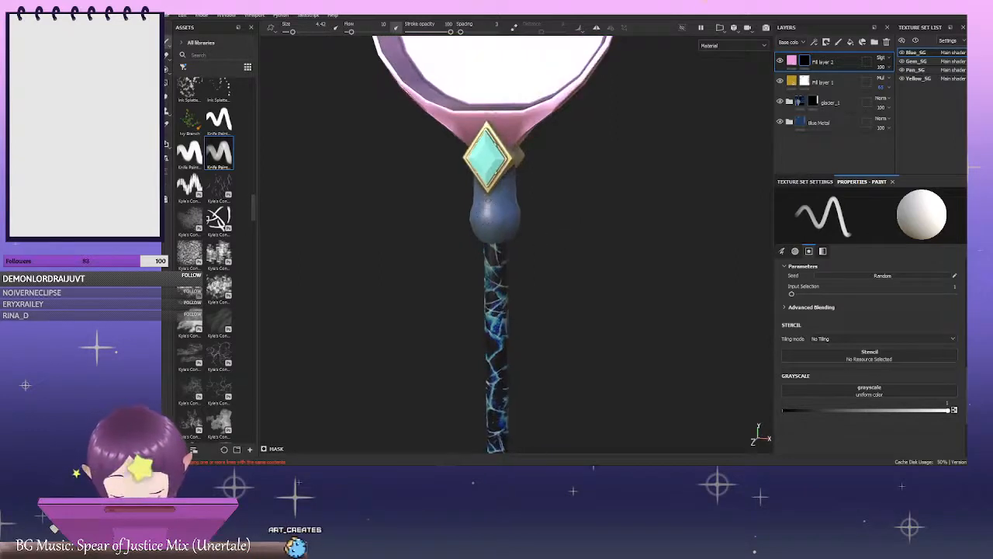
pyautogui.keyDown('alt'); pyautogui.moveTo(502, 205); pyautogui.dragTo(536, 200); pyautogui.keyUp('alt')
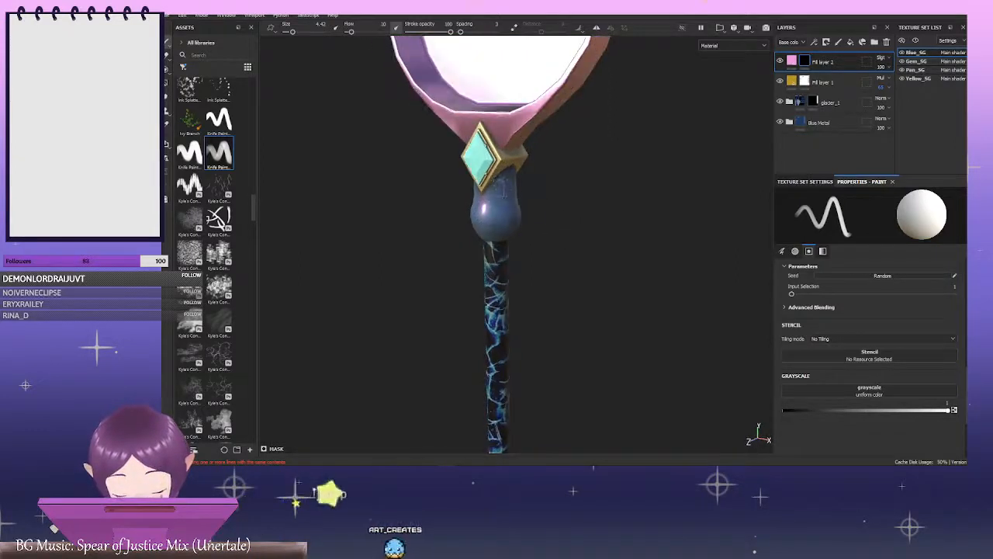
pyautogui.moveTo(611, 165)
pyautogui.keyDown('alt'); pyautogui.mouseDown()
pyautogui.moveTo(581, 164)
pyautogui.moveTo(601, 142)
pyautogui.moveTo(557, 191)
pyautogui.mouseUp(); pyautogui.keyUp('alt')
pyautogui.moveTo(482, 210)
pyautogui.keyDown('ctrl'); pyautogui.mouseDown(button='right')
pyautogui.moveTo(495, 206)
pyautogui.moveTo(484, 208)
pyautogui.mouseUp(button='right'); pyautogui.keyUp('ctrl')
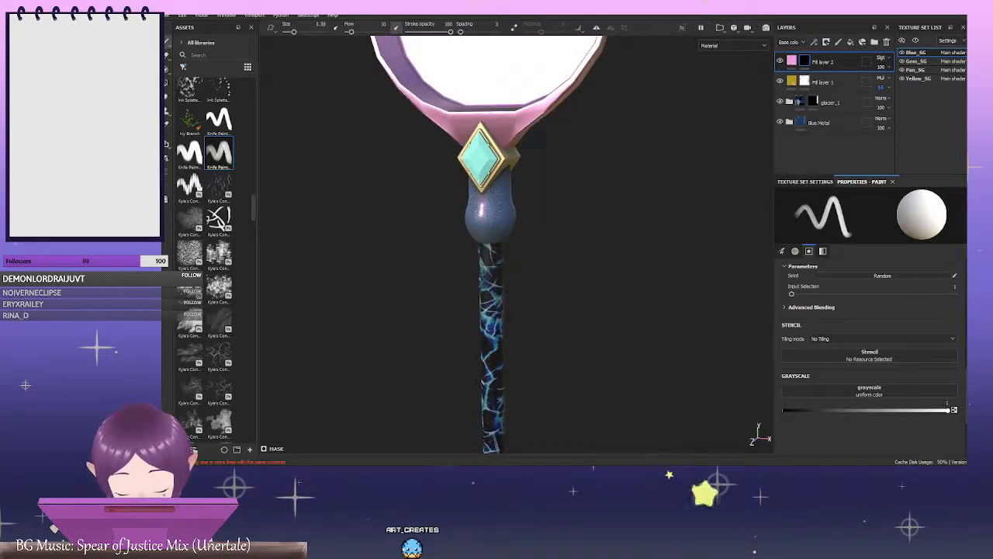
pyautogui.keyDown('alt'); pyautogui.moveTo(591, 169); pyautogui.dragTo(604, 132); pyautogui.keyUp('alt')
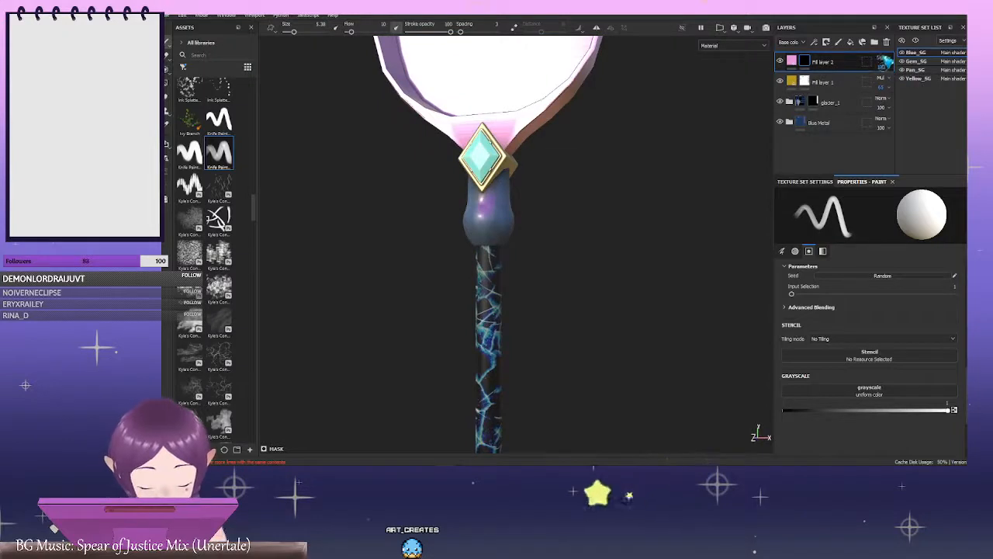
# Try the Overlay blending mode on Fill layer 2, and settle on Screen
pyautogui.click(881, 57)
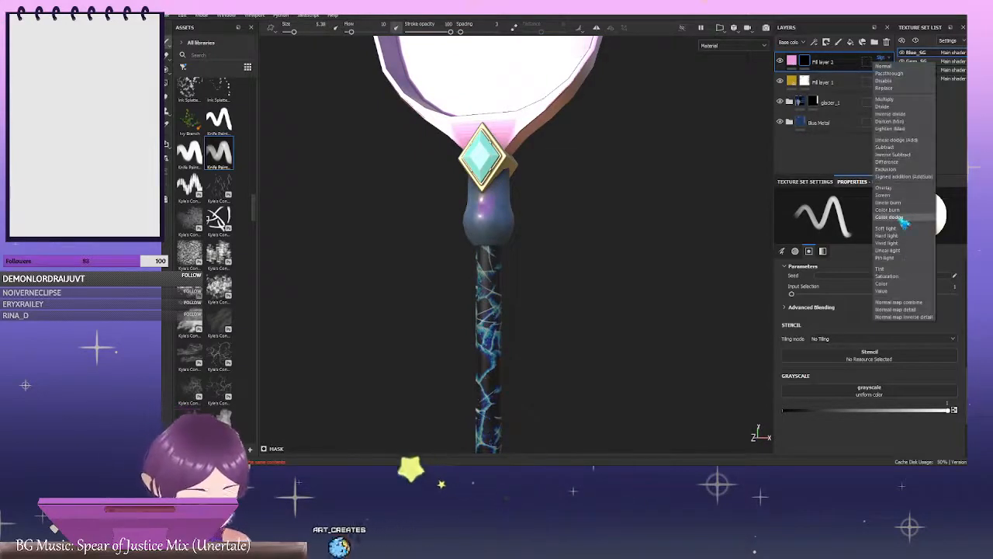
pyautogui.click(881, 188)
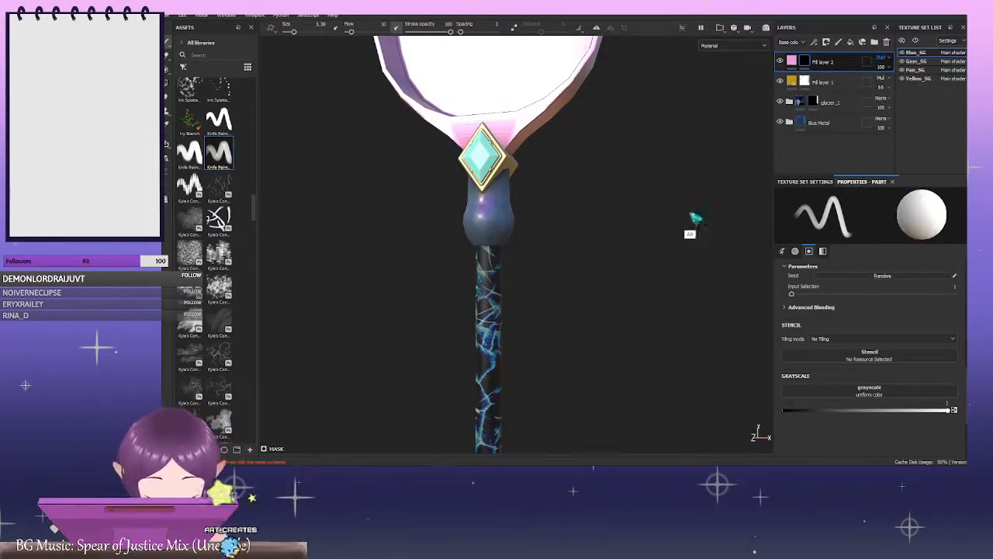
pyautogui.click(882, 58)
pyautogui.click(903, 196)
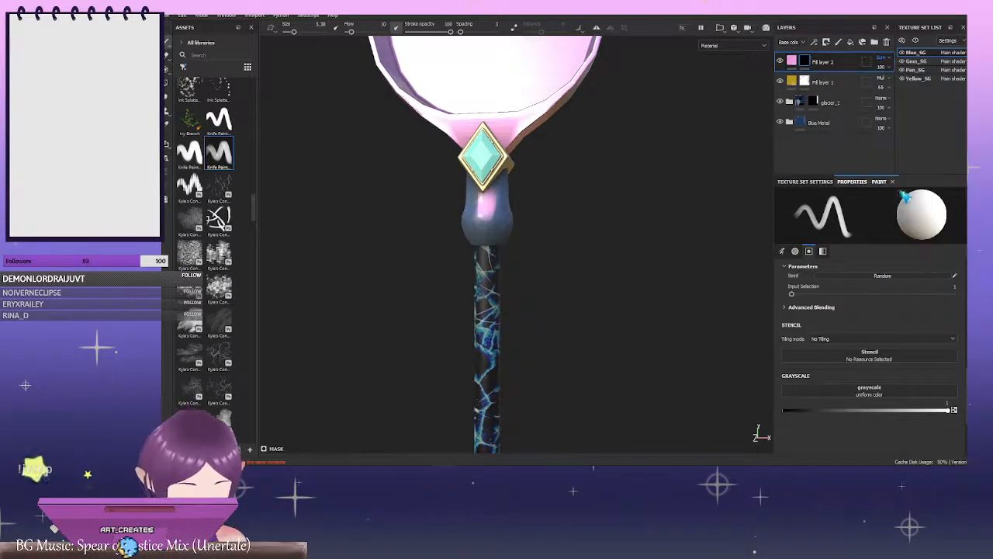
pyautogui.keyDown('alt'); pyautogui.moveTo(666, 210); pyautogui.dragTo(639, 230); pyautogui.keyUp('alt')
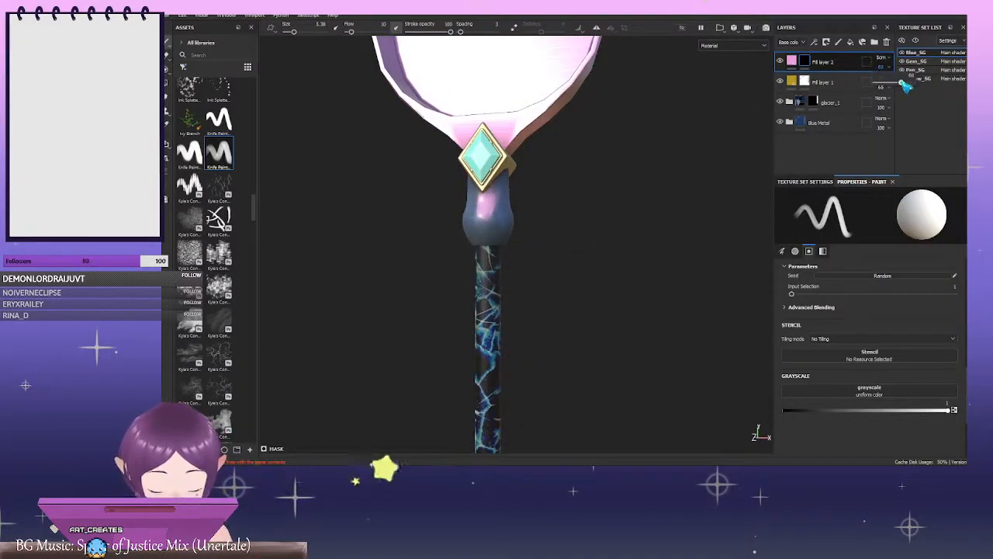
# Lower Fill layer 2's opacity to 19 to soften the pink highlight
pyautogui.moveTo(902, 83); pyautogui.dragTo(901, 83)
pyautogui.keyDown('alt'); pyautogui.moveTo(587, 248); pyautogui.dragTo(630, 237); pyautogui.keyUp('alt')
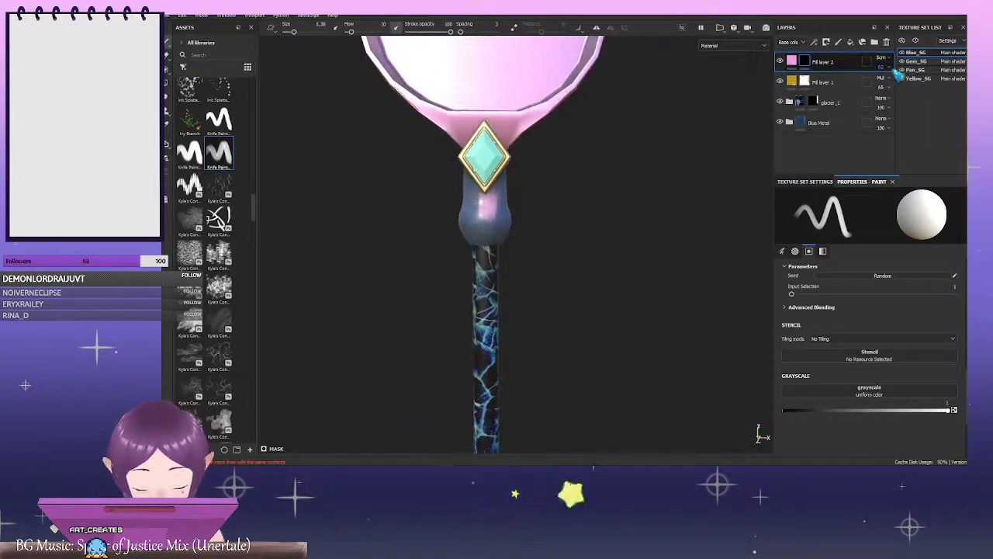
pyautogui.click(896, 71)
pyautogui.moveTo(904, 85); pyautogui.dragTo(887, 87)
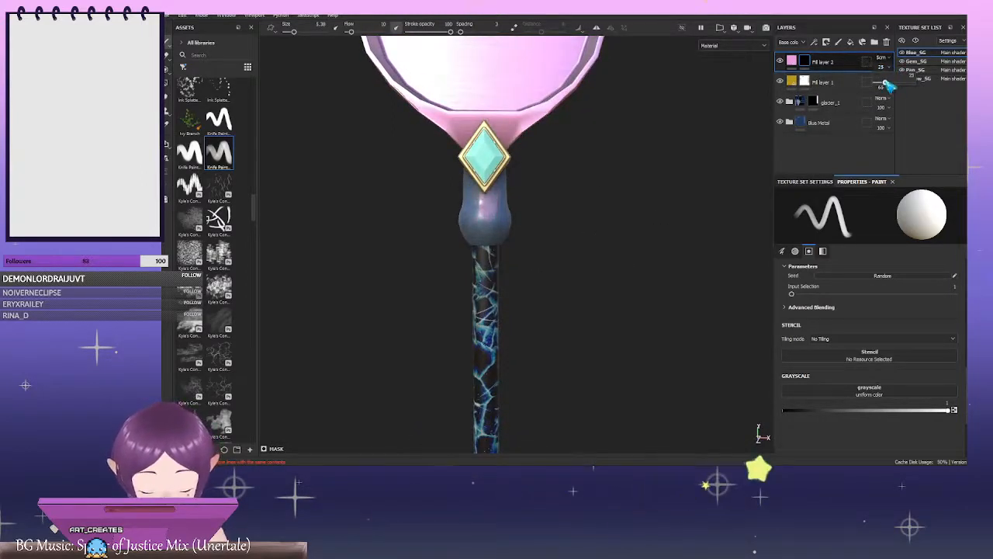
# Paint the pink tint of Fill layer 2 down the cracked handle shaft and onto the knob at its lower end
pyautogui.keyDown('alt'); pyautogui.moveTo(605, 243); pyautogui.dragTo(489, 256); pyautogui.keyUp('alt')
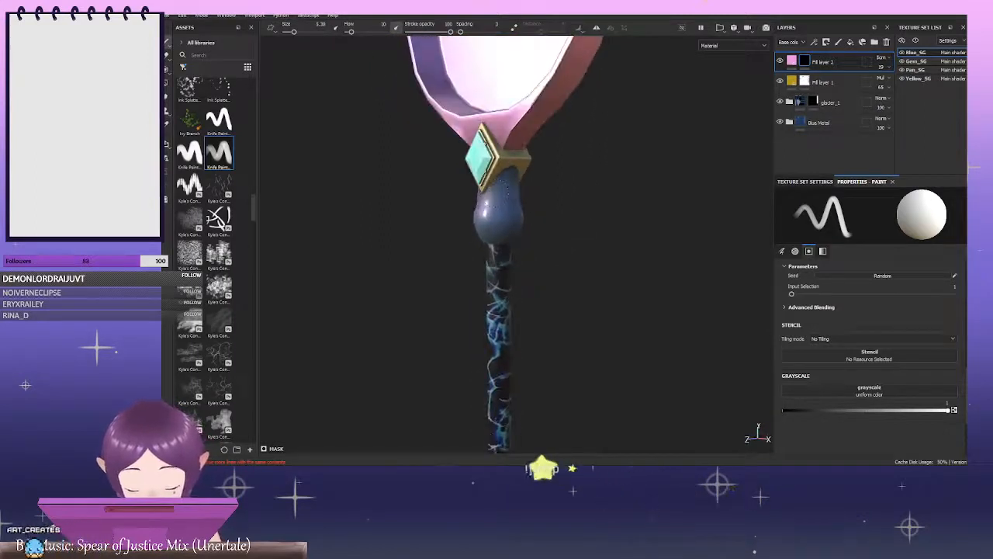
pyautogui.keyDown('alt'); pyautogui.moveTo(504, 194); pyautogui.dragTo(546, 207); pyautogui.keyUp('alt')
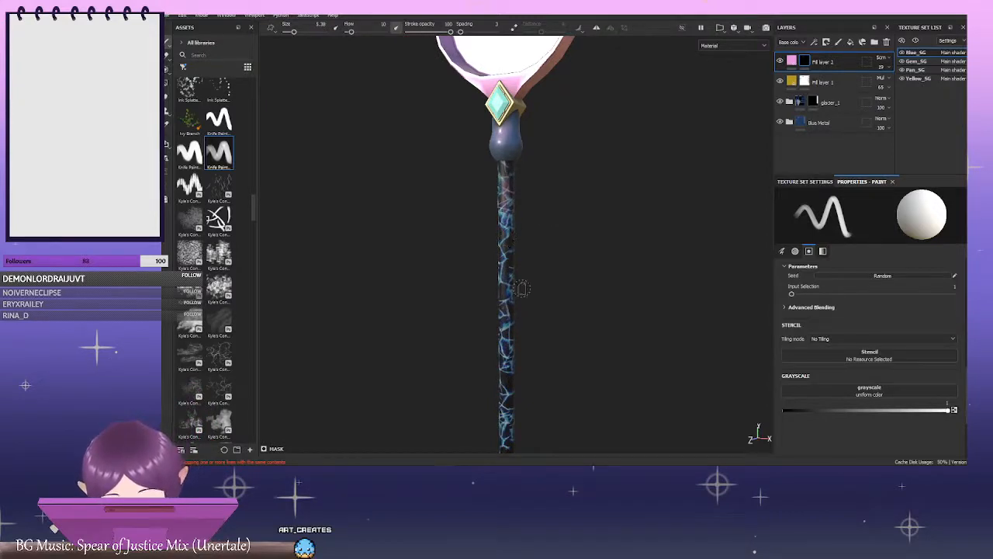
pyautogui.keyDown('alt'); pyautogui.moveTo(521, 288); pyautogui.dragTo(591, 213); pyautogui.keyUp('alt')
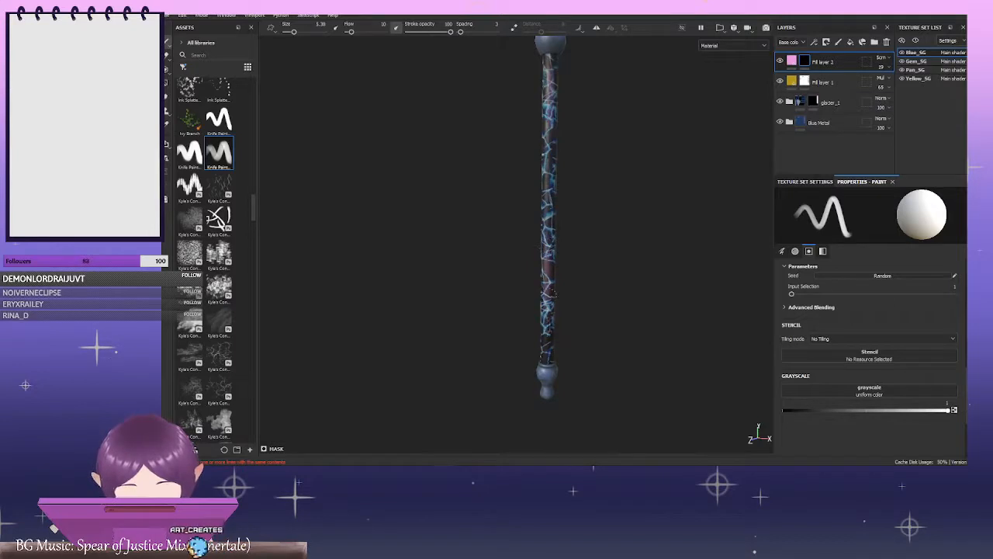
pyautogui.keyDown('alt'); pyautogui.moveTo(587, 299); pyautogui.dragTo(624, 296); pyautogui.keyUp('alt')
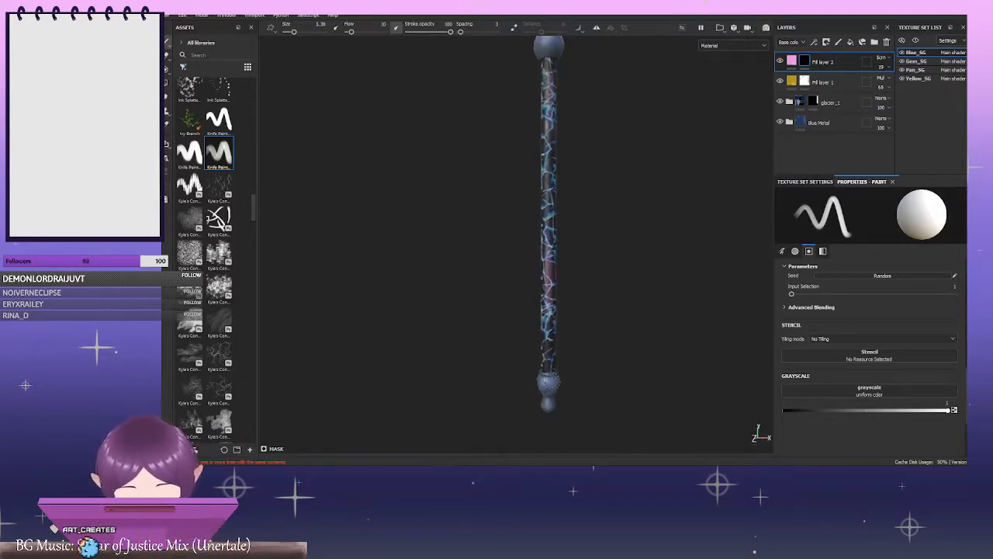
pyautogui.moveTo(601, 356)
pyautogui.keyDown('alt'); pyautogui.mouseDown()
pyautogui.moveTo(595, 330)
pyautogui.moveTo(665, 329)
pyautogui.moveTo(666, 354)
pyautogui.mouseUp(); pyautogui.keyUp('alt')
pyautogui.keyDown('alt'); pyautogui.moveTo(533, 355); pyautogui.dragTo(536, 214, button='middle'); pyautogui.keyUp('alt')
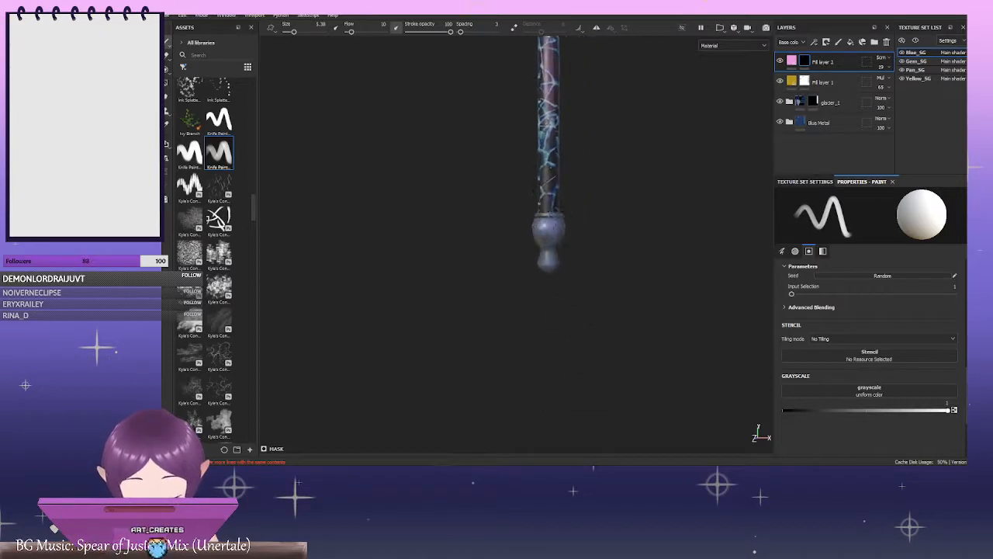
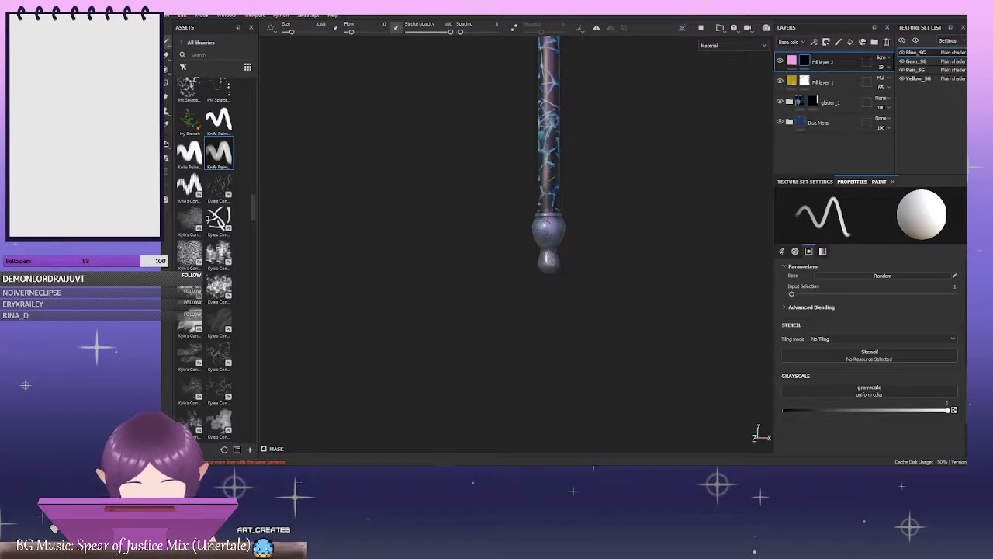
# Paint the pink tint onto the back of the bulb below the gem, resizing the brush and rotating the environment lighting
pyautogui.keyDown('alt'); pyautogui.moveTo(578, 223); pyautogui.dragTo(474, 205, button='right'); pyautogui.keyUp('alt')
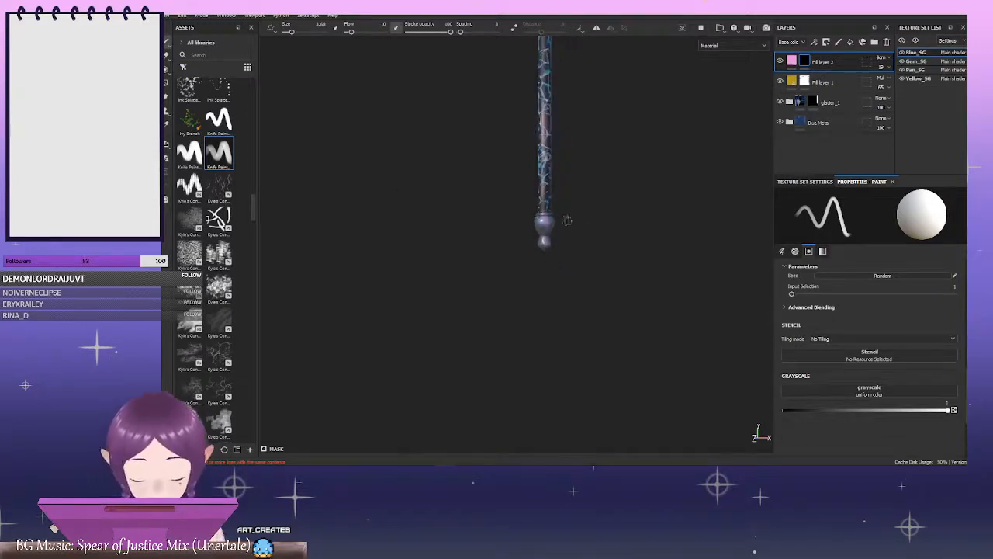
pyautogui.keyDown('alt'); pyautogui.moveTo(619, 201); pyautogui.dragTo(592, 328, button='middle'); pyautogui.keyUp('alt')
pyautogui.keyDown('alt'); pyautogui.moveTo(592, 328); pyautogui.dragTo(588, 253, button='right'); pyautogui.keyUp('alt')
pyautogui.keyDown('alt'); pyautogui.moveTo(588, 253); pyautogui.dragTo(573, 411, button='middle'); pyautogui.keyUp('alt')
pyautogui.keyDown('alt'); pyautogui.moveTo(459, 262); pyautogui.dragTo(576, 287, button='right'); pyautogui.keyUp('alt')
pyautogui.keyDown('alt'); pyautogui.moveTo(534, 256); pyautogui.dragTo(531, 368, button='middle'); pyautogui.keyUp('alt')
pyautogui.keyDown('alt'); pyautogui.moveTo(469, 273); pyautogui.dragTo(530, 288, button='right'); pyautogui.keyUp('alt')
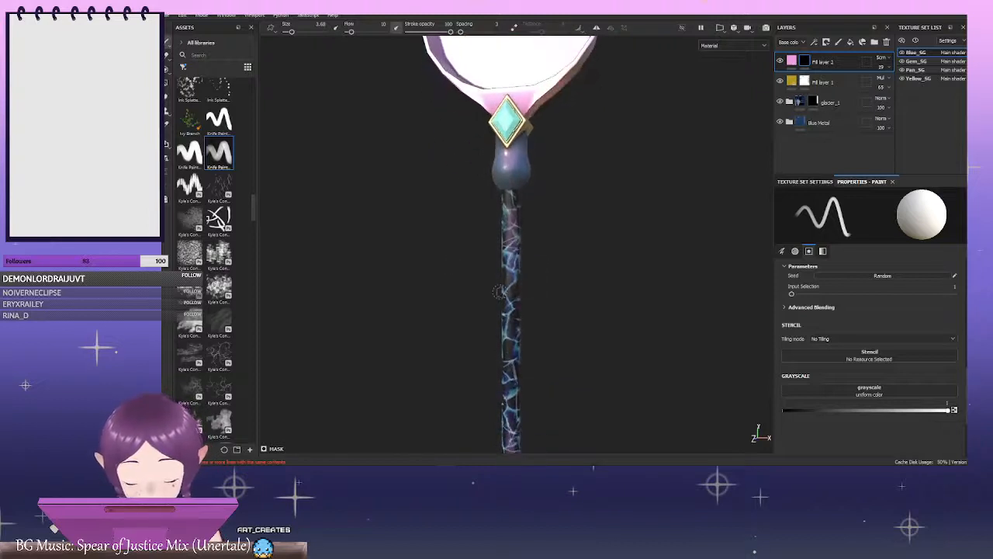
pyautogui.keyDown('alt'); pyautogui.moveTo(501, 292); pyautogui.dragTo(482, 181); pyautogui.keyUp('alt')
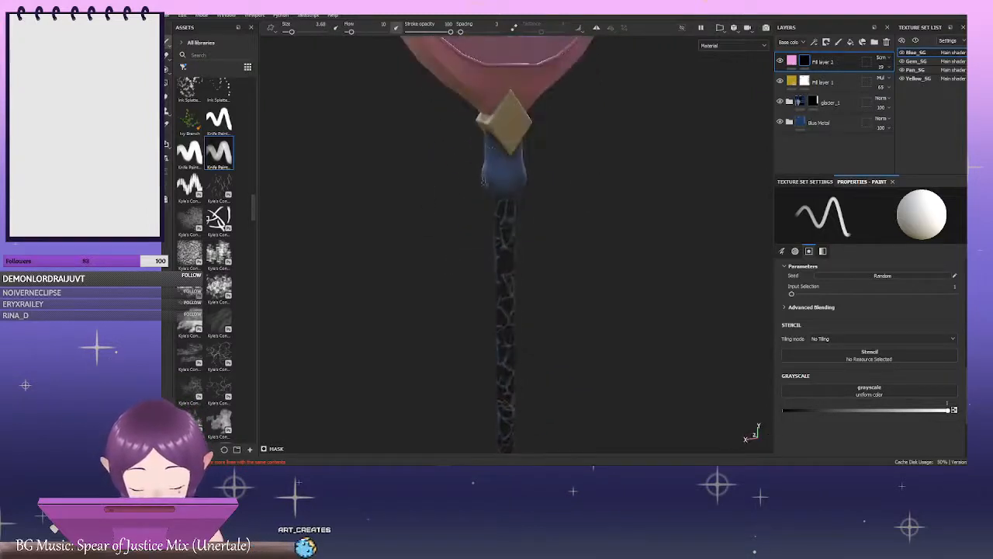
pyautogui.keyDown('ctrl'); pyautogui.moveTo(510, 172); pyautogui.dragTo(516, 173, button='right'); pyautogui.keyUp('ctrl')
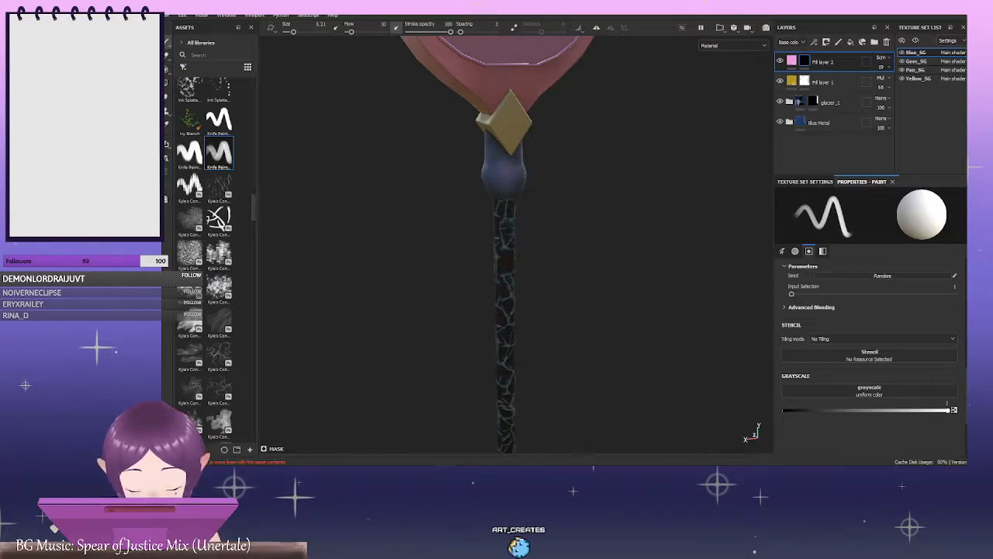
pyautogui.keyDown('shift'); pyautogui.moveTo(606, 181); pyautogui.dragTo(566, 179, button='right'); pyautogui.keyUp('shift')
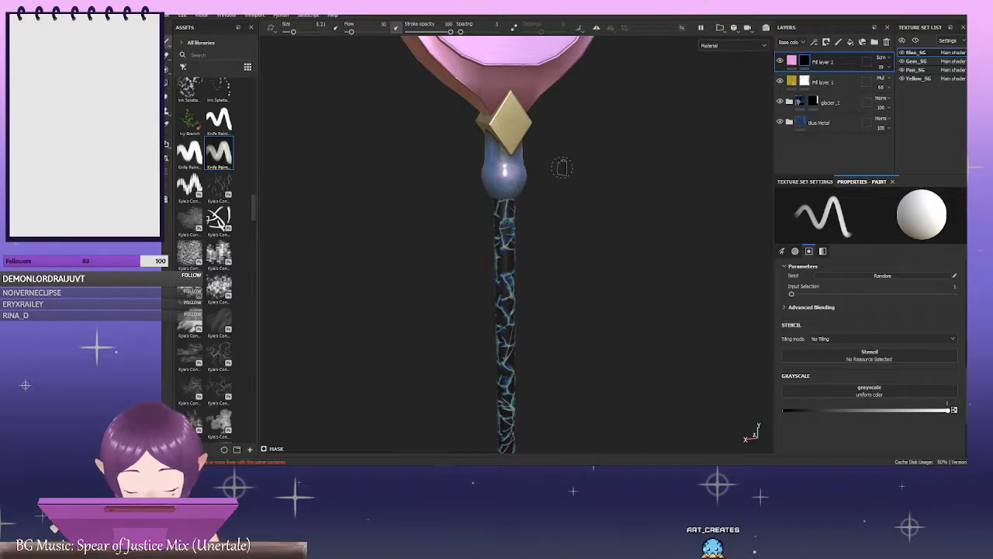
# Paint the pink tint onto the back and side of the knob at the handle's lower end, rotating the lighting to check it
pyautogui.keyDown('alt'); pyautogui.moveTo(623, 205); pyautogui.dragTo(542, 290, button='right'); pyautogui.keyUp('alt')
pyautogui.keyDown('alt'); pyautogui.moveTo(542, 290); pyautogui.dragTo(494, 333); pyautogui.keyUp('alt')
pyautogui.keyDown('alt'); pyautogui.moveTo(472, 336); pyautogui.dragTo(446, 189, button='middle'); pyautogui.keyUp('alt')
pyautogui.keyDown('alt'); pyautogui.moveTo(584, 276); pyautogui.dragTo(668, 307, button='right'); pyautogui.keyUp('alt')
pyautogui.moveTo(531, 282)
pyautogui.keyDown('shift'); pyautogui.mouseDown(button='right')
pyautogui.moveTo(557, 281)
pyautogui.moveTo(528, 281)
pyautogui.mouseUp(button='right'); pyautogui.keyUp('shift')
pyautogui.keyDown('alt'); pyautogui.moveTo(628, 306); pyautogui.dragTo(743, 345, button='right'); pyautogui.keyUp('alt')
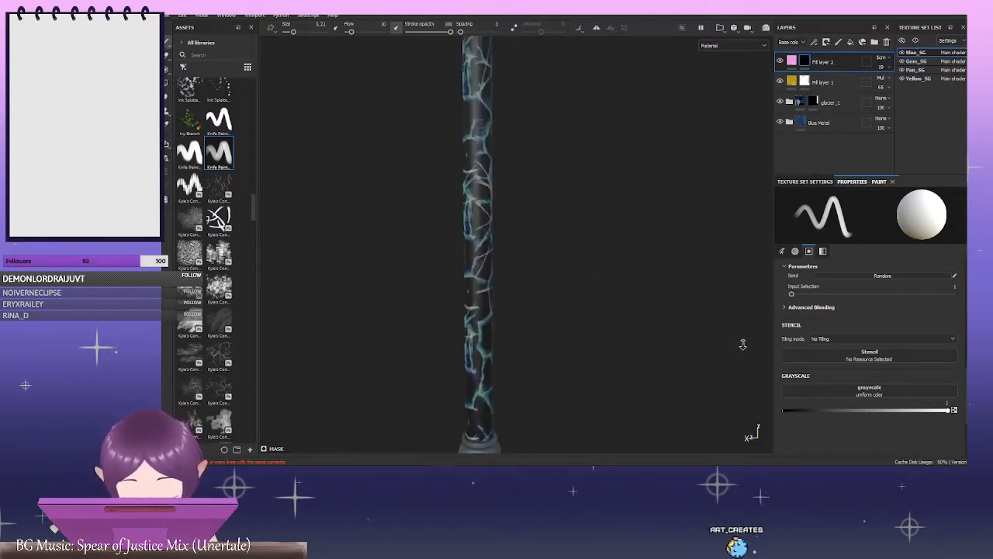
pyautogui.keyDown('alt'); pyautogui.moveTo(570, 218); pyautogui.dragTo(584, 48, button='middle'); pyautogui.keyUp('alt')
pyautogui.keyDown('alt'); pyautogui.moveTo(653, 116); pyautogui.dragTo(761, 158, button='right'); pyautogui.keyUp('alt')
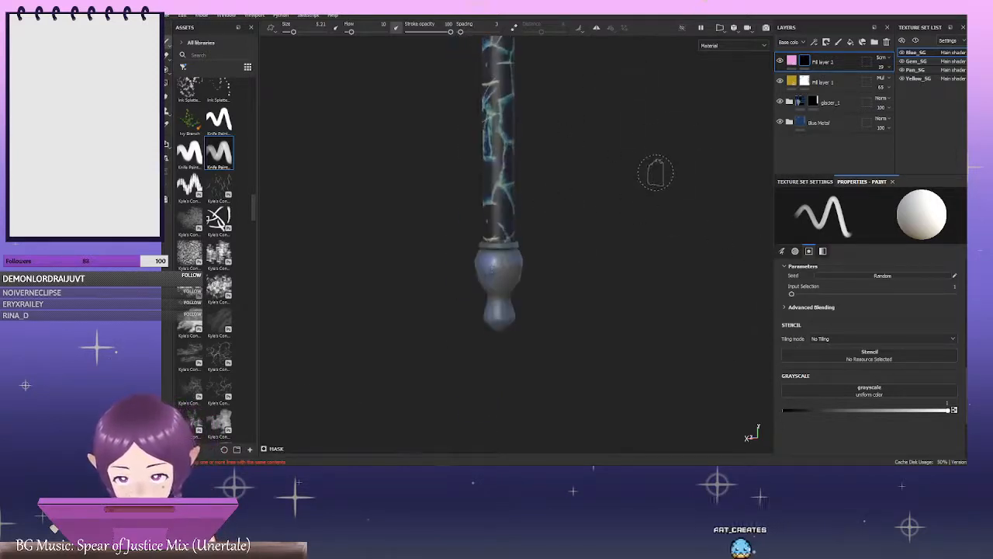
pyautogui.keyDown('alt'); pyautogui.moveTo(657, 173); pyautogui.dragTo(657, 81, button='middle'); pyautogui.keyUp('alt')
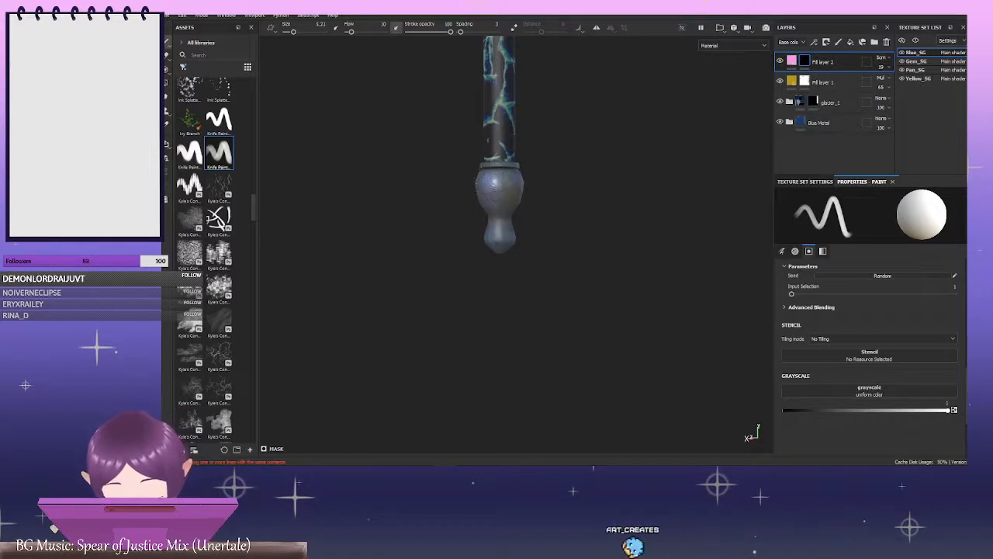
pyautogui.keyDown('alt'); pyautogui.moveTo(572, 177); pyautogui.dragTo(533, 189); pyautogui.keyUp('alt')
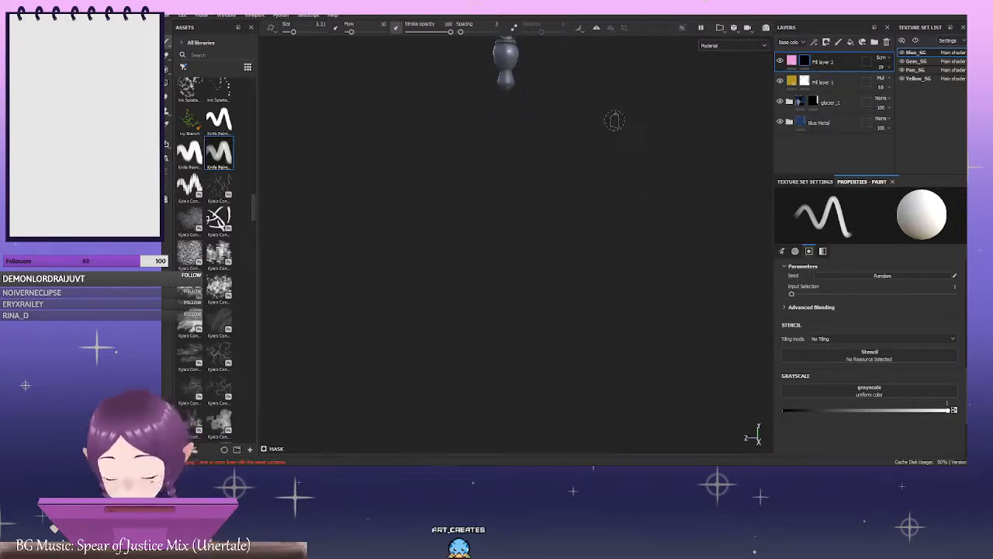
pyautogui.keyDown('alt'); pyautogui.moveTo(559, 135); pyautogui.dragTo(733, 133); pyautogui.keyUp('alt')
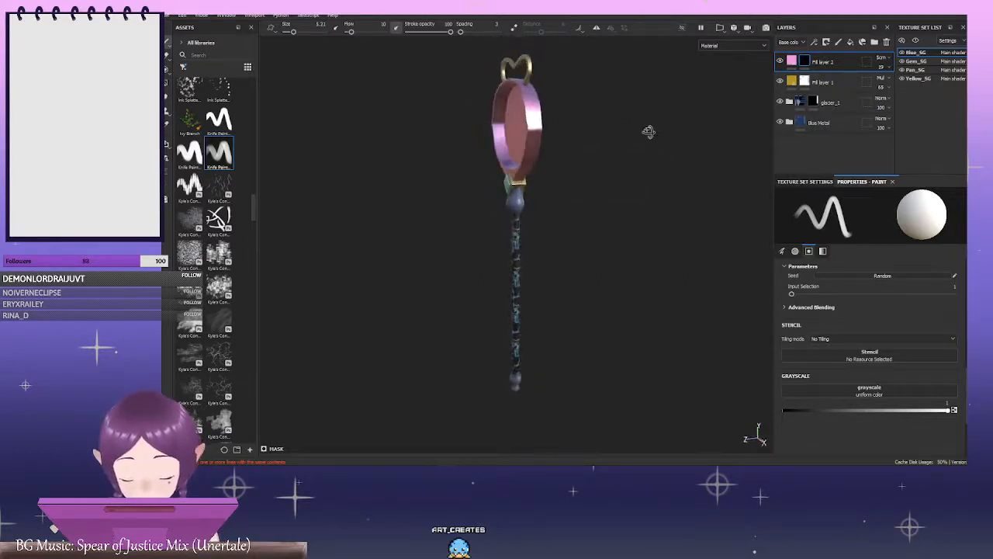
pyautogui.moveTo(648, 131)
pyautogui.keyDown('alt'); pyautogui.mouseDown()
pyautogui.moveTo(634, 137)
pyautogui.moveTo(736, 133)
pyautogui.moveTo(616, 127)
pyautogui.moveTo(710, 129)
pyautogui.moveTo(703, 150)
pyautogui.moveTo(635, 154)
pyautogui.moveTo(649, 160)
pyautogui.moveTo(641, 144)
pyautogui.moveTo(664, 145)
pyautogui.mouseUp(); pyautogui.keyUp('alt')
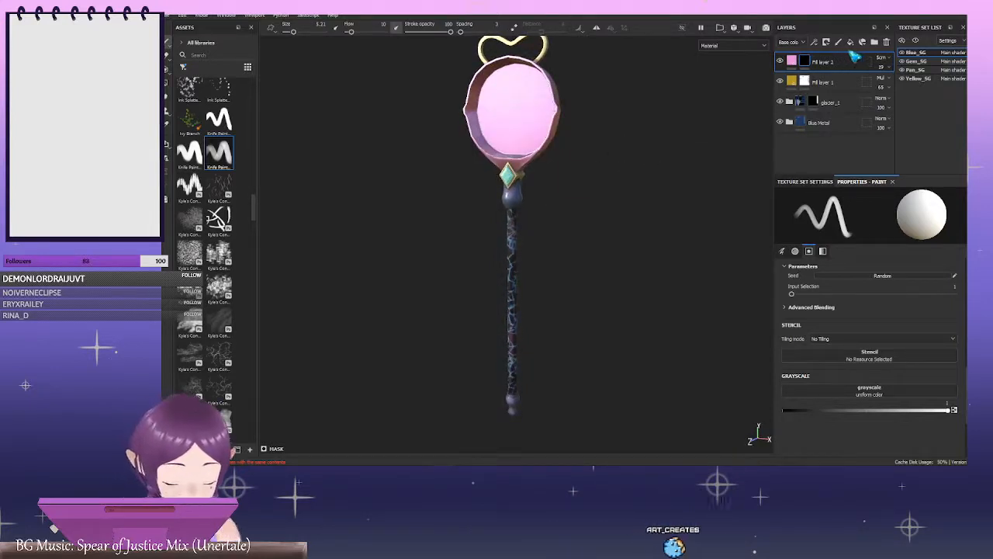
pyautogui.scroll(3, 636, 186)
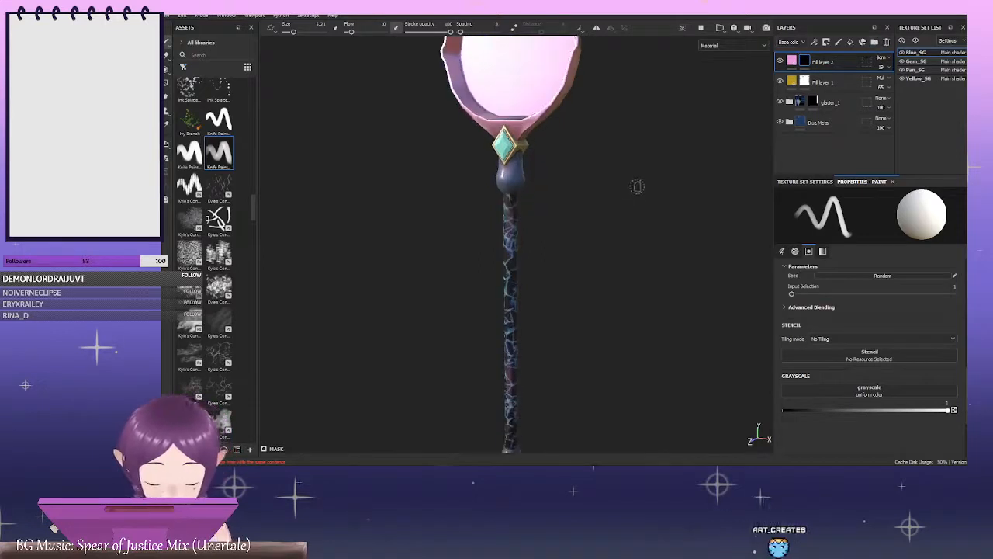
pyautogui.keyDown('alt'); pyautogui.moveTo(637, 186); pyautogui.dragTo(572, 268, button='middle'); pyautogui.keyUp('alt')
pyautogui.keyDown('alt'); pyautogui.moveTo(572, 268); pyautogui.dragTo(558, 224); pyautogui.keyUp('alt')
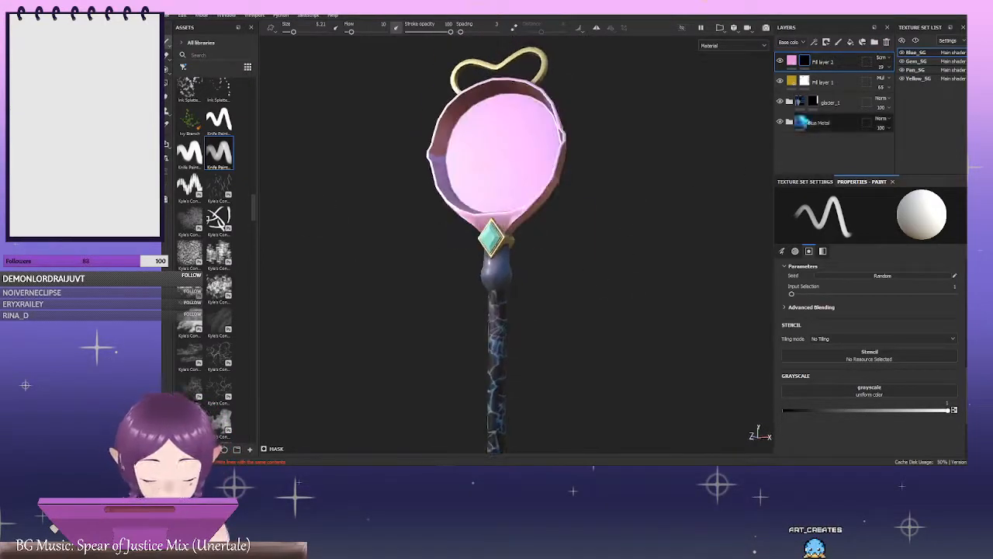
# Try enabling the height channel on the Glacier layer inside the glacier_1 folder with negative height values
pyautogui.click(804, 110)
pyautogui.click(790, 103)
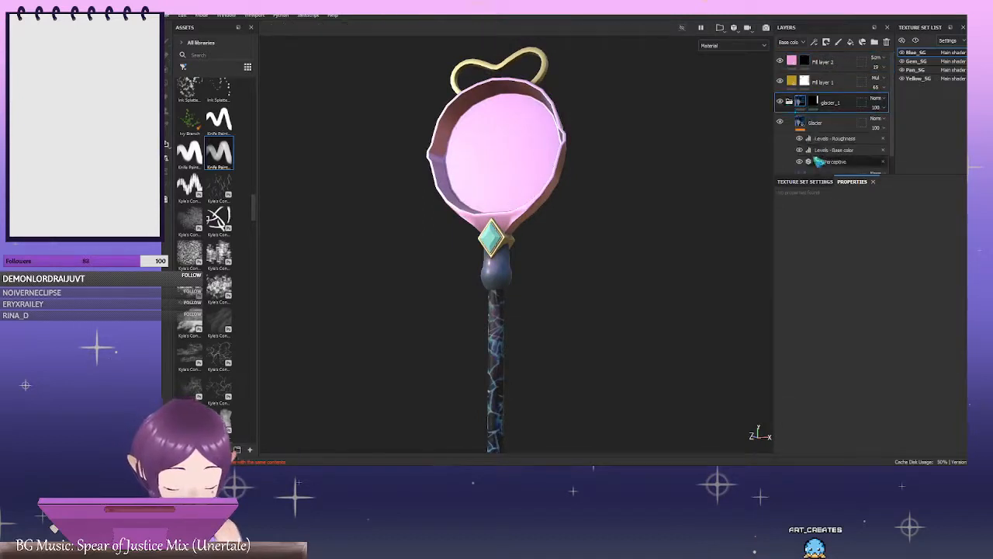
pyautogui.click(828, 130)
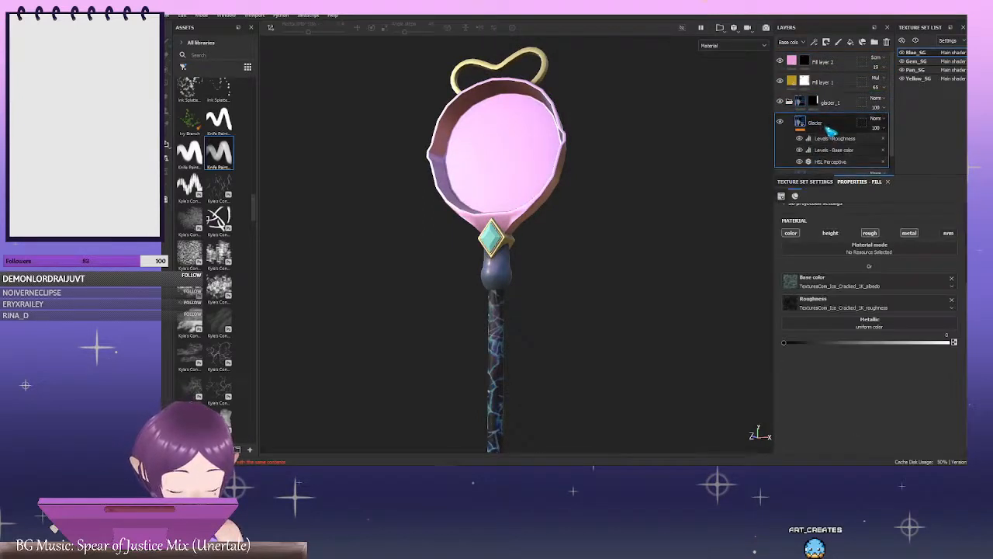
pyautogui.click(831, 233)
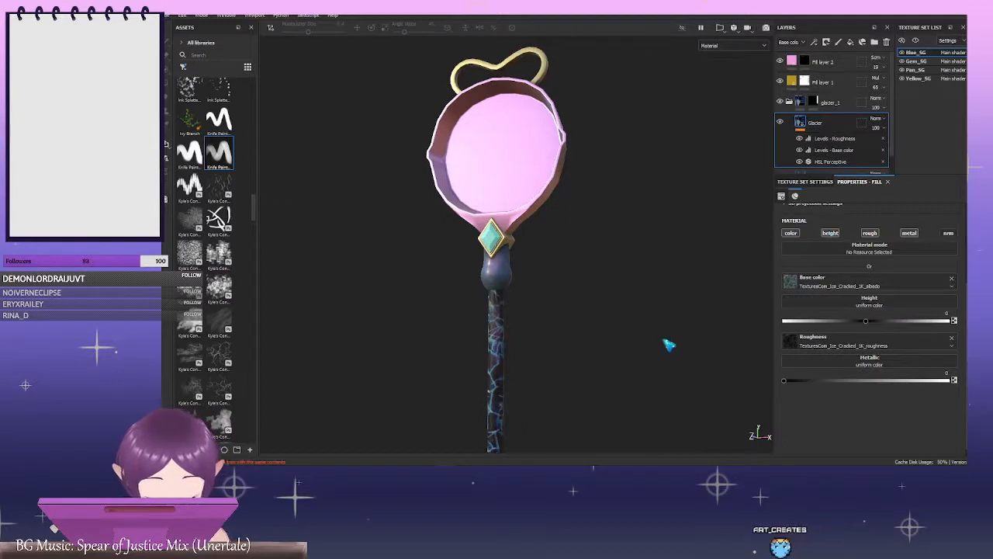
pyautogui.keyDown('alt'); pyautogui.moveTo(669, 350); pyautogui.dragTo(645, 215, button='middle'); pyautogui.keyUp('alt')
pyautogui.keyDown('alt'); pyautogui.moveTo(645, 215); pyautogui.dragTo(668, 284, button='right'); pyautogui.keyUp('alt')
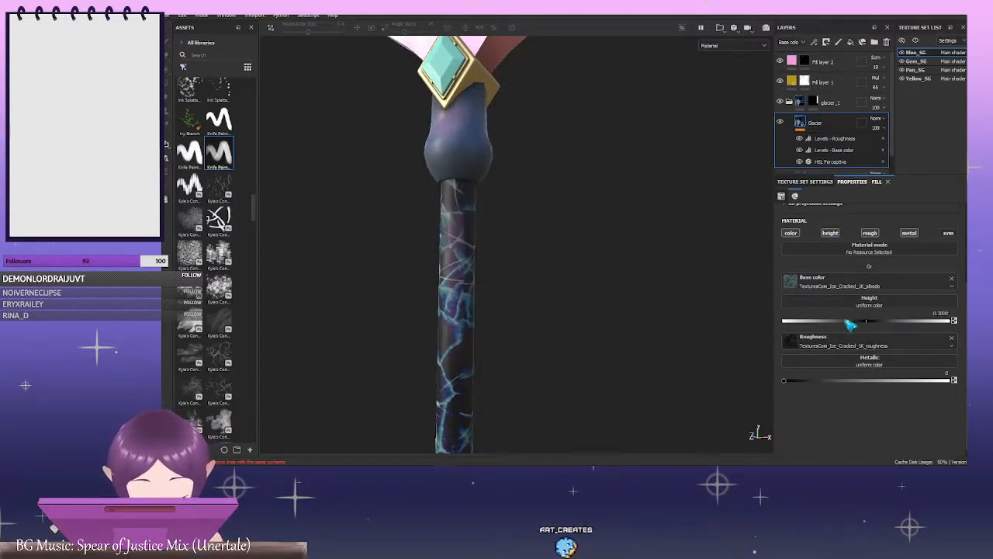
pyautogui.moveTo(849, 324); pyautogui.dragTo(780, 325)
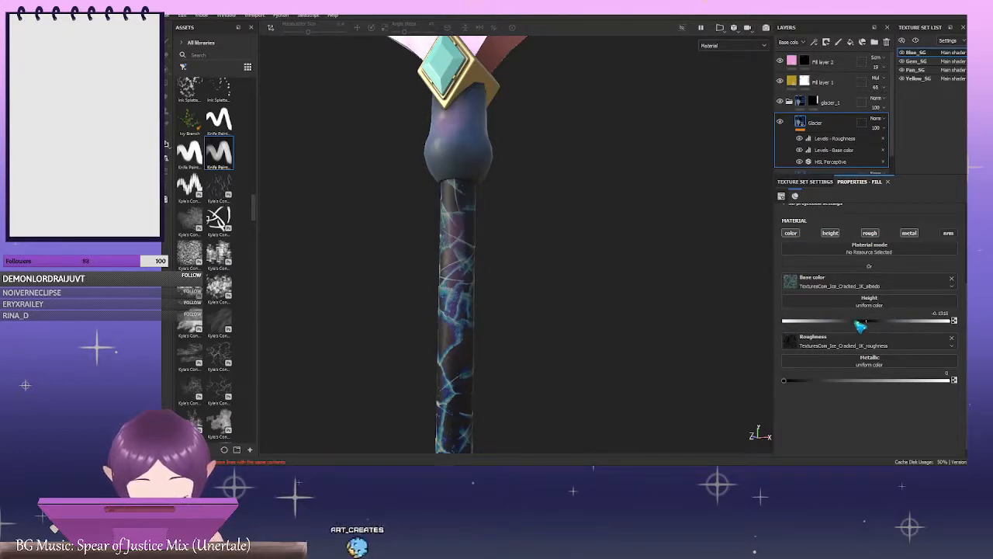
pyautogui.click(830, 235)
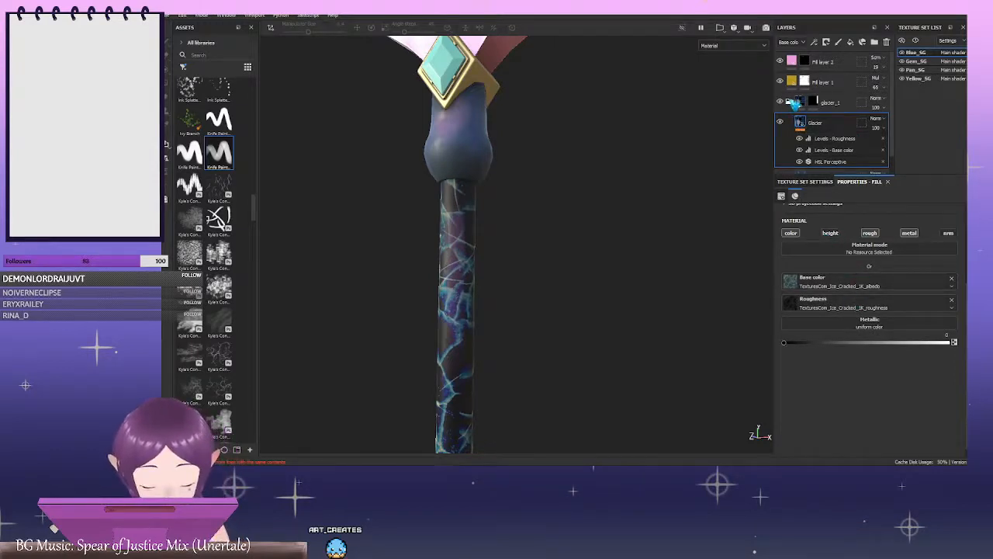
pyautogui.click(791, 101)
# Add a fill layer above Fill layer 2 and set its base color to a deep red
pyautogui.keyDown('alt'); pyautogui.moveTo(673, 228); pyautogui.dragTo(486, 228, button='right'); pyautogui.keyUp('alt')
pyautogui.keyDown('alt'); pyautogui.moveTo(611, 234); pyautogui.dragTo(557, 246); pyautogui.keyUp('alt')
pyautogui.keyDown('alt'); pyautogui.moveTo(607, 245); pyautogui.dragTo(522, 233, button='right'); pyautogui.keyUp('alt')
pyautogui.moveTo(523, 233)
pyautogui.keyDown('alt'); pyautogui.mouseDown()
pyautogui.moveTo(610, 238)
pyautogui.moveTo(525, 233)
pyautogui.moveTo(546, 224)
pyautogui.moveTo(535, 224)
pyautogui.moveTo(539, 235)
pyautogui.mouseUp(); pyautogui.keyUp('alt')
pyautogui.keyDown('alt'); pyautogui.moveTo(567, 190); pyautogui.dragTo(571, 246, button='middle'); pyautogui.keyUp('alt')
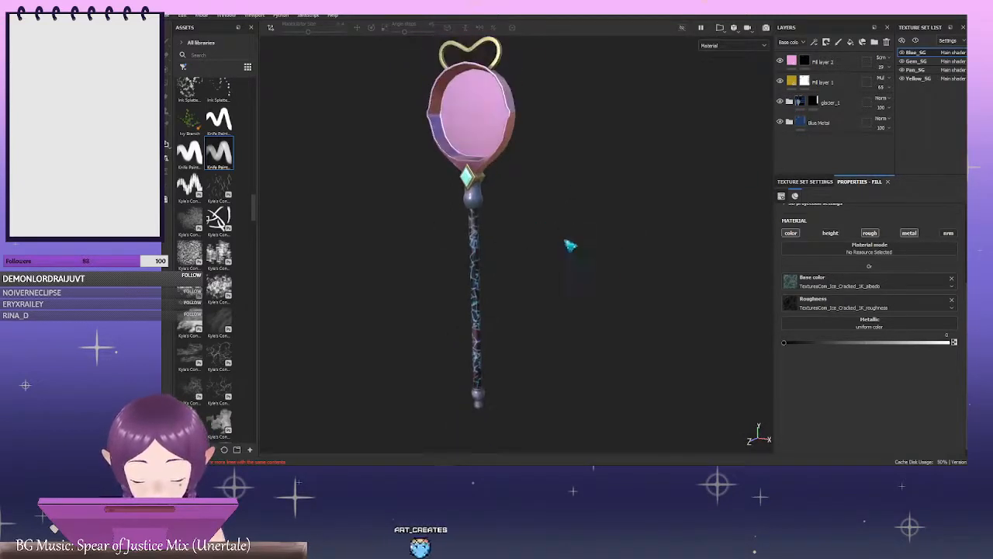
pyautogui.click(846, 65)
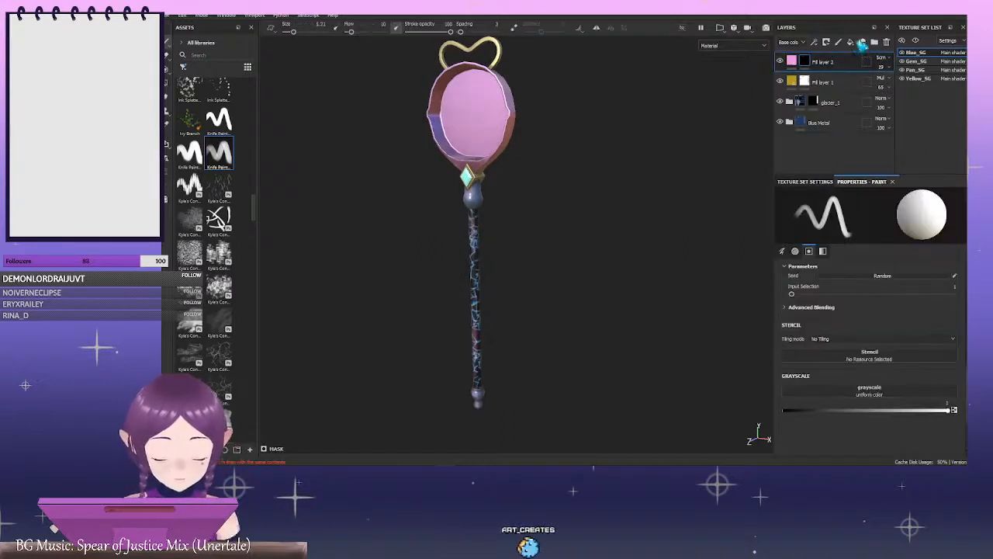
pyautogui.click(851, 42)
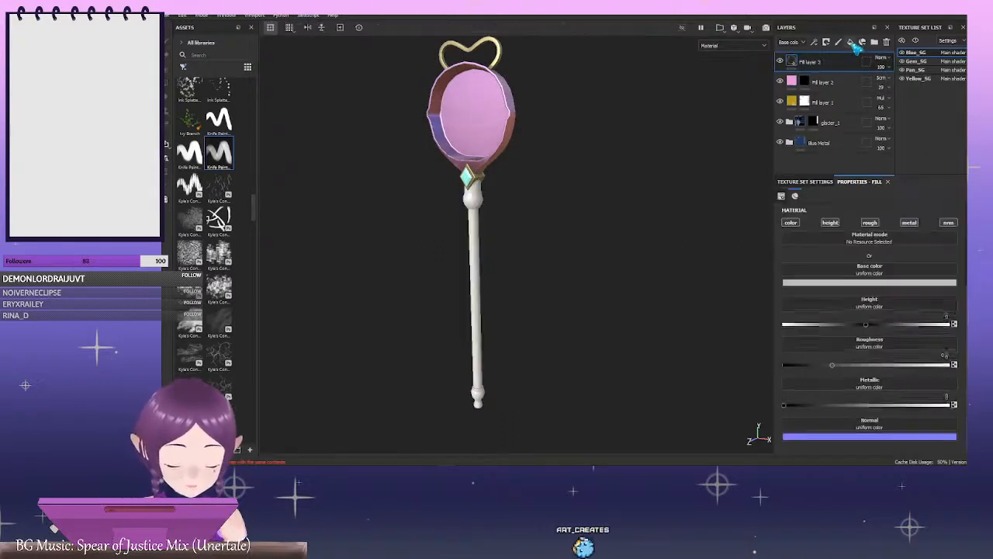
pyautogui.click(882, 284)
pyautogui.click(917, 330)
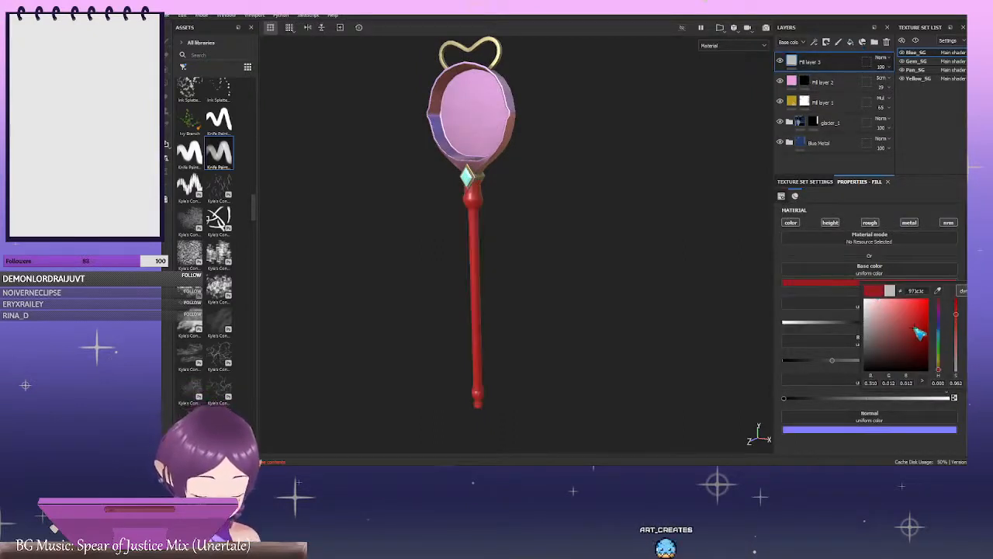
# Set Fill layer 3's blending mode to Multiply and add a black mask to it
pyautogui.click(884, 65)
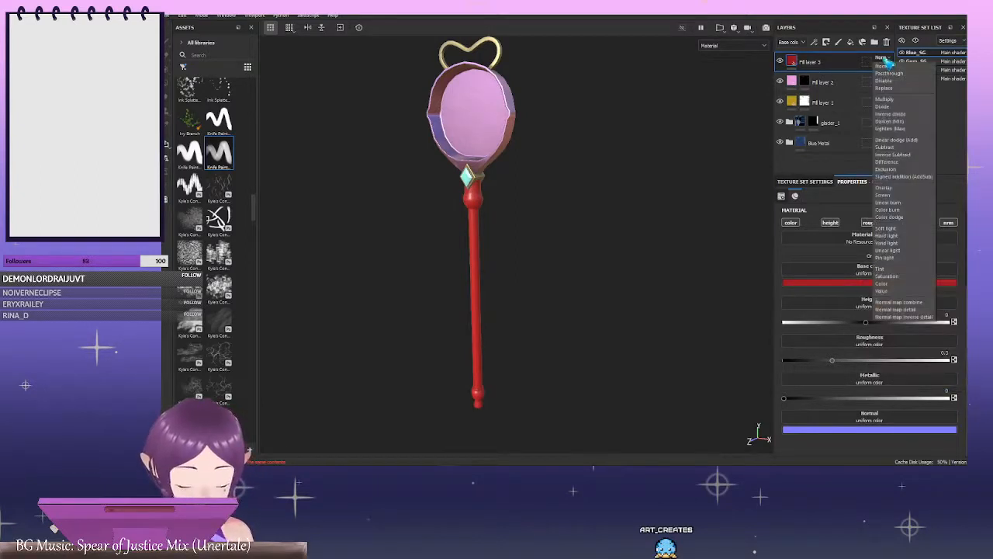
pyautogui.click(885, 62)
pyautogui.click(885, 58)
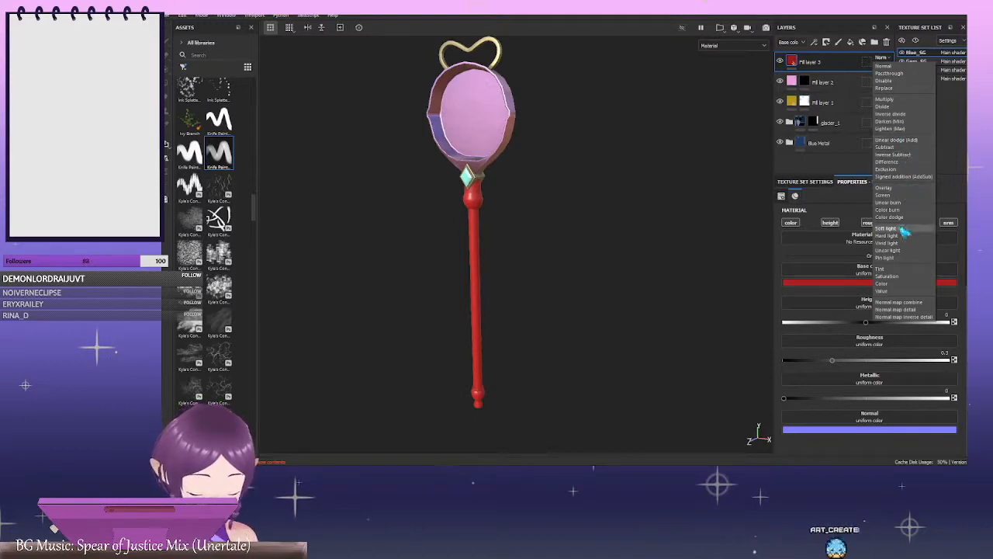
pyautogui.click(900, 88)
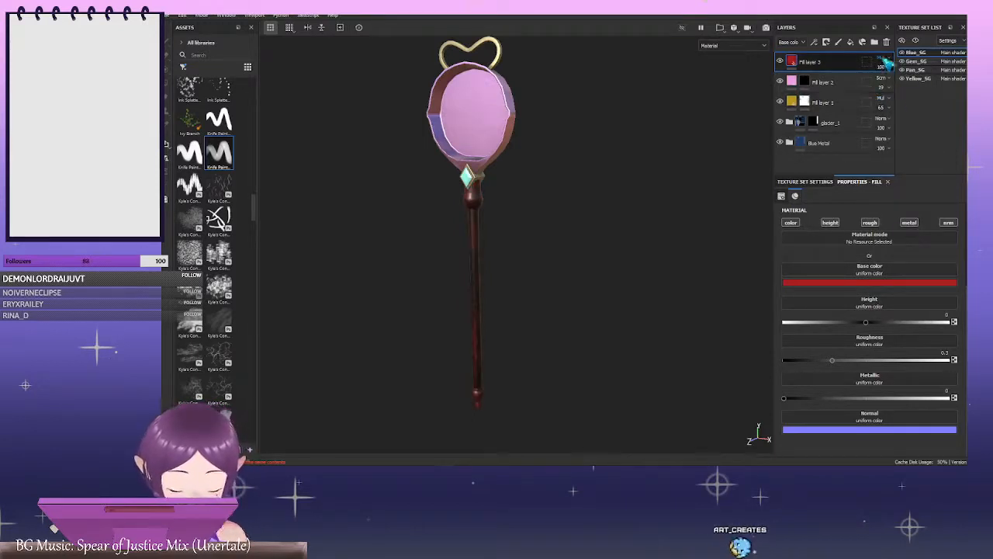
pyautogui.rightClick(844, 68)
pyautogui.click(887, 83)
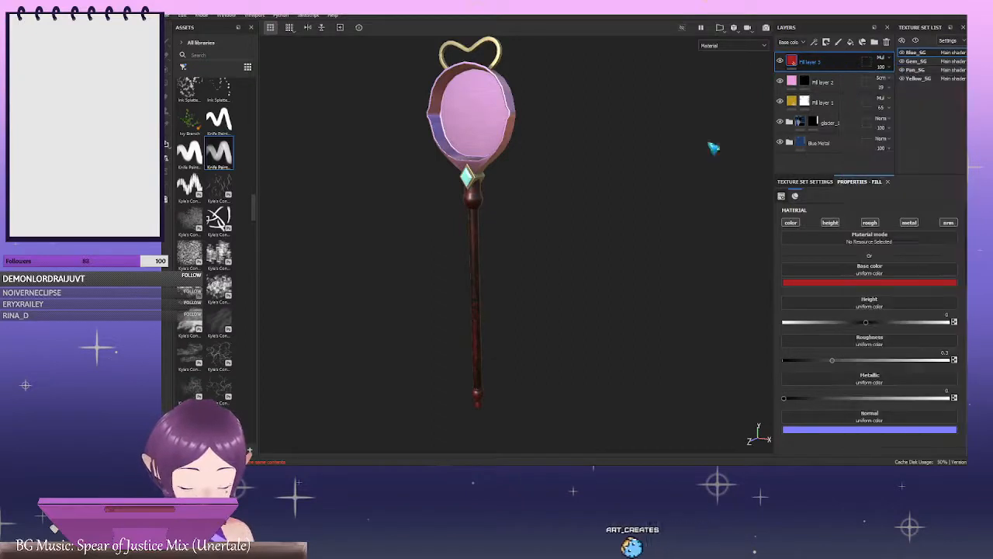
# Set the brush size to 2.5 and paint red shading onto the upper bulb just beneath the gold gem setting
pyautogui.scroll(8, 504, 191)
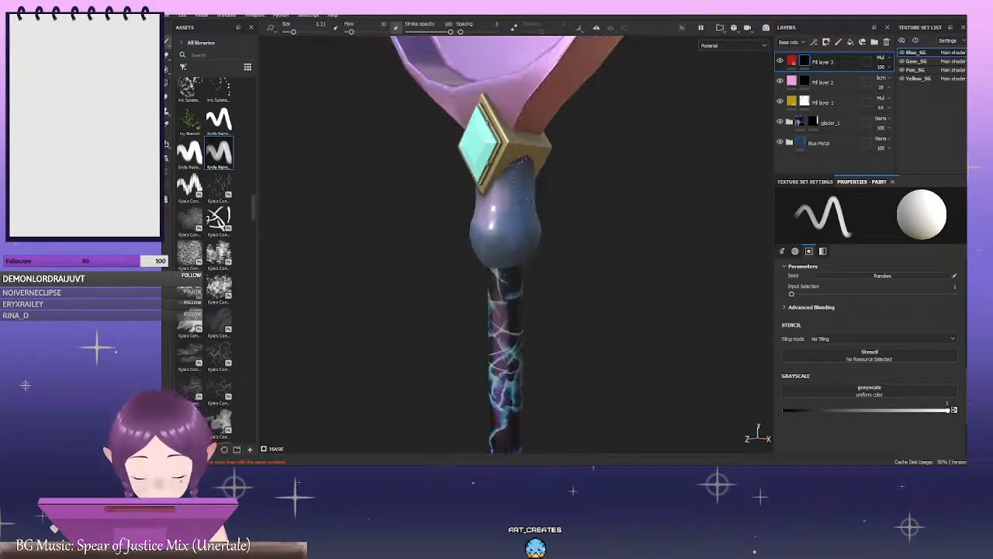
pyautogui.keyDown('ctrl'); pyautogui.moveTo(518, 179); pyautogui.dragTo(522, 163, button='right'); pyautogui.keyUp('ctrl')
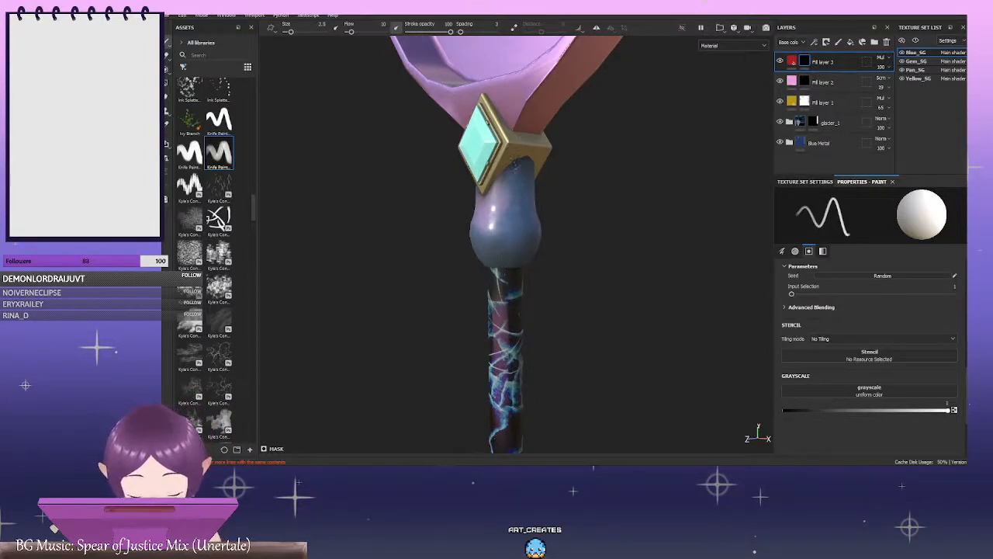
pyautogui.keyDown('alt'); pyautogui.moveTo(576, 154); pyautogui.dragTo(466, 159); pyautogui.keyUp('alt')
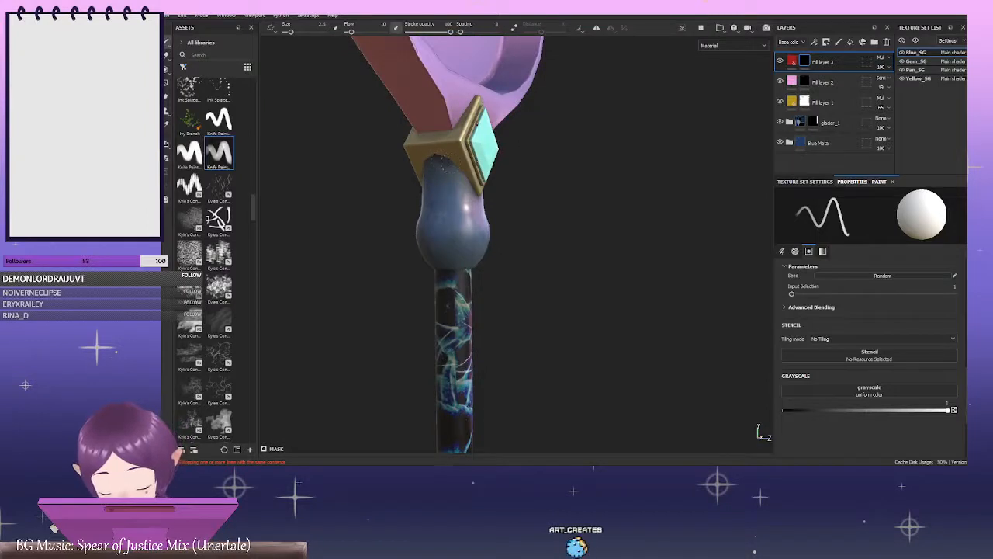
pyautogui.keyDown('alt'); pyautogui.moveTo(525, 173); pyautogui.dragTo(543, 140); pyautogui.keyUp('alt')
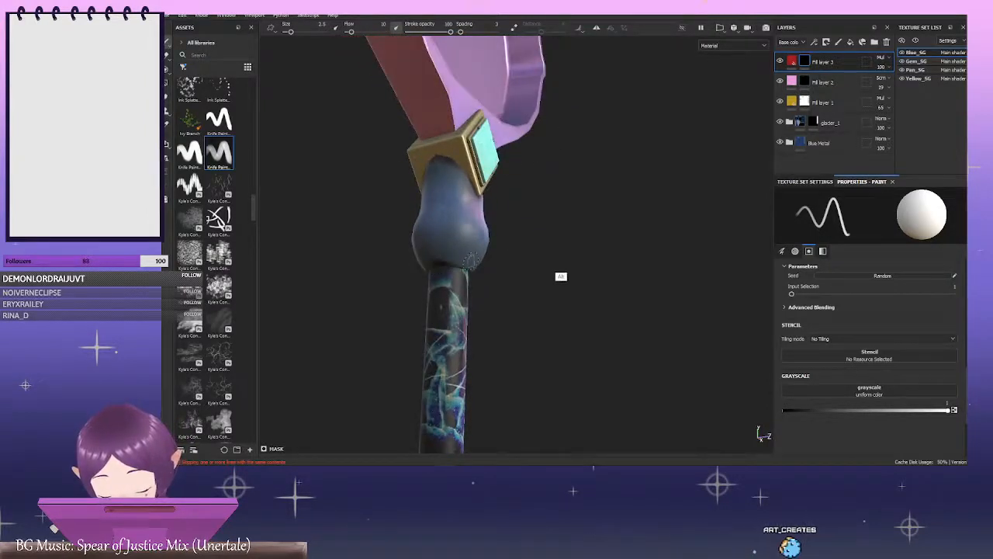
# Enlarge the brush to 3.38 and paint red shading around the upper bulb's lower rim, front and back
pyautogui.keyDown('alt'); pyautogui.moveTo(501, 274); pyautogui.dragTo(475, 272); pyautogui.keyUp('alt')
pyautogui.keyDown('ctrl'); pyautogui.moveTo(475, 269); pyautogui.dragTo(481, 262, button='right'); pyautogui.keyUp('ctrl')
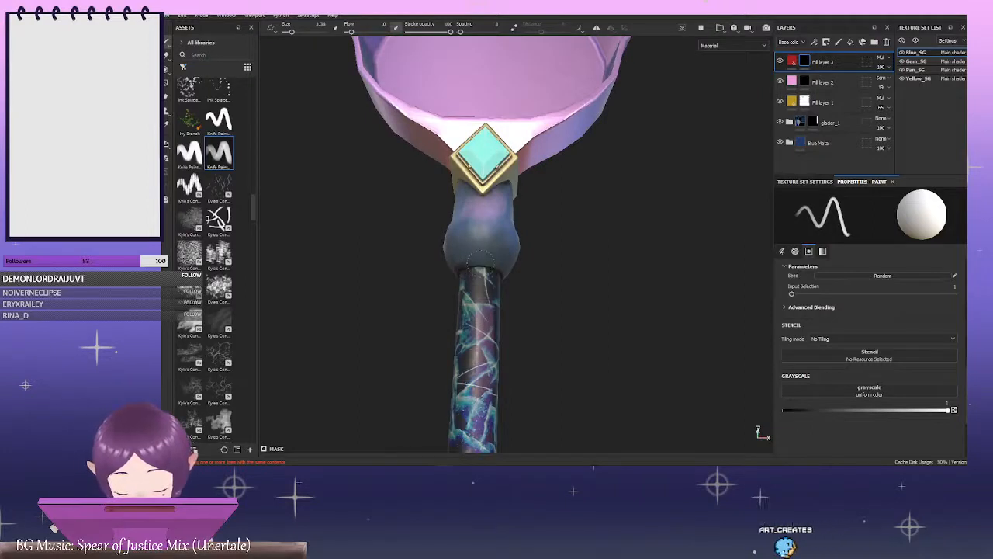
pyautogui.keyDown('alt'); pyautogui.moveTo(581, 248); pyautogui.dragTo(458, 262); pyautogui.keyUp('alt')
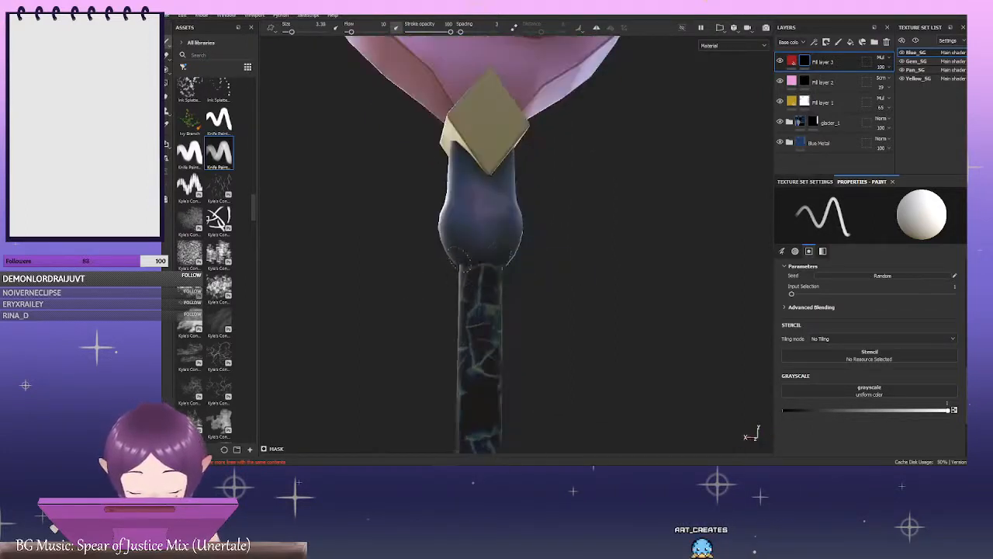
pyautogui.keyDown('alt'); pyautogui.moveTo(610, 215); pyautogui.dragTo(522, 152); pyautogui.keyUp('alt')
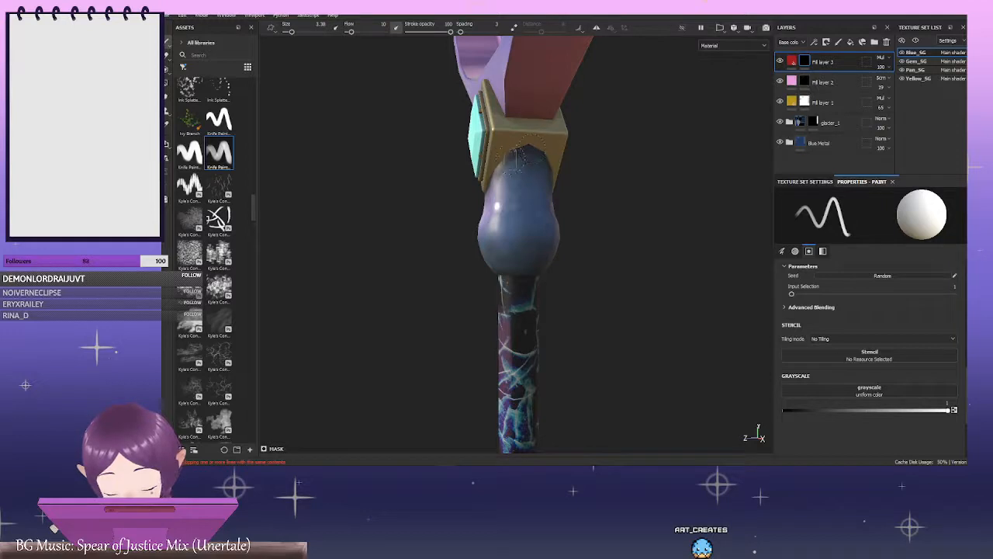
# Enlarge the brush to 4.93 and paint red shading down the sides of the upper bulb
pyautogui.keyDown('alt'); pyautogui.moveTo(644, 168); pyautogui.dragTo(613, 208); pyautogui.keyUp('alt')
pyautogui.keyDown('ctrl'); pyautogui.moveTo(560, 180); pyautogui.dragTo(565, 180, button='right'); pyautogui.keyUp('ctrl')
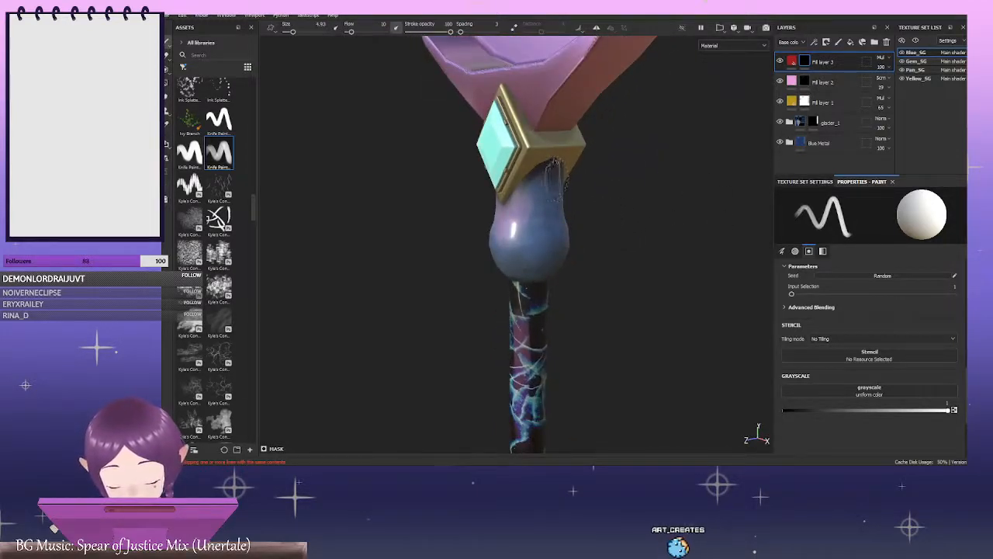
pyautogui.moveTo(559, 183); pyautogui.dragTo(556, 262)
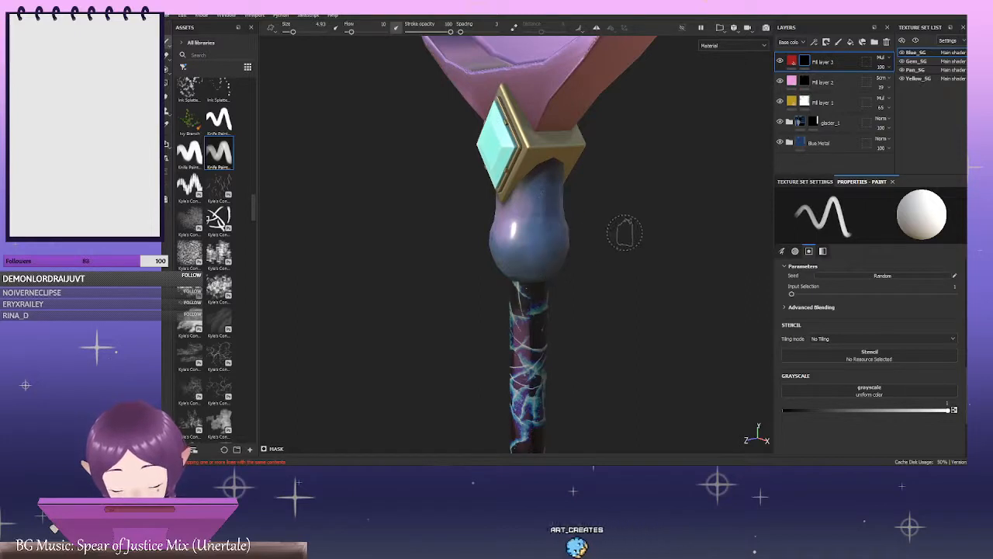
pyautogui.keyDown('alt'); pyautogui.moveTo(626, 230); pyautogui.dragTo(547, 258); pyautogui.keyUp('alt')
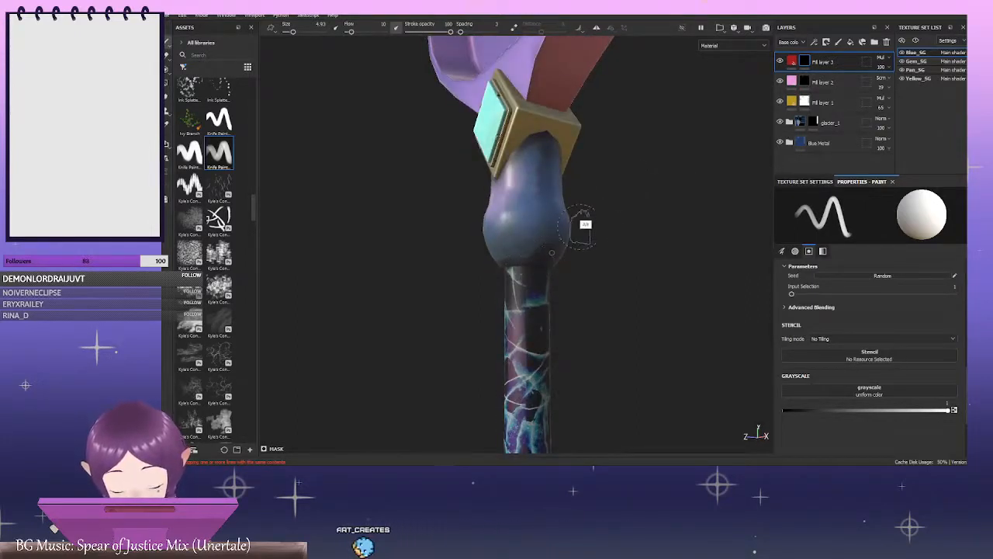
pyautogui.keyDown('alt'); pyautogui.moveTo(581, 222); pyautogui.dragTo(686, 225); pyautogui.keyUp('alt')
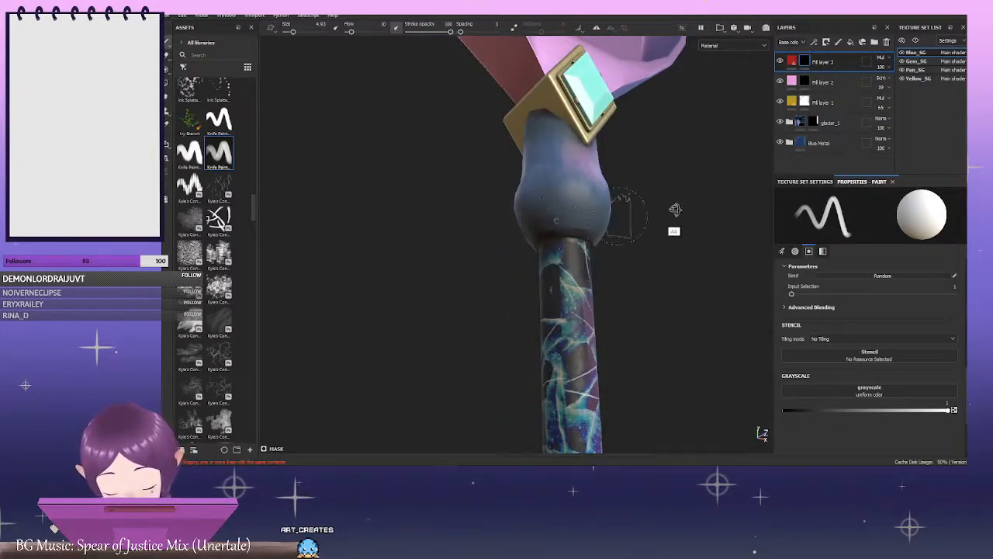
pyautogui.keyDown('alt'); pyautogui.moveTo(676, 209); pyautogui.dragTo(699, 211); pyautogui.keyUp('alt')
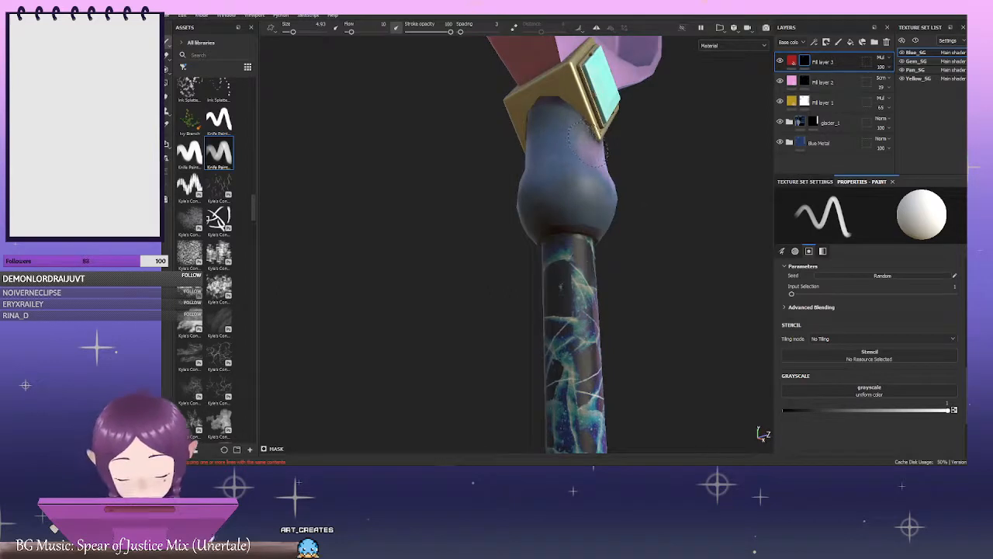
# Examine the red shading on the upper bulb and handle from several angles and distances
pyautogui.keyDown('alt'); pyautogui.moveTo(649, 176); pyautogui.dragTo(725, 222, button='right'); pyautogui.keyUp('alt')
pyautogui.keyDown('alt'); pyautogui.moveTo(725, 222); pyautogui.dragTo(523, 215); pyautogui.keyUp('alt')
pyautogui.keyDown('alt'); pyautogui.moveTo(622, 250); pyautogui.dragTo(667, 260); pyautogui.keyUp('alt')
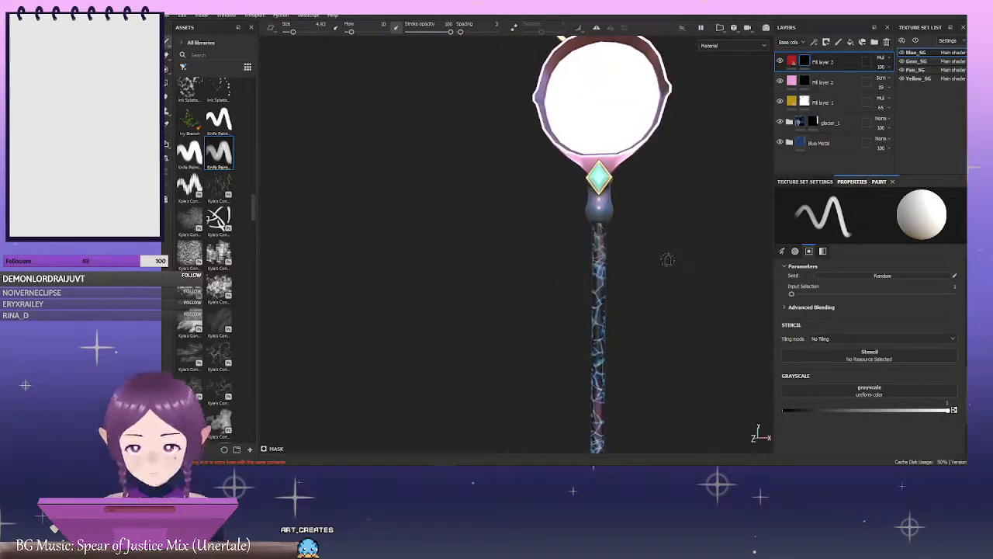
pyautogui.keyDown('alt'); pyautogui.moveTo(671, 246); pyautogui.dragTo(663, 173, button='right'); pyautogui.keyUp('alt')
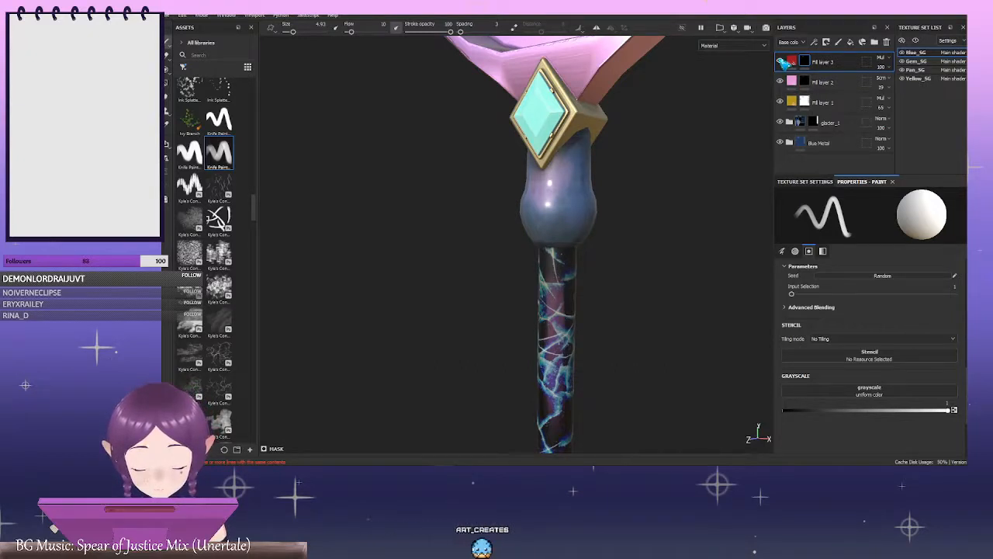
pyautogui.keyDown('alt'); pyautogui.moveTo(621, 186); pyautogui.dragTo(536, 183, button='right'); pyautogui.keyUp('alt')
pyautogui.keyDown('alt'); pyautogui.moveTo(535, 170); pyautogui.dragTo(587, 153); pyautogui.keyUp('alt')
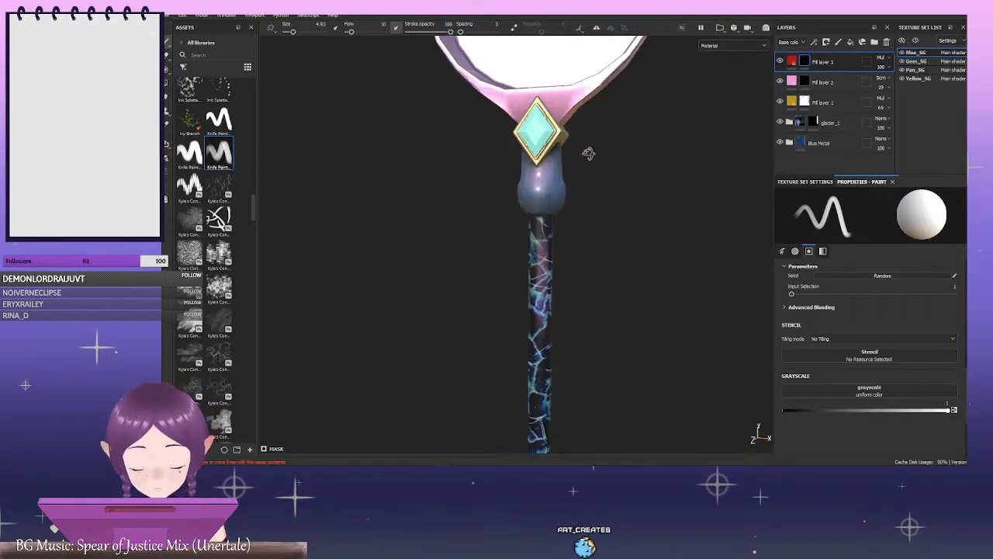
pyautogui.keyDown('alt'); pyautogui.moveTo(584, 285); pyautogui.dragTo(452, 282, button='right'); pyautogui.keyUp('alt')
pyautogui.keyDown('alt'); pyautogui.moveTo(513, 243); pyautogui.dragTo(666, 259, button='right'); pyautogui.keyUp('alt')
pyautogui.keyDown('alt'); pyautogui.moveTo(667, 258); pyautogui.dragTo(614, 224); pyautogui.keyUp('alt')
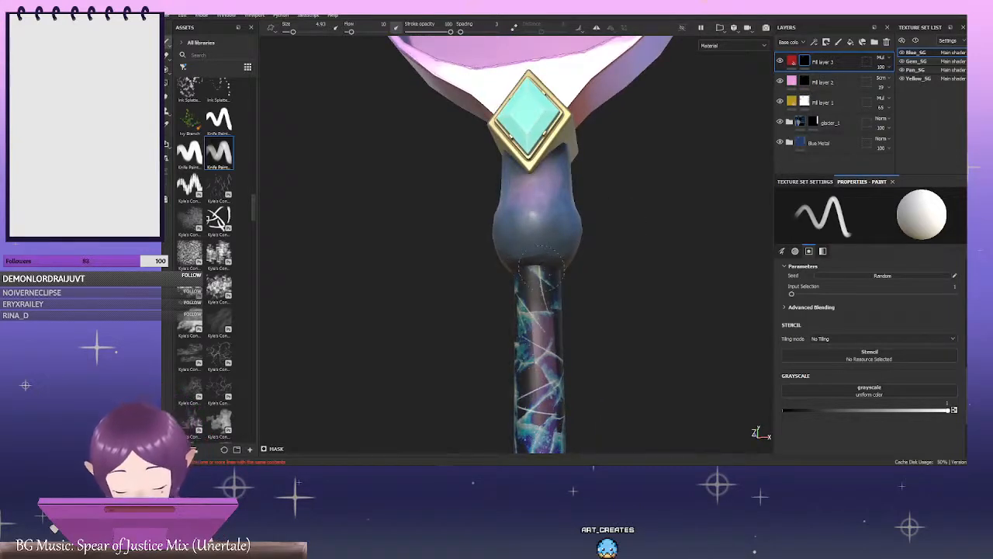
# Paint red shading all around the joint where the upper bulb meets the shaft
pyautogui.moveTo(552, 269)
pyautogui.keyDown('alt'); pyautogui.mouseDown()
pyautogui.moveTo(600, 253)
pyautogui.moveTo(660, 257)
pyautogui.mouseUp(); pyautogui.keyUp('alt')
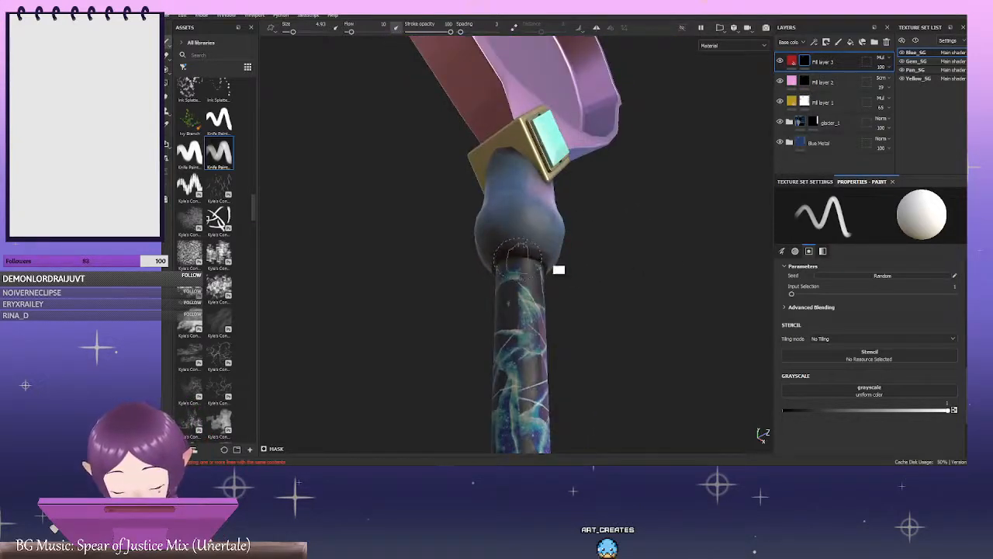
pyautogui.moveTo(558, 270)
pyautogui.keyDown('alt'); pyautogui.mouseDown()
pyautogui.moveTo(693, 228)
pyautogui.moveTo(729, 228)
pyautogui.mouseUp(); pyautogui.keyUp('alt')
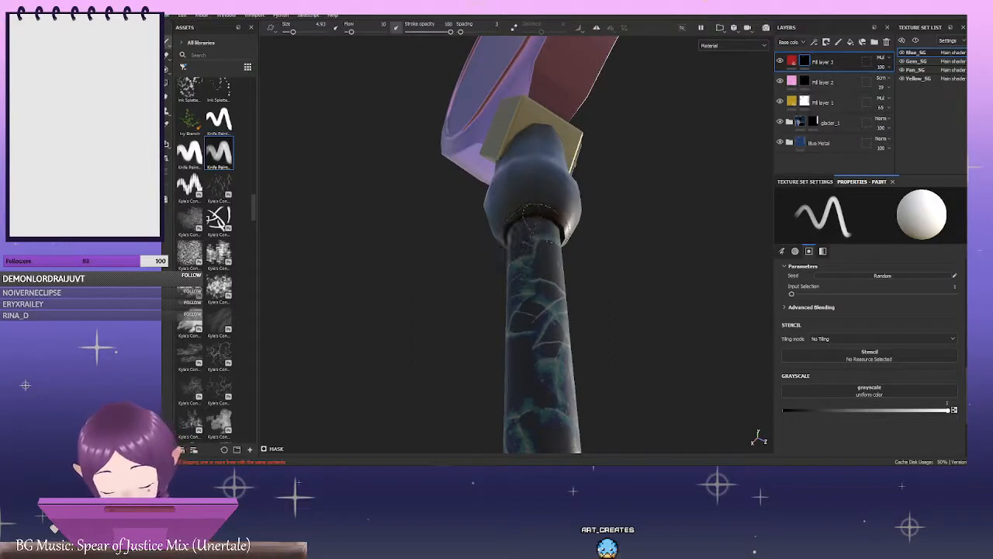
pyautogui.moveTo(590, 203)
pyautogui.keyDown('alt'); pyautogui.mouseDown()
pyautogui.moveTo(470, 277)
pyautogui.moveTo(572, 281)
pyautogui.moveTo(548, 225)
pyautogui.mouseUp(); pyautogui.keyUp('alt')
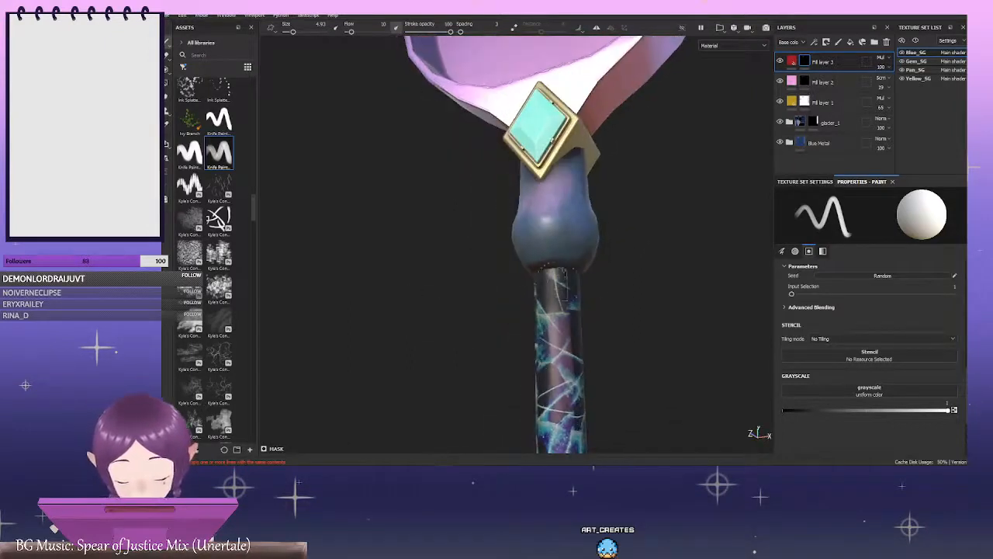
# Paint red shading along the edges of the shaft's upper part, working from a wider view
pyautogui.keyDown('alt'); pyautogui.moveTo(646, 249); pyautogui.dragTo(669, 299, button='right'); pyautogui.keyUp('alt')
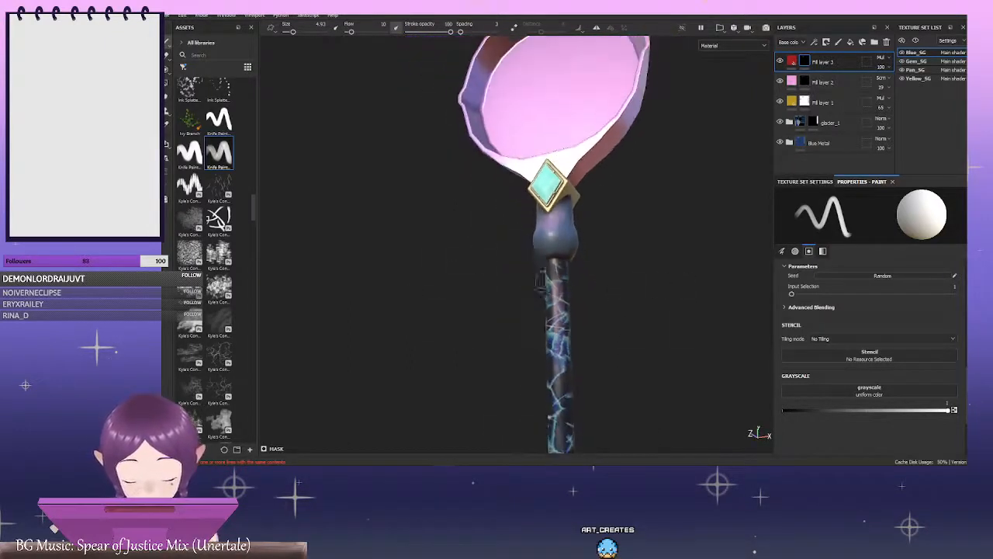
pyautogui.keyDown('alt'); pyautogui.moveTo(669, 298); pyautogui.dragTo(680, 313); pyautogui.keyUp('alt')
pyautogui.keyDown('alt'); pyautogui.moveTo(682, 318); pyautogui.dragTo(716, 353, button='right'); pyautogui.keyUp('alt')
pyautogui.moveTo(719, 355)
pyautogui.keyDown('alt'); pyautogui.mouseDown()
pyautogui.moveTo(657, 300)
pyautogui.moveTo(649, 240)
pyautogui.mouseUp(); pyautogui.keyUp('alt')
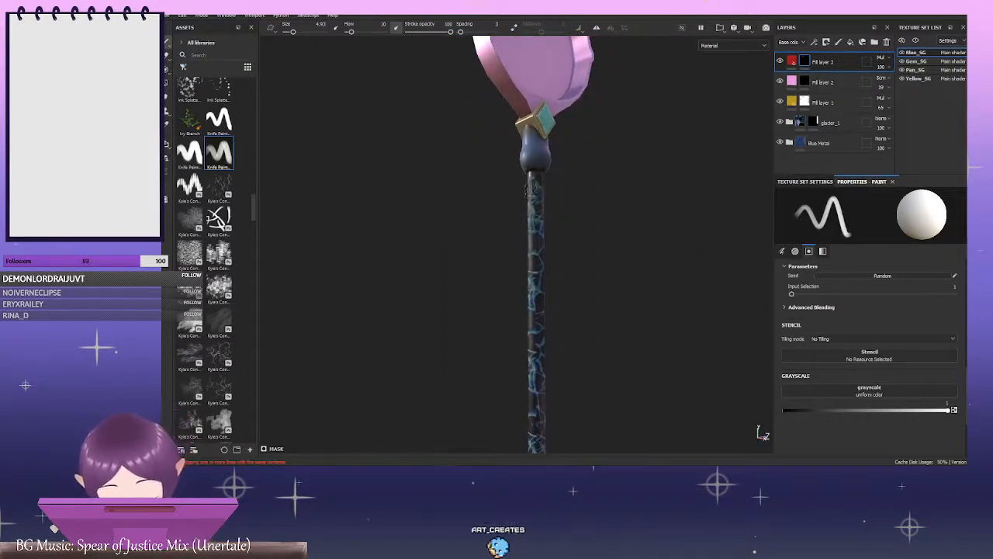
# Raise Fill layer 3's roughness to about 0.76 and reselect its mask for painting
pyautogui.click(793, 63)
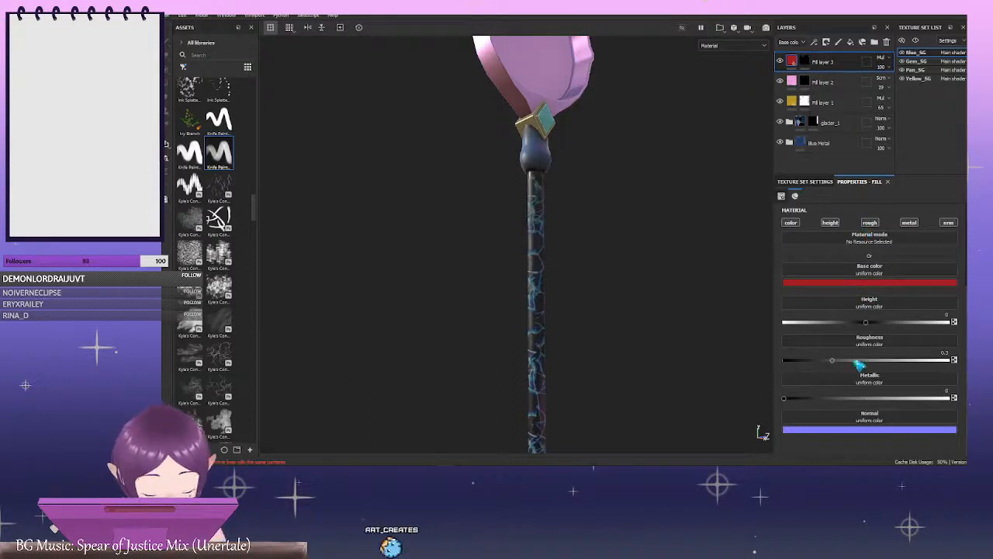
pyautogui.moveTo(859, 362); pyautogui.dragTo(916, 365)
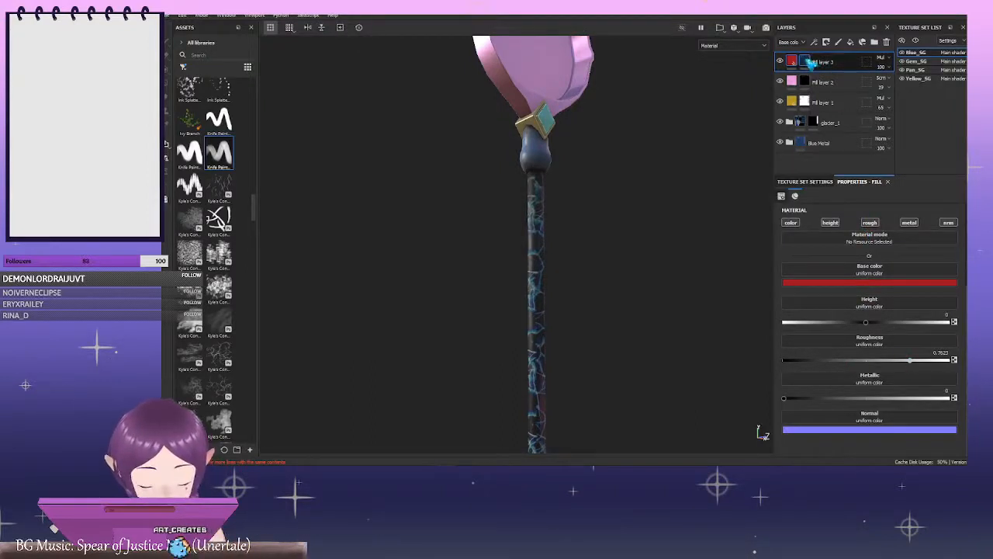
pyautogui.click(805, 62)
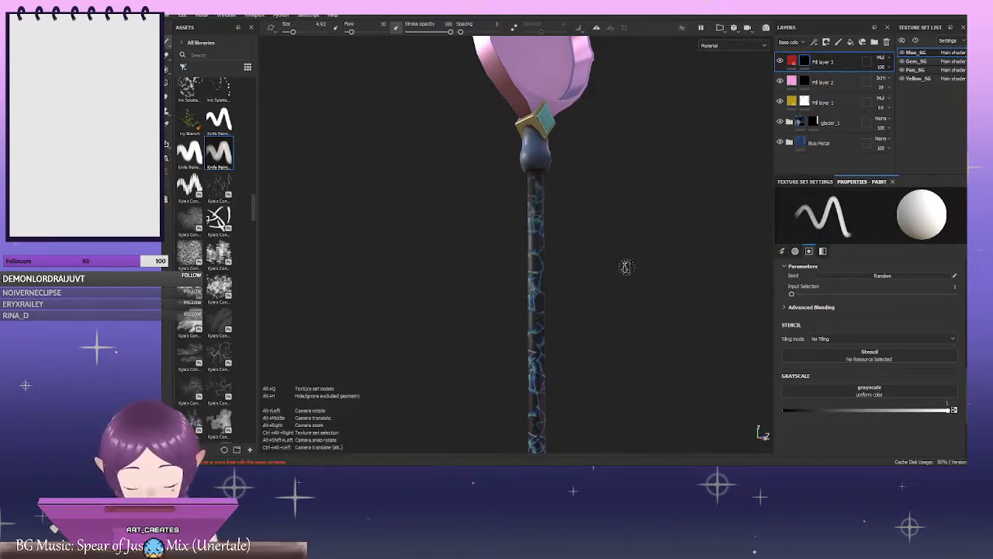
# Paint long red shading strokes down the sides of the shaft toward the lower knob
pyautogui.moveTo(607, 285); pyautogui.dragTo(622, 188, button='middle')
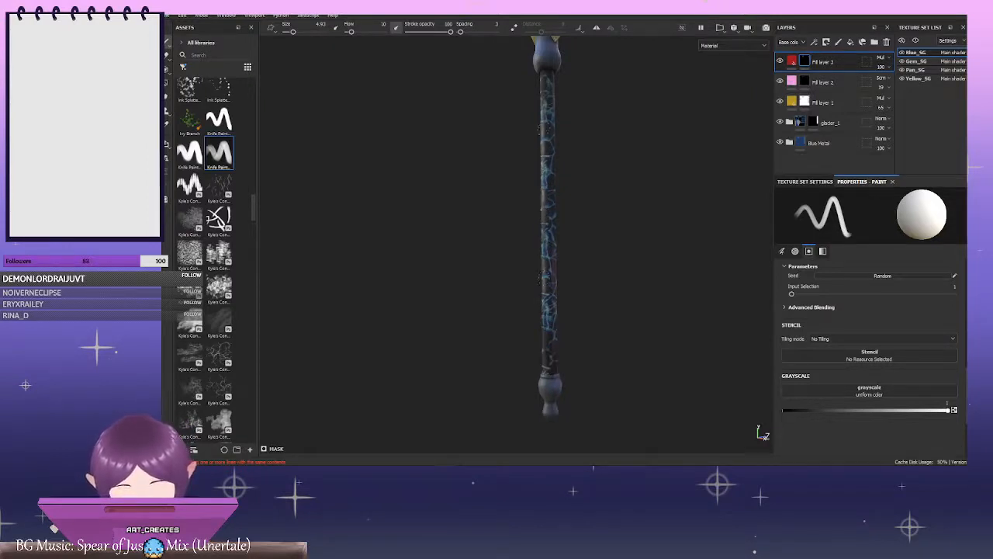
pyautogui.keyDown('alt'); pyautogui.moveTo(636, 247); pyautogui.dragTo(509, 259); pyautogui.keyUp('alt')
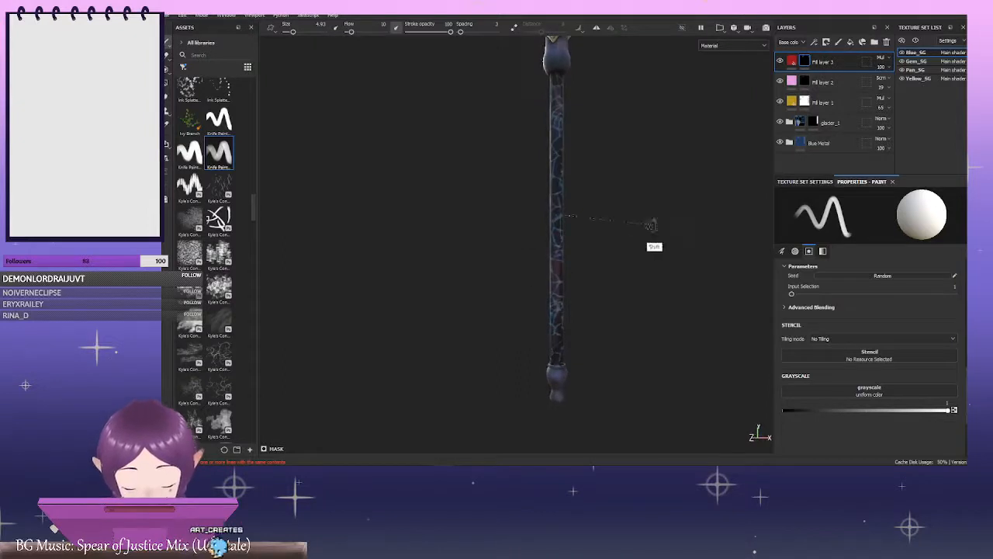
pyautogui.keyDown('shift'); pyautogui.moveTo(652, 225); pyautogui.dragTo(597, 222, button='right'); pyautogui.keyUp('shift')
pyautogui.moveTo(631, 291)
pyautogui.keyDown('alt'); pyautogui.mouseDown()
pyautogui.moveTo(630, 321)
pyautogui.moveTo(607, 337)
pyautogui.mouseUp(); pyautogui.keyUp('alt')
pyautogui.keyDown('alt'); pyautogui.moveTo(607, 339); pyautogui.dragTo(575, 225, button='middle'); pyautogui.keyUp('alt')
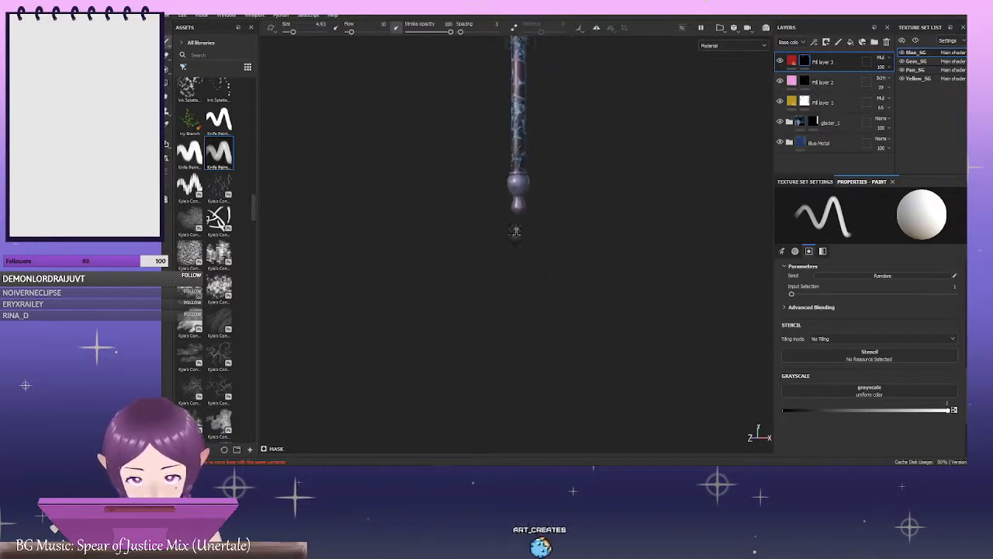
# Set the brush size to 0.97 and paint red shading all around the groove beneath the collar above the lower knob
pyautogui.keyDown('alt'); pyautogui.moveTo(574, 233); pyautogui.dragTo(665, 272, button='right'); pyautogui.keyUp('alt')
pyautogui.moveTo(619, 339)
pyautogui.keyDown('alt'); pyautogui.mouseDown(button='middle')
pyautogui.moveTo(614, 179)
pyautogui.moveTo(626, 116)
pyautogui.mouseUp(button='middle'); pyautogui.keyUp('alt')
pyautogui.keyDown('alt'); pyautogui.moveTo(626, 330); pyautogui.dragTo(617, 104, button='middle'); pyautogui.keyUp('alt')
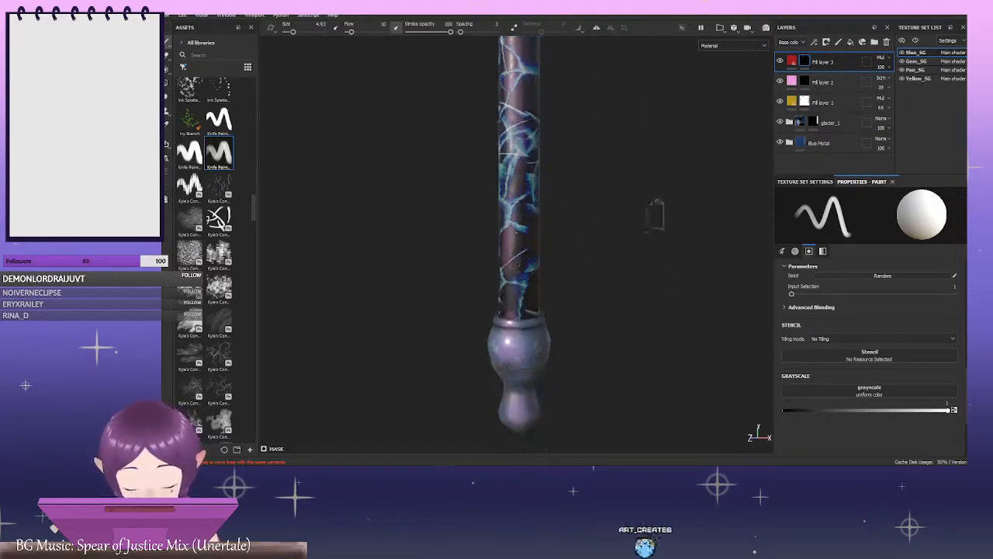
pyautogui.keyDown('alt'); pyautogui.moveTo(667, 316); pyautogui.dragTo(646, 212, button='middle'); pyautogui.keyUp('alt')
pyautogui.keyDown('alt'); pyautogui.moveTo(636, 252); pyautogui.dragTo(692, 206); pyautogui.keyUp('alt')
pyautogui.keyDown('alt'); pyautogui.moveTo(582, 207); pyautogui.dragTo(628, 203, button='right'); pyautogui.keyUp('alt')
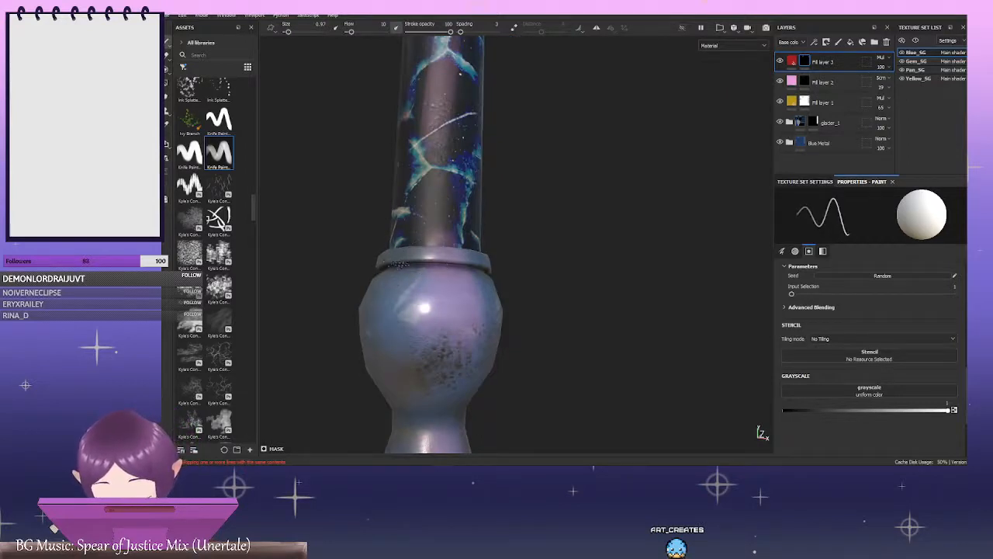
pyautogui.keyDown('alt'); pyautogui.moveTo(571, 281); pyautogui.dragTo(461, 247); pyautogui.keyUp('alt')
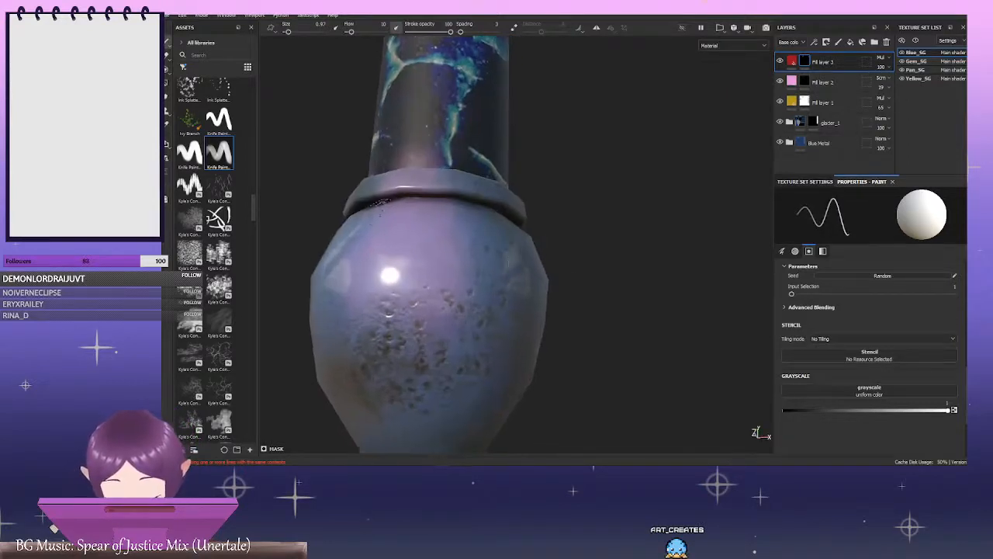
pyautogui.keyDown('alt'); pyautogui.moveTo(604, 224); pyautogui.dragTo(517, 283, button='right'); pyautogui.keyUp('alt')
pyautogui.moveTo(563, 273)
pyautogui.keyDown('alt'); pyautogui.mouseDown()
pyautogui.moveTo(617, 275)
pyautogui.moveTo(472, 287)
pyautogui.mouseUp(); pyautogui.keyUp('alt')
pyautogui.keyDown('alt'); pyautogui.moveTo(586, 278); pyautogui.dragTo(447, 277); pyautogui.keyUp('alt')
pyautogui.keyDown('alt'); pyautogui.moveTo(521, 276); pyautogui.dragTo(444, 293); pyautogui.keyUp('alt')
# Set the brush size to 3.03 and paint red shading around the lower knob, its narrow neck and the tip
pyautogui.keyDown('ctrl'); pyautogui.moveTo(419, 279); pyautogui.dragTo(428, 281, button='right'); pyautogui.keyUp('ctrl')
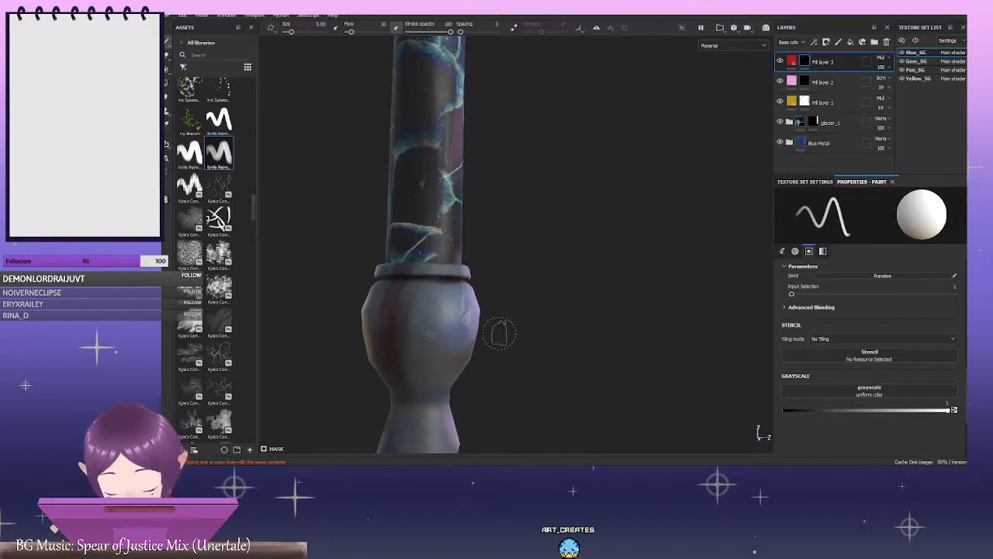
pyautogui.keyDown('alt'); pyautogui.moveTo(499, 333); pyautogui.dragTo(456, 342); pyautogui.keyUp('alt')
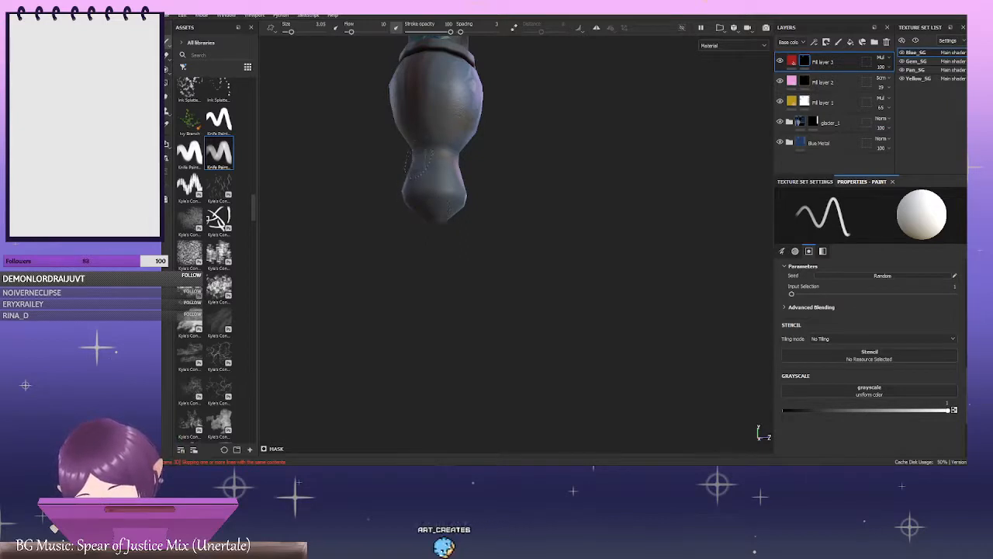
pyautogui.moveTo(458, 147)
pyautogui.keyDown('alt'); pyautogui.mouseDown()
pyautogui.moveTo(496, 122)
pyautogui.moveTo(519, 158)
pyautogui.mouseUp(); pyautogui.keyUp('alt')
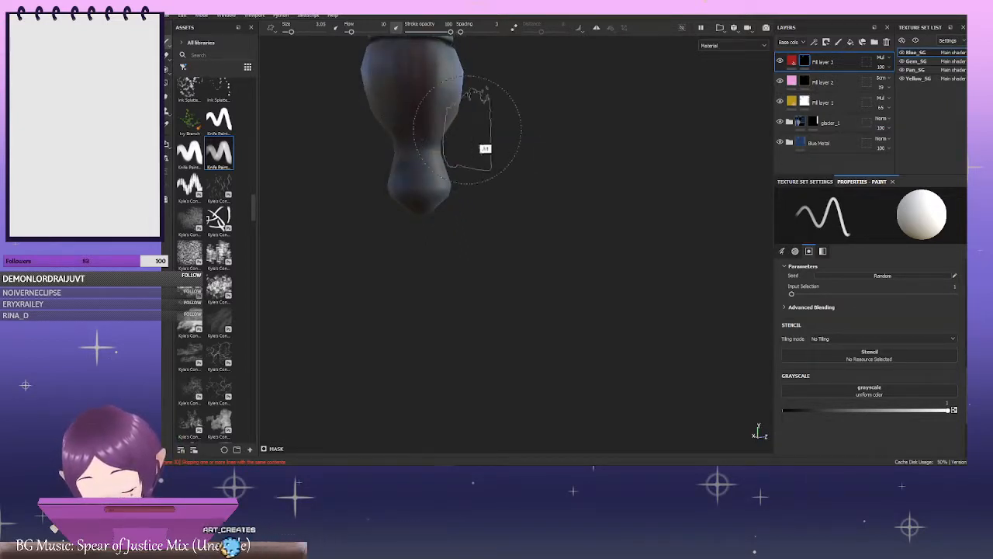
pyautogui.moveTo(483, 148)
pyautogui.keyDown('alt'); pyautogui.mouseDown()
pyautogui.moveTo(412, 171)
pyautogui.moveTo(543, 146)
pyautogui.moveTo(506, 100)
pyautogui.moveTo(505, 124)
pyautogui.moveTo(528, 150)
pyautogui.moveTo(460, 199)
pyautogui.mouseUp(); pyautogui.keyUp('alt')
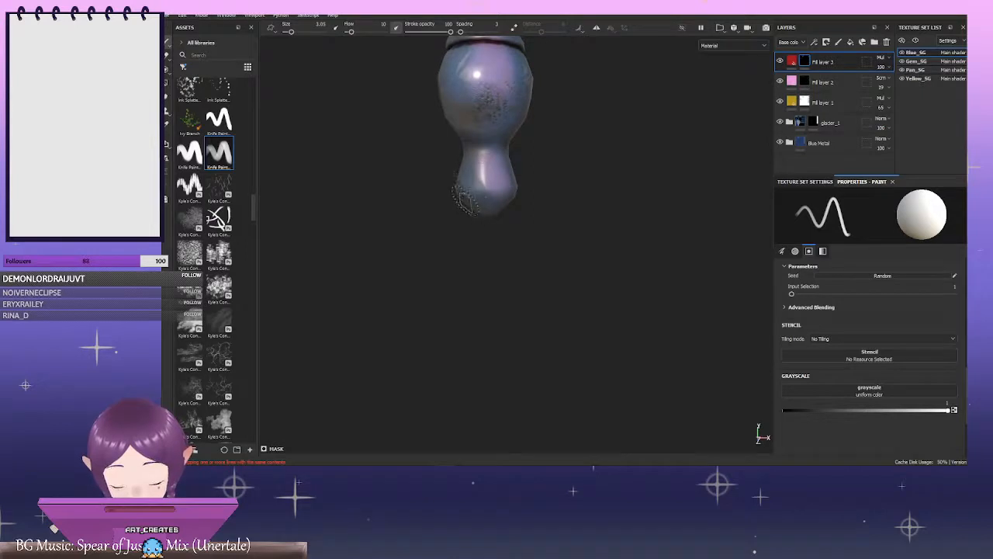
pyautogui.keyDown('alt'); pyautogui.moveTo(573, 205); pyautogui.dragTo(617, 198); pyautogui.keyUp('alt')
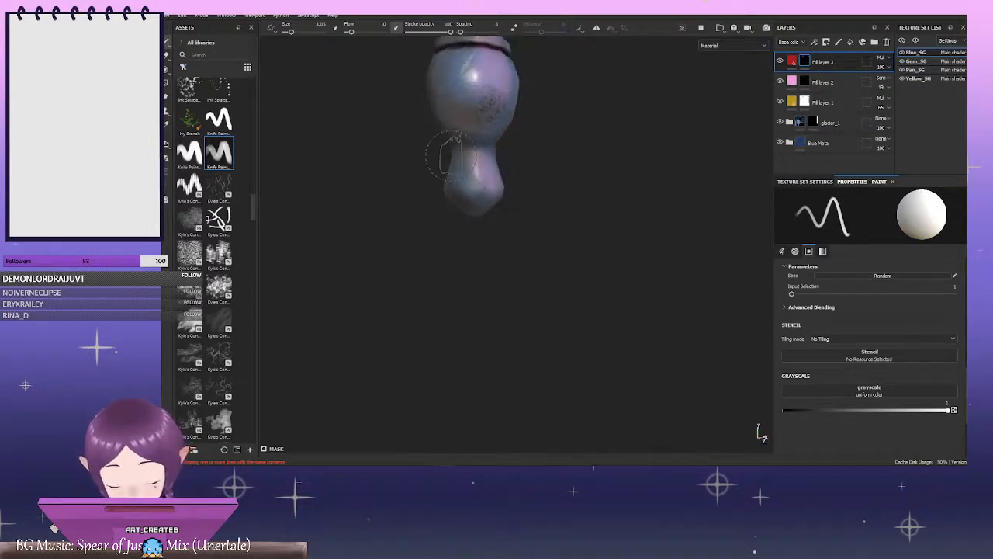
pyautogui.keyDown('alt'); pyautogui.moveTo(508, 216); pyautogui.dragTo(534, 168); pyautogui.keyUp('alt')
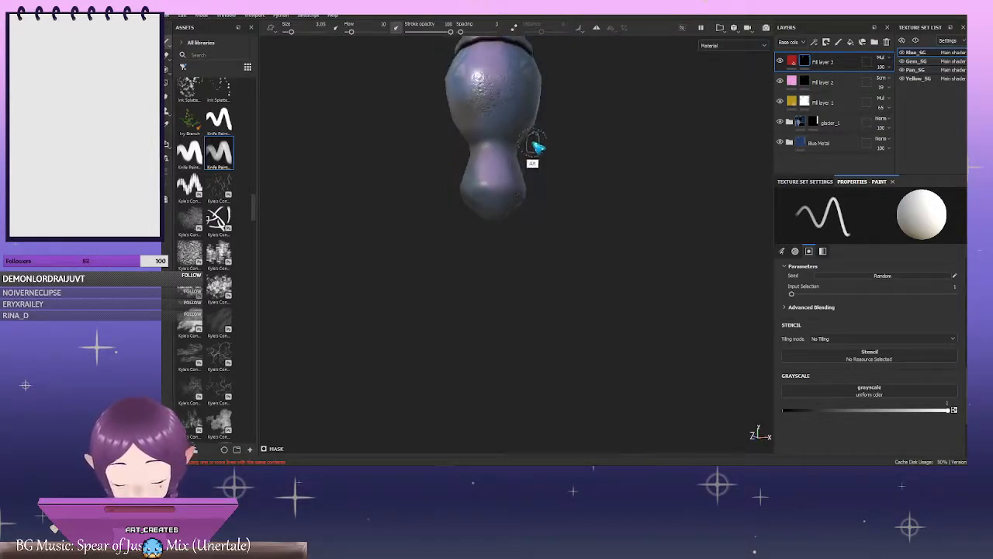
pyautogui.keyDown('alt'); pyautogui.moveTo(495, 216); pyautogui.dragTo(526, 203); pyautogui.keyUp('alt')
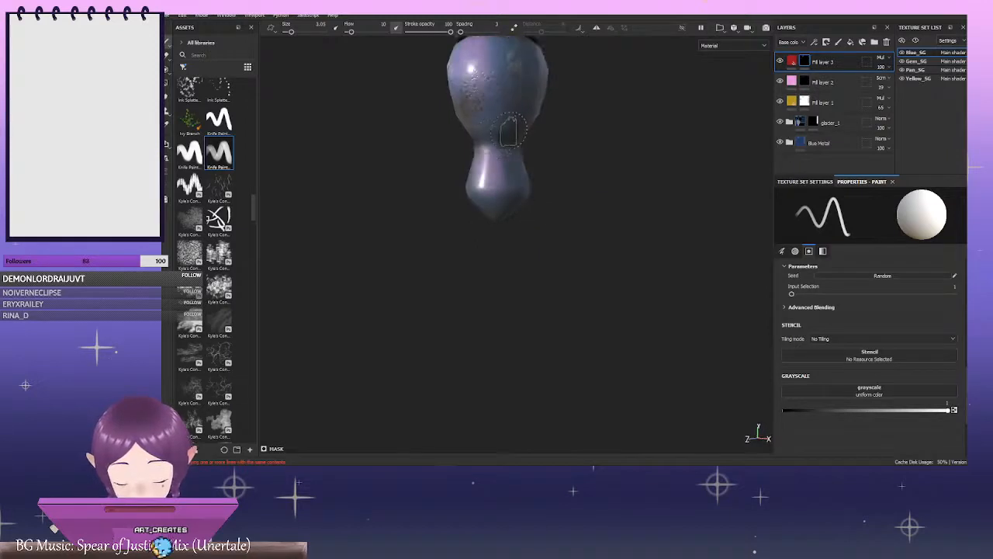
pyautogui.moveTo(584, 140)
pyautogui.keyDown('alt'); pyautogui.mouseDown()
pyautogui.moveTo(397, 158)
pyautogui.moveTo(461, 132)
pyautogui.moveTo(431, 138)
pyautogui.mouseUp(); pyautogui.keyUp('alt')
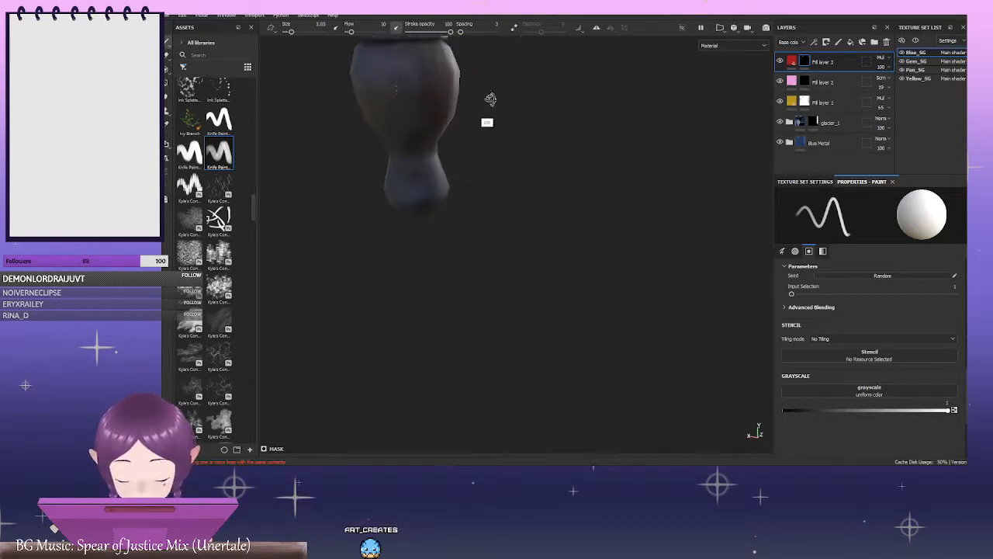
pyautogui.keyDown('alt'); pyautogui.moveTo(491, 98); pyautogui.dragTo(573, 104); pyautogui.keyUp('alt')
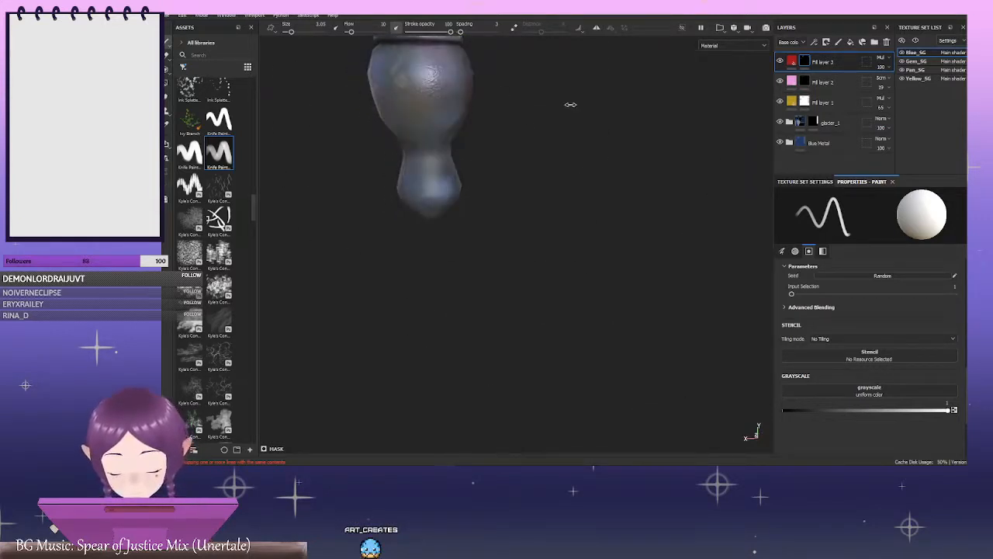
# Reduce the brush size to 1.56 and add more red shading around the lower knob just beneath the collar
pyautogui.keyDown('alt'); pyautogui.moveTo(581, 106); pyautogui.dragTo(632, 148, button='middle'); pyautogui.keyUp('alt')
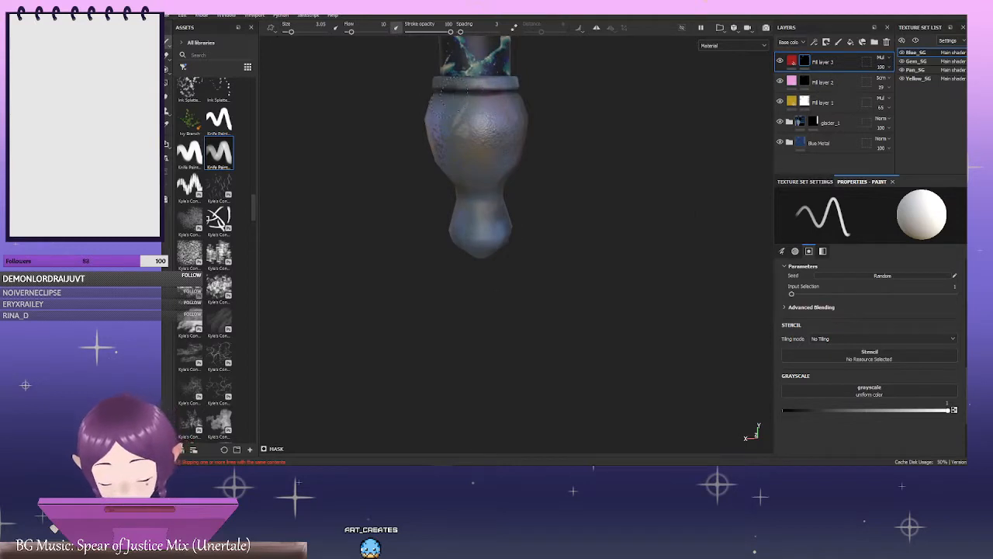
pyautogui.keyDown('alt'); pyautogui.moveTo(532, 94); pyautogui.dragTo(690, 93); pyautogui.keyUp('alt')
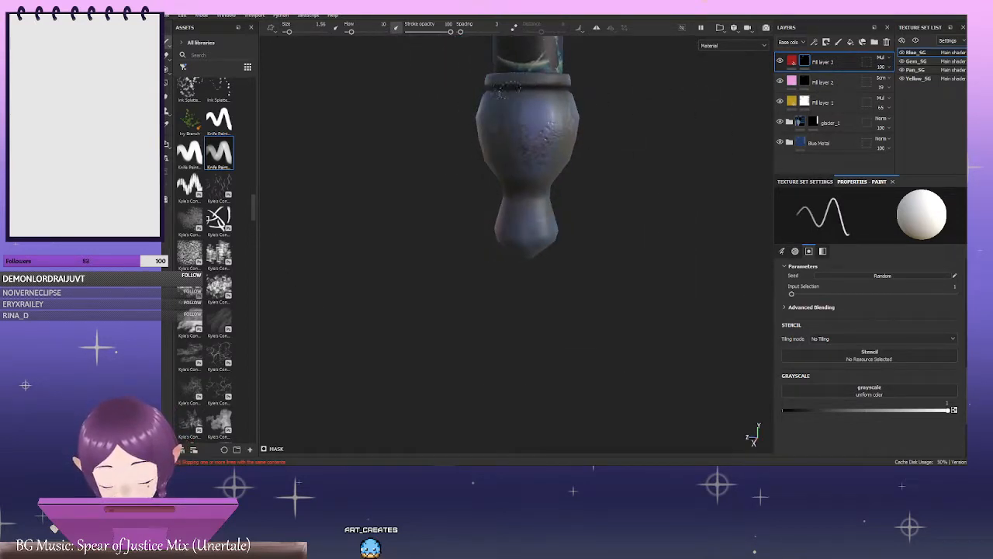
pyautogui.keyDown('alt'); pyautogui.moveTo(554, 87); pyautogui.dragTo(675, 89); pyautogui.keyUp('alt')
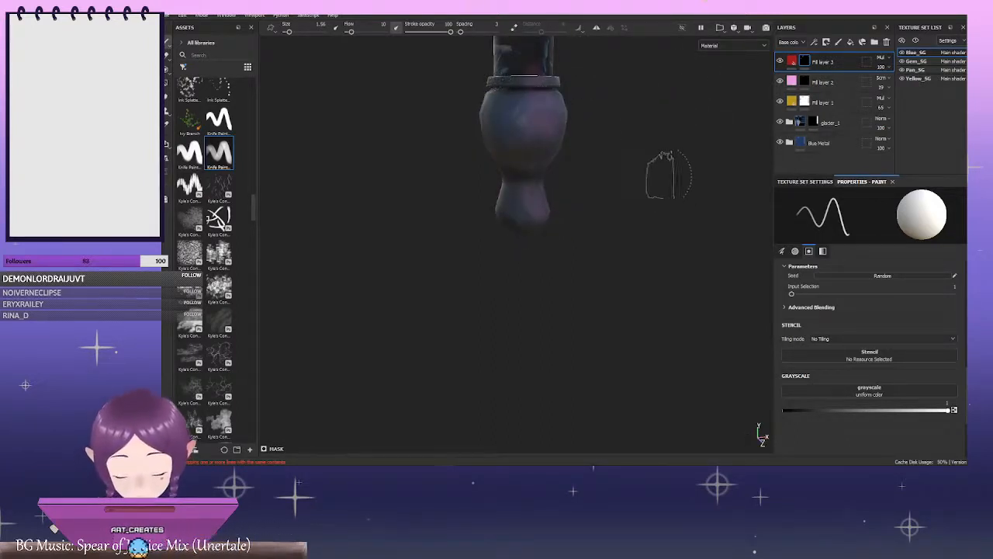
pyautogui.moveTo(660, 177)
pyautogui.keyDown('alt'); pyautogui.mouseDown()
pyautogui.moveTo(585, 197)
pyautogui.moveTo(561, 184)
pyautogui.moveTo(550, 155)
pyautogui.moveTo(639, 179)
pyautogui.moveTo(674, 164)
pyautogui.mouseUp(); pyautogui.keyUp('alt')
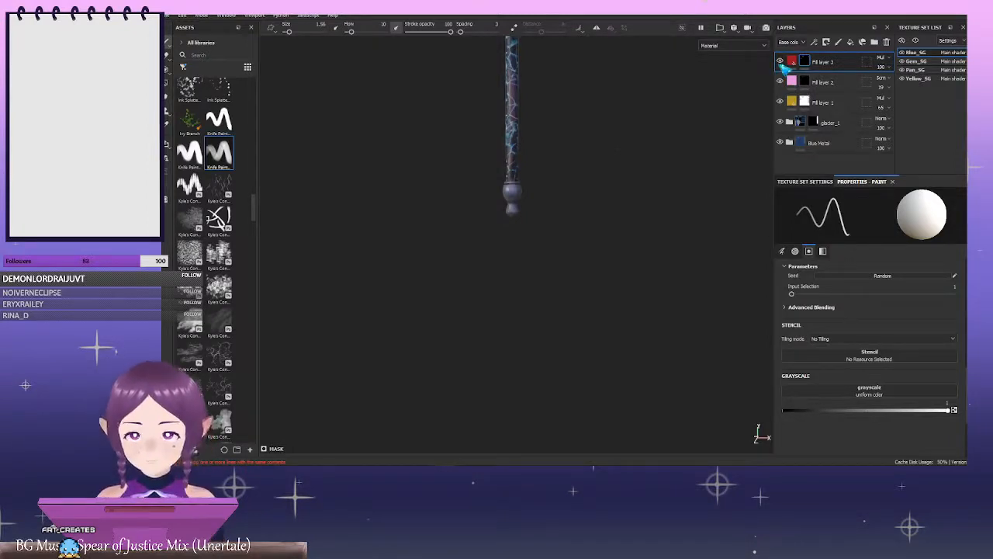
# Toggle Fill layer 3's visibility to compare the lower knob with and without the red shading
pyautogui.keyDown('alt'); pyautogui.moveTo(613, 155); pyautogui.dragTo(736, 156, button='right'); pyautogui.keyUp('alt')
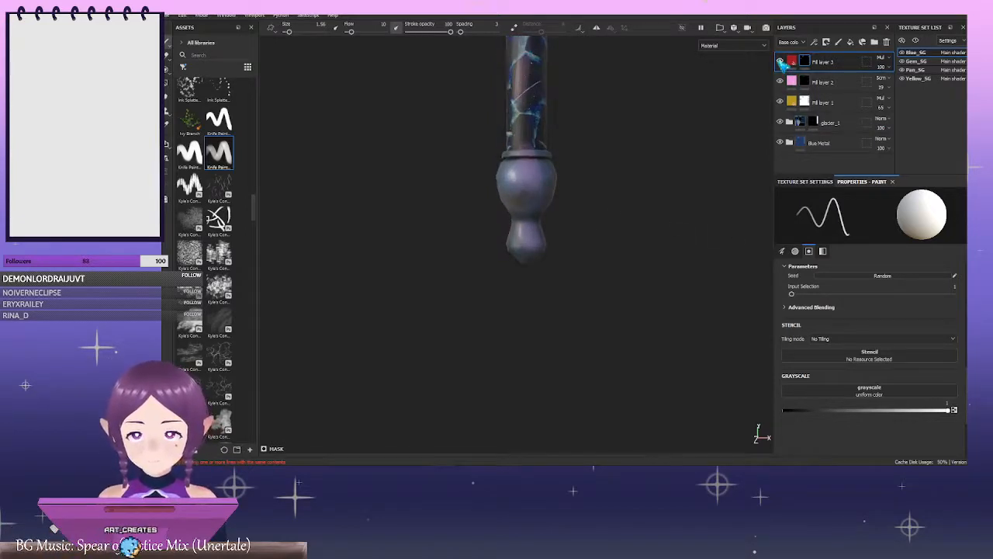
pyautogui.click(780, 61)
pyautogui.keyDown('alt'); pyautogui.moveTo(535, 177); pyautogui.dragTo(329, 188, button='right'); pyautogui.keyUp('alt')
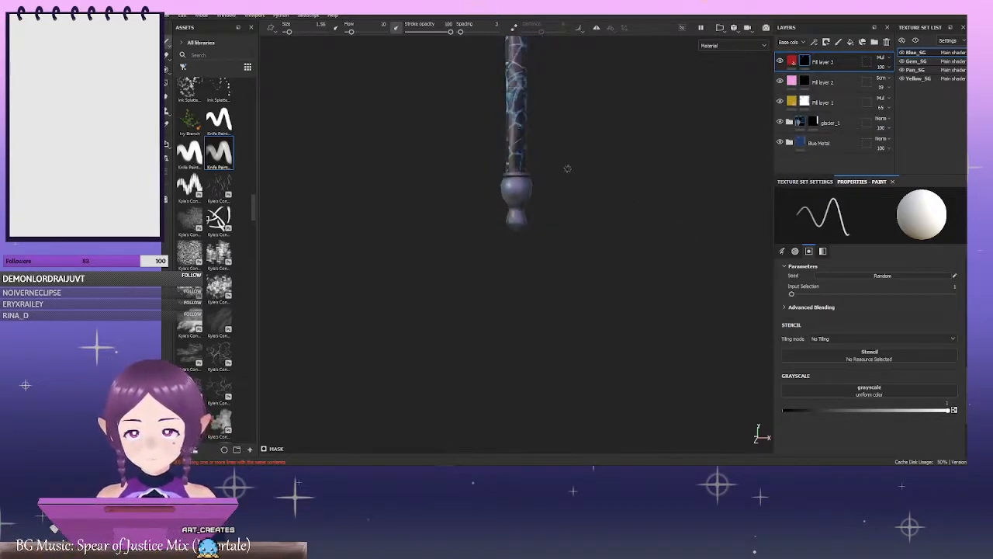
# Examine the whole staff from the lower knob up the shaft to the gem and pan head
pyautogui.keyDown('alt'); pyautogui.moveTo(567, 168); pyautogui.dragTo(559, 252, button='middle'); pyautogui.keyUp('alt')
pyautogui.keyDown('alt'); pyautogui.moveTo(558, 253); pyautogui.dragTo(466, 195, button='right'); pyautogui.keyUp('alt')
pyautogui.keyDown('alt'); pyautogui.moveTo(646, 190); pyautogui.dragTo(630, 264, button='middle'); pyautogui.keyUp('alt')
pyautogui.keyDown('alt'); pyautogui.moveTo(657, 208); pyautogui.dragTo(503, 179, button='right'); pyautogui.keyUp('alt')
pyautogui.keyDown('alt'); pyautogui.moveTo(674, 168); pyautogui.dragTo(675, 245, button='middle'); pyautogui.keyUp('alt')
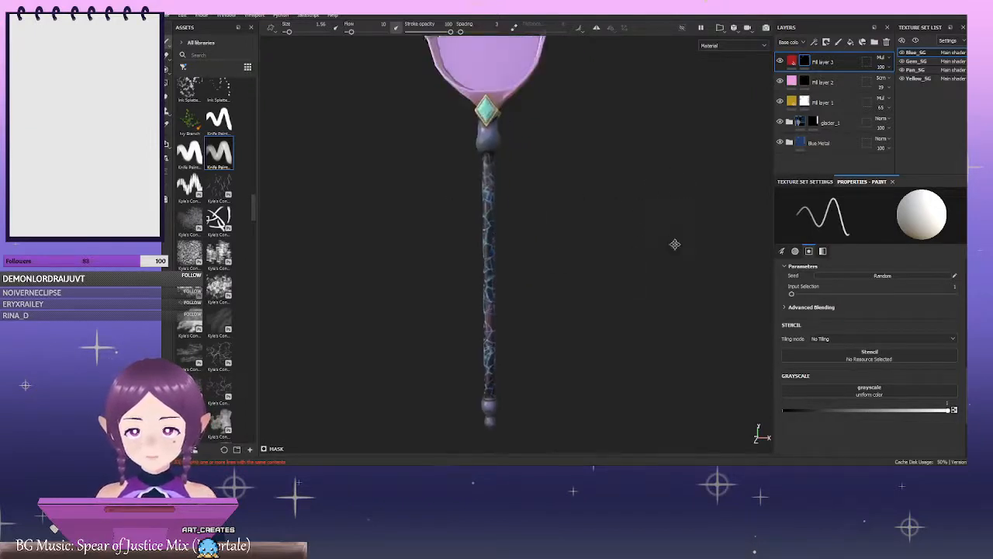
pyautogui.keyDown('alt'); pyautogui.moveTo(659, 191); pyautogui.dragTo(613, 172, button='right'); pyautogui.keyUp('alt')
pyautogui.keyDown('alt'); pyautogui.moveTo(613, 172); pyautogui.dragTo(627, 230, button='middle'); pyautogui.keyUp('alt')
pyautogui.keyDown('alt'); pyautogui.moveTo(615, 201); pyautogui.dragTo(661, 215); pyautogui.keyUp('alt')
pyautogui.keyDown('alt'); pyautogui.moveTo(660, 215); pyautogui.dragTo(717, 227, button='right'); pyautogui.keyUp('alt')
pyautogui.keyDown('alt'); pyautogui.moveTo(691, 283); pyautogui.dragTo(687, 208, button='middle'); pyautogui.keyUp('alt')
pyautogui.keyDown('alt'); pyautogui.moveTo(687, 209); pyautogui.dragTo(595, 191); pyautogui.keyUp('alt')
pyautogui.keyDown('alt'); pyautogui.moveTo(594, 190); pyautogui.dragTo(712, 213, button='right'); pyautogui.keyUp('alt')
pyautogui.keyDown('alt'); pyautogui.moveTo(658, 287); pyautogui.dragTo(654, 246, button='middle'); pyautogui.keyUp('alt')
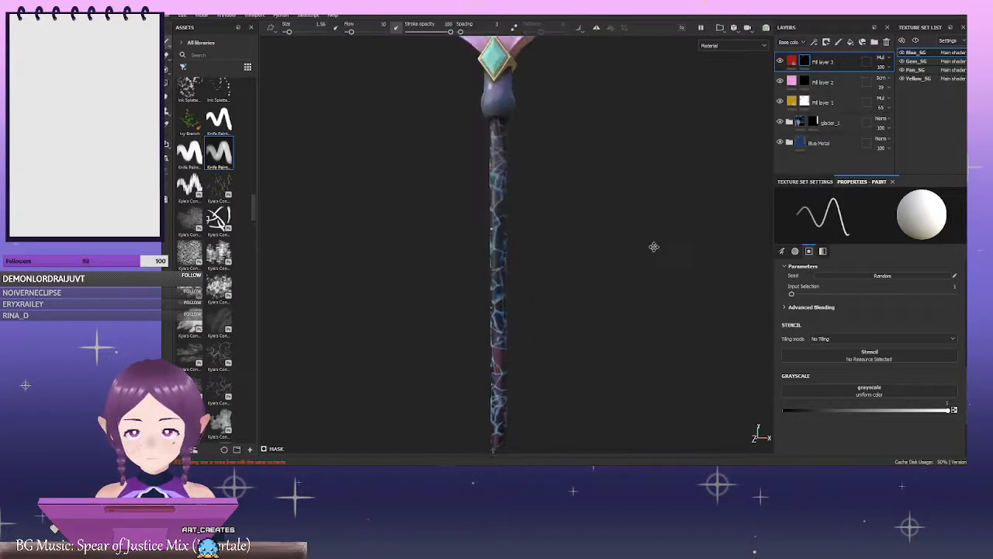
pyautogui.keyDown('alt'); pyautogui.moveTo(601, 101); pyautogui.dragTo(605, 247, button='middle'); pyautogui.keyUp('alt')
pyautogui.moveTo(587, 165)
pyautogui.keyDown('alt'); pyautogui.mouseDown()
pyautogui.moveTo(472, 163)
pyautogui.moveTo(688, 157)
pyautogui.moveTo(581, 168)
pyautogui.mouseUp(); pyautogui.keyUp('alt')
pyautogui.keyDown('alt'); pyautogui.moveTo(580, 167); pyautogui.dragTo(520, 161, button='right'); pyautogui.keyUp('alt')
pyautogui.keyDown('alt'); pyautogui.moveTo(581, 176); pyautogui.dragTo(579, 200, button='middle'); pyautogui.keyUp('alt')
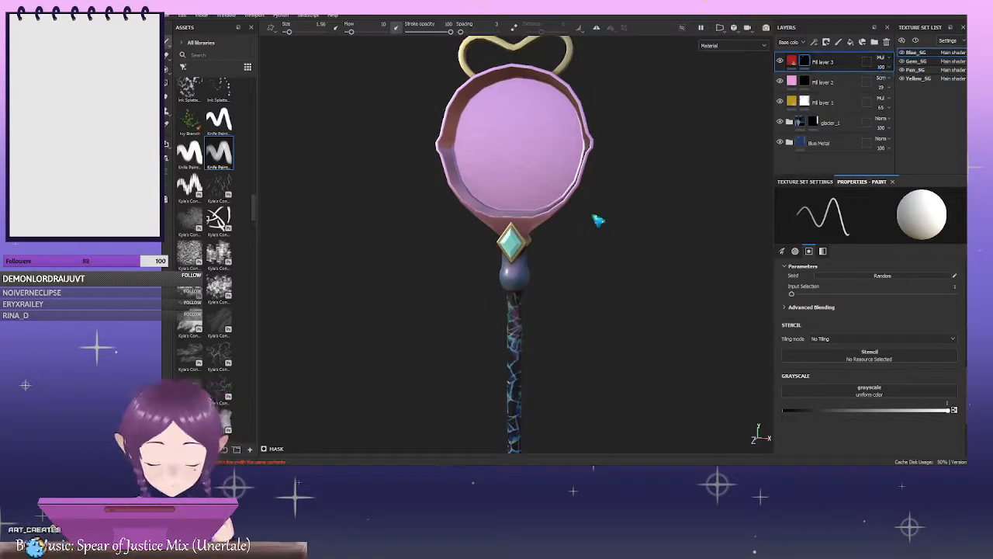
# In the Gem_SG texture set, delete the Baked Lighting, Gradient, Edge Highlights and AO layers
pyautogui.click(916, 62)
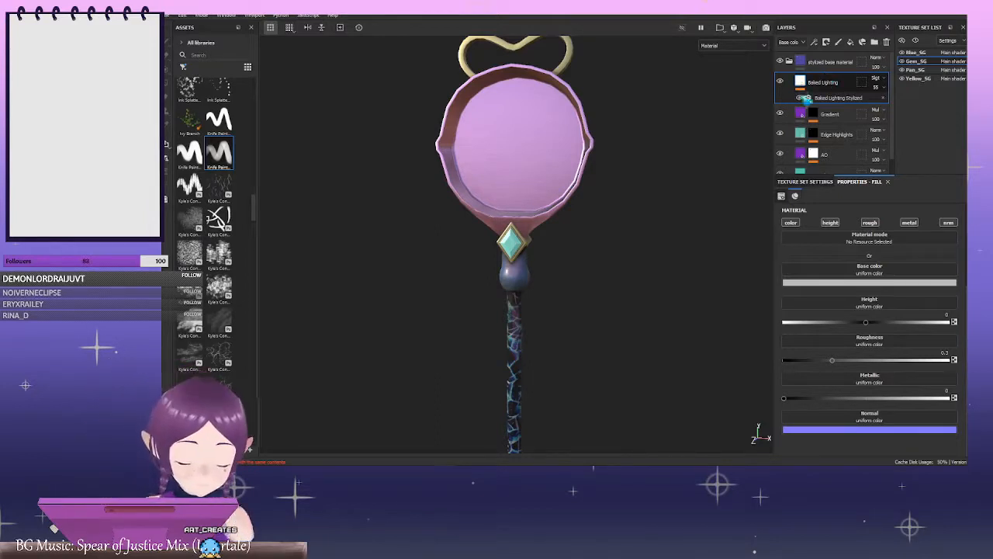
pyautogui.scroll(-1, 835, 128)
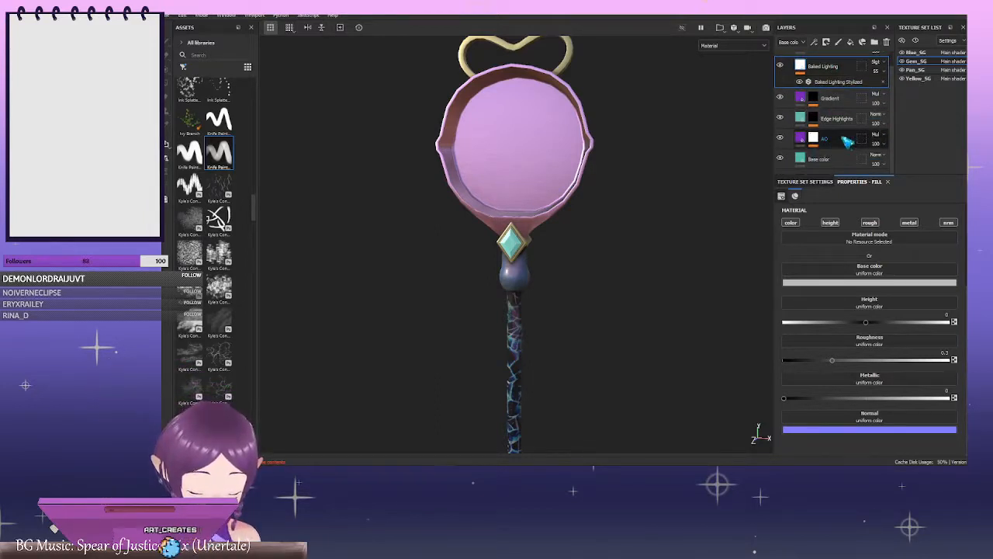
pyautogui.click(849, 142)
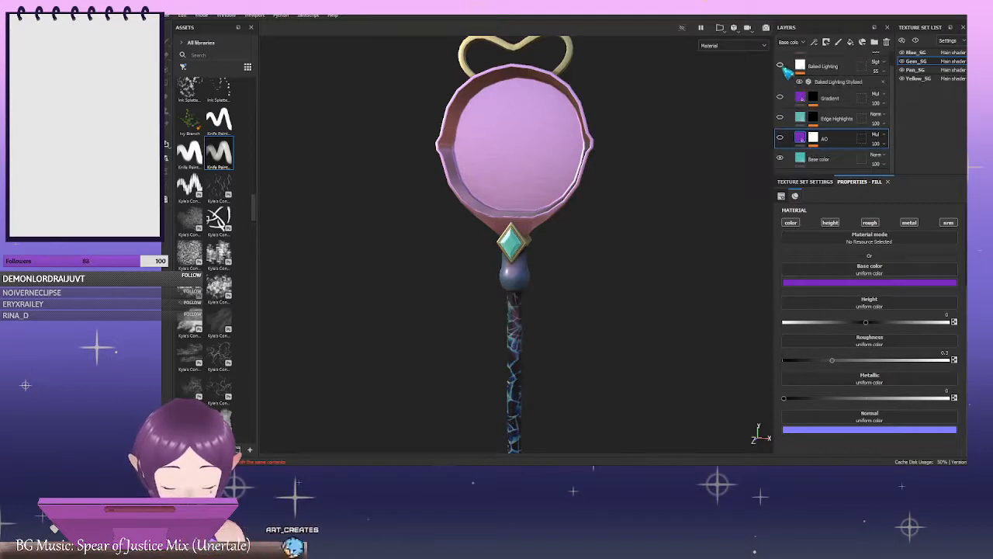
pyautogui.click(849, 69)
pyautogui.keyDown('shift'); pyautogui.click(851, 144); pyautogui.keyUp('shift')
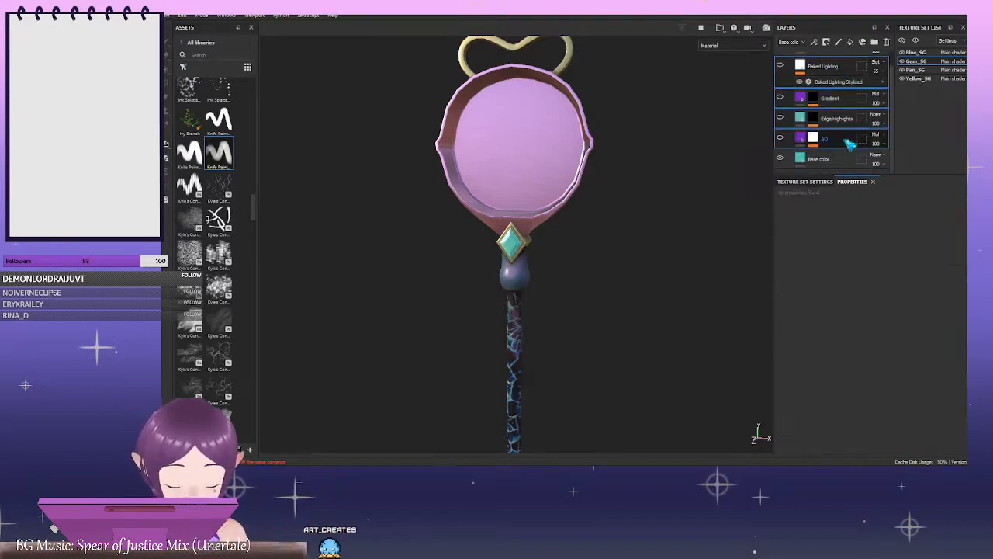
pyautogui.press('Delete')
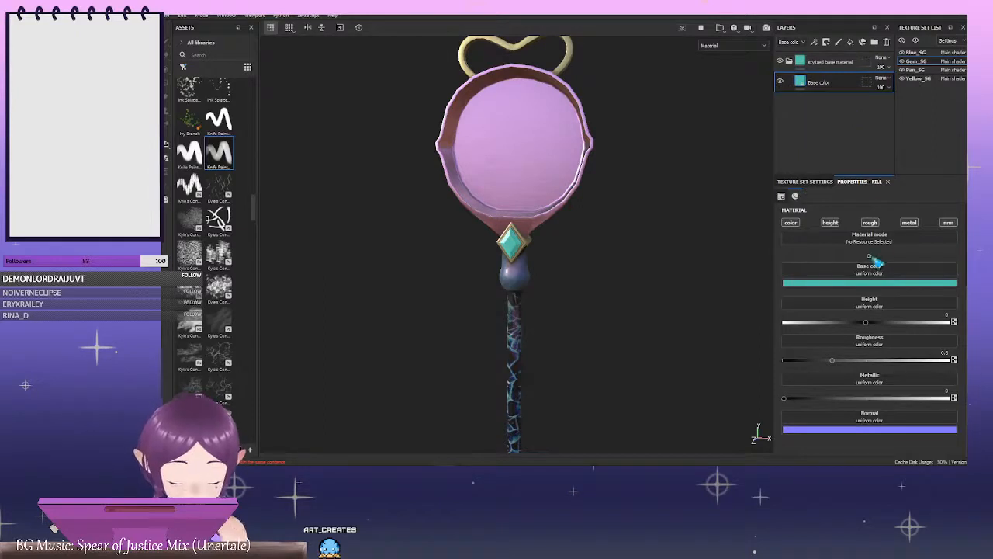
# Duplicate the gem's Base color layer twice and sample yellow ffd704 as the base color of copy 1
pyautogui.hotkey('ctrl', 'd')
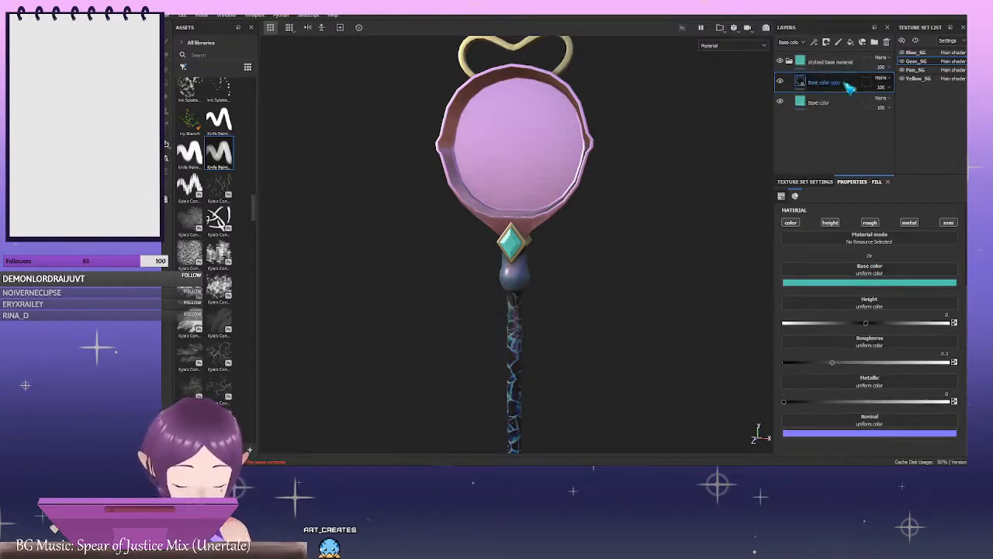
pyautogui.hotkey('ctrl', 'd')
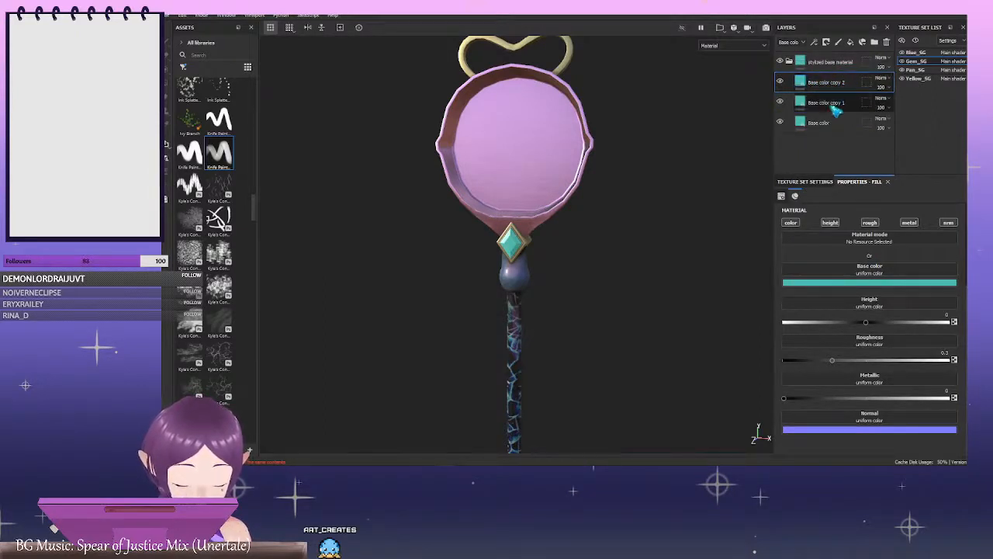
pyautogui.click(838, 107)
pyautogui.moveTo(668, 464)
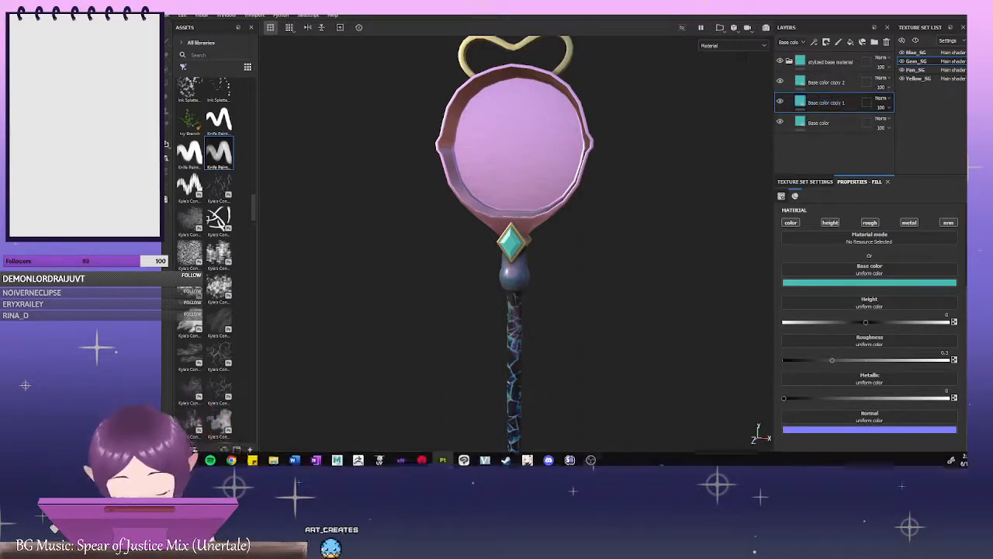
pyautogui.click(920, 284)
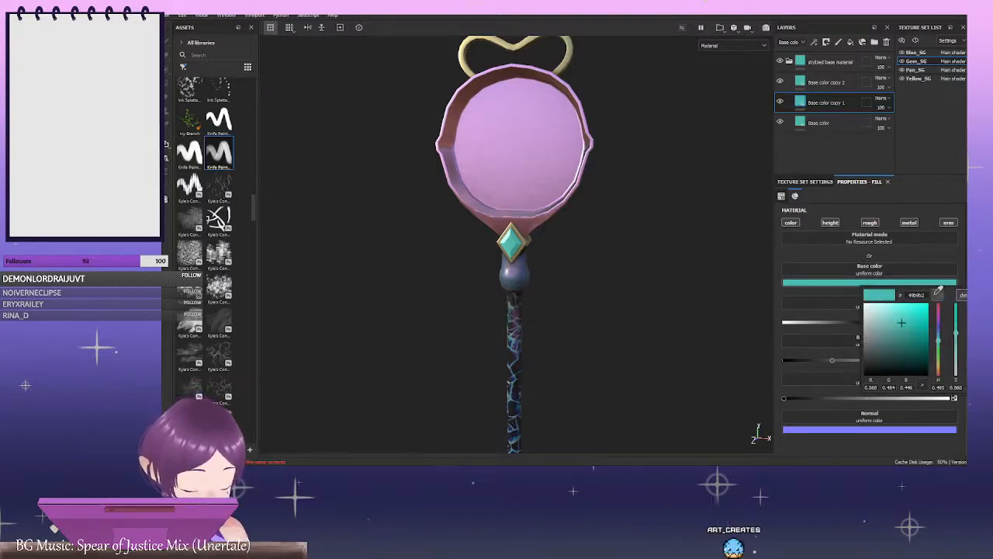
pyautogui.click(937, 295)
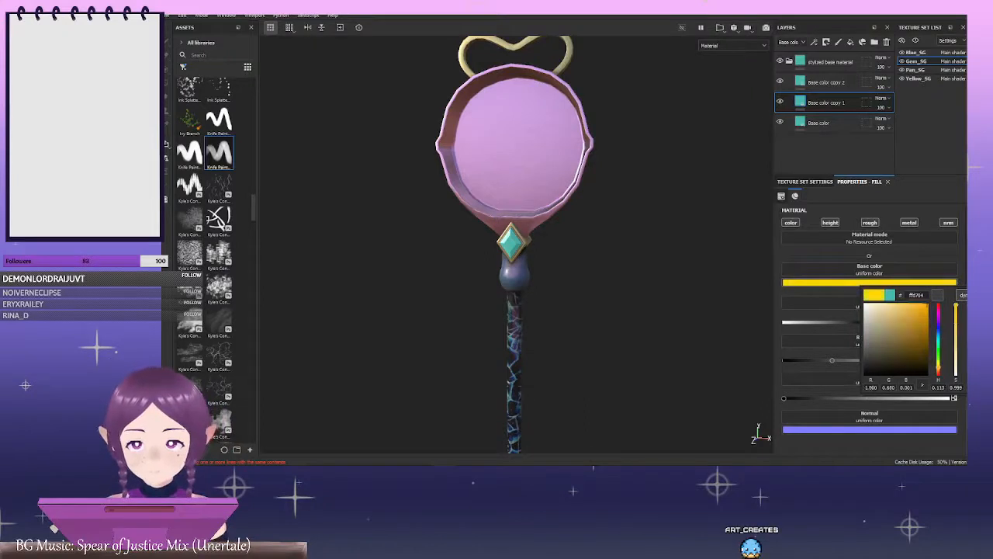
# Sample hot pink ff228c as the base color of Base color copy 2
pyautogui.click(852, 87)
pyautogui.click(852, 86)
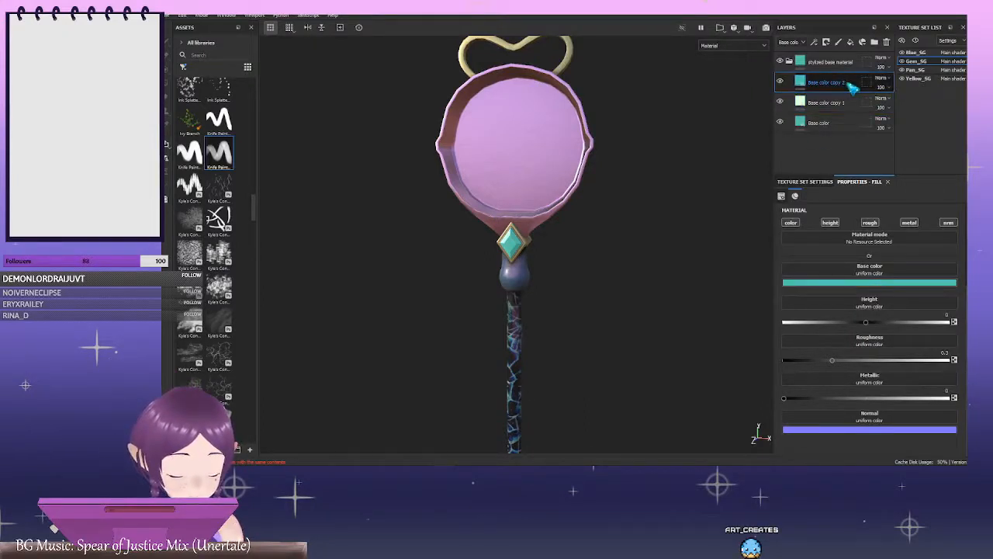
pyautogui.click(921, 285)
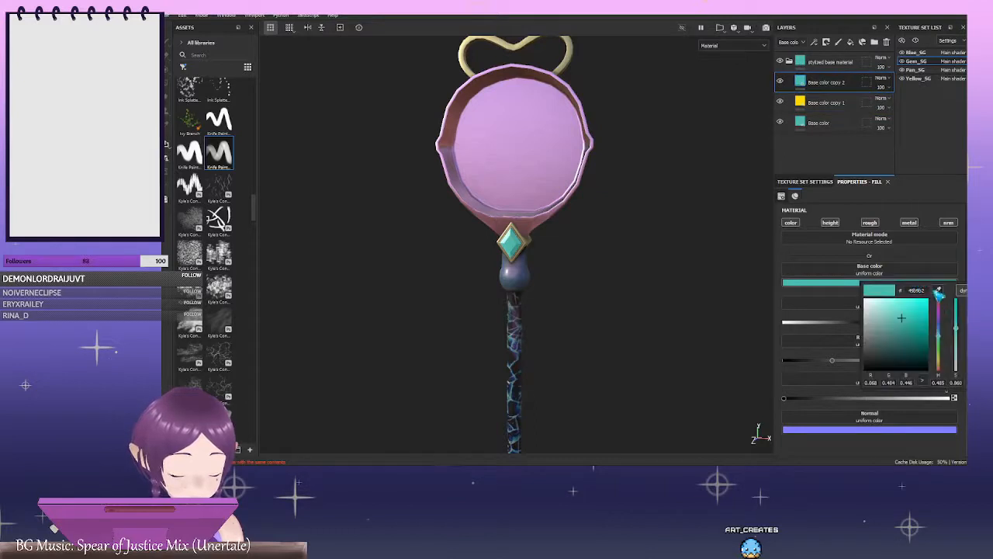
pyautogui.click(939, 291)
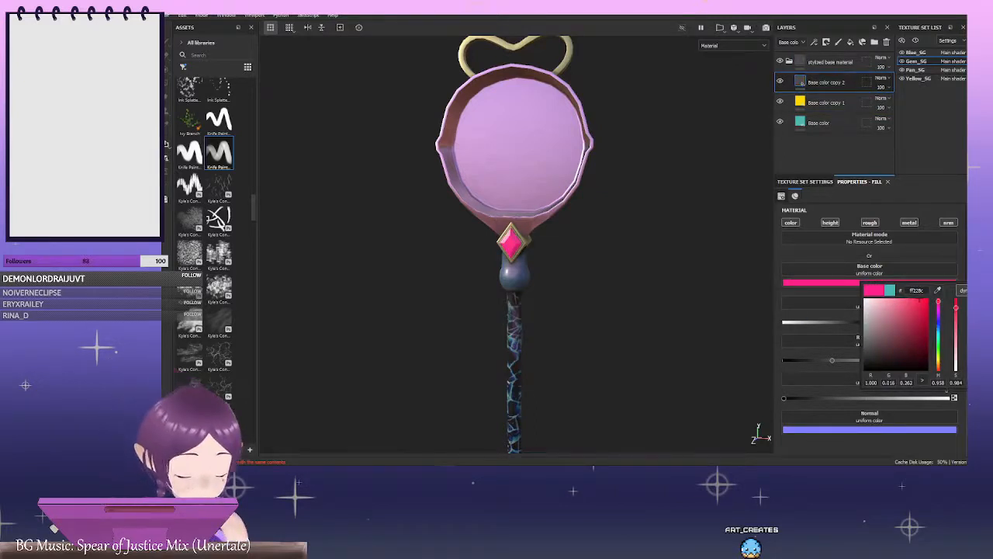
pyautogui.press('Escape')
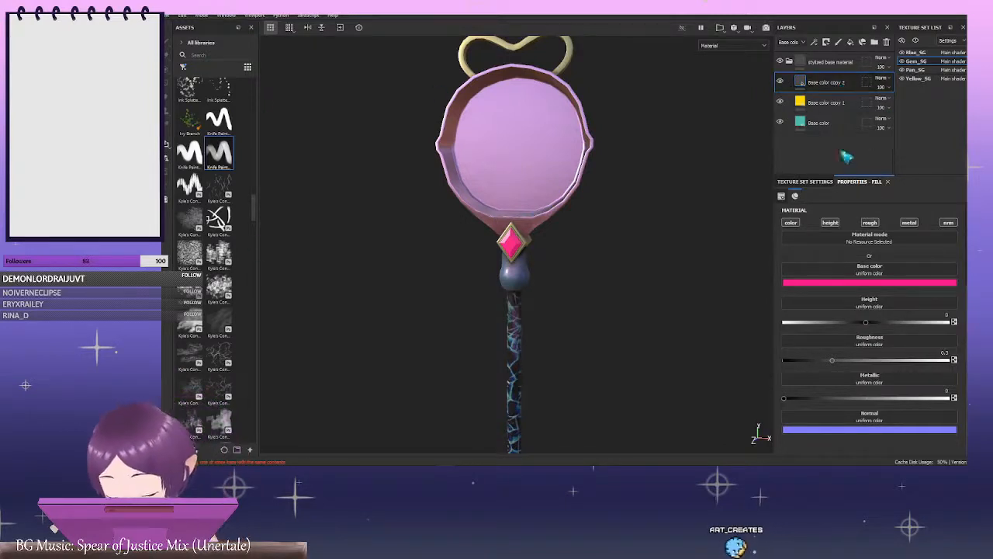
# Add black masks to Base color copy 2 and Base color copy 1
pyautogui.rightClick(854, 82)
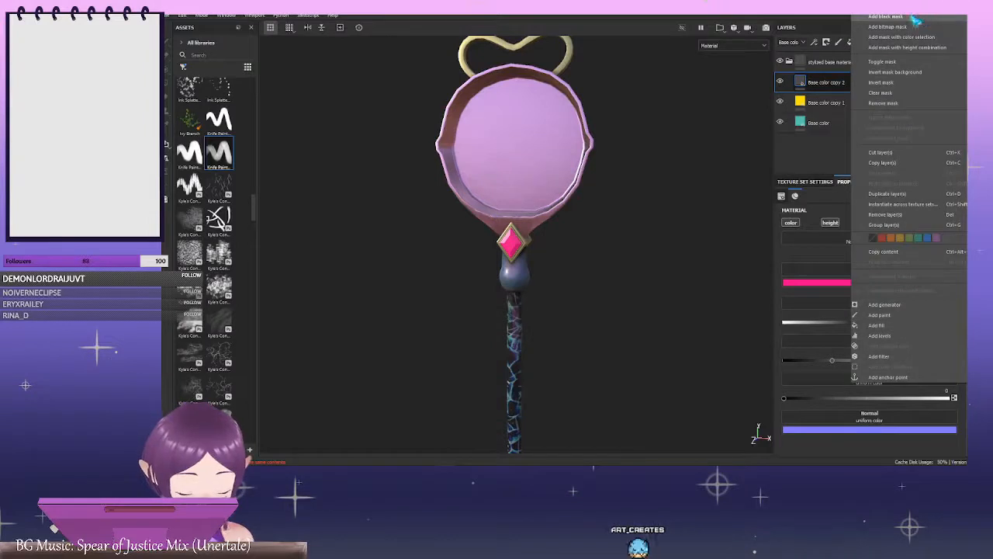
pyautogui.click(854, 103)
pyautogui.rightClick(854, 102)
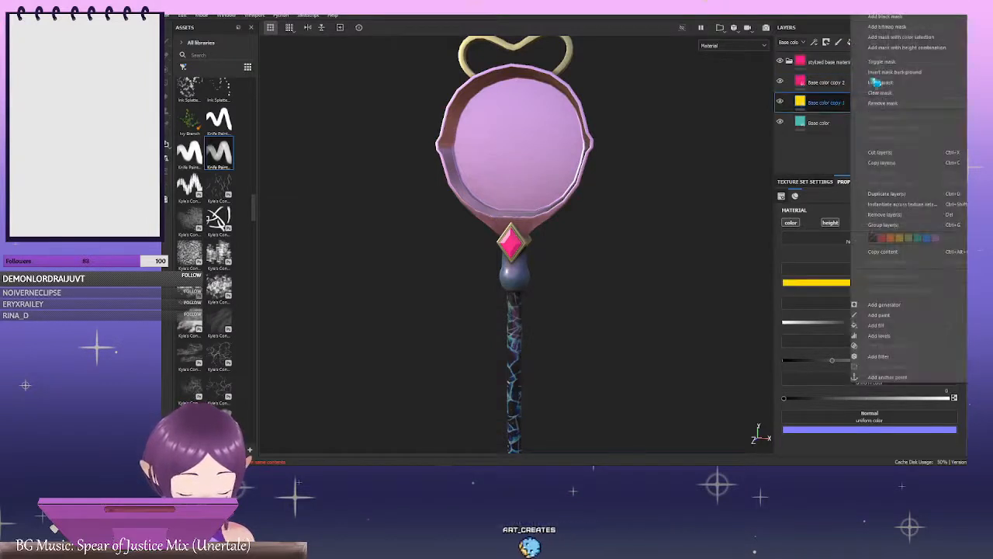
pyautogui.click(900, 16)
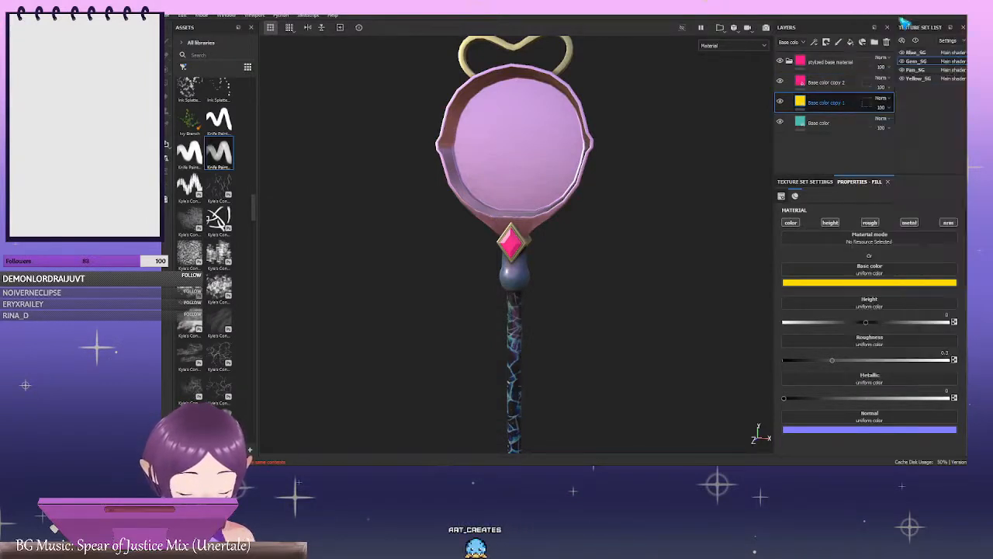
pyautogui.click(844, 83)
pyautogui.rightClick(845, 83)
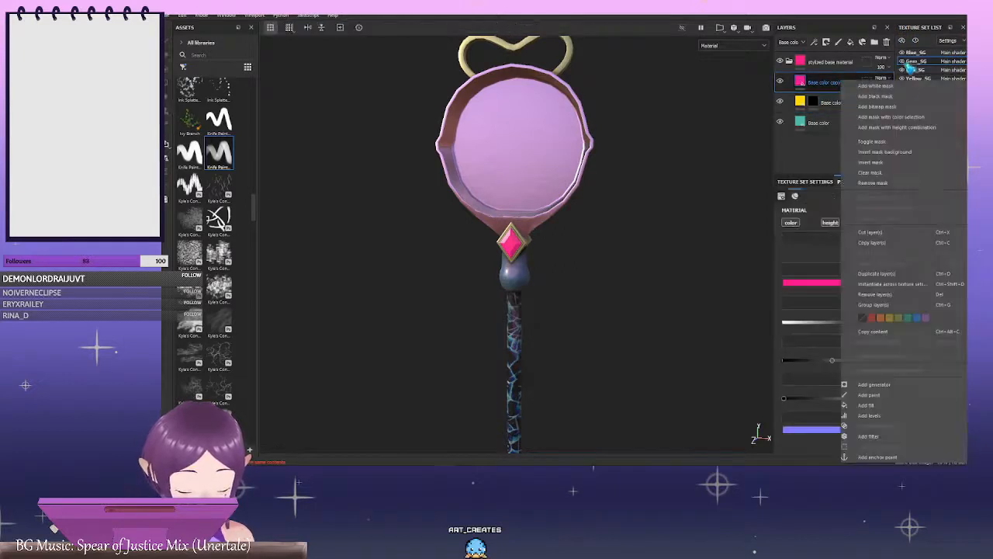
pyautogui.click(911, 101)
pyautogui.click(855, 103)
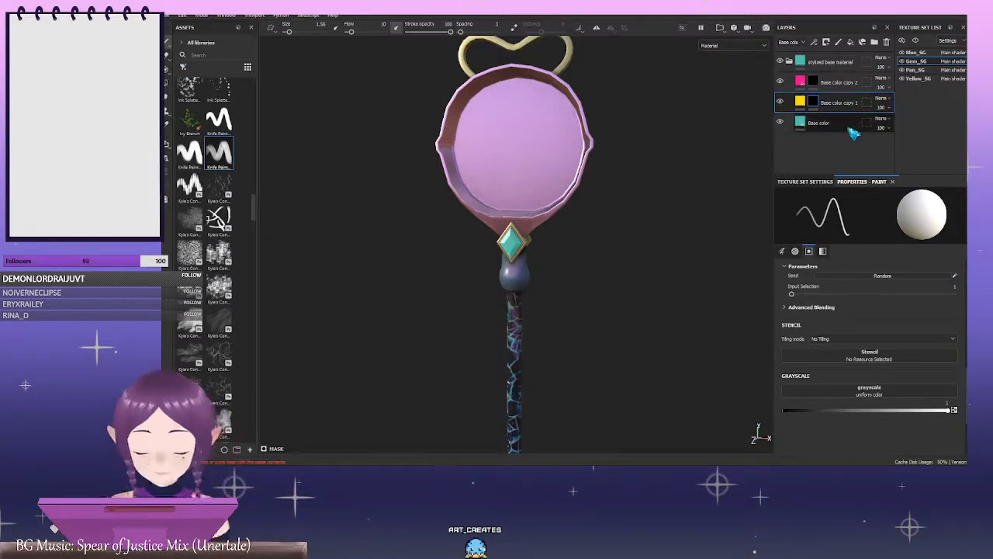
pyautogui.click(844, 82)
pyautogui.rightClick(844, 82)
pyautogui.click(893, 98)
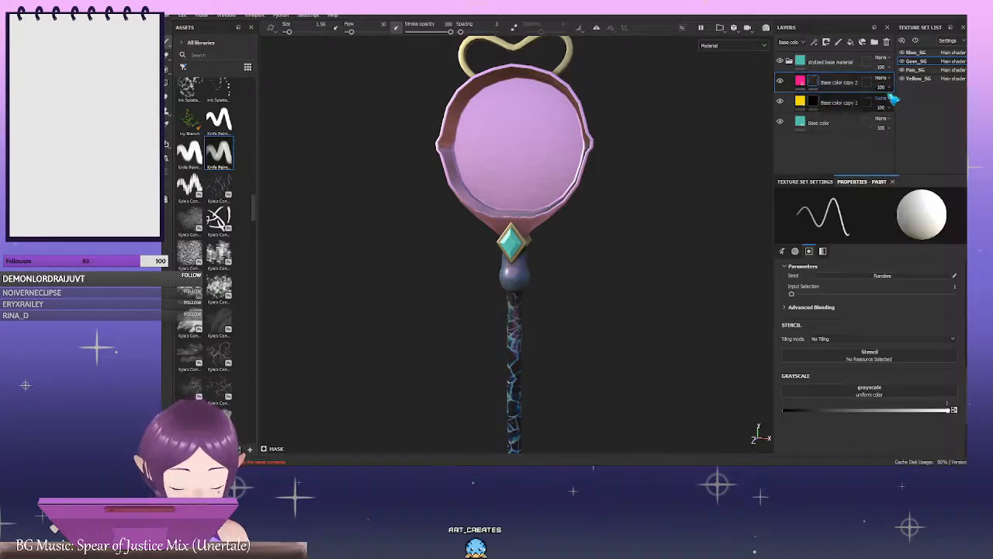
pyautogui.rightClick(845, 83)
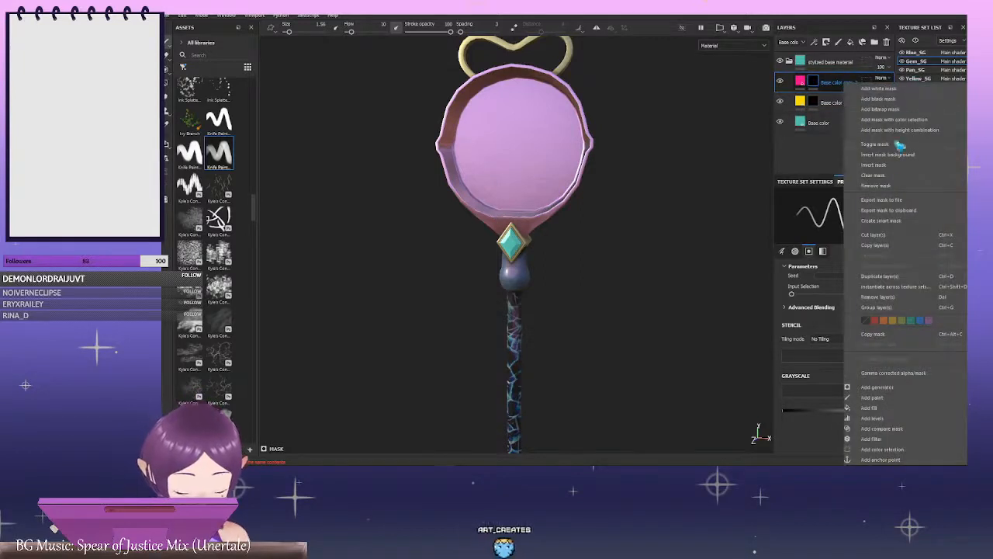
pyautogui.click(877, 185)
# Add a black mask to the Base color layer, and restack Base color copy 1 beneath it with Base color copy 2 lowest
pyautogui.rightClick(840, 124)
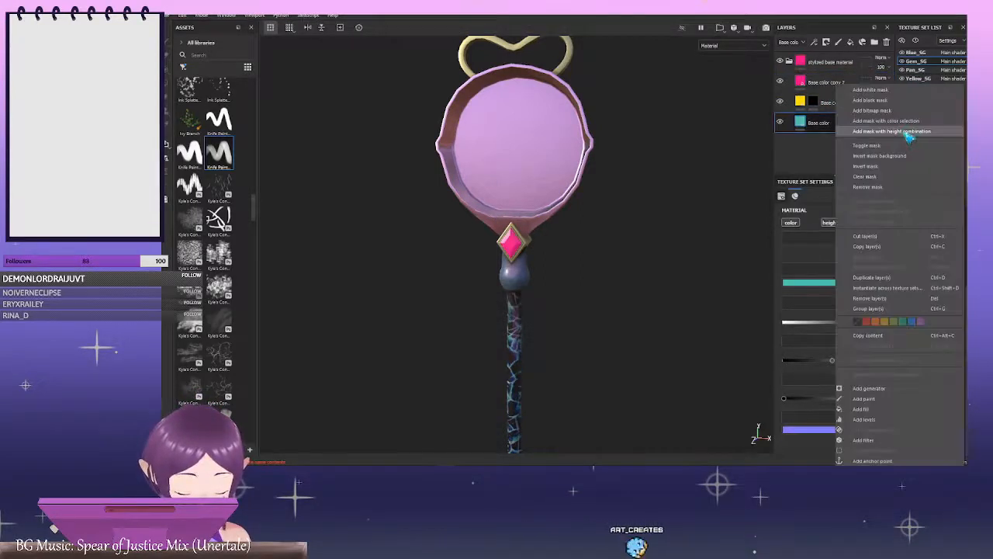
pyautogui.click(885, 101)
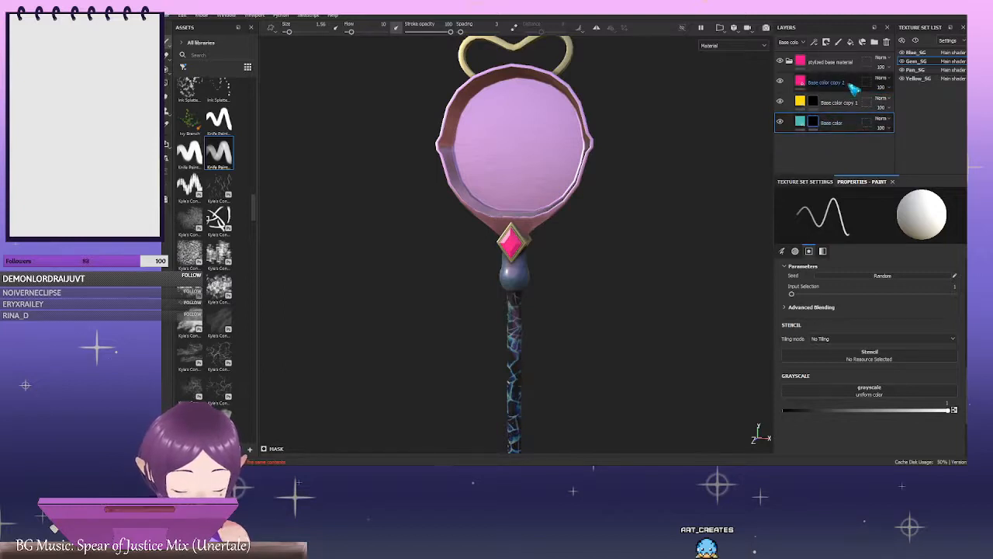
pyautogui.moveTo(853, 89); pyautogui.dragTo(853, 125)
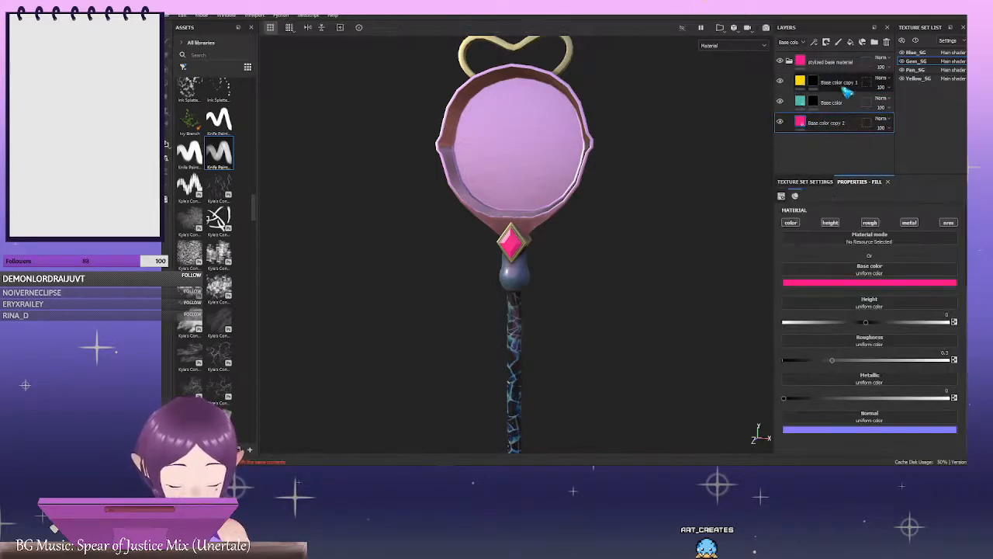
pyautogui.moveTo(849, 82); pyautogui.dragTo(848, 113)
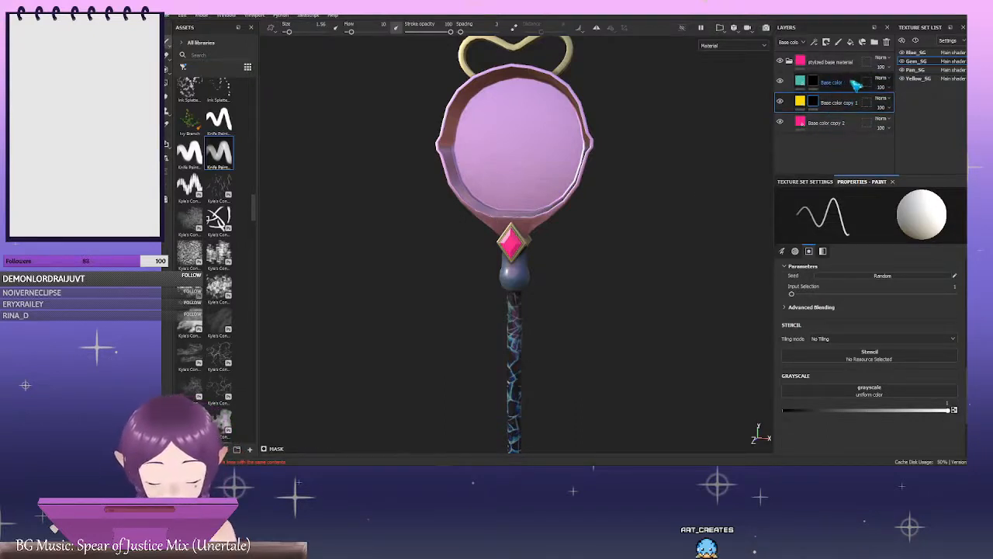
# Choose the Veins Small brush for painting the mask of Base color copy 1 on the gem
pyautogui.scroll(5, 687, 156)
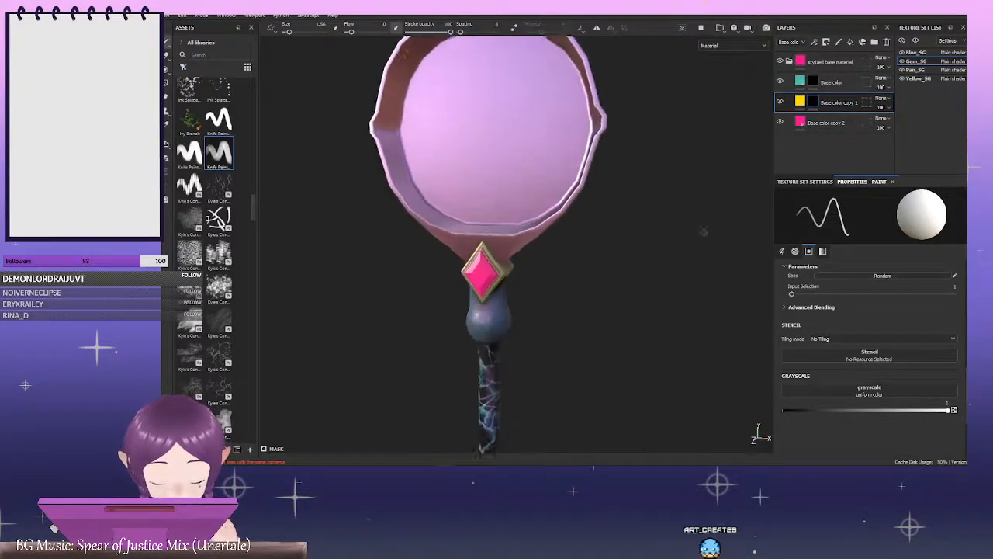
pyautogui.keyDown('alt'); pyautogui.moveTo(612, 243); pyautogui.dragTo(674, 183); pyautogui.keyUp('alt')
pyautogui.scroll(2, 652, 208)
pyautogui.keyDown('ctrl'); pyautogui.keyDown('alt'); pyautogui.moveTo(677, 241); pyautogui.dragTo(645, 186); pyautogui.keyUp('alt'); pyautogui.keyUp('ctrl')
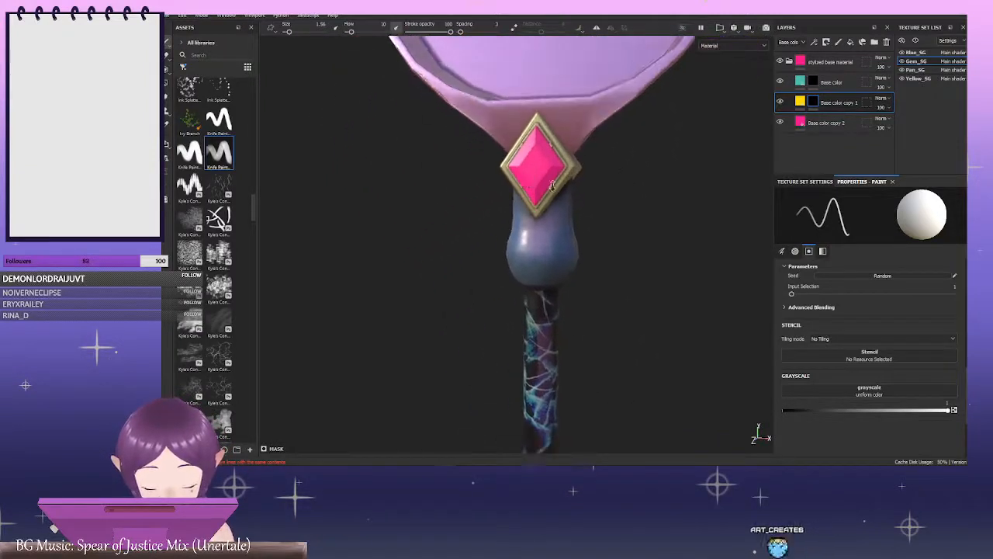
pyautogui.scroll(3, 581, 189)
pyautogui.moveTo(580, 190)
pyautogui.keyDown('alt'); pyautogui.mouseDown()
pyautogui.moveTo(537, 189)
pyautogui.moveTo(571, 188)
pyautogui.moveTo(561, 187)
pyautogui.mouseUp(); pyautogui.keyUp('alt')
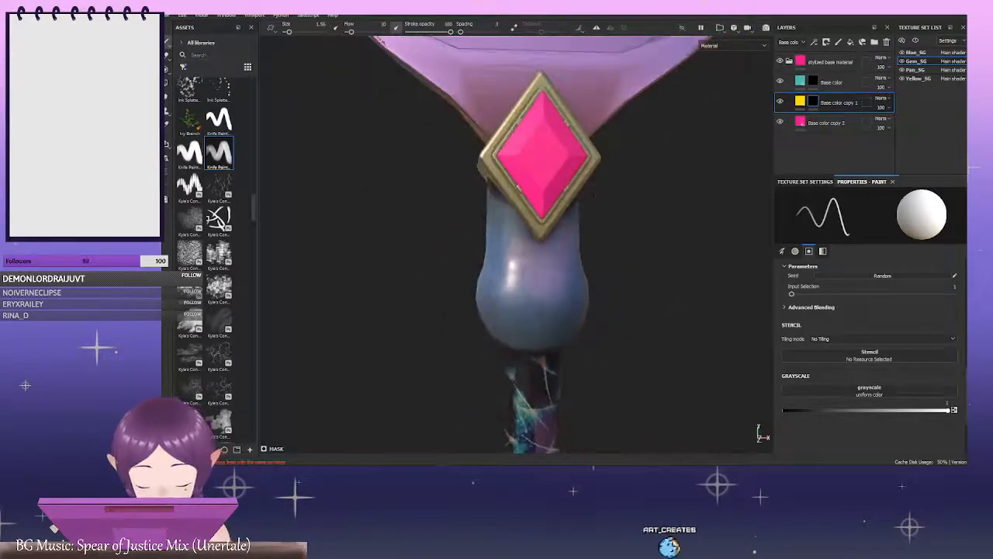
pyautogui.scroll(-5, 255, 231)
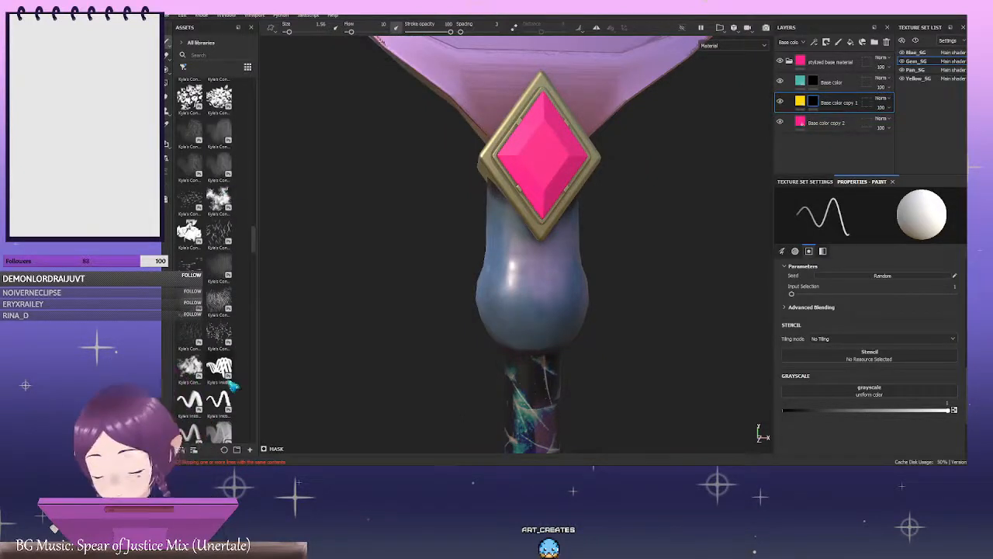
pyautogui.scroll(-5, 244, 318)
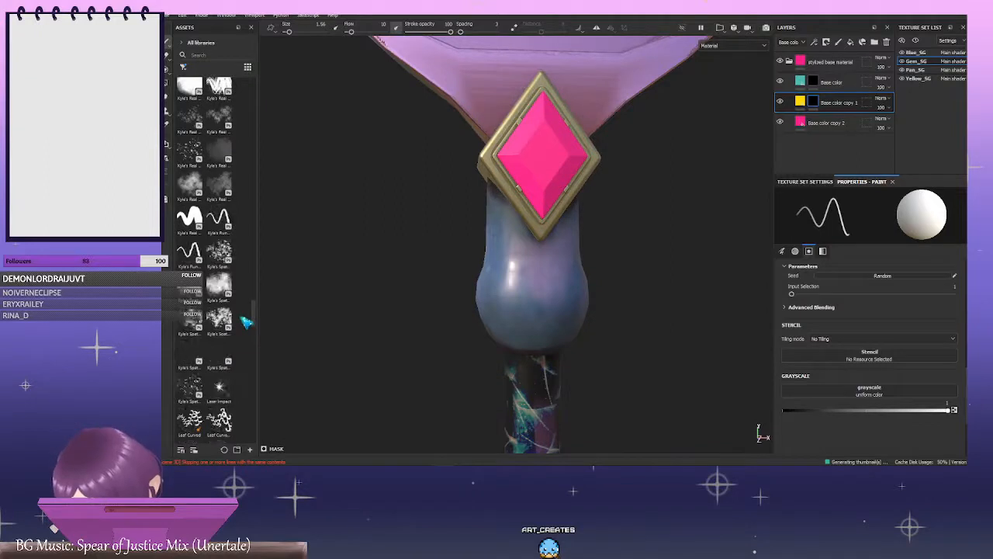
pyautogui.scroll(-5, 246, 321)
pyautogui.scroll(-5, 245, 322)
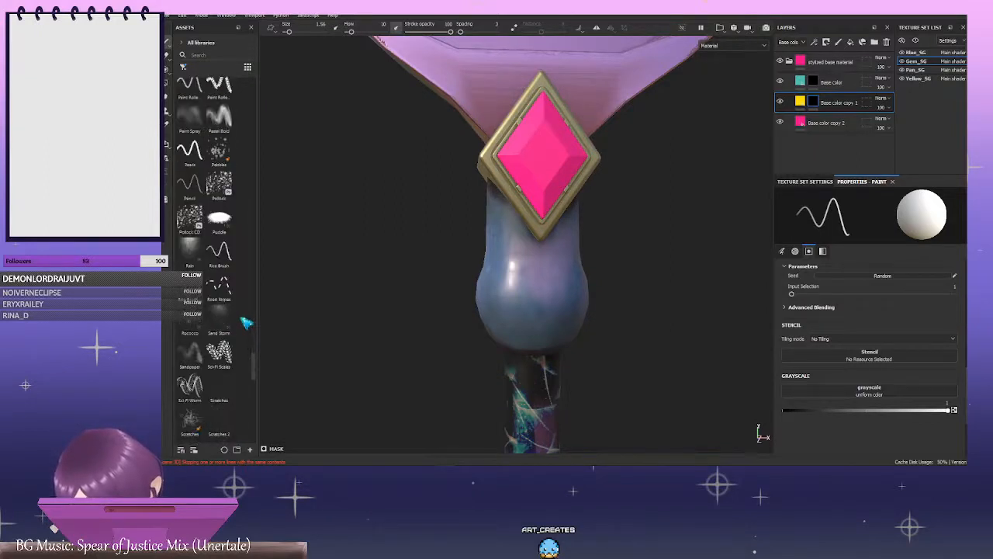
pyautogui.scroll(-5, 245, 322)
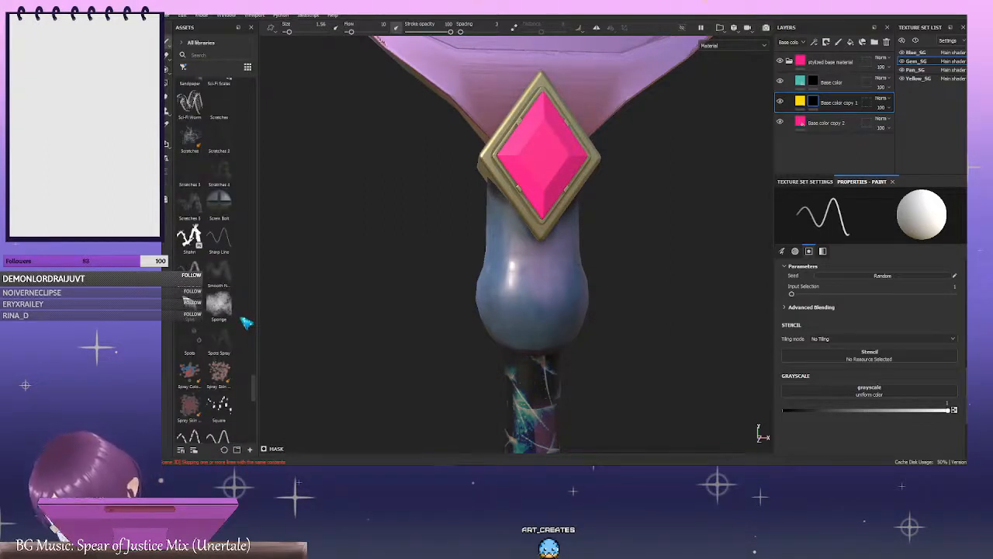
pyautogui.scroll(-5, 245, 322)
pyautogui.scroll(-4, 245, 322)
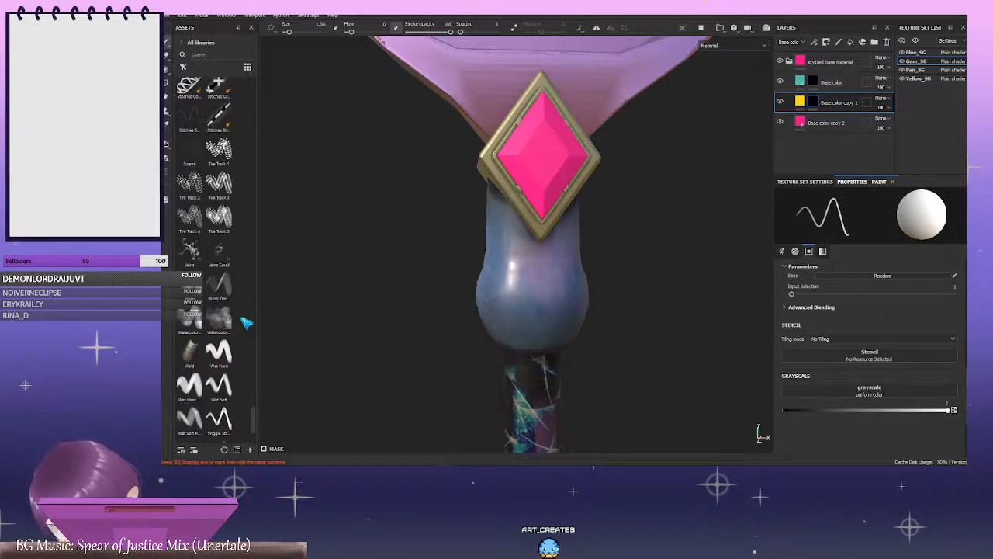
pyautogui.scroll(1, 246, 322)
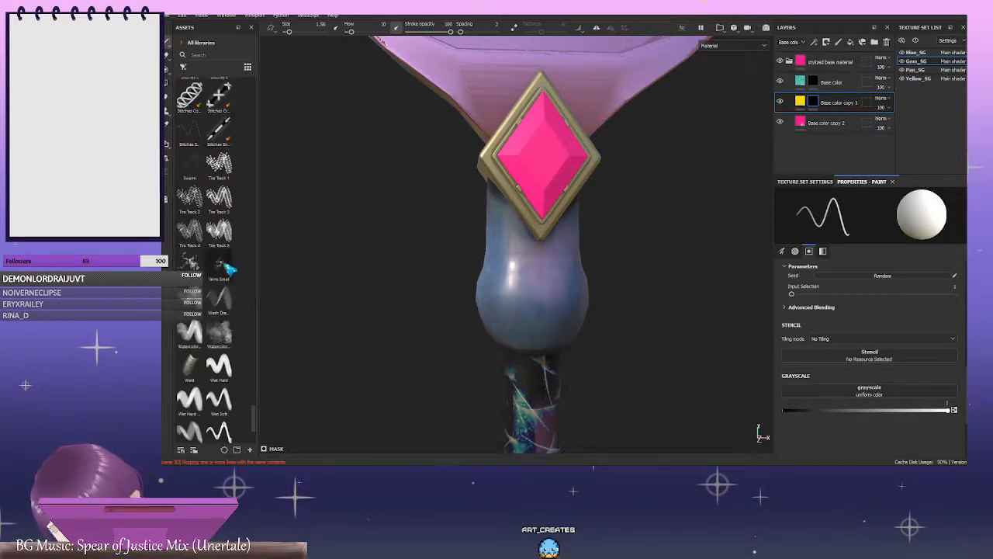
pyautogui.click(220, 268)
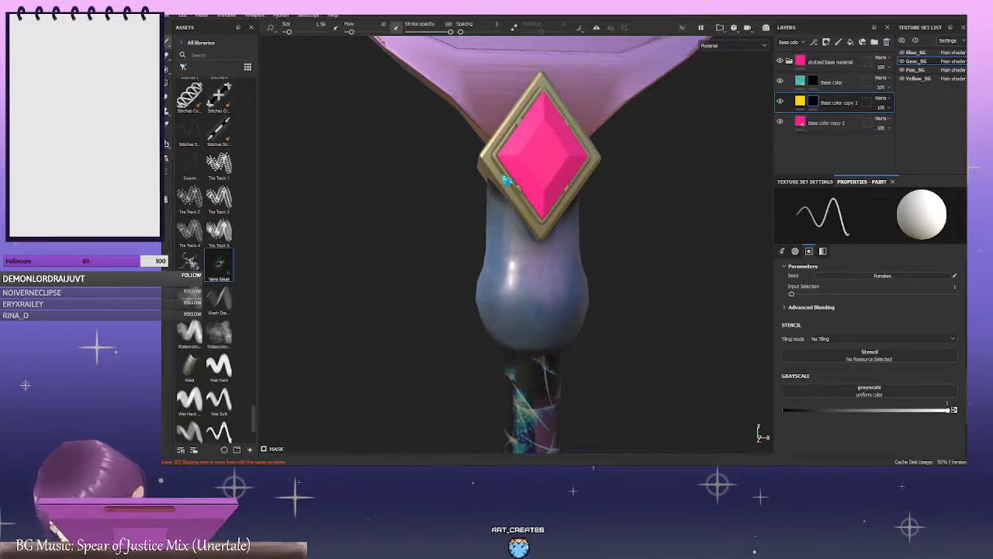
# Paint branching yellow veins across the gem's facets in the mask of Base color copy 1
pyautogui.click(530, 161)
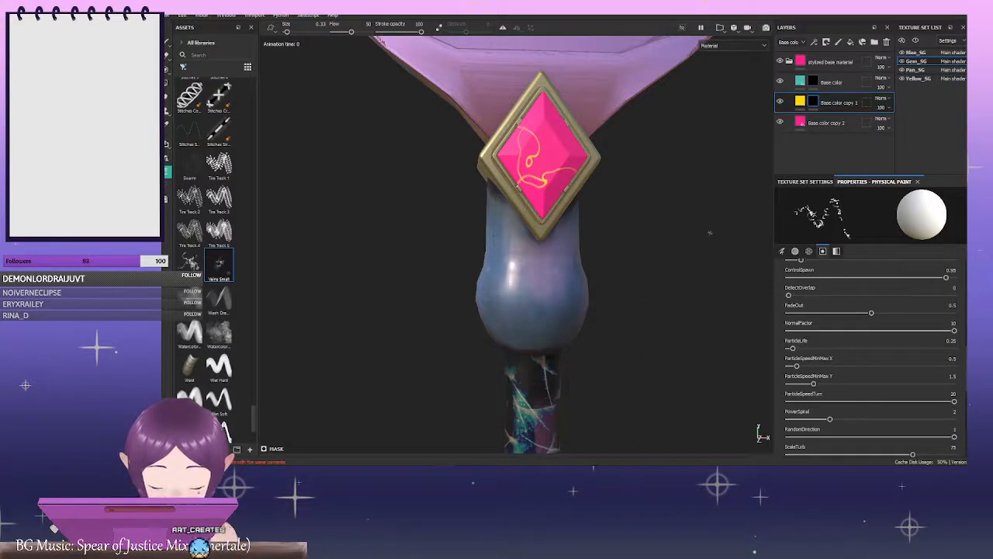
pyautogui.keyDown('alt'); pyautogui.moveTo(710, 233); pyautogui.dragTo(667, 236); pyautogui.keyUp('alt')
pyautogui.click(544, 142)
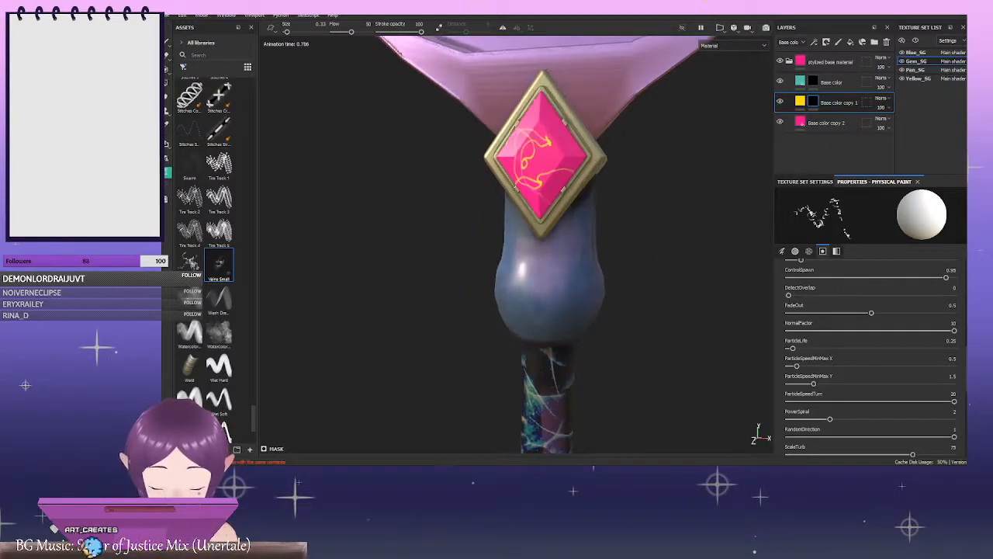
pyautogui.click(564, 143)
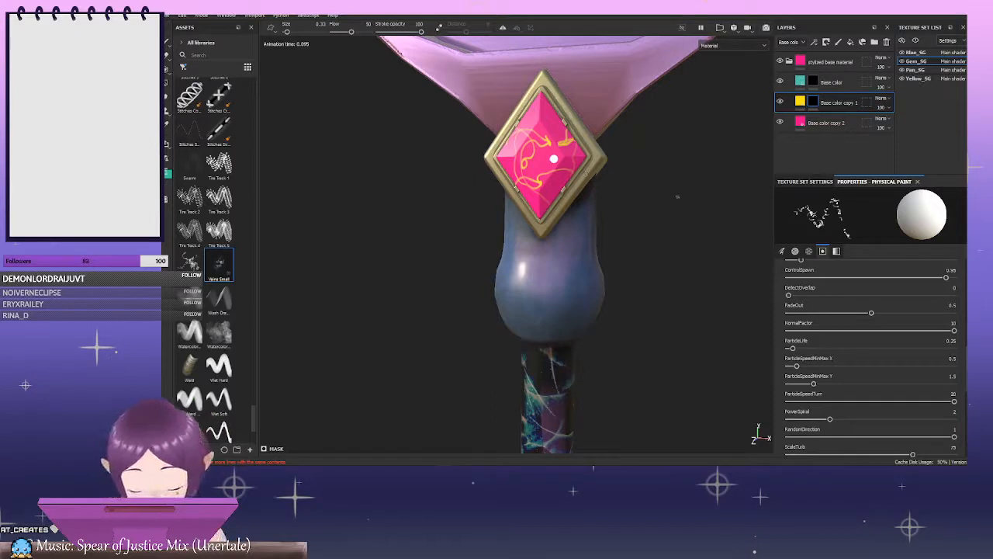
pyautogui.keyDown('alt'); pyautogui.moveTo(678, 198); pyautogui.dragTo(587, 184); pyautogui.keyUp('alt')
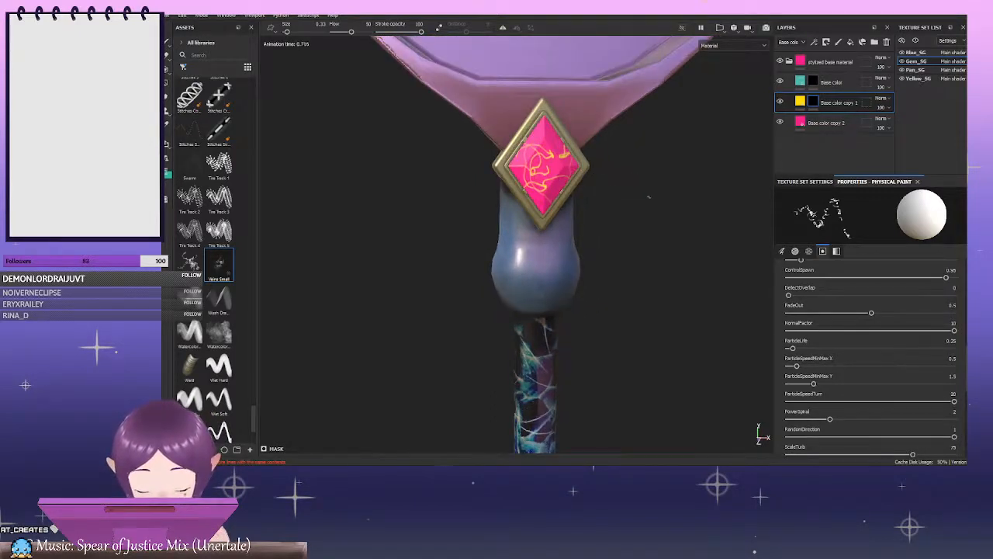
pyautogui.moveTo(649, 197)
pyautogui.keyDown('alt'); pyautogui.mouseDown()
pyautogui.moveTo(612, 204)
pyautogui.moveTo(559, 179)
pyautogui.mouseUp(); pyautogui.keyUp('alt')
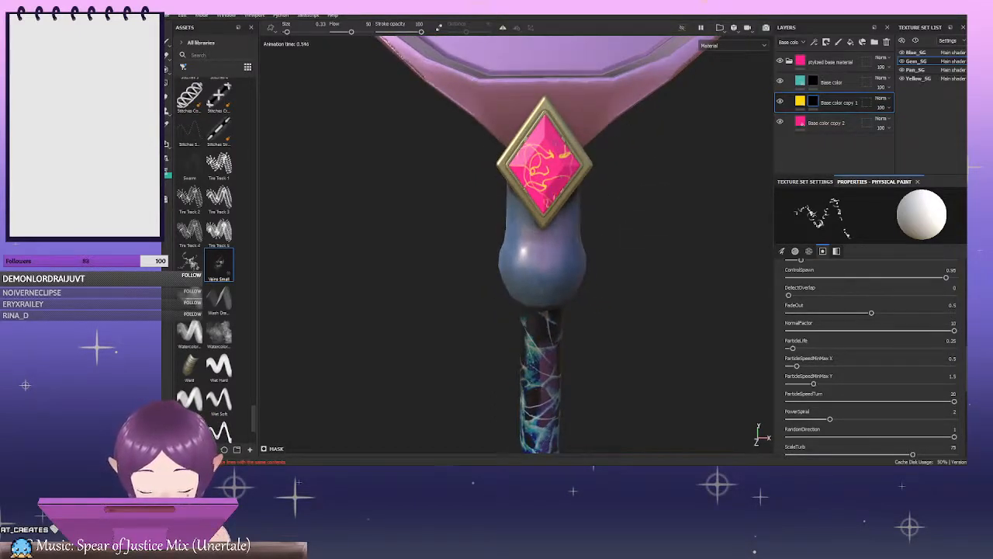
pyautogui.scroll(-1, 629, 170)
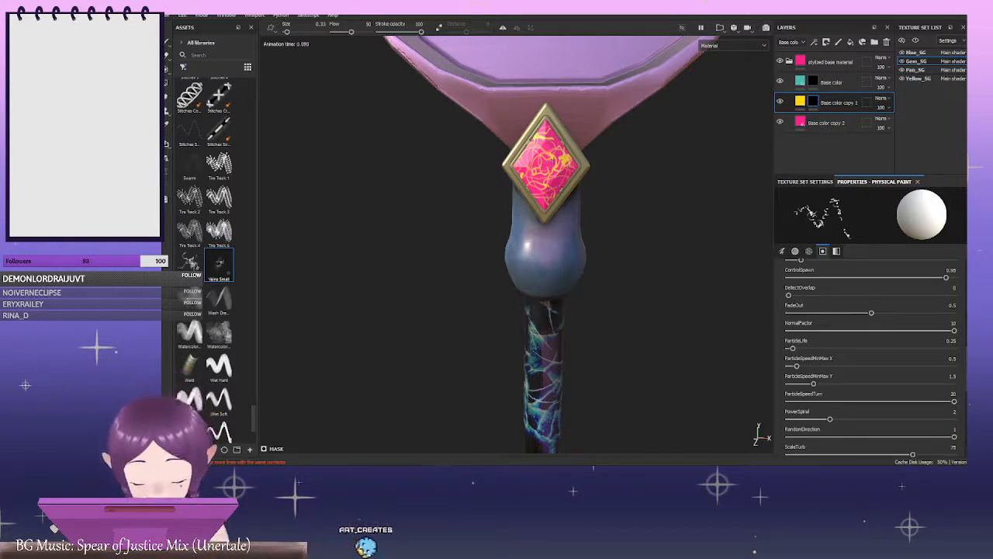
# Paint teal veins over the gem in the Base color layer's mask with the Veins Small brush
pyautogui.click(813, 81)
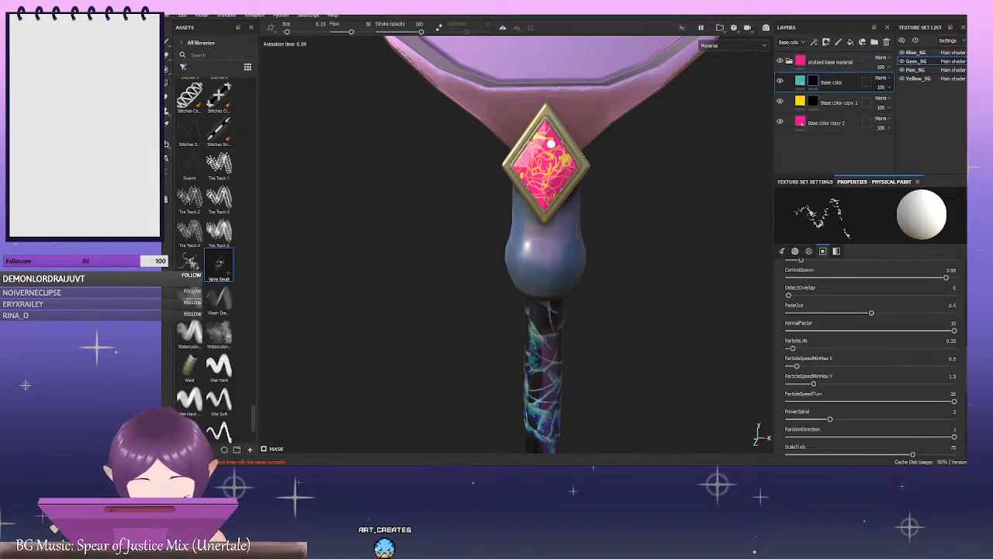
pyautogui.keyDown('alt'); pyautogui.moveTo(625, 162); pyautogui.dragTo(643, 157); pyautogui.keyUp('alt')
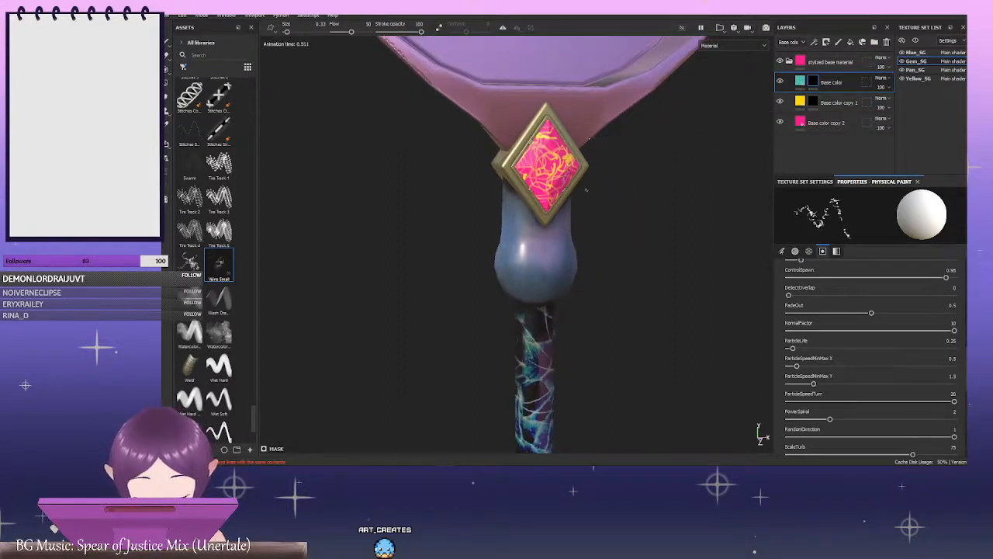
pyautogui.keyDown('alt'); pyautogui.moveTo(586, 189); pyautogui.dragTo(594, 208); pyautogui.keyUp('alt')
pyautogui.keyDown('alt'); pyautogui.moveTo(594, 167); pyautogui.dragTo(619, 163); pyautogui.keyUp('alt')
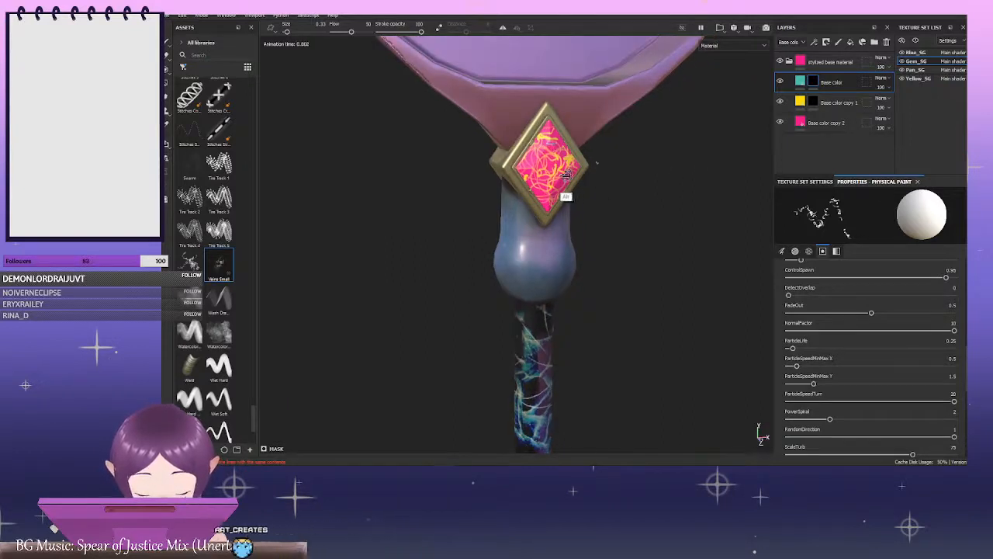
pyautogui.keyDown('alt'); pyautogui.moveTo(566, 195); pyautogui.dragTo(544, 186); pyautogui.keyUp('alt')
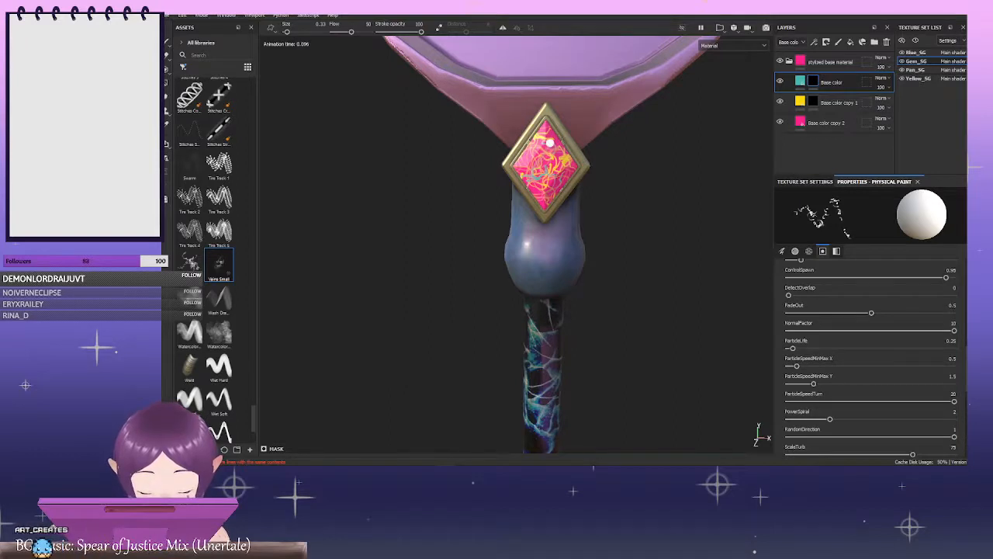
pyautogui.keyDown('alt'); pyautogui.moveTo(550, 143); pyautogui.dragTo(583, 176); pyautogui.keyUp('alt')
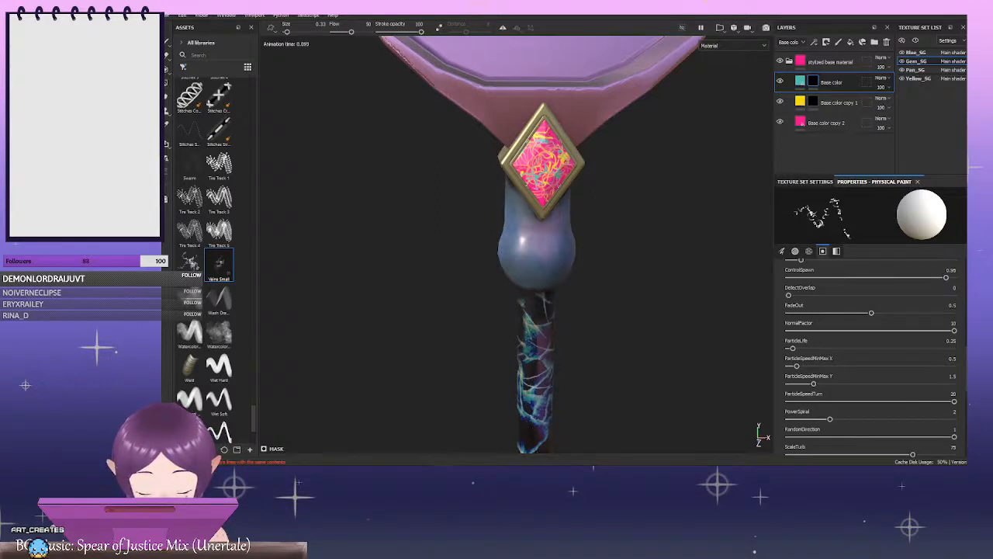
pyautogui.keyDown('alt'); pyautogui.moveTo(559, 161); pyautogui.dragTo(548, 162); pyautogui.keyUp('alt')
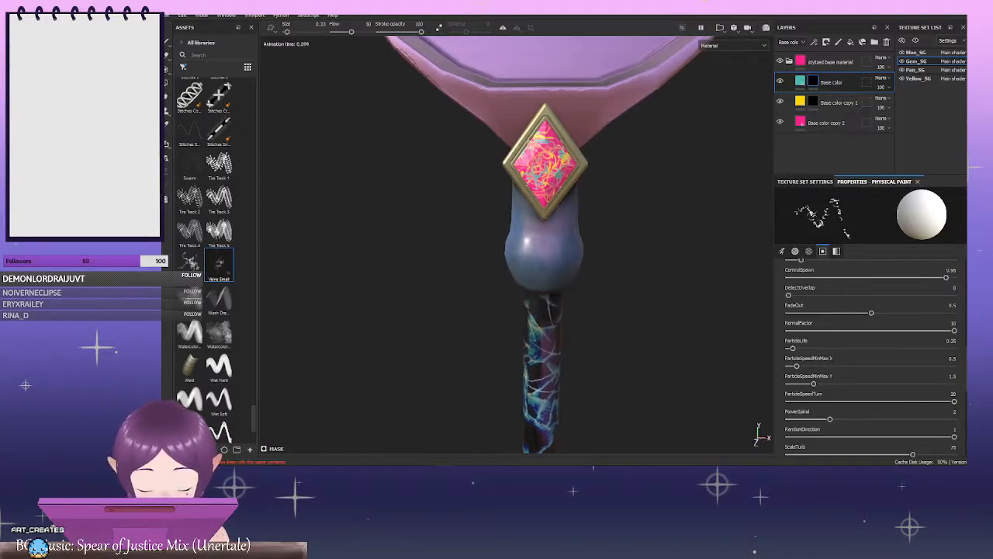
# Lower the opacity of the teal Base color layer to 60 and the yellow Base color copy 1 layer to 68
pyautogui.keyDown('alt'); pyautogui.moveTo(560, 164); pyautogui.dragTo(531, 172); pyautogui.keyUp('alt')
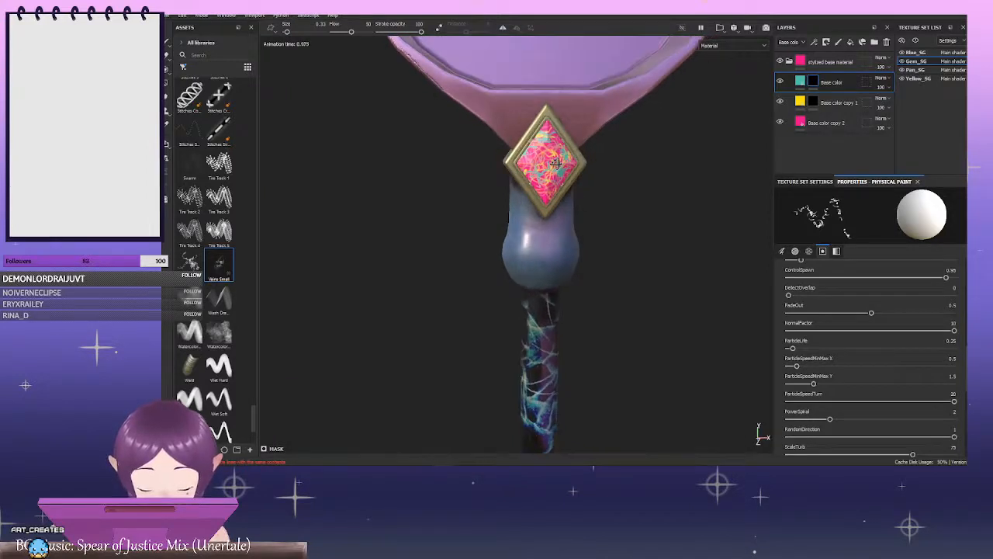
pyautogui.moveTo(596, 166)
pyautogui.keyDown('alt'); pyautogui.mouseDown()
pyautogui.moveTo(621, 164)
pyautogui.moveTo(590, 167)
pyautogui.mouseUp(); pyautogui.keyUp('alt')
pyautogui.keyDown('alt'); pyautogui.moveTo(509, 173); pyautogui.dragTo(679, 187); pyautogui.keyUp('alt')
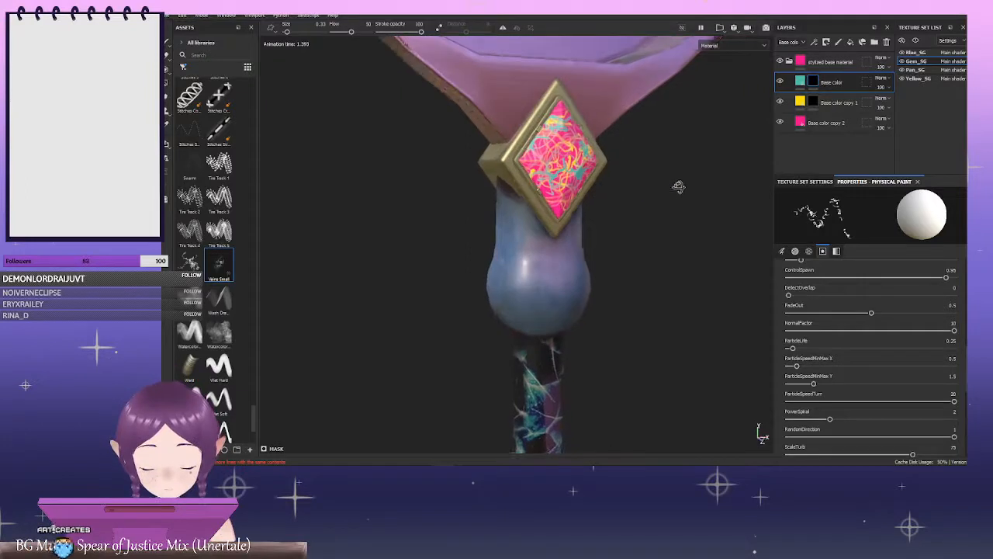
pyautogui.click(881, 77)
pyautogui.click(847, 143)
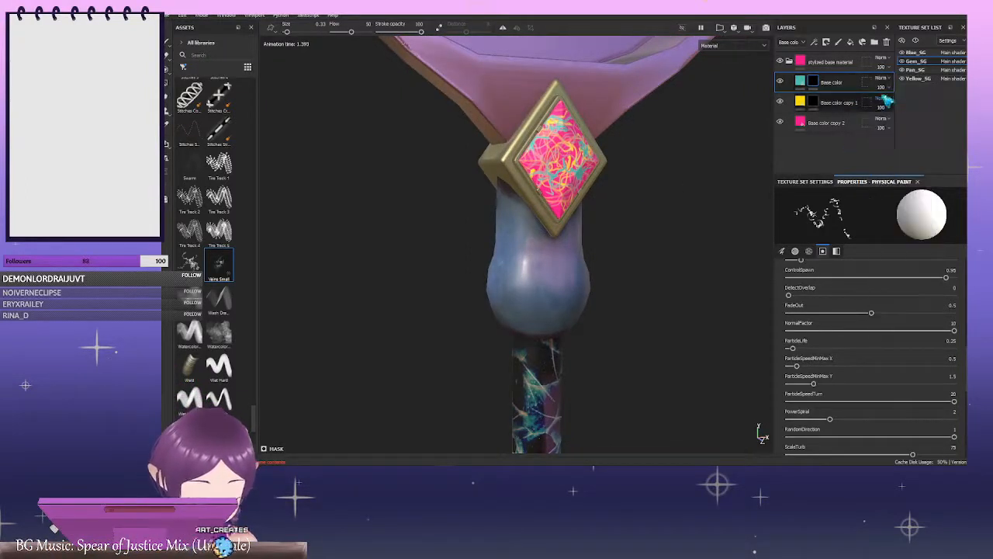
pyautogui.click(890, 88)
pyautogui.moveTo(909, 104); pyautogui.dragTo(899, 124)
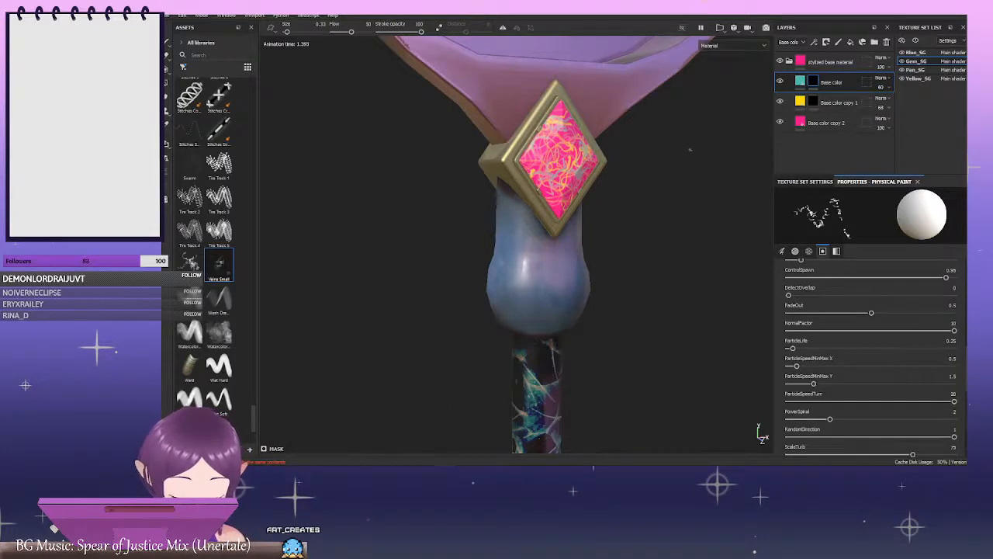
# Inspect the gem from the other side and collapse the stylized base material folder
pyautogui.keyDown('alt'); pyautogui.moveTo(685, 148); pyautogui.dragTo(448, 113); pyautogui.keyUp('alt')
pyautogui.keyDown('alt'); pyautogui.moveTo(448, 113); pyautogui.dragTo(536, 116, button='right'); pyautogui.keyUp('alt')
pyautogui.keyDown('alt'); pyautogui.moveTo(536, 116); pyautogui.dragTo(602, 118); pyautogui.keyUp('alt')
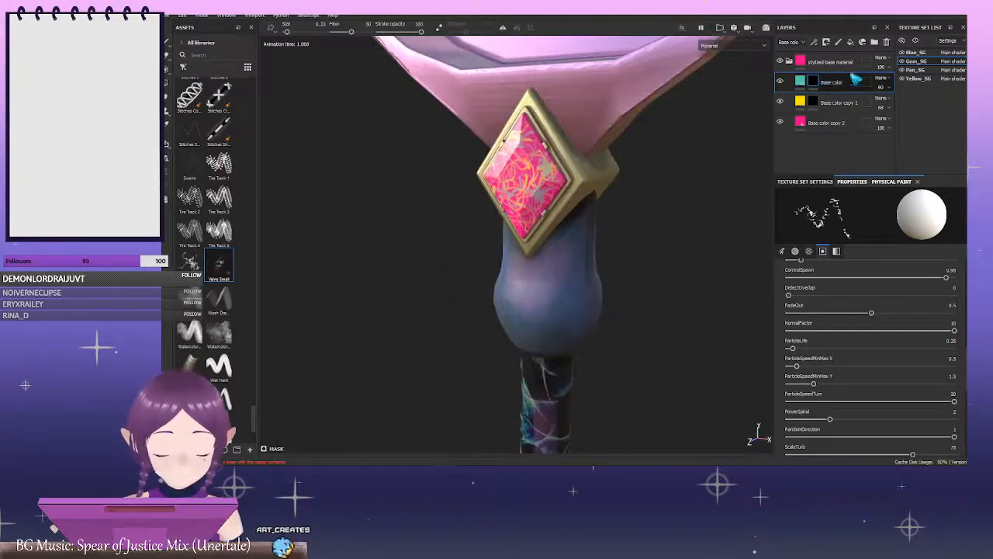
pyautogui.click(790, 62)
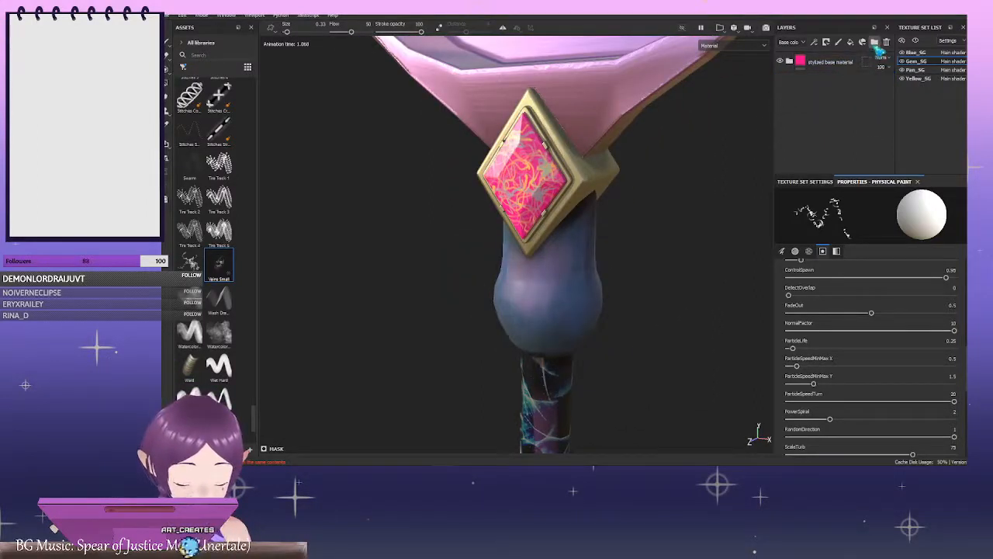
pyautogui.click(875, 43)
pyautogui.moveTo(832, 83); pyautogui.dragTo(835, 59)
pyautogui.click(790, 83)
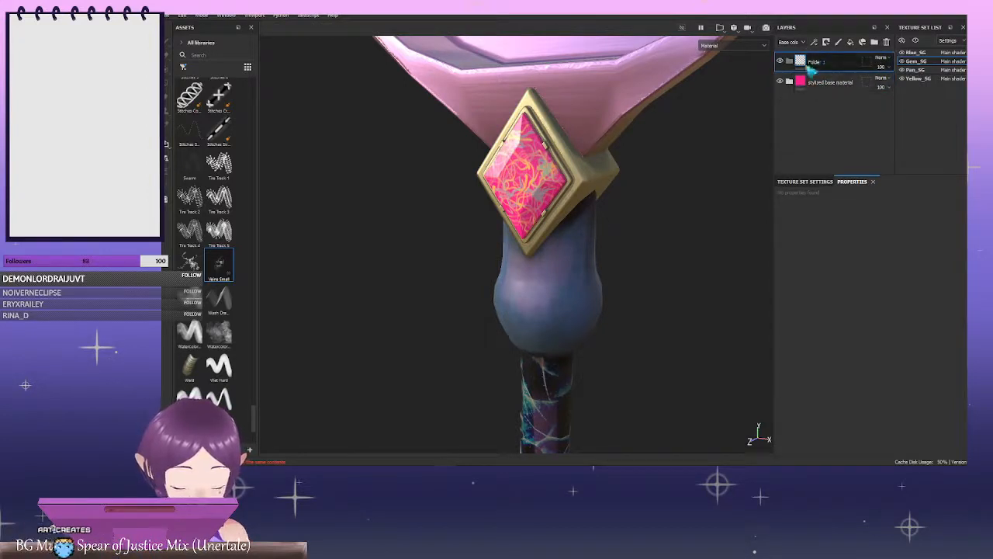
pyautogui.click(887, 44)
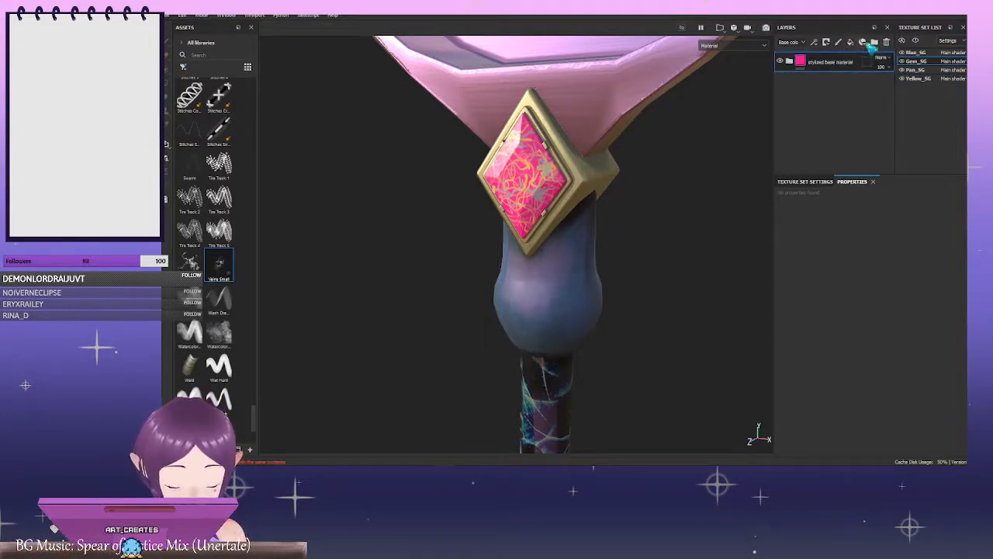
# Add a fill layer above the stylized base material folder and choose the Fracture brush from the assets
pyautogui.keyDown('alt'); pyautogui.moveTo(711, 166); pyautogui.dragTo(683, 78); pyautogui.keyUp('alt')
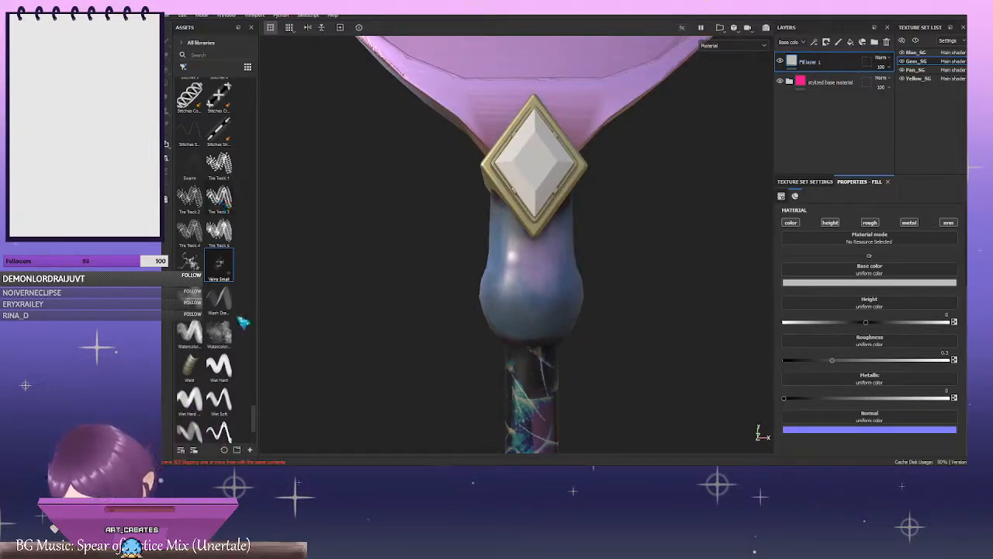
pyautogui.scroll(5, 243, 322)
pyautogui.scroll(10, 243, 321)
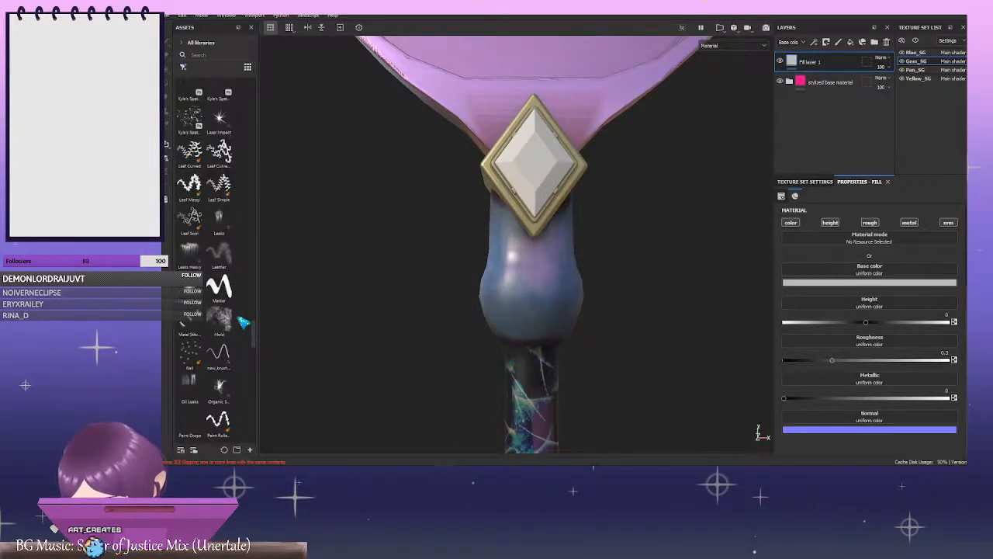
pyautogui.scroll(10, 242, 321)
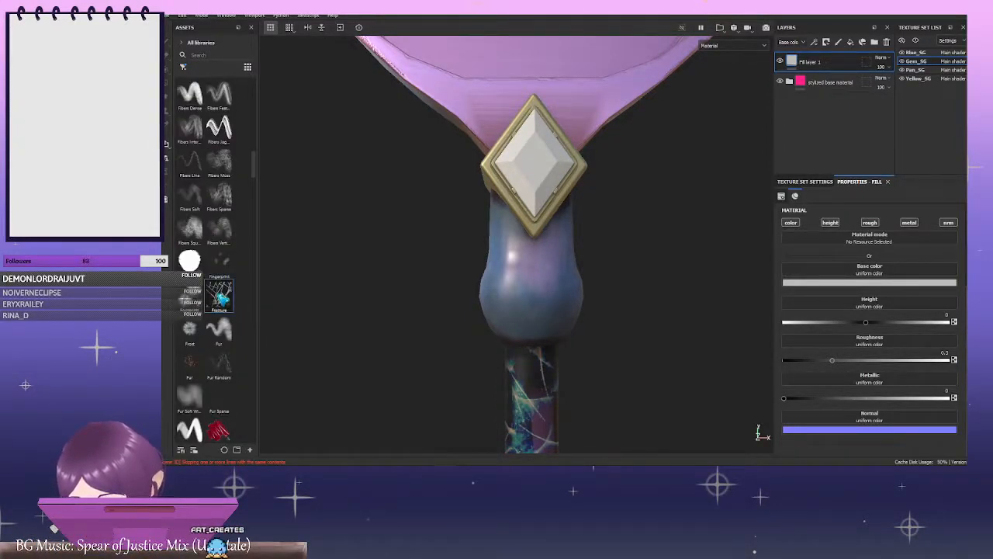
# Set the new fill layer's base color to dark red and its blending mode to Multiply
pyautogui.rightClick(834, 62)
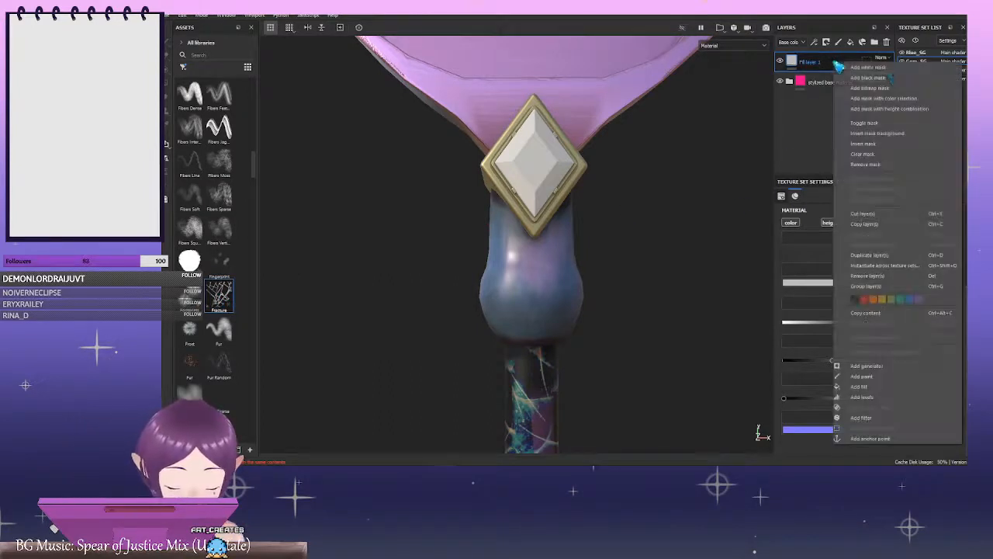
pyautogui.click(824, 137)
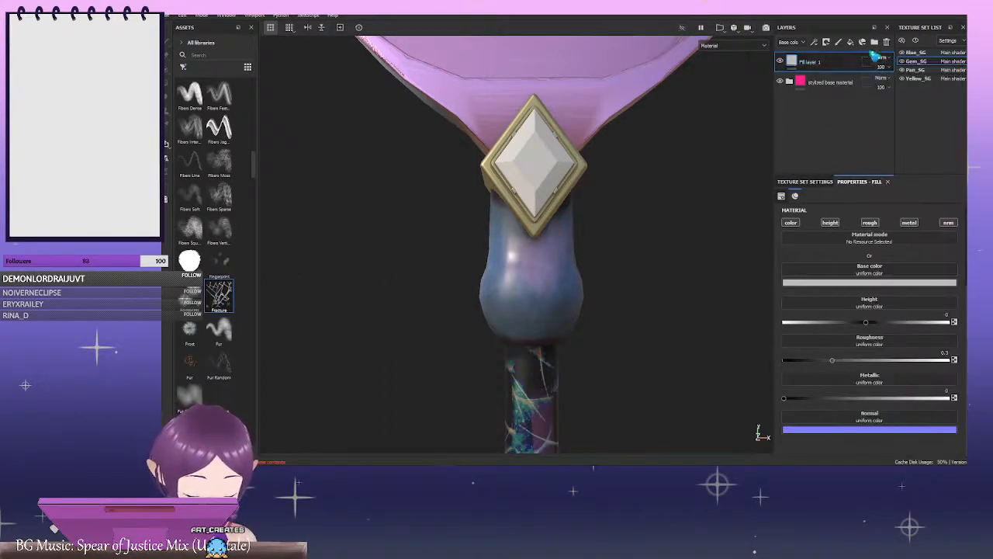
pyautogui.click(896, 283)
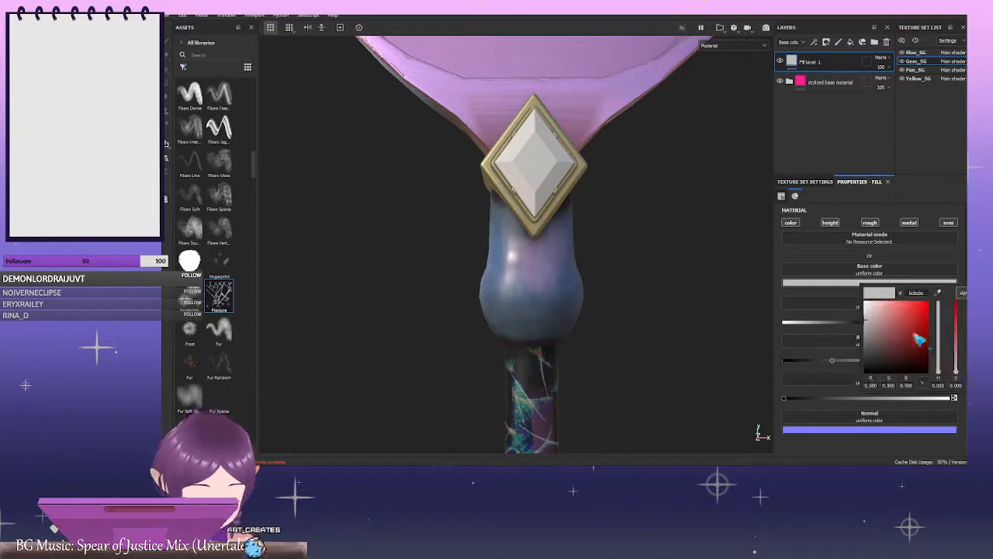
pyautogui.click(916, 335)
pyautogui.click(890, 62)
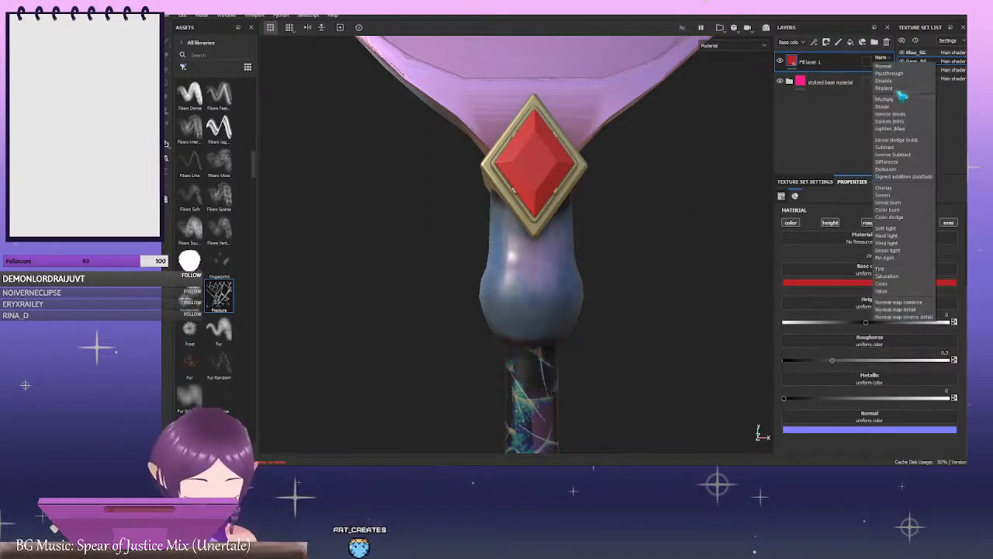
pyautogui.click(899, 86)
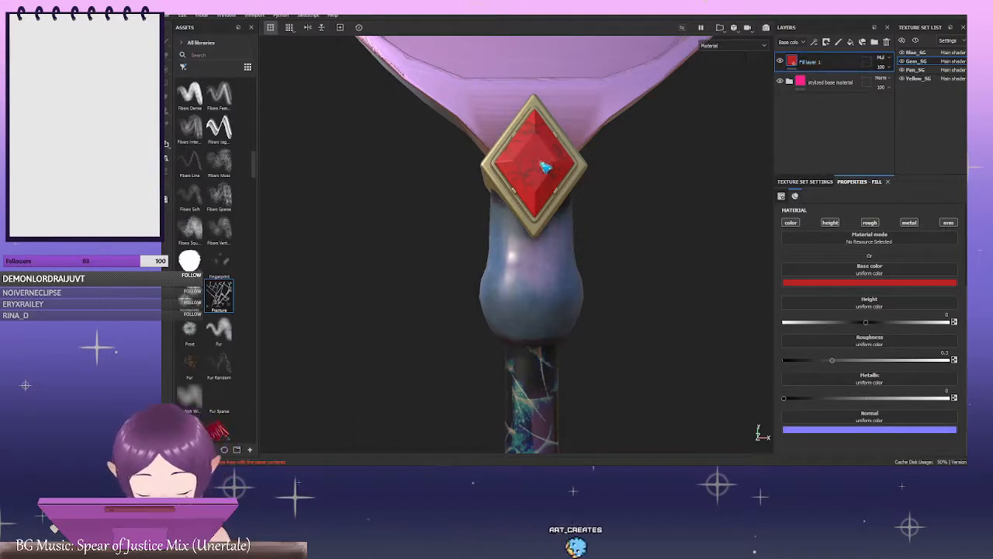
# Add a black mask to the red fill layer and paint fracture strokes over the gem in it
pyautogui.rightClick(850, 63)
pyautogui.click(877, 80)
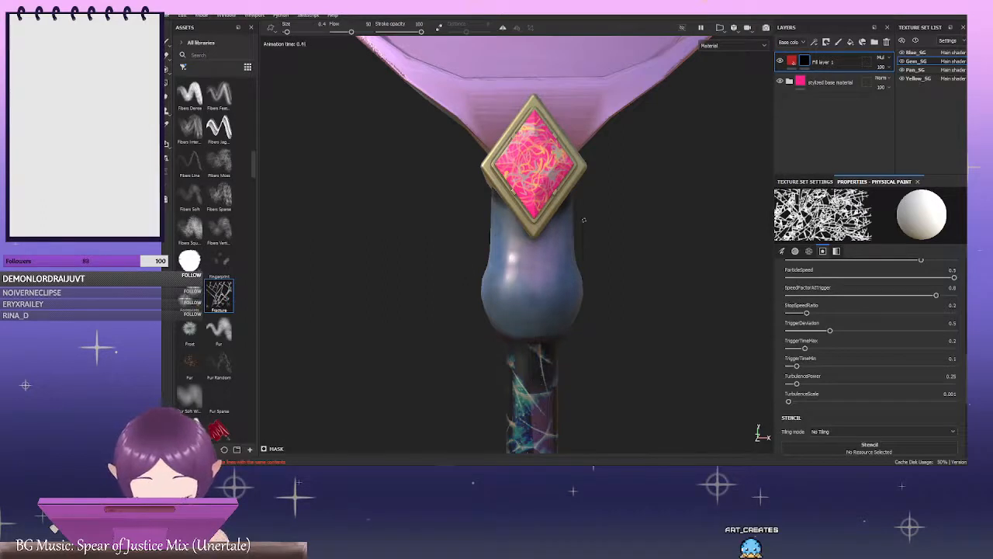
pyautogui.keyDown('alt'); pyautogui.moveTo(607, 210); pyautogui.dragTo(575, 202); pyautogui.keyUp('alt')
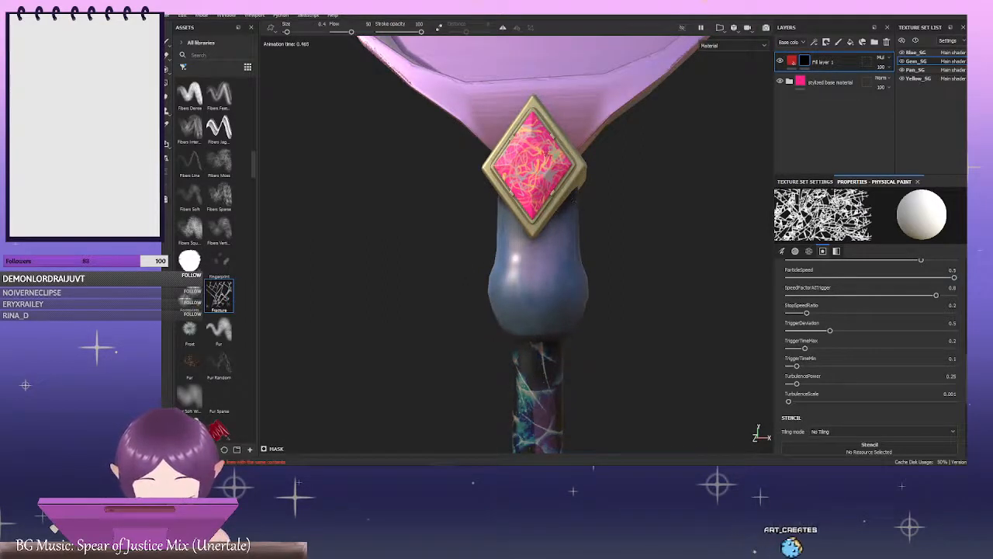
pyautogui.moveTo(520, 187)
pyautogui.keyDown('alt'); pyautogui.mouseDown()
pyautogui.moveTo(560, 180)
pyautogui.moveTo(528, 174)
pyautogui.mouseUp(); pyautogui.keyUp('alt')
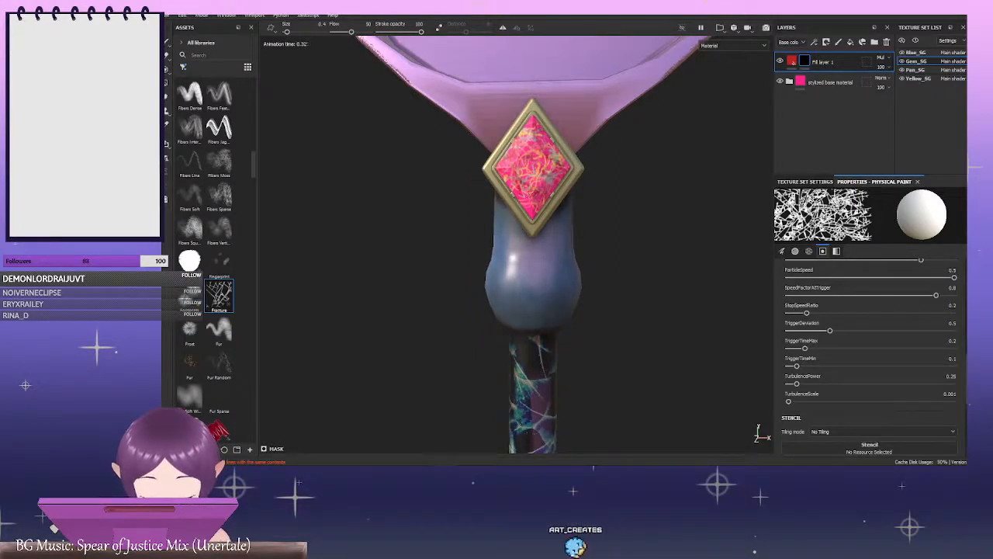
pyautogui.keyDown('alt'); pyautogui.moveTo(533, 194); pyautogui.dragTo(507, 191); pyautogui.keyUp('alt')
pyautogui.keyDown('alt'); pyautogui.moveTo(507, 192); pyautogui.dragTo(815, 221, button='right'); pyautogui.keyUp('alt')
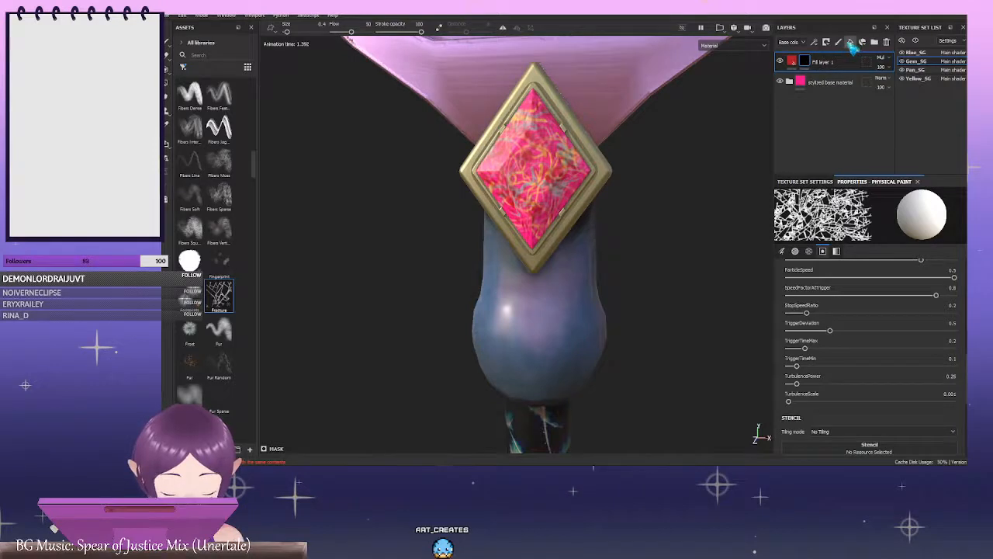
# Add a second fill layer above the red one with the purple base color 8373e0
pyautogui.click(850, 42)
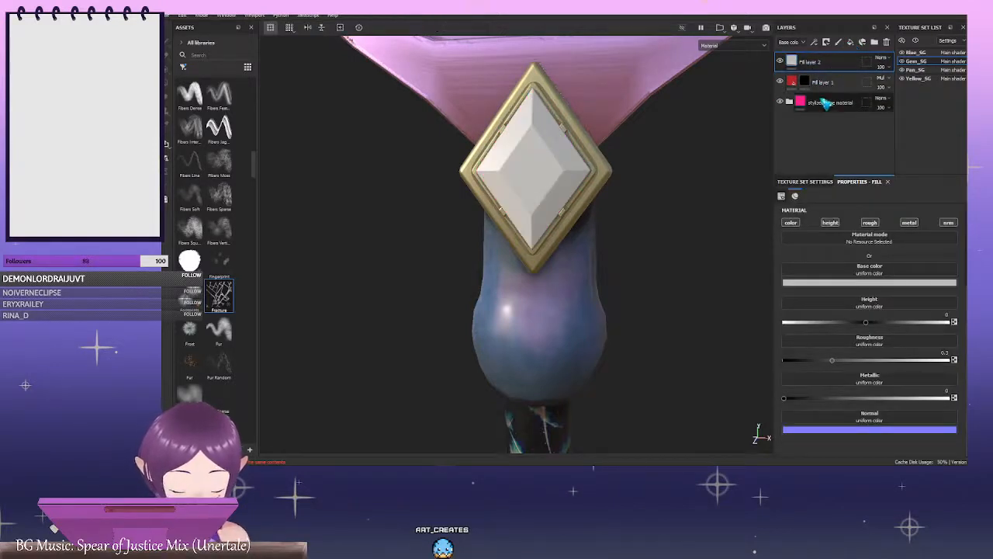
pyautogui.click(888, 285)
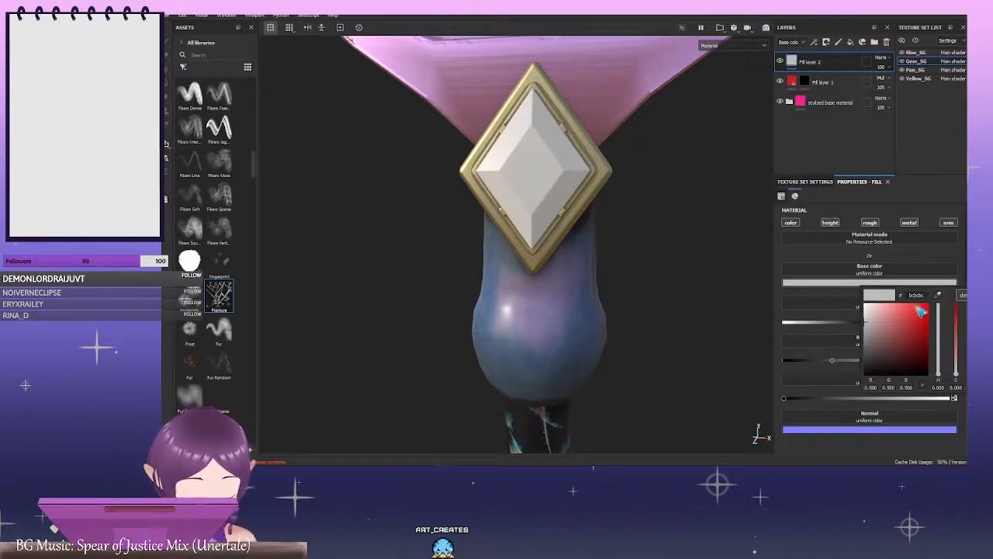
pyautogui.click(895, 311)
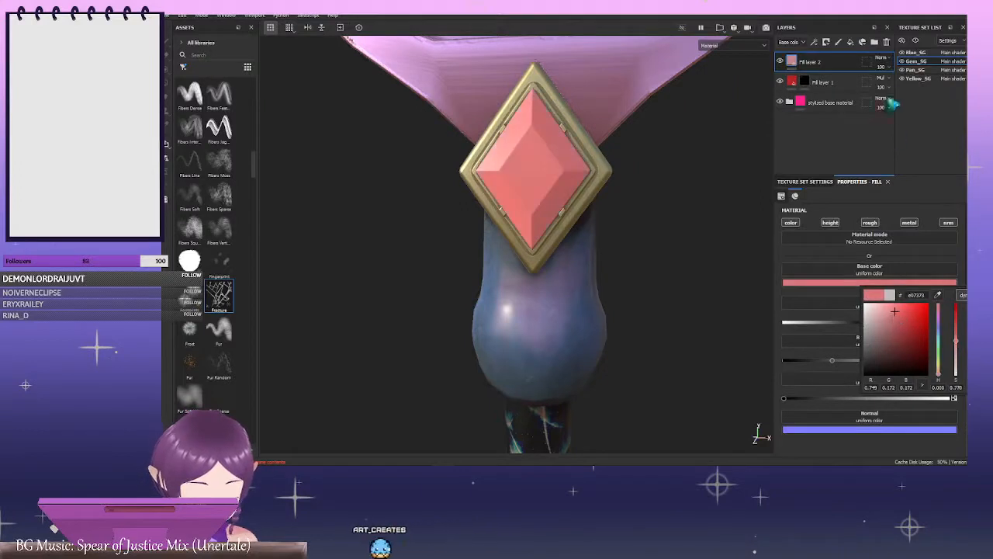
pyautogui.moveTo(935, 342); pyautogui.dragTo(940, 332)
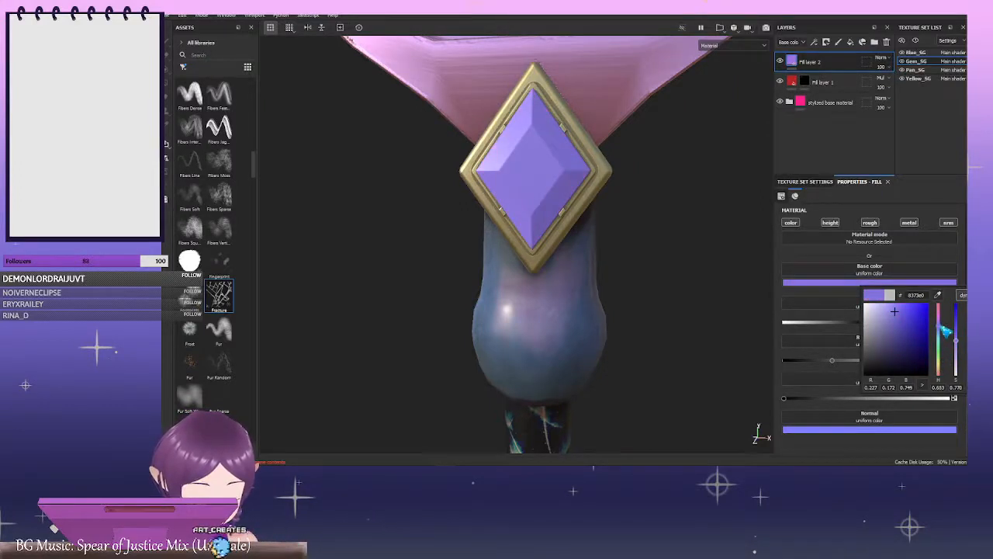
# Set the purple fill layer's blending mode to Soft light with opacity 100
pyautogui.click(886, 67)
pyautogui.moveTo(909, 87); pyautogui.dragTo(897, 87)
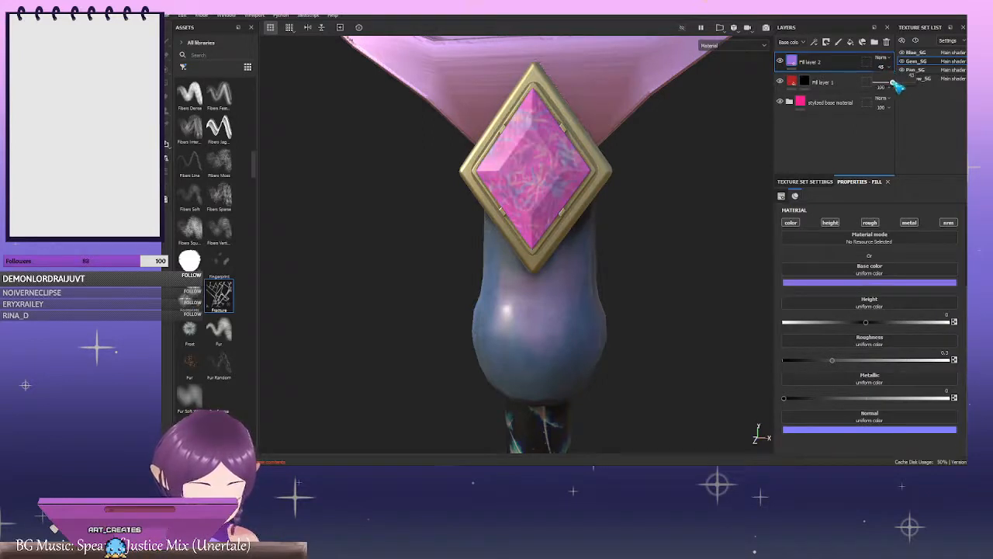
pyautogui.click(882, 57)
pyautogui.click(899, 233)
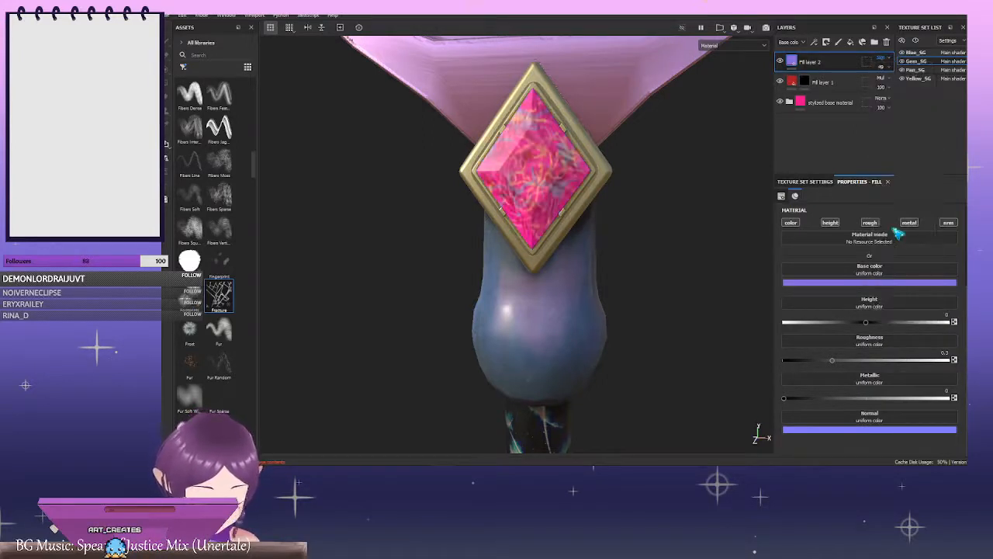
pyautogui.moveTo(898, 84); pyautogui.dragTo(932, 91)
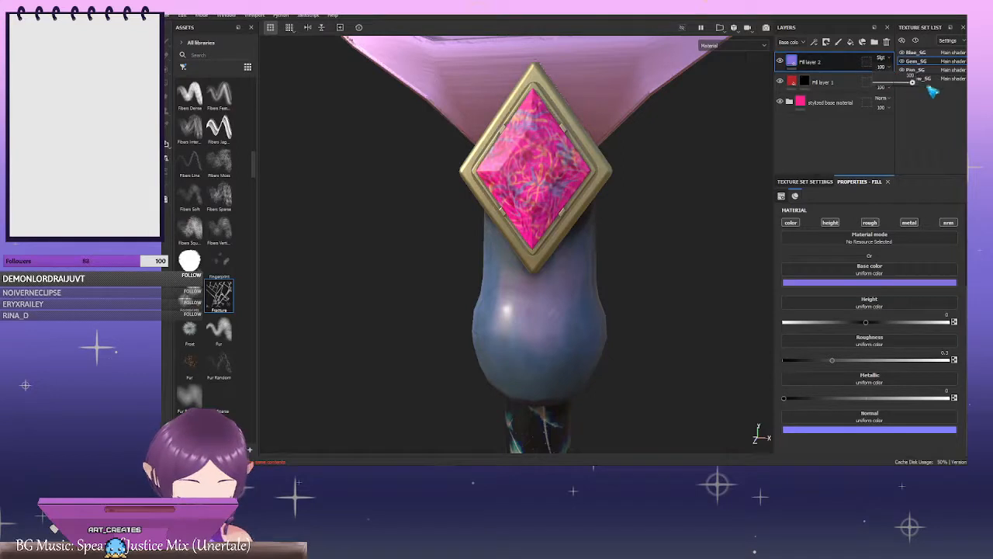
# Add a black mask to the purple fill layer and paint fracture strokes across the gem's facets in it
pyautogui.rightClick(851, 70)
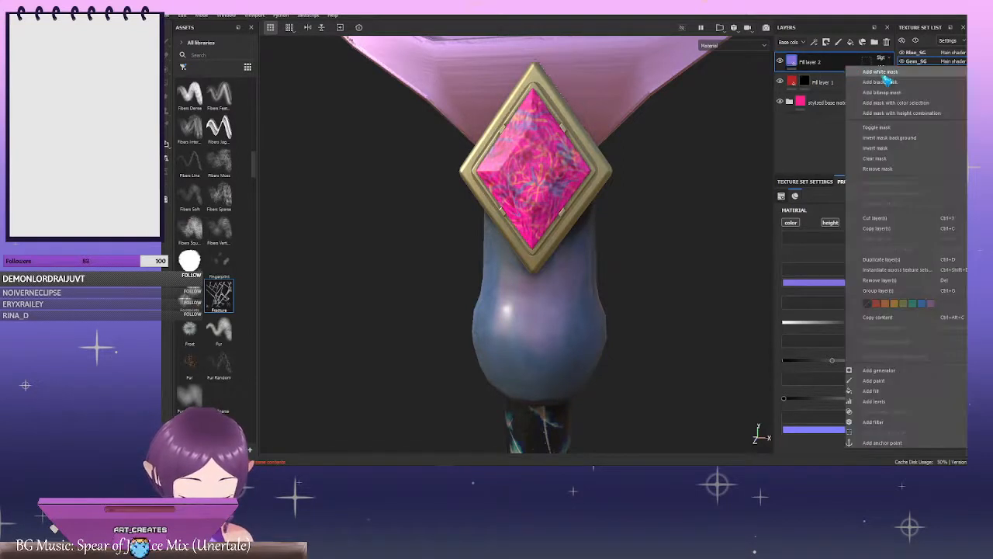
pyautogui.click(866, 85)
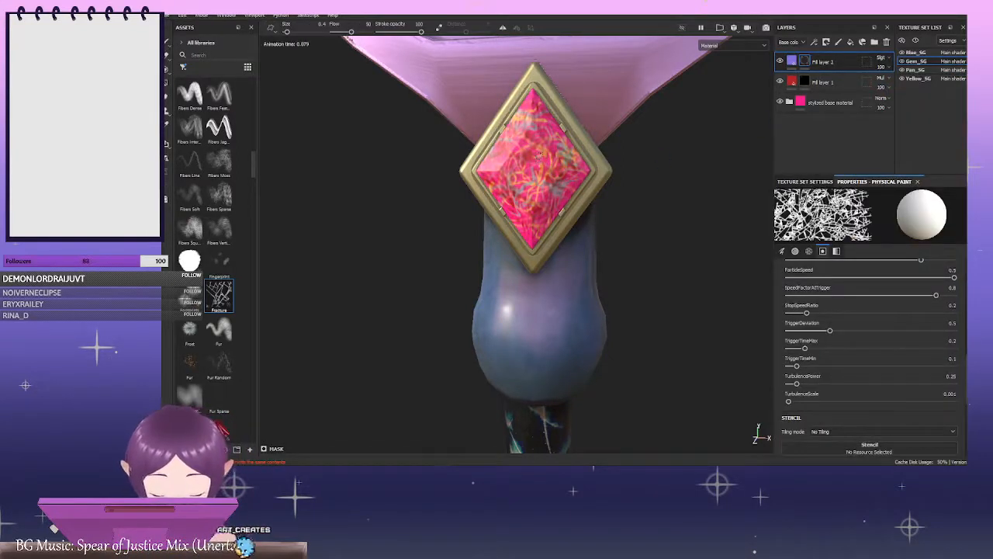
pyautogui.keyDown('alt'); pyautogui.moveTo(618, 211); pyautogui.dragTo(524, 201); pyautogui.keyUp('alt')
pyautogui.keyDown('alt'); pyautogui.moveTo(549, 124); pyautogui.dragTo(497, 210); pyautogui.keyUp('alt')
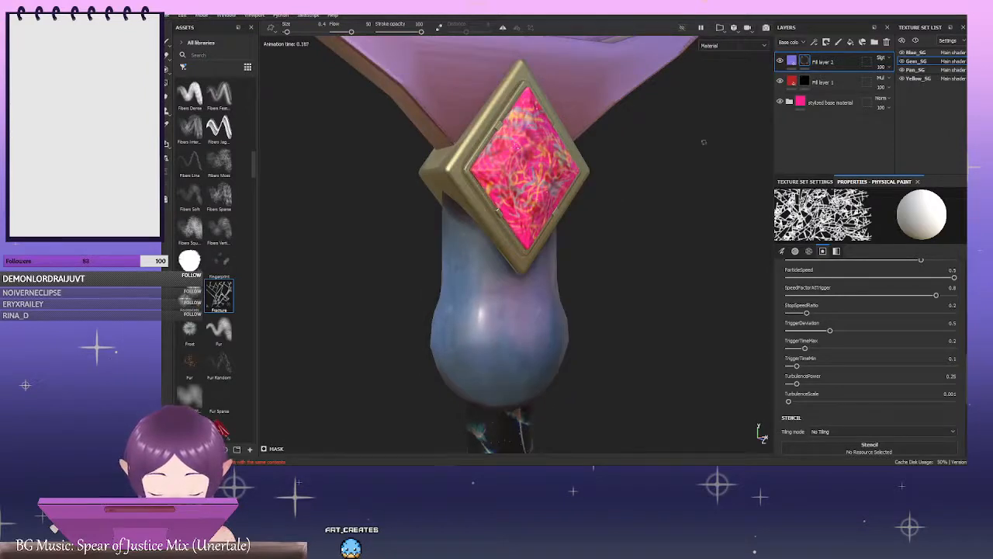
pyautogui.keyDown('alt'); pyautogui.moveTo(704, 142); pyautogui.dragTo(632, 220); pyautogui.keyUp('alt')
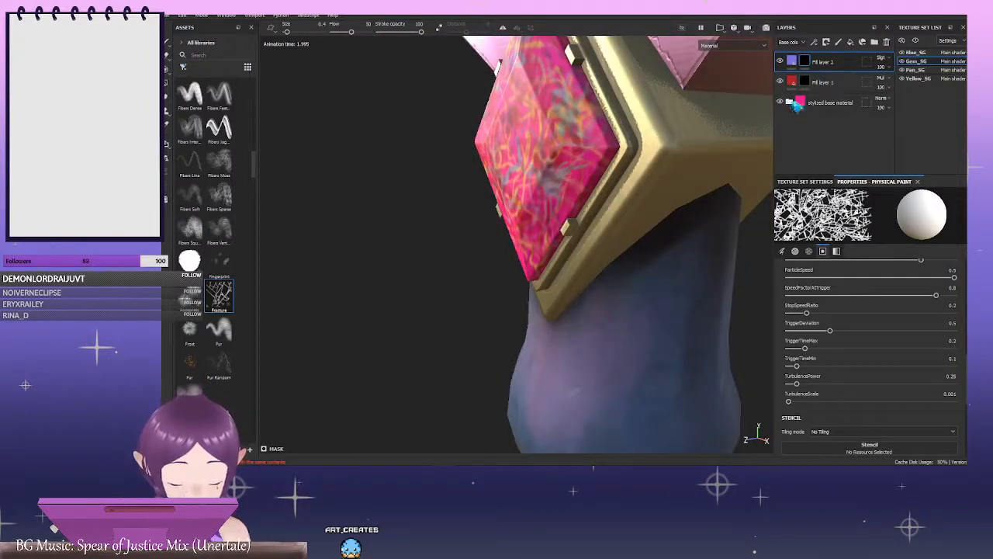
# Hide the teal Base color and yellow Base color copy 1 layers inside the stylized base material folder
pyautogui.click(790, 102)
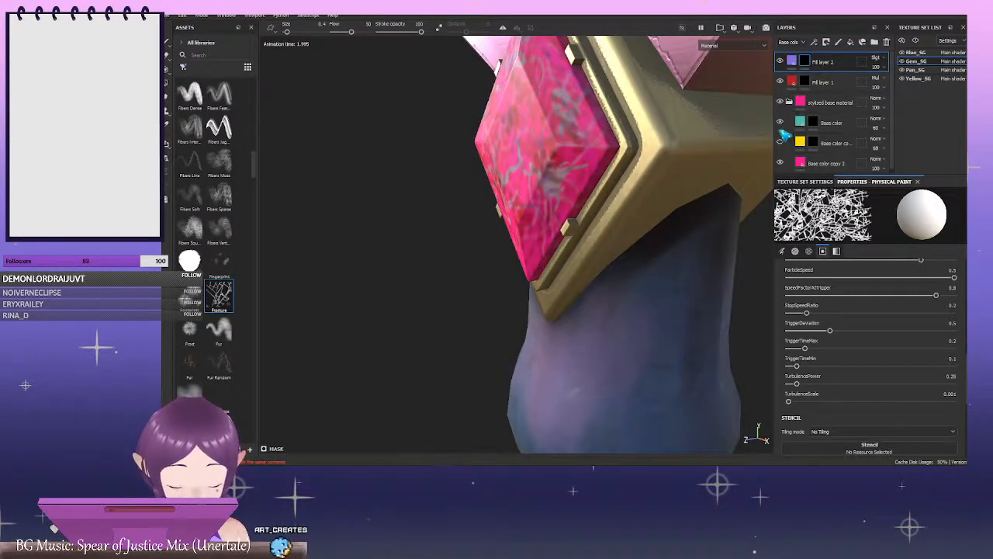
pyautogui.click(781, 123)
pyautogui.keyDown('alt'); pyautogui.moveTo(412, 132); pyautogui.dragTo(709, 158); pyautogui.keyUp('alt')
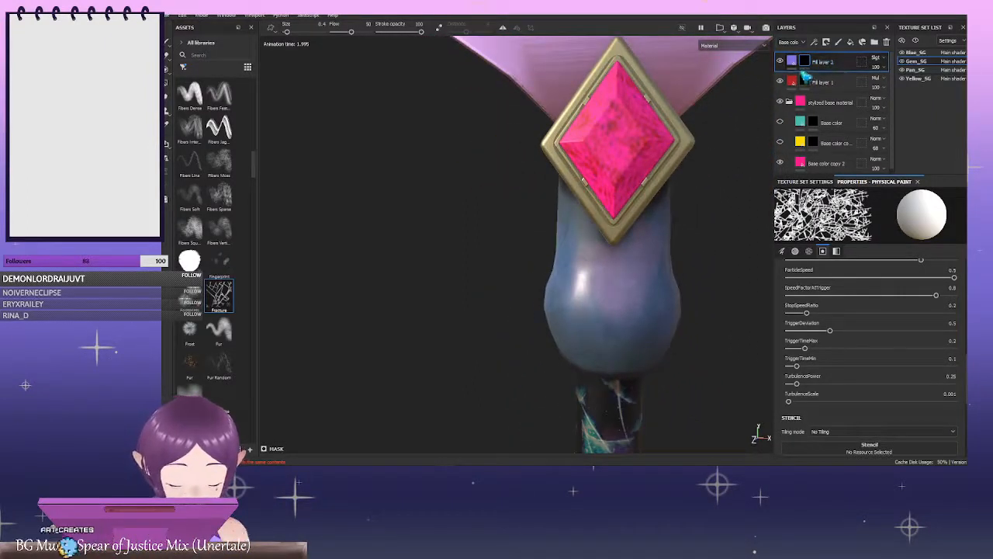
pyautogui.click(790, 102)
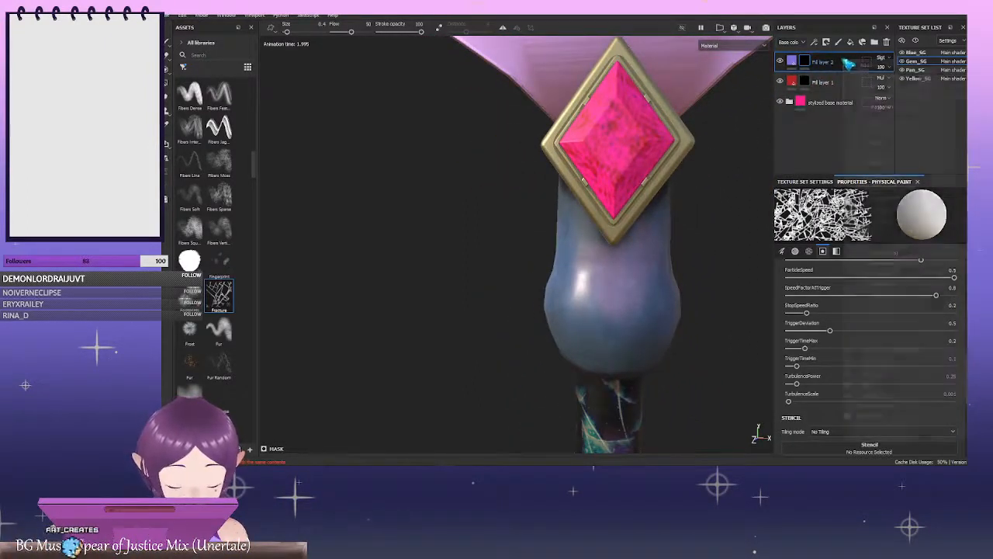
# Add a third fill layer above the purple one and give it a light pink base color
pyautogui.rightClick(844, 59)
pyautogui.click(855, 43)
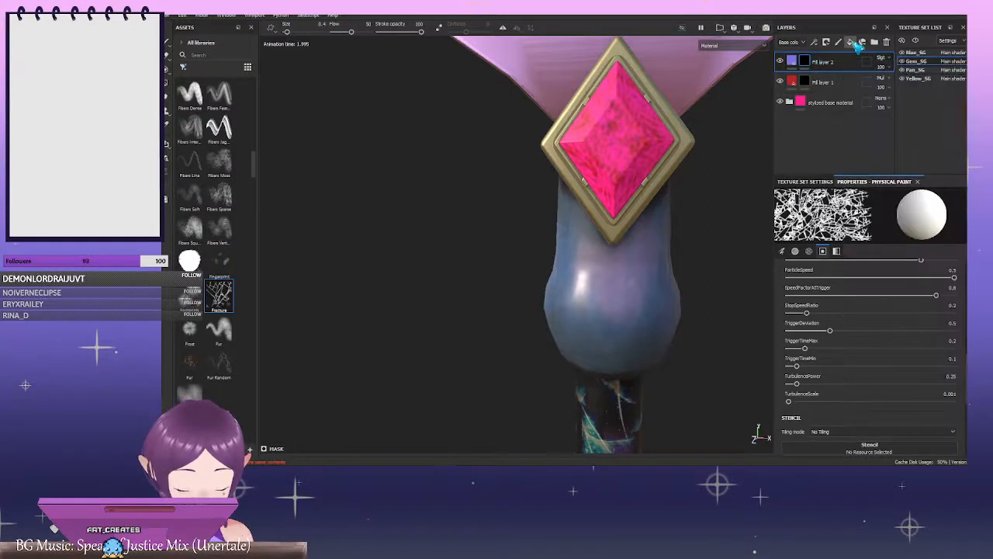
pyautogui.click(852, 42)
pyautogui.click(918, 283)
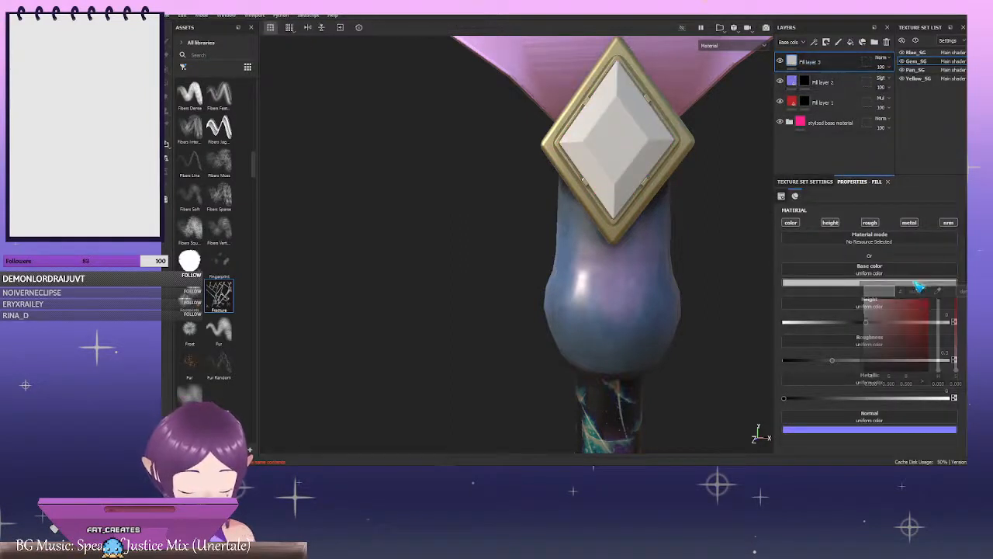
pyautogui.click(937, 311)
pyautogui.click(907, 312)
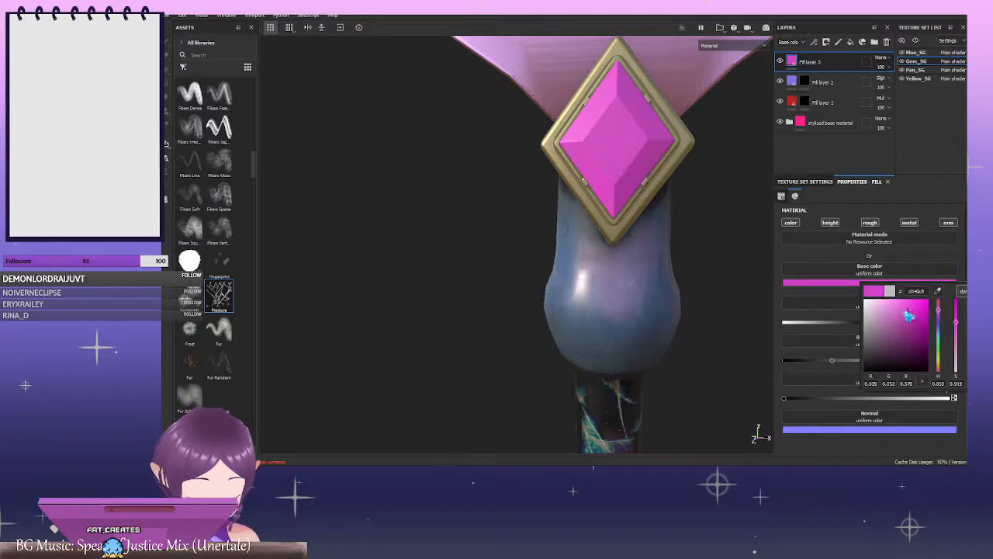
pyautogui.moveTo(908, 315); pyautogui.dragTo(886, 305)
# Set the light pink fill layer's blending mode to Overlay and add a black mask to it
pyautogui.click(884, 67)
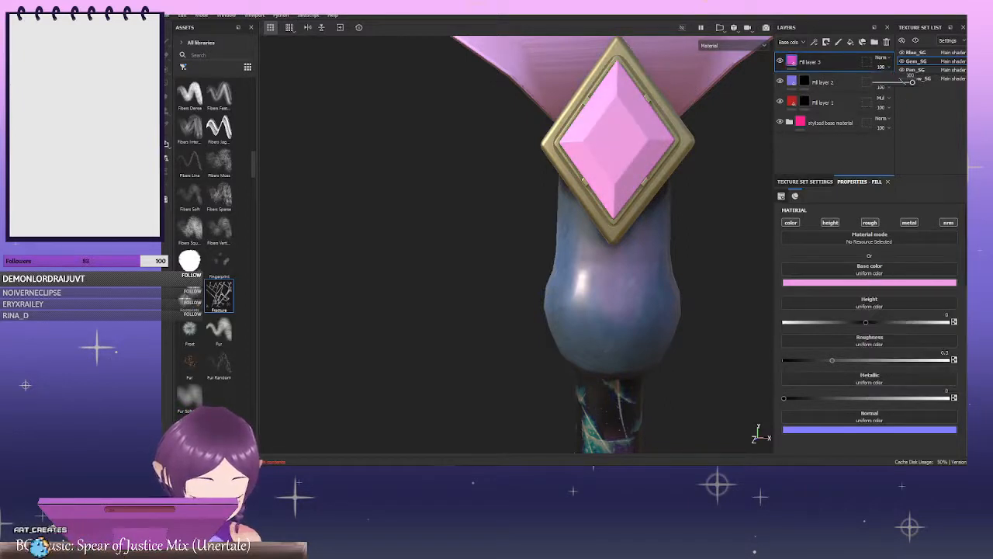
pyautogui.click(880, 58)
pyautogui.click(889, 173)
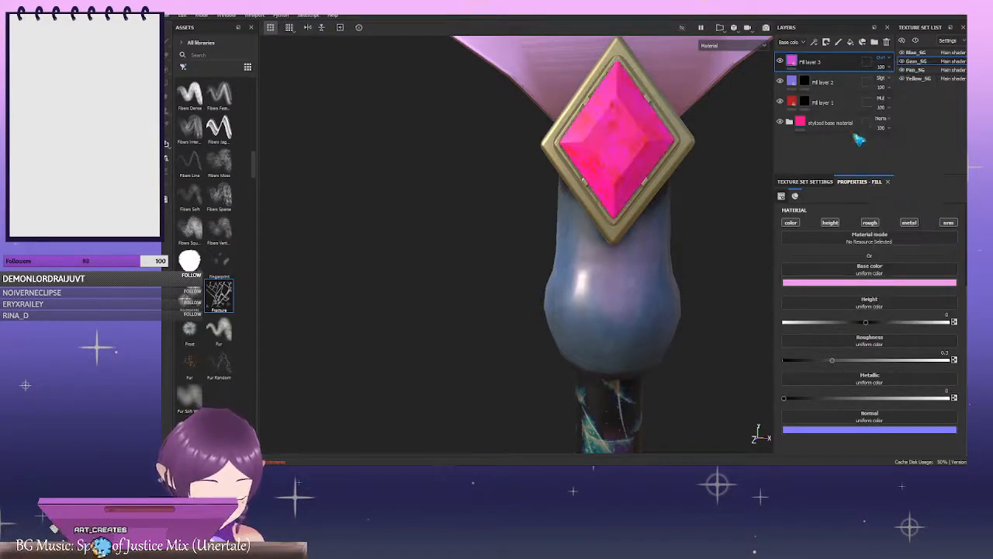
pyautogui.rightClick(858, 62)
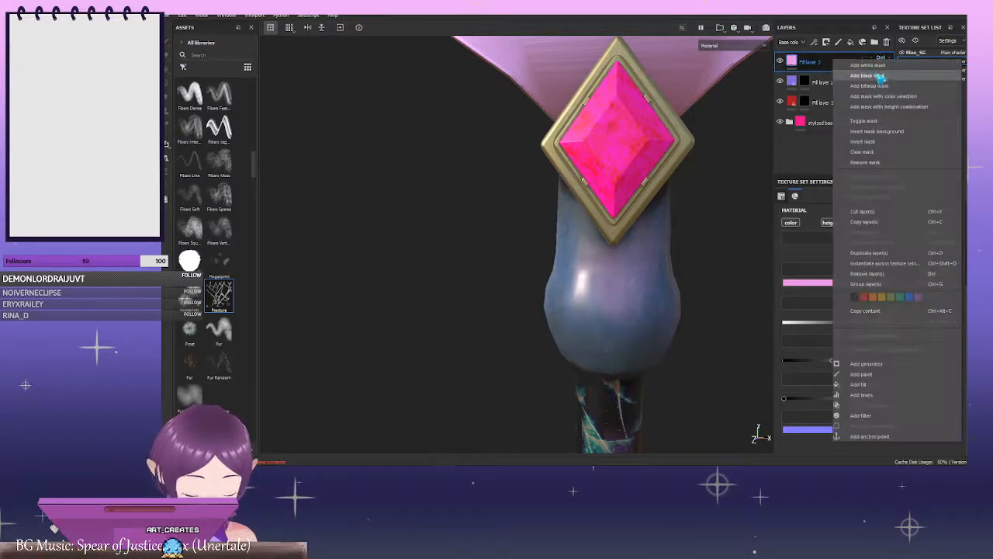
pyautogui.click(877, 76)
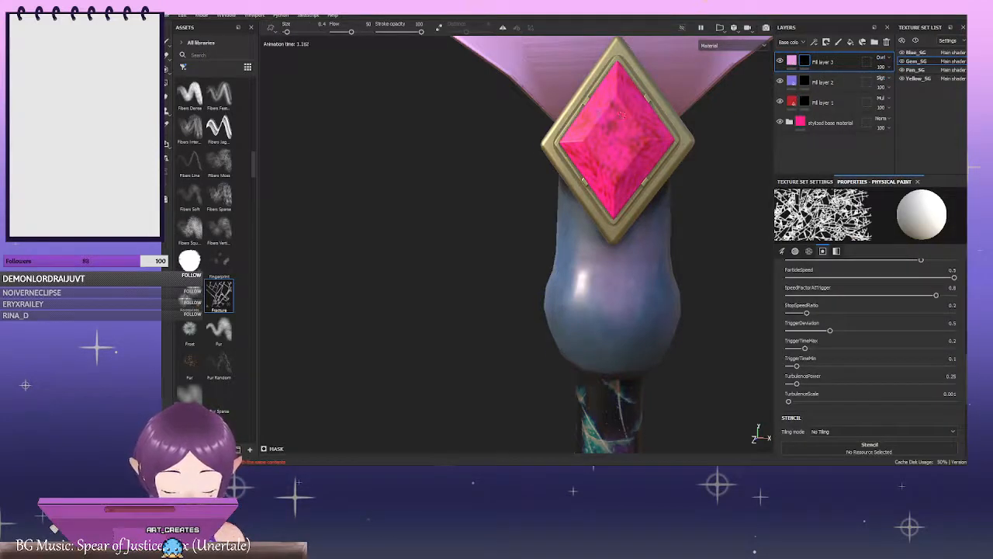
# Paint fine strokes over the gem's facets in the pink layer's mask with a small Basic Hard brush
pyautogui.keyDown('alt'); pyautogui.moveTo(621, 114); pyautogui.dragTo(644, 102); pyautogui.keyUp('alt')
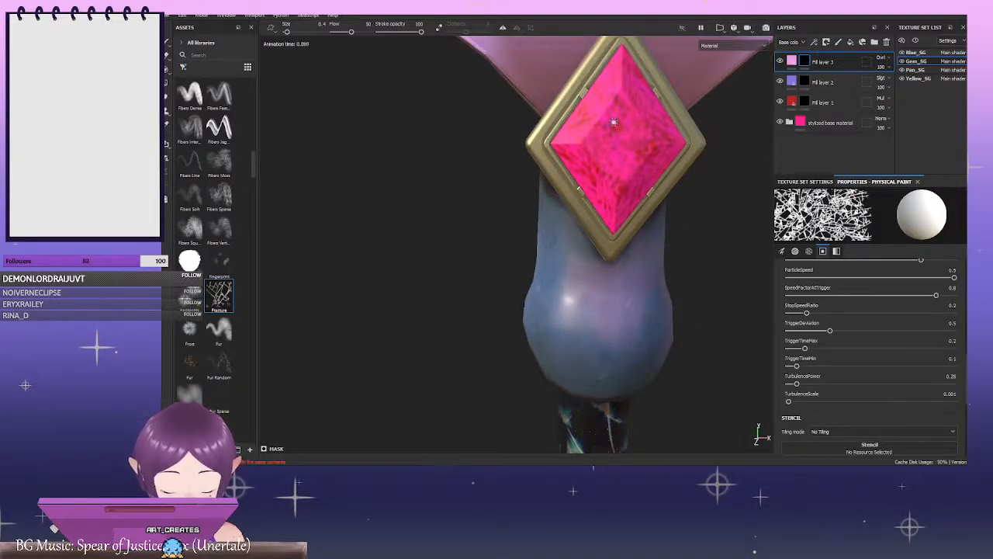
pyautogui.keyDown('alt'); pyautogui.moveTo(624, 122); pyautogui.dragTo(617, 126); pyautogui.keyUp('alt')
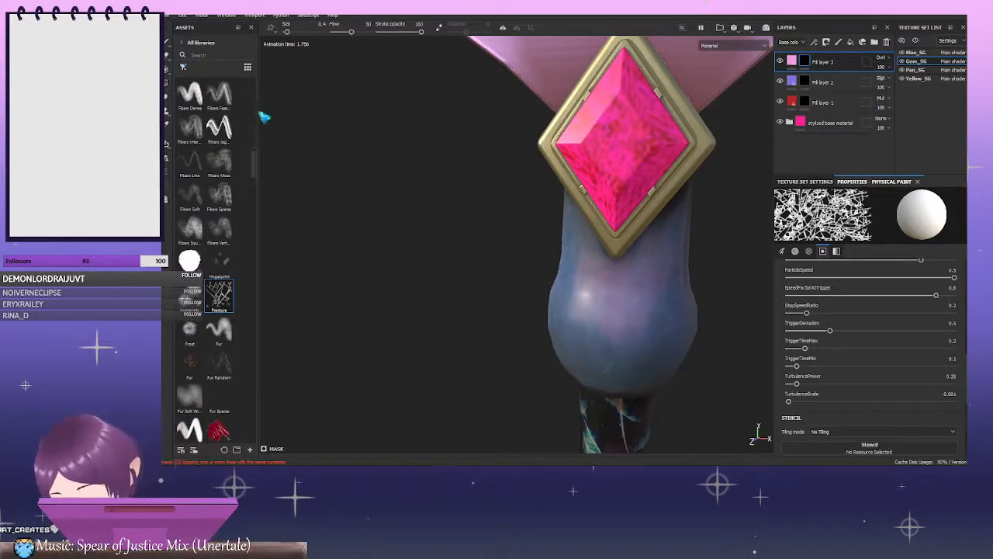
pyautogui.moveTo(258, 161); pyautogui.dragTo(264, 80)
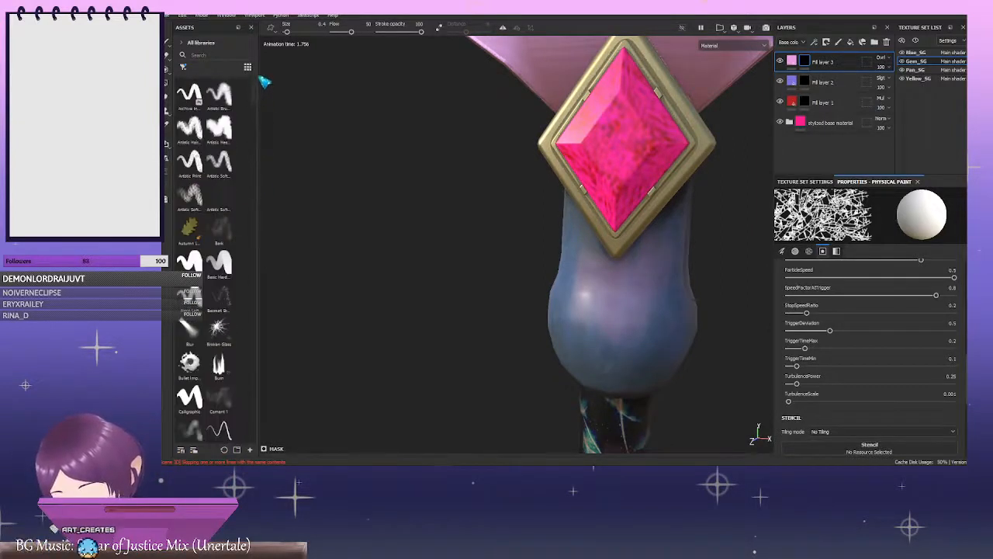
pyautogui.click(220, 264)
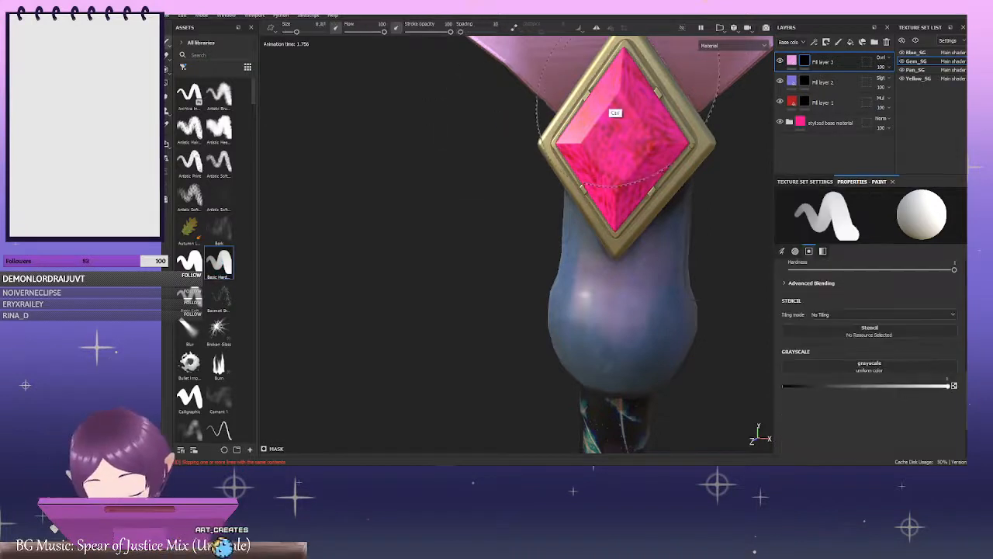
pyautogui.keyDown('ctrl'); pyautogui.moveTo(565, 138); pyautogui.dragTo(557, 138, button='right'); pyautogui.keyUp('ctrl')
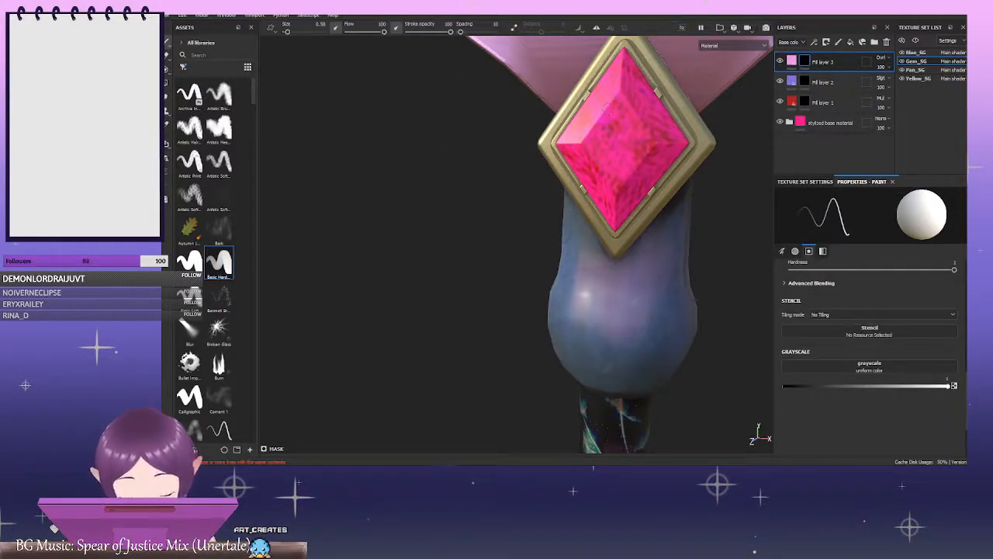
pyautogui.keyDown('alt'); pyautogui.moveTo(649, 135); pyautogui.dragTo(685, 144); pyautogui.keyUp('alt')
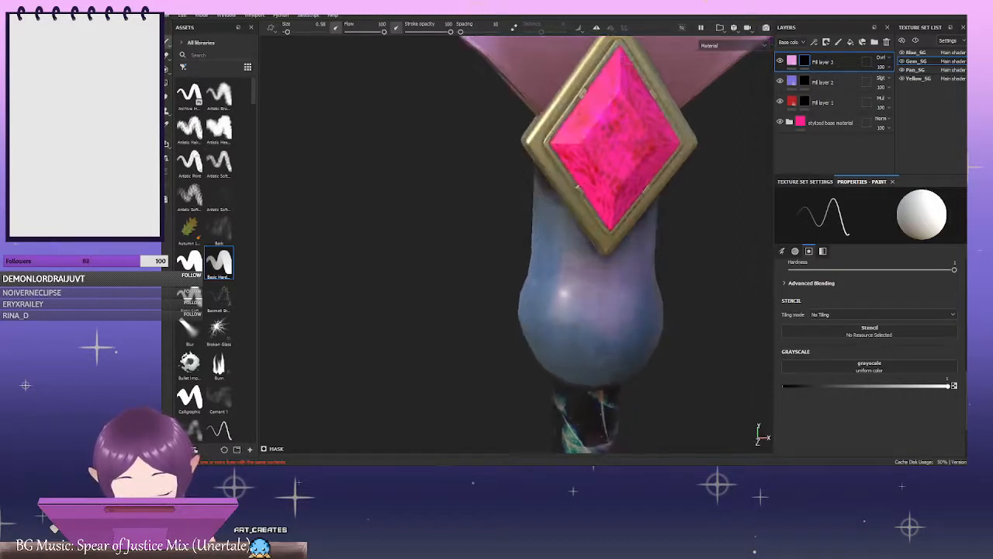
pyautogui.moveTo(621, 98)
pyautogui.keyDown('alt'); pyautogui.mouseDown()
pyautogui.moveTo(606, 149)
pyautogui.moveTo(616, 103)
pyautogui.mouseUp(); pyautogui.keyUp('alt')
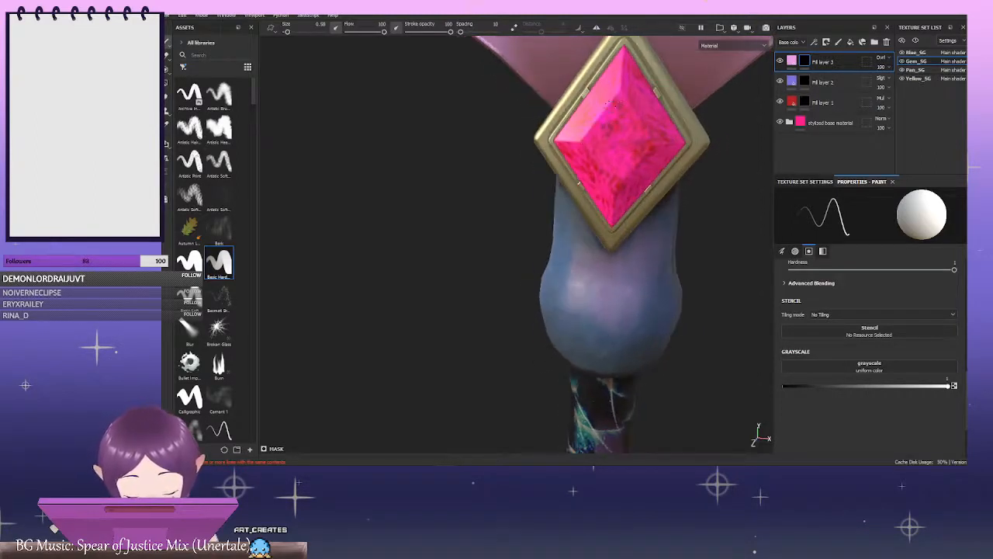
pyautogui.keyDown('alt'); pyautogui.moveTo(598, 150); pyautogui.dragTo(638, 142); pyautogui.keyUp('alt')
# Hide the purple and red fill layers and continue painting highlight lines along the gem's facet edges in the pink layer's mask
pyautogui.click(779, 82)
pyautogui.click(780, 102)
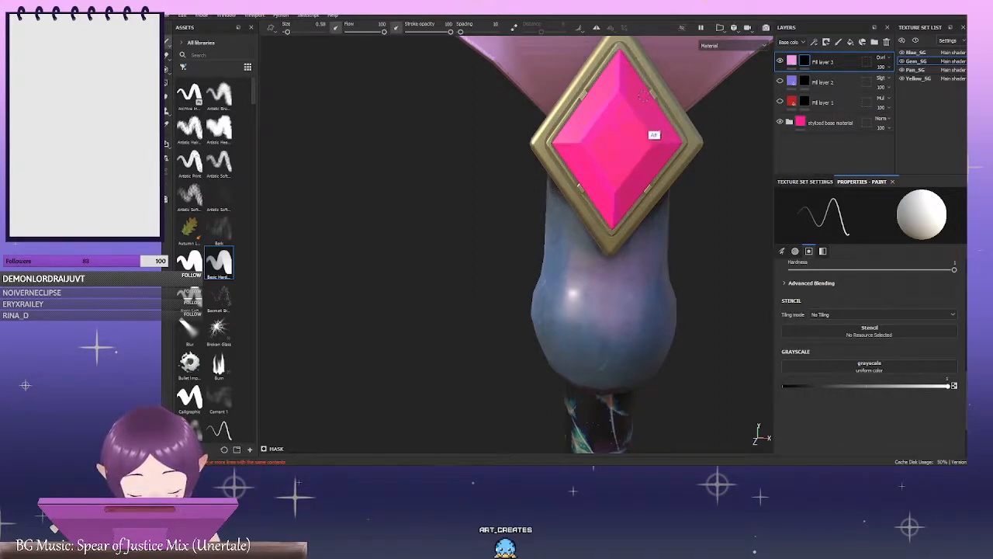
pyautogui.keyDown('alt'); pyautogui.moveTo(643, 95); pyautogui.dragTo(625, 91); pyautogui.keyUp('alt')
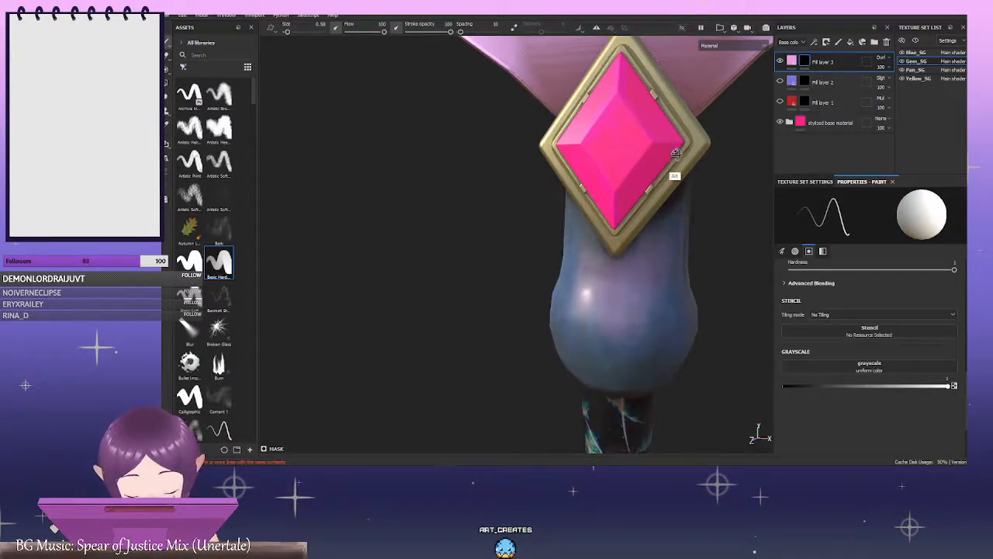
pyautogui.keyDown('alt'); pyautogui.moveTo(676, 153); pyautogui.dragTo(661, 153); pyautogui.keyUp('alt')
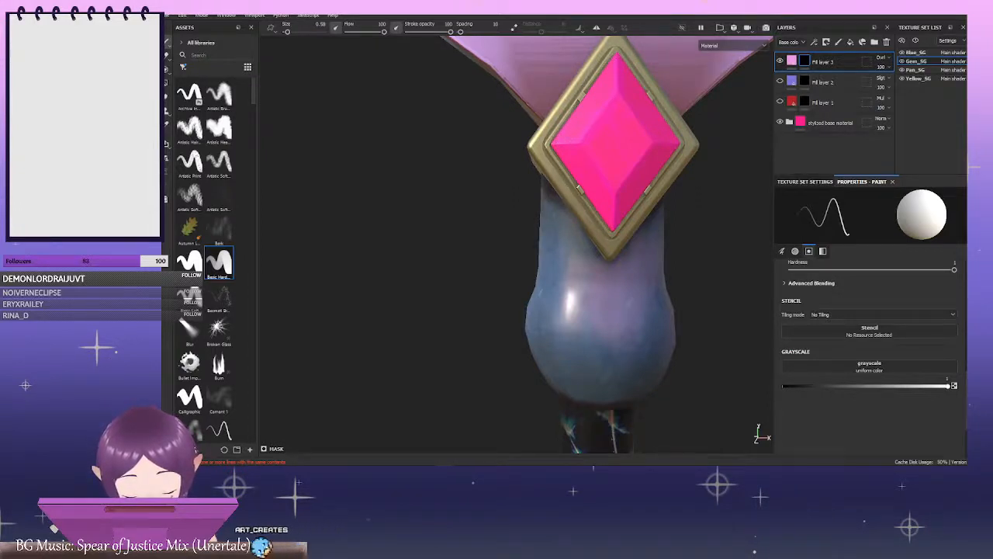
# Set the light pink fill layer's blending mode to Screen with opacity 49
pyautogui.click(886, 61)
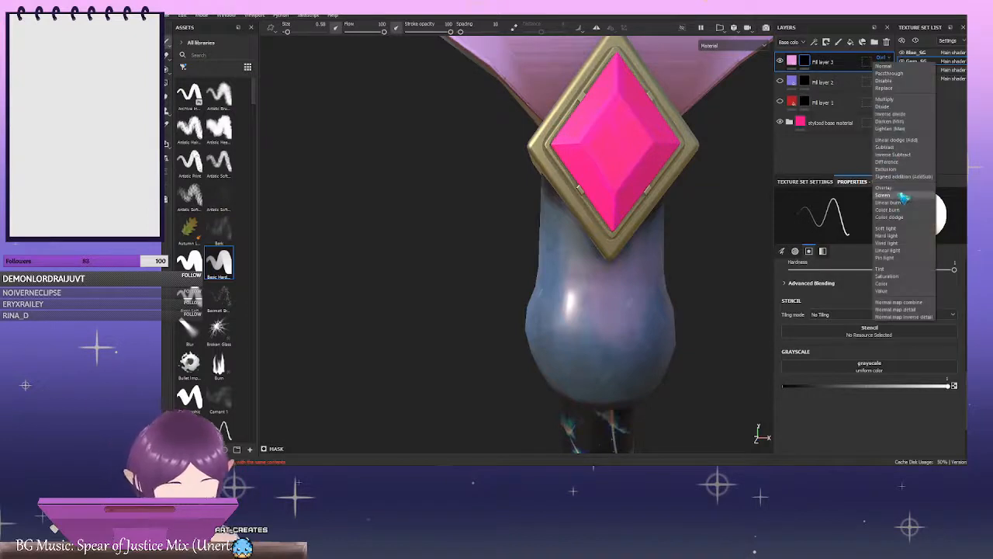
pyautogui.click(885, 195)
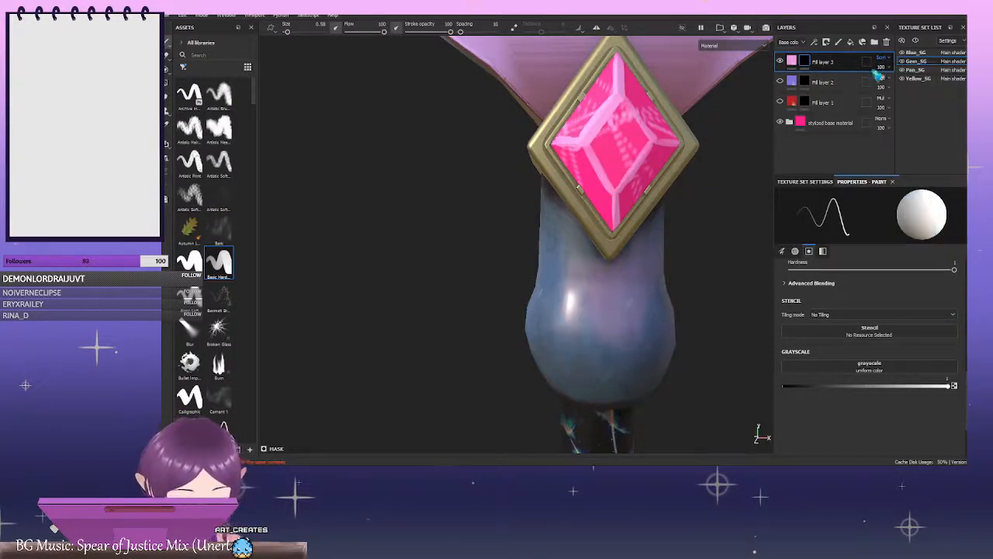
pyautogui.moveTo(900, 80); pyautogui.dragTo(903, 83)
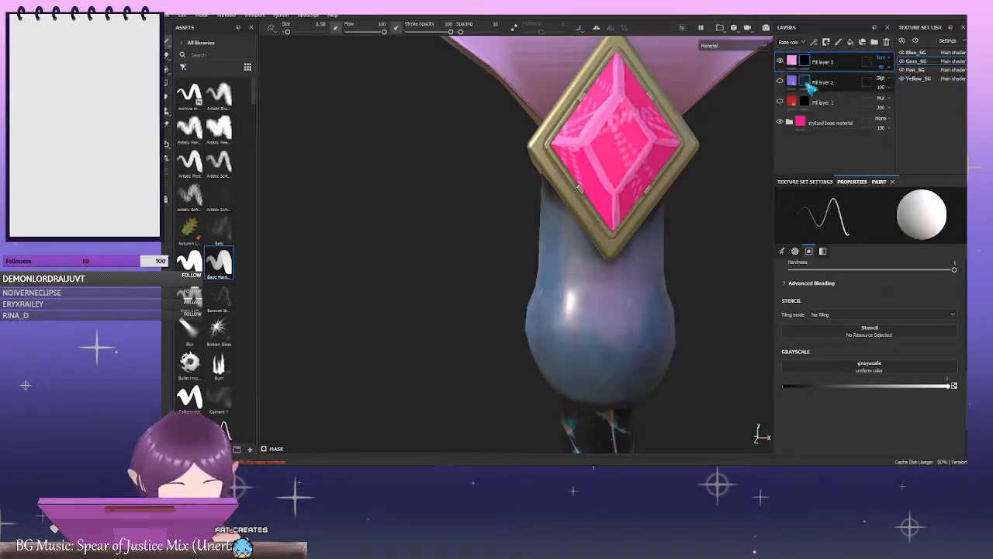
# Show the purple and red fill layers again, setting the purple one to Overlay and the red one to opacity 71
pyautogui.click(890, 82)
pyautogui.click(899, 208)
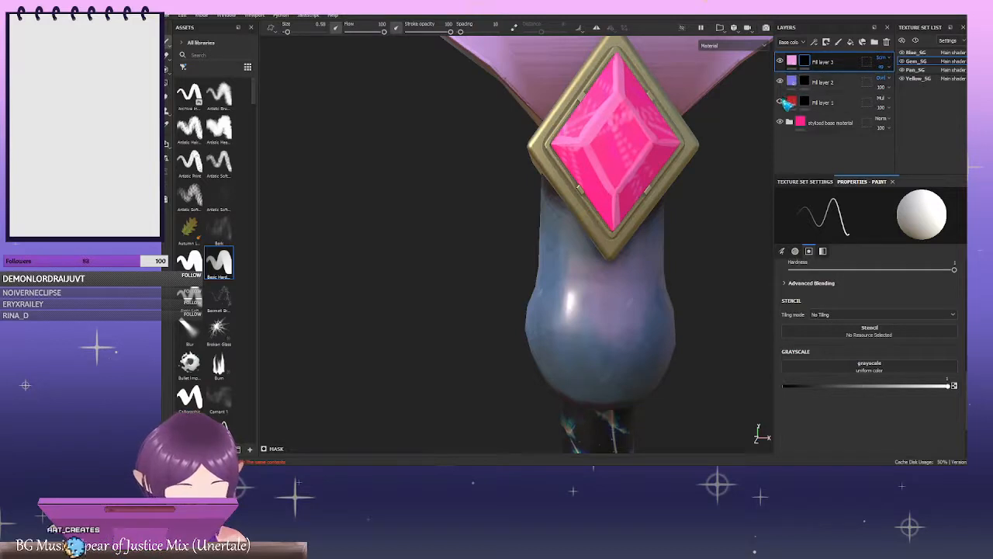
pyautogui.click(781, 101)
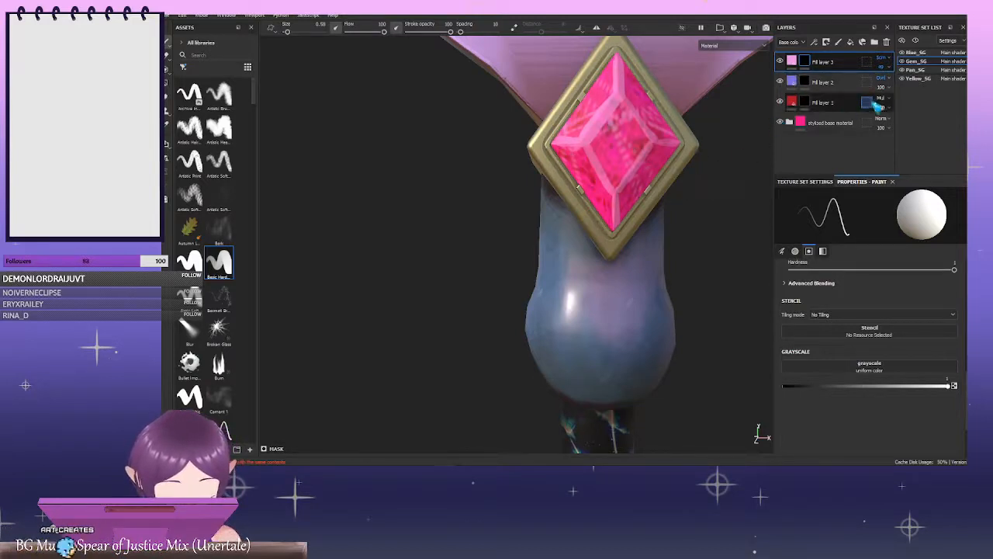
pyautogui.click(888, 107)
pyautogui.moveTo(911, 123); pyautogui.dragTo(907, 122)
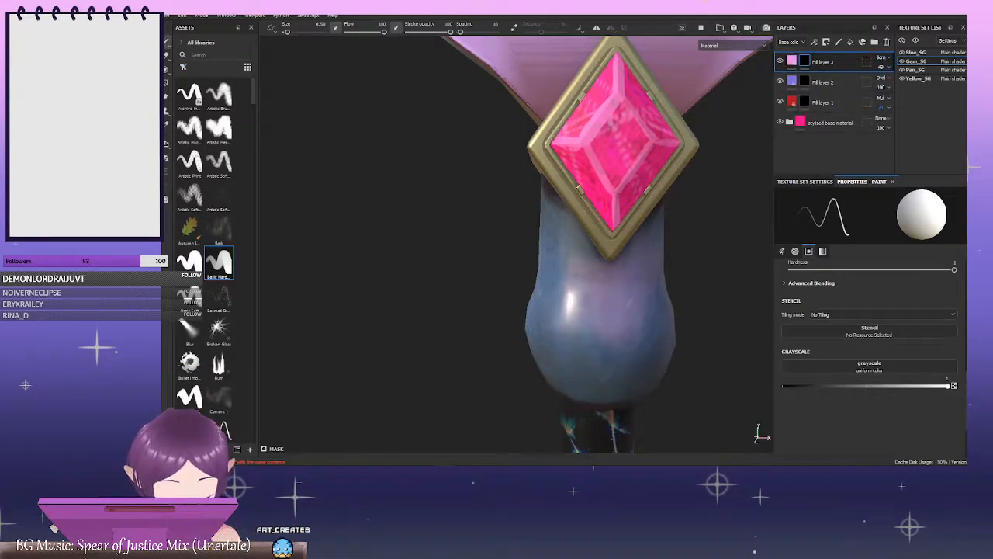
# Soften the pink highlight strokes across the gem's facets with the Smudge tool, reducing its brush size to 1.64
pyautogui.click(167, 111)
pyautogui.click(167, 97)
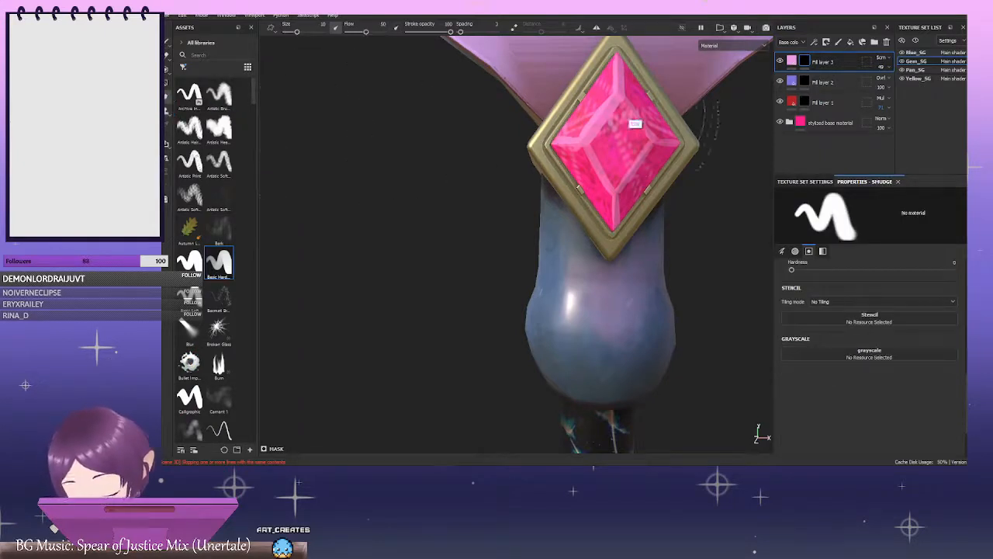
pyautogui.moveTo(640, 119)
pyautogui.keyDown('ctrl'); pyautogui.mouseDown(button='right')
pyautogui.moveTo(596, 130)
pyautogui.moveTo(593, 116)
pyautogui.mouseUp(button='right'); pyautogui.keyUp('ctrl')
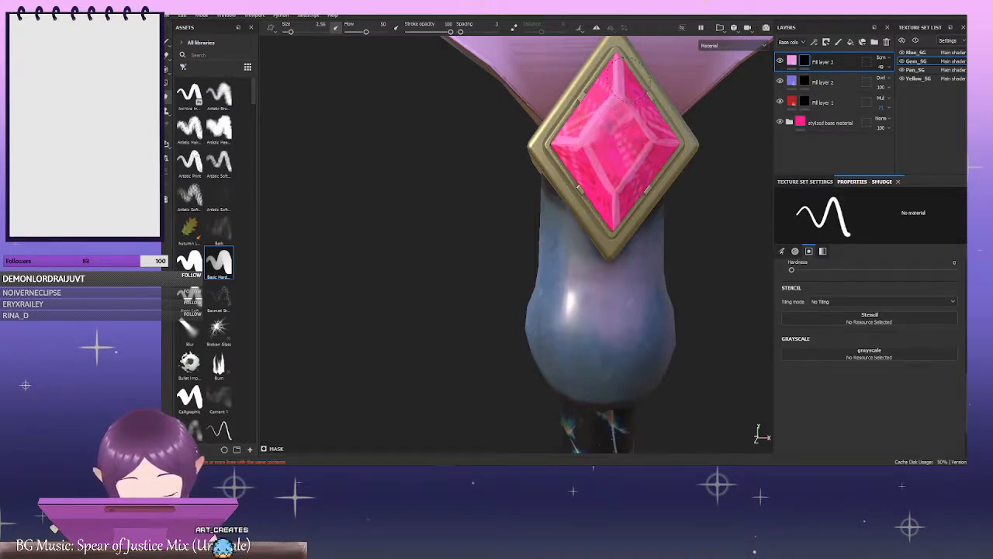
pyautogui.keyDown('ctrl'); pyautogui.moveTo(625, 100); pyautogui.dragTo(616, 100, button='right'); pyautogui.keyUp('ctrl')
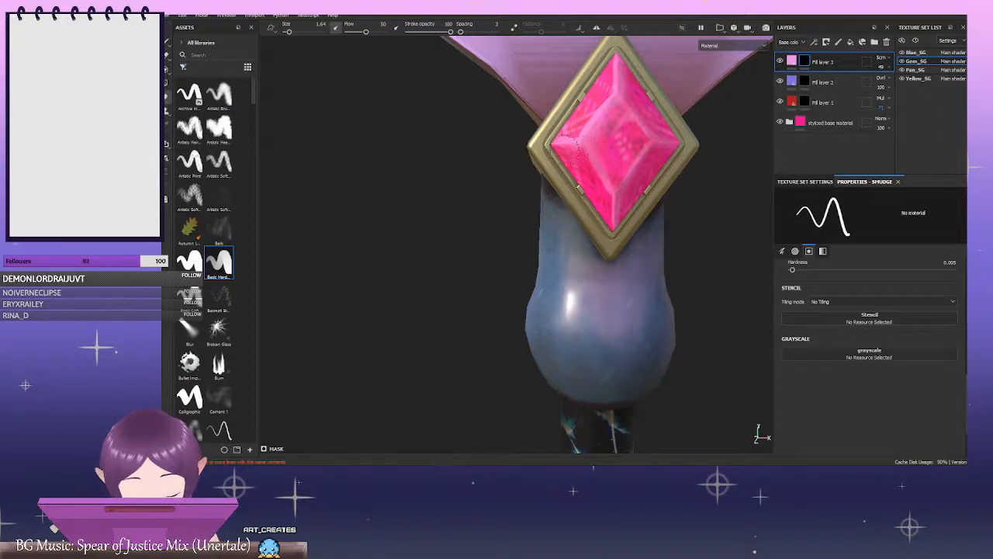
# Delete the purple fill layer from the gem's layer stack
pyautogui.scroll(-2, 645, 165)
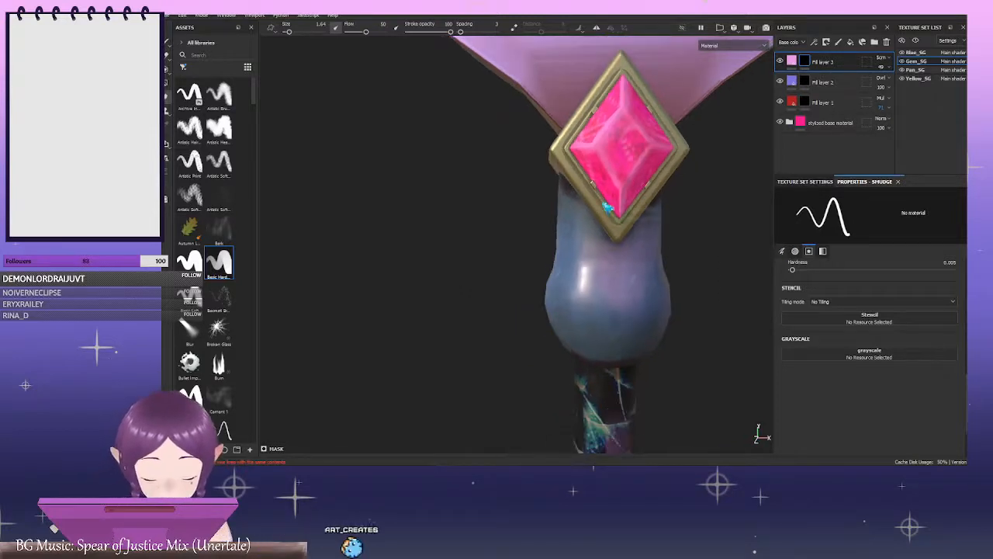
pyautogui.scroll(-3, 710, 215)
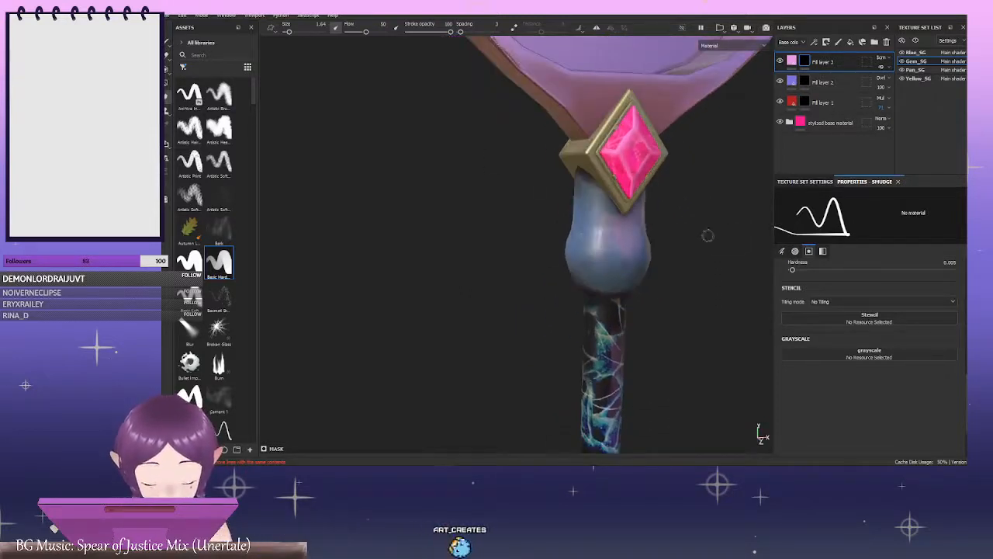
pyautogui.moveTo(708, 235)
pyautogui.keyDown('alt'); pyautogui.mouseDown()
pyautogui.moveTo(526, 217)
pyautogui.moveTo(699, 237)
pyautogui.mouseUp(); pyautogui.keyUp('alt')
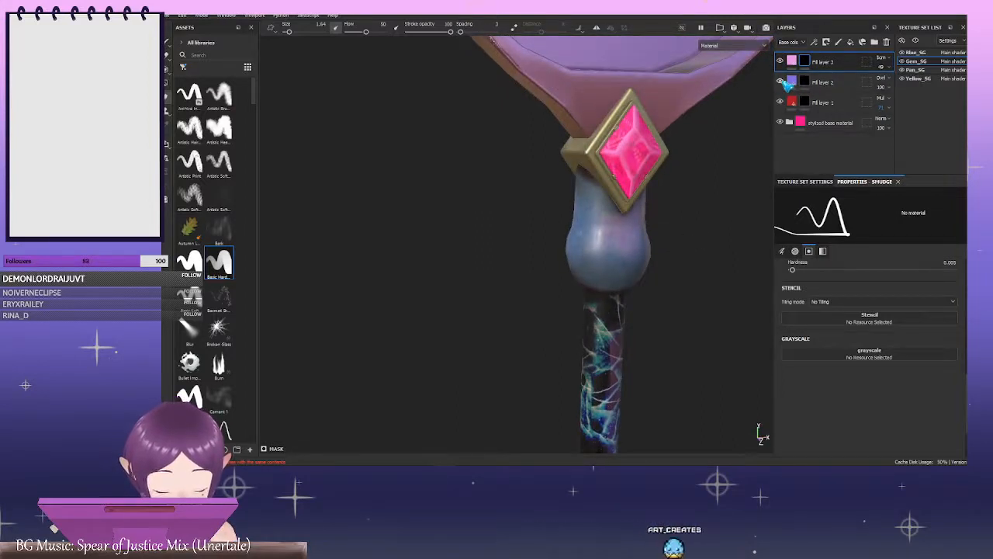
pyautogui.click(827, 84)
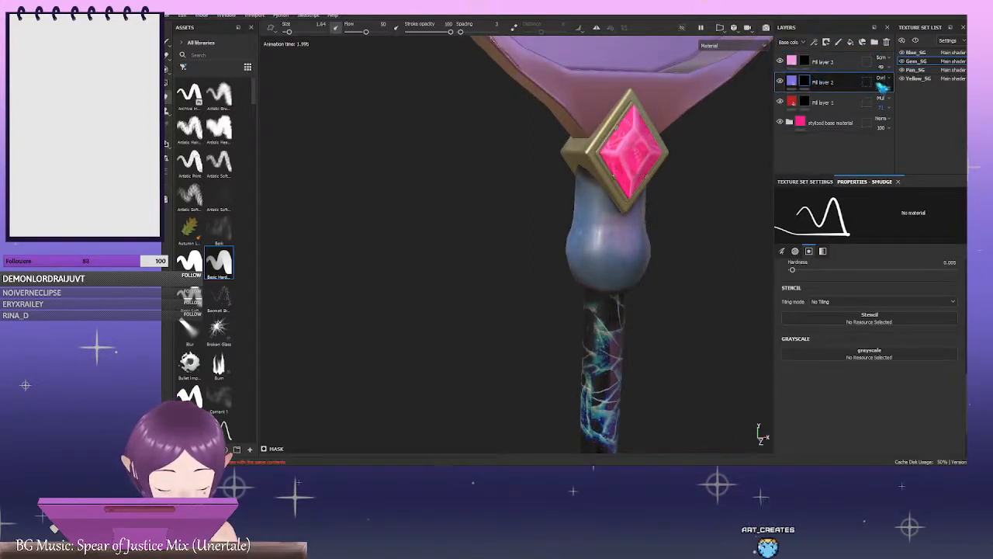
pyautogui.click(887, 41)
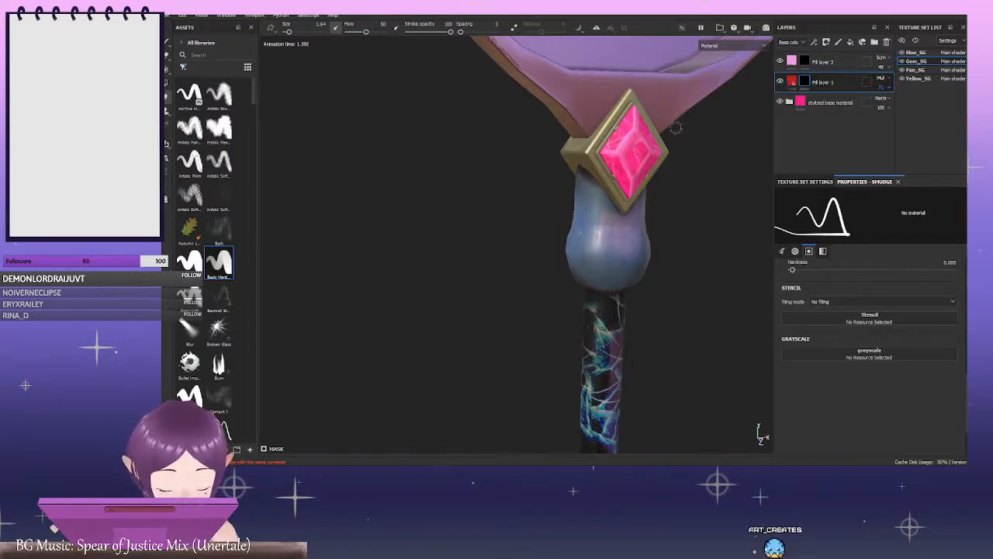
# Show the teal Base color and yellow Base color copy 1 layers in the stylized base material folder, and collapse the folder
pyautogui.click(781, 141)
pyautogui.click(781, 122)
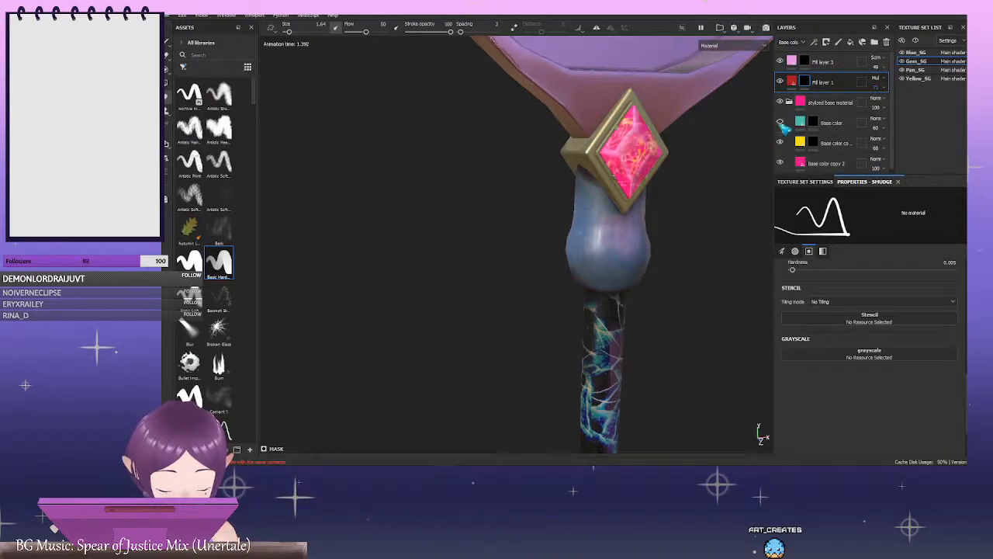
pyautogui.keyDown('alt'); pyautogui.moveTo(722, 146); pyautogui.dragTo(519, 171); pyautogui.keyUp('alt')
pyautogui.scroll(-3, 583, 140)
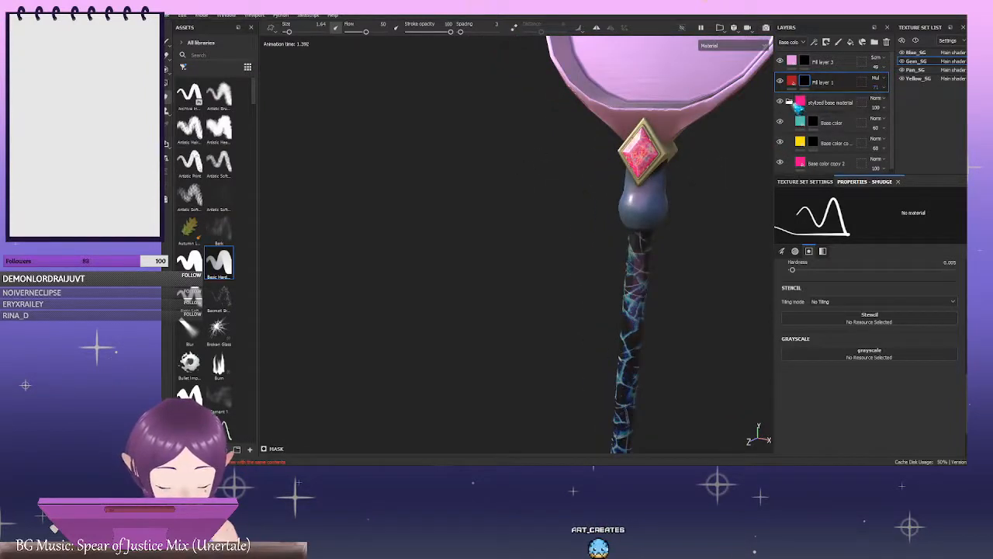
pyautogui.click(790, 102)
# Examine the gem's layered color pattern up close and expand the stylized base material folder
pyautogui.scroll(-2, 735, 167)
pyautogui.scroll(4, 753, 158)
pyautogui.keyDown('alt'); pyautogui.moveTo(752, 159); pyautogui.dragTo(579, 220, button='middle'); pyautogui.keyUp('alt')
pyautogui.keyDown('alt'); pyautogui.moveTo(579, 221); pyautogui.dragTo(657, 235, button='right'); pyautogui.keyUp('alt')
pyautogui.keyDown('alt'); pyautogui.moveTo(555, 224); pyautogui.dragTo(618, 204); pyautogui.keyUp('alt')
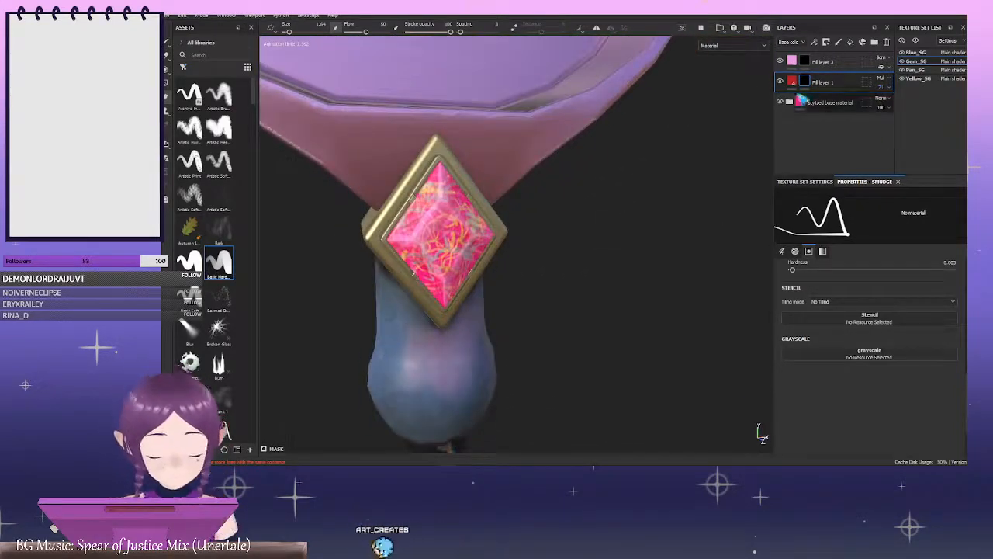
pyautogui.click(790, 102)
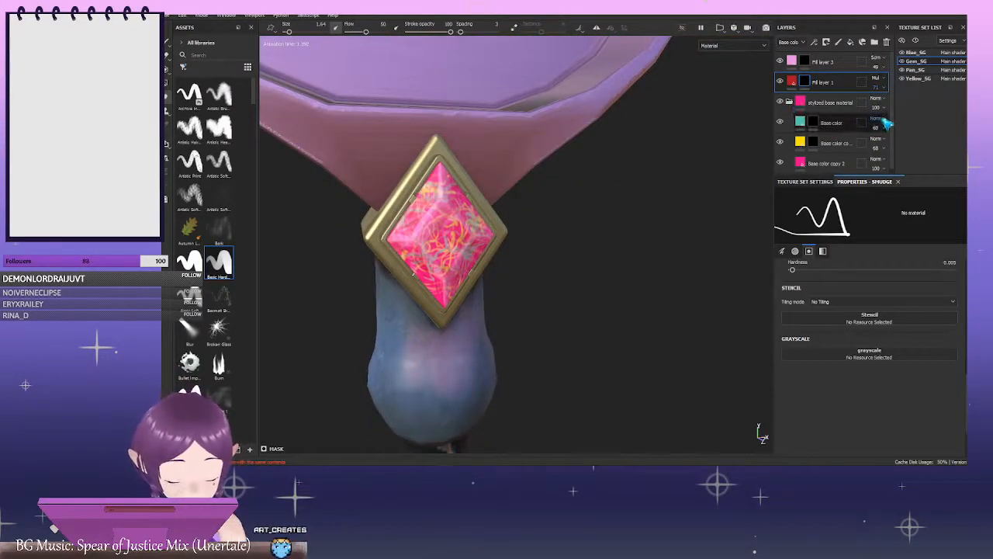
# Examine the finished gem from several angles, both up close and in proportion to the whole wand
pyautogui.scroll(-3, 701, 176)
pyautogui.keyDown('alt'); pyautogui.moveTo(701, 176); pyautogui.dragTo(629, 232); pyautogui.keyUp('alt')
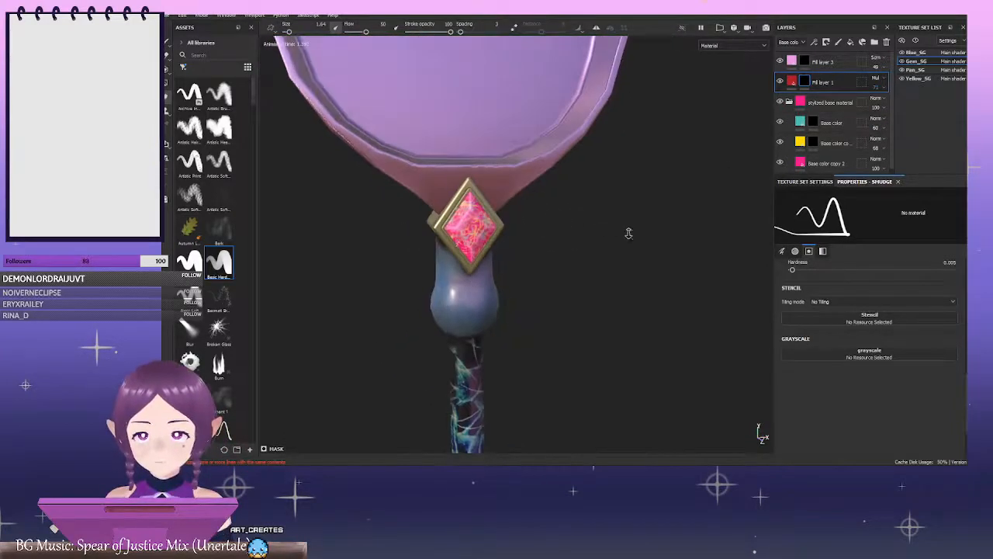
pyautogui.scroll(-5, 566, 239)
pyautogui.keyDown('alt'); pyautogui.moveTo(527, 228); pyautogui.dragTo(553, 232); pyautogui.keyUp('alt')
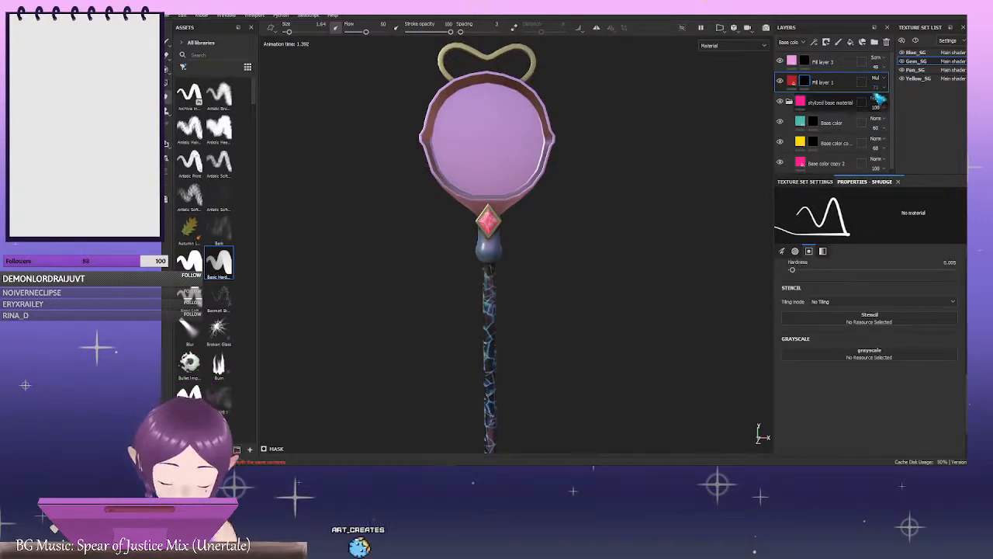
pyautogui.keyDown('alt'); pyautogui.moveTo(519, 189); pyautogui.dragTo(714, 257, button='right'); pyautogui.keyUp('alt')
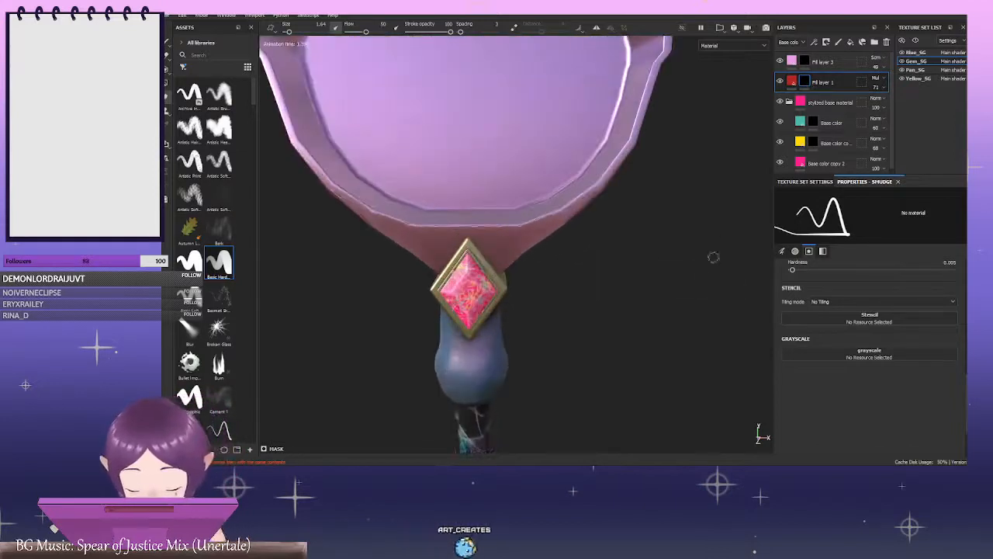
pyautogui.keyDown('alt'); pyautogui.moveTo(714, 257); pyautogui.dragTo(632, 145); pyautogui.keyUp('alt')
pyautogui.press('1')
pyautogui.keyDown('alt'); pyautogui.moveTo(478, 190); pyautogui.dragTo(551, 166, button='right'); pyautogui.keyUp('alt')
pyautogui.keyDown('alt'); pyautogui.moveTo(551, 167); pyautogui.dragTo(523, 318, button='middle'); pyautogui.keyUp('alt')
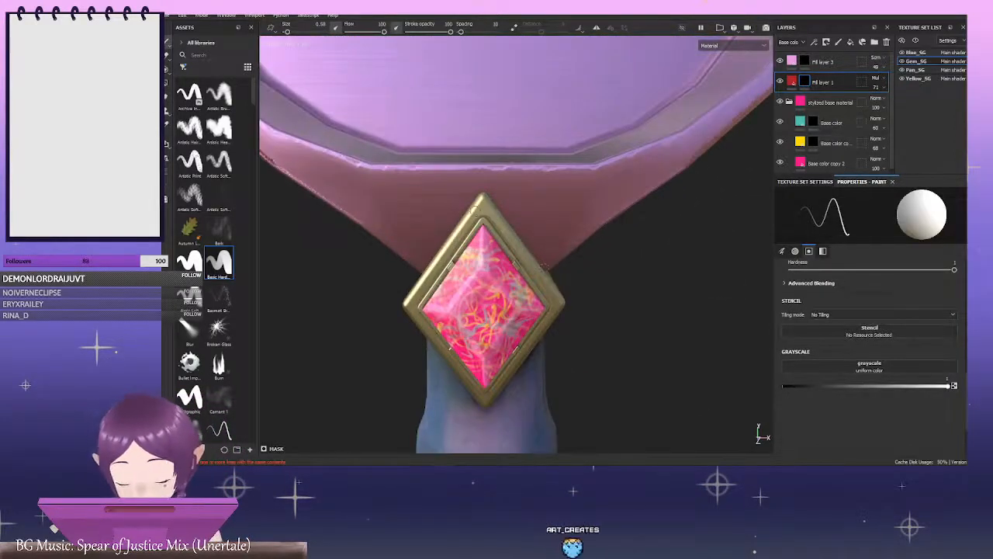
pyautogui.keyDown('alt'); pyautogui.moveTo(522, 318); pyautogui.dragTo(586, 315); pyautogui.keyUp('alt')
pyautogui.keyDown('ctrl'); pyautogui.moveTo(490, 253); pyautogui.dragTo(494, 249, button='right'); pyautogui.keyUp('ctrl')
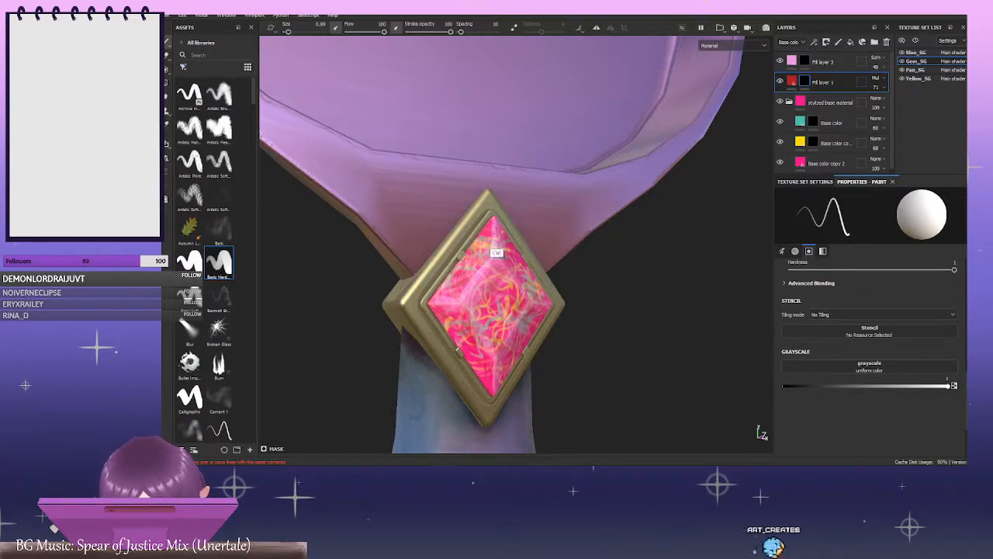
pyautogui.keyDown('alt'); pyautogui.moveTo(534, 240); pyautogui.dragTo(496, 259); pyautogui.keyUp('alt')
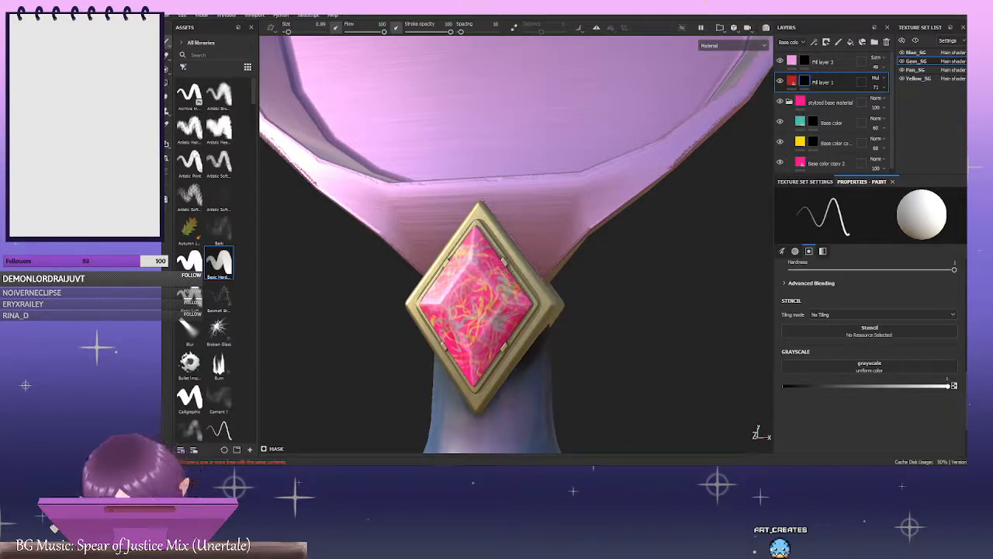
pyautogui.keyDown('alt'); pyautogui.moveTo(534, 340); pyautogui.dragTo(566, 326); pyautogui.keyUp('alt')
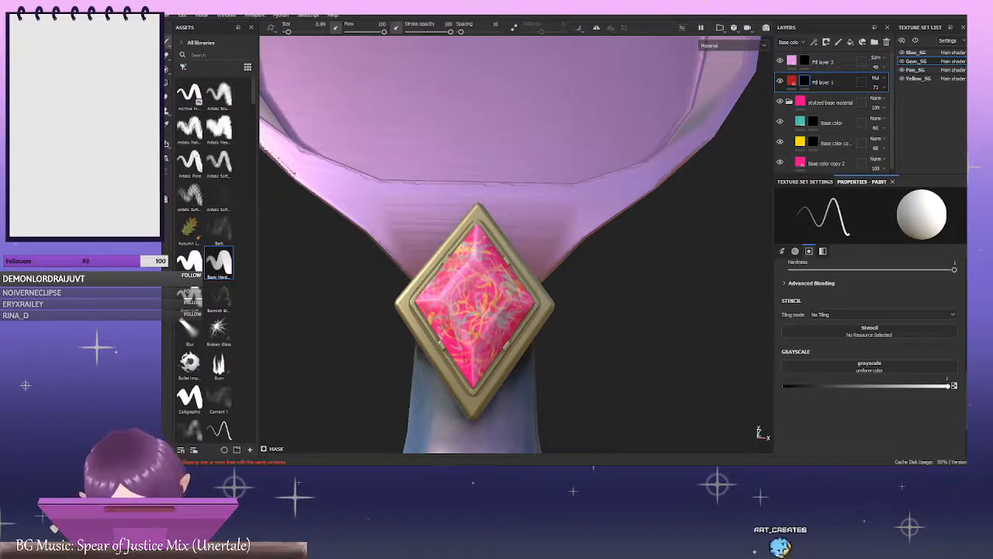
pyautogui.scroll(-3, 640, 263)
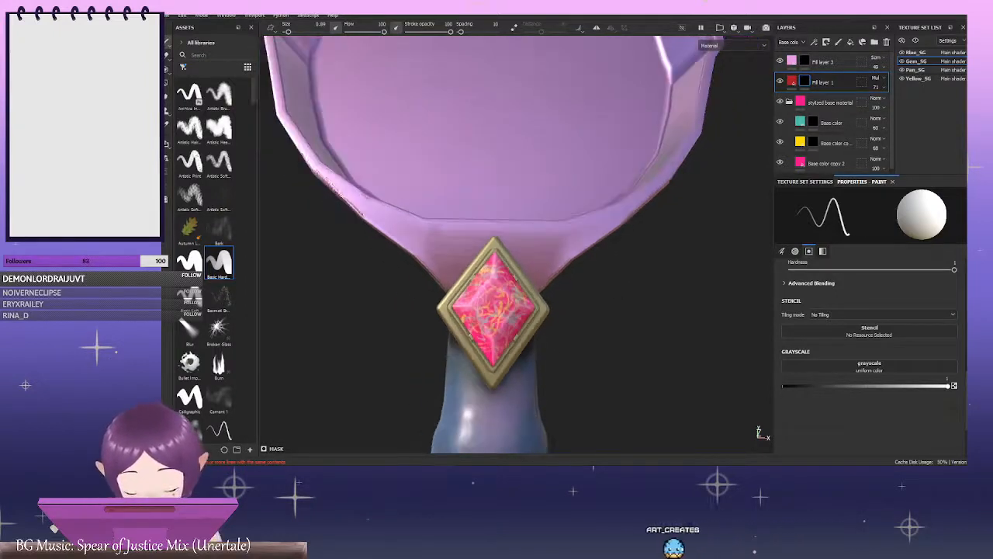
pyautogui.keyDown('alt'); pyautogui.moveTo(628, 266); pyautogui.dragTo(585, 276); pyautogui.keyUp('alt')
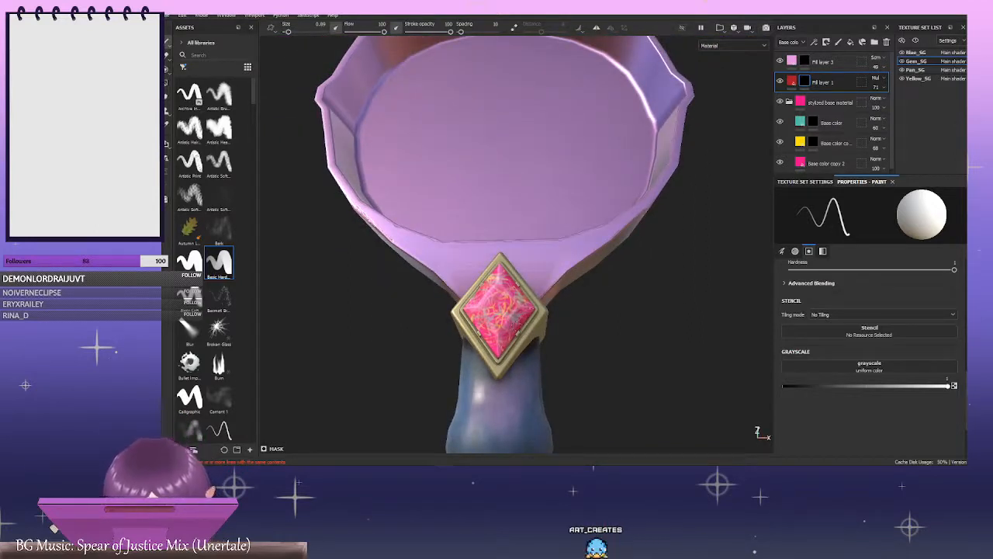
pyautogui.keyDown('alt'); pyautogui.moveTo(625, 324); pyautogui.dragTo(641, 326); pyautogui.keyUp('alt')
pyautogui.scroll(-3, 664, 290)
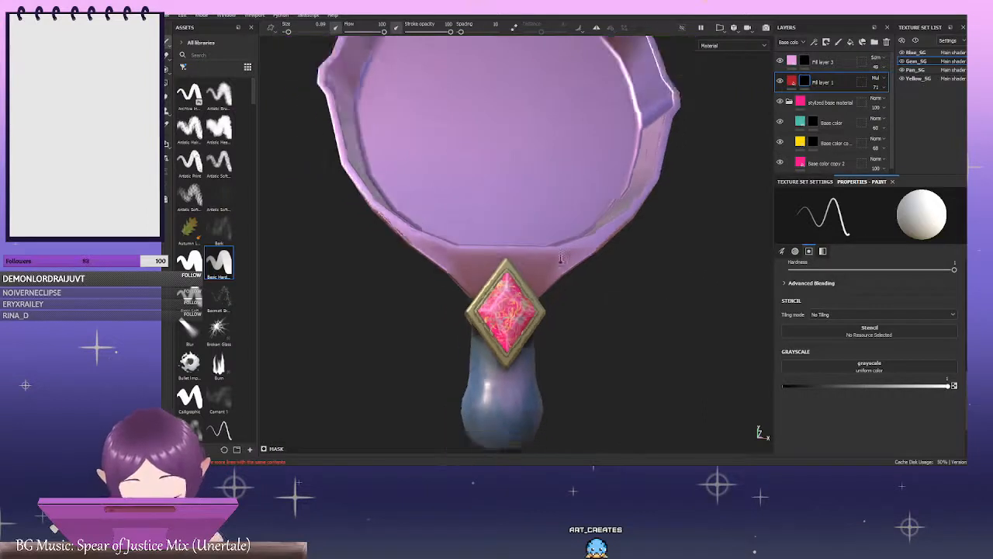
pyautogui.keyDown('alt'); pyautogui.moveTo(665, 290); pyautogui.dragTo(641, 271); pyautogui.keyUp('alt')
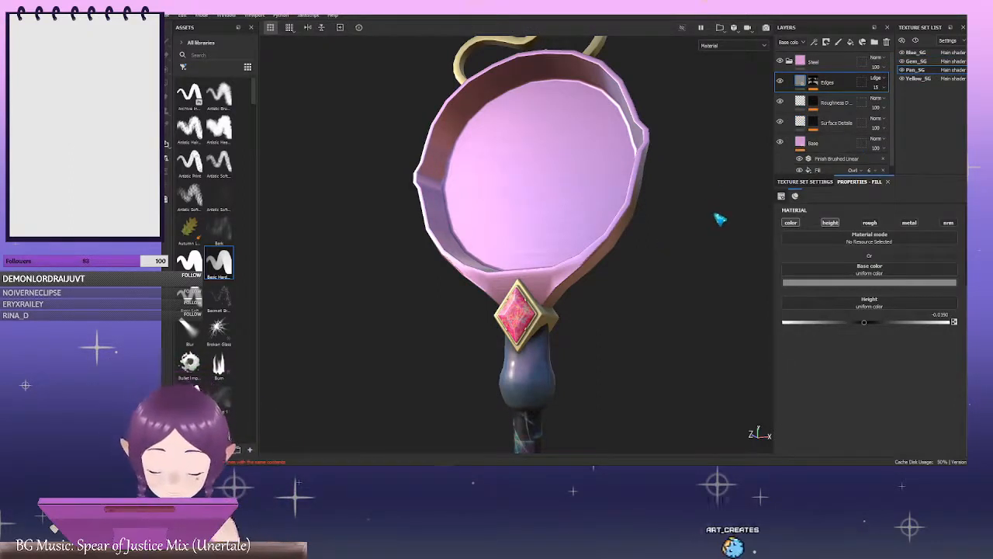
# Duplicate the Base layer twice within the Steel folder of the Pan_SG texture set
pyautogui.keyDown('alt'); pyautogui.moveTo(728, 225); pyautogui.dragTo(728, 226); pyautogui.keyUp('alt')
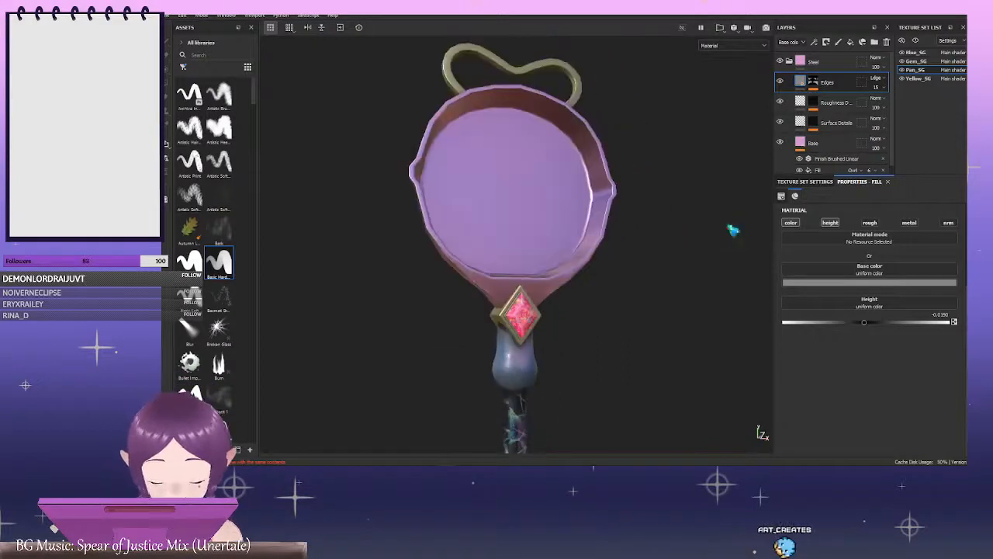
pyautogui.click(842, 144)
pyautogui.moveTo(842, 145); pyautogui.dragTo(841, 133)
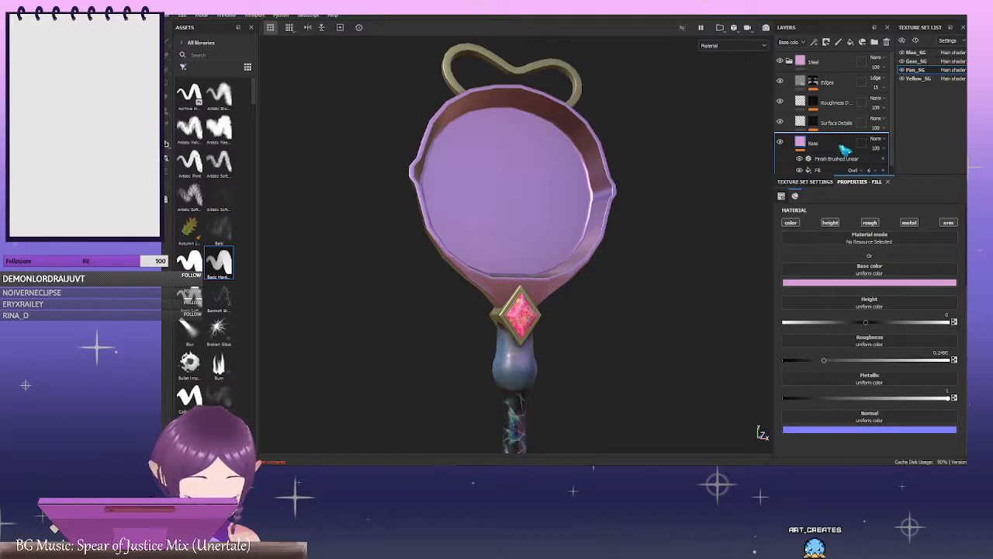
pyautogui.hotkey('ctrl', 'd')
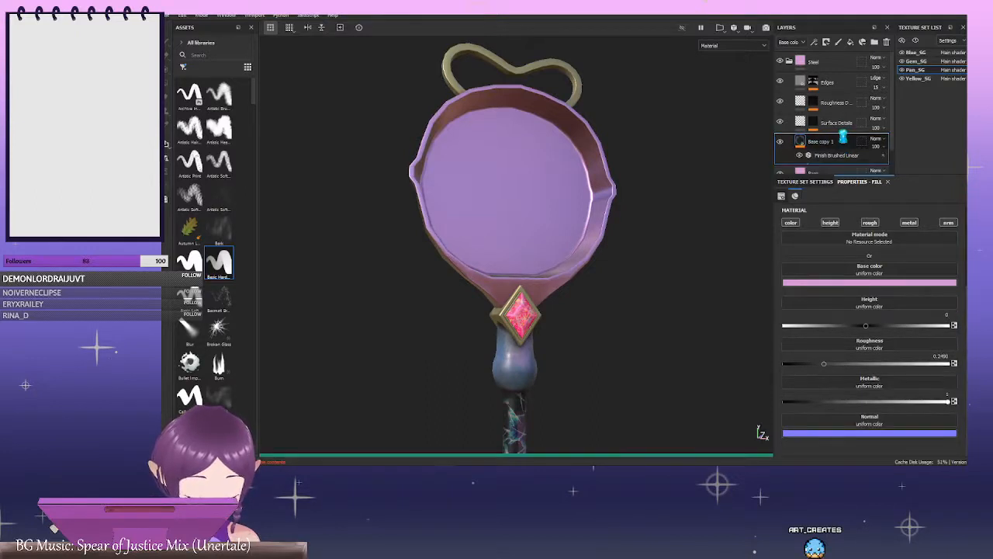
pyautogui.hotkey('ctrl', 'd')
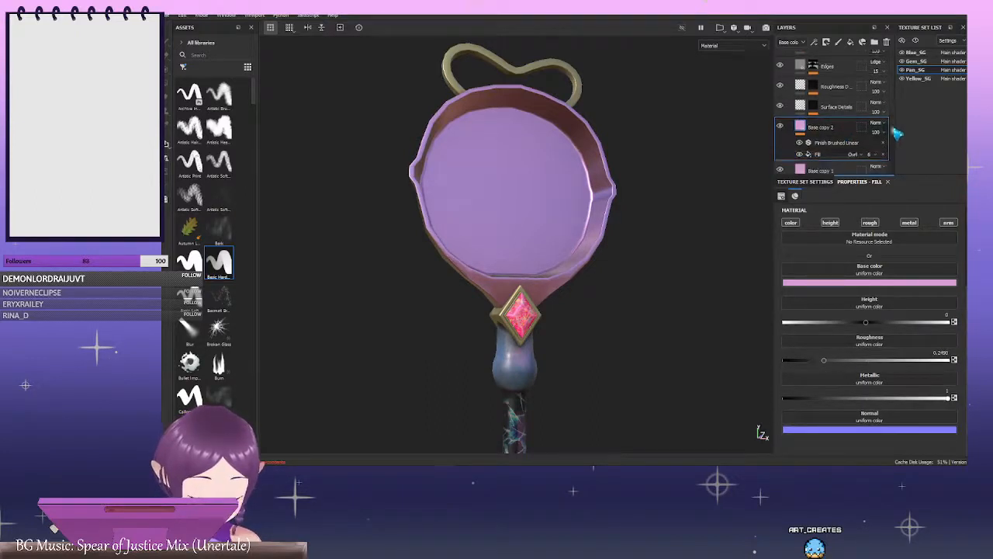
# Hide the Base and Base copy 1 layers and lower the roughness of Base copy 2 to about 0.1
pyautogui.scroll(-1, 893, 132)
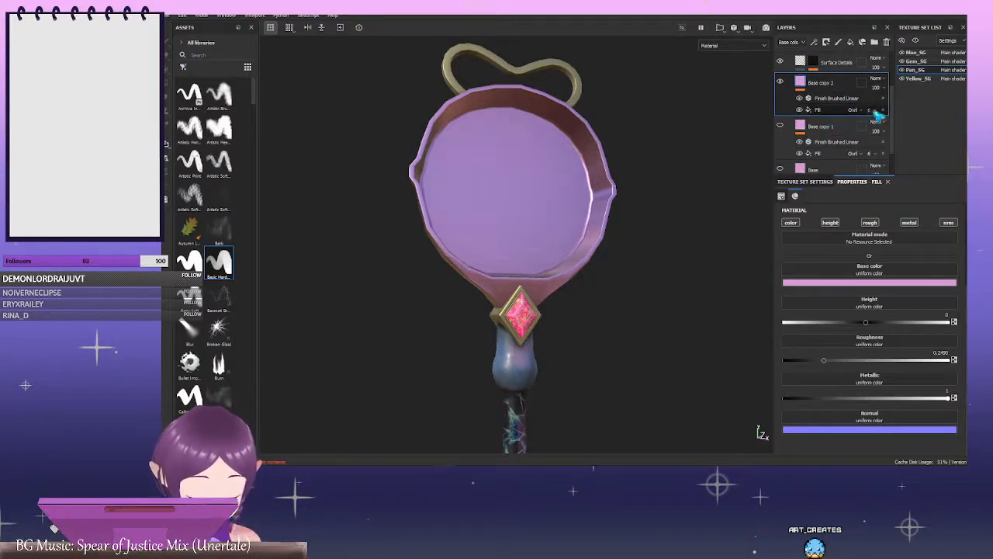
pyautogui.click(819, 109)
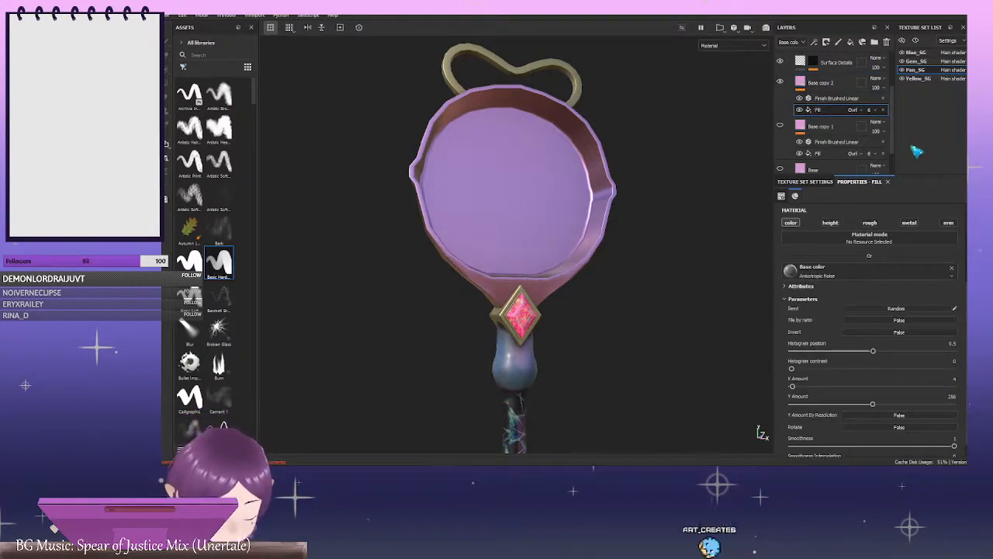
pyautogui.click(836, 99)
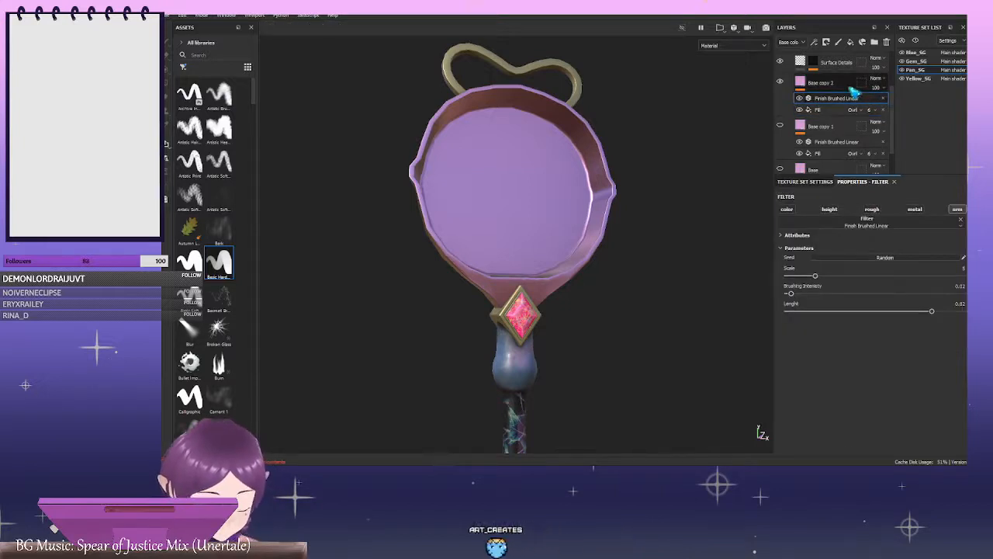
pyautogui.click(852, 87)
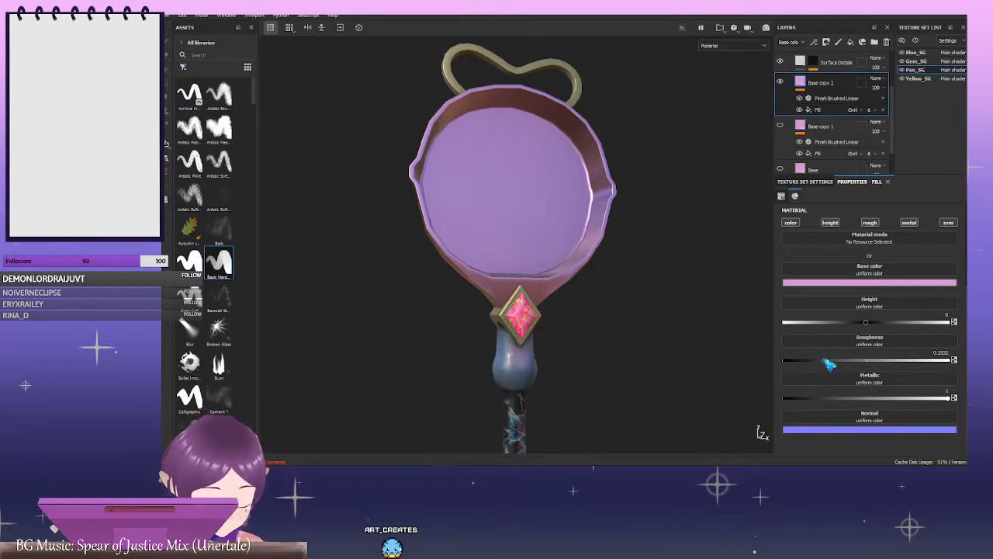
pyautogui.moveTo(807, 364); pyautogui.dragTo(805, 365)
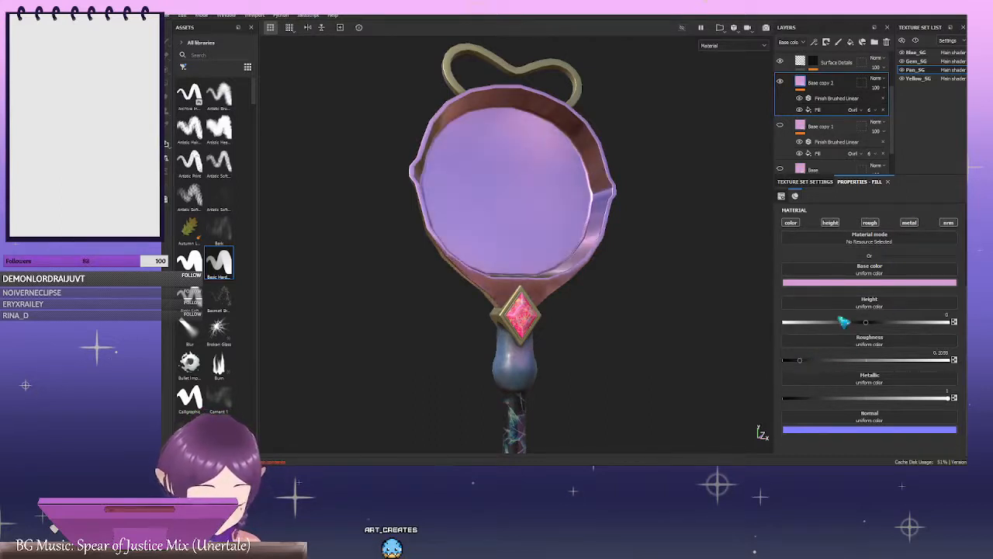
# Change the base color of the Base copy 2 layer to a deep magenta
pyautogui.click(906, 284)
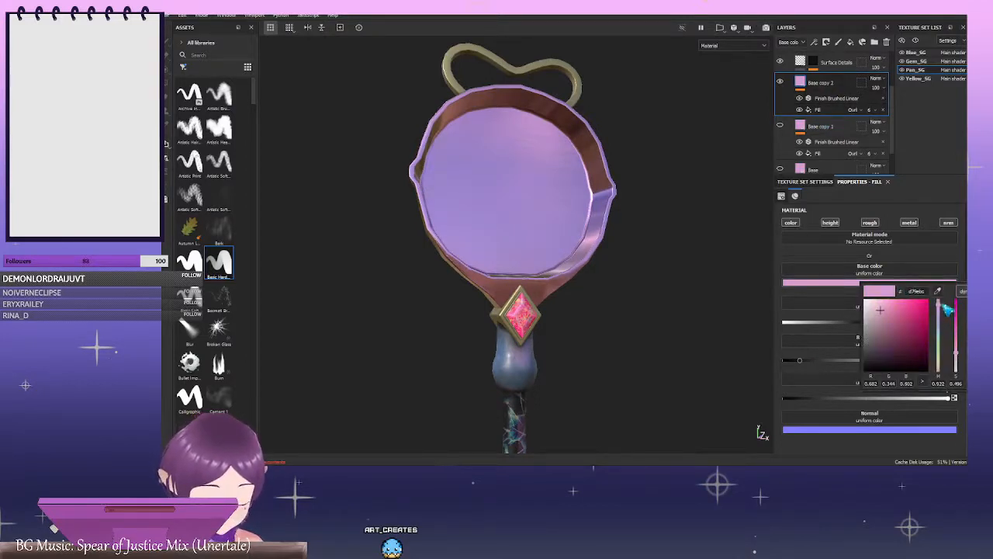
pyautogui.moveTo(898, 323); pyautogui.dragTo(910, 325)
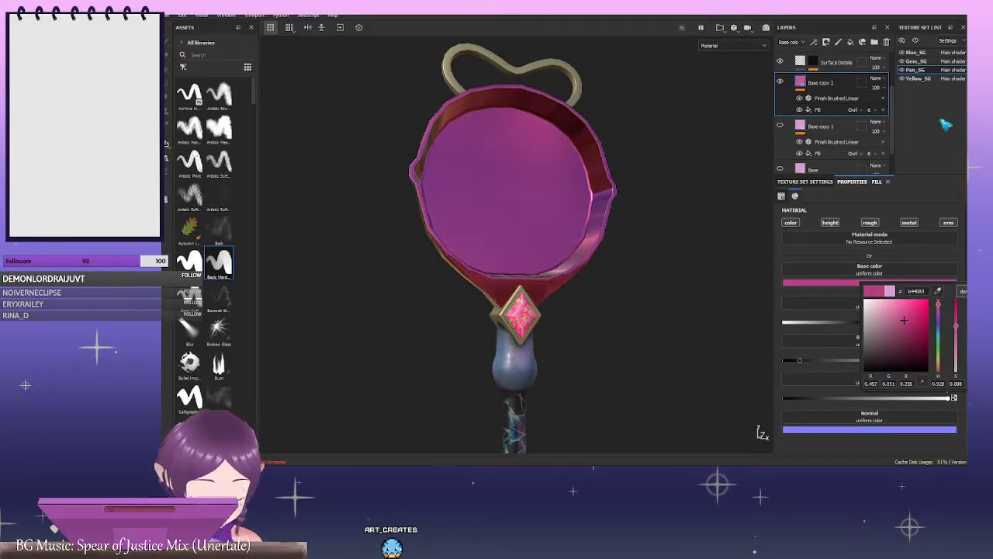
pyautogui.keyDown('alt'); pyautogui.moveTo(703, 158); pyautogui.dragTo(677, 194); pyautogui.keyUp('alt')
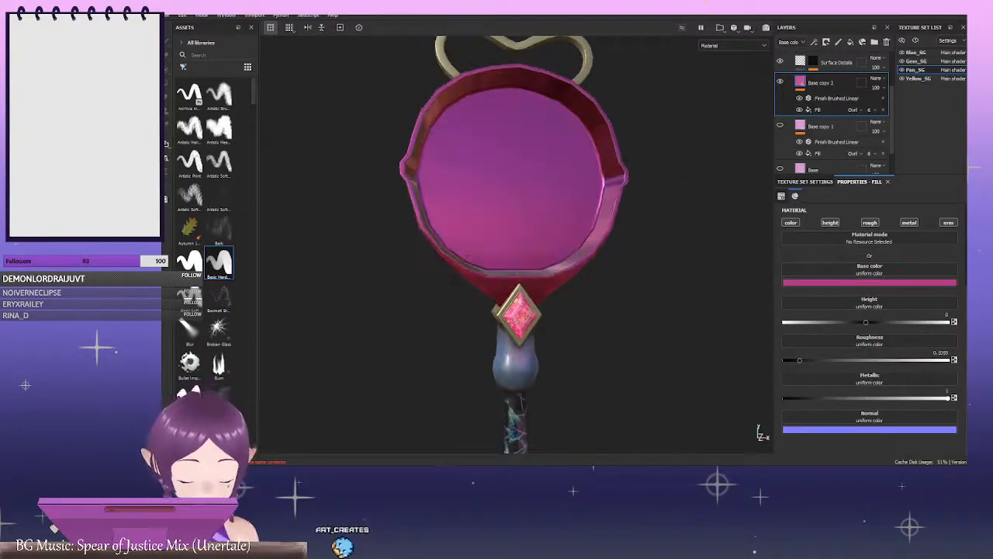
pyautogui.click(924, 285)
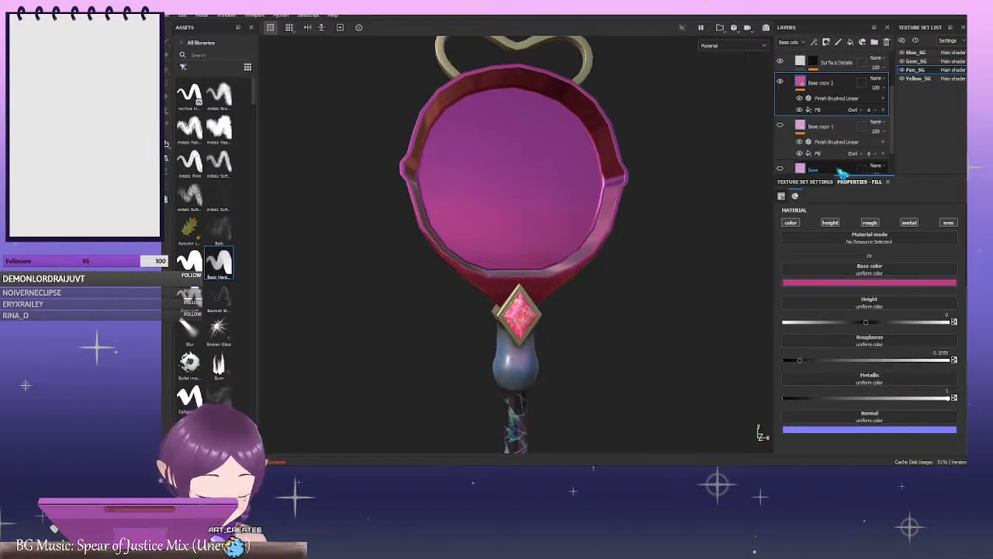
# Give the original Base layer the same magenta base color by sampling it from Base copy 2
pyautogui.click(842, 170)
pyautogui.click(931, 285)
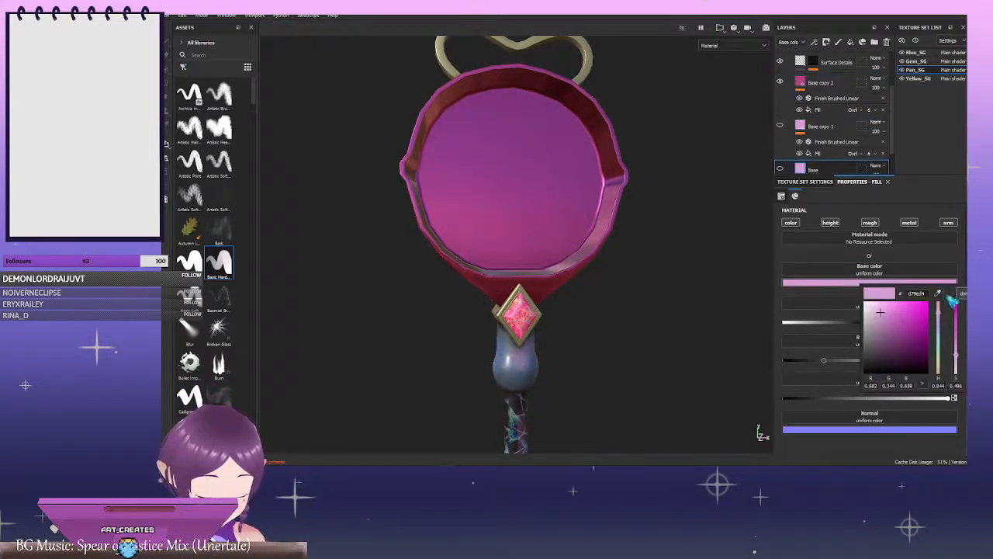
pyautogui.moveTo(937, 294); pyautogui.dragTo(801, 82)
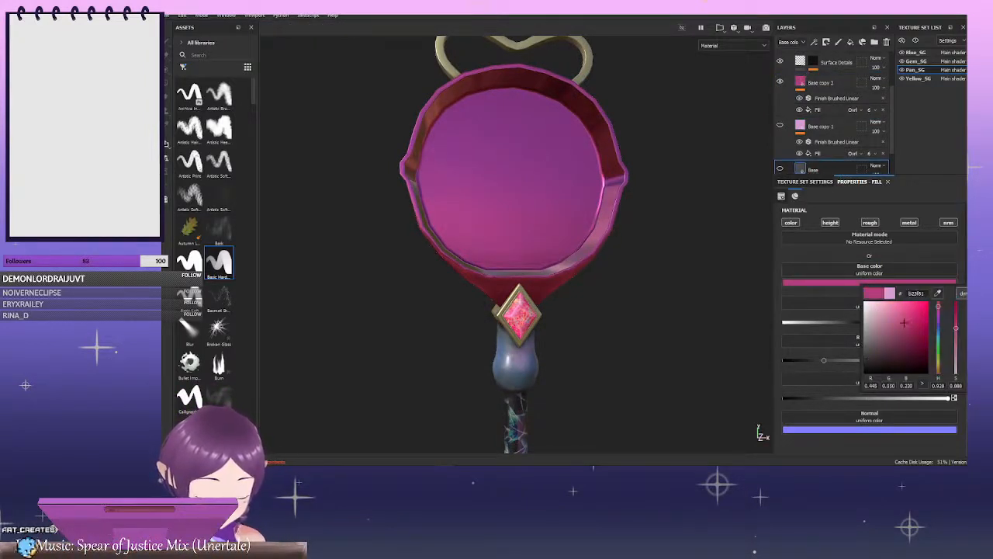
pyautogui.click(746, 47)
# Sample the light pink of Base copy 1 as Base copy 2's base color and lighten it to a very pale lavender pink
pyautogui.click(829, 82)
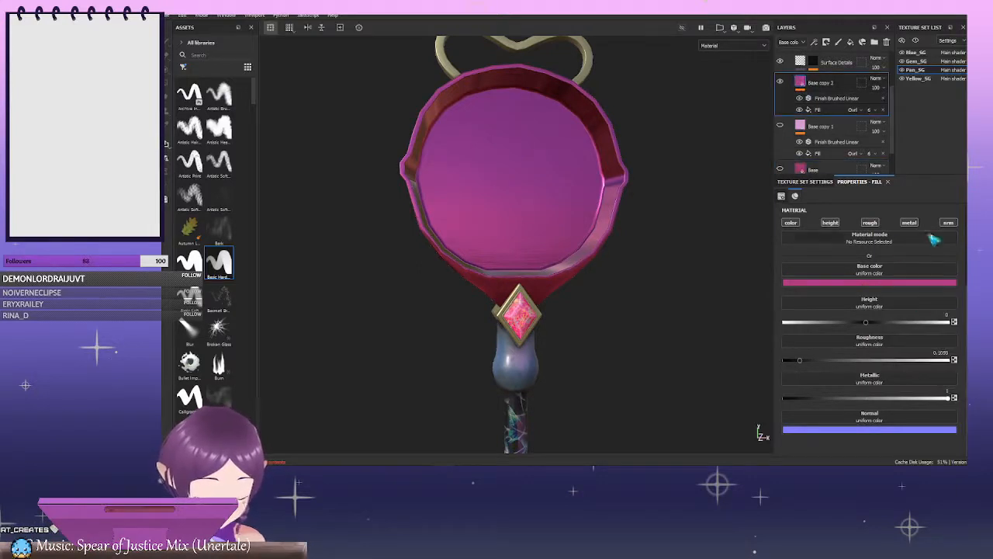
pyautogui.click(934, 283)
pyautogui.moveTo(939, 292); pyautogui.dragTo(802, 121)
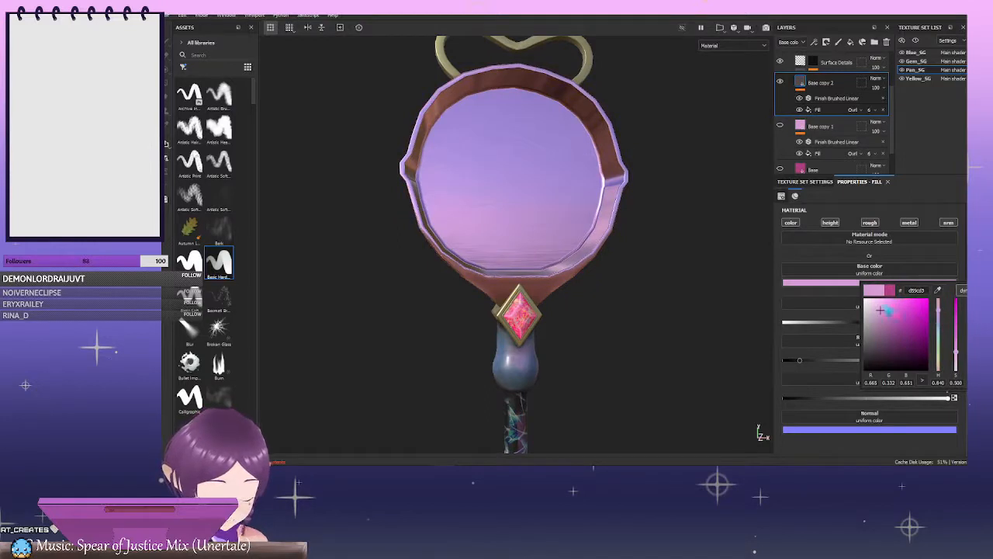
pyautogui.moveTo(939, 308); pyautogui.dragTo(941, 315)
pyautogui.moveTo(879, 309); pyautogui.dragTo(872, 303)
pyautogui.click(965, 177)
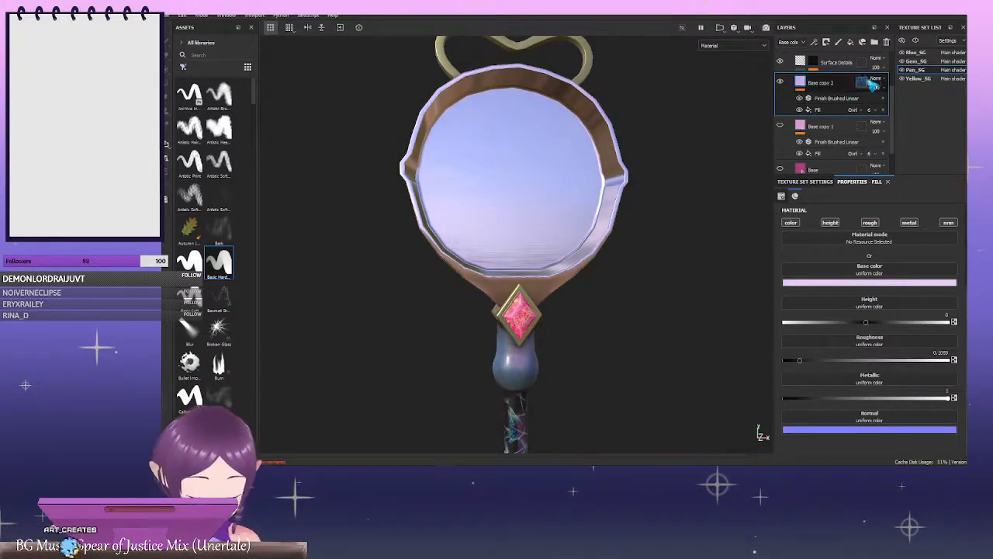
# Set the blending mode of the Base copy 2 layer to Soft light
pyautogui.click(876, 78)
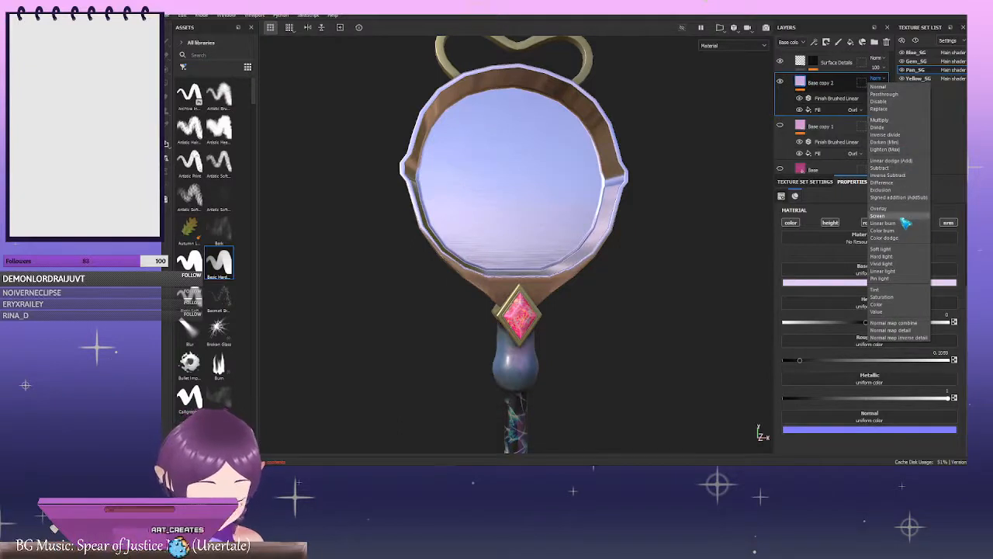
pyautogui.click(894, 249)
pyautogui.keyDown('alt'); pyautogui.moveTo(675, 179); pyautogui.dragTo(624, 168); pyautogui.keyUp('alt')
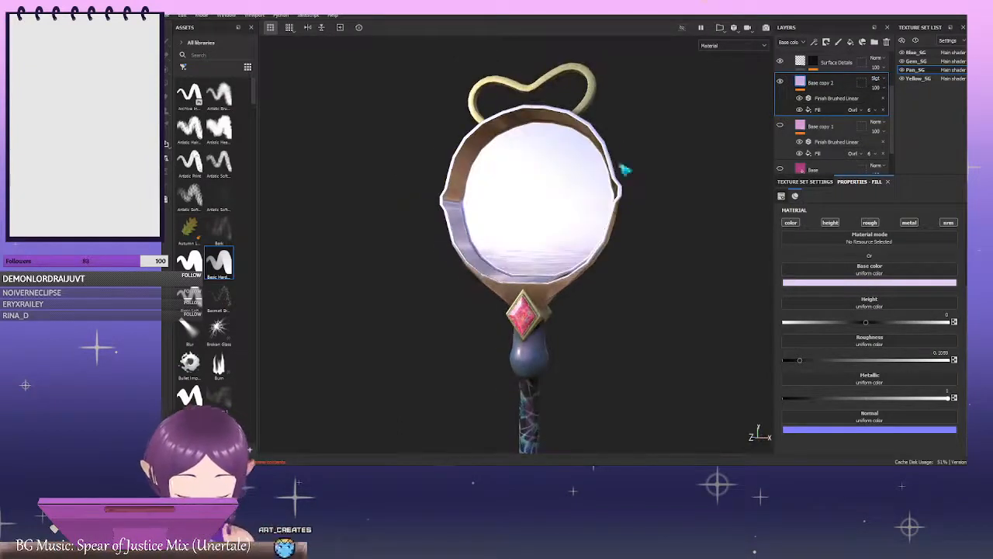
# Compare the pan with and without the Base copy 2 layer, leave that layer hidden and show Base copy 1
pyautogui.click(780, 81)
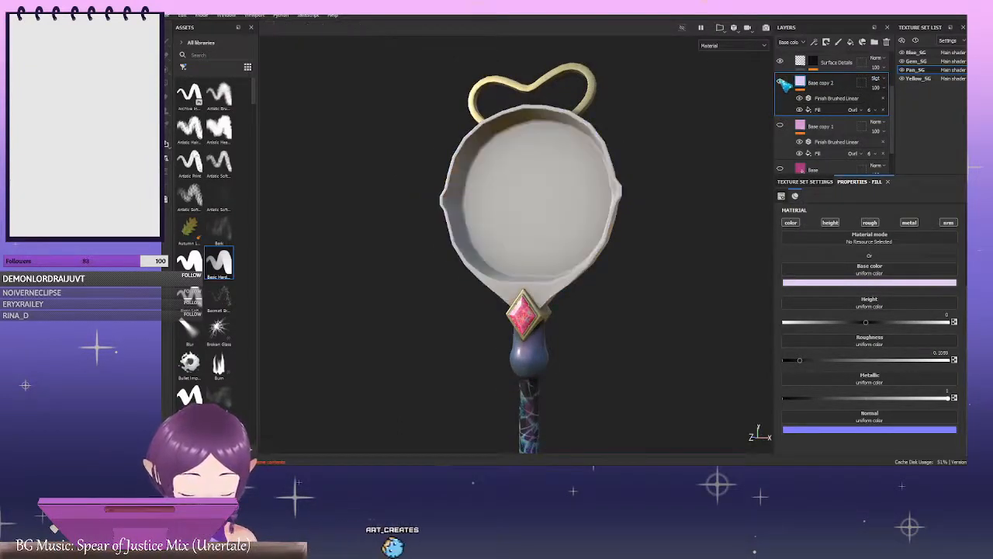
pyautogui.click(781, 82)
pyautogui.click(781, 82)
pyautogui.click(780, 82)
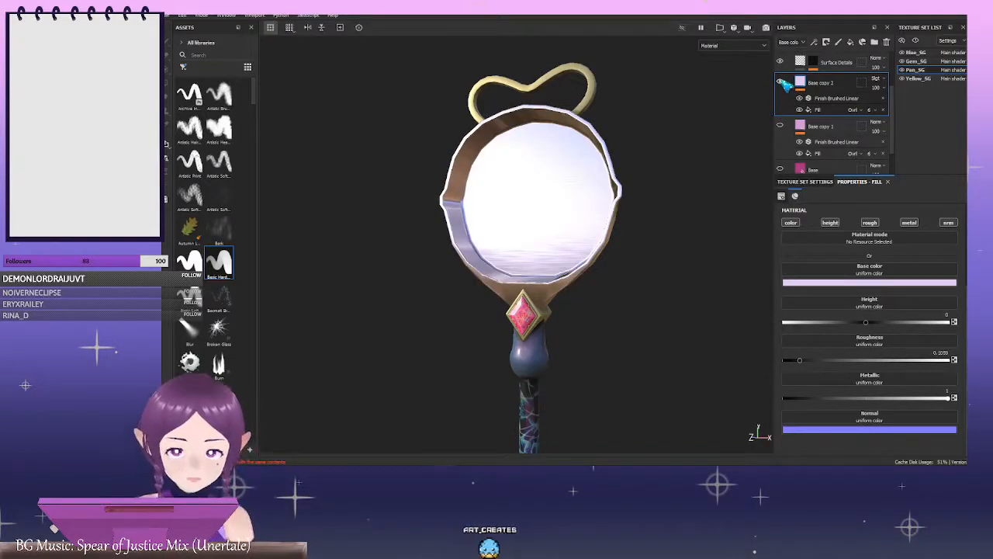
pyautogui.click(781, 82)
pyautogui.click(781, 82)
pyautogui.click(781, 81)
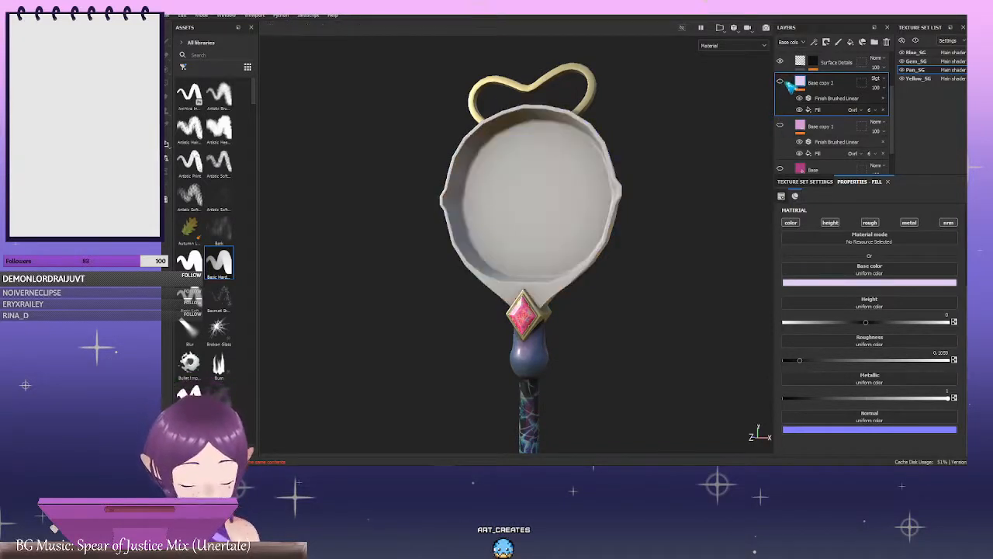
pyautogui.click(780, 126)
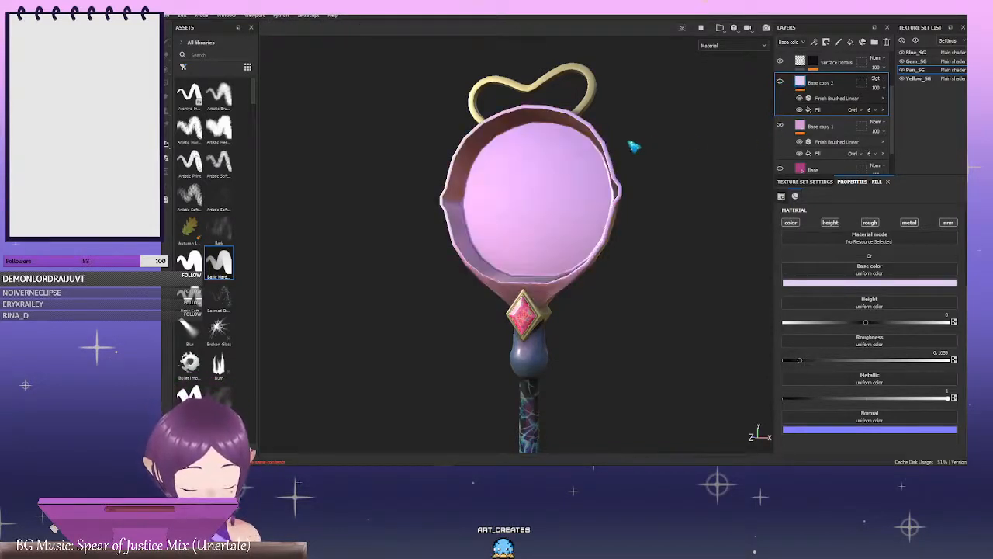
# Change the base color of the Base copy 1 layer from pink to a medium teal green
pyautogui.click(846, 127)
pyautogui.click(898, 283)
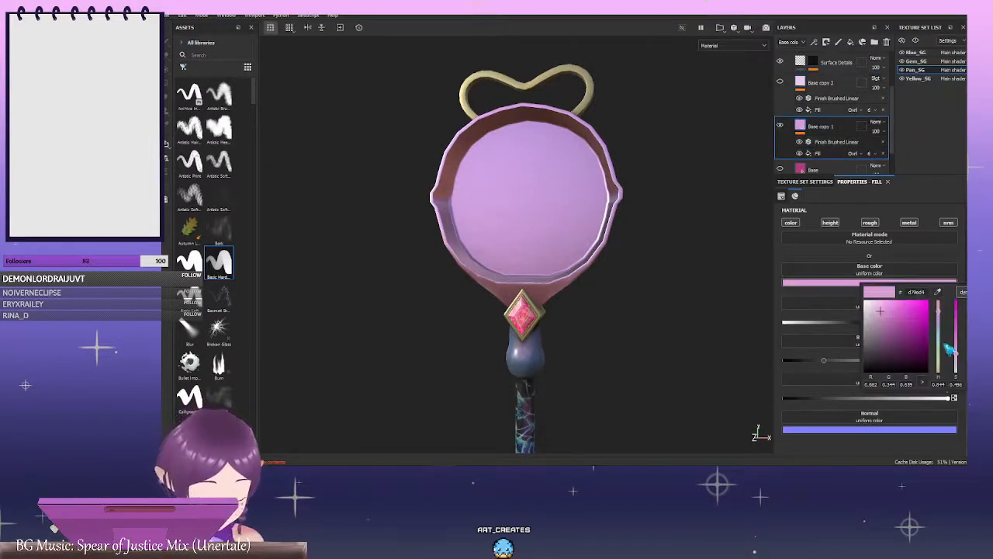
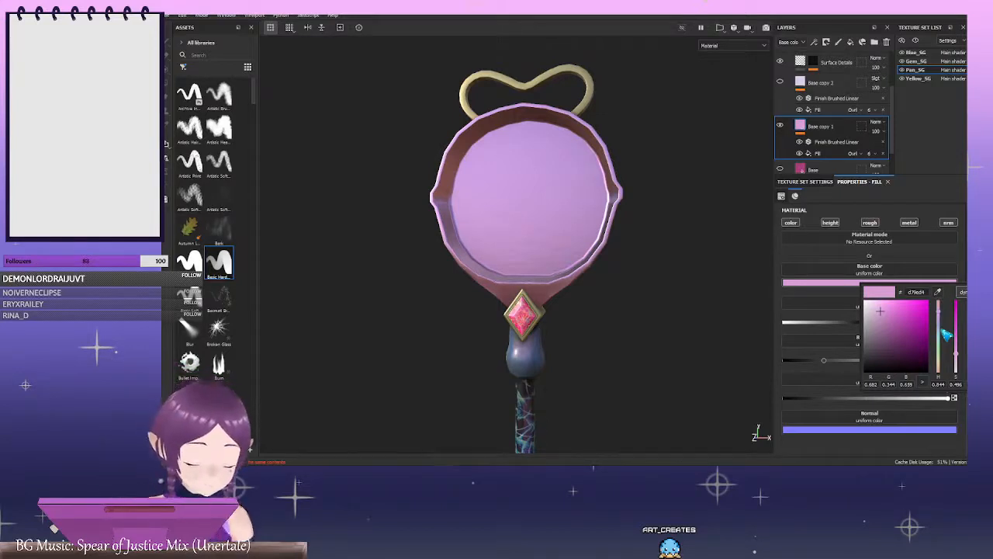
pyautogui.moveTo(939, 329); pyautogui.dragTo(939, 337)
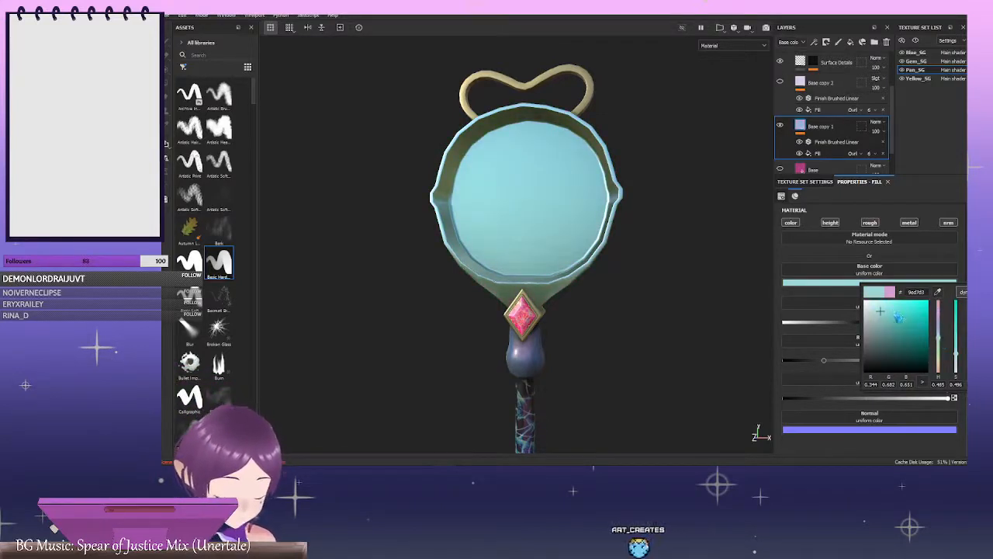
pyautogui.click(891, 308)
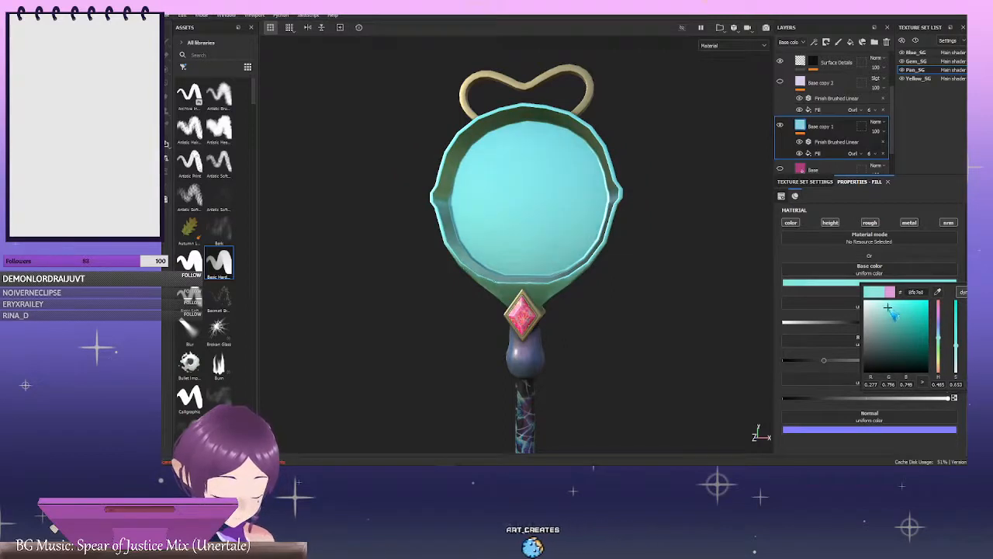
pyautogui.click(894, 313)
pyautogui.click(940, 339)
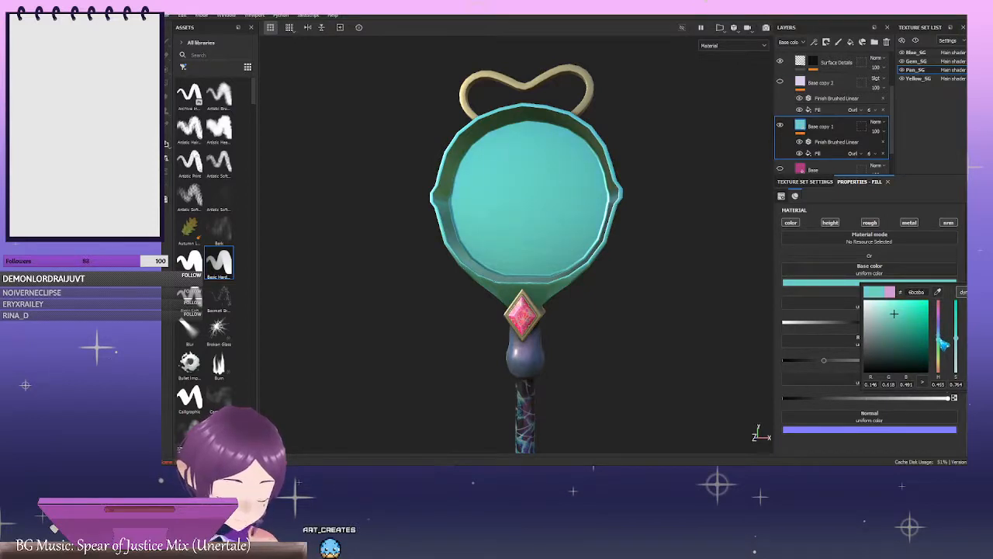
pyautogui.moveTo(903, 326); pyautogui.dragTo(904, 329)
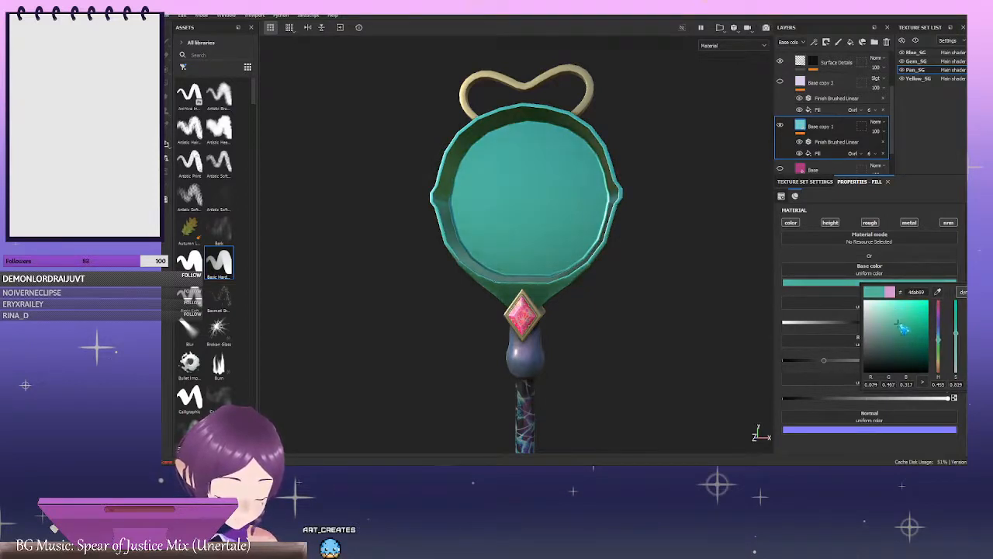
# Set the Base copy 1 layer's blending mode to Multiply and show the Base and Base copy 2 layers
pyautogui.click(877, 122)
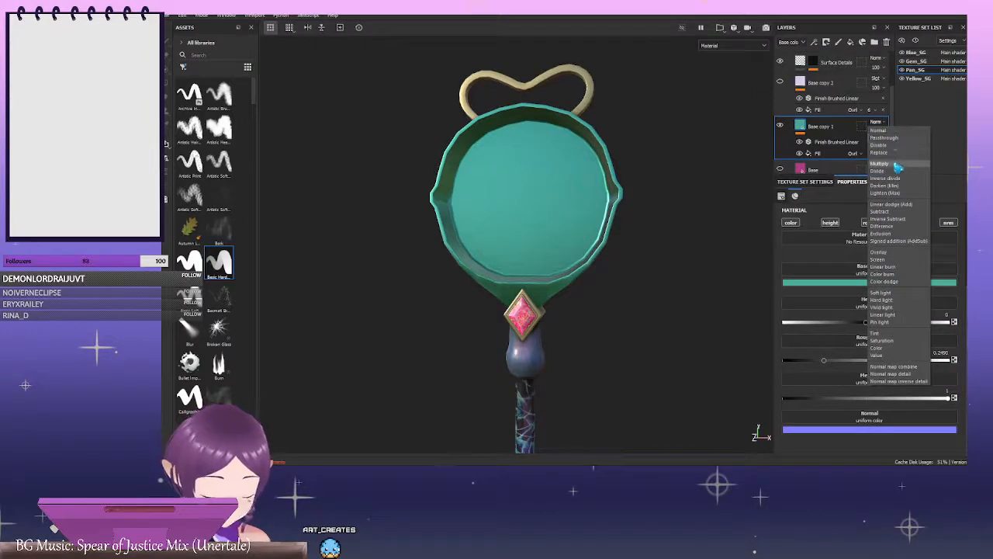
pyautogui.click(884, 164)
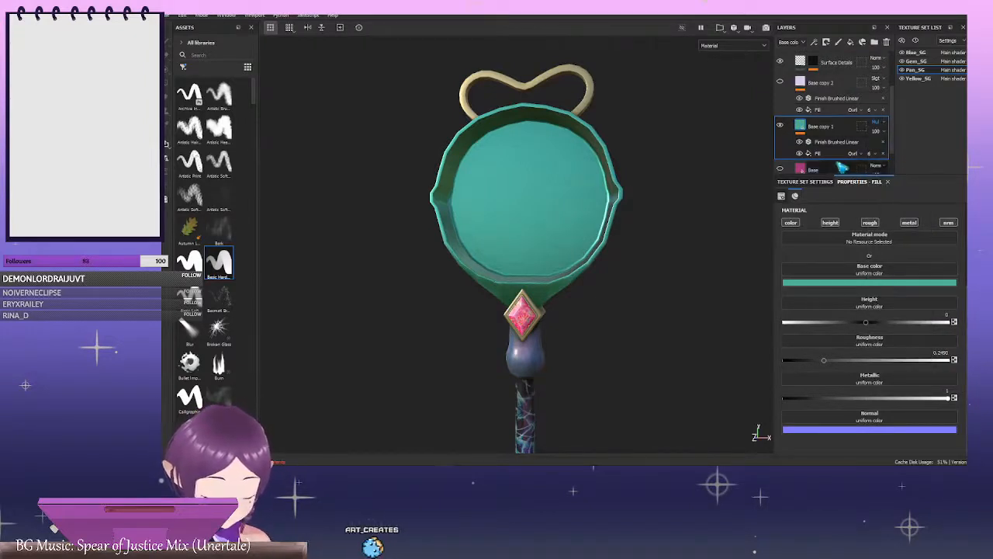
pyautogui.click(781, 168)
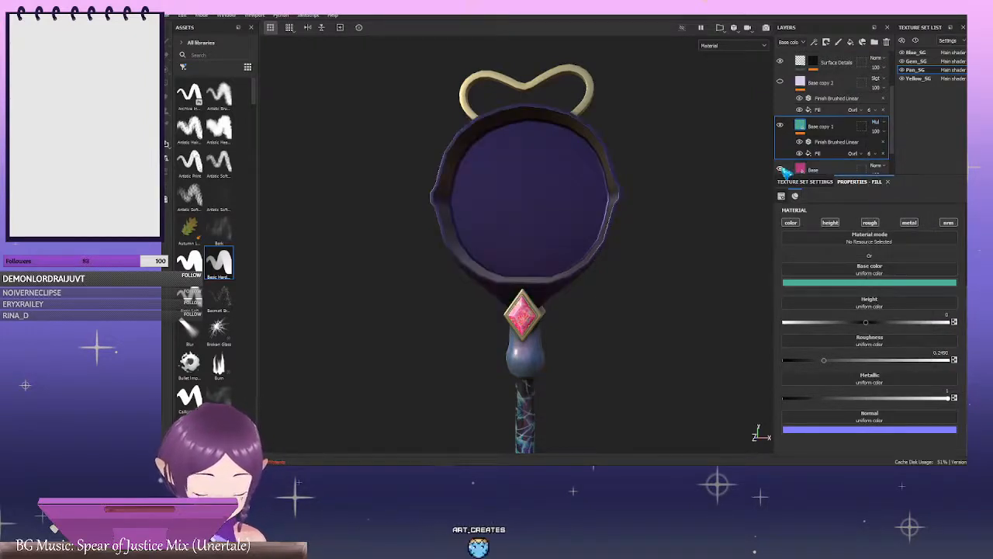
pyautogui.click(781, 82)
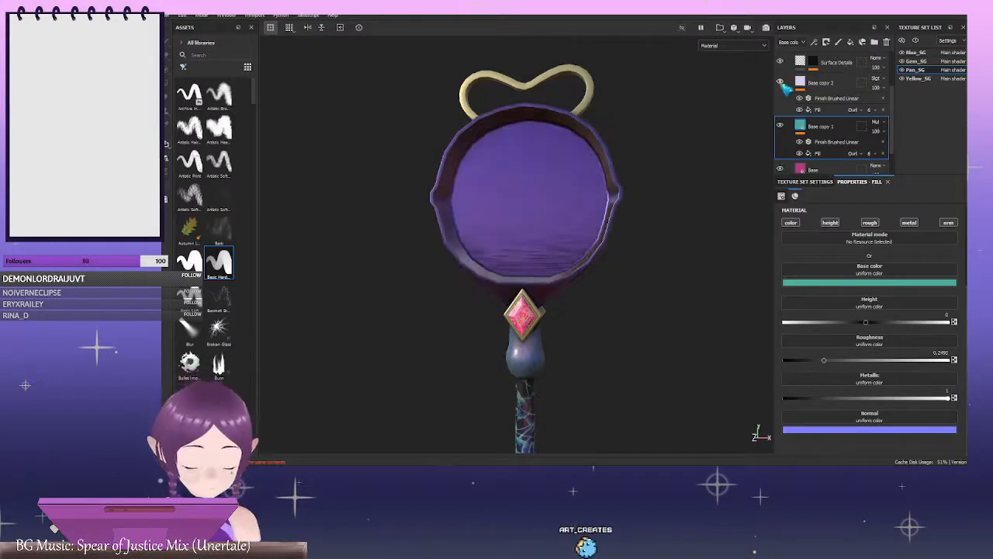
pyautogui.keyDown('alt'); pyautogui.moveTo(664, 150); pyautogui.dragTo(647, 182); pyautogui.keyUp('alt')
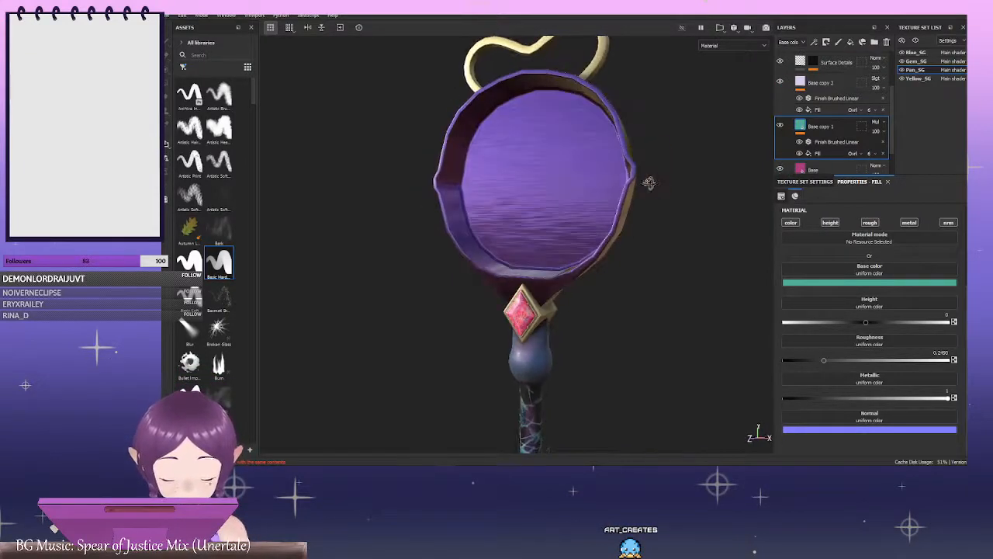
# Remove the Finish Brushed Linear filter from the Base copy 1 and Base copy 2 layers
pyautogui.rightClick(843, 82)
pyautogui.click(926, 99)
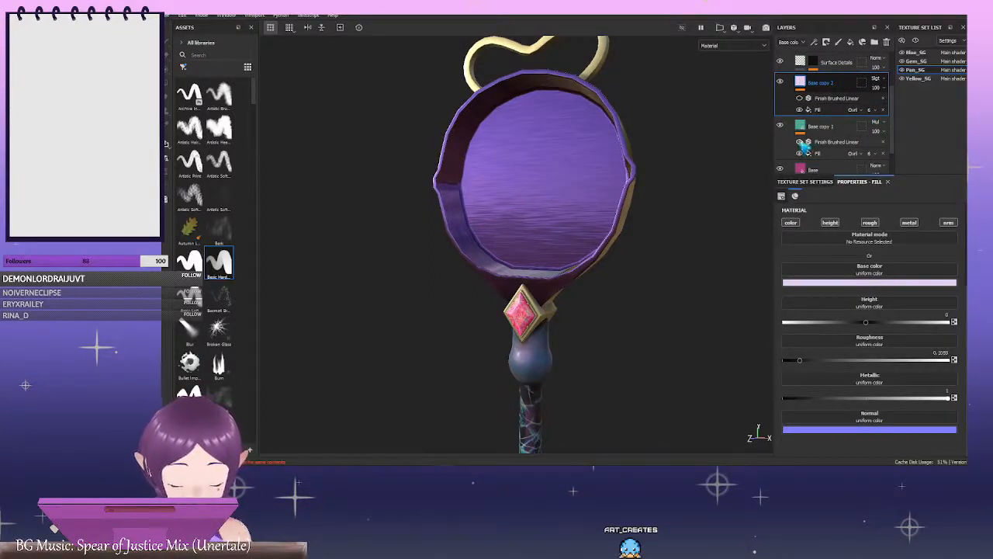
pyautogui.click(884, 142)
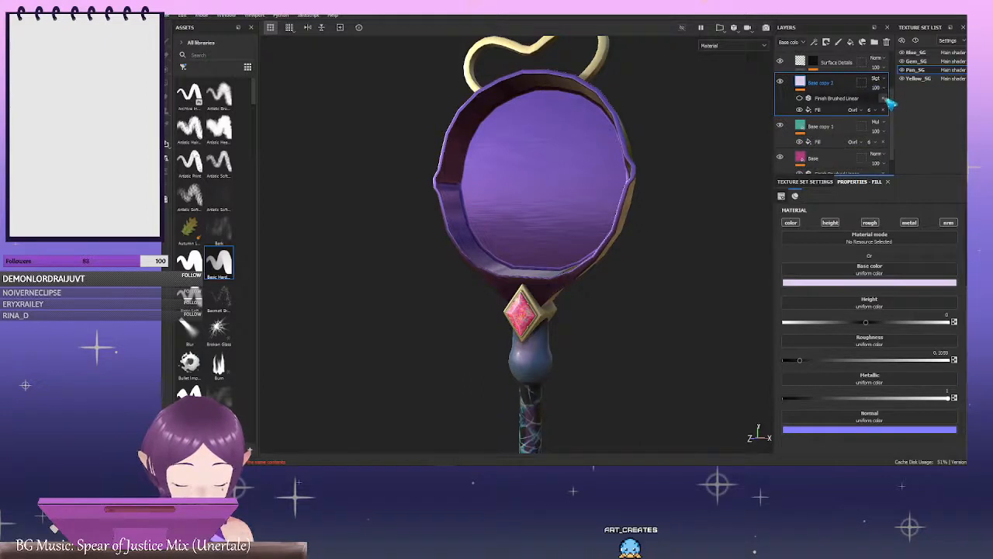
pyautogui.click(883, 99)
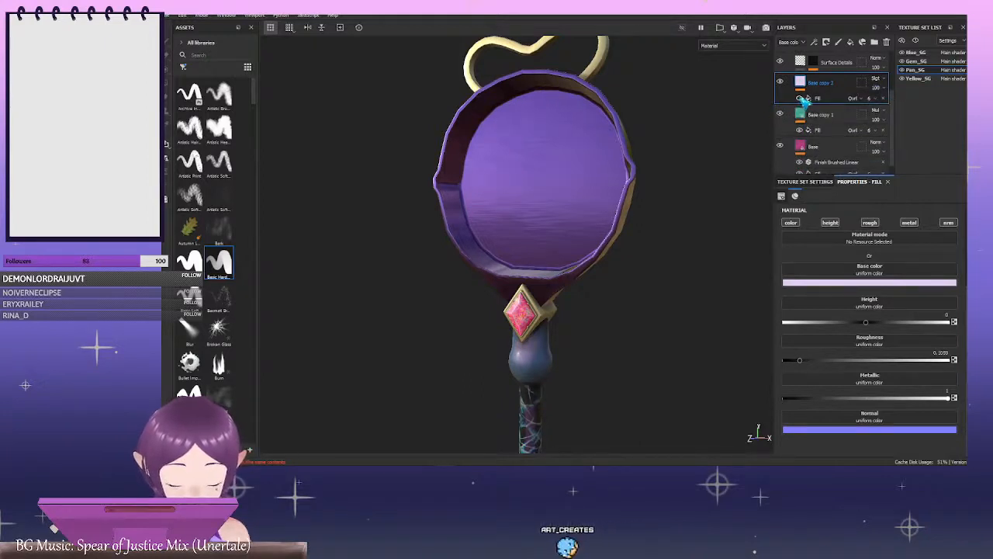
pyautogui.keyDown('alt'); pyautogui.moveTo(677, 157); pyautogui.dragTo(713, 159); pyautogui.keyUp('alt')
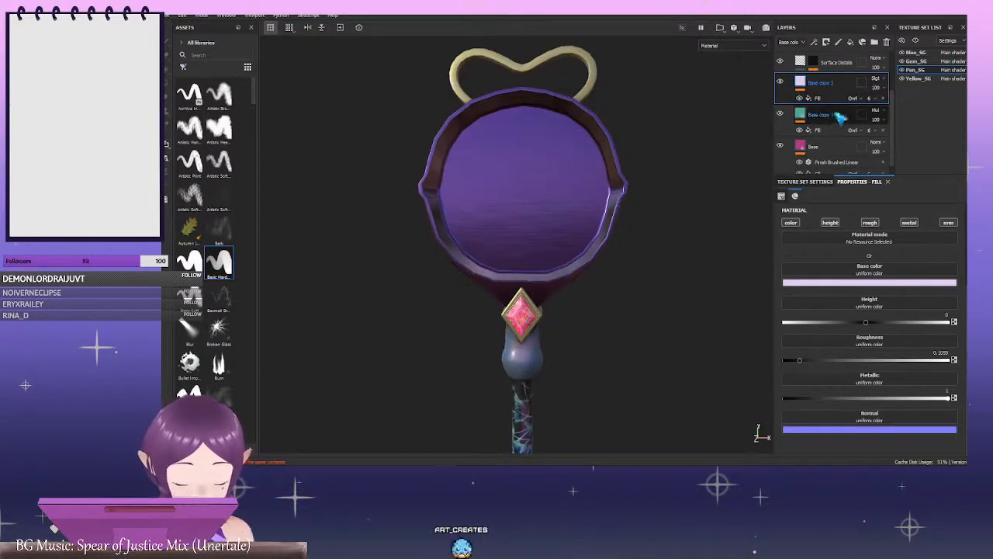
# Raise the roughness of the Base copy 1 layer to about 0.70
pyautogui.click(840, 116)
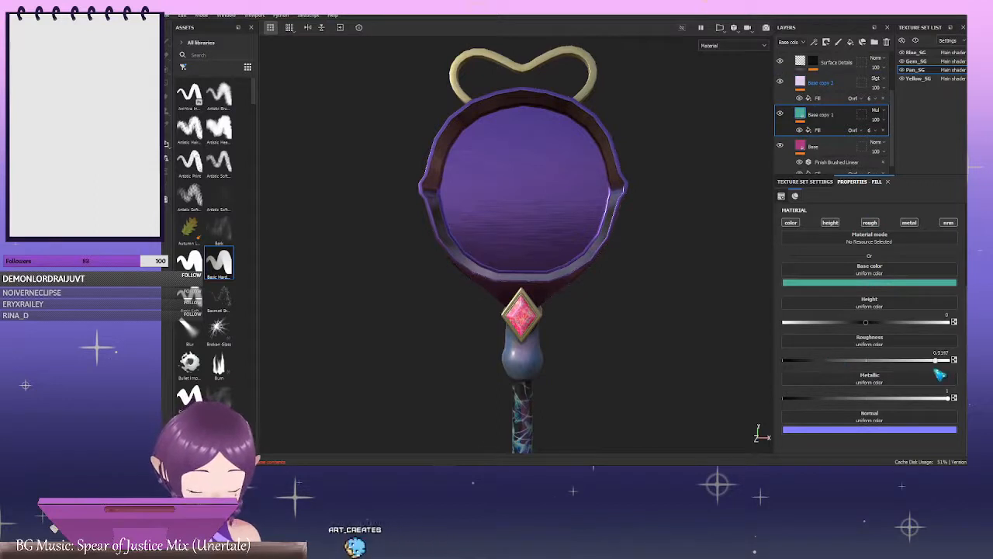
pyautogui.rightClick(851, 118)
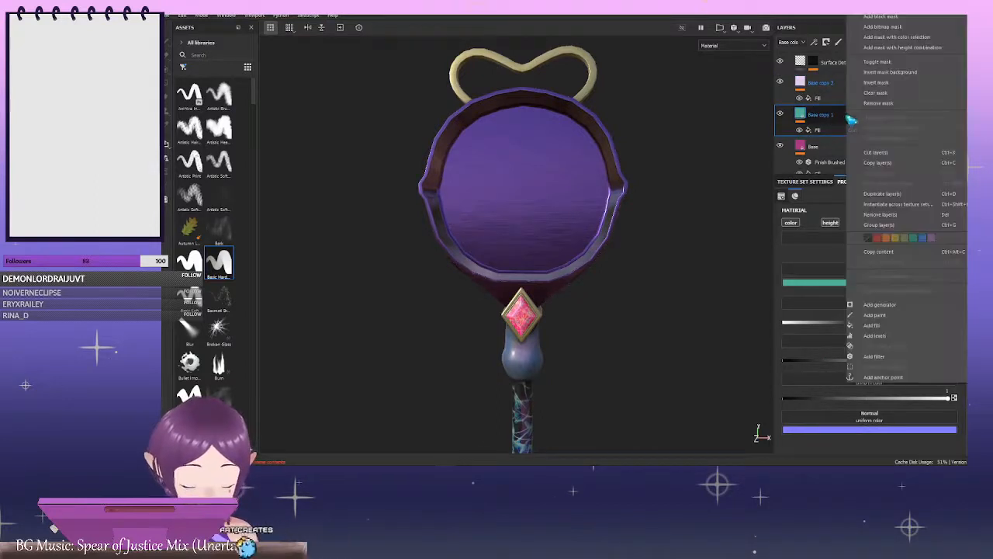
pyautogui.click(820, 110)
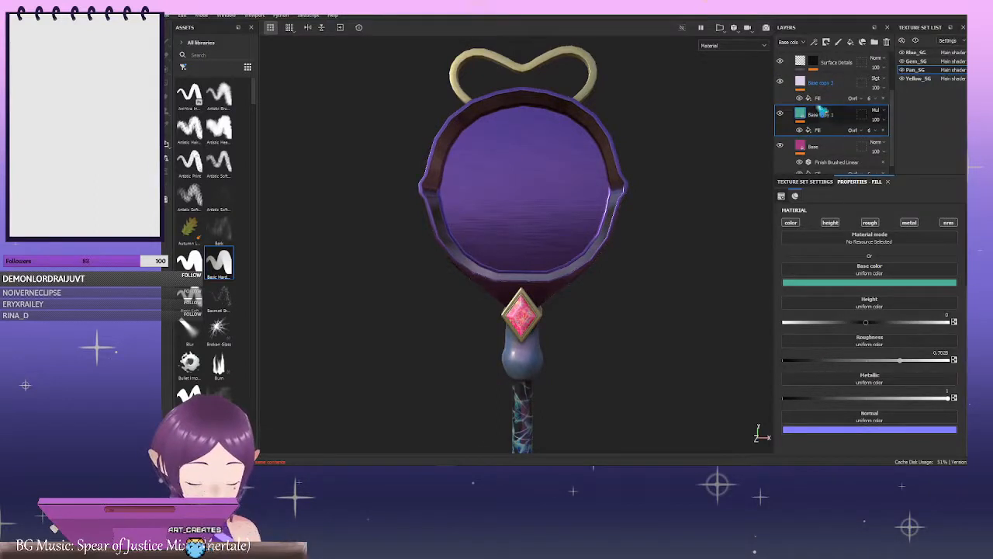
# Give the Base copy 1 layer a white mask and the Base copy 2 layer a black mask
pyautogui.rightClick(846, 110)
pyautogui.click(822, 83)
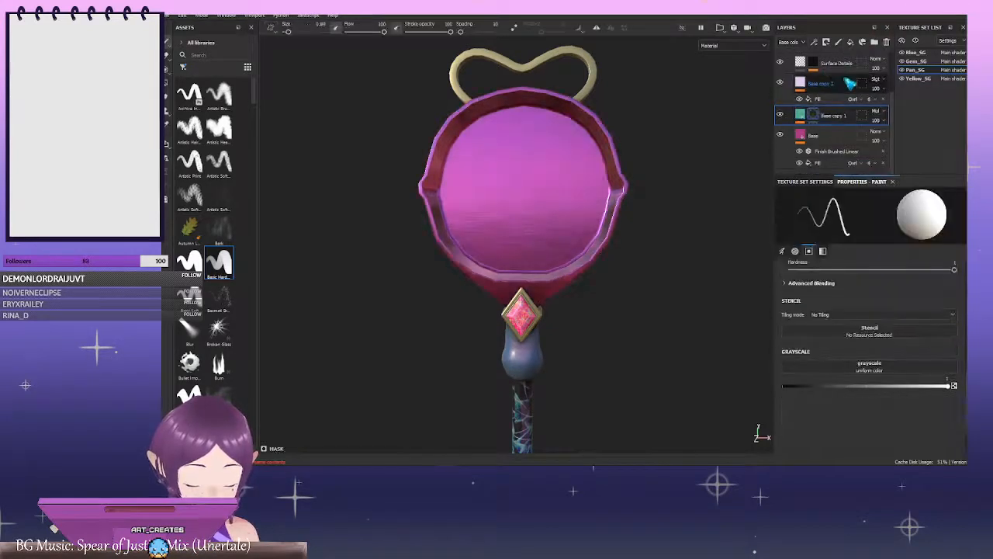
pyautogui.rightClick(851, 83)
pyautogui.click(842, 117)
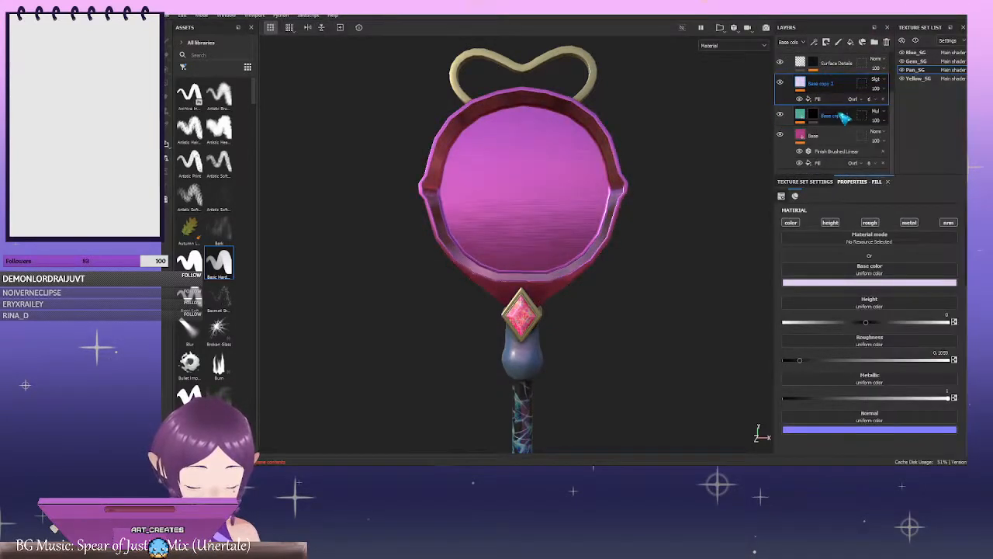
pyautogui.rightClick(848, 118)
pyautogui.click(840, 85)
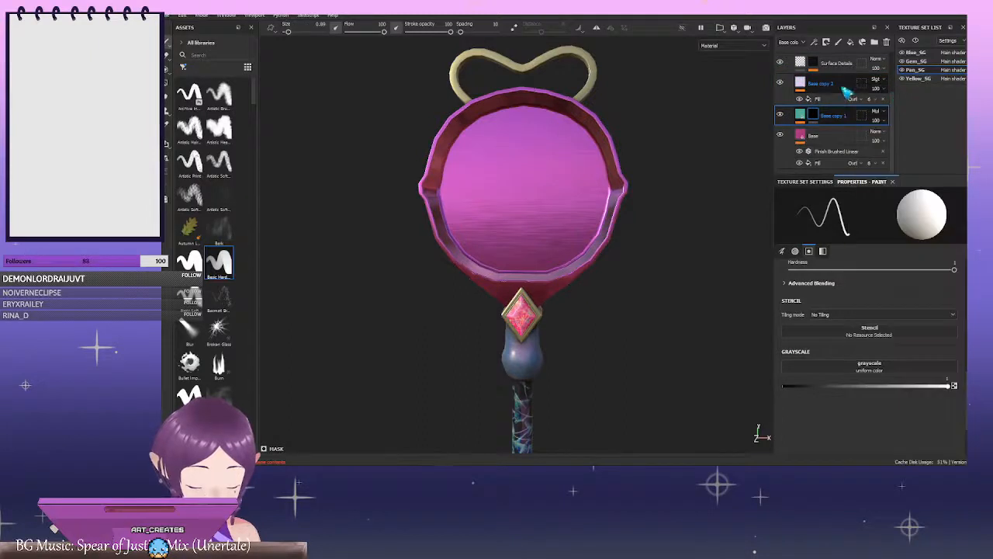
pyautogui.rightClick(841, 86)
pyautogui.click(875, 98)
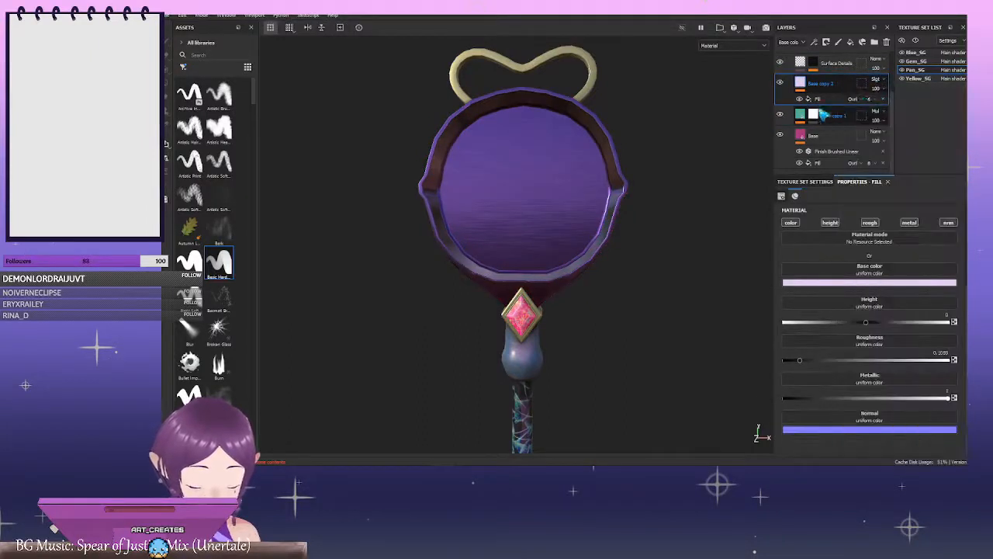
pyautogui.keyDown('alt'); pyautogui.moveTo(608, 158); pyautogui.dragTo(558, 156); pyautogui.keyUp('alt')
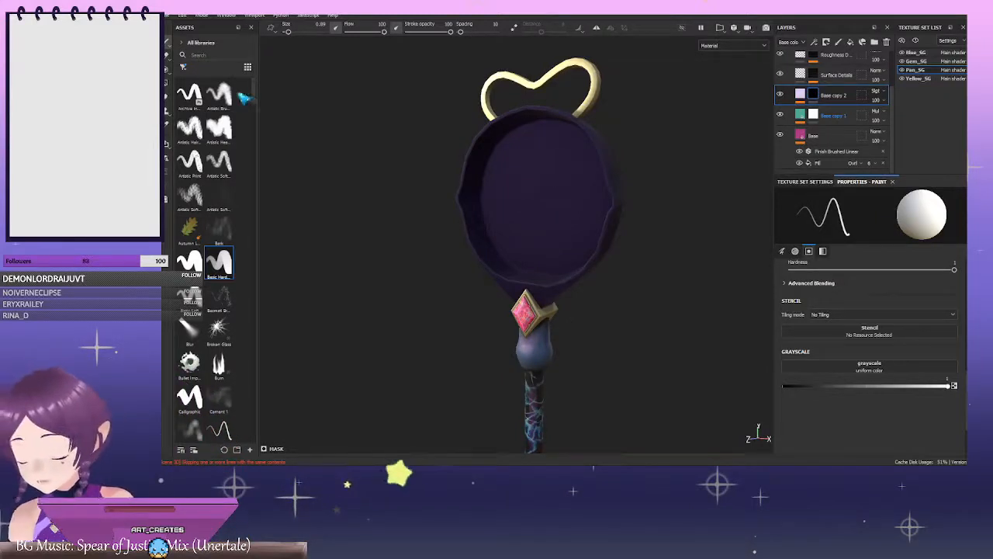
# Paint the Base copy 2 mask across the pan's inner face with an enlarged, soft-looking Knife Painting brush
pyautogui.moveTo(252, 94)
pyautogui.mouseDown()
pyautogui.moveTo(272, 275)
pyautogui.moveTo(278, 187)
pyautogui.moveTo(279, 206)
pyautogui.mouseUp()
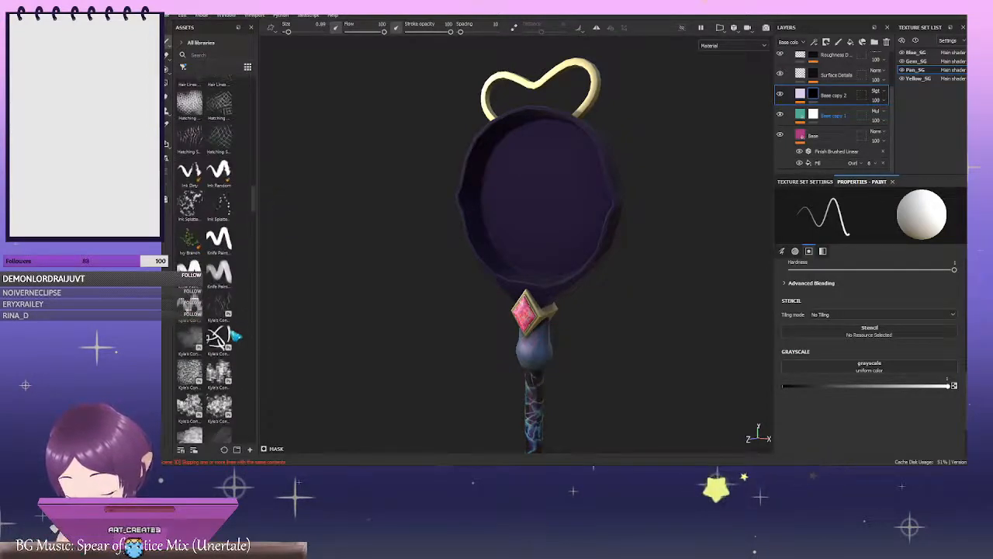
pyautogui.click(219, 270)
pyautogui.moveTo(632, 171)
pyautogui.keyDown('alt'); pyautogui.mouseDown()
pyautogui.moveTo(680, 177)
pyautogui.moveTo(559, 163)
pyautogui.mouseUp(); pyautogui.keyUp('alt')
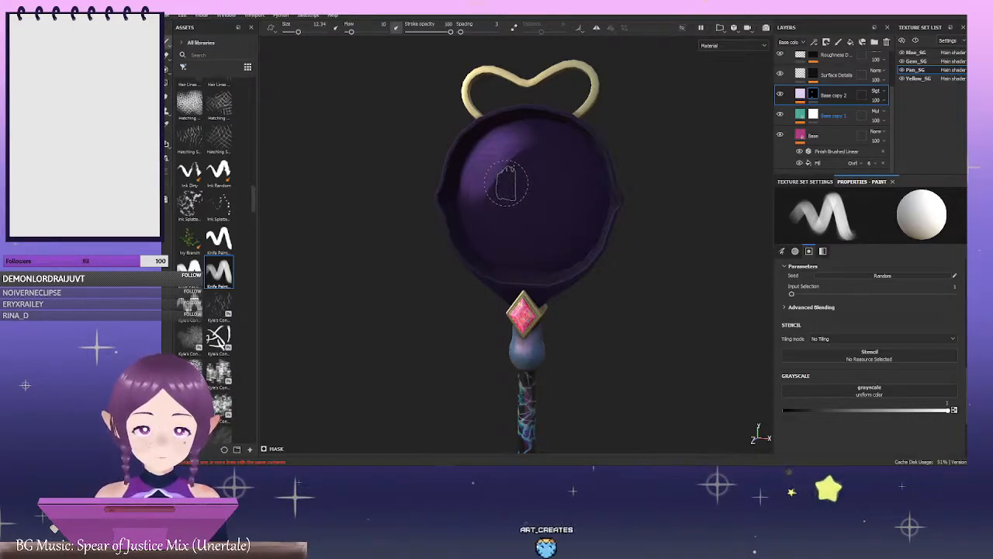
pyautogui.press(']')
pyautogui.press(']')
pyautogui.press(']')
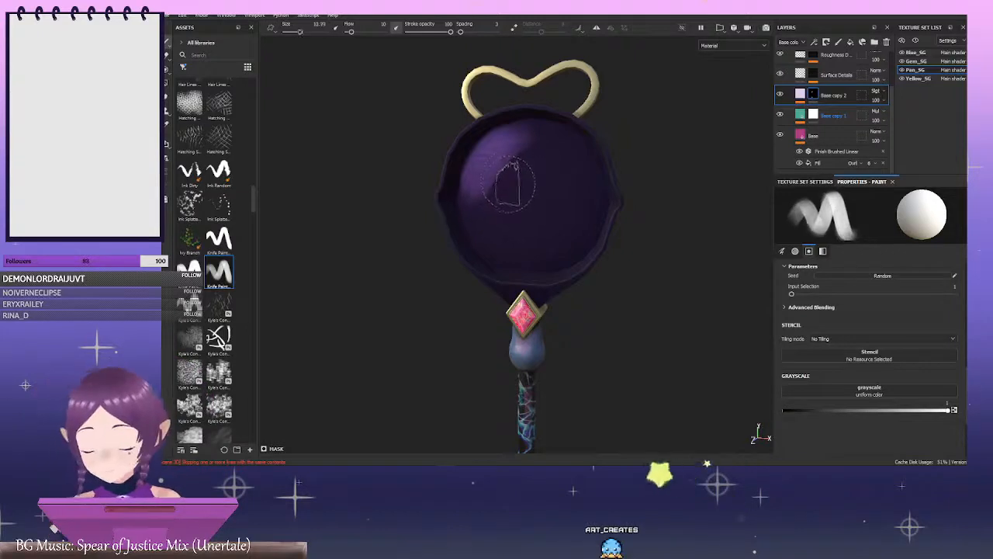
pyautogui.moveTo(536, 152)
pyautogui.mouseDown()
pyautogui.moveTo(492, 199)
pyautogui.moveTo(539, 160)
pyautogui.moveTo(574, 154)
pyautogui.moveTo(518, 148)
pyautogui.moveTo(583, 184)
pyautogui.moveTo(468, 220)
pyautogui.moveTo(529, 208)
pyautogui.mouseUp()
pyautogui.moveTo(508, 247)
pyautogui.mouseDown()
pyautogui.moveTo(578, 217)
pyautogui.moveTo(563, 253)
pyautogui.moveTo(501, 191)
pyautogui.mouseUp()
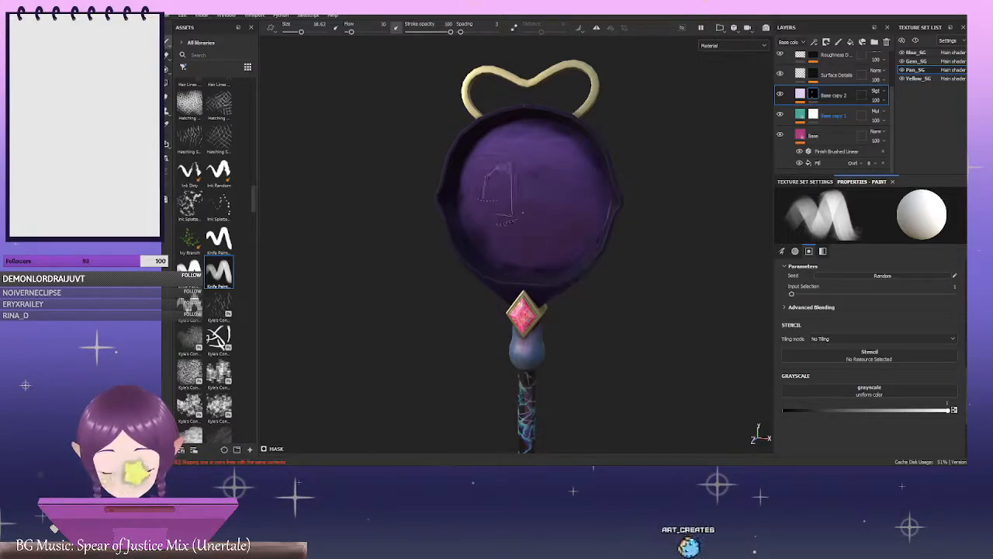
pyautogui.moveTo(509, 237)
pyautogui.mouseDown()
pyautogui.moveTo(559, 232)
pyautogui.moveTo(529, 132)
pyautogui.moveTo(588, 183)
pyautogui.mouseUp()
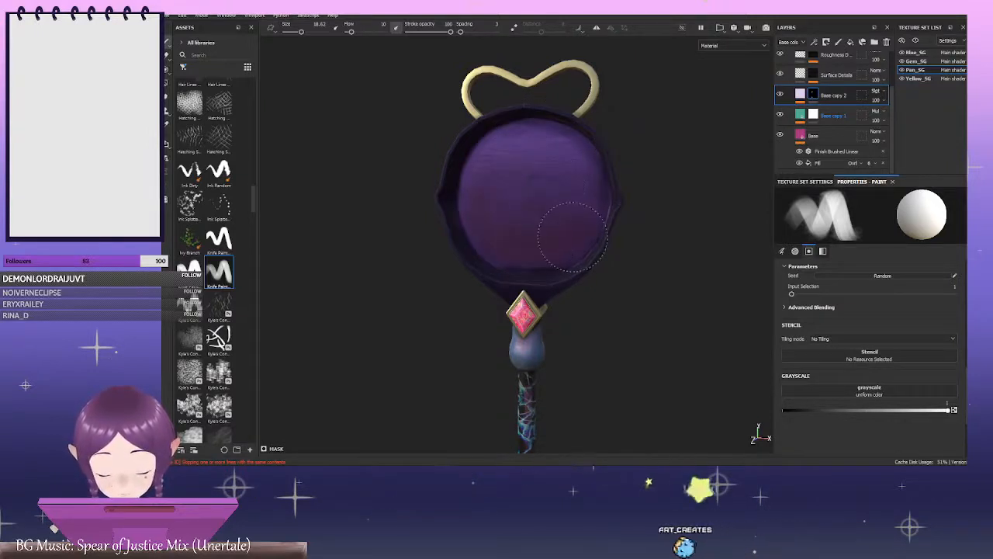
# Paint the Base copy 2 mask around the pan's outer side wall and rim with the same knife brush
pyautogui.moveTo(643, 240)
pyautogui.keyDown('alt'); pyautogui.mouseDown()
pyautogui.moveTo(704, 256)
pyautogui.moveTo(605, 254)
pyautogui.moveTo(623, 231)
pyautogui.moveTo(644, 236)
pyautogui.mouseUp(); pyautogui.keyUp('alt')
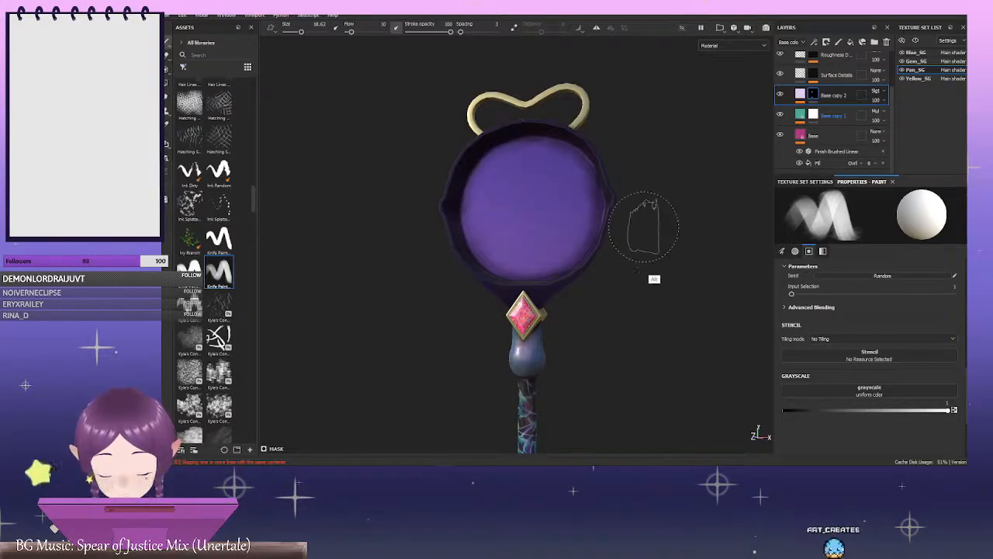
pyautogui.keyDown('alt'); pyautogui.moveTo(651, 256); pyautogui.dragTo(624, 261); pyautogui.keyUp('alt')
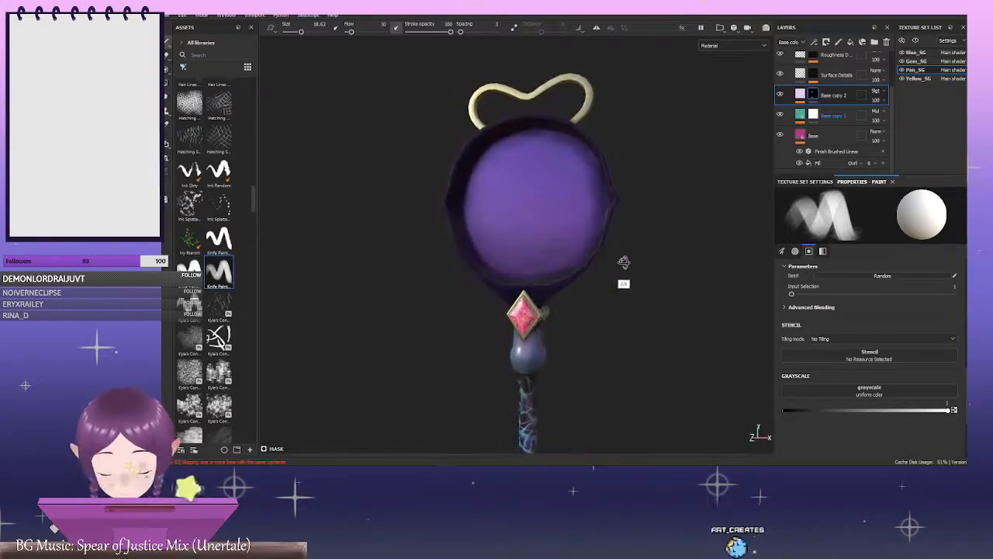
pyautogui.moveTo(663, 207)
pyautogui.keyDown('alt'); pyautogui.mouseDown()
pyautogui.moveTo(696, 222)
pyautogui.moveTo(509, 221)
pyautogui.mouseUp(); pyautogui.keyUp('alt')
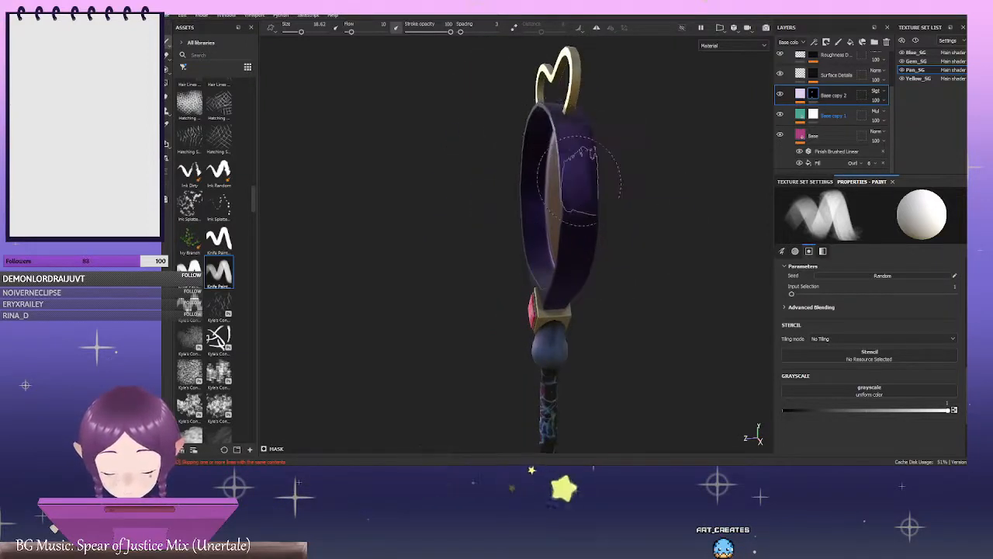
pyautogui.keyDown('alt'); pyautogui.moveTo(641, 209); pyautogui.dragTo(643, 215); pyautogui.keyUp('alt')
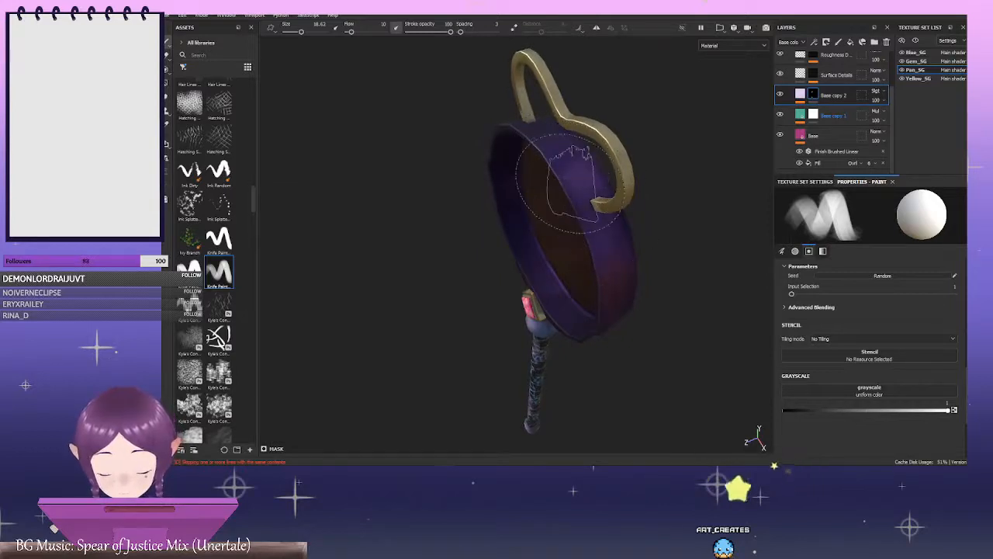
pyautogui.moveTo(586, 171)
pyautogui.keyDown('alt'); pyautogui.mouseDown()
pyautogui.moveTo(691, 101)
pyautogui.moveTo(738, 98)
pyautogui.mouseUp(); pyautogui.keyUp('alt')
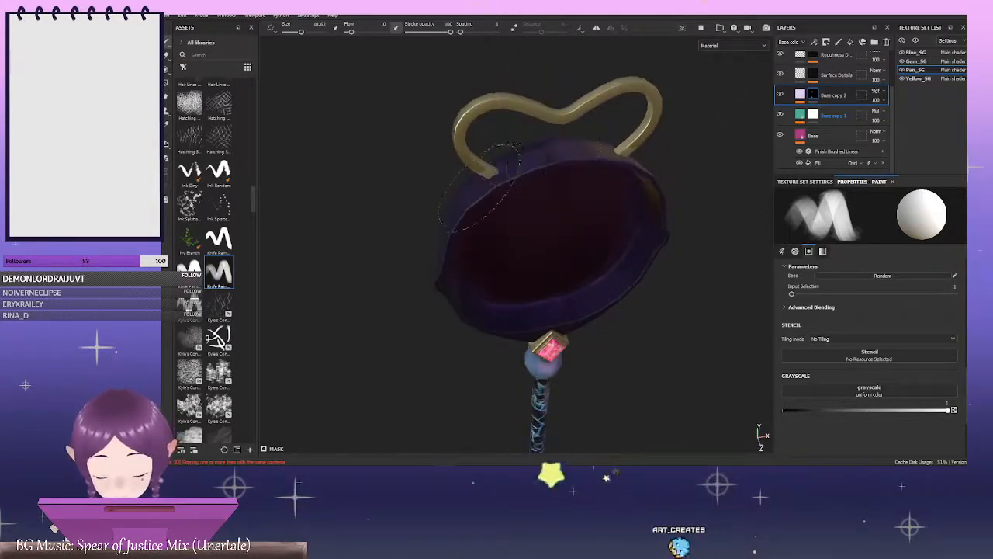
pyautogui.moveTo(683, 151)
pyautogui.keyDown('alt'); pyautogui.mouseDown()
pyautogui.moveTo(679, 88)
pyautogui.moveTo(656, 88)
pyautogui.moveTo(716, 166)
pyautogui.moveTo(574, 292)
pyautogui.mouseUp(); pyautogui.keyUp('alt')
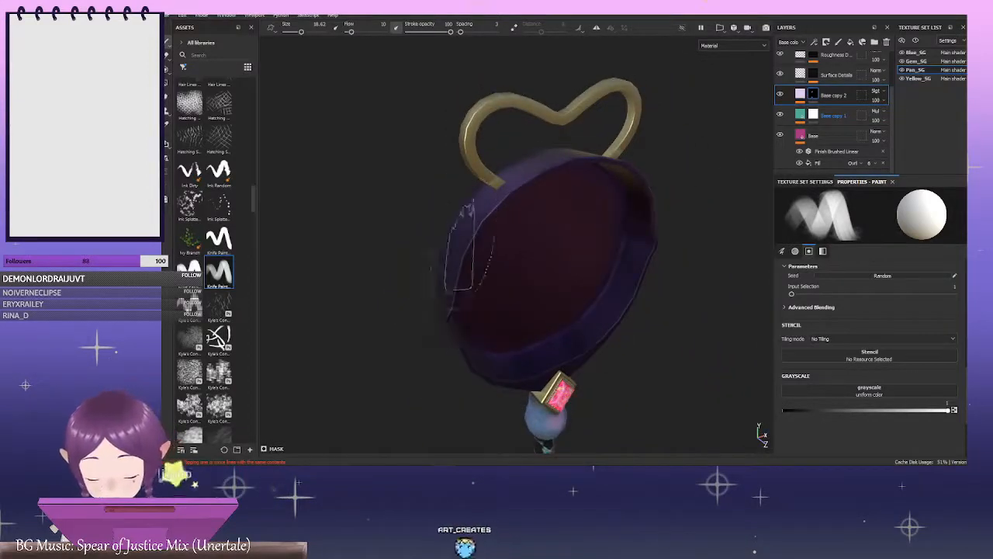
pyautogui.keyDown('alt'); pyautogui.moveTo(737, 287); pyautogui.dragTo(566, 220); pyautogui.keyUp('alt')
pyautogui.moveTo(720, 256)
pyautogui.keyDown('alt'); pyautogui.mouseDown()
pyautogui.moveTo(672, 261)
pyautogui.moveTo(610, 240)
pyautogui.mouseUp(); pyautogui.keyUp('alt')
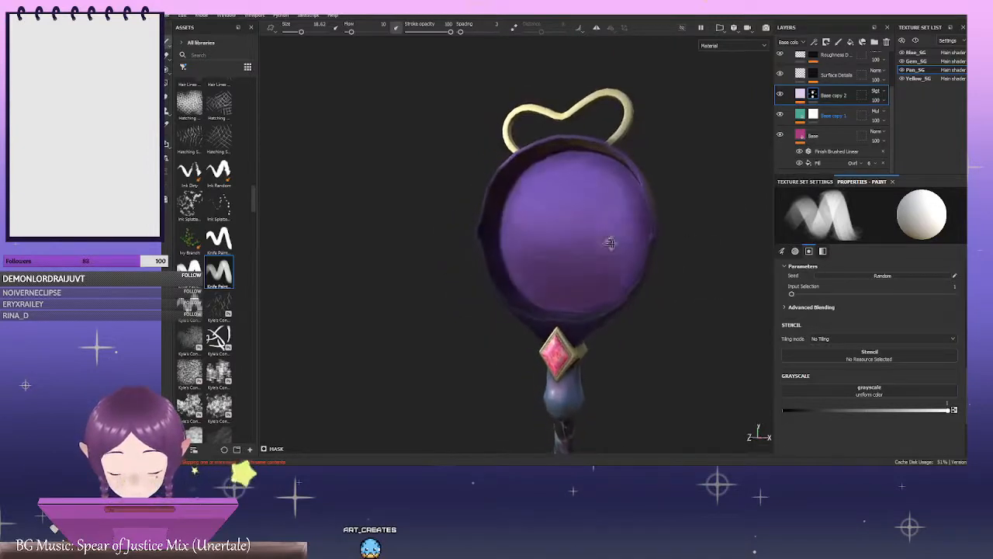
# Clear the painted strokes from the Base copy 2 layer's mask
pyautogui.keyDown('alt'); pyautogui.moveTo(645, 280); pyautogui.dragTo(678, 282); pyautogui.keyUp('alt')
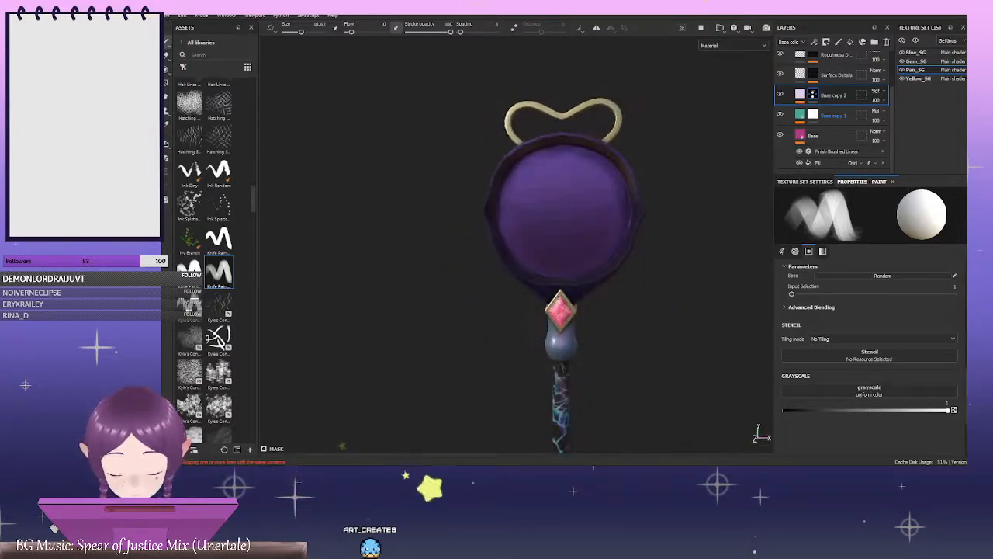
pyautogui.keyDown('alt'); pyautogui.moveTo(683, 285); pyautogui.dragTo(614, 248, button='middle'); pyautogui.keyUp('alt')
pyautogui.keyDown('alt'); pyautogui.moveTo(609, 252); pyautogui.dragTo(722, 287, button='right'); pyautogui.keyUp('alt')
pyautogui.keyDown('alt'); pyautogui.moveTo(720, 287); pyautogui.dragTo(559, 252); pyautogui.keyUp('alt')
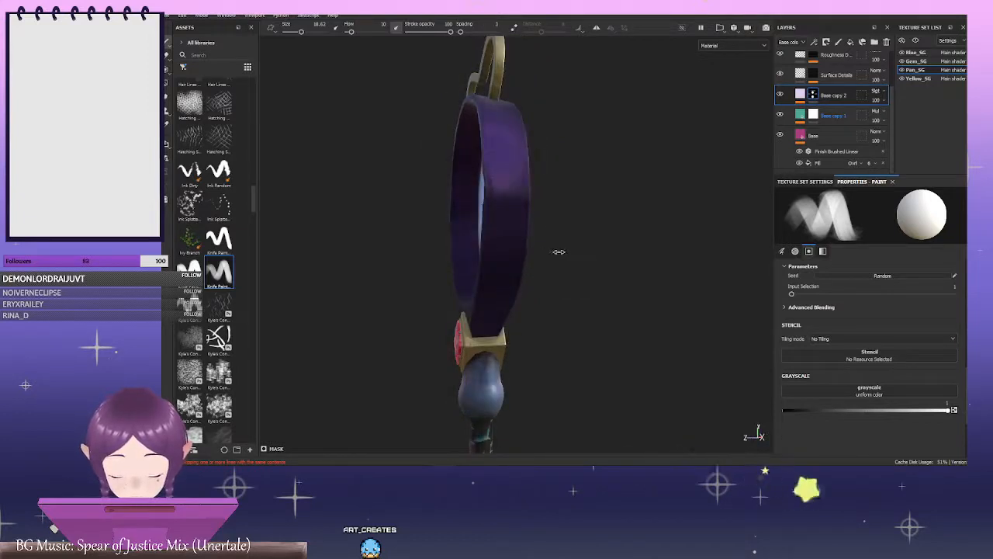
pyautogui.keyDown('alt'); pyautogui.moveTo(636, 270); pyautogui.dragTo(627, 266); pyautogui.keyUp('alt')
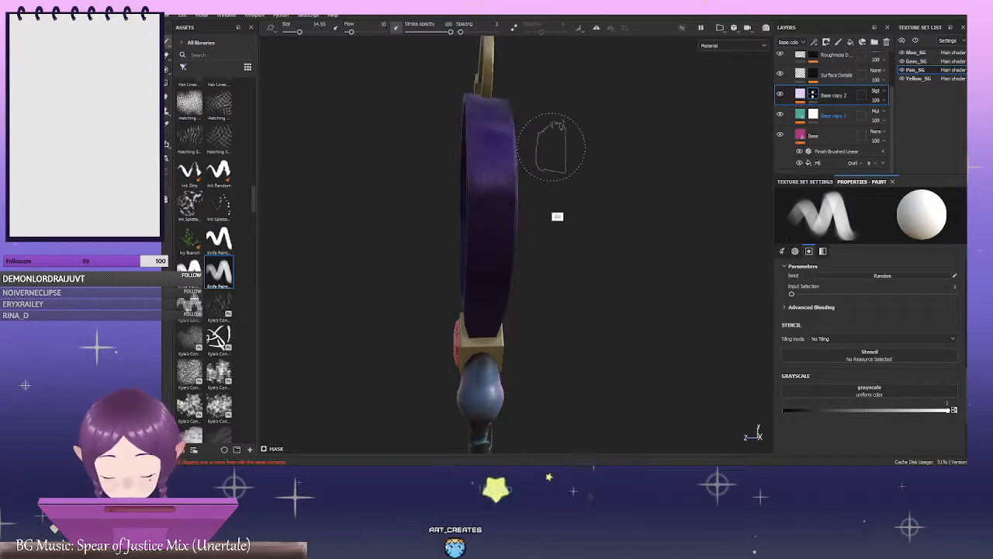
pyautogui.keyDown('alt'); pyautogui.moveTo(556, 194); pyautogui.dragTo(559, 211); pyautogui.keyUp('alt')
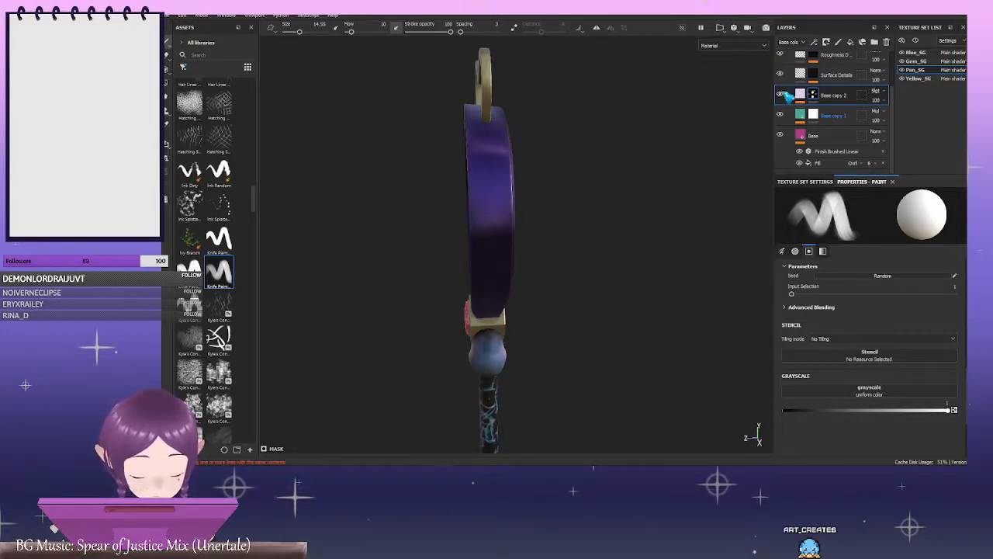
pyautogui.keyDown('alt'); pyautogui.moveTo(658, 183); pyautogui.dragTo(782, 130); pyautogui.keyUp('alt')
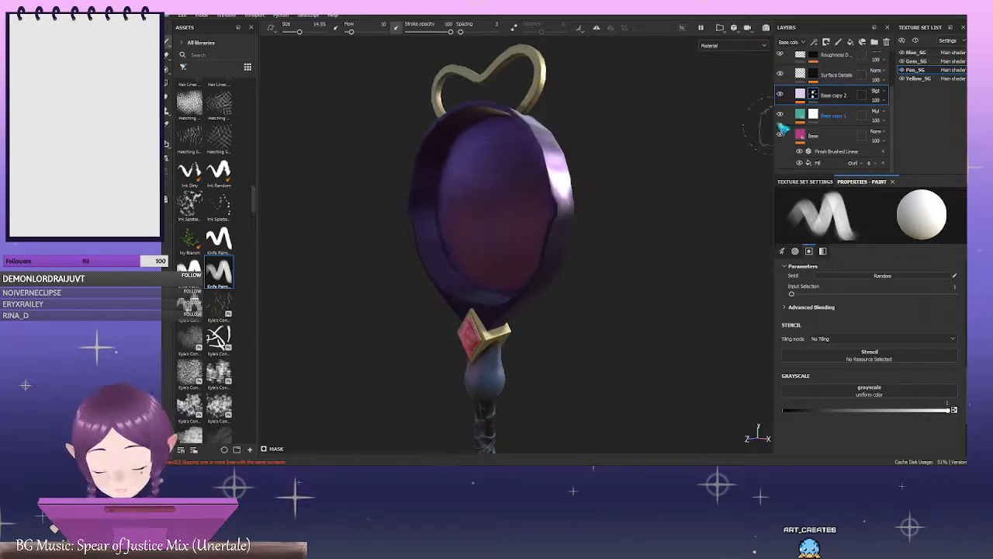
pyautogui.rightClick(815, 94)
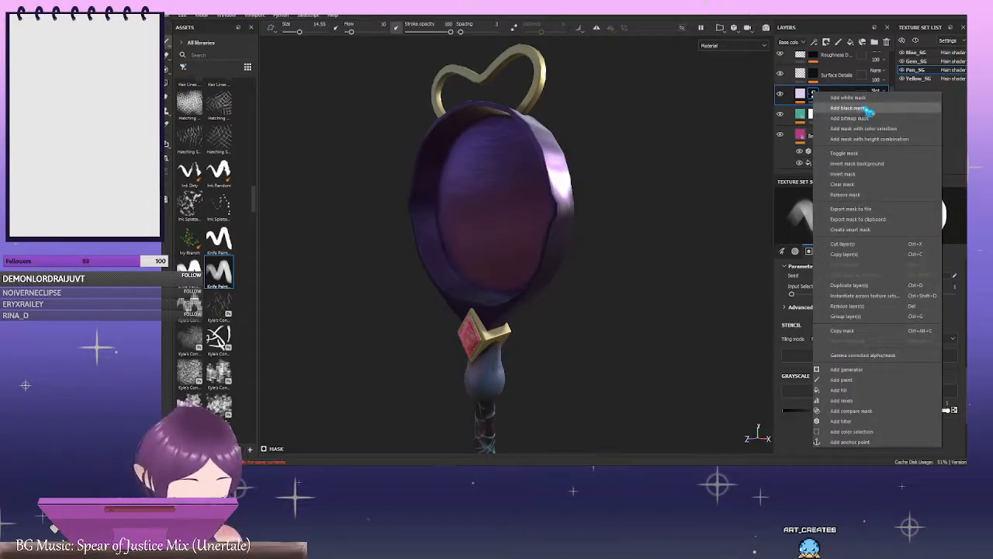
pyautogui.click(846, 185)
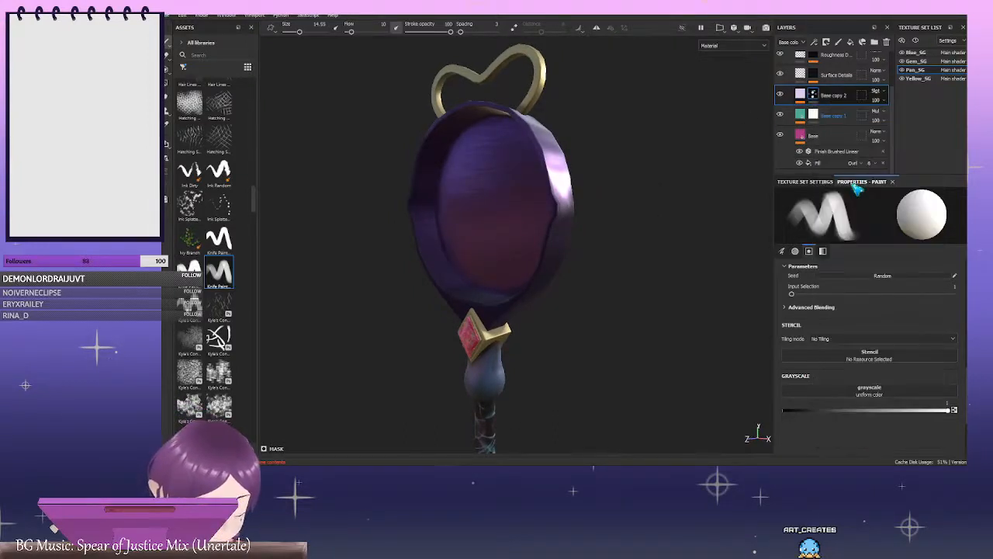
# Set the paint grayscale to 0 and paint the Base copy 1 mask across the pan's inner face with an enlarged knife brush
pyautogui.click(834, 115)
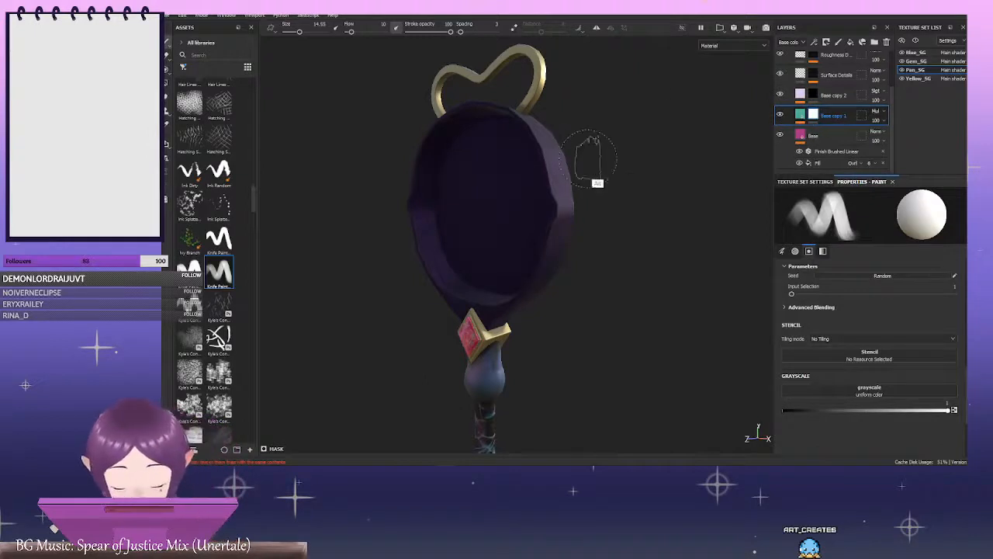
pyautogui.keyDown('alt'); pyautogui.moveTo(595, 159); pyautogui.dragTo(689, 158); pyautogui.keyUp('alt')
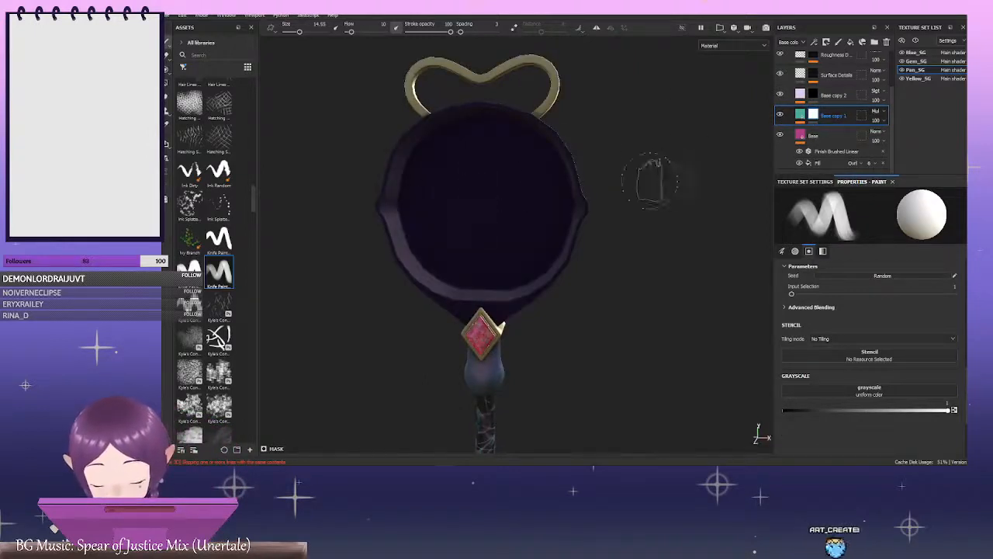
pyautogui.keyDown('shift'); pyautogui.moveTo(660, 177); pyautogui.dragTo(649, 166, button='right'); pyautogui.keyUp('shift')
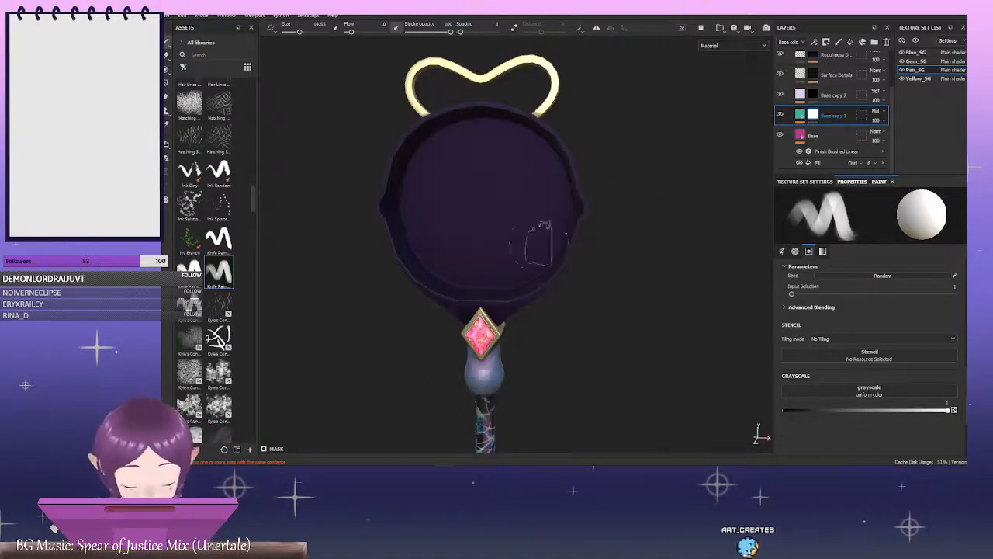
pyautogui.moveTo(868, 412); pyautogui.dragTo(747, 411)
pyautogui.moveTo(489, 163)
pyautogui.mouseDown()
pyautogui.moveTo(460, 183)
pyautogui.moveTo(504, 198)
pyautogui.moveTo(493, 233)
pyautogui.mouseUp()
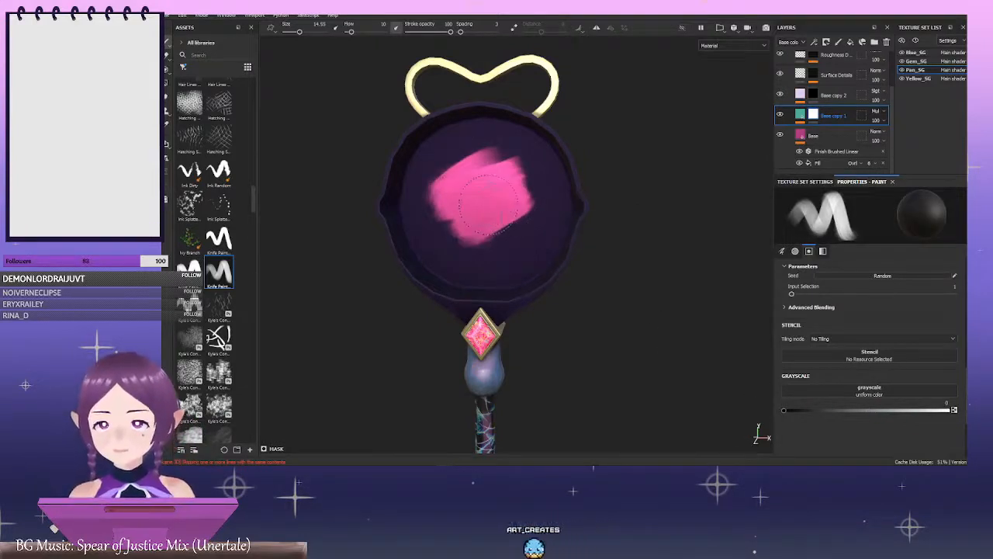
pyautogui.keyDown('ctrl'); pyautogui.moveTo(488, 209); pyautogui.dragTo(499, 209, button='right'); pyautogui.keyUp('ctrl')
pyautogui.moveTo(483, 153)
pyautogui.mouseDown()
pyautogui.moveTo(461, 160)
pyautogui.moveTo(472, 161)
pyautogui.mouseUp()
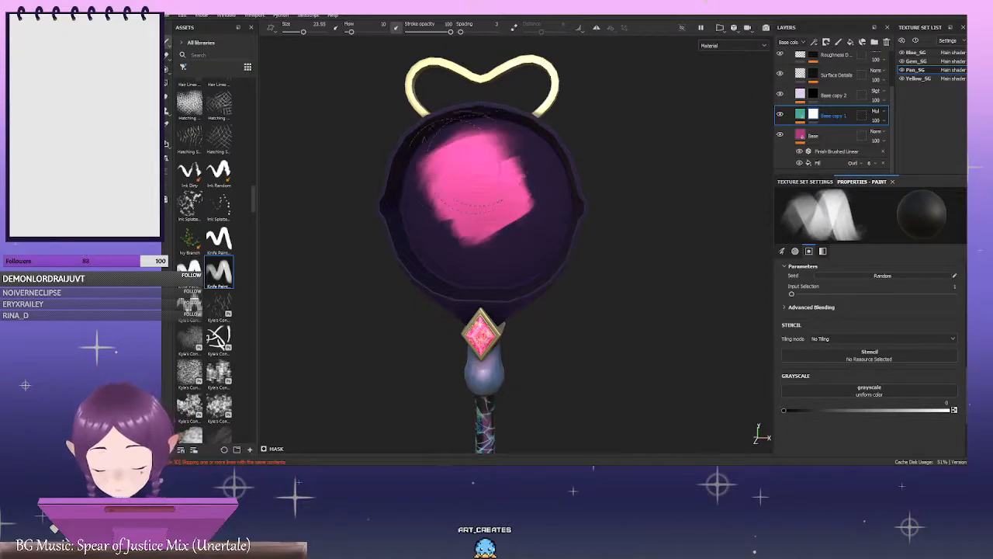
pyautogui.moveTo(512, 186)
pyautogui.mouseDown()
pyautogui.moveTo(535, 201)
pyautogui.moveTo(458, 205)
pyautogui.moveTo(473, 241)
pyautogui.moveTo(485, 179)
pyautogui.mouseUp()
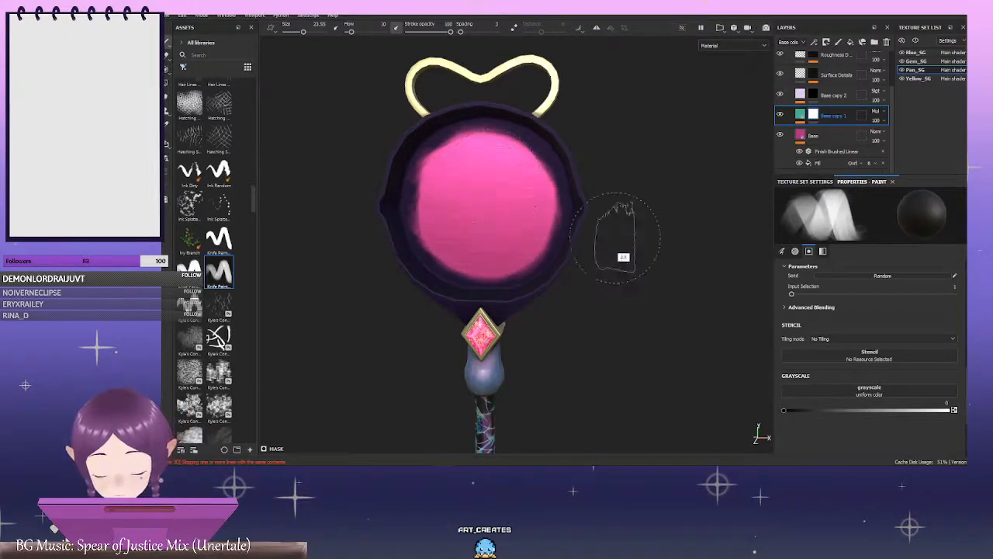
# Extend the black paint on the Base copy 1 mask to the inner face's edges, using a brush size of 13.78
pyautogui.keyDown('alt'); pyautogui.moveTo(621, 237); pyautogui.dragTo(632, 208); pyautogui.keyUp('alt')
pyautogui.keyDown('ctrl'); pyautogui.moveTo(457, 194); pyautogui.dragTo(443, 159, button='right'); pyautogui.keyUp('ctrl')
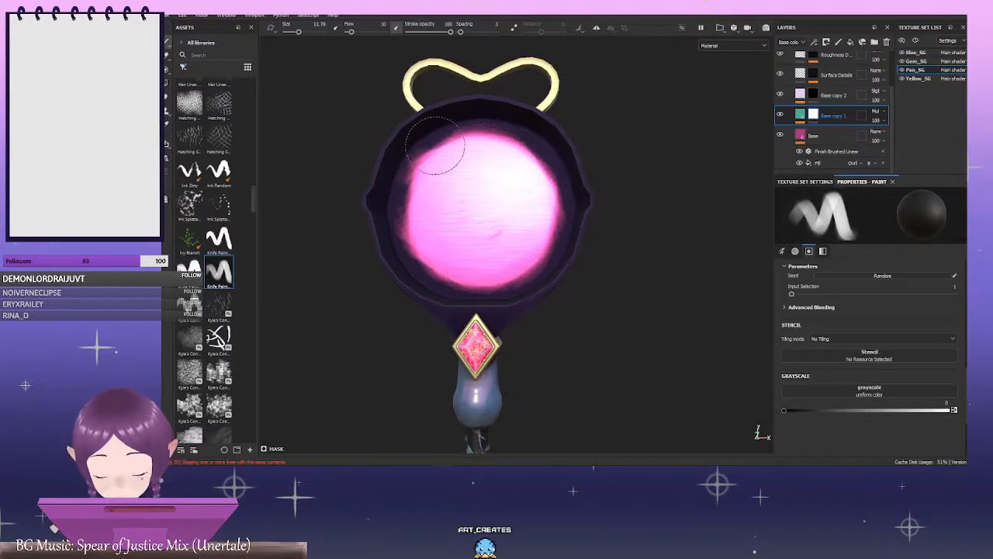
pyautogui.moveTo(435, 147)
pyautogui.mouseDown()
pyautogui.moveTo(423, 155)
pyautogui.moveTo(409, 250)
pyautogui.mouseUp()
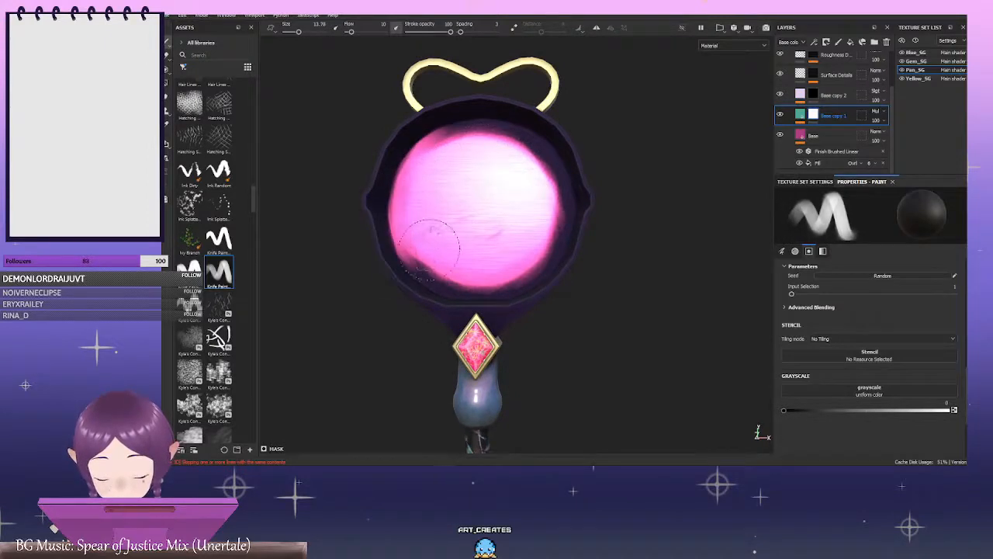
pyautogui.moveTo(433, 148)
pyautogui.mouseDown()
pyautogui.moveTo(496, 133)
pyautogui.moveTo(528, 147)
pyautogui.moveTo(560, 204)
pyautogui.moveTo(529, 245)
pyautogui.mouseUp()
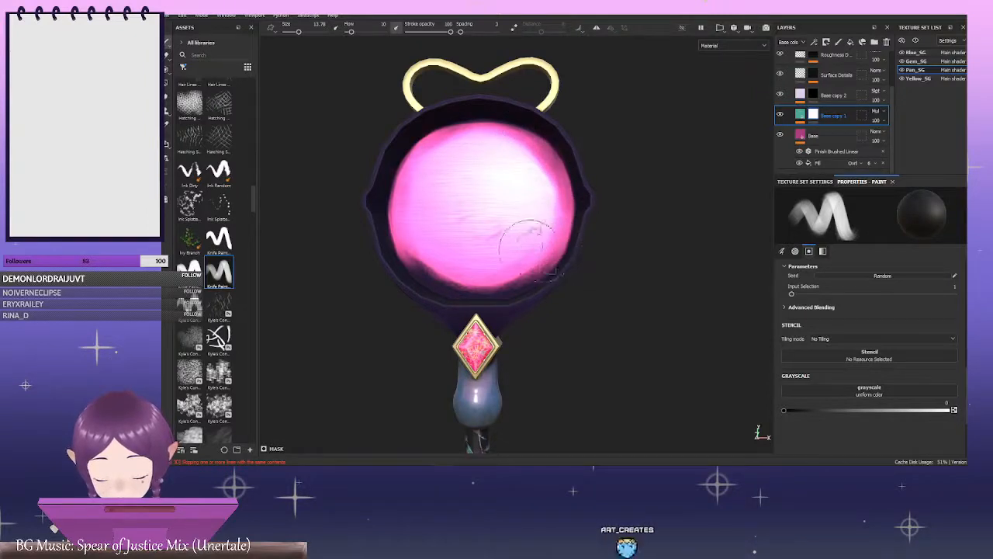
pyautogui.moveTo(407, 239)
pyautogui.mouseDown()
pyautogui.moveTo(429, 266)
pyautogui.moveTo(483, 285)
pyautogui.moveTo(547, 254)
pyautogui.mouseUp()
pyautogui.keyDown('alt'); pyautogui.moveTo(626, 169); pyautogui.dragTo(619, 137); pyautogui.keyUp('alt')
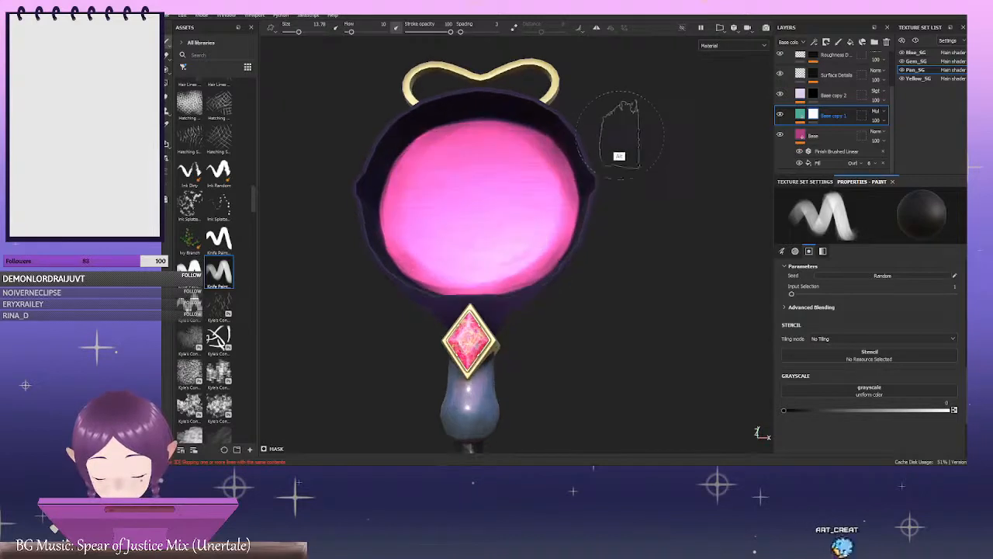
pyautogui.keyDown('alt'); pyautogui.moveTo(621, 213); pyautogui.dragTo(617, 194); pyautogui.keyUp('alt')
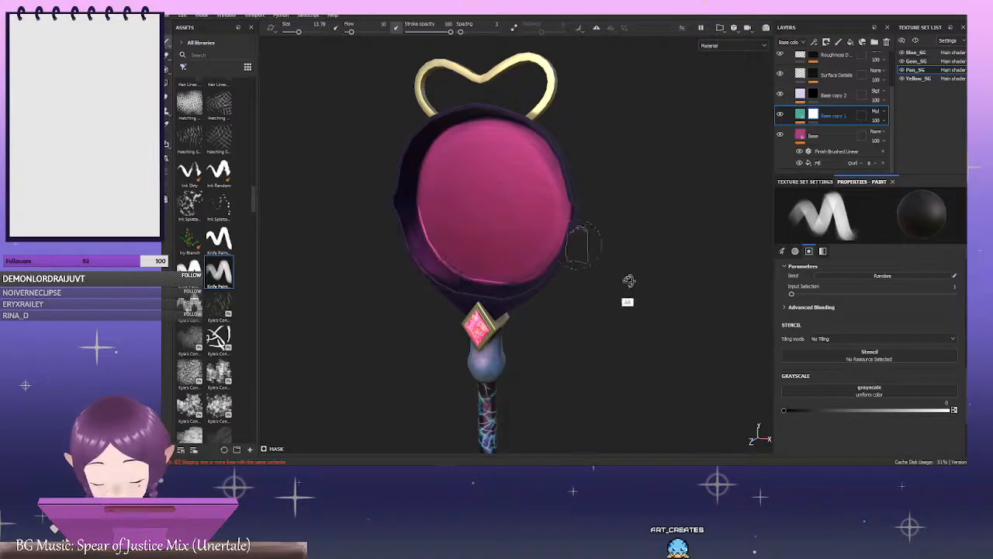
pyautogui.keyDown('alt'); pyautogui.moveTo(628, 281); pyautogui.dragTo(658, 285); pyautogui.keyUp('alt')
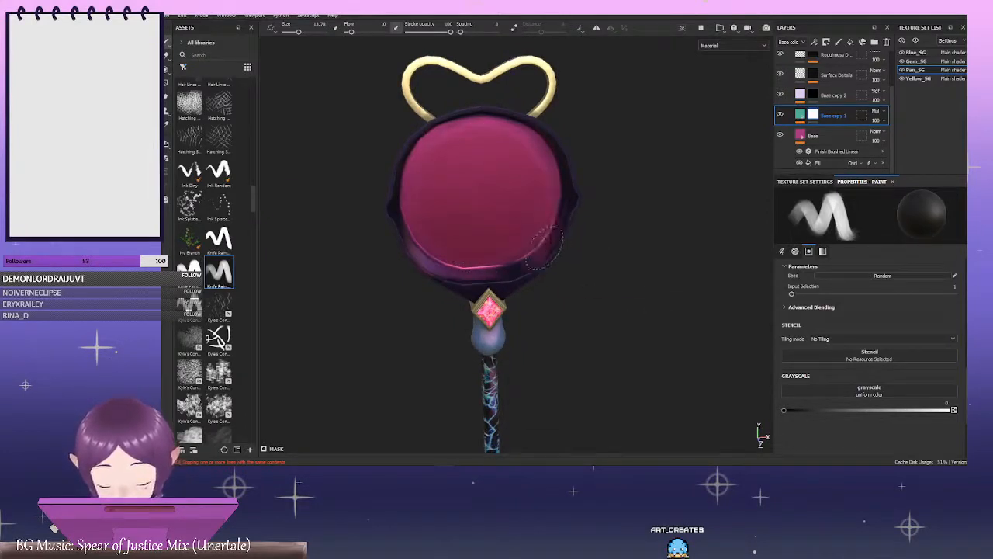
pyautogui.moveTo(613, 249)
pyautogui.keyDown('alt'); pyautogui.mouseDown()
pyautogui.moveTo(594, 199)
pyautogui.moveTo(538, 211)
pyautogui.moveTo(590, 230)
pyautogui.mouseUp(); pyautogui.keyUp('alt')
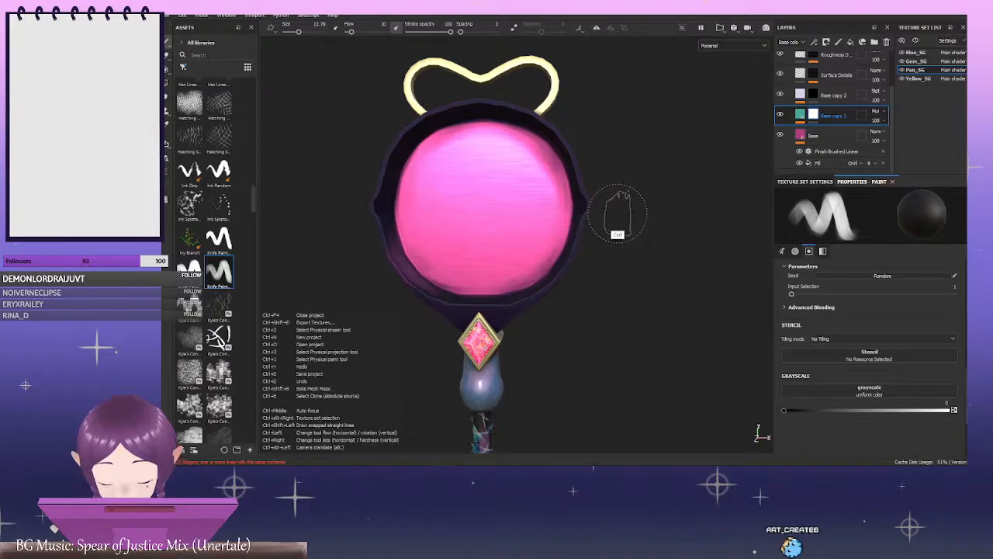
# Paint black on the Base copy 1 mask over the upper outer side wall on both sides of the pan
pyautogui.keyDown('alt'); pyautogui.moveTo(629, 209); pyautogui.dragTo(500, 172); pyautogui.keyUp('alt')
pyautogui.keyDown('ctrl'); pyautogui.moveTo(496, 166); pyautogui.dragTo(513, 158, button='right'); pyautogui.keyUp('ctrl')
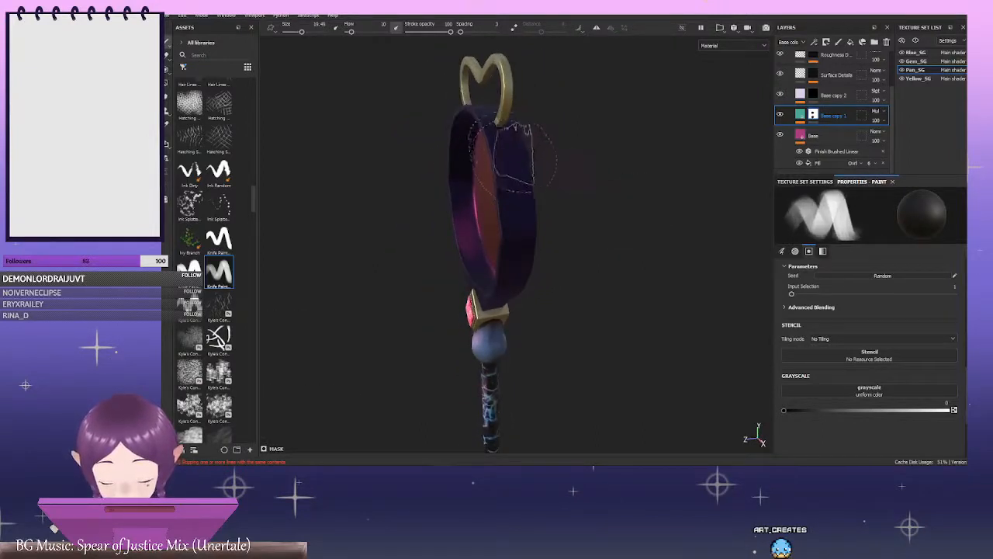
pyautogui.keyDown('alt'); pyautogui.moveTo(499, 149); pyautogui.dragTo(508, 180); pyautogui.keyUp('alt')
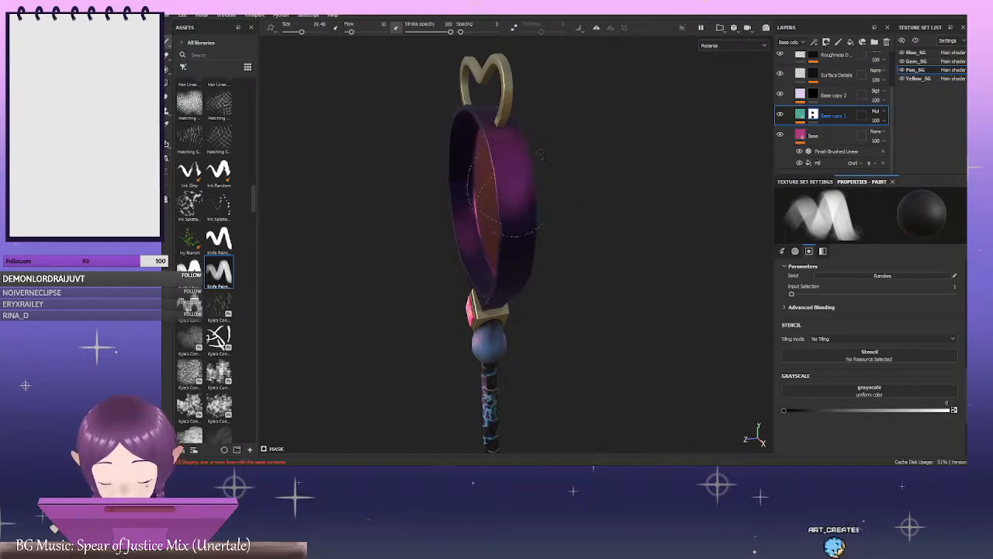
pyautogui.keyDown('alt'); pyautogui.moveTo(513, 216); pyautogui.dragTo(685, 207); pyautogui.keyUp('alt')
pyautogui.keyDown('alt'); pyautogui.moveTo(751, 210); pyautogui.dragTo(590, 186); pyautogui.keyUp('alt')
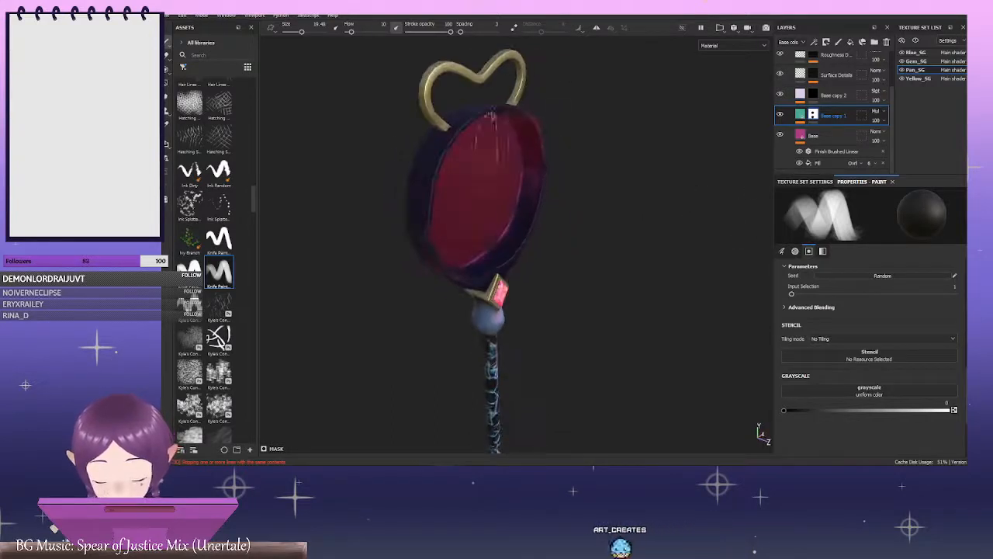
pyautogui.moveTo(431, 144); pyautogui.dragTo(423, 172)
pyautogui.keyDown('ctrl'); pyautogui.moveTo(425, 174); pyautogui.dragTo(405, 177, button='right'); pyautogui.keyUp('ctrl')
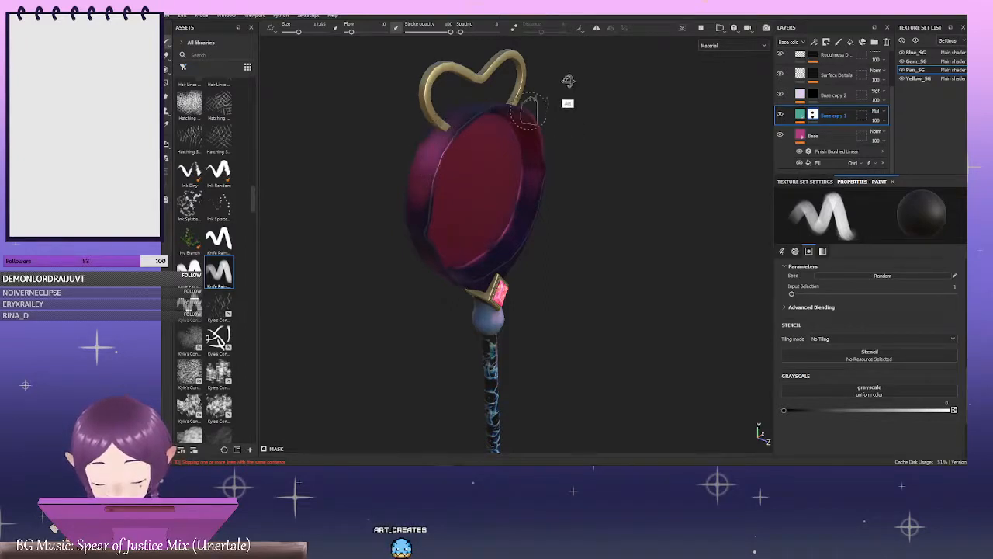
# Paint black on the Base copy 1 mask around the pan's rim and lower neck with a smaller knife brush
pyautogui.keyDown('alt'); pyautogui.moveTo(568, 79); pyautogui.dragTo(501, 123); pyautogui.keyUp('alt')
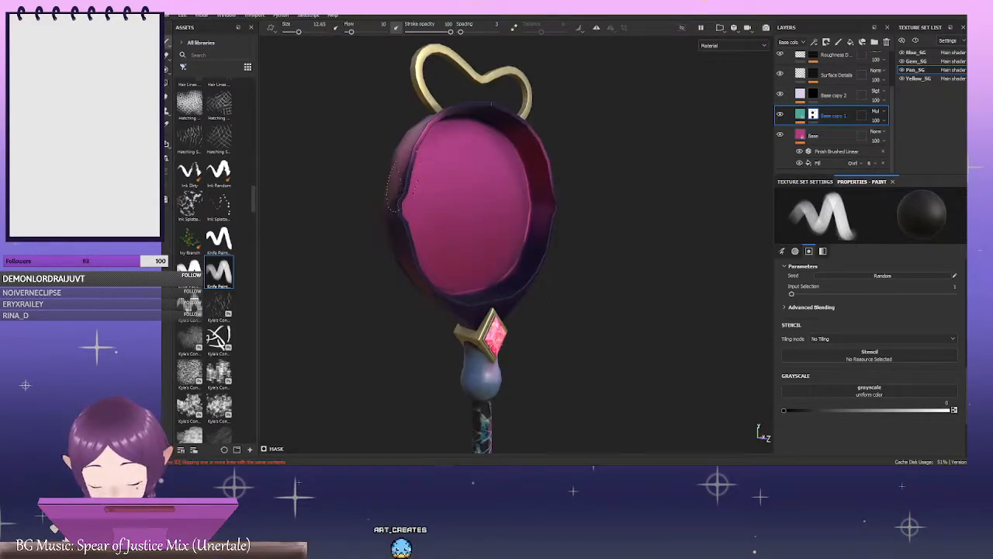
pyautogui.keyDown('alt'); pyautogui.moveTo(642, 194); pyautogui.dragTo(559, 244); pyautogui.keyUp('alt')
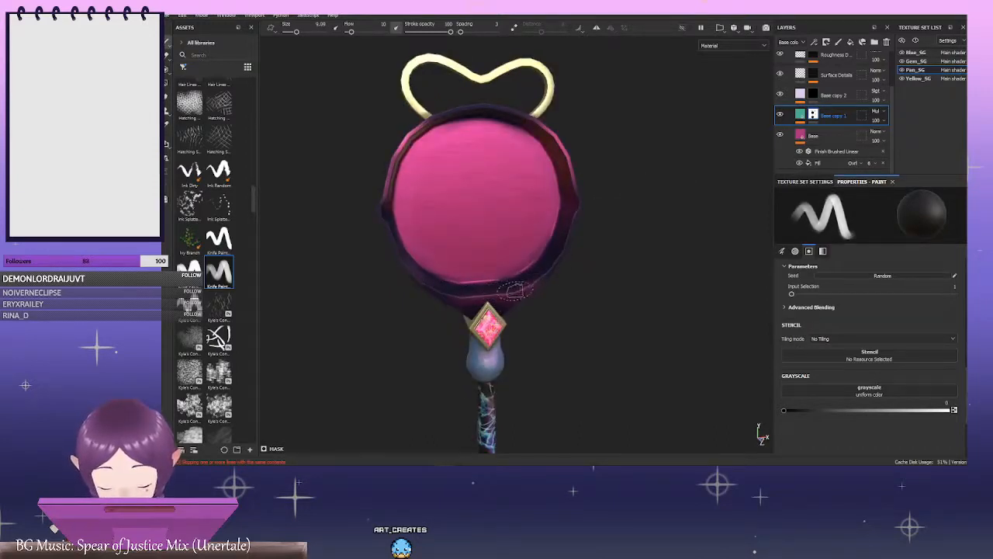
pyautogui.keyDown('alt'); pyautogui.moveTo(607, 226); pyautogui.dragTo(562, 240); pyautogui.keyUp('alt')
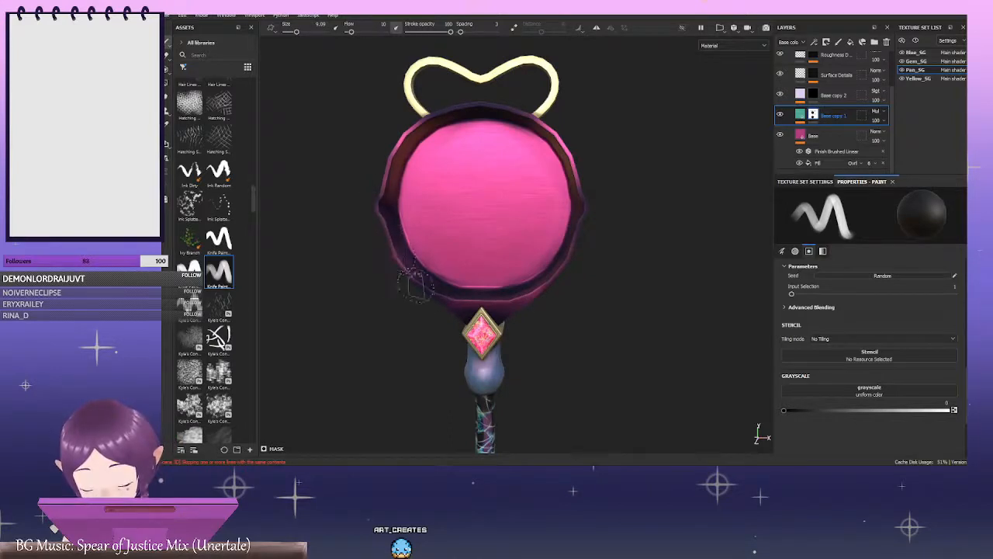
pyautogui.keyDown('alt'); pyautogui.moveTo(616, 247); pyautogui.dragTo(581, 231); pyautogui.keyUp('alt')
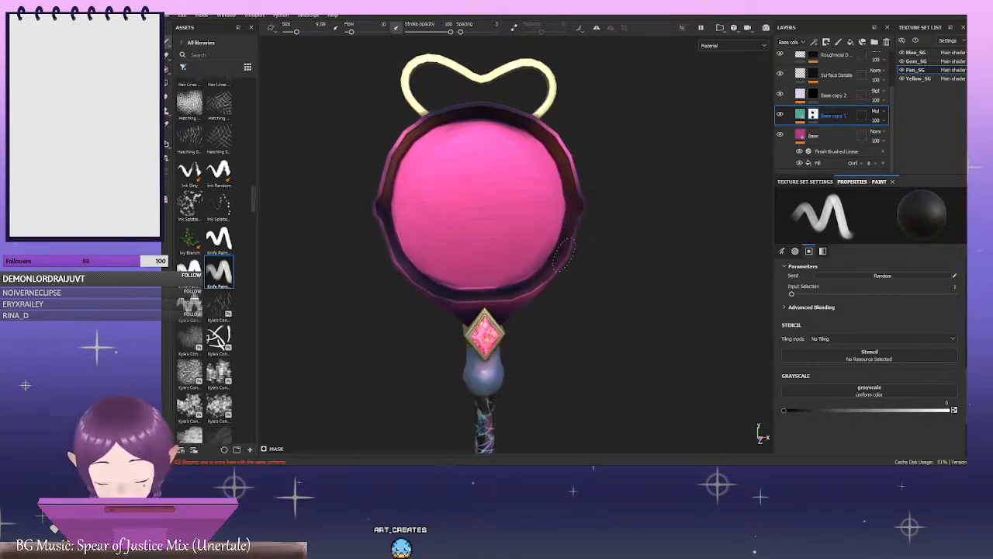
pyautogui.keyDown('alt'); pyautogui.moveTo(614, 201); pyautogui.dragTo(647, 192); pyautogui.keyUp('alt')
pyautogui.moveTo(434, 126)
pyautogui.keyDown('ctrl'); pyautogui.mouseDown(button='right')
pyautogui.moveTo(446, 120)
pyautogui.moveTo(428, 120)
pyautogui.mouseUp(button='right'); pyautogui.keyUp('ctrl')
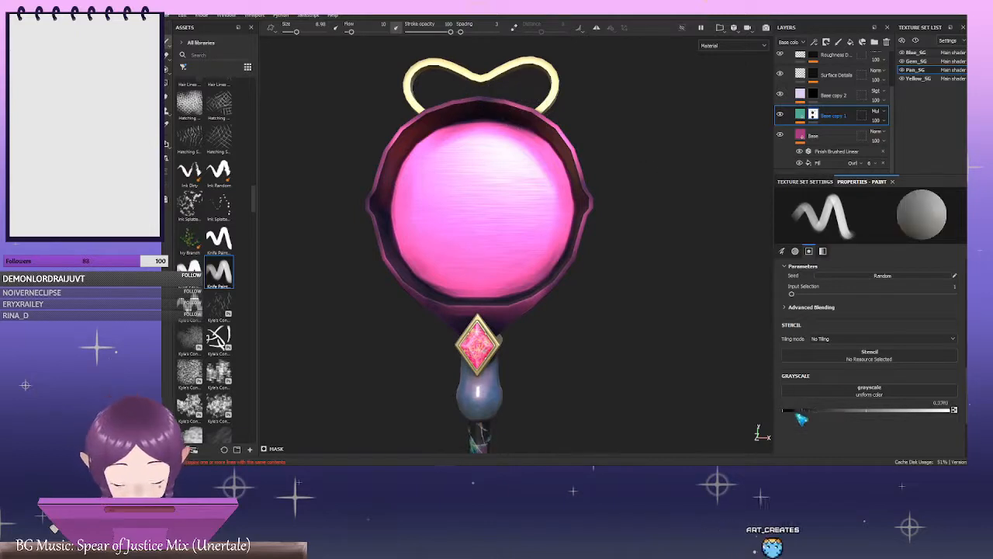
# Paint white back into the Base copy 1 mask around the inner face's edge at brush size 12.64 to darken the border
pyautogui.keyDown('alt'); pyautogui.moveTo(663, 227); pyautogui.dragTo(619, 215); pyautogui.keyUp('alt')
pyautogui.keyDown('ctrl'); pyautogui.moveTo(432, 133); pyautogui.dragTo(450, 132, button='right'); pyautogui.keyUp('ctrl')
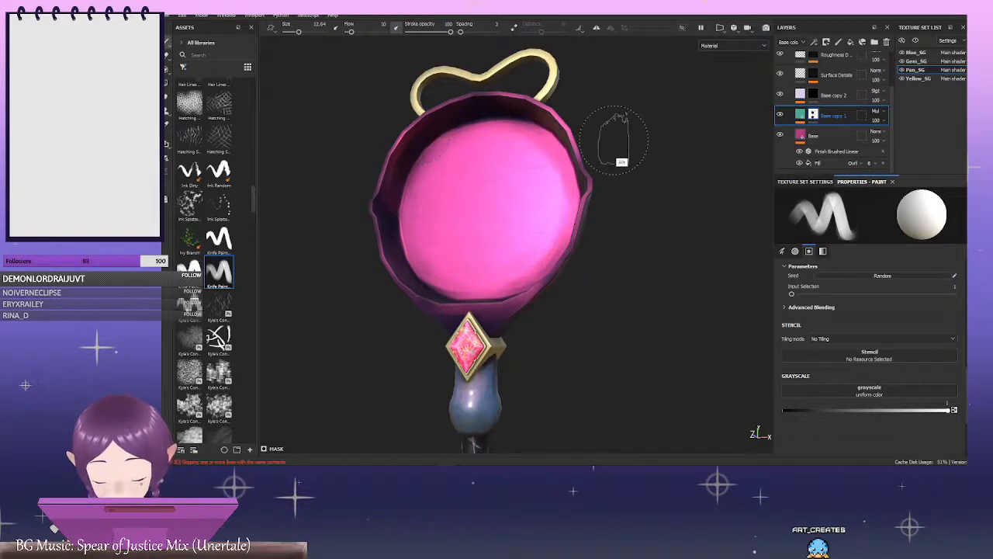
pyautogui.keyDown('alt'); pyautogui.moveTo(614, 139); pyautogui.dragTo(698, 151); pyautogui.keyUp('alt')
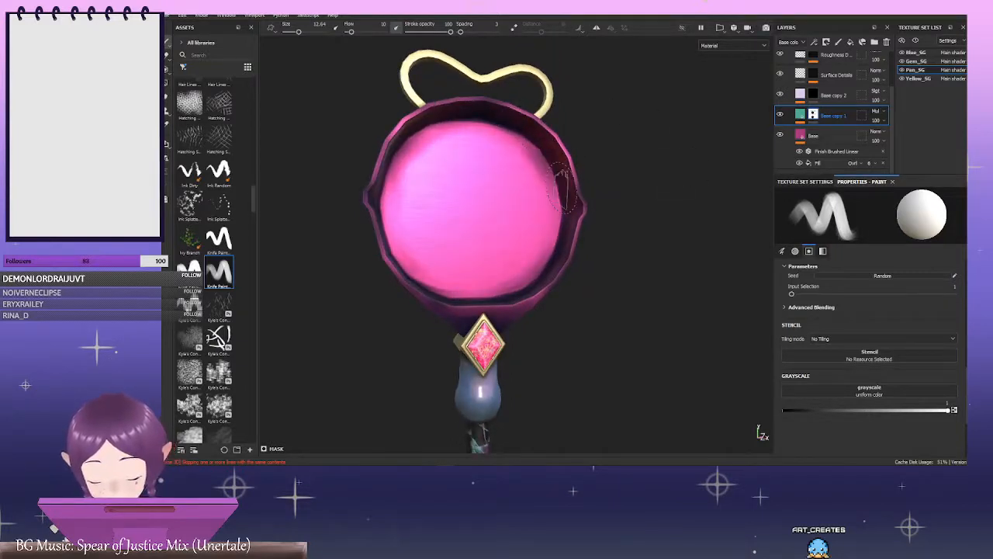
pyautogui.moveTo(665, 160)
pyautogui.keyDown('alt'); pyautogui.mouseDown()
pyautogui.moveTo(597, 180)
pyautogui.moveTo(688, 188)
pyautogui.moveTo(645, 186)
pyautogui.moveTo(565, 210)
pyautogui.moveTo(641, 215)
pyautogui.mouseUp(); pyautogui.keyUp('alt')
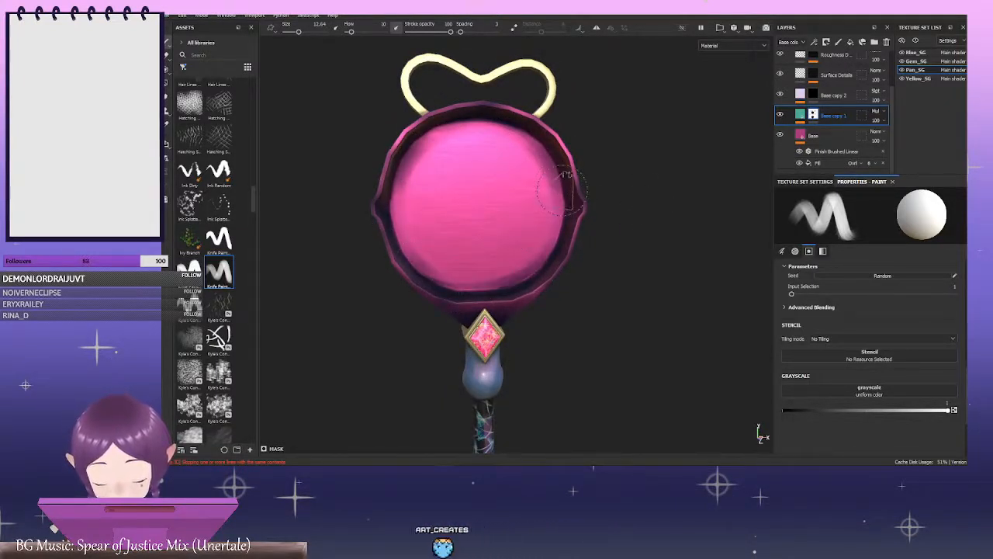
pyautogui.keyDown('alt'); pyautogui.moveTo(605, 241); pyautogui.dragTo(587, 221); pyautogui.keyUp('alt')
# Return the grayscale to 0 and paint the Base copy 1 mask along the outer side walls at brush size 9.46
pyautogui.moveTo(839, 411); pyautogui.dragTo(781, 413)
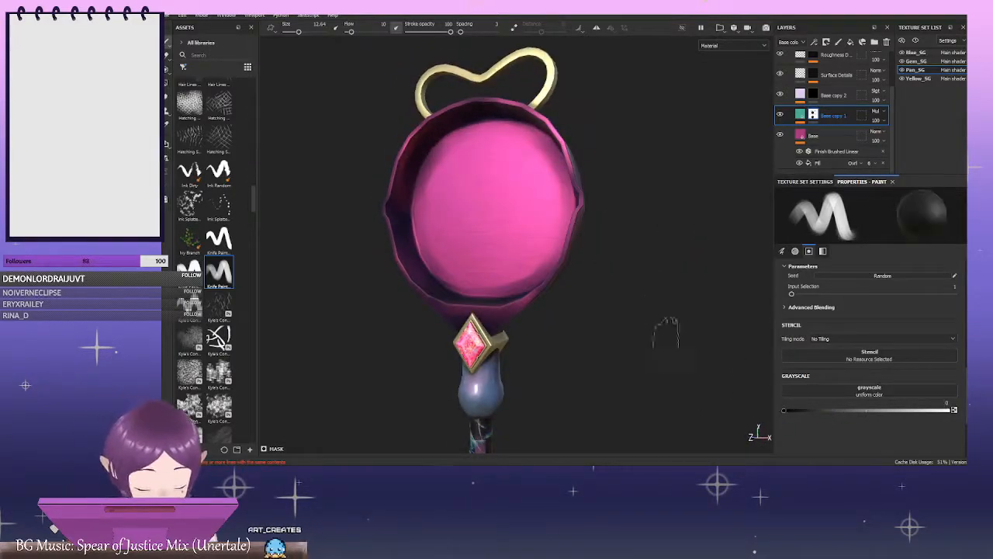
pyautogui.keyDown('alt'); pyautogui.moveTo(619, 271); pyautogui.dragTo(521, 284); pyautogui.keyUp('alt')
pyautogui.keyDown('ctrl'); pyautogui.moveTo(506, 143); pyautogui.dragTo(489, 160, button='right'); pyautogui.keyUp('ctrl')
pyautogui.keyDown('alt'); pyautogui.moveTo(552, 180); pyautogui.dragTo(546, 160); pyautogui.keyUp('alt')
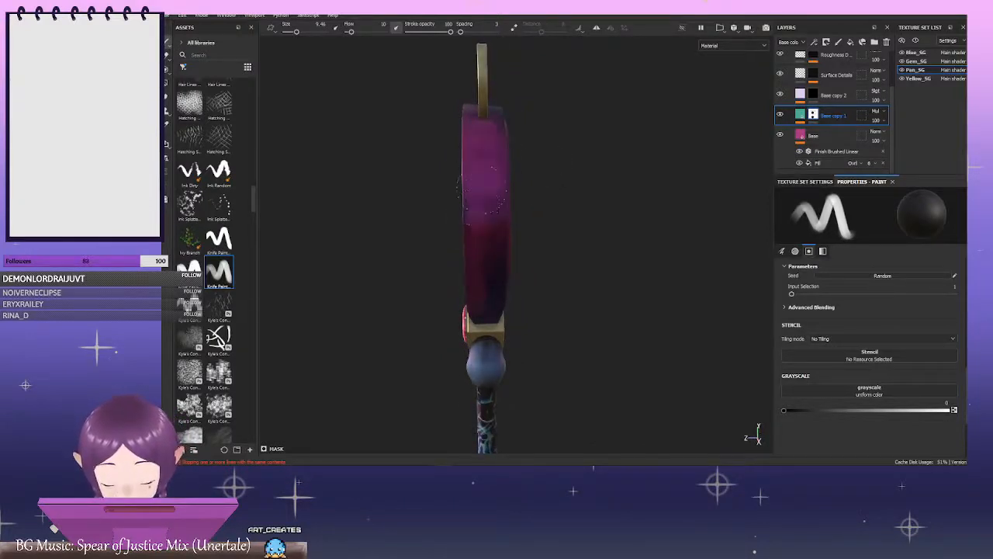
pyautogui.keyDown('alt'); pyautogui.moveTo(543, 116); pyautogui.dragTo(553, 170); pyautogui.keyUp('alt')
pyautogui.moveTo(444, 150)
pyautogui.mouseDown()
pyautogui.moveTo(449, 183)
pyautogui.moveTo(461, 171)
pyautogui.moveTo(451, 199)
pyautogui.moveTo(465, 139)
pyautogui.mouseUp()
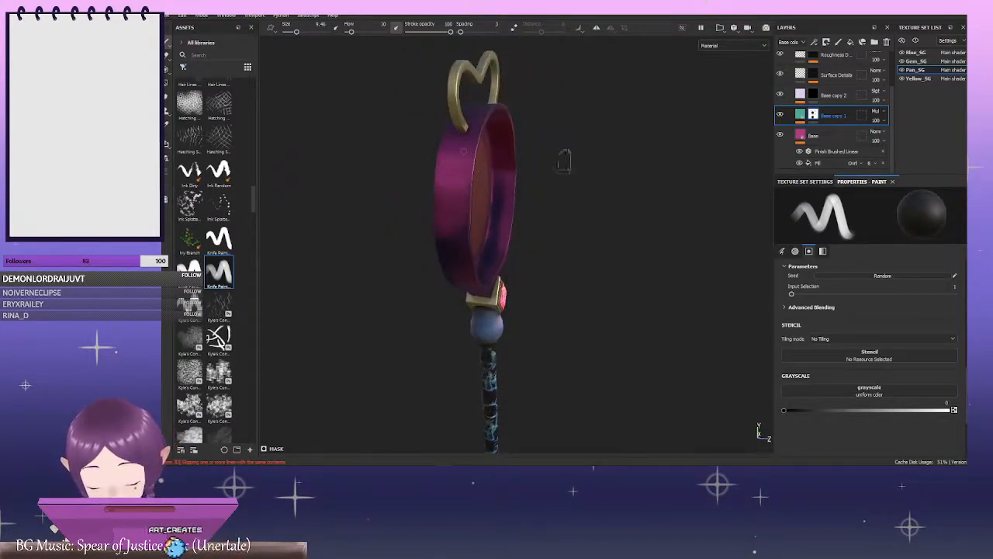
# Continue painting black on the Base copy 1 mask over the outer side walls near the pan's side corners at brush size 6.84
pyautogui.keyDown('alt'); pyautogui.moveTo(637, 184); pyautogui.dragTo(596, 122); pyautogui.keyUp('alt')
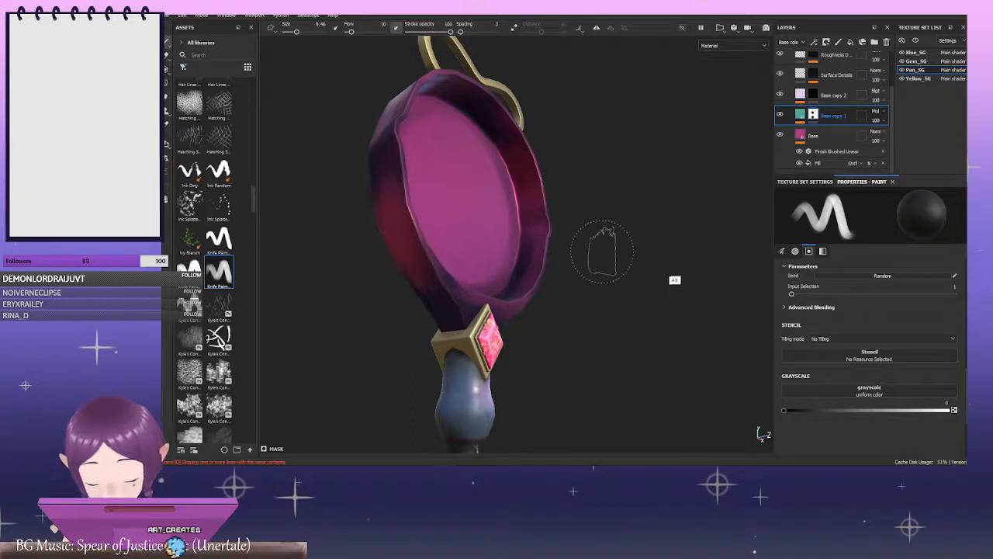
pyautogui.moveTo(587, 255)
pyautogui.keyDown('alt'); pyautogui.mouseDown()
pyautogui.moveTo(513, 224)
pyautogui.moveTo(527, 243)
pyautogui.moveTo(549, 221)
pyautogui.mouseUp(); pyautogui.keyUp('alt')
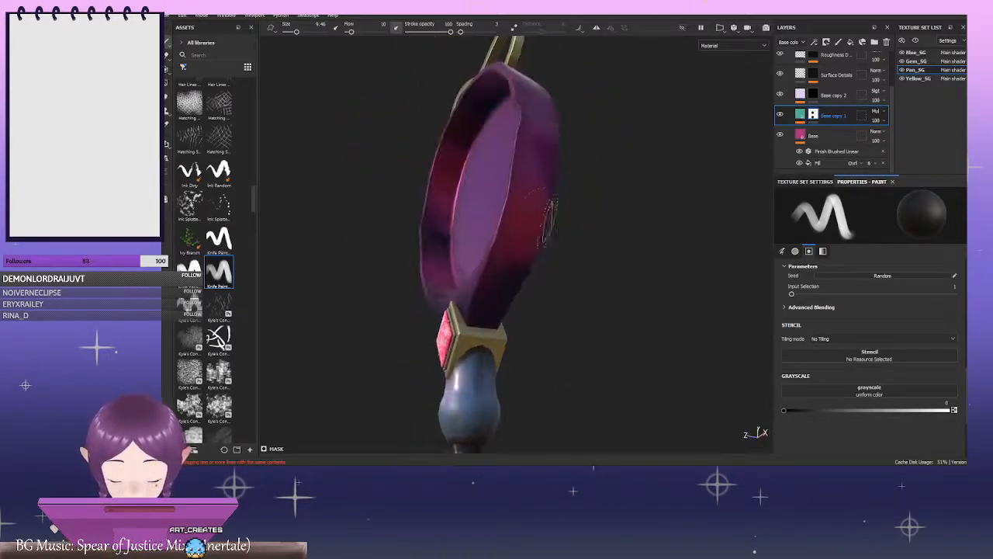
pyautogui.keyDown('alt'); pyautogui.moveTo(566, 189); pyautogui.dragTo(549, 195); pyautogui.keyUp('alt')
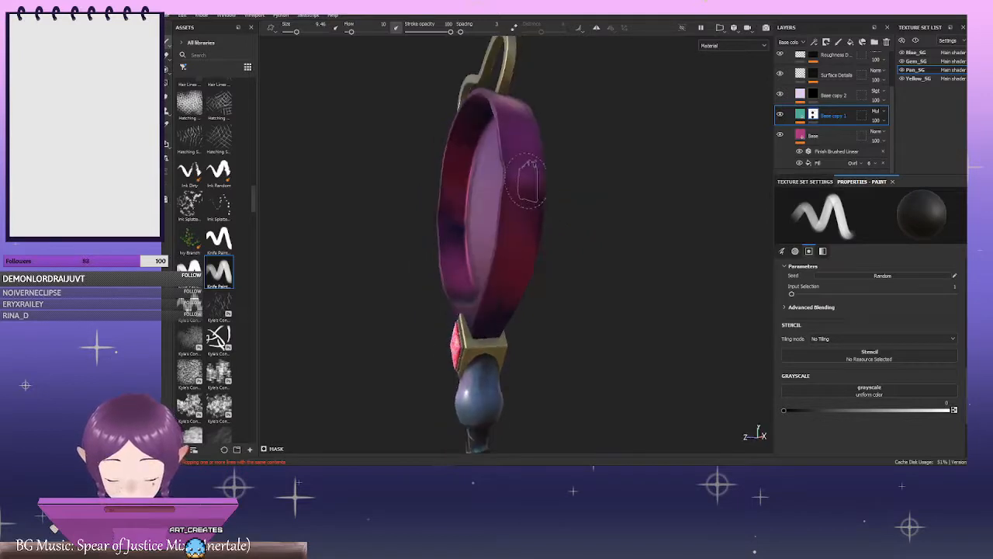
pyautogui.keyDown('ctrl'); pyautogui.moveTo(528, 180); pyautogui.dragTo(523, 180, button='right'); pyautogui.keyUp('ctrl')
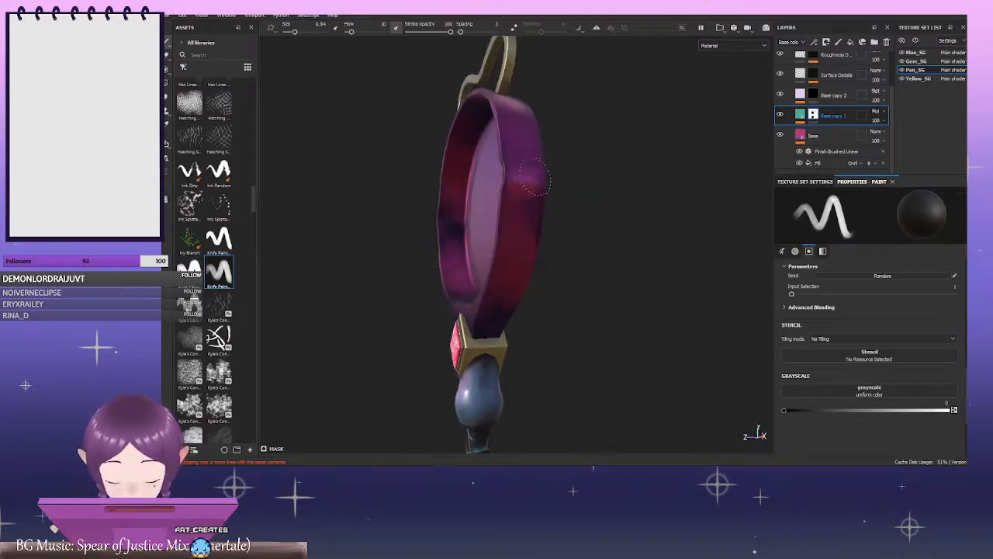
pyautogui.keyDown('alt'); pyautogui.moveTo(572, 178); pyautogui.dragTo(558, 188); pyautogui.keyUp('alt')
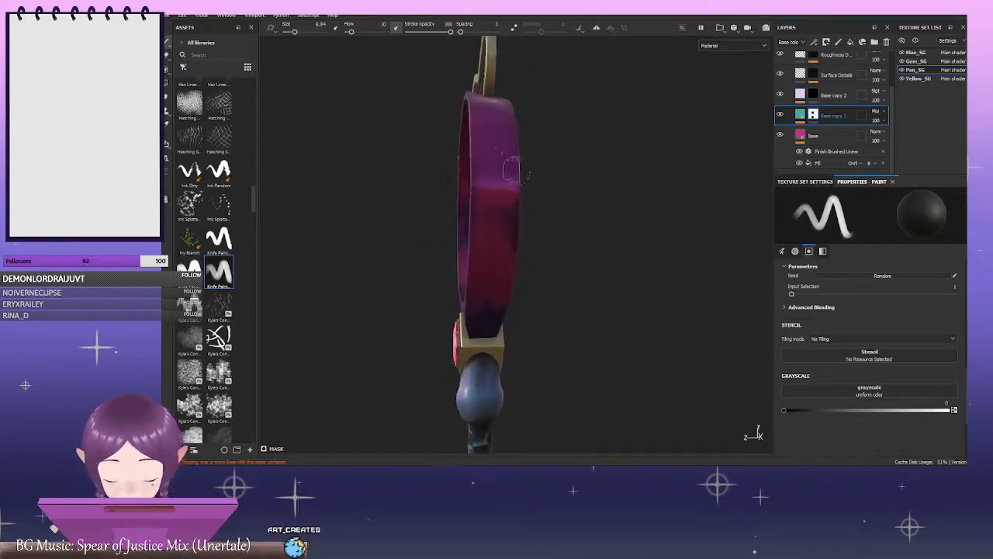
pyautogui.keyDown('alt'); pyautogui.moveTo(539, 150); pyautogui.dragTo(596, 146); pyautogui.keyUp('alt')
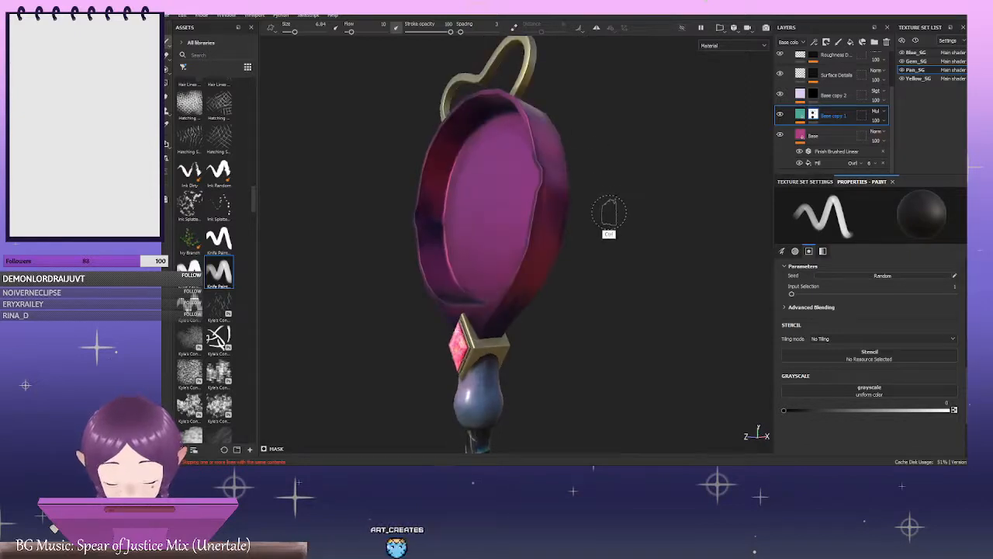
pyautogui.moveTo(605, 209)
pyautogui.keyDown('alt'); pyautogui.mouseDown()
pyautogui.moveTo(704, 223)
pyautogui.moveTo(590, 204)
pyautogui.mouseUp(); pyautogui.keyUp('alt')
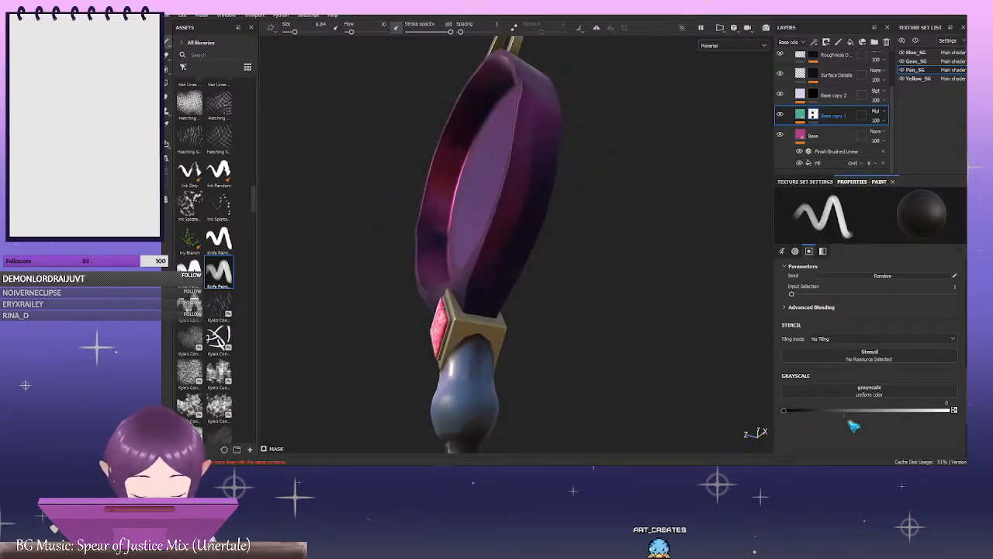
# Set the grayscale to 1 and paint the Base copy 1 mask on the lower side walls near the neck, reducing the brush to 2.31
pyautogui.moveTo(922, 411); pyautogui.dragTo(953, 410)
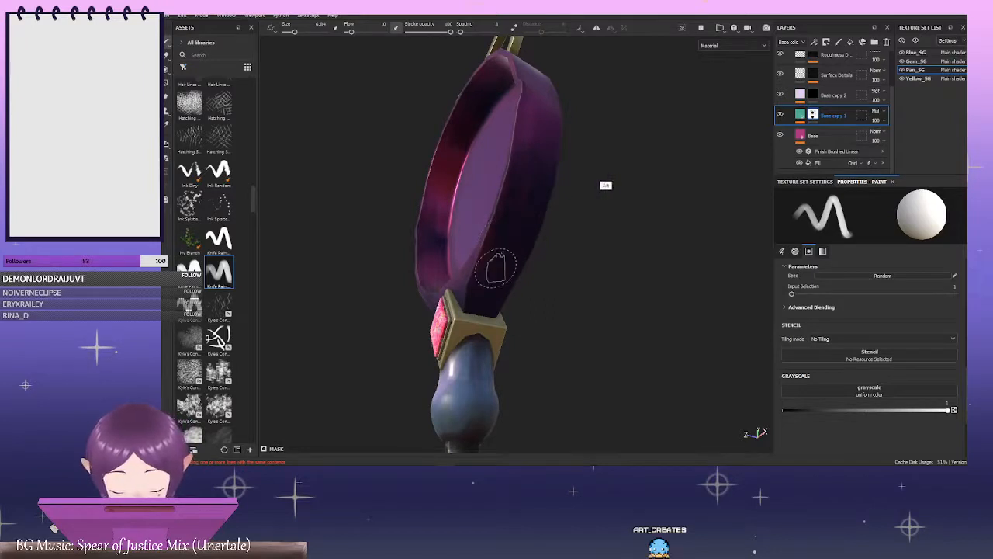
pyautogui.moveTo(496, 267)
pyautogui.keyDown('alt'); pyautogui.mouseDown()
pyautogui.moveTo(581, 222)
pyautogui.moveTo(673, 238)
pyautogui.mouseUp(); pyautogui.keyUp('alt')
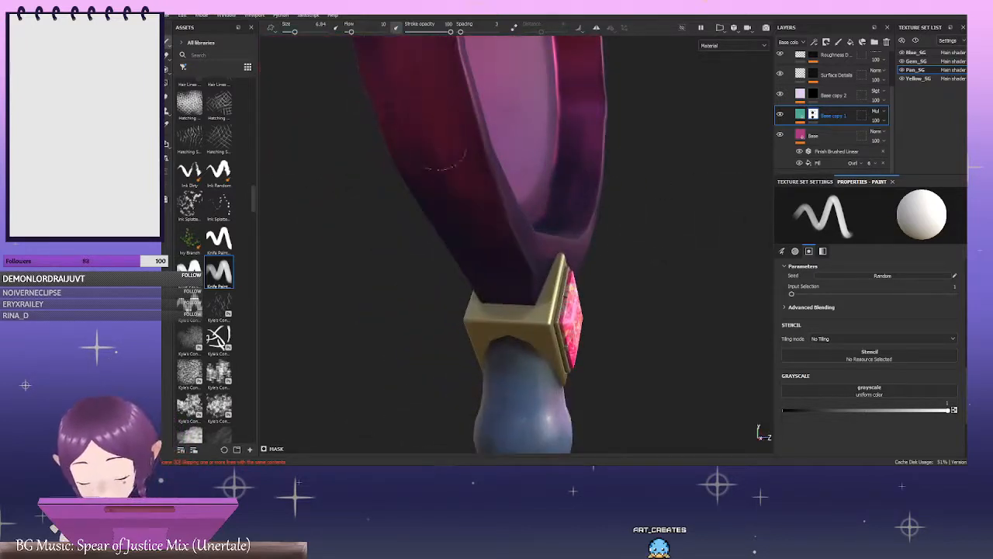
pyautogui.keyDown('ctrl'); pyautogui.moveTo(643, 222); pyautogui.dragTo(581, 241, button='right'); pyautogui.keyUp('ctrl')
pyautogui.keyDown('alt'); pyautogui.moveTo(637, 219); pyautogui.dragTo(472, 169); pyautogui.keyUp('alt')
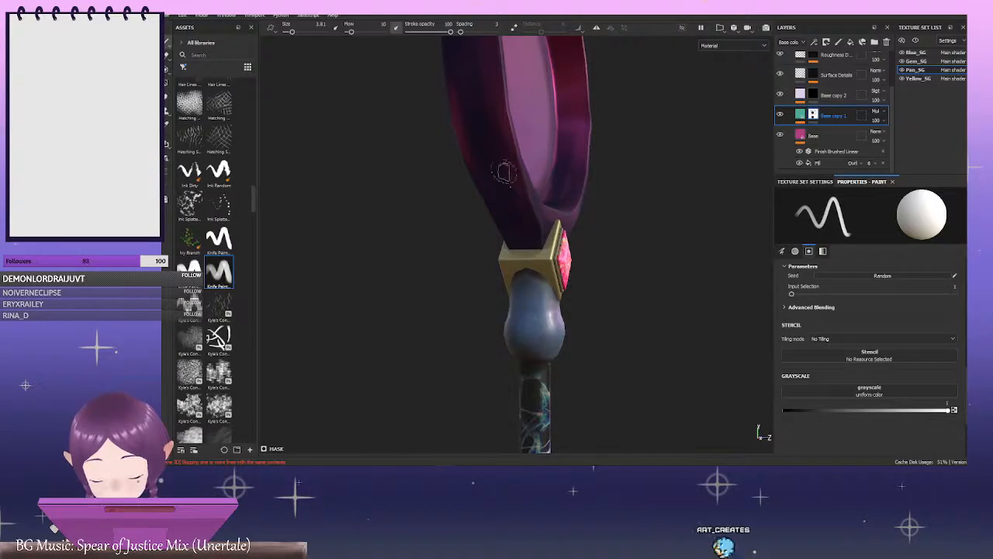
pyautogui.keyDown('alt'); pyautogui.moveTo(678, 210); pyautogui.dragTo(595, 240); pyautogui.keyUp('alt')
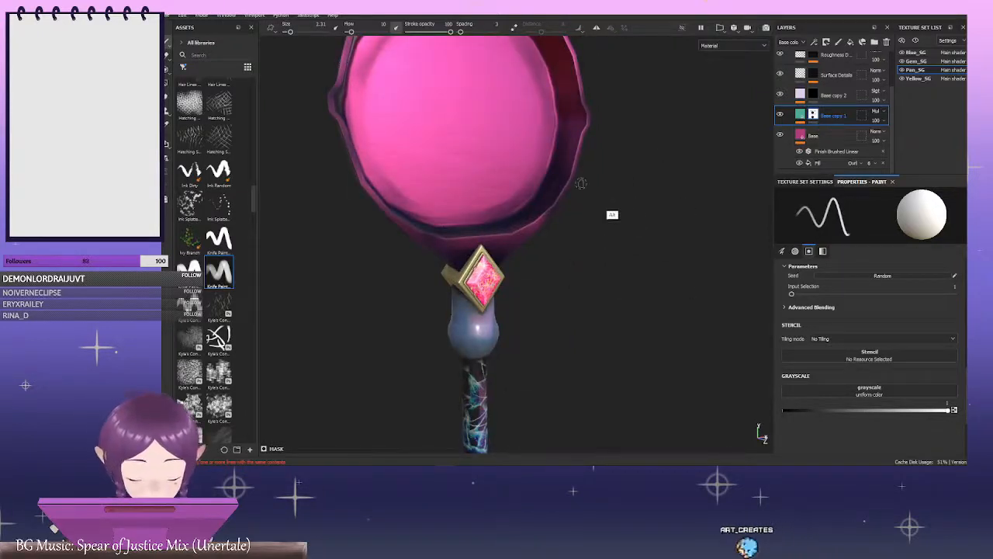
pyautogui.keyDown('alt'); pyautogui.moveTo(610, 194); pyautogui.dragTo(691, 241); pyautogui.keyUp('alt')
# Return the grayscale to 0 and paint the Base copy 1 mask around the pan's side corners with brush sizes between 3.97 and 6.76
pyautogui.click(783, 412)
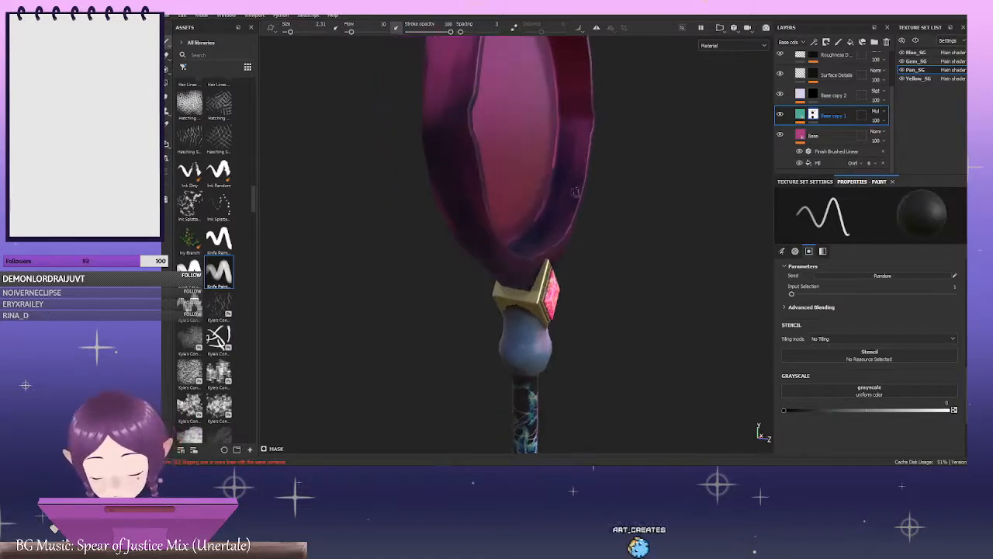
pyautogui.keyDown('ctrl'); pyautogui.moveTo(438, 113); pyautogui.dragTo(450, 117, button='right'); pyautogui.keyUp('ctrl')
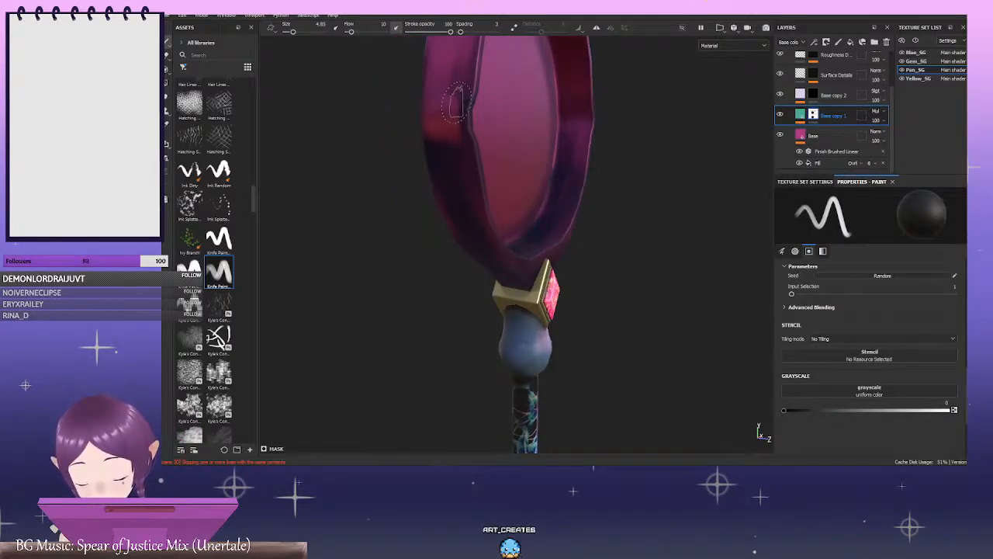
pyautogui.keyDown('ctrl'); pyautogui.moveTo(464, 100); pyautogui.dragTo(461, 103, button='right'); pyautogui.keyUp('ctrl')
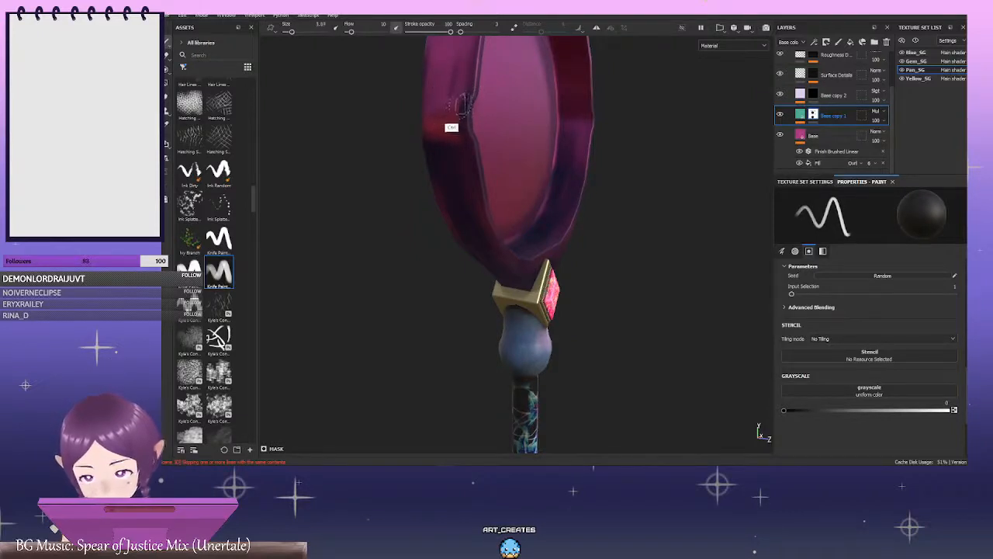
pyautogui.moveTo(522, 112)
pyautogui.keyDown('alt'); pyautogui.mouseDown()
pyautogui.moveTo(581, 144)
pyautogui.moveTo(464, 166)
pyautogui.moveTo(457, 152)
pyautogui.moveTo(551, 155)
pyautogui.moveTo(536, 127)
pyautogui.mouseUp(); pyautogui.keyUp('alt')
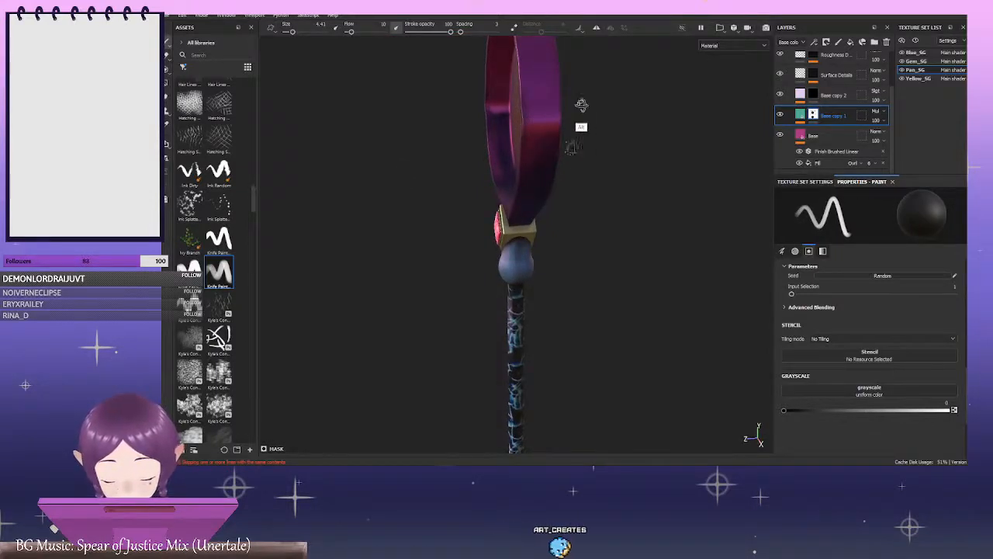
pyautogui.keyDown('alt'); pyautogui.moveTo(573, 146); pyautogui.dragTo(546, 148); pyautogui.keyUp('alt')
pyautogui.keyDown('ctrl'); pyautogui.moveTo(546, 145); pyautogui.dragTo(554, 144, button='right'); pyautogui.keyUp('ctrl')
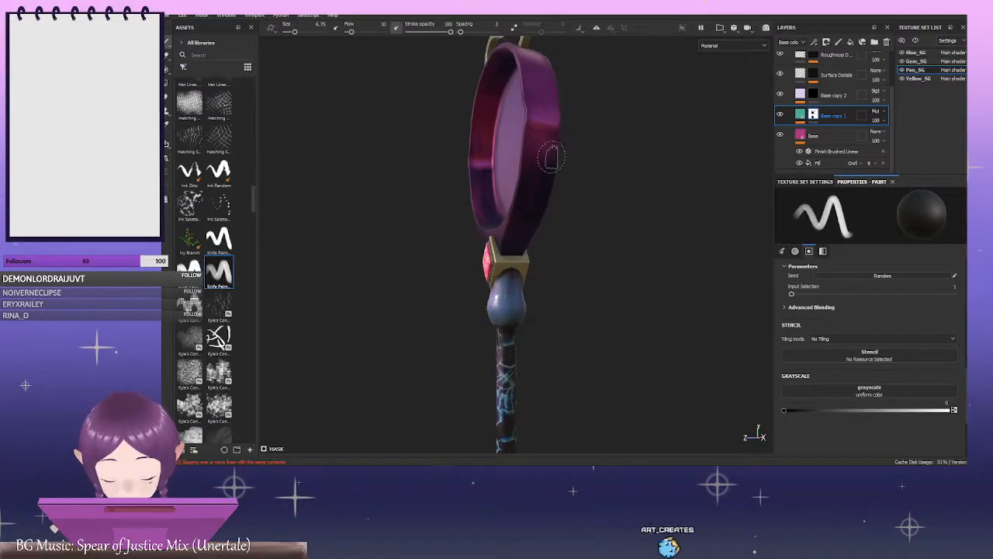
pyautogui.keyDown('alt'); pyautogui.moveTo(545, 150); pyautogui.dragTo(643, 149); pyautogui.keyUp('alt')
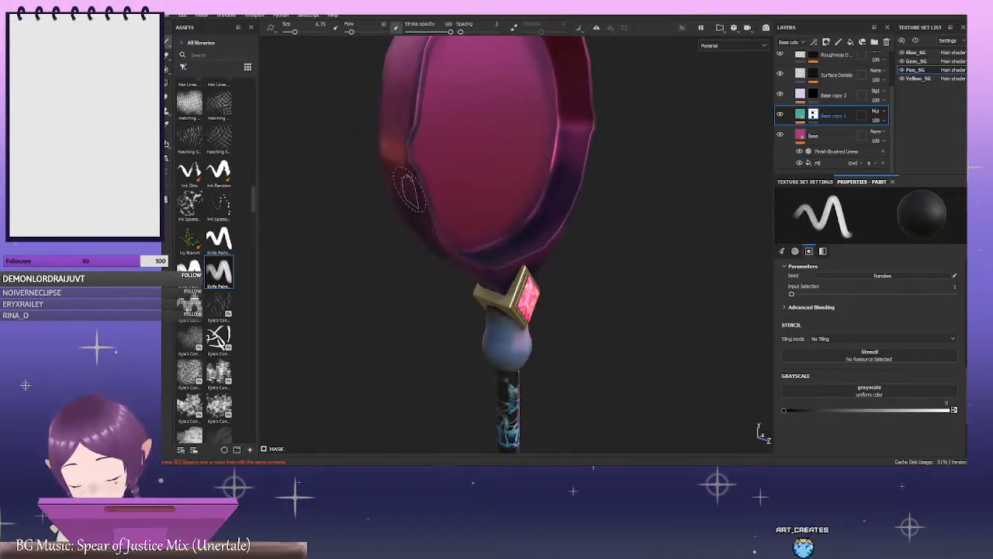
pyautogui.moveTo(665, 237)
pyautogui.keyDown('alt'); pyautogui.mouseDown()
pyautogui.moveTo(485, 256)
pyautogui.moveTo(543, 222)
pyautogui.moveTo(617, 235)
pyautogui.moveTo(543, 237)
pyautogui.mouseUp(); pyautogui.keyUp('alt')
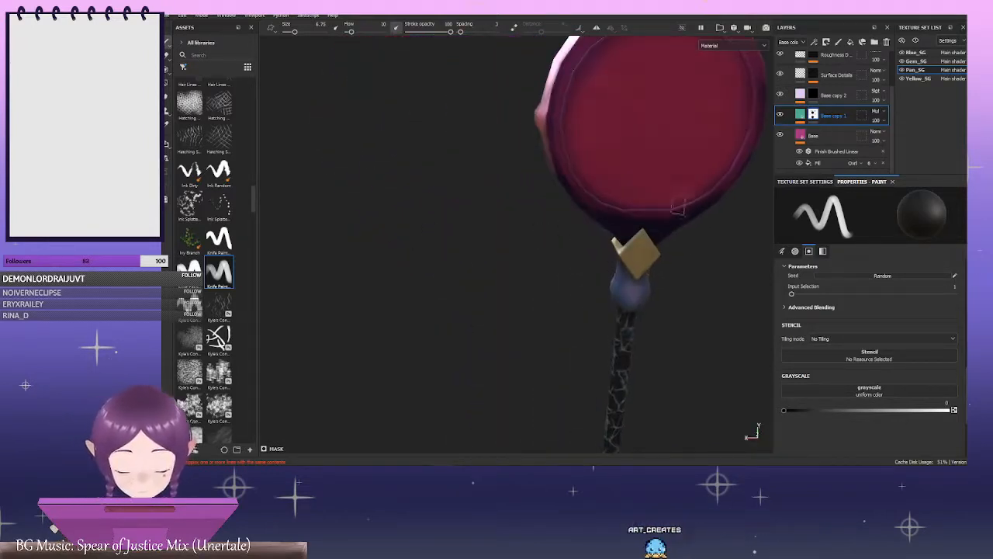
# Paint black on the Base copy 1 mask along the upper rim of the pan's back at brush sizes 2.42 and 6.22
pyautogui.keyDown('alt'); pyautogui.moveTo(677, 208); pyautogui.dragTo(520, 280); pyautogui.keyUp('alt')
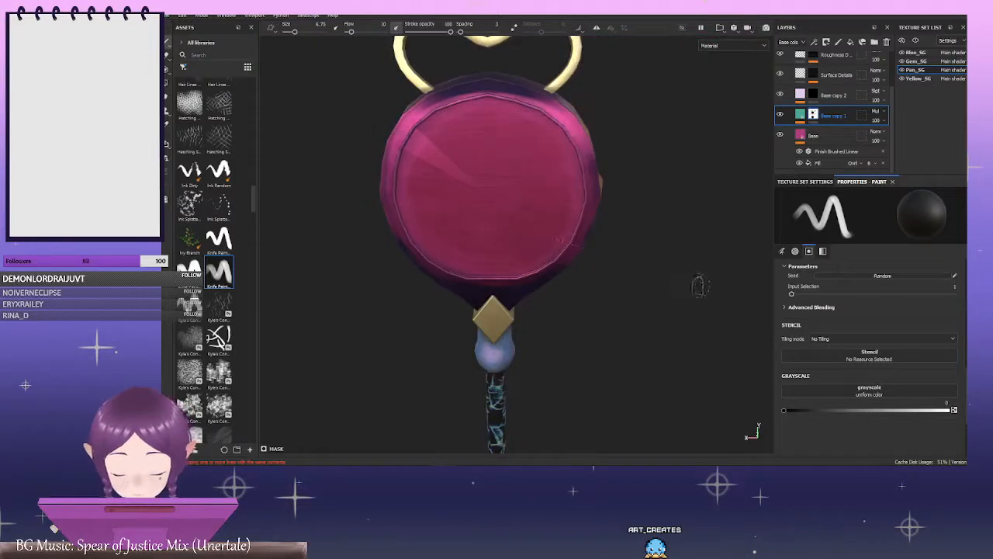
pyautogui.keyDown('alt'); pyautogui.moveTo(698, 286); pyautogui.dragTo(684, 270); pyautogui.keyUp('alt')
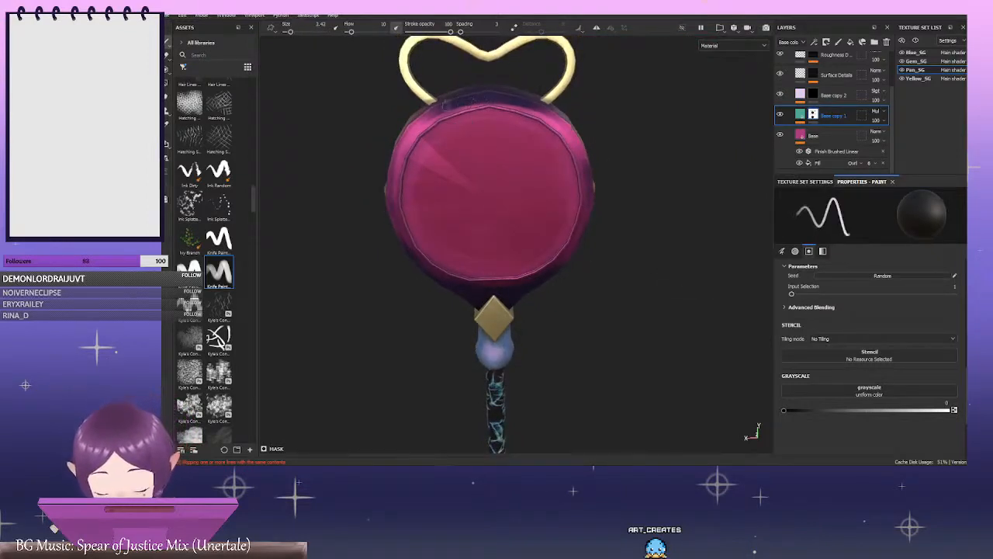
pyautogui.keyDown('ctrl'); pyautogui.moveTo(464, 116); pyautogui.dragTo(484, 114, button='right'); pyautogui.keyUp('ctrl')
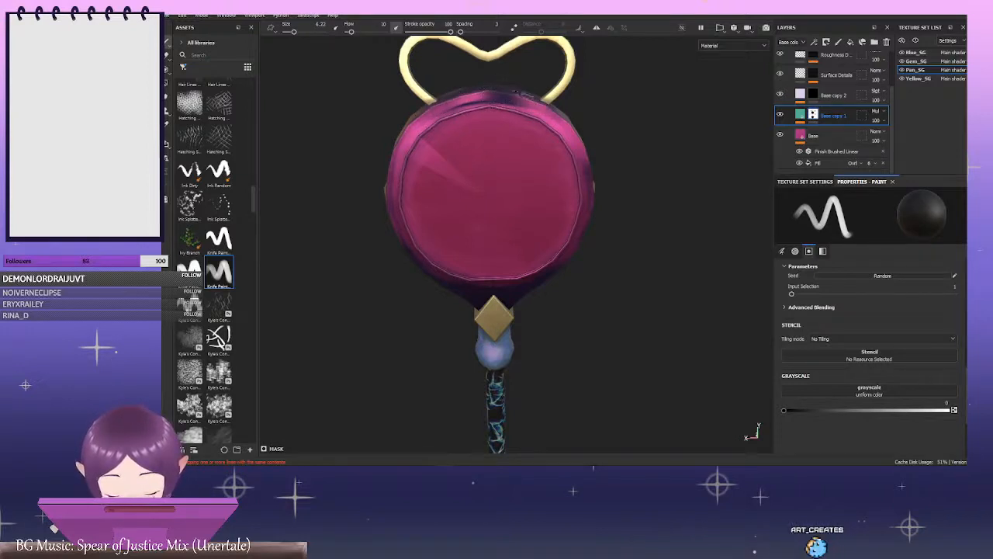
pyautogui.keyDown('alt'); pyautogui.moveTo(589, 111); pyautogui.dragTo(659, 137); pyautogui.keyUp('alt')
# Paint black on the Base copy 1 mask over the top outer wall between the heart's ends at brush sizes 10.98 and 8.5
pyautogui.keyDown('ctrl'); pyautogui.moveTo(456, 105); pyautogui.dragTo(472, 88, button='right'); pyautogui.keyUp('ctrl')
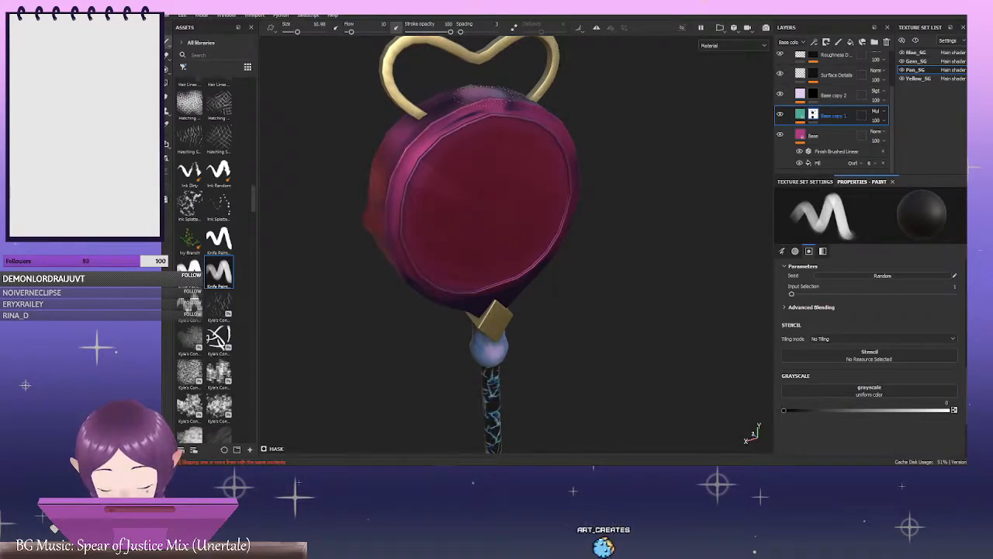
pyautogui.keyDown('alt'); pyautogui.moveTo(594, 149); pyautogui.dragTo(580, 174); pyautogui.keyUp('alt')
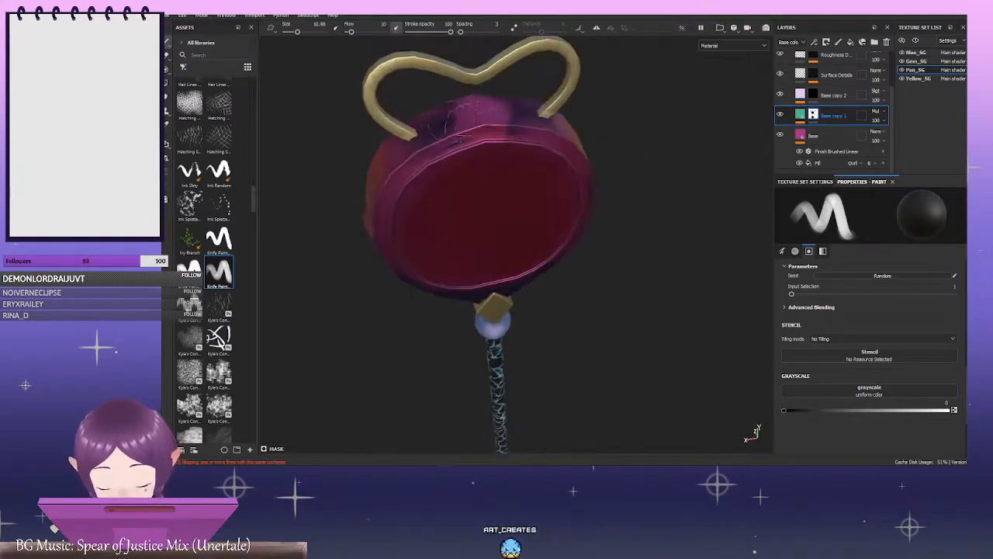
pyautogui.moveTo(625, 134)
pyautogui.keyDown('alt'); pyautogui.mouseDown()
pyautogui.moveTo(605, 141)
pyautogui.moveTo(632, 122)
pyautogui.mouseUp(); pyautogui.keyUp('alt')
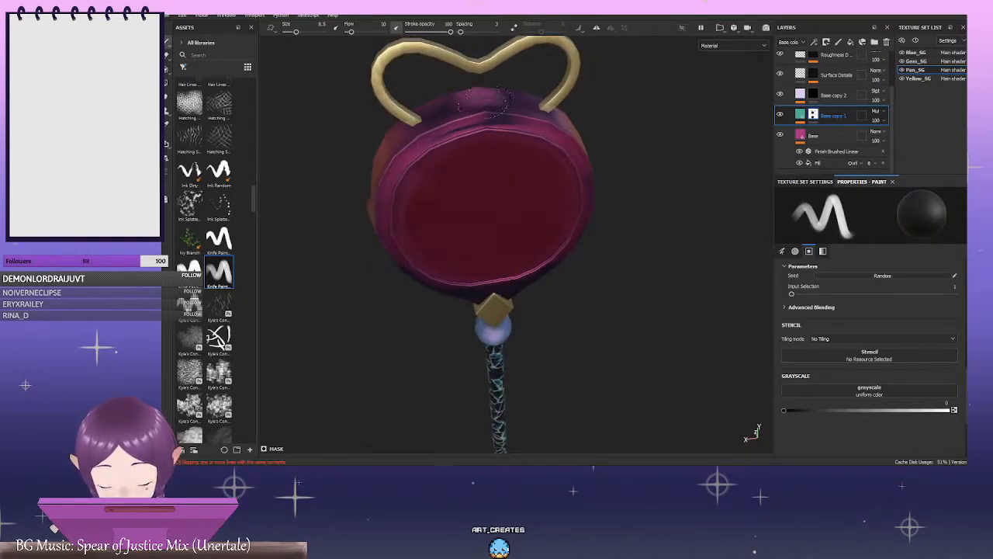
pyautogui.keyDown('alt'); pyautogui.moveTo(665, 150); pyautogui.dragTo(627, 198); pyautogui.keyUp('alt')
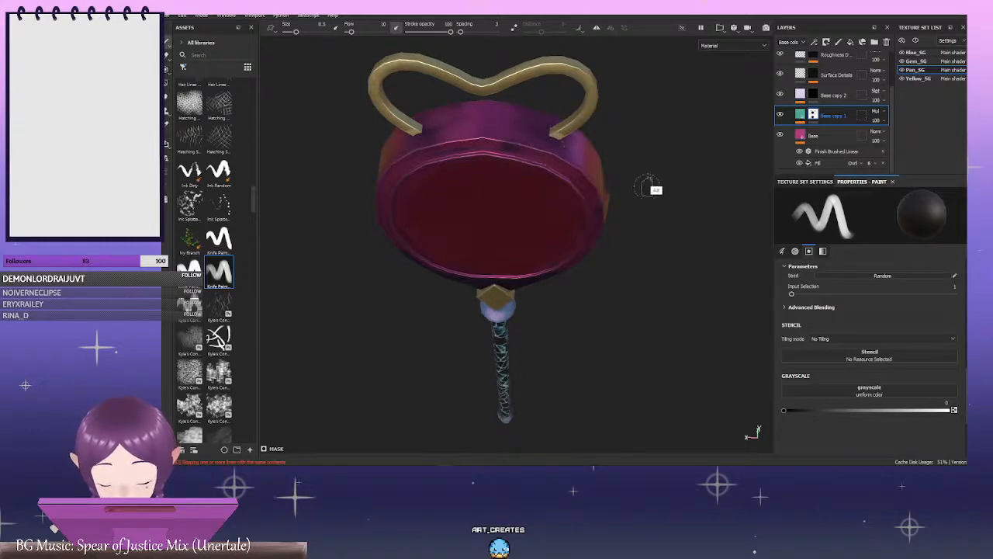
pyautogui.keyDown('alt'); pyautogui.moveTo(650, 187); pyautogui.dragTo(657, 136); pyautogui.keyUp('alt')
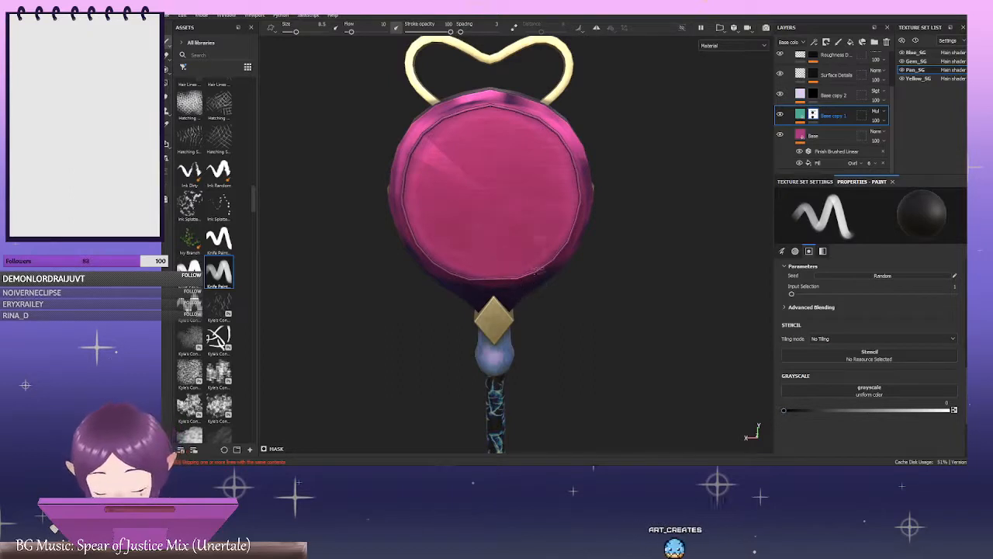
# Set the grayscale to 1 and paint the Base copy 1 mask around the rim of the pan's back at brush sizes 2.74 and 4.47
pyautogui.keyDown('ctrl'); pyautogui.moveTo(481, 160); pyautogui.dragTo(463, 155, button='right'); pyautogui.keyUp('ctrl')
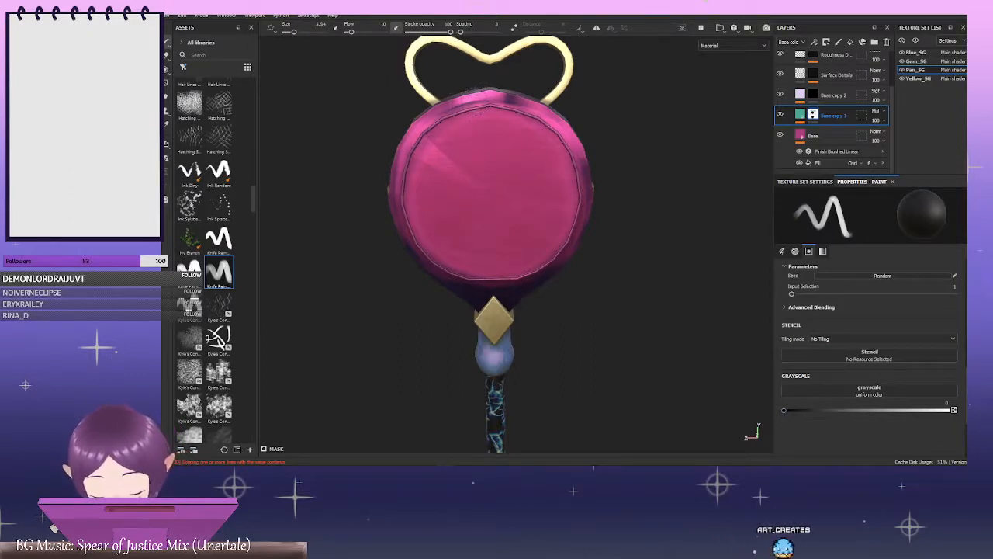
pyautogui.keyDown('ctrl'); pyautogui.moveTo(478, 113); pyautogui.dragTo(461, 122, button='right'); pyautogui.keyUp('ctrl')
pyautogui.moveTo(825, 410); pyautogui.dragTo(948, 410)
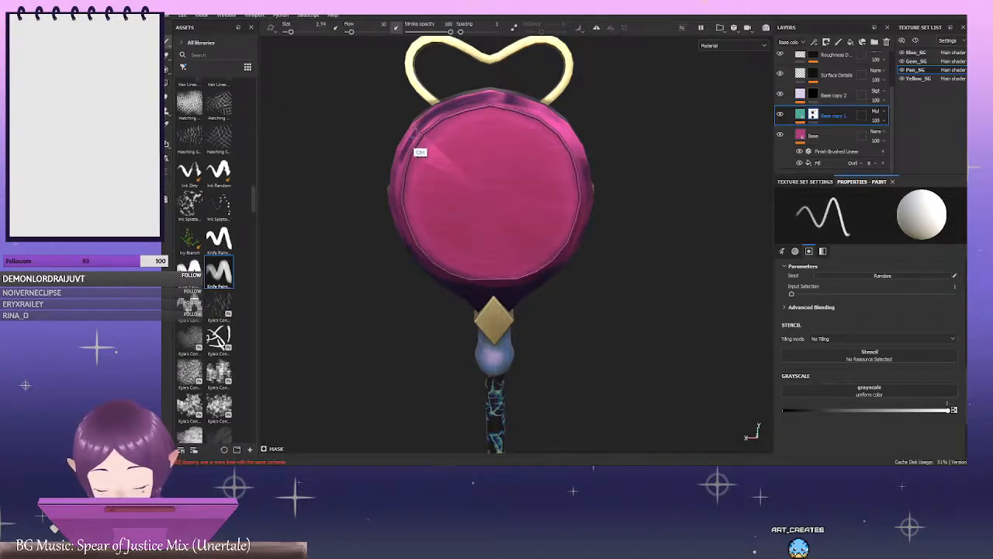
pyautogui.keyDown('ctrl'); pyautogui.moveTo(420, 152); pyautogui.dragTo(433, 152, button='right'); pyautogui.keyUp('ctrl')
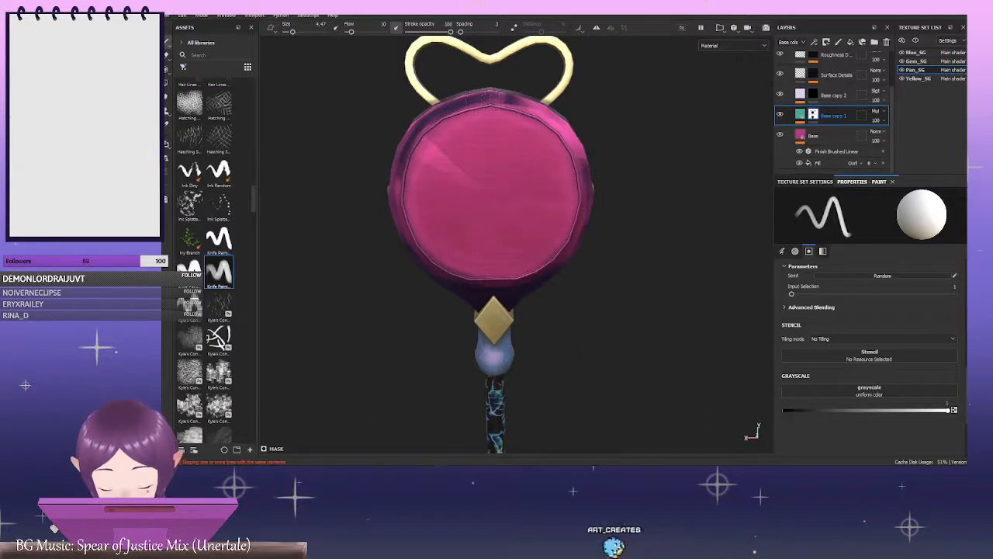
pyautogui.moveTo(540, 115)
pyautogui.mouseDown()
pyautogui.moveTo(573, 146)
pyautogui.moveTo(582, 217)
pyautogui.mouseUp()
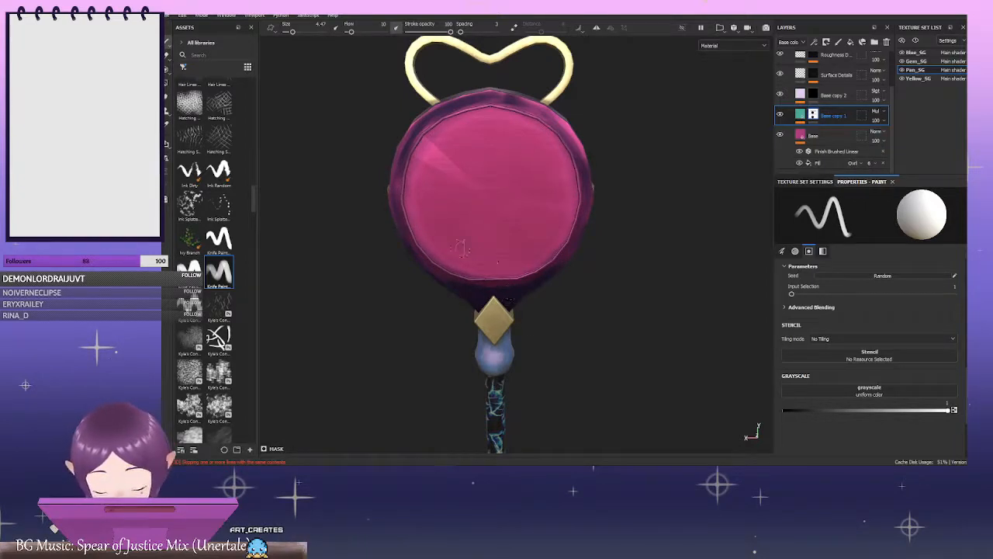
# Smudge the Base copy 1 mask on the outer side wall with the knife brush to blend the pink into the dark purple
pyautogui.keyDown('alt'); pyautogui.moveTo(624, 227); pyautogui.dragTo(721, 200); pyautogui.keyUp('alt')
pyautogui.moveTo(632, 204)
pyautogui.keyDown('alt'); pyautogui.mouseDown()
pyautogui.moveTo(582, 215)
pyautogui.moveTo(603, 170)
pyautogui.moveTo(499, 170)
pyautogui.moveTo(659, 173)
pyautogui.moveTo(628, 191)
pyautogui.moveTo(709, 197)
pyautogui.moveTo(528, 188)
pyautogui.moveTo(577, 168)
pyautogui.moveTo(569, 172)
pyautogui.mouseUp(); pyautogui.keyUp('alt')
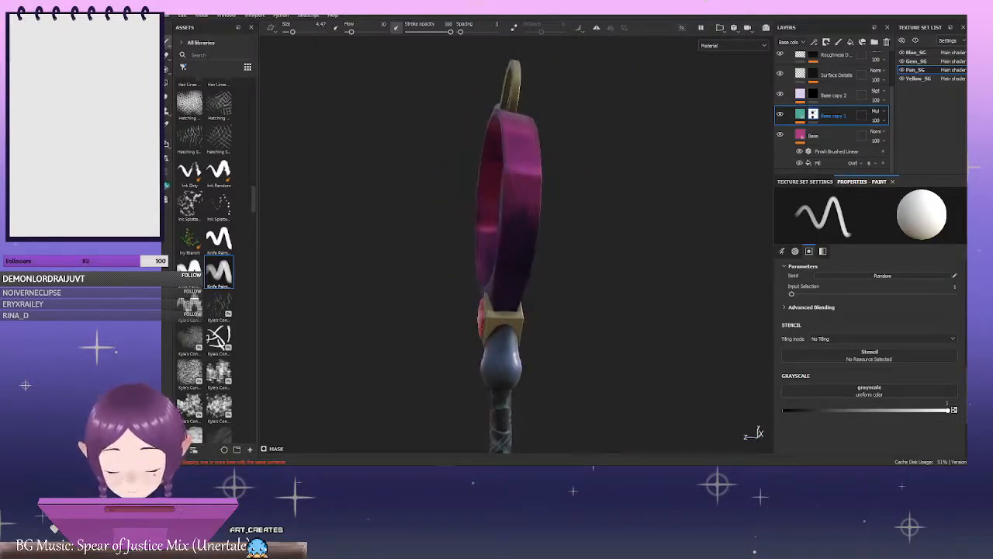
pyautogui.click(167, 98)
pyautogui.click(227, 272)
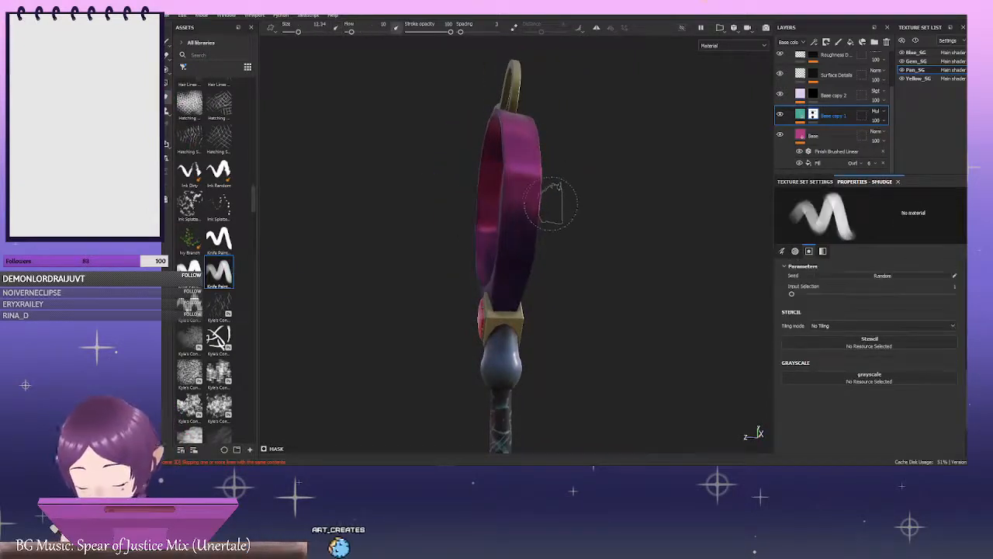
pyautogui.press(']')
pyautogui.press(']')
pyautogui.moveTo(539, 215)
pyautogui.mouseDown()
pyautogui.moveTo(521, 216)
pyautogui.moveTo(541, 197)
pyautogui.moveTo(518, 208)
pyautogui.mouseUp()
pyautogui.moveTo(516, 258); pyautogui.dragTo(530, 248)
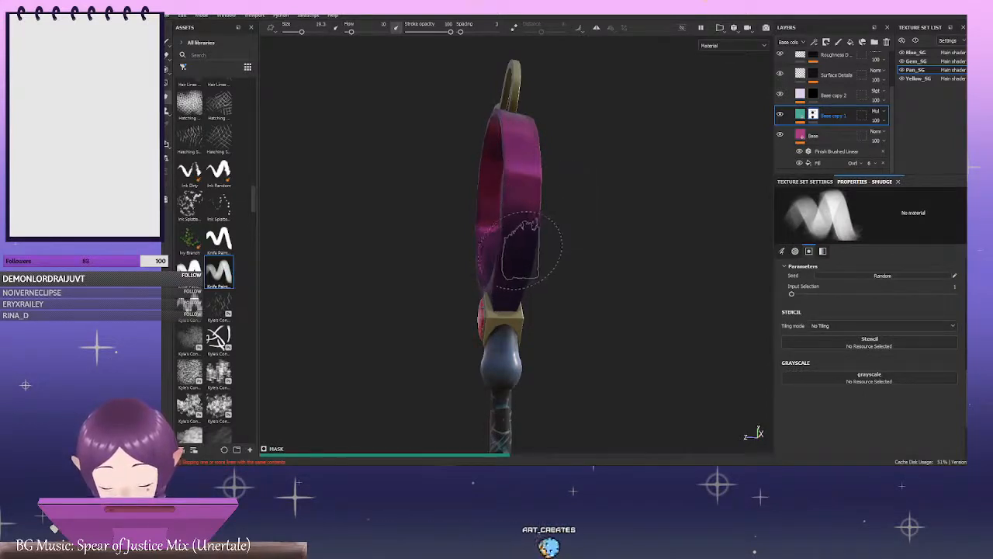
pyautogui.keyDown('ctrl'); pyautogui.moveTo(532, 216); pyautogui.dragTo(509, 216, button='right'); pyautogui.keyUp('ctrl')
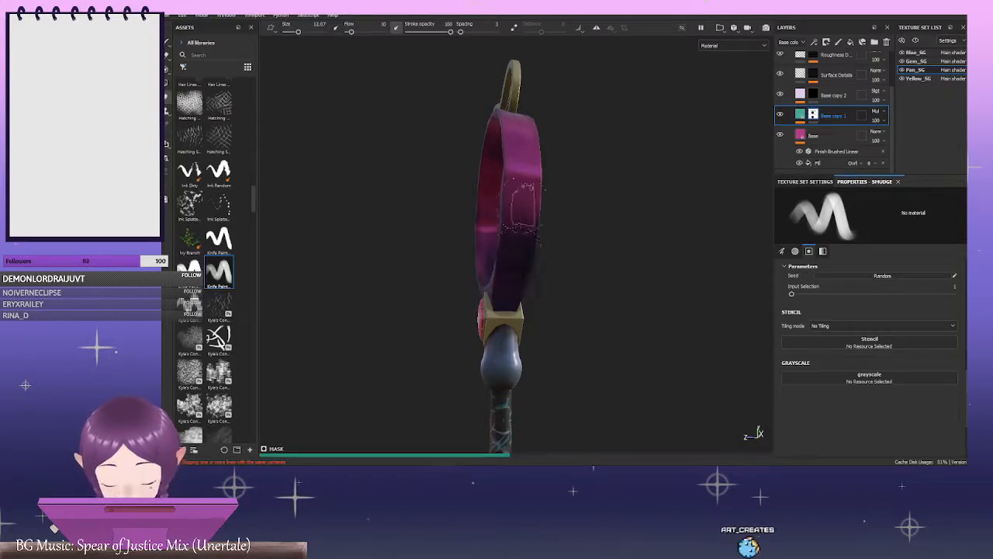
pyautogui.keyDown('ctrl'); pyautogui.moveTo(553, 225); pyautogui.dragTo(524, 228, button='right'); pyautogui.keyUp('ctrl')
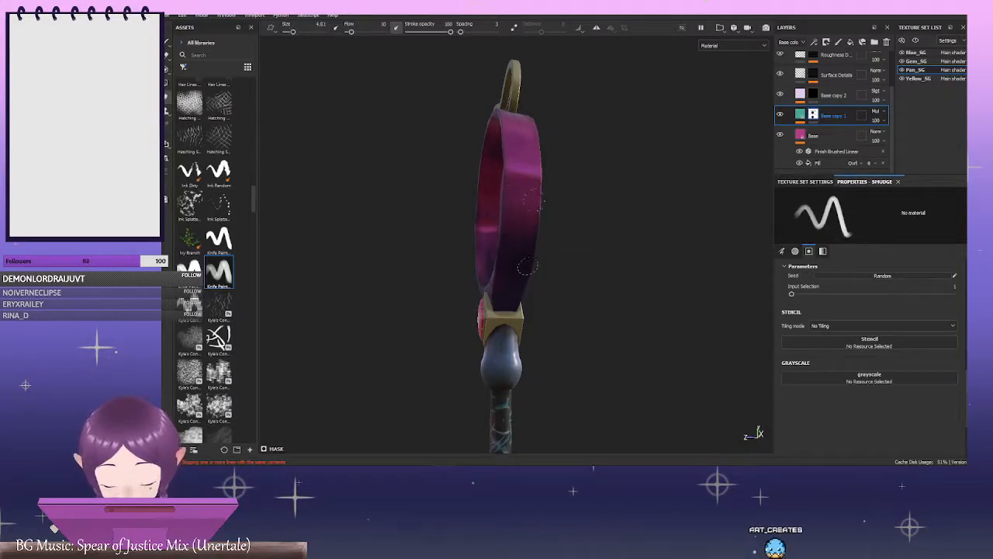
# Smudge the Base copy 1 mask across the pan's inside and inner wall at brush size 7.26 to soften the colour transitions
pyautogui.keyDown('alt'); pyautogui.moveTo(626, 202); pyautogui.dragTo(528, 284); pyautogui.keyUp('alt')
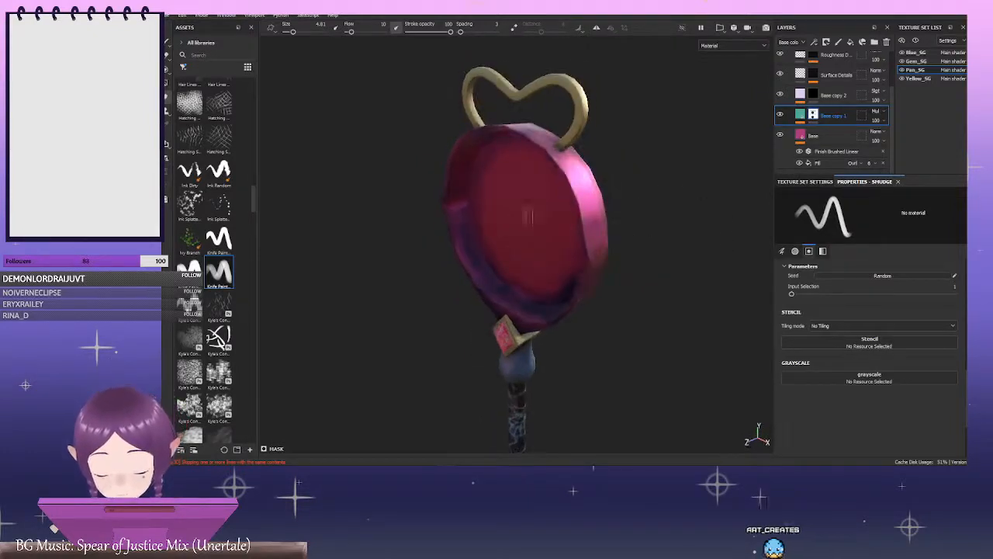
pyautogui.keyDown('ctrl'); pyautogui.moveTo(462, 234); pyautogui.dragTo(472, 235, button='right'); pyautogui.keyUp('ctrl')
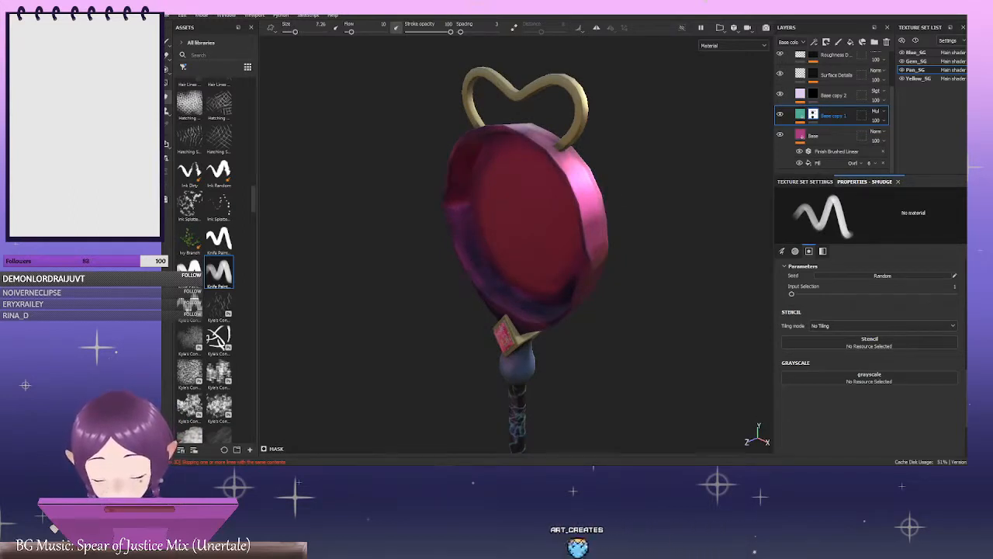
pyautogui.keyDown('alt'); pyautogui.moveTo(671, 333); pyautogui.dragTo(776, 288); pyautogui.keyUp('alt')
pyautogui.moveTo(613, 234)
pyautogui.mouseDown()
pyautogui.moveTo(612, 215)
pyautogui.moveTo(609, 255)
pyautogui.moveTo(587, 249)
pyautogui.mouseUp()
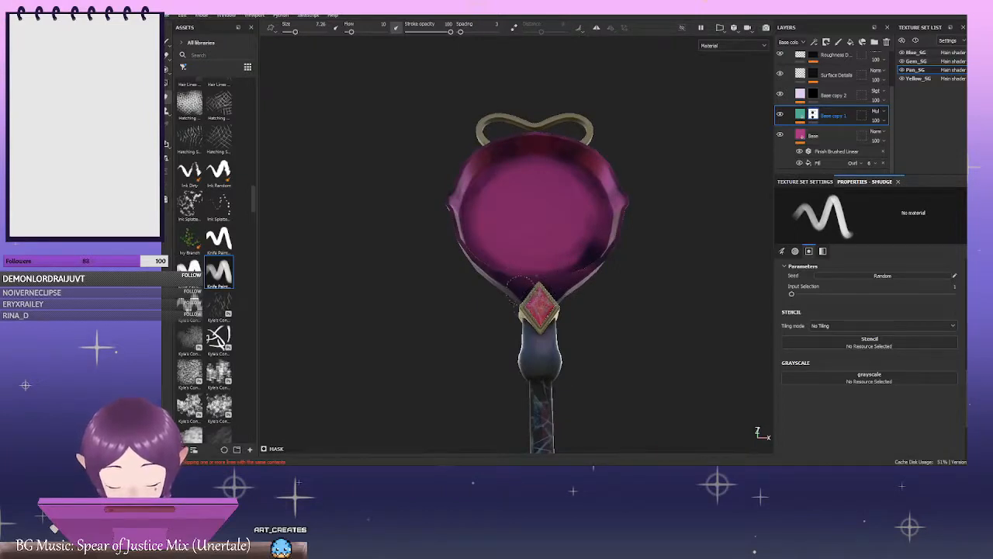
pyautogui.moveTo(630, 294)
pyautogui.keyDown('alt'); pyautogui.mouseDown()
pyautogui.moveTo(690, 300)
pyautogui.moveTo(602, 281)
pyautogui.mouseUp(); pyautogui.keyUp('alt')
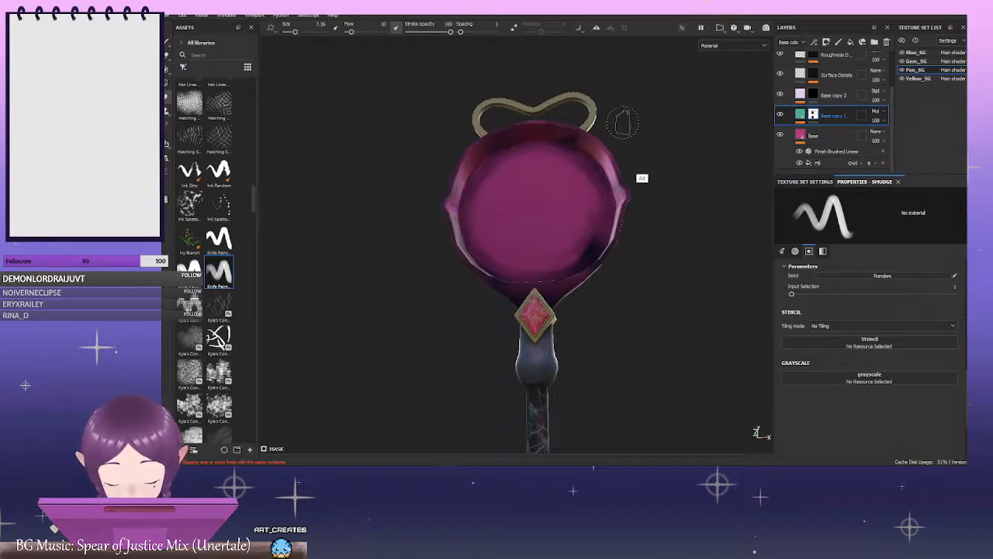
pyautogui.moveTo(623, 123)
pyautogui.keyDown('alt'); pyautogui.mouseDown()
pyautogui.moveTo(660, 200)
pyautogui.moveTo(709, 193)
pyautogui.moveTo(645, 200)
pyautogui.moveTo(641, 159)
pyautogui.mouseUp(); pyautogui.keyUp('alt')
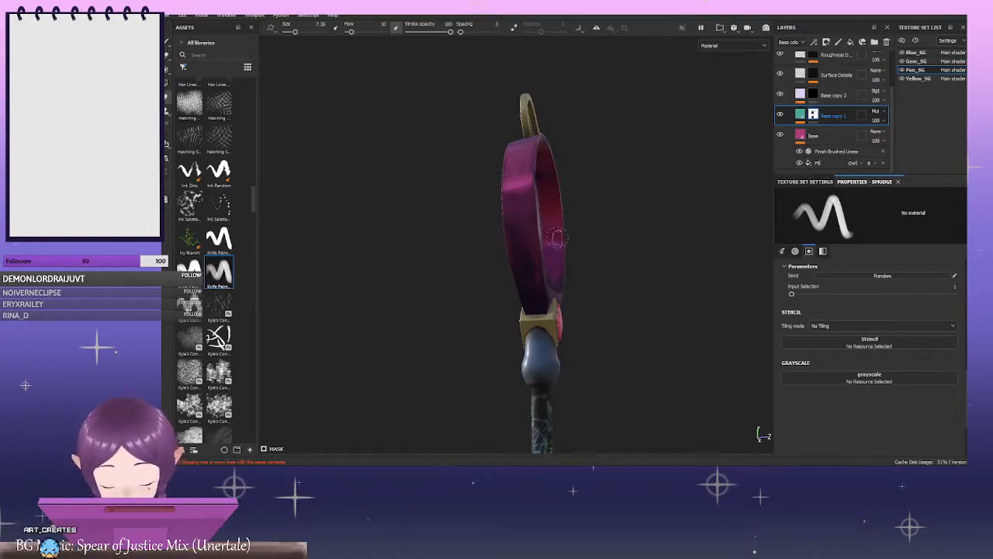
pyautogui.keyDown('alt'); pyautogui.moveTo(636, 161); pyautogui.dragTo(699, 203); pyautogui.keyUp('alt')
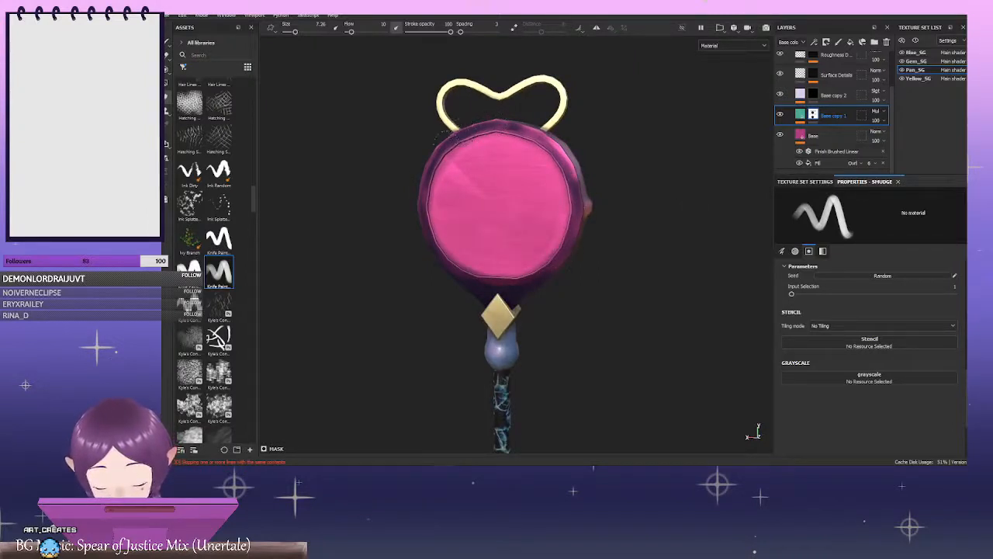
pyautogui.keyDown('alt'); pyautogui.moveTo(584, 182); pyautogui.dragTo(687, 206); pyautogui.keyUp('alt')
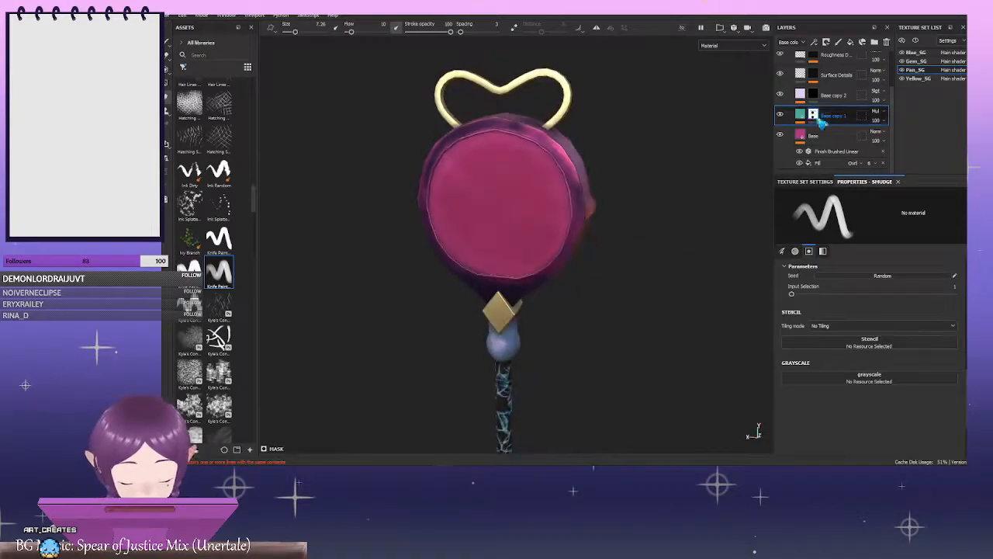
# Paint white on the Base copy 2 mask over the outer side wall around the spout, starting at brush size 4.47
pyautogui.click(821, 92)
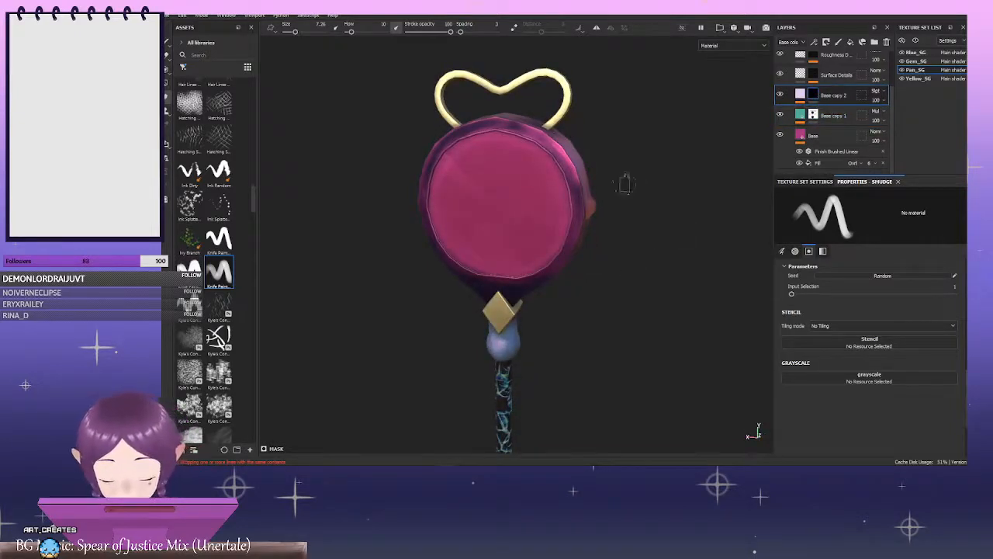
pyautogui.moveTo(625, 184)
pyautogui.keyDown('alt'); pyautogui.mouseDown()
pyautogui.moveTo(550, 211)
pyautogui.moveTo(562, 173)
pyautogui.mouseUp(); pyautogui.keyUp('alt')
pyautogui.press('1')
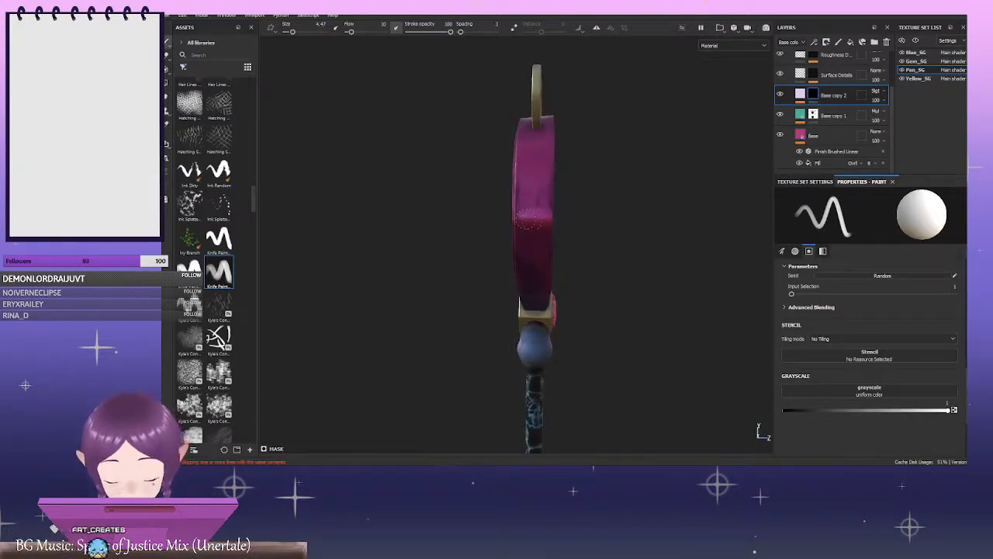
pyautogui.keyDown('alt'); pyautogui.moveTo(610, 211); pyautogui.dragTo(590, 211); pyautogui.keyUp('alt')
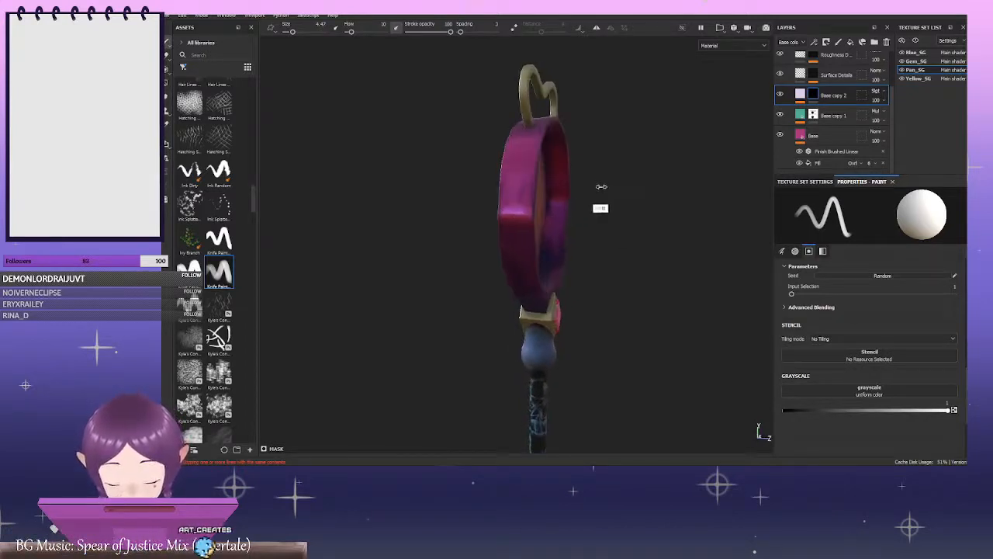
pyautogui.keyDown('shift'); pyautogui.moveTo(598, 187); pyautogui.dragTo(612, 169, button='right'); pyautogui.keyUp('shift')
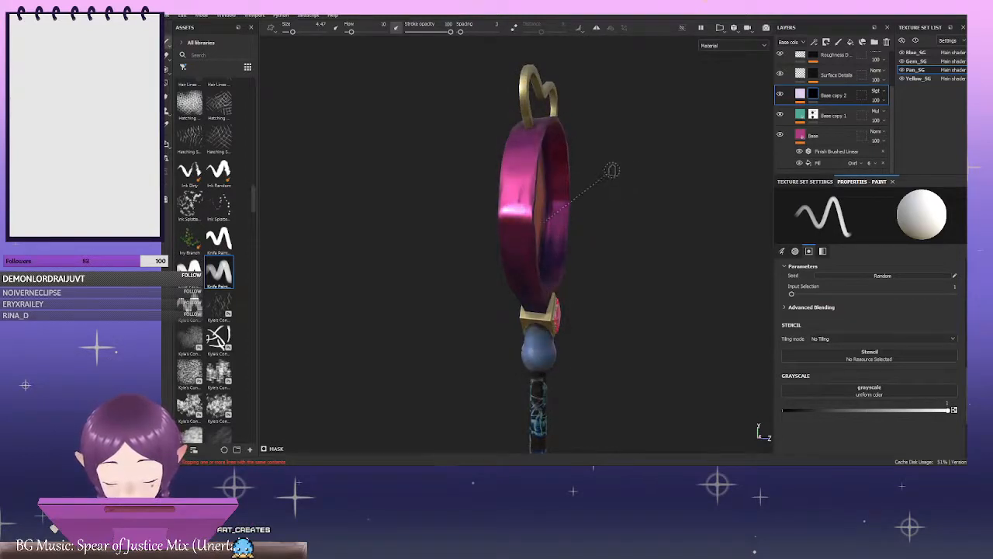
pyautogui.keyDown('alt'); pyautogui.moveTo(612, 169); pyautogui.dragTo(575, 165); pyautogui.keyUp('alt')
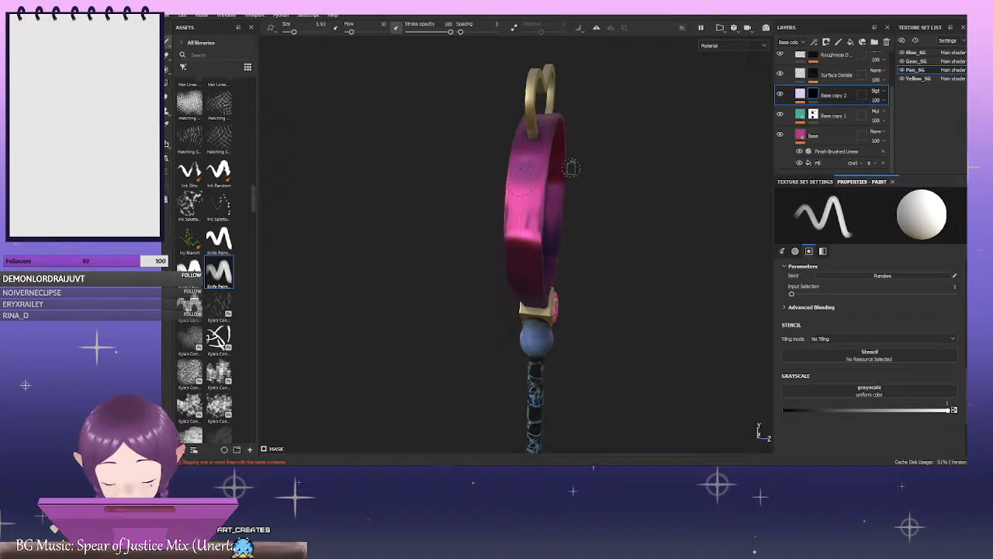
pyautogui.keyDown('alt'); pyautogui.moveTo(571, 167); pyautogui.dragTo(634, 153); pyautogui.keyUp('alt')
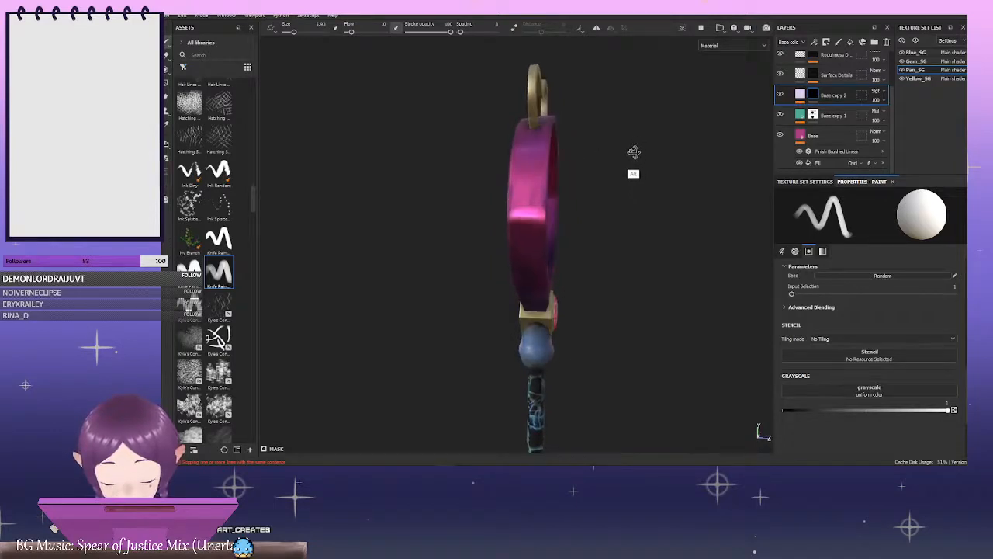
# Set the Base copy 2 layer's blending mode to Screen and its opacity to 42
pyautogui.click(879, 94)
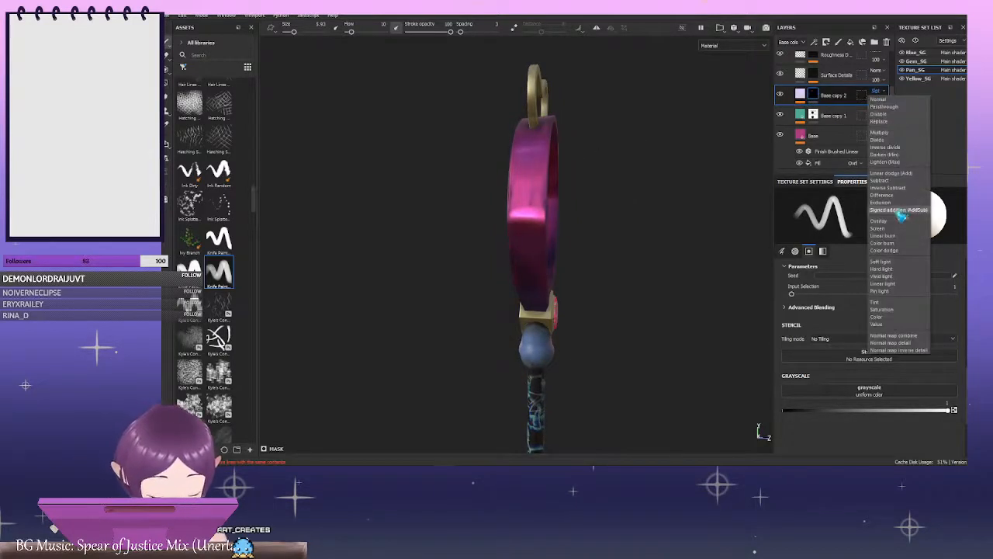
pyautogui.click(892, 229)
pyautogui.keyDown('alt'); pyautogui.moveTo(662, 201); pyautogui.dragTo(610, 195); pyautogui.keyUp('alt')
pyautogui.click(883, 99)
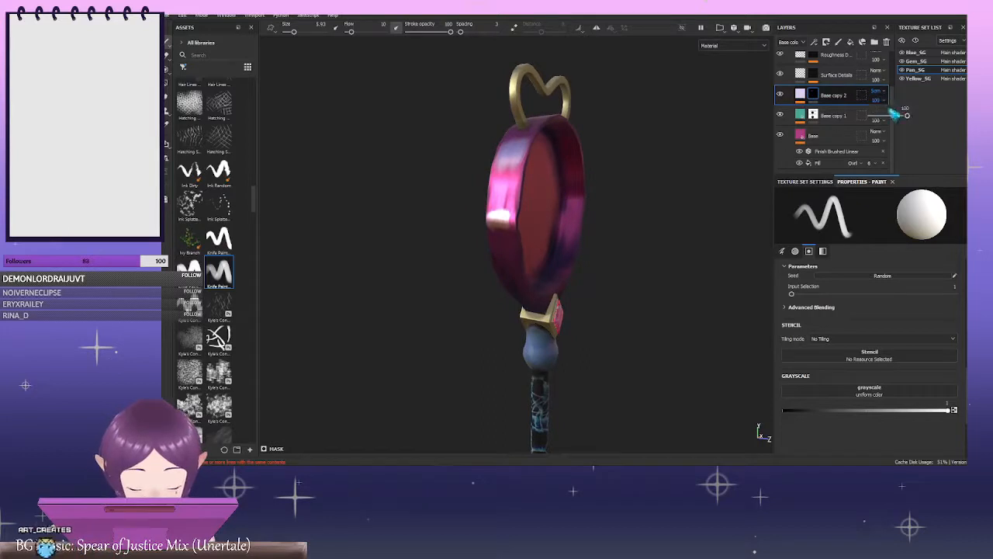
pyautogui.click(892, 114)
# Paint white on the Base copy 2 mask over the top outer wall between the heart's ends and the side wall at brush size 7.27
pyautogui.keyDown('alt'); pyautogui.moveTo(660, 221); pyautogui.dragTo(529, 158); pyautogui.keyUp('alt')
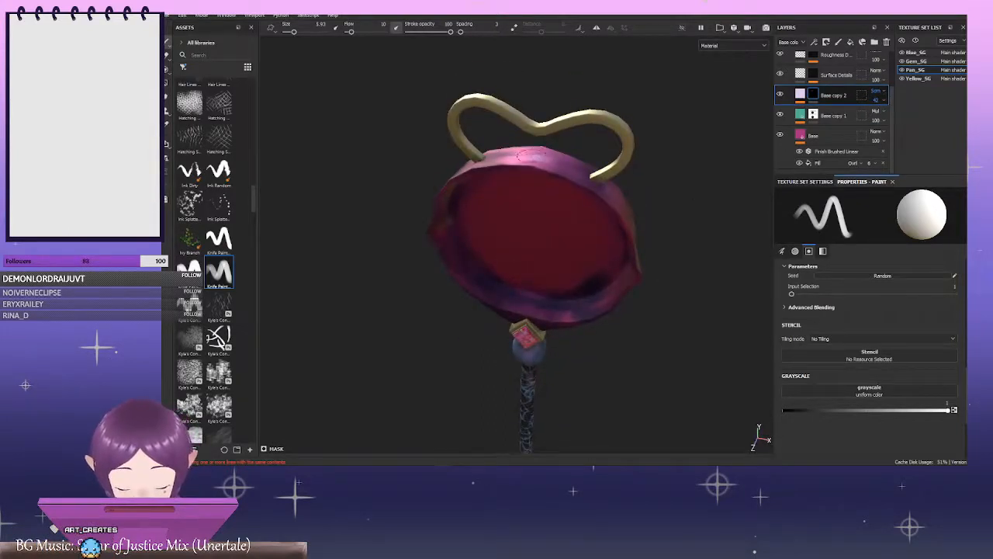
pyautogui.keyDown('alt'); pyautogui.moveTo(678, 158); pyautogui.dragTo(419, 200); pyautogui.keyUp('alt')
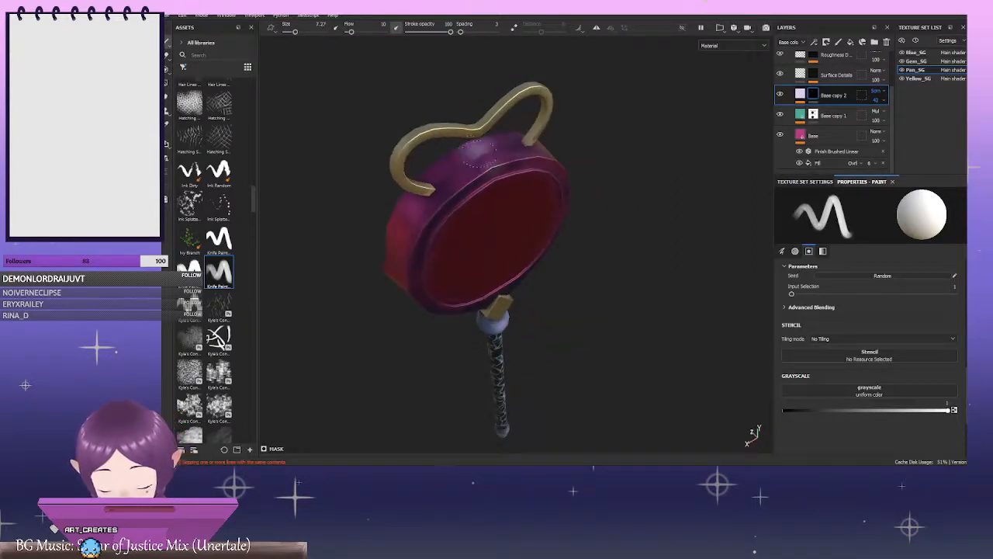
pyautogui.moveTo(603, 204)
pyautogui.keyDown('alt'); pyautogui.mouseDown()
pyautogui.moveTo(614, 138)
pyautogui.moveTo(588, 137)
pyautogui.moveTo(607, 135)
pyautogui.moveTo(572, 184)
pyautogui.moveTo(675, 173)
pyautogui.mouseUp(); pyautogui.keyUp('alt')
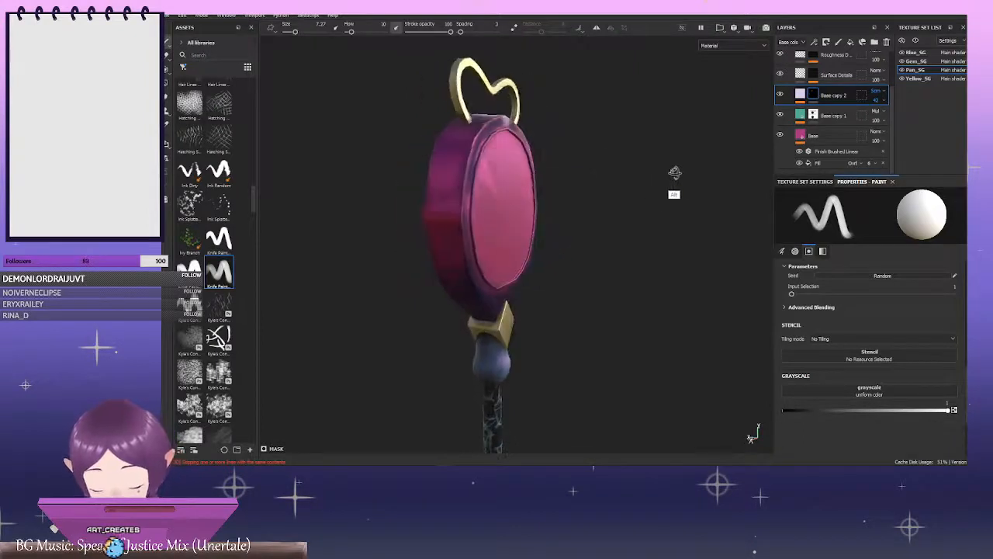
pyautogui.moveTo(441, 208); pyautogui.dragTo(464, 209)
pyautogui.keyDown('alt'); pyautogui.moveTo(644, 204); pyautogui.dragTo(706, 218); pyautogui.keyUp('alt')
pyautogui.moveTo(634, 261)
pyautogui.keyDown('shift'); pyautogui.mouseDown(button='right')
pyautogui.moveTo(644, 259)
pyautogui.moveTo(627, 246)
pyautogui.mouseUp(button='right'); pyautogui.keyUp('shift')
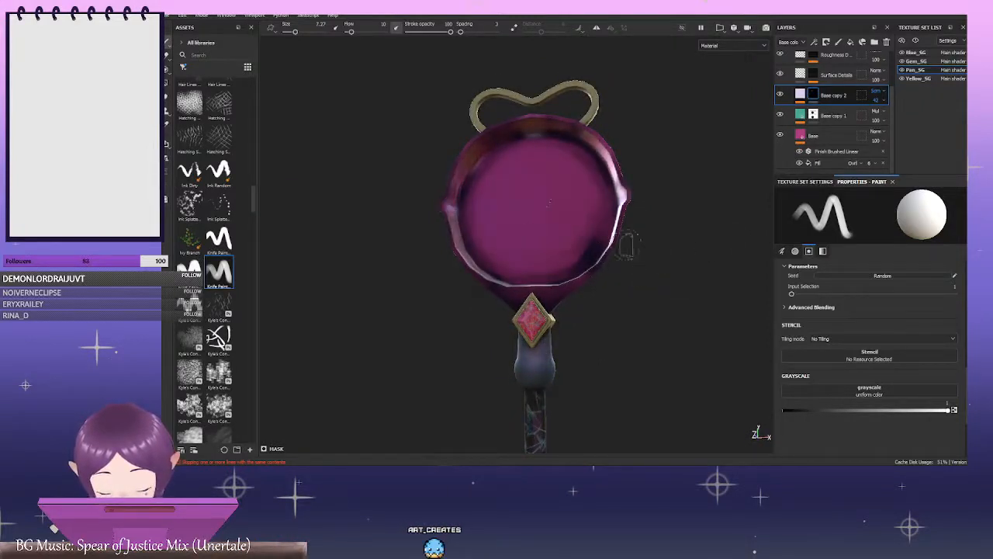
# Paint white Base copy 2 mask highlights at the centre of the pan's inside at brush size 11.67 and along the back rim at 2.36
pyautogui.keyDown('ctrl'); pyautogui.moveTo(530, 196); pyautogui.dragTo(544, 188, button='right'); pyautogui.keyUp('ctrl')
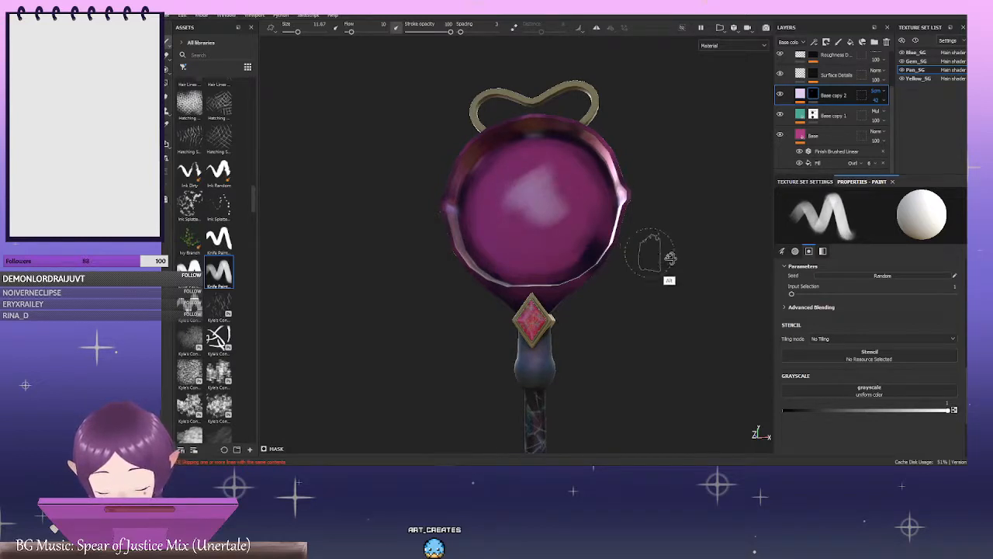
pyautogui.keyDown('alt'); pyautogui.moveTo(669, 257); pyautogui.dragTo(652, 270); pyautogui.keyUp('alt')
pyautogui.keyDown('ctrl'); pyautogui.moveTo(532, 286); pyautogui.dragTo(510, 289, button='right'); pyautogui.keyUp('ctrl')
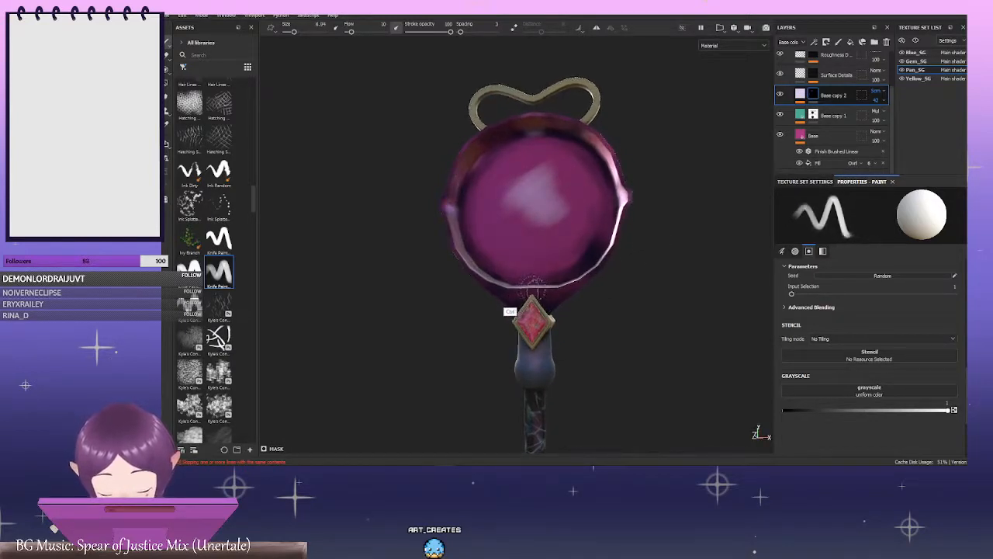
pyautogui.moveTo(652, 272)
pyautogui.keyDown('alt'); pyautogui.mouseDown()
pyautogui.moveTo(659, 300)
pyautogui.moveTo(665, 225)
pyautogui.moveTo(672, 250)
pyautogui.moveTo(753, 252)
pyautogui.moveTo(732, 260)
pyautogui.moveTo(649, 231)
pyautogui.mouseUp(); pyautogui.keyUp('alt')
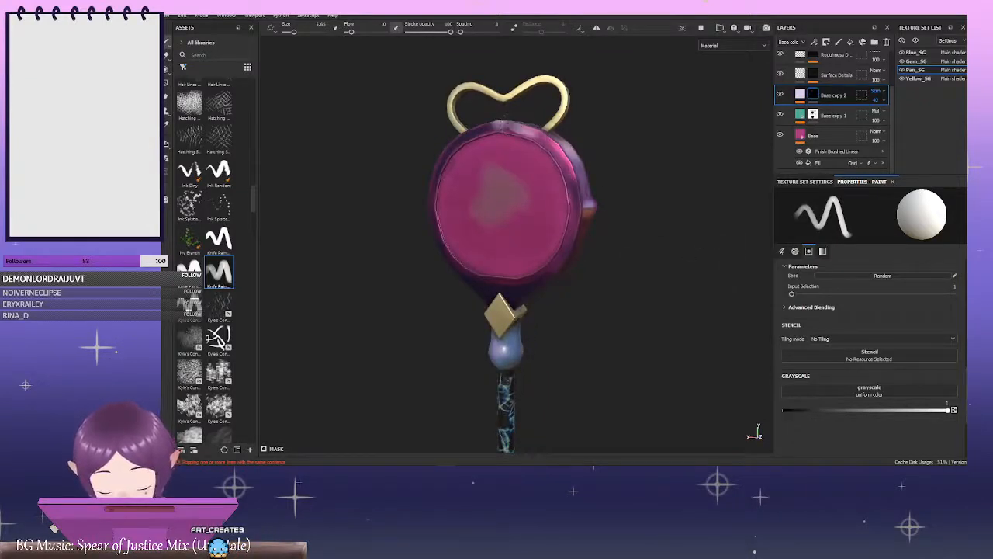
pyautogui.keyDown('alt'); pyautogui.moveTo(647, 181); pyautogui.dragTo(681, 179); pyautogui.keyUp('alt')
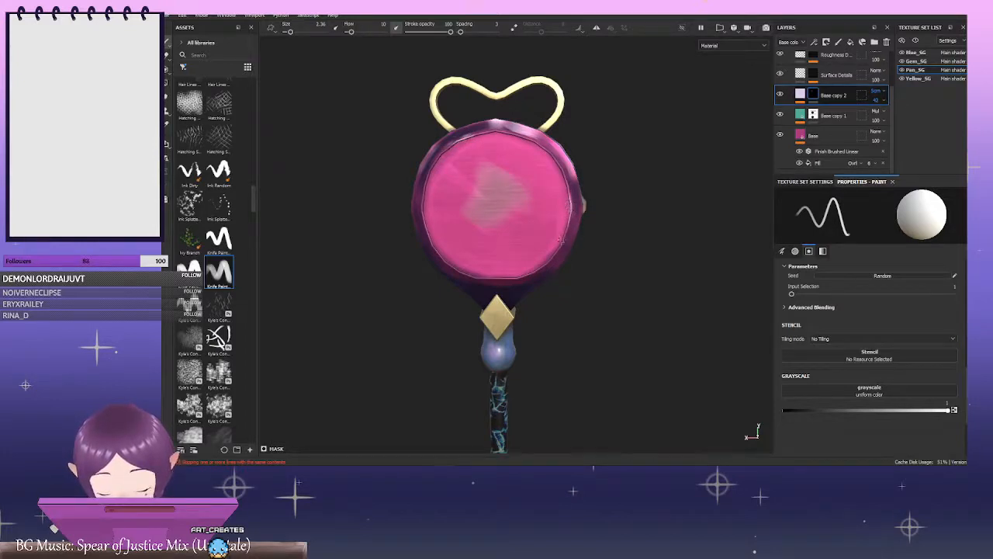
pyautogui.moveTo(637, 246)
pyautogui.keyDown('alt'); pyautogui.mouseDown()
pyautogui.moveTo(593, 247)
pyautogui.moveTo(661, 243)
pyautogui.moveTo(629, 233)
pyautogui.mouseUp(); pyautogui.keyUp('alt')
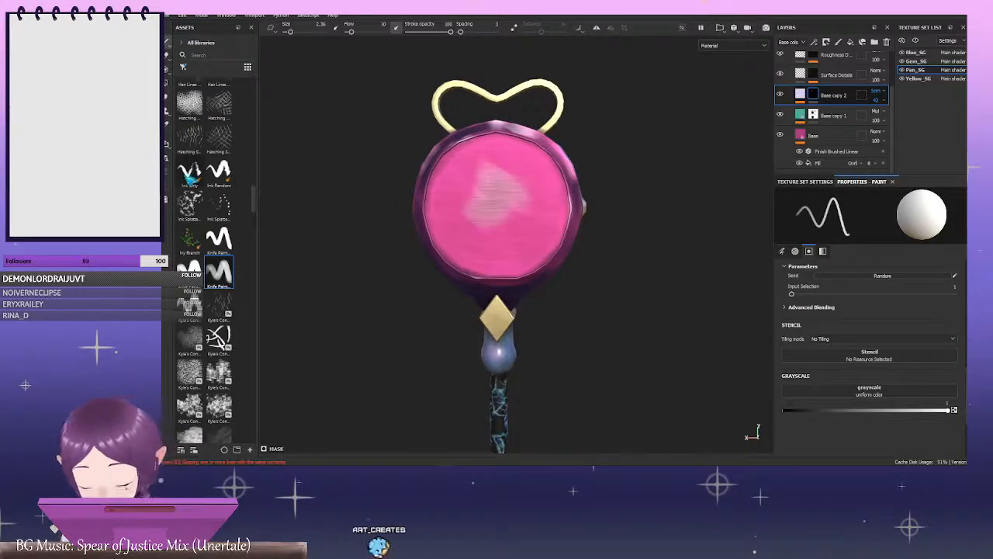
# Smudge the Base copy 2 mask at the centre of the pan's back to diffuse the pale highlight
pyautogui.press('5')
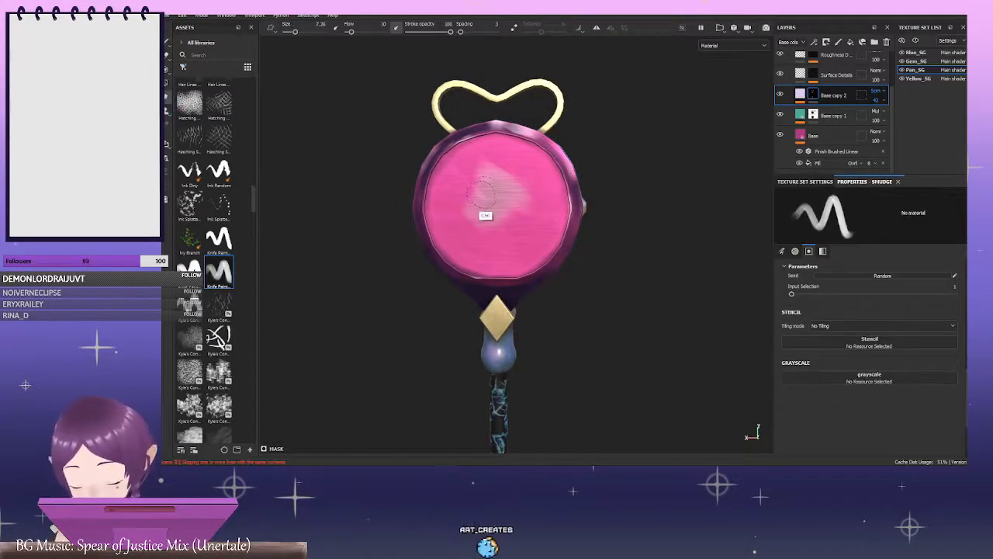
pyautogui.moveTo(489, 172); pyautogui.dragTo(511, 211)
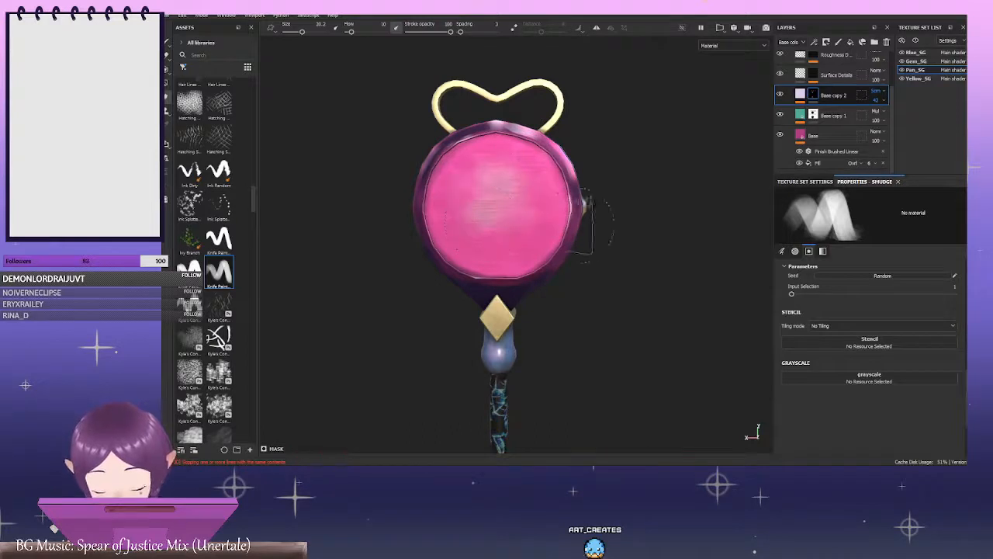
pyautogui.moveTo(652, 214)
pyautogui.keyDown('alt'); pyautogui.mouseDown()
pyautogui.moveTo(556, 229)
pyautogui.moveTo(607, 200)
pyautogui.mouseUp(); pyautogui.keyUp('alt')
# Smudge the Base copy 2 mask along the upper back rim and the outer side wall, starting at brush size 11.66
pyautogui.keyDown('ctrl'); pyautogui.moveTo(519, 124); pyautogui.dragTo(499, 127, button='right'); pyautogui.keyUp('ctrl')
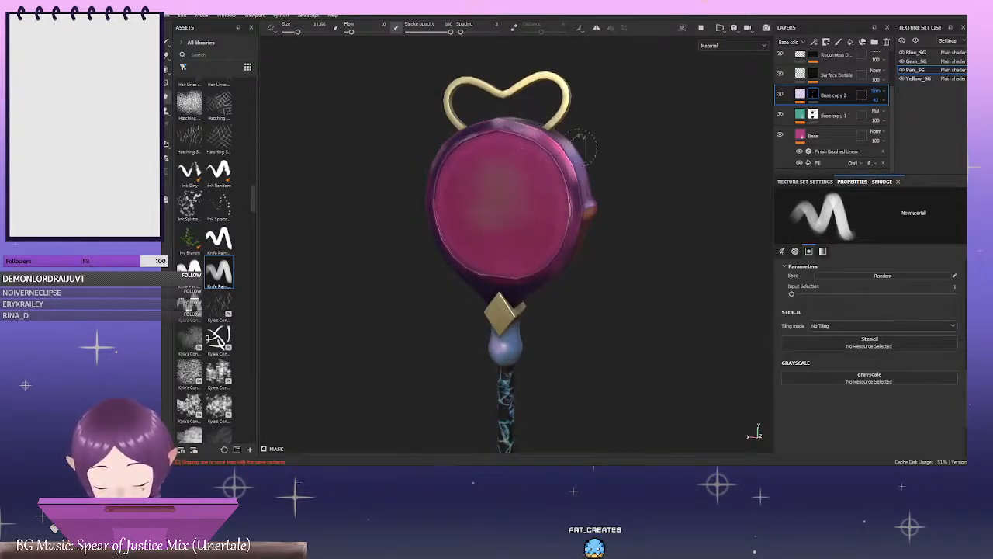
pyautogui.moveTo(652, 221)
pyautogui.keyDown('alt'); pyautogui.mouseDown()
pyautogui.moveTo(545, 239)
pyautogui.moveTo(514, 223)
pyautogui.mouseUp(); pyautogui.keyUp('alt')
pyautogui.moveTo(542, 155)
pyautogui.keyDown('ctrl'); pyautogui.mouseDown(button='right')
pyautogui.moveTo(553, 154)
pyautogui.moveTo(535, 155)
pyautogui.mouseUp(button='right'); pyautogui.keyUp('ctrl')
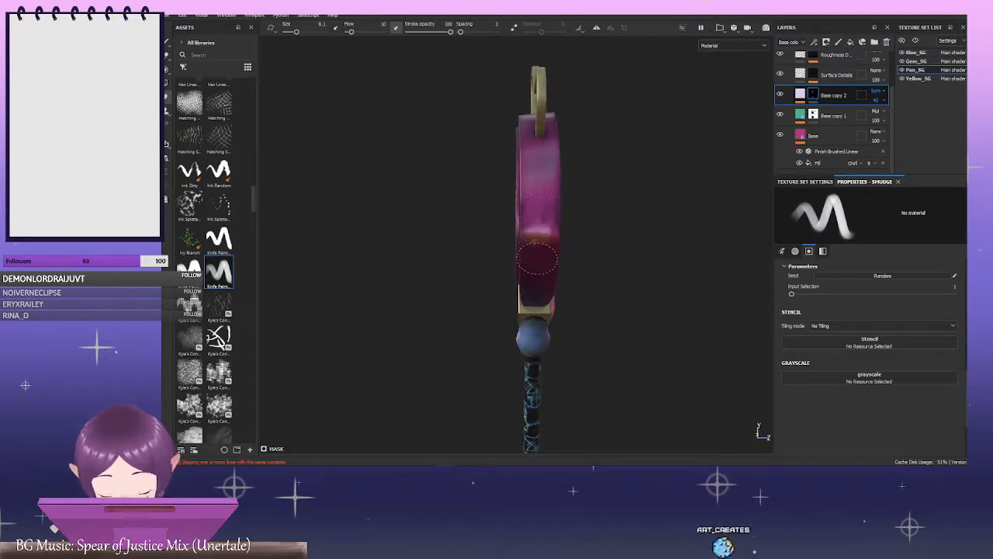
pyautogui.moveTo(497, 248)
pyautogui.keyDown('alt'); pyautogui.mouseDown()
pyautogui.moveTo(488, 247)
pyautogui.moveTo(659, 225)
pyautogui.moveTo(669, 203)
pyautogui.mouseUp(); pyautogui.keyUp('alt')
pyautogui.moveTo(676, 167)
pyautogui.keyDown('shift'); pyautogui.mouseDown(button='right')
pyautogui.moveTo(652, 152)
pyautogui.moveTo(669, 152)
pyautogui.moveTo(649, 148)
pyautogui.moveTo(714, 193)
pyautogui.moveTo(697, 192)
pyautogui.mouseUp(button='right'); pyautogui.keyUp('shift')
pyautogui.keyDown('alt'); pyautogui.moveTo(689, 199); pyautogui.dragTo(639, 195); pyautogui.keyUp('alt')
pyautogui.keyDown('shift'); pyautogui.moveTo(639, 195); pyautogui.dragTo(670, 198, button='right'); pyautogui.keyUp('shift')
pyautogui.keyDown('alt'); pyautogui.moveTo(626, 243); pyautogui.dragTo(585, 248); pyautogui.keyUp('alt')
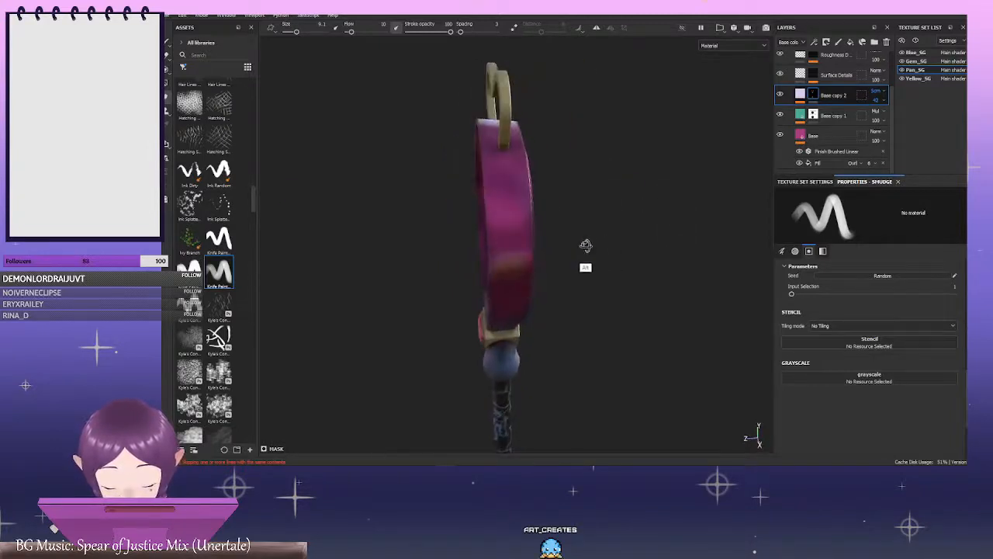
# Paint white highlights on the Base copy 2 mask on the opposite outer side wall, above and at the spout, at brush size 4.23
pyautogui.press('1')
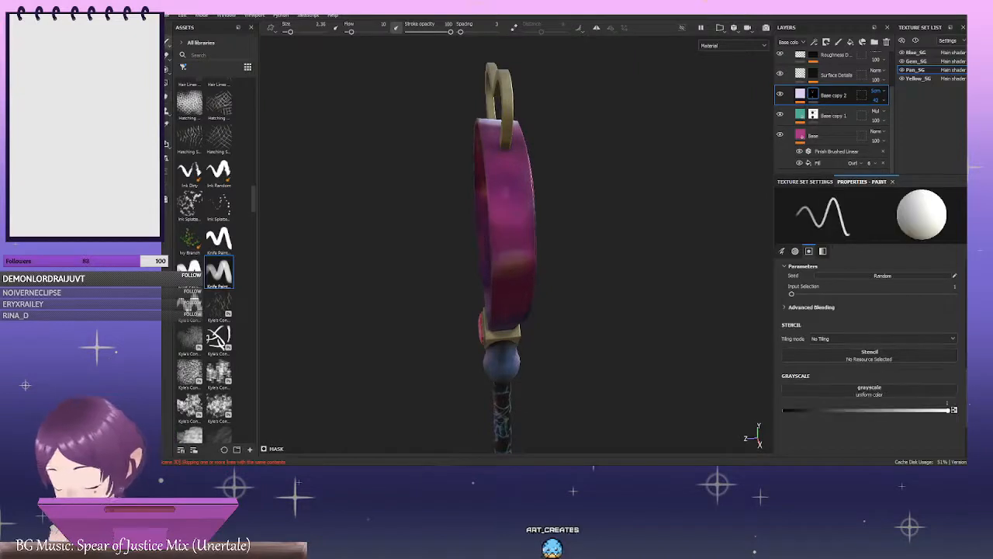
pyautogui.keyDown('ctrl'); pyautogui.moveTo(500, 182); pyautogui.dragTo(509, 183, button='right'); pyautogui.keyUp('ctrl')
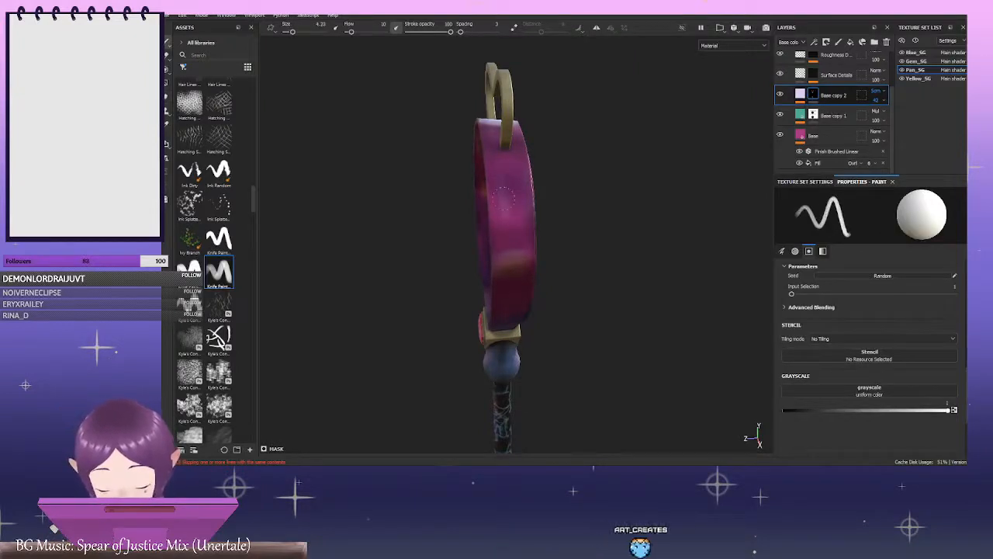
pyautogui.moveTo(501, 165)
pyautogui.mouseDown()
pyautogui.moveTo(505, 210)
pyautogui.moveTo(534, 210)
pyautogui.mouseUp()
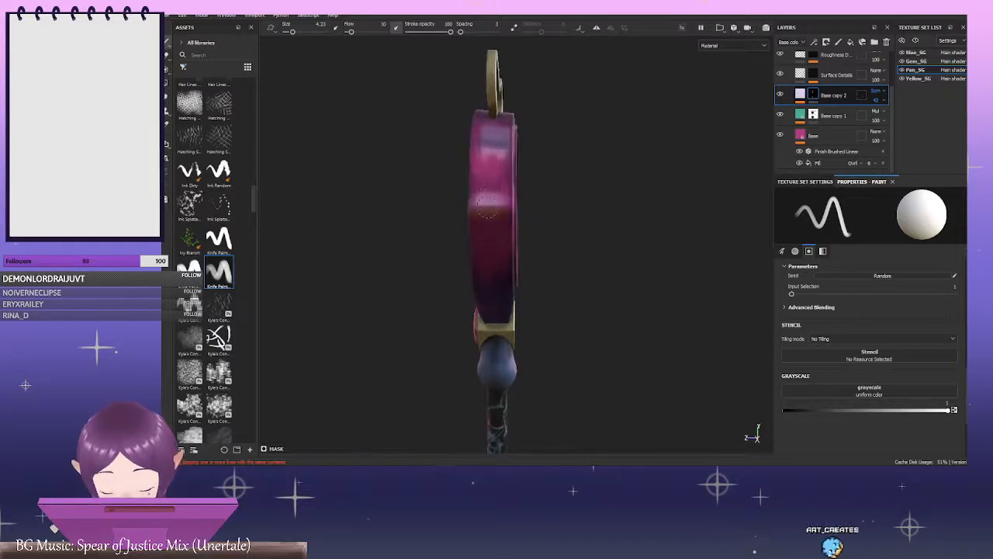
pyautogui.keyDown('alt'); pyautogui.moveTo(538, 166); pyautogui.dragTo(566, 191); pyautogui.keyUp('alt')
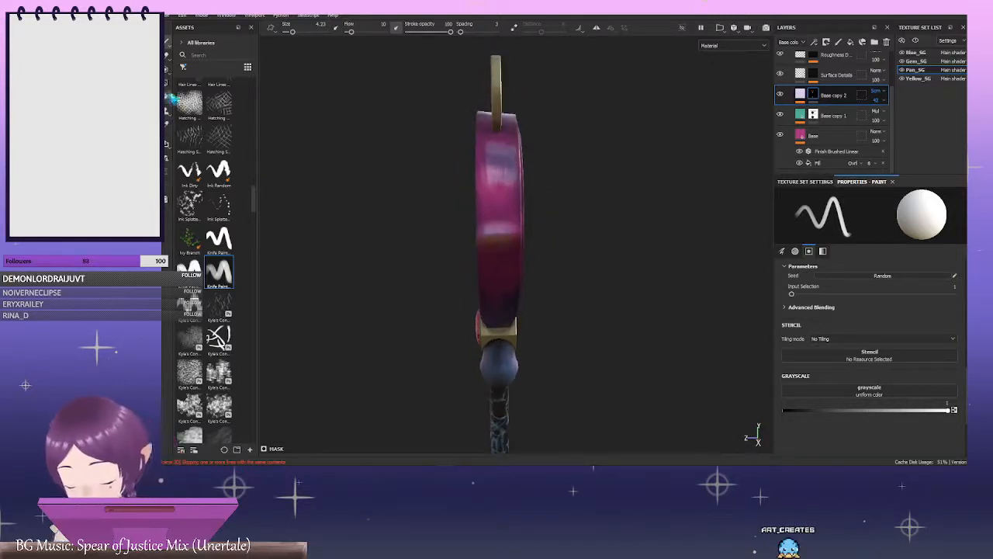
# Smudge the Base copy 2 mask highlights on the pan's outer side wall above the spout at brush size 7.27
pyautogui.press('5')
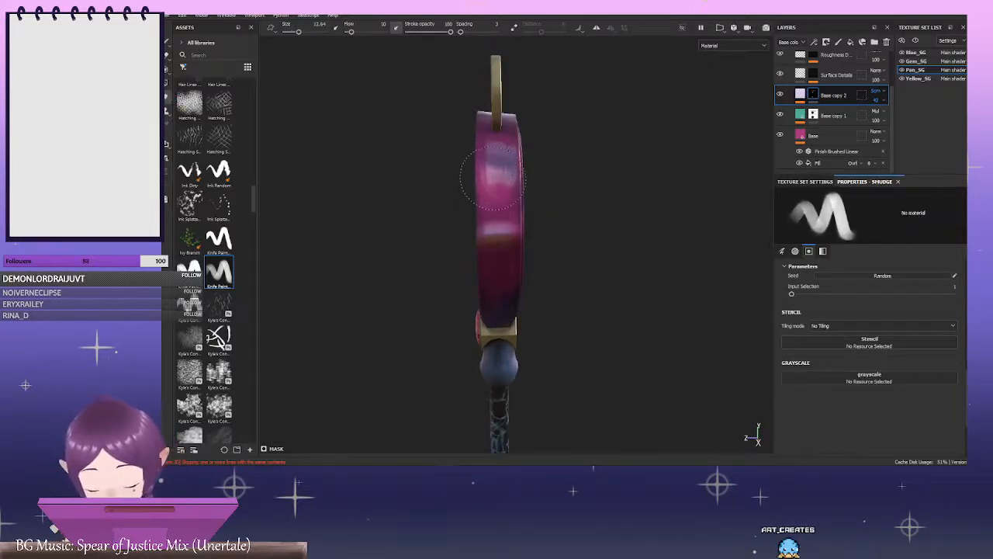
pyautogui.keyDown('ctrl'); pyautogui.moveTo(533, 145); pyautogui.dragTo(513, 144, button='right'); pyautogui.keyUp('ctrl')
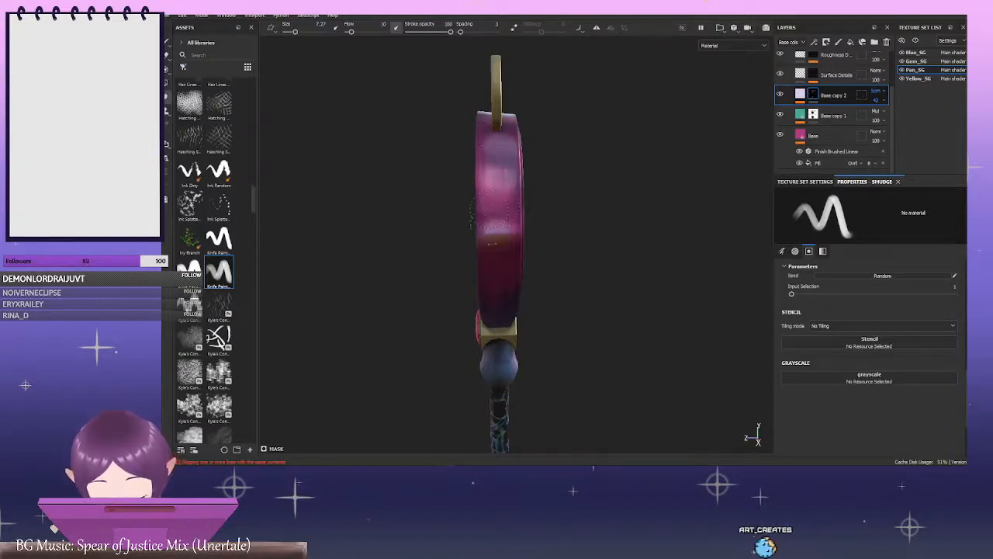
pyautogui.keyDown('alt'); pyautogui.moveTo(568, 210); pyautogui.dragTo(703, 237); pyautogui.keyUp('alt')
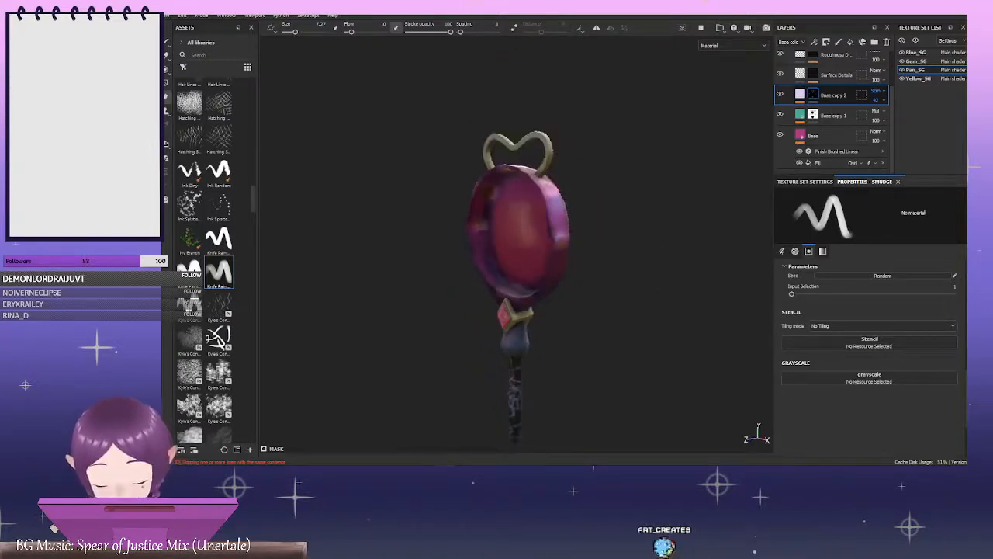
# Paint black on the Base copy 1 mask over the dark patch at the lower edge of the pan's inside, at brush size 11.39
pyautogui.keyDown('alt'); pyautogui.moveTo(551, 227); pyautogui.dragTo(623, 222); pyautogui.keyUp('alt')
pyautogui.keyDown('alt'); pyautogui.moveTo(623, 222); pyautogui.dragTo(628, 302, button='right'); pyautogui.keyUp('alt')
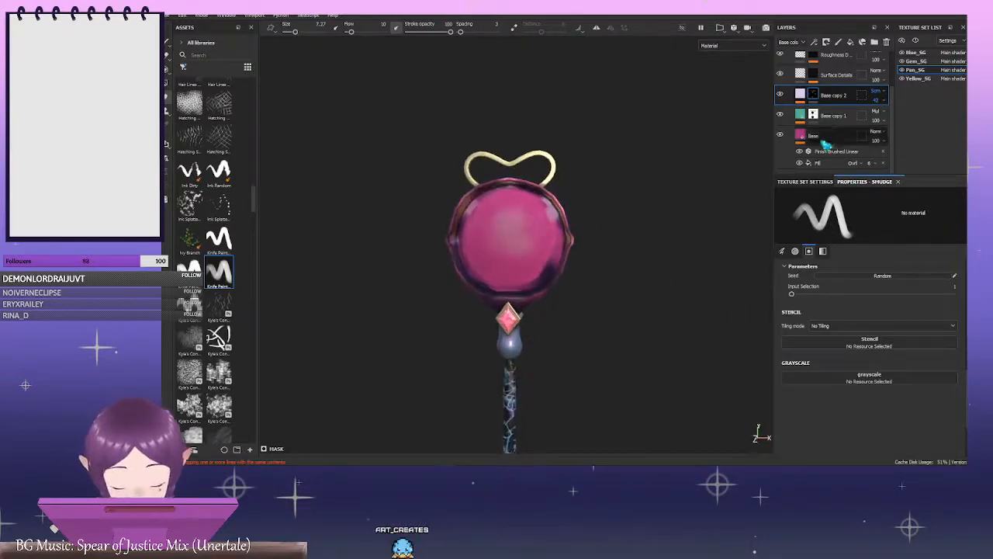
pyautogui.click(823, 115)
pyautogui.scroll(5, 670, 303)
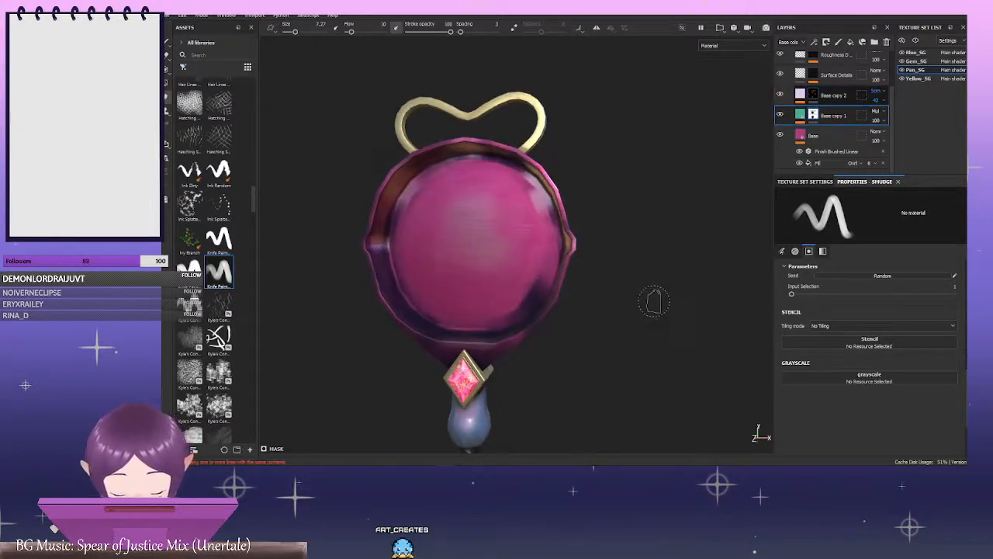
pyautogui.press('1')
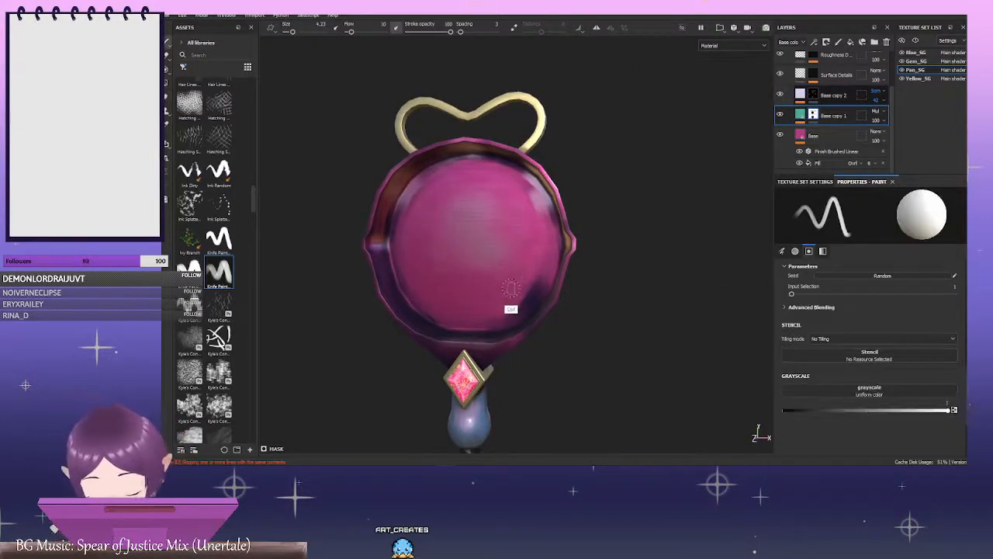
pyautogui.keyDown('ctrl'); pyautogui.moveTo(510, 288); pyautogui.dragTo(541, 305, button='right'); pyautogui.keyUp('ctrl')
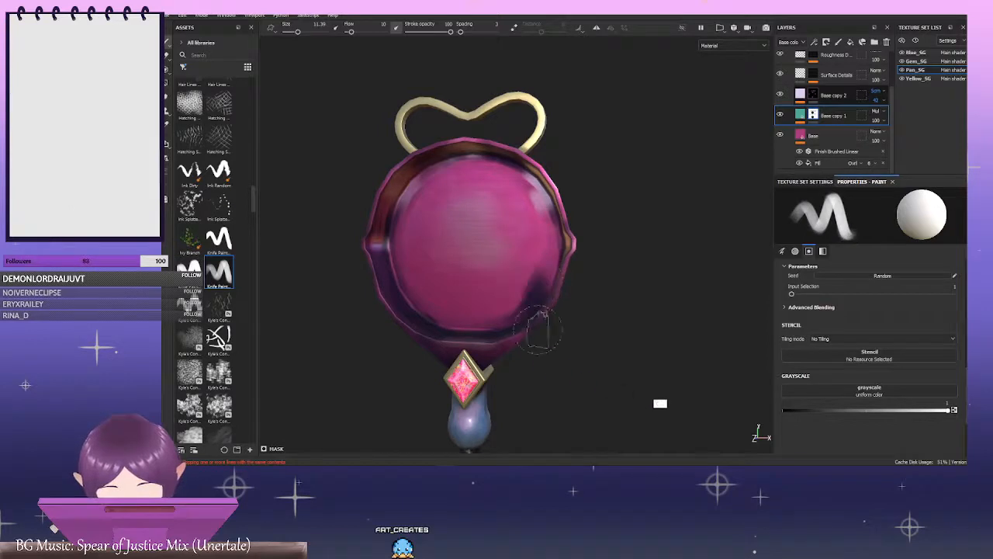
pyautogui.moveTo(875, 413); pyautogui.dragTo(756, 436)
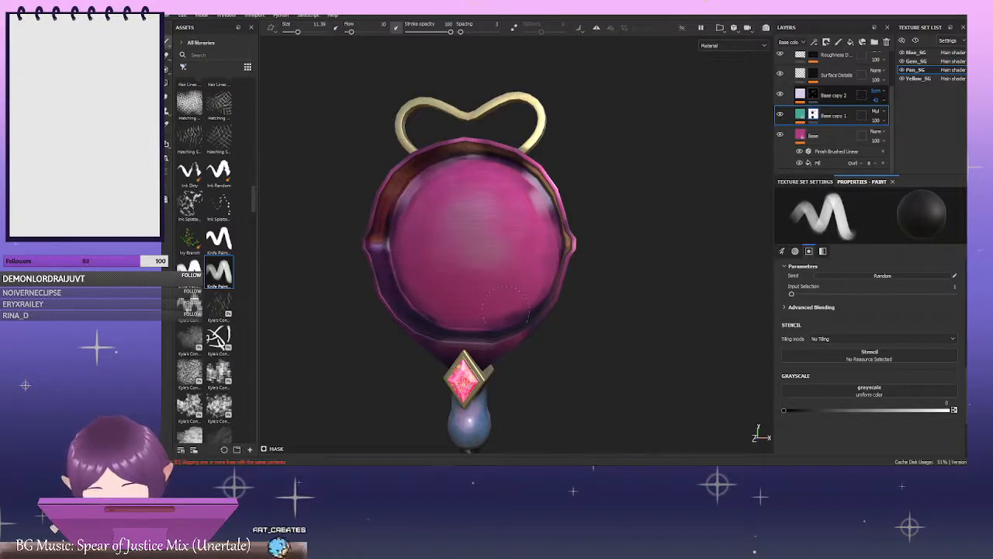
# Touch up the Base copy 2 mask highlights around the pan's inner wall with white and black, ending at brush size 8.51
pyautogui.click(842, 94)
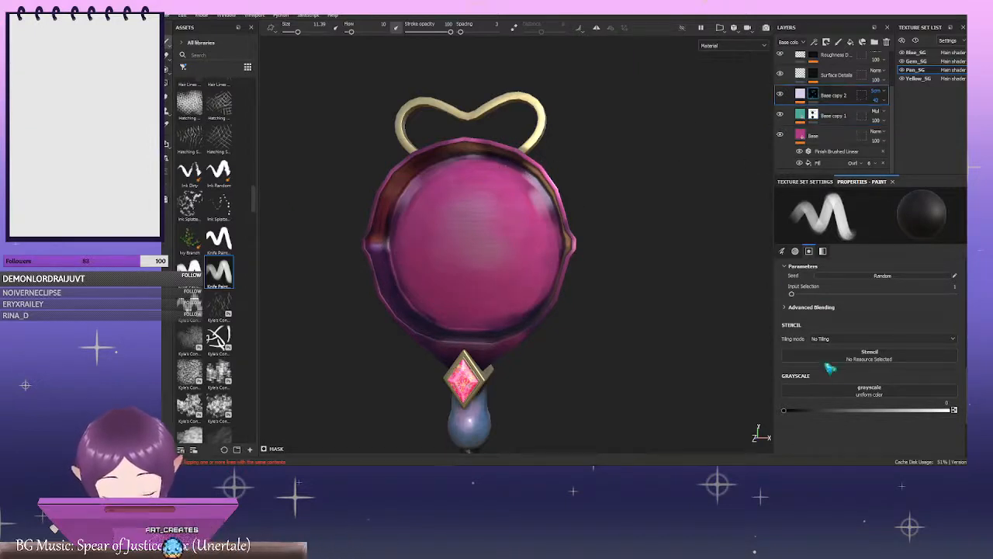
pyautogui.click(919, 410)
pyautogui.moveTo(919, 410); pyautogui.dragTo(948, 410)
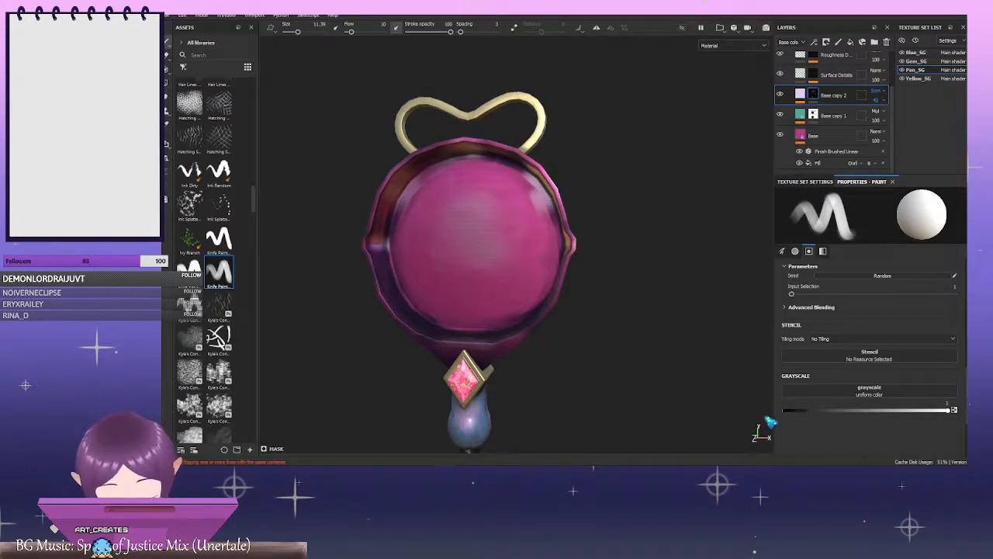
pyautogui.press('x')
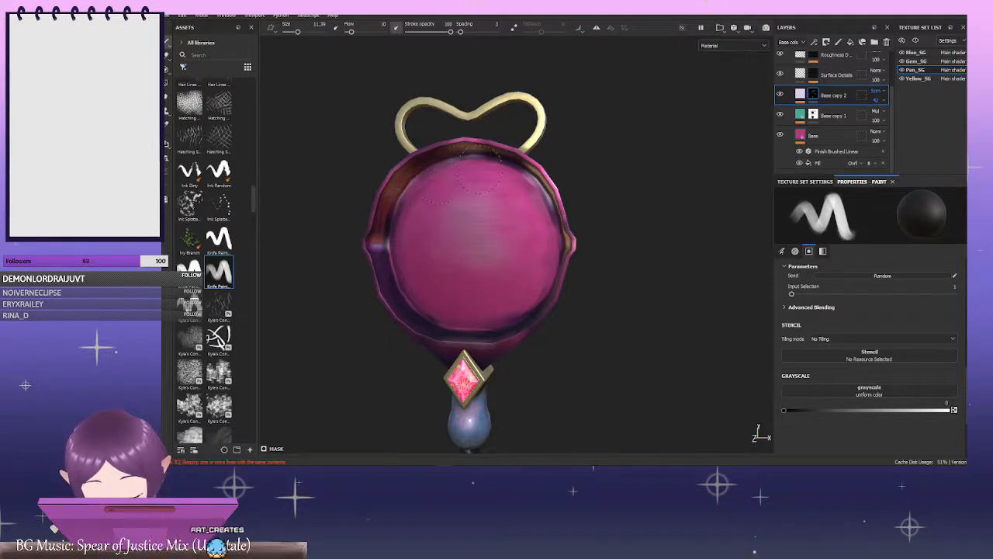
pyautogui.keyDown('ctrl'); pyautogui.moveTo(481, 223); pyautogui.dragTo(468, 223, button='right'); pyautogui.keyUp('ctrl')
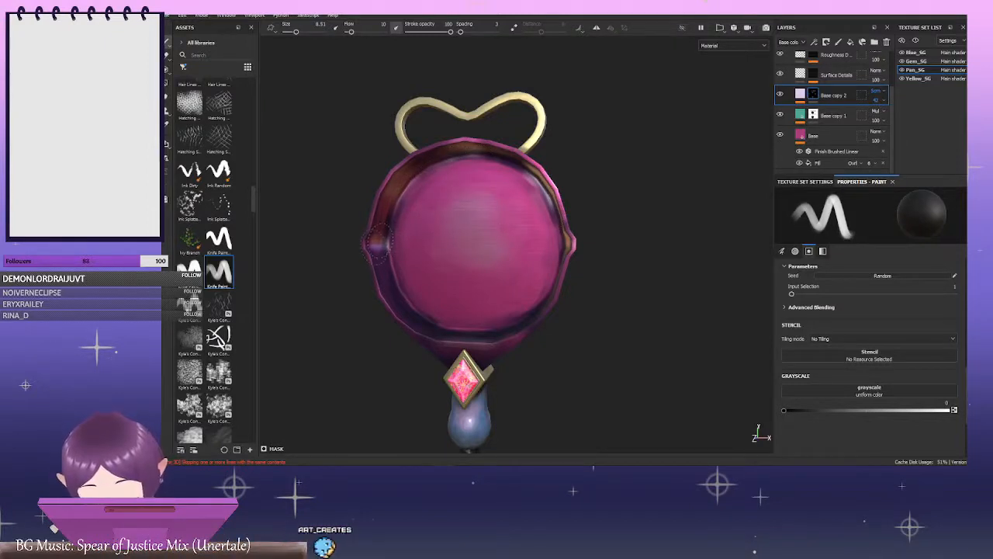
pyautogui.moveTo(626, 205)
pyautogui.keyDown('alt'); pyautogui.mouseDown()
pyautogui.moveTo(570, 262)
pyautogui.moveTo(570, 242)
pyautogui.moveTo(628, 268)
pyautogui.moveTo(654, 233)
pyautogui.moveTo(597, 251)
pyautogui.moveTo(614, 246)
pyautogui.mouseUp(); pyautogui.keyUp('alt')
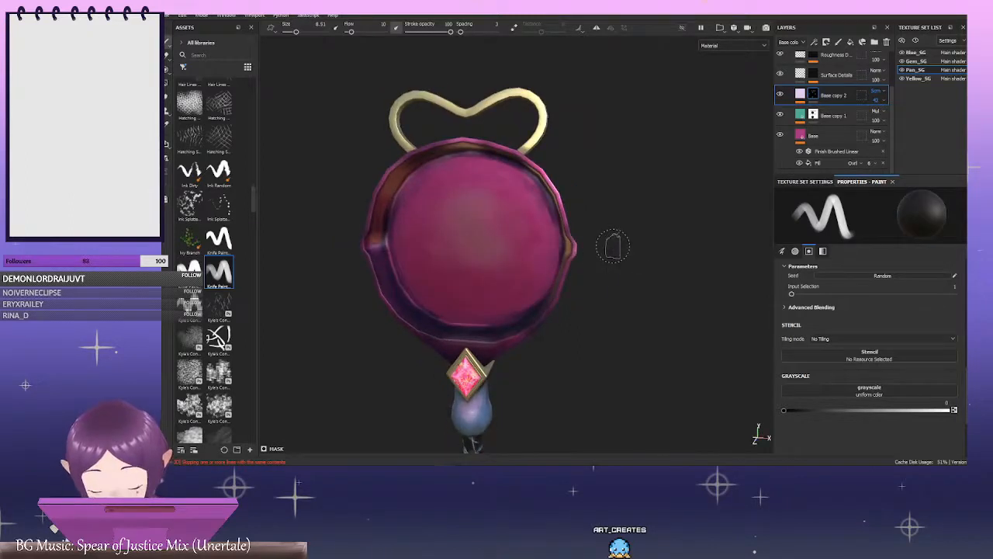
# Paint white on the Base copy 1 mask to darken the lower part of the pan's outer side wall at brush size 8.51
pyautogui.keyDown('alt'); pyautogui.moveTo(613, 246); pyautogui.dragTo(311, 232, button='right'); pyautogui.keyUp('alt')
pyautogui.keyDown('alt'); pyautogui.moveTo(730, 320); pyautogui.dragTo(516, 264); pyautogui.keyUp('alt')
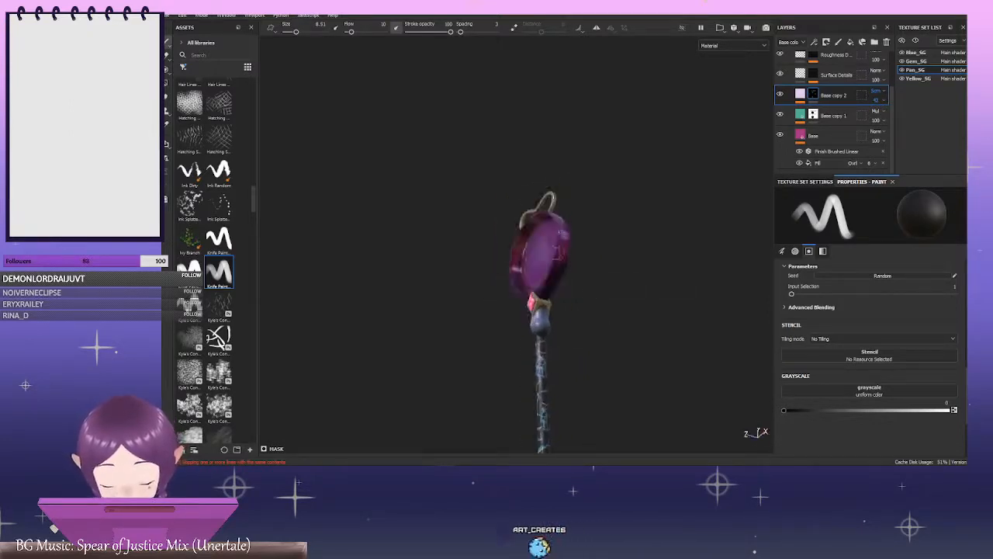
pyautogui.scroll(2, 584, 260)
pyautogui.click(815, 115)
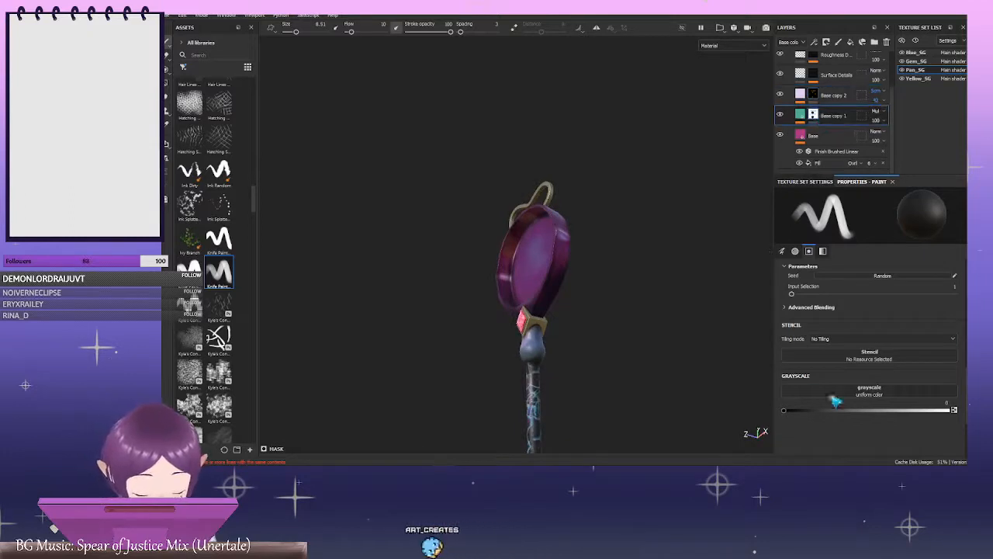
pyautogui.moveTo(823, 412); pyautogui.dragTo(948, 411)
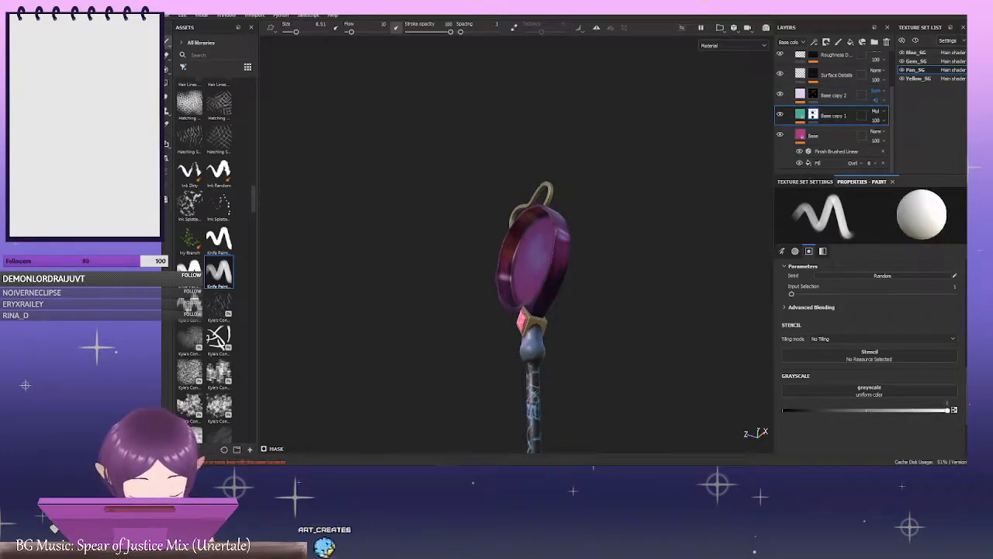
pyautogui.scroll(2, 688, 375)
pyautogui.keyDown('alt'); pyautogui.moveTo(687, 375); pyautogui.dragTo(592, 368); pyautogui.keyUp('alt')
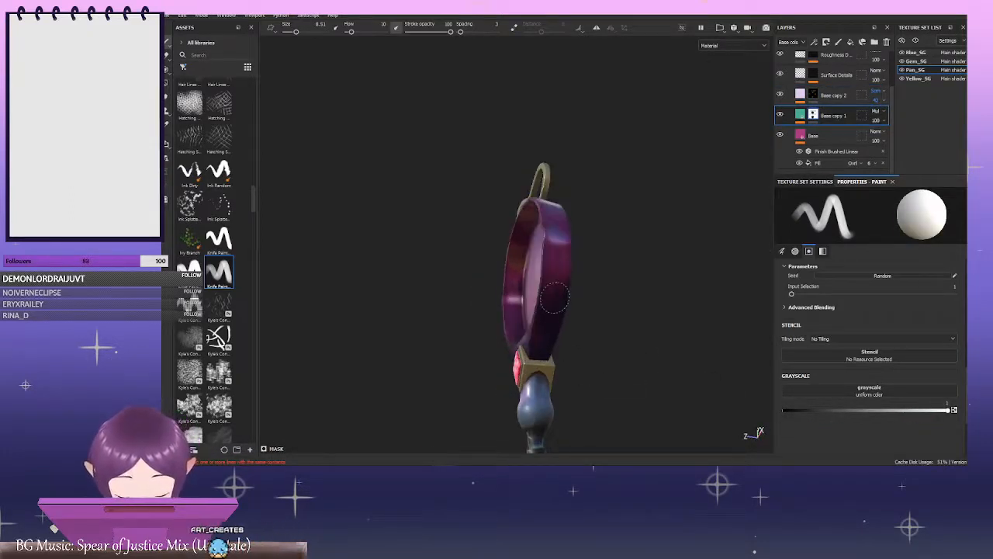
# Paint black on the Base copy 1 mask along both outer side walls to lighten their shading
pyautogui.moveTo(814, 411); pyautogui.dragTo(752, 415)
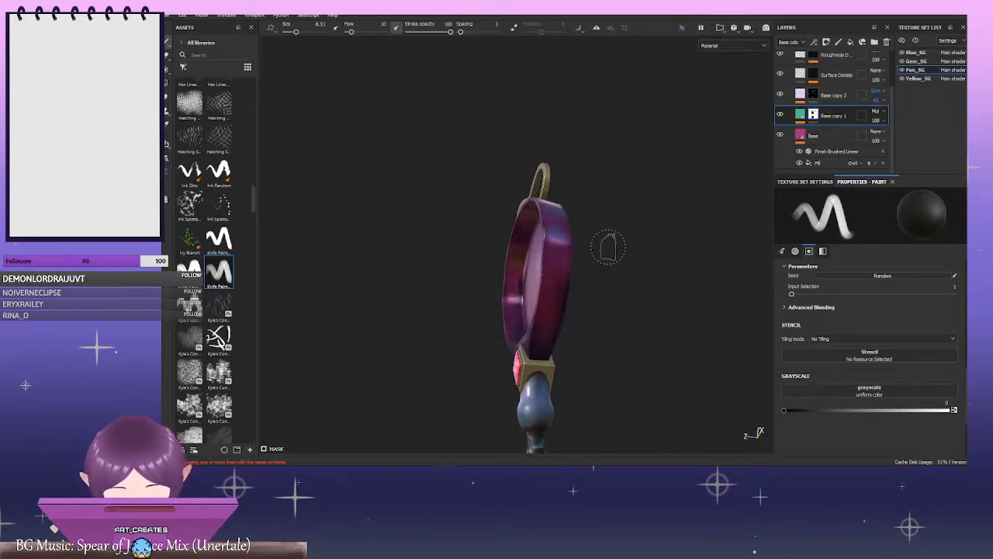
pyautogui.keyDown('alt'); pyautogui.moveTo(608, 248); pyautogui.dragTo(691, 291); pyautogui.keyUp('alt')
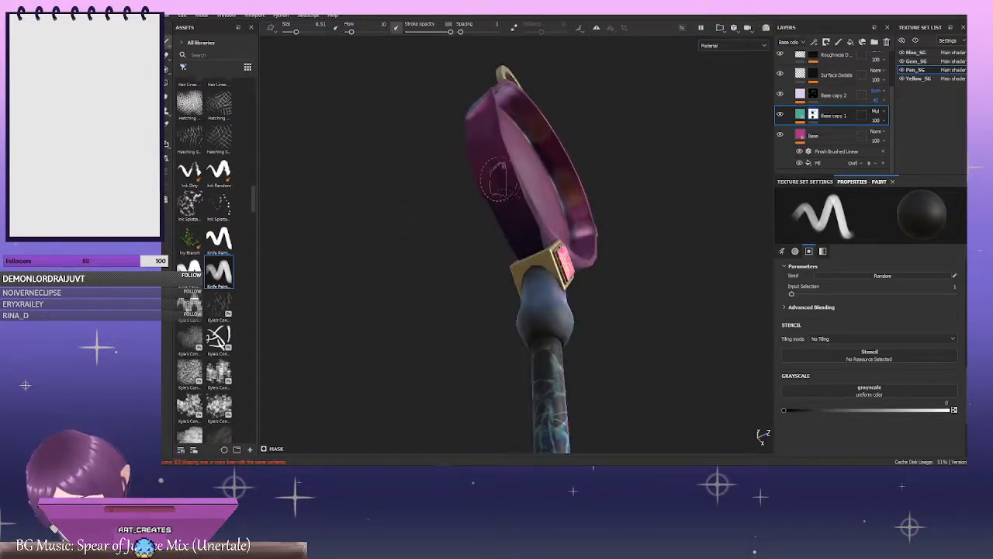
pyautogui.keyDown('alt'); pyautogui.moveTo(644, 190); pyautogui.dragTo(701, 259); pyautogui.keyUp('alt')
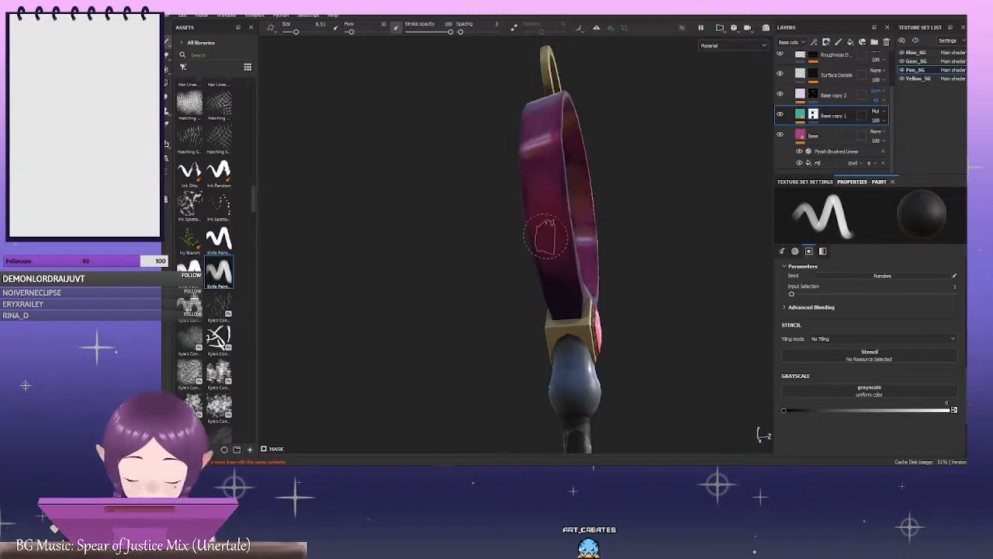
# Examine the pan's shading and the whole wand from the front at different distances and light reflections
pyautogui.keyDown('alt'); pyautogui.moveTo(660, 237); pyautogui.dragTo(553, 273); pyautogui.keyUp('alt')
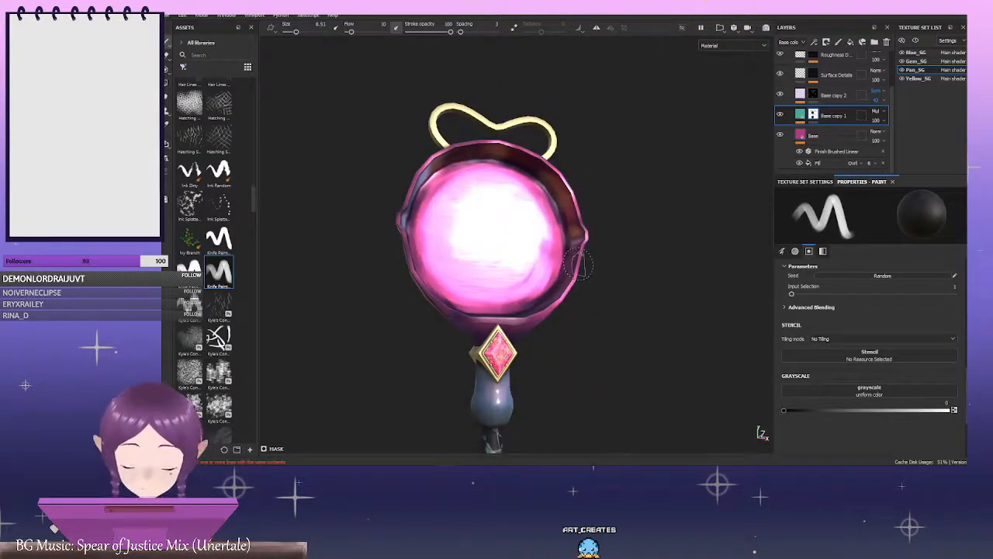
pyautogui.keyDown('alt'); pyautogui.moveTo(714, 289); pyautogui.dragTo(747, 299, button='right'); pyautogui.keyUp('alt')
pyautogui.keyDown('alt'); pyautogui.moveTo(659, 265); pyautogui.dragTo(607, 273); pyautogui.keyUp('alt')
pyautogui.keyDown('alt'); pyautogui.moveTo(608, 272); pyautogui.dragTo(623, 260, button='right'); pyautogui.keyUp('alt')
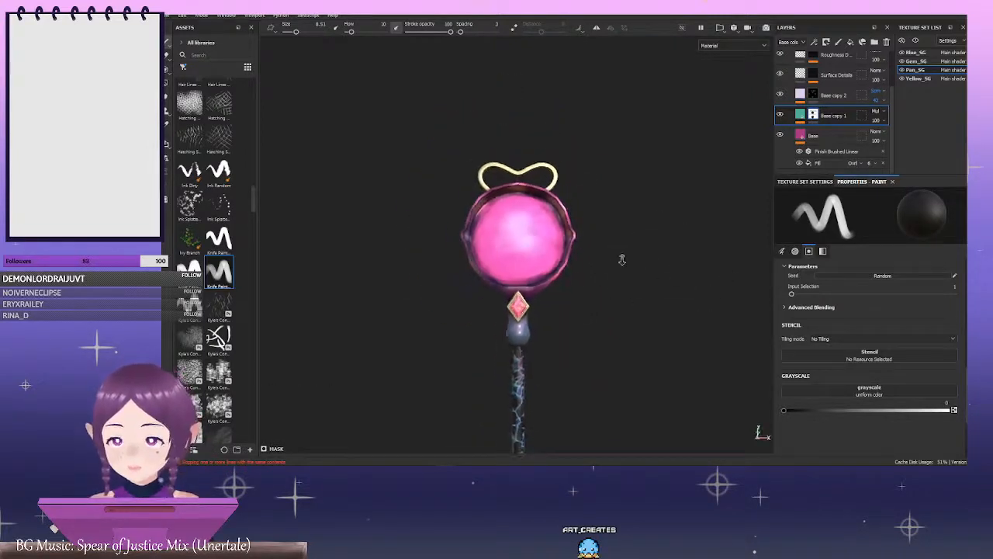
pyautogui.keyDown('alt'); pyautogui.moveTo(638, 269); pyautogui.dragTo(667, 284); pyautogui.keyUp('alt')
pyautogui.keyDown('alt'); pyautogui.moveTo(678, 275); pyautogui.dragTo(685, 288, button='right'); pyautogui.keyUp('alt')
pyautogui.keyDown('alt'); pyautogui.moveTo(654, 270); pyautogui.dragTo(535, 185, button='middle'); pyautogui.keyUp('alt')
pyautogui.keyDown('alt'); pyautogui.moveTo(534, 190); pyautogui.dragTo(517, 223, button='right'); pyautogui.keyUp('alt')
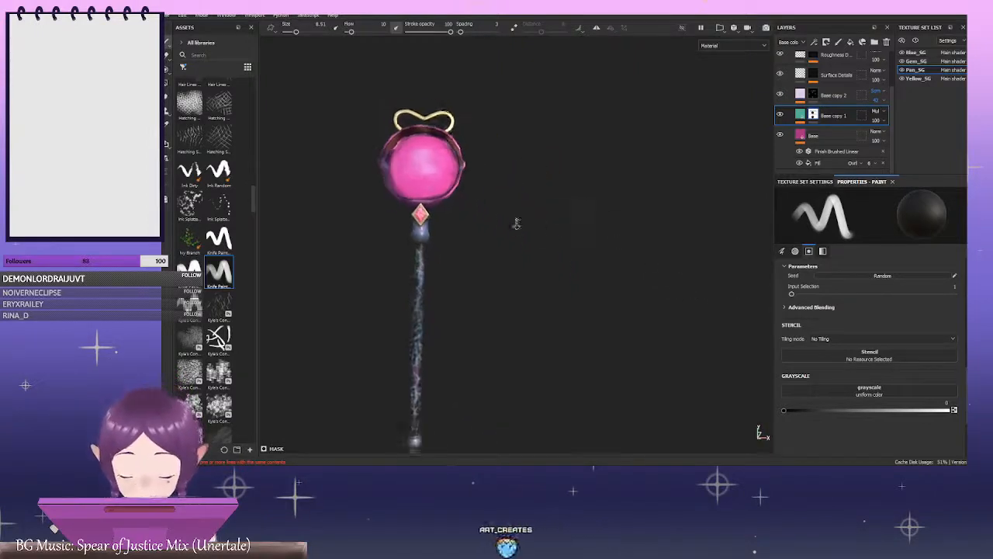
pyautogui.keyDown('alt'); pyautogui.moveTo(516, 224); pyautogui.dragTo(548, 253); pyautogui.keyUp('alt')
pyautogui.keyDown('alt'); pyautogui.moveTo(548, 253); pyautogui.dragTo(525, 215, button='right'); pyautogui.keyUp('alt')
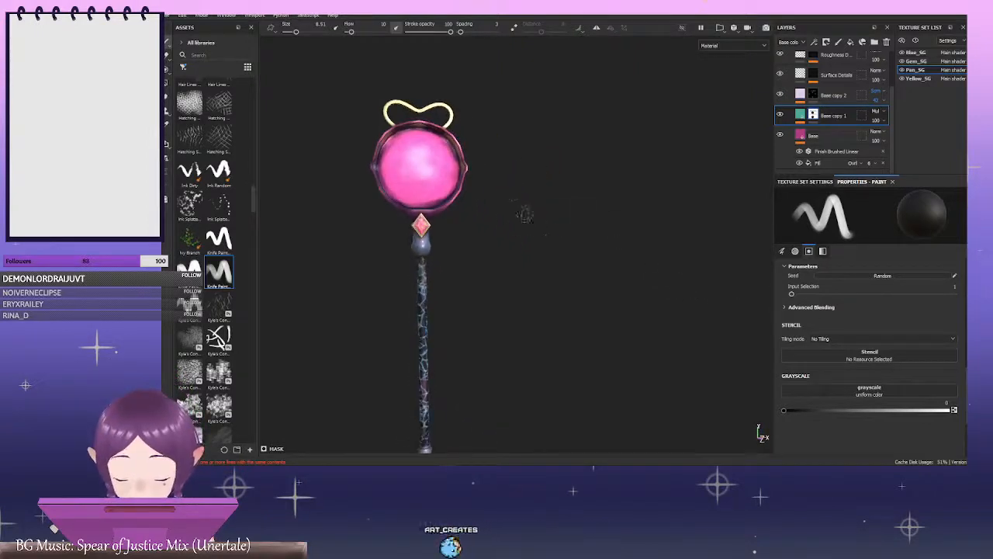
# Switch to the Yellow_SG texture set and frame the pan and its heart-shaped loop
pyautogui.click(921, 79)
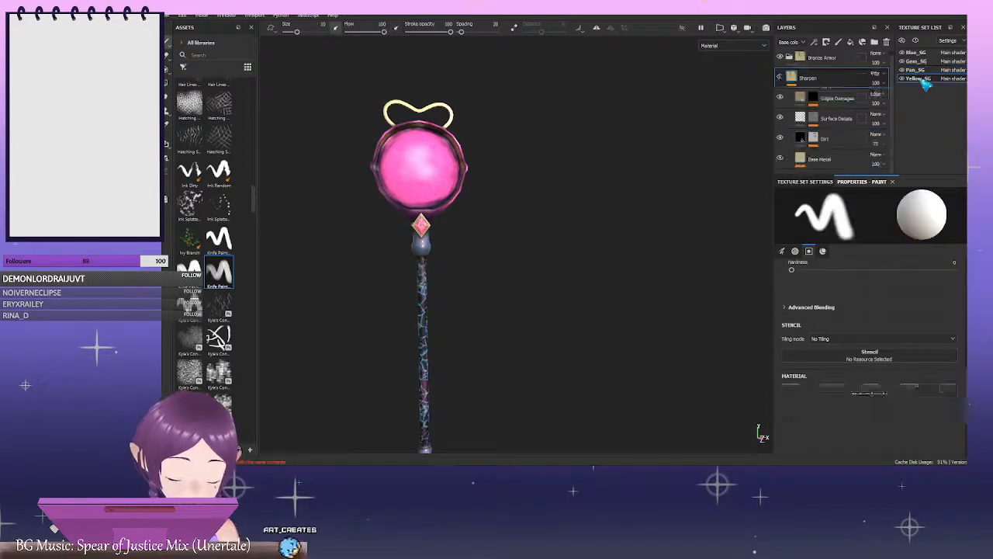
pyautogui.keyDown('alt'); pyautogui.moveTo(669, 180); pyautogui.dragTo(593, 142, button='right'); pyautogui.keyUp('alt')
pyautogui.keyDown('alt'); pyautogui.moveTo(594, 143); pyautogui.dragTo(641, 168, button='middle'); pyautogui.keyUp('alt')
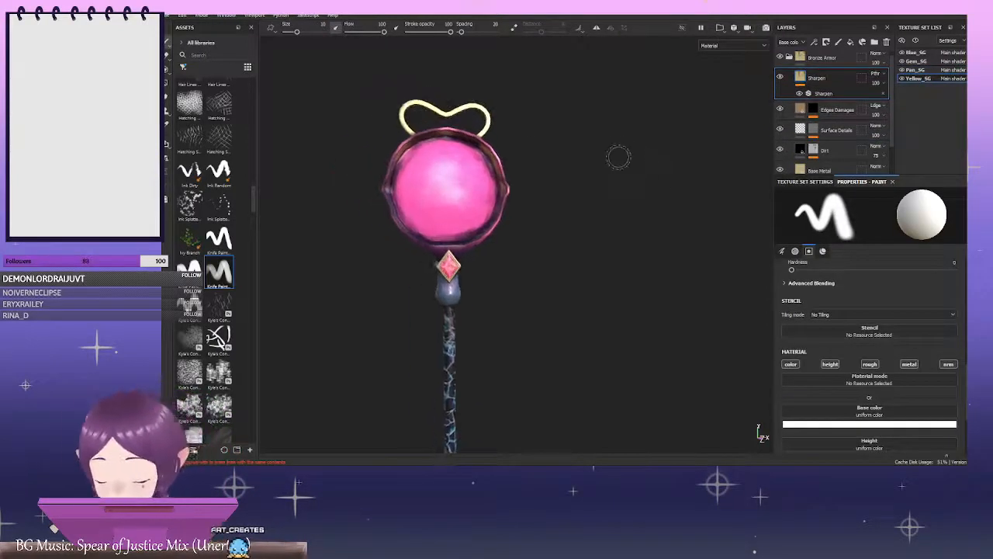
# Save the project as Pan_Staff in the Substance folder inside LGBTQ MGW's Pans folder
pyautogui.hotkey('ctrl', 's')
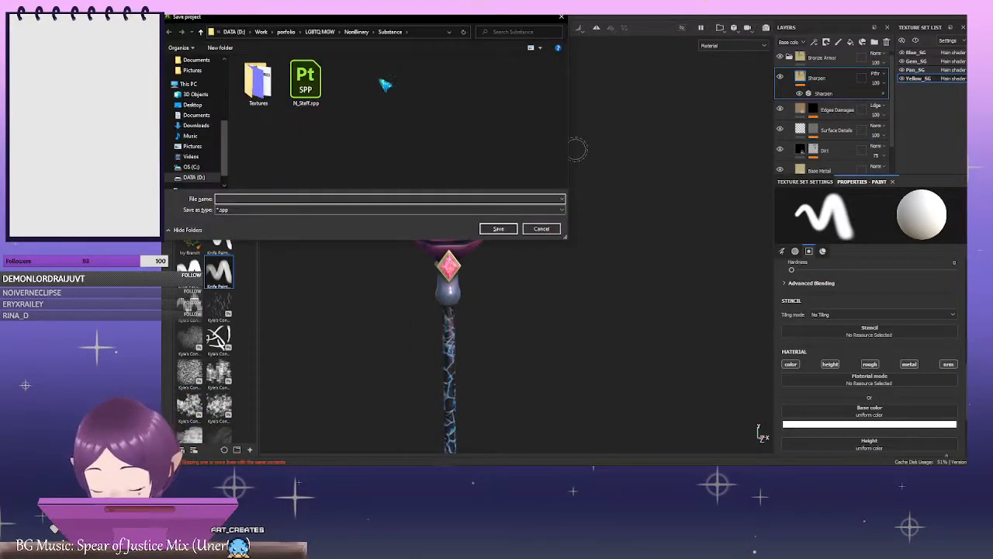
pyautogui.click(321, 32)
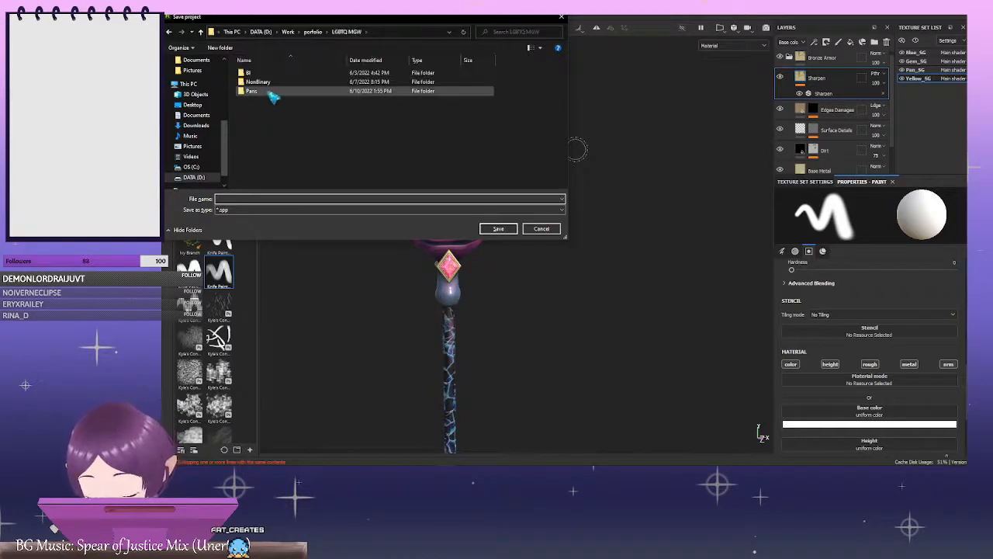
pyautogui.doubleClick(271, 92)
pyautogui.doubleClick(267, 91)
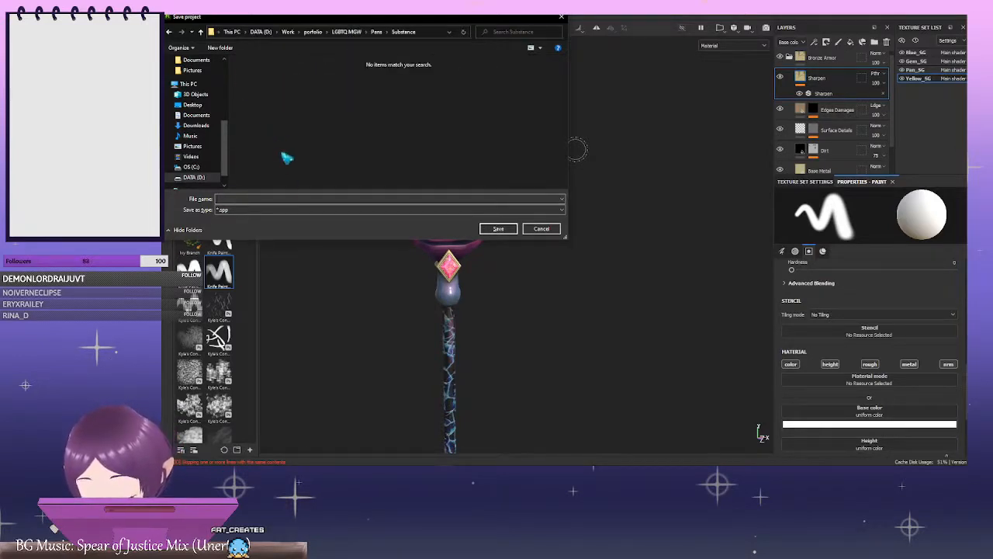
pyautogui.write('p')
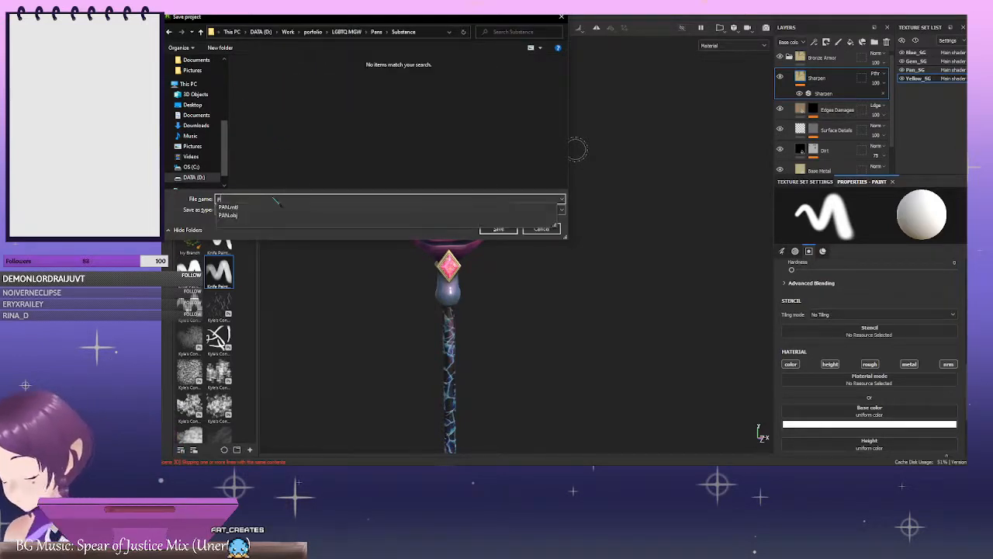
pyautogui.write('aN')
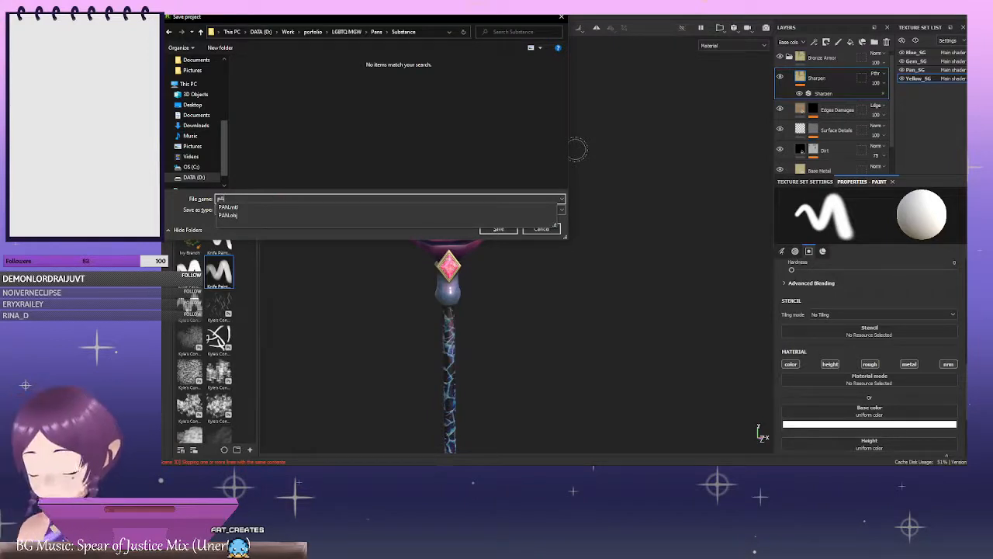
pyautogui.press('BackSpace')
pyautogui.press('BackSpace')
pyautogui.press('BackSpace')
pyautogui.write('Pa')
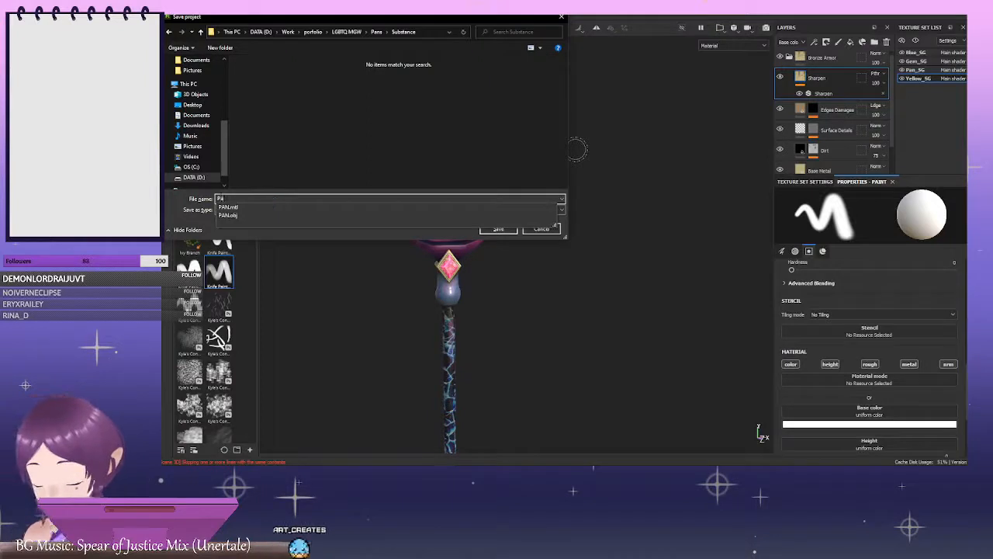
pyautogui.write('n_Staff')
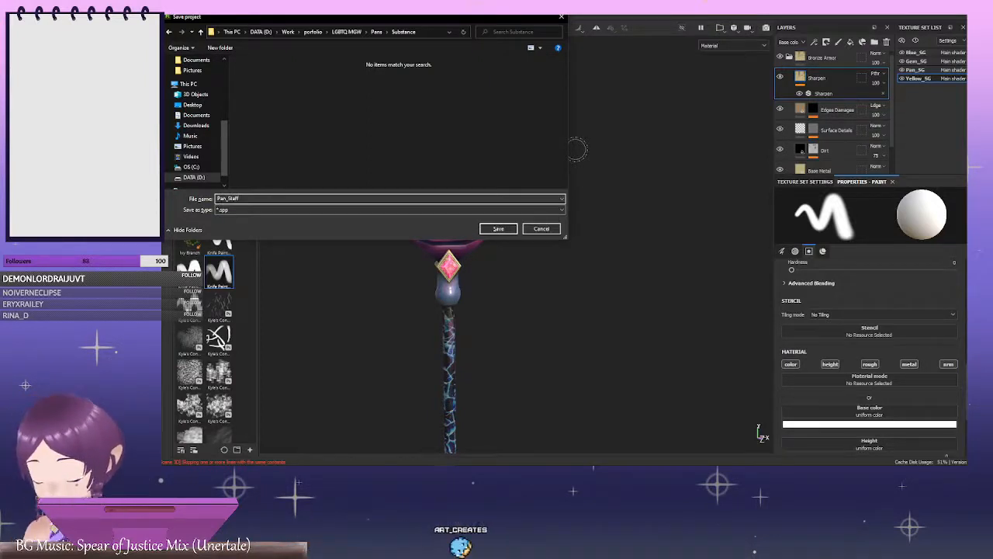
pyautogui.press('Return')
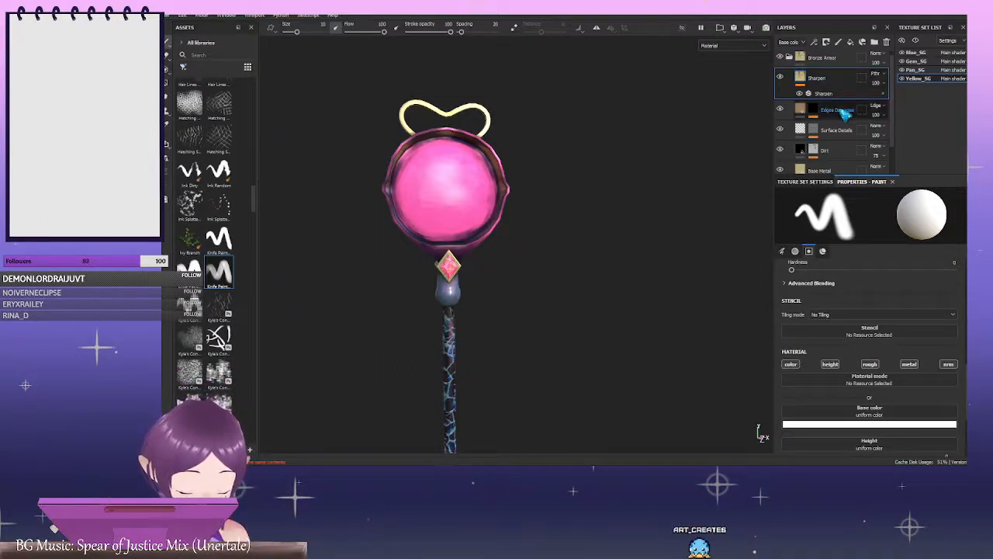
# Examine the Yellow_SG layer stack, opening the Base Metal and Dirt layers with the pan and heart-shaped loop in view
pyautogui.scroll(2, 676, 146)
pyautogui.keyDown('alt'); pyautogui.moveTo(678, 147); pyautogui.dragTo(508, 115); pyautogui.keyUp('alt')
pyautogui.keyDown('alt'); pyautogui.moveTo(507, 116); pyautogui.dragTo(594, 177, button='middle'); pyautogui.keyUp('alt')
pyautogui.keyDown('alt'); pyautogui.moveTo(594, 176); pyautogui.dragTo(634, 184, button='right'); pyautogui.keyUp('alt')
pyautogui.moveTo(634, 184)
pyautogui.keyDown('alt'); pyautogui.mouseDown()
pyautogui.moveTo(585, 195)
pyautogui.moveTo(637, 173)
pyautogui.mouseUp(); pyautogui.keyUp('alt')
pyautogui.scroll(-1, 851, 132)
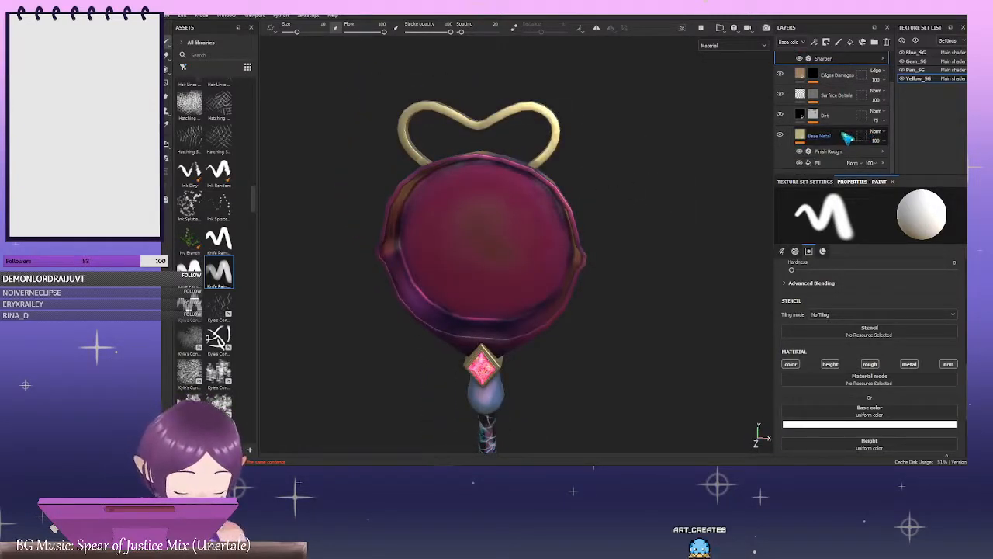
pyautogui.click(848, 137)
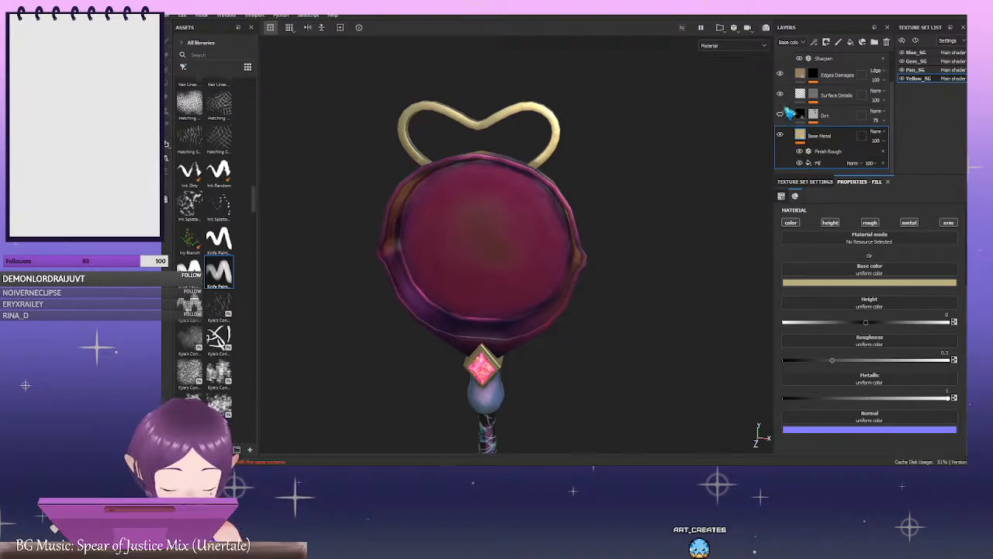
pyautogui.scroll(2, 809, 115)
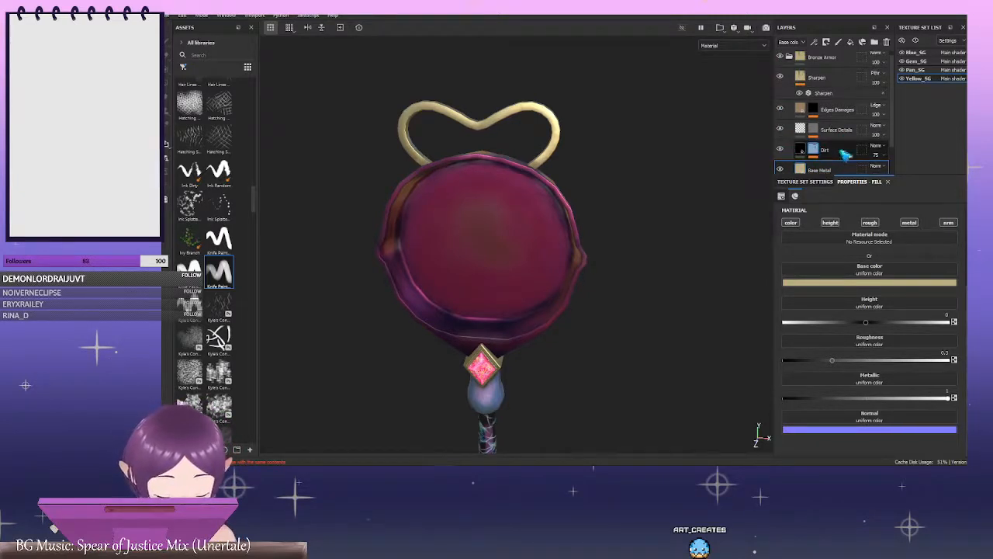
pyautogui.click(843, 152)
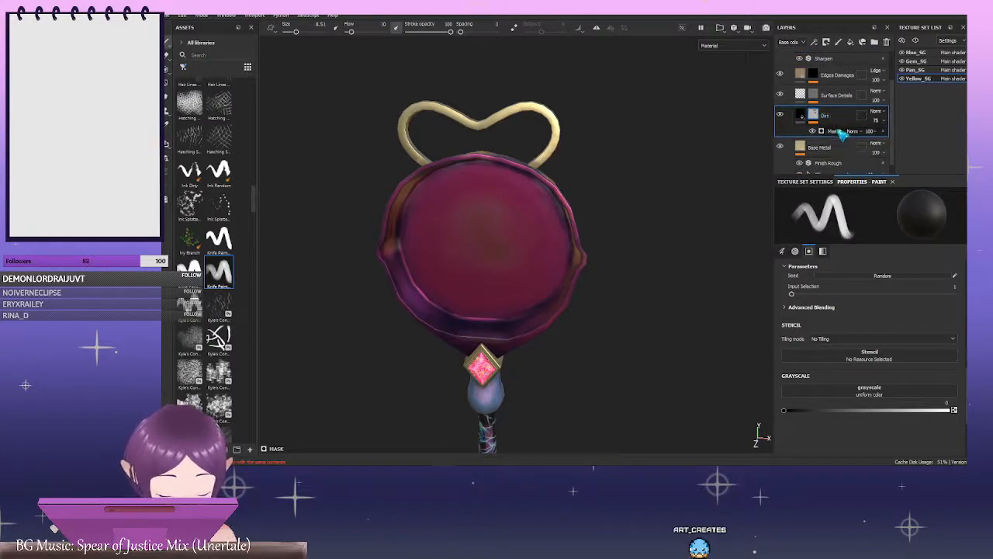
pyautogui.scroll(2, 843, 134)
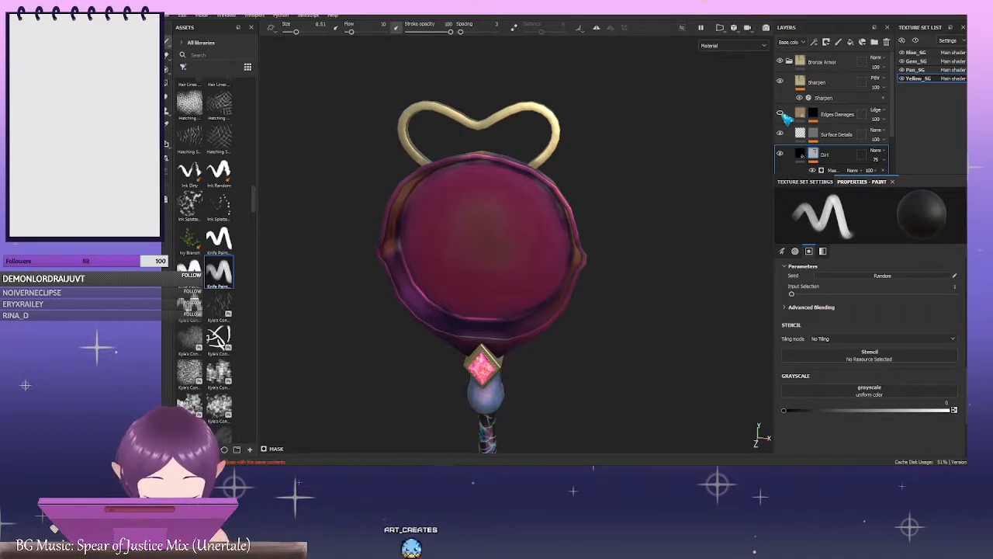
# Compare the heart-shaped loop from the front with the Surface Details layer hidden and shown
pyautogui.click(783, 133)
pyautogui.click(783, 133)
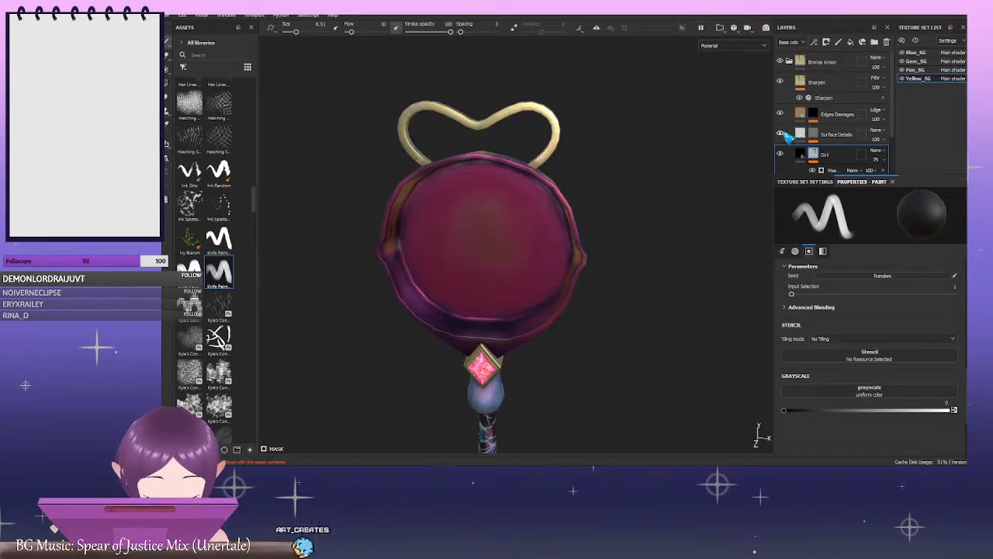
pyautogui.click(782, 133)
pyautogui.click(783, 134)
pyautogui.scroll(3, 756, 157)
pyautogui.keyDown('alt'); pyautogui.moveTo(598, 118); pyautogui.dragTo(735, 181); pyautogui.keyUp('alt')
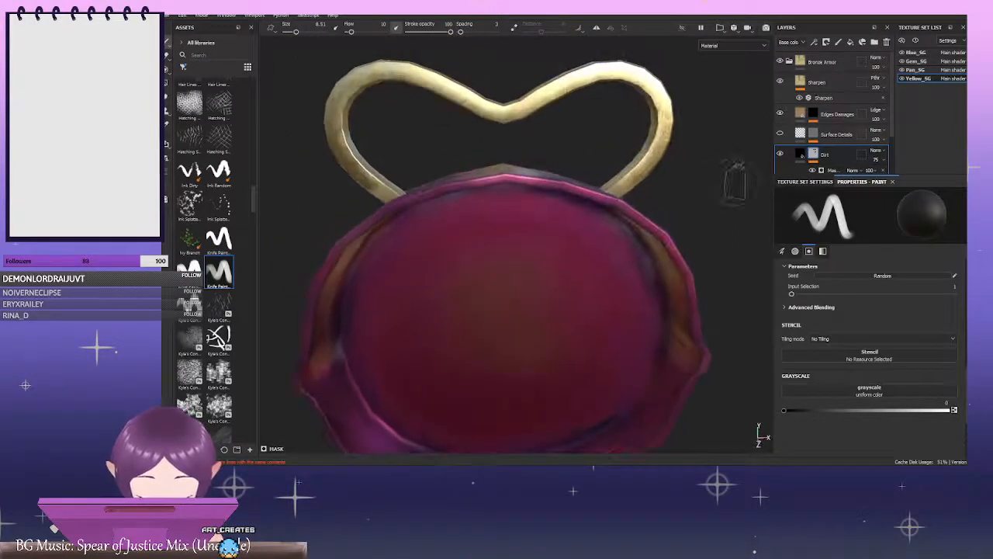
pyautogui.click(781, 134)
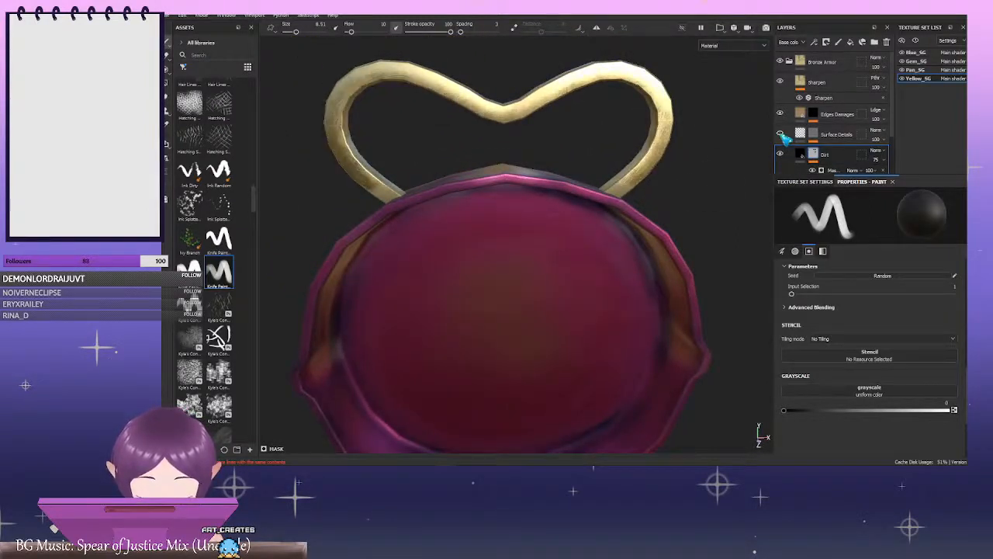
# Select the Surface Details layer and compare its effect on the loop from an angle, leaving the layer shown
pyautogui.keyDown('alt'); pyautogui.moveTo(551, 148); pyautogui.dragTo(676, 137); pyautogui.keyUp('alt')
pyautogui.keyDown('alt'); pyautogui.moveTo(676, 137); pyautogui.dragTo(554, 133, button='right'); pyautogui.keyUp('alt')
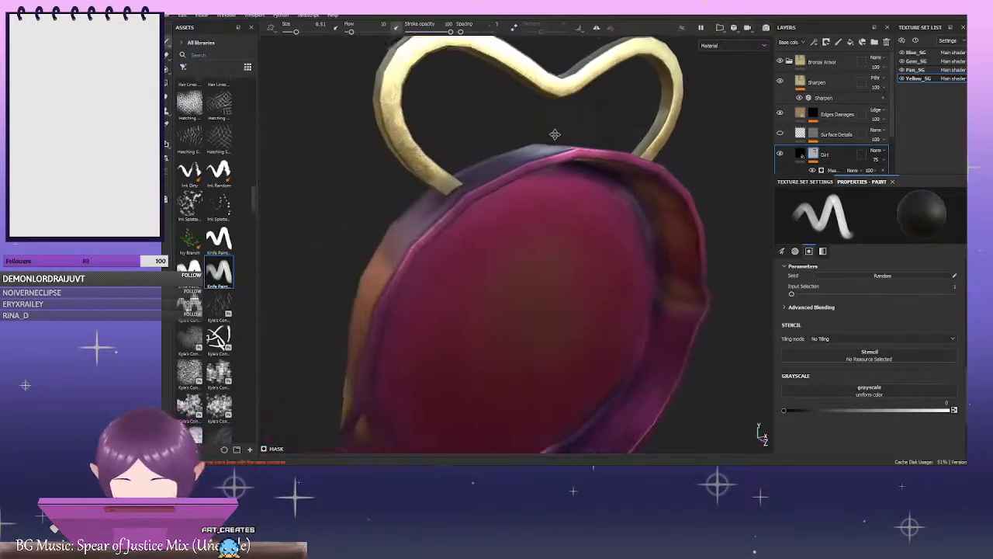
pyautogui.keyDown('alt'); pyautogui.moveTo(554, 132); pyautogui.dragTo(565, 133, button='middle'); pyautogui.keyUp('alt')
pyautogui.click(842, 136)
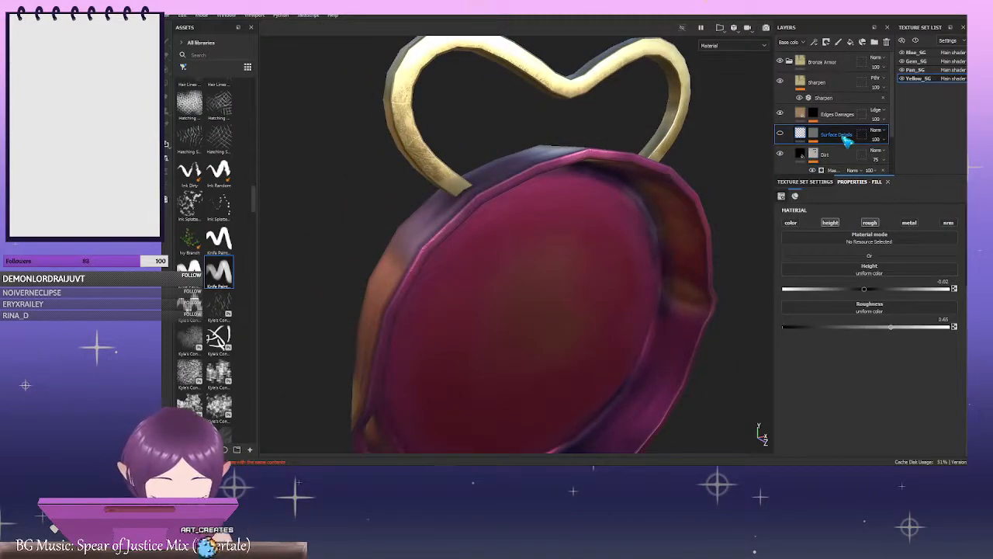
pyautogui.click(780, 133)
pyautogui.click(781, 134)
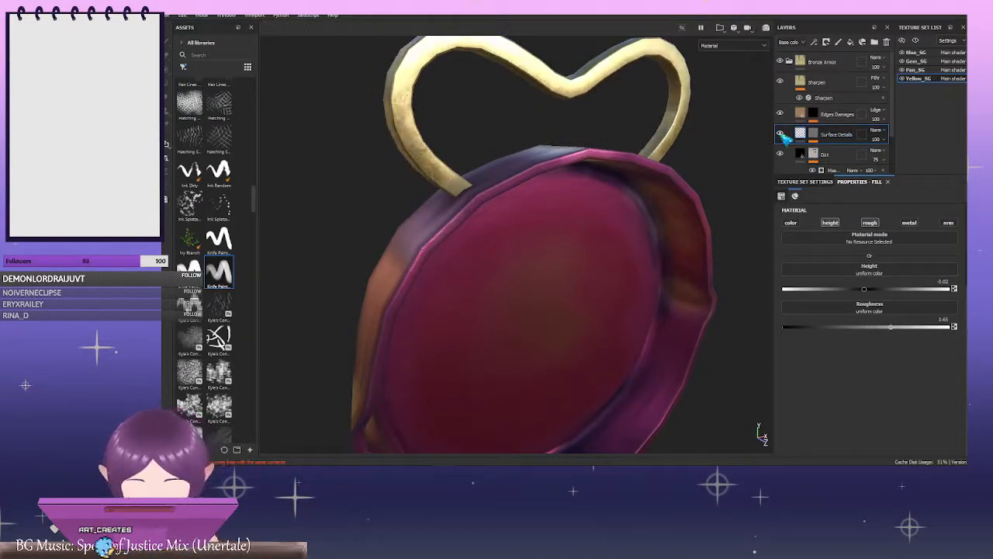
pyautogui.click(781, 134)
pyautogui.click(782, 134)
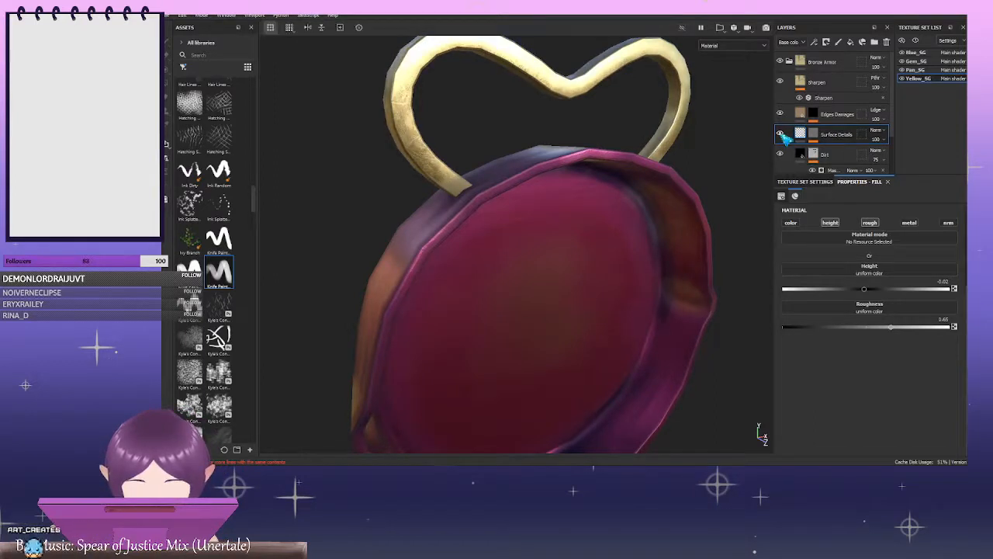
pyautogui.click(782, 133)
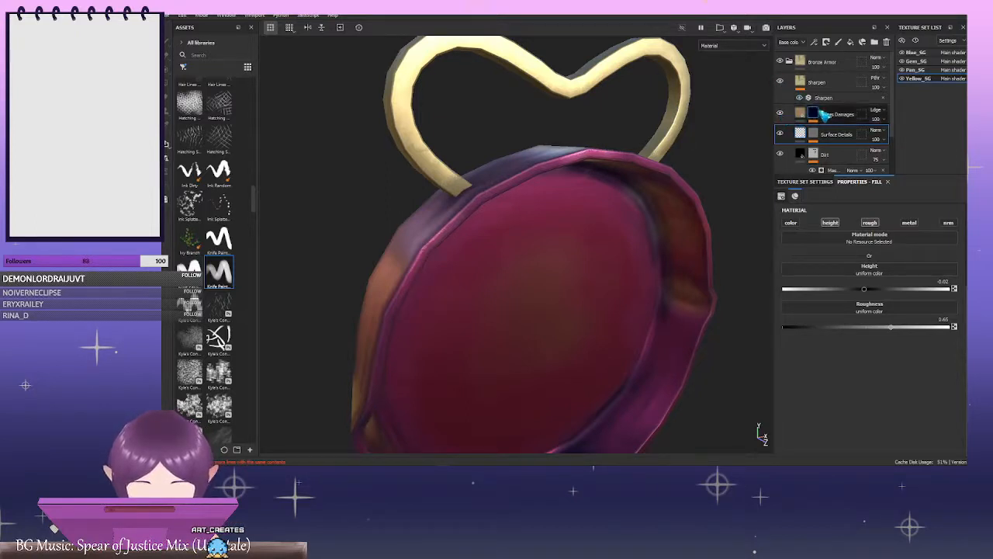
# Try duplicating the Base Metal layer
pyautogui.scroll(-2, 854, 132)
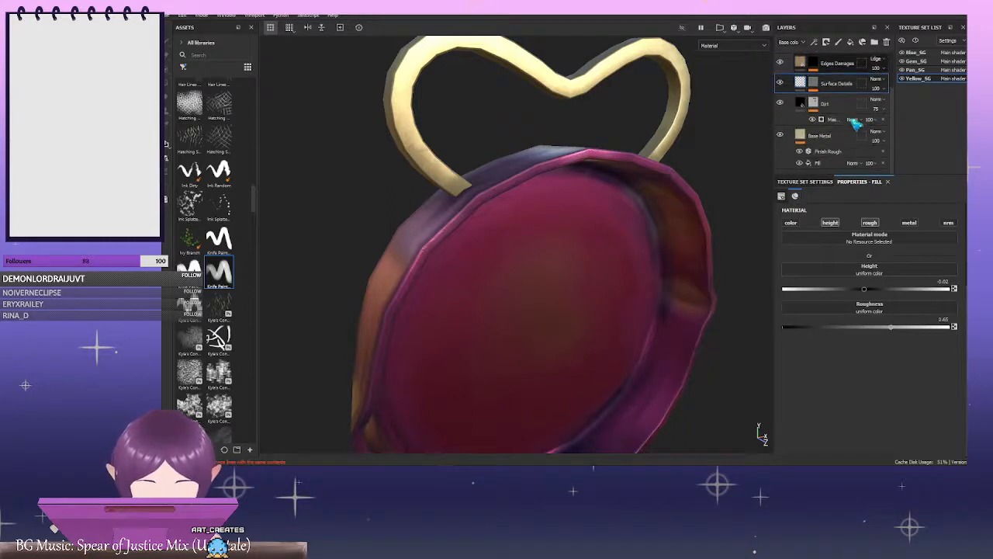
pyautogui.click(843, 139)
pyautogui.hotkey('ctrl', 'd')
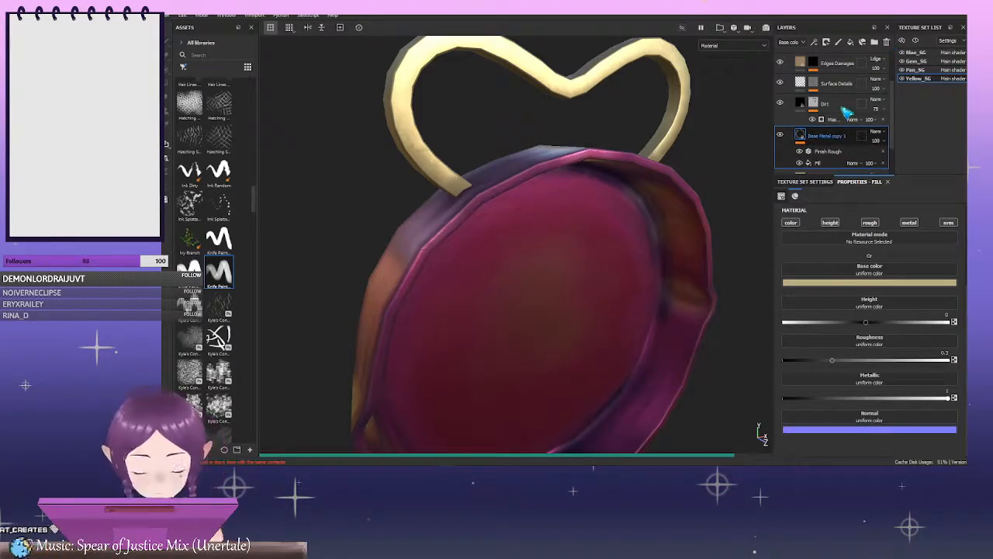
pyautogui.hotkey('ctrl', 'z')
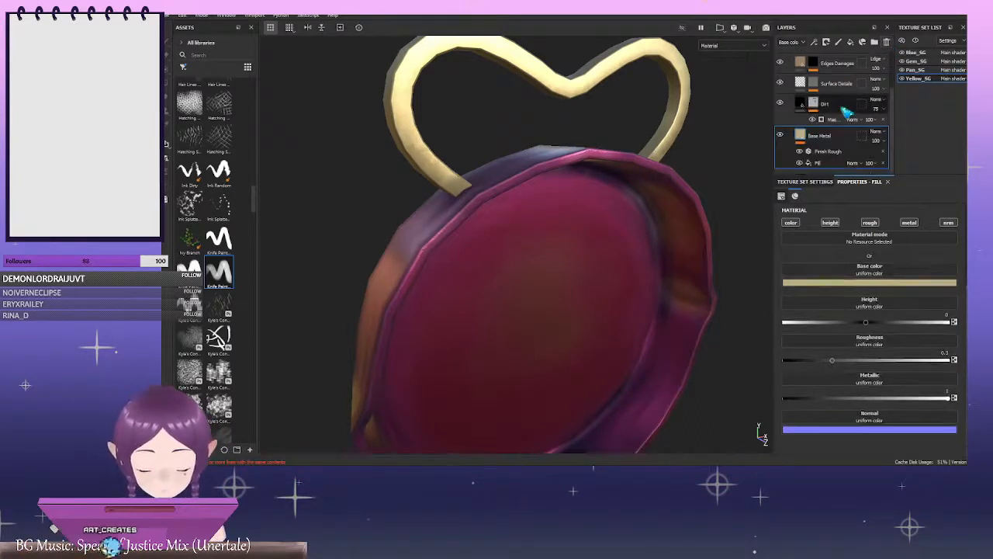
# Add a fill layer above Base Metal with roughness about 0.89 and a light yellow base color
pyautogui.scroll(5, 849, 130)
pyautogui.click(790, 61)
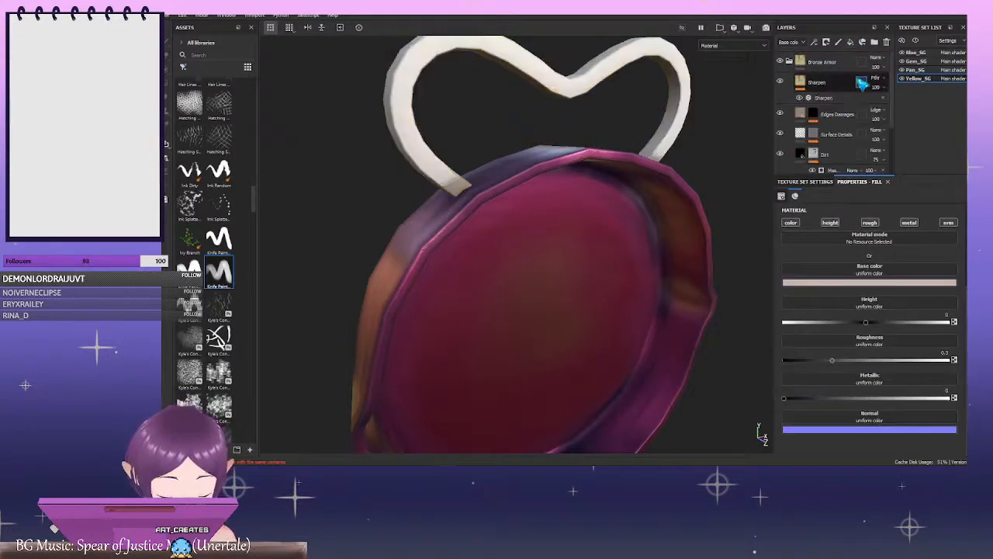
pyautogui.scroll(-3, 854, 109)
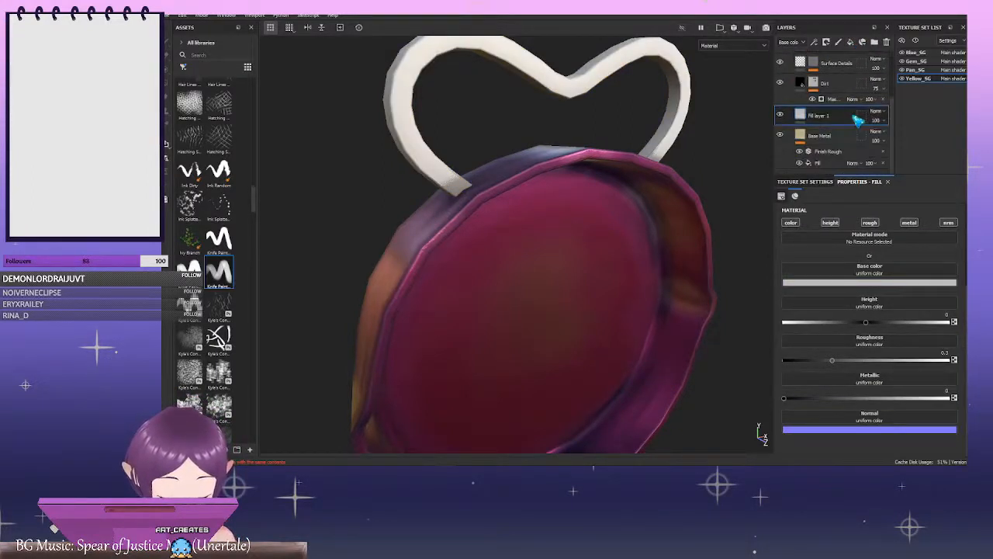
pyautogui.scroll(1, 865, 97)
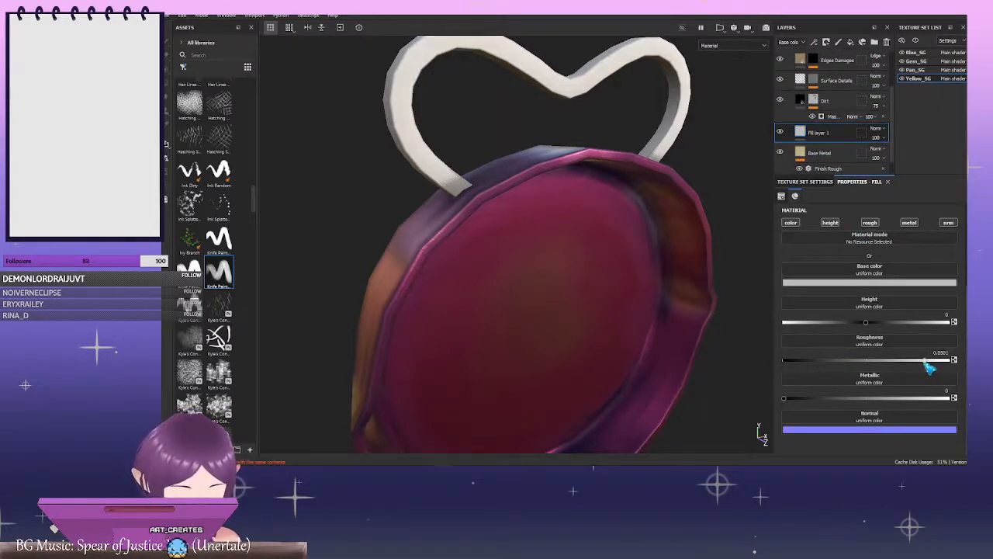
pyautogui.click(877, 283)
pyautogui.click(890, 310)
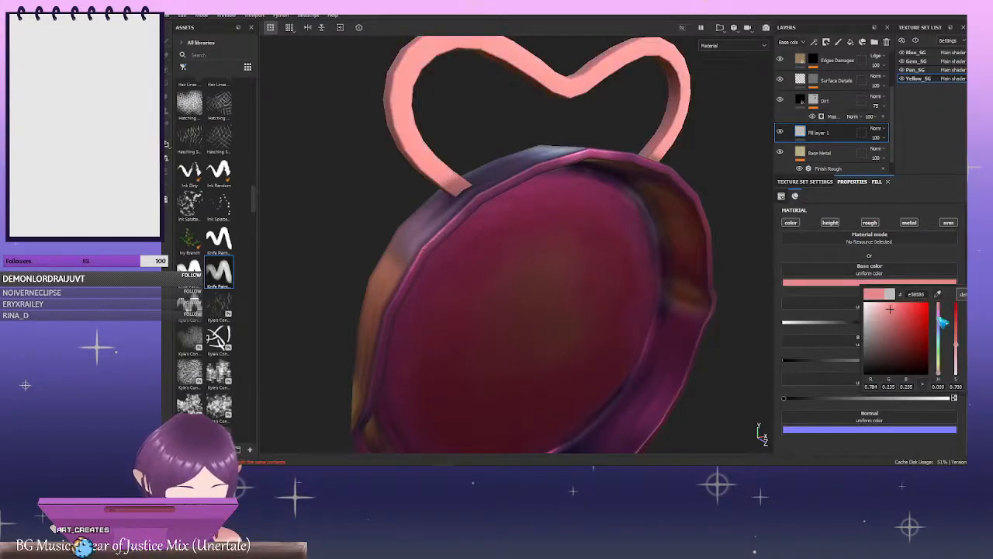
pyautogui.click(938, 360)
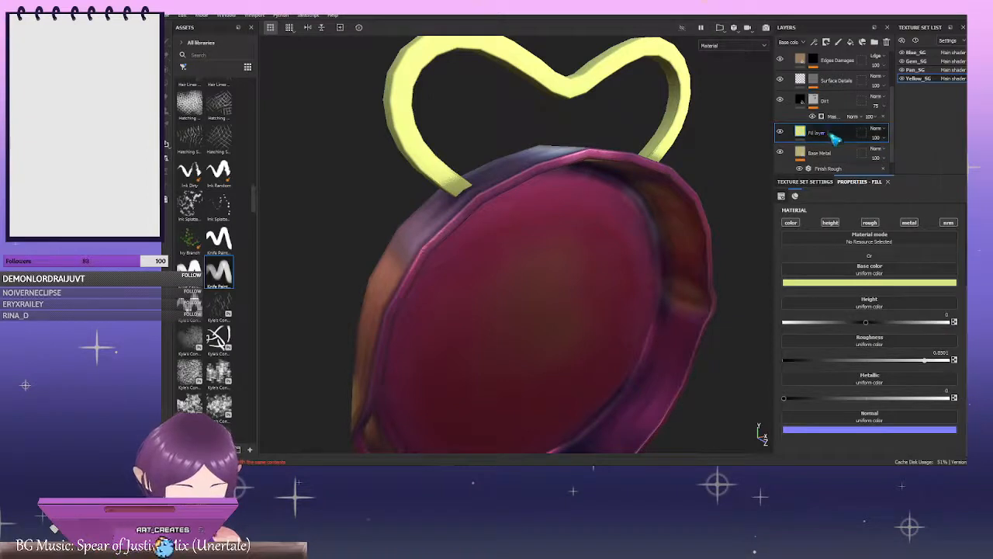
# Move Fill layer 1 up the stack to sit between the Sharpen and Edges Damages layers
pyautogui.moveTo(832, 133); pyautogui.dragTo(835, 86)
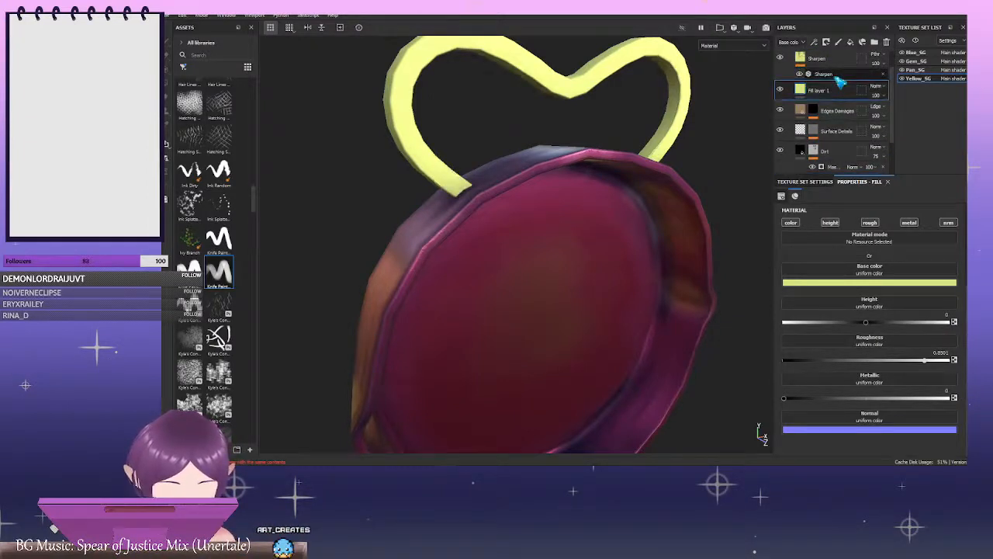
pyautogui.keyDown('alt'); pyautogui.moveTo(570, 126); pyautogui.dragTo(601, 194, button='middle'); pyautogui.keyUp('alt')
pyautogui.keyDown('alt'); pyautogui.moveTo(602, 194); pyautogui.dragTo(566, 203); pyautogui.keyUp('alt')
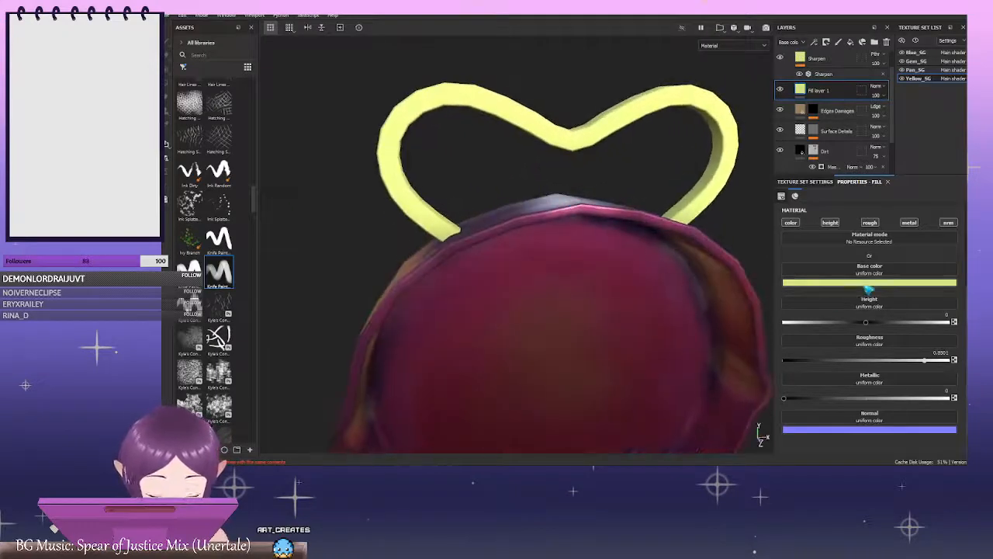
# Lighten Fill layer 1's base color to a paler yellow and set its roughness to about 0.155
pyautogui.click(865, 284)
pyautogui.press('Escape')
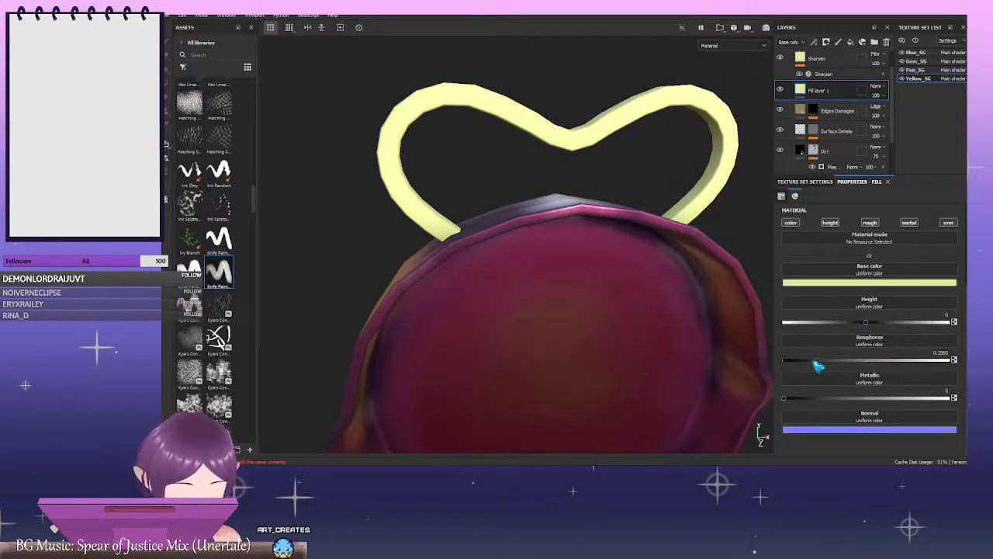
pyautogui.moveTo(817, 363); pyautogui.dragTo(814, 365)
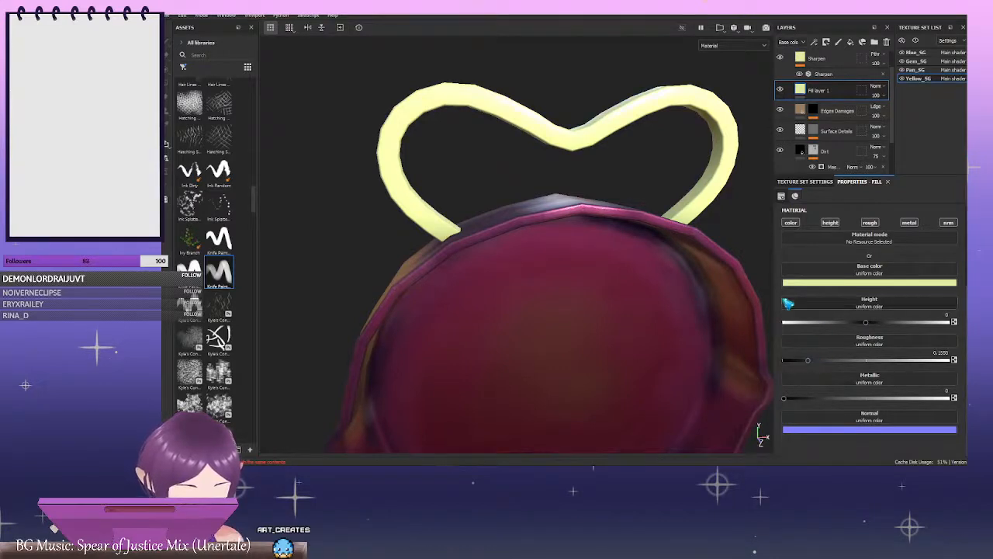
pyautogui.keyDown('alt'); pyautogui.moveTo(644, 175); pyautogui.dragTo(572, 171); pyautogui.keyUp('alt')
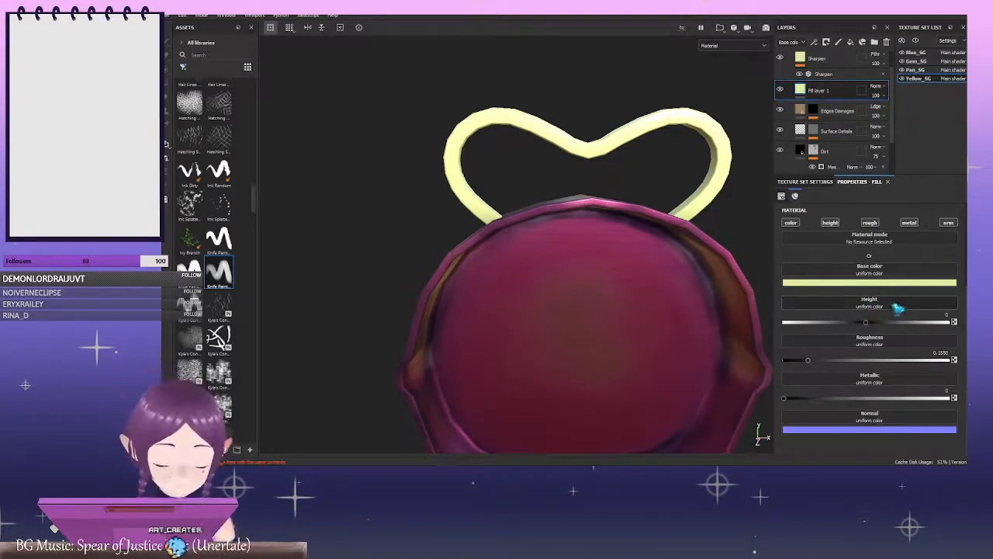
# Change Fill layer 1's base color to a very pale blue
pyautogui.click(892, 284)
pyautogui.click(938, 316)
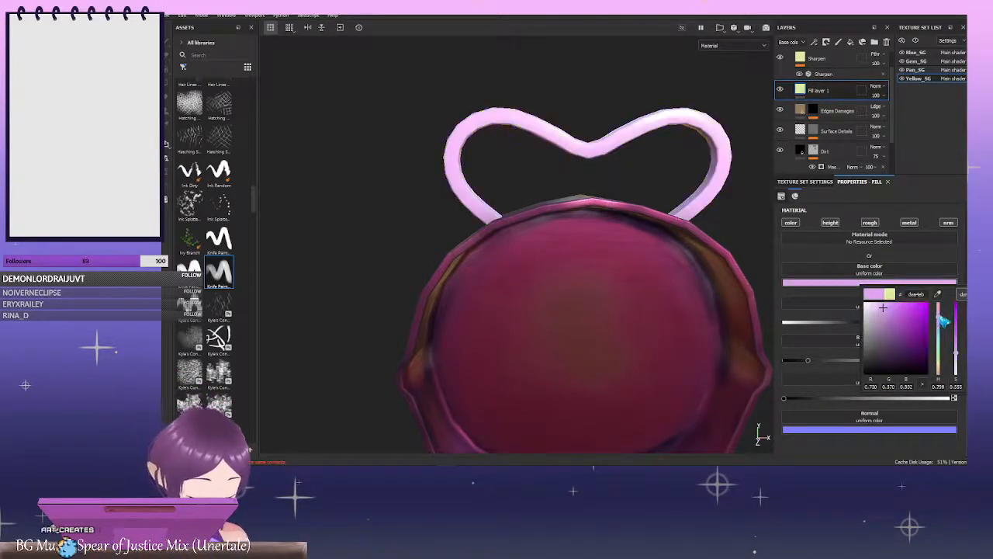
pyautogui.click(877, 309)
pyautogui.moveTo(877, 309); pyautogui.dragTo(875, 309)
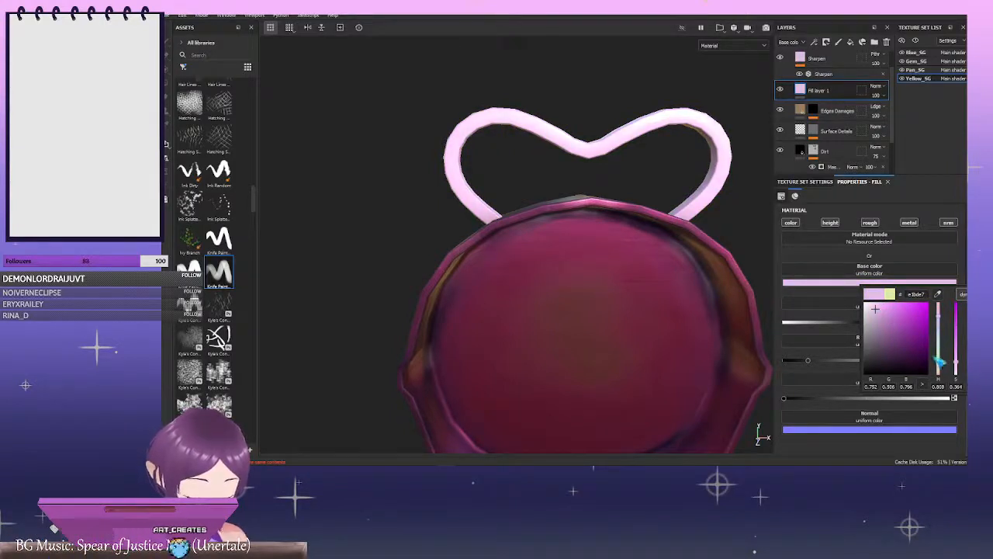
pyautogui.moveTo(931, 351); pyautogui.dragTo(939, 329)
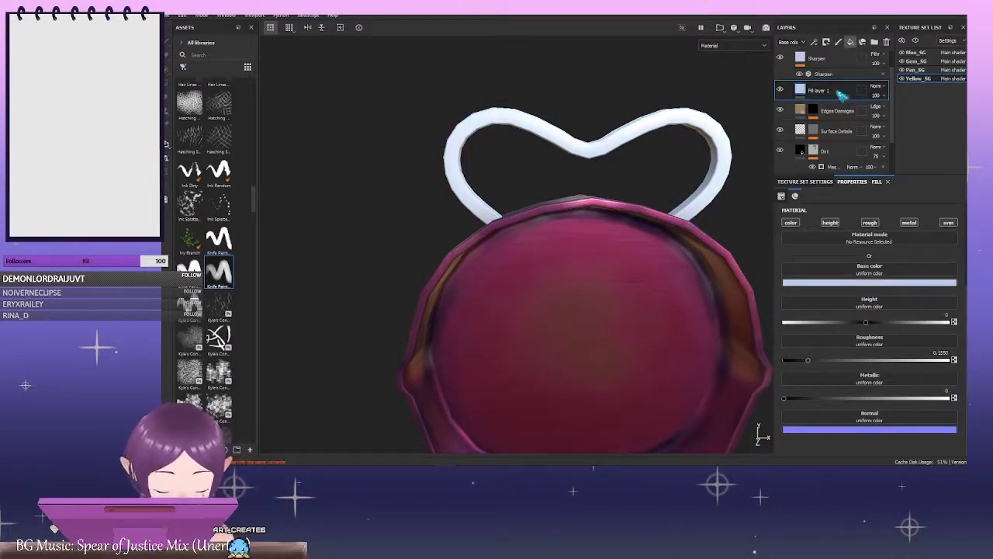
# Add a second fill layer directly below Fill layer 1 and give it a medium purple base color
pyautogui.moveTo(834, 95); pyautogui.dragTo(839, 120)
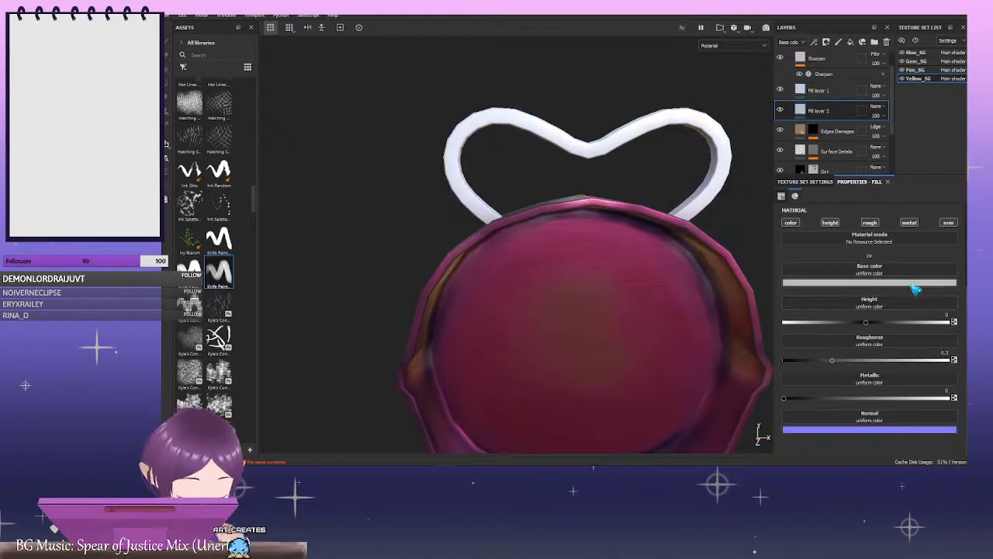
pyautogui.click(916, 289)
pyautogui.click(942, 357)
pyautogui.moveTo(888, 328); pyautogui.dragTo(945, 320)
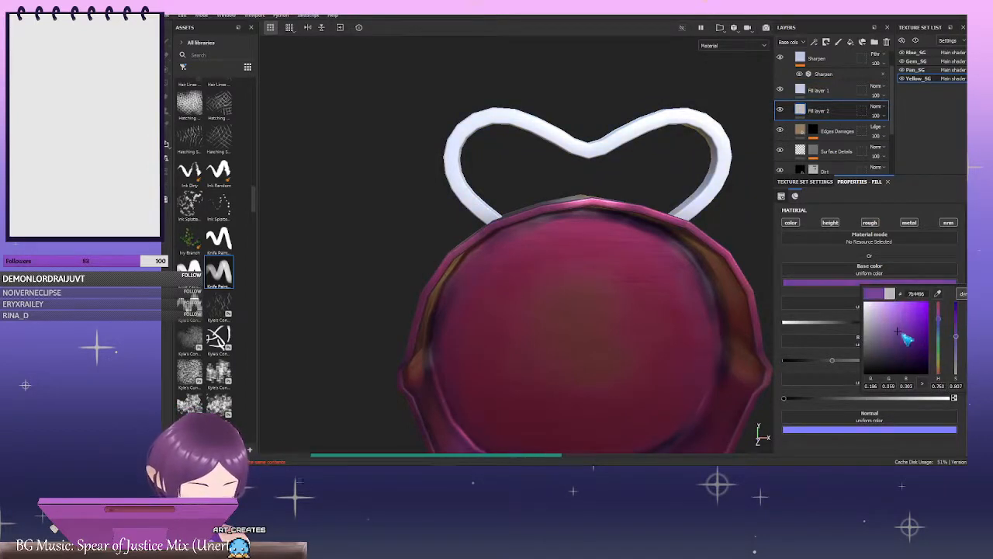
# Set Fill layer 2's blend mode to Multiply and Fill layer 1's to Overlay, and hide Fill layer 1
pyautogui.click(883, 116)
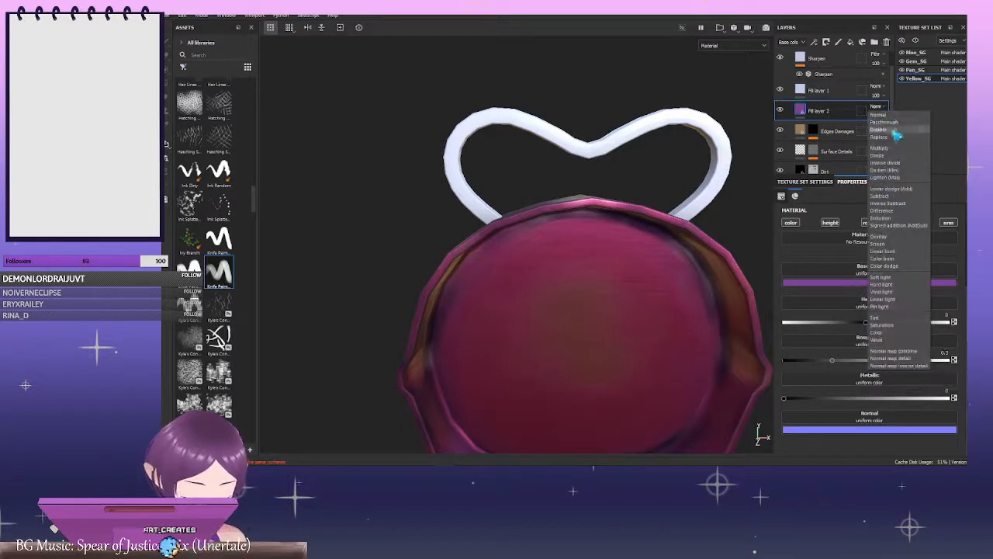
pyautogui.click(886, 148)
pyautogui.click(891, 92)
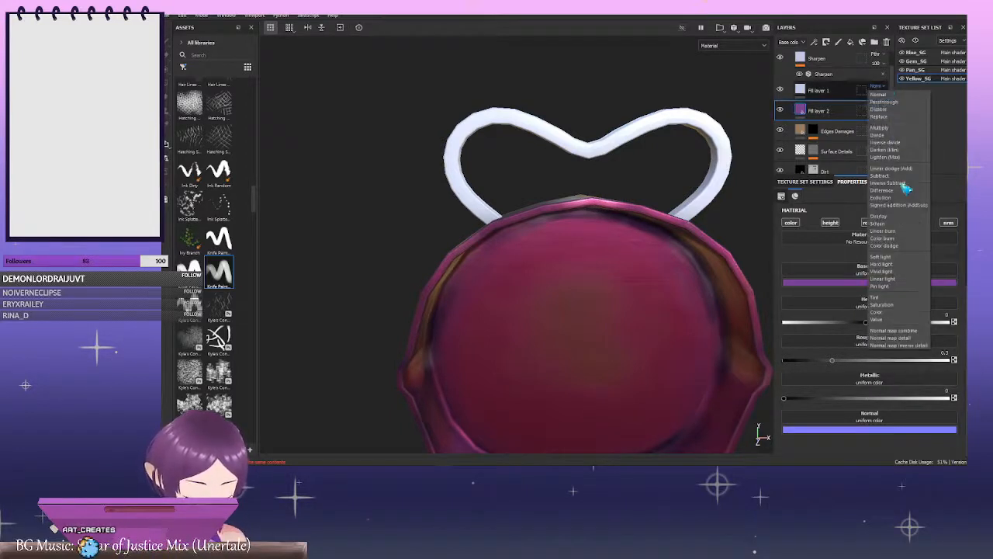
pyautogui.click(882, 222)
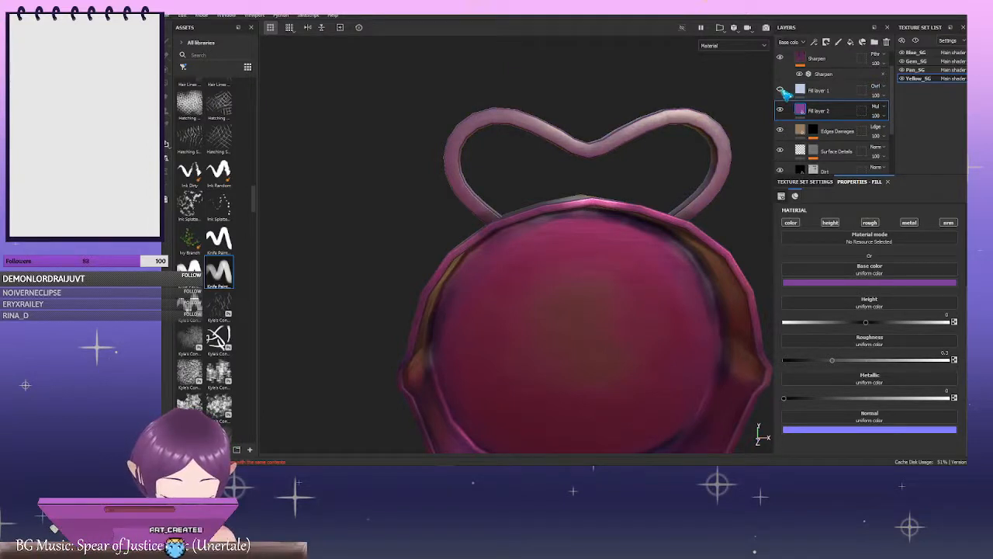
pyautogui.click(780, 90)
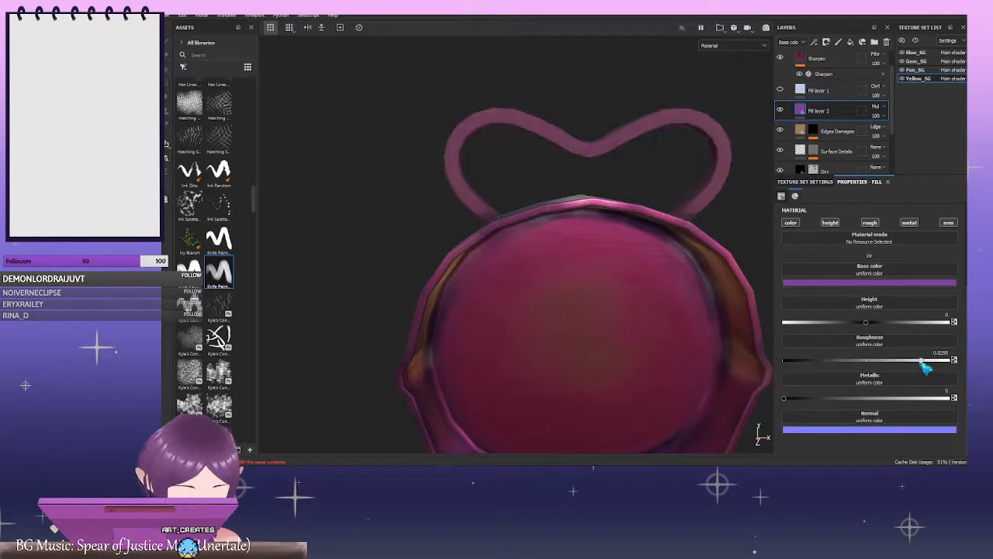
# Add a white mask to Fill layer 2 and a black mask to Fill layer 1, leaving both layers visible
pyautogui.click(781, 90)
pyautogui.click(781, 90)
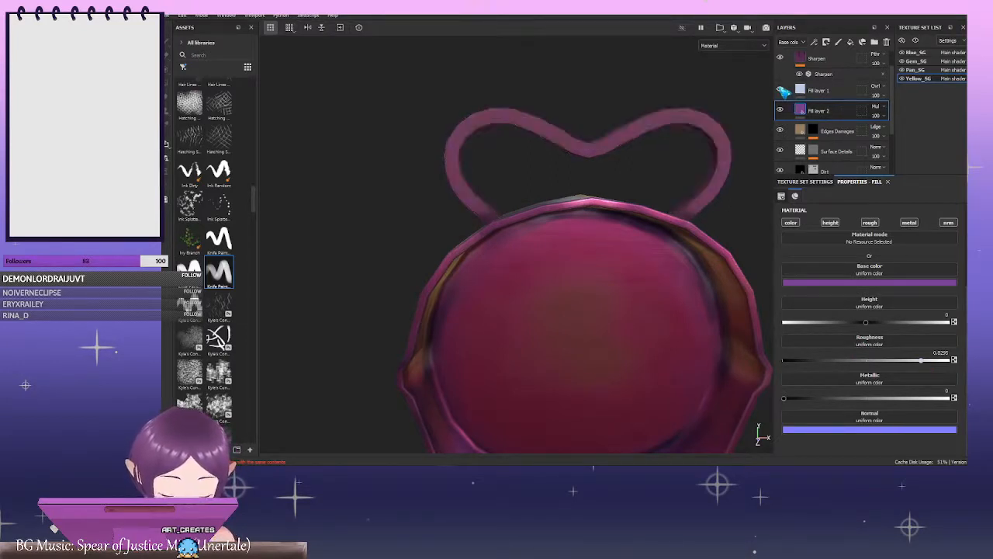
pyautogui.rightClick(846, 111)
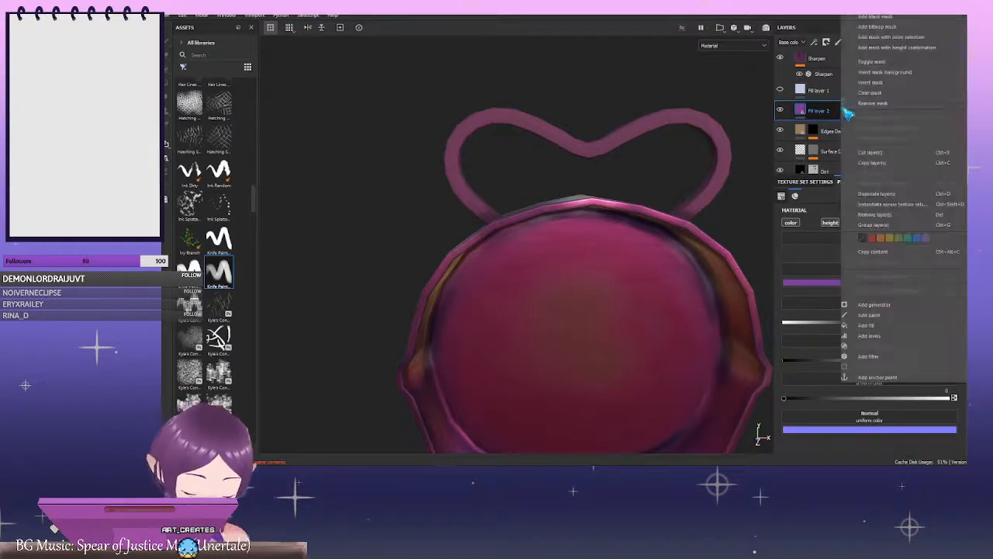
pyautogui.click(889, 16)
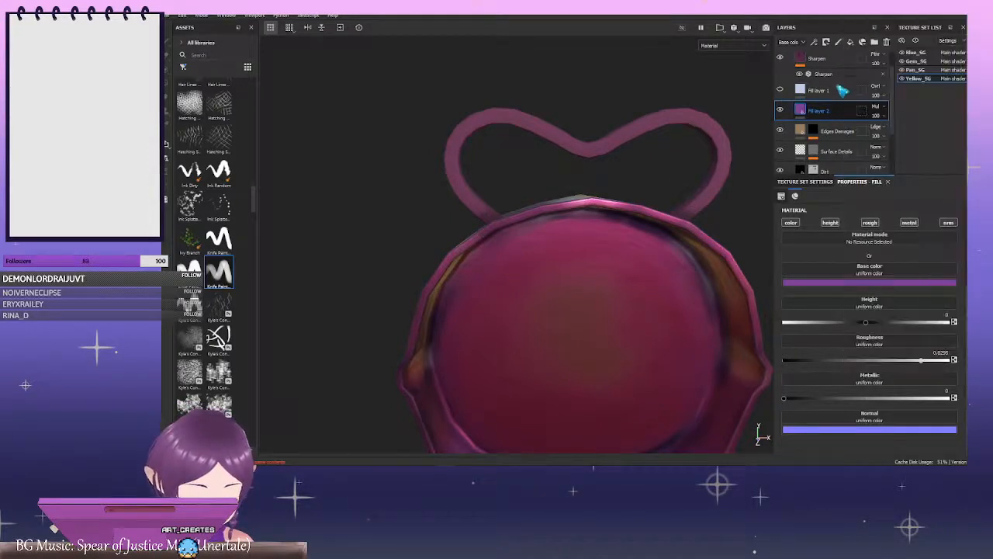
pyautogui.rightClick(846, 90)
pyautogui.click(883, 104)
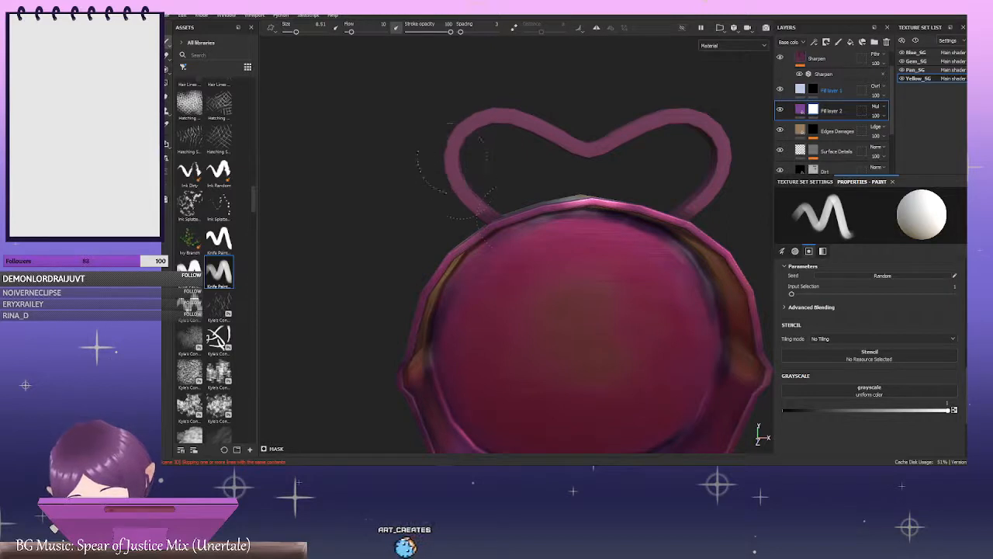
# Try painting Fill layer 2's mask at grayscale 0 along one lobe of the heart loop, and clear the mask
pyautogui.moveTo(854, 414); pyautogui.dragTo(782, 411)
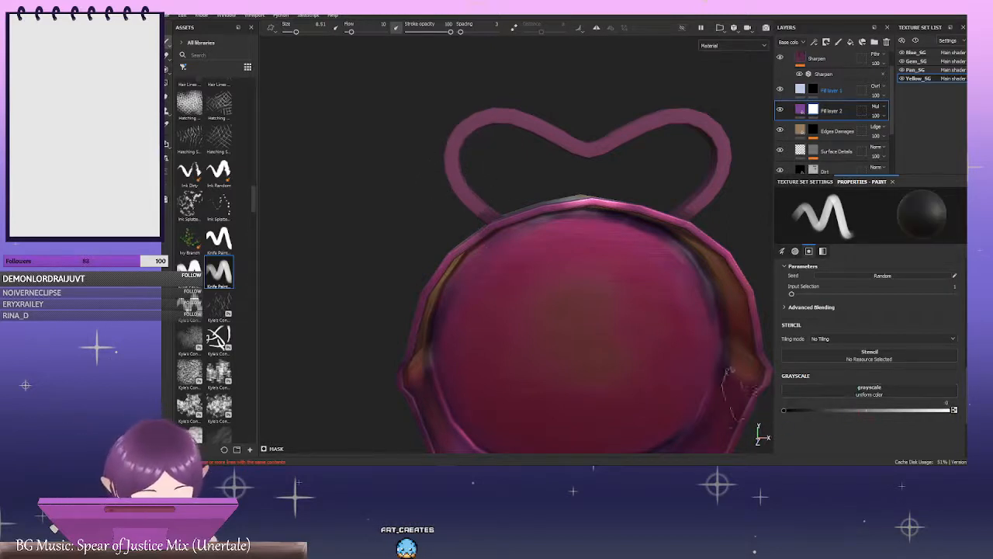
pyautogui.moveTo(456, 174); pyautogui.dragTo(457, 140)
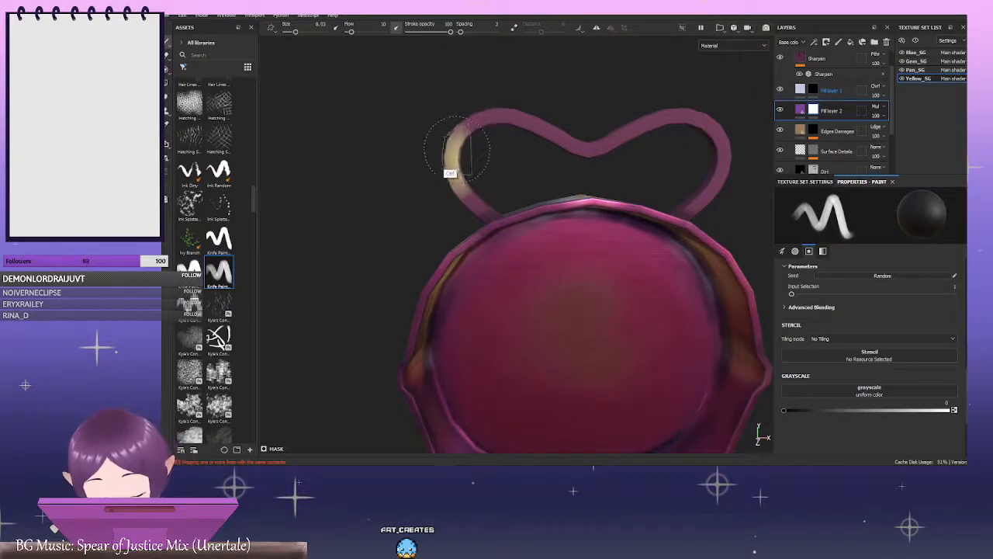
pyautogui.keyDown('ctrl'); pyautogui.moveTo(457, 149); pyautogui.dragTo(448, 151, button='right'); pyautogui.keyUp('ctrl')
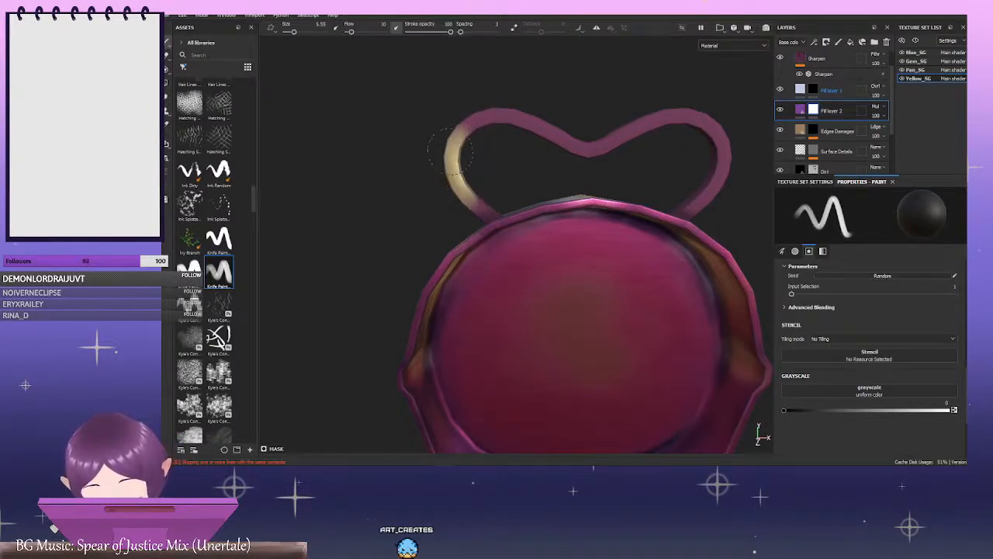
pyautogui.moveTo(456, 132)
pyautogui.mouseDown()
pyautogui.moveTo(492, 105)
pyautogui.moveTo(538, 140)
pyautogui.moveTo(517, 116)
pyautogui.moveTo(532, 106)
pyautogui.moveTo(547, 116)
pyautogui.moveTo(535, 122)
pyautogui.moveTo(550, 100)
pyautogui.mouseUp()
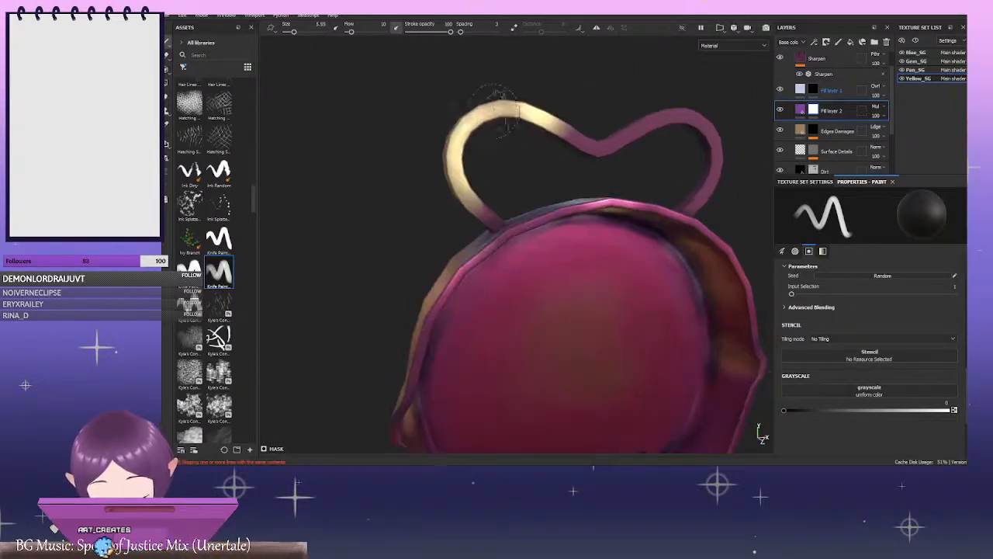
pyautogui.moveTo(463, 129); pyautogui.dragTo(454, 140)
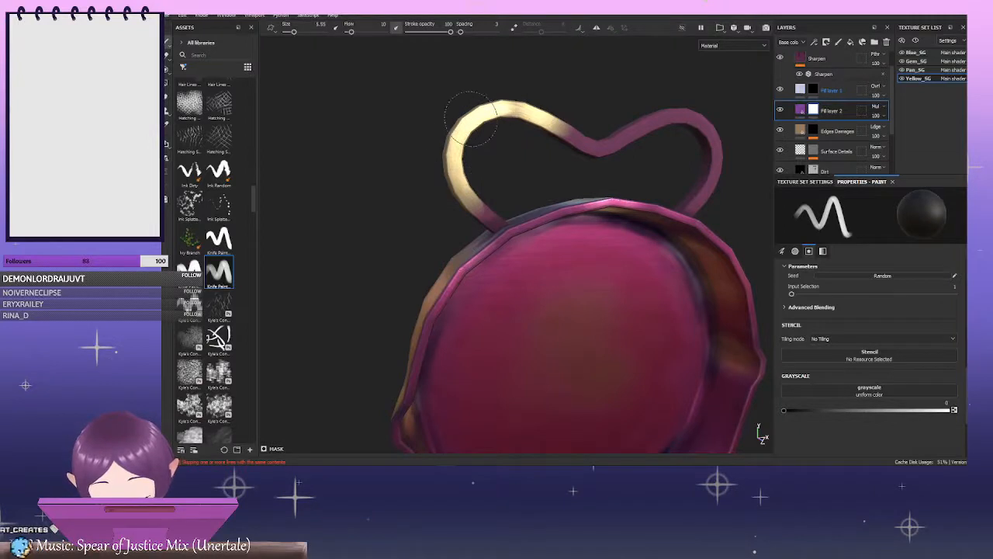
pyautogui.keyDown('alt'); pyautogui.moveTo(543, 100); pyautogui.dragTo(523, 107); pyautogui.keyUp('alt')
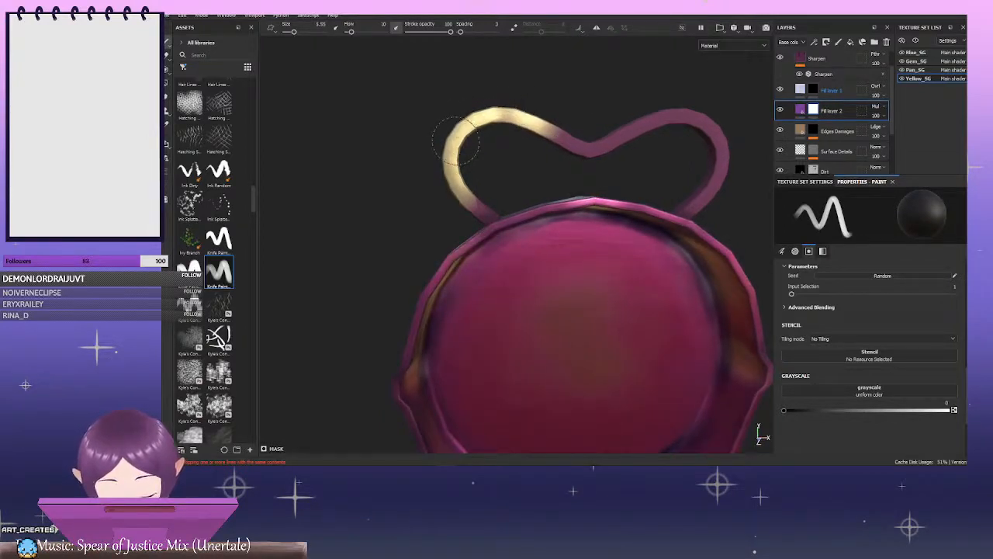
pyautogui.keyDown('alt'); pyautogui.moveTo(532, 109); pyautogui.dragTo(632, 115); pyautogui.keyUp('alt')
pyautogui.keyDown('alt'); pyautogui.moveTo(529, 221); pyautogui.dragTo(473, 202); pyautogui.keyUp('alt')
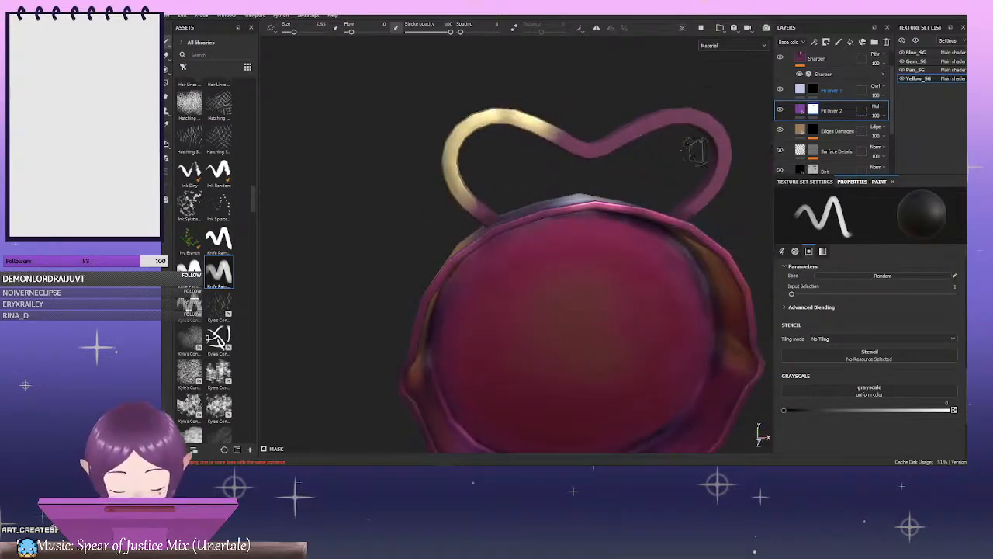
pyautogui.rightClick(818, 111)
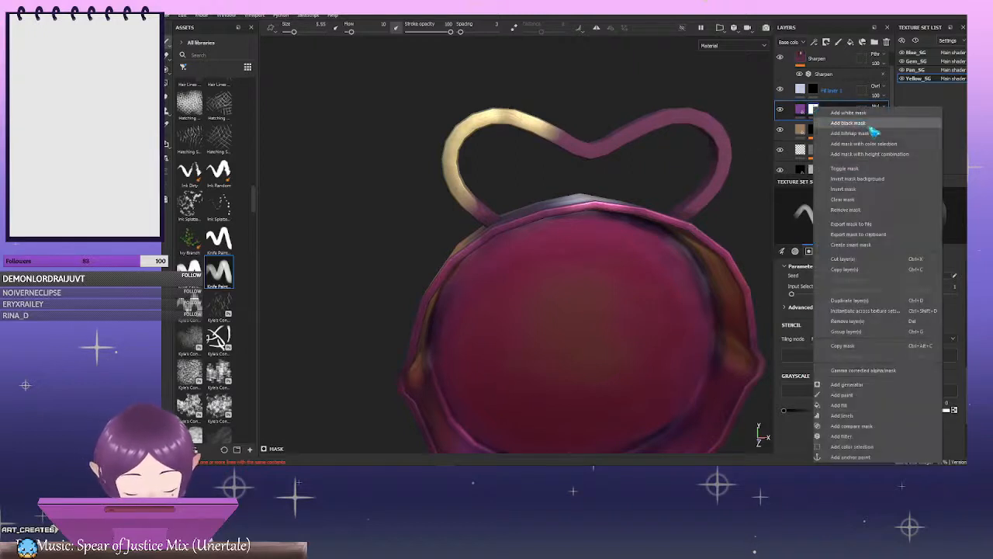
pyautogui.click(861, 201)
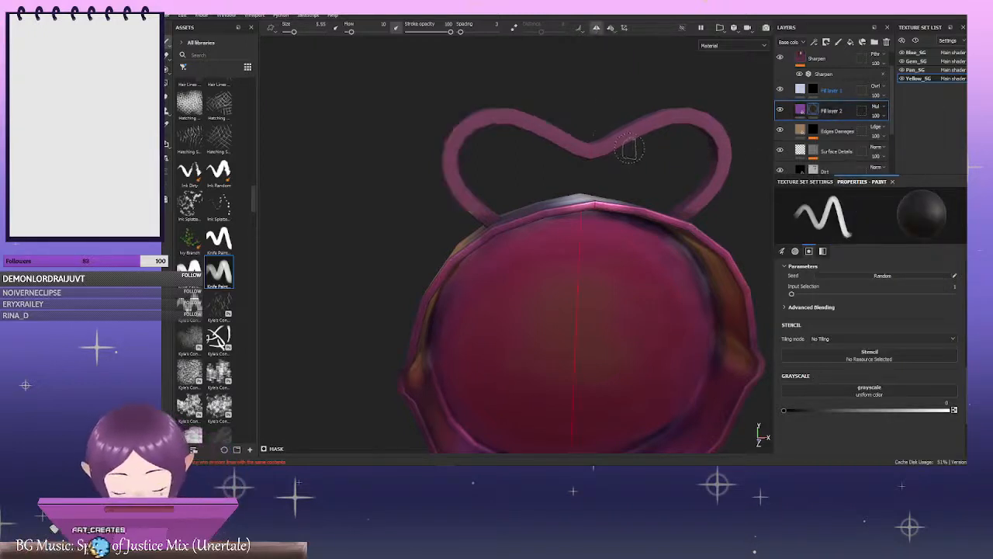
# With symmetry on, paint the purple off both heart lobes in Fill layer 2's mask and set the layer's opacity to 71
pyautogui.press('l')
pyautogui.moveTo(461, 136)
pyautogui.mouseDown()
pyautogui.moveTo(470, 123)
pyautogui.moveTo(452, 143)
pyautogui.mouseUp()
pyautogui.moveTo(497, 120); pyautogui.dragTo(534, 120)
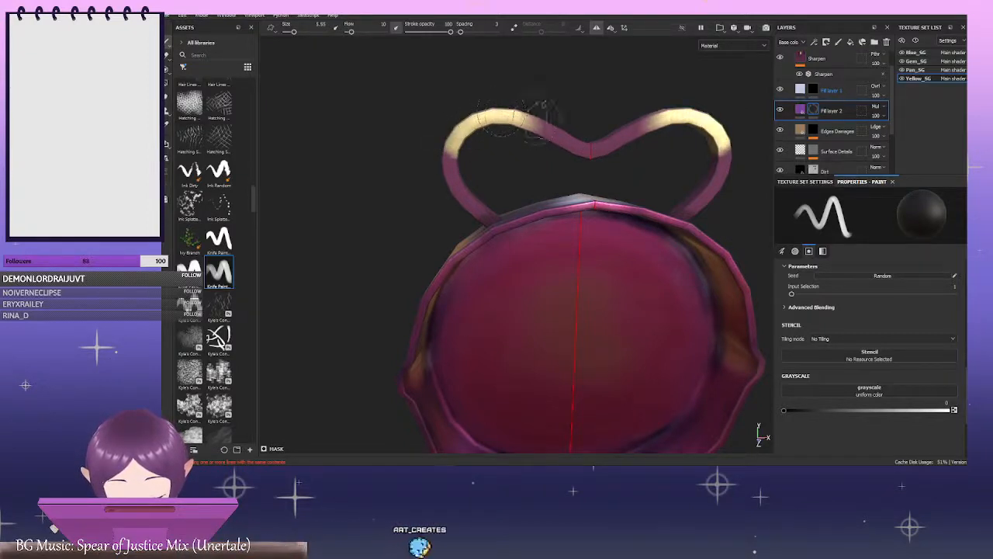
pyautogui.moveTo(456, 146); pyautogui.dragTo(448, 182)
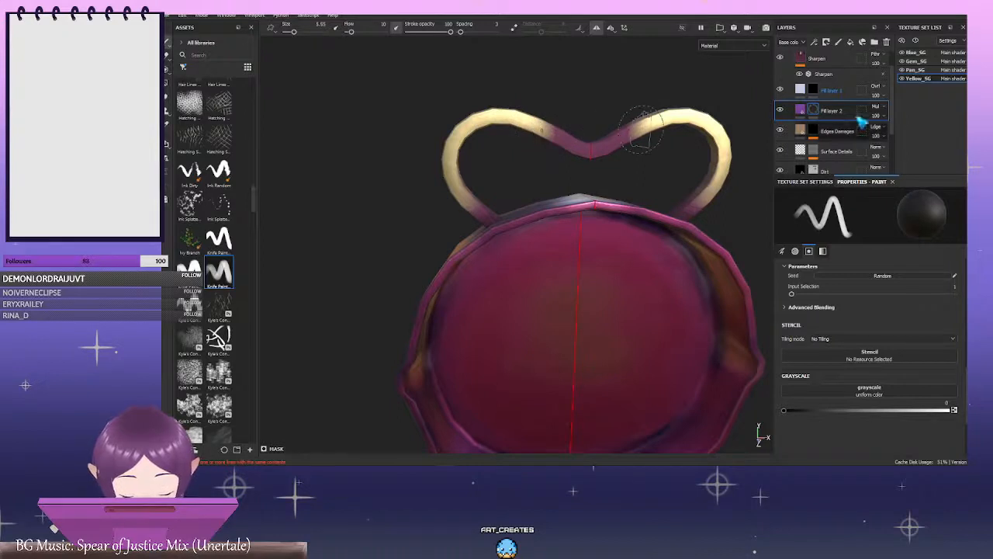
pyautogui.moveTo(900, 133); pyautogui.dragTo(898, 136)
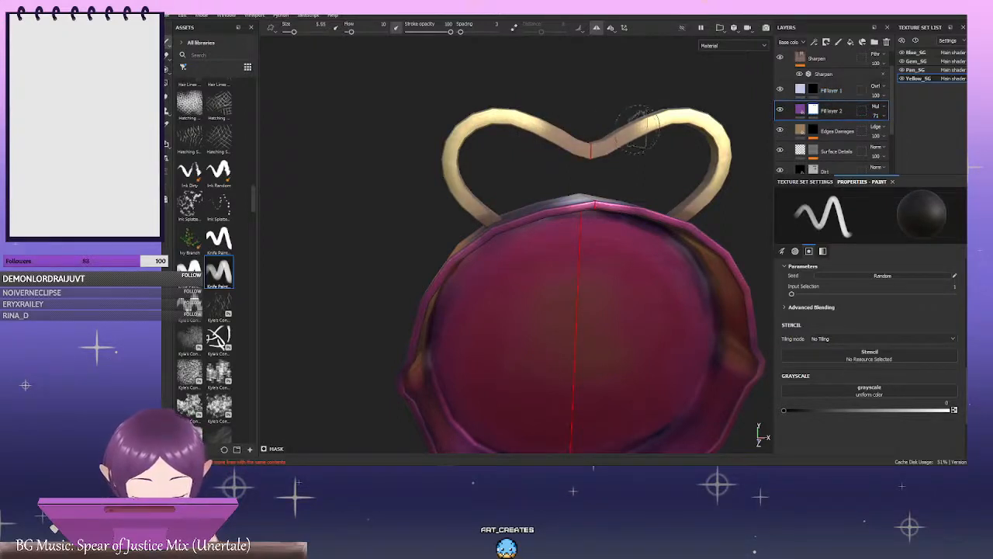
# Examine the heart loop's shading against the whole wand from the front and sides
pyautogui.click(843, 90)
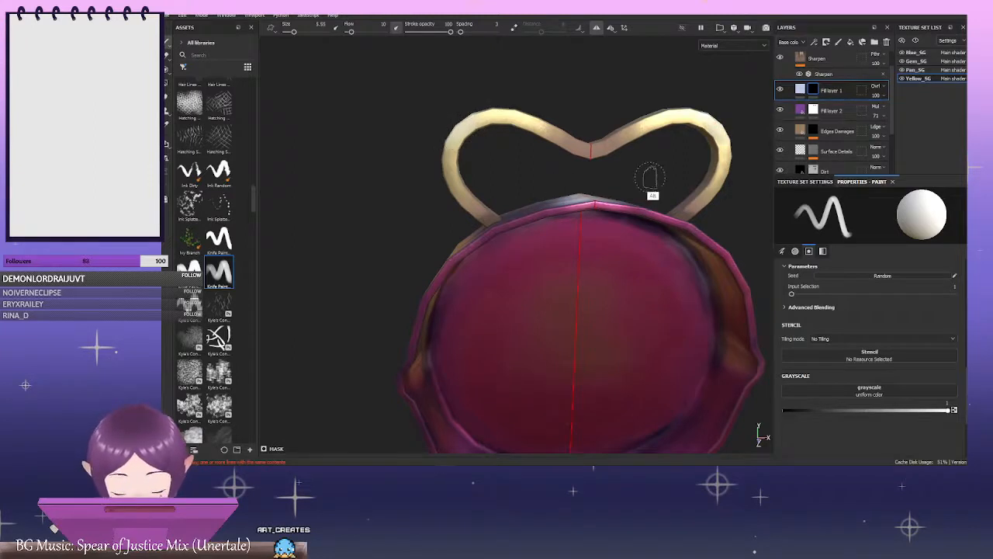
pyautogui.keyDown('alt'); pyautogui.moveTo(650, 178); pyautogui.dragTo(634, 162); pyautogui.keyUp('alt')
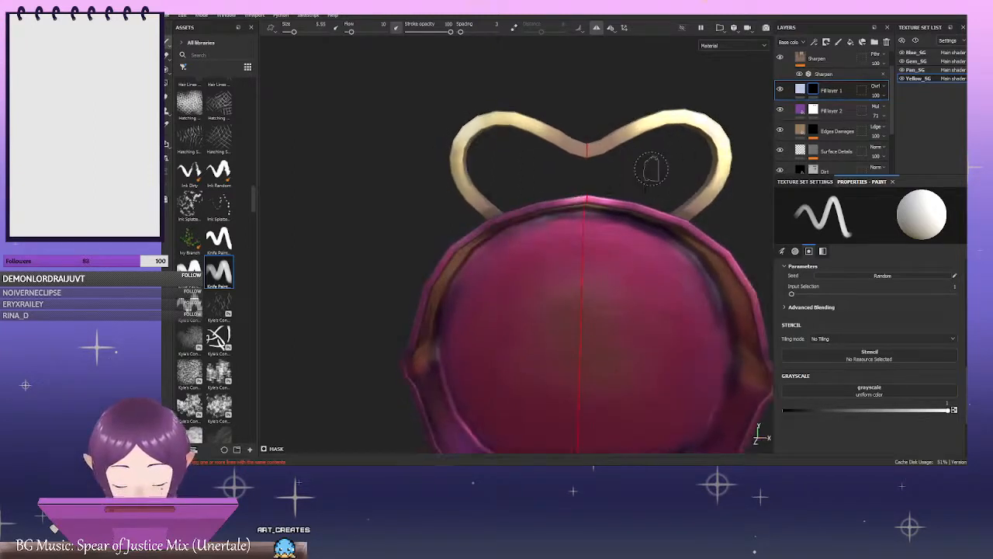
pyautogui.moveTo(672, 190)
pyautogui.keyDown('alt'); pyautogui.mouseDown(button='right')
pyautogui.moveTo(532, 151)
pyautogui.moveTo(474, 148)
pyautogui.mouseUp(button='right'); pyautogui.keyUp('alt')
pyautogui.keyDown('alt'); pyautogui.moveTo(570, 199); pyautogui.dragTo(383, 137, button='middle'); pyautogui.keyUp('alt')
pyautogui.keyDown('alt'); pyautogui.moveTo(528, 200); pyautogui.dragTo(497, 183, button='right'); pyautogui.keyUp('alt')
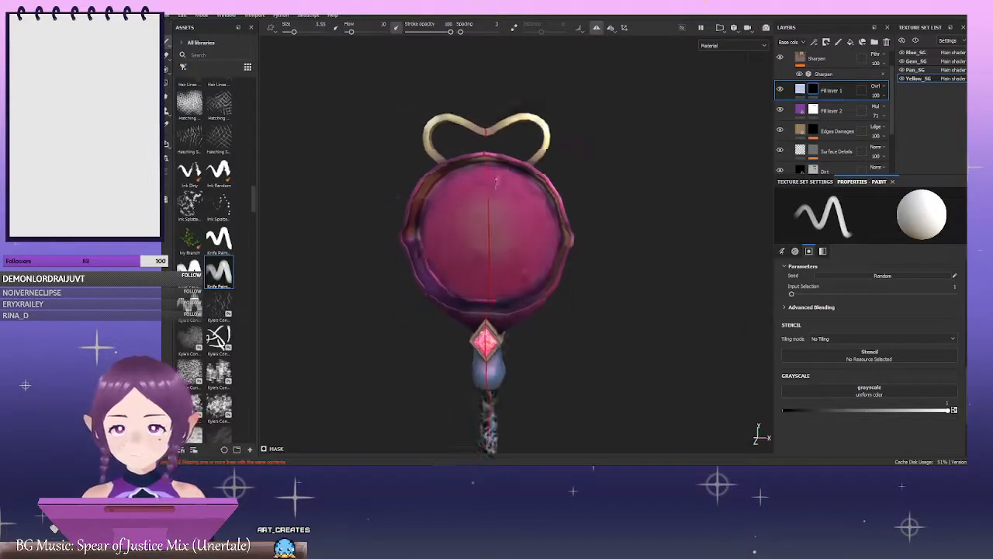
pyautogui.keyDown('alt'); pyautogui.moveTo(647, 200); pyautogui.dragTo(520, 197); pyautogui.keyUp('alt')
pyautogui.moveTo(621, 215)
pyautogui.keyDown('alt'); pyautogui.mouseDown(button='right')
pyautogui.moveTo(657, 222)
pyautogui.moveTo(543, 208)
pyautogui.mouseUp(button='right'); pyautogui.keyUp('alt')
pyautogui.moveTo(536, 208)
pyautogui.keyDown('alt'); pyautogui.mouseDown()
pyautogui.moveTo(574, 213)
pyautogui.moveTo(513, 225)
pyautogui.mouseUp(); pyautogui.keyUp('alt')
pyautogui.keyDown('alt'); pyautogui.moveTo(592, 243); pyautogui.dragTo(719, 254, button='right'); pyautogui.keyUp('alt')
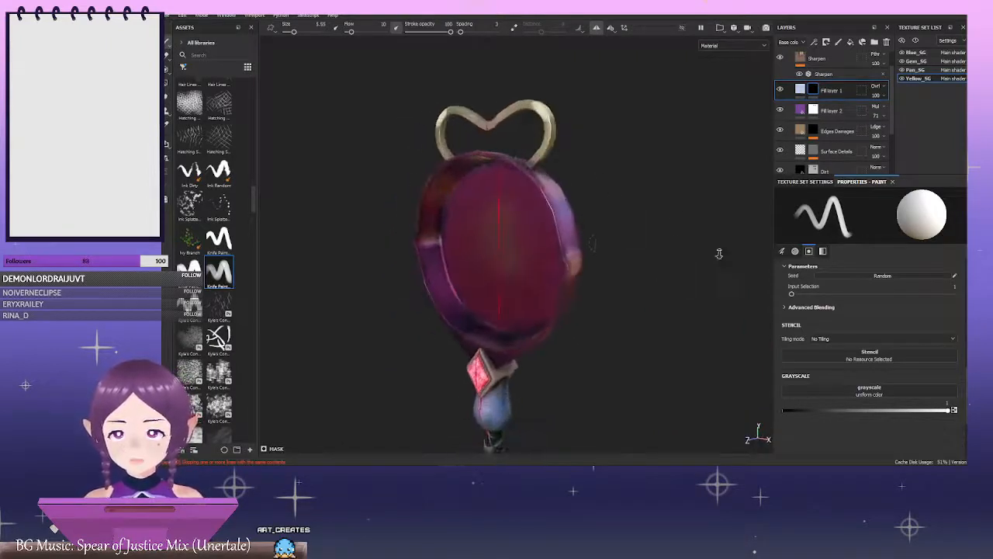
pyautogui.keyDown('alt'); pyautogui.moveTo(630, 244); pyautogui.dragTo(725, 242); pyautogui.keyUp('alt')
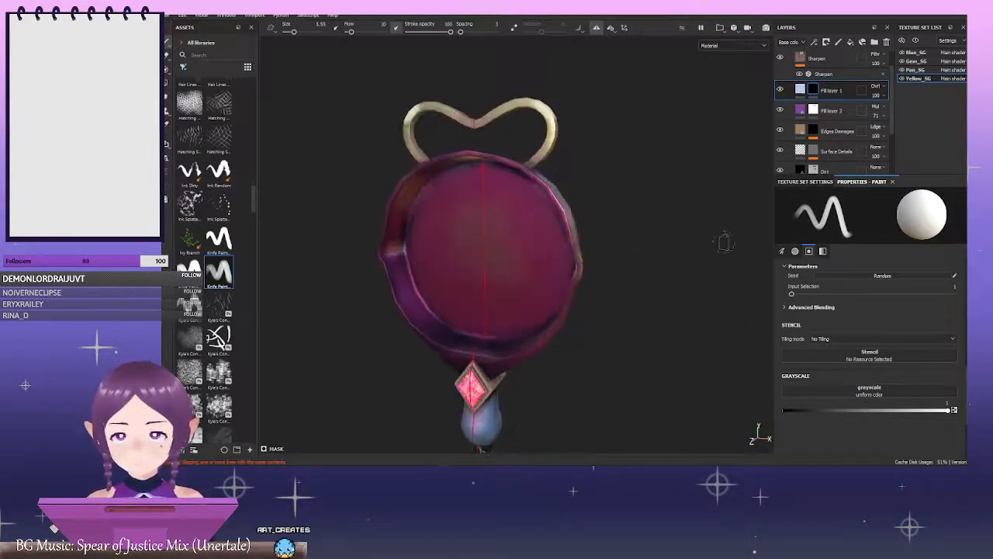
# Set Fill layer 1's blend mode to Soft light and rotate the environment lighting to check the wand
pyautogui.click(881, 88)
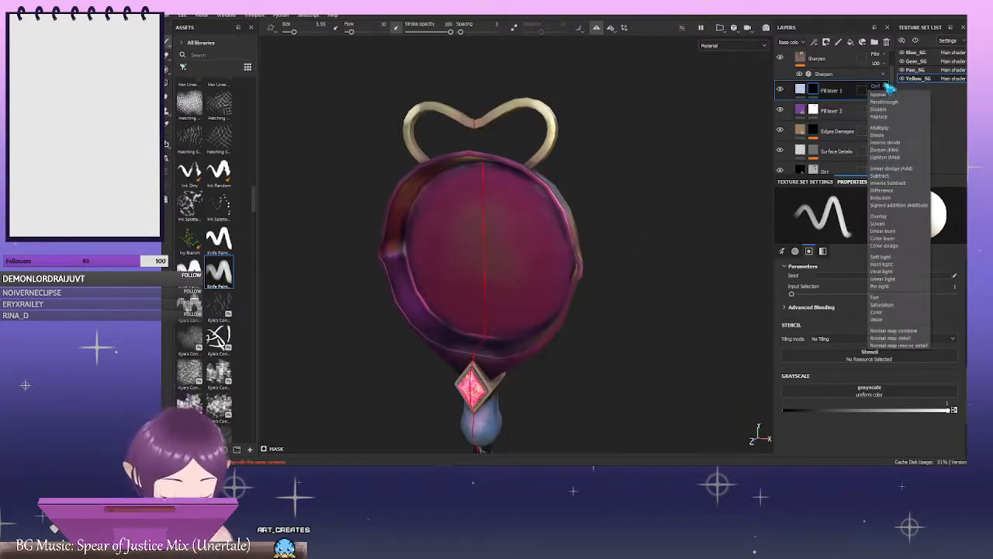
pyautogui.click(893, 258)
pyautogui.keyDown('alt'); pyautogui.moveTo(559, 167); pyautogui.dragTo(458, 162); pyautogui.keyUp('alt')
pyautogui.keyDown('shift'); pyautogui.moveTo(458, 162); pyautogui.dragTo(505, 143, button='right'); pyautogui.keyUp('shift')
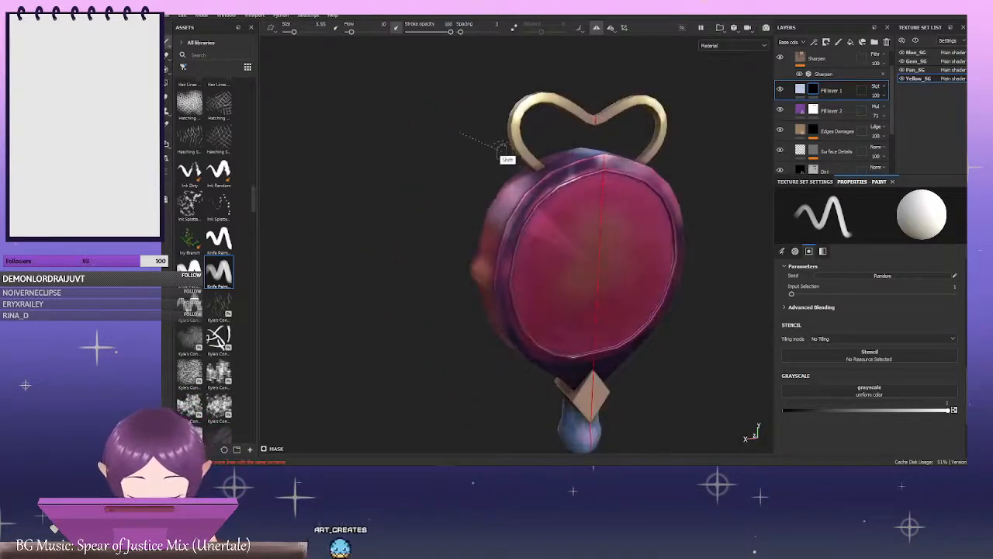
pyautogui.keyDown('alt'); pyautogui.moveTo(467, 197); pyautogui.dragTo(421, 201, button='right'); pyautogui.keyUp('alt')
pyautogui.keyDown('alt'); pyautogui.moveTo(422, 202); pyautogui.dragTo(674, 213); pyautogui.keyUp('alt')
# Paint purple shading along the heart loop's inner faces in Fill layer 2's mask with a brush size of 3.31
pyautogui.click(814, 111)
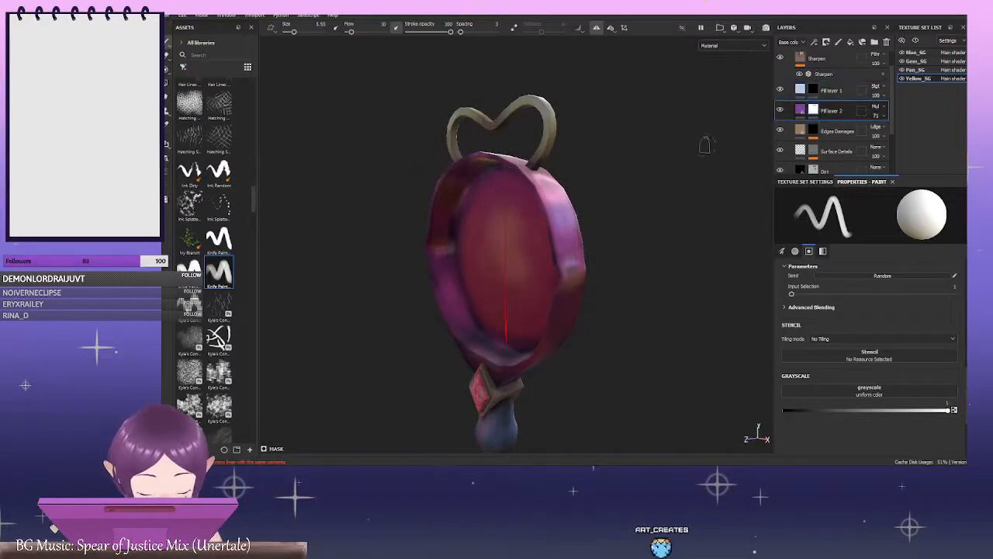
pyautogui.keyDown('alt'); pyautogui.moveTo(648, 137); pyautogui.dragTo(428, 124); pyautogui.keyUp('alt')
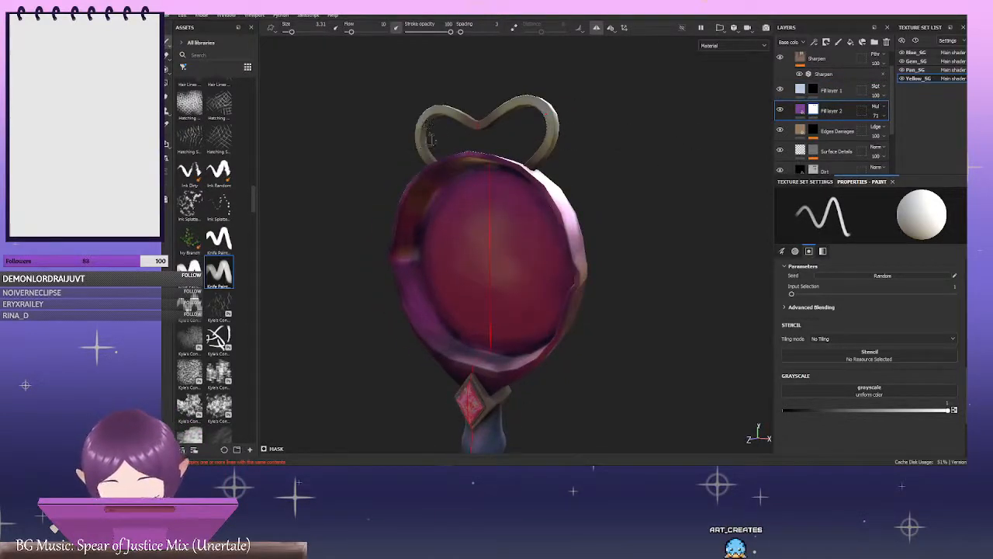
pyautogui.moveTo(521, 130)
pyautogui.keyDown('alt'); pyautogui.mouseDown()
pyautogui.moveTo(589, 140)
pyautogui.moveTo(532, 125)
pyautogui.mouseUp(); pyautogui.keyUp('alt')
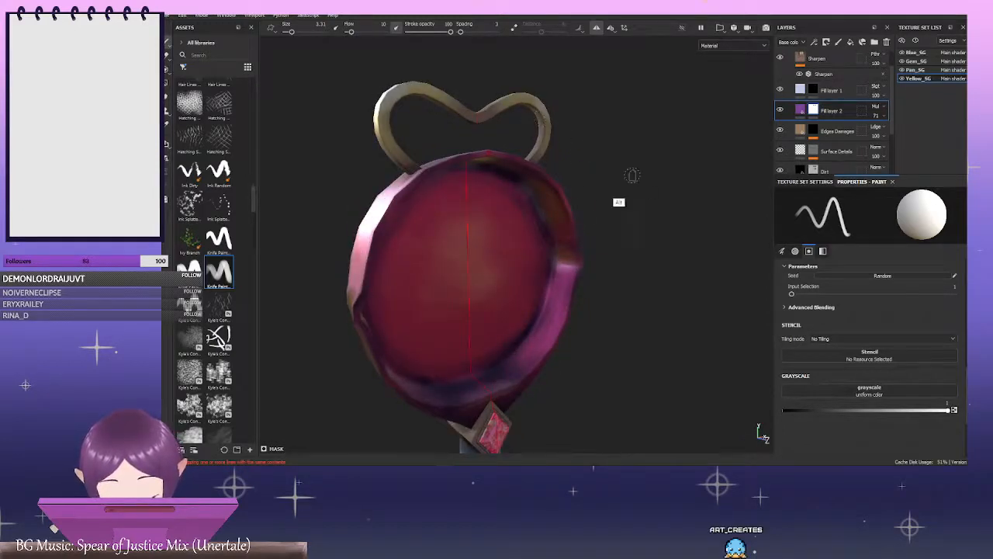
pyautogui.keyDown('alt'); pyautogui.moveTo(631, 175); pyautogui.dragTo(600, 164); pyautogui.keyUp('alt')
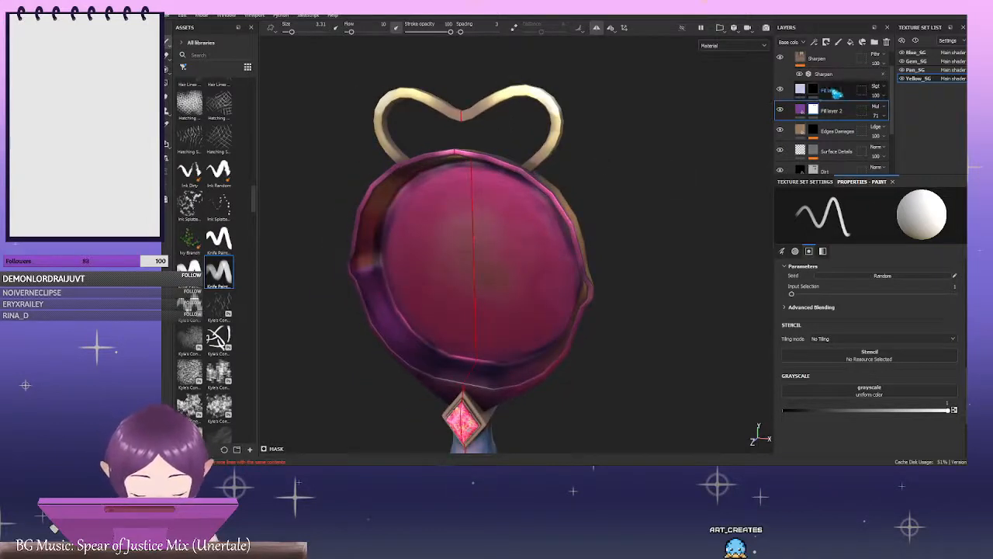
# Change Fill layer 1's base color to a medium blue and set its roughness to about 0.222
pyautogui.click(818, 91)
pyautogui.moveTo(820, 91)
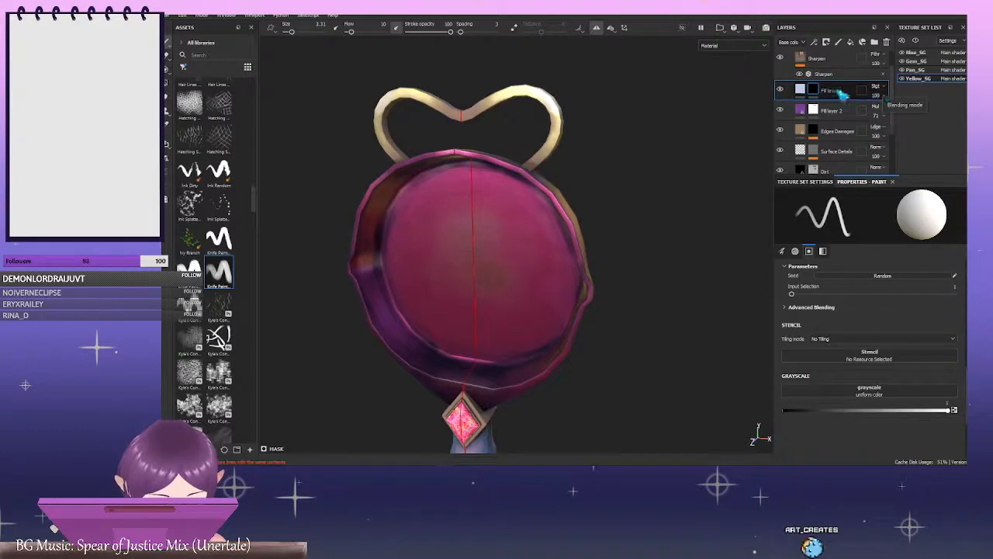
pyautogui.click(800, 90)
pyautogui.click(897, 283)
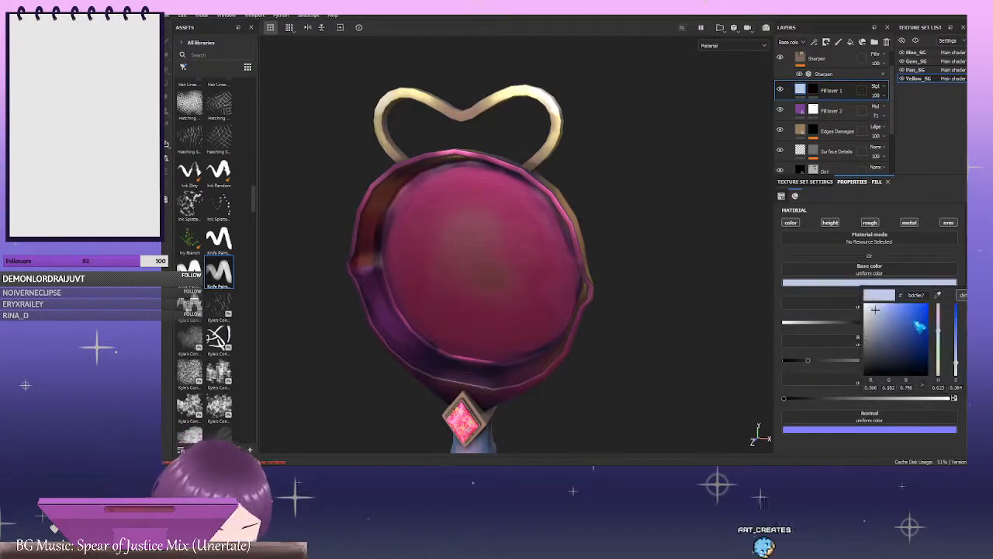
pyautogui.click(902, 314)
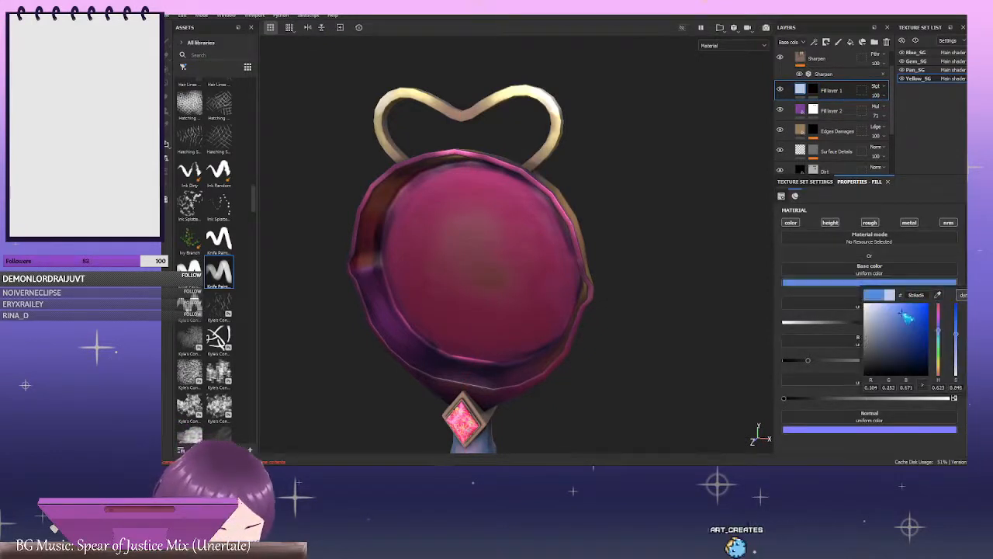
pyautogui.click(963, 214)
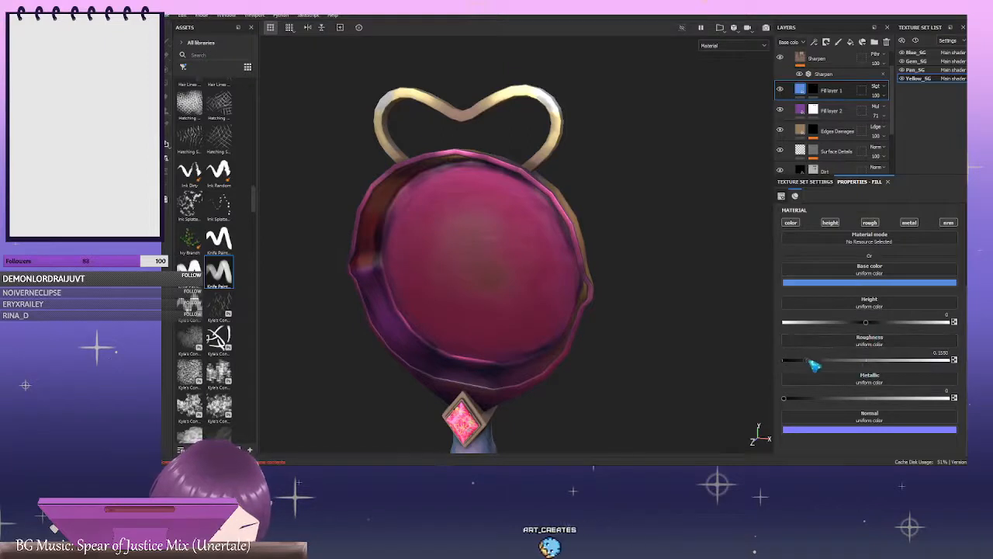
pyautogui.moveTo(822, 365)
pyautogui.mouseDown()
pyautogui.moveTo(794, 361)
pyautogui.moveTo(856, 366)
pyautogui.moveTo(834, 364)
pyautogui.mouseUp()
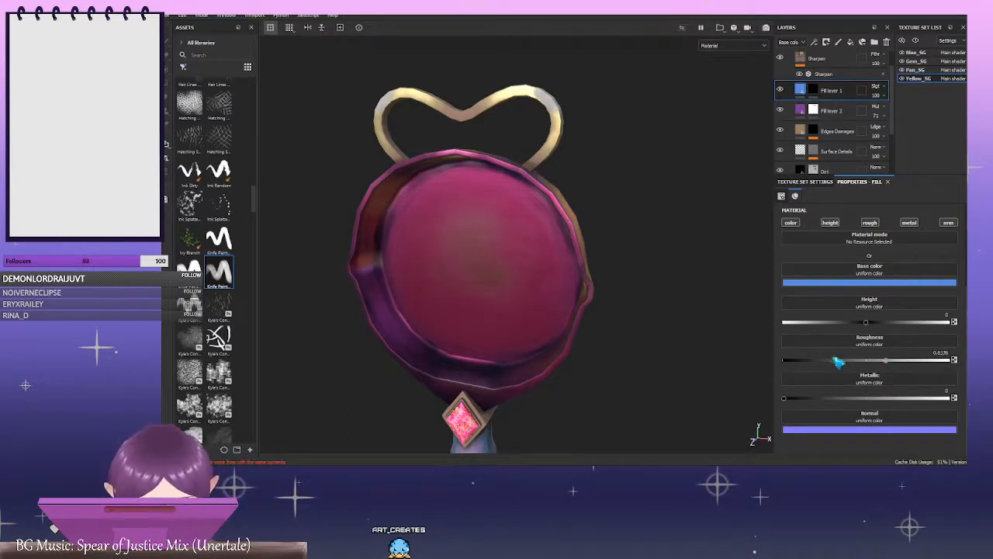
# Lower Fill layer 1's opacity to roughly half and check the highlights on the whole wand
pyautogui.keyDown('alt'); pyautogui.moveTo(641, 209); pyautogui.dragTo(543, 206); pyautogui.keyUp('alt')
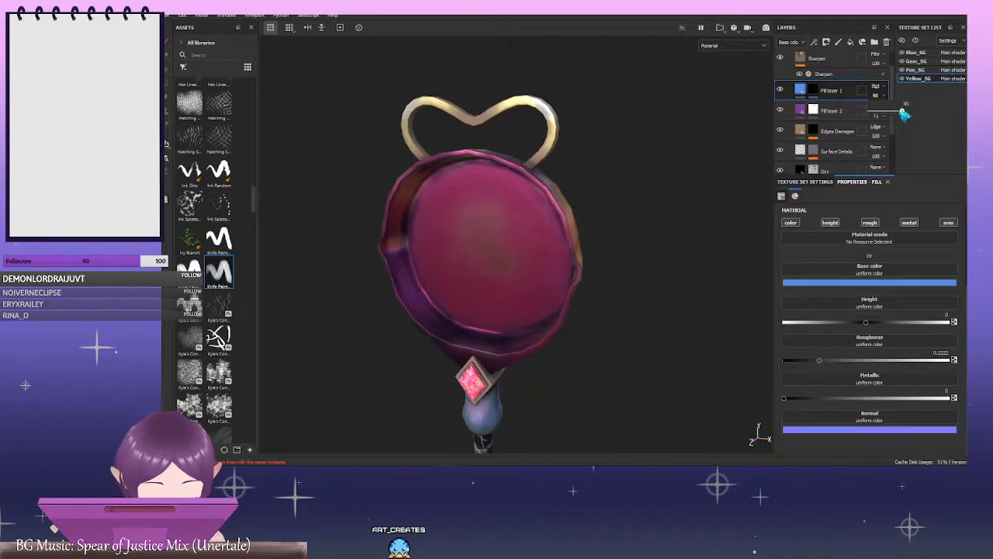
pyautogui.keyDown('alt'); pyautogui.moveTo(696, 133); pyautogui.dragTo(665, 114); pyautogui.keyUp('alt')
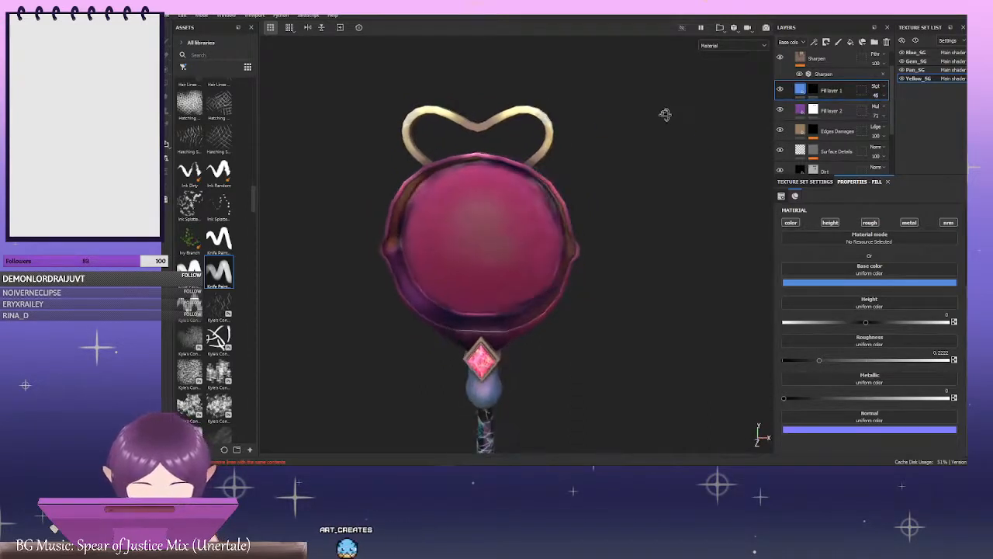
pyautogui.scroll(-4, 548, 159)
pyautogui.keyDown('alt'); pyautogui.moveTo(534, 161); pyautogui.dragTo(599, 184); pyautogui.keyUp('alt')
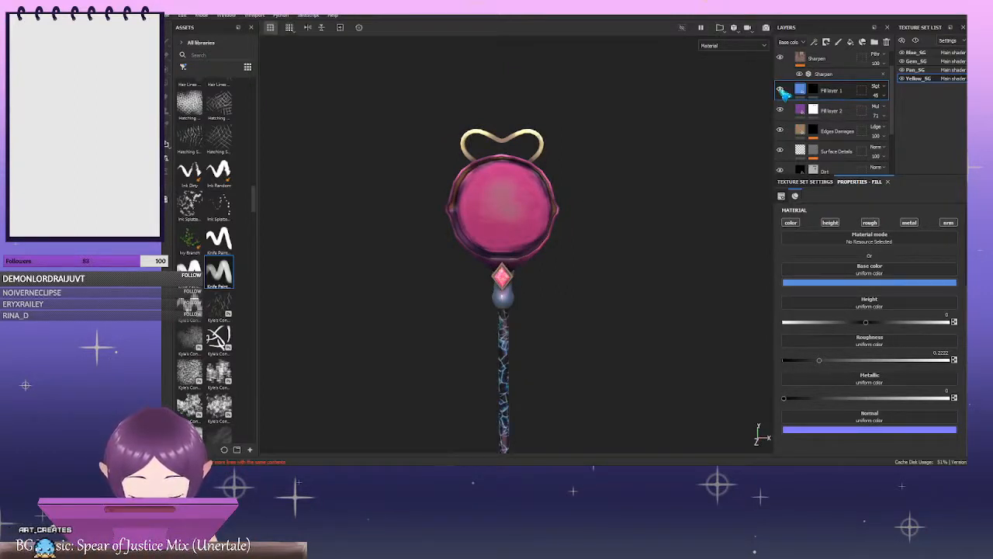
# Collapse the Bronze Armor layer group and examine the whole wand from several angles
pyautogui.keyDown('alt'); pyautogui.moveTo(598, 138); pyautogui.dragTo(666, 147); pyautogui.keyUp('alt')
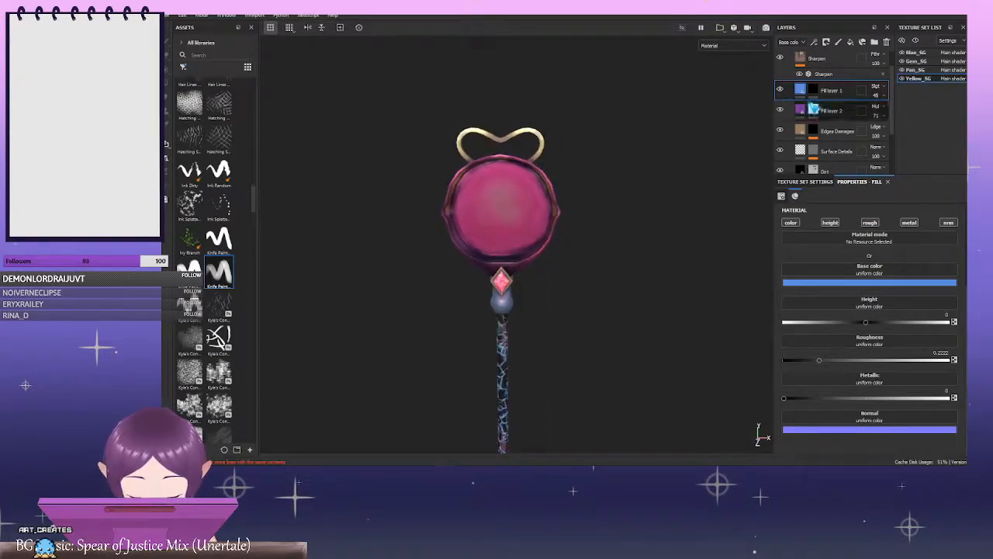
pyautogui.scroll(2, 853, 102)
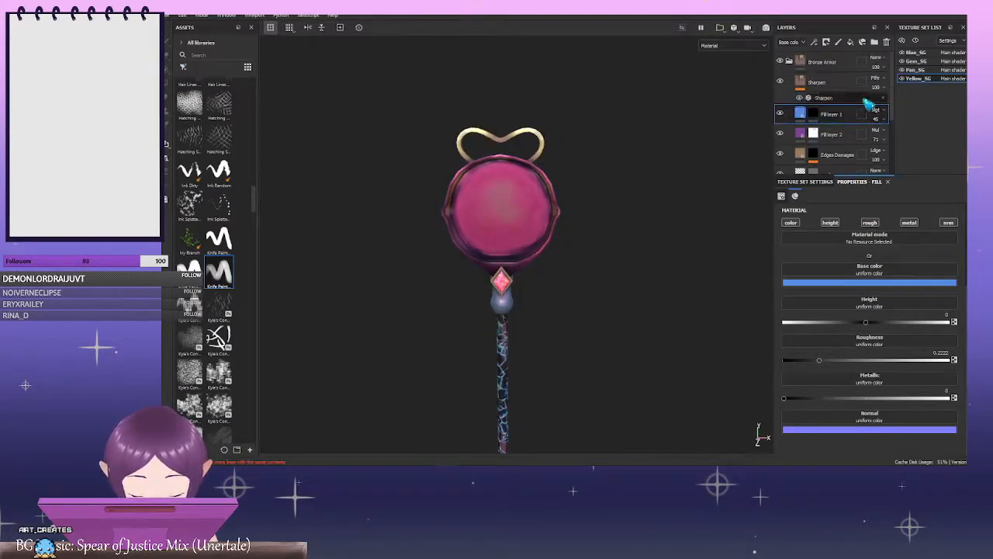
pyautogui.click(790, 63)
pyautogui.keyDown('alt'); pyautogui.moveTo(641, 172); pyautogui.dragTo(683, 236); pyautogui.keyUp('alt')
pyautogui.scroll(-3, 683, 236)
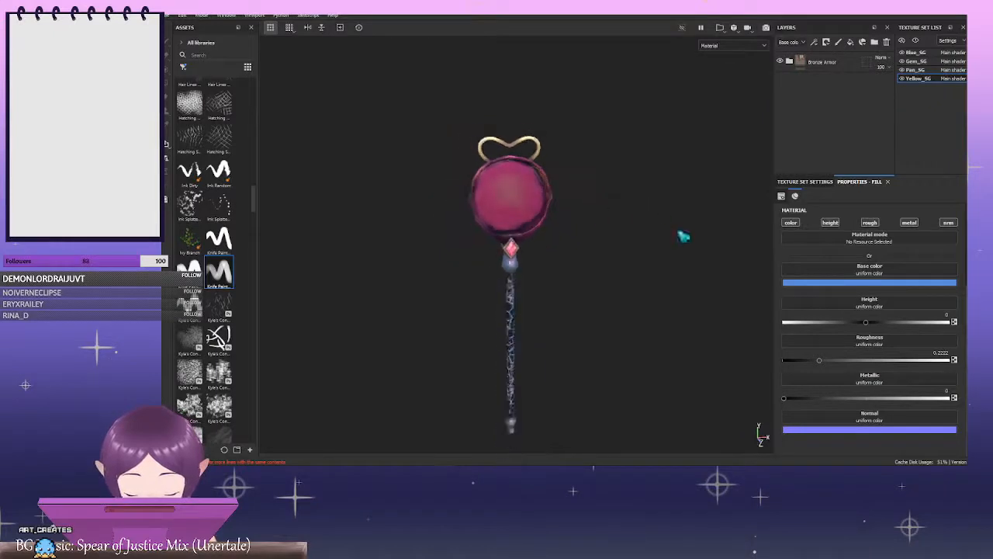
pyautogui.keyDown('alt'); pyautogui.moveTo(639, 269); pyautogui.dragTo(627, 191, button='middle'); pyautogui.keyUp('alt')
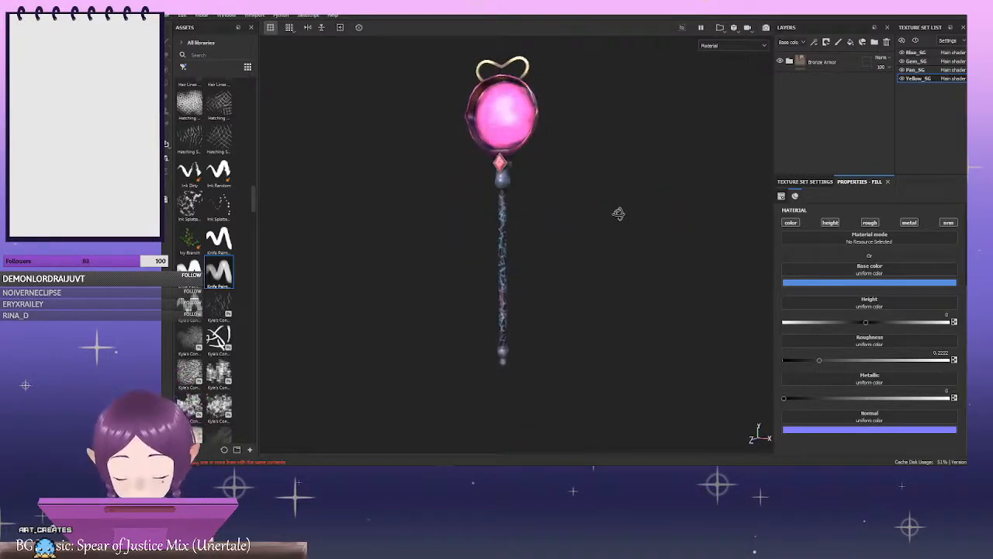
pyautogui.keyDown('alt'); pyautogui.moveTo(604, 189); pyautogui.dragTo(613, 215, button='middle'); pyautogui.keyUp('alt')
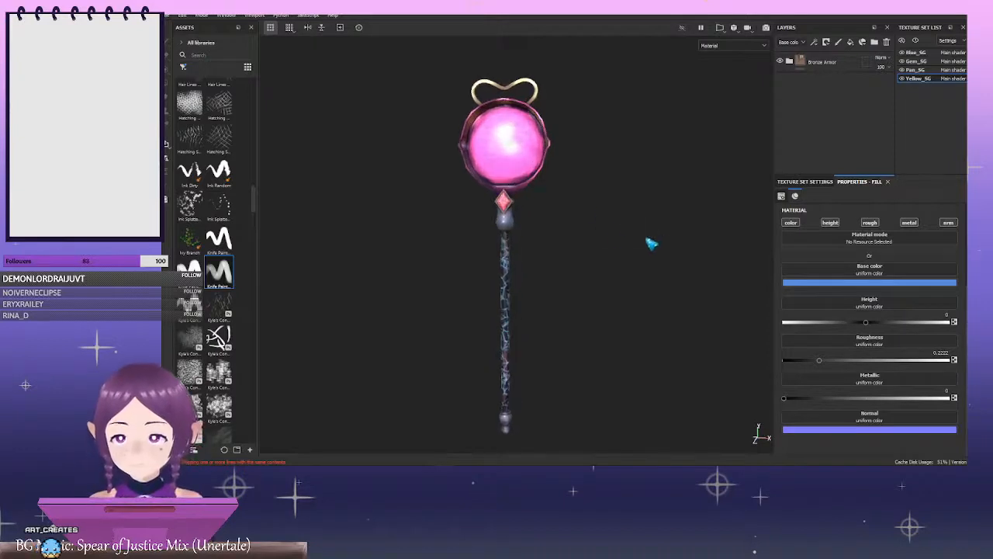
pyautogui.keyDown('alt'); pyautogui.moveTo(599, 229); pyautogui.dragTo(647, 245); pyautogui.keyUp('alt')
pyautogui.keyDown('alt'); pyautogui.moveTo(615, 264); pyautogui.dragTo(609, 334, button='middle'); pyautogui.keyUp('alt')
pyautogui.keyDown('alt'); pyautogui.moveTo(535, 264); pyautogui.dragTo(688, 305, button='right'); pyautogui.keyUp('alt')
pyautogui.keyDown('alt'); pyautogui.moveTo(631, 303); pyautogui.dragTo(646, 154, button='middle'); pyautogui.keyUp('alt')
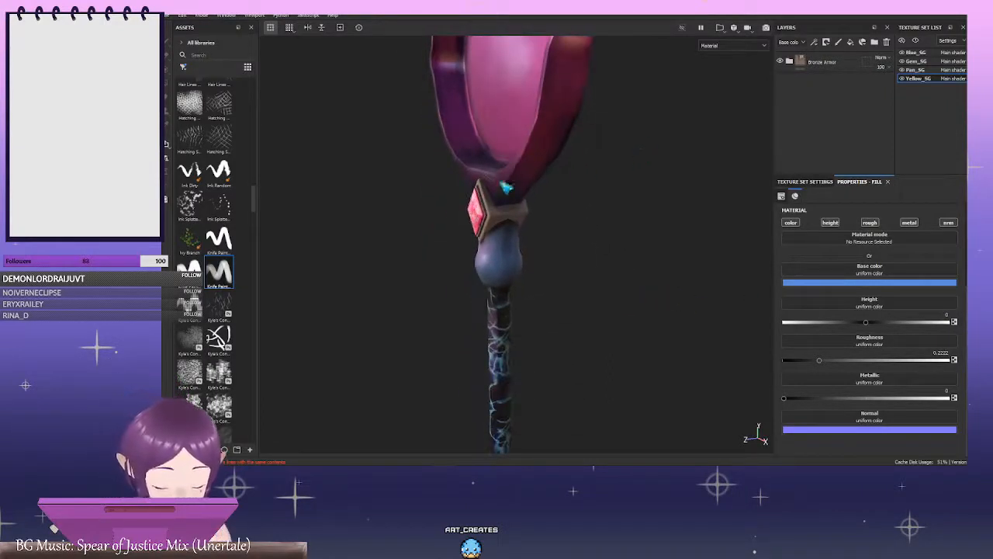
# Paint with grayscale 0 in Fill layer 2's mask to remove purple shading from the front and side of the diamond gem's setting
pyautogui.keyDown('alt'); pyautogui.moveTo(505, 187); pyautogui.dragTo(693, 257, button='right'); pyautogui.keyUp('alt')
pyautogui.keyDown('alt'); pyautogui.moveTo(560, 227); pyautogui.dragTo(644, 225); pyautogui.keyUp('alt')
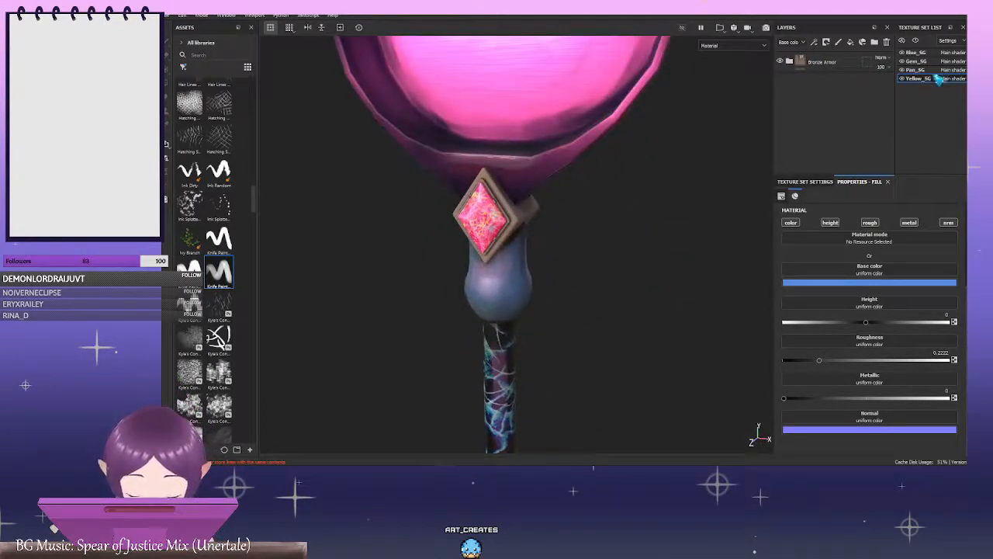
pyautogui.moveTo(552, 204)
pyautogui.keyDown('alt'); pyautogui.mouseDown()
pyautogui.moveTo(594, 200)
pyautogui.moveTo(552, 193)
pyautogui.mouseUp(); pyautogui.keyUp('alt')
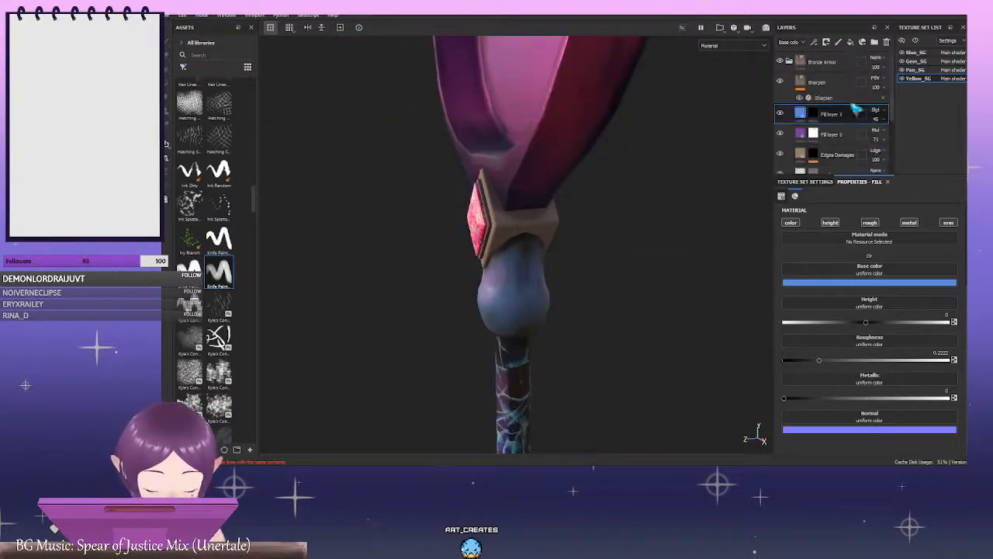
pyautogui.keyDown('alt'); pyautogui.moveTo(523, 228); pyautogui.dragTo(568, 220, button='right'); pyautogui.keyUp('alt')
pyautogui.moveTo(567, 220)
pyautogui.keyDown('alt'); pyautogui.mouseDown()
pyautogui.moveTo(636, 200)
pyautogui.moveTo(683, 200)
pyautogui.moveTo(641, 199)
pyautogui.mouseUp(); pyautogui.keyUp('alt')
pyautogui.click(814, 135)
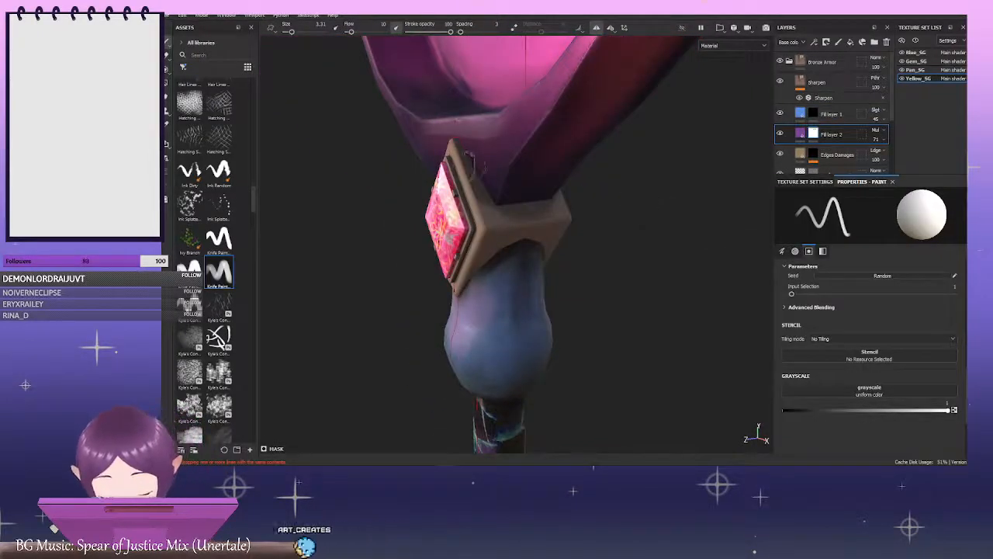
pyautogui.keyDown('ctrl'); pyautogui.moveTo(460, 188); pyautogui.dragTo(451, 188, button='right'); pyautogui.keyUp('ctrl')
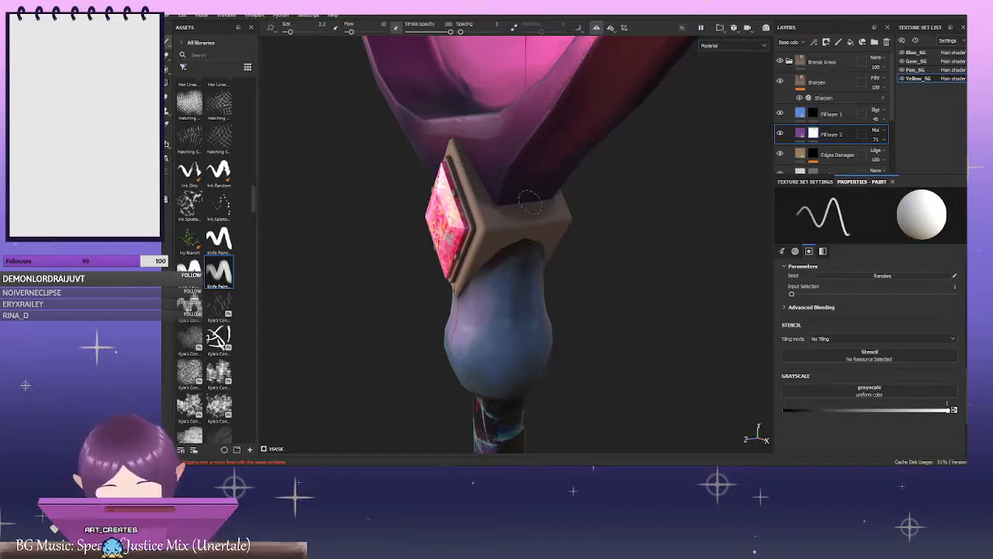
pyautogui.moveTo(838, 410); pyautogui.dragTo(770, 423)
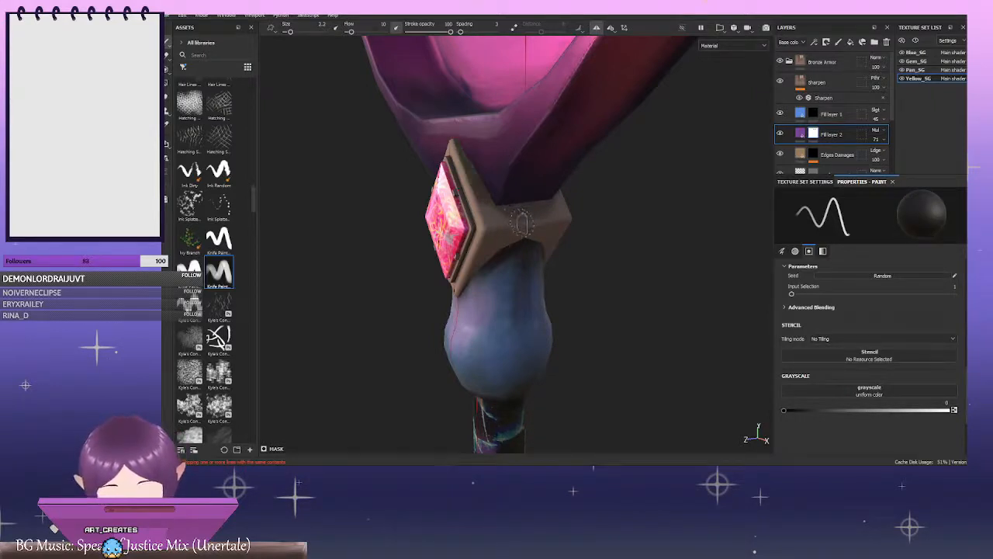
pyautogui.moveTo(521, 224)
pyautogui.keyDown('alt'); pyautogui.mouseDown()
pyautogui.moveTo(577, 210)
pyautogui.moveTo(554, 230)
pyautogui.moveTo(470, 174)
pyautogui.moveTo(456, 153)
pyautogui.moveTo(485, 233)
pyautogui.mouseUp(); pyautogui.keyUp('alt')
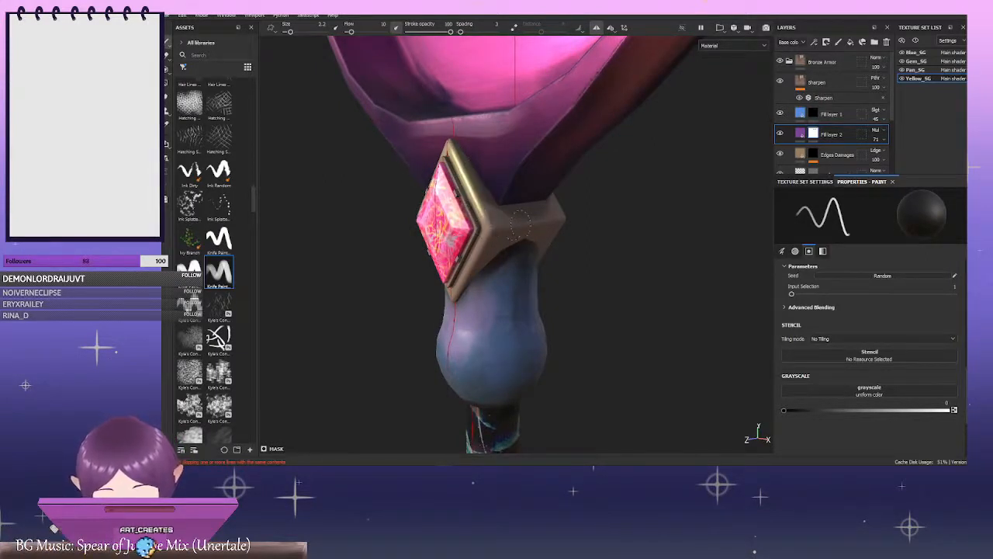
pyautogui.keyDown('alt'); pyautogui.moveTo(533, 232); pyautogui.dragTo(596, 217); pyautogui.keyUp('alt')
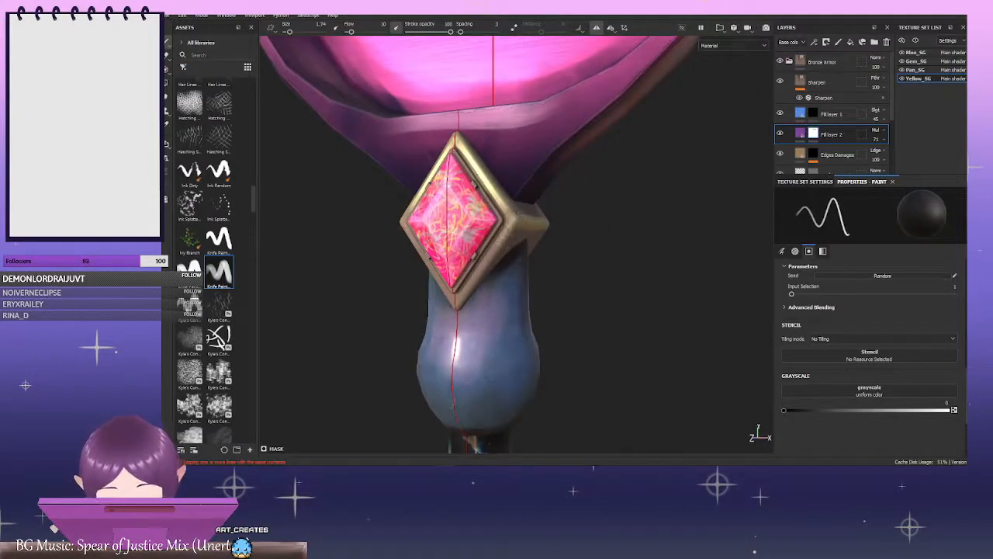
pyautogui.moveTo(496, 240); pyautogui.dragTo(476, 285)
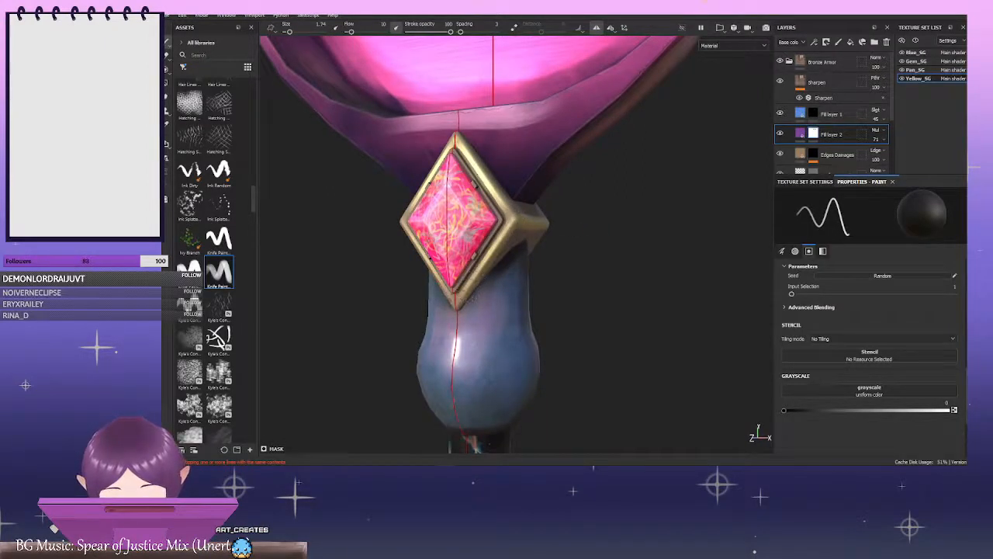
# Clear the purple shading from the back face of the gem setting and the trim around the gem in Fill layer 2's mask
pyautogui.keyDown('alt'); pyautogui.moveTo(630, 243); pyautogui.dragTo(436, 256); pyautogui.keyUp('alt')
pyautogui.keyDown('ctrl'); pyautogui.moveTo(591, 196); pyautogui.dragTo(599, 190, button='right'); pyautogui.keyUp('ctrl')
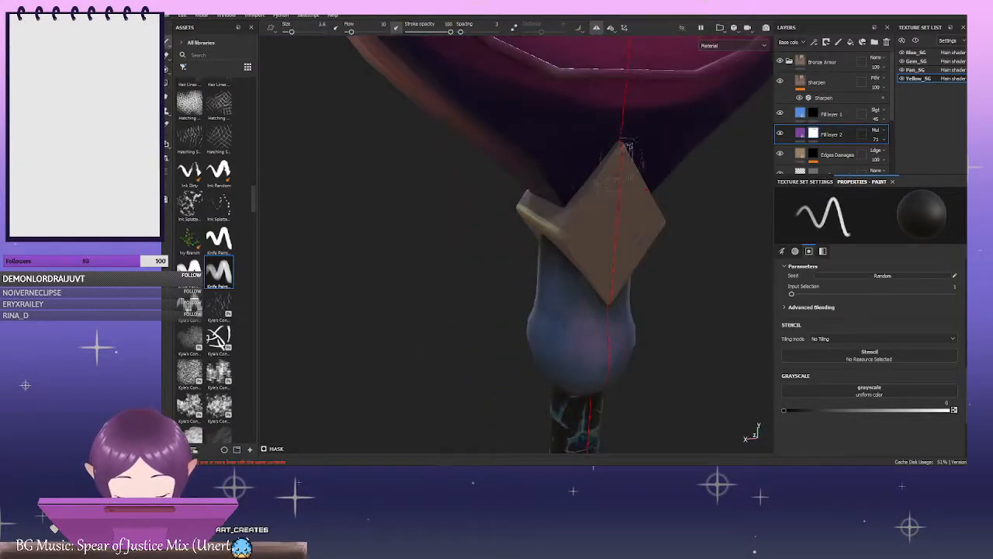
pyautogui.moveTo(613, 164)
pyautogui.mouseDown()
pyautogui.moveTo(579, 202)
pyautogui.moveTo(600, 198)
pyautogui.moveTo(563, 260)
pyautogui.moveTo(608, 243)
pyautogui.mouseUp()
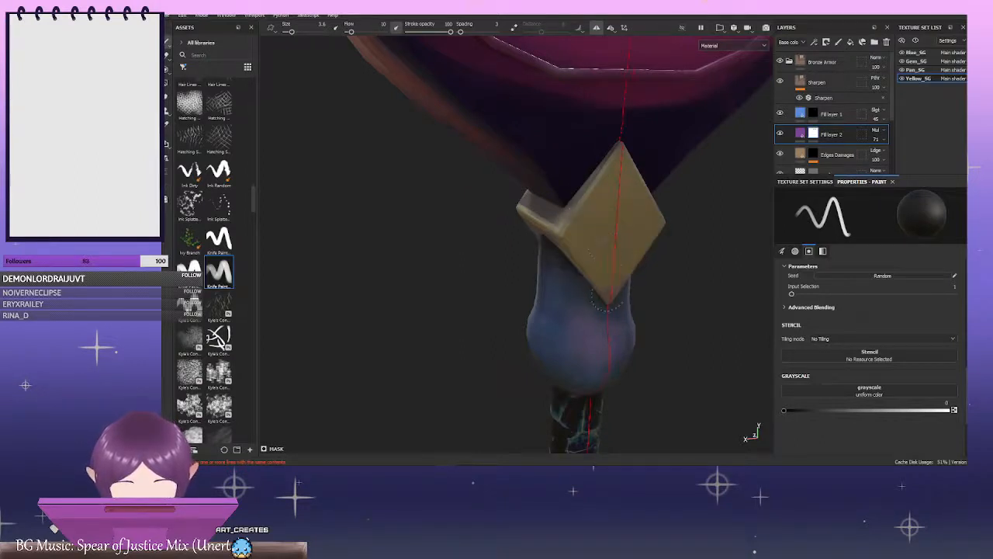
pyautogui.keyDown('alt'); pyautogui.moveTo(398, 278); pyautogui.dragTo(471, 211); pyautogui.keyUp('alt')
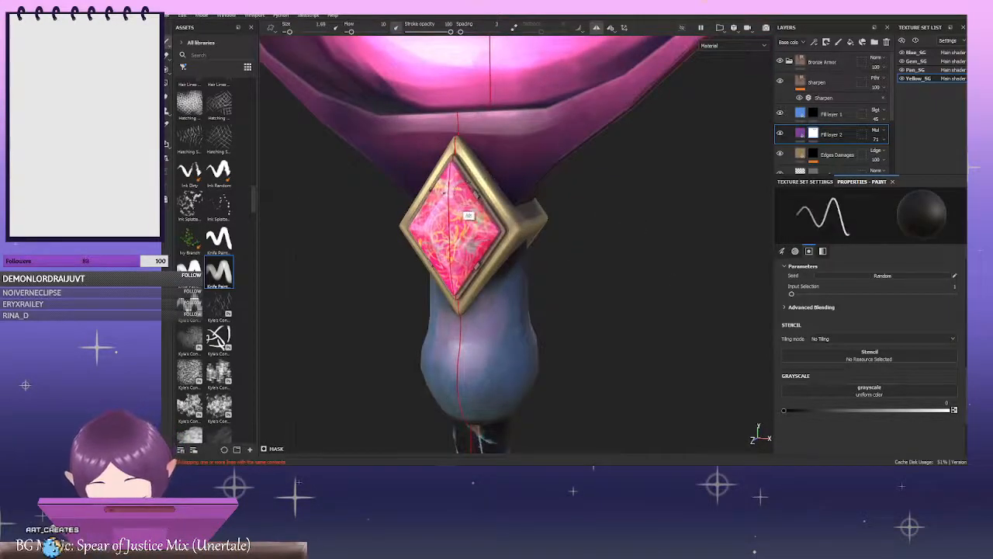
pyautogui.keyDown('alt'); pyautogui.moveTo(468, 215); pyautogui.dragTo(705, 224, button='right'); pyautogui.keyUp('alt')
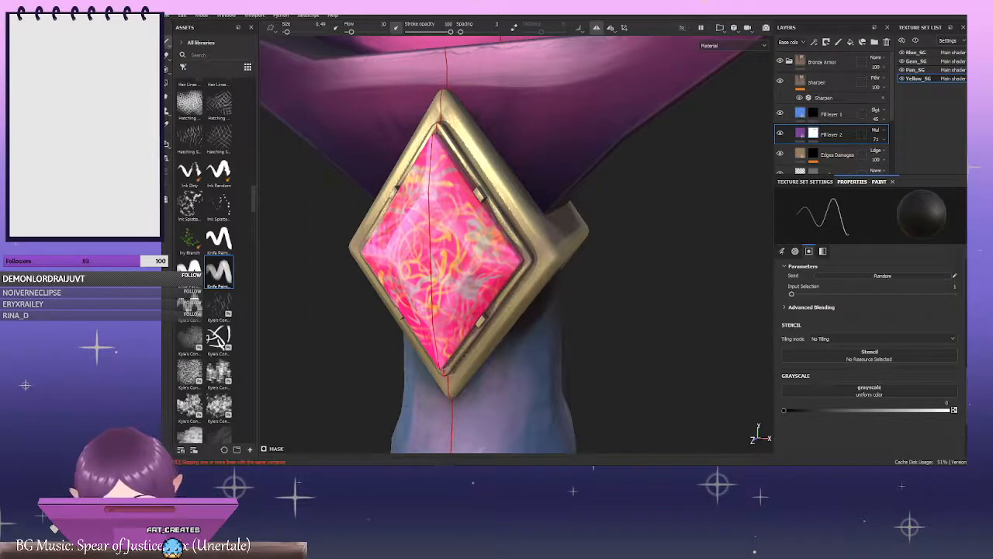
# Paint highlights along the gem setting's gold edges in Fill layer 1's mask with grayscale 1 and brush sizes of 0.38 and 1.44
pyautogui.click(886, 410)
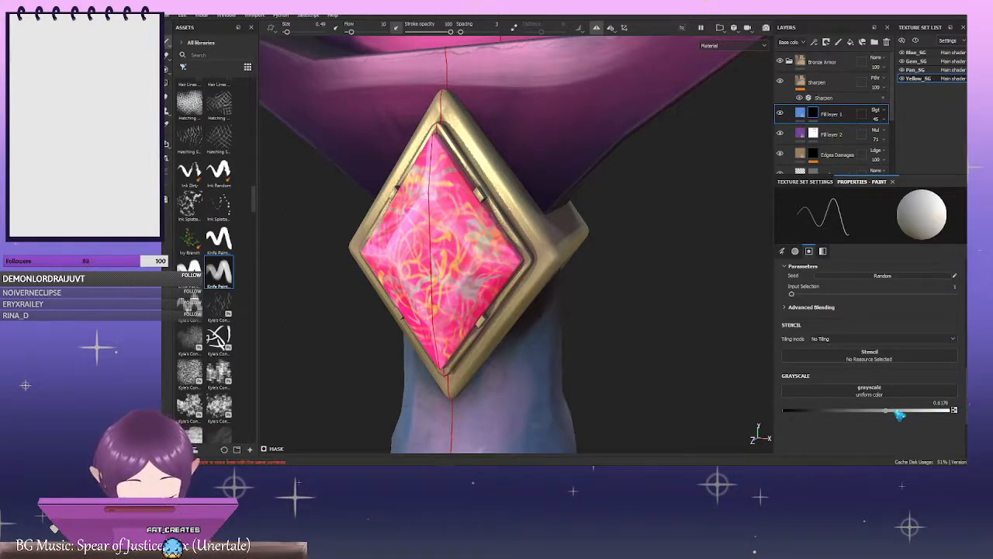
pyautogui.moveTo(899, 415); pyautogui.dragTo(952, 412)
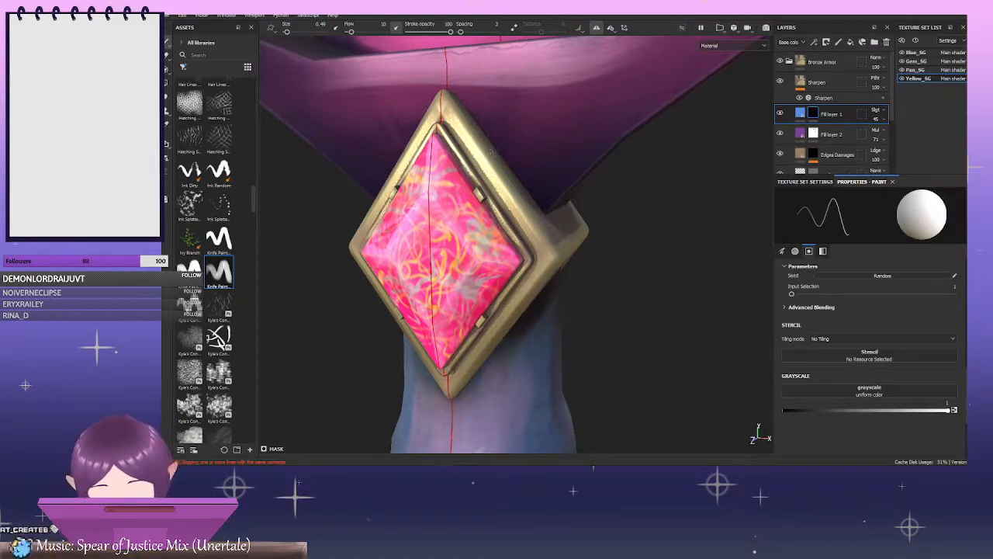
pyautogui.press(']')
pyautogui.press(']')
pyautogui.press(']')
pyautogui.press(']')
pyautogui.press(']')
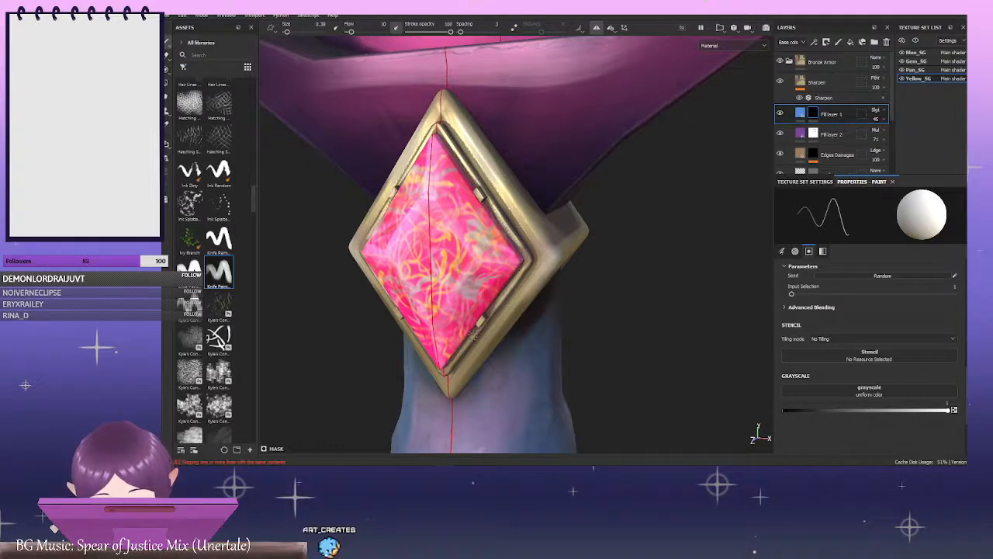
pyautogui.keyDown('ctrl'); pyautogui.moveTo(468, 385); pyautogui.dragTo(484, 375, button='right'); pyautogui.keyUp('ctrl')
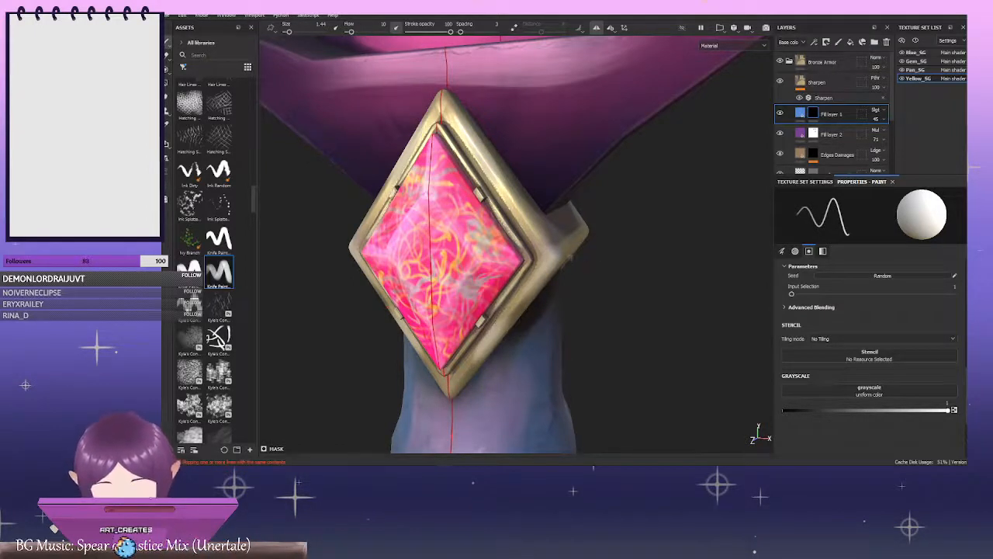
pyautogui.keyDown('alt'); pyautogui.moveTo(603, 238); pyautogui.dragTo(545, 264); pyautogui.keyUp('alt')
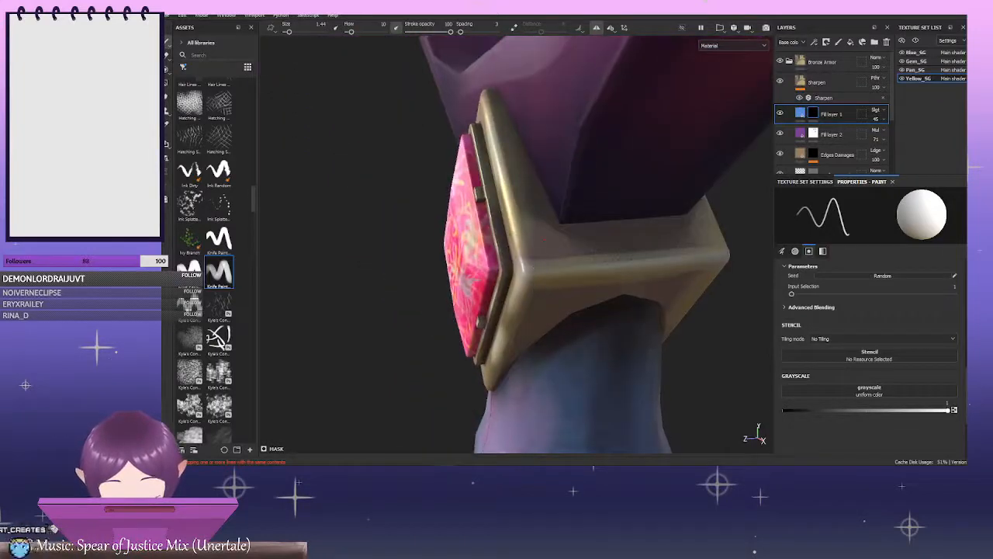
# Turn off symmetry painting, check the whole wand, and save the project
pyautogui.keyDown('alt'); pyautogui.moveTo(666, 215); pyautogui.dragTo(488, 194); pyautogui.keyUp('alt')
pyautogui.keyDown('alt'); pyautogui.moveTo(489, 194); pyautogui.dragTo(442, 193, button='right'); pyautogui.keyUp('alt')
pyautogui.keyDown('alt'); pyautogui.moveTo(564, 202); pyautogui.dragTo(544, 208); pyautogui.keyUp('alt')
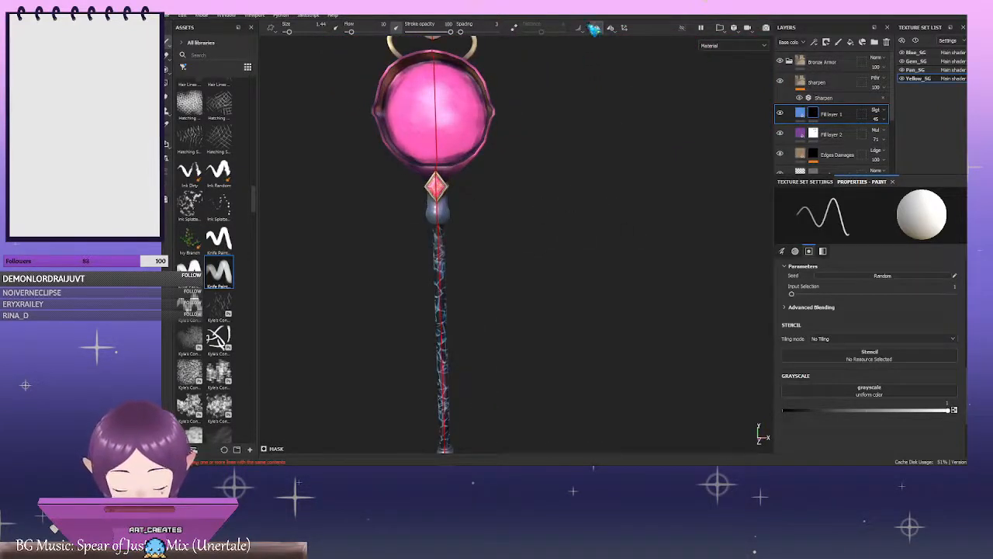
pyautogui.keyDown('alt'); pyautogui.moveTo(612, 177); pyautogui.dragTo(505, 199); pyautogui.keyUp('alt')
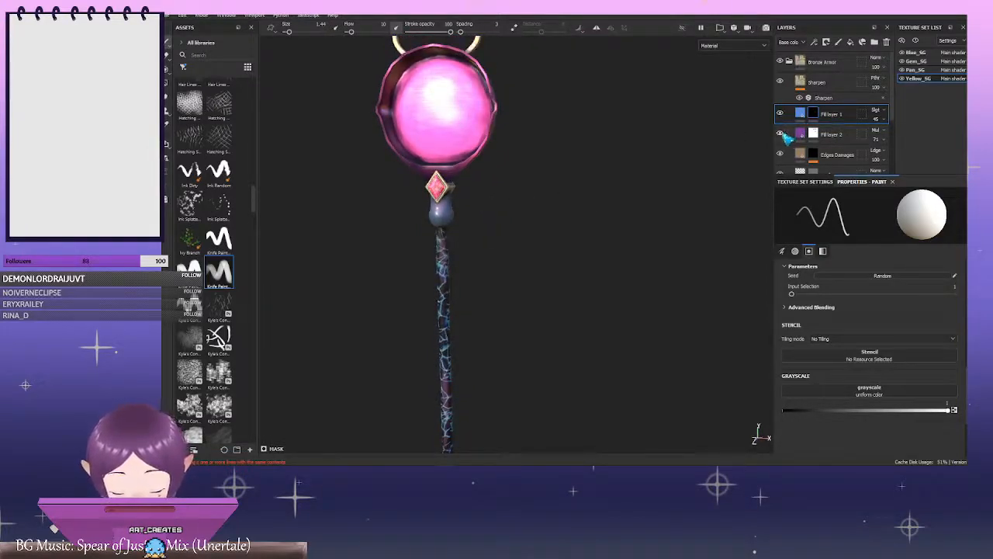
pyautogui.scroll(-2, 537, 155)
pyautogui.moveTo(565, 155)
pyautogui.keyDown('alt'); pyautogui.mouseDown()
pyautogui.moveTo(621, 184)
pyautogui.moveTo(492, 166)
pyautogui.moveTo(559, 165)
pyautogui.mouseUp(); pyautogui.keyUp('alt')
pyautogui.keyDown('alt'); pyautogui.moveTo(567, 128); pyautogui.dragTo(629, 167); pyautogui.keyUp('alt')
pyautogui.keyDown('alt'); pyautogui.moveTo(636, 159); pyautogui.dragTo(670, 157, button='middle'); pyautogui.keyUp('alt')
pyautogui.scroll(1, 667, 158)
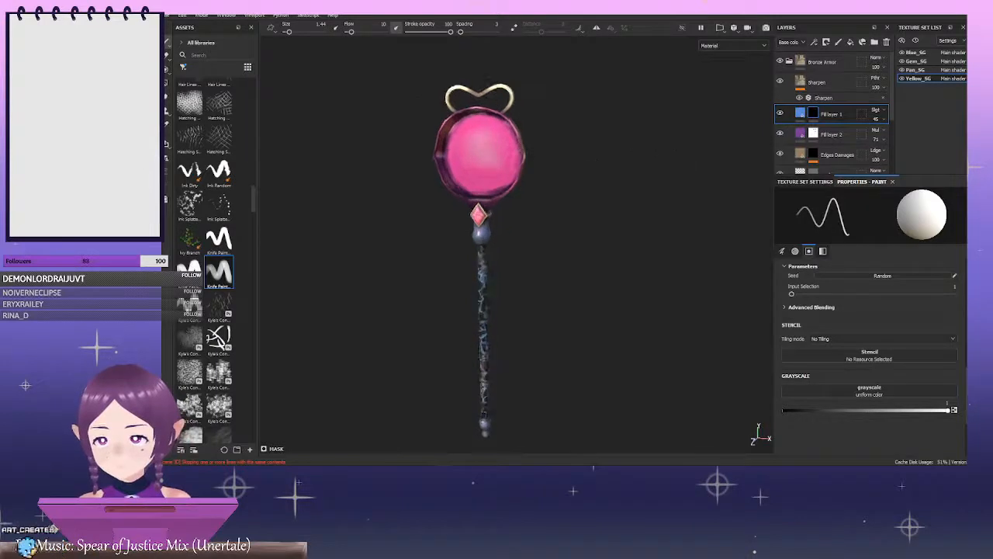
pyautogui.moveTo(588, 173)
pyautogui.keyDown('alt'); pyautogui.mouseDown()
pyautogui.moveTo(584, 164)
pyautogui.moveTo(641, 171)
pyautogui.moveTo(586, 164)
pyautogui.mouseUp(); pyautogui.keyUp('alt')
pyautogui.scroll(3, 584, 164)
pyautogui.scroll(-5, 586, 164)
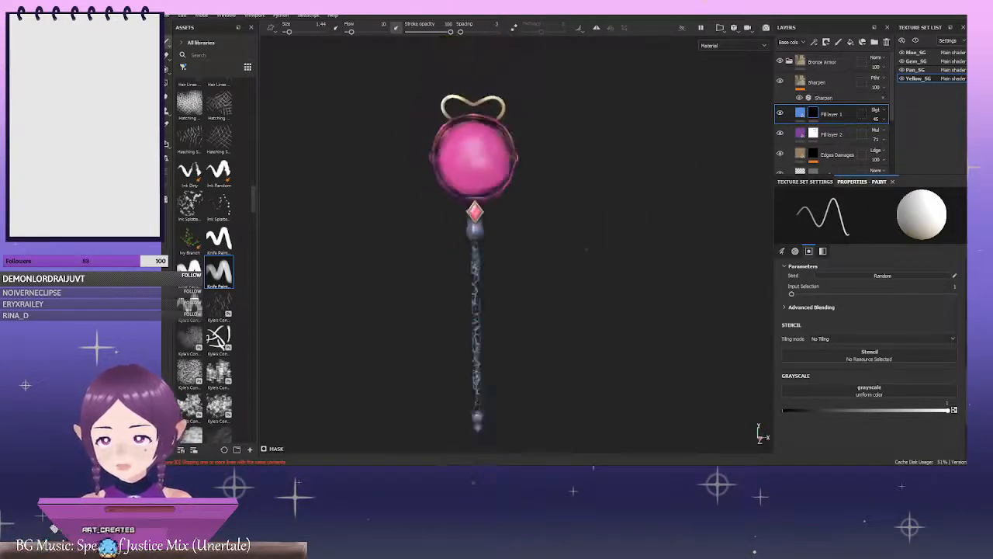
pyautogui.keyDown('alt'); pyautogui.moveTo(615, 245); pyautogui.dragTo(605, 235, button='middle'); pyautogui.keyUp('alt')
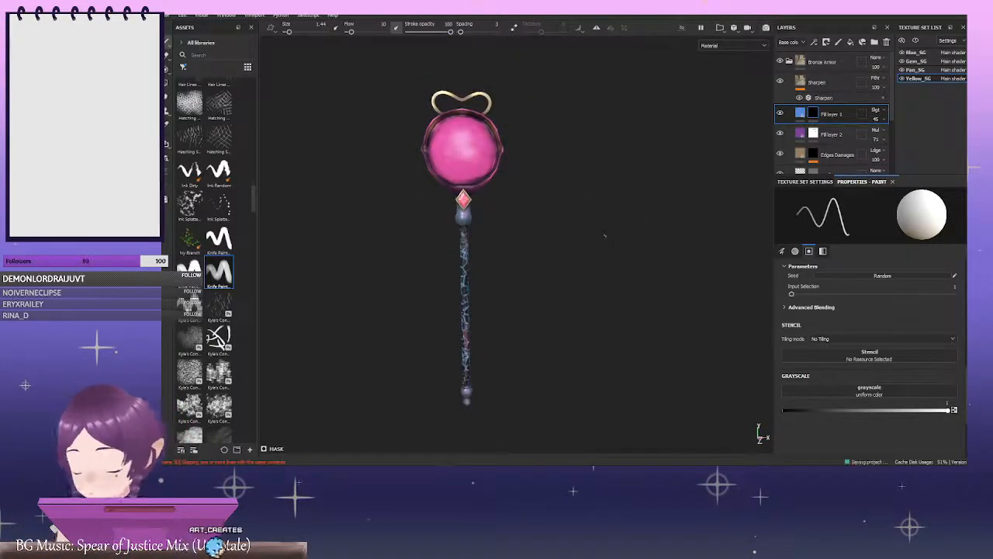
pyautogui.hotkey('ctrl', 's')
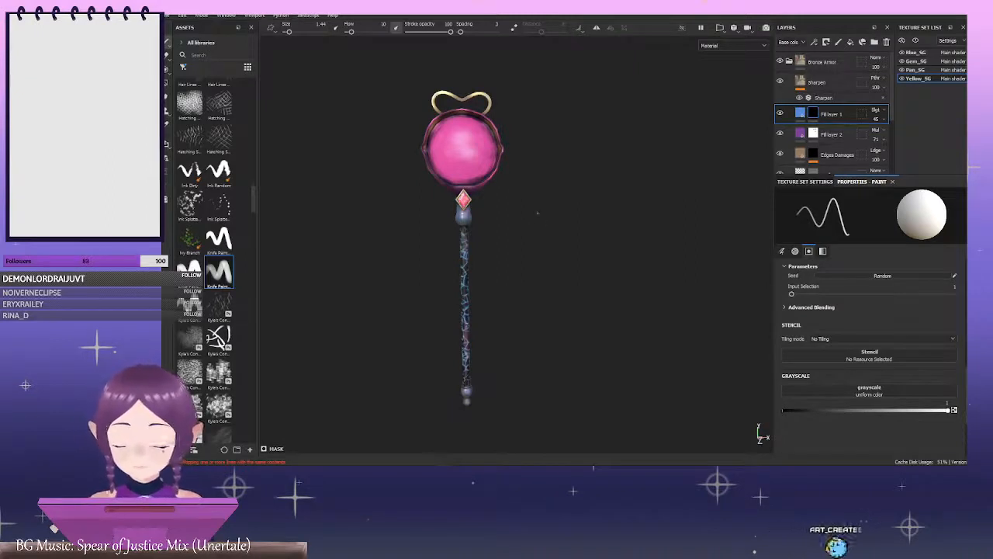
# Examine the finished wand from the front, side and back under rotated environment lighting
pyautogui.keyDown('alt'); pyautogui.moveTo(621, 204); pyautogui.dragTo(613, 236); pyautogui.keyUp('alt')
pyautogui.moveTo(662, 222)
pyautogui.keyDown('shift'); pyautogui.mouseDown(button='right')
pyautogui.moveTo(588, 215)
pyautogui.moveTo(659, 214)
pyautogui.mouseUp(button='right'); pyautogui.keyUp('shift')
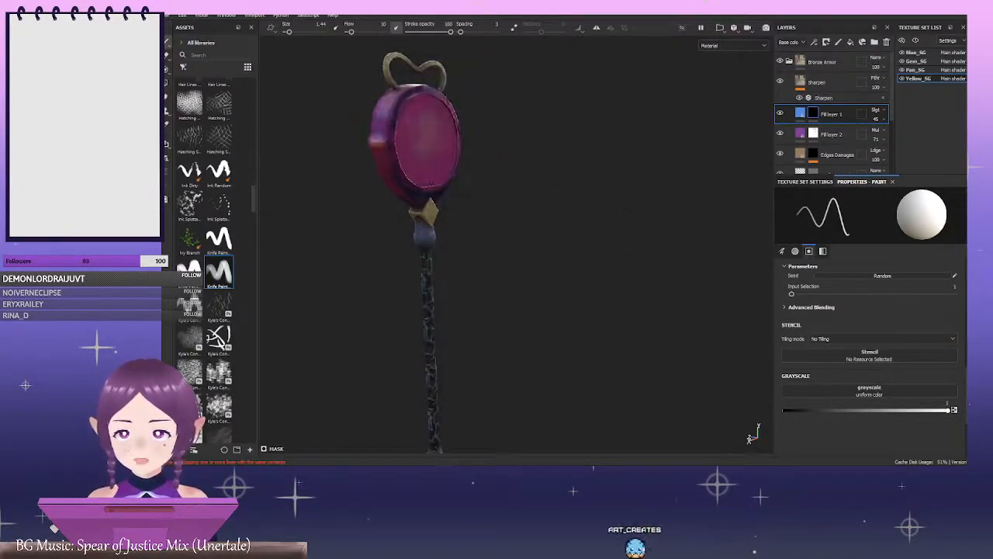
pyautogui.scroll(-3, 636, 215)
pyautogui.moveTo(637, 215)
pyautogui.keyDown('alt'); pyautogui.mouseDown()
pyautogui.moveTo(623, 208)
pyautogui.moveTo(636, 208)
pyautogui.mouseUp(); pyautogui.keyUp('alt')
pyautogui.keyDown('shift'); pyautogui.moveTo(637, 209); pyautogui.dragTo(626, 210, button='right'); pyautogui.keyUp('shift')
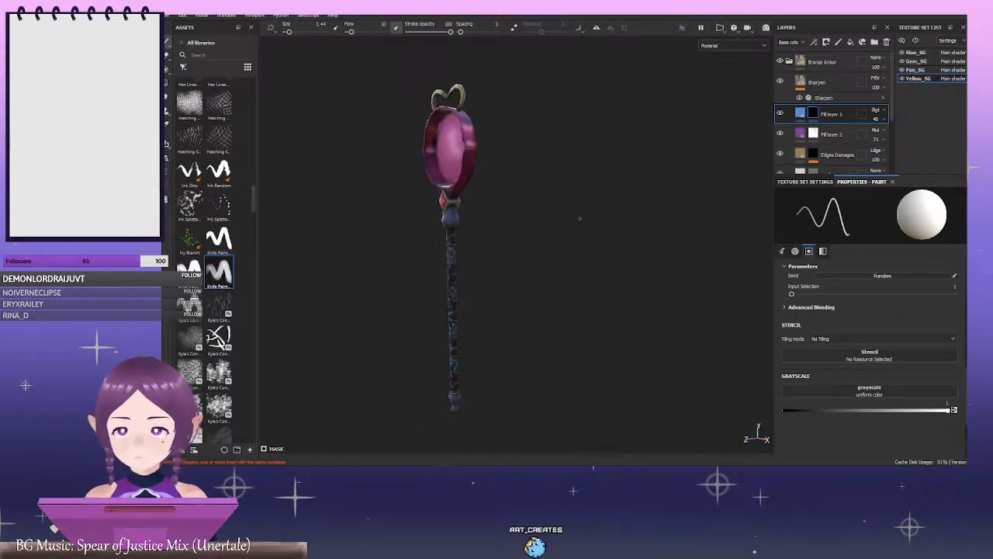
pyautogui.keyDown('alt'); pyautogui.moveTo(580, 219); pyautogui.dragTo(576, 190); pyautogui.keyUp('alt')
pyautogui.keyDown('shift'); pyautogui.moveTo(576, 190); pyautogui.dragTo(565, 195, button='right'); pyautogui.keyUp('shift')
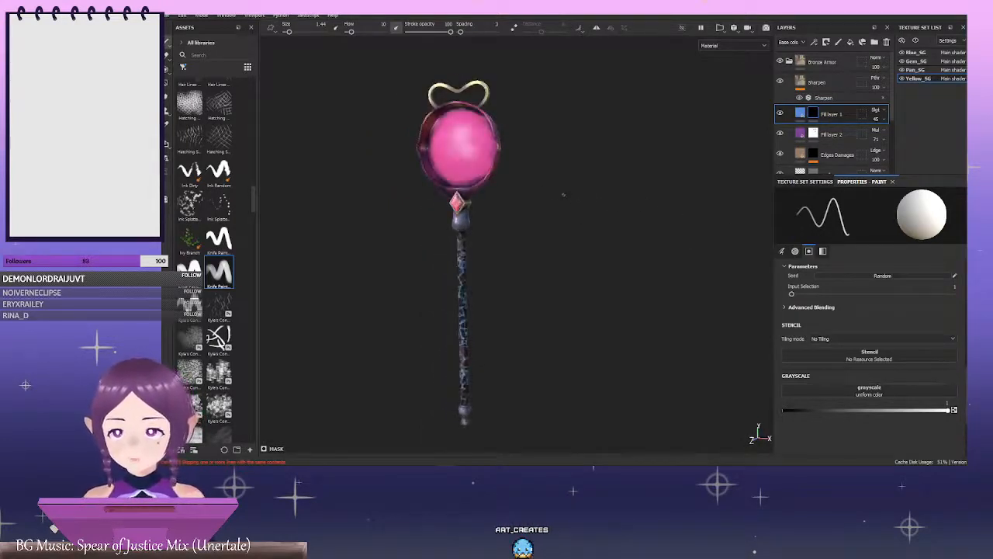
pyautogui.scroll(2, 565, 198)
pyautogui.keyDown('alt'); pyautogui.moveTo(565, 215); pyautogui.dragTo(603, 224); pyautogui.keyUp('alt')
pyautogui.scroll(-3, 603, 224)
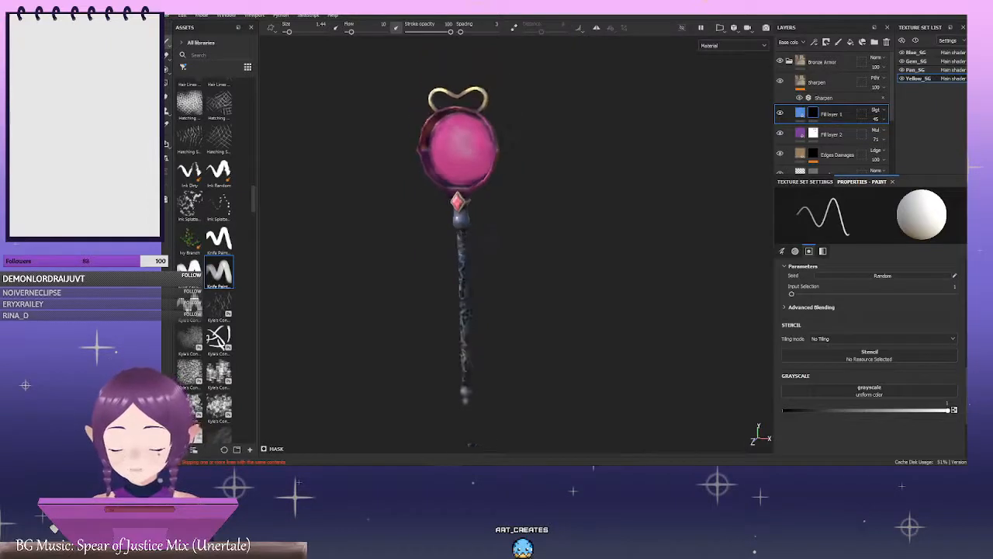
pyautogui.keyDown('alt'); pyautogui.moveTo(575, 281); pyautogui.dragTo(590, 229, button='middle'); pyautogui.keyUp('alt')
pyautogui.scroll(2, 574, 232)
pyautogui.keyDown('alt'); pyautogui.moveTo(535, 232); pyautogui.dragTo(477, 235); pyautogui.keyUp('alt')
pyautogui.keyDown('alt'); pyautogui.moveTo(547, 200); pyautogui.dragTo(539, 248, button='middle'); pyautogui.keyUp('alt')
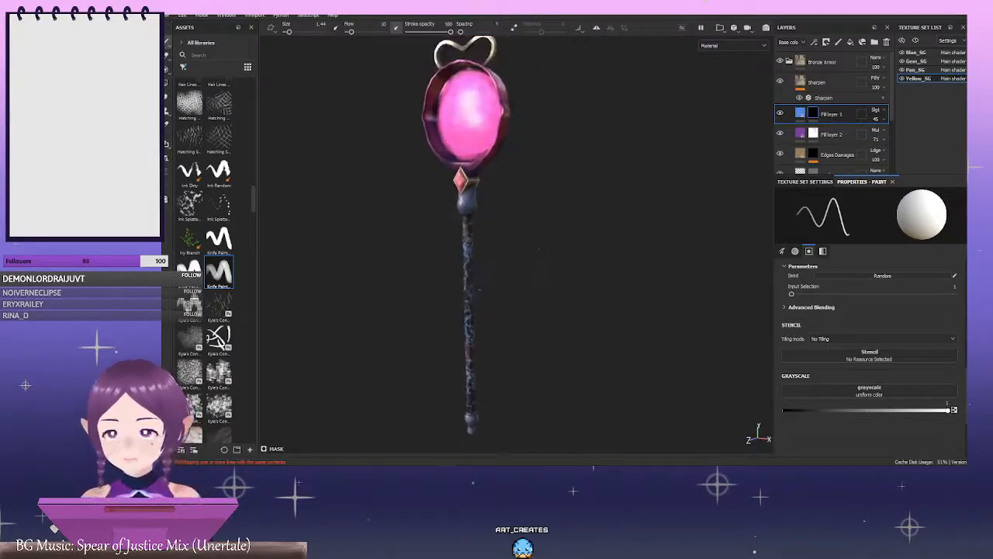
pyautogui.keyDown('alt'); pyautogui.moveTo(538, 250); pyautogui.dragTo(583, 243); pyautogui.keyUp('alt')
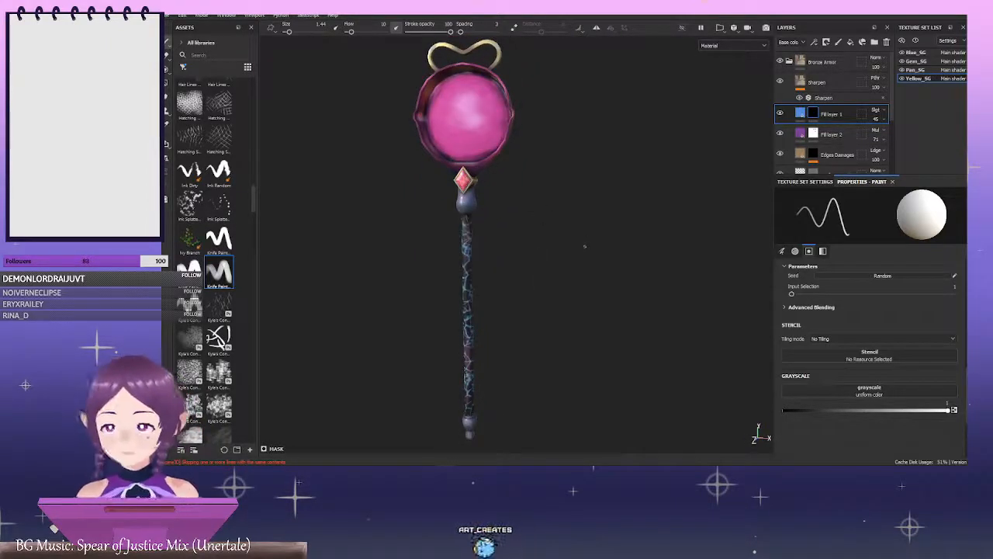